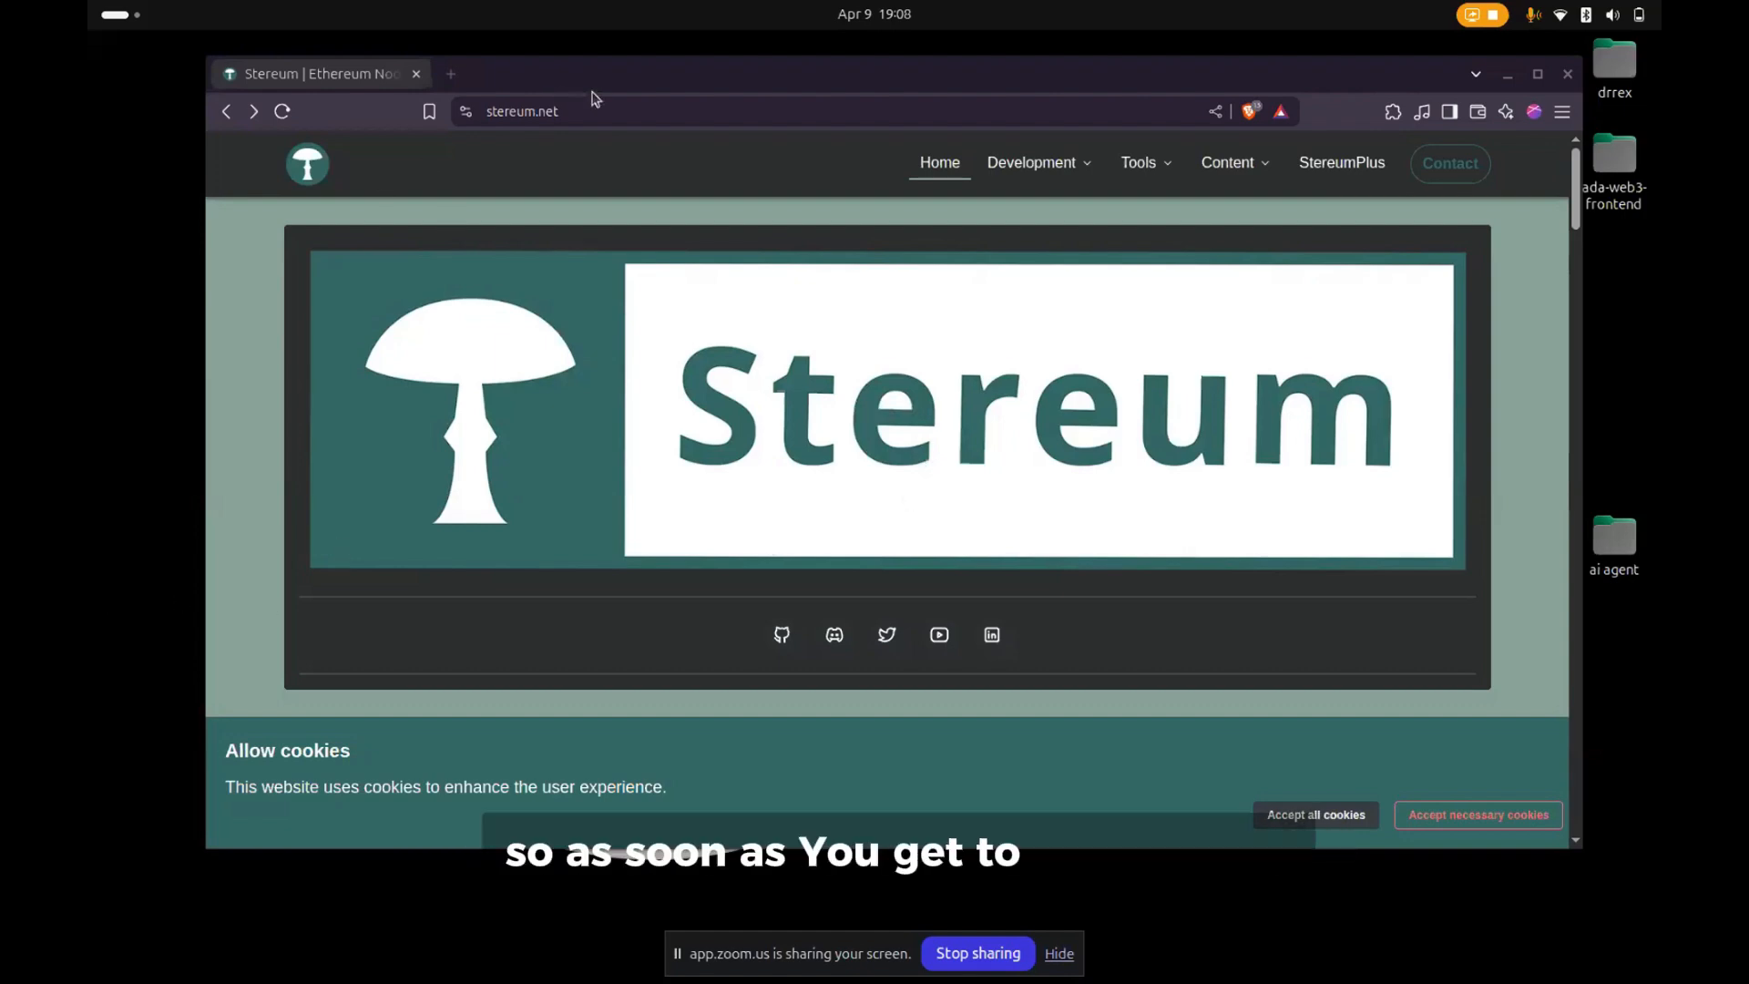
- Download the Linux version of the Stereum launcher, saving Stereum-Launcher-2.3.4.AppImage in the Downloads folder
left_click(558, 143)
scroll(555, 386, "down", 6)
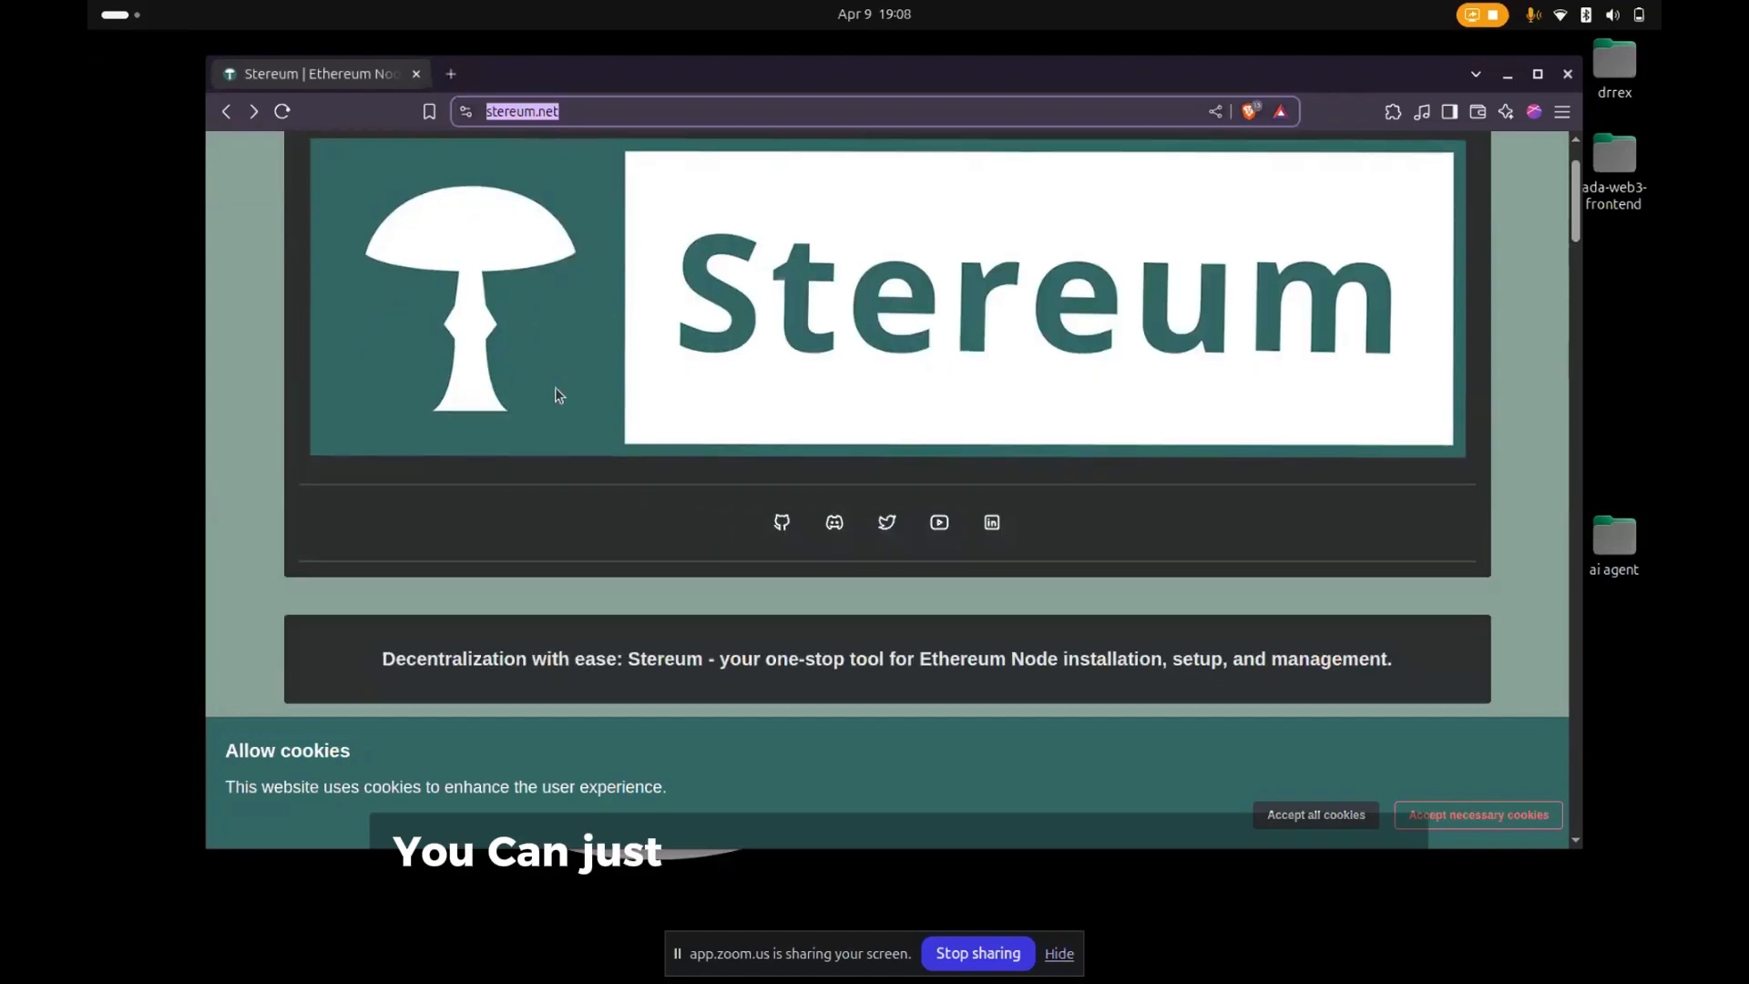
scroll(557, 393, "down", 2)
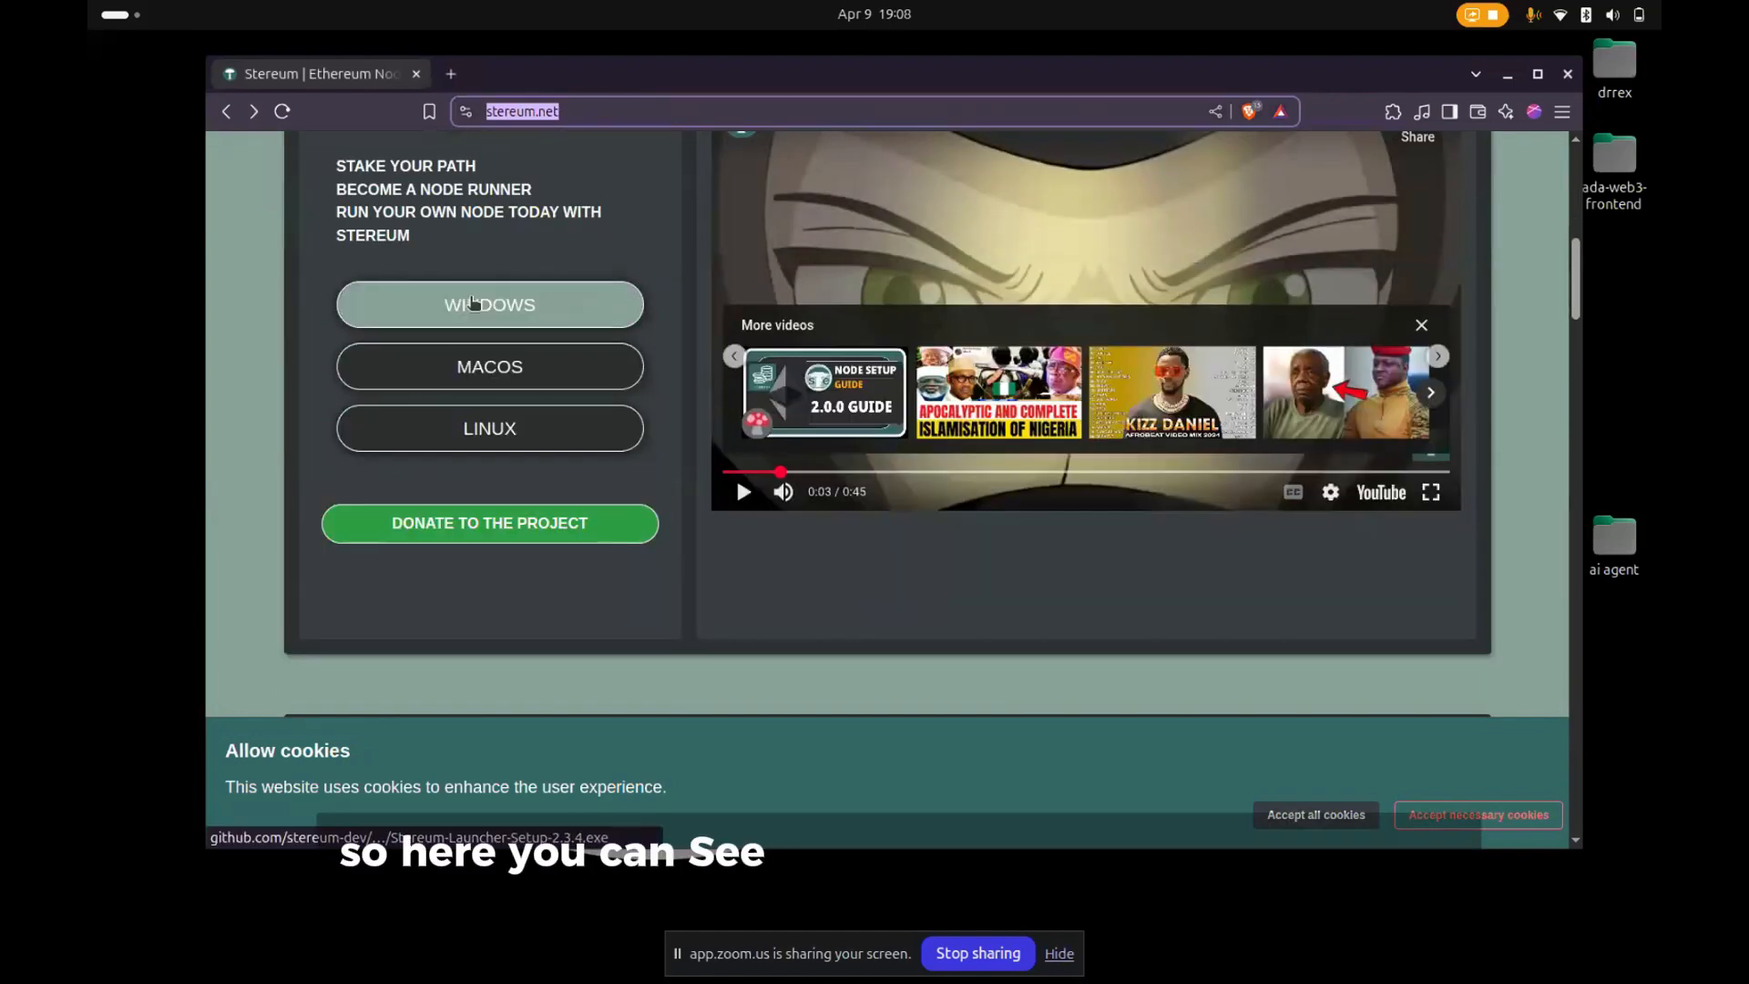
left_click(453, 438)
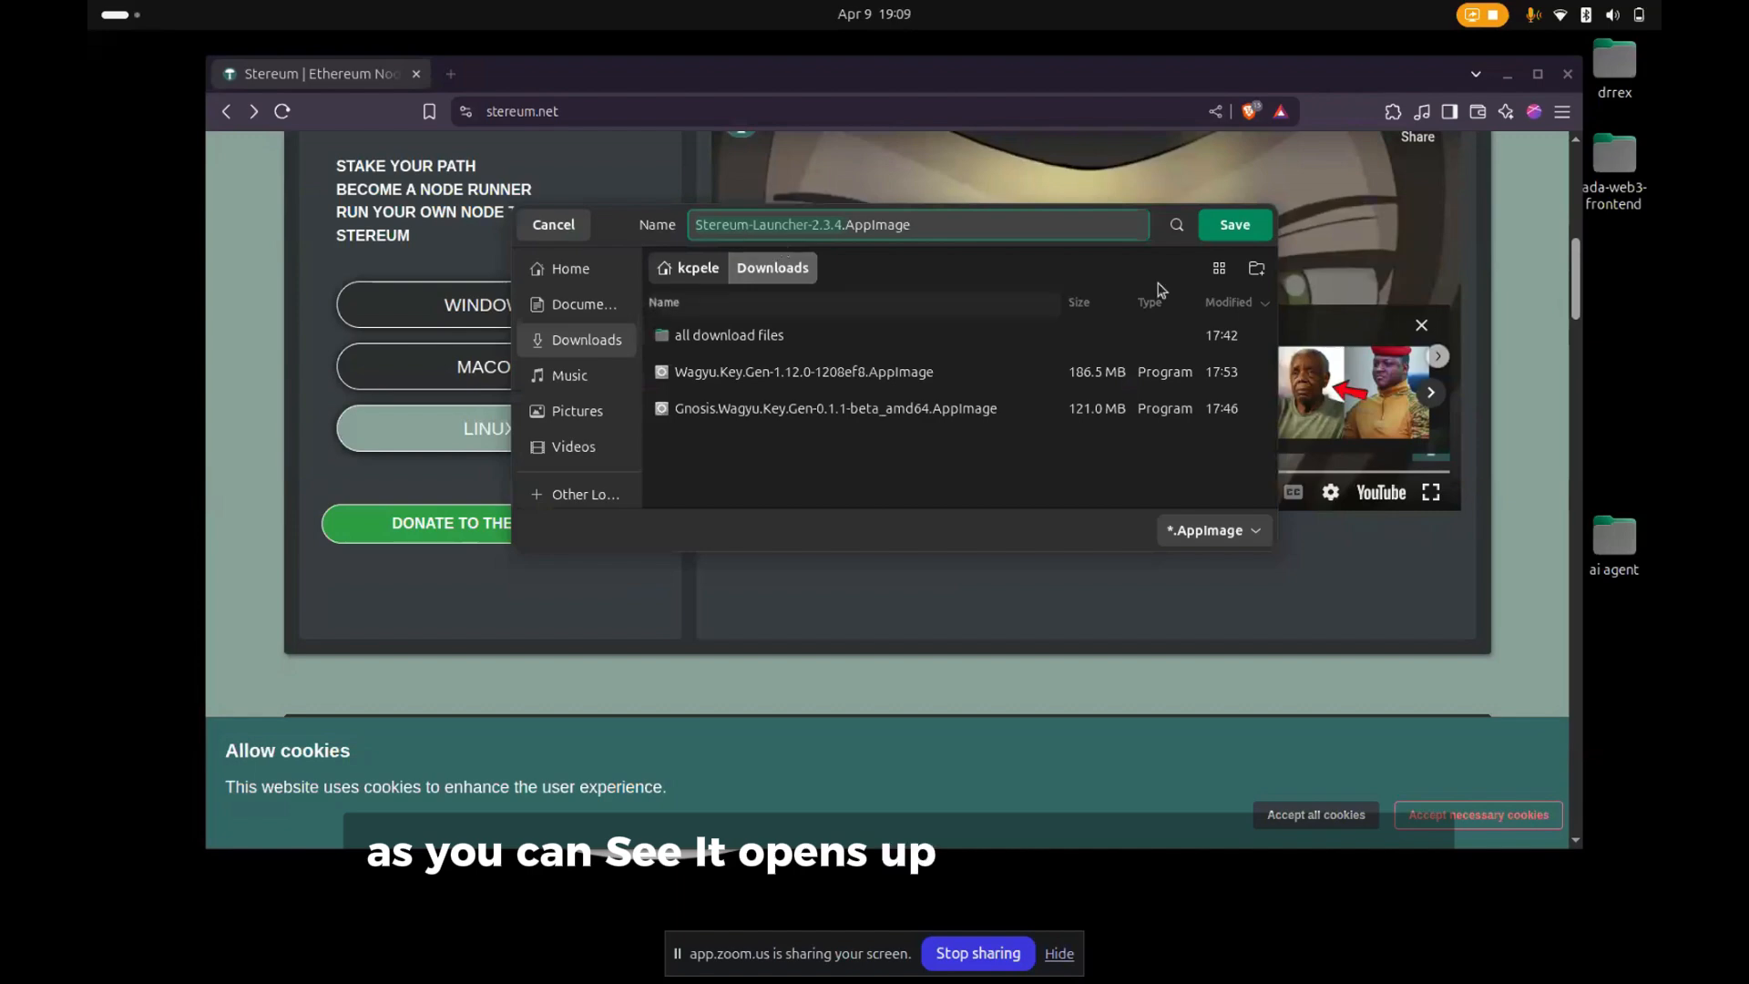
left_click(1245, 233)
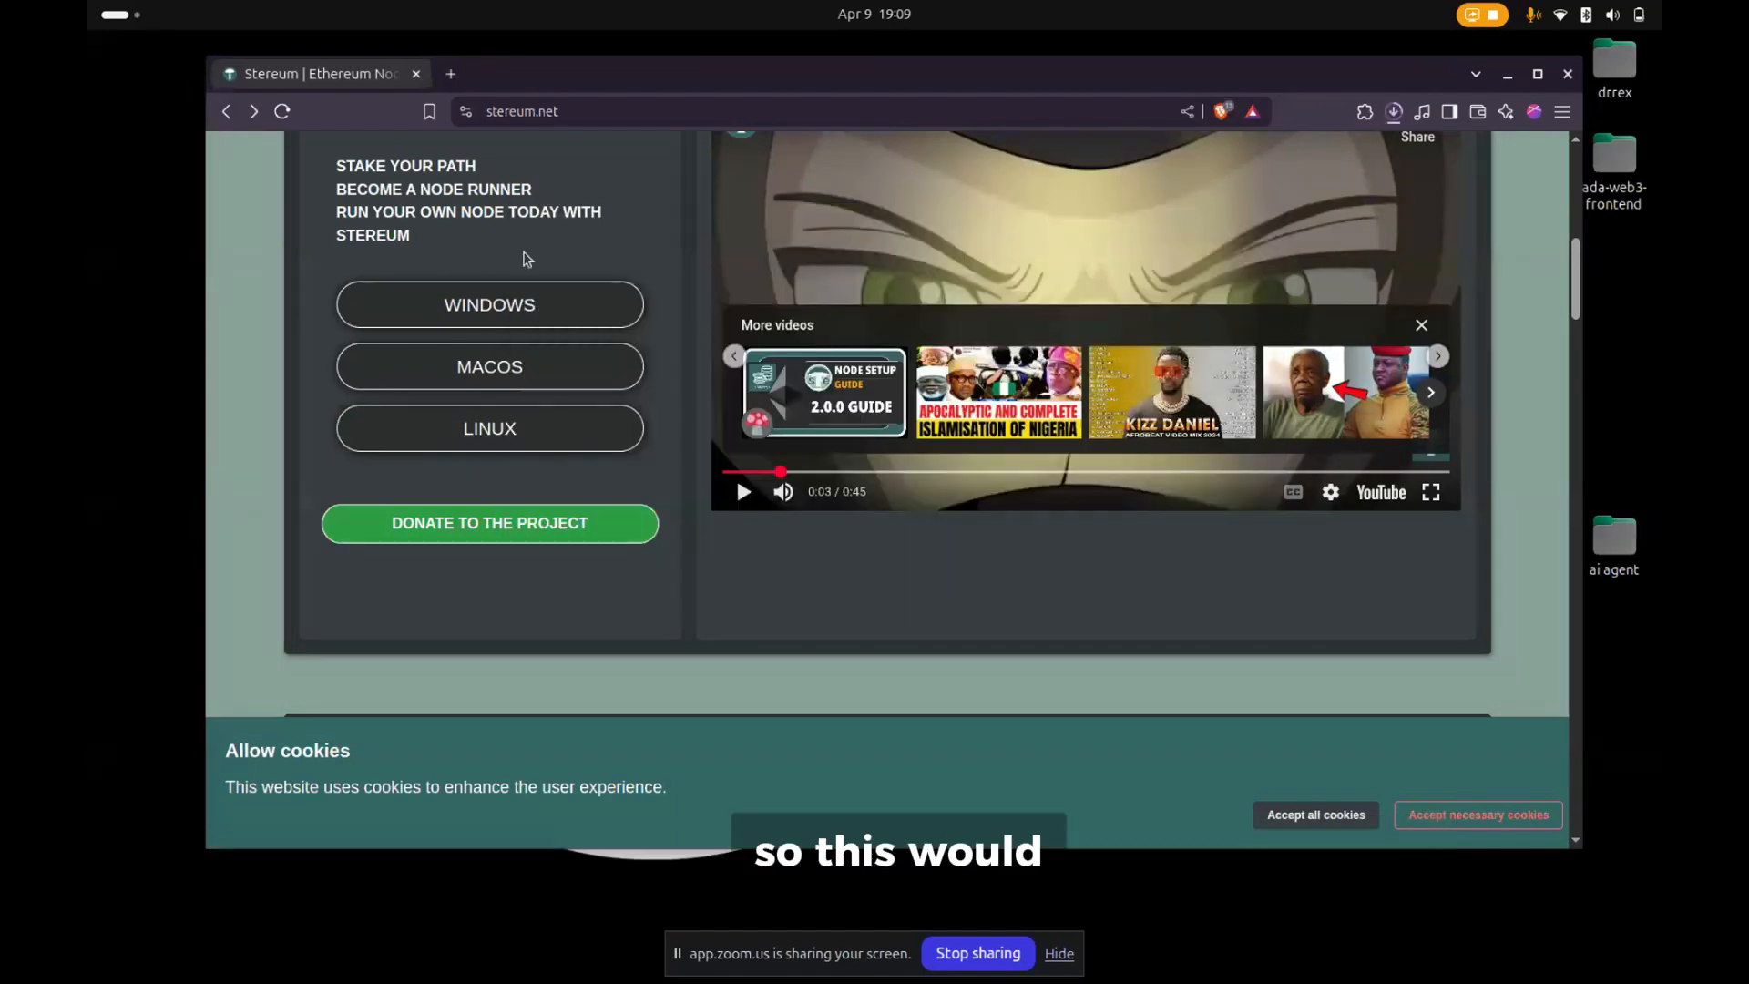
- Check the progress of the Stereum launcher download in the recent download history
scroll(511, 275, "up", 5)
scroll(511, 275, "up", 5)
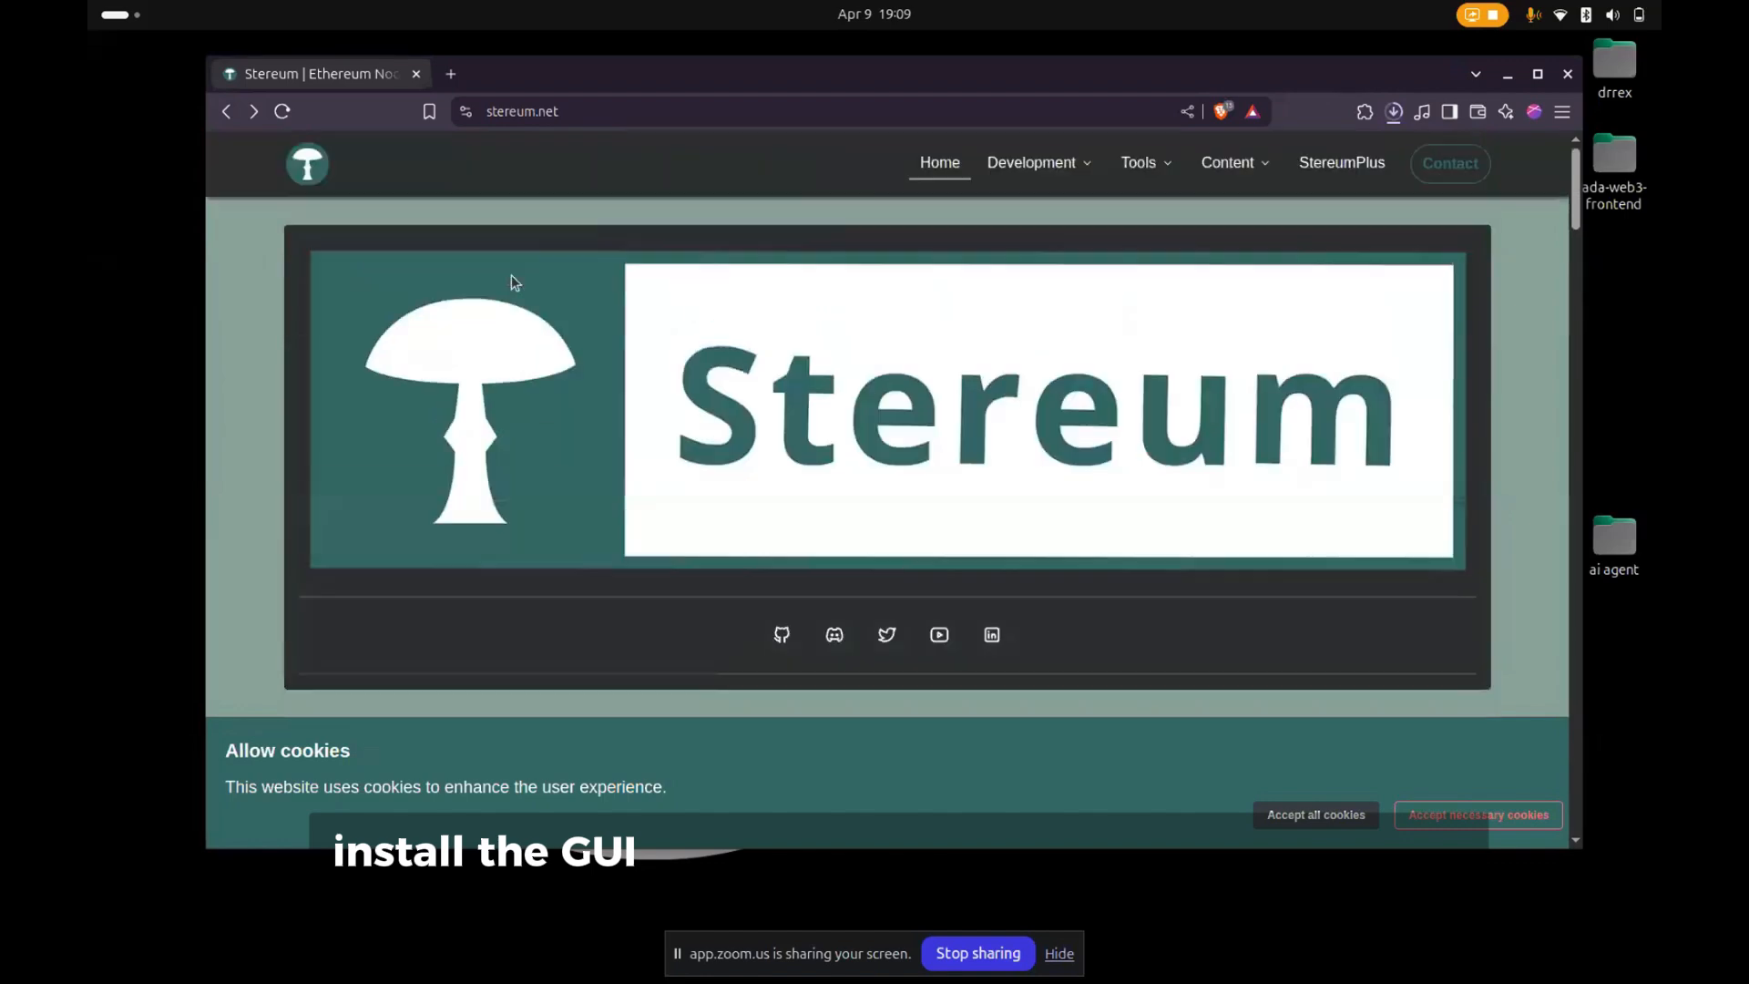
left_click(1393, 111)
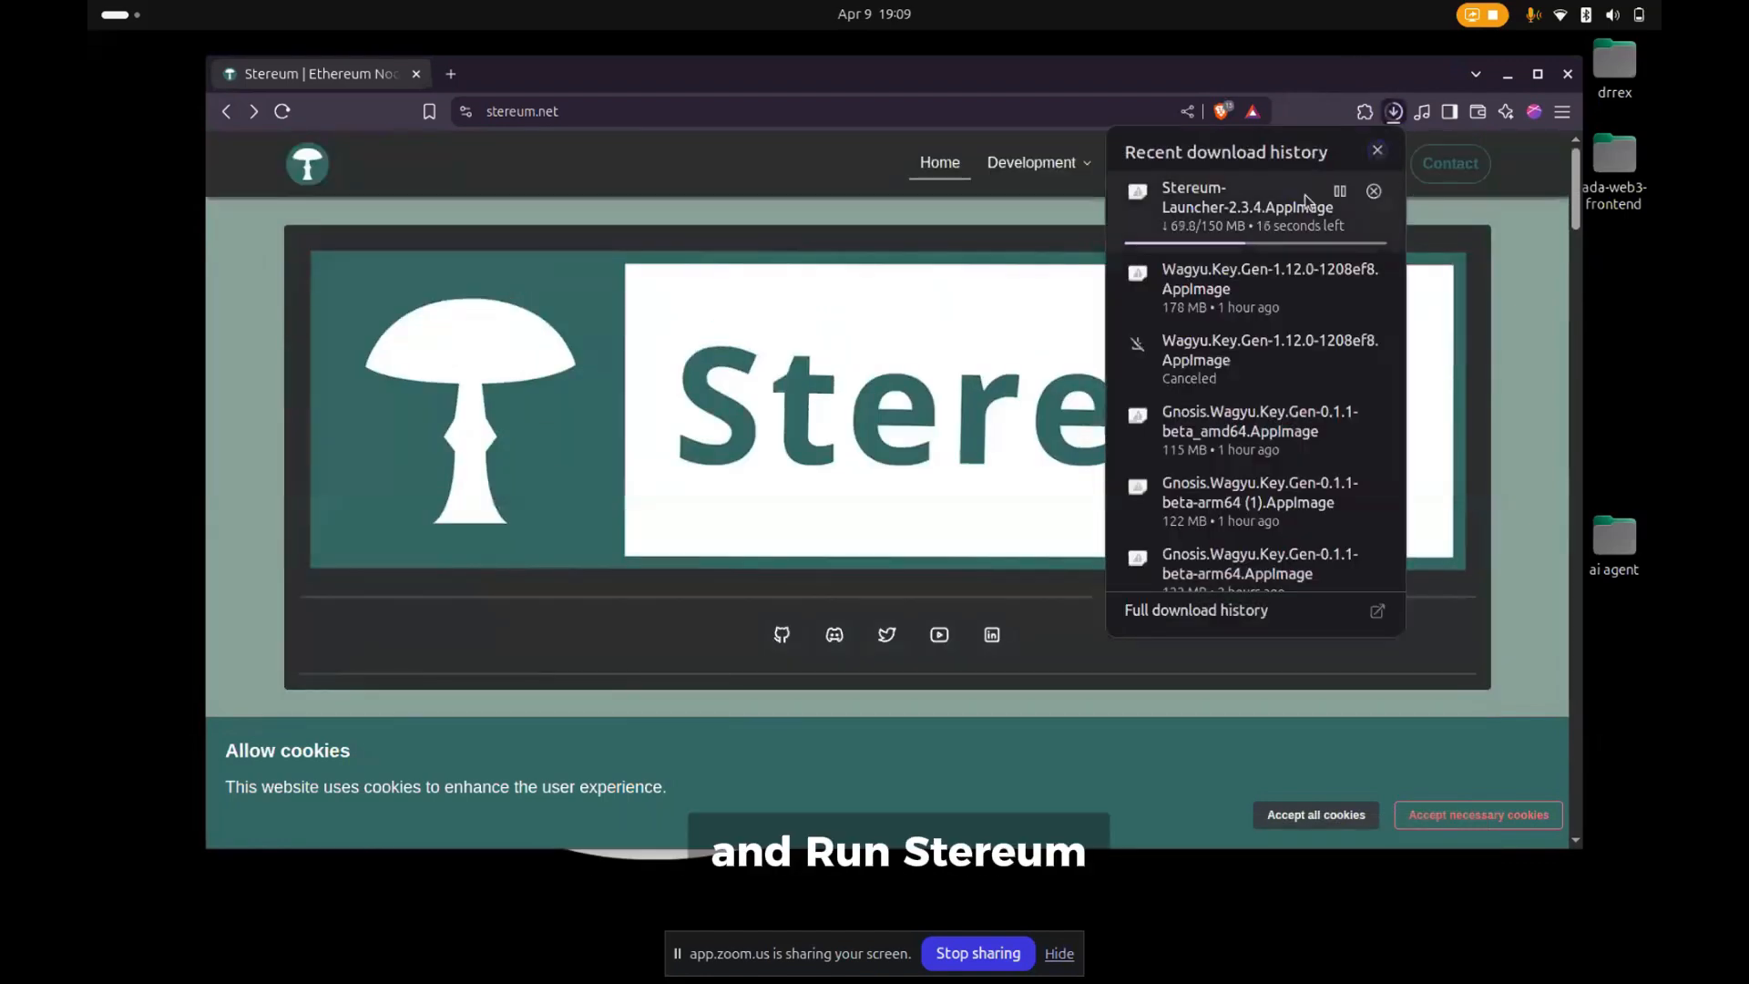
left_click(882, 223)
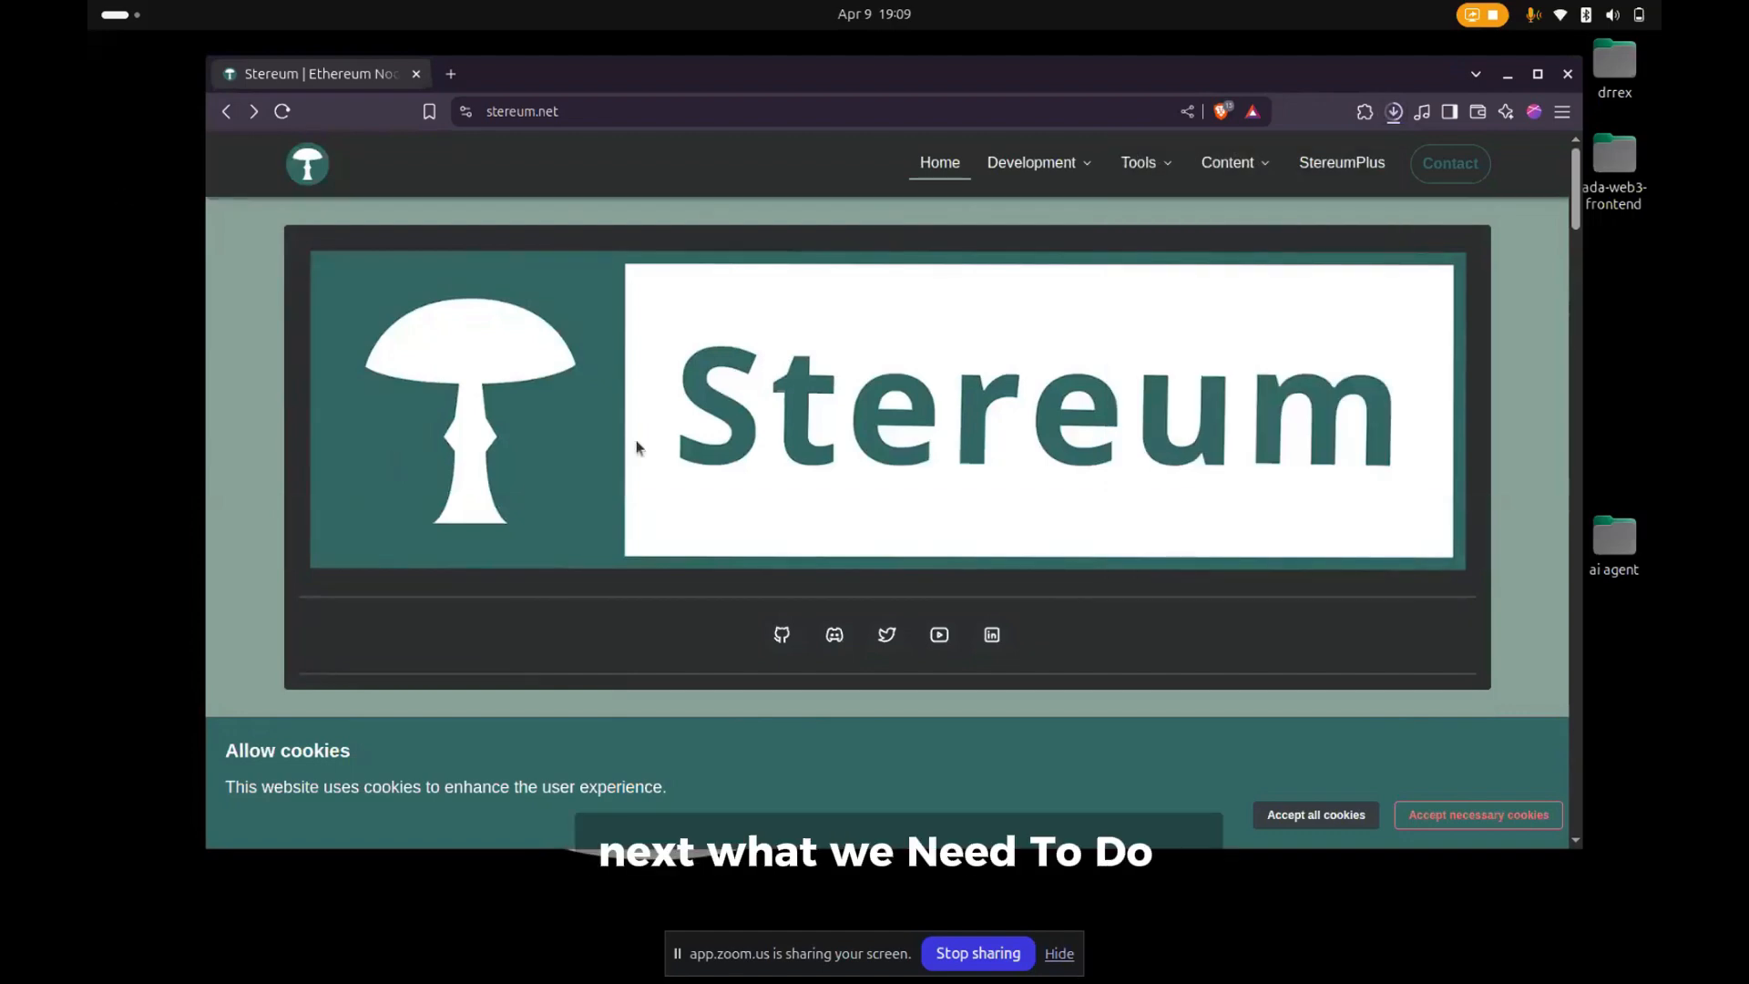
left_click(1393, 113)
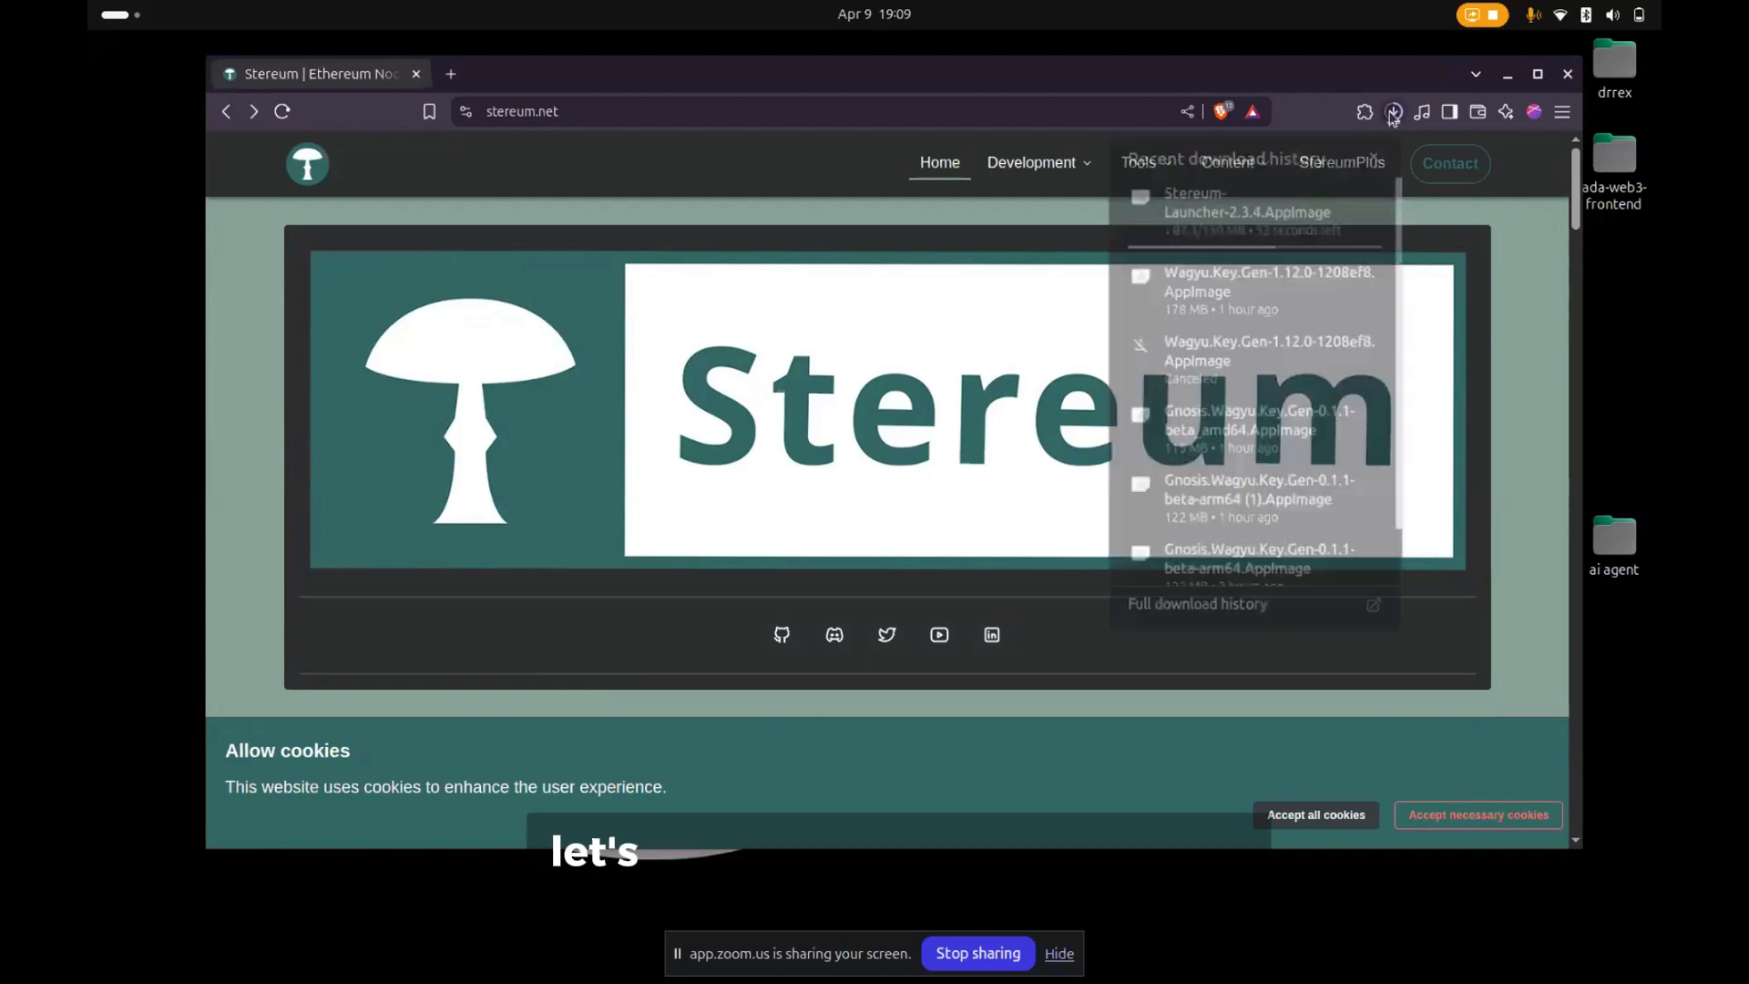
left_click(986, 230)
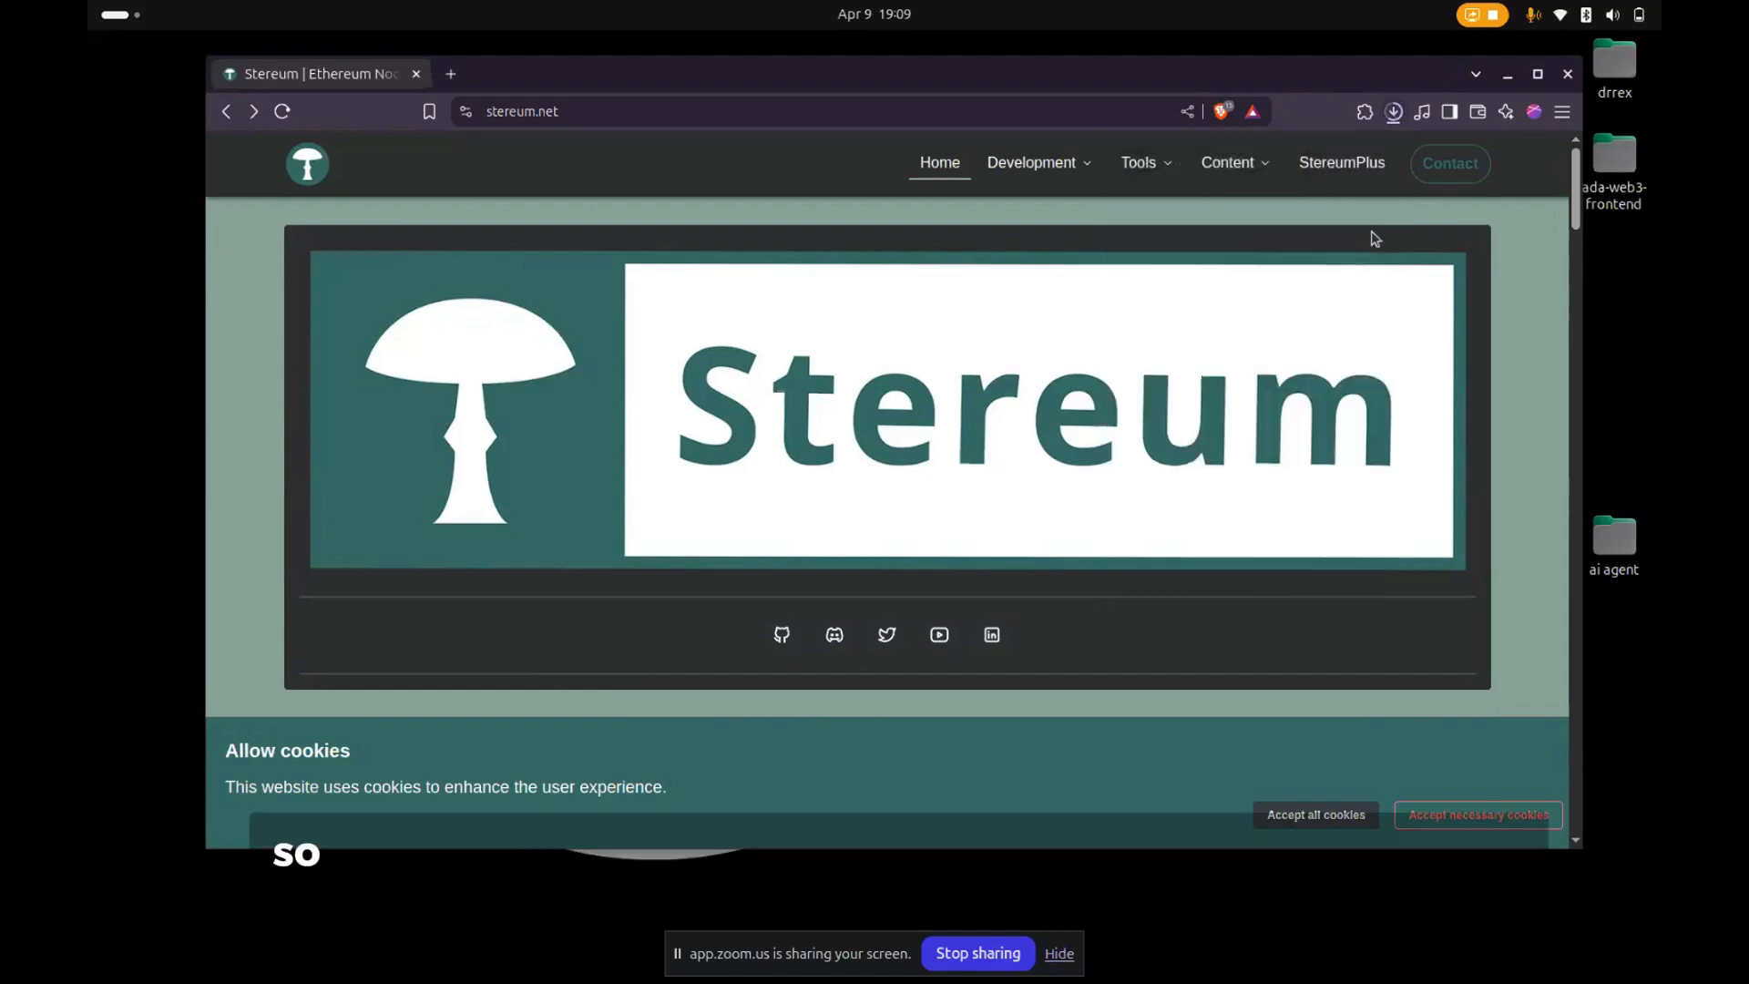
- Maximize the browser window and open the Guides page from the Stereum site's Content section
left_click(1537, 76)
mouse_move(1039, 144)
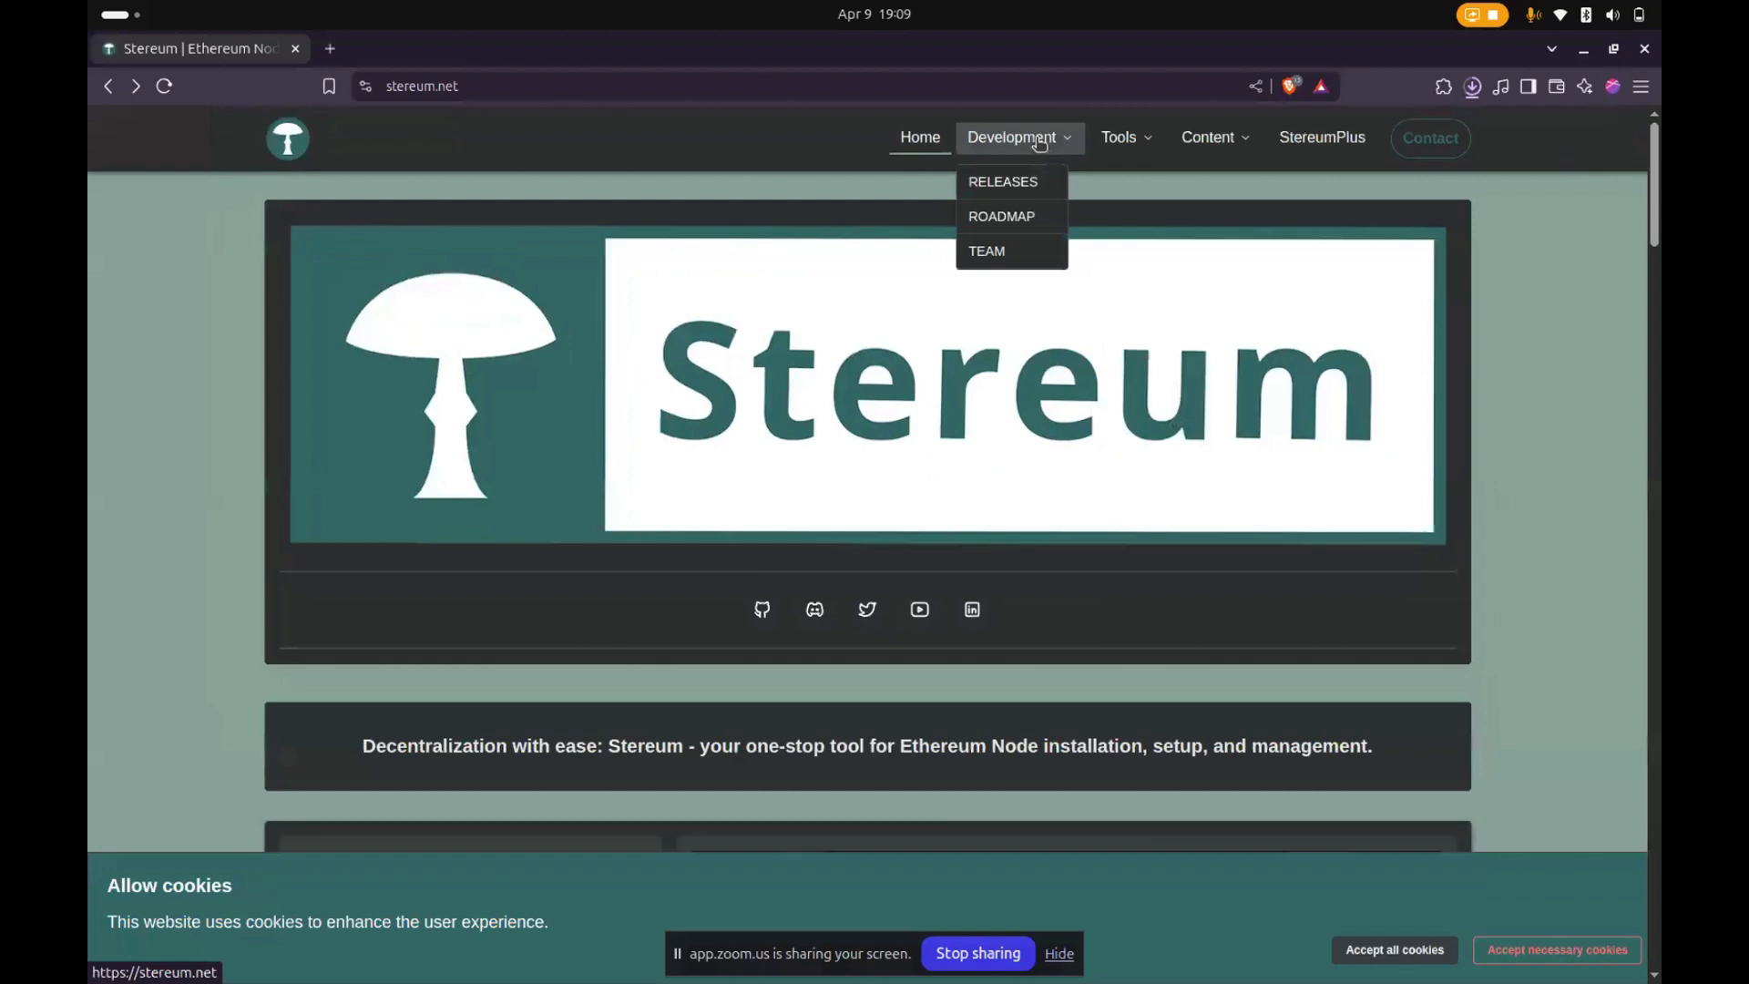
mouse_move(1211, 141)
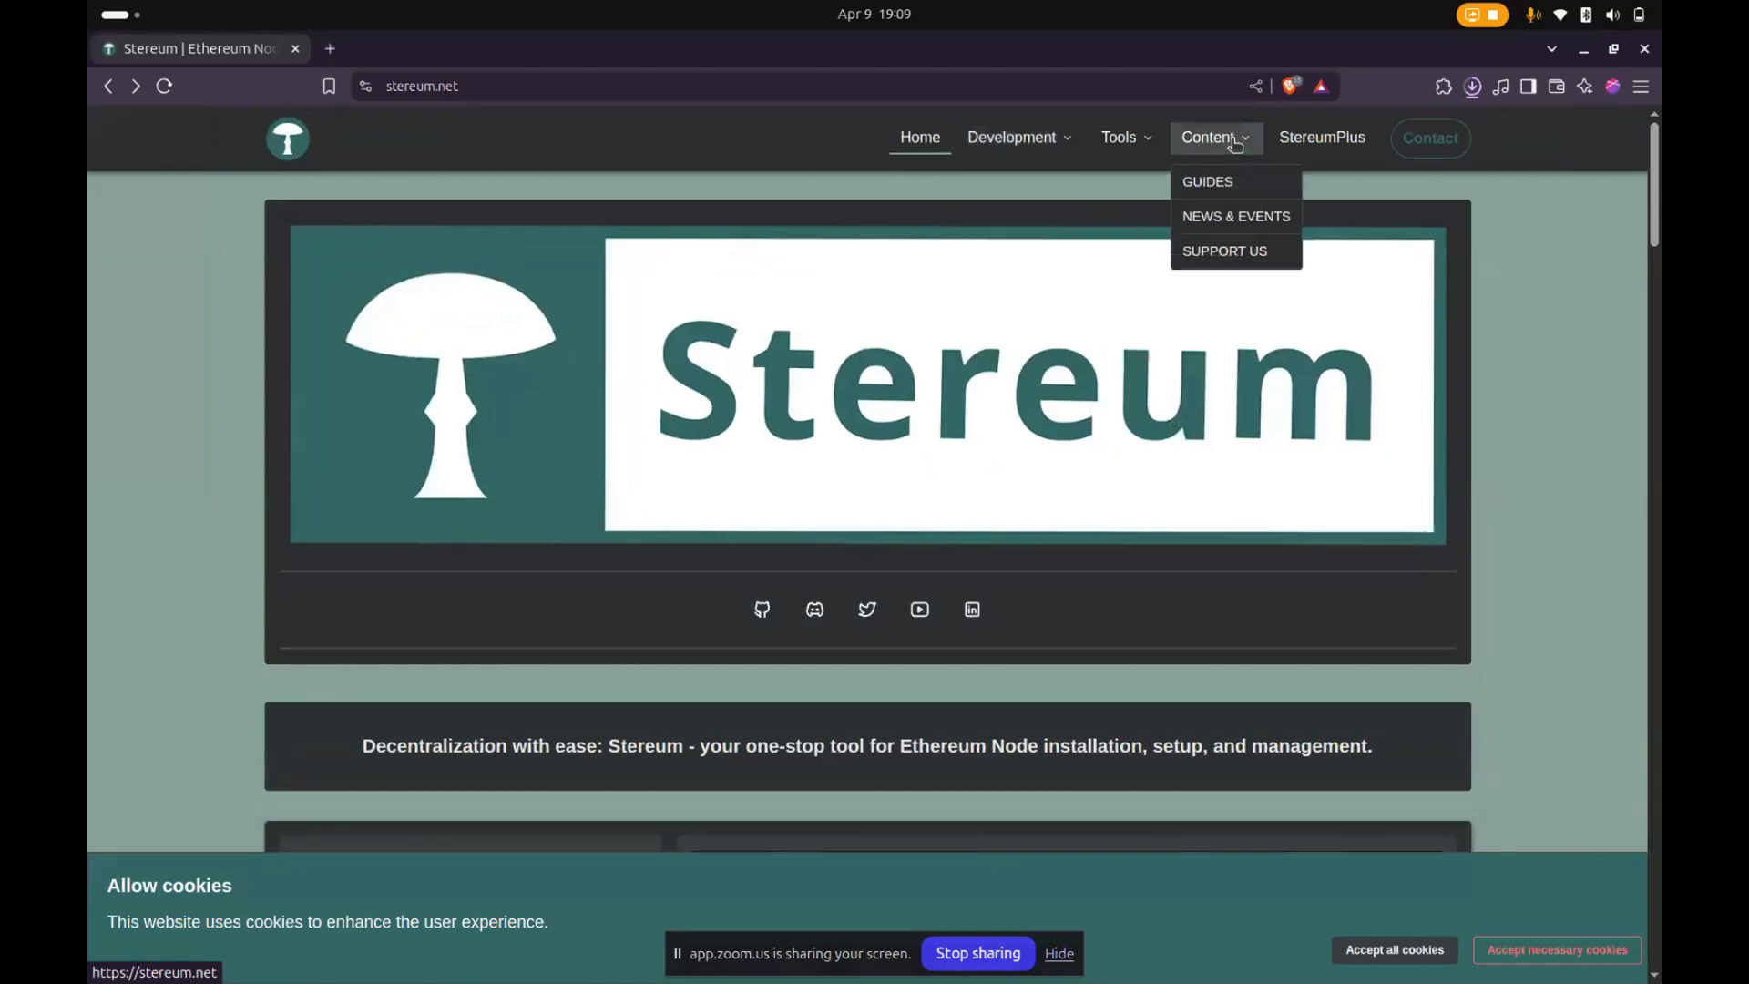
left_click(1193, 181)
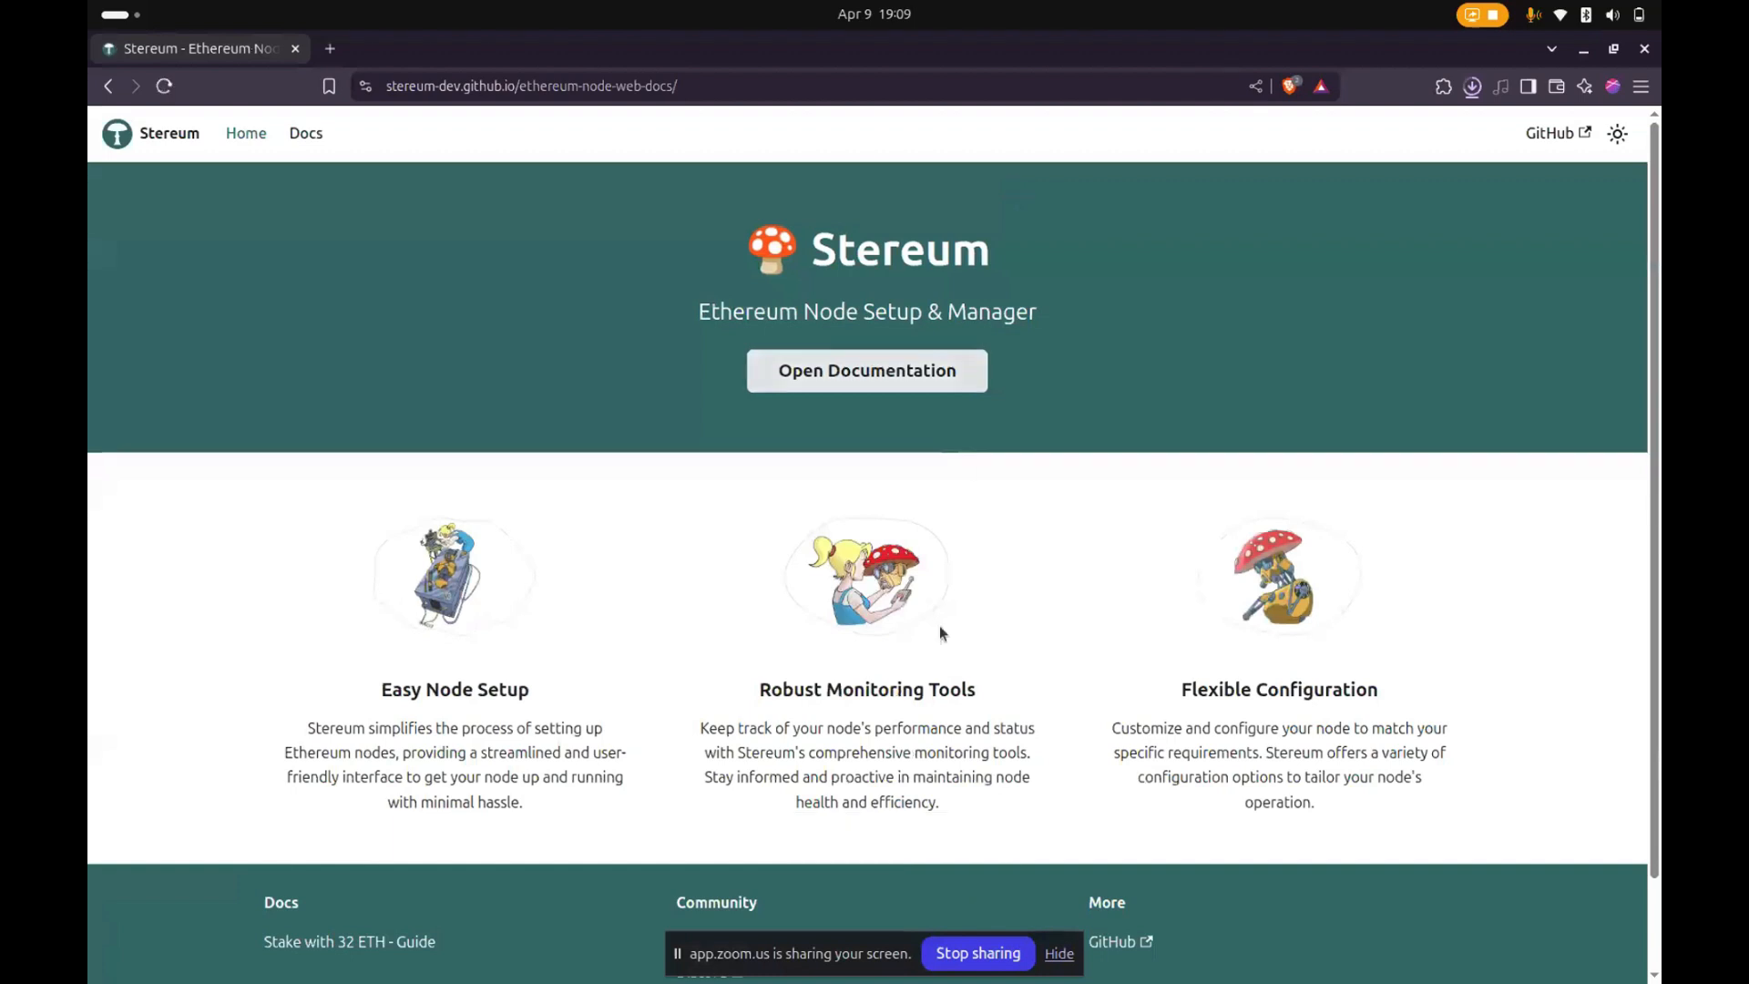
scroll(938, 649, "down", 2)
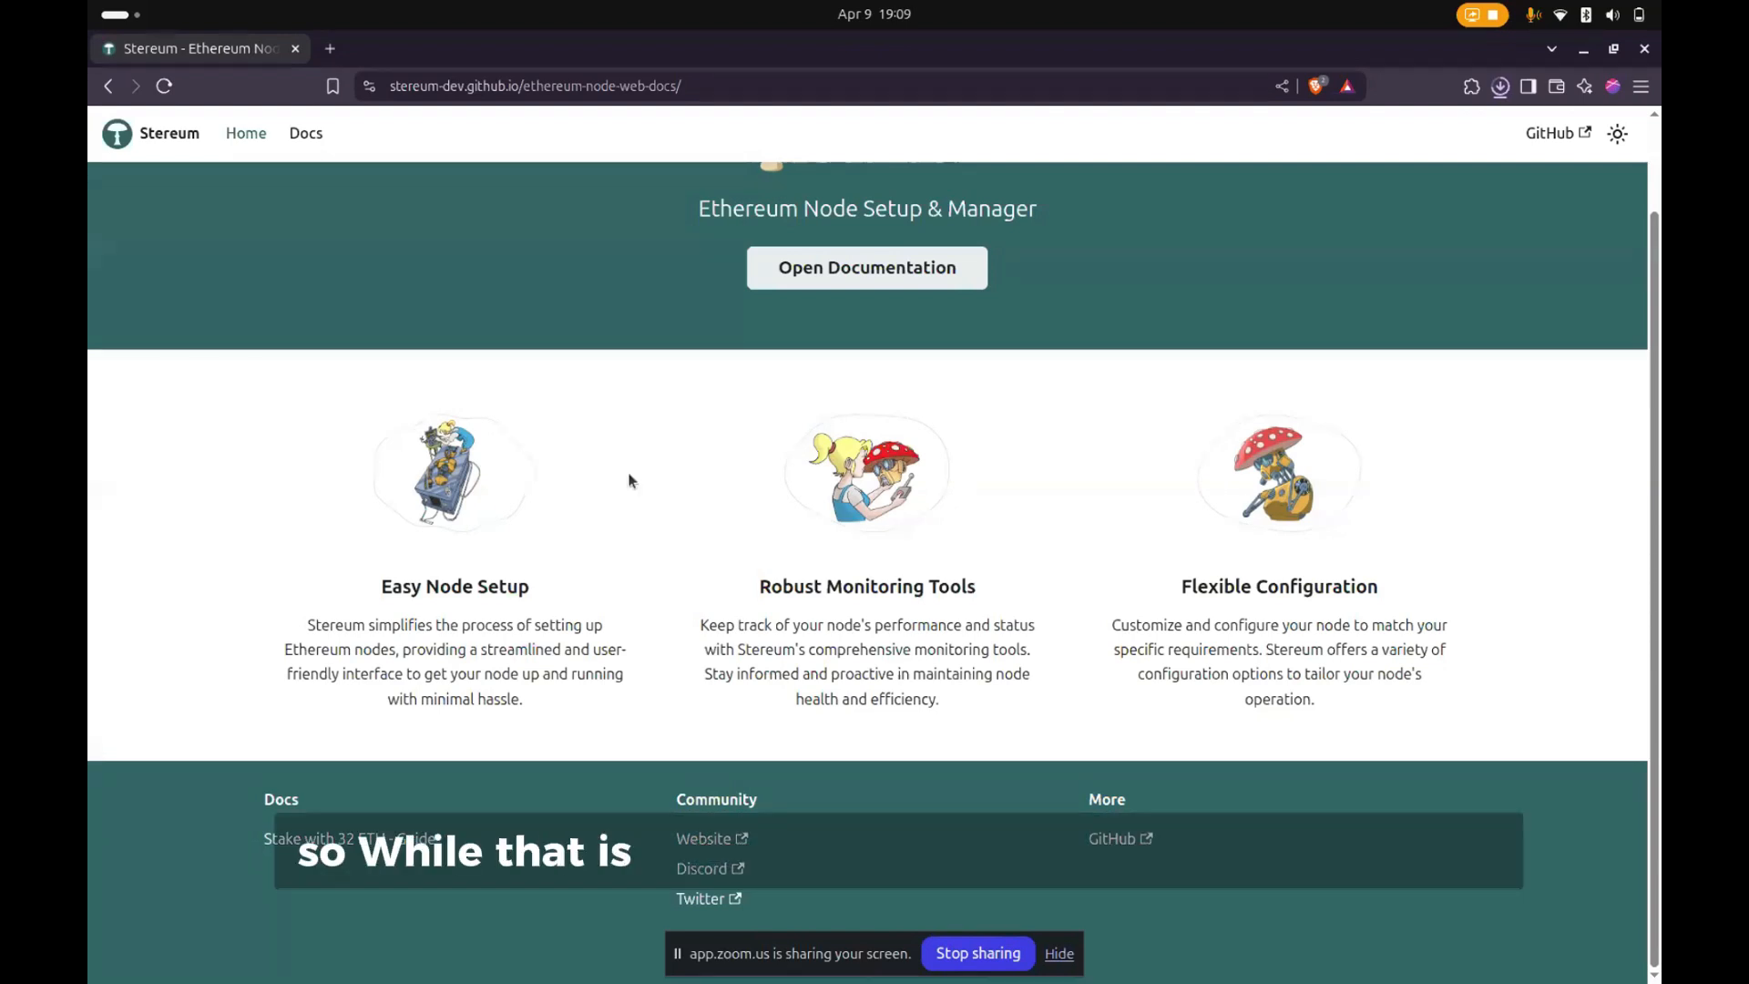
- In a new terminal with enlarged text, change to the Downloads folder and list its files
key("ctrl+alt+t")
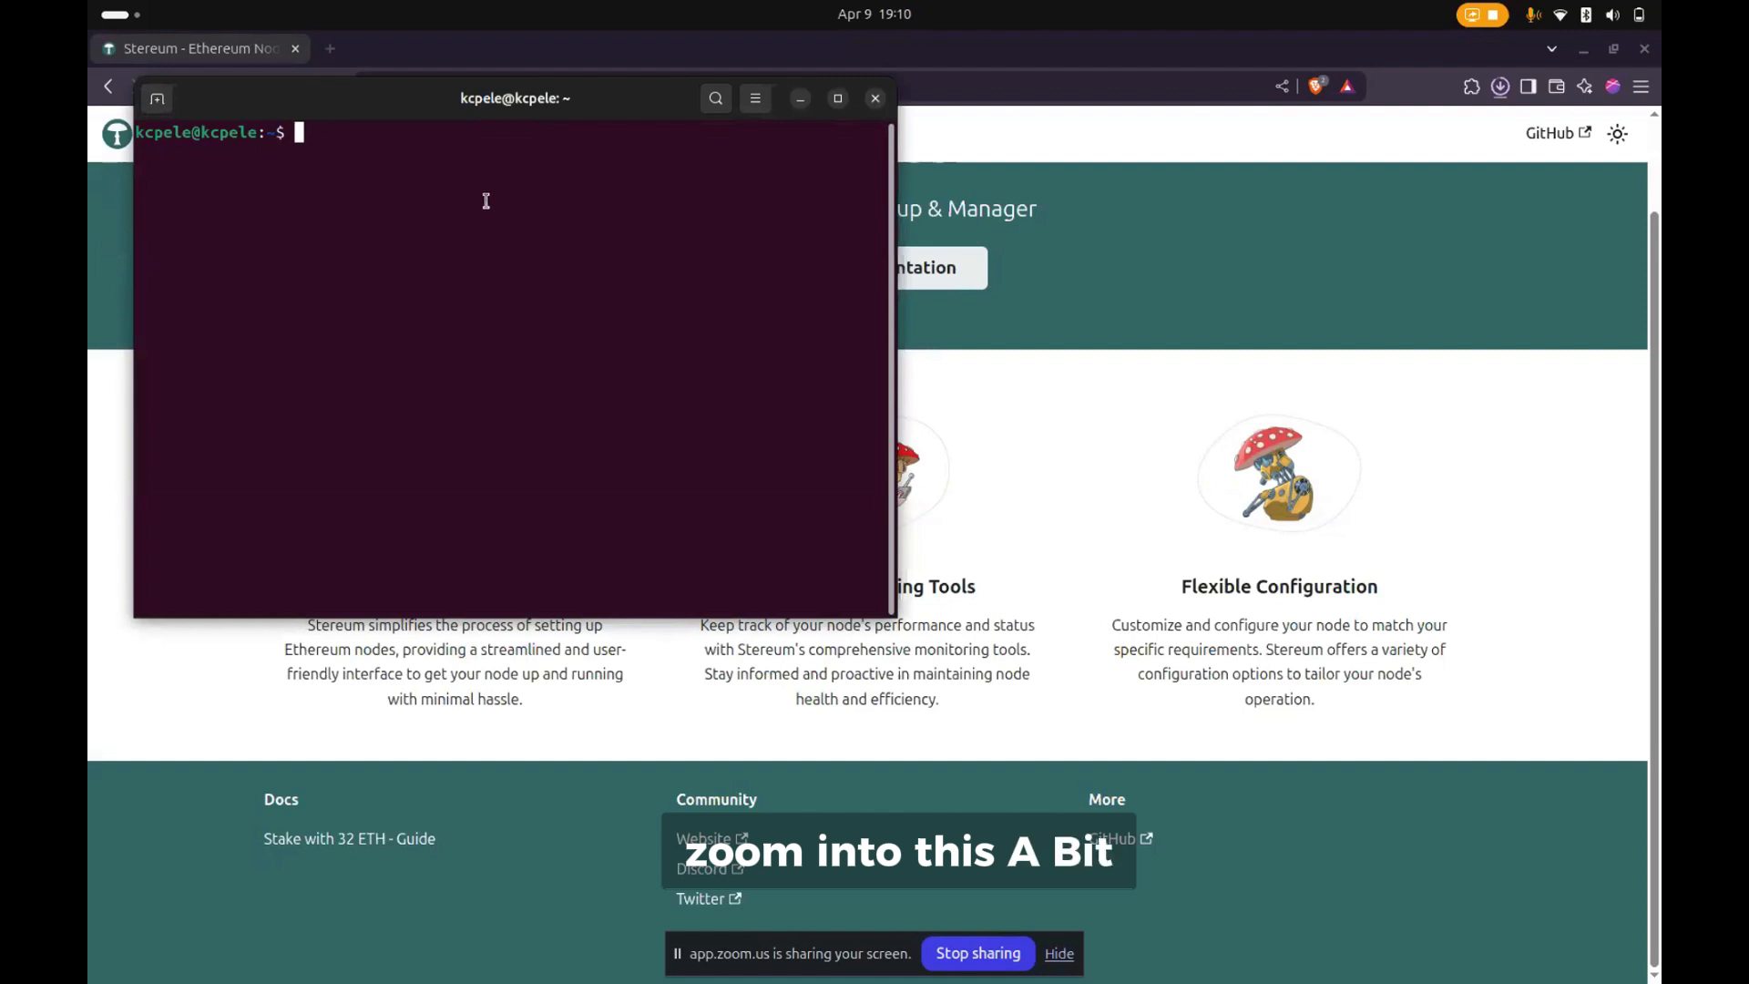
key("ctrl+plus")
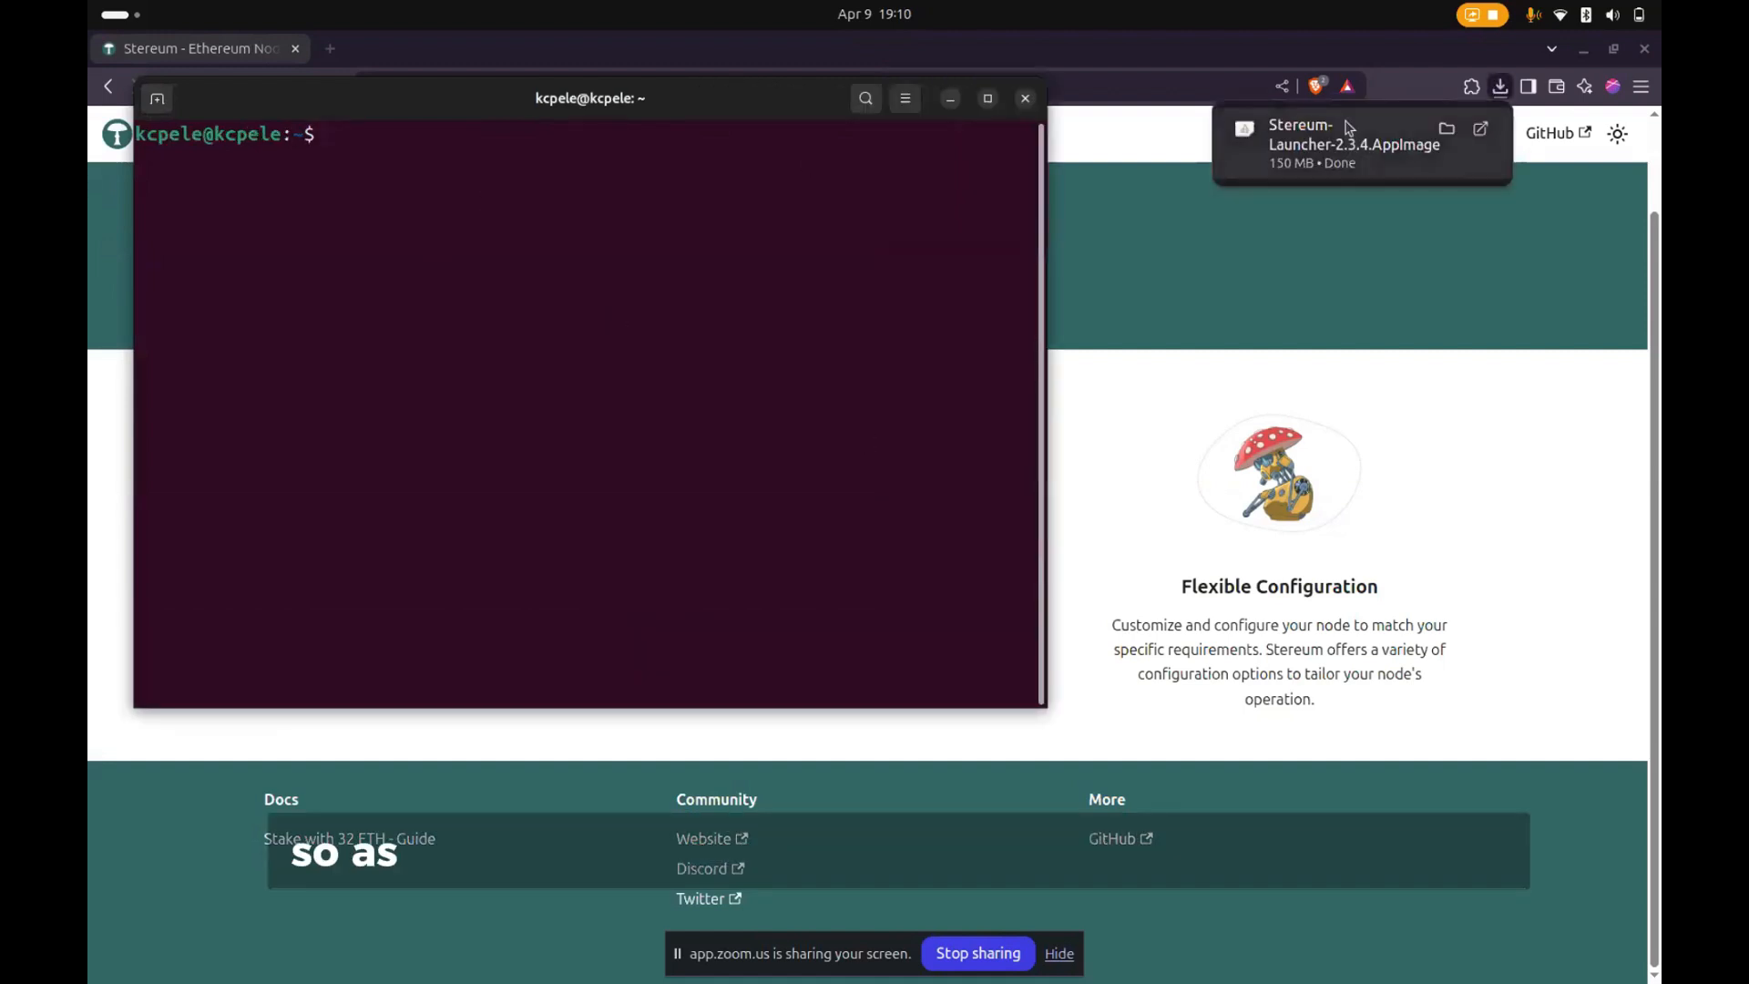
mouse_move(1369, 159)
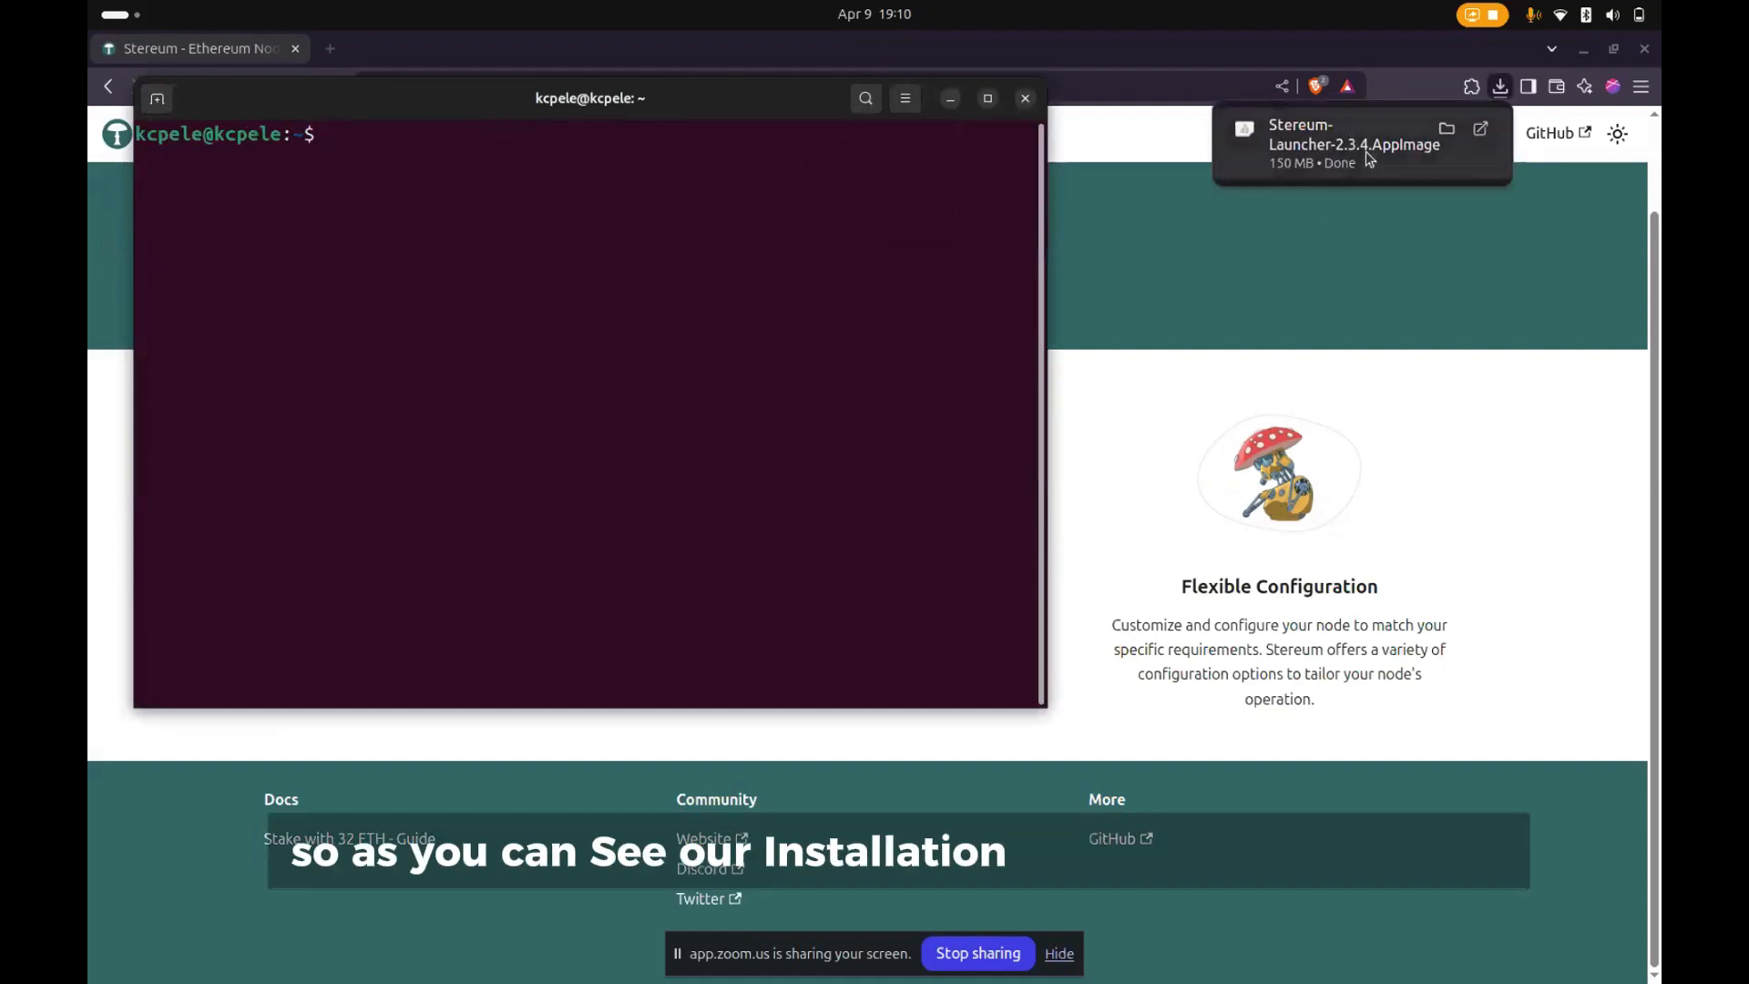
type("c")
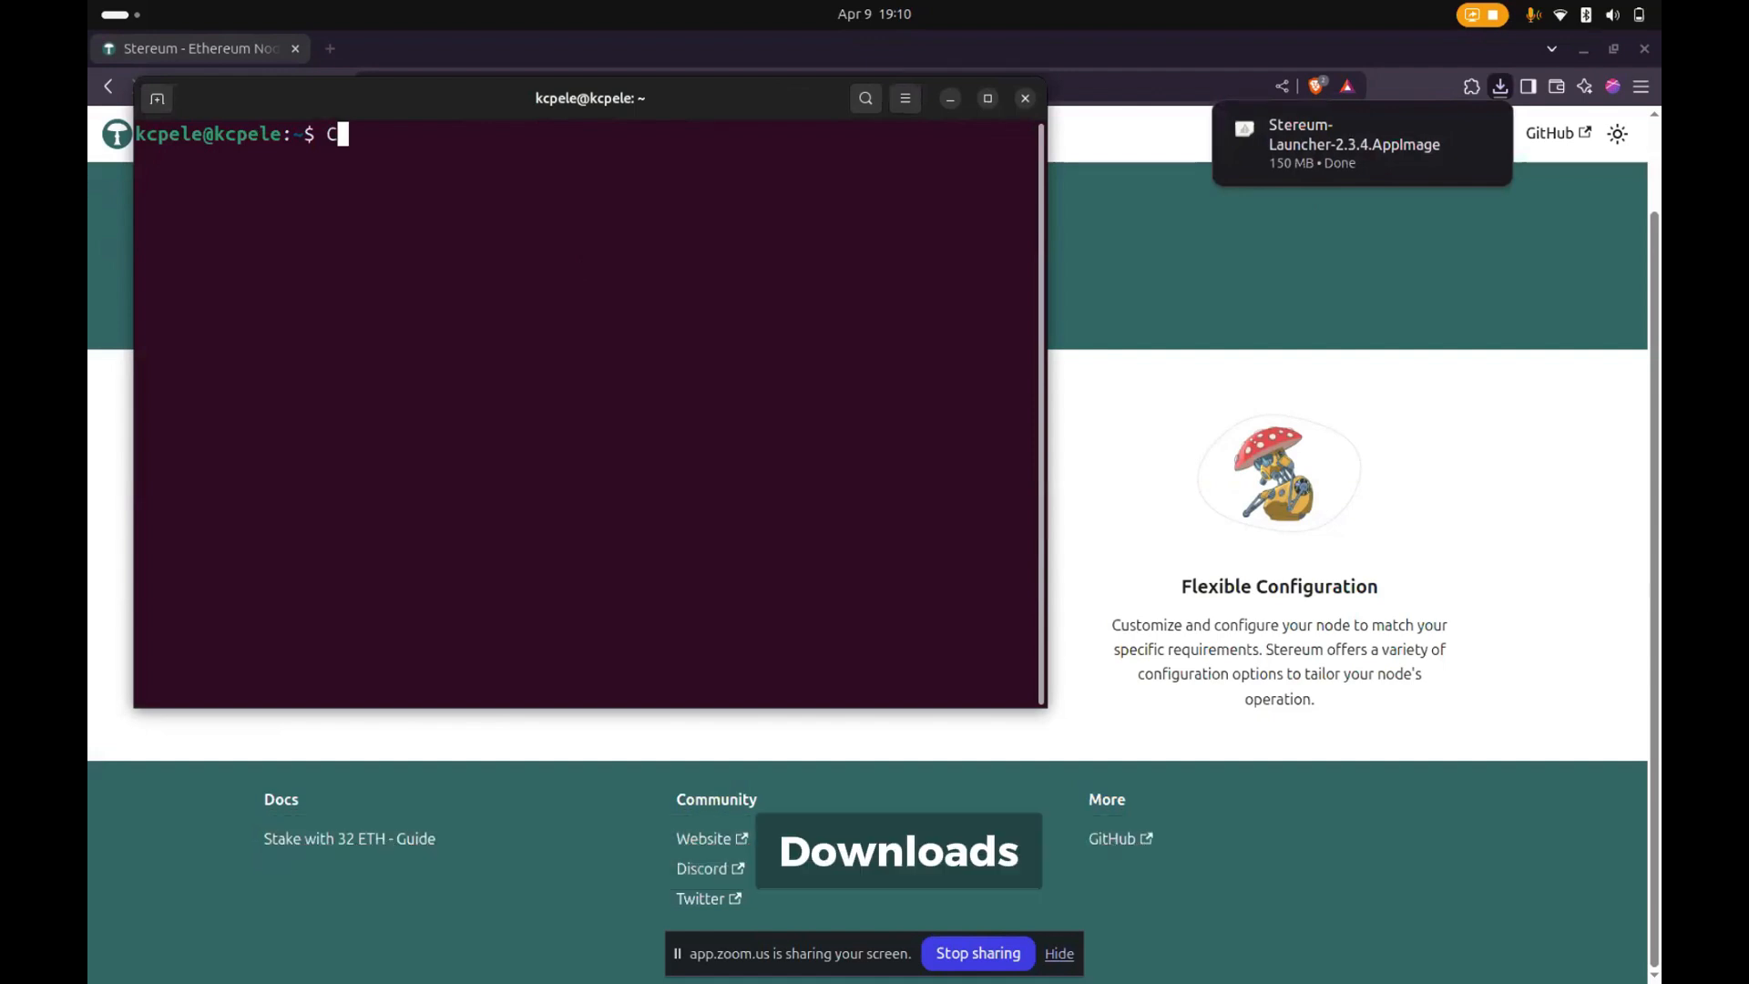
type("d ")
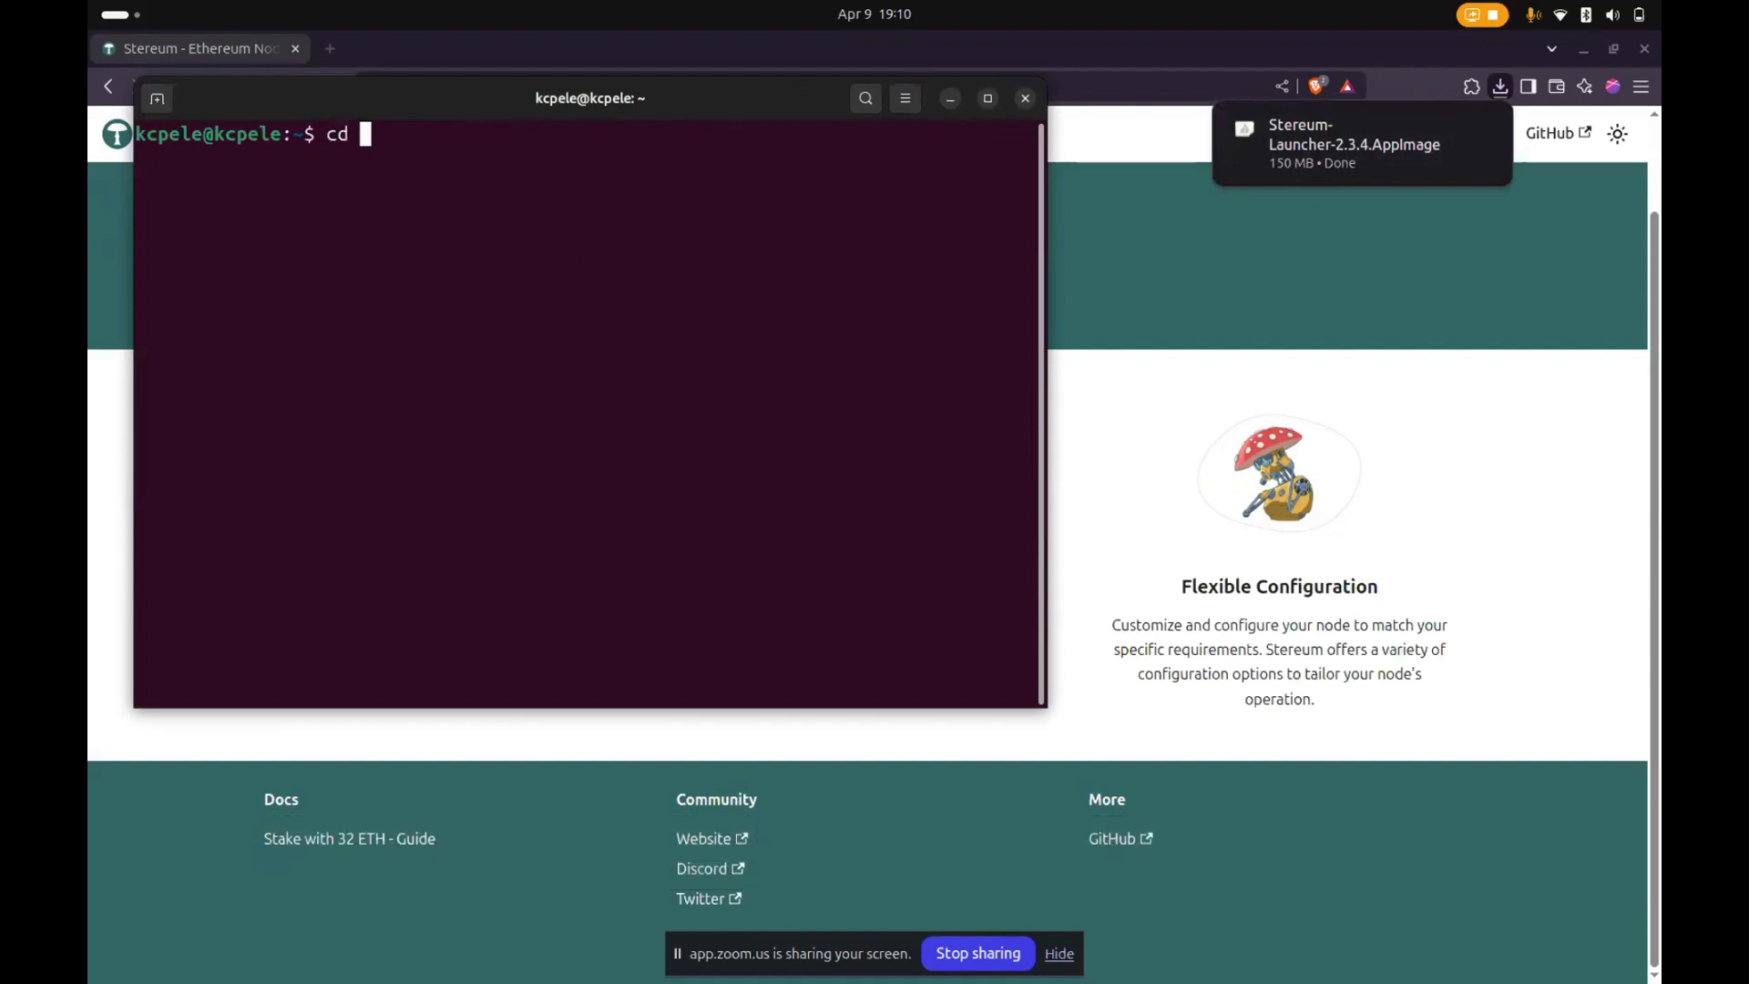
type("dow")
key("Tab")
key("Return")
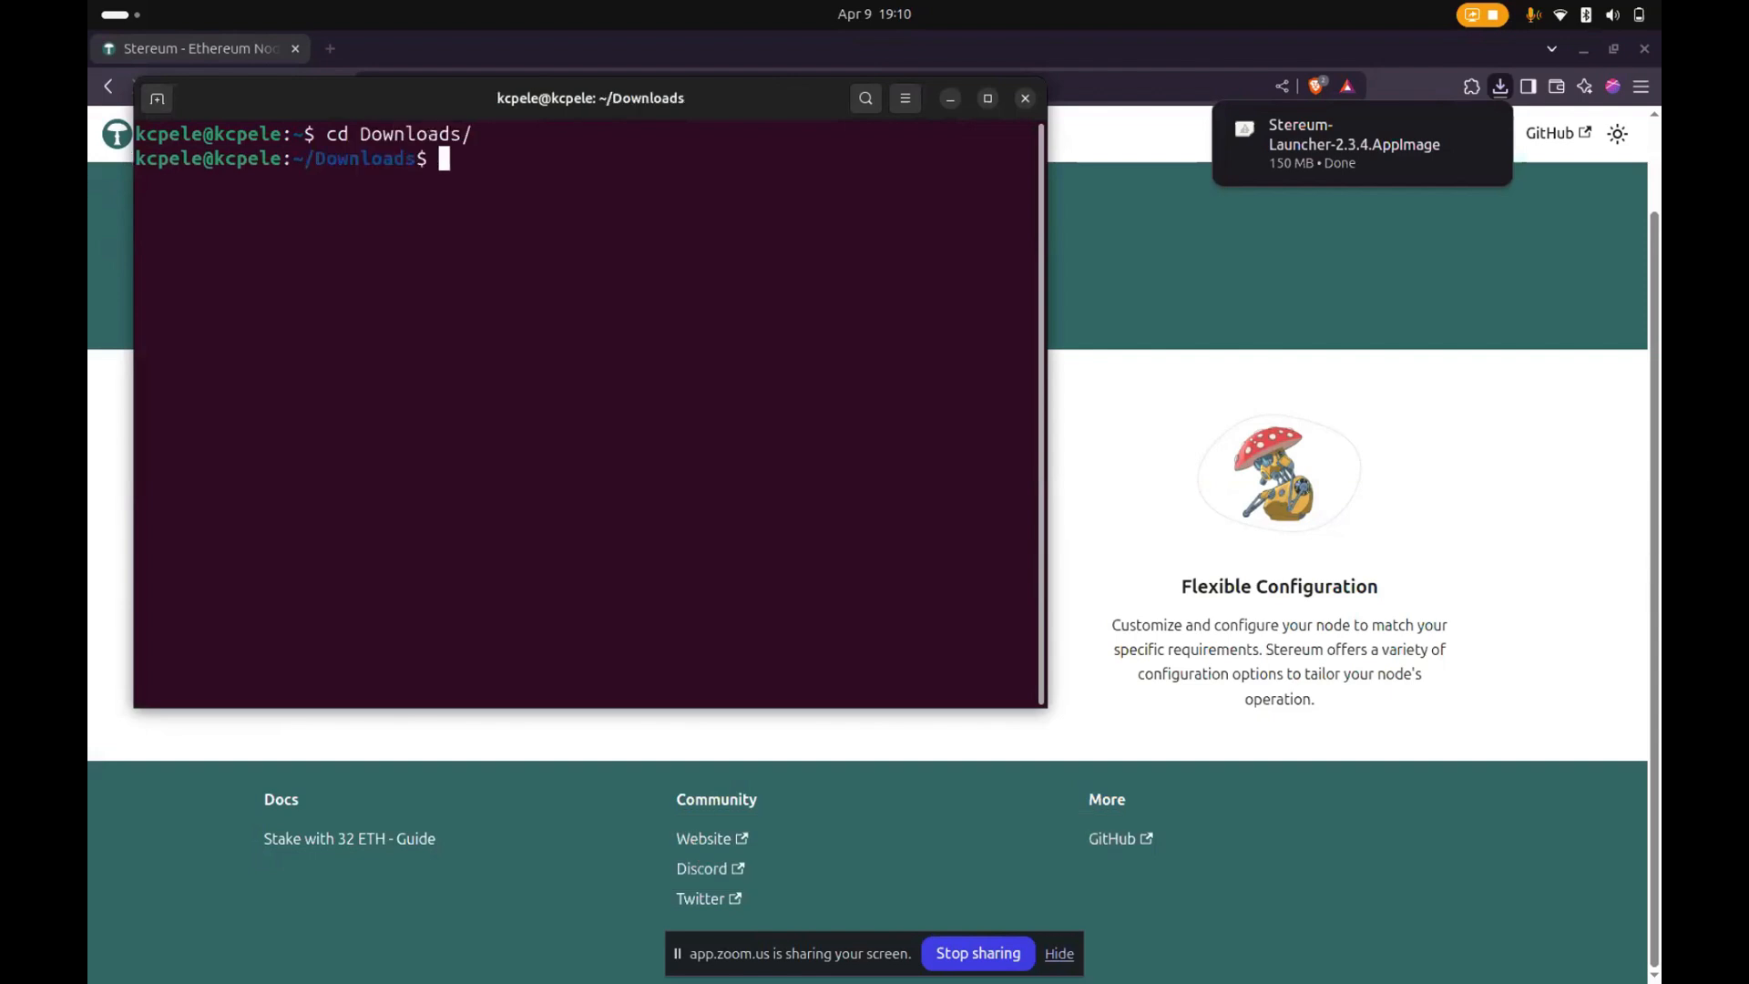
type("ls")
key("Return")
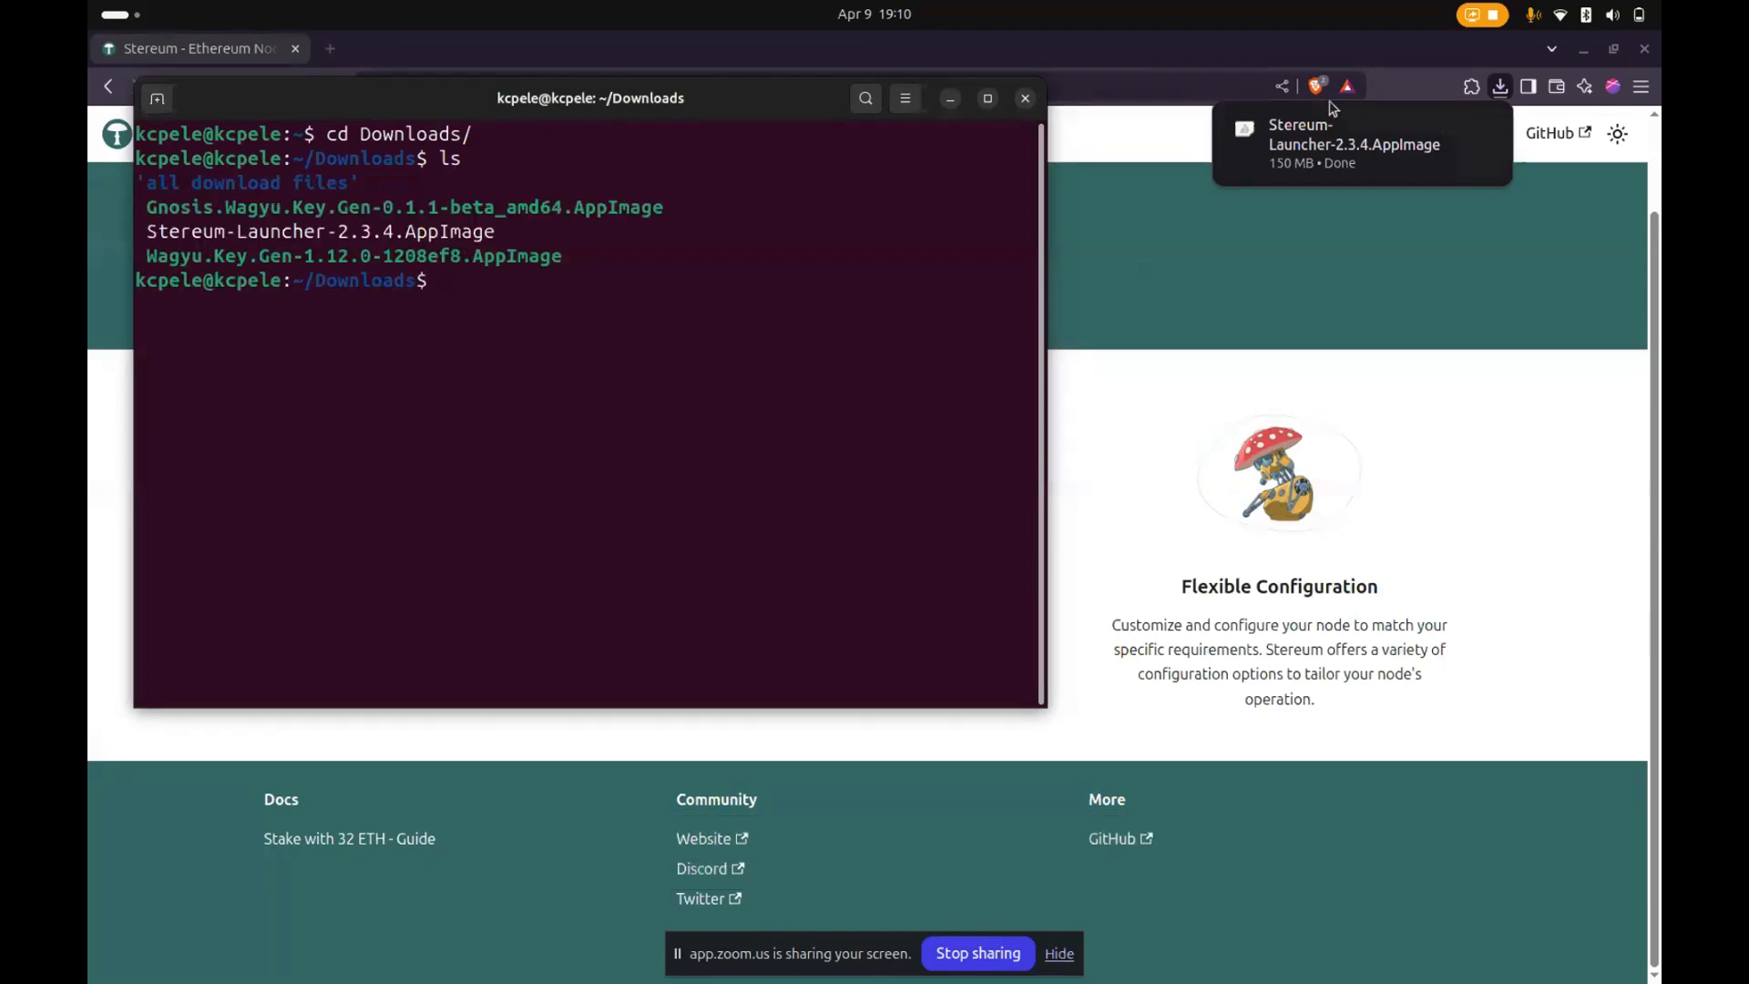
- Show the downloaded Stereum launcher in the Files app and find the same file in the terminal listing
left_click(1447, 131)
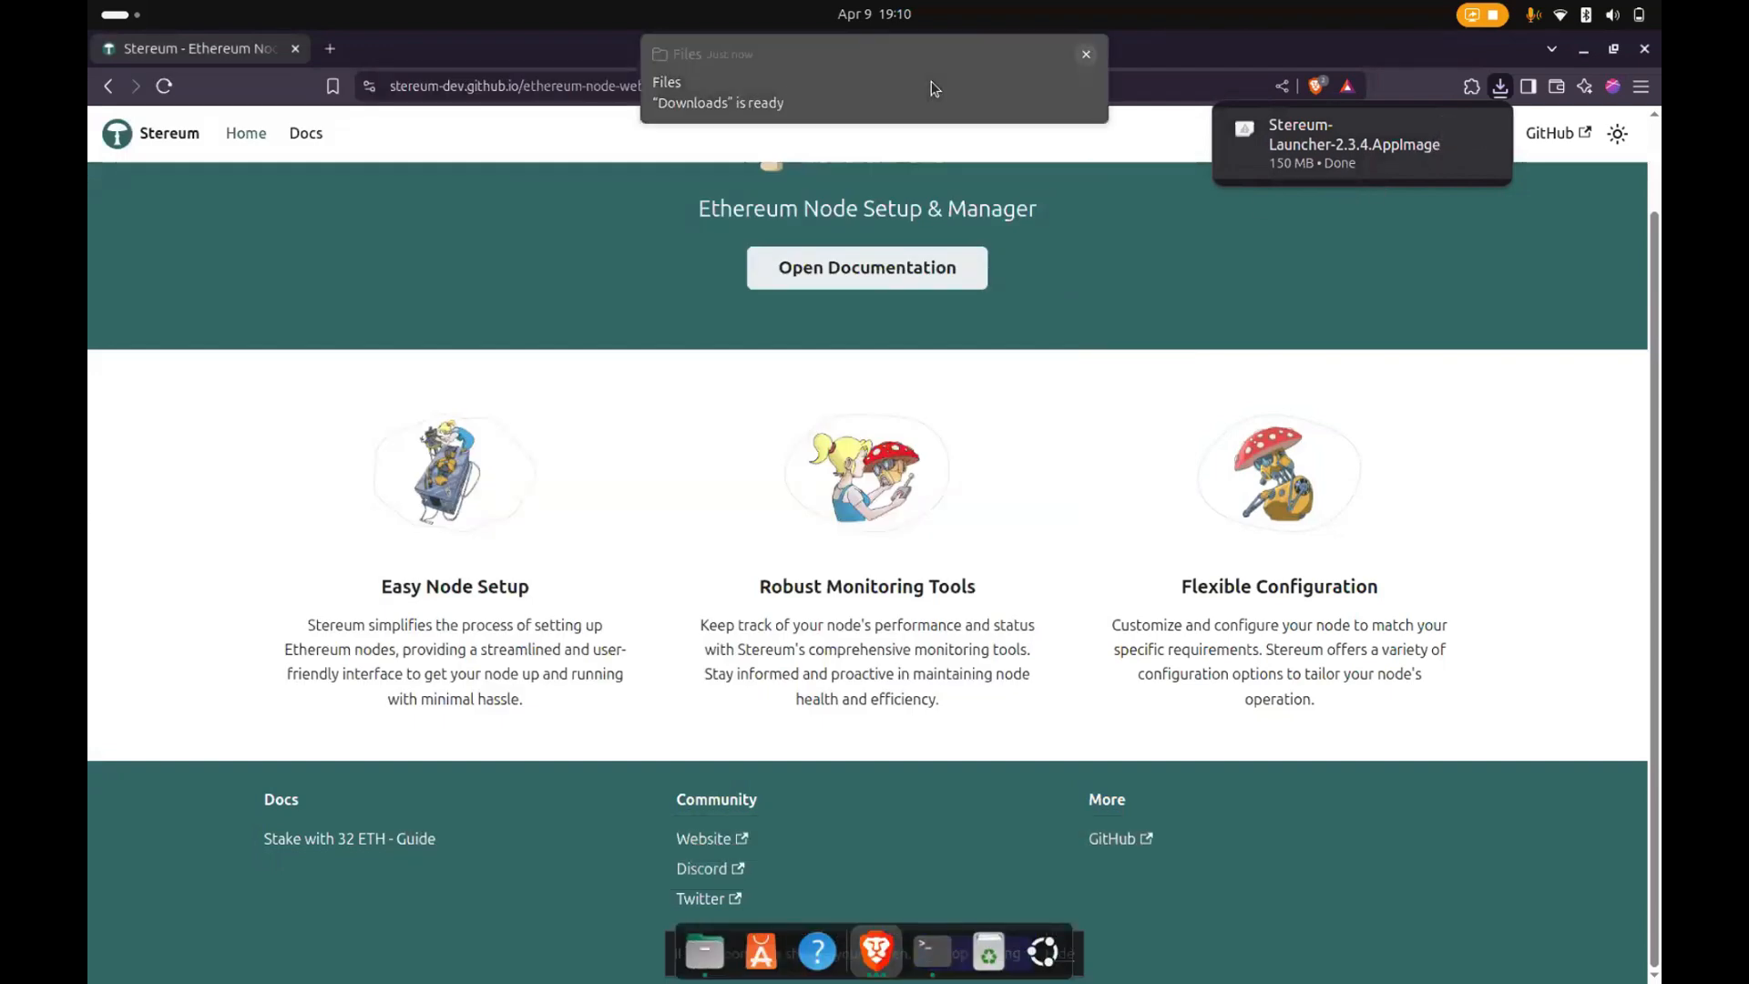
left_click(931, 81)
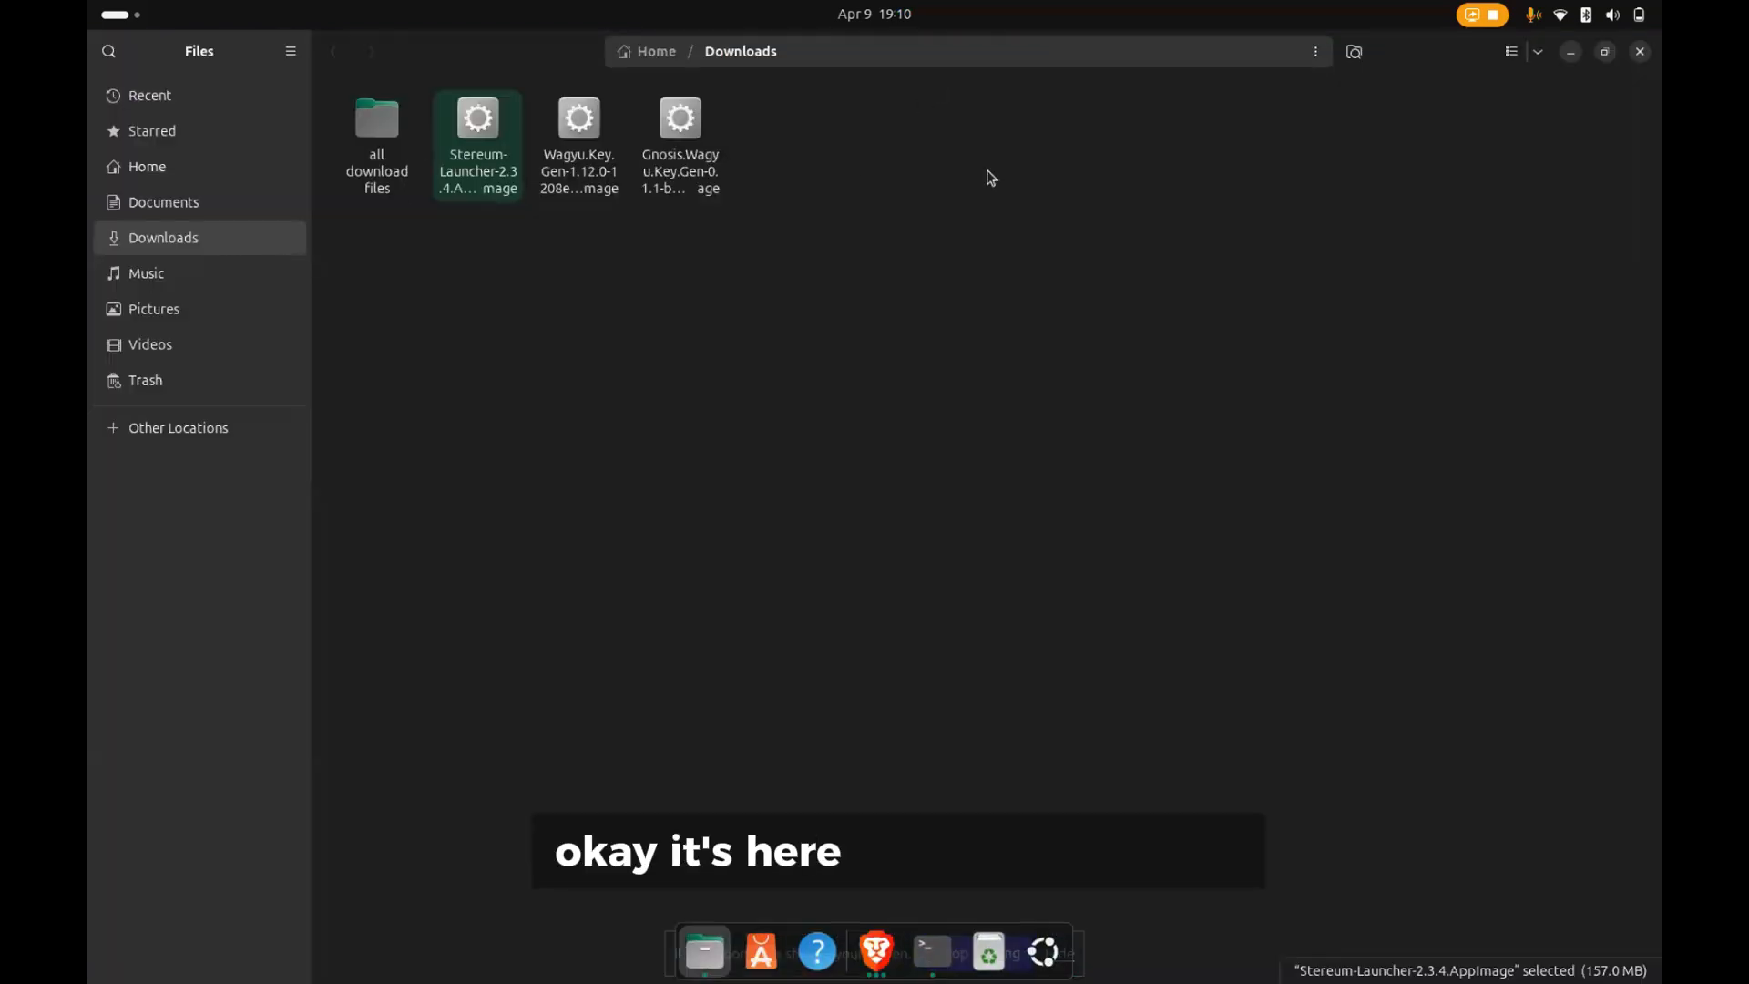
left_click(1640, 51)
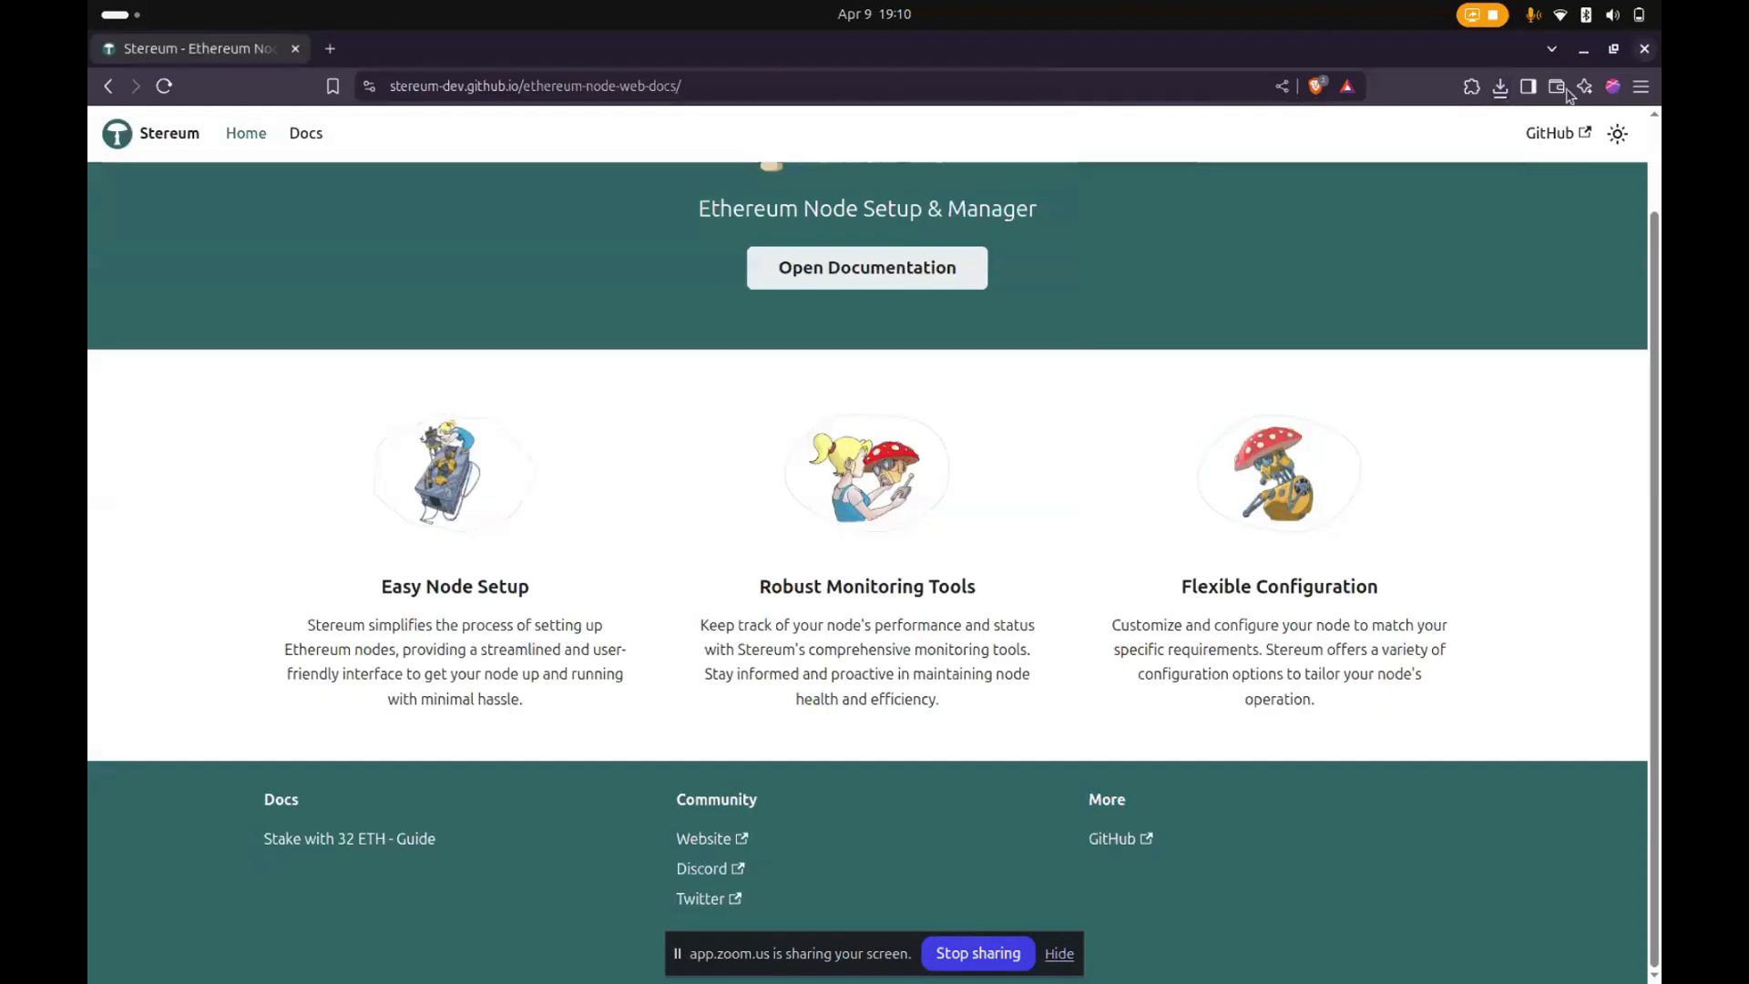
mouse_move(1056, 981)
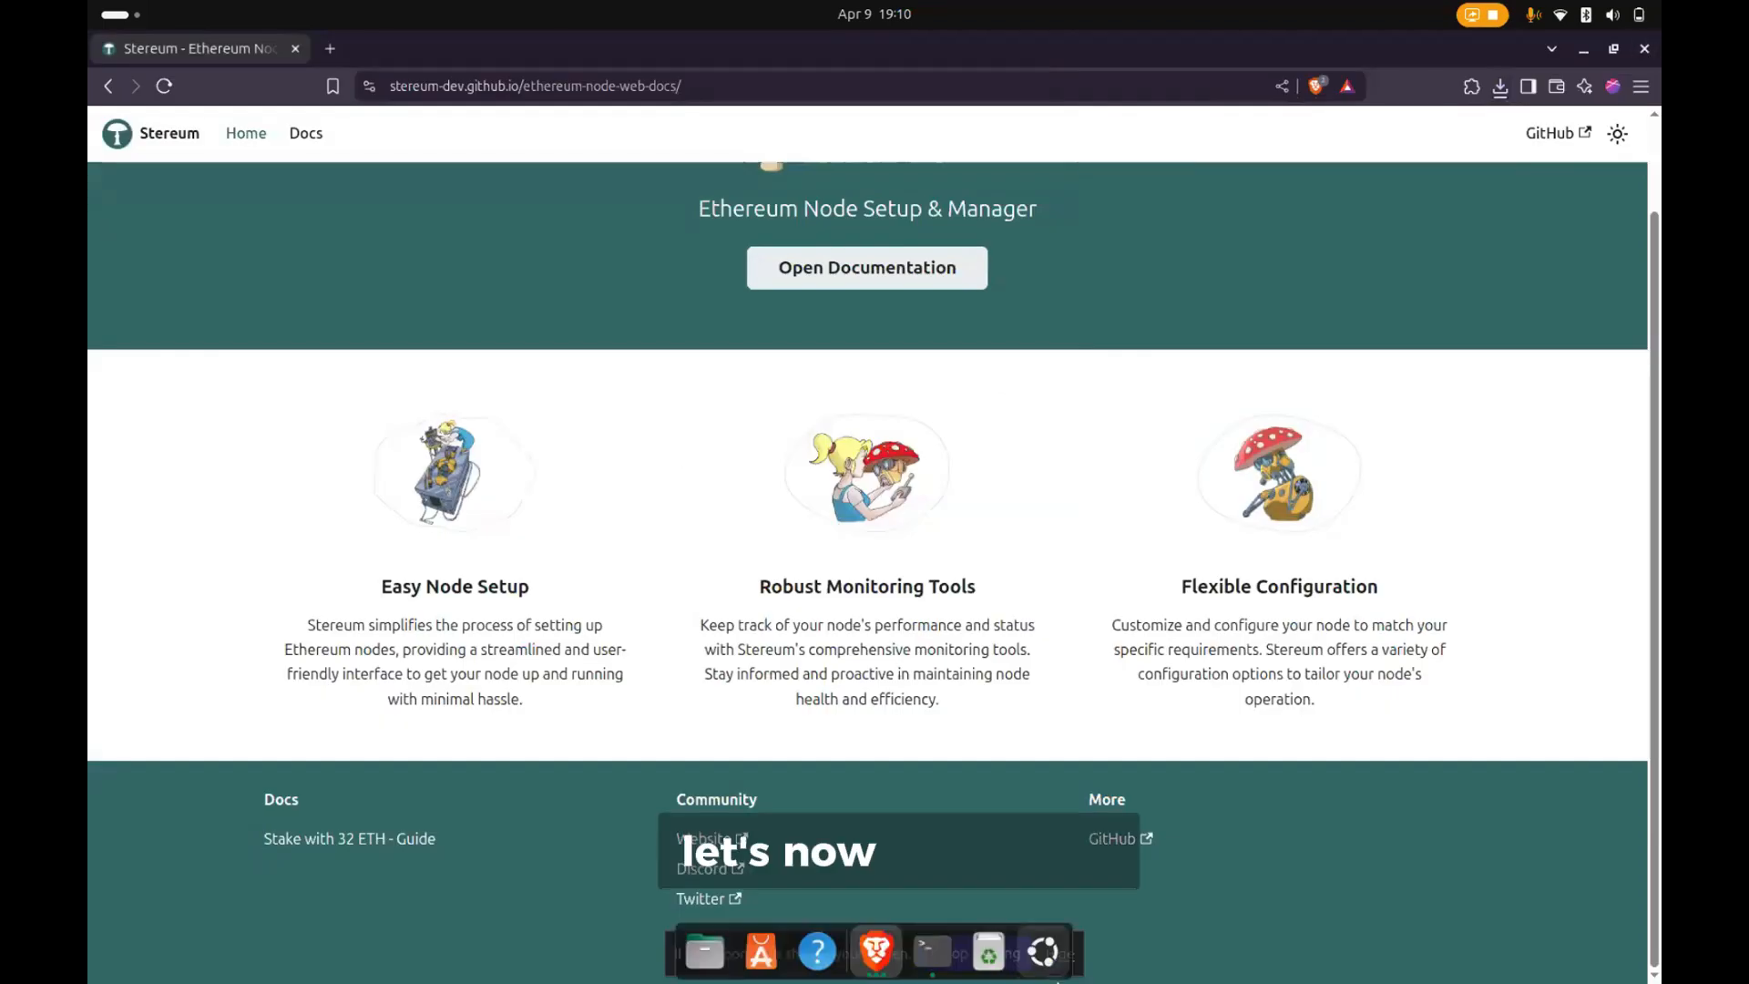
left_click(931, 952)
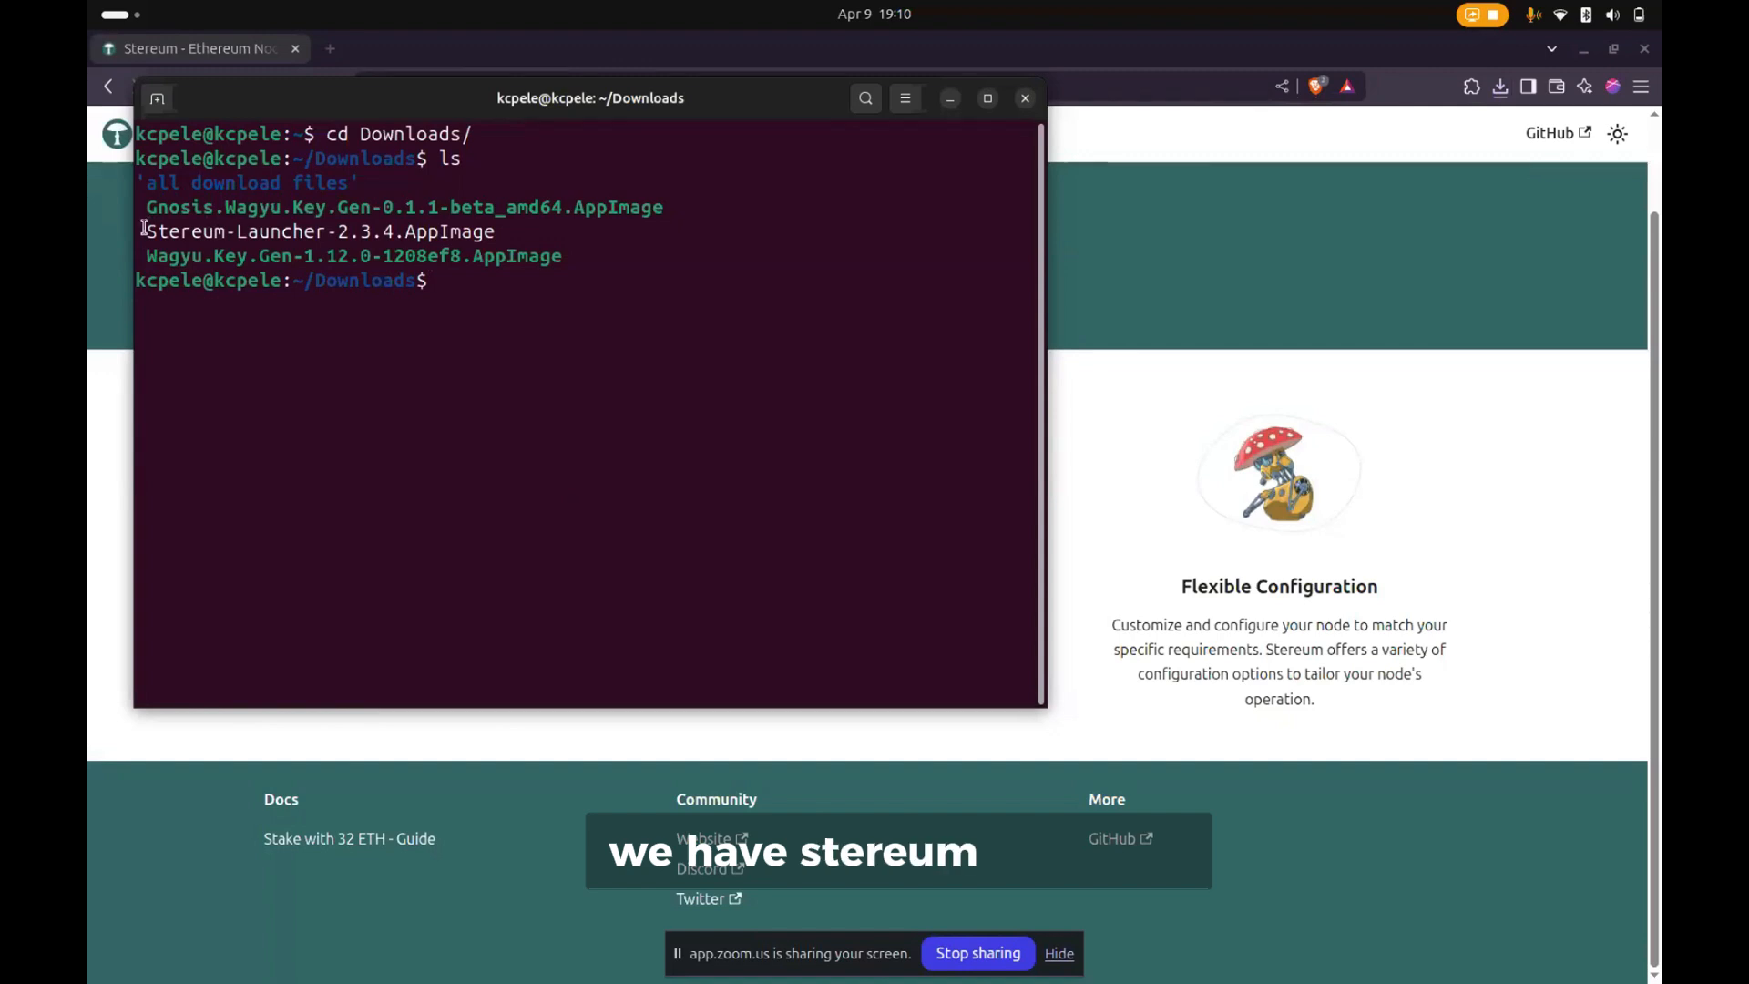
left_click_drag(143, 228, 568, 236)
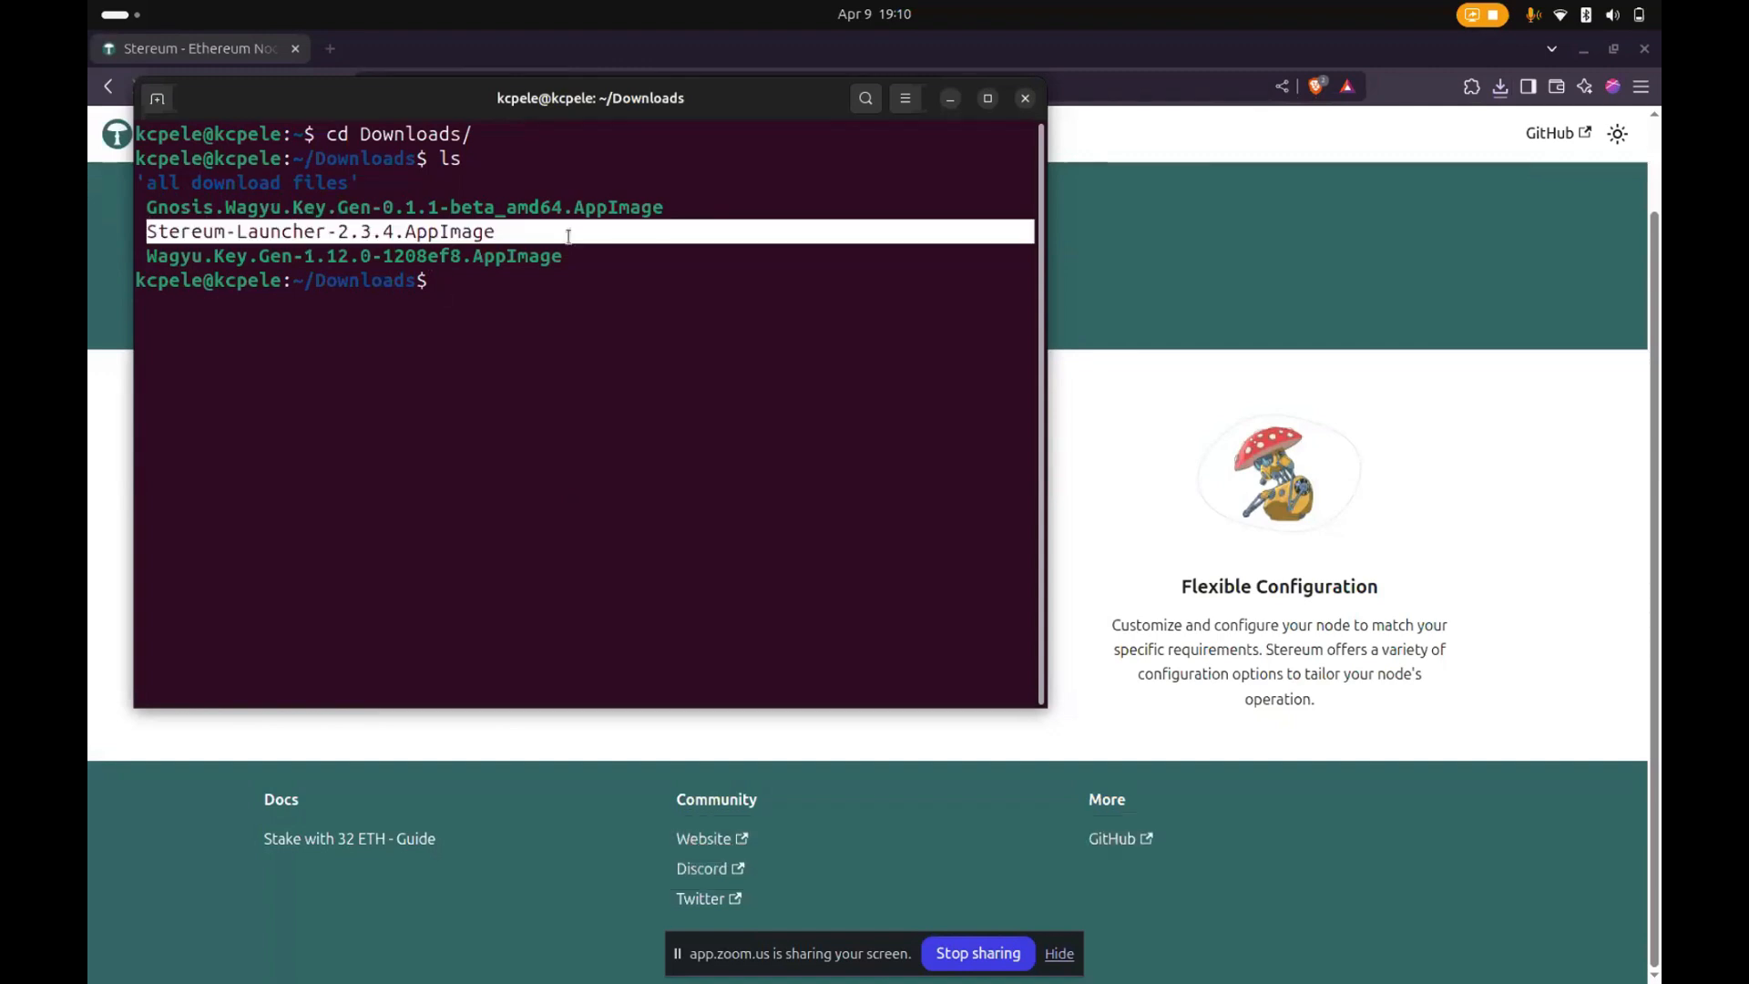
left_click(508, 289)
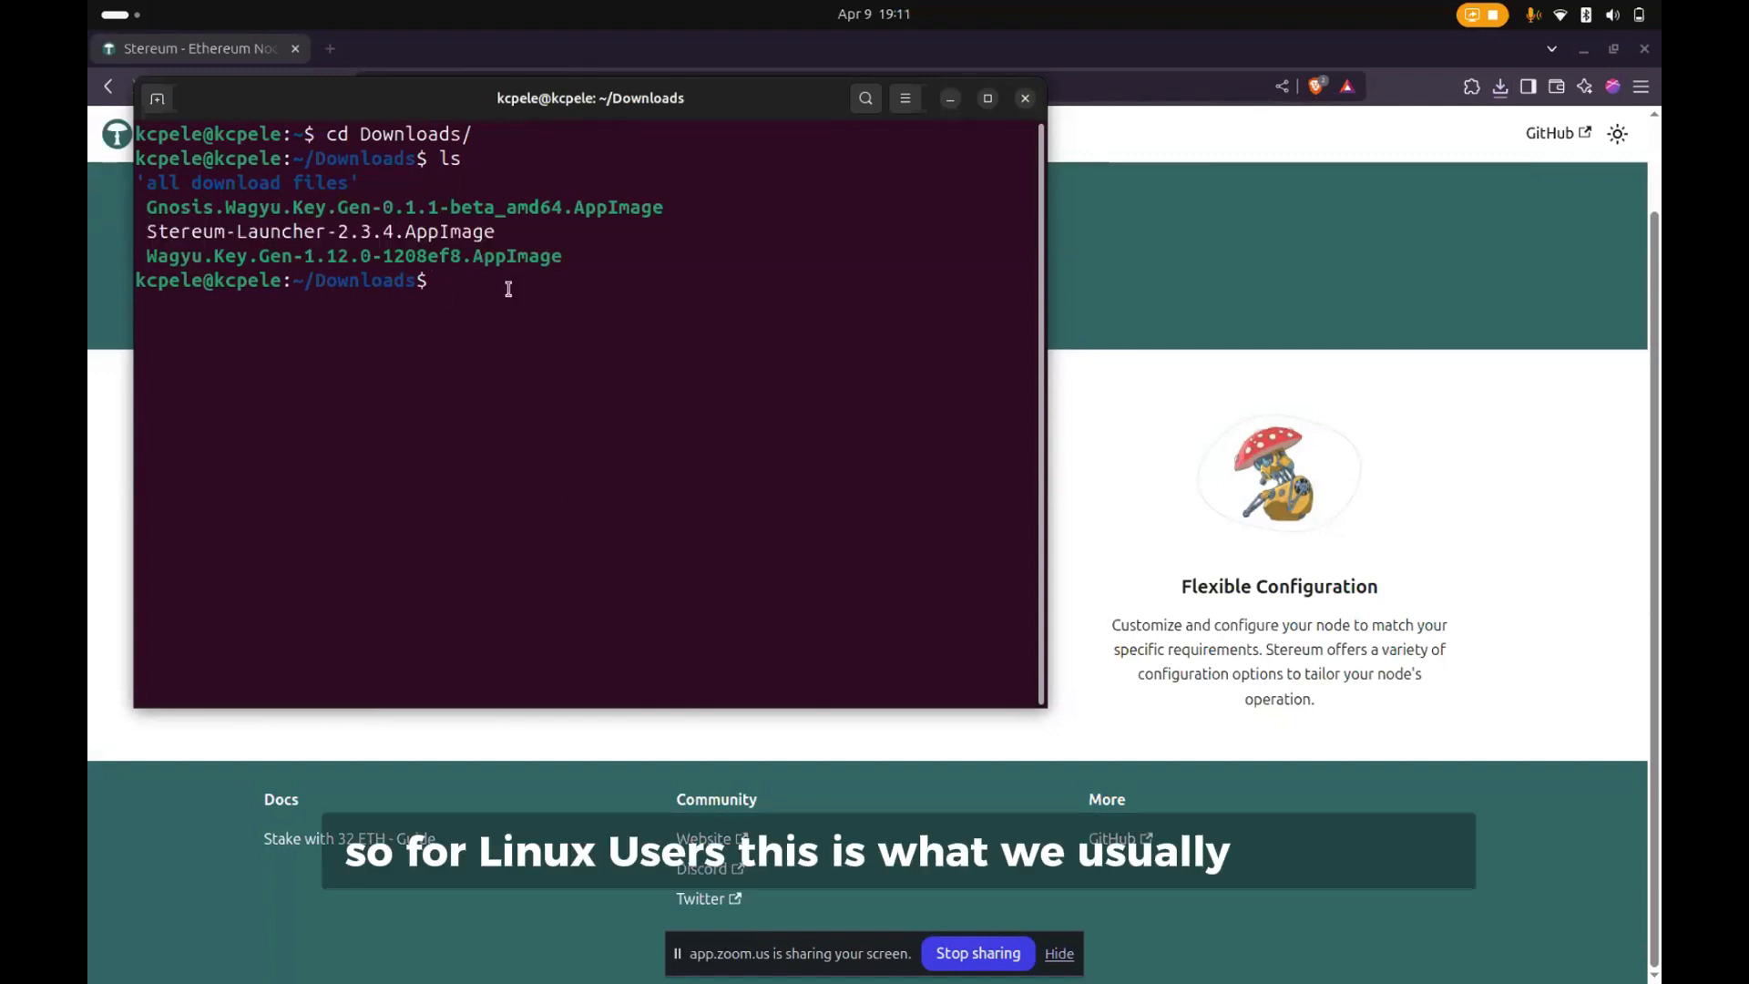
- Make the launcher executable by running chmod +x Stereum-Launcher-2.3.4.AppImage
type("chmod")
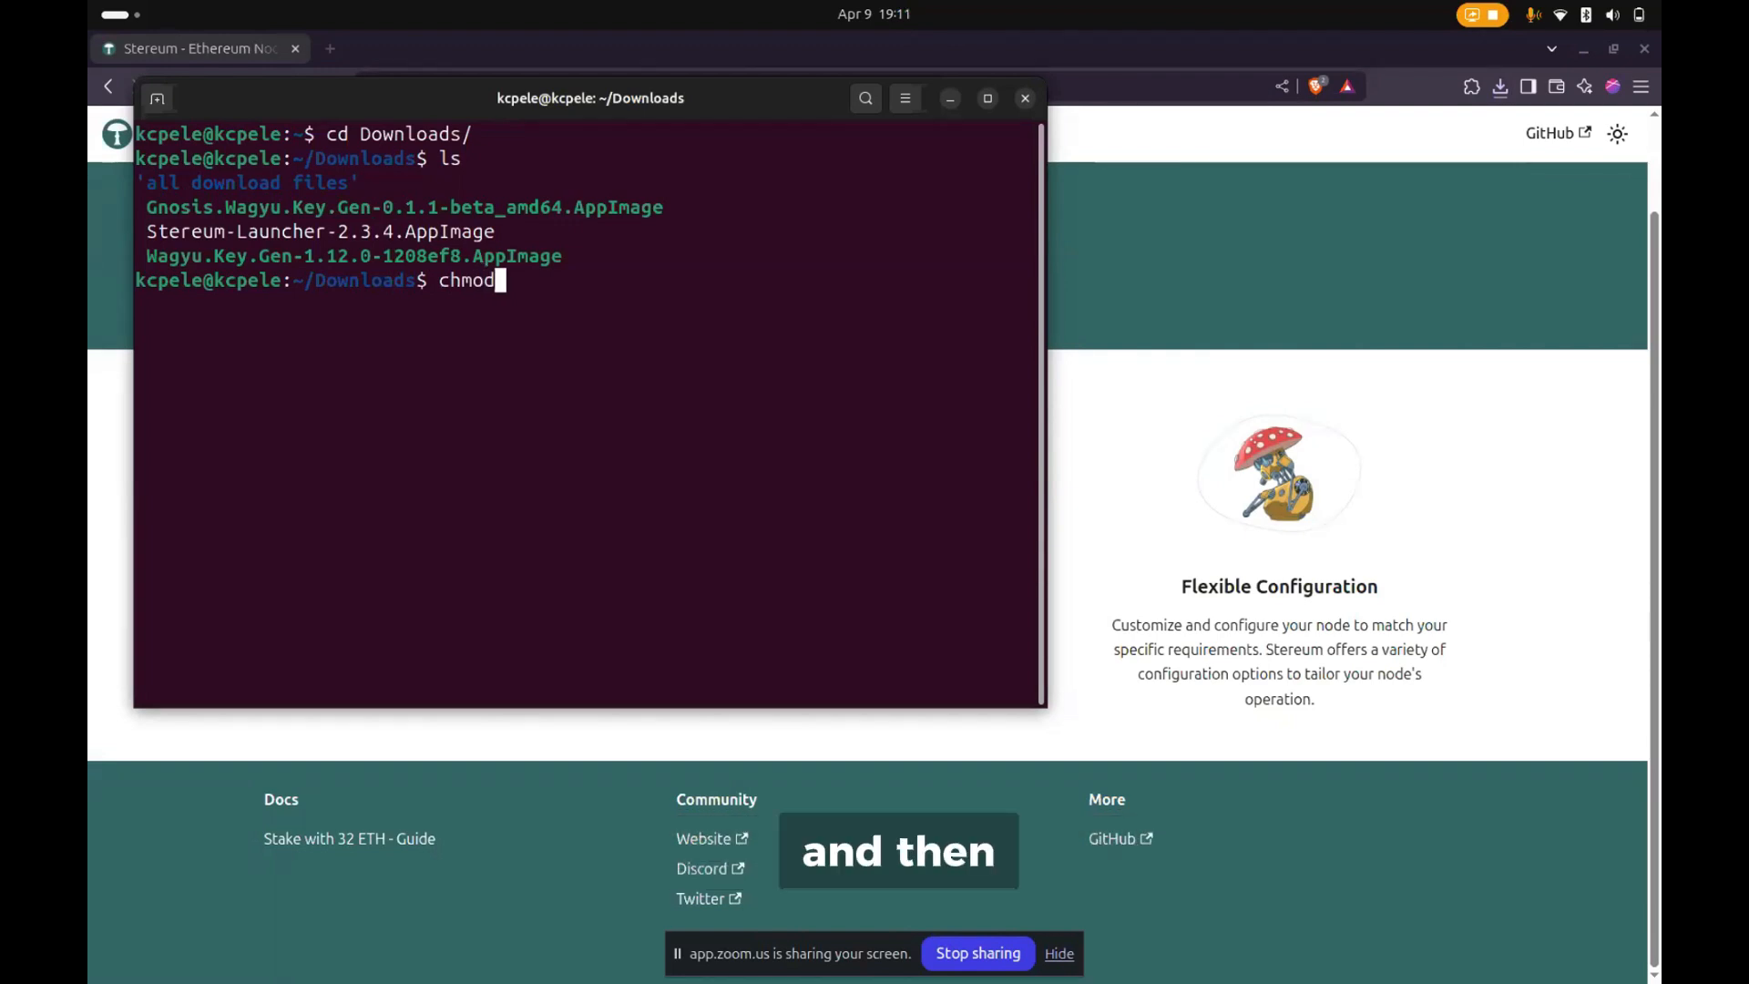
type(" +x St")
key("Tab")
key("Return")
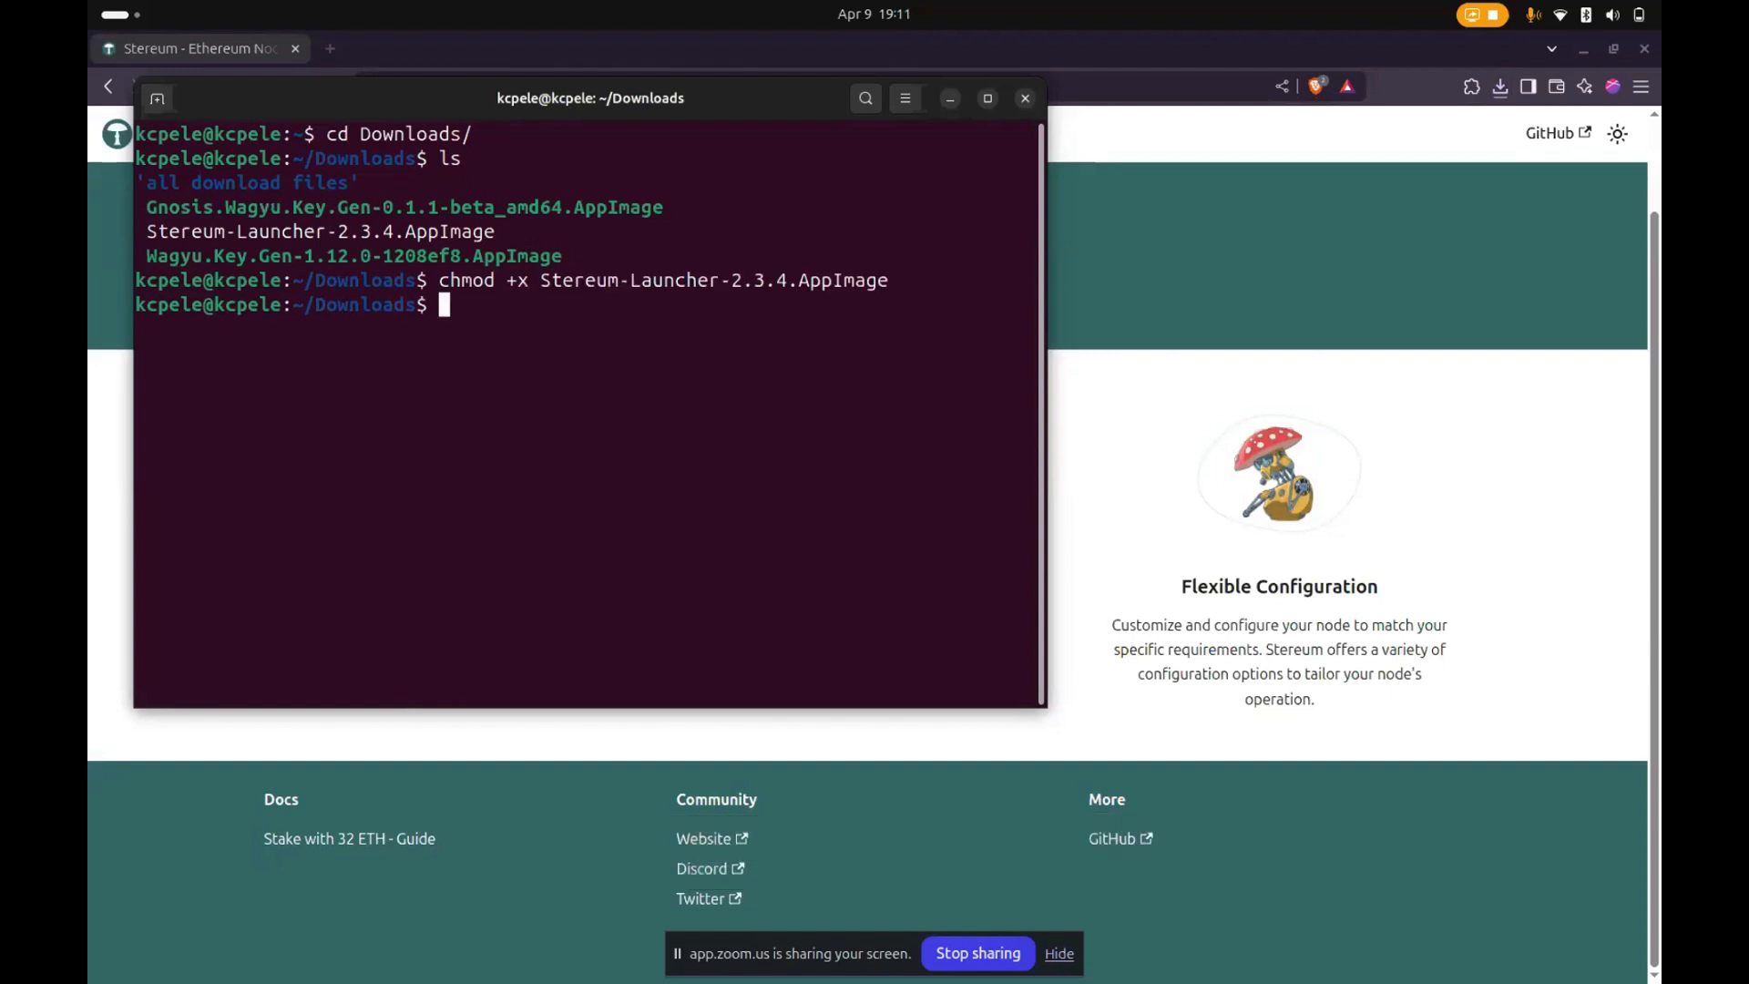
- Try to start the launcher by running ./Stereum-Launcher-2.3.4.AppImage without options
type(".")
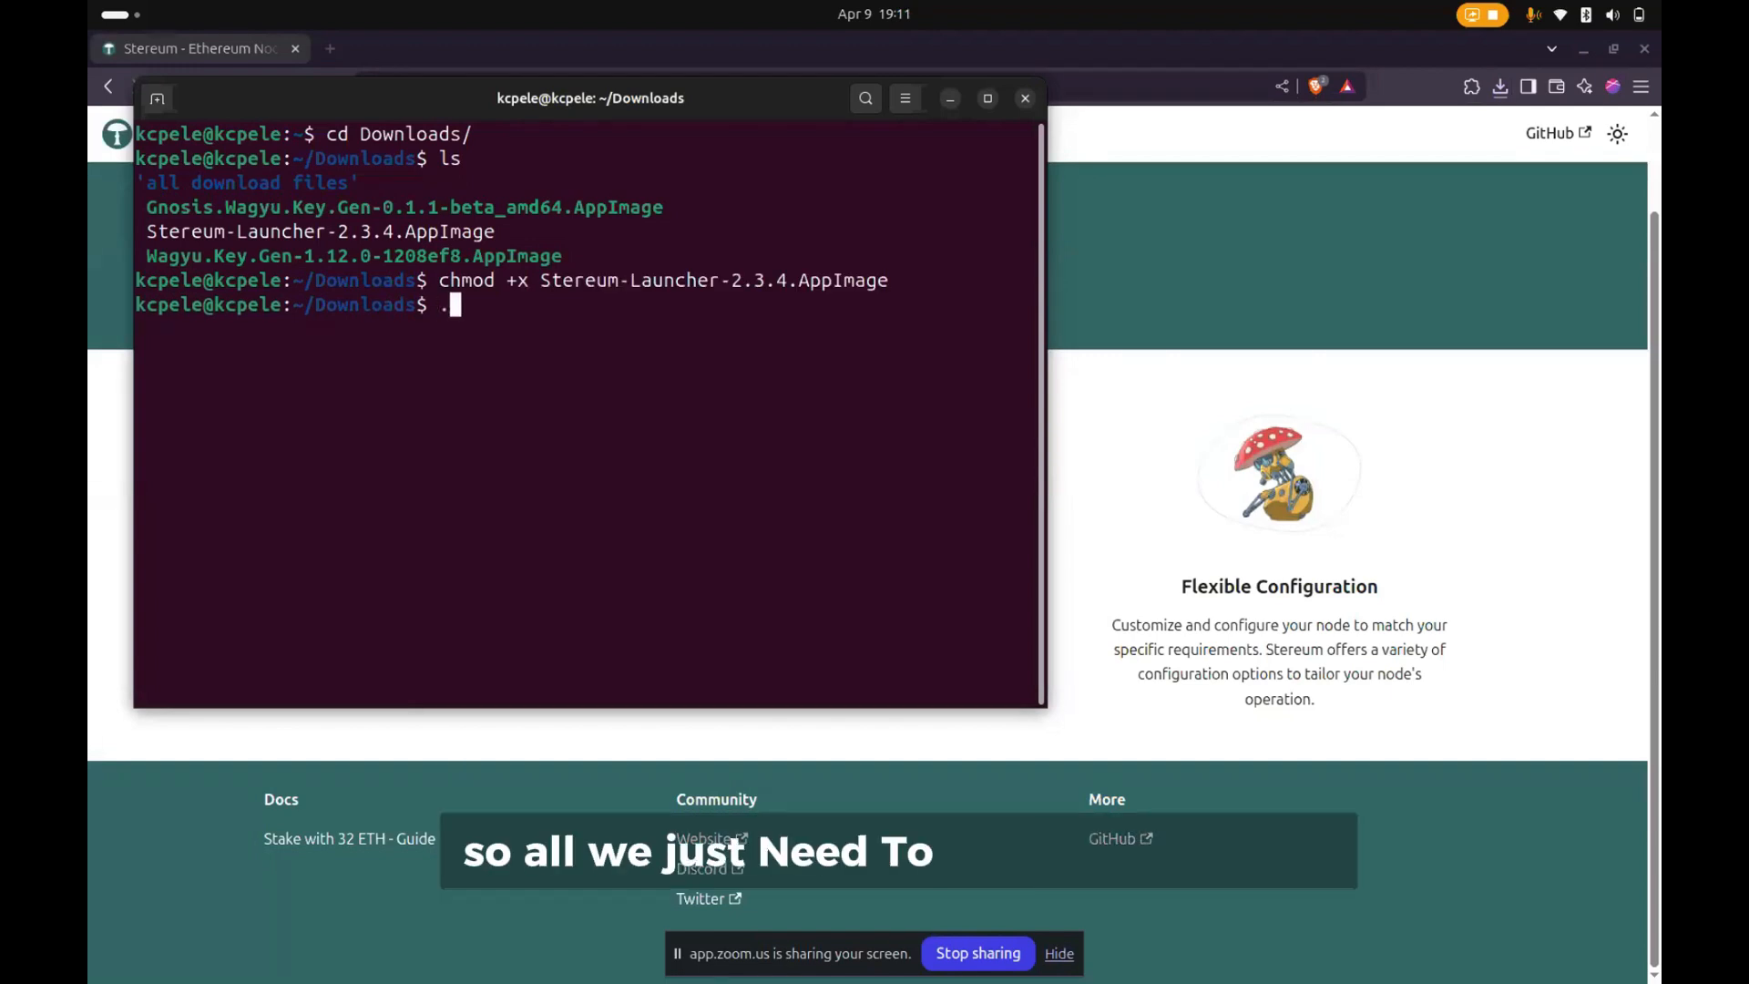
type("/S")
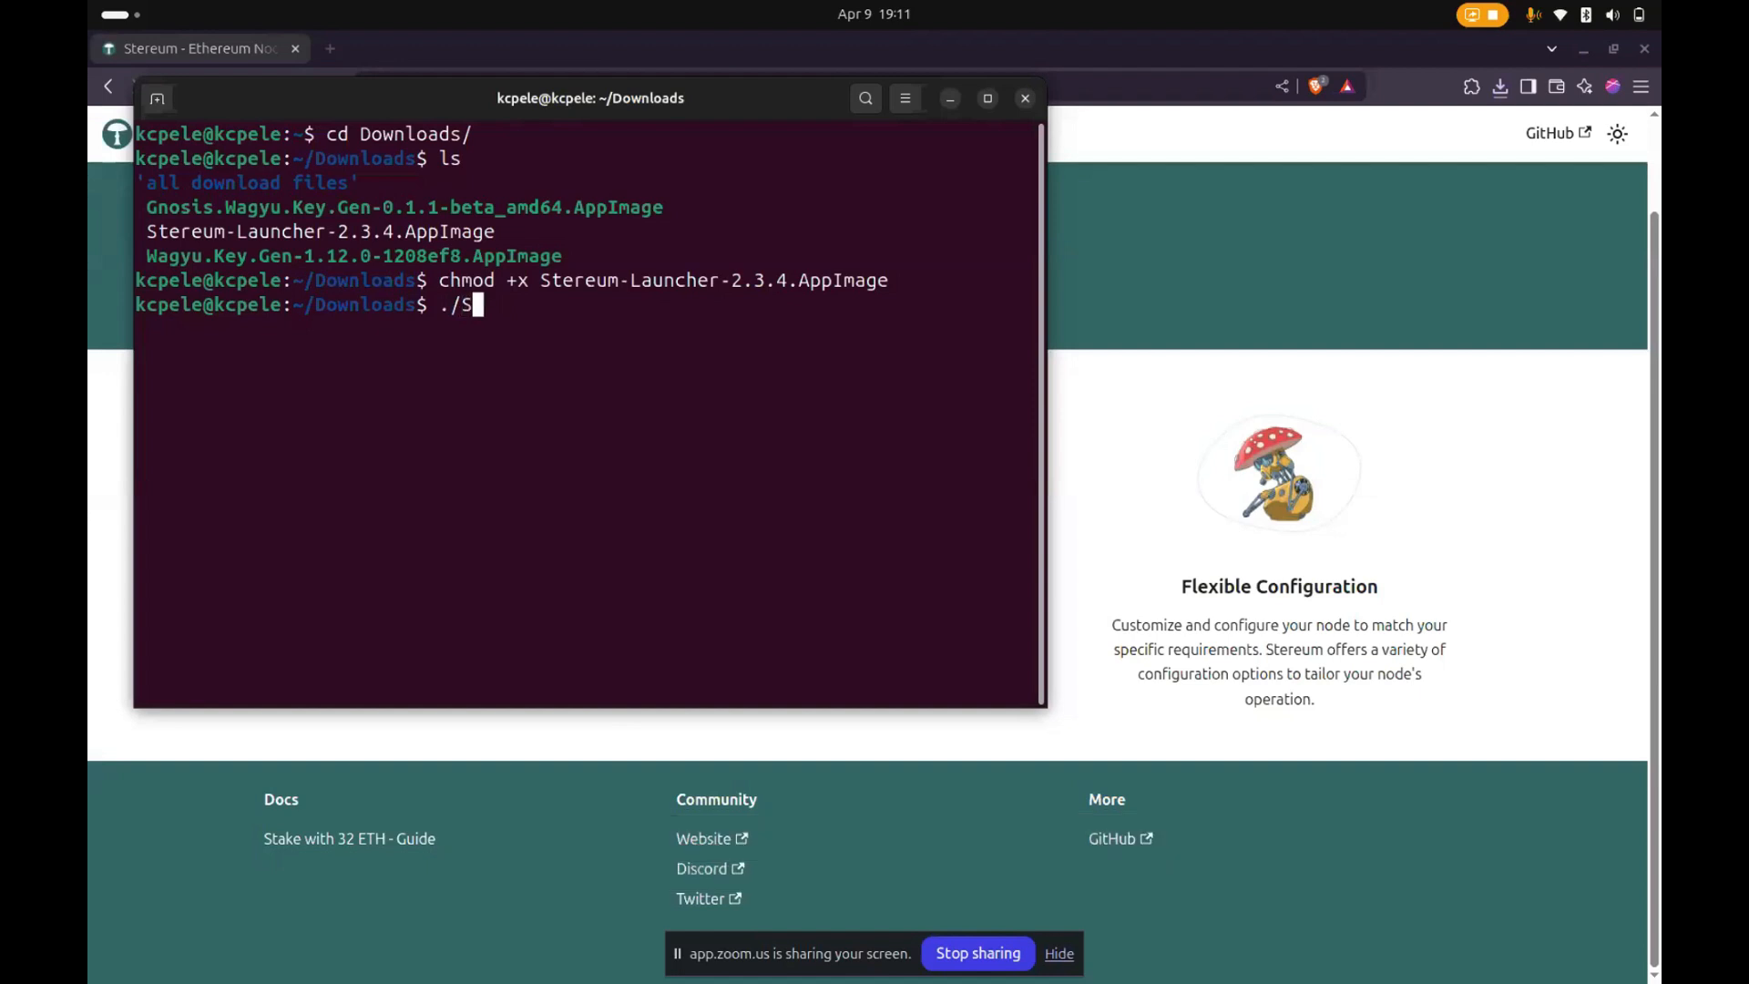
key("Tab")
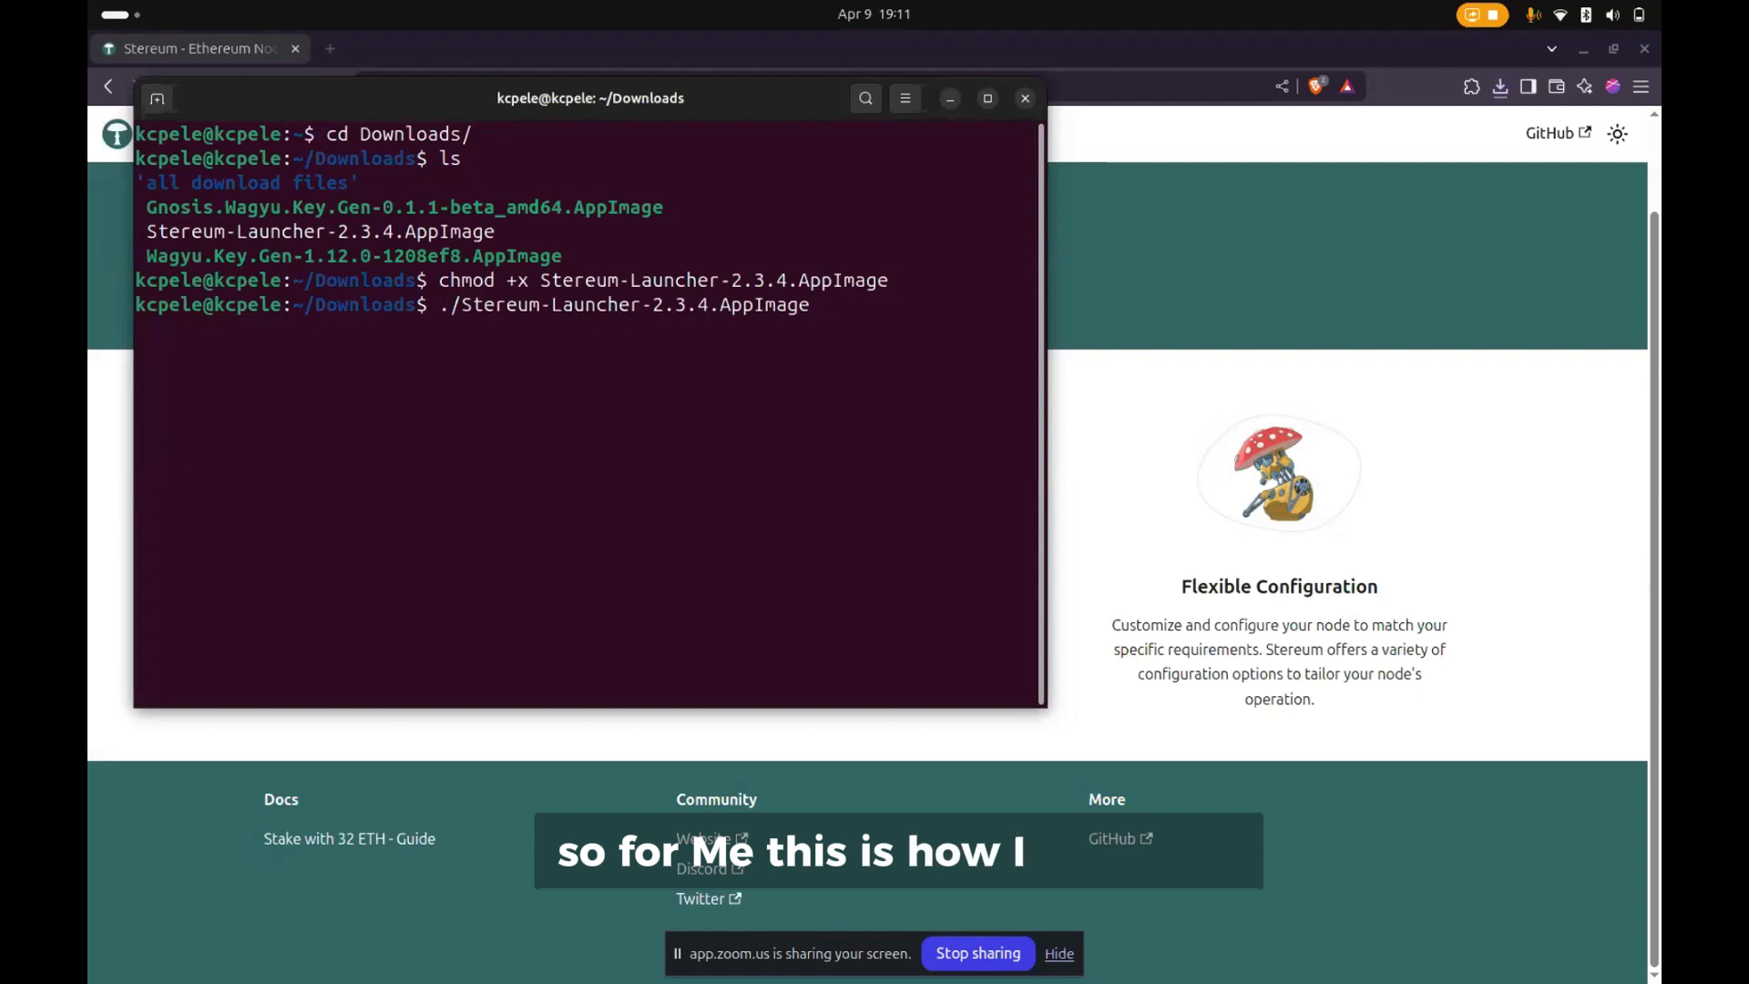
key("Return")
- Start the Stereum launcher by running ./Stereum-Launcher-2.3.4.AppImage --no-sandbox in the Downloads folder
key("Up")
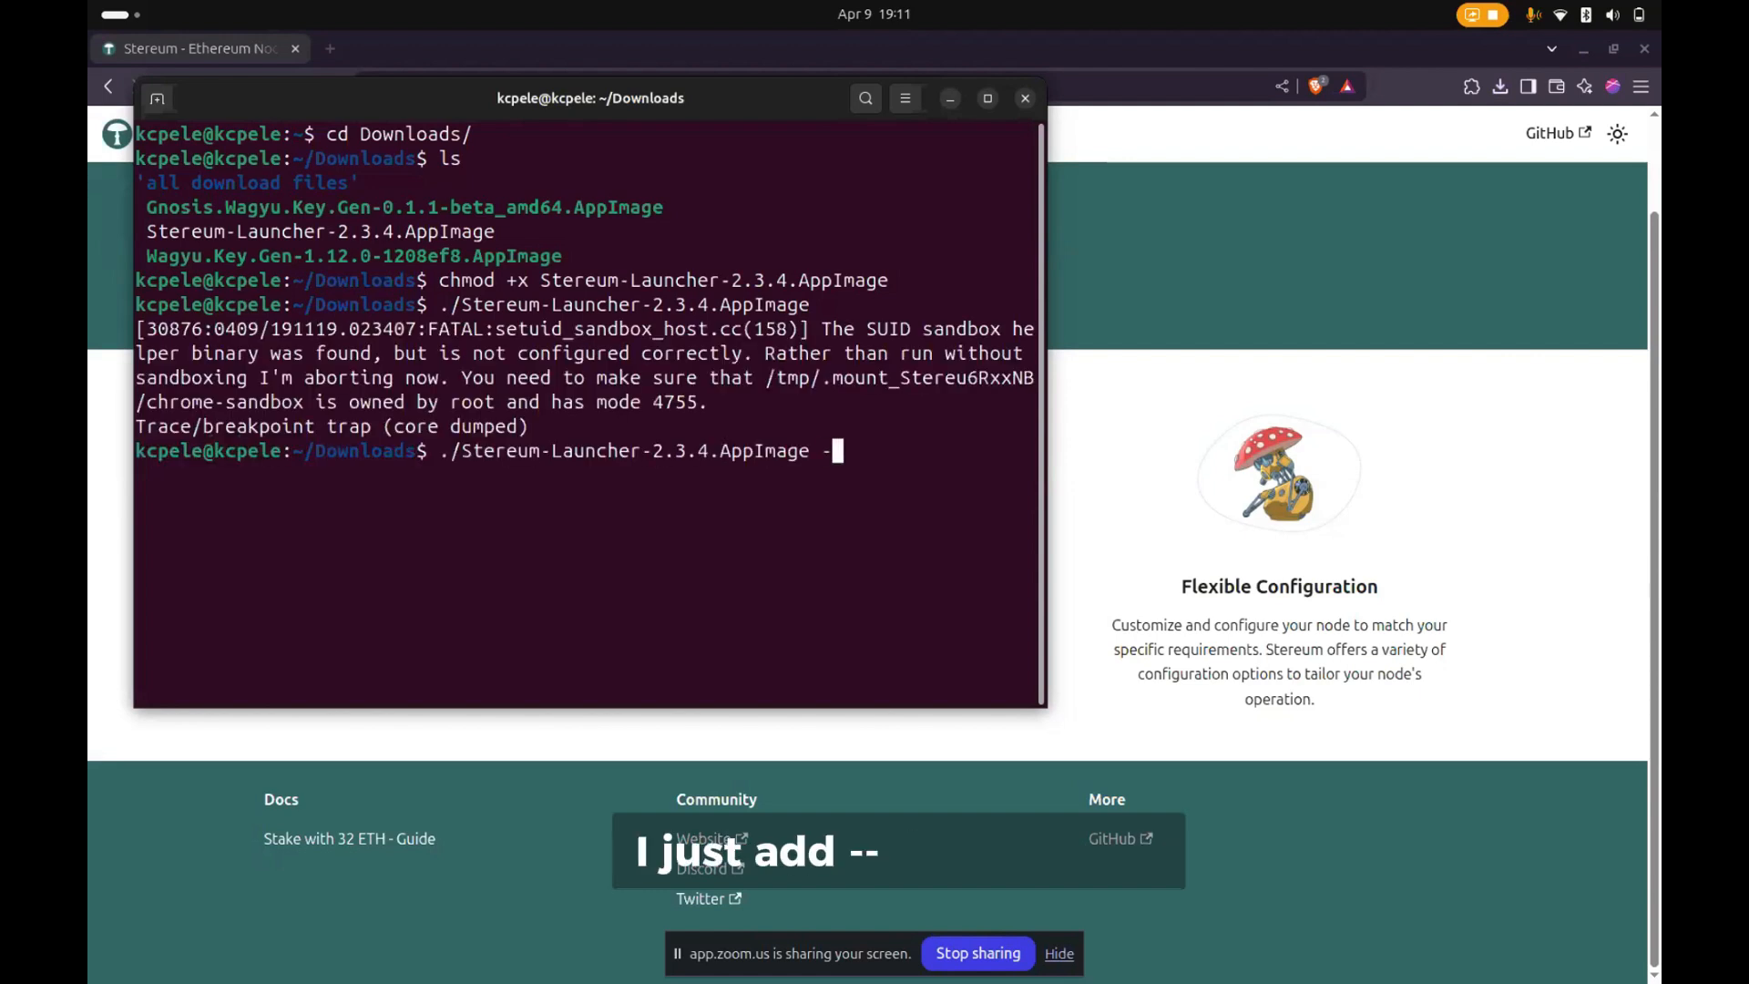
type("--no-sand")
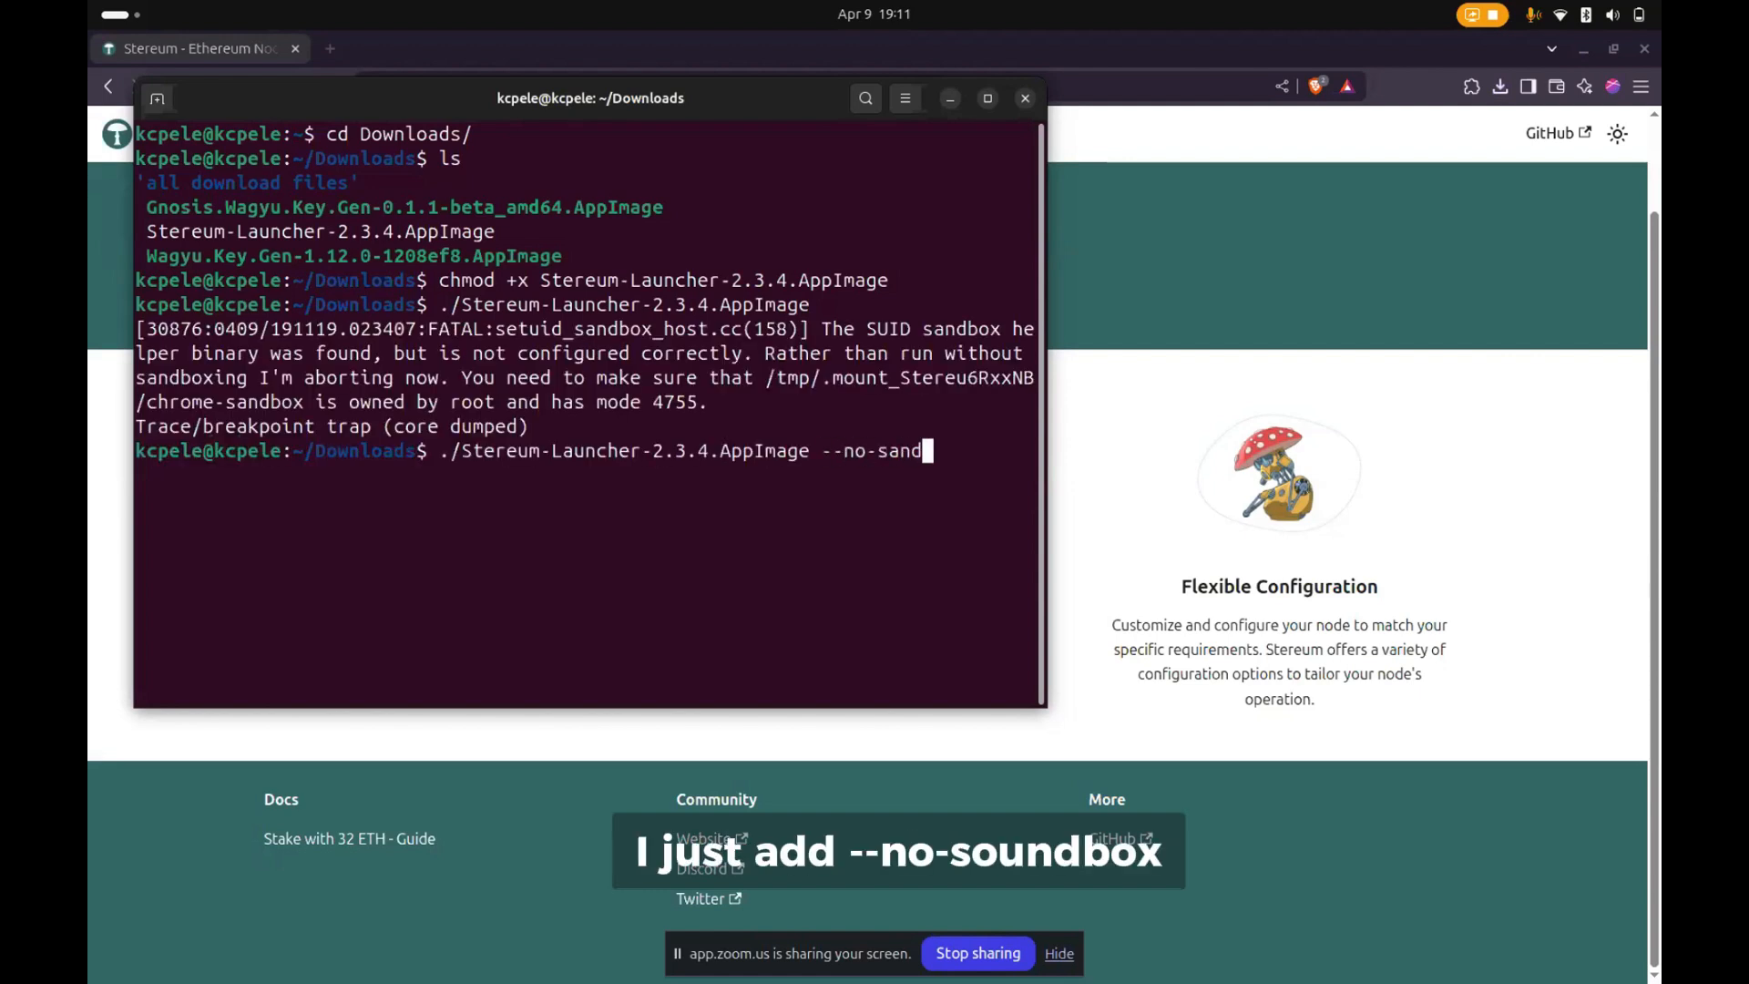
type("bo")
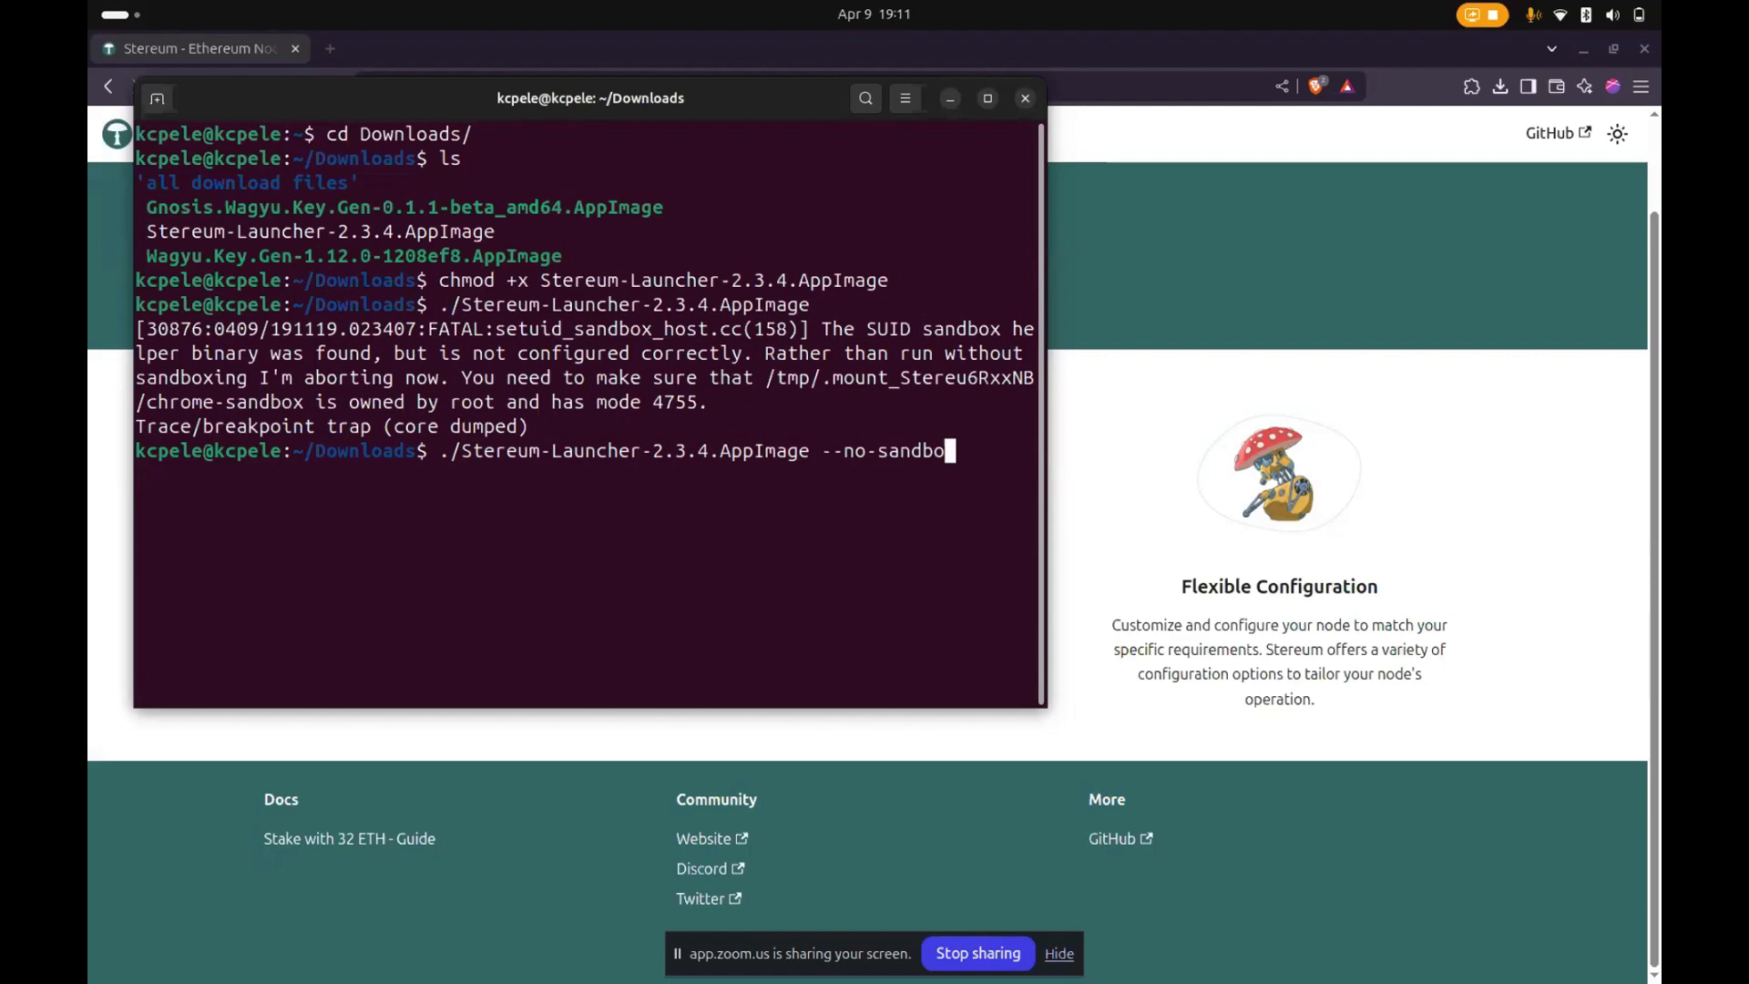
type("x")
key("Return")
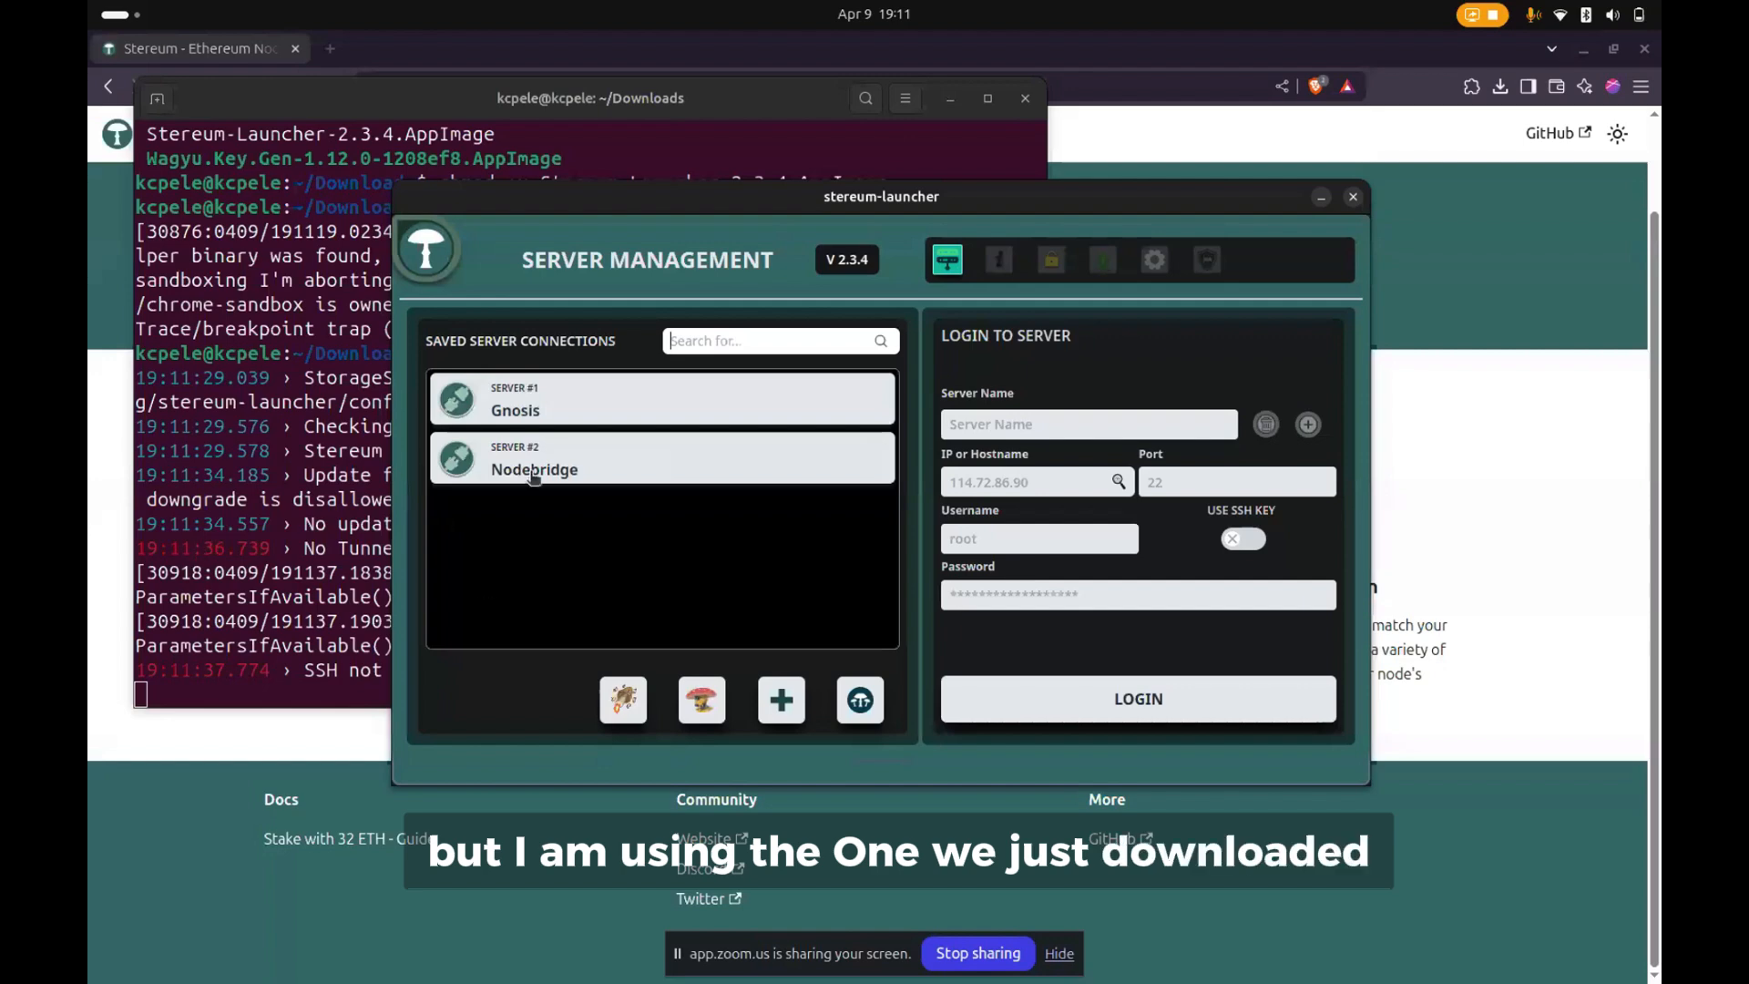
left_click(530, 435)
left_click(530, 426)
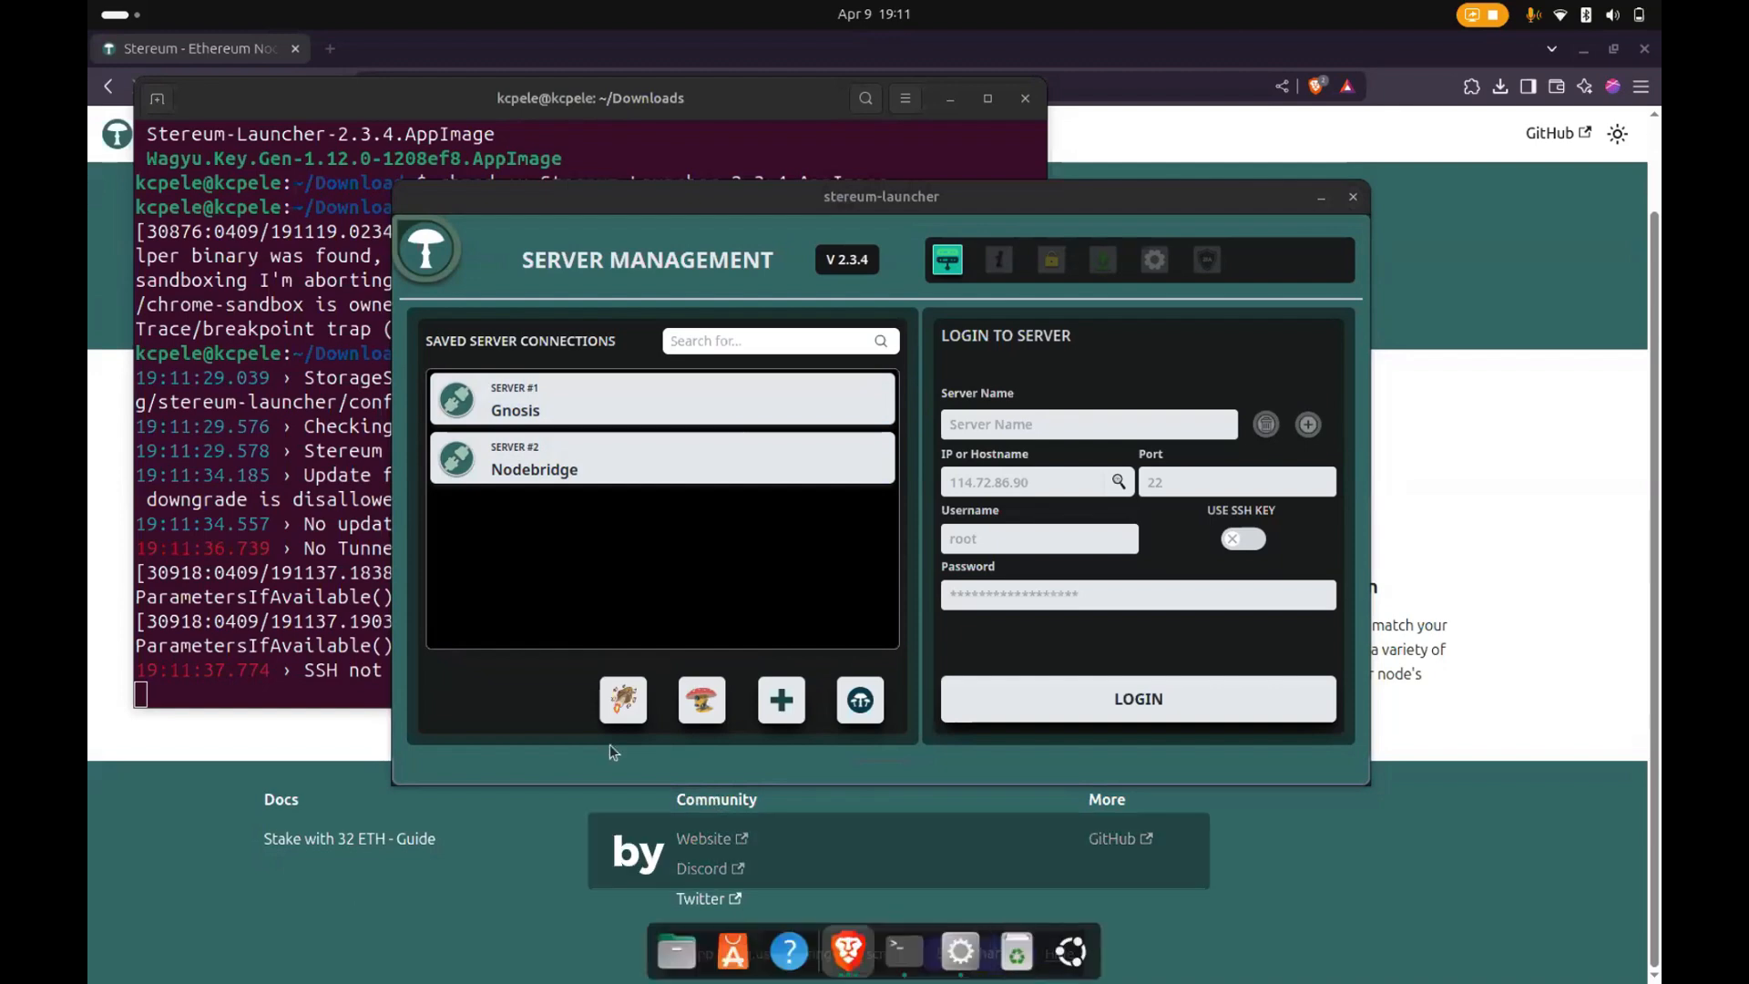
- Open a second terminal window and move it aside, and minimise the terminal that runs the launcher
left_click(235, 580)
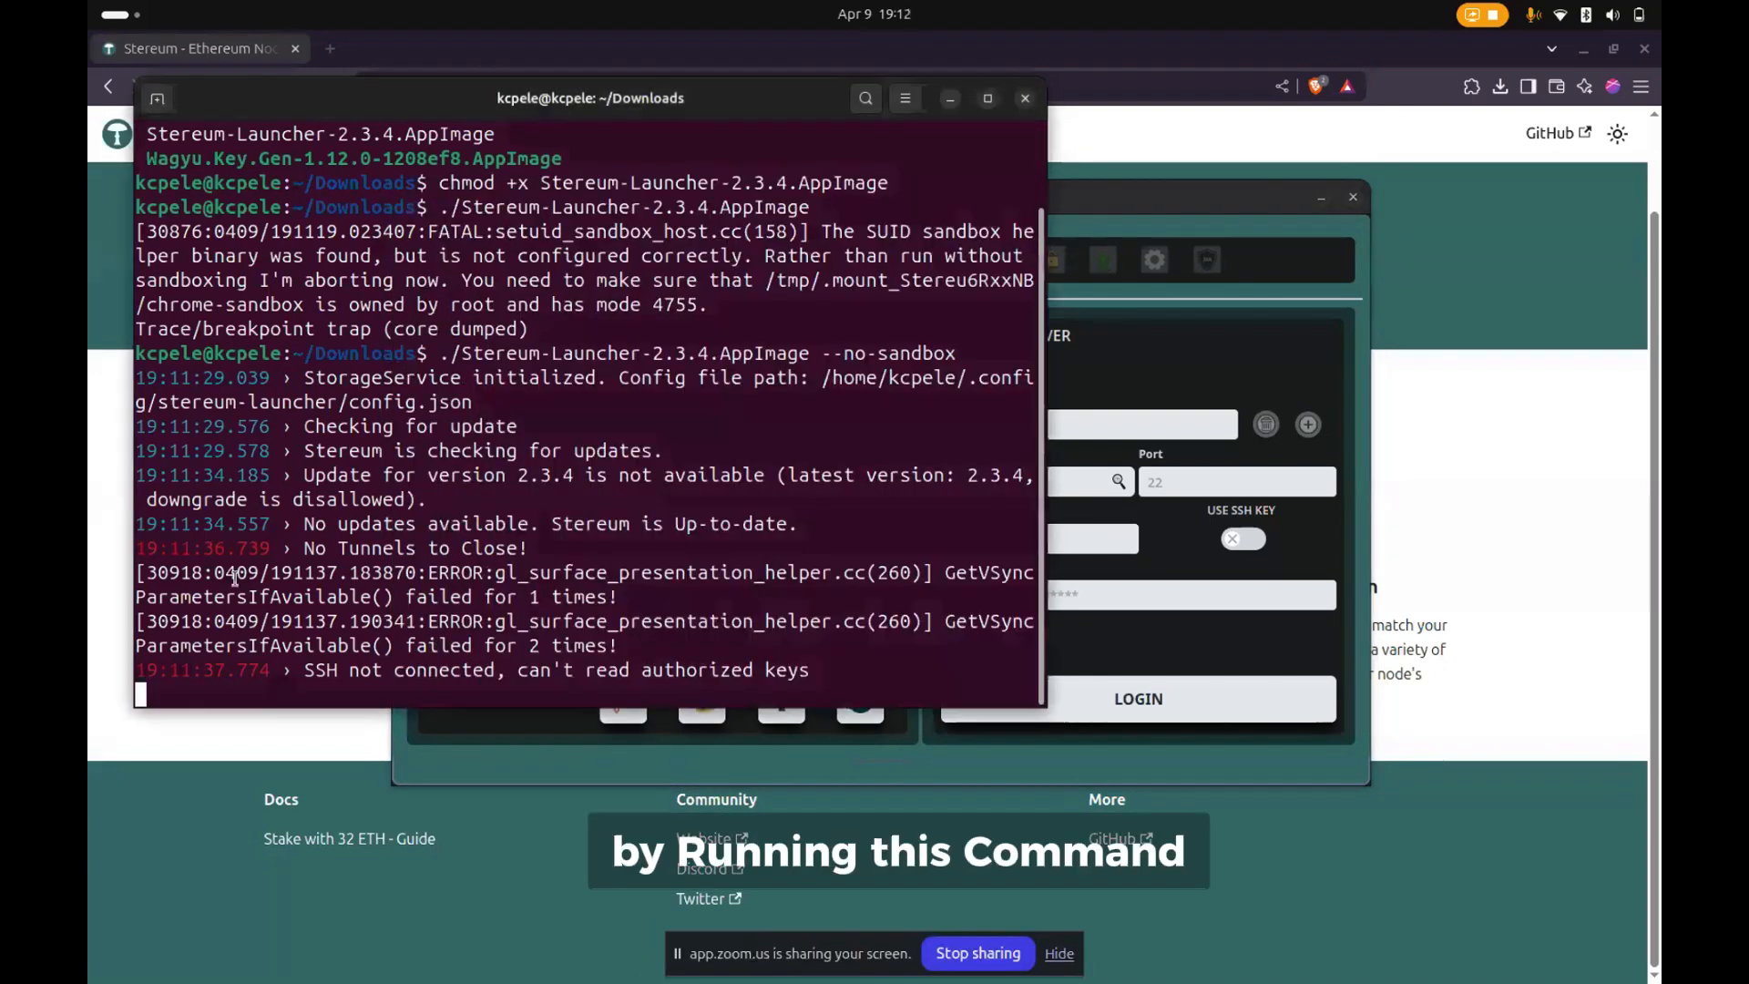
key("ctrl+alt+t")
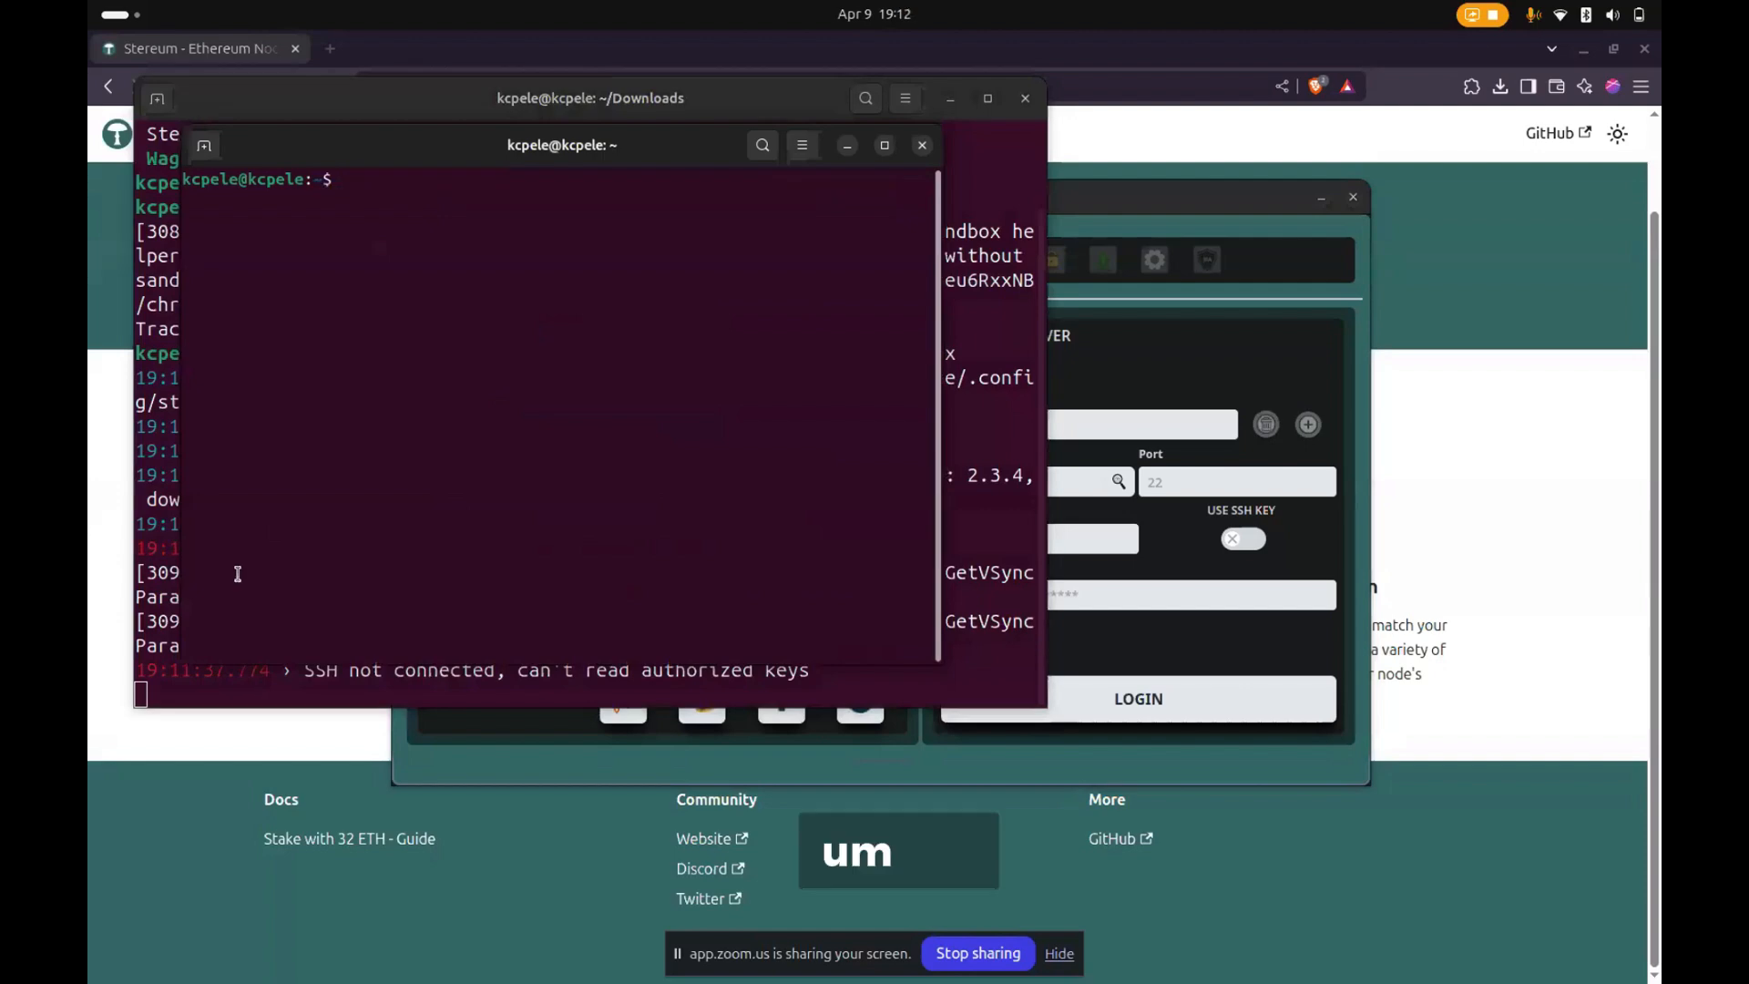
left_click_drag(375, 139, 88, 260)
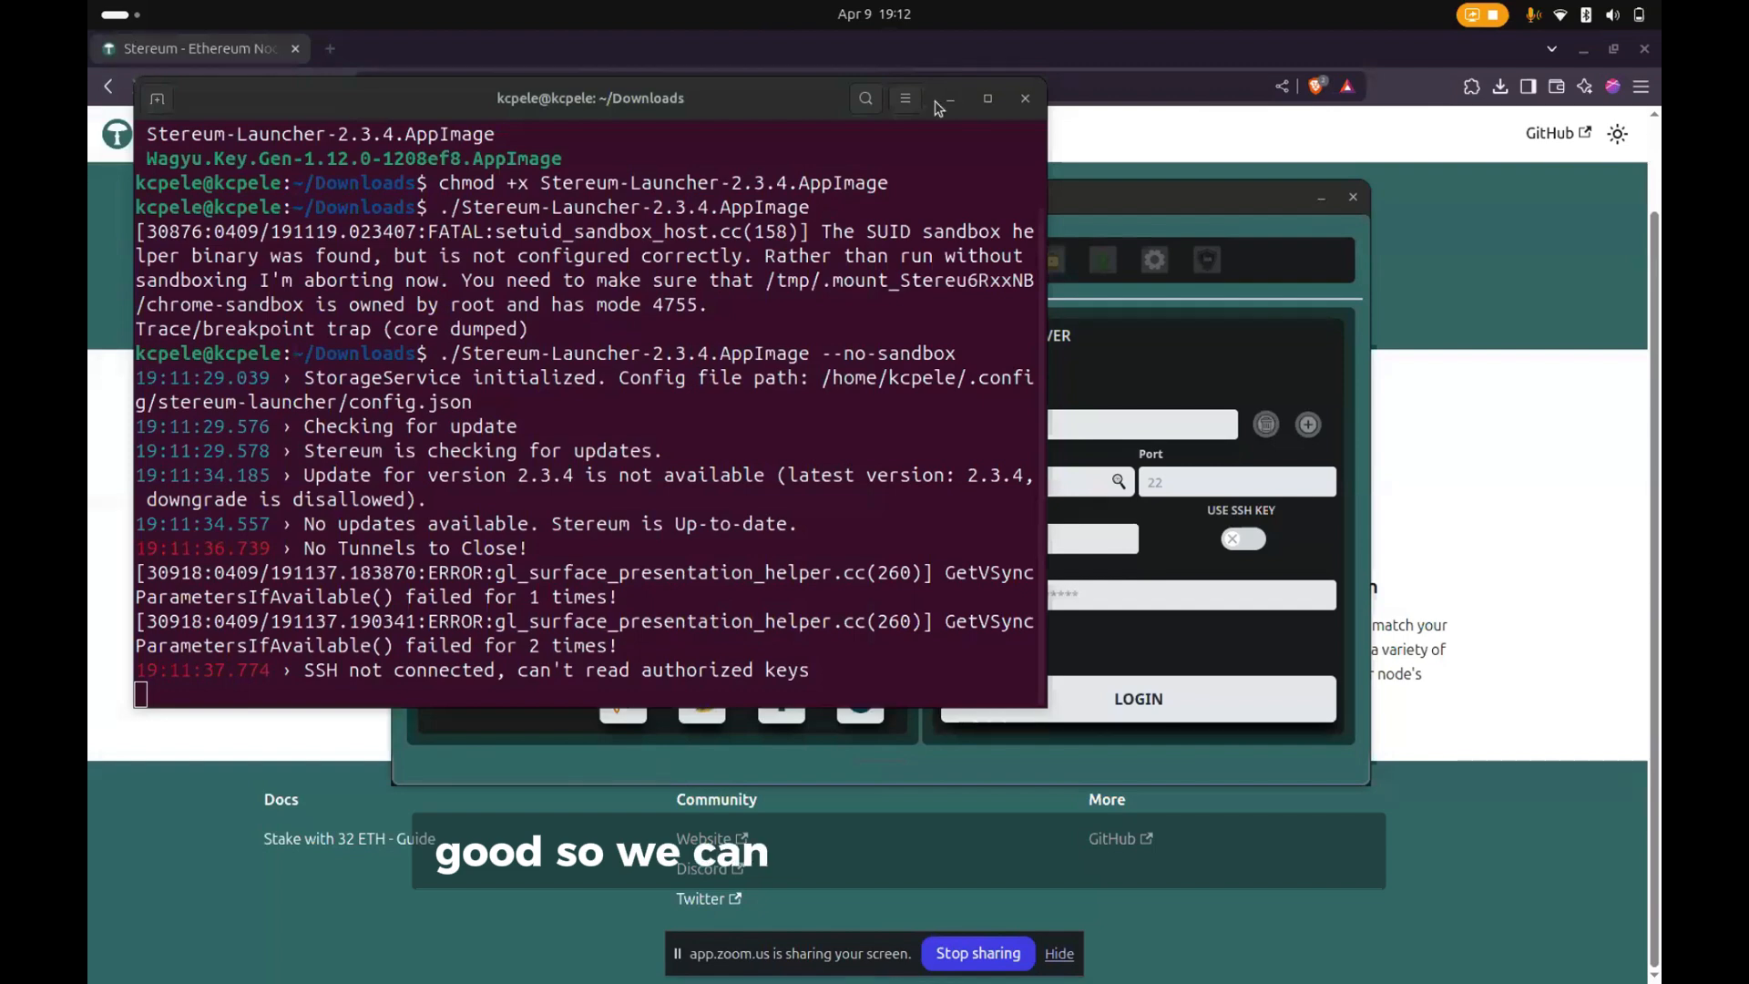
left_click_drag(831, 115, 1029, 230)
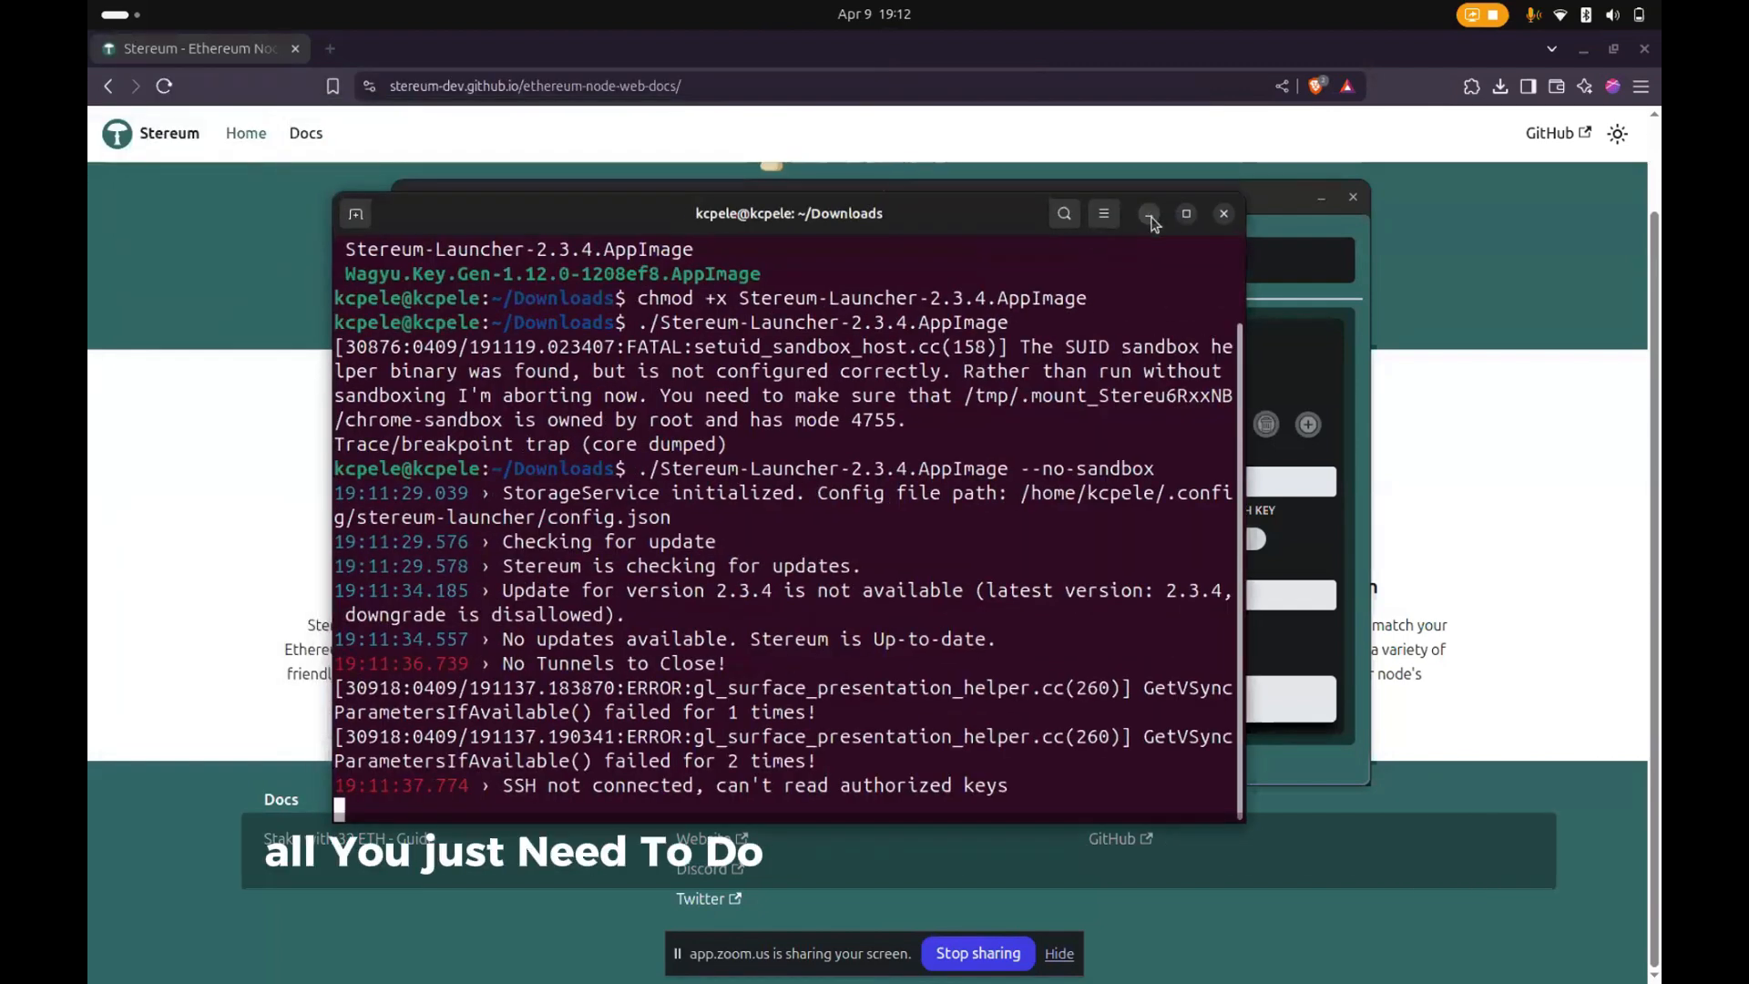
left_click(1151, 220)
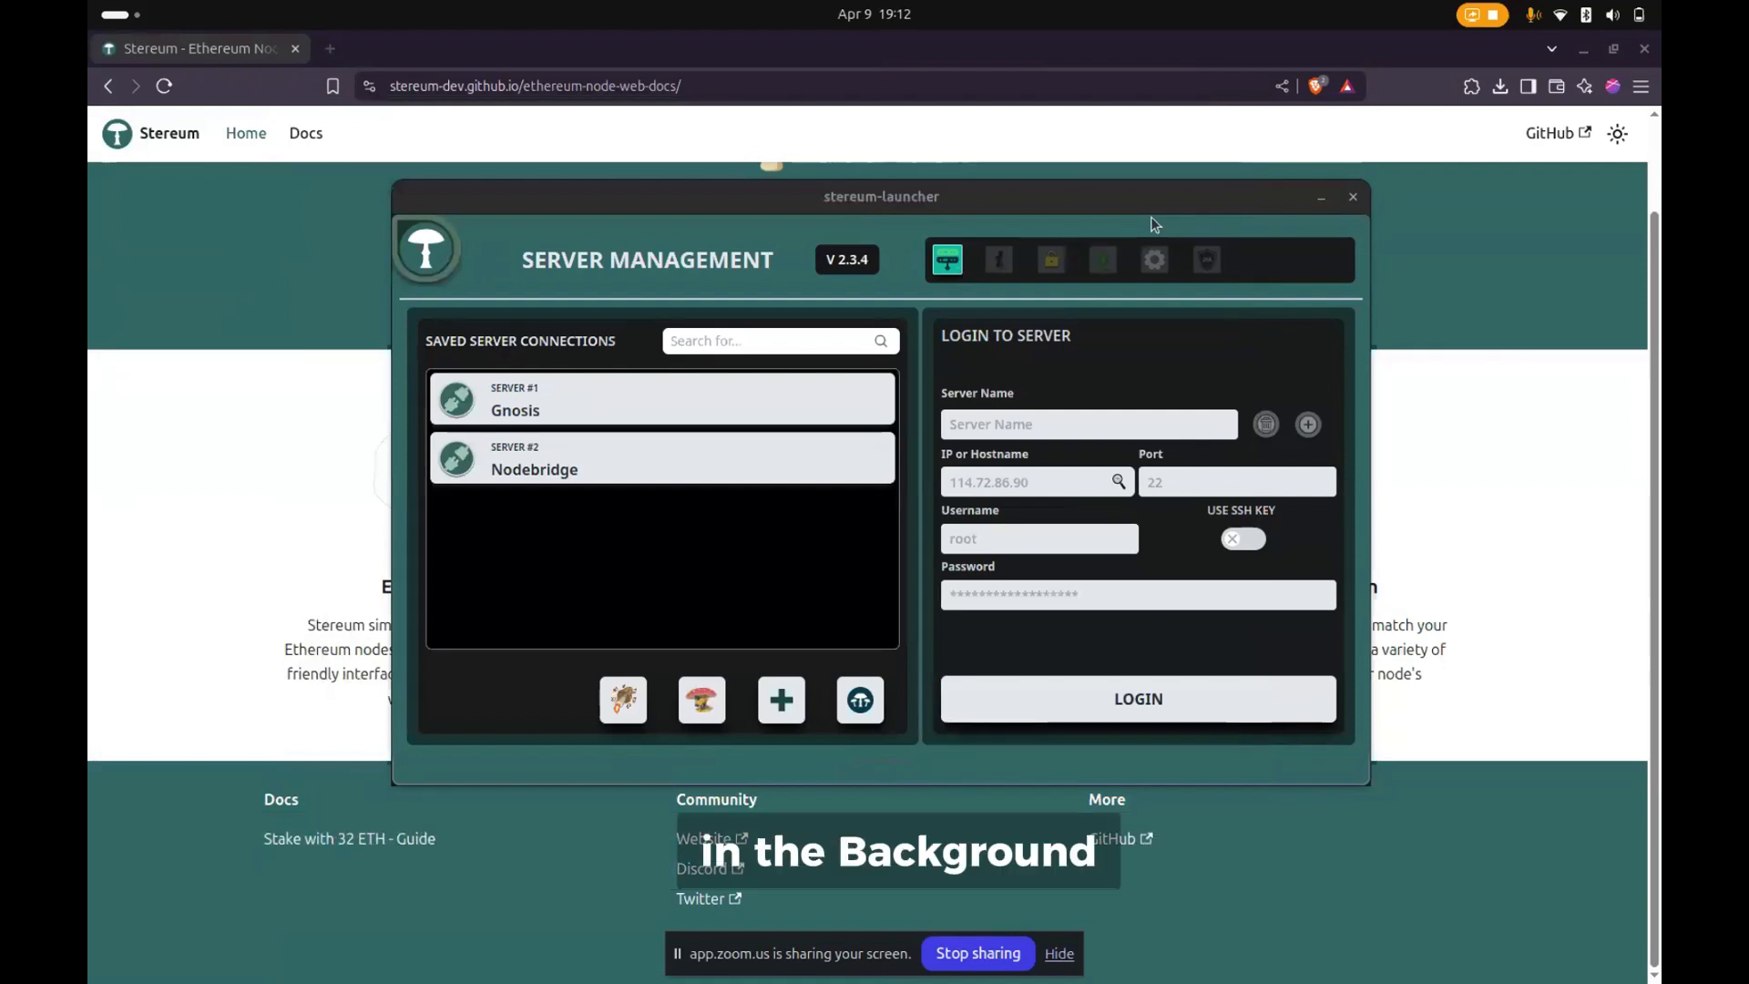
- In the launcher's server login form, enter usher as the server name and 192.168.8.229 as the IP or hostname
left_click(1071, 419)
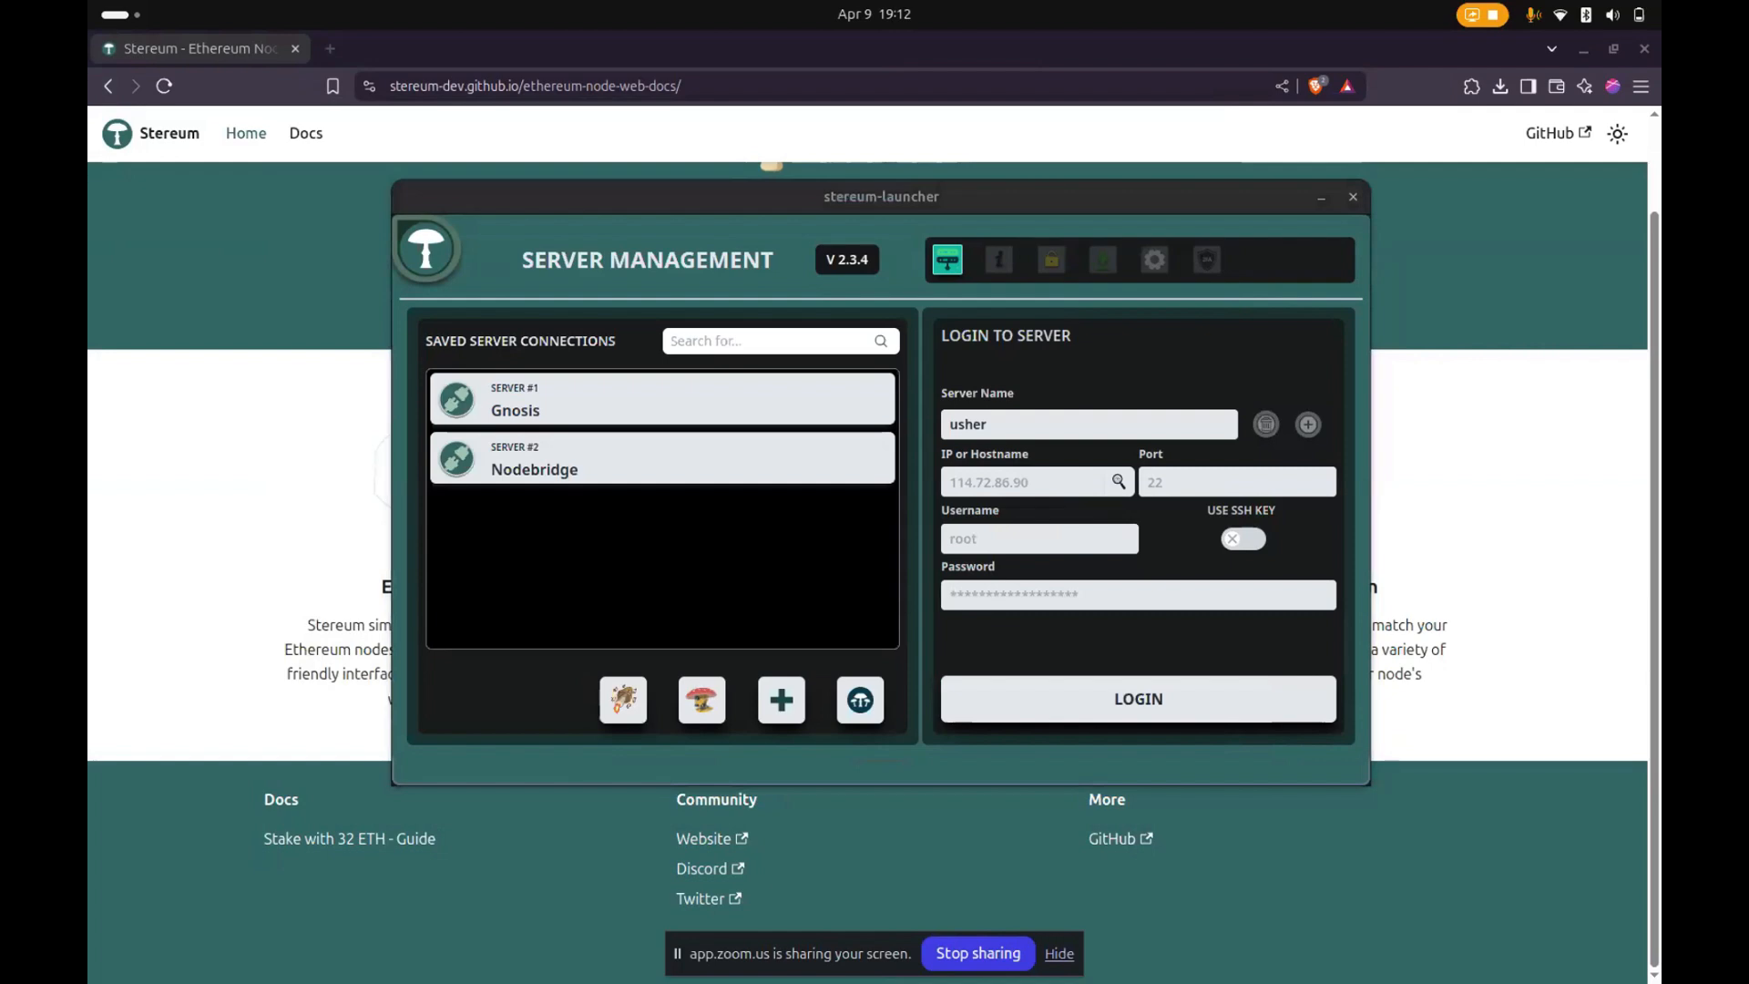
left_click(900, 956)
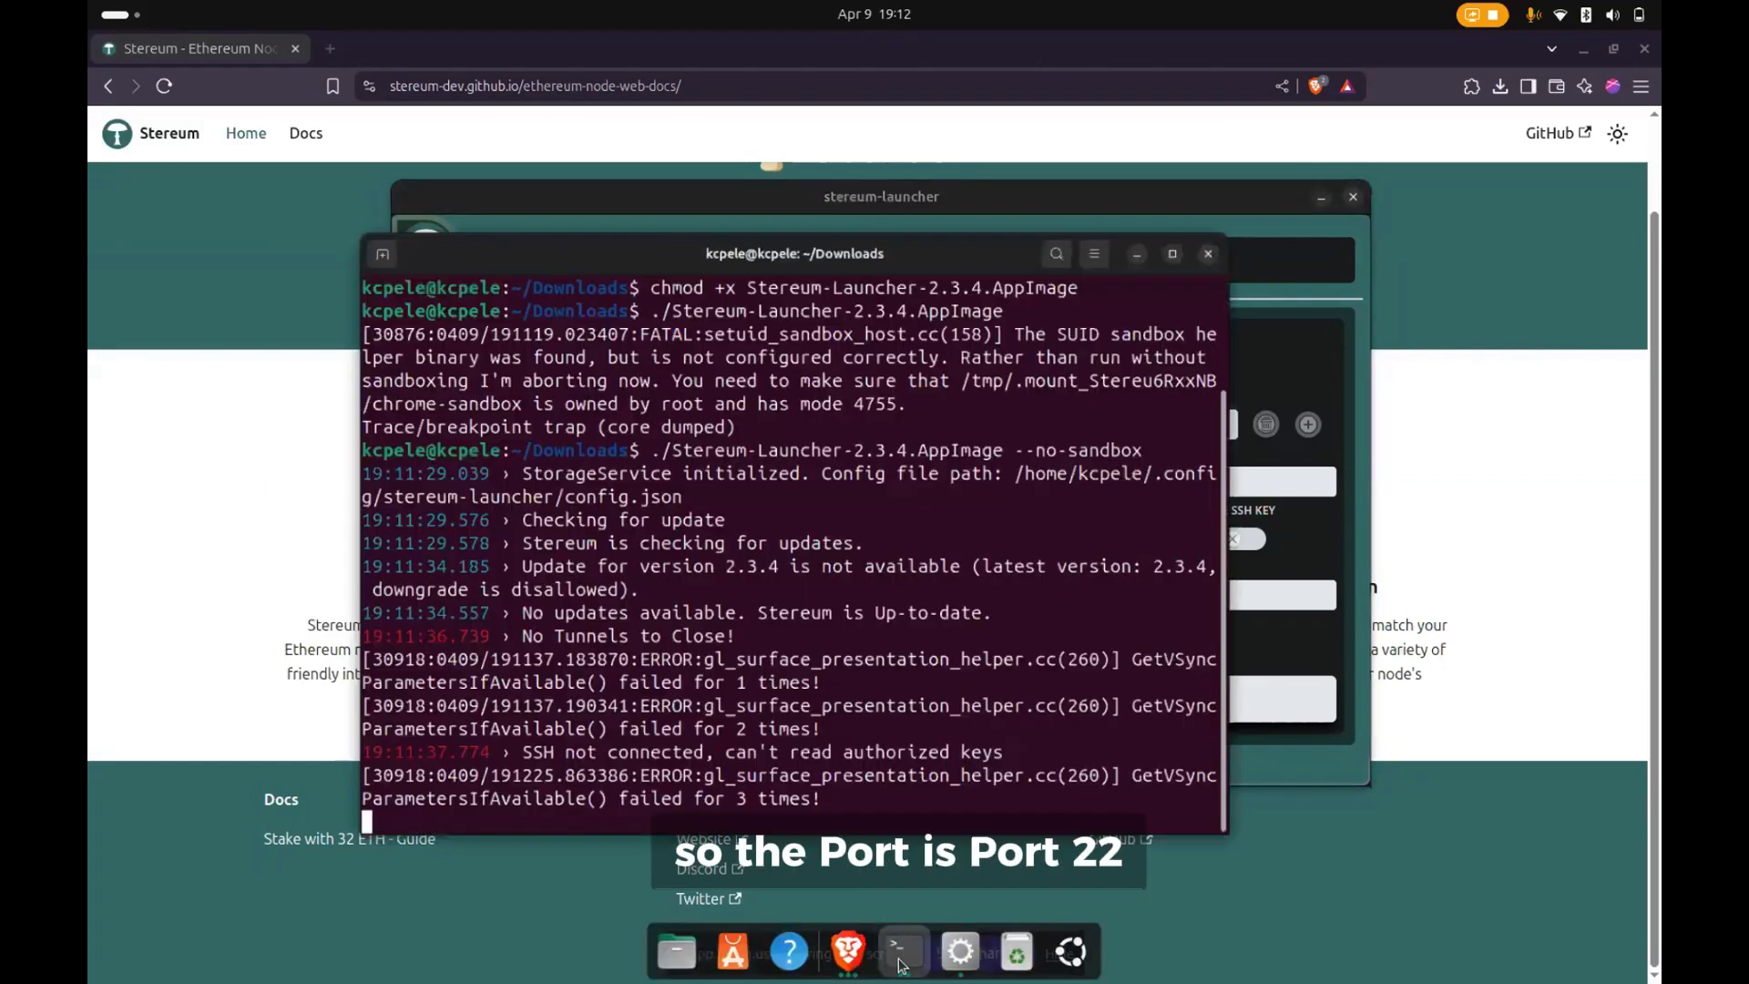
key("ctrl+plus")
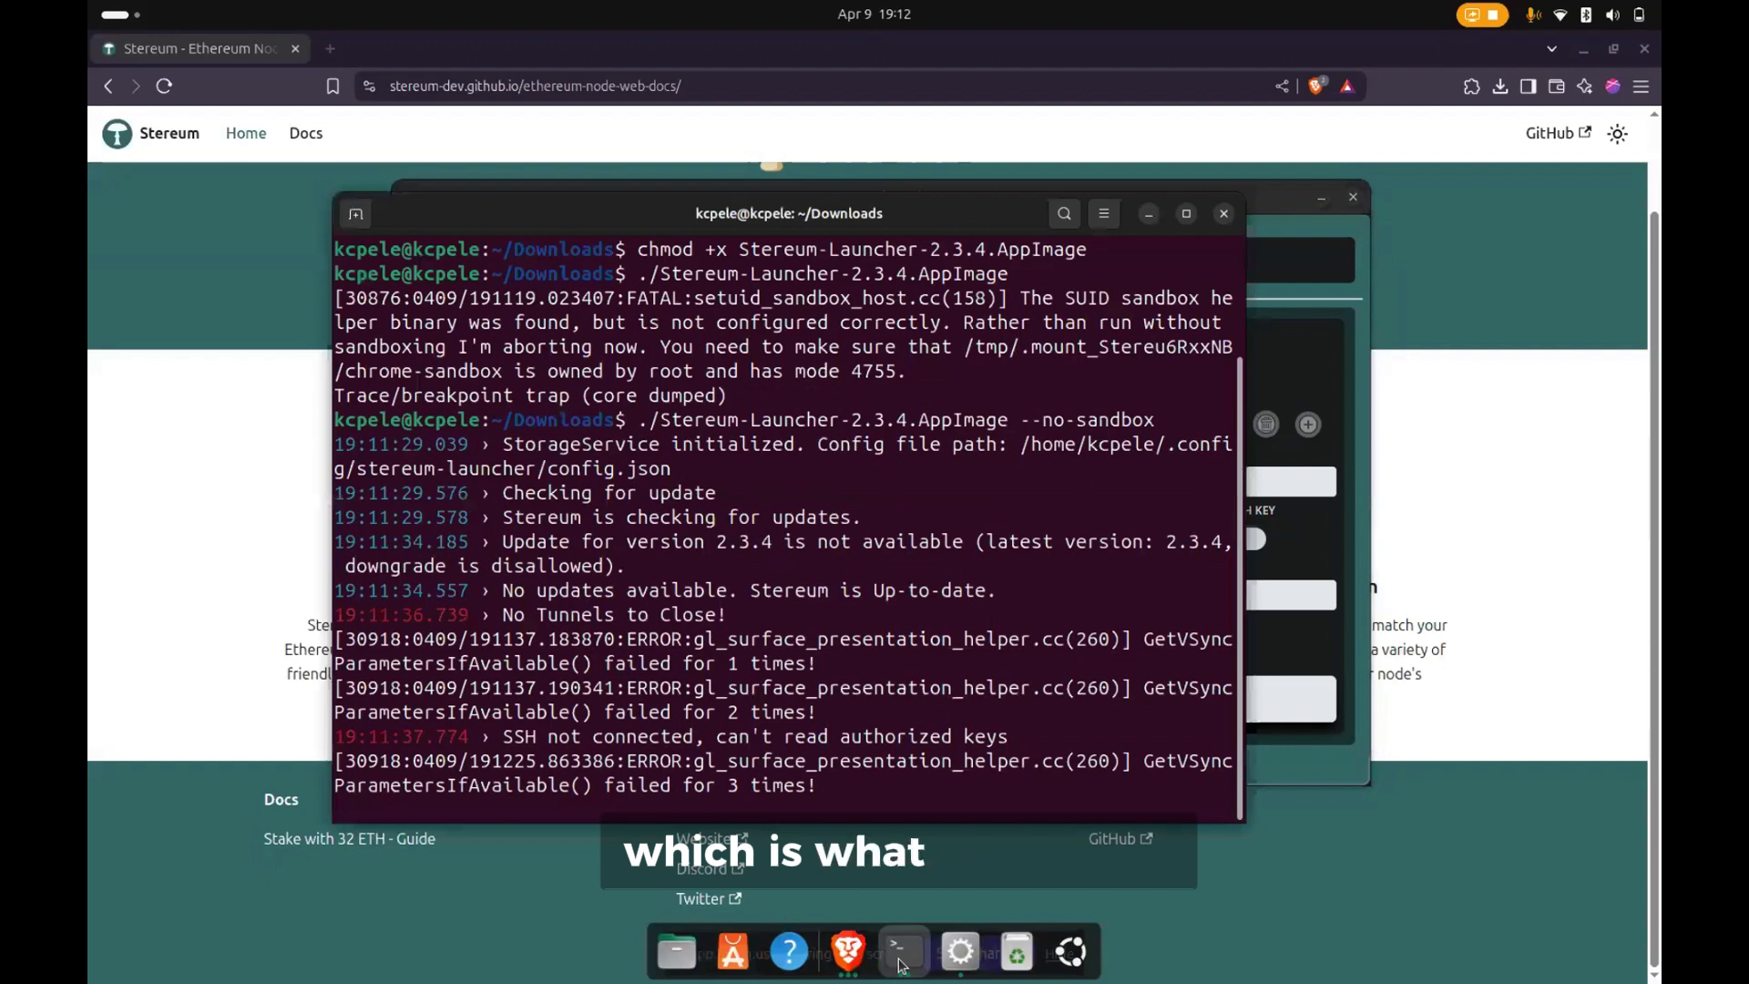
left_click(900, 957)
left_click(103, 753)
left_click(1264, 189)
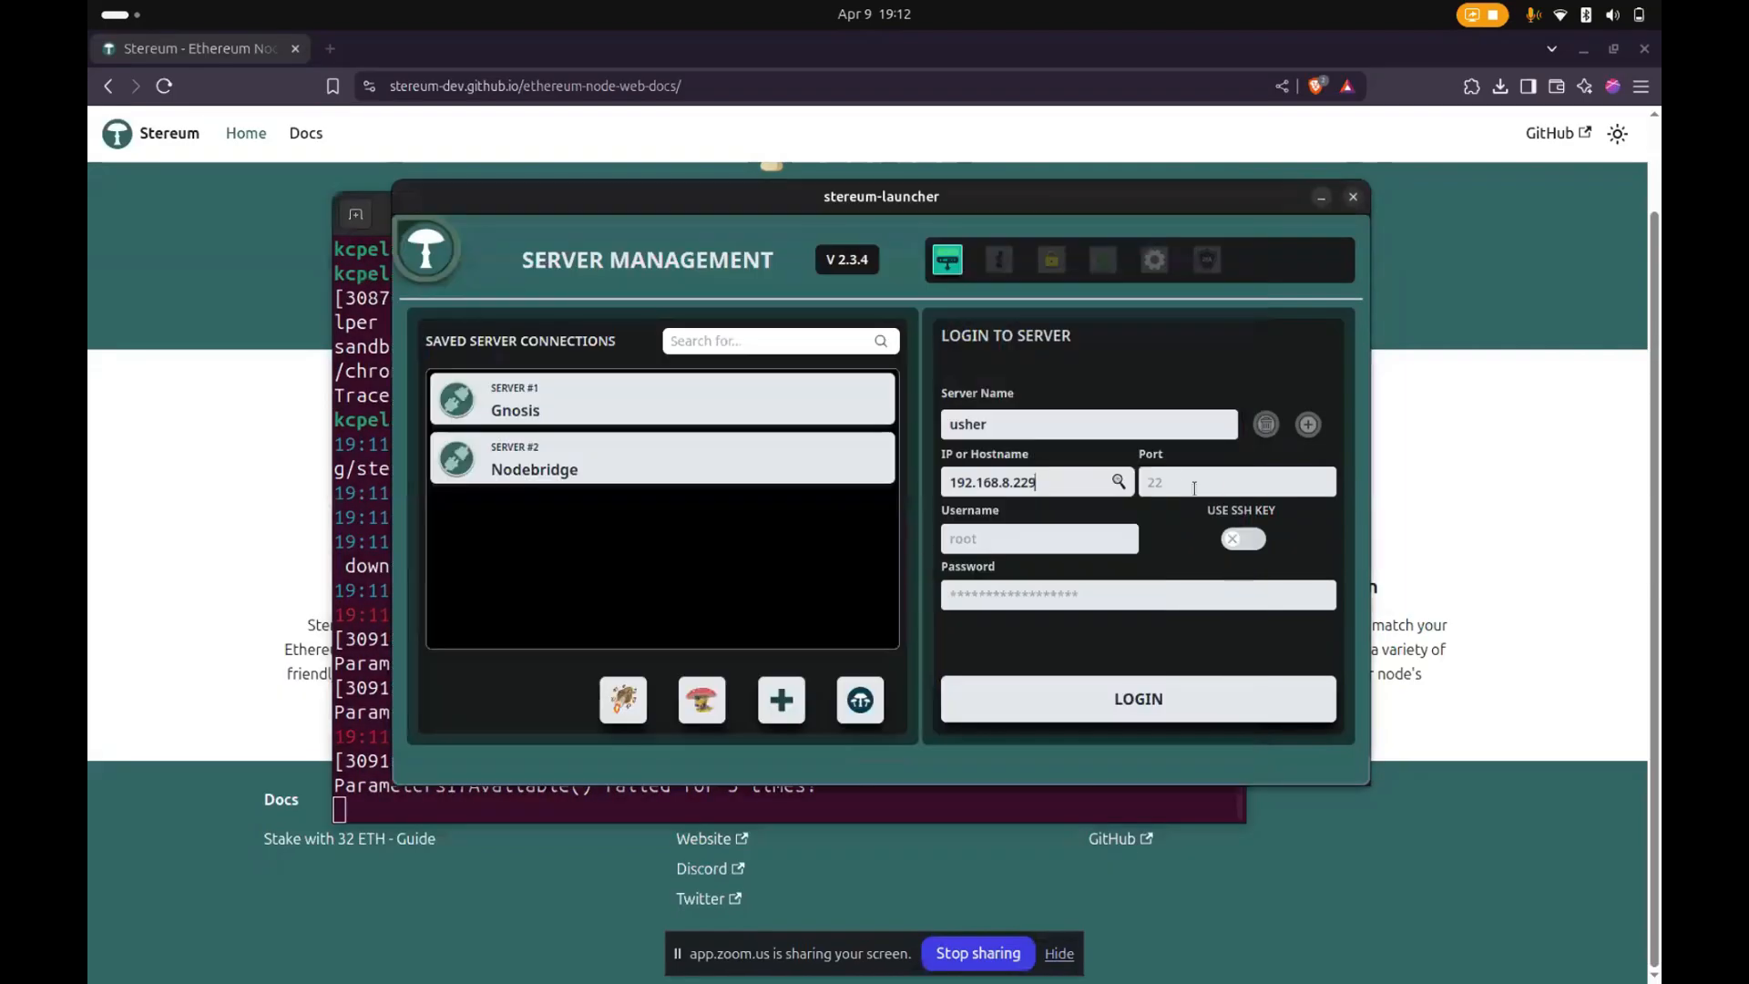
- Set the login port to 2222 and the username to usher, and enter the account password
left_click(1194, 487)
type("2222")
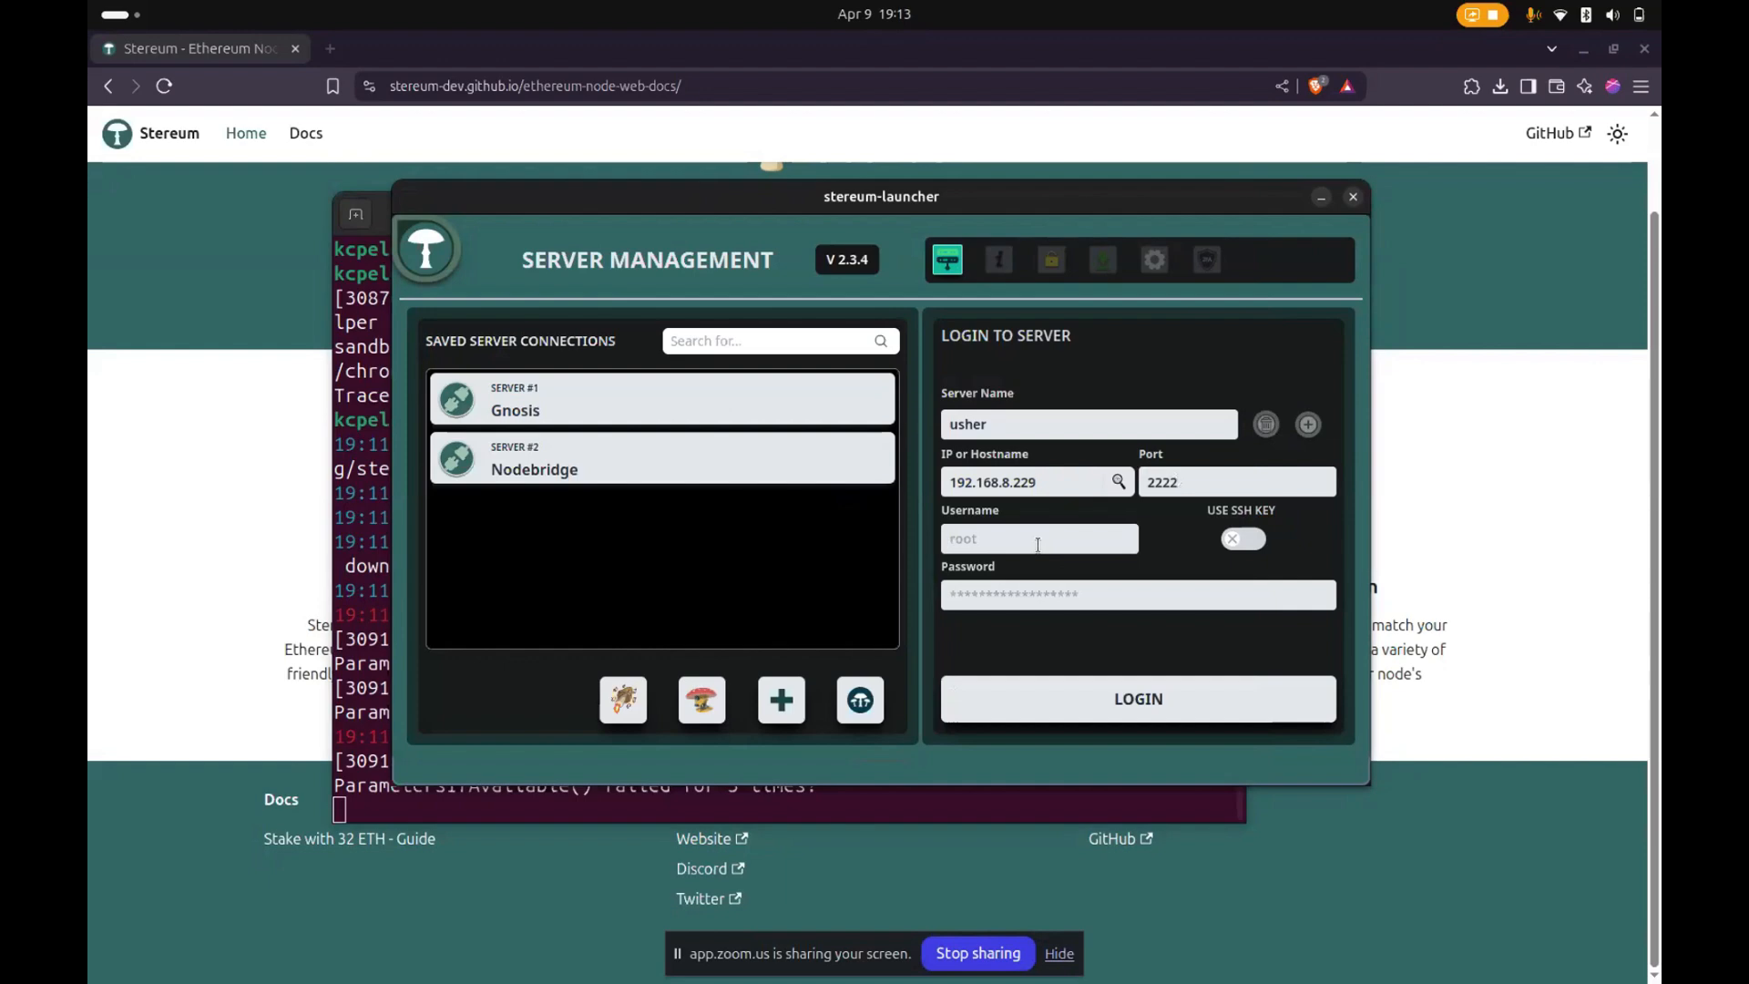
left_click(990, 540)
type("usher")
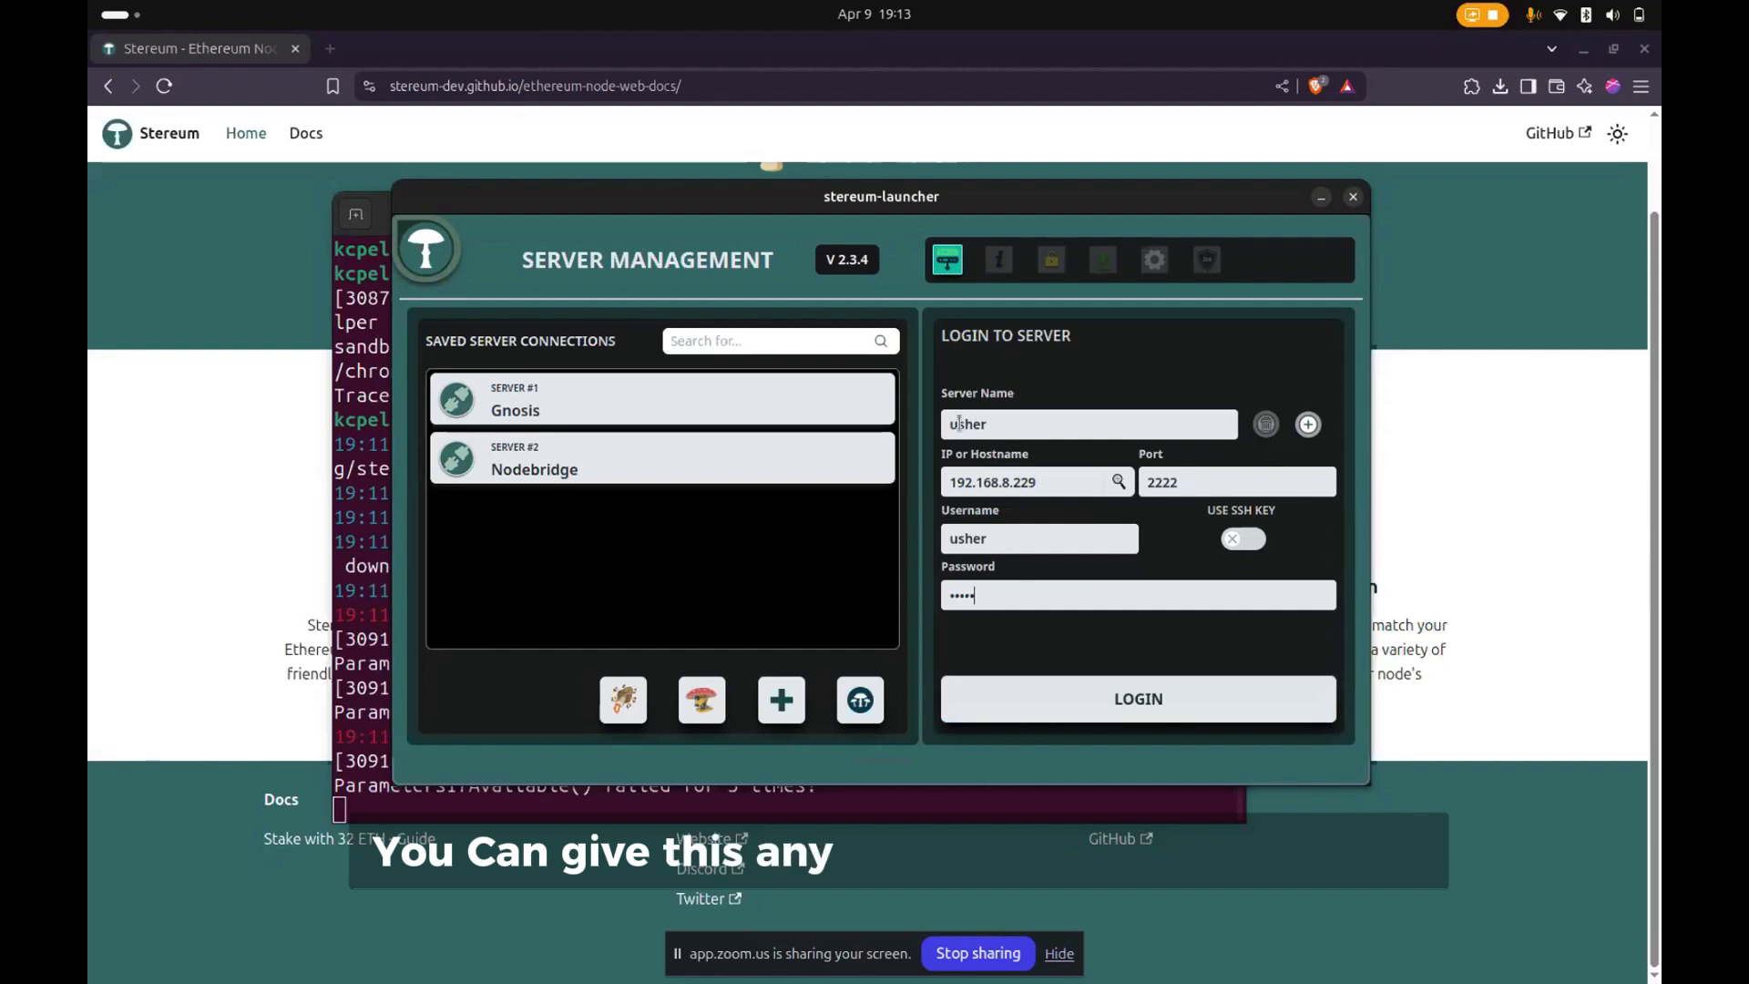
double_click(965, 538)
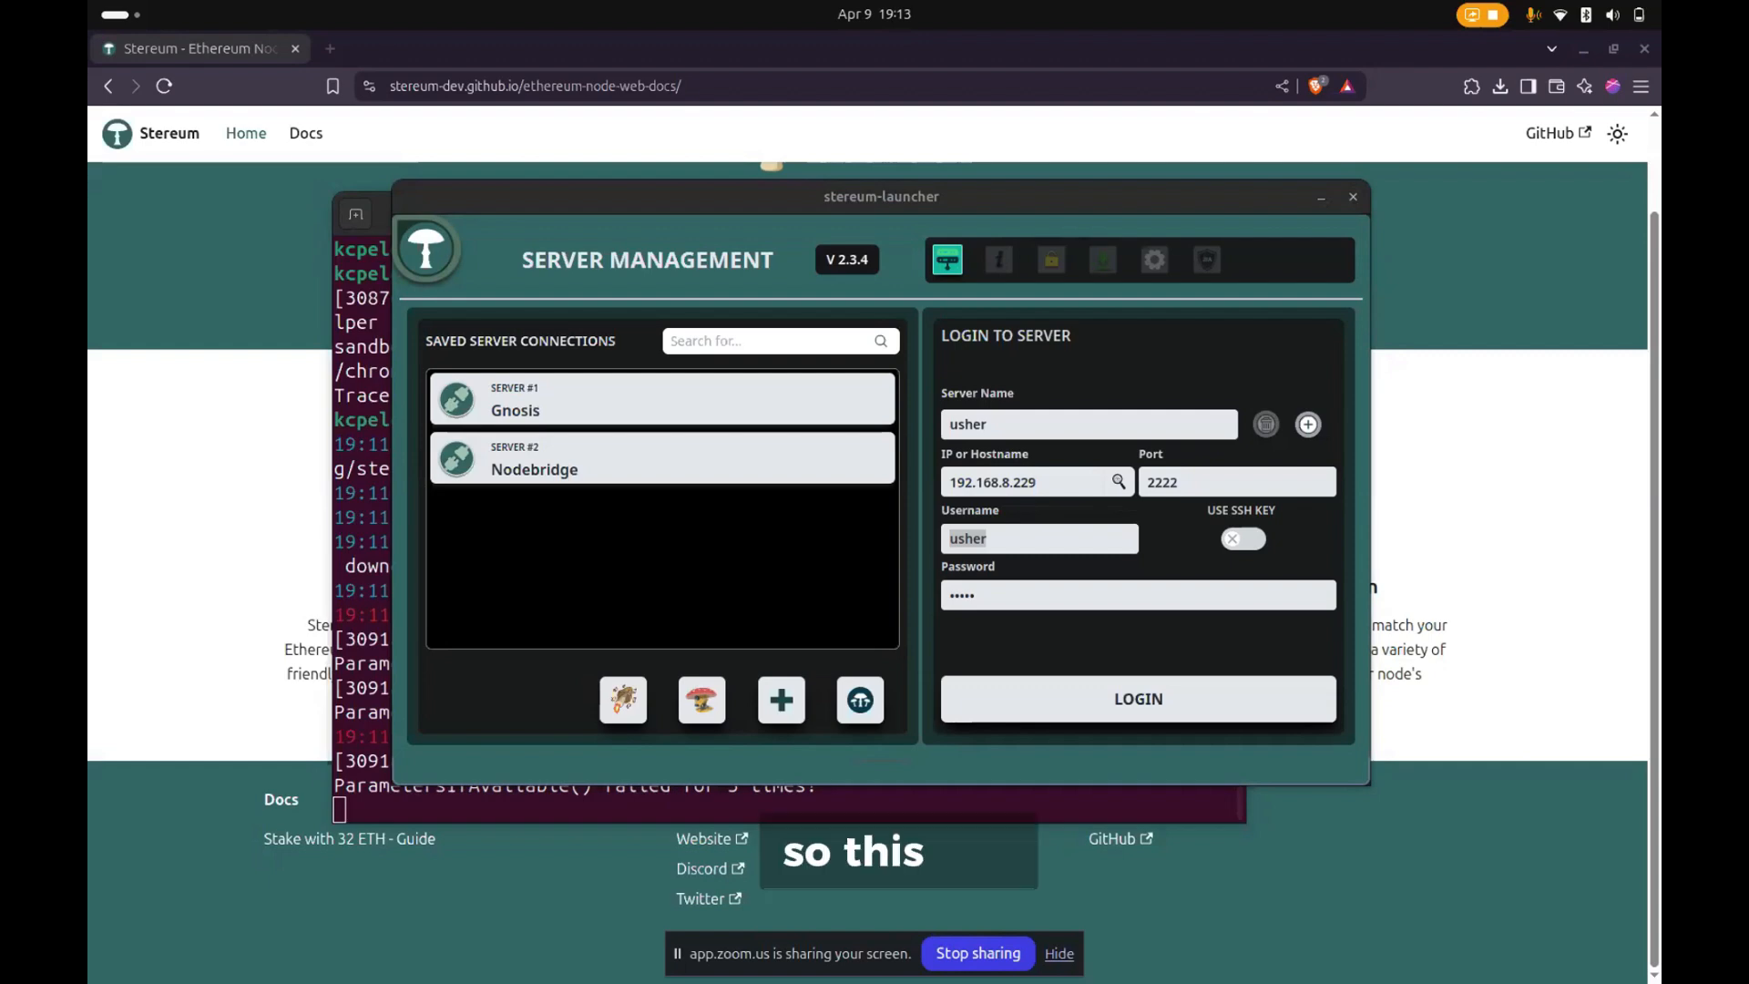
left_click_drag(0, 373, 668, 263)
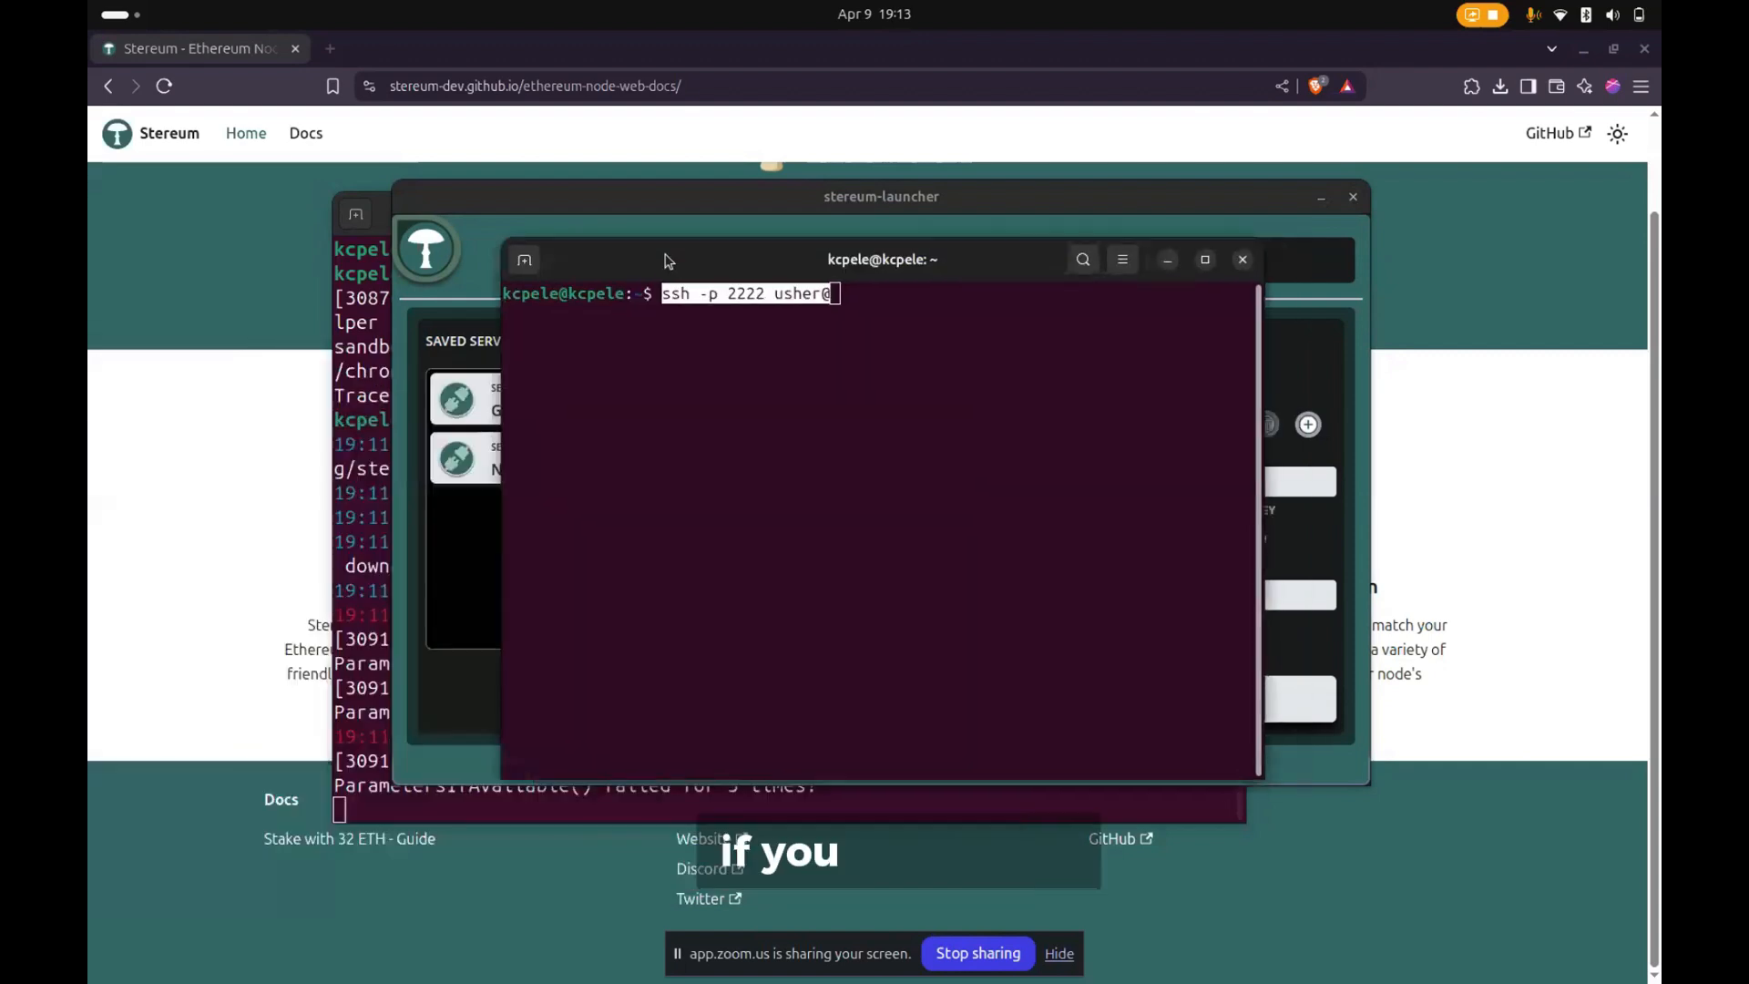
left_click(871, 383)
left_click_drag(698, 252, 354, 197)
left_click(971, 189)
left_click_drag(971, 189, 1150, 191)
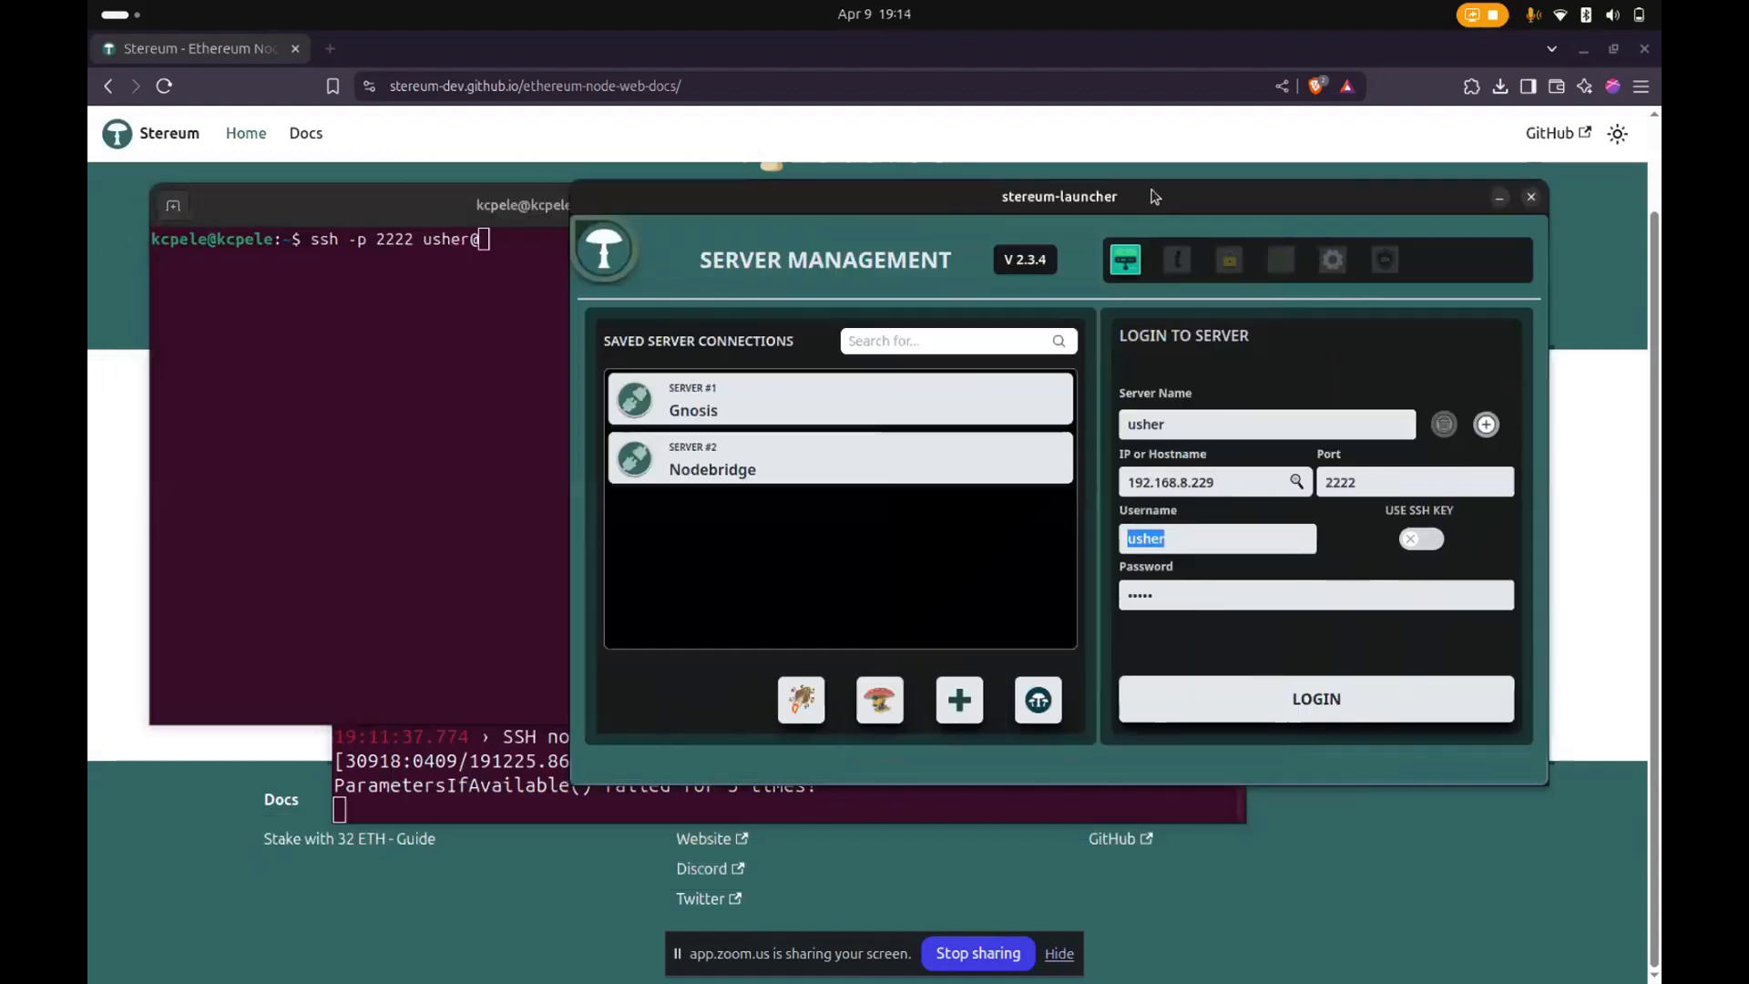
double_click(1178, 483)
key("ctrl+c")
left_click(429, 402)
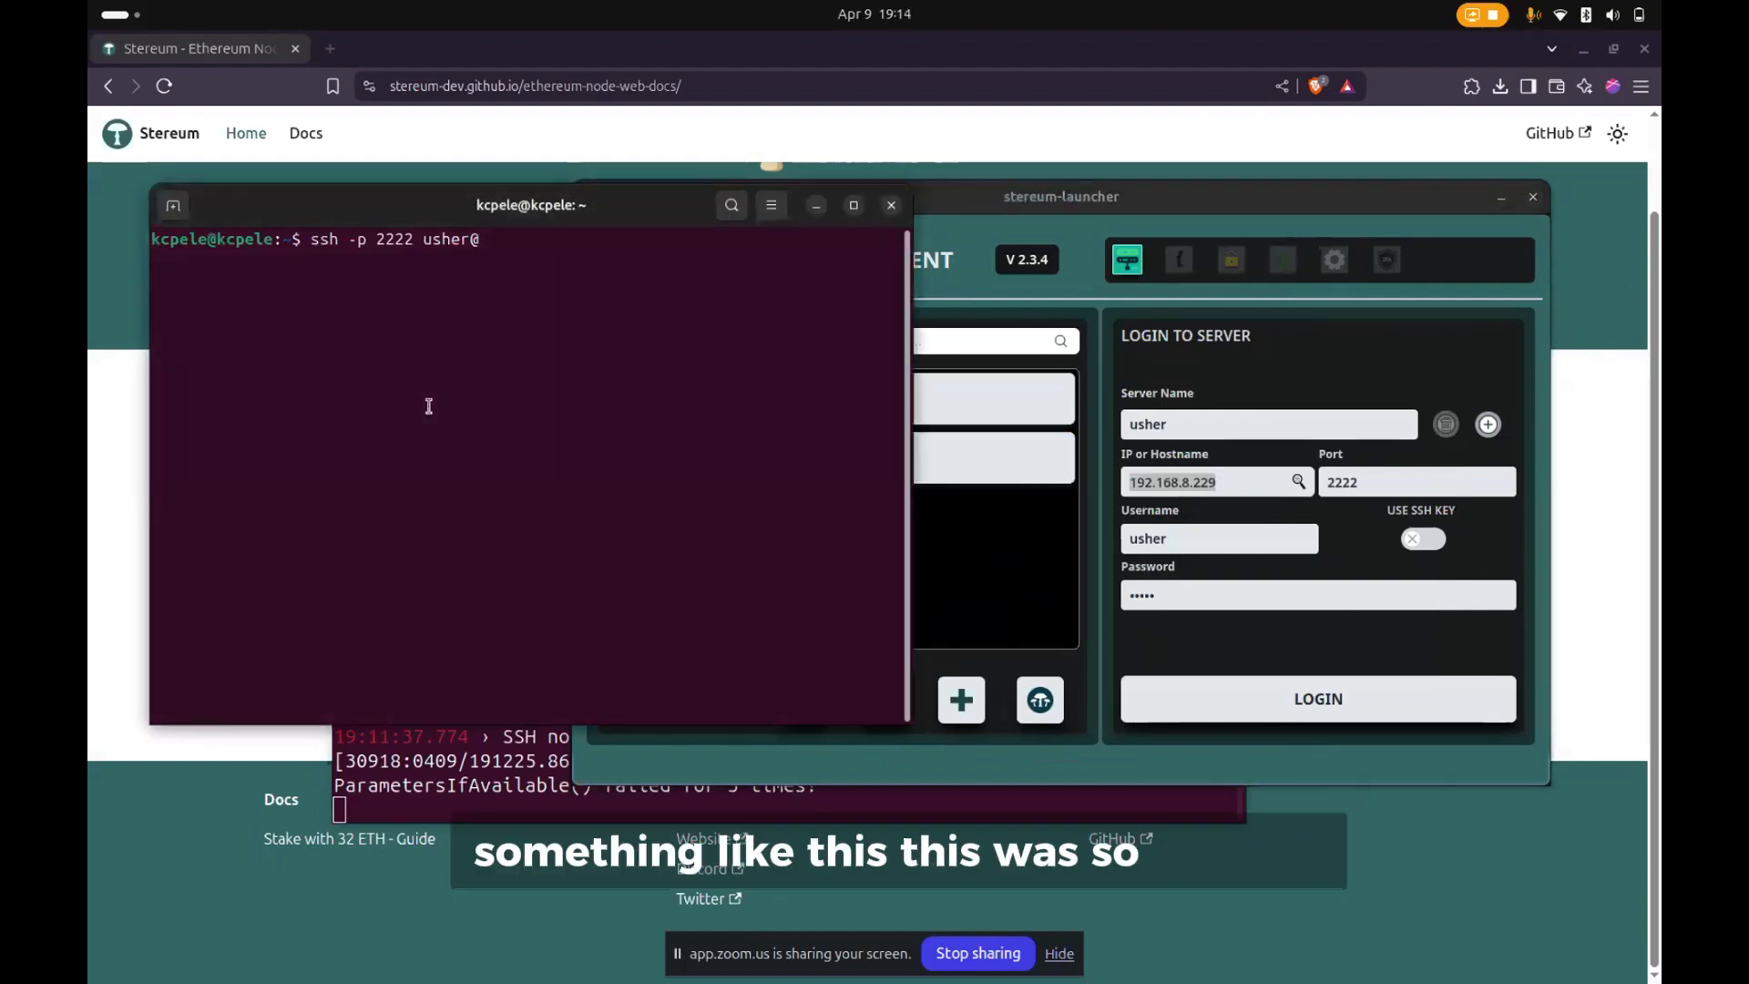
key("ctrl+shift+v")
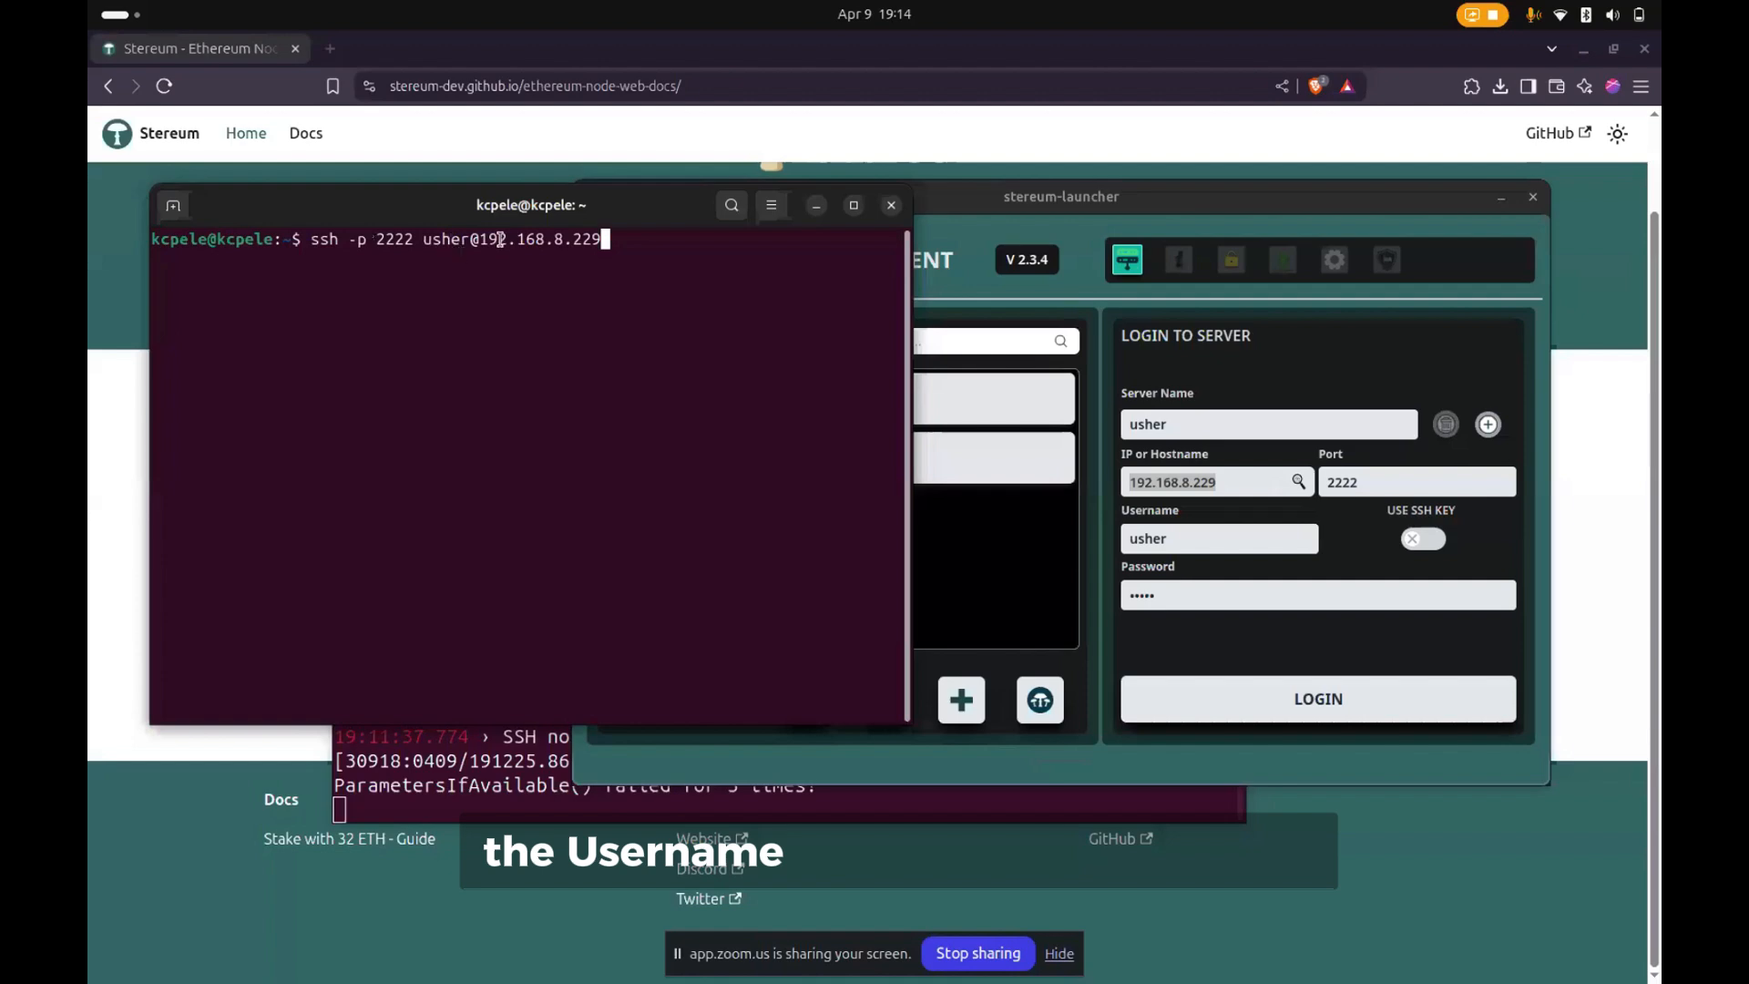
- Clear the port in the launcher's login form and enter 2222 again
left_click(1163, 480)
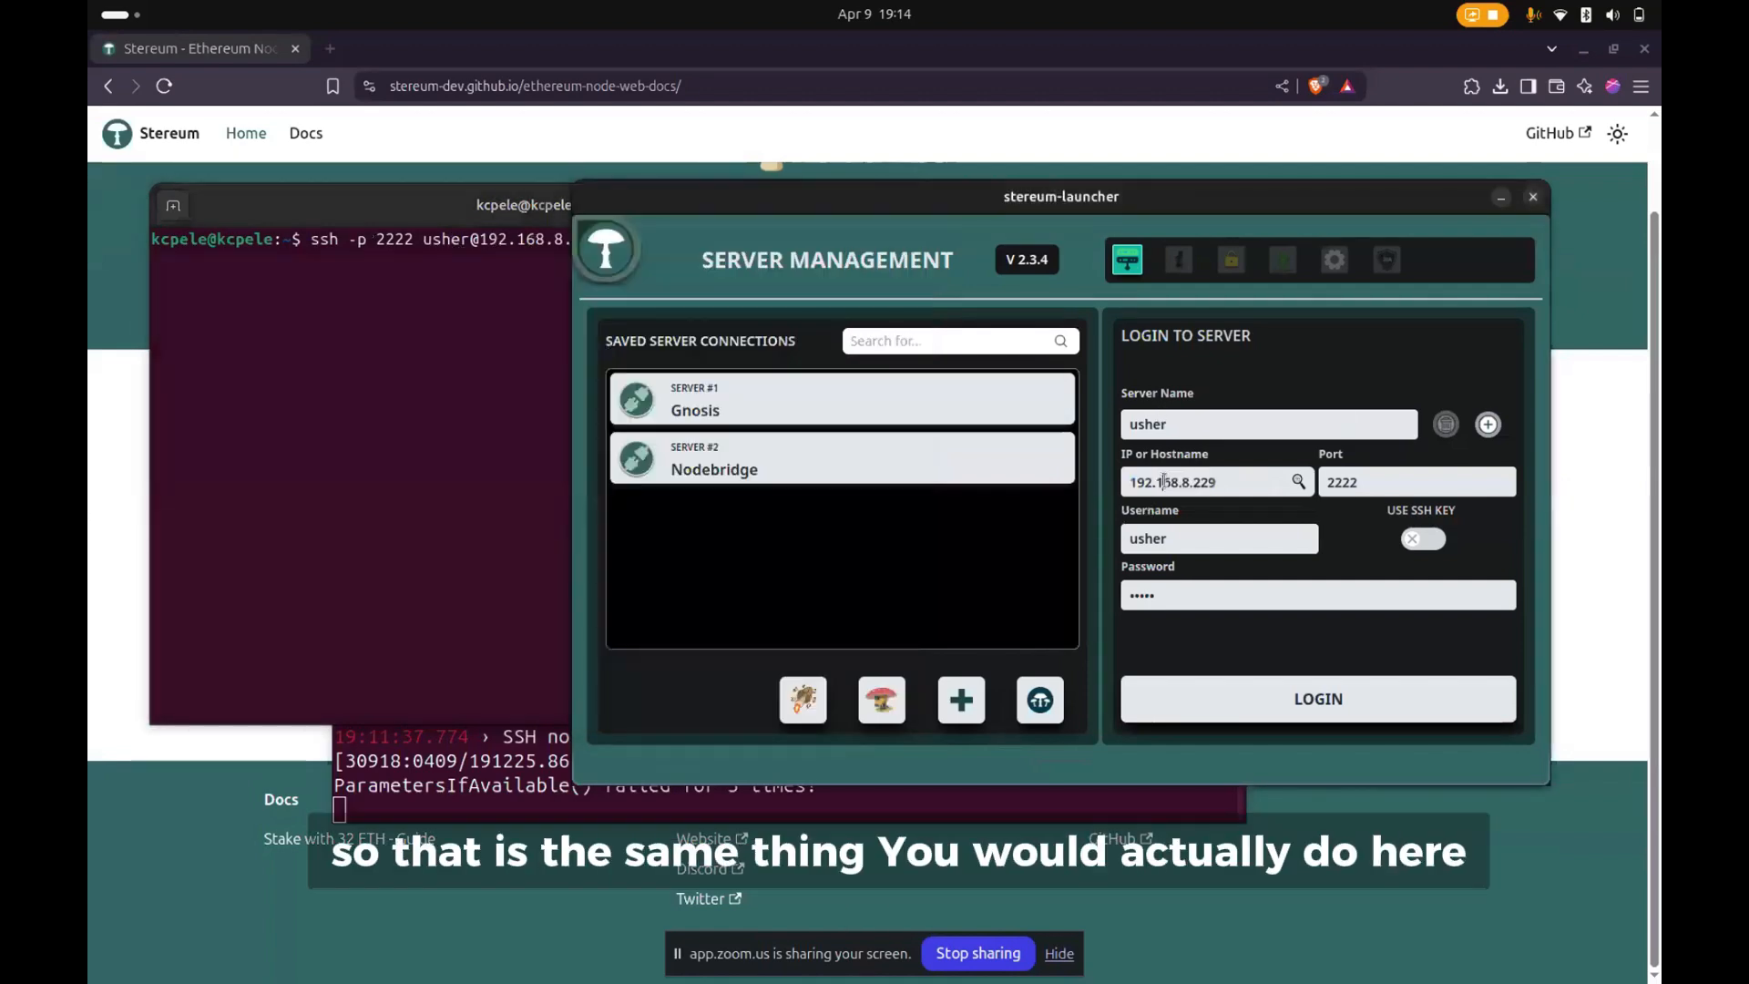
left_click(513, 401)
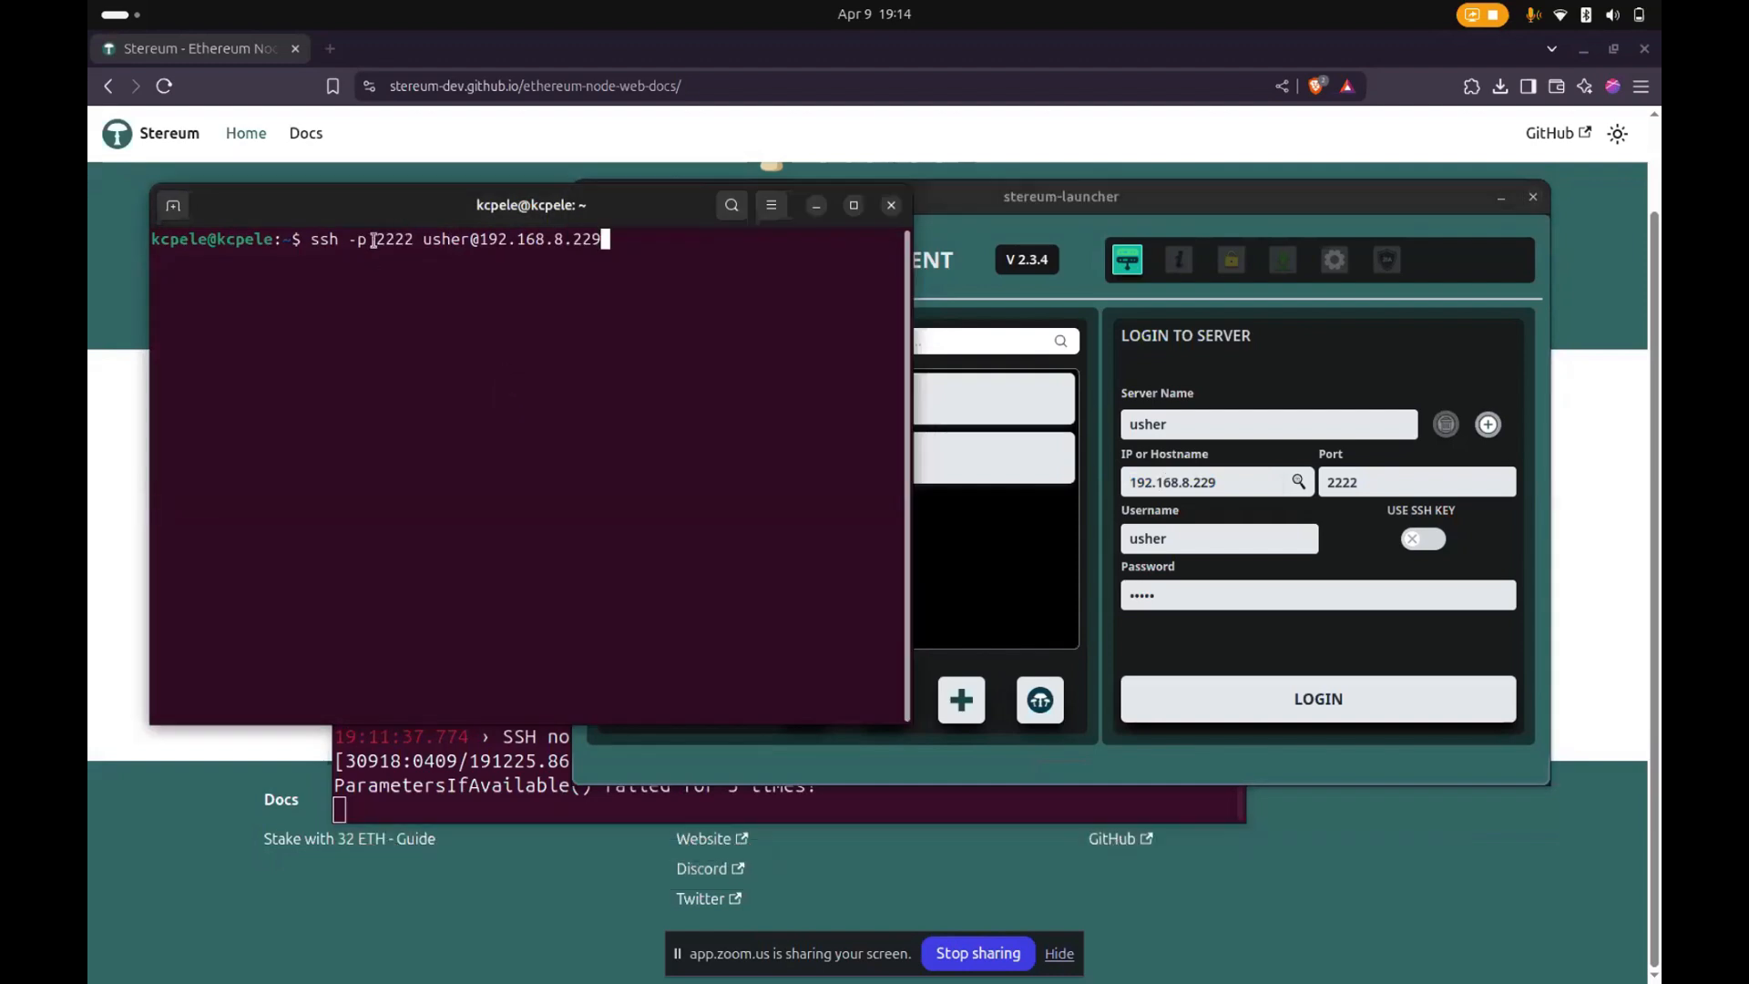
left_click(1392, 482)
double_click(1392, 482)
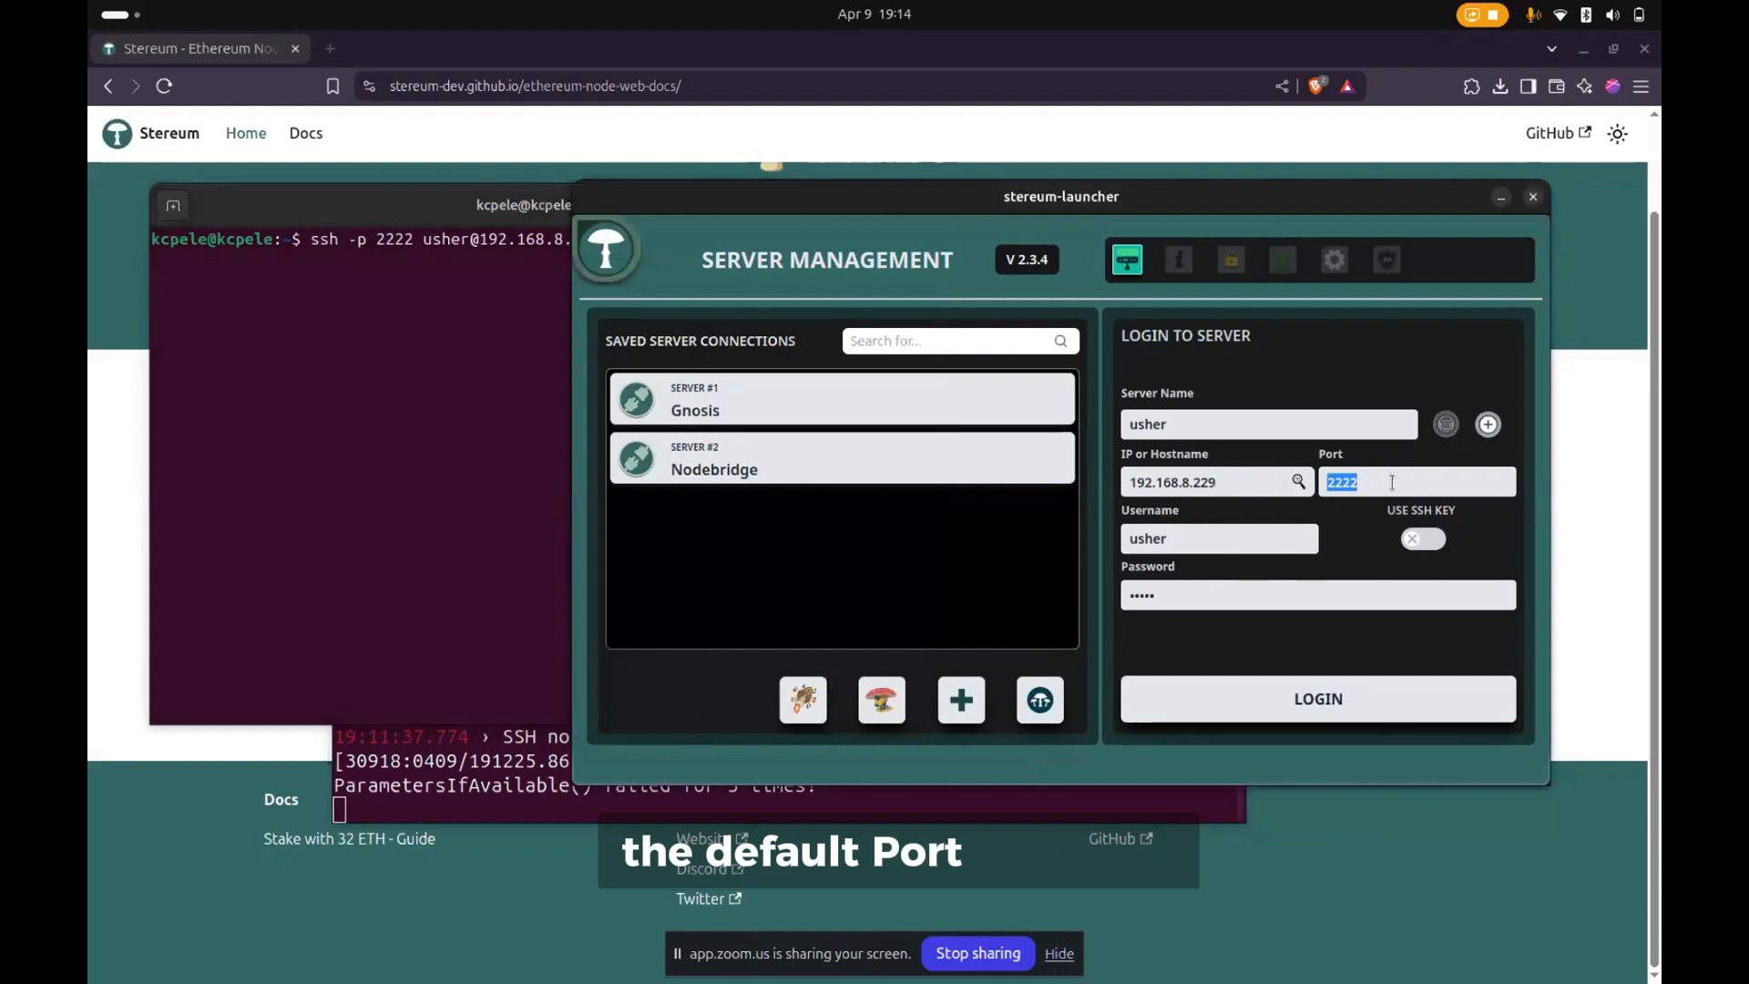
type("22")
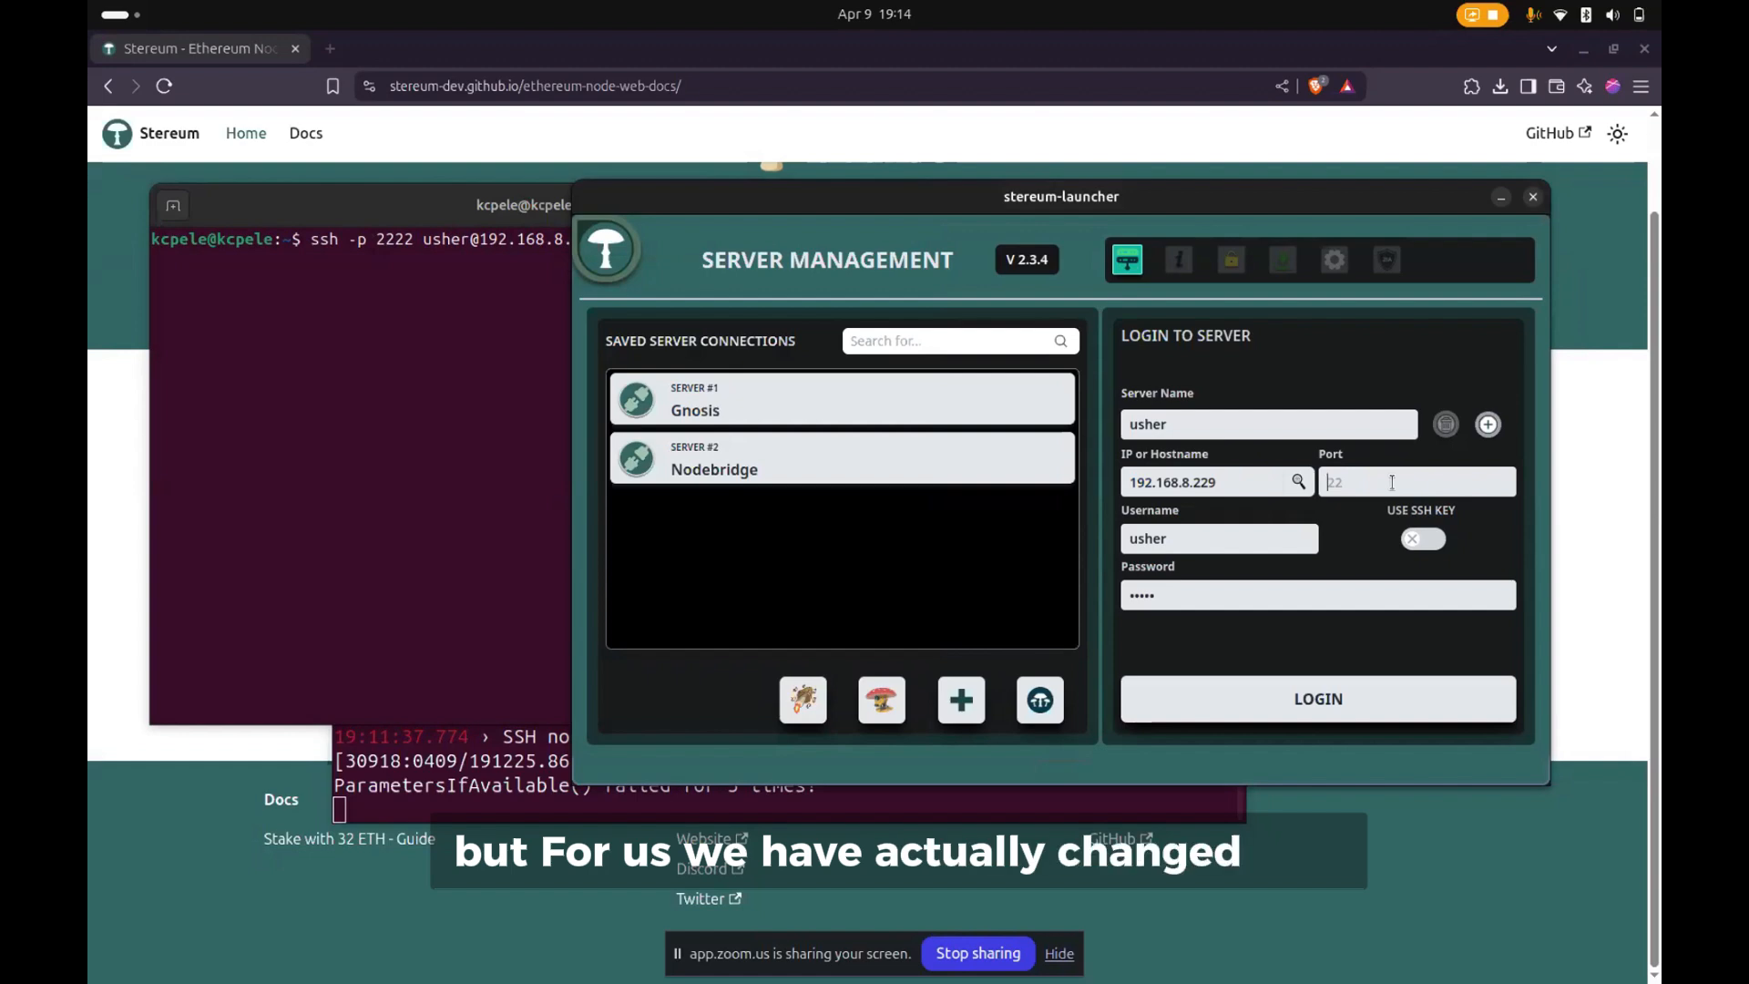
type("2")
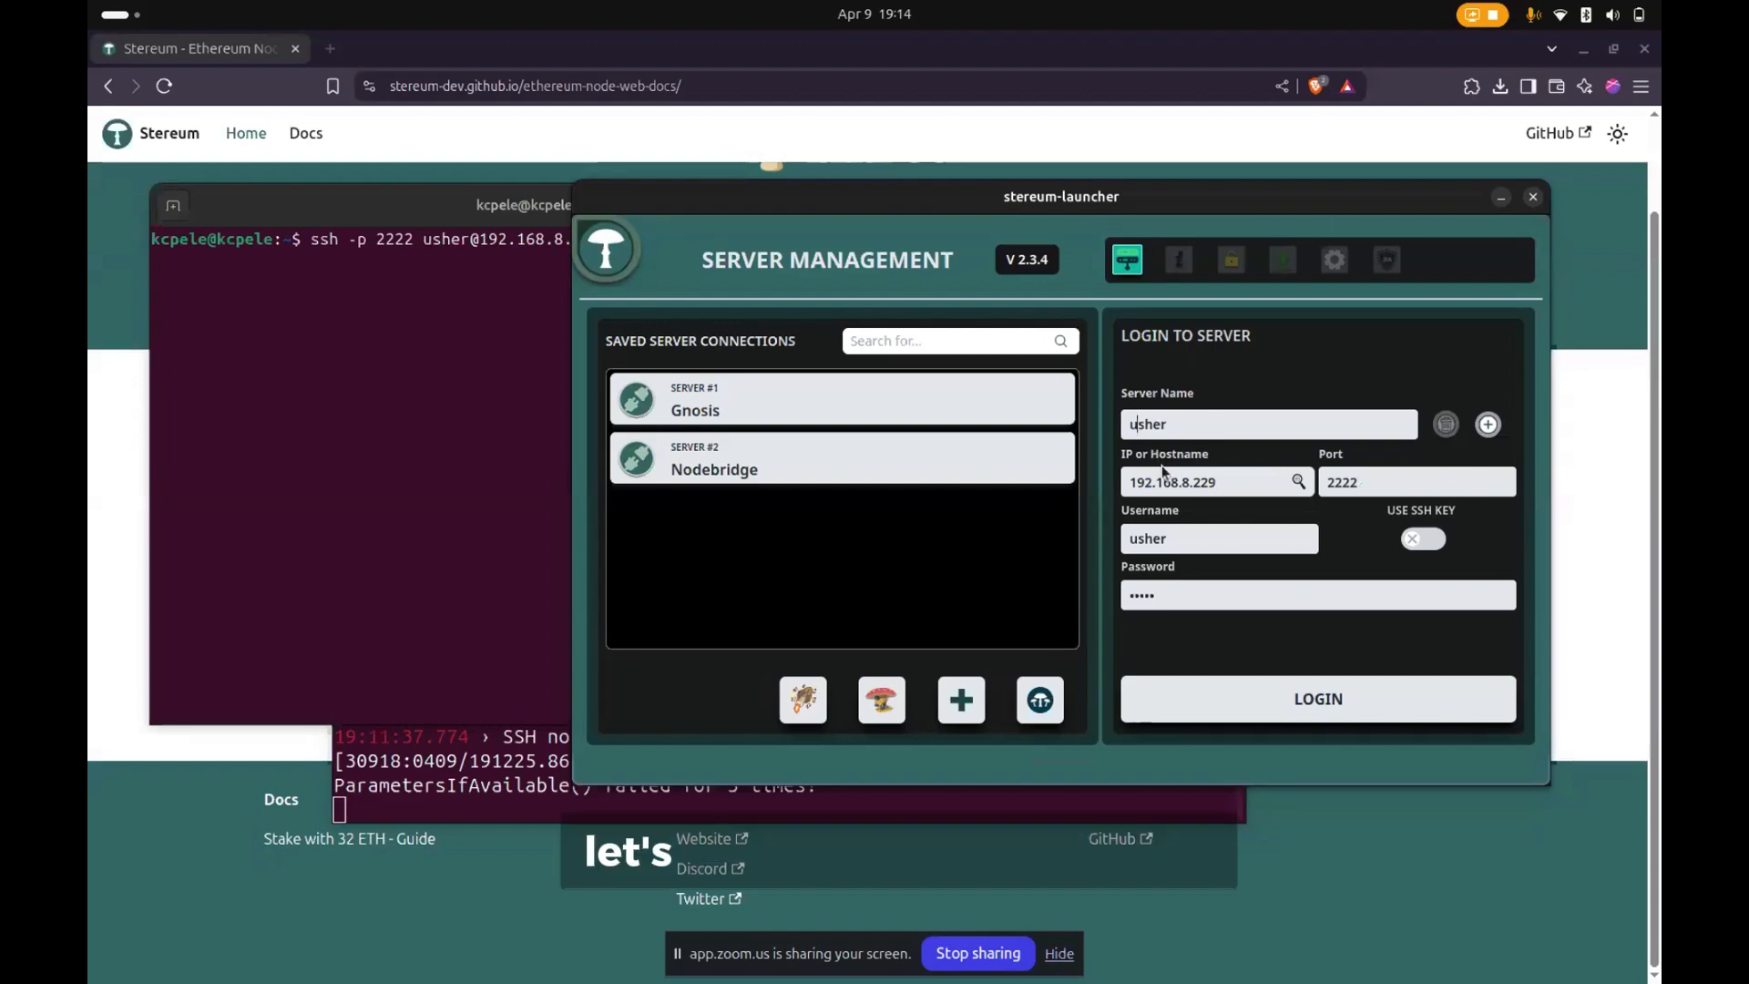
- Capitalise the server name as Usher and log in to the server
key("BackSpace")
type("U")
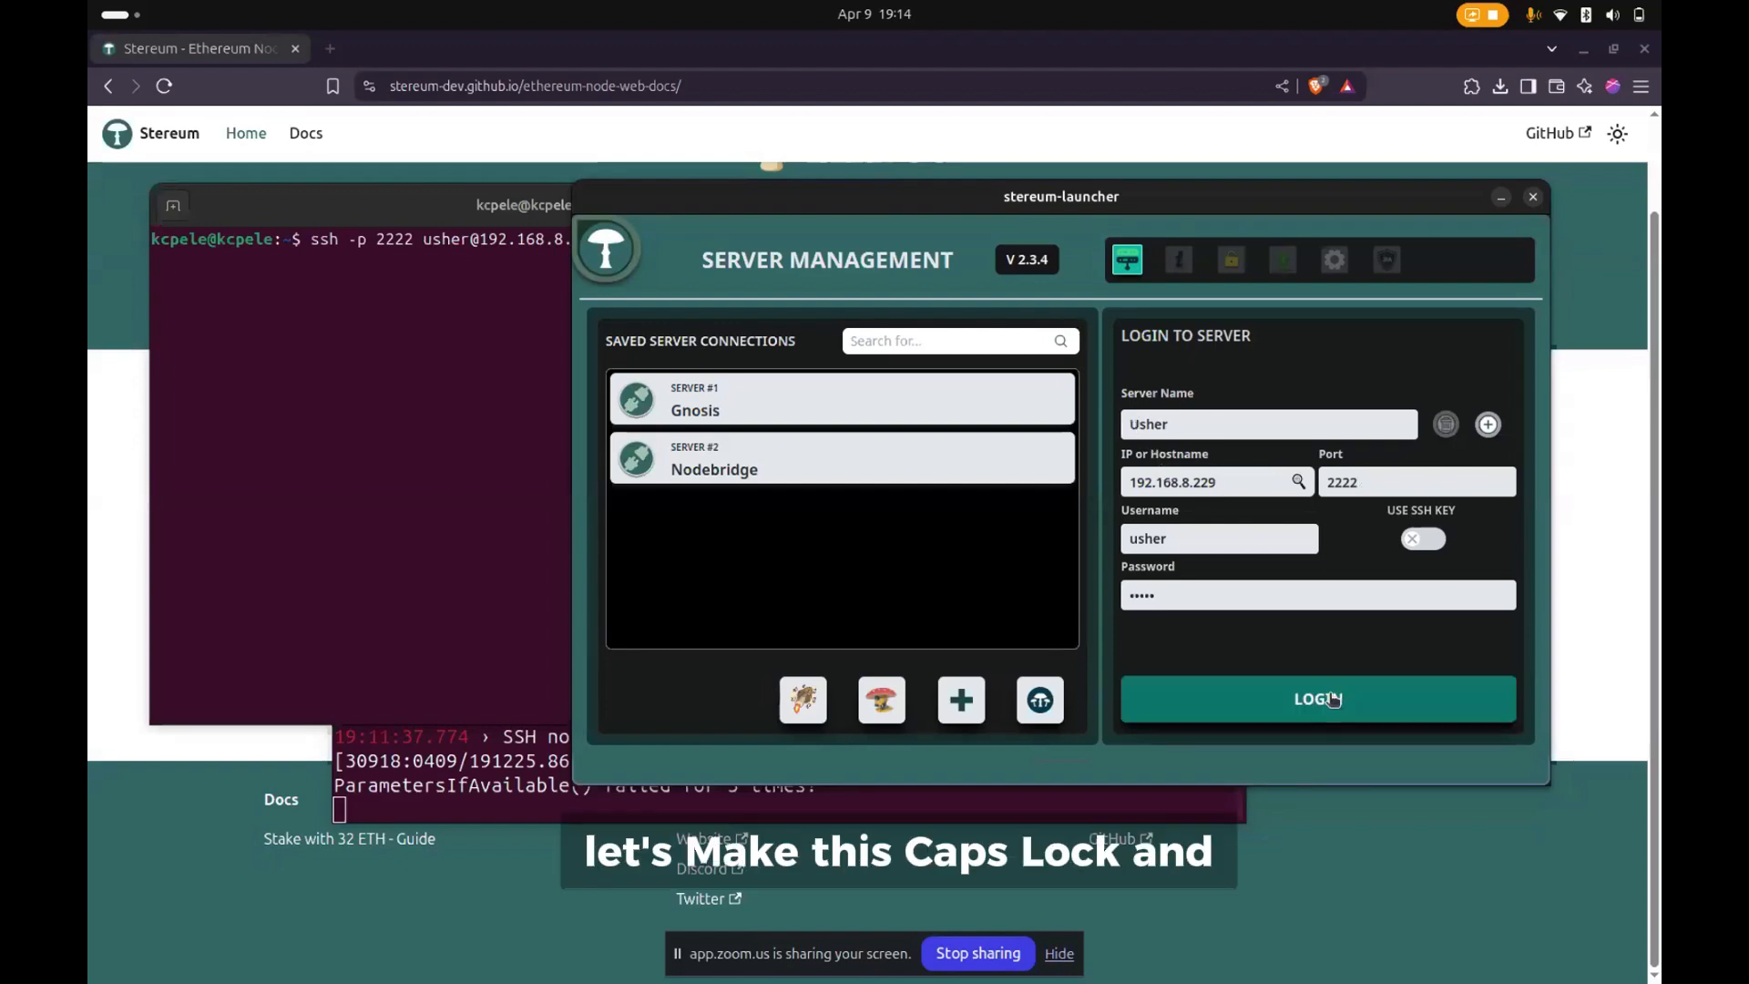
left_click(1331, 699)
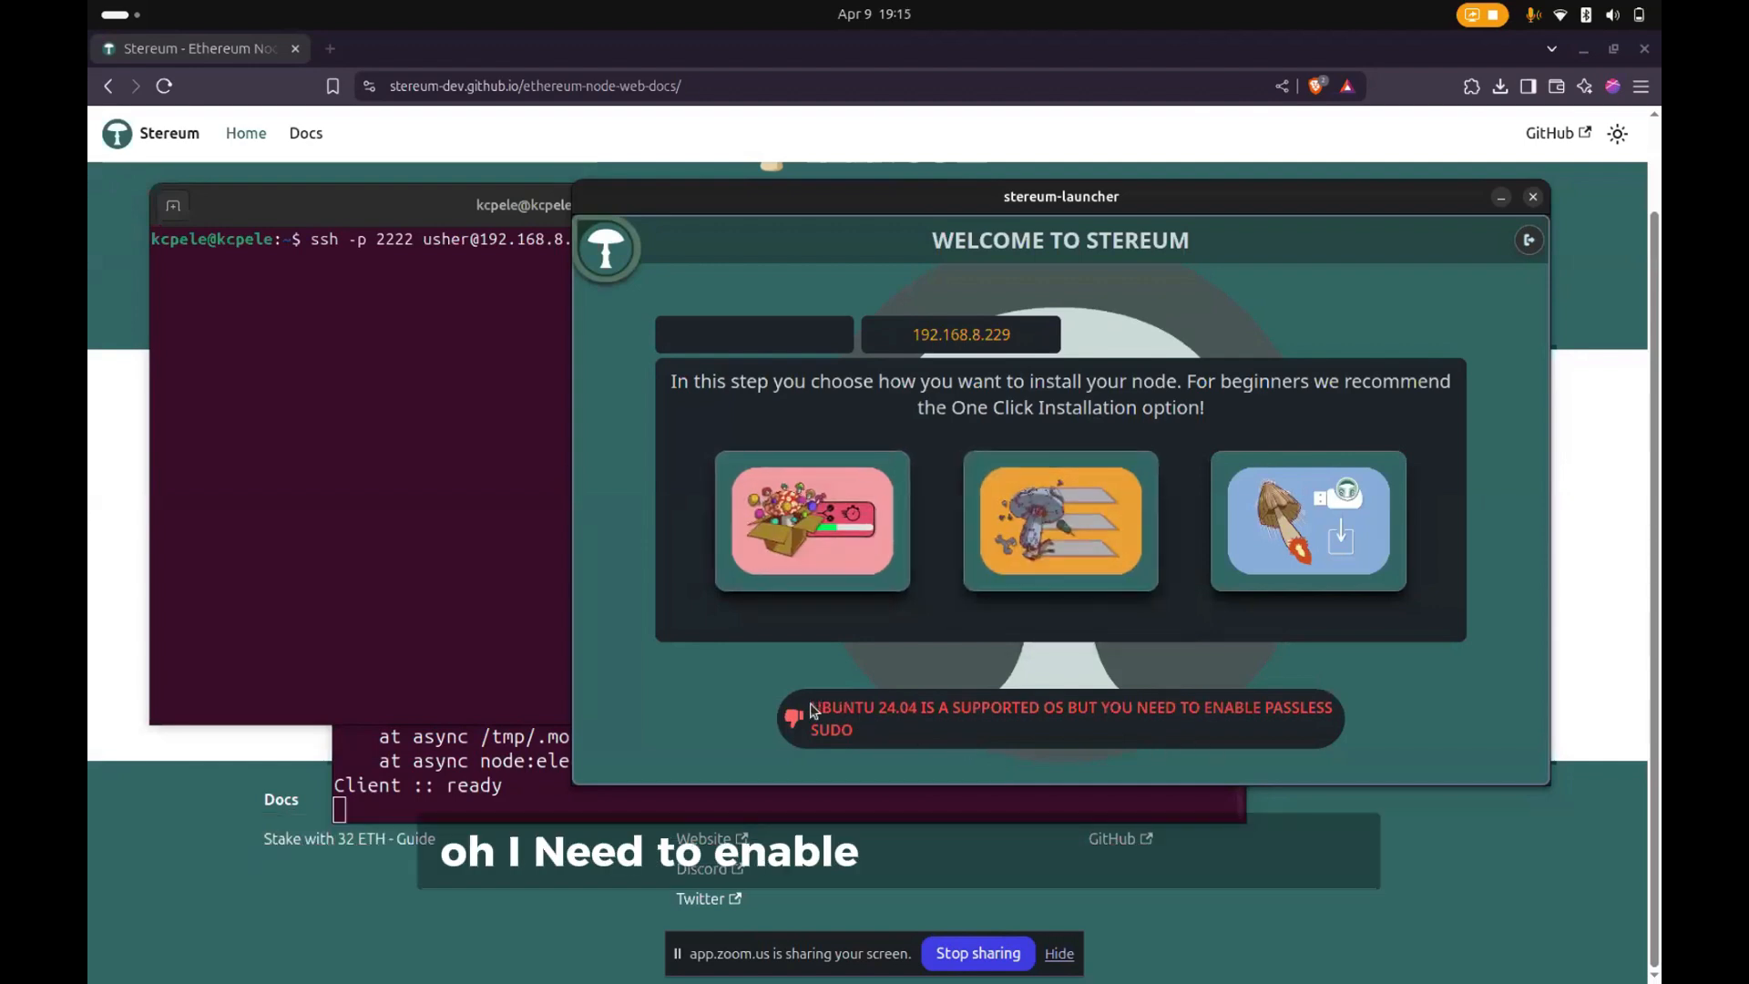
- Highlight the operating system notice about passless sudo on the Stereum welcome page
left_click_drag(810, 709, 903, 733)
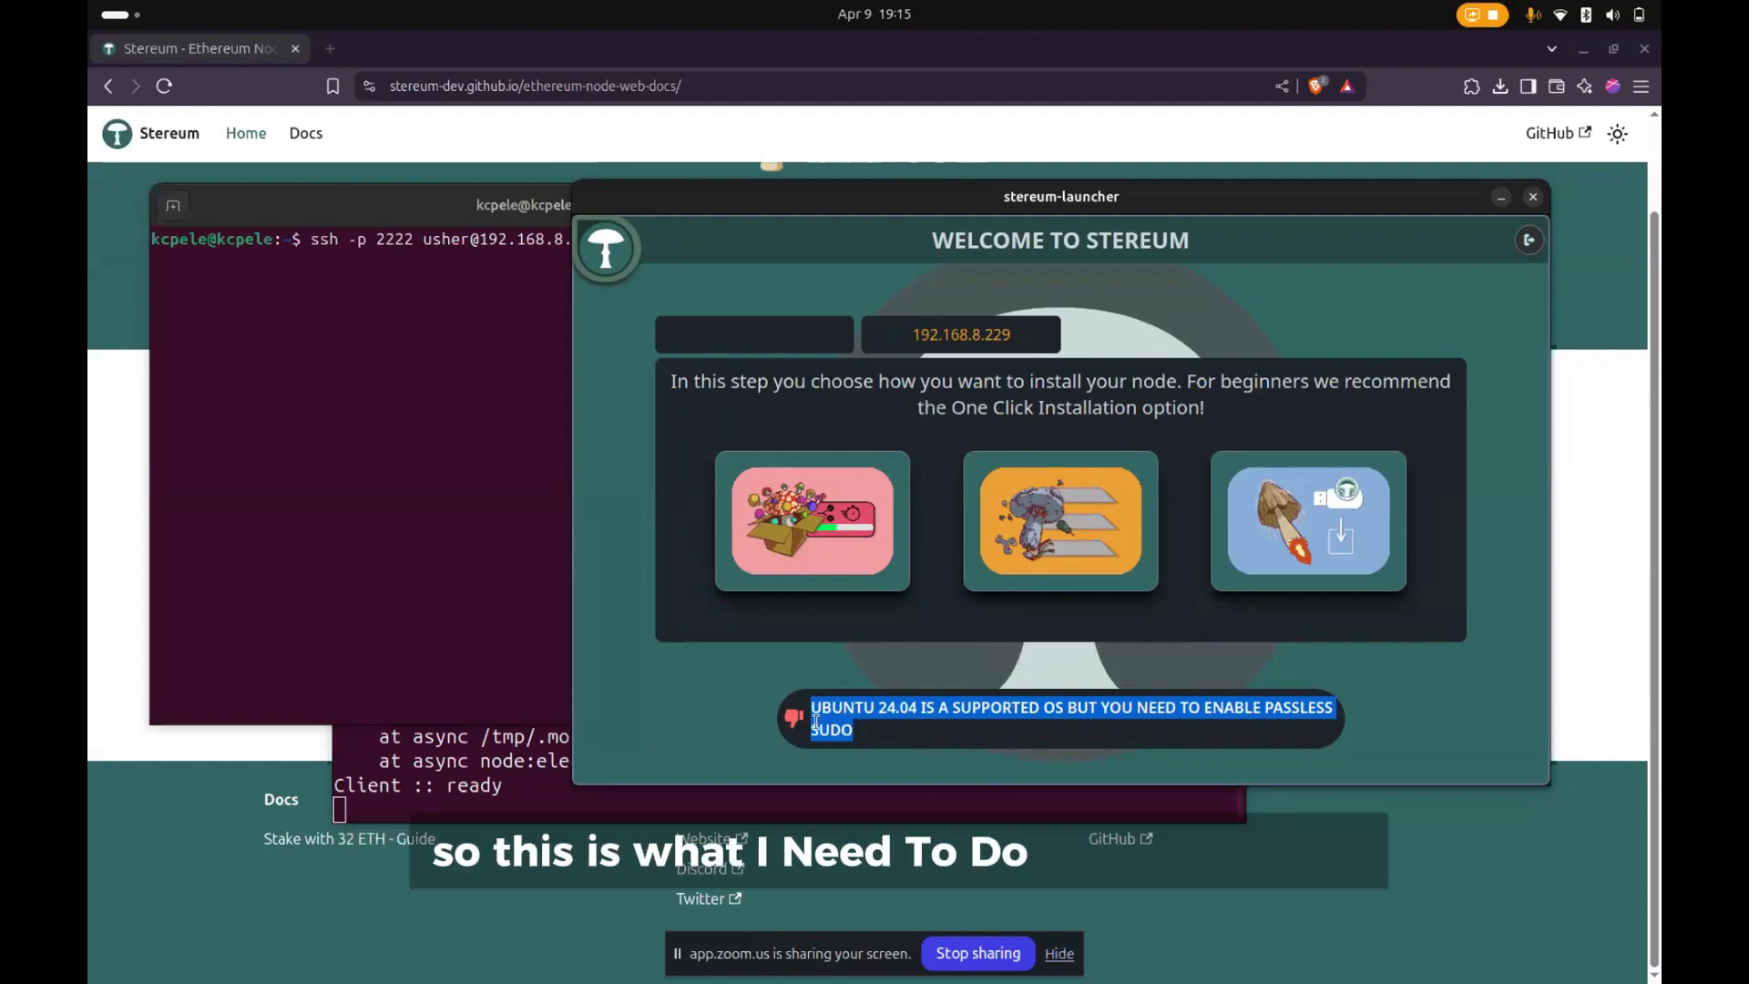
left_click_drag(811, 707, 925, 747)
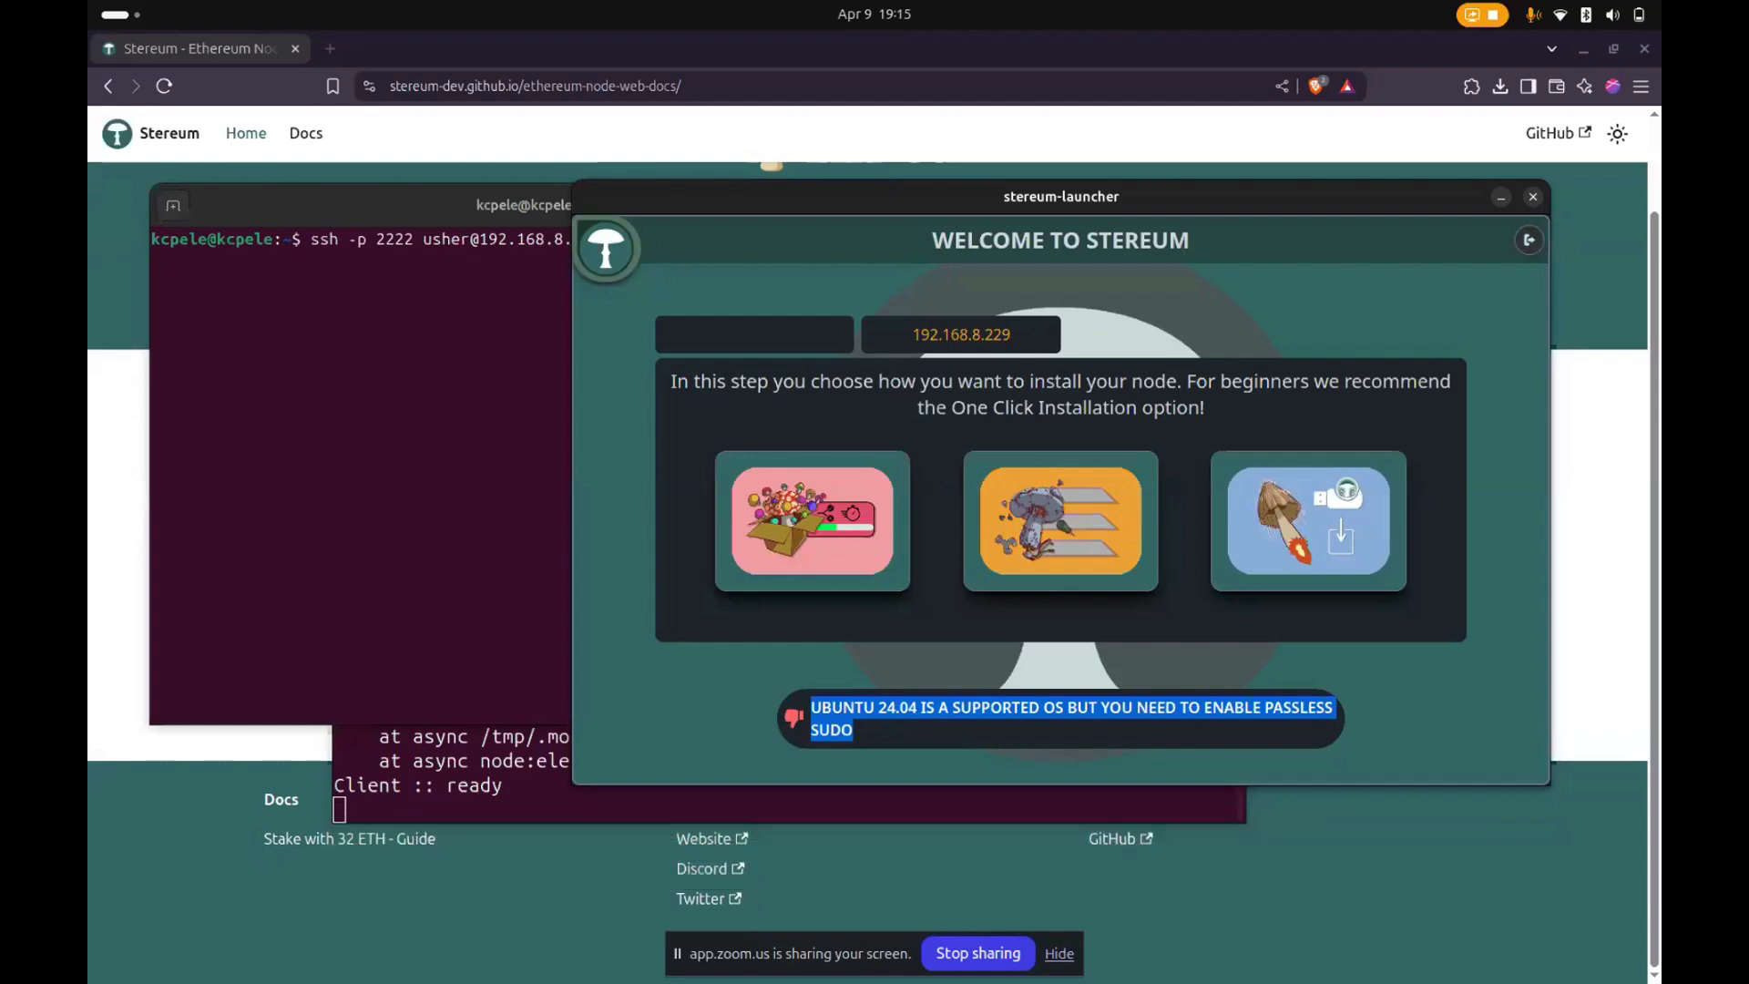
key("alt+Tab")
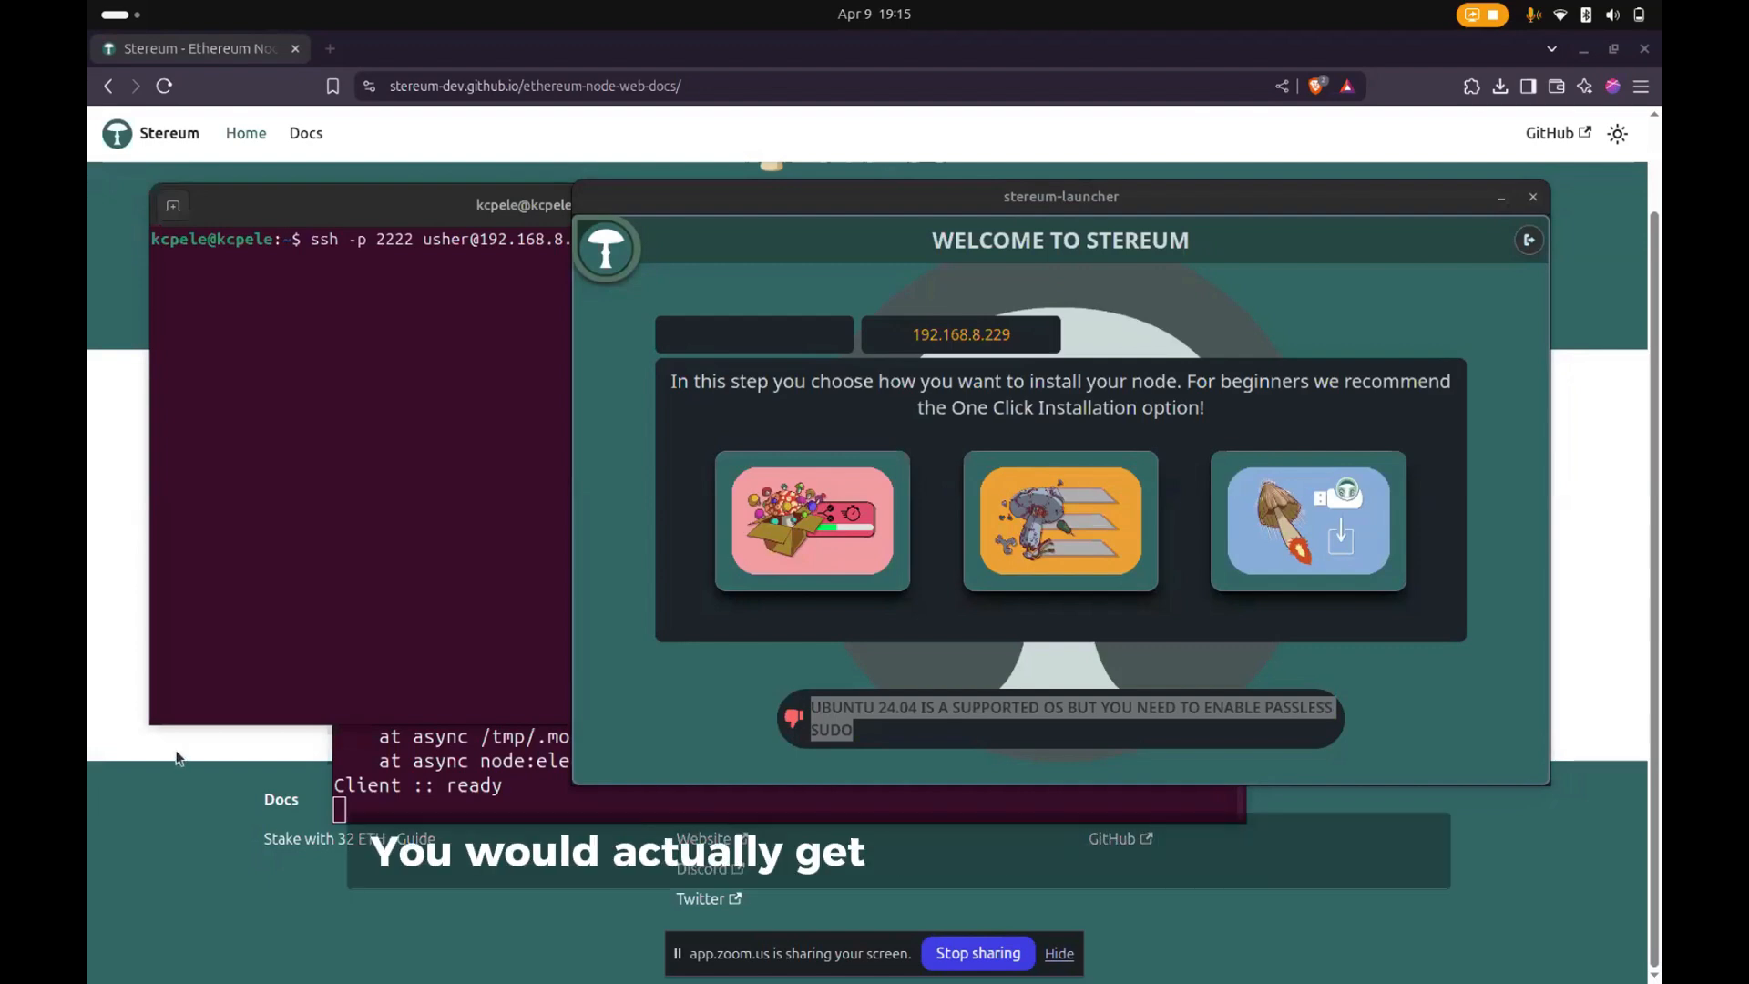
left_click(418, 574)
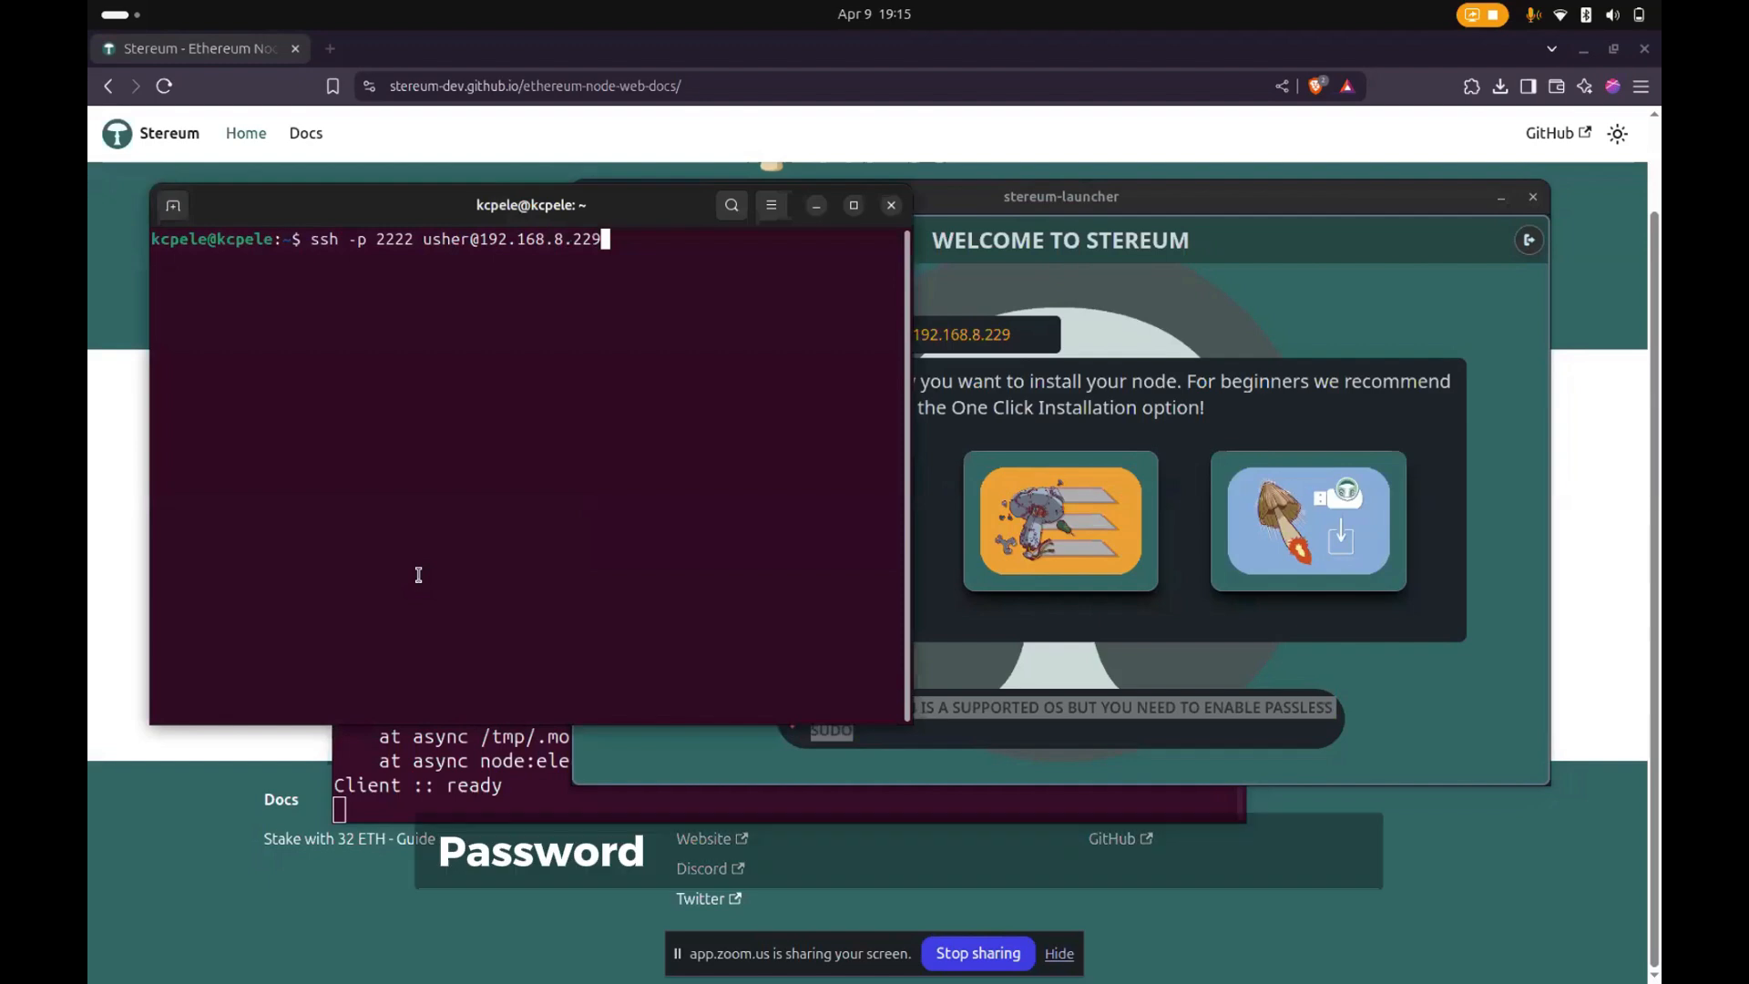
key("Return")
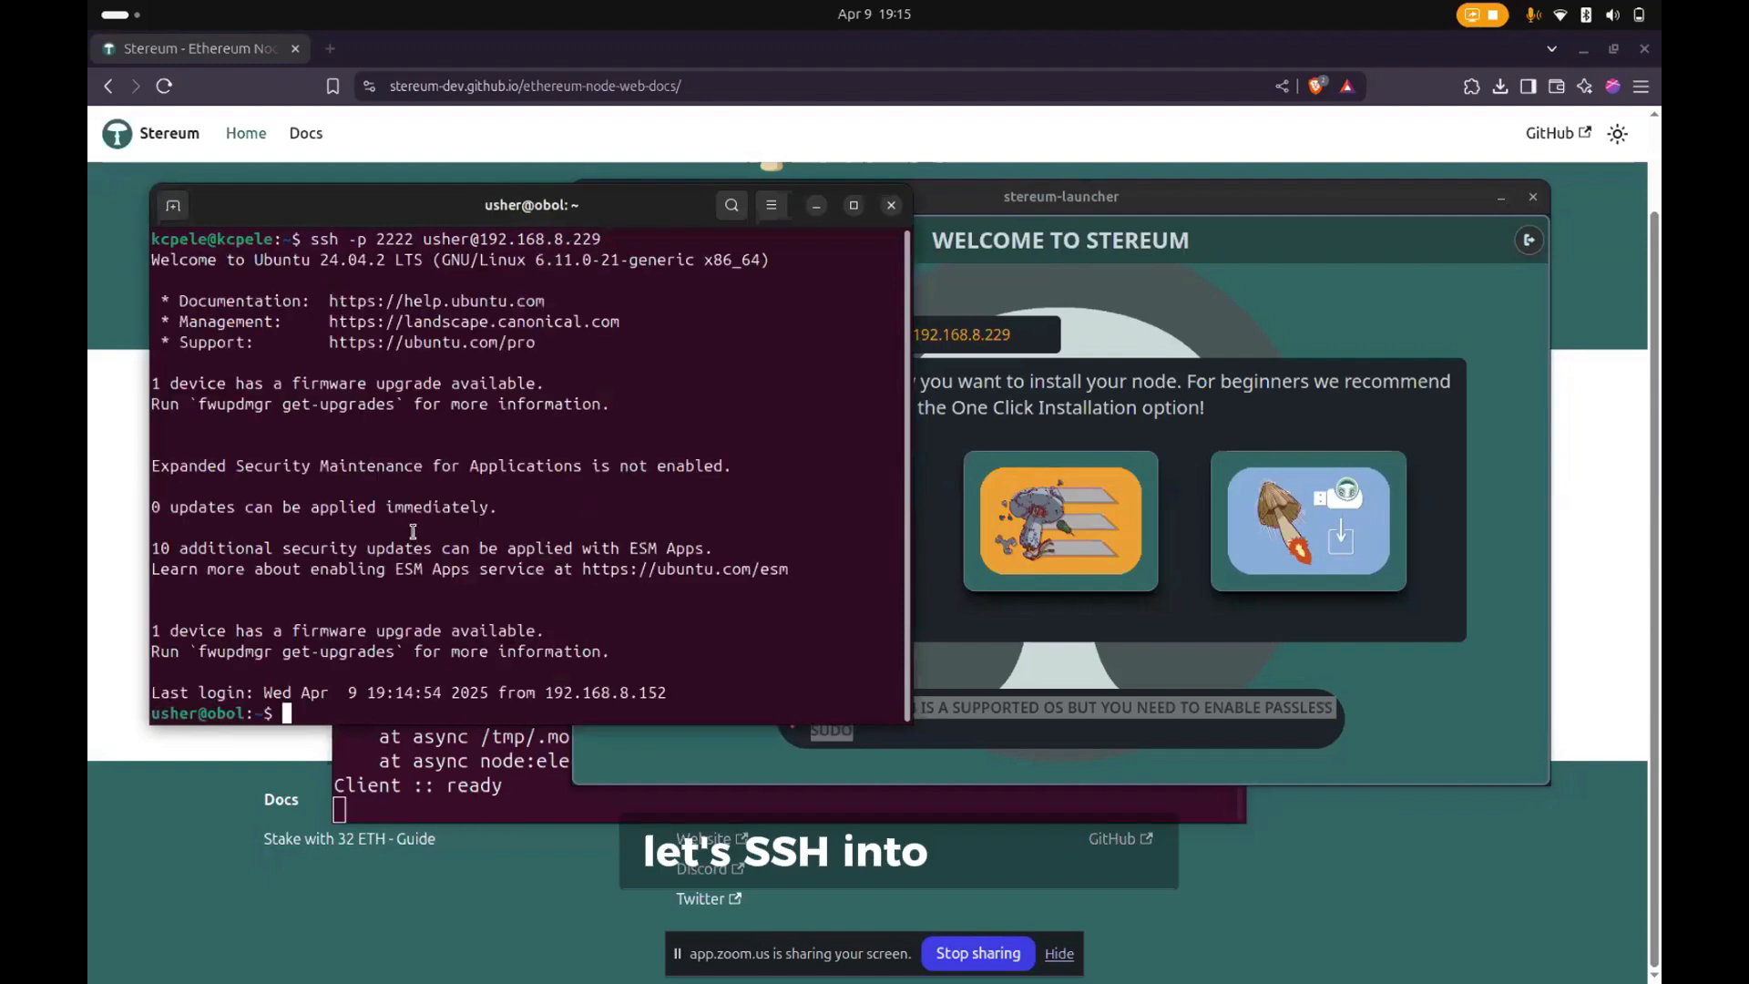
type("clear")
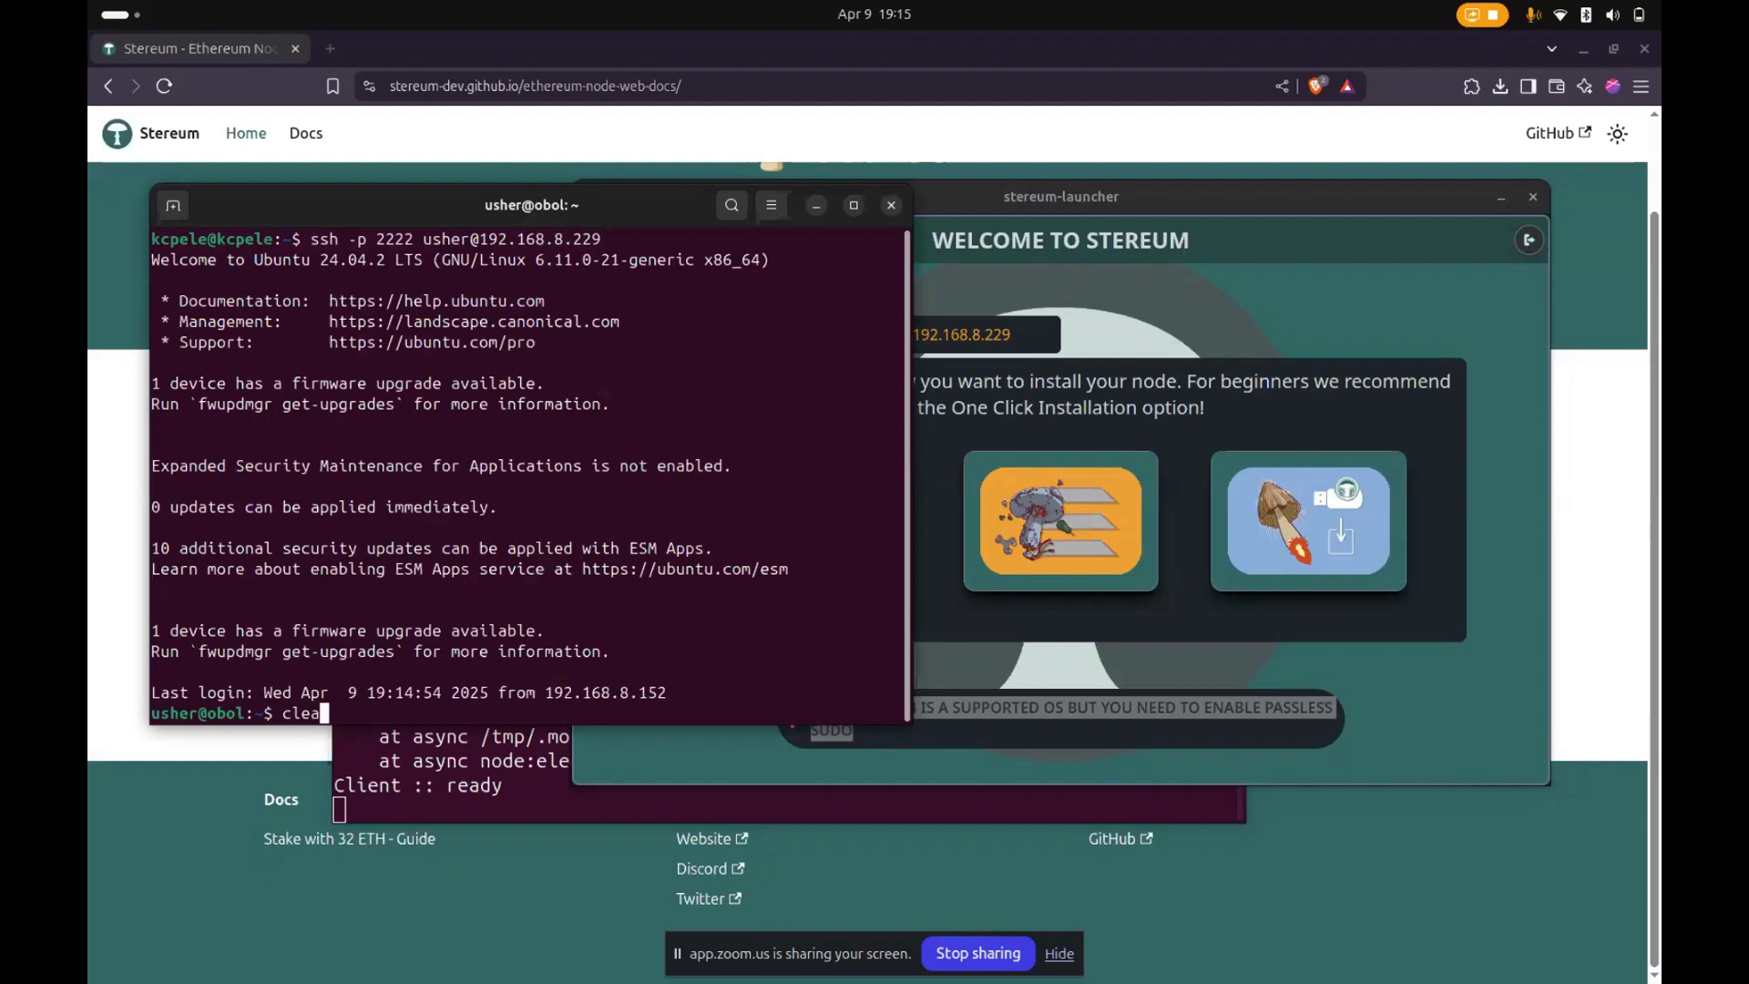
key("Return")
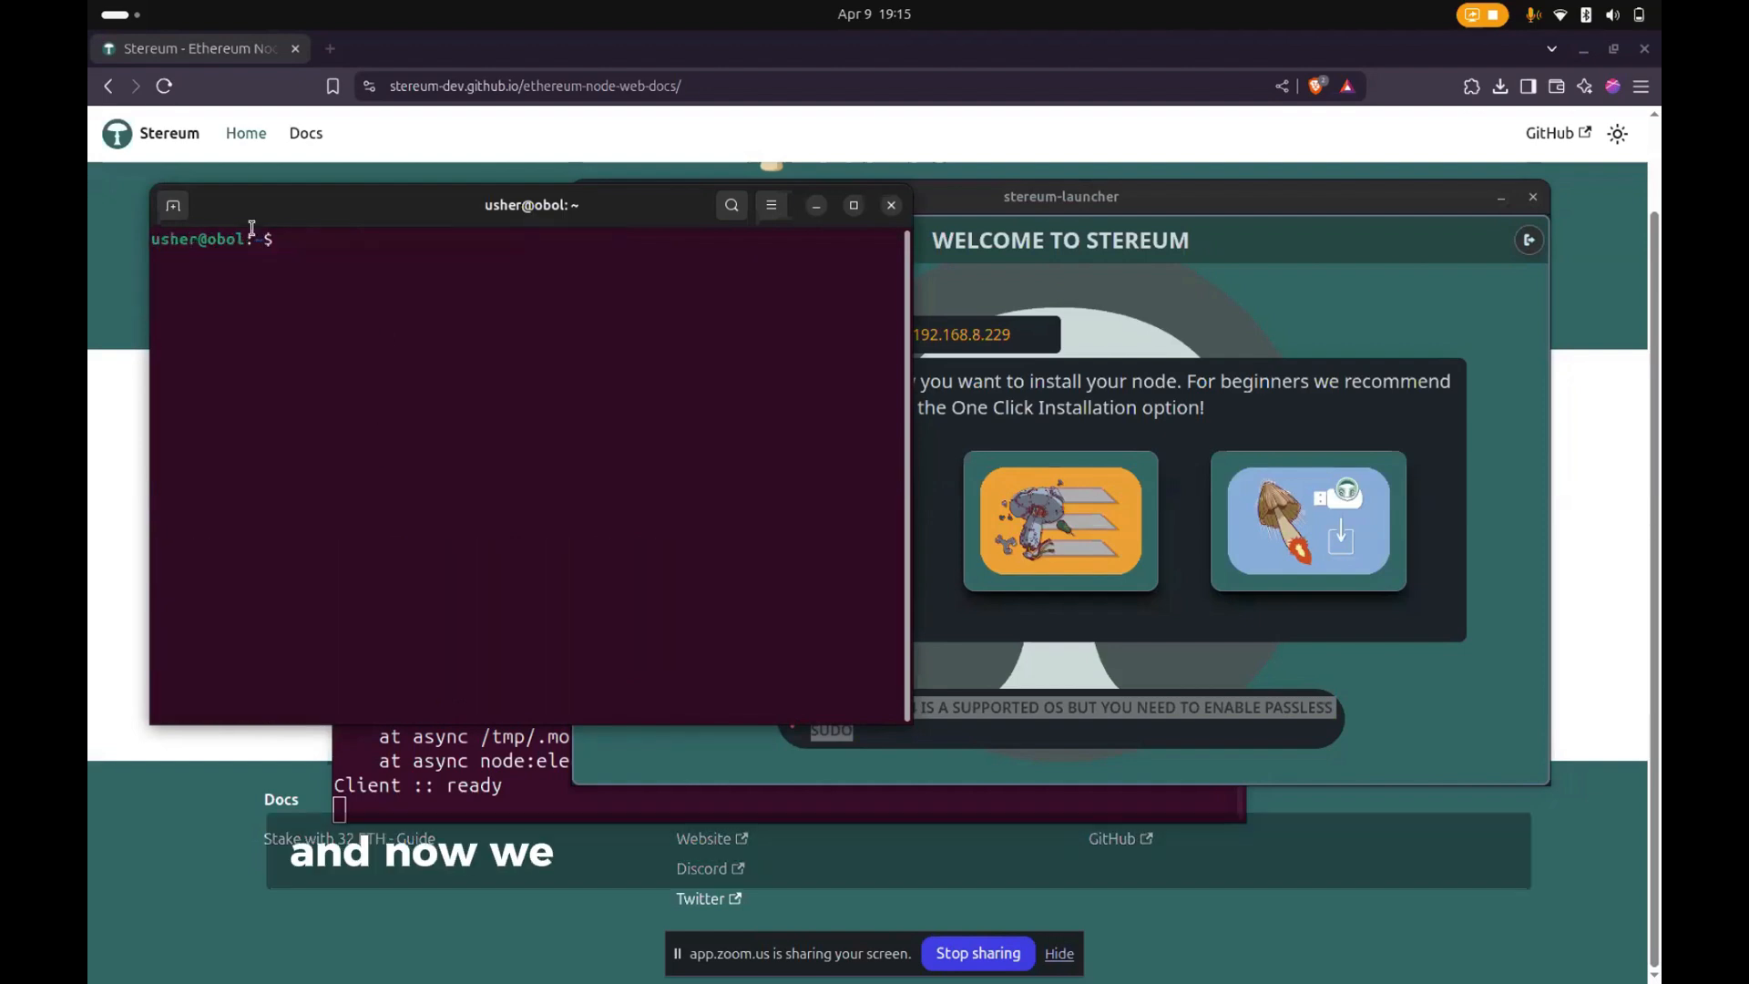
- Move the terminal clear of the launcher and highlight the passless sudo notice on the Stereum welcome page
left_click_drag(468, 223, 480, 175)
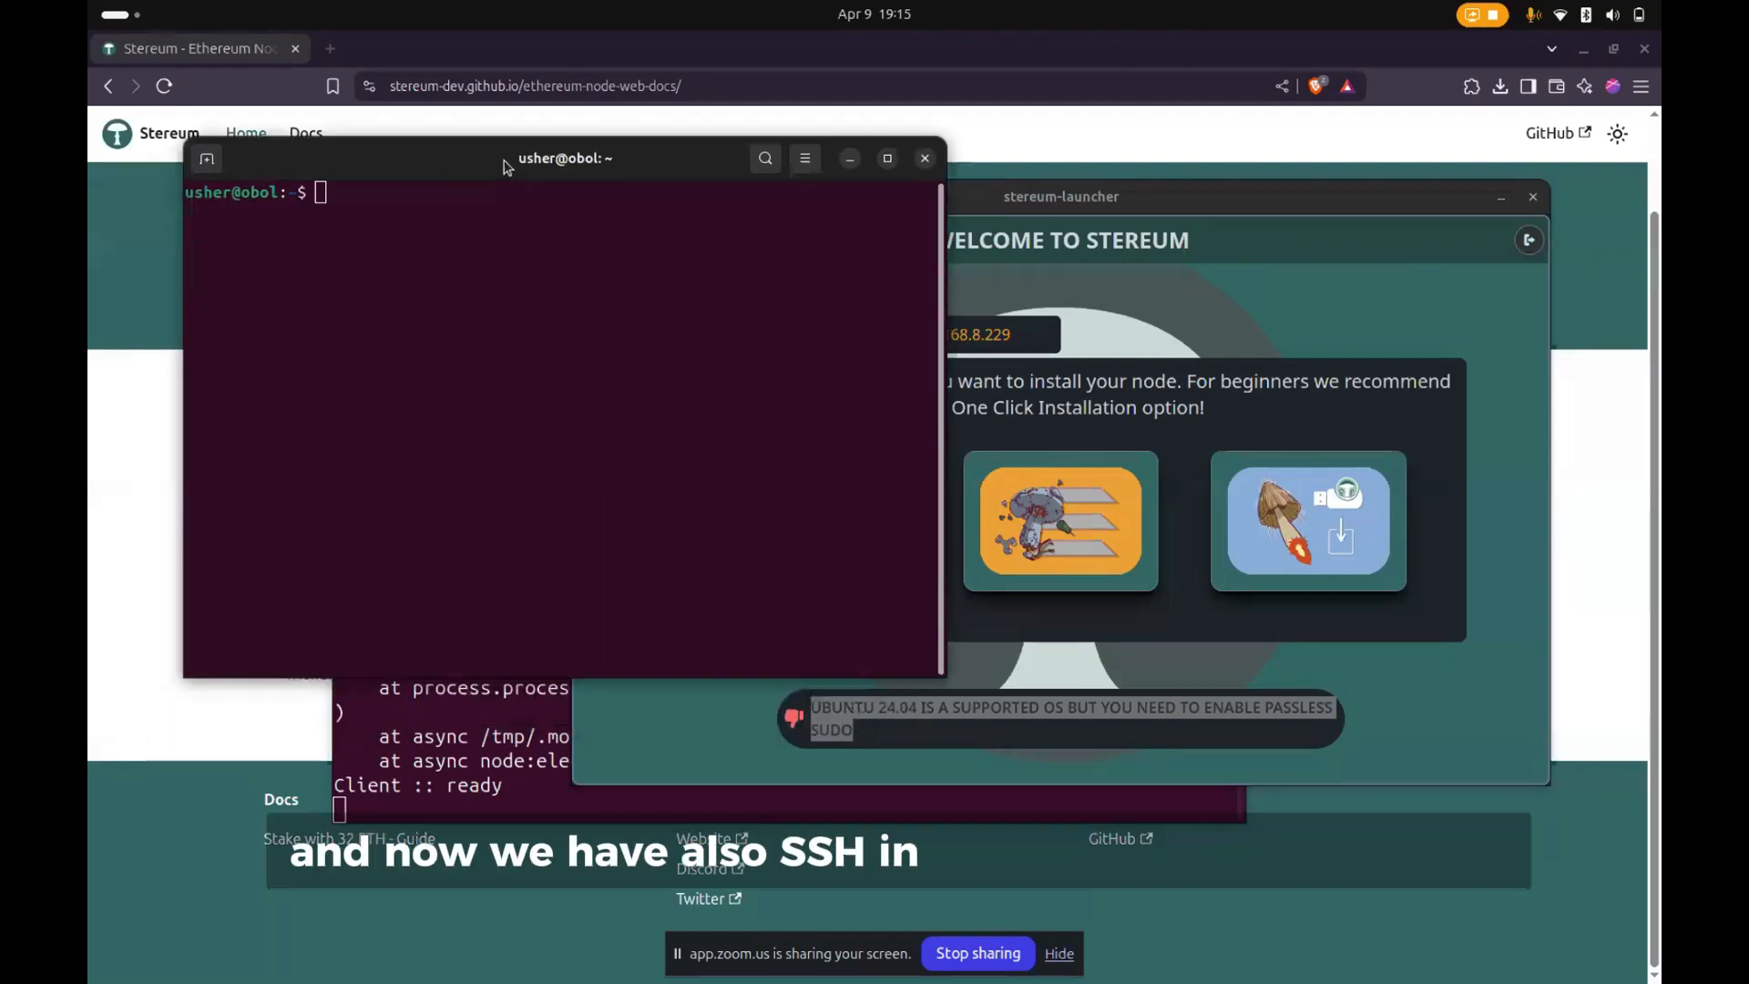
left_click(815, 705)
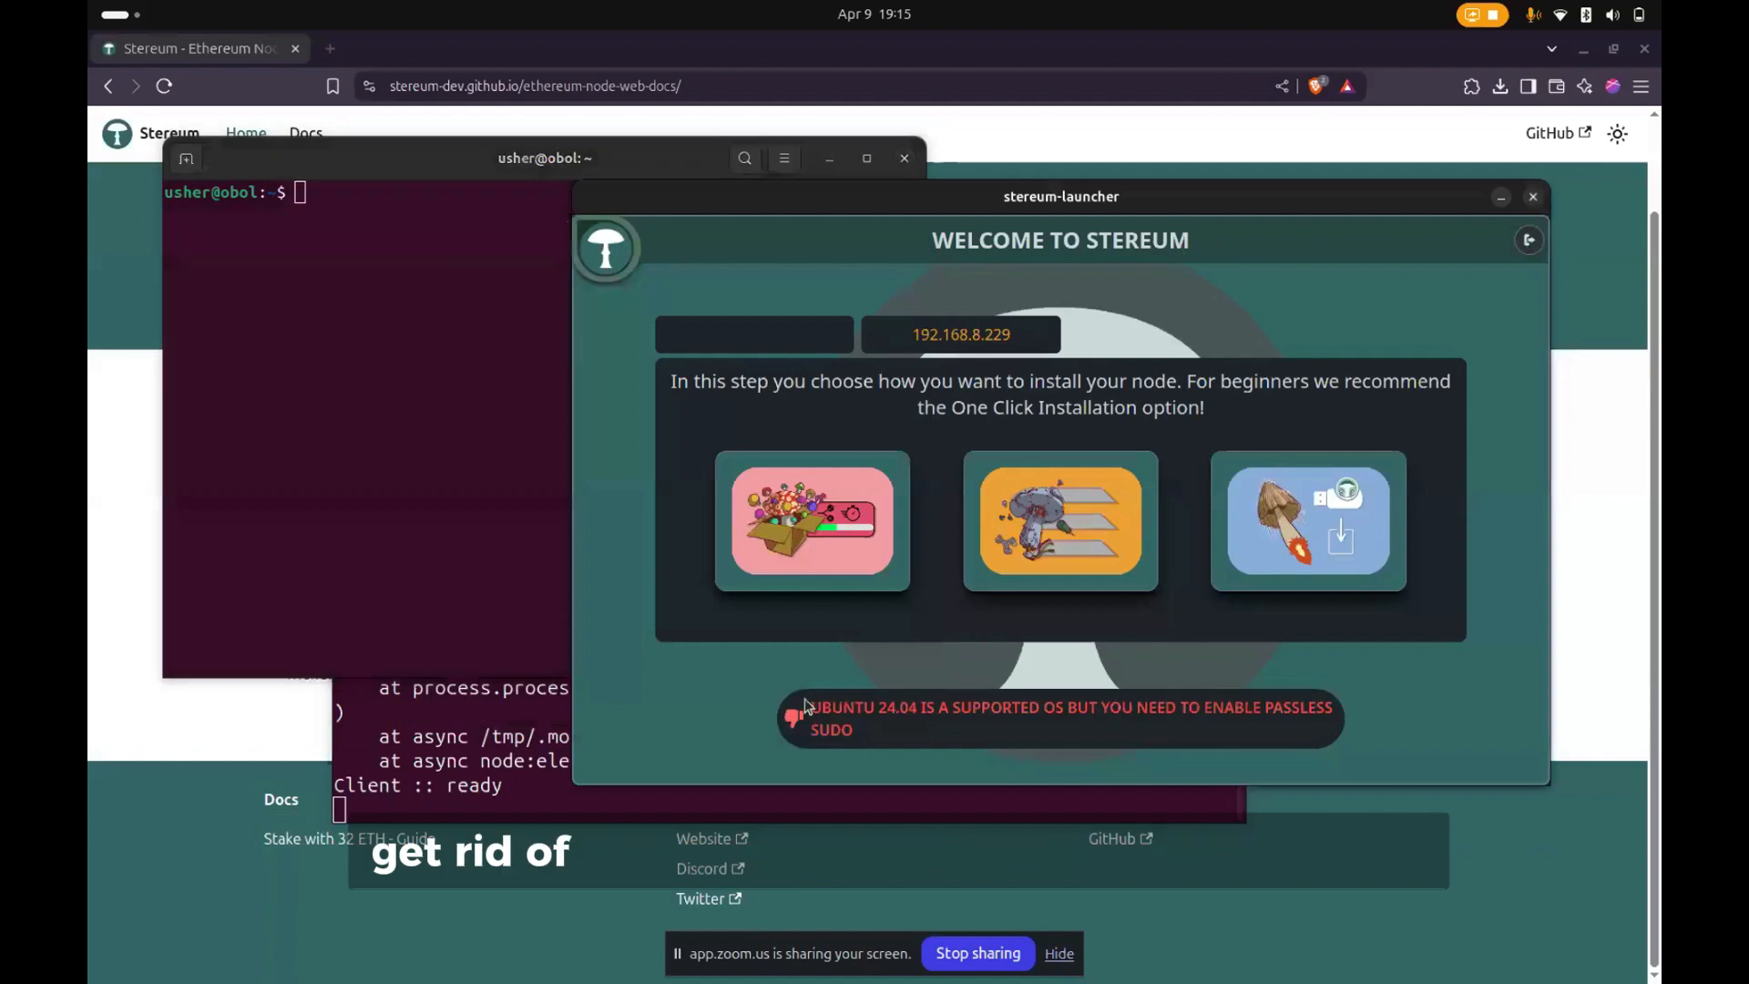
left_click_drag(810, 705, 888, 741)
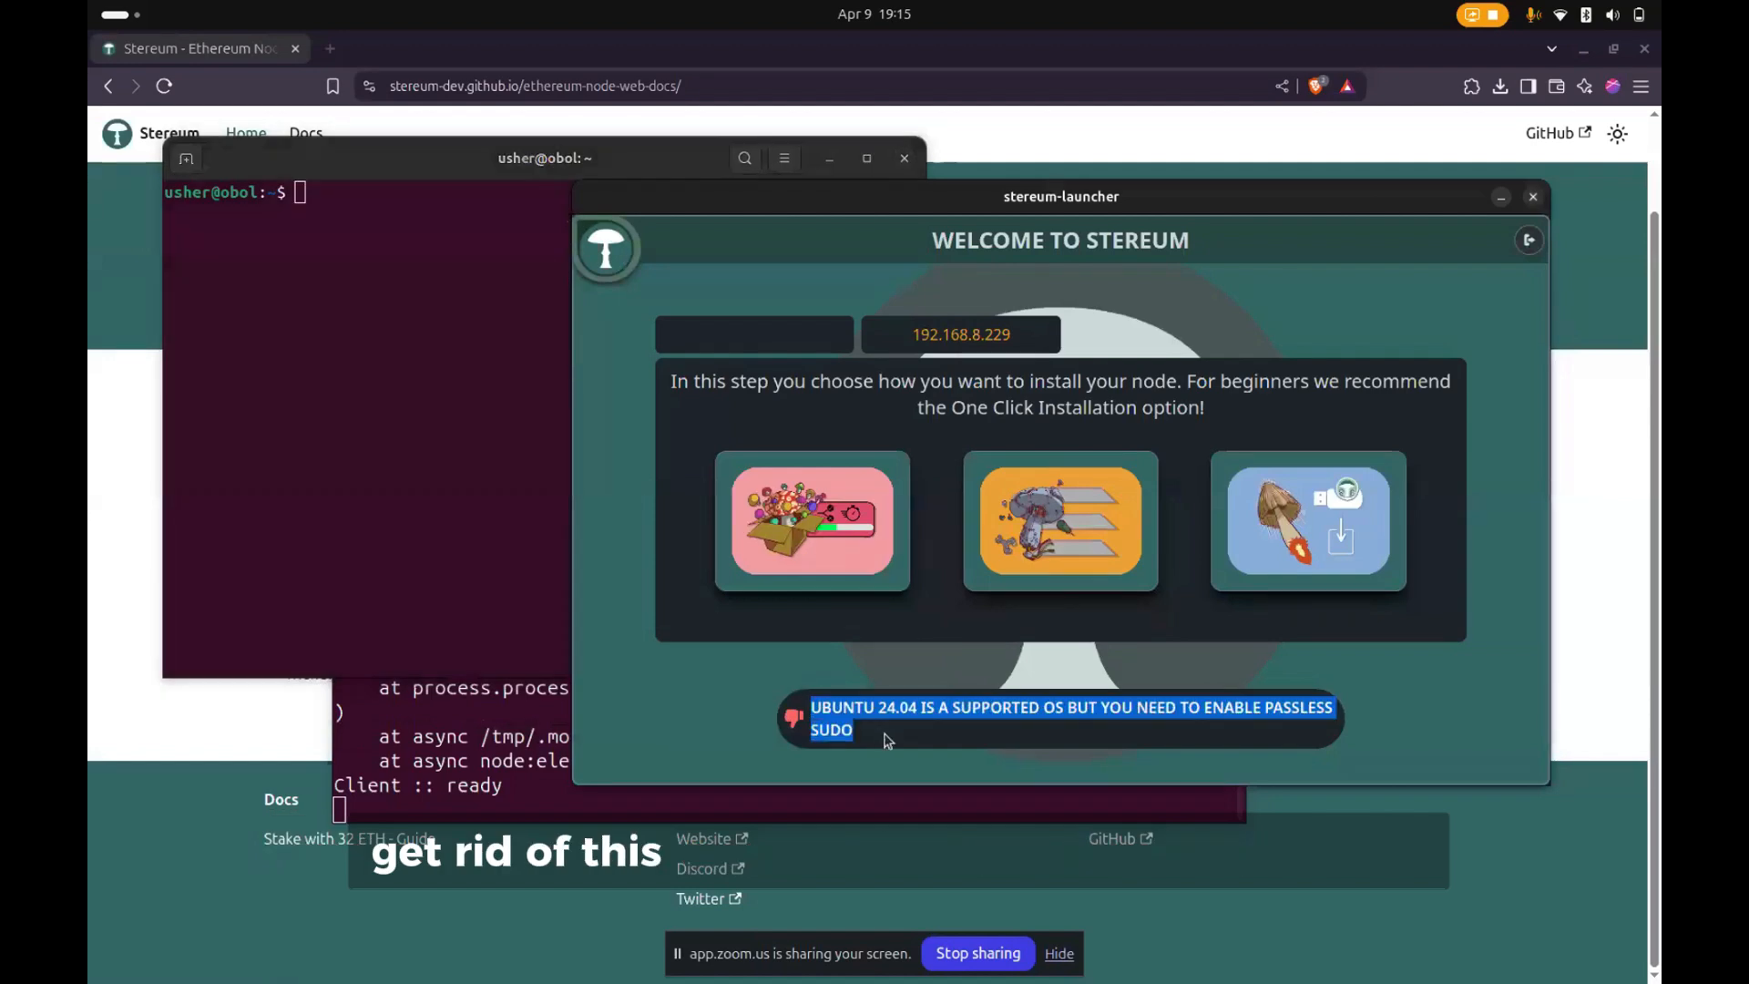
- Paste and run sudo visudo in the SSH terminal, authenticating with the sudo password
left_click(287, 471)
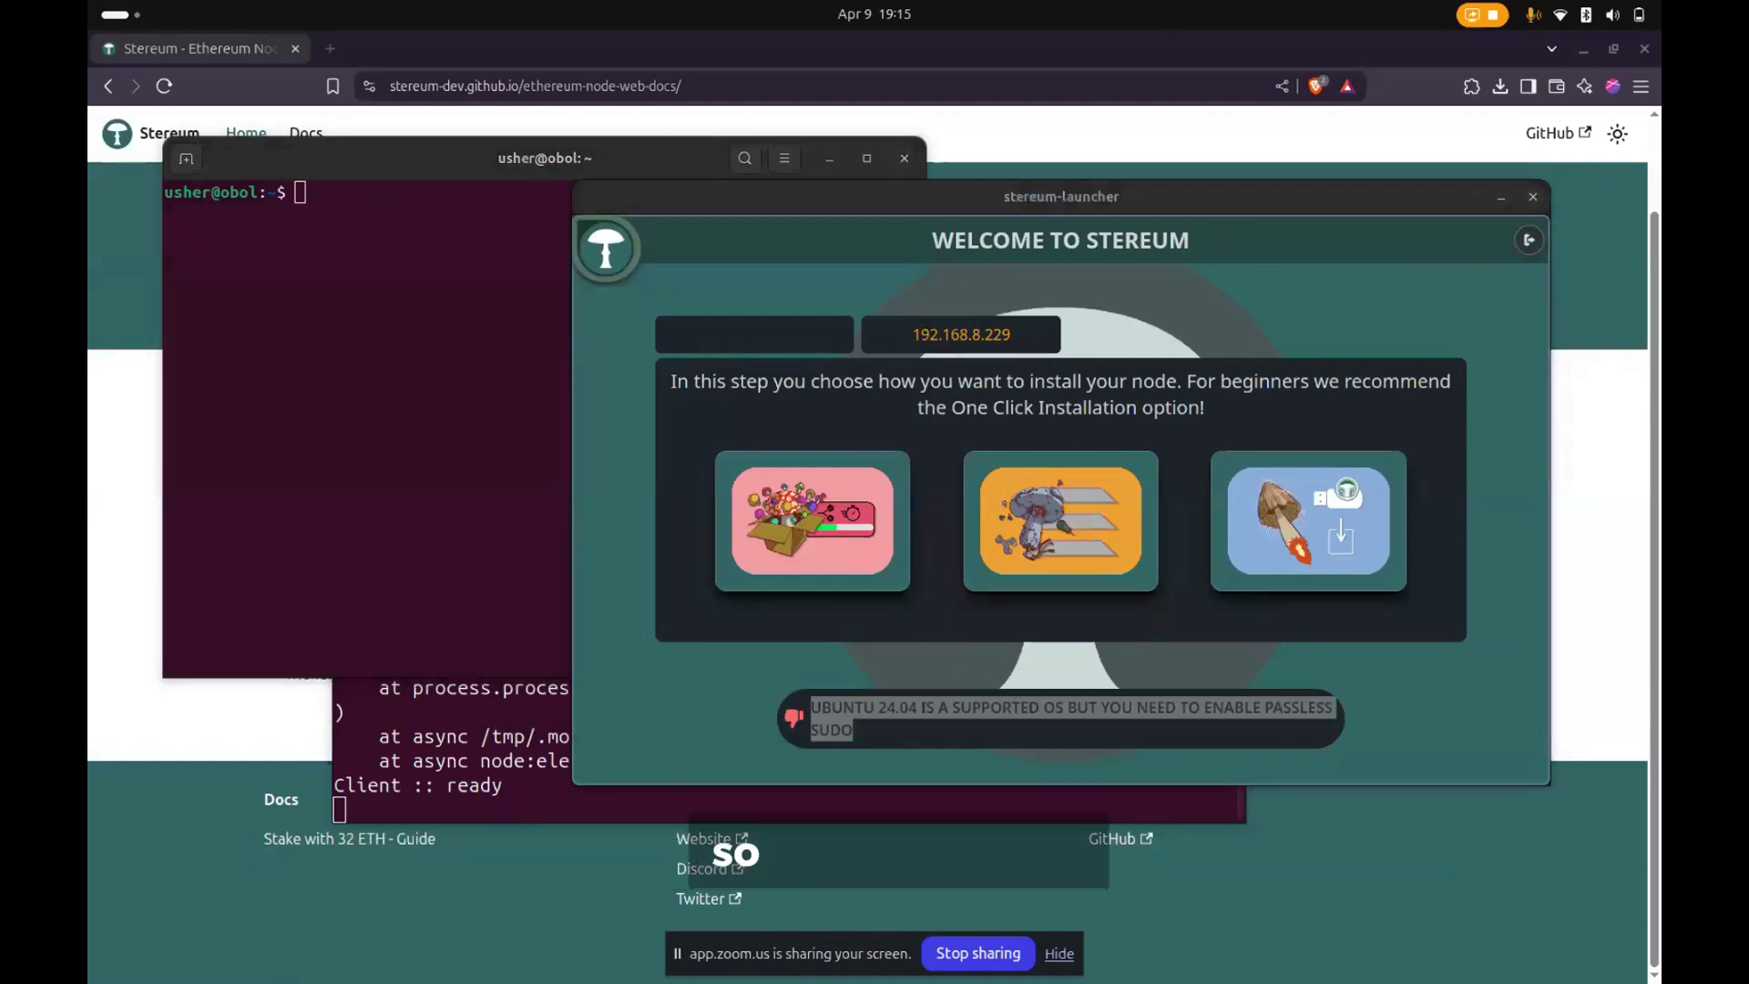
right_click(287, 471)
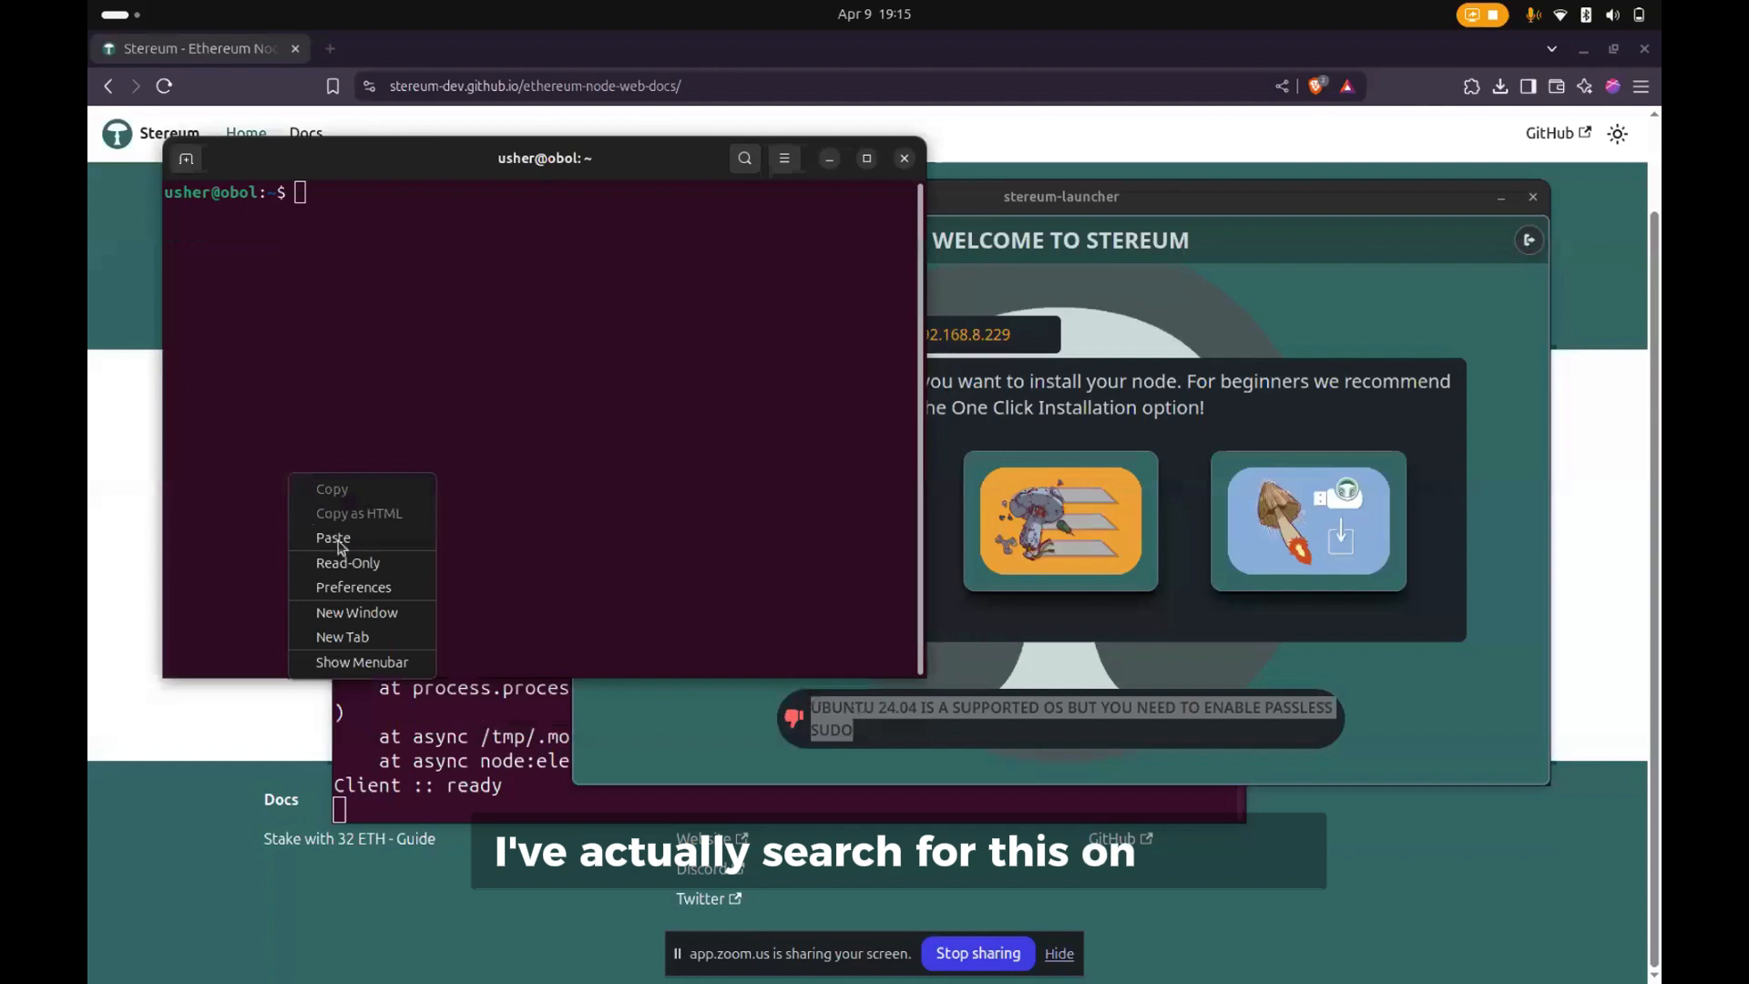
left_click(338, 537)
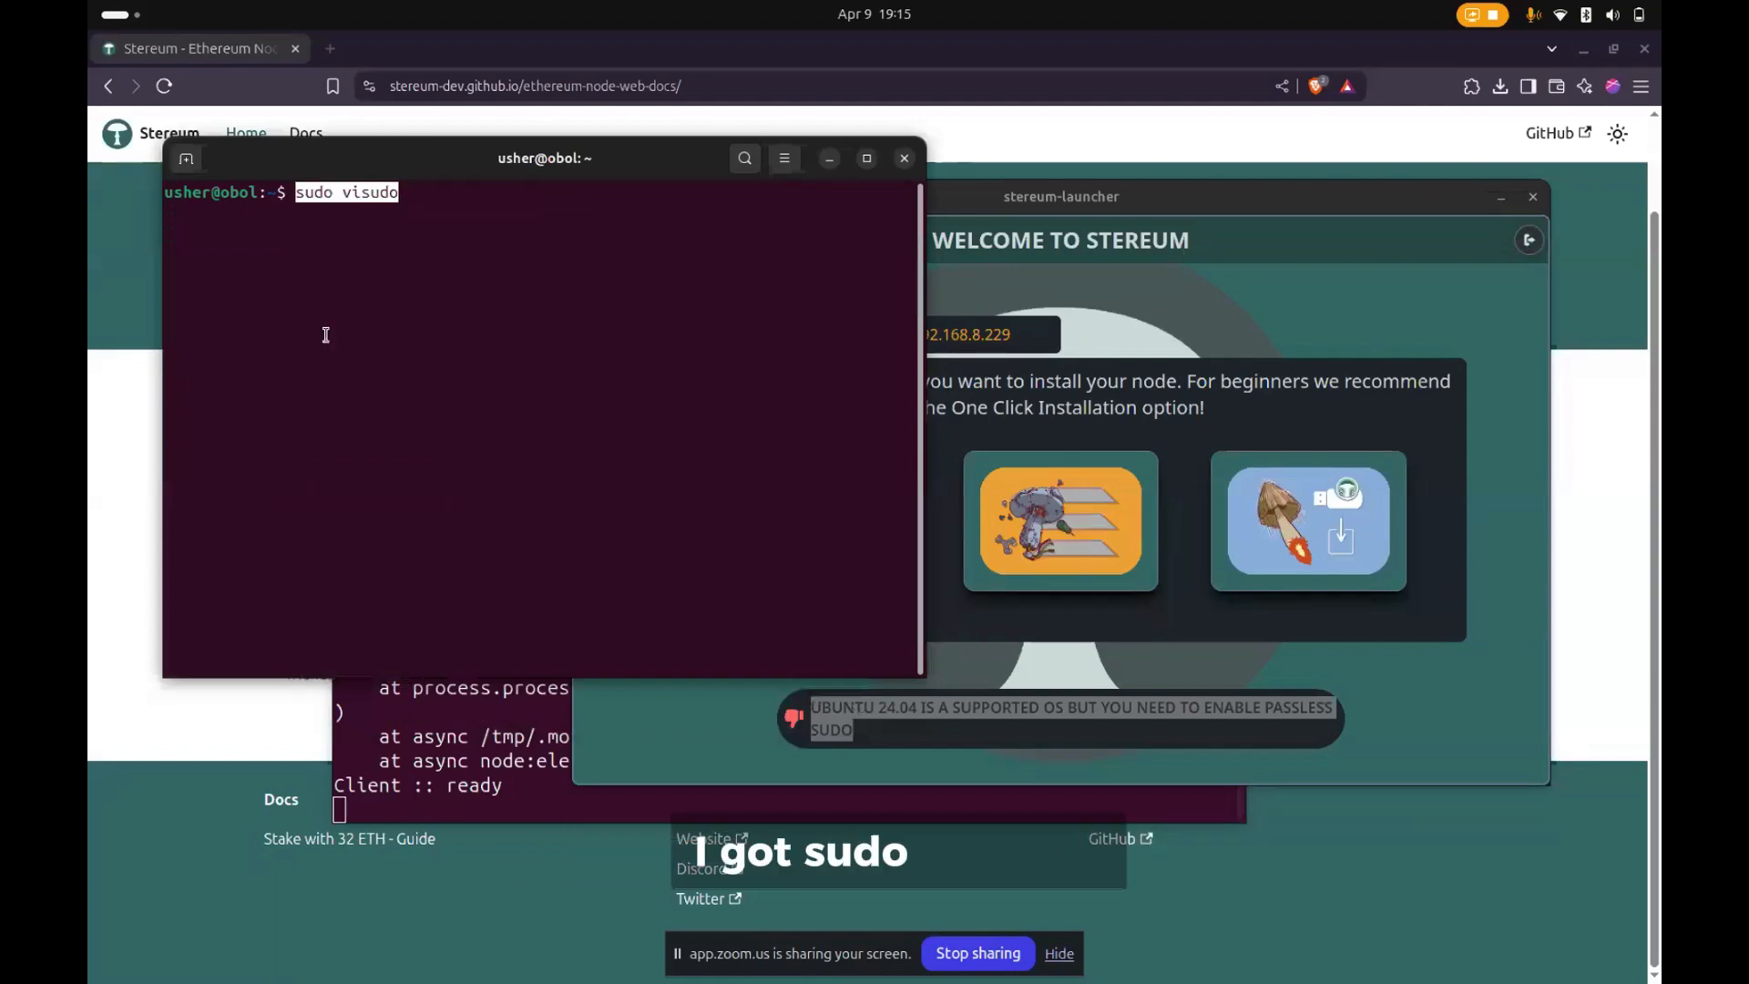
key("Return")
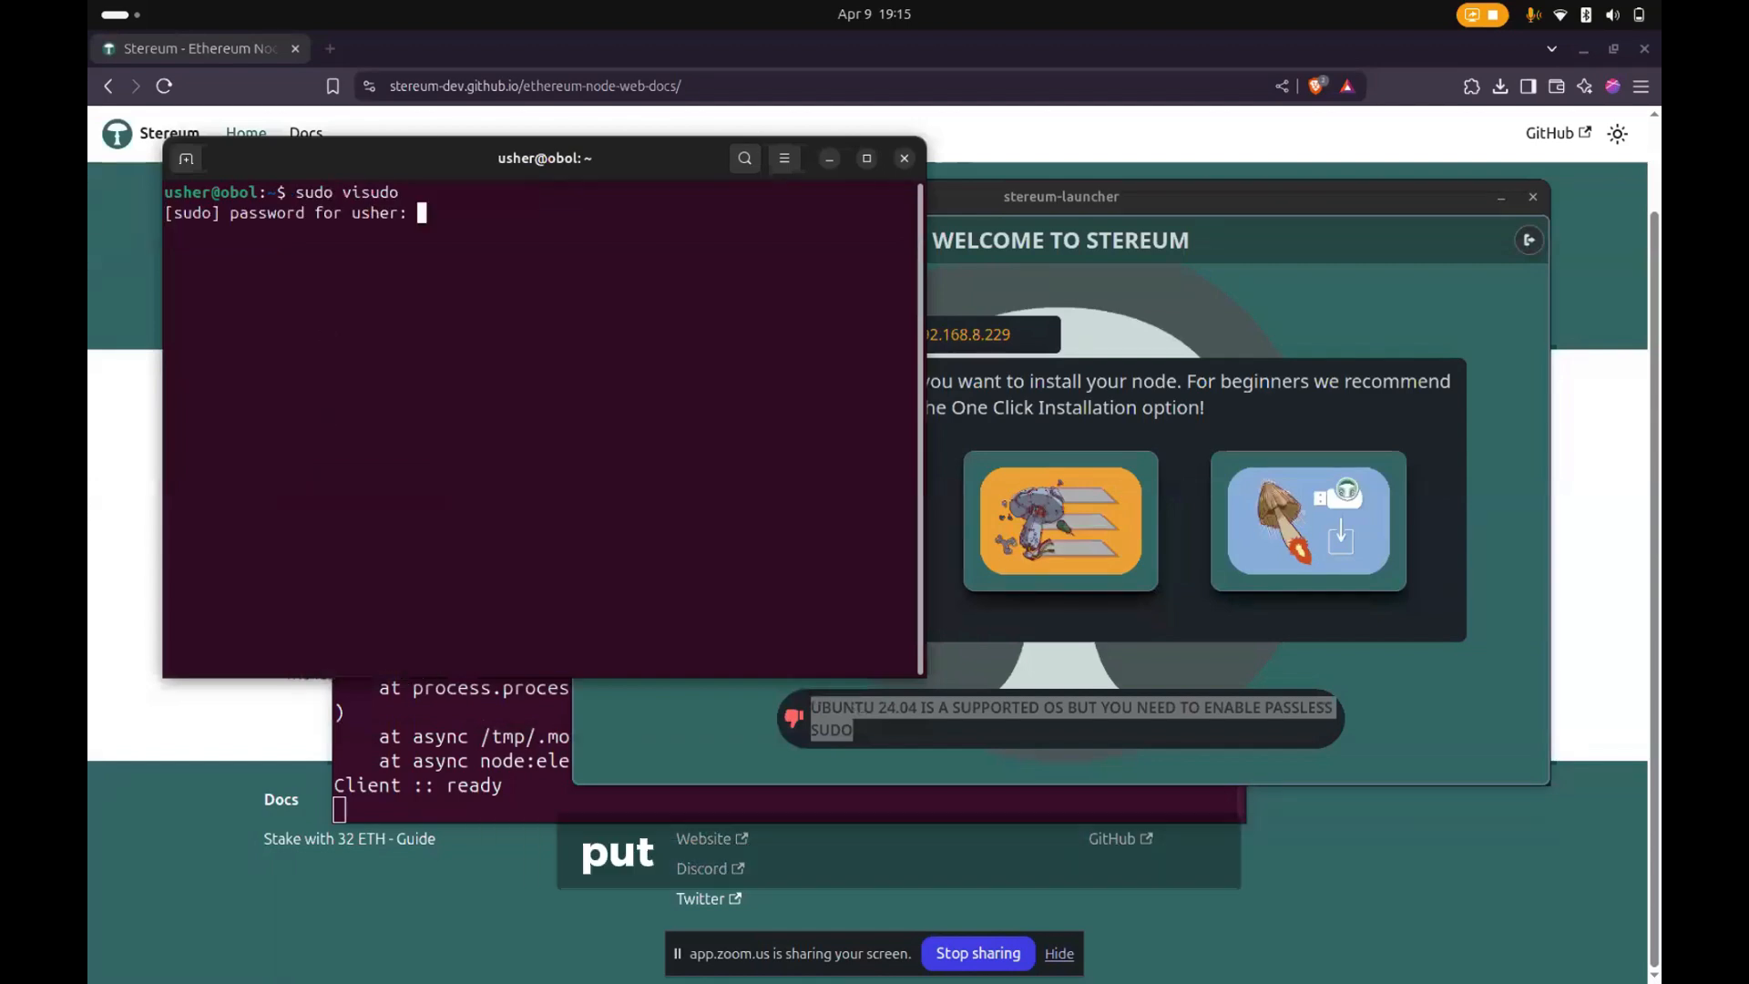
key("Return")
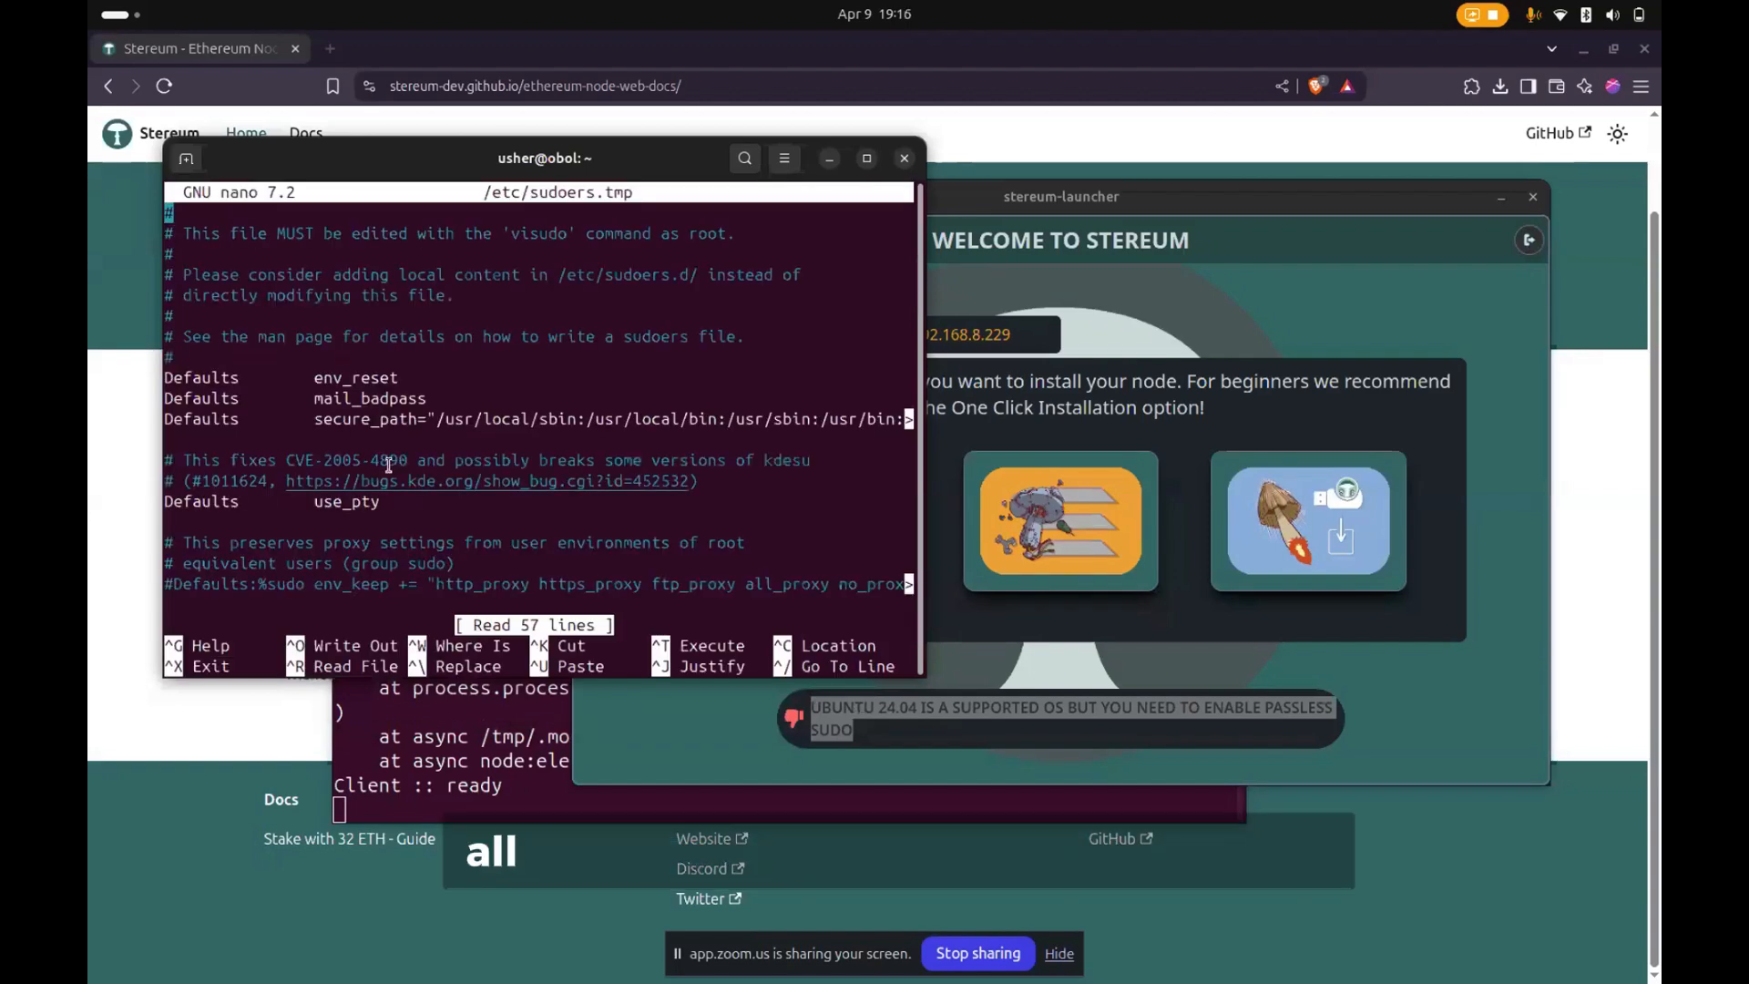
- Examine the user and group privilege entries near the end of the sudoers file
key("Down")
key("Down")
key("Down")
key("Down")
key("Down")
key("Down")
key("Down")
key("Down")
key("Down")
key("Down")
key("Down")
key("Down")
key("Down")
key("Down")
key("Down")
key("Down")
key("Down")
key("Down")
key("Down")
key("Down")
key("Down")
key("Down")
key("Down")
key("Down")
key("Down")
key("Down")
key("Down")
key("Down")
key("Down")
key("Down")
key("Down")
key("Down")
key("Down")
key("Down")
key("Down")
key("Down")
key("Down")
key("Down")
key("Down")
key("Down")
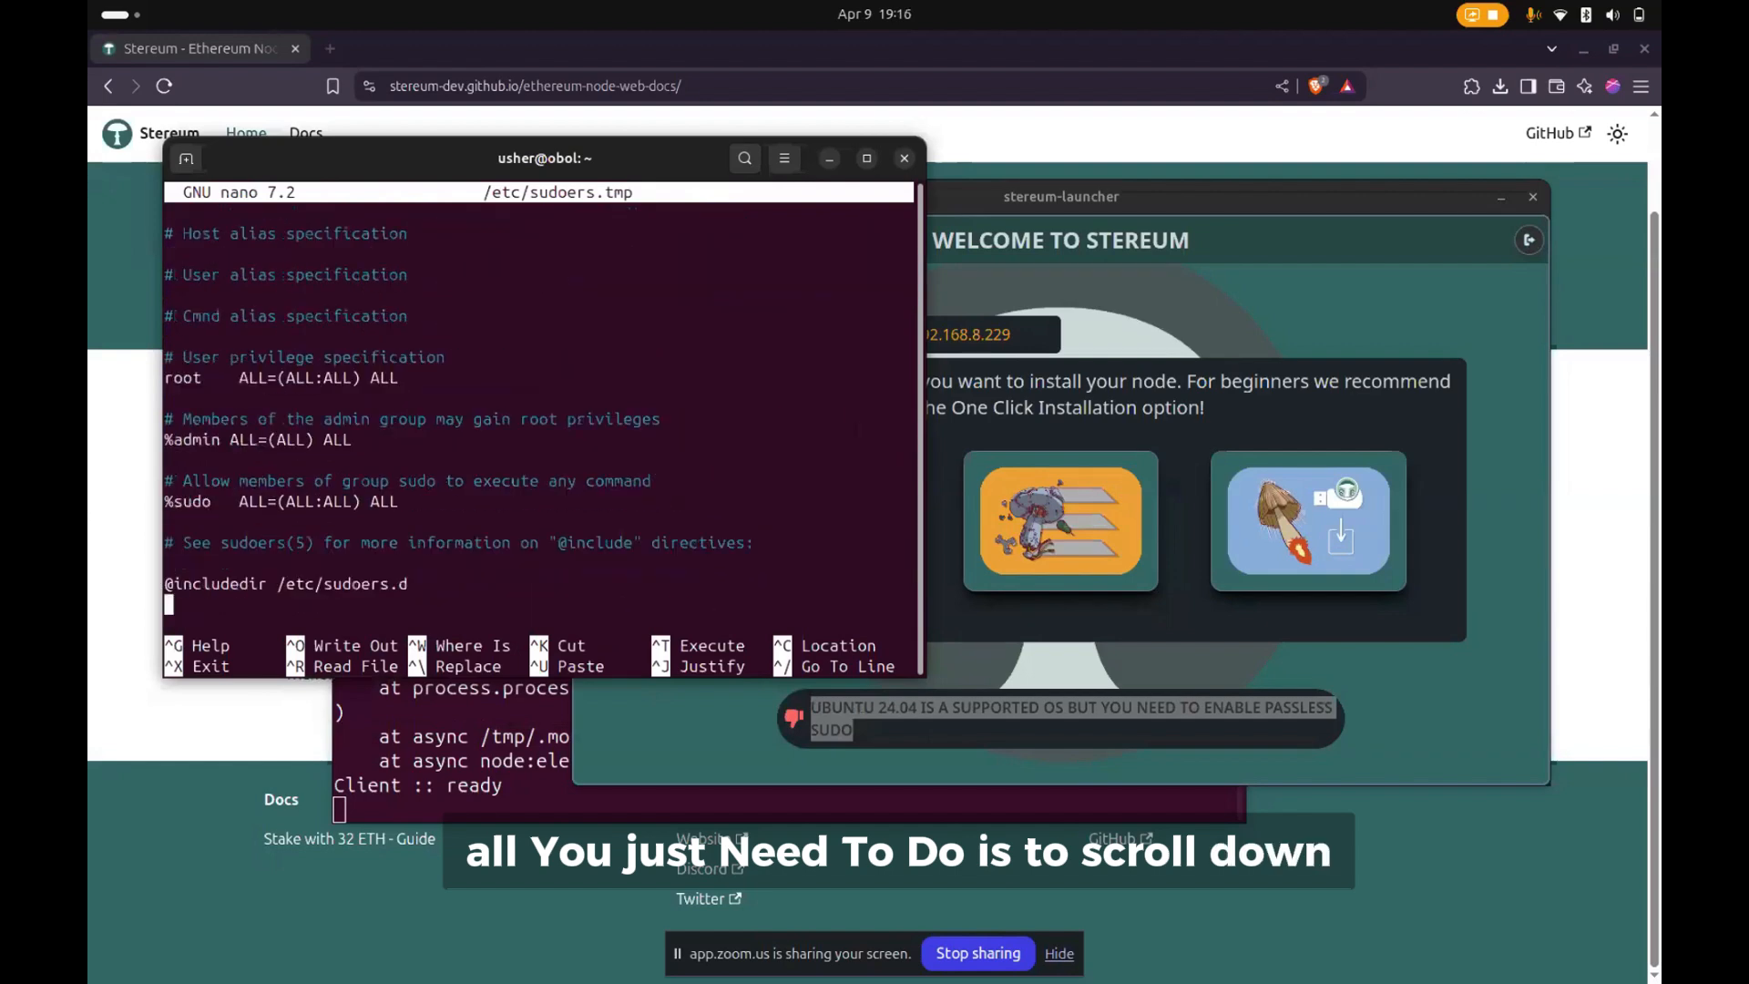
key("Up")
key("Up")
key("Up")
key("Up")
key("Up")
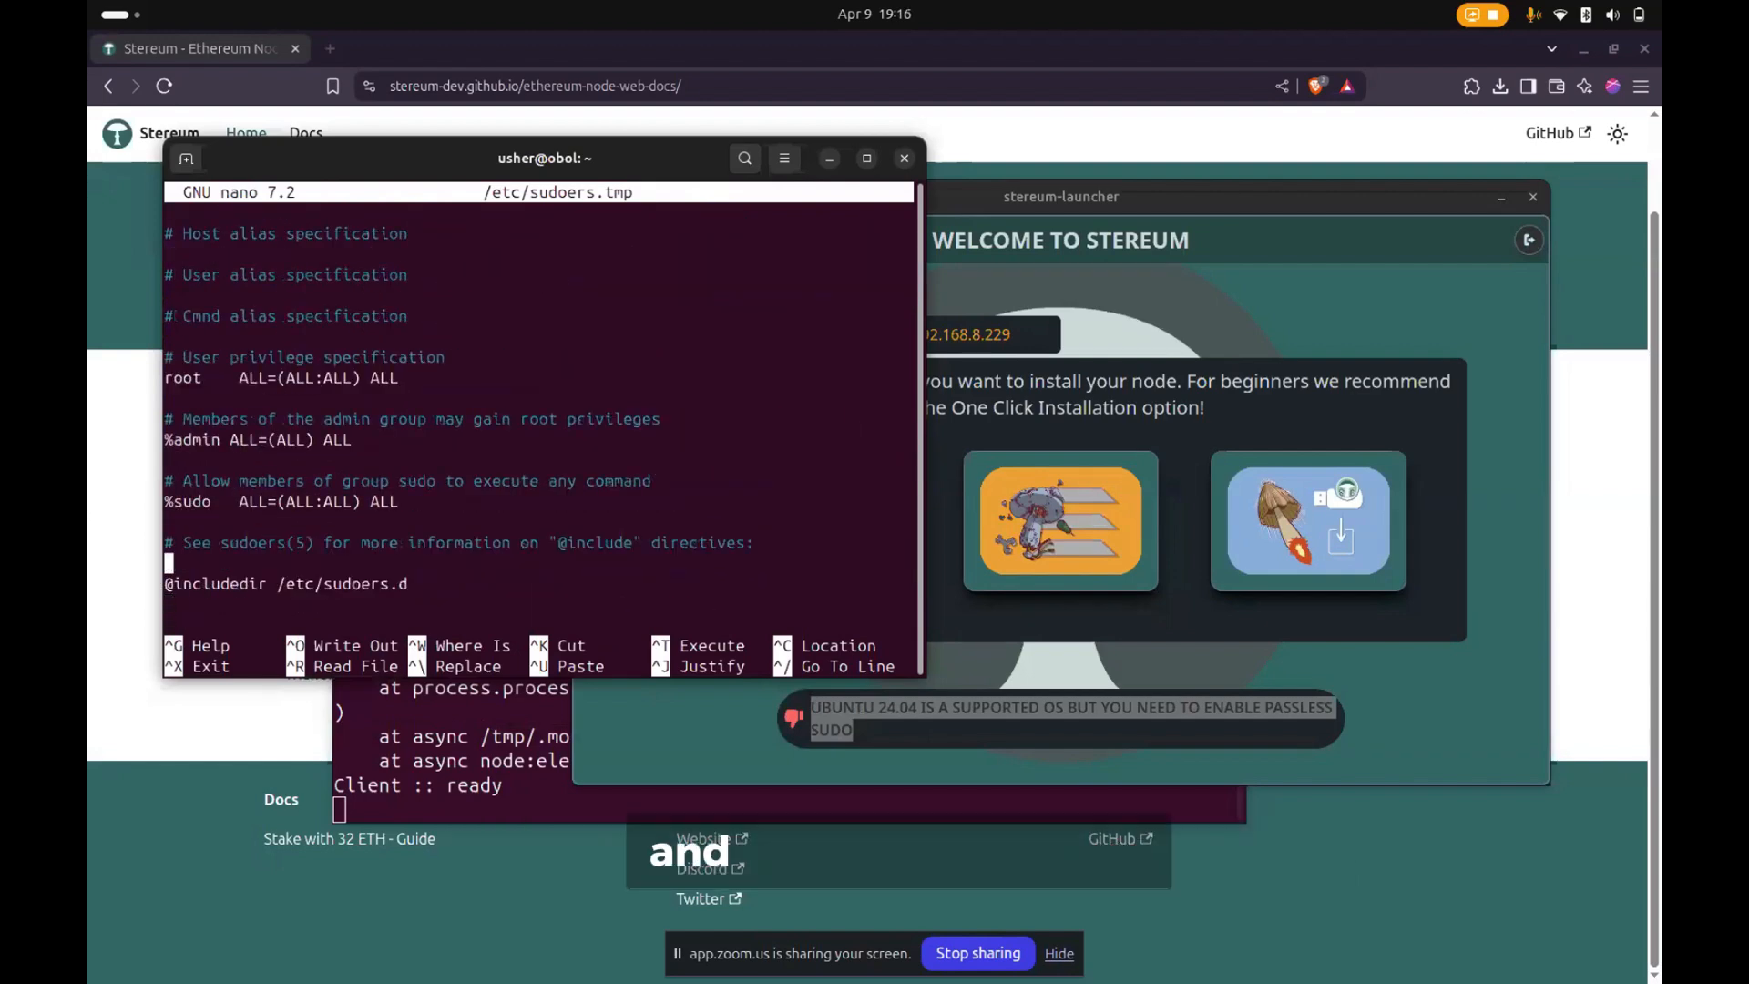
key("Up")
key("Up")
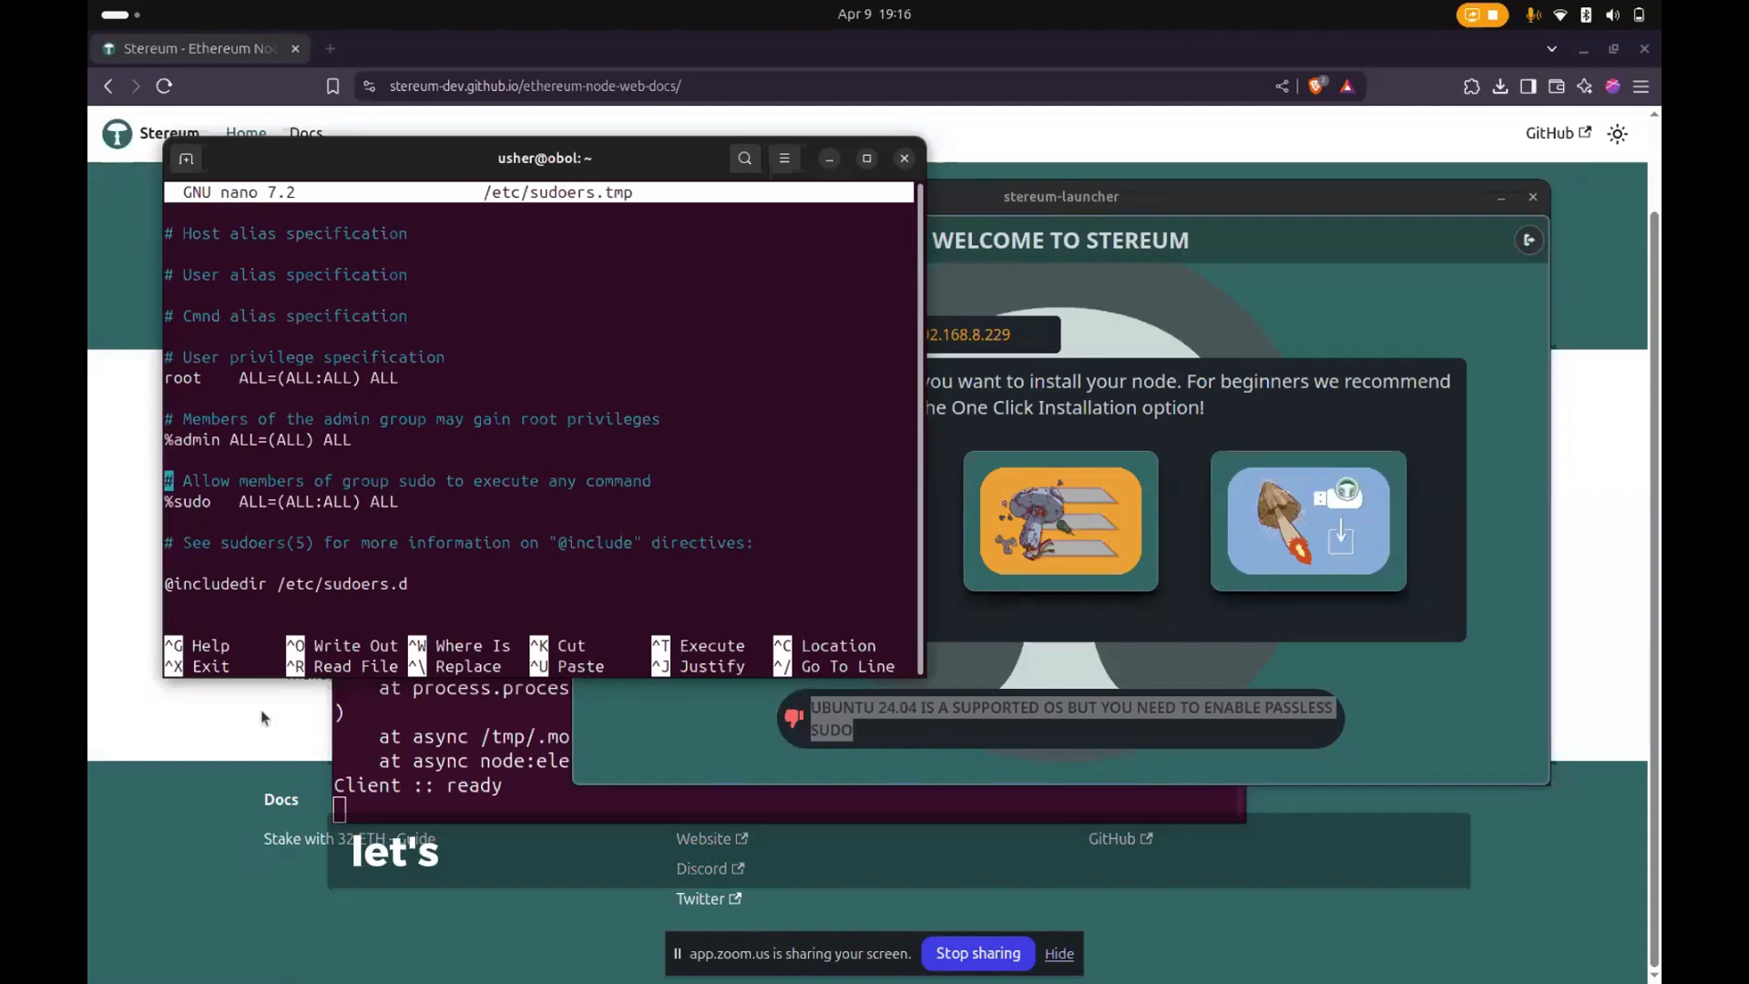
left_click_drag(408, 584, 115, 301)
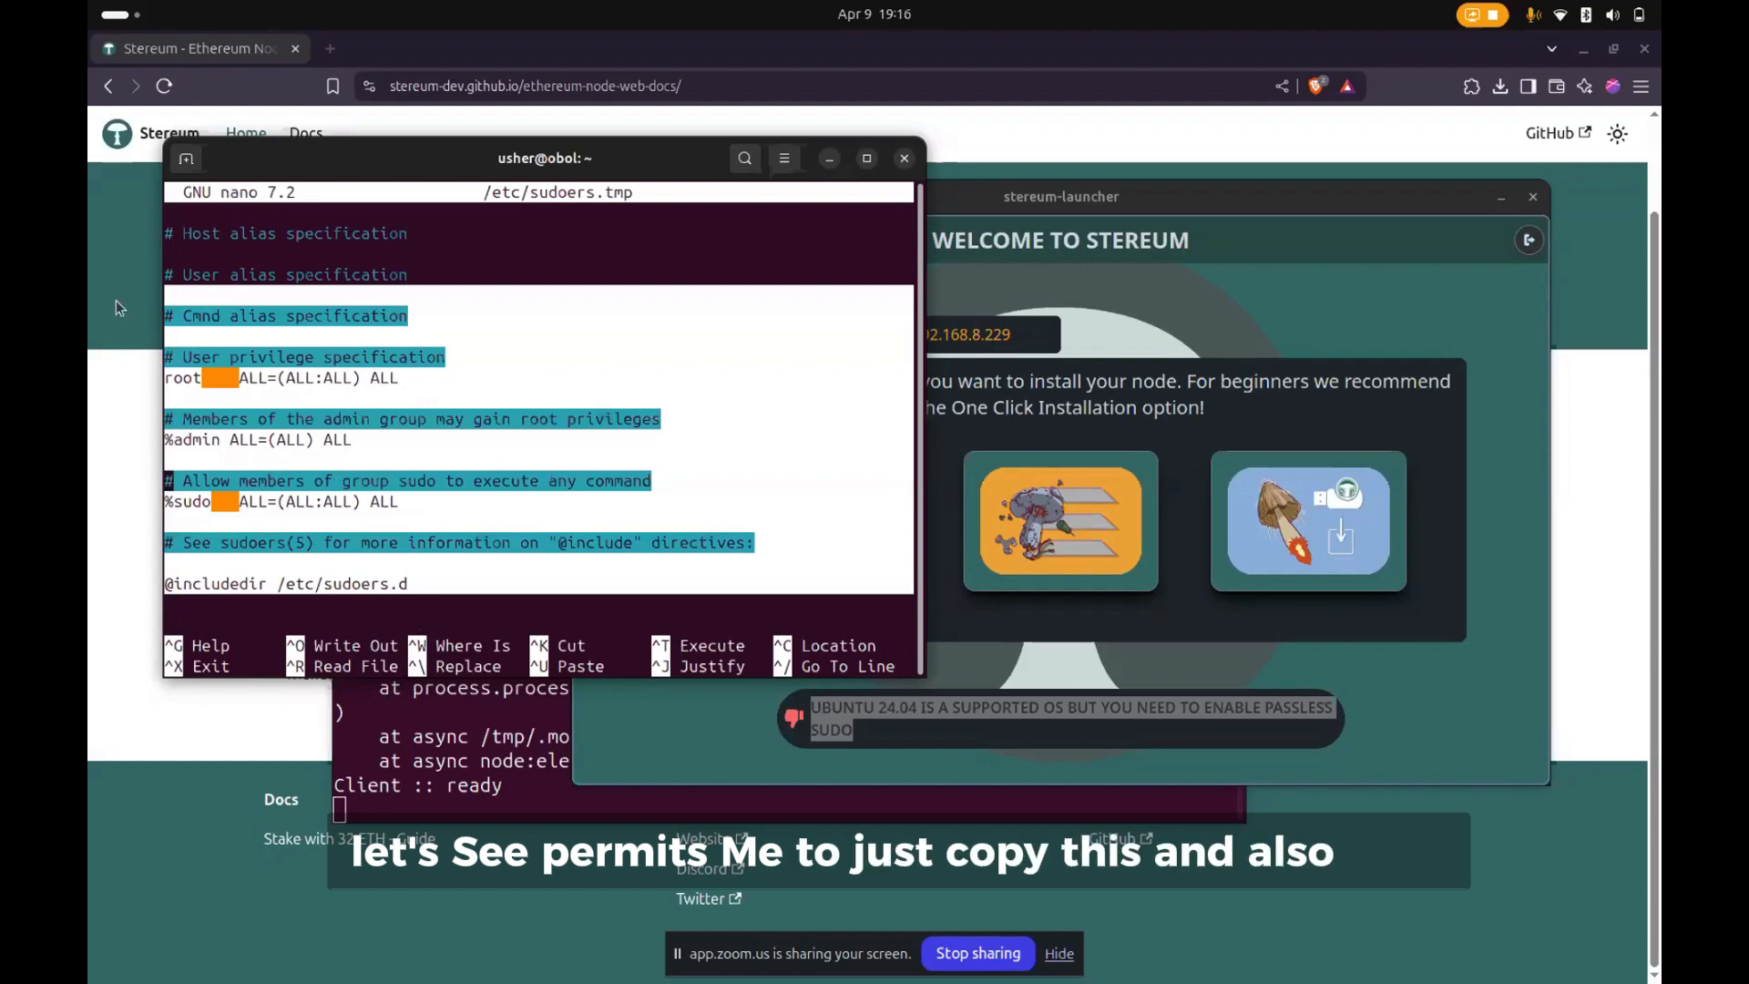
left_click(271, 532)
key("Down")
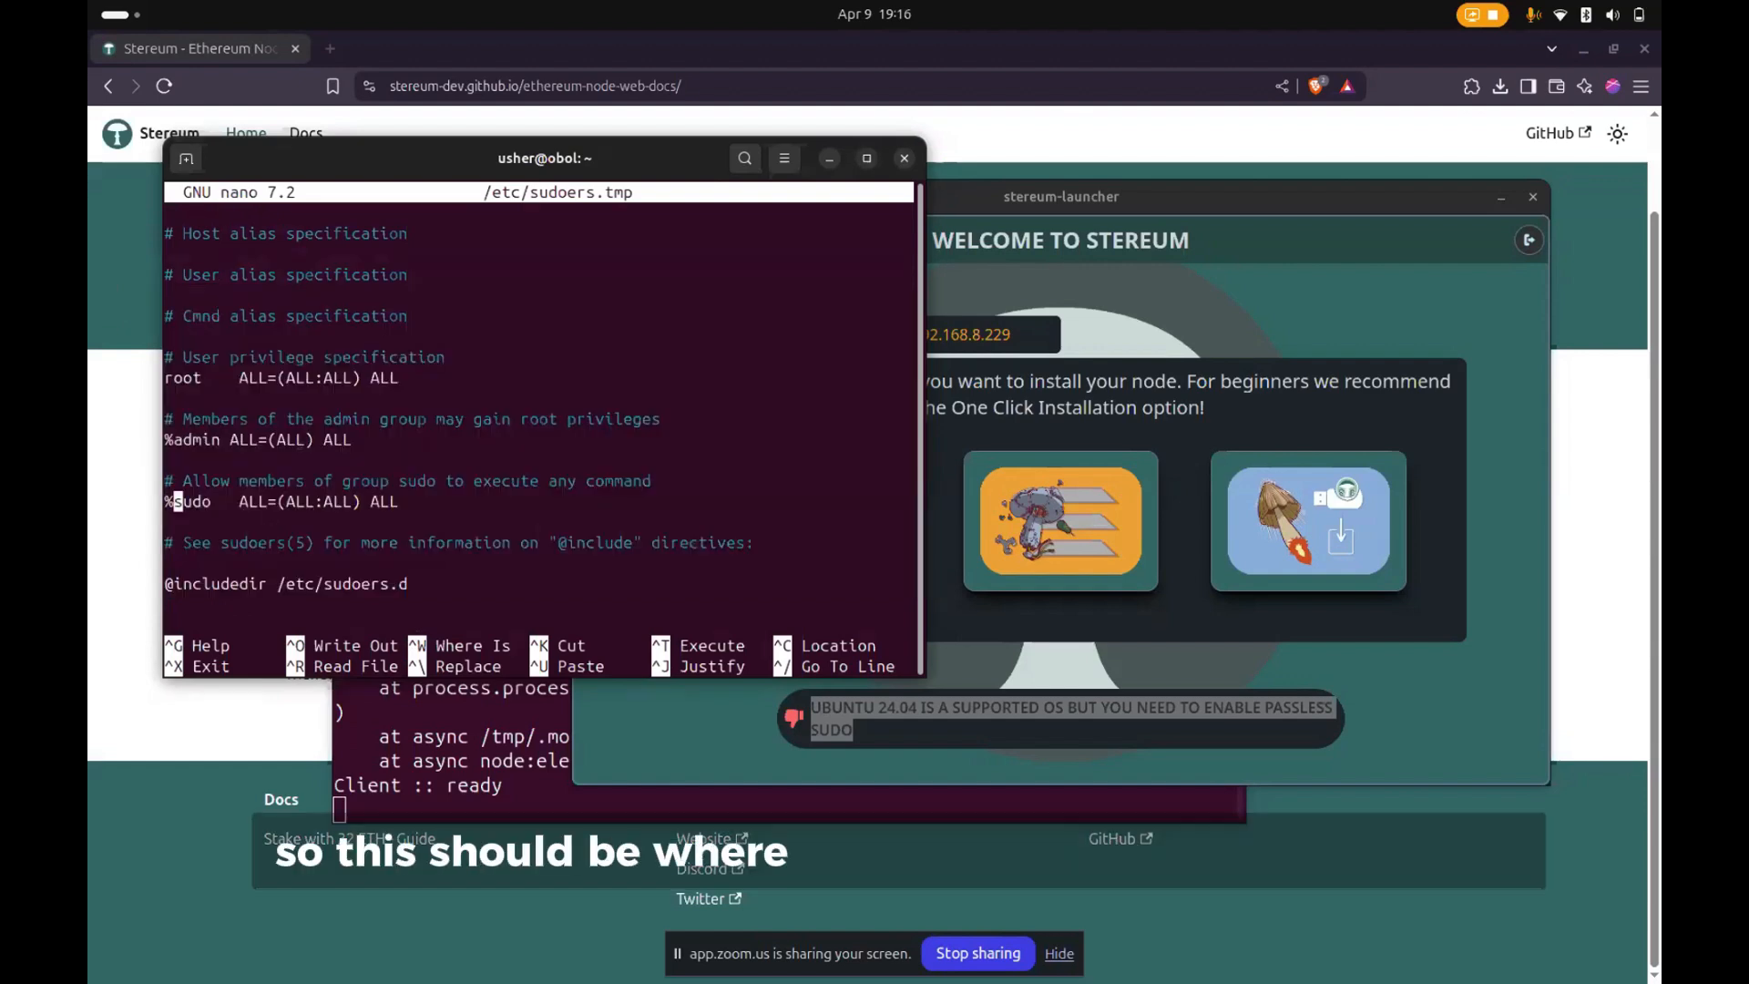
key("Right")
key("Right")
key("Right")
key("Right")
key("Right")
key("Right")
key("Right")
key("Right")
key("Right")
key("Right")
key("Right")
key("Right")
key("Right")
key("Right")
key("Right")
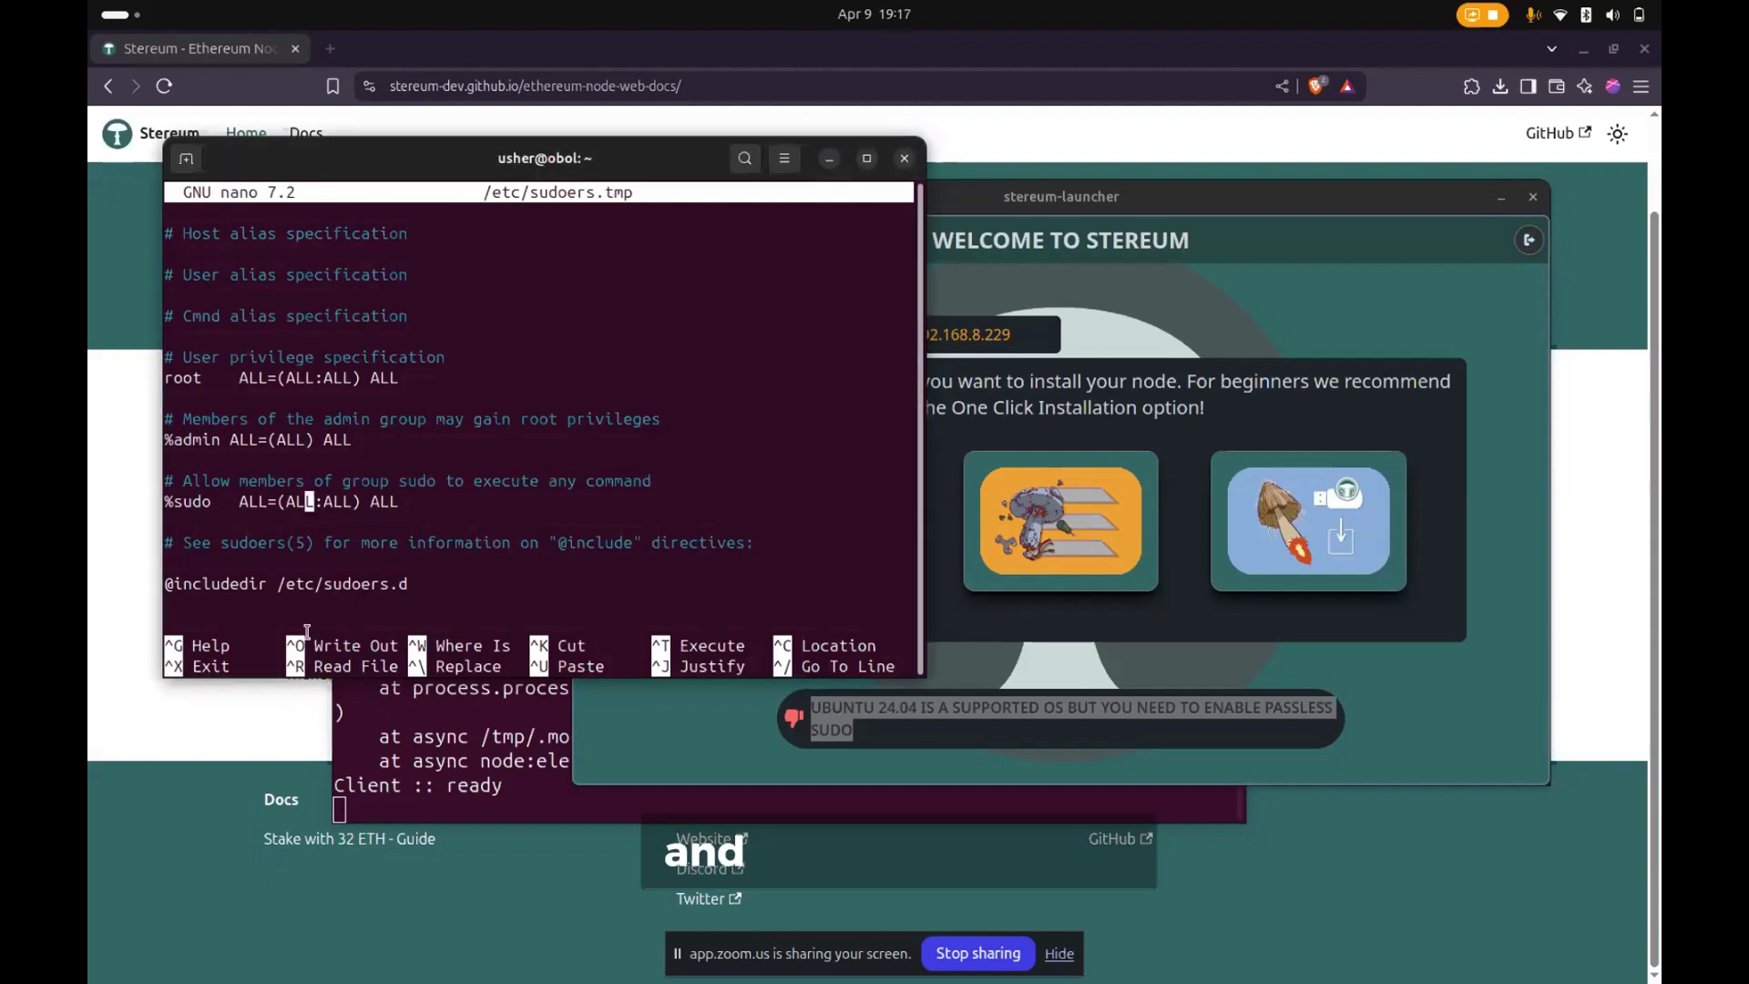
key("Down")
key("Down")
key("Down")
key("Down")
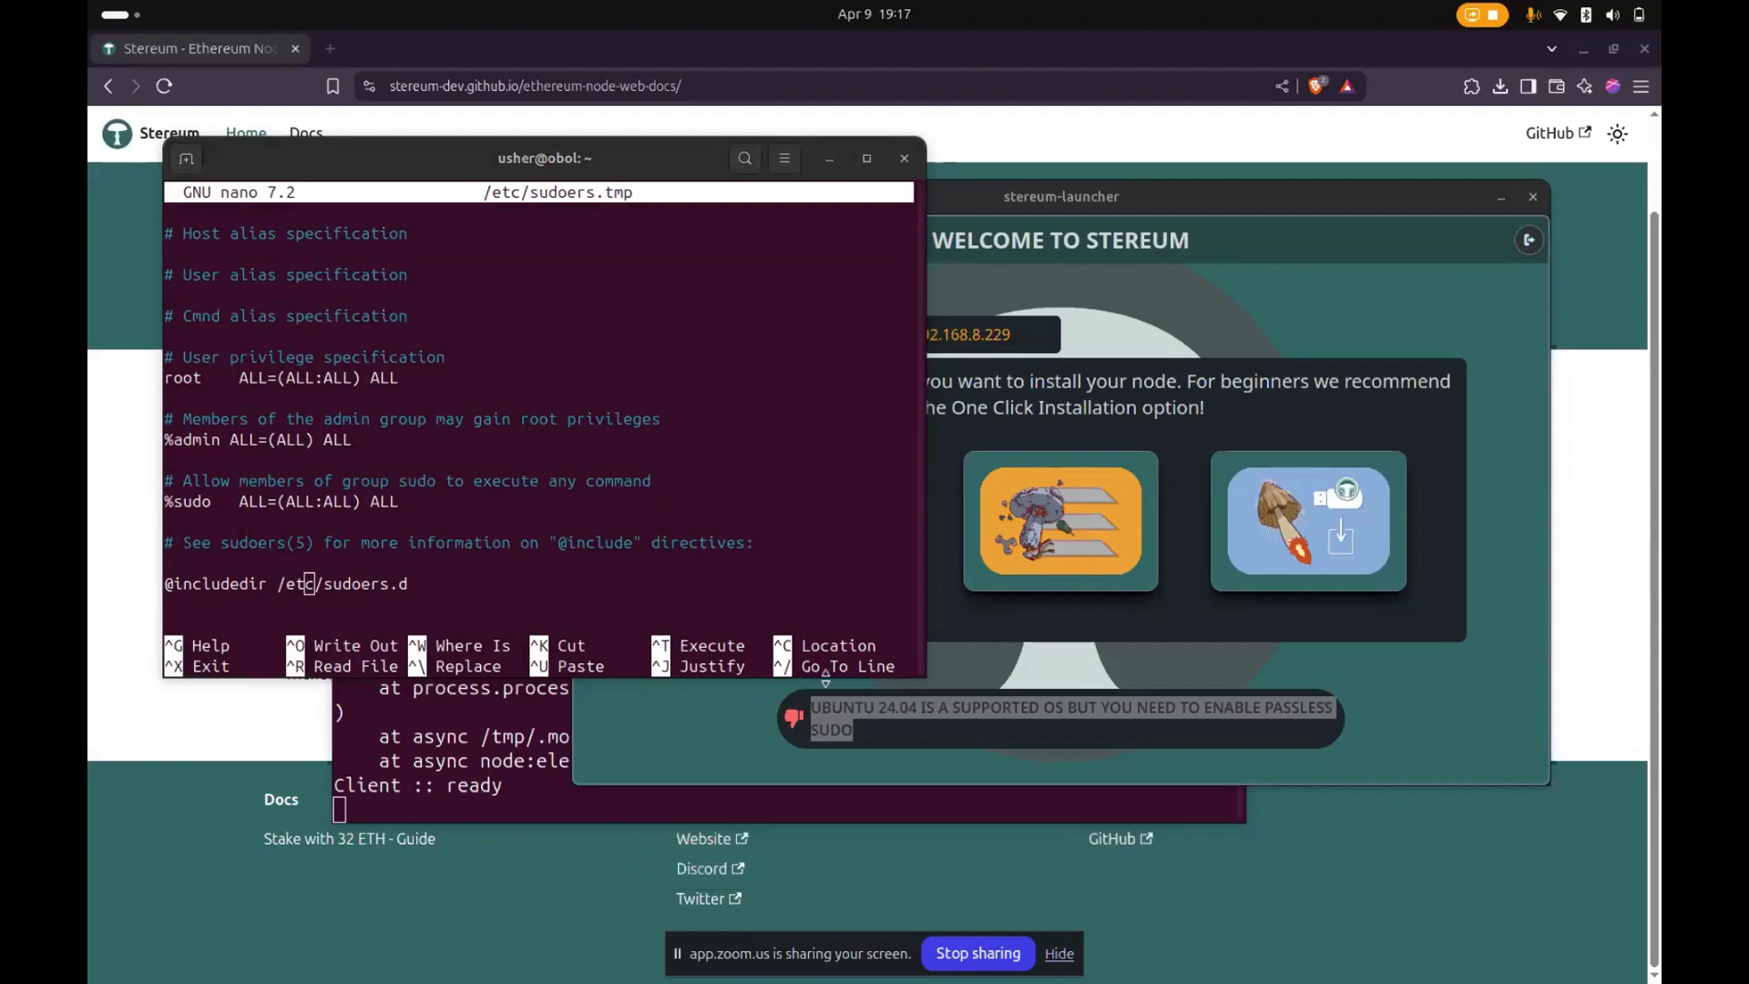
left_click_drag(864, 733, 222, 714)
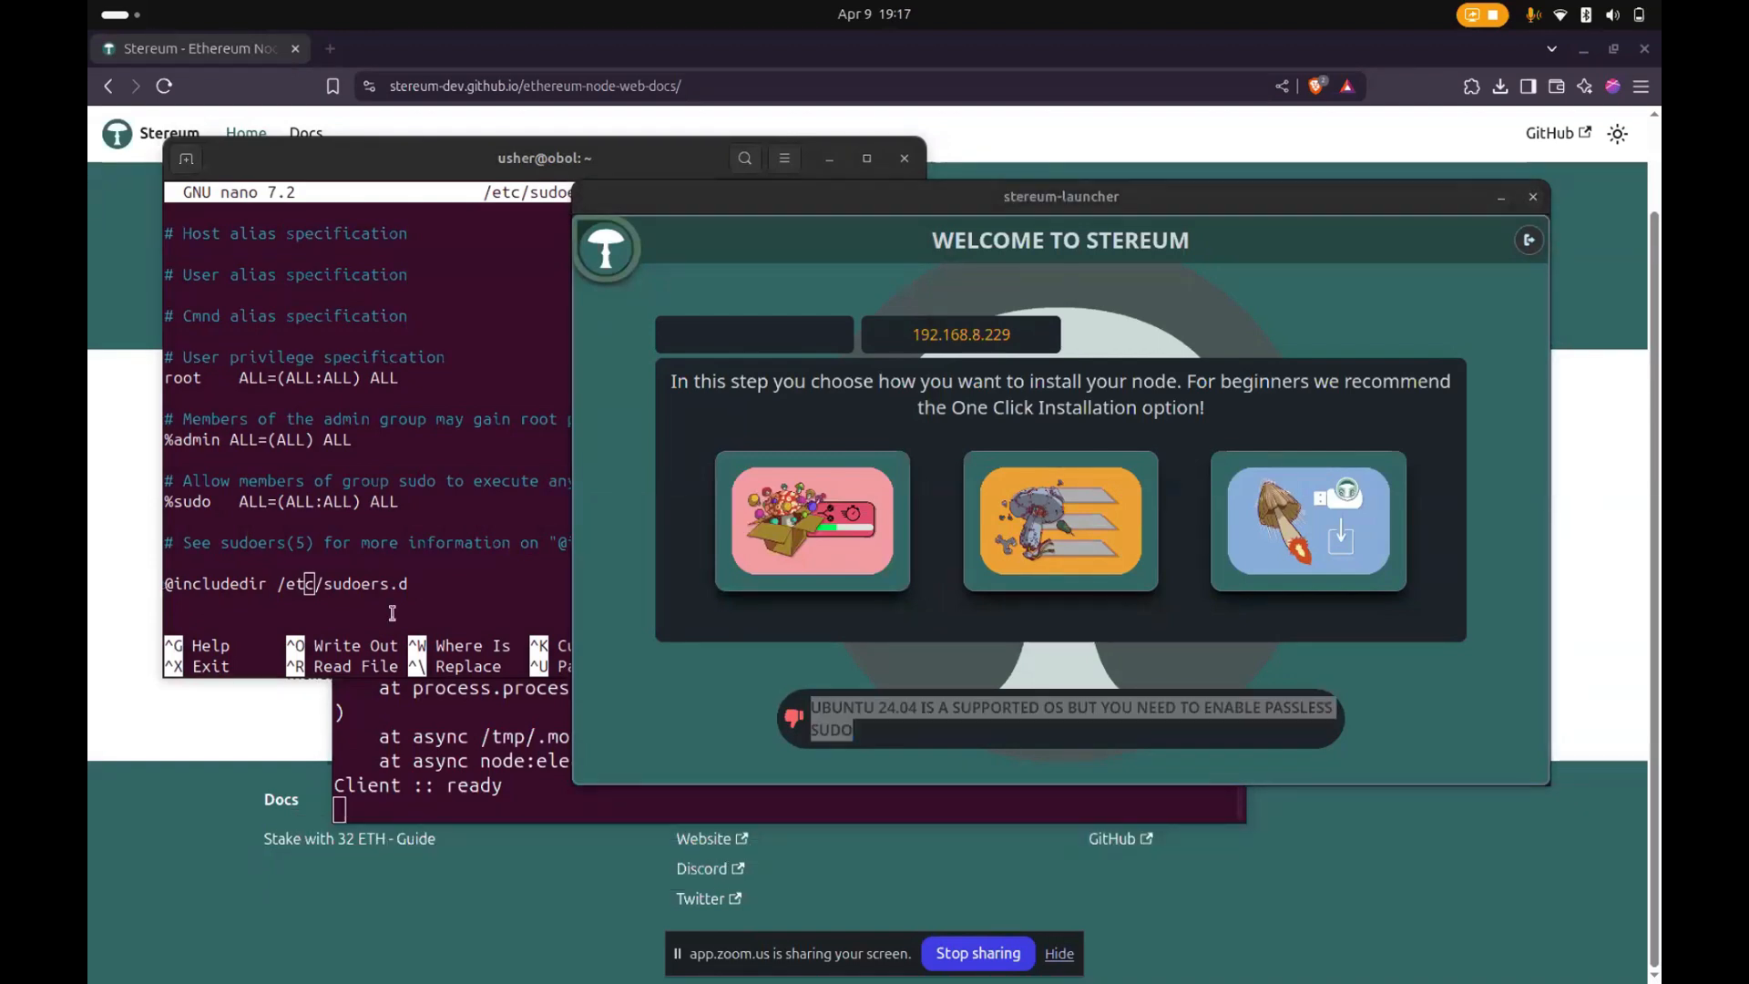
left_click(435, 587)
left_click_drag(436, 587, 169, 357)
right_click(267, 381)
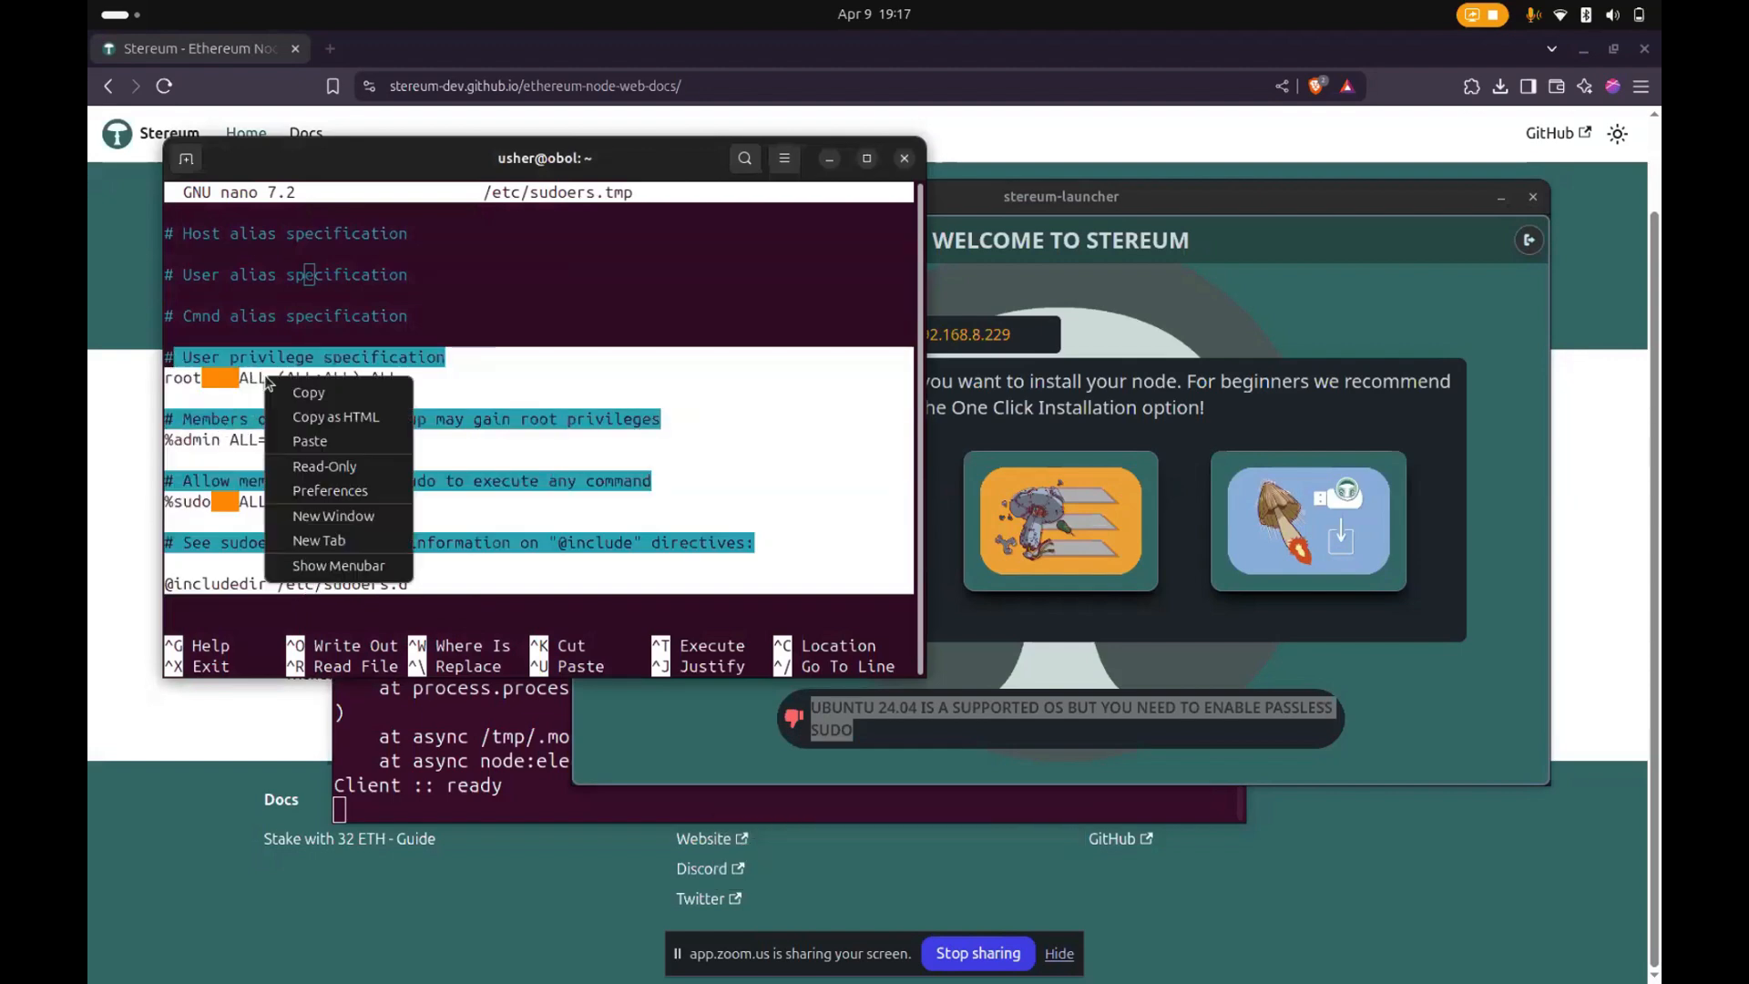
left_click(302, 401)
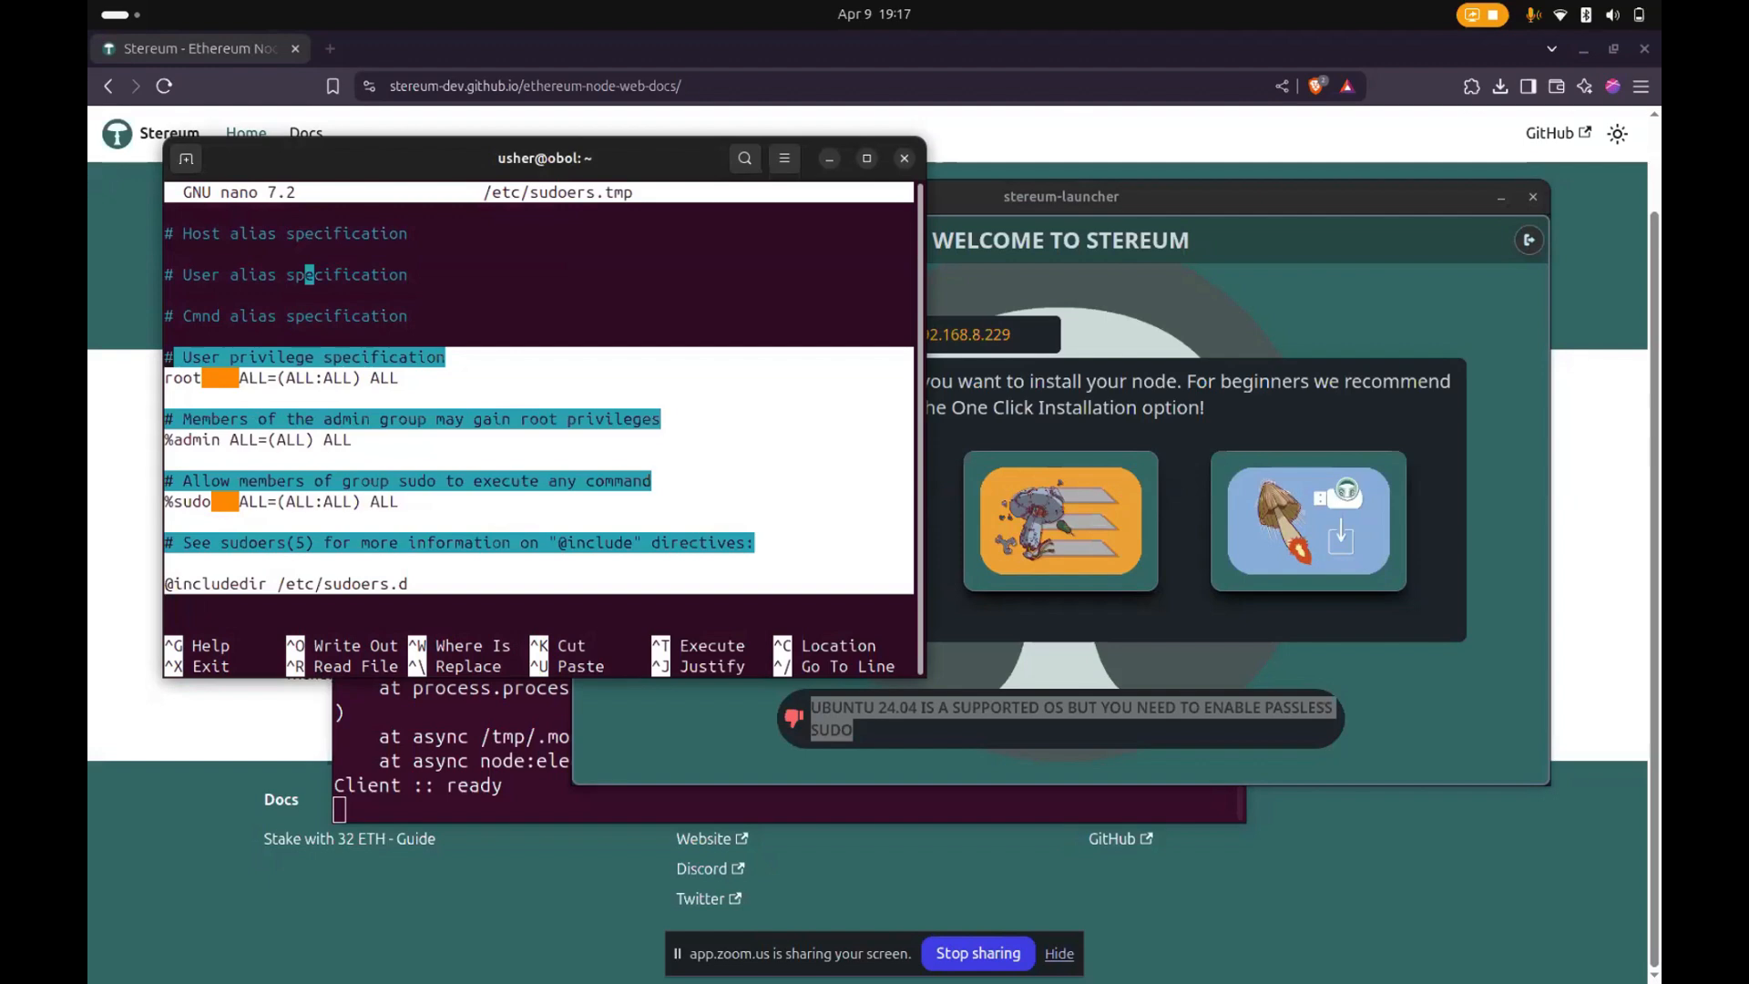
key("super")
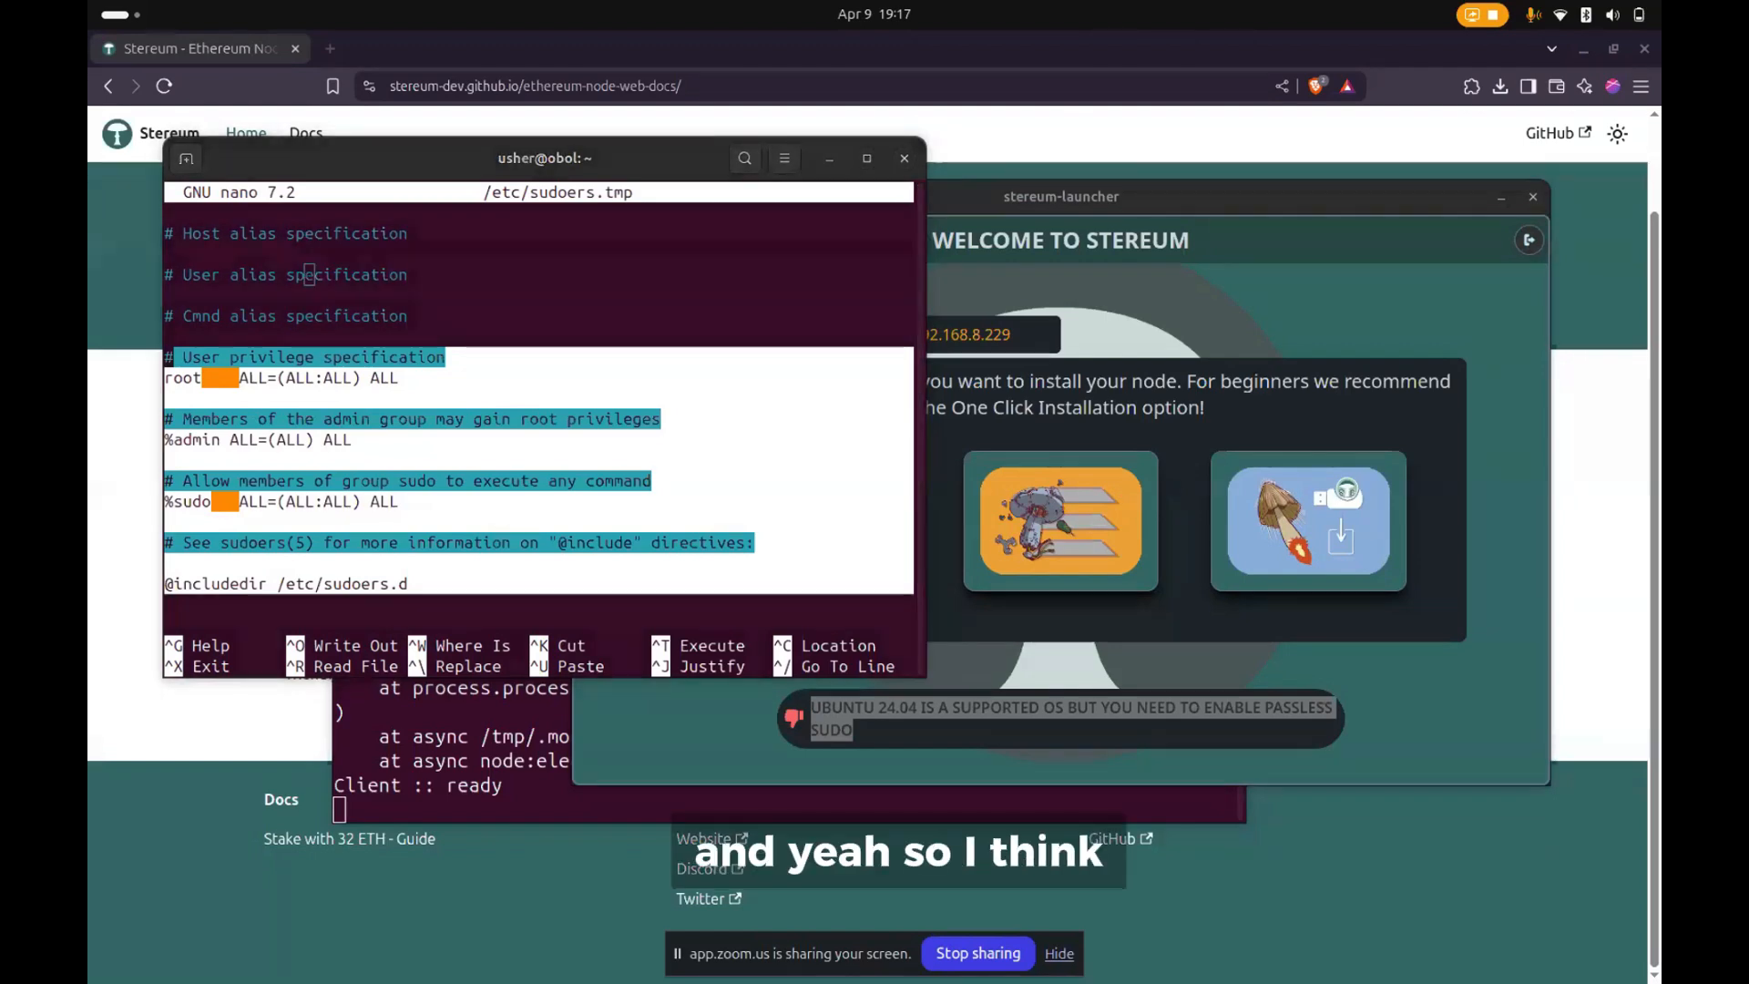
left_click(438, 604)
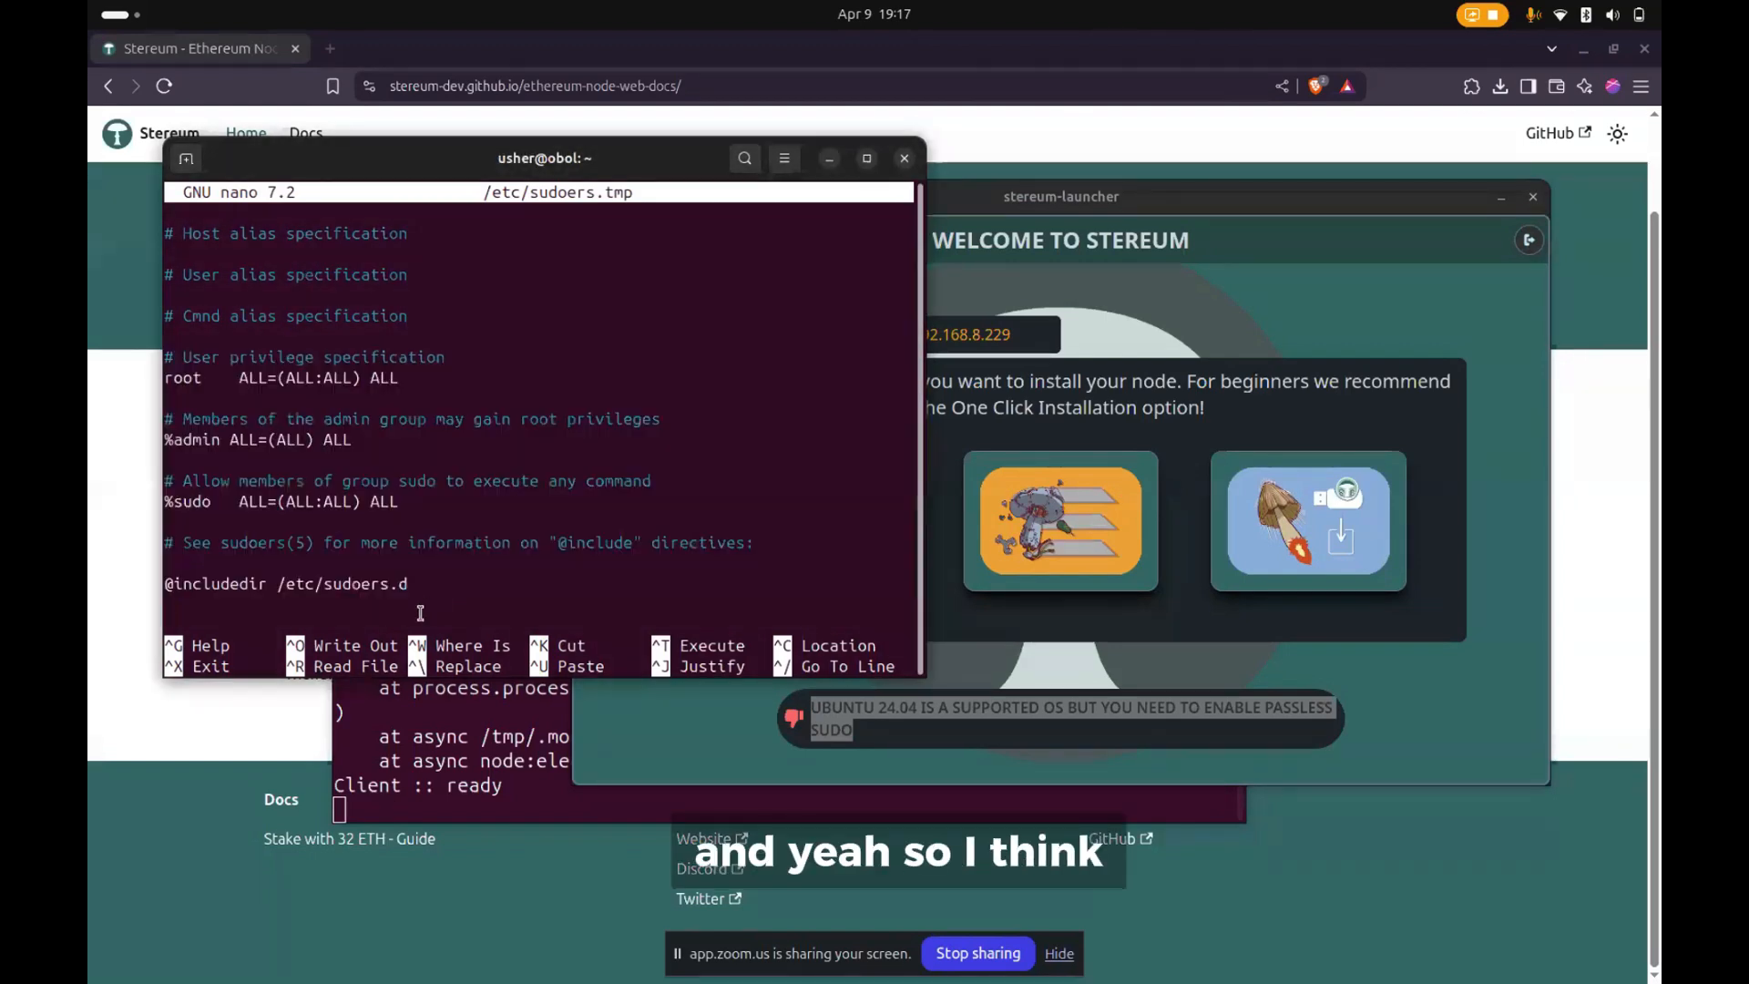
key("Down")
key("Down")
key("Down")
key("Down")
key("Down")
key("Down")
key("Down")
key("Down")
key("Down")
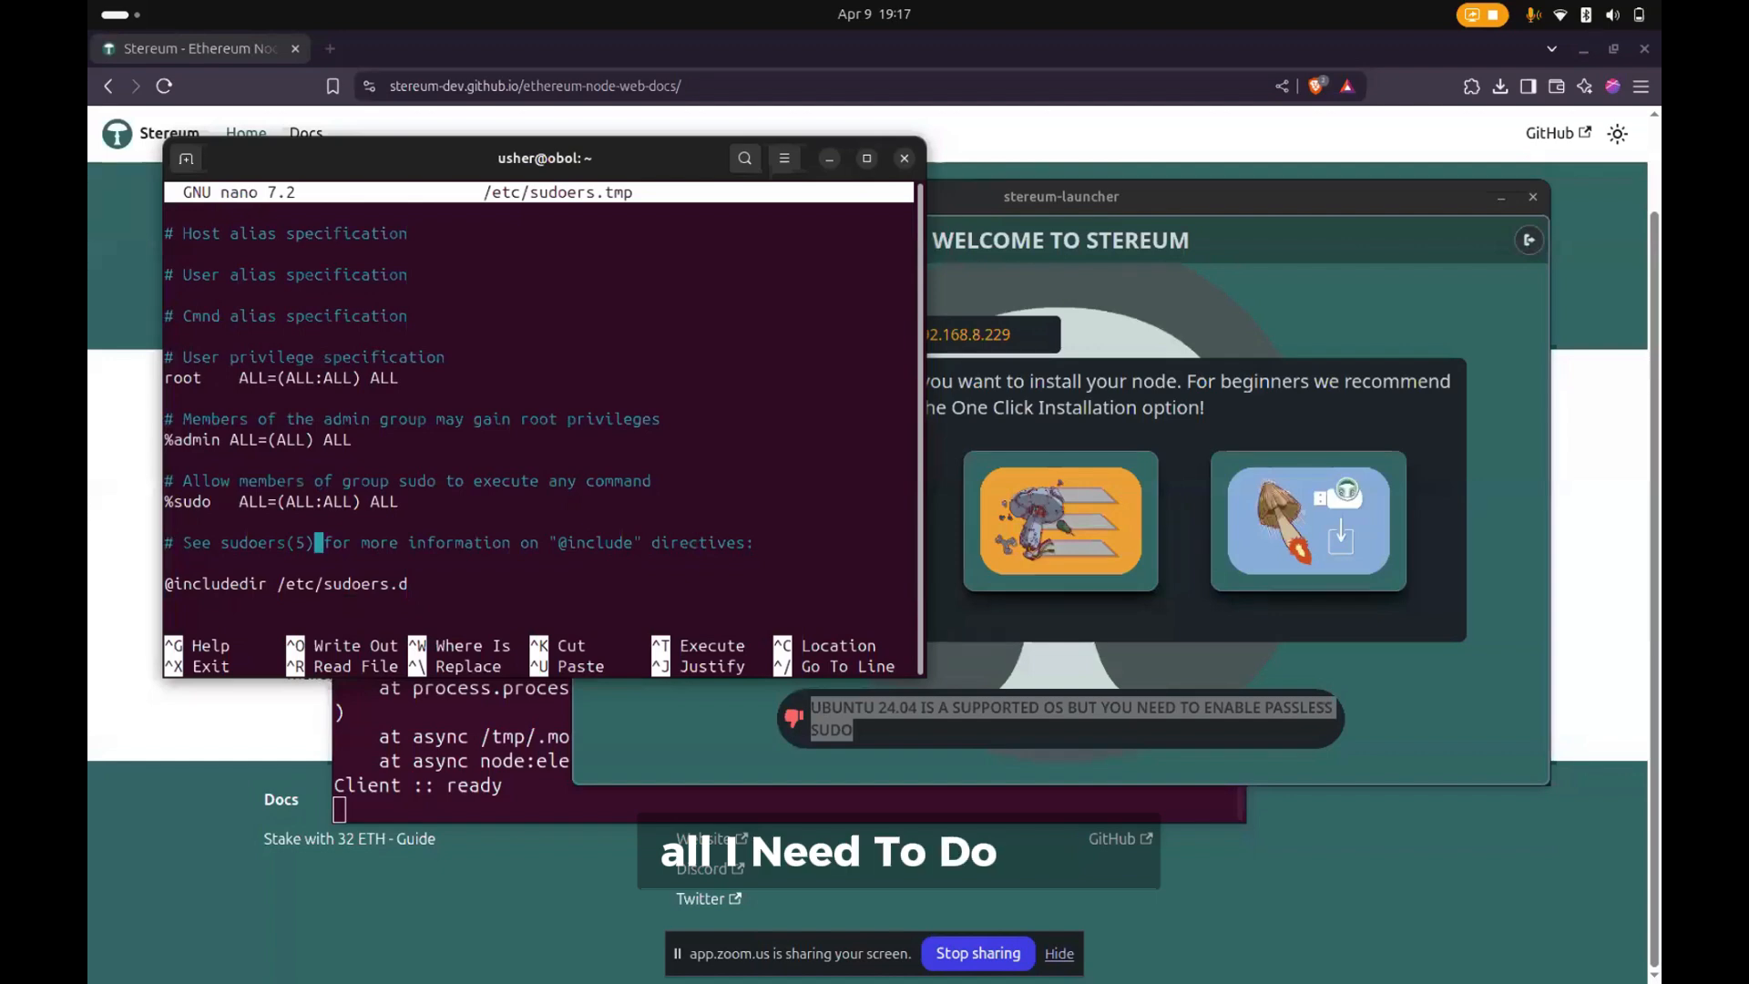
key("Down")
key("Down")
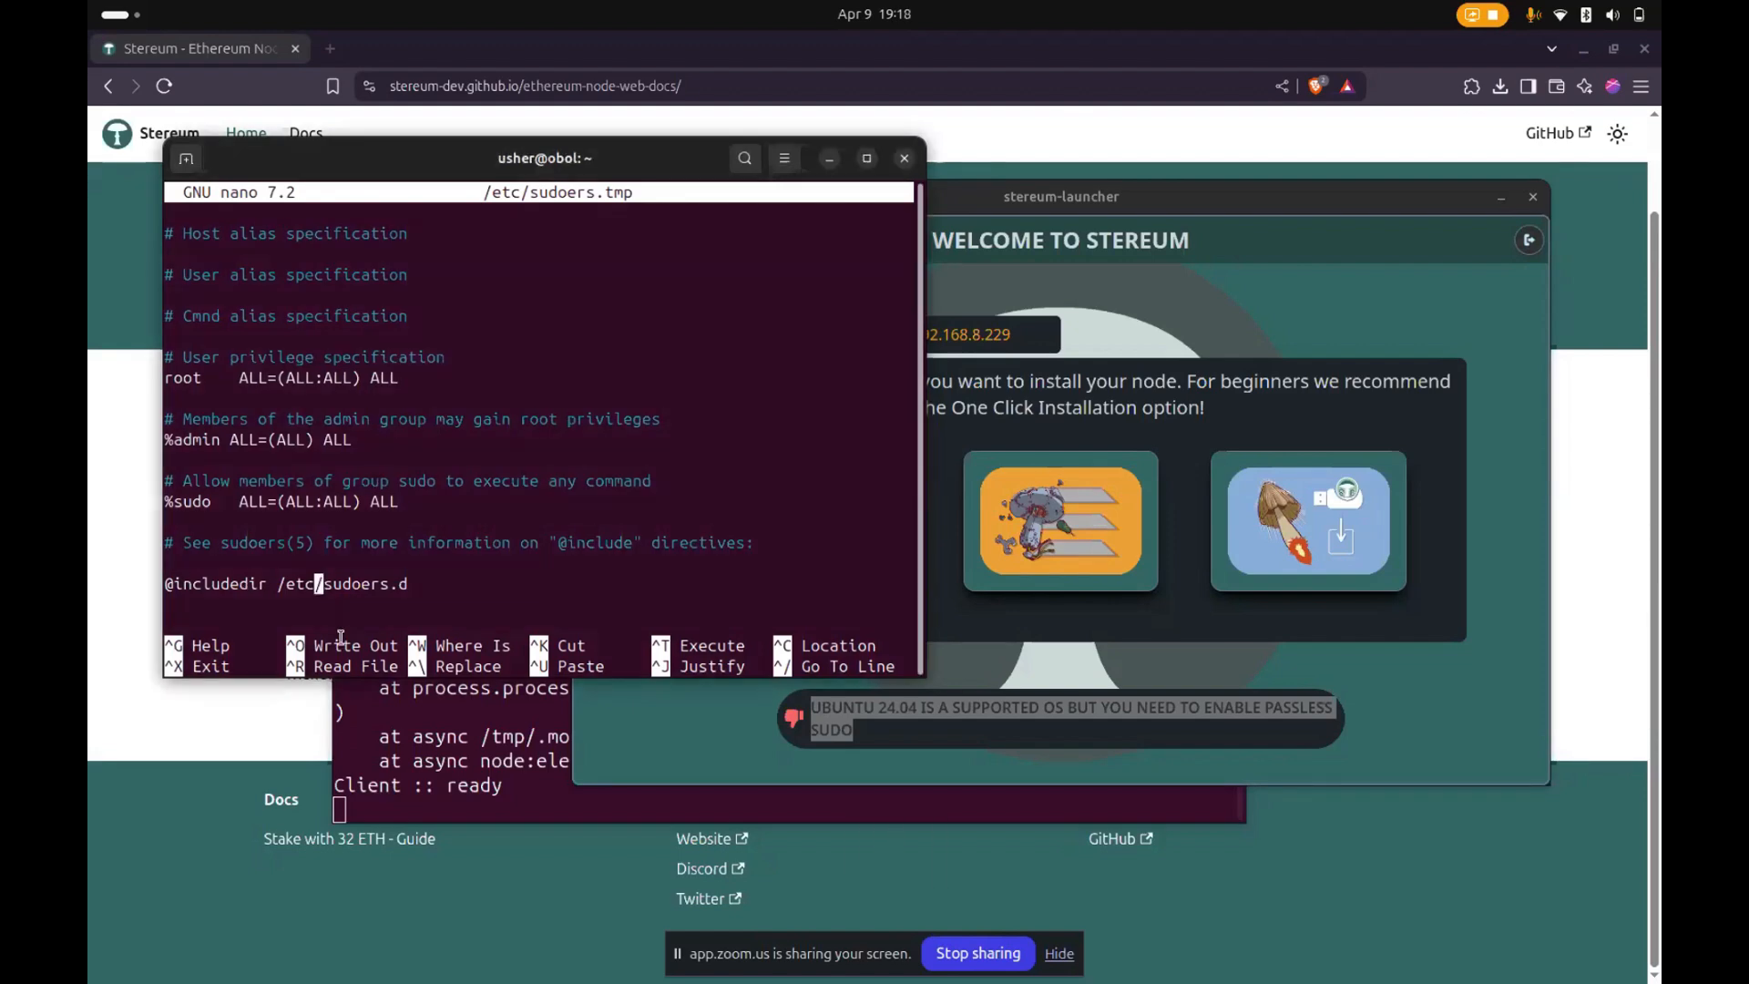
key("Down")
key("Return")
type("kcpele")
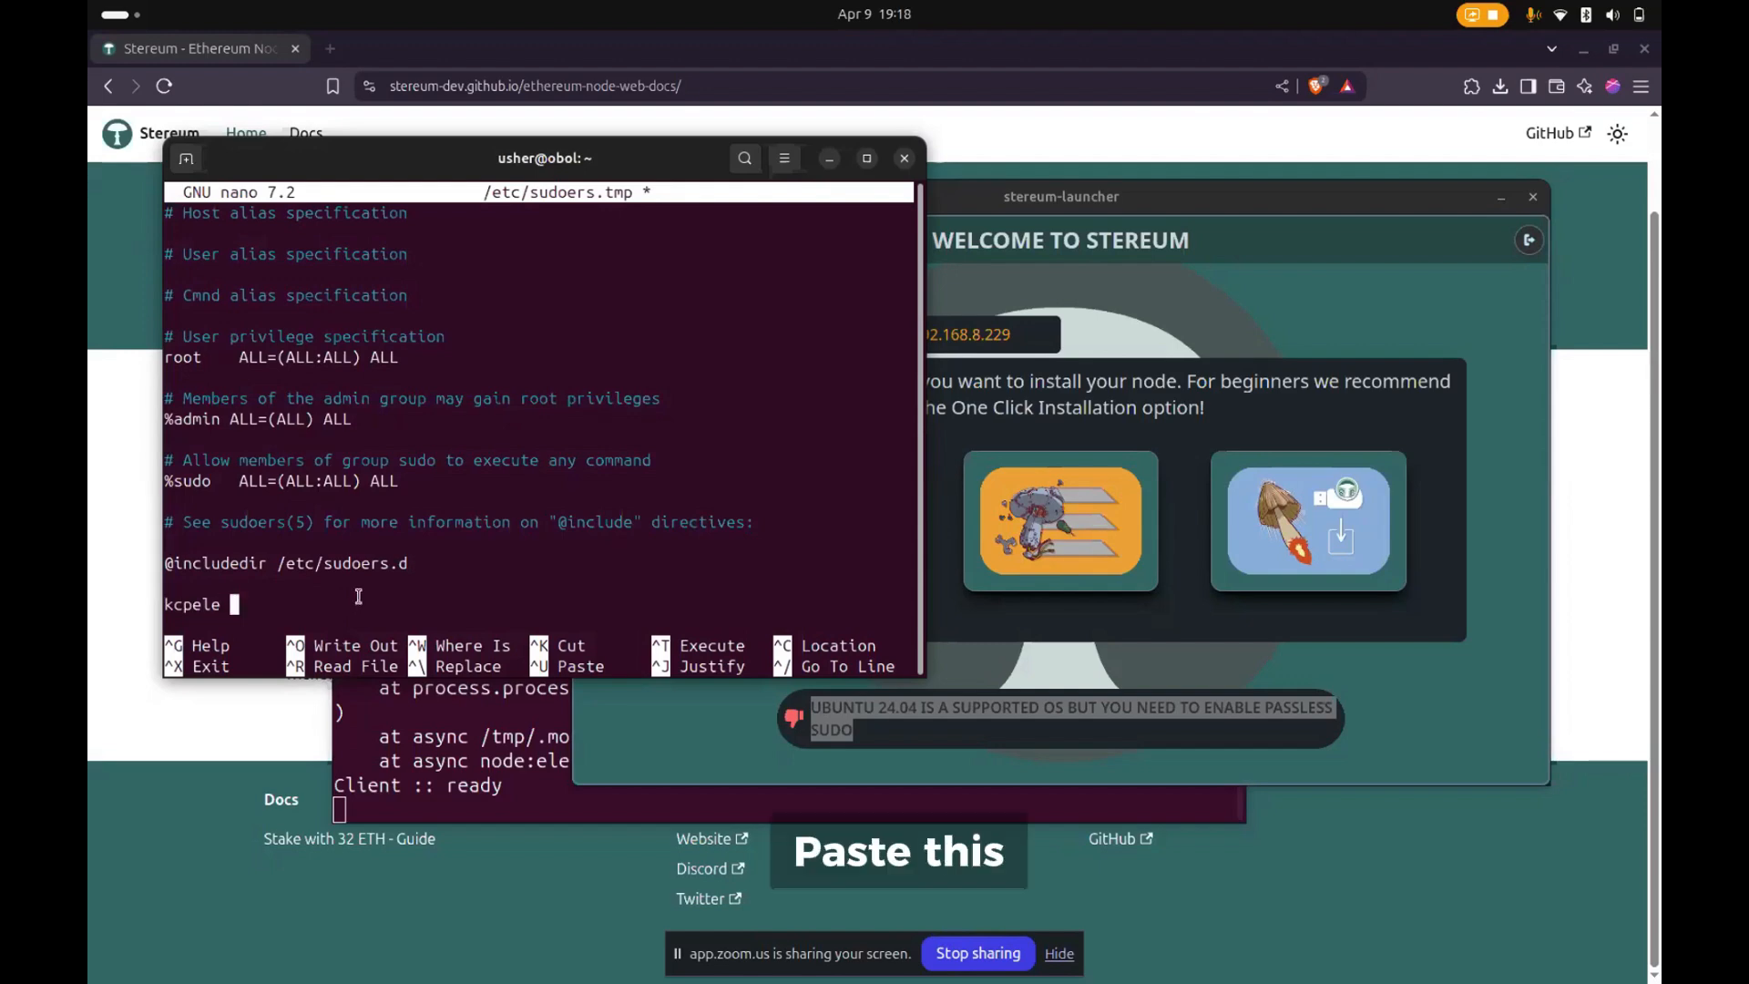
type("ALL=(ALL) NOPASSWD:ALL")
- Save the modified sudoers file under its existing name and exit the editor
key("ctrl+x")
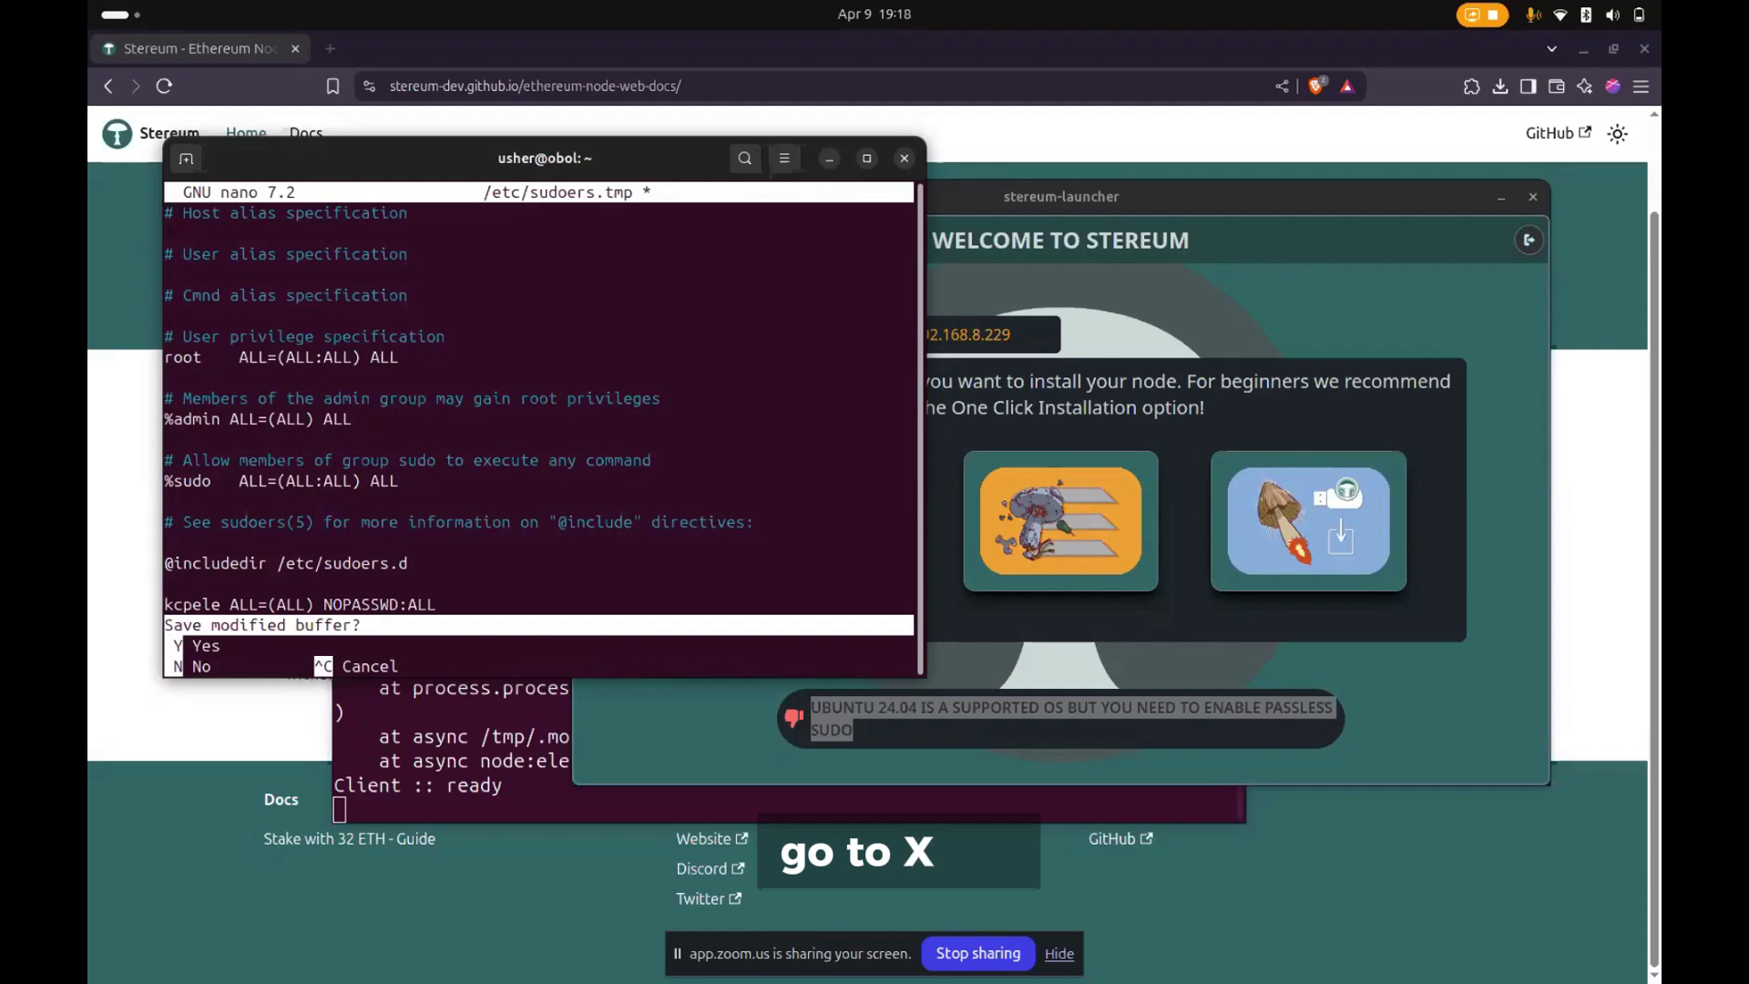
key("y")
key("Return")
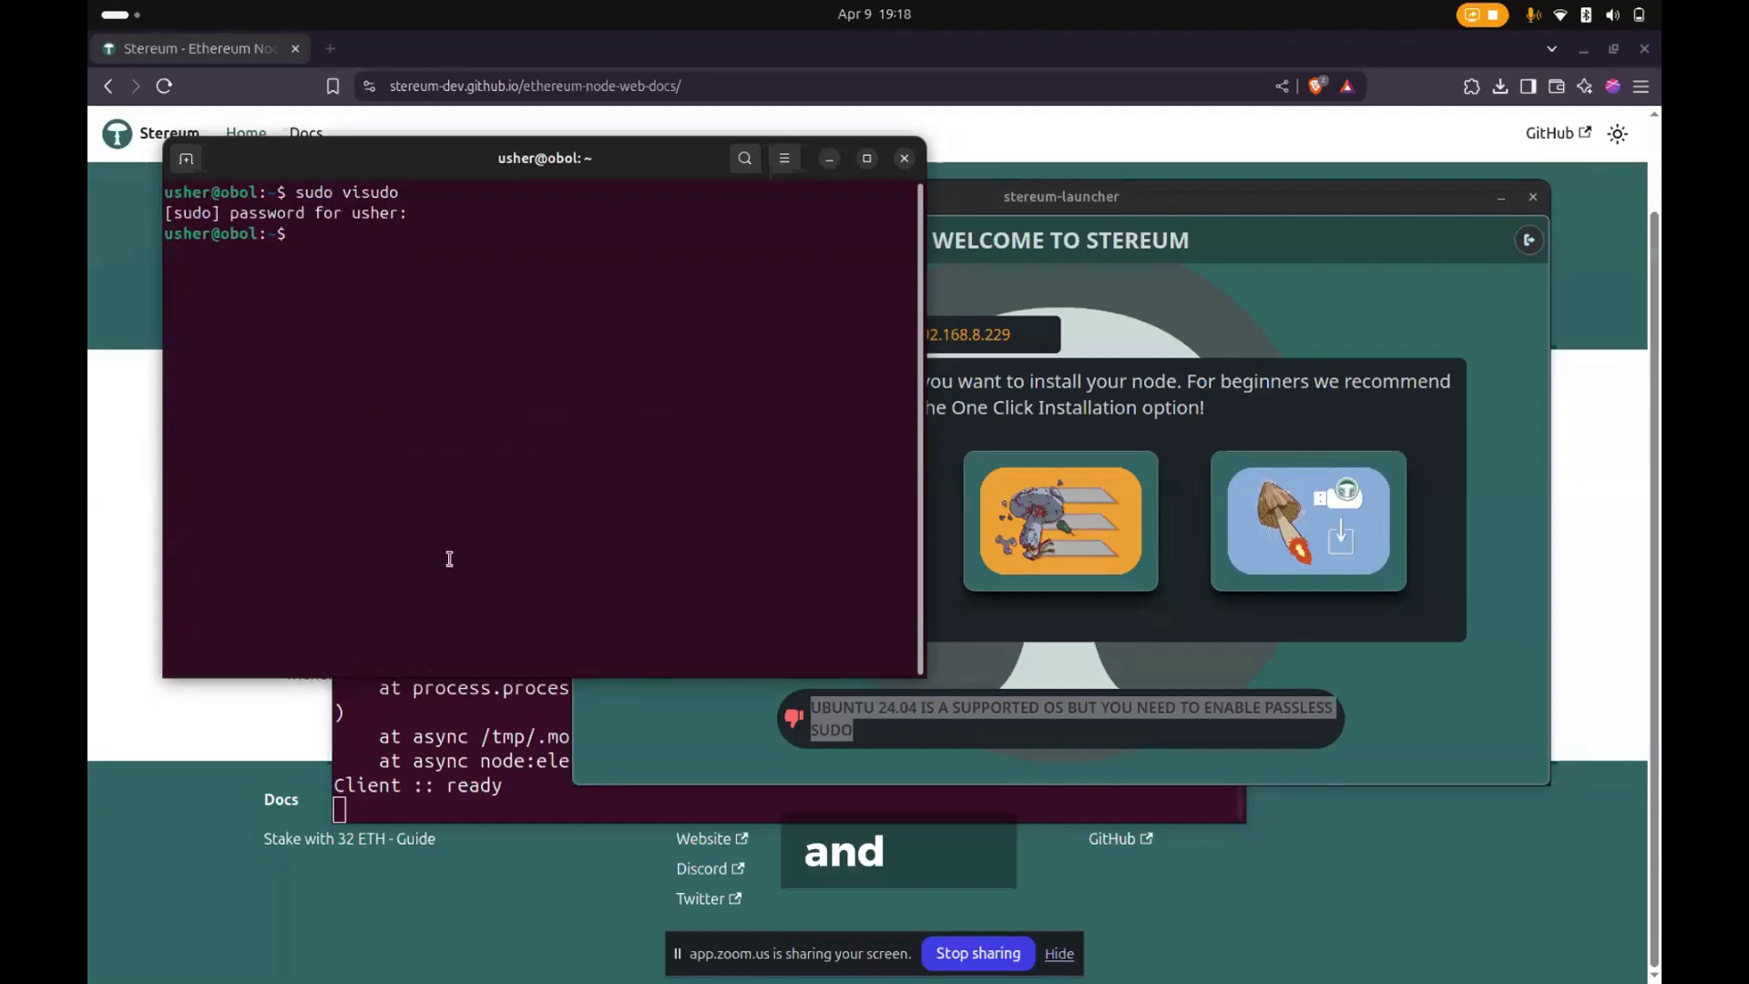
- Close the Stereum launcher, restart it with ./Stereum-Launcher-2.3.4.AppImage --no-sandbox in the Downloads terminal, and hide the screen-sharing bar
left_click(1192, 683)
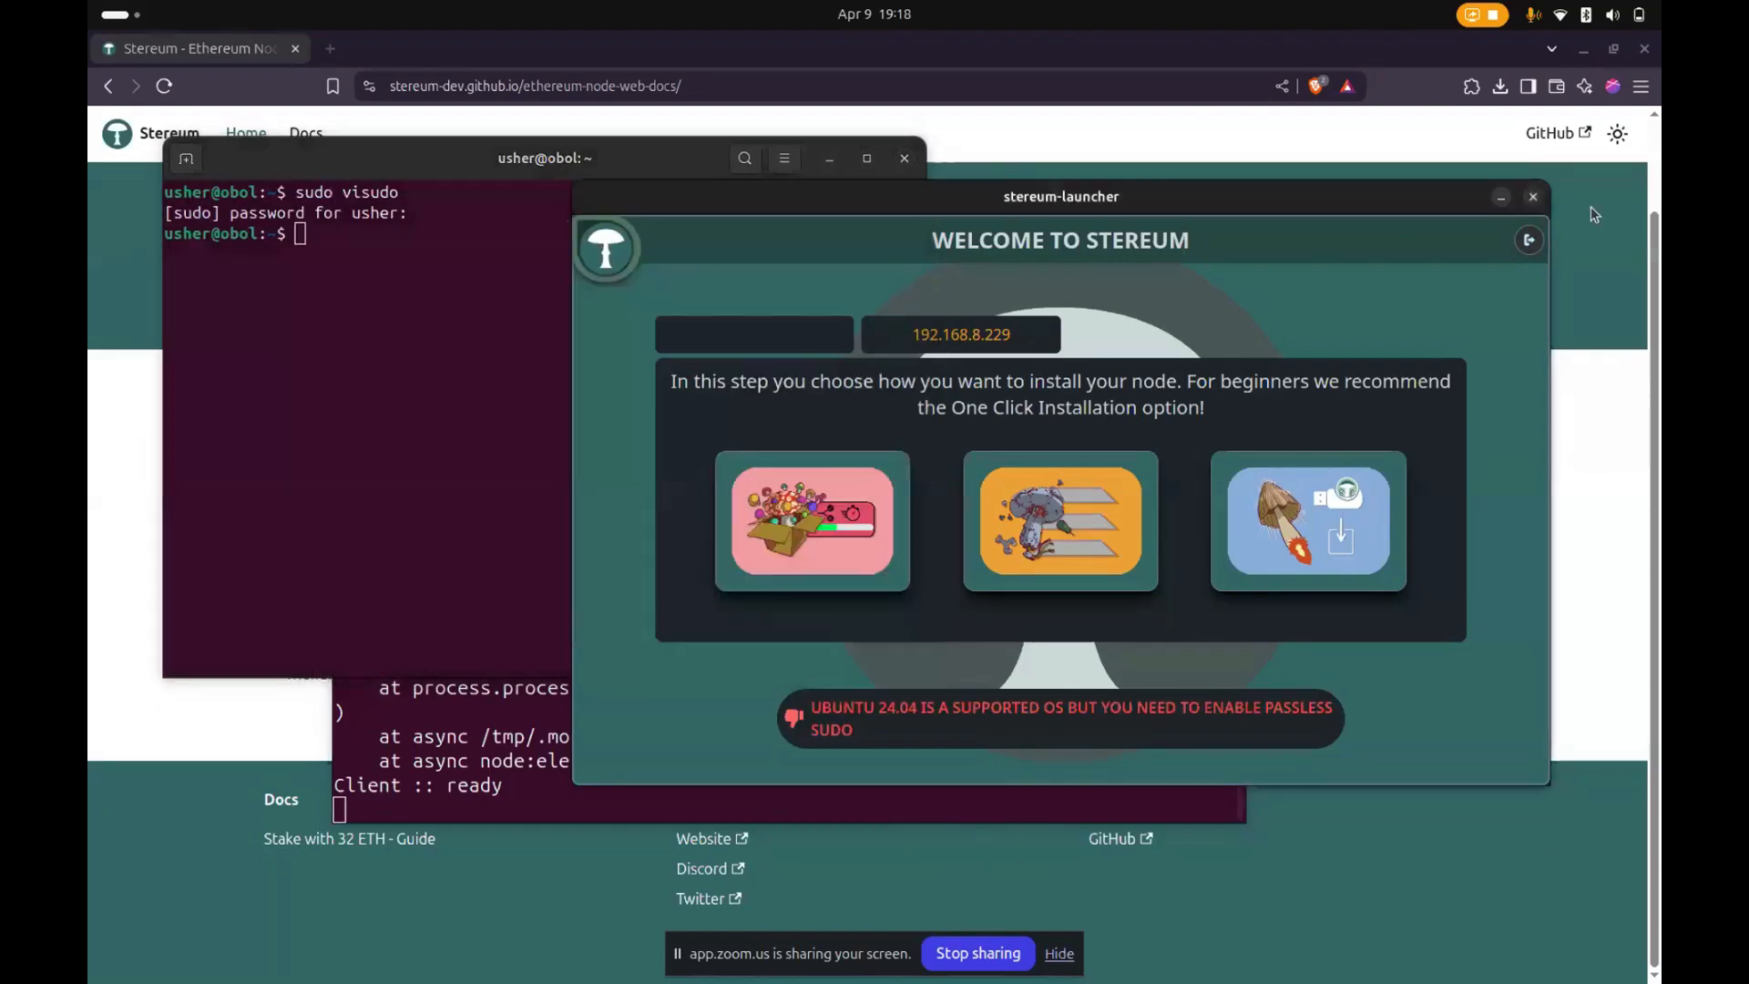
left_click(1534, 197)
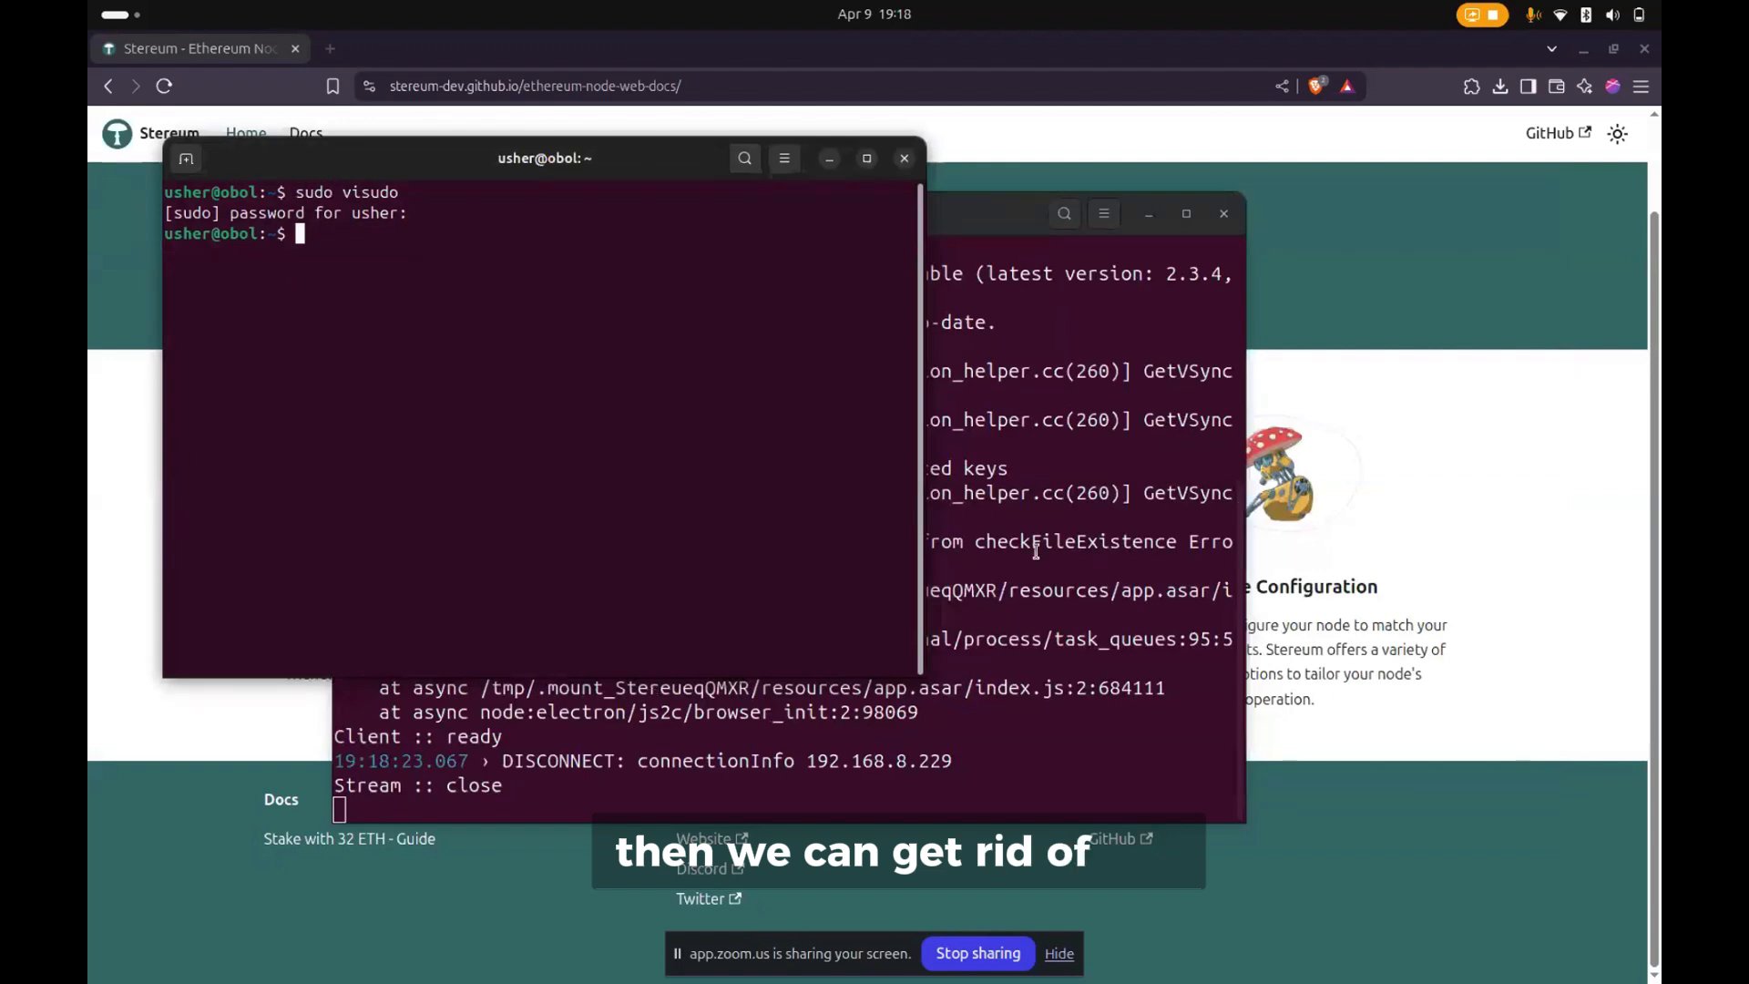
left_click(983, 652)
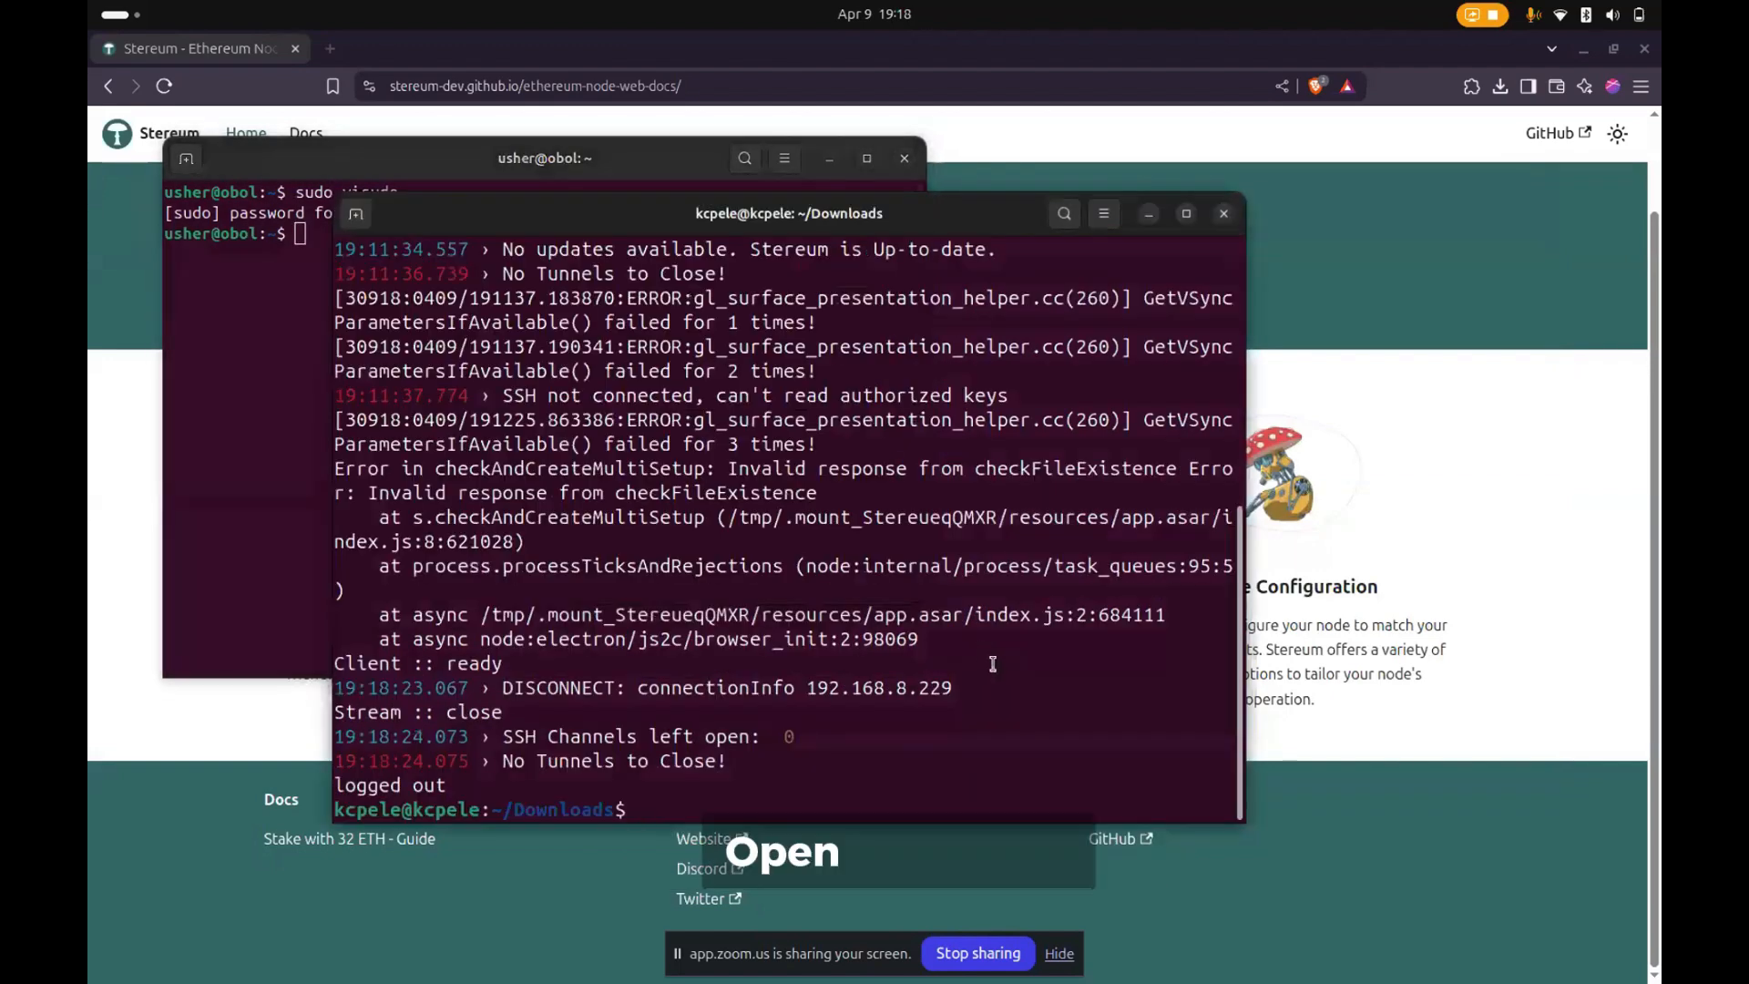
key("Up")
key("Return")
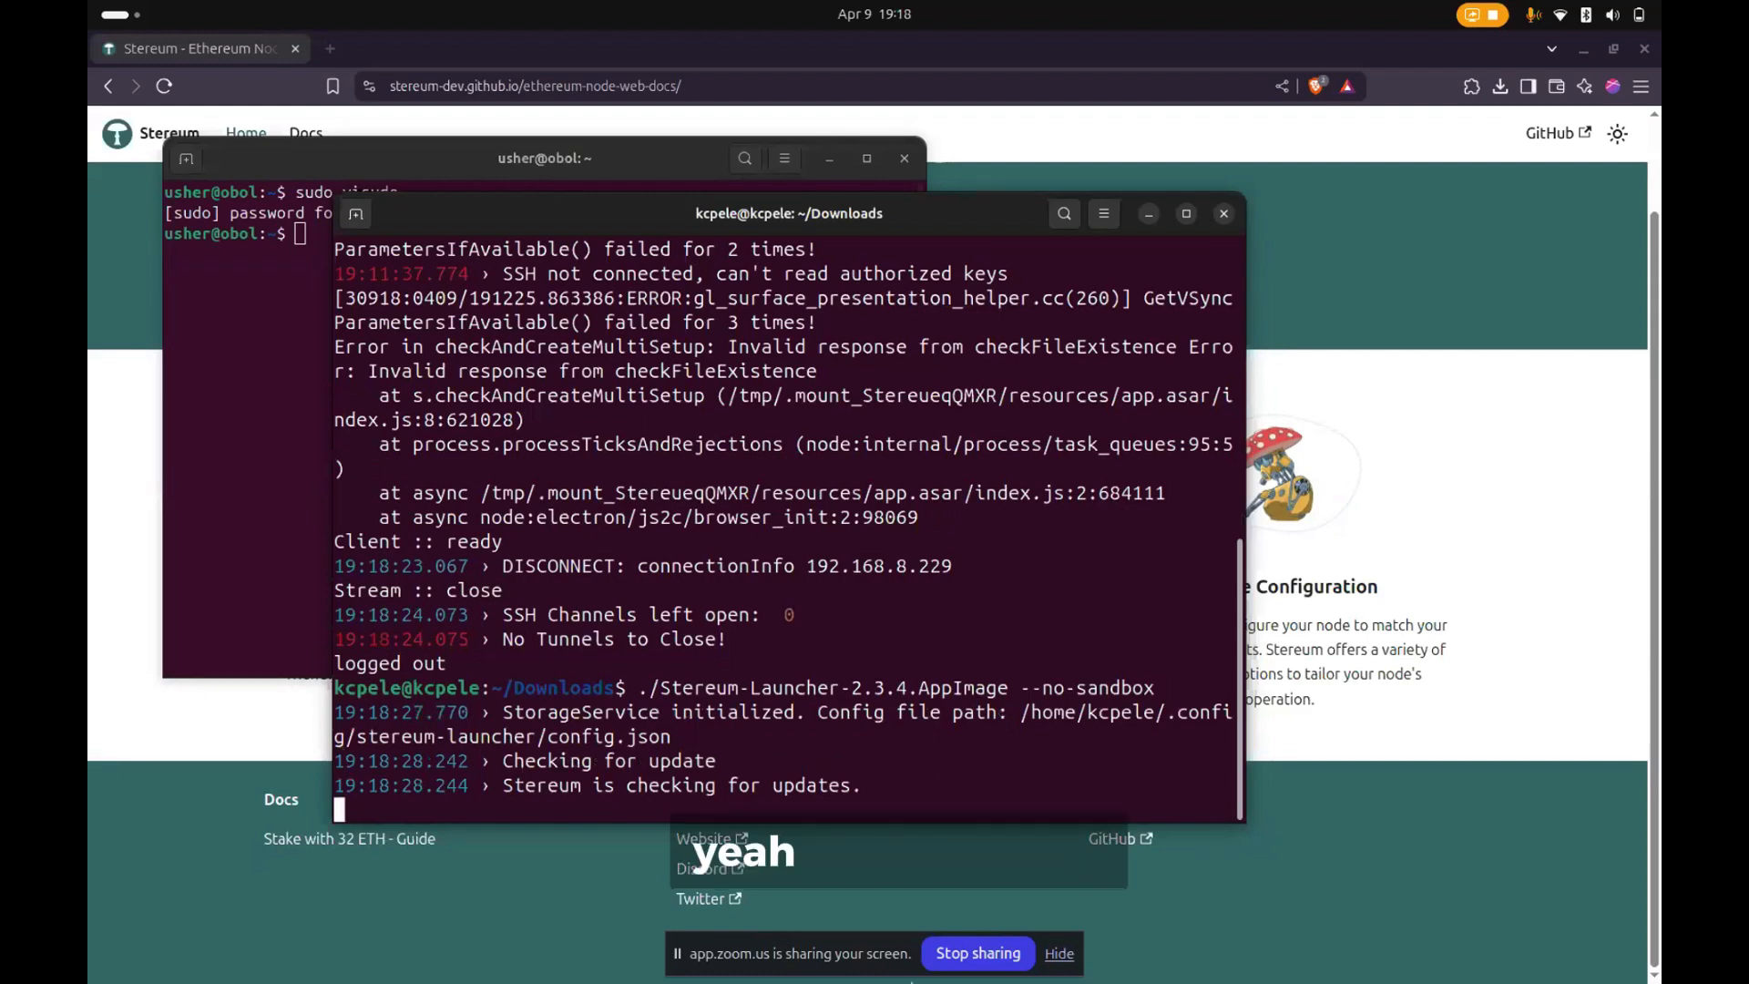
left_click(1058, 952)
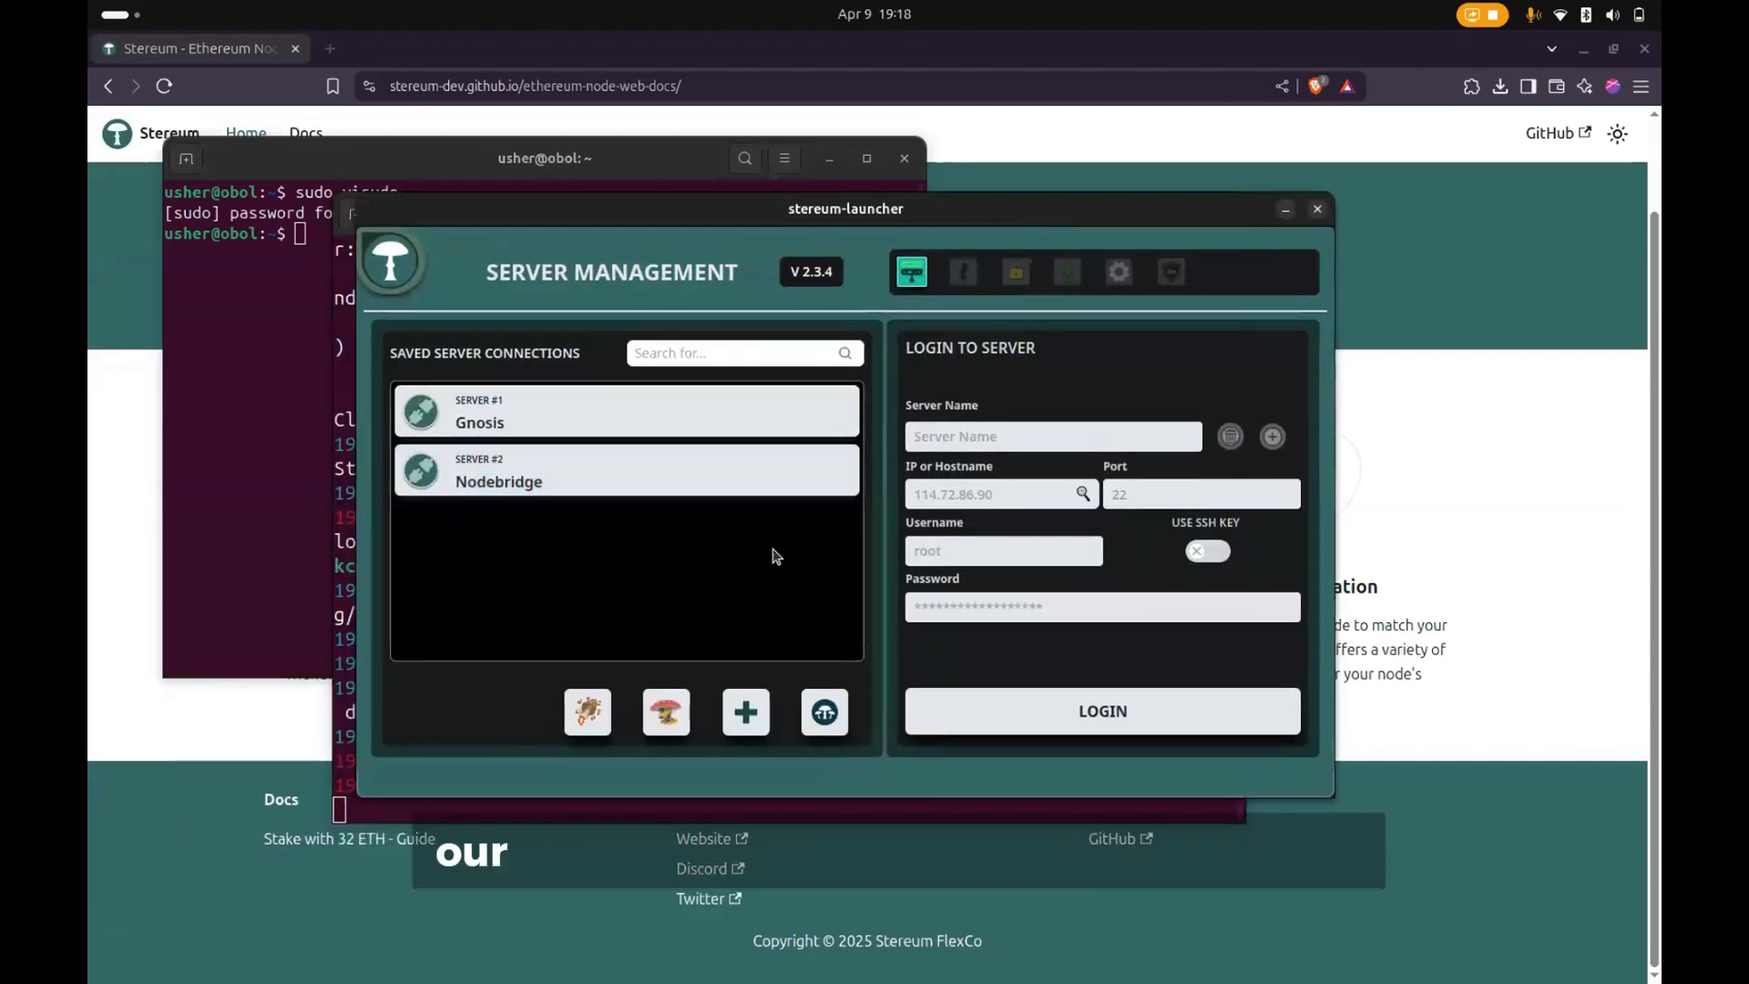
- Enter usher as the server name in the launcher's login form
left_click(956, 433)
type("usher")
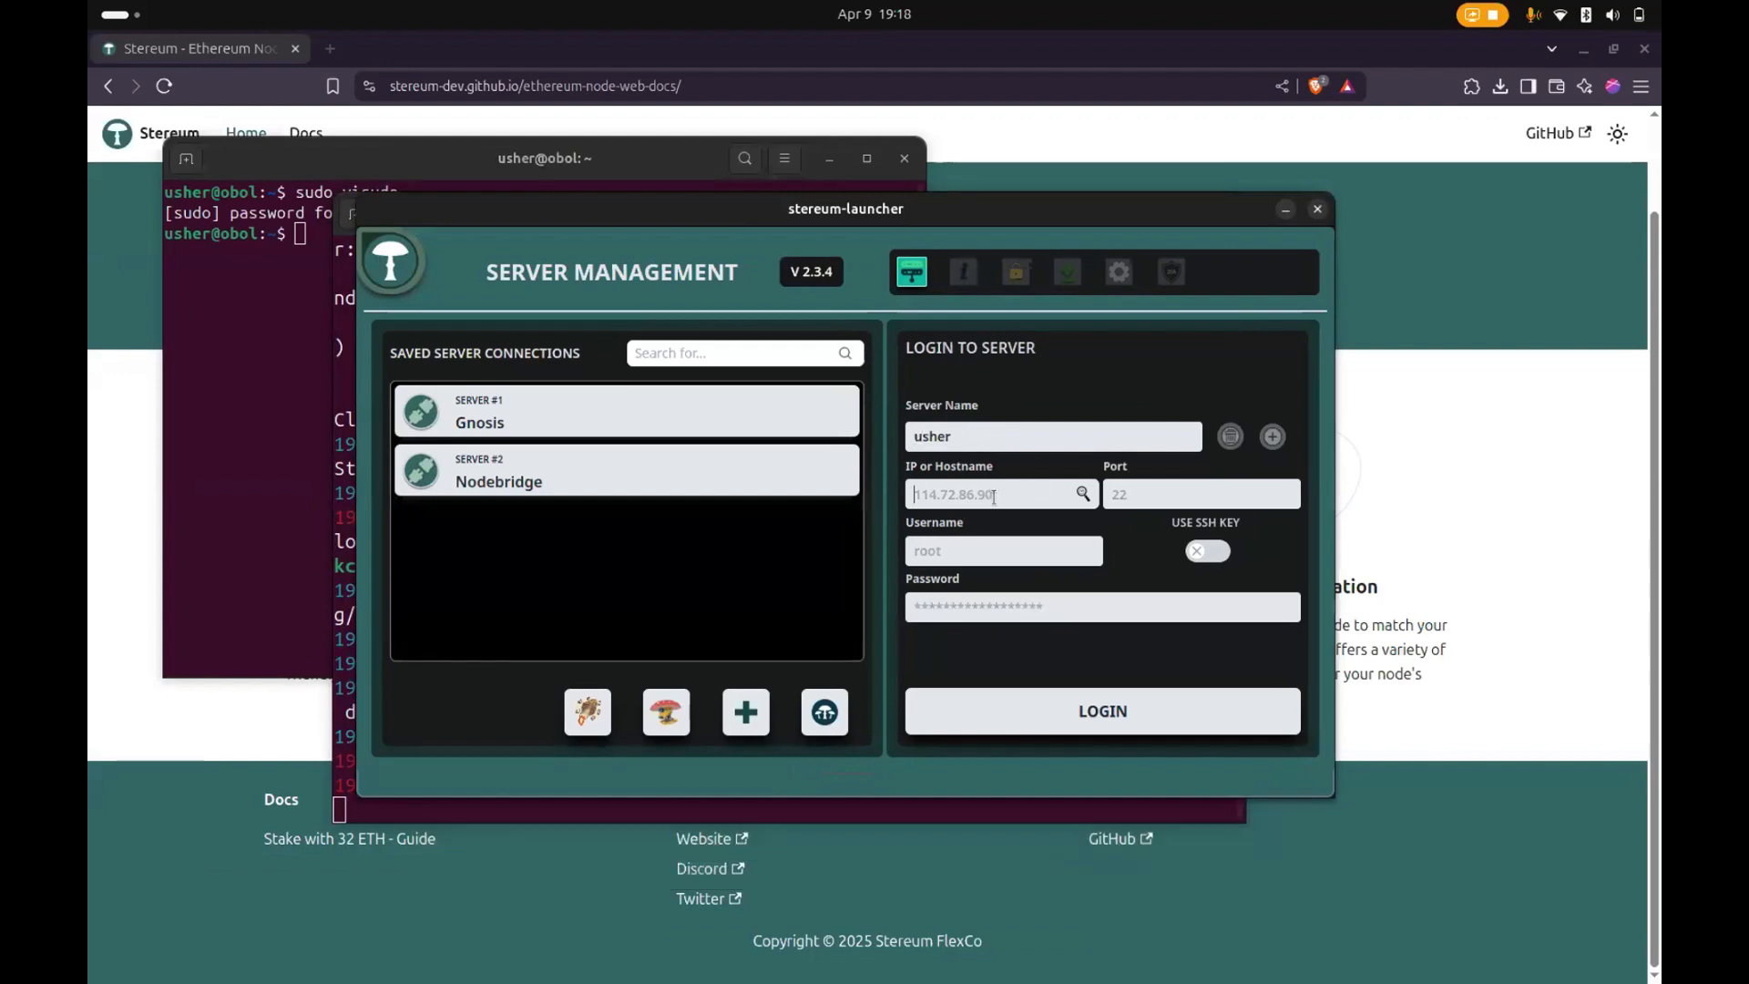
- End the SSH session in the terminal with the exit command
left_click(261, 478)
type("e")
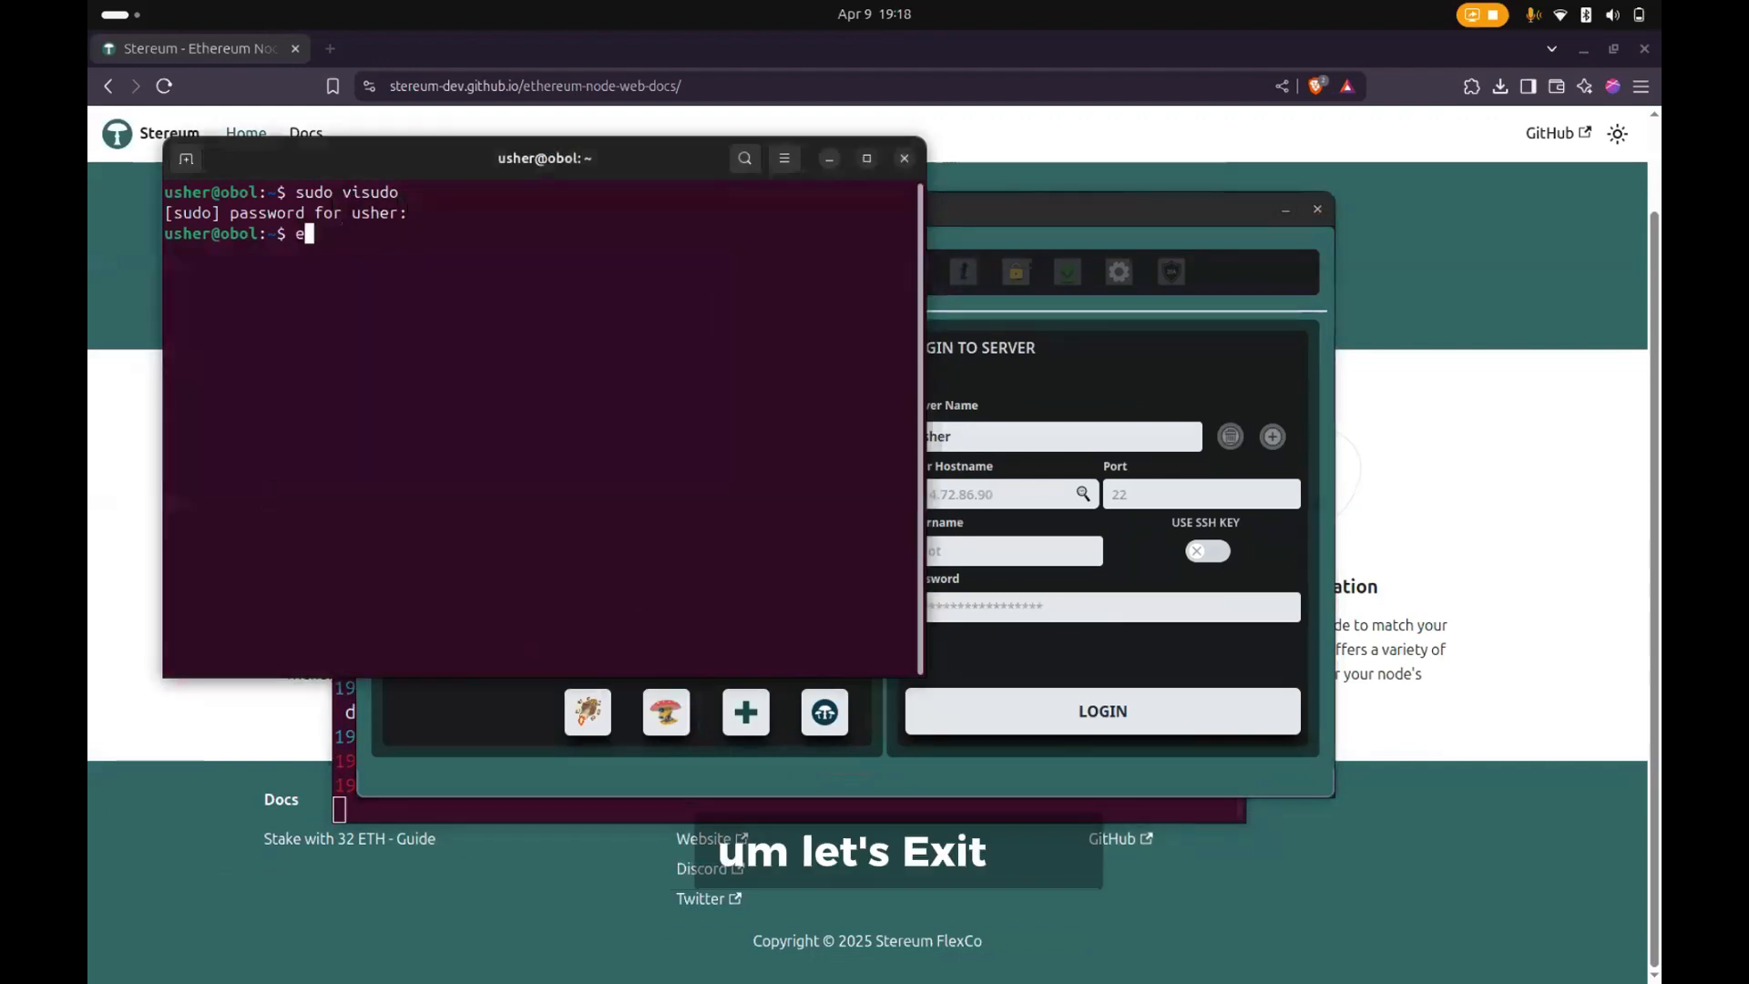
type("xit")
key("Return")
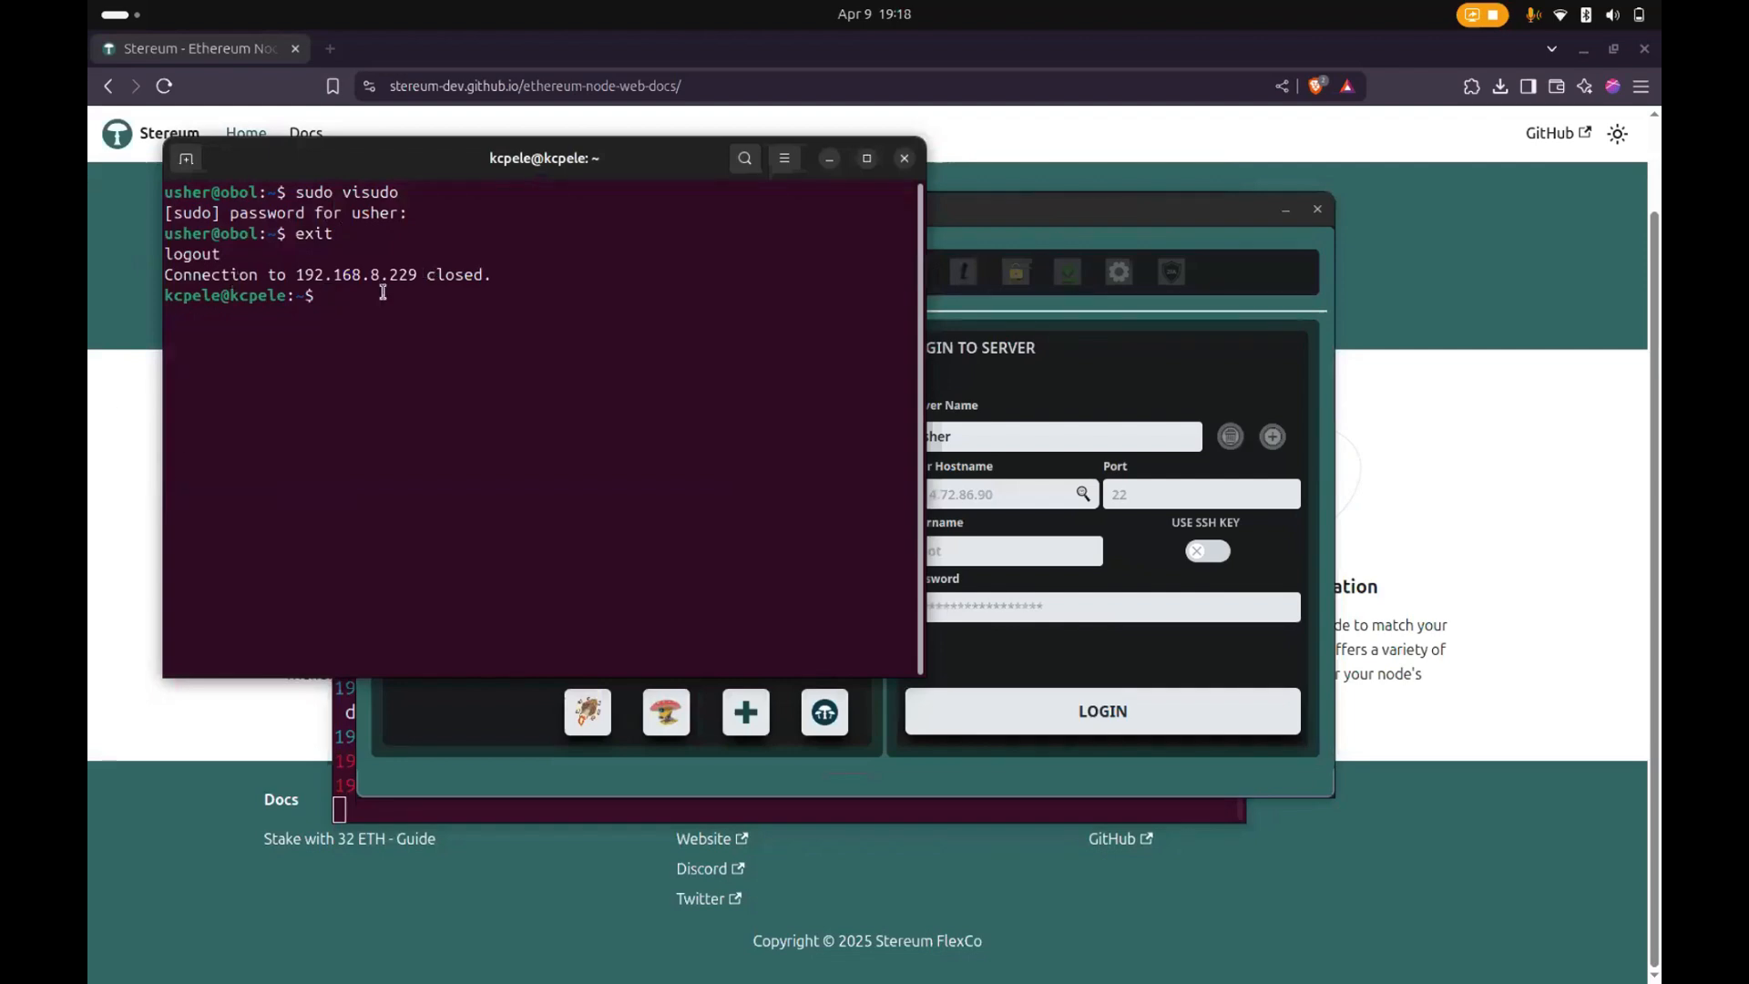
- Copy 192.168.8.229 from the recalled ssh command into the launcher's login form, with port 2222 and username usher
key("Up")
left_click_drag(490, 301, 612, 280)
key("ctrl+shift+c")
left_click(1056, 481)
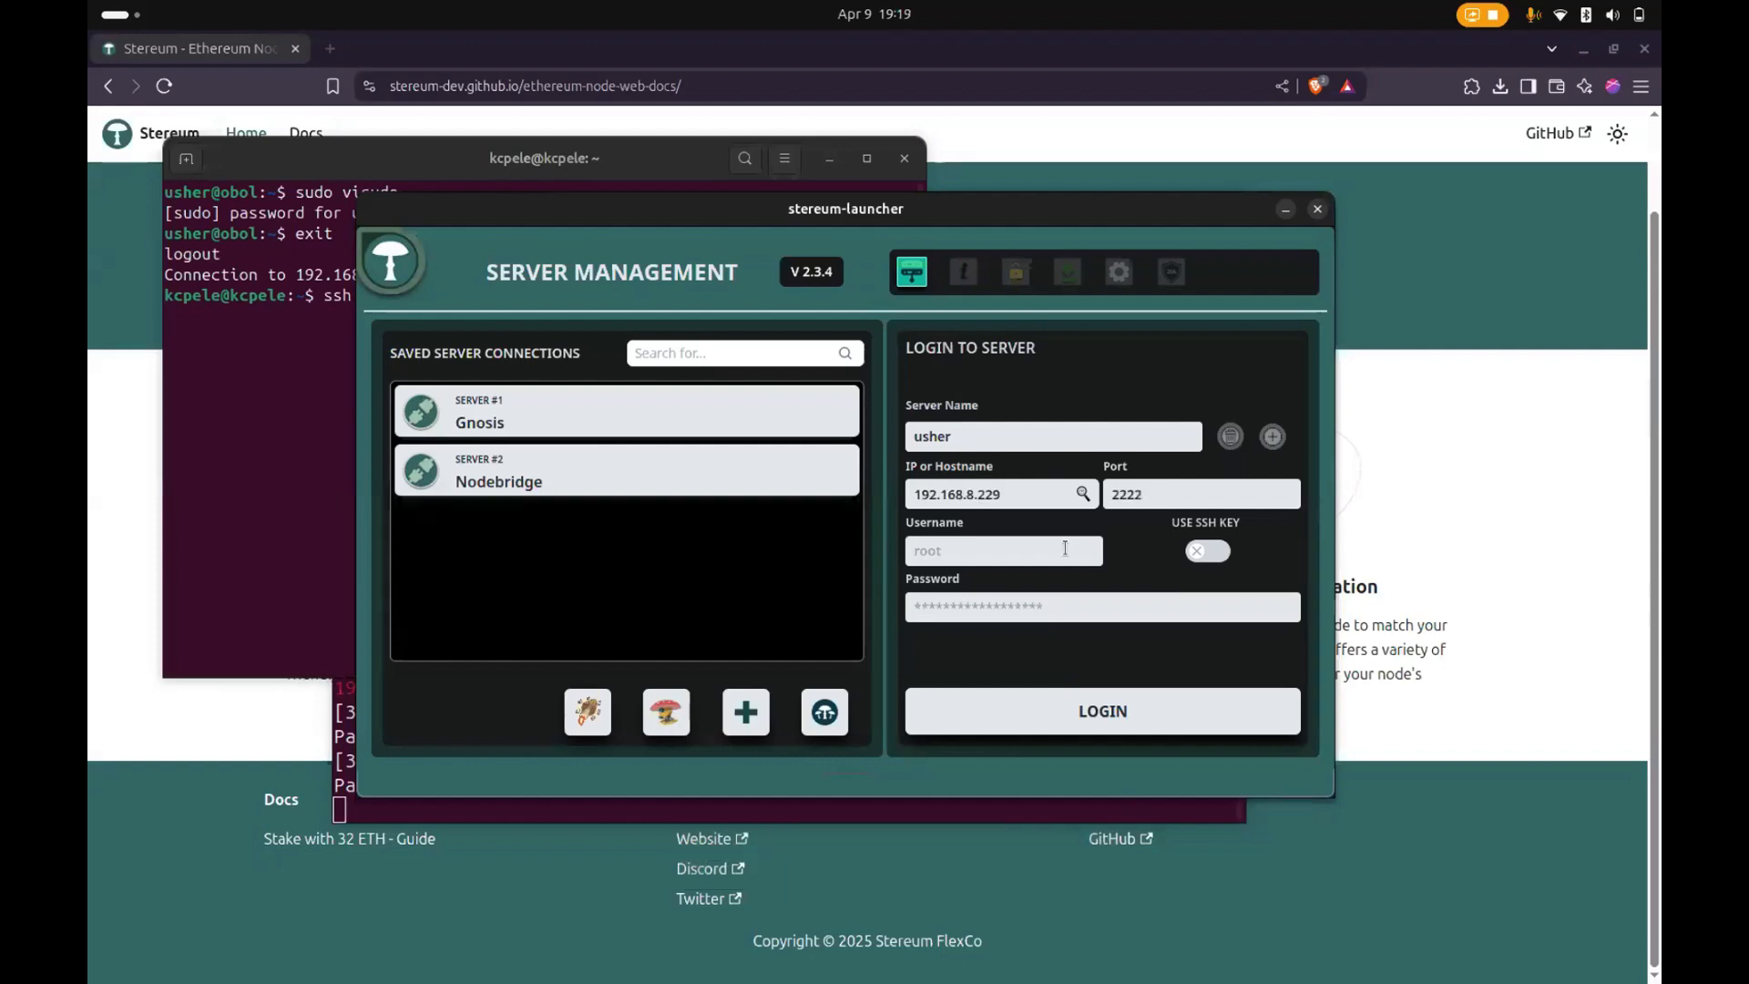
left_click(1064, 548)
type("usher")
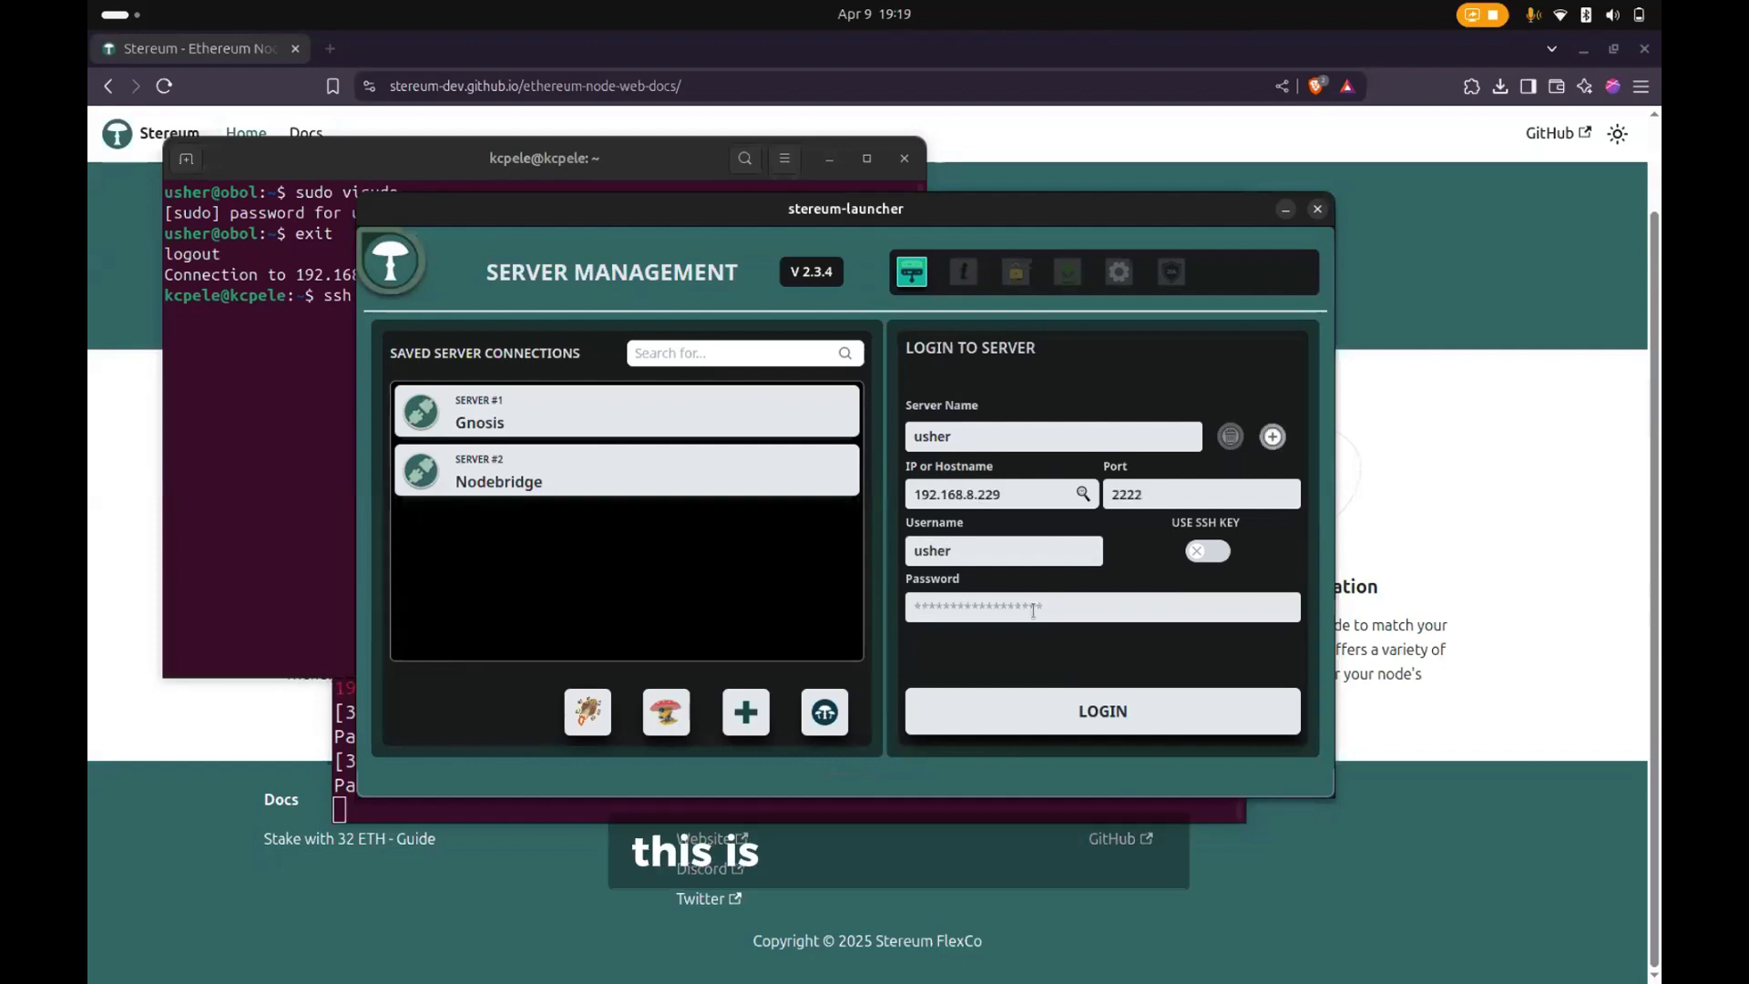
- Enter the server user's password in the launcher's login form and log in
left_click(1033, 610)
type("•••••")
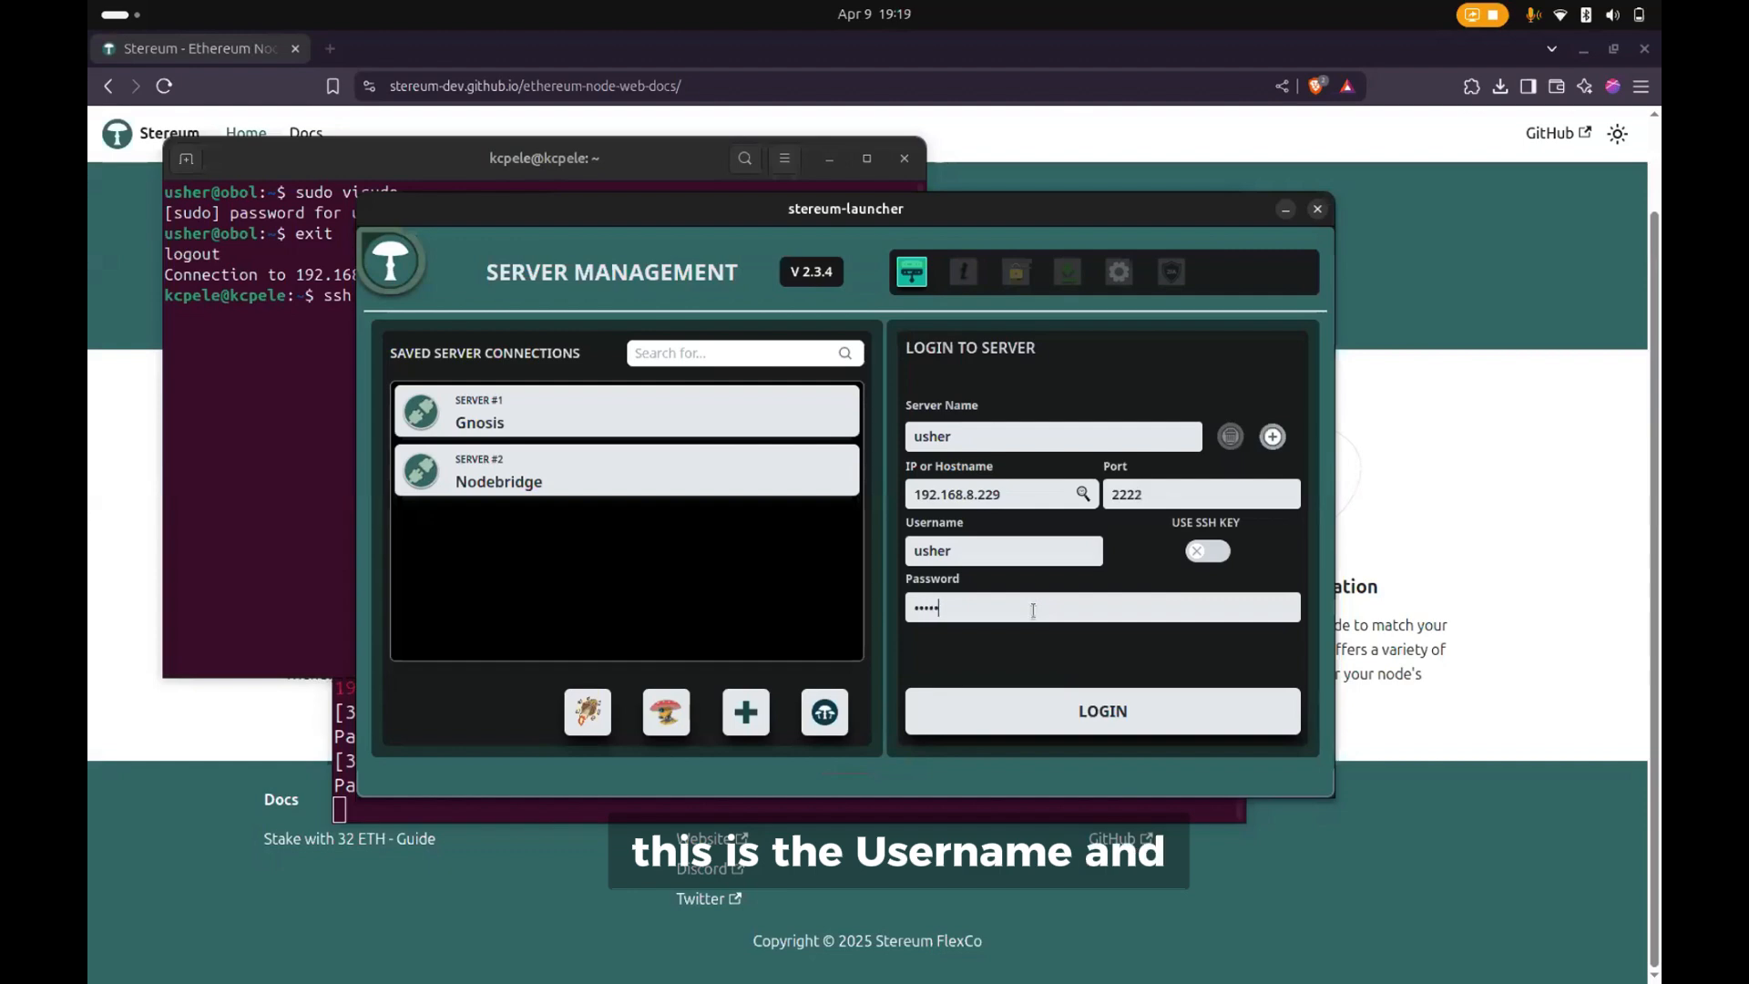
left_click(1027, 721)
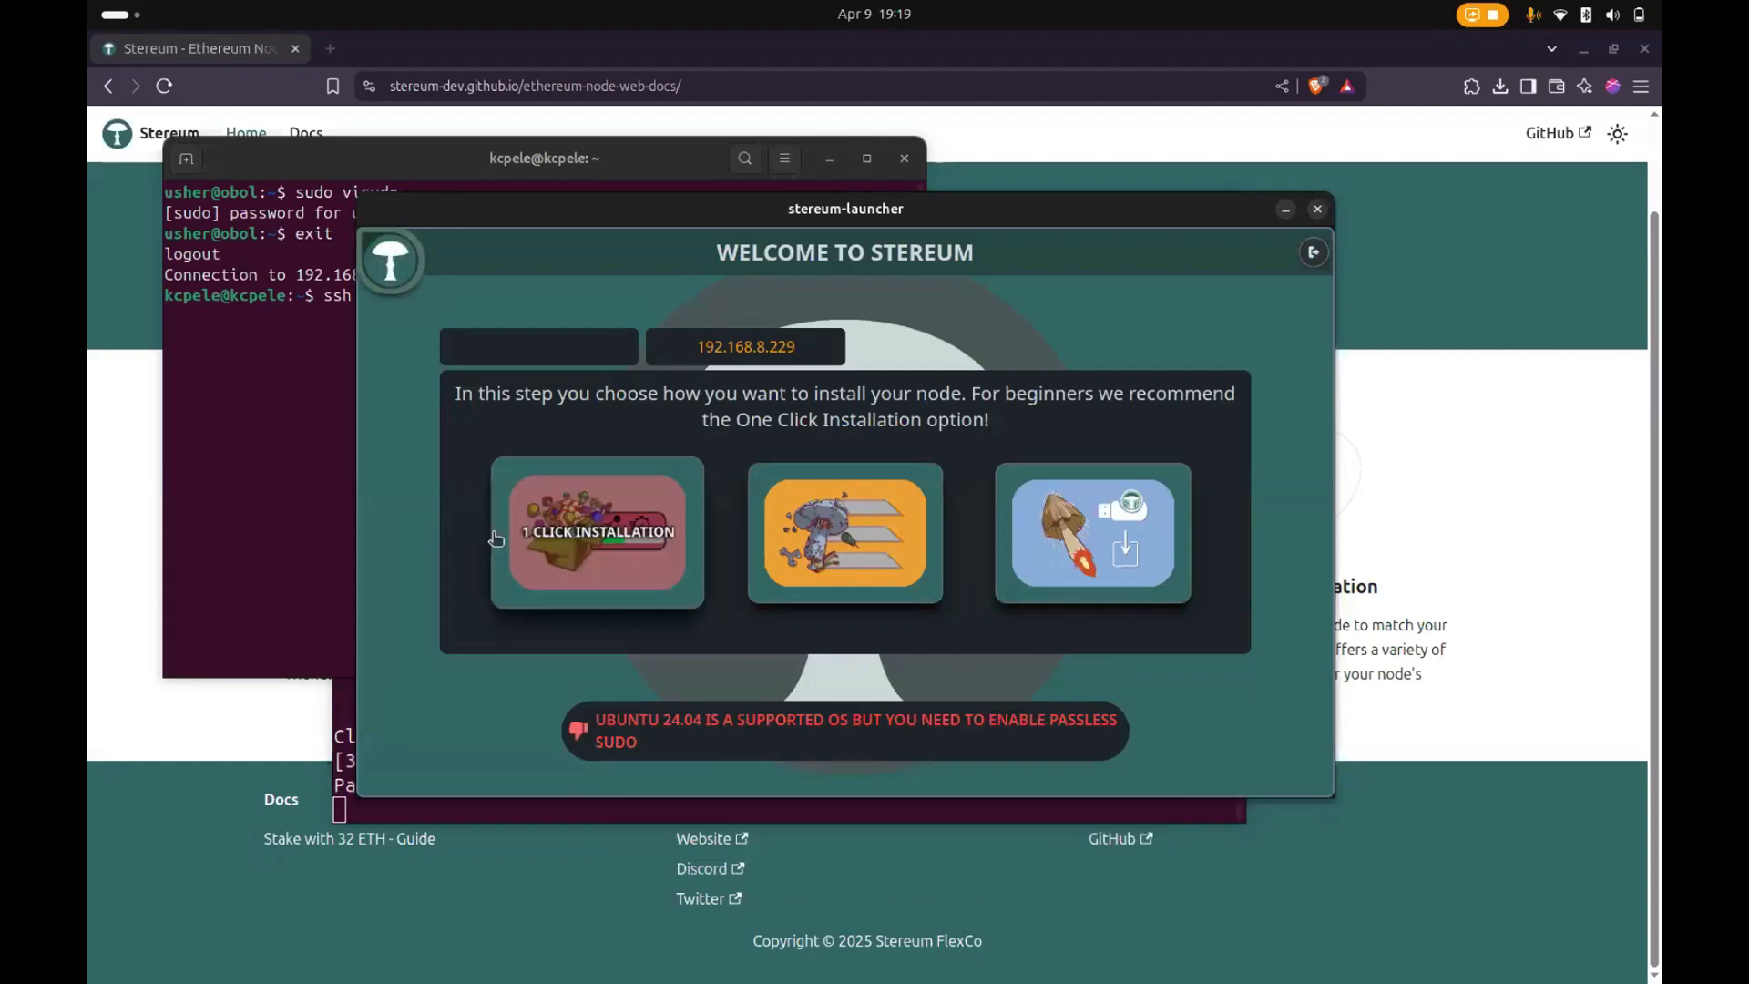
- Reconnect to the server in the terminal with the recalled ssh command, and open the sudoers file with sudo visudo using the account password
left_click(226, 454)
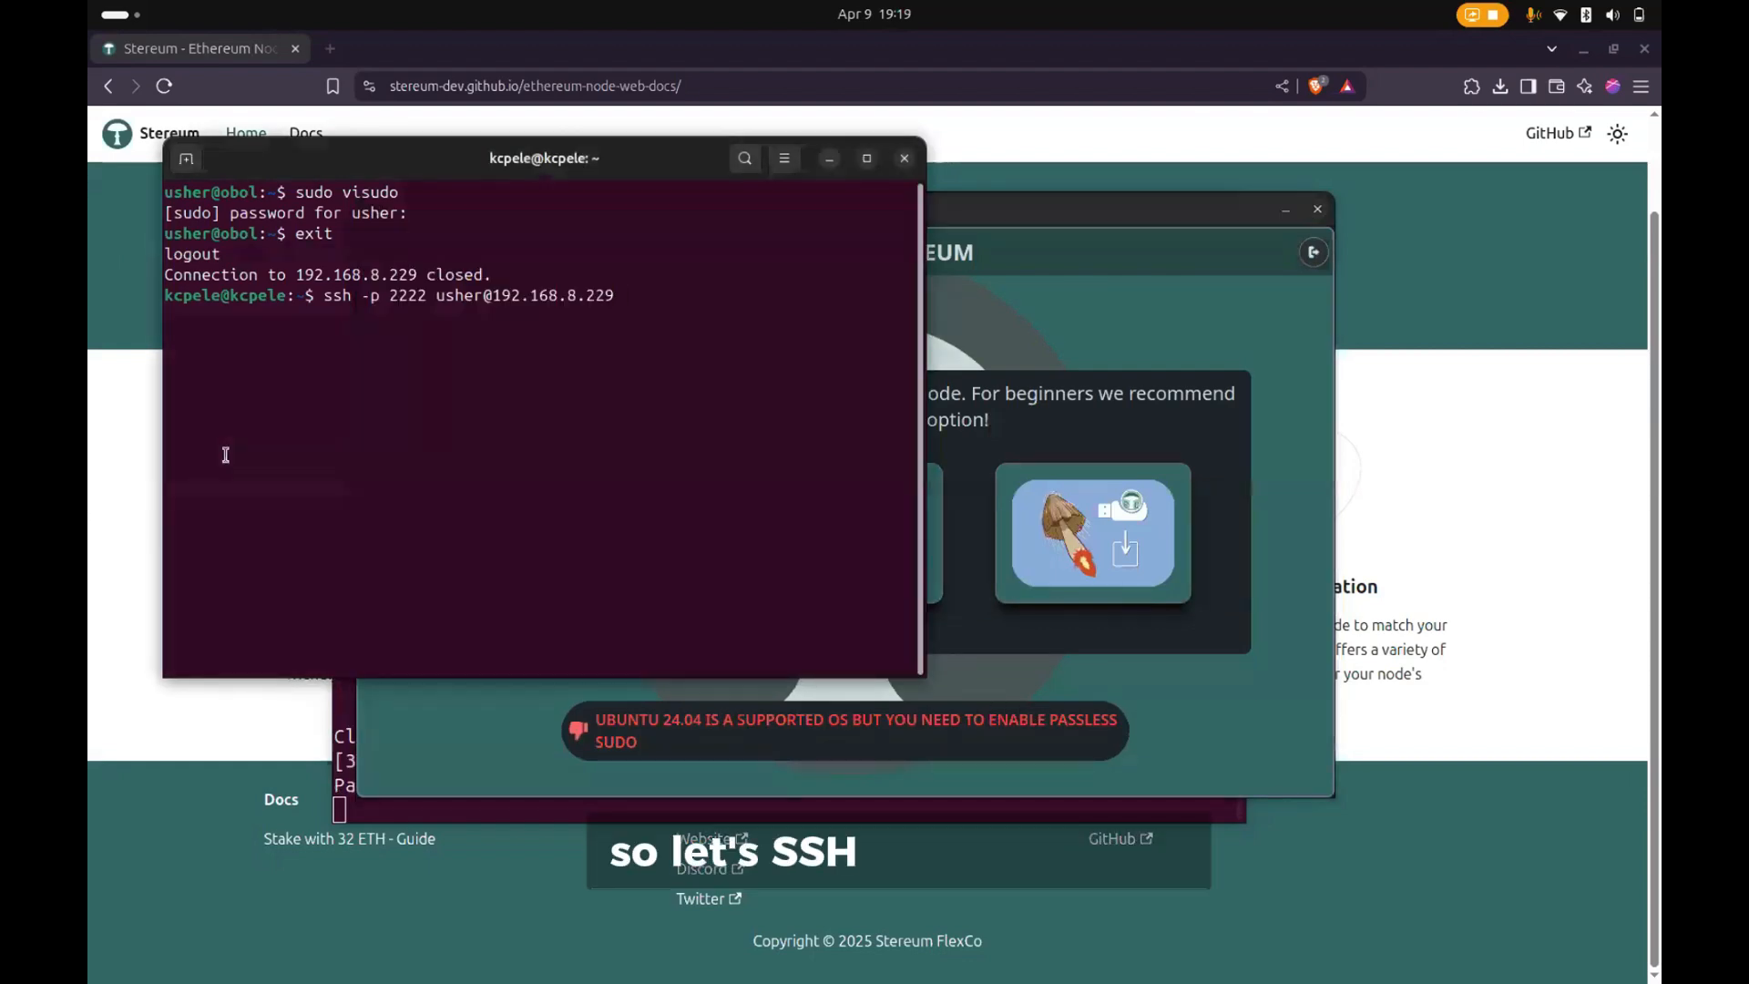
key("Return")
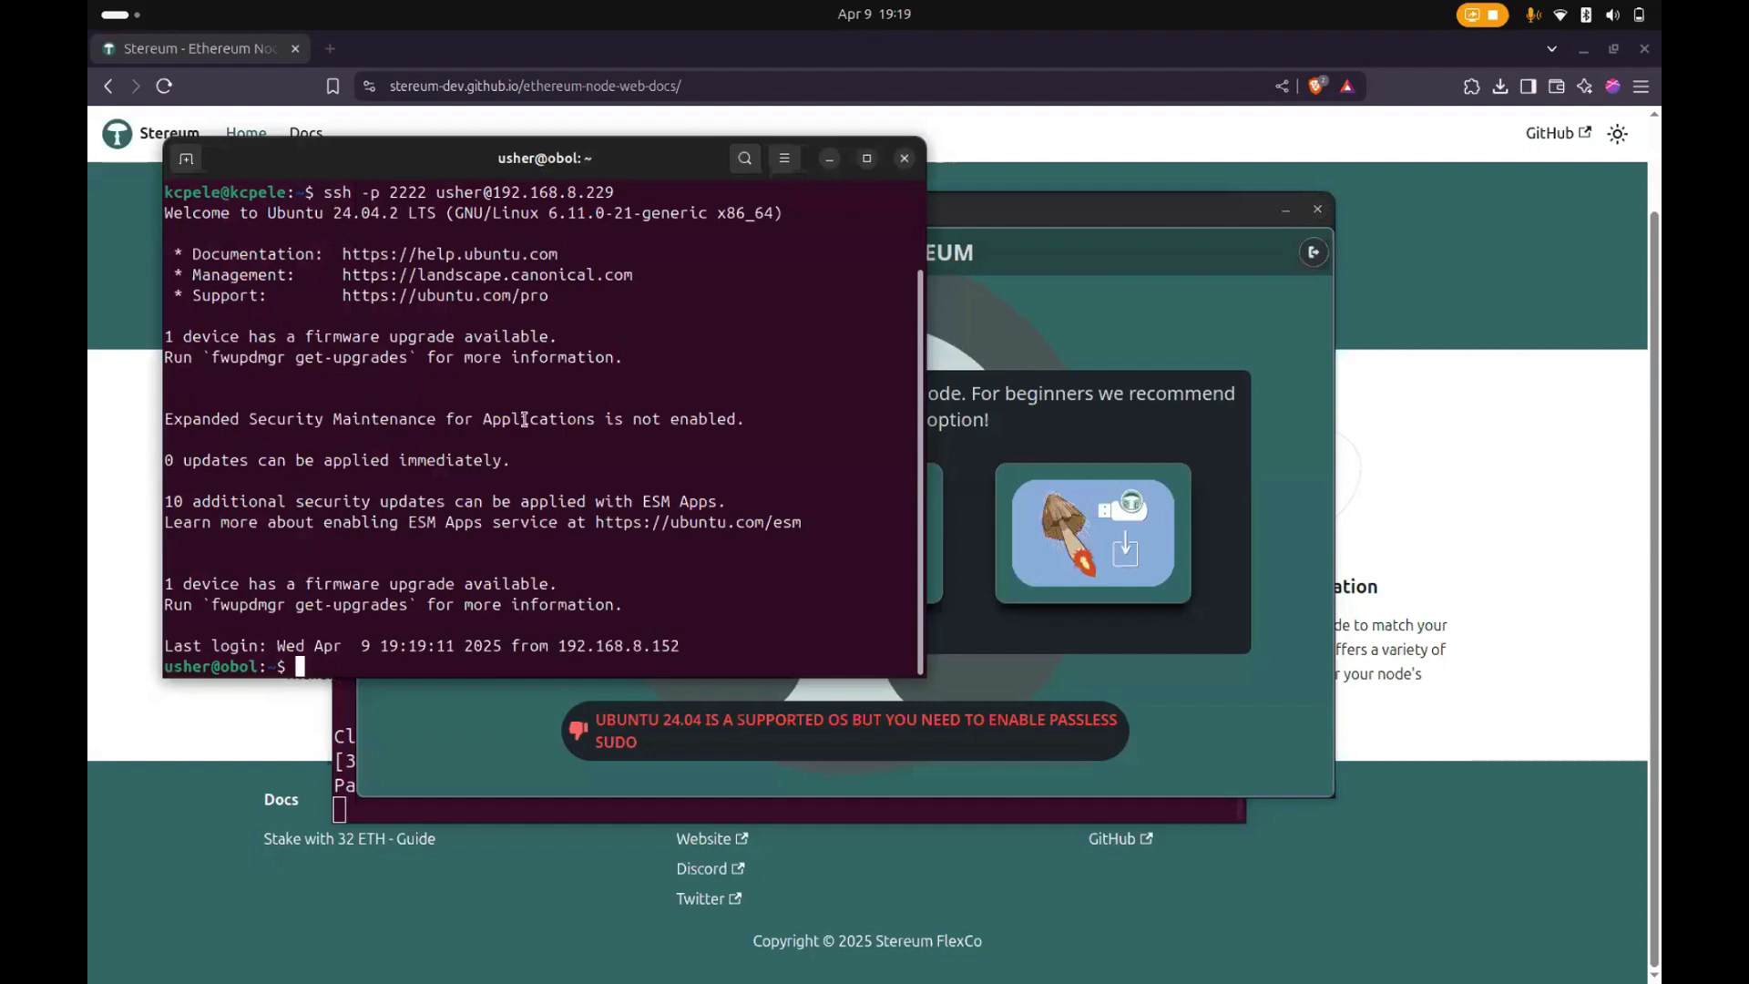
type("sudo visudo")
key("Return")
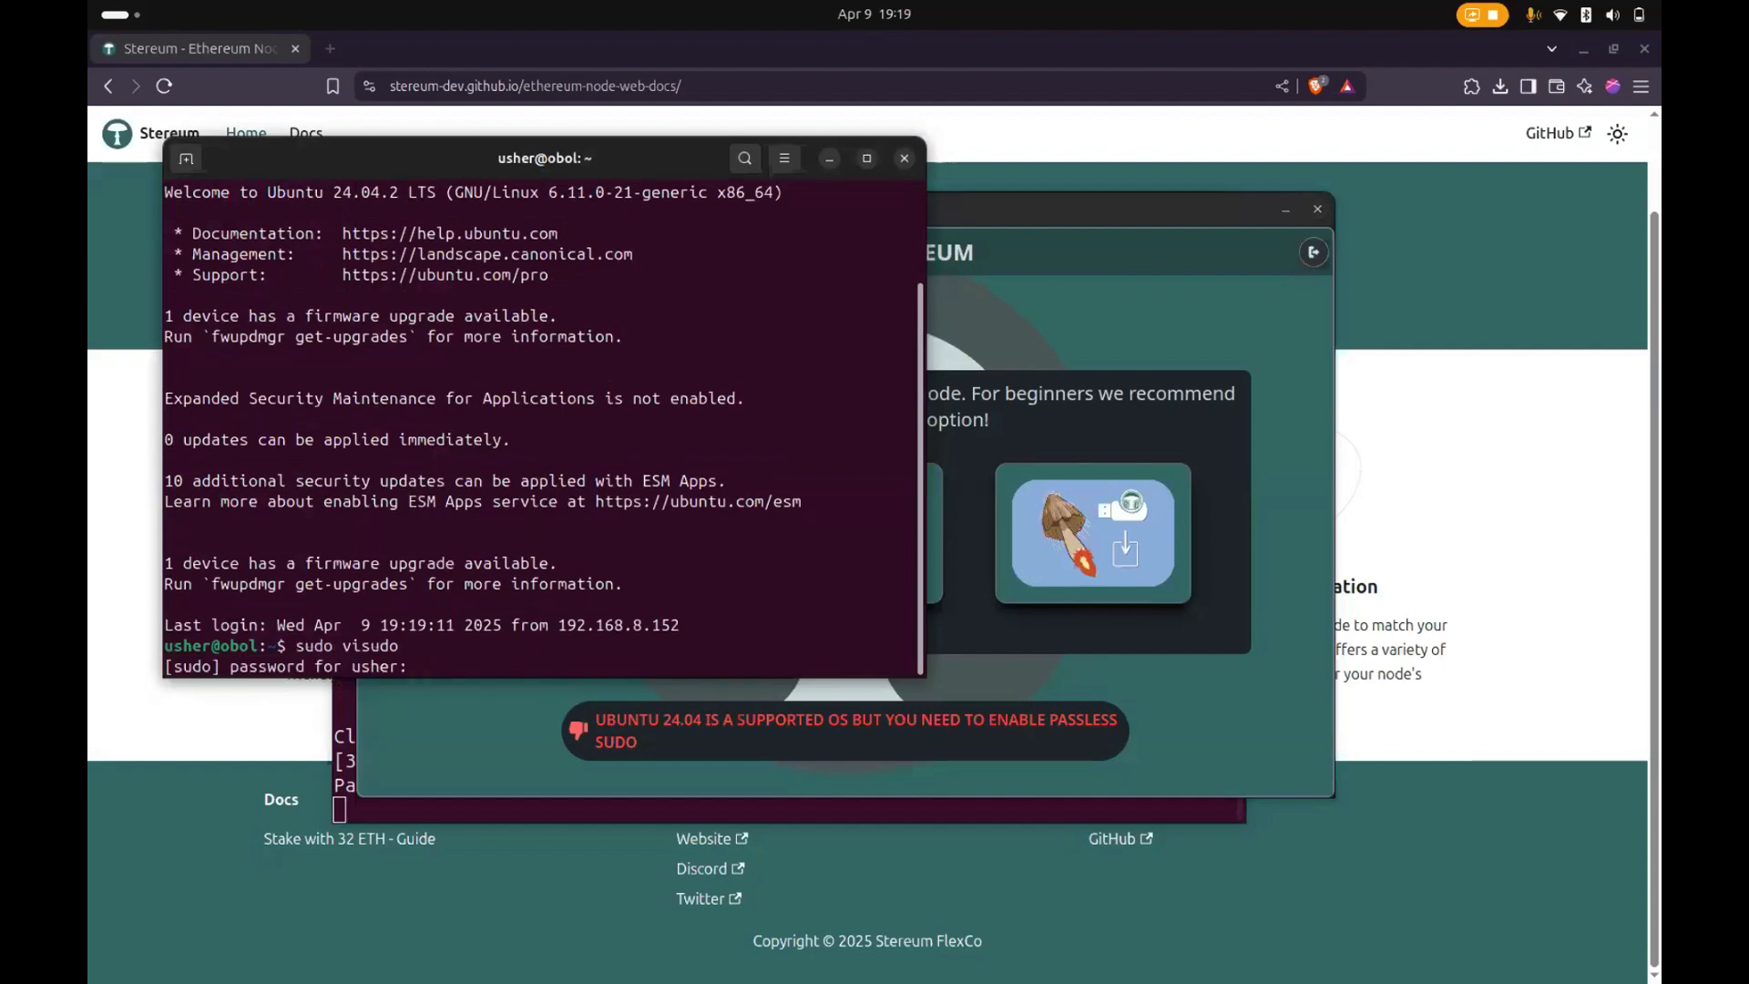
key("Return")
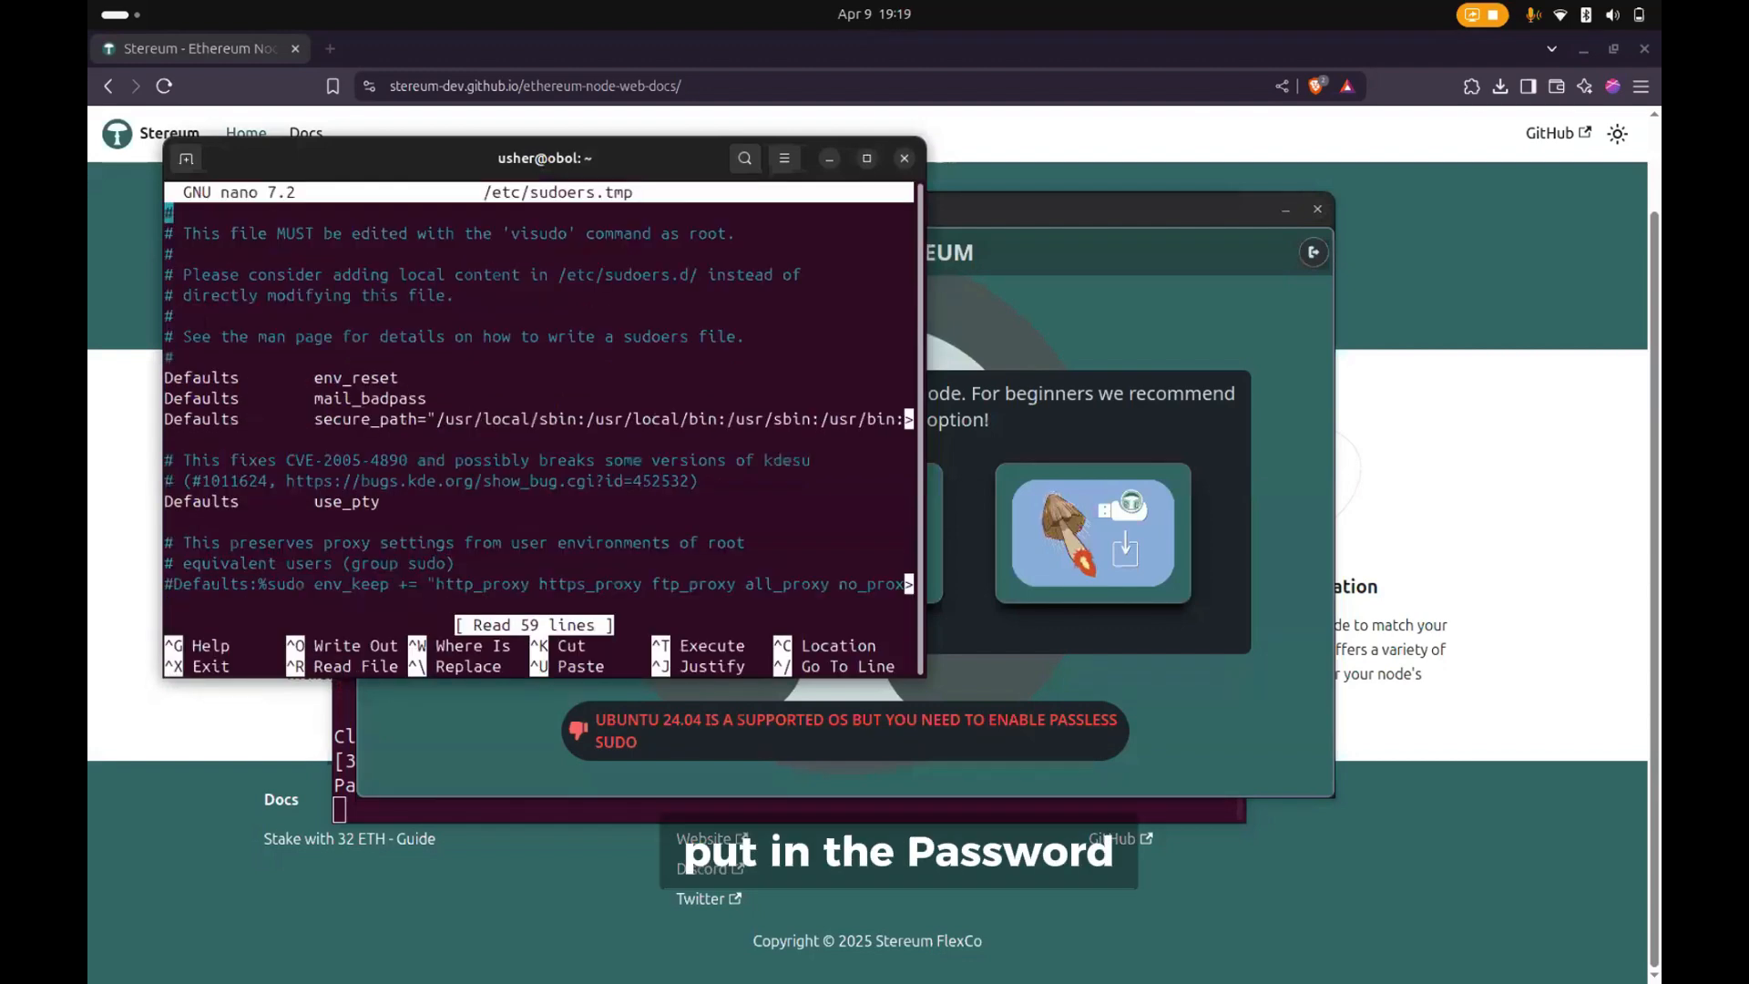
- Duplicate the existing NOPASSWD:ALL user line at the end of the sudoers file
key("Down")
key("Down")
key("Down")
key("Down")
key("Down")
key("Down")
key("Down")
key("Down")
key("Down")
key("Down")
key("Down")
key("Down")
key("Down")
key("Down")
key("Down")
key("Down")
key("Down")
key("Down")
key("Down")
key("Down")
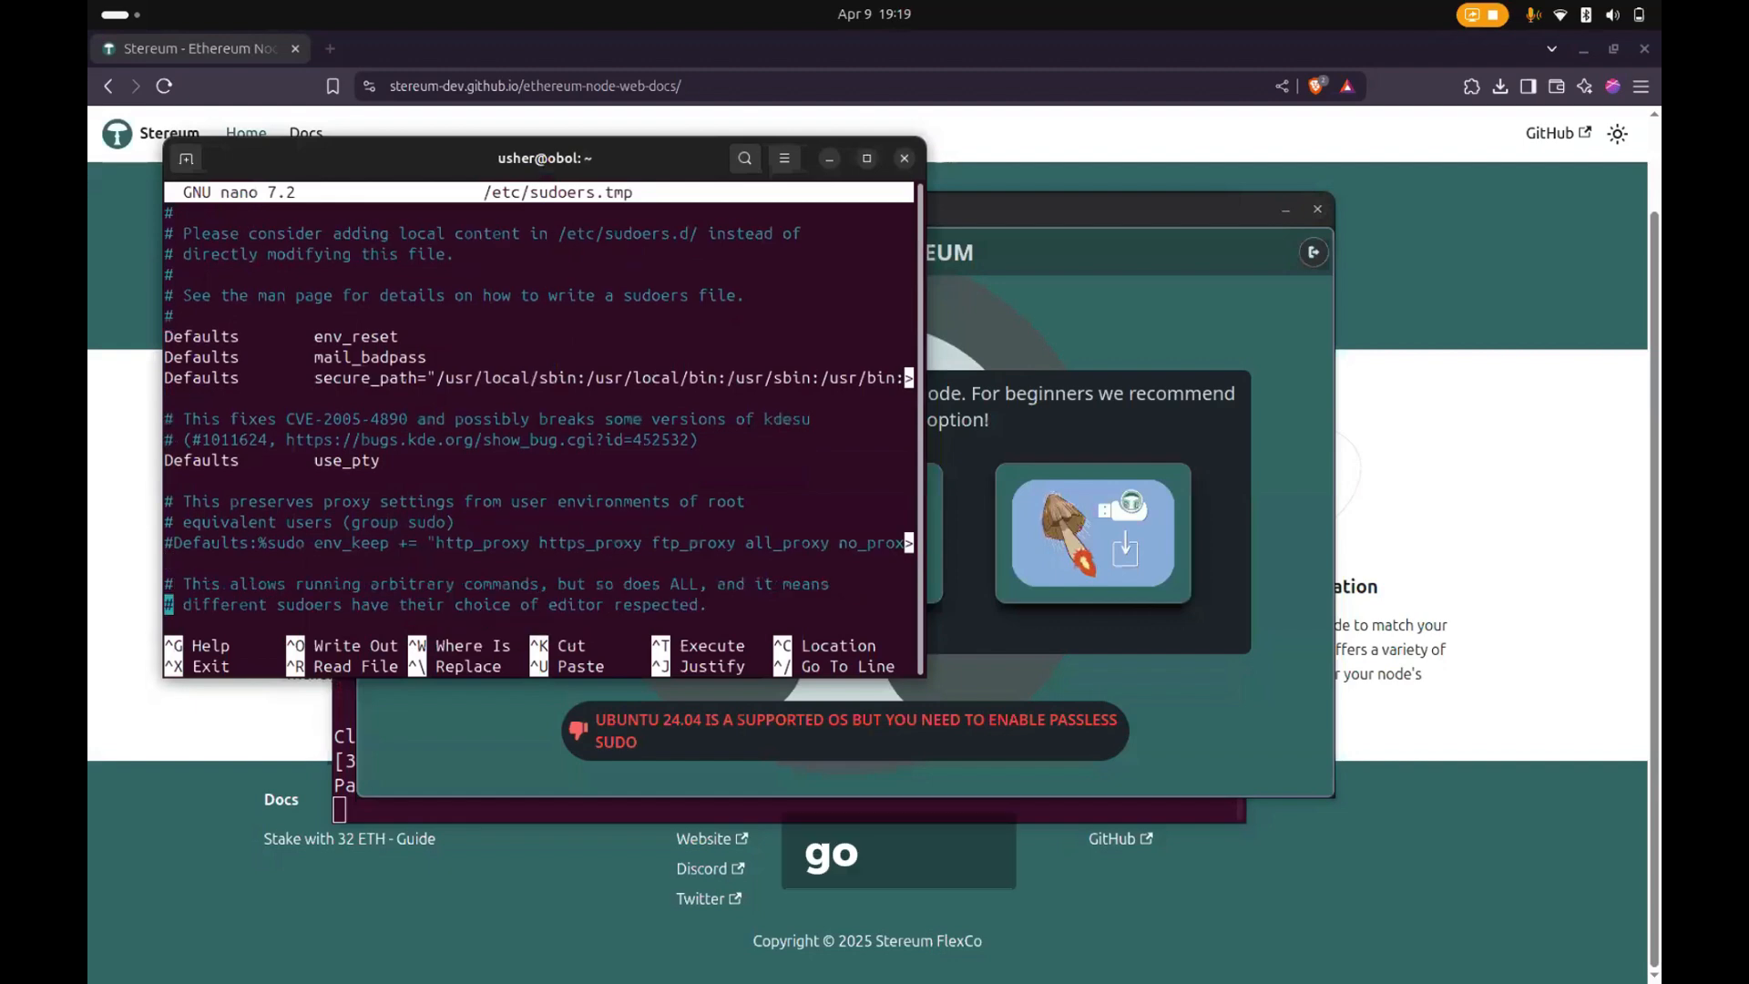
key("Down")
key("Down")
key("Down")
key("Down")
key("Down")
key("Down")
key("Down")
key("Down")
key("Down")
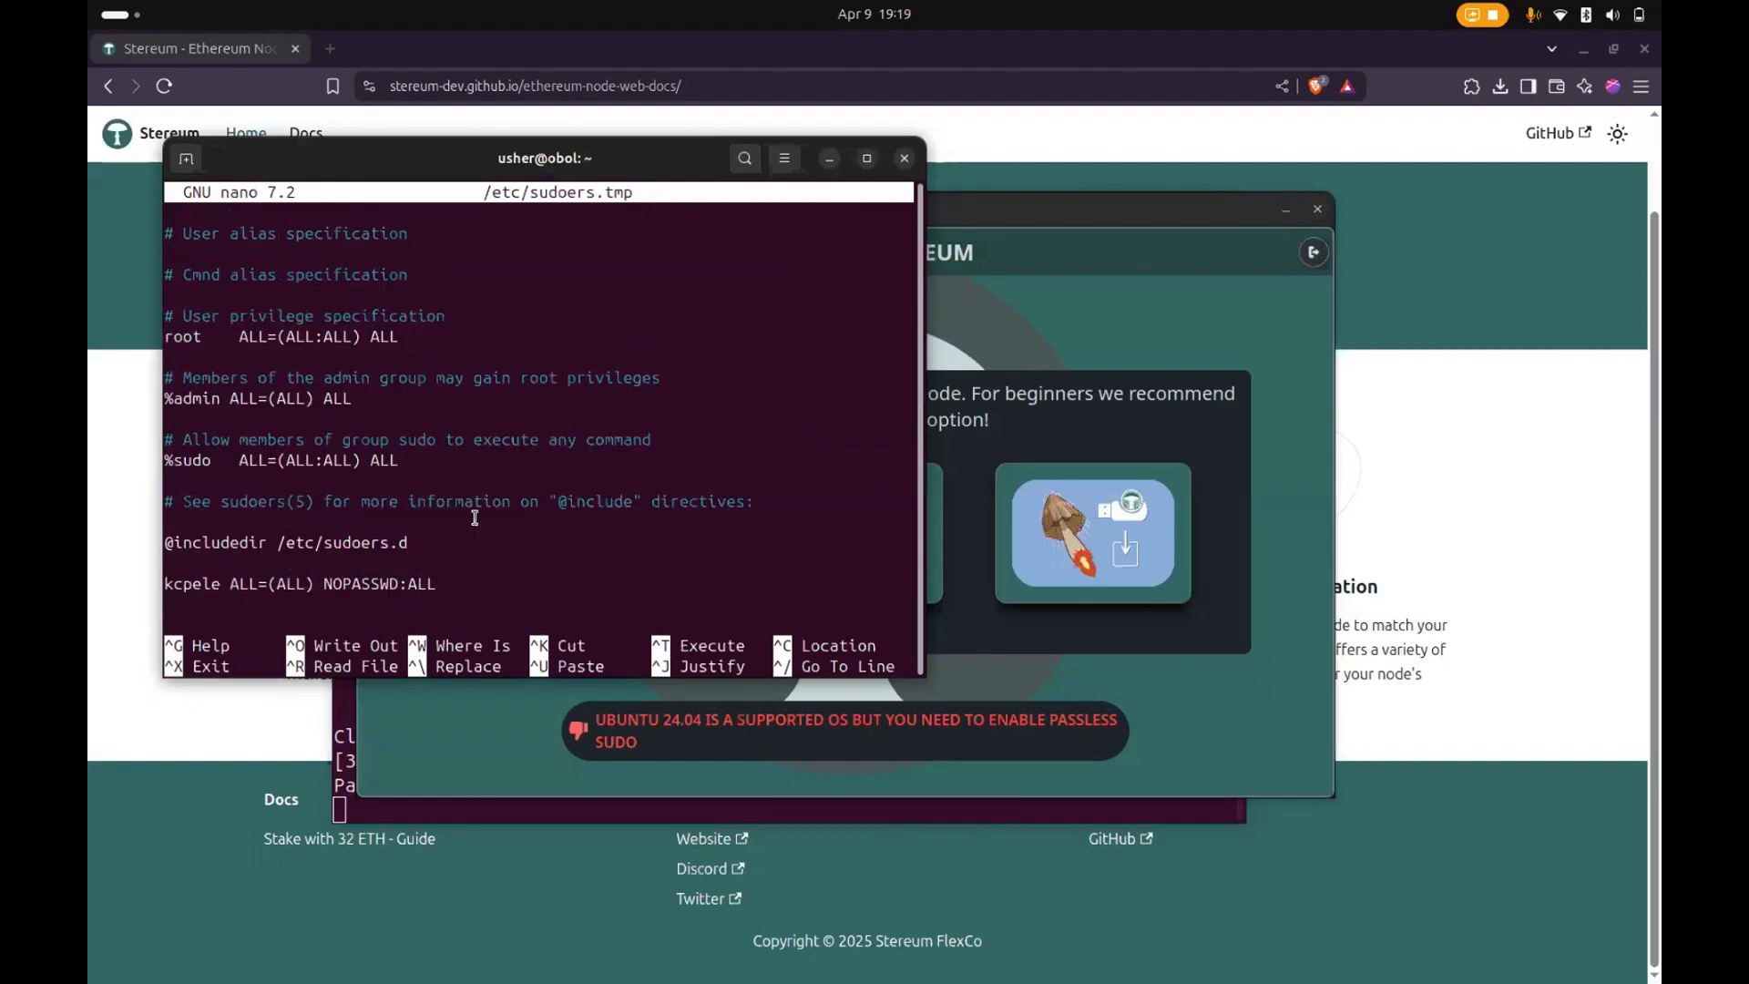
triple_click(210, 575)
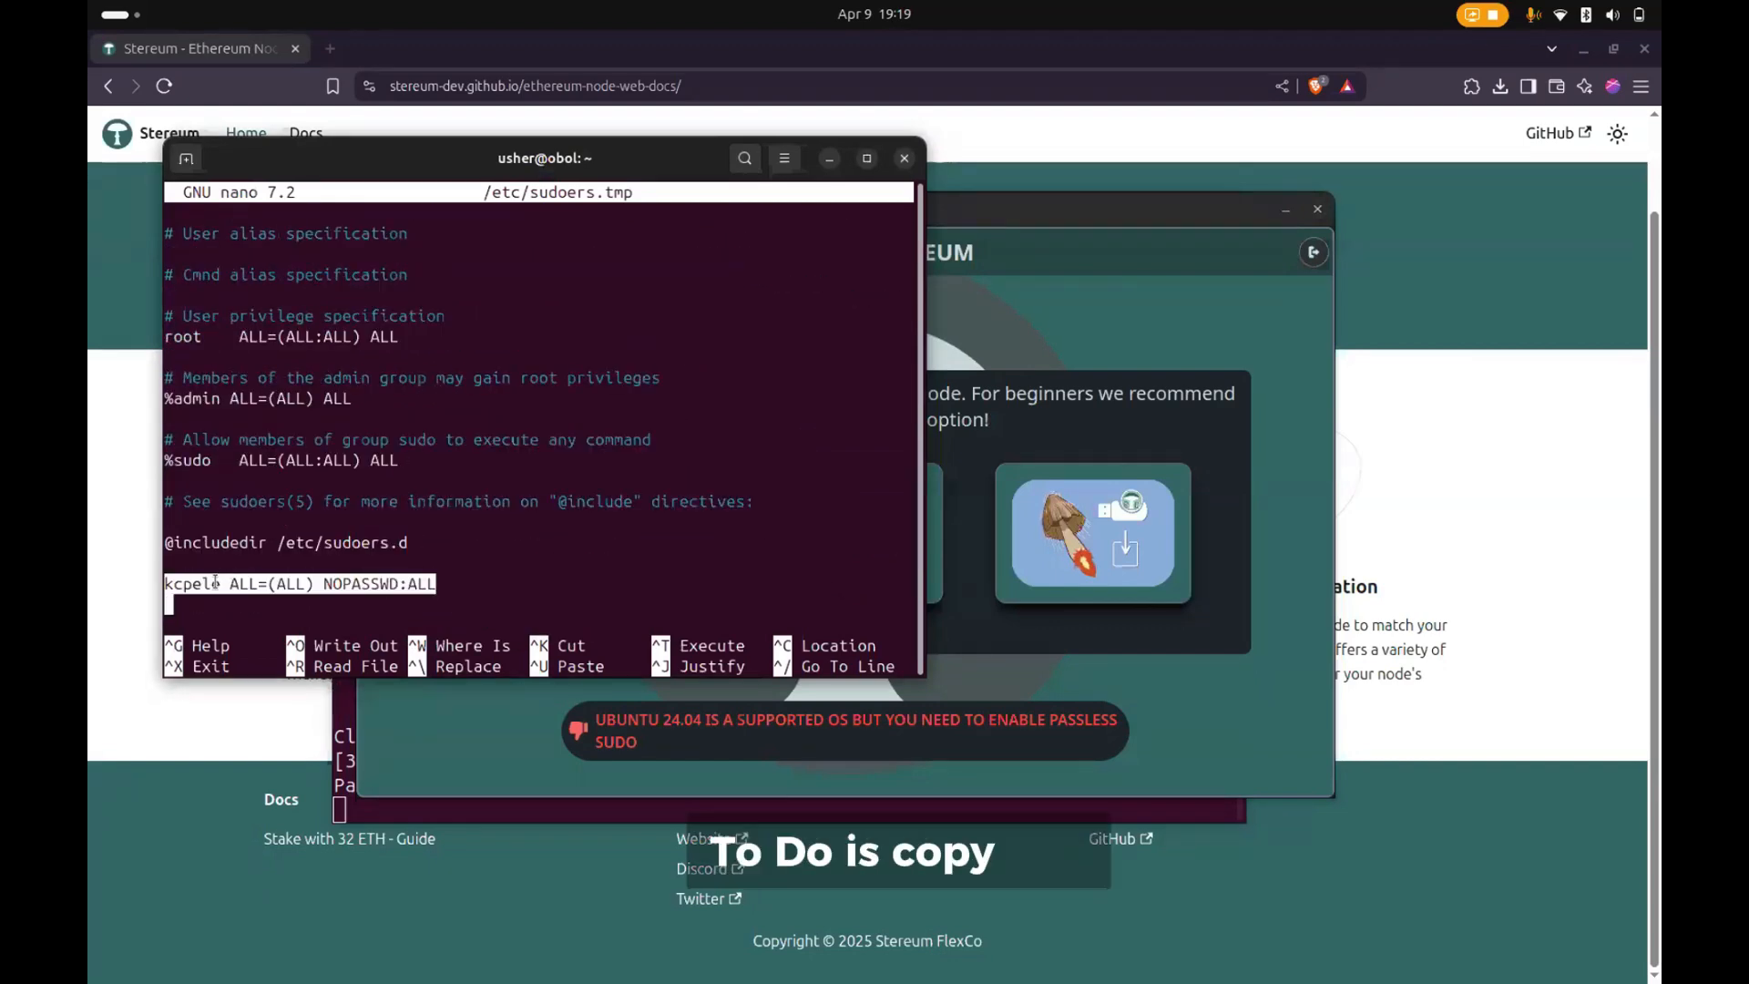
right_click(213, 577)
left_click(253, 602)
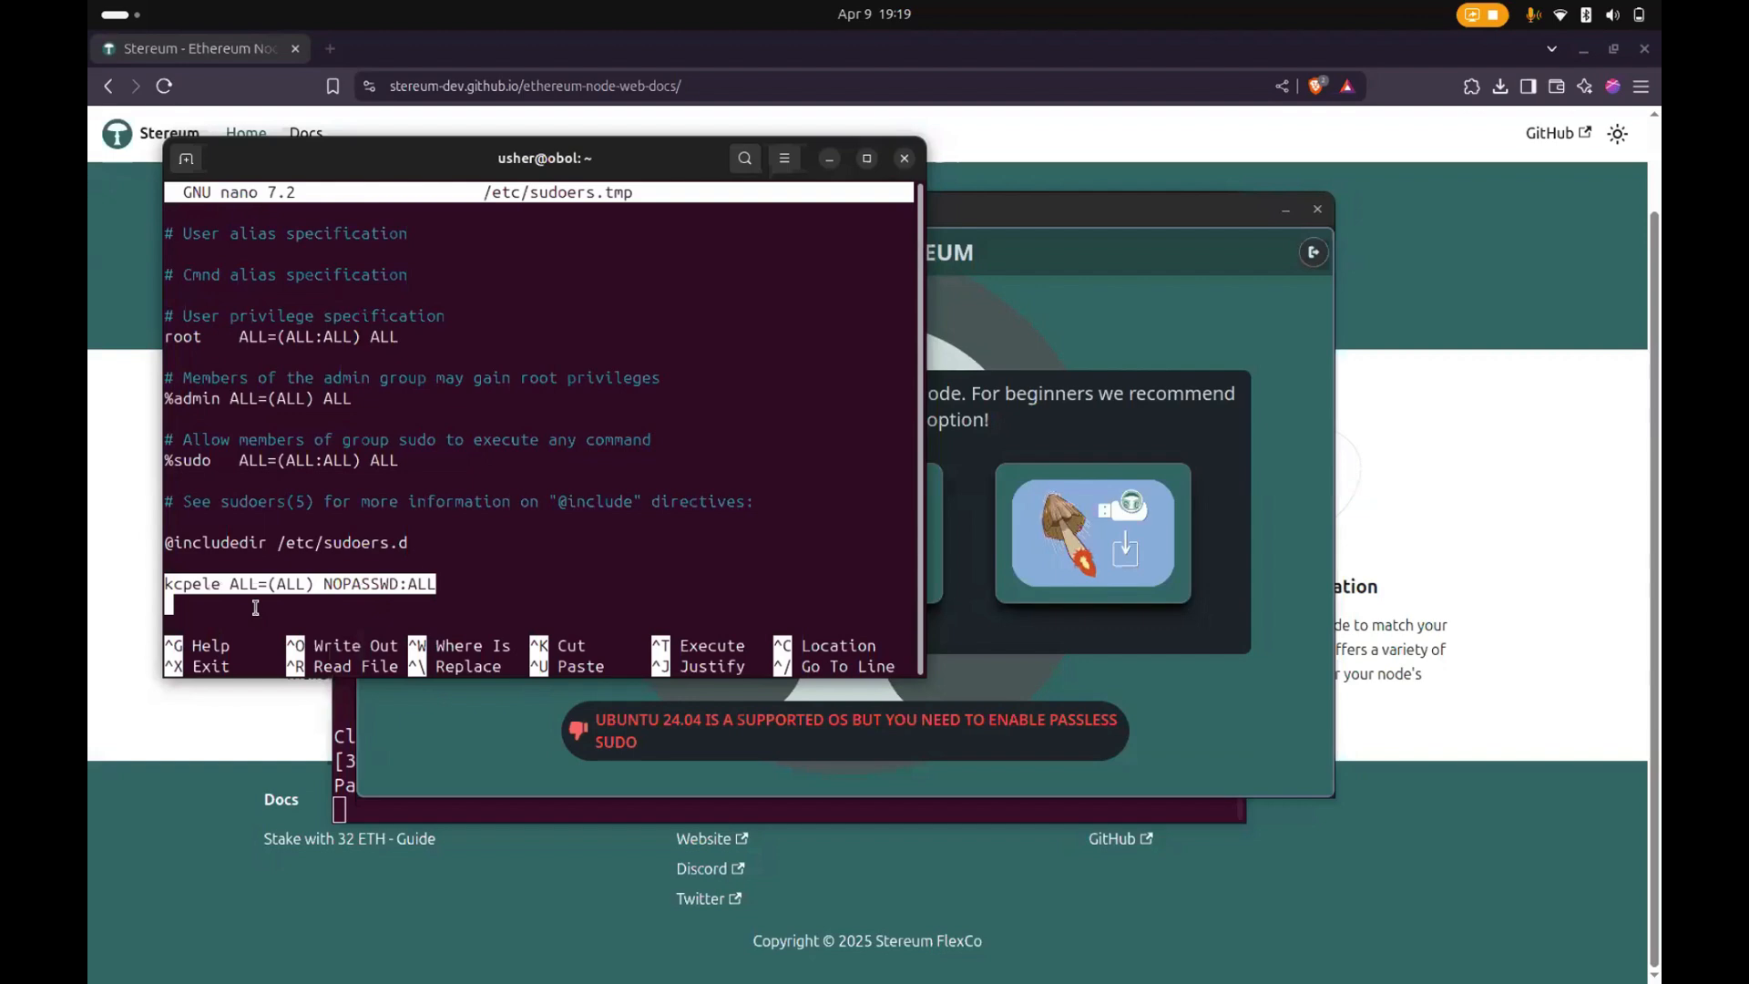
key("ctrl+shift+v")
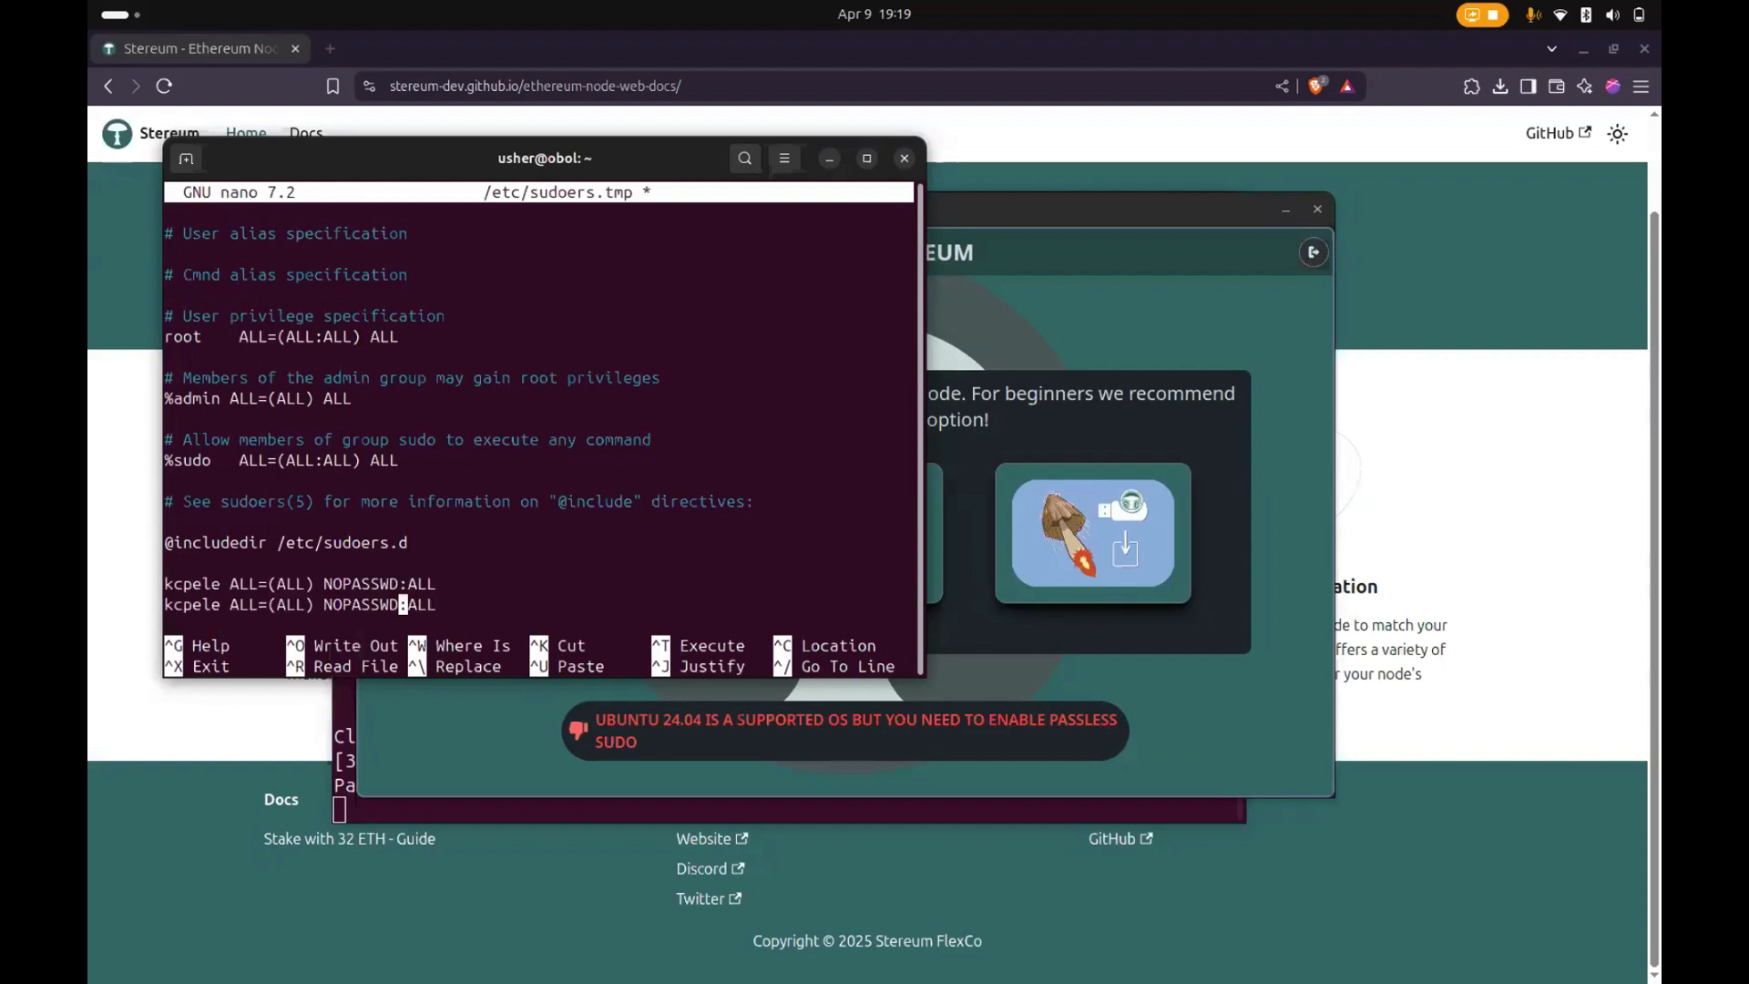
- Change the username in the duplicated line so it reads usher ALL=(ALL) NOPASSWD:ALL, and save the sudoers file on exit
key("Left")
key("Left")
key("Left")
key("Left")
key("Left")
key("Left")
key("Left")
key("Left")
key("Left")
key("Left")
key("Left")
key("Left")
key("Left")
key("Left")
key("Left")
key("Left")
key("Left")
key("Left")
key("Left")
key("BackSpace")
key("BackSpace")
key("BackSpace")
key("BackSpace")
key("BackSpace")
key("BackSpace")
type("usher")
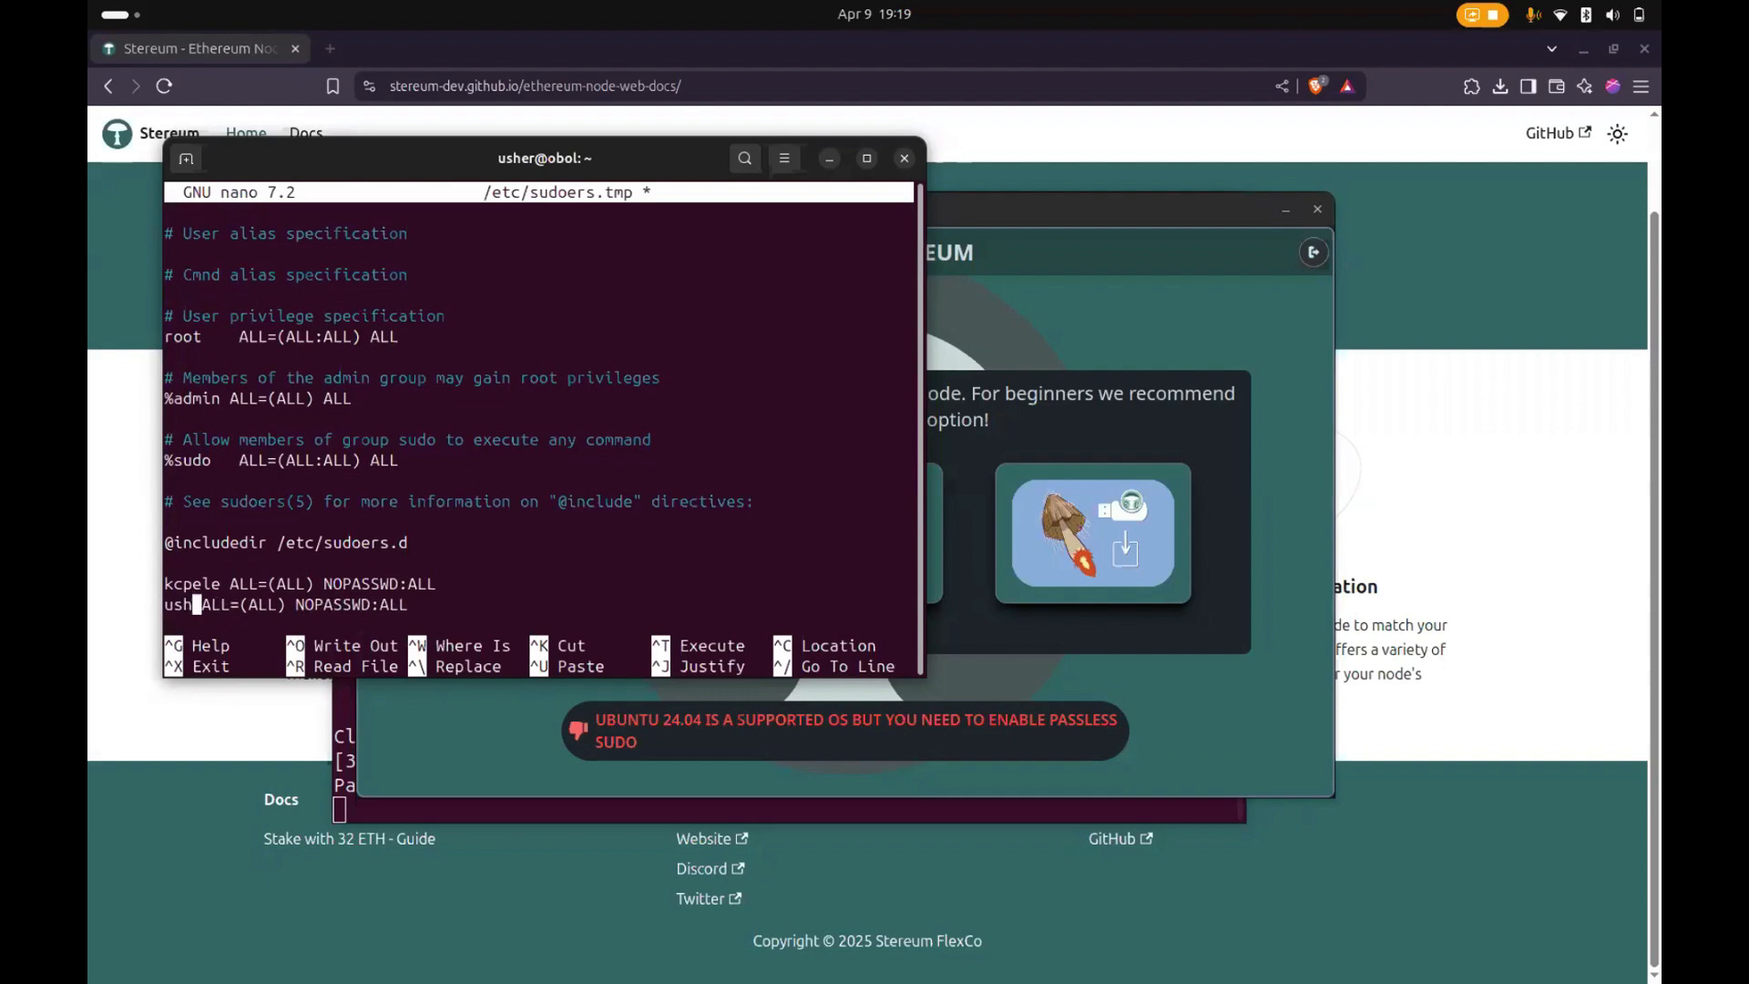
key("ctrl+x")
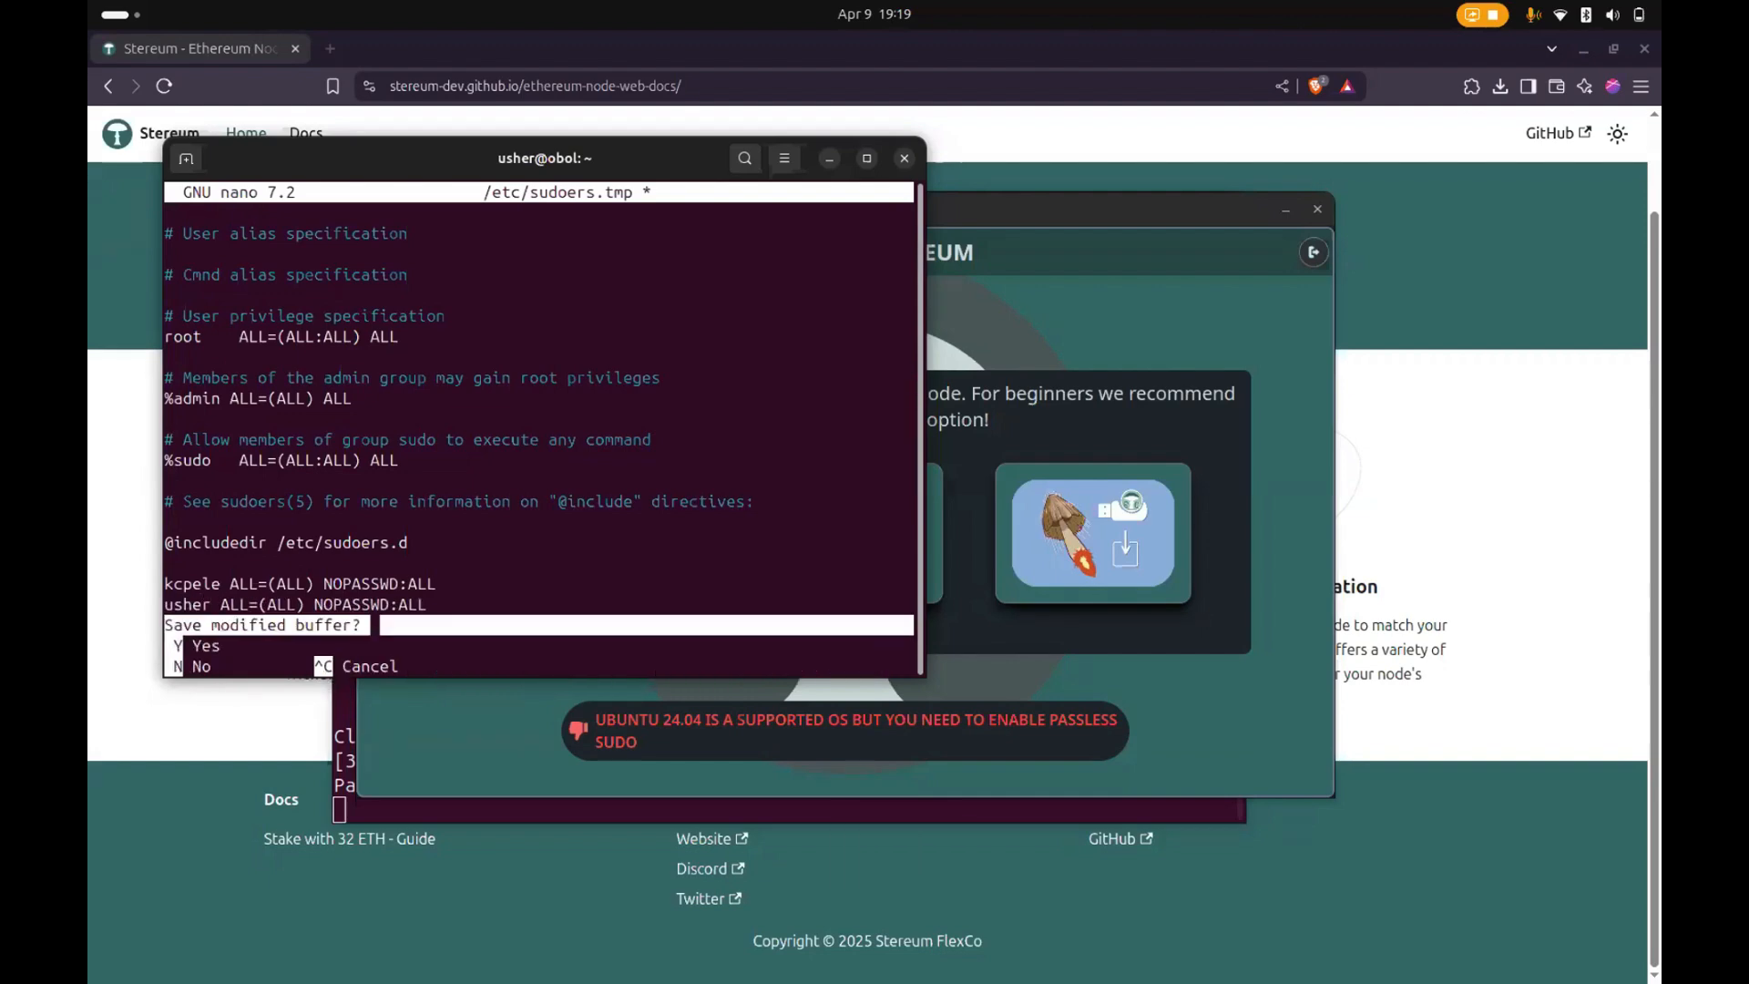
key("y")
key("Return")
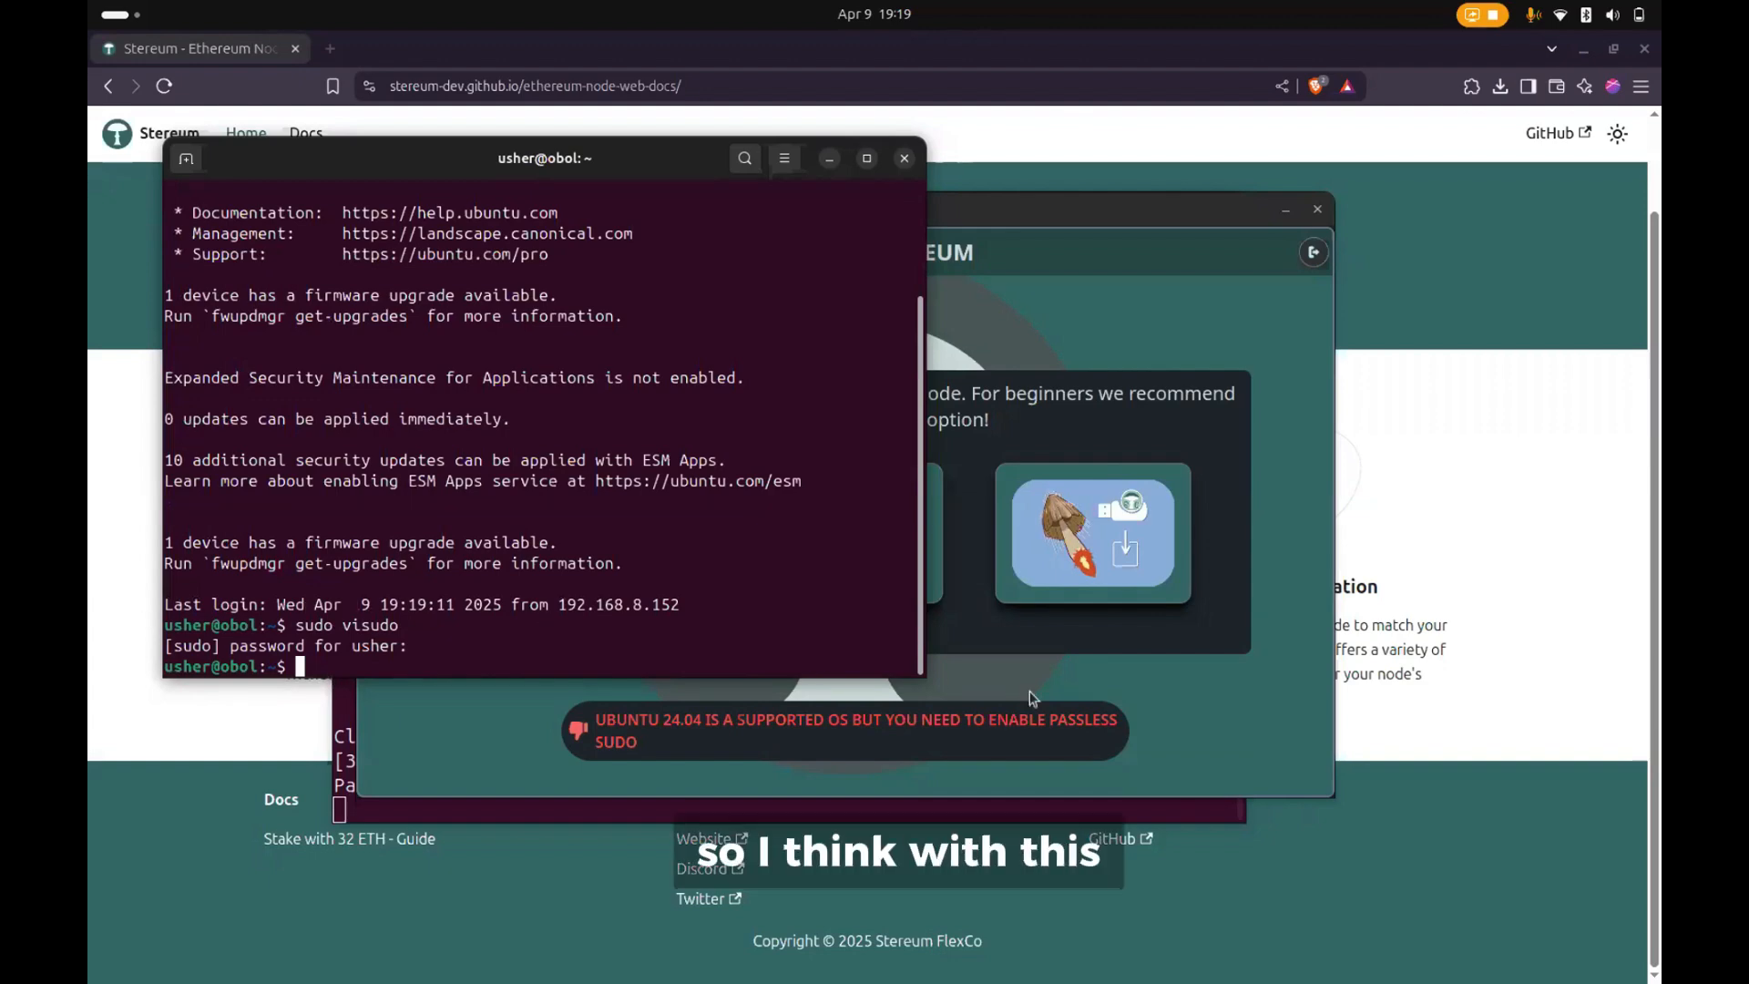
- Log out of the server in the Stereum launcher and log in to the Usher server again
left_click(1275, 293)
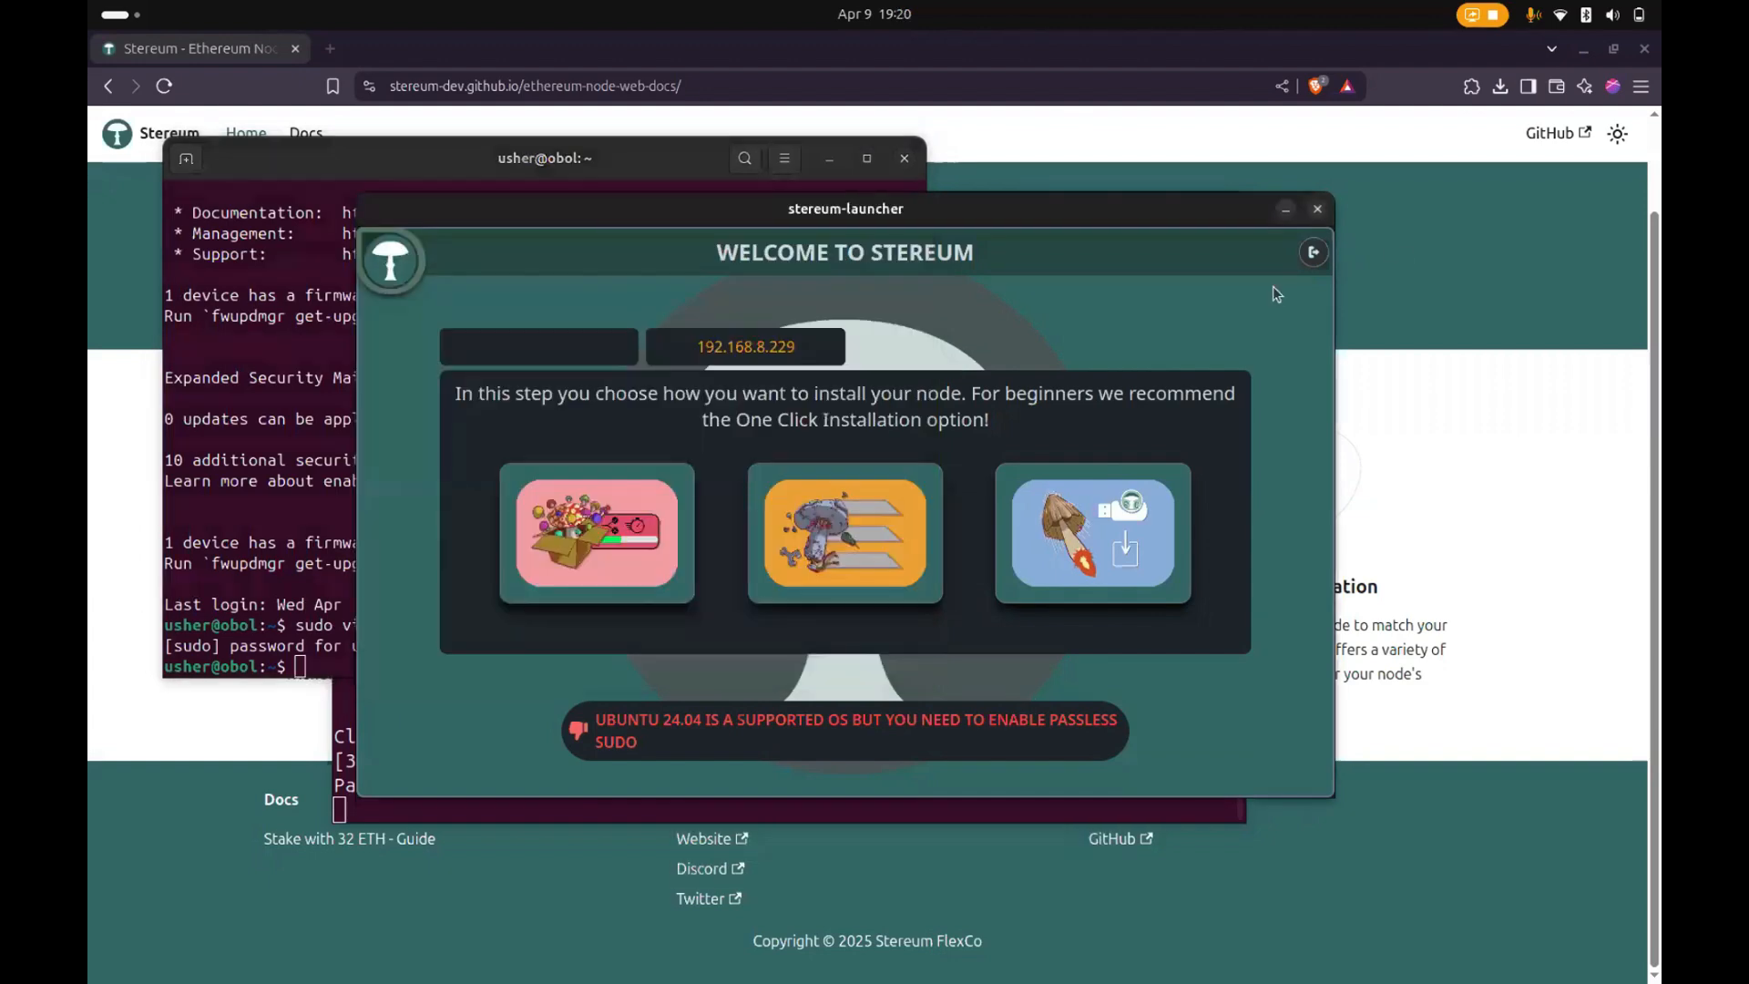
left_click(1314, 253)
left_click(1099, 675)
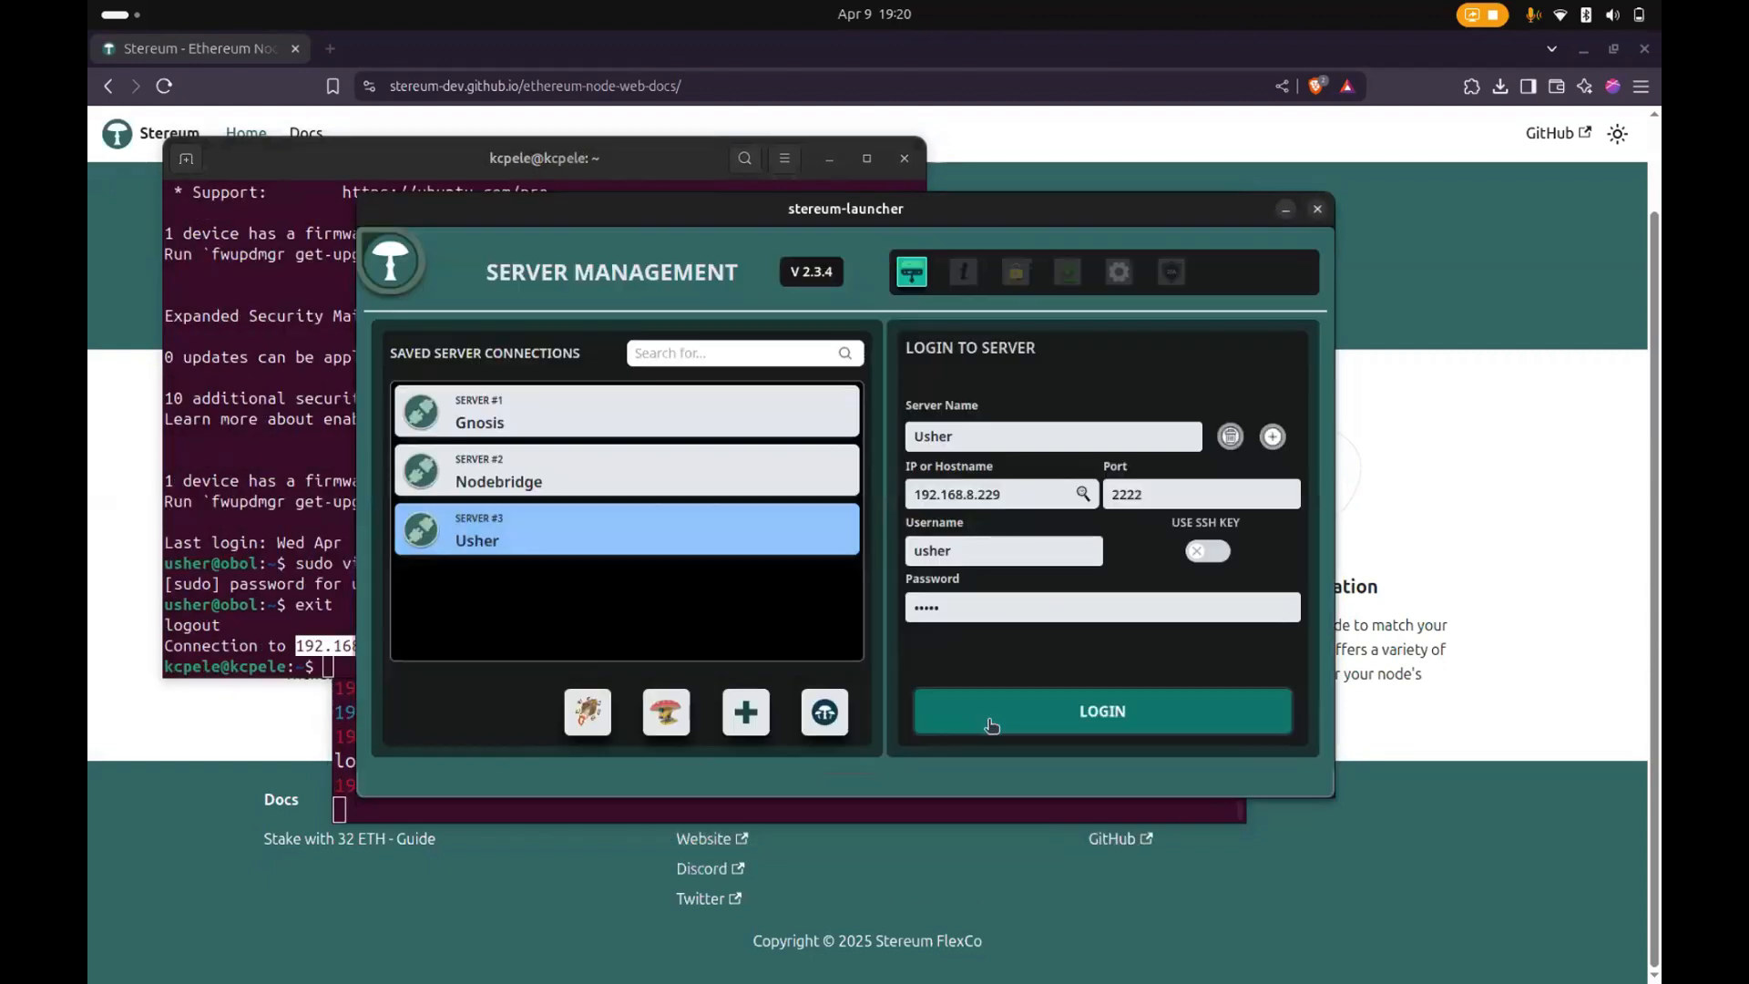
left_click(989, 723)
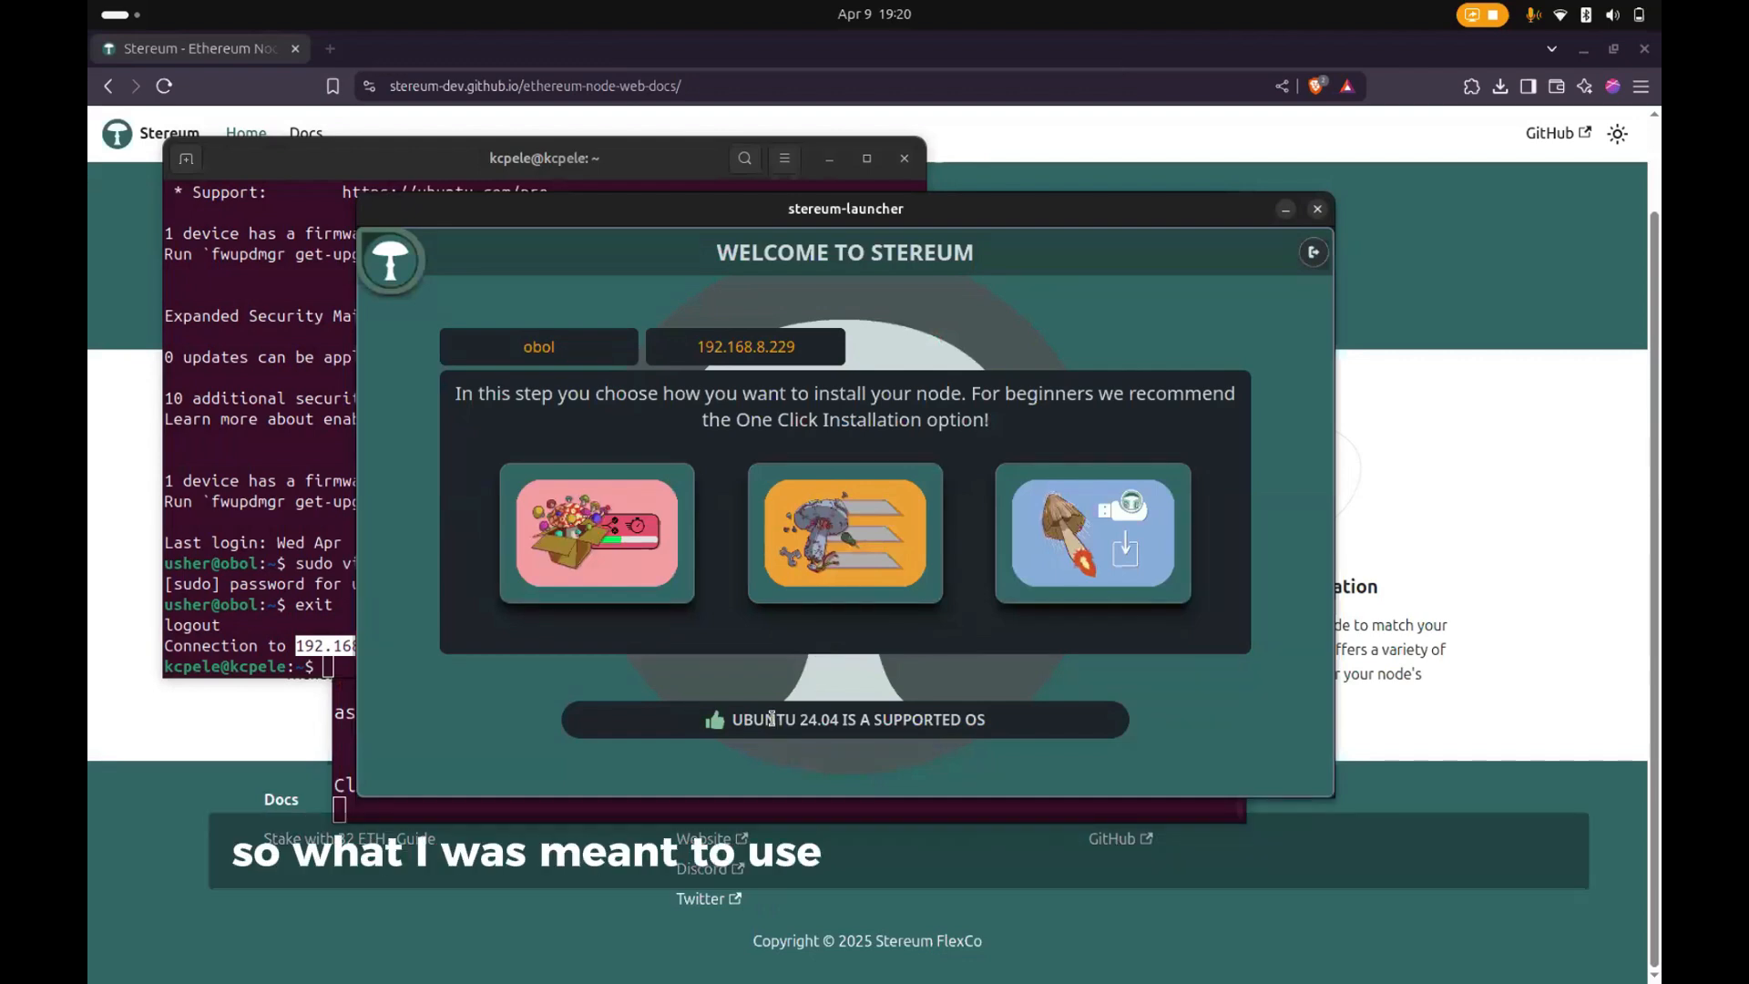
- Compare the server username usher with the local machine's name in the terminal prompts by highlighting each
left_click(236, 520)
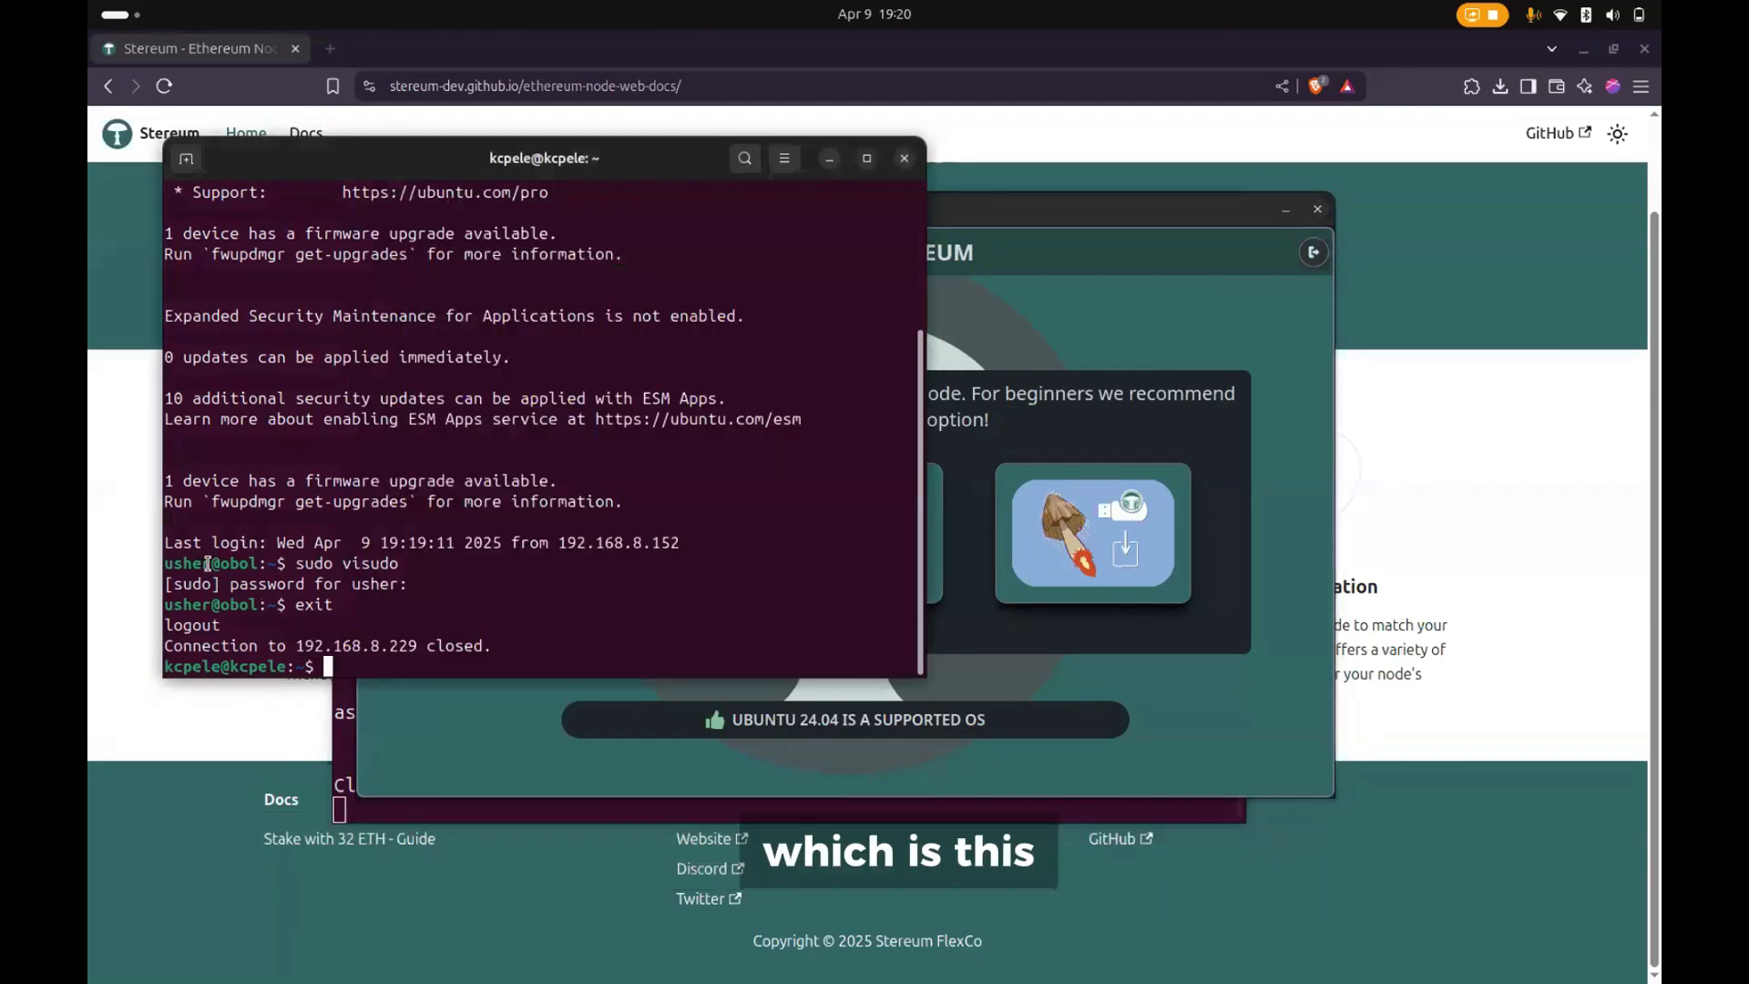
left_click_drag(172, 565, 164, 565)
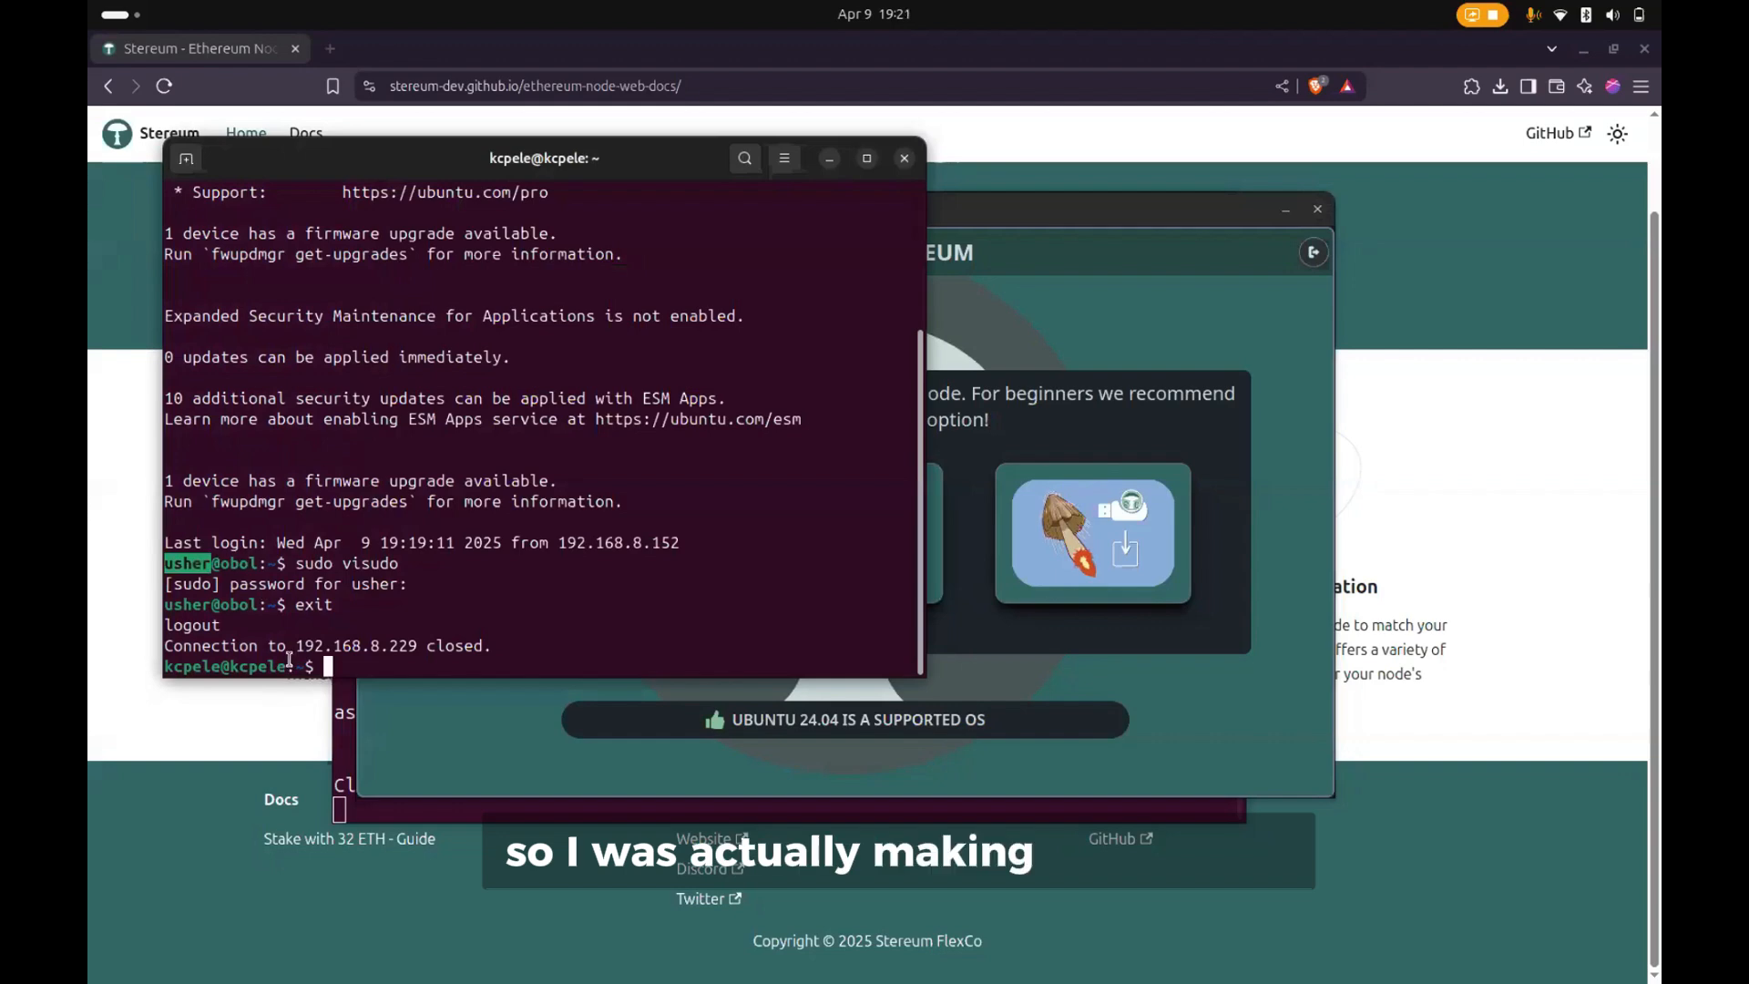
left_click_drag(286, 665, 227, 668)
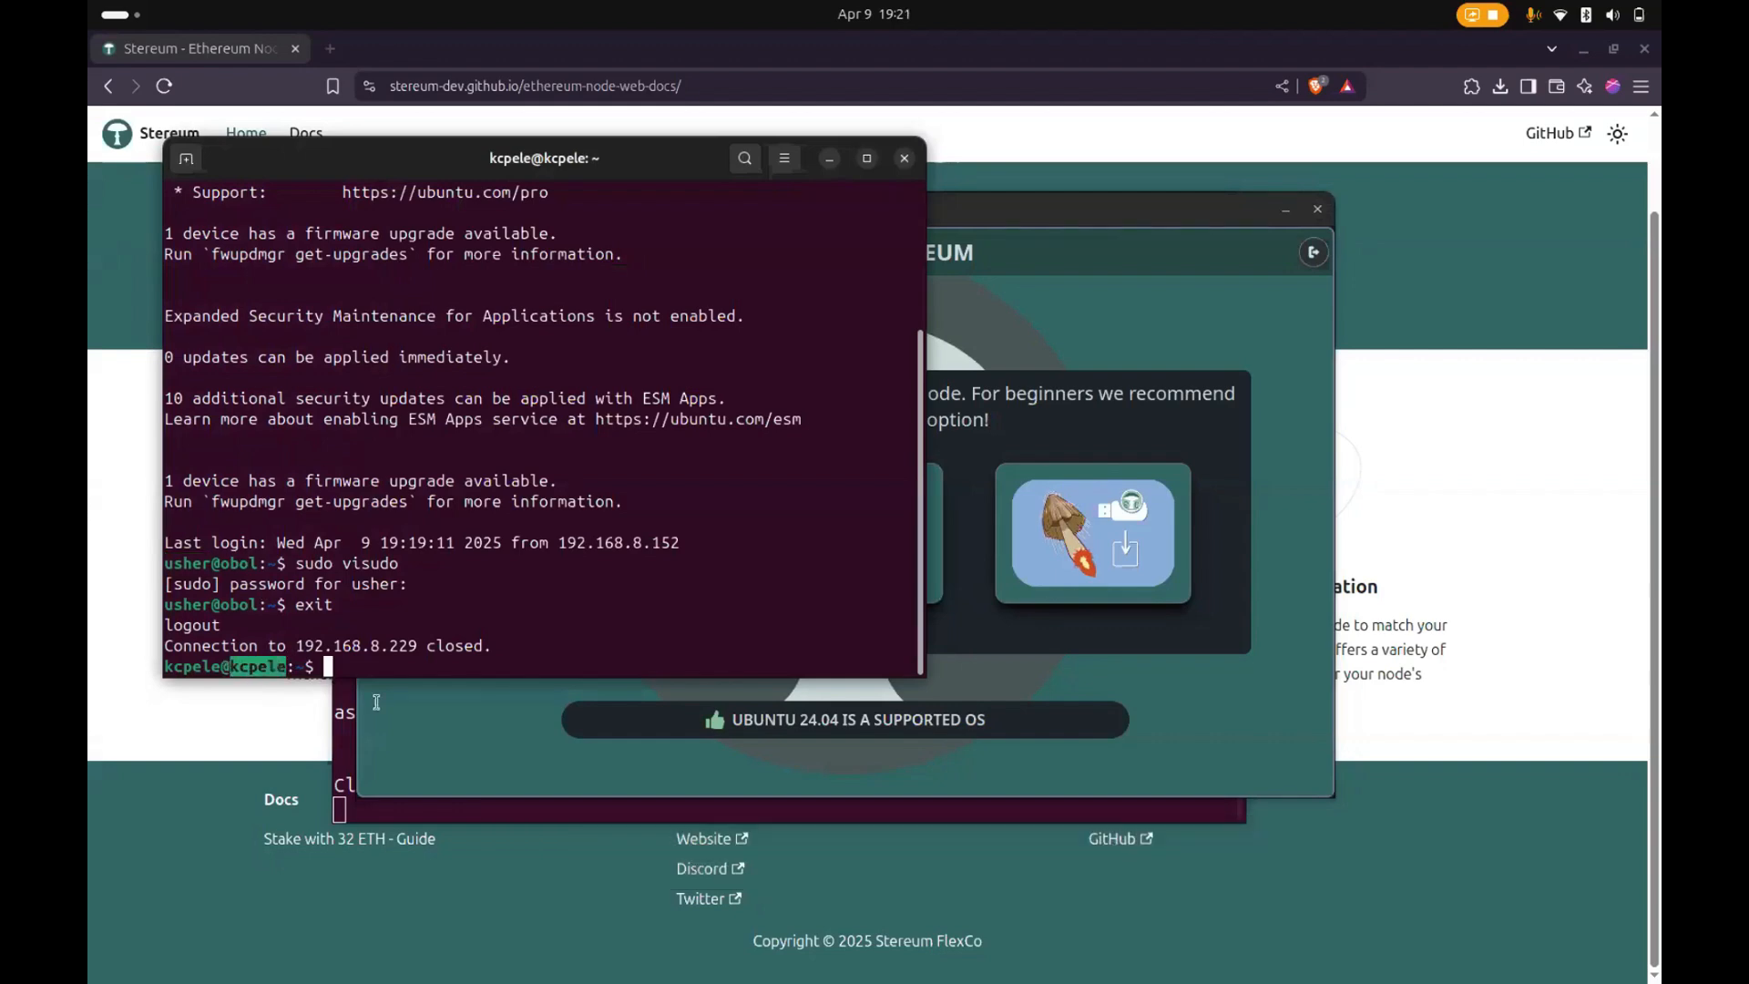
- Set up a 1 Click Installation in the launcher for Holesky Testnet with the Staking use case, and continue to the services overview
left_click(1024, 690)
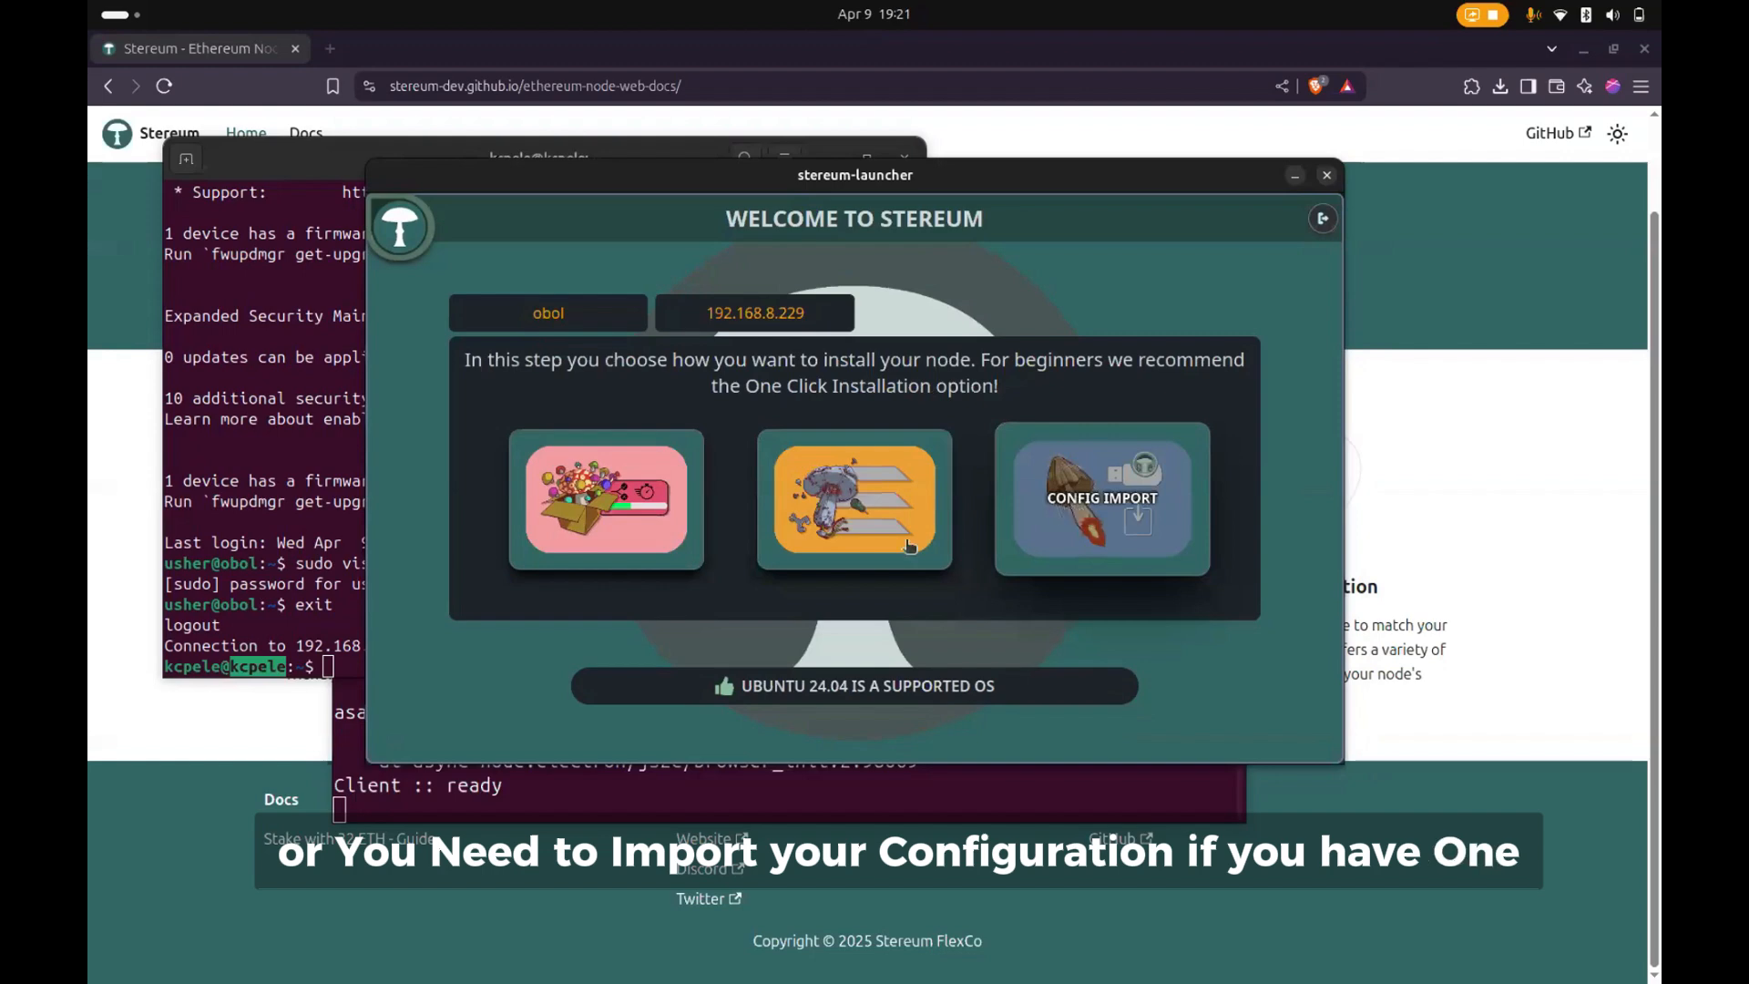
left_click(623, 532)
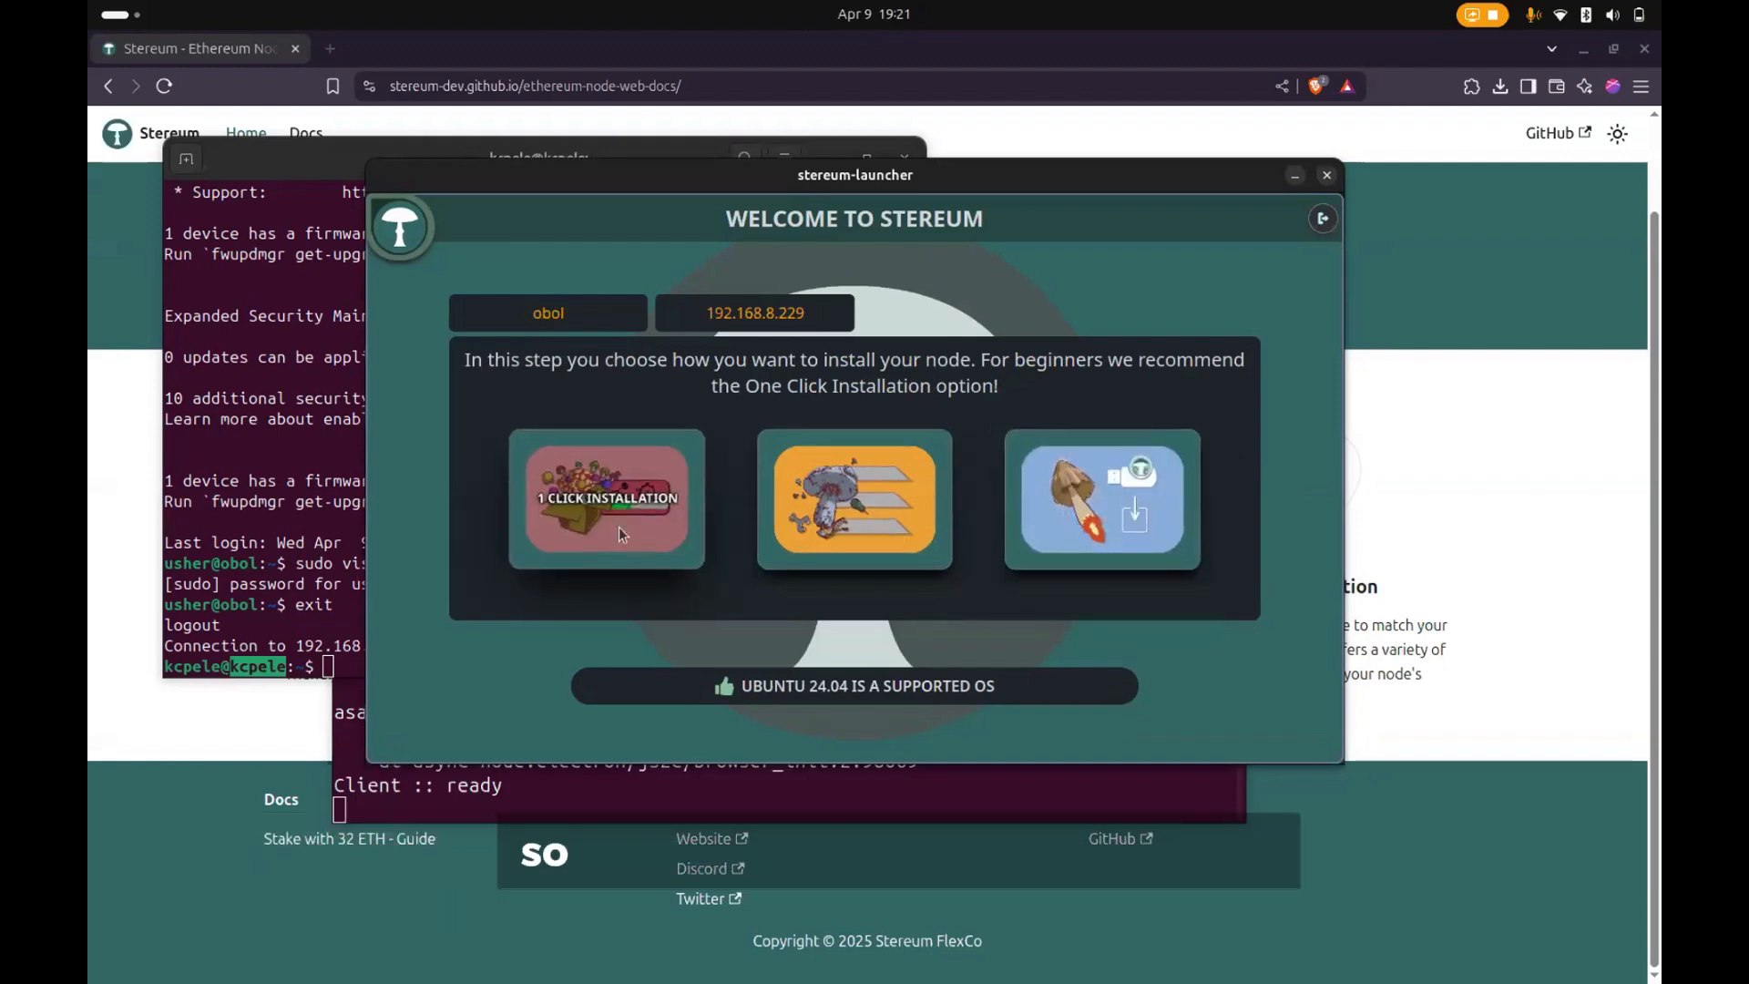
left_click(776, 401)
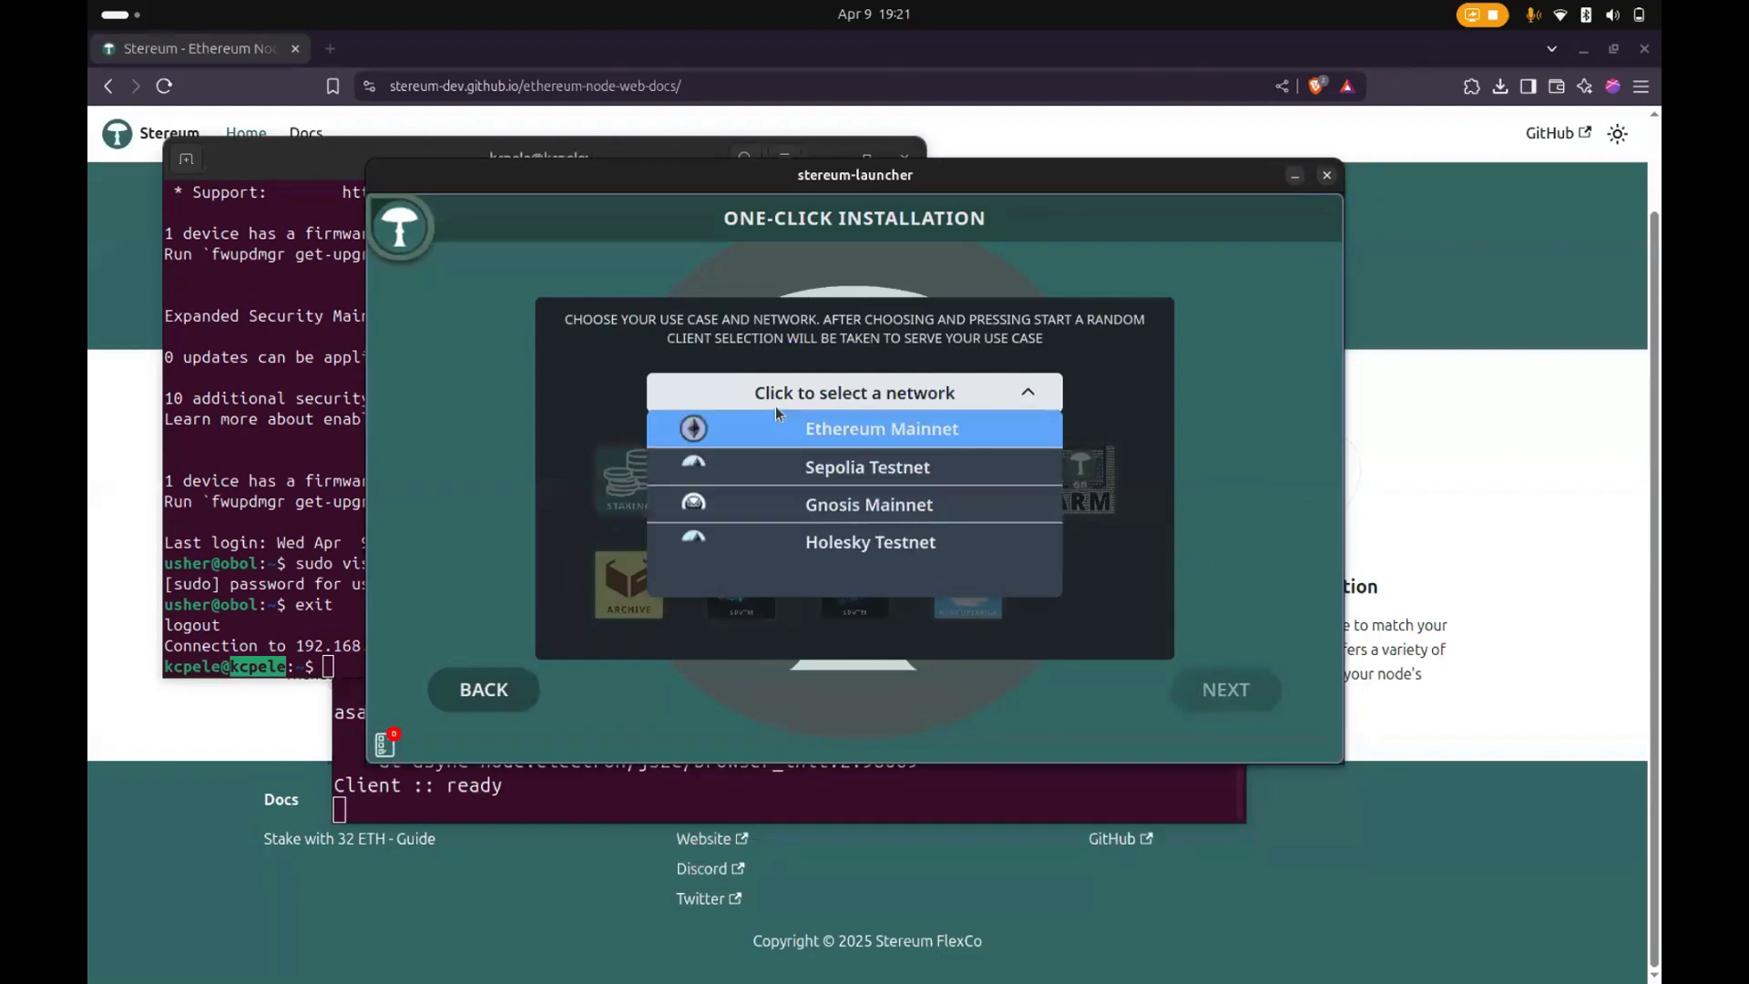
left_click(842, 564)
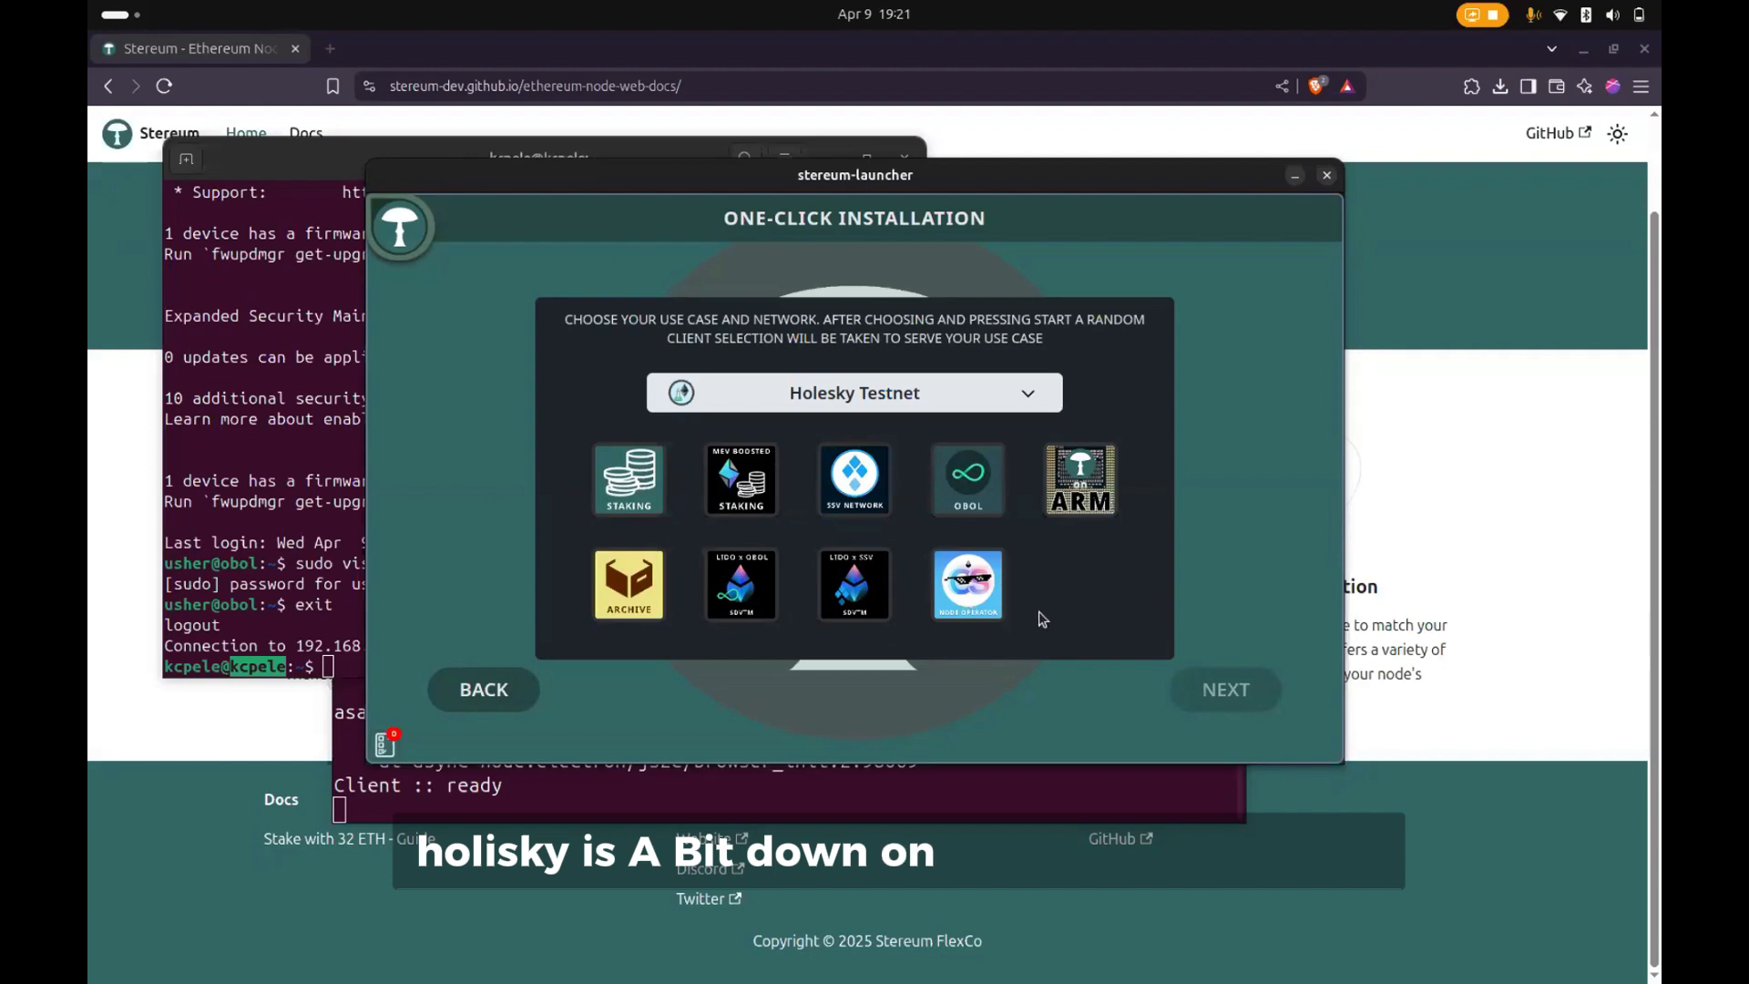
left_click(640, 448)
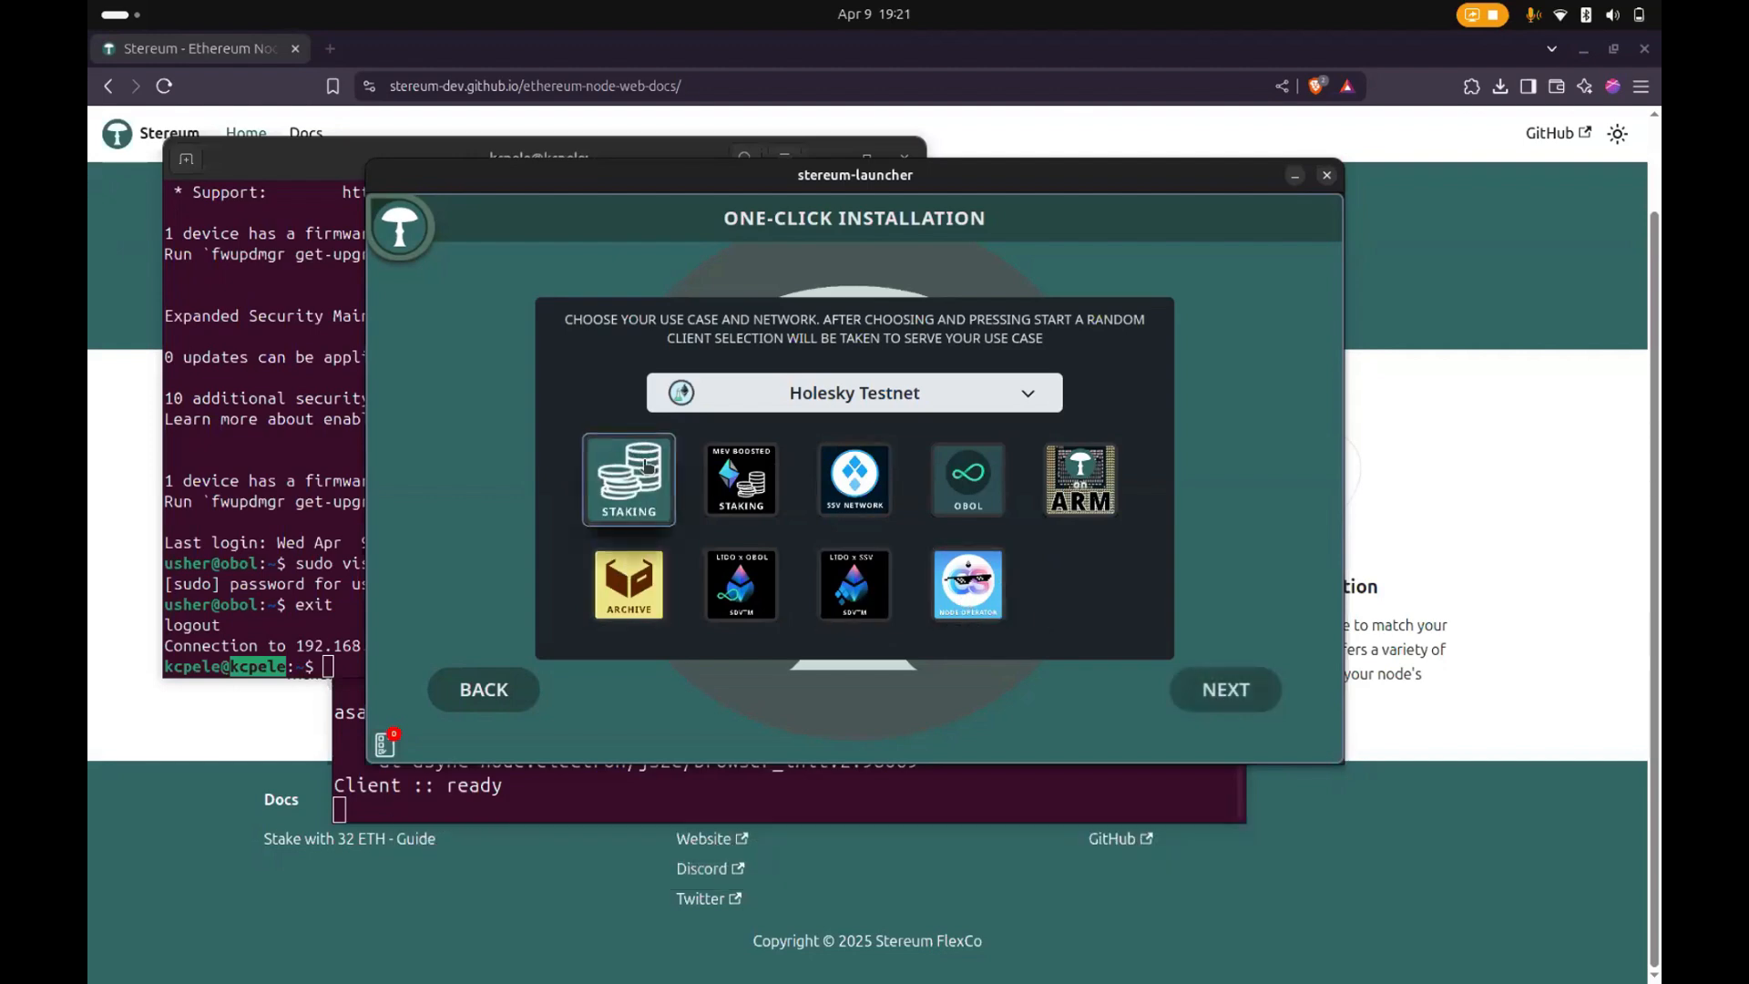
left_click(1226, 687)
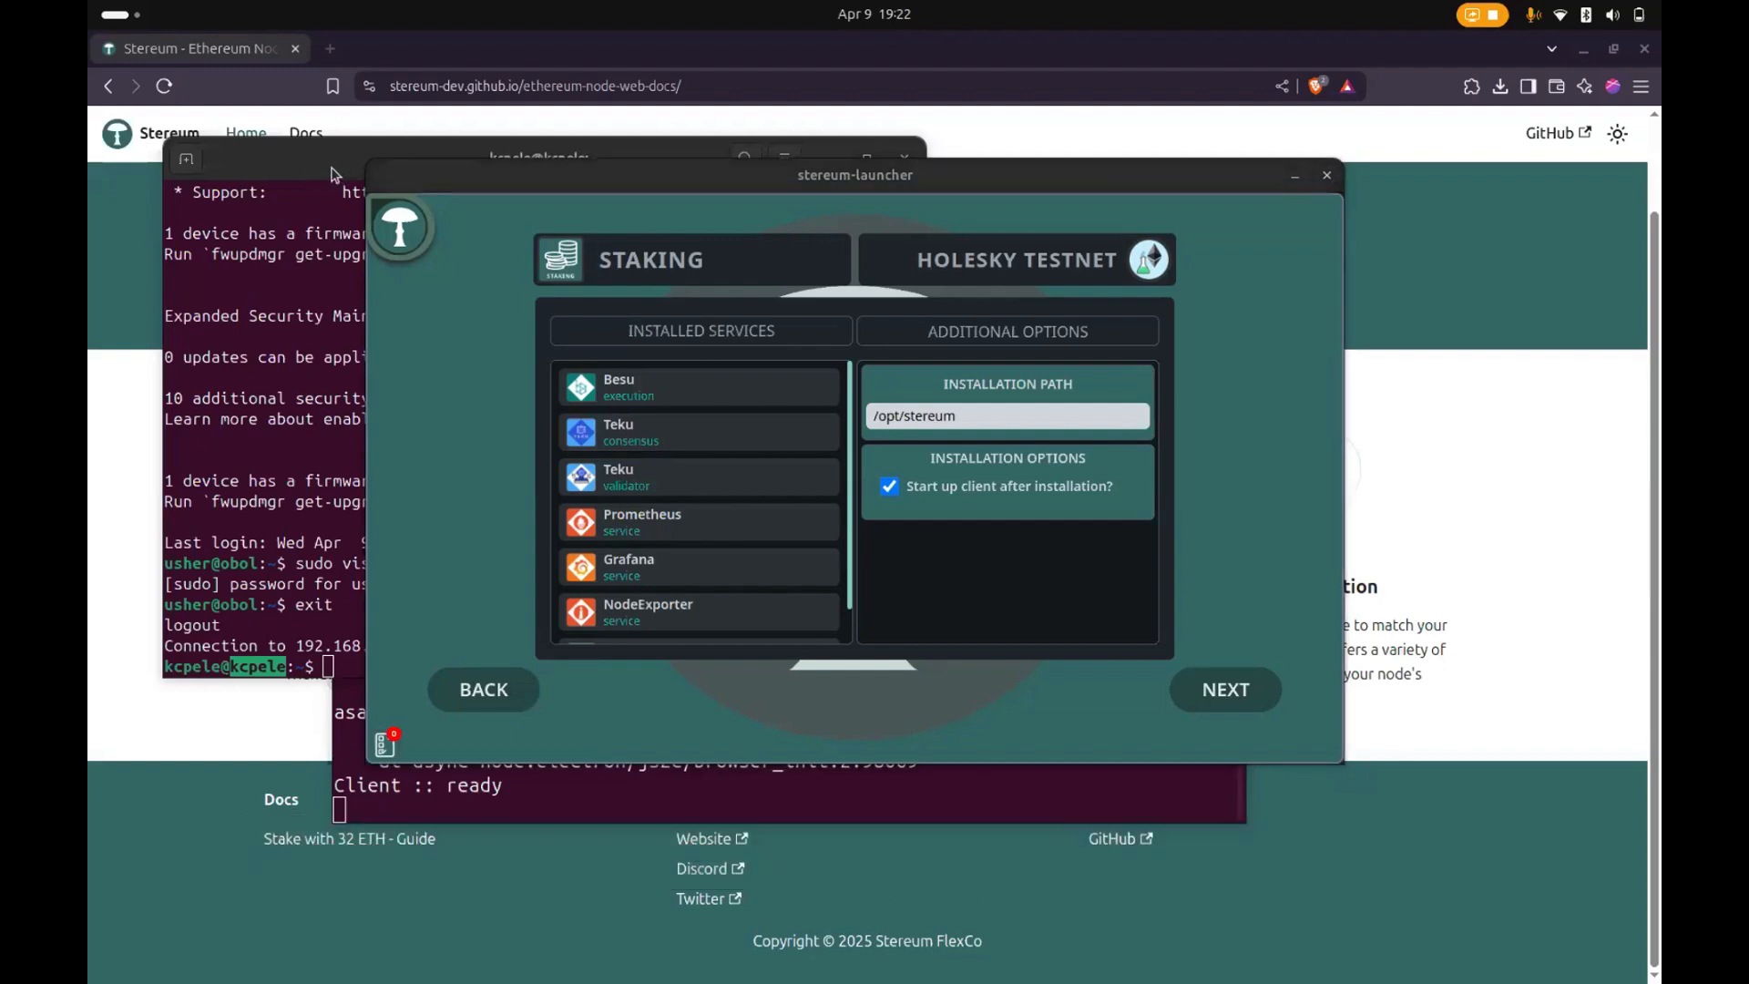
- Clear both terminal windows away from behind the launcher
left_click_drag(335, 169, 88, 350)
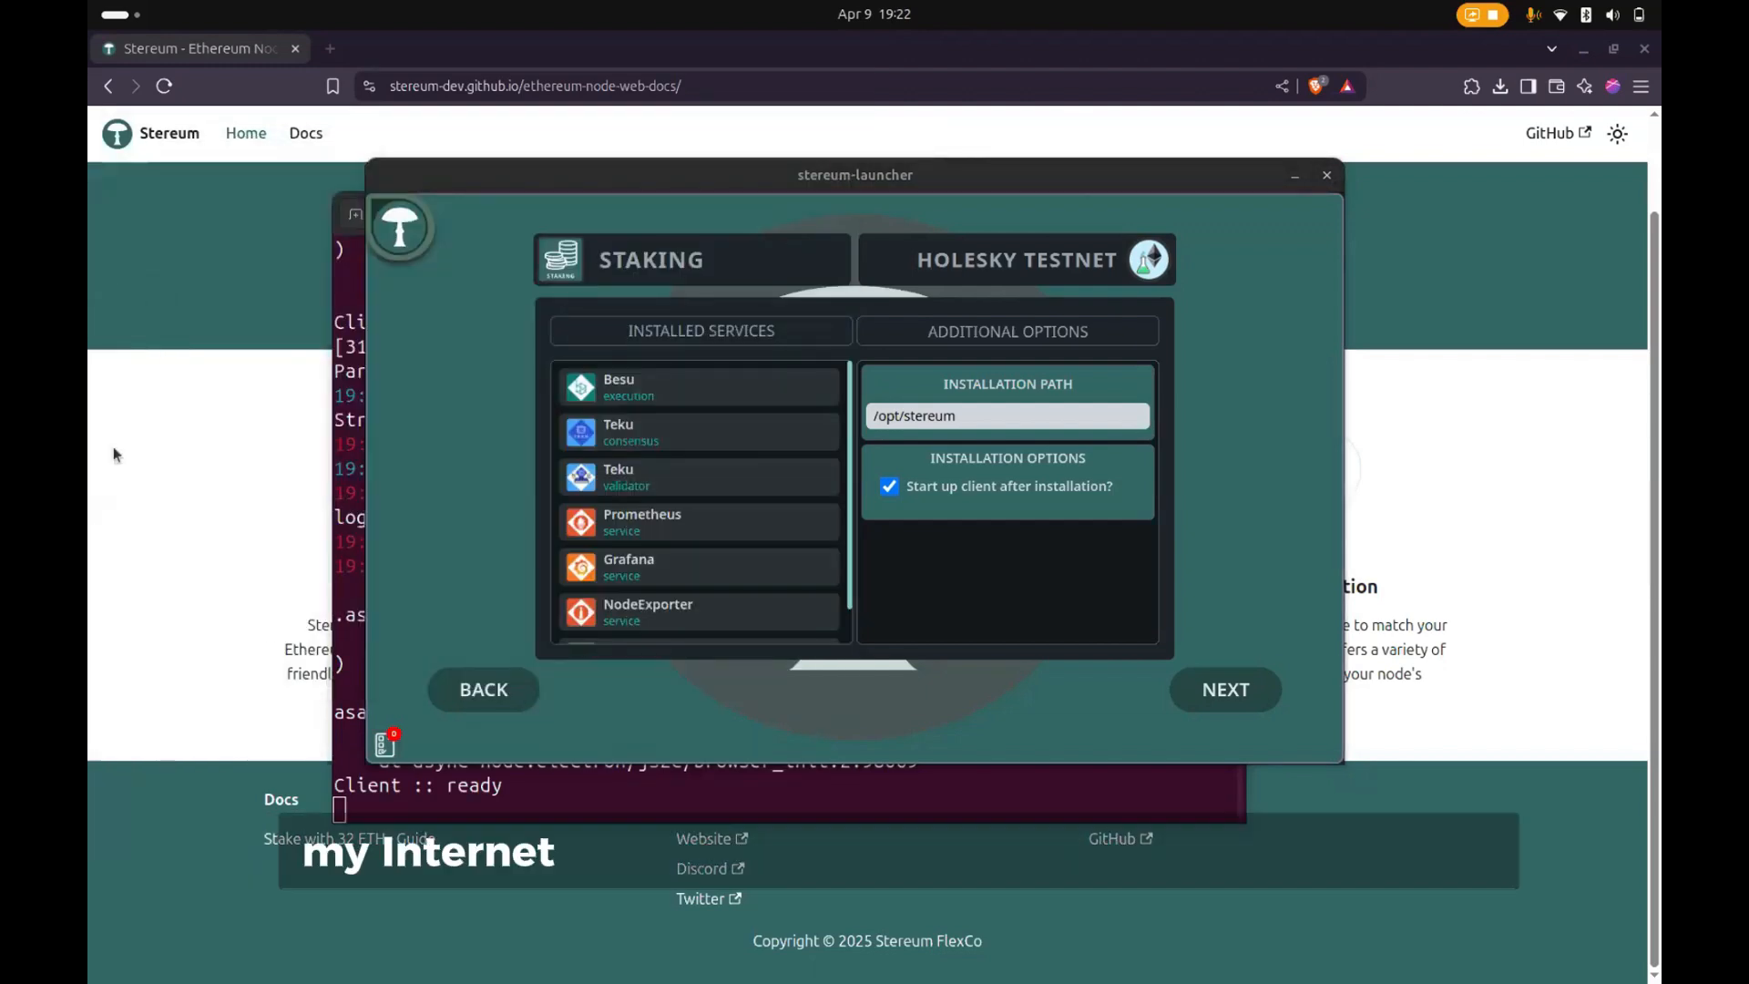
left_click(340, 420)
left_click(1149, 215)
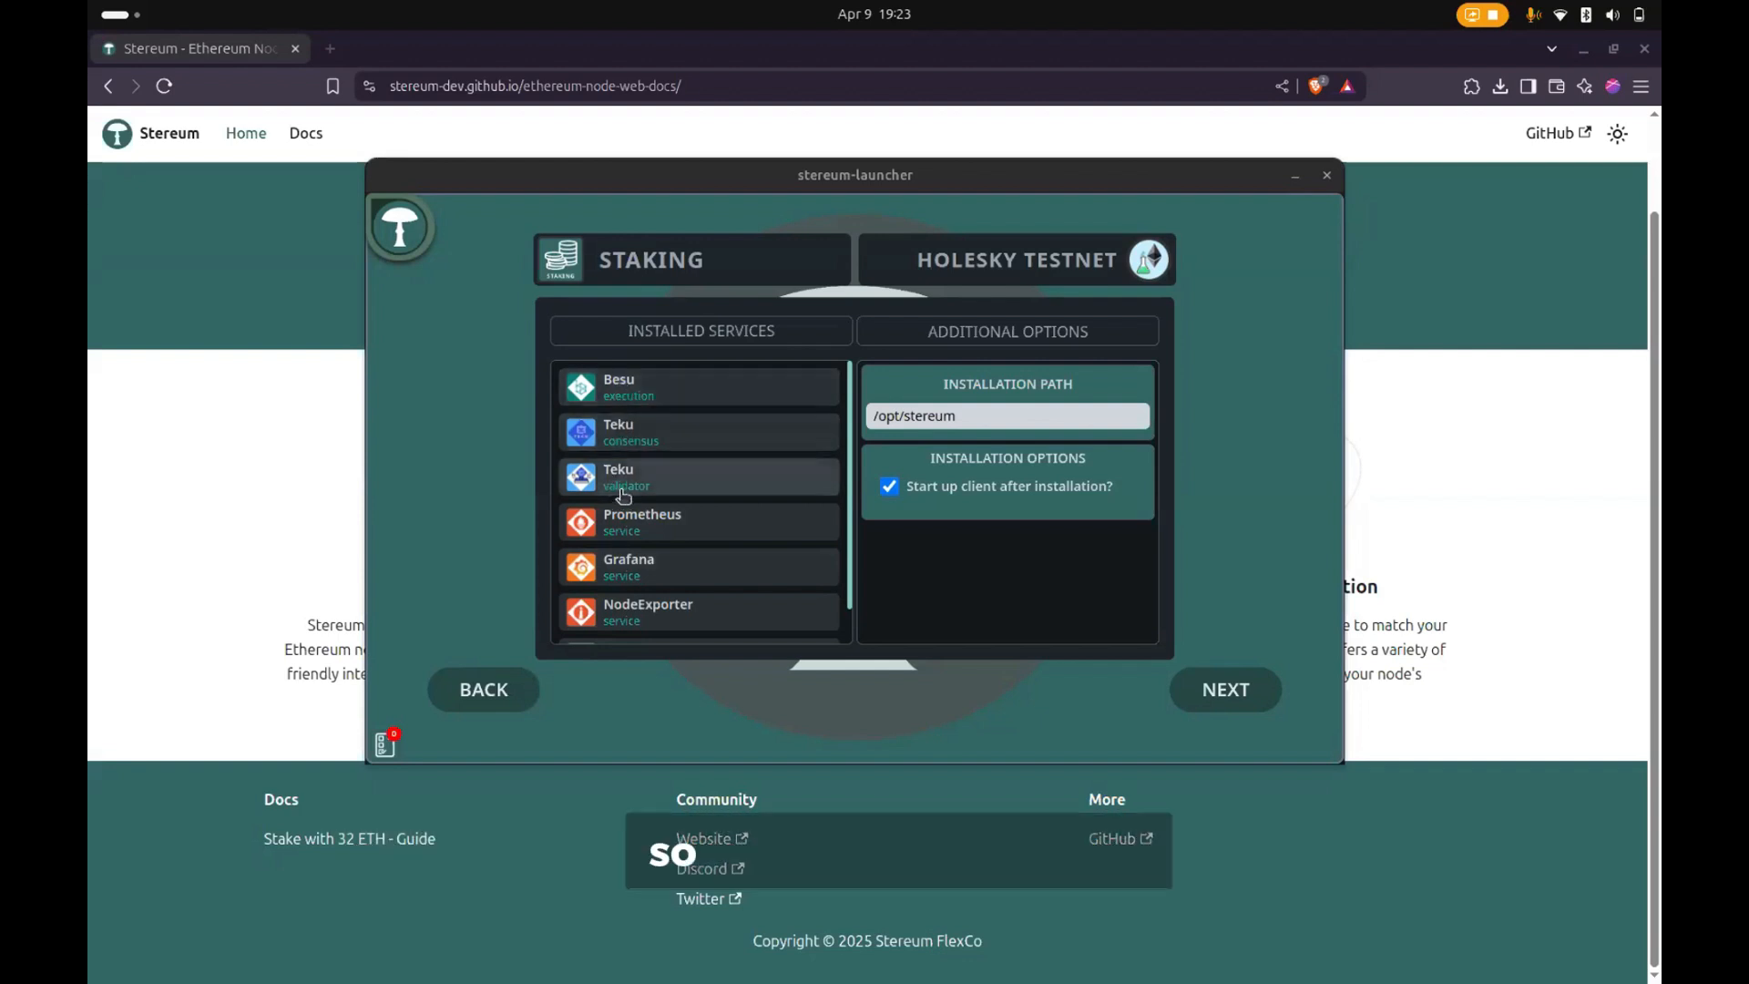
- Show the alternative execution clients for the staking setup and choose Besu
left_click(632, 393)
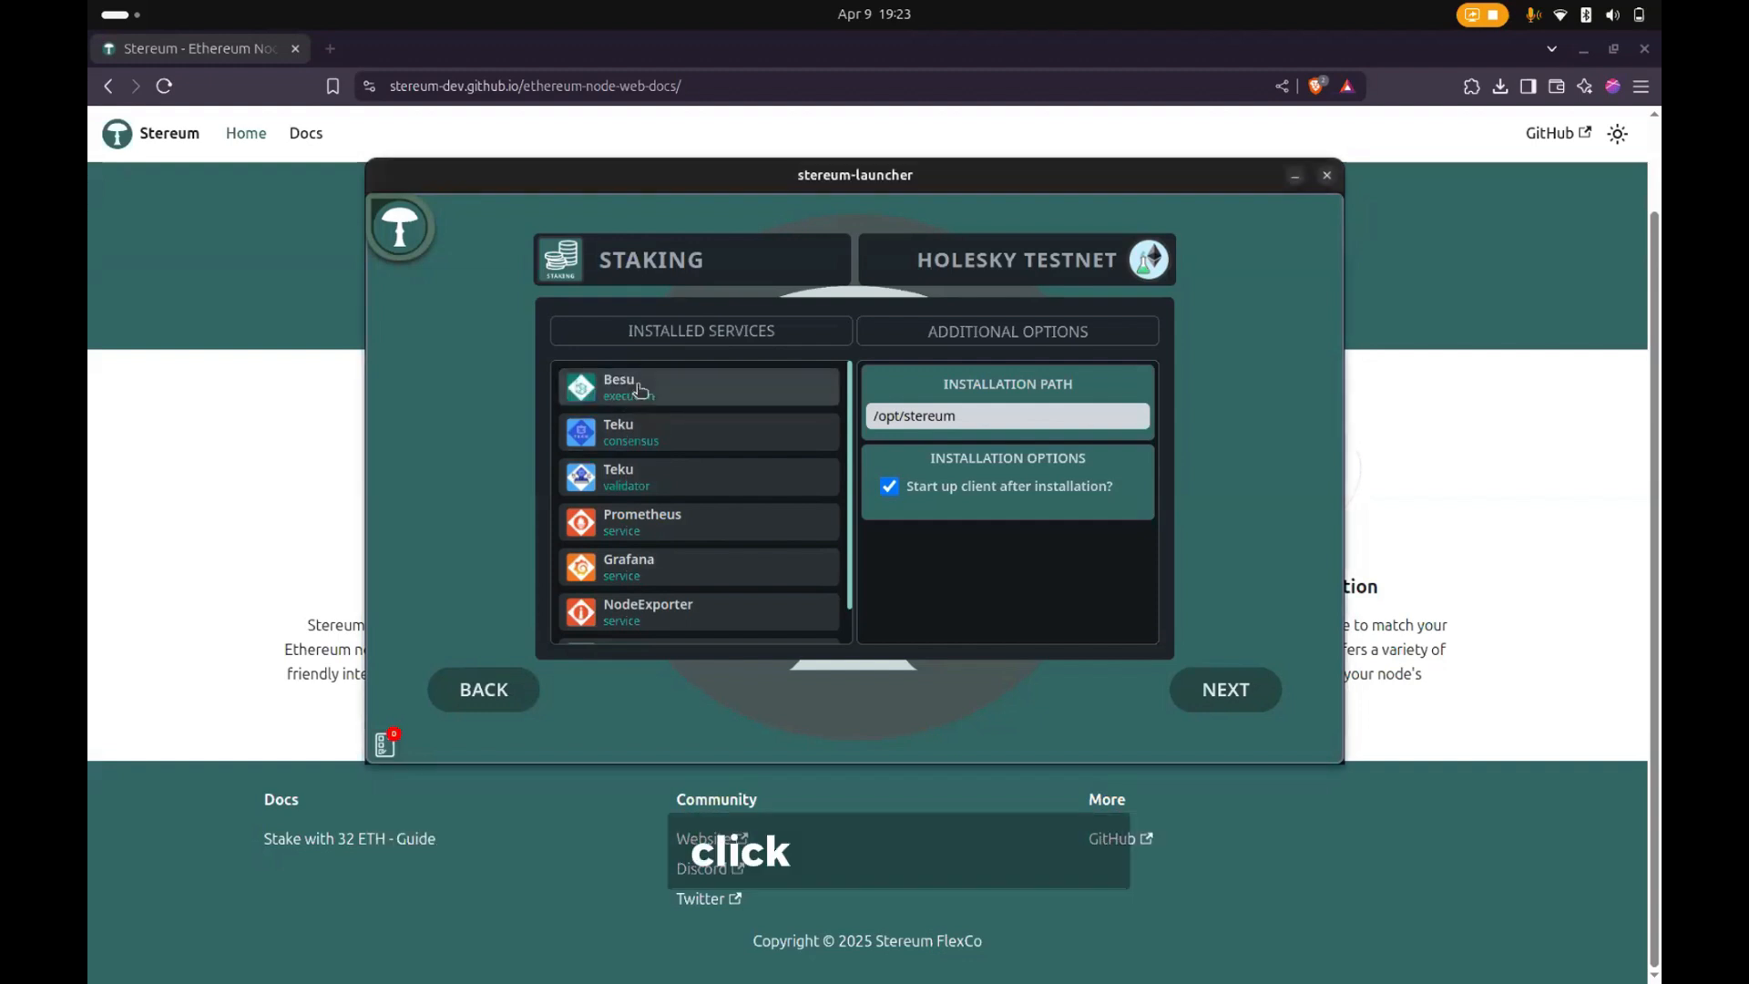
left_click(634, 388)
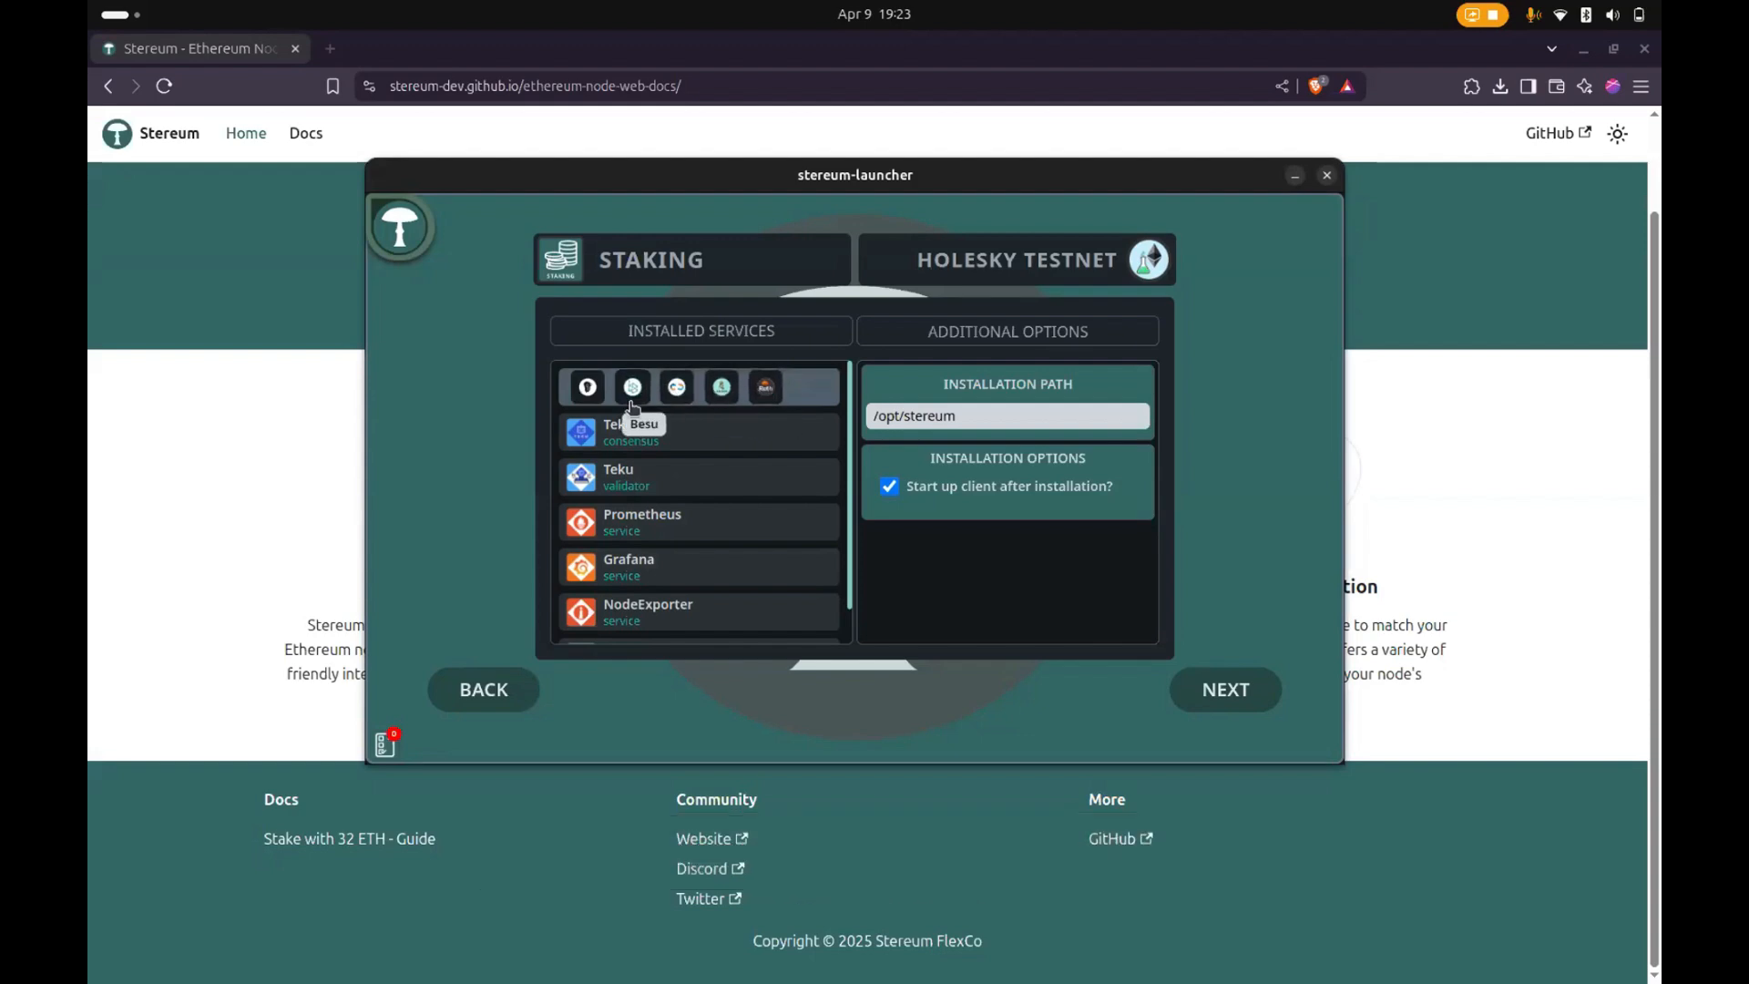
left_click(622, 394)
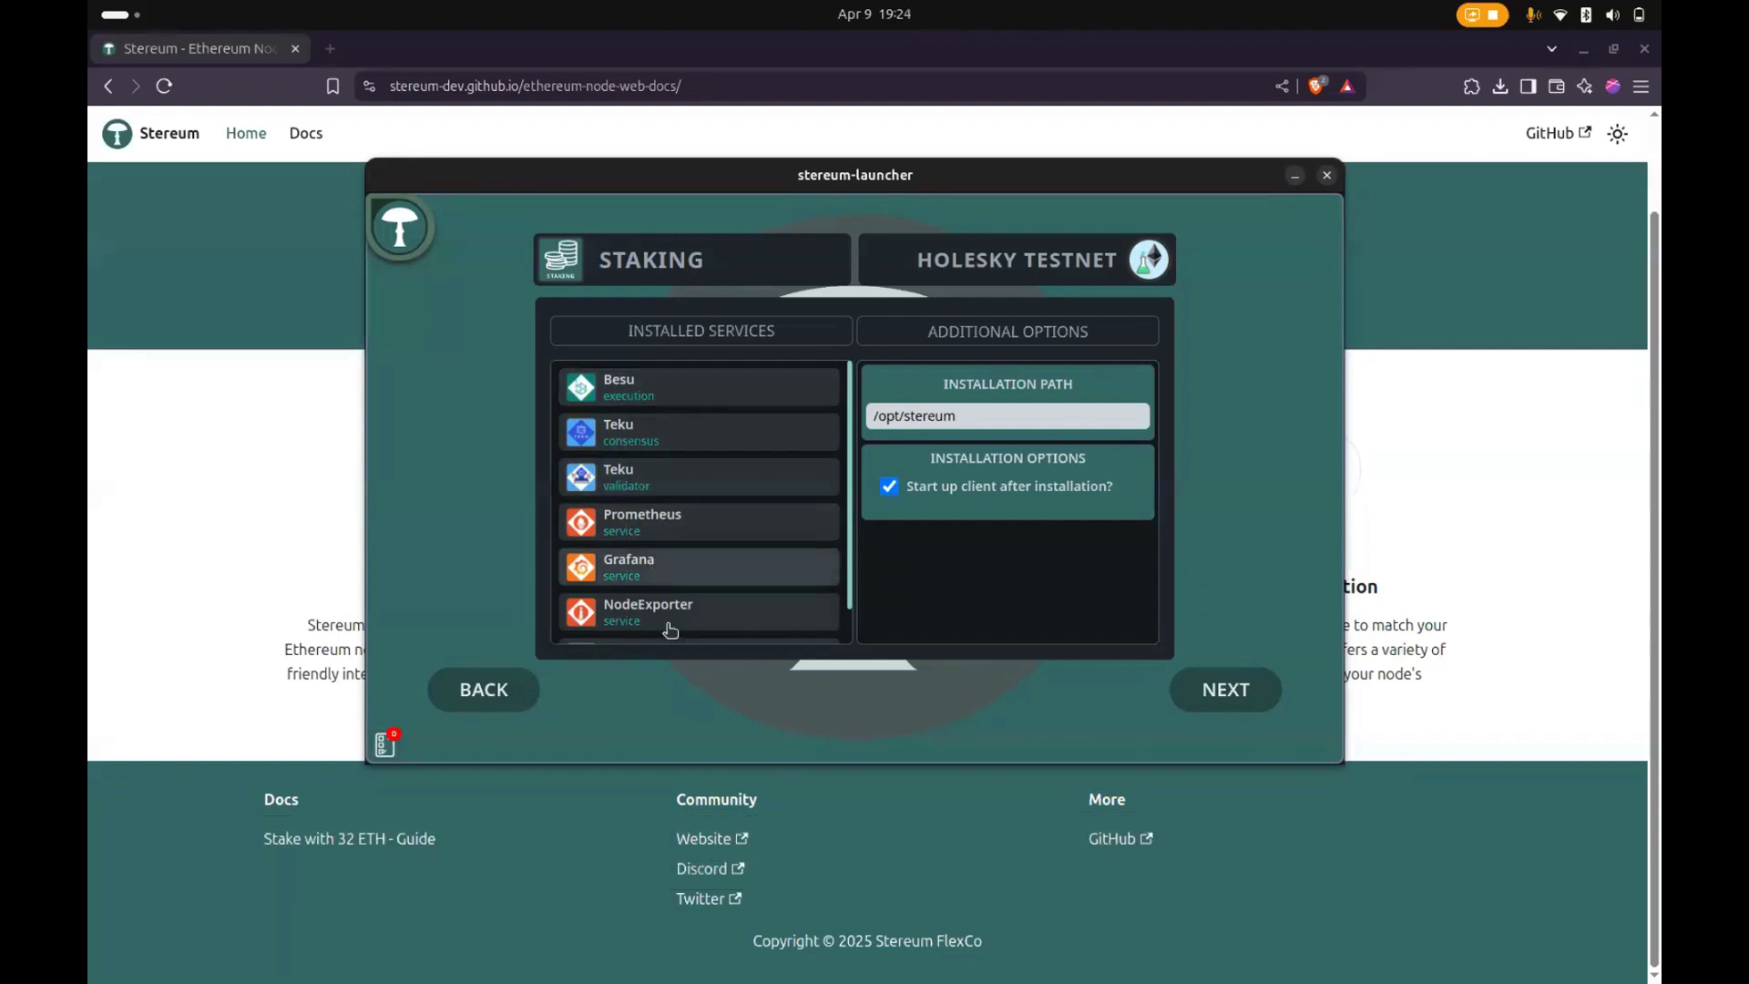
- Review the full list of services to install and highlight the installation path
scroll(665, 628, "down", 1)
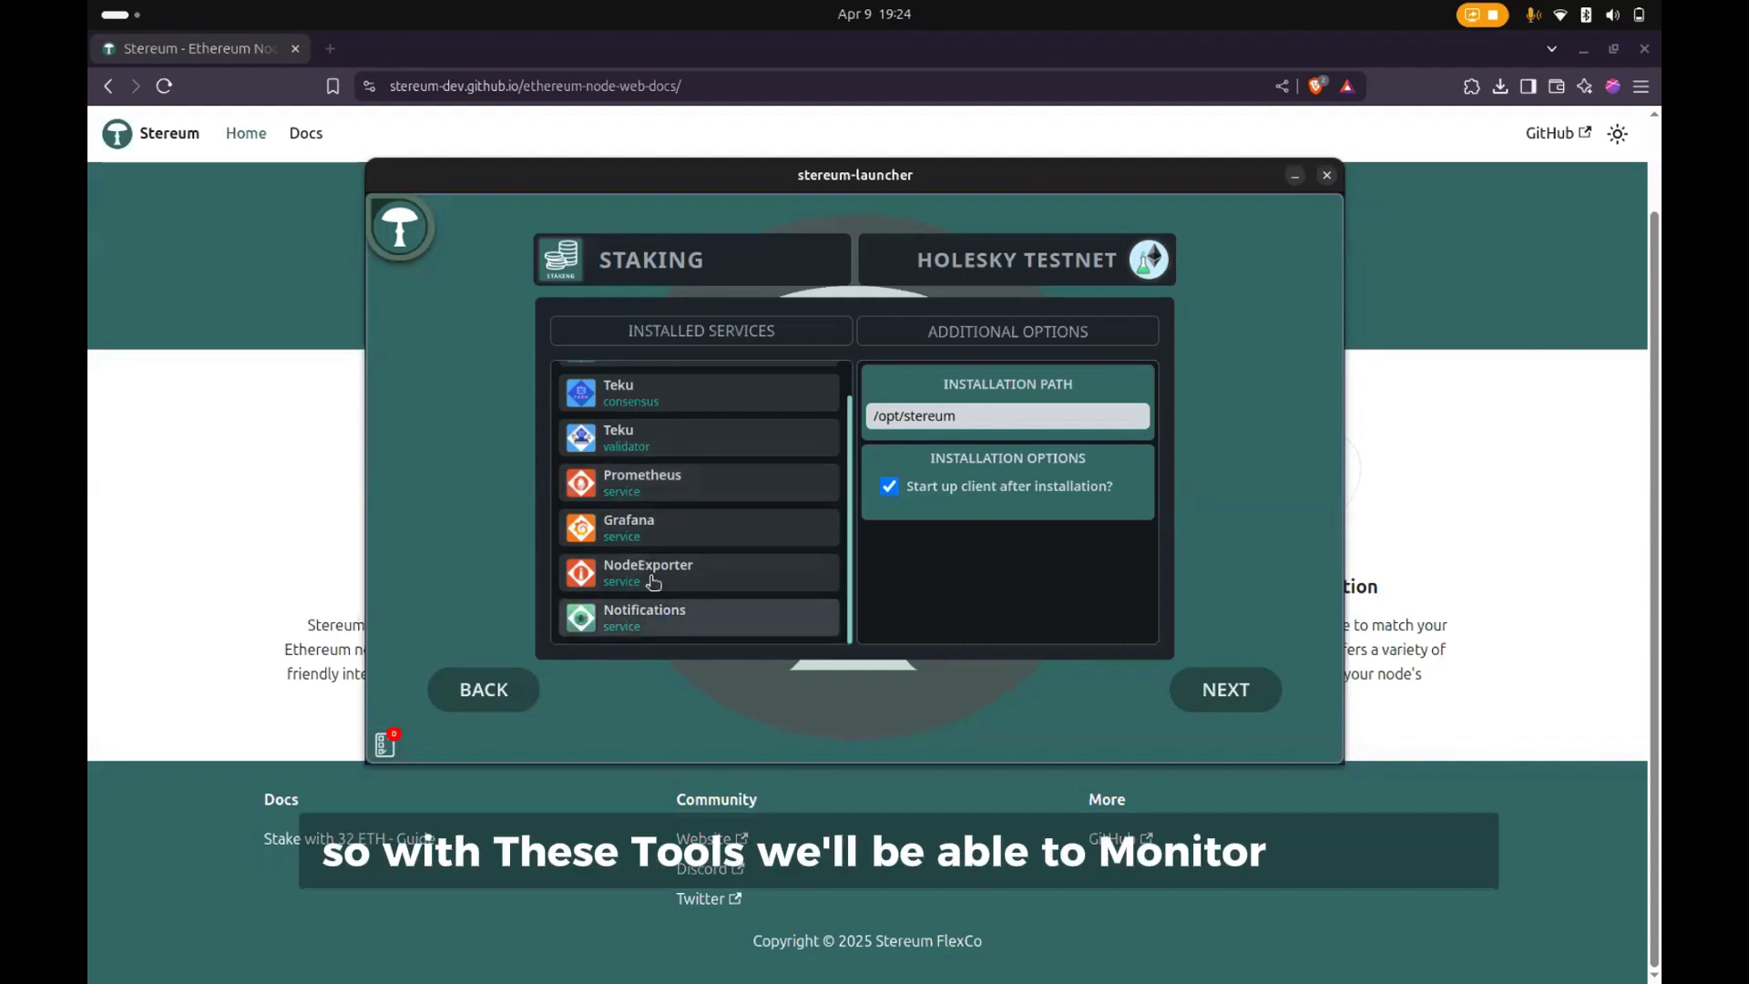
scroll(702, 557, "up", 1)
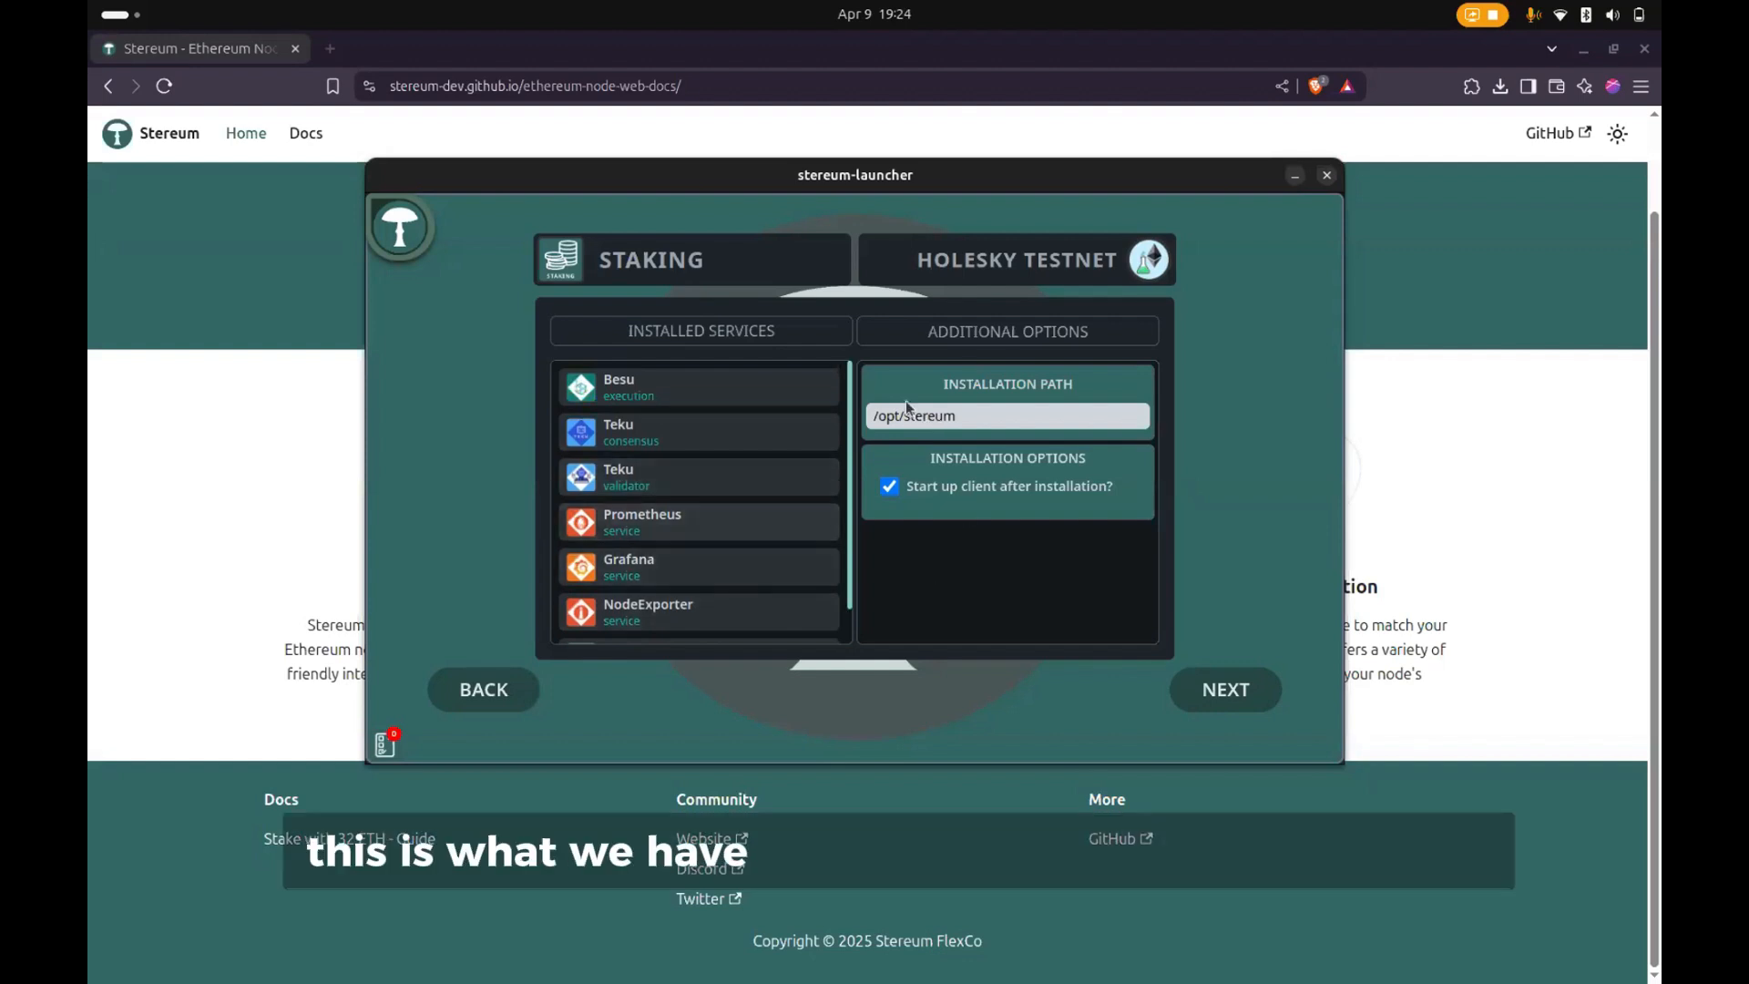
left_click_drag(873, 414, 967, 414)
left_click(974, 412)
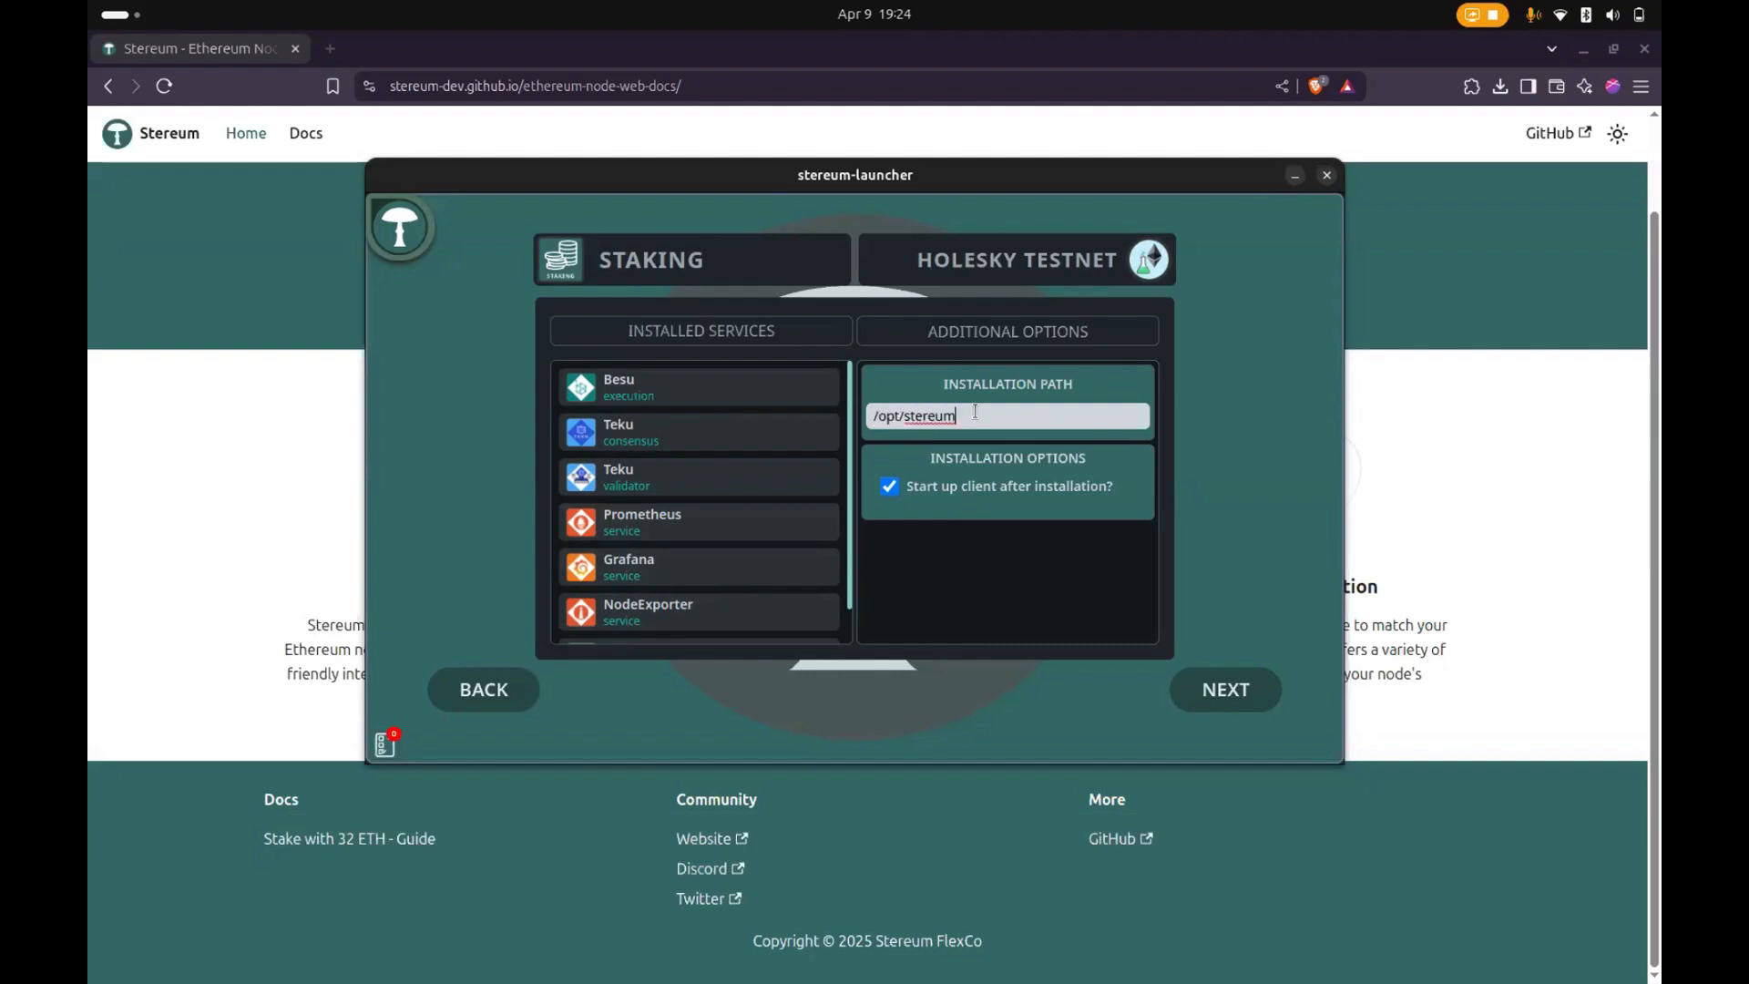
triple_click(902, 412)
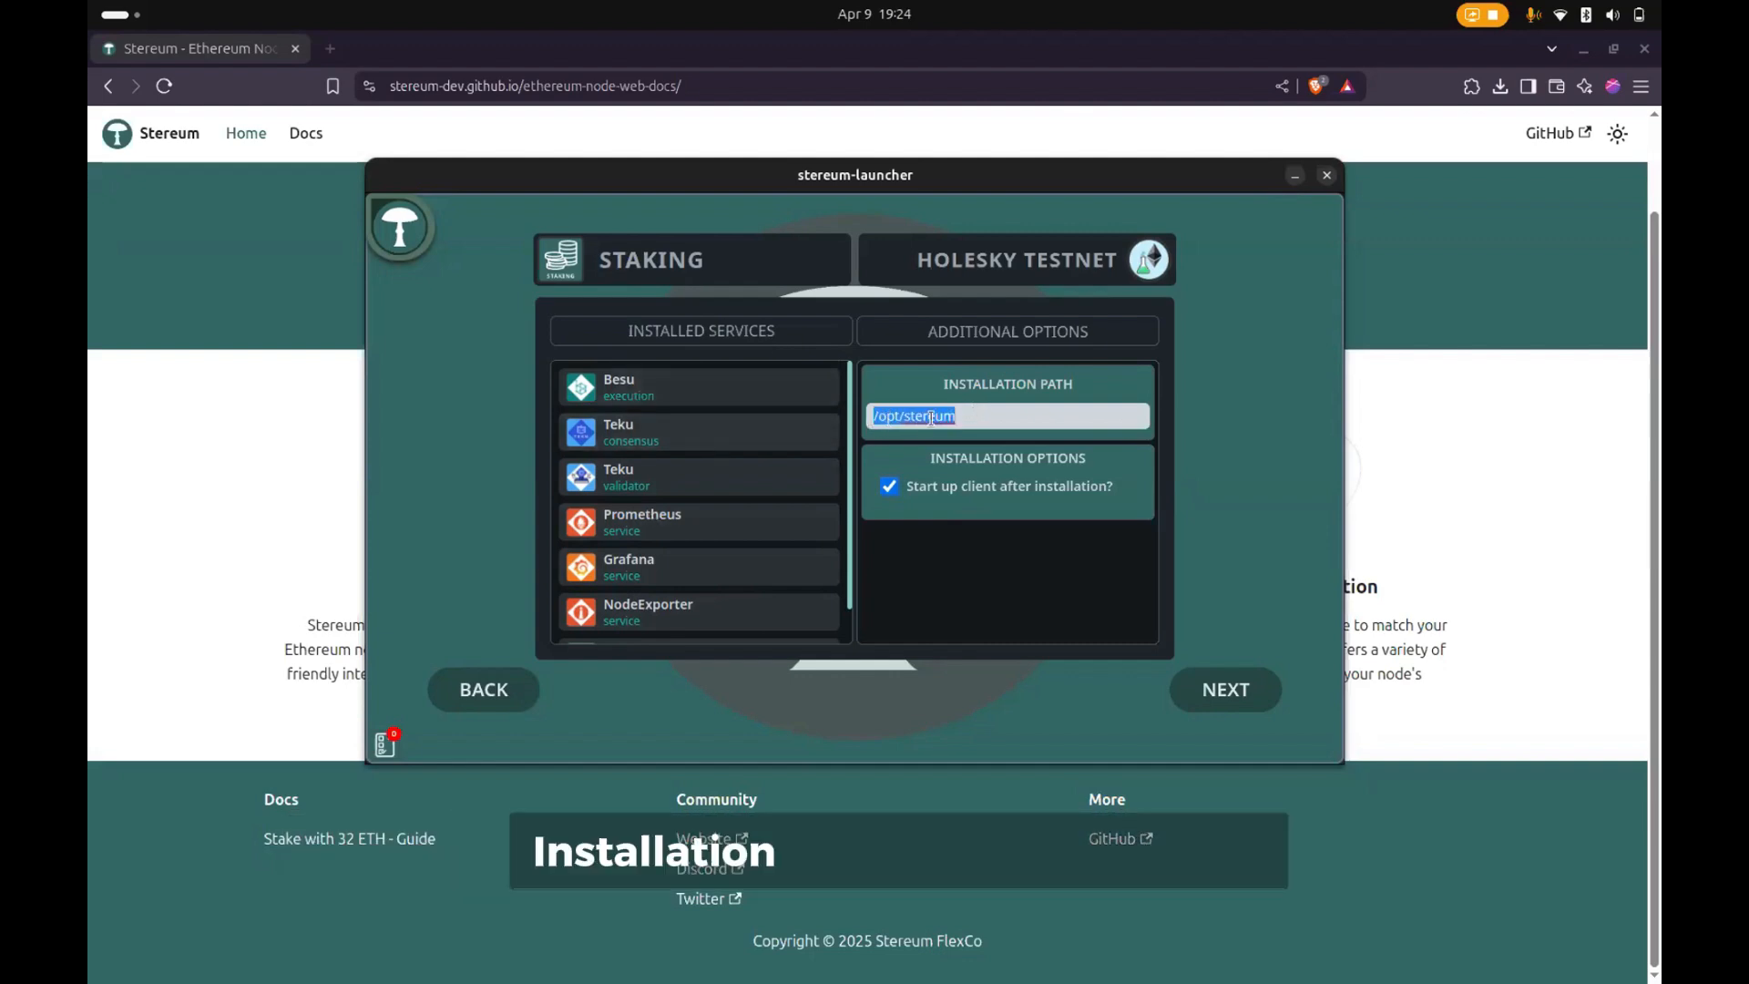
- Check the /opt/stereum installation path and the list of services, and continue to the synchronization settings
left_click_drag(971, 416, 799, 417)
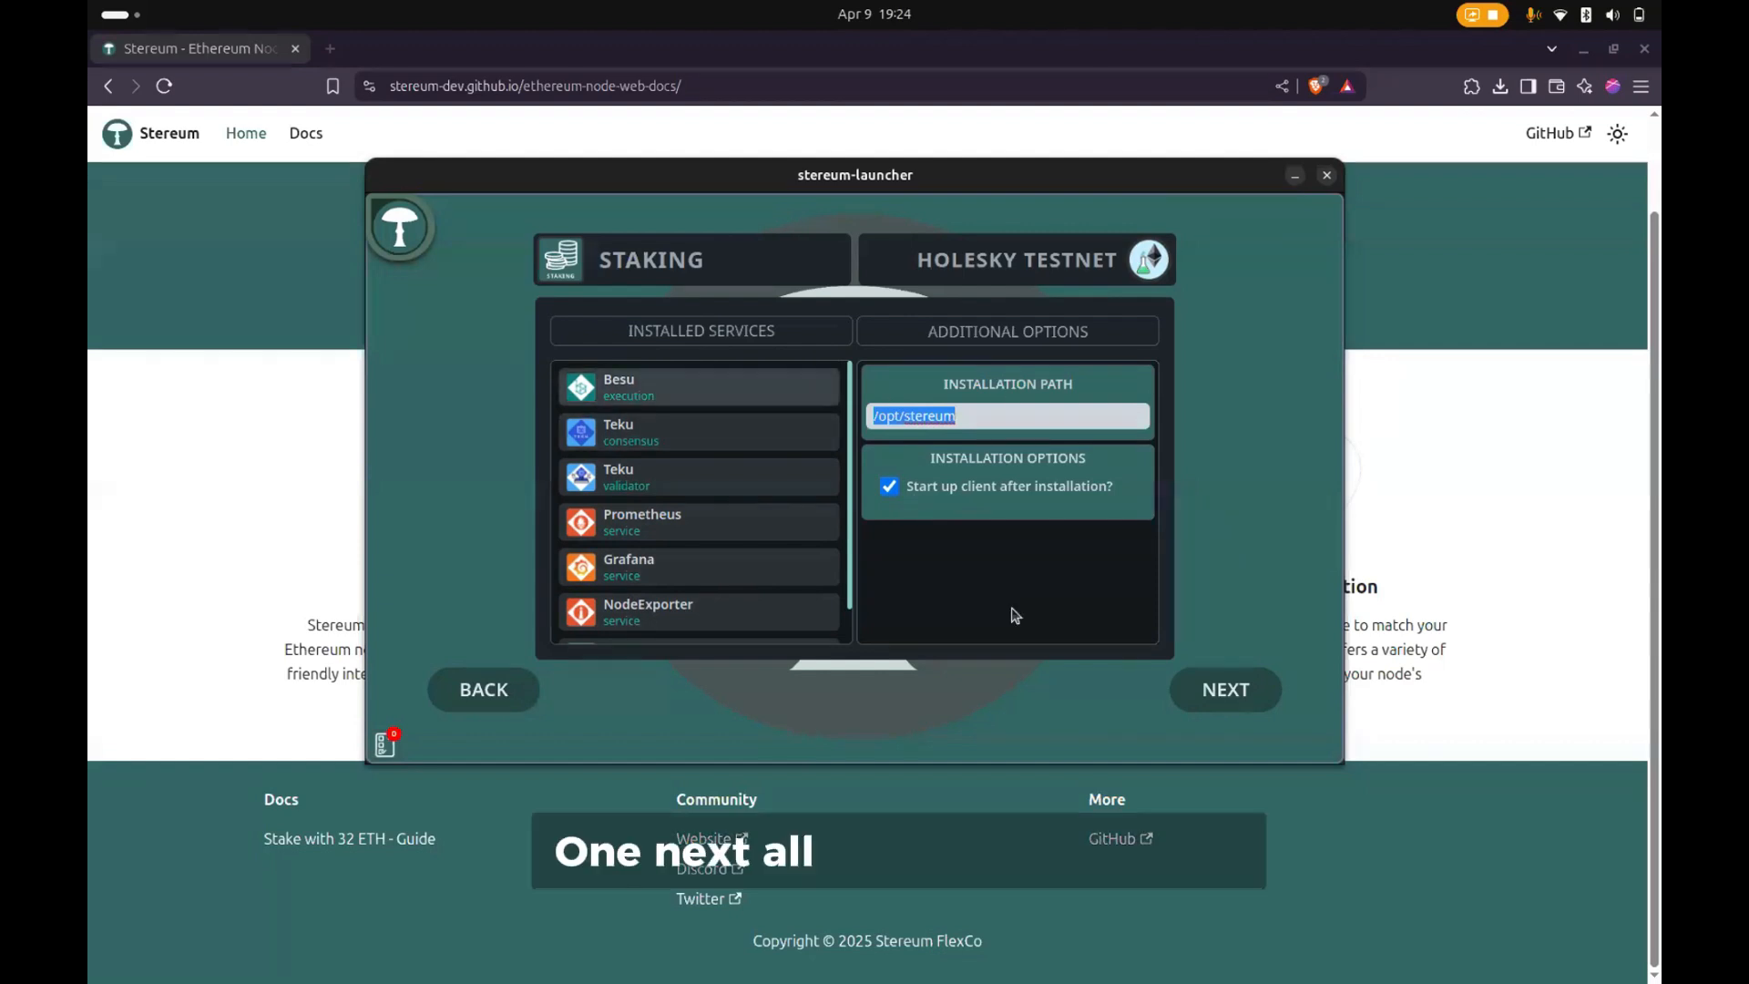
left_click(1129, 669)
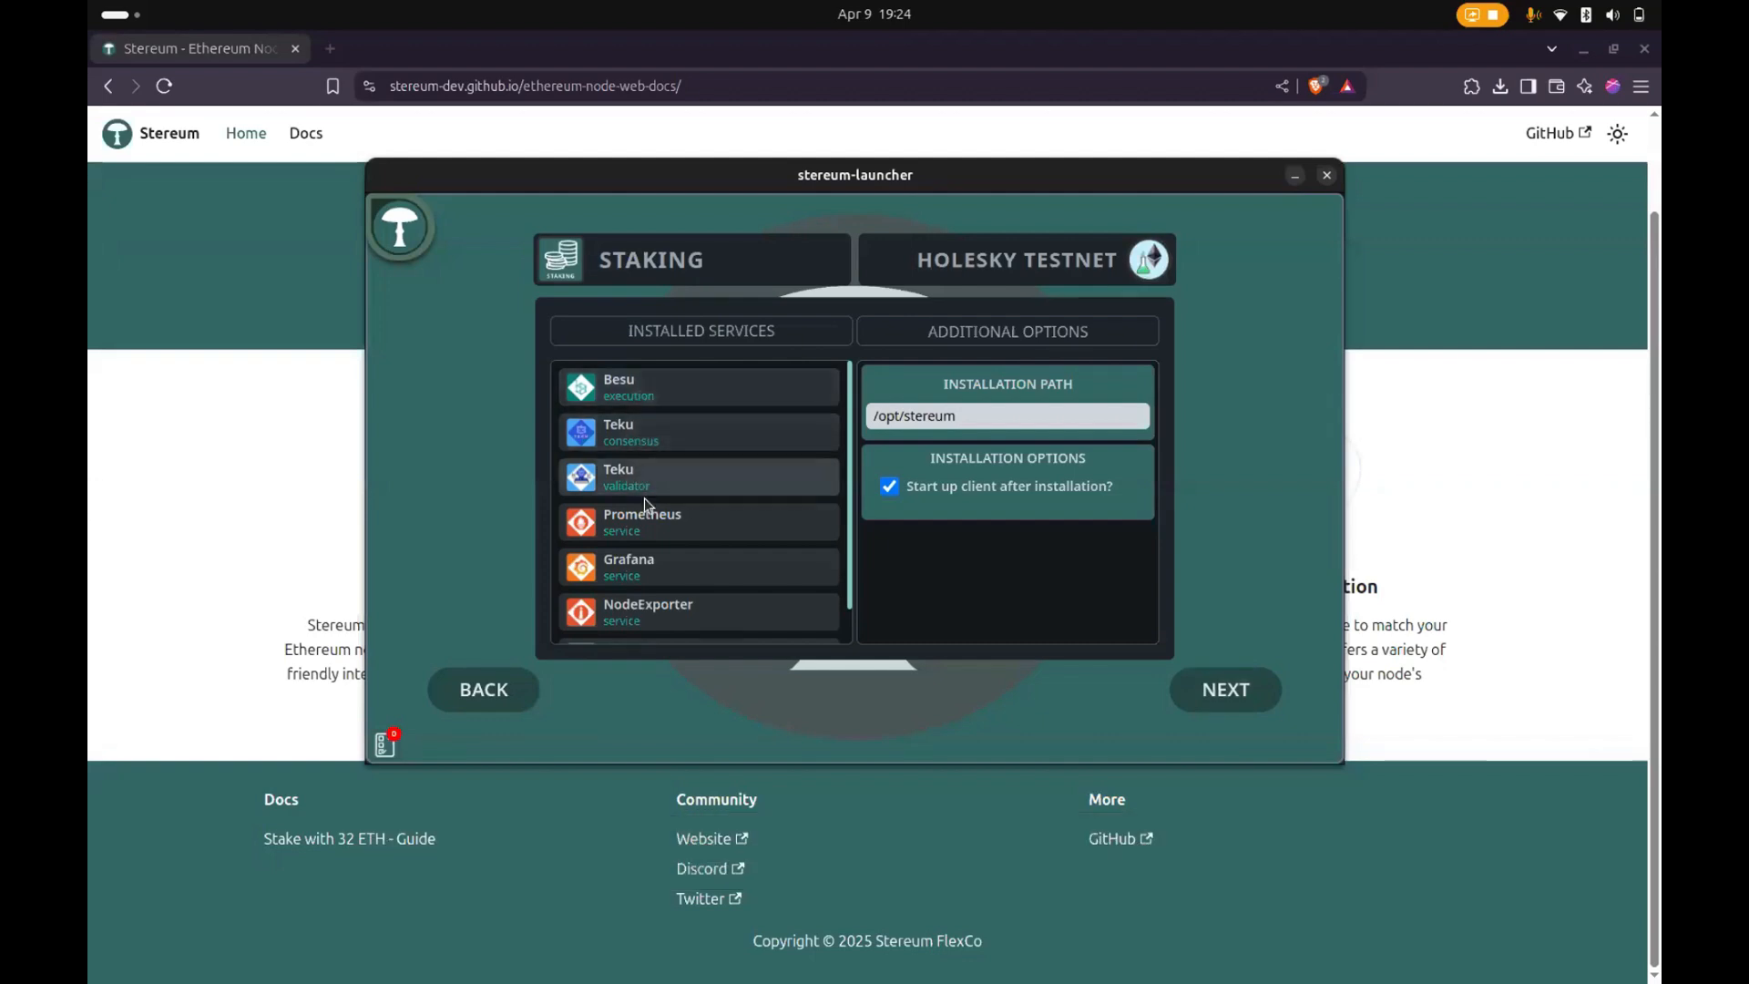
scroll(652, 520, "down", 1)
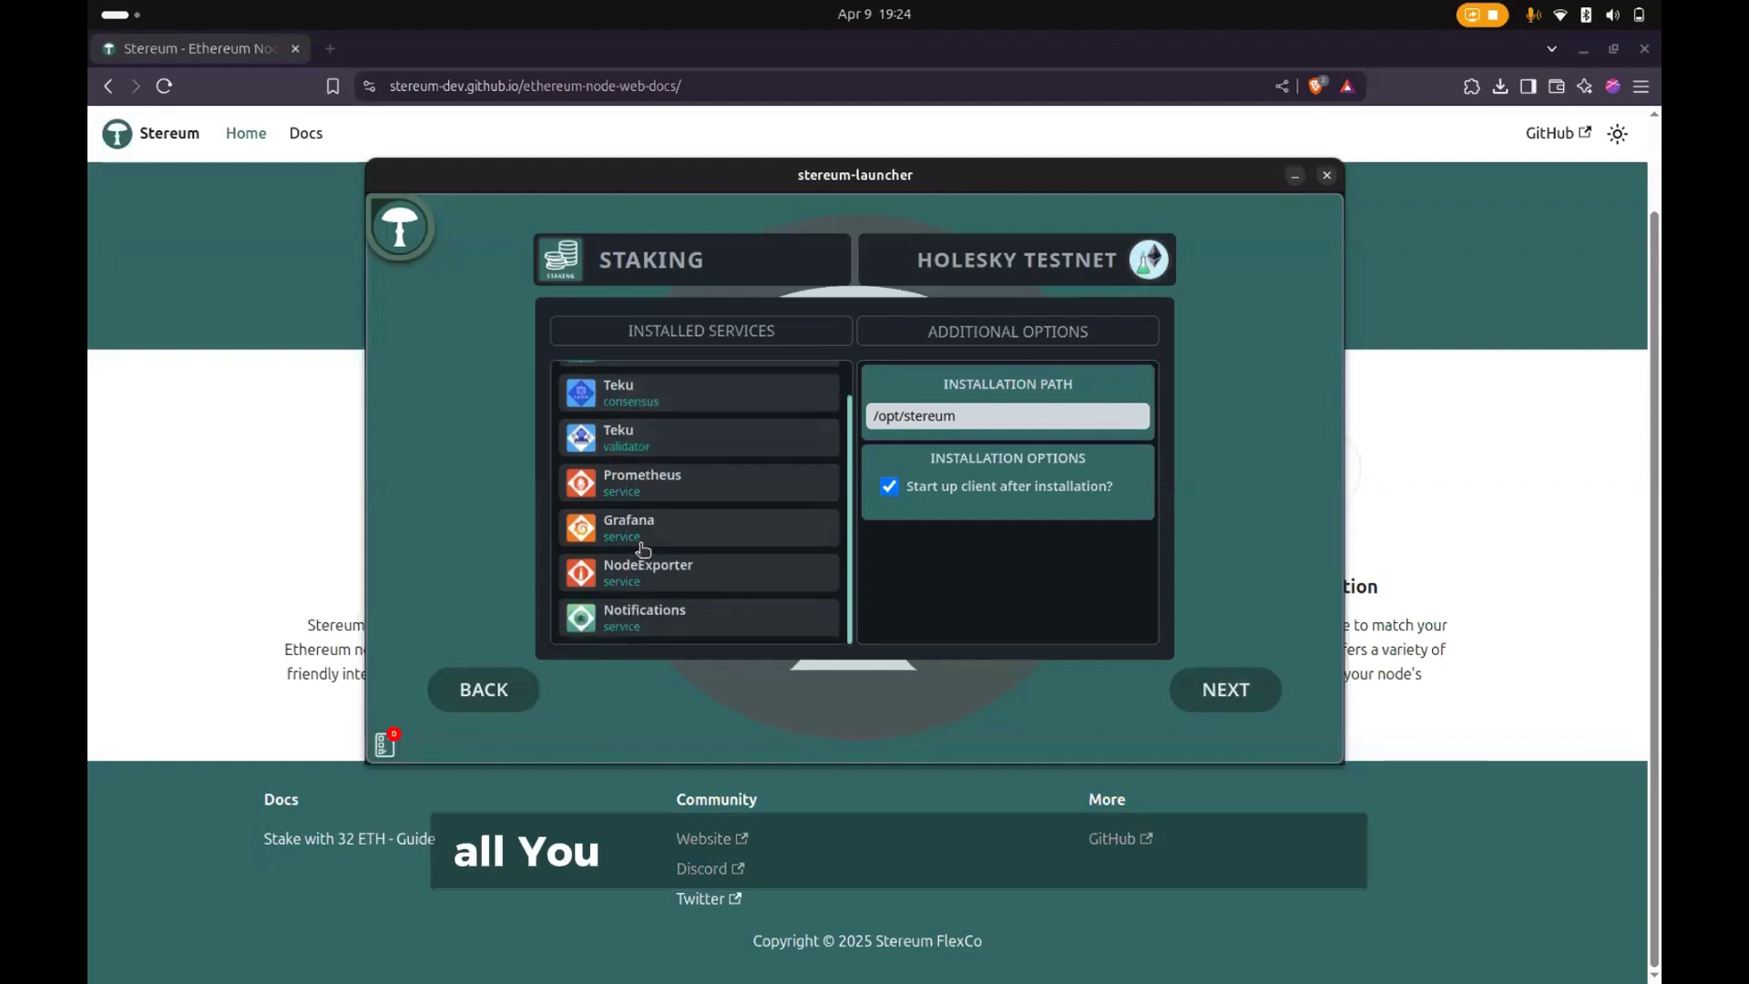
left_click(1202, 690)
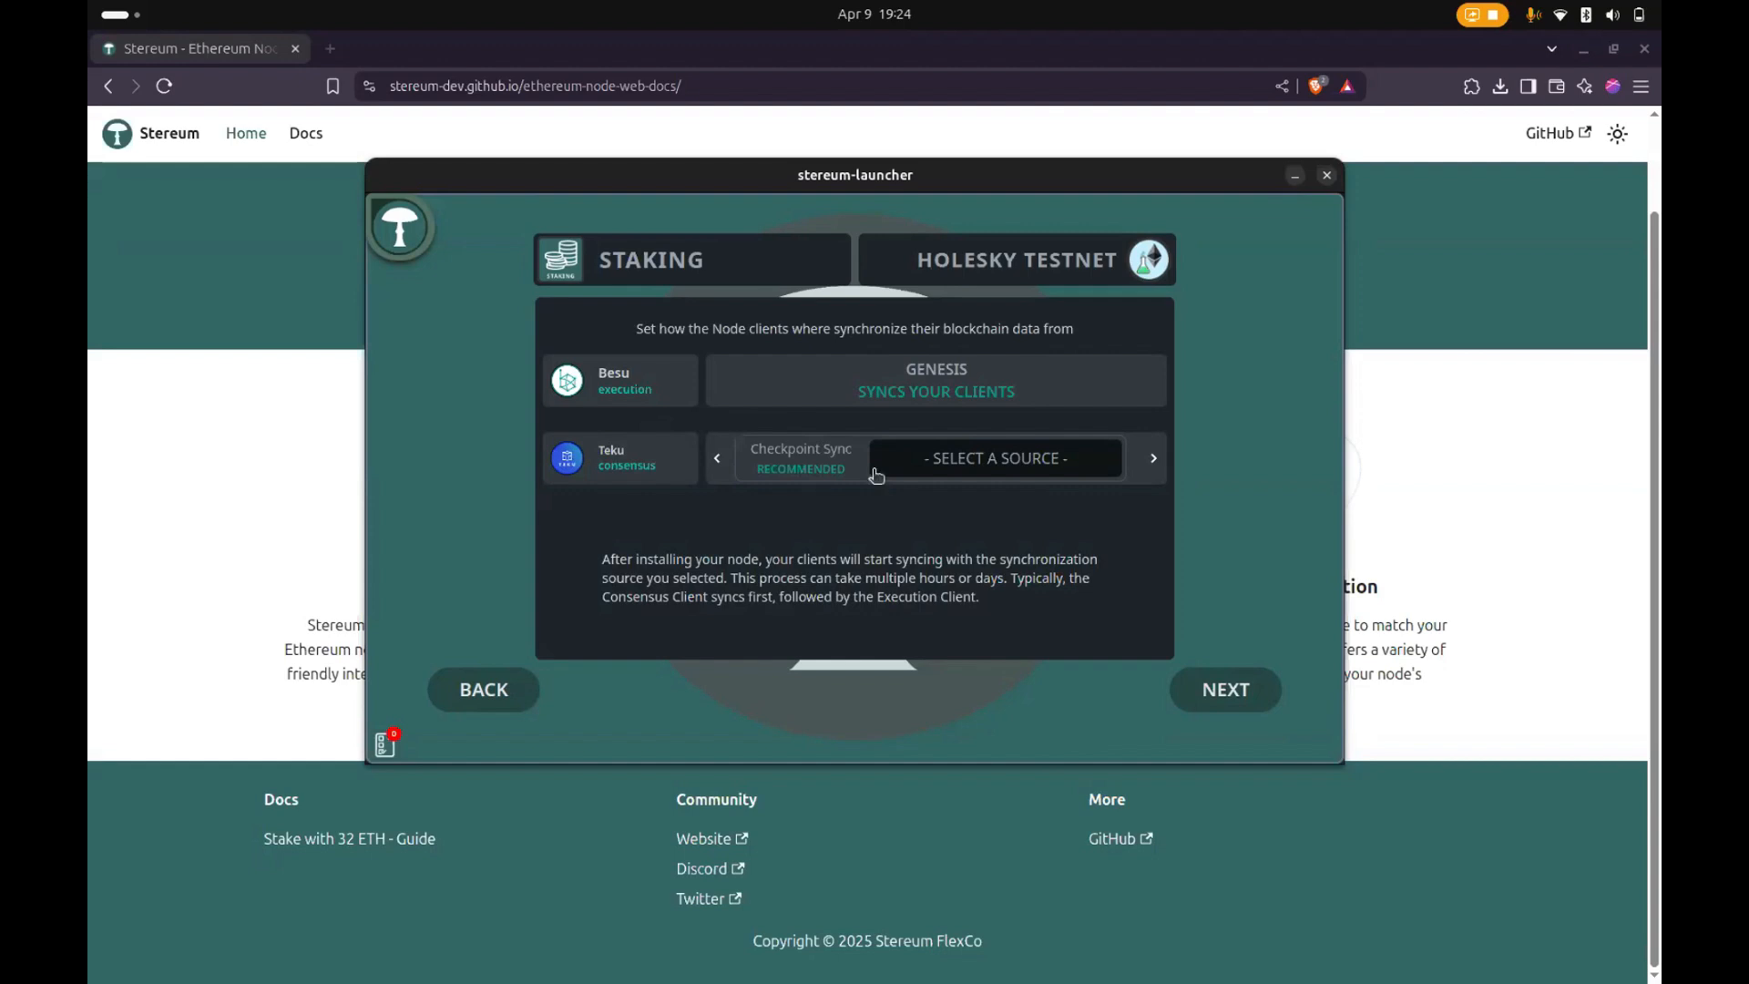
- Look through the checkpoint sync sources for the Teku consensus client and choose EthStaker
left_click(1023, 462)
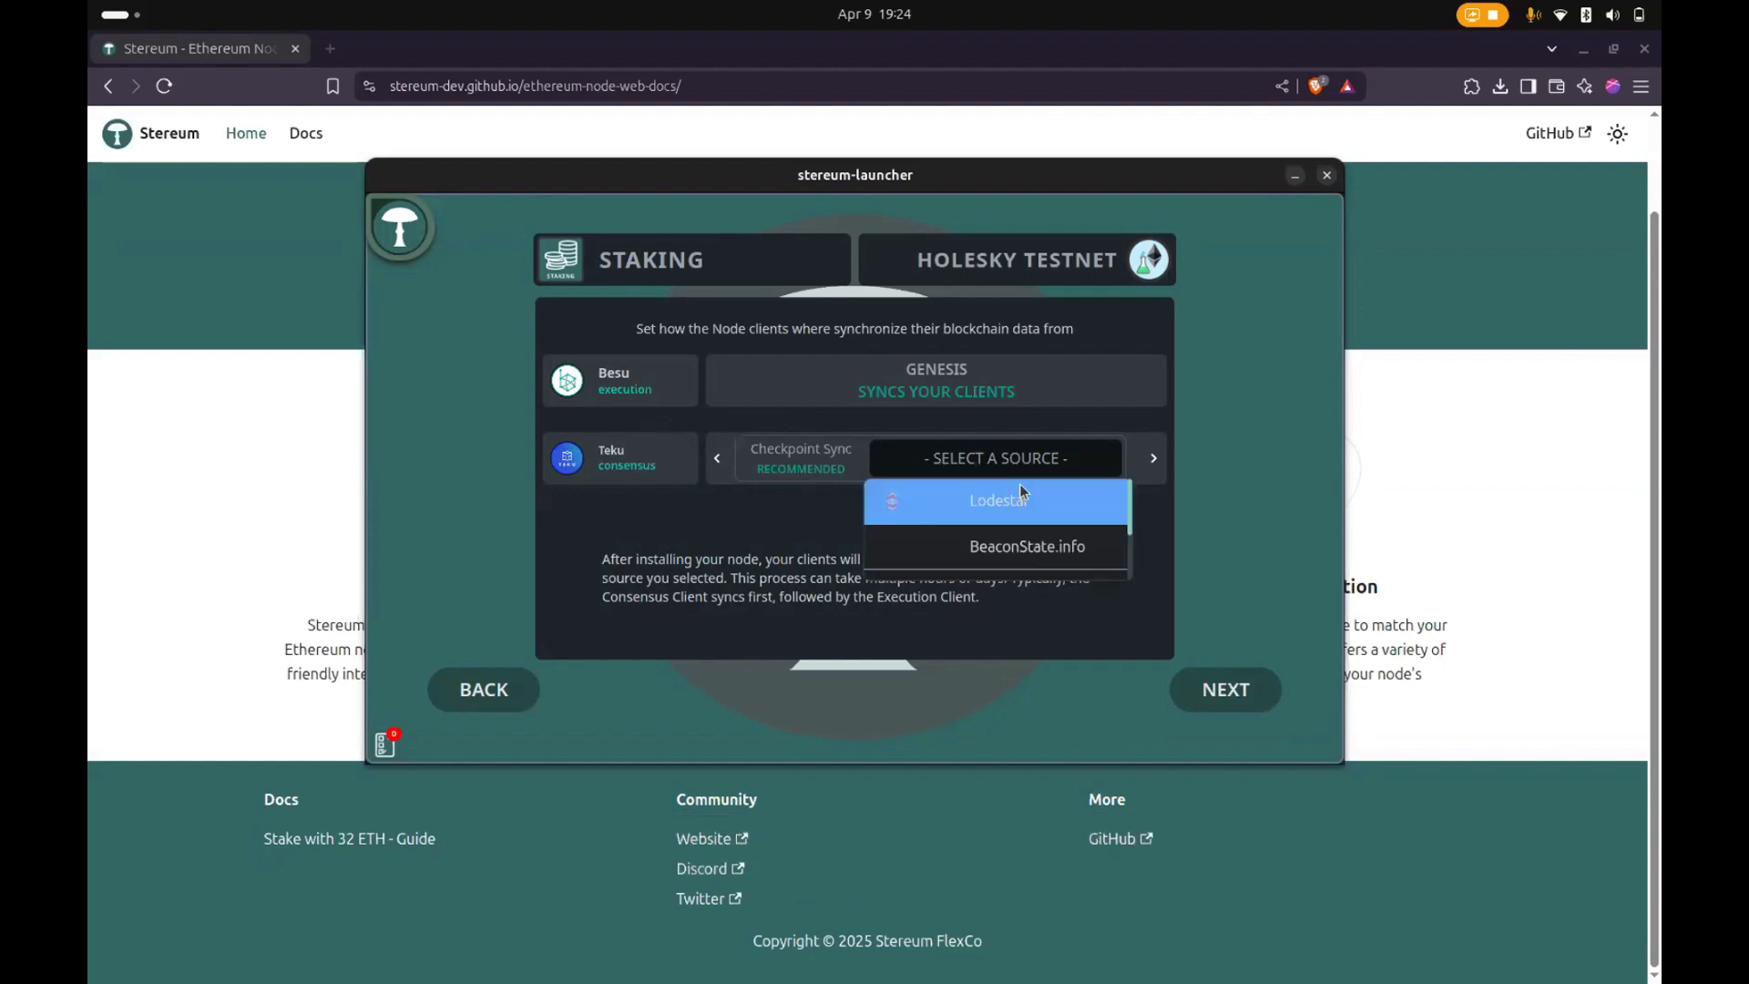
scroll(1025, 548, "down", 2)
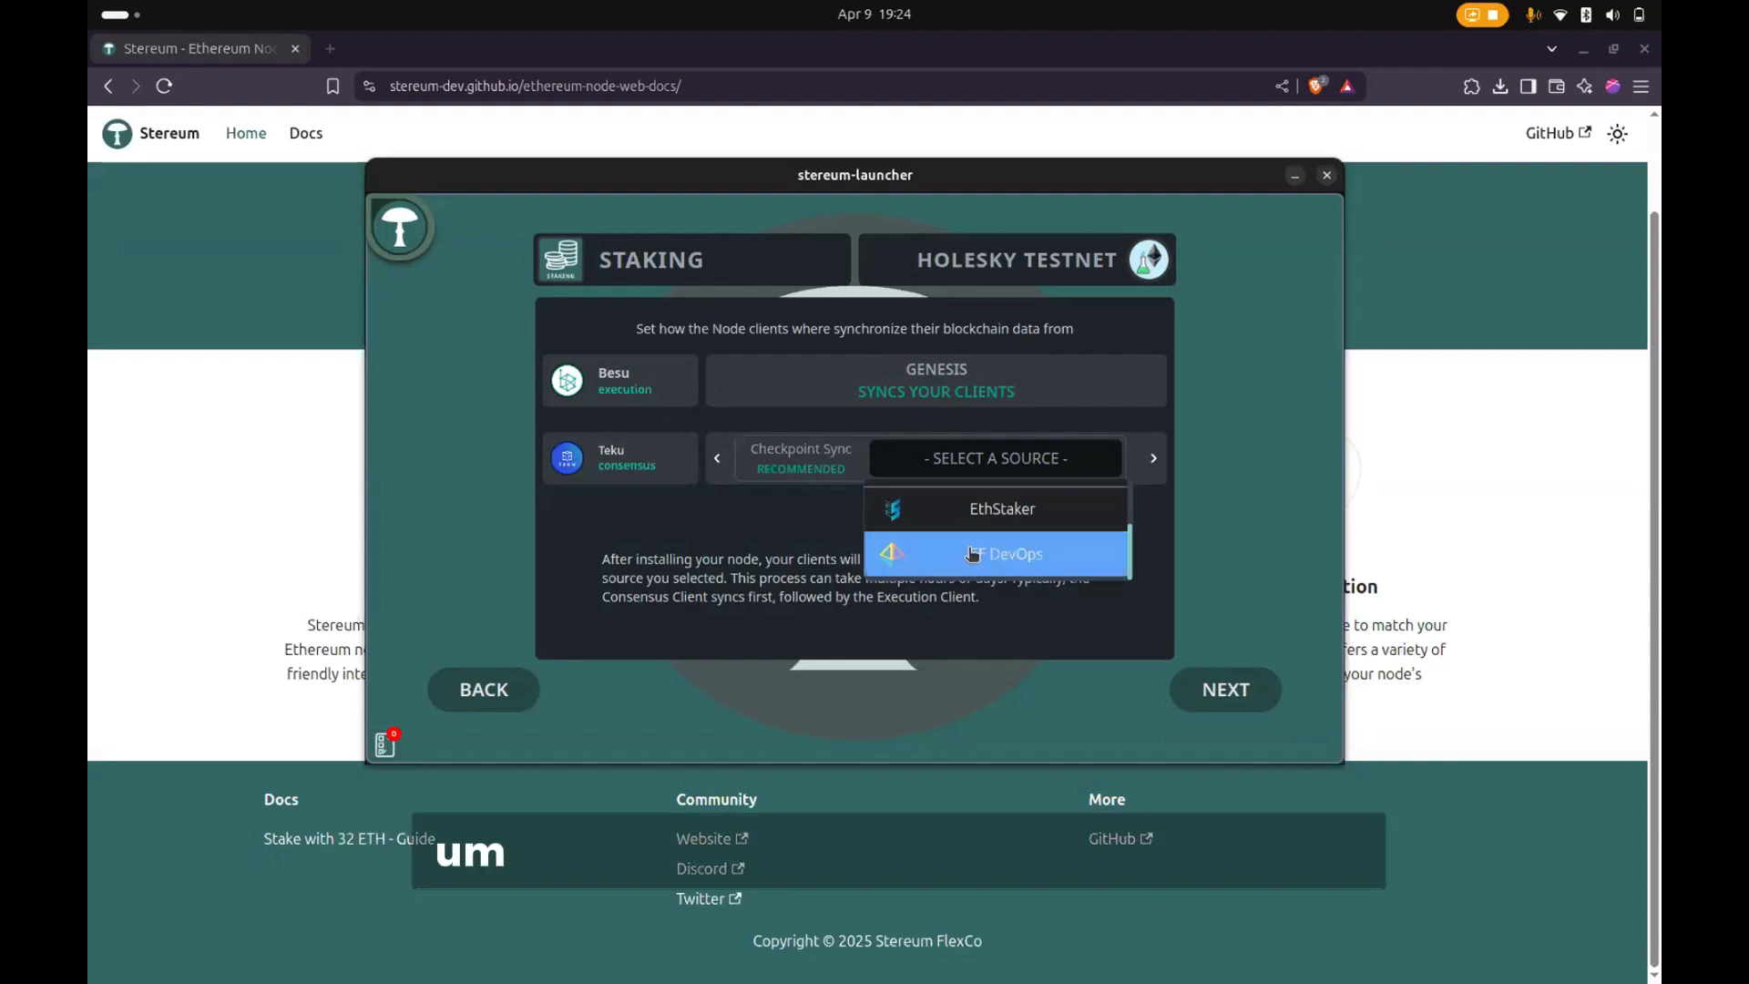
scroll(979, 553, "up", 2)
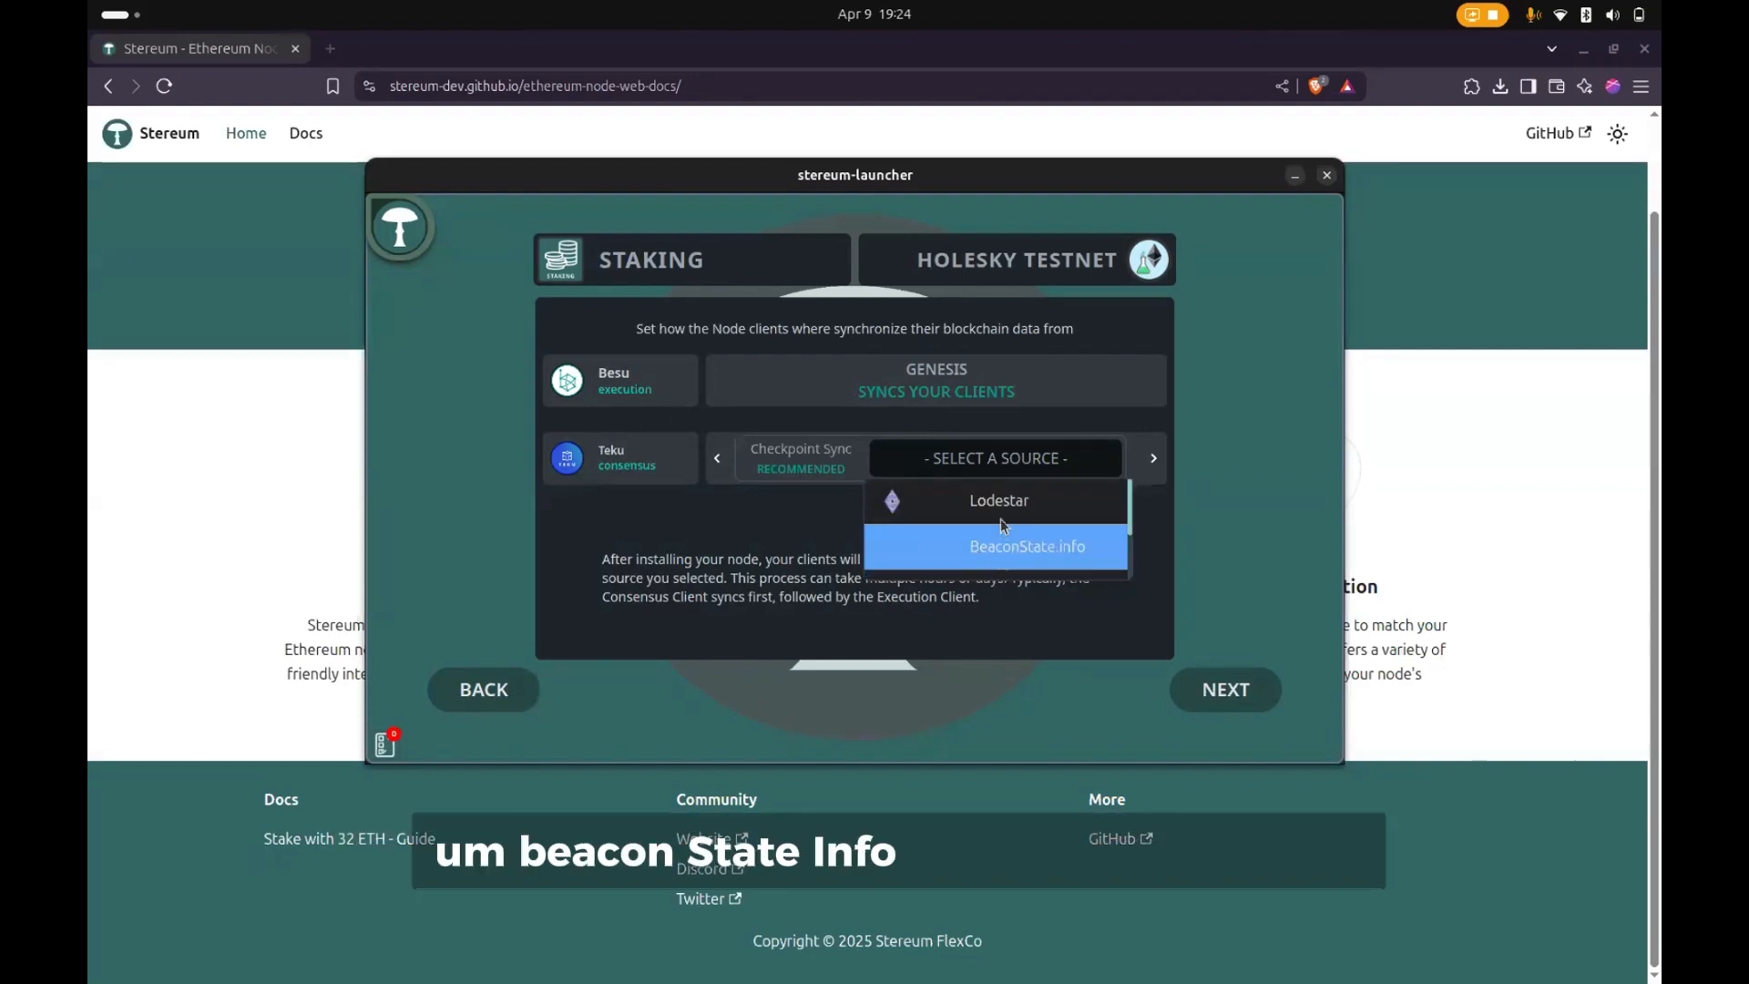
scroll(1003, 526, "down", 2)
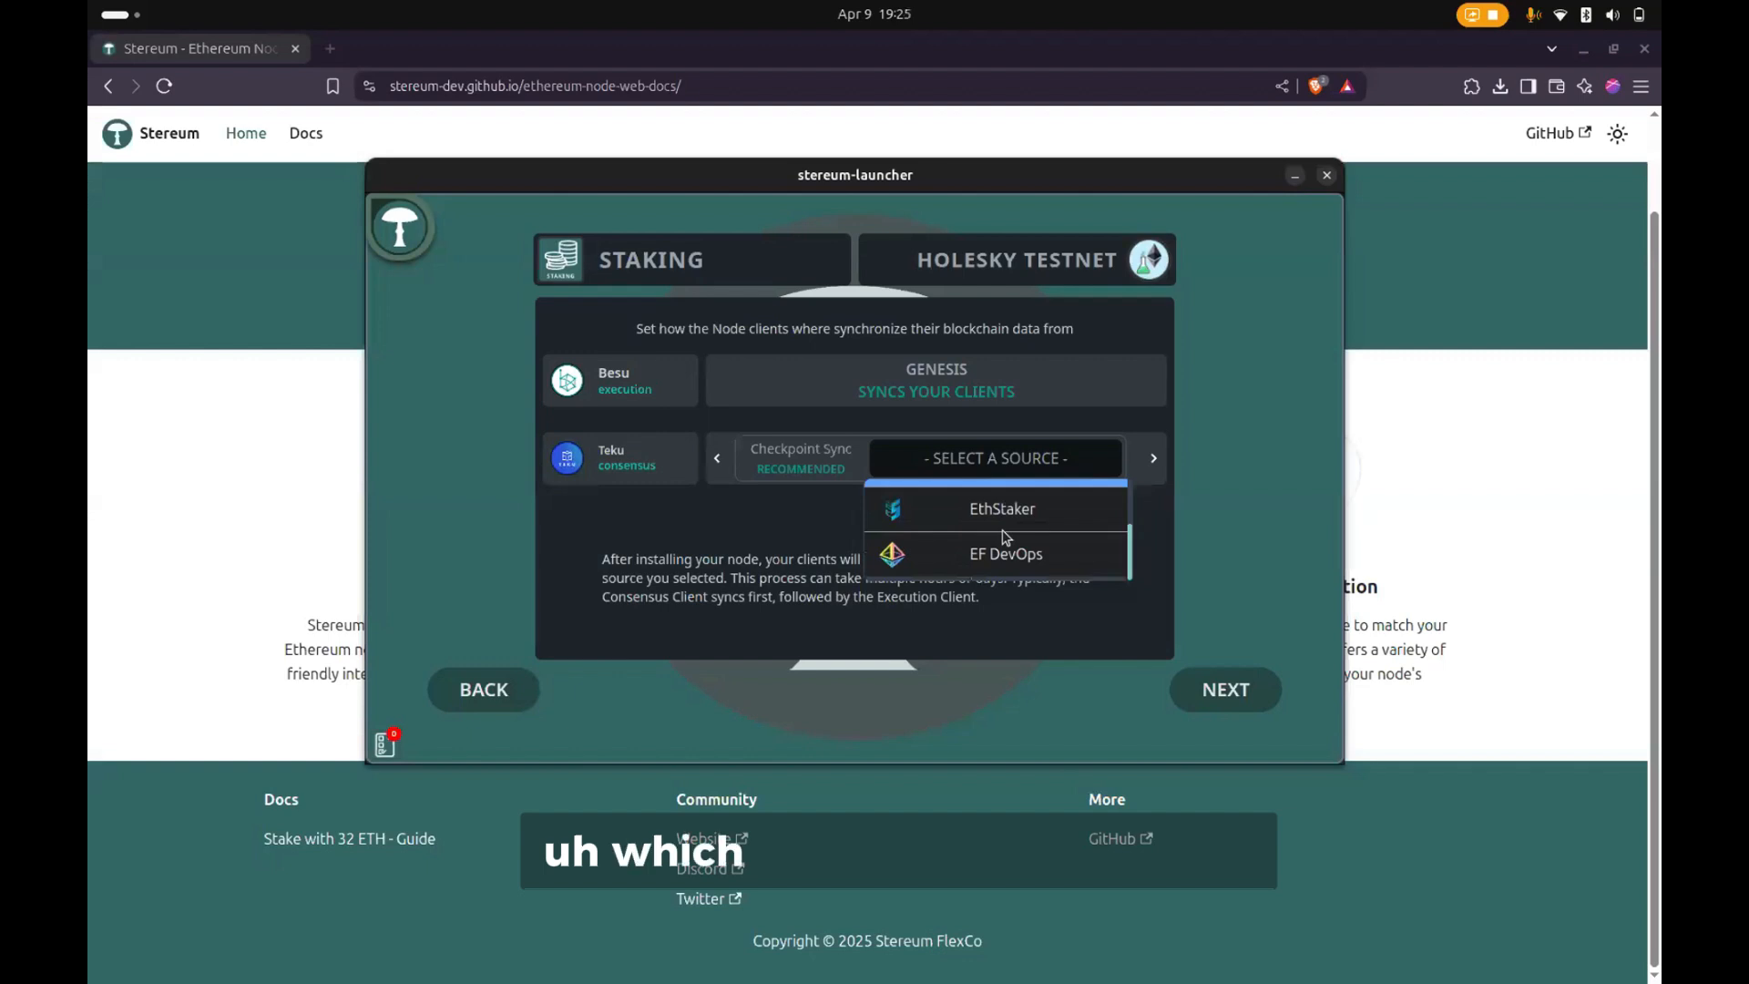
scroll(1005, 536, "up", 2)
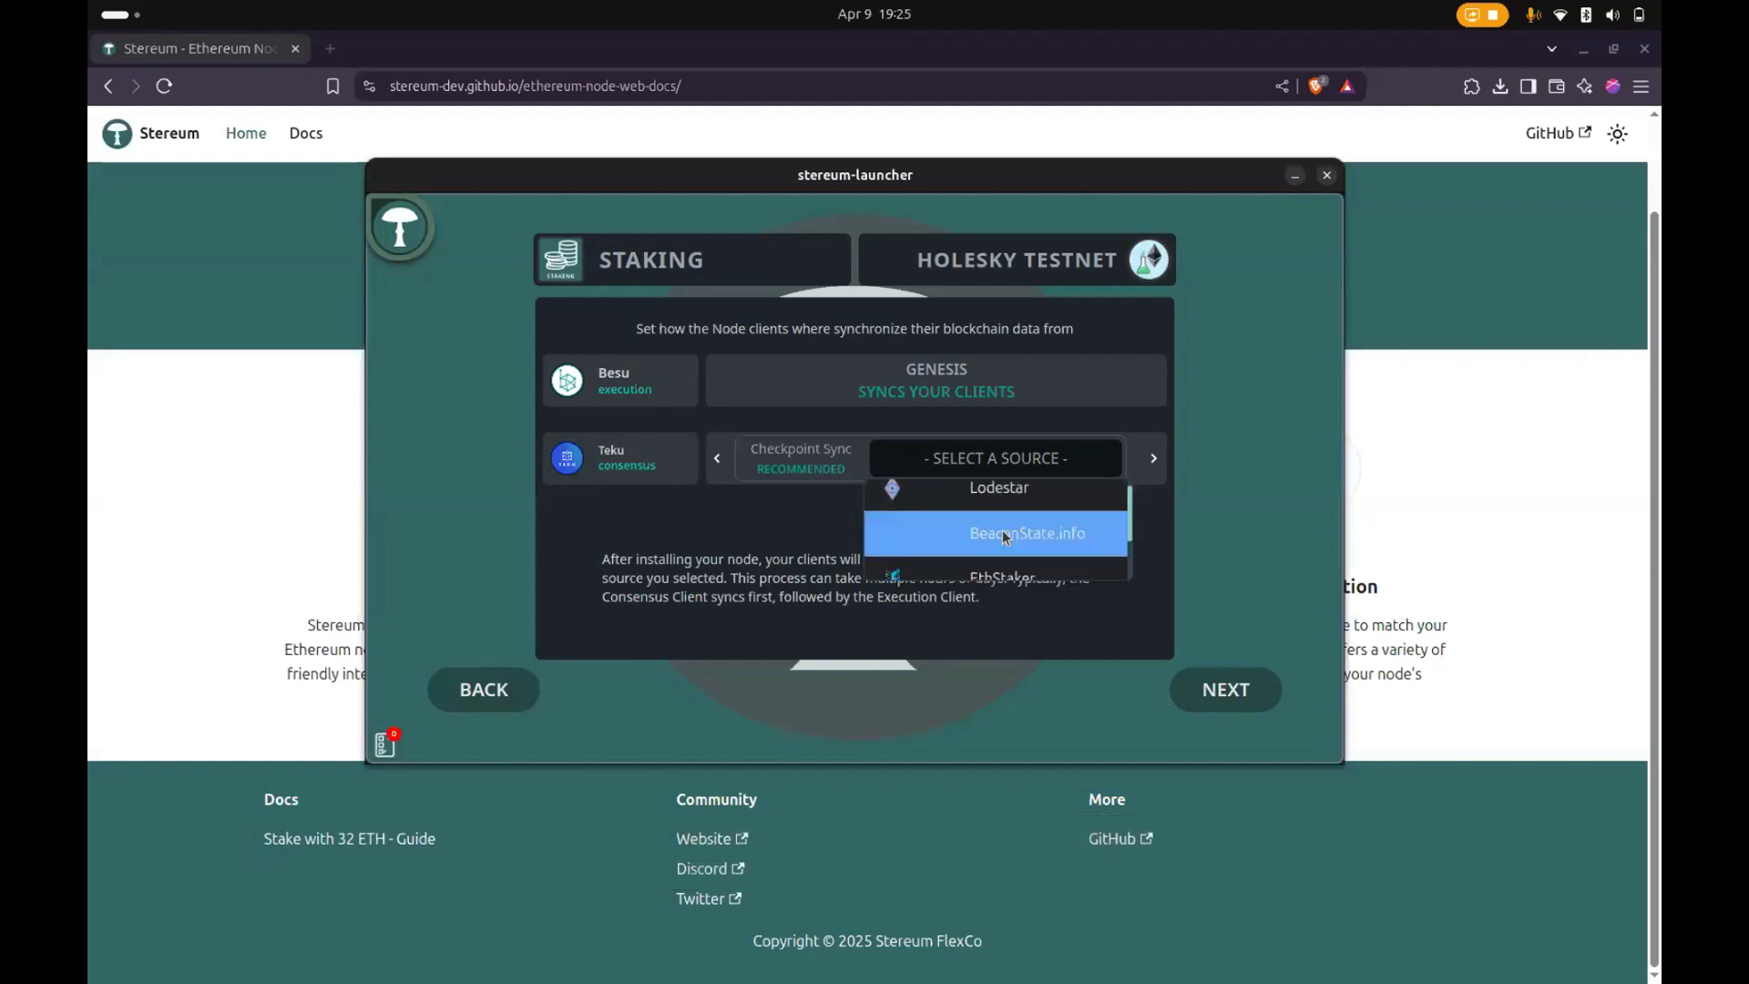
scroll(1005, 537, "down", 2)
left_click(1001, 526)
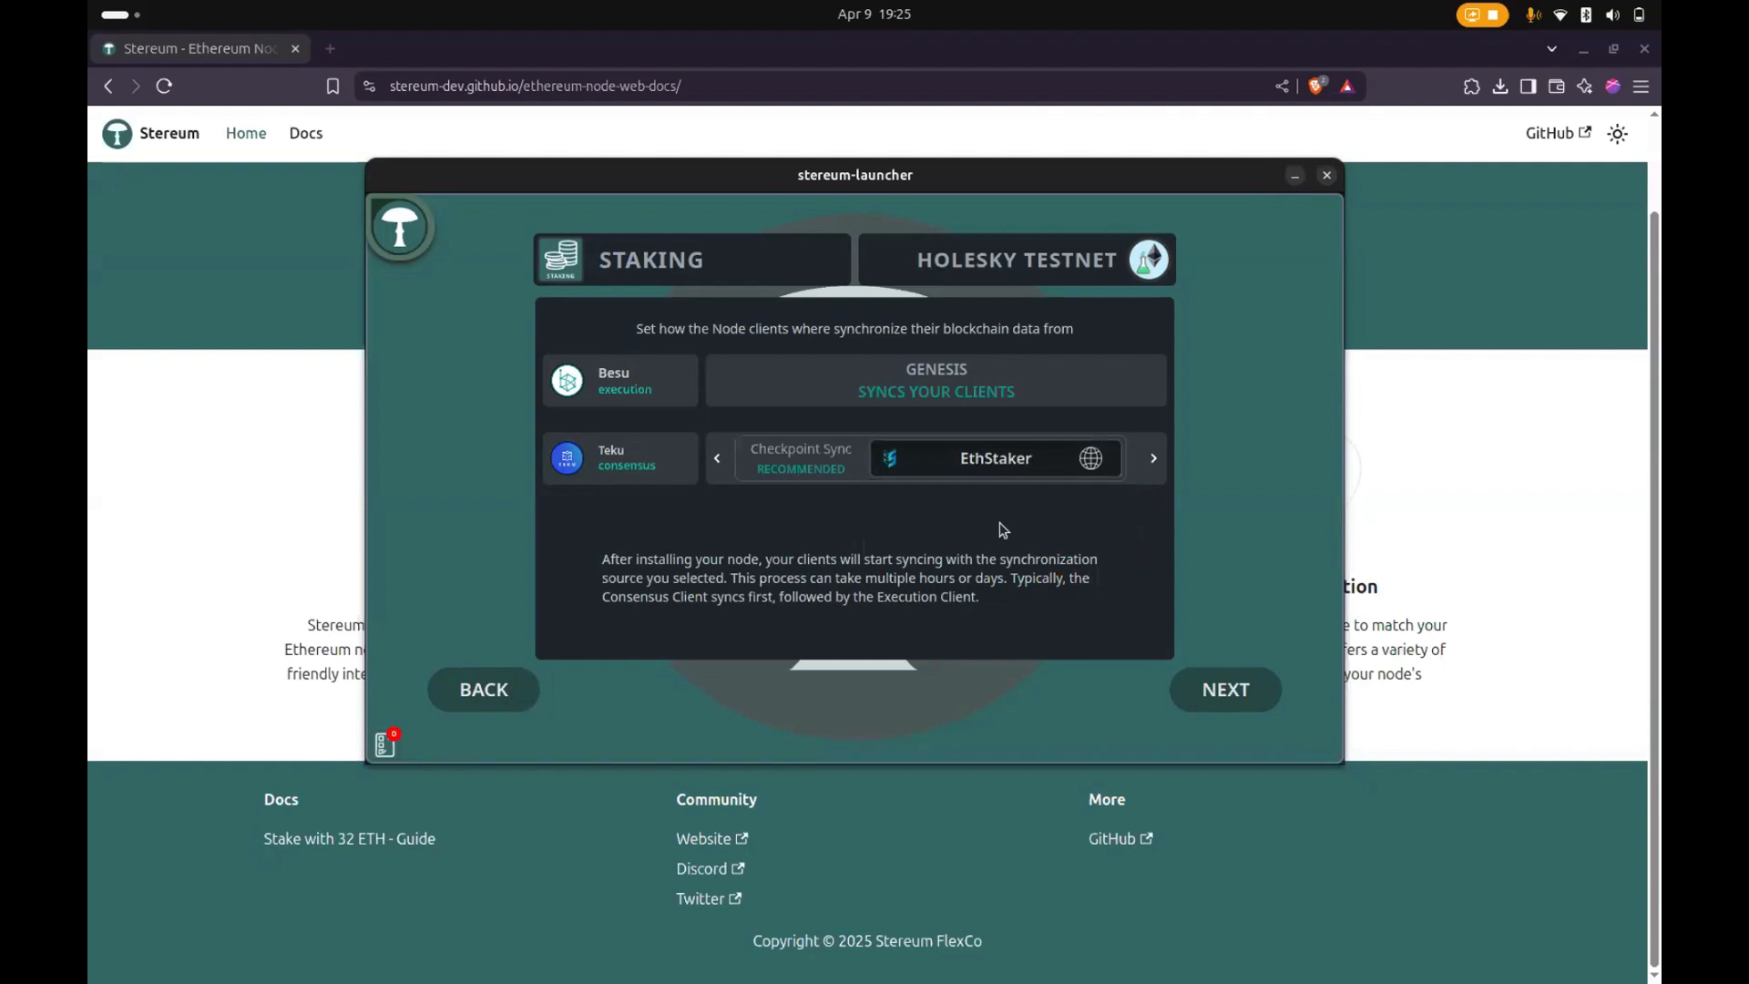
- View Teku's custom checkpoint source, return to the recommended EthStaker source, and continue to the installation summary
left_click(1151, 458)
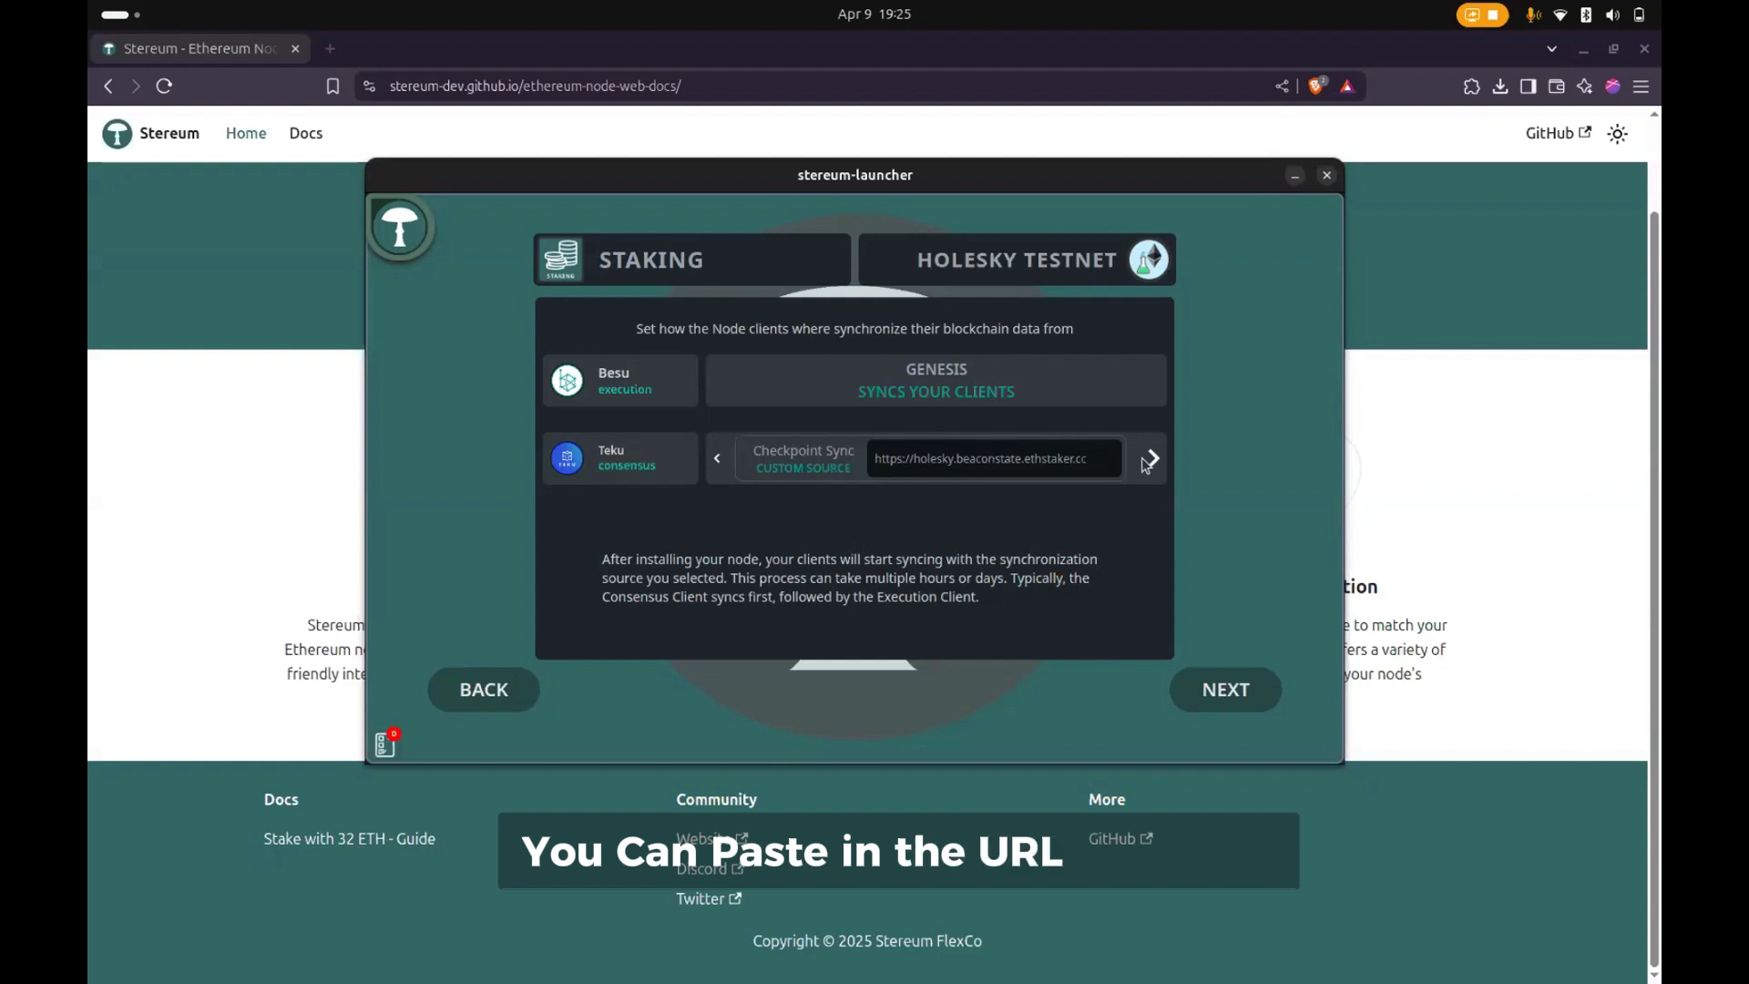
left_click(719, 458)
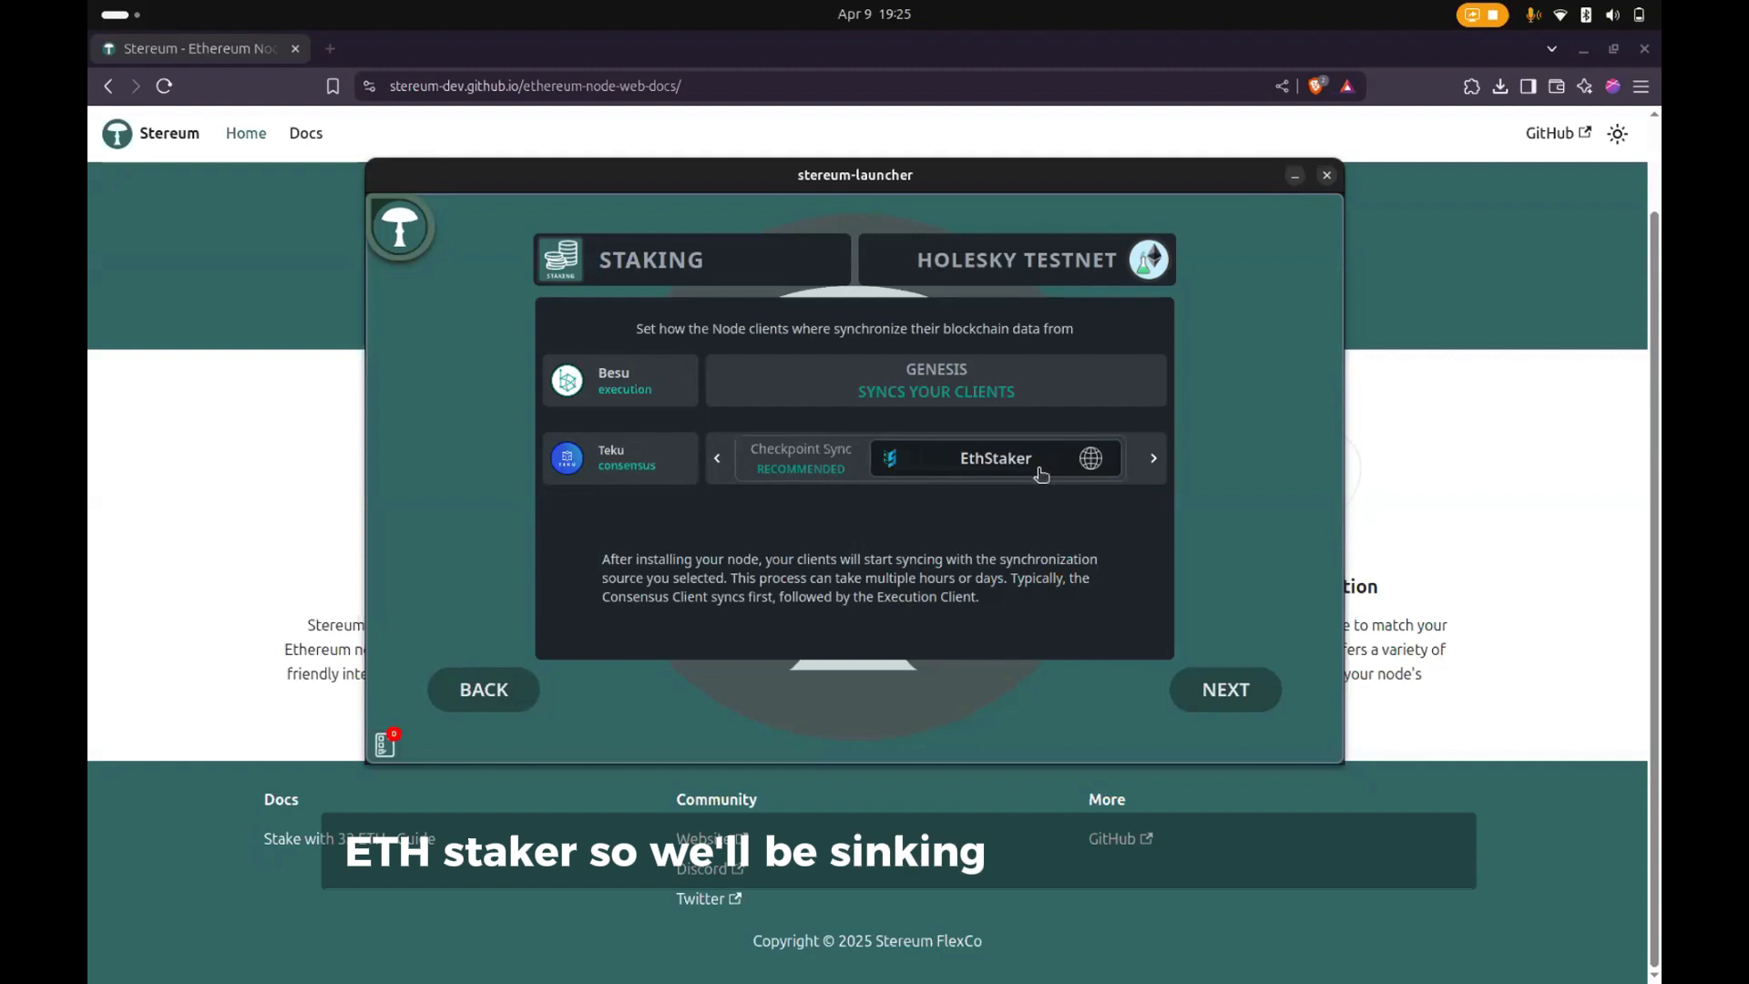
left_click(1206, 701)
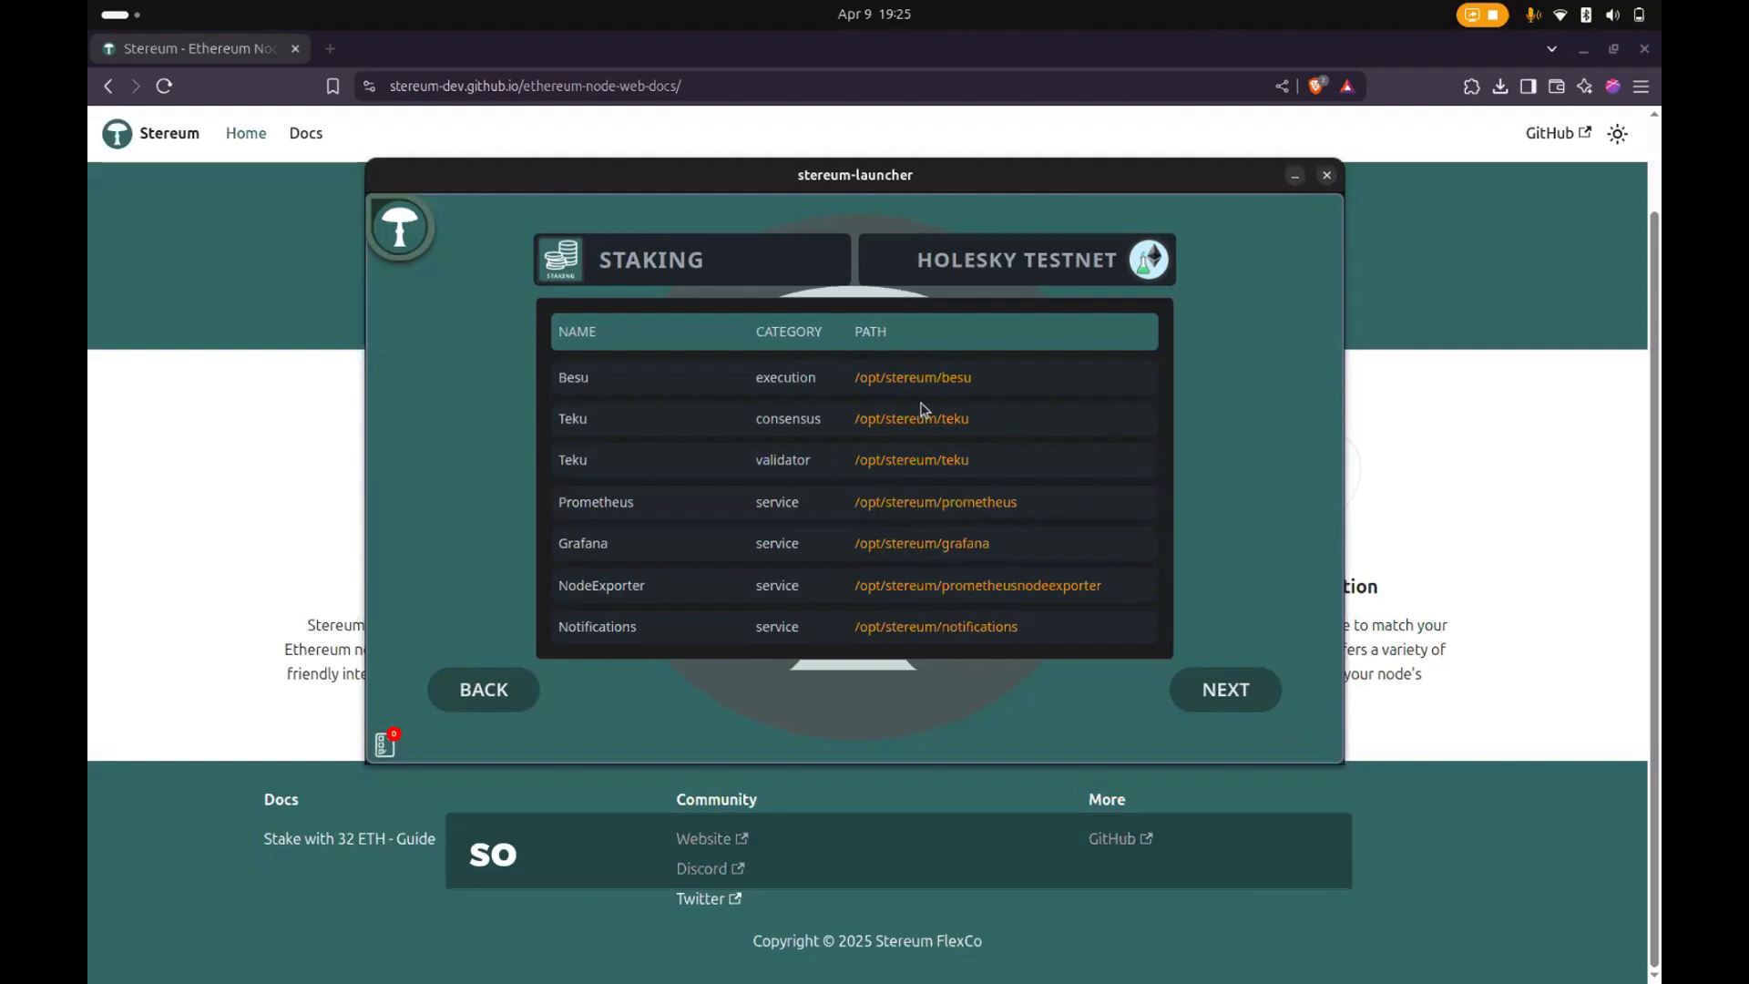
- Capture a screenshot of the services and installation paths table, and start the node installation
key("Print")
left_click_drag(520, 296, 1242, 683)
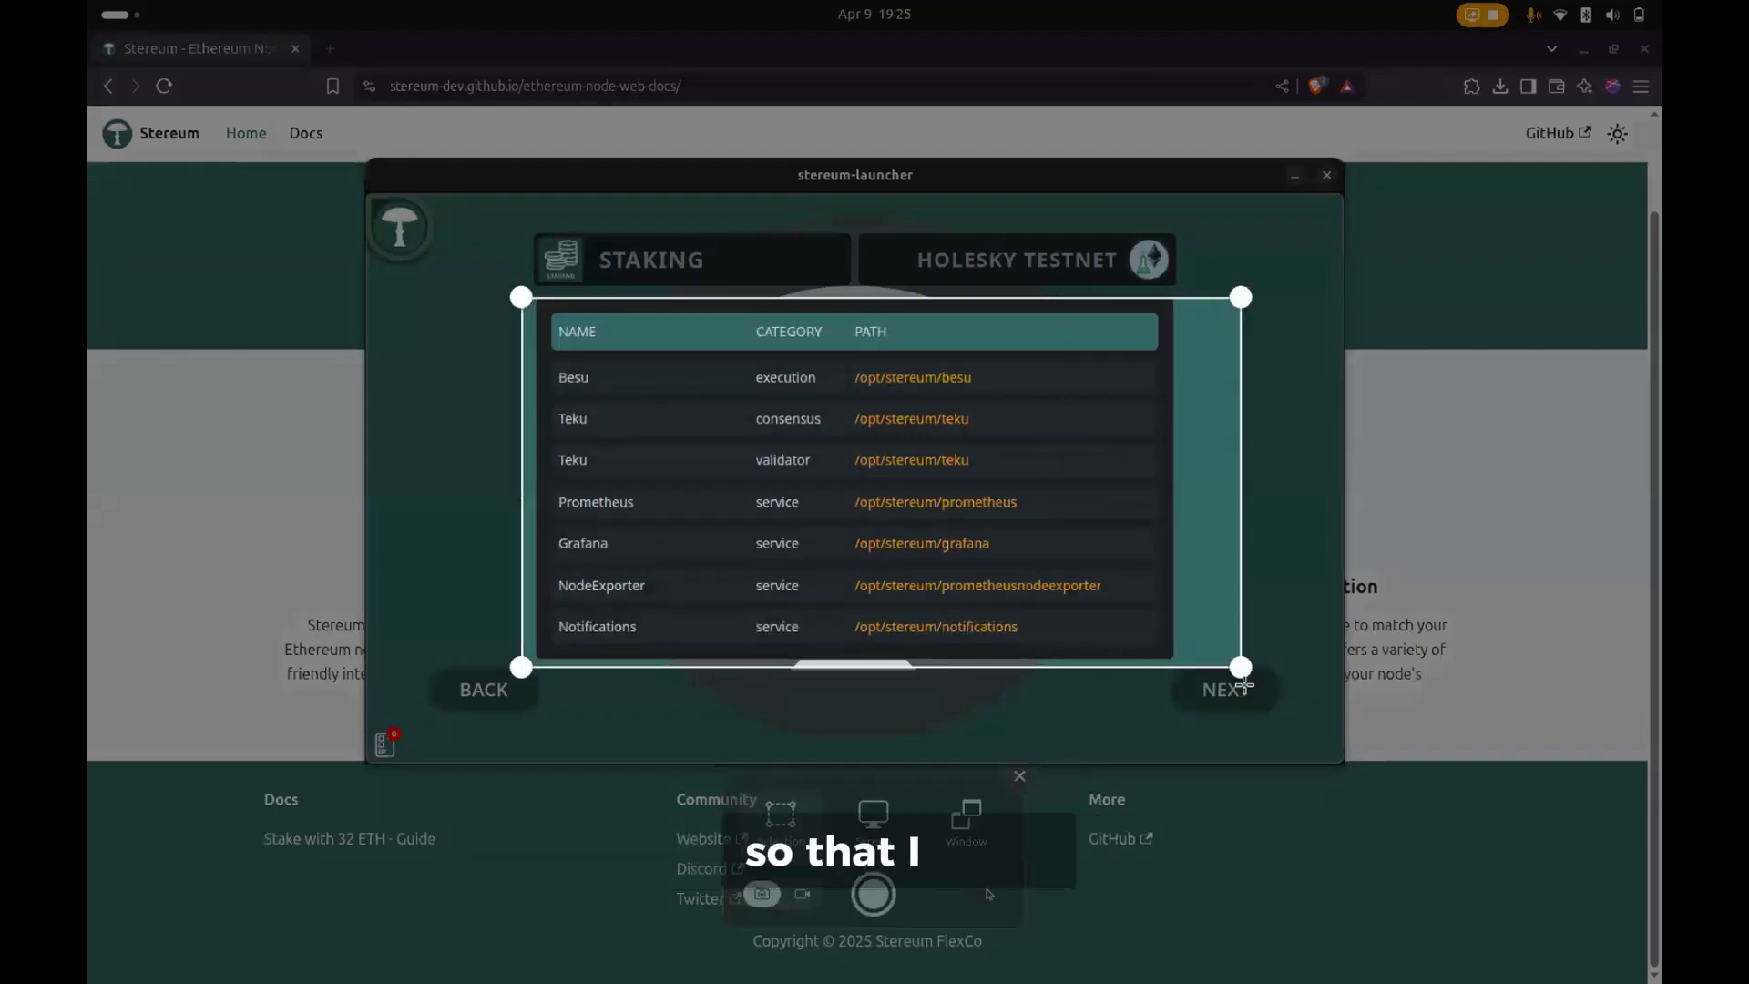
left_click(874, 894)
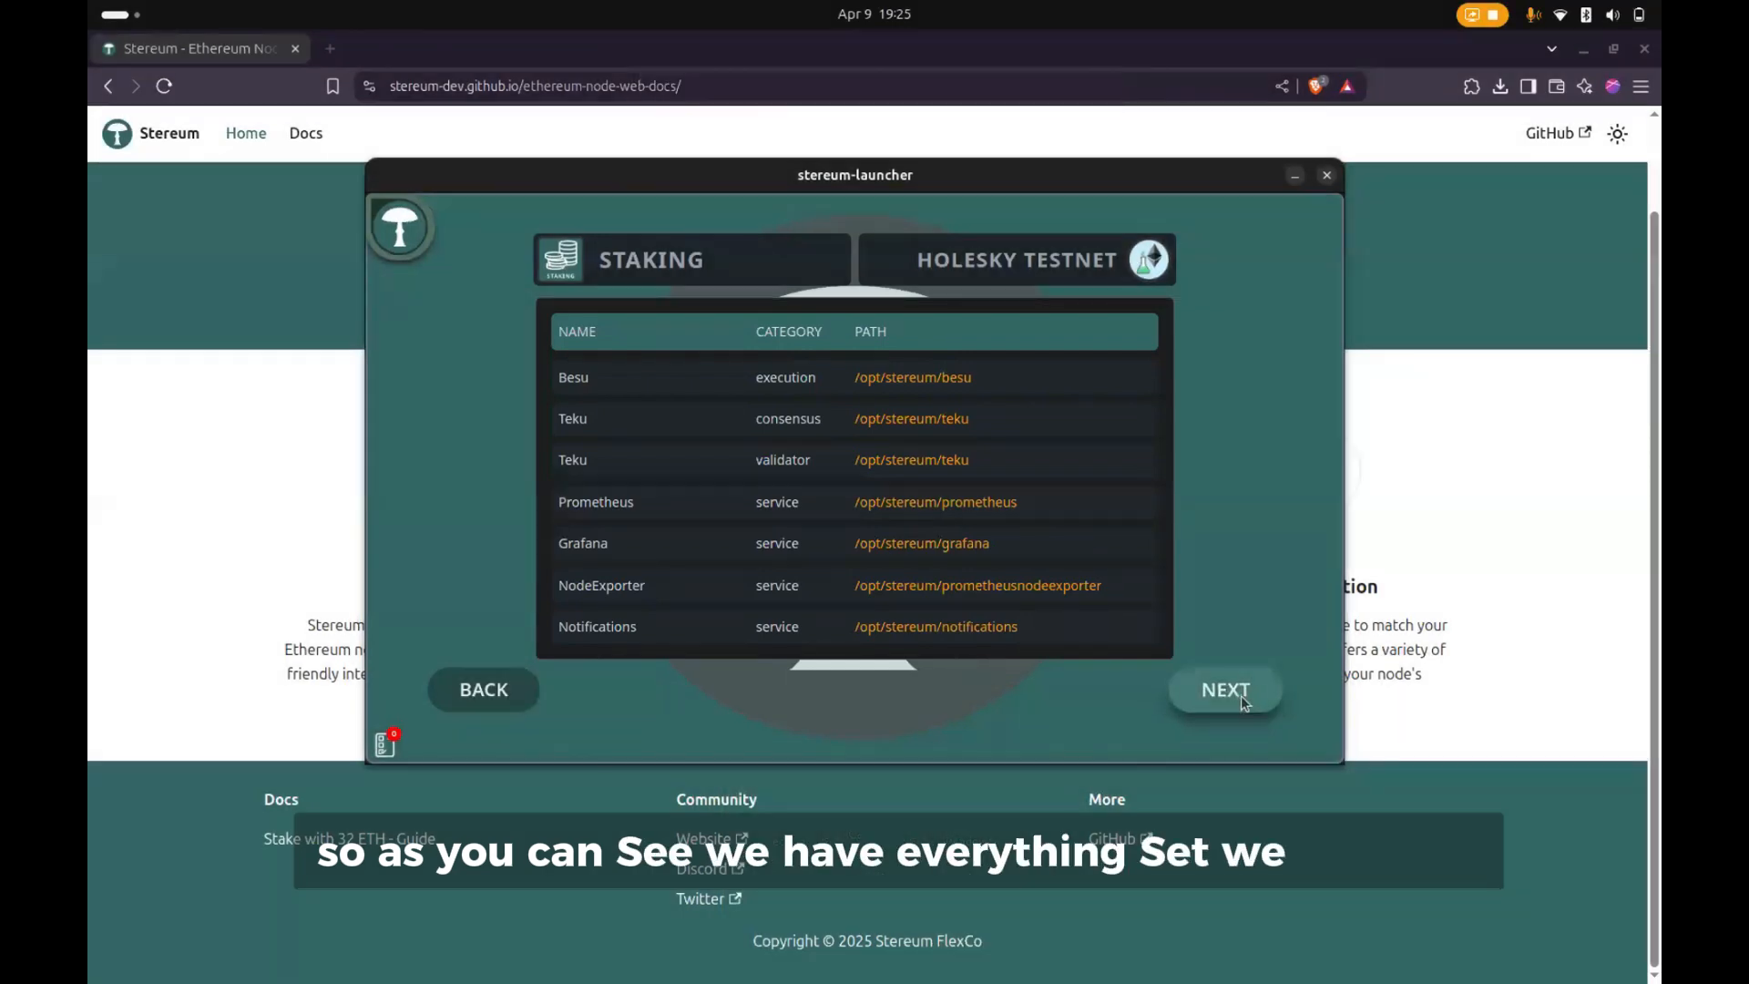
left_click(1241, 696)
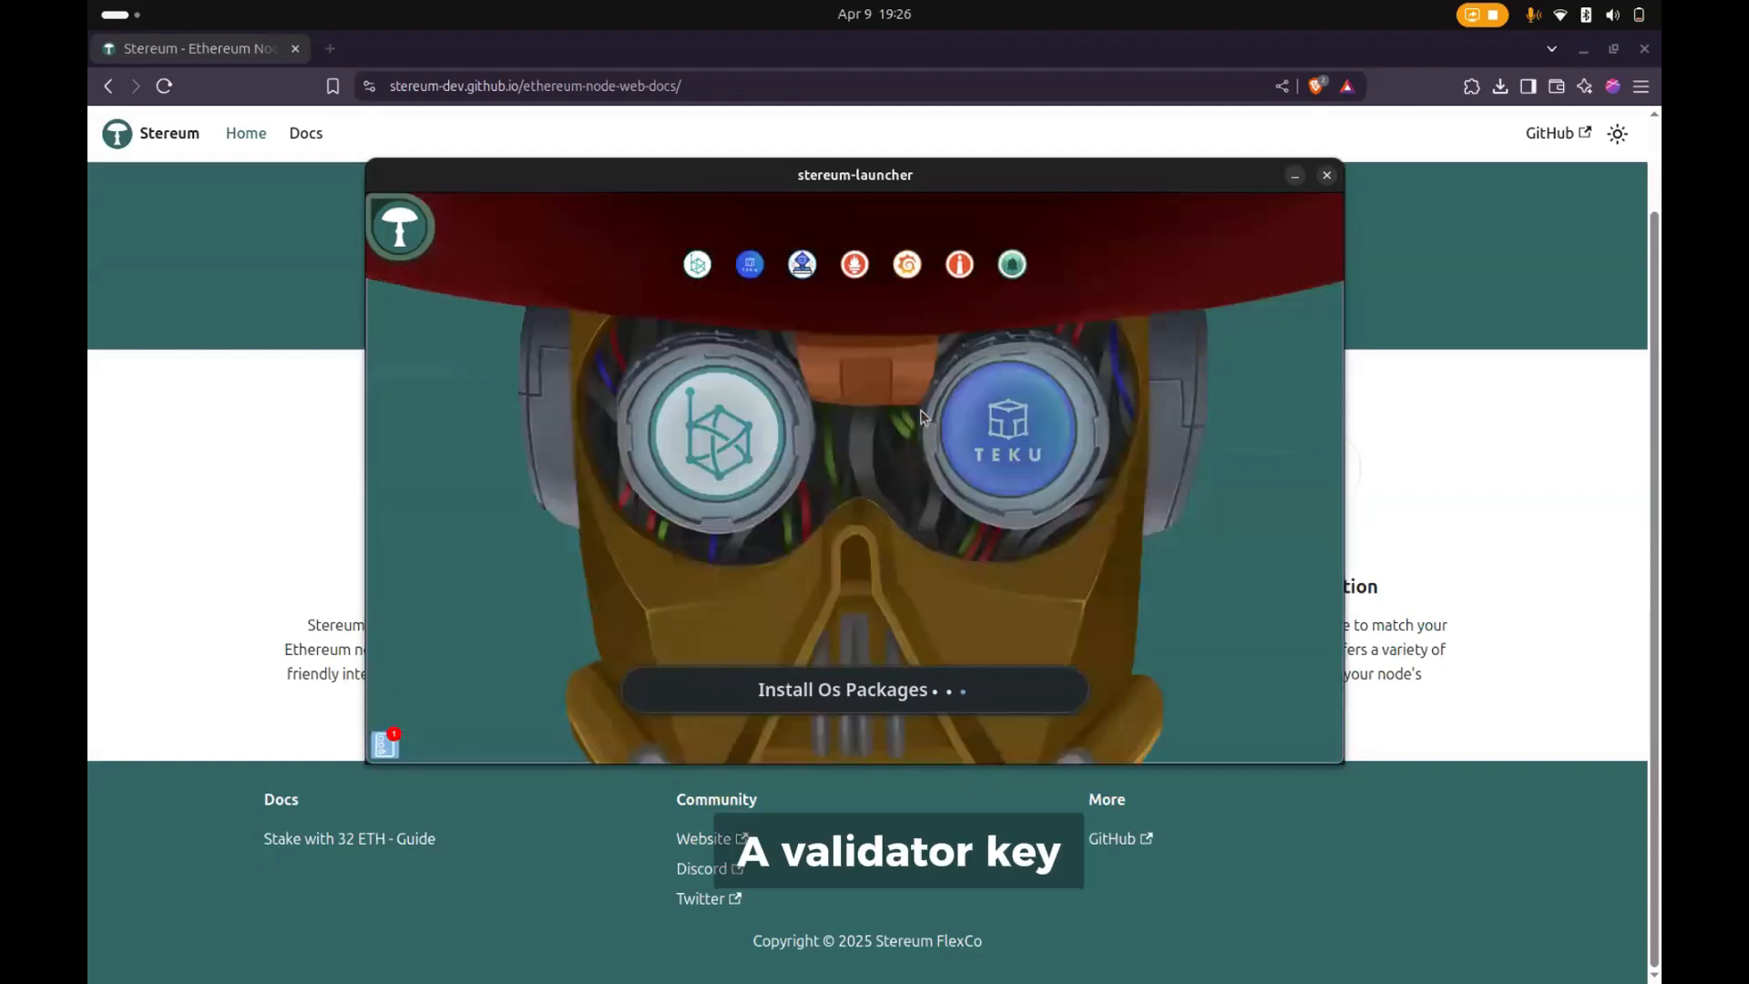
- Move the wagyu-key-gen releases tab into the browser window that holds the Stereum docs
left_click(524, 138)
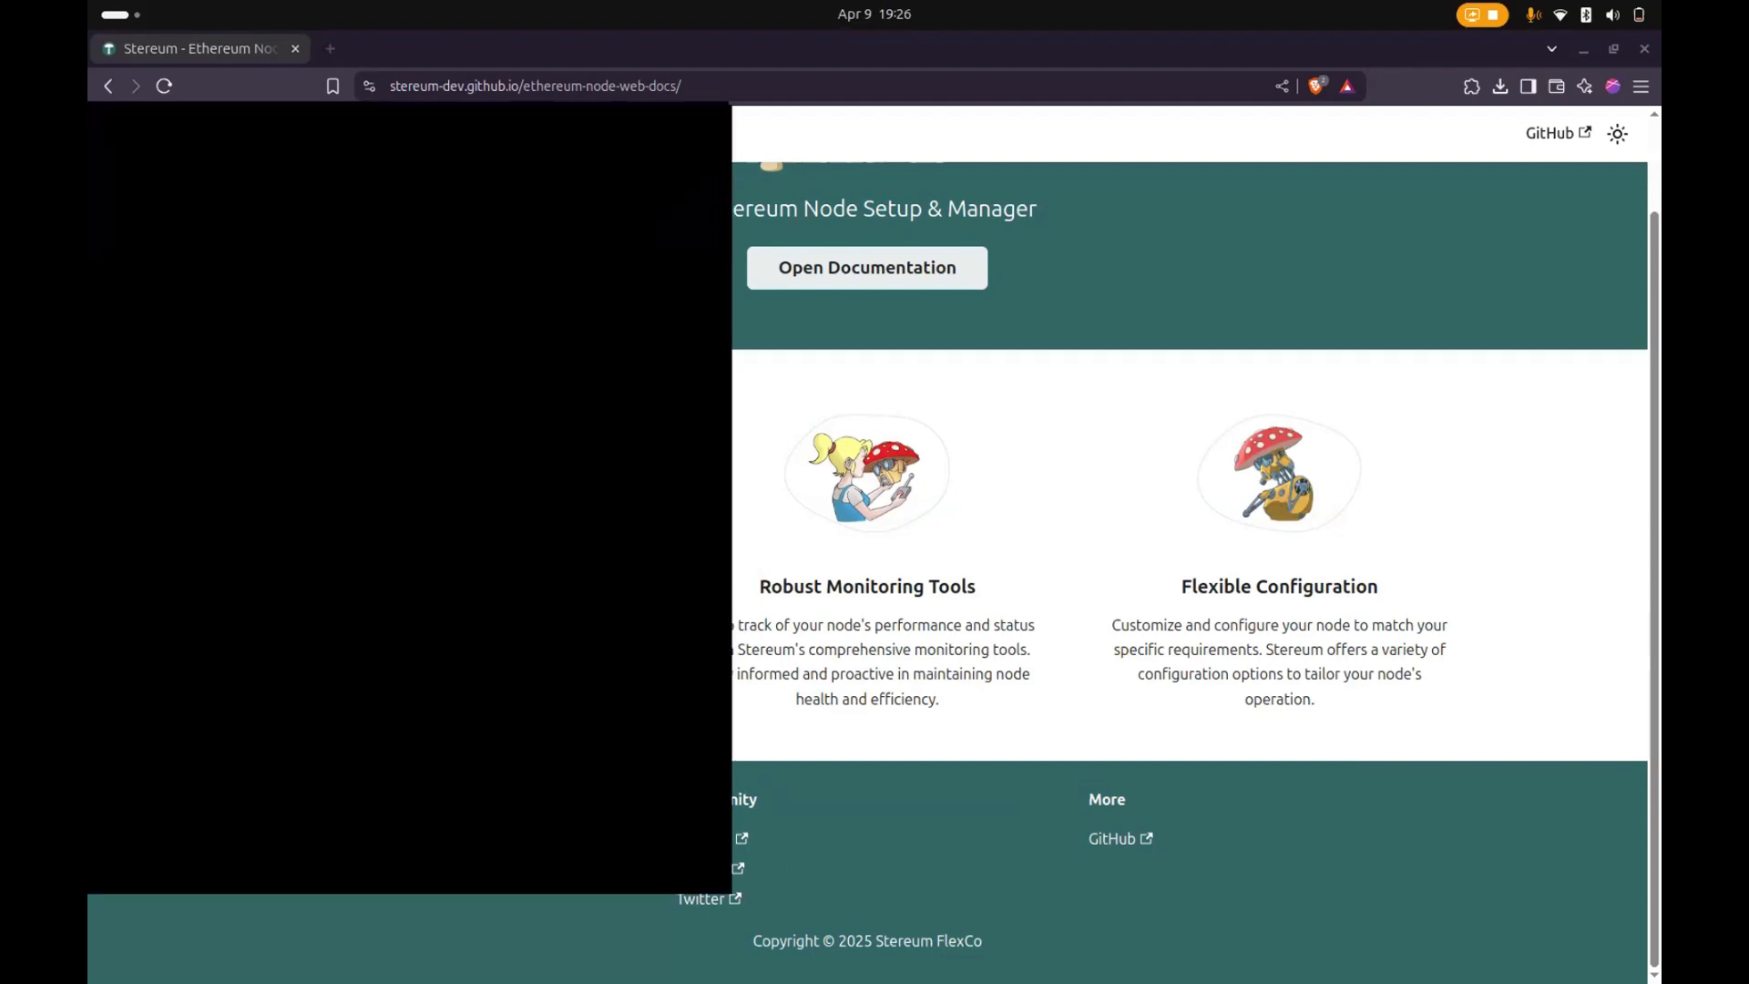
left_click_drag(89, 108, 355, 50)
left_click(195, 48)
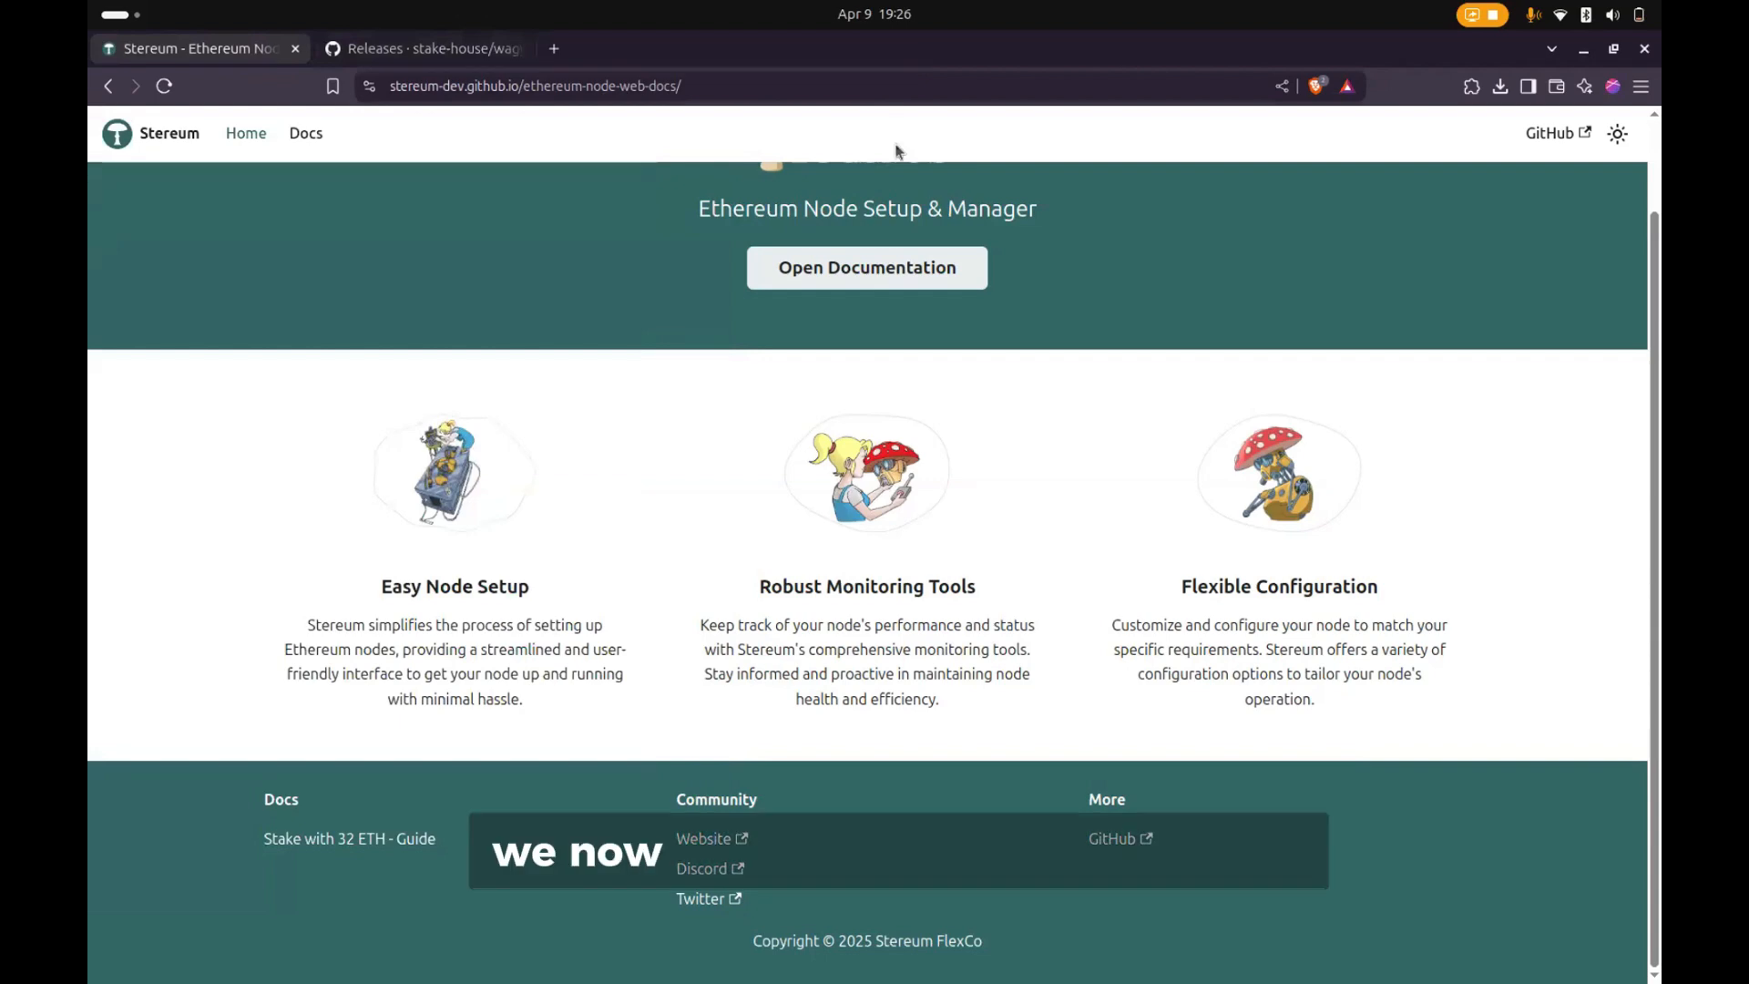
- Add the Holesky Staking Launchpad tab to the same browser window and maximize the window
left_click_drag(906, 59, 926, 103)
left_click(529, 92)
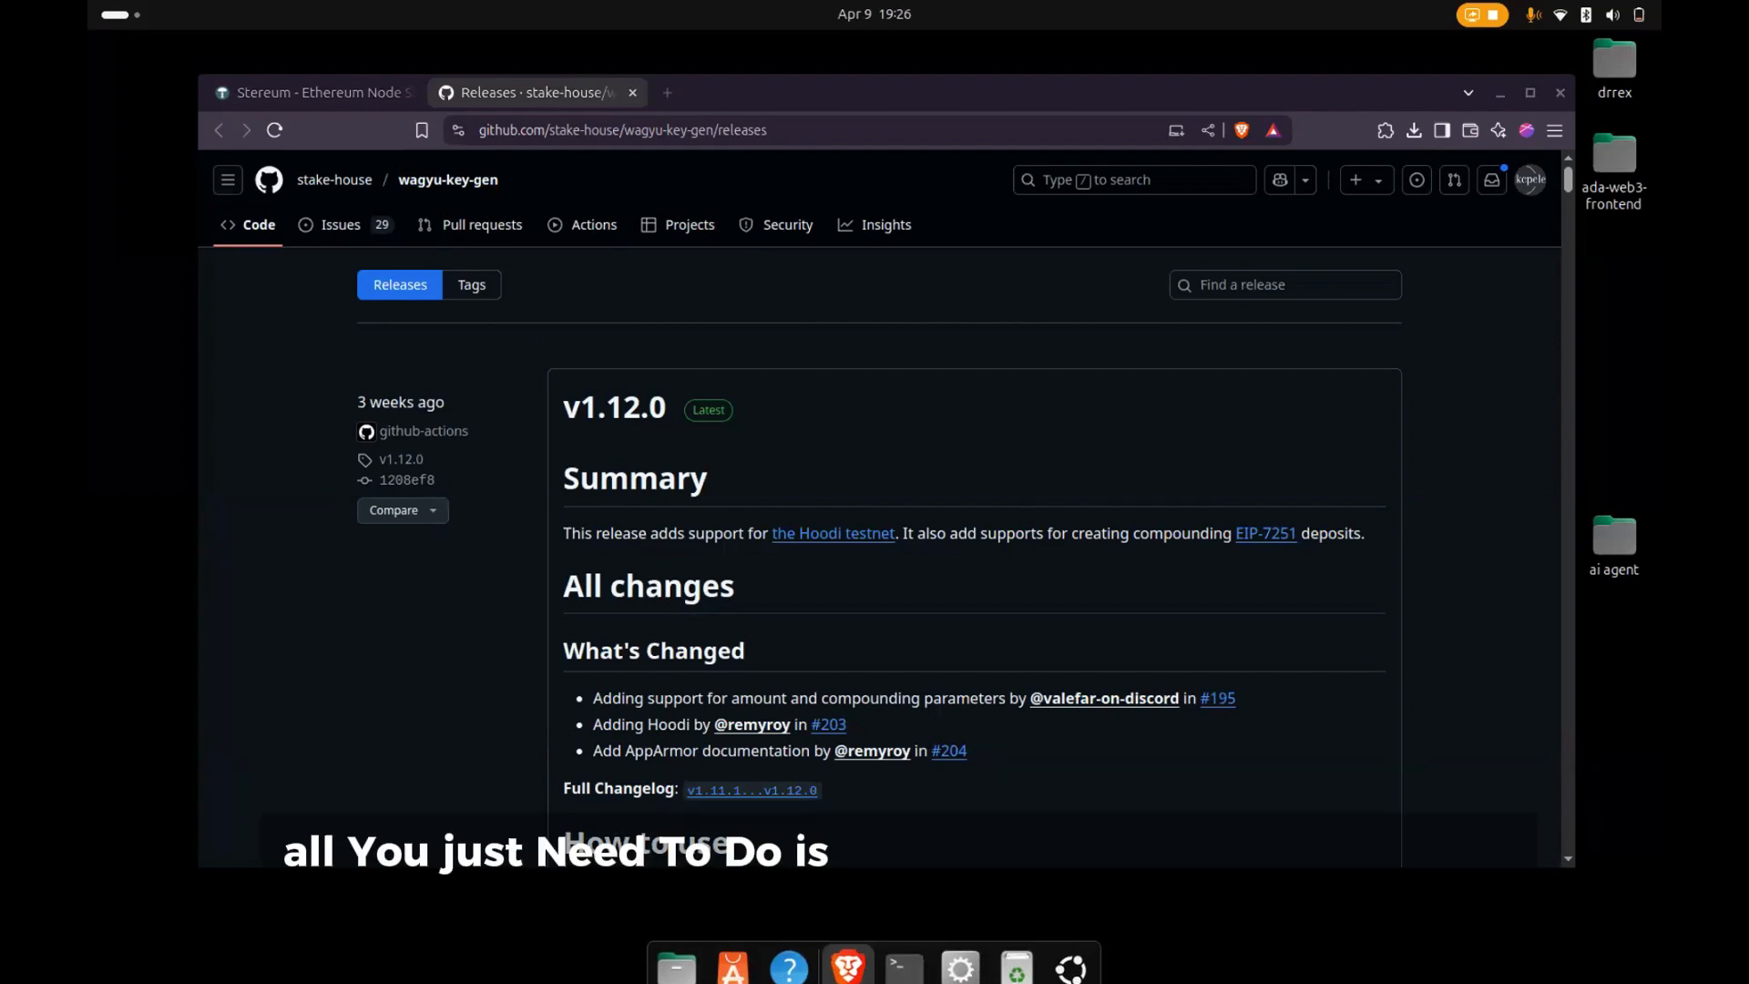
left_click_drag(546, 93, 628, 98)
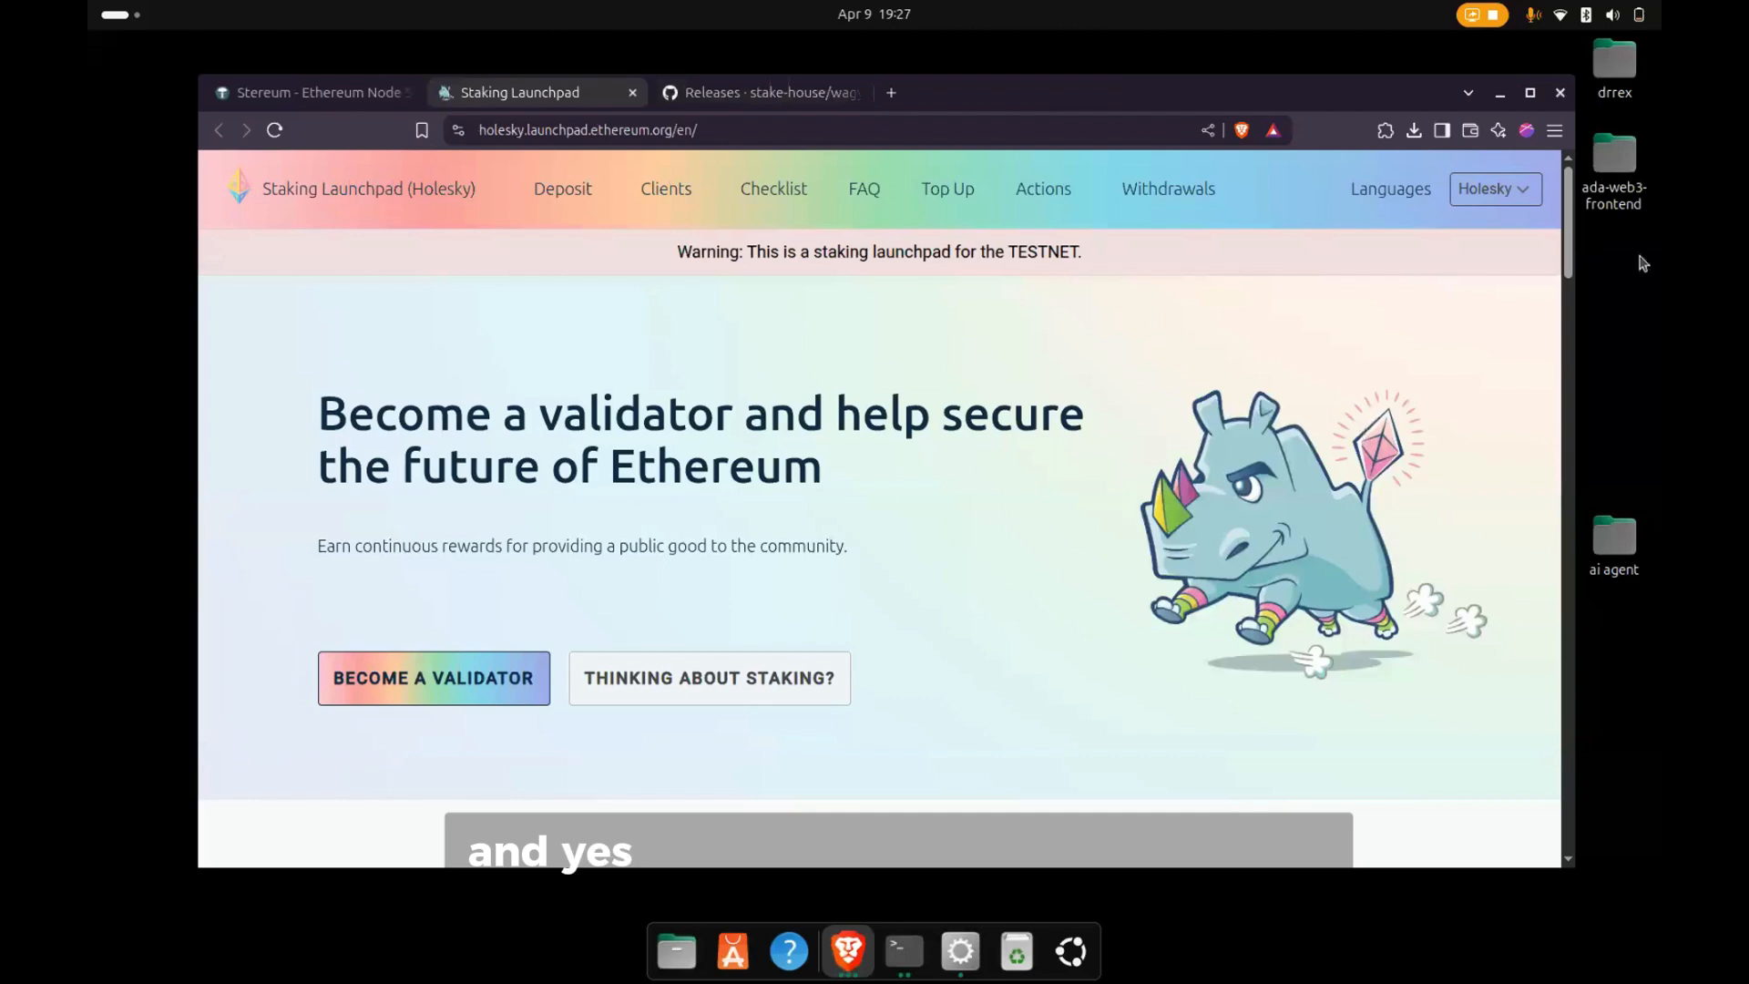
left_click(1530, 92)
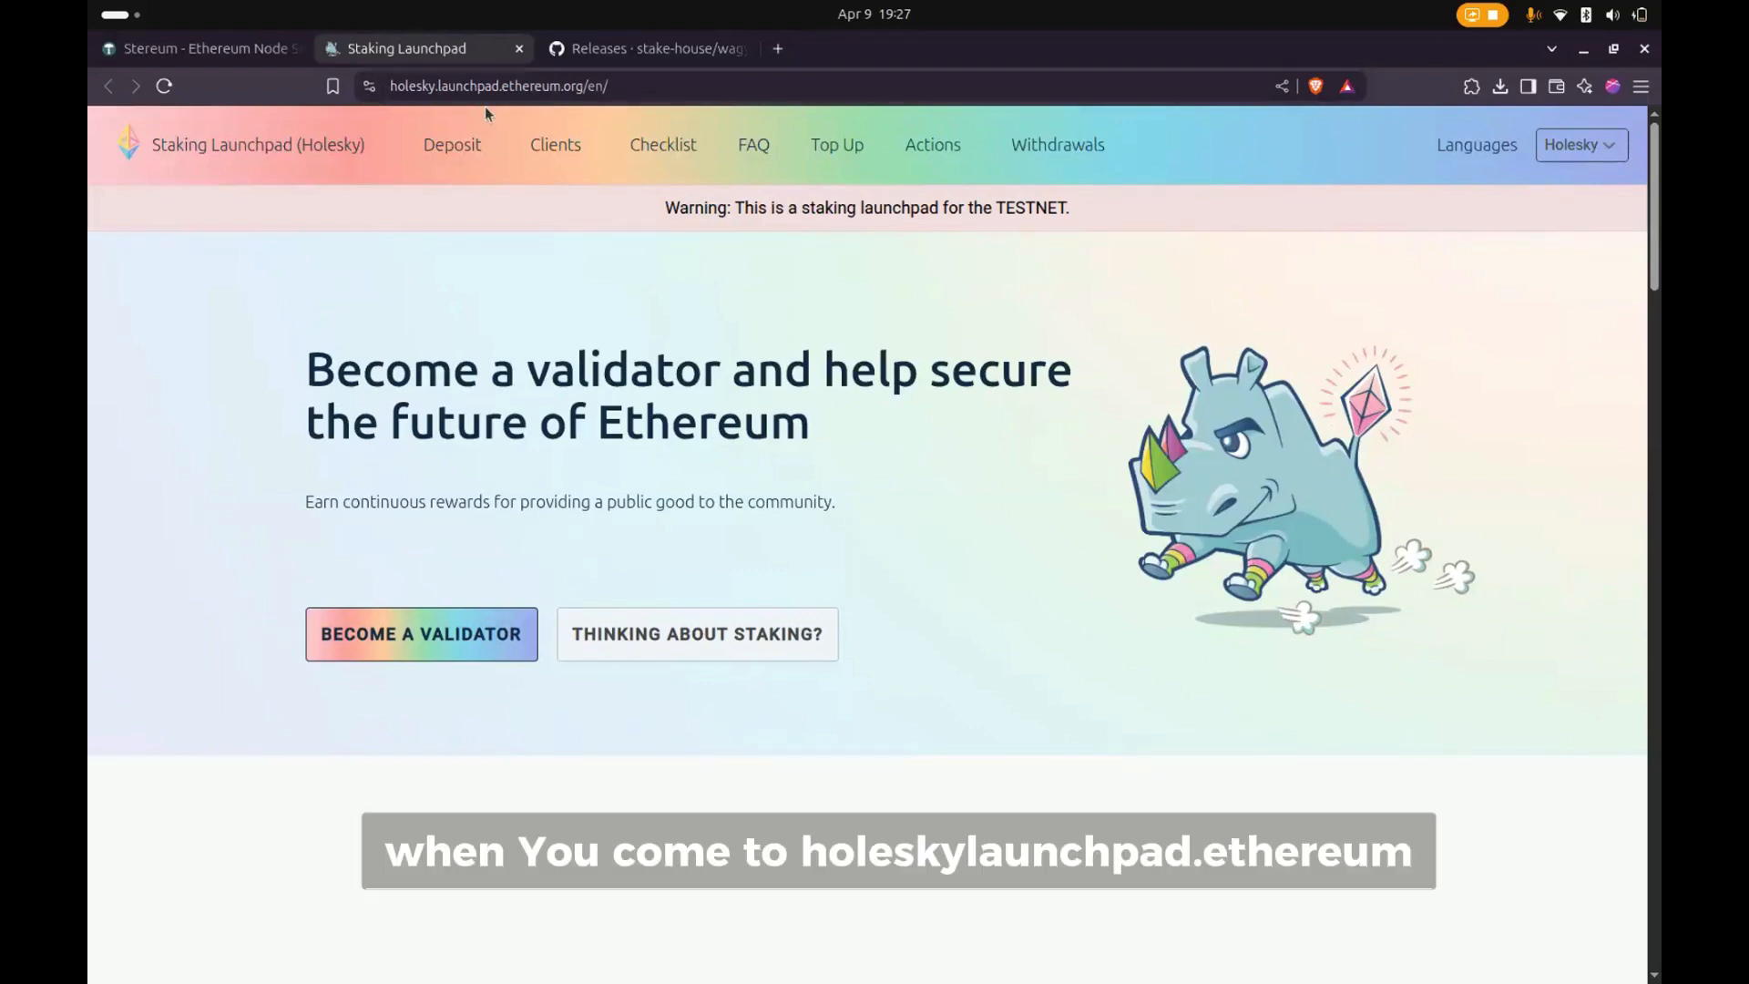
- Look over the Holesky Staking Launchpad home page and start the process to become a validator
scroll(550, 446, "down", 3)
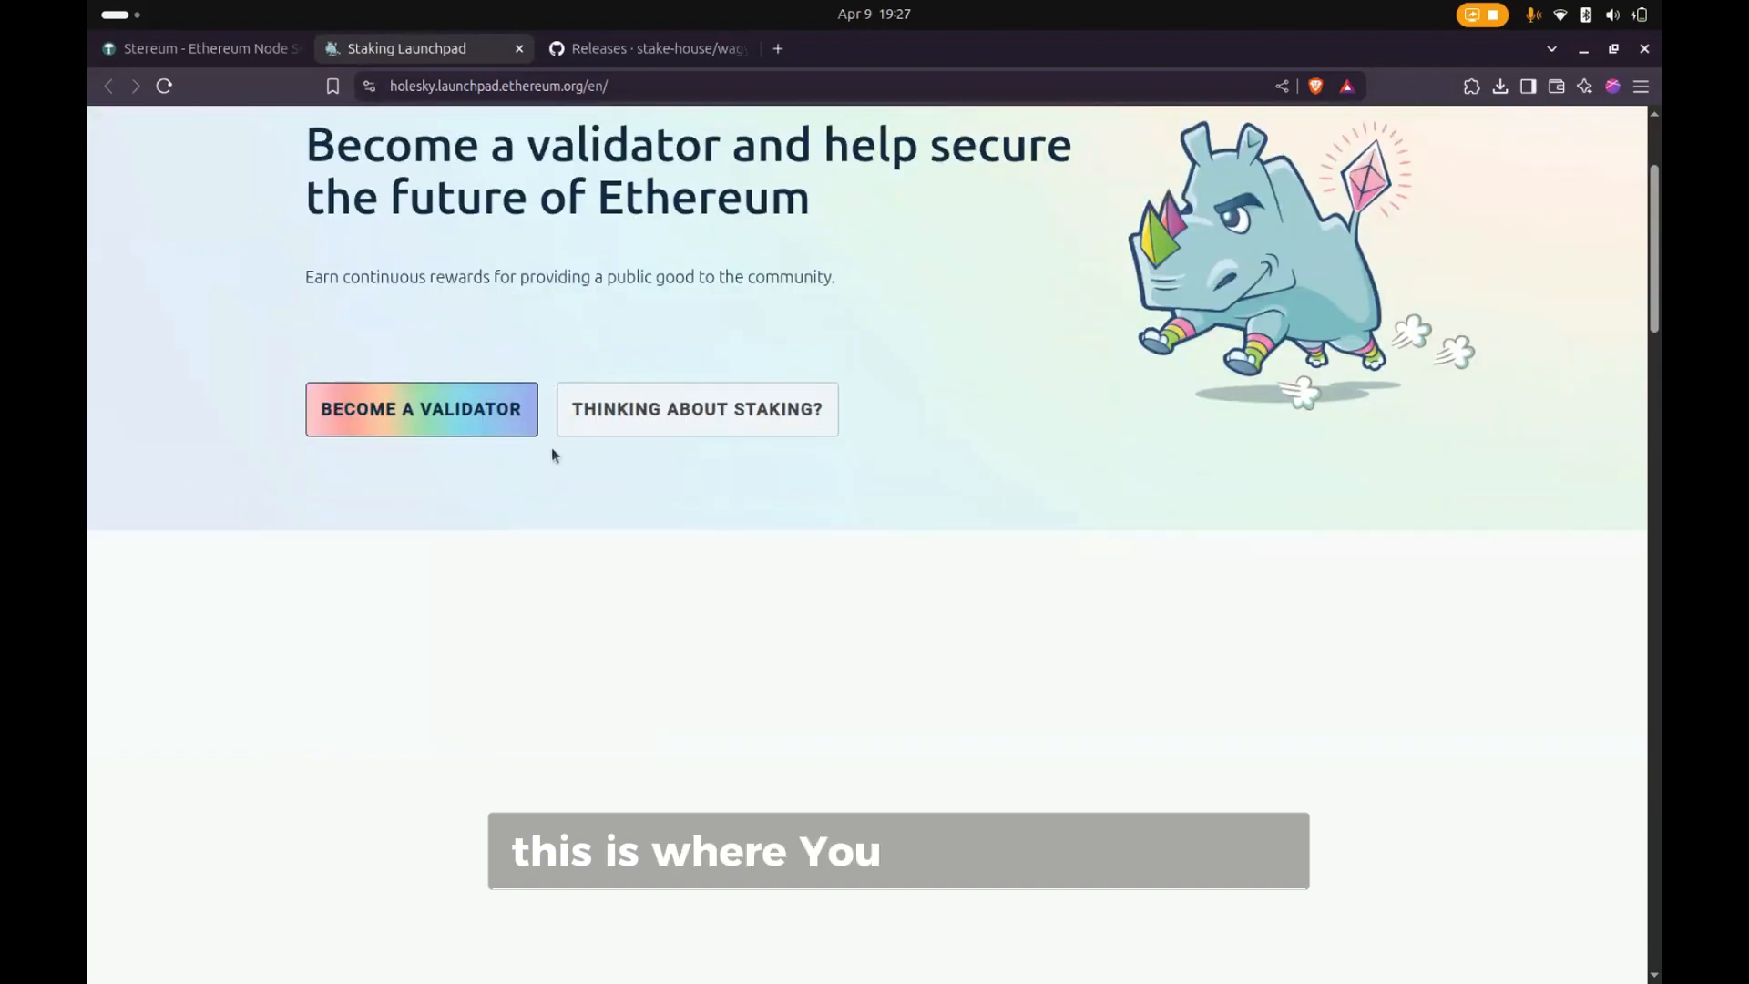
scroll(552, 453, "up", 3)
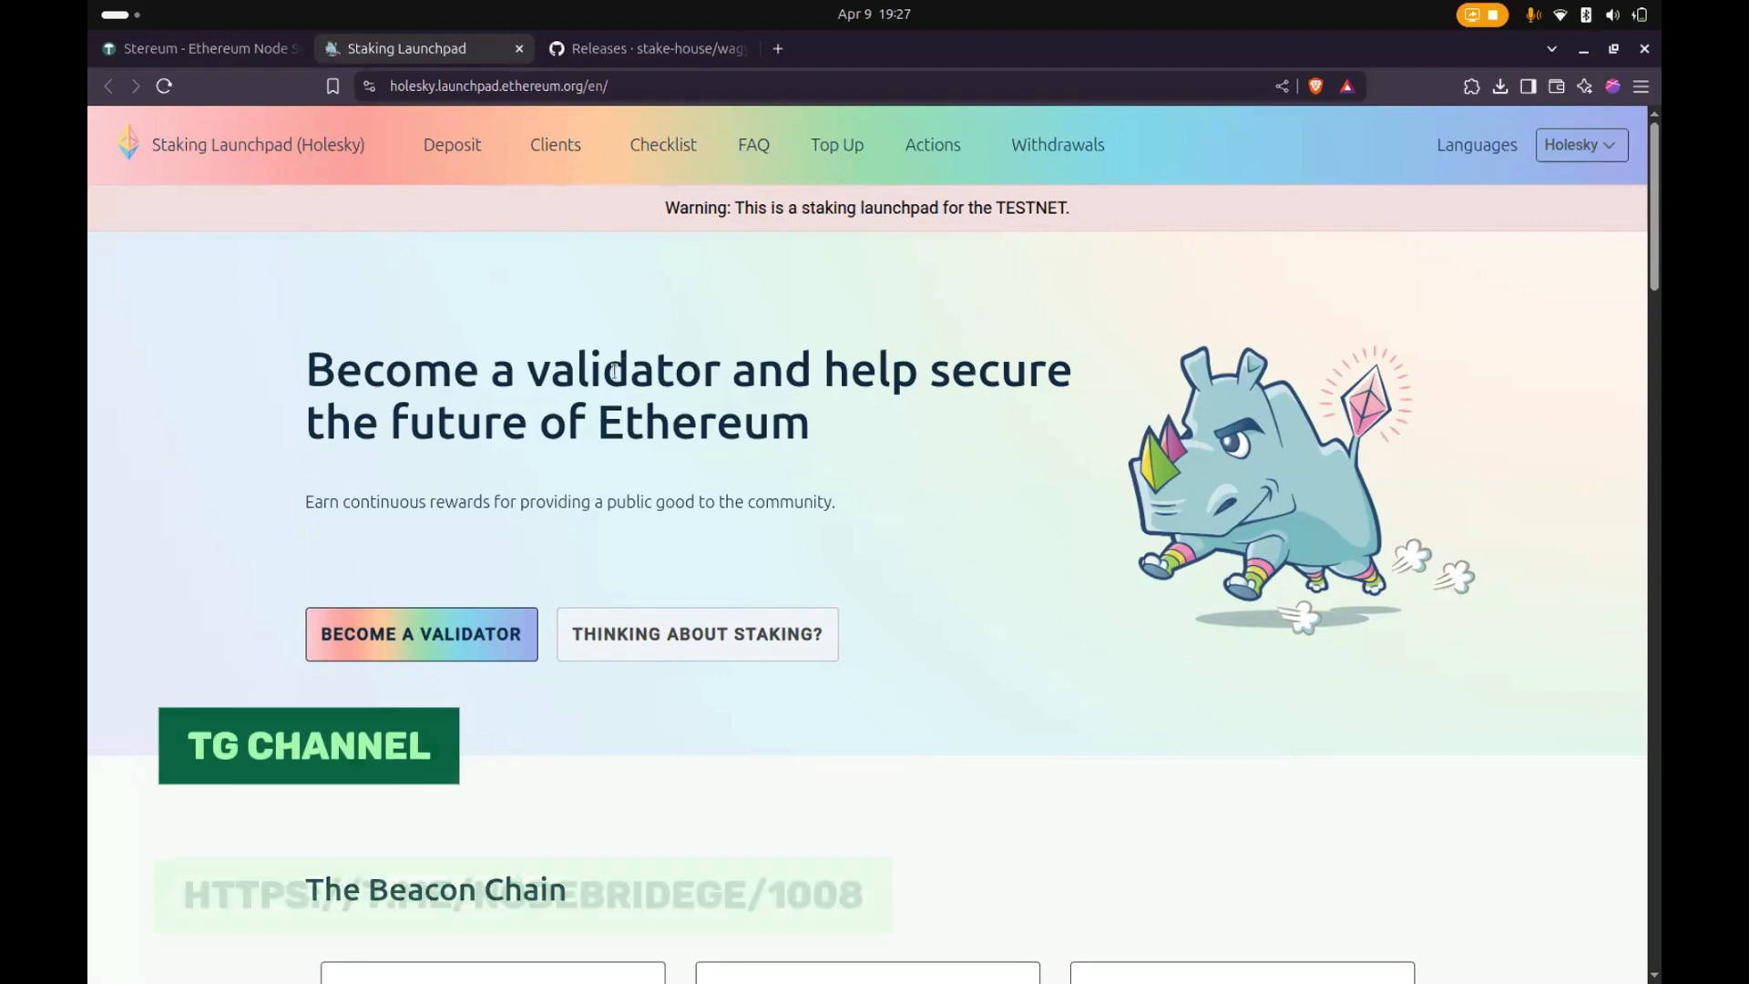
scroll(418, 560, "down", 2)
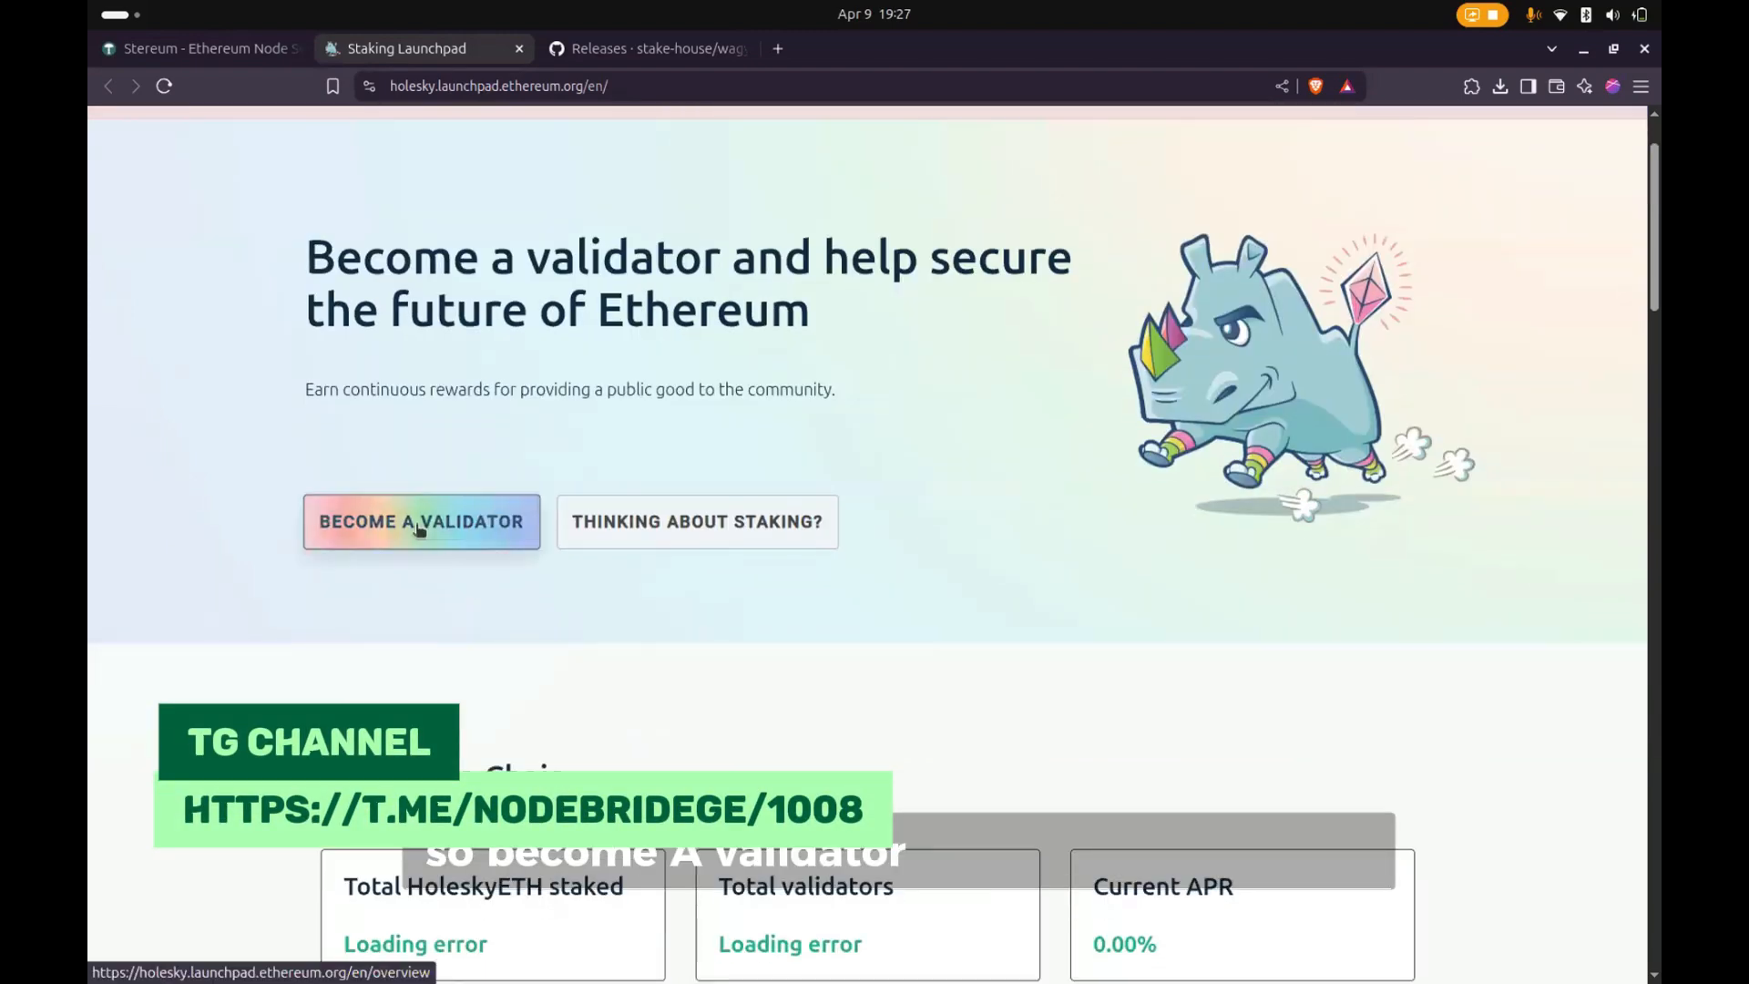
left_click(418, 527)
- Read the Proof of stake advisory and accept all advisories through Confirmation to reach the client selection
scroll(829, 519, "down", 2)
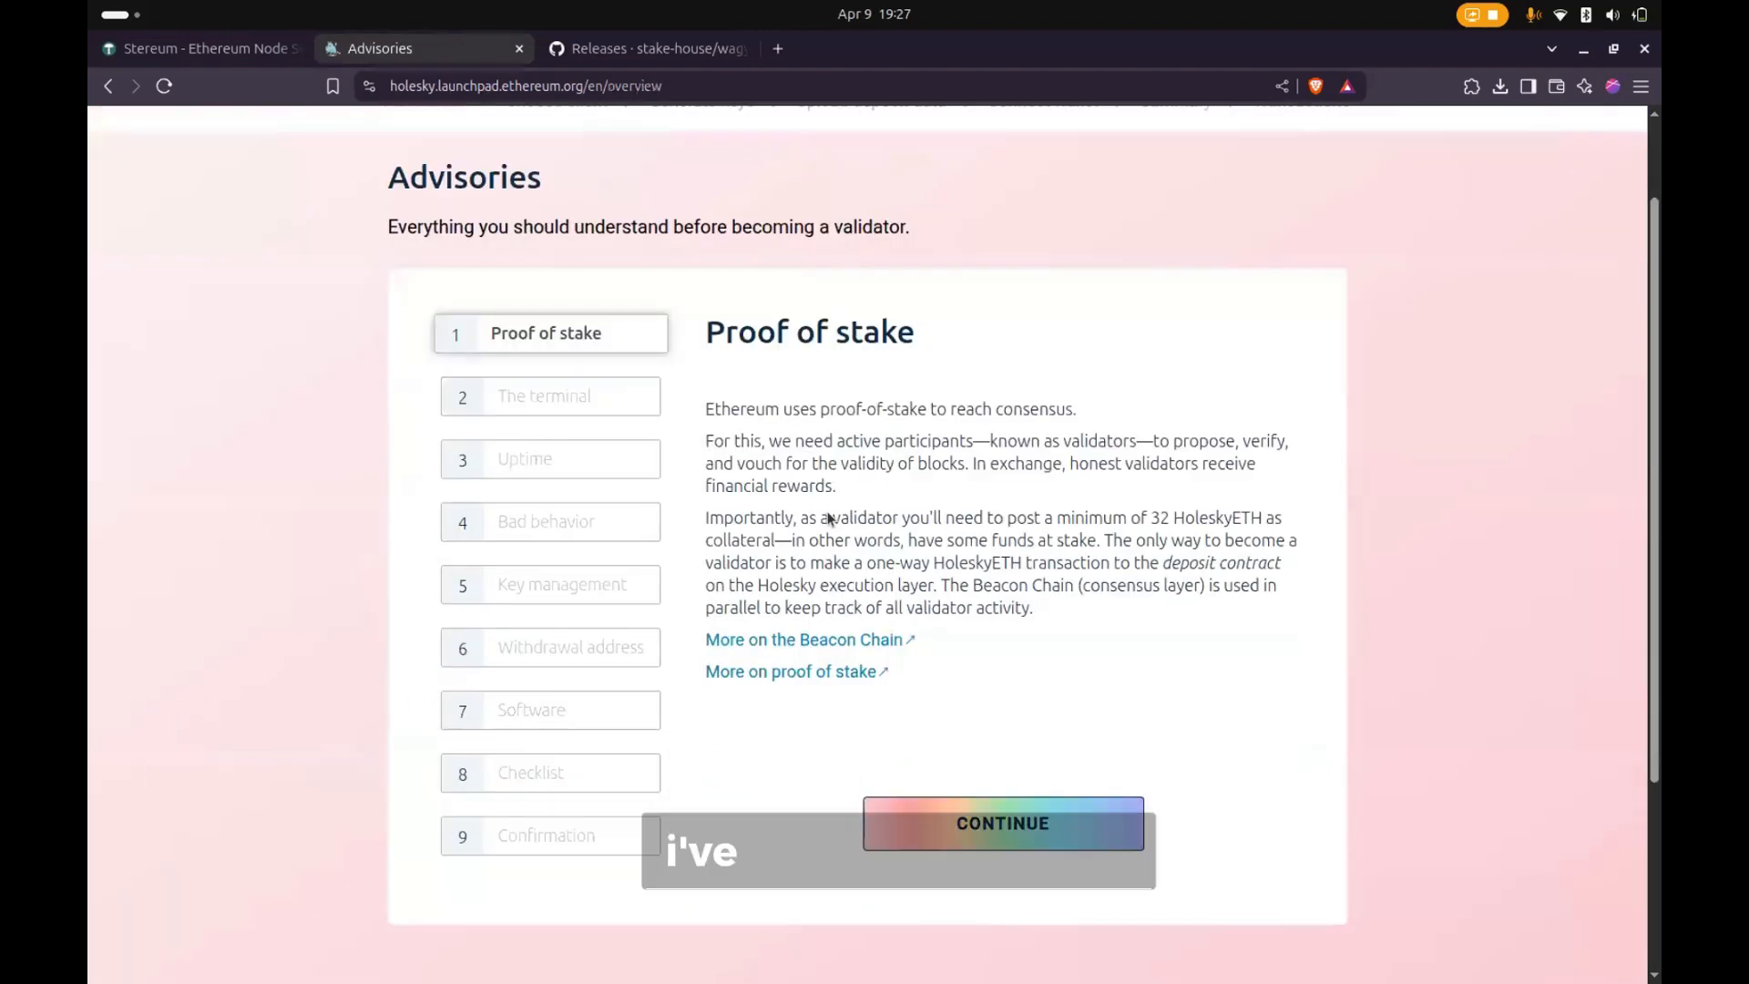
scroll(829, 517, "down", 2)
scroll(660, 426, "up", 2)
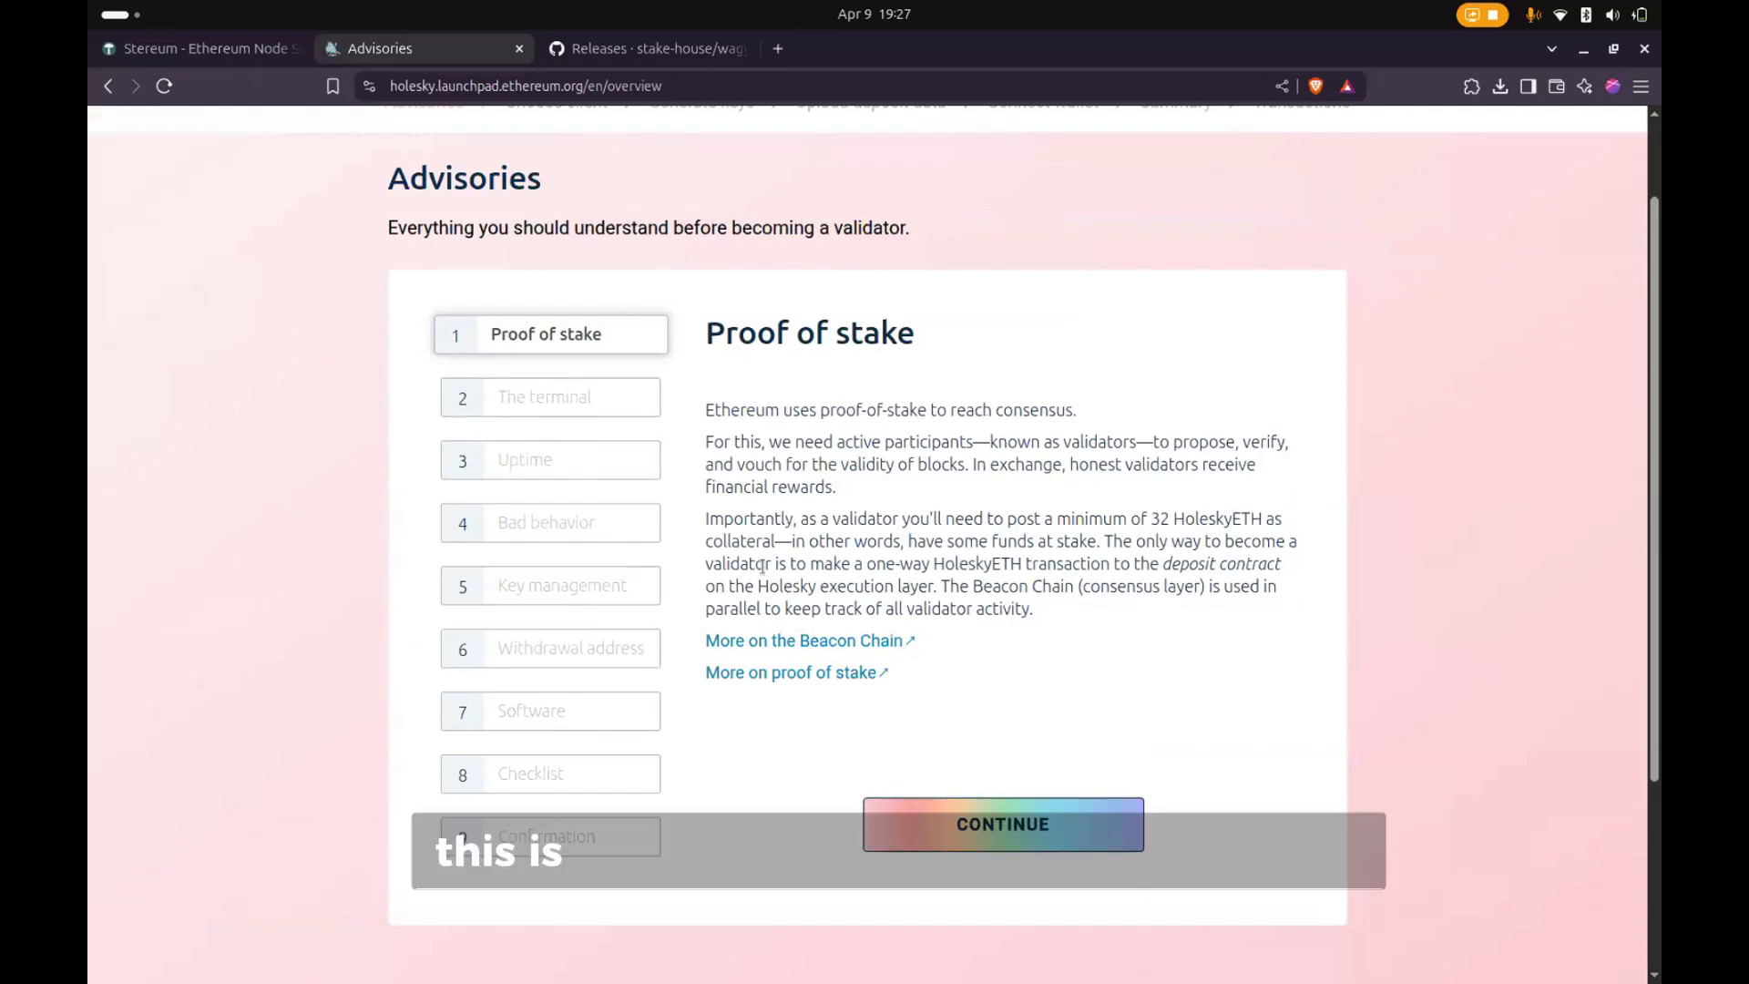
left_click(891, 822)
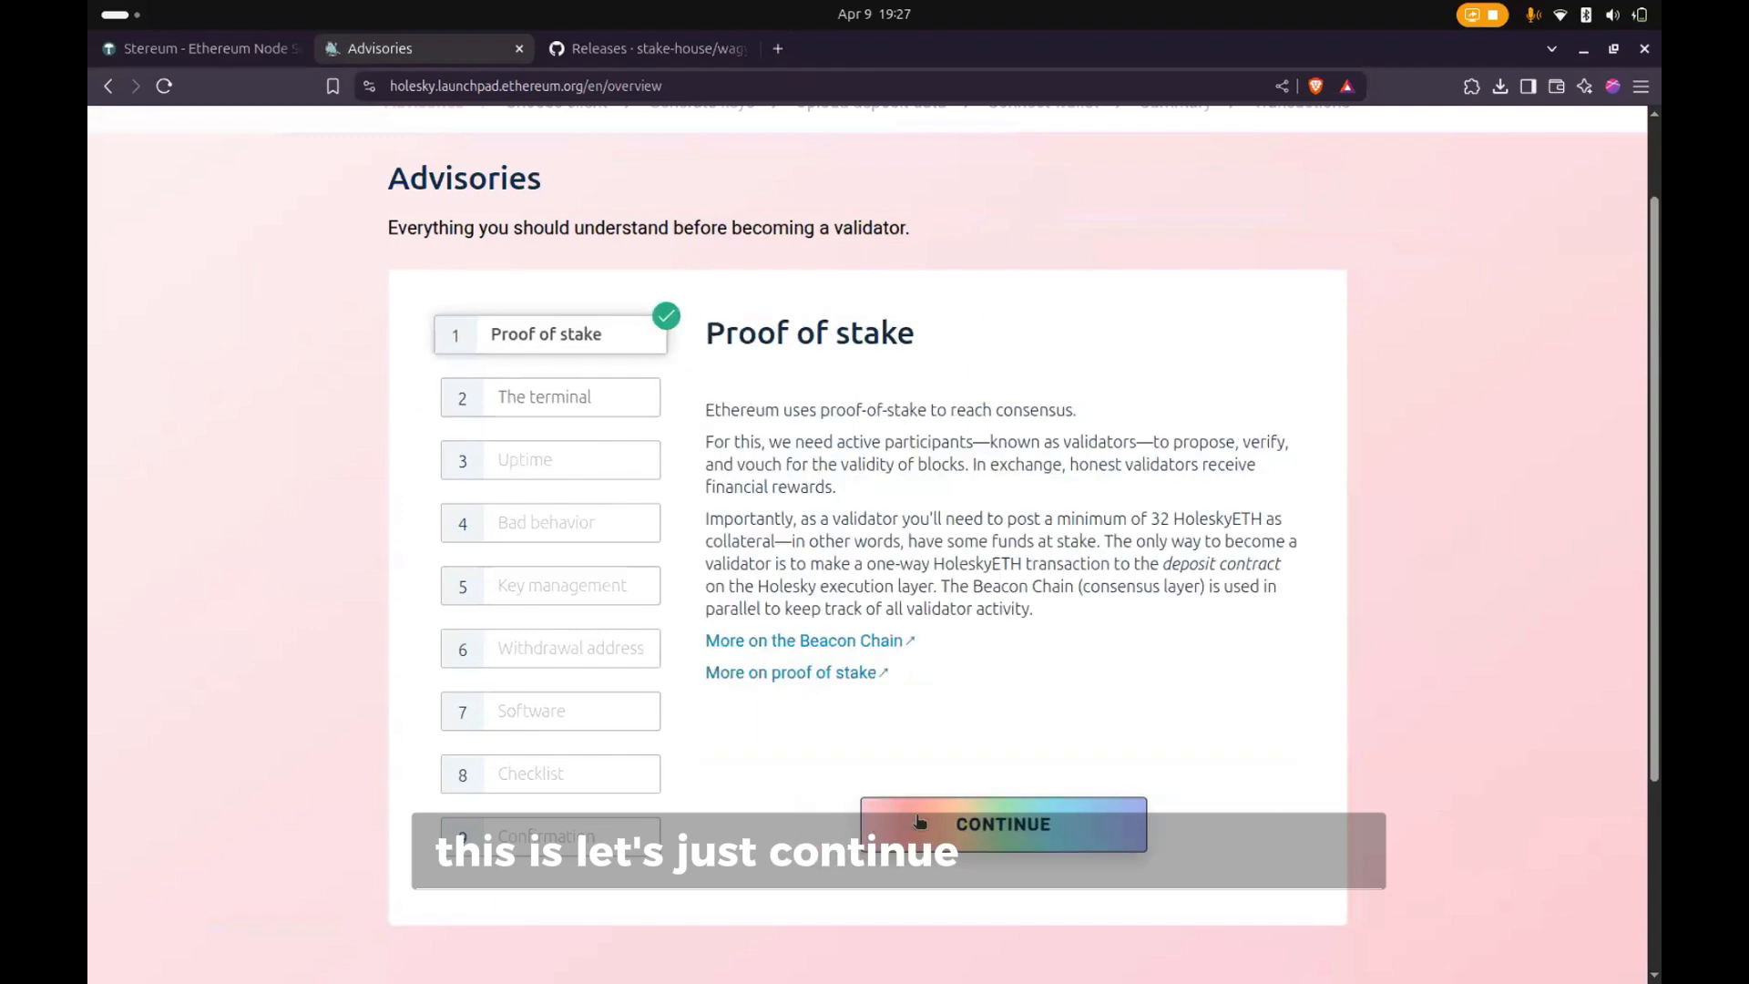
left_click(918, 821)
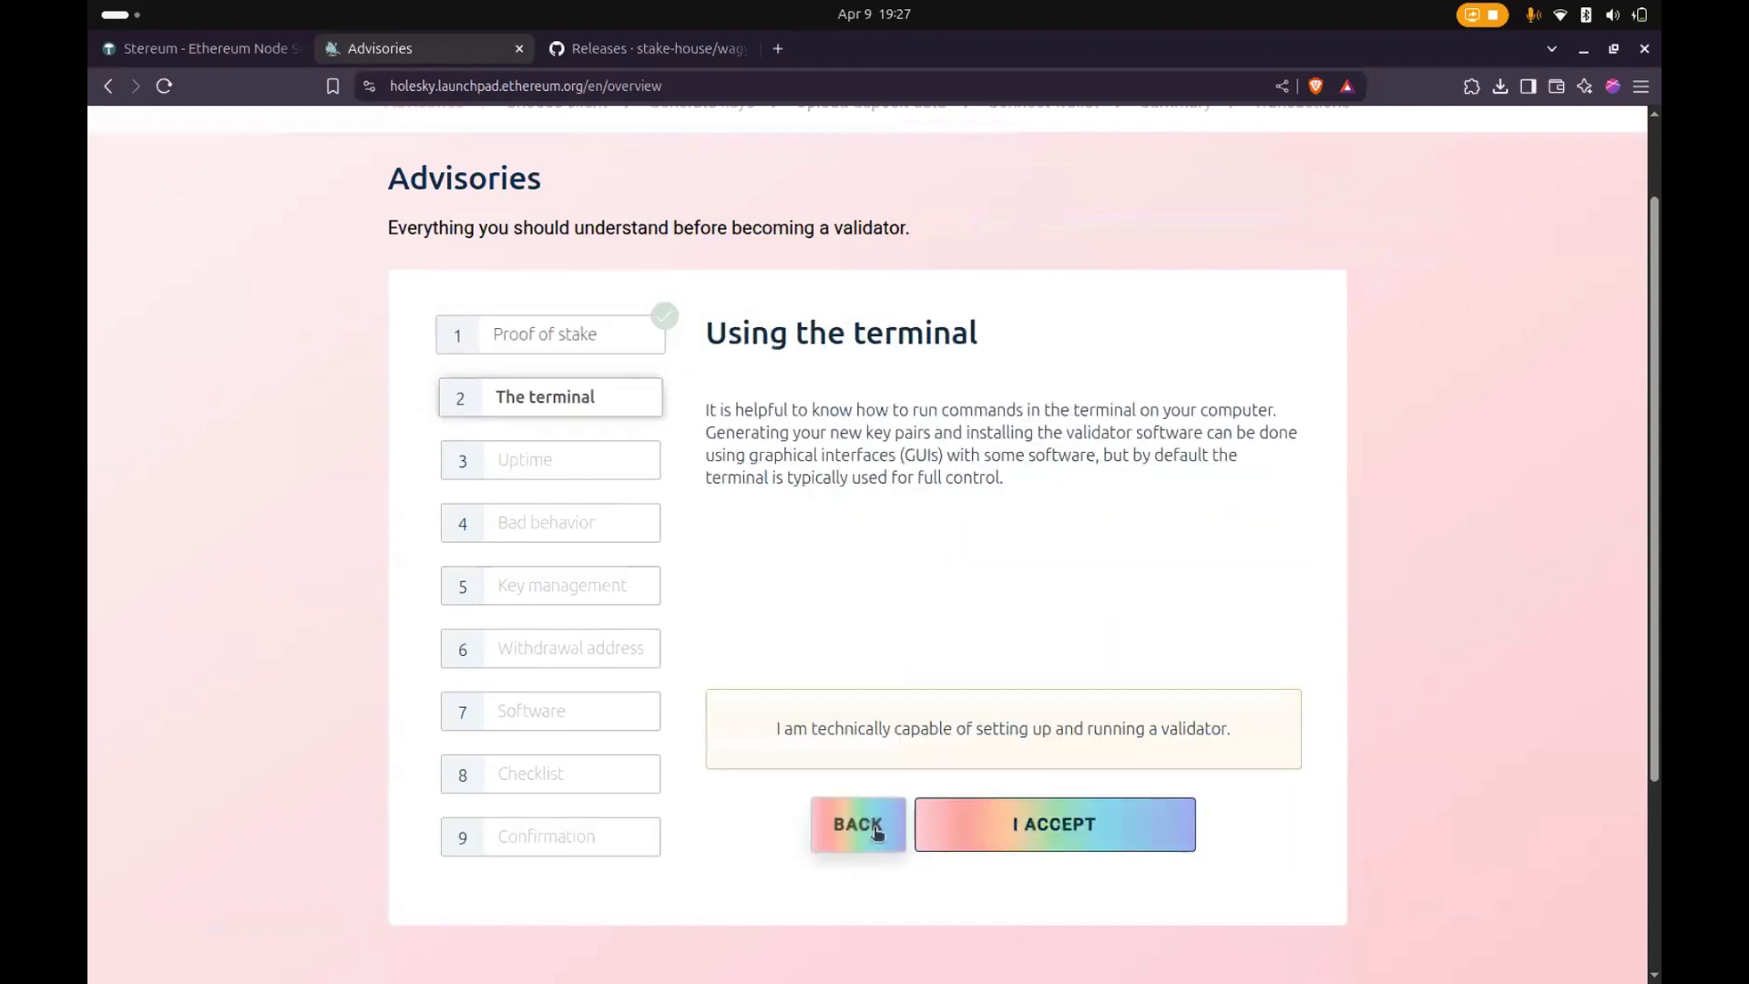
left_click(1056, 845)
left_click(1057, 843)
left_click(1056, 836)
left_click(1056, 833)
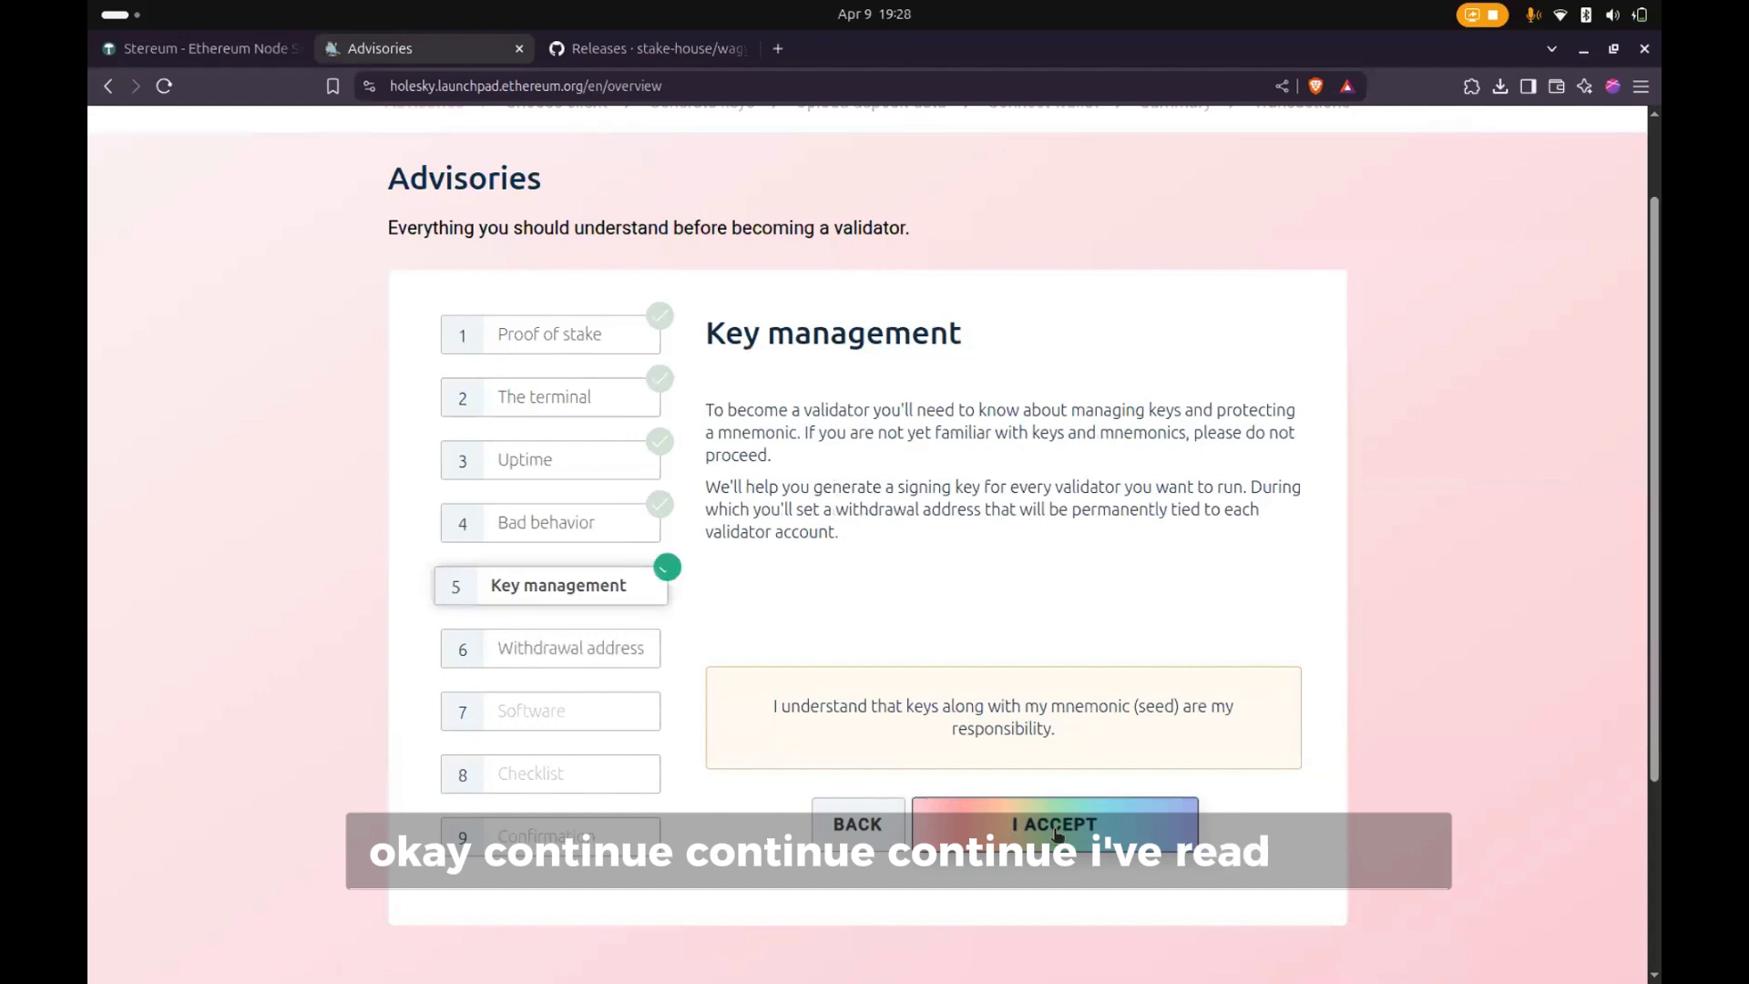
left_click(1056, 833)
left_click(1056, 834)
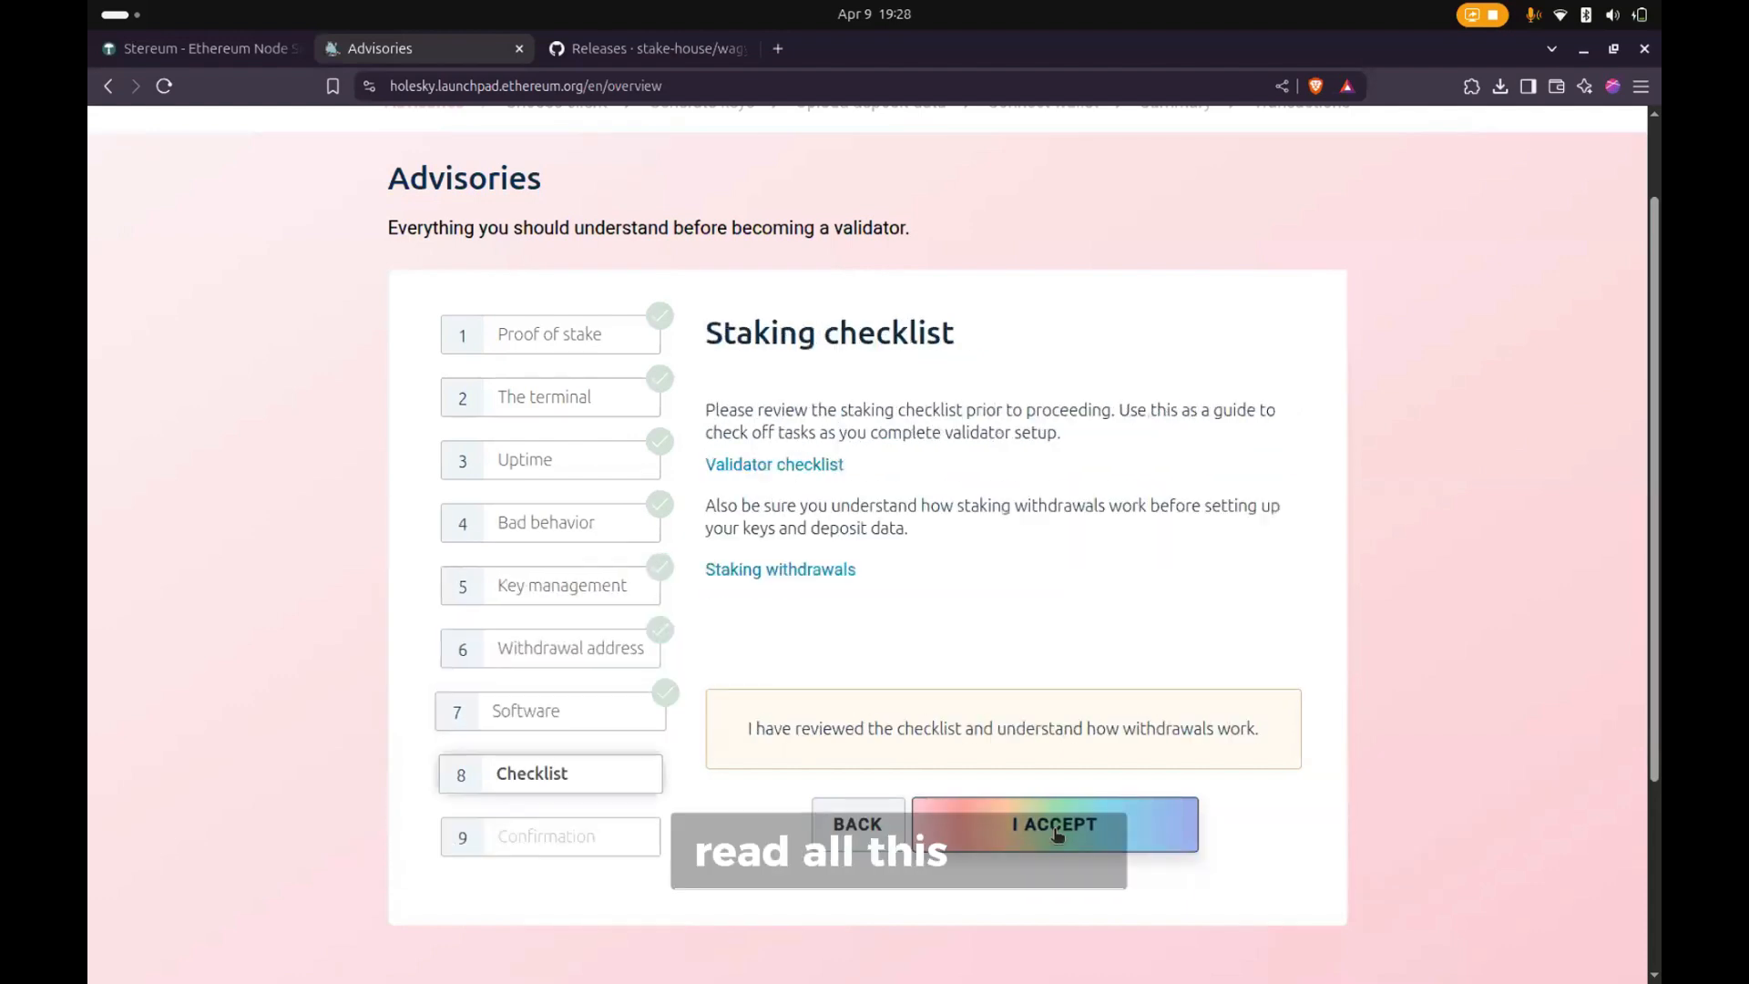
left_click(1056, 833)
left_click(1057, 834)
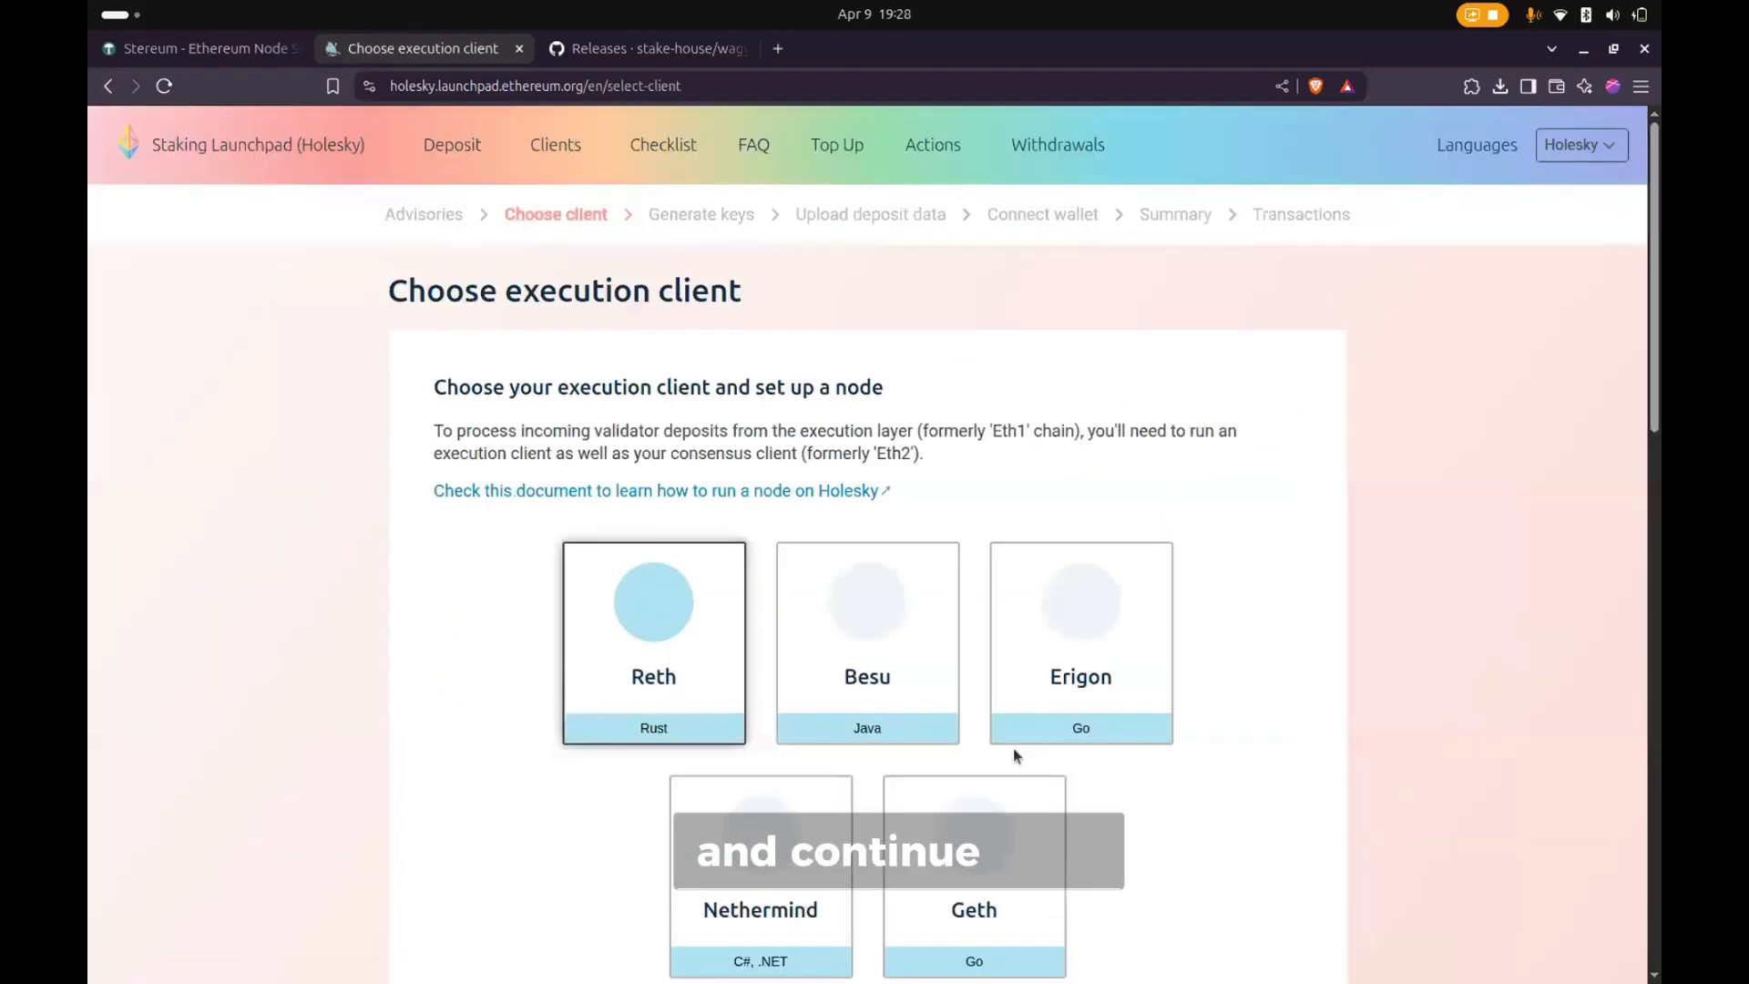
- Choose Besu as the execution client and continue to the consensus client selection
scroll(1002, 733, "down", 2)
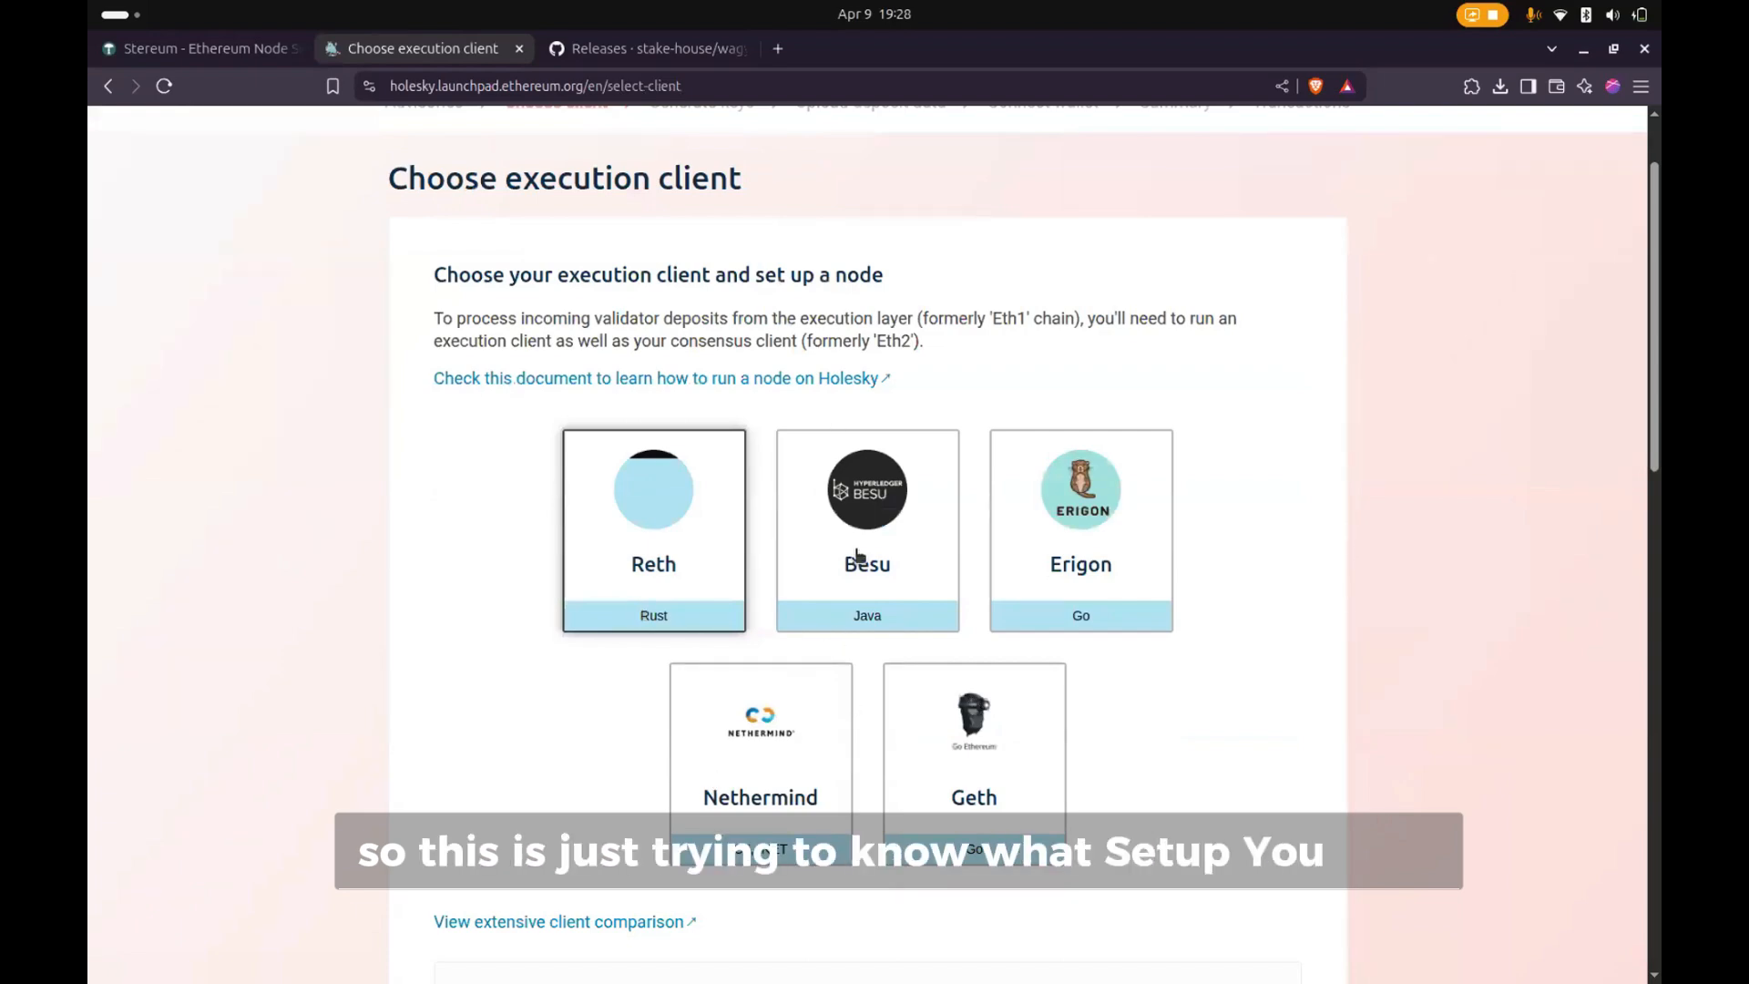
left_click(874, 626)
scroll(877, 639, "down", 5)
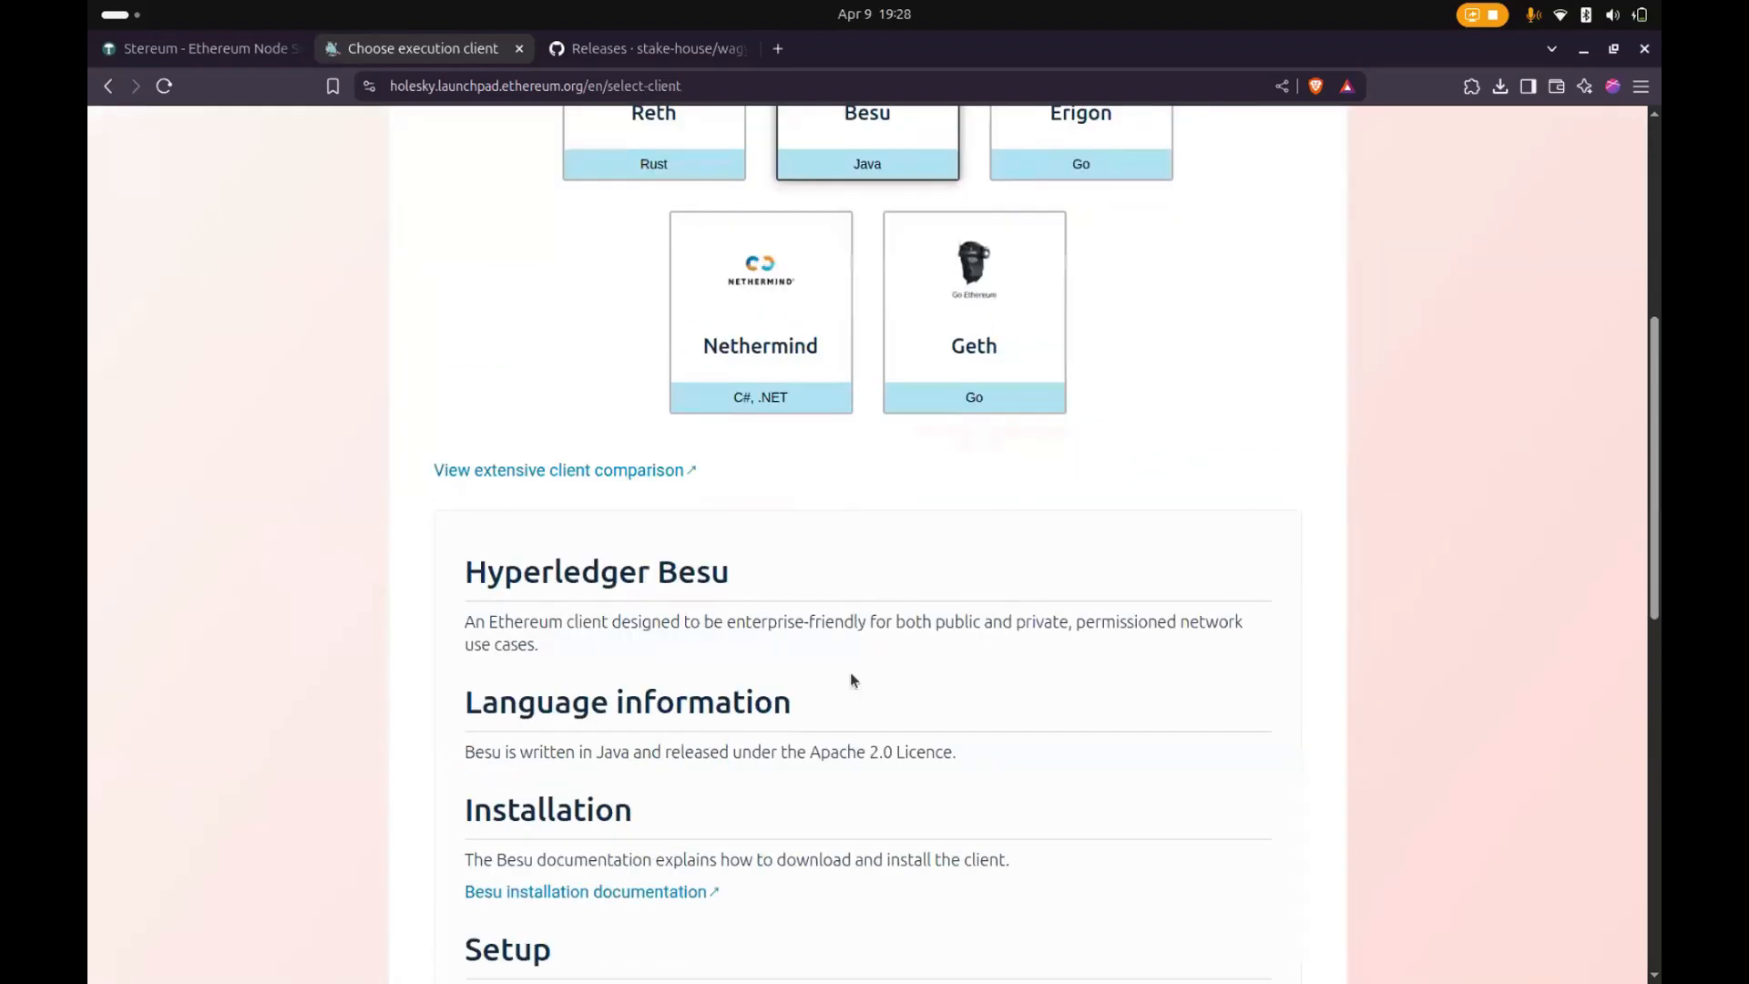
scroll(851, 674, "down", 4)
scroll(852, 674, "down", 8)
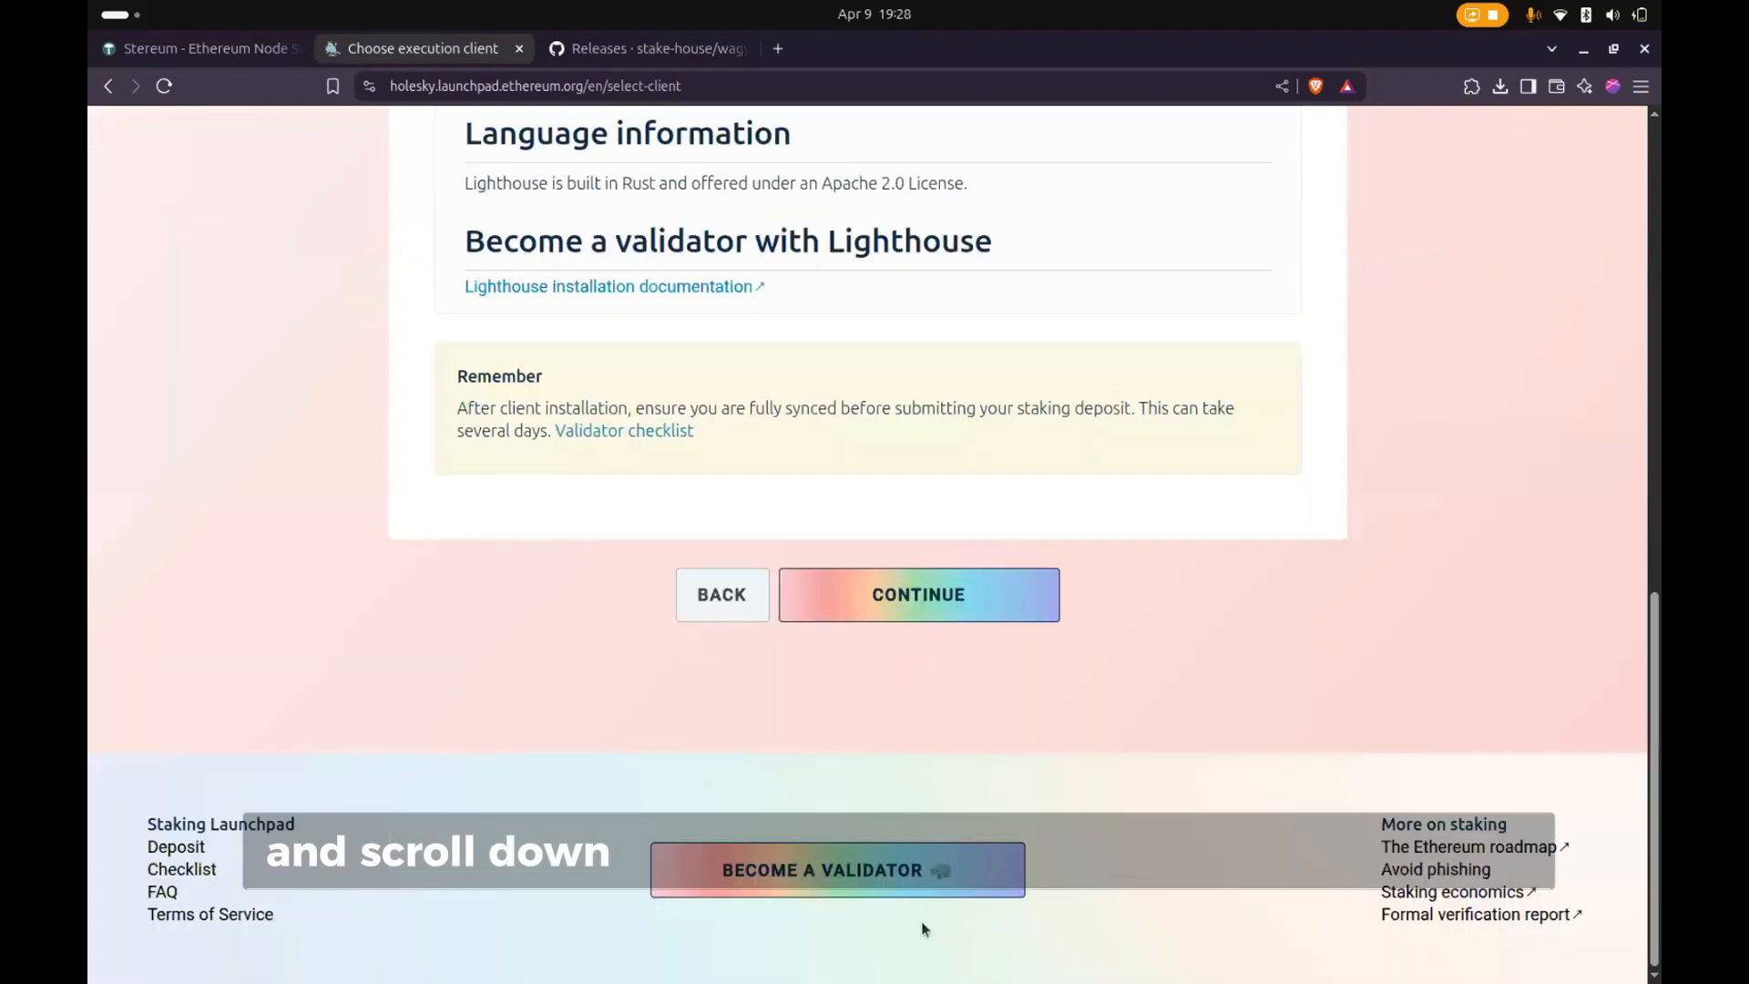
left_click(918, 594)
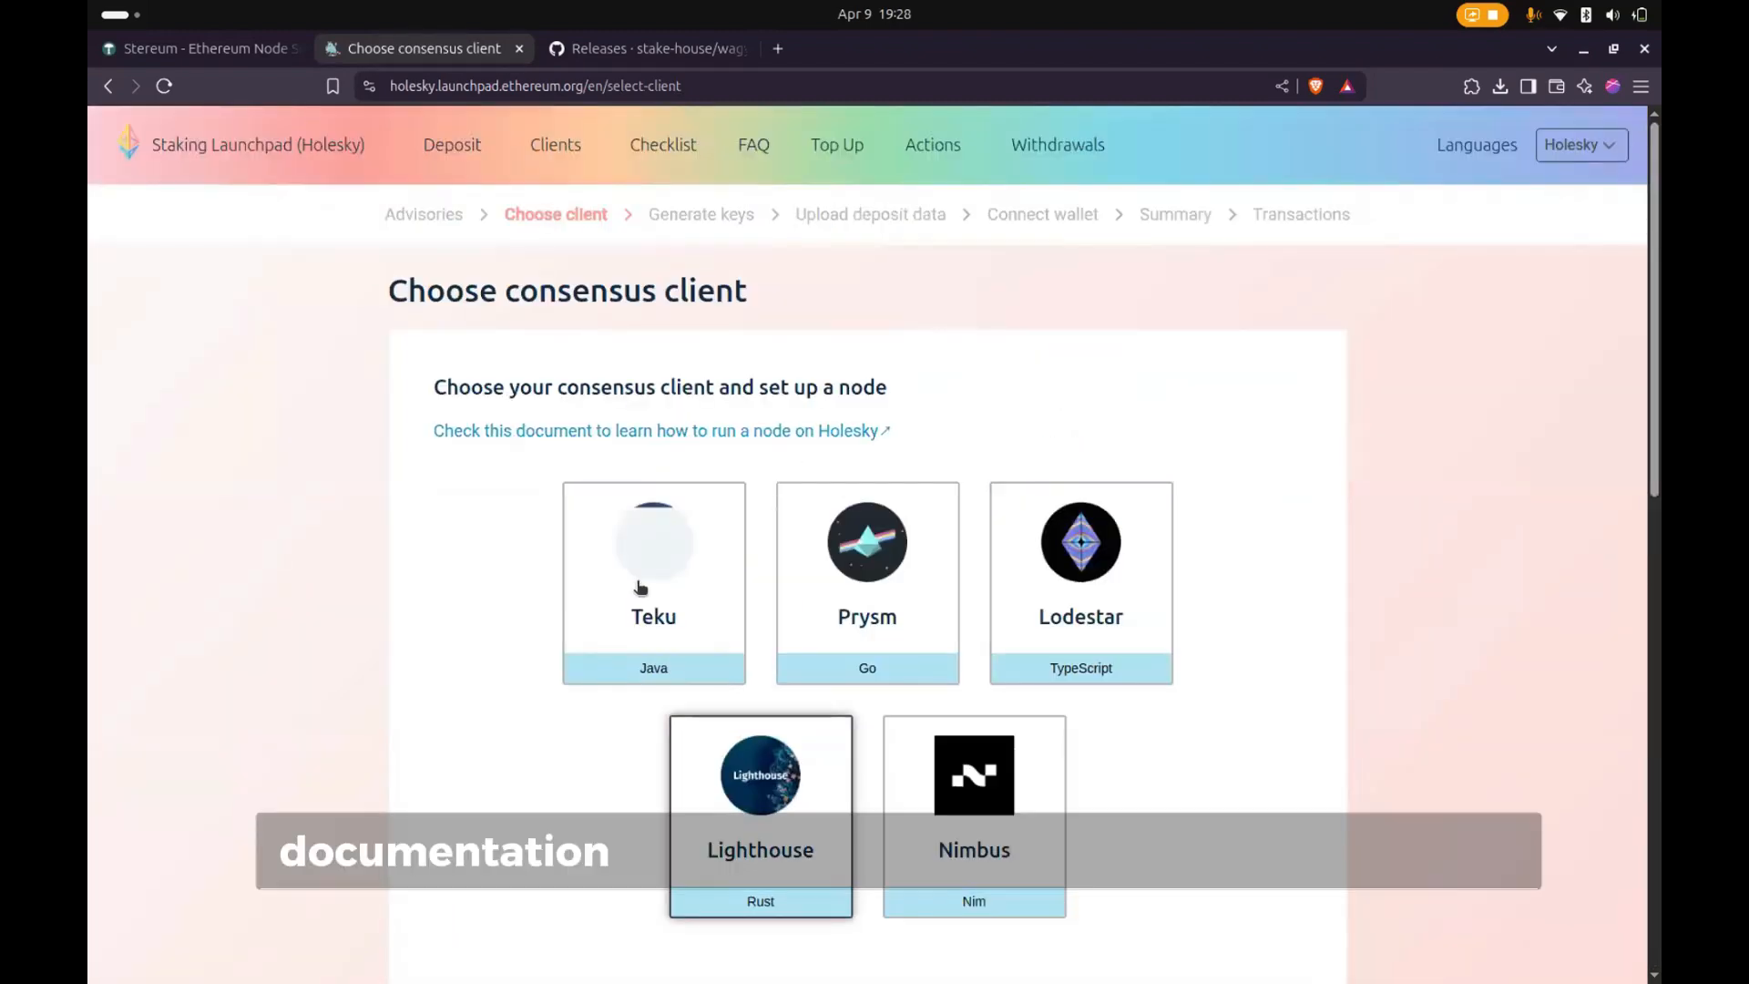
- Choose Teku as the consensus client and continue to the key pair generation page
left_click(640, 583)
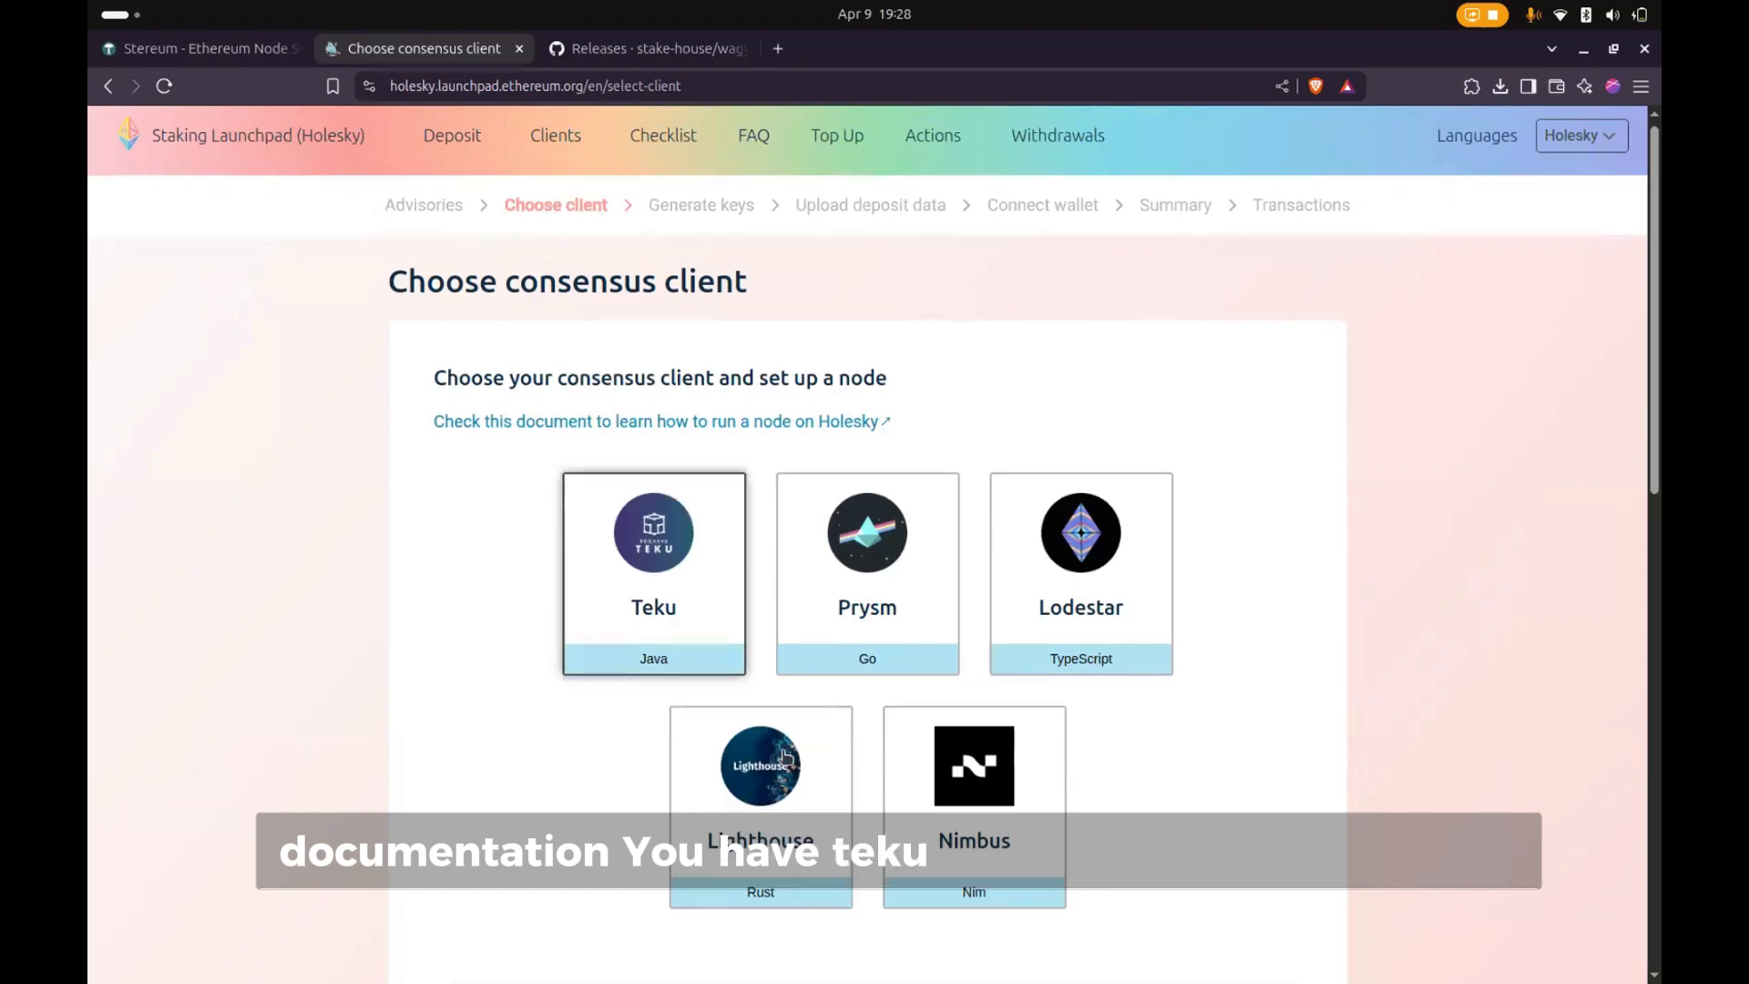
scroll(939, 625, "down", 10)
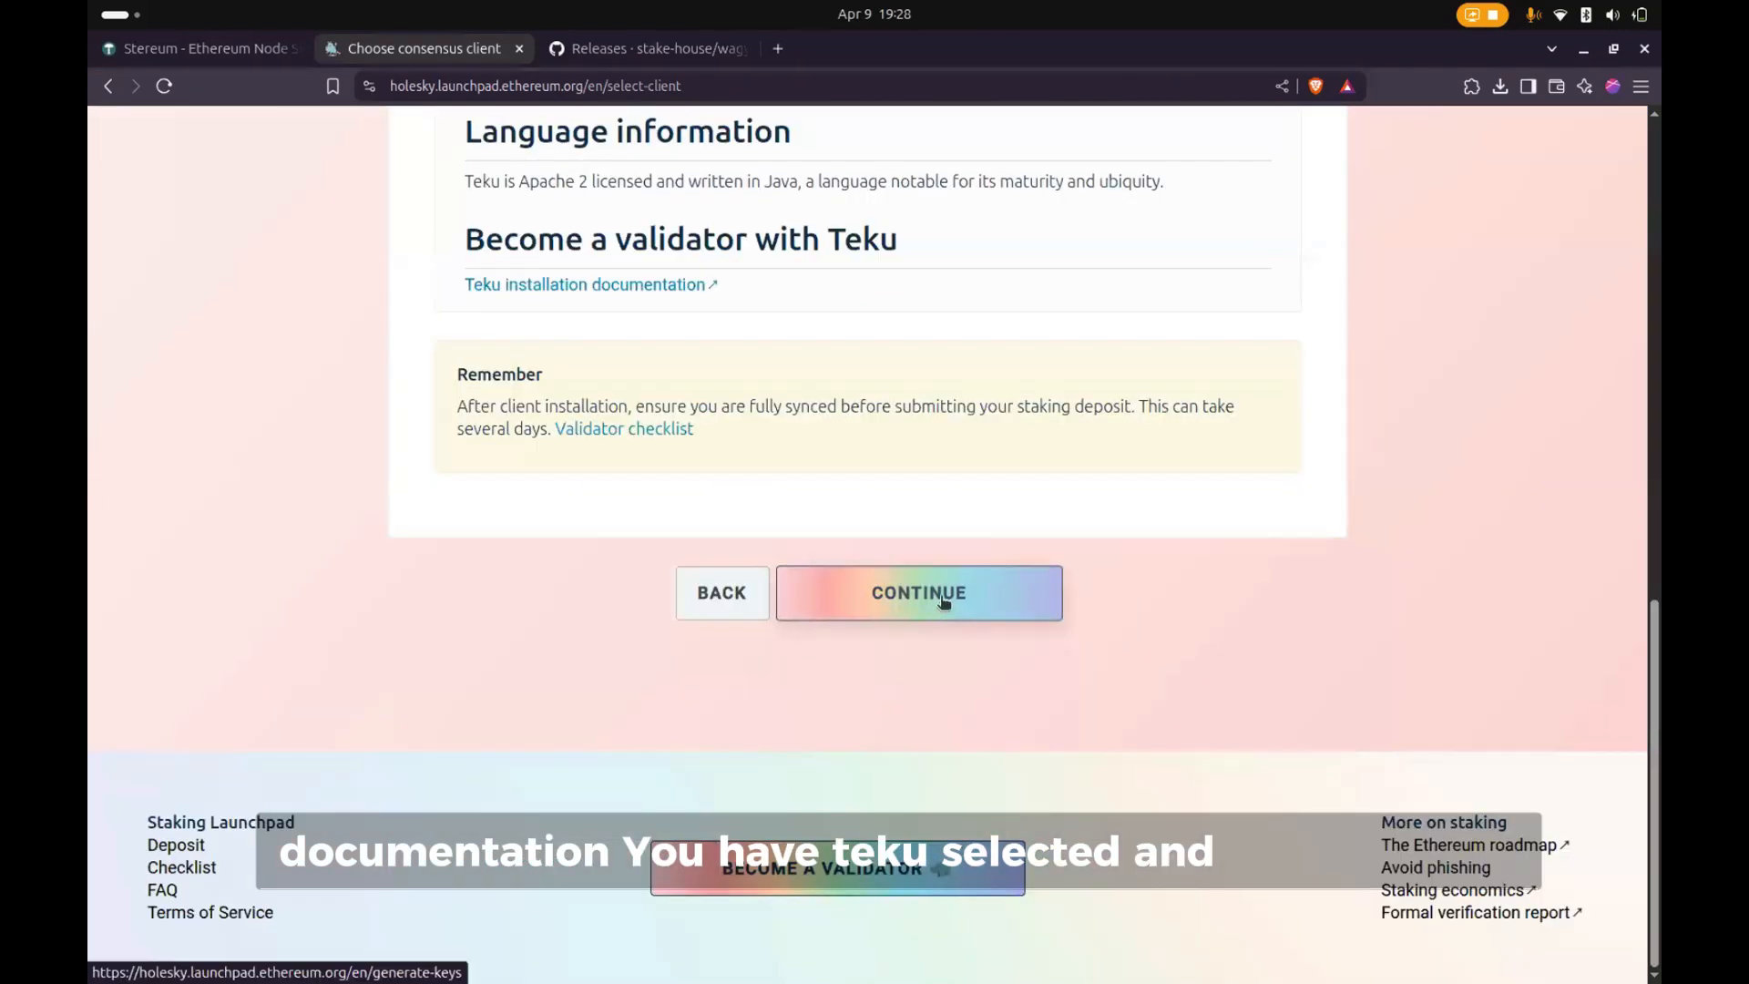
left_click(940, 596)
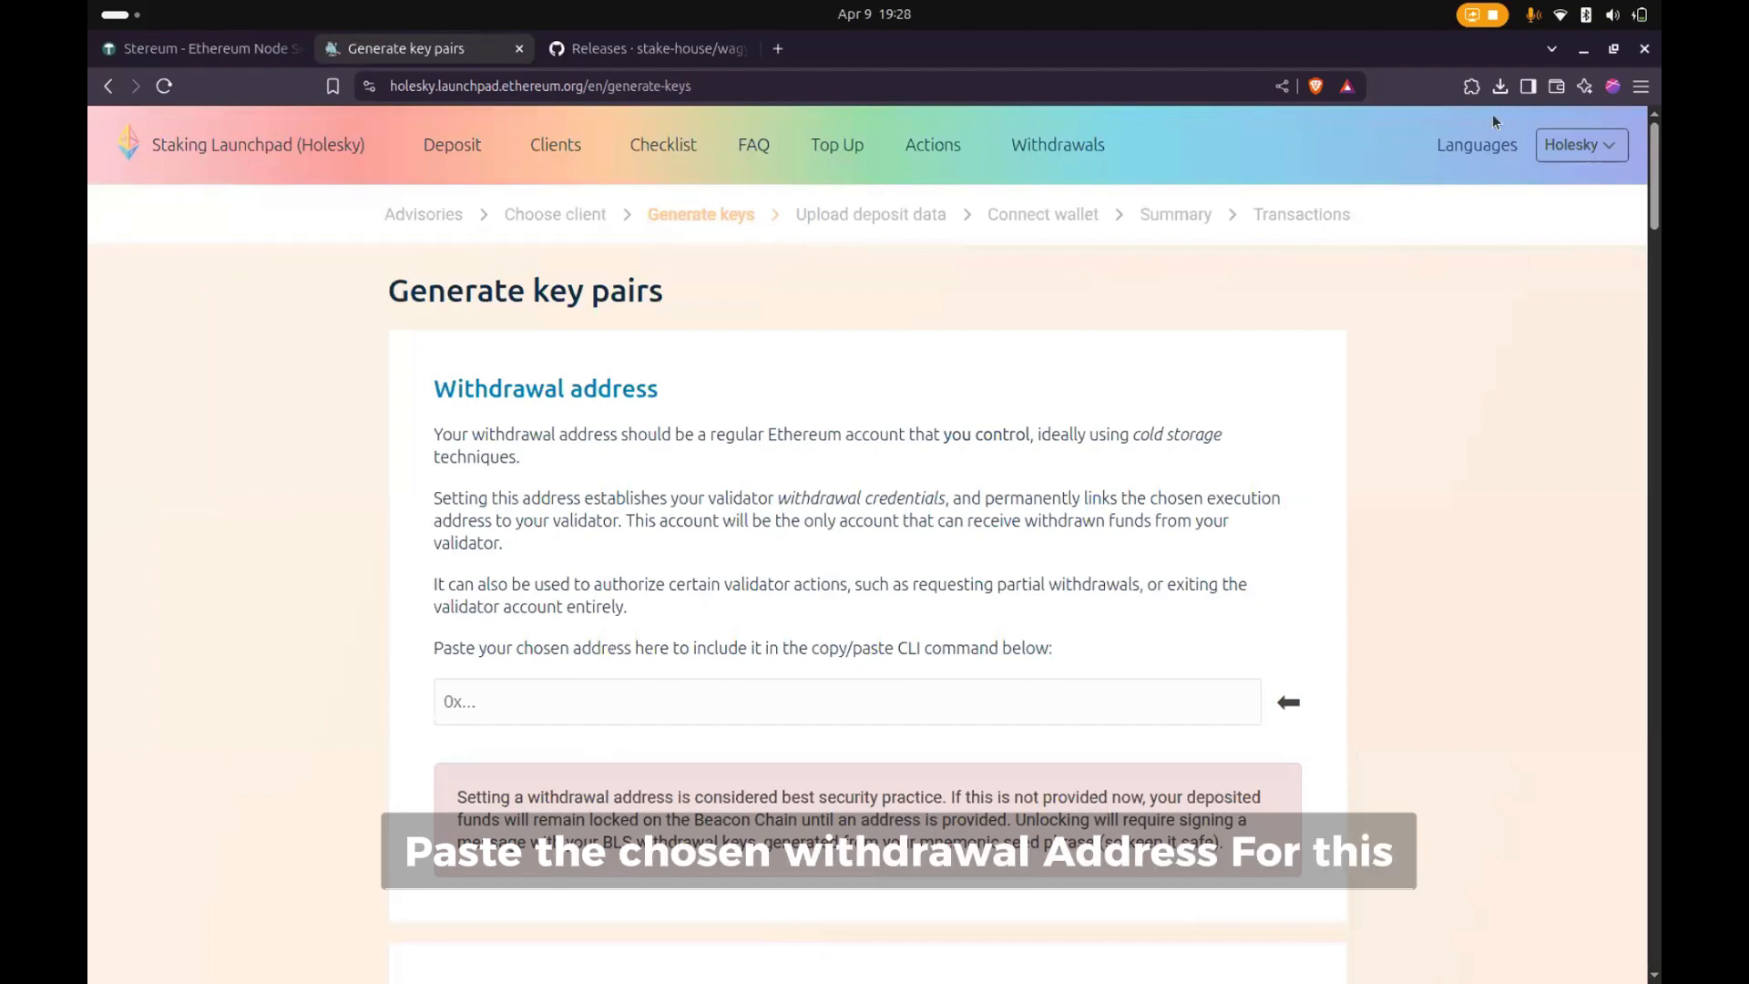
- Copy the Account 2 address from the MetaMask wallet and paste it as the withdrawal address
left_click(1471, 86)
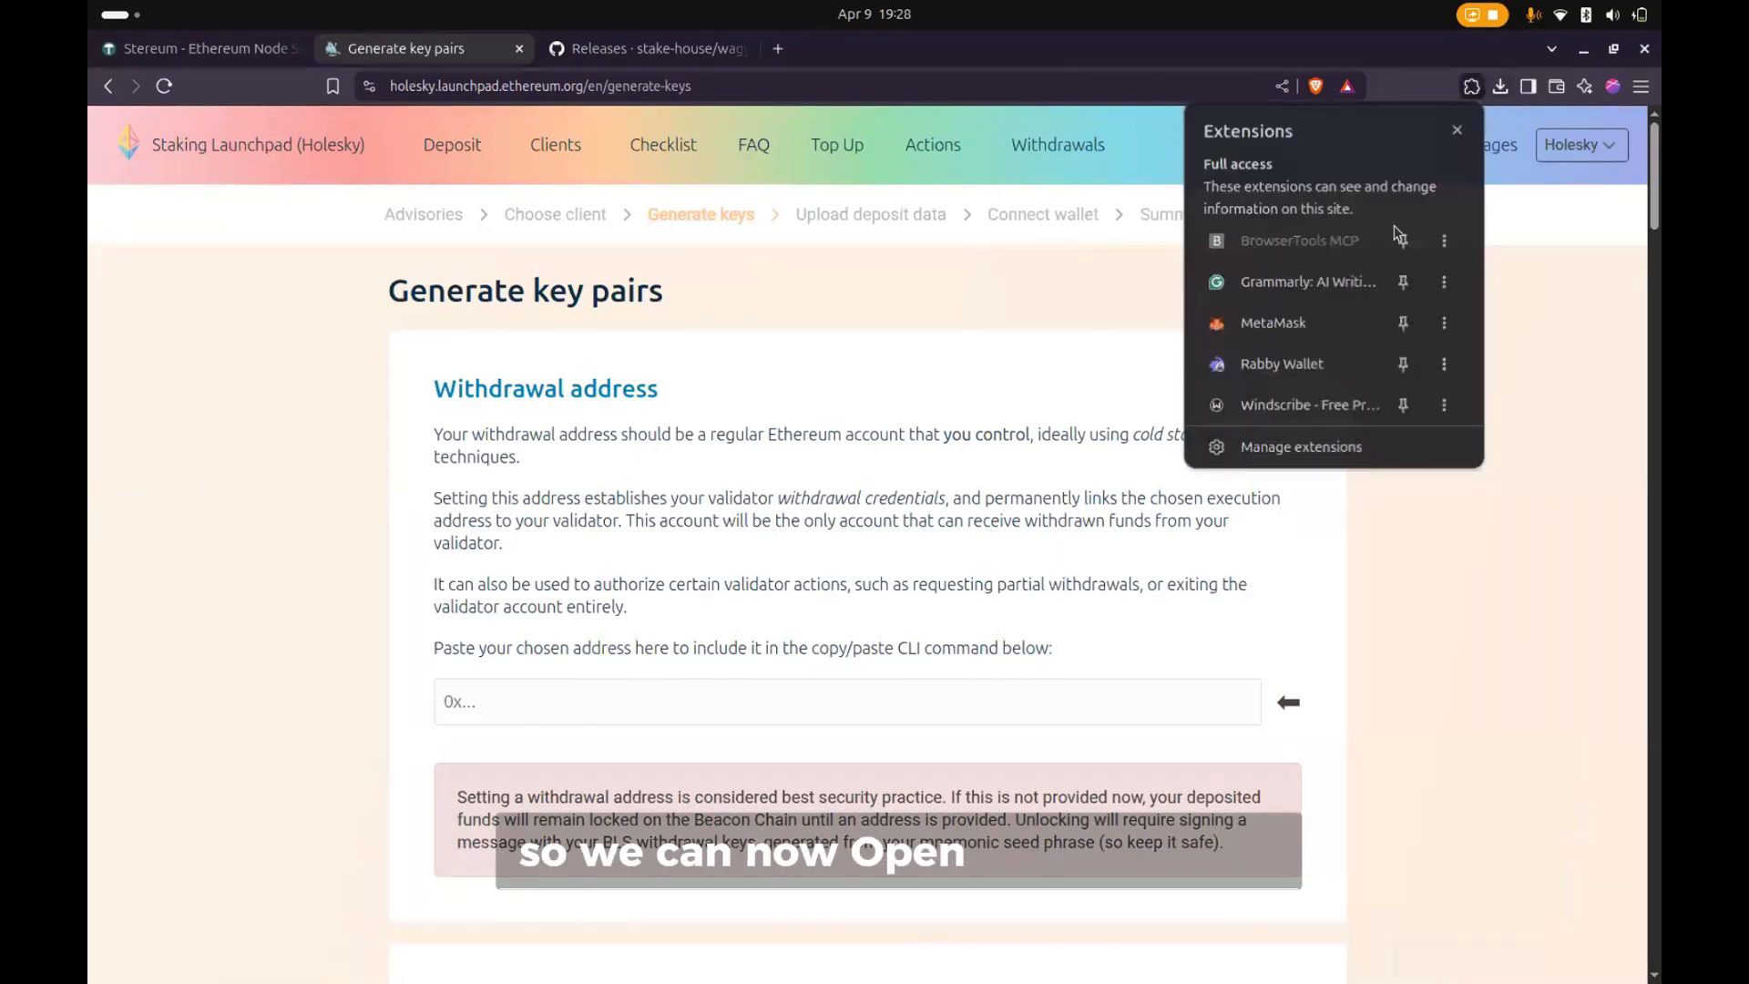
left_click(1269, 329)
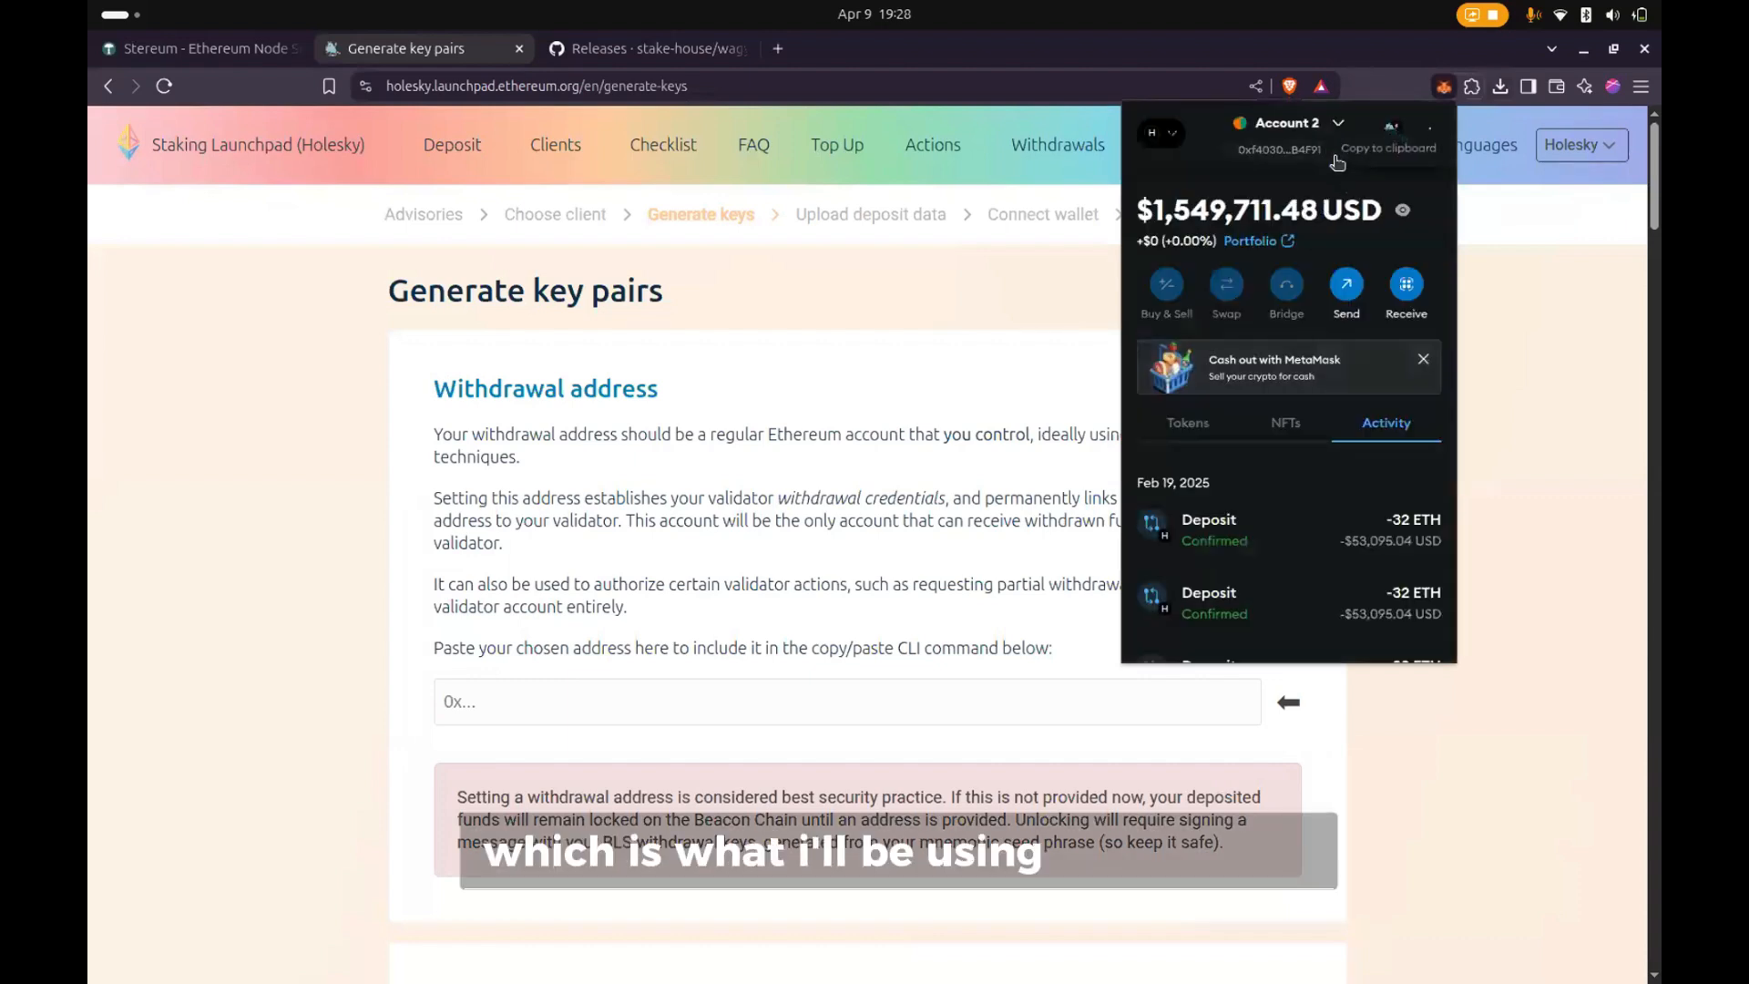
left_click(1332, 157)
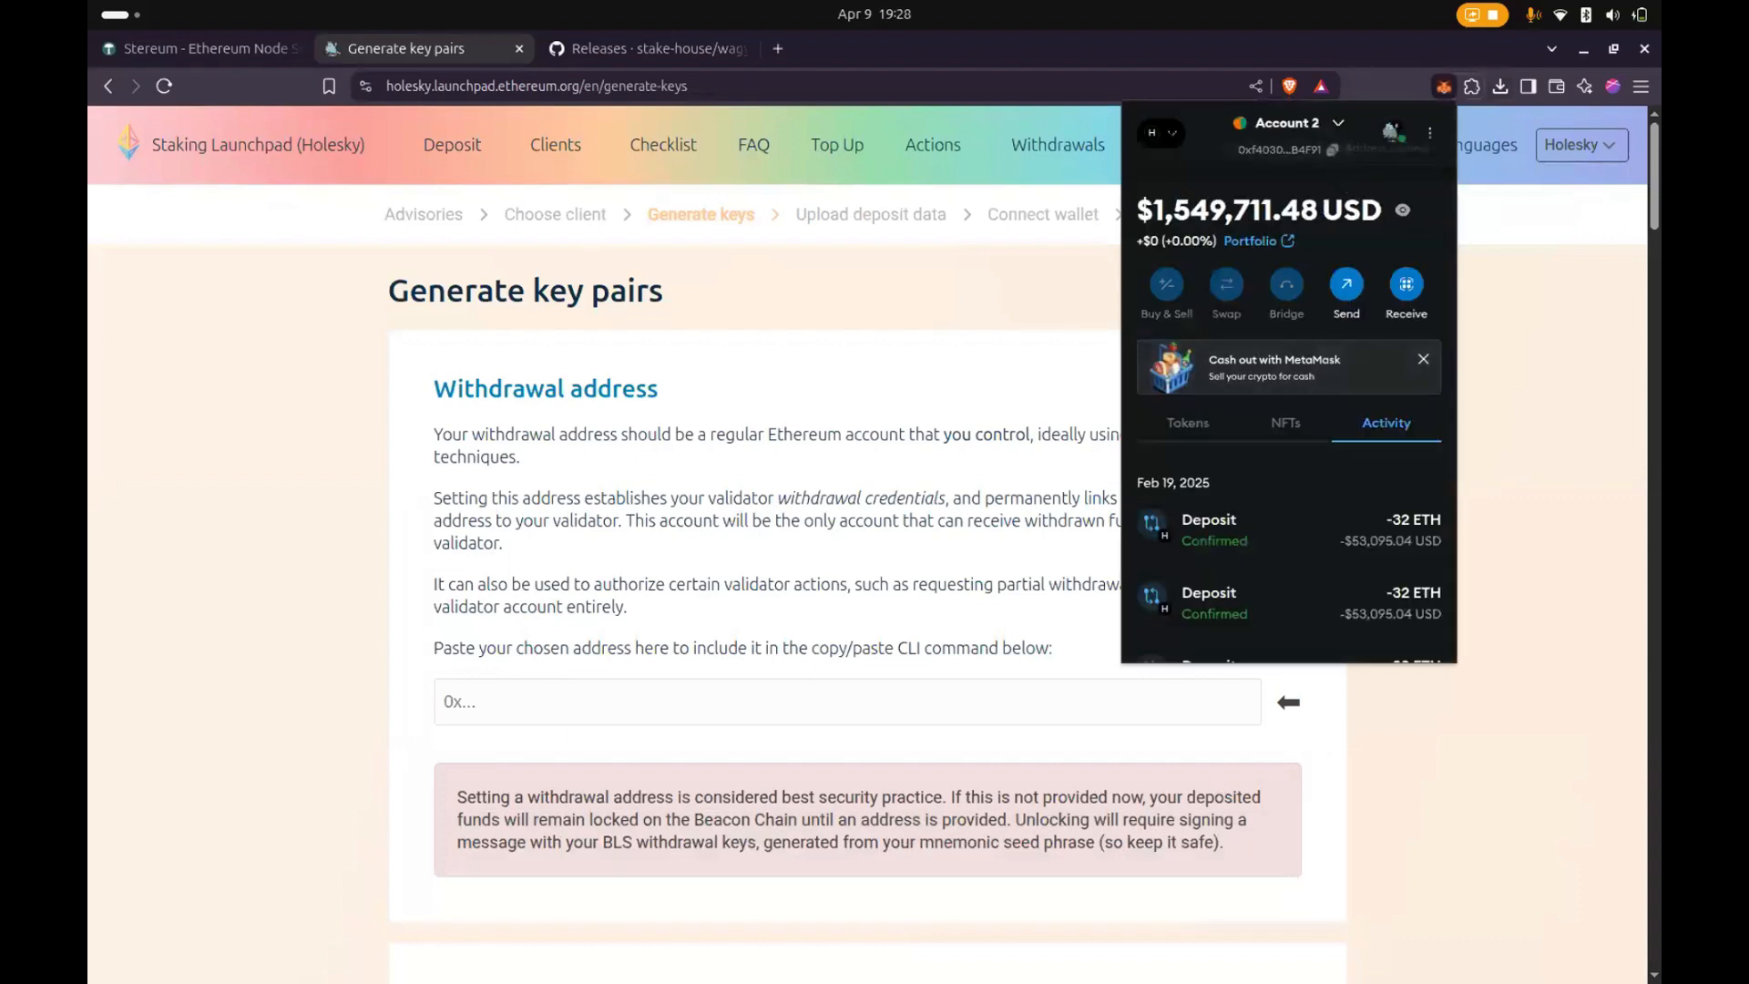
left_click(1318, 157)
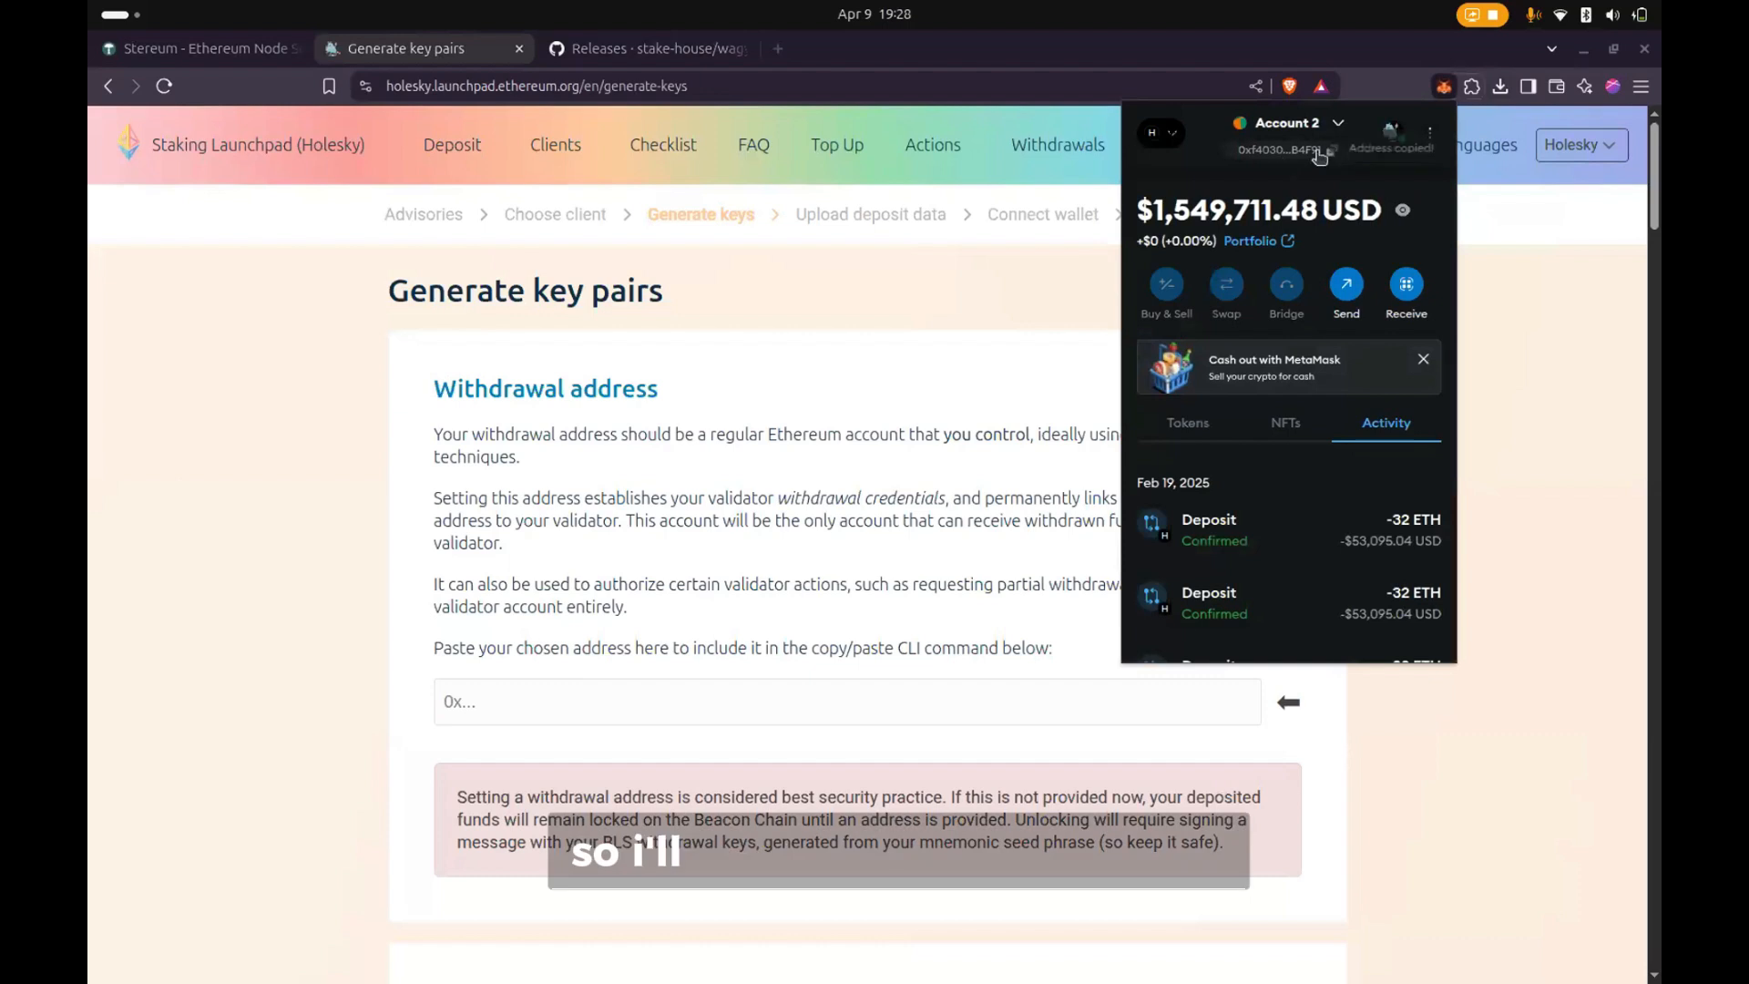
left_click(779, 674)
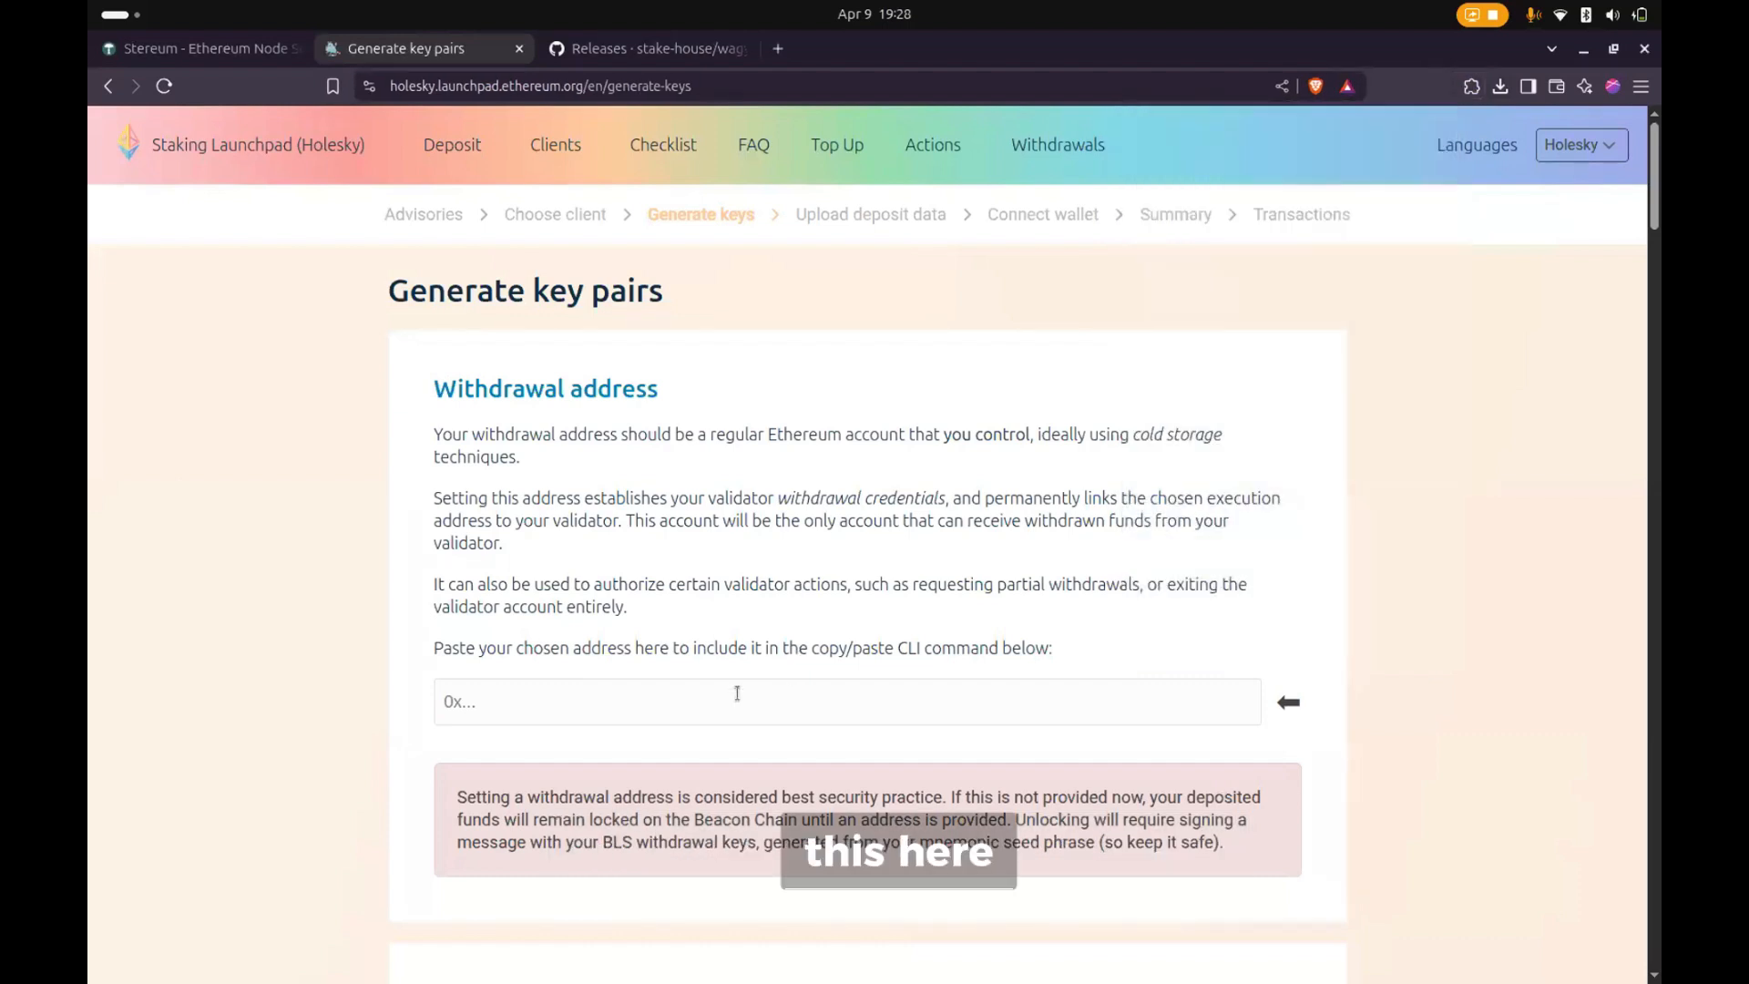
key("ctrl+v")
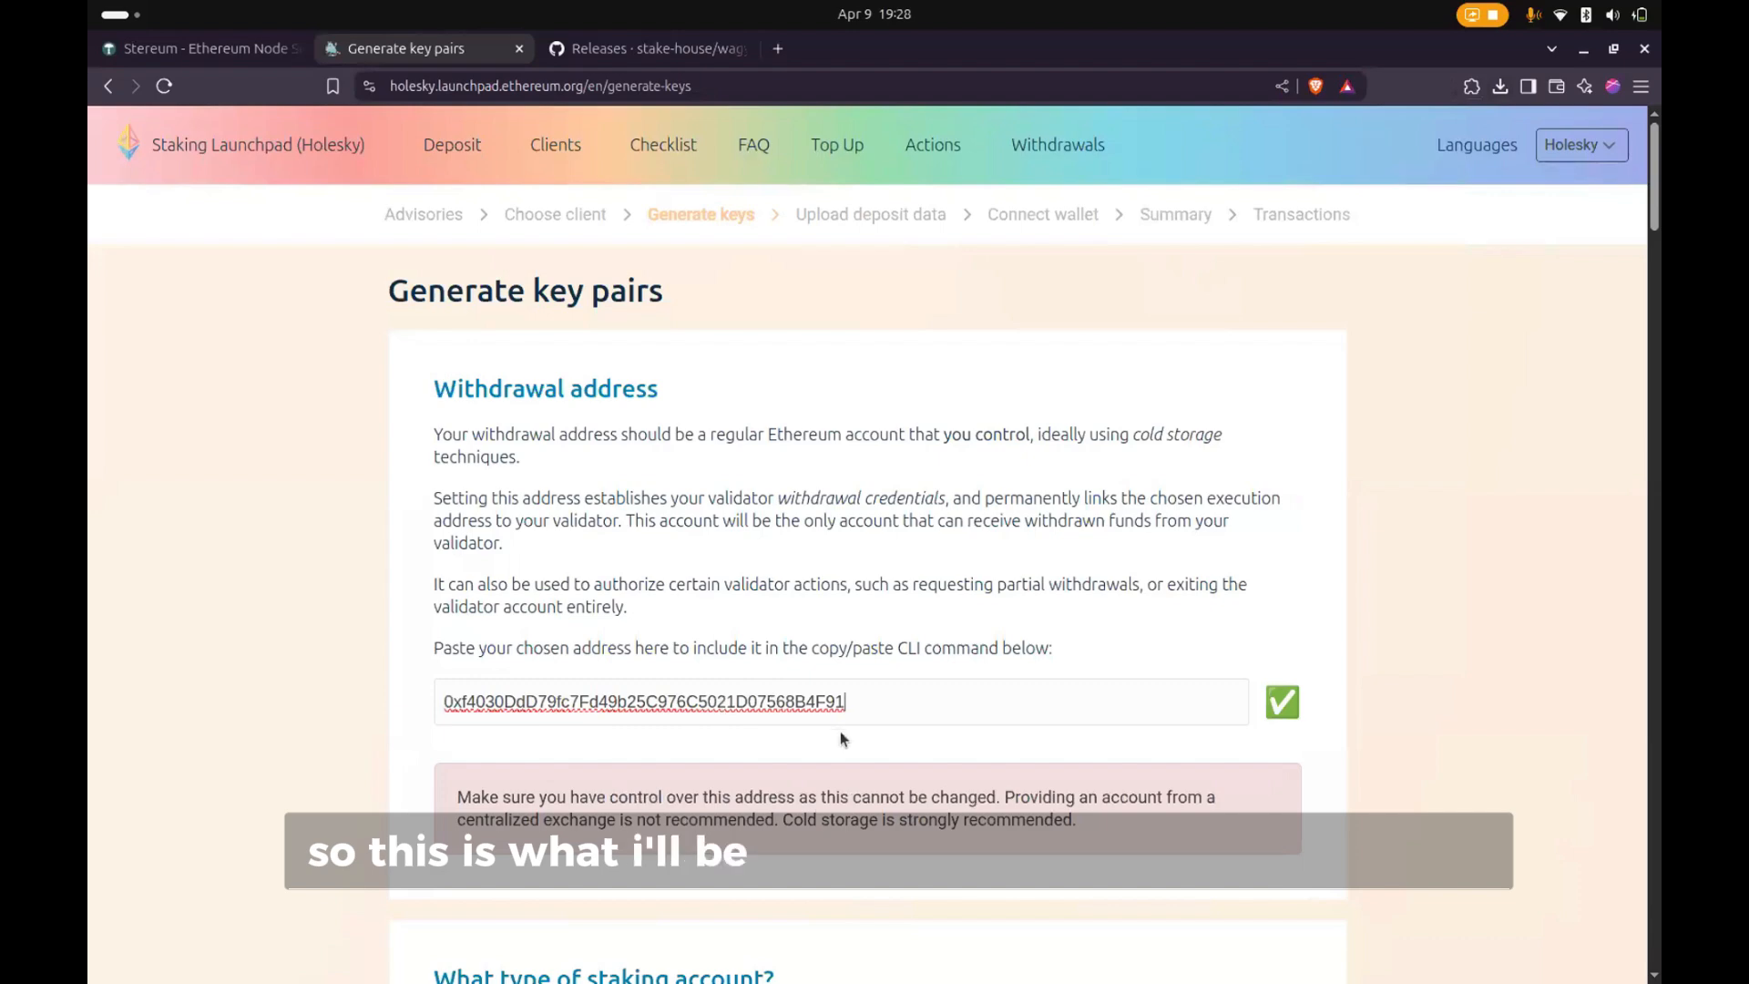
- Compare the two staking account types by selecting Regular withdrawals and switching back to Compounding
scroll(840, 739, "down", 5)
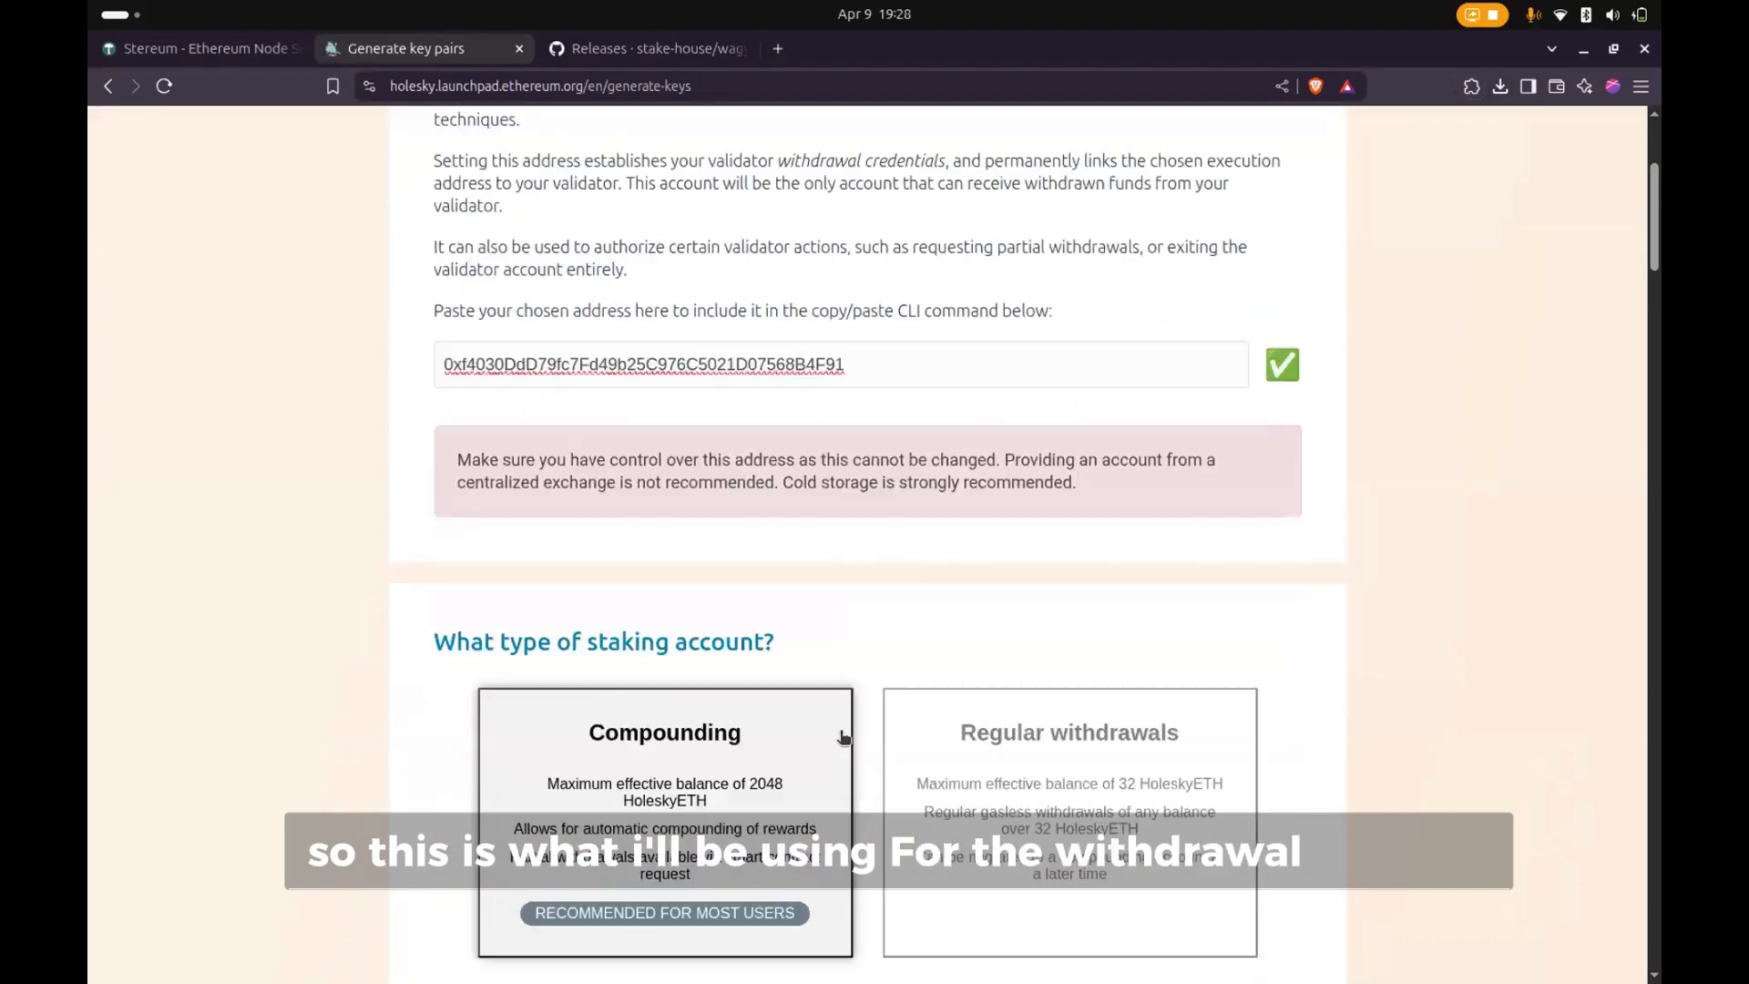
scroll(844, 739, "down", 1)
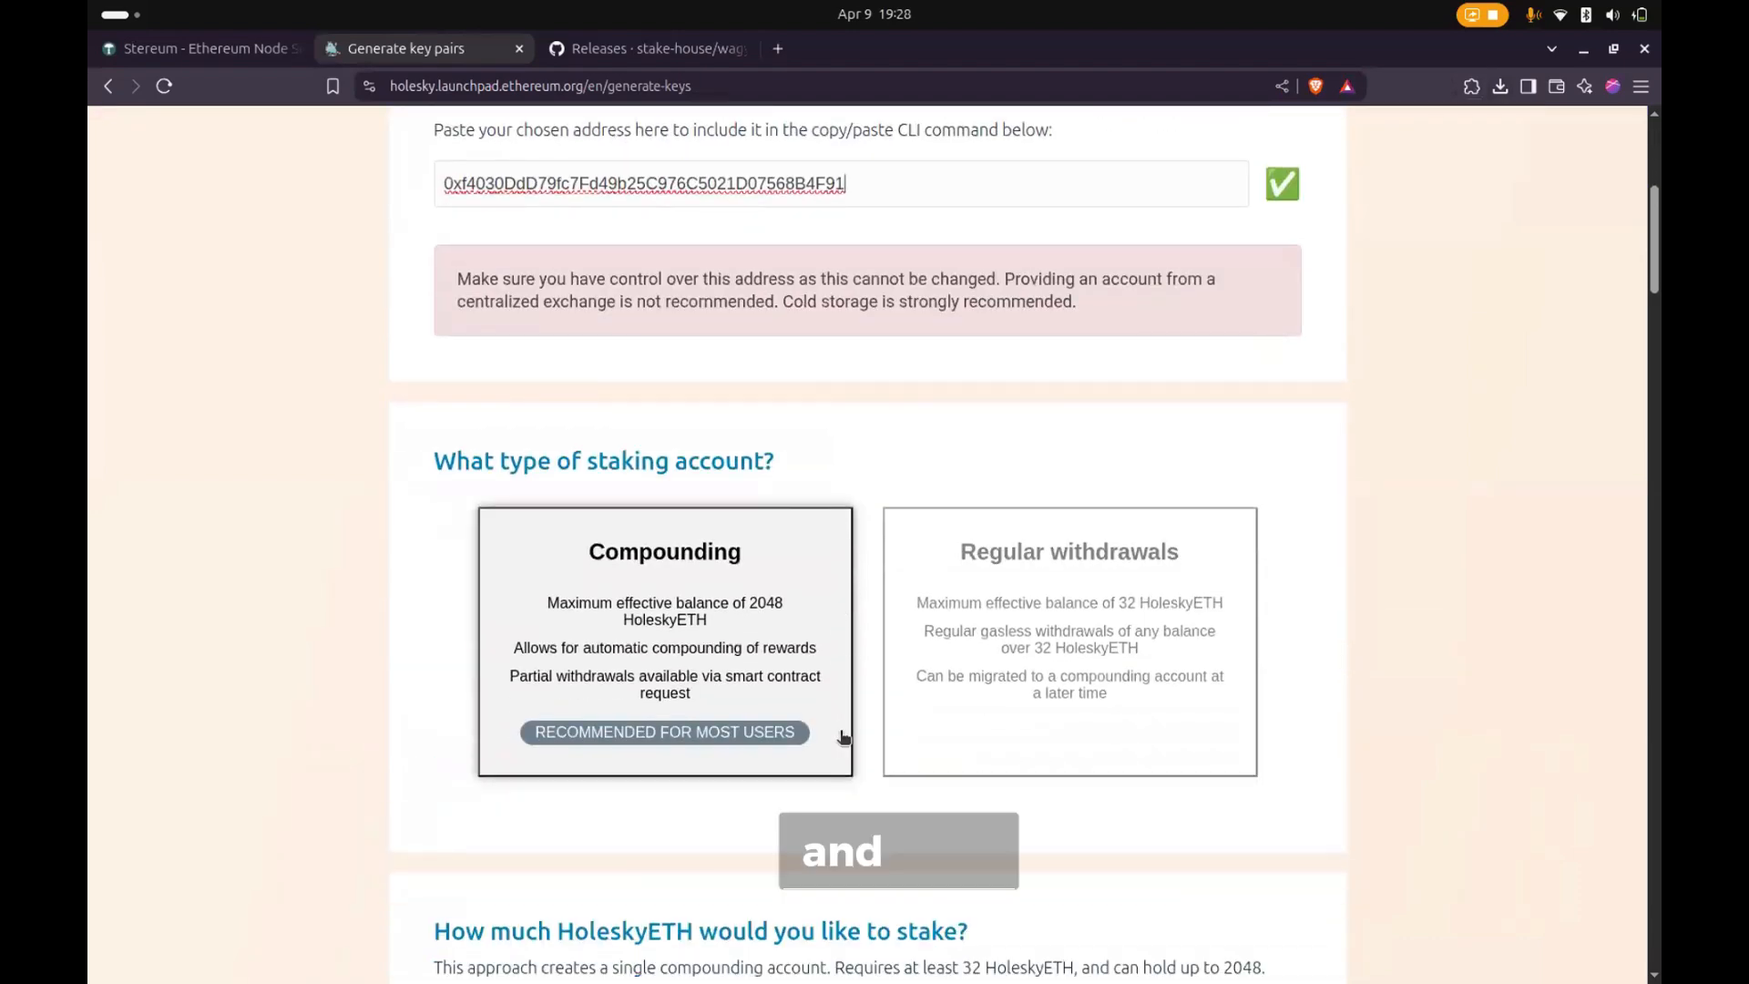
scroll(1172, 541, "down", 1)
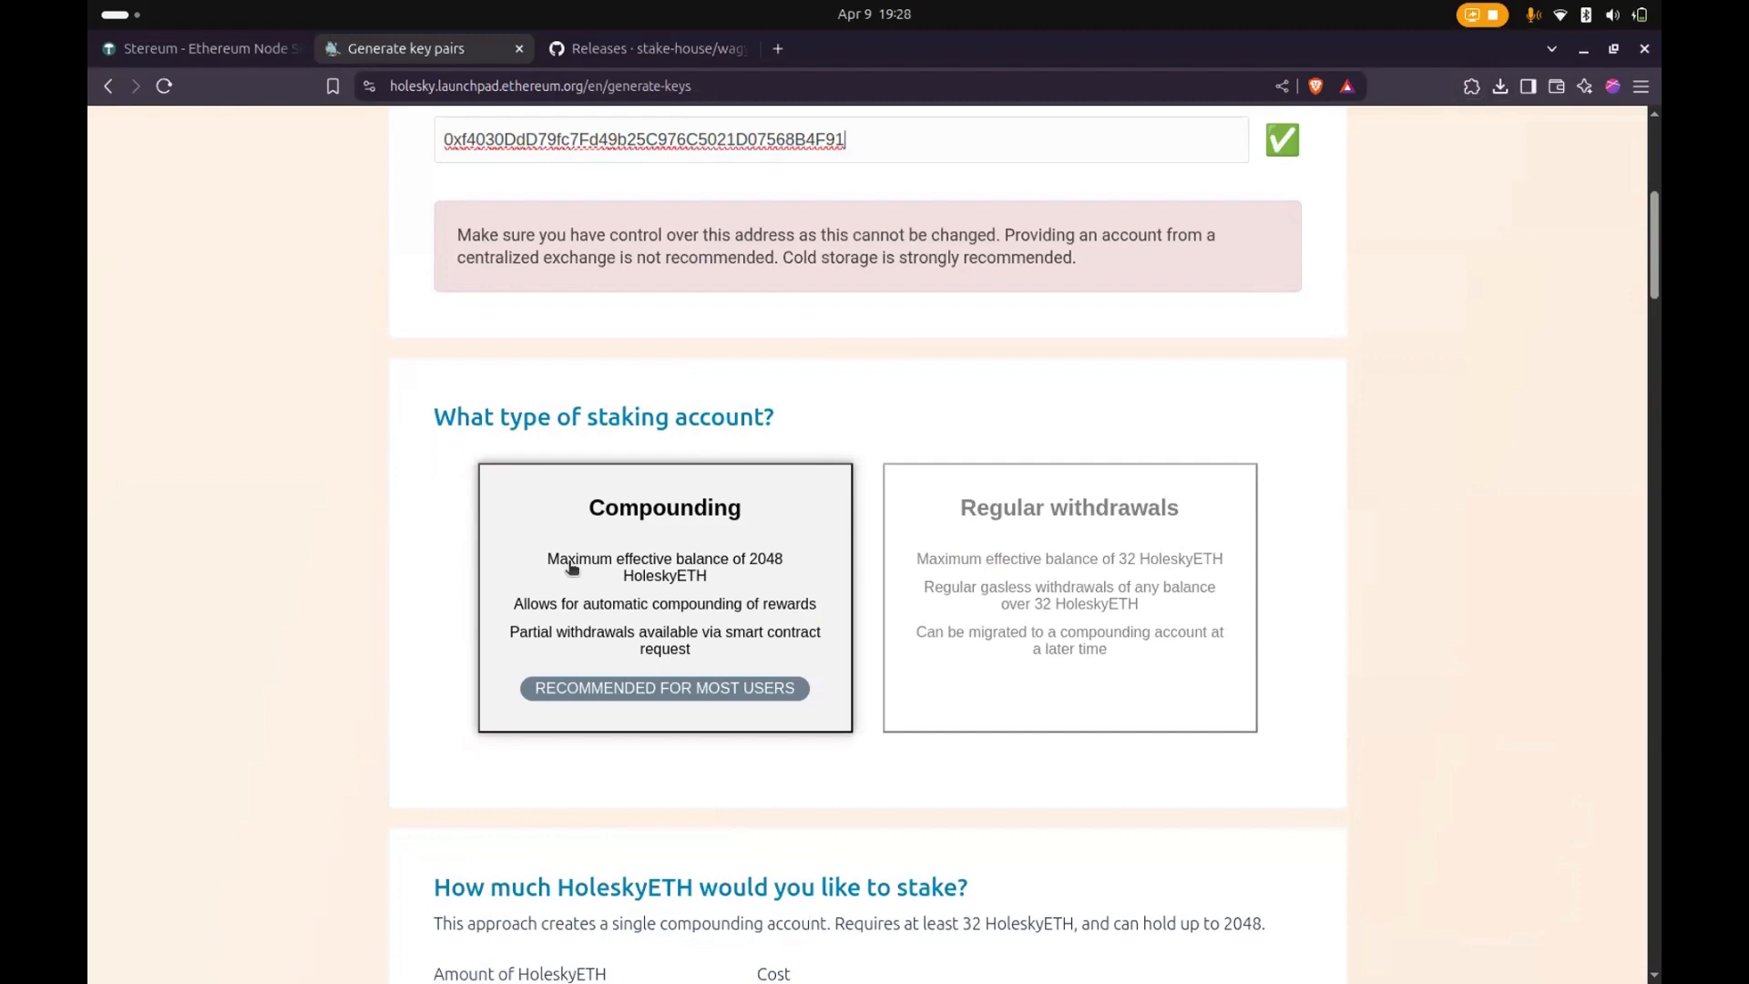
left_click(1023, 626)
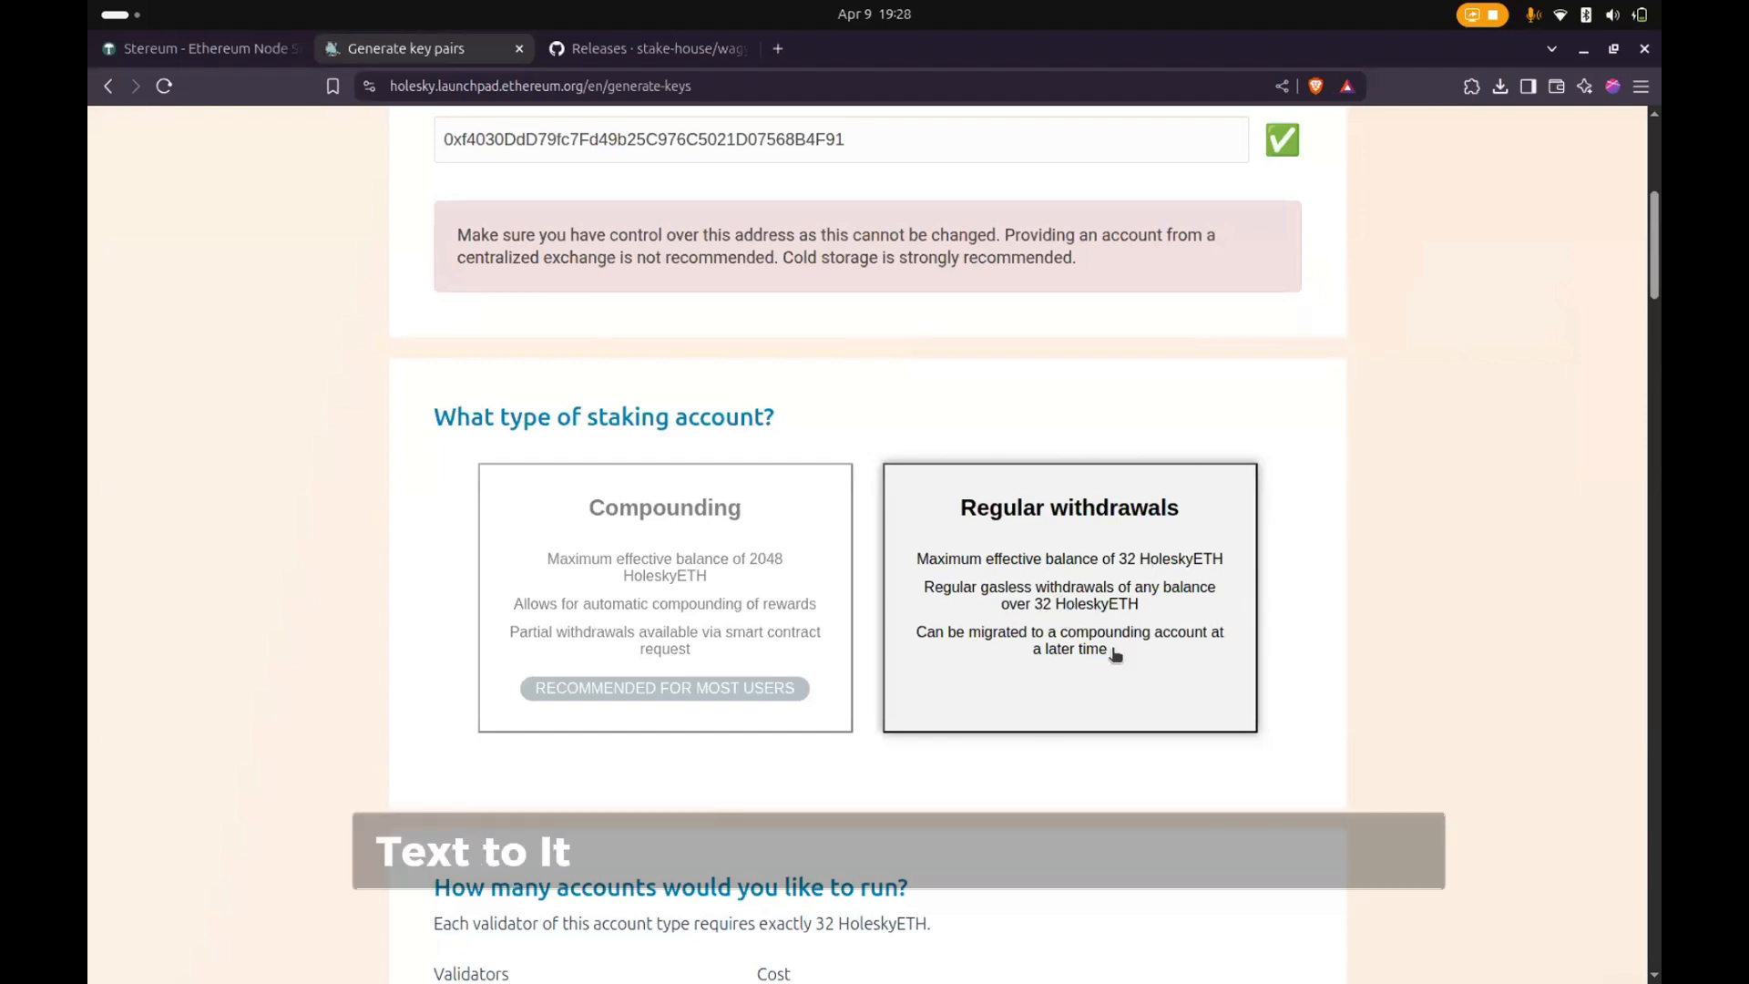
left_click(663, 559)
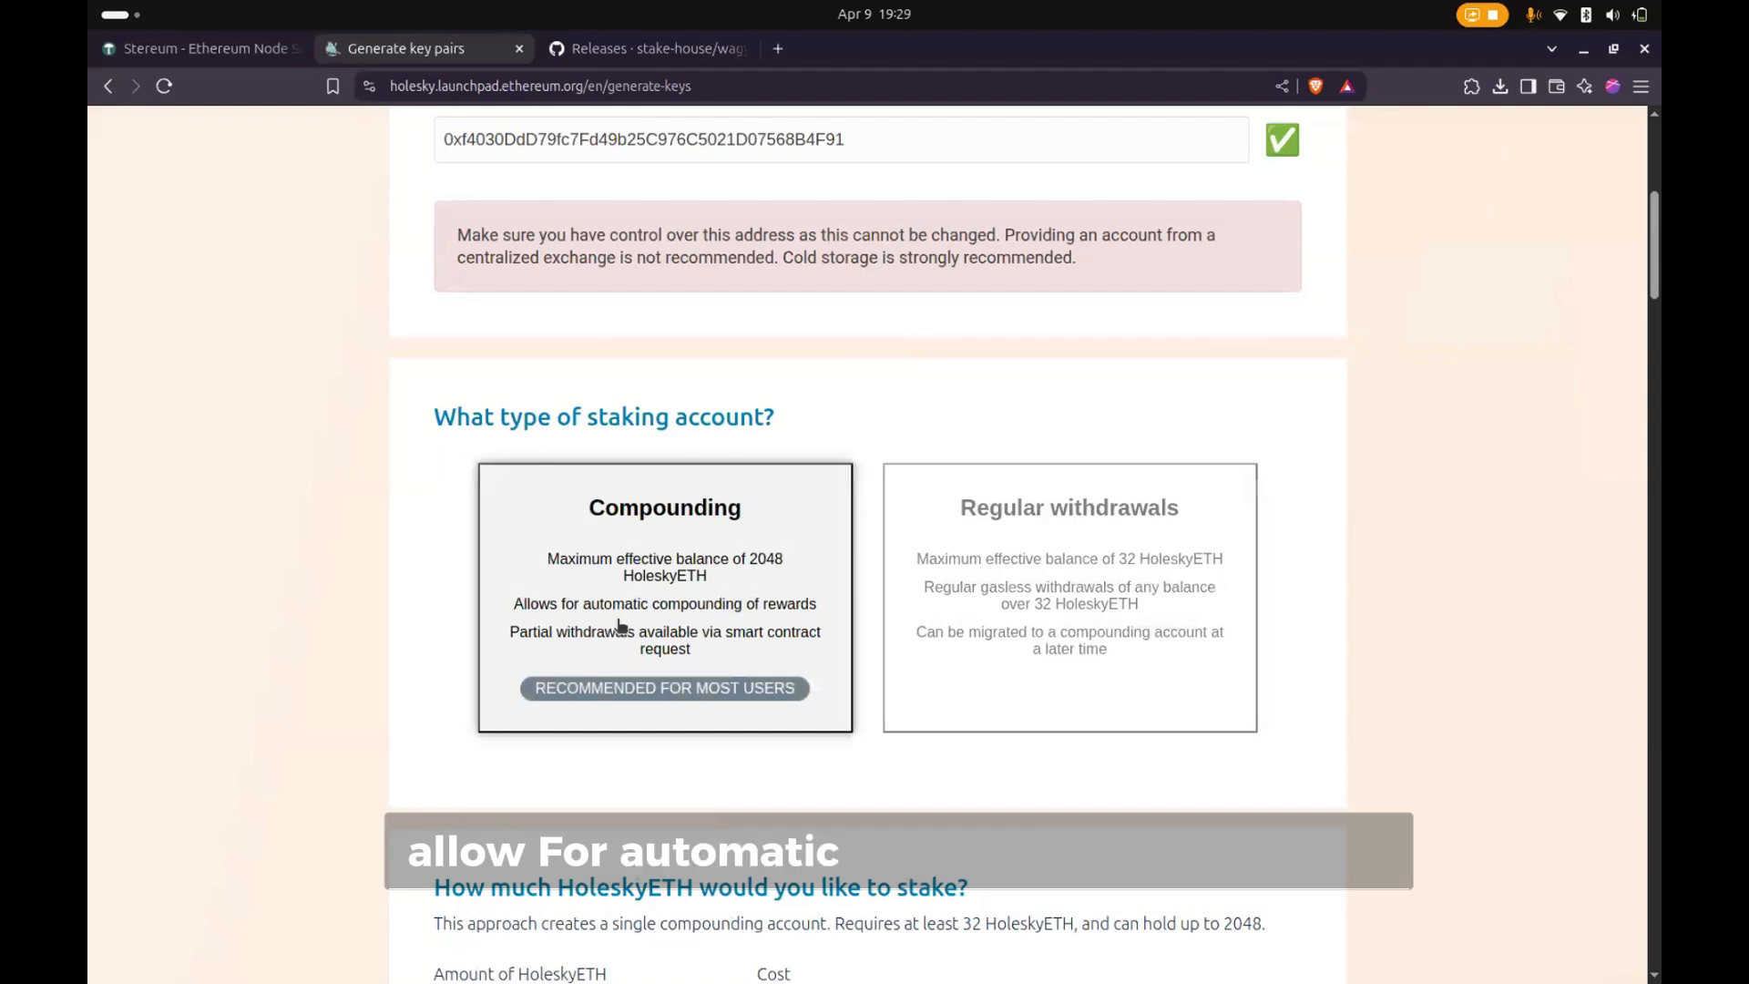
- Review the HoleskyETH stake amount, operating system and key generation options, through to the Wagyu Key Gen download section
scroll(781, 637, "down", 3)
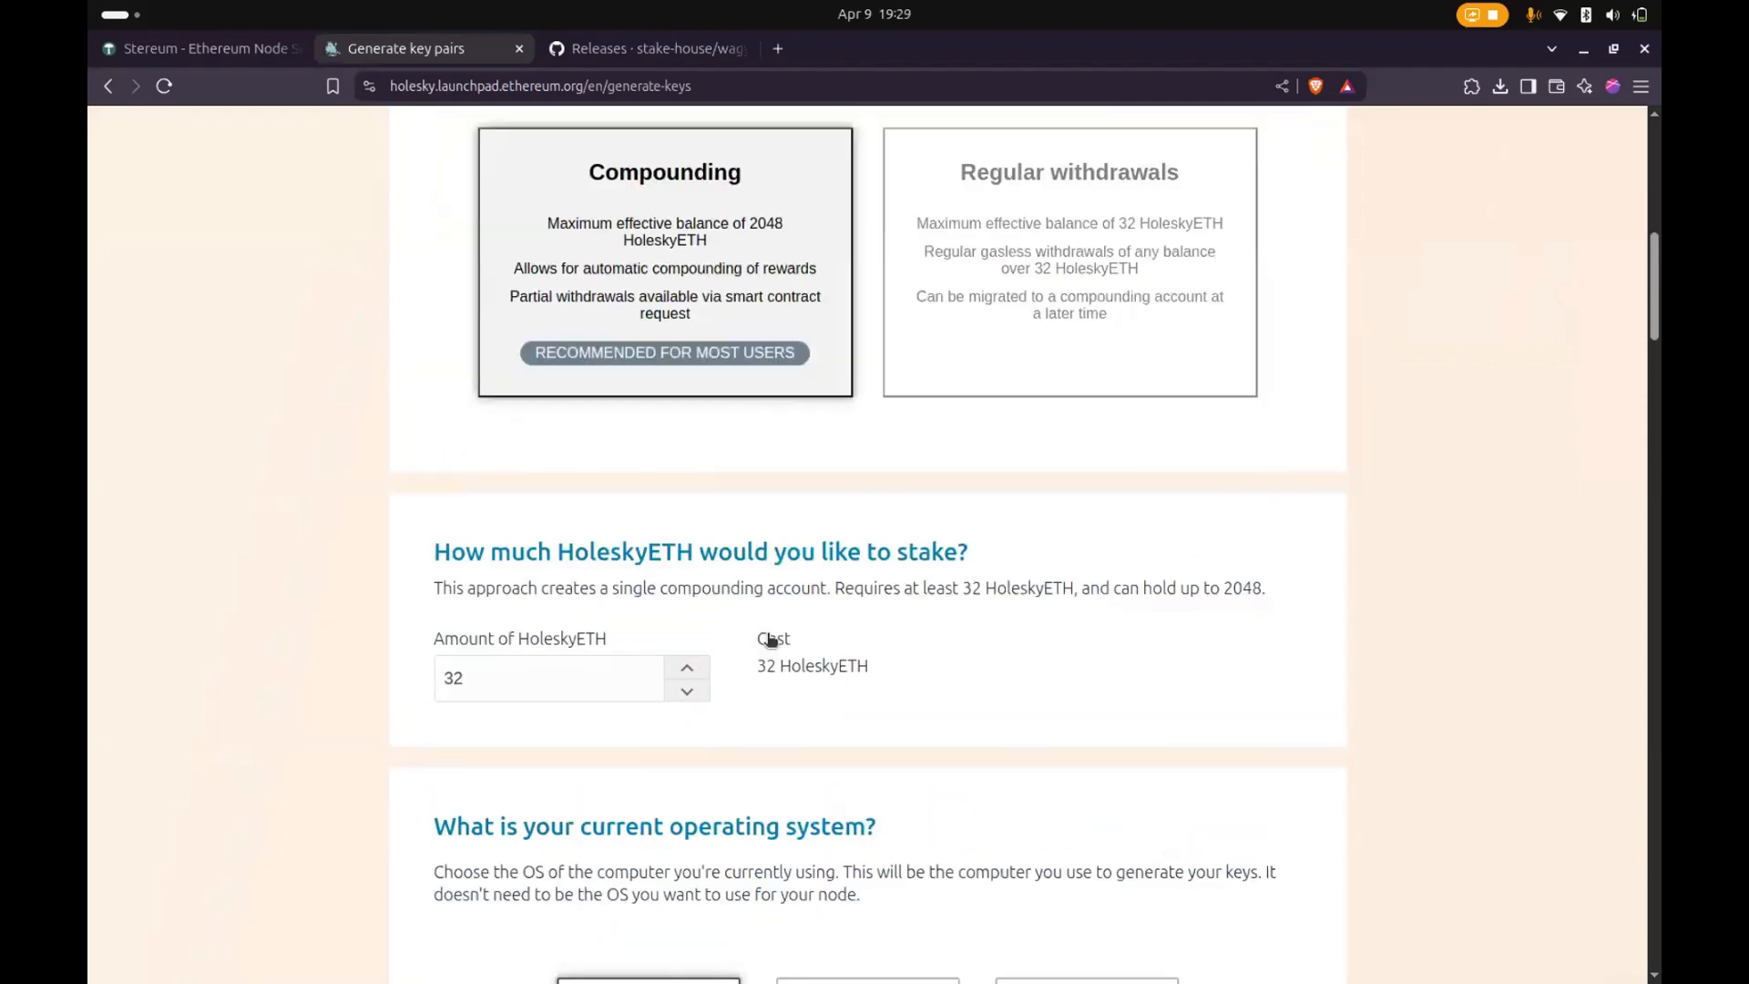
scroll(571, 671, "down", 3)
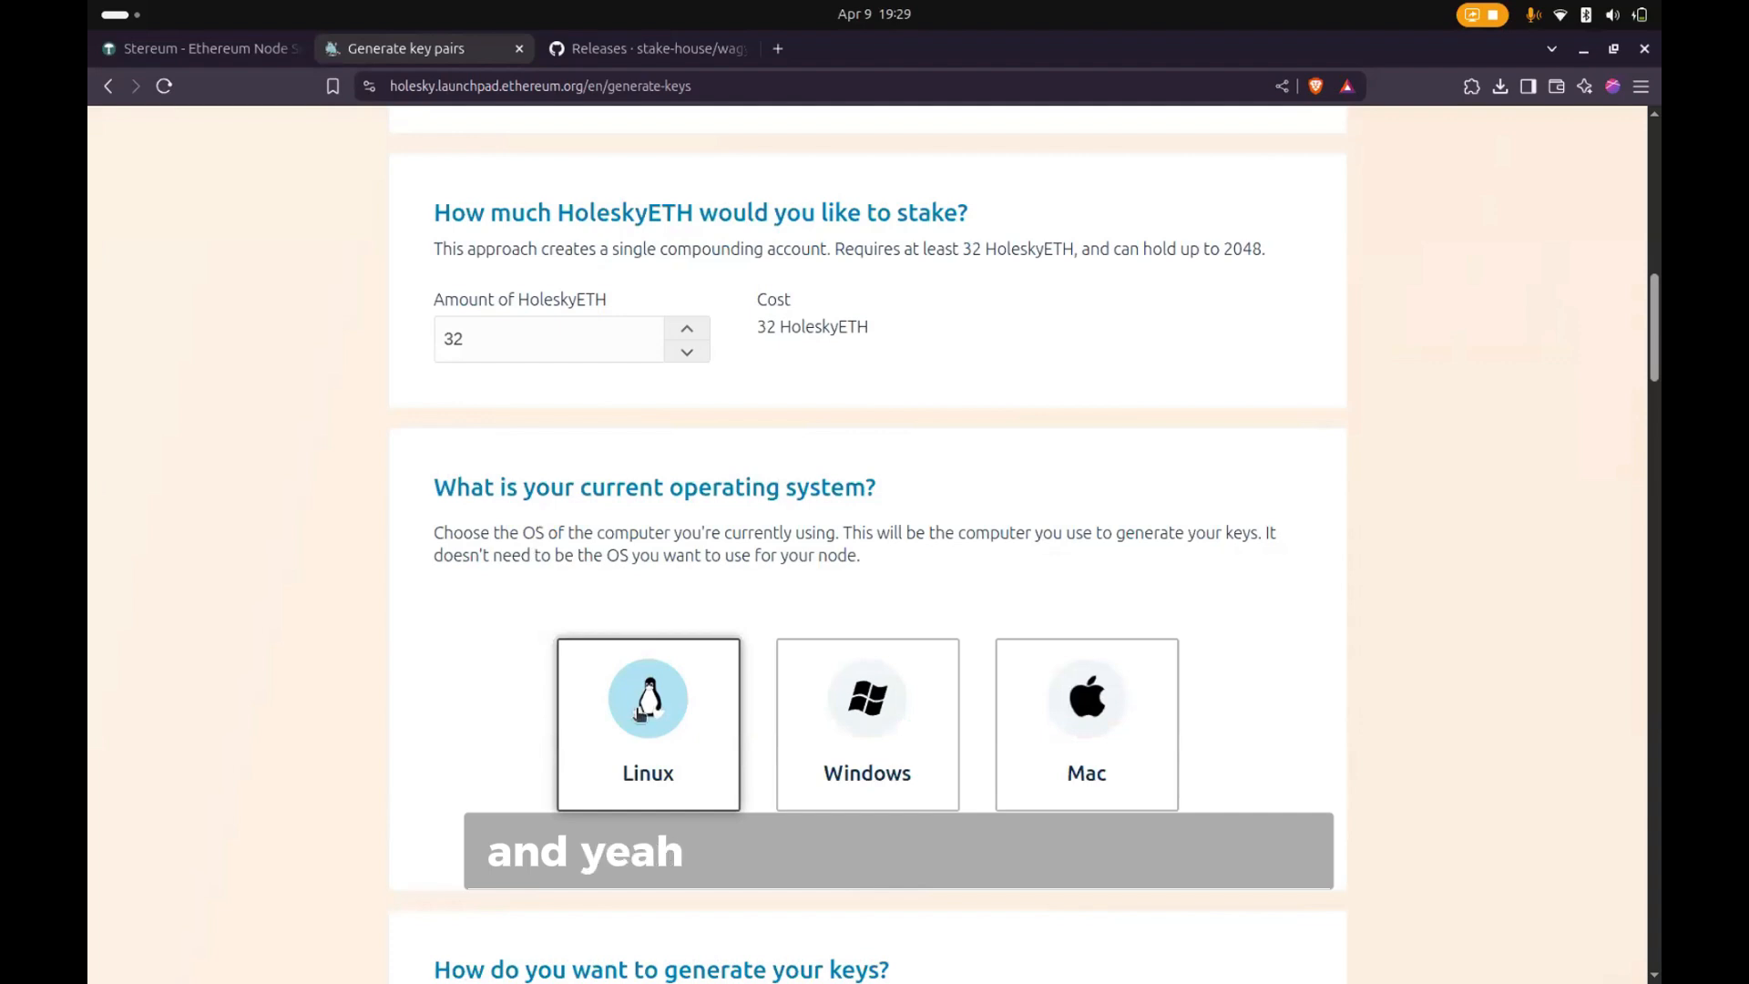
scroll(658, 772, "down", 3)
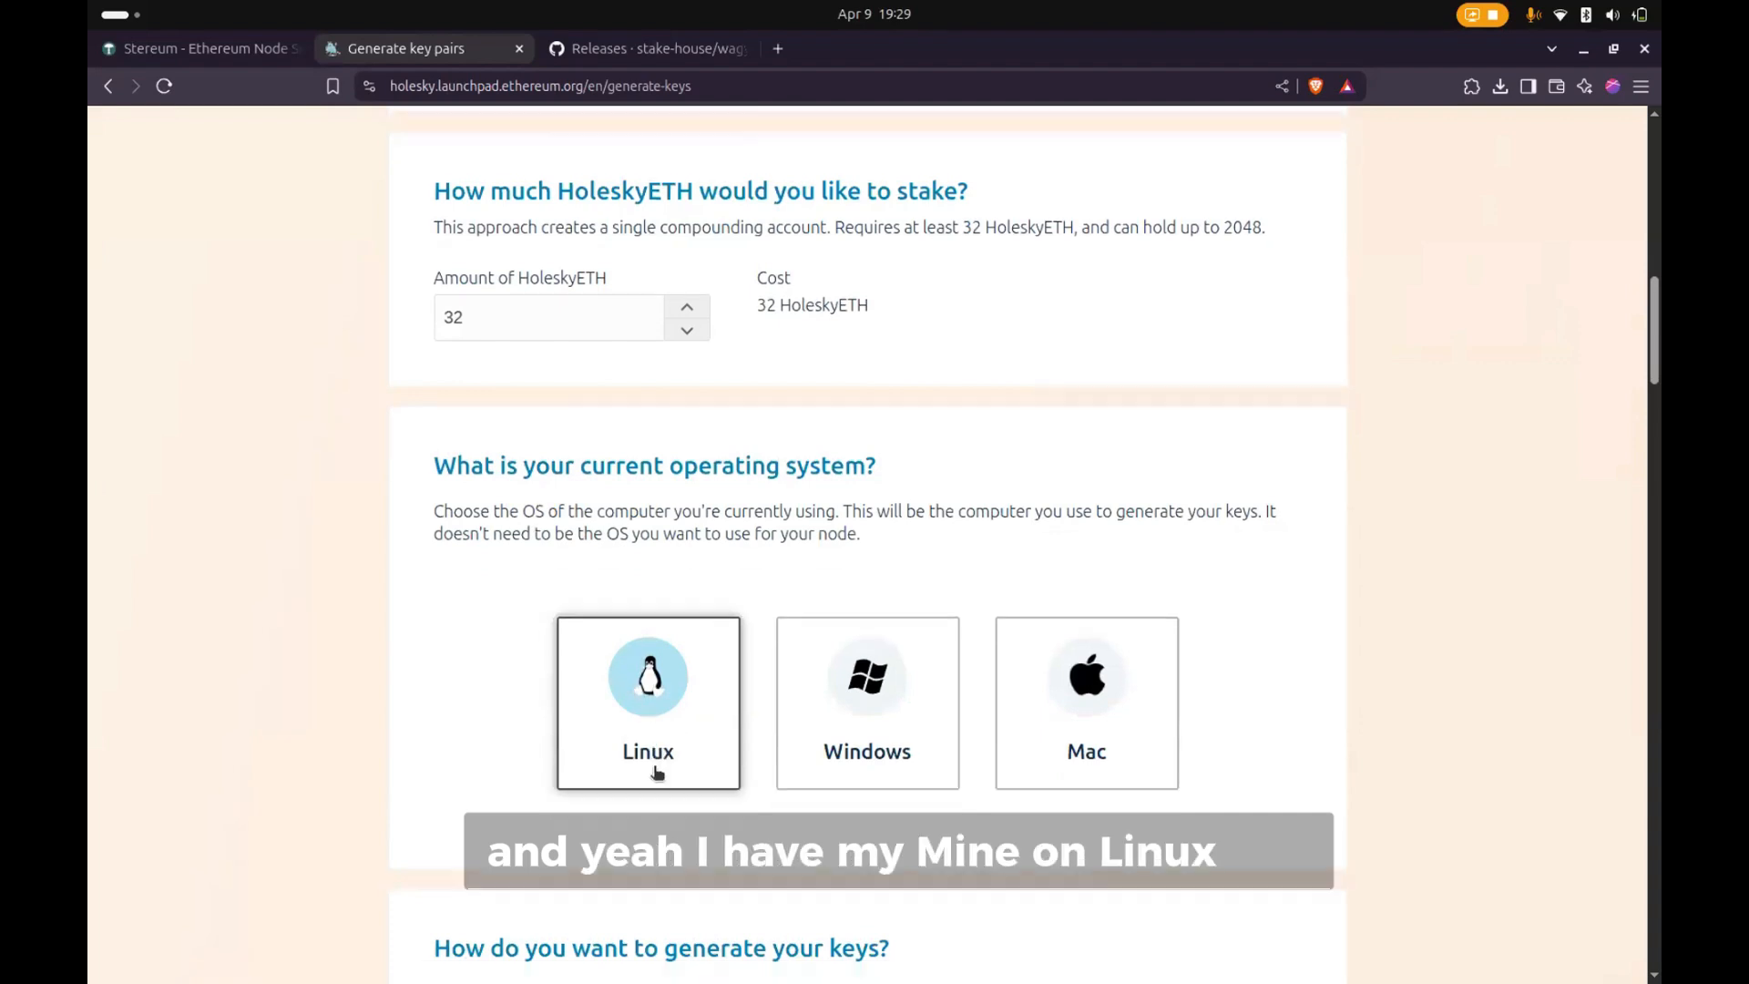
scroll(657, 773, "down", 4)
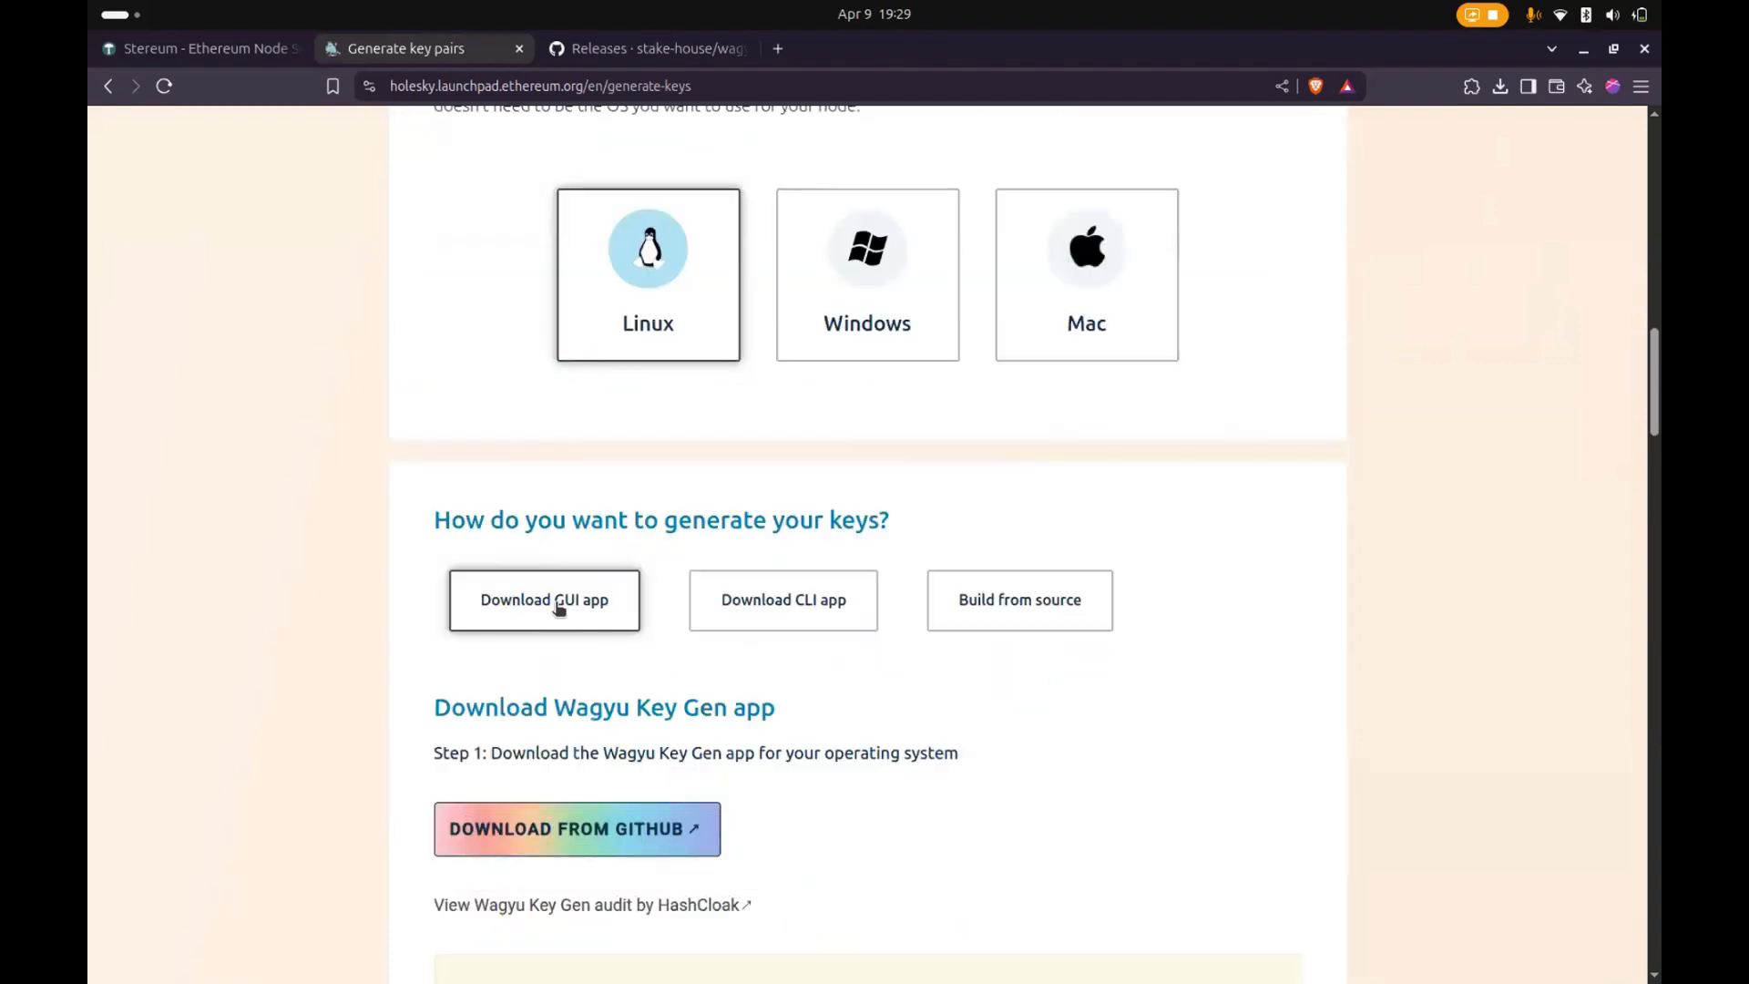
scroll(787, 609, "up", 1)
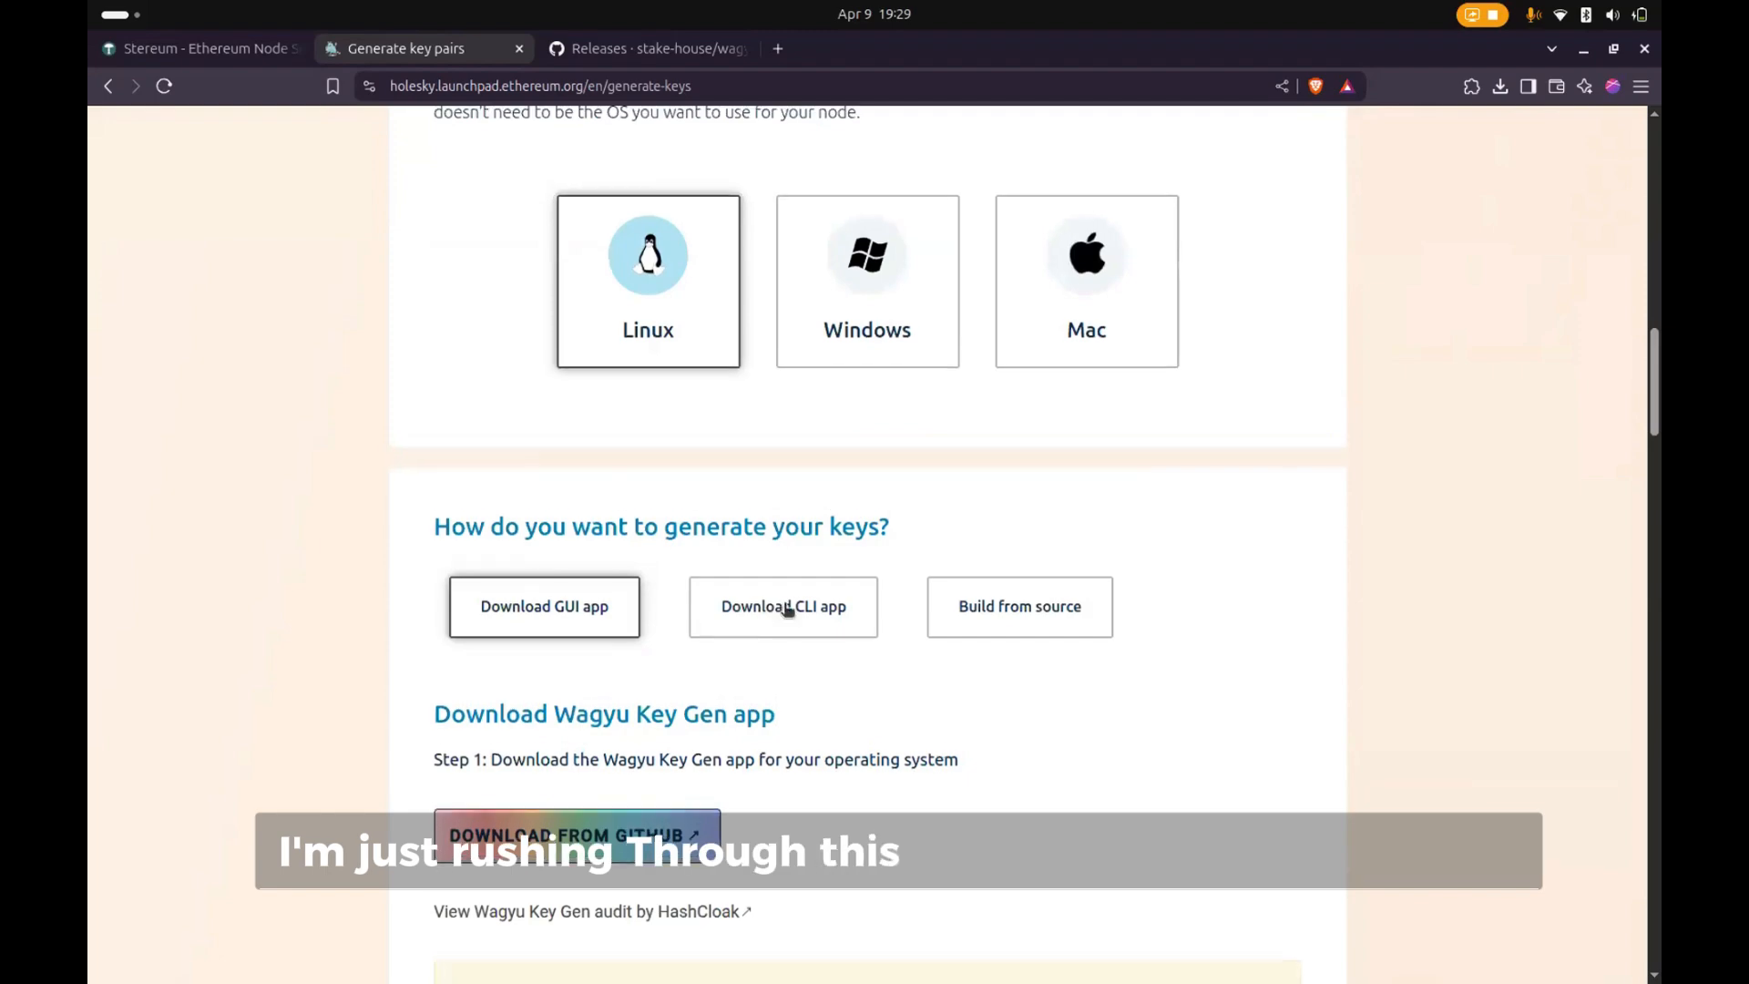
scroll(788, 610, "up", 10)
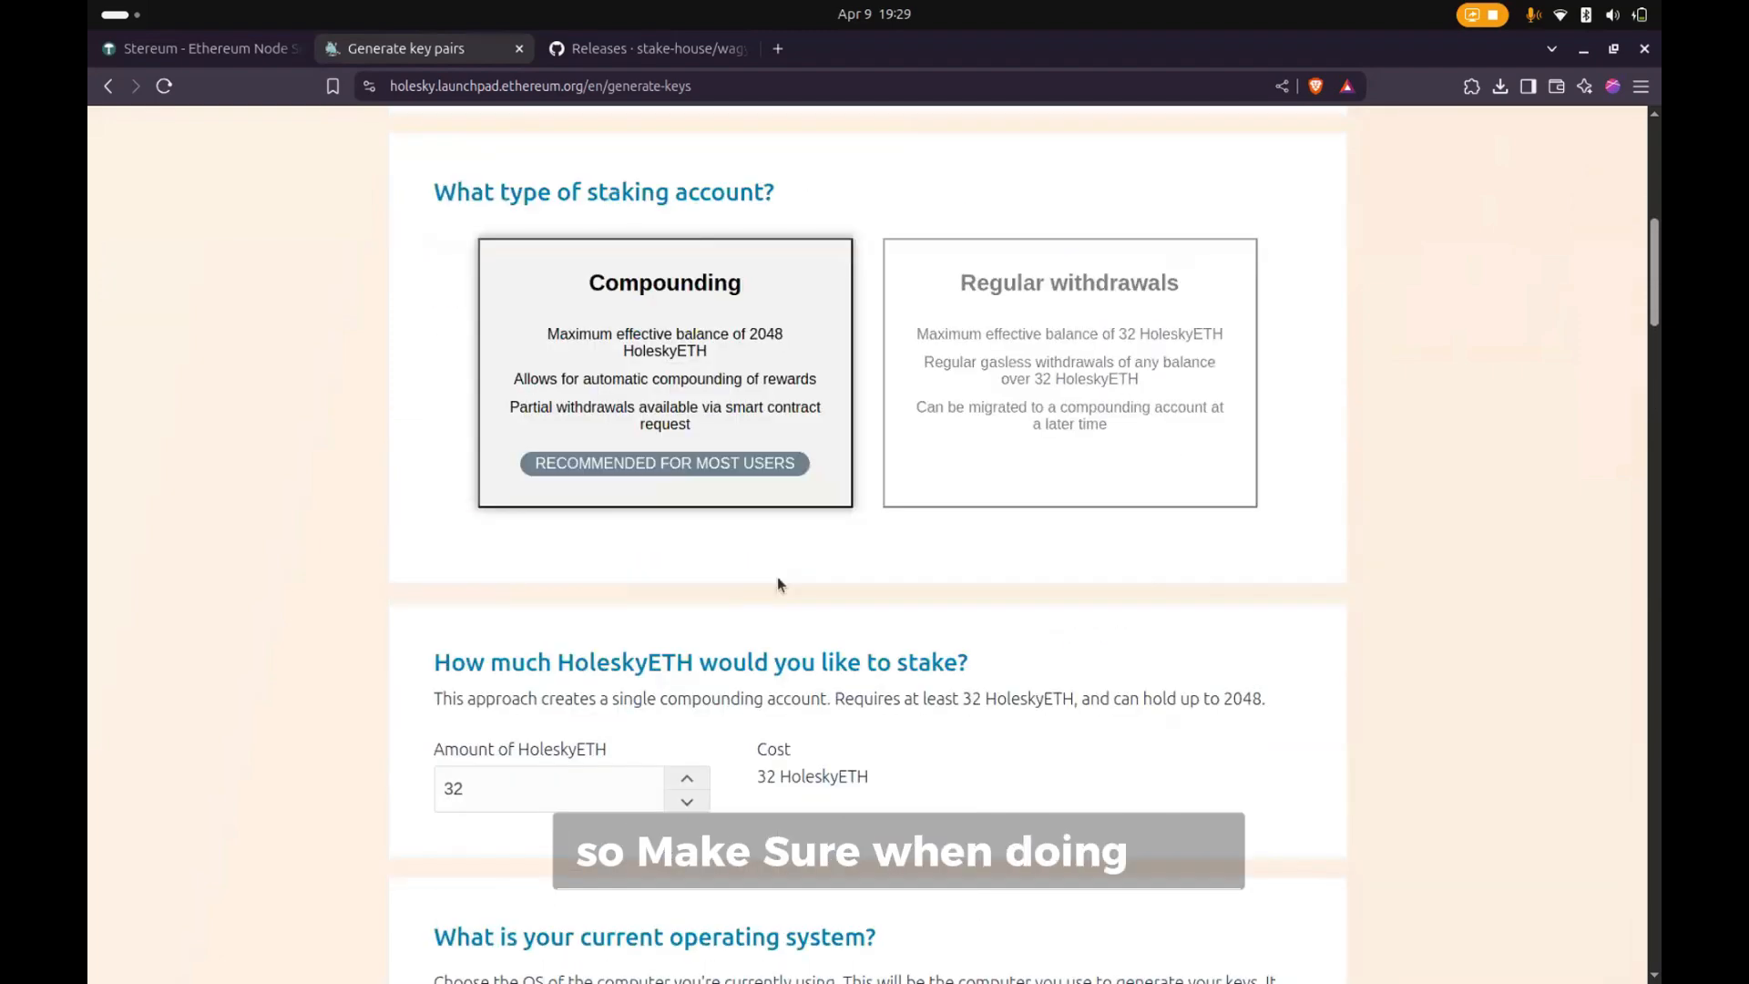
scroll(775, 569, "up", 1)
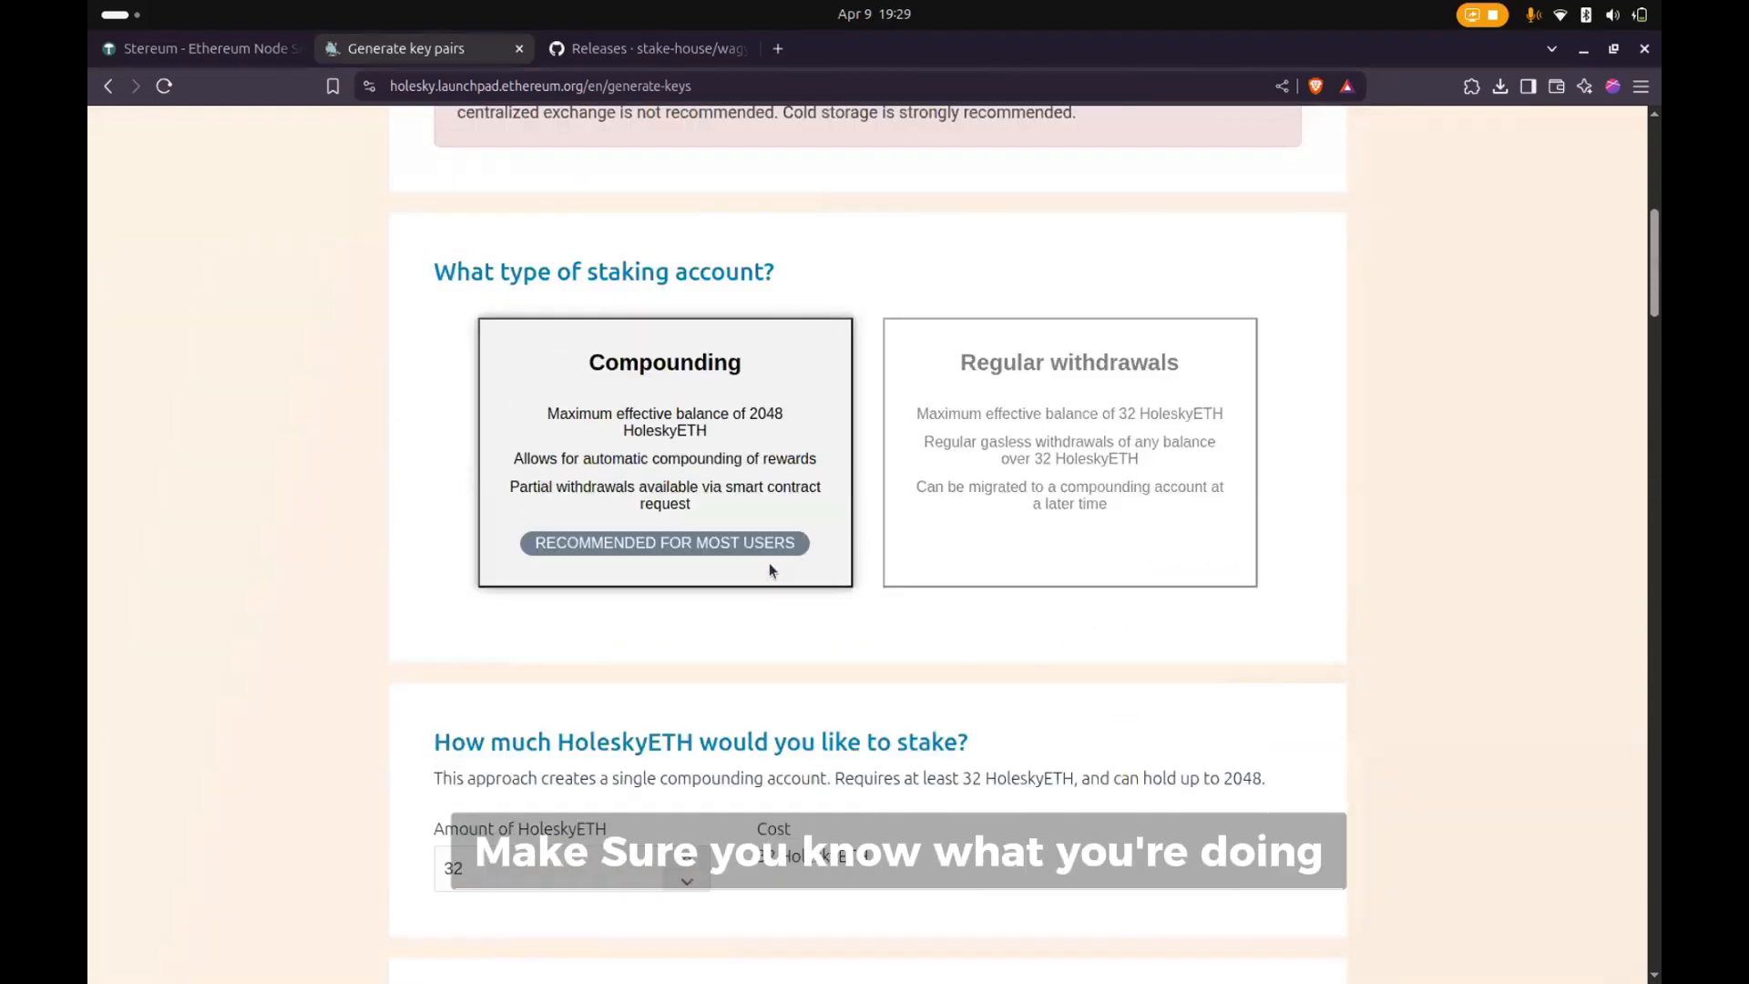
scroll(769, 570, "up", 3)
scroll(769, 570, "down", 8)
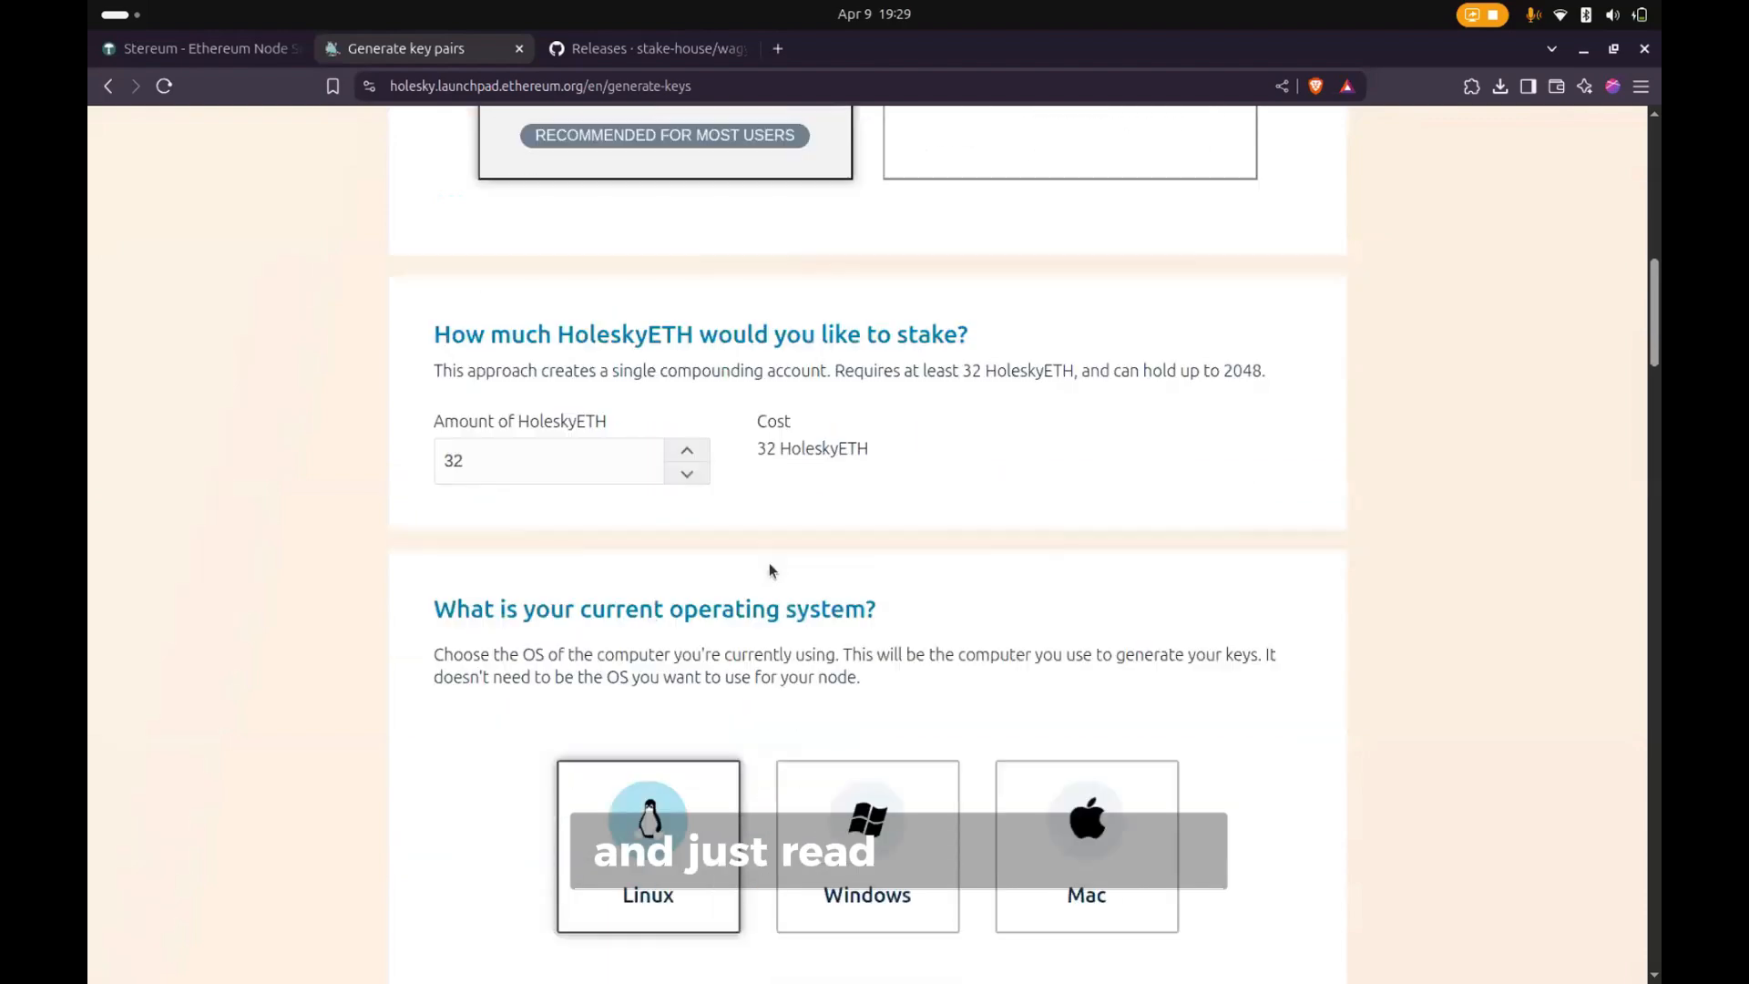
scroll(769, 570, "down", 4)
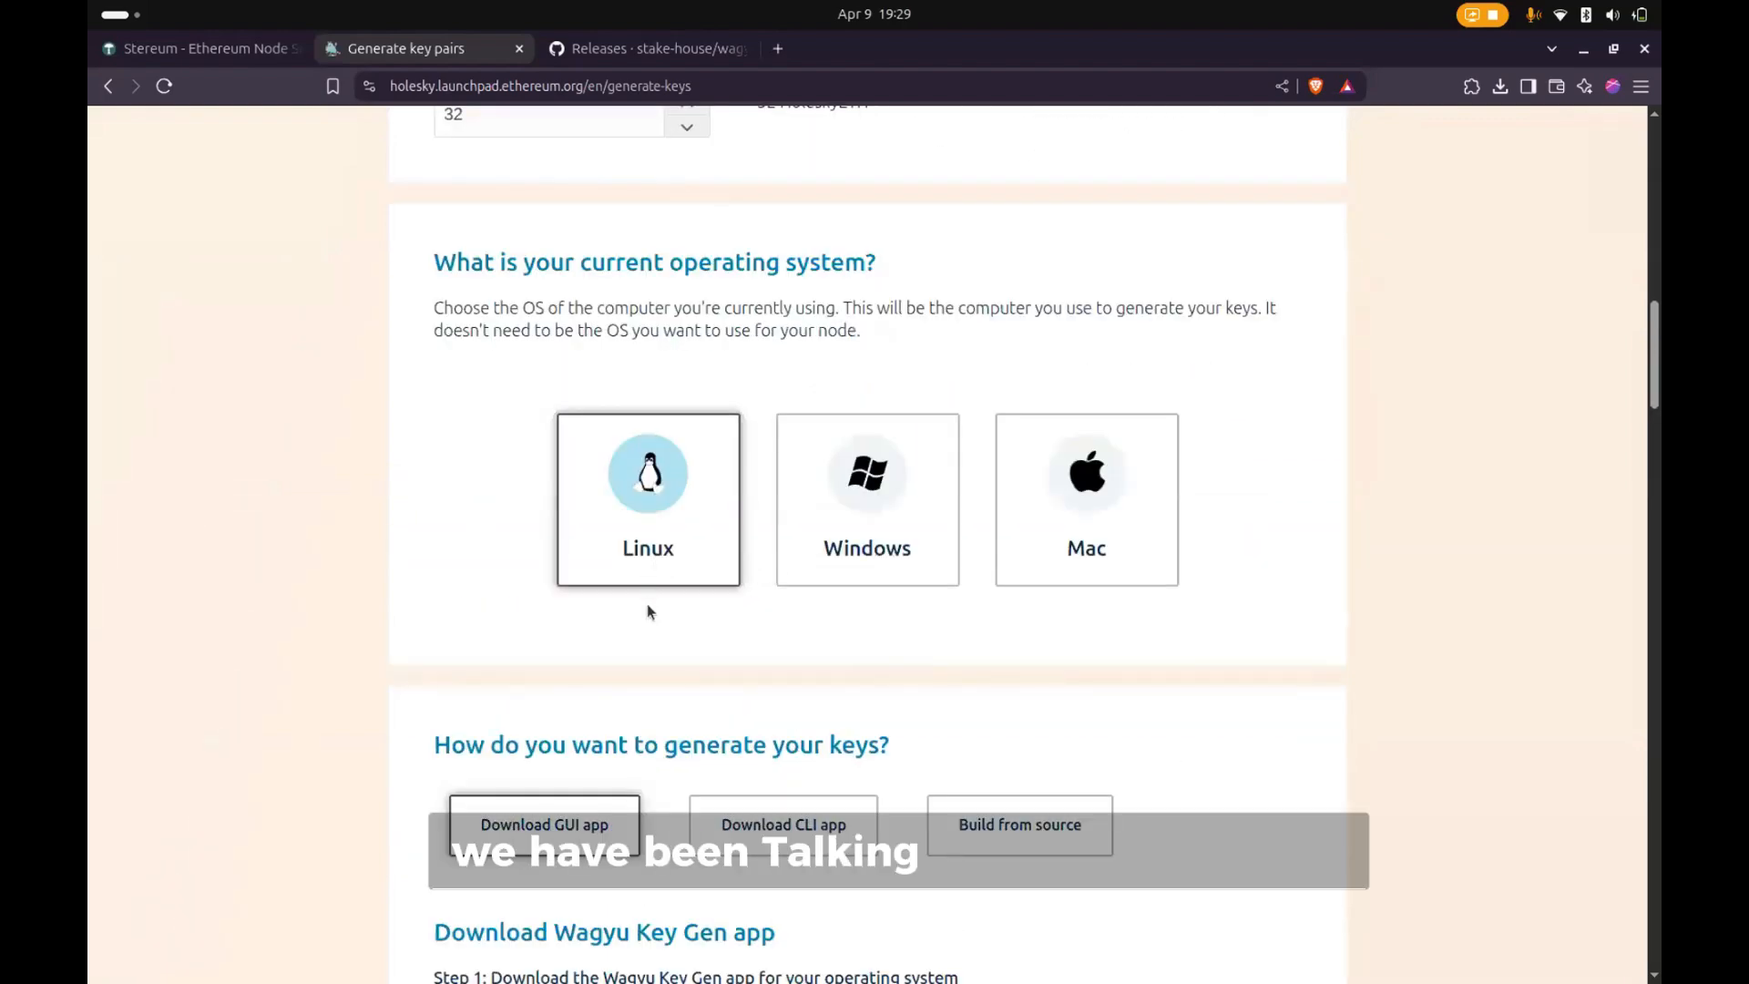
scroll(646, 614, "up", 1)
scroll(646, 614, "down", 3)
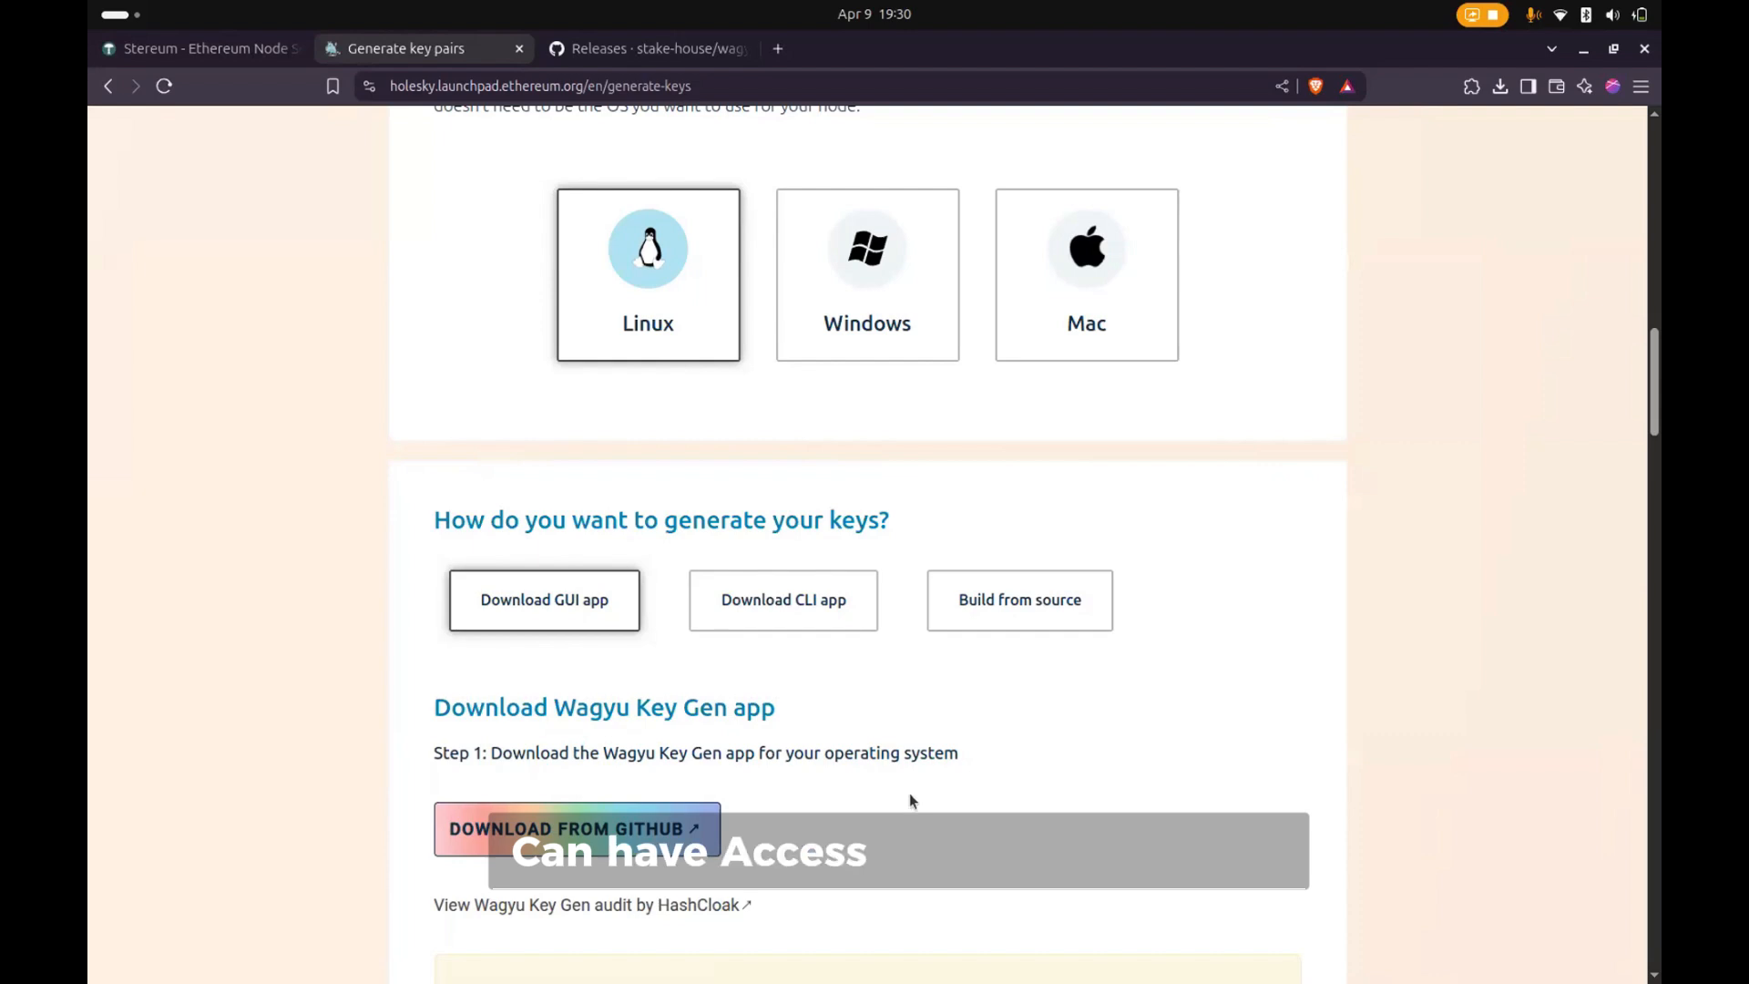
scroll(881, 732, "up", 4)
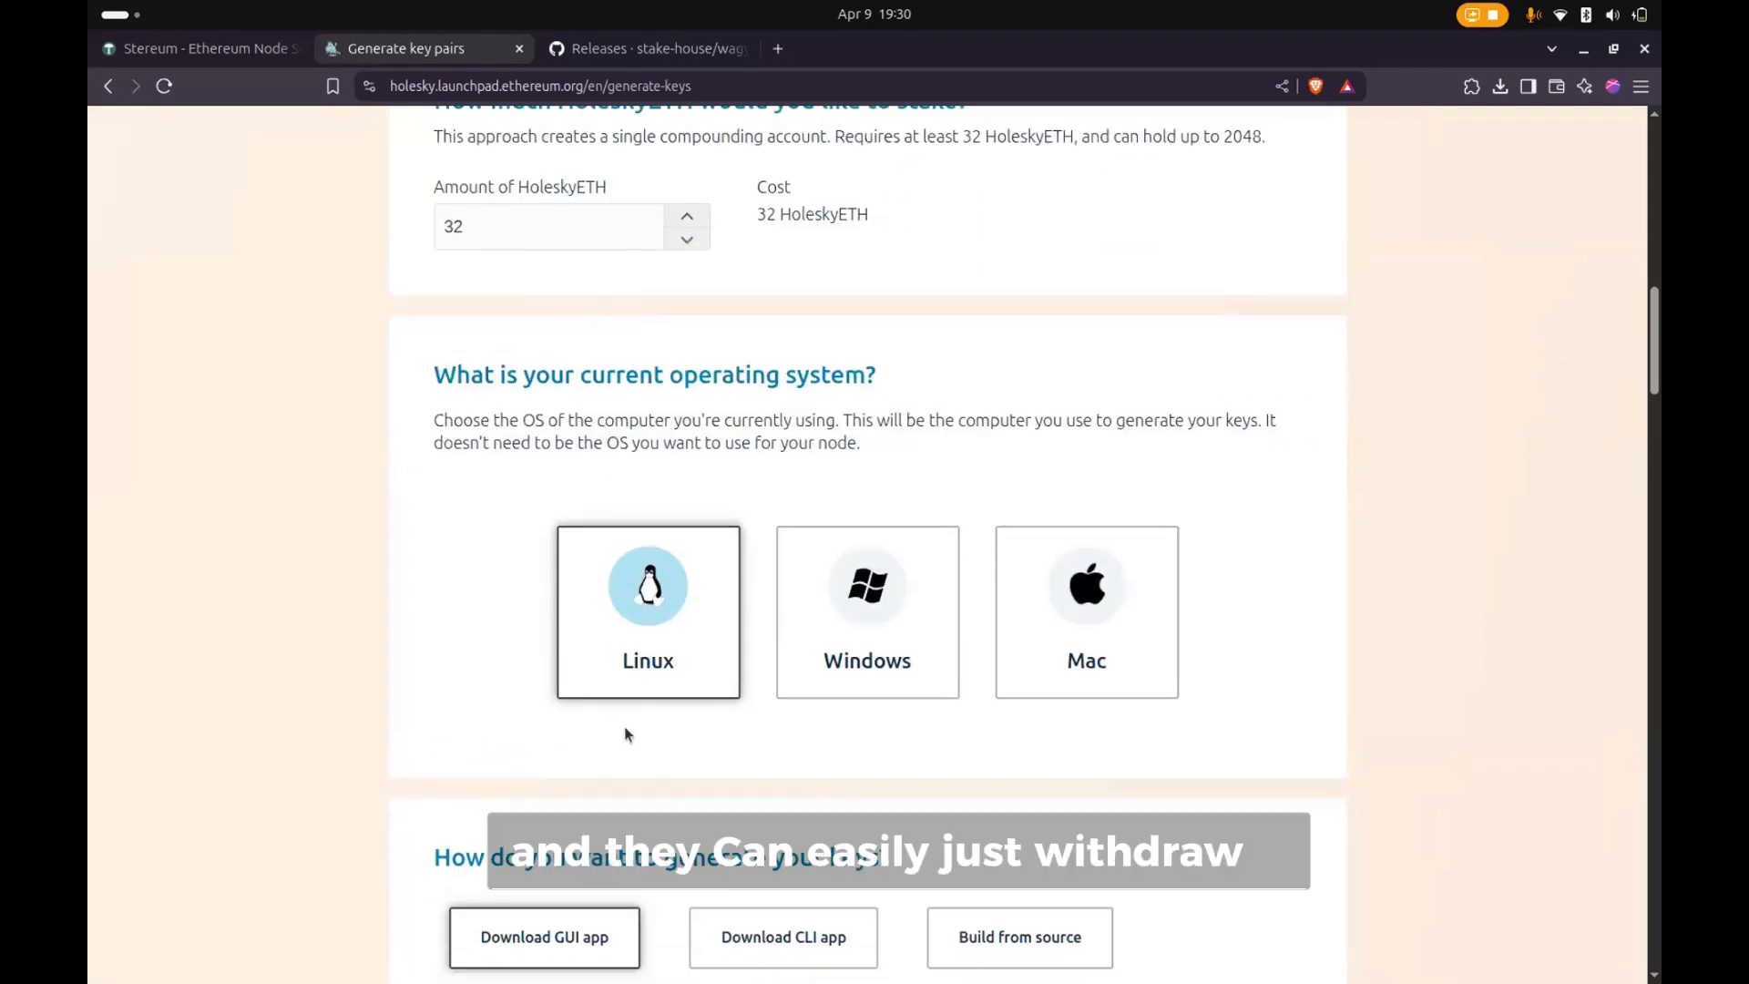
scroll(625, 725, "down", 5)
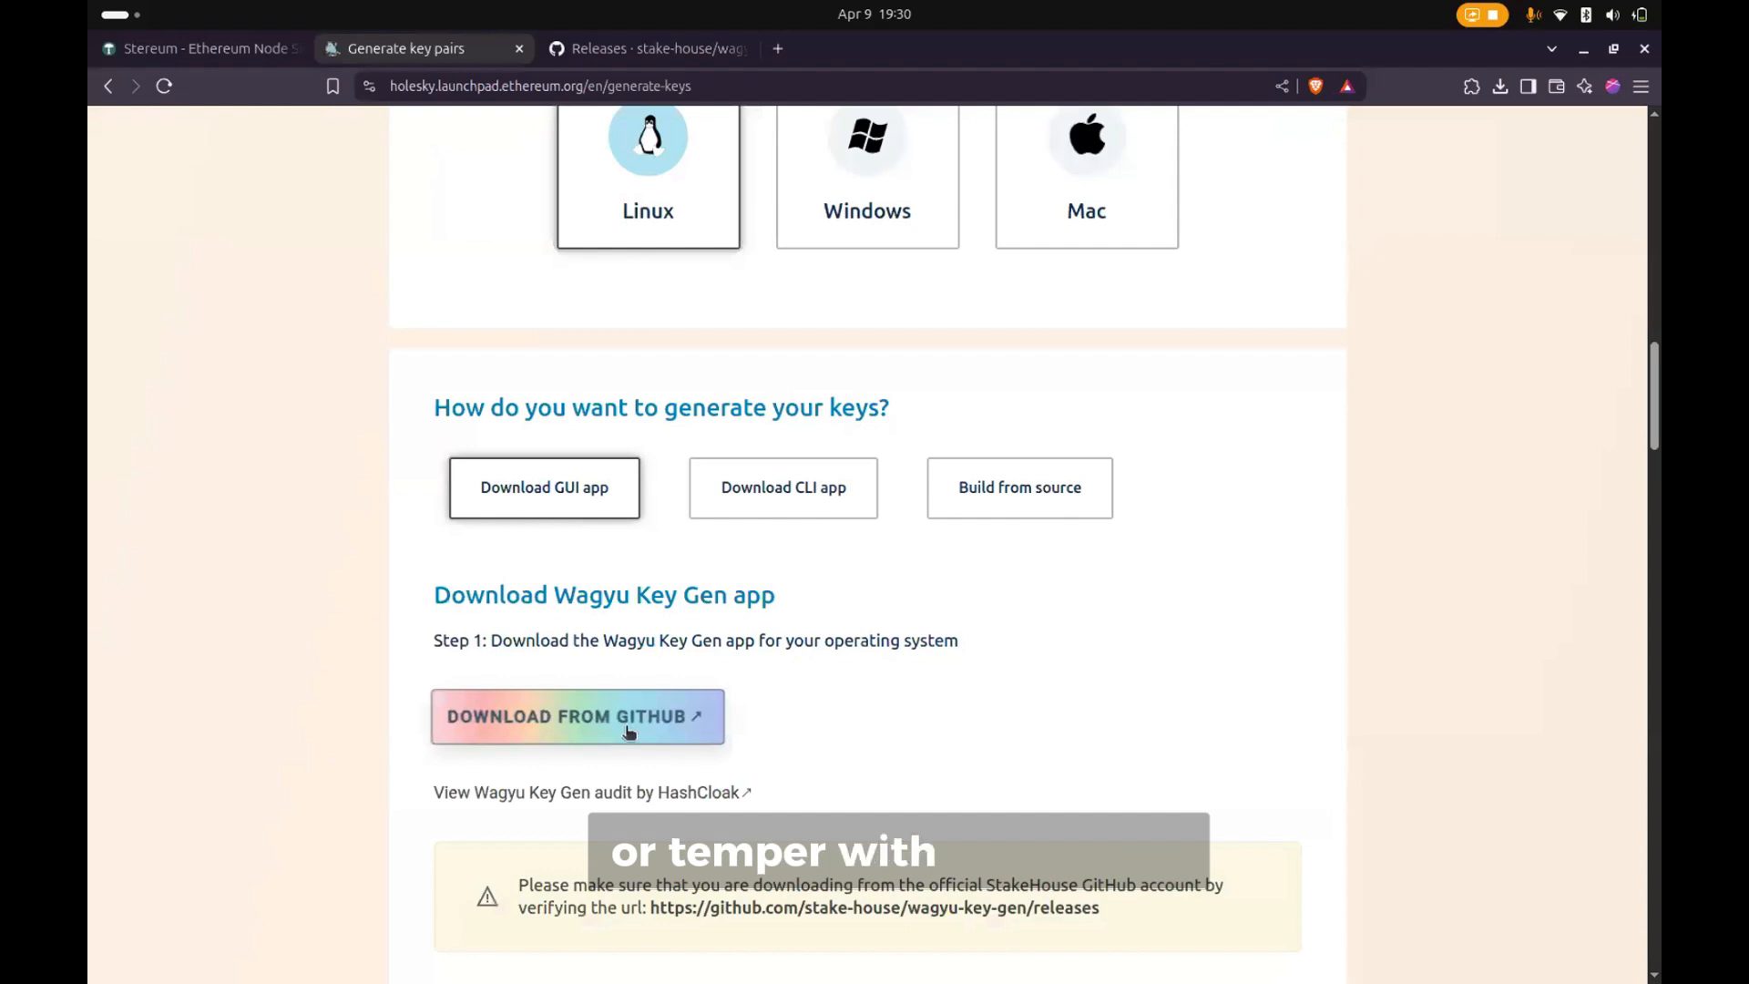
scroll(625, 725, "down", 1)
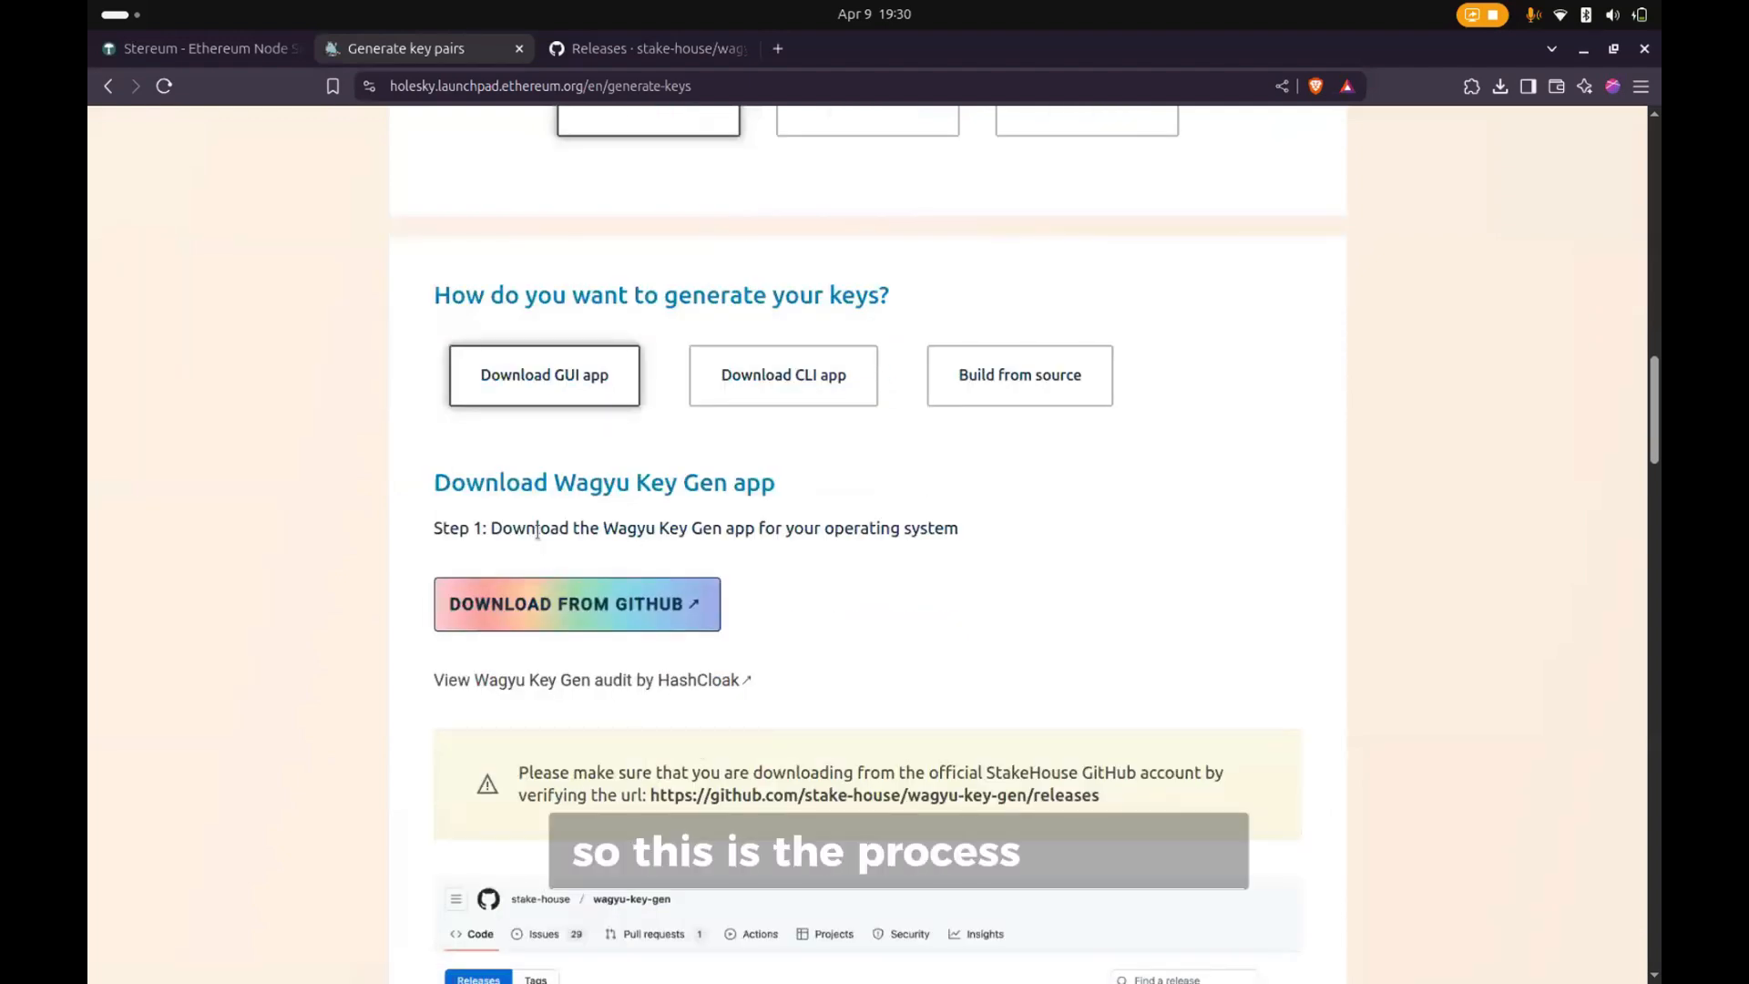
scroll(635, 536, "down", 1)
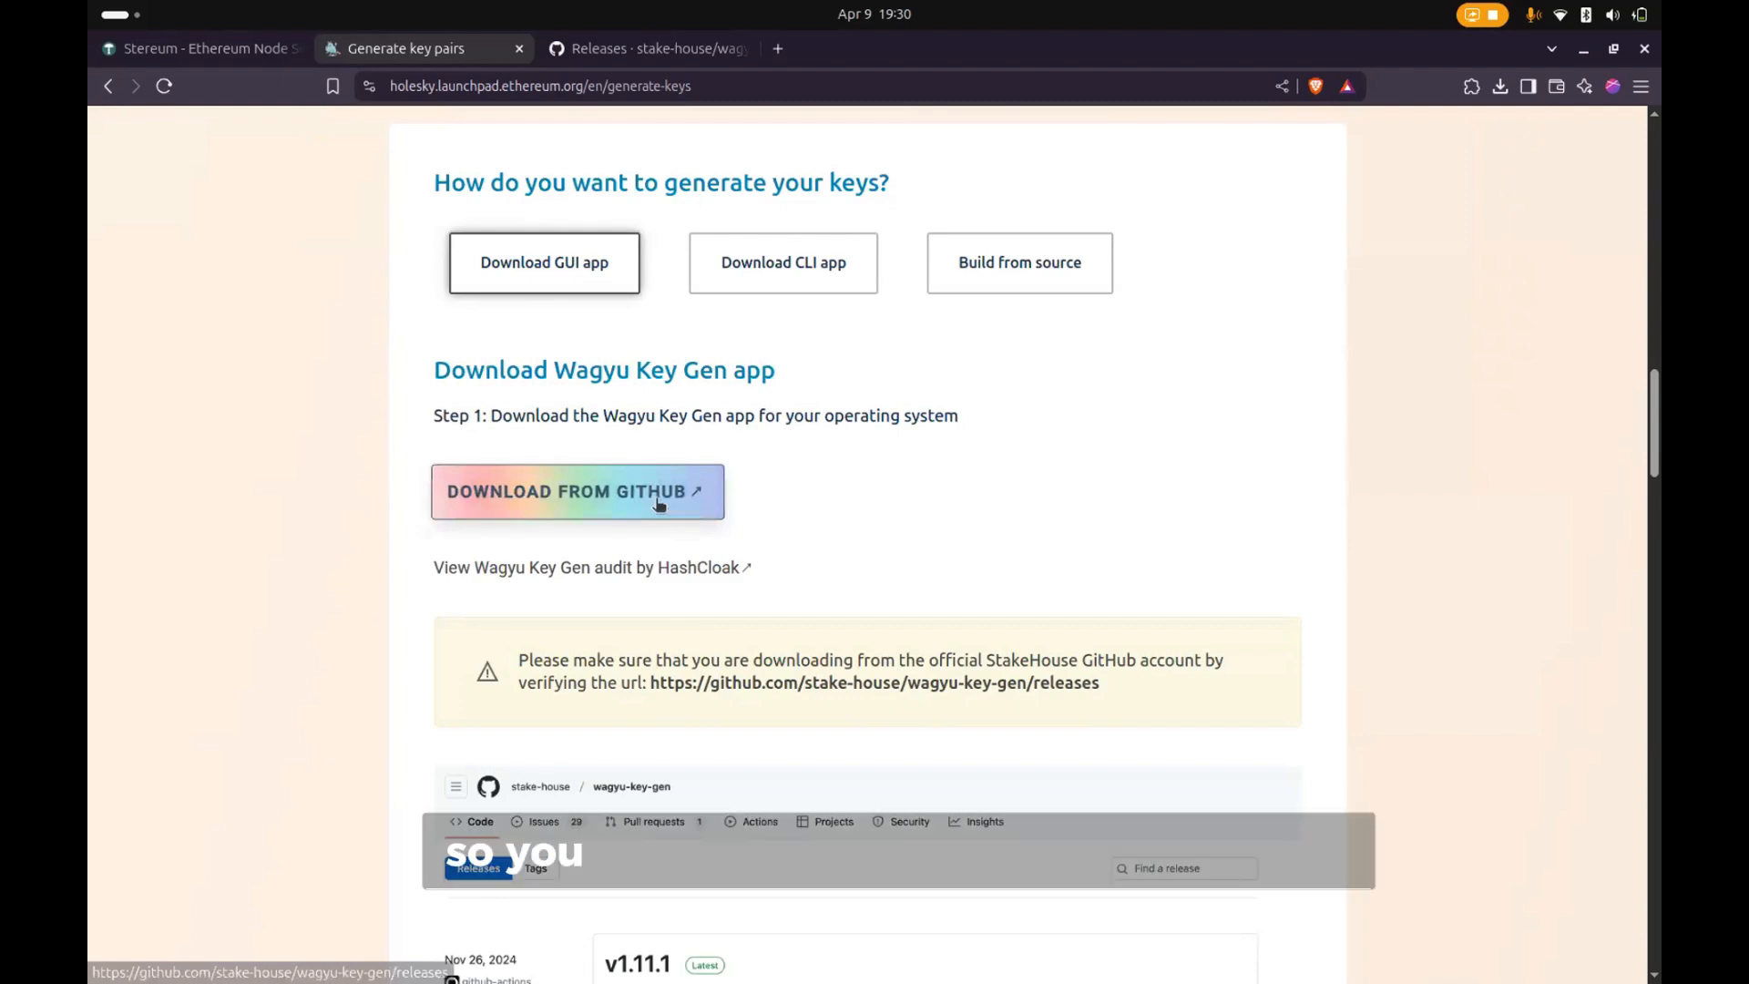
- Open the wagyu-key-gen releases page on GitHub and examine the downloadable assets of v1.12.0
left_click(625, 60)
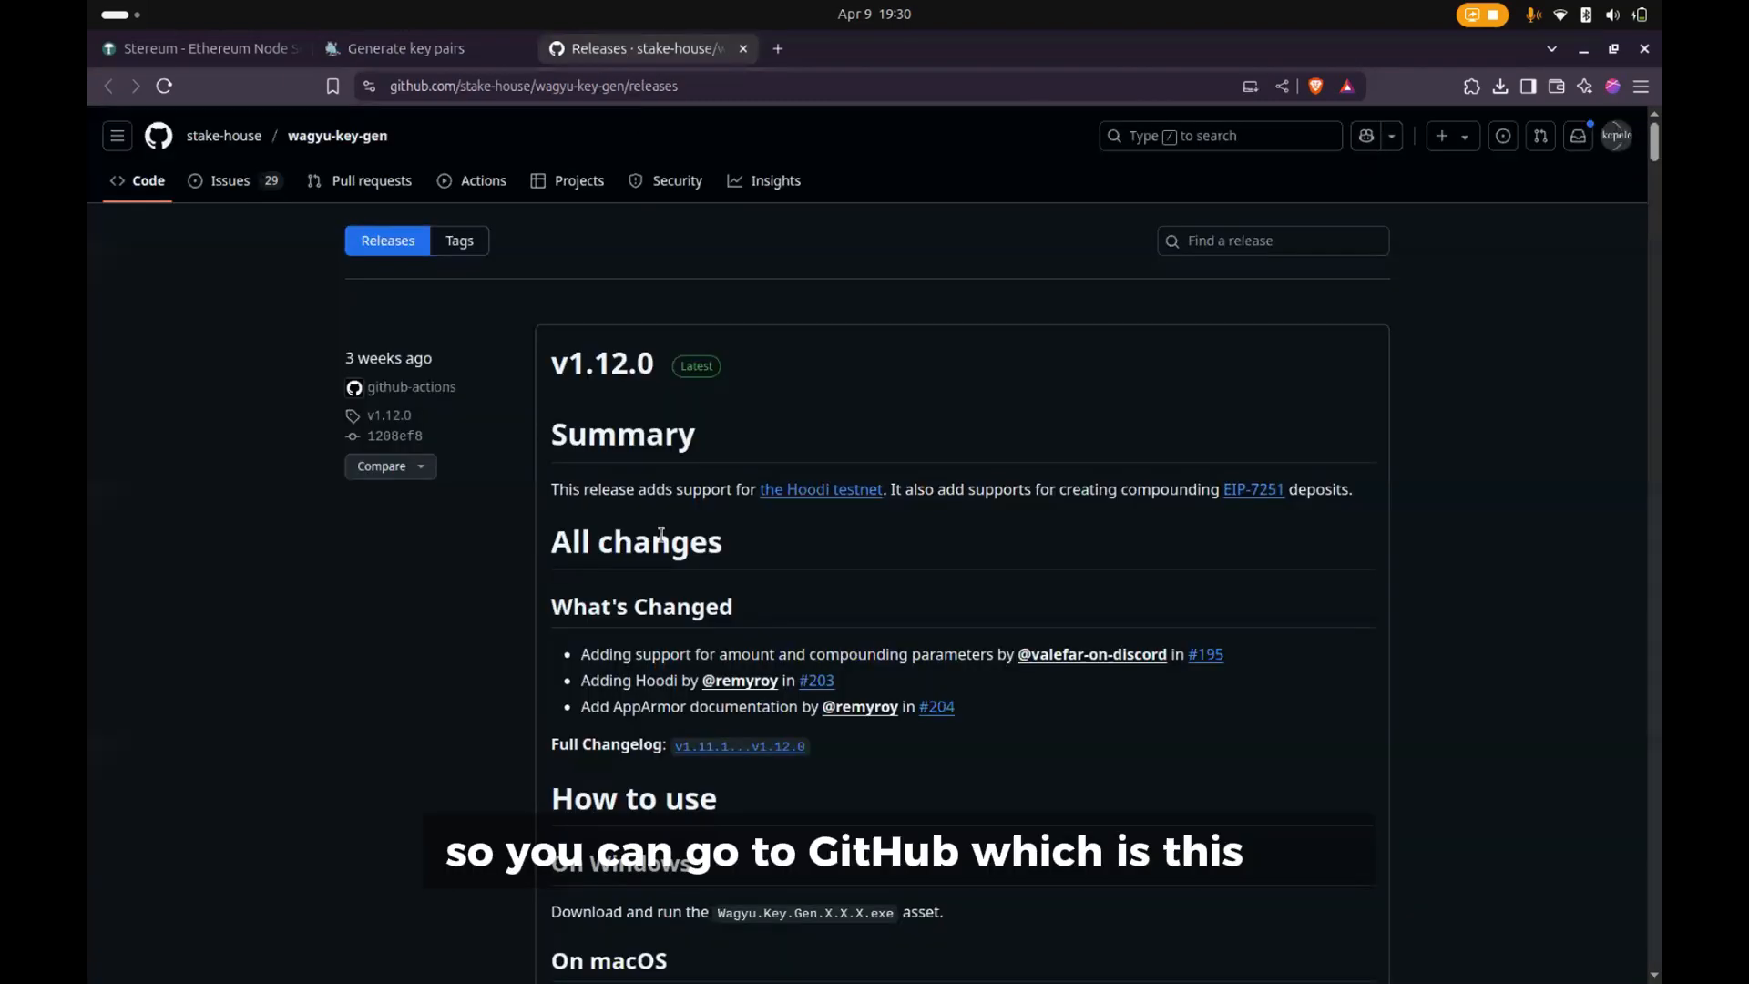
scroll(661, 534, "down", 10)
scroll(661, 535, "down", 15)
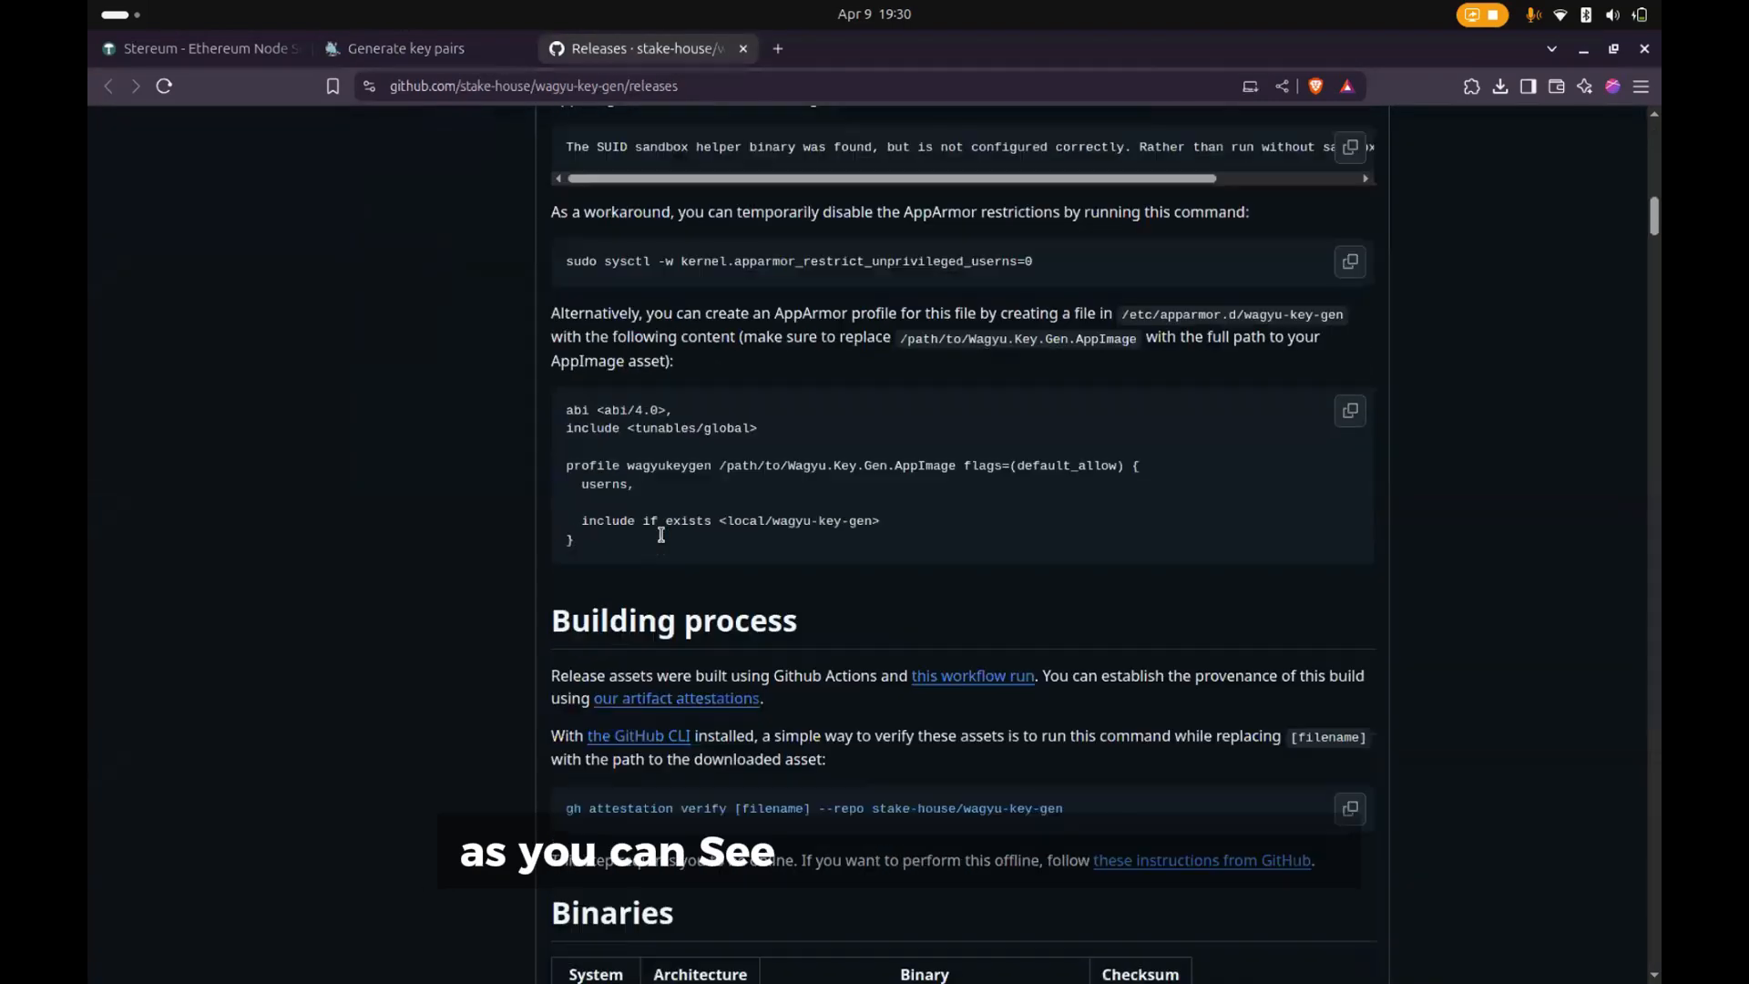
scroll(661, 534, "down", 4)
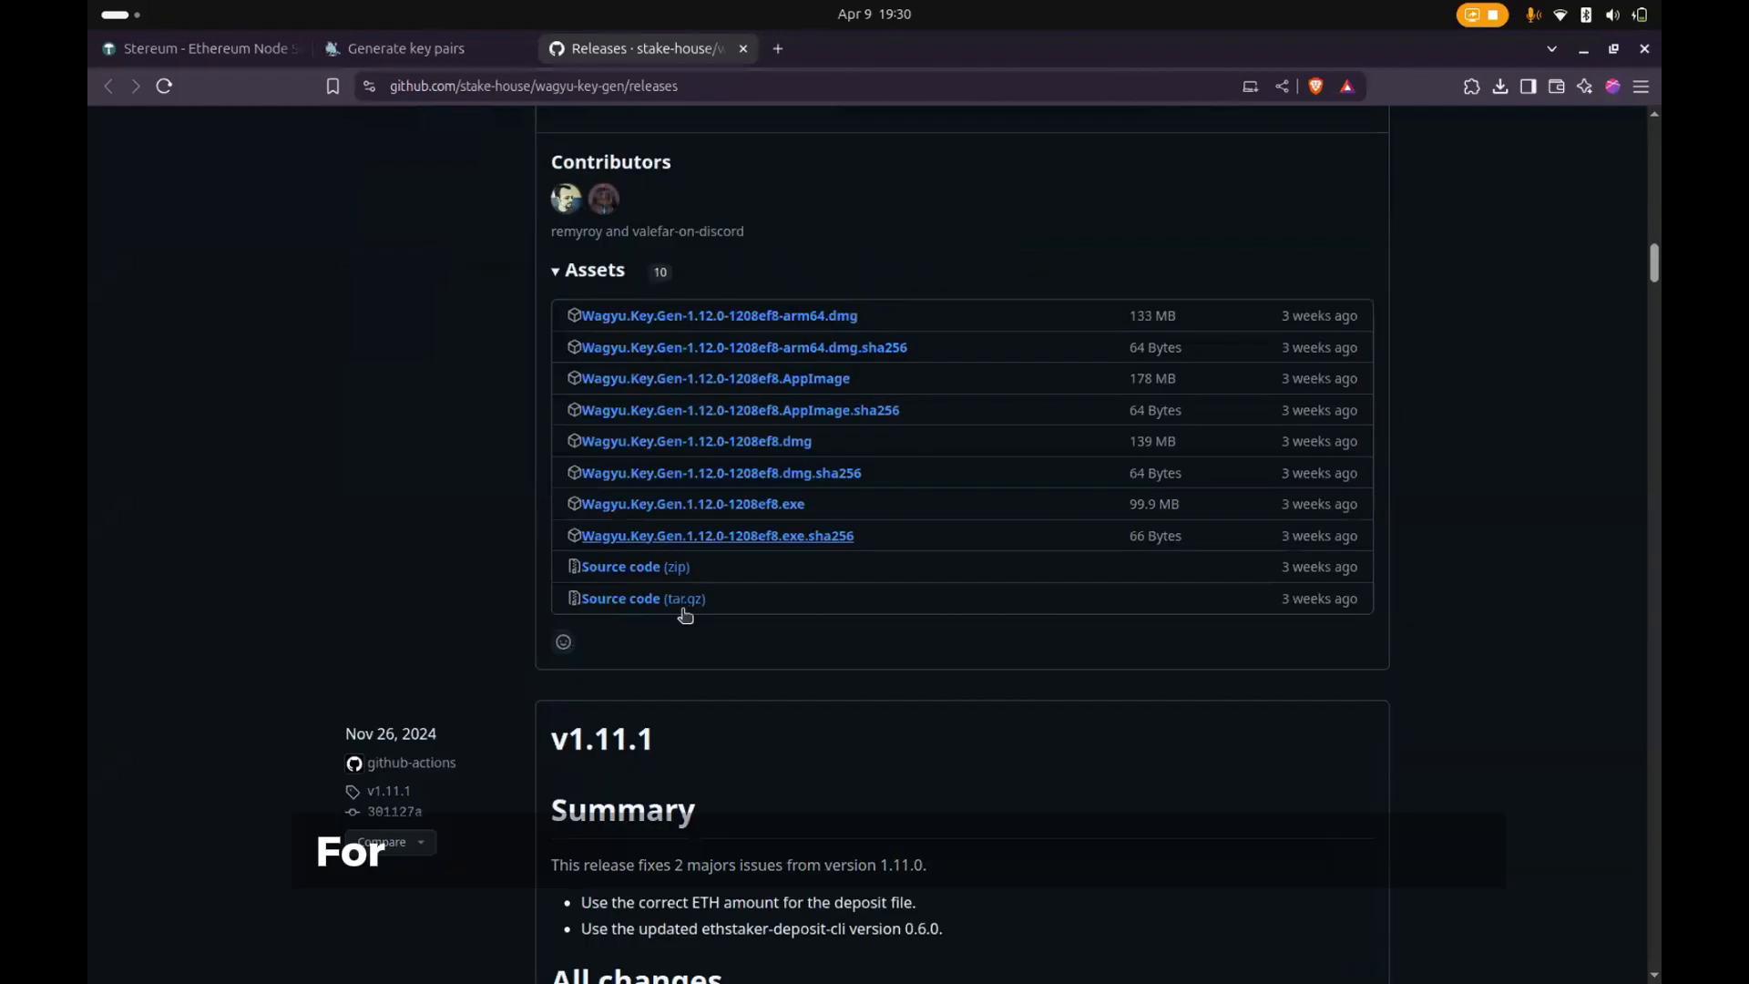
- Check the node setup progress in the Stereum launcher and return to the wagyu-key-gen releases page
mouse_move(910, 970)
left_click(961, 953)
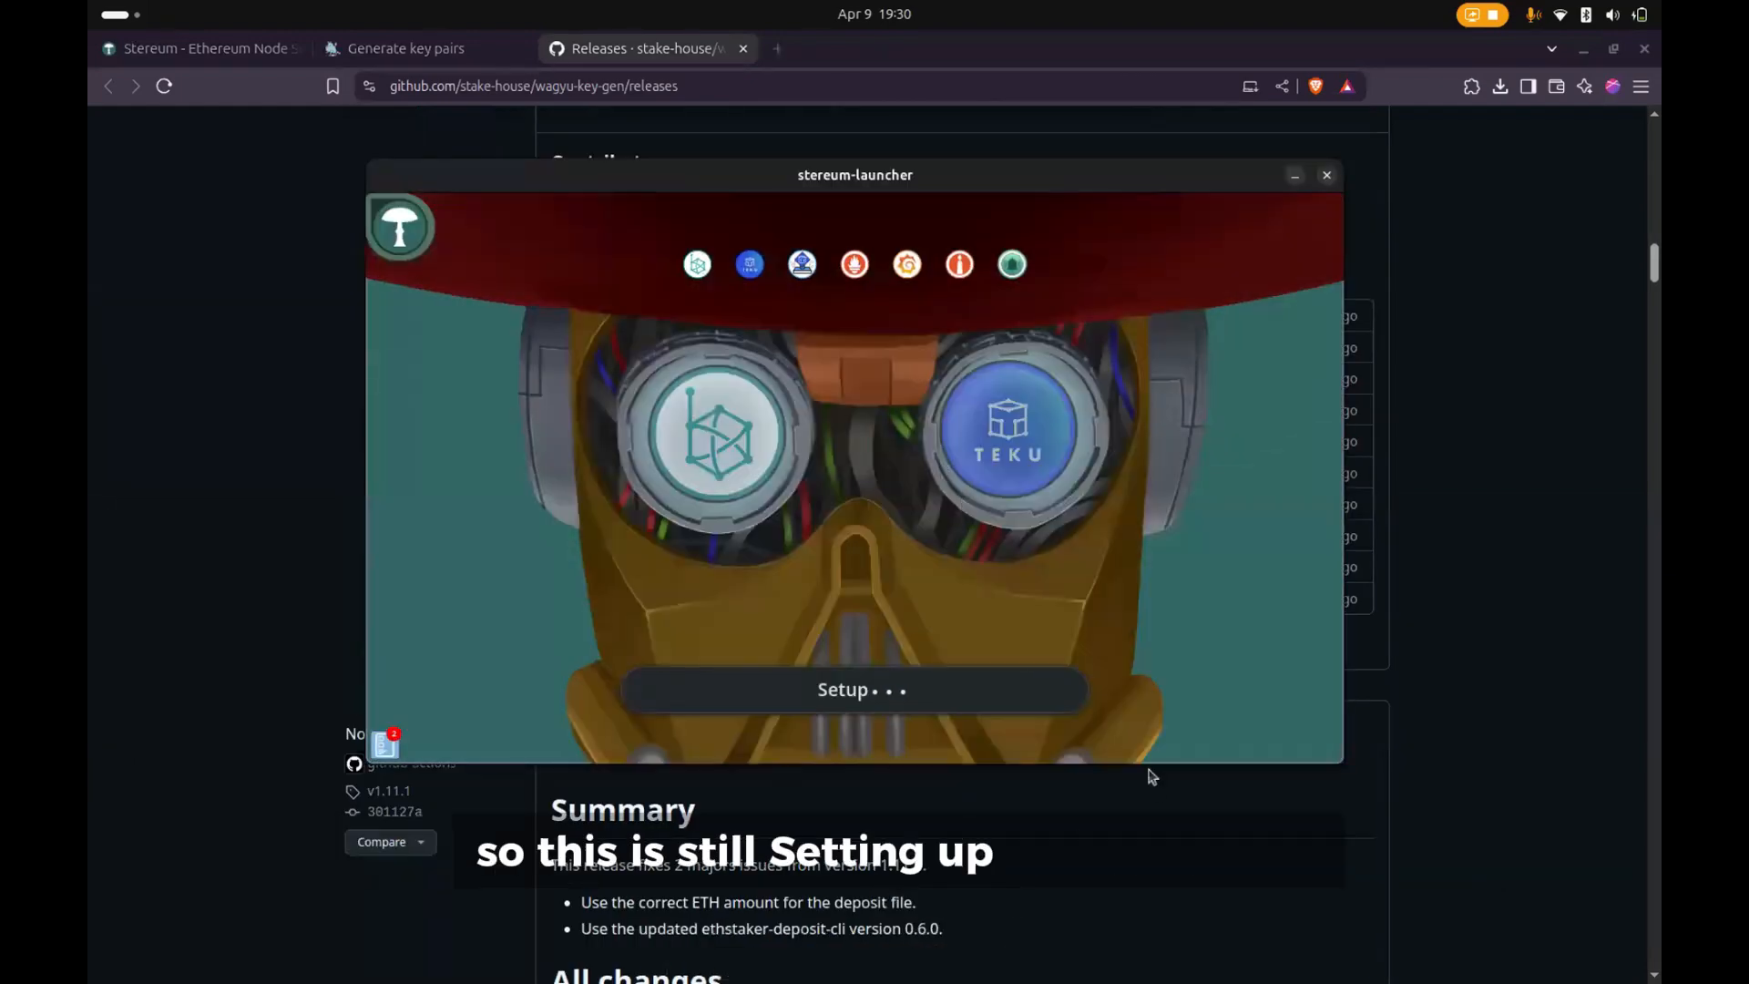
left_click(1123, 820)
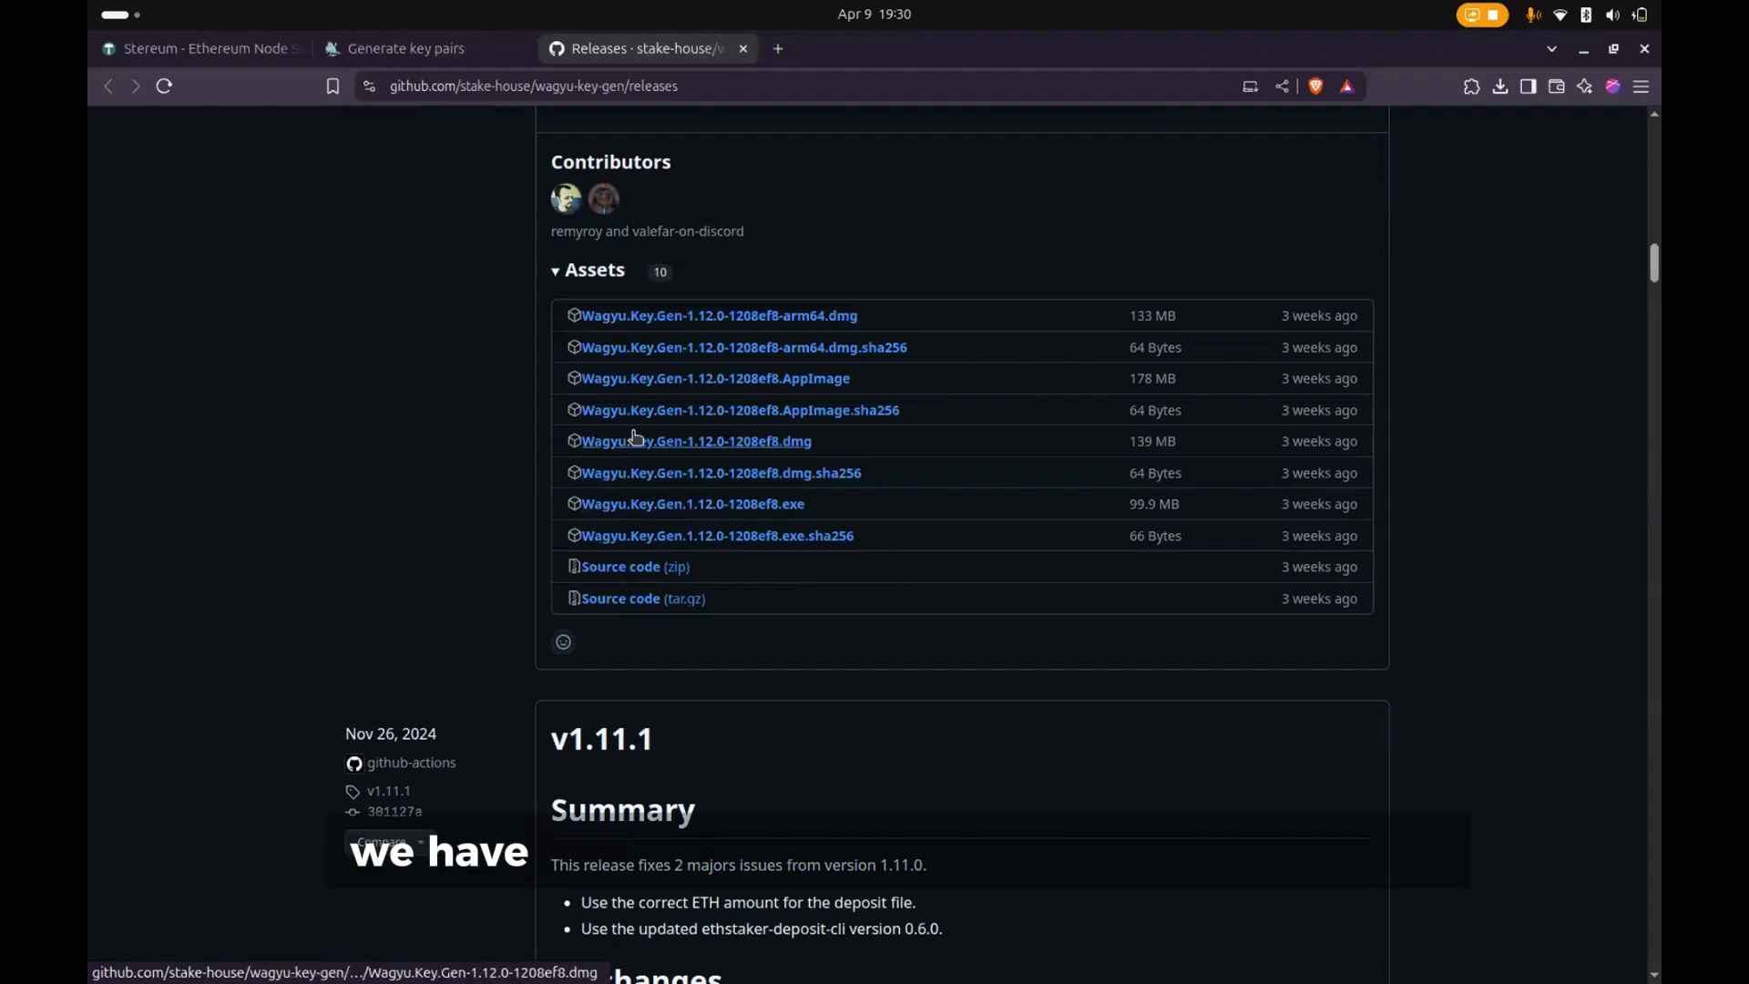
- Look through the v1.12.0 release assets and start downloading Wagyu.Key.Gen-1.12.0-1208ef8.AppImage, then cancel the save
scroll(830, 546, "up", 7)
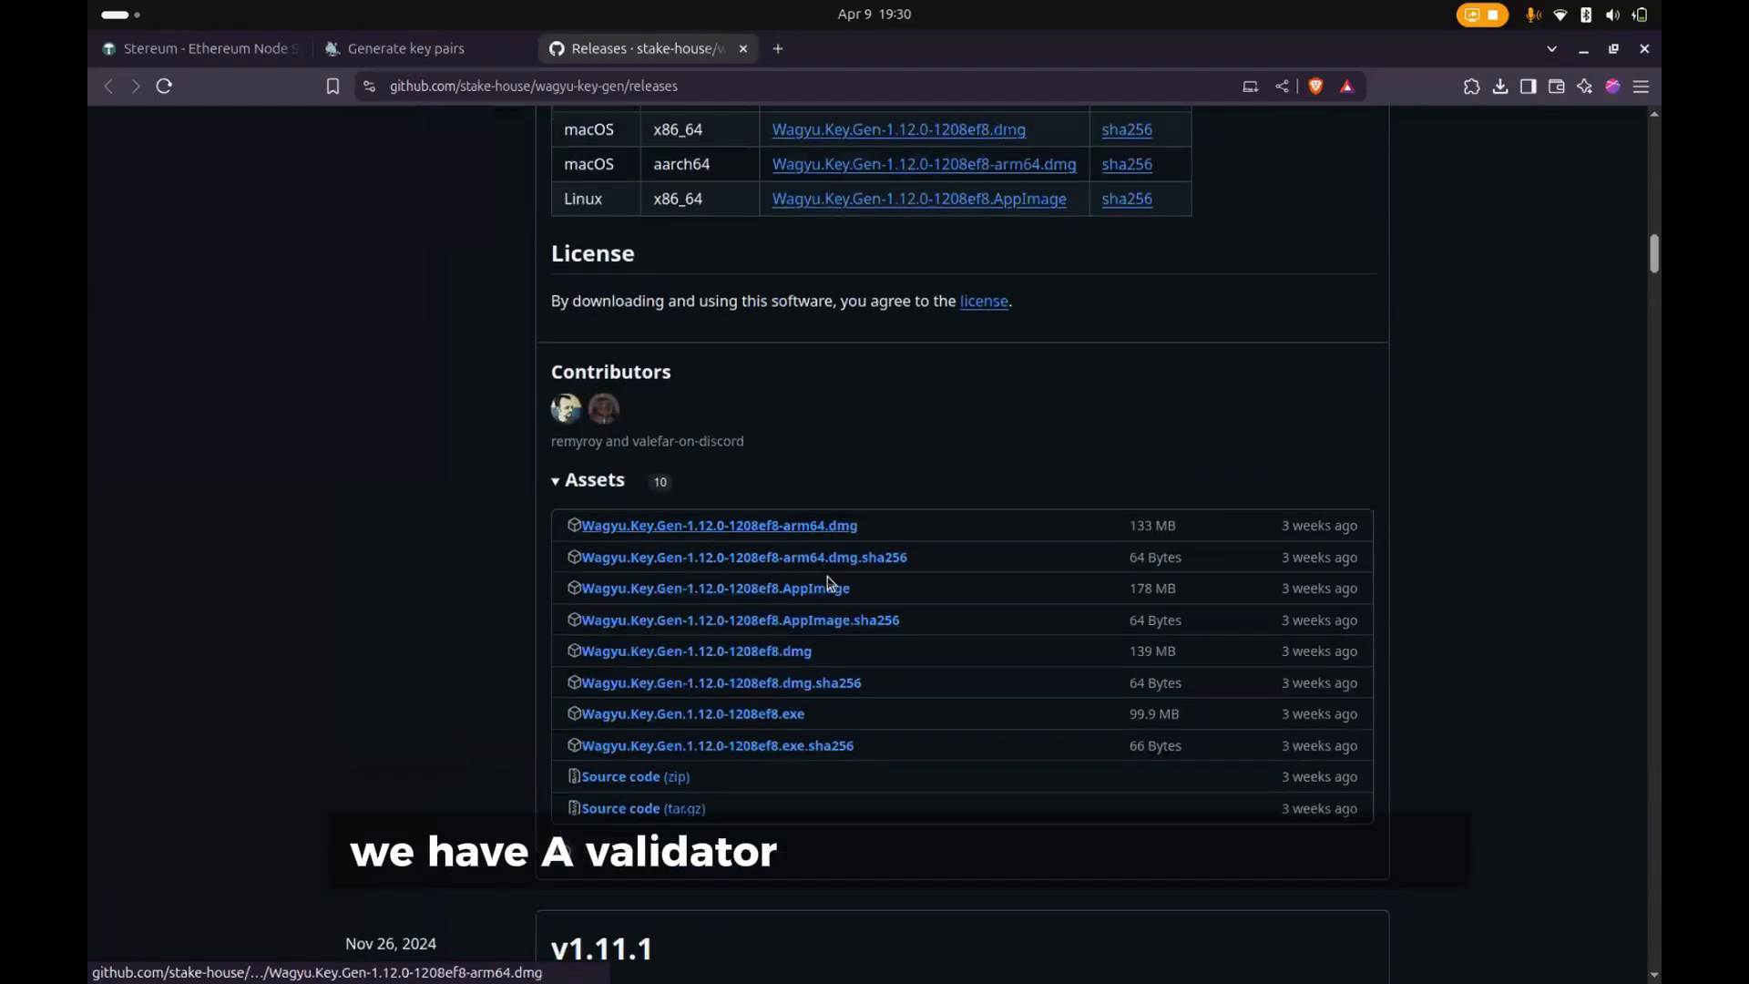
scroll(830, 588, "up", 12)
scroll(839, 566, "down", 13)
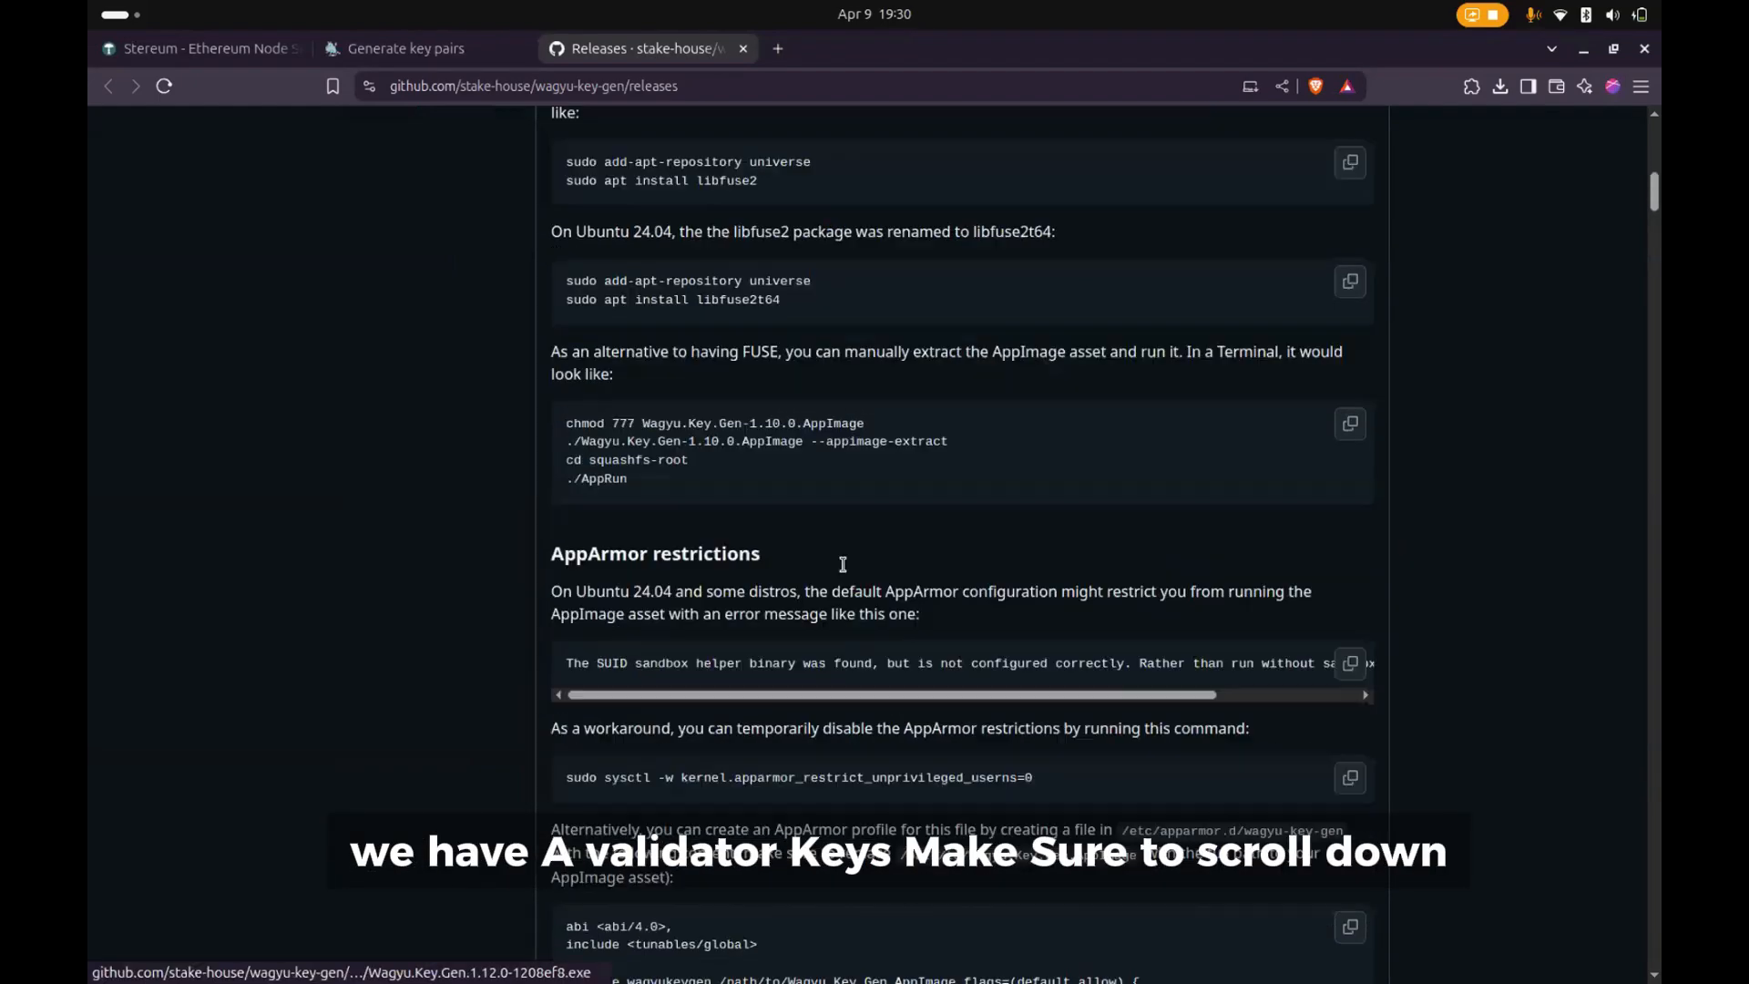
scroll(842, 564, "down", 6)
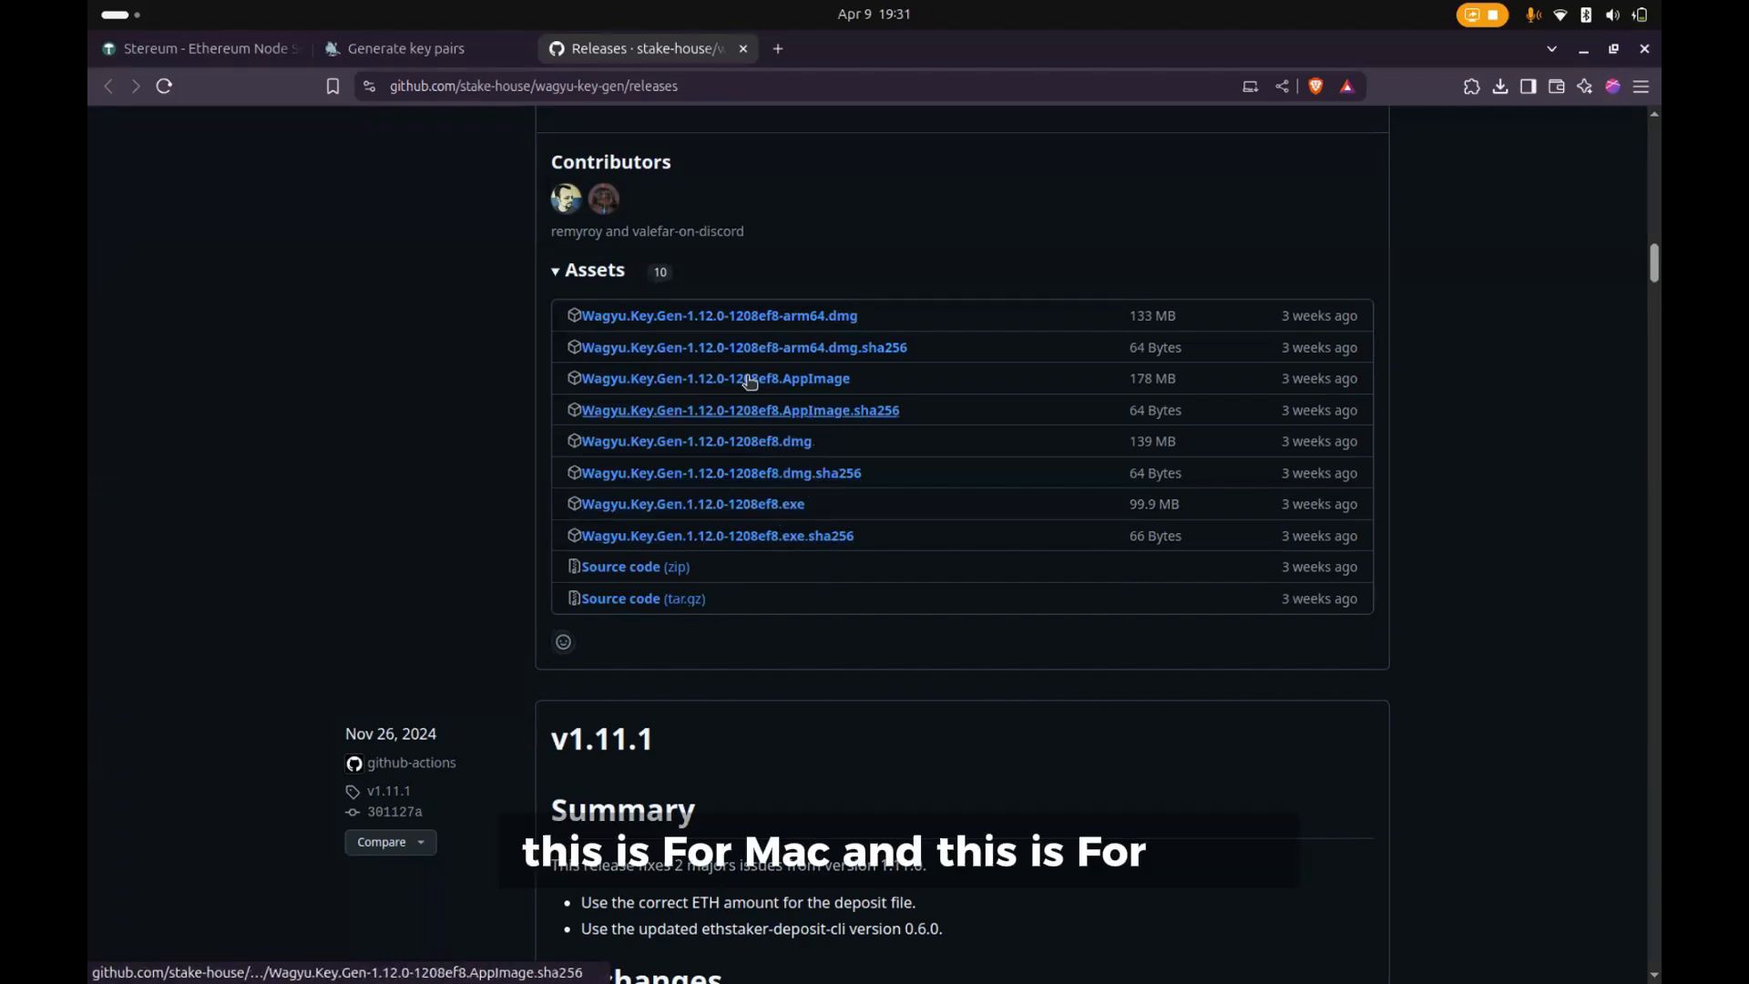
left_click(805, 384)
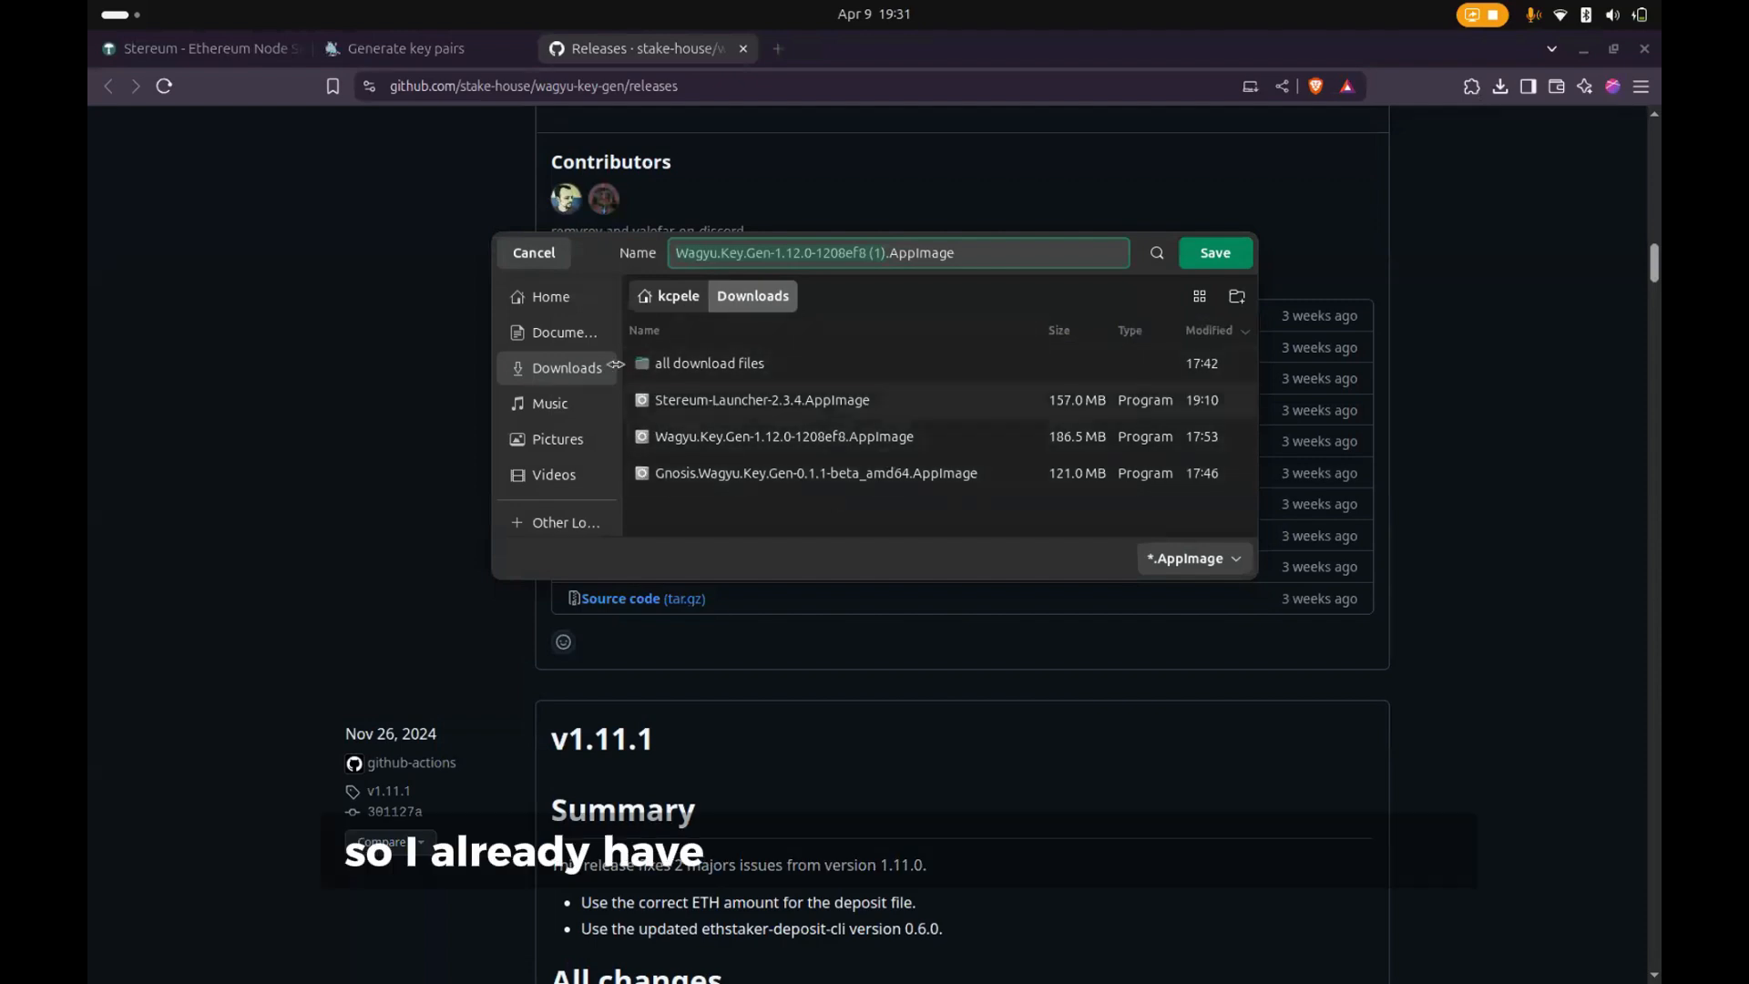
left_click(534, 254)
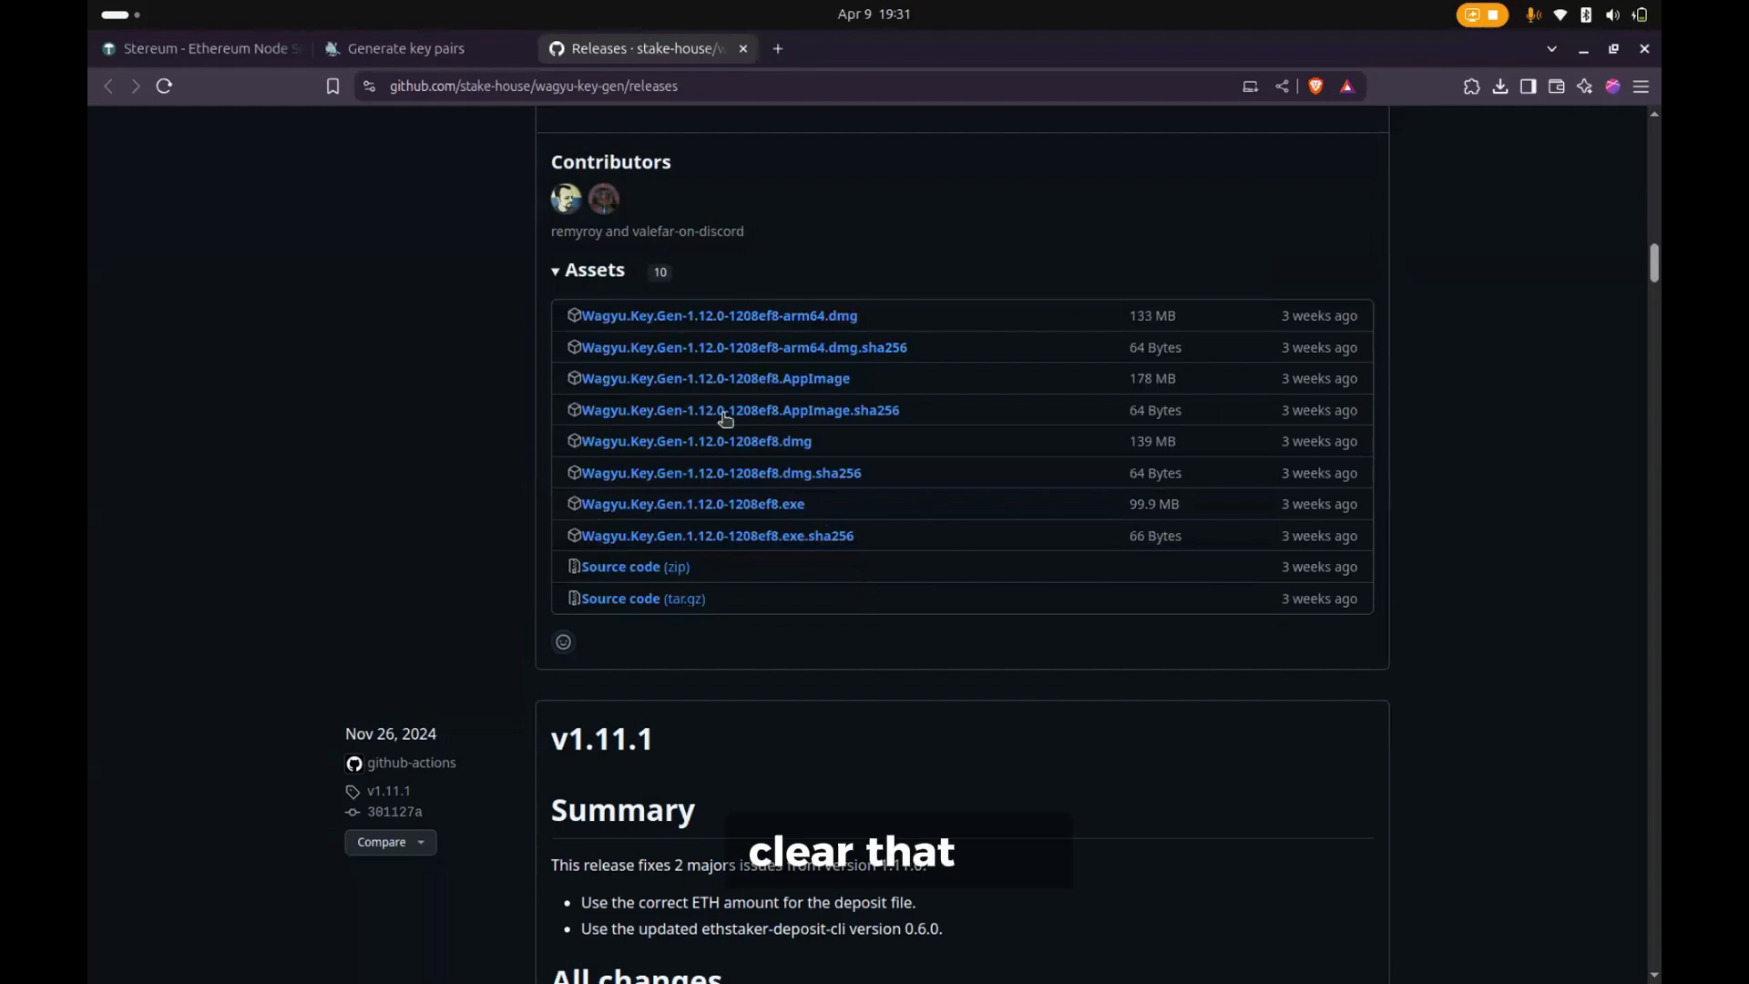
- On the Launchpad's Generate key pairs page, acknowledge keeping the keys safe and writing down the mnemonic, and continue to the deposit data upload
left_click(437, 49)
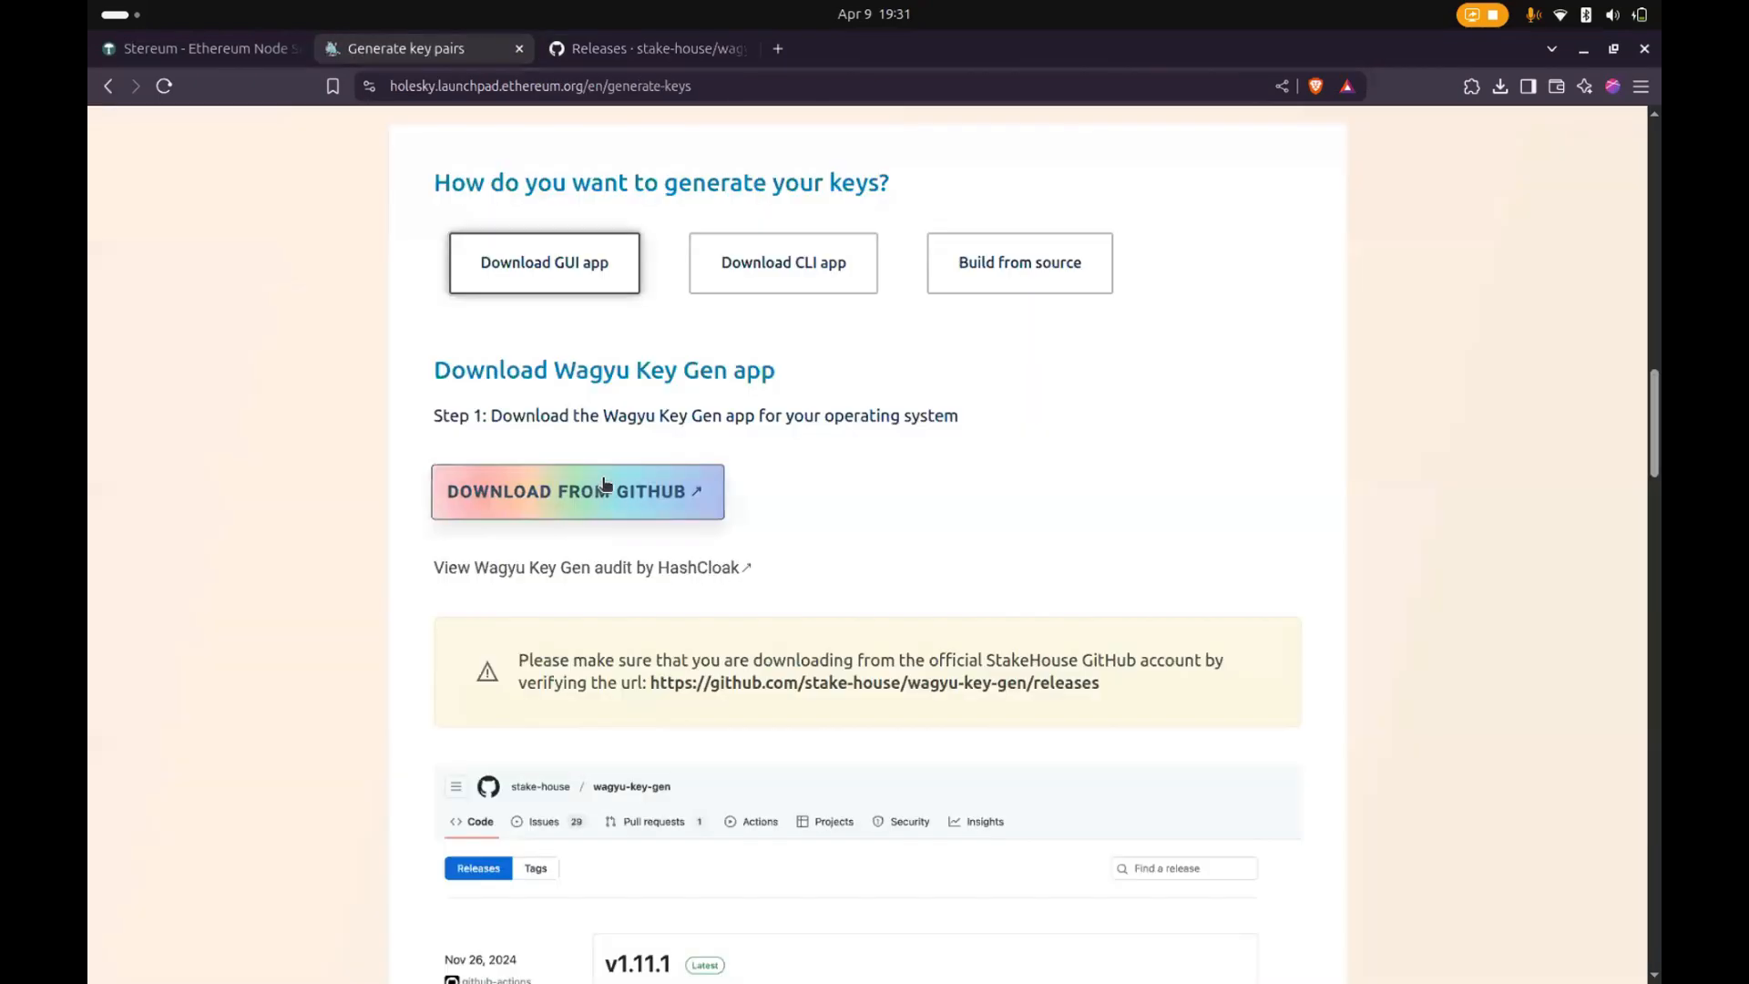
scroll(604, 485, "down", 3)
scroll(606, 487, "down", 10)
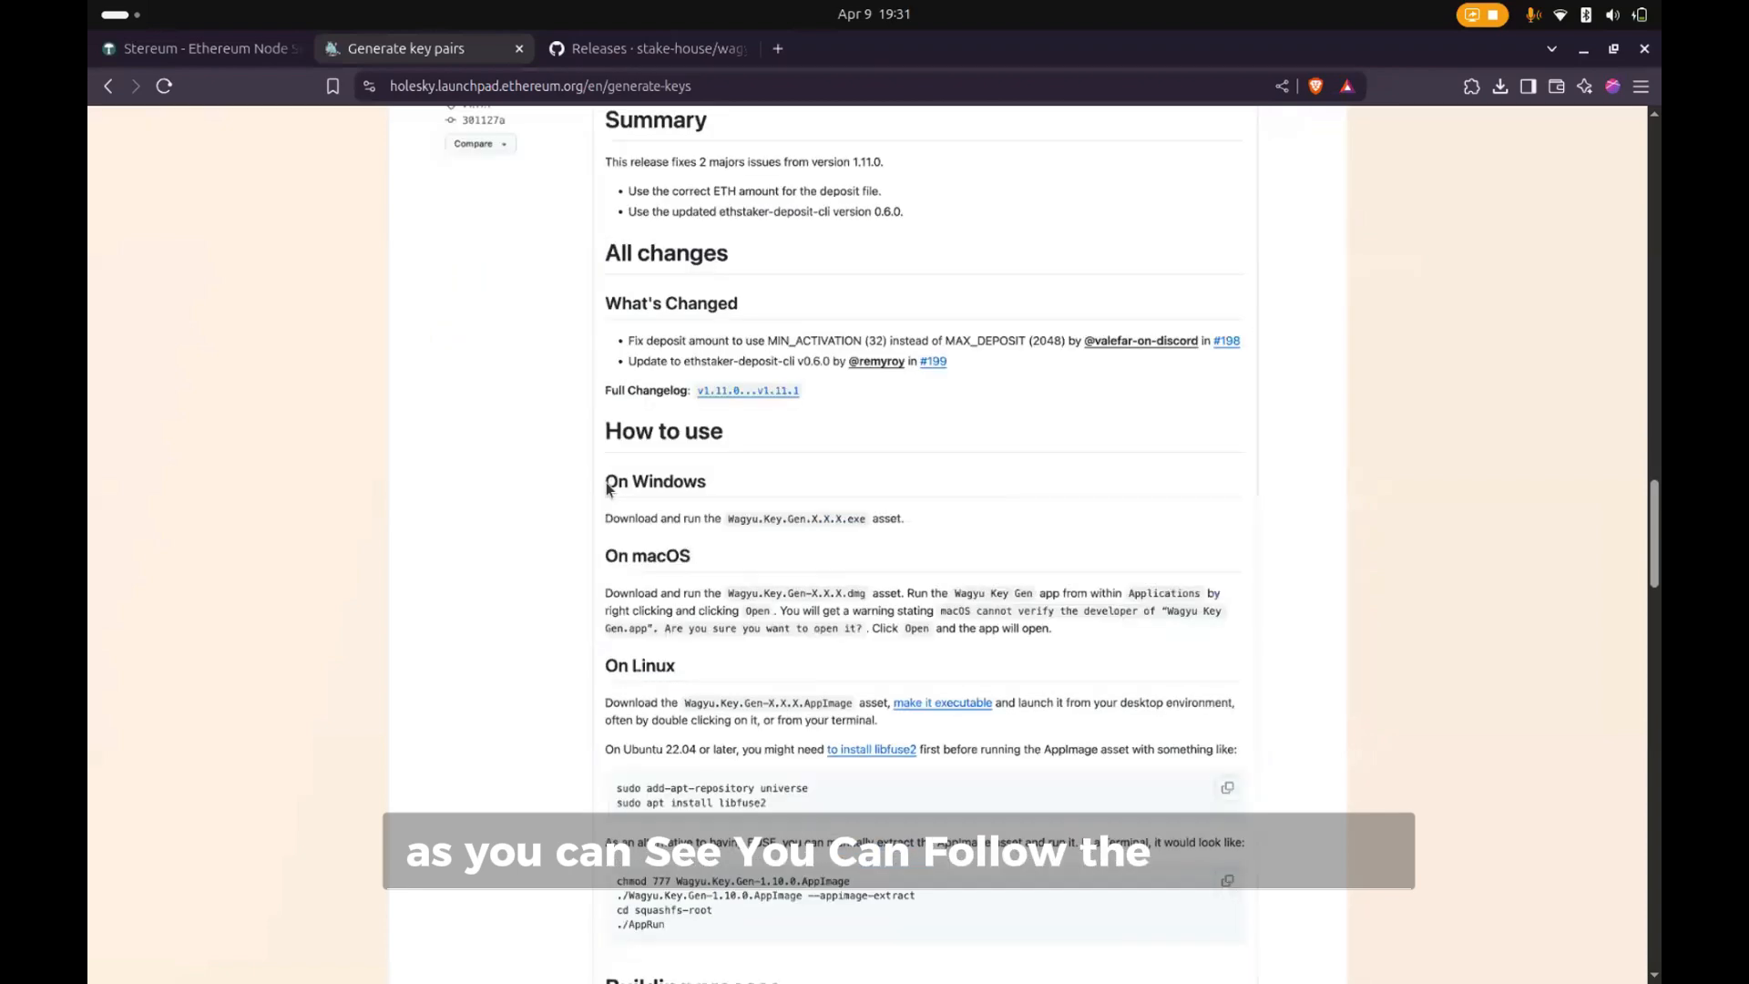
scroll(606, 487, "down", 10)
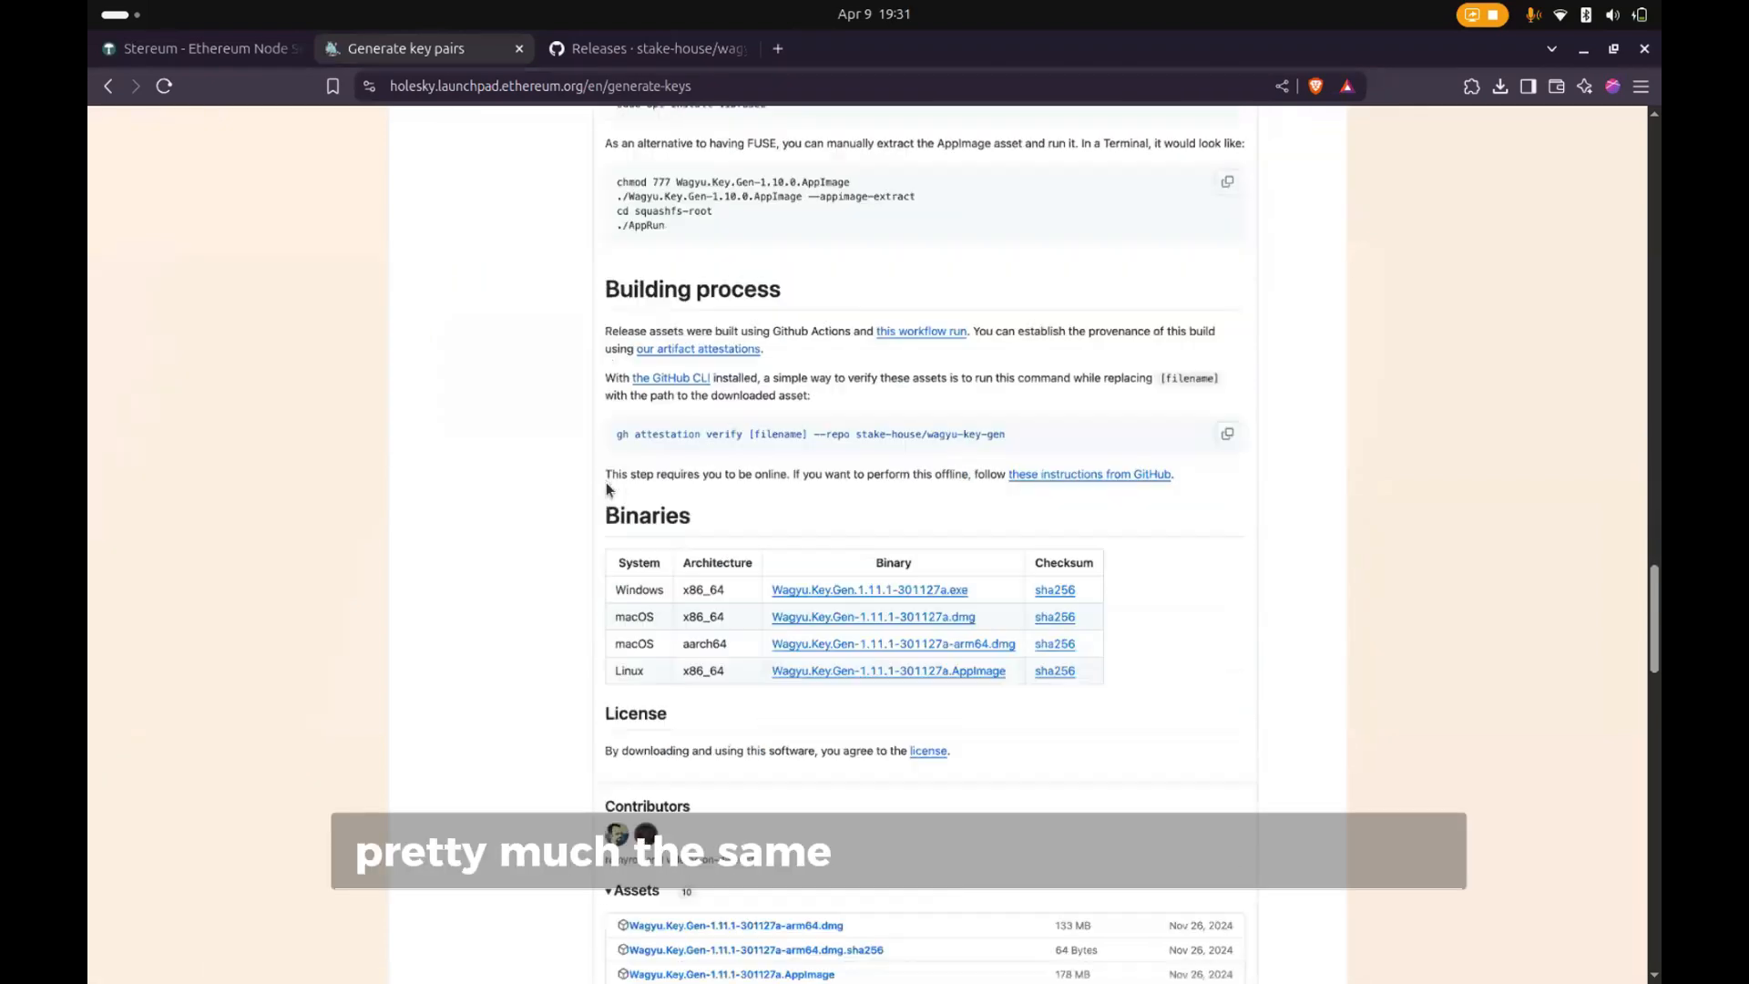
scroll(605, 489, "down", 6)
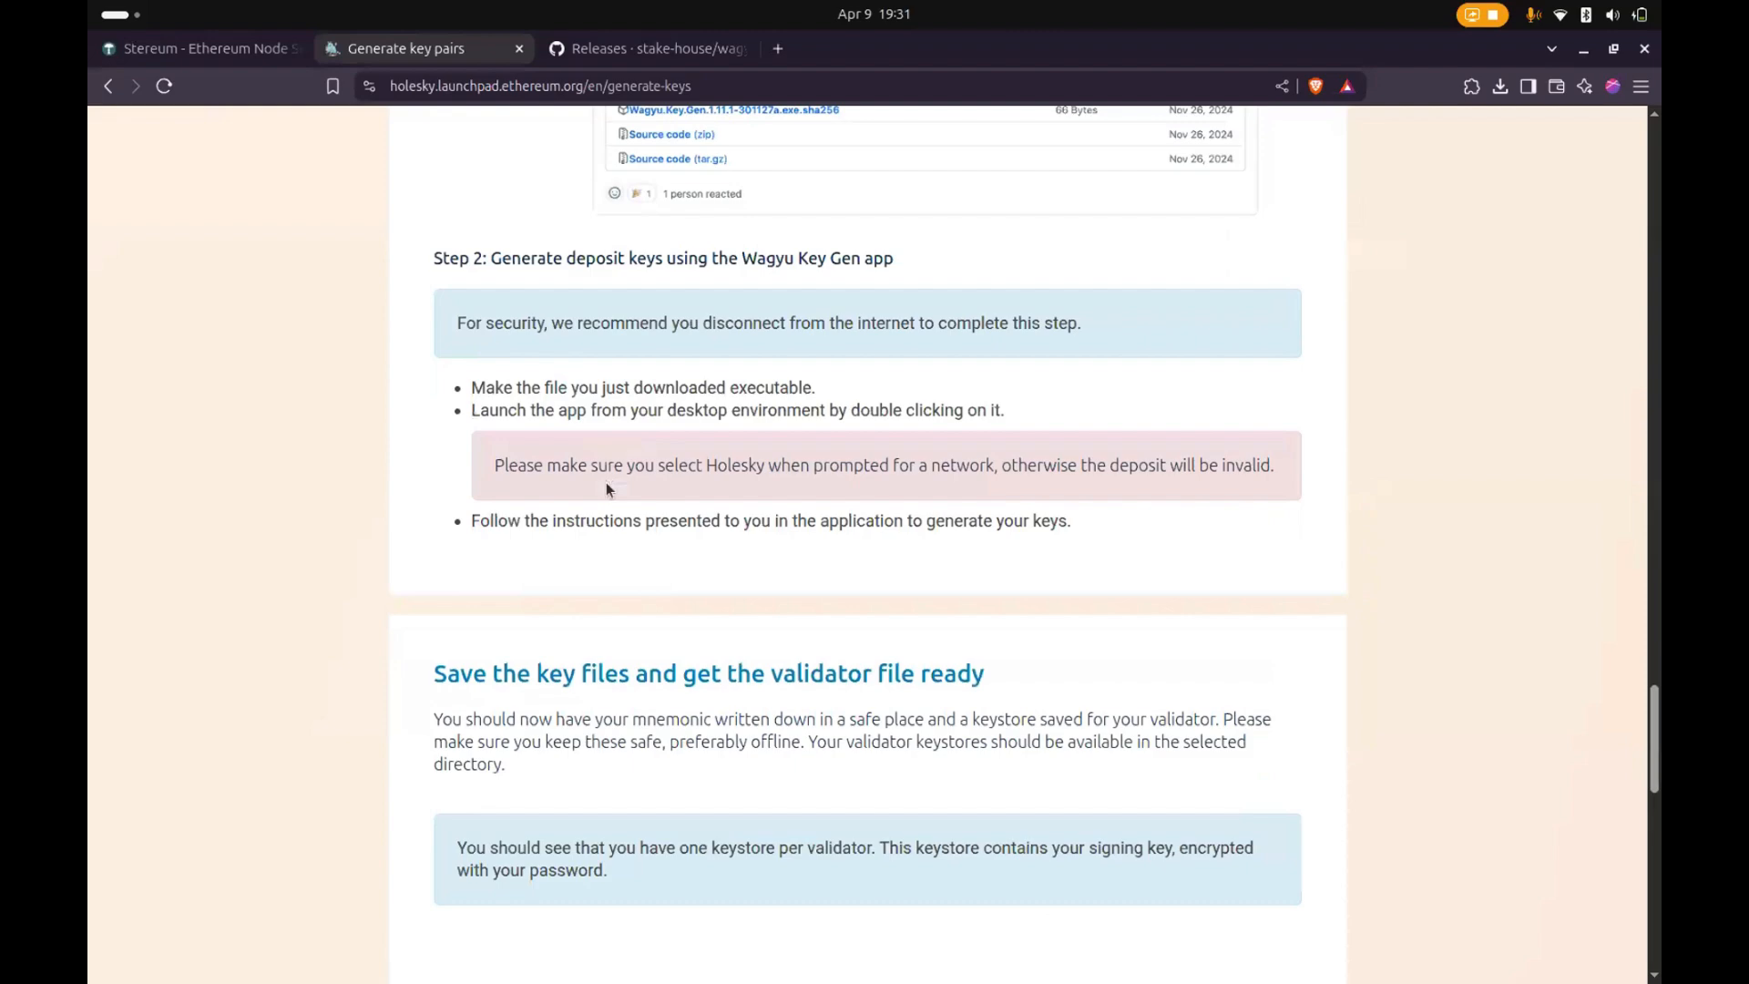
scroll(789, 622, "down", 8)
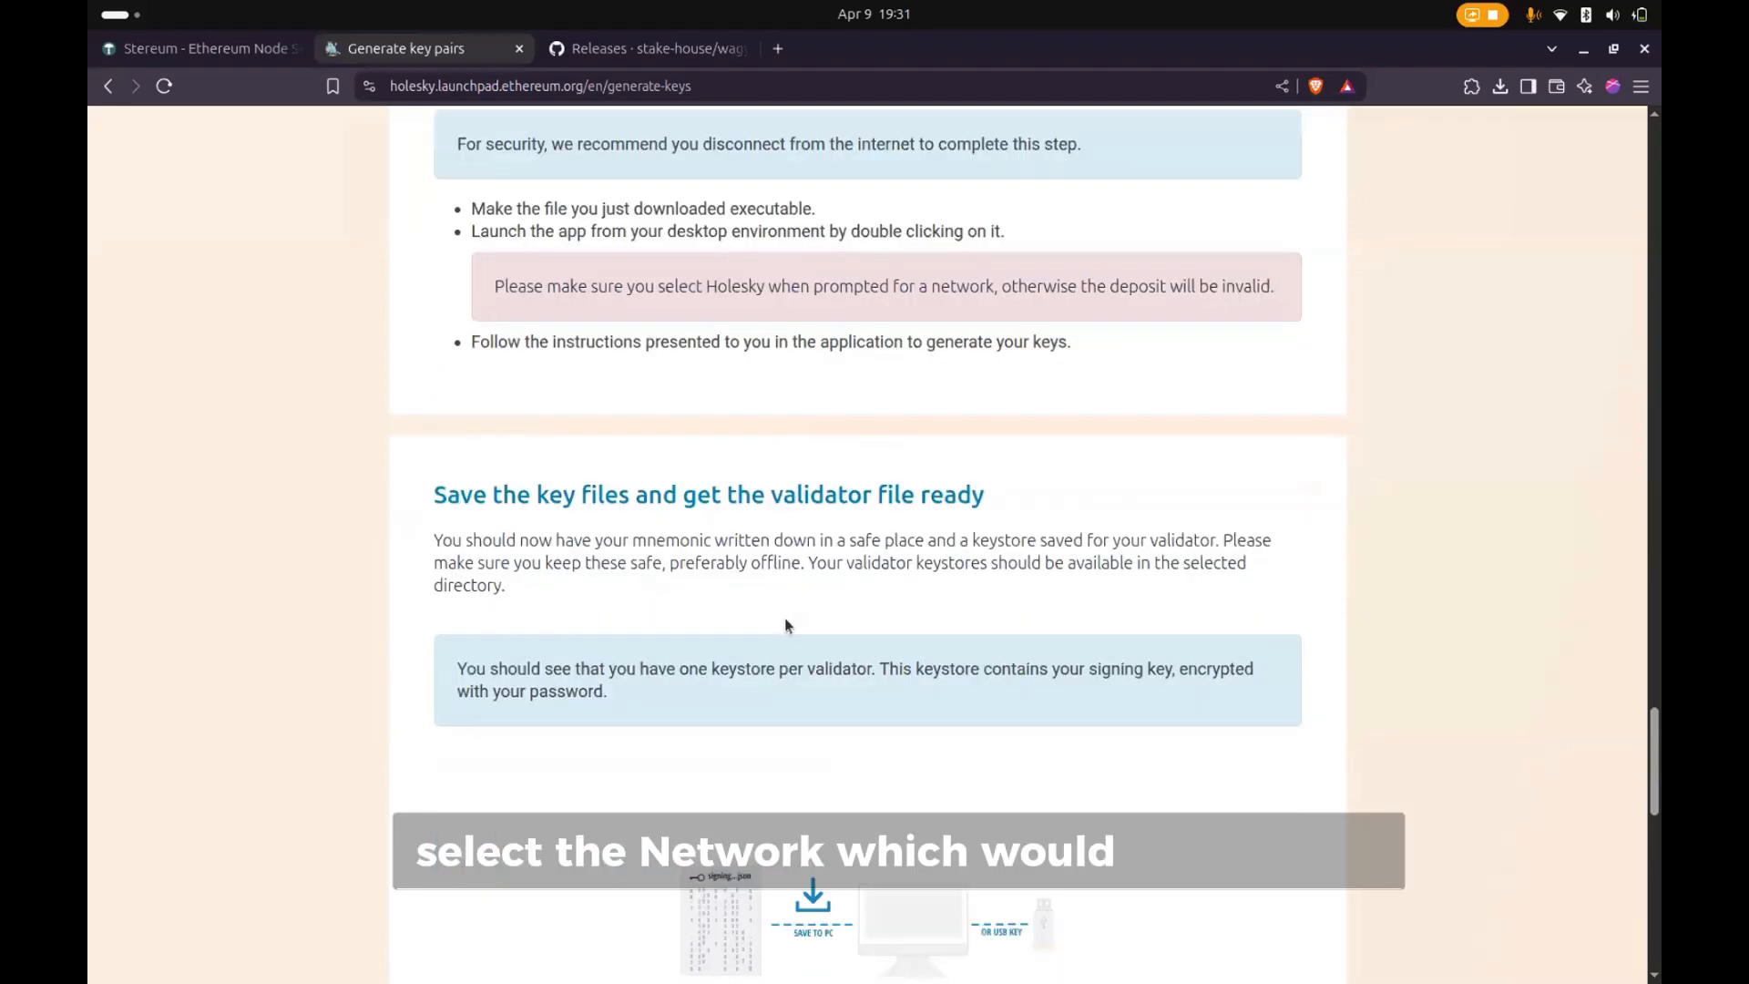
scroll(814, 632, "down", 5)
scroll(814, 628, "up", 1)
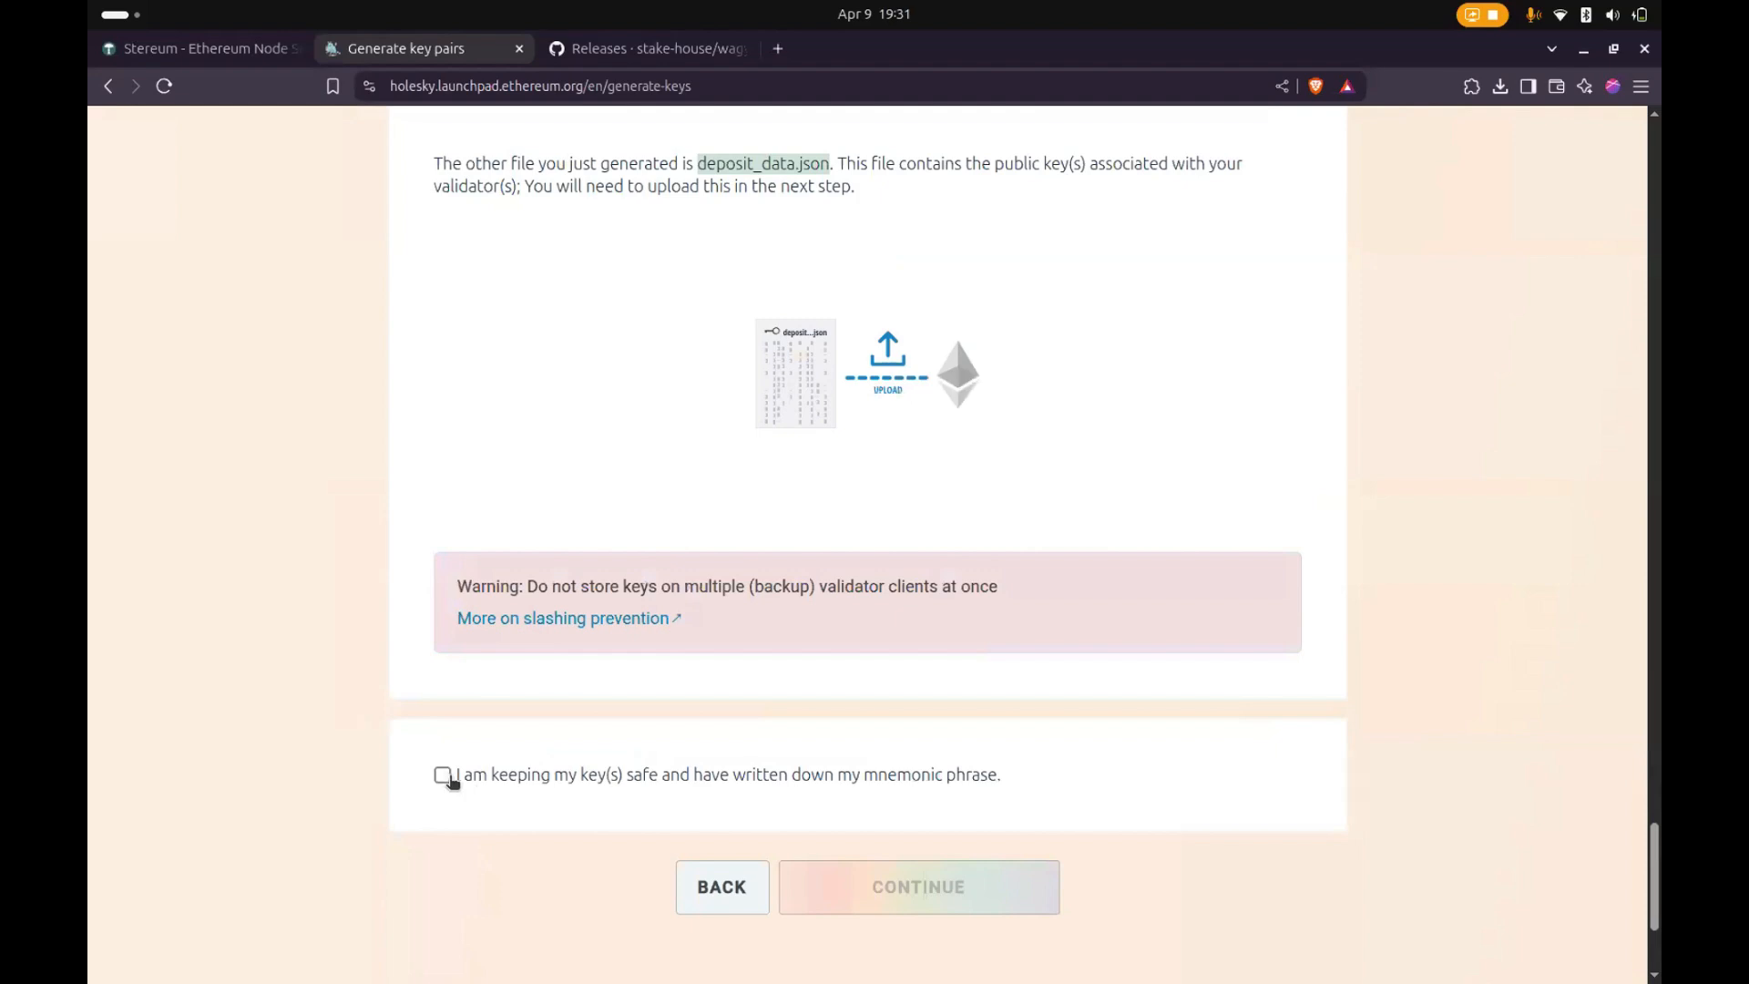
left_click(937, 783)
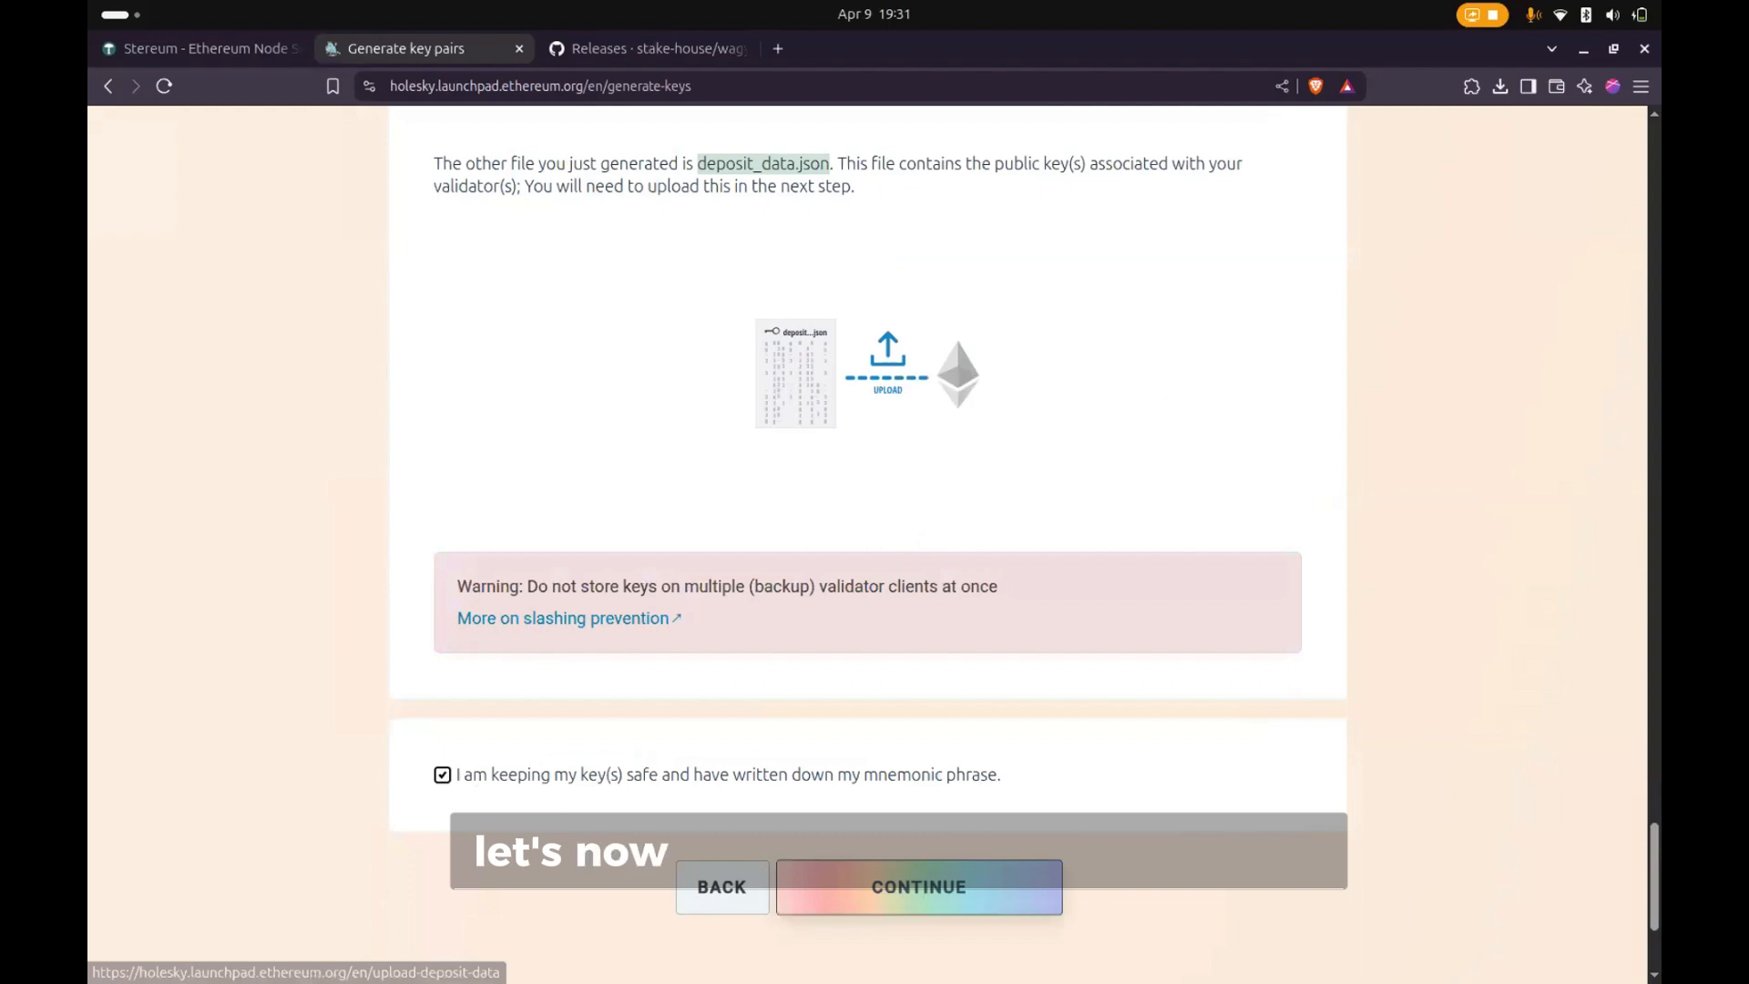
left_click(918, 886)
- Open a new terminal window, change to the Downloads directory and list its files
mouse_move(915, 971)
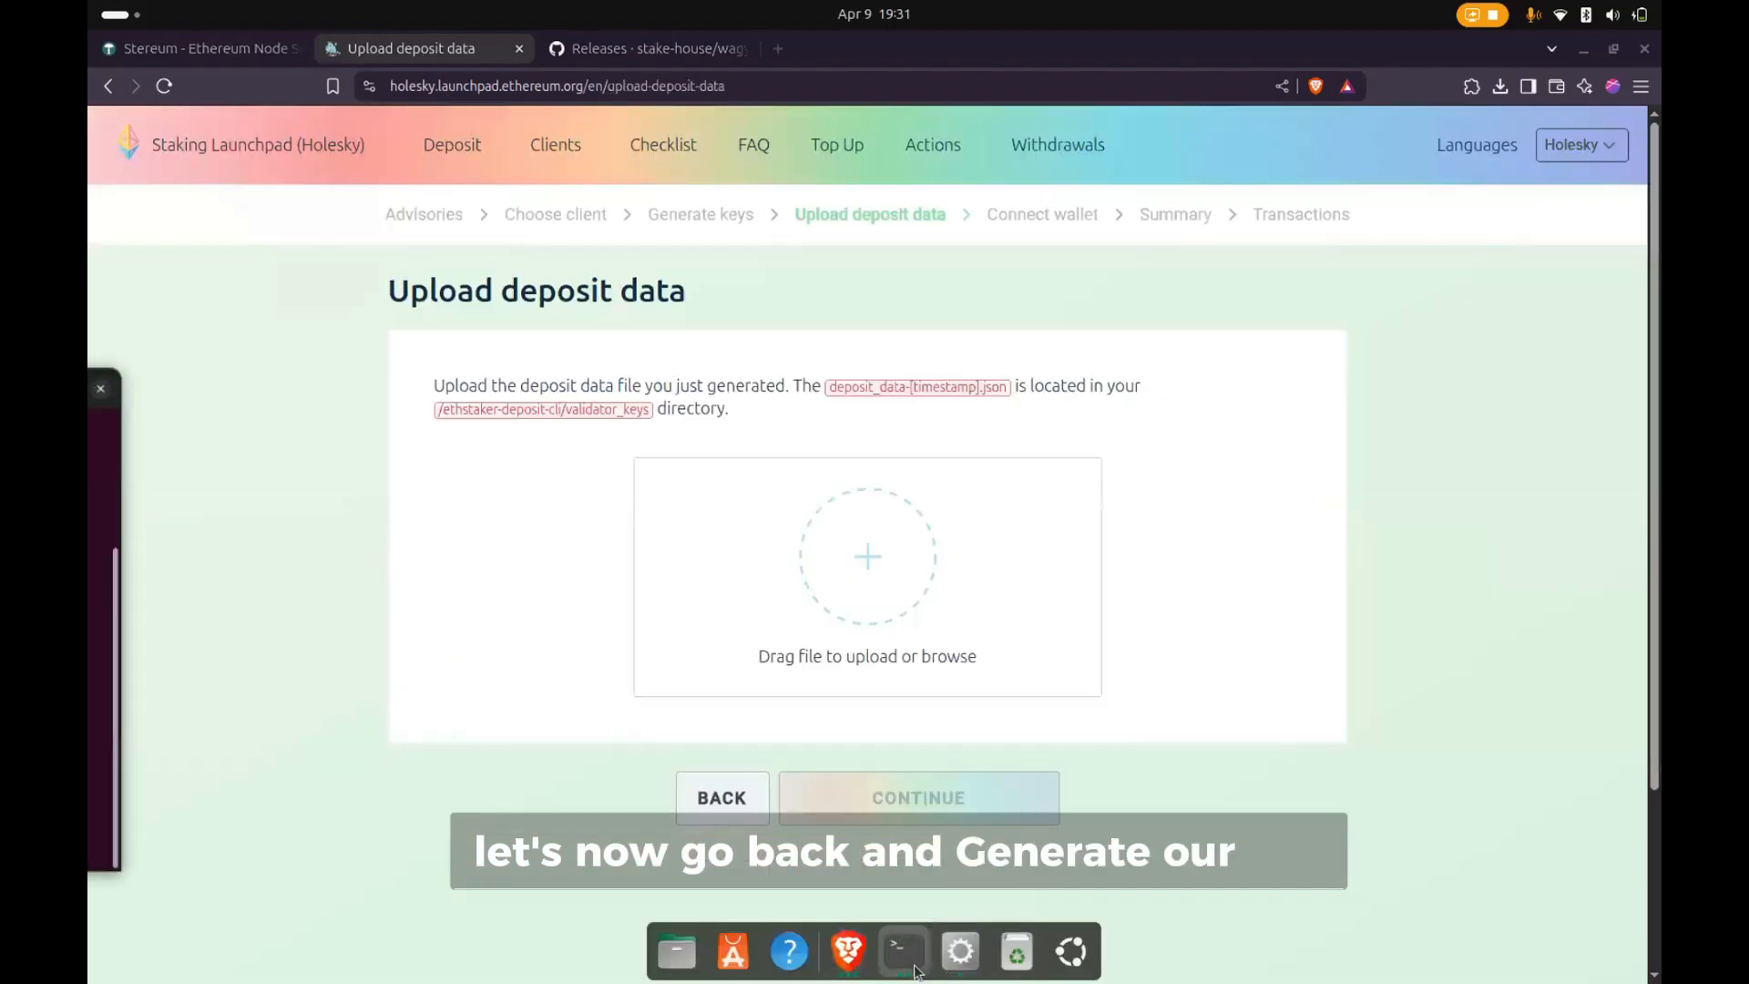
left_click(915, 971)
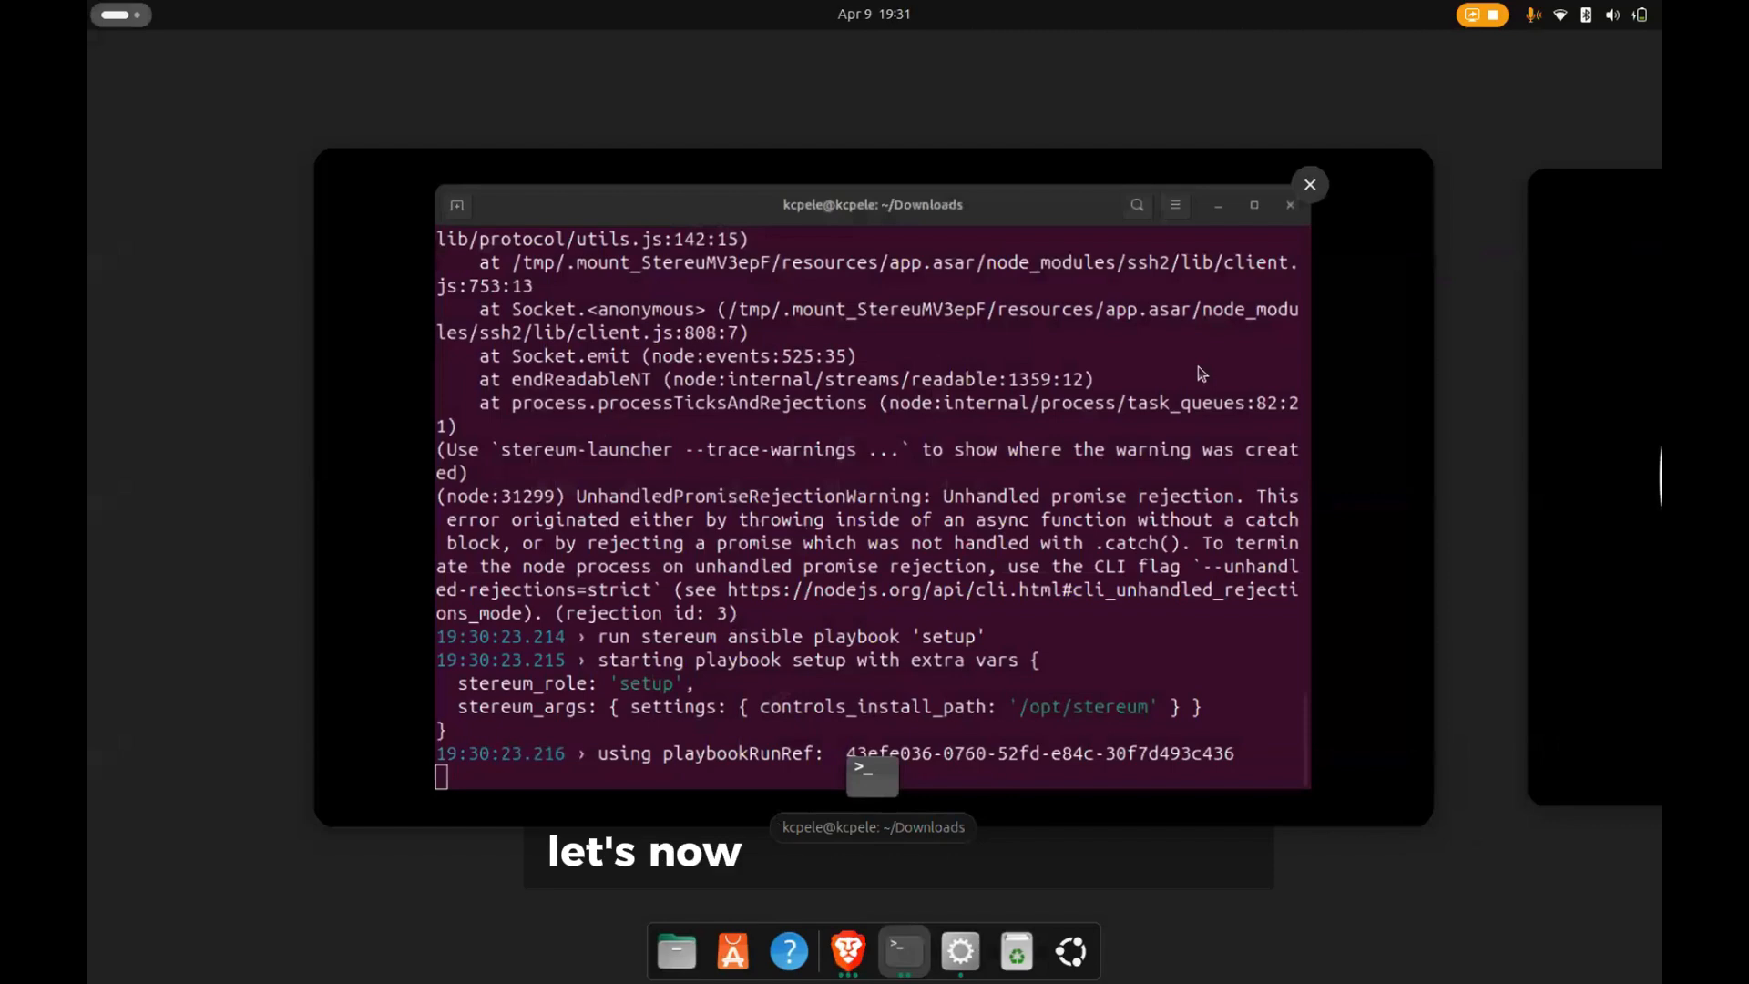
left_click(1201, 373)
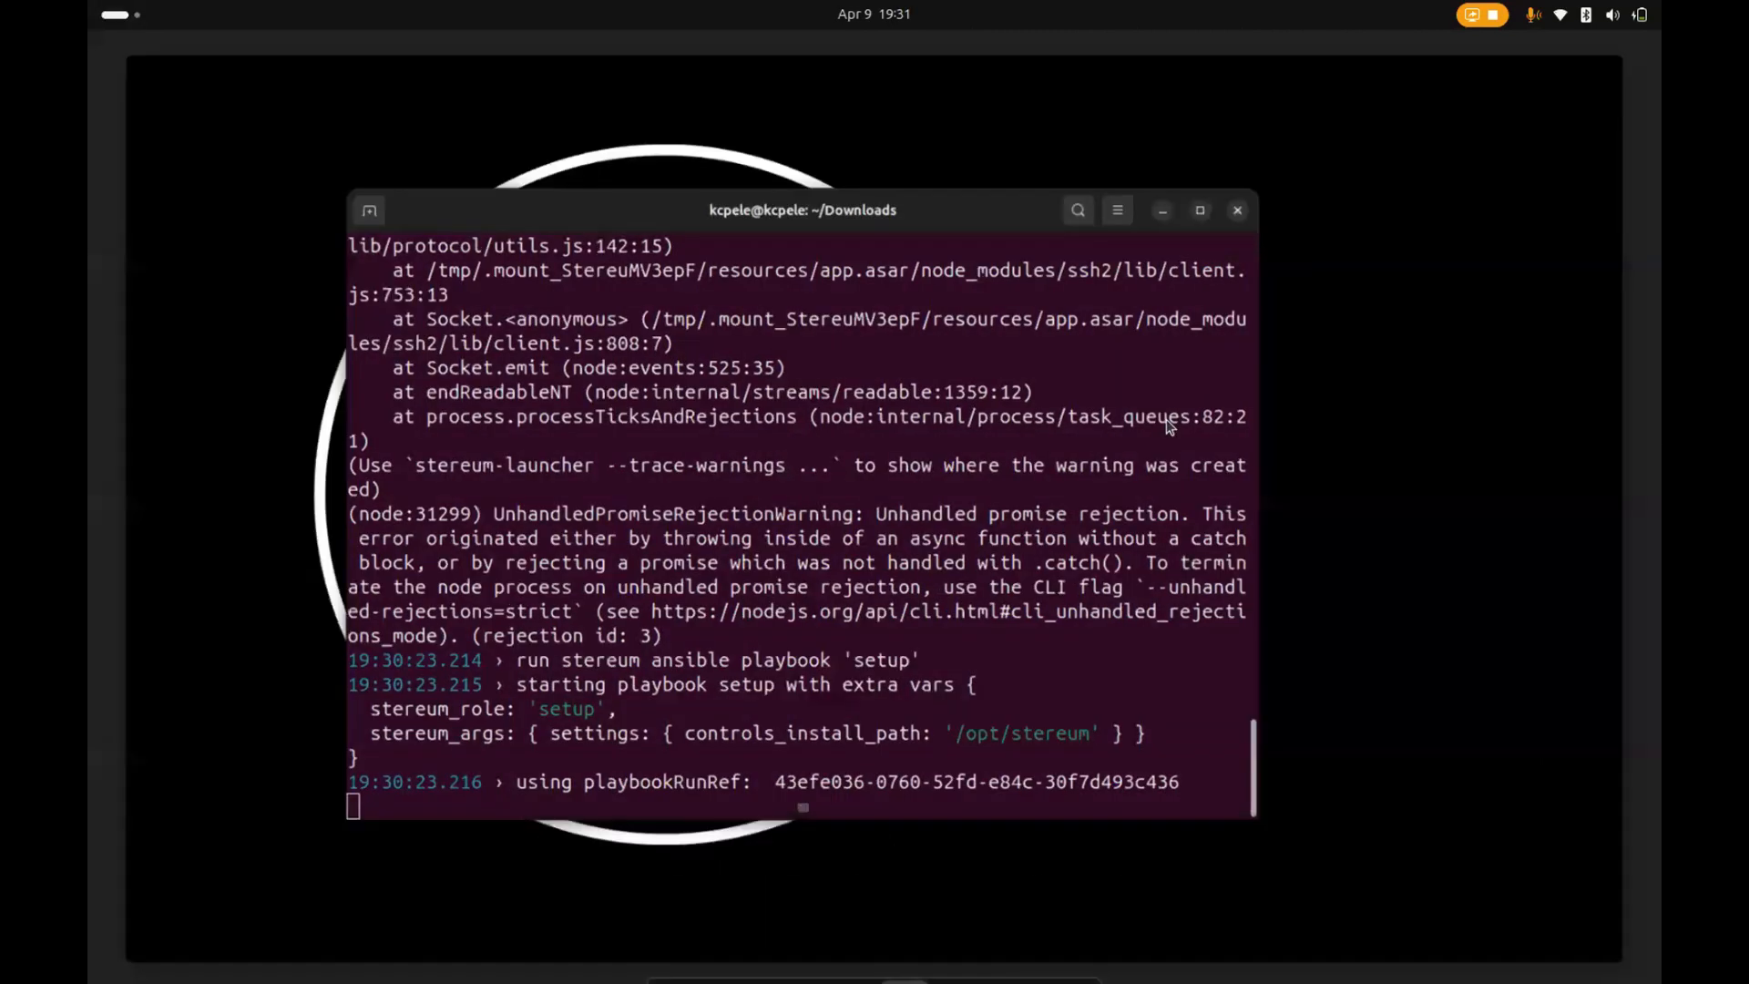
key("ctrl+alt+t")
type("cd")
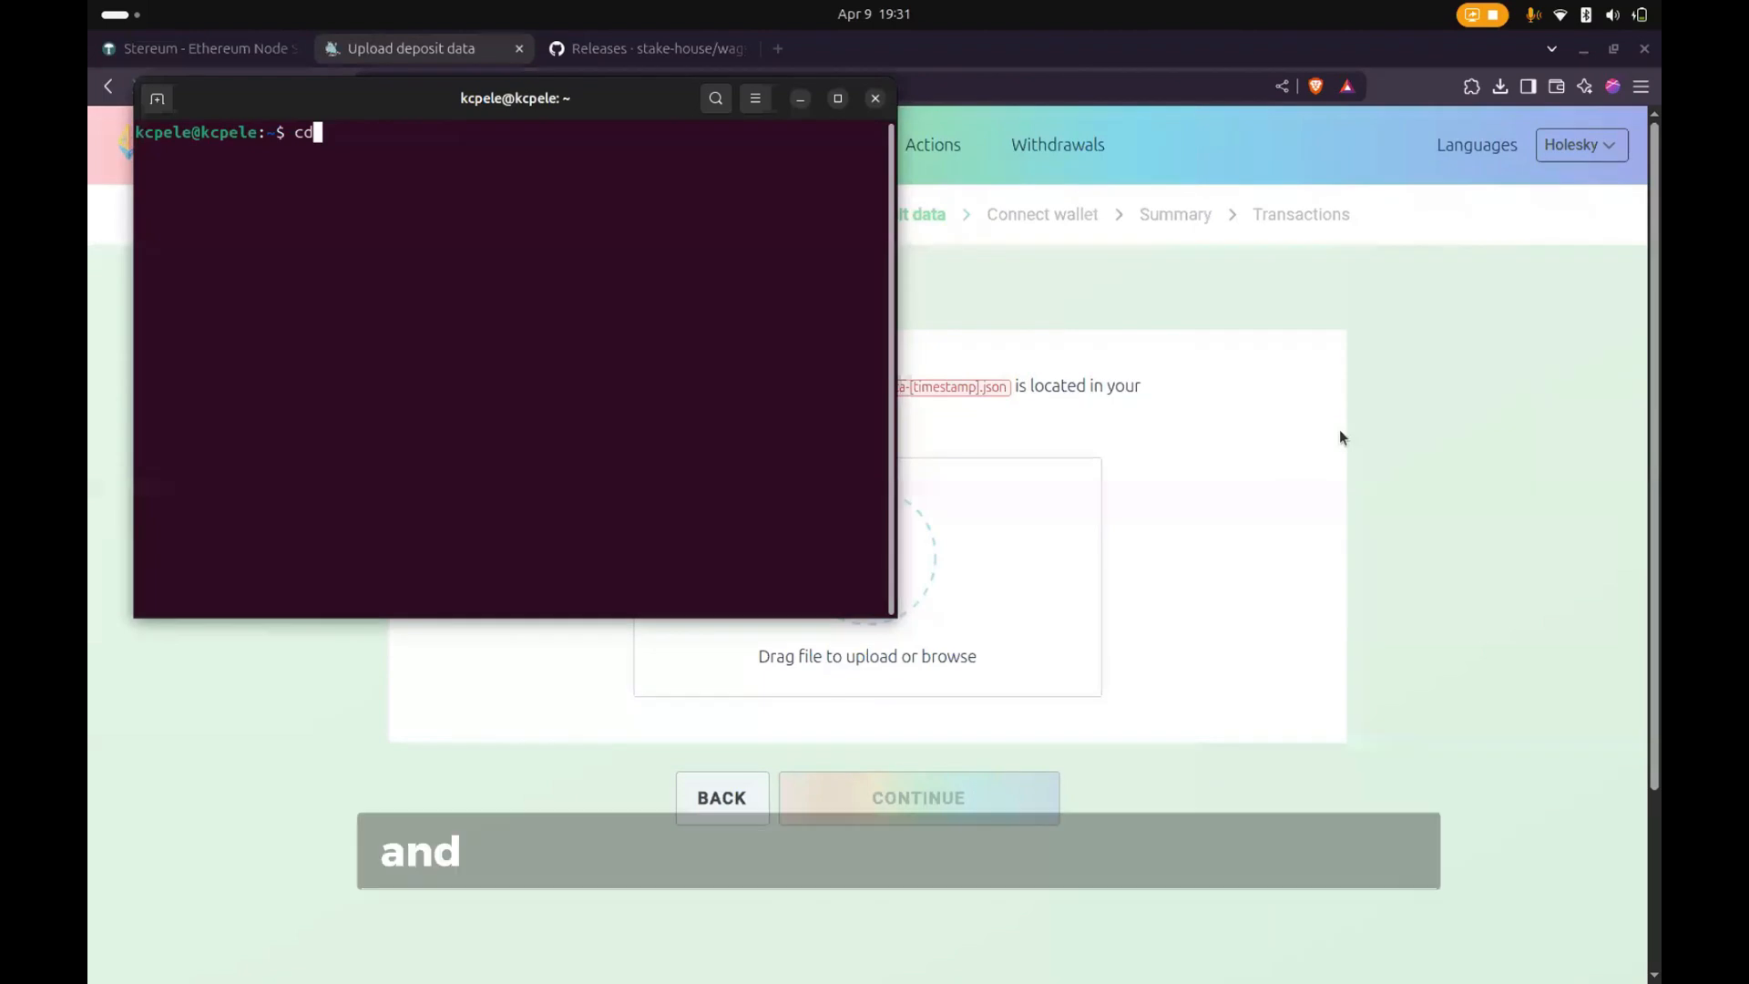
type(" Downloads/")
key("Return")
type("ls")
key("Return")
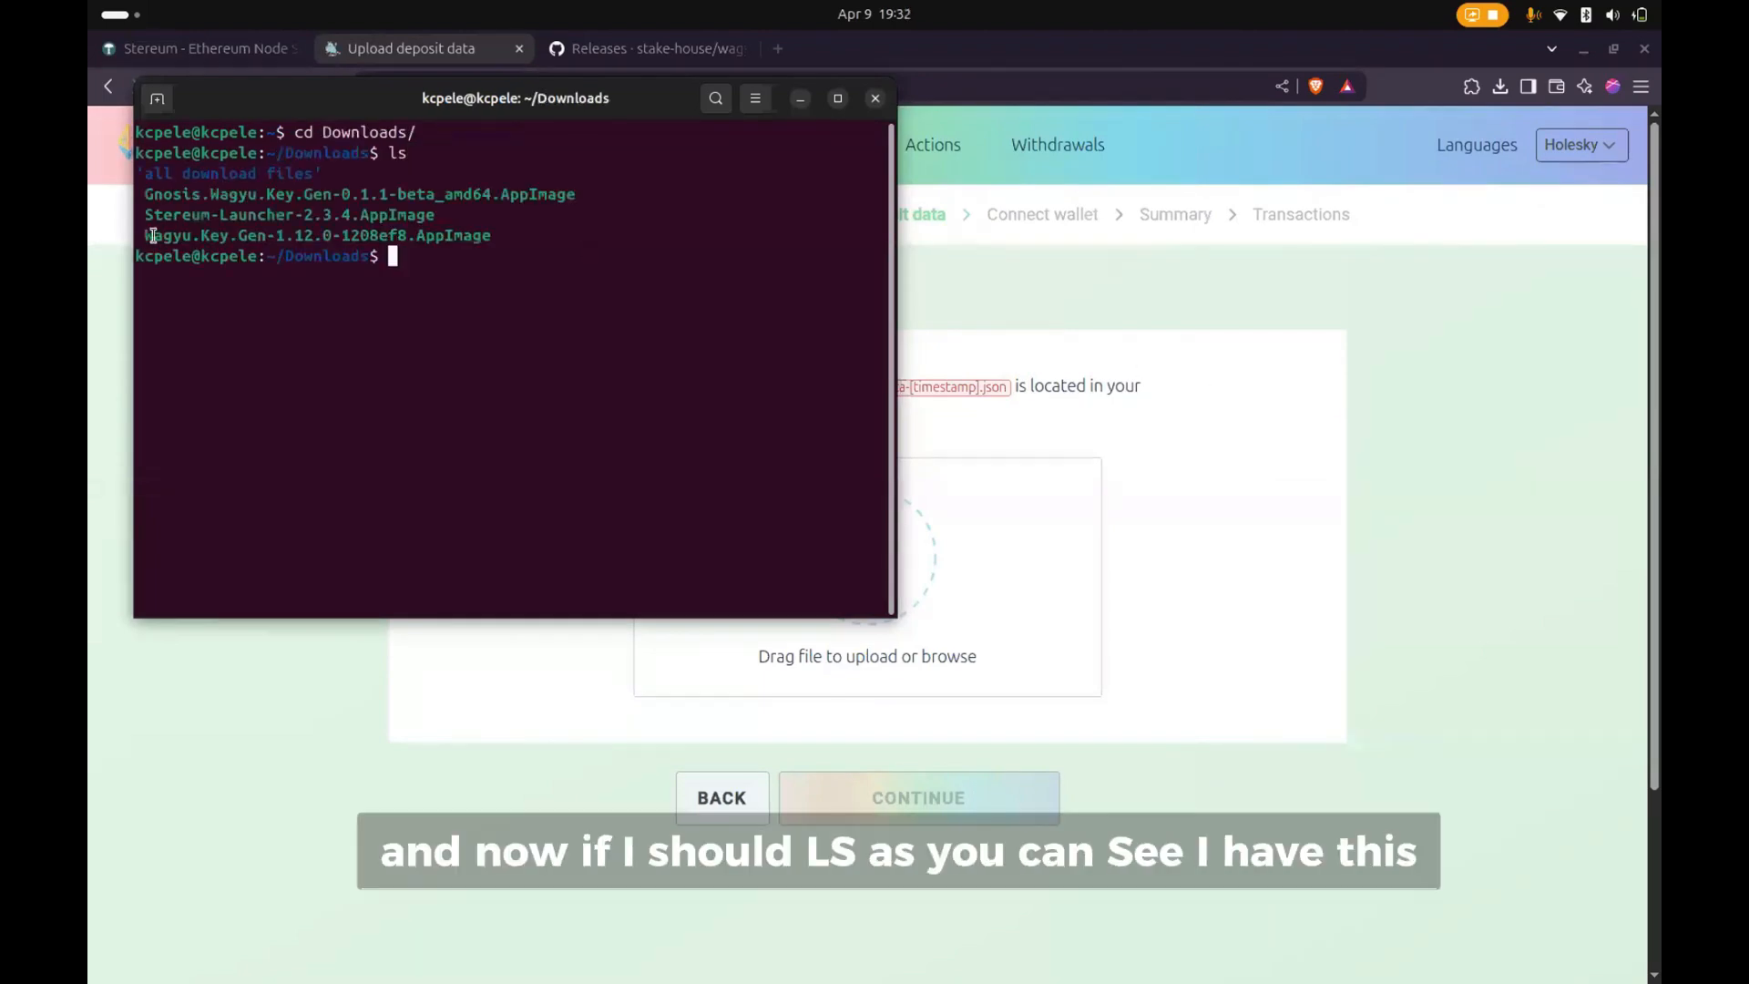
- Enlarge the terminal text one level and highlight the Gnosis and Wagyu Key Gen AppImage names in the listing
left_click_drag(148, 239, 507, 227)
left_click(502, 219)
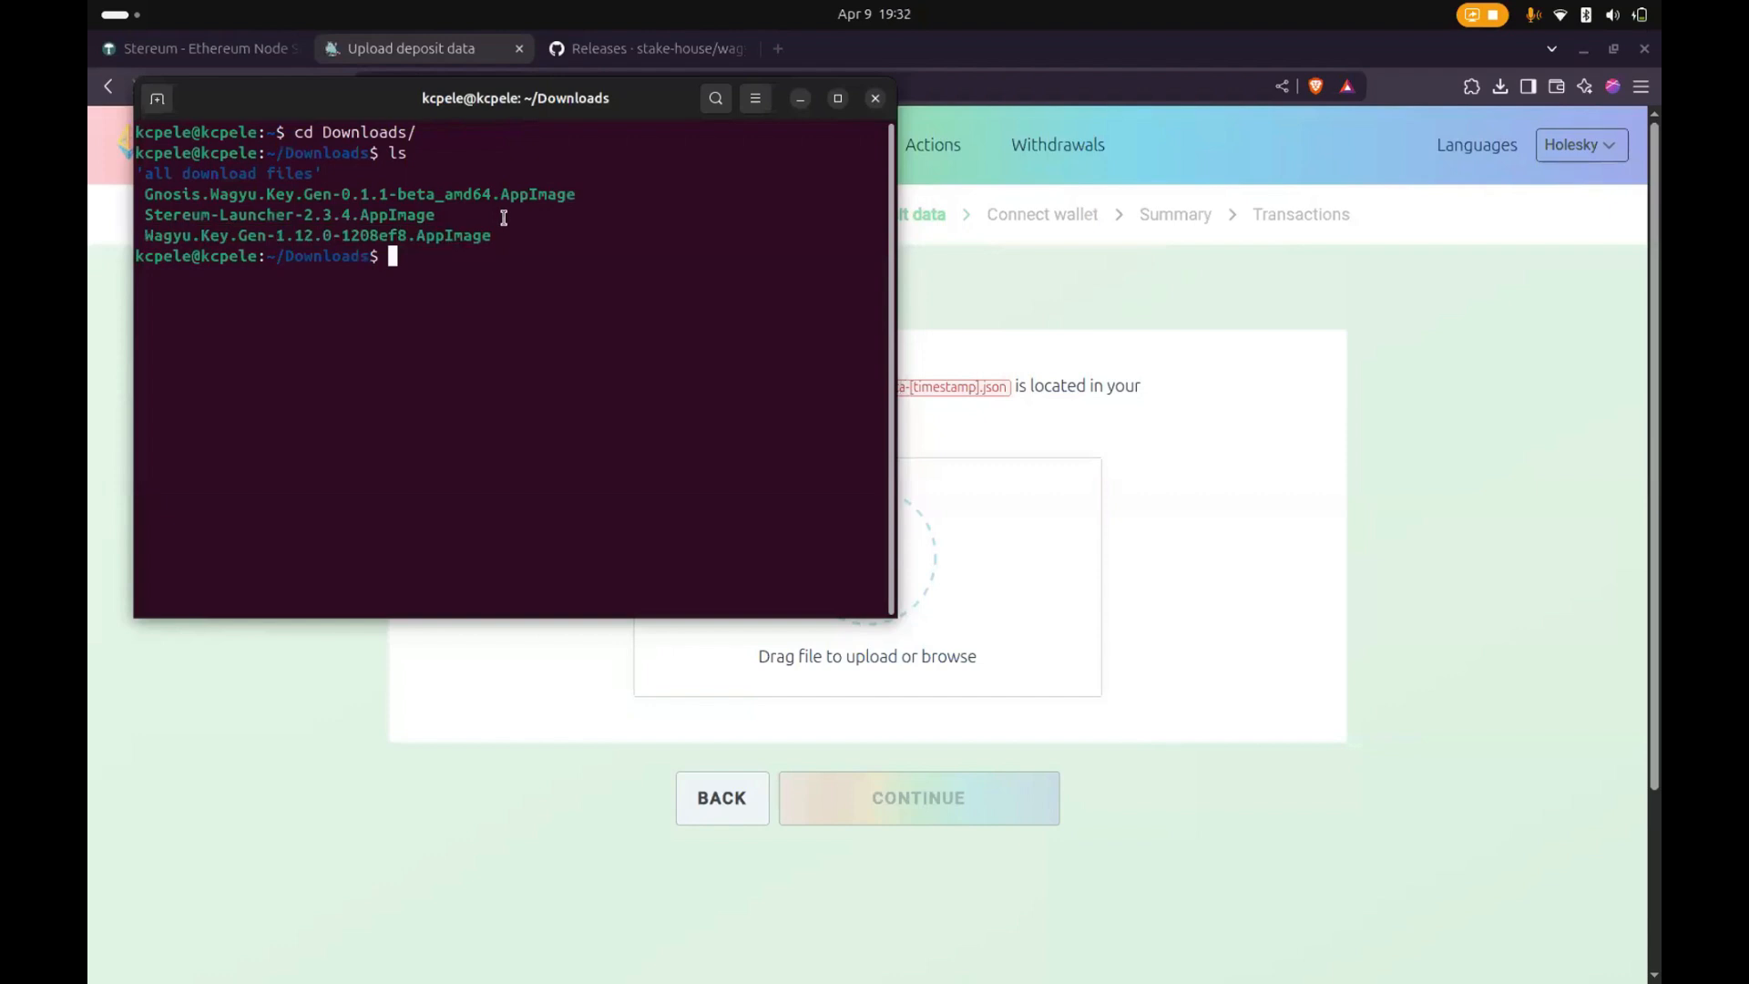
left_click(755, 99)
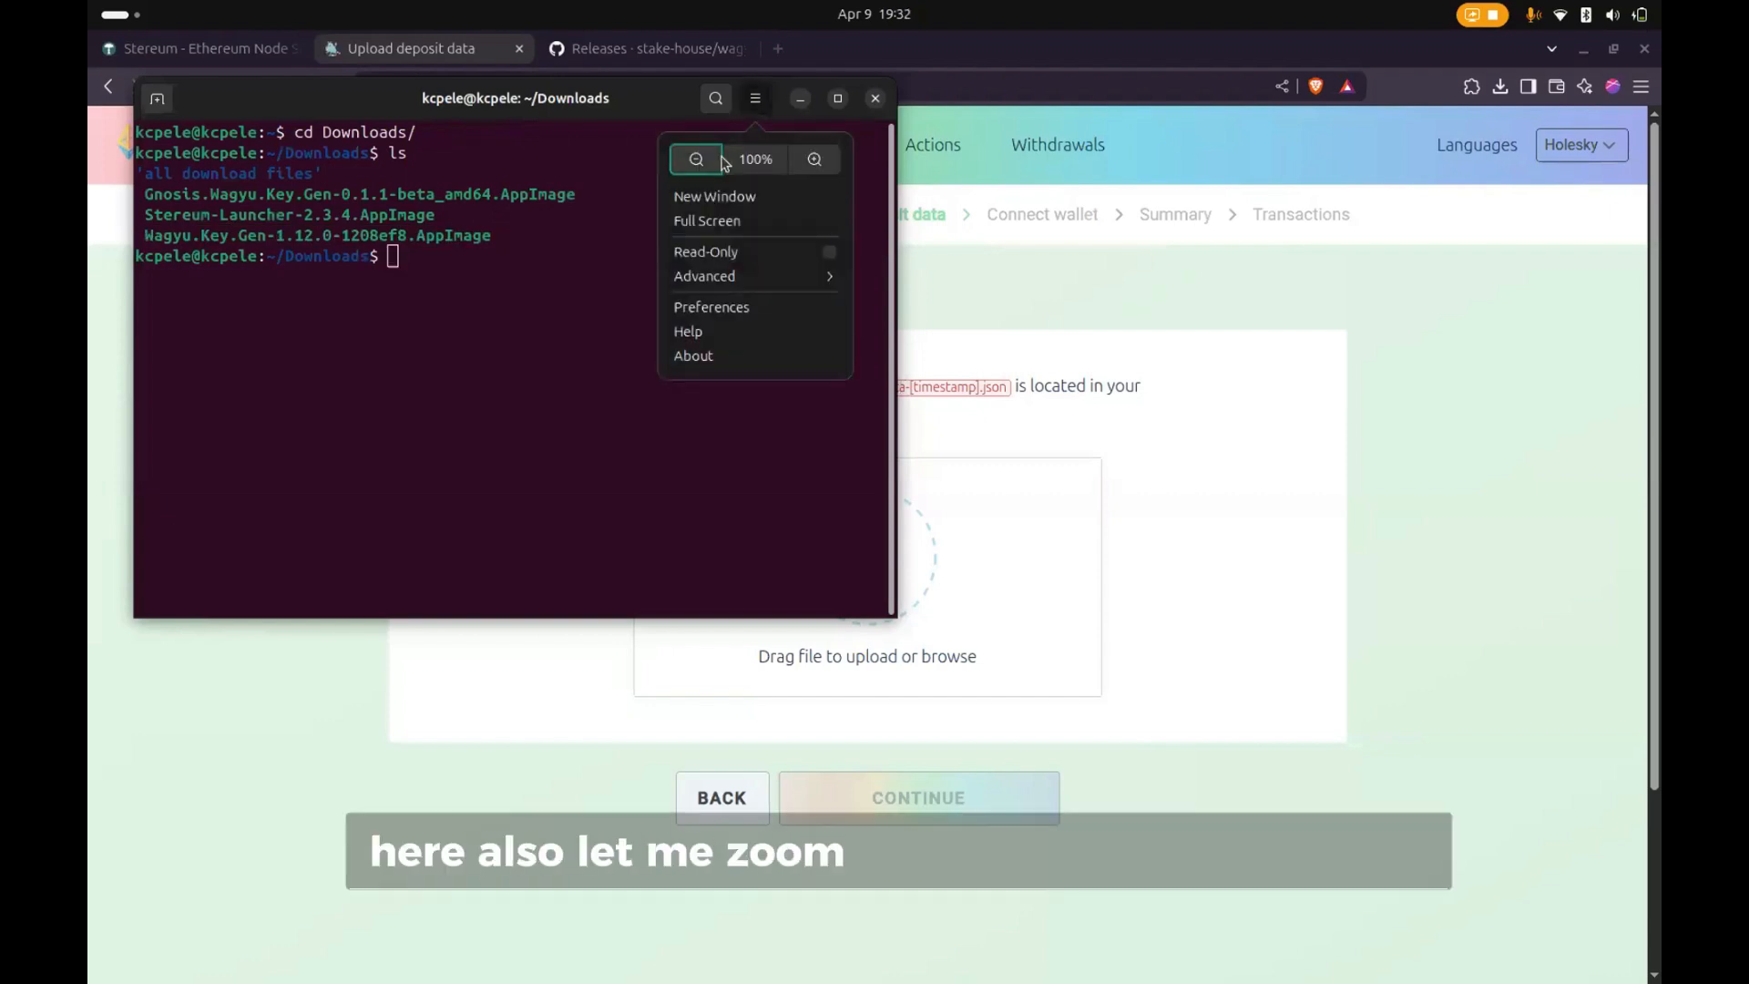
left_click(811, 158)
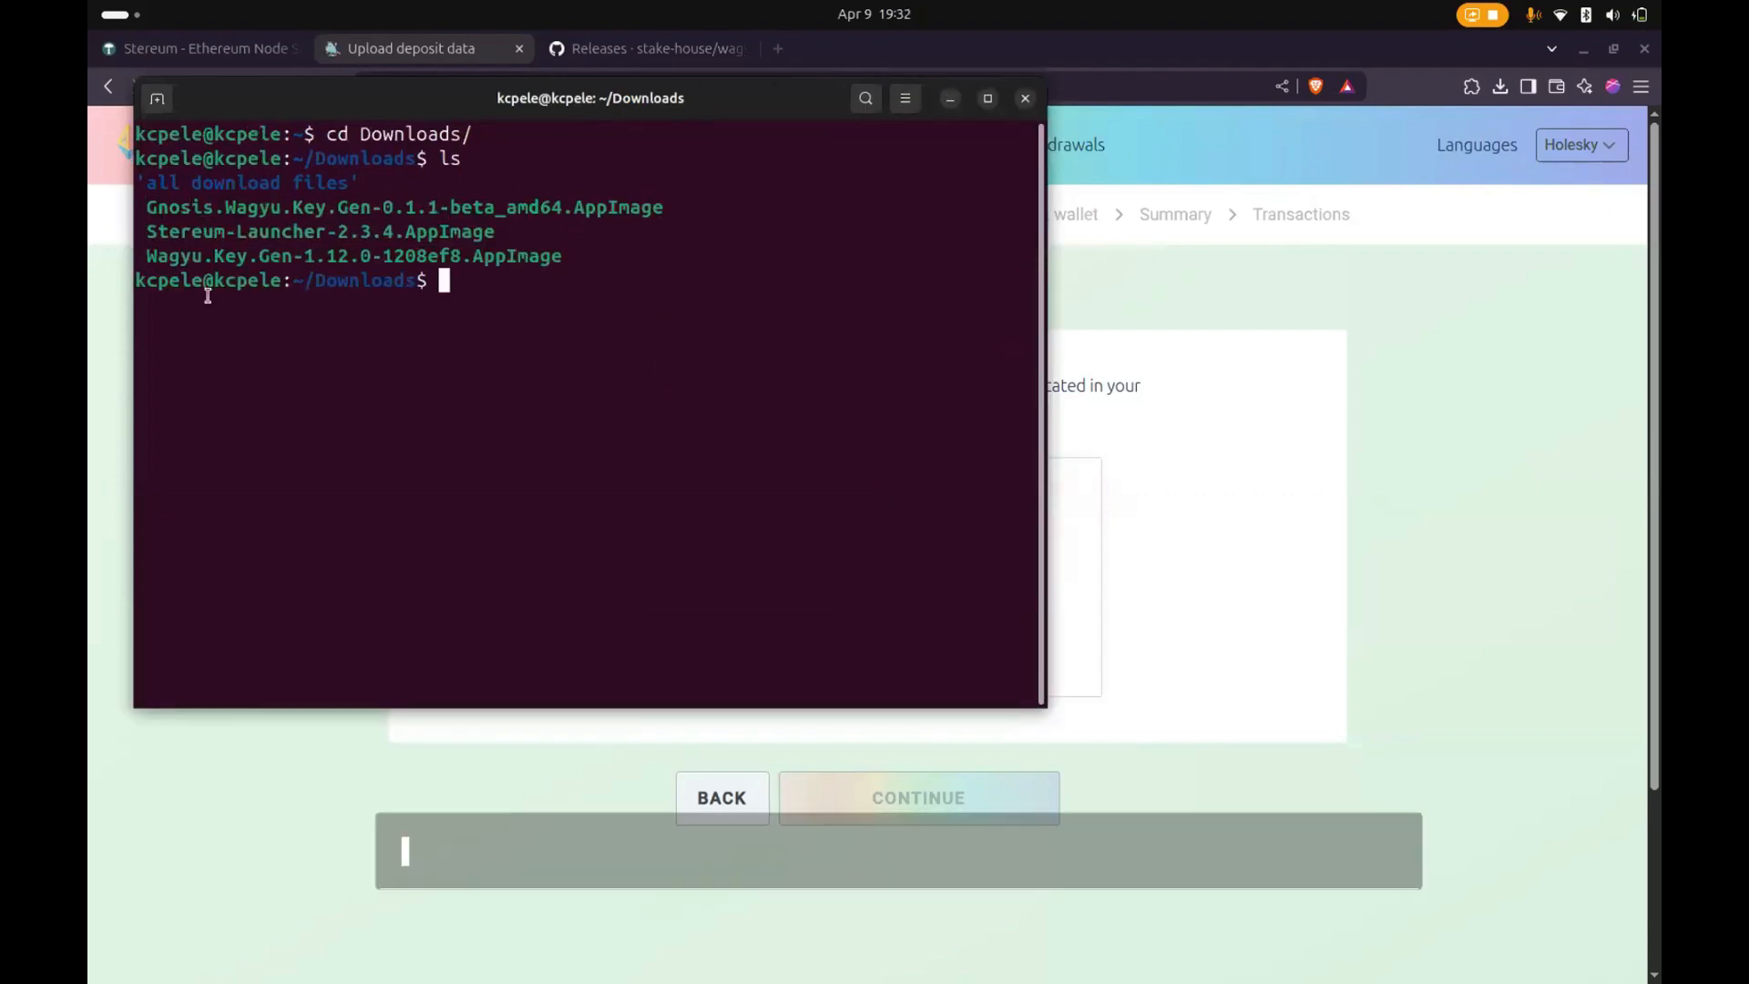
left_click_drag(149, 211, 661, 212)
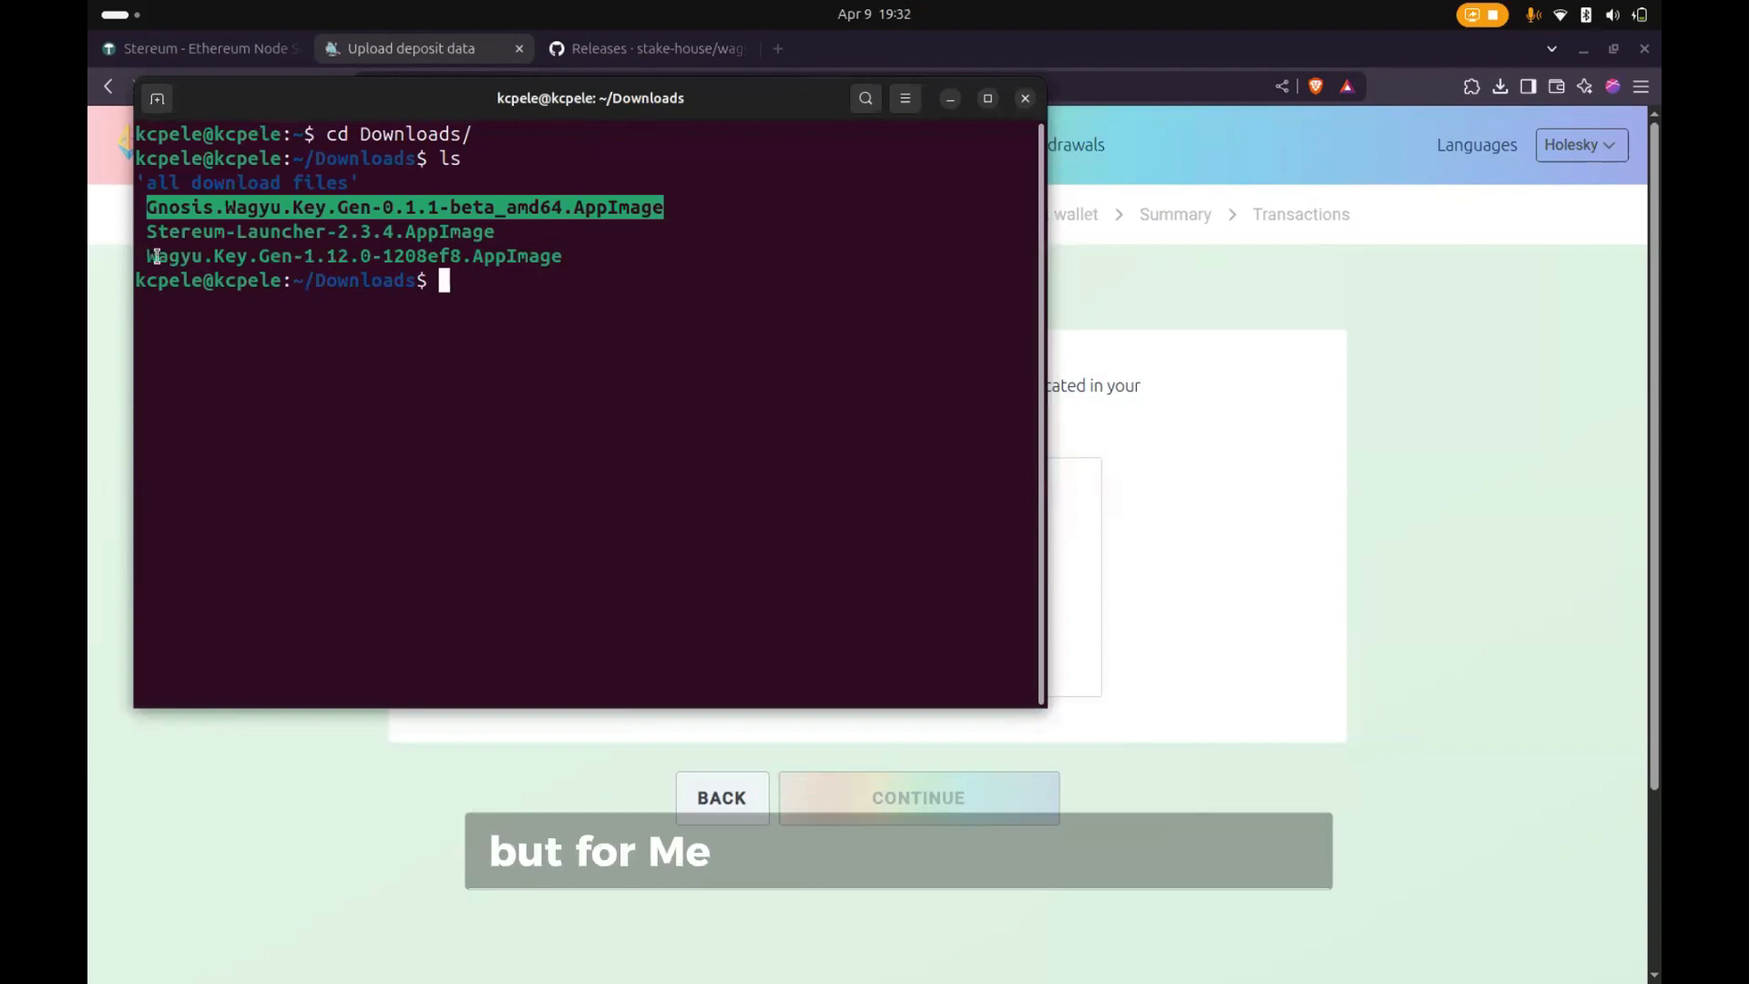
left_click_drag(157, 256, 564, 257)
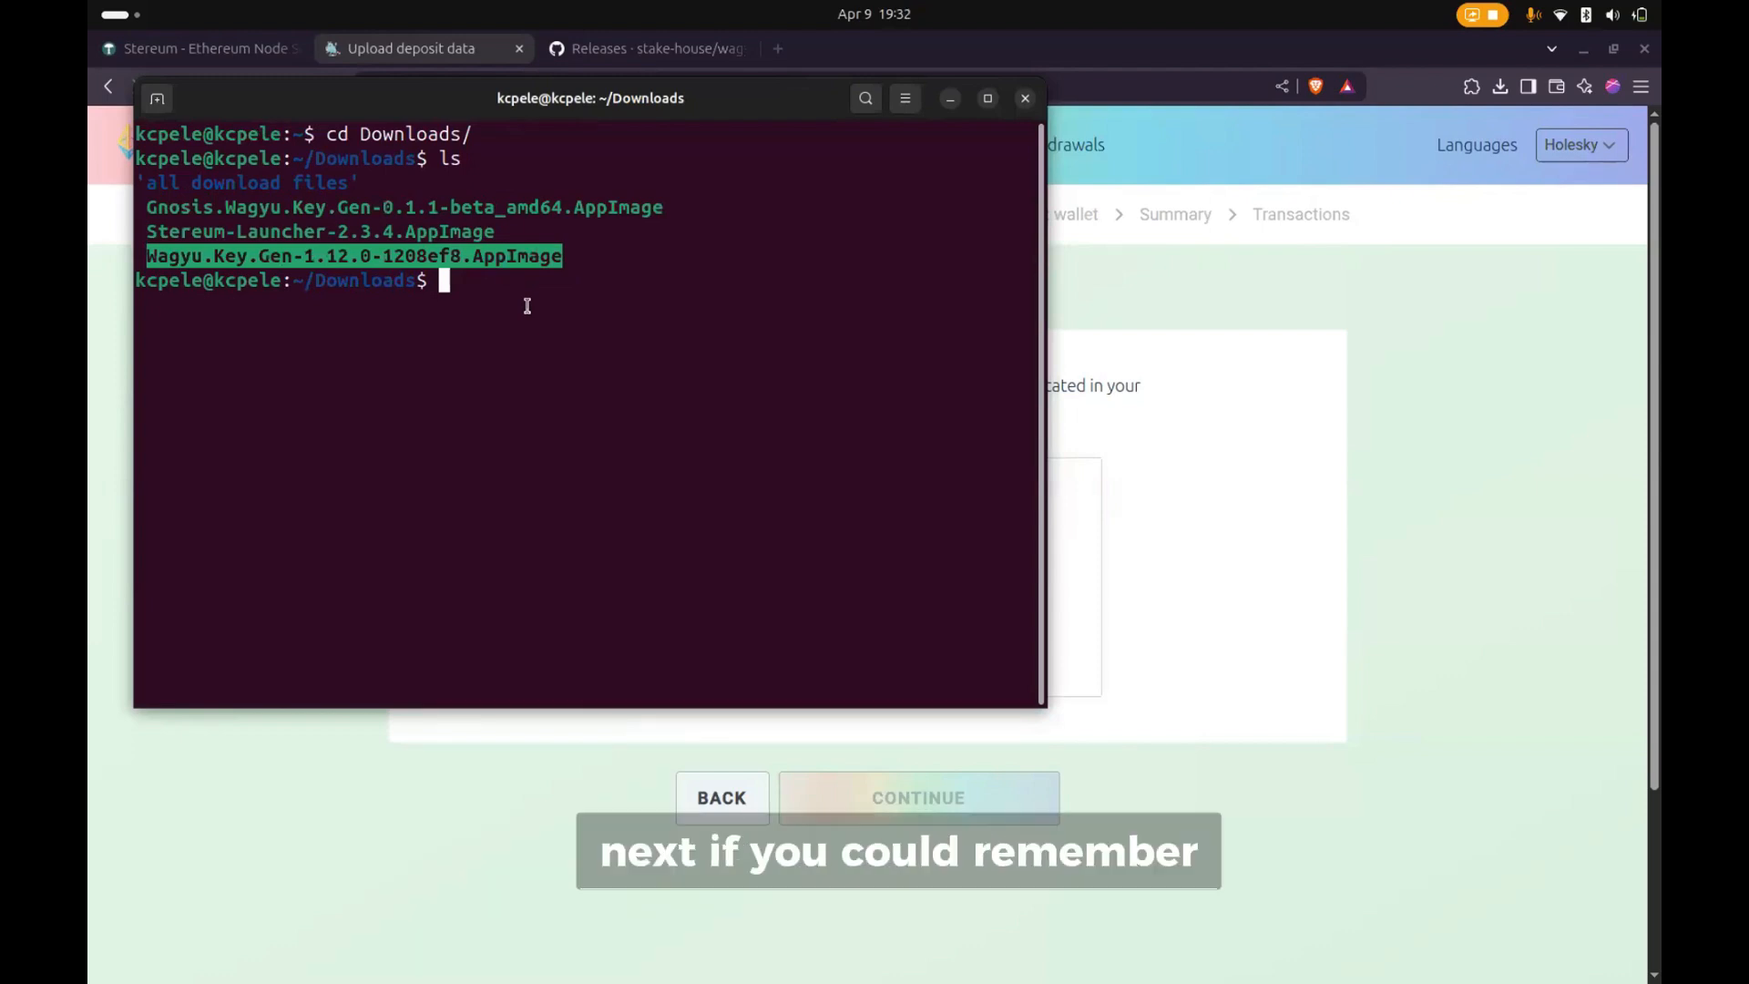
- Make Wagyu.Key.Gen-1.12.0-1208ef8.AppImage executable with chmod +x
type("cho")
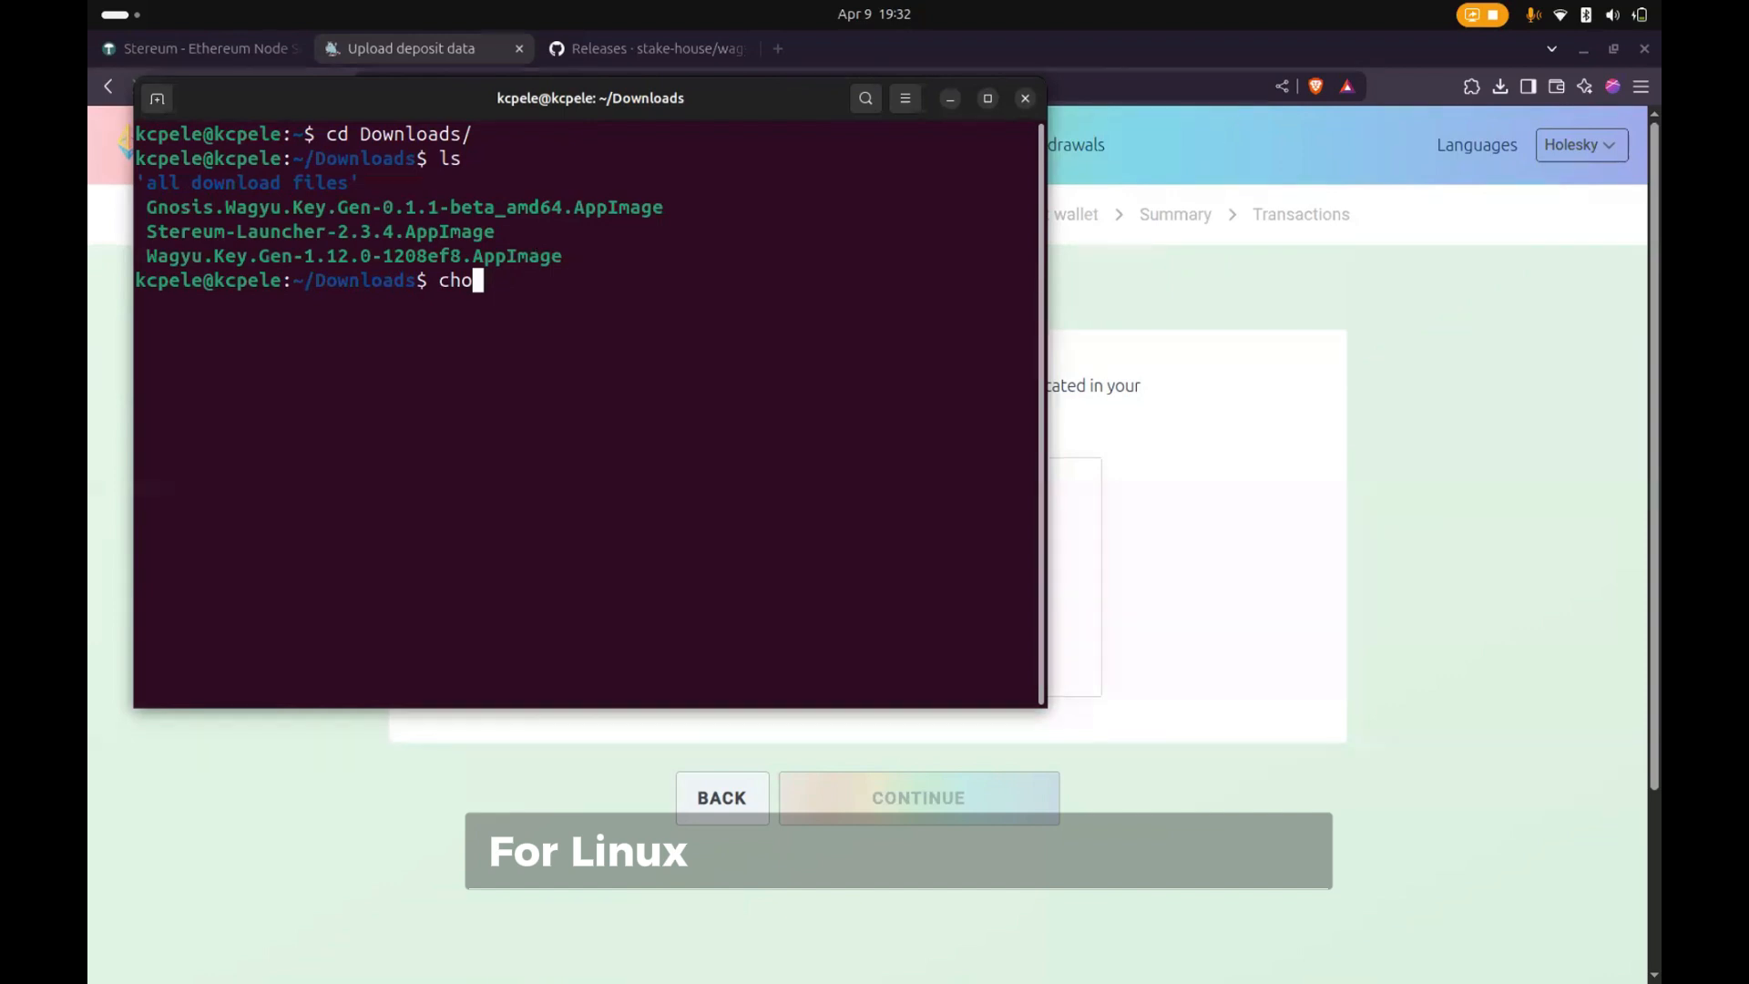
type("od ")
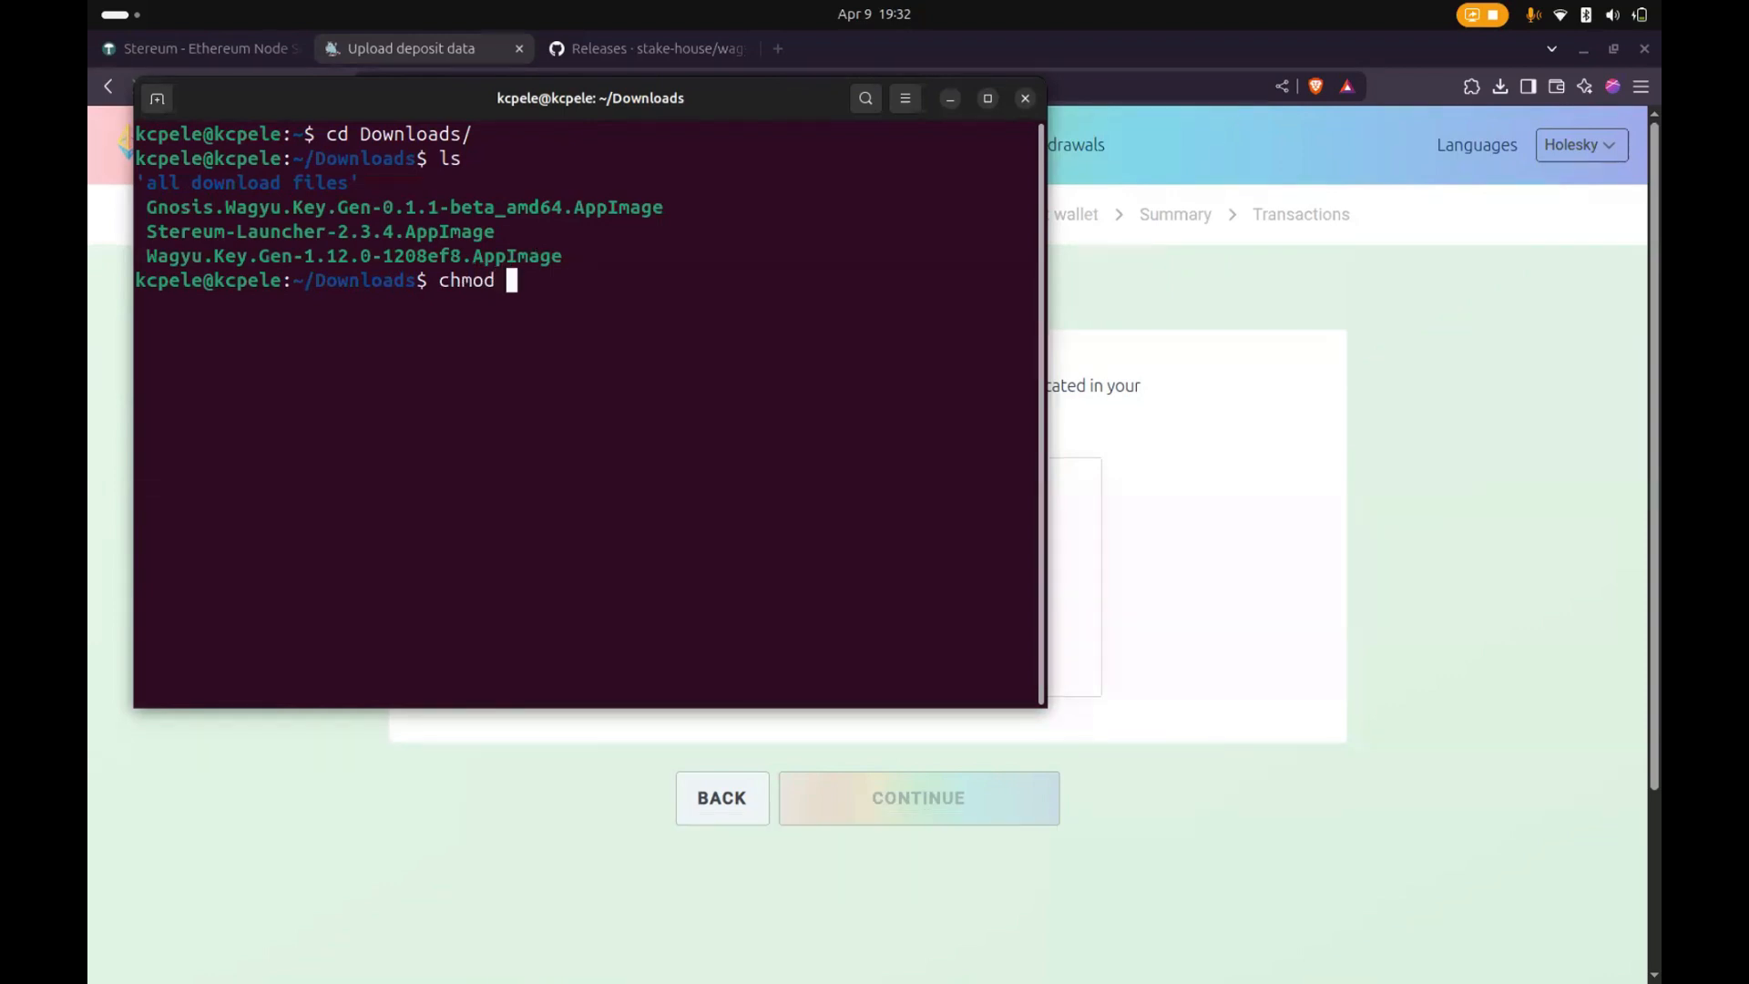
type("+x ")
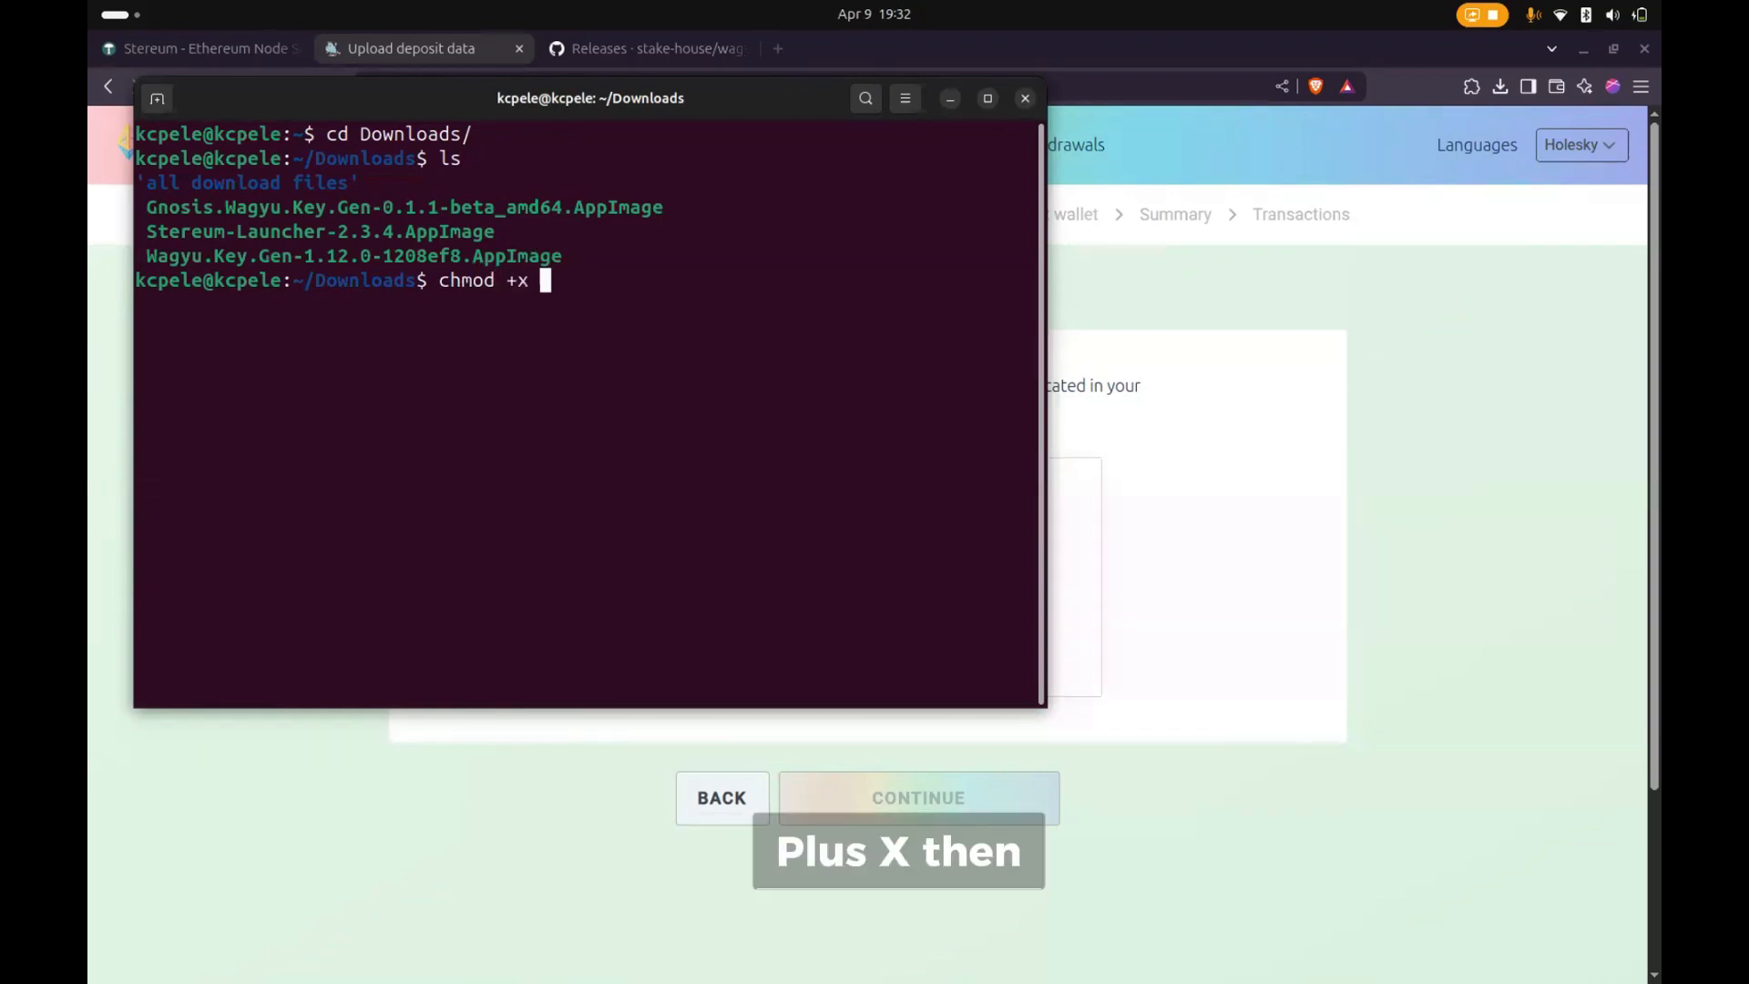
type("Wagyu.Key.Gen-1.12.0-1208ef8.AppImage")
key("Return")
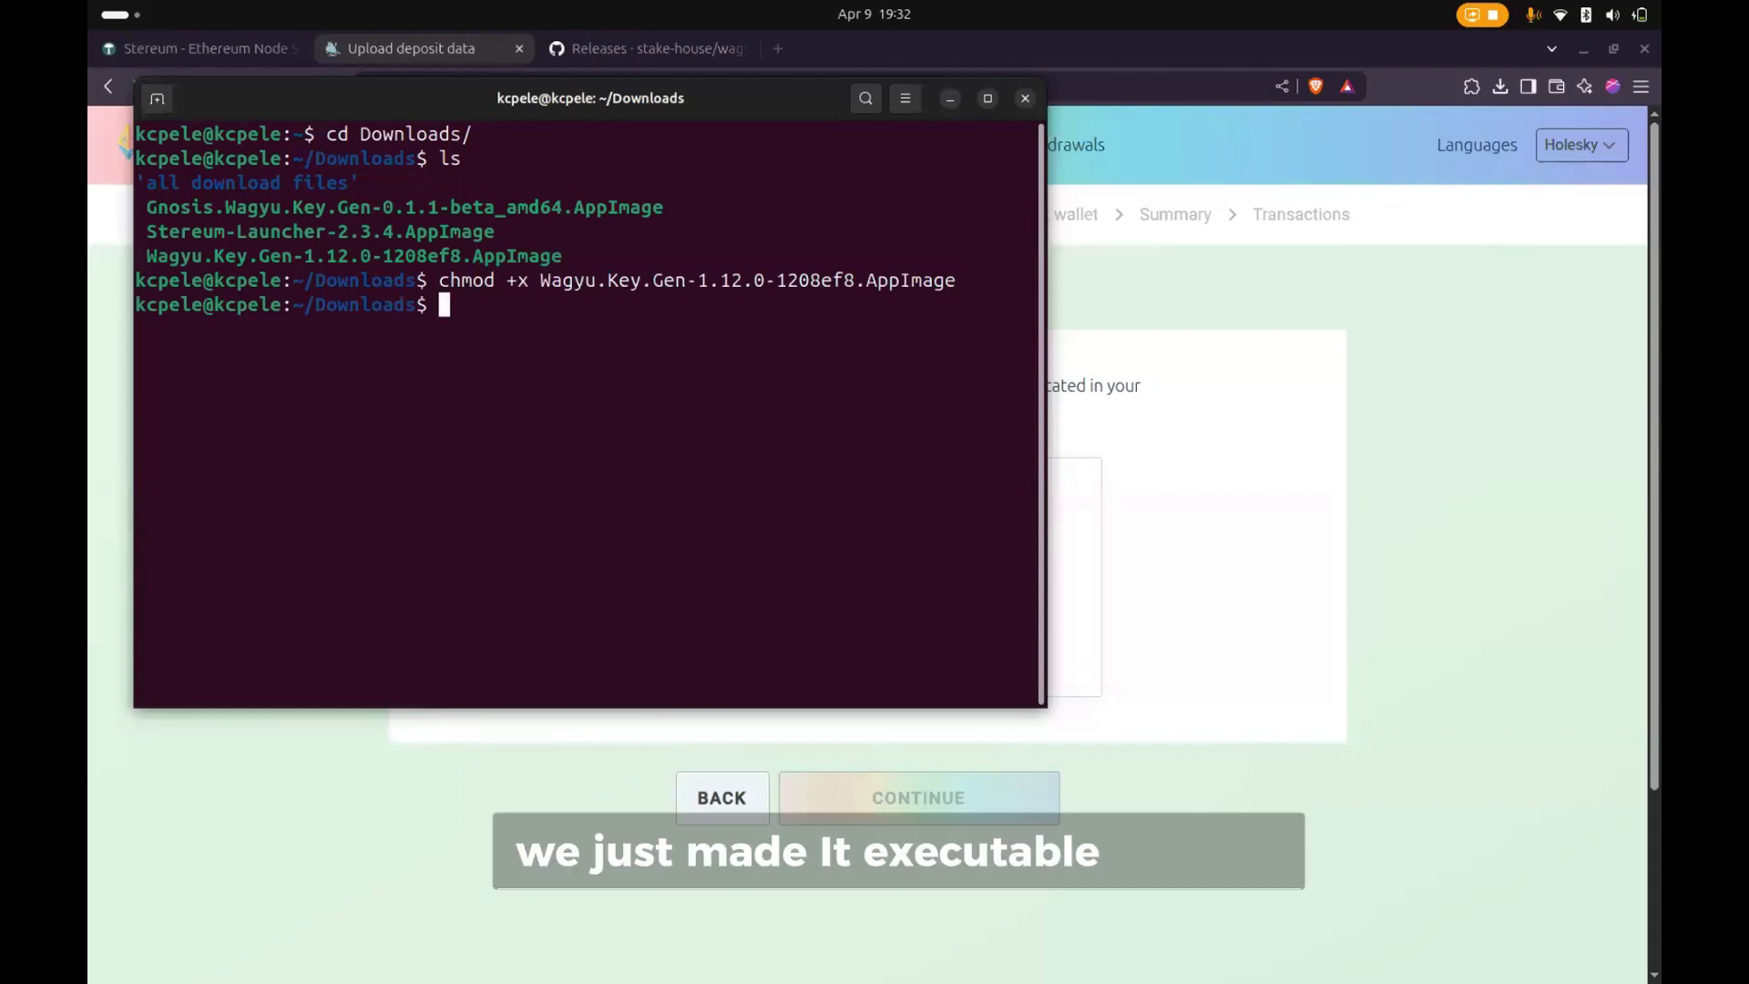
- Launch Wagyu Key Gen from the terminal by running ./Wagyu.Key.Gen-1.12.0-1208ef8.AppImage with the --no-sandbox option
type("./")
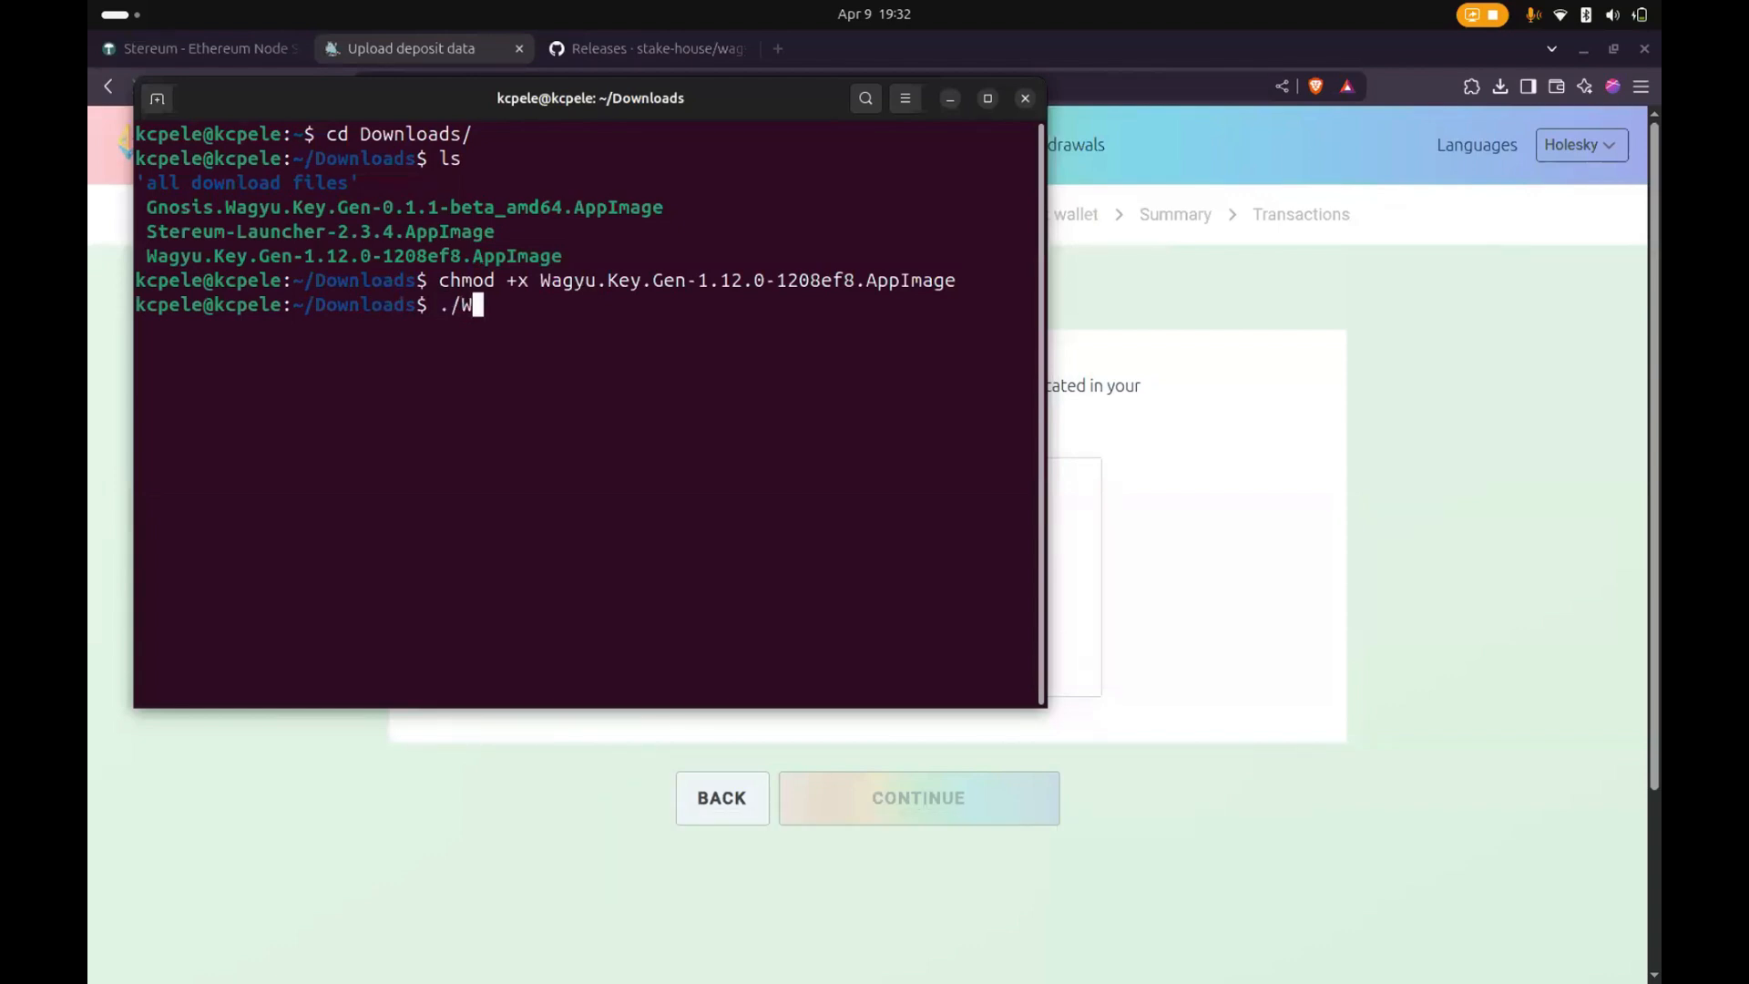
type("W")
key("Tab")
type("--no")
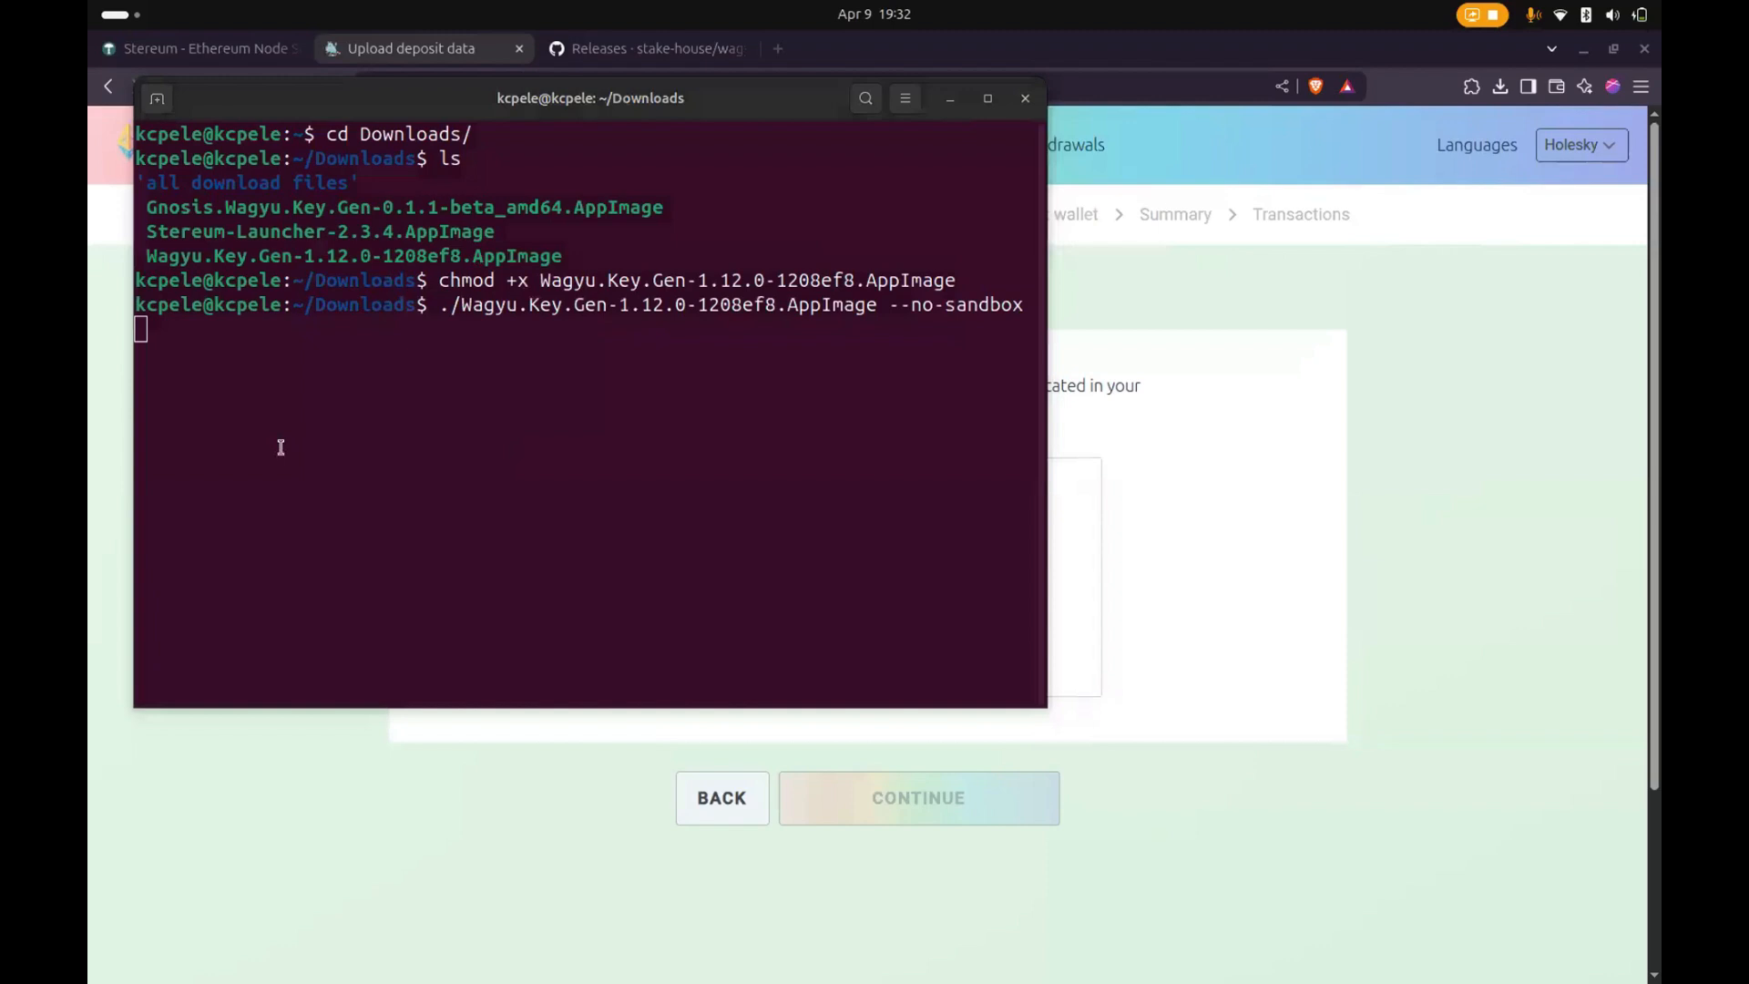
left_click_drag(91, 271, 815, 139)
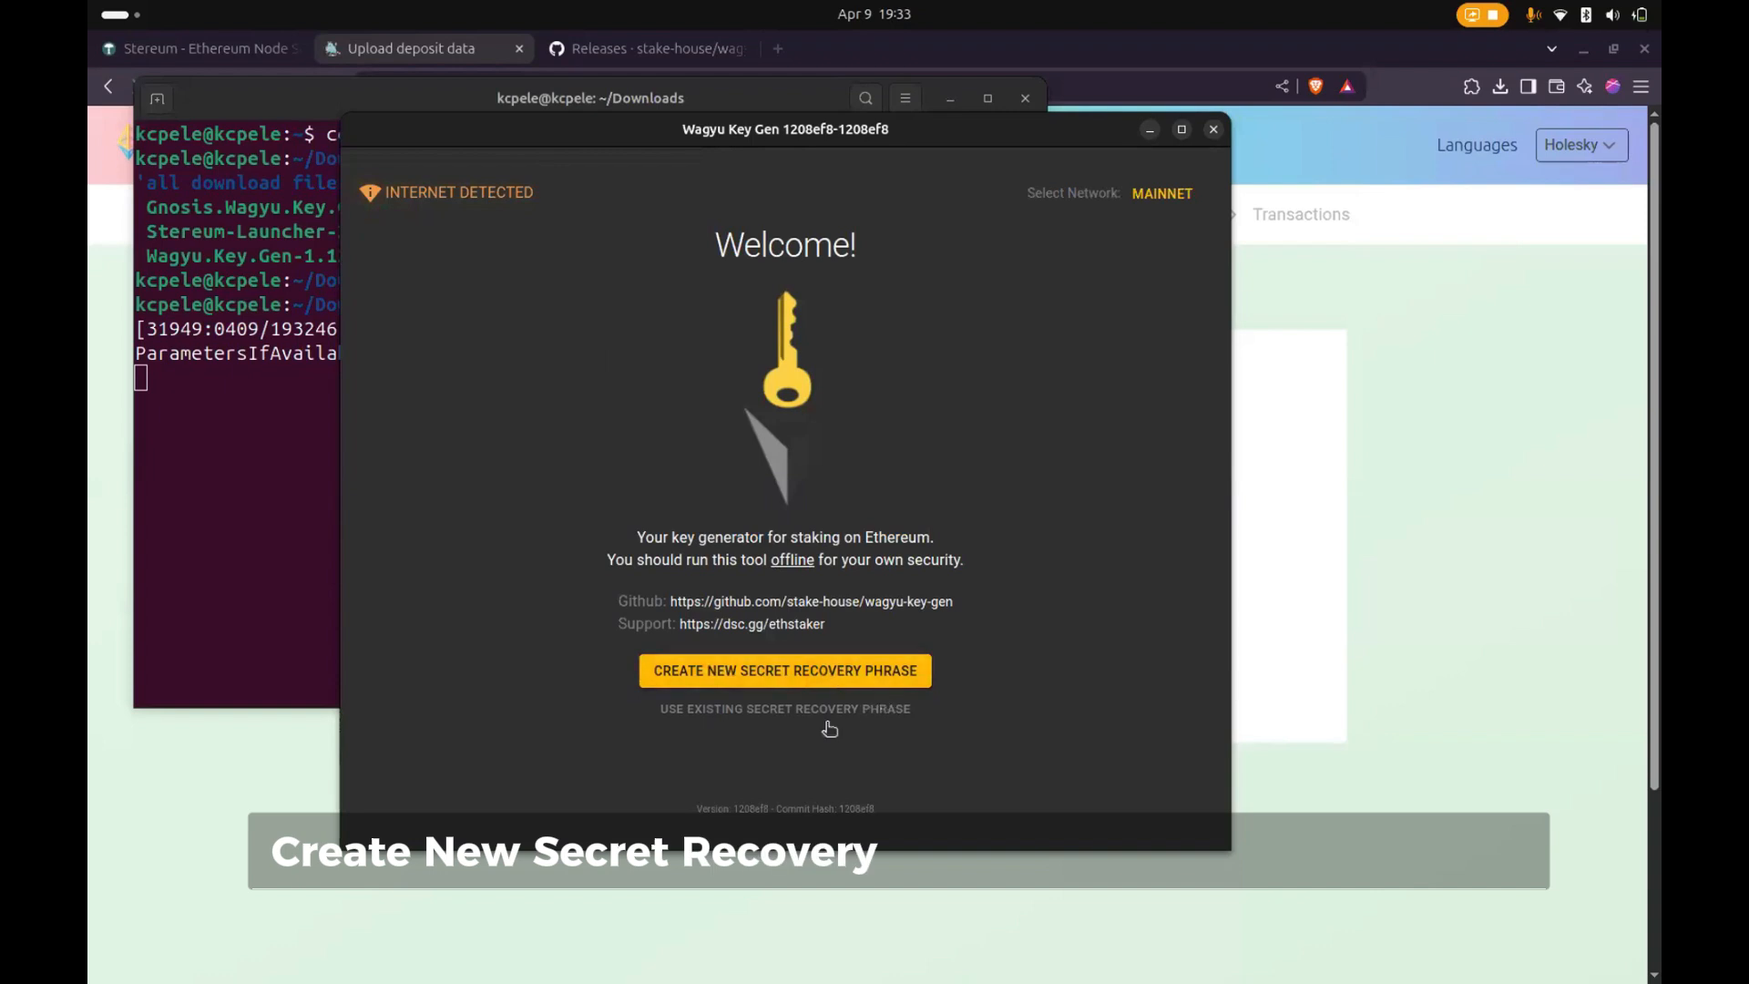
- Create a new secret recovery phrase for the Holesky network in Wagyu Key Gen and copy it to the clipboard
mouse_move(815, 724)
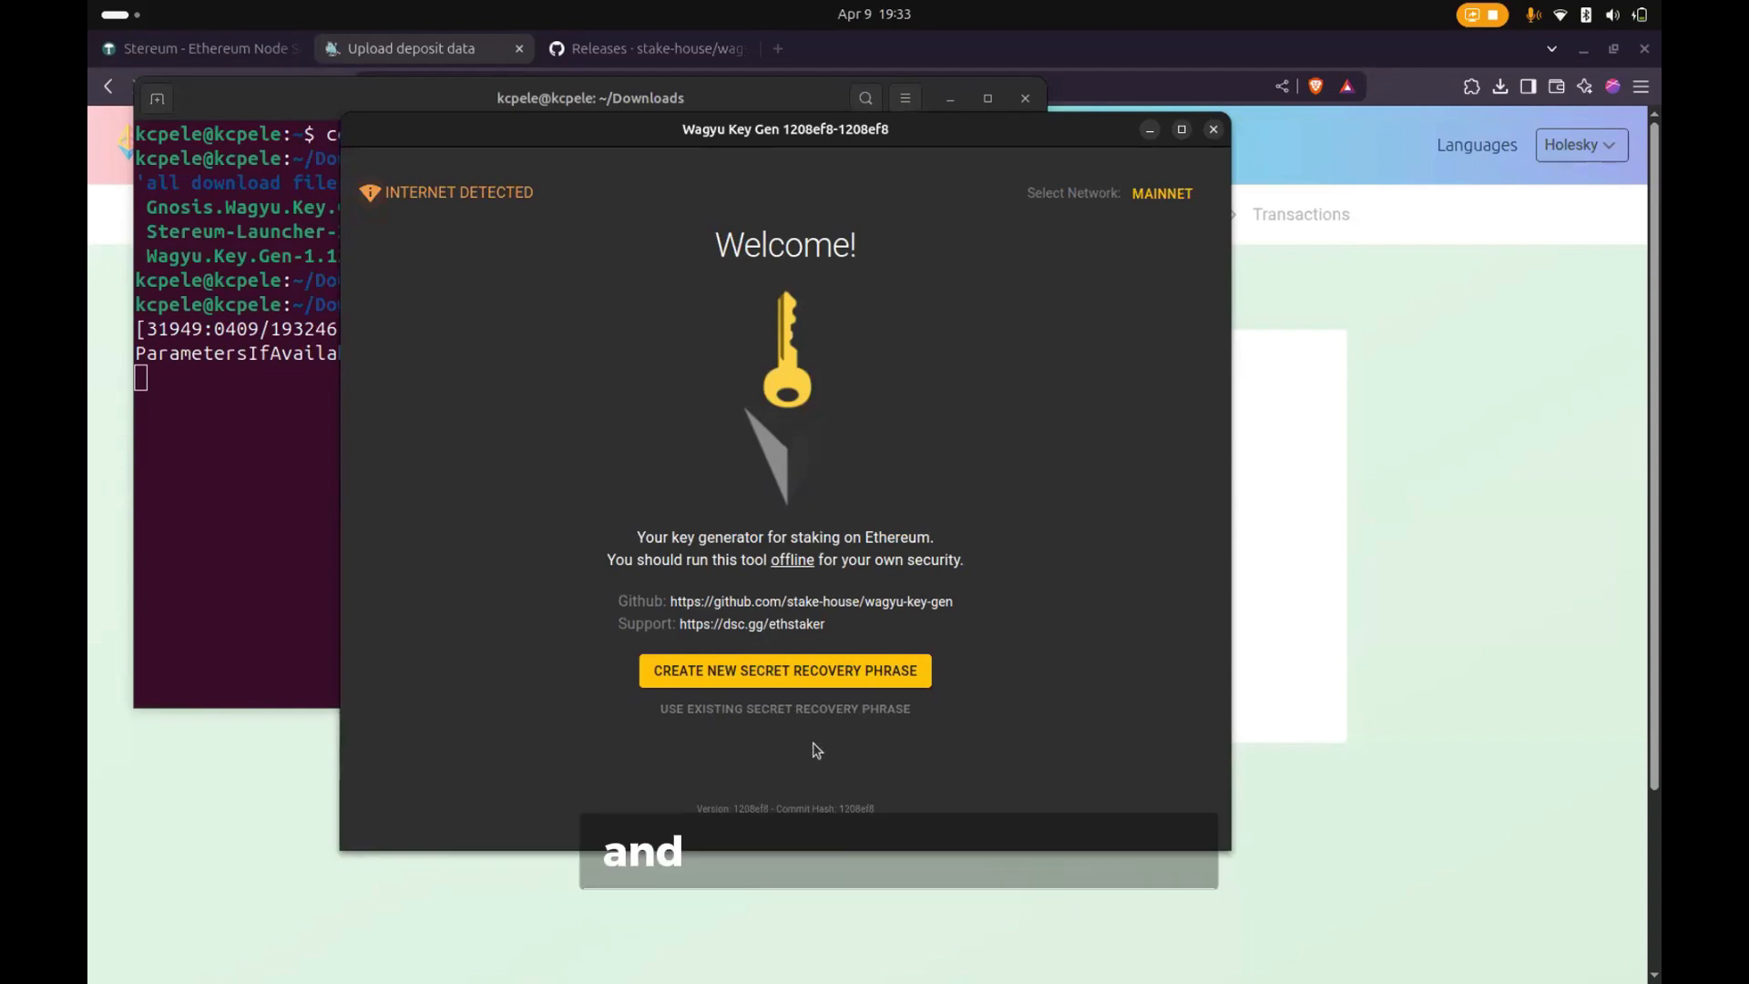
left_click(767, 678)
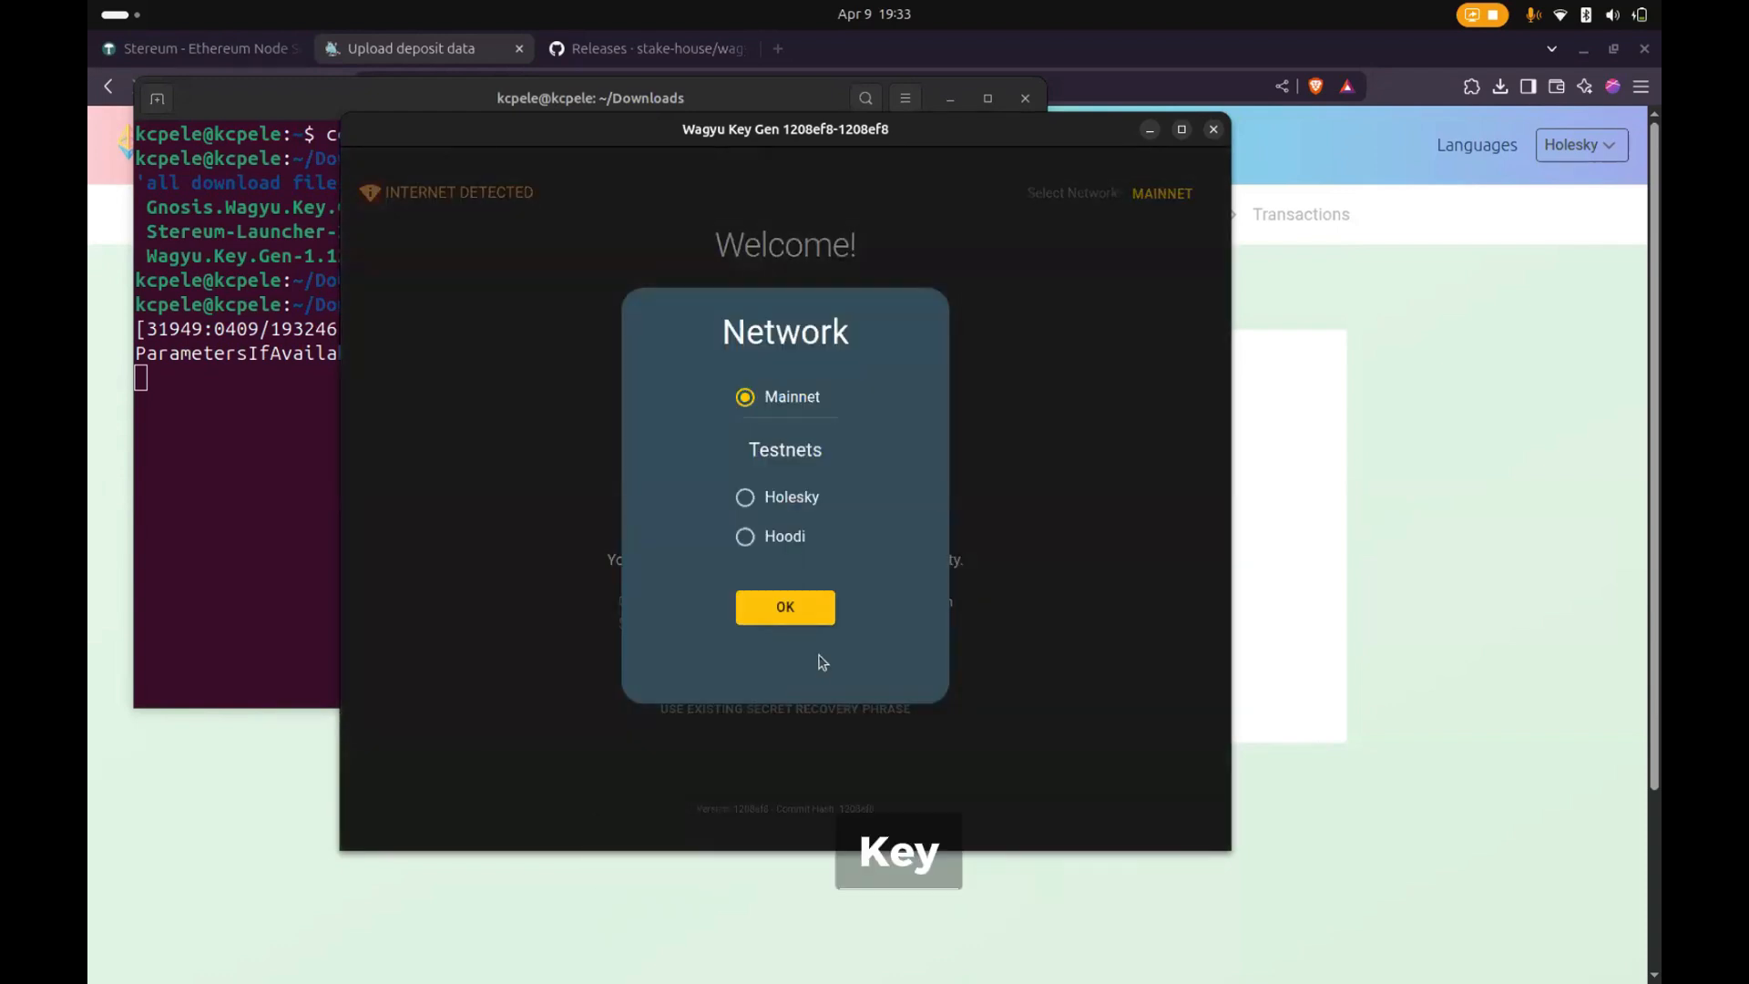
left_click(743, 497)
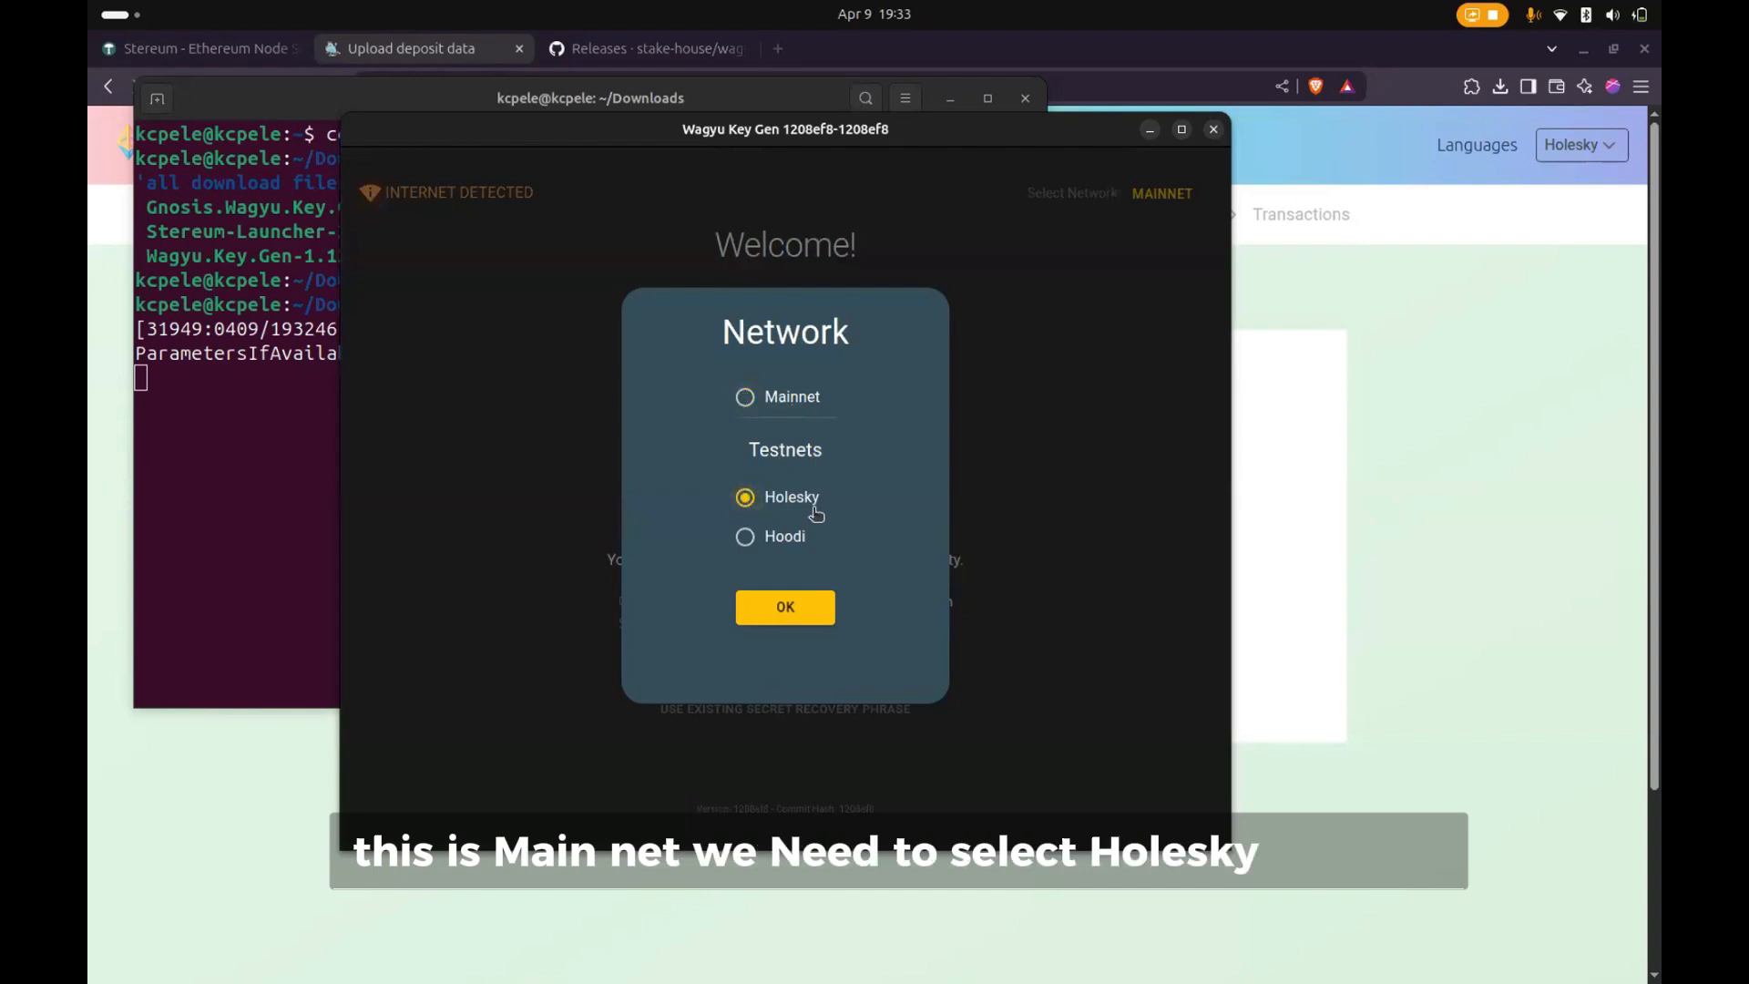
left_click(779, 611)
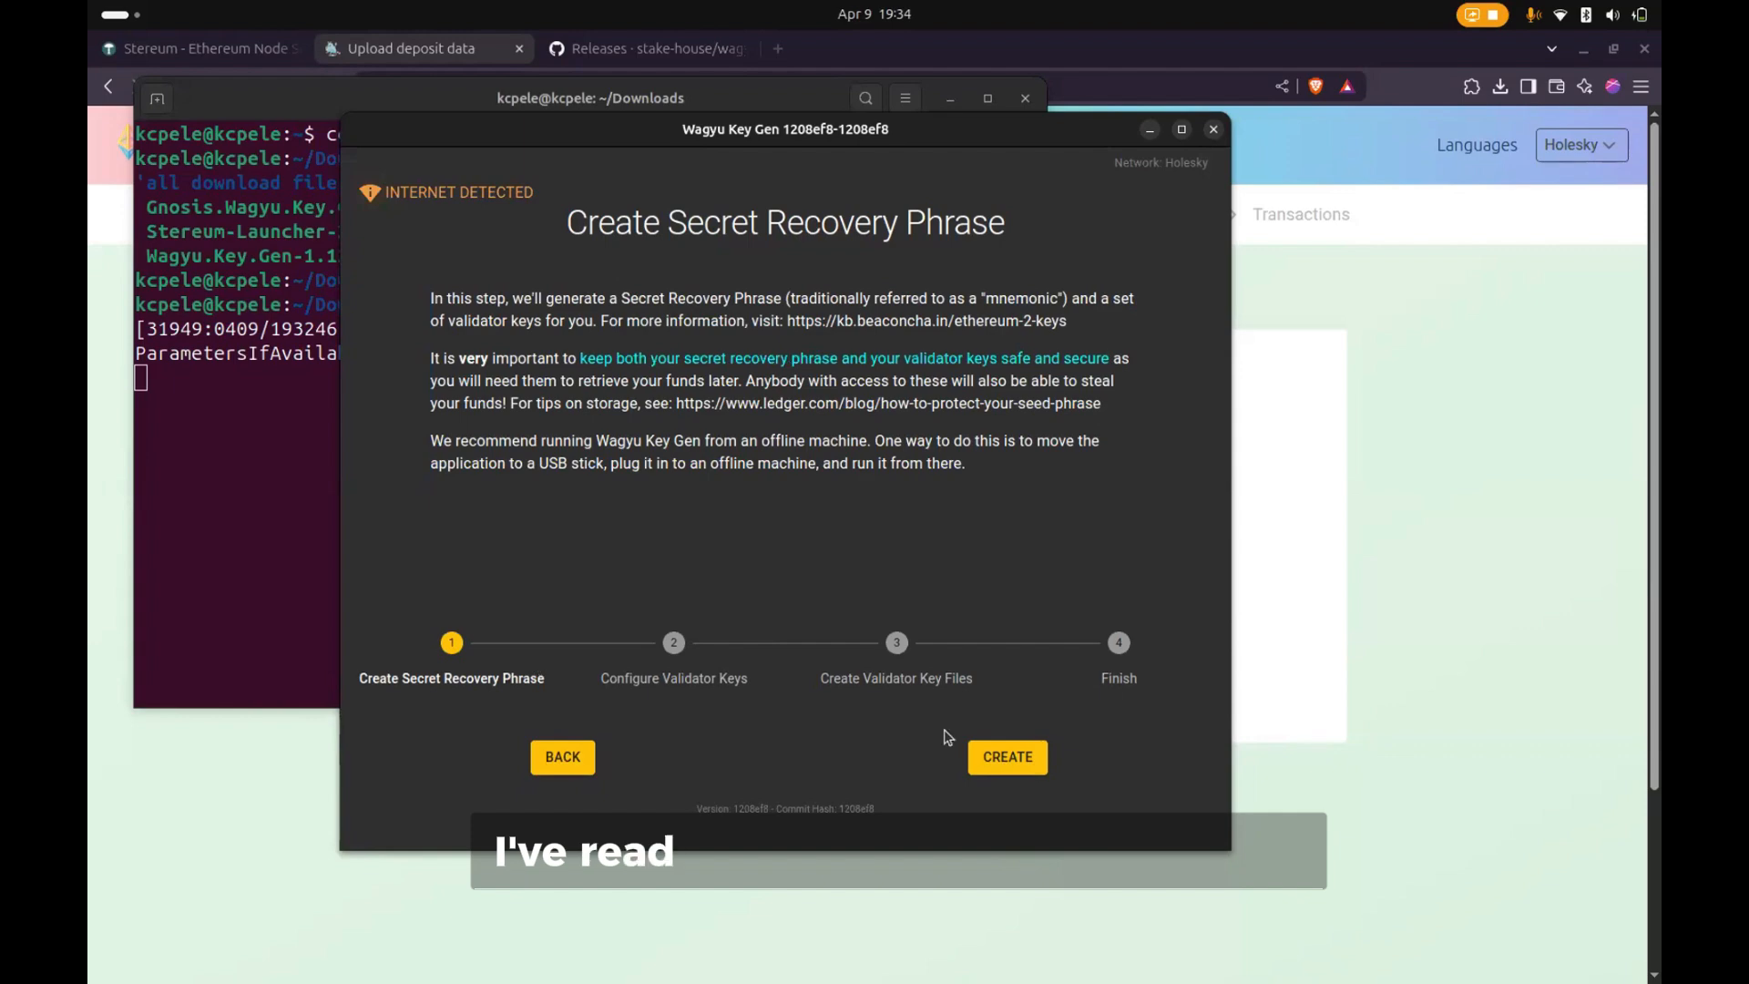
left_click(1002, 763)
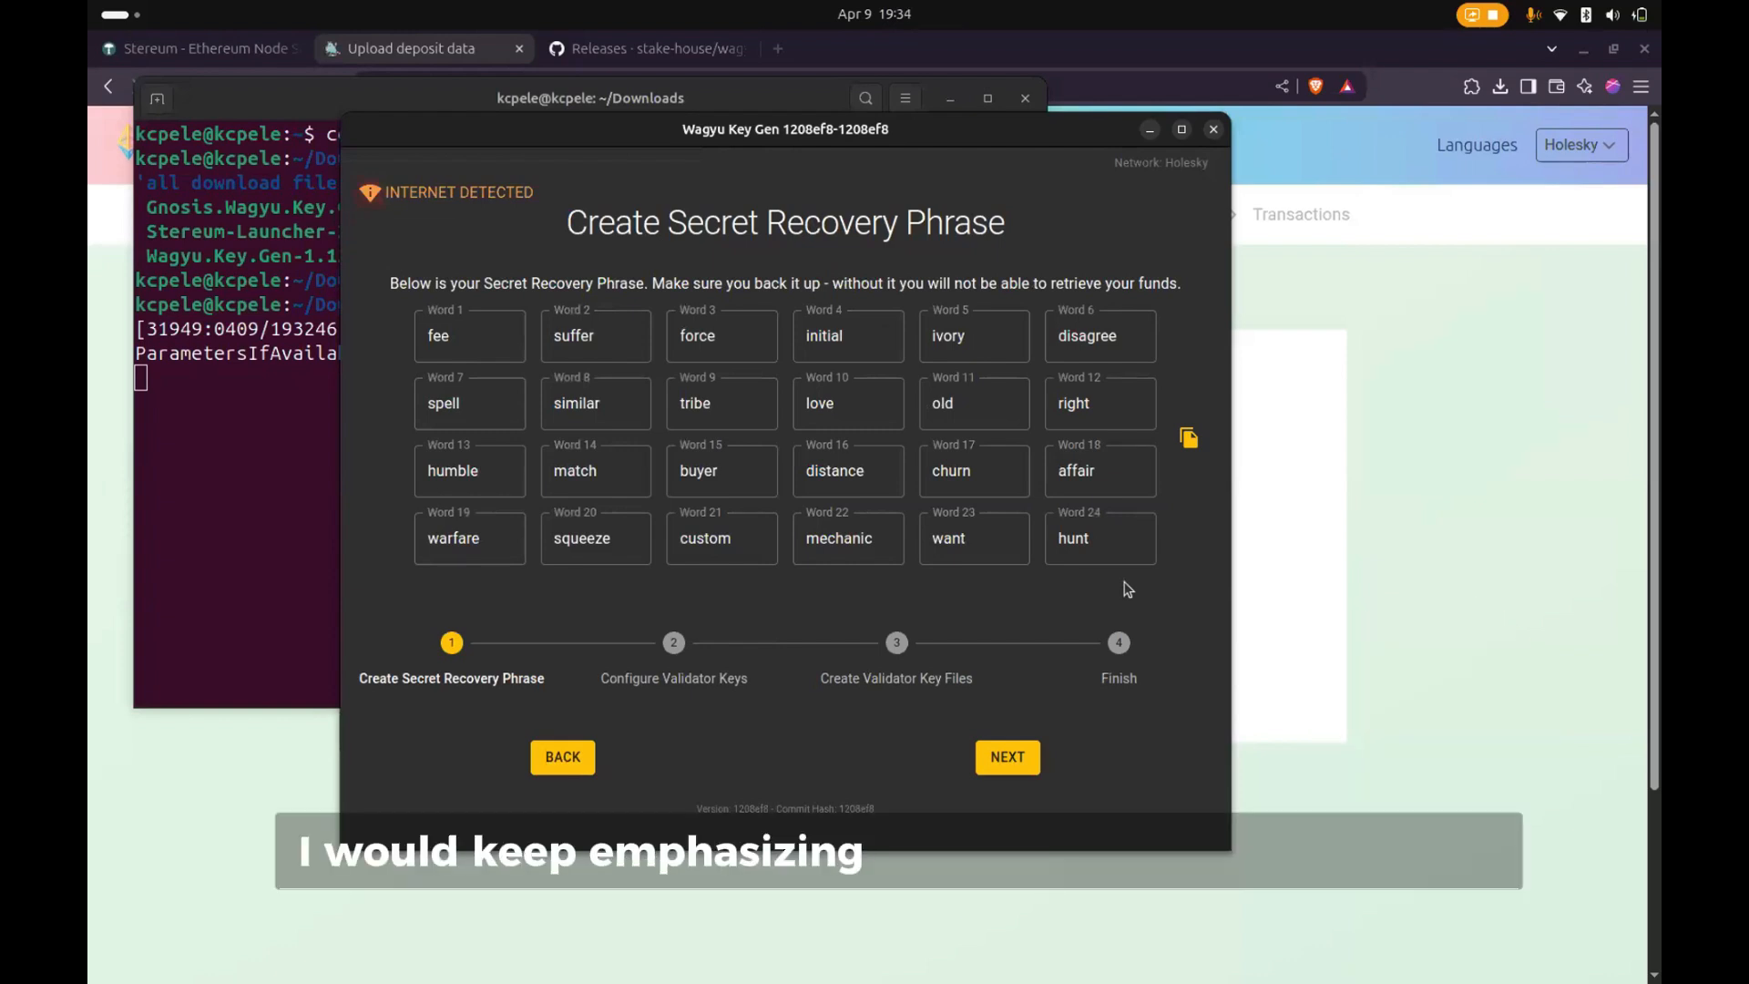
left_click(1187, 441)
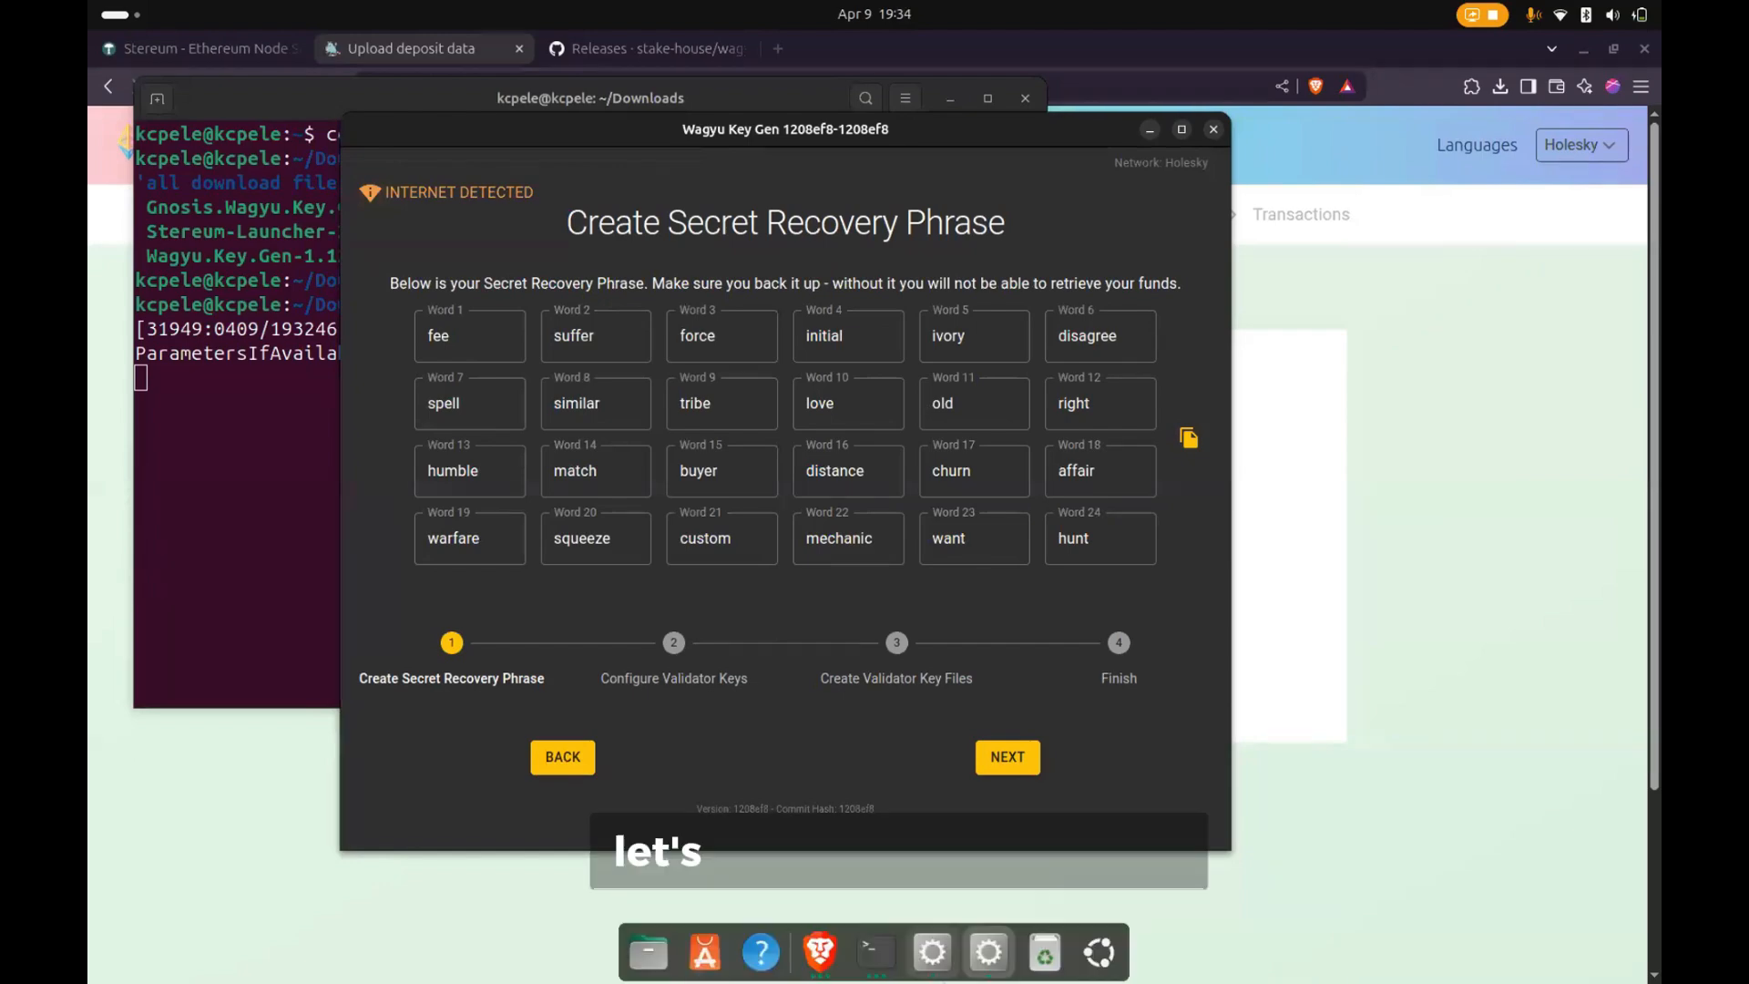
left_click(883, 953)
left_click(883, 953)
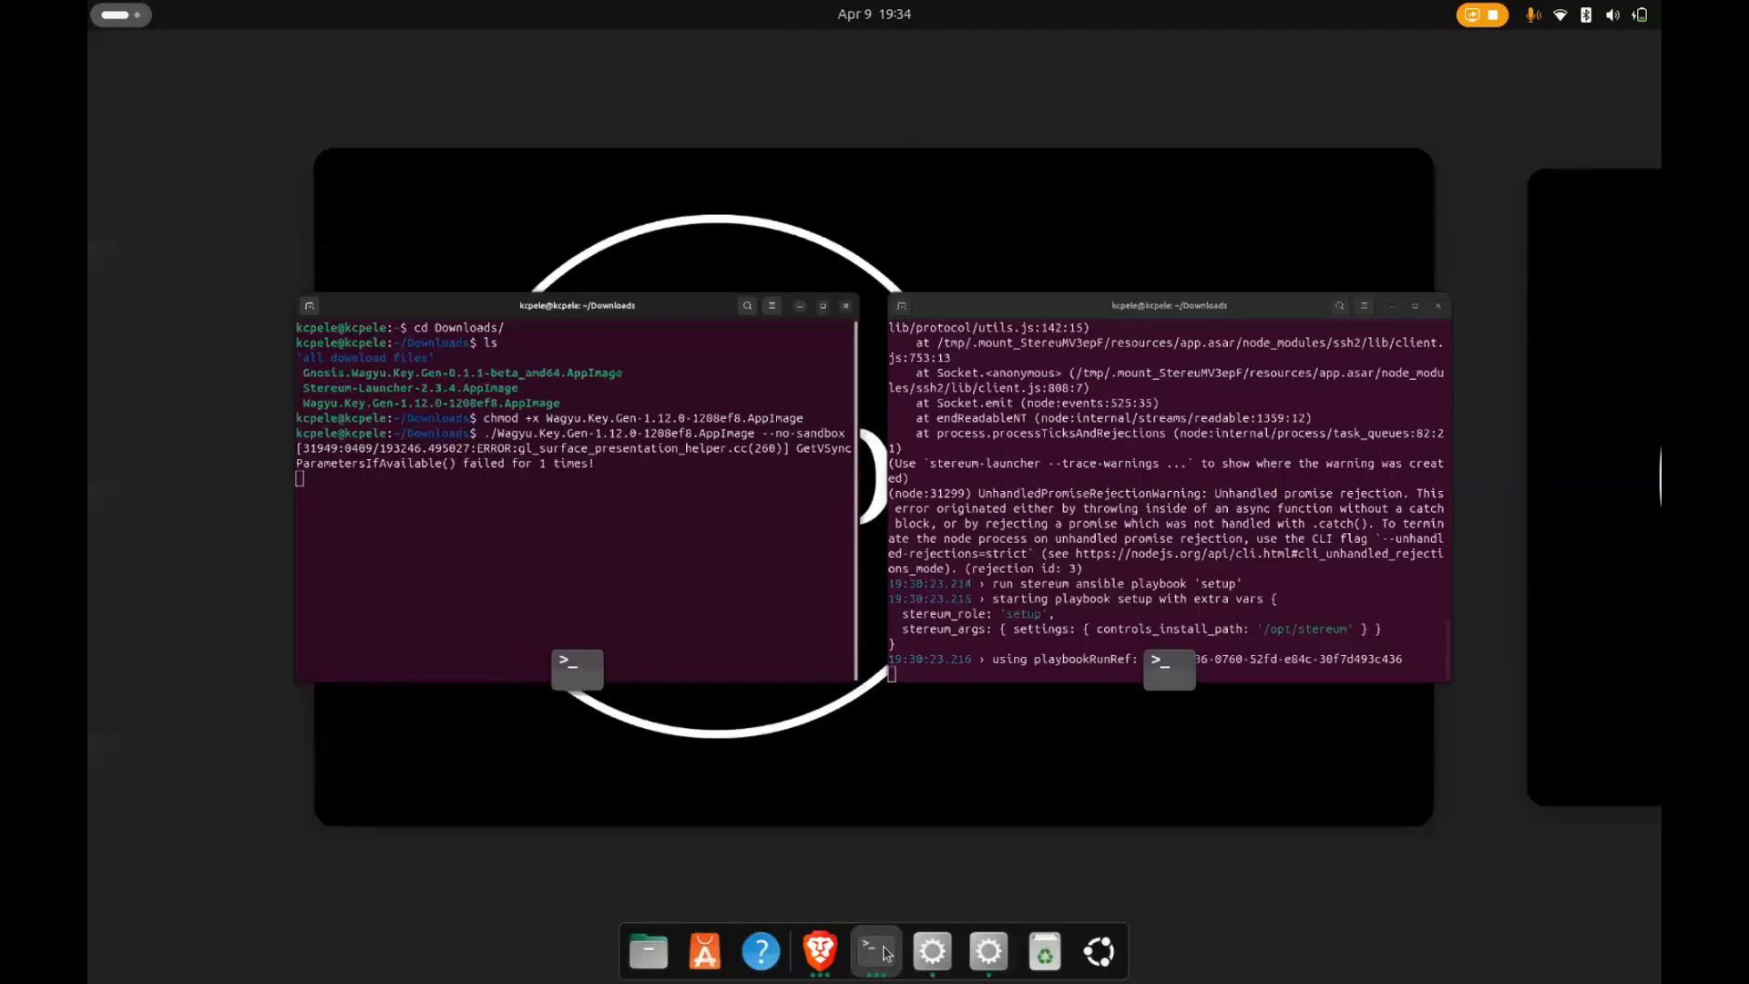
left_click(749, 577)
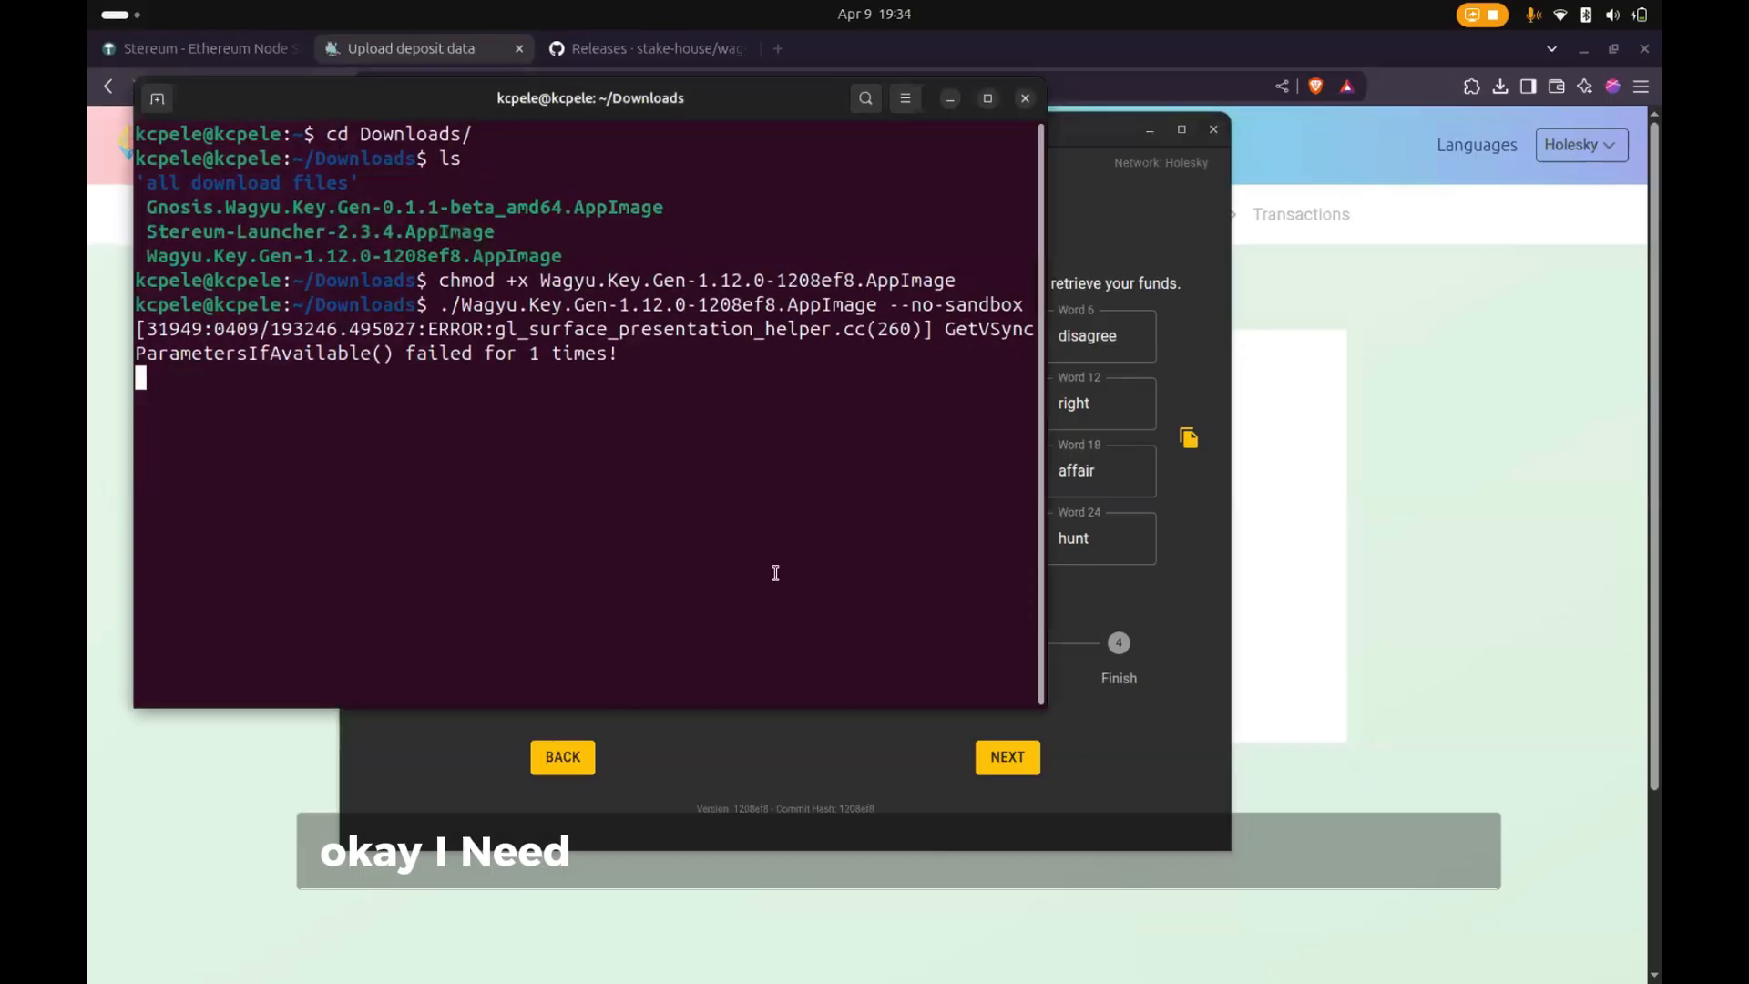
left_click(949, 98)
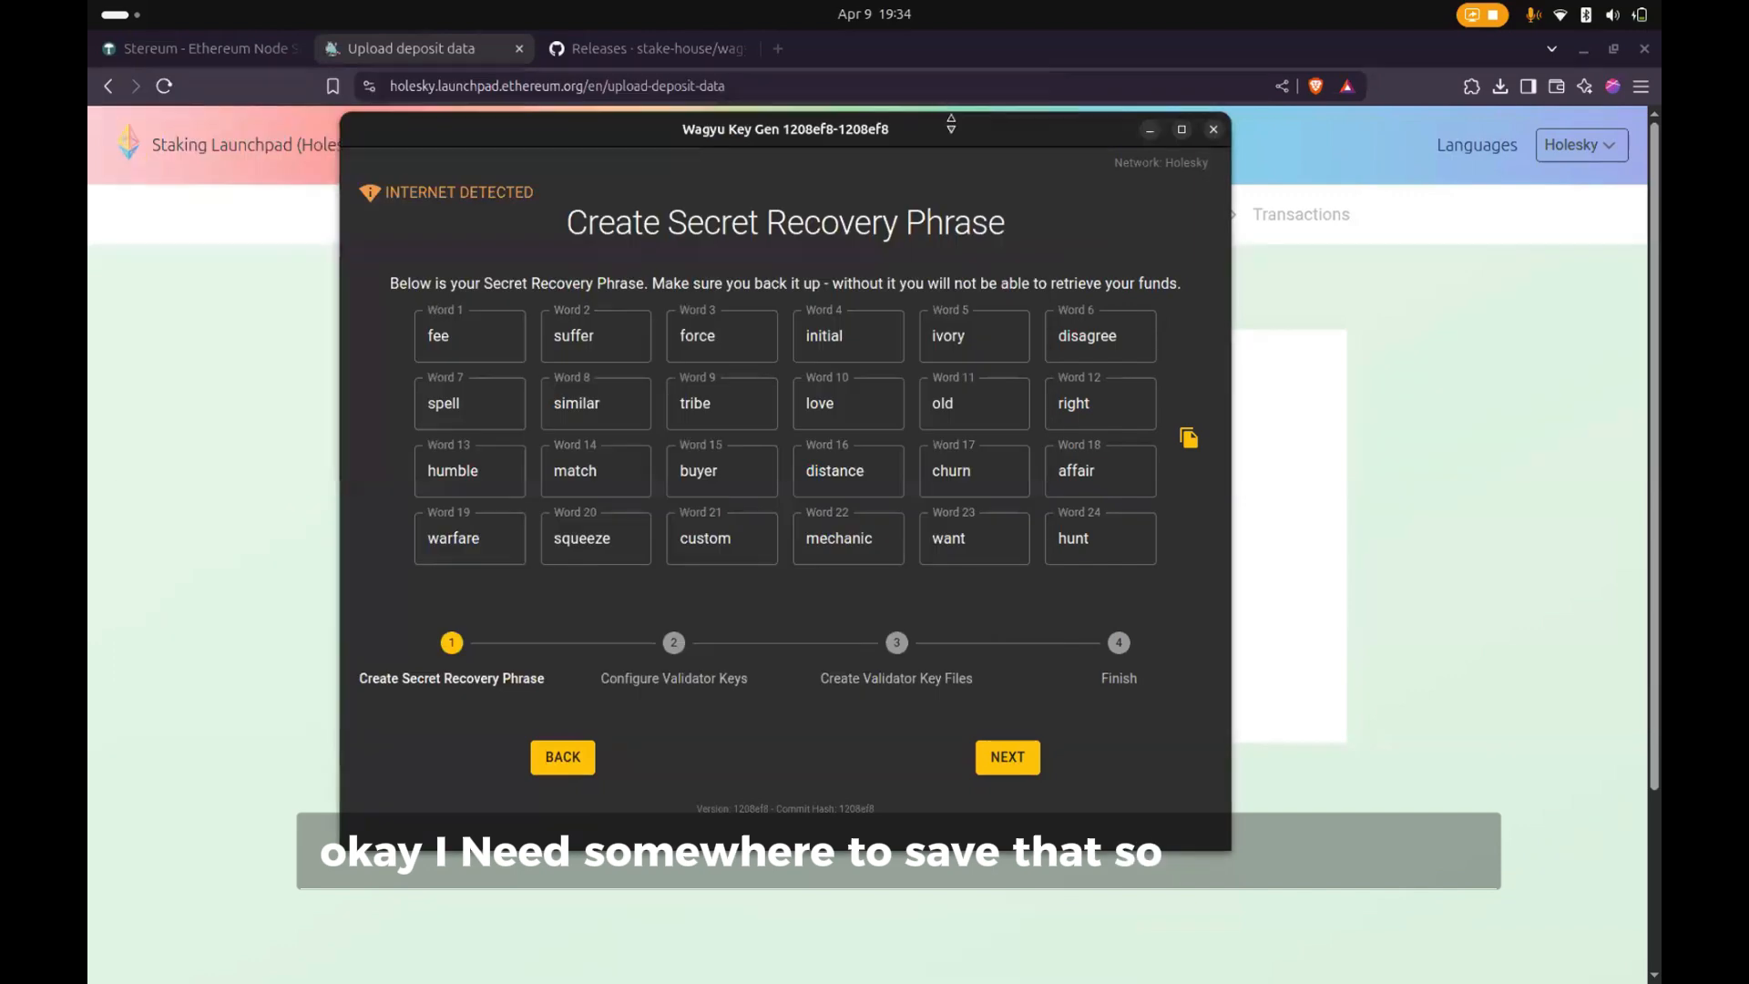
- Copy the secret recovery phrase again, confirm it is backed up, and paste it into the recovery phrase confirmation field
left_click(1188, 437)
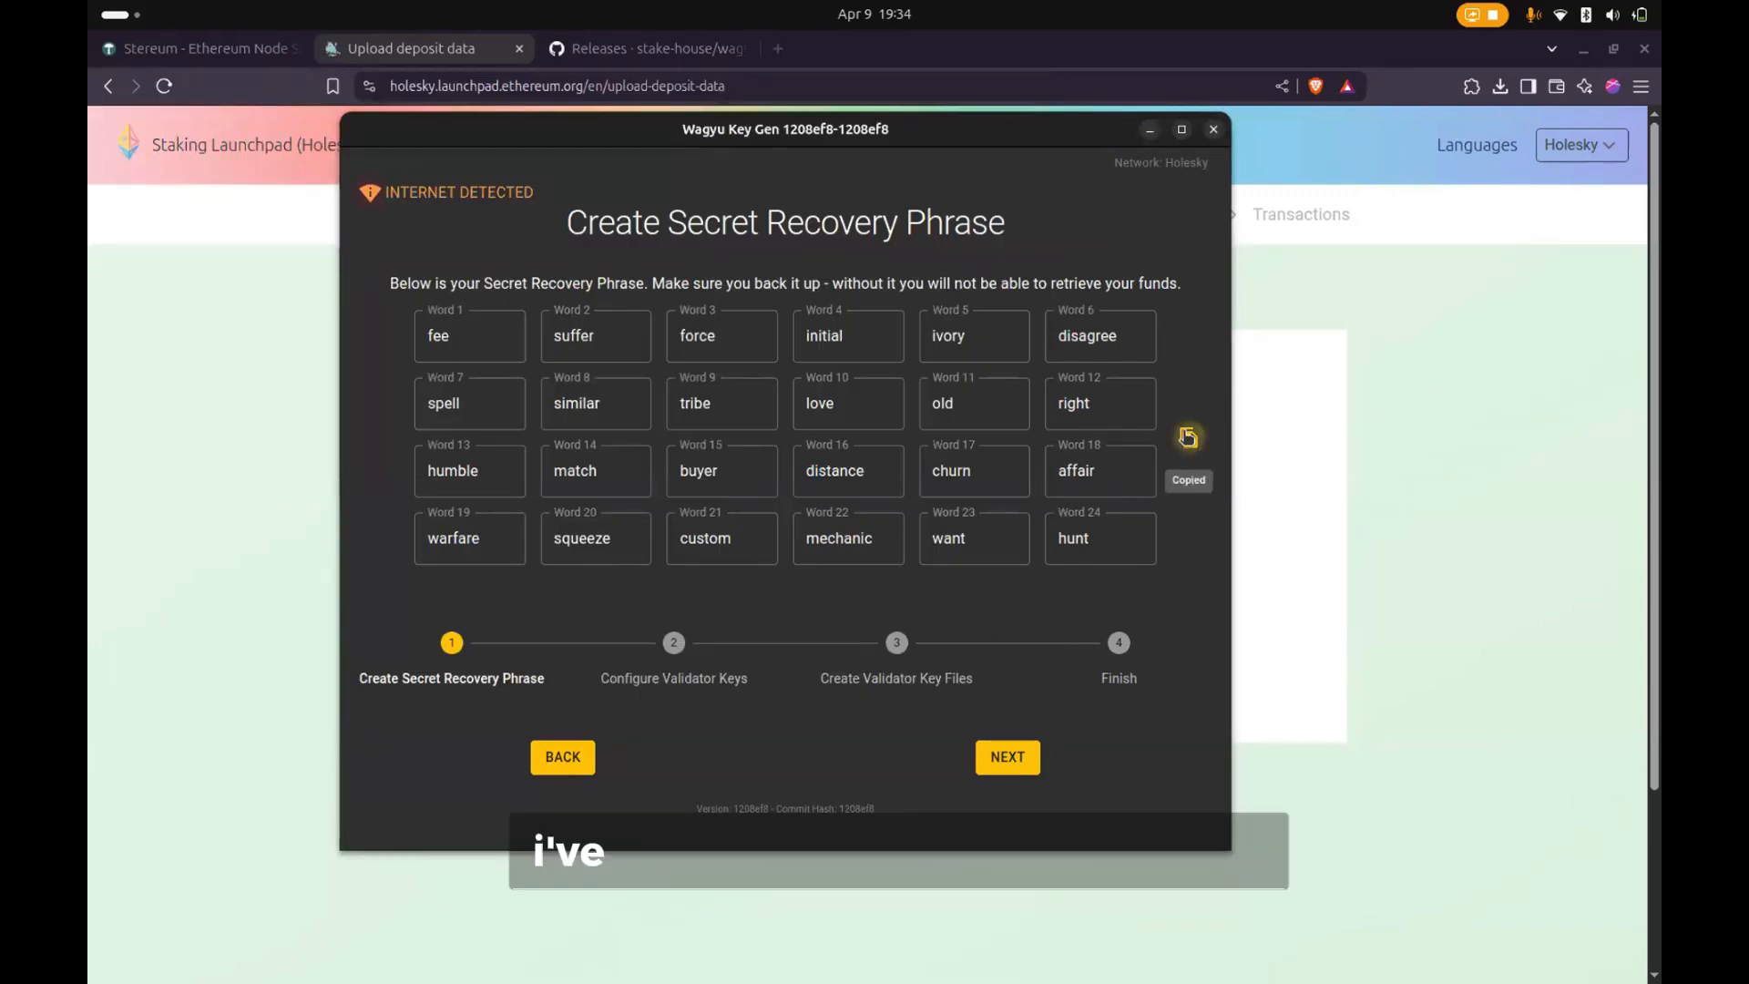
left_click(1002, 754)
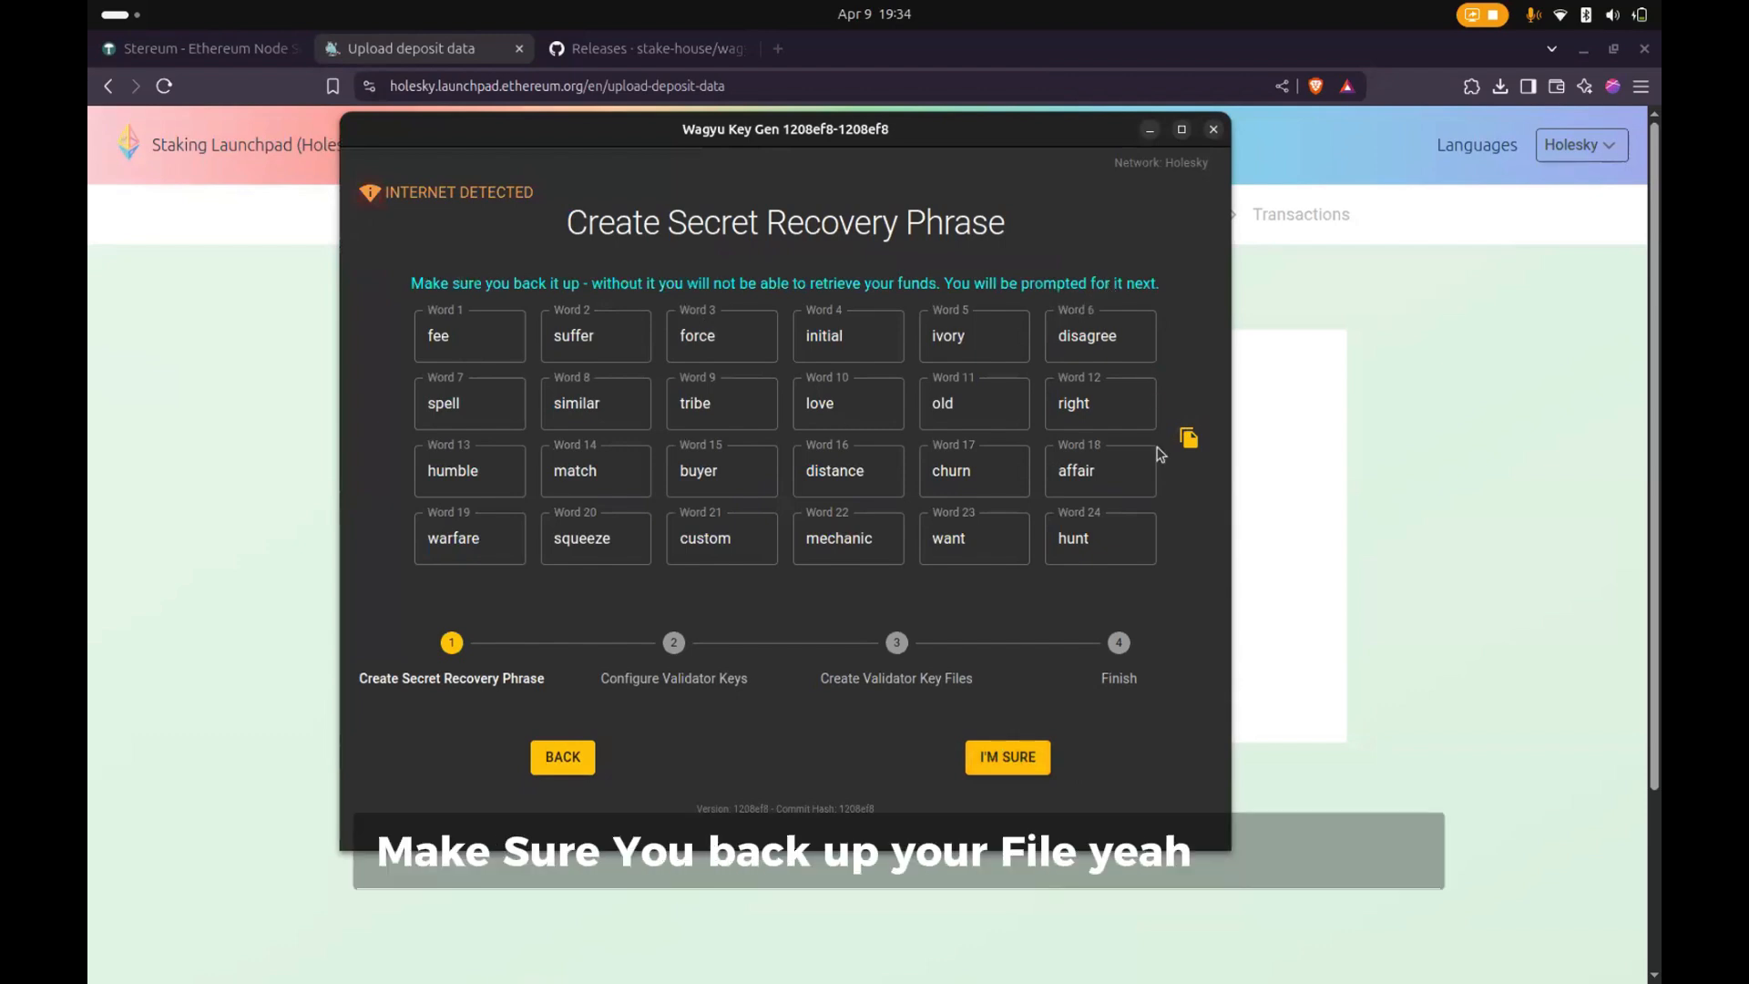
left_click(991, 758)
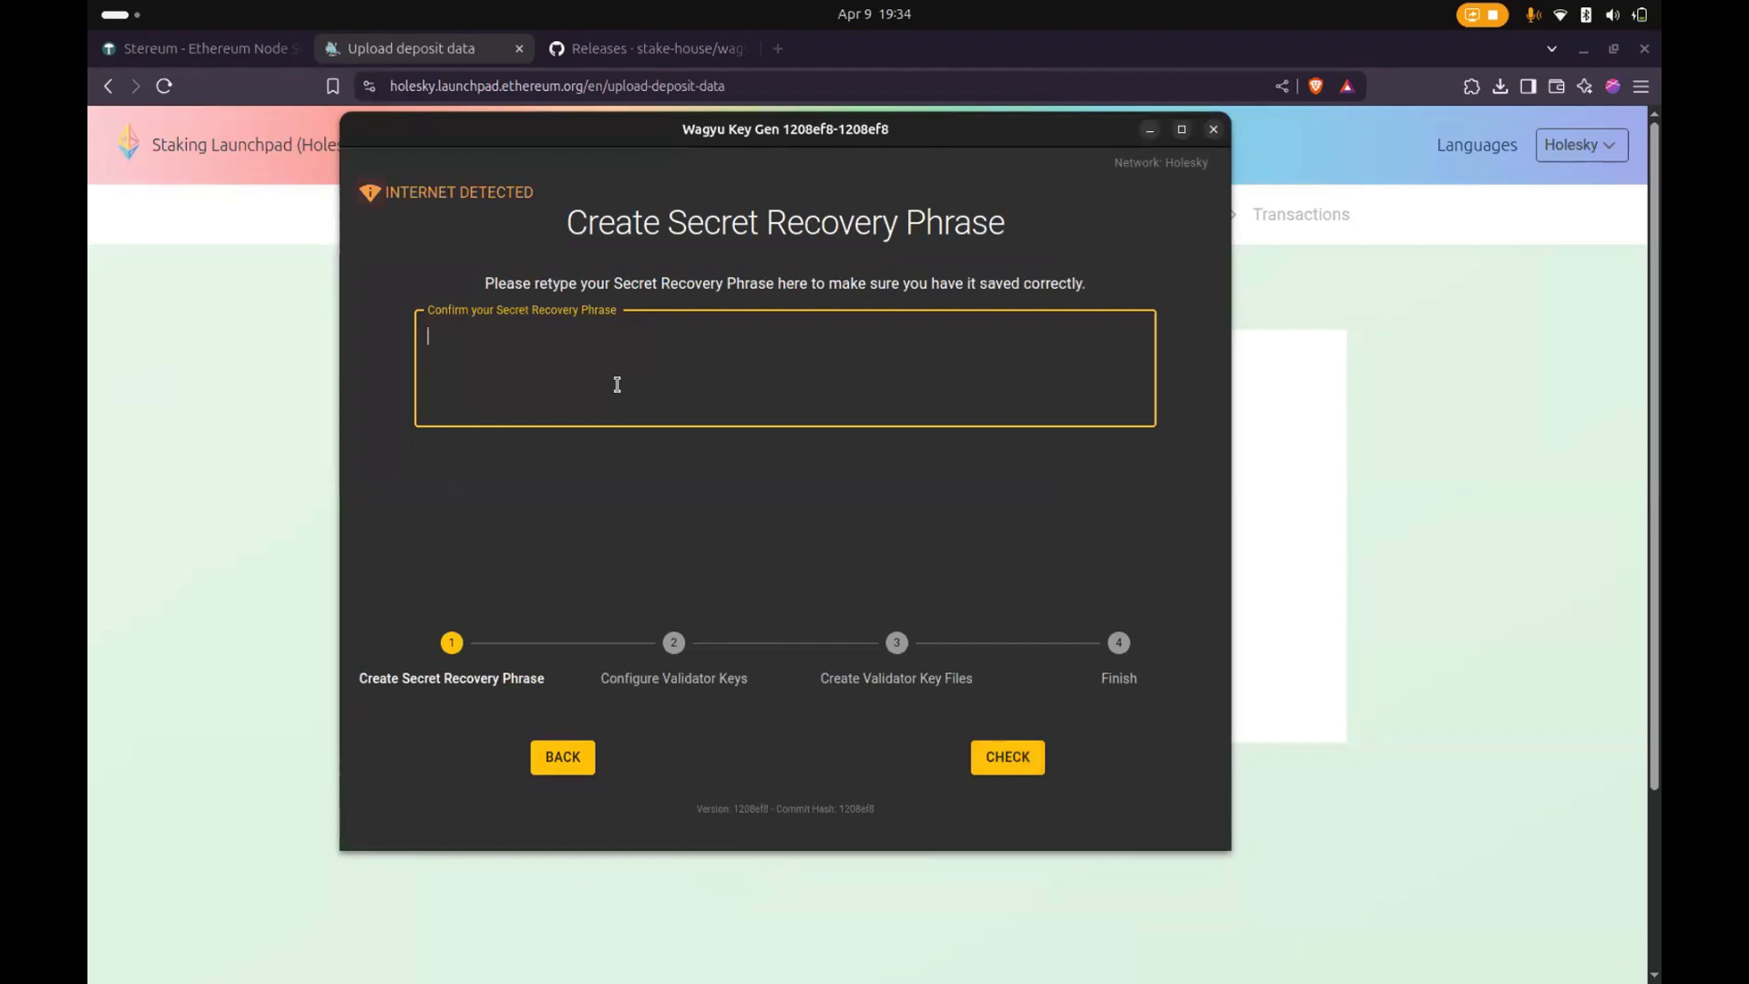
key("ctrl+v")
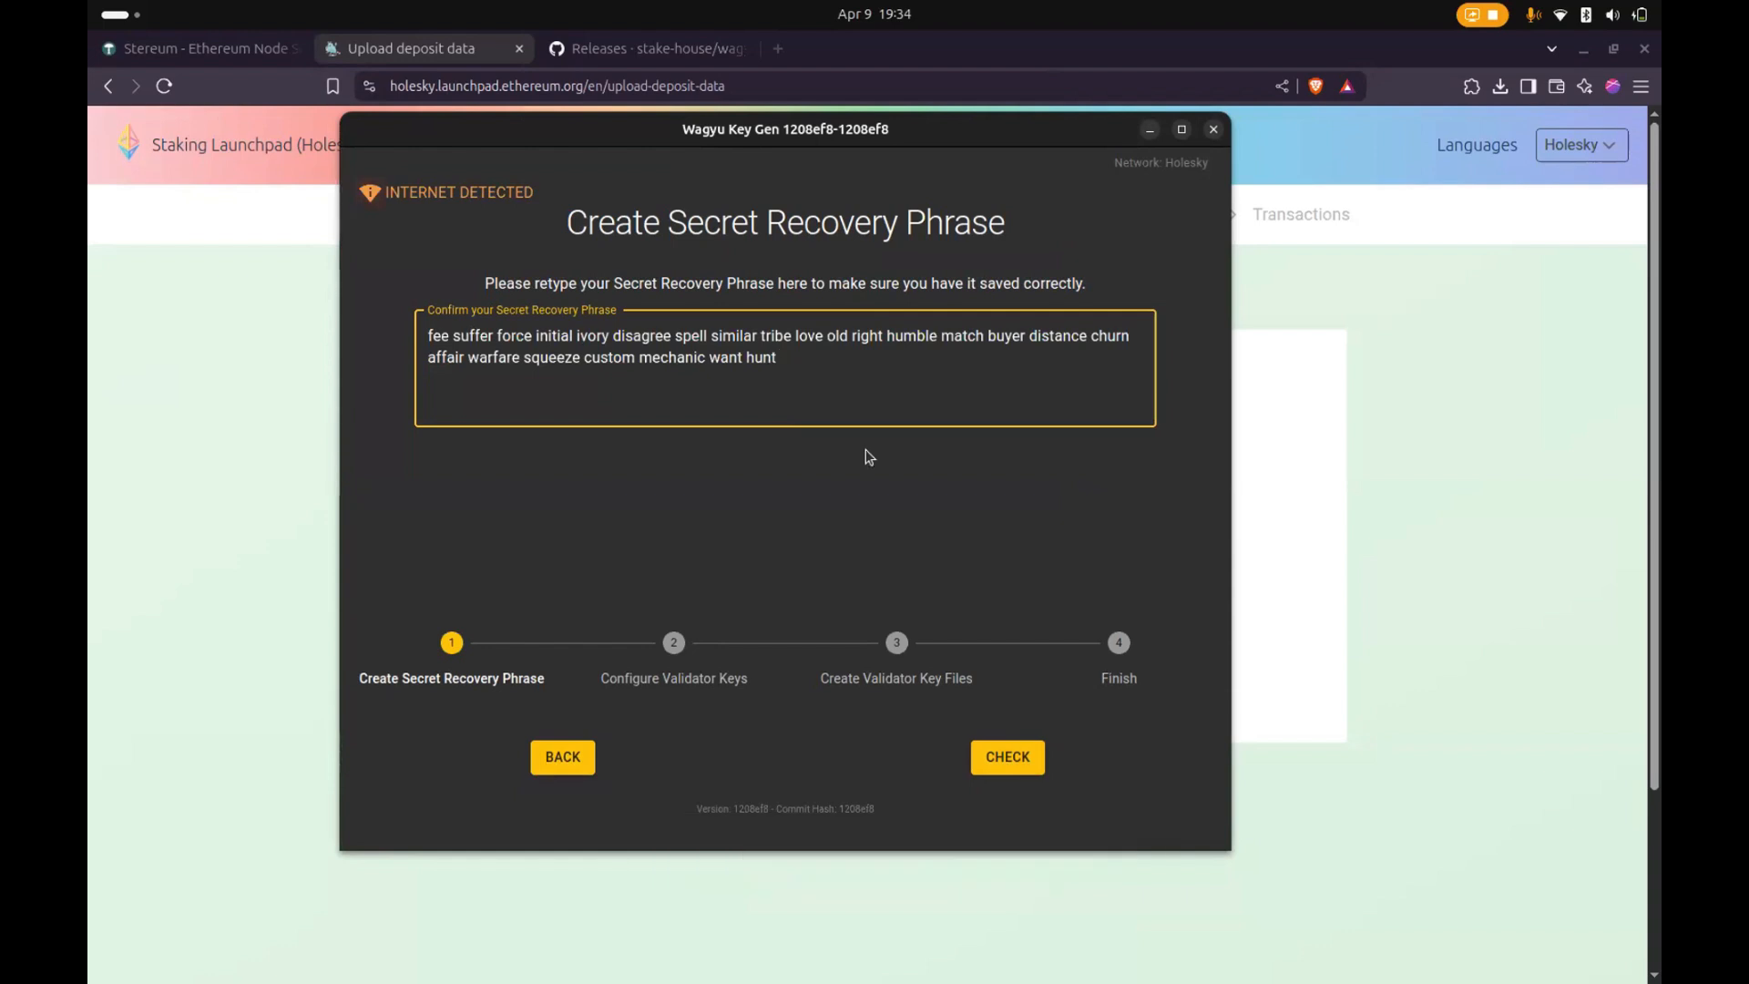
- Paste the secret recovery phrase into a new terminal window as a temporary note, highlight it, and minimize the window
key("ctrl+alt+t")
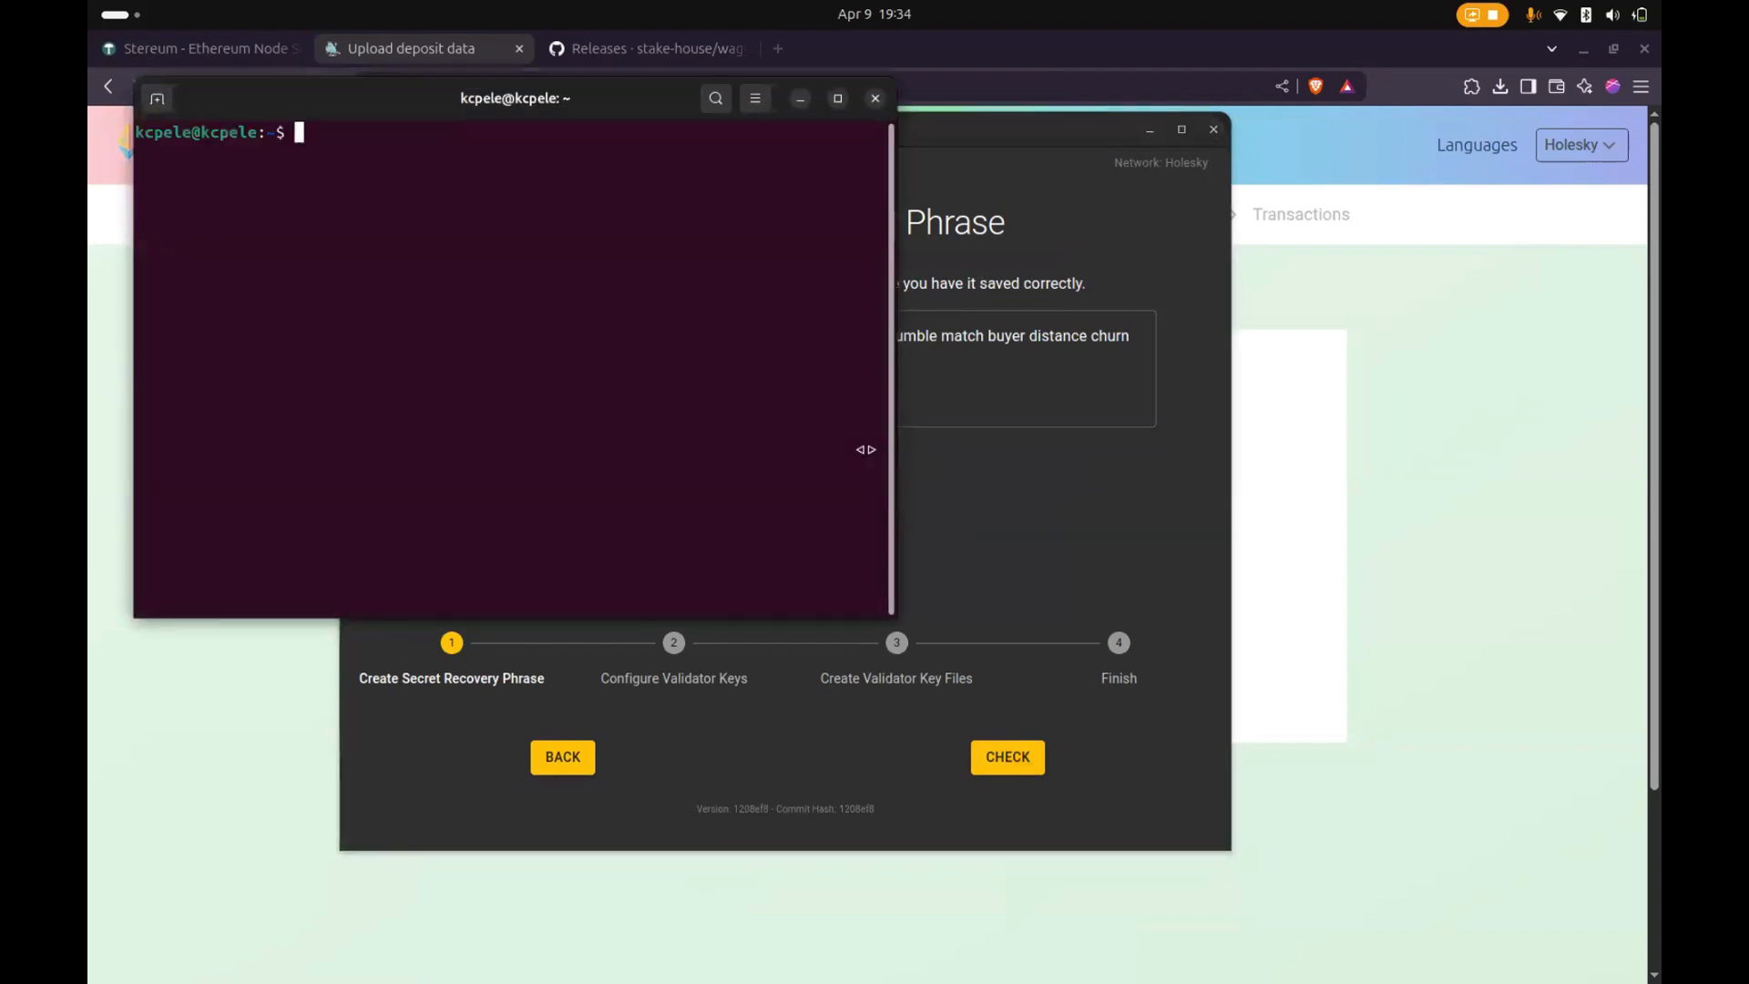
key("ctrl+shift+v")
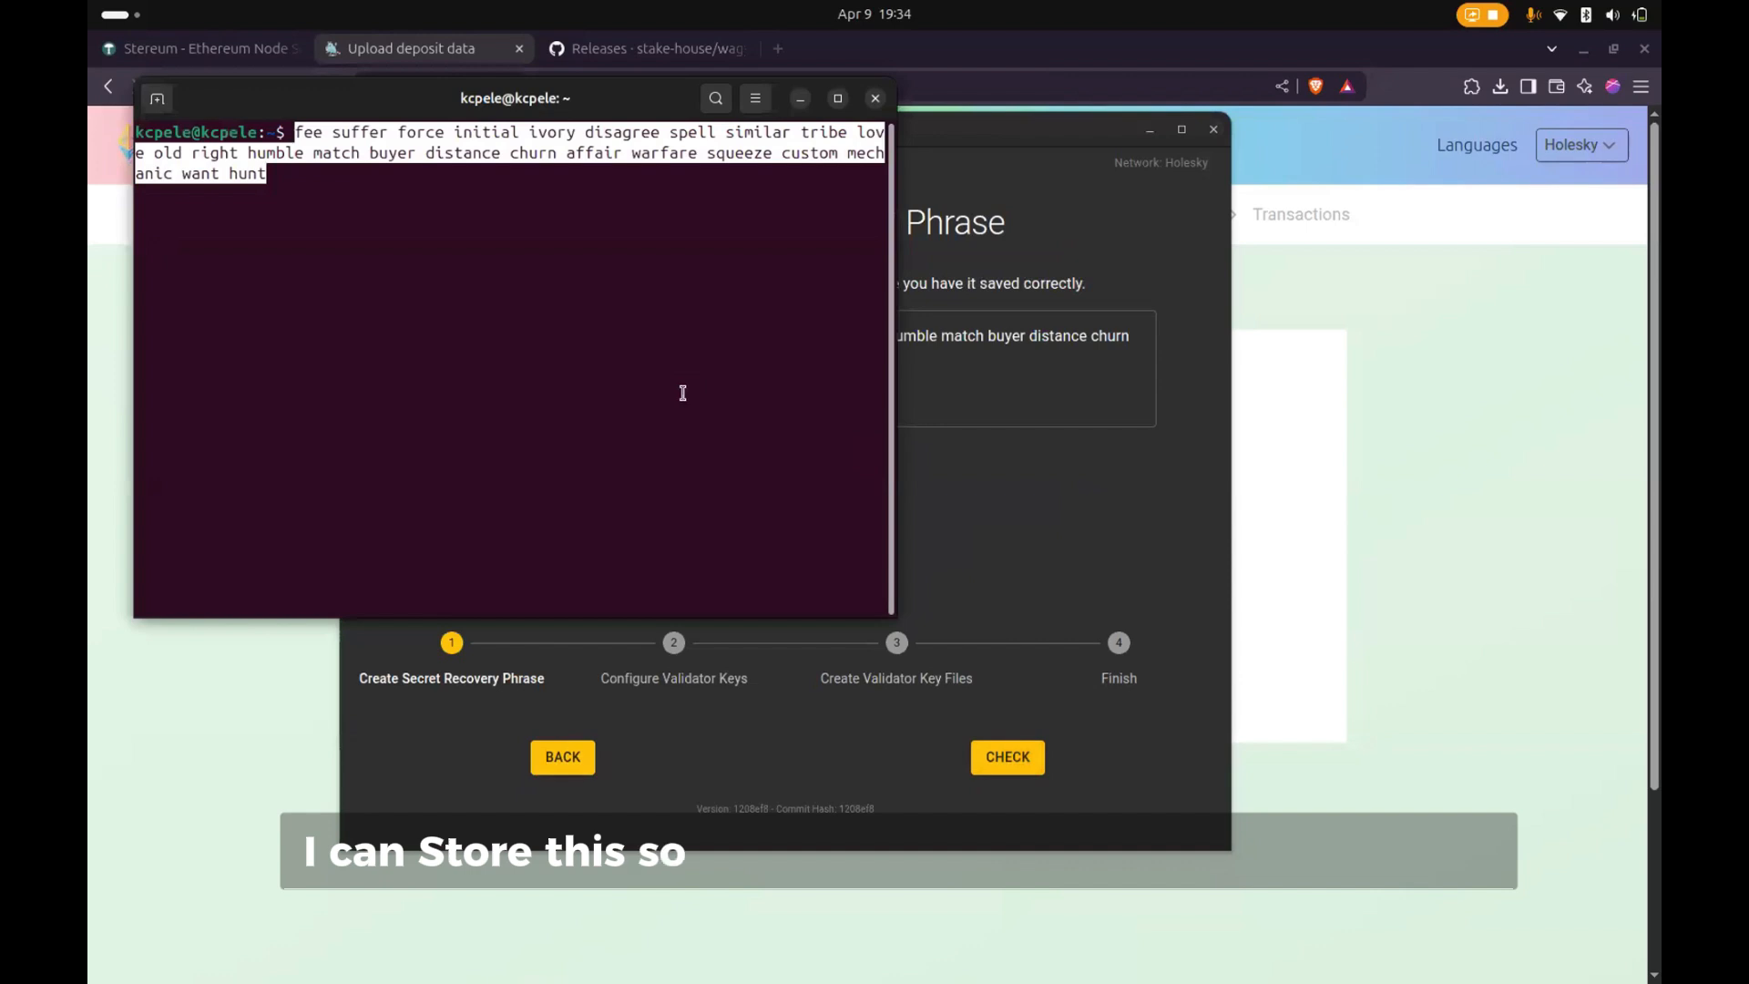
left_click_drag(344, 94, 376, 126)
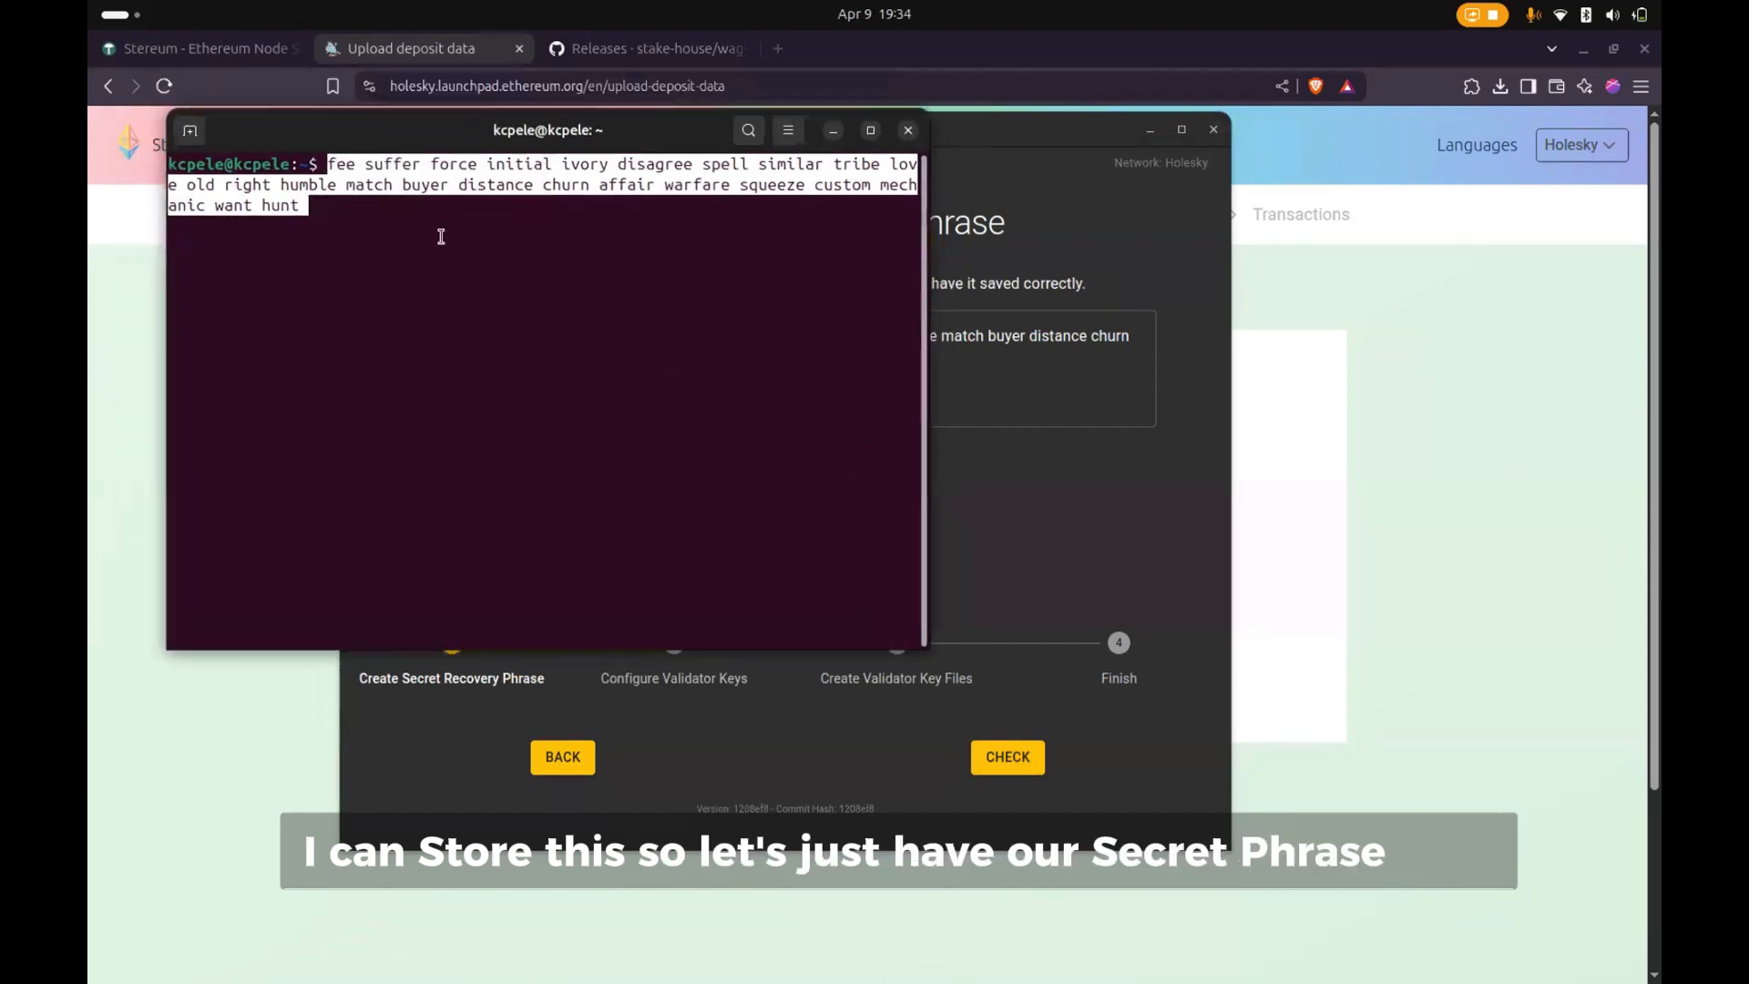
key("Return")
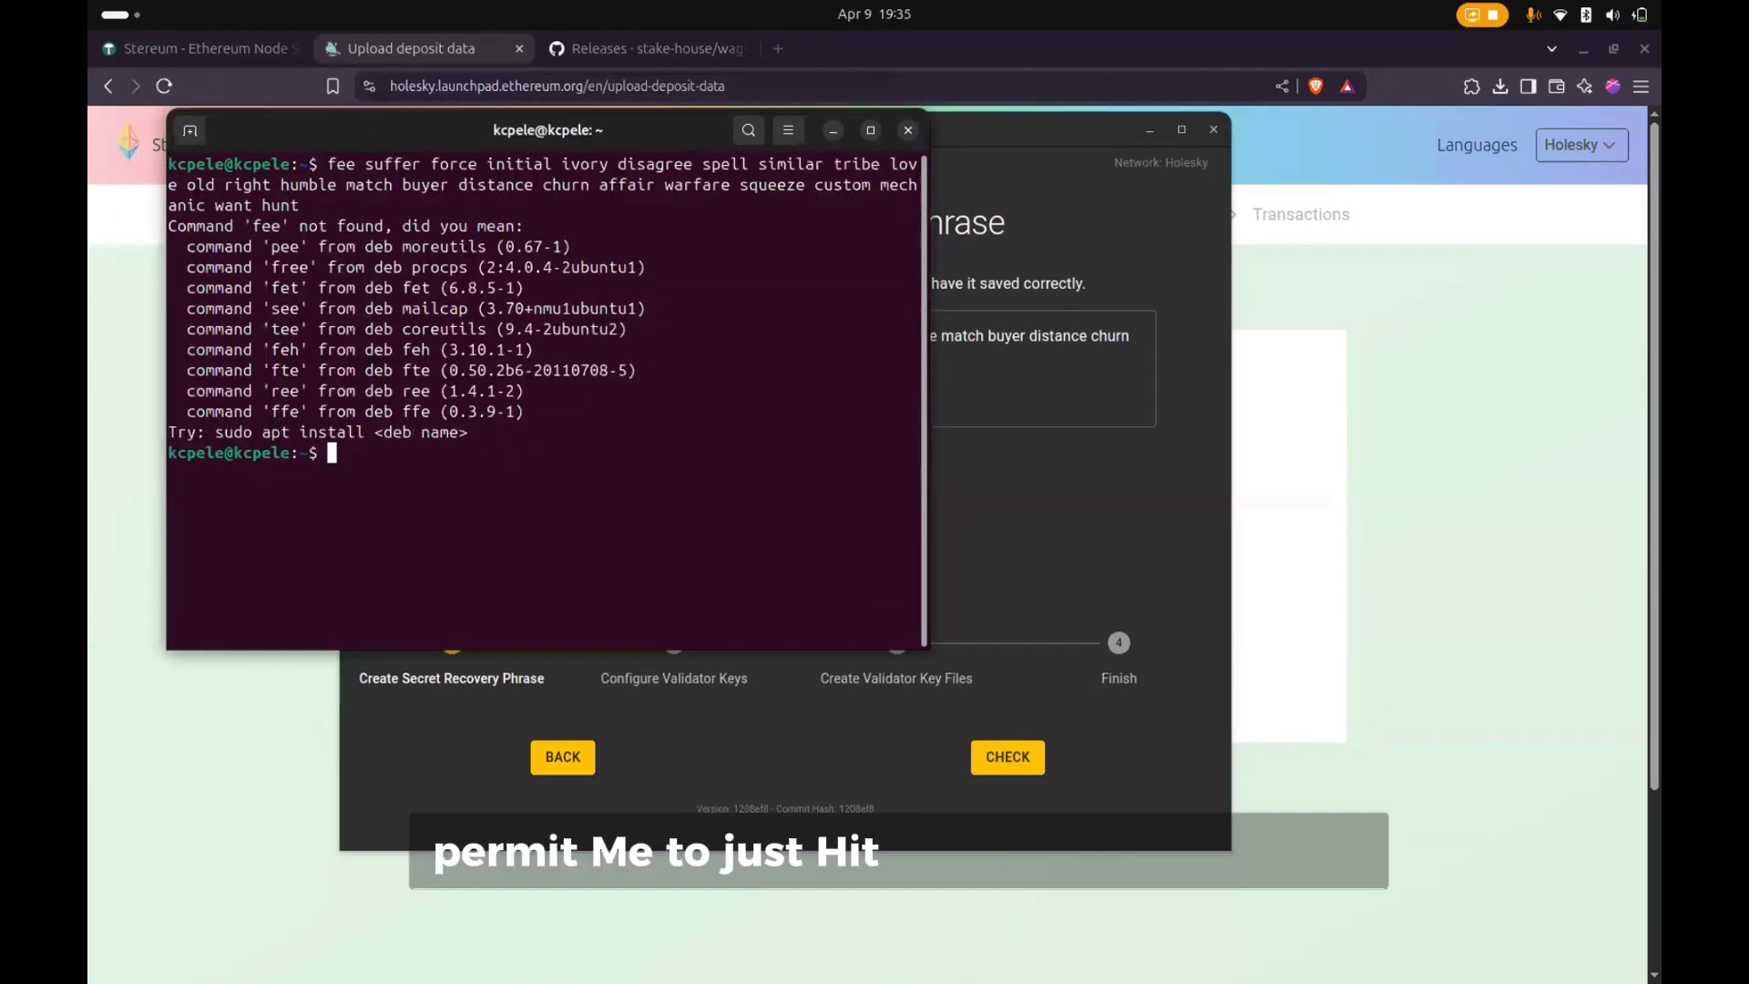
key("Up")
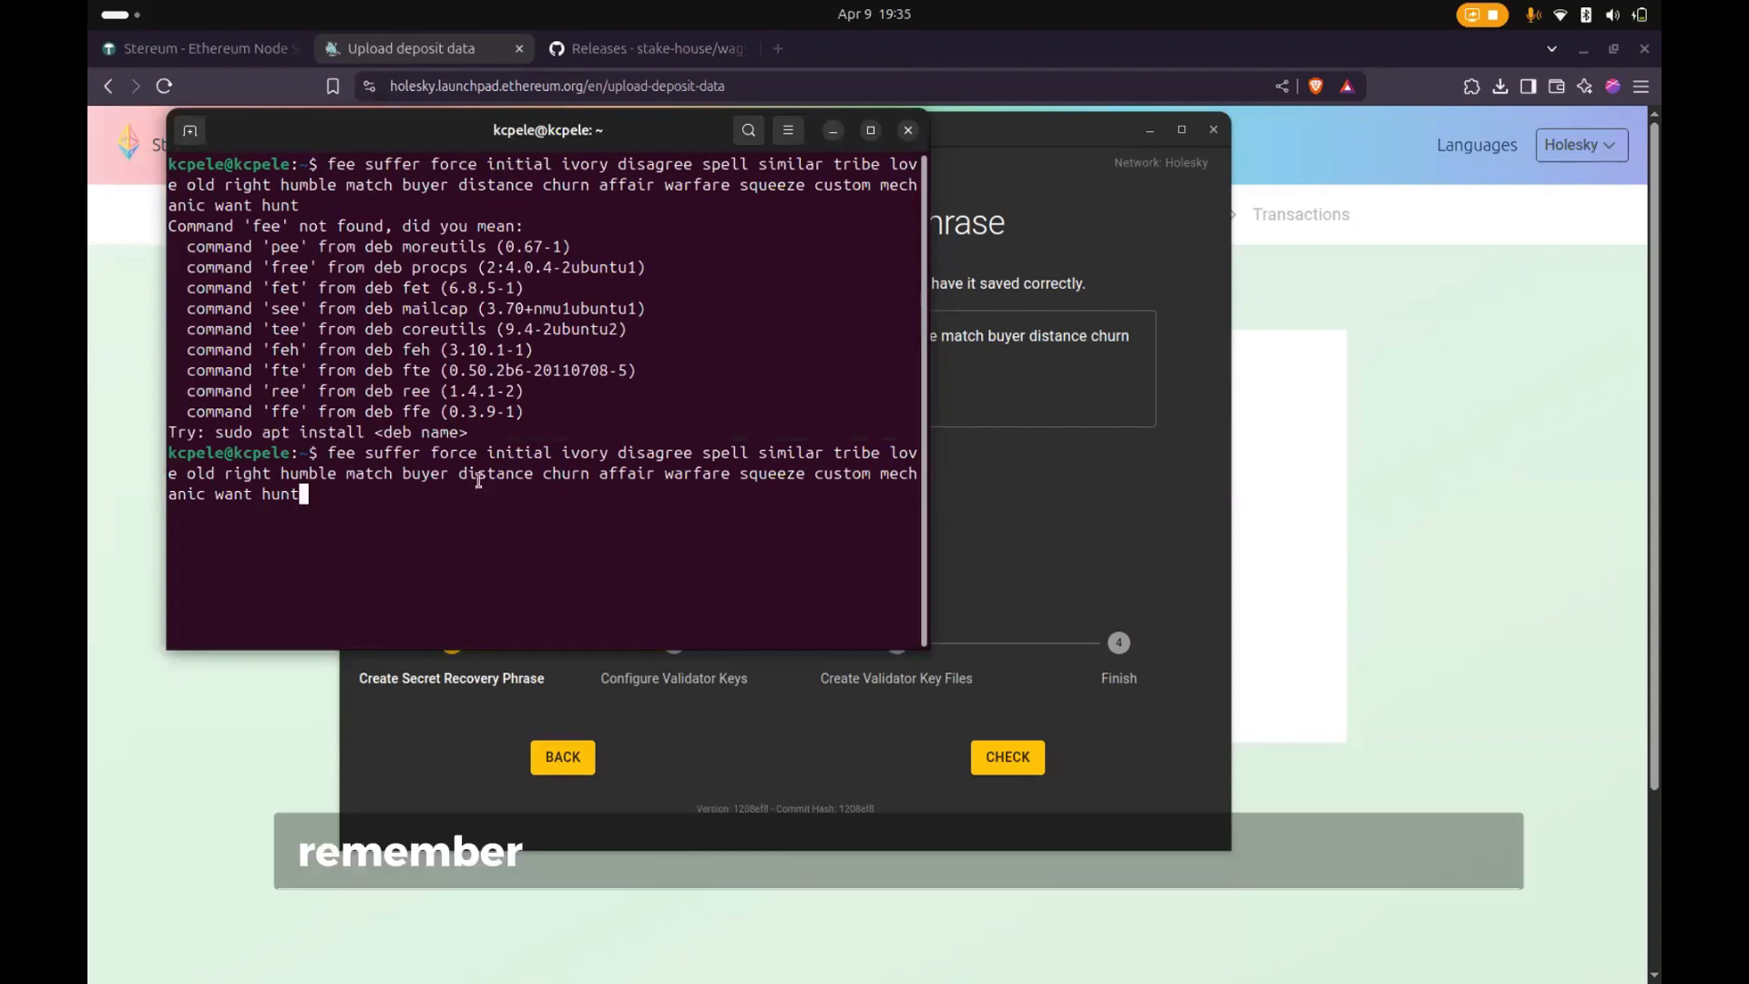
left_click_drag(316, 505, 169, 452)
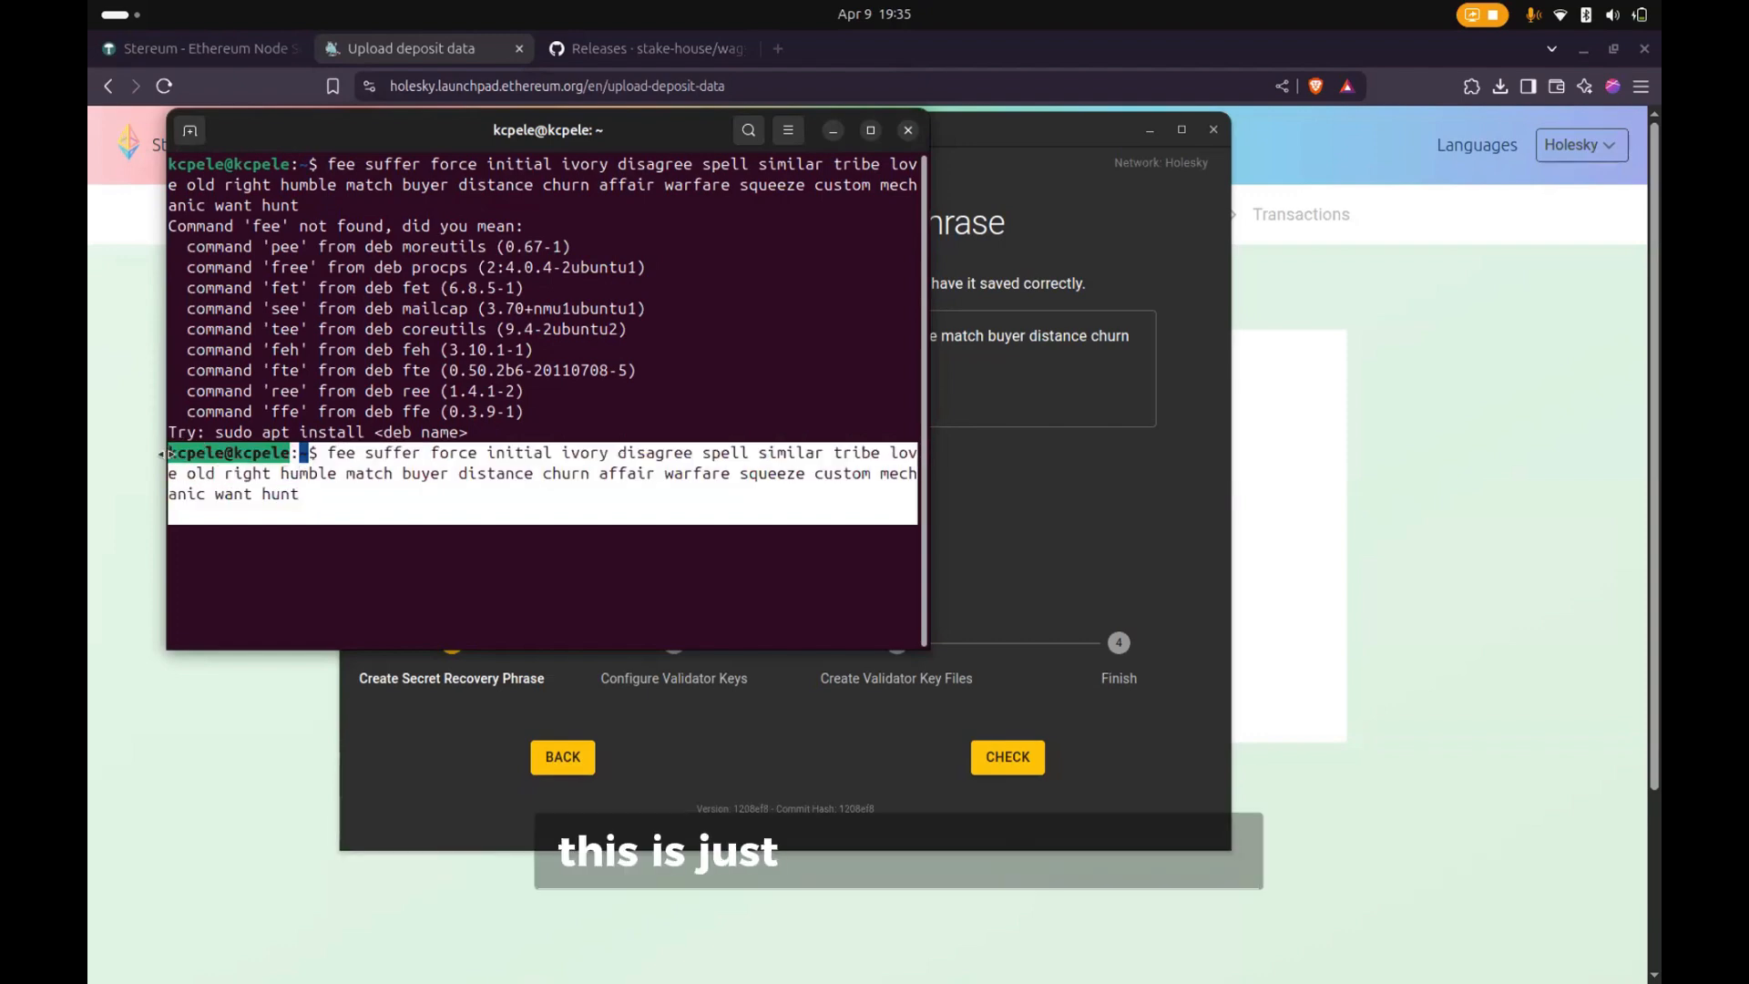
left_click(349, 527)
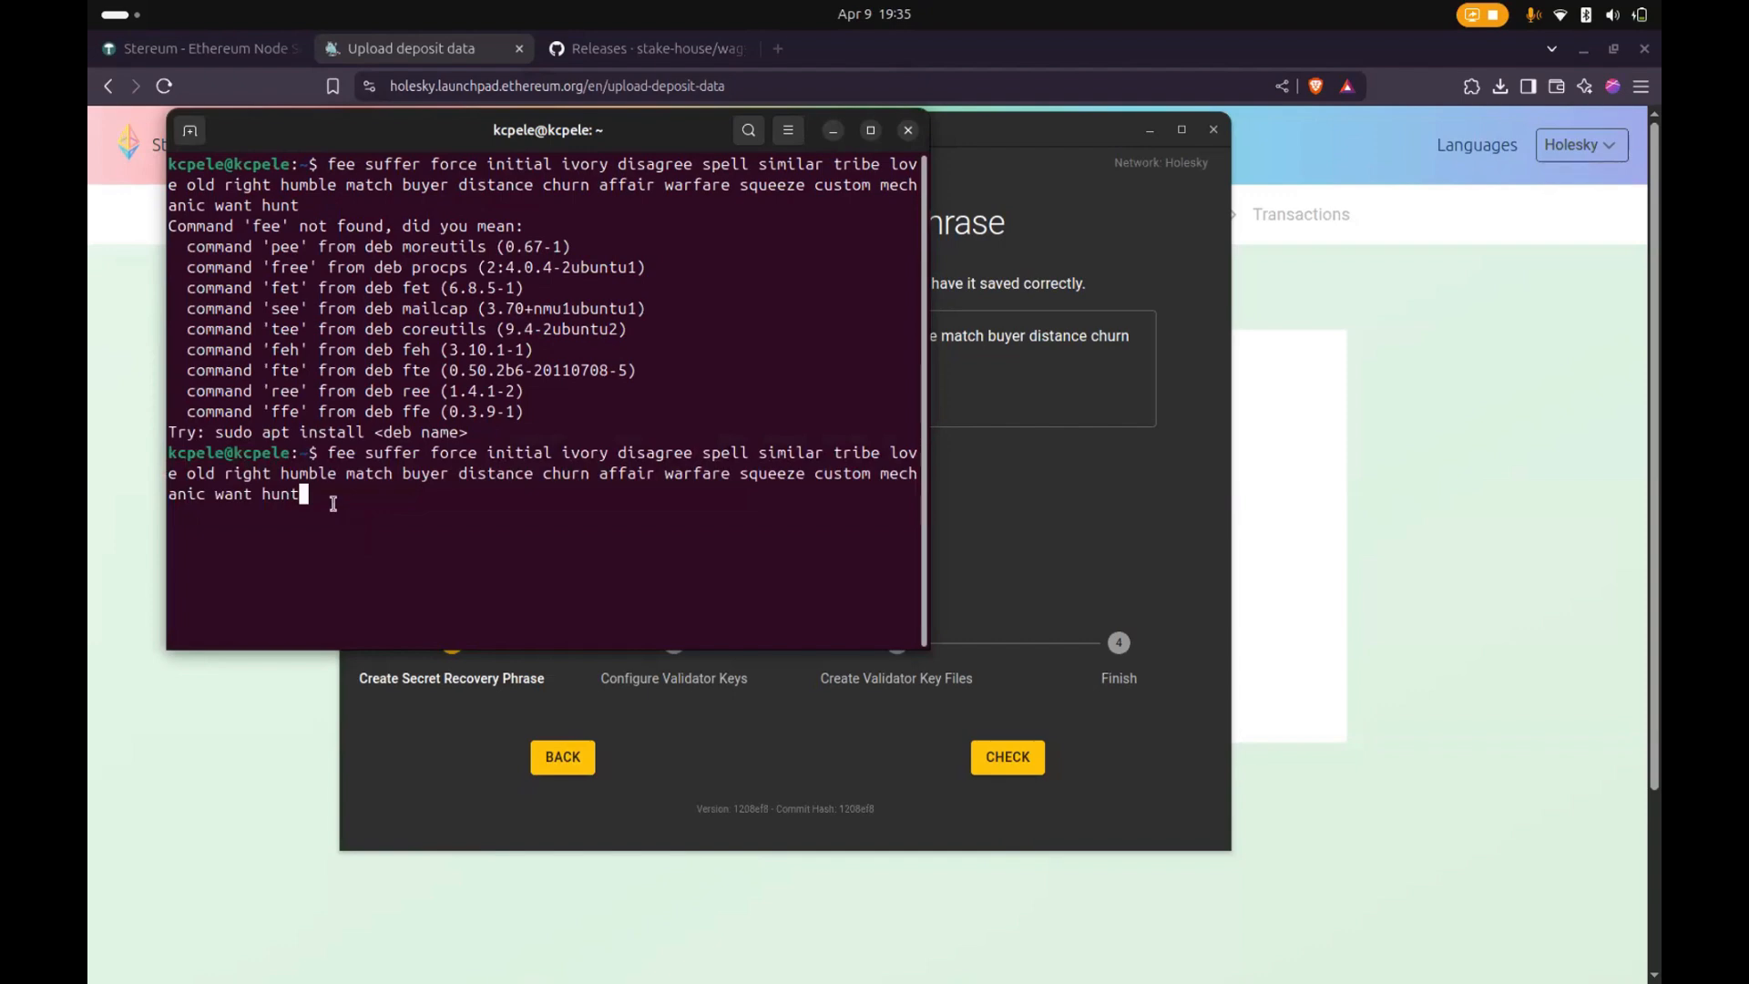
left_click_drag(333, 503, 171, 449)
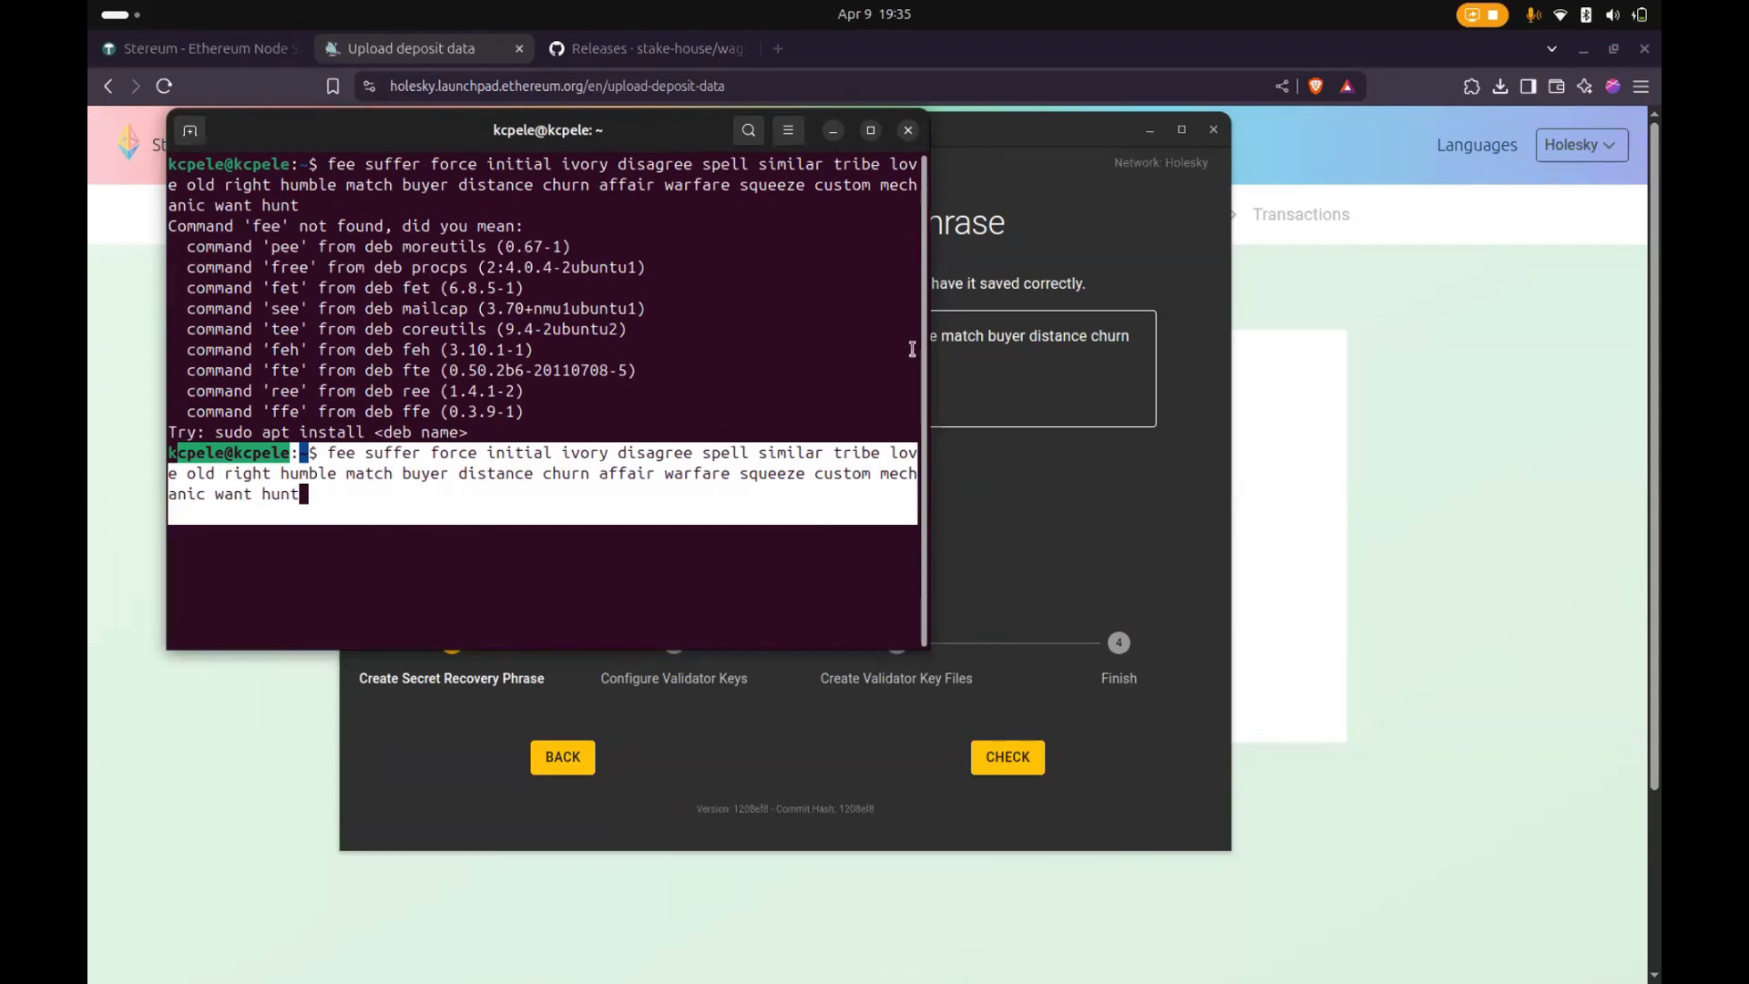
left_click(834, 132)
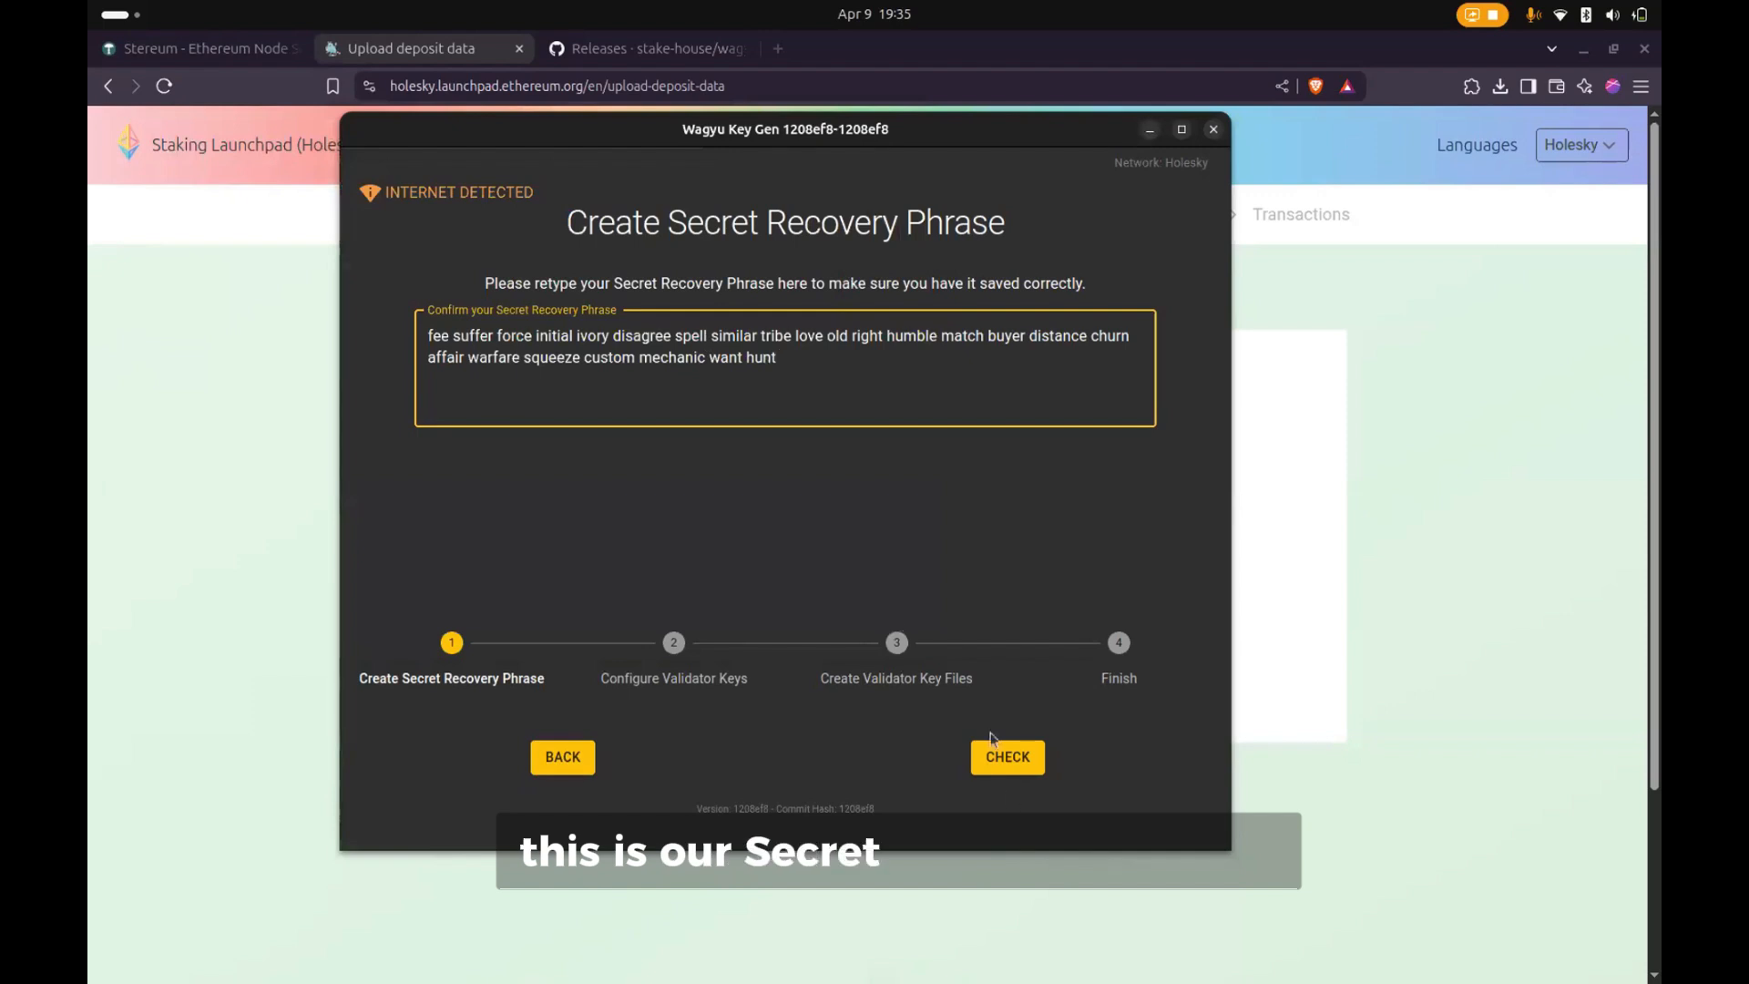
- Verify the recovery phrase and enter the wallet address of MetaMask's Account 2 as the Ethereum withdrawal address in Wagyu Key Gen
left_click(1005, 762)
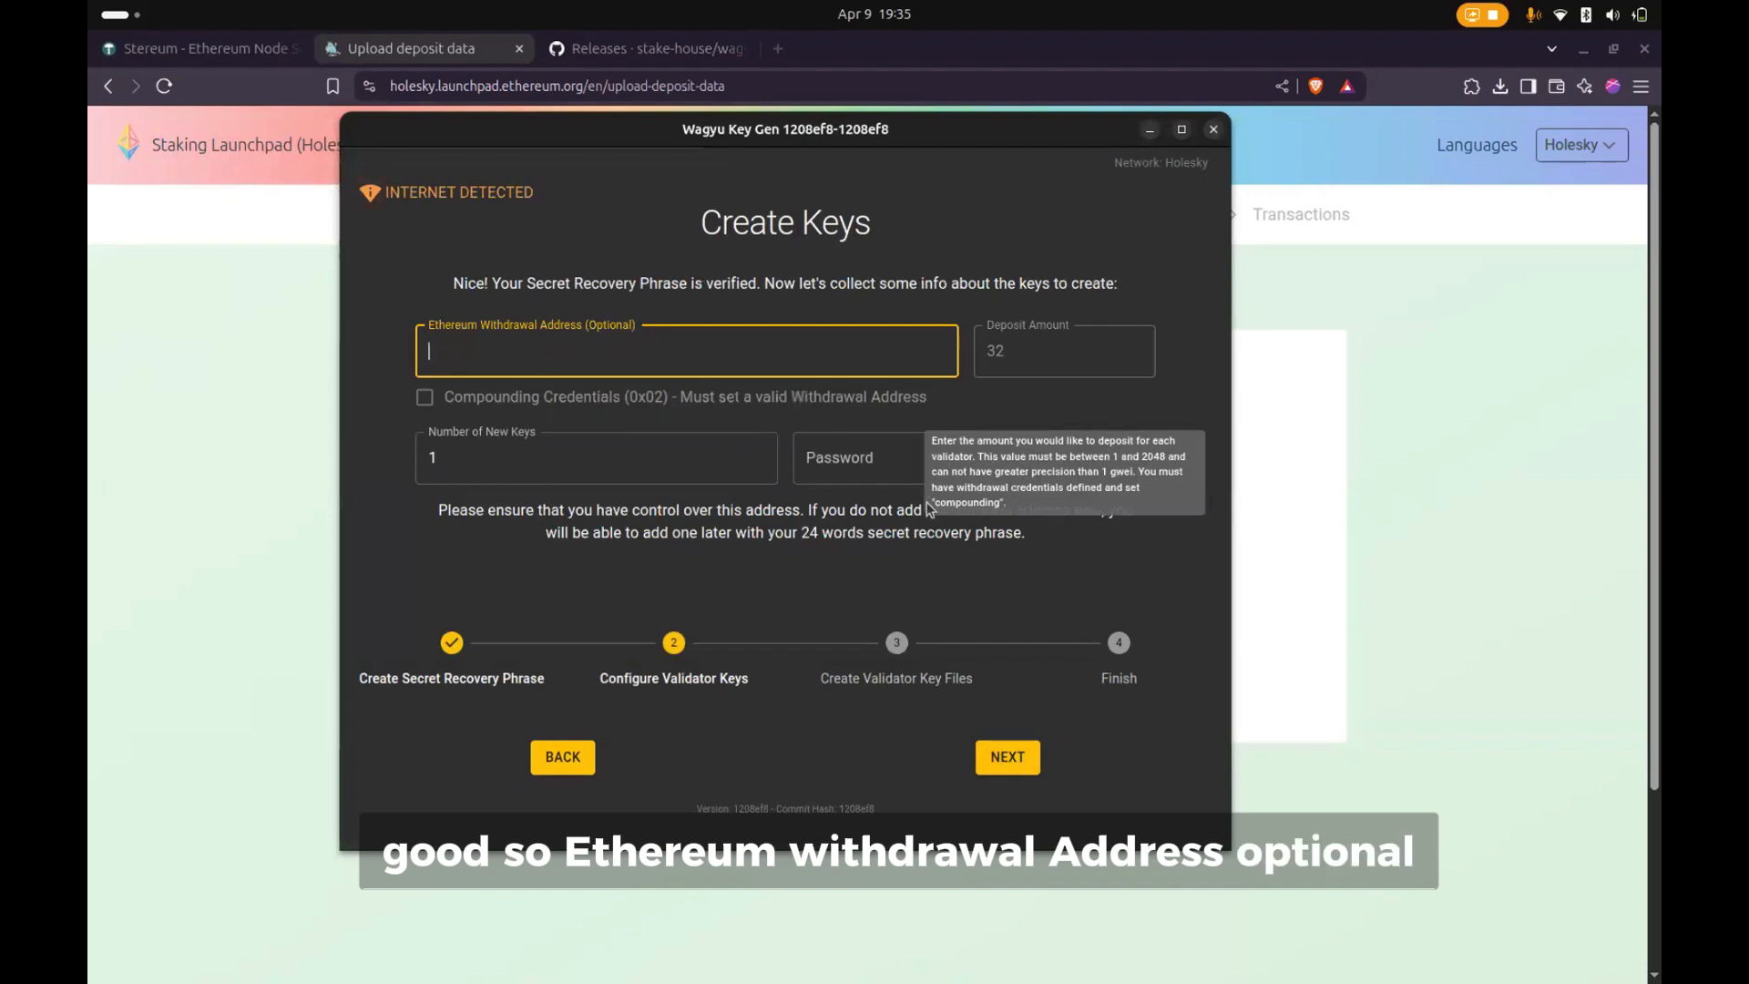
left_click(1471, 87)
left_click(1335, 323)
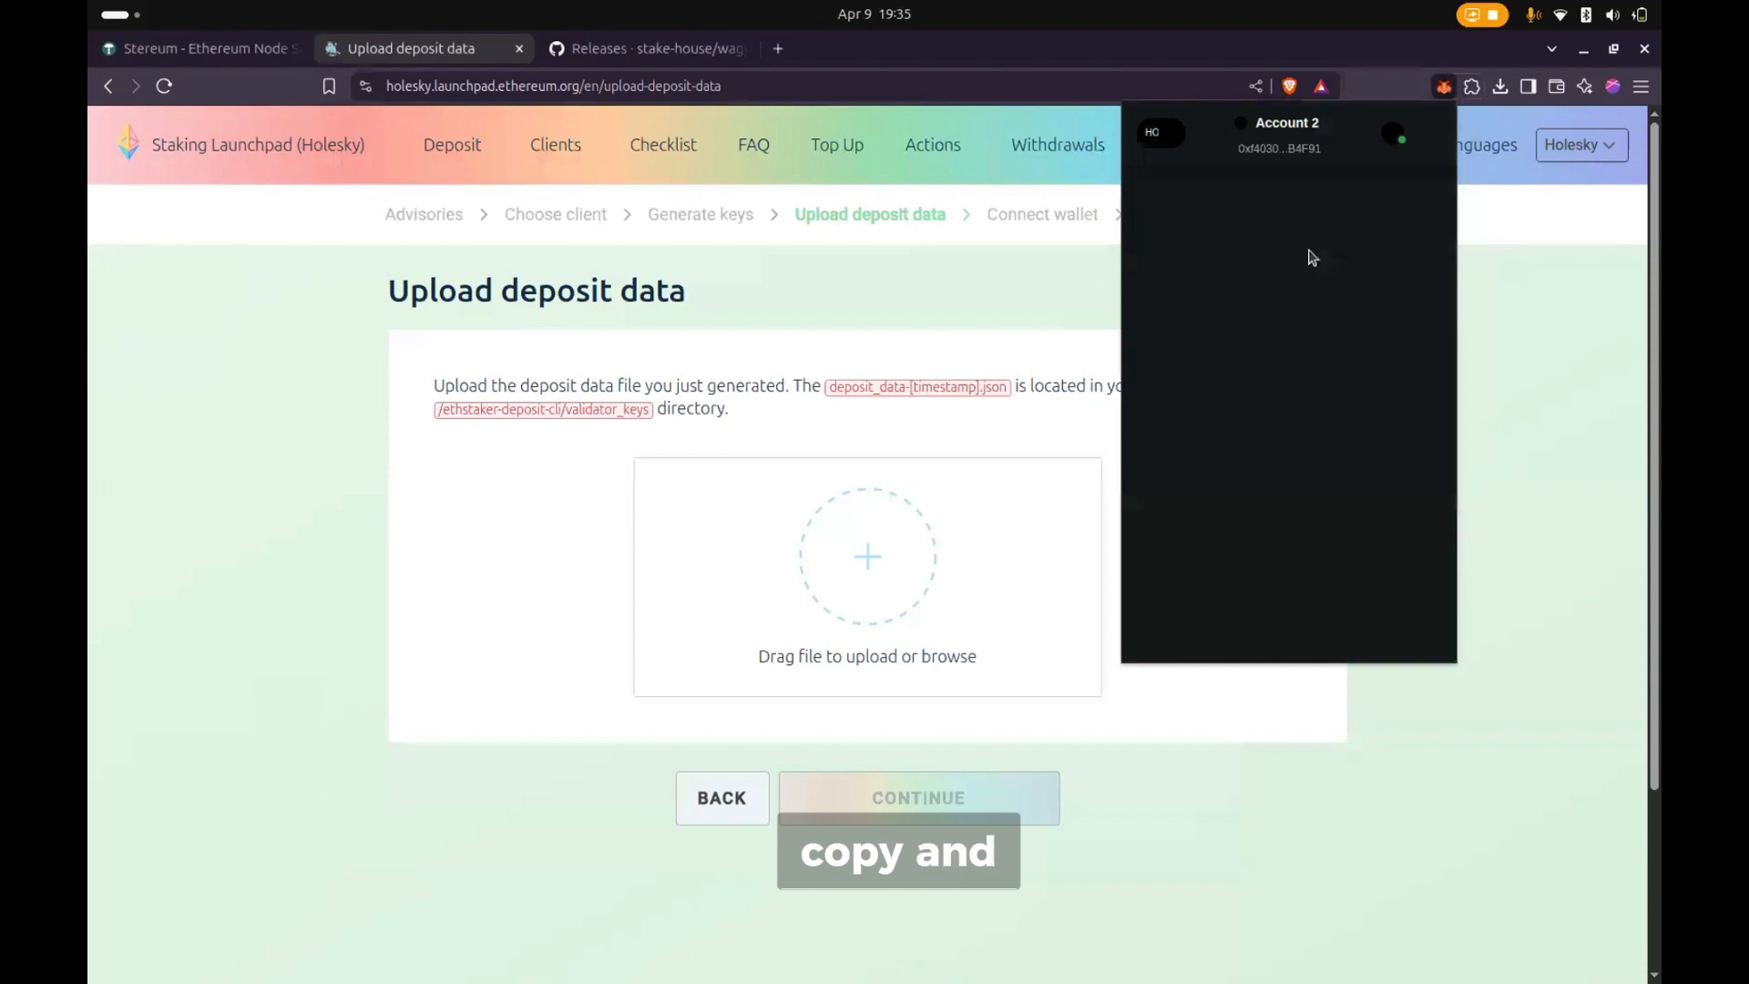
mouse_move(1100, 981)
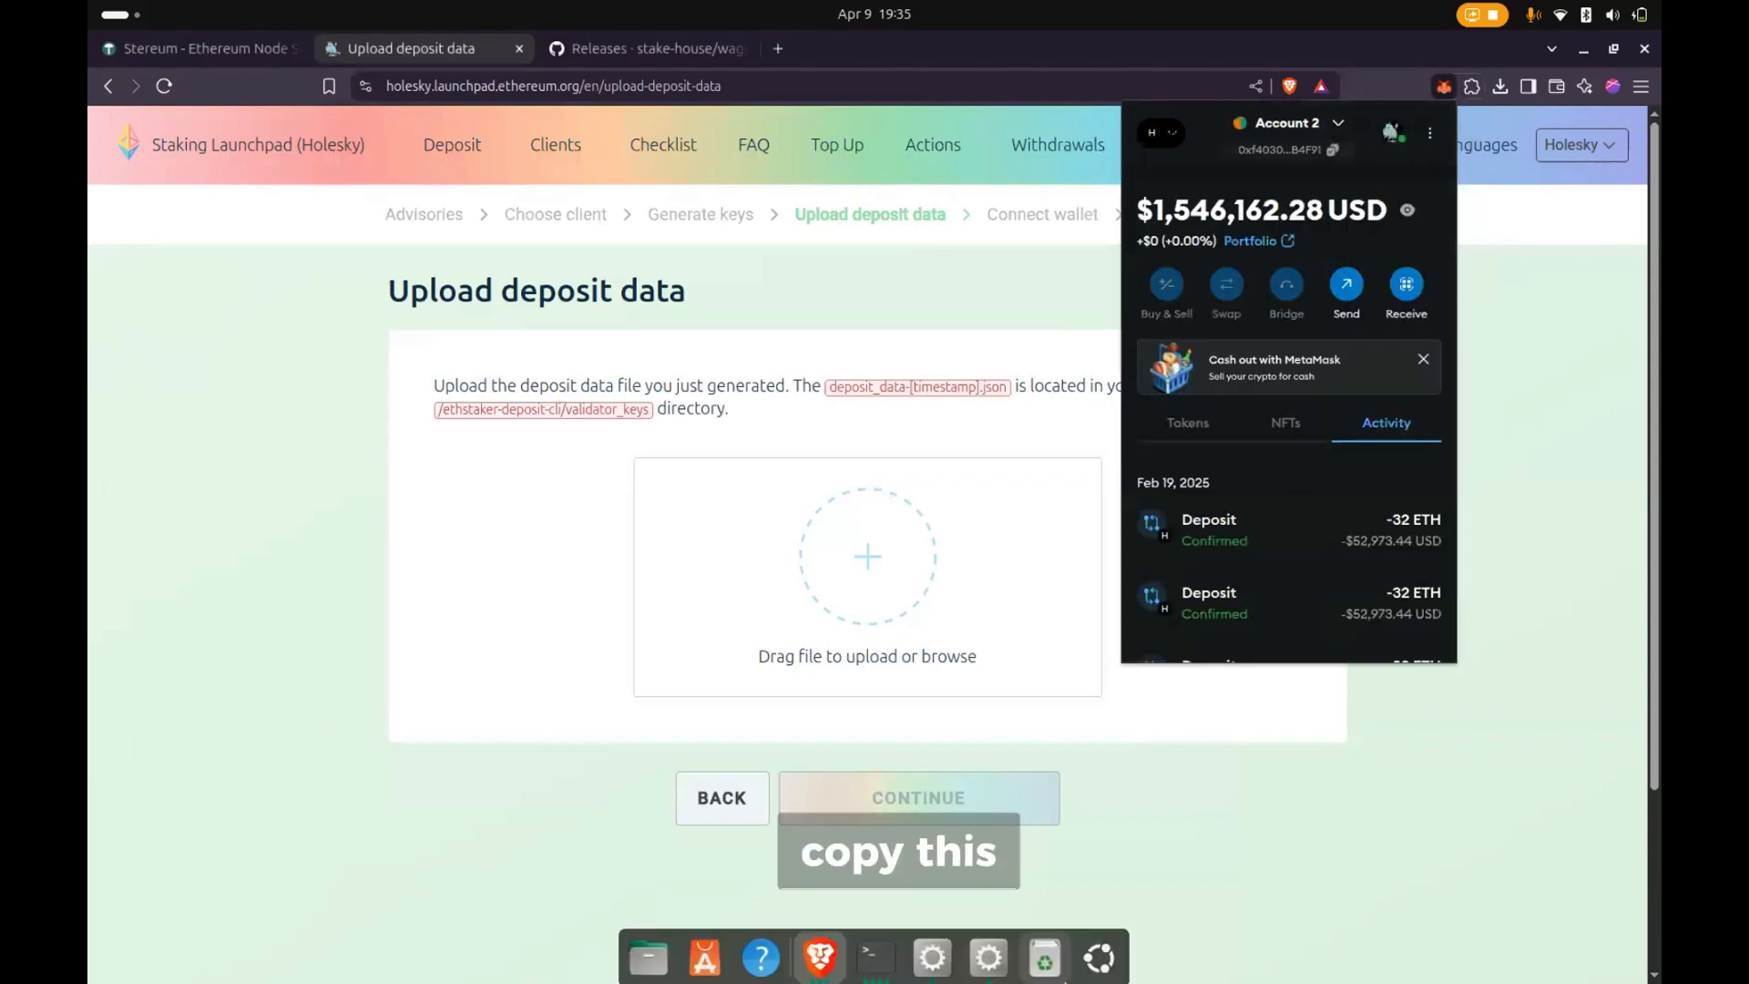
left_click(935, 948)
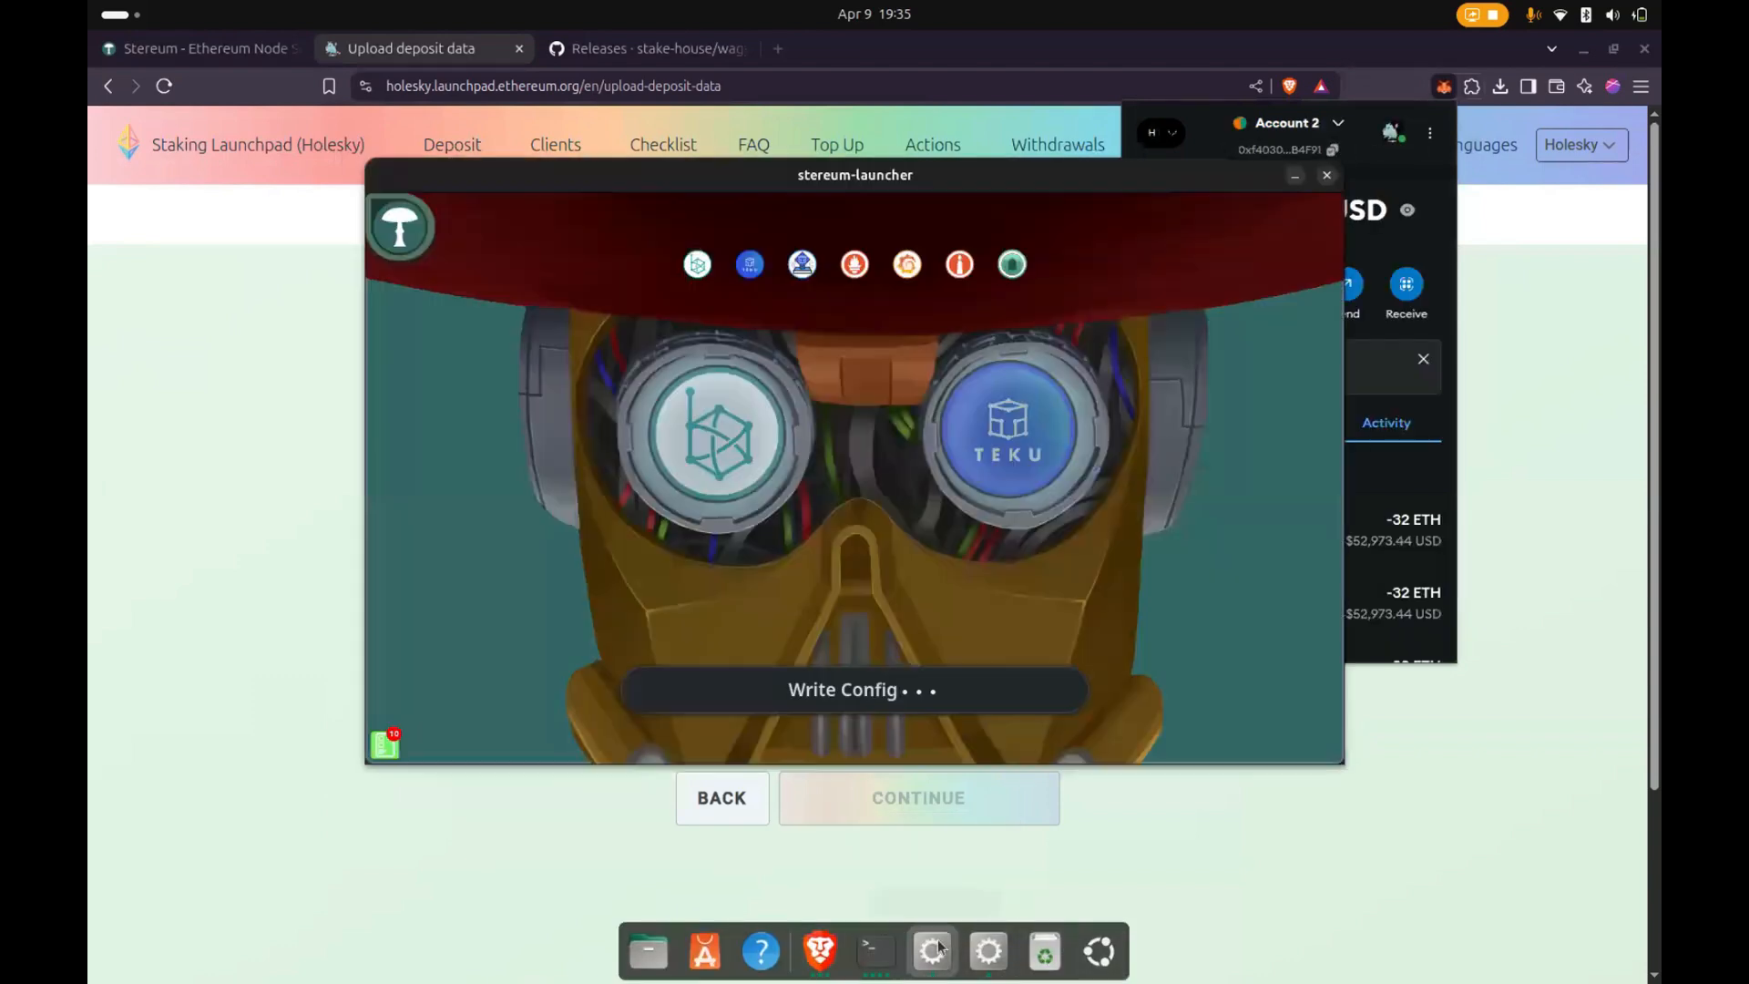
left_click(987, 951)
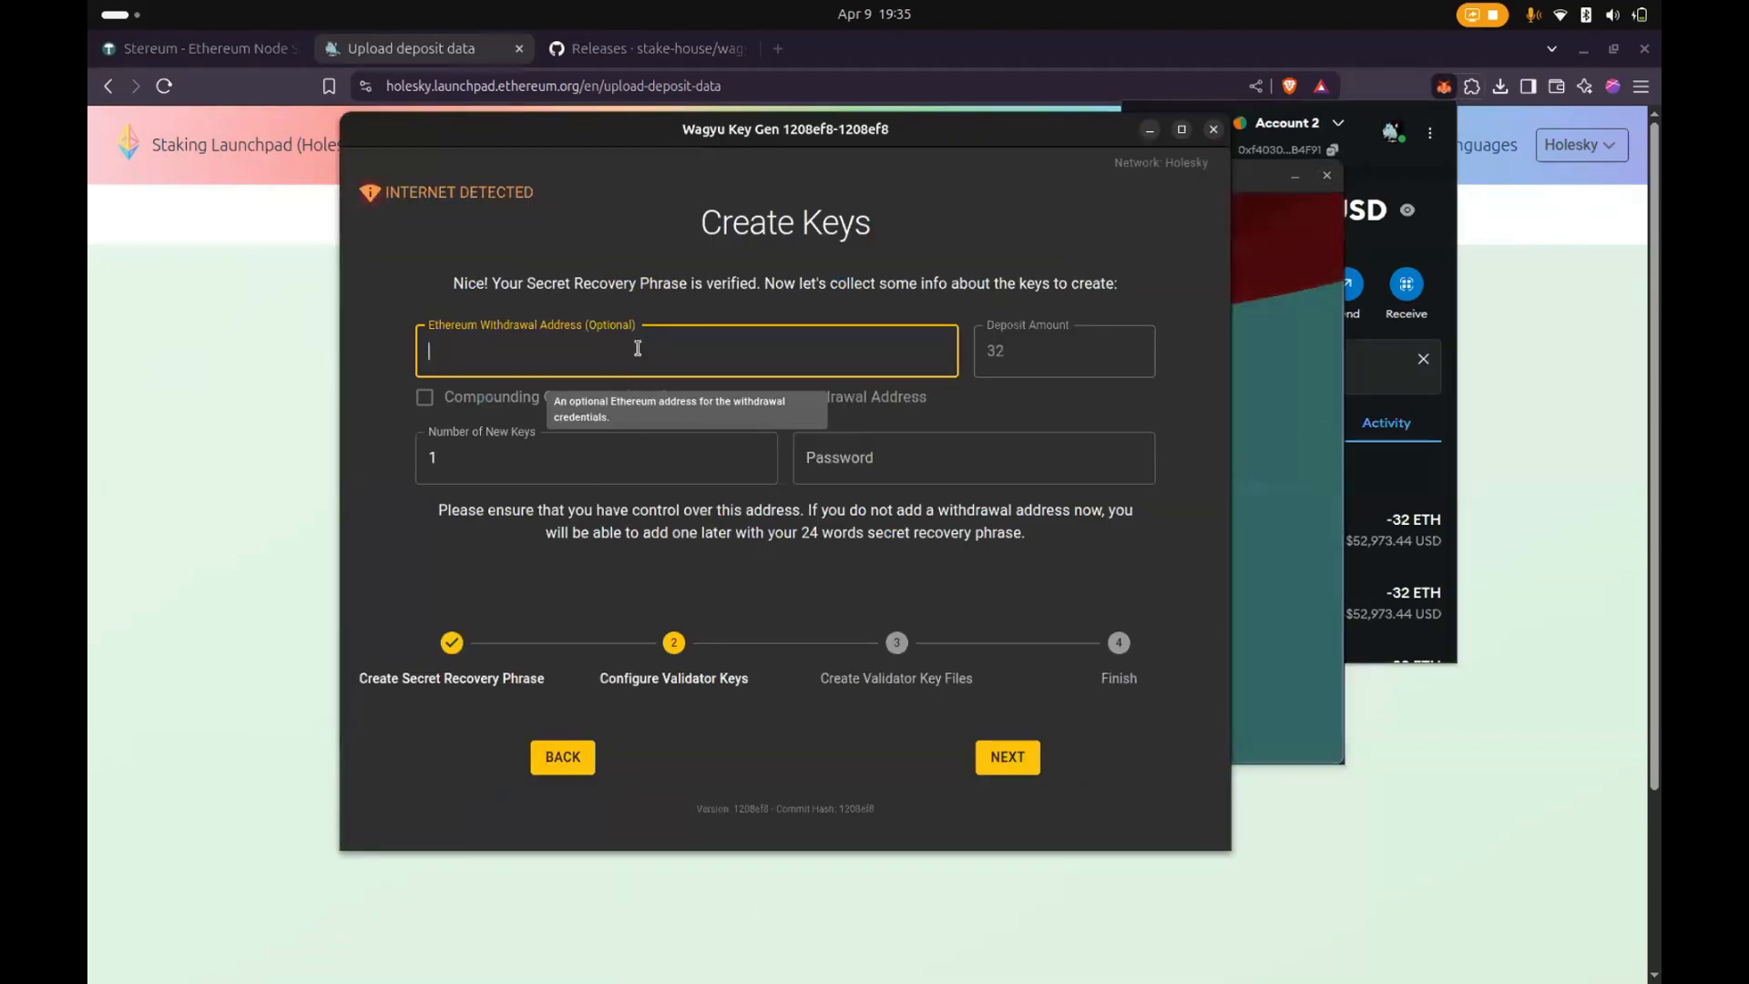
type("0xf4030DdD79fc7Fd49b25C976C5021D07568B4F91")
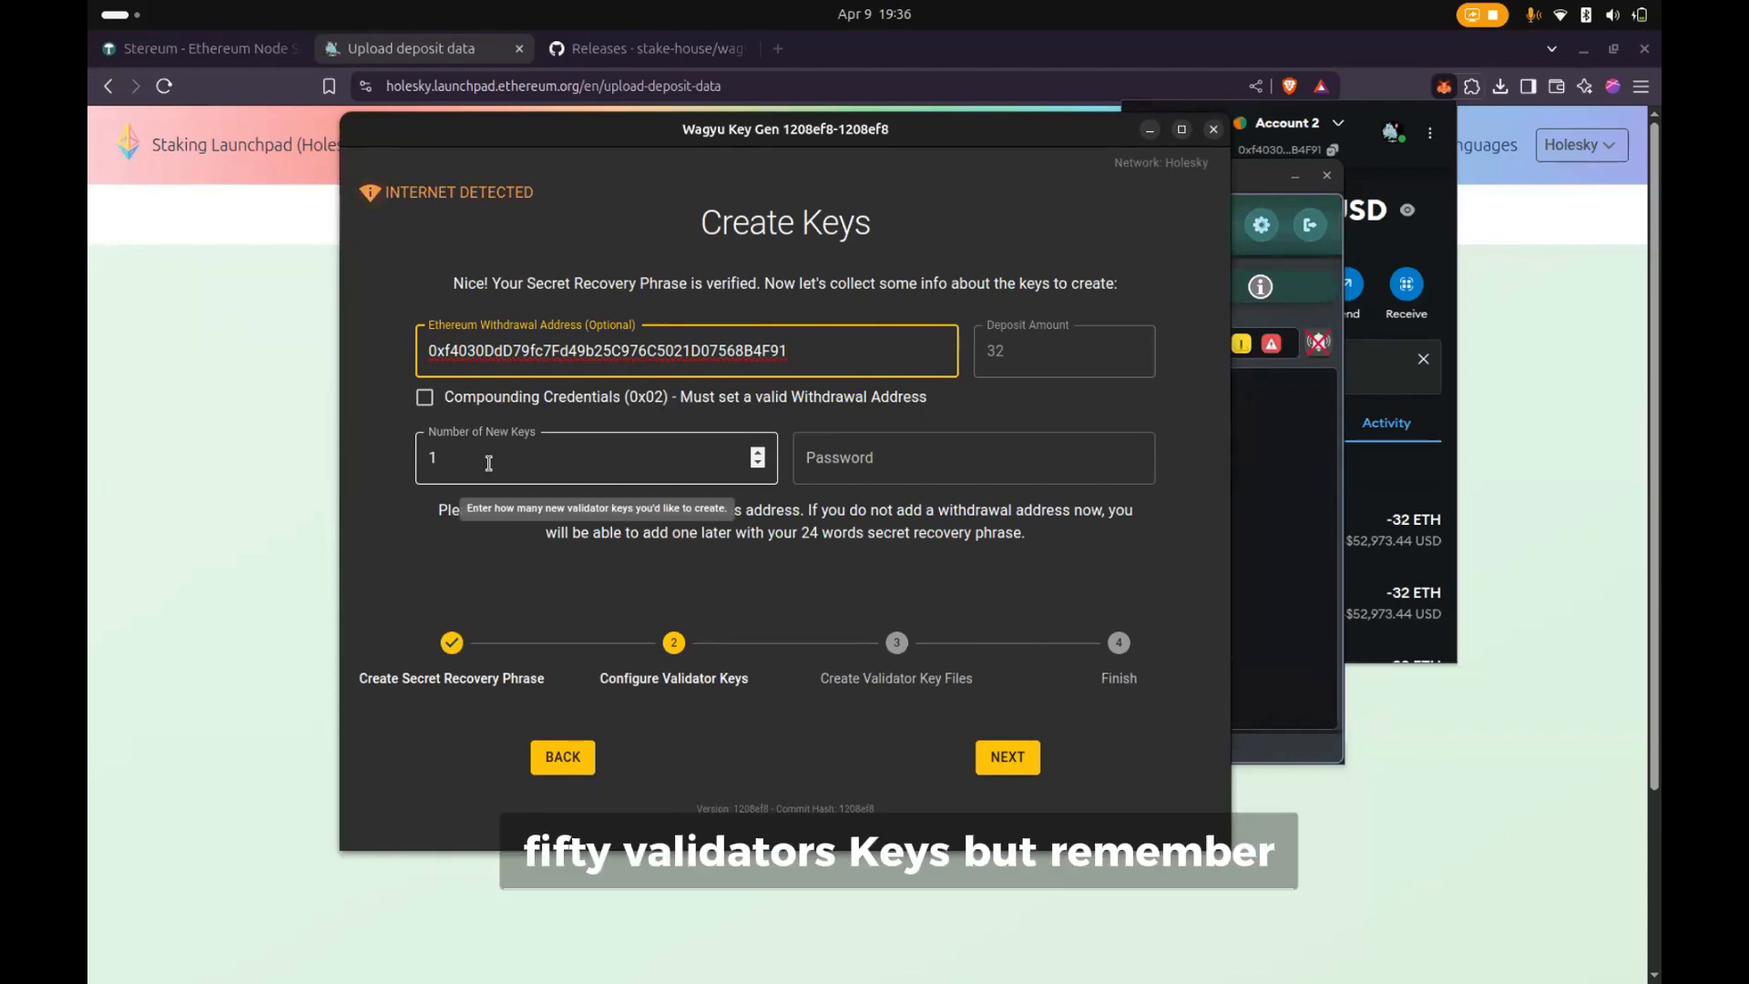
- Set the number of new validator keys to 2
left_click(428, 456)
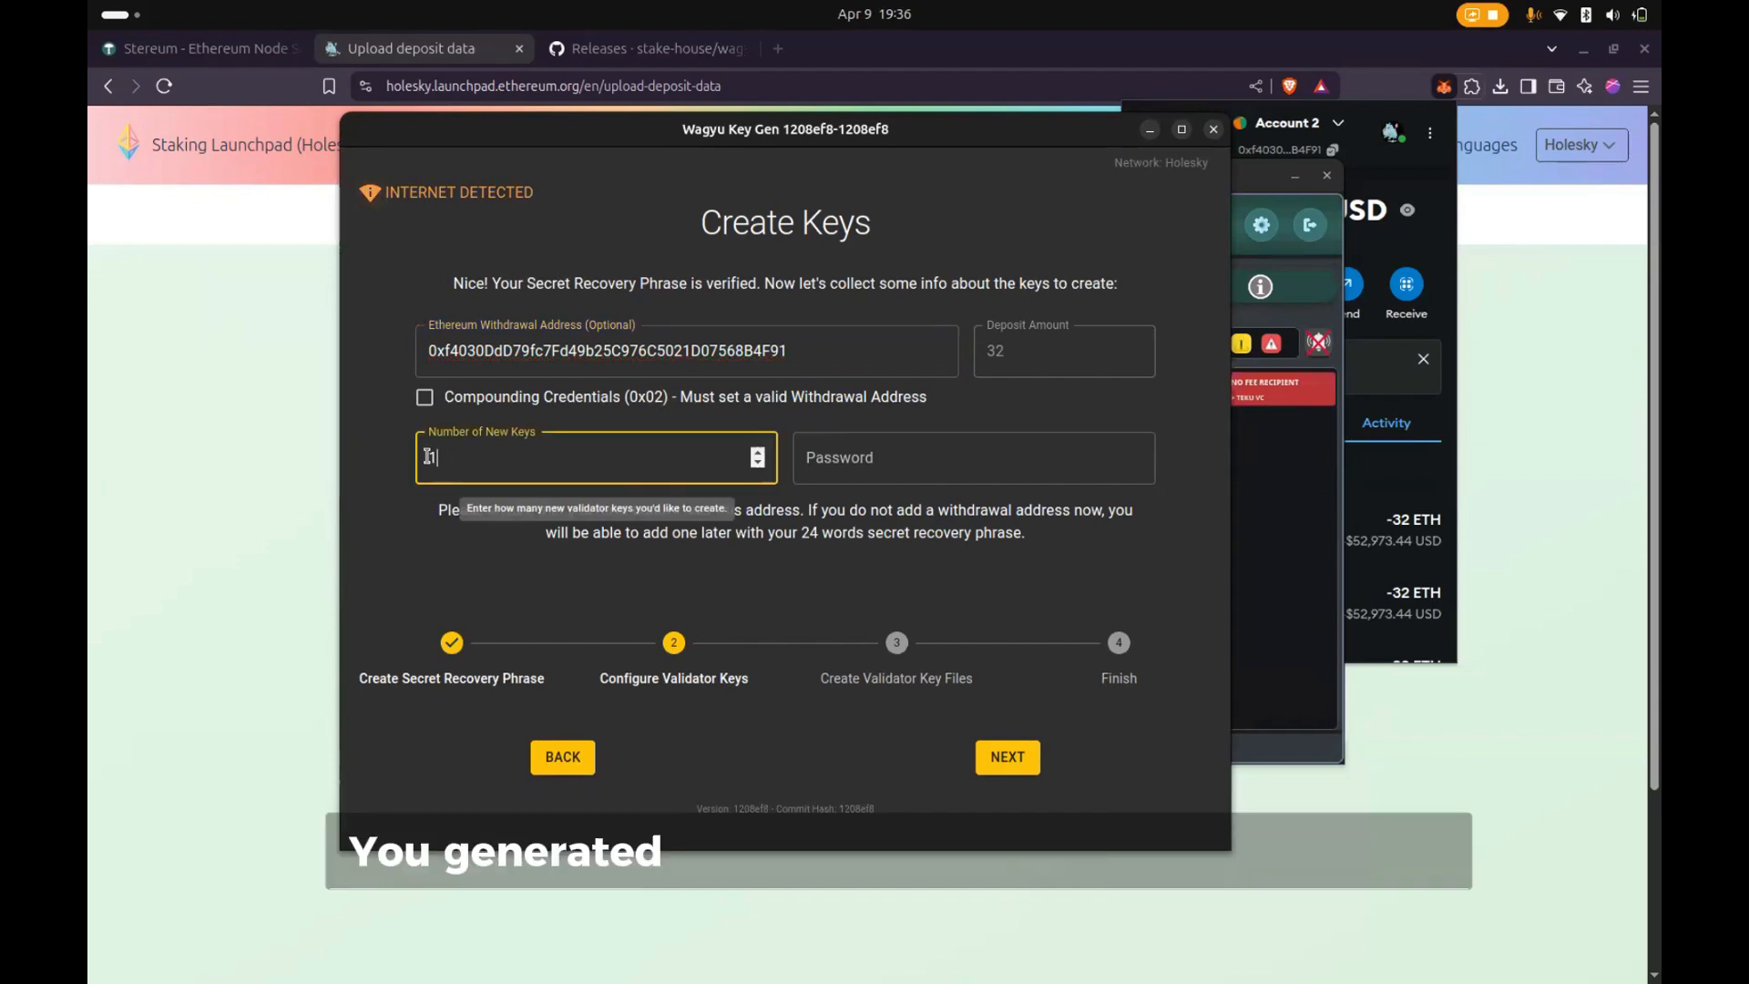
double_click(991, 353)
left_click(450, 467)
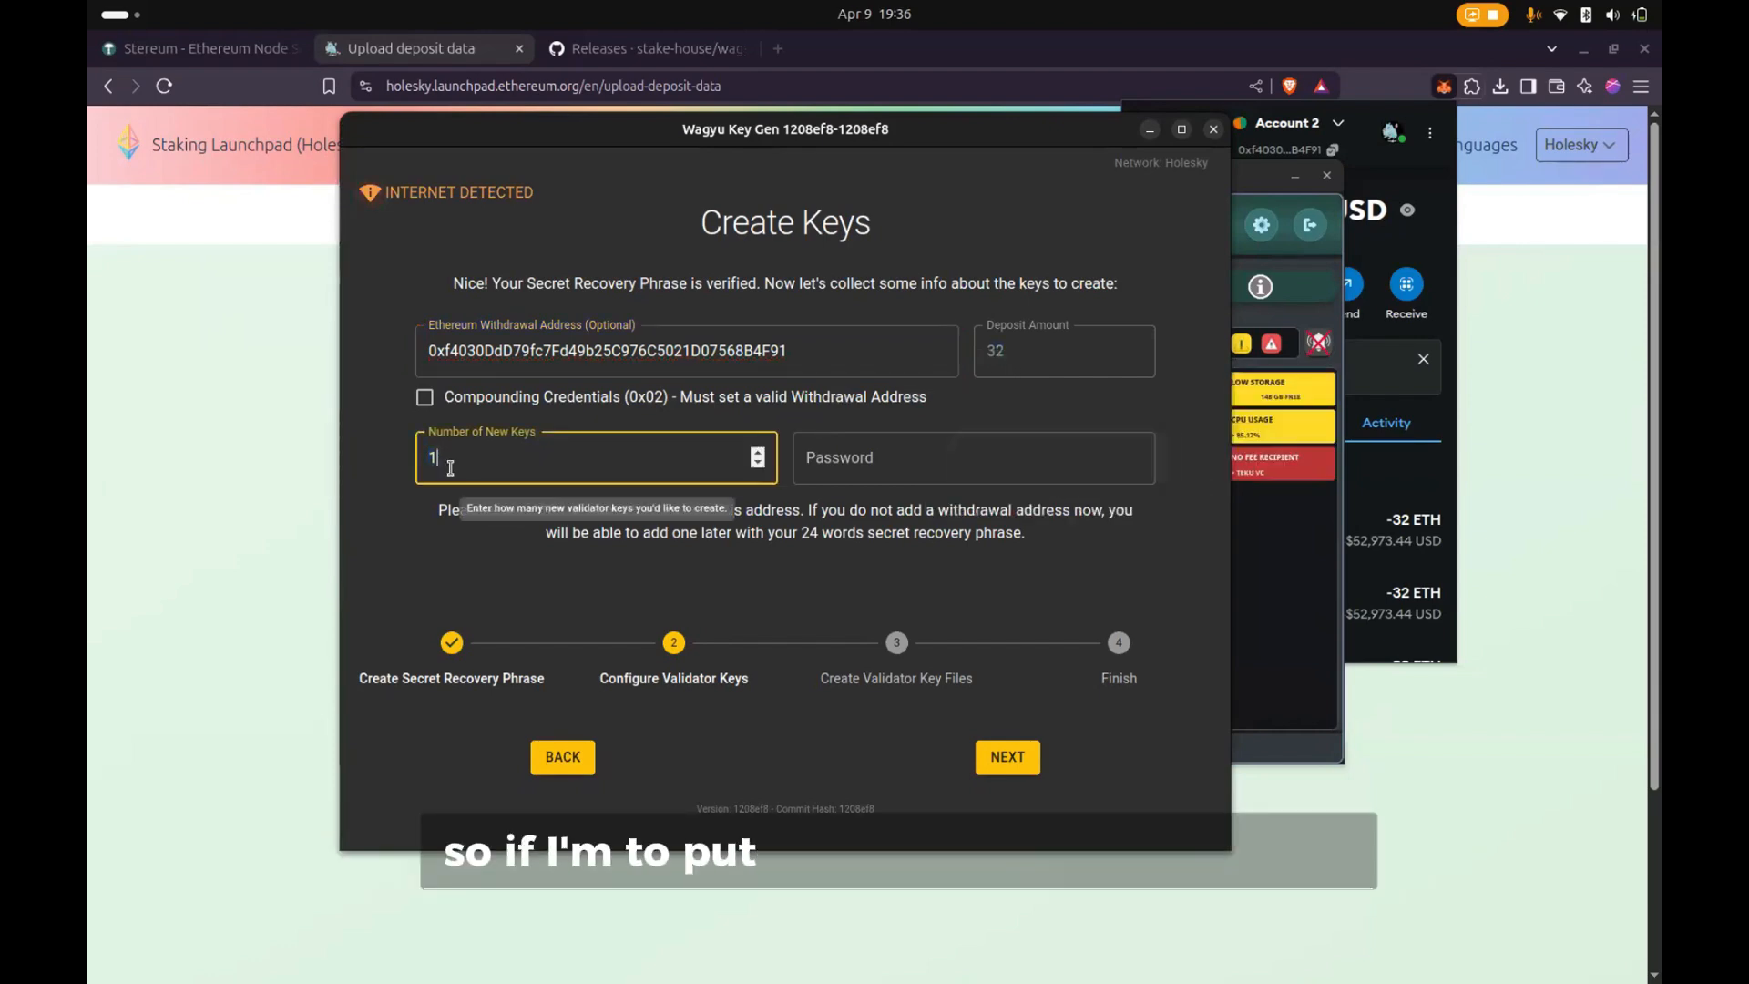
key("BackSpace")
type("2")
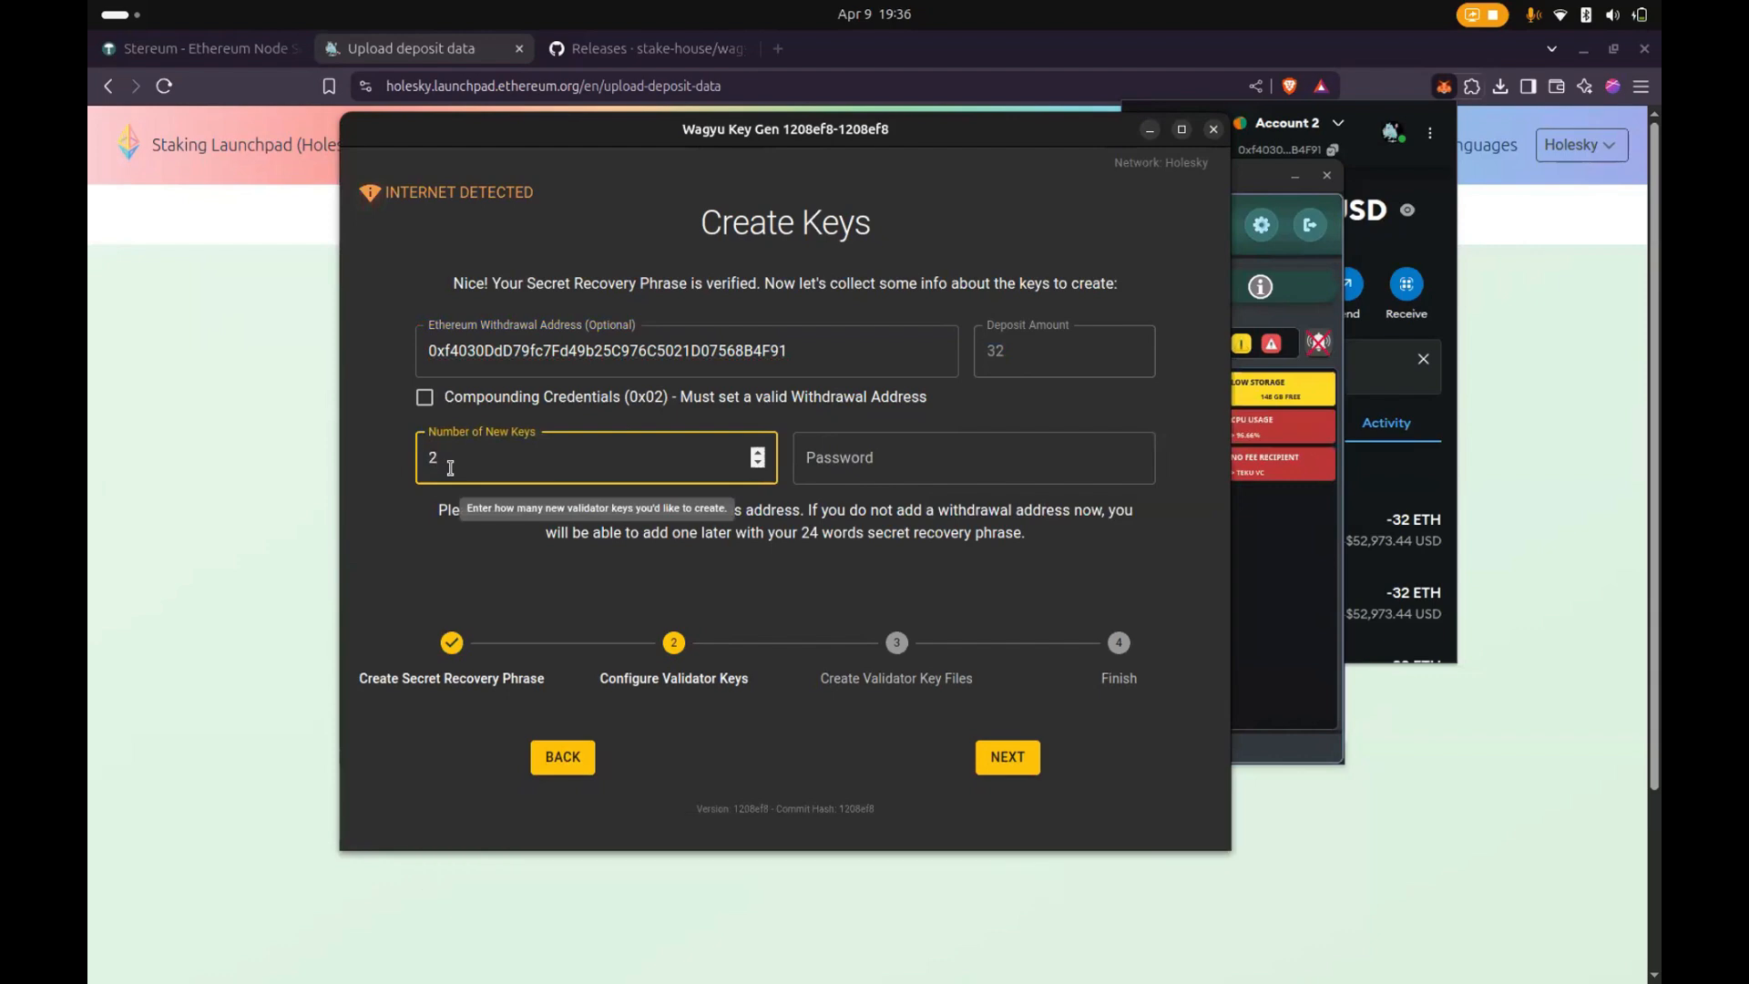
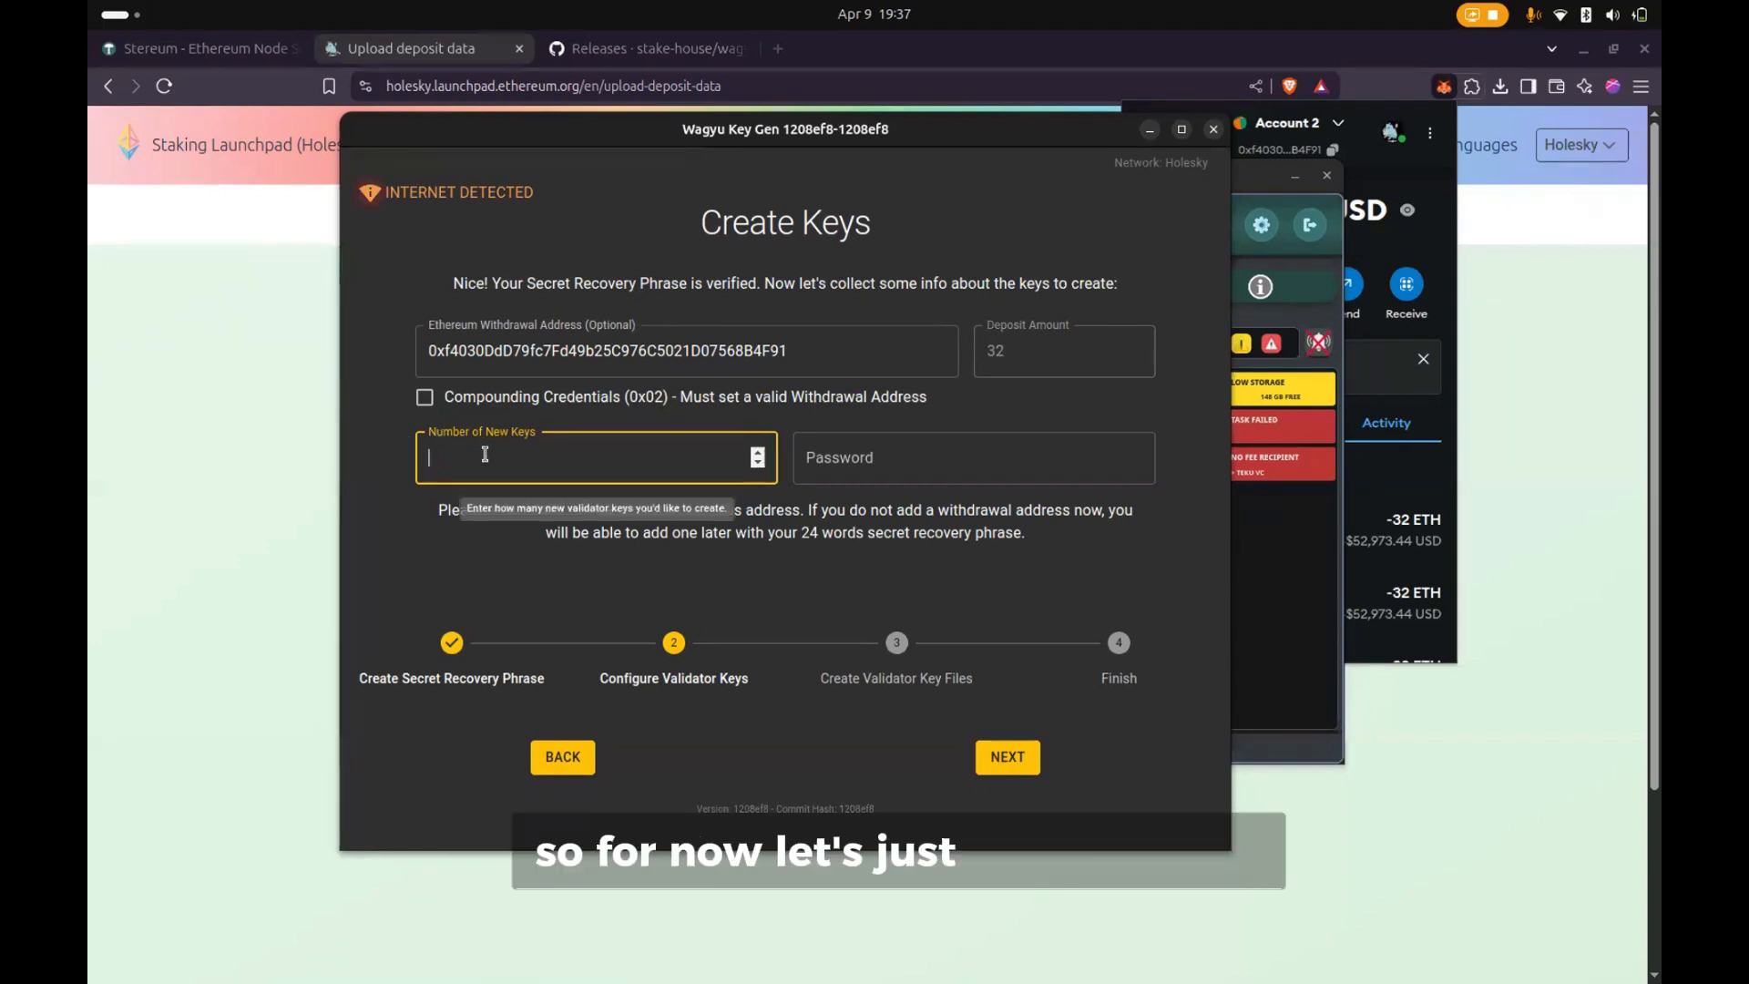
- Change the number of new keys to 1, enter a keystore password, and try to continue
key("BackSpace")
type("1")
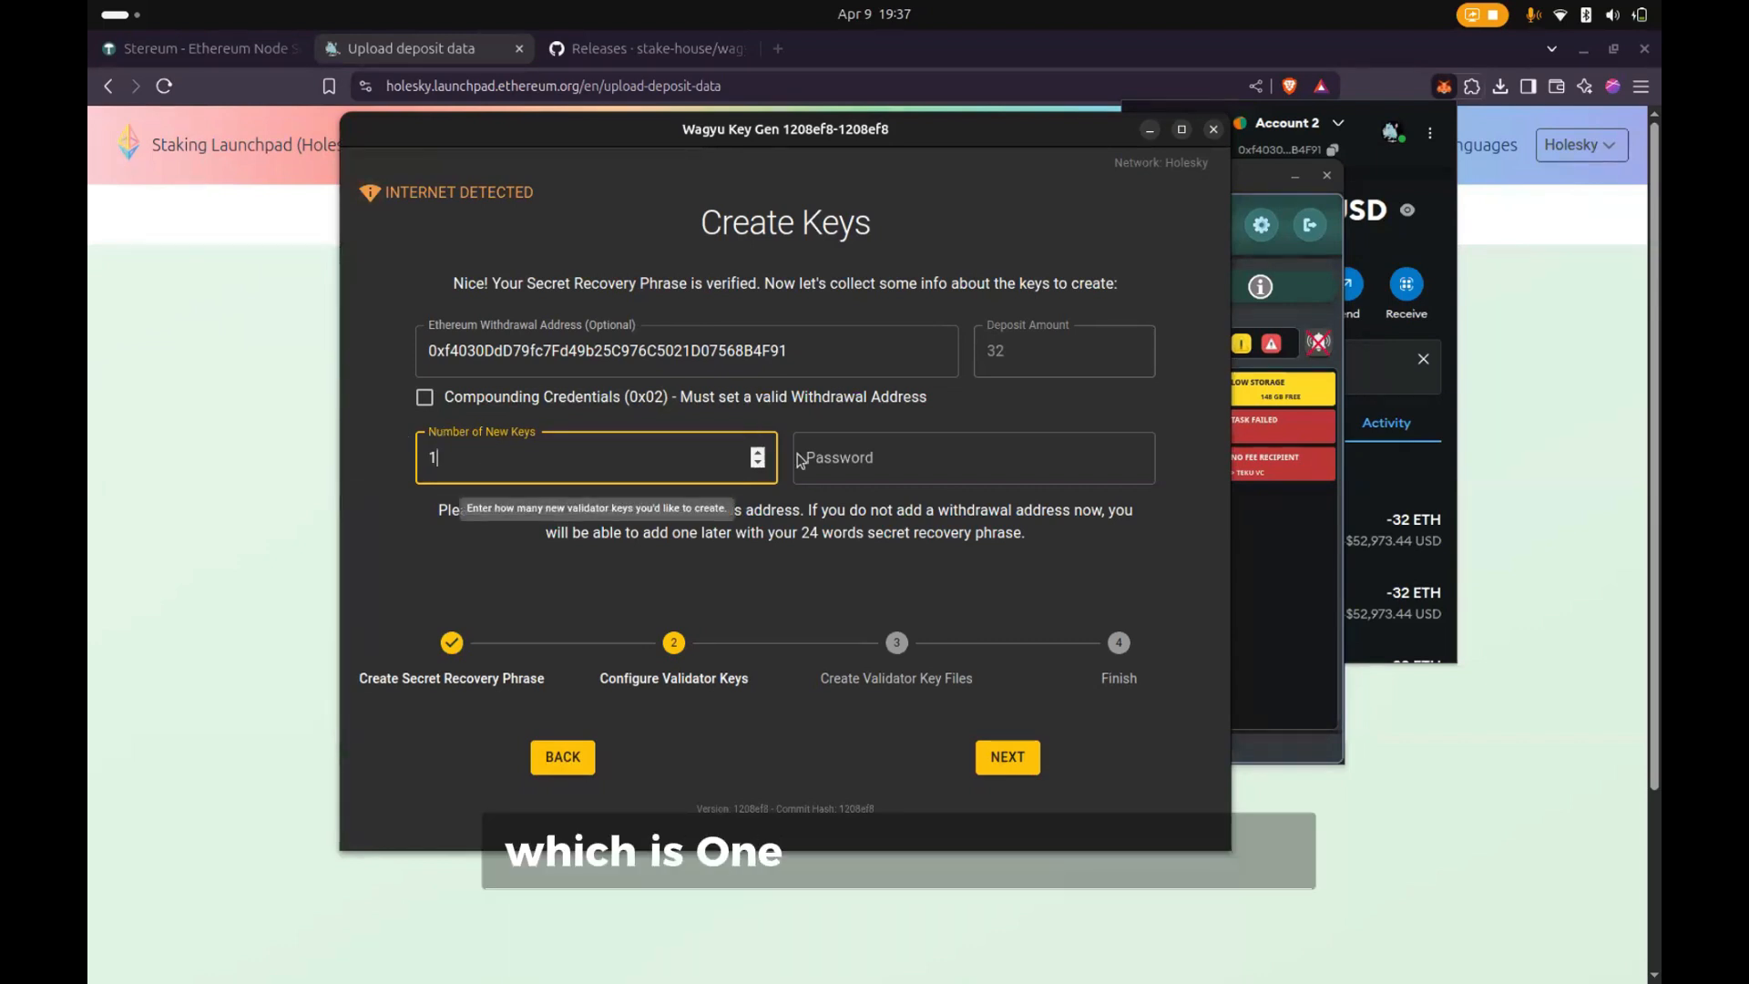
left_click(840, 464)
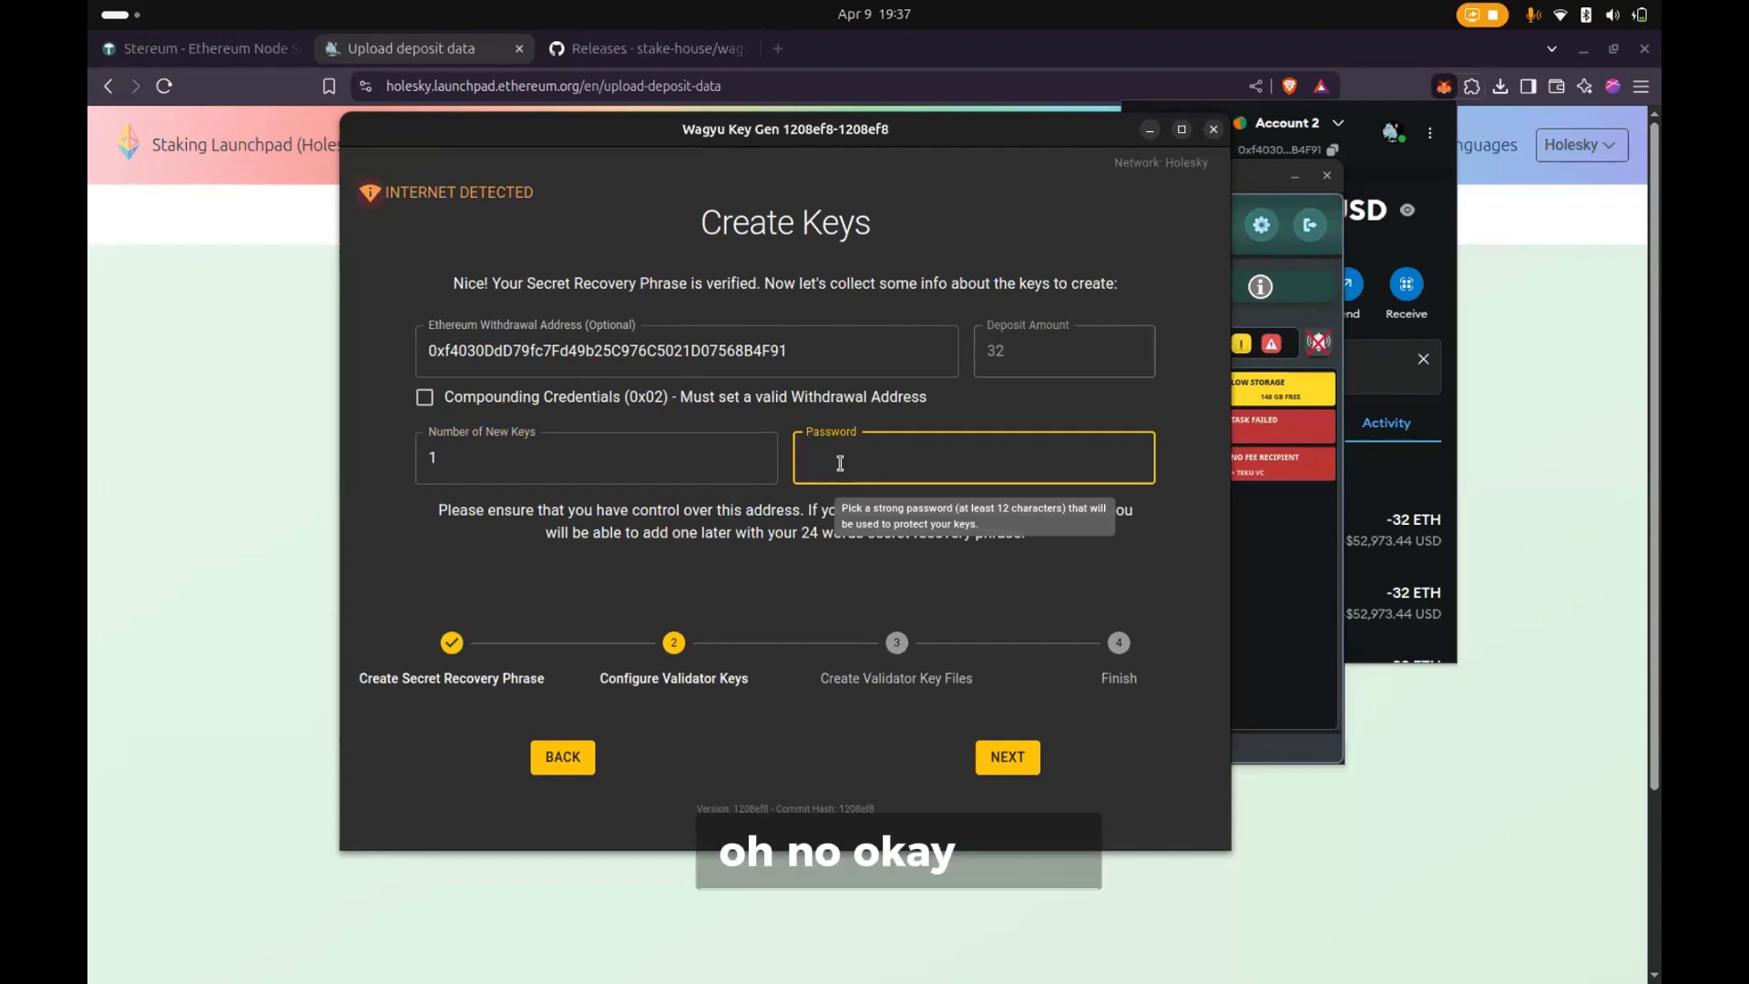
type("••••••••••")
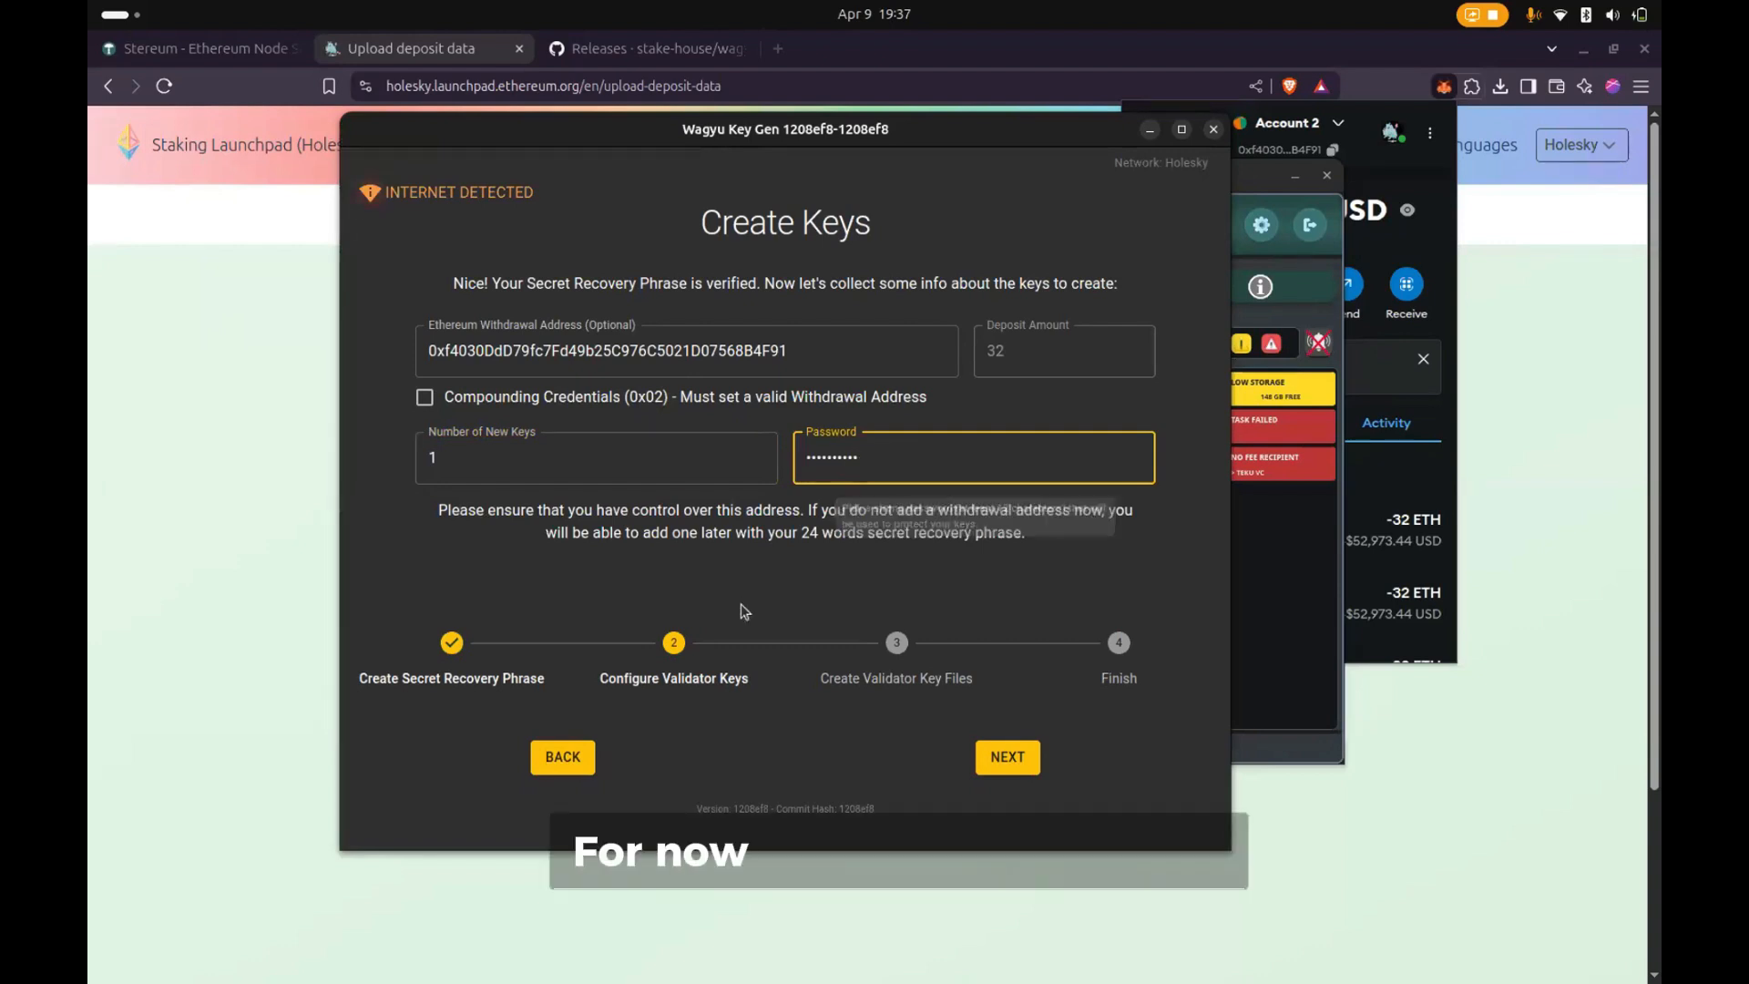
left_click(902, 683)
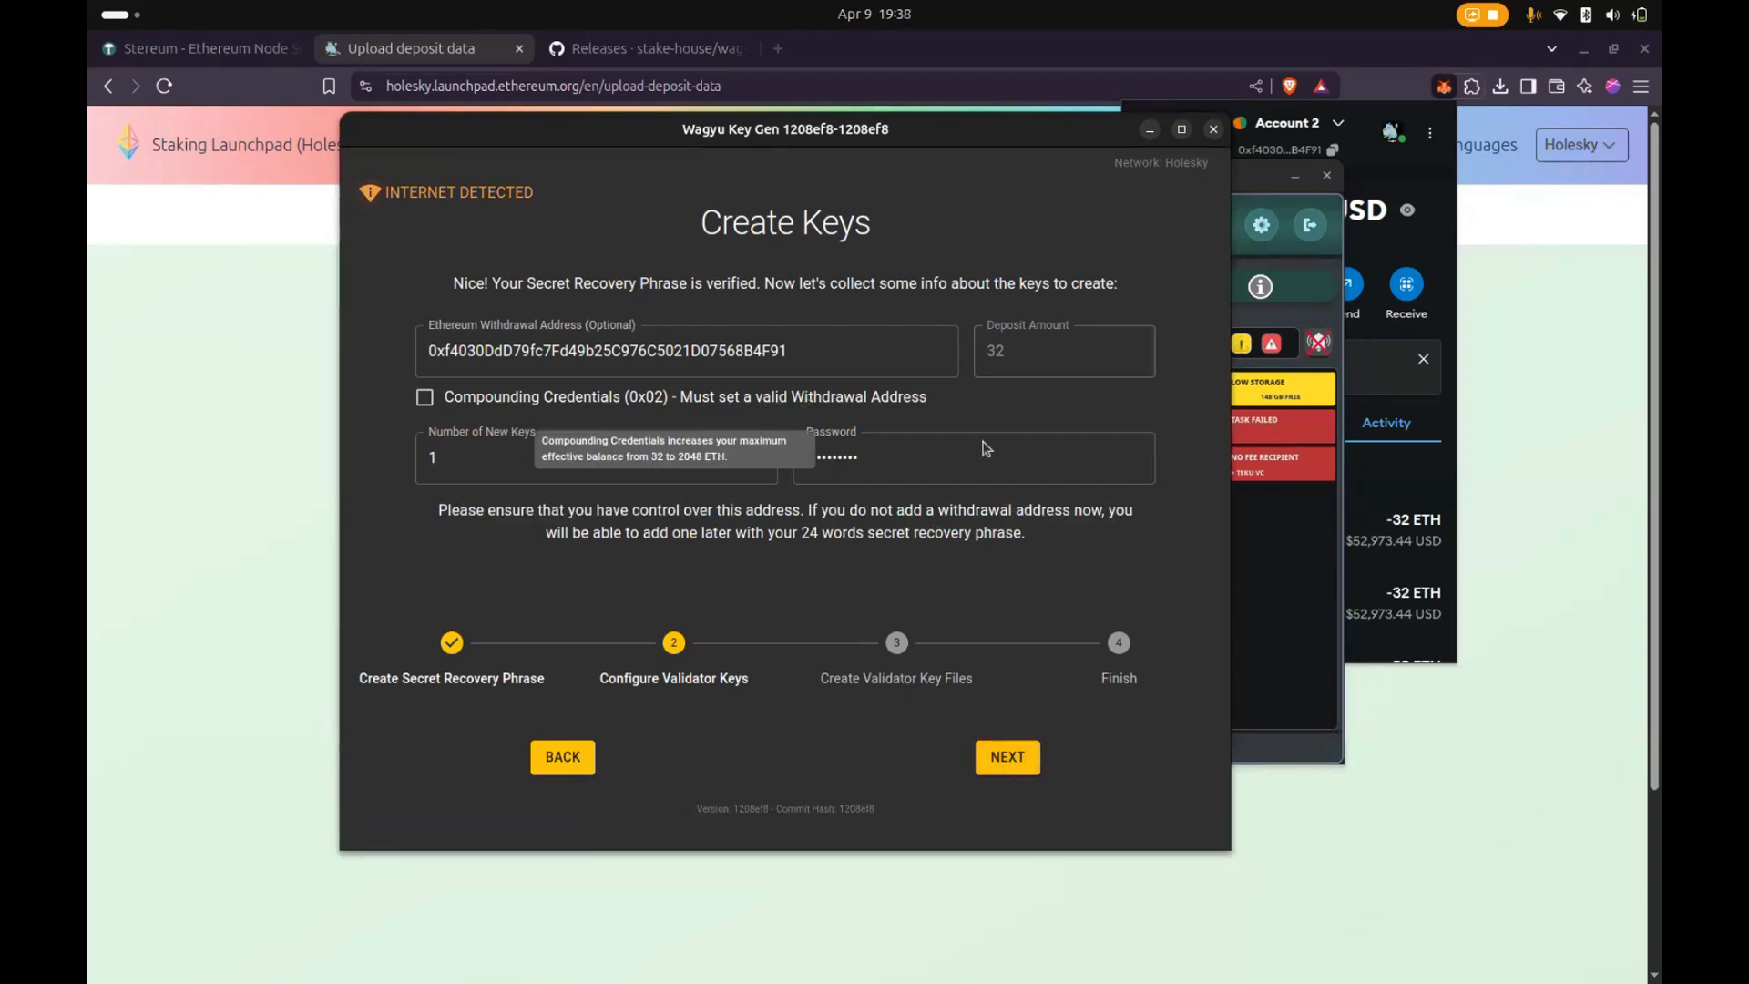
left_click(1009, 758)
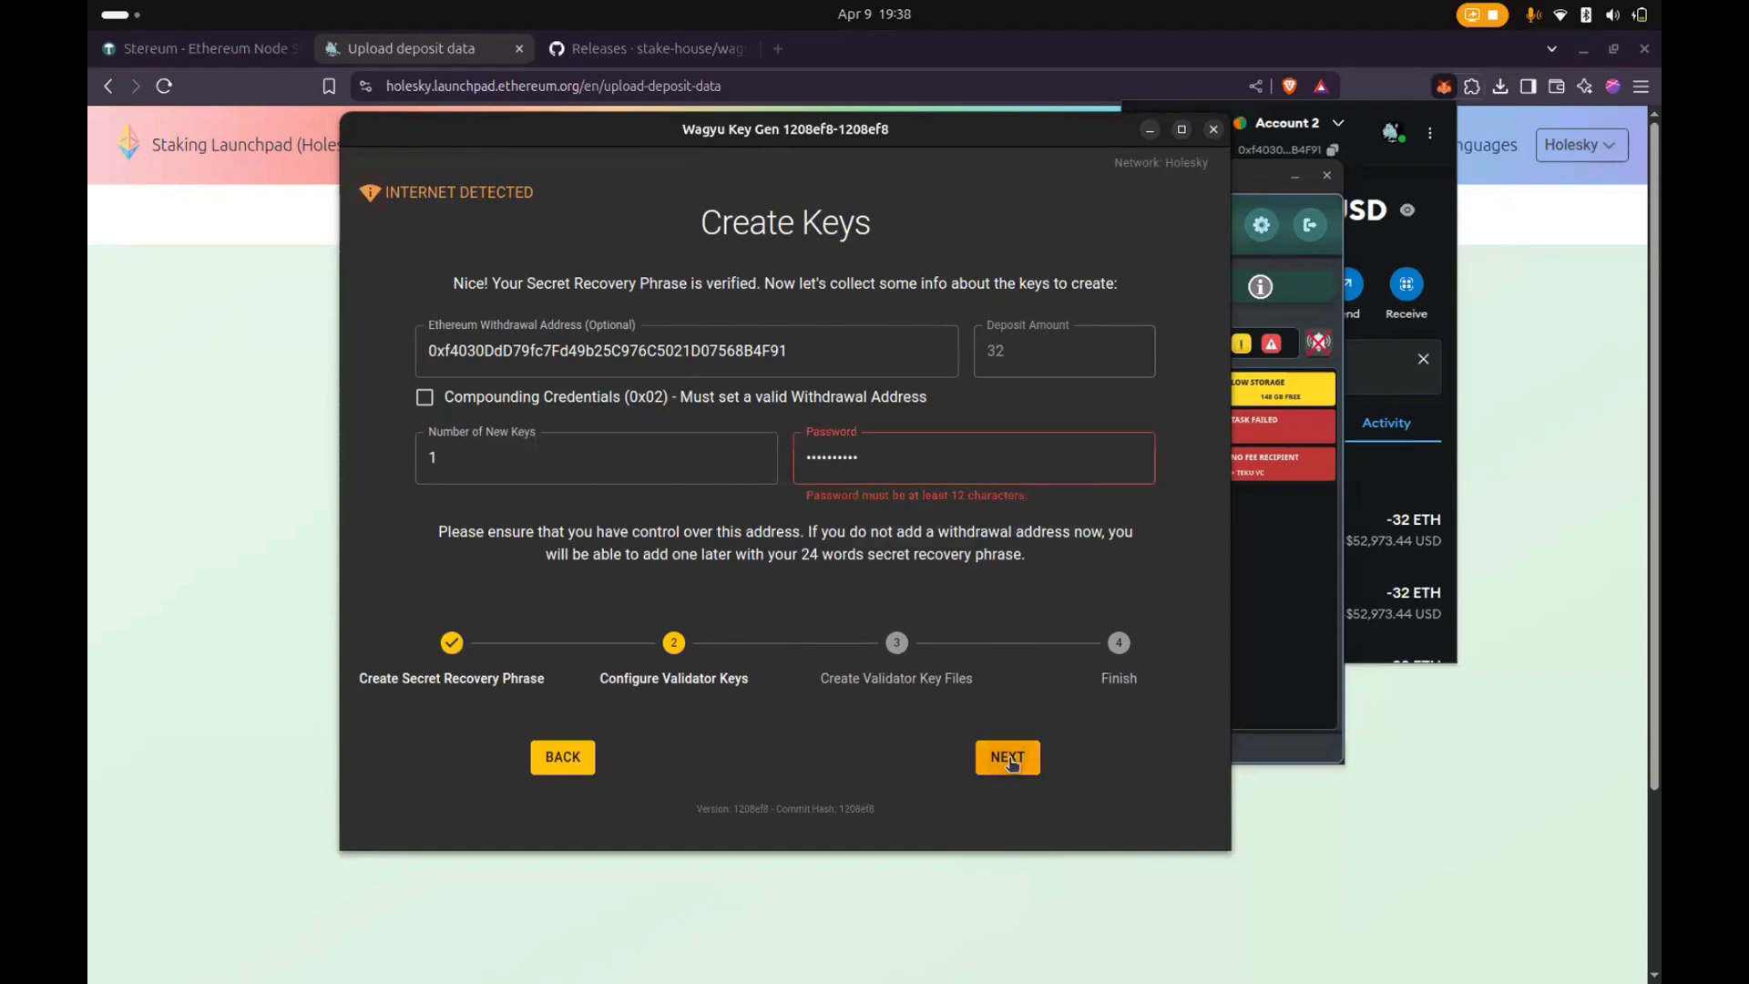
- Replace the keystore password with one of at least 12 characters and retype it for confirmation
left_click(928, 456)
key("BackSpace")
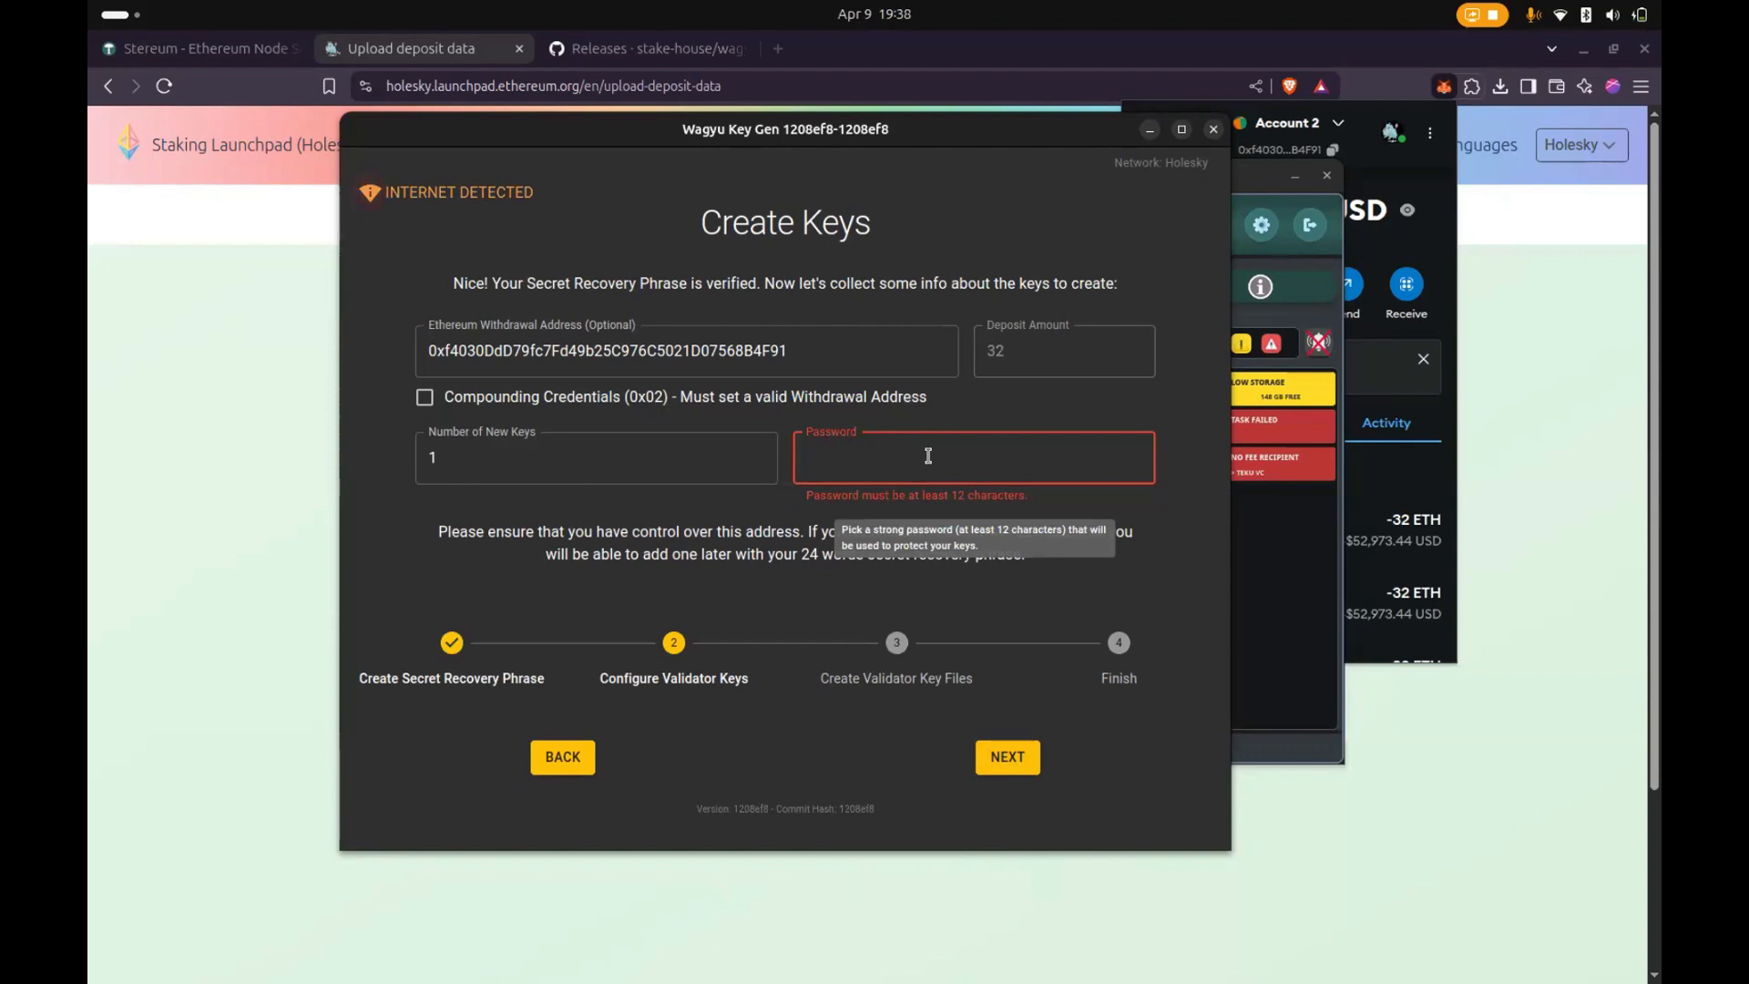
type("•••••••••••••")
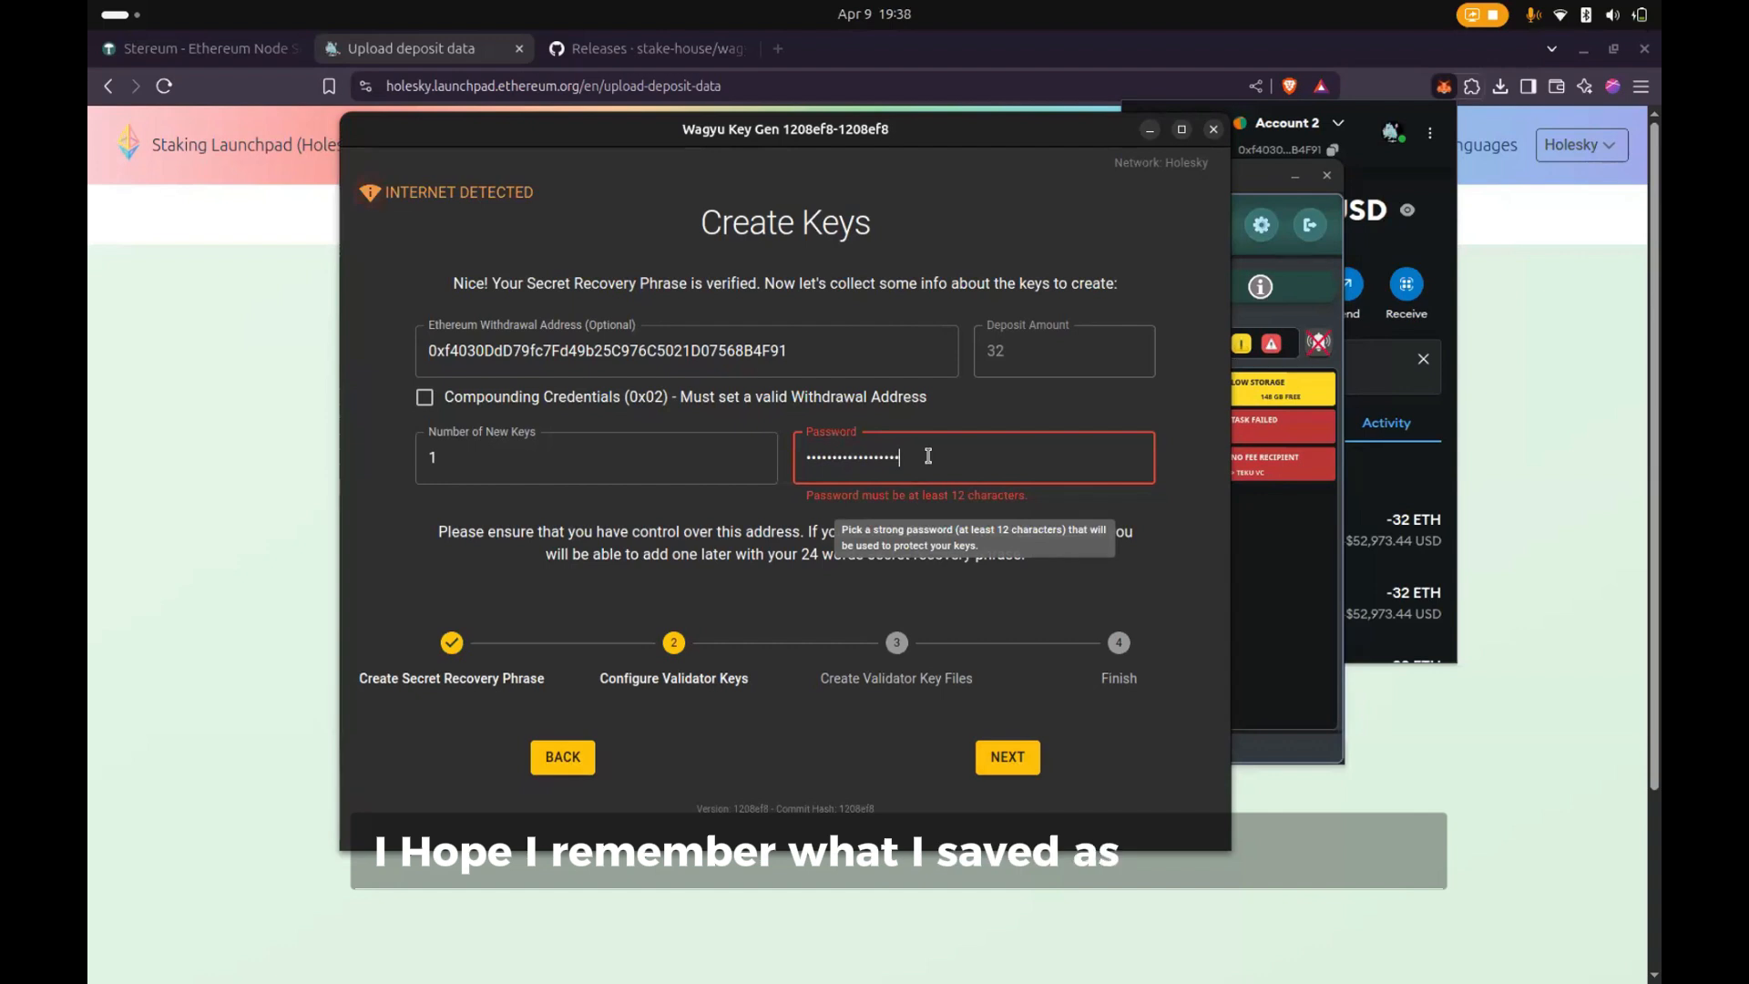
left_click(1002, 759)
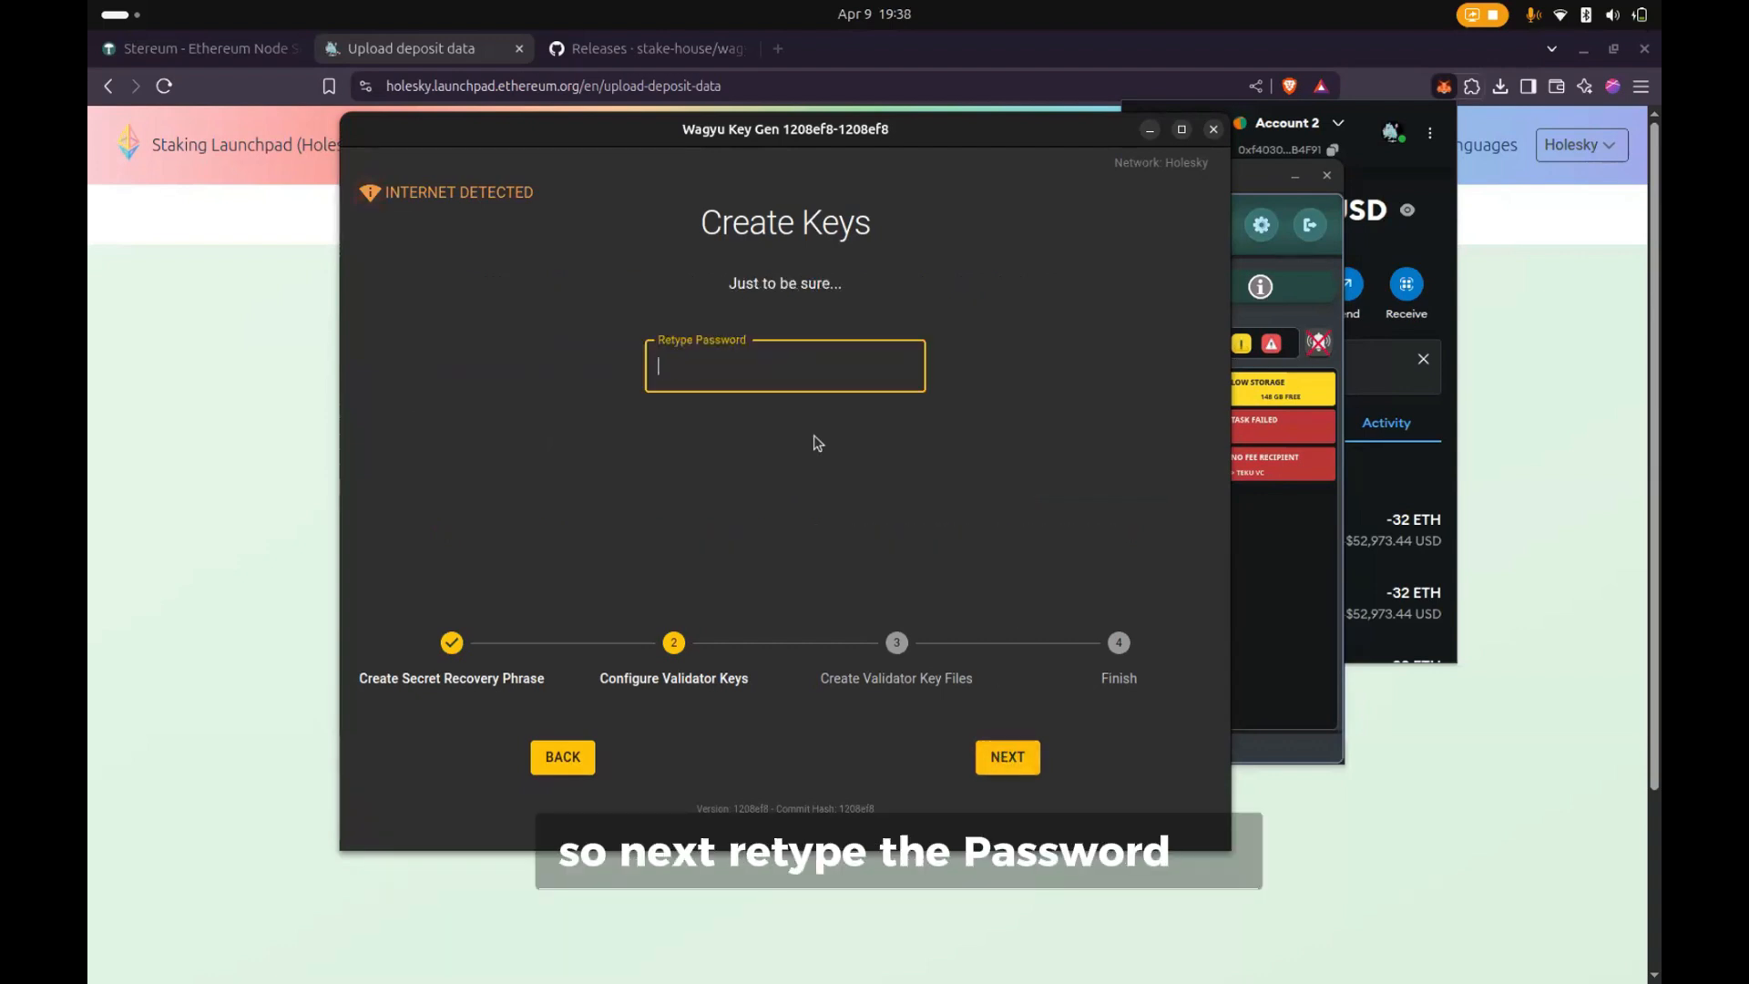
type("••••")
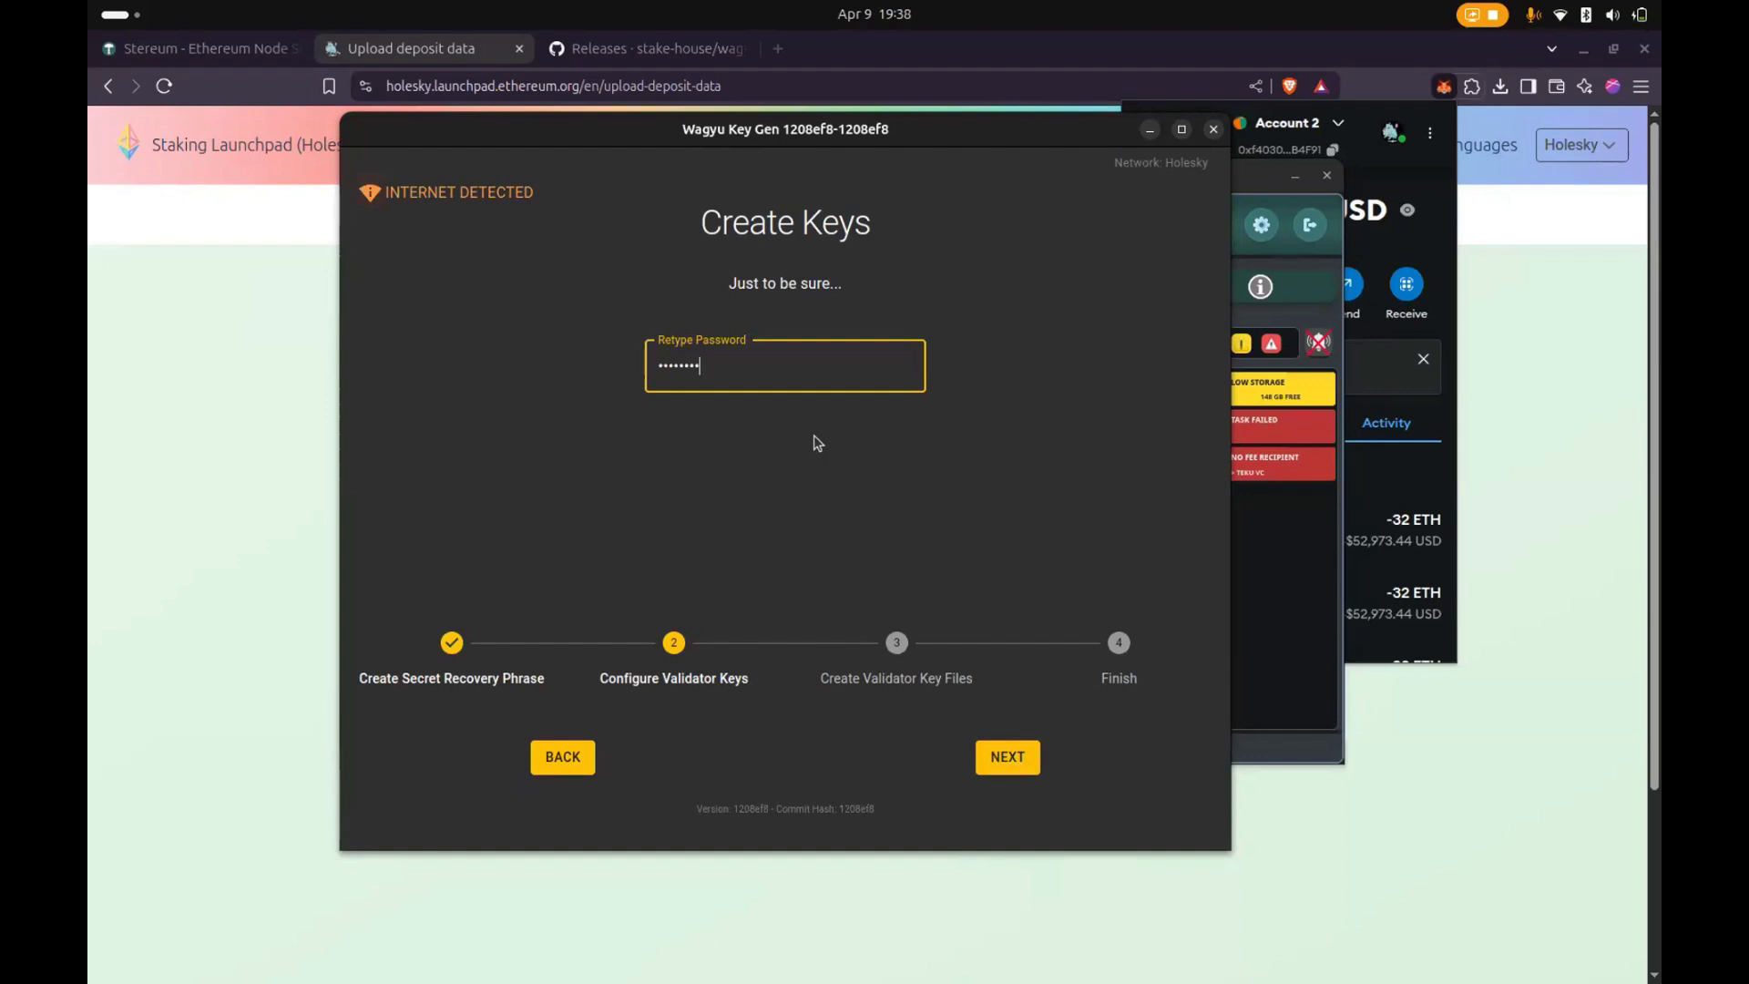
type("••••••••••••••")
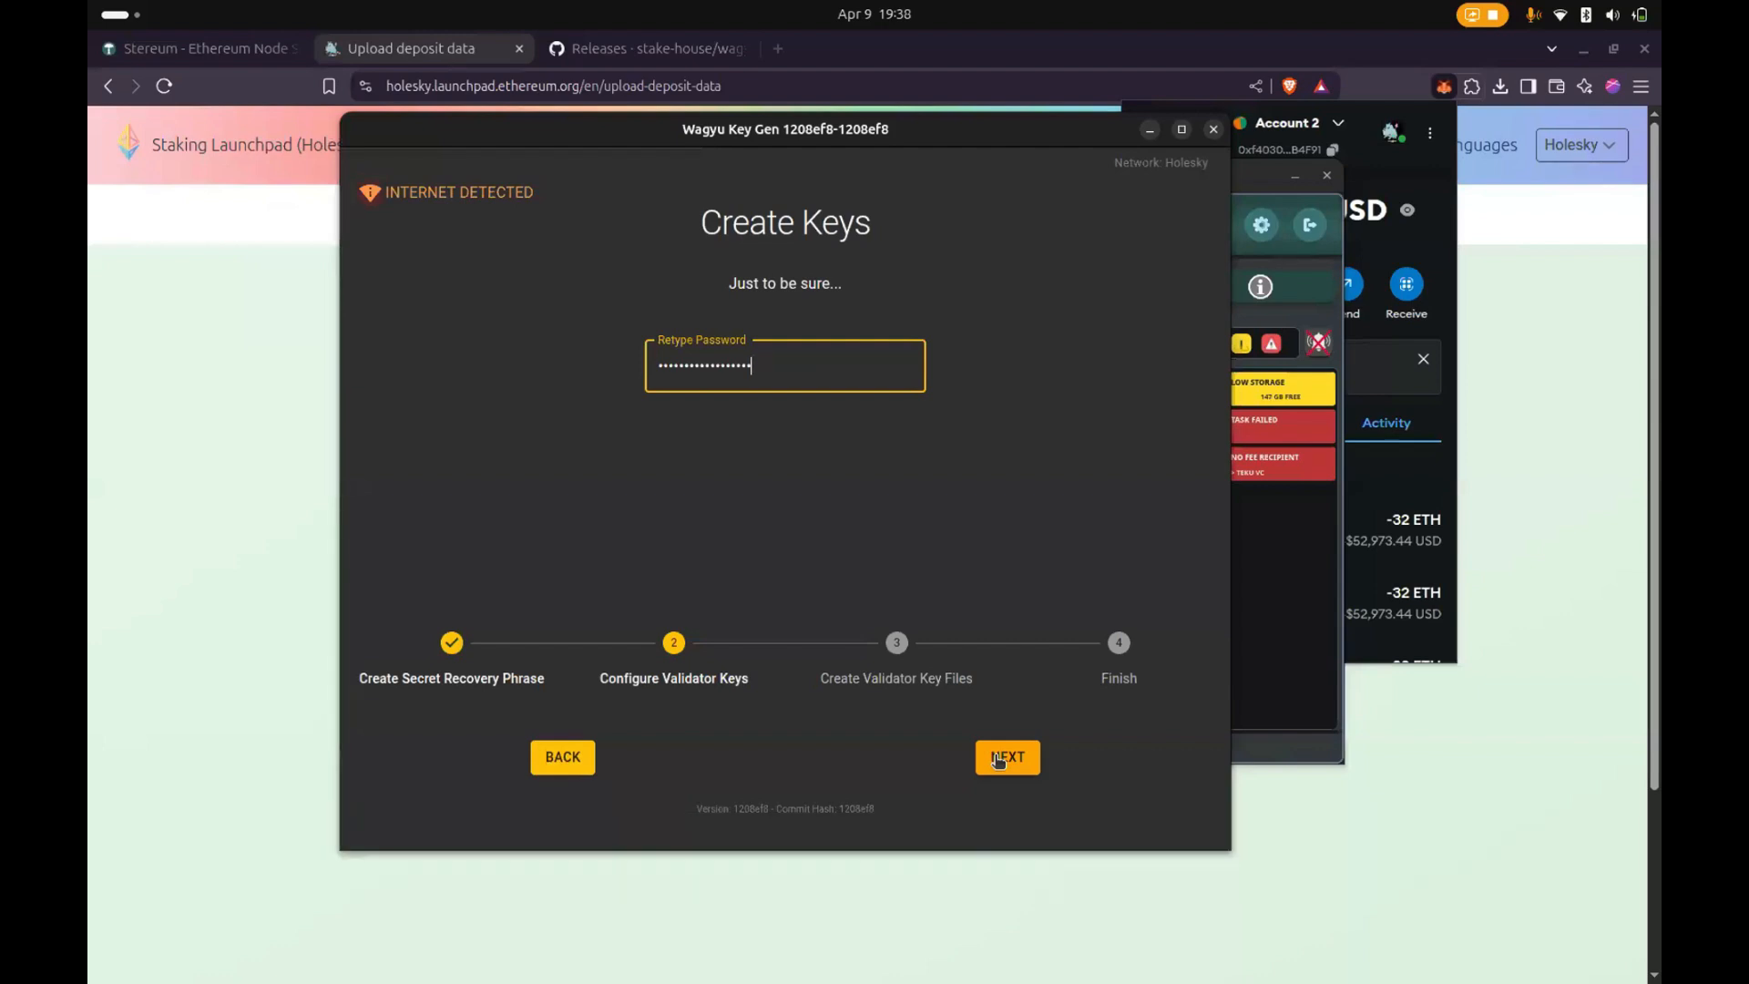
left_click(998, 760)
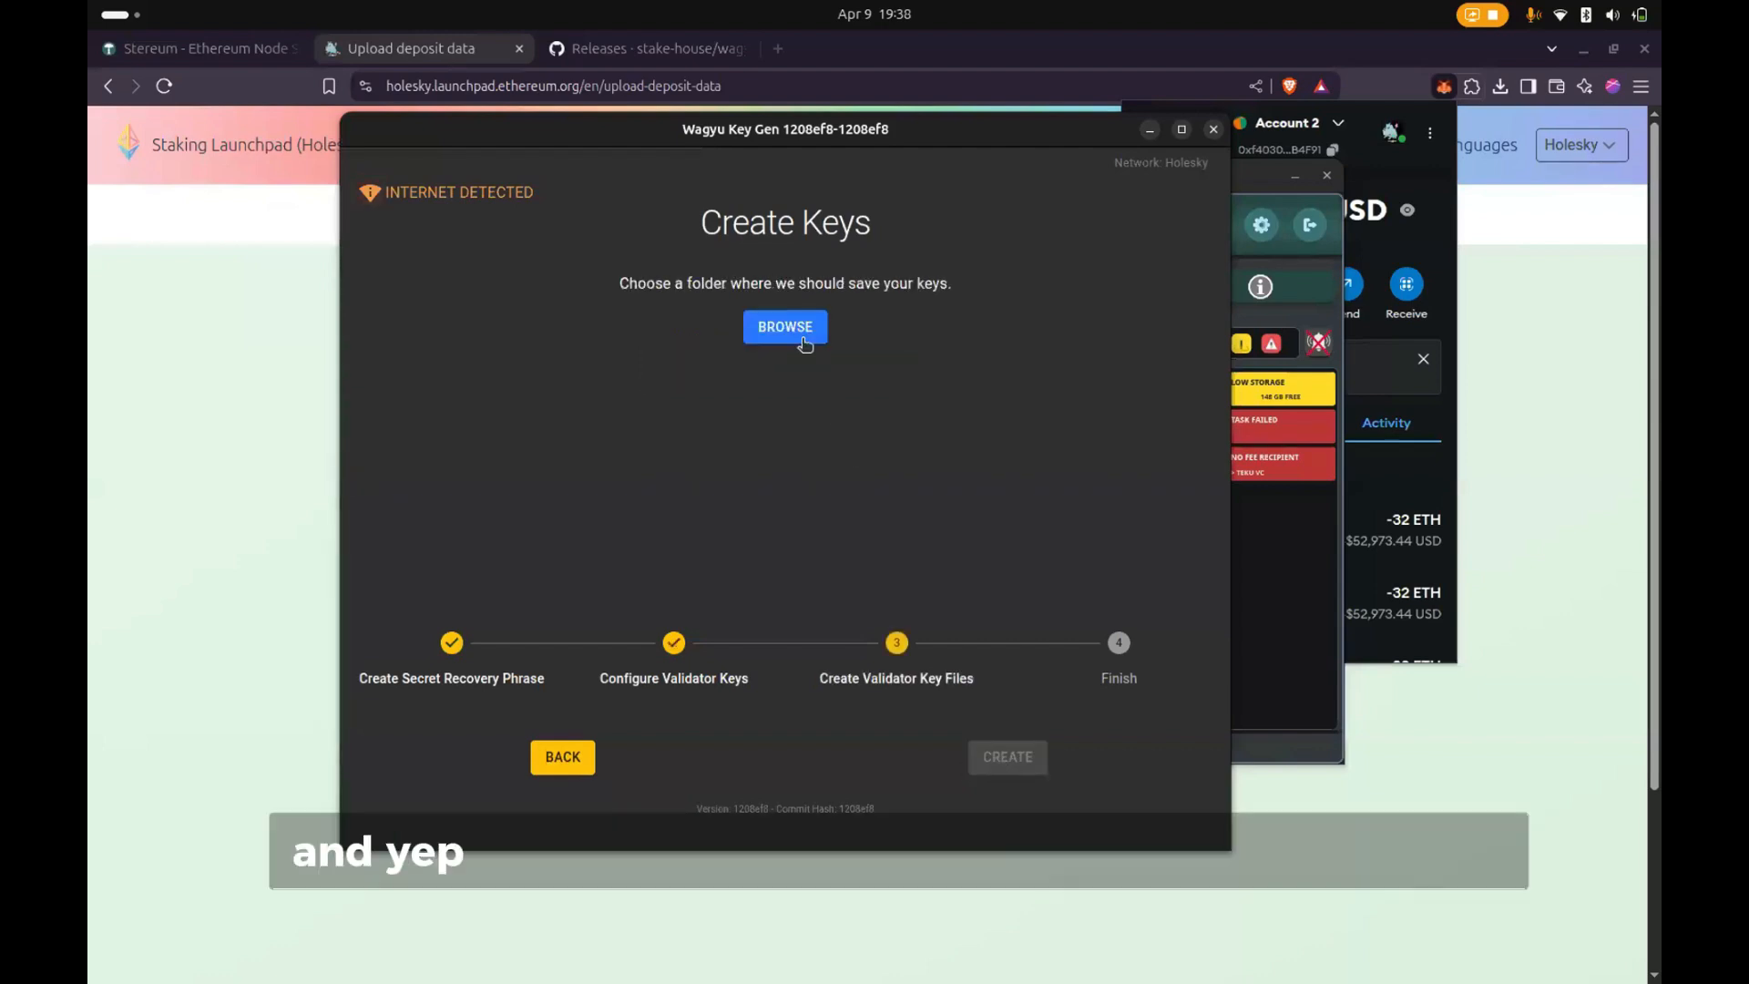
- Create the validator key files in the Downloads folder and move the Wagyu Key Gen window aside
left_click(801, 337)
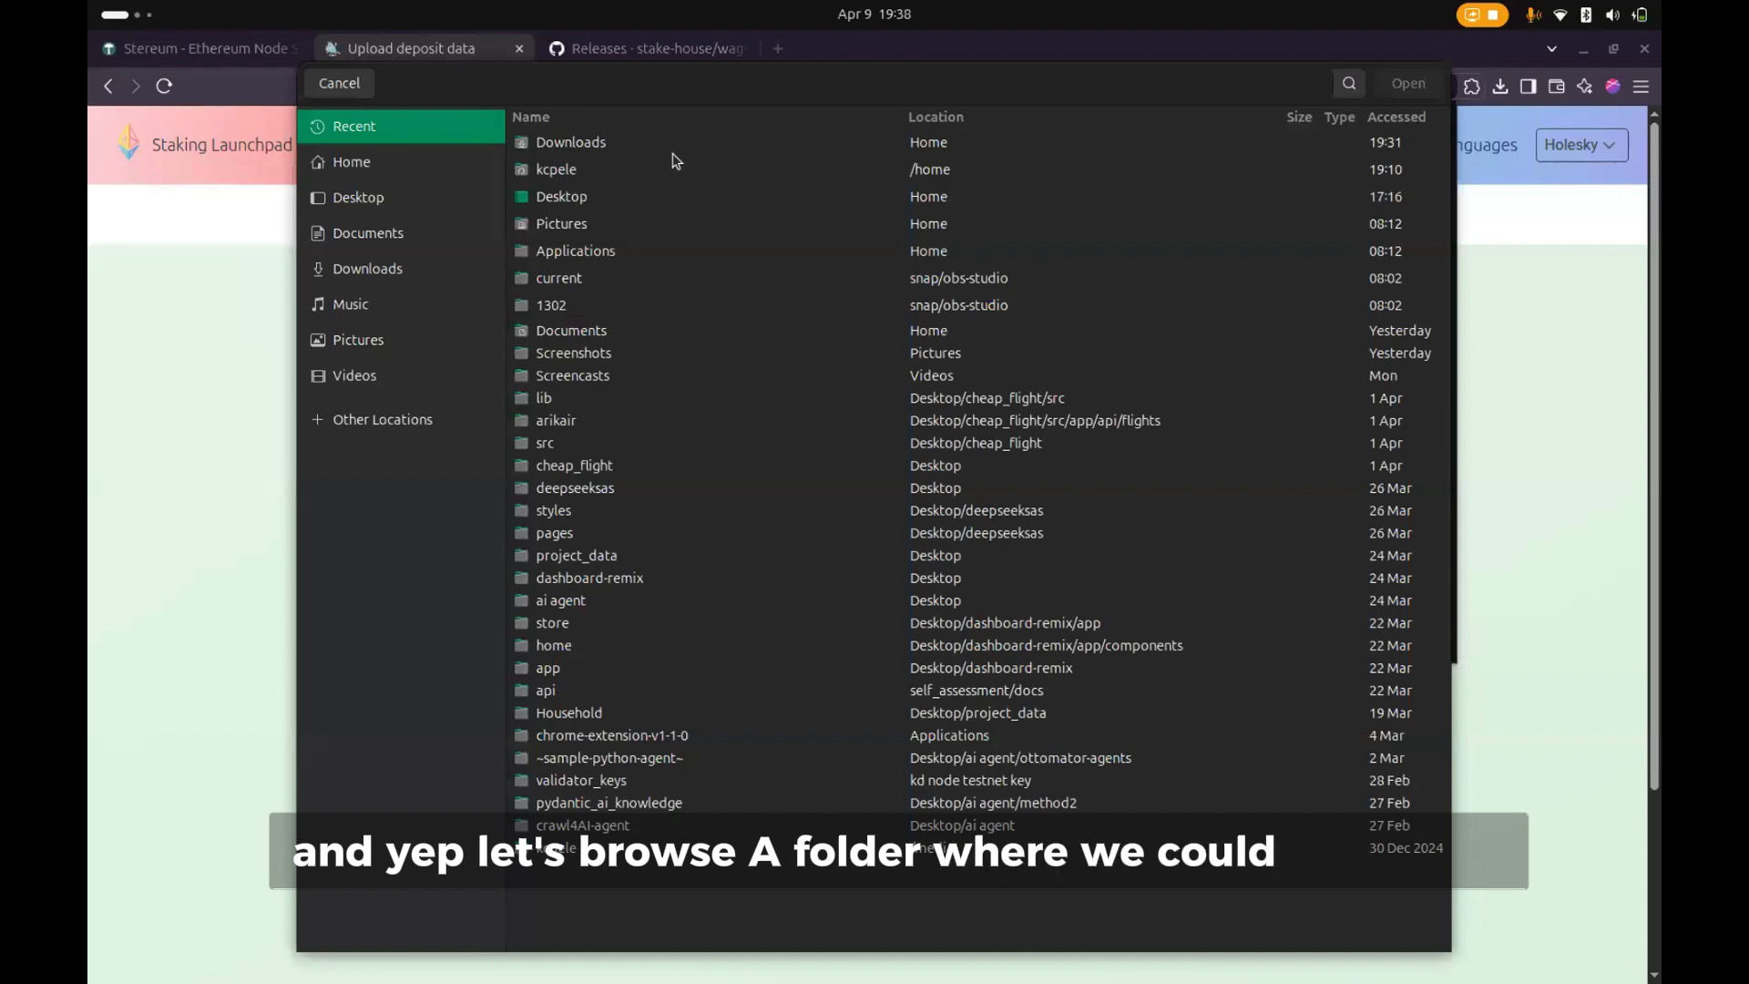
left_click(565, 143)
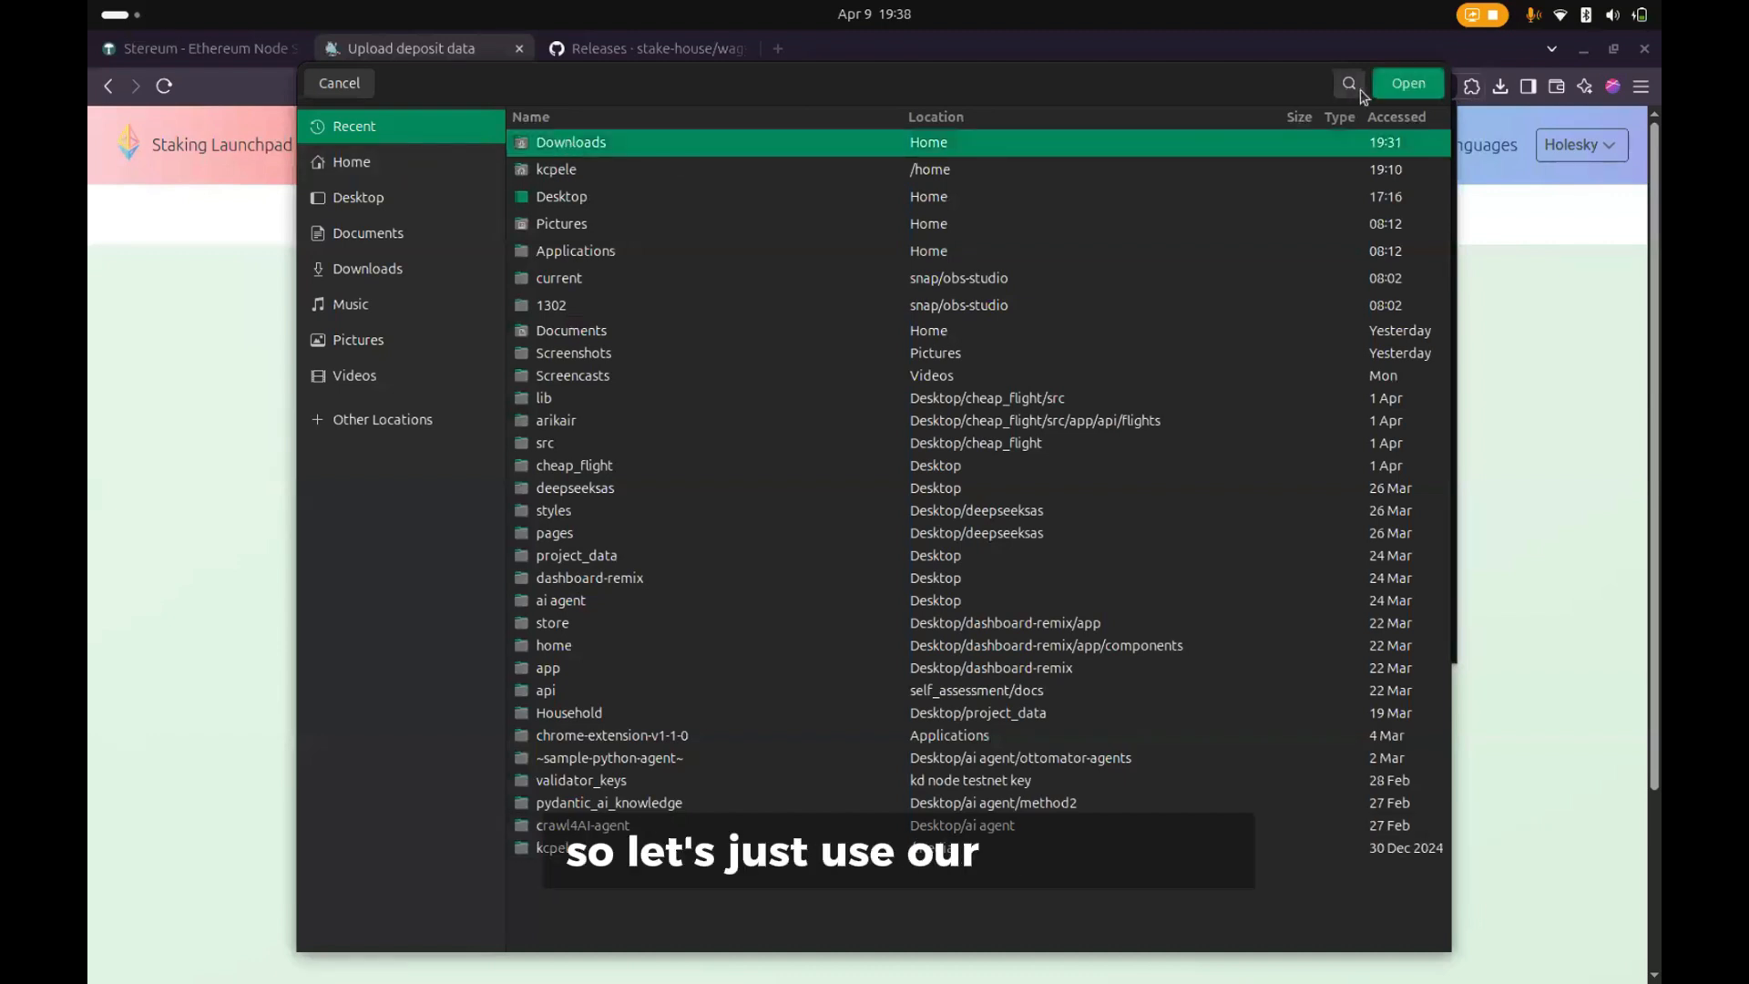
left_click(1408, 83)
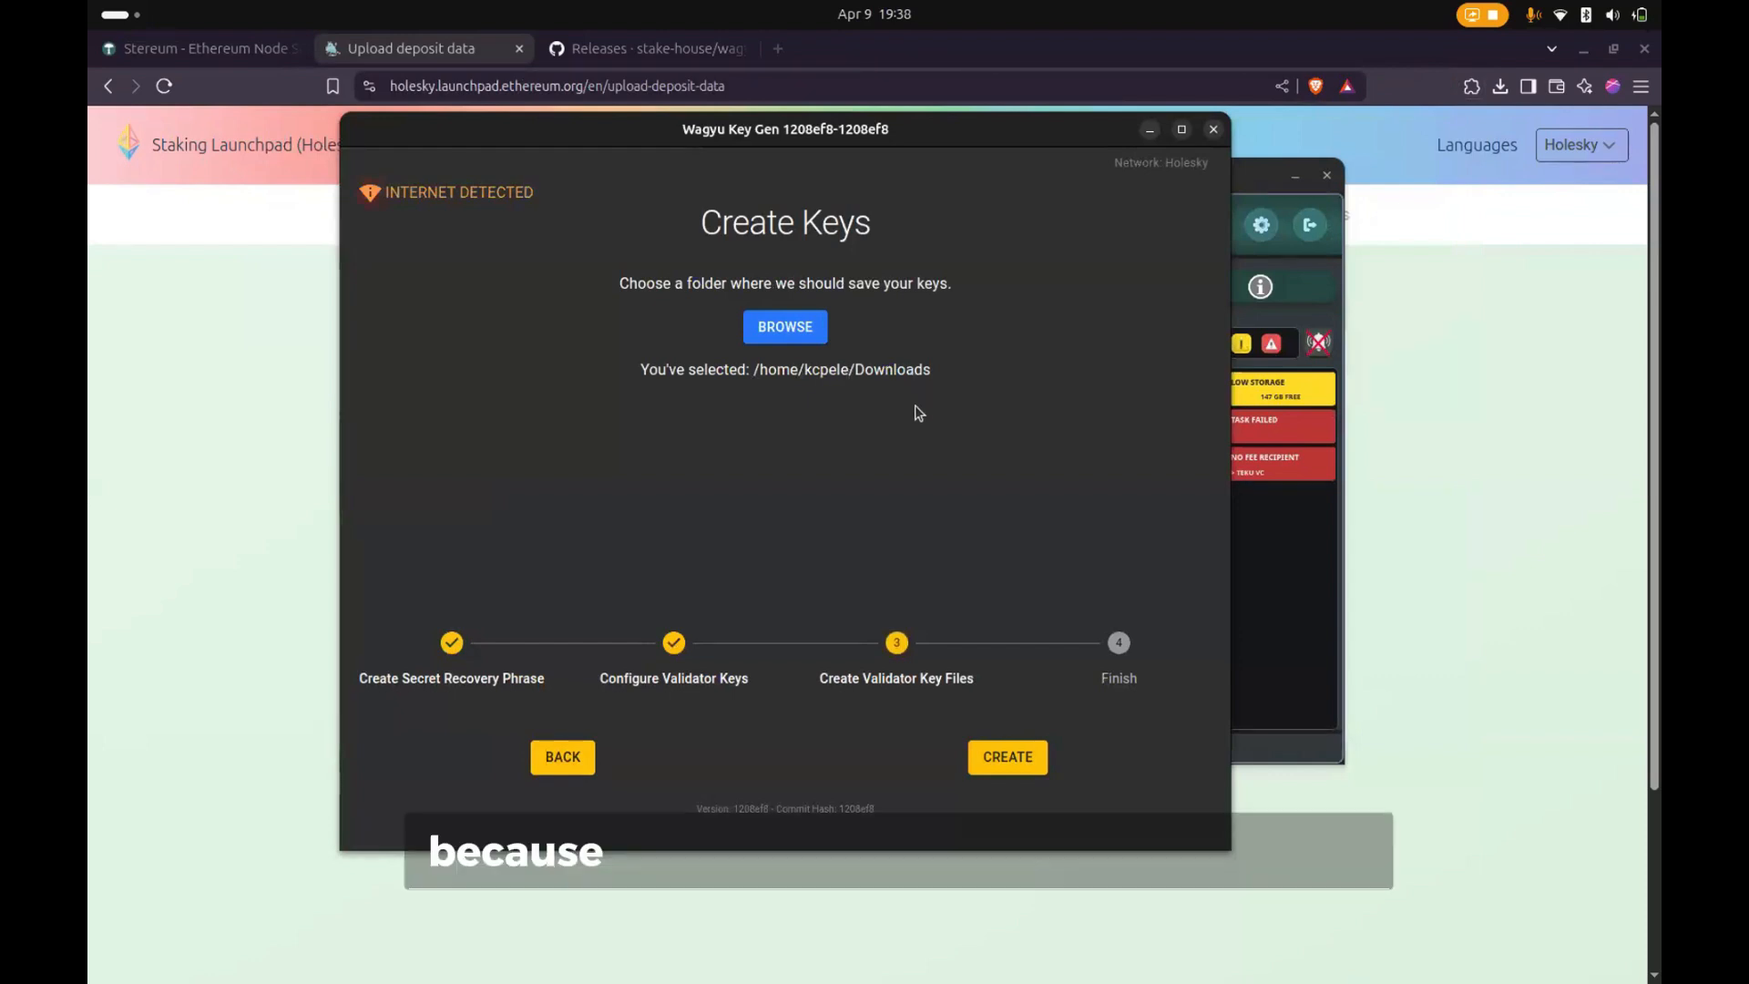
left_click(999, 767)
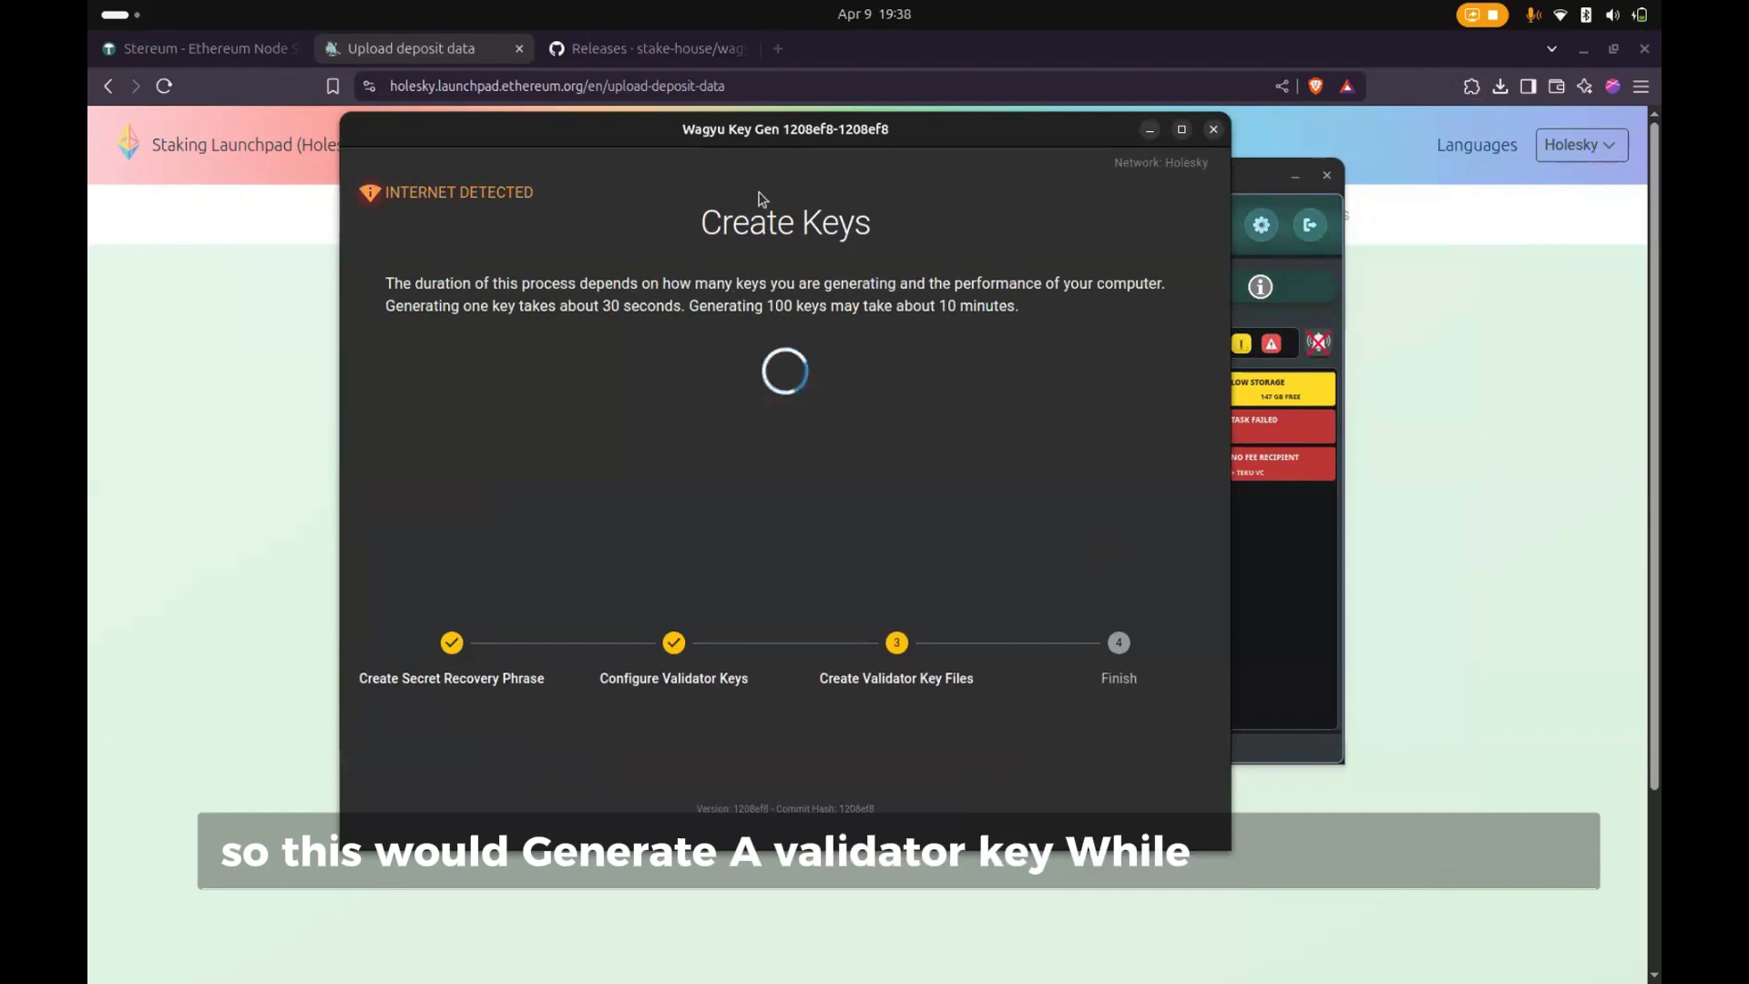
left_click_drag(647, 122, 394, 105)
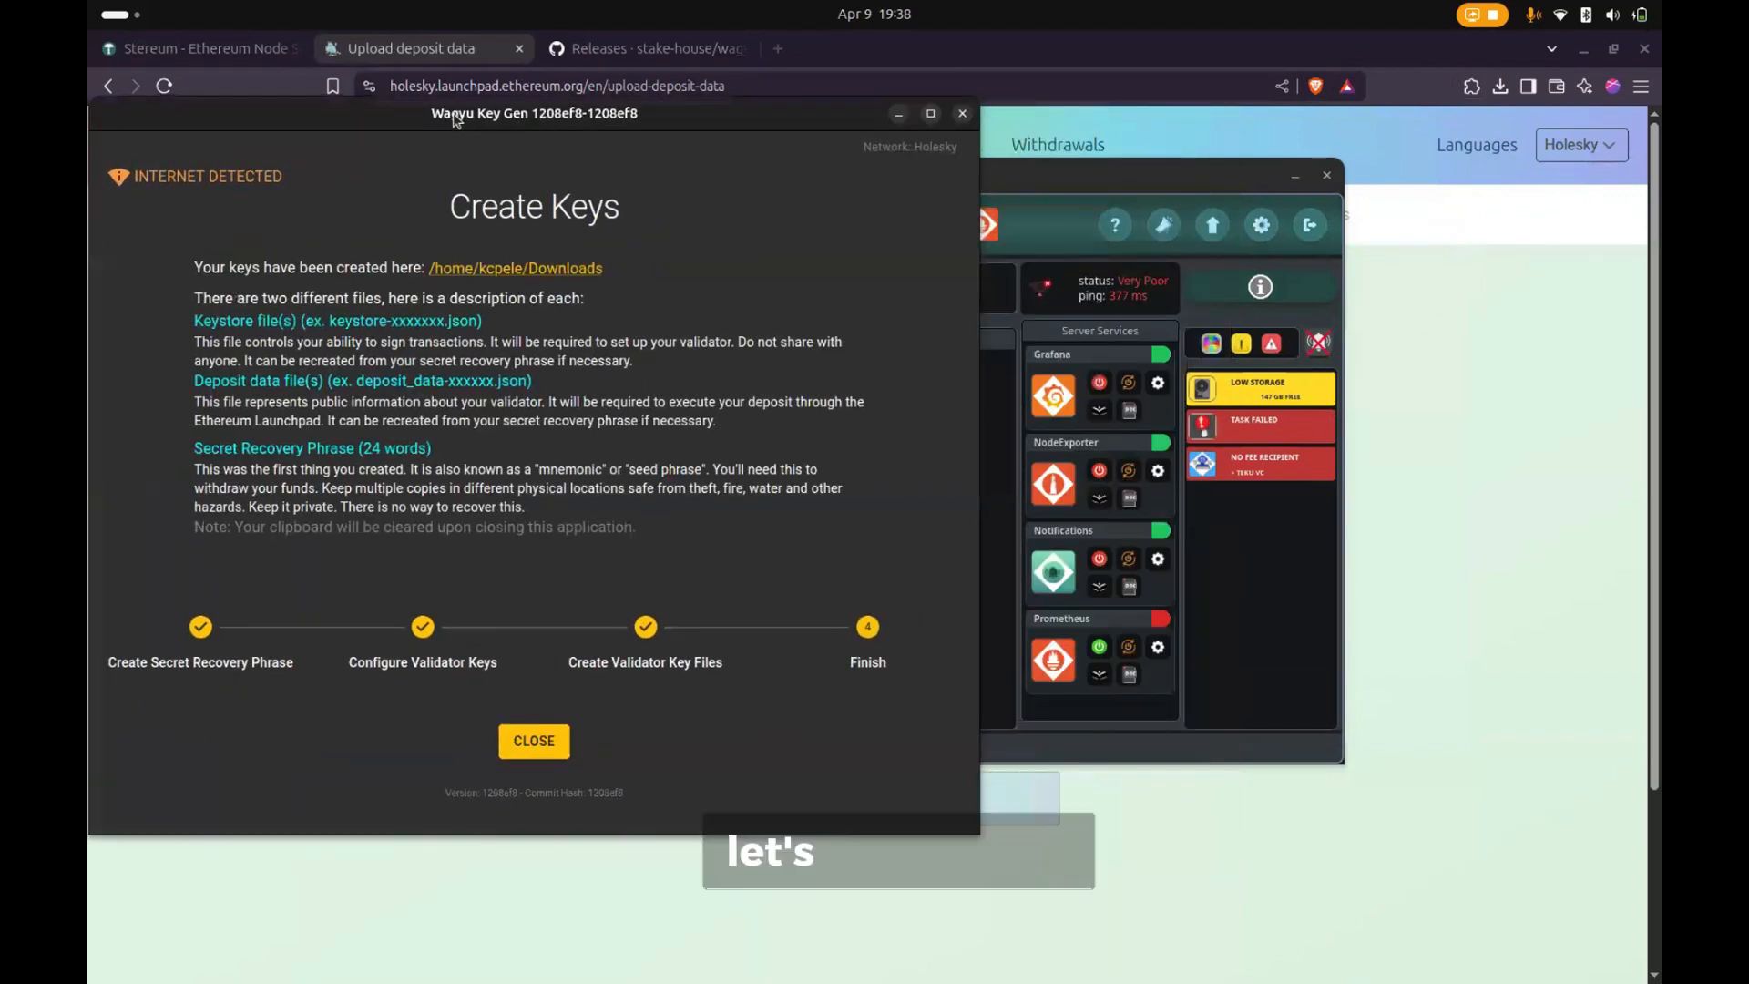
- Switch to the Stereum launcher, open Setup1, and turn its node on
left_click(1044, 195)
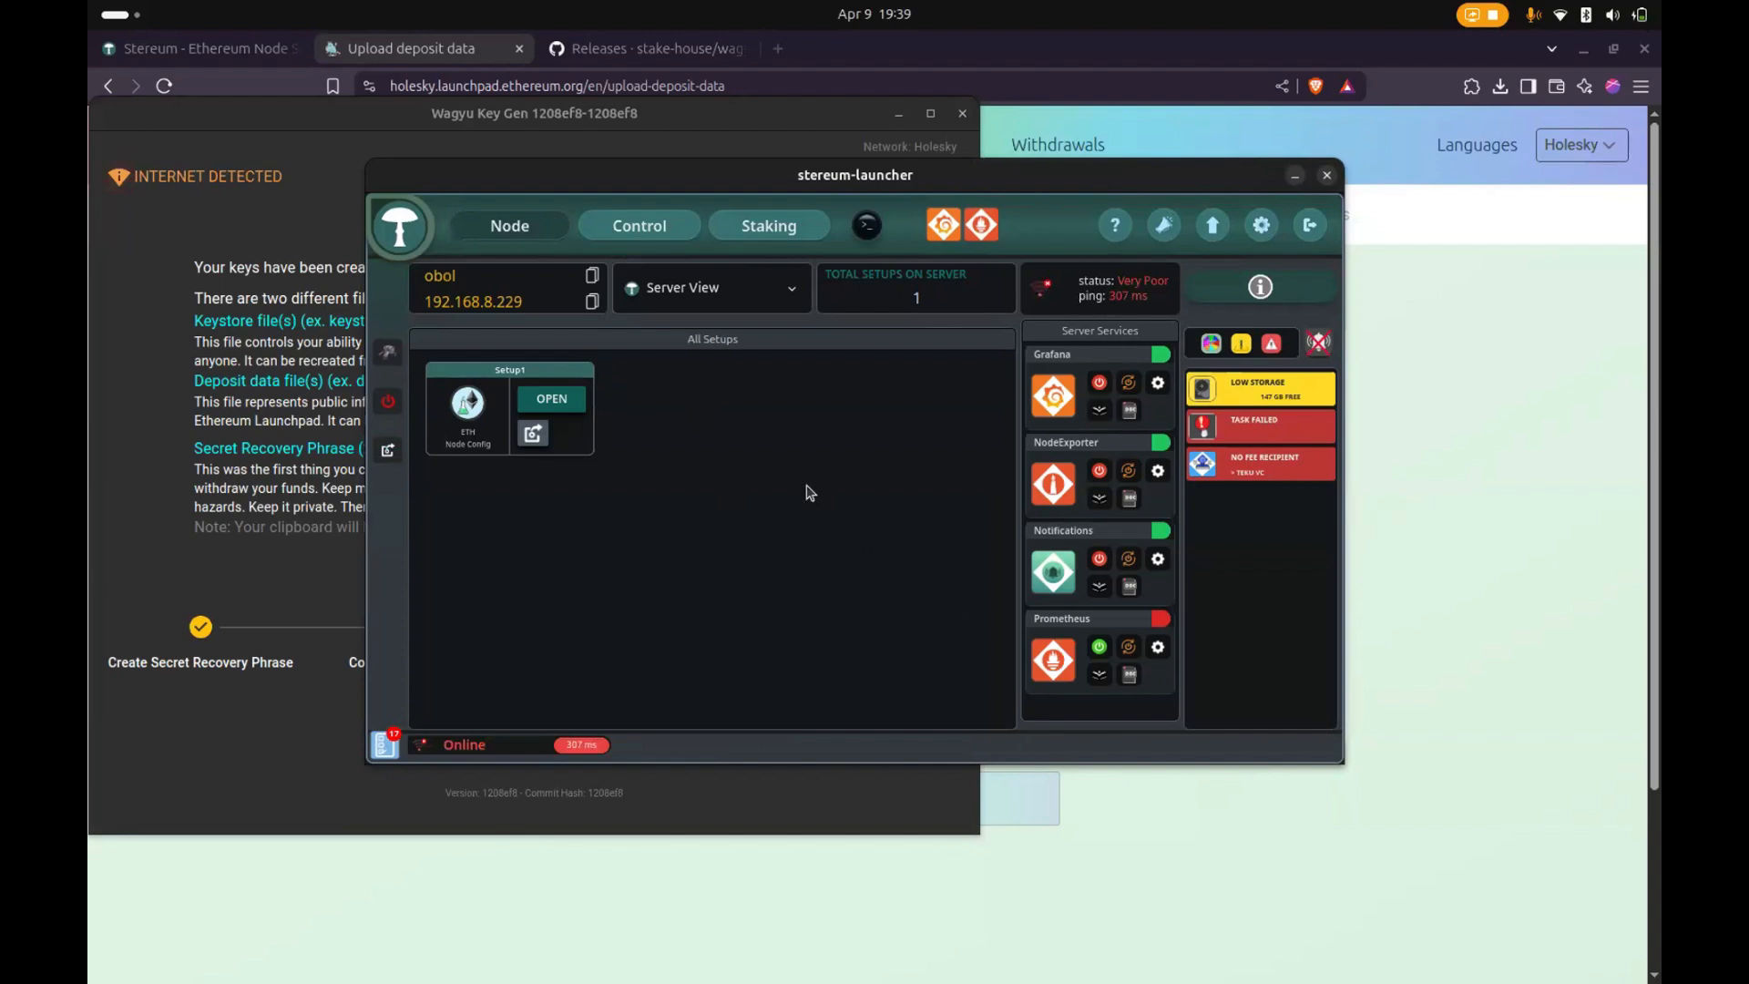
left_click(552, 401)
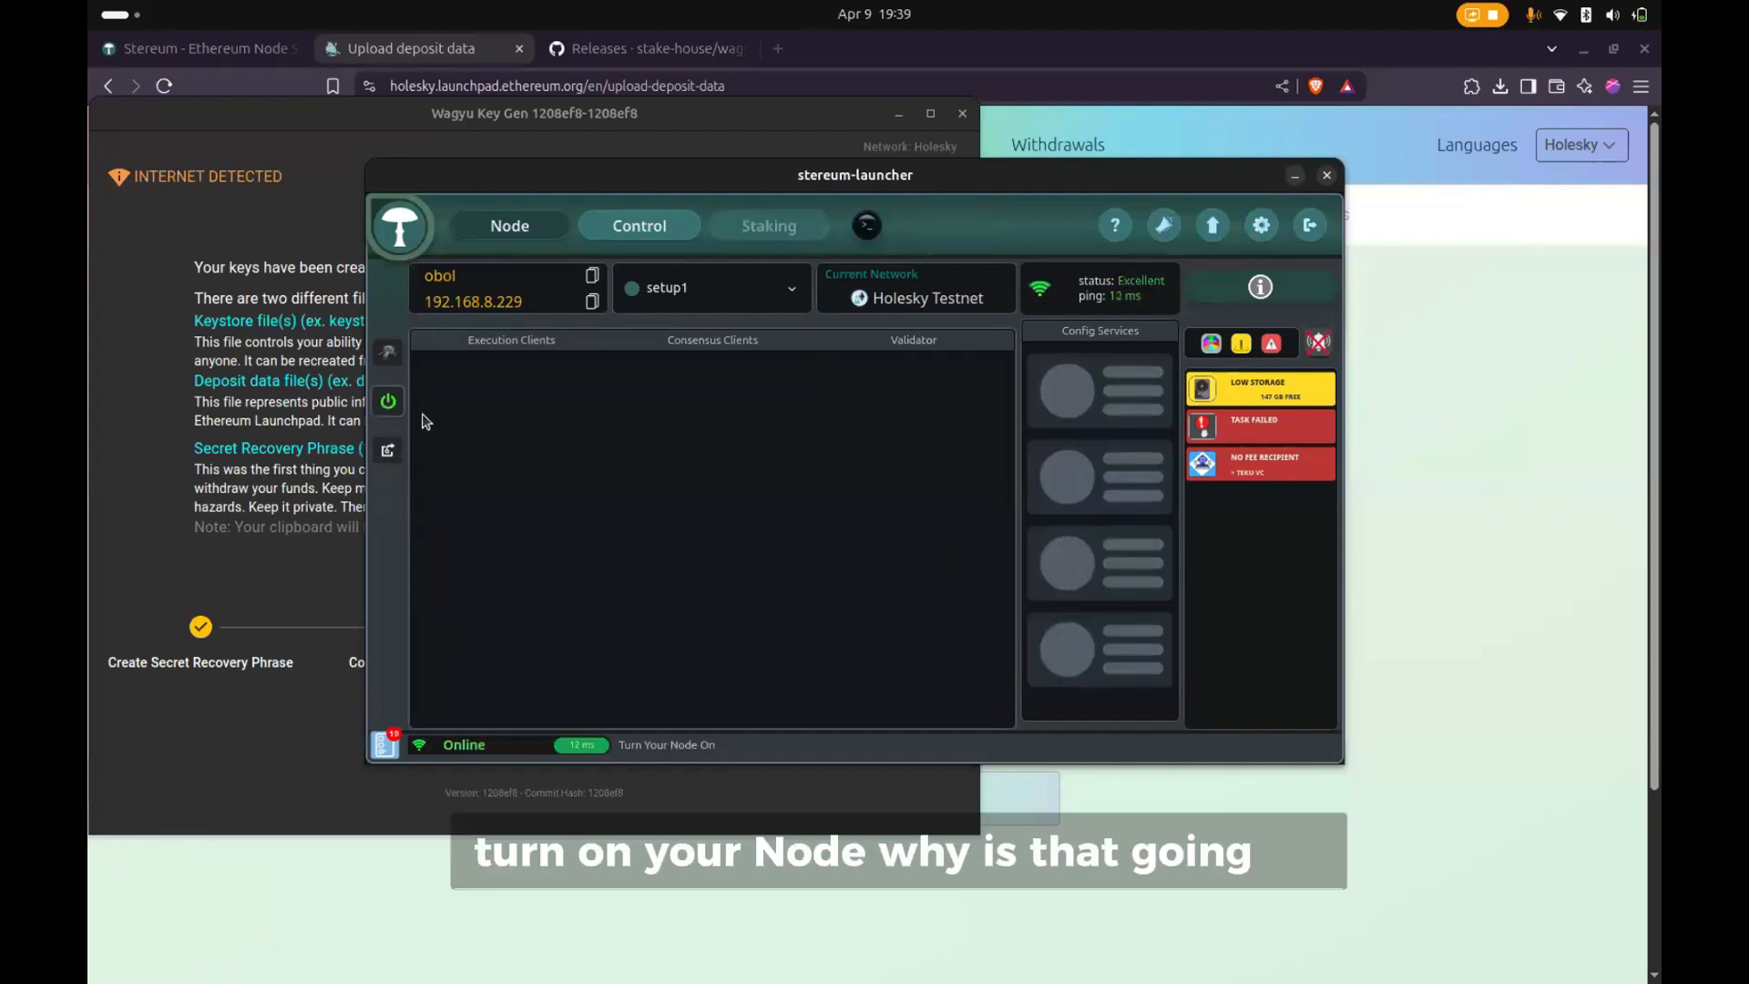
left_click(386, 404)
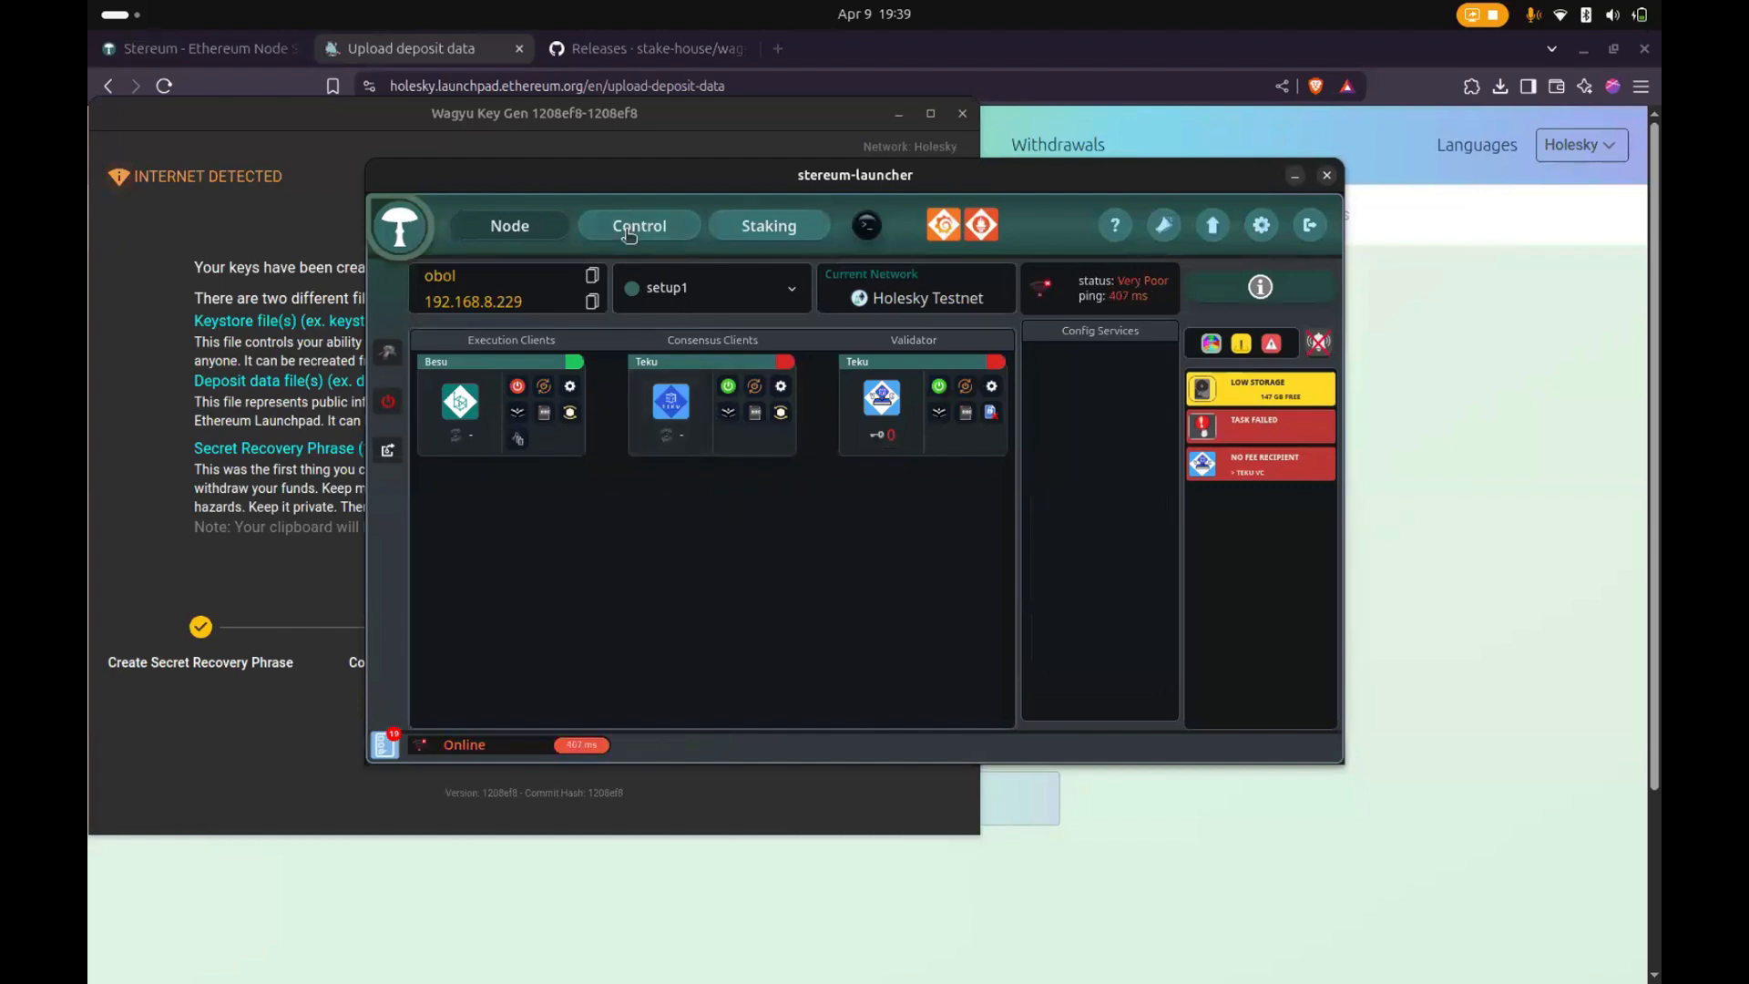
- Check the server's control overview and turn on the Teku consensus client of setup1
left_click(628, 232)
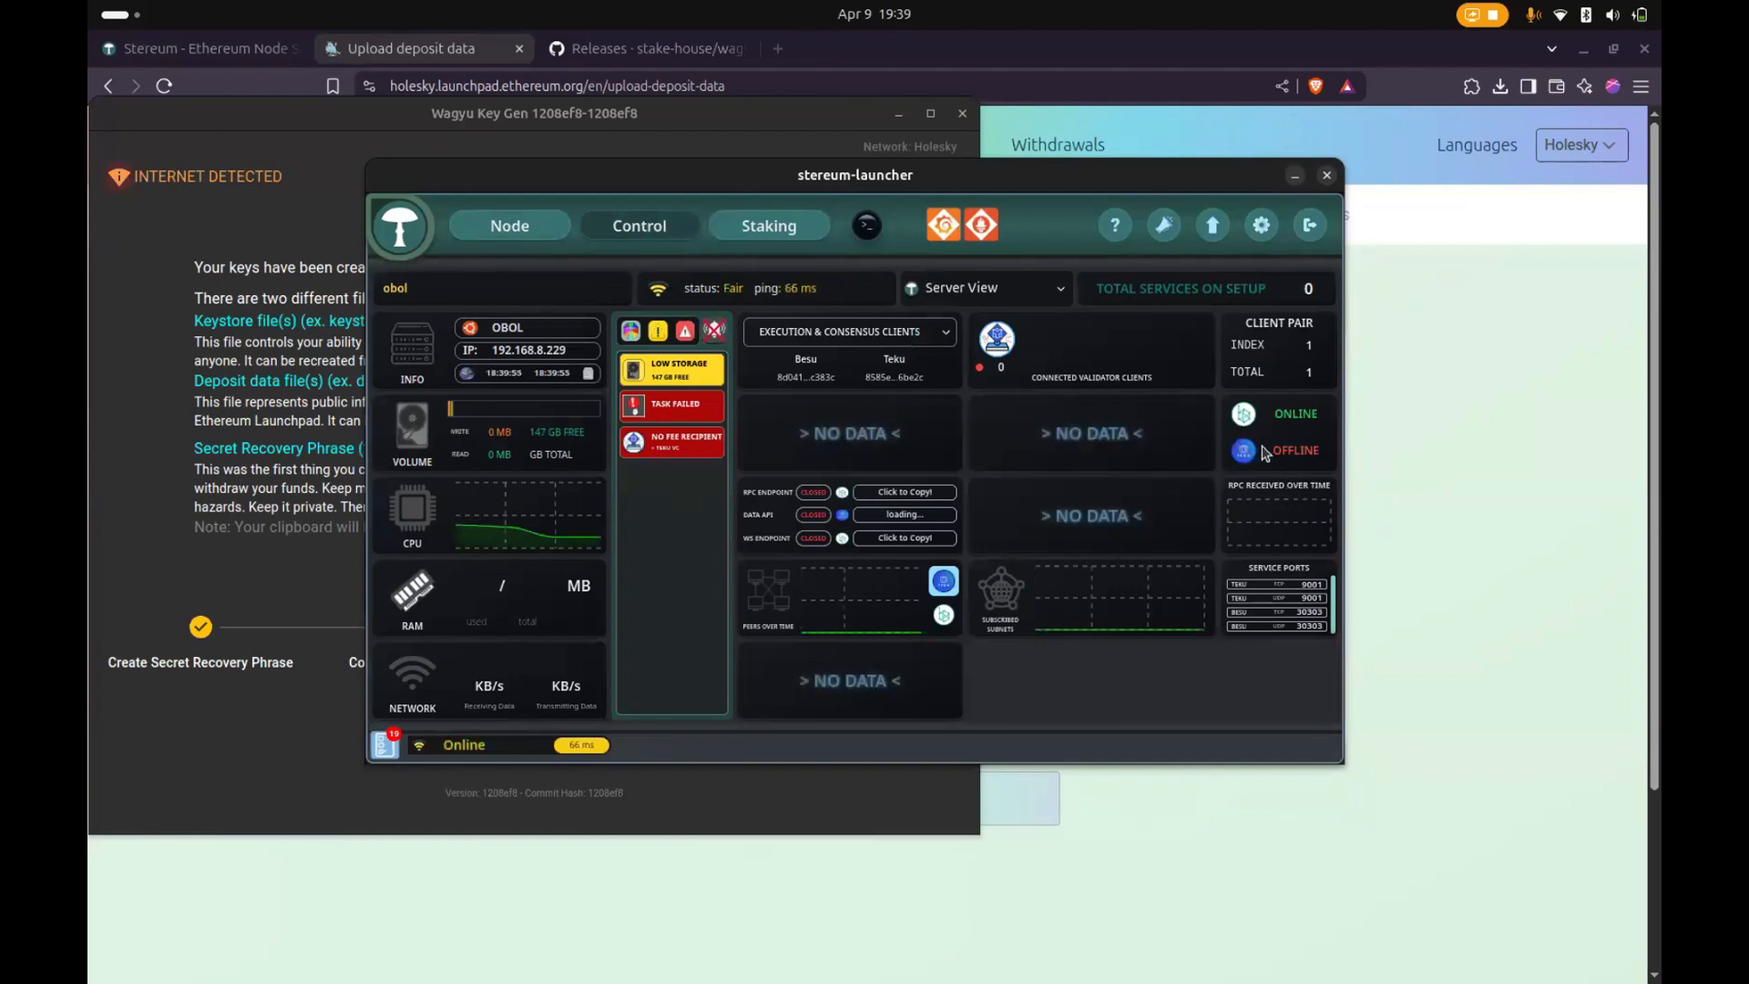
left_click(524, 233)
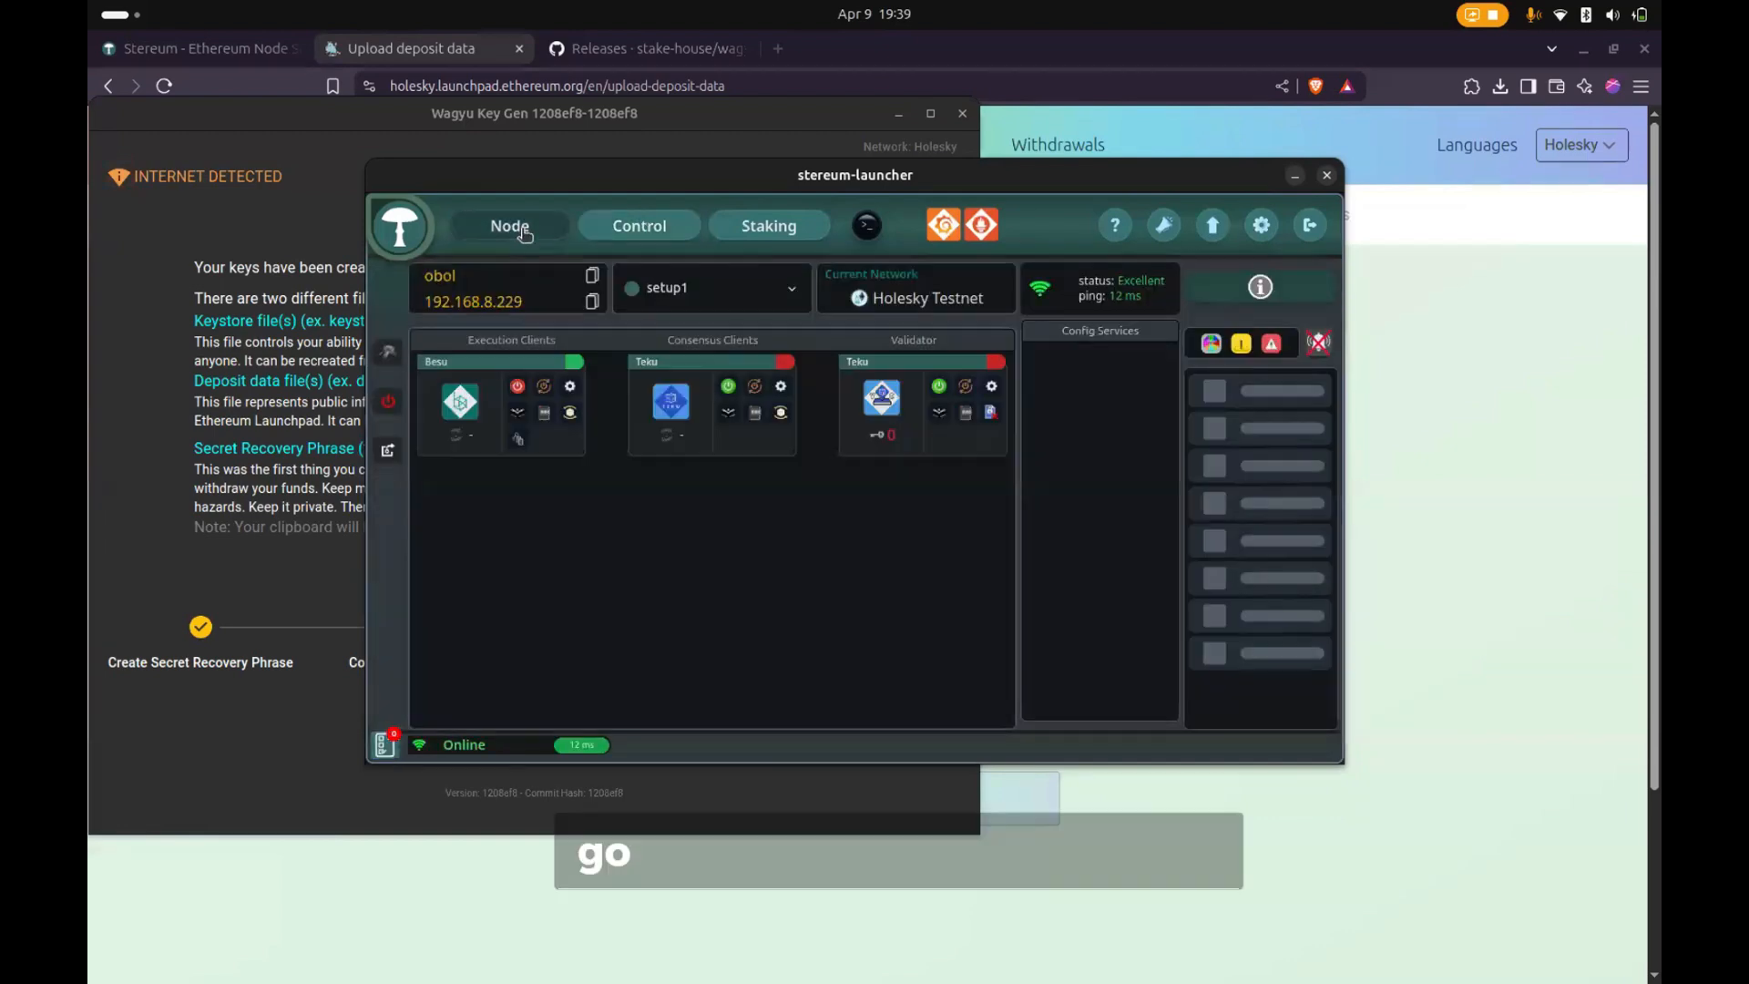
left_click(731, 389)
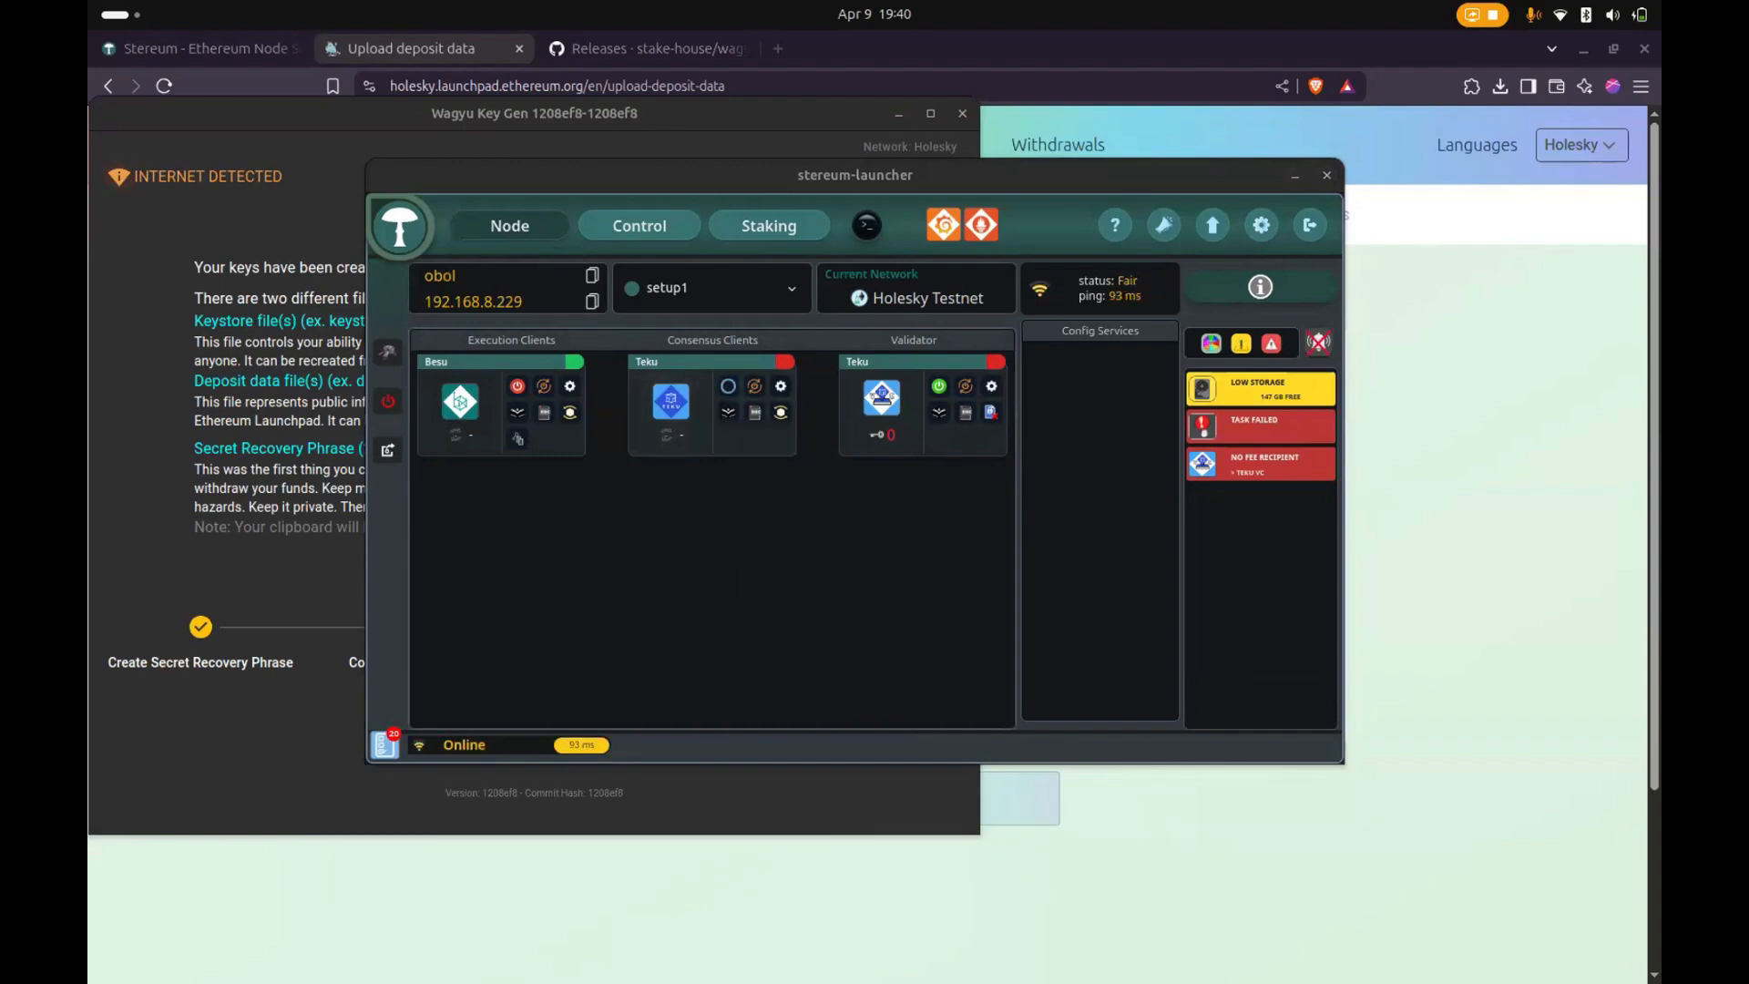
- Try to reboot the server with sudo from its SSH terminal session, clear the terminal, and minimize it
left_click_drag(0, 340, 902, 146)
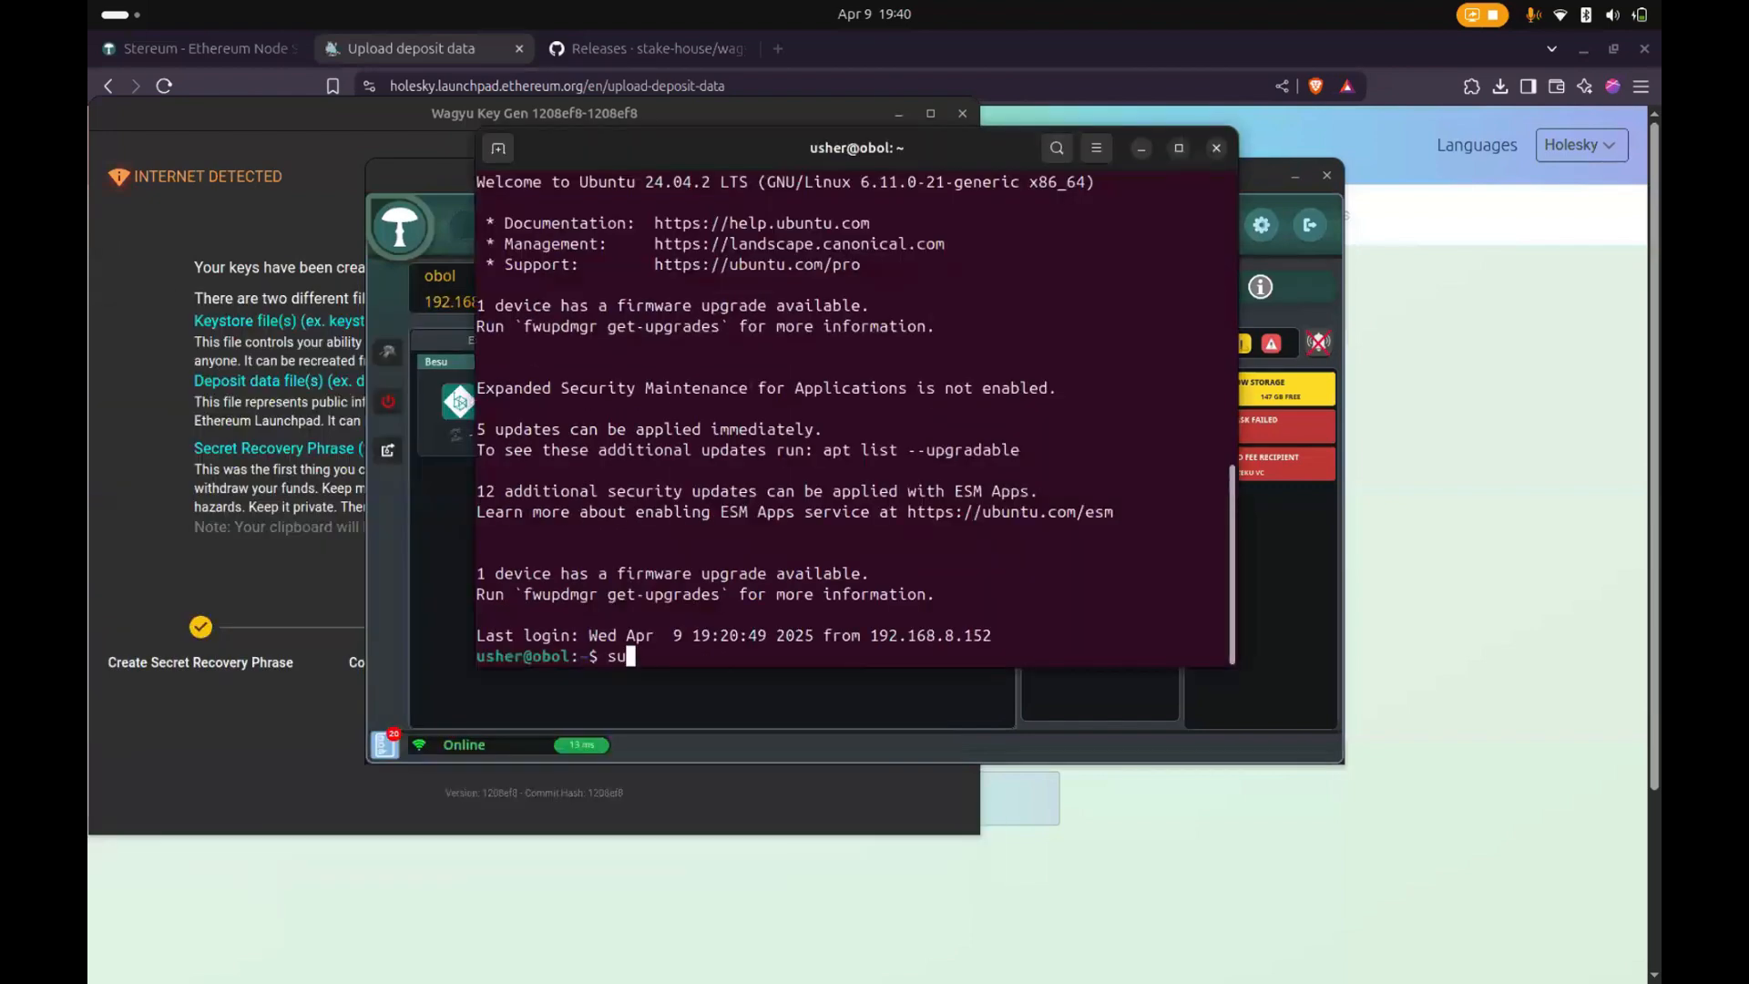
type("sudo reboo")
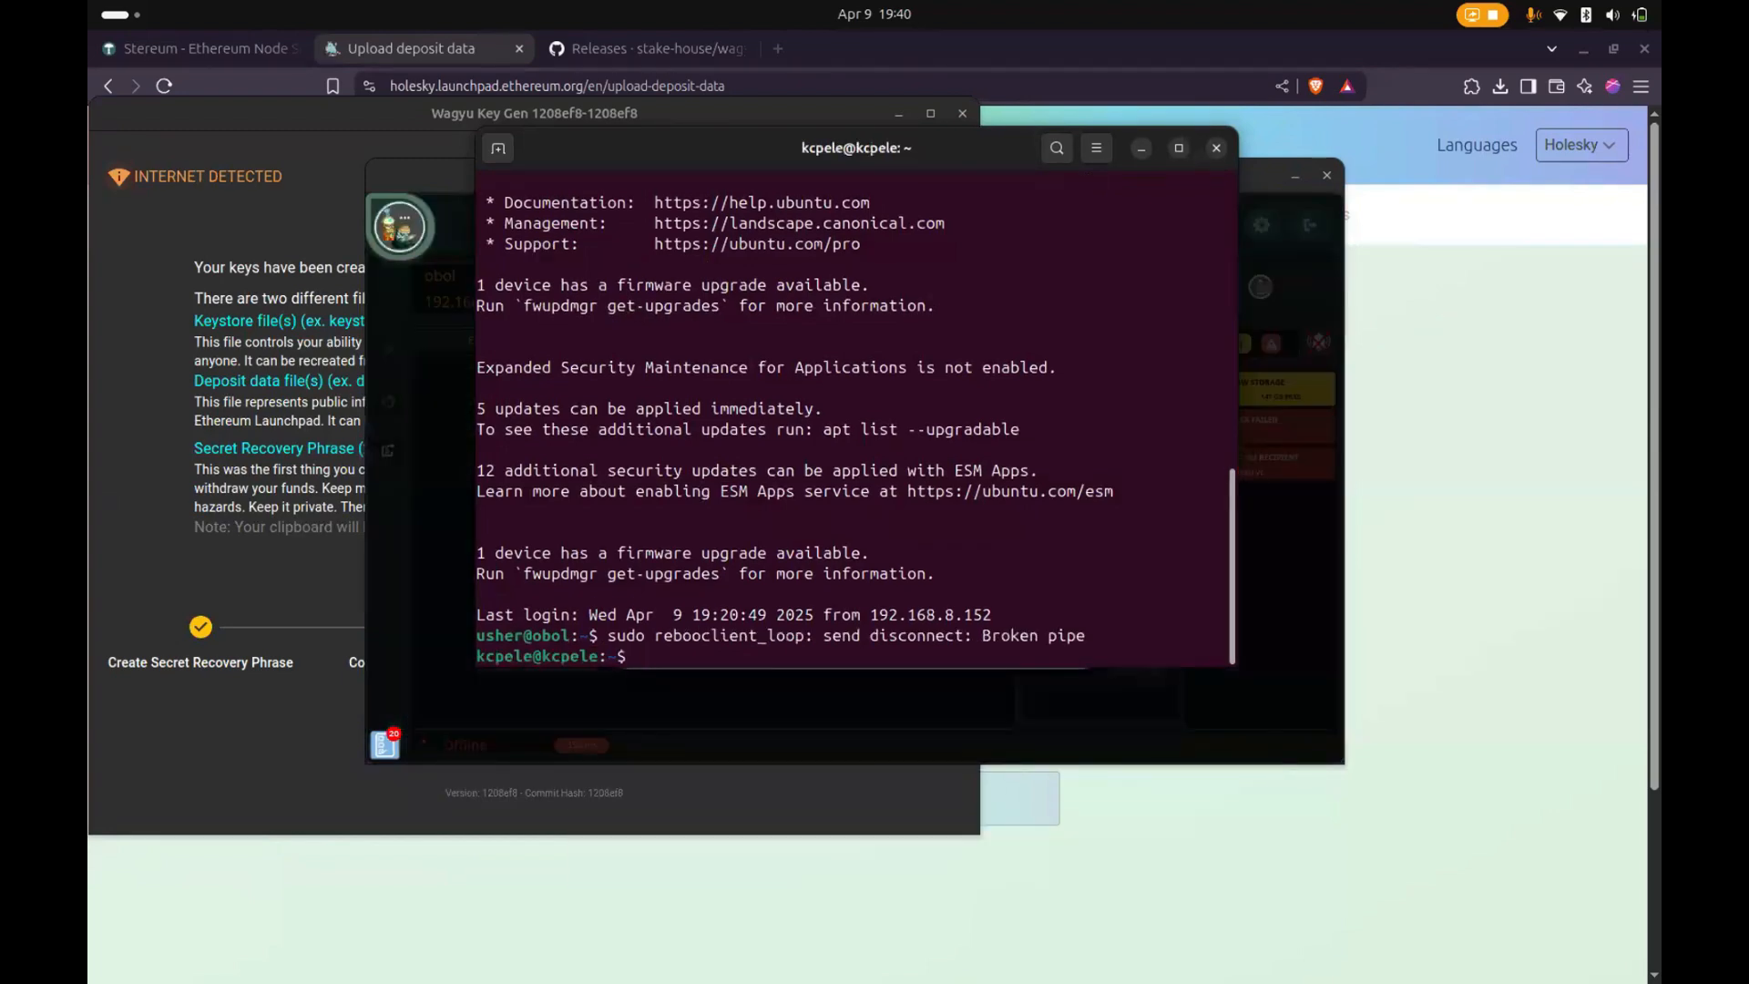
type("clear")
key("Return")
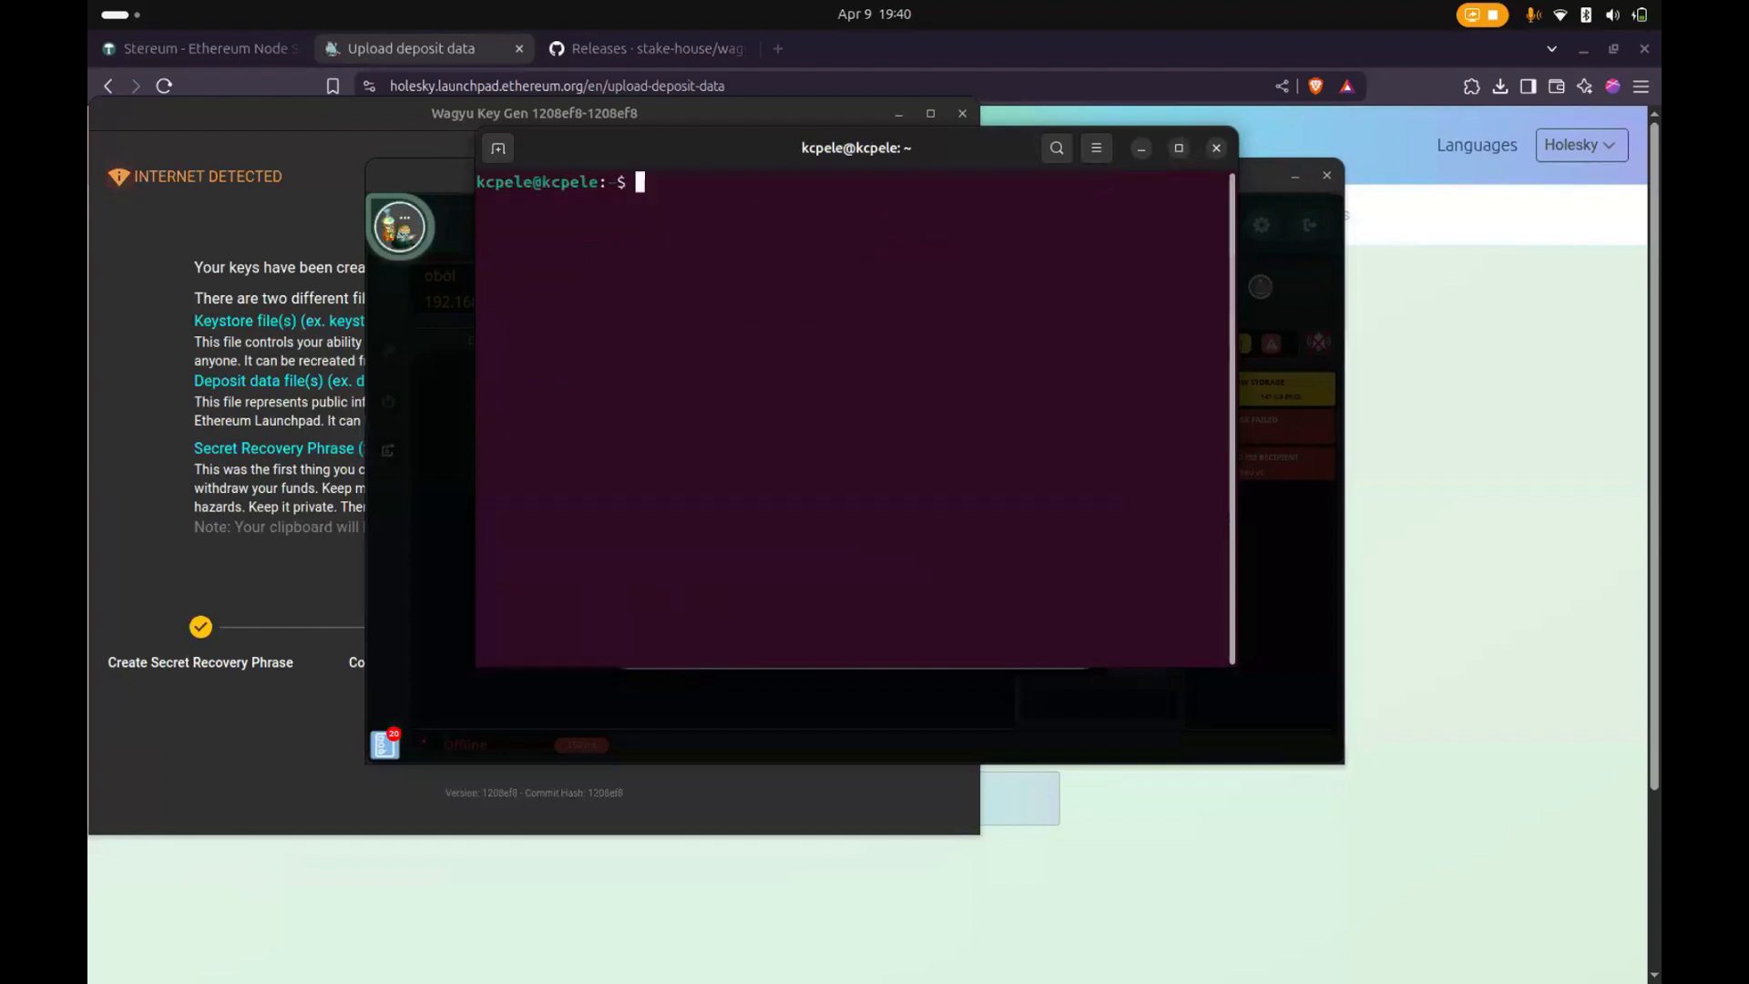
left_click_drag(763, 158, 312, 289)
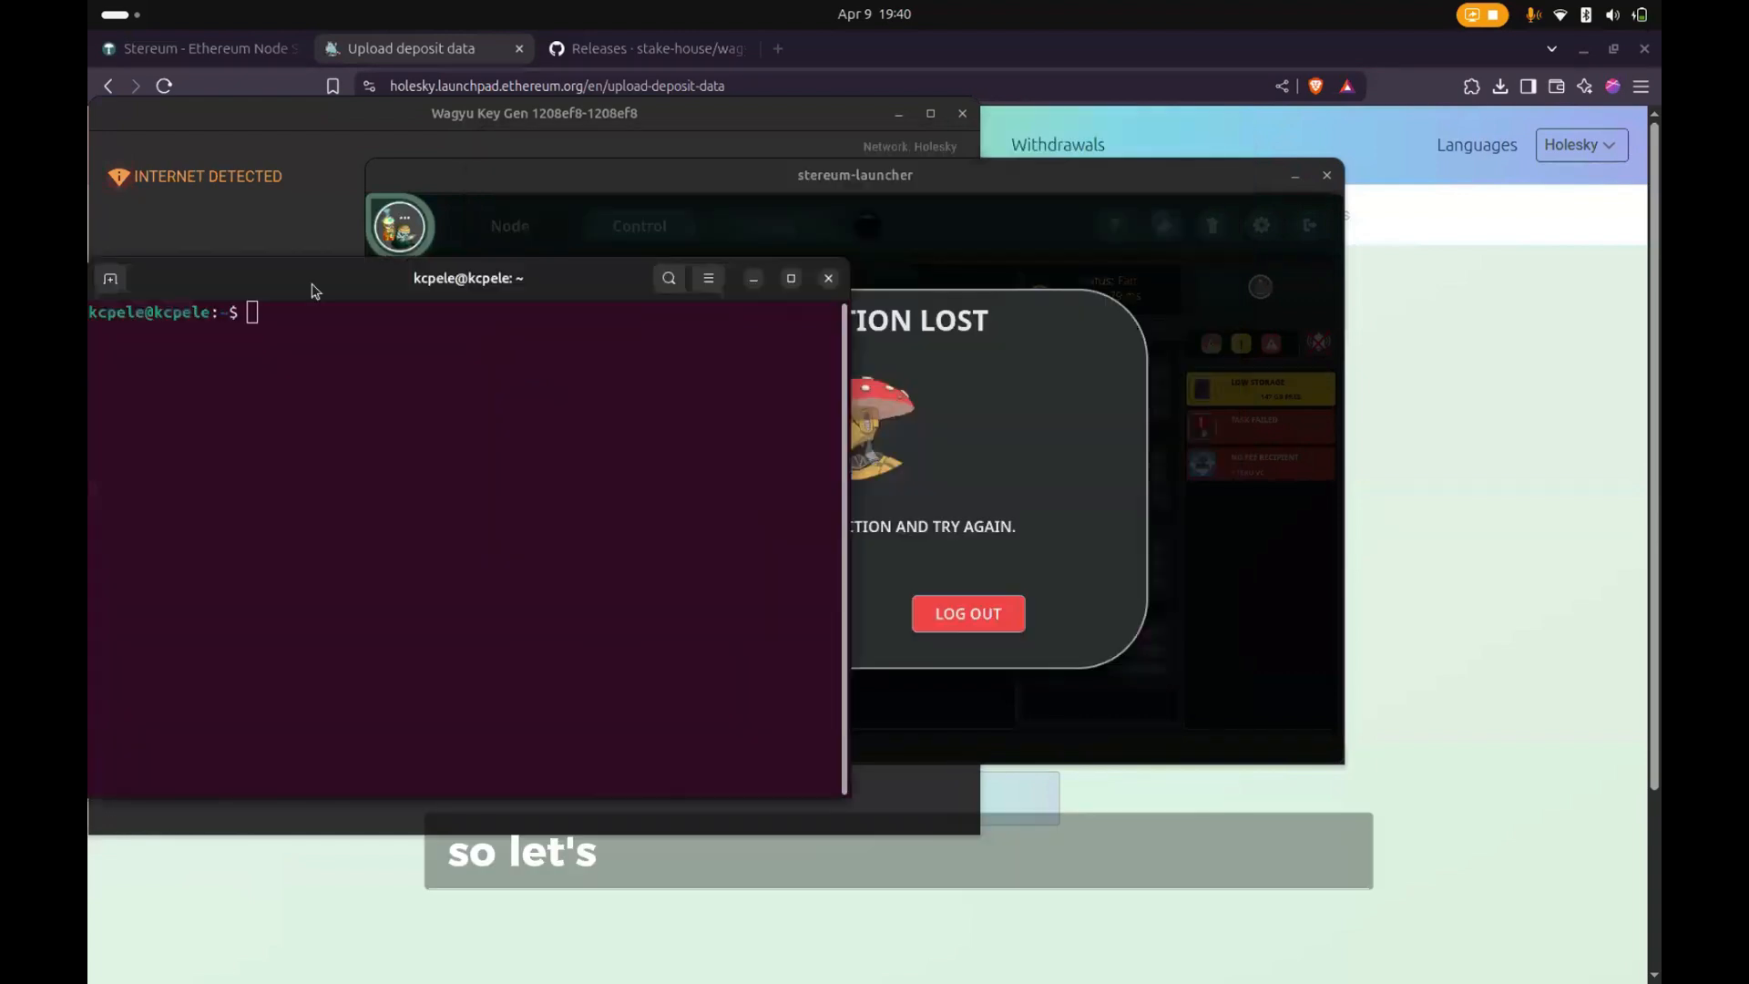
left_click(752, 275)
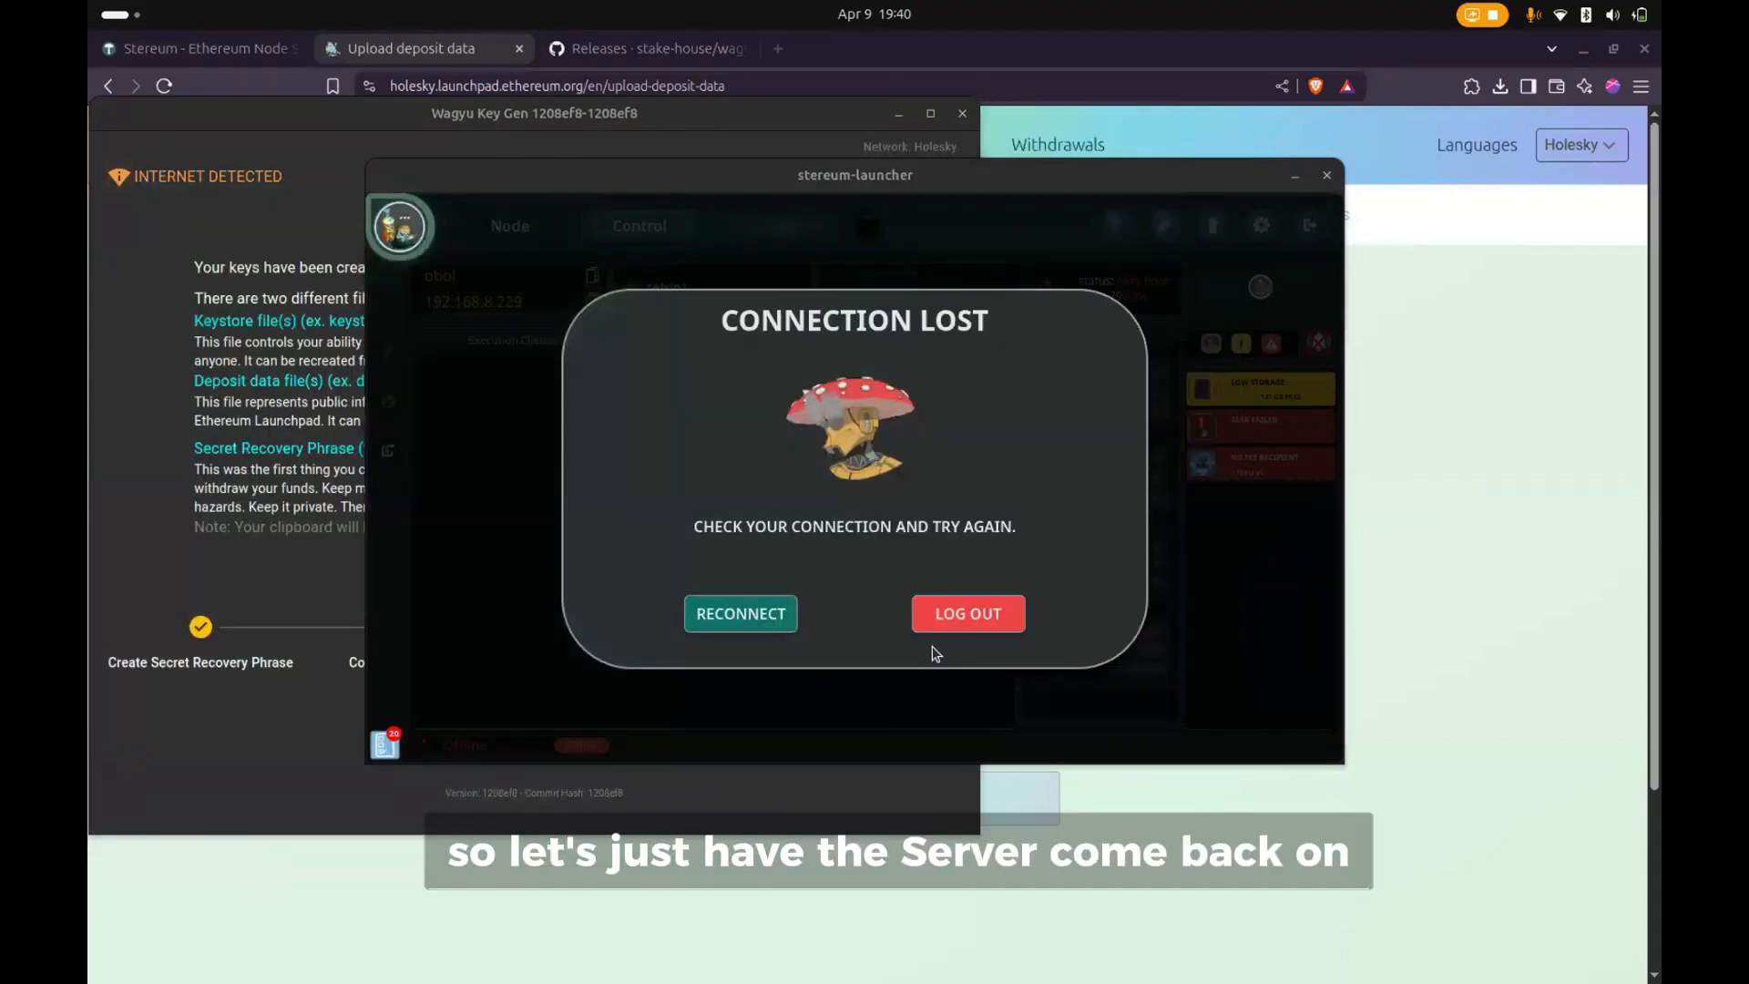
- Log out of the disconnected server in Stereum, load saved server #3's login details, and bring Wagyu Key Gen back to the front
left_click(957, 623)
left_click(957, 623)
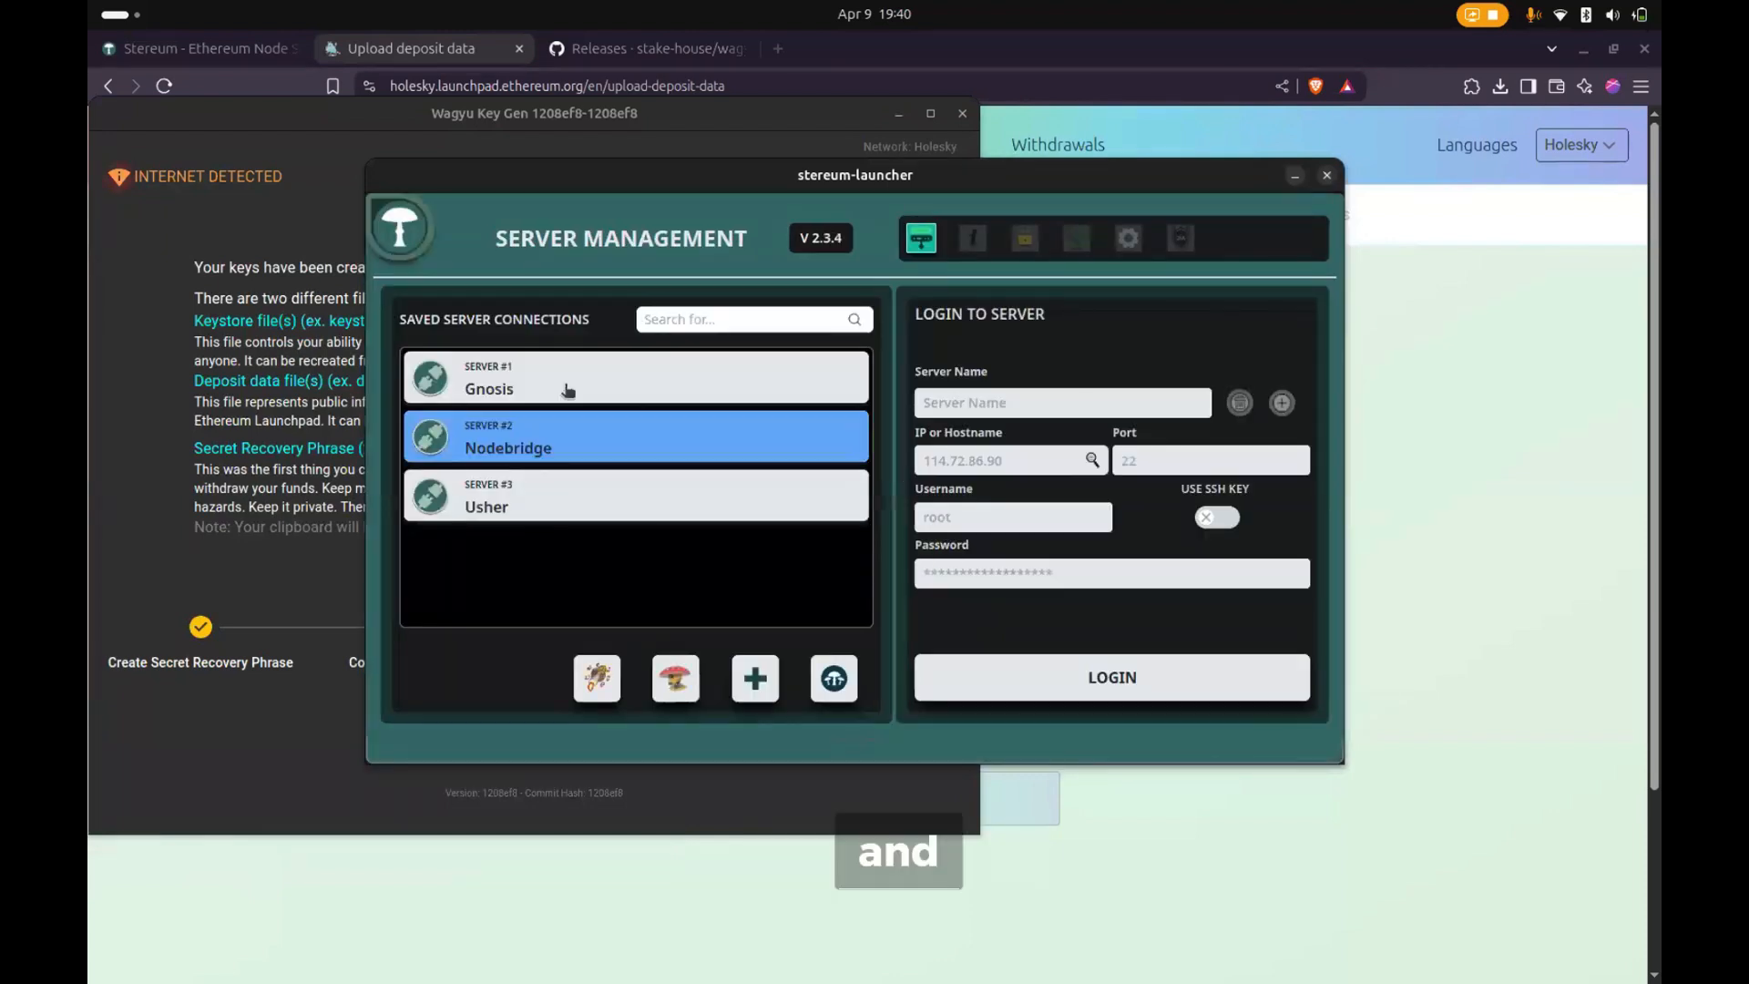
left_click(547, 512)
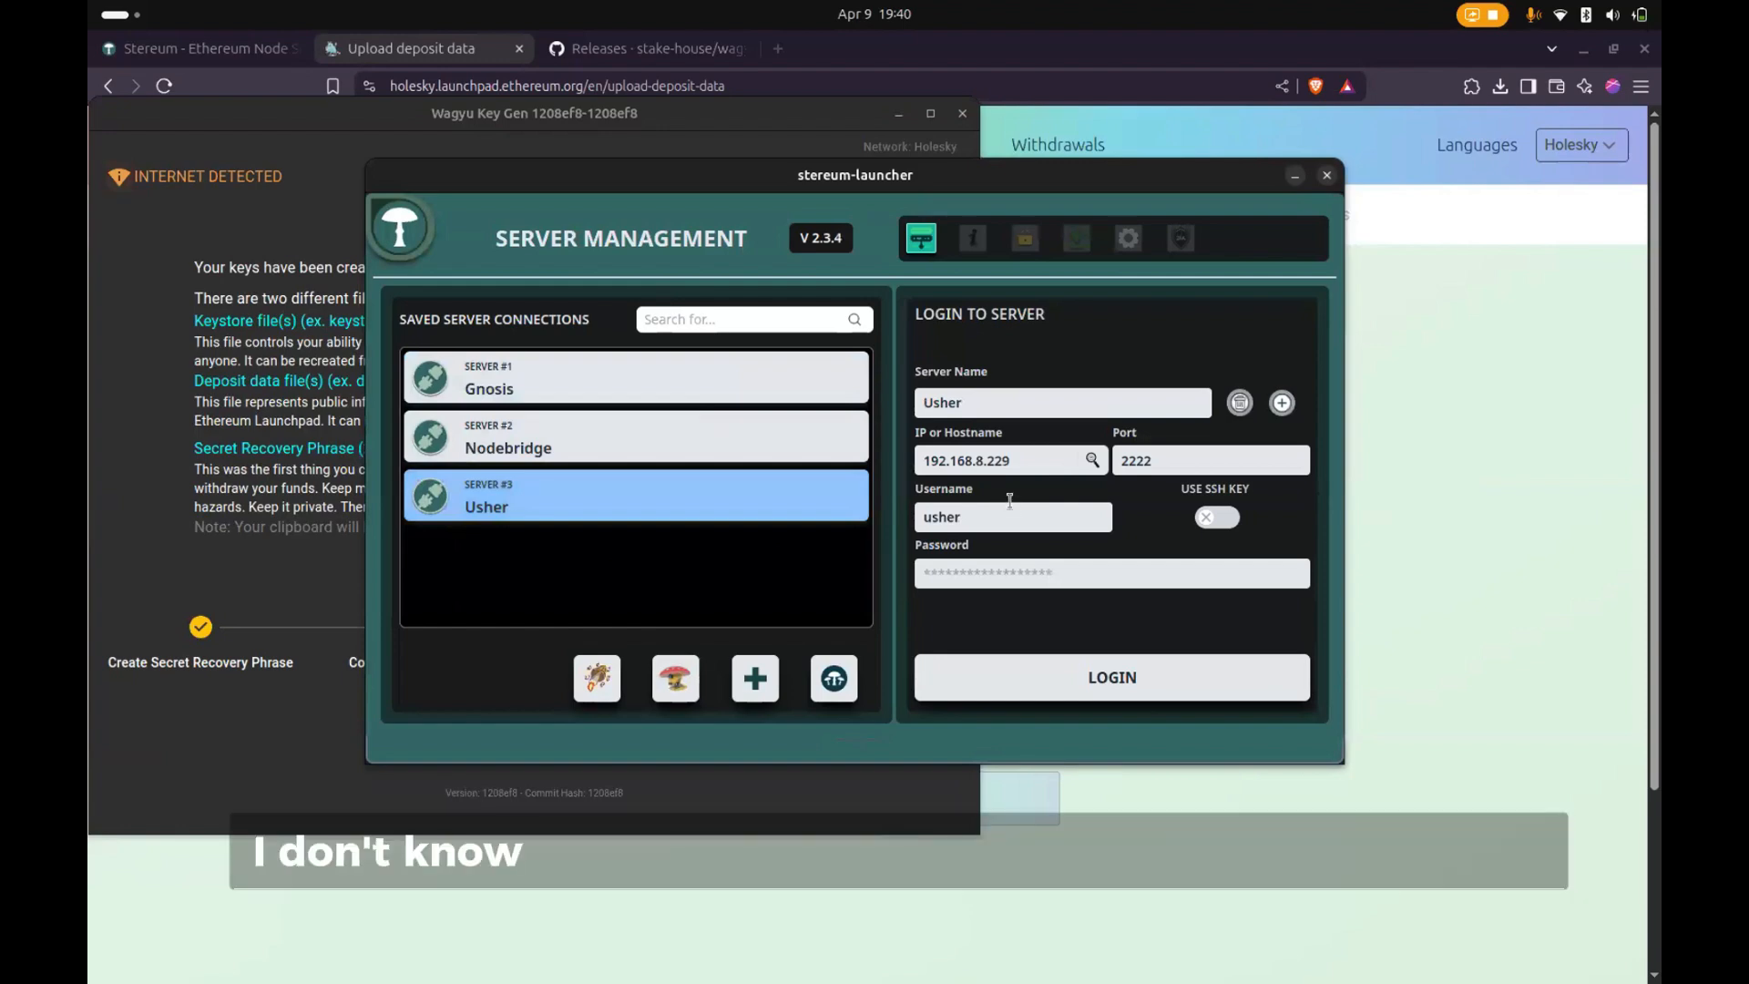
left_click(329, 324)
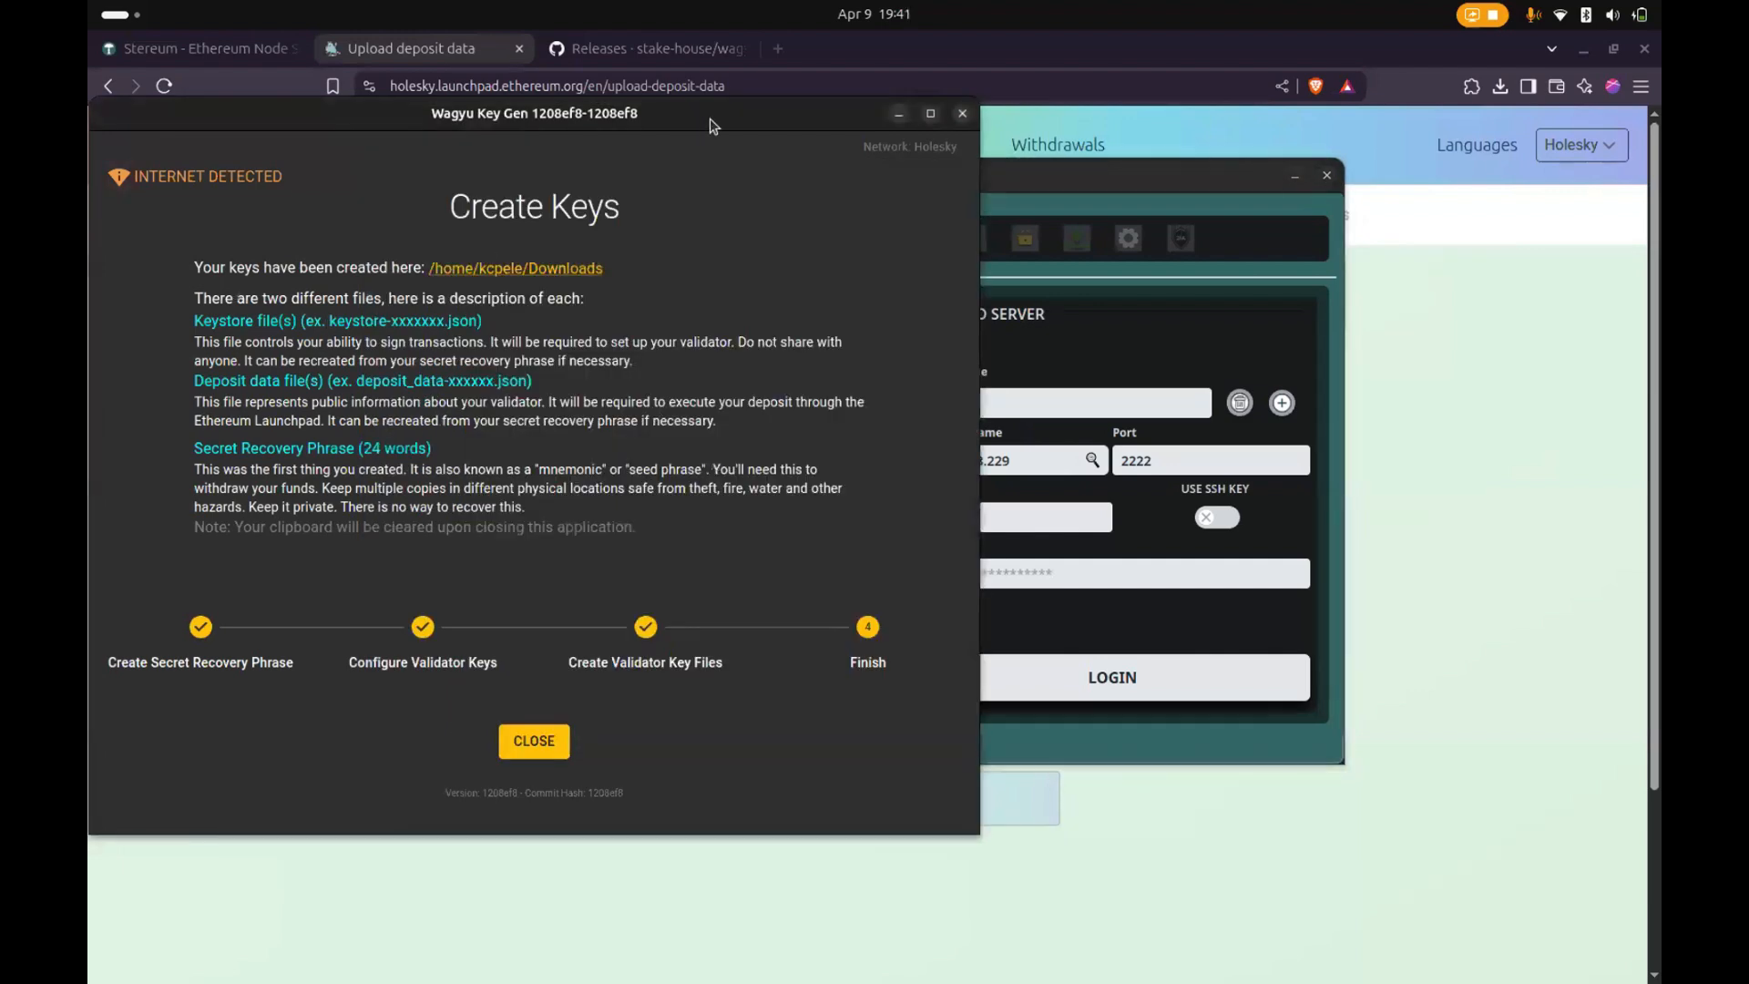
left_click_drag(711, 116, 901, 93)
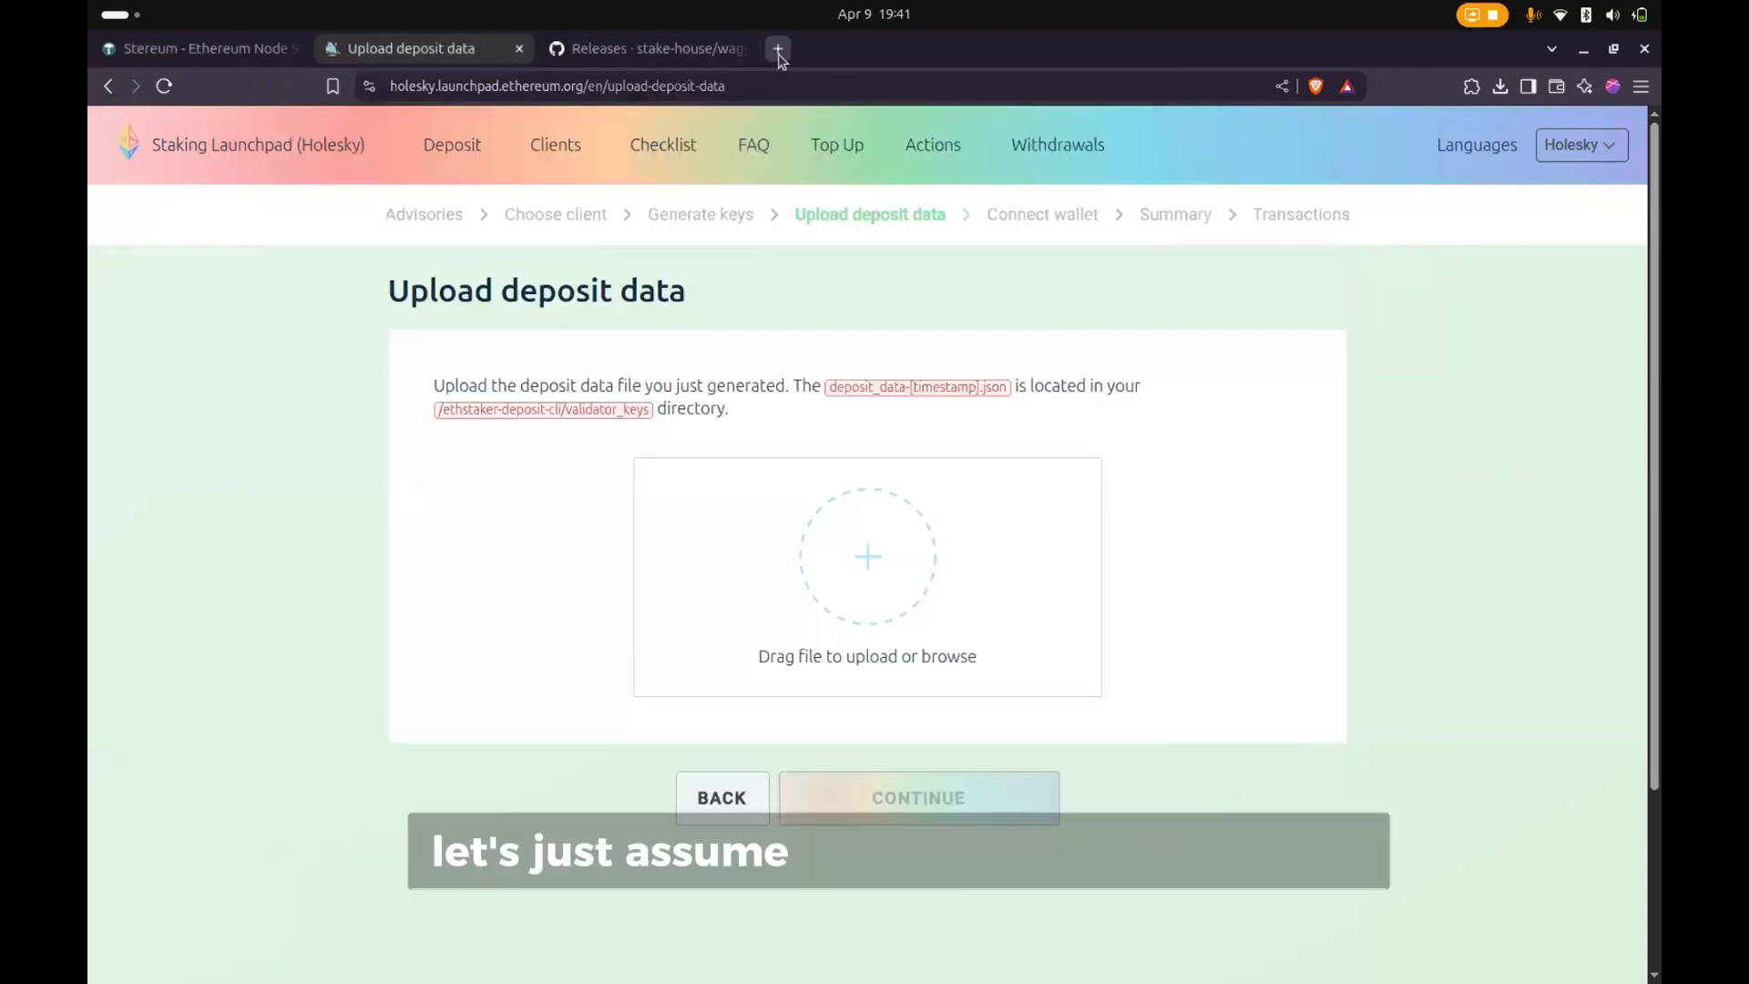
- Open the reth Book's Docker installation page in a new browser tab and view its image pull commands
left_click(778, 50)
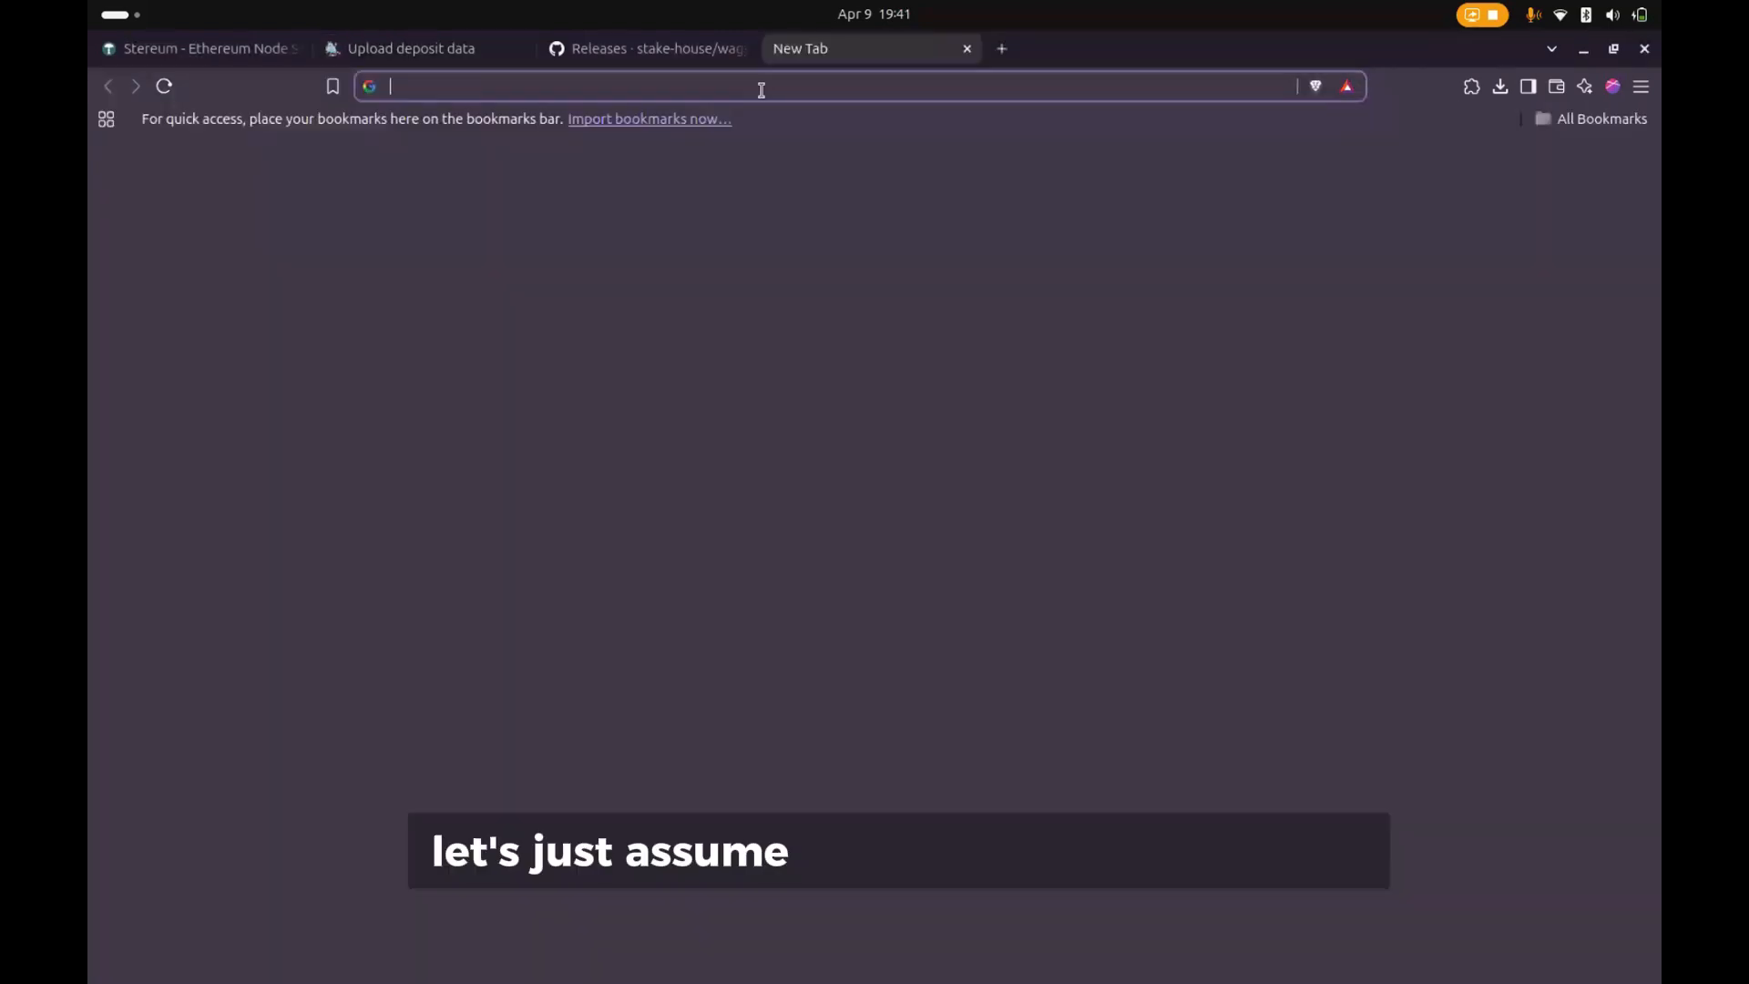
type("r")
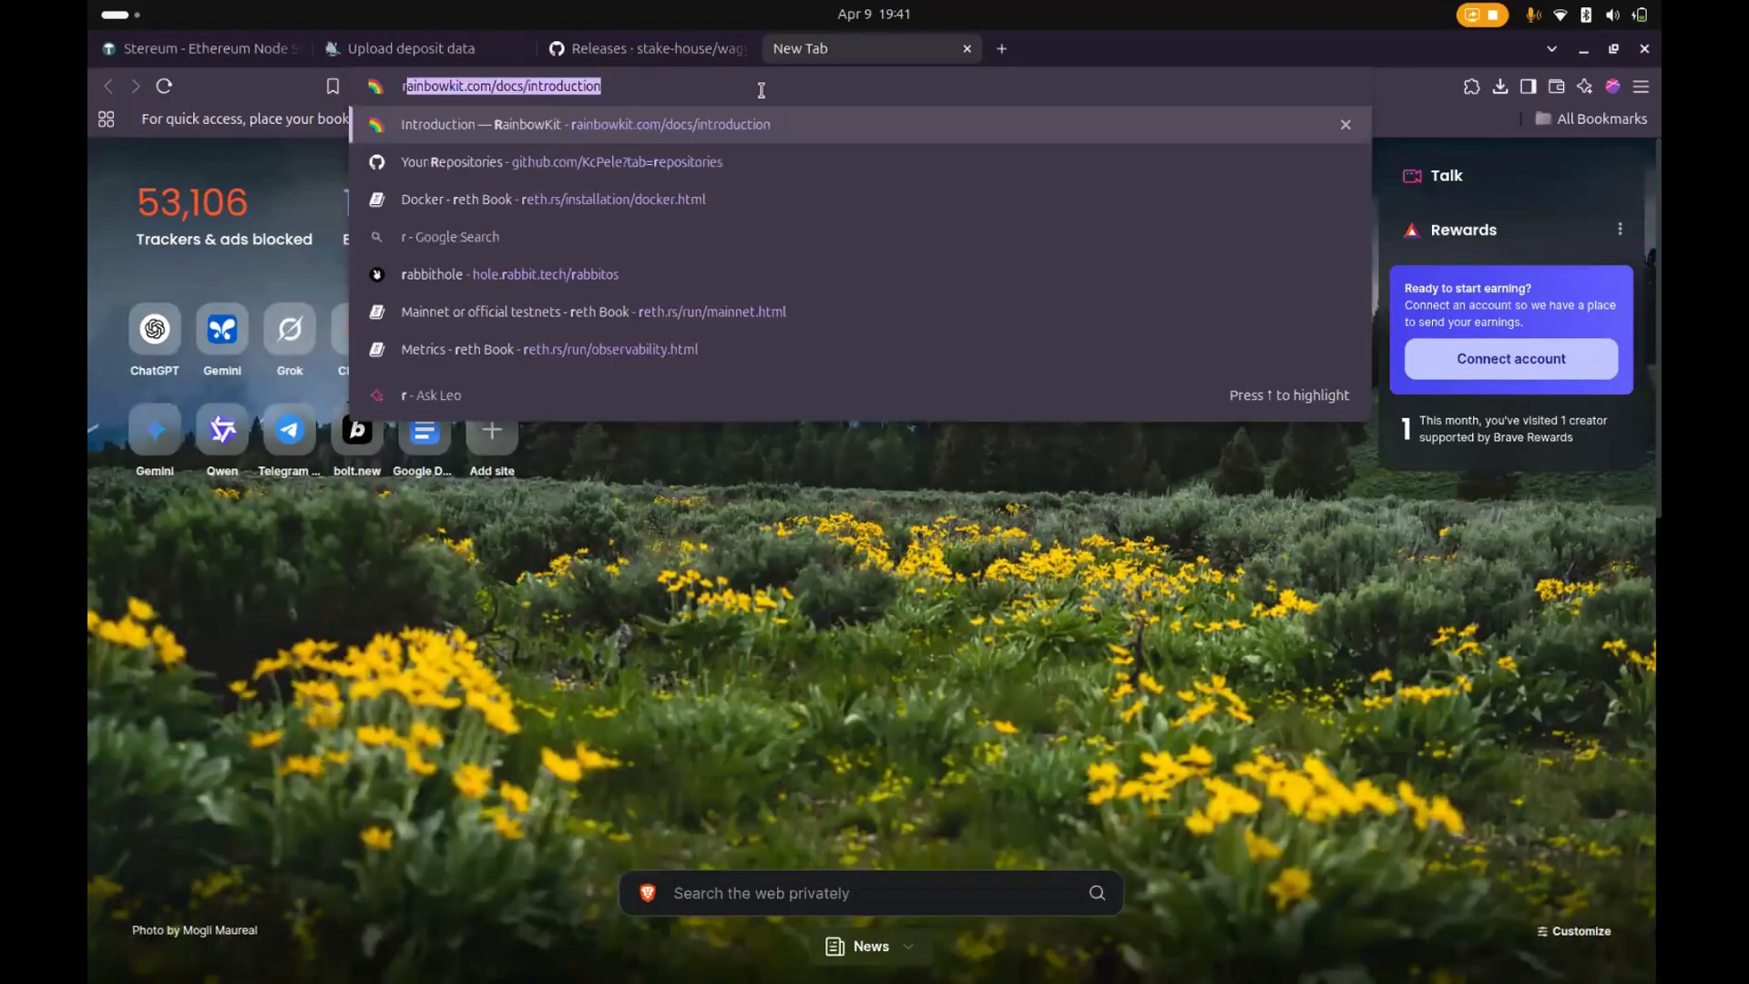
key("Down")
key("Down")
key("Return")
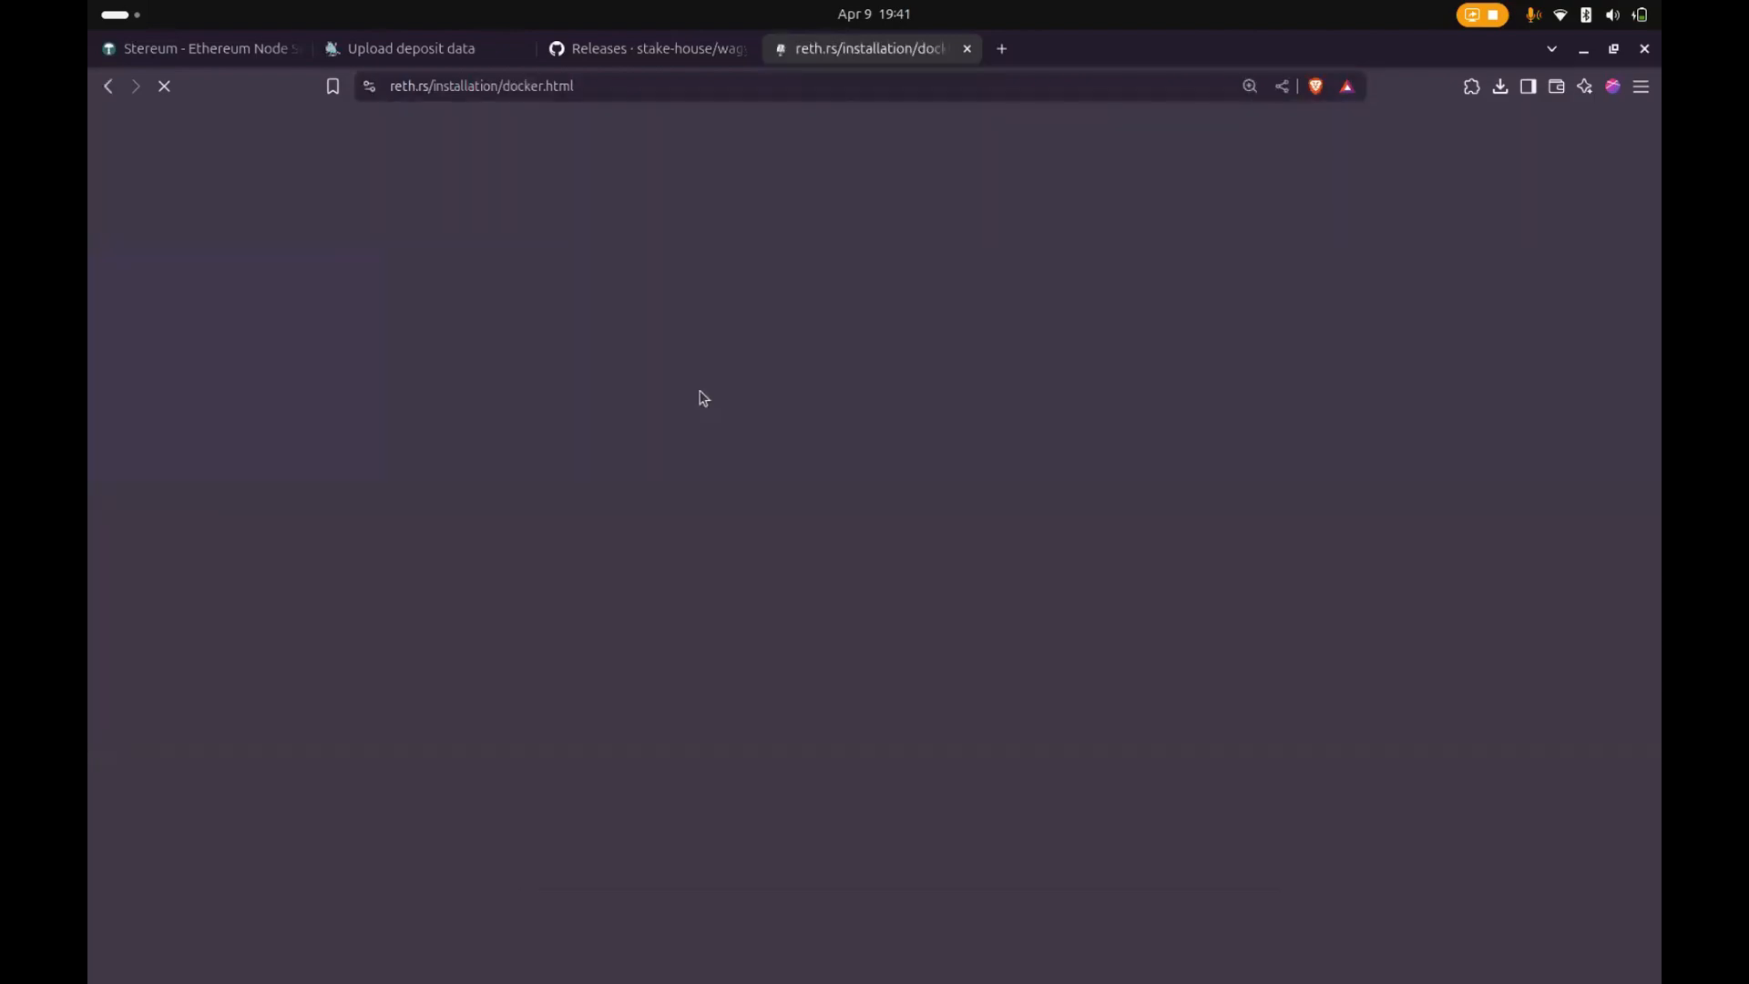
scroll(719, 604, "down", 5)
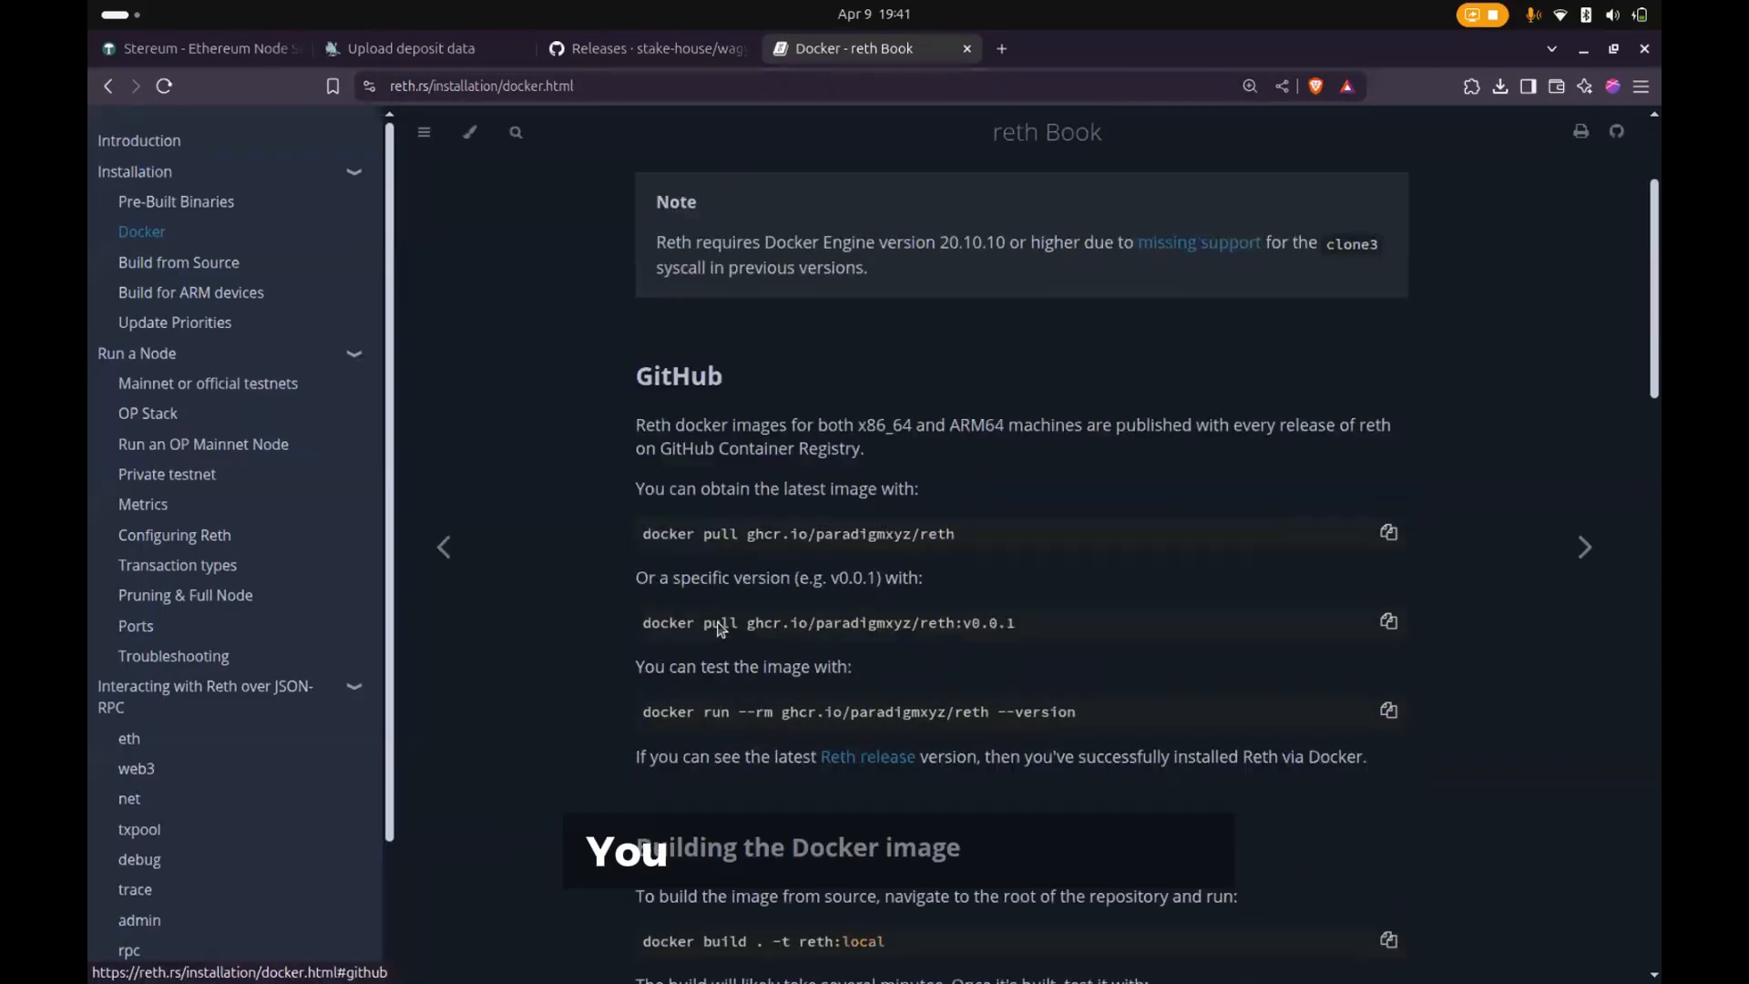
- Read the Docker page's sections on building the image, Docker Compose, the created containers and interacting with Reth
scroll(546, 510, "down", 1)
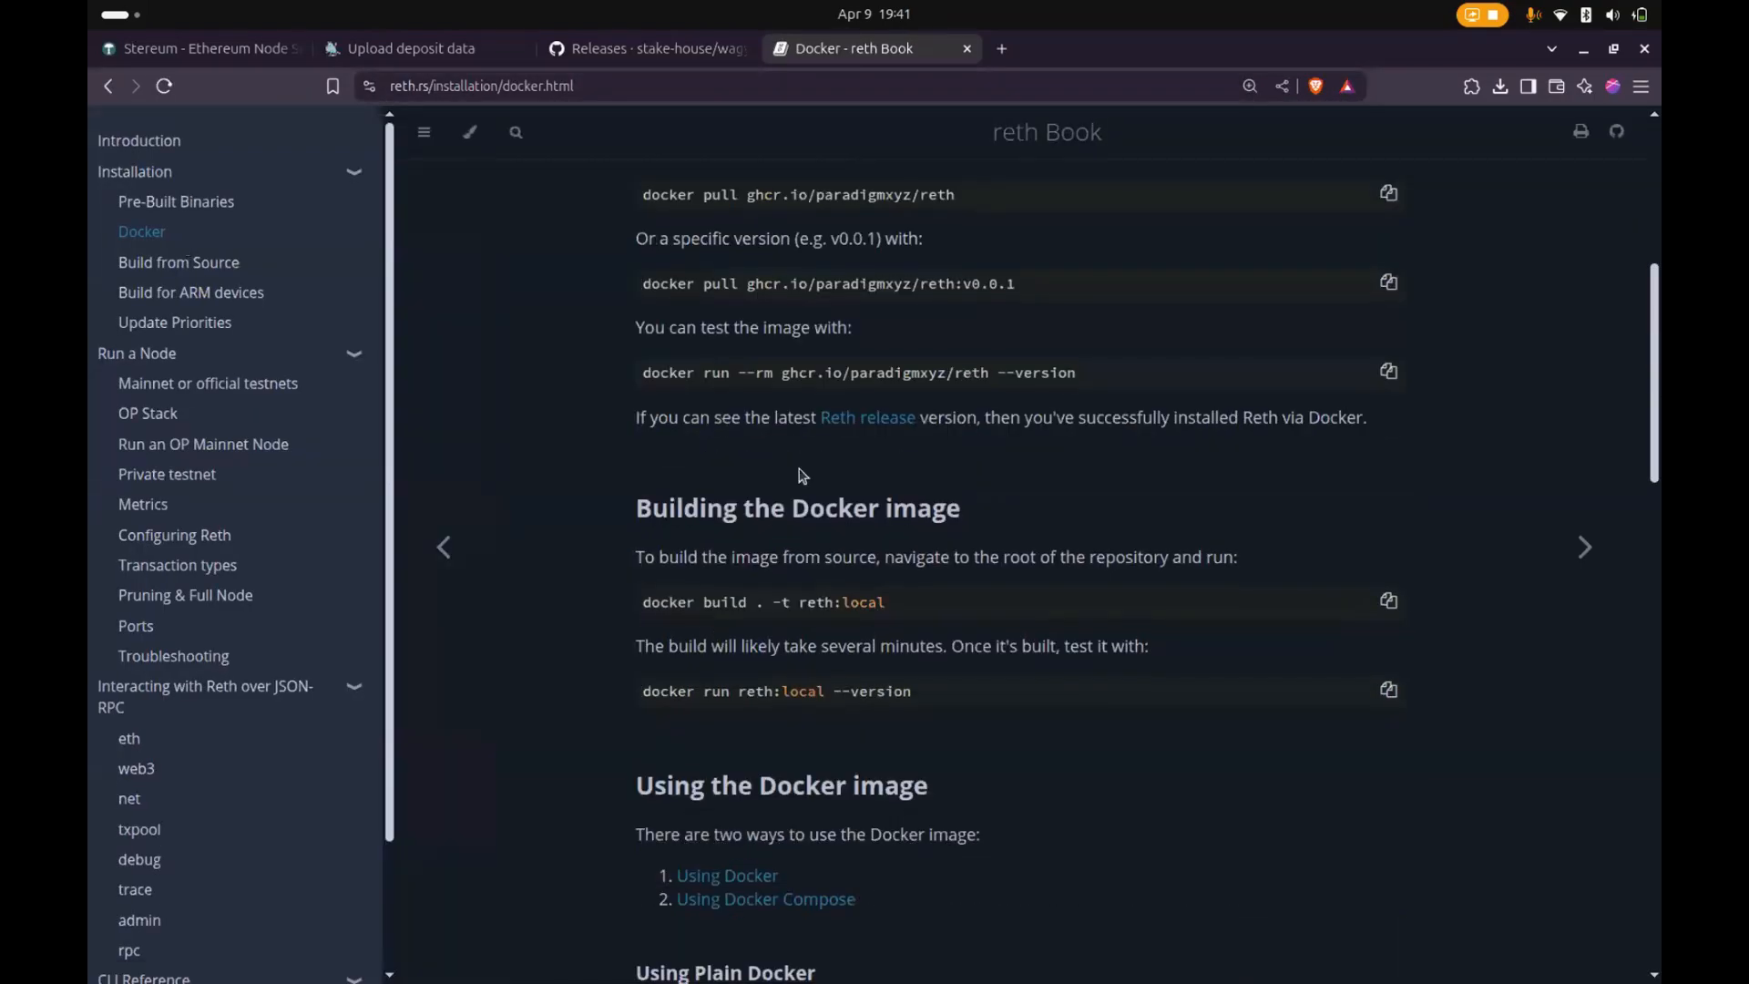
scroll(800, 474, "down", 7)
scroll(800, 474, "down", 5)
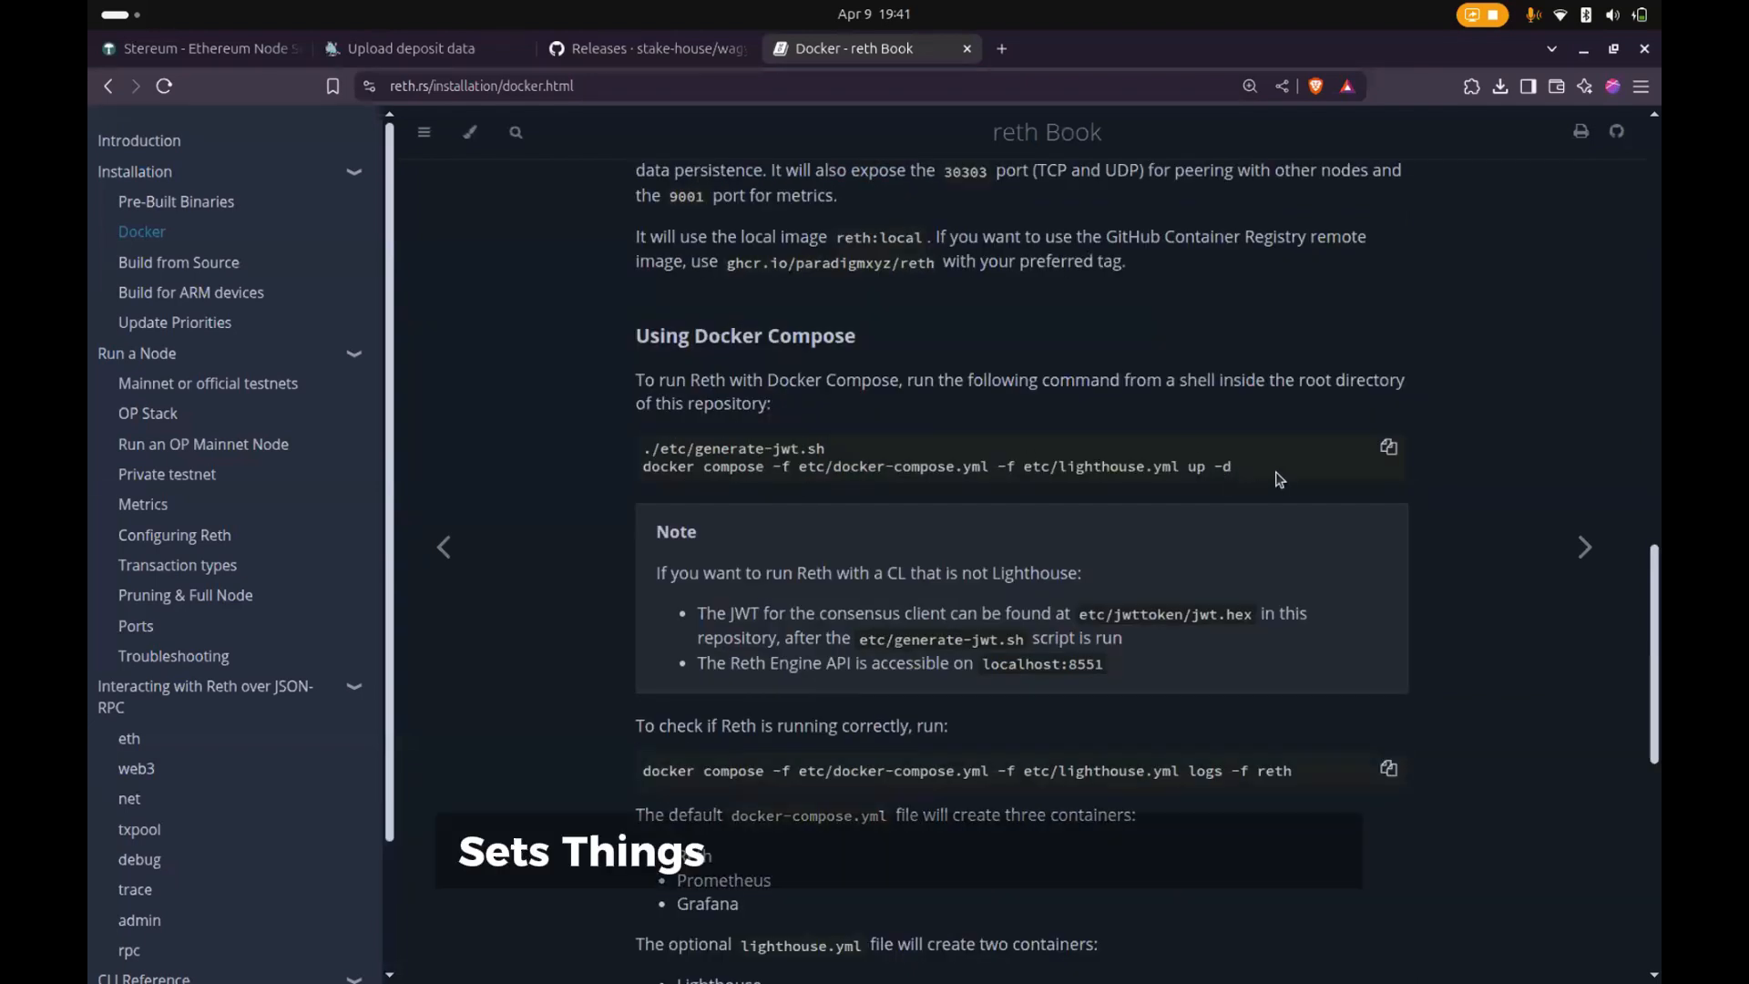
left_click_drag(1238, 466, 954, 498)
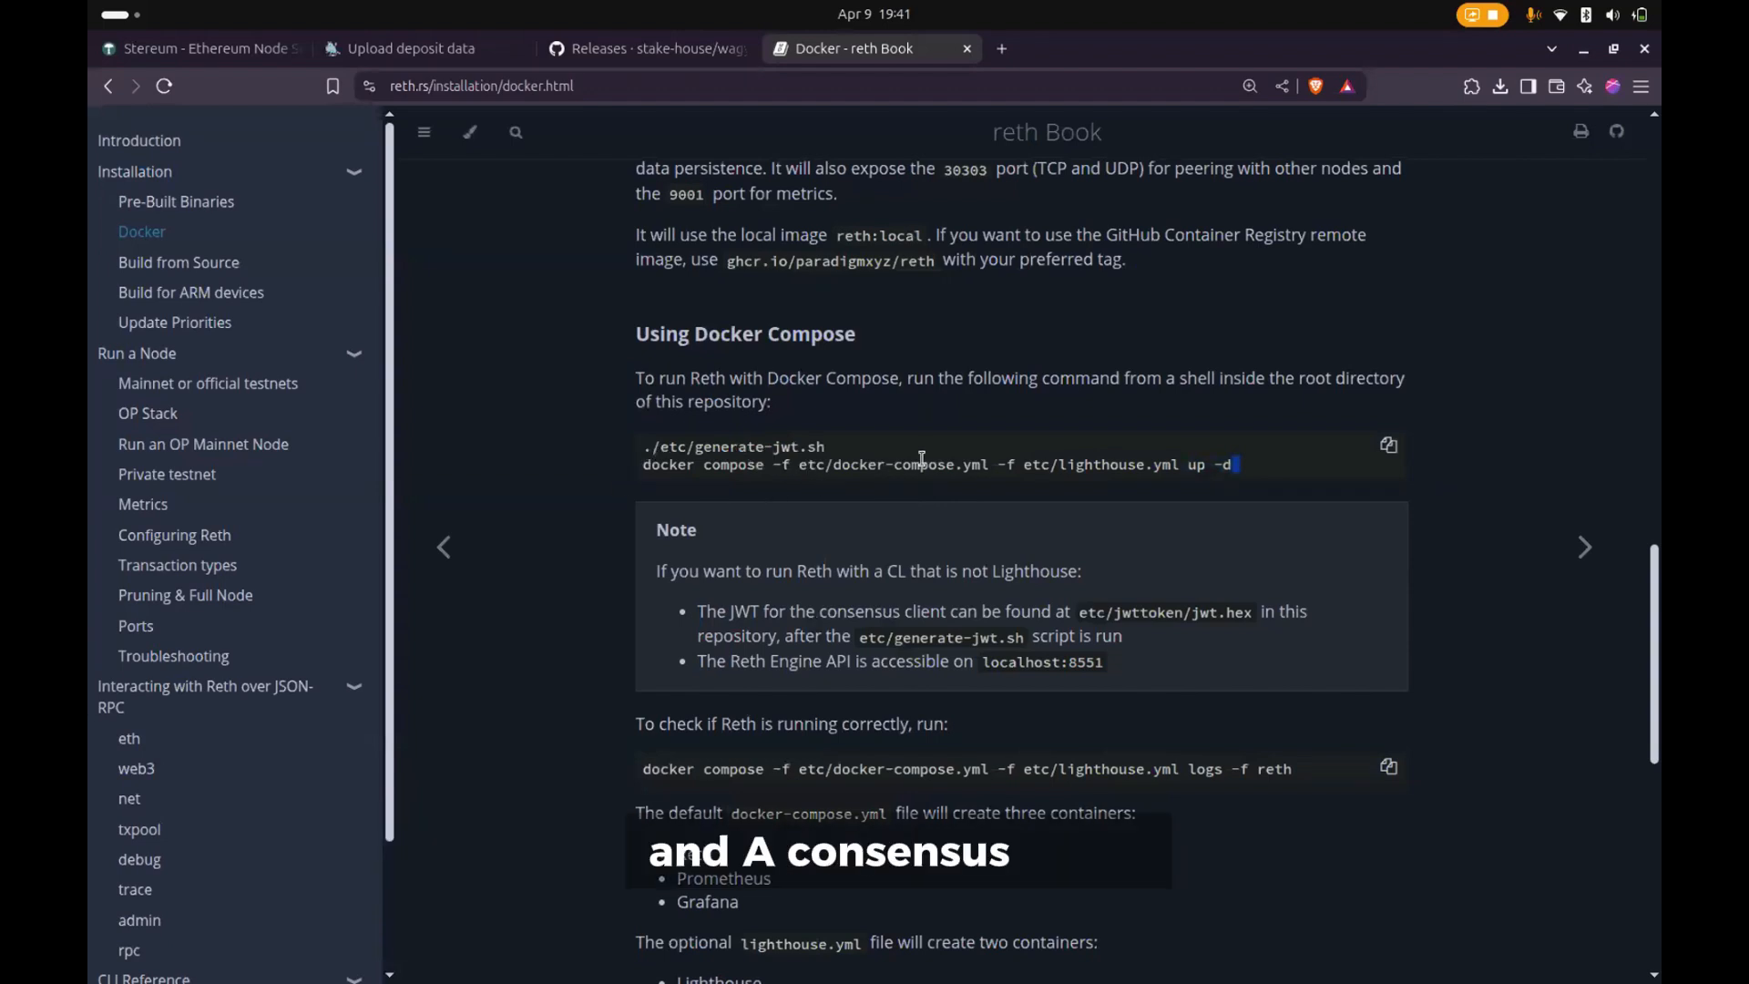
scroll(836, 540, "down", 5)
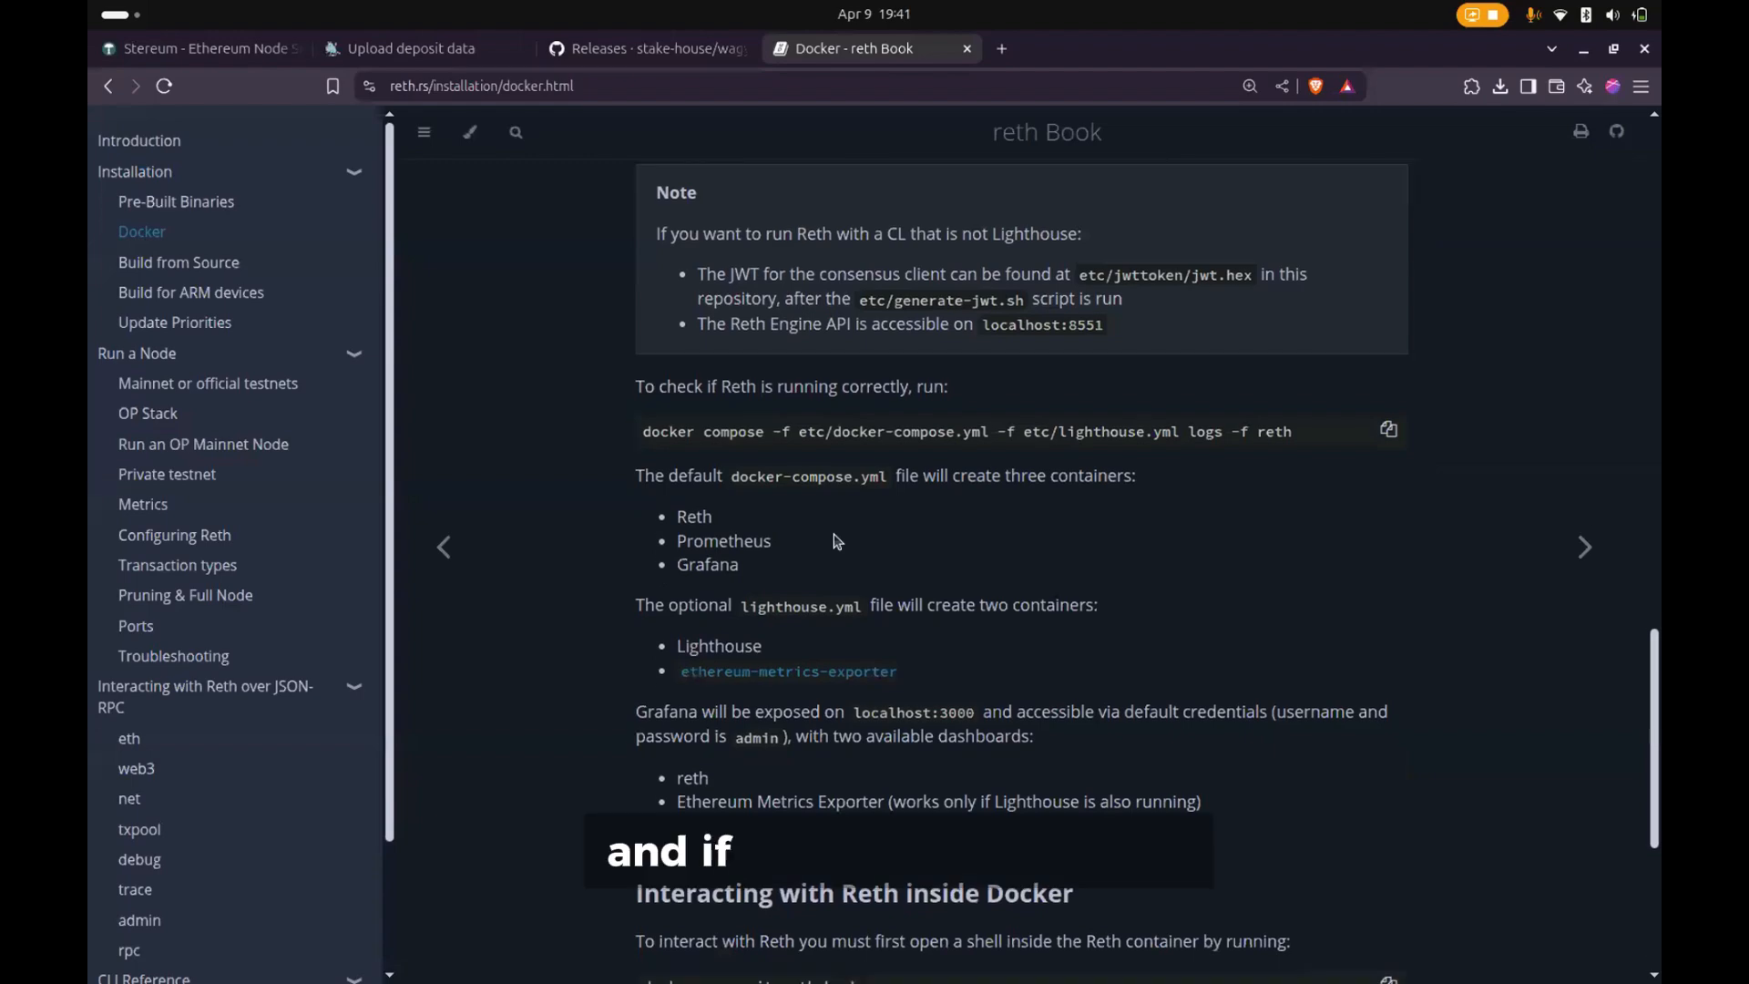
scroll(836, 540, "down", 1)
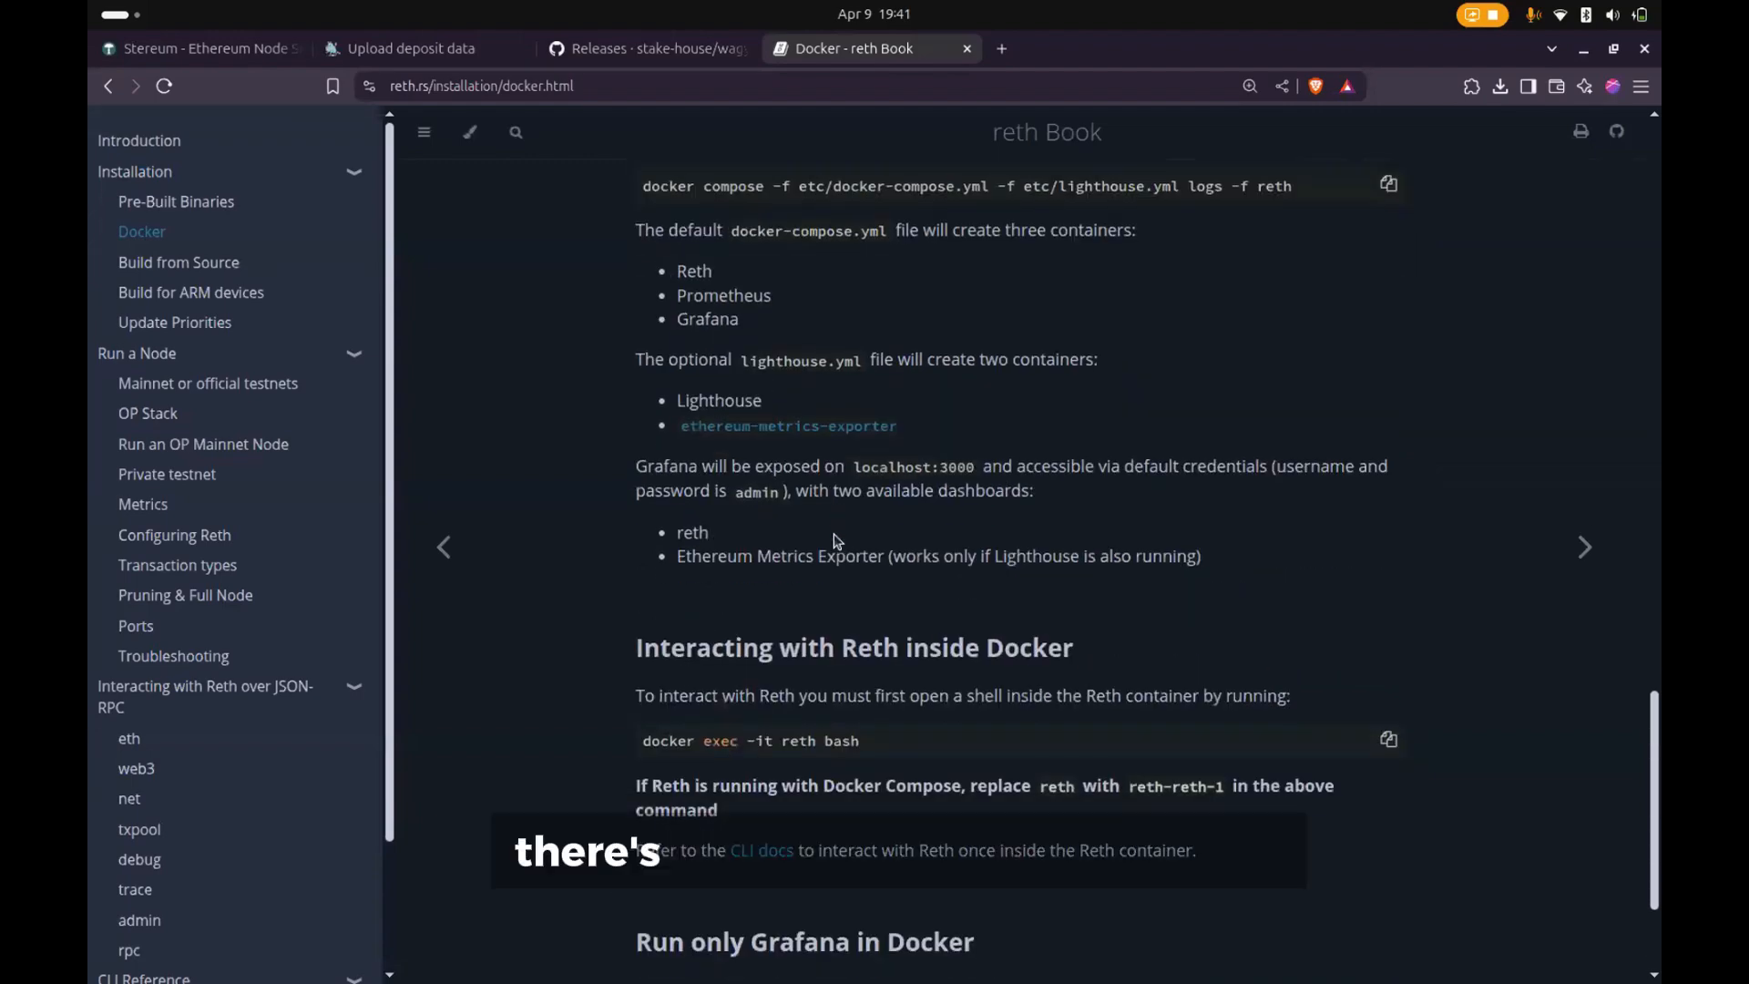
scroll(836, 540, "down", 2)
scroll(836, 540, "up", 1)
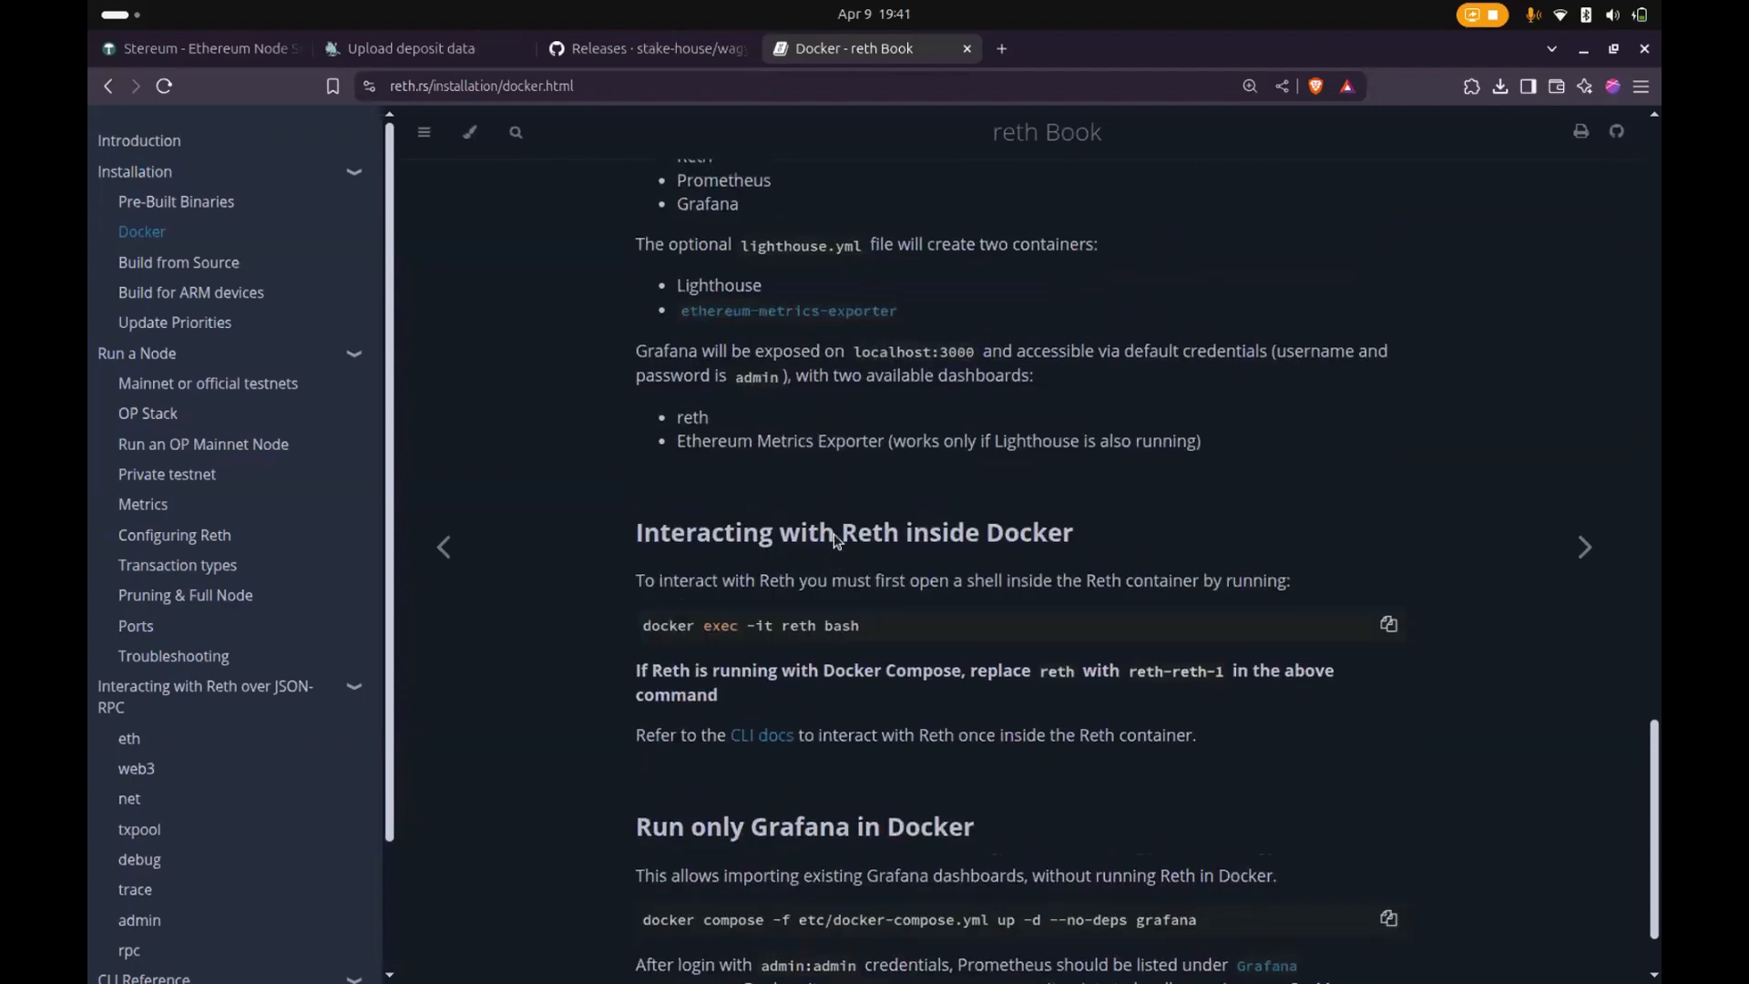
scroll(824, 538, "up", 1)
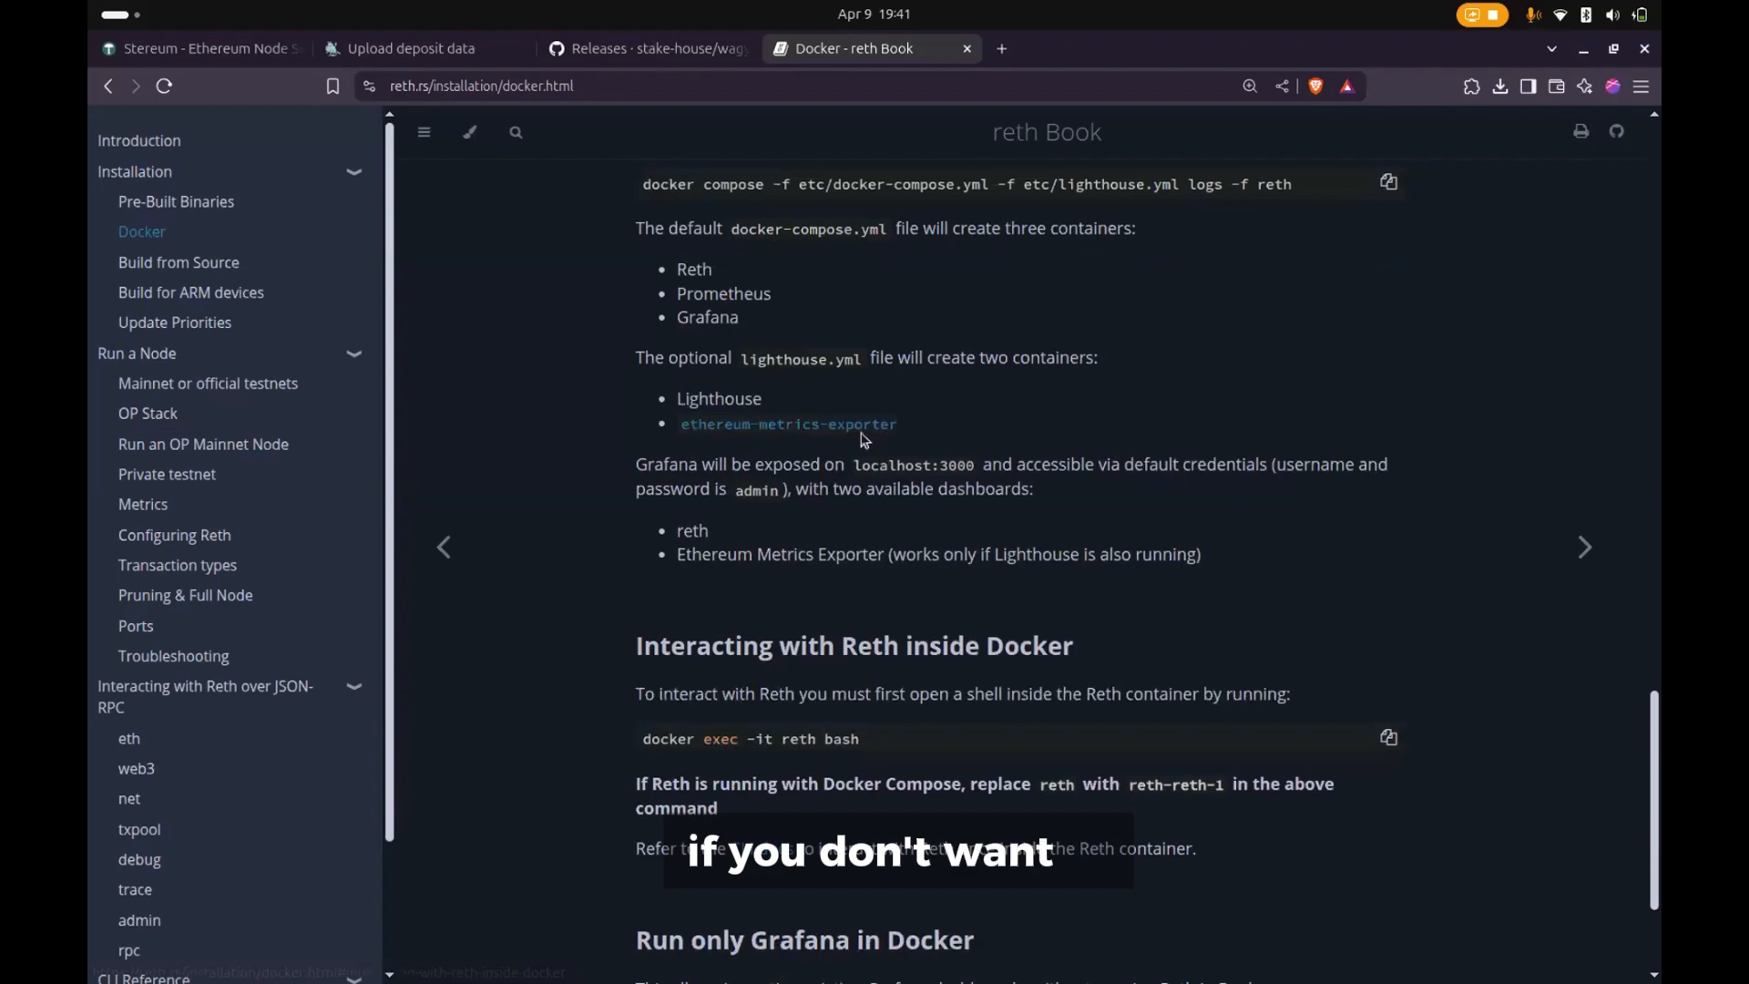
scroll(838, 433, "up", 1)
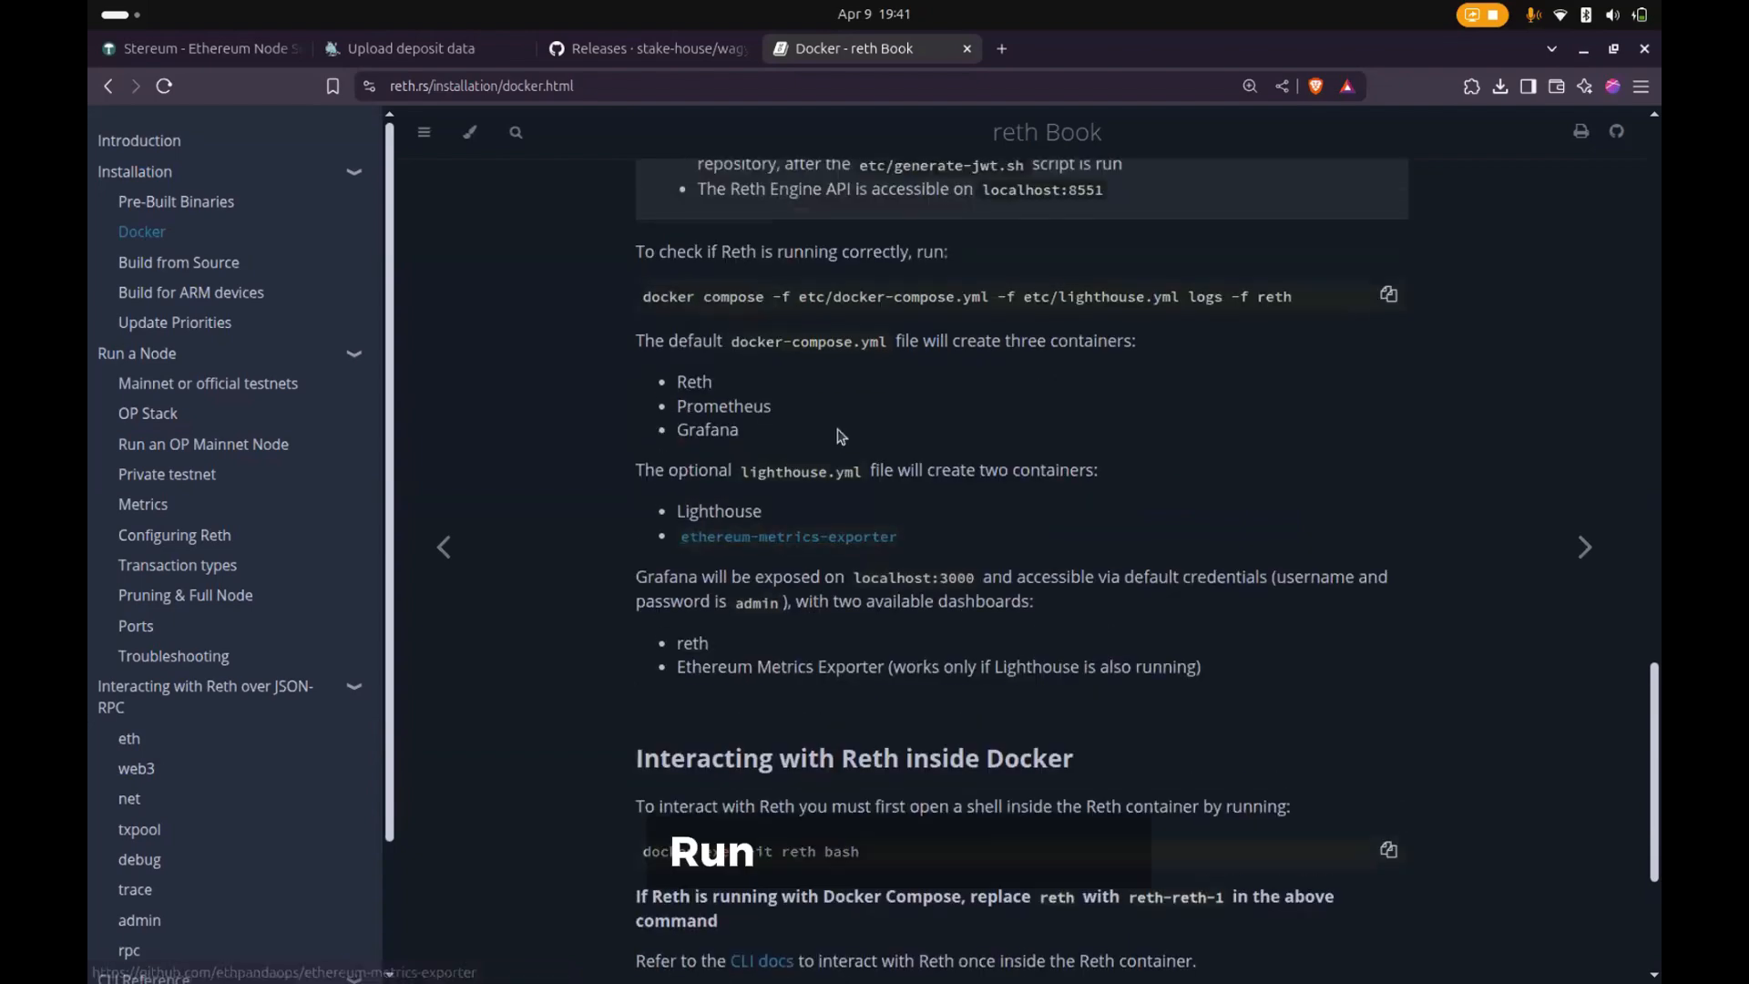
scroll(837, 433, "up", 3)
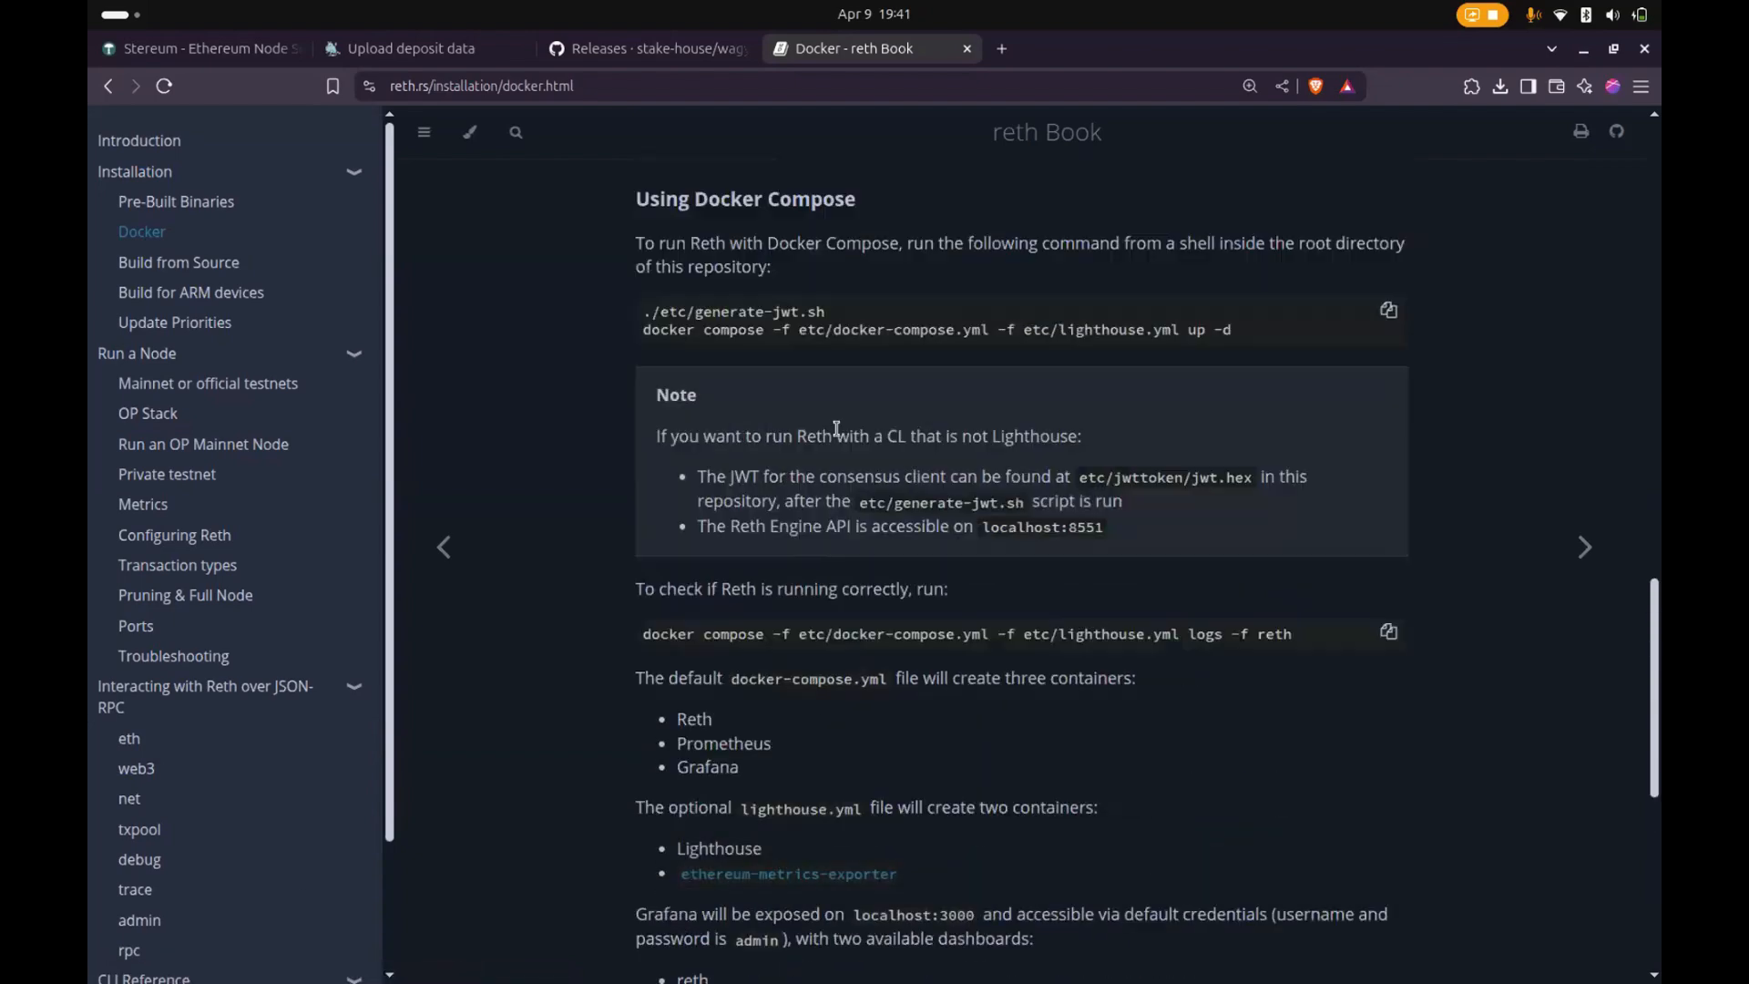
scroll(880, 480, "up", 4)
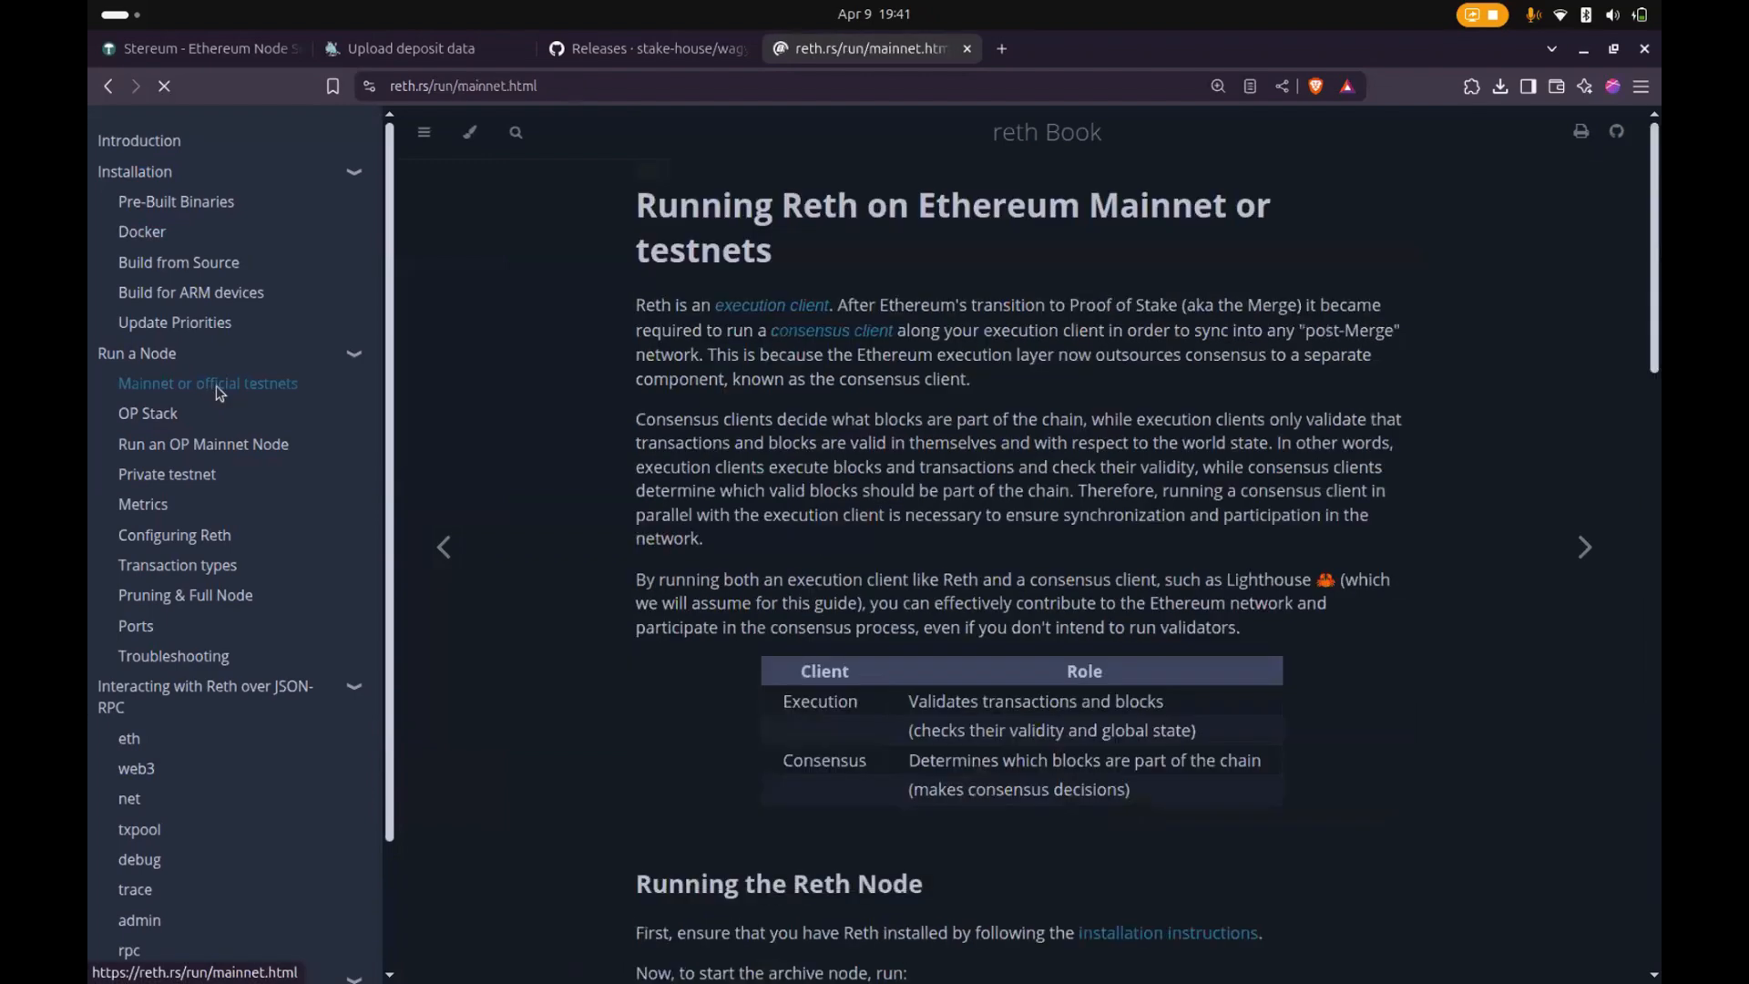
- Examine the mainnet and testnets guide, highlighting the Lighthouse run command and the --disable-deposit-contract-sync flag in the consensus layer section
scroll(914, 571, "down", 10)
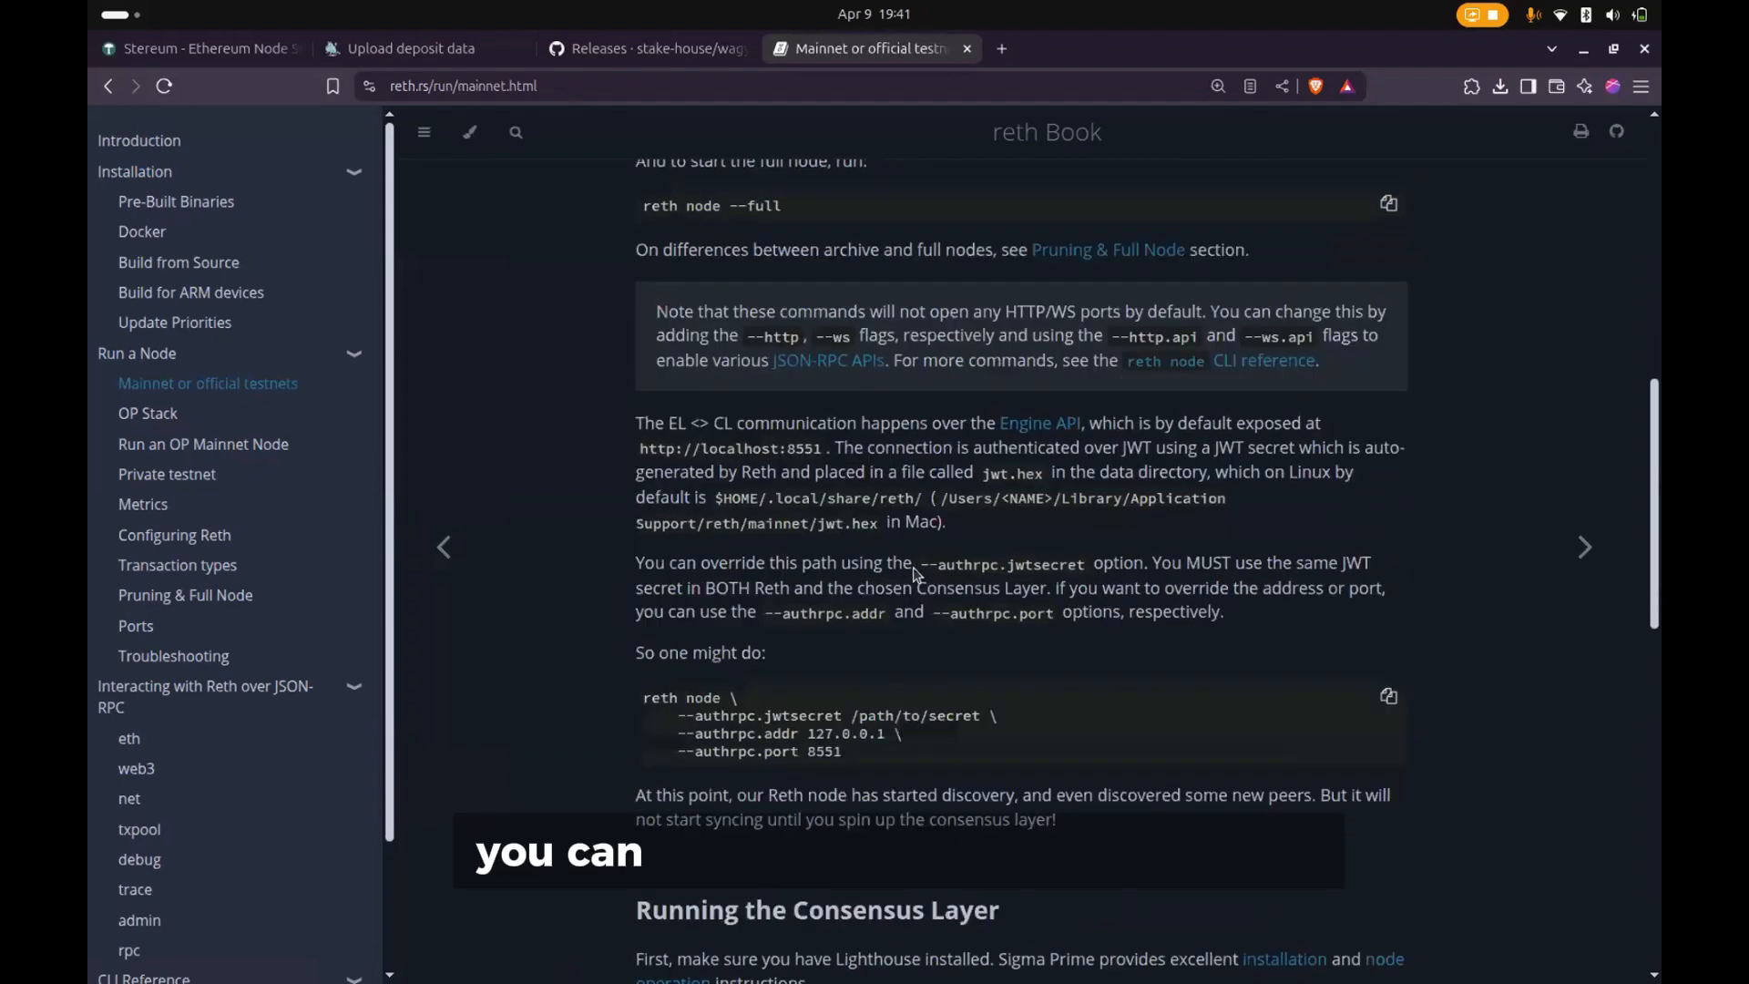
scroll(914, 571, "down", 15)
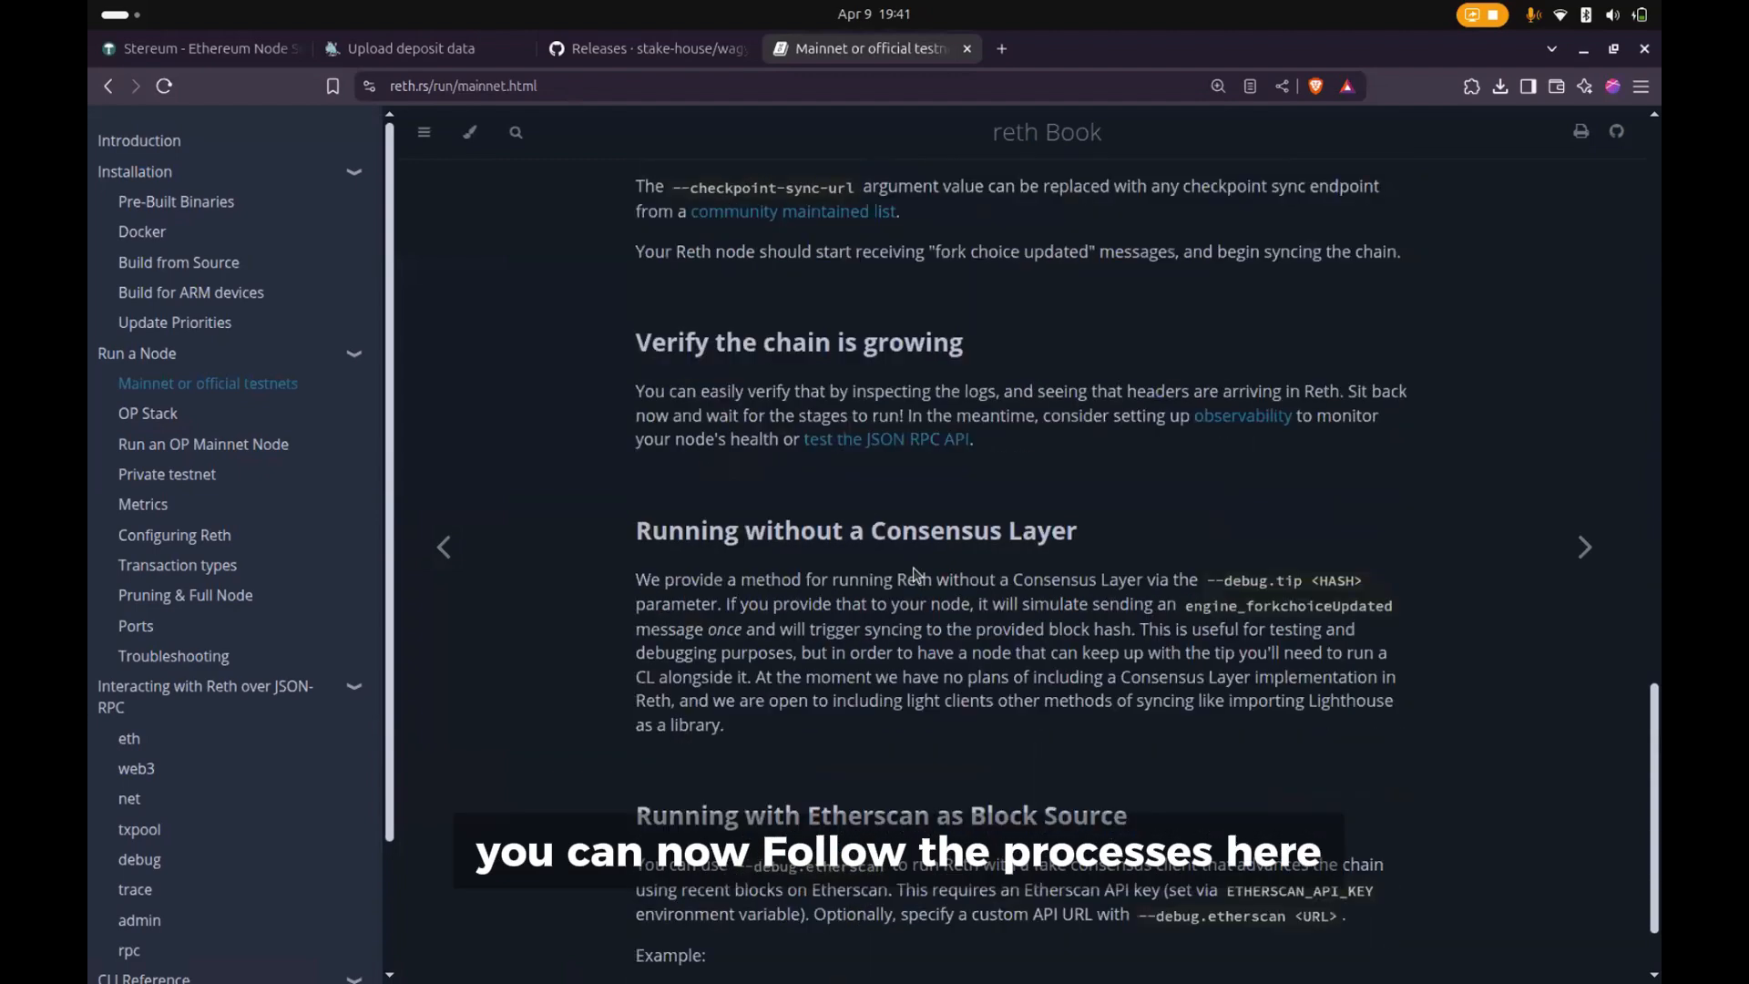
scroll(836, 571, "up", 2)
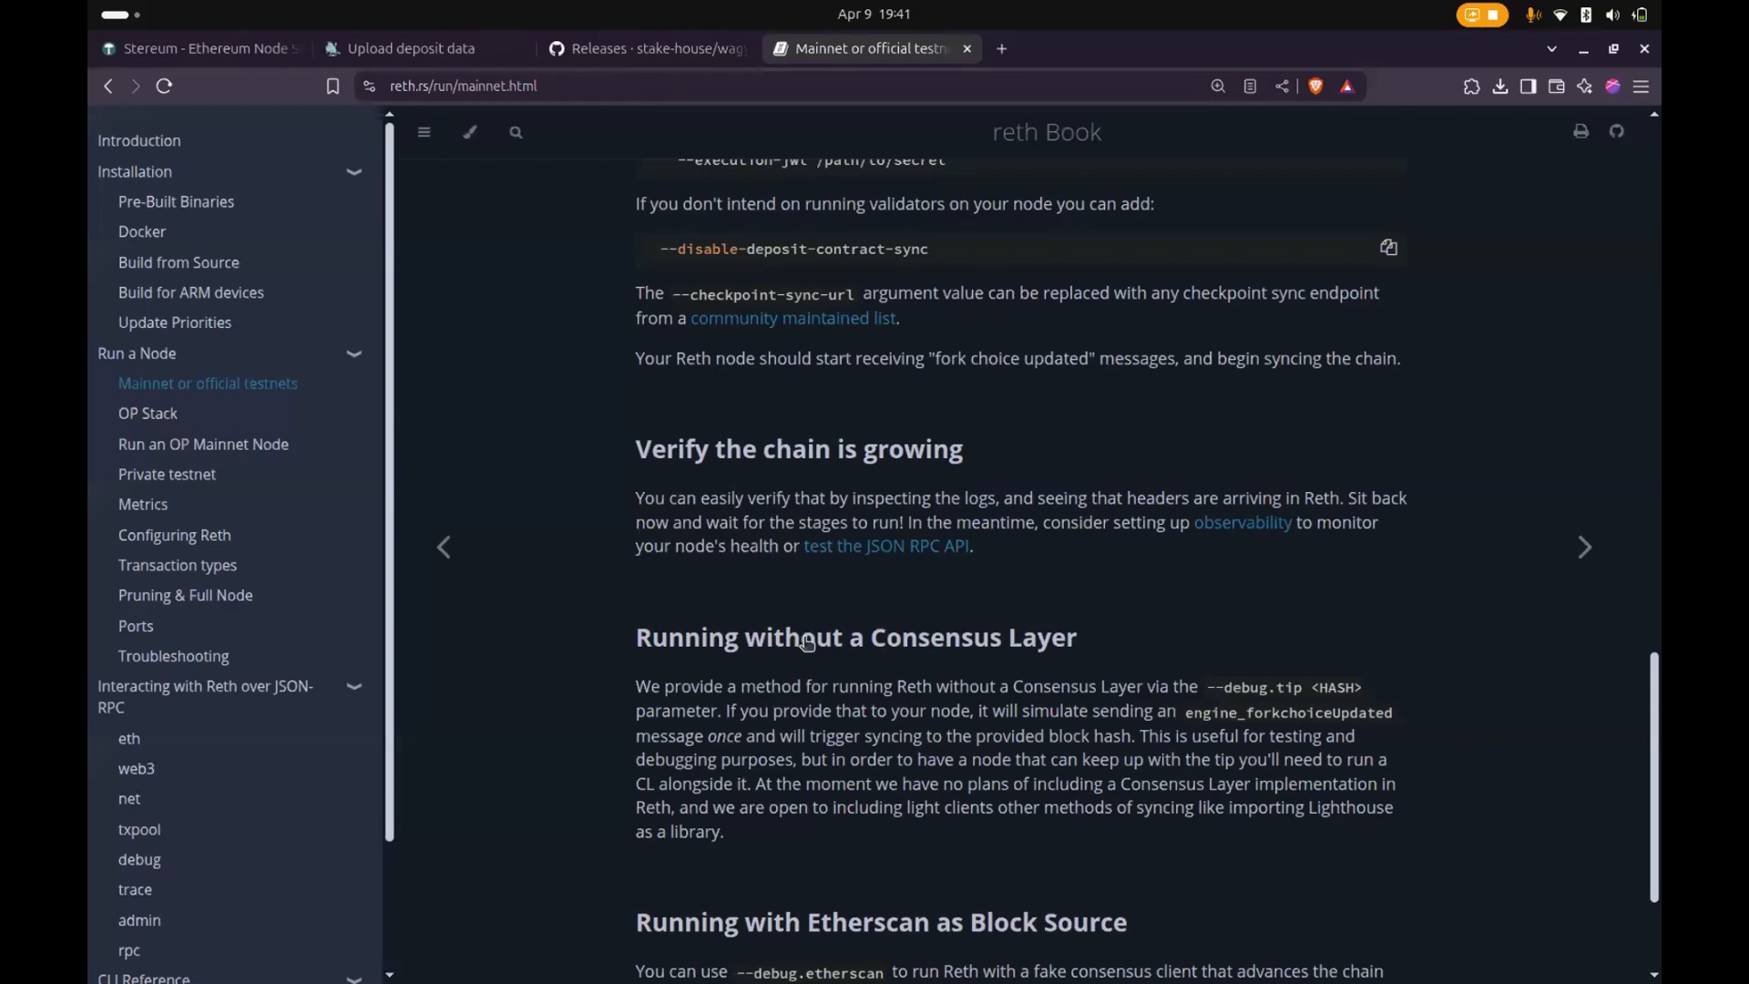
scroll(929, 557, "up", 5)
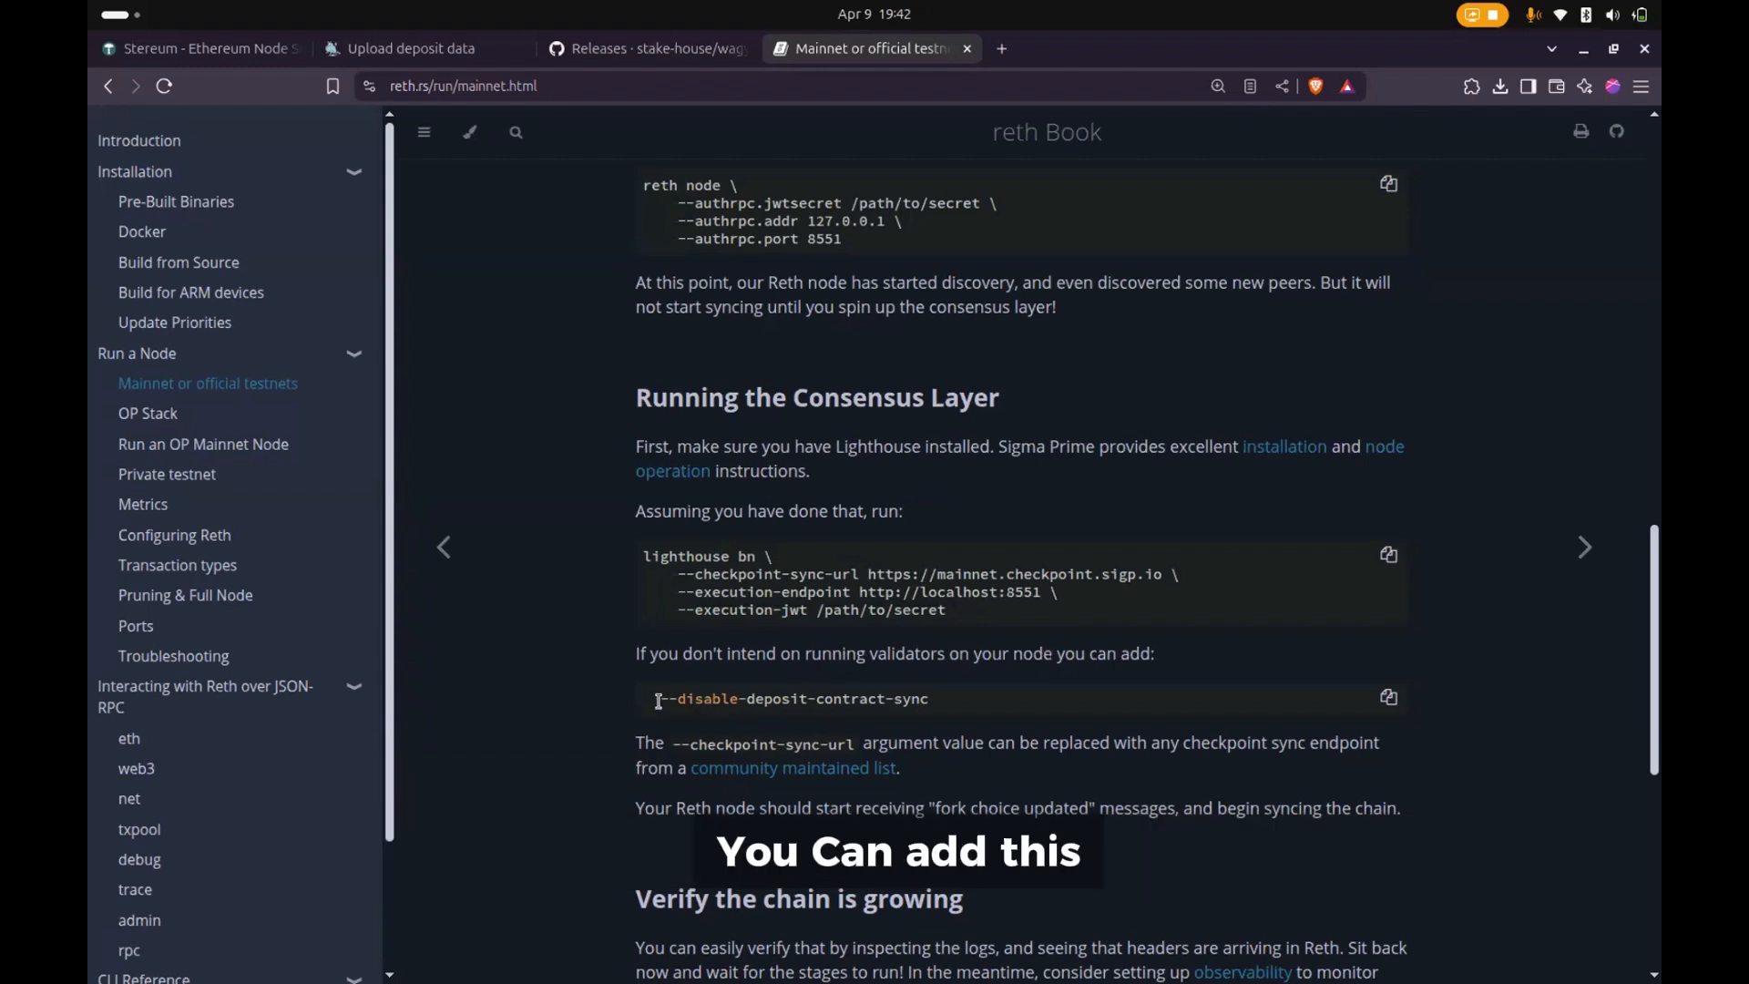
left_click_drag(657, 702, 734, 694)
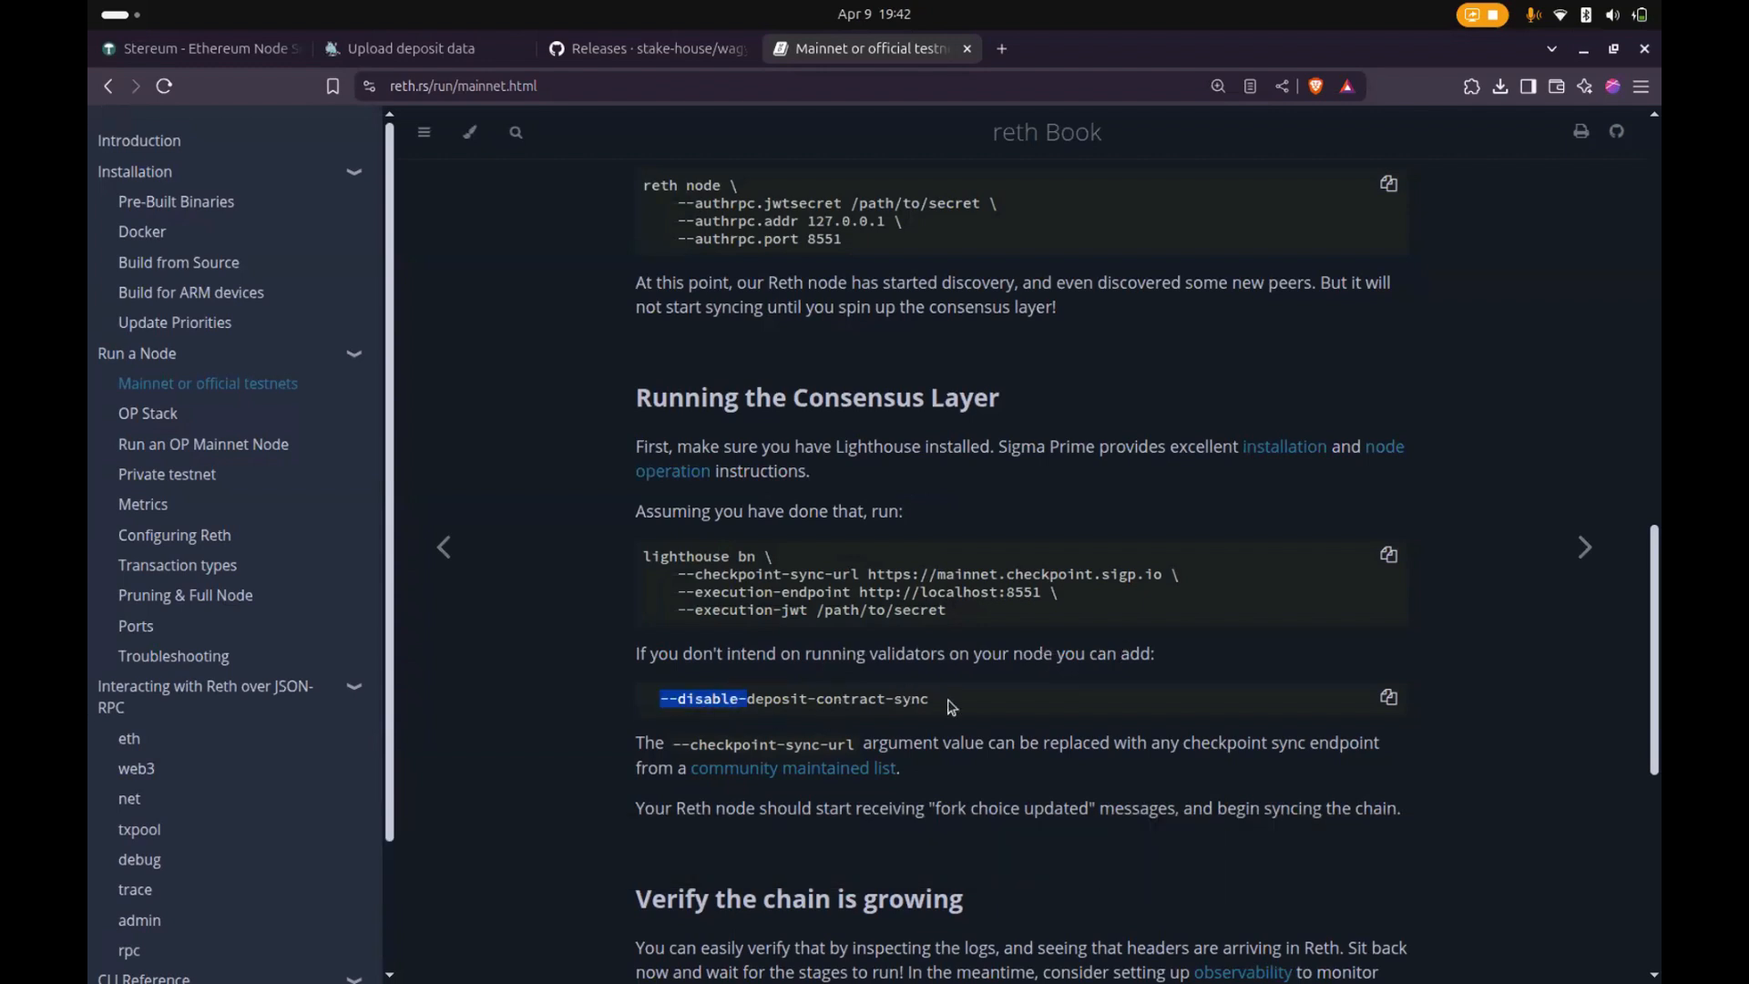
left_click_drag(951, 708, 951, 707)
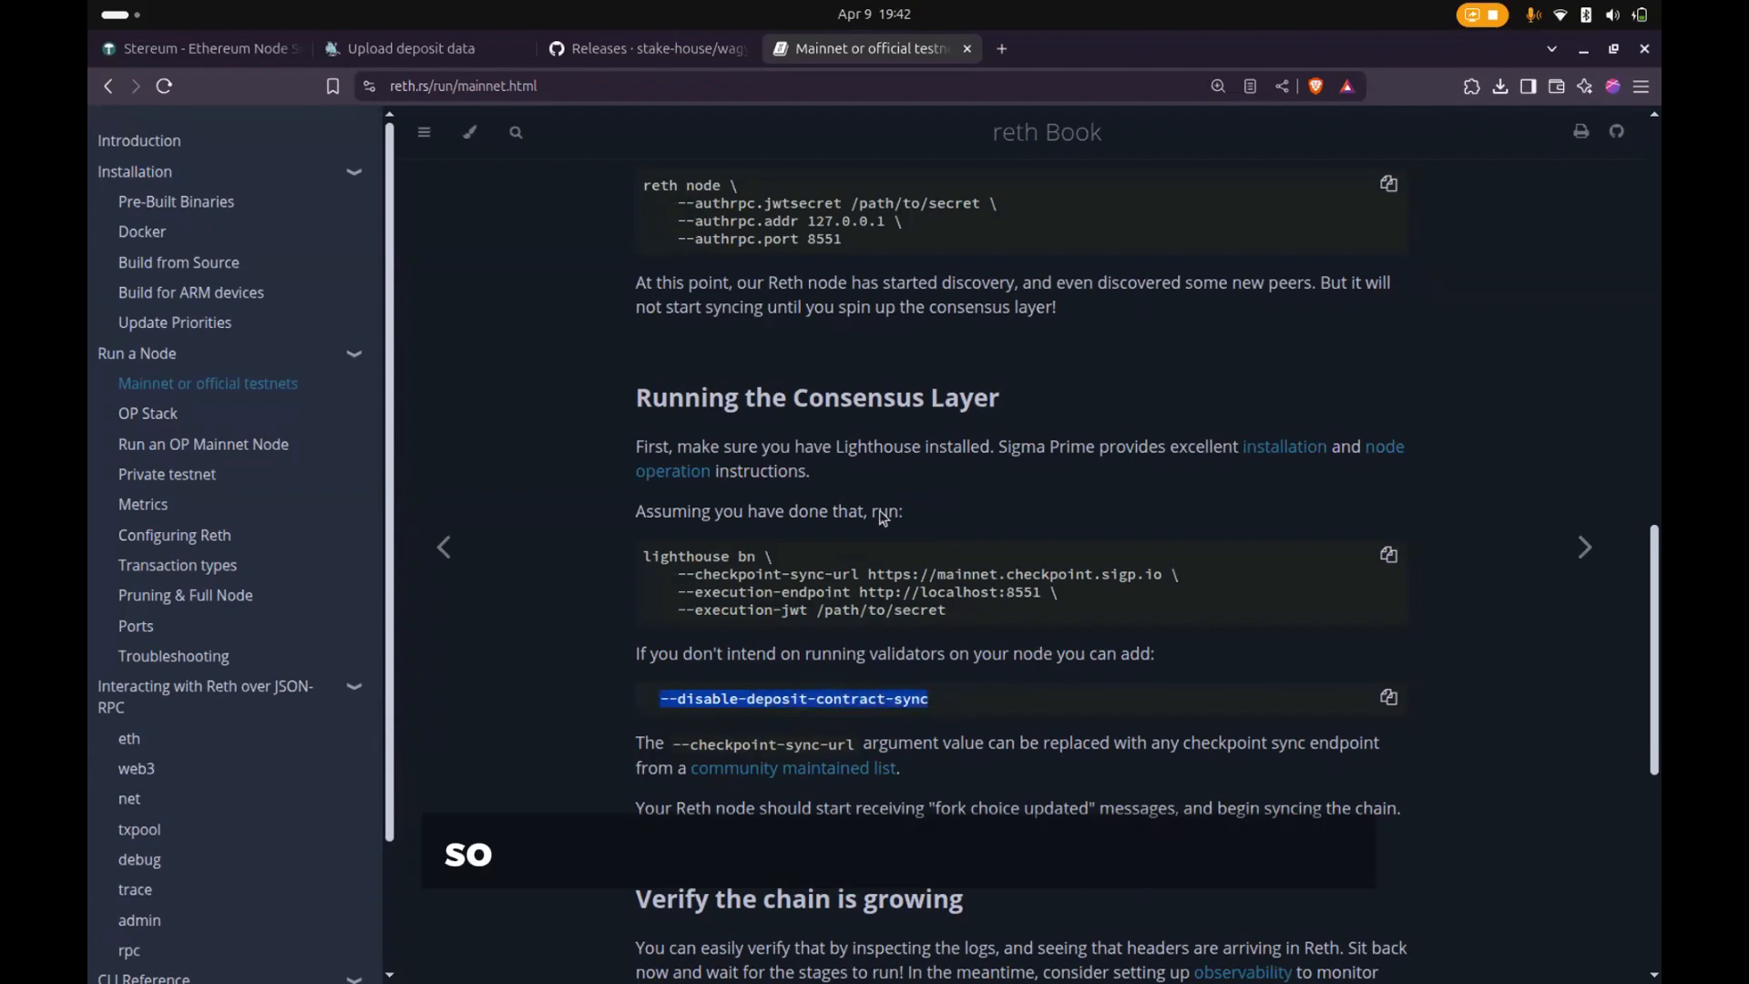
left_click_drag(952, 610, 633, 503)
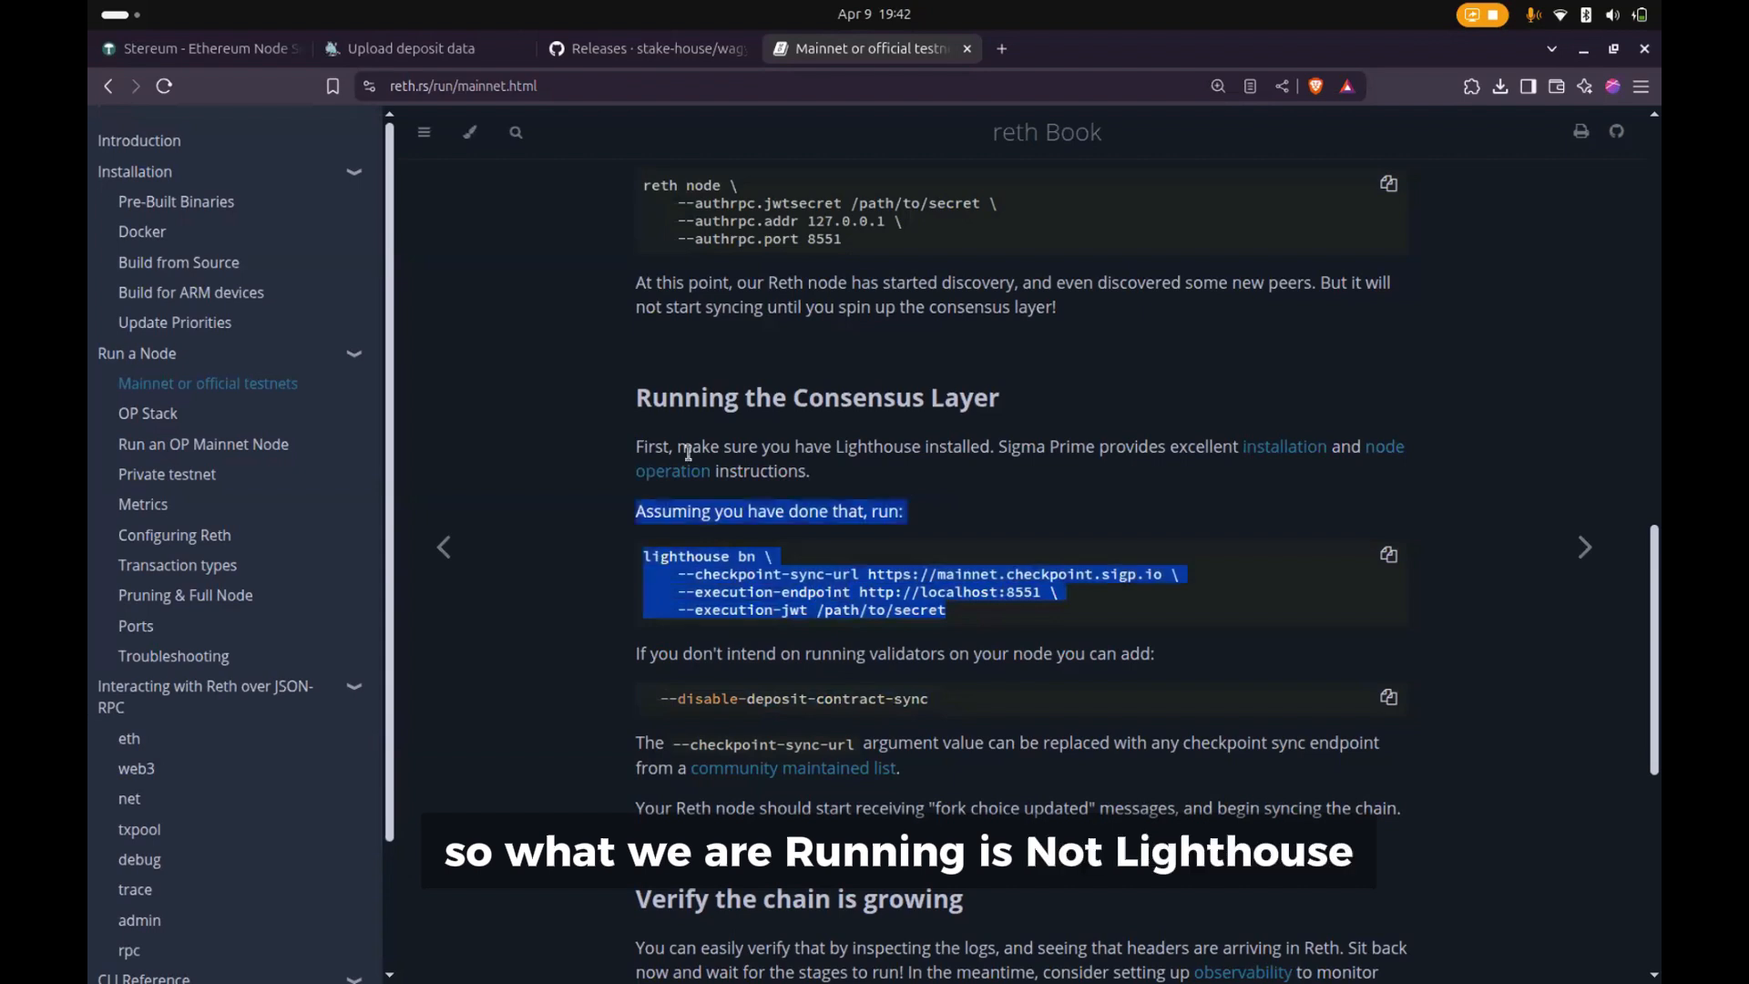
left_click(974, 695)
left_click_drag(643, 697, 695, 695)
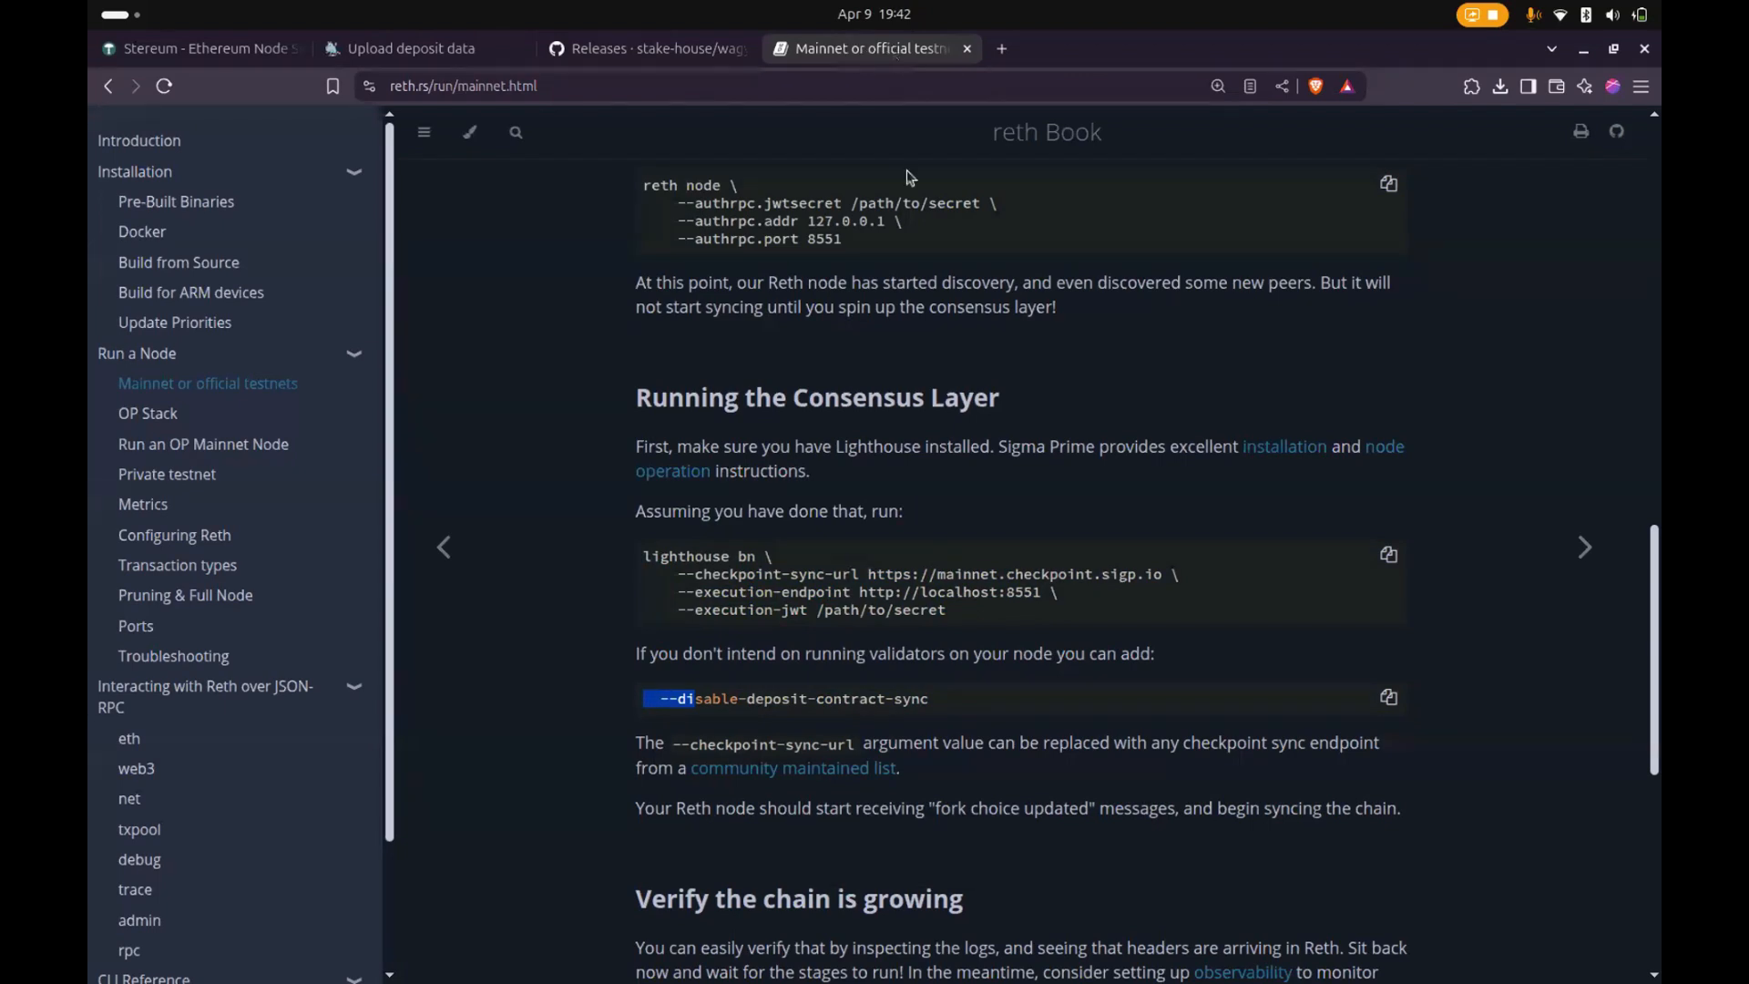
- Switch to Wagyu Key Gen and close it from its key creation summary
mouse_move(756, 982)
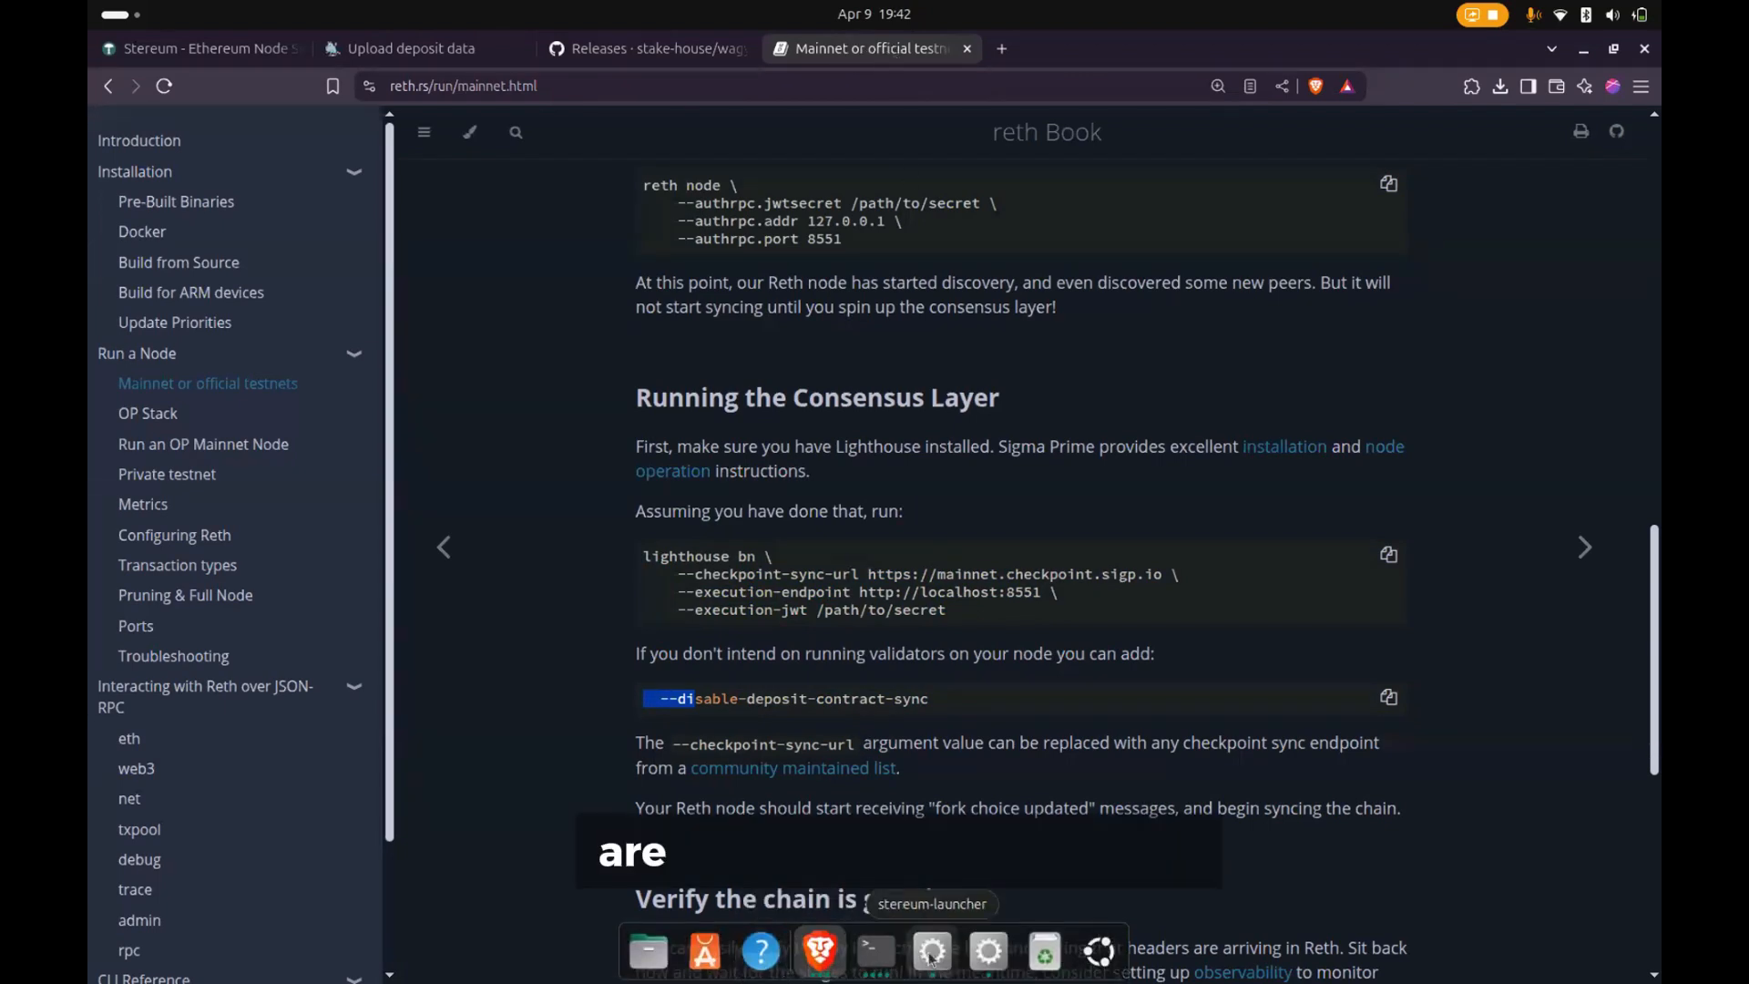
left_click(988, 951)
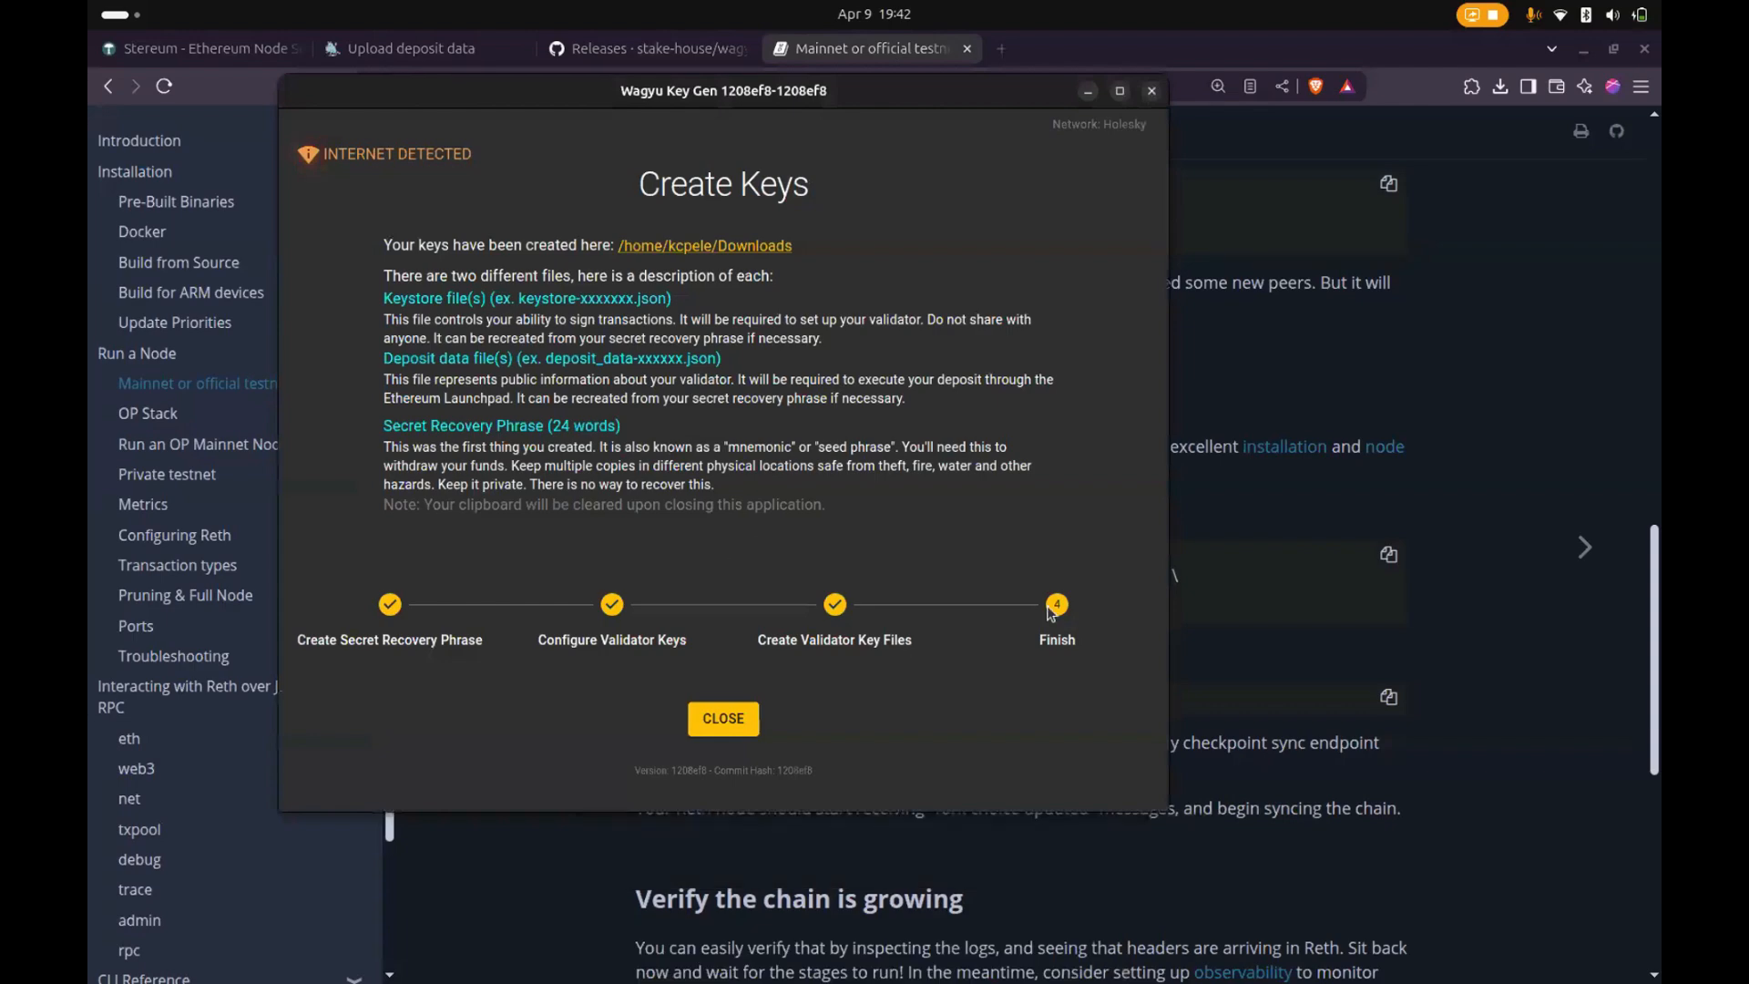
left_click(722, 718)
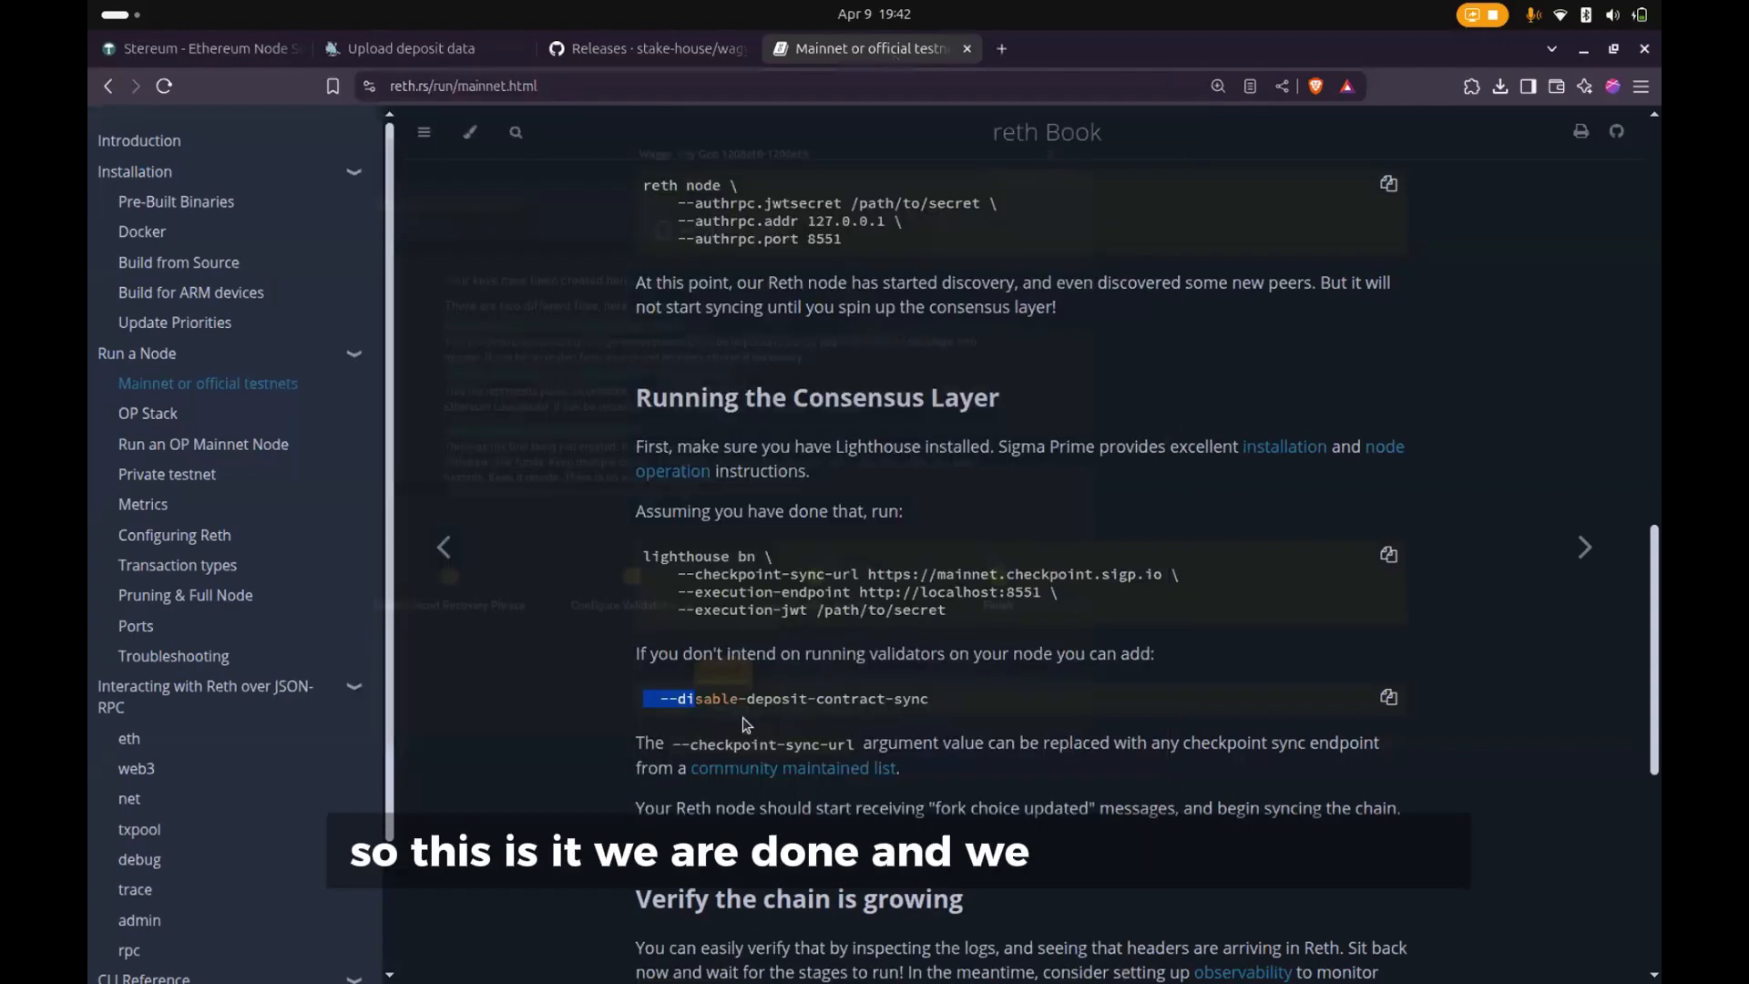
- Open the file manager in a smaller window and show the generated key files in the Downloads folder
mouse_move(854, 980)
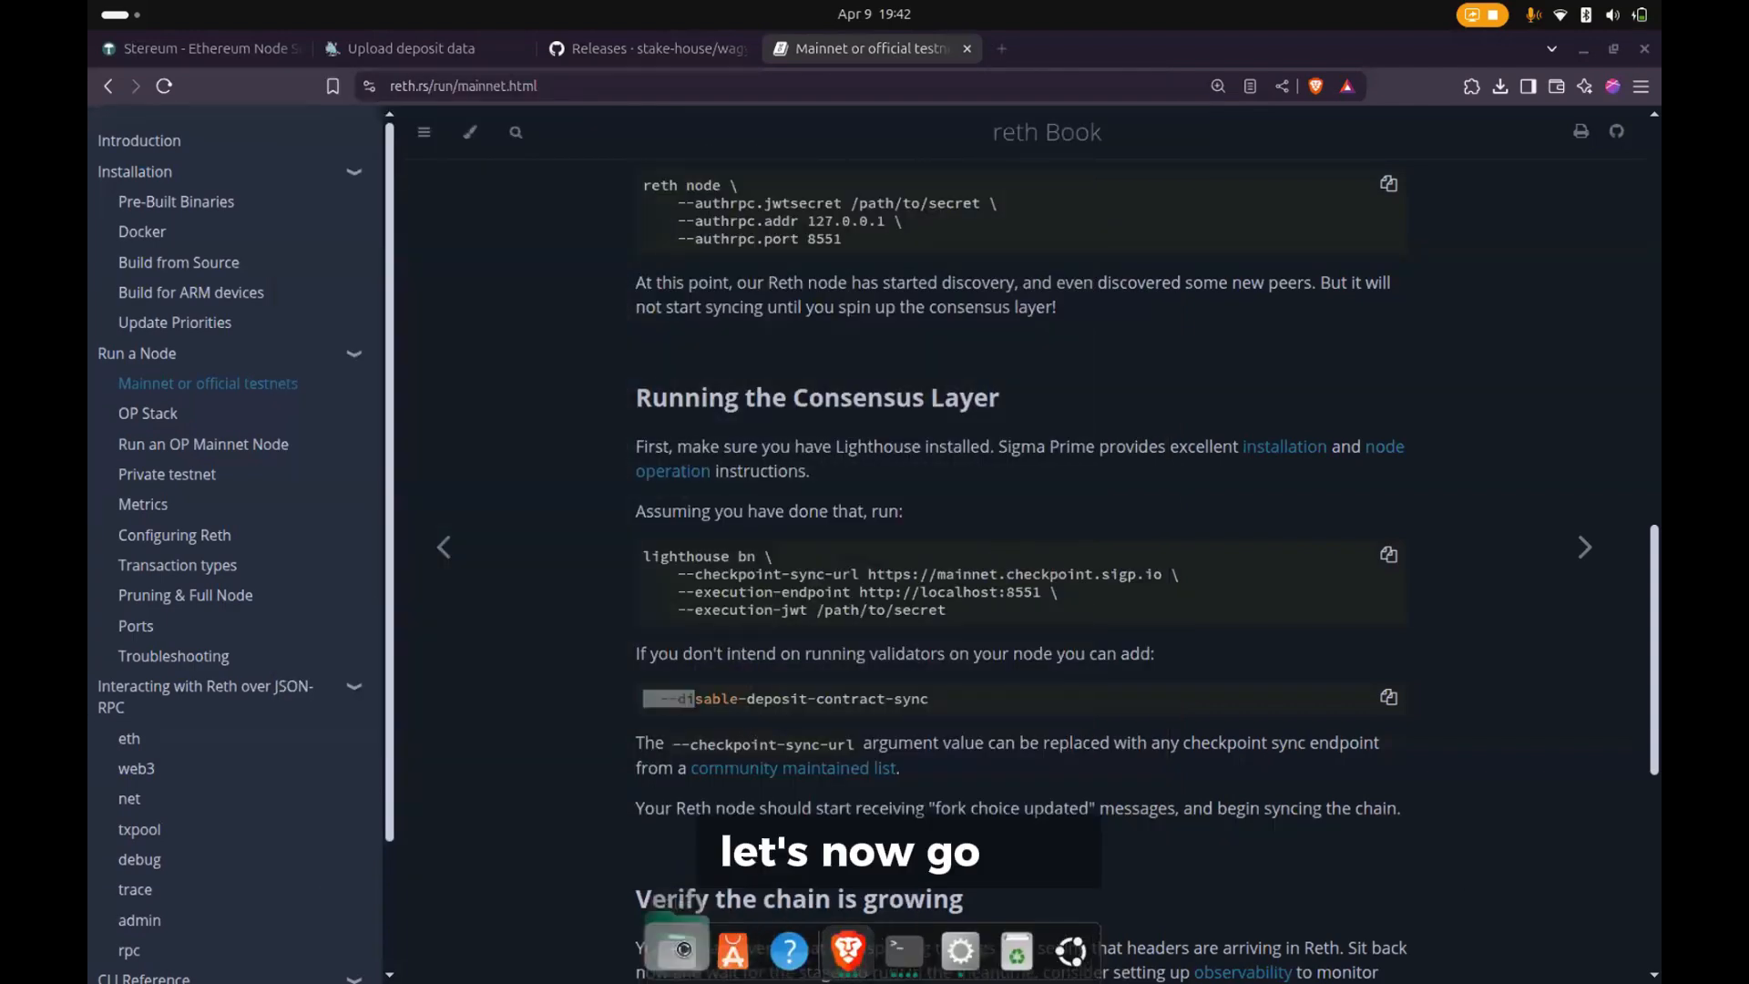
left_click(683, 953)
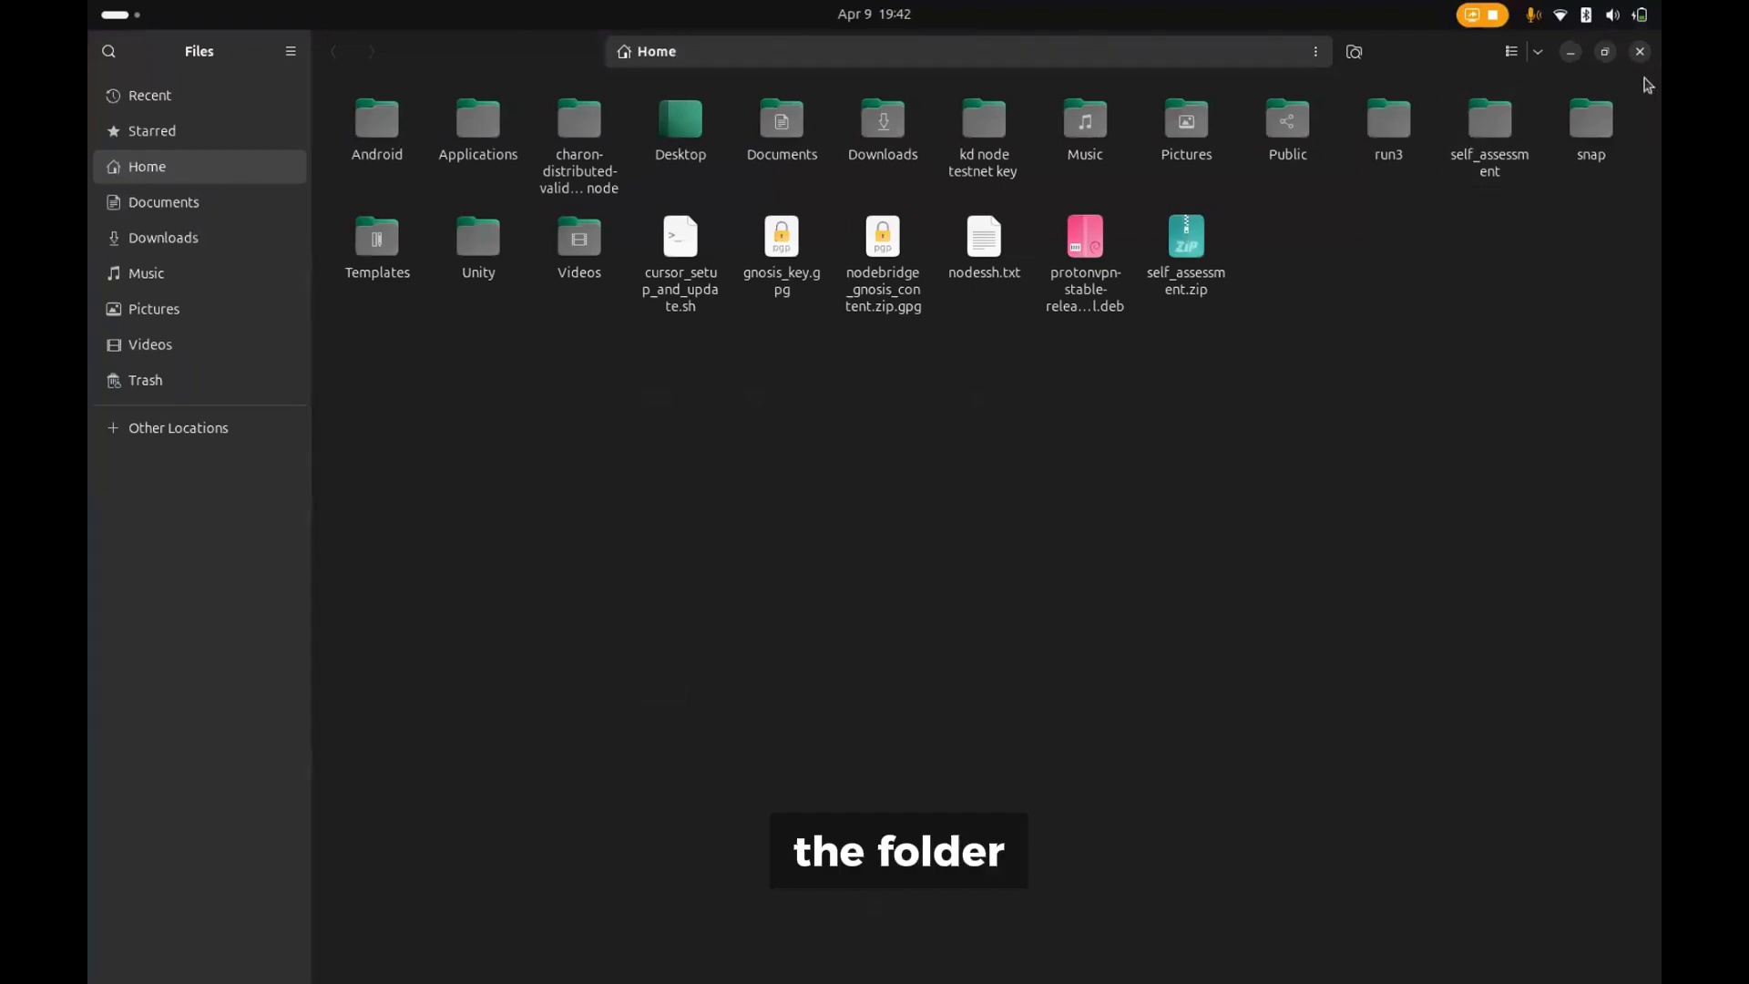
left_click(1598, 61)
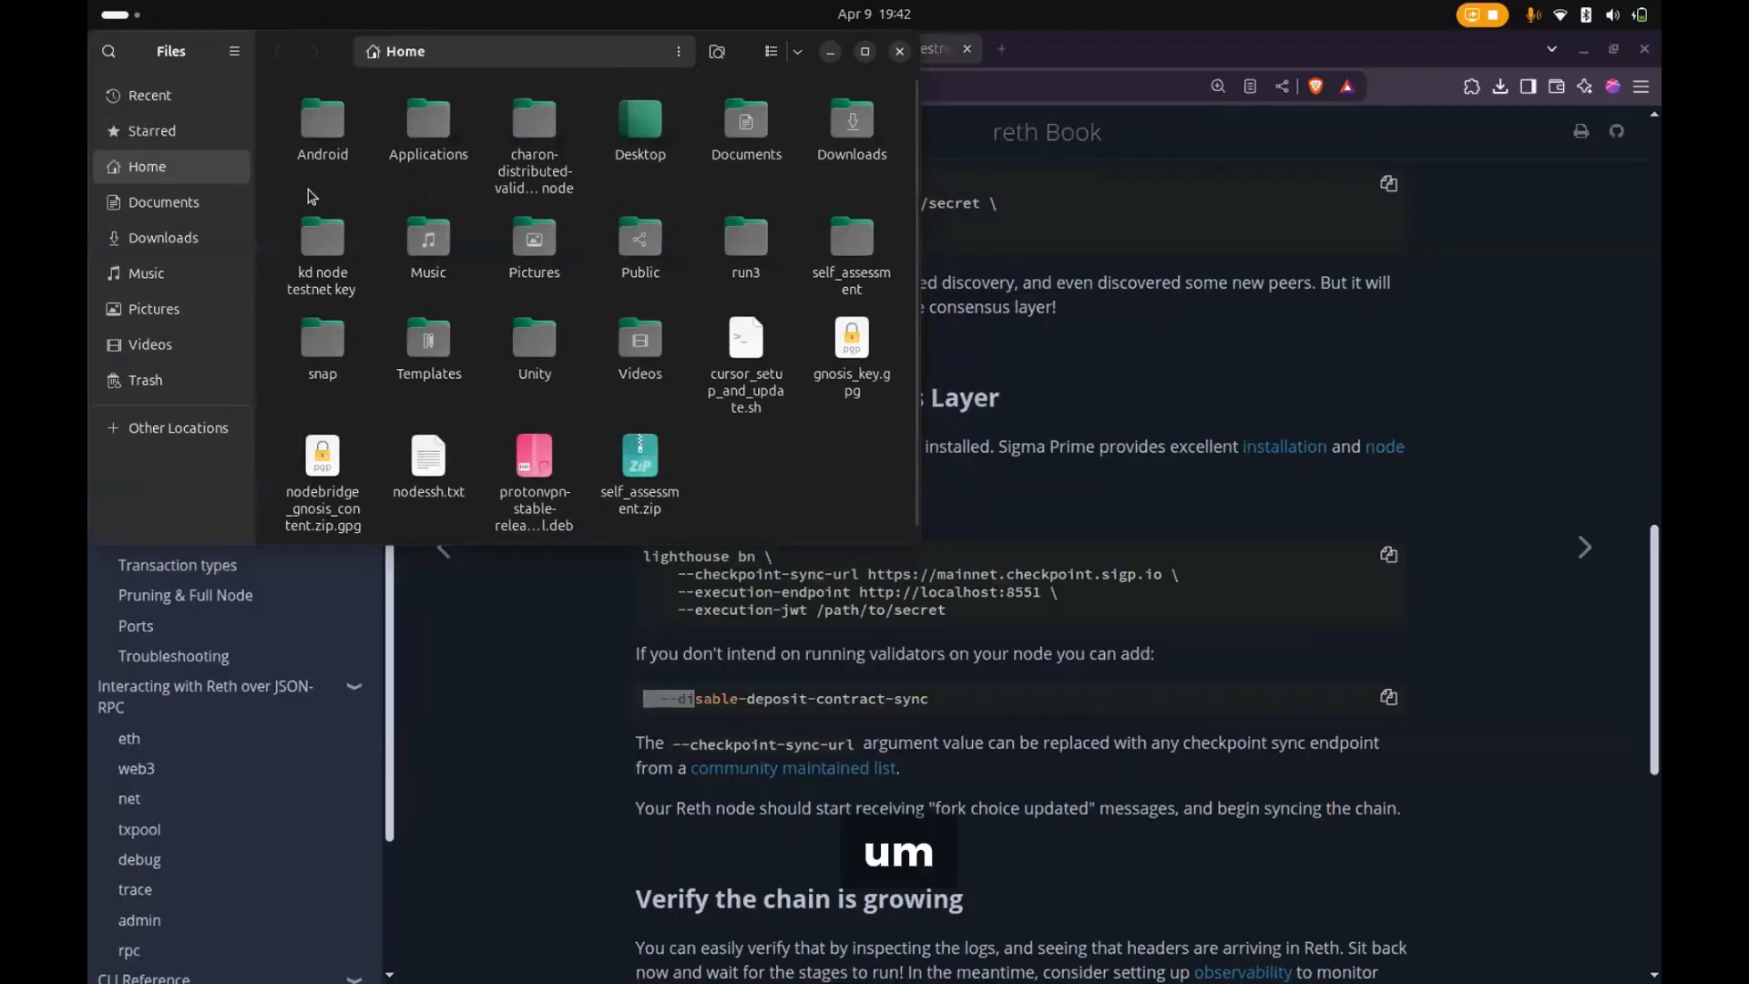
left_click(163, 137)
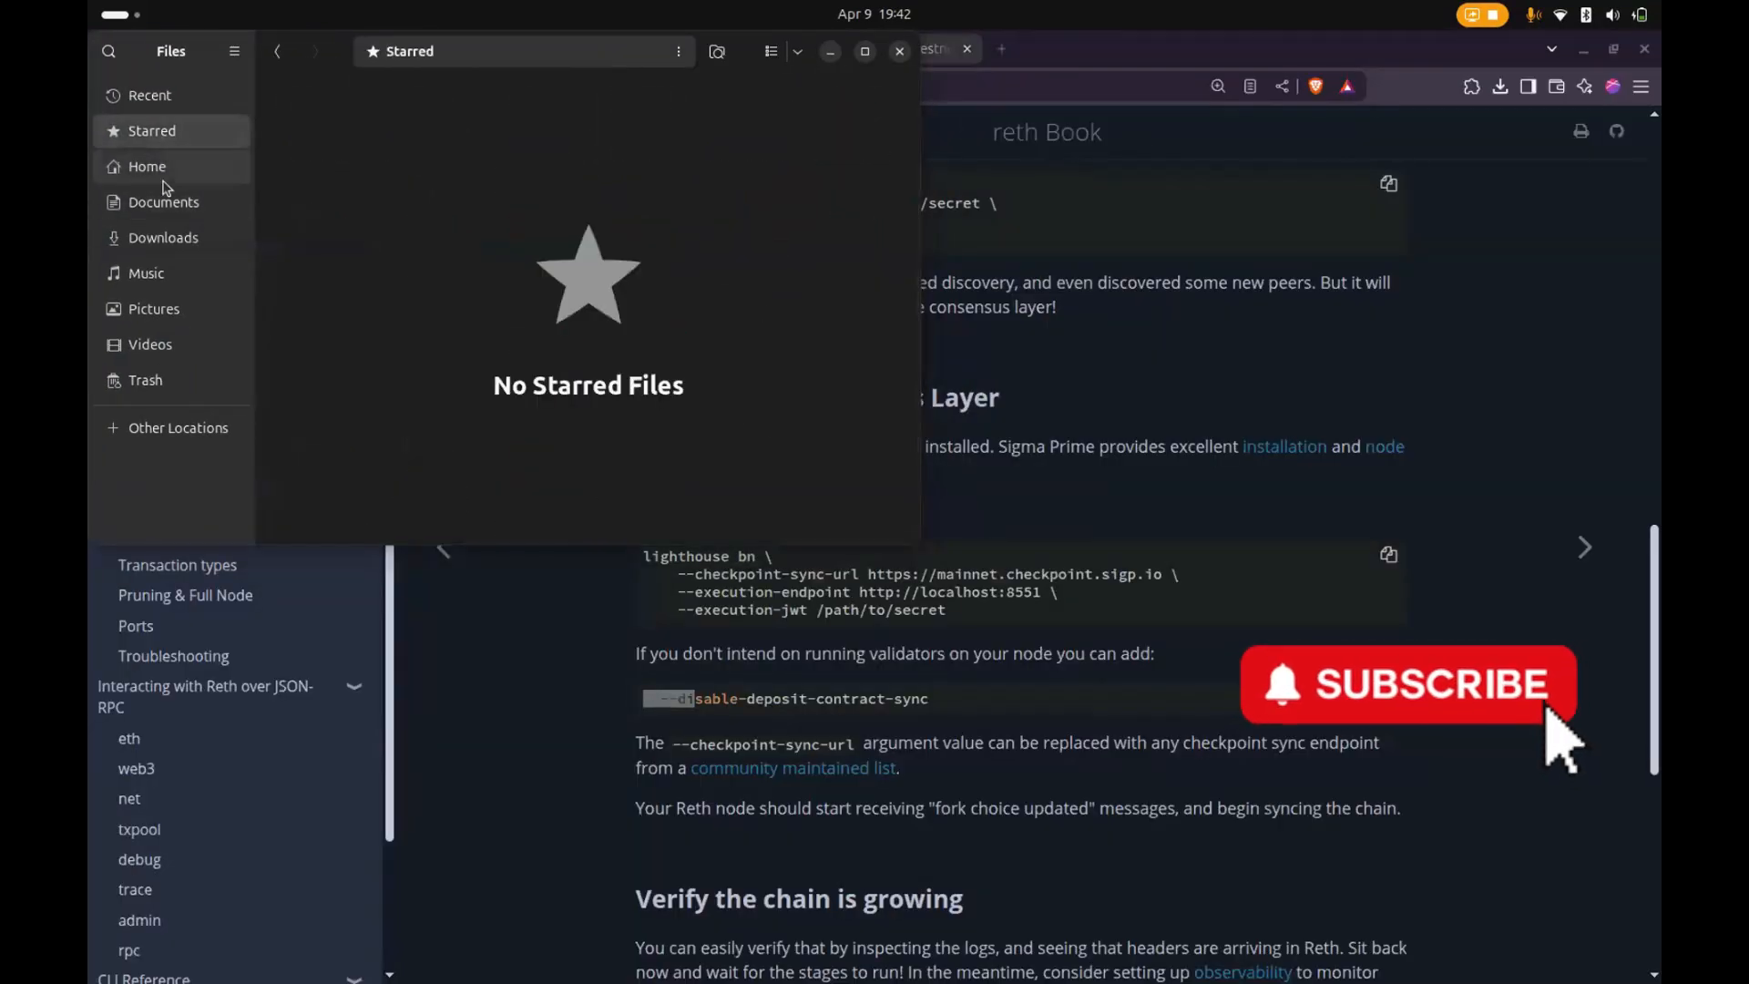
left_click(168, 237)
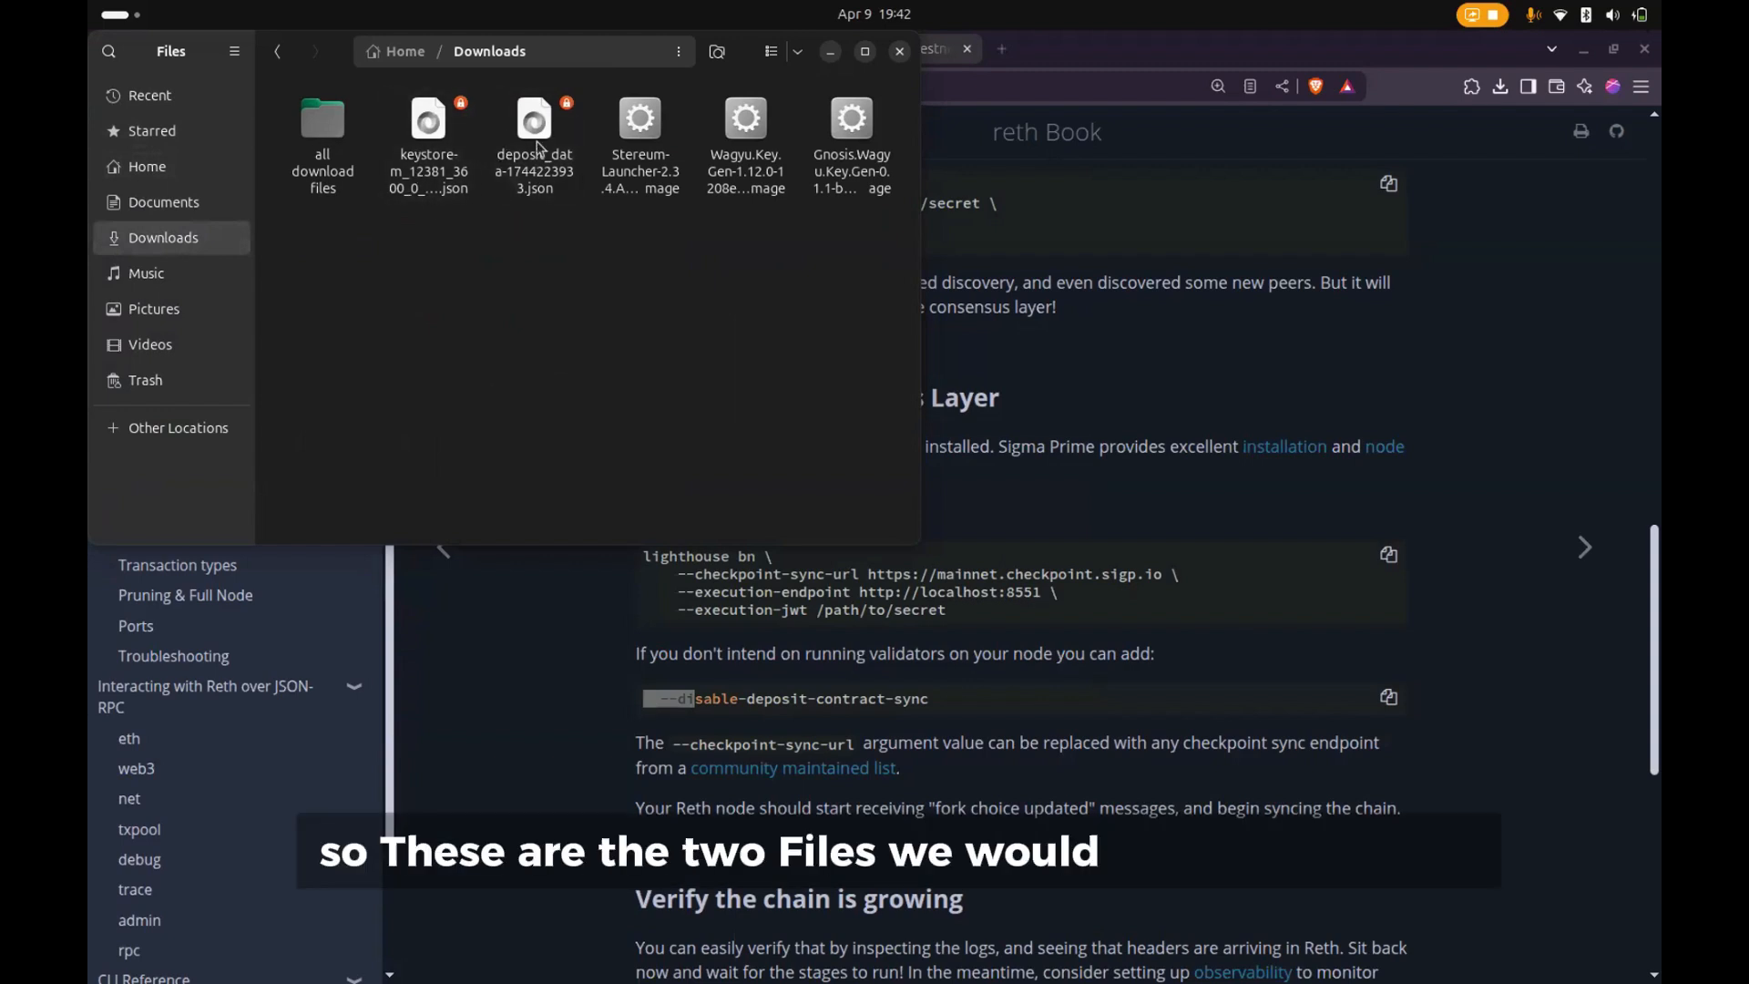
- Return to the Holesky launchpad's Upload deposit data page in the browser and restore the browser to a smaller window
left_click(1038, 85)
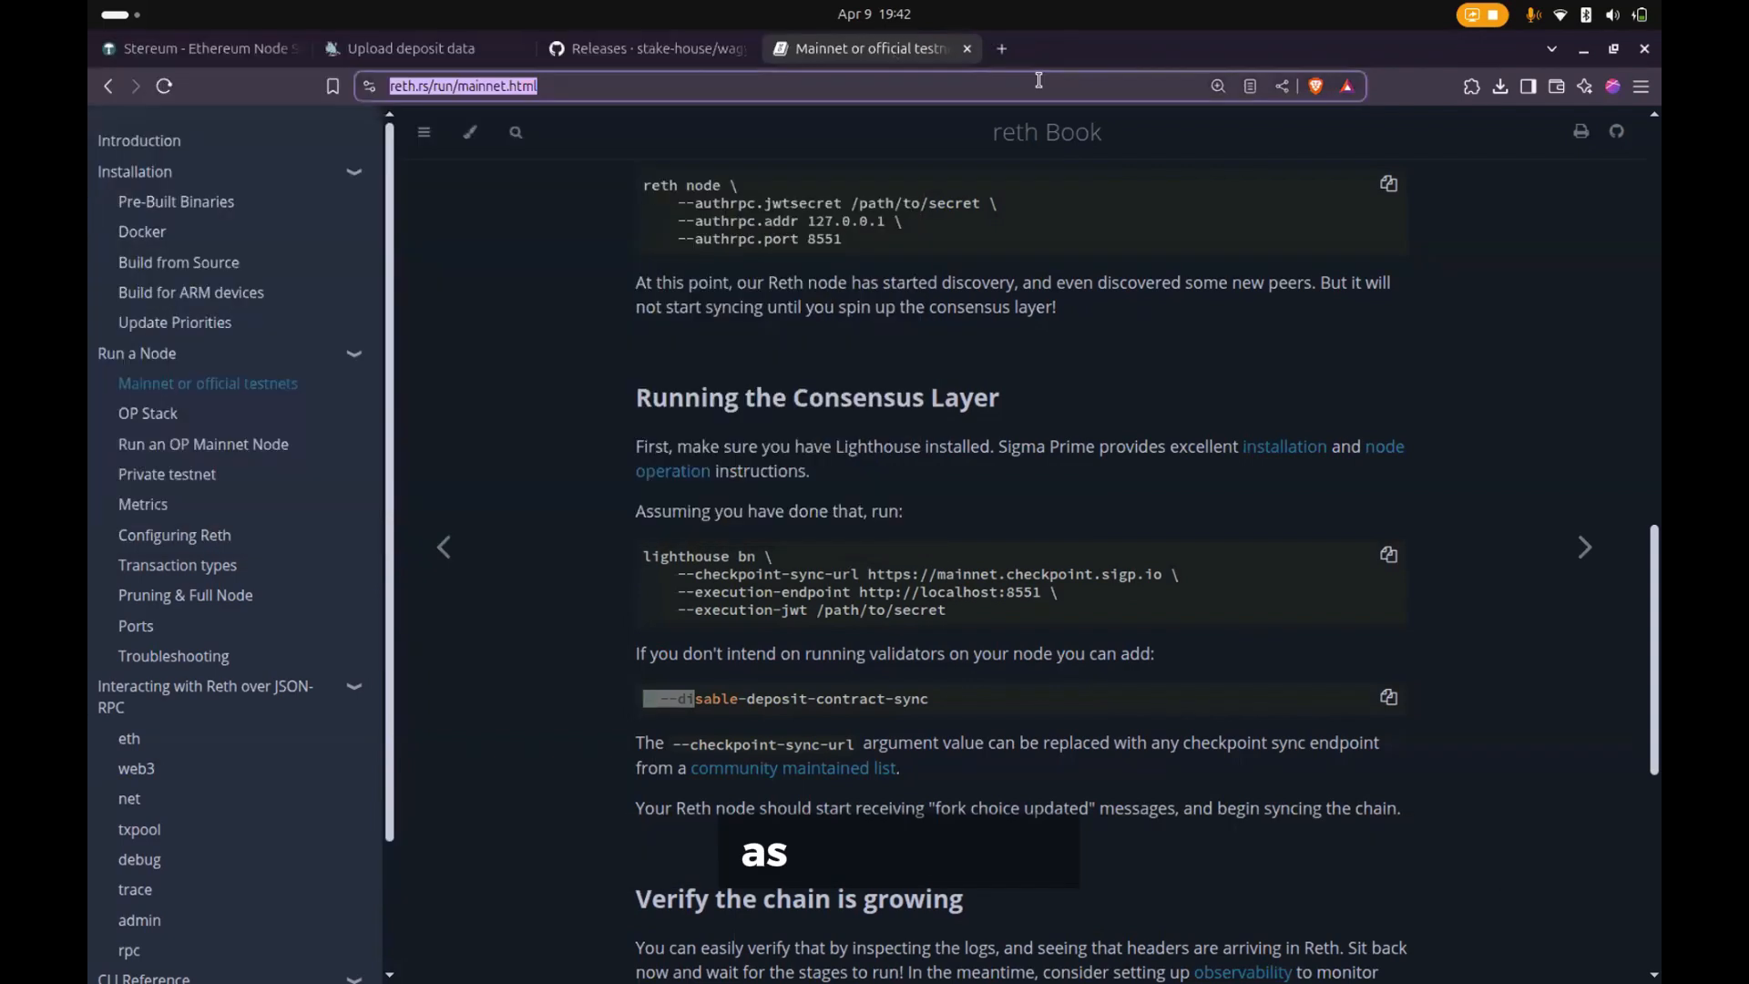
left_click(406, 48)
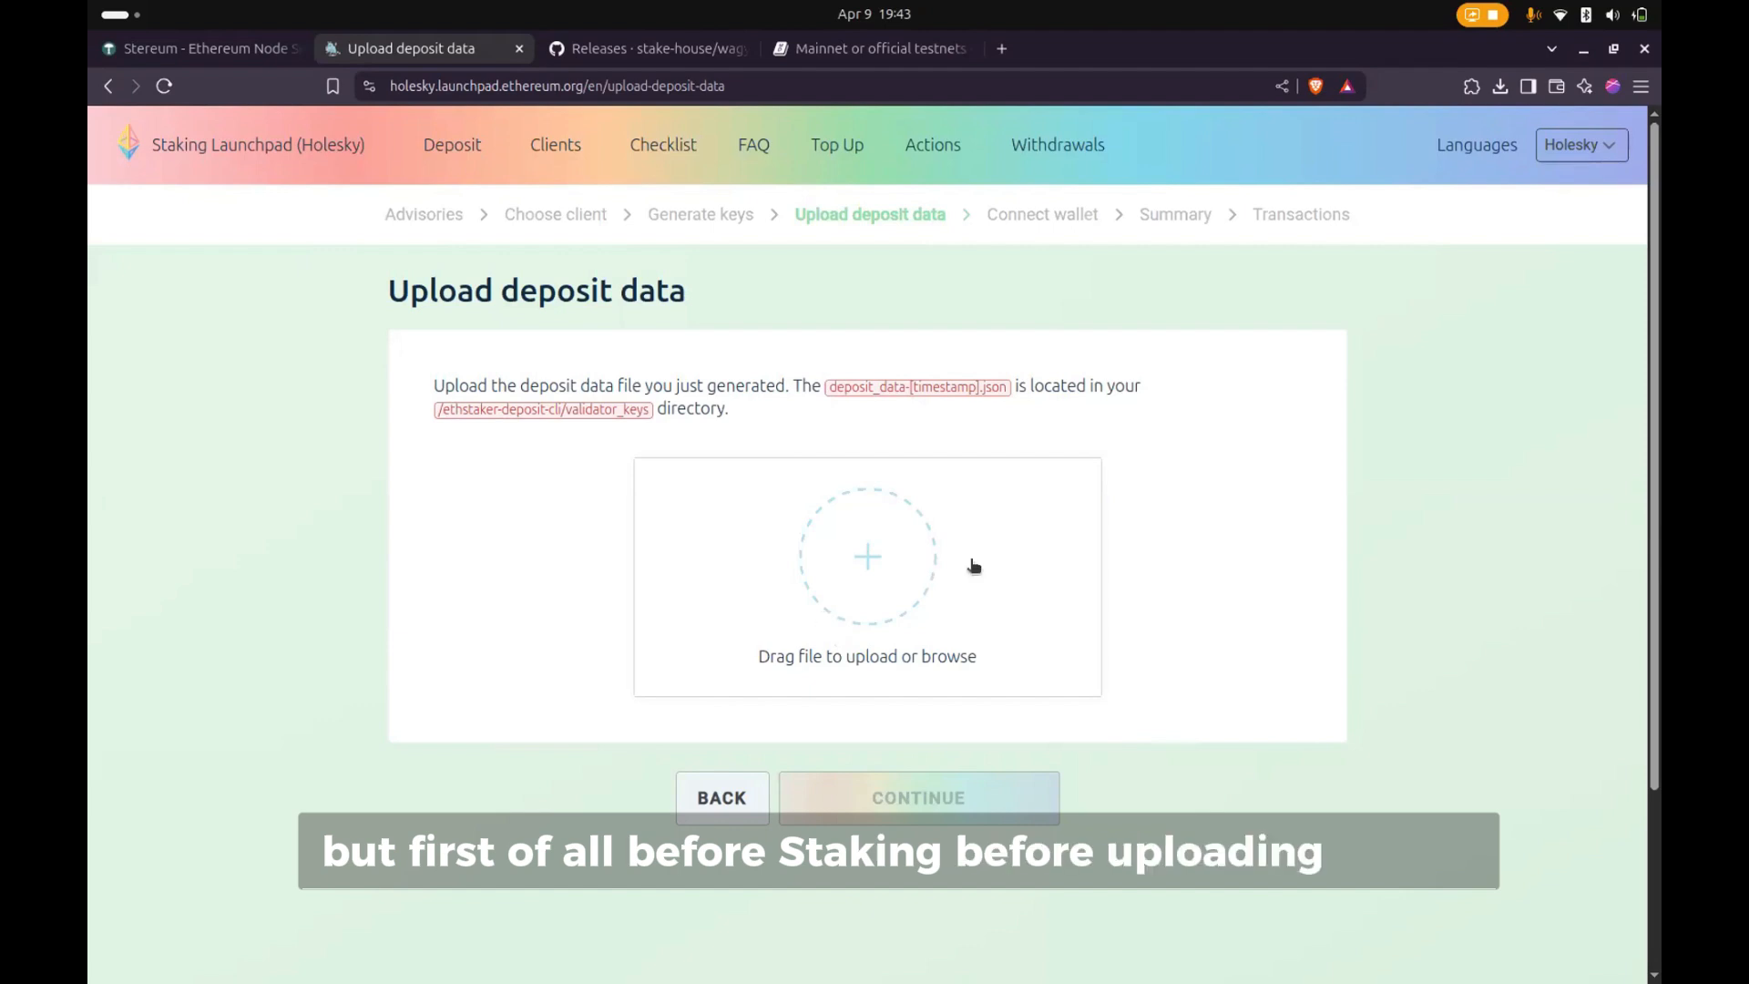
double_click(1460, 59)
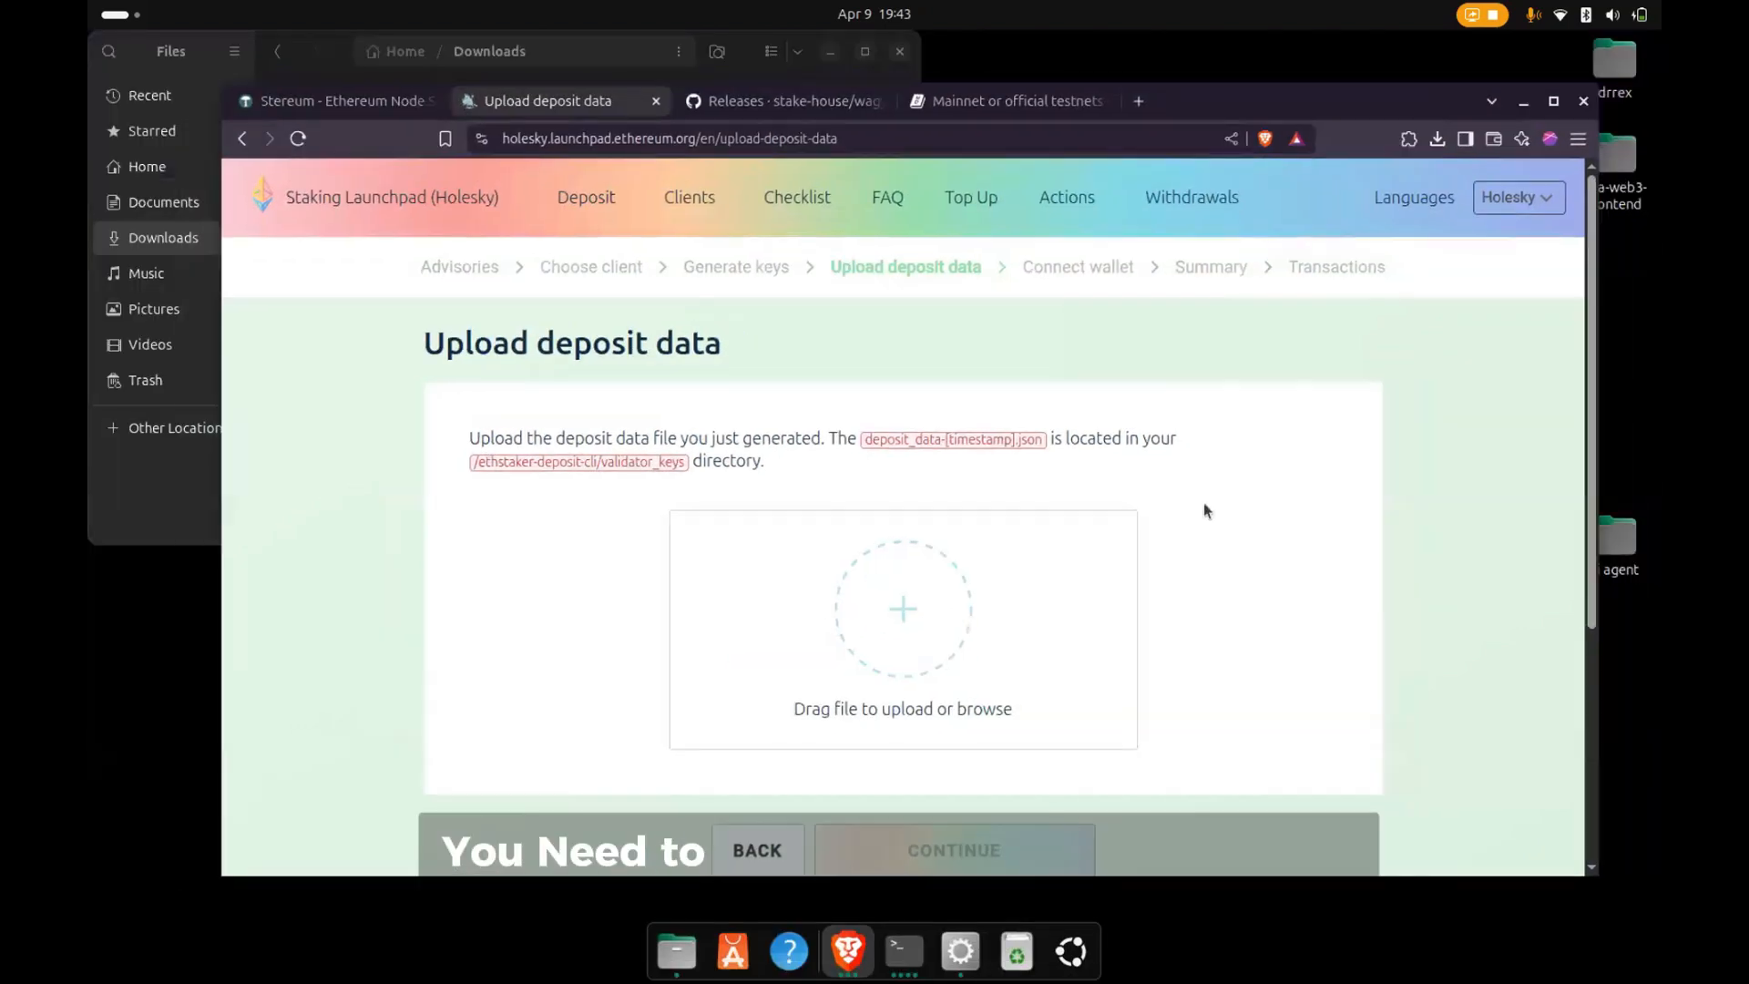
- Switch to Stereum, log in to saved server #3 and open setup1 to view its clients
left_click(962, 952)
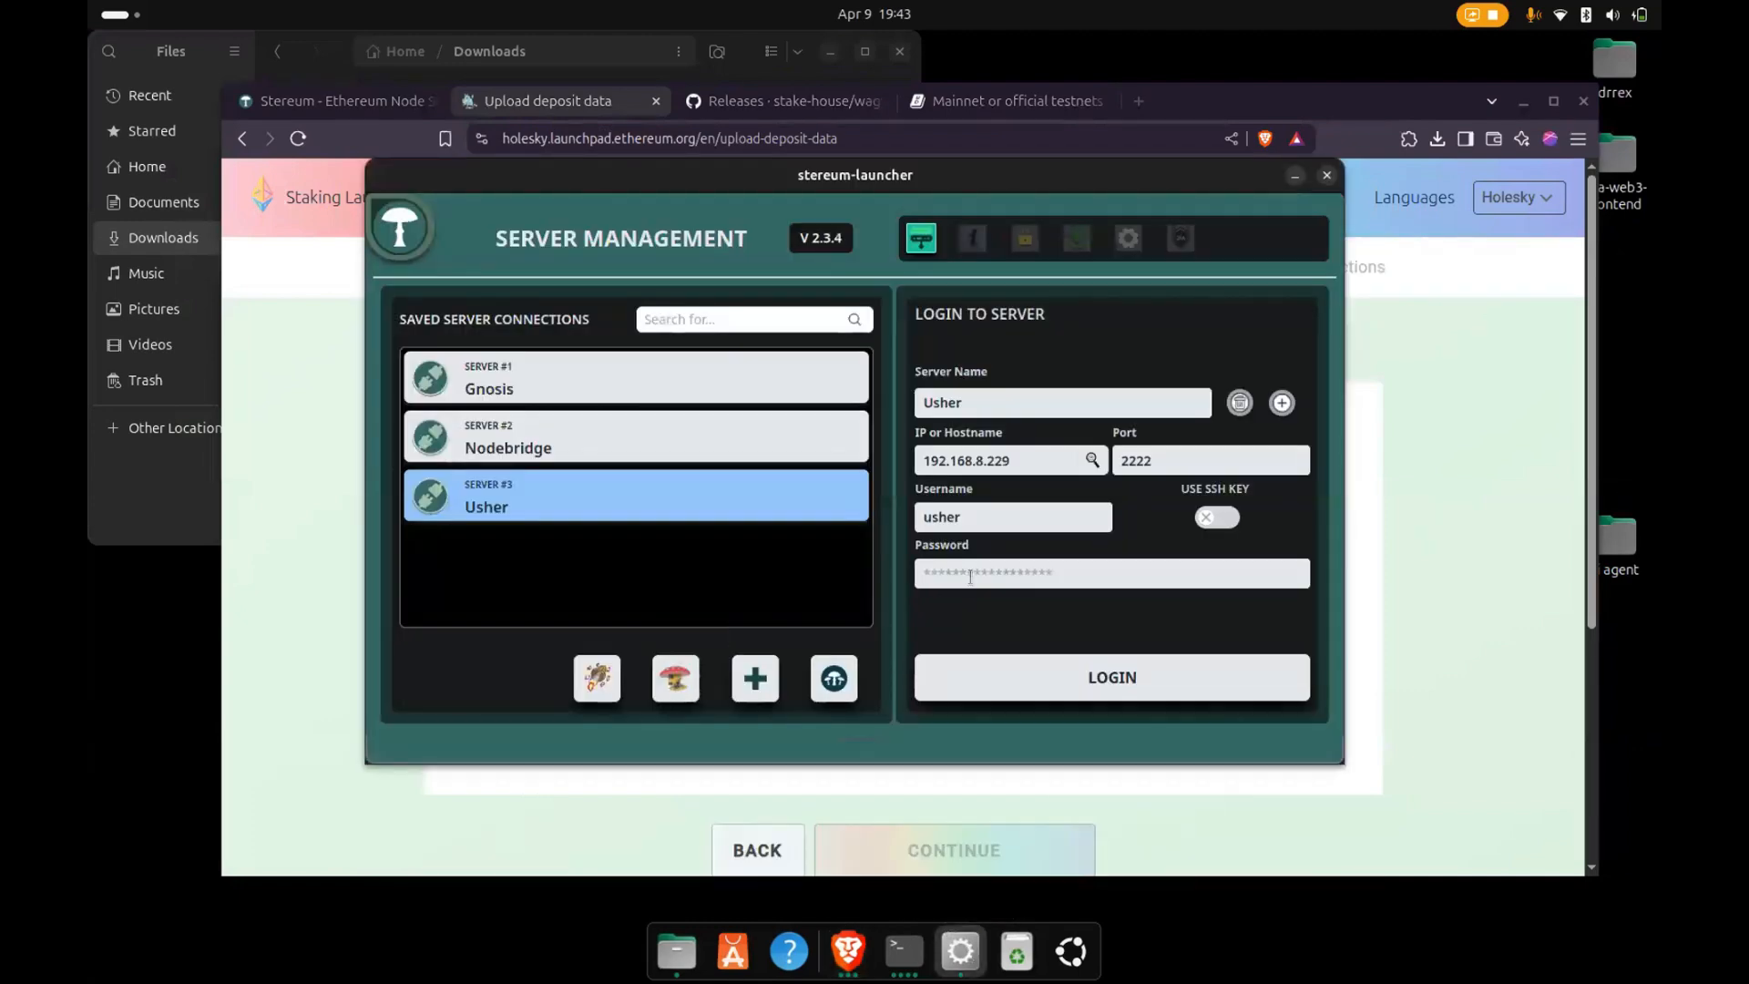
left_click(993, 691)
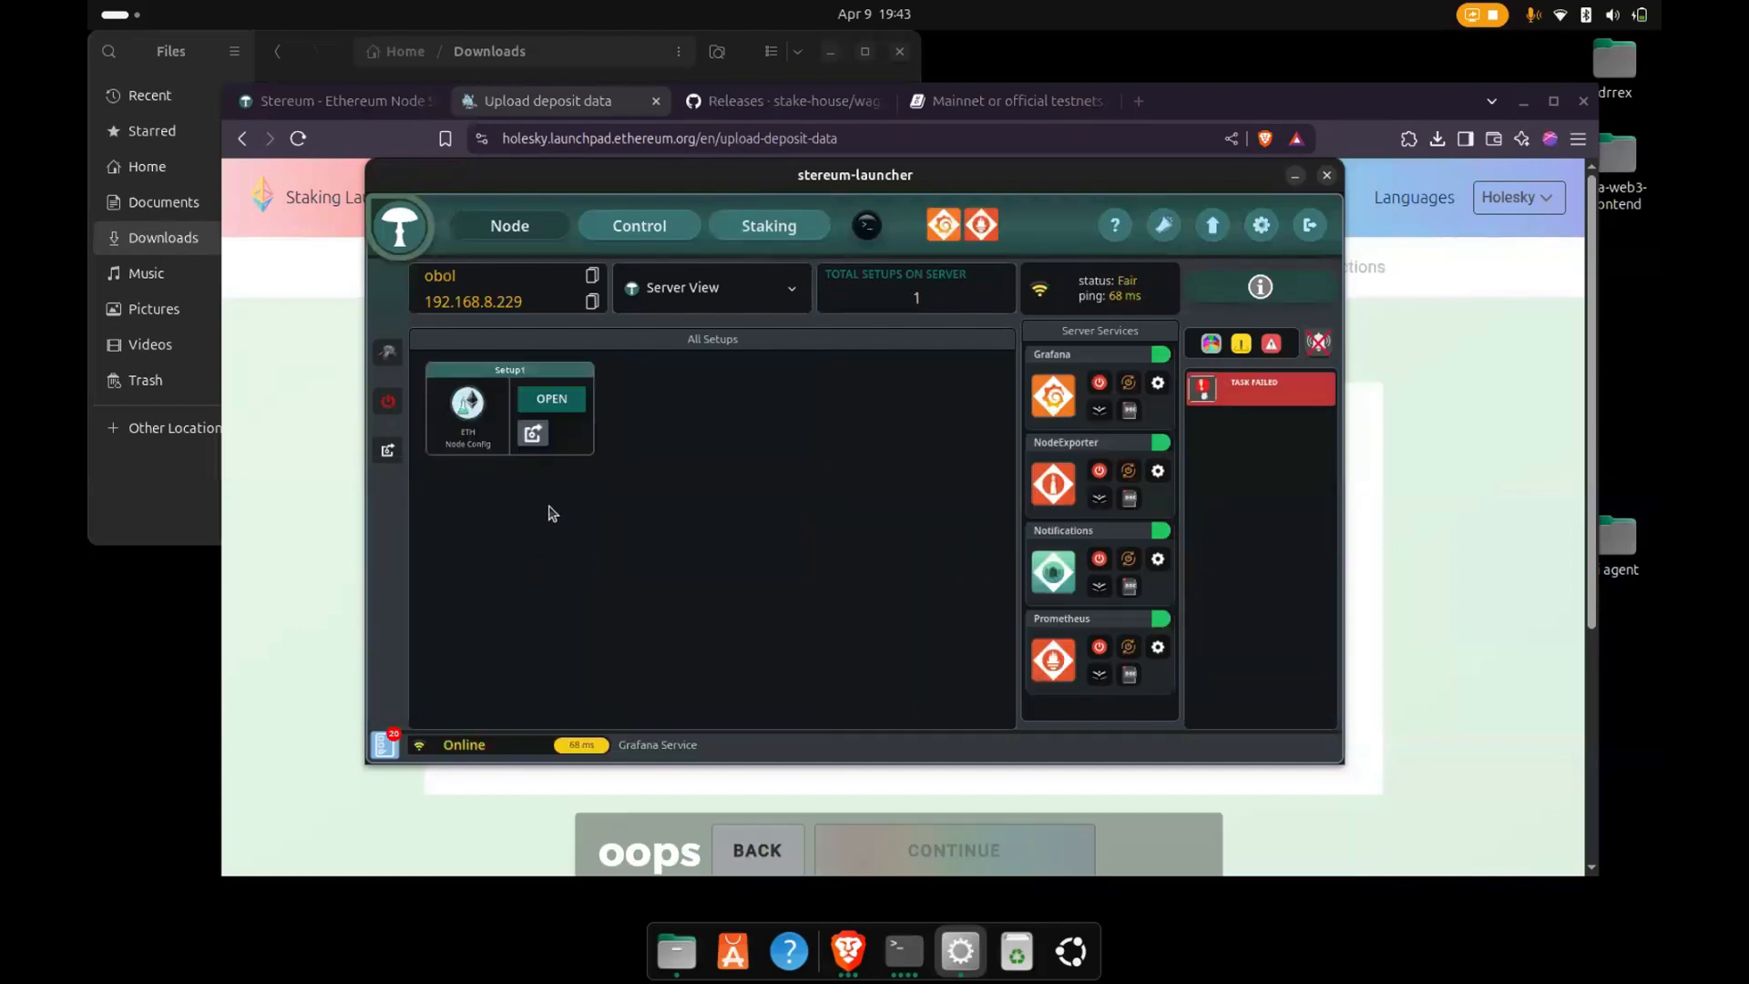
left_click(552, 403)
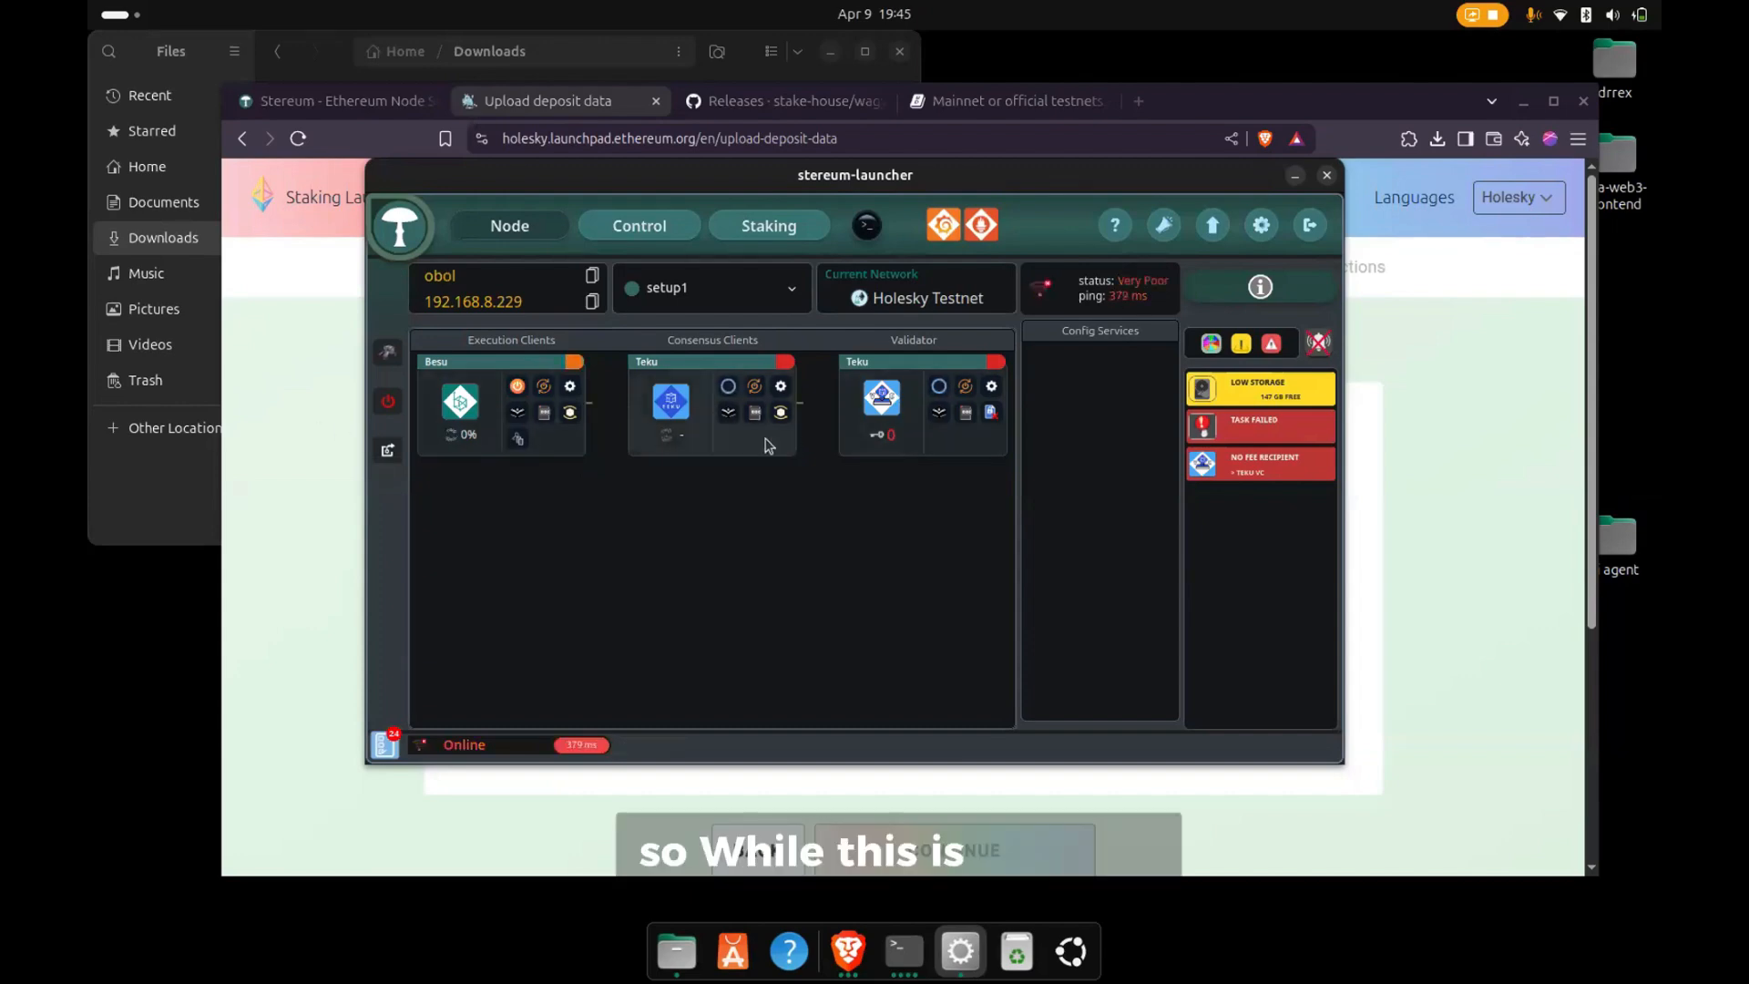
- Return to the Holesky launchpad, upload deposit_data-1744223933.json from Downloads and continue to the wallet connection page
left_click(258, 488)
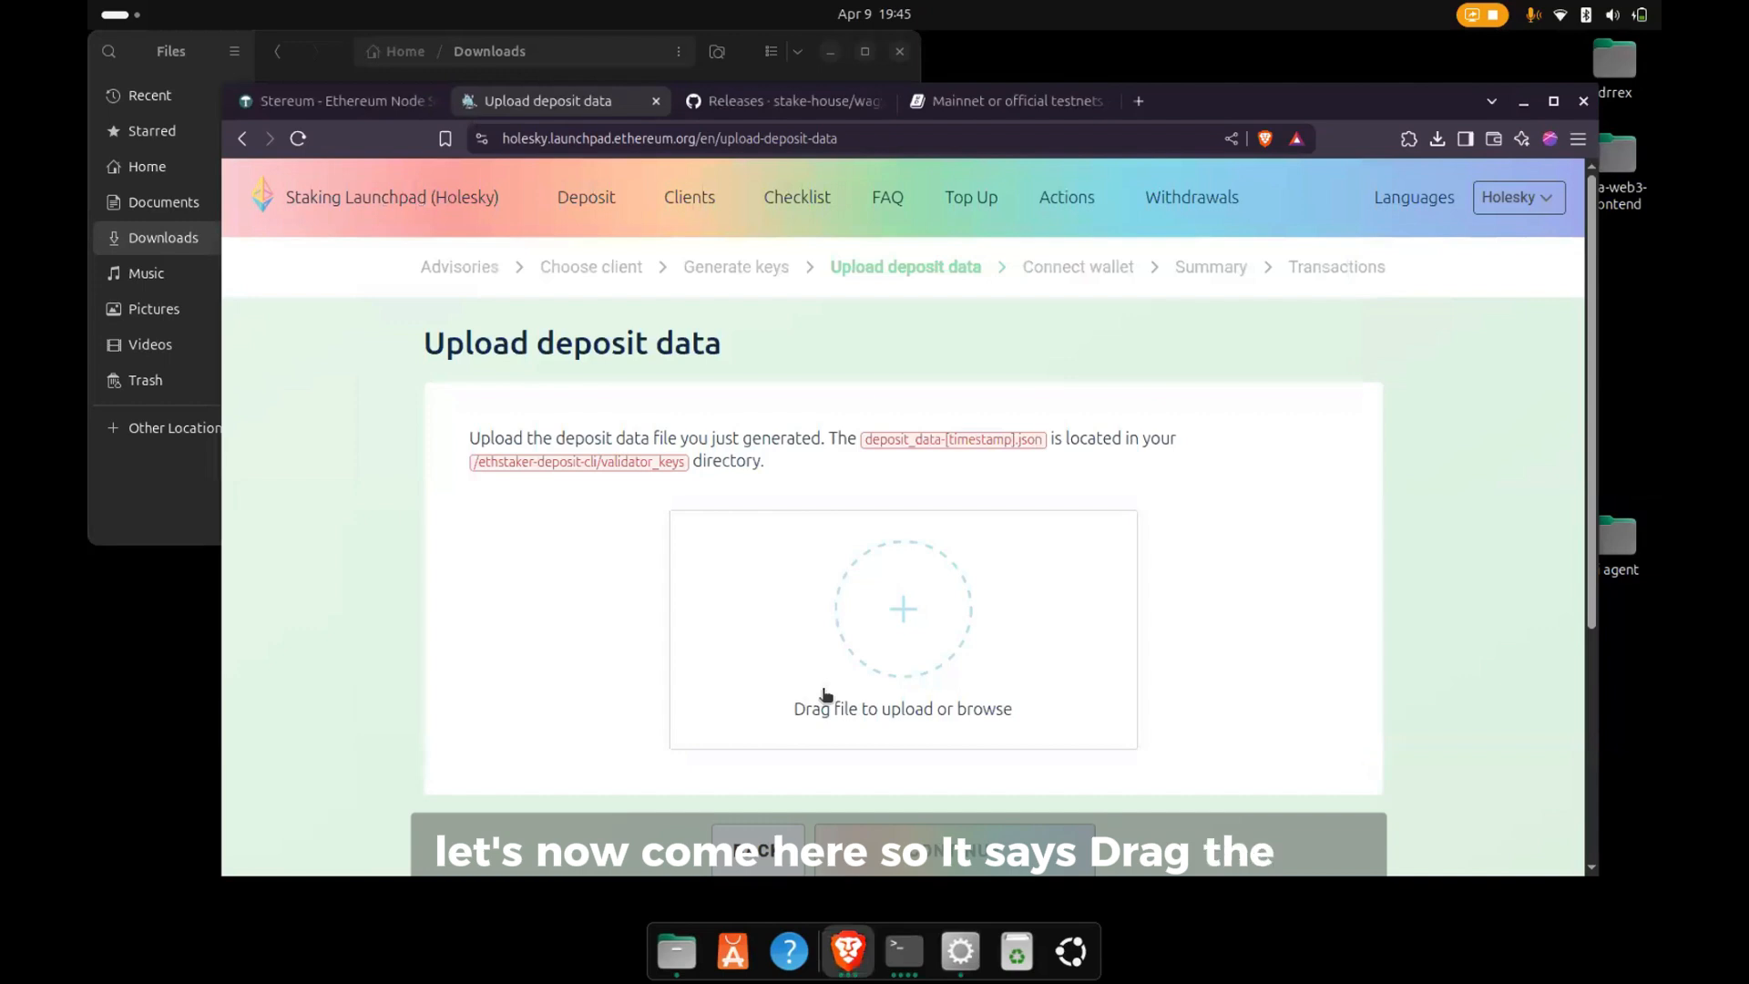
left_click(904, 648)
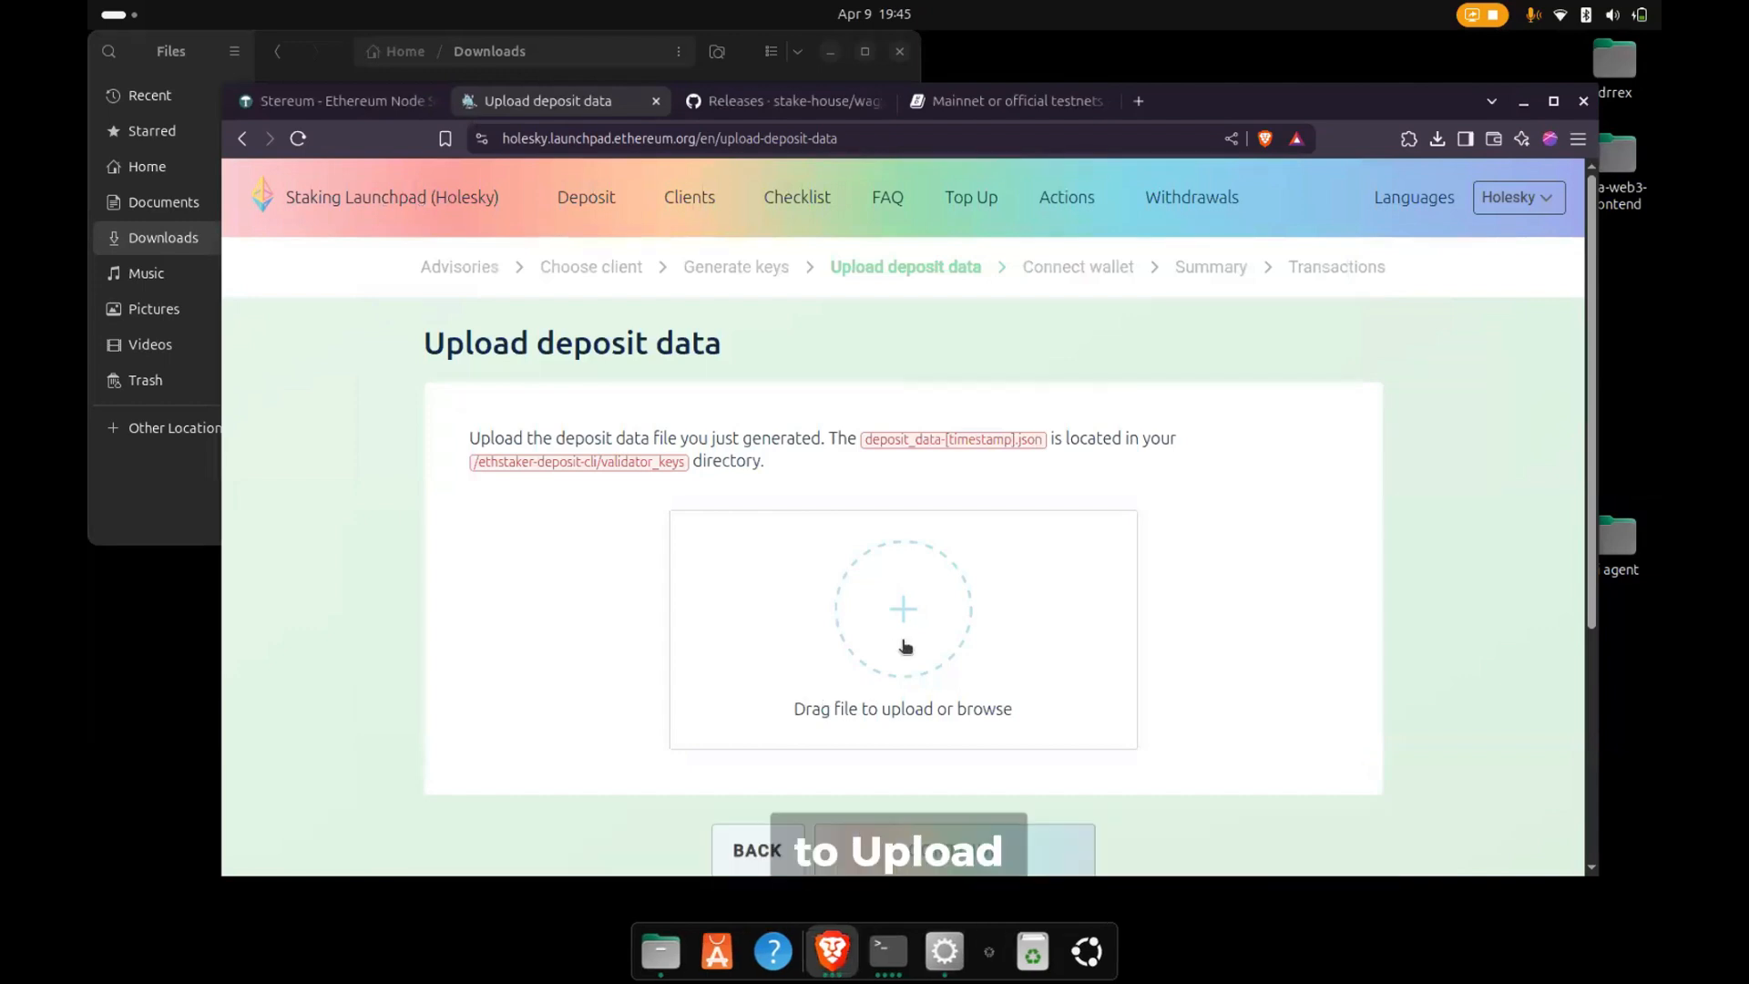
left_click(763, 408)
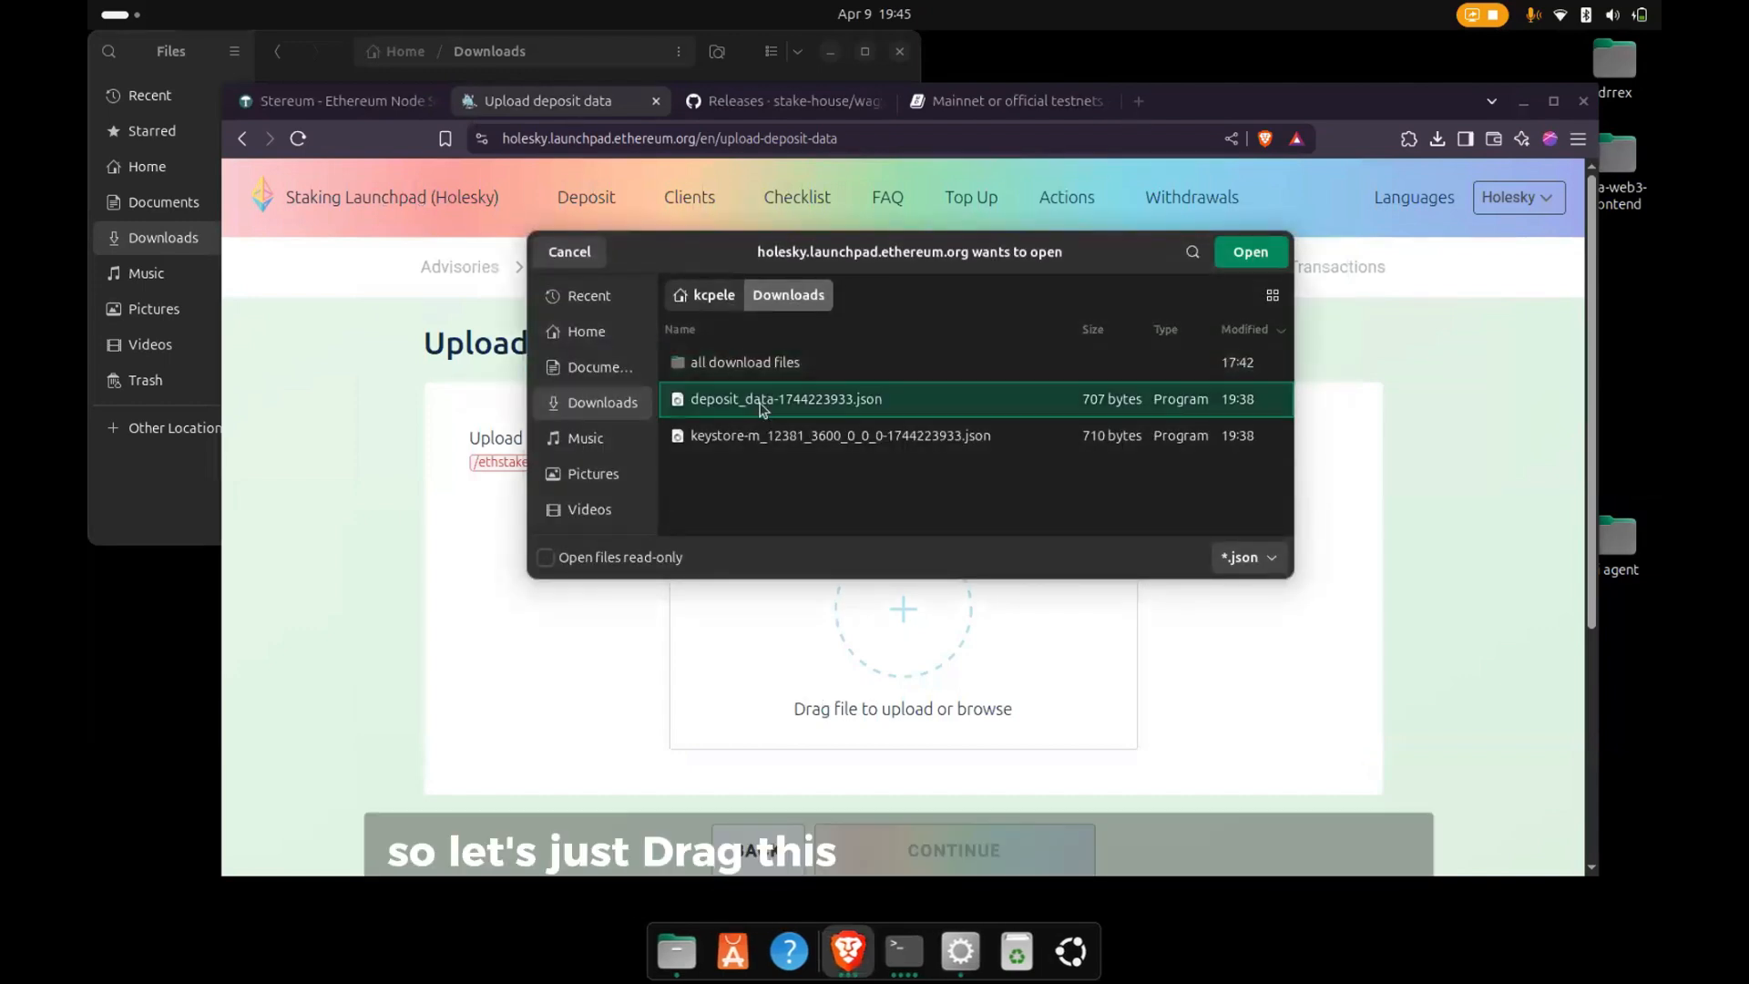
double_click(824, 405)
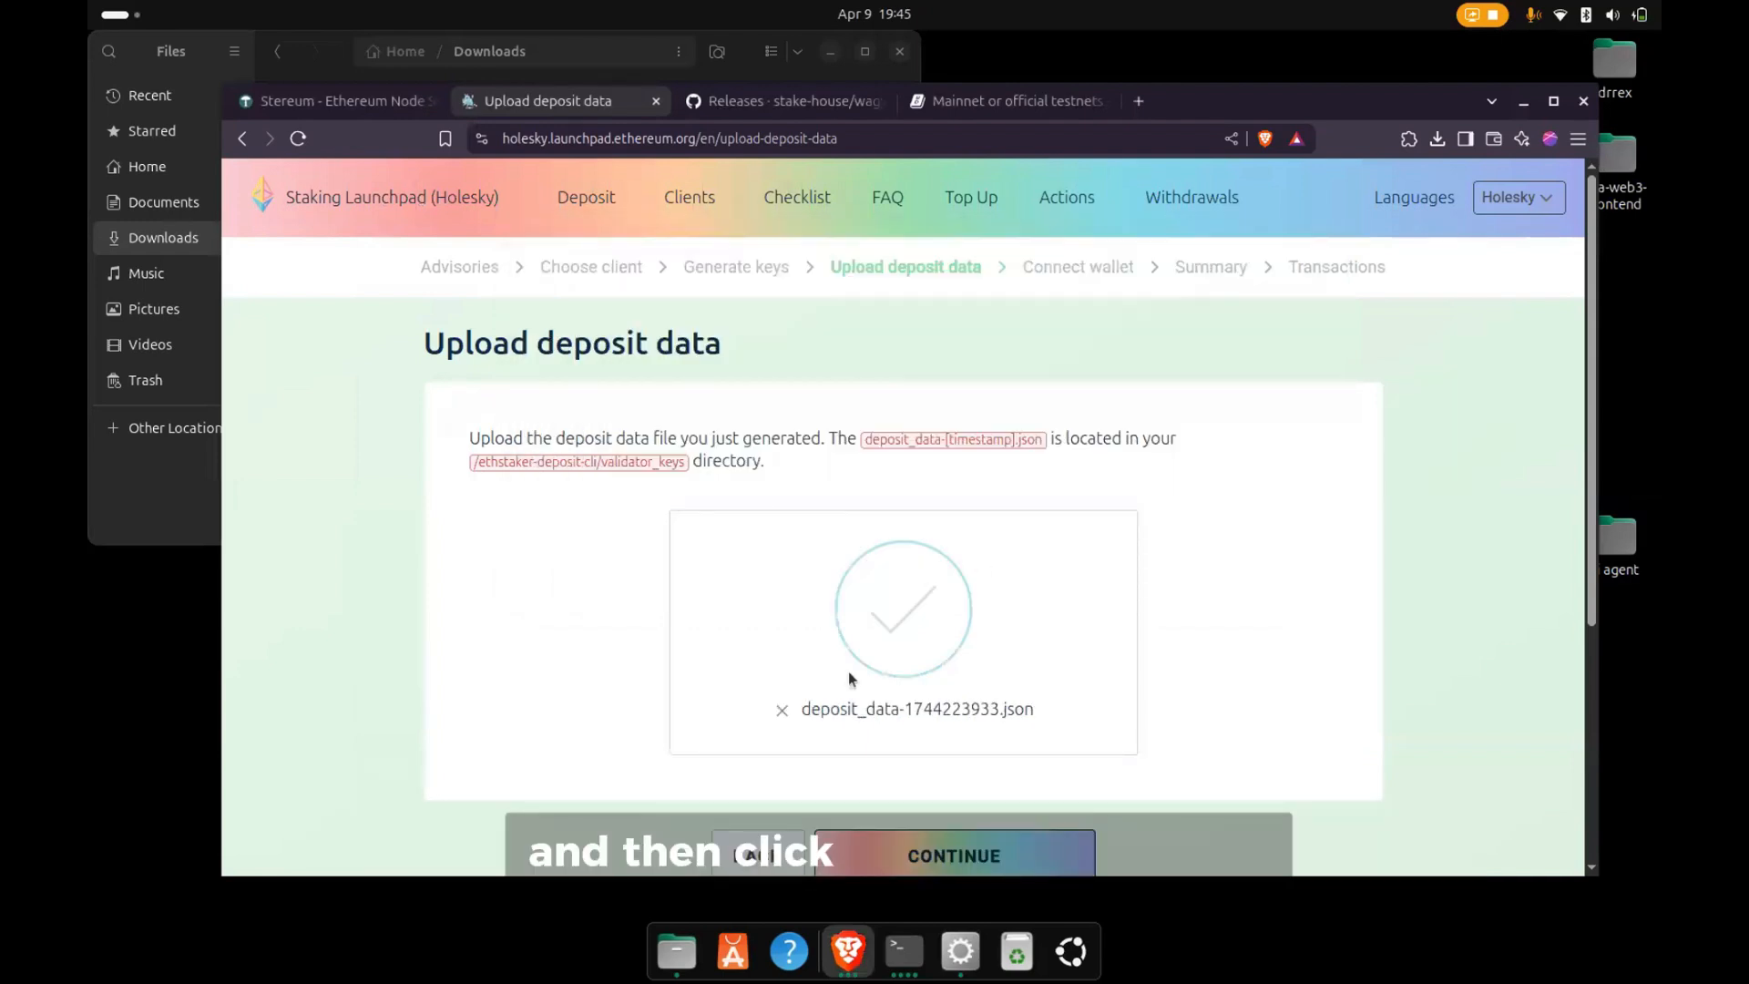
scroll(851, 683, "down", 3)
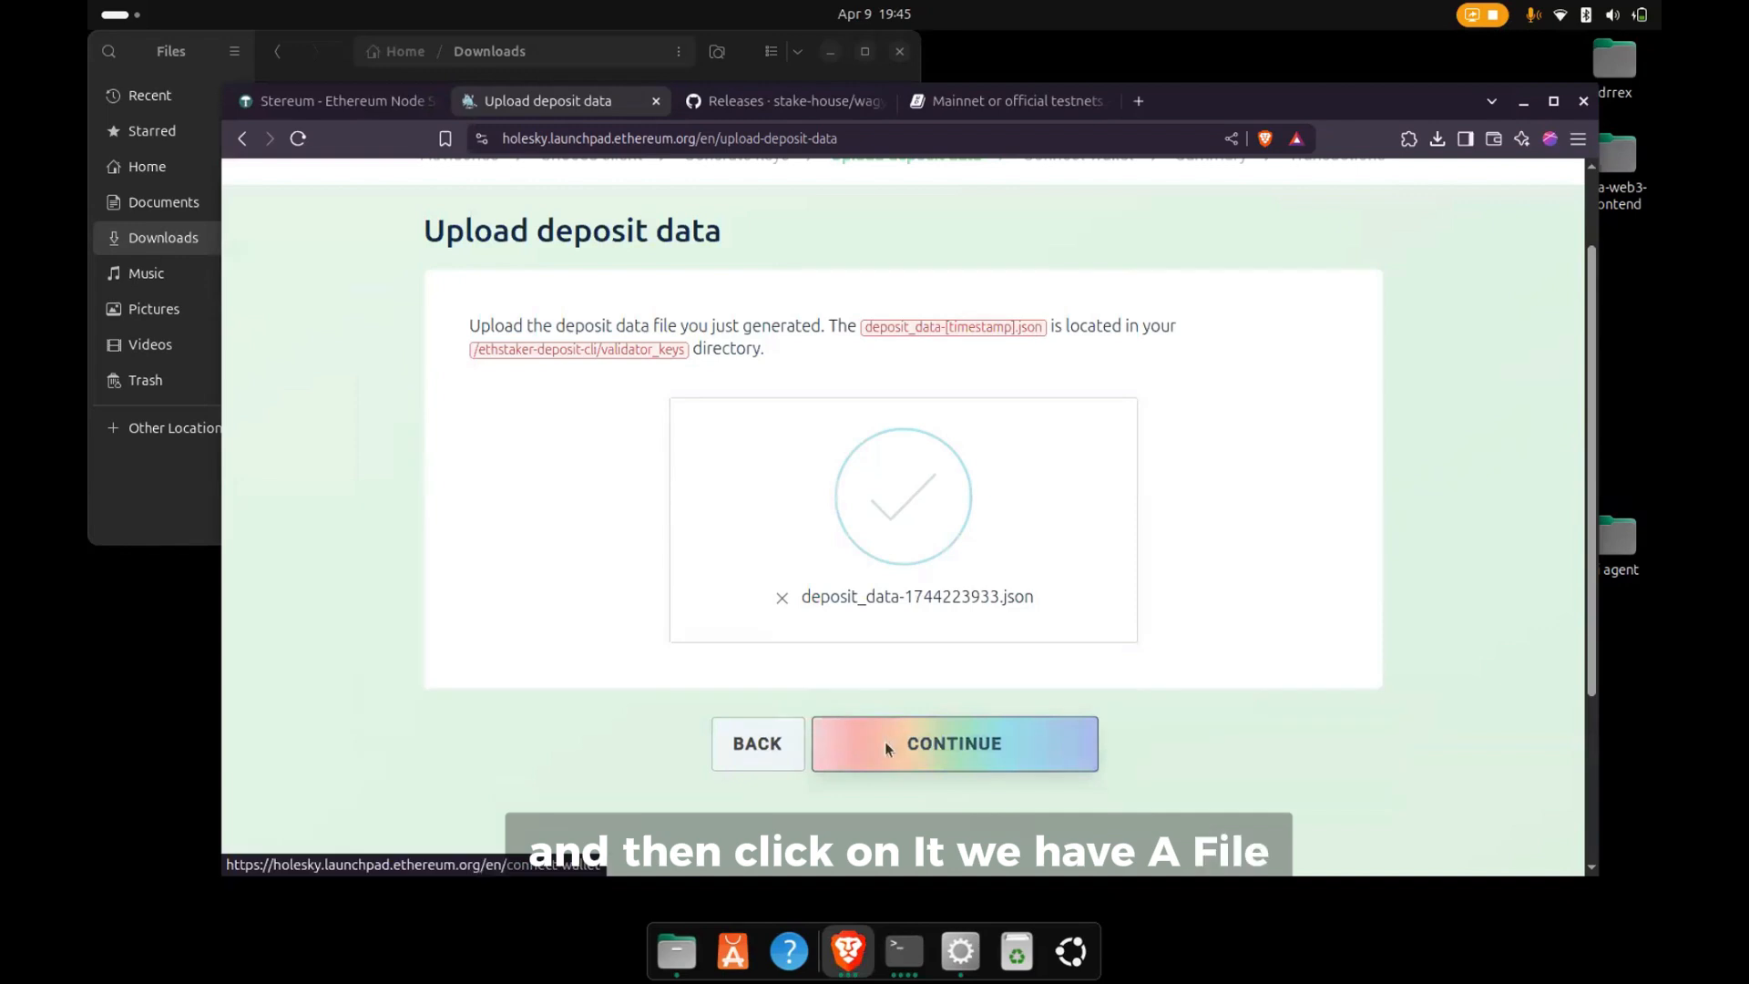
left_click(886, 747)
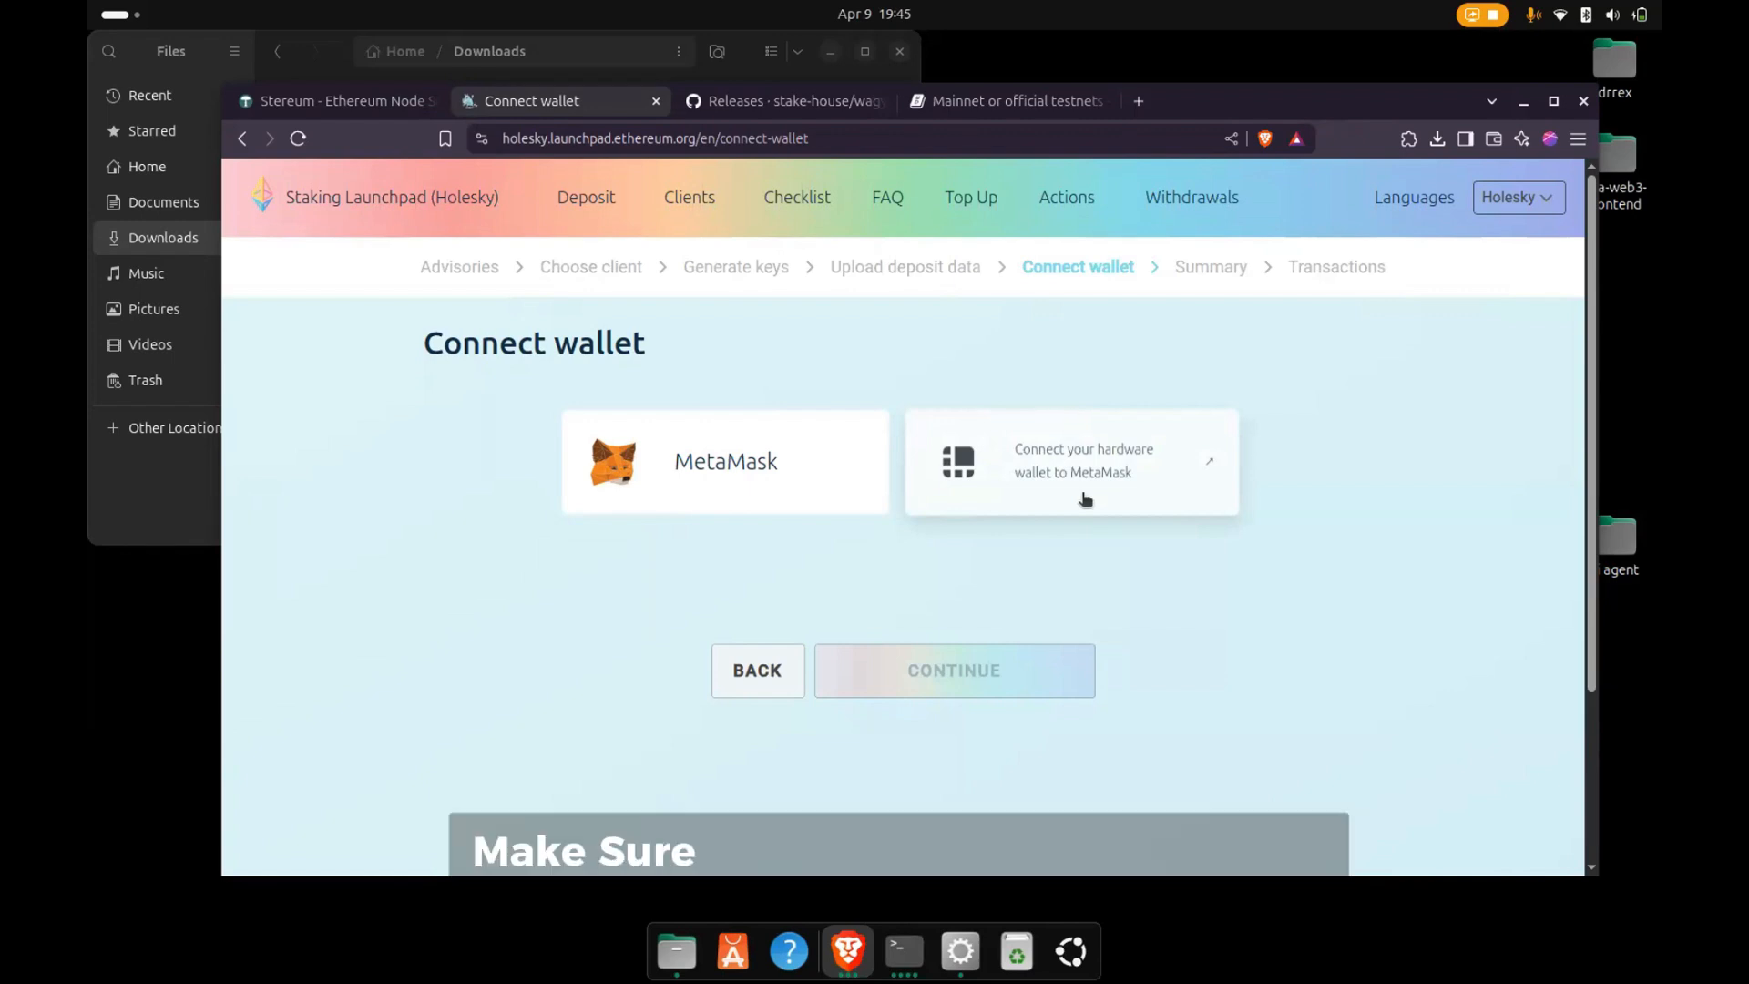
- Connect the MetaMask wallet, check its HoleskyETH balance and withdrawal address, and continue to the launchpad summary
left_click(777, 484)
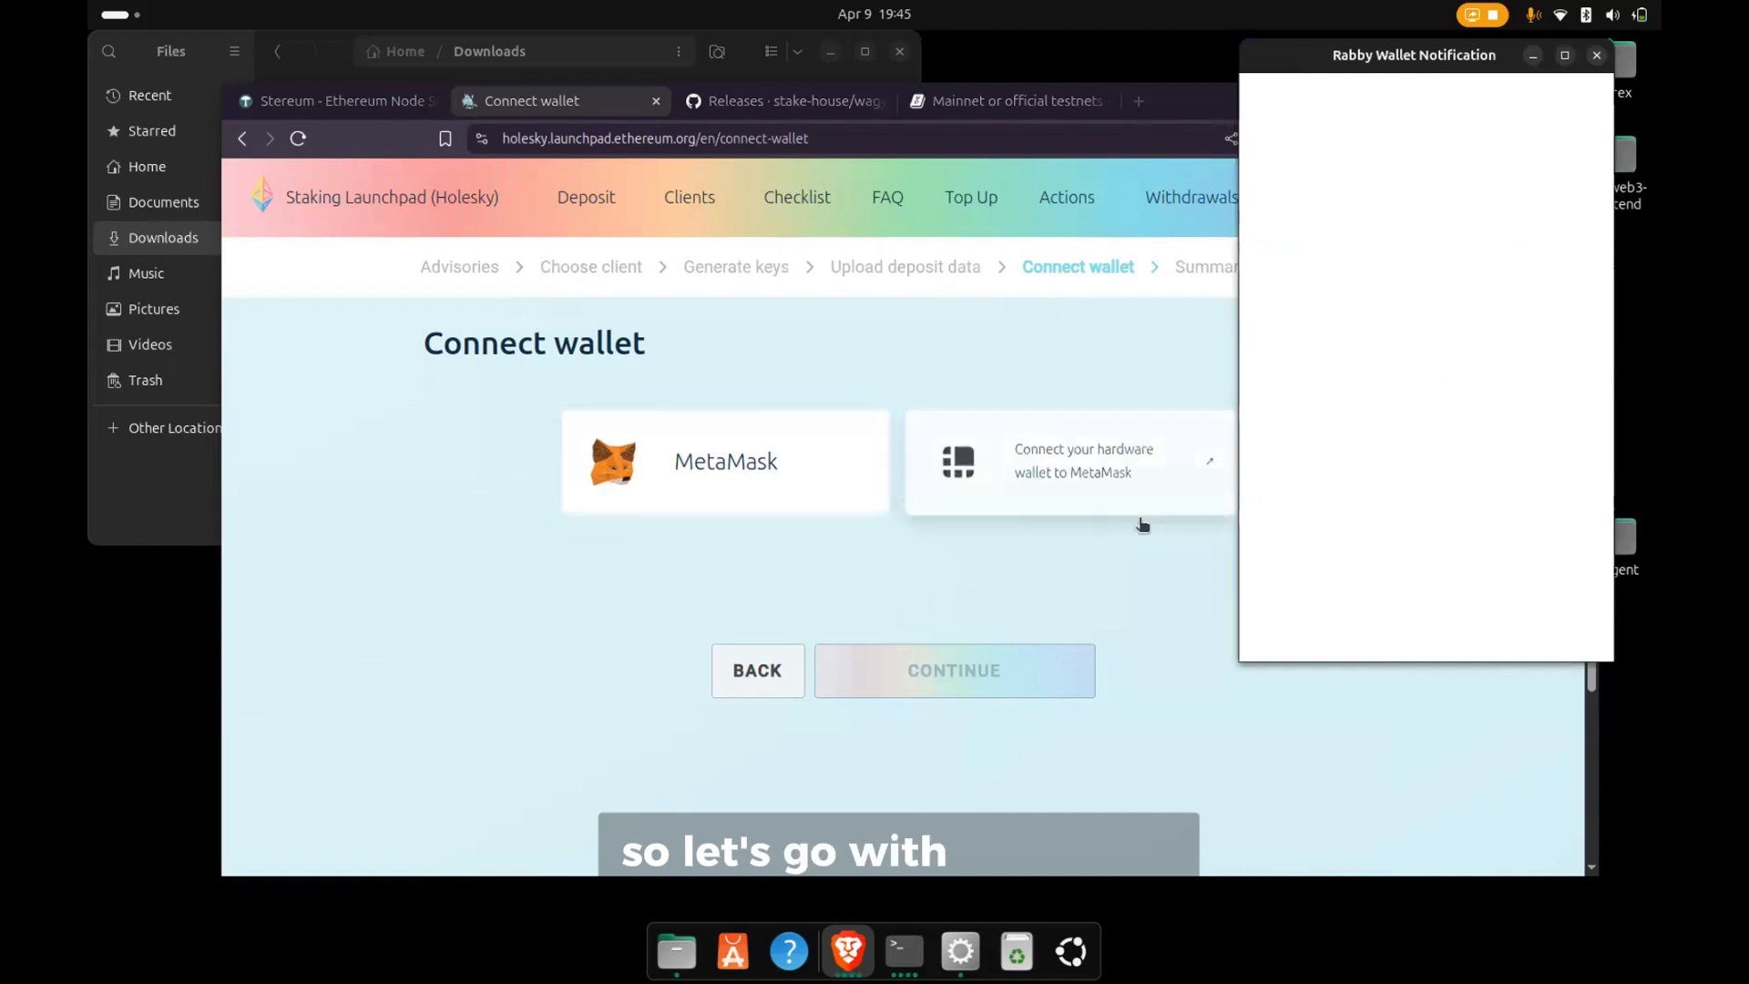
left_click(1366, 383)
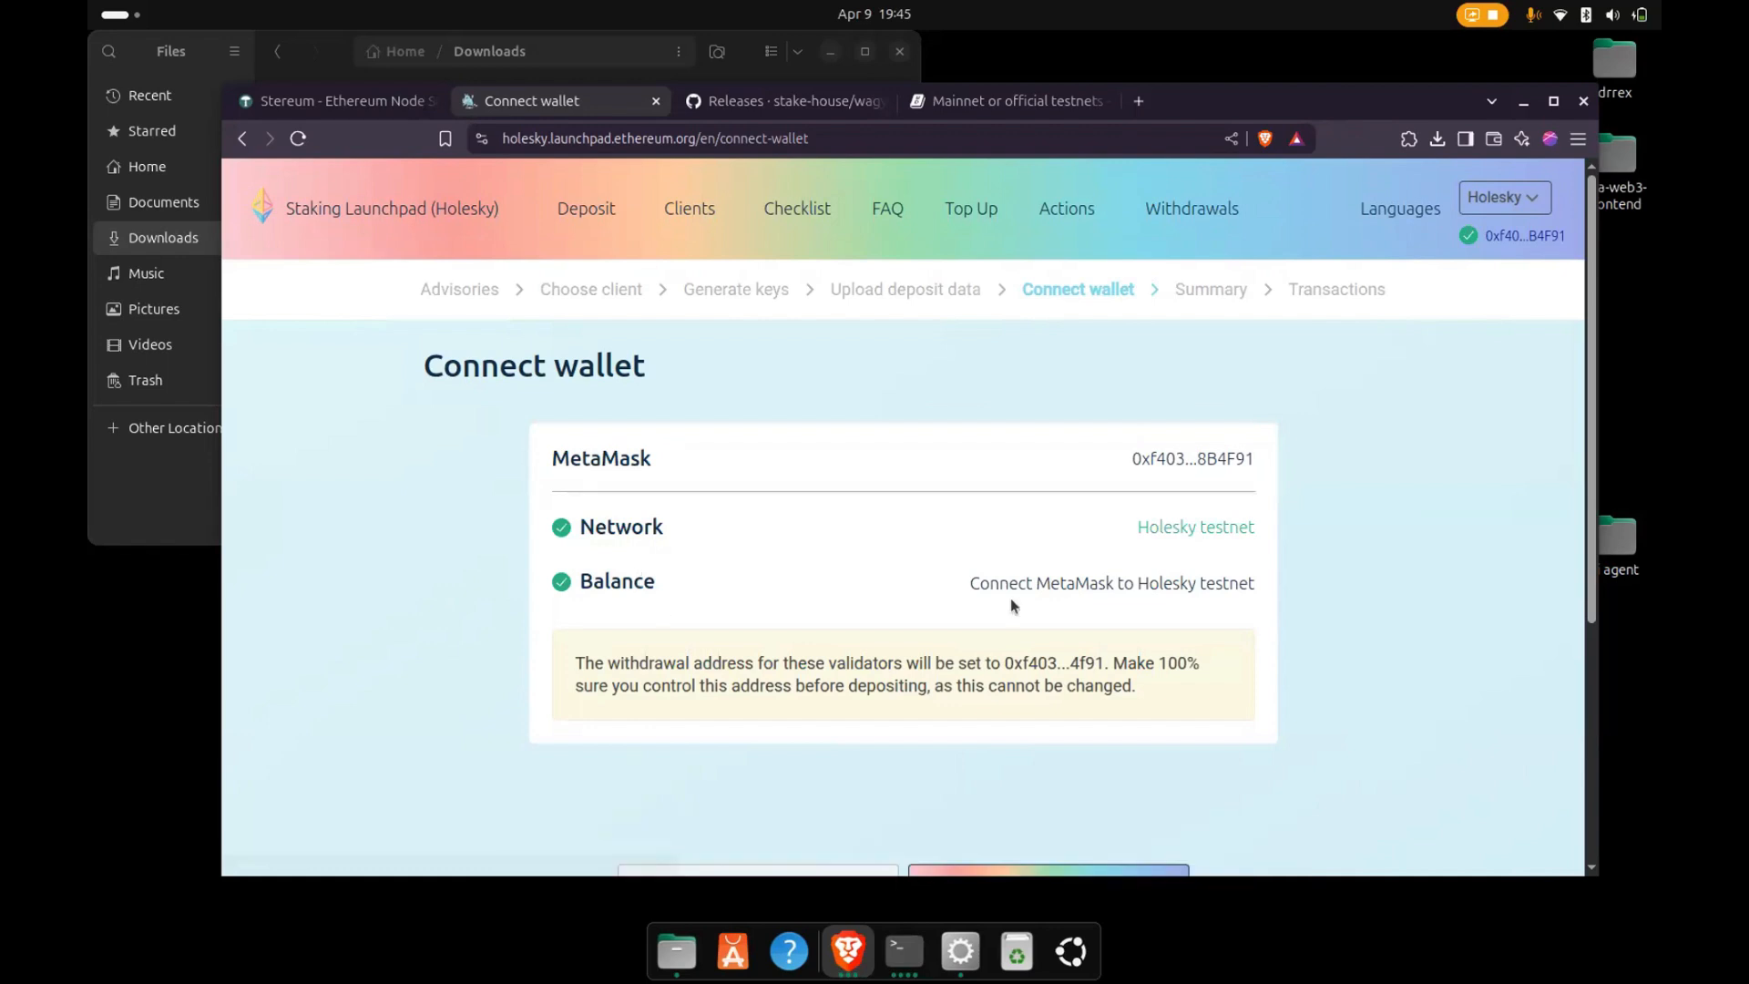
left_click_drag(1118, 587, 1232, 603)
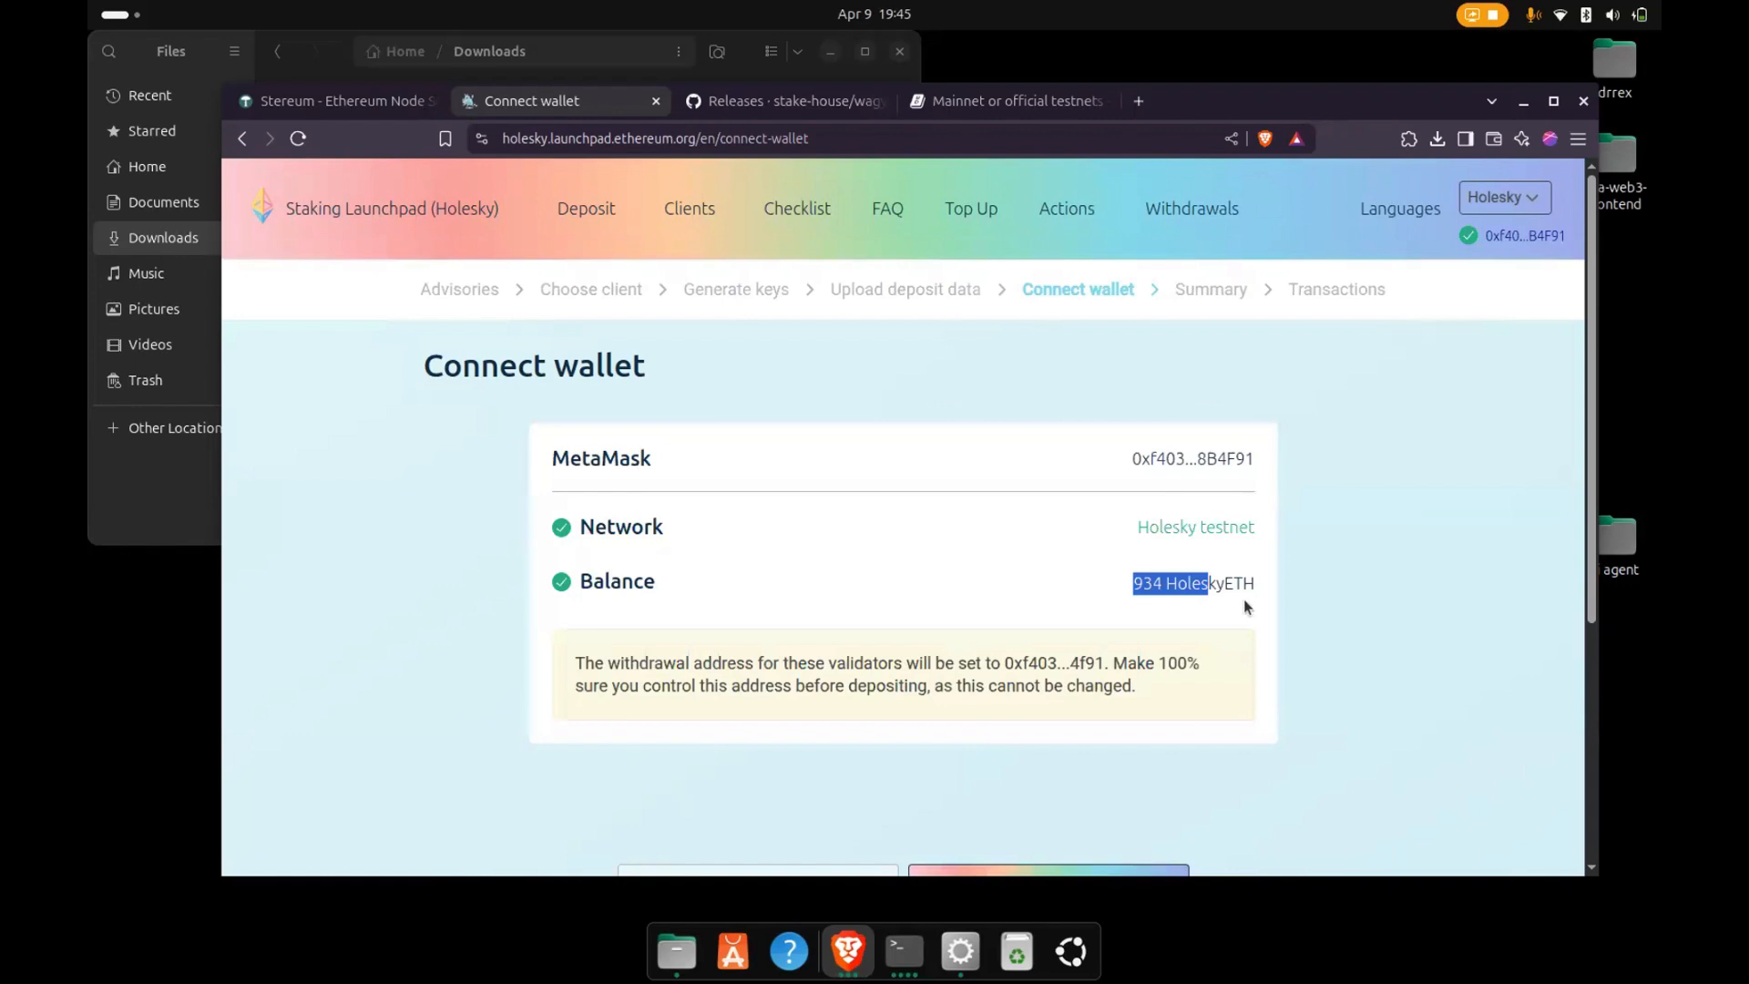
double_click(1153, 588)
left_click_drag(1153, 588, 1257, 608)
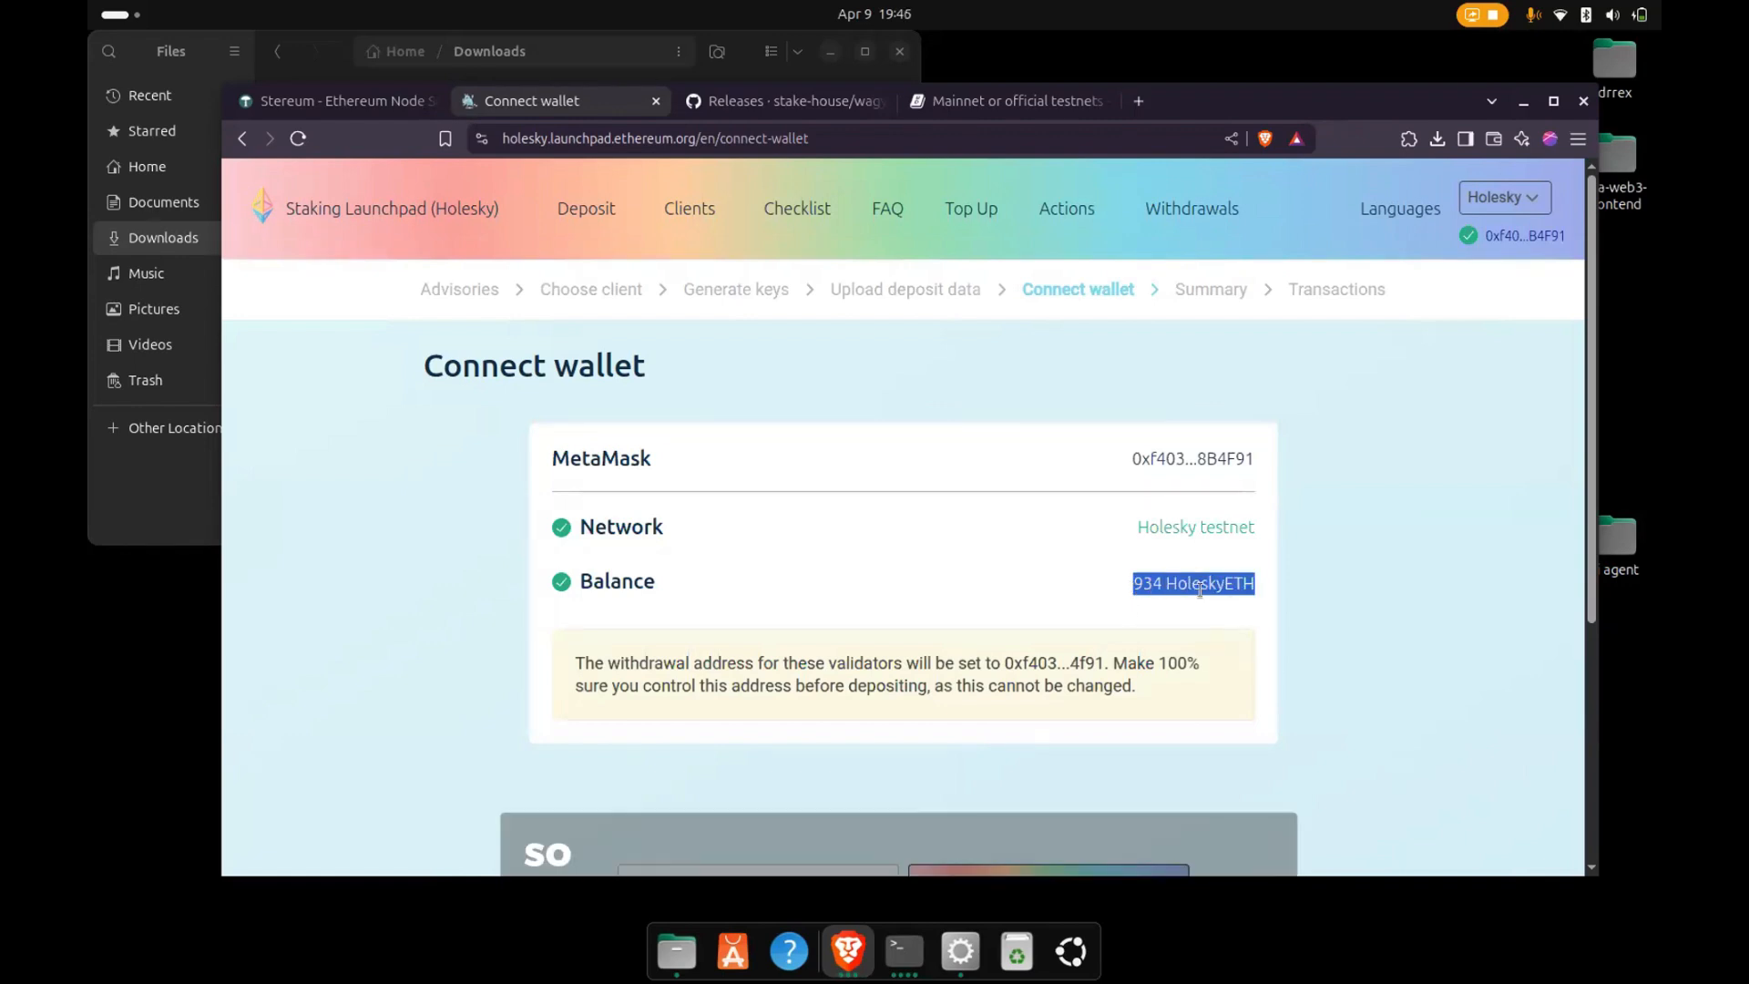
double_click(1149, 583)
scroll(1098, 608, "down", 2)
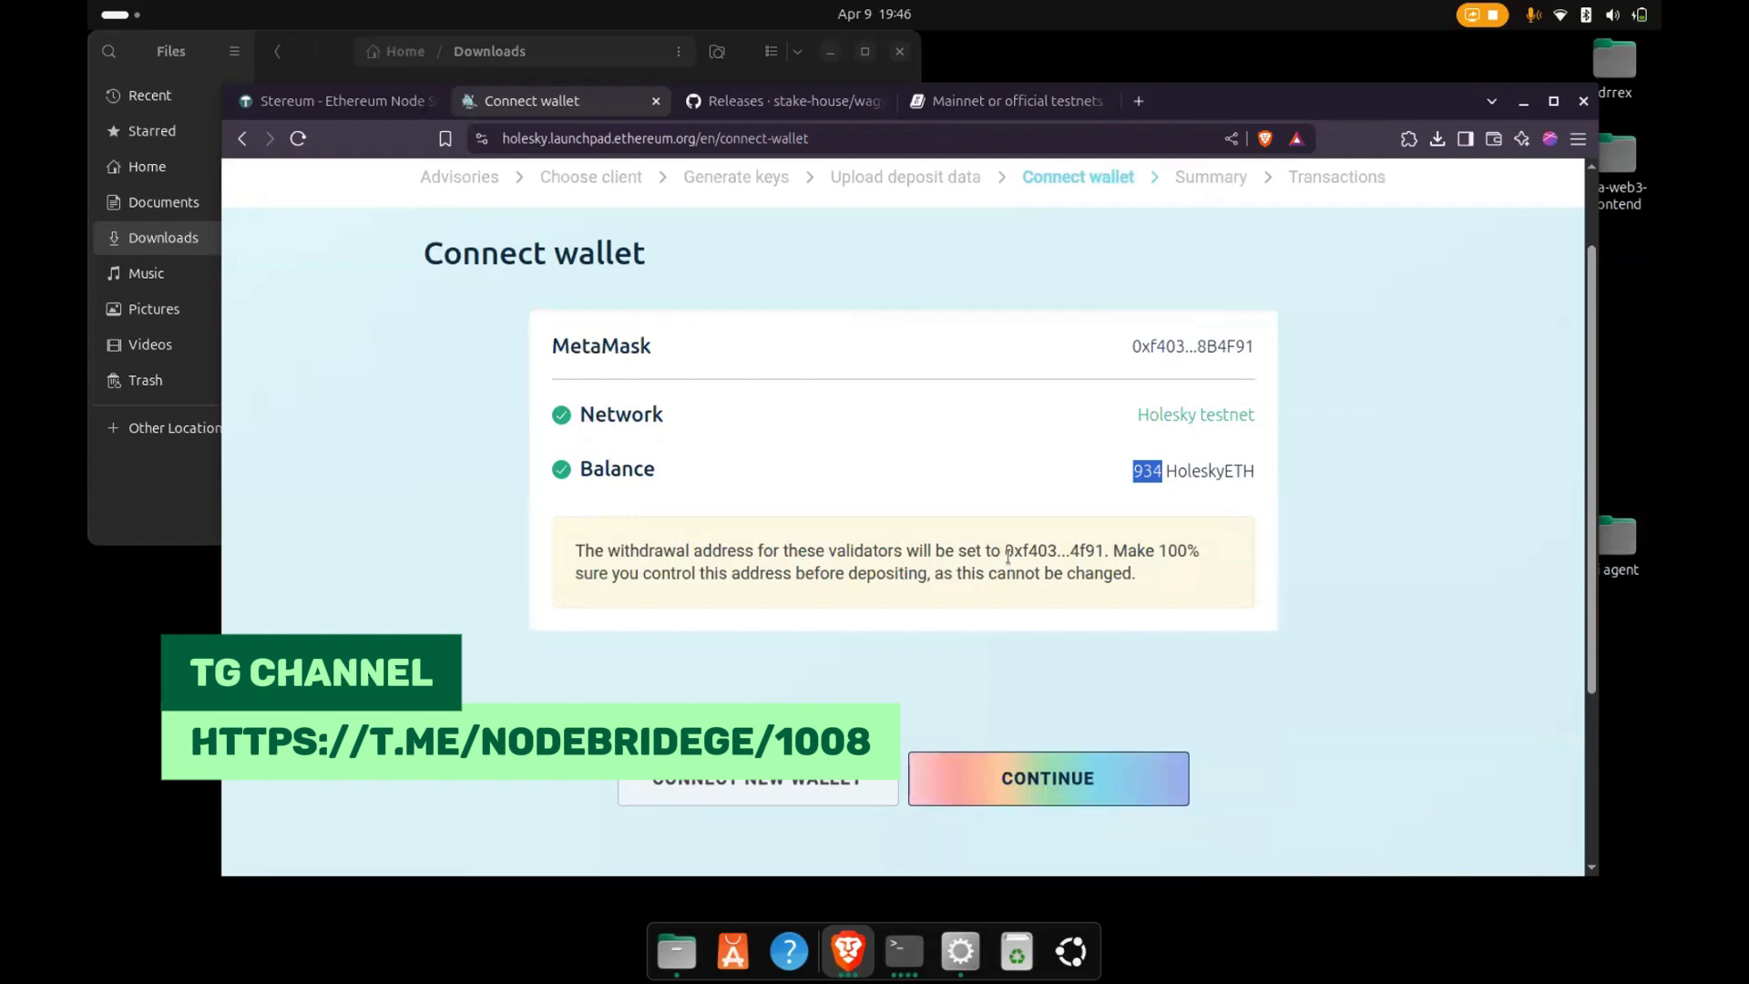
left_click_drag(1005, 551, 1109, 551)
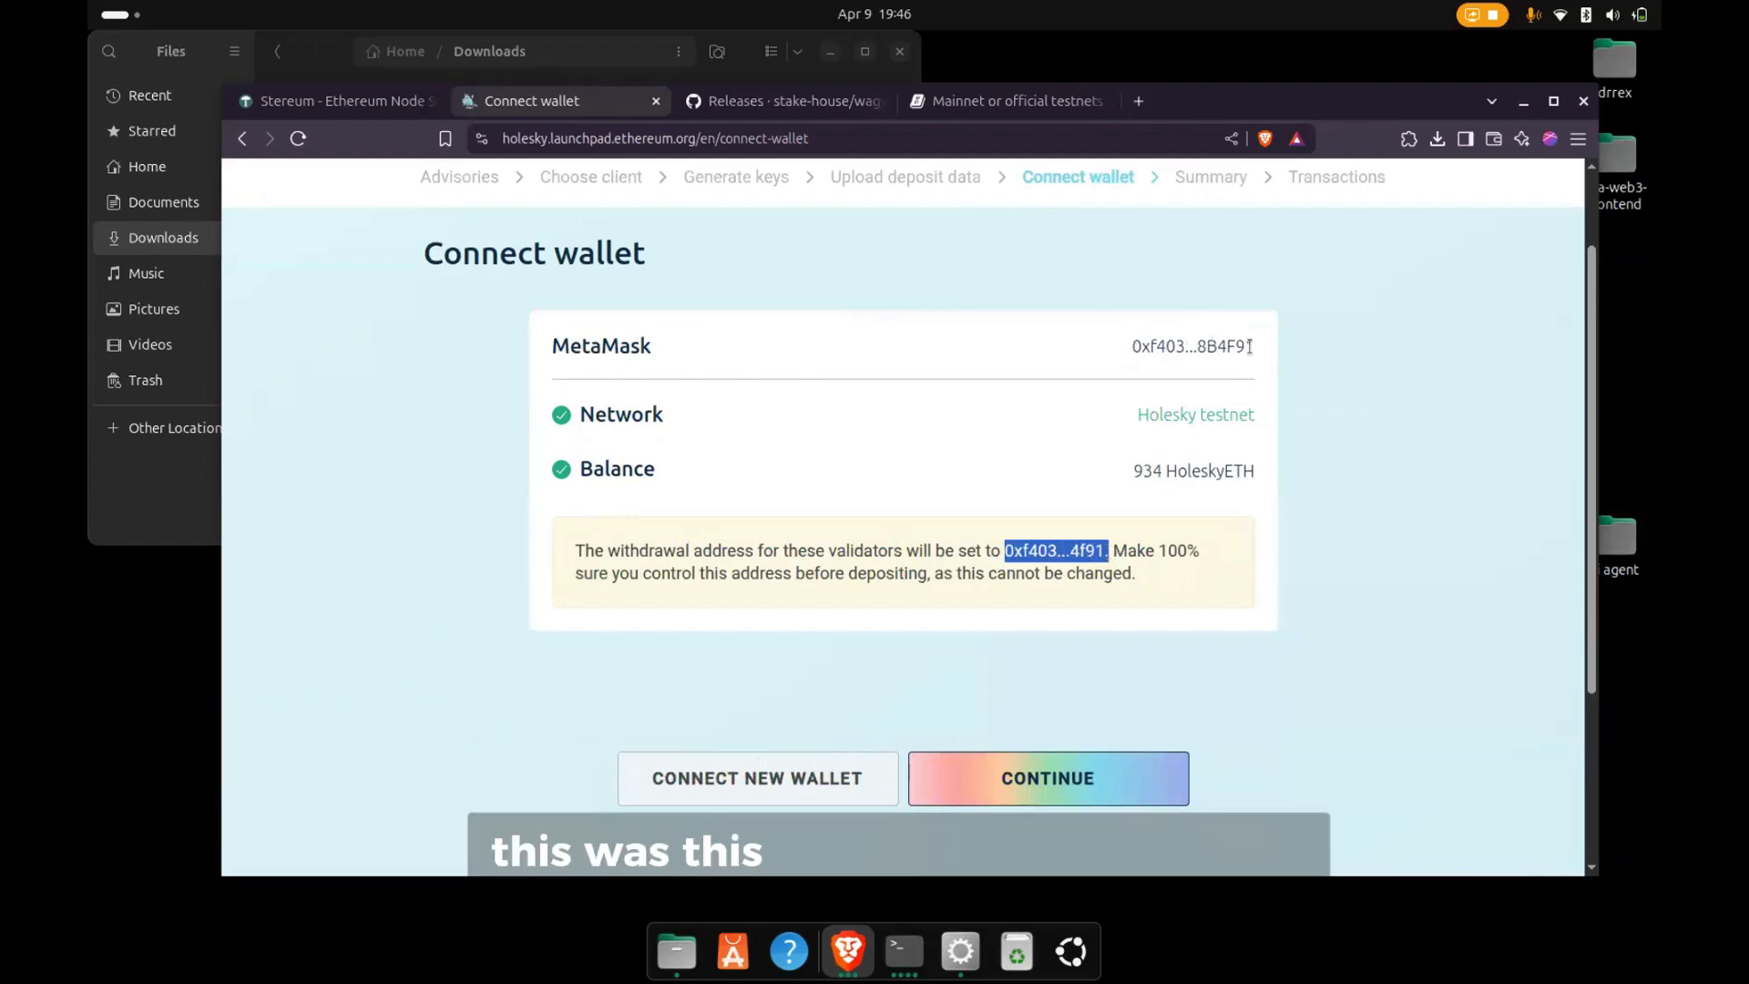
left_click_drag(1259, 347, 1136, 343)
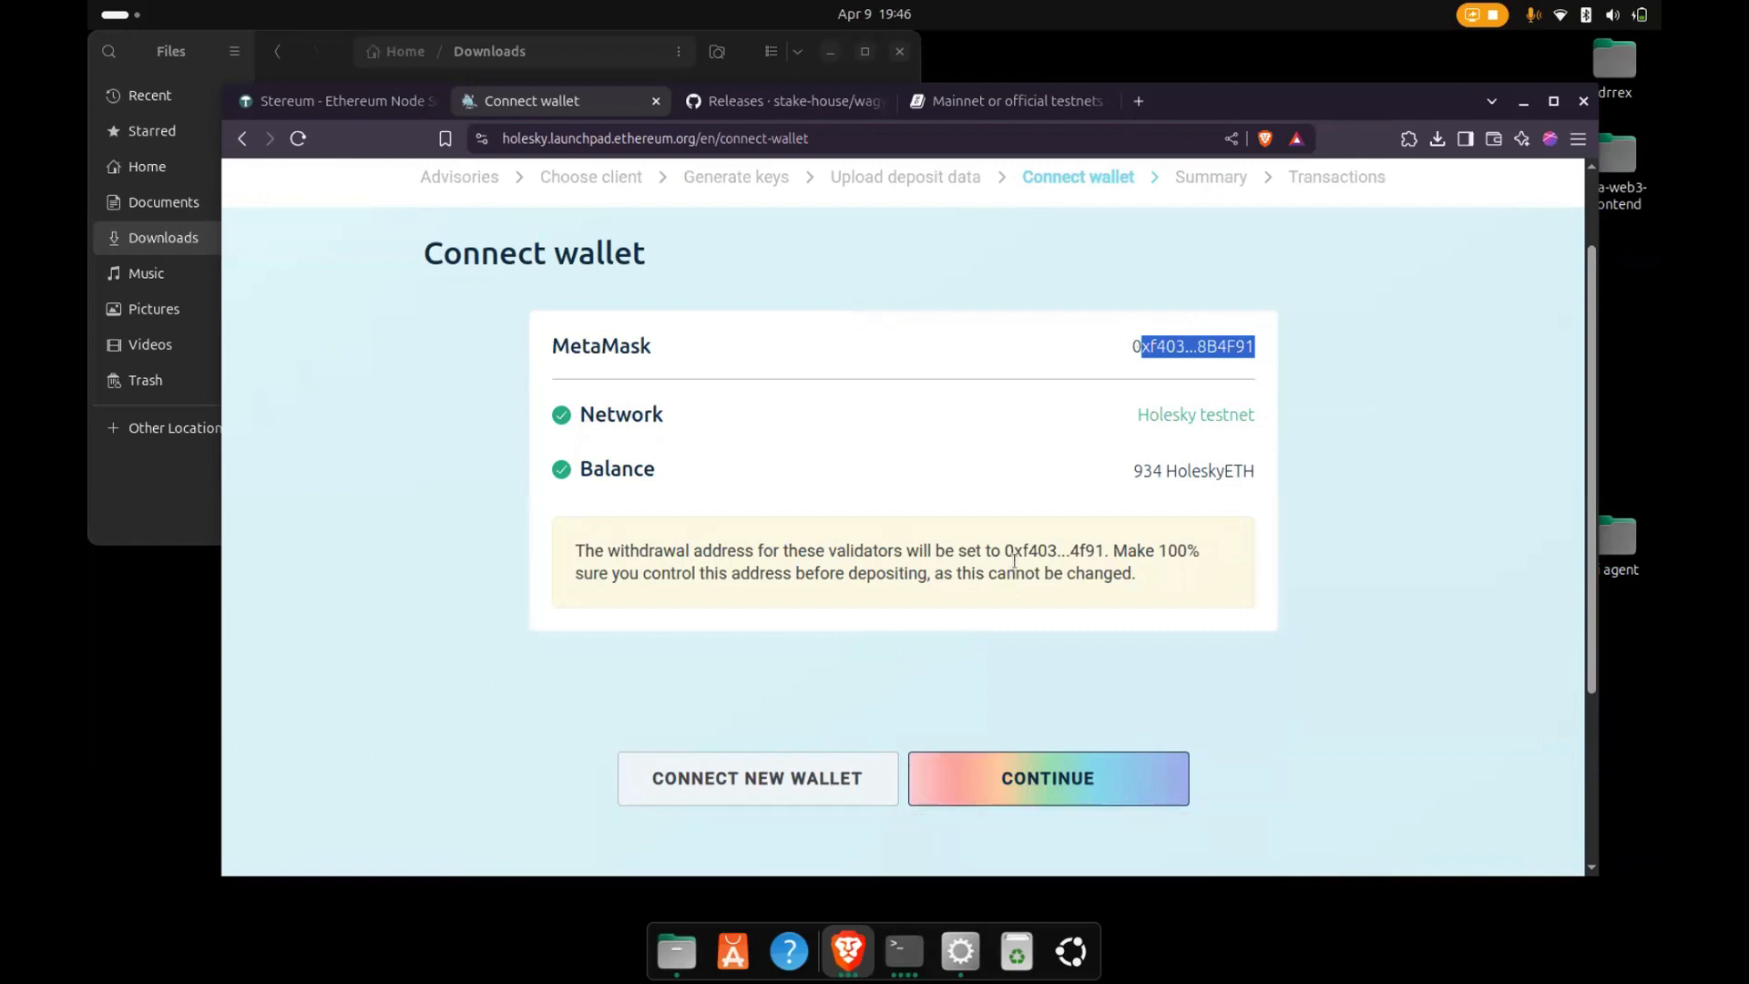
left_click(998, 777)
- Accept the risk, irreversibility, deposit contract and maximum-balance acknowledgements on the Summary page and continue to Transactions
scroll(921, 661, "down", 3)
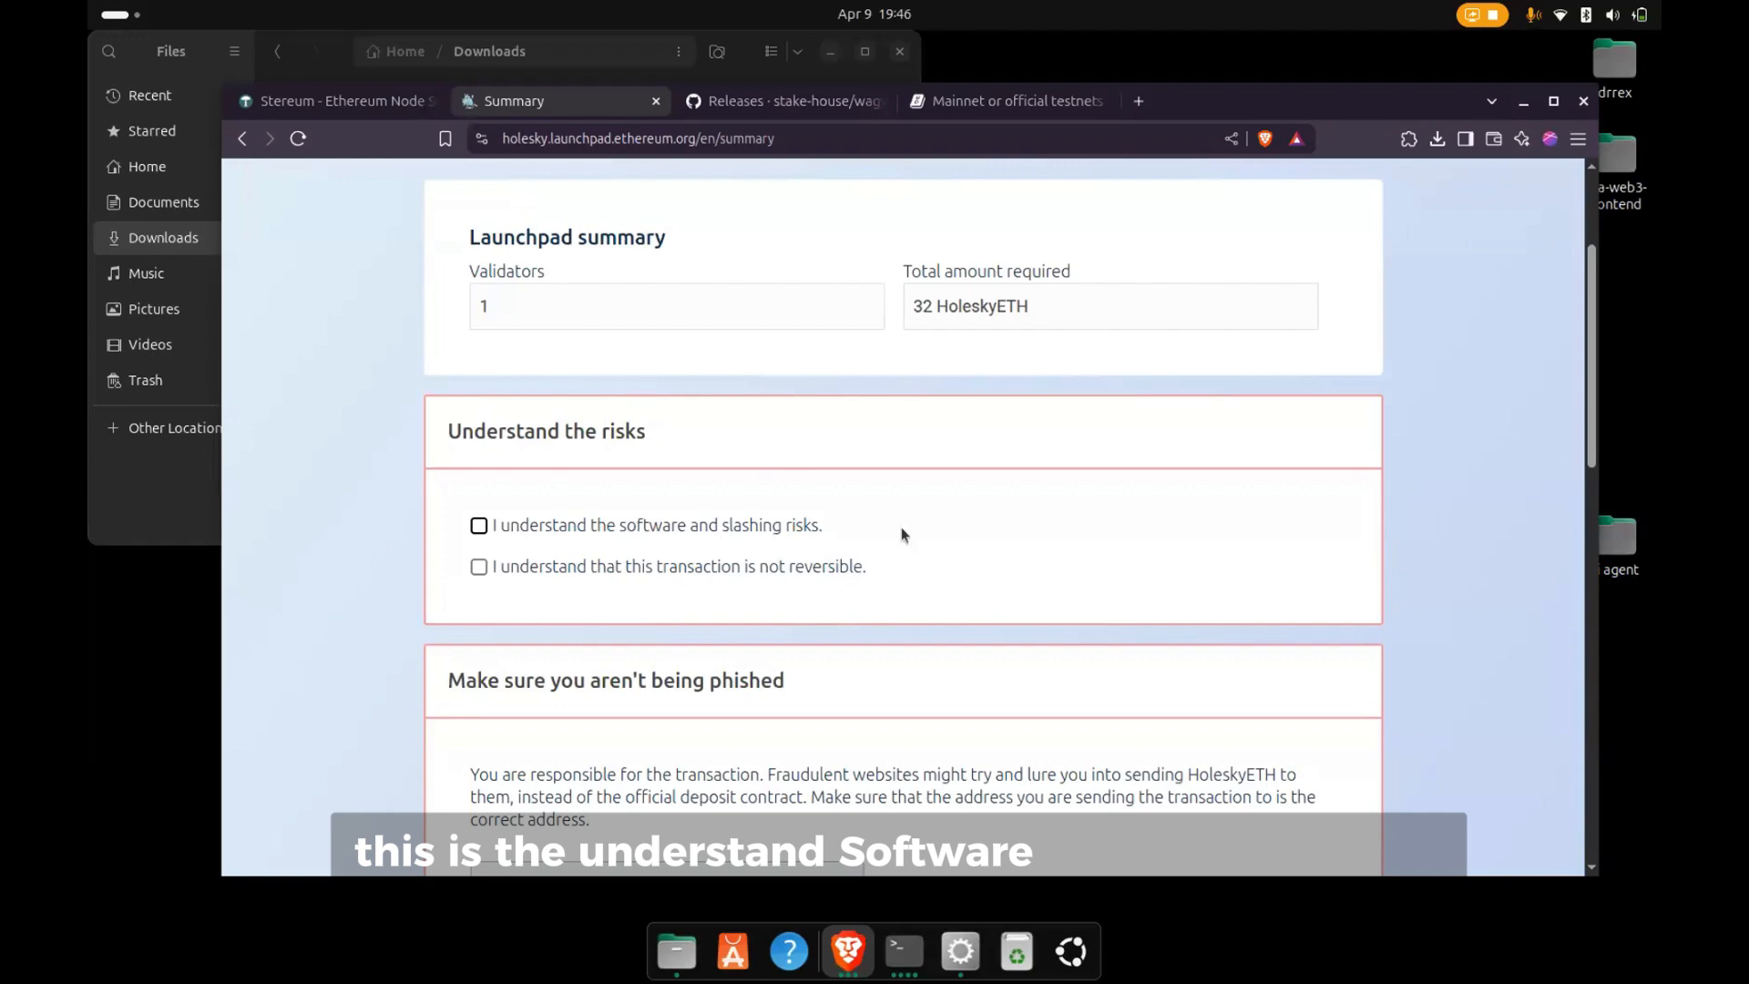
left_click(670, 575)
scroll(722, 611, "down", 1)
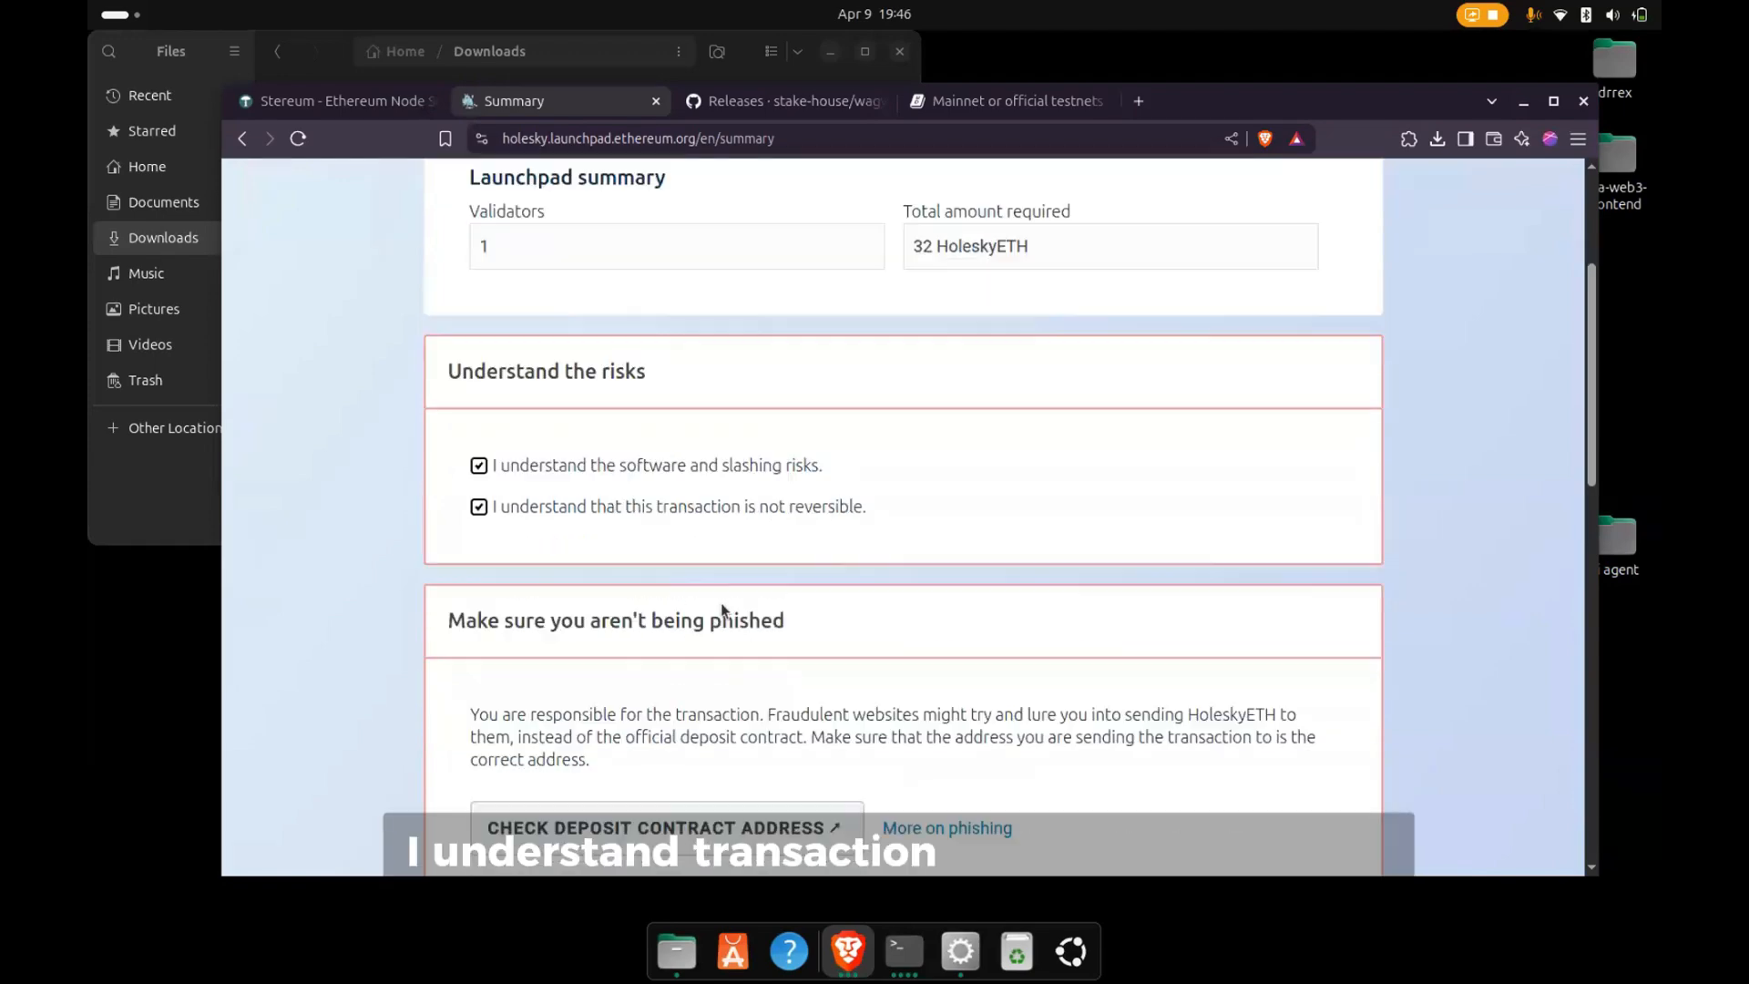
scroll(769, 510, "down", 4)
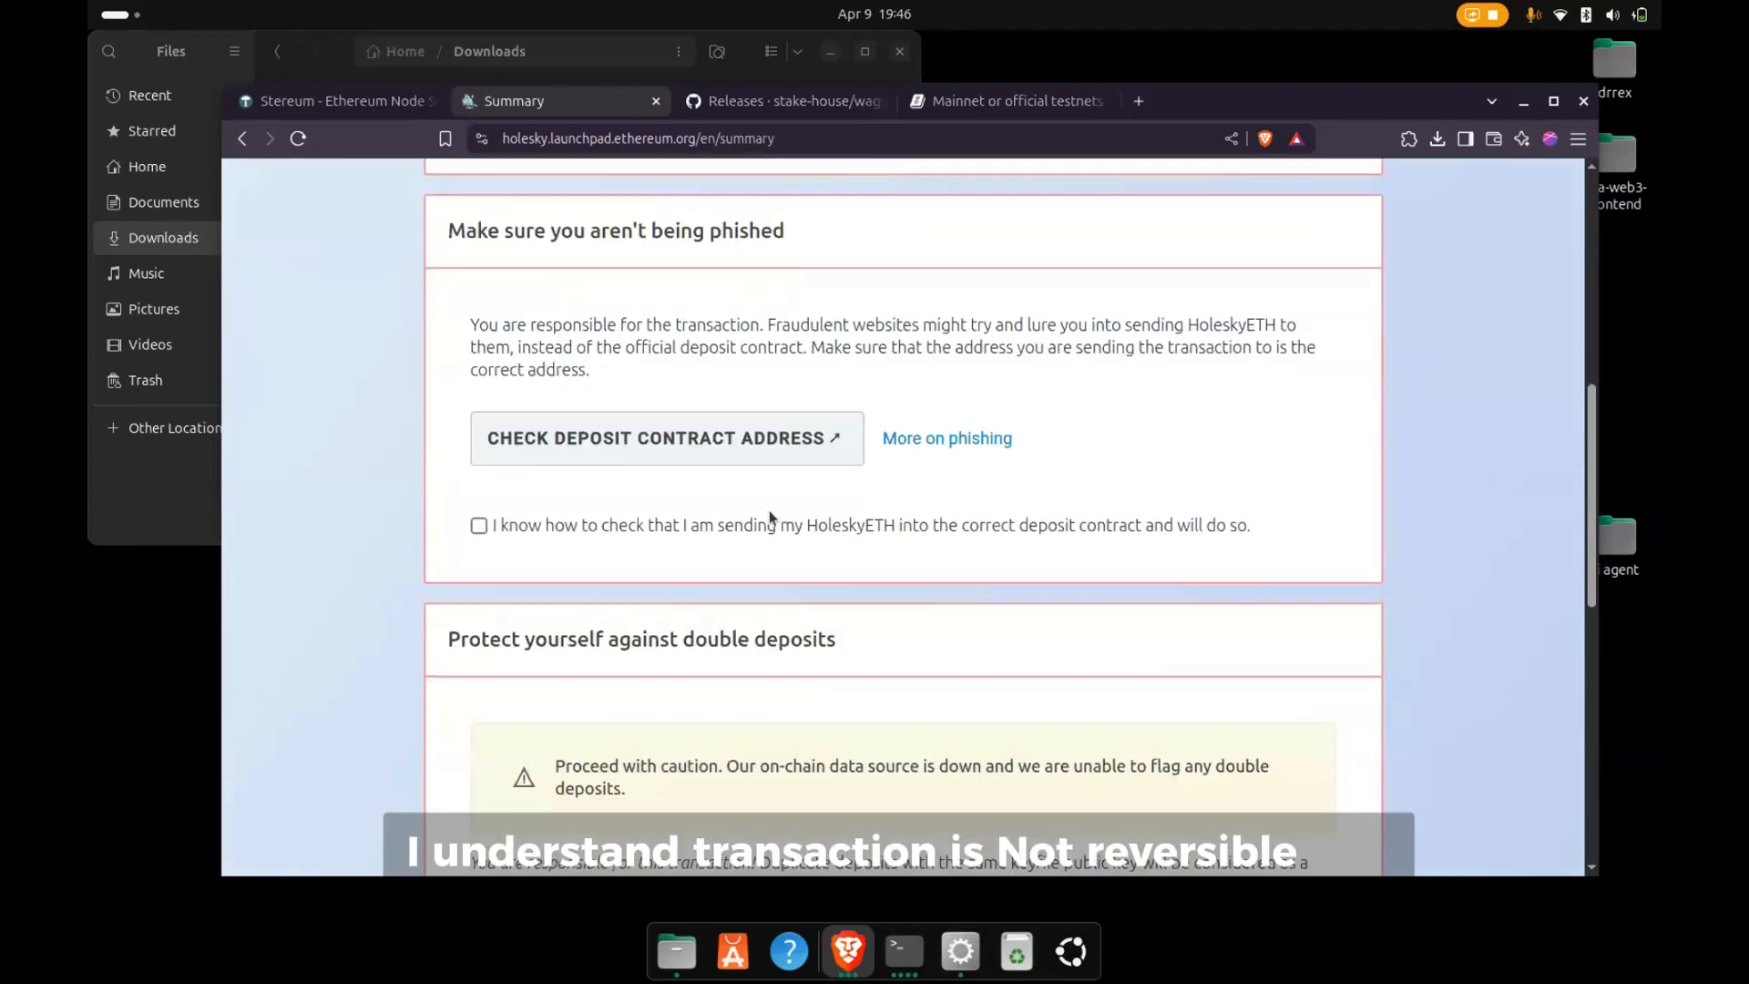
left_click(479, 525)
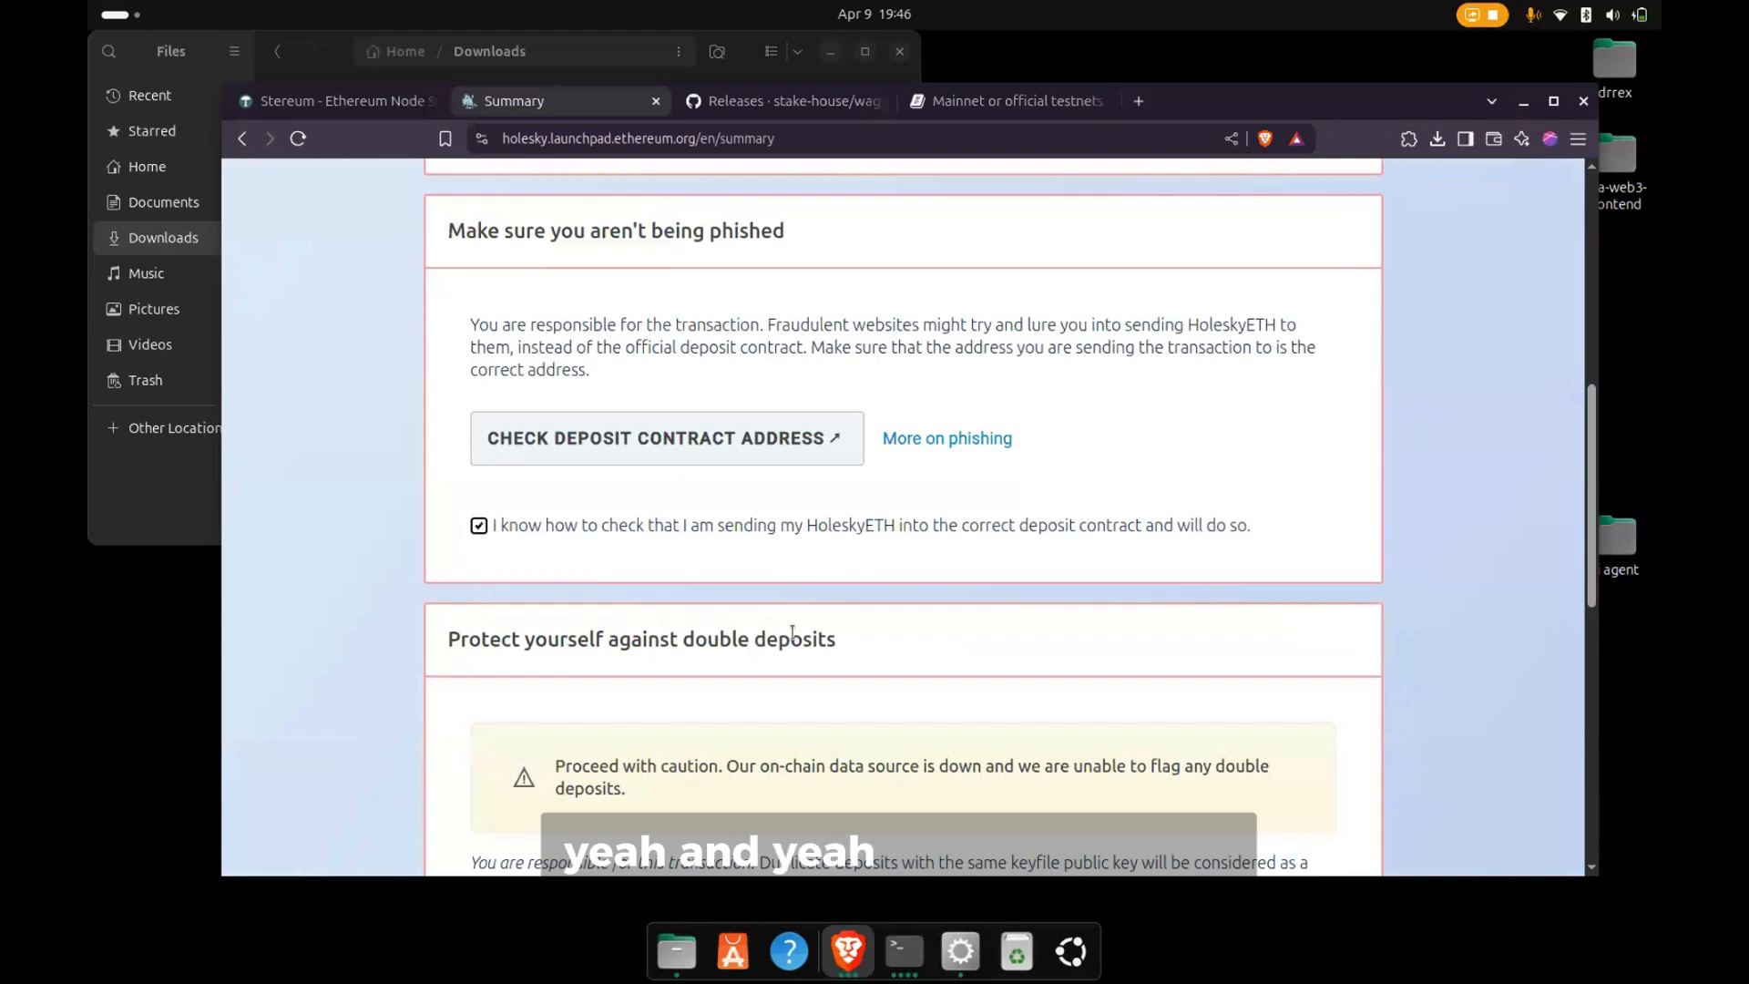
scroll(756, 570, "down", 2)
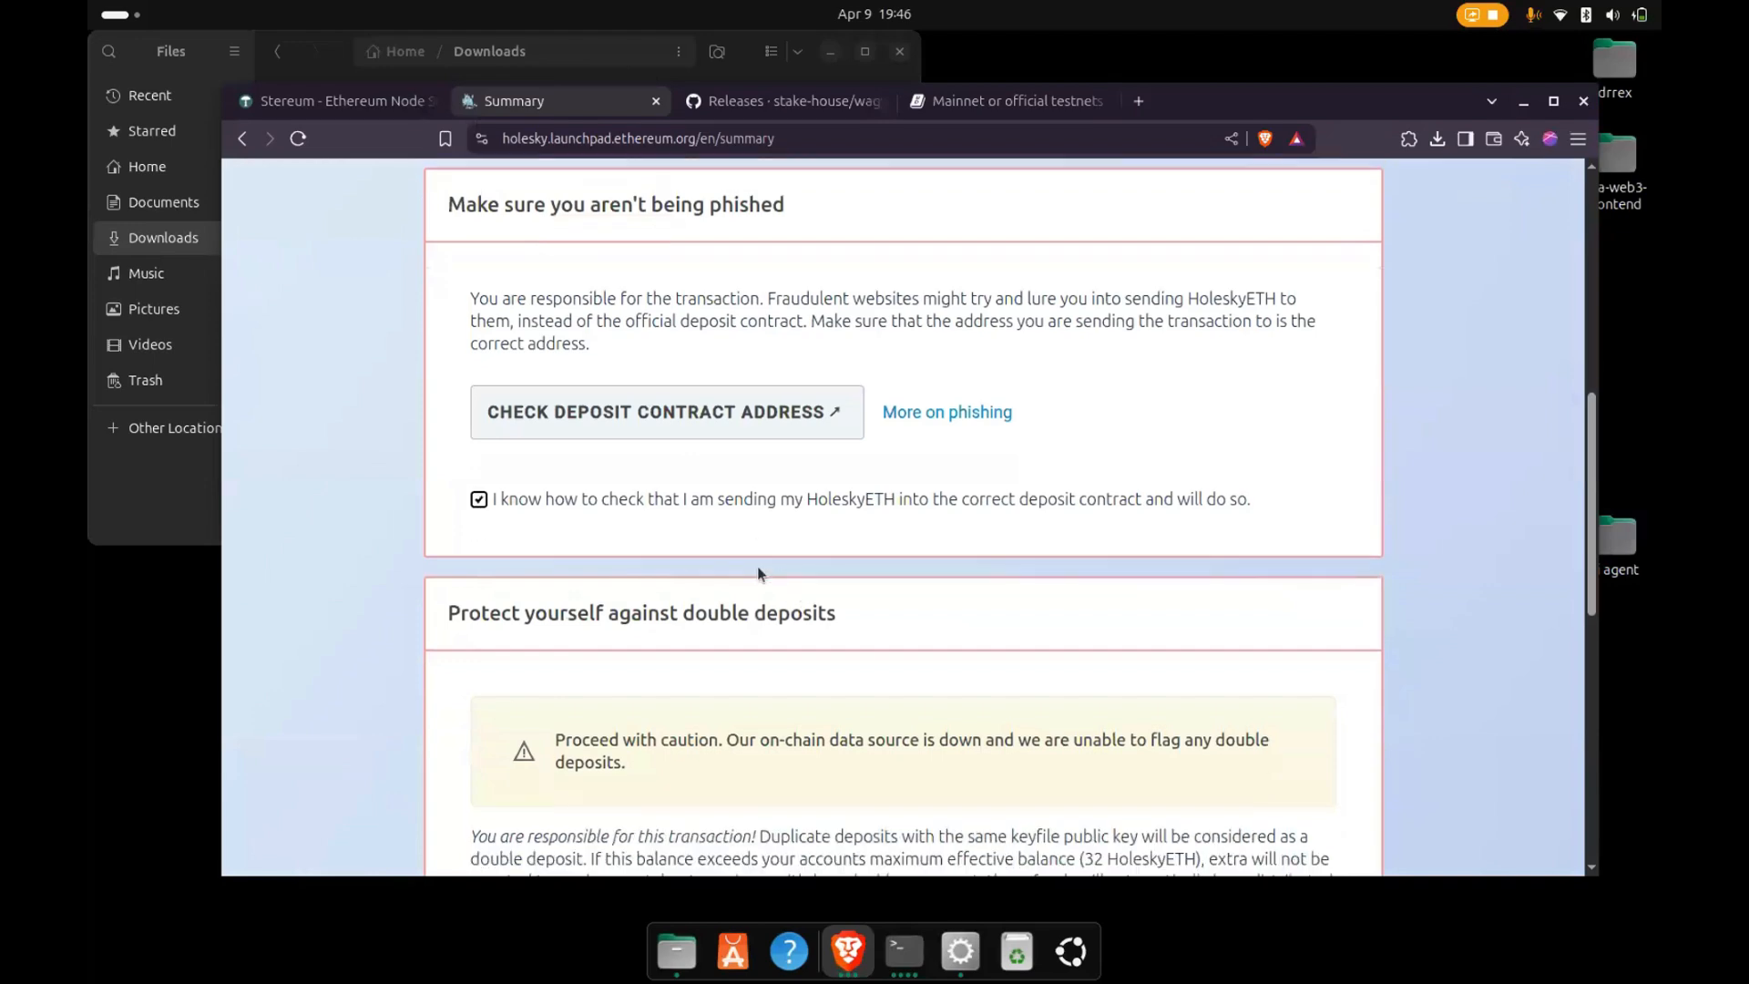
scroll(756, 575, "down", 5)
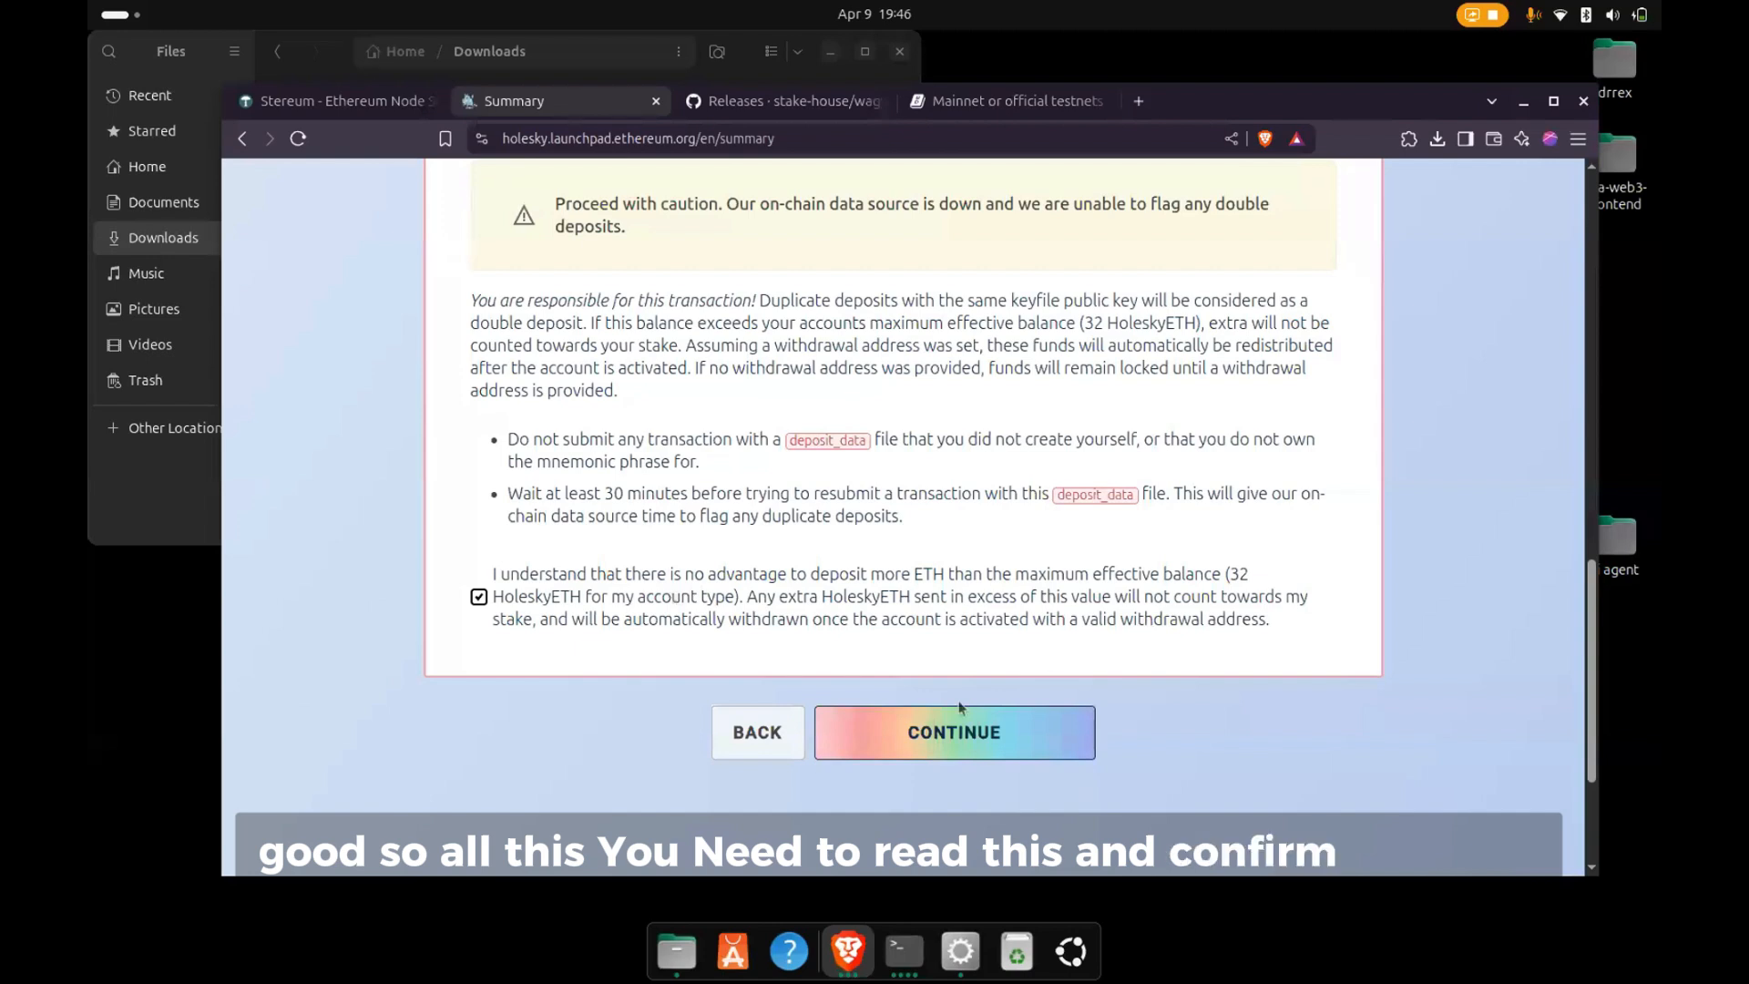
left_click(933, 732)
- Submit the validator key's 32 ETH deposit and approve the transaction request in MetaMask
scroll(931, 625, "down", 3)
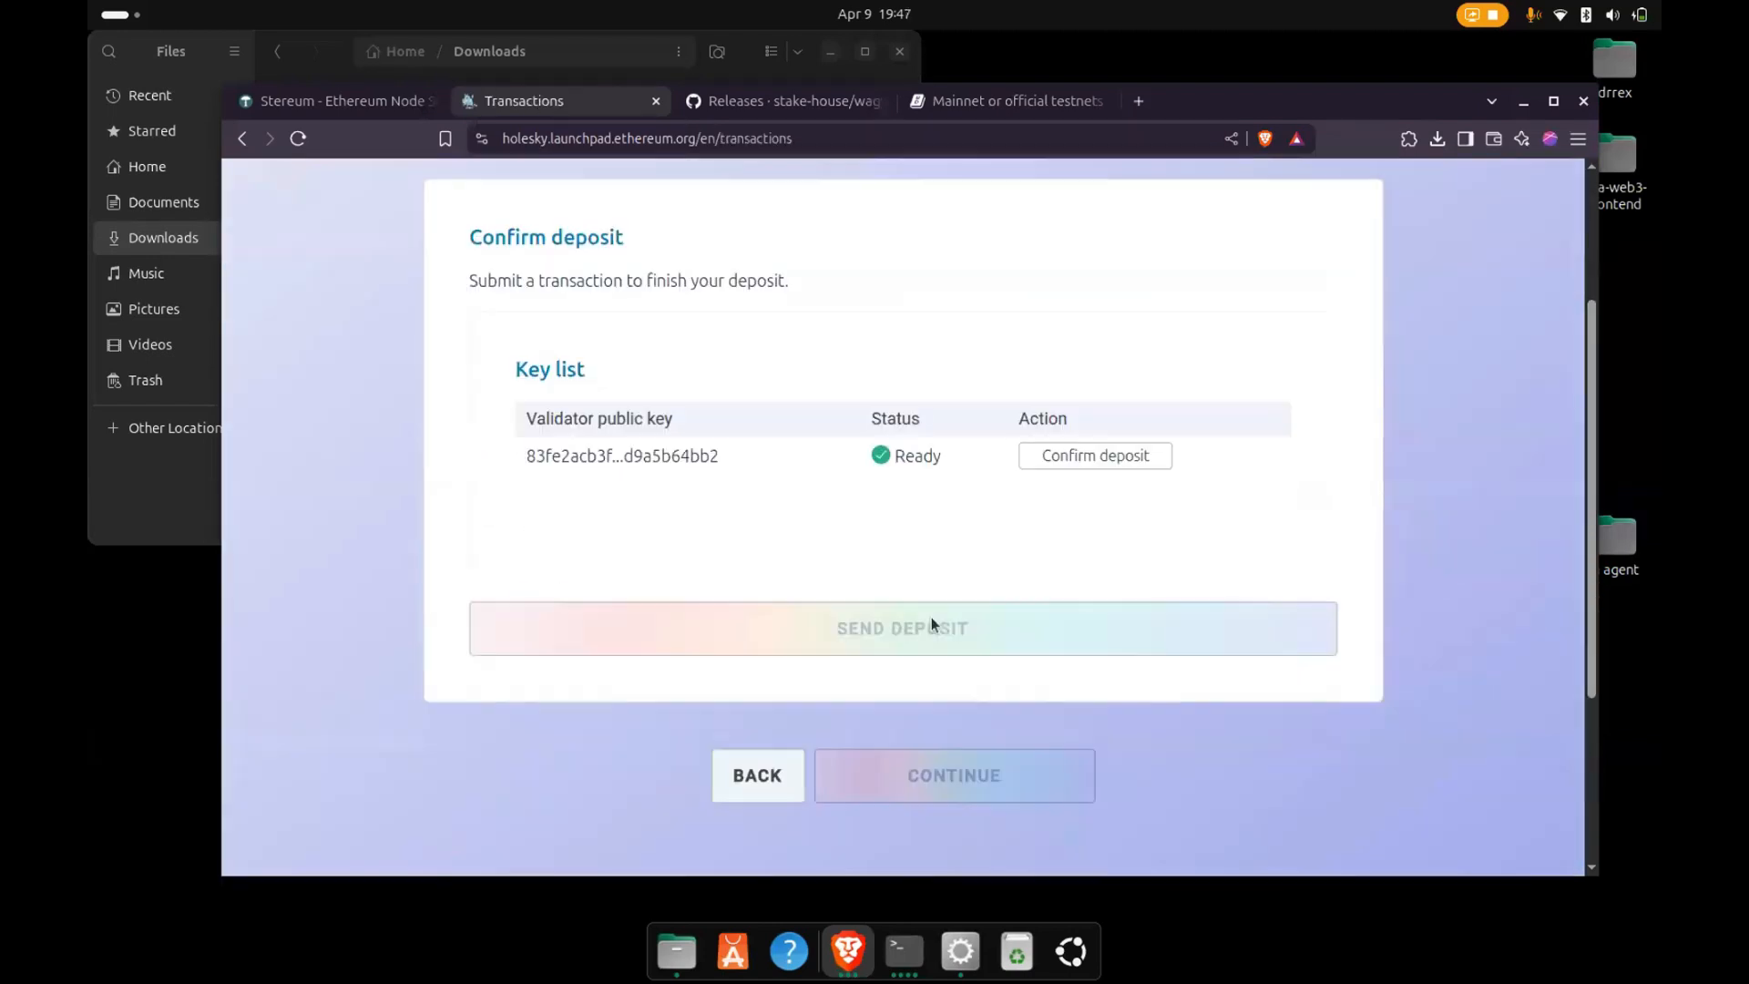
left_click(1053, 462)
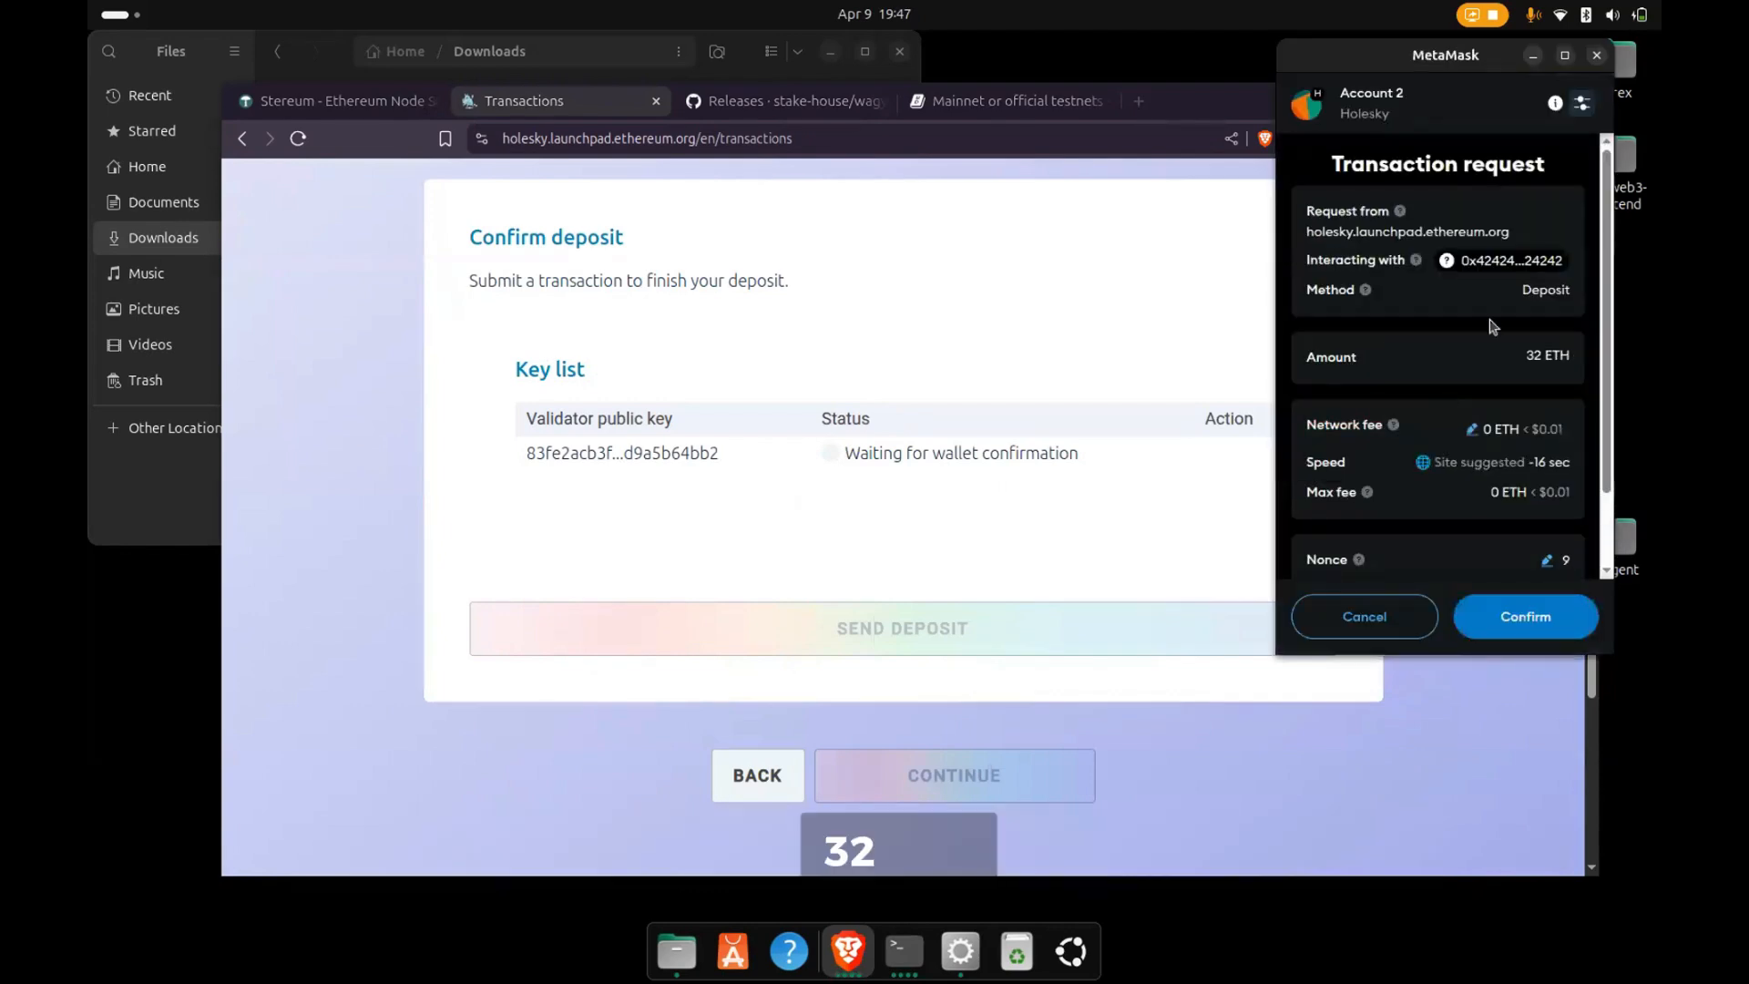
left_click(1545, 629)
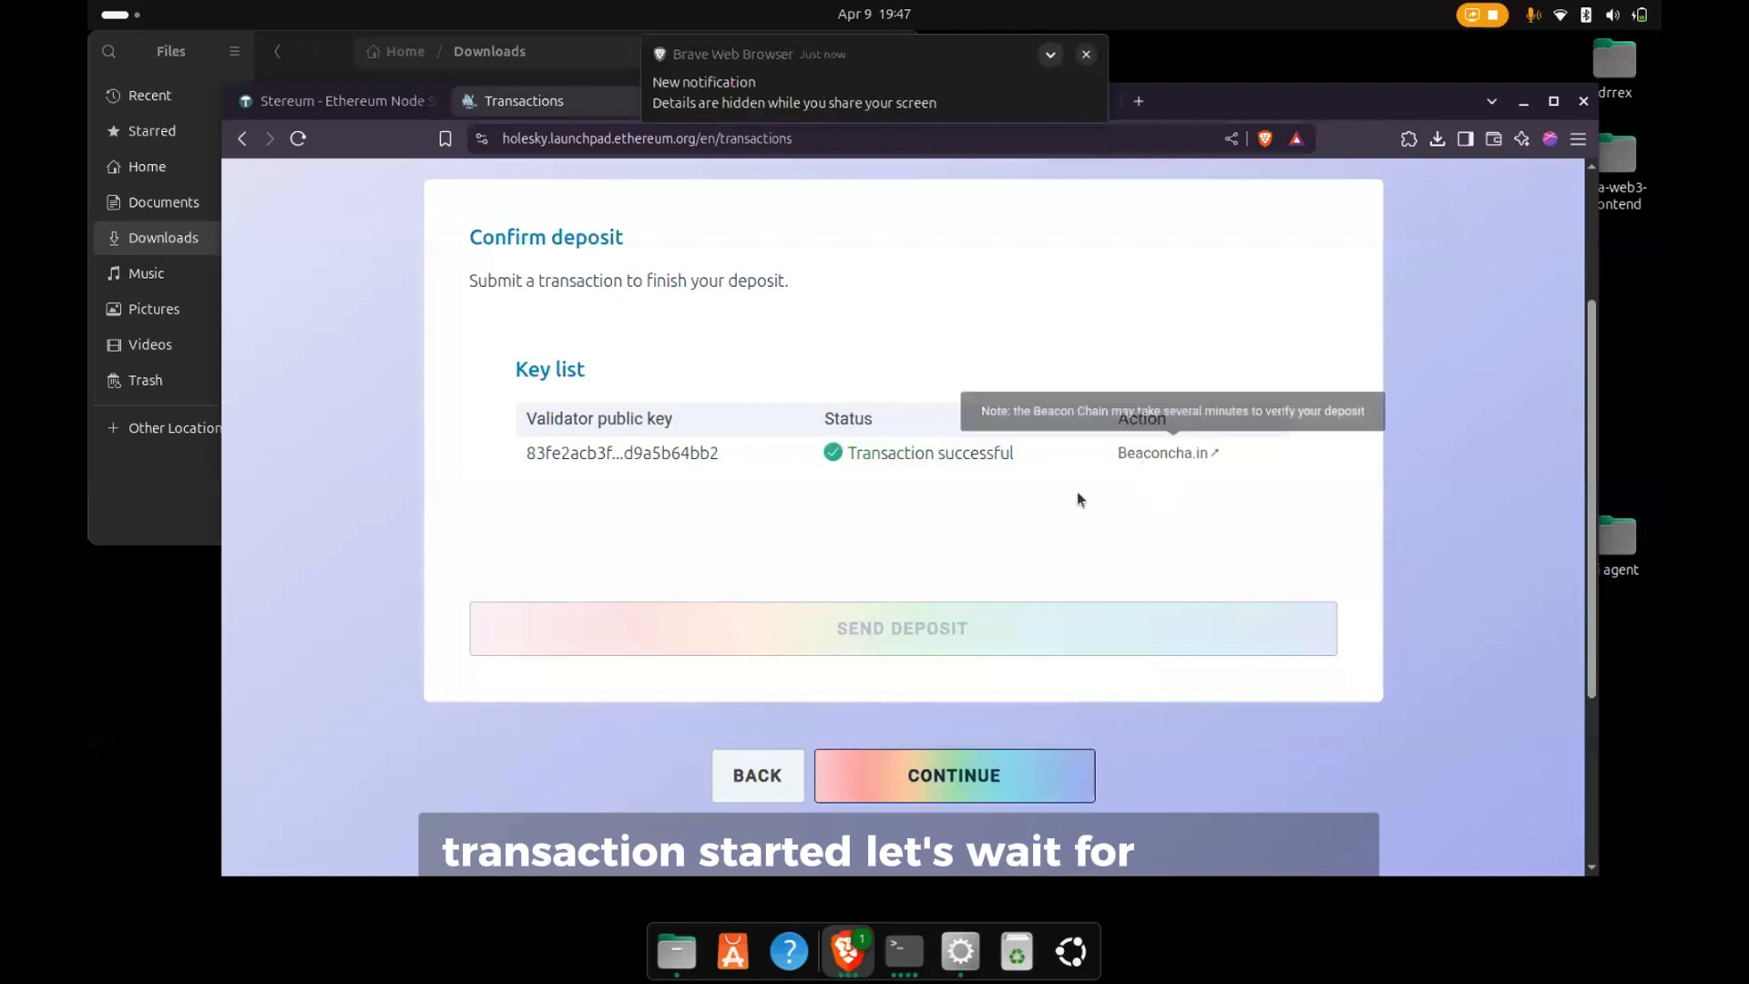
- View the validator's Beaconcha.in page, return to the launchpad's Transactions page and continue past the deposit
left_click(1155, 455)
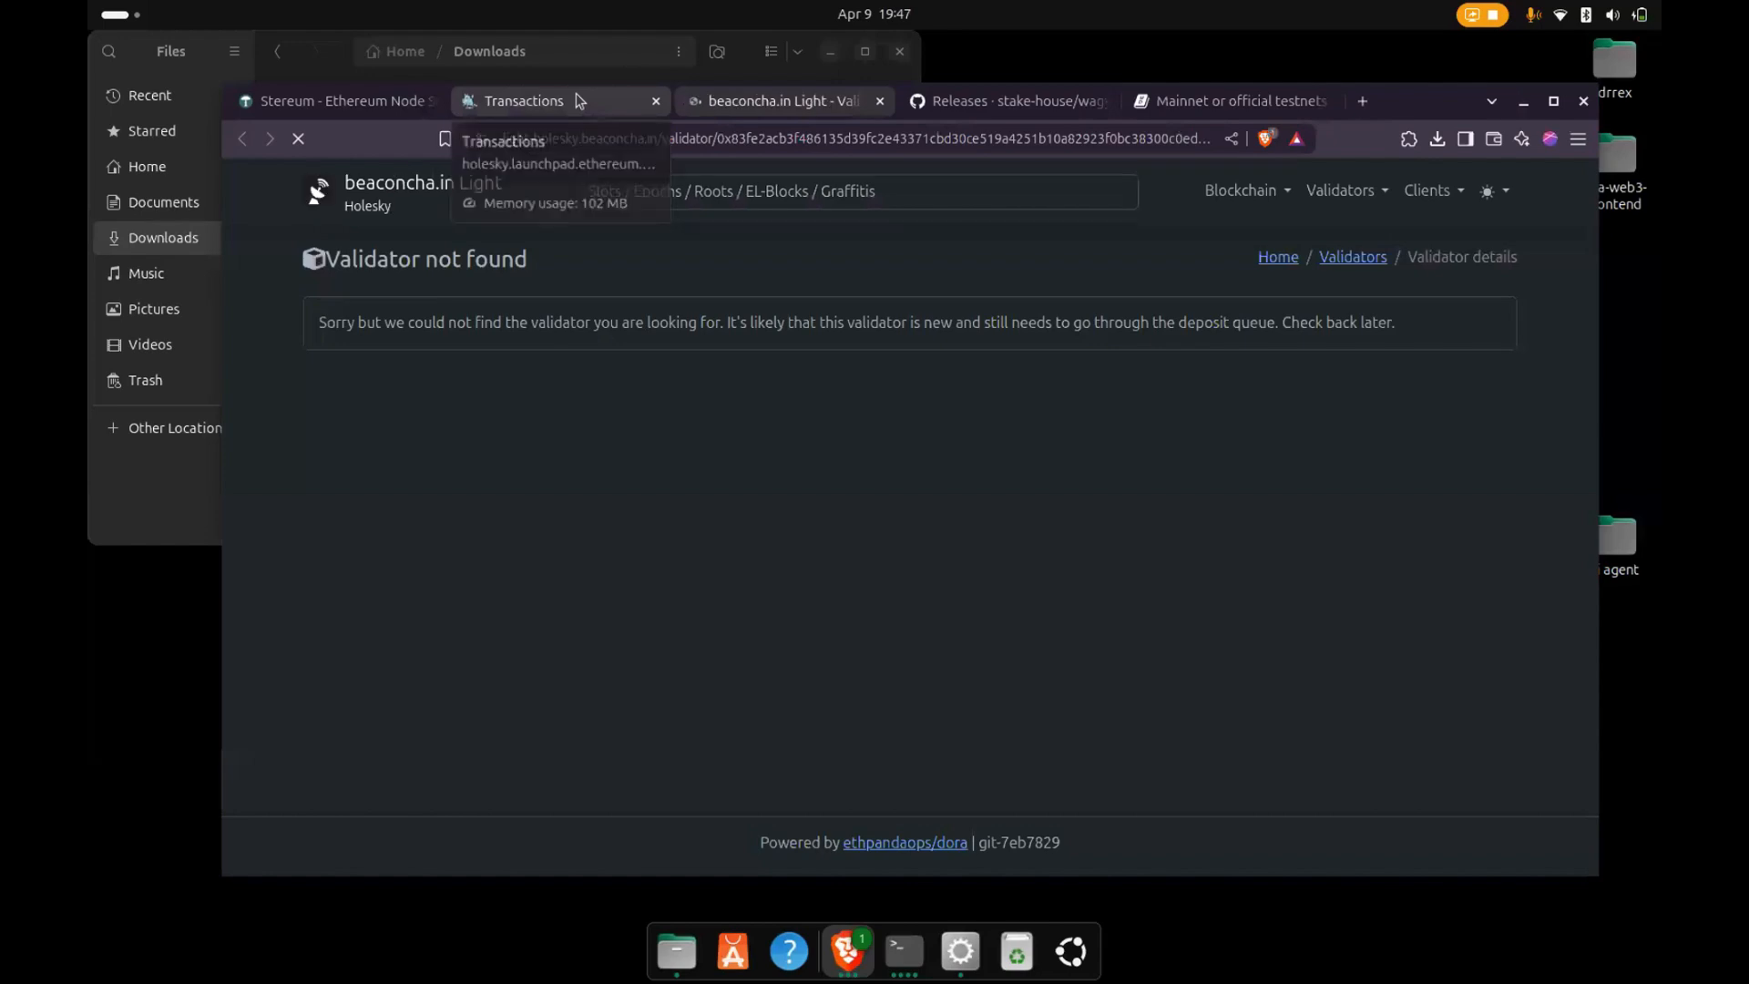
left_click(576, 100)
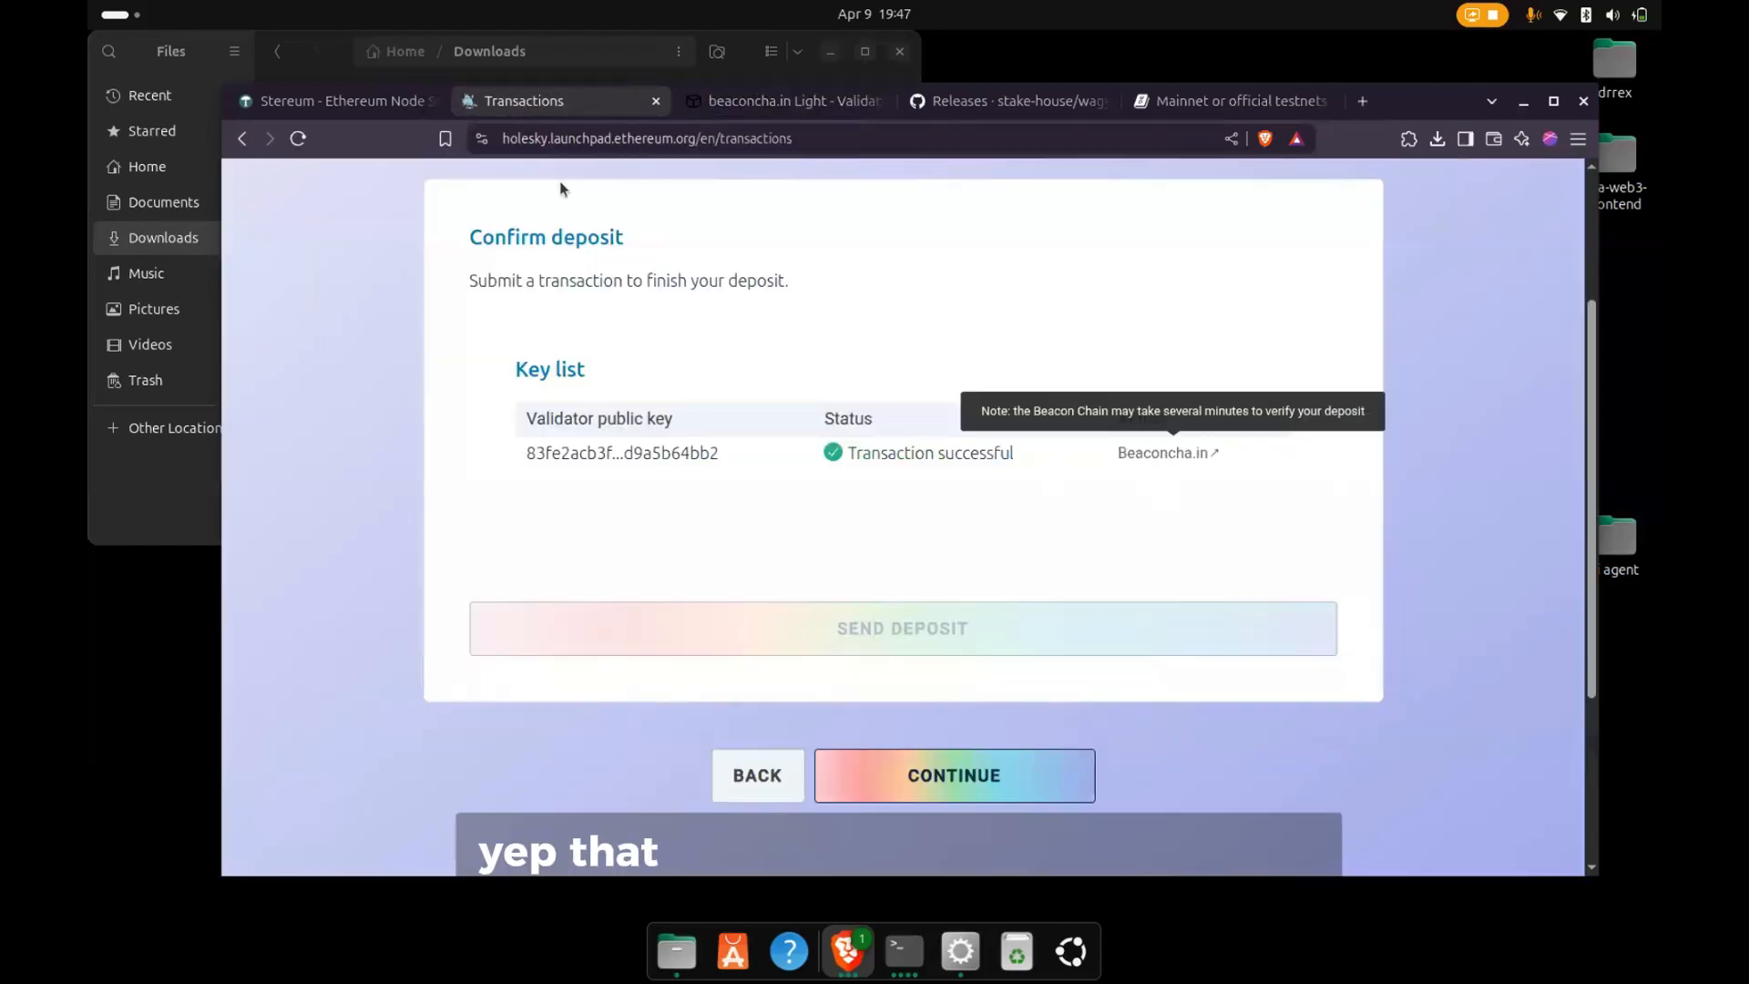
left_click(925, 765)
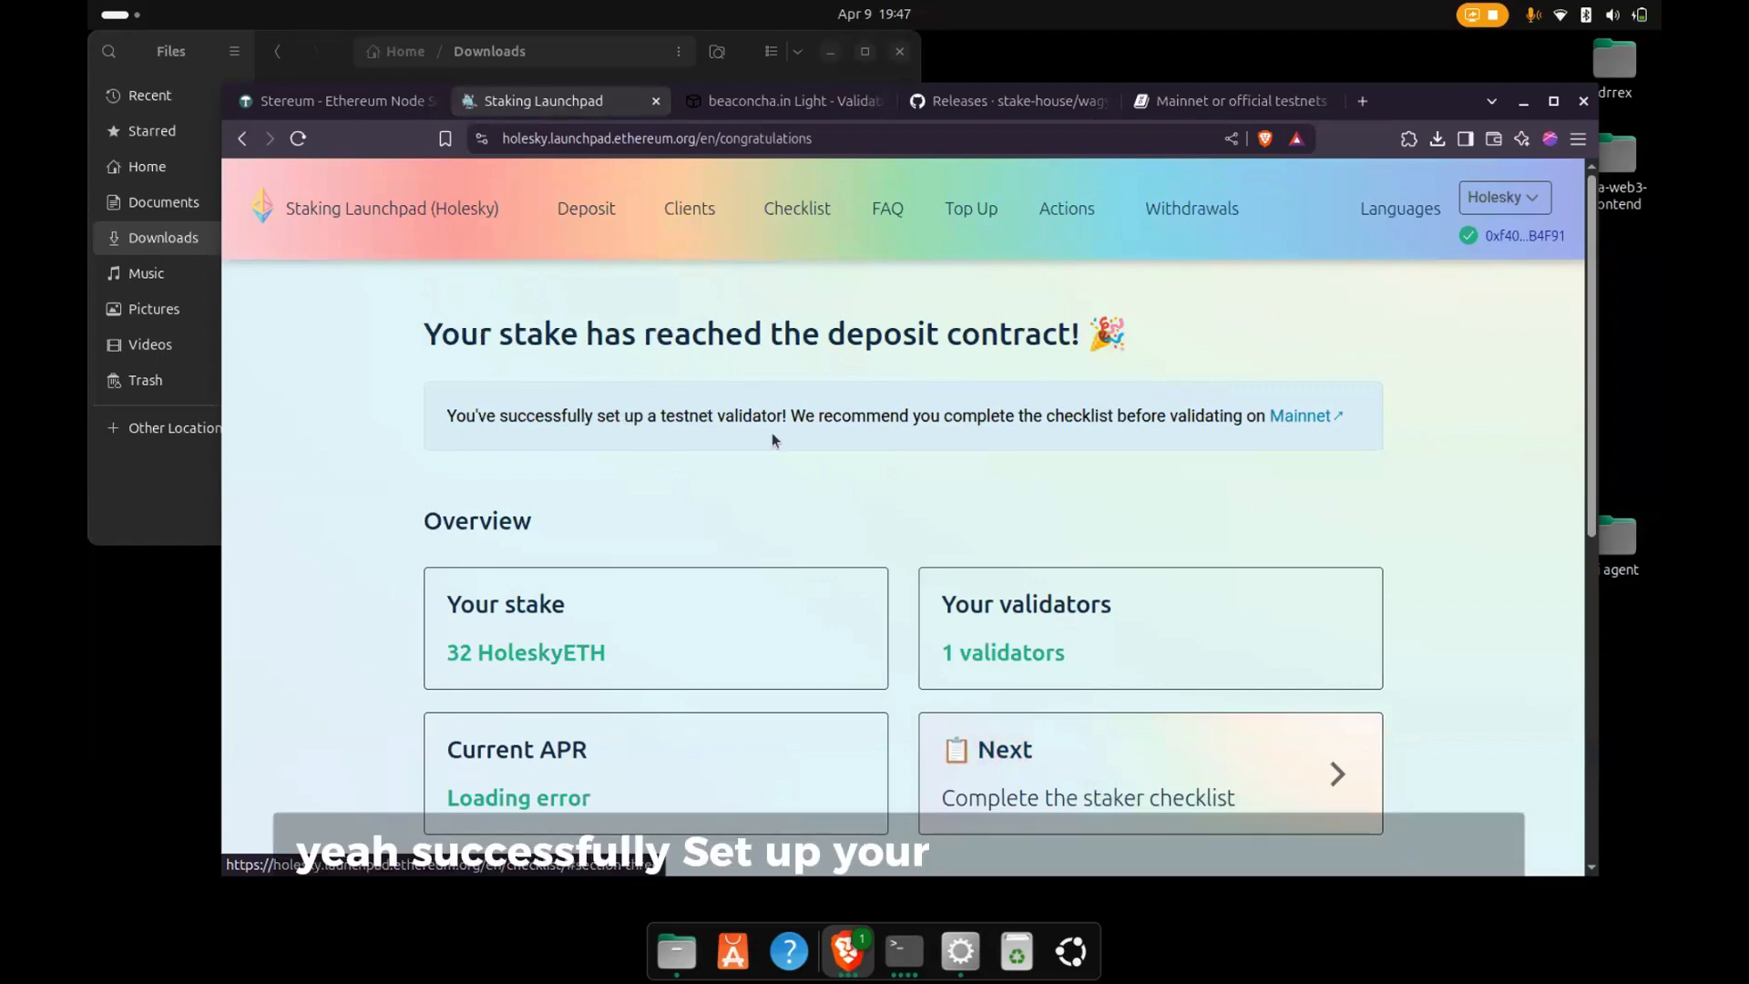
- Review the stake overview, look through the validator checklist and return to the overview page
scroll(814, 496, "down", 5)
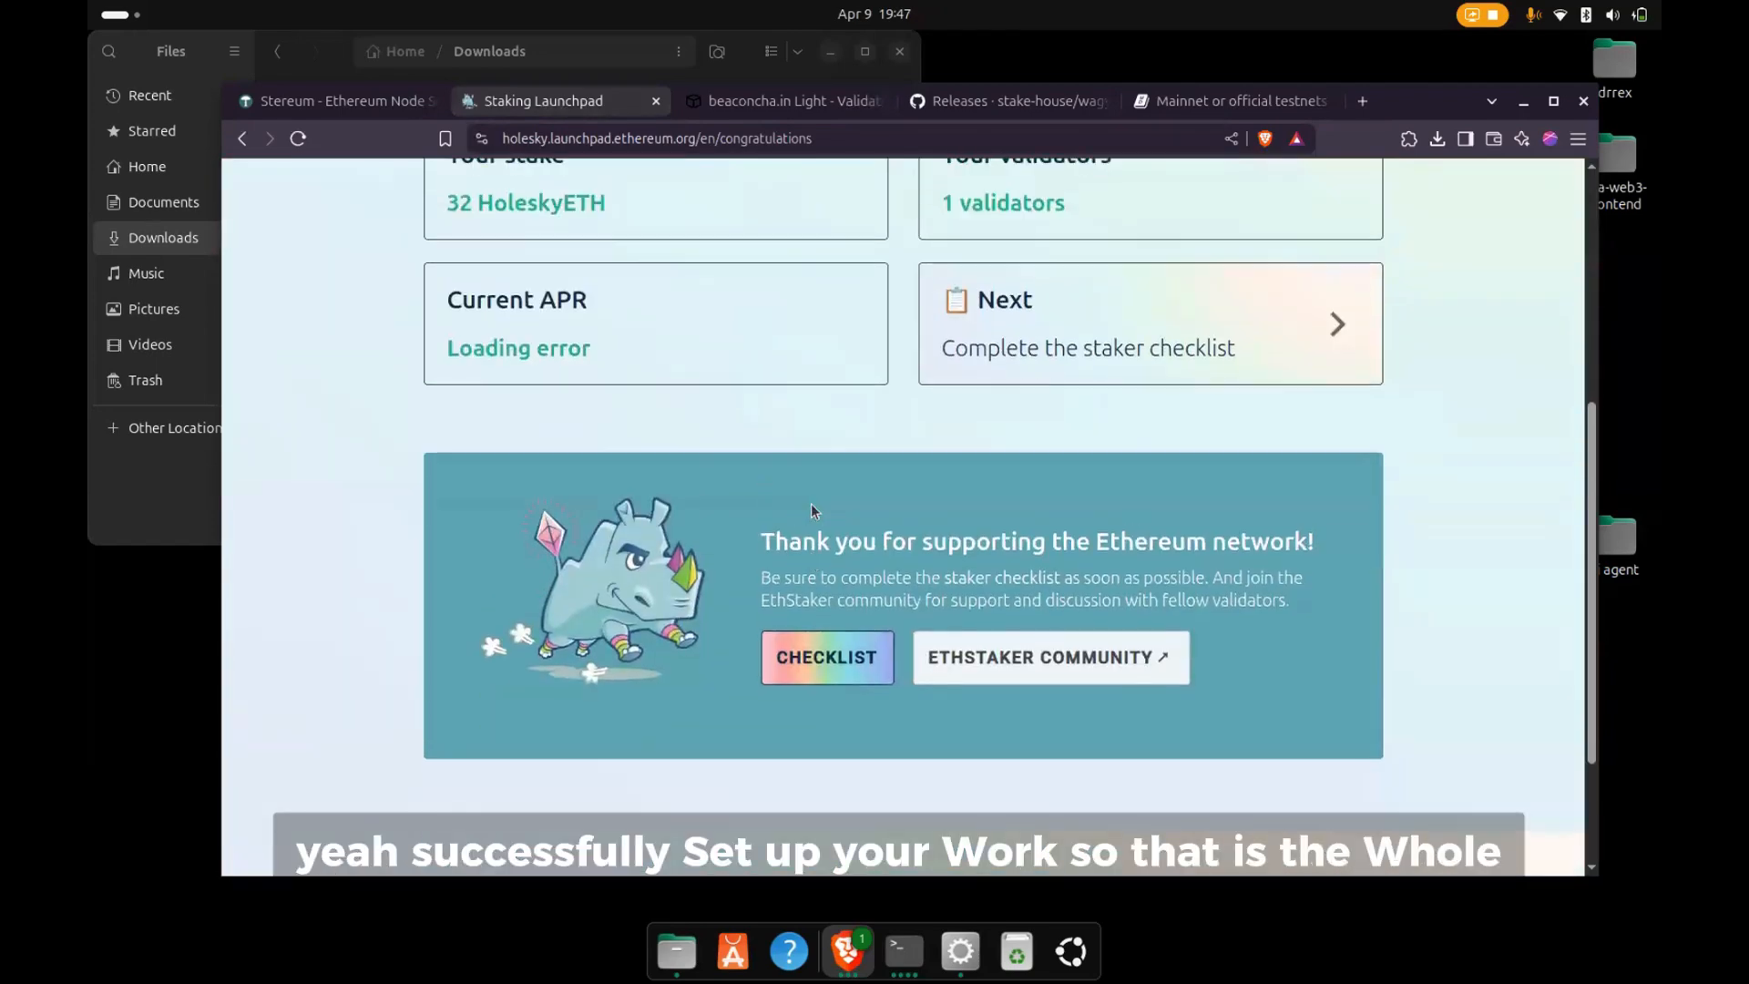
scroll(814, 510, "up", 5)
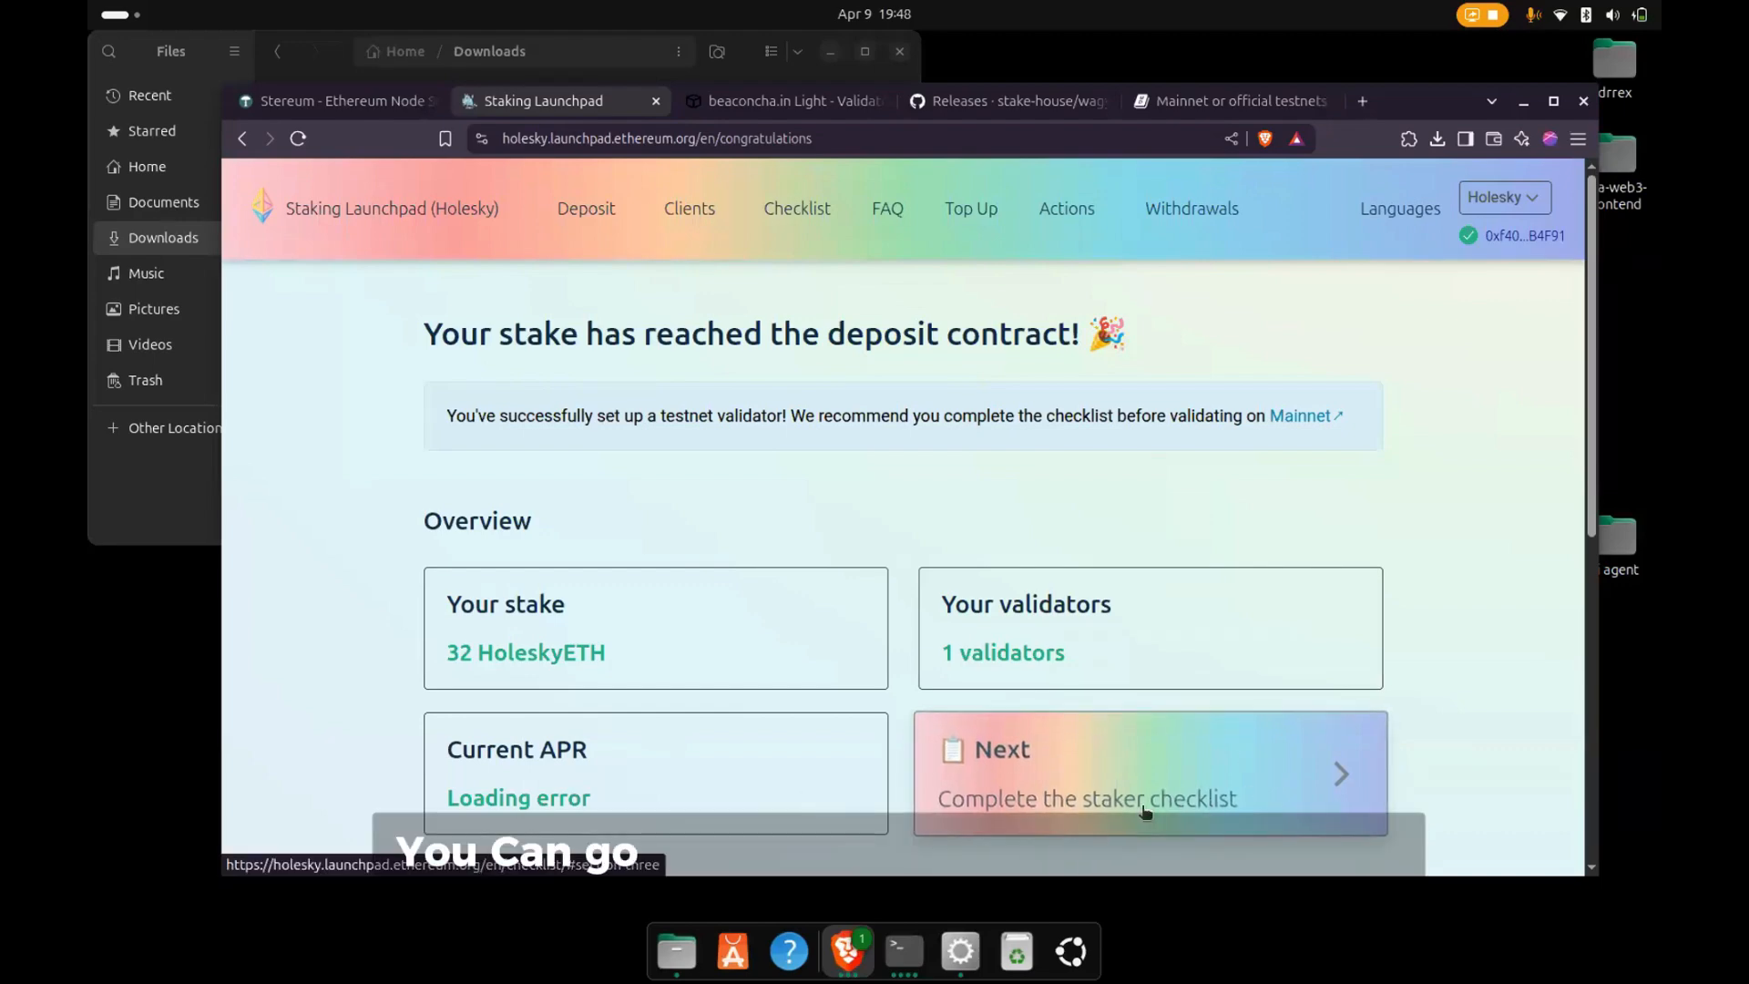
scroll(1111, 703, "down", 3)
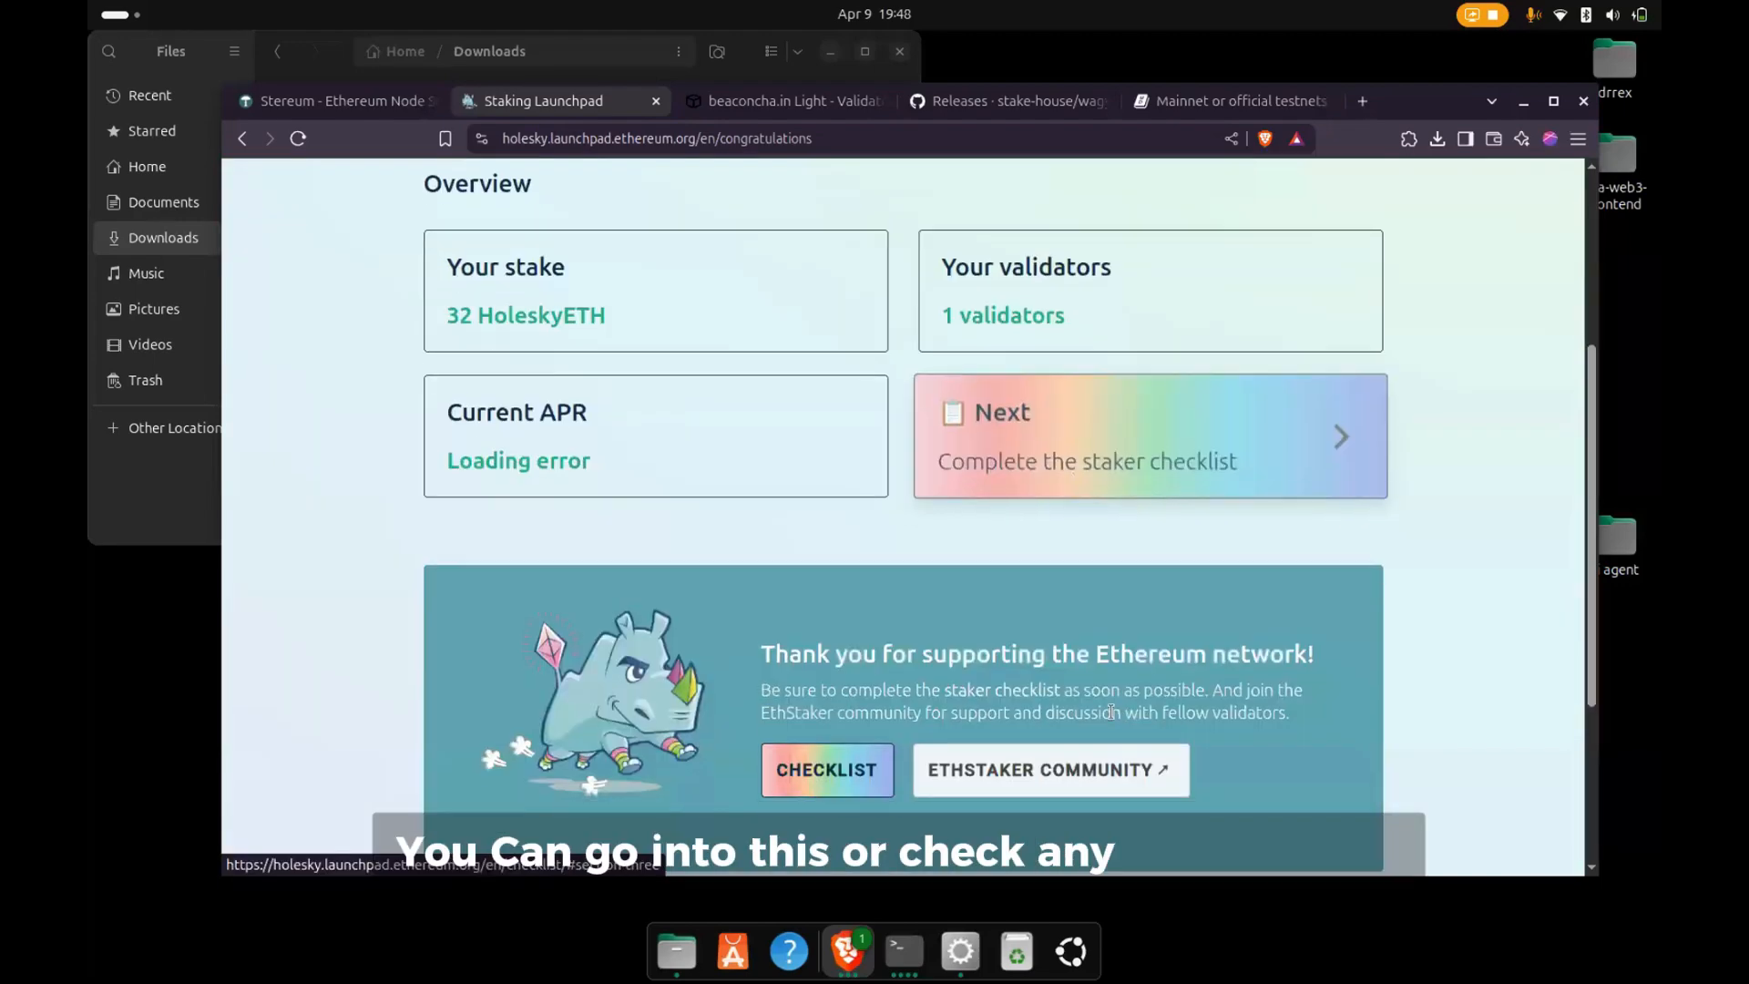
left_click(1096, 492)
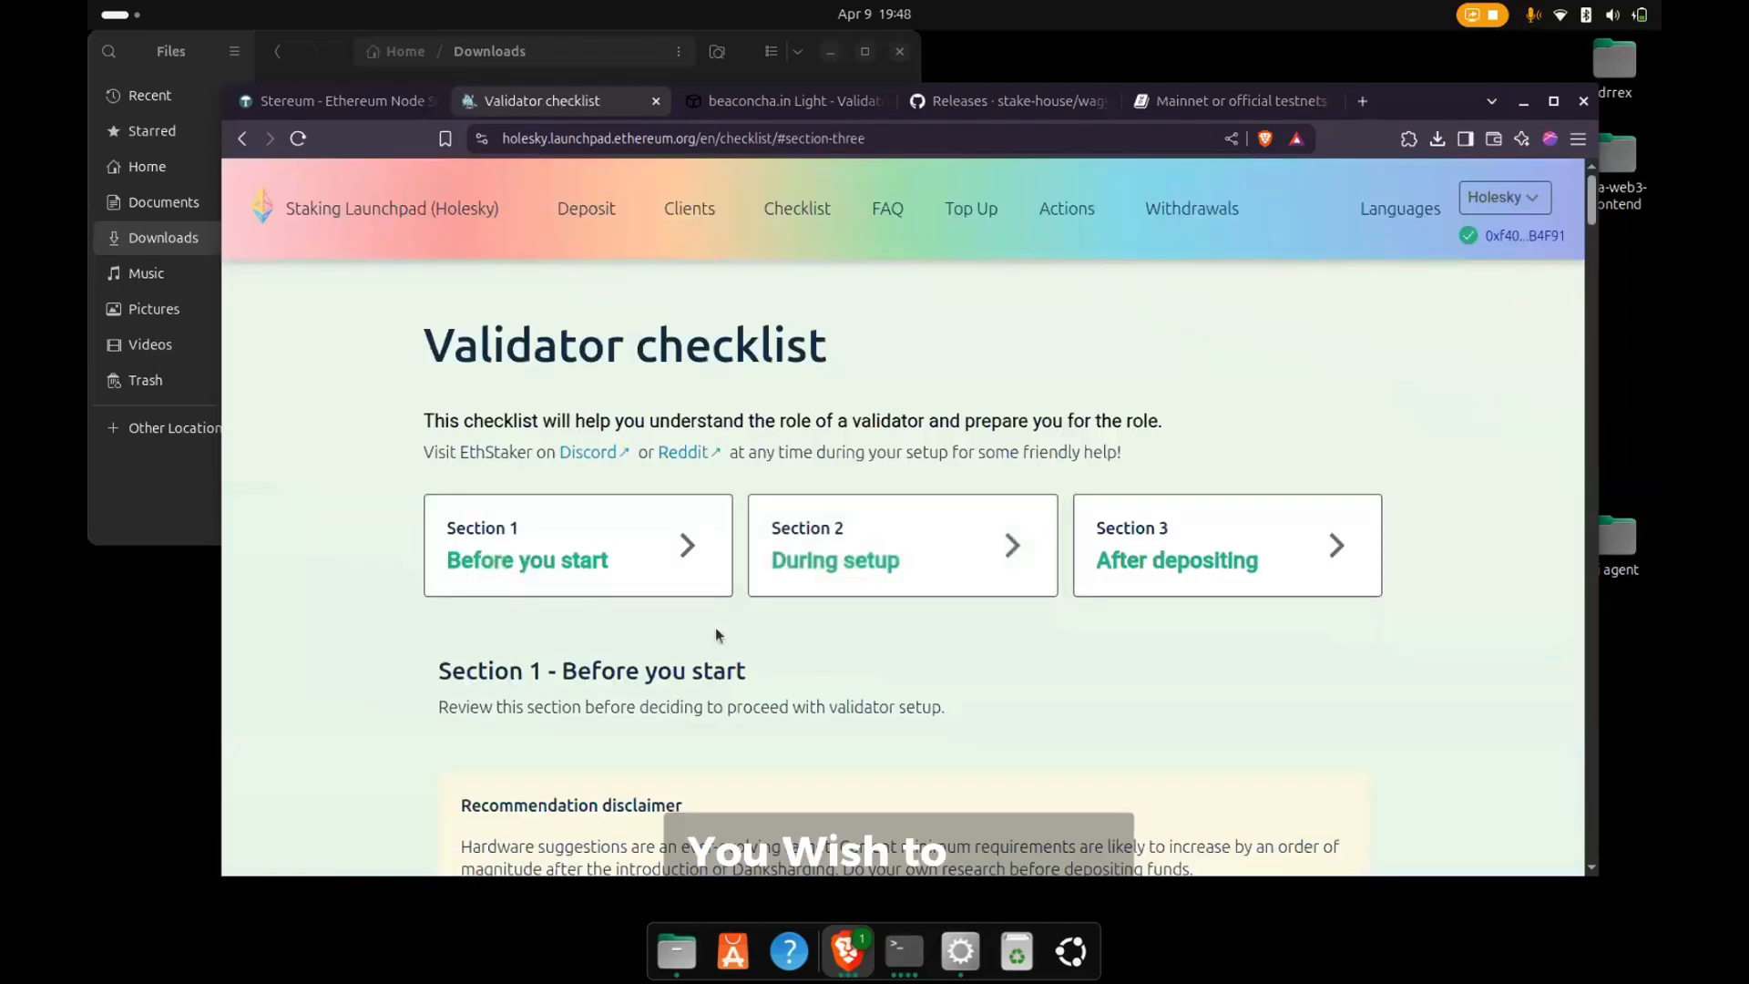
scroll(714, 628, "down", 5)
scroll(734, 642, "up", 5)
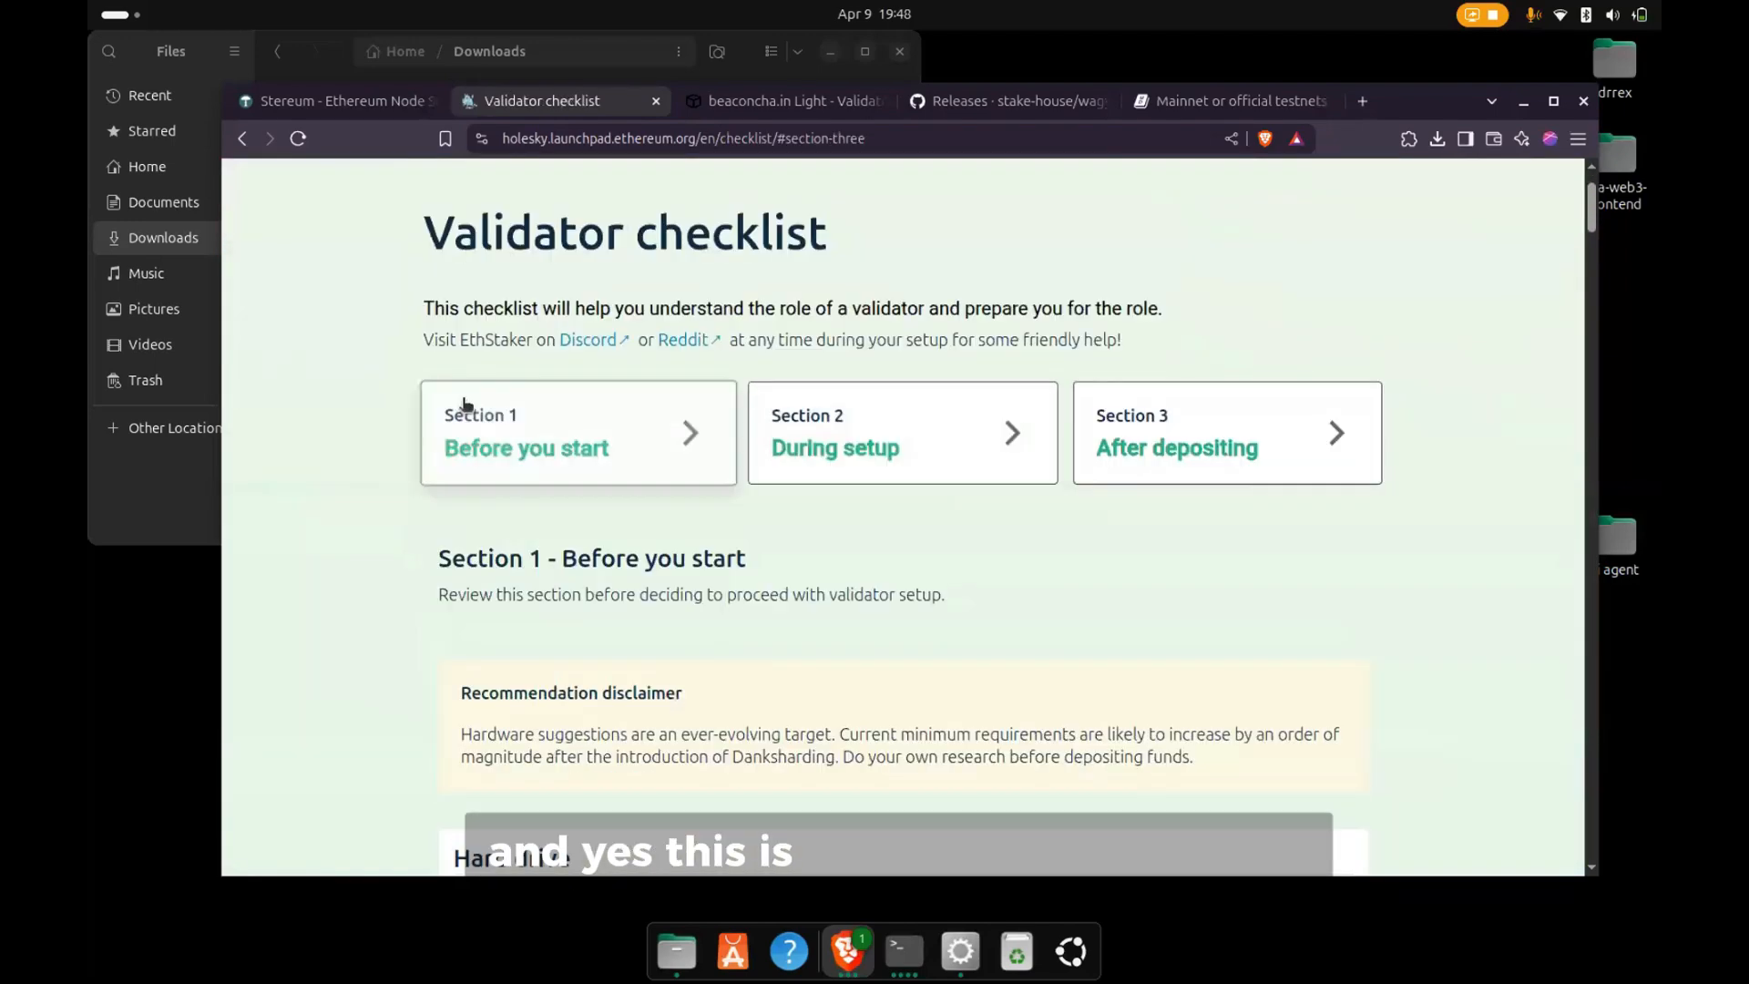
left_click(240, 139)
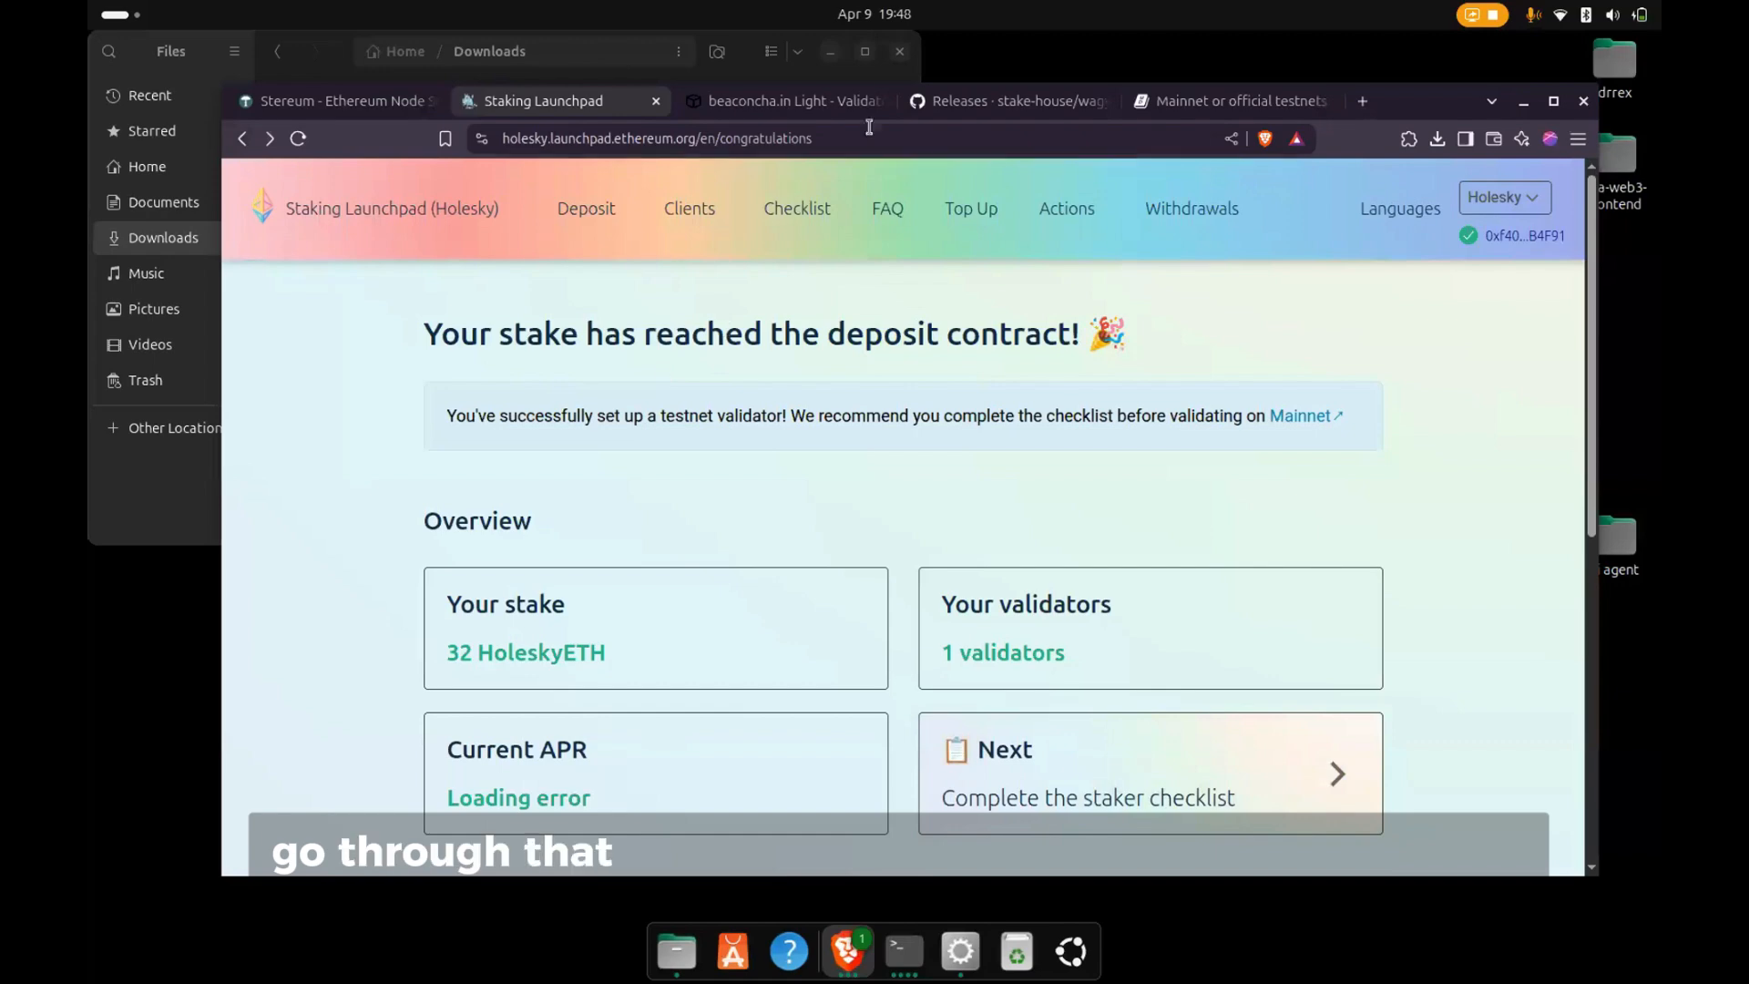
- Reopen the validator's beaconcha.in page and reload it to check whether the validator is listed
left_click(753, 113)
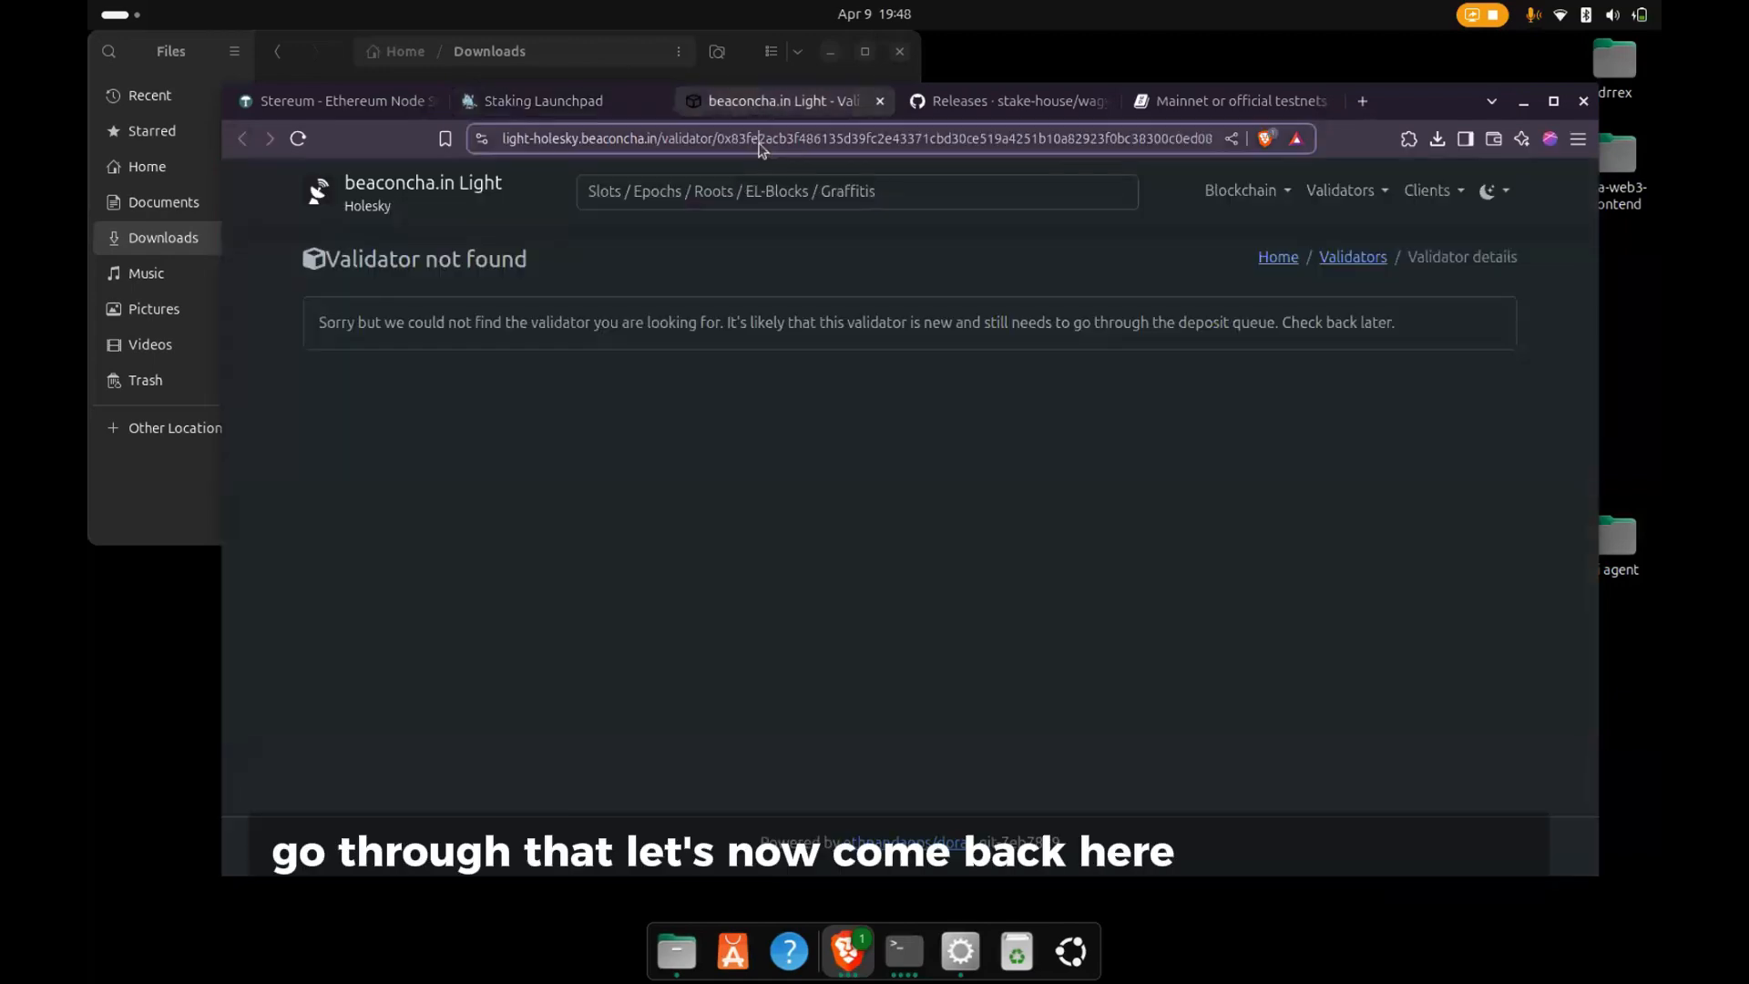
key("F5")
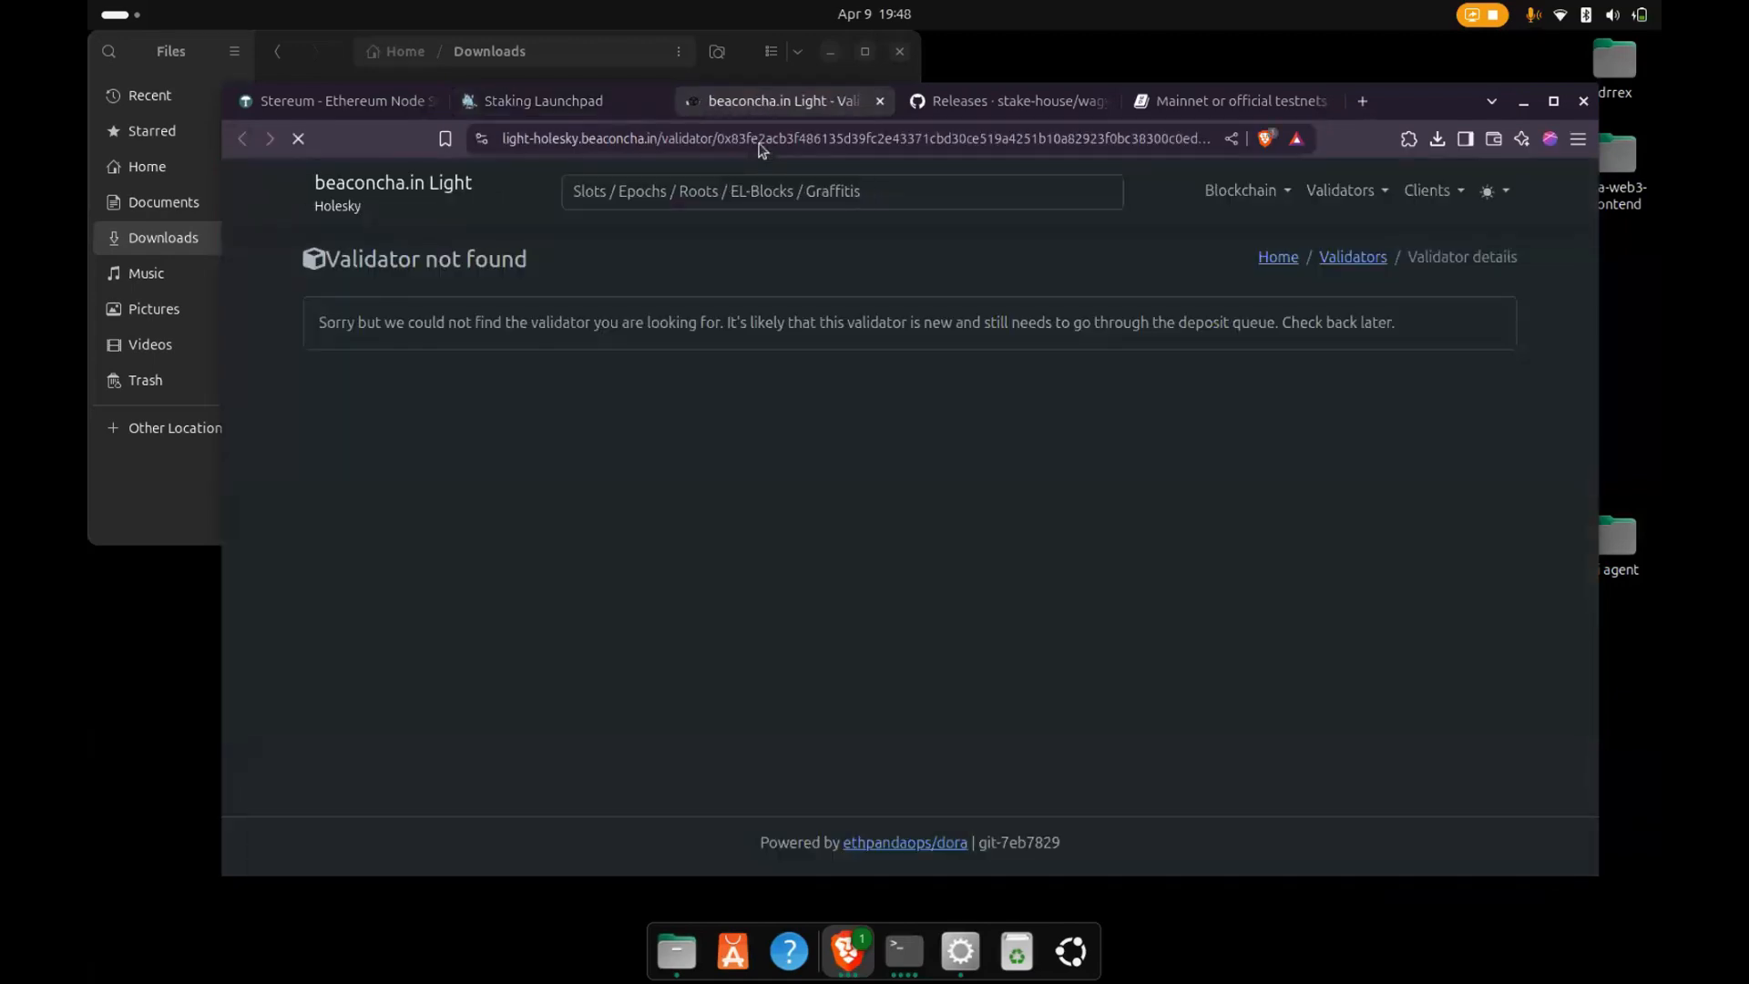
key("Return")
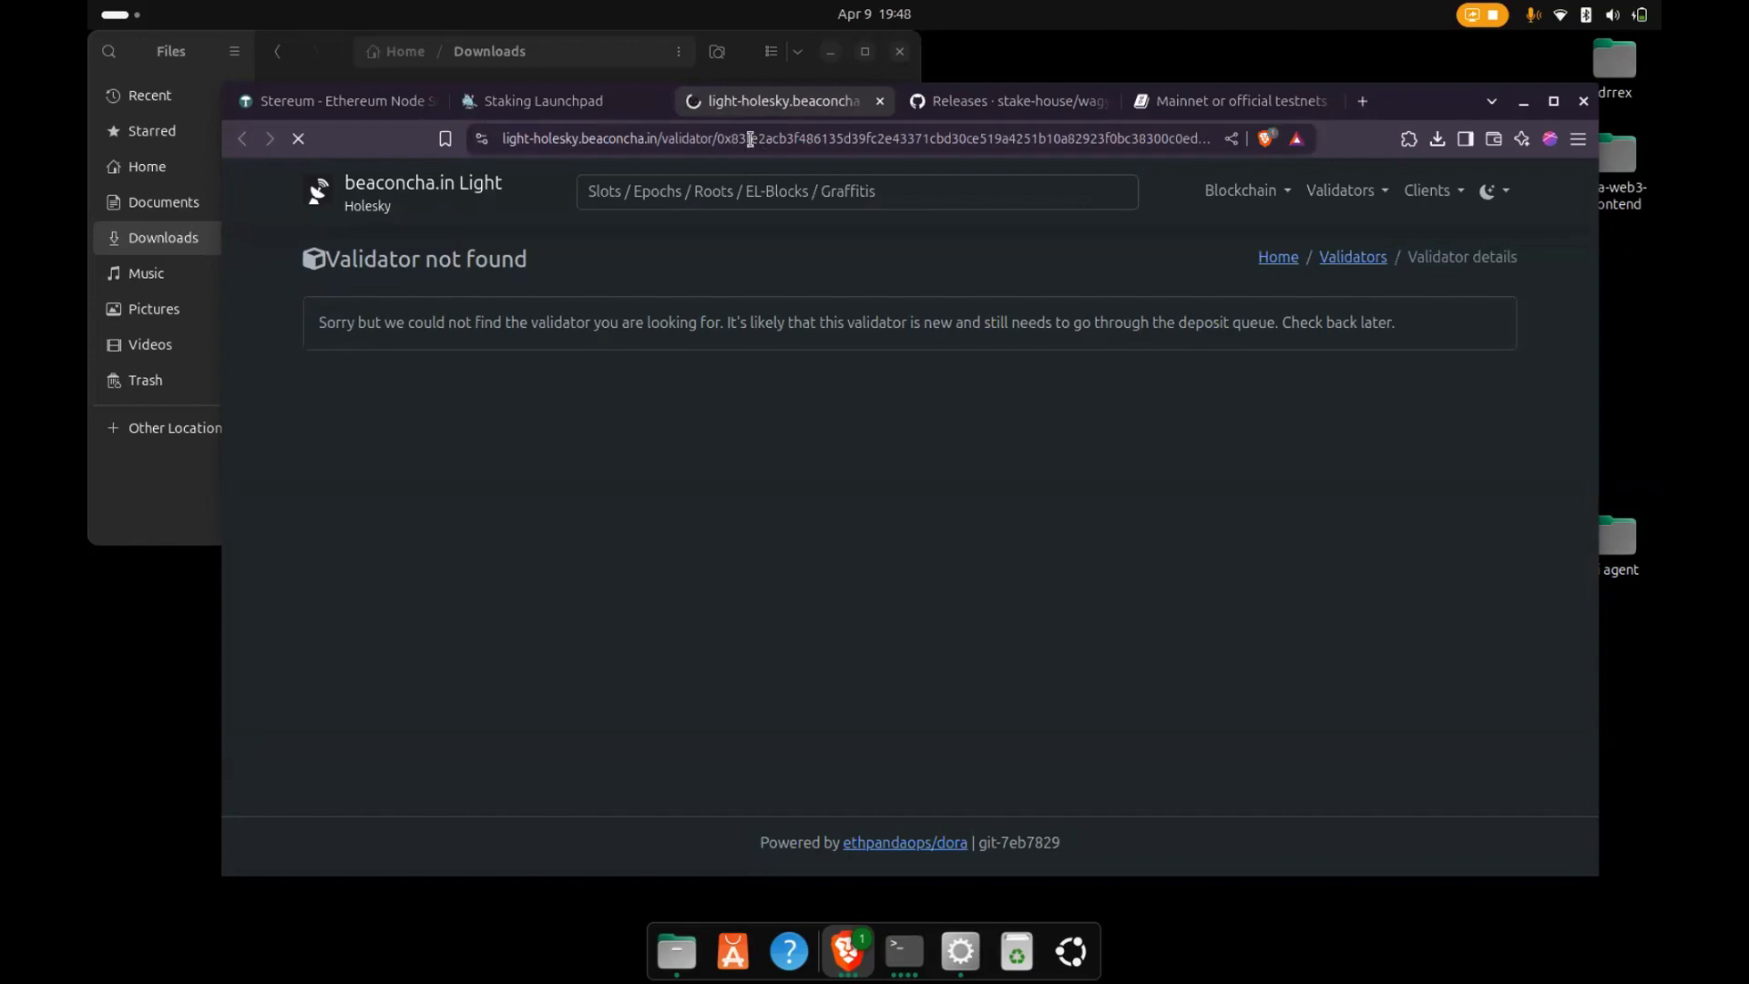
key("F5")
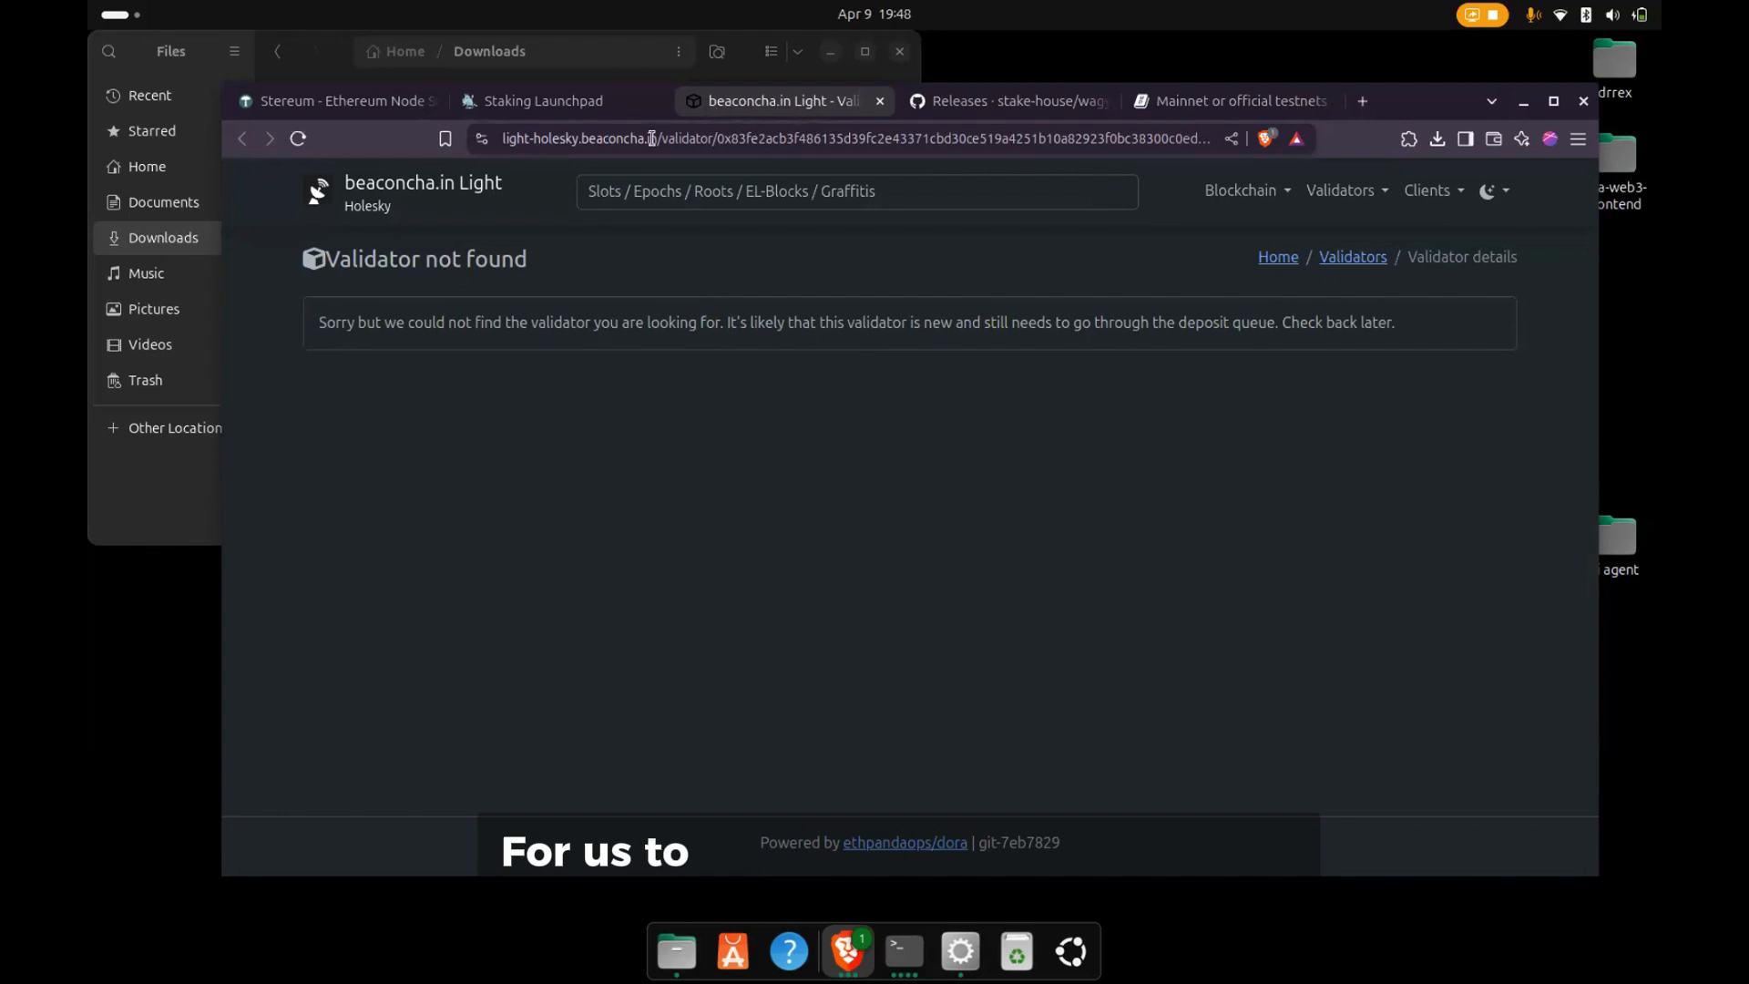
- Look over the stake overview on the Staking Launchpad's congratulations page
left_click(547, 102)
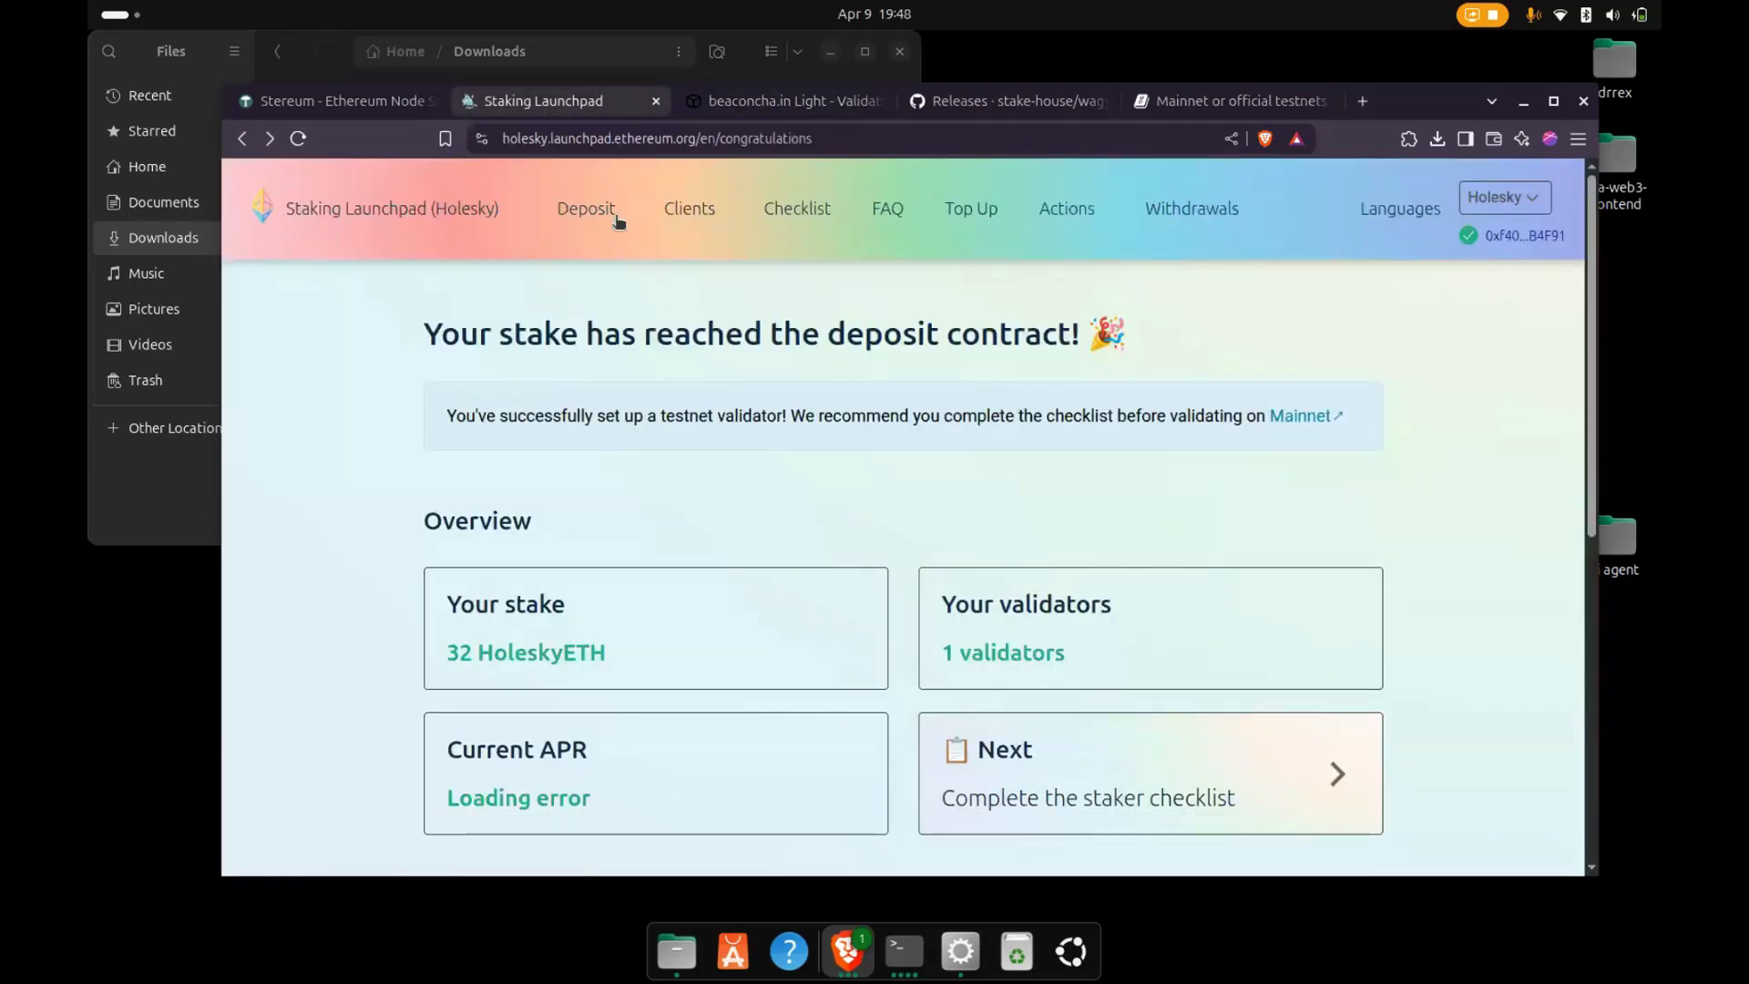
scroll(833, 428, "down", 5)
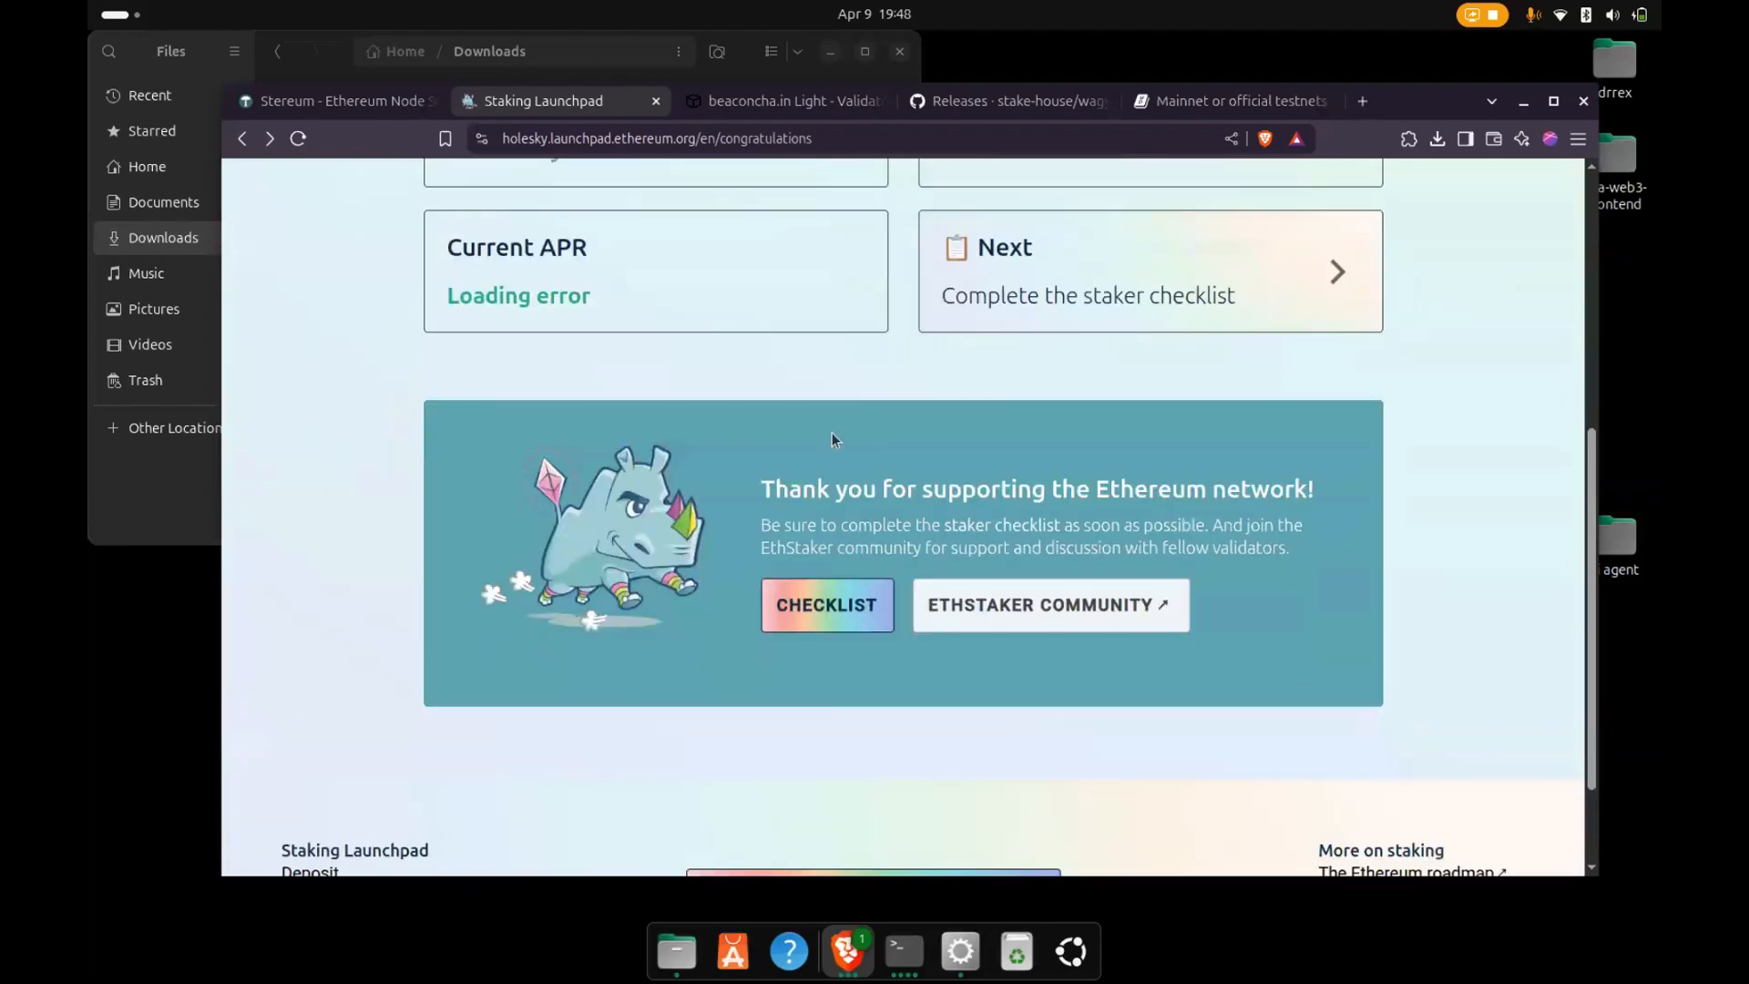
scroll(832, 431, "down", 1)
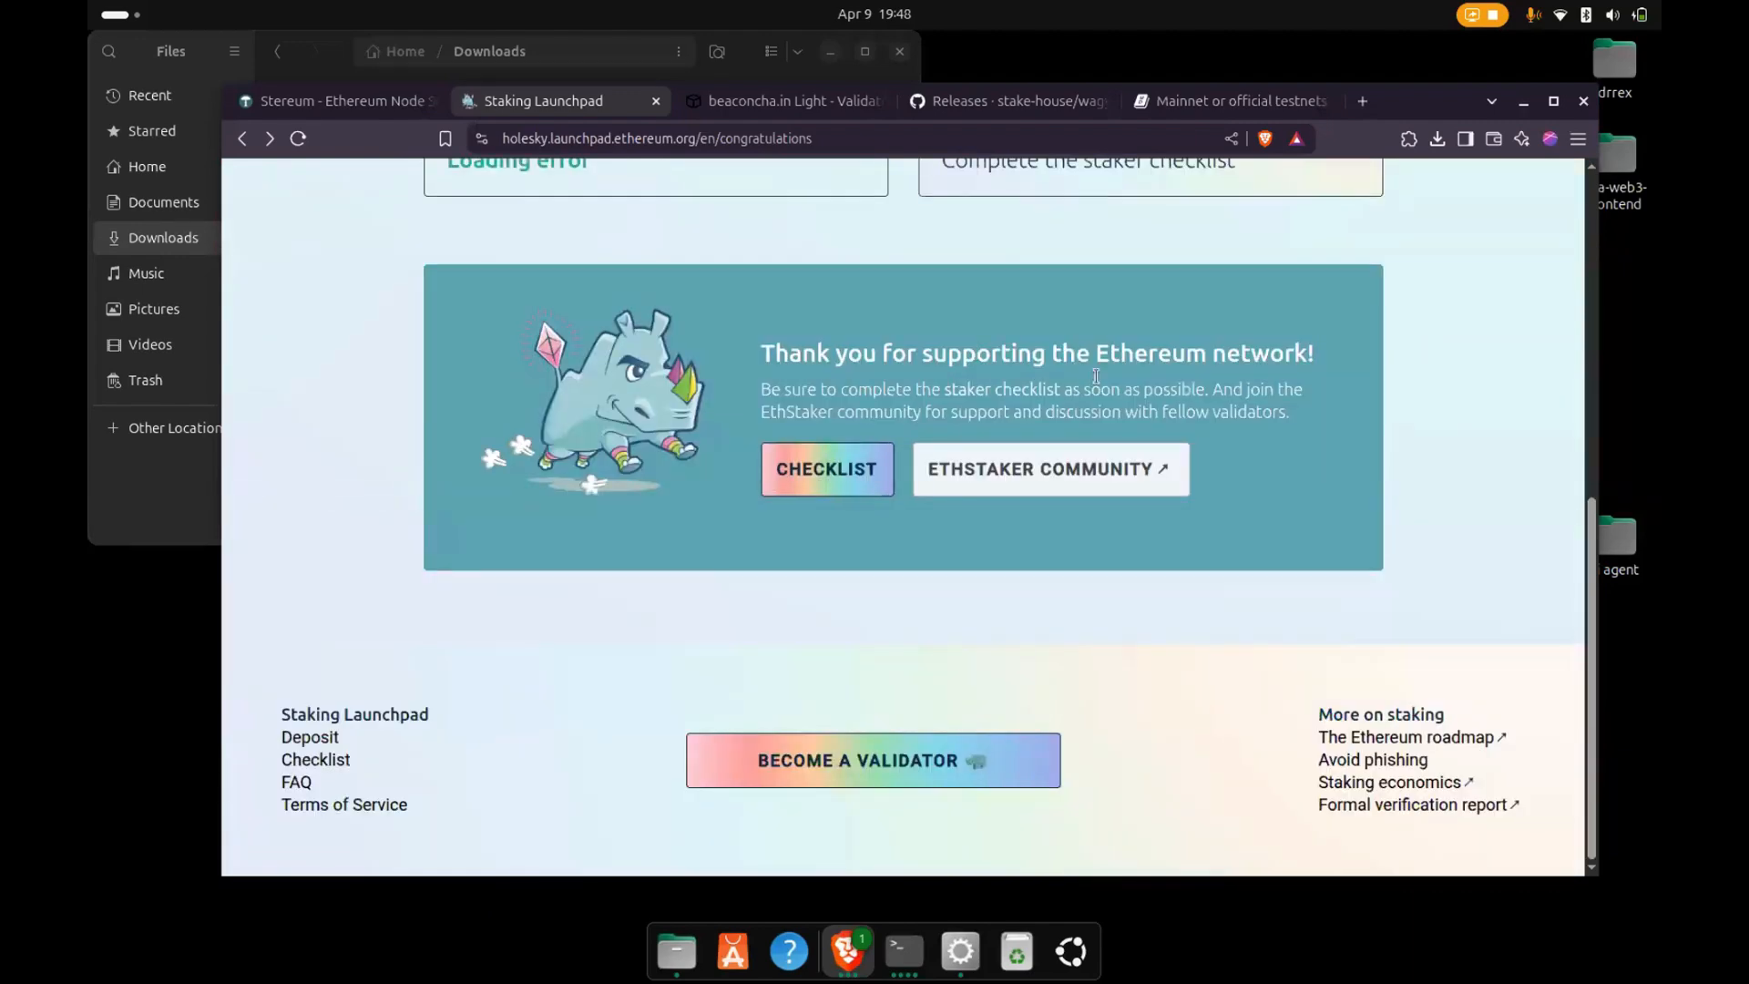
scroll(1070, 386, "up", 5)
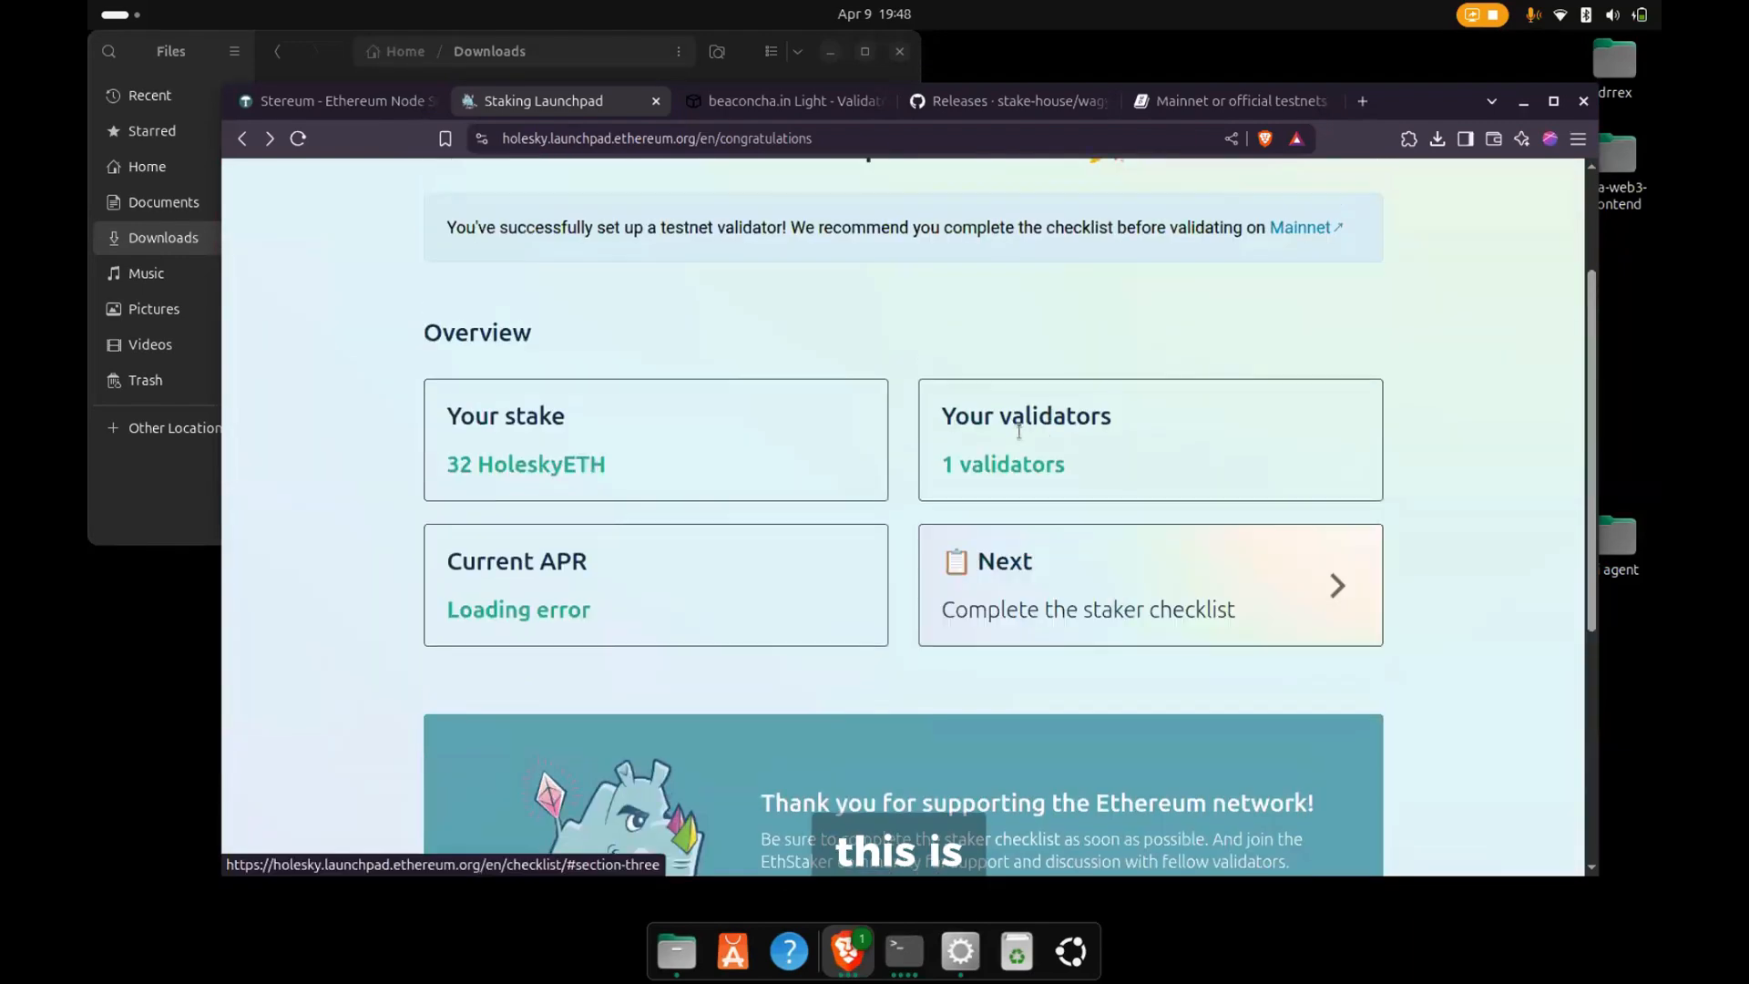
scroll(1020, 419, "up", 2)
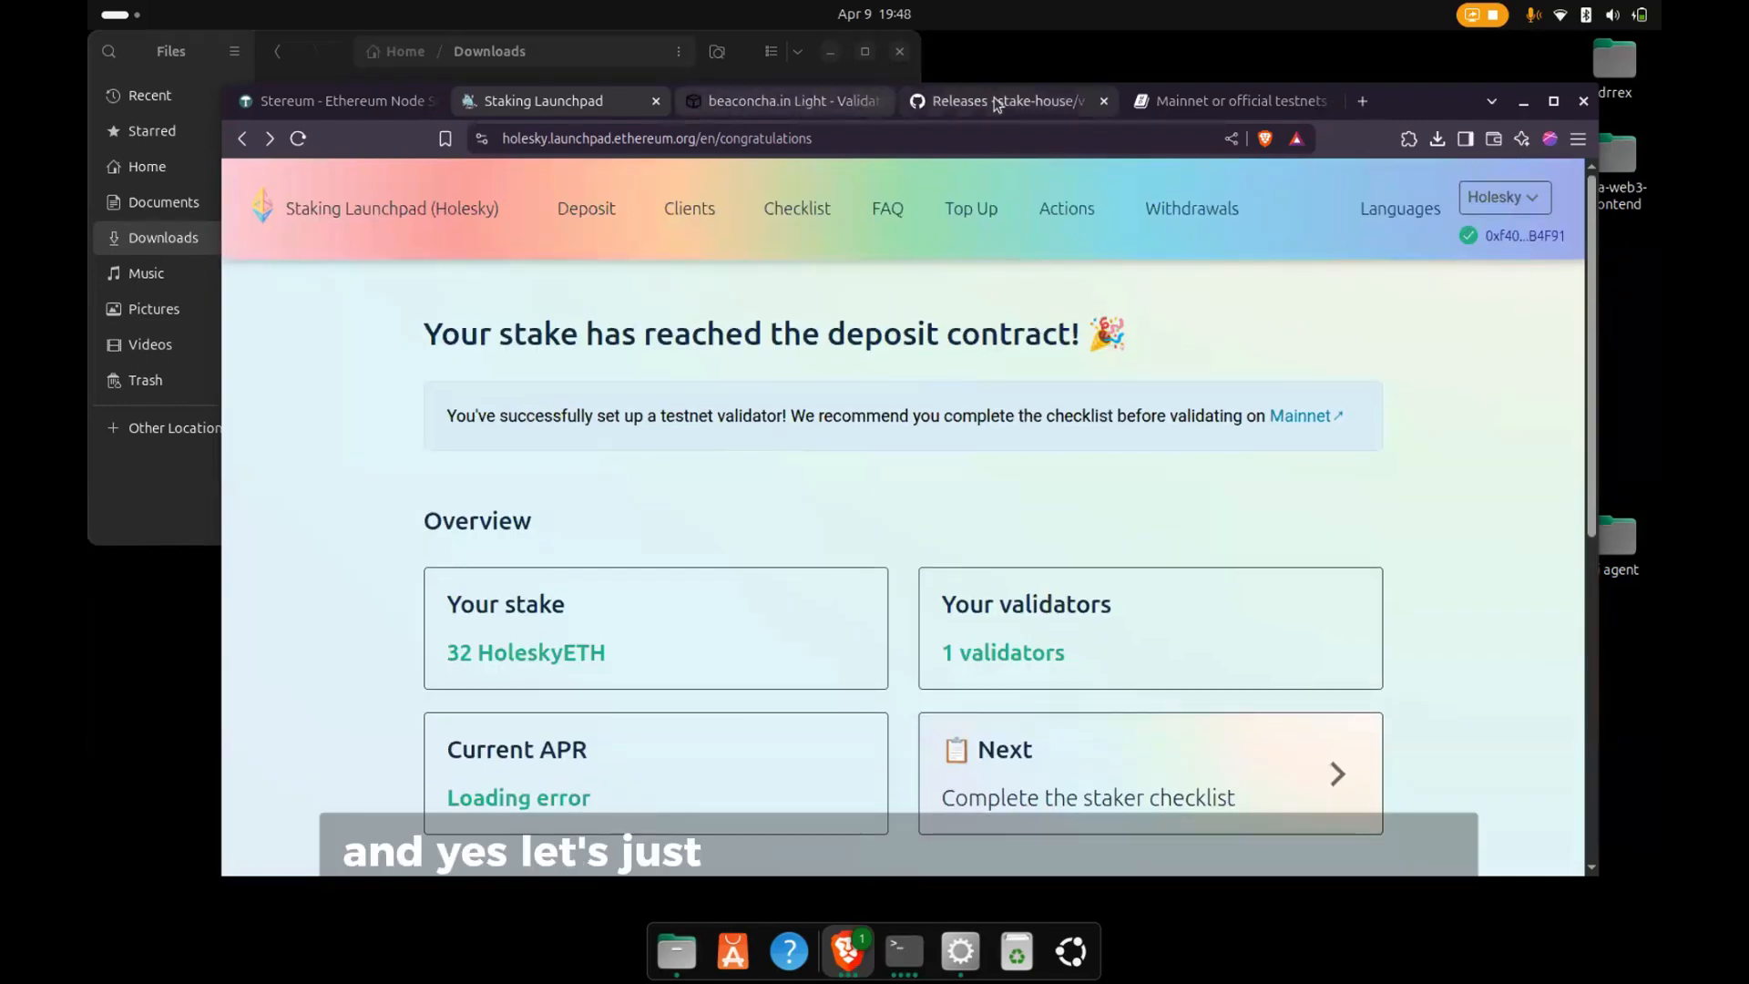
- Return to the validator's beaconcha.in page and load it again to recheck its listing
left_click(767, 105)
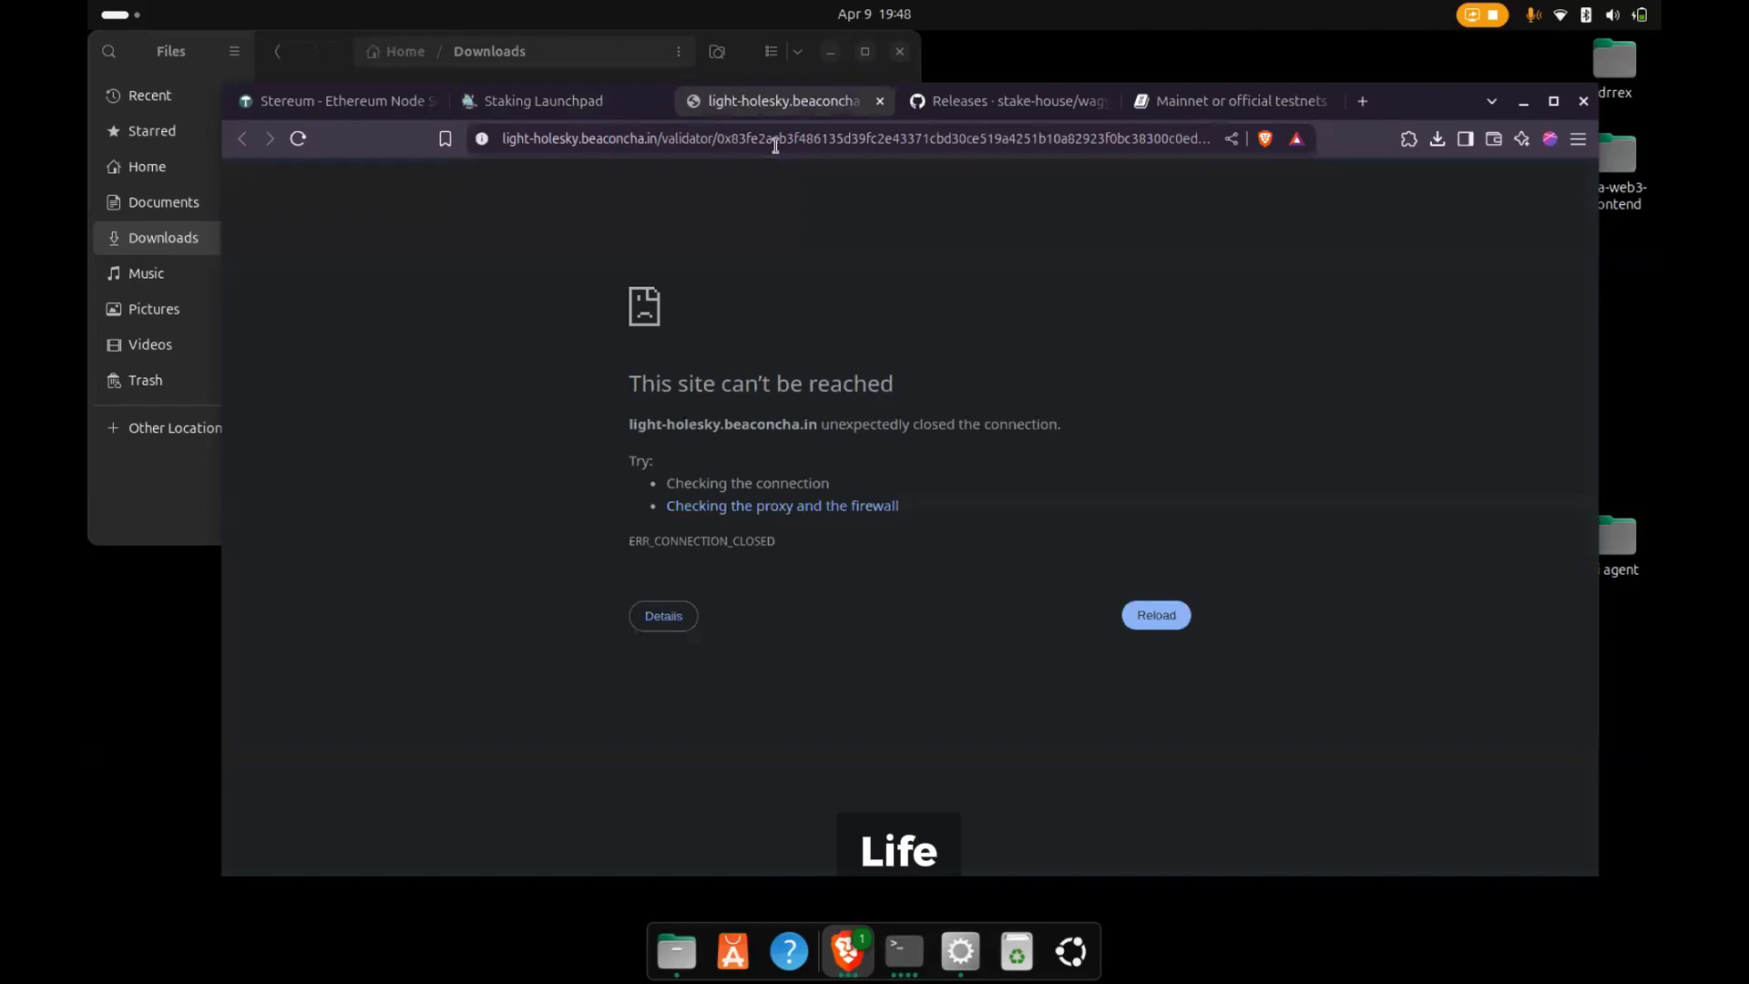
left_click(775, 146)
key("Return")
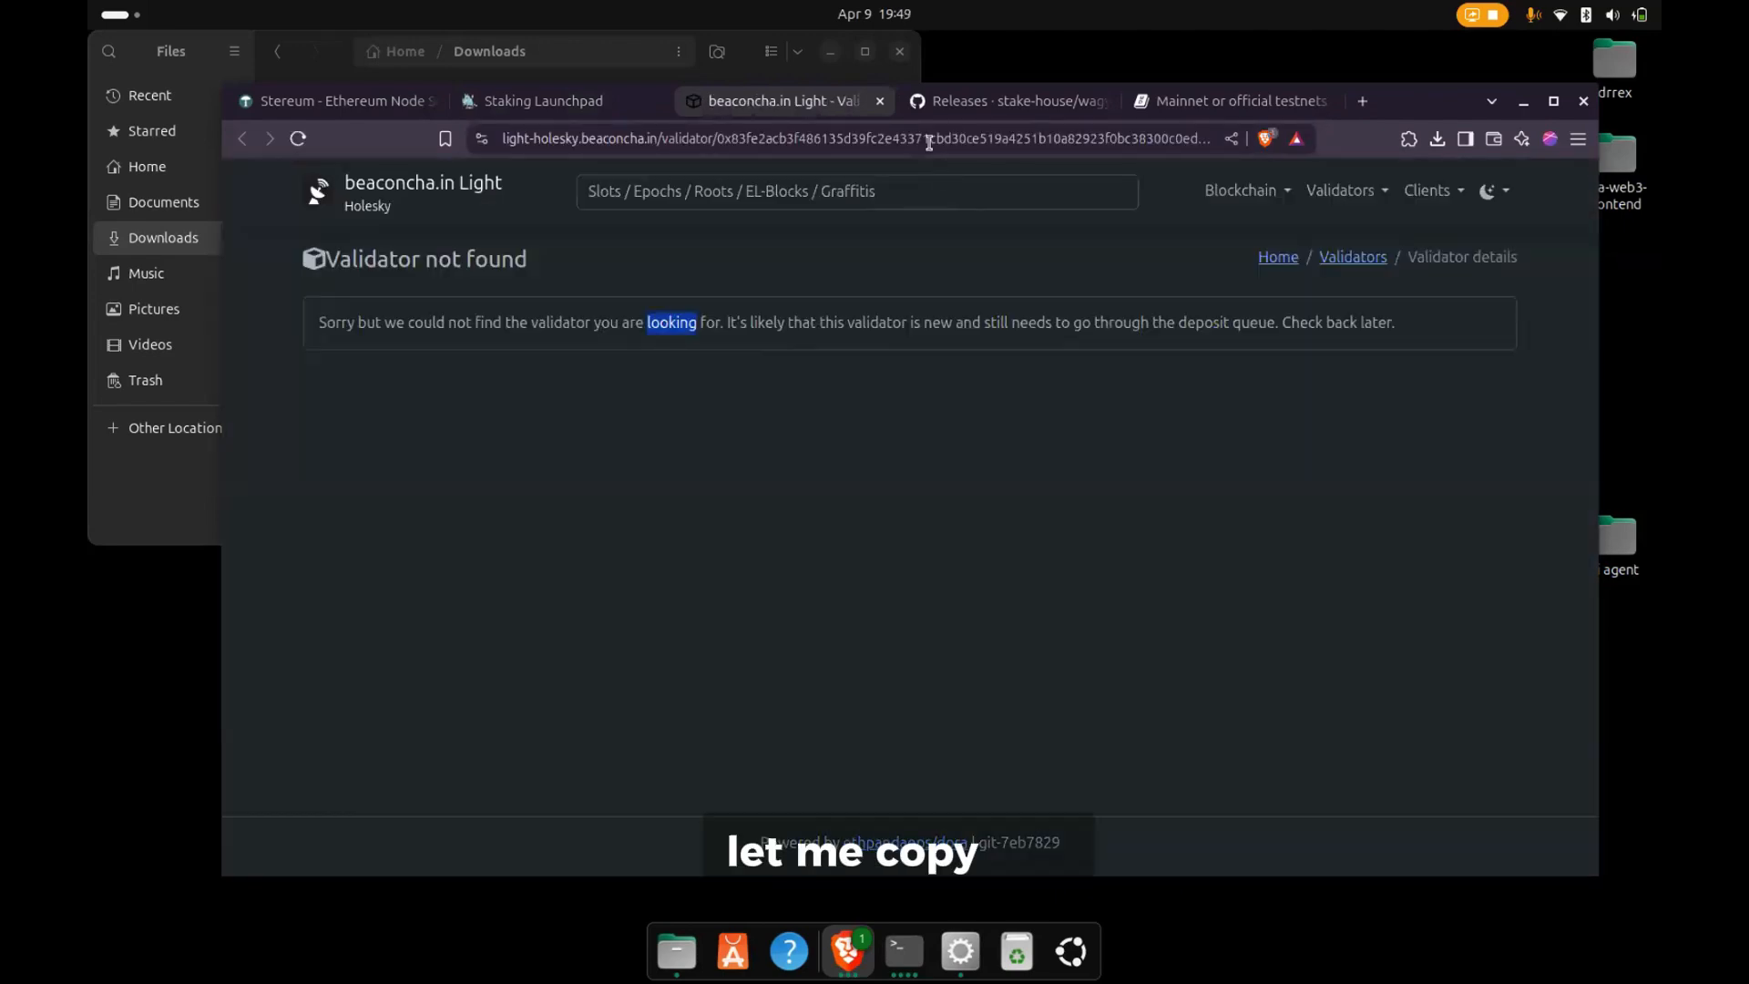
- Select and copy the validator's public key from the beaconcha.in page address
left_click(926, 141)
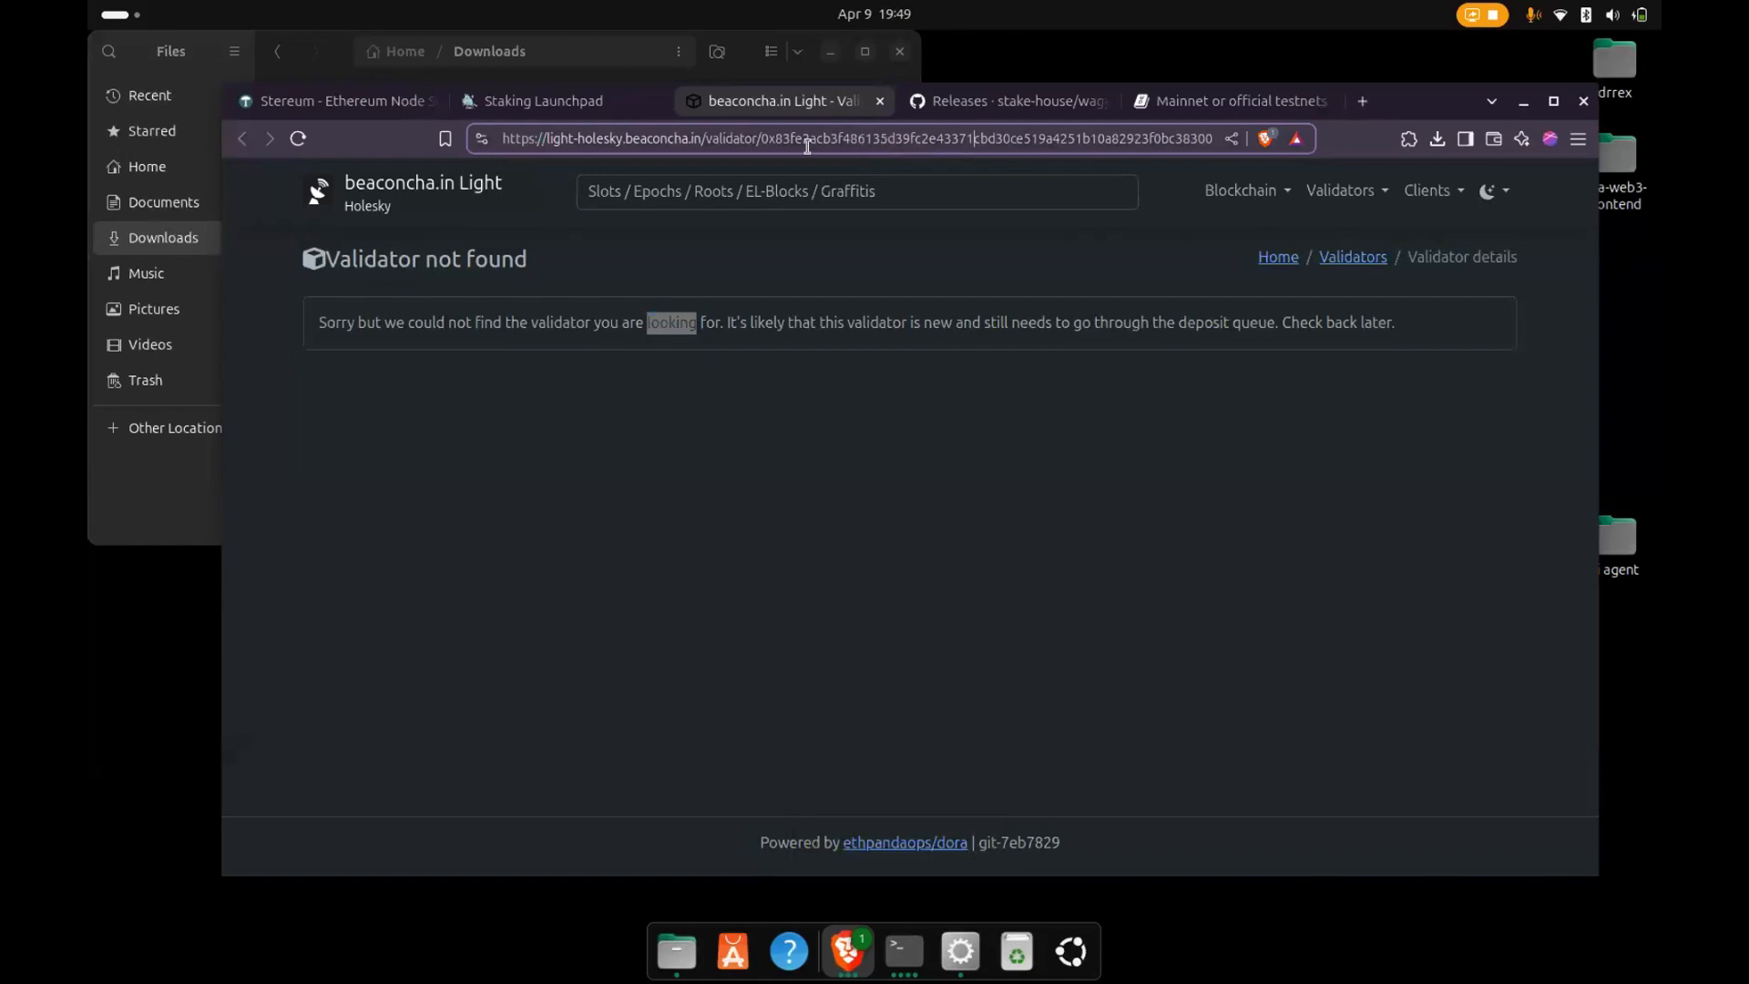
left_click_drag(761, 141, 1215, 141)
left_click(1228, 140)
left_click(1178, 144)
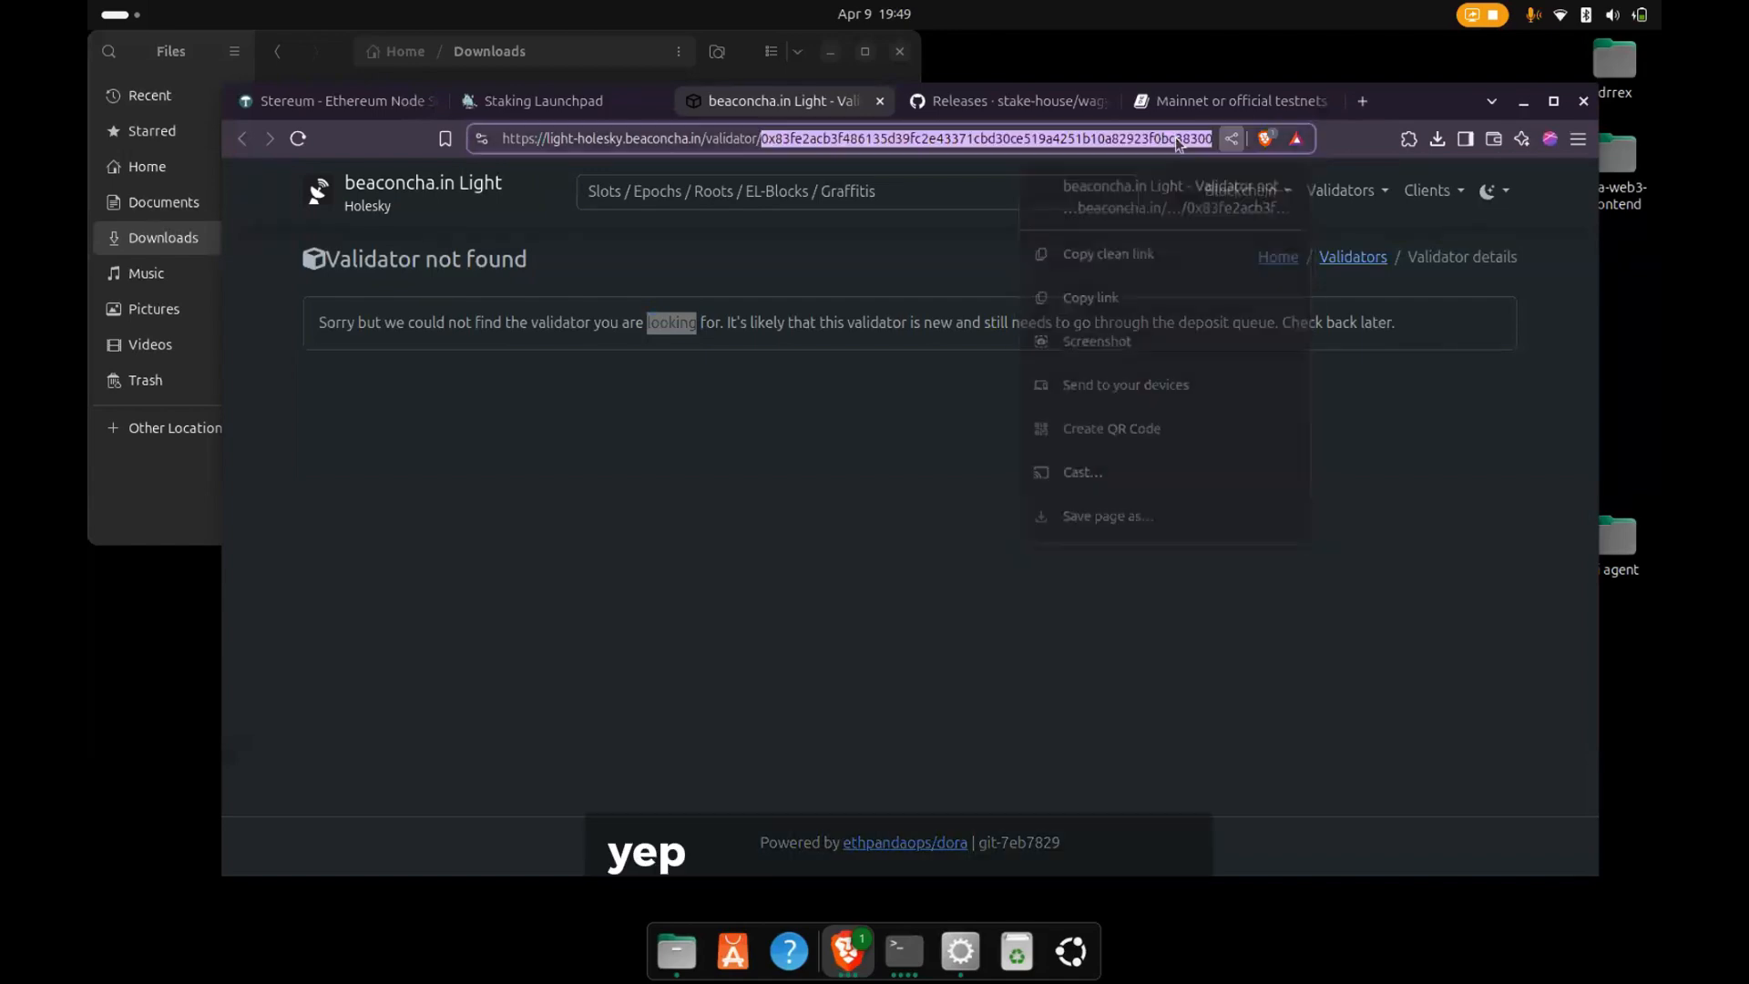
key("ctrl+a")
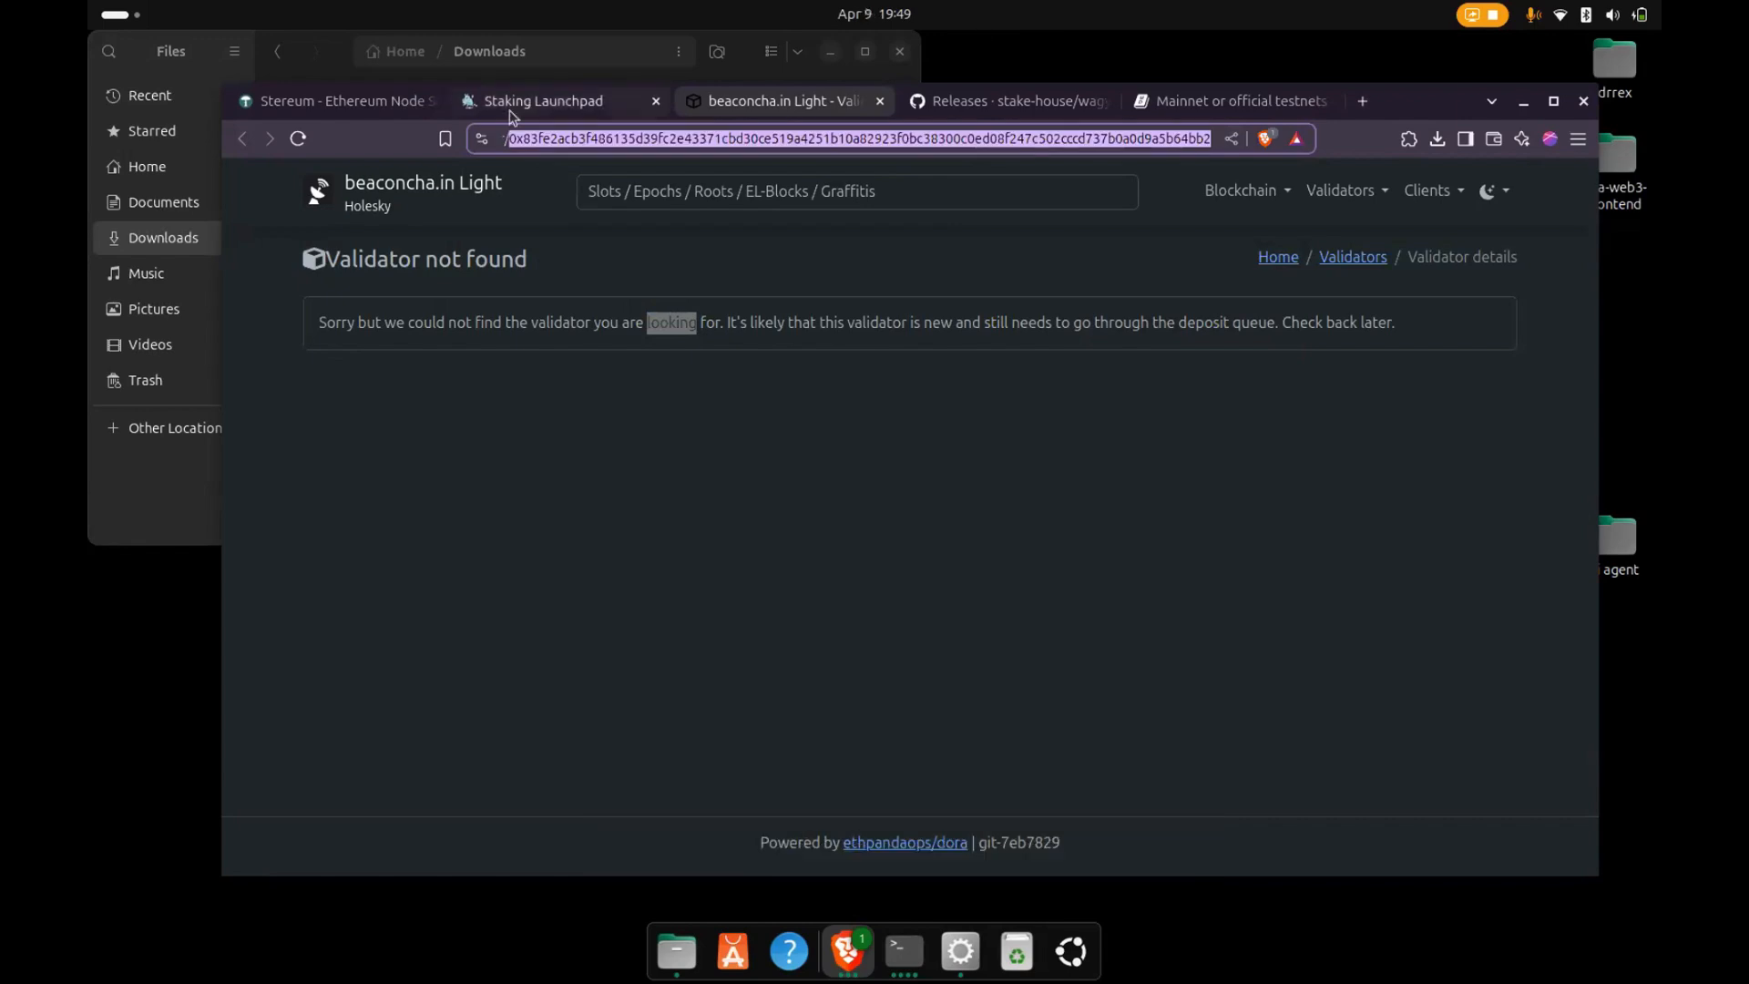
- Open the Holesky explorer's home page and Validators Overview, and search for the validator by its copied public key
left_click(399, 192)
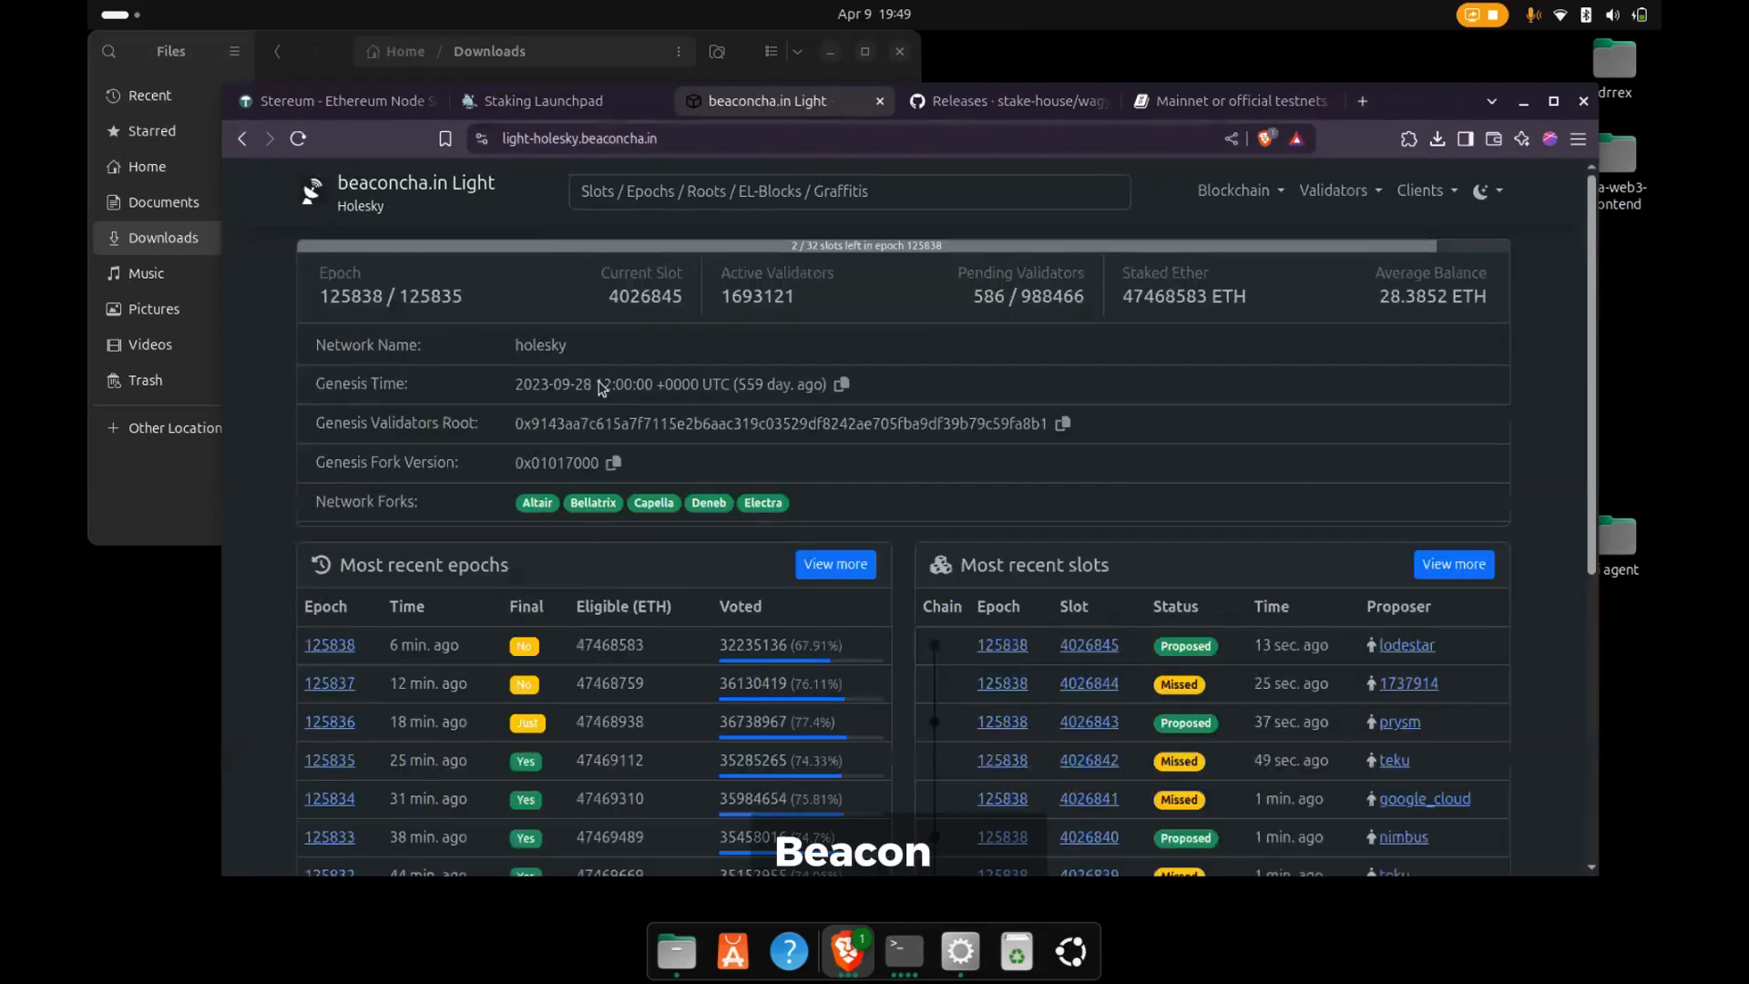
scroll(726, 618, "down", 5)
scroll(770, 503, "up", 5)
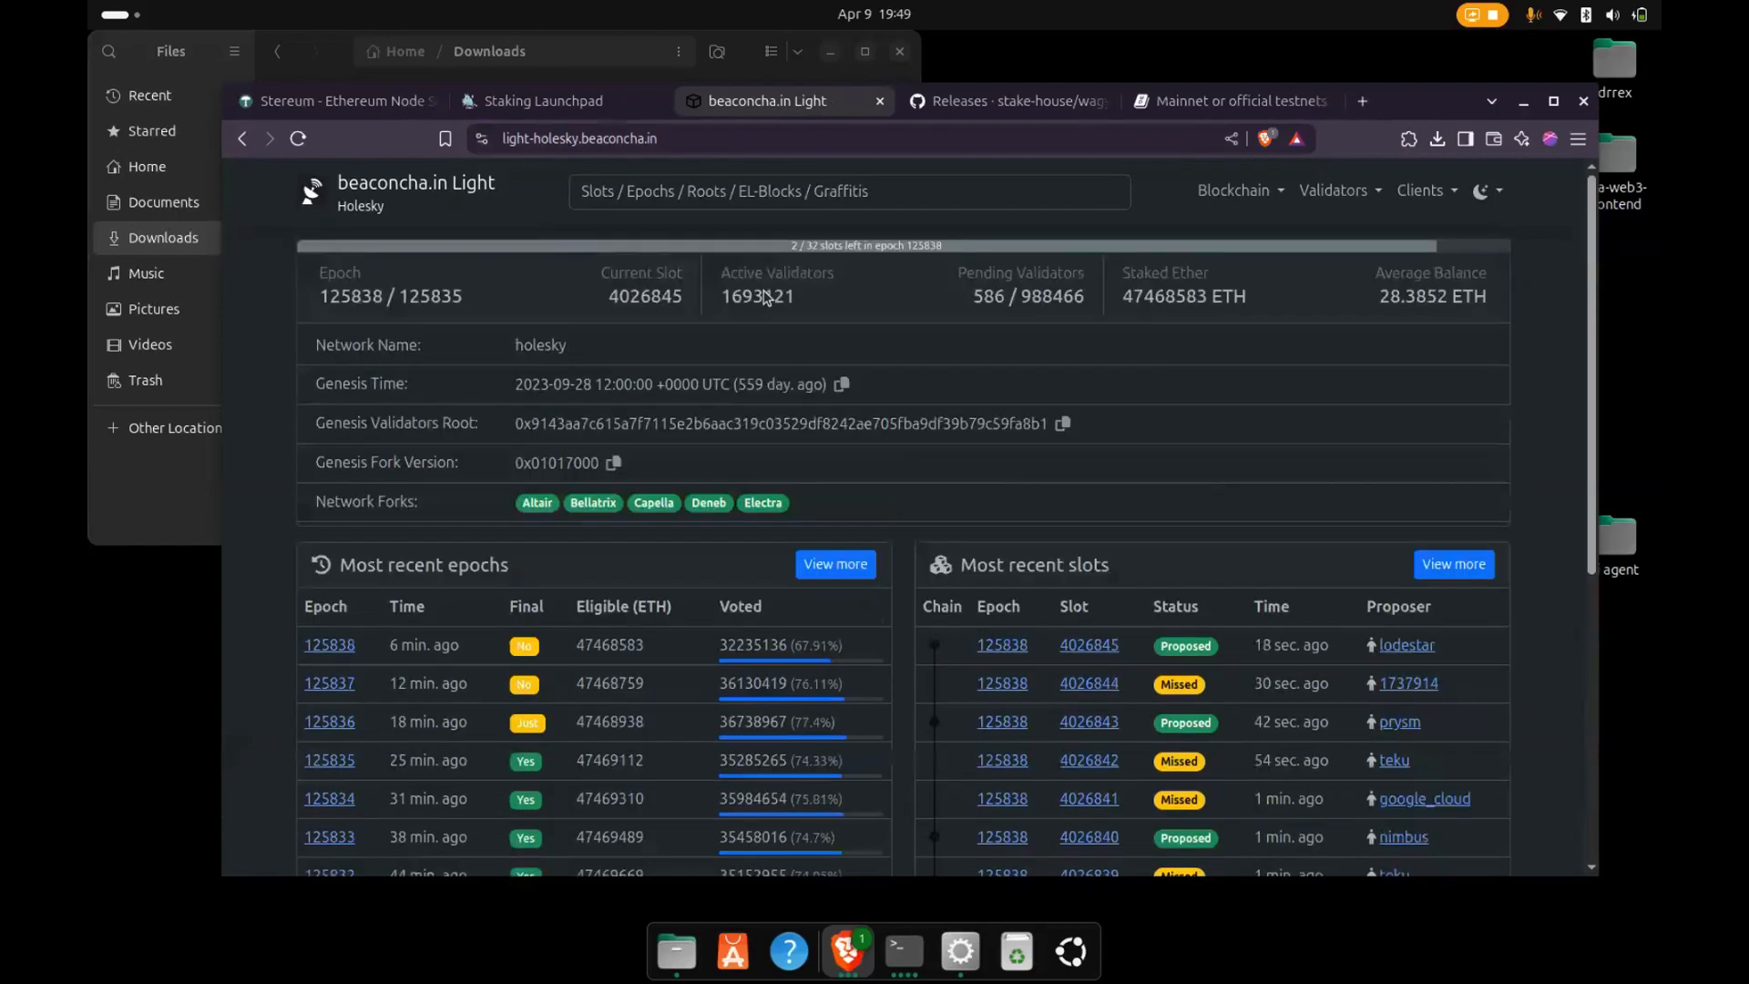
left_click(859, 290)
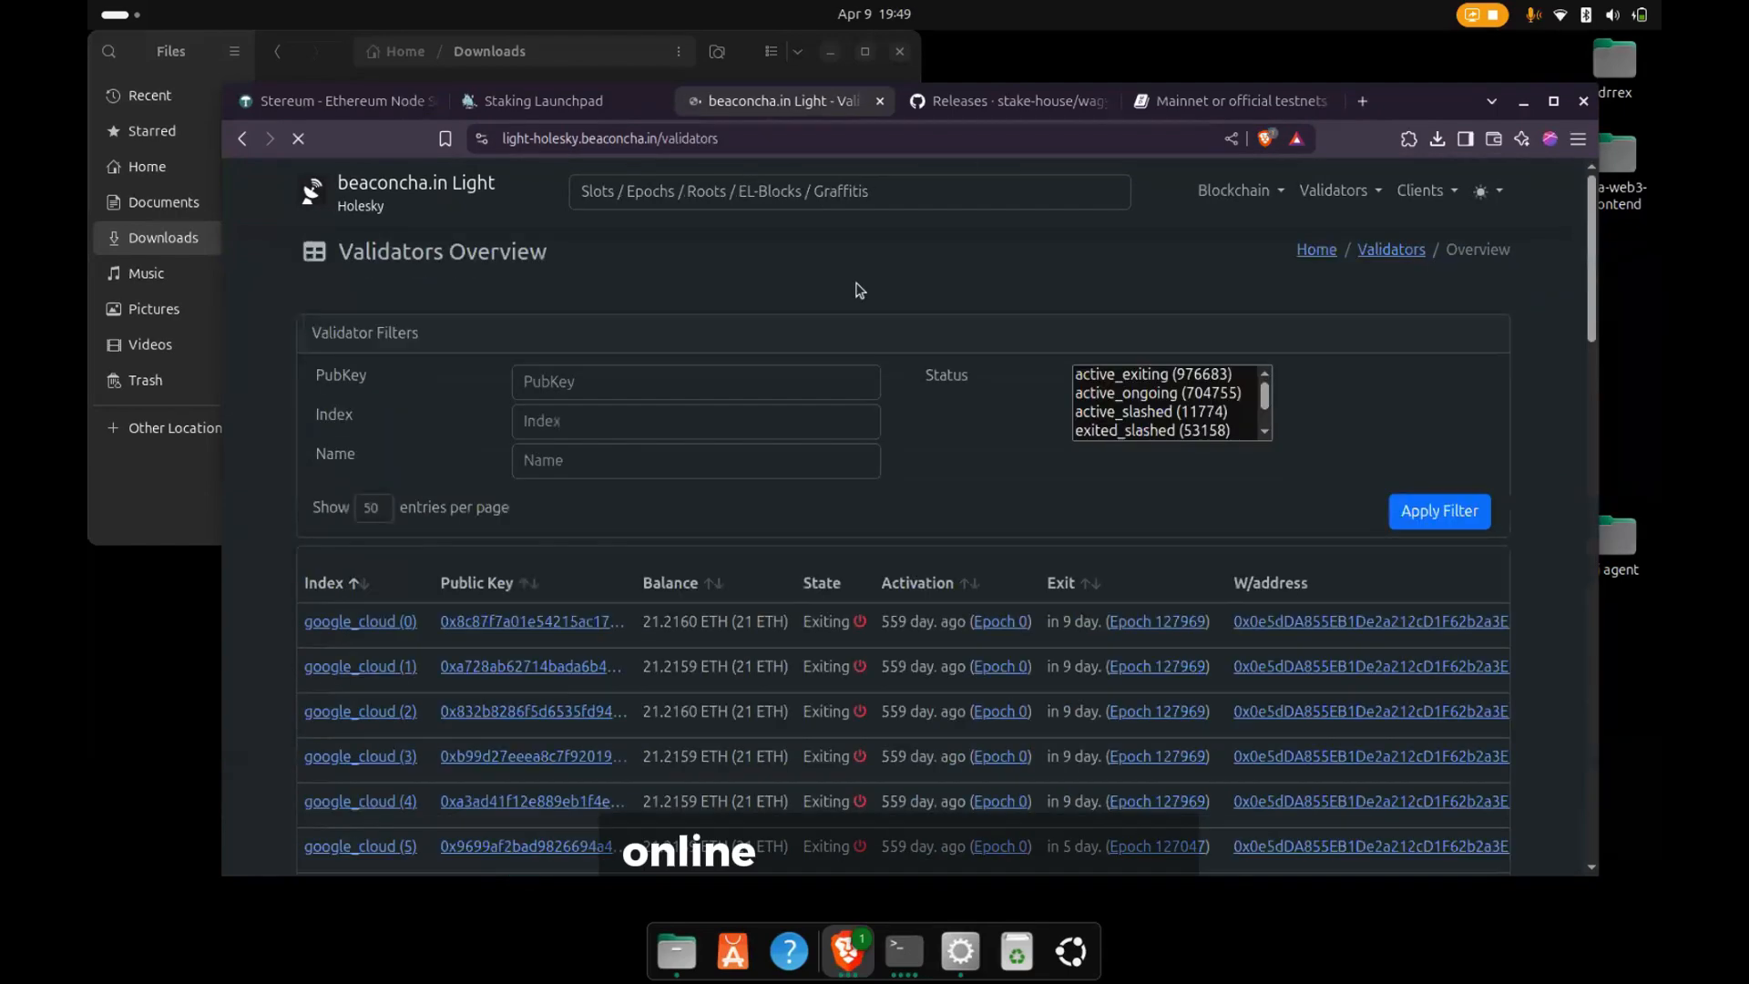
left_click(725, 198)
type("0ce519a4251b10a82923f0bc38300c0ed08f247c502cccd737b0a0d9a5b64bb2")
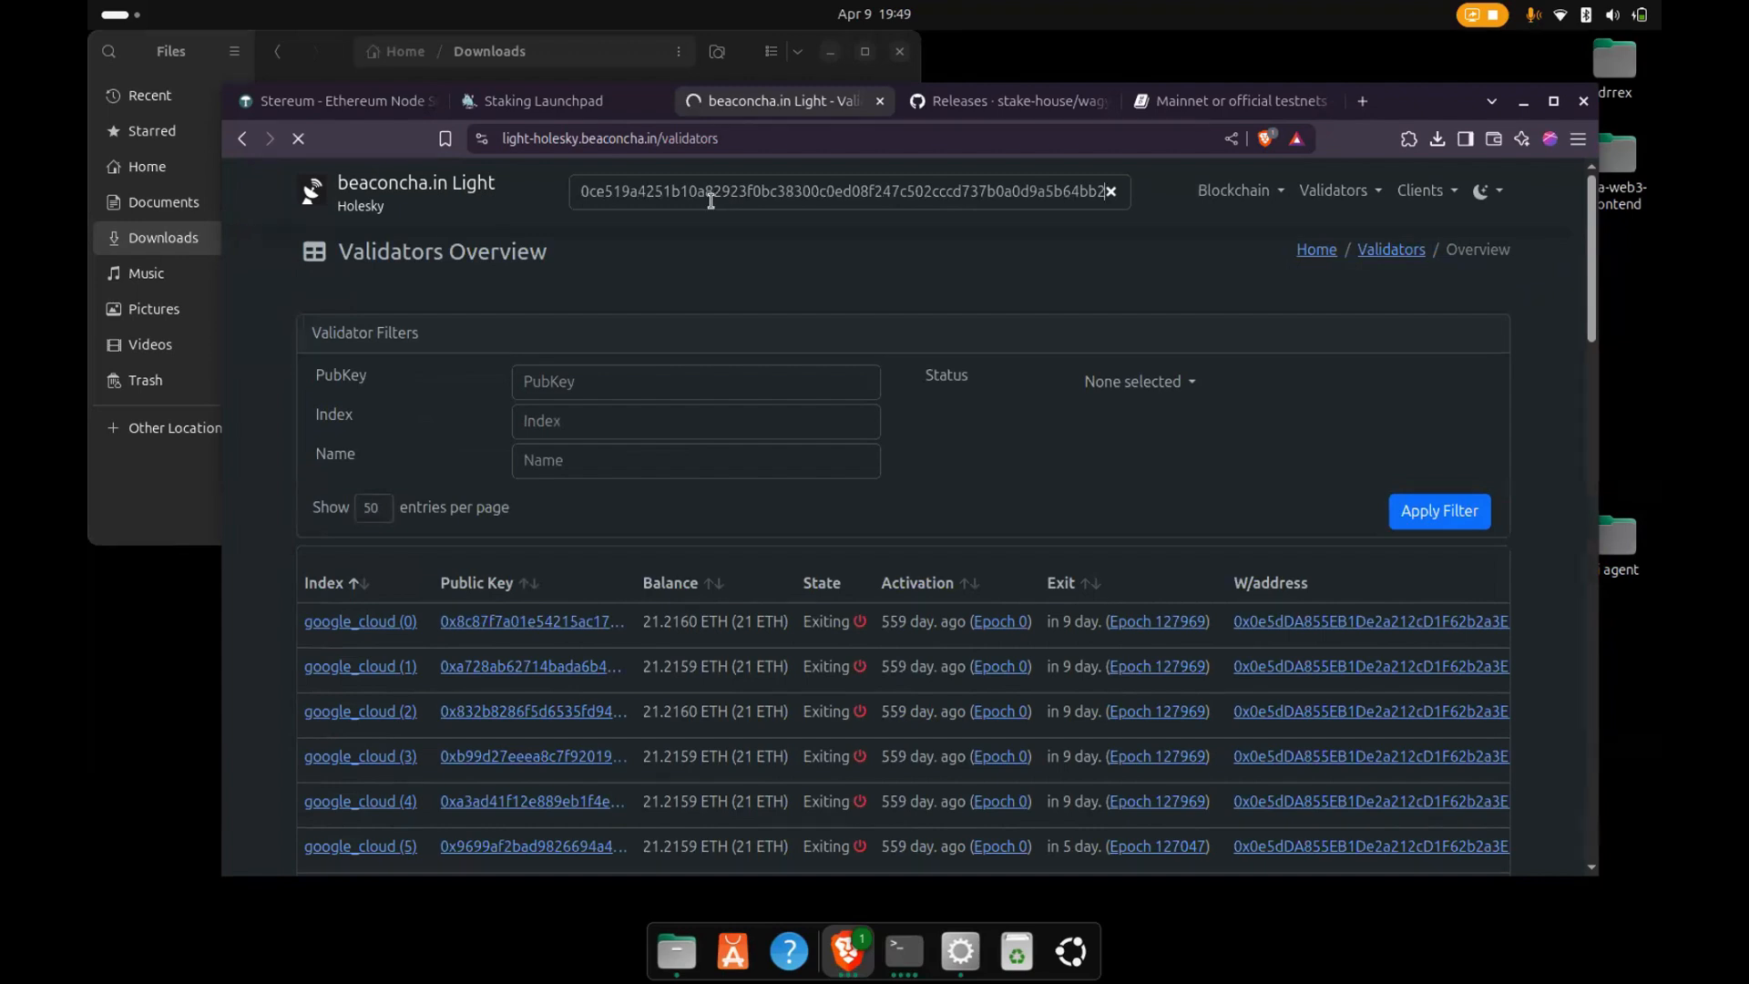
- Search the web for "beaconcha holesky" and open the light-holesky.beaconcha.in explorer from the results
left_click(634, 142)
type("b")
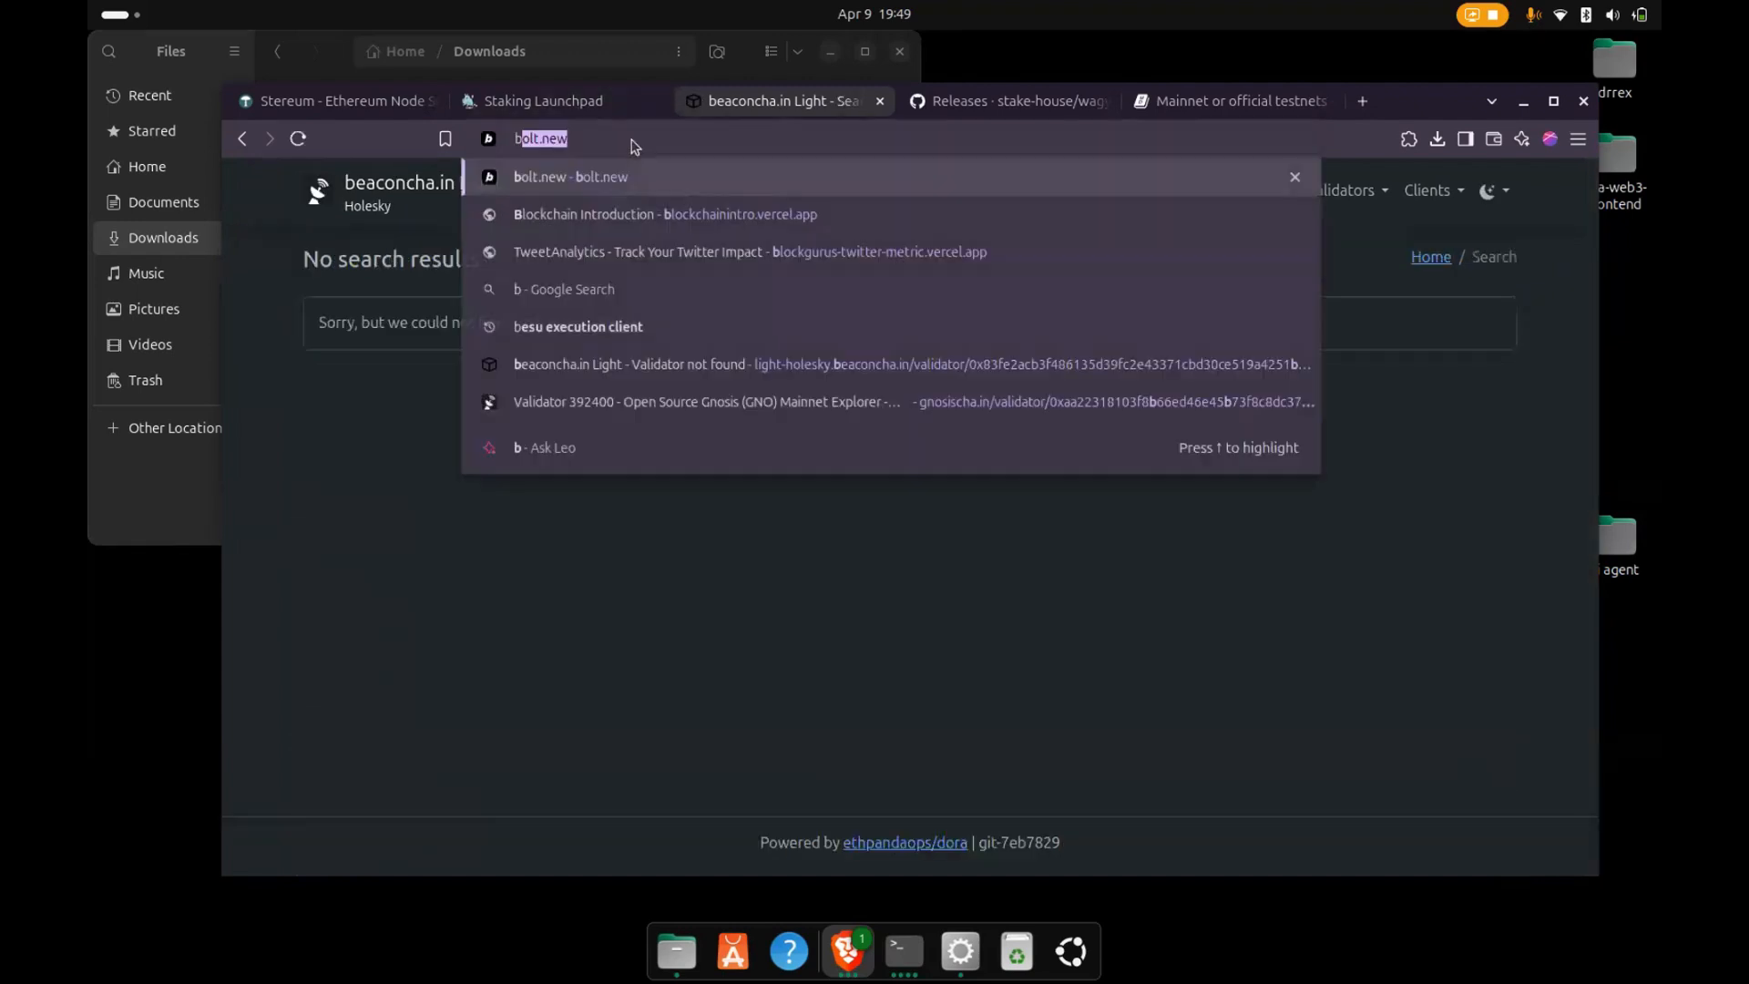
type("eaconcha hol")
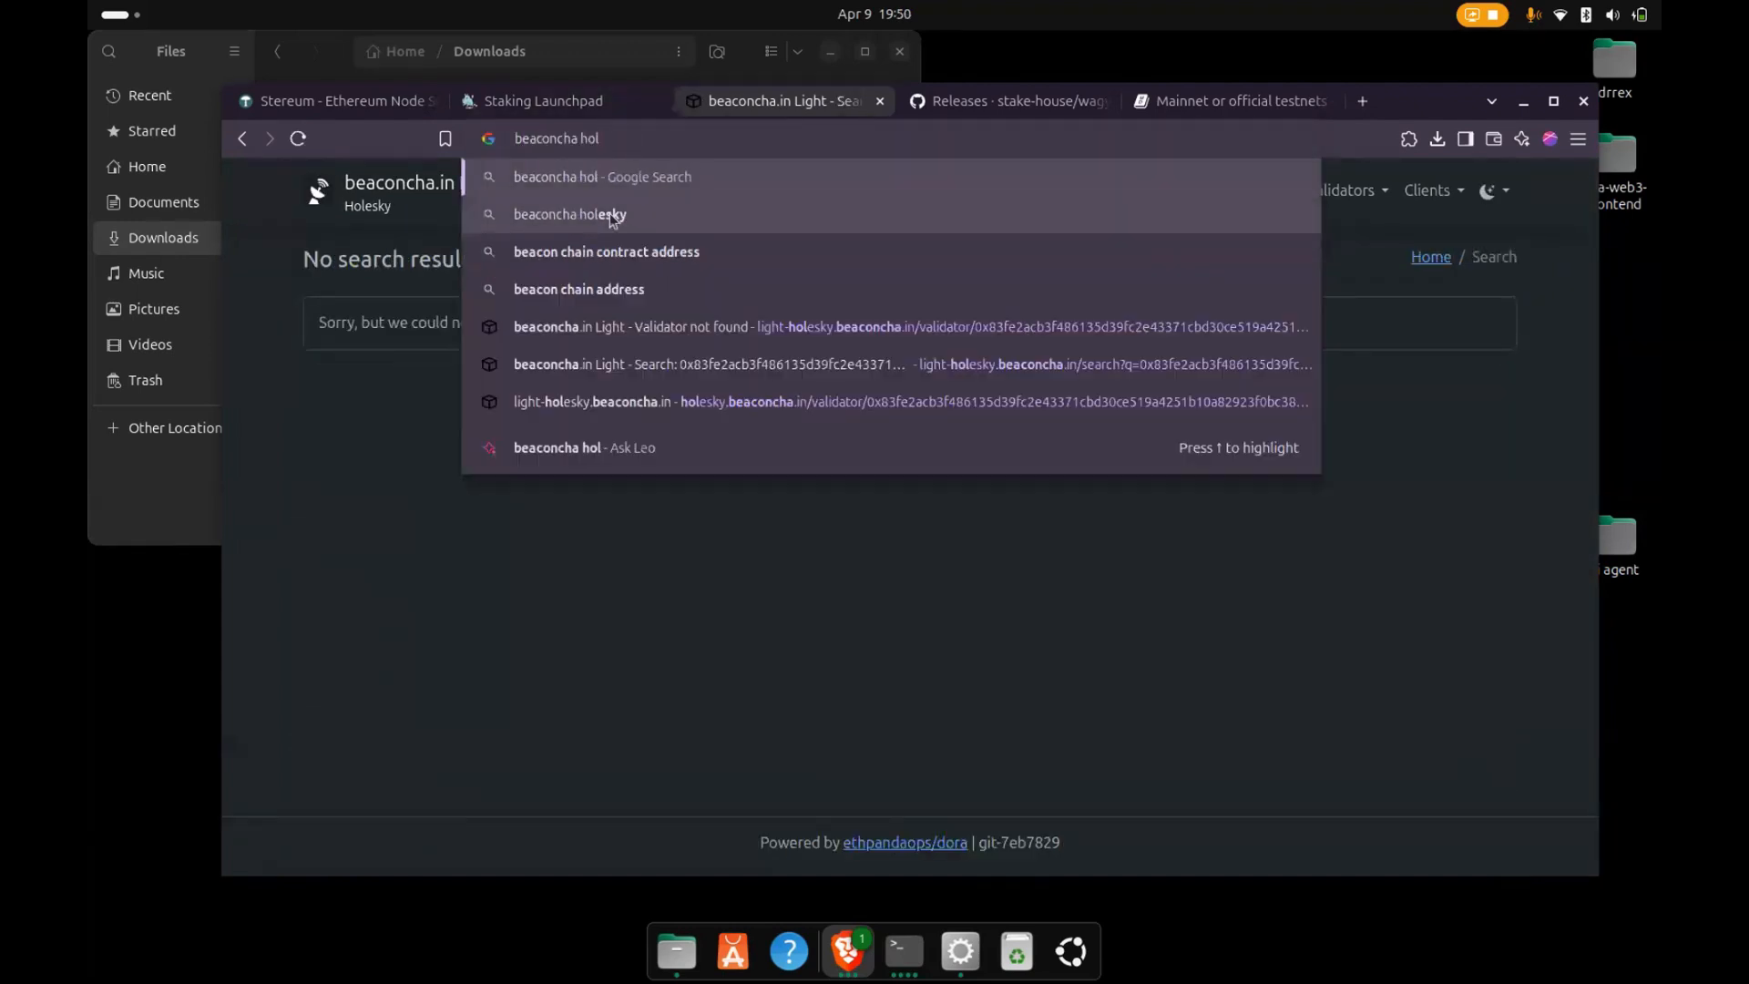
left_click(613, 214)
left_click(510, 361)
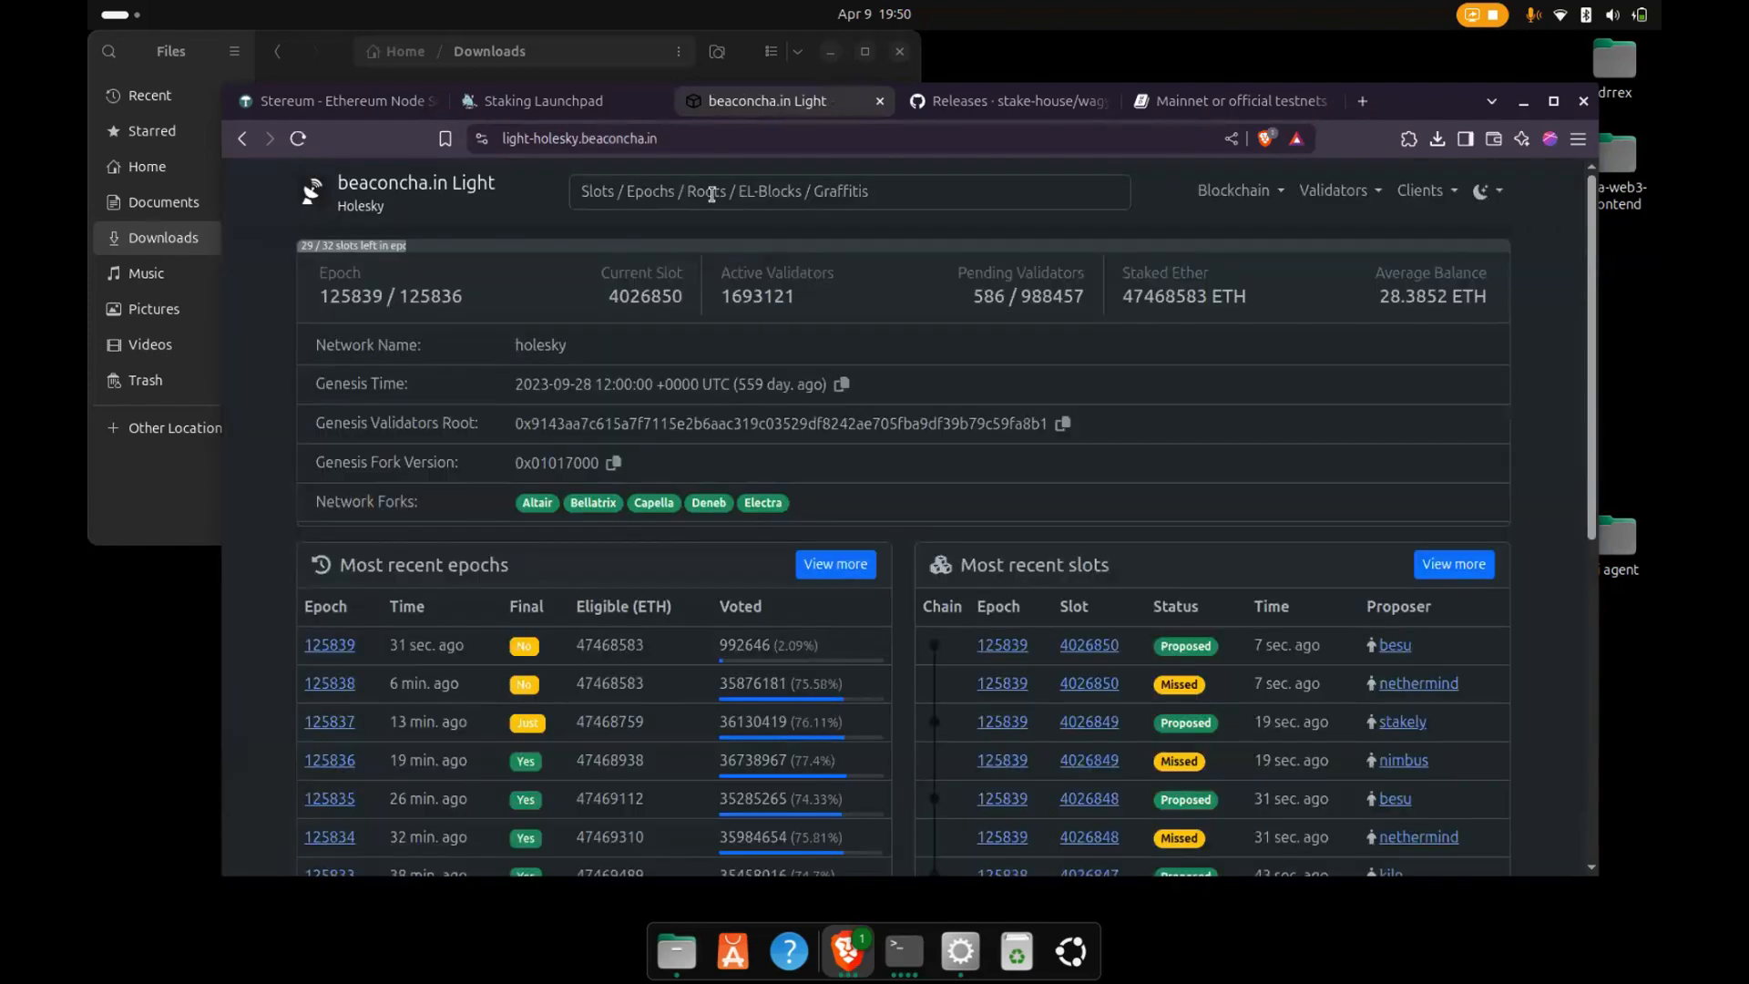
- Return to the web results, open another beaconcha.in result and search it for the validator's public key
key("alt+Left")
left_click(460, 521)
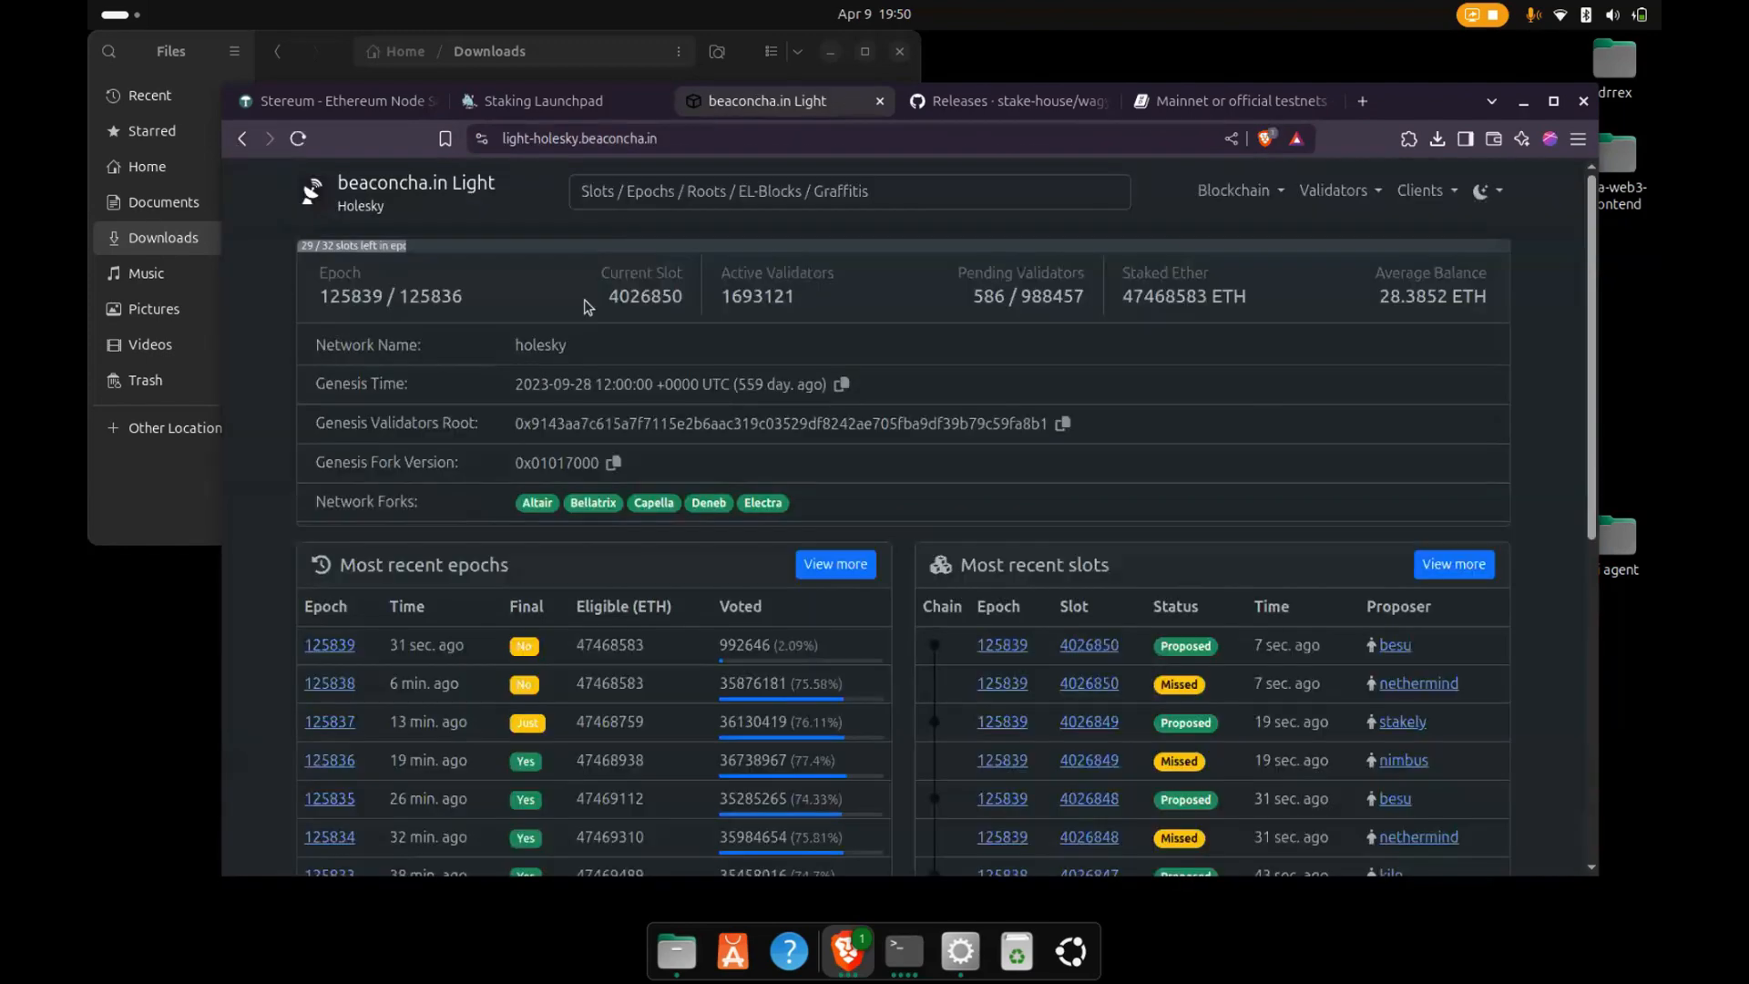
left_click(630, 188)
key("ctrl+v")
key("Return")
- Switch to the Stereum launcher and check the server's control dashboard and the node's services
left_click(960, 951)
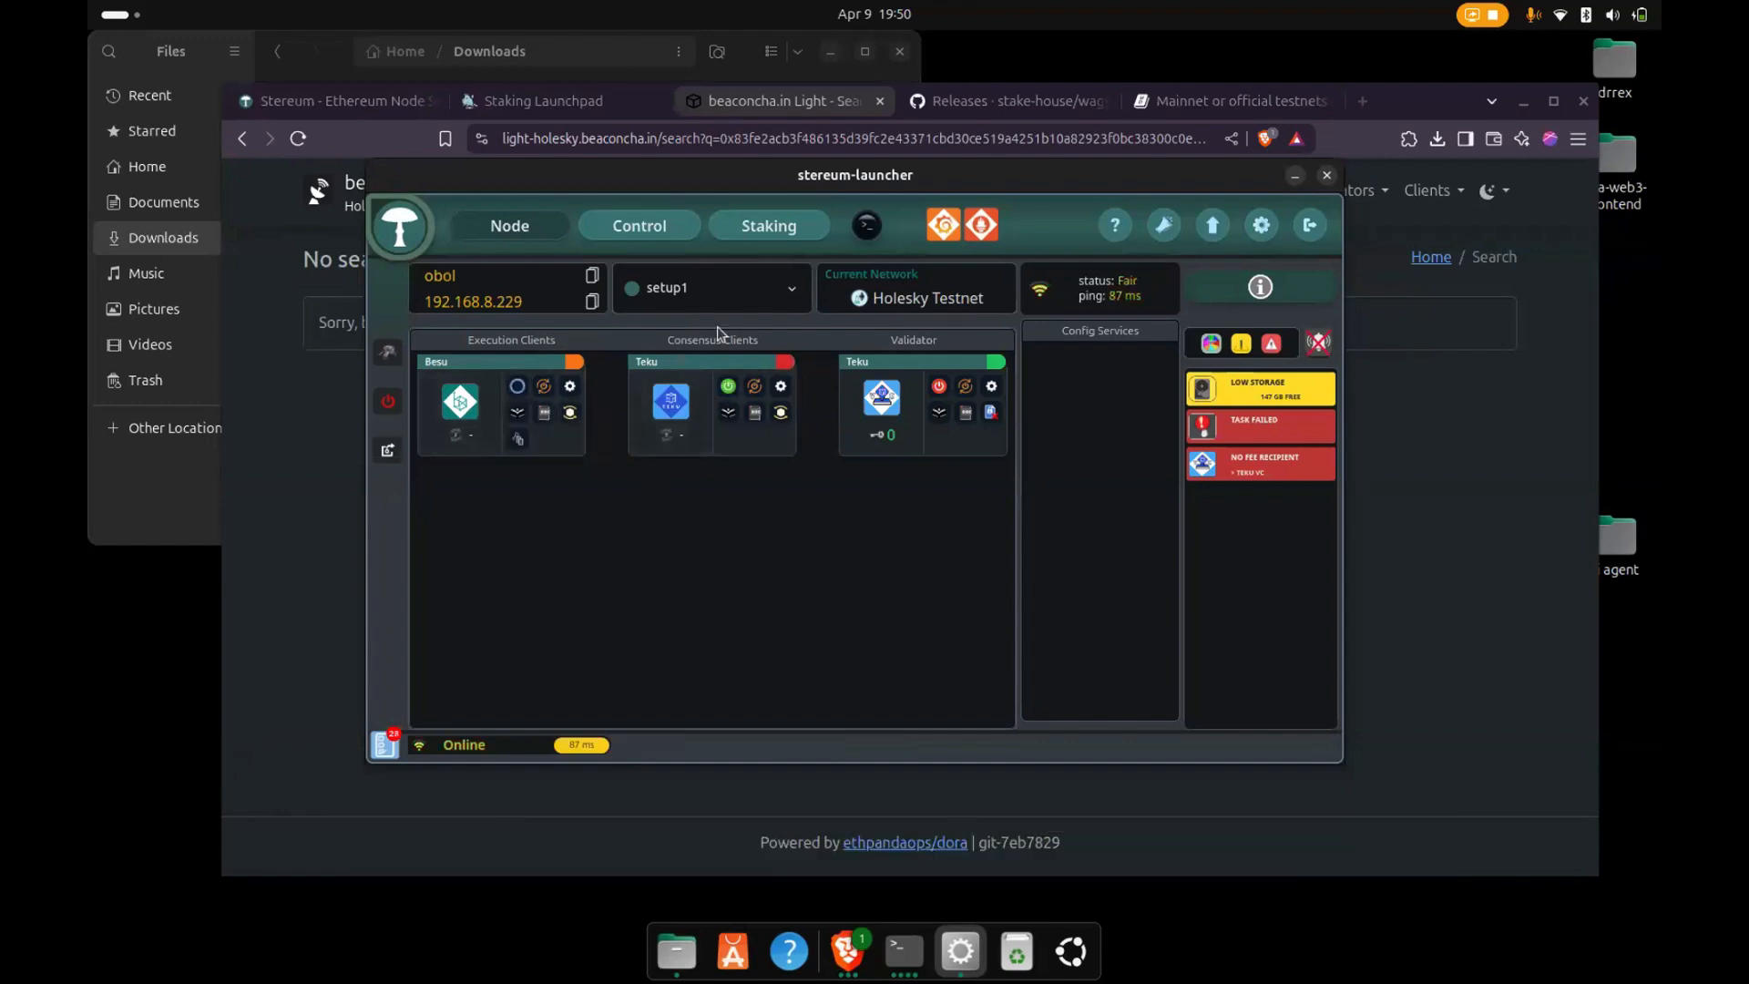
left_click(639, 226)
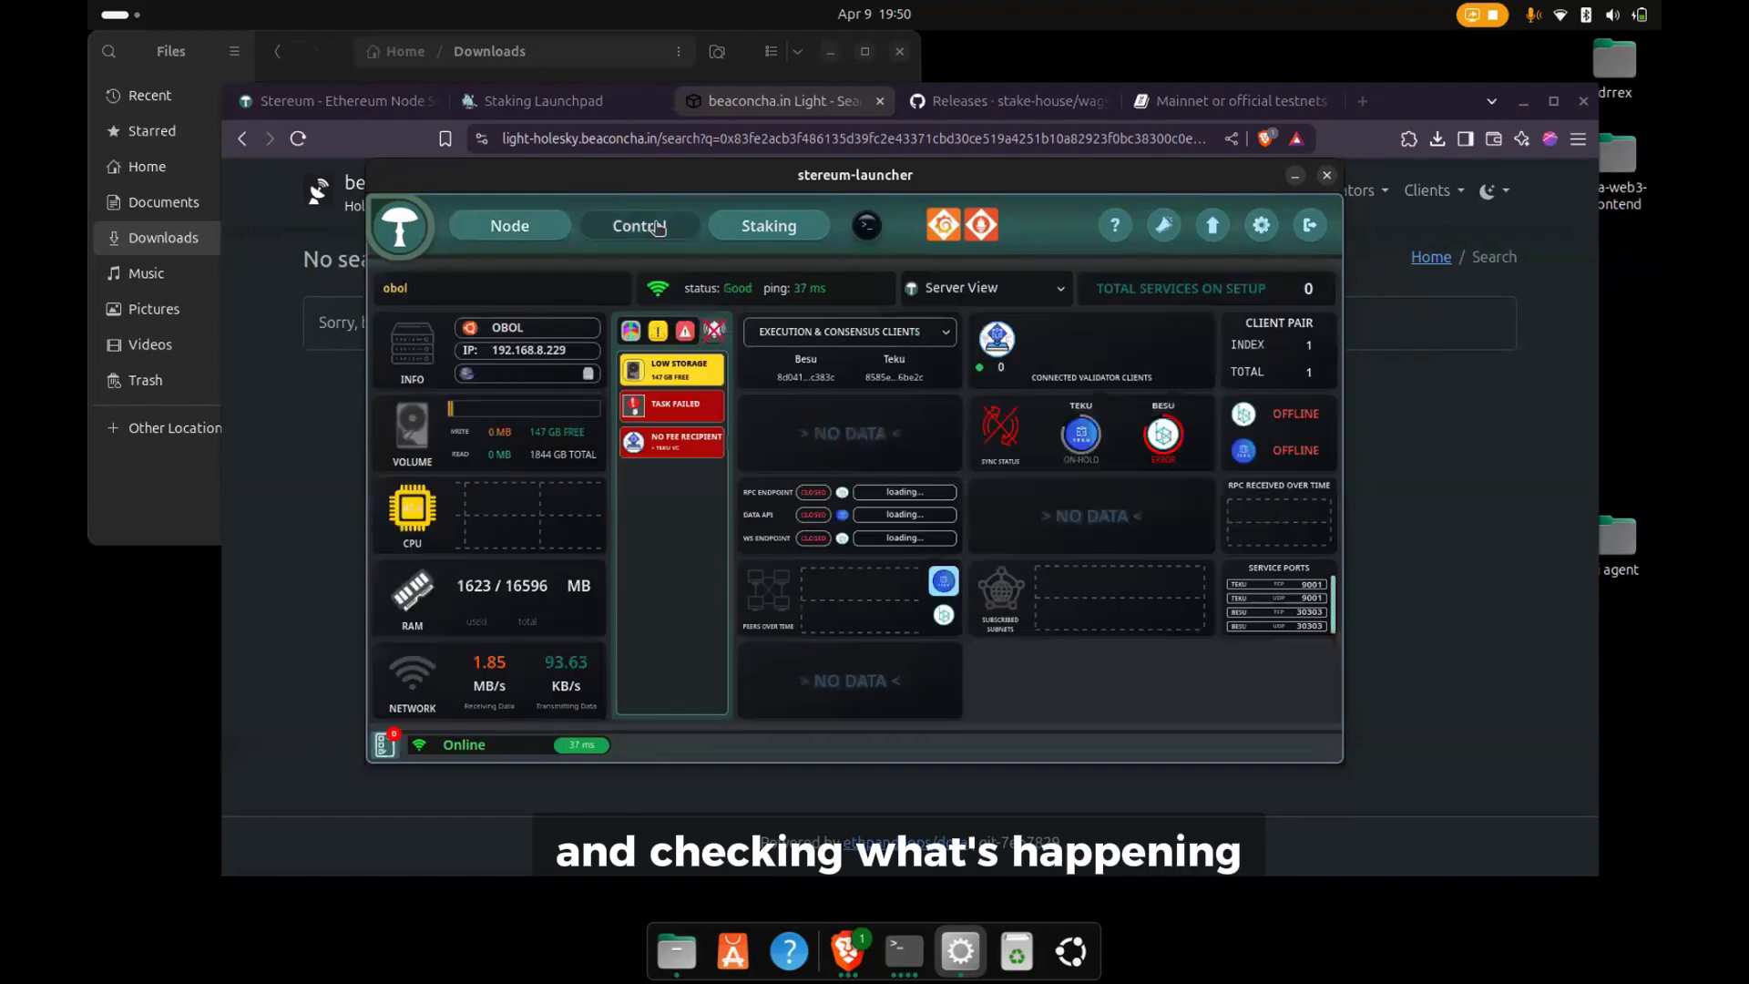
left_click(509, 225)
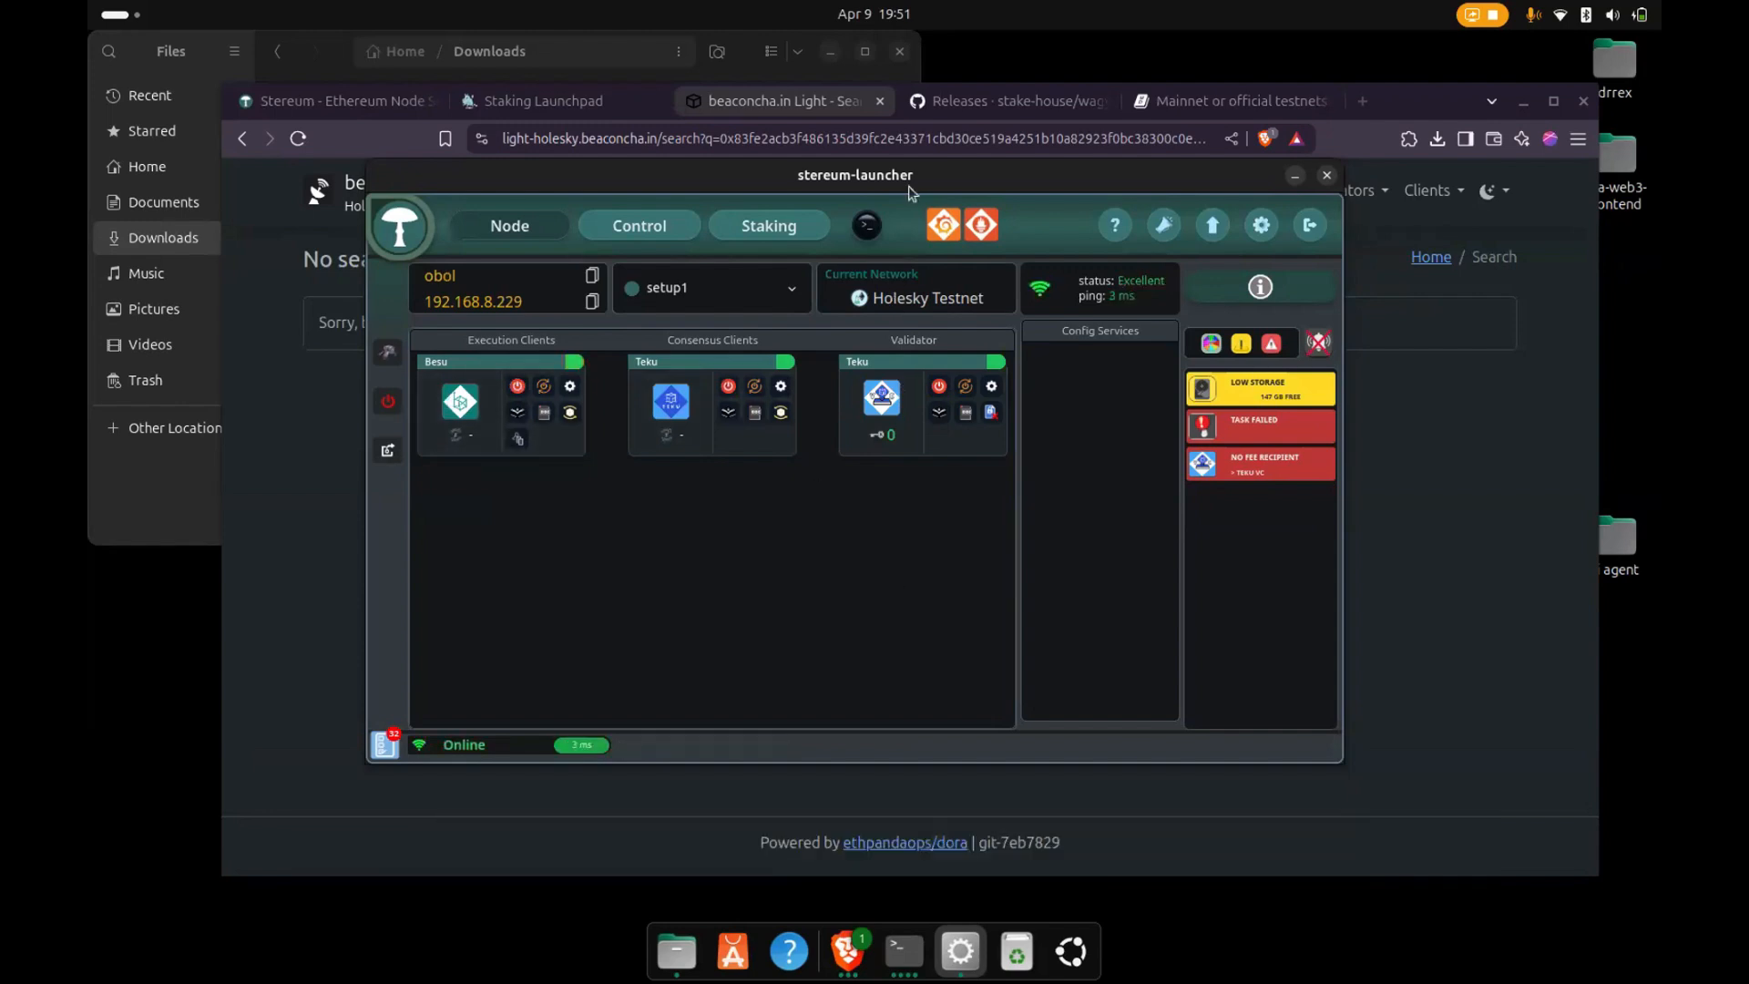
- Open the Besu execution client's logs and read through them to the most recent entries
left_click_drag(905, 176, 925, 192)
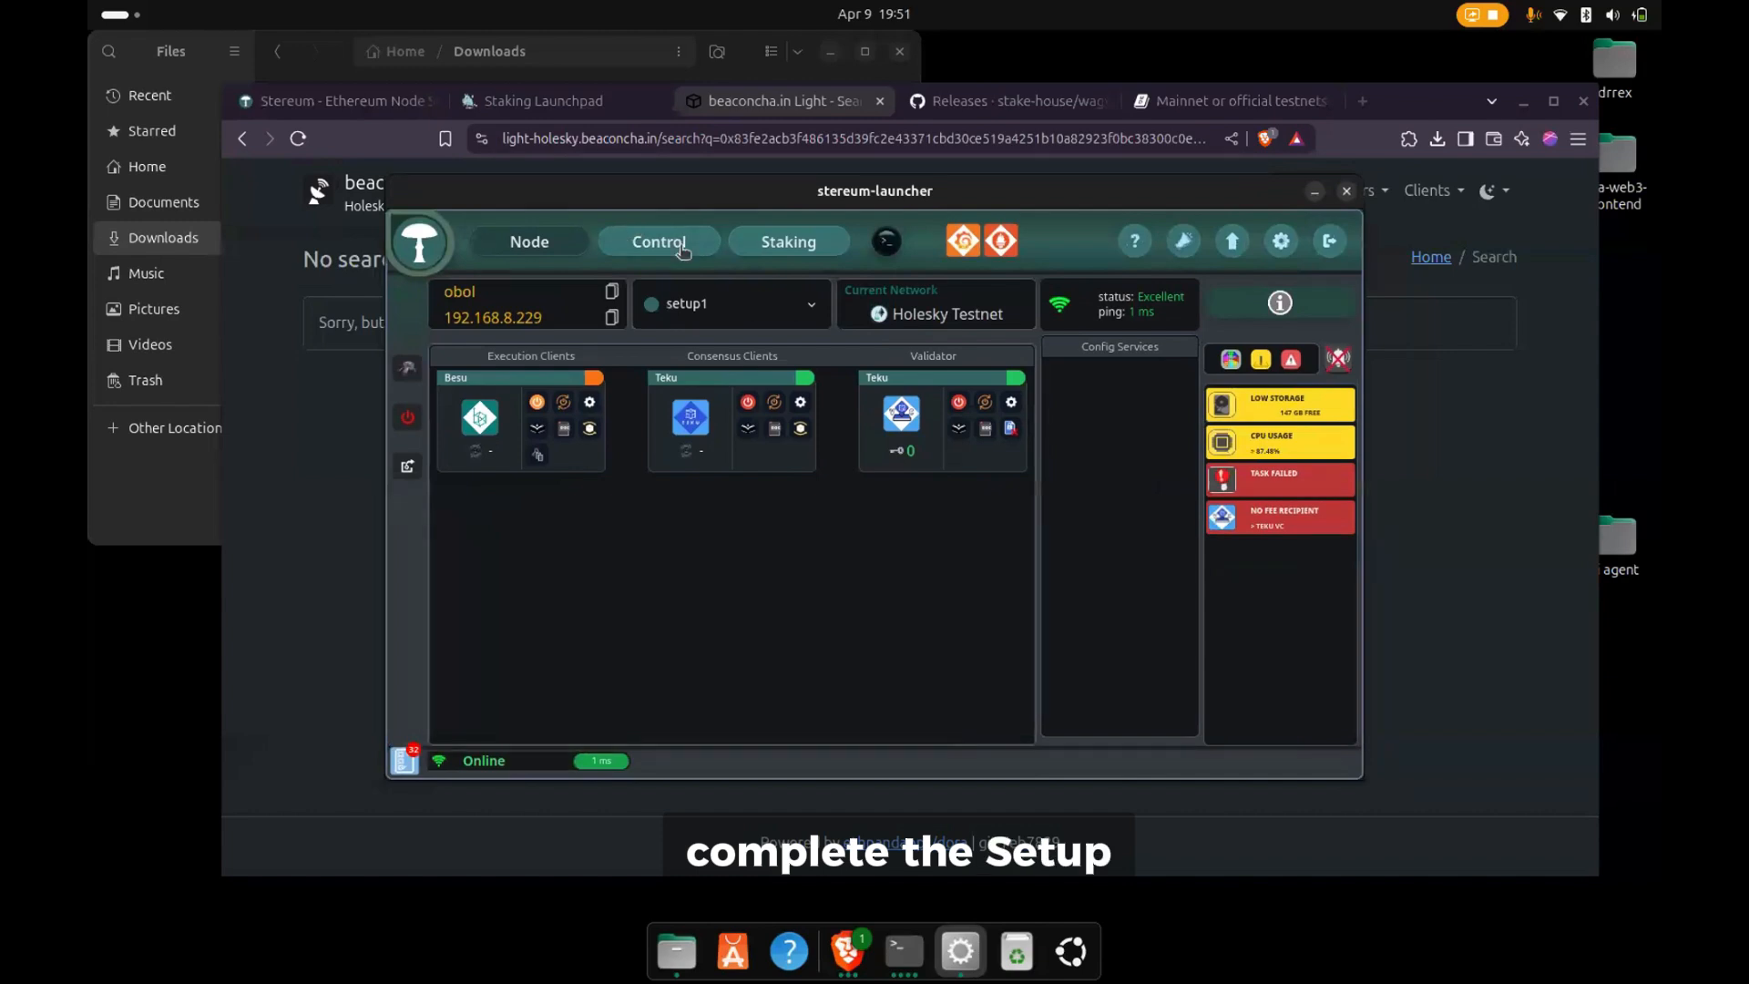
left_click(555, 432)
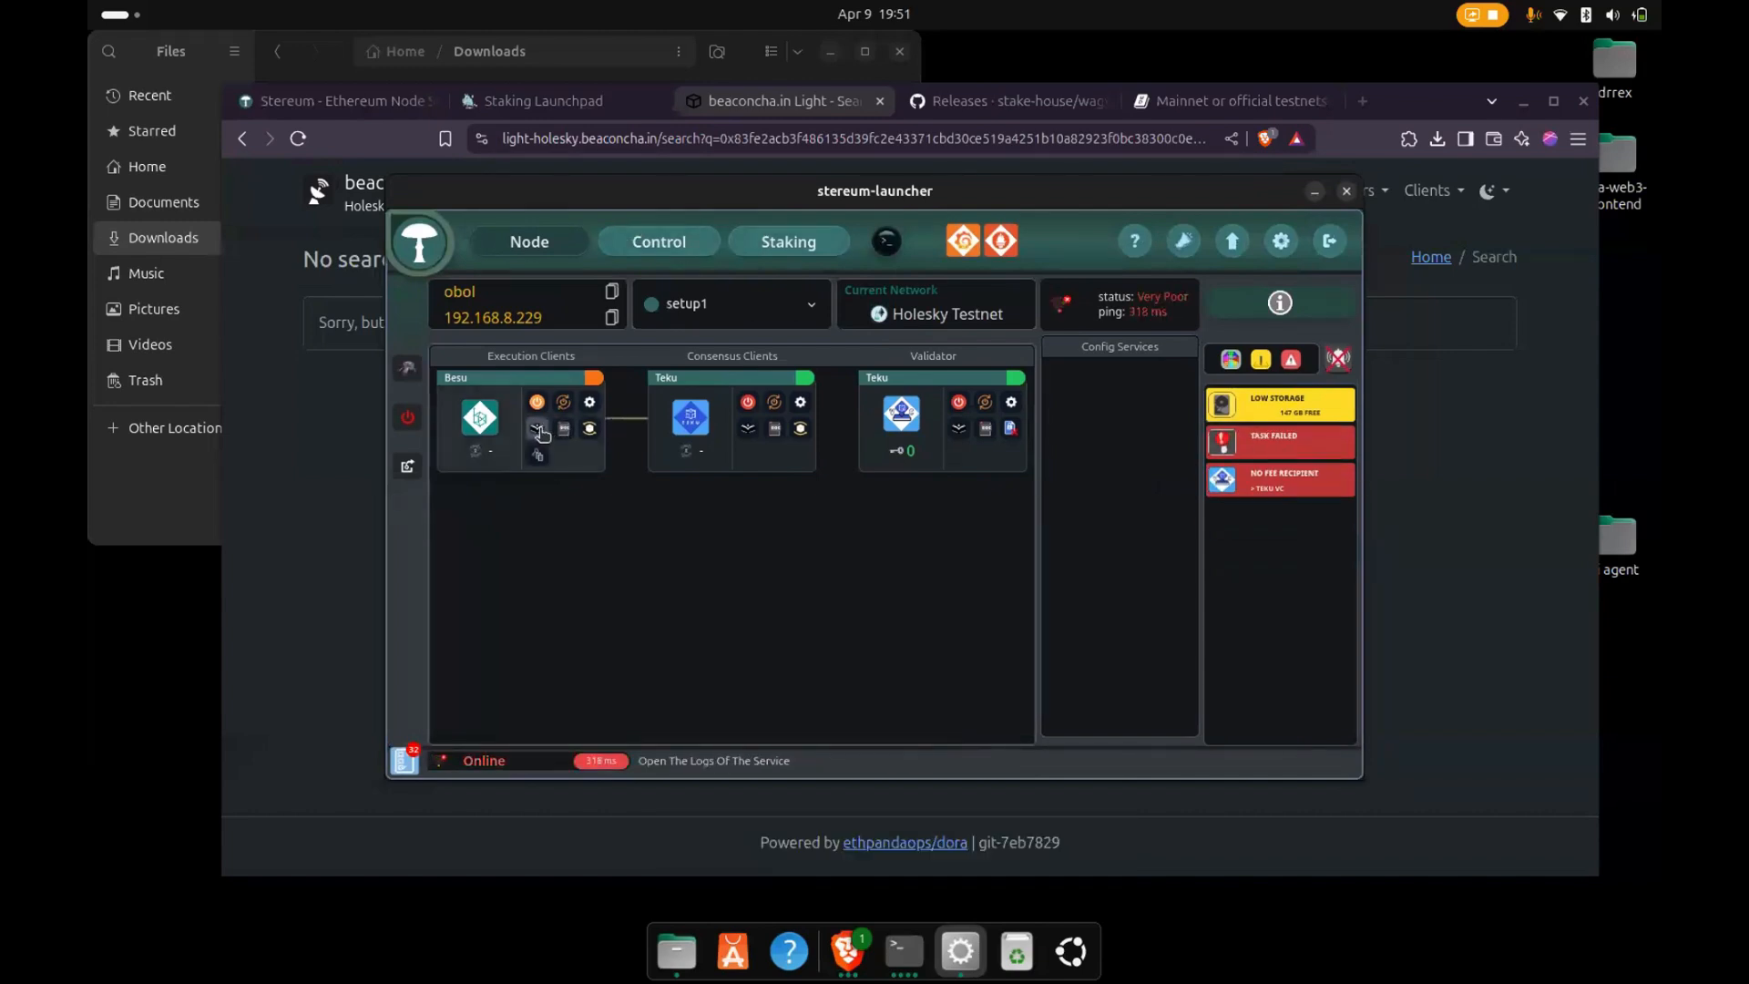
scroll(635, 490, "down", 4)
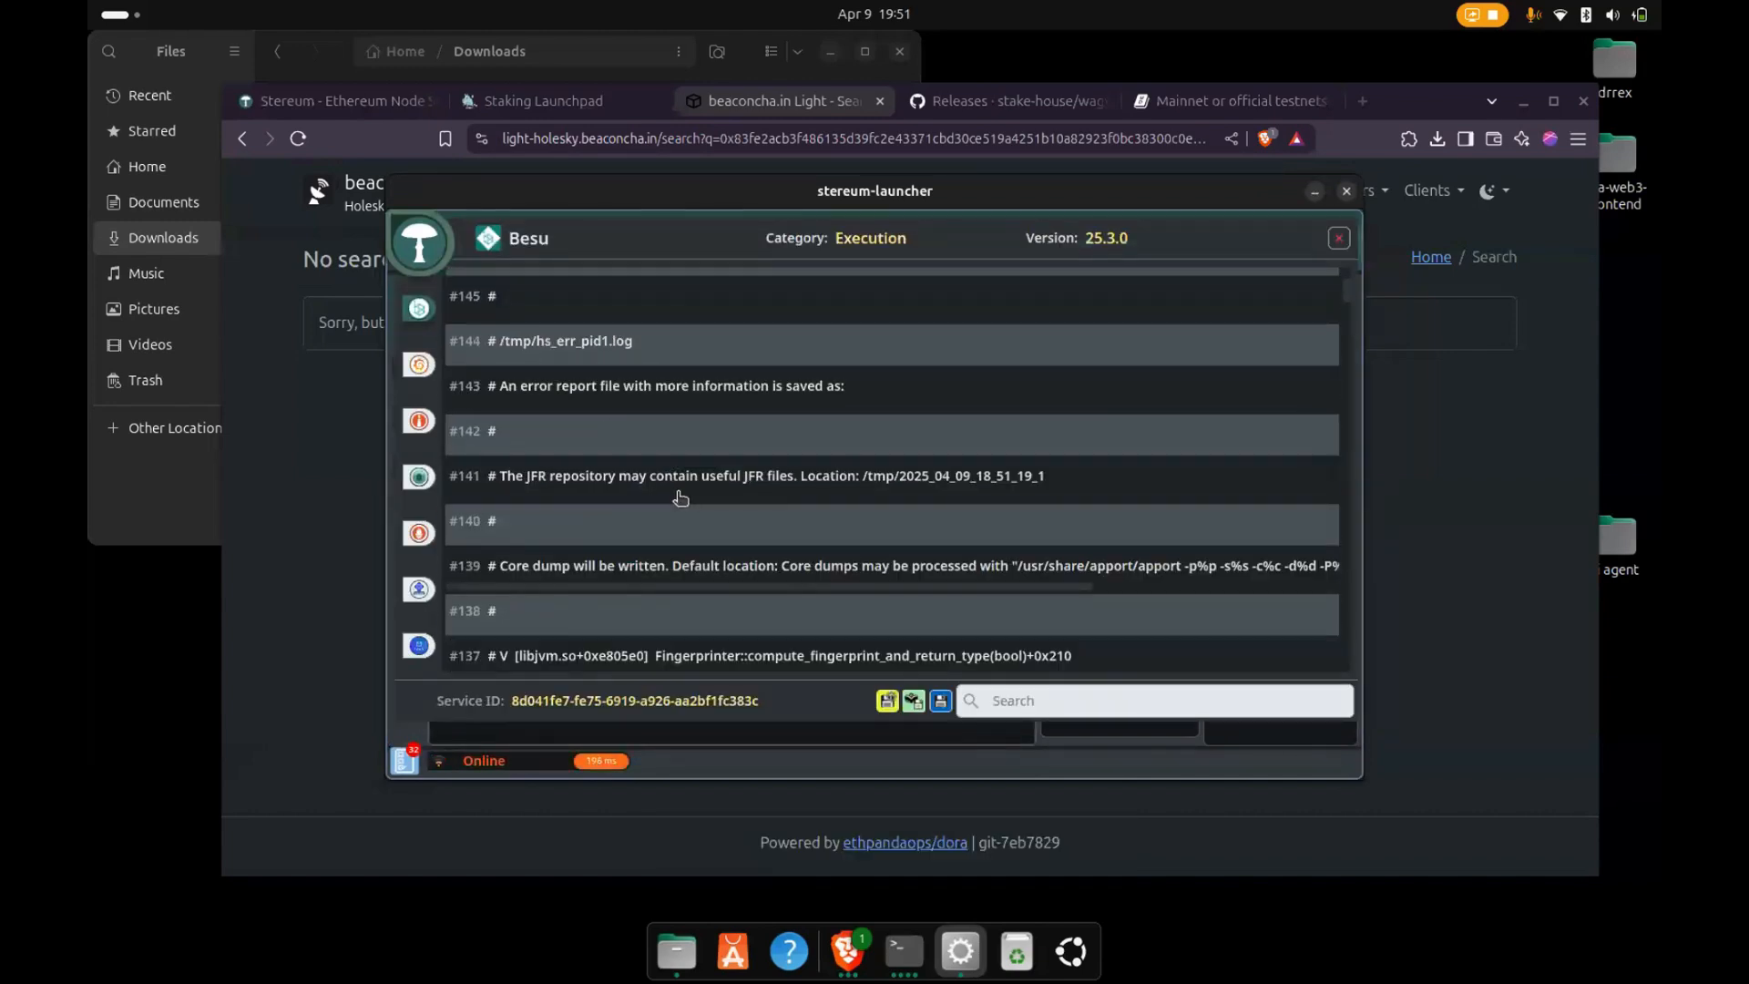
scroll(1262, 402, "up", 2)
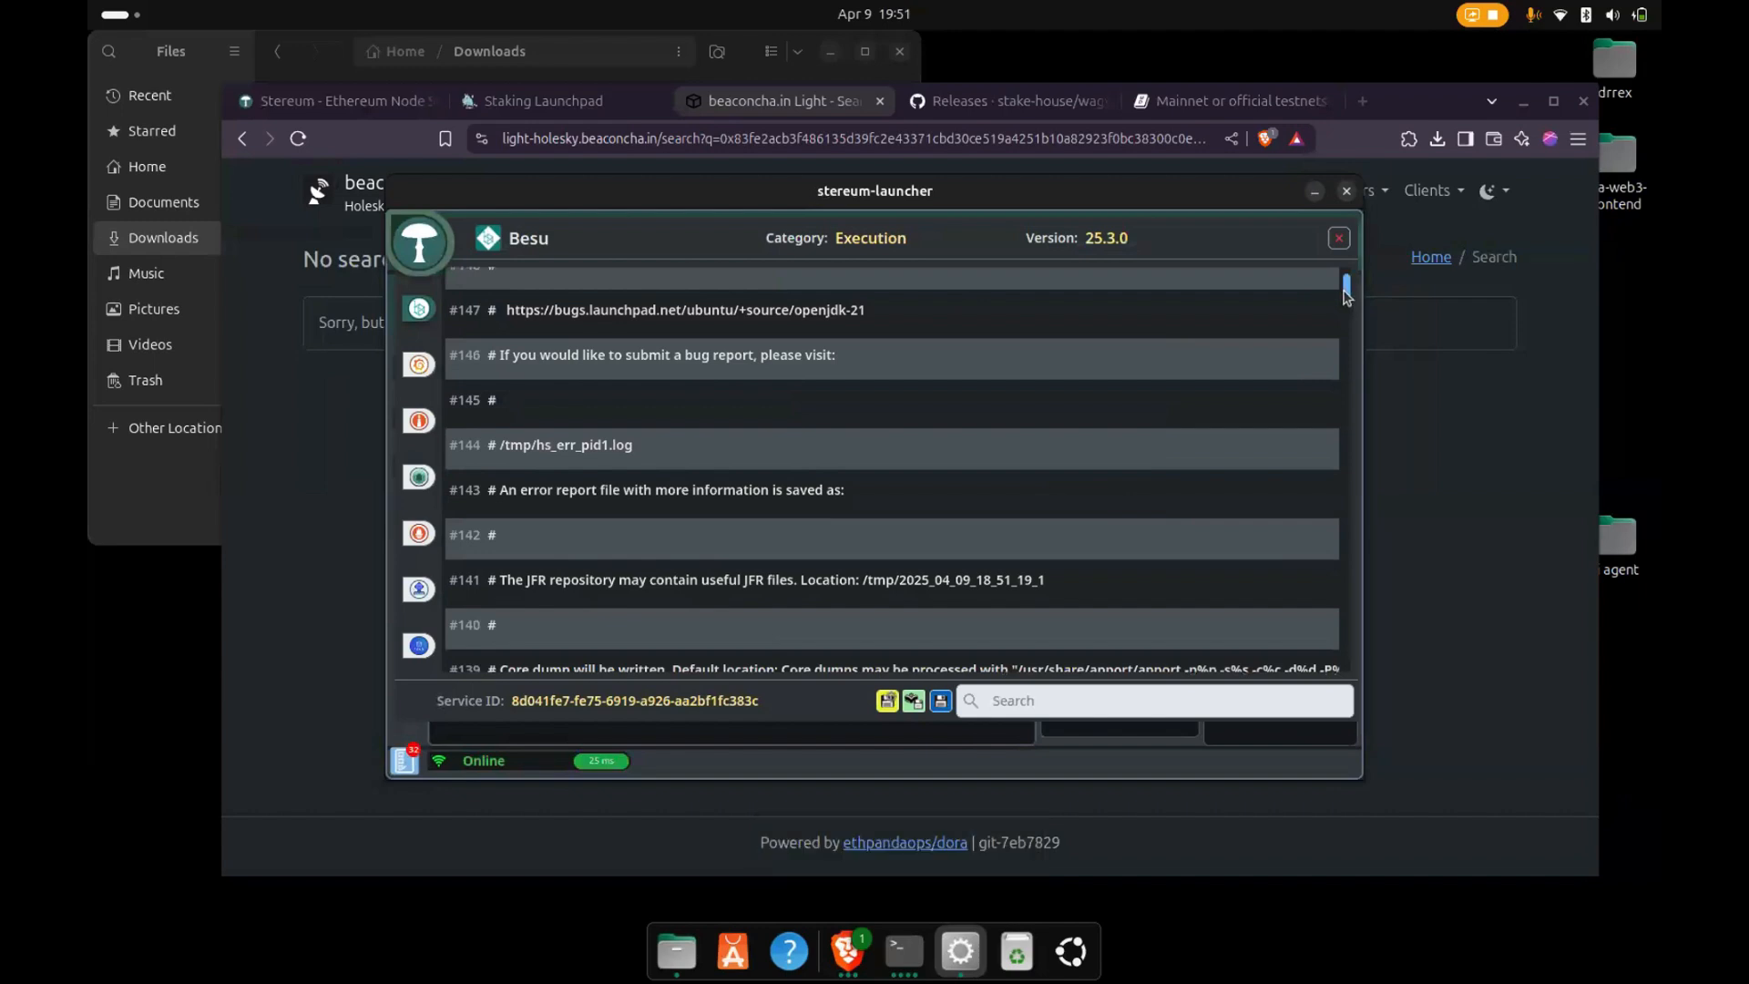
left_click_drag(1346, 296, 1345, 469)
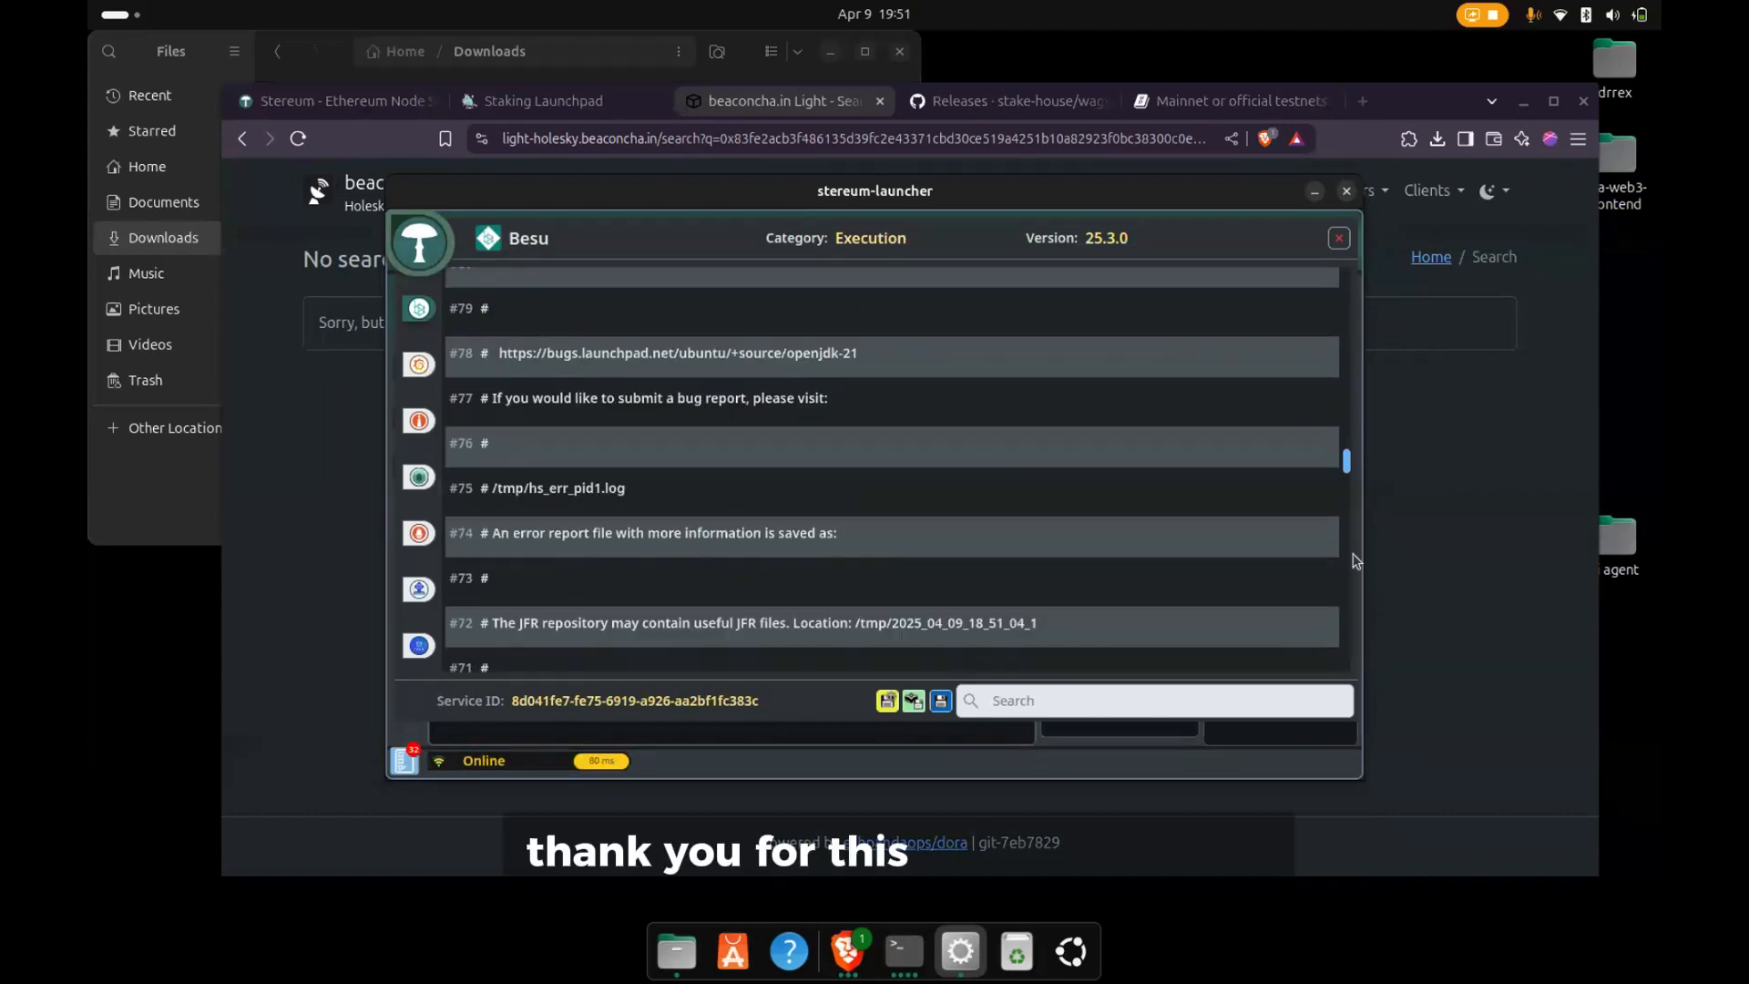
scroll(1323, 527, "down", 10)
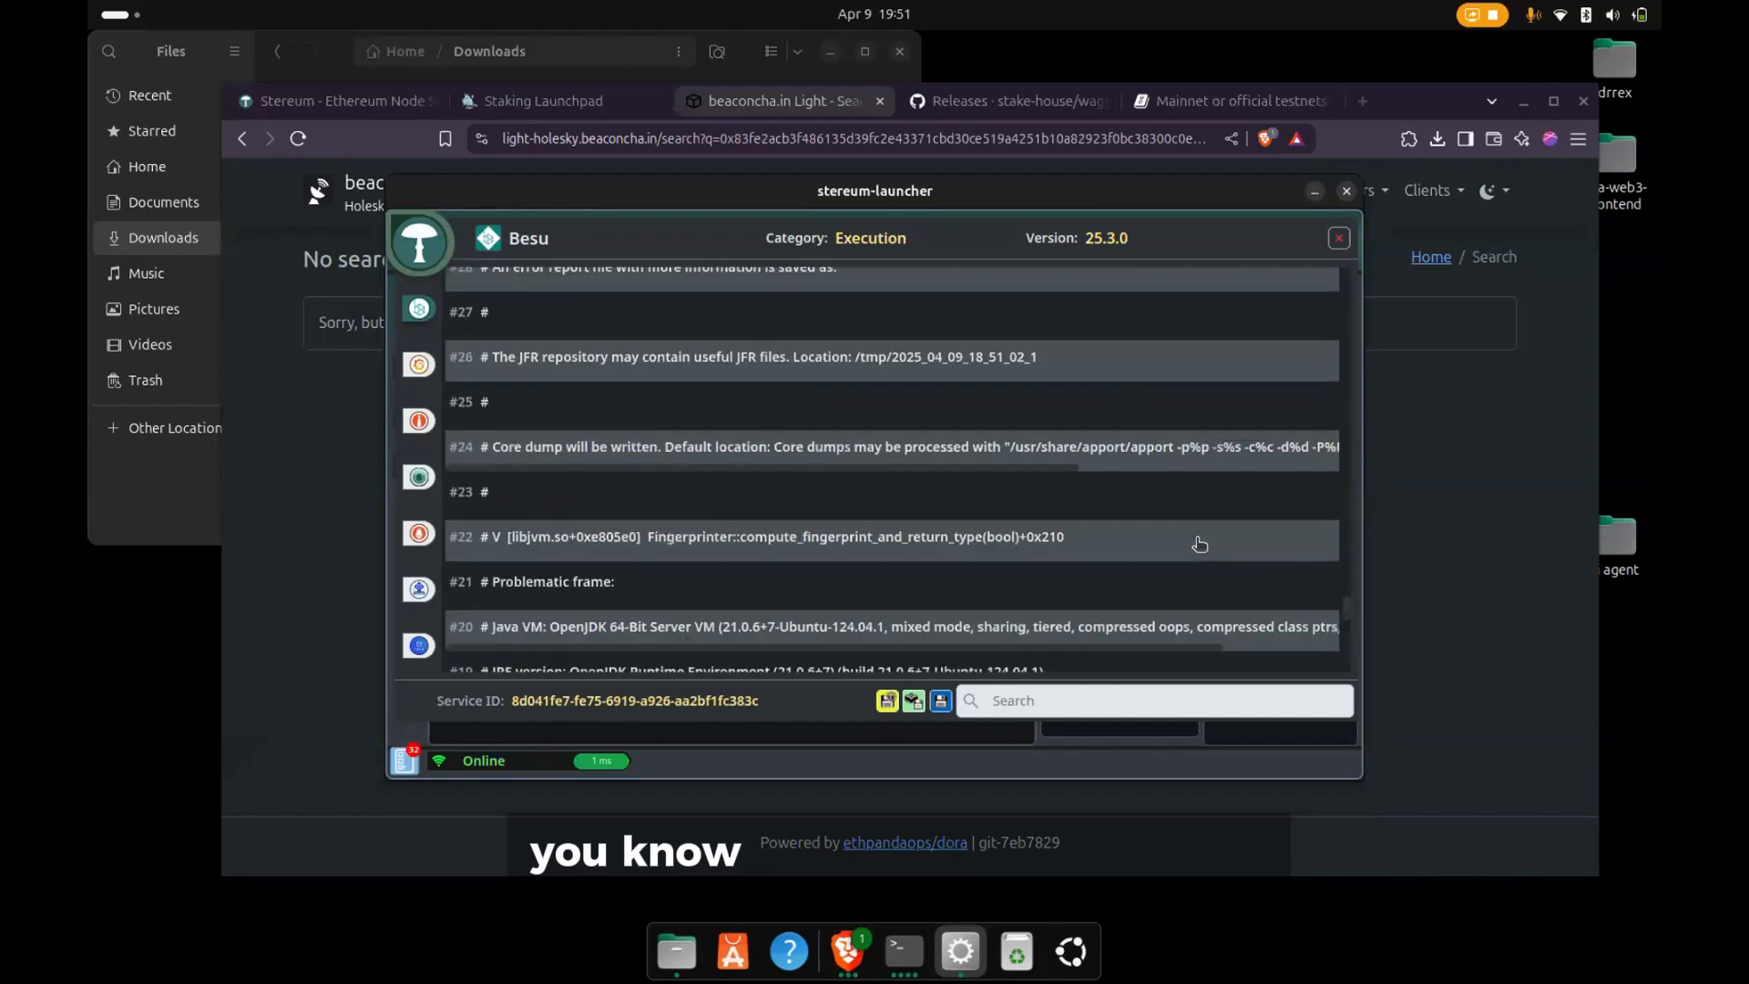
scroll(1306, 623, "down", 3)
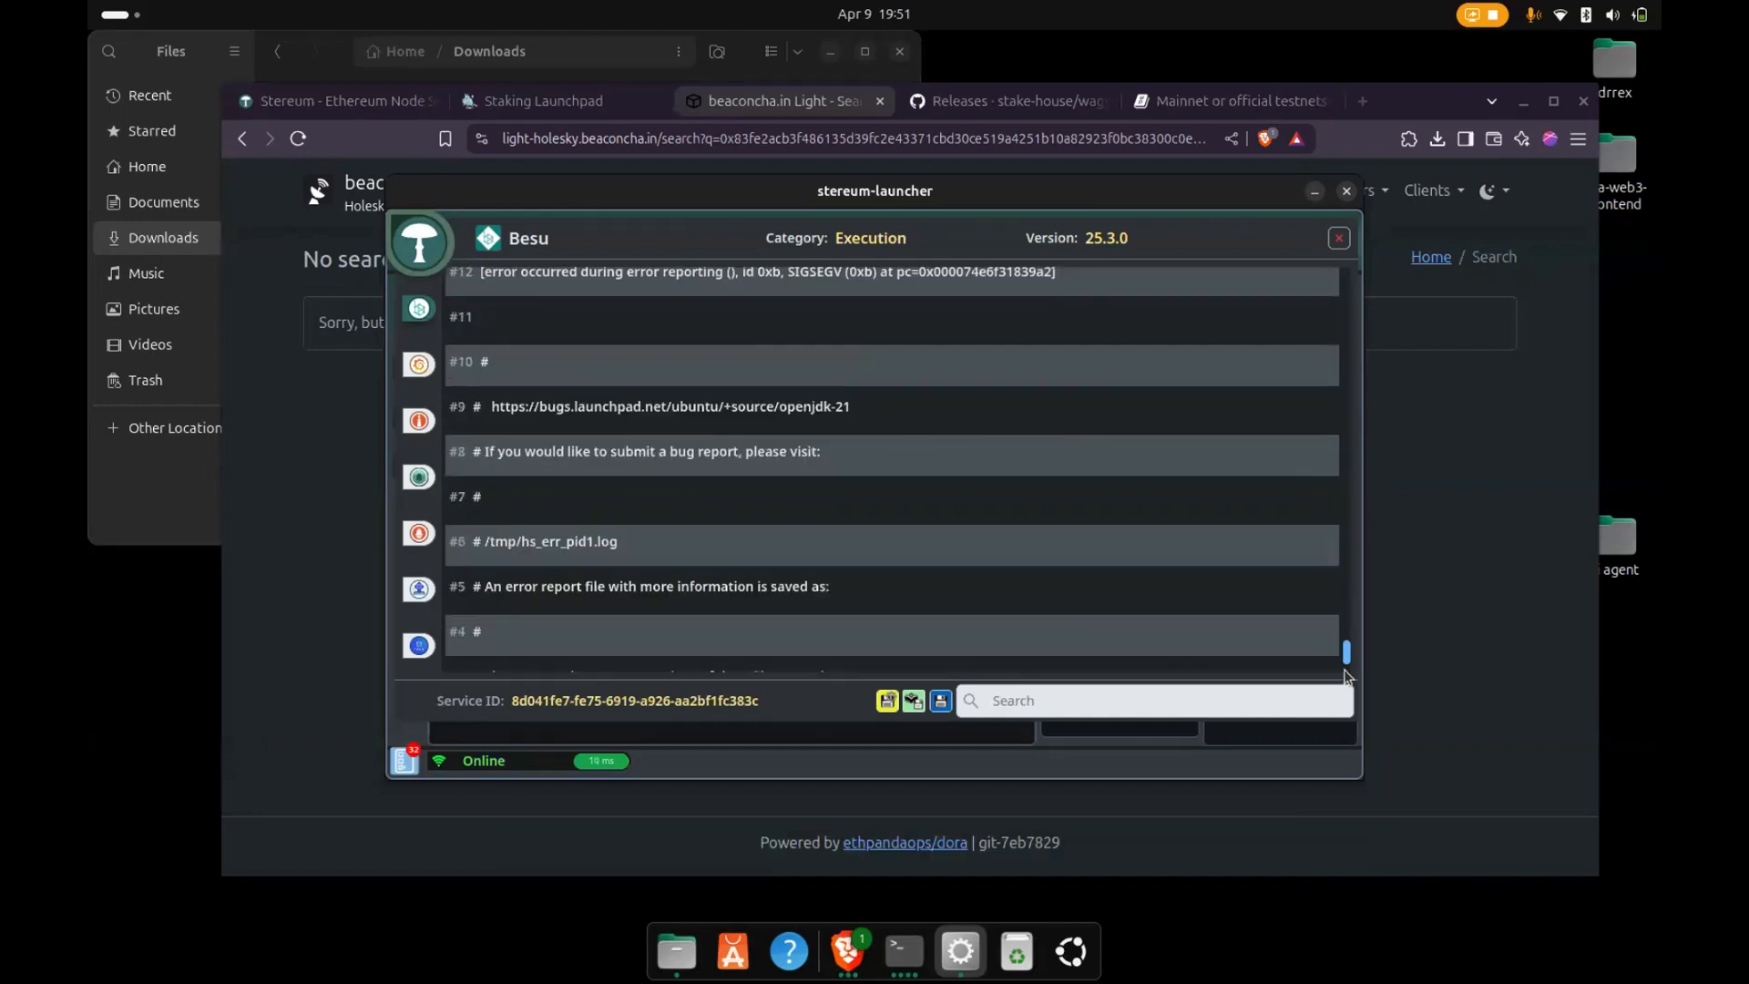
scroll(1346, 669, "down", 3)
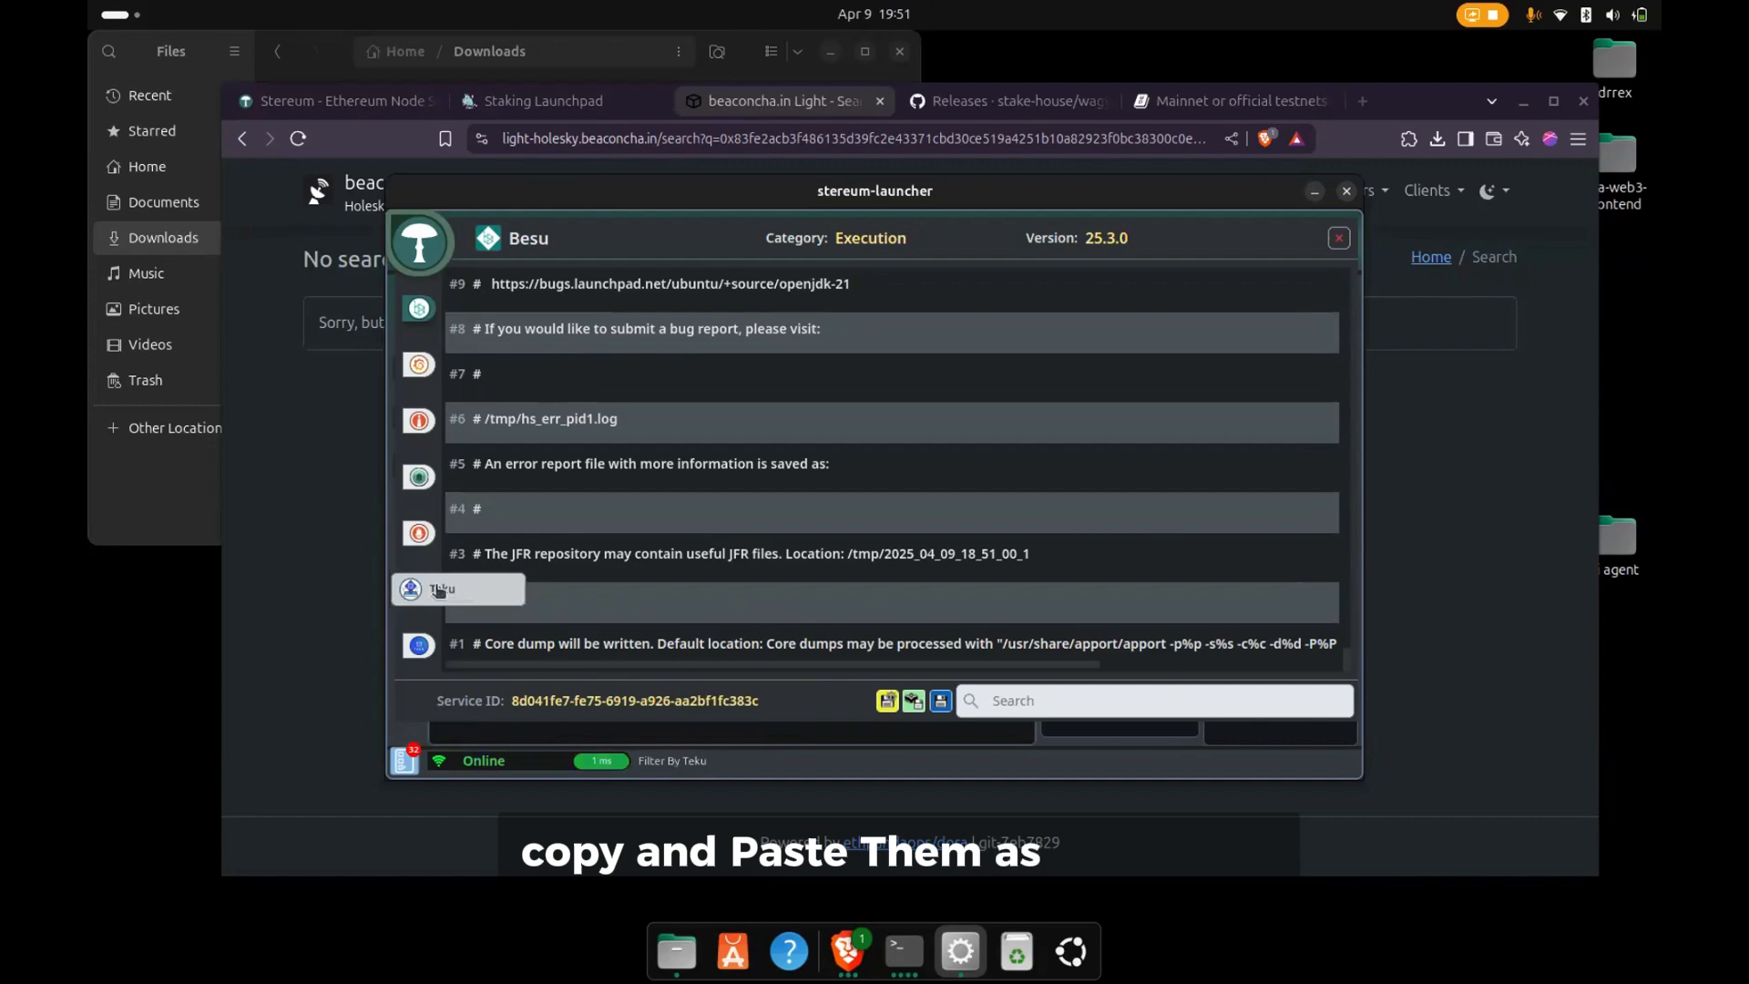
- Check the logs of the Teku validator and the Teku consensus client, and close the log viewer
left_click(435, 593)
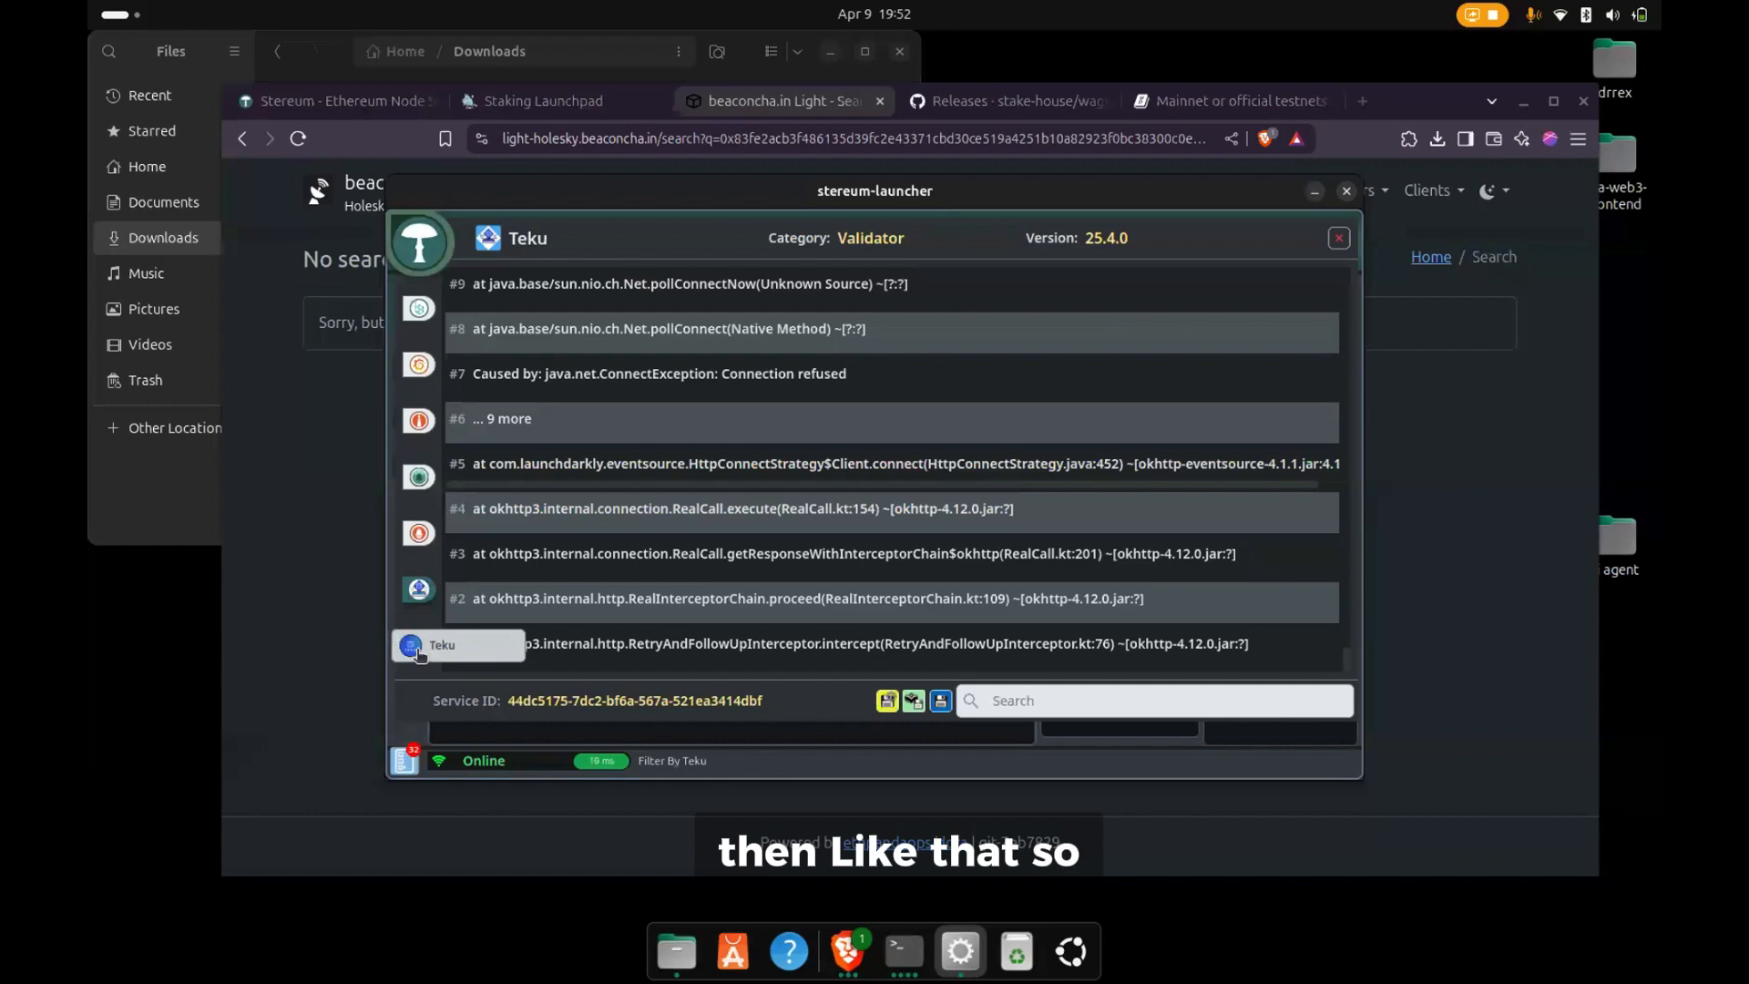
left_click(418, 655)
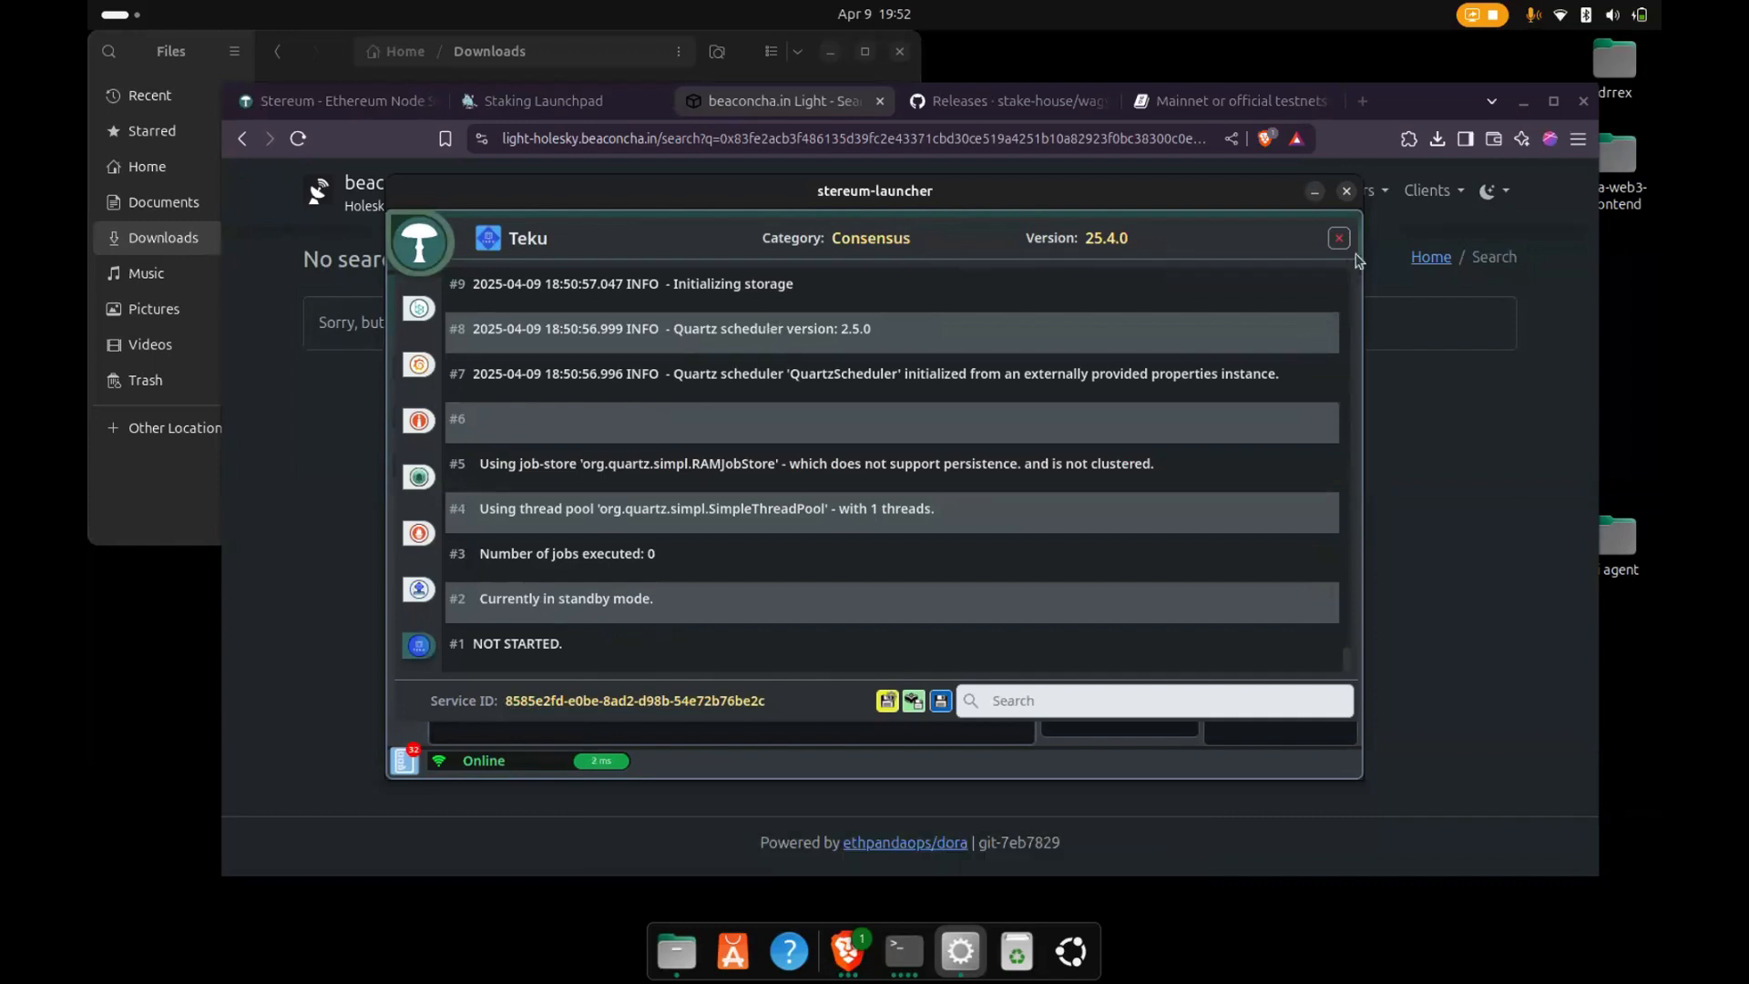
key("Escape")
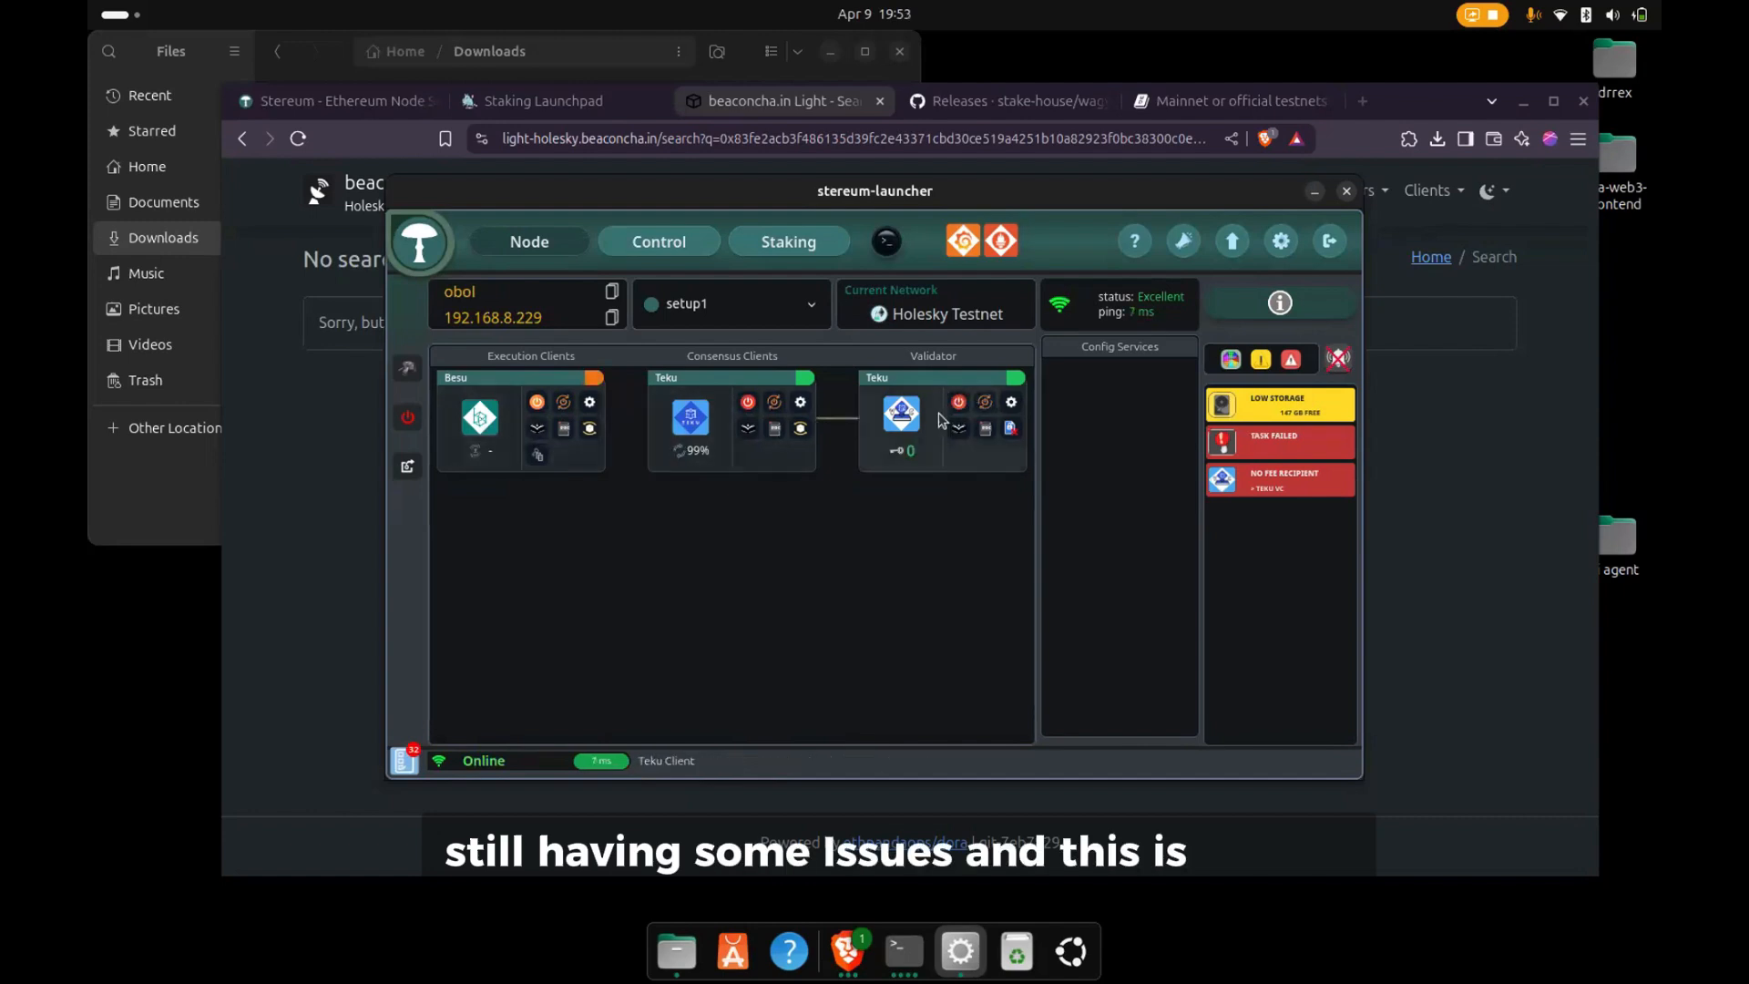
- Check the control dashboard's sync status and resync the Besu execution client from genesis
left_click(659, 243)
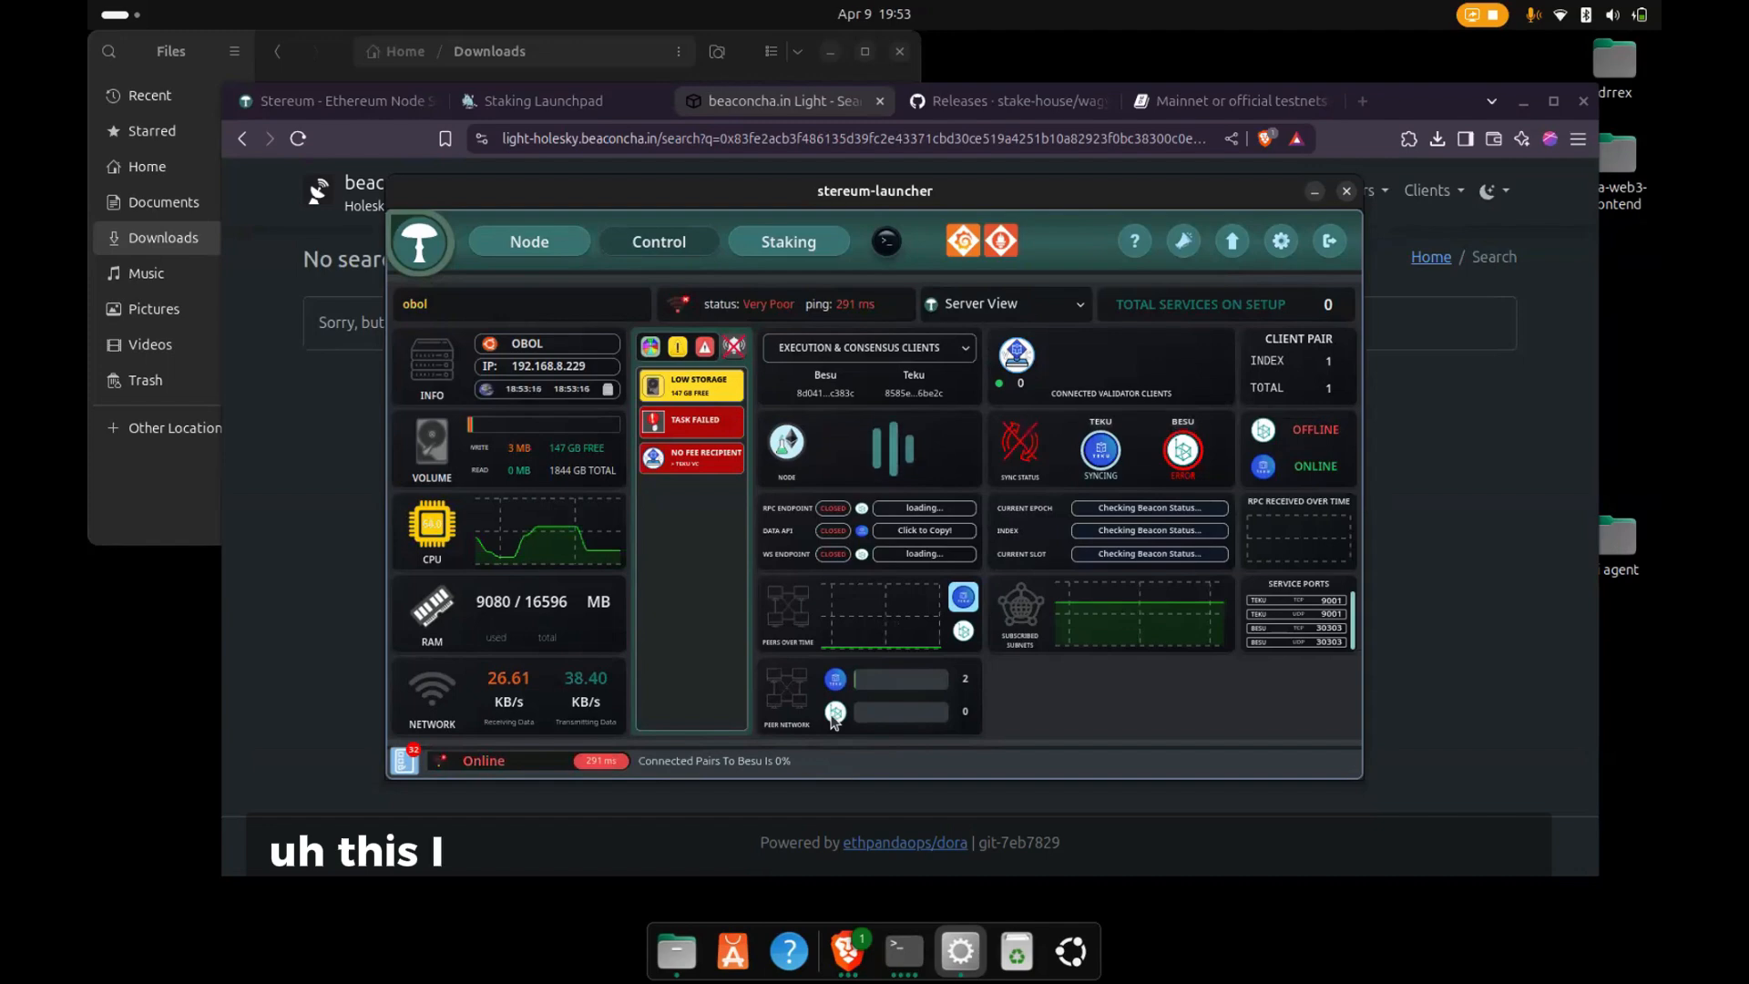
left_click(543, 247)
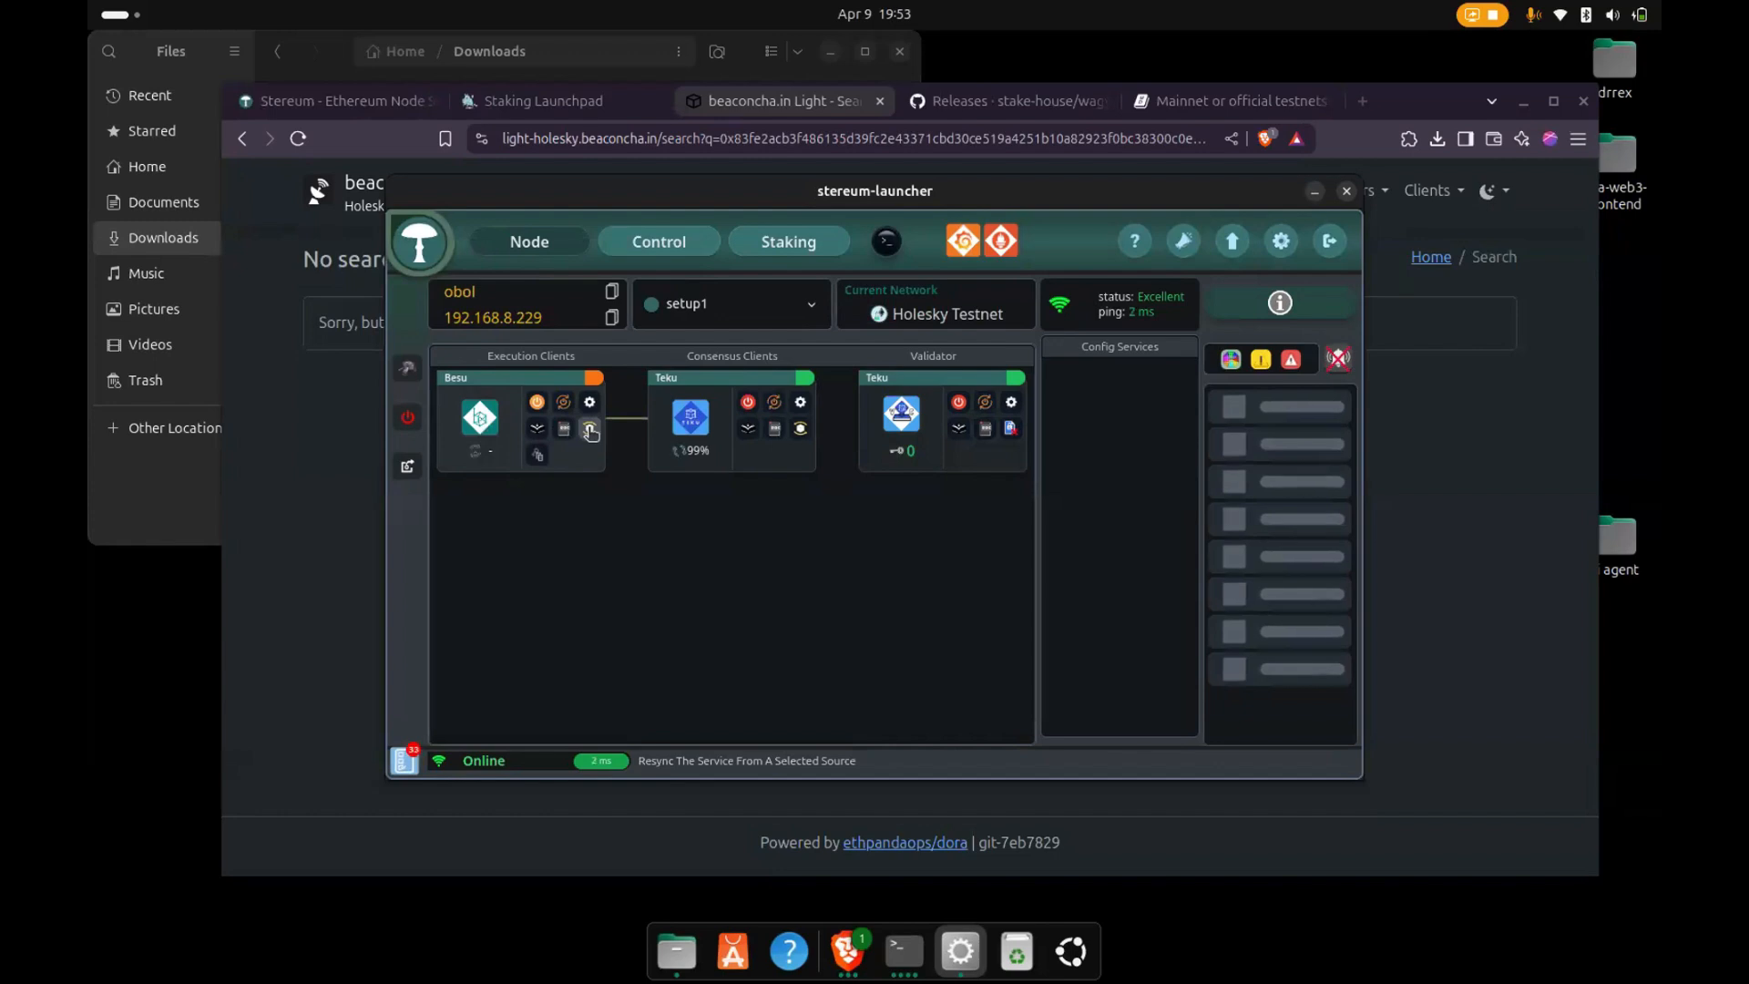
left_click(590, 429)
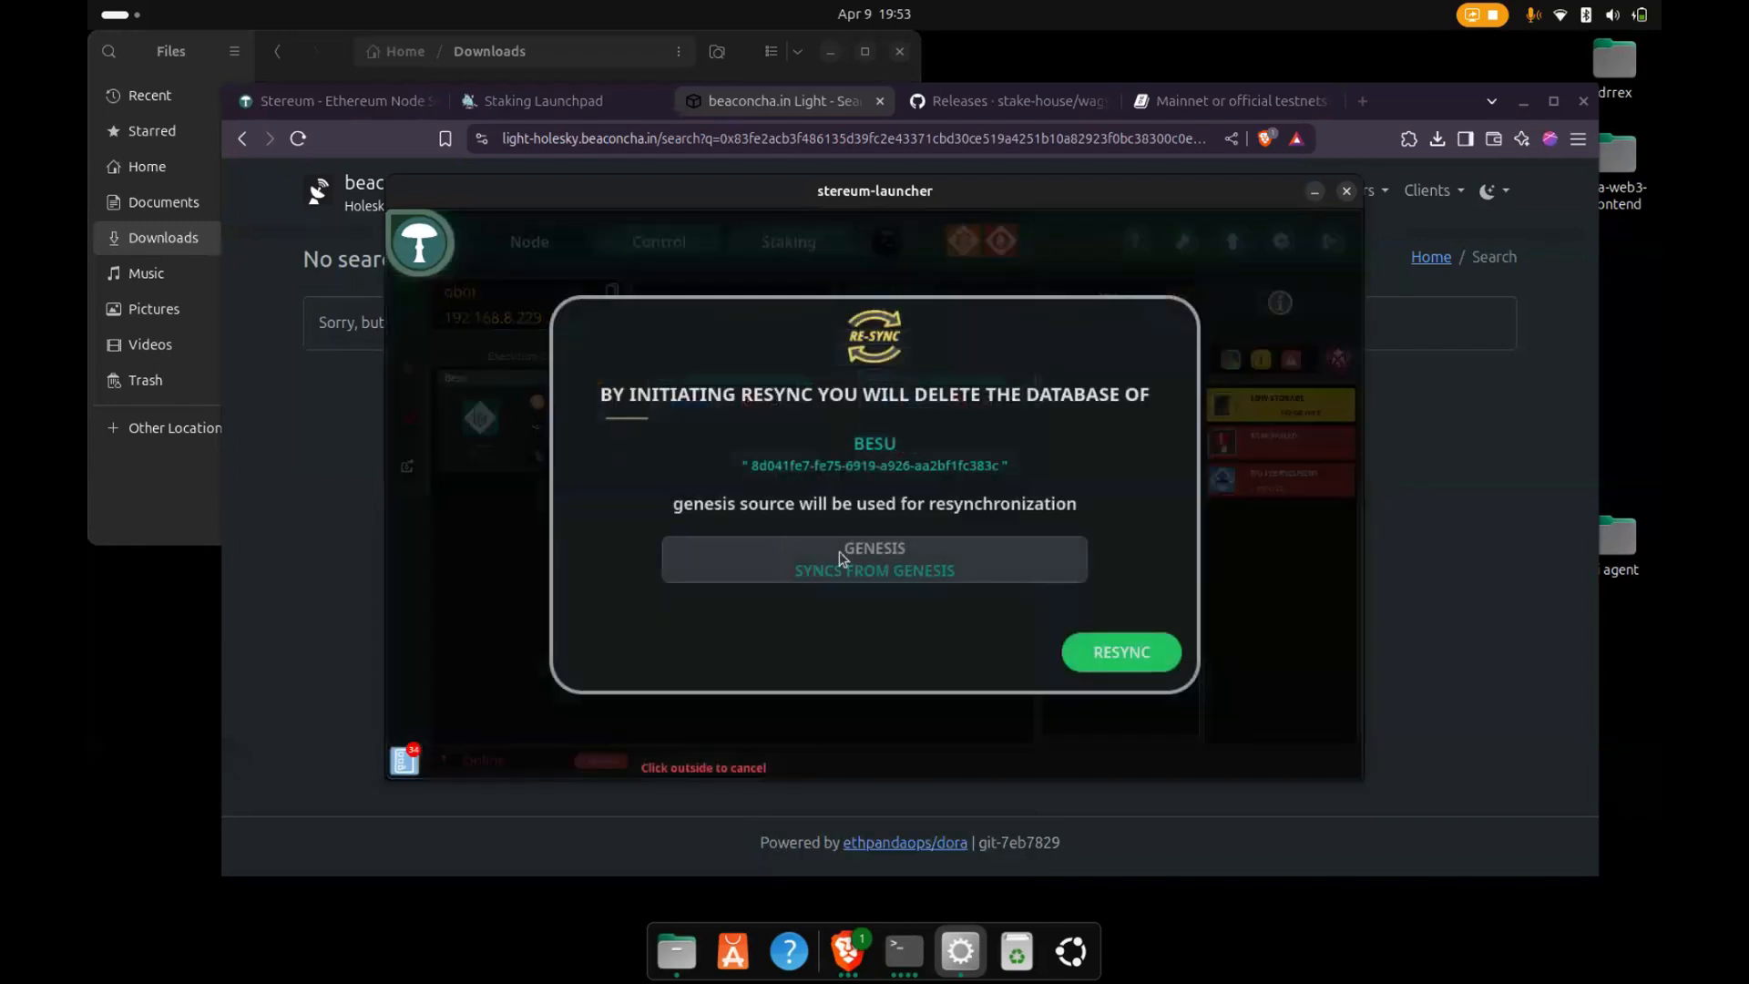
left_click(1096, 651)
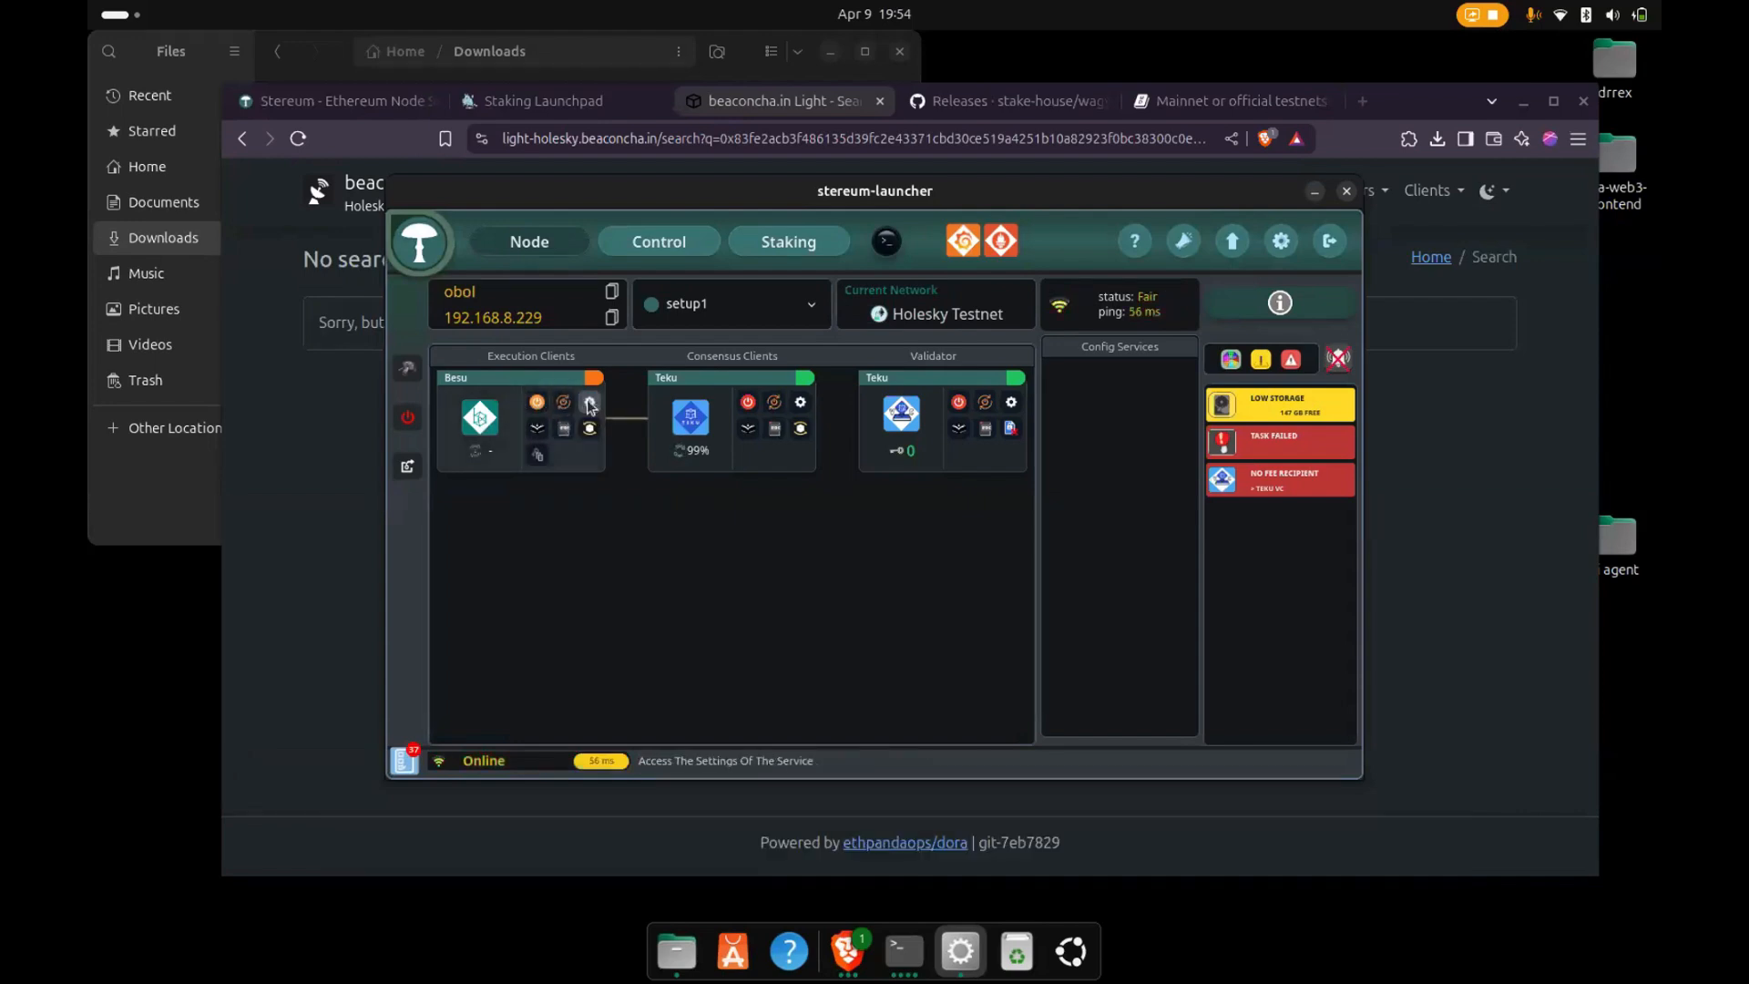
- Open the Besu client's settings and review its P2P, RPC, metrics and Engine RPC ports
left_click(589, 403)
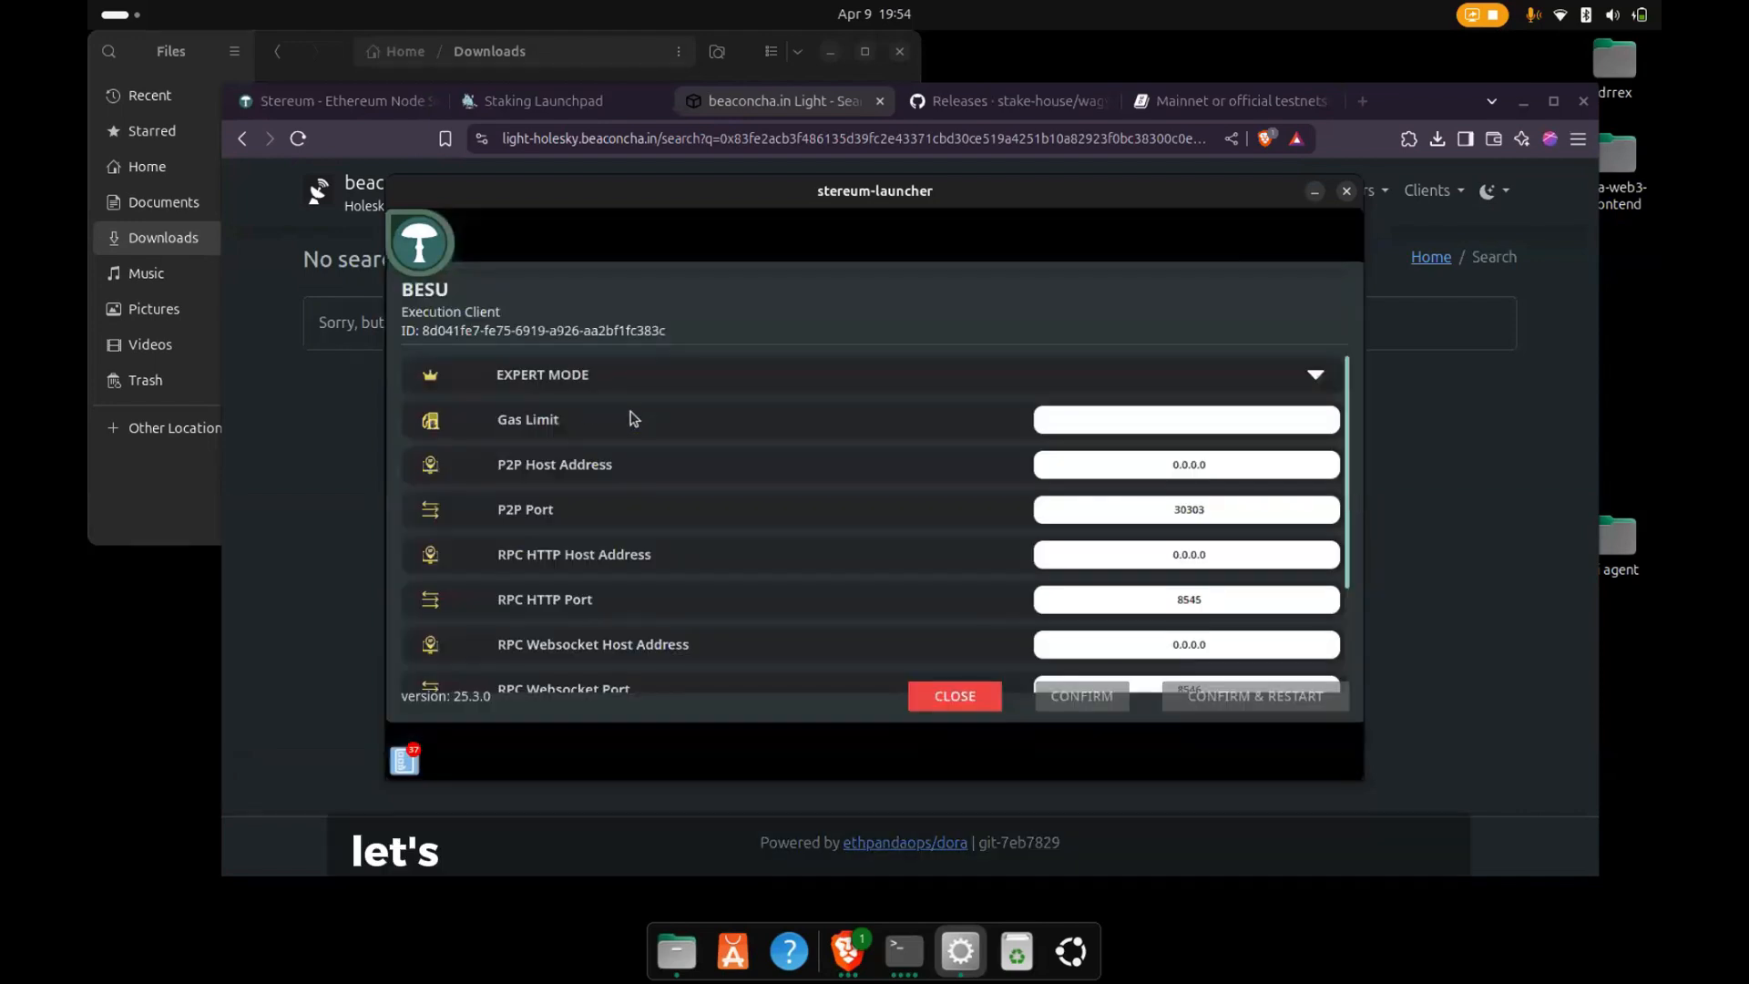
double_click(1176, 509)
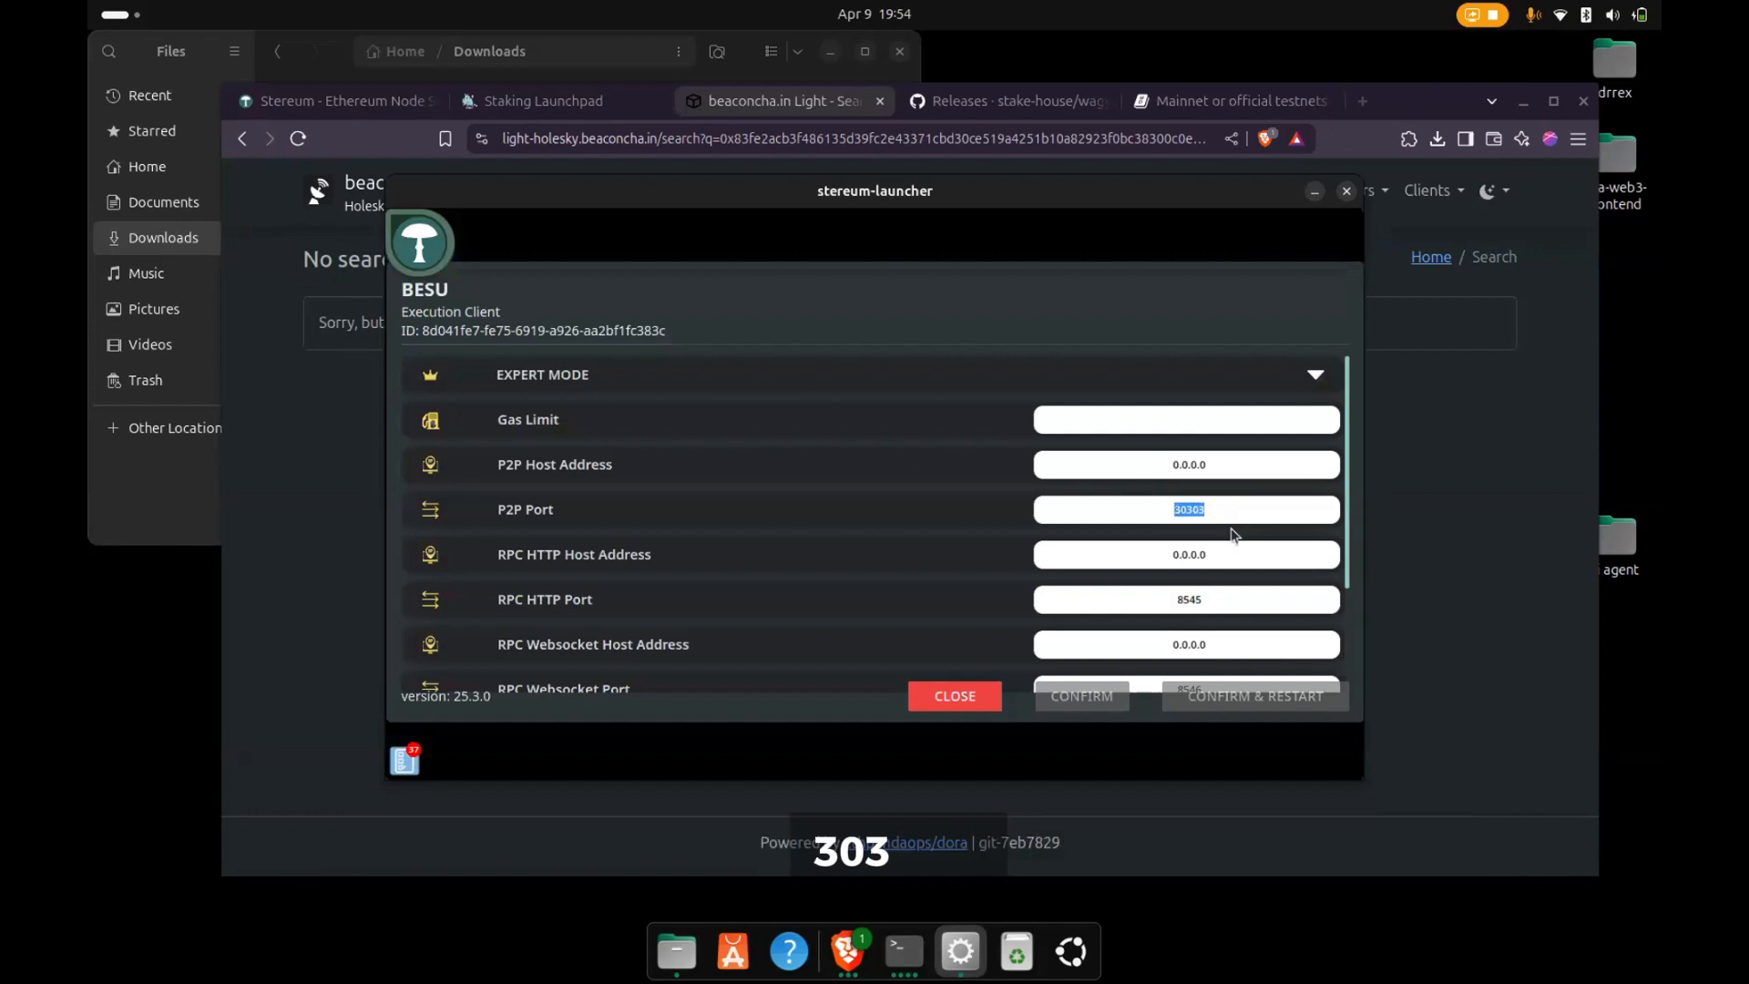
scroll(1220, 536, "down", 3)
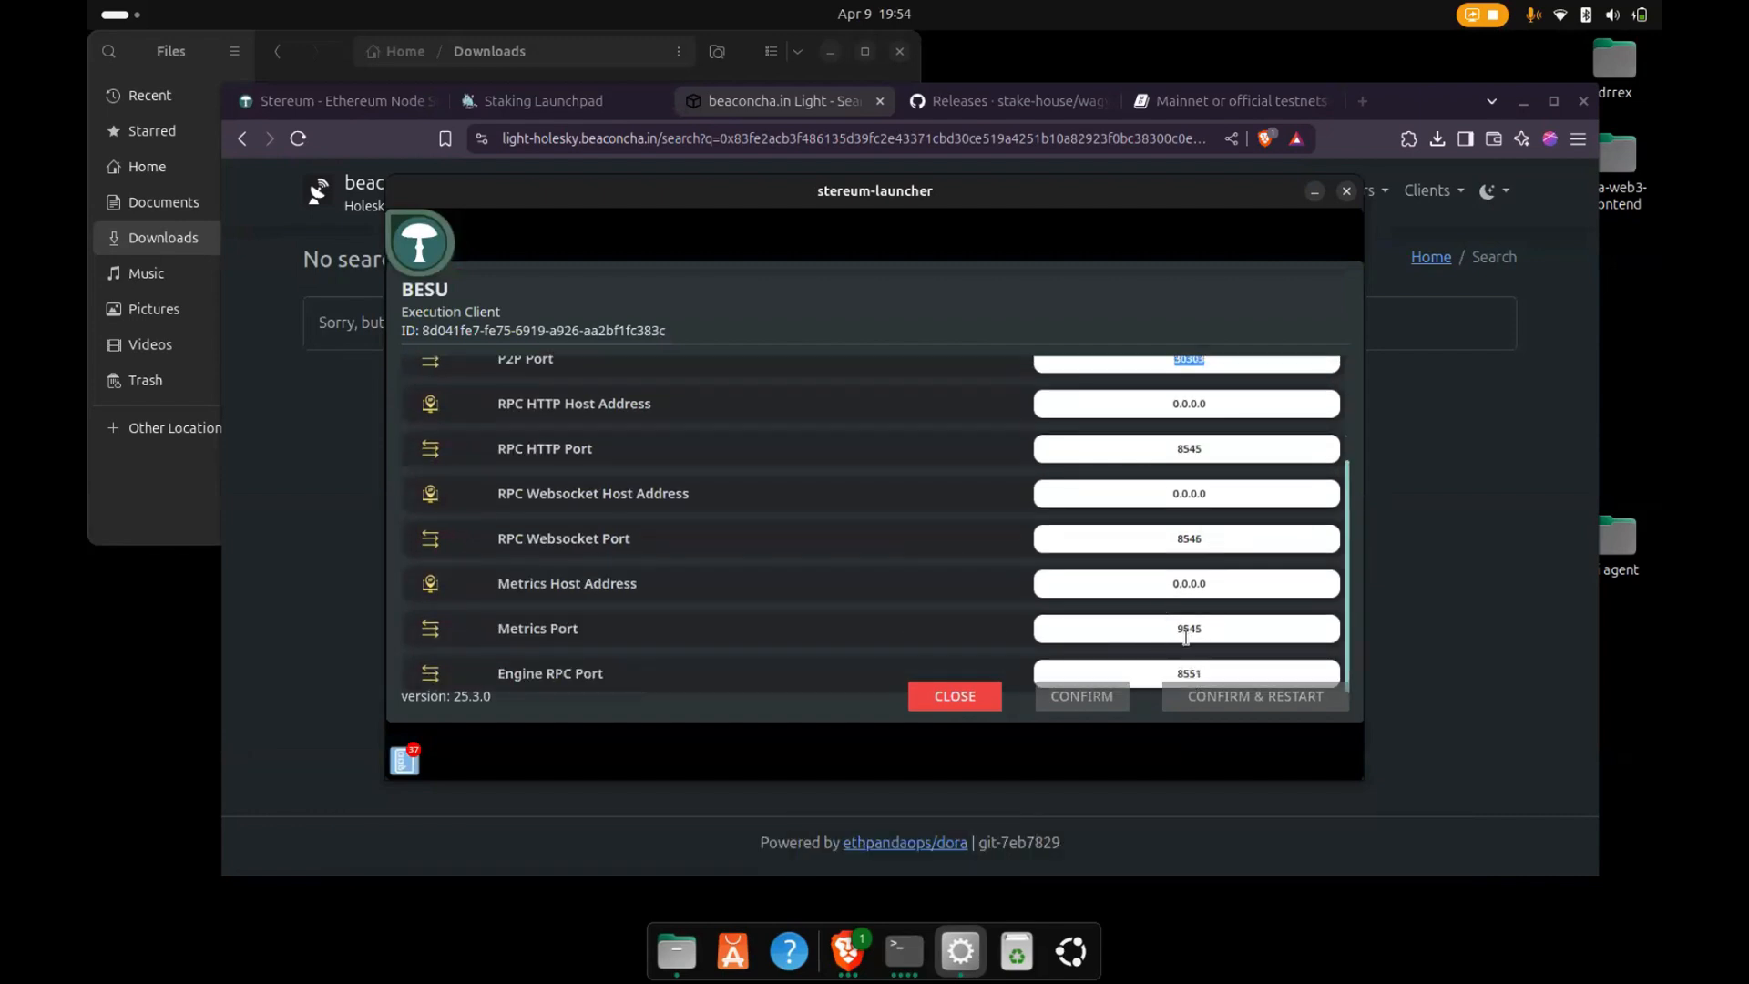
left_click(1195, 673)
- Switch to the browser's reth Book page on mainnet and testnets and examine the authrpc port and consensus-layer execution endpoint settings
left_click(1224, 96)
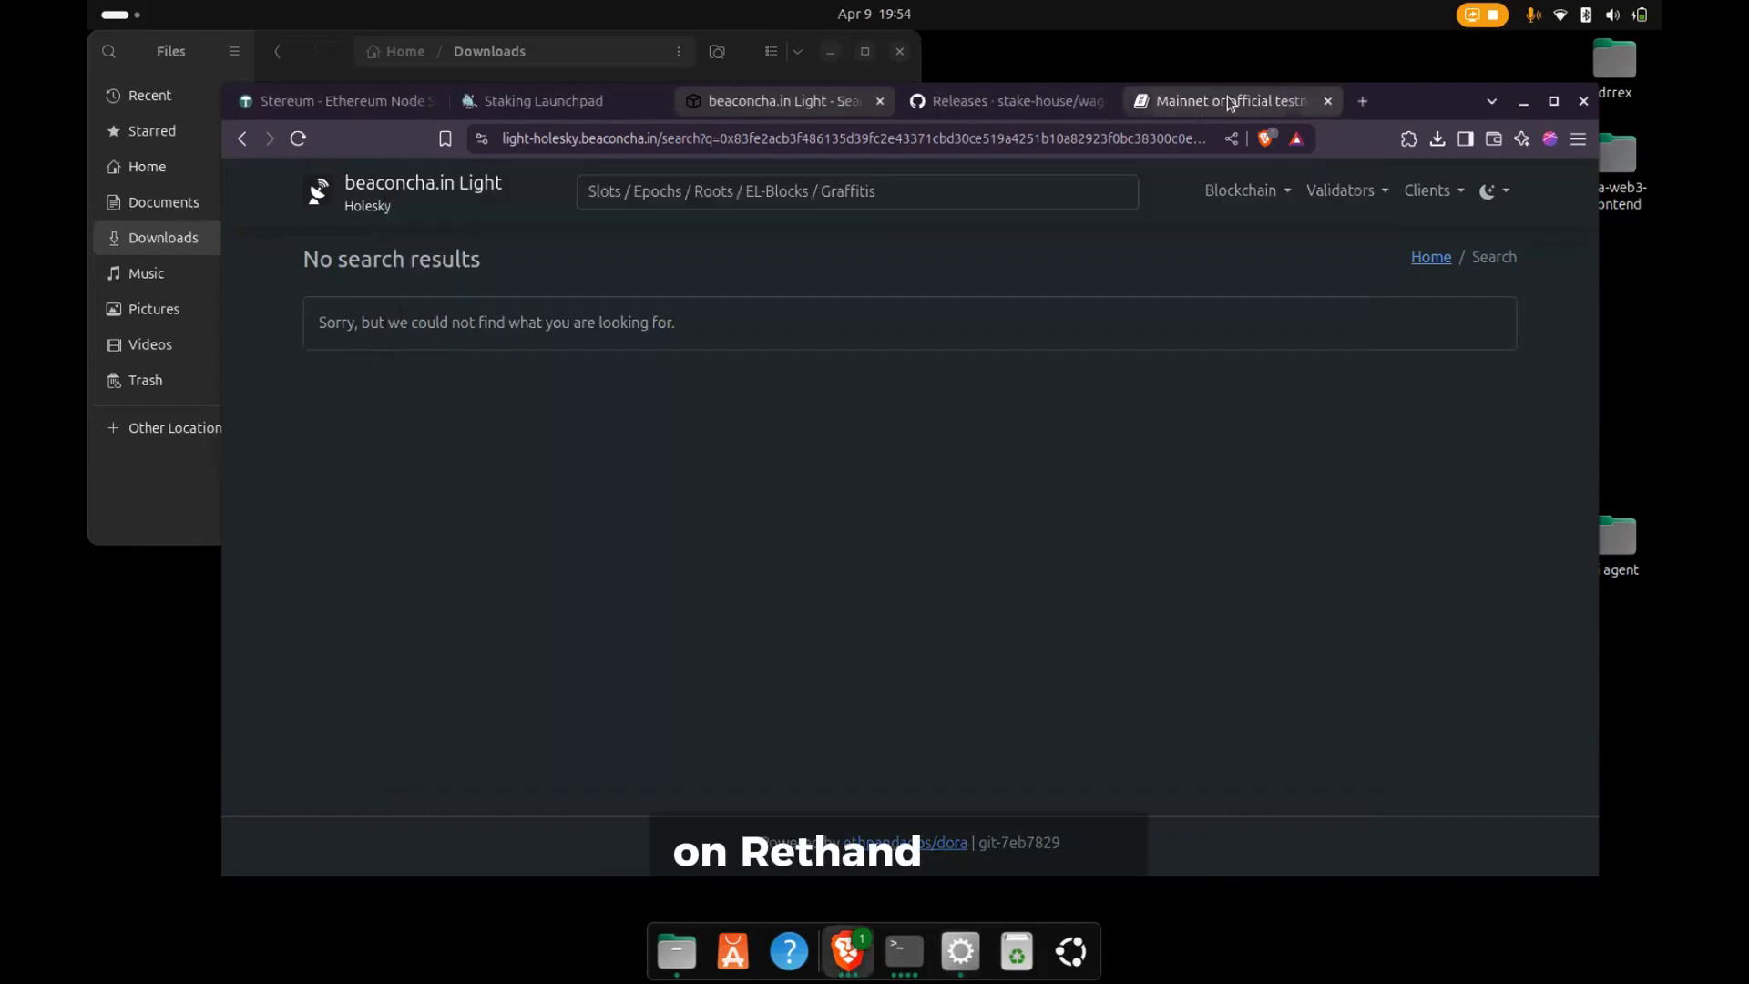
scroll(824, 324, "up", 2)
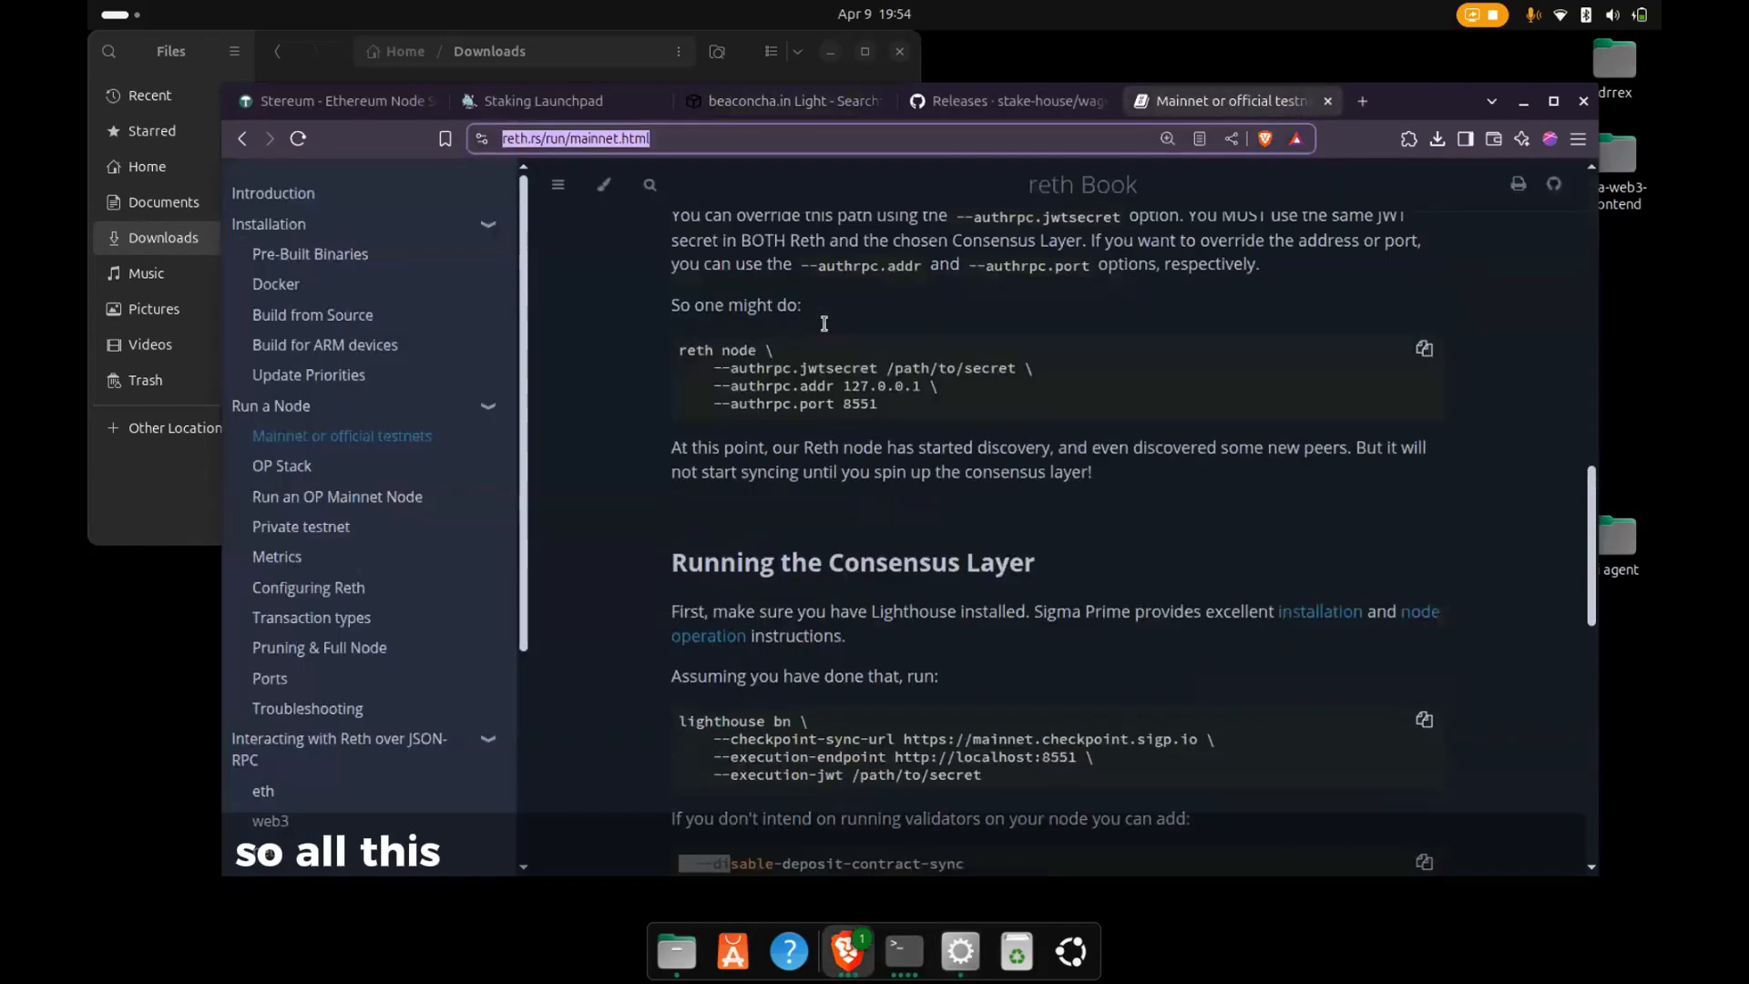
left_click_drag(883, 403, 804, 400)
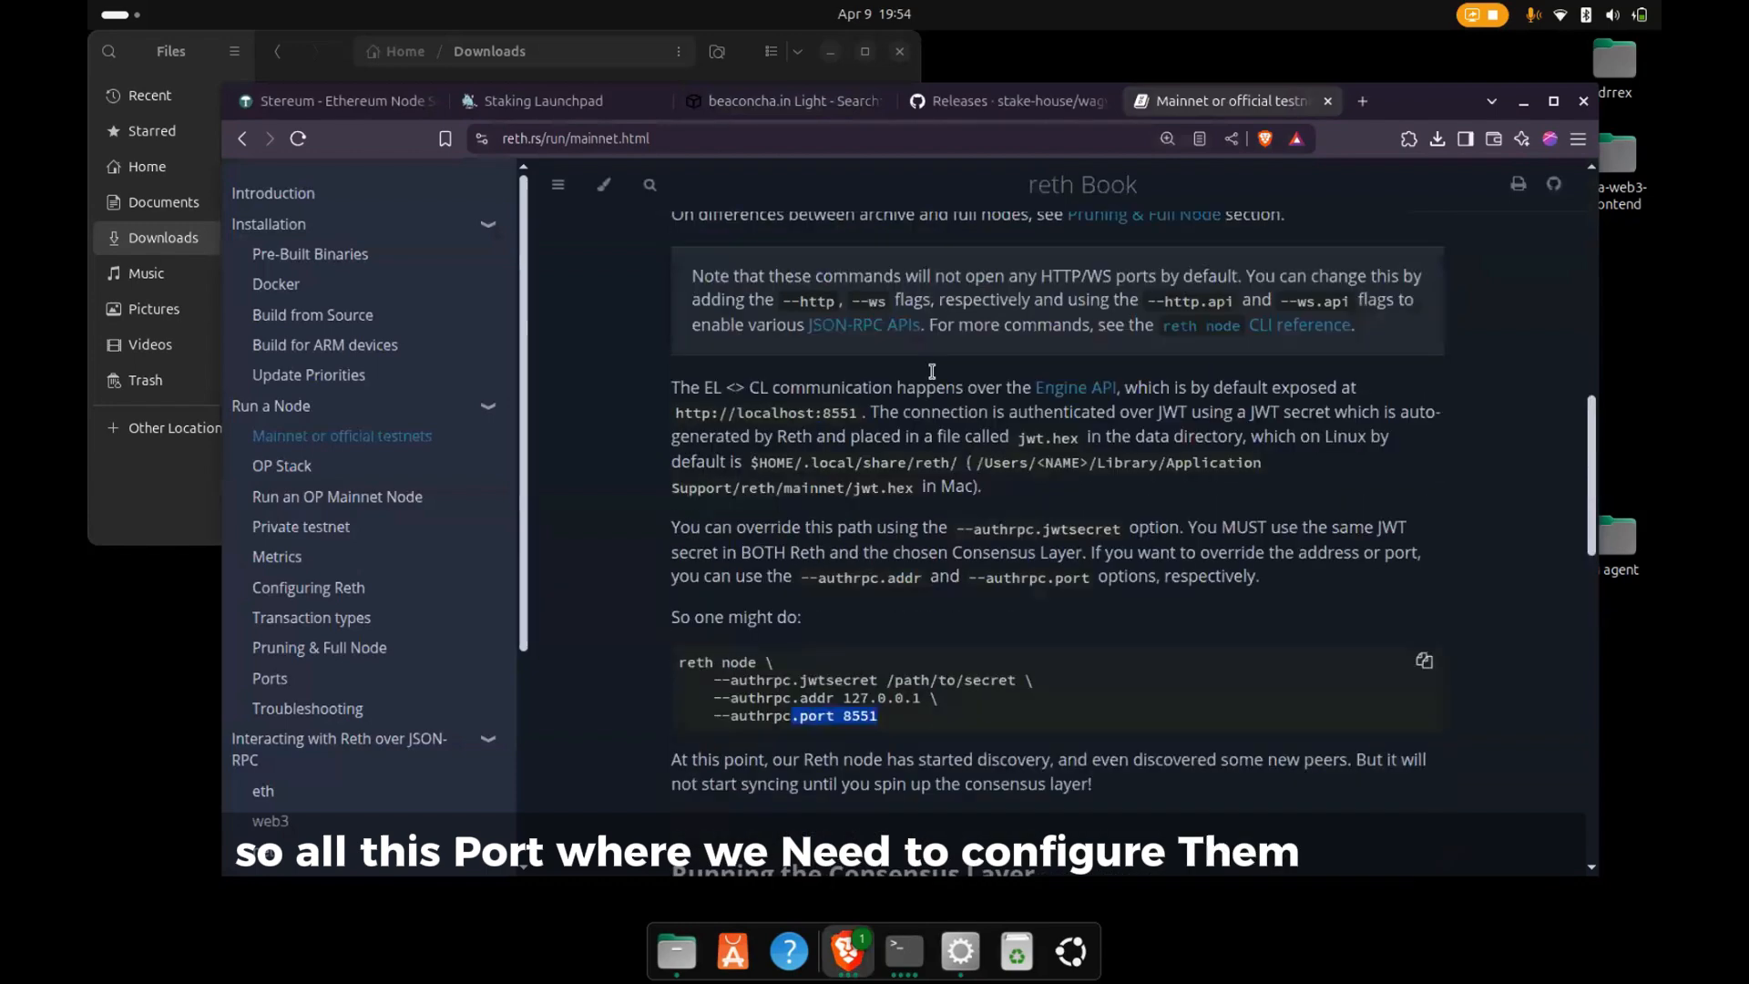
scroll(924, 375, "up", 10)
scroll(924, 376, "down", 10)
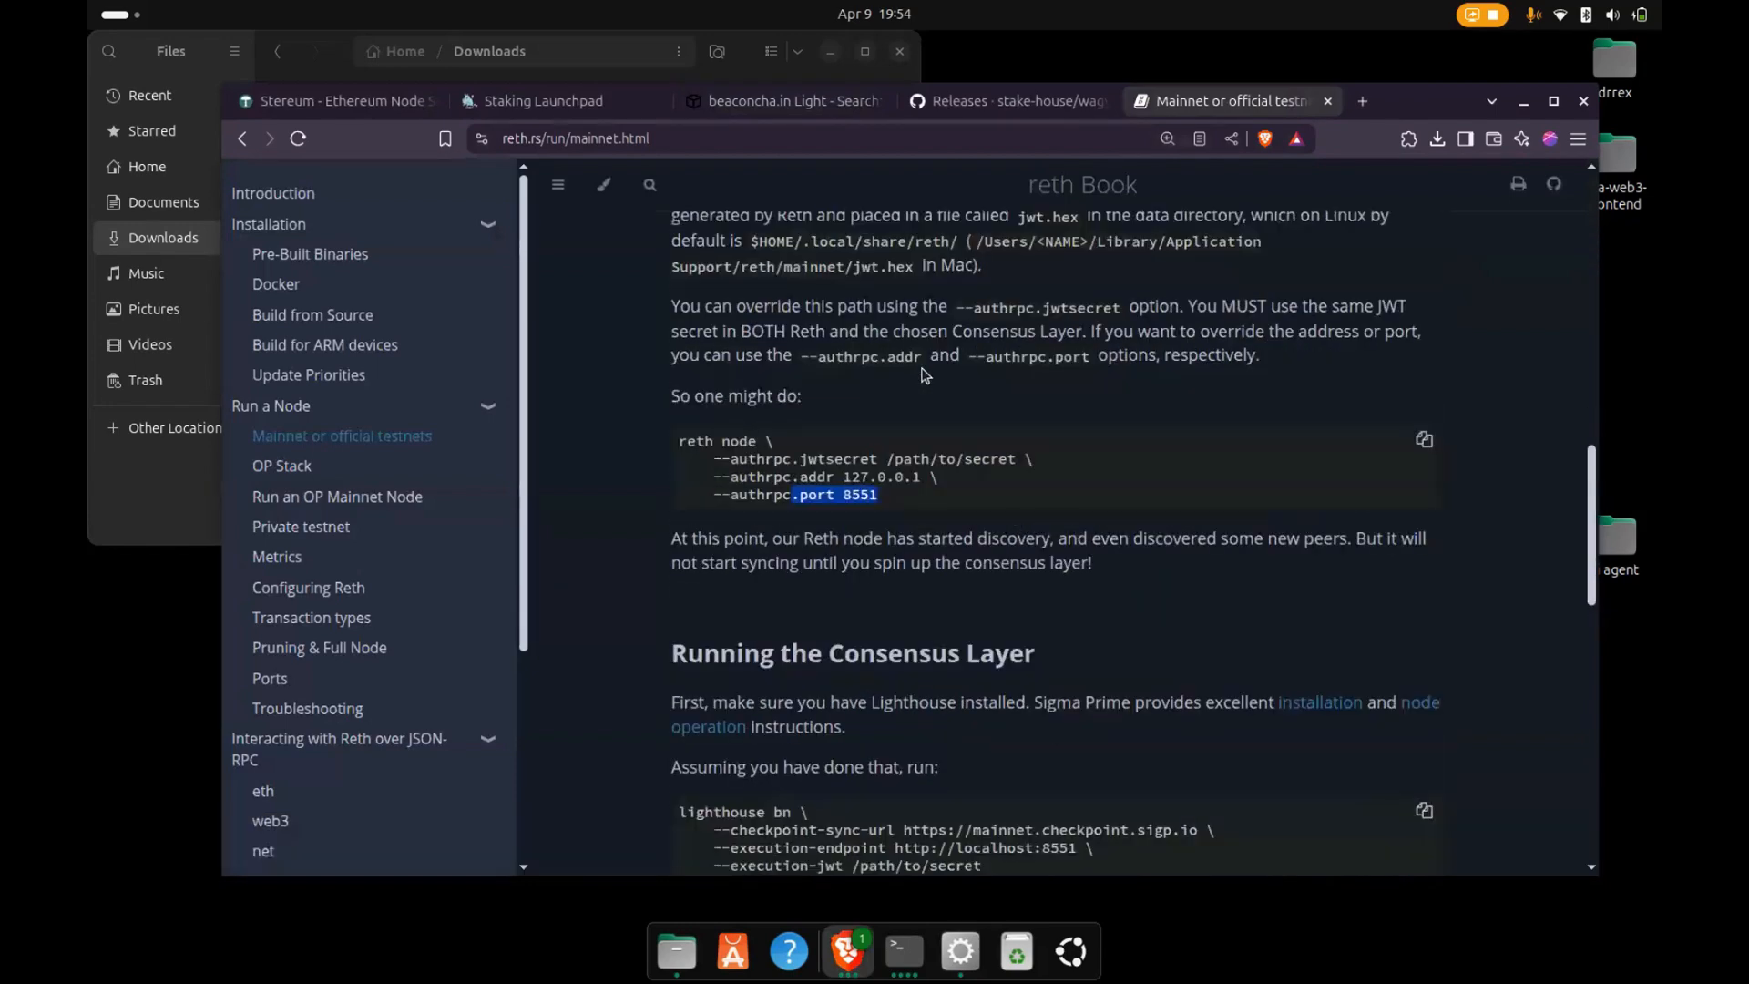
left_click_drag(1082, 535, 964, 526)
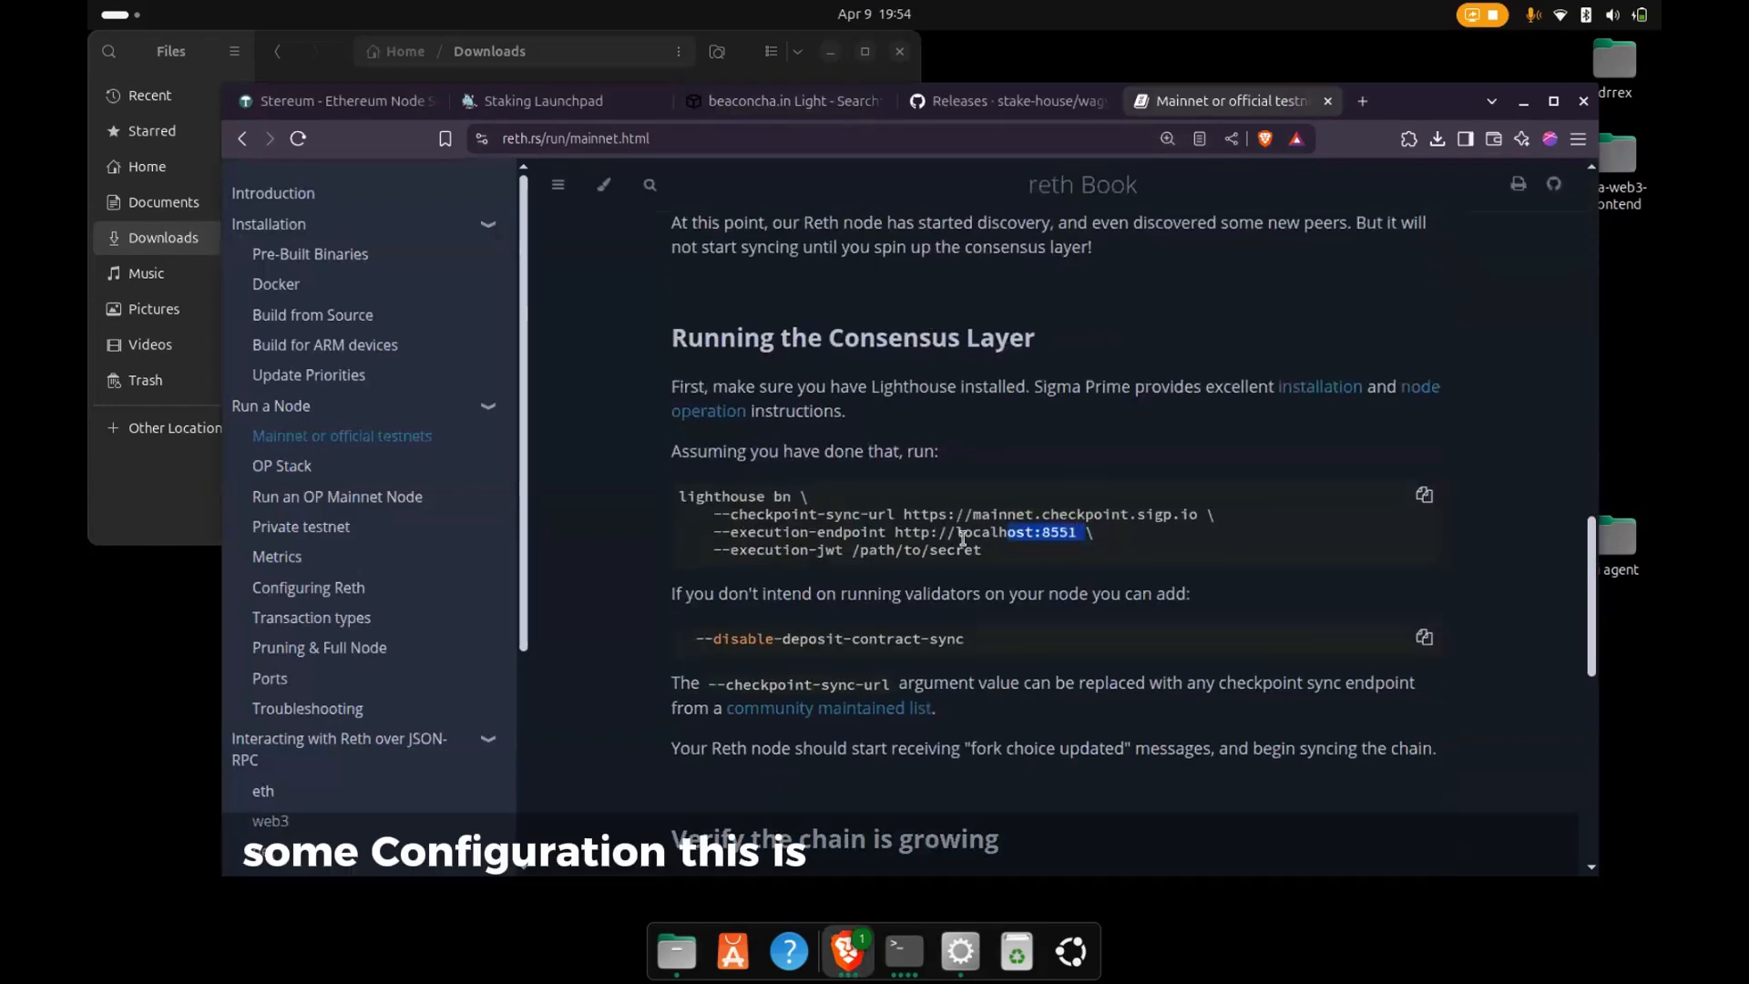
scroll(900, 528, "down", 4)
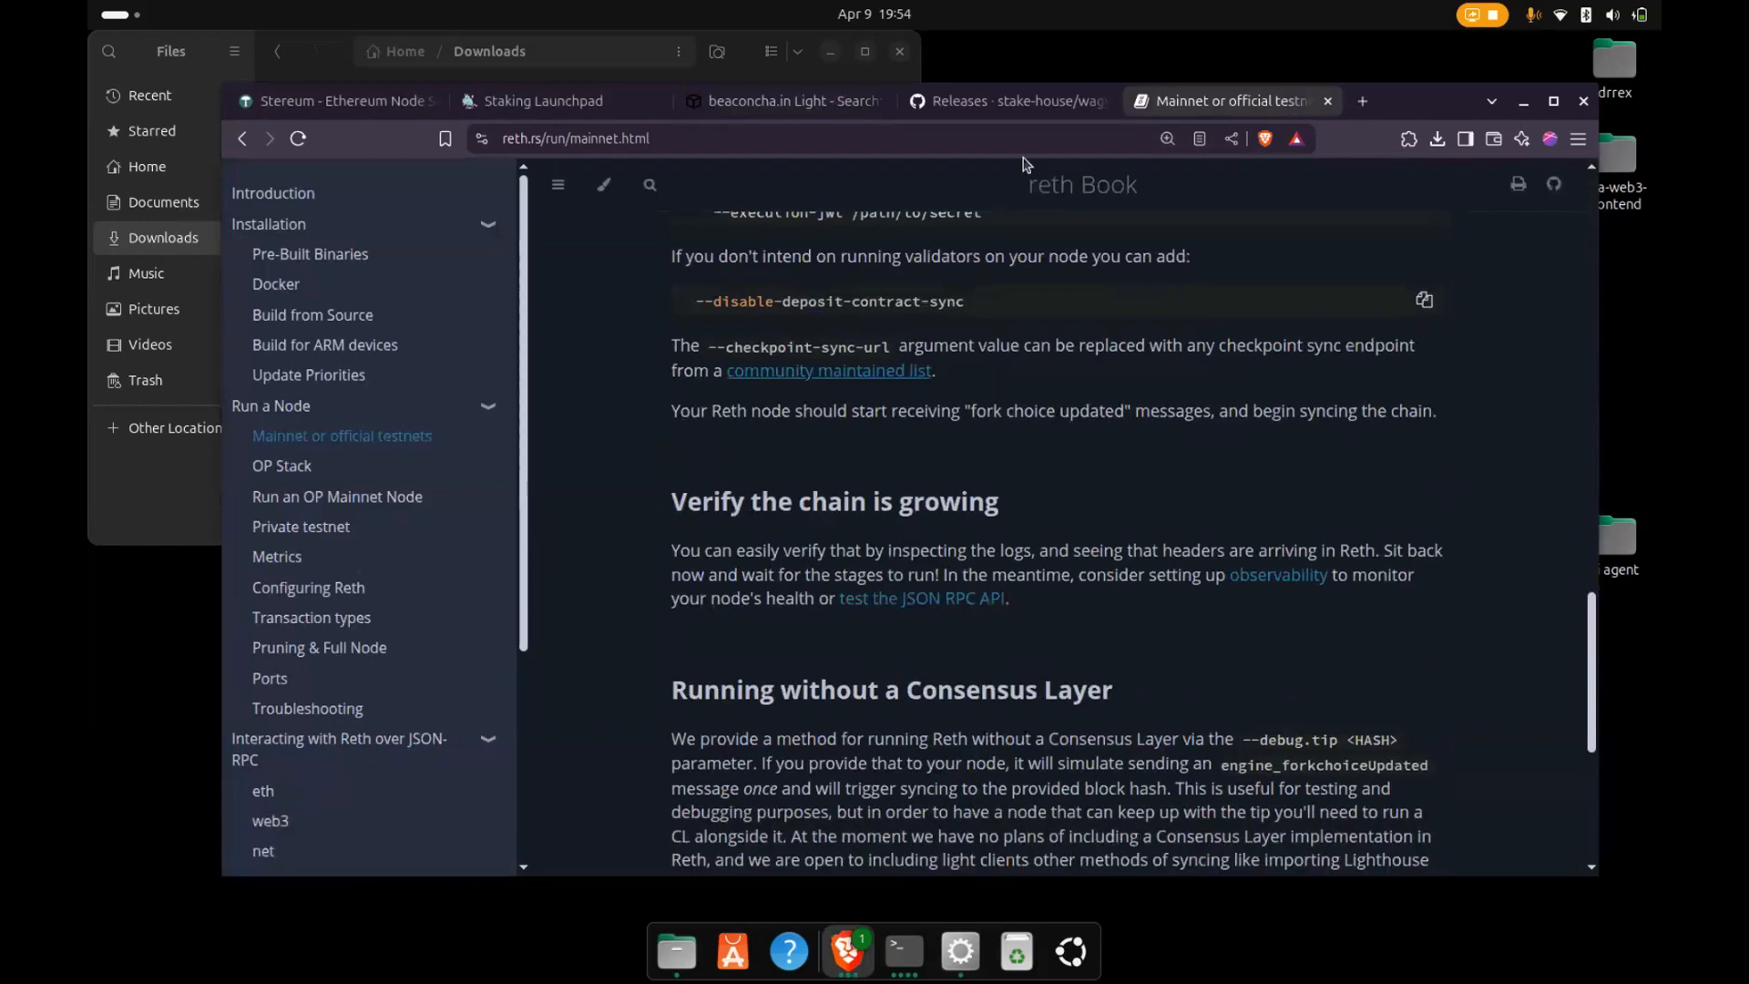
- Return to the Stereum launcher, look over the Besu host and port settings again, and close them without changes
left_click(960, 947)
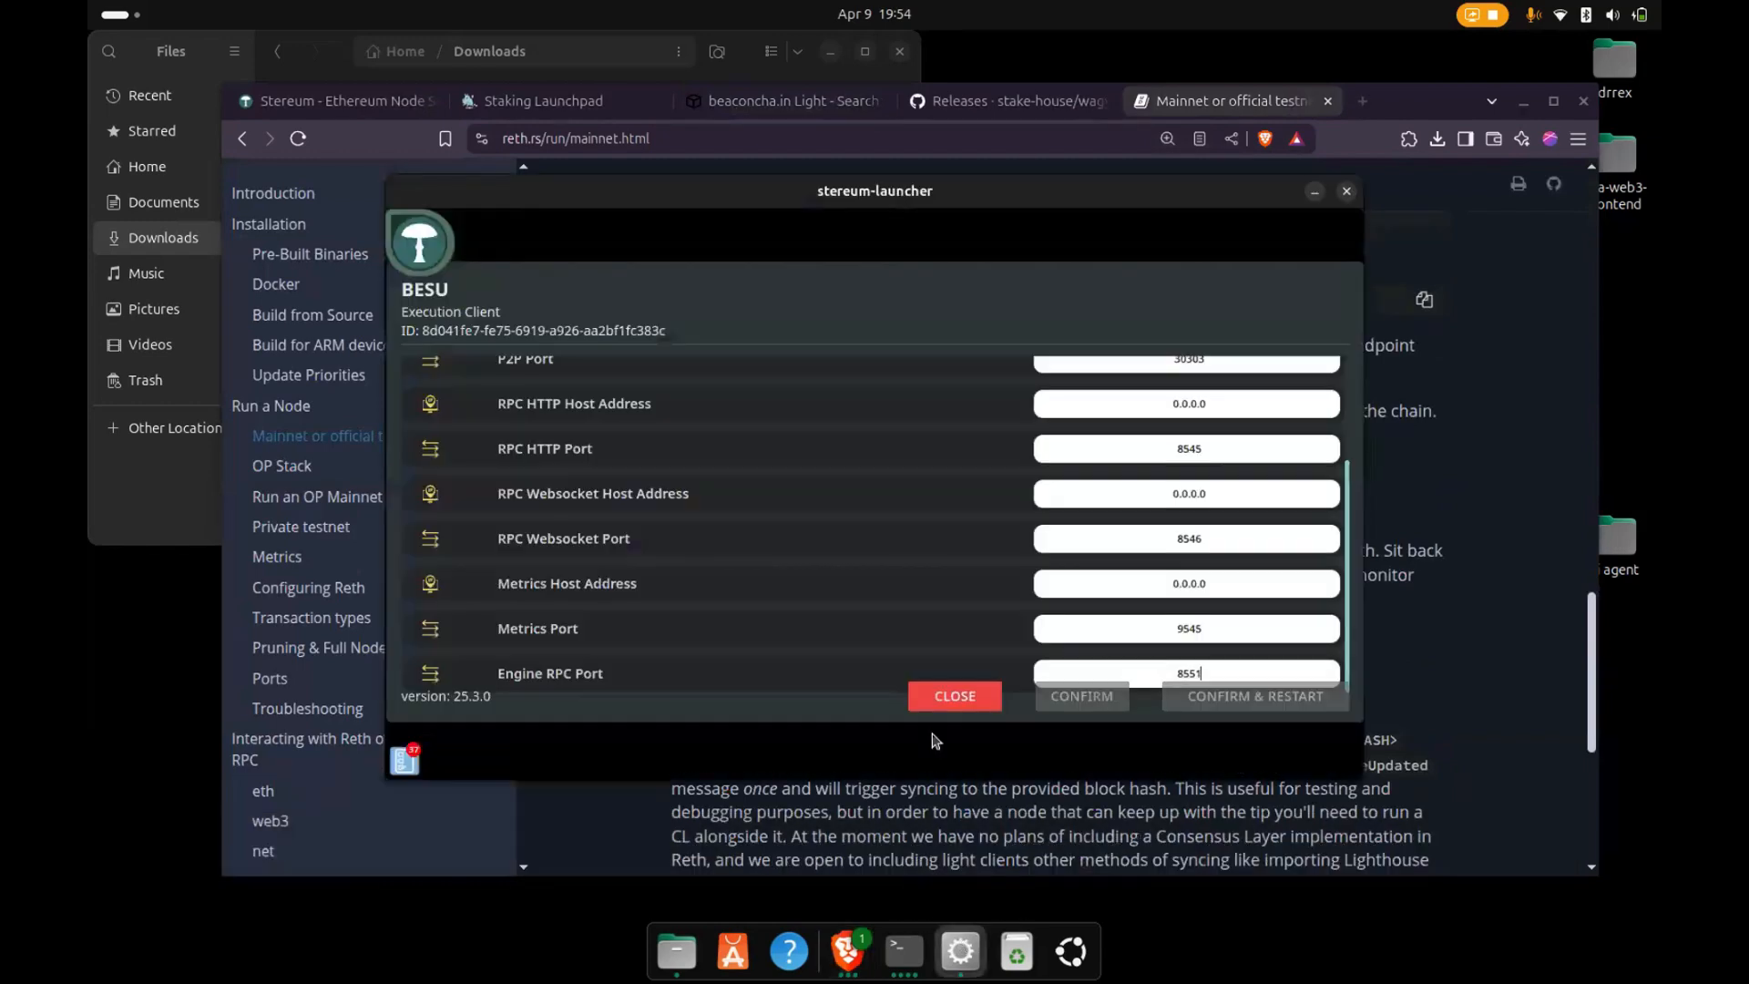
scroll(1178, 562, "up", 4)
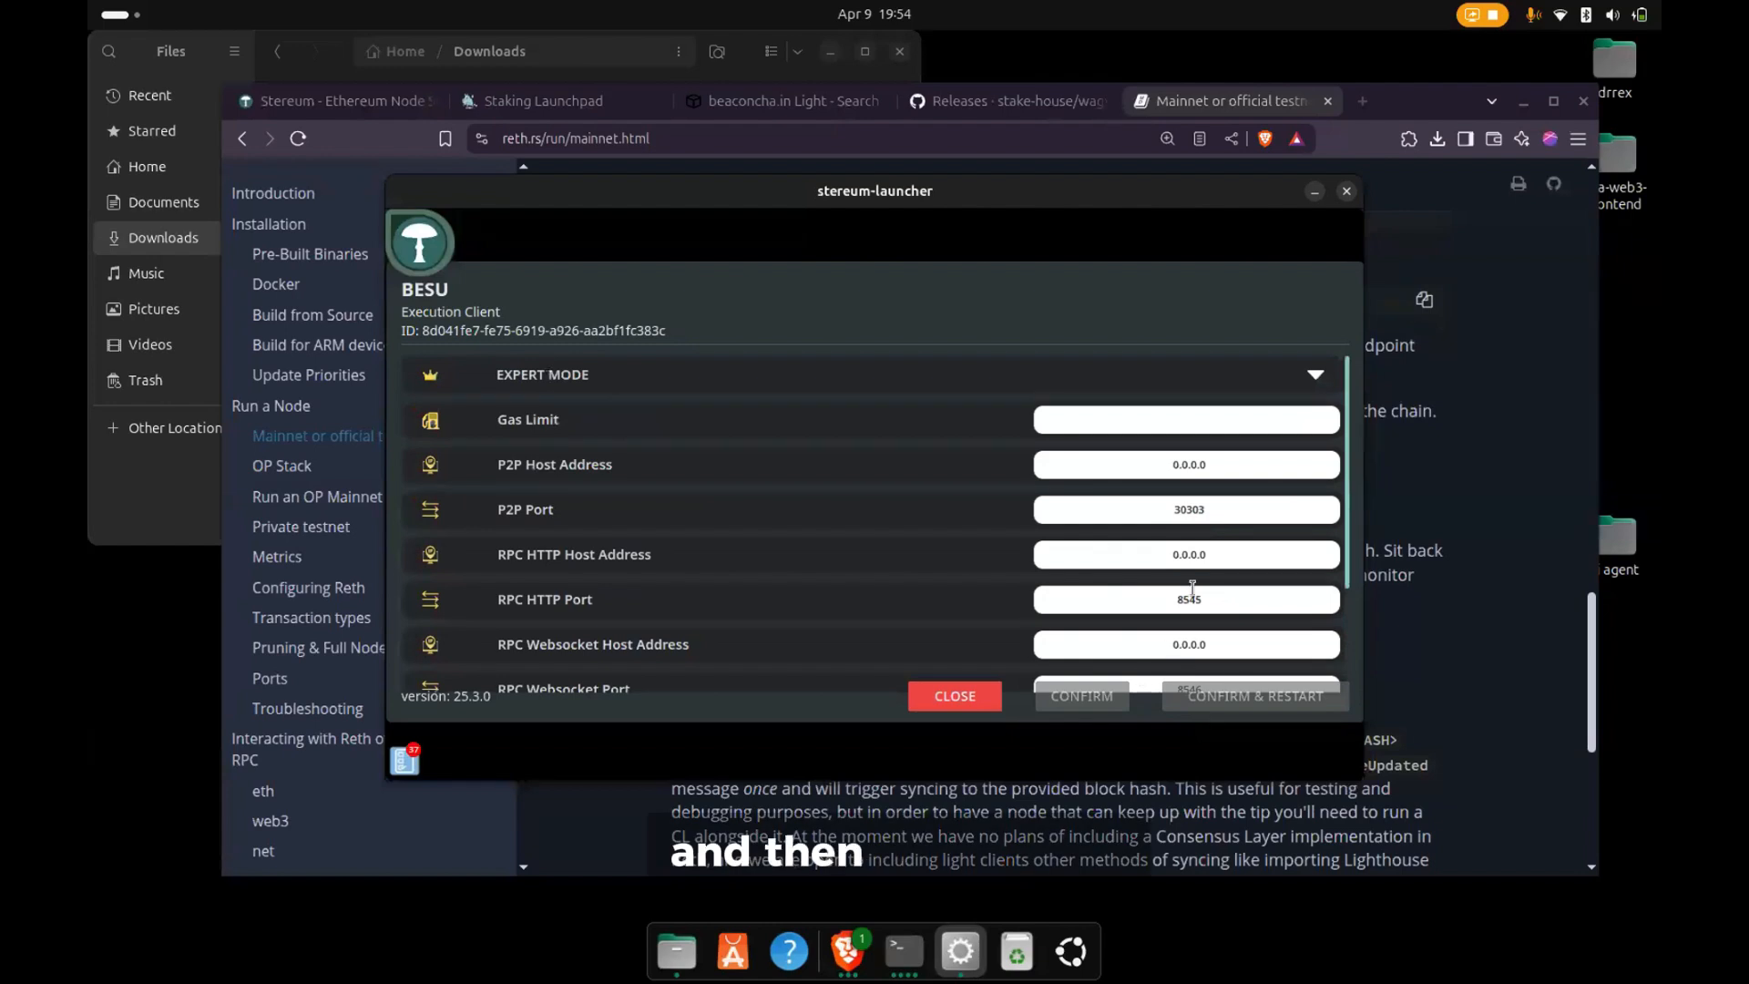
left_click(954, 697)
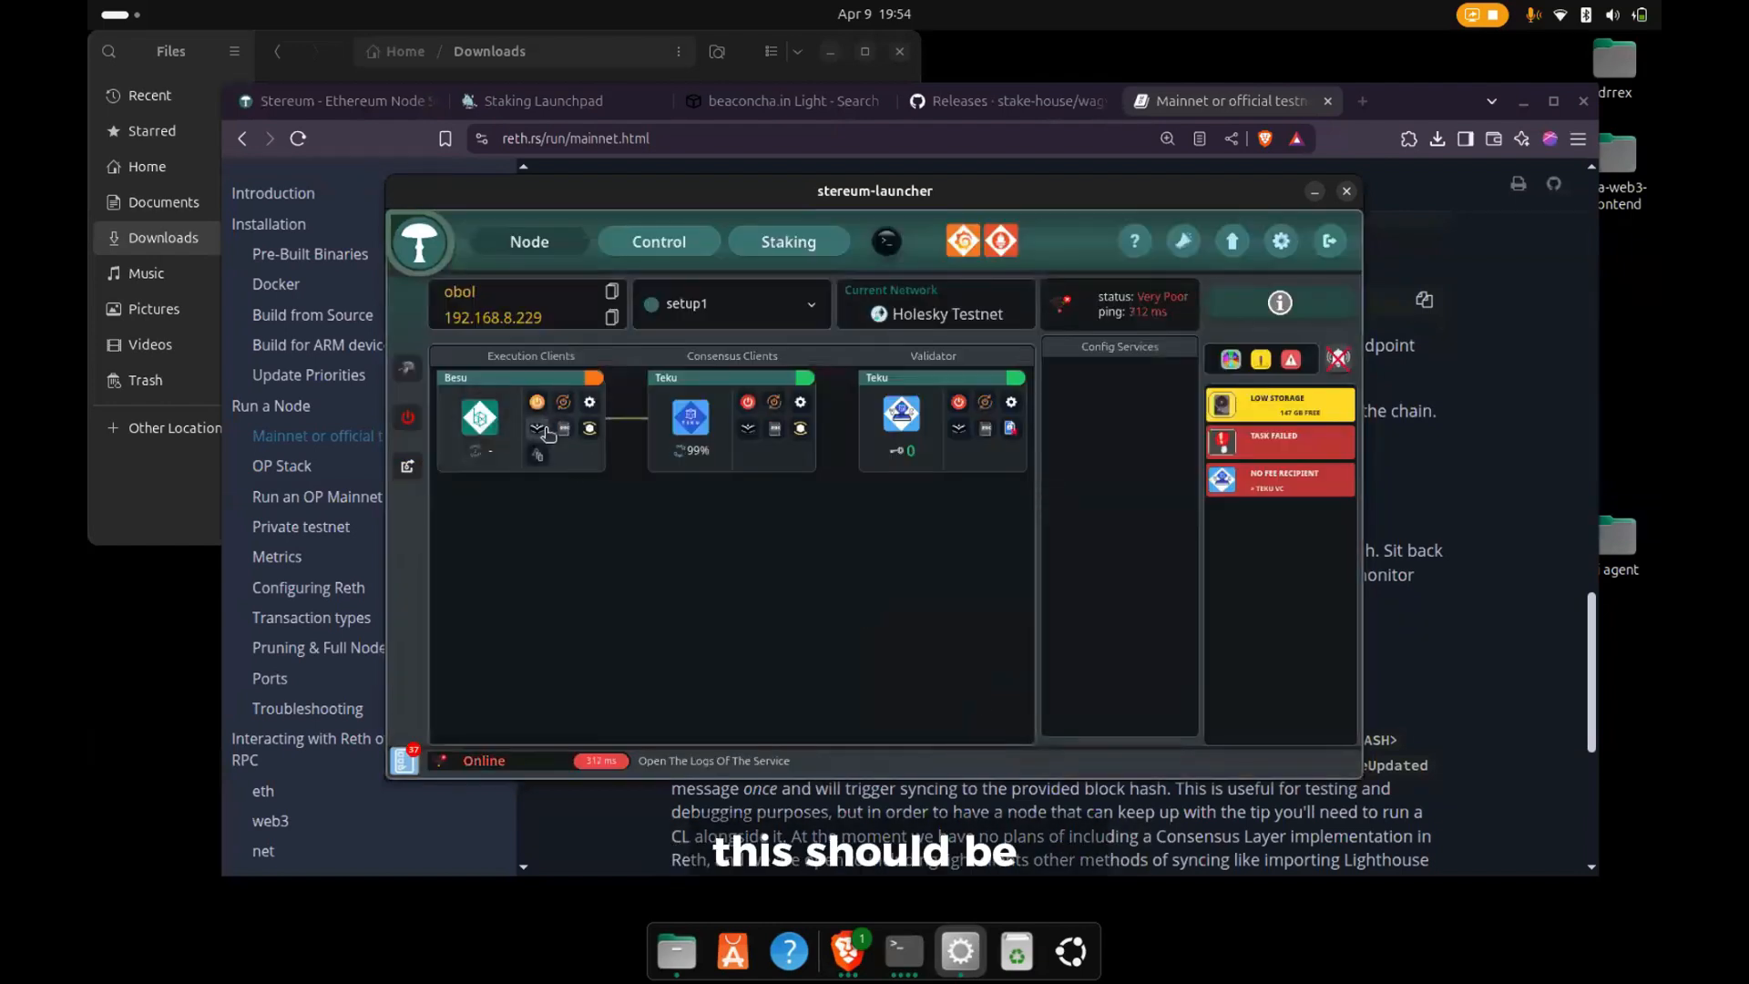
- Open the Besu logs, read the Java runtime error entries down to the oldest lines, and close the log viewer
left_click(541, 428)
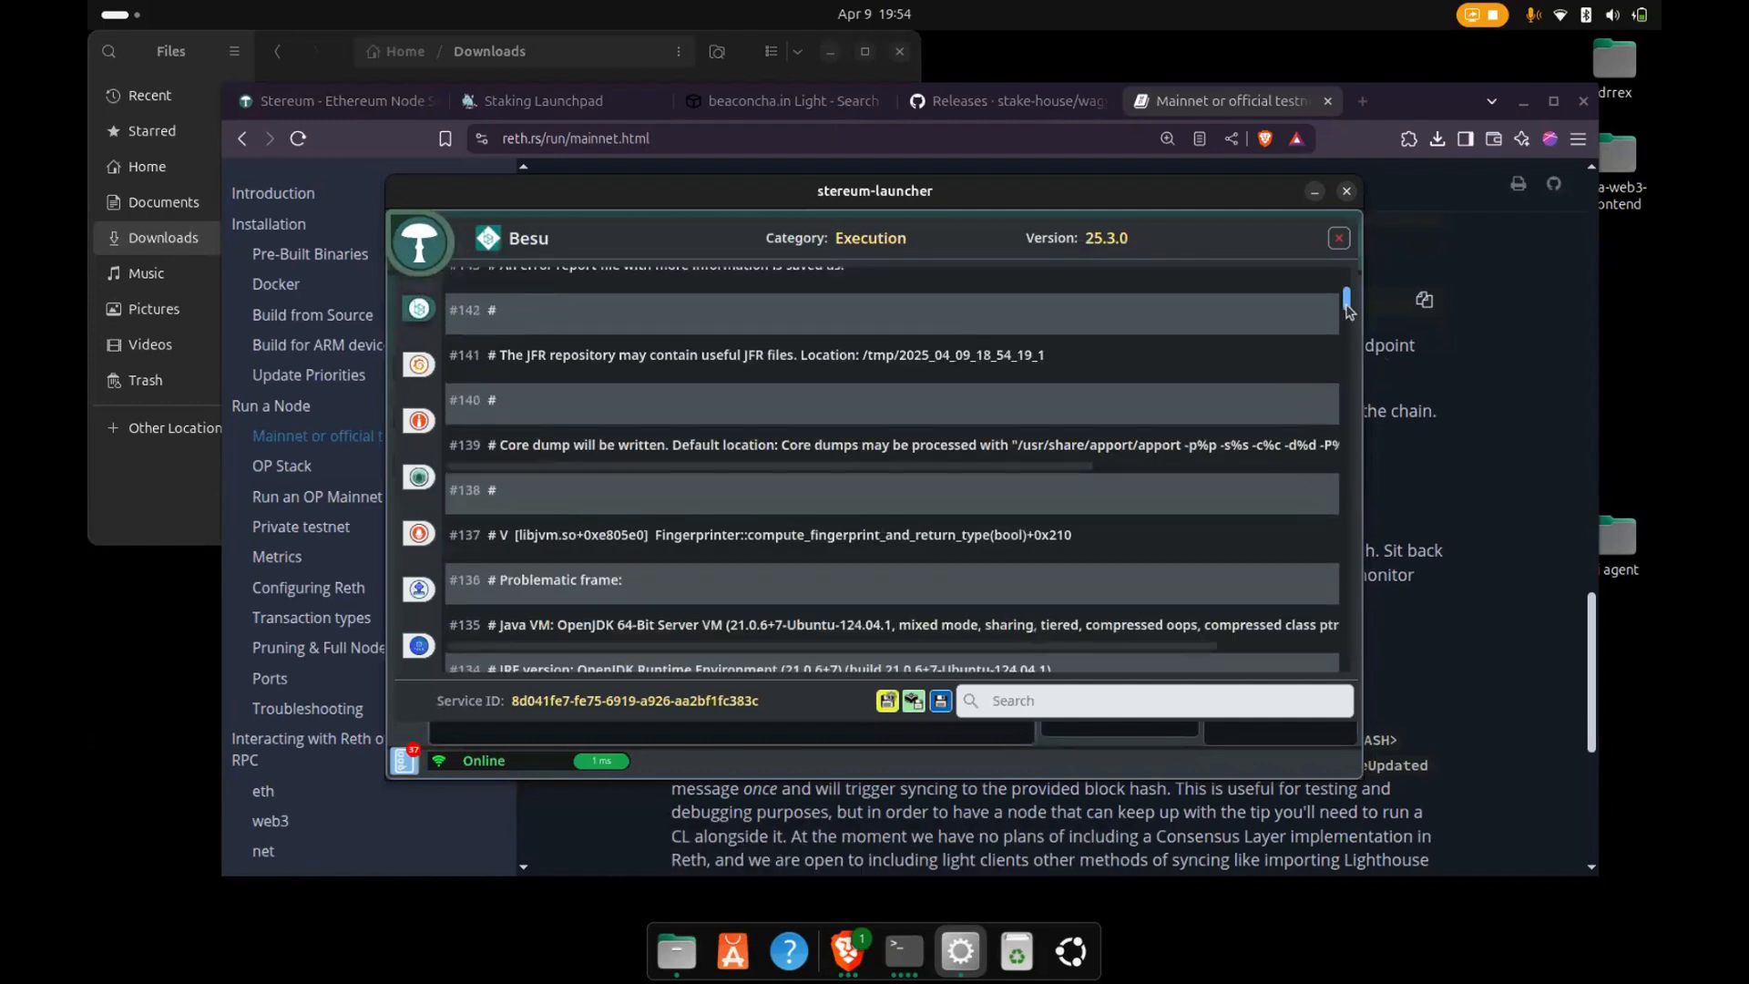
left_click_drag(1352, 372, 1349, 519)
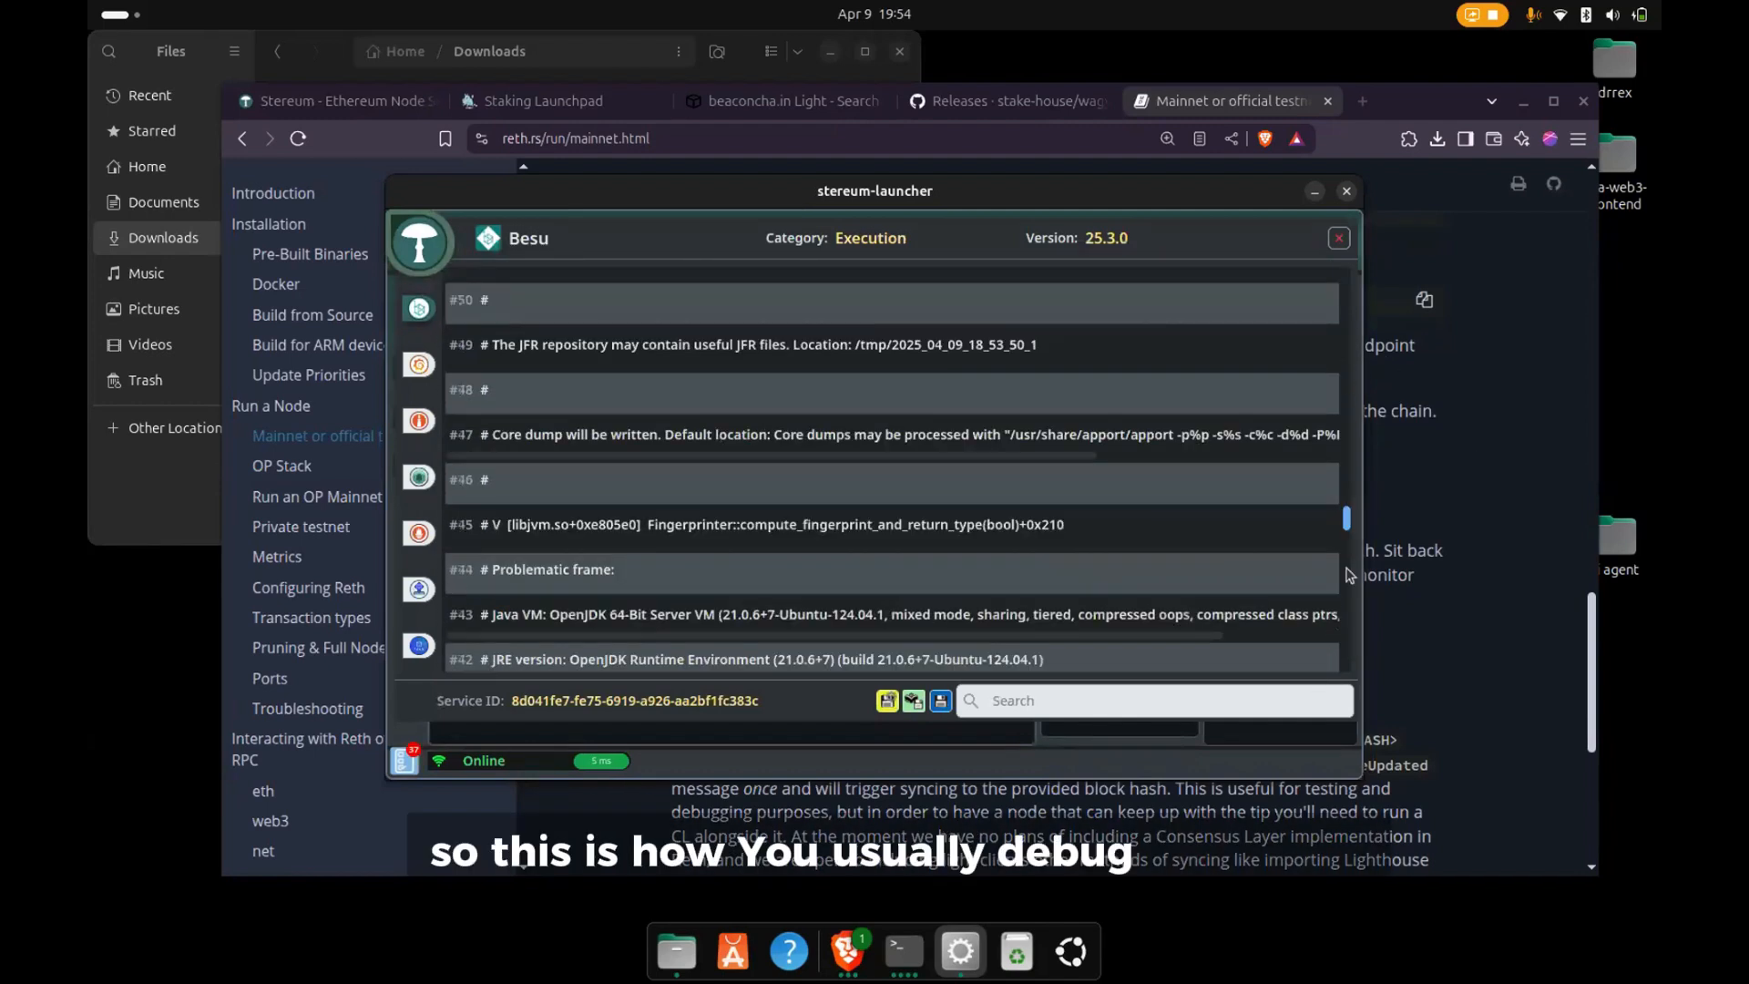
scroll(1275, 583, "down", 15)
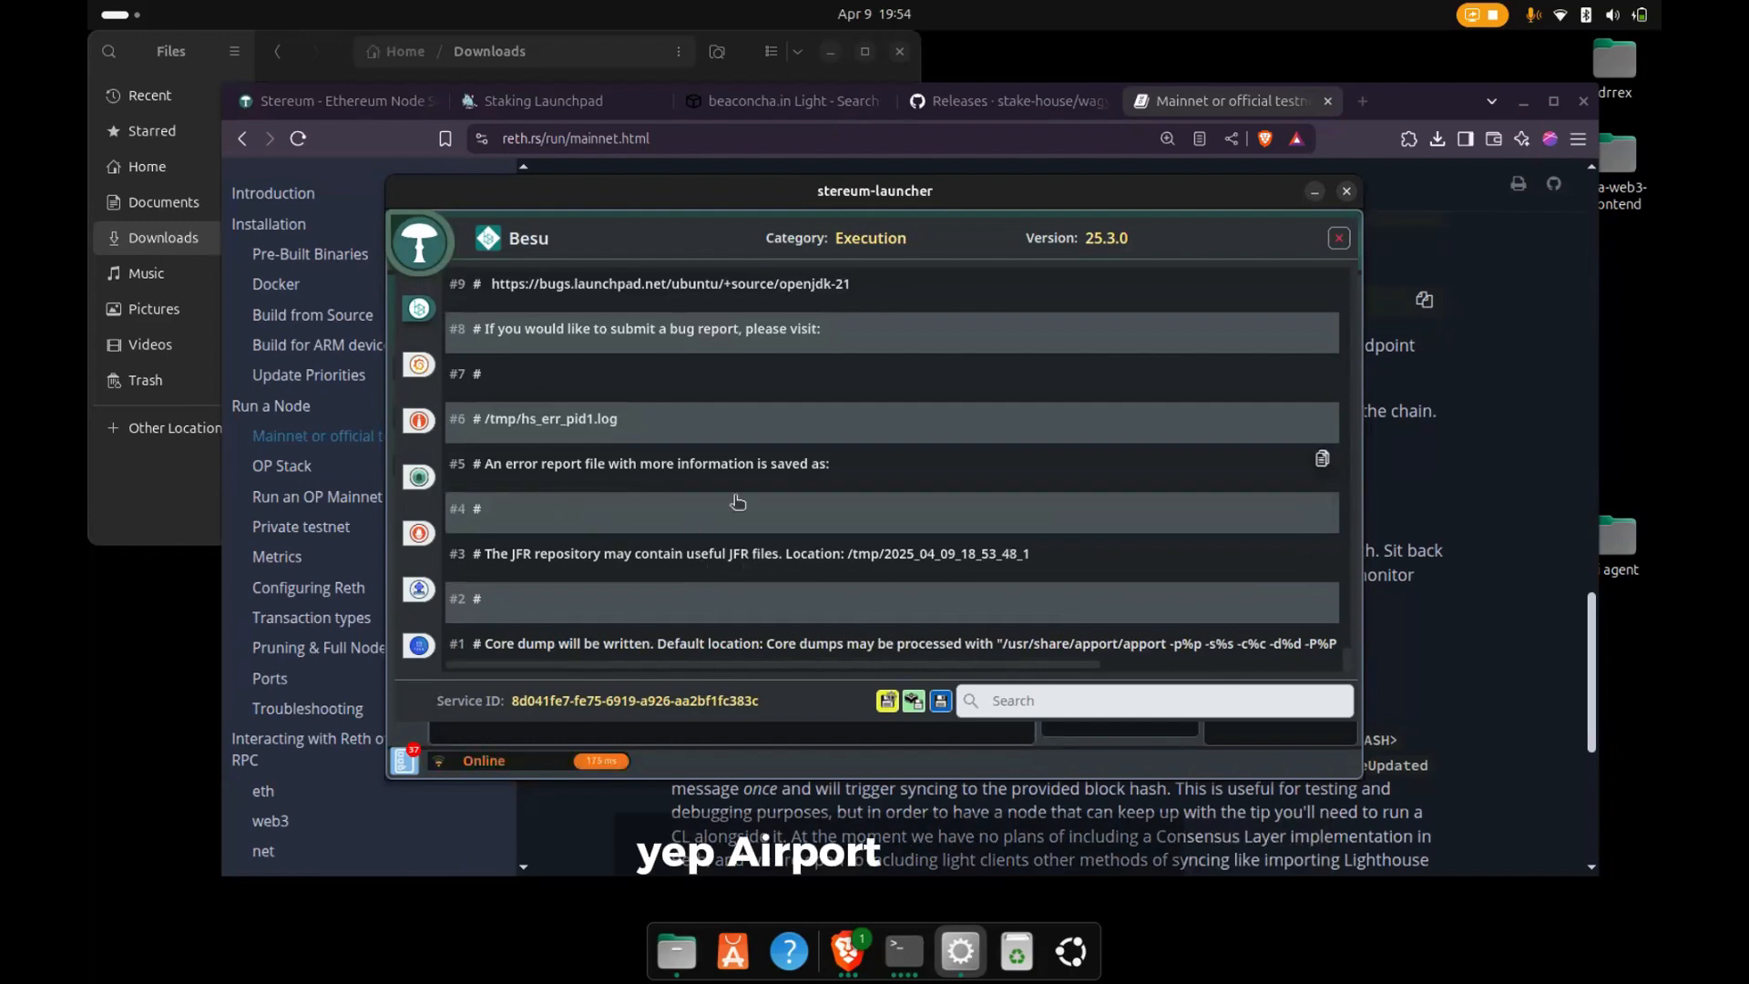
scroll(638, 510, "up", 3)
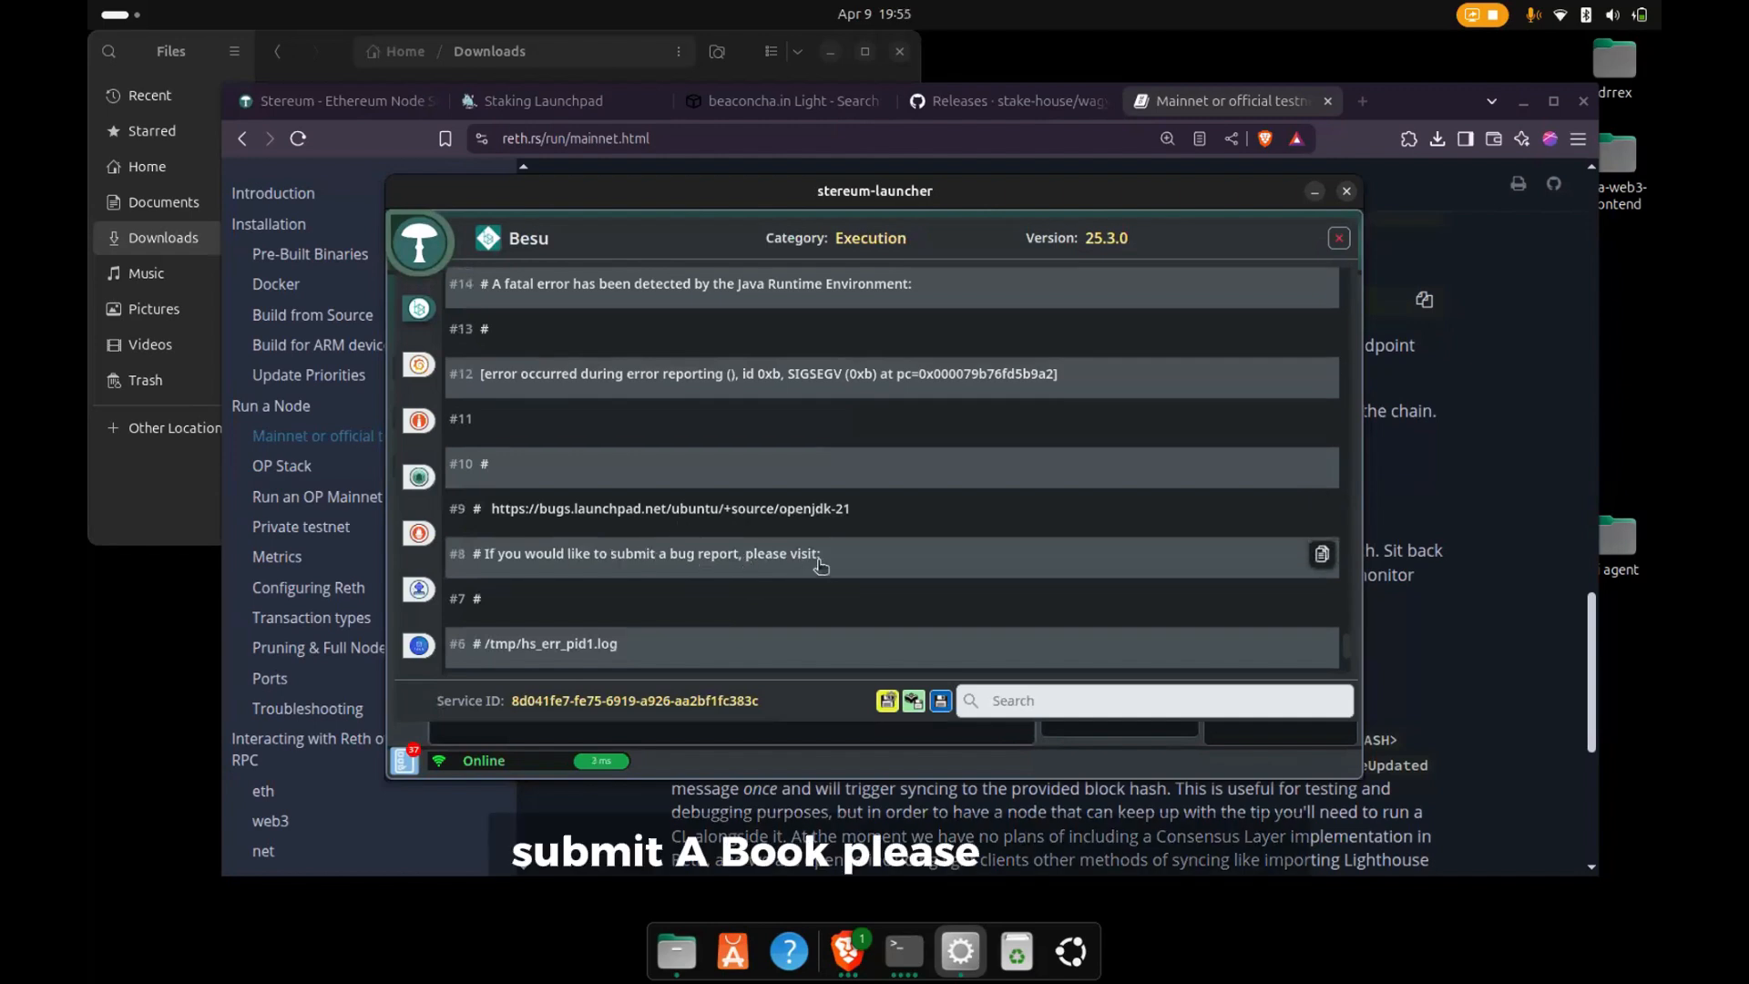
scroll(820, 567, "up", 2)
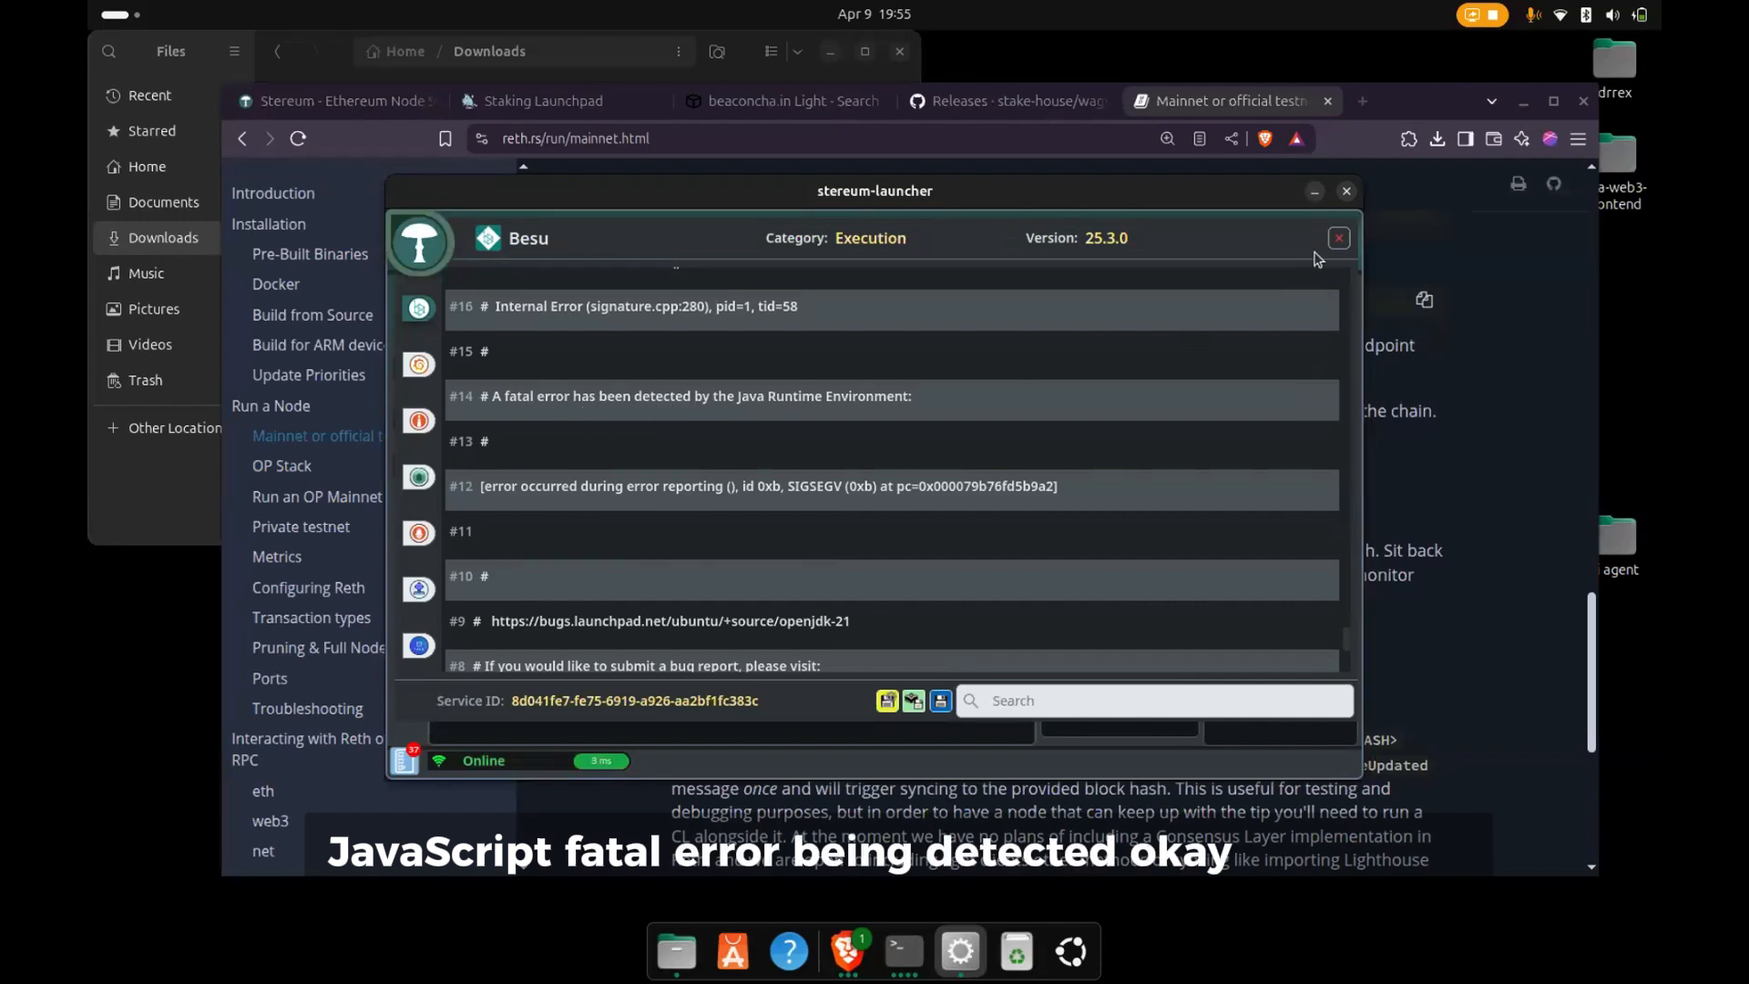
left_click(1339, 238)
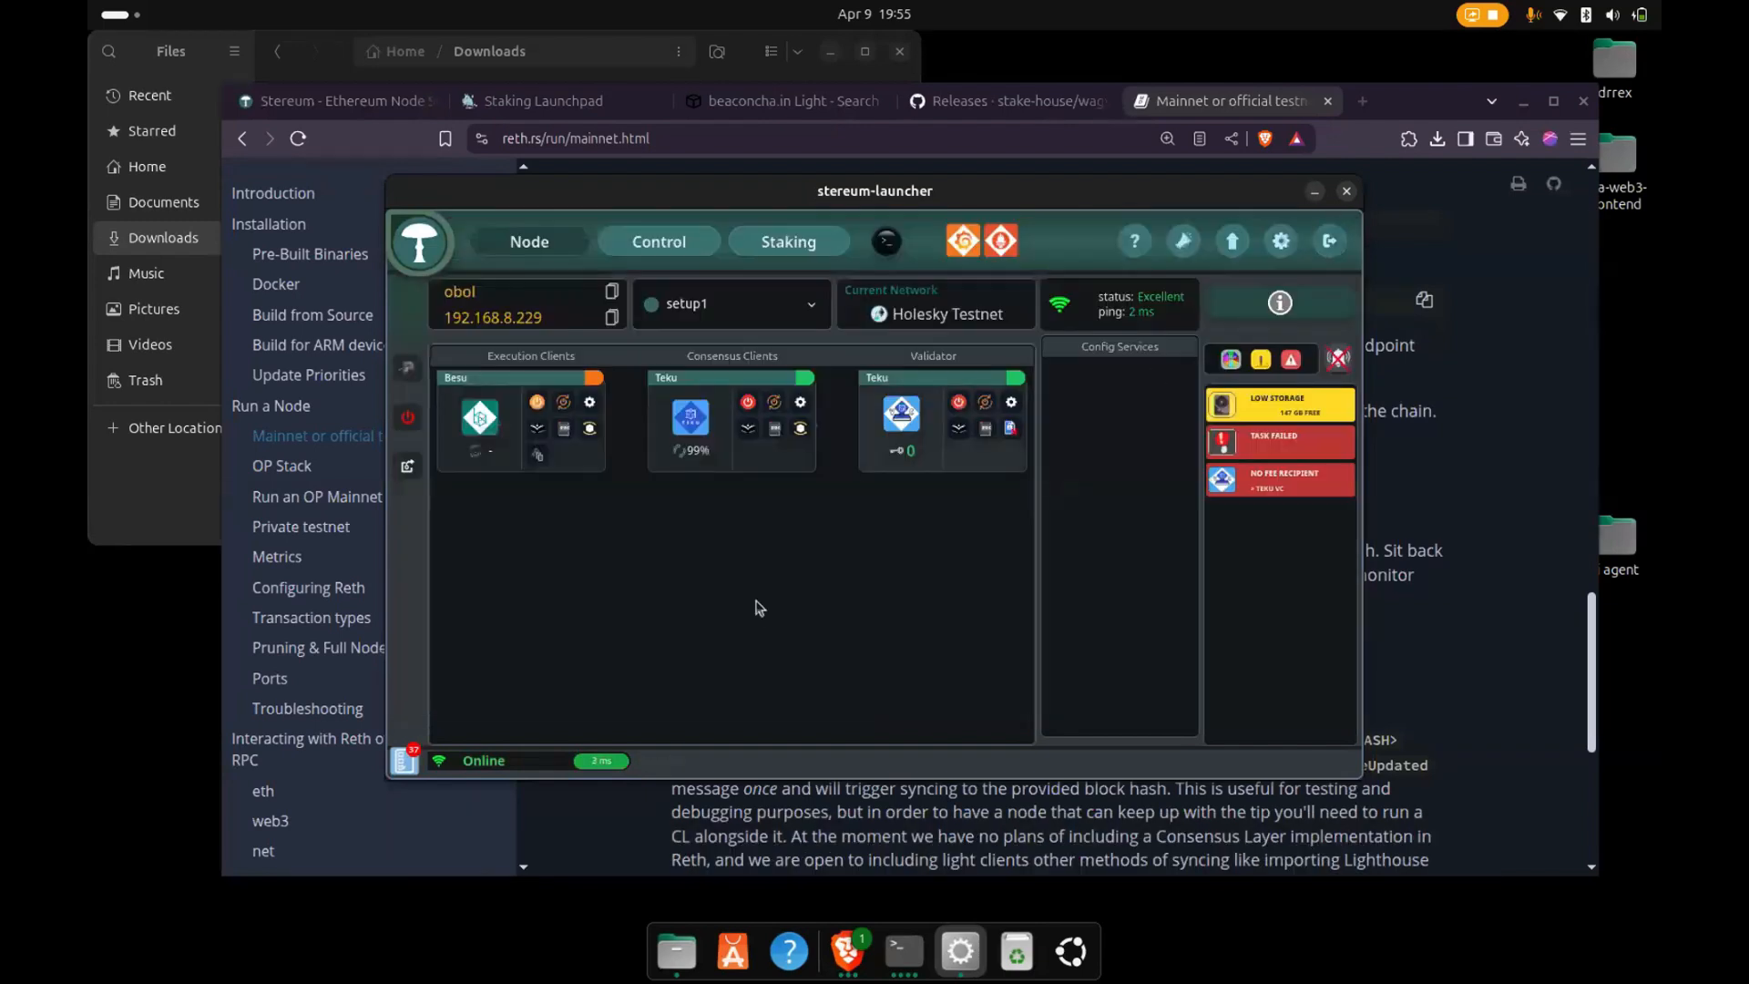
- Restart the Besu service and open Setup1's node configuration for editing
left_click(565, 403)
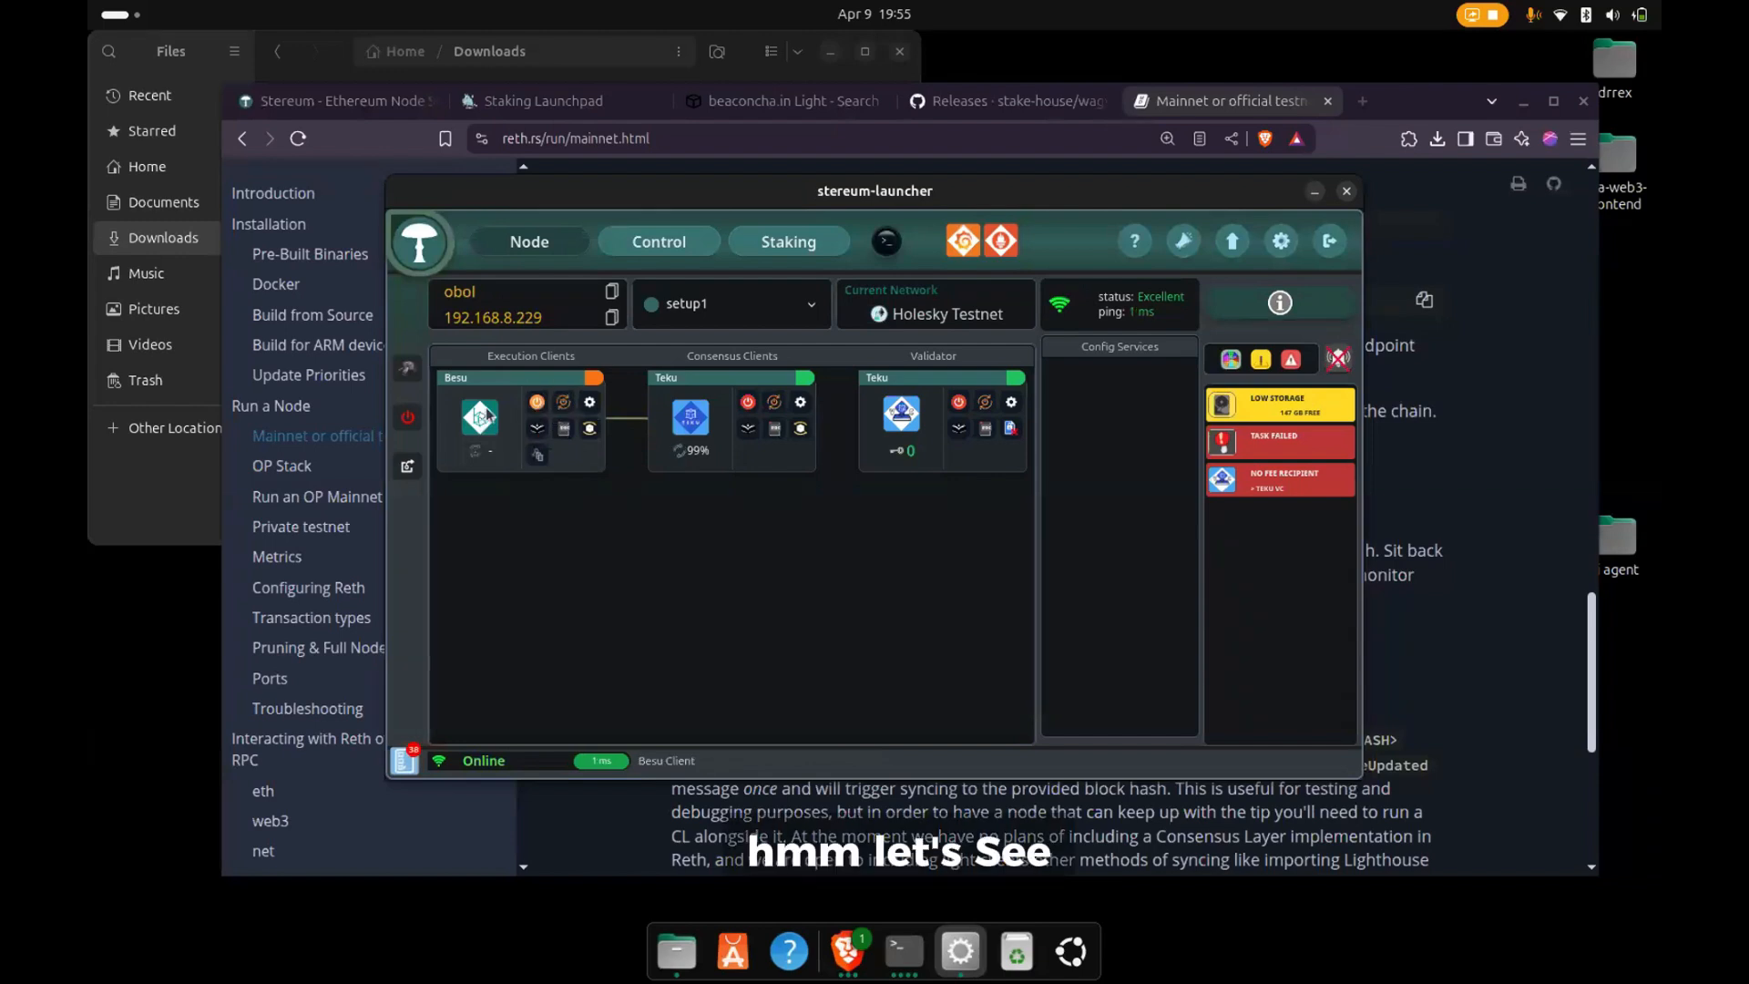
left_click(407, 375)
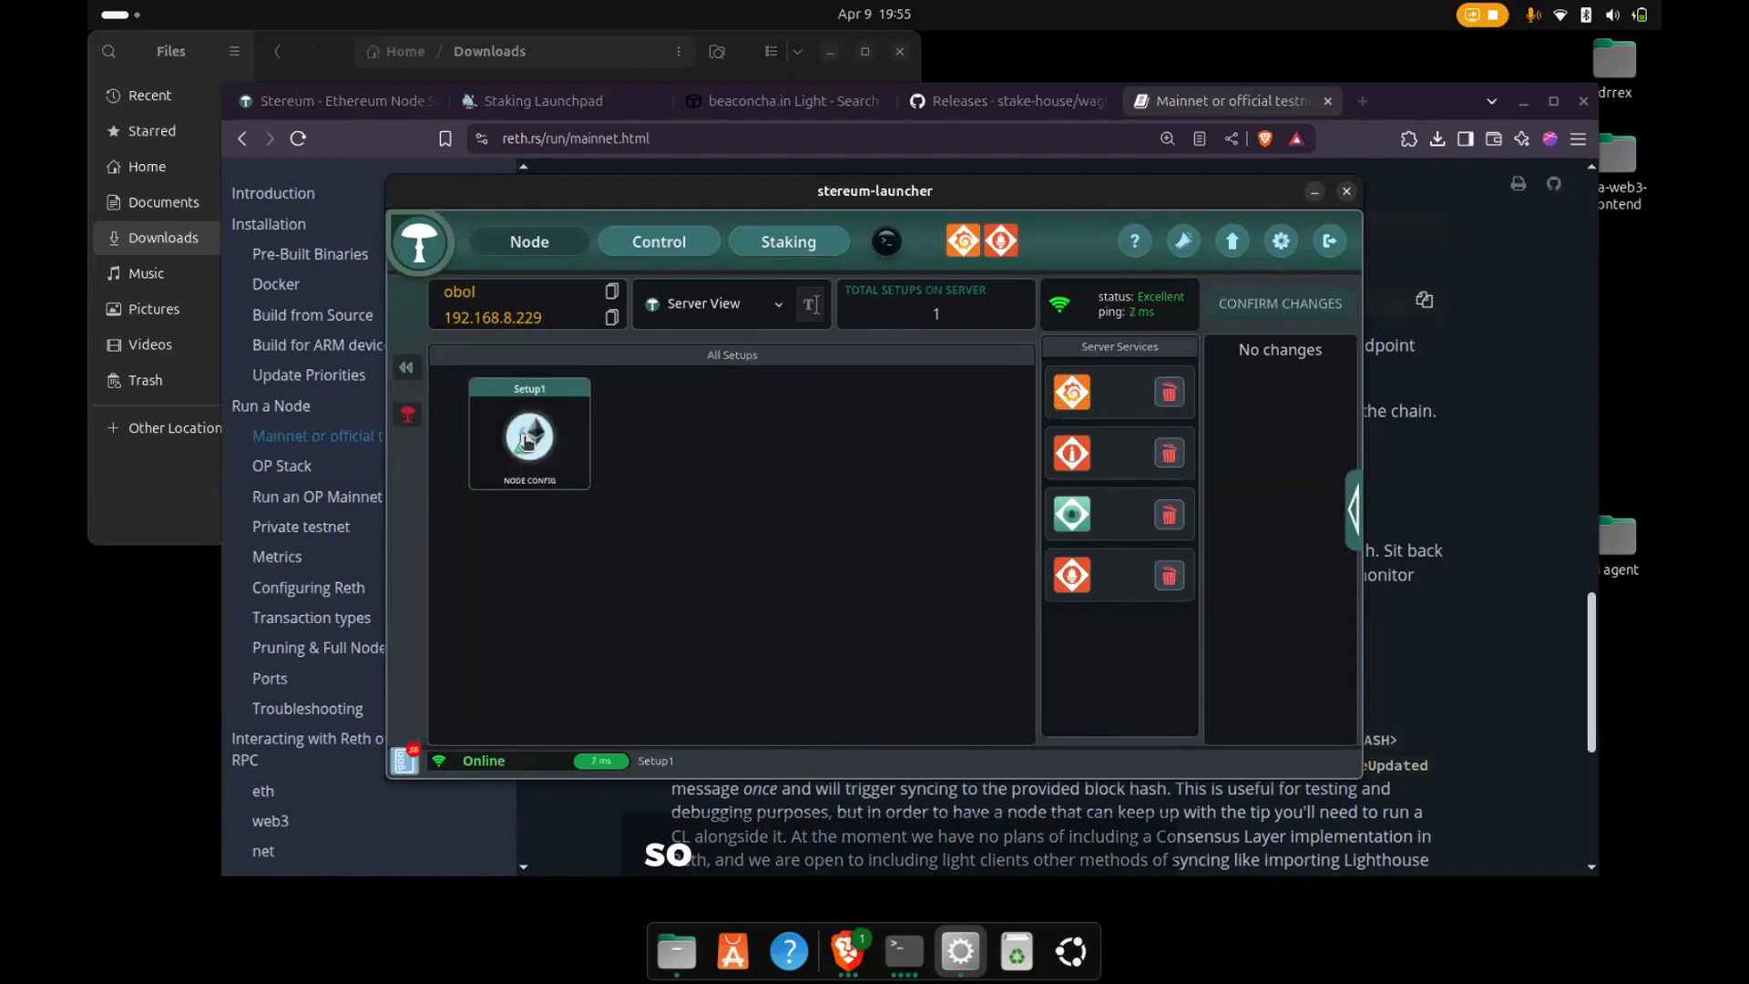
left_click(407, 369)
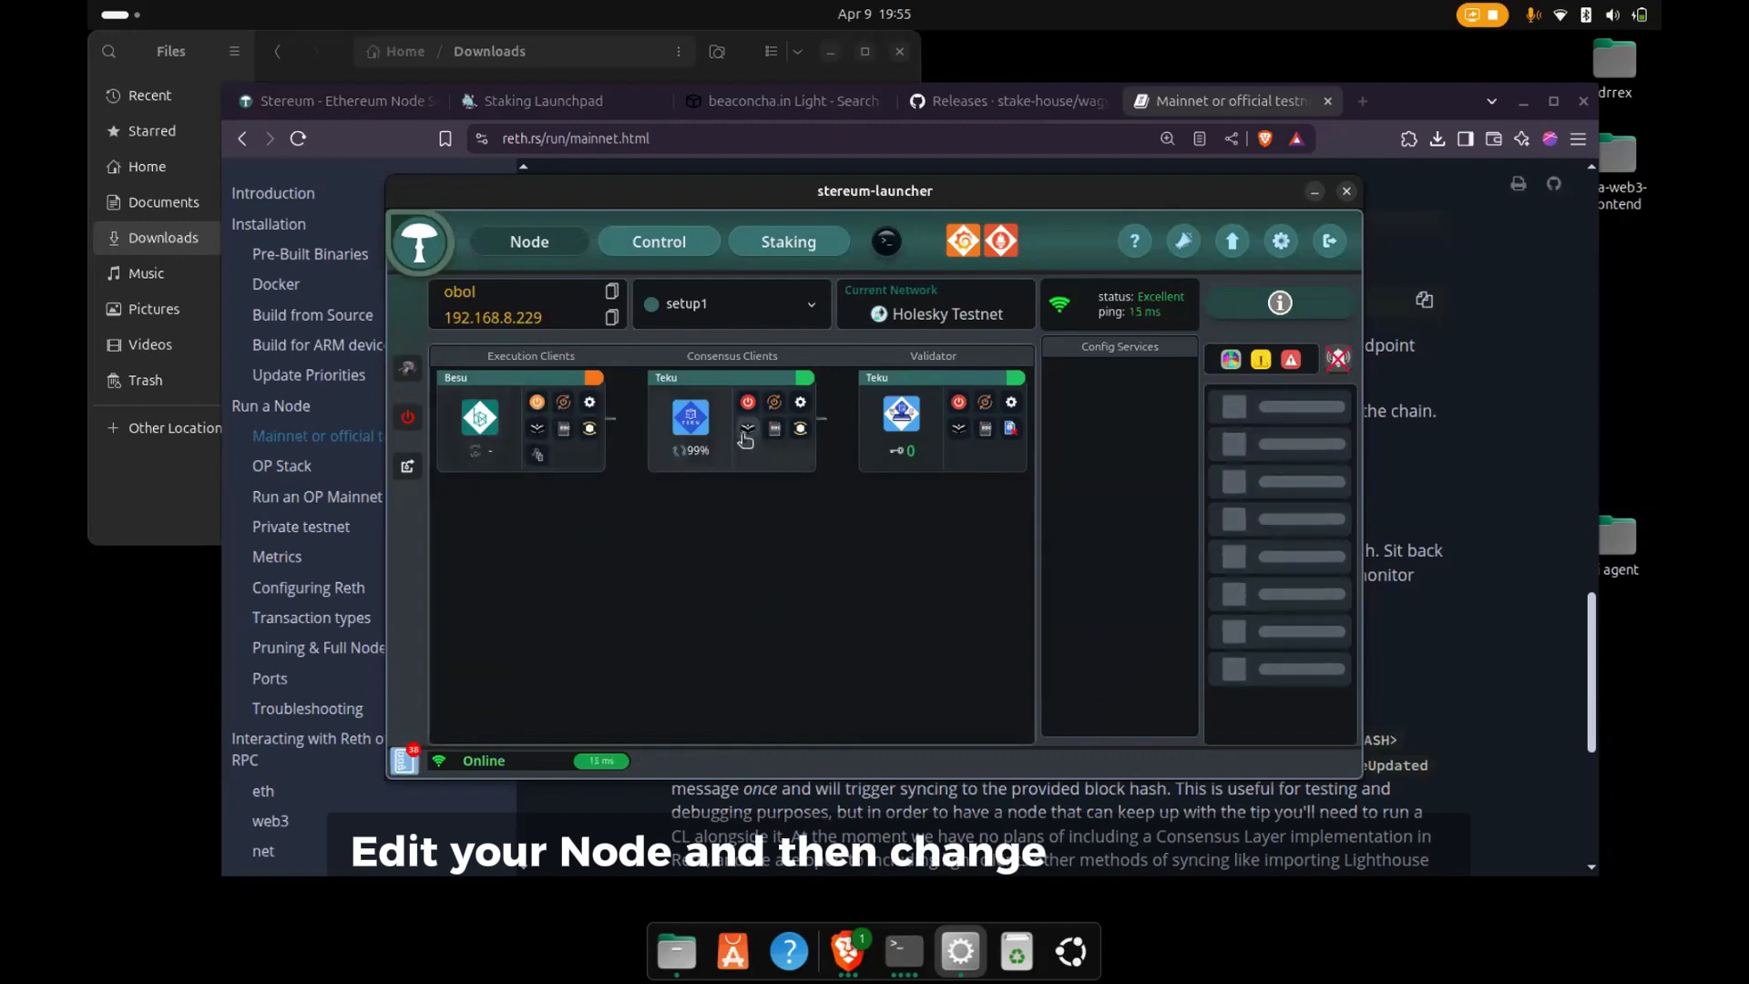
left_click(410, 377)
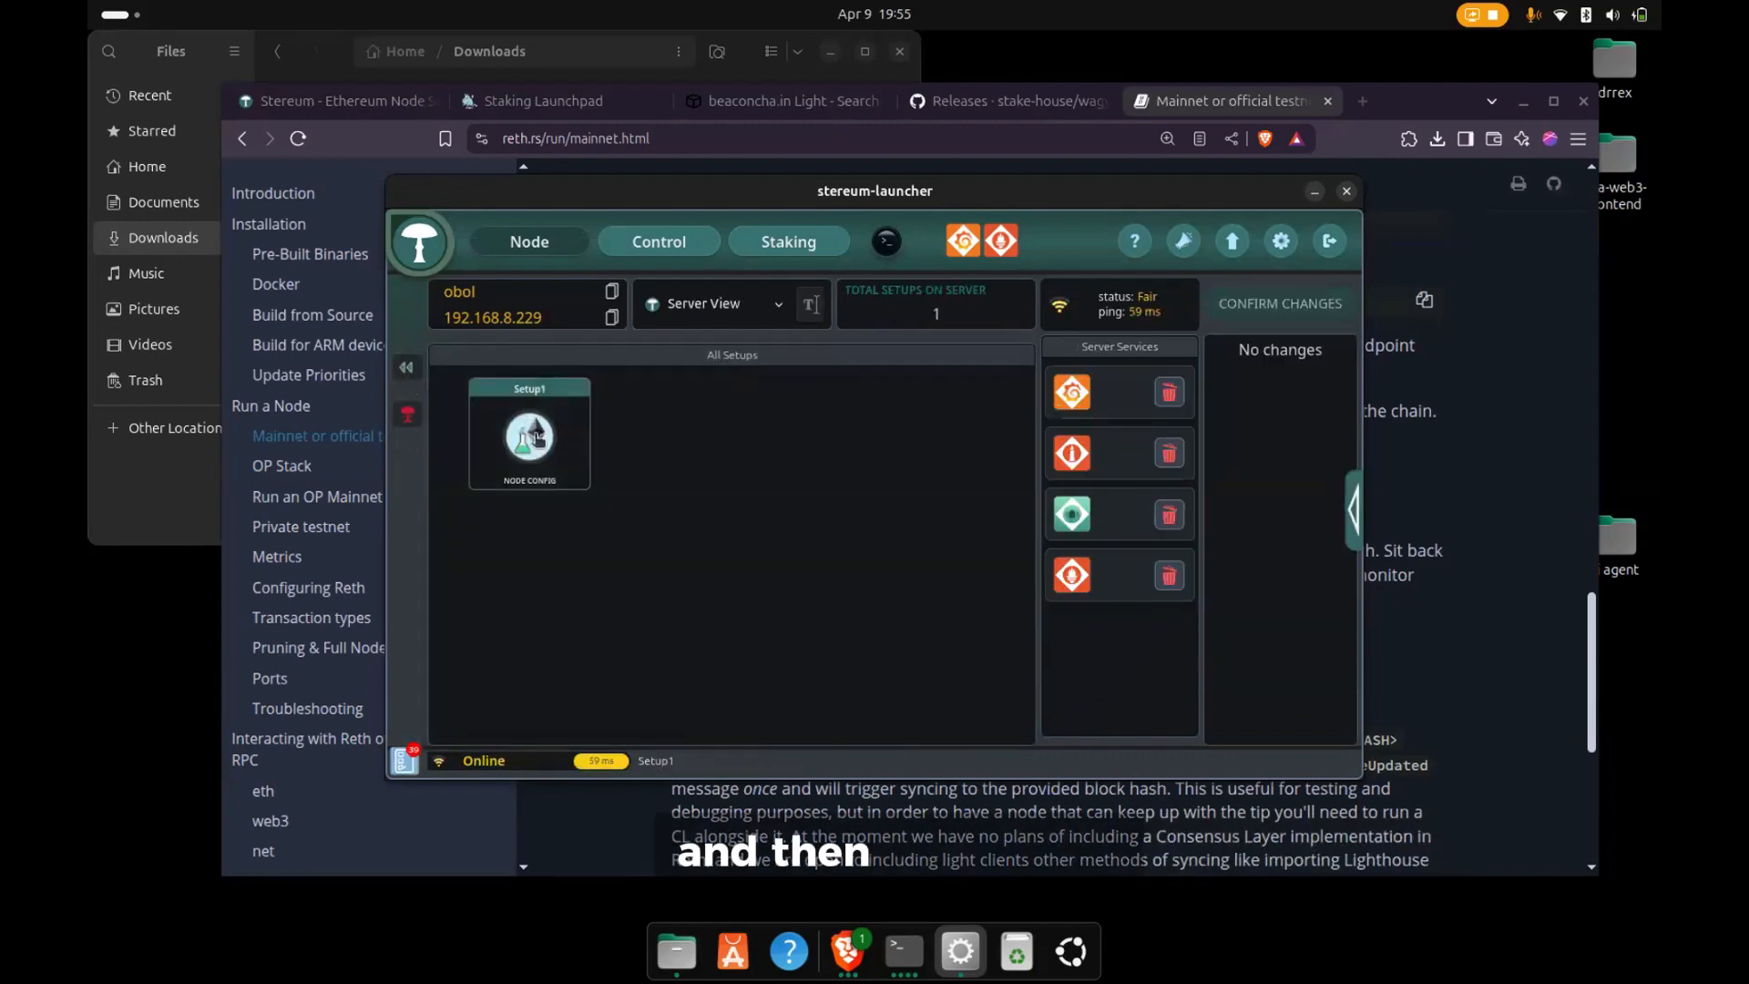
left_click(537, 439)
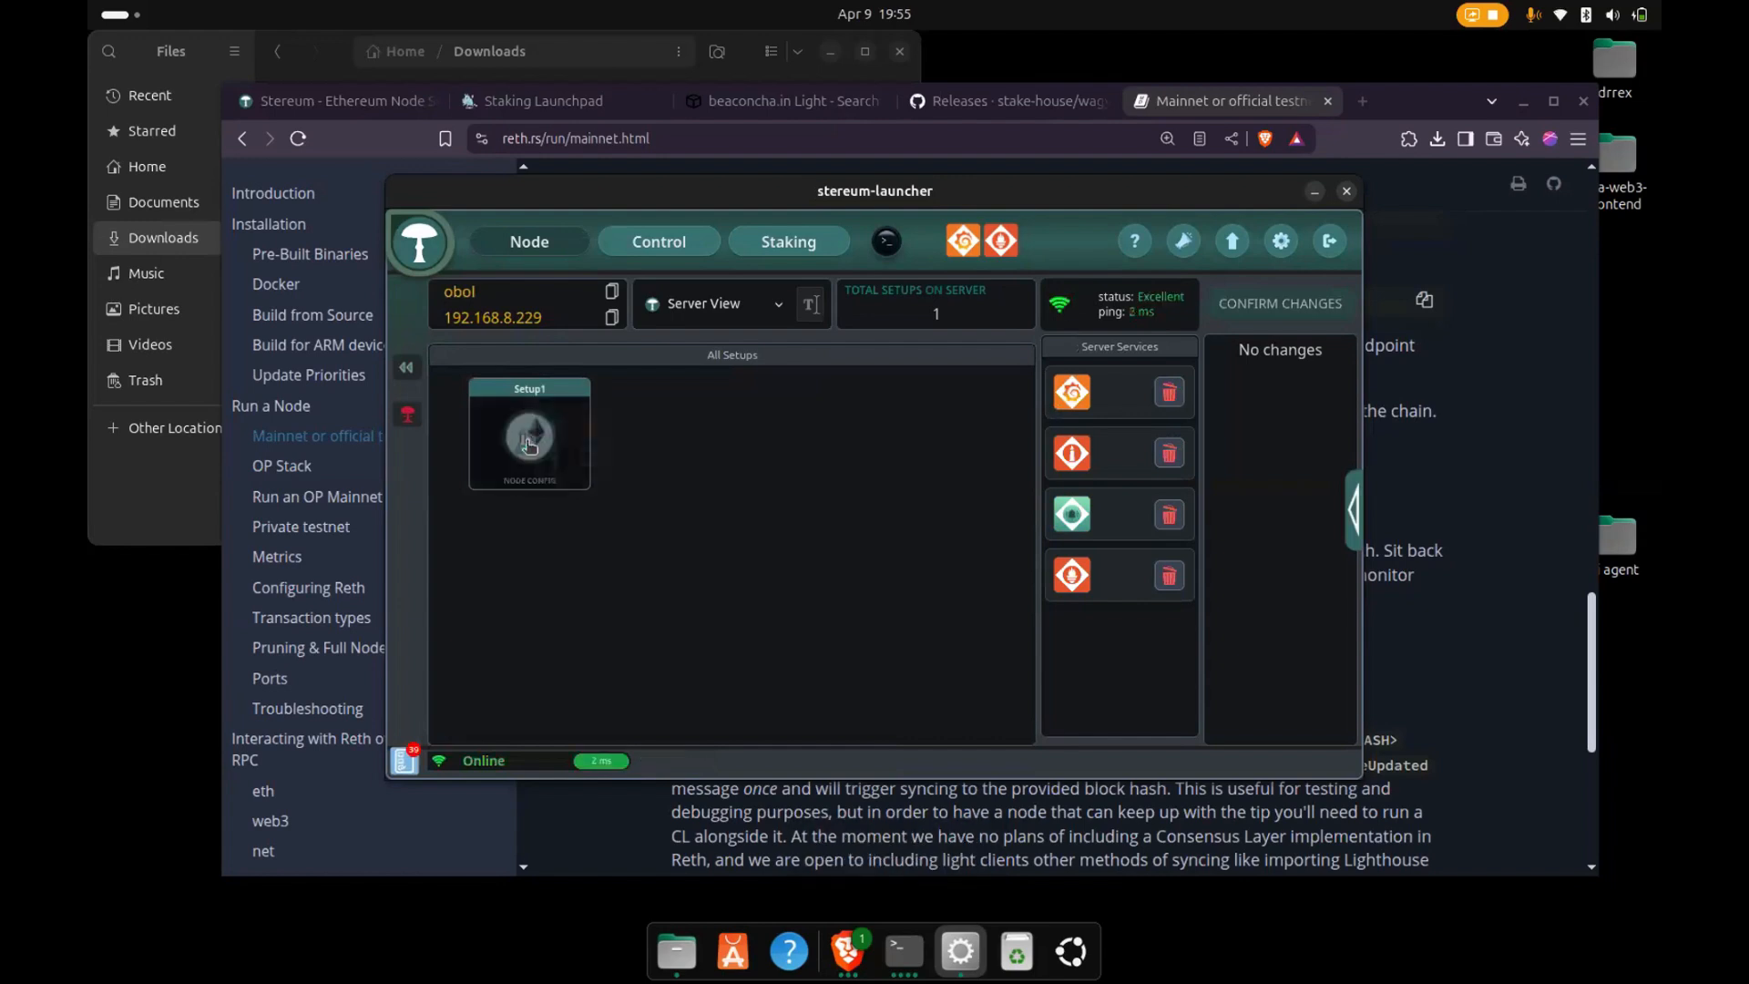
left_click(546, 459)
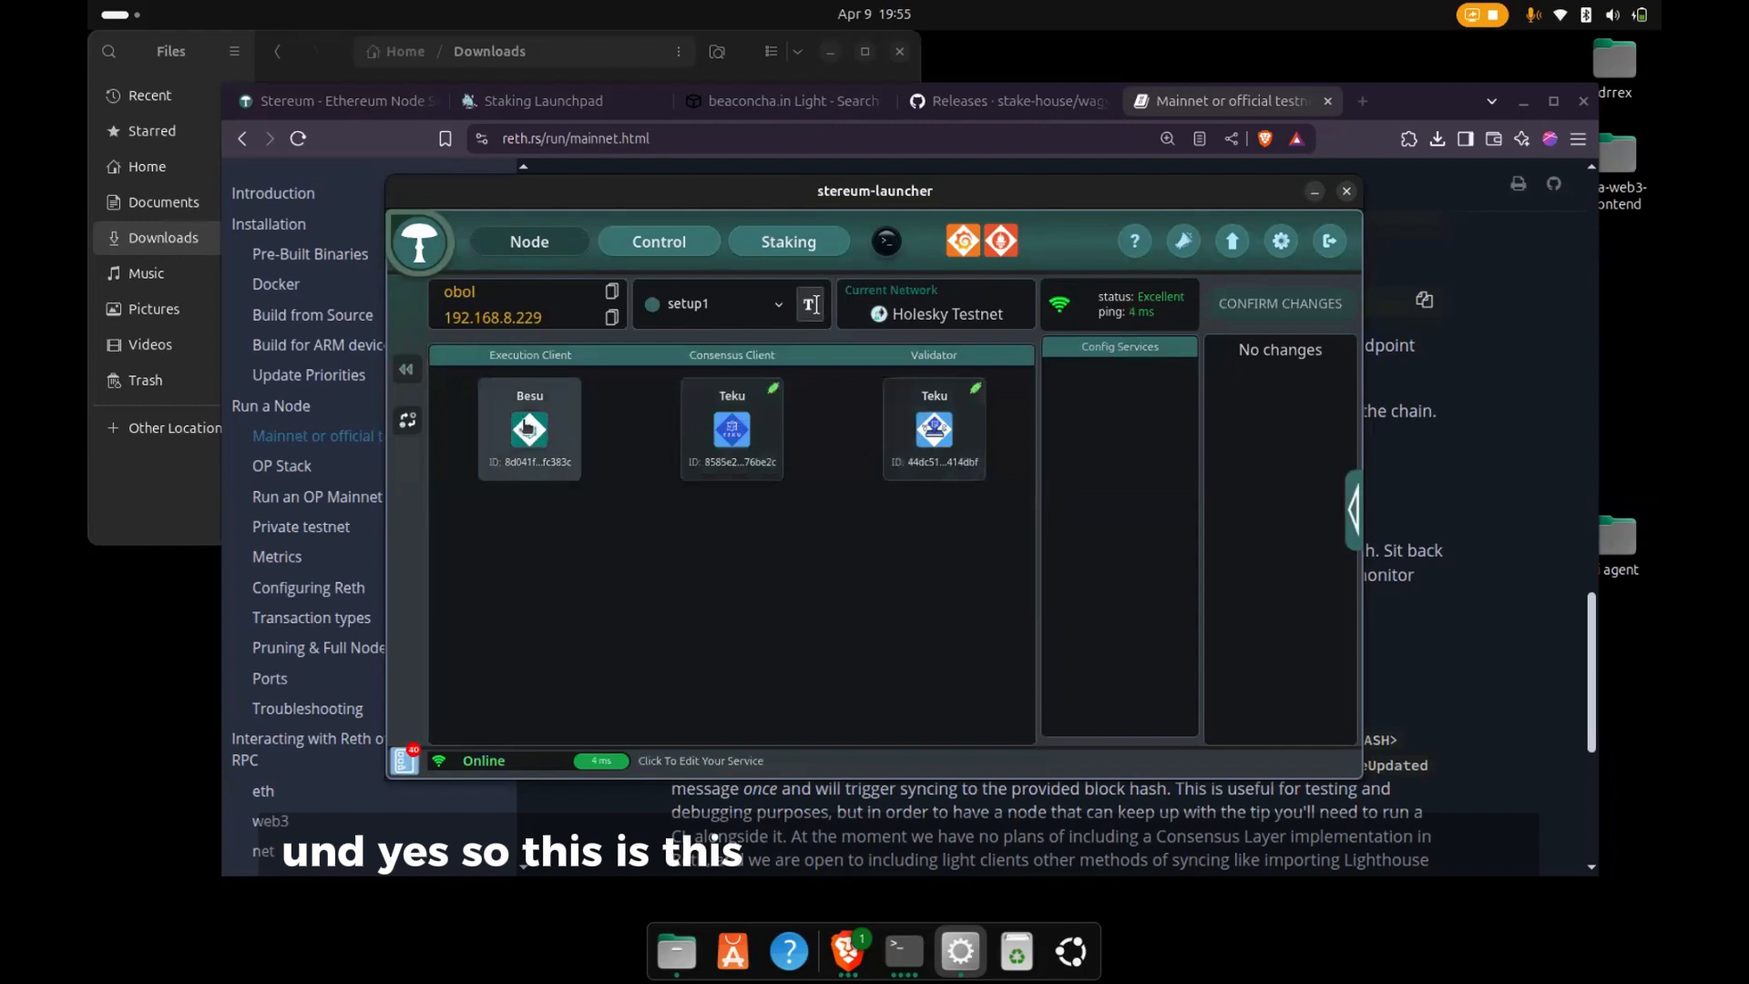
- Switch the Besu execution client to Nethermind with checkpoint sync from EthStaker, adding it to the pending changes
left_click(534, 438)
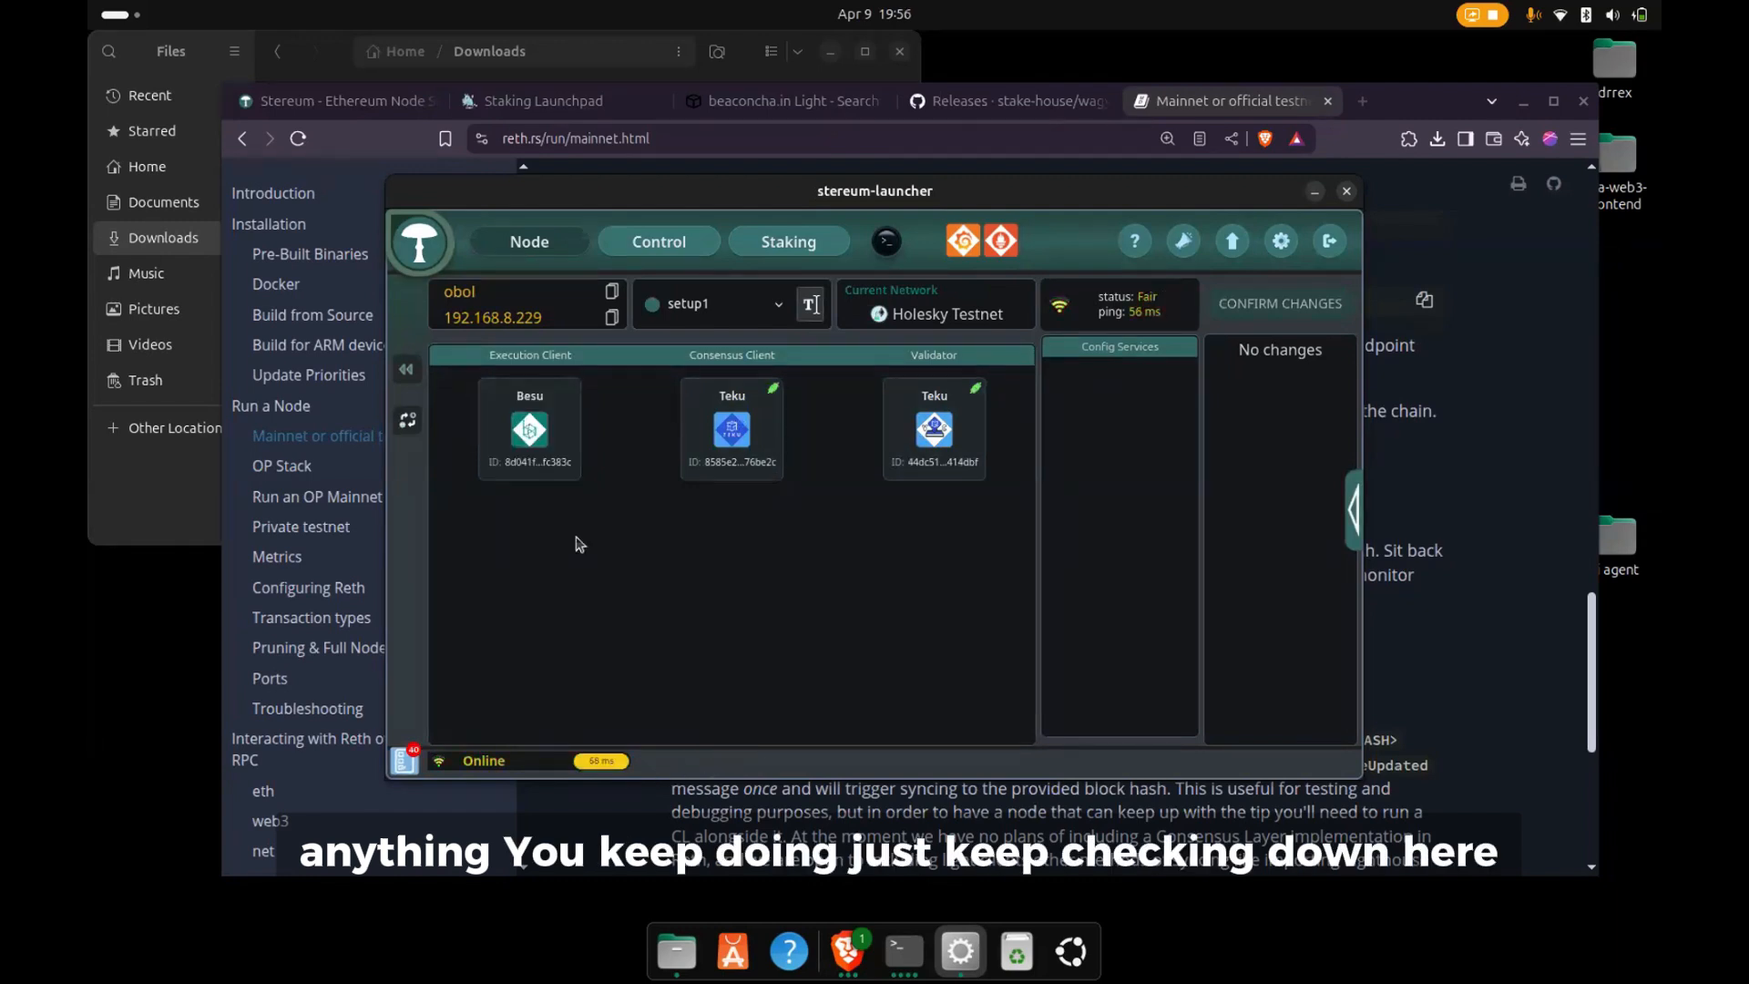
left_click(542, 447)
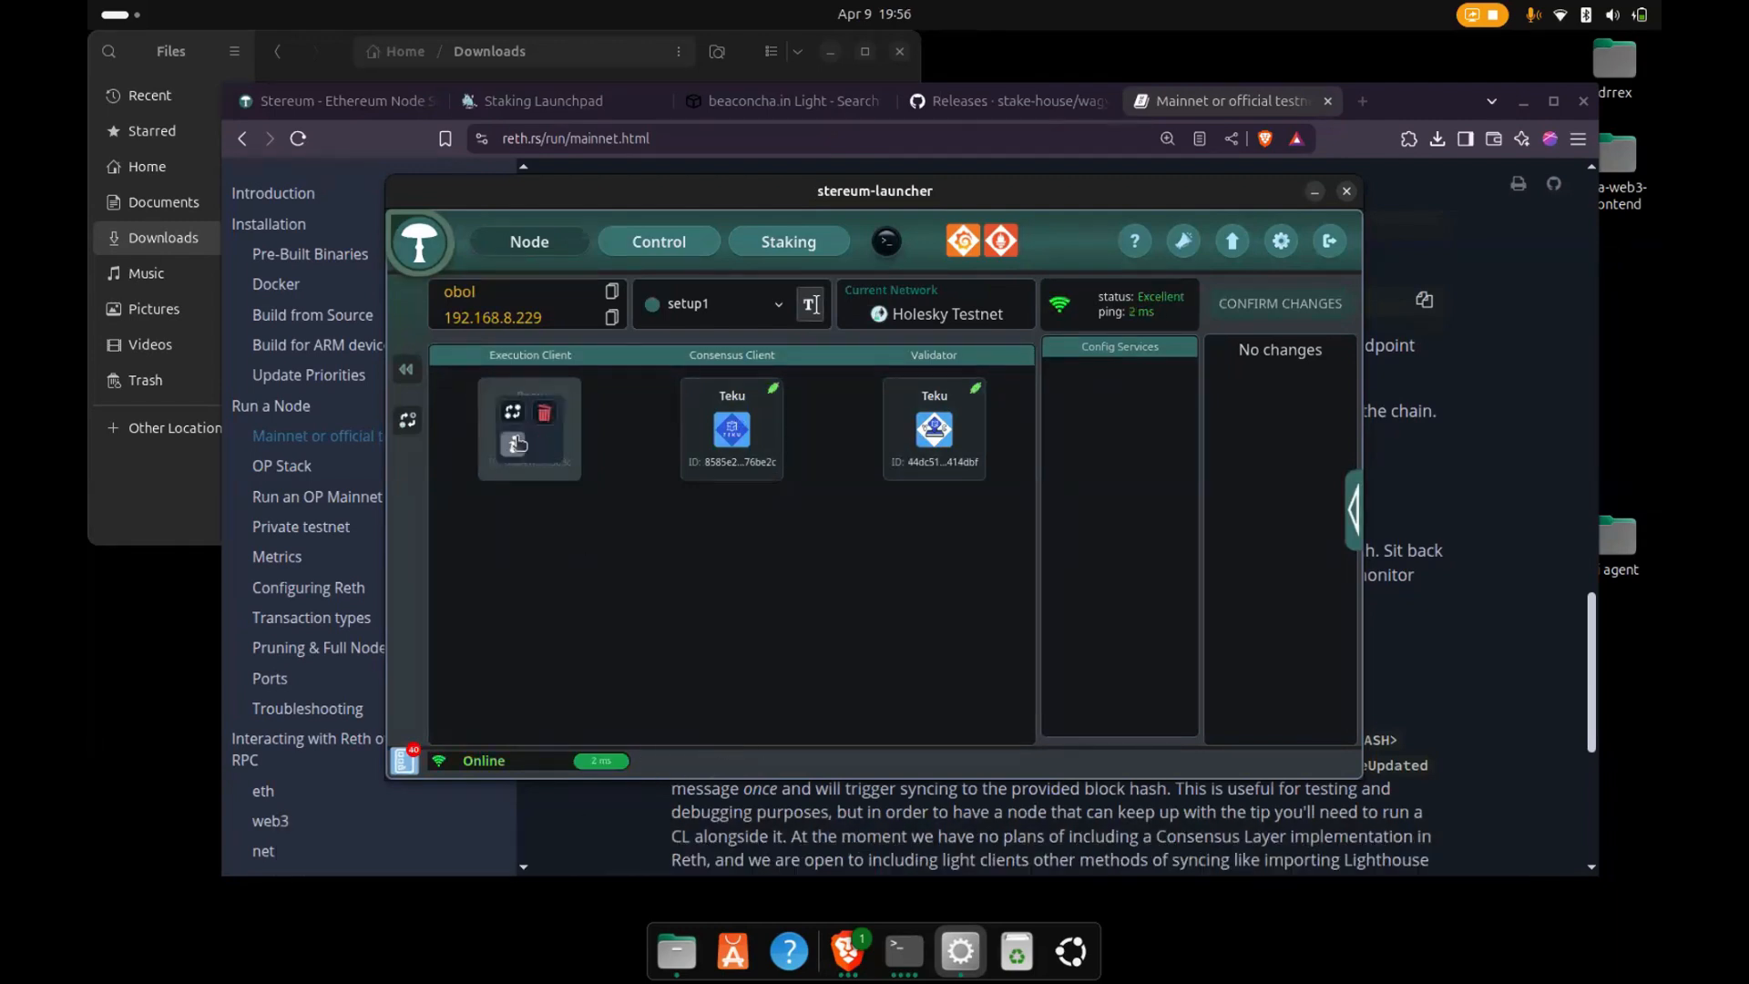
left_click(513, 414)
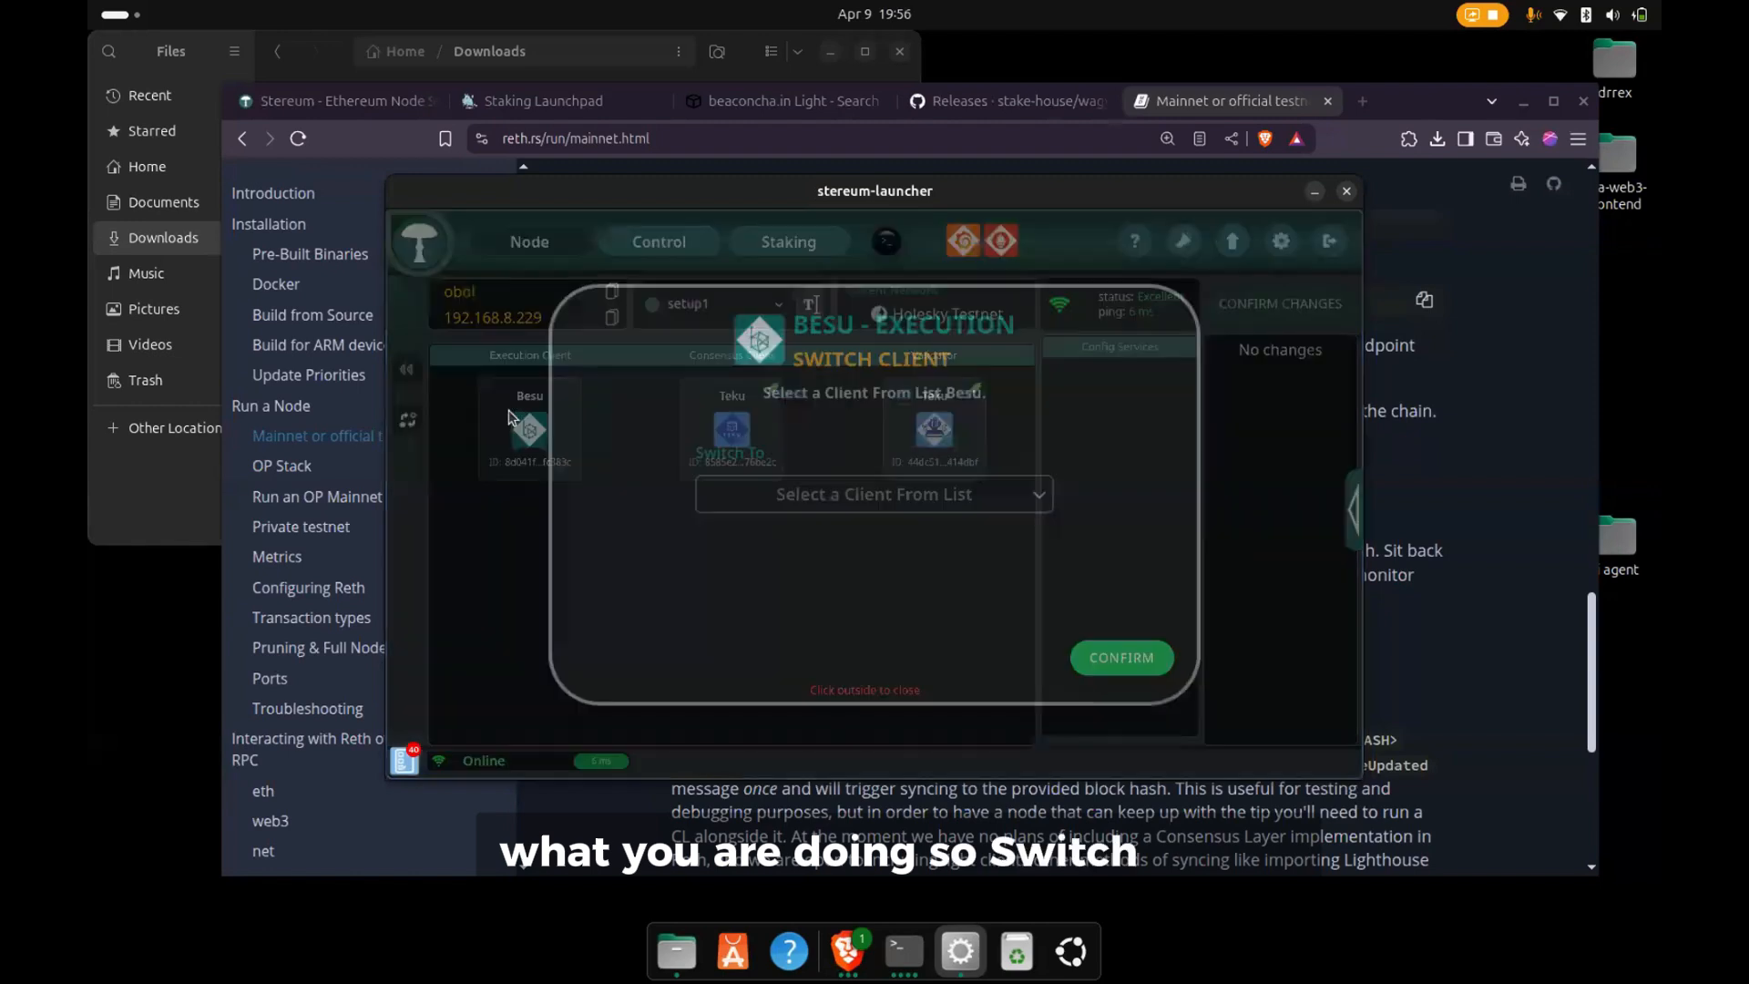
left_click(824, 497)
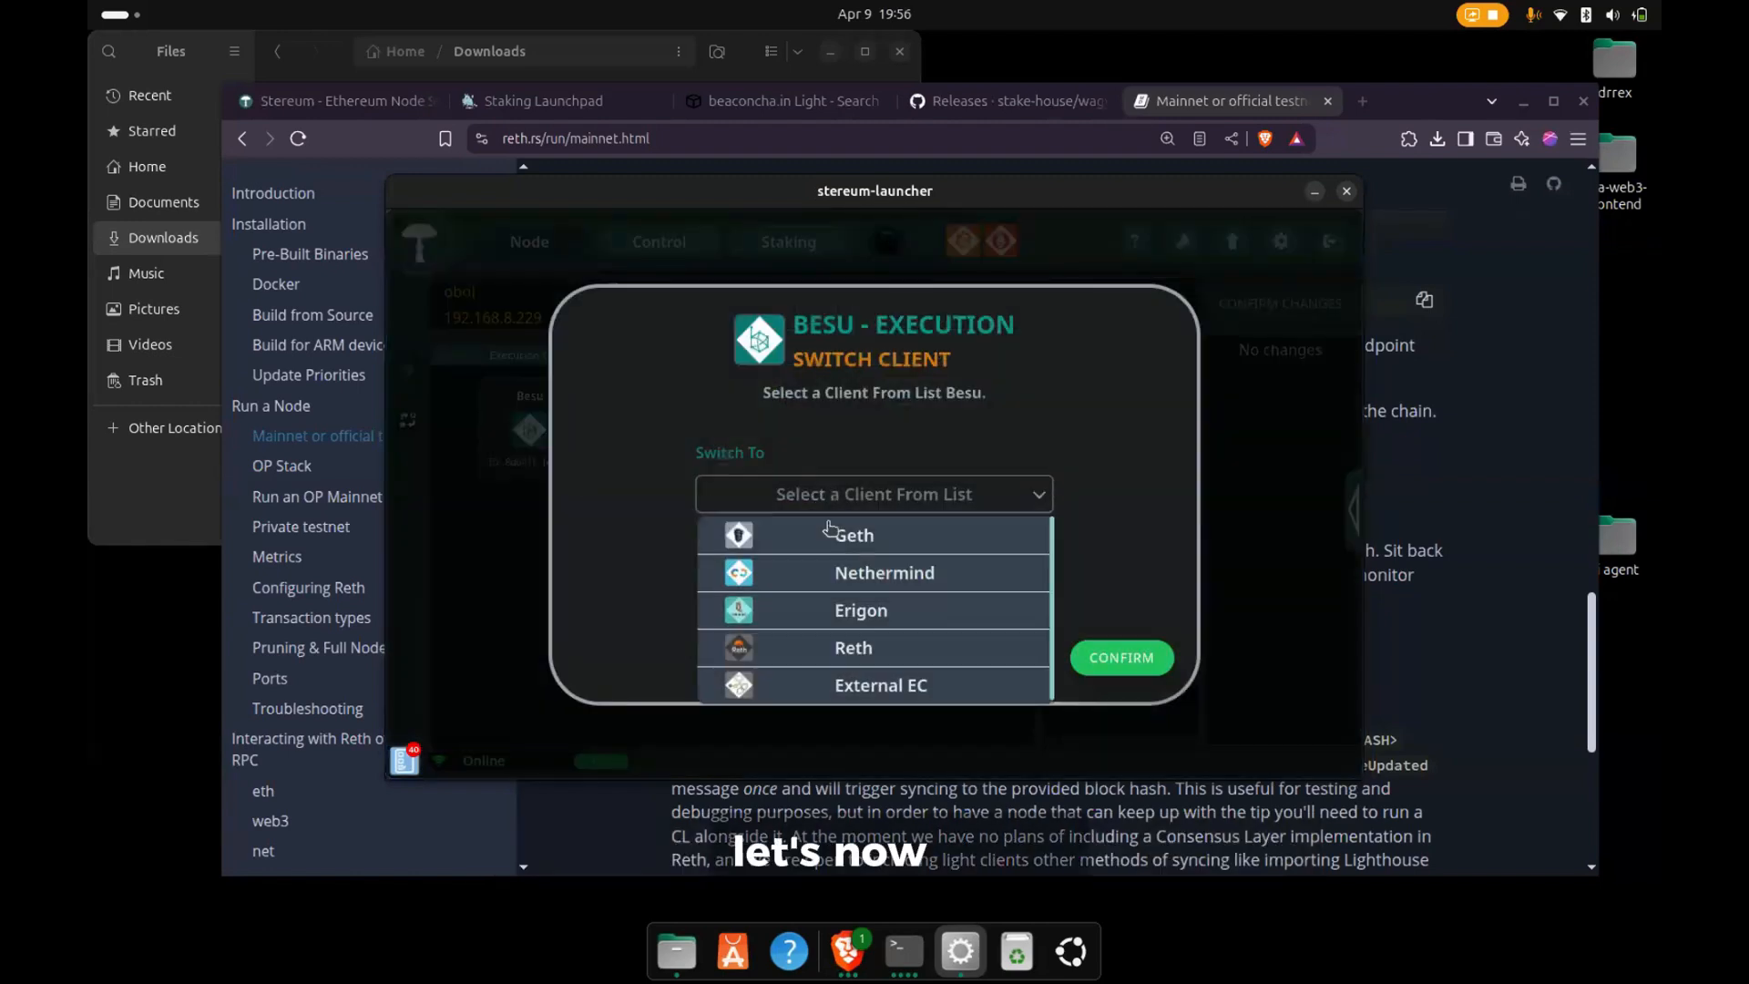
left_click(806, 585)
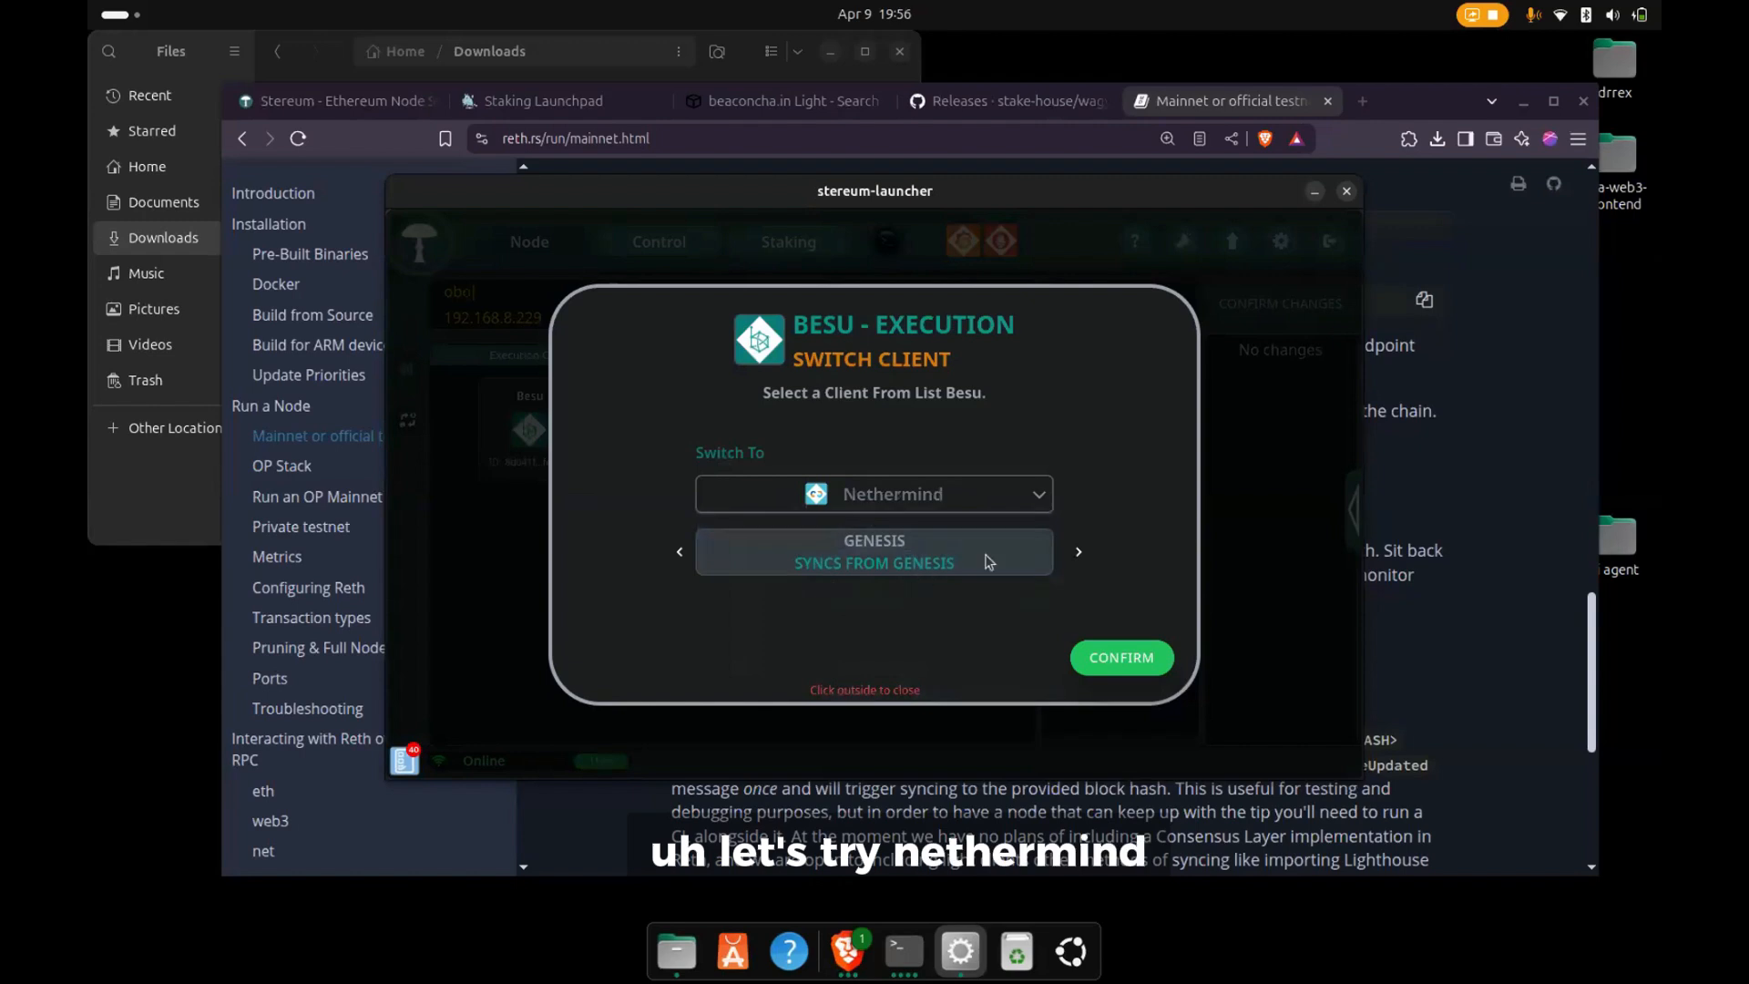
left_click(1078, 552)
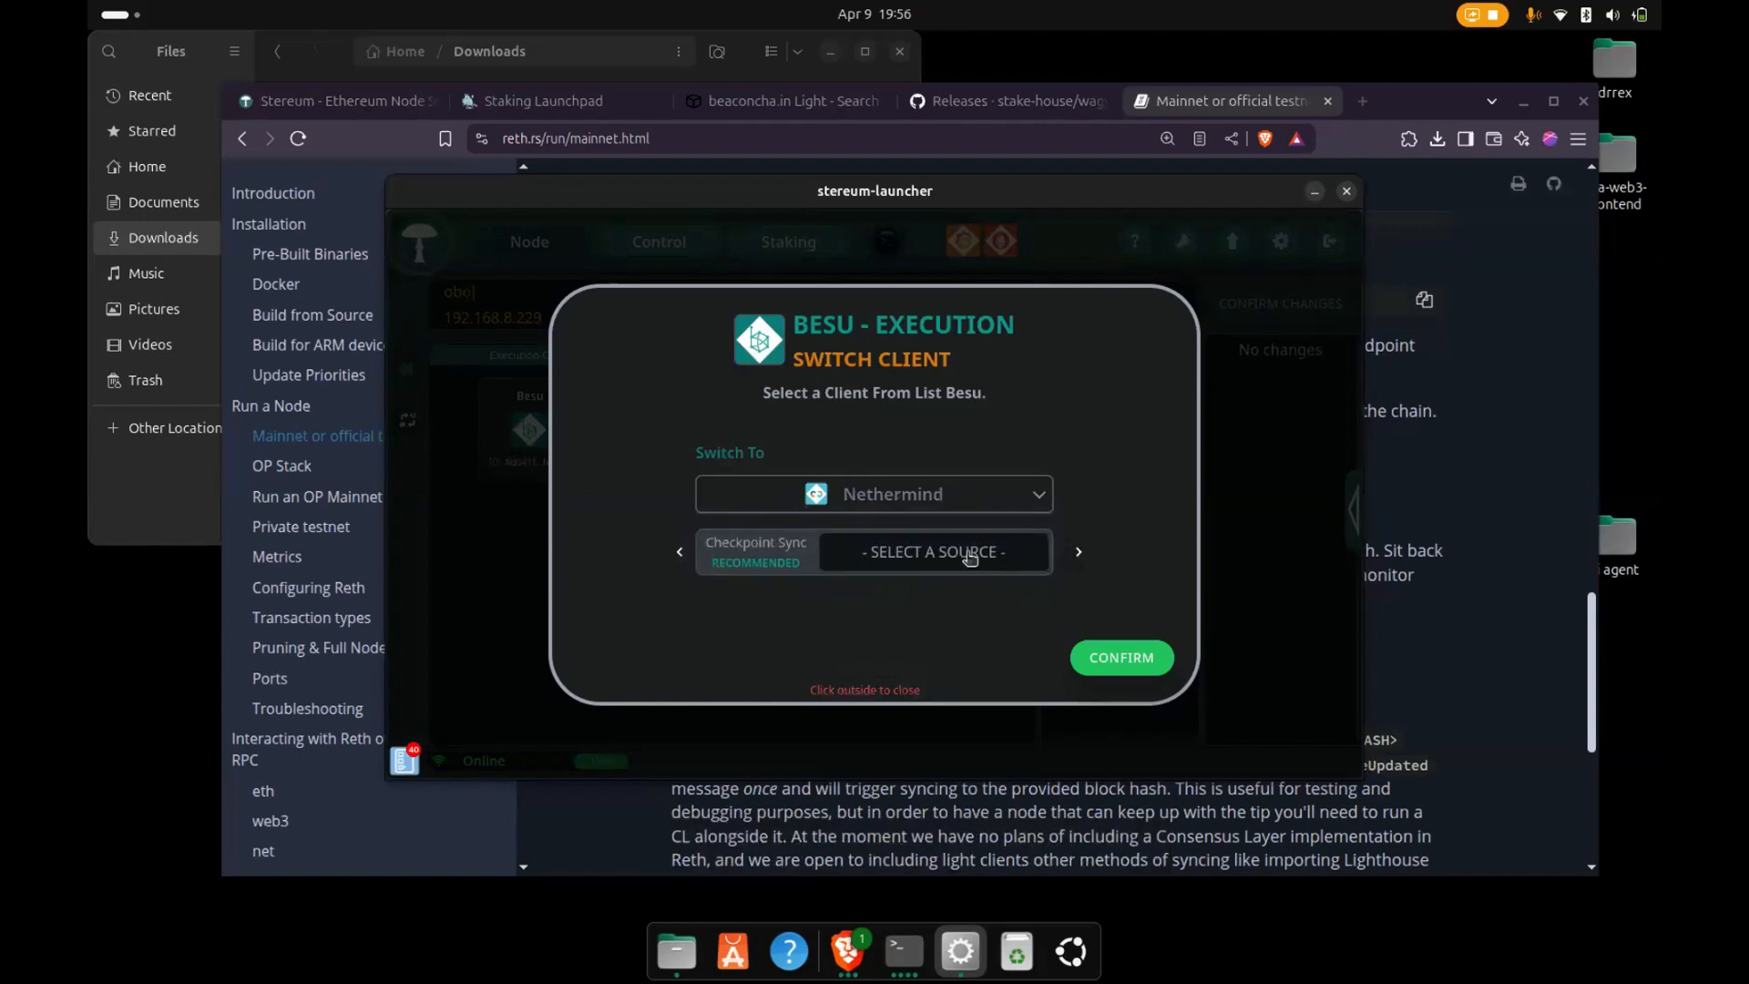
left_click(967, 556)
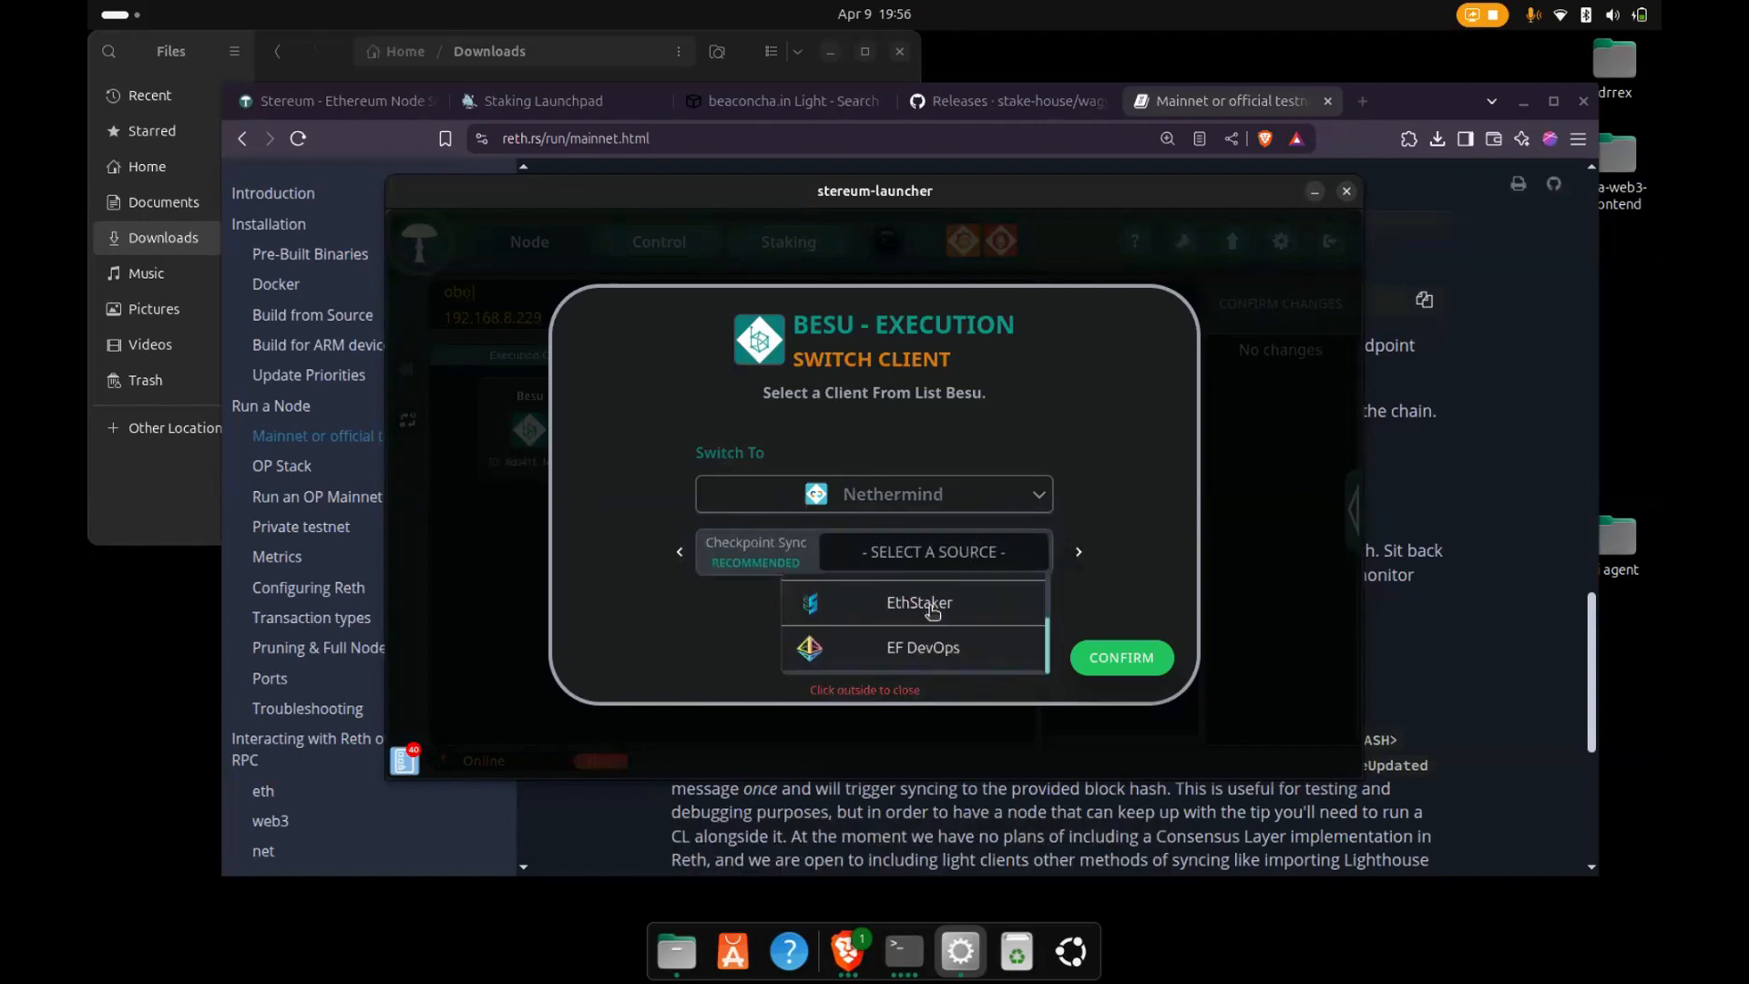
left_click(933, 608)
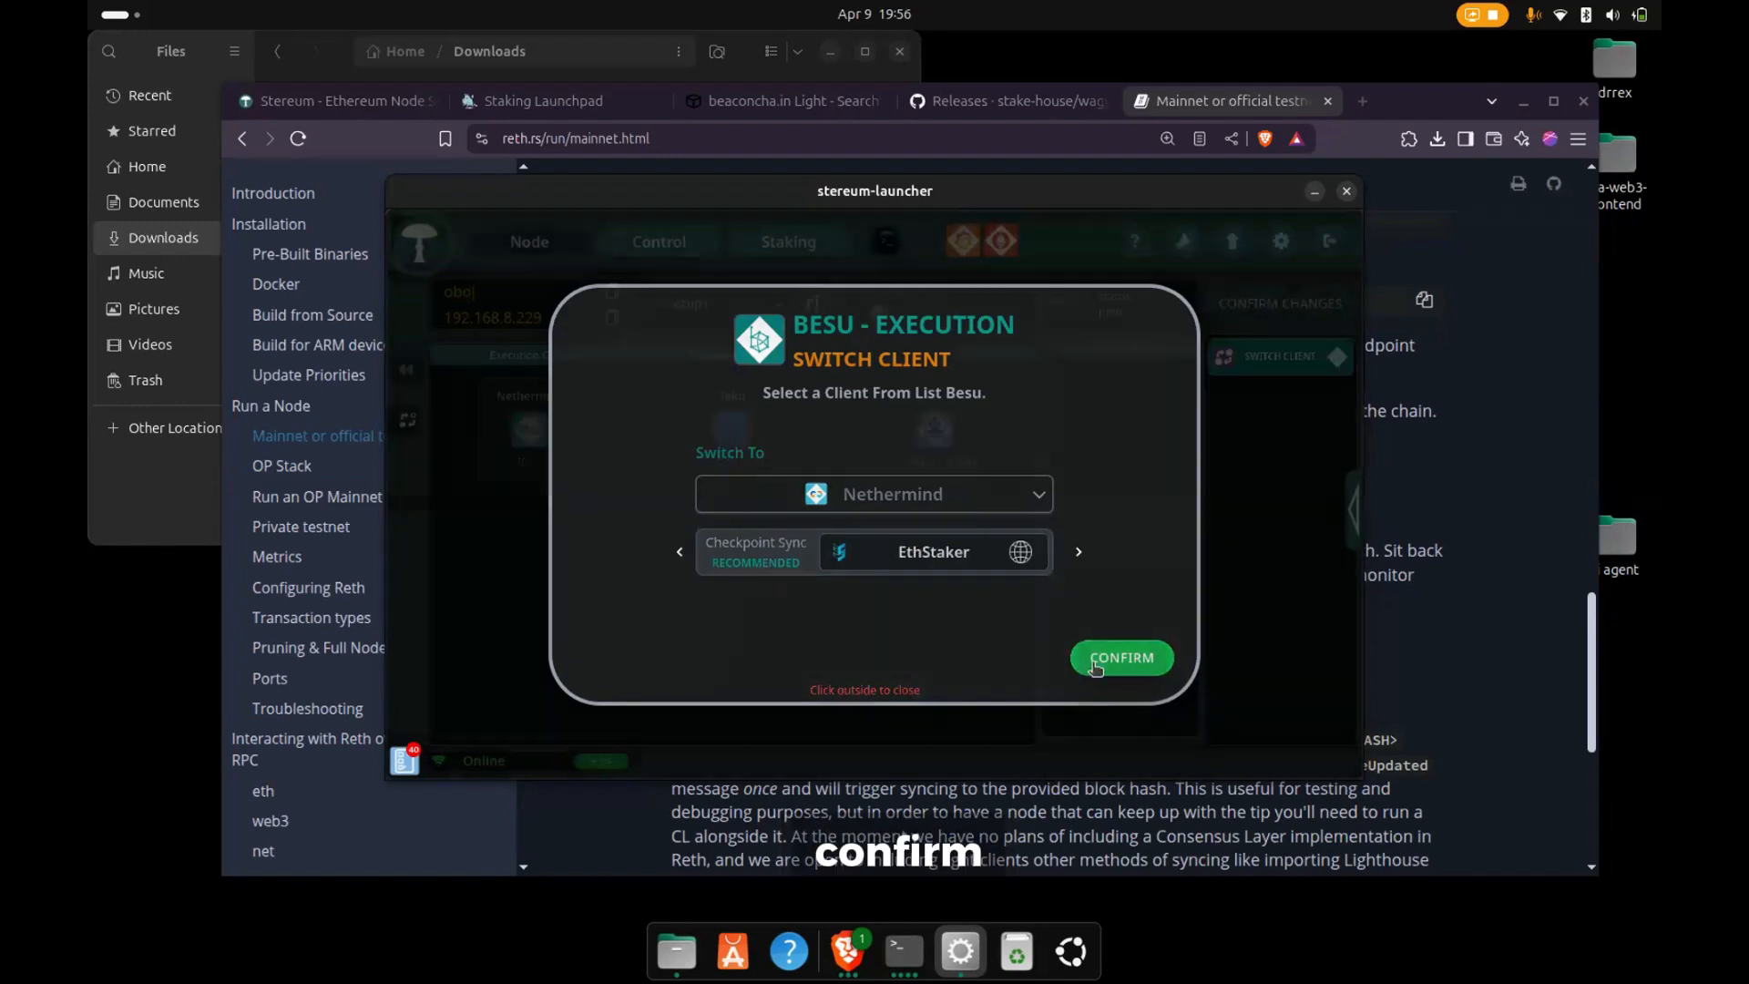
left_click(1096, 661)
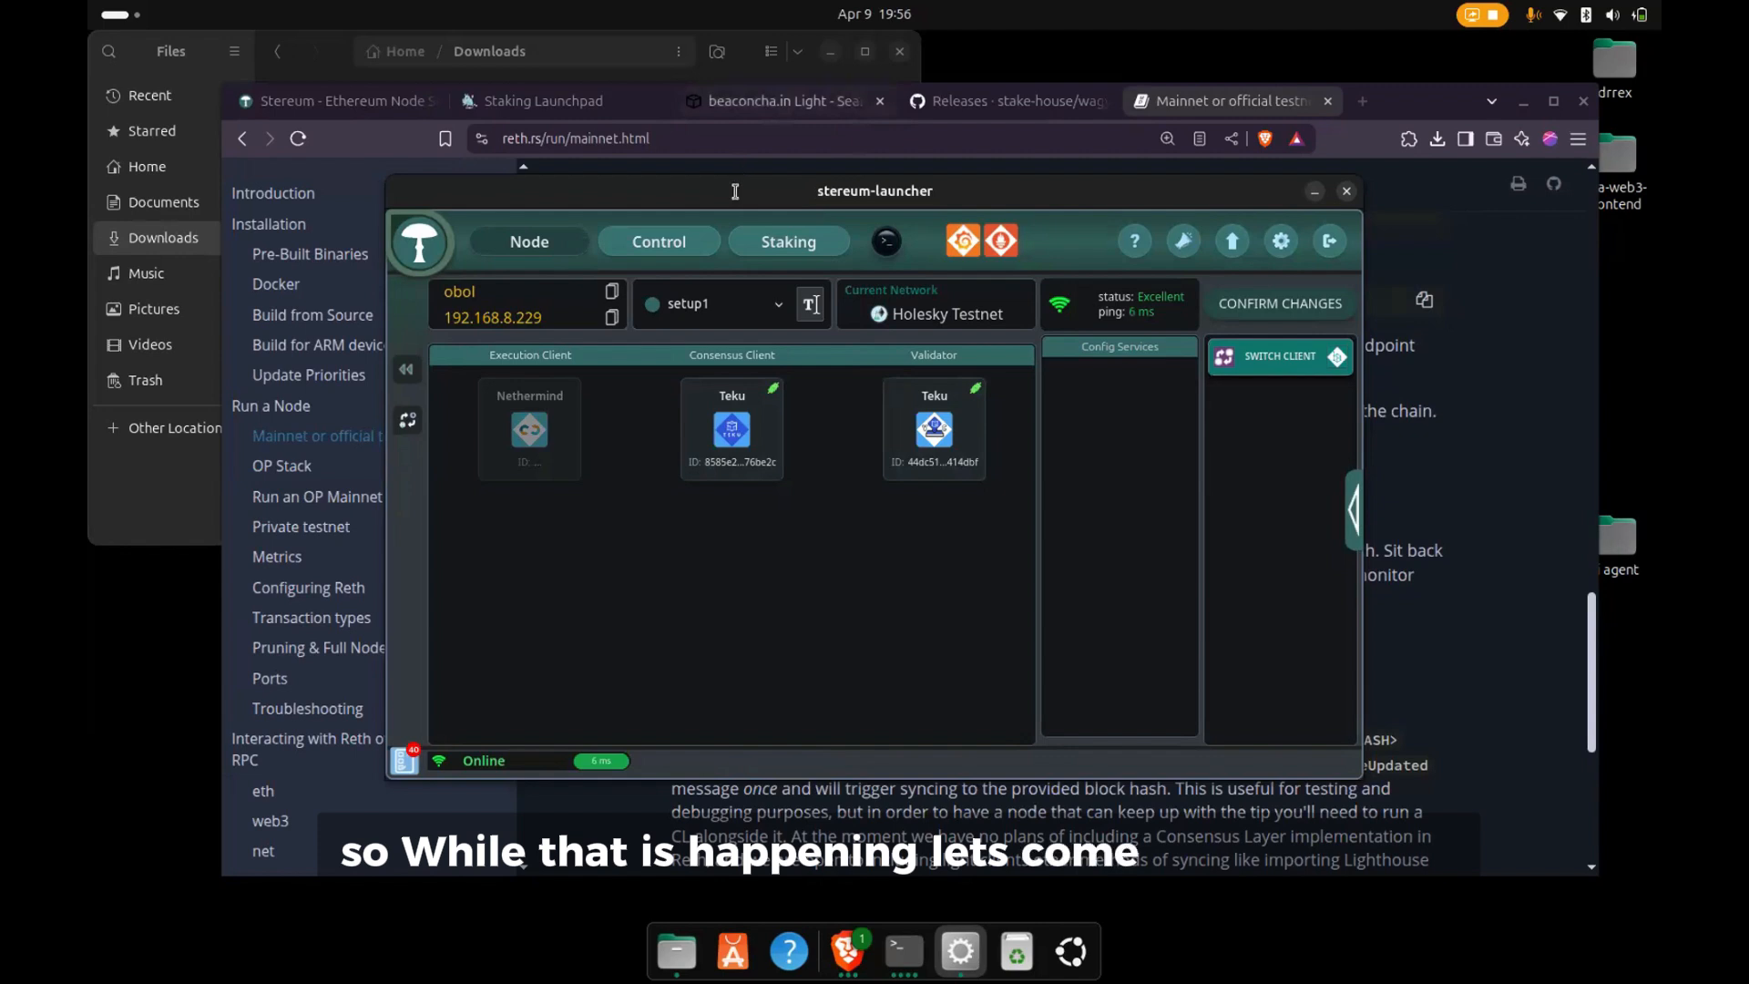
- Switch to the browser, reload the validator search on beaconcha.in Light, and check the Staking Launchpad's deposit overview
left_click(730, 103)
key("ctrl+r")
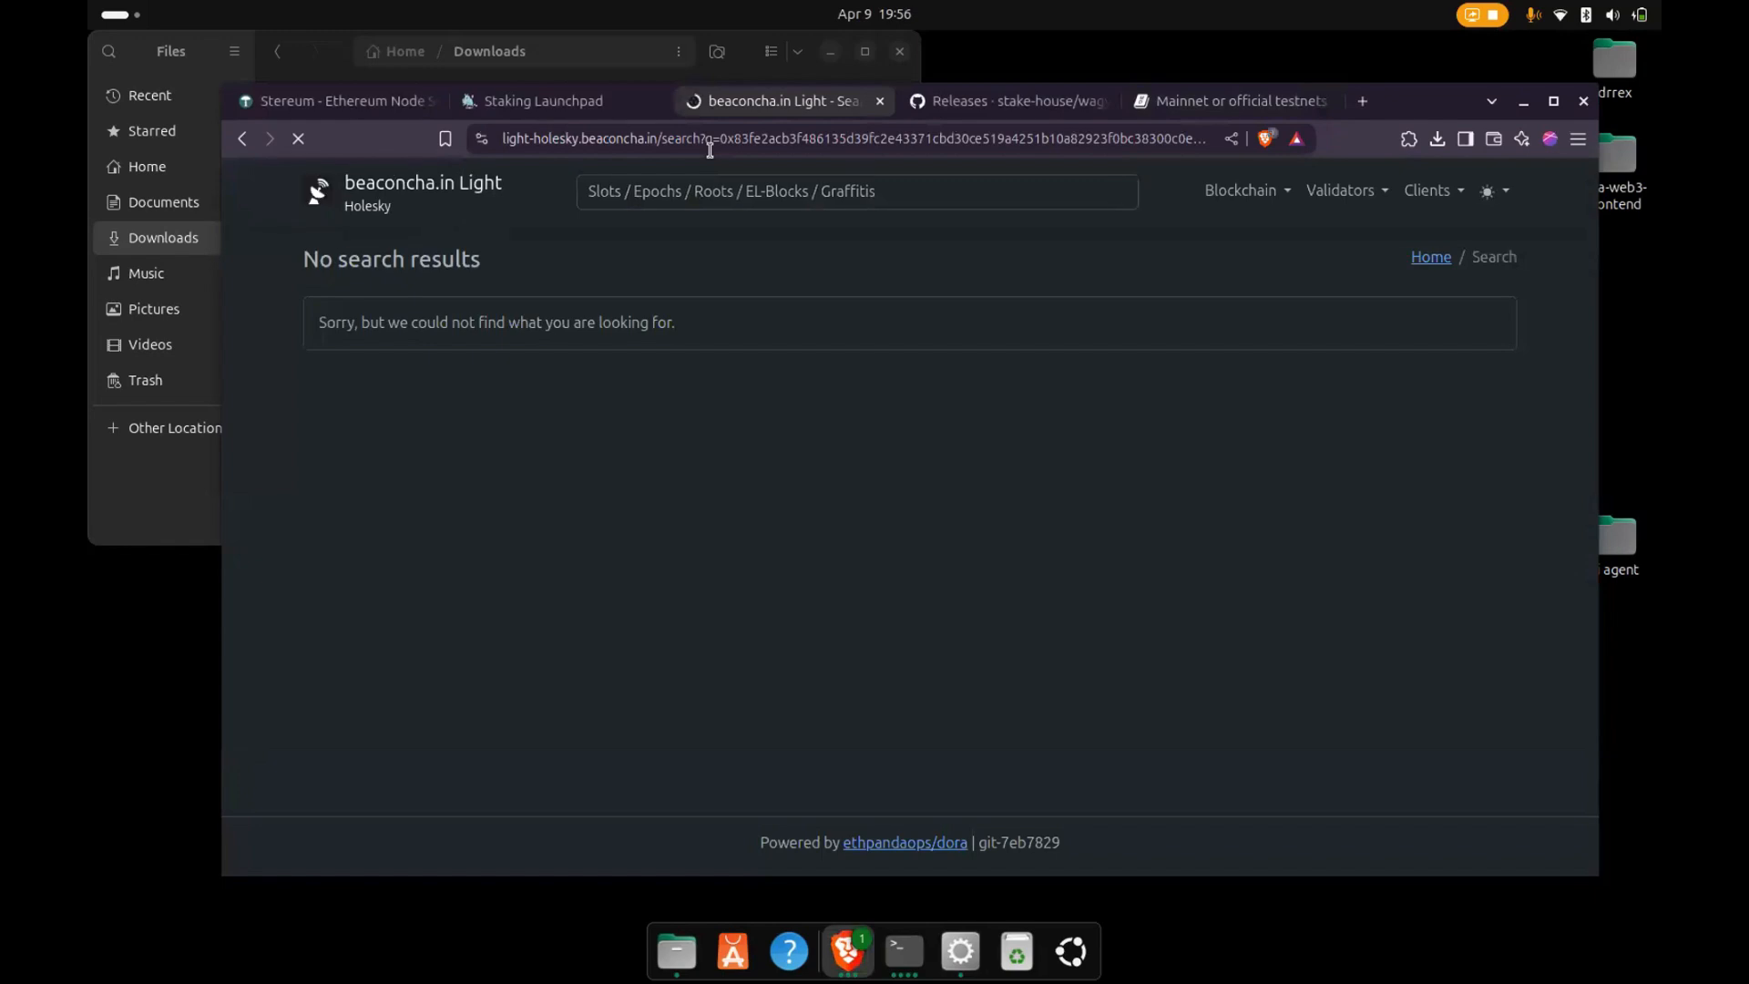
left_click(544, 102)
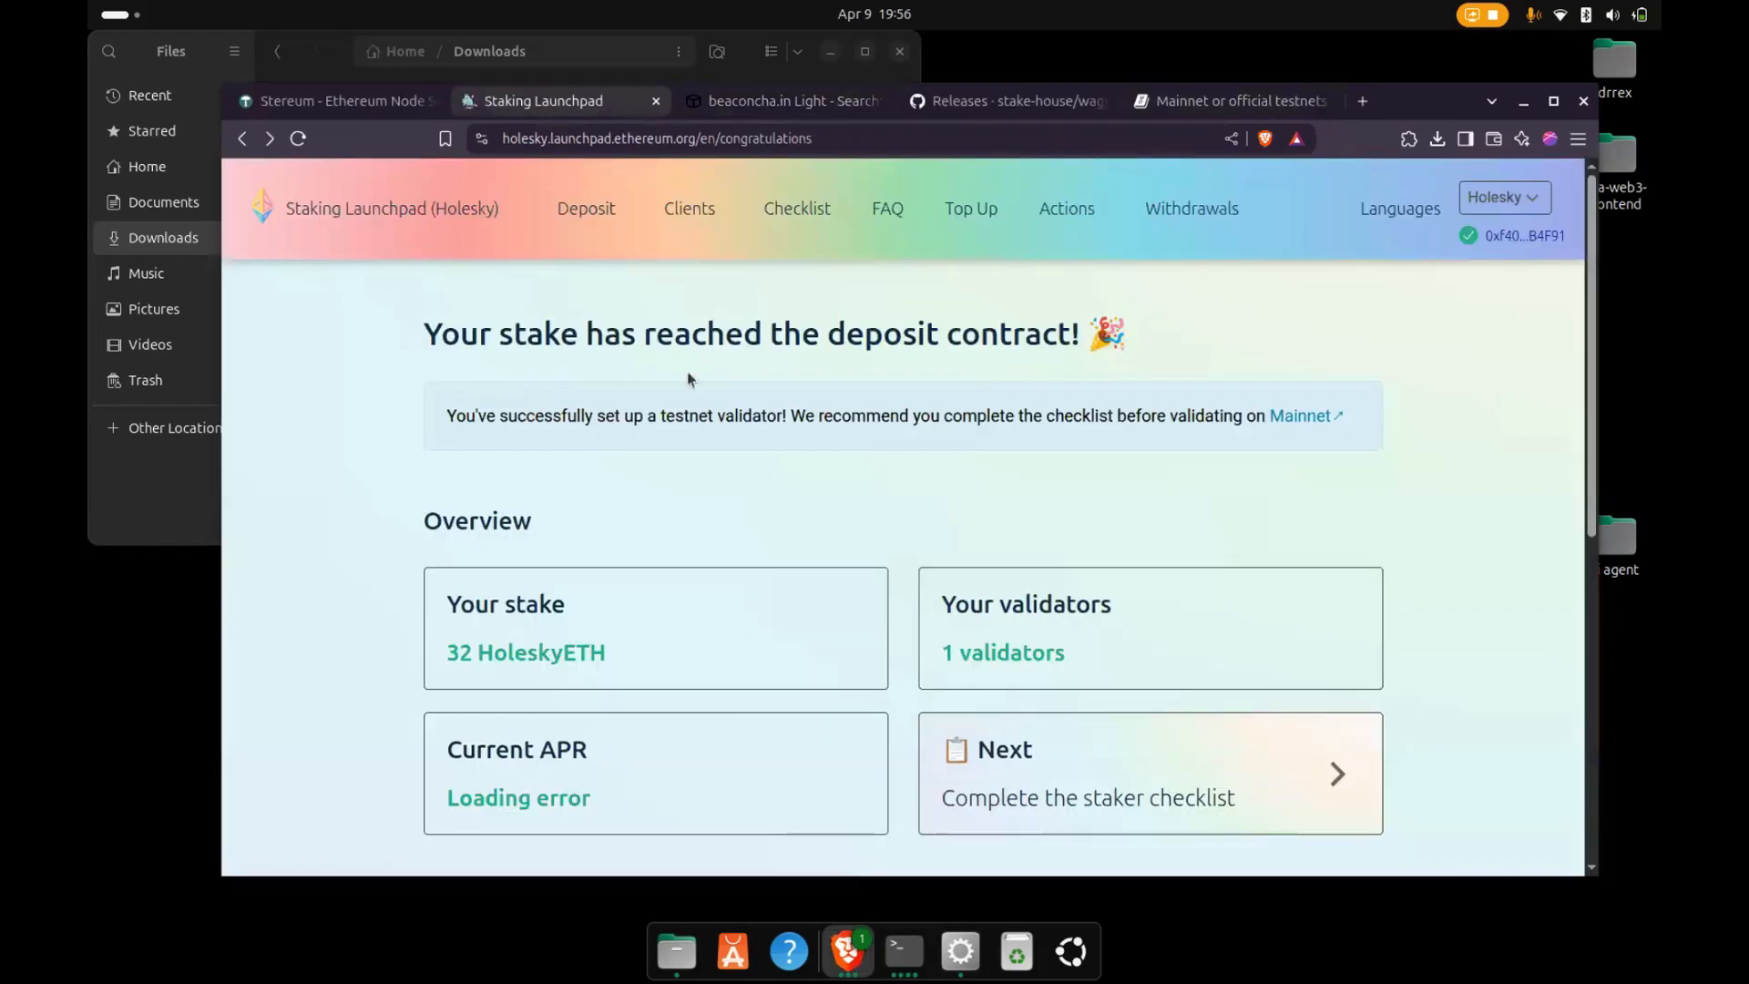
- Open the staker checklist from the deposit overview and read through its sections down to the Graffiti section
scroll(1031, 441, "down", 3)
left_click(1034, 647)
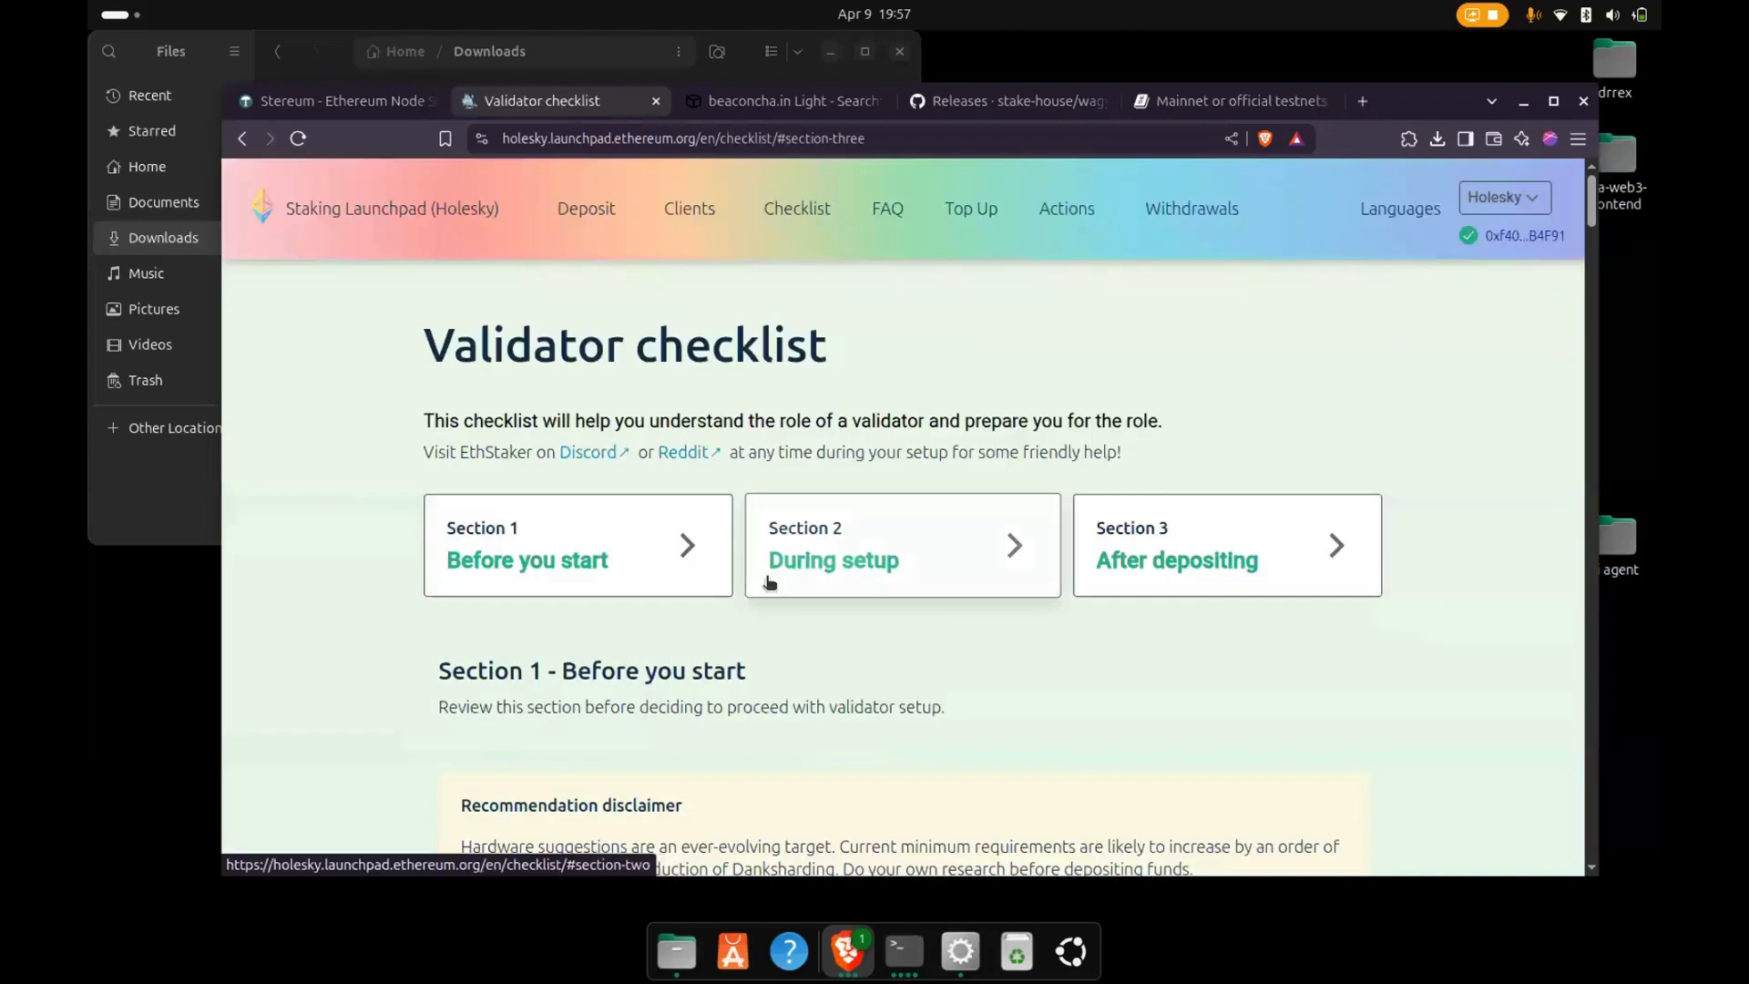
scroll(768, 583, "down", 10)
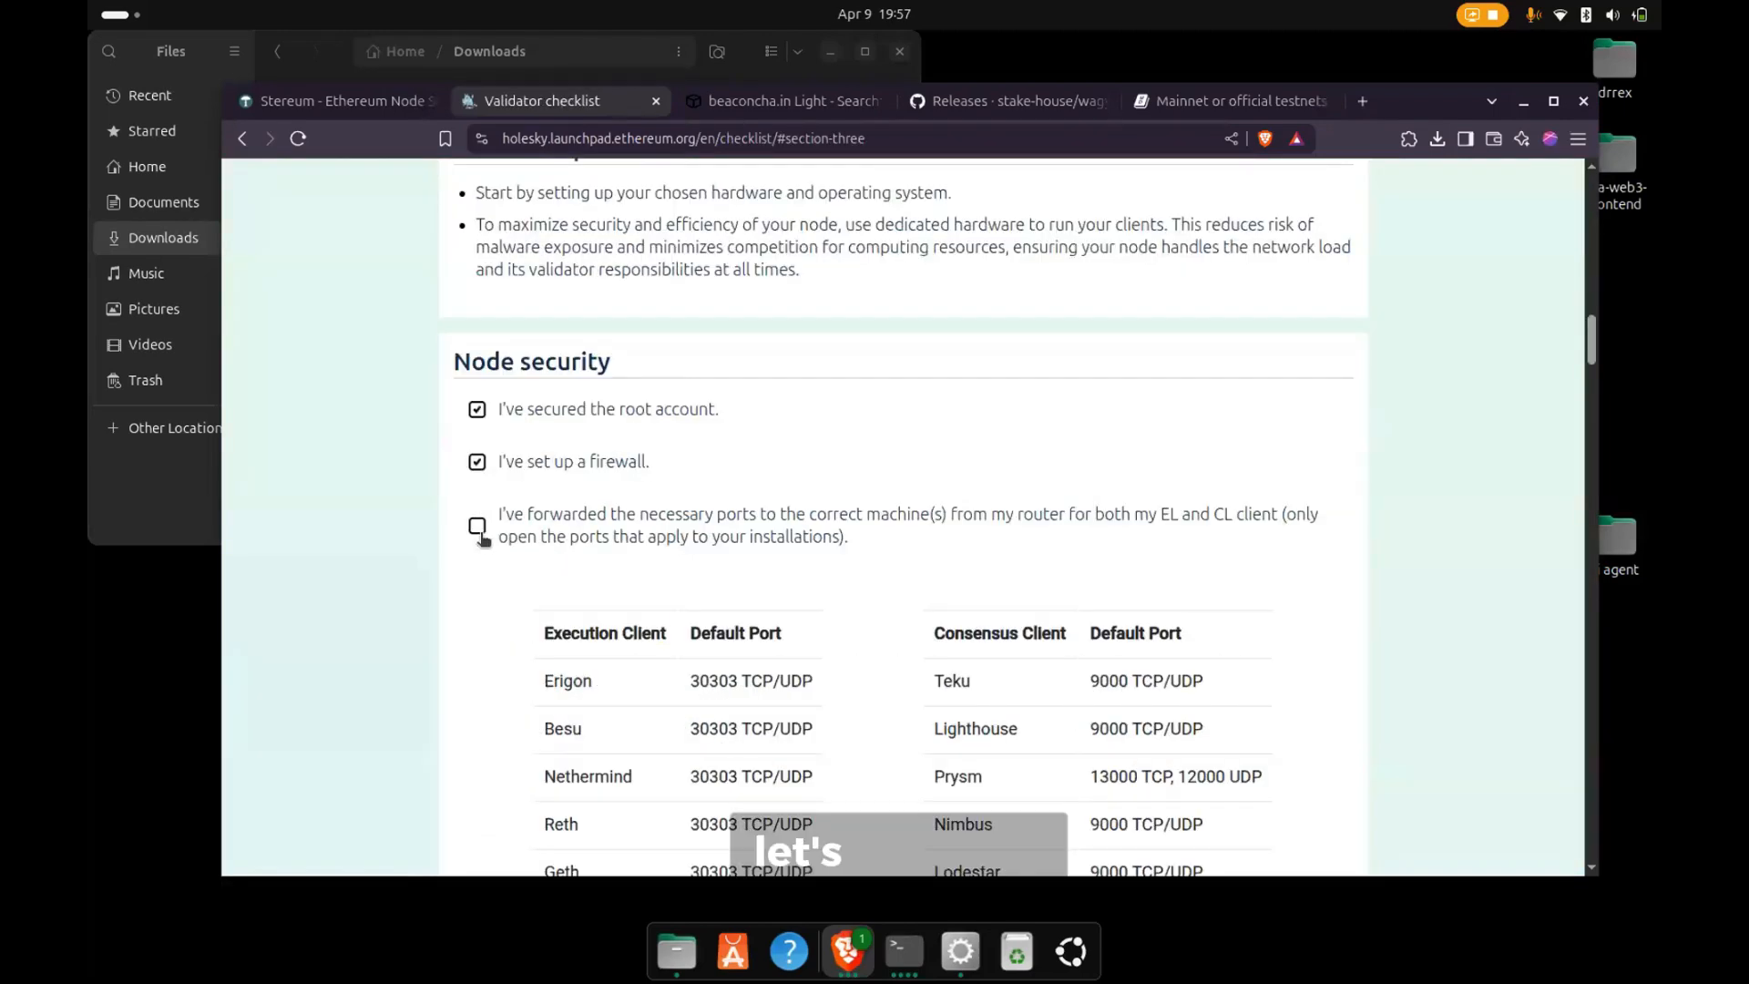
scroll(670, 575, "down", 8)
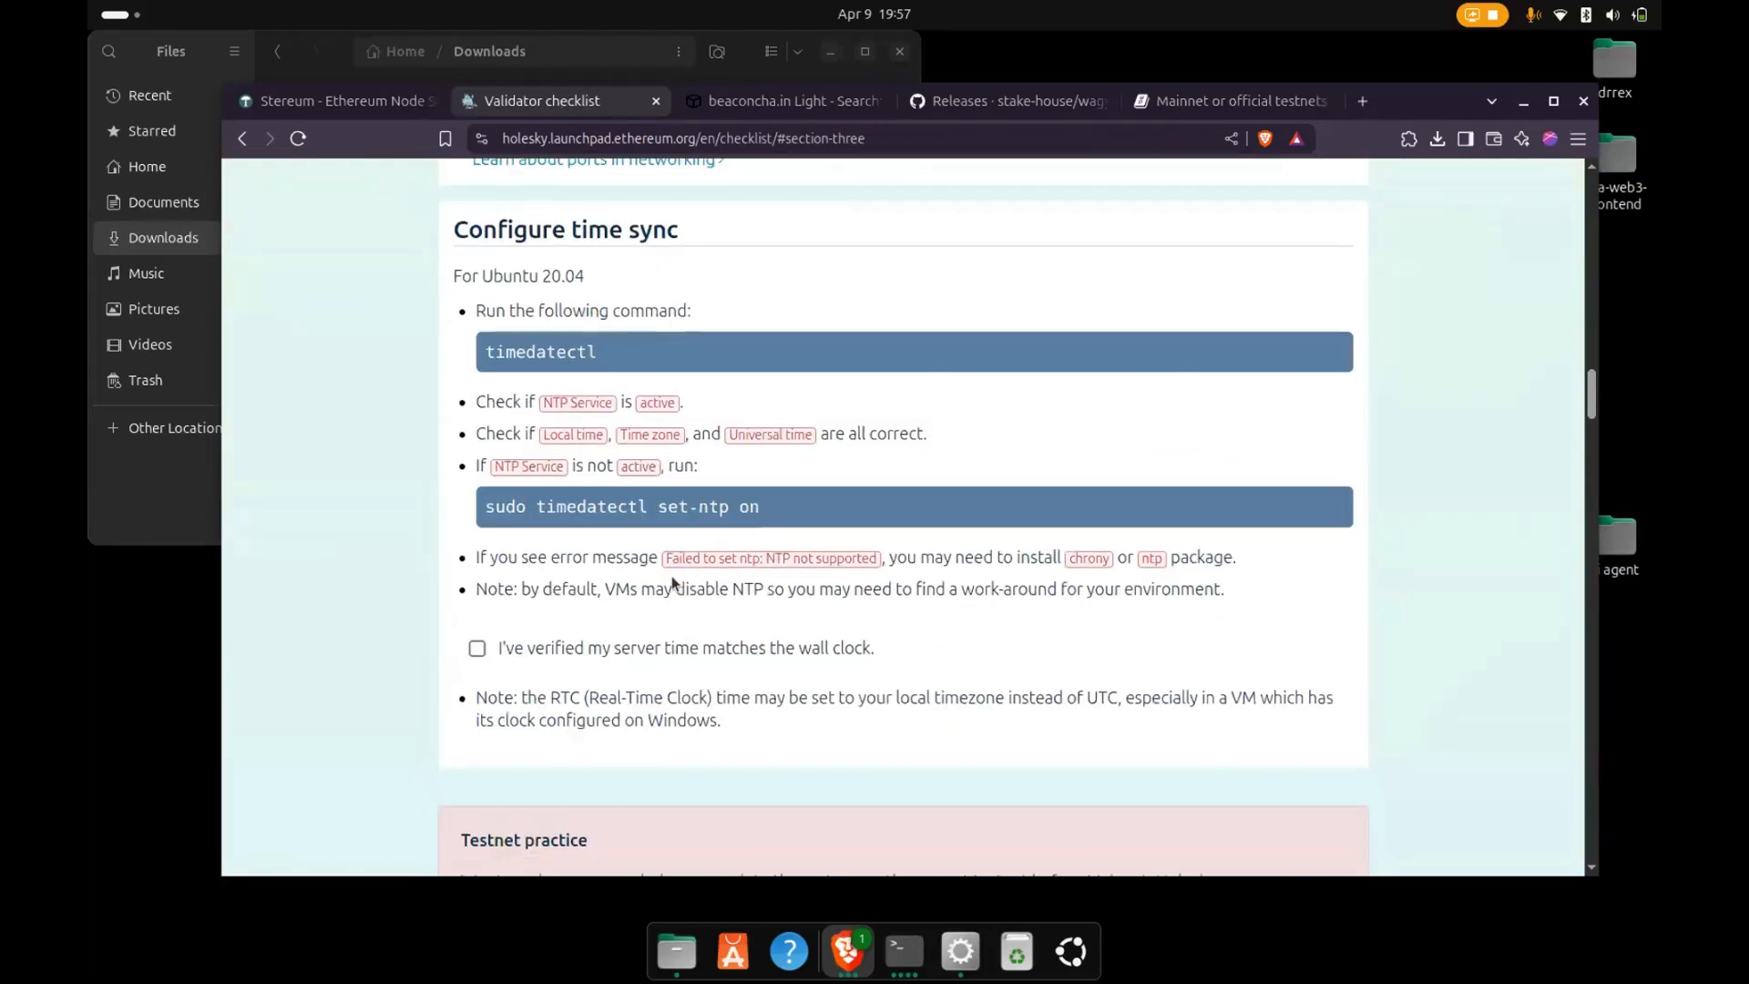
scroll(670, 576, "down", 8)
scroll(671, 579, "down", 8)
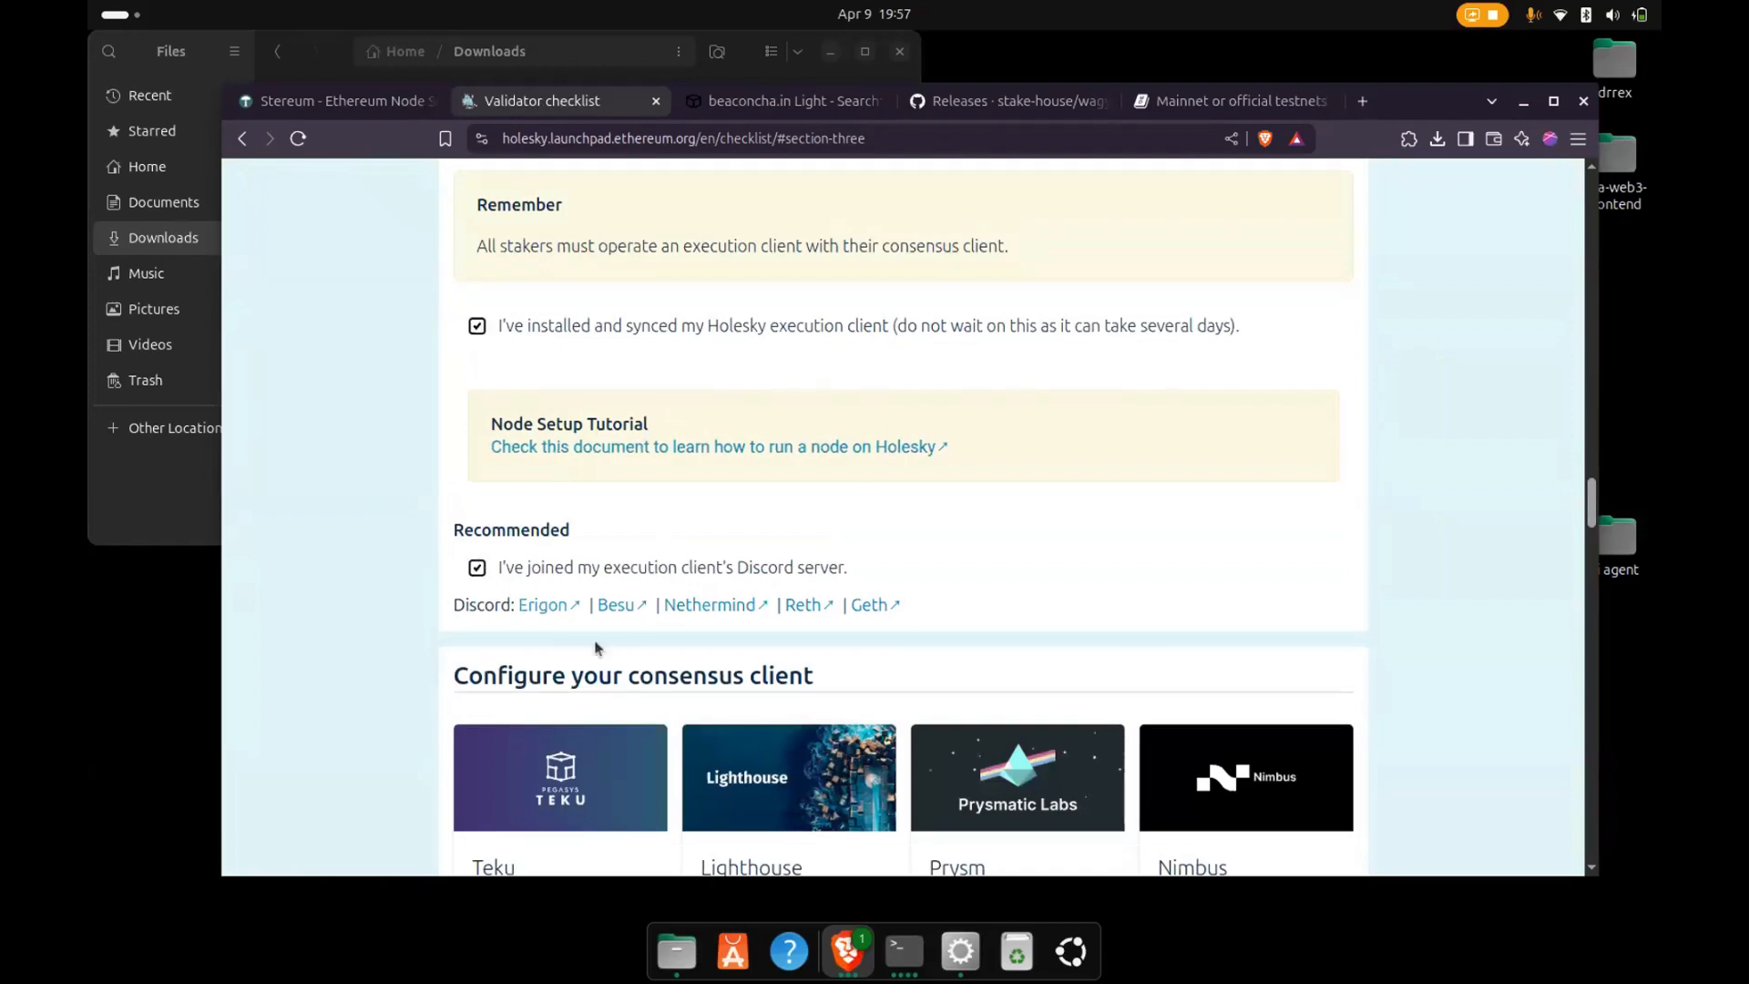
scroll(598, 646, "down", 15)
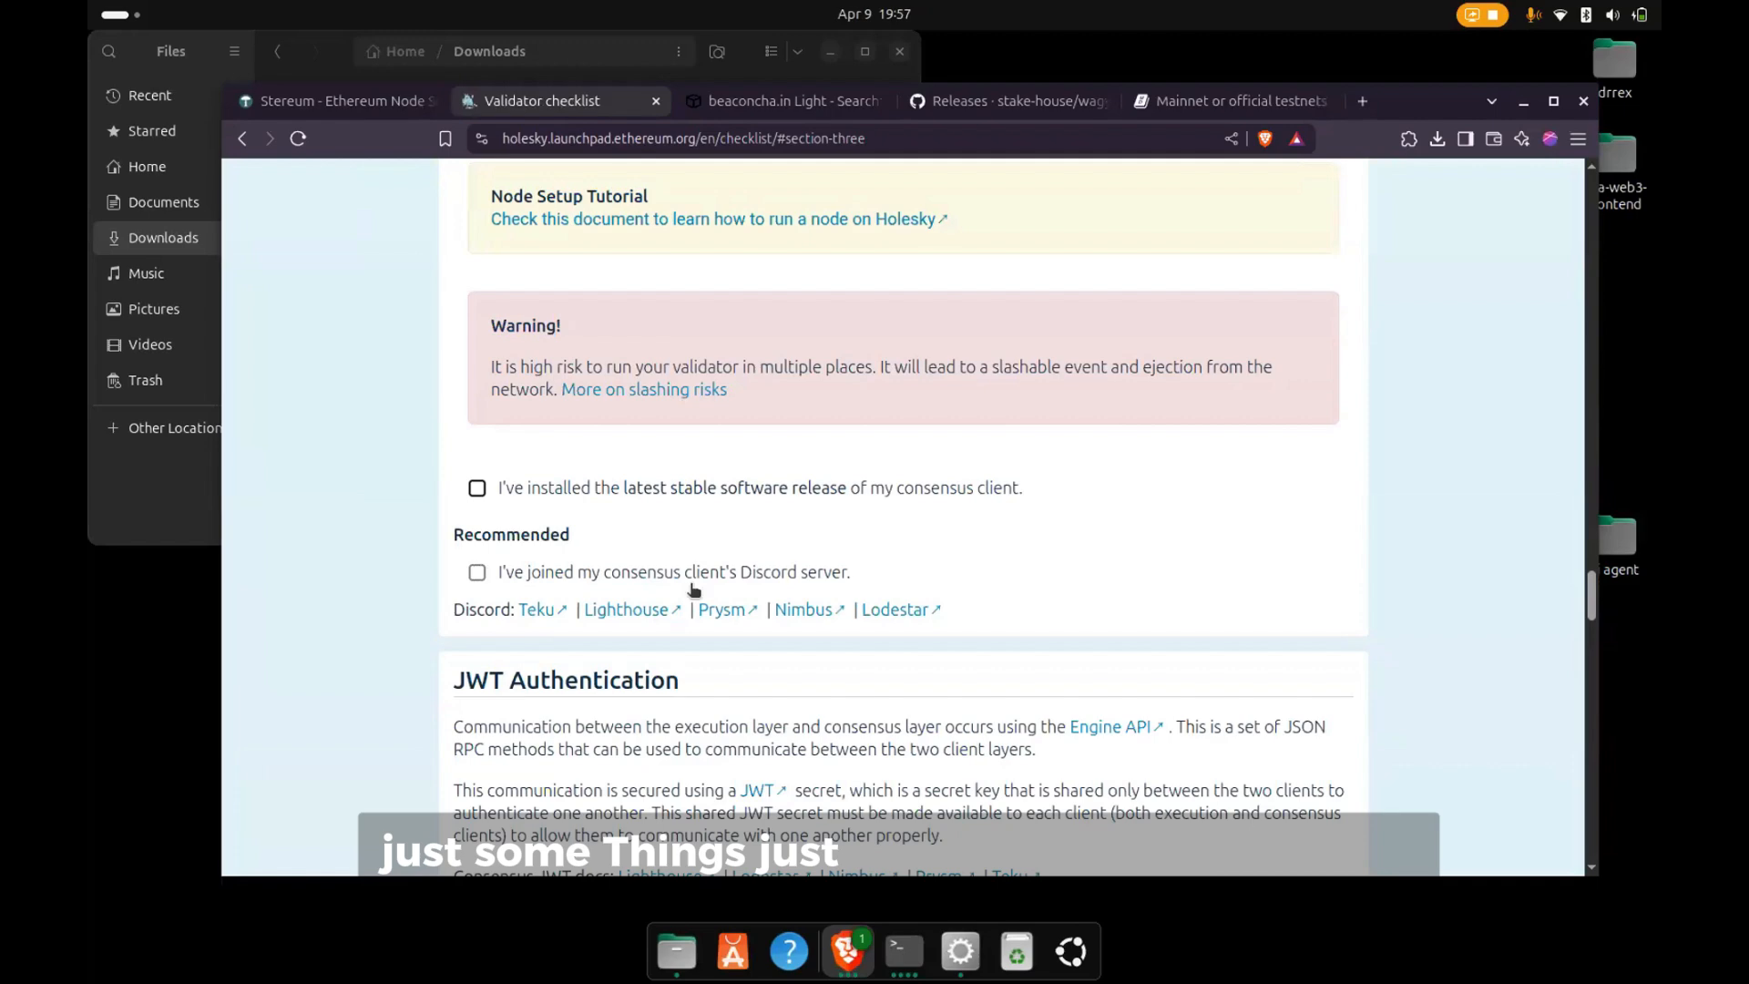
scroll(694, 589, "down", 20)
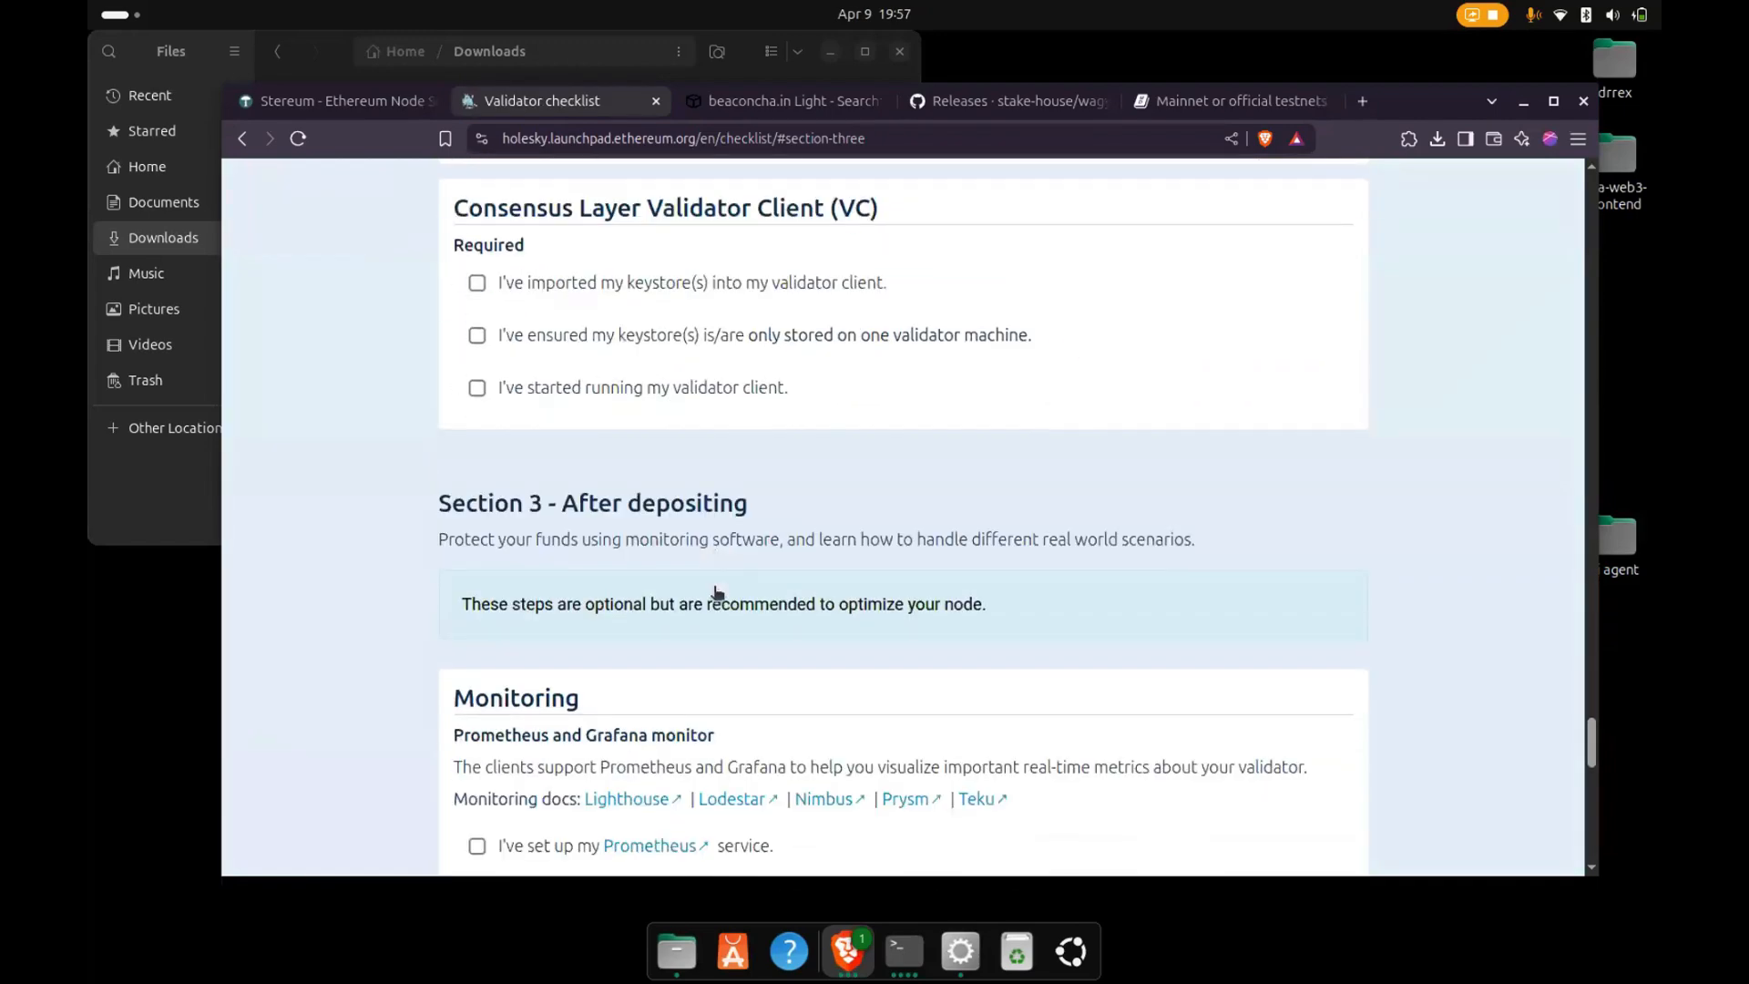
scroll(718, 592, "down", 15)
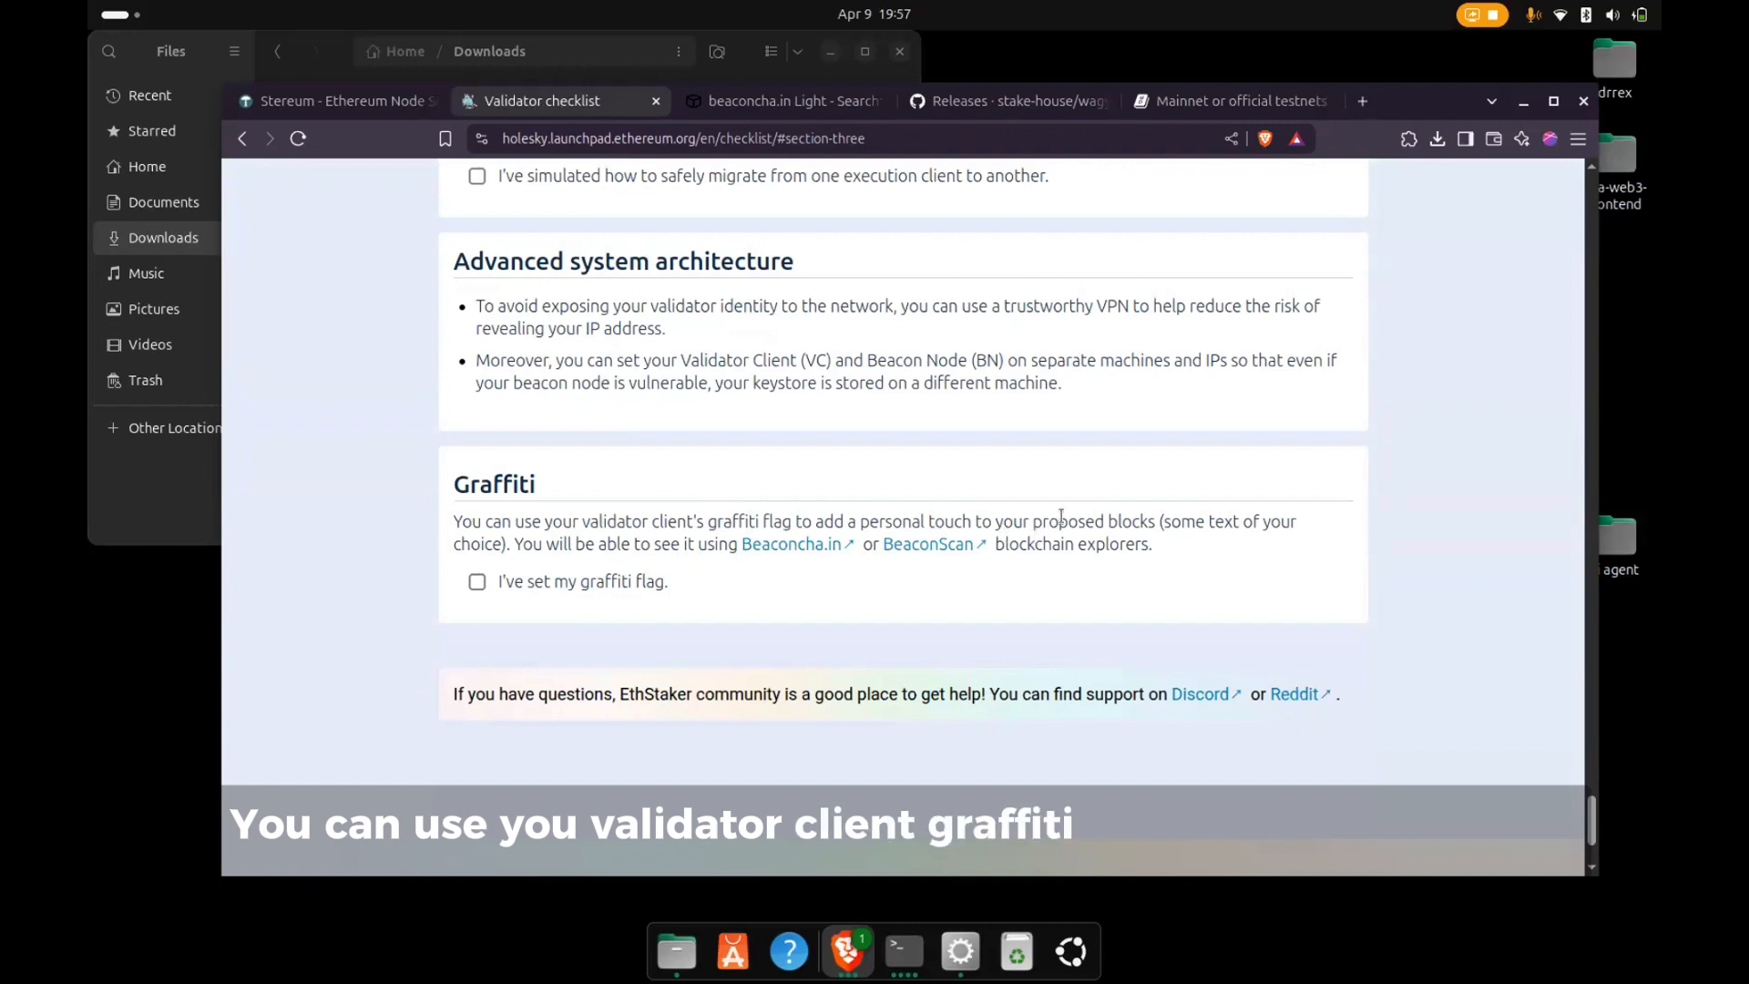
- Open the Beaconcha.in explorer linked in the Graffiti section, search for the copied validator public key, and close the older search tab
left_click(793, 548)
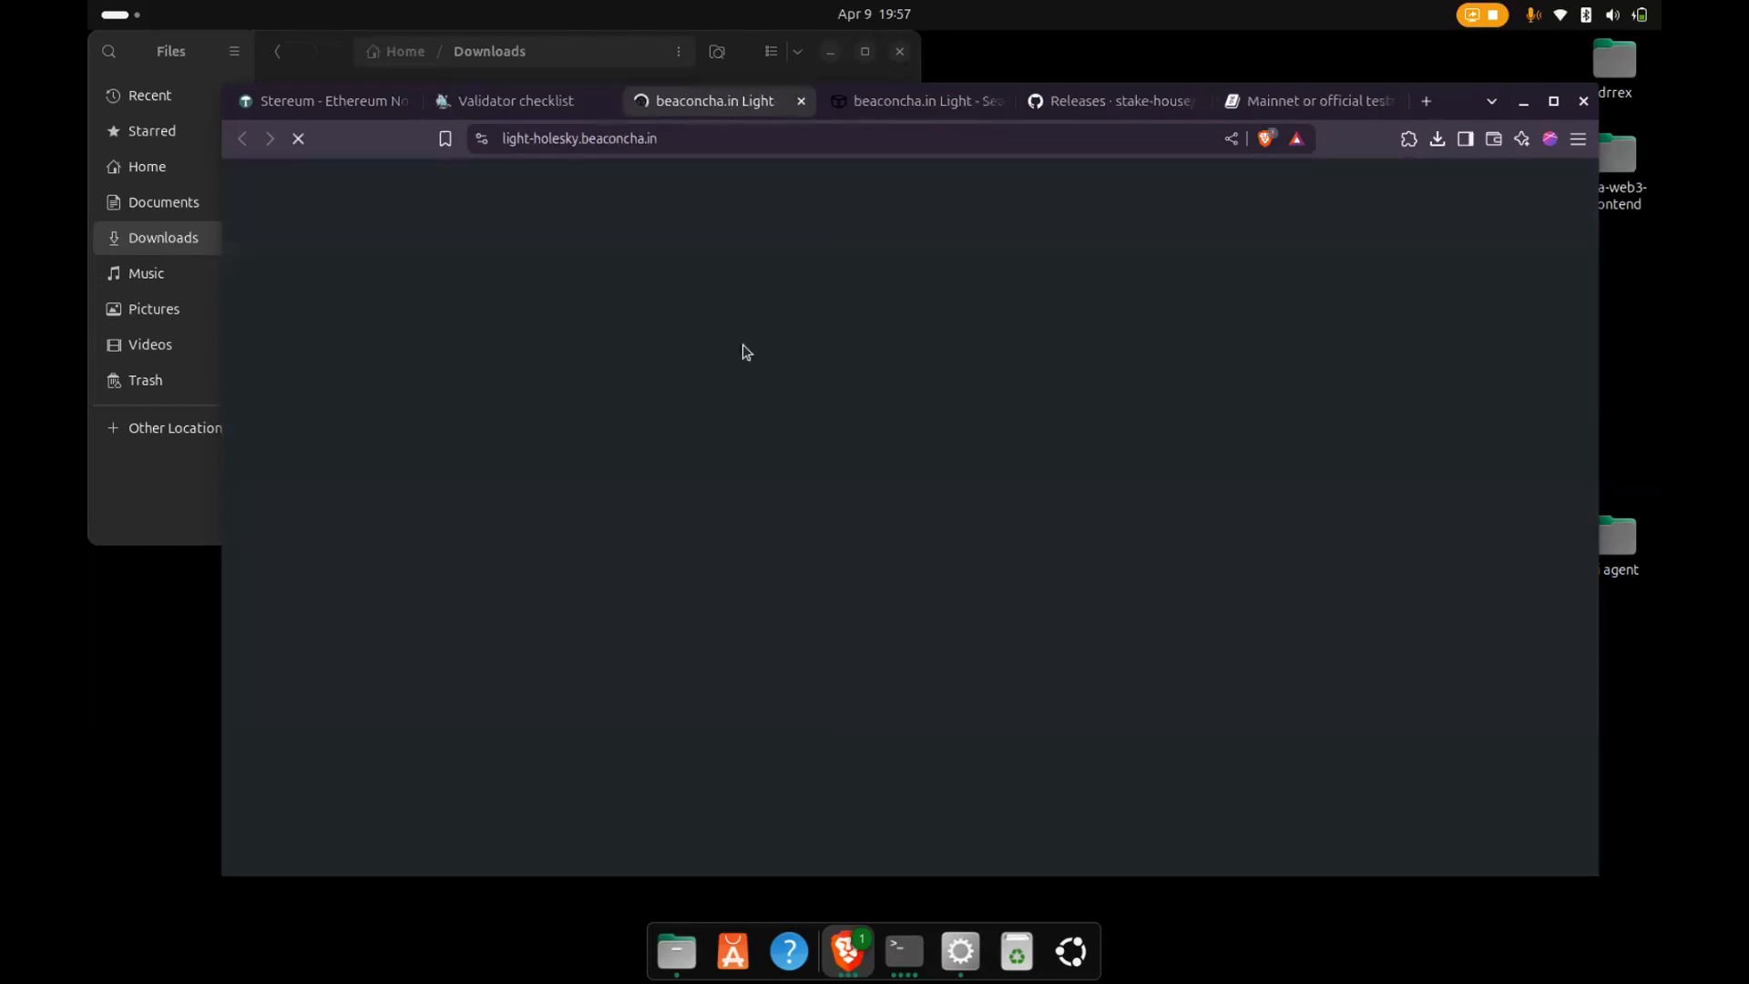
type("0ce519a4251b10a82923f0bc38300c0ed08f247c502cccd737b0a0d9a5b64bb2")
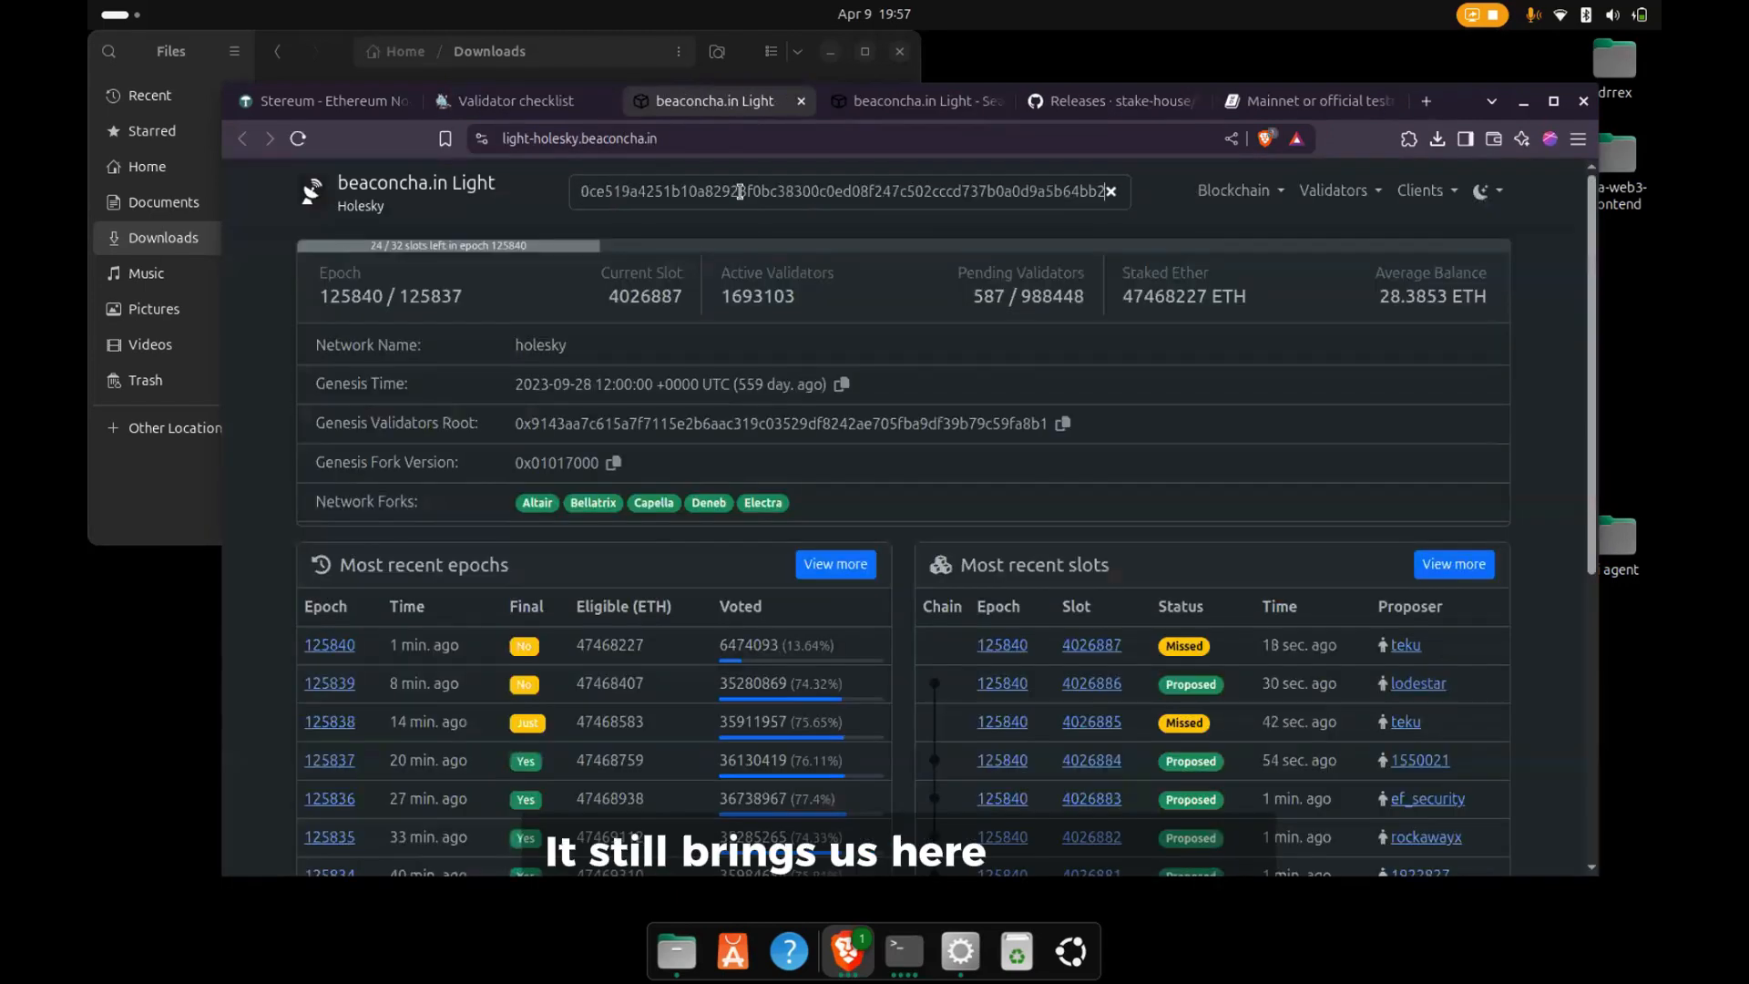
key("Return")
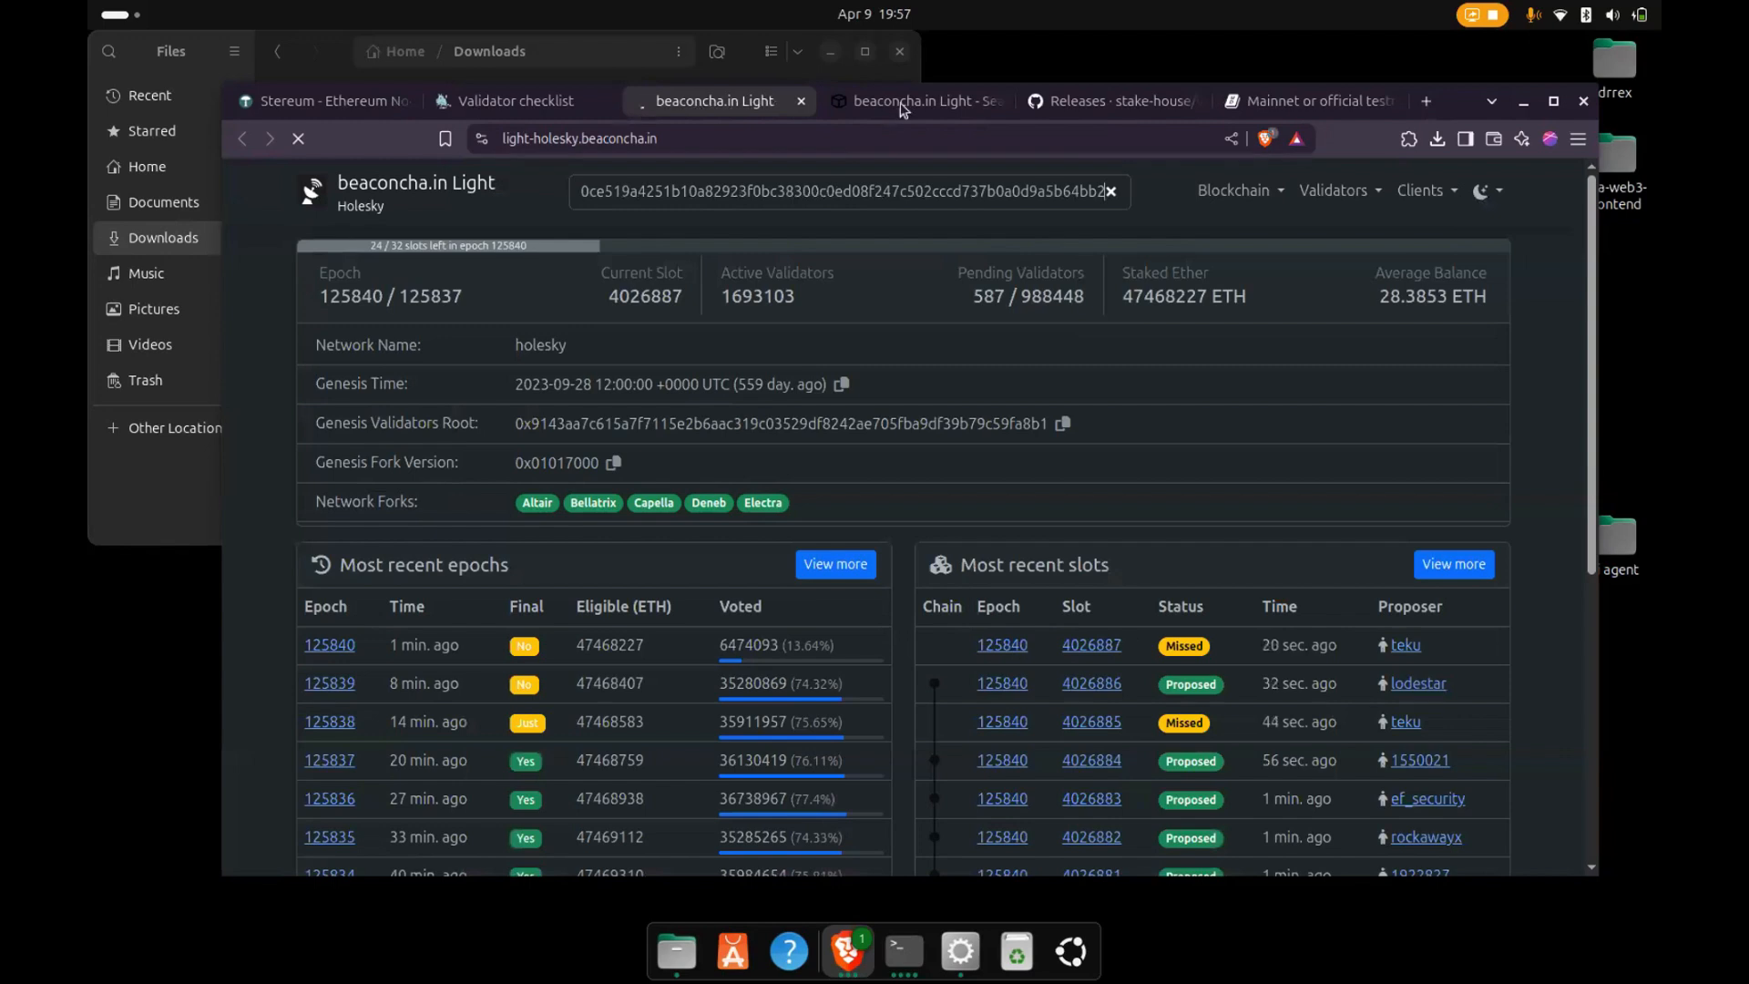
middle_click(902, 103)
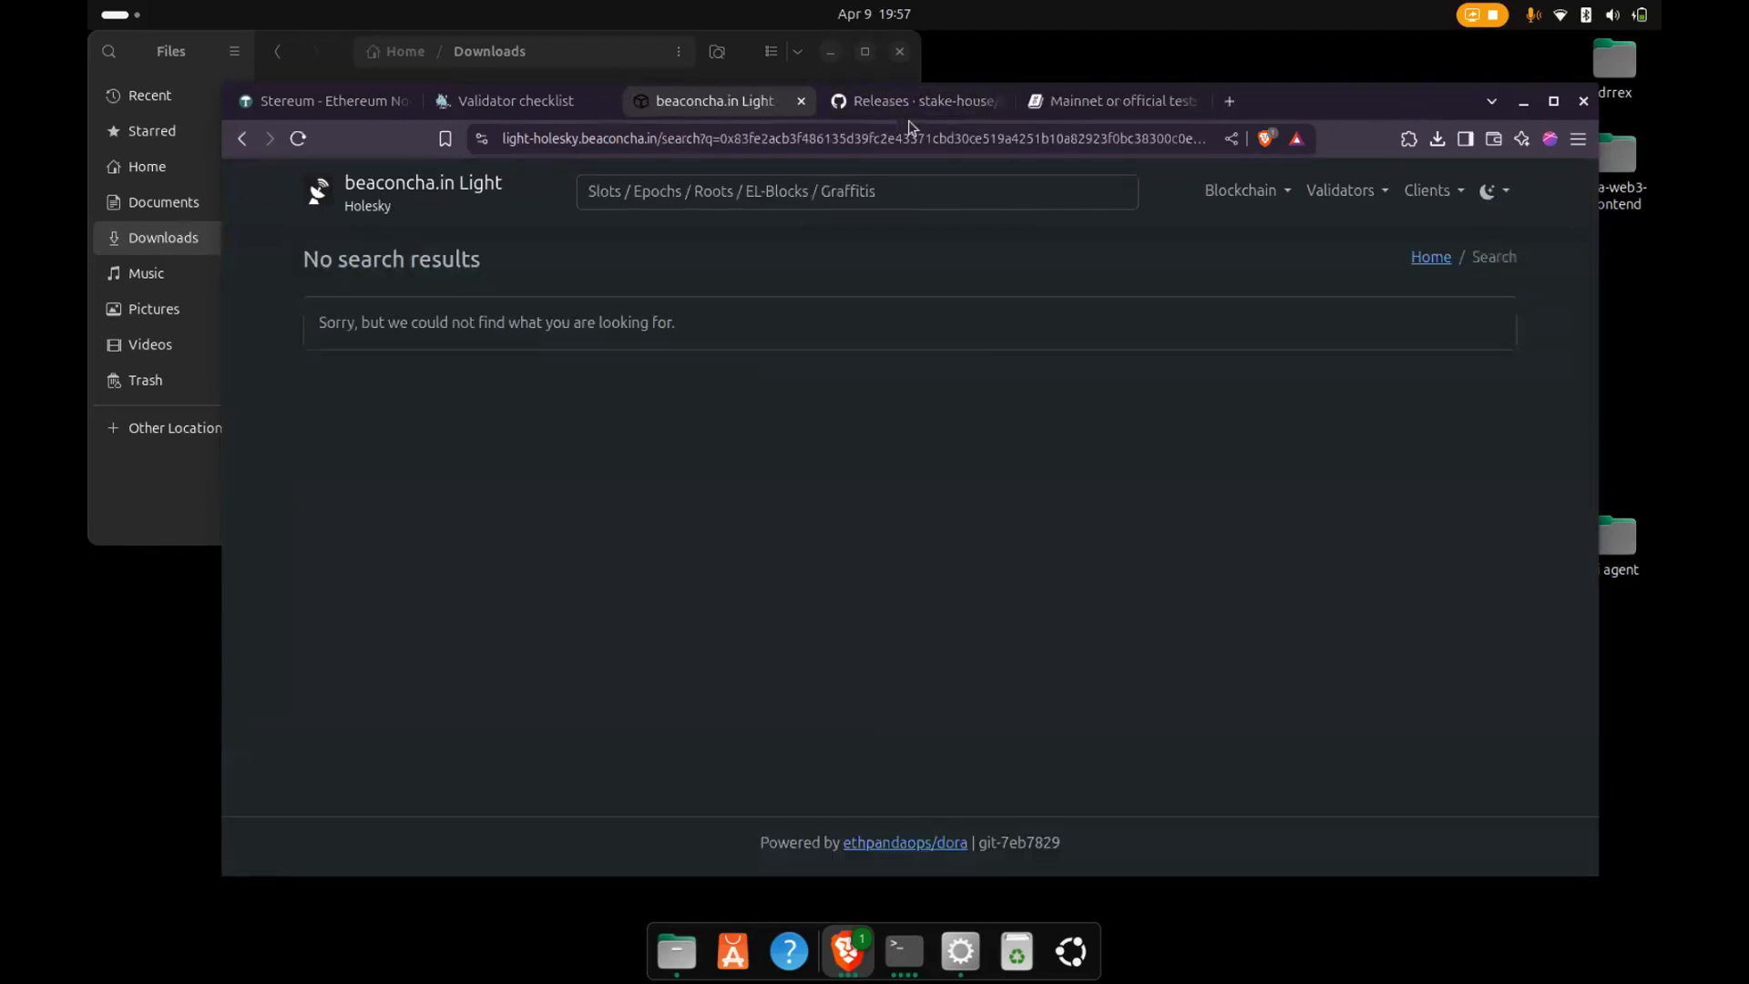
- In the Stereum launcher, switch the Besu execution client to Nethermind with EthStaker checkpoint sync and apply the pending change
left_click(956, 958)
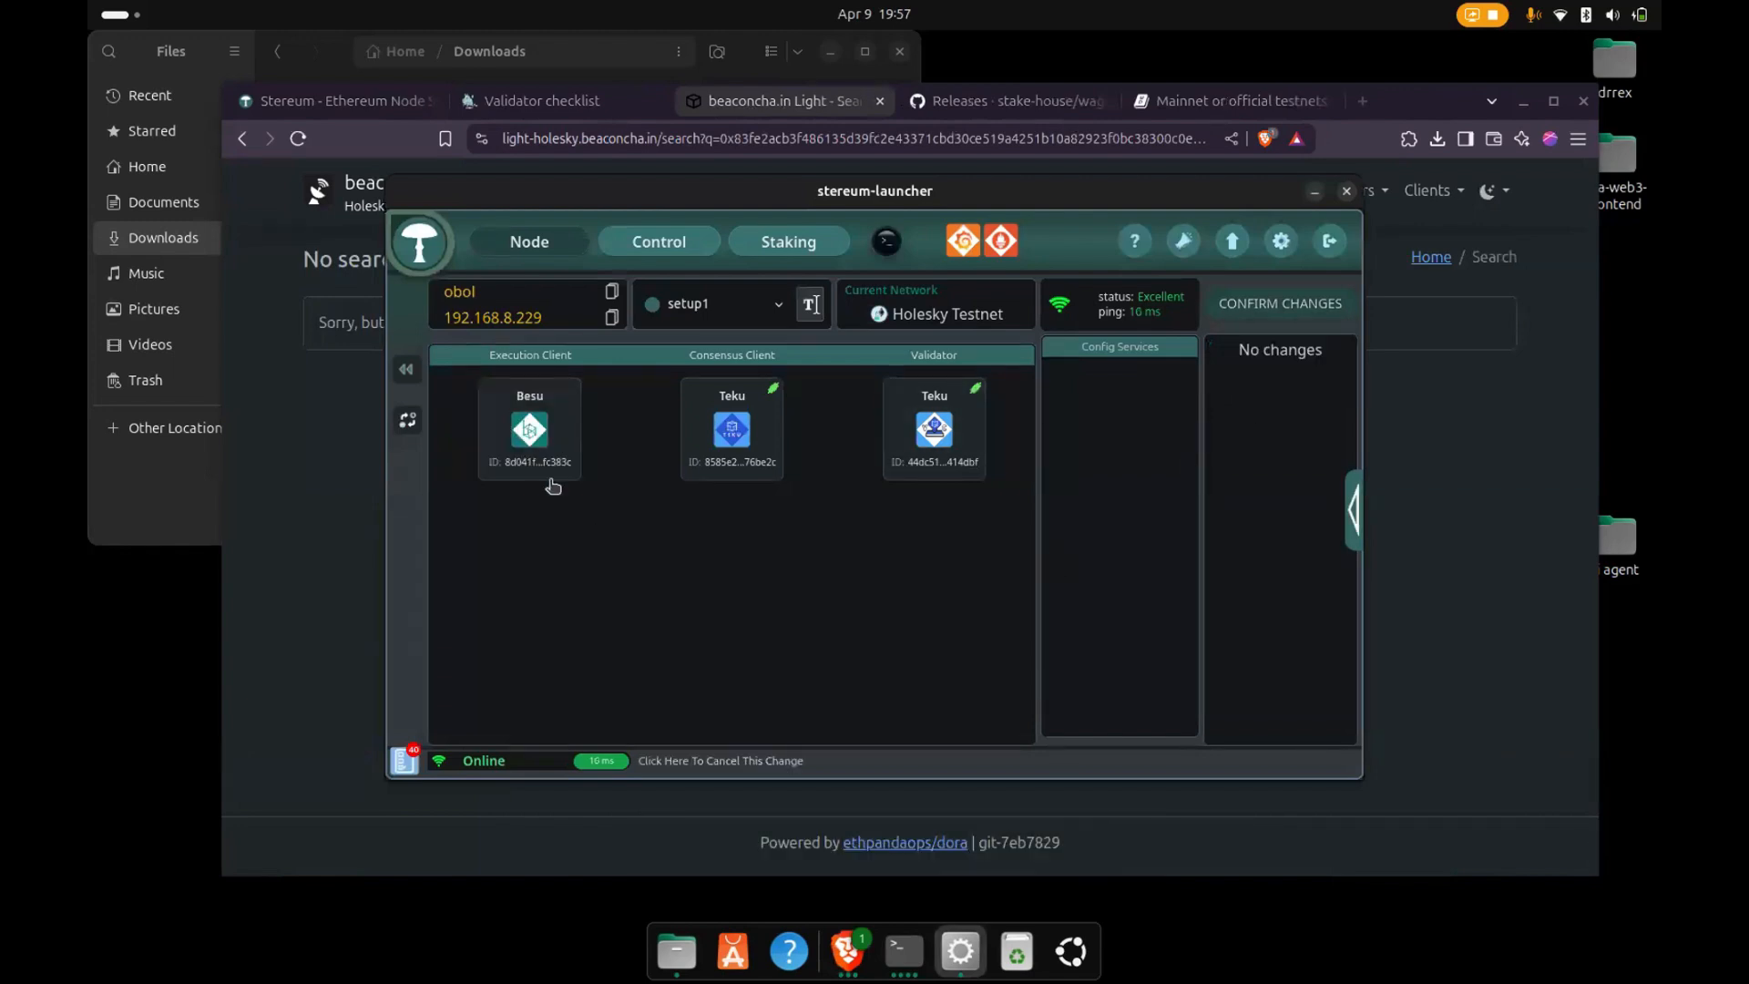
left_click(522, 429)
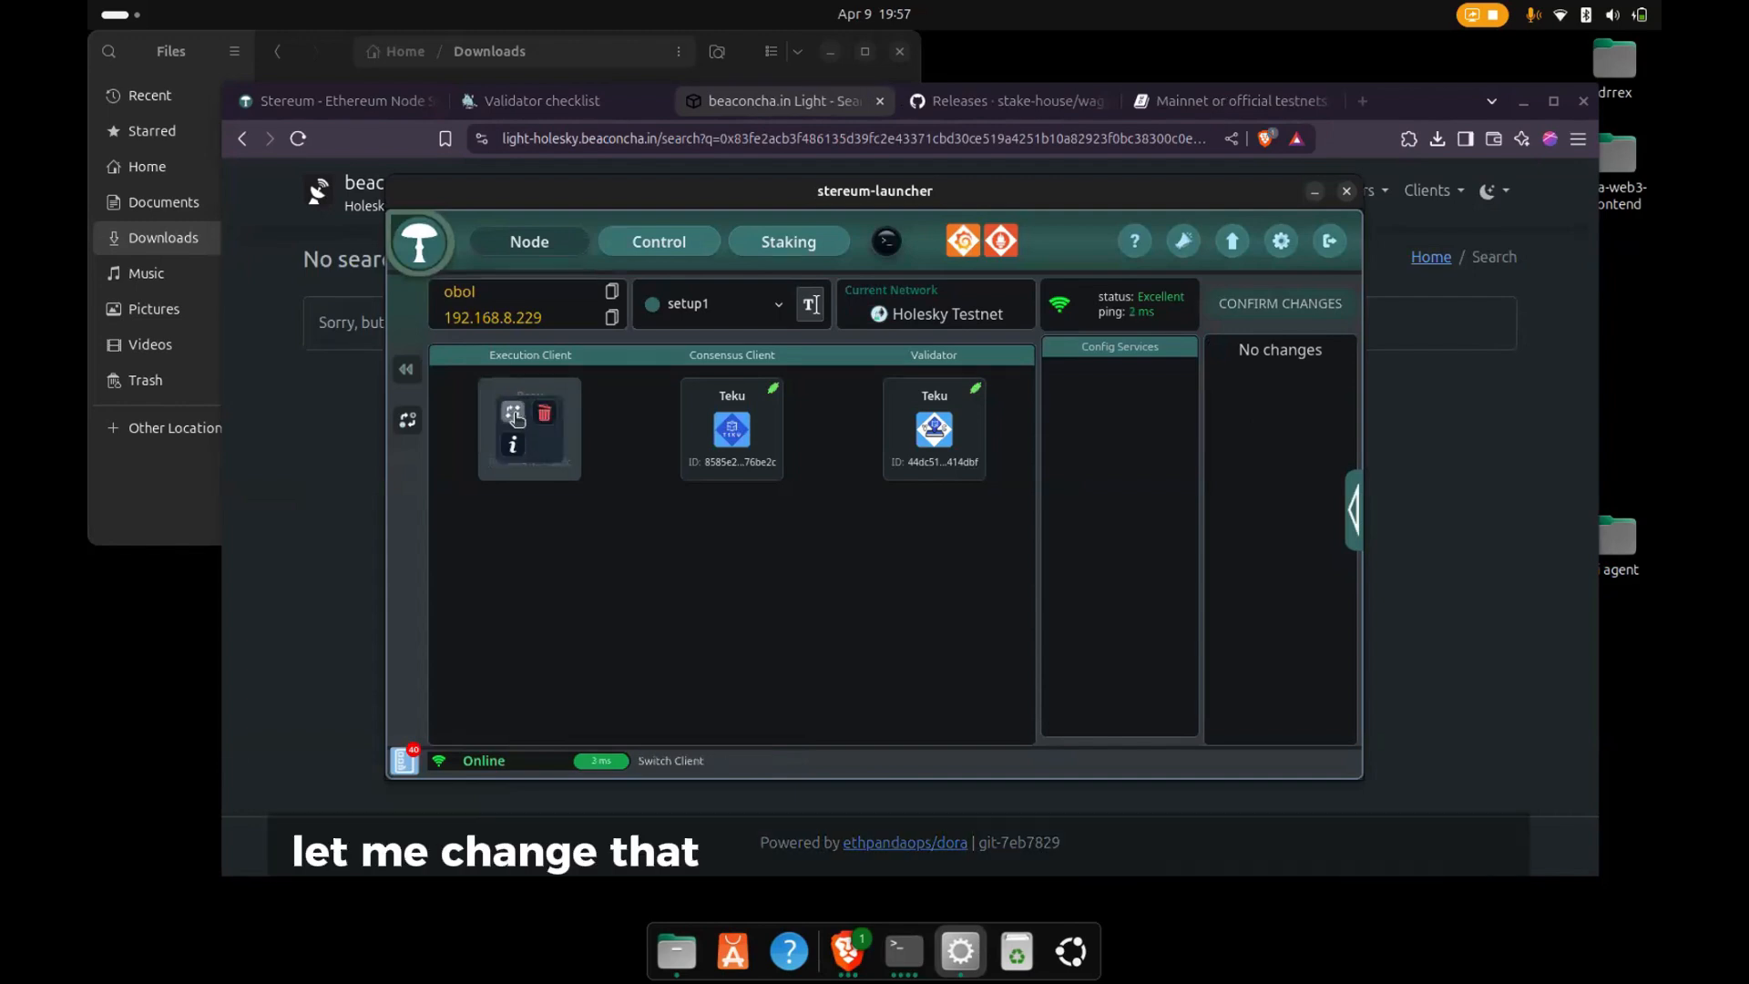
left_click(514, 414)
left_click(802, 495)
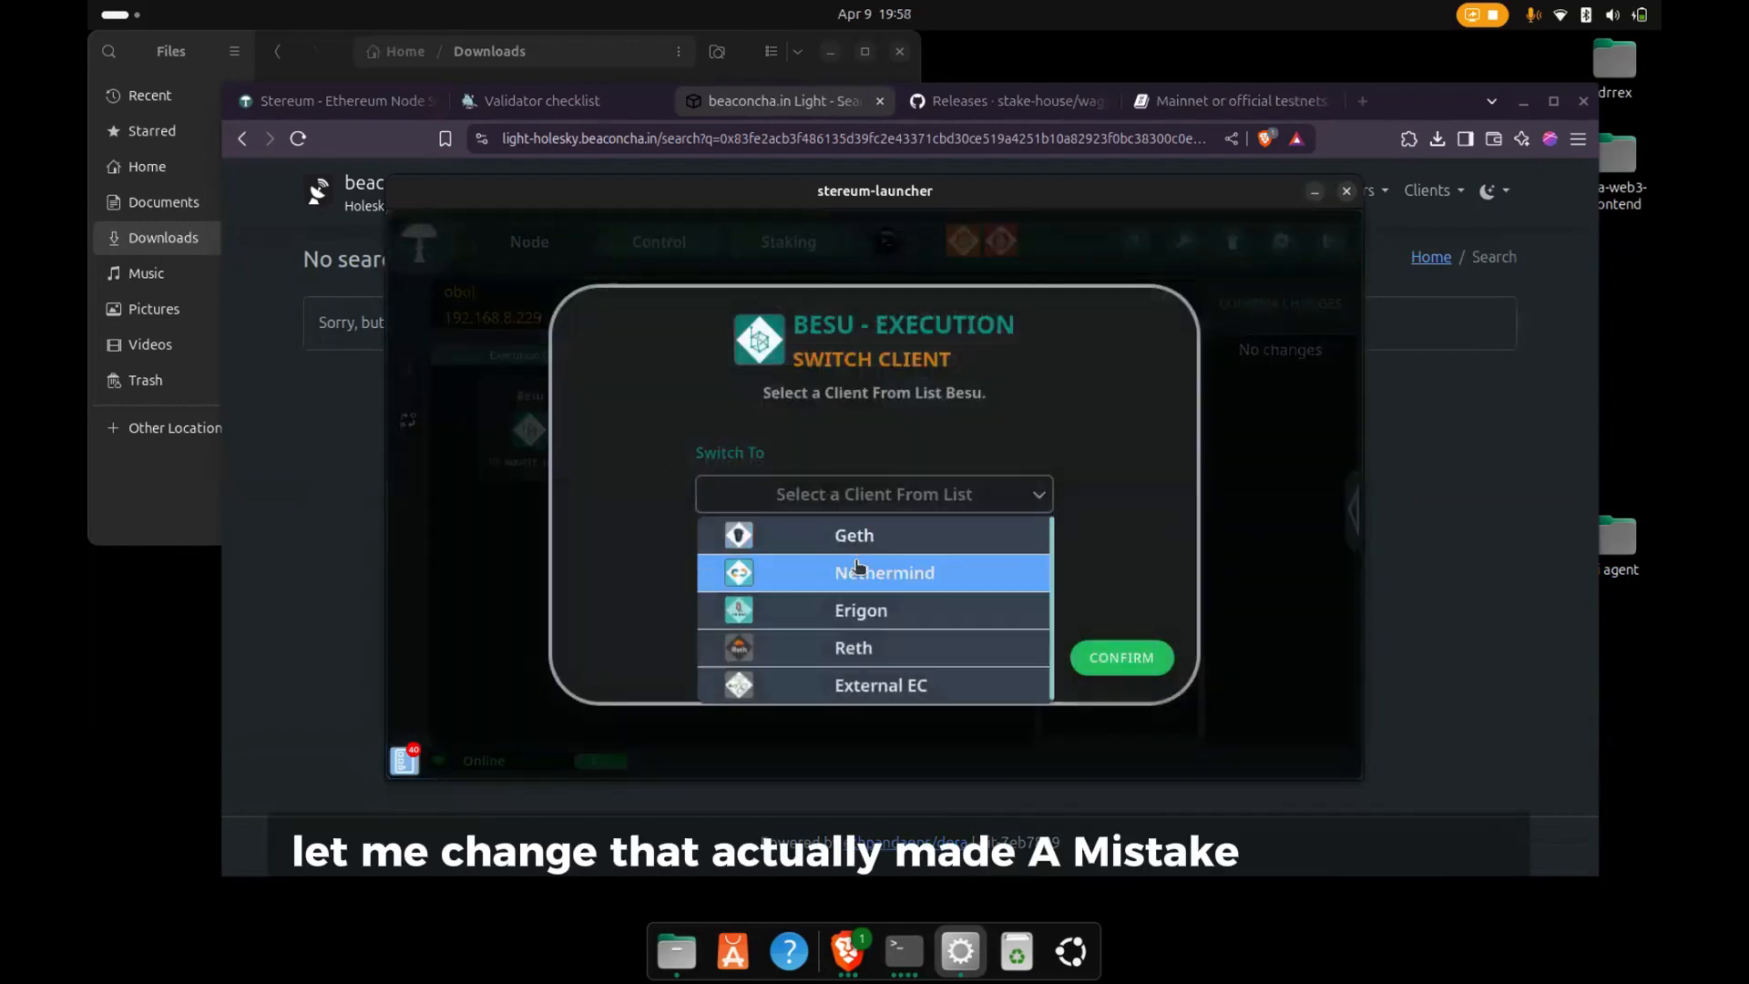
left_click(856, 569)
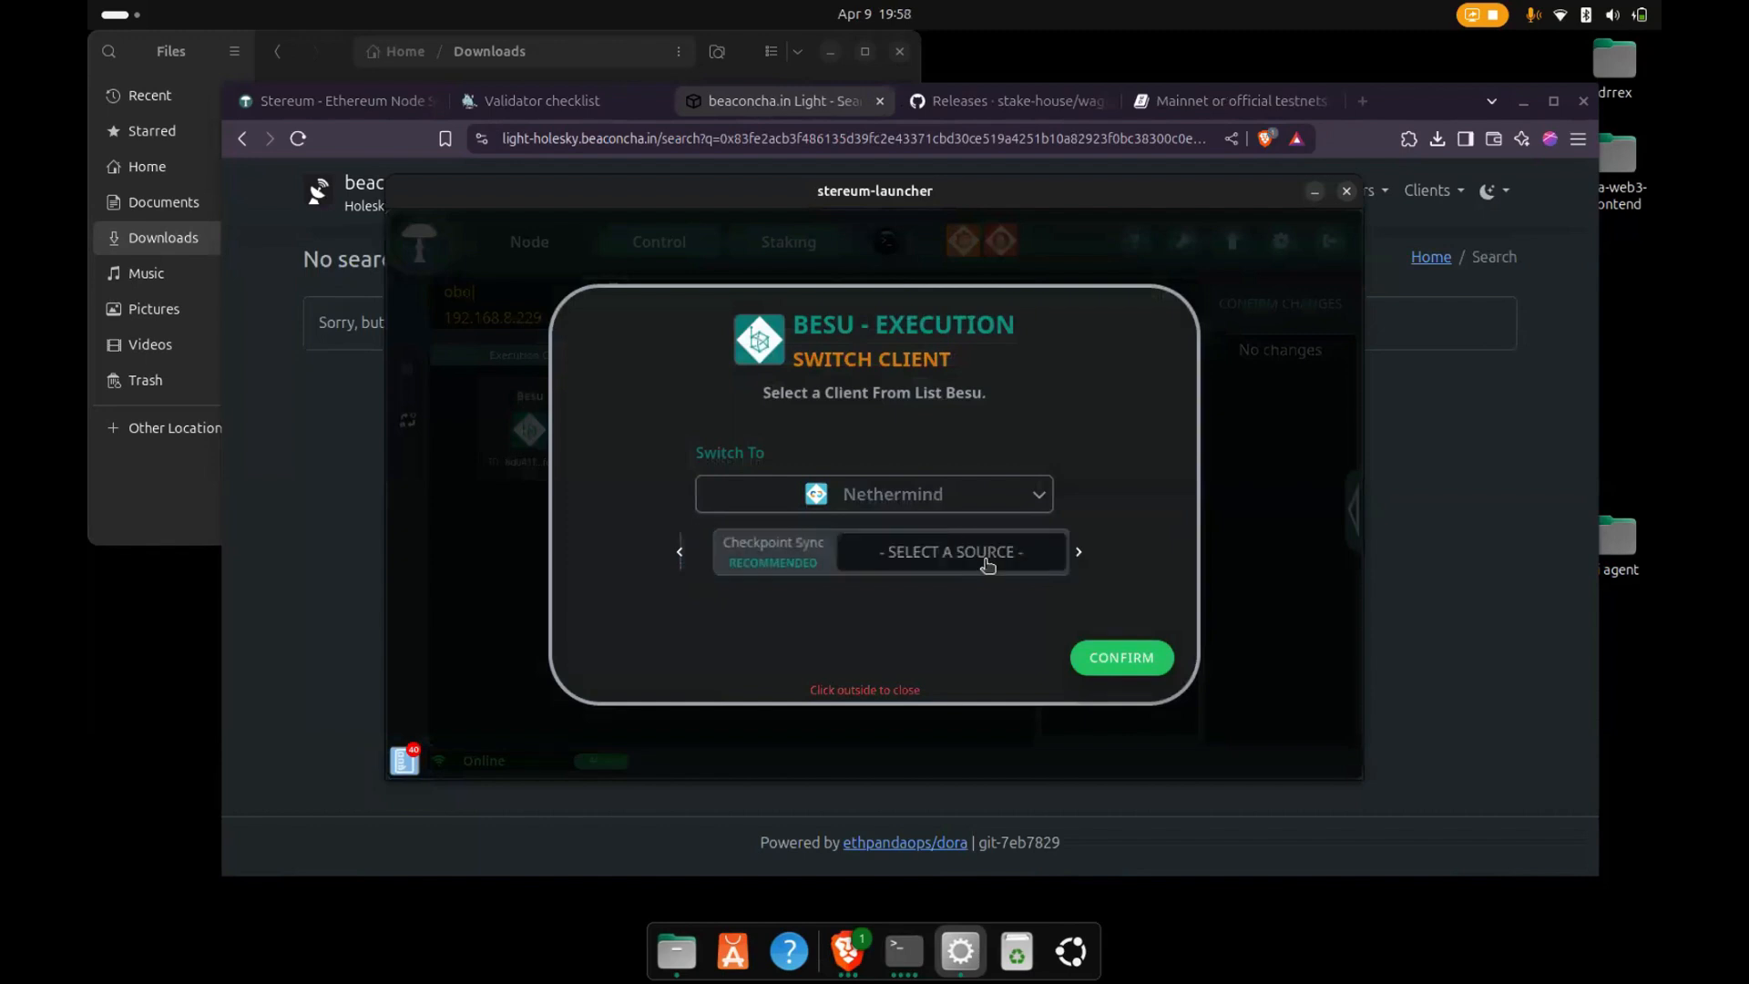
left_click(947, 560)
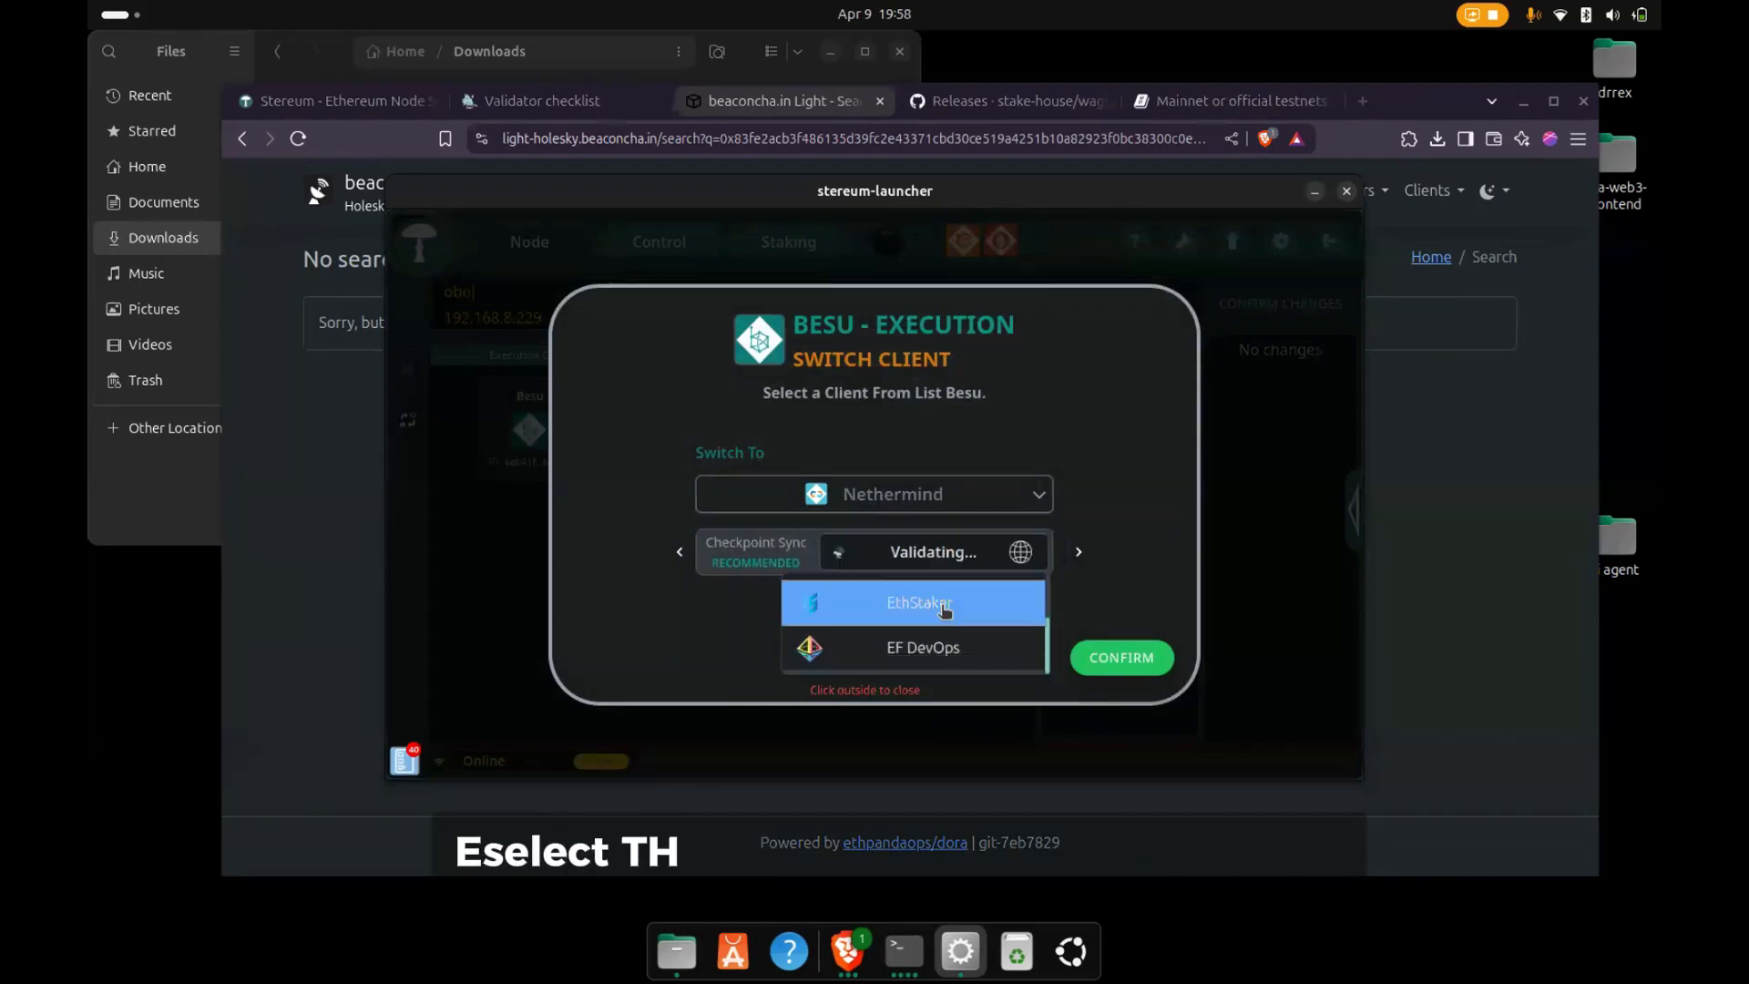
left_click(944, 607)
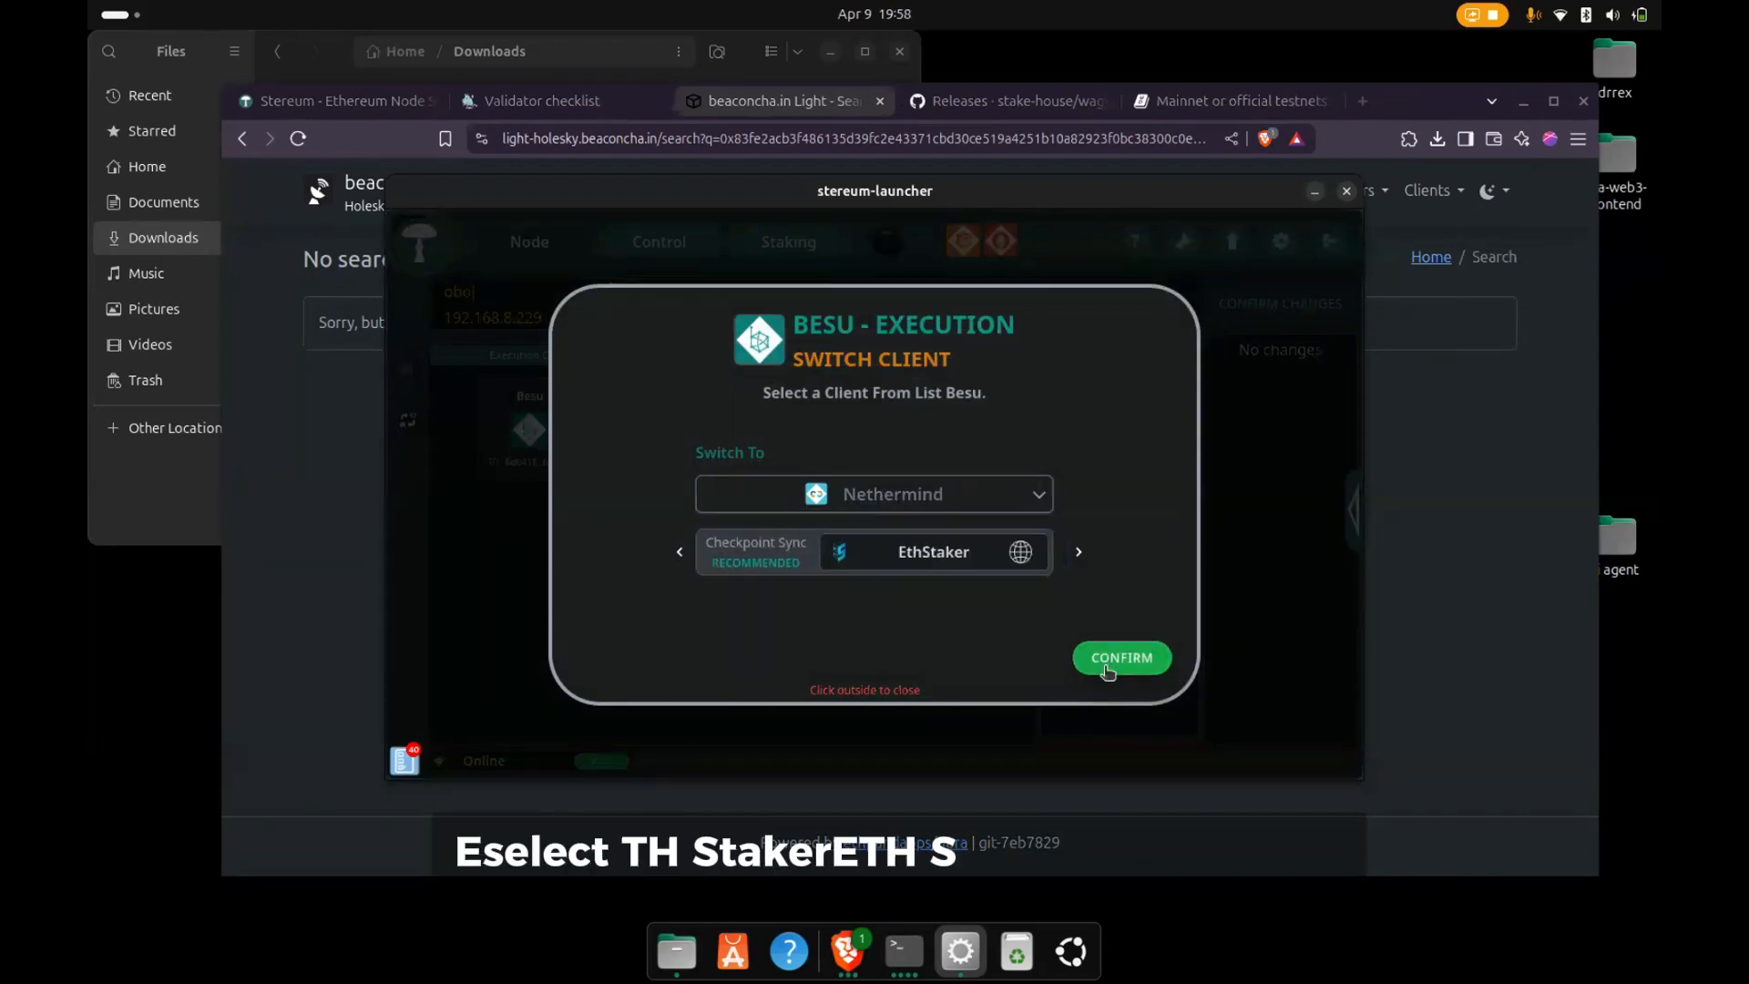
left_click(1105, 667)
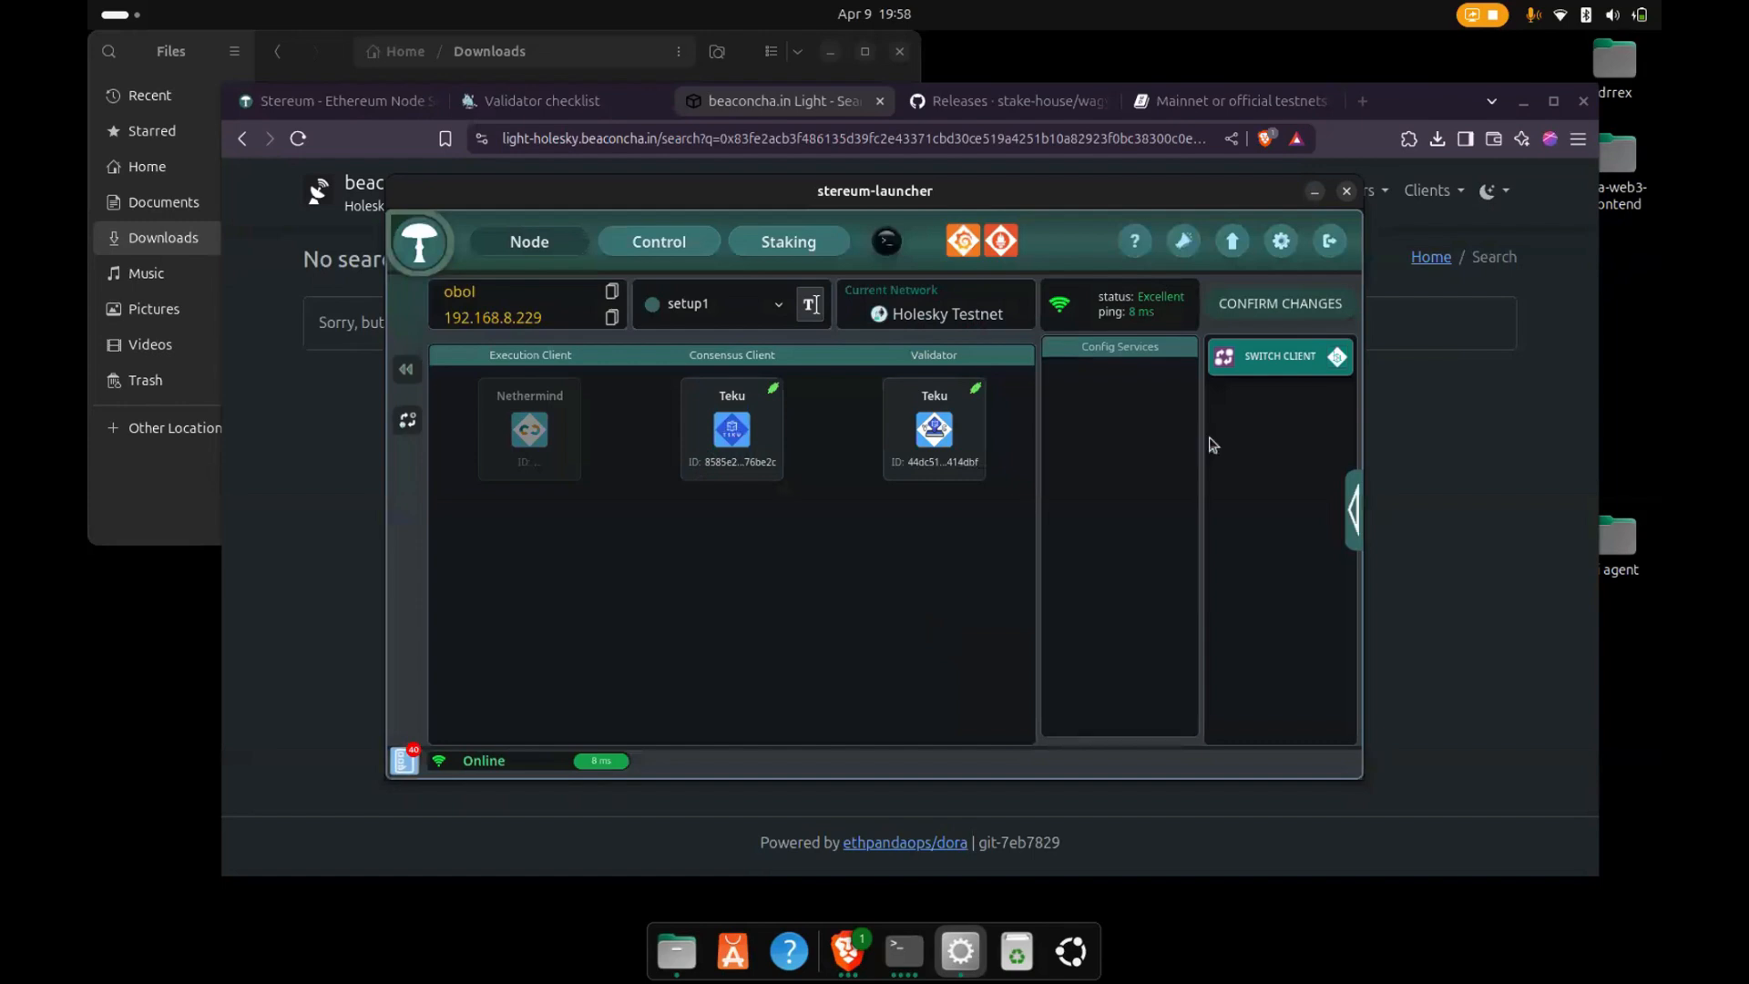
left_click(1275, 303)
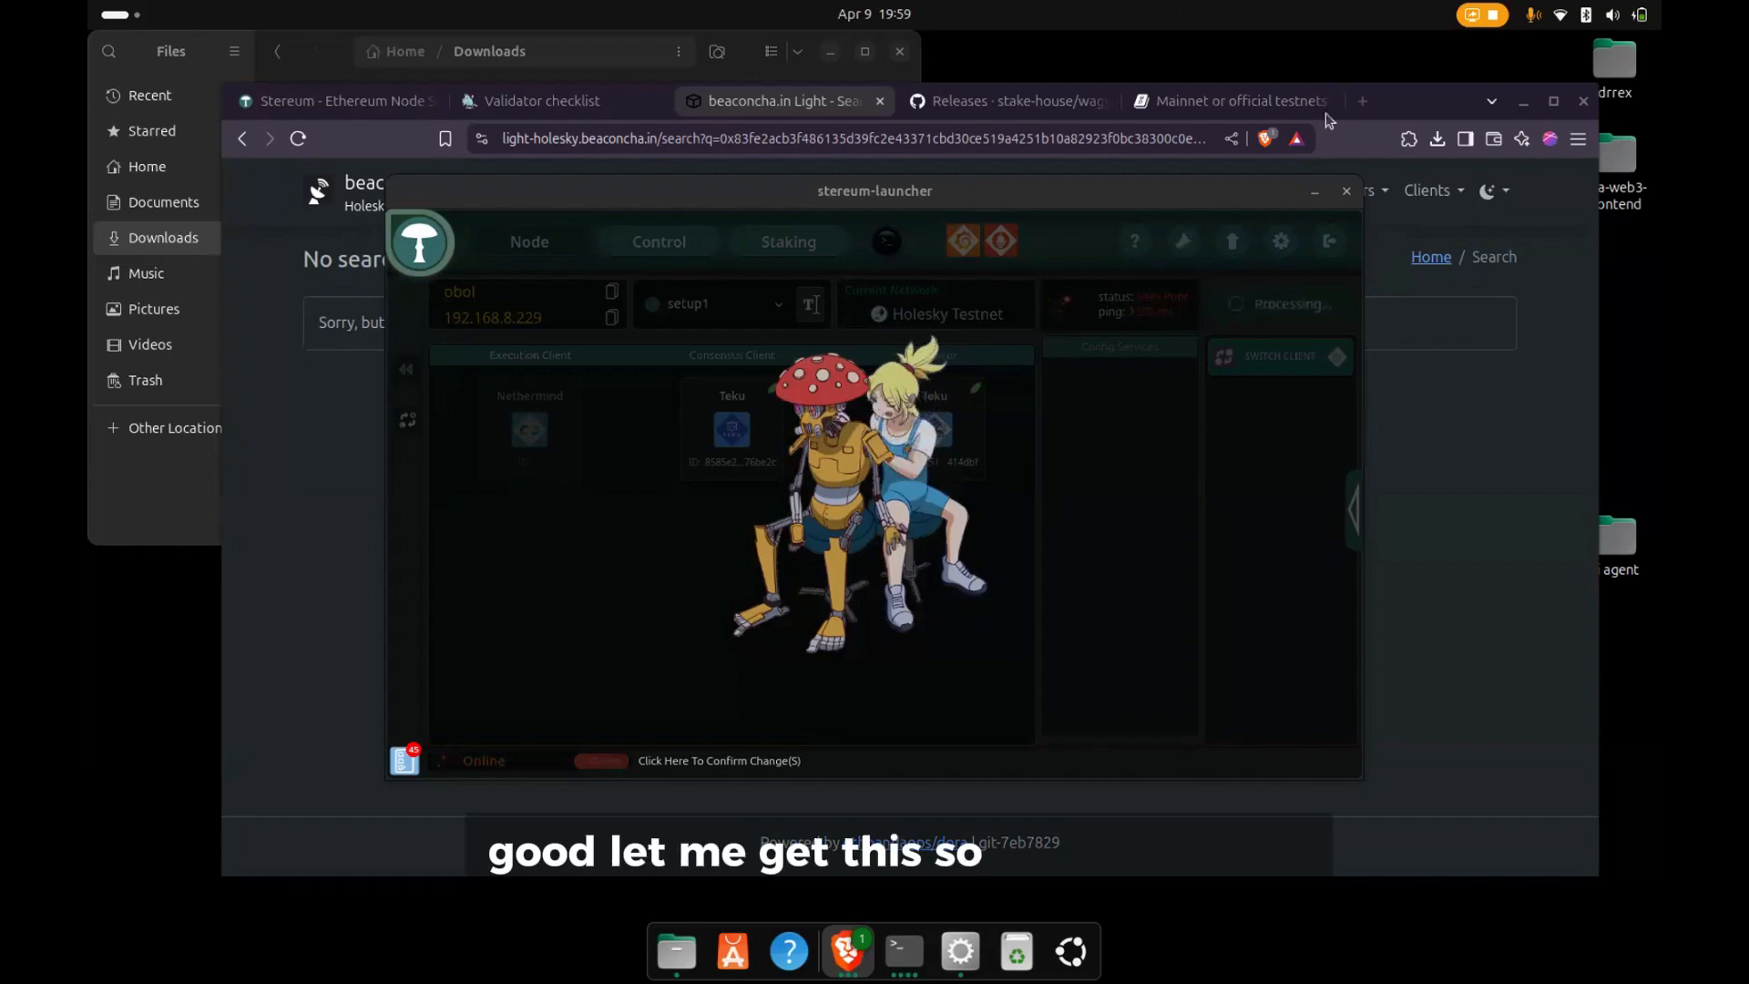
- Open the copied gnosischa.in validator link in a new browser tab, reload the beaconcha.in Light search, and return to the validator page
left_click(1363, 101)
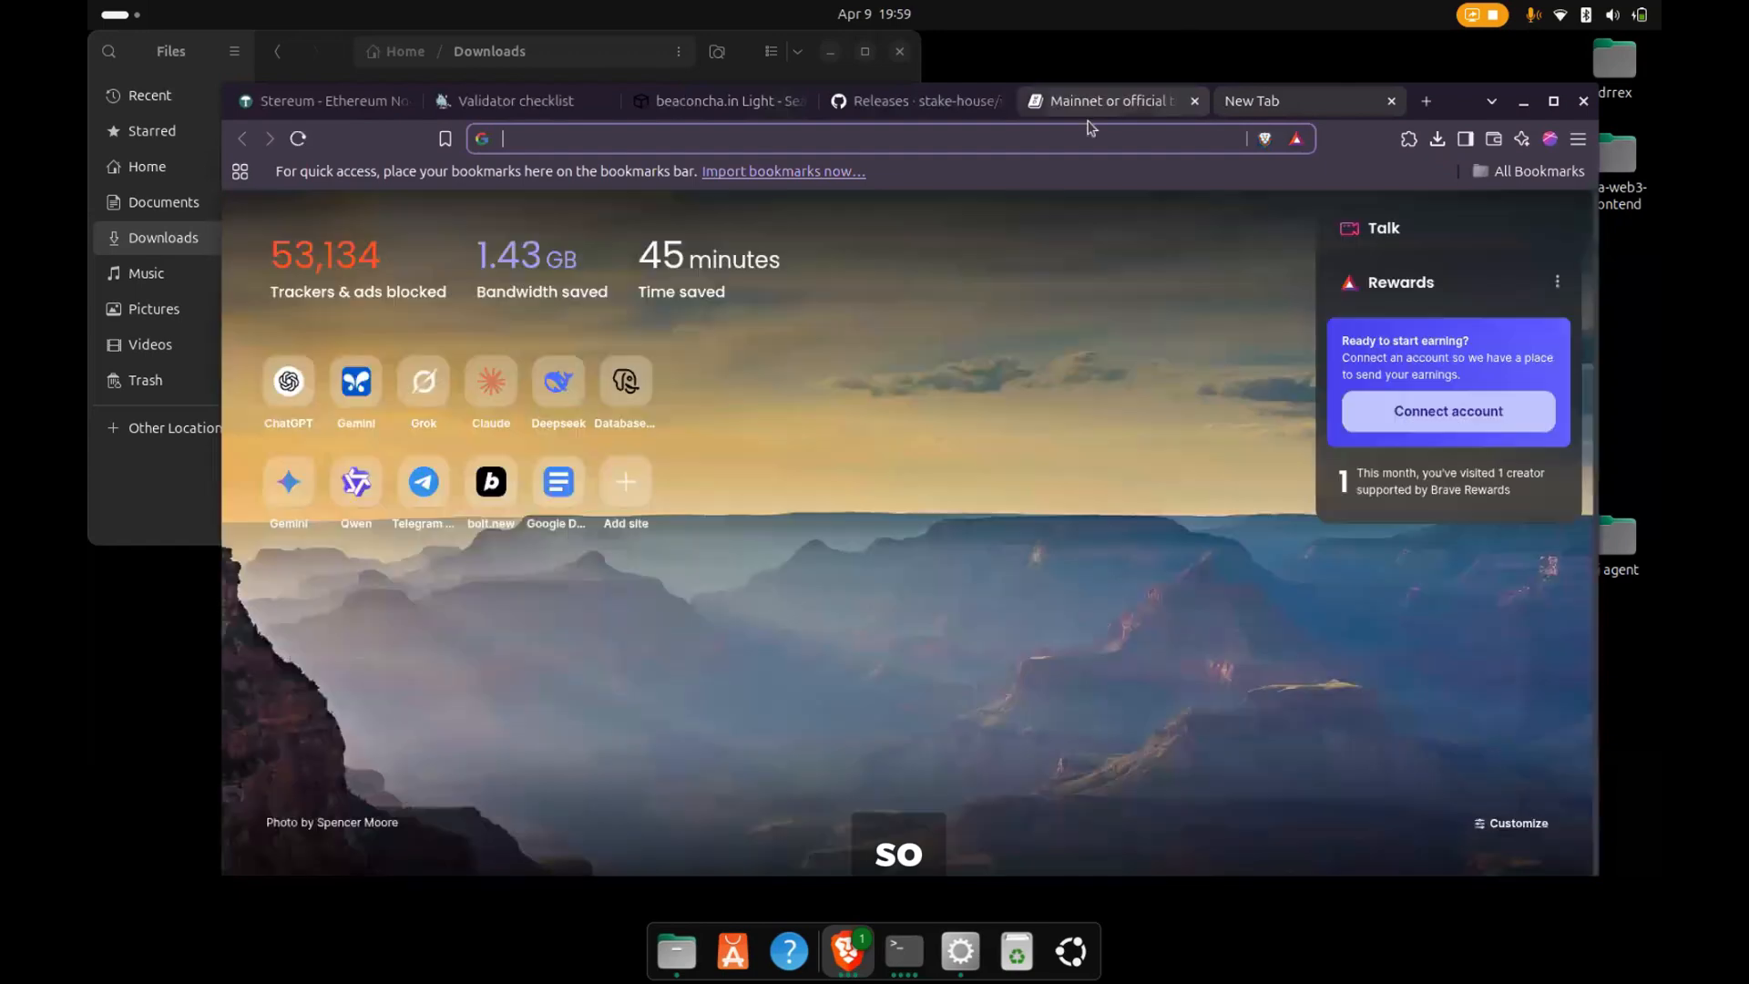
left_click(1078, 133)
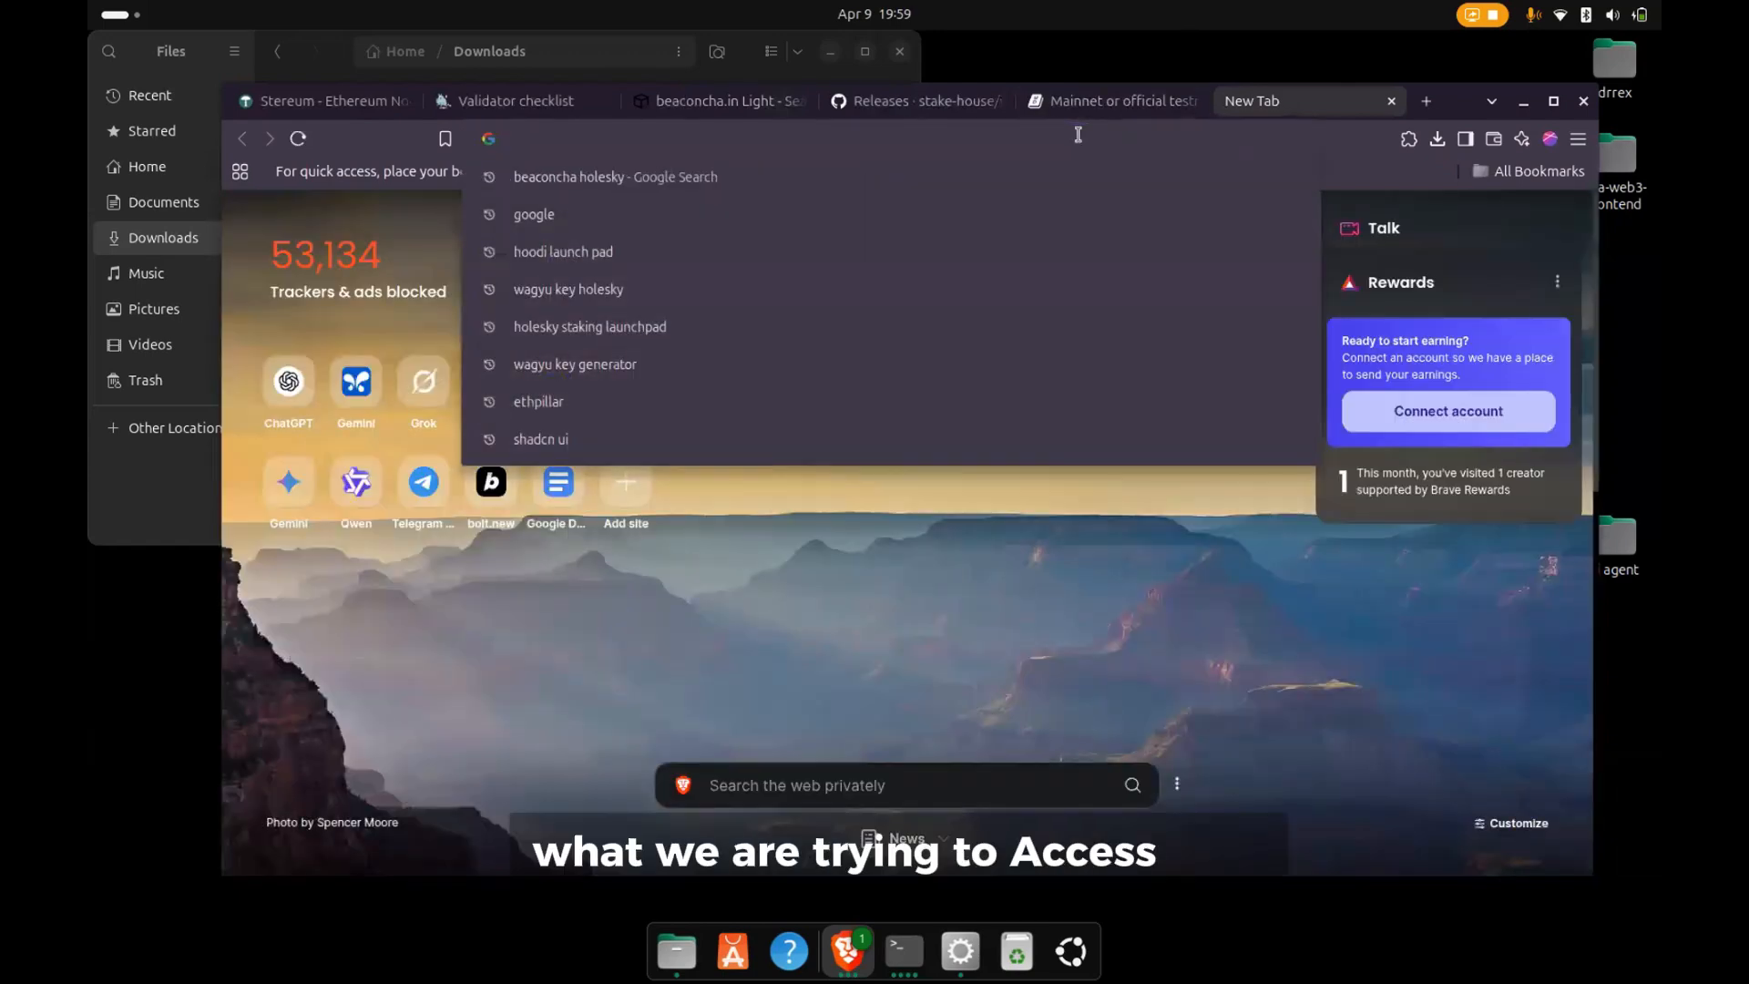
key("ctrl+v")
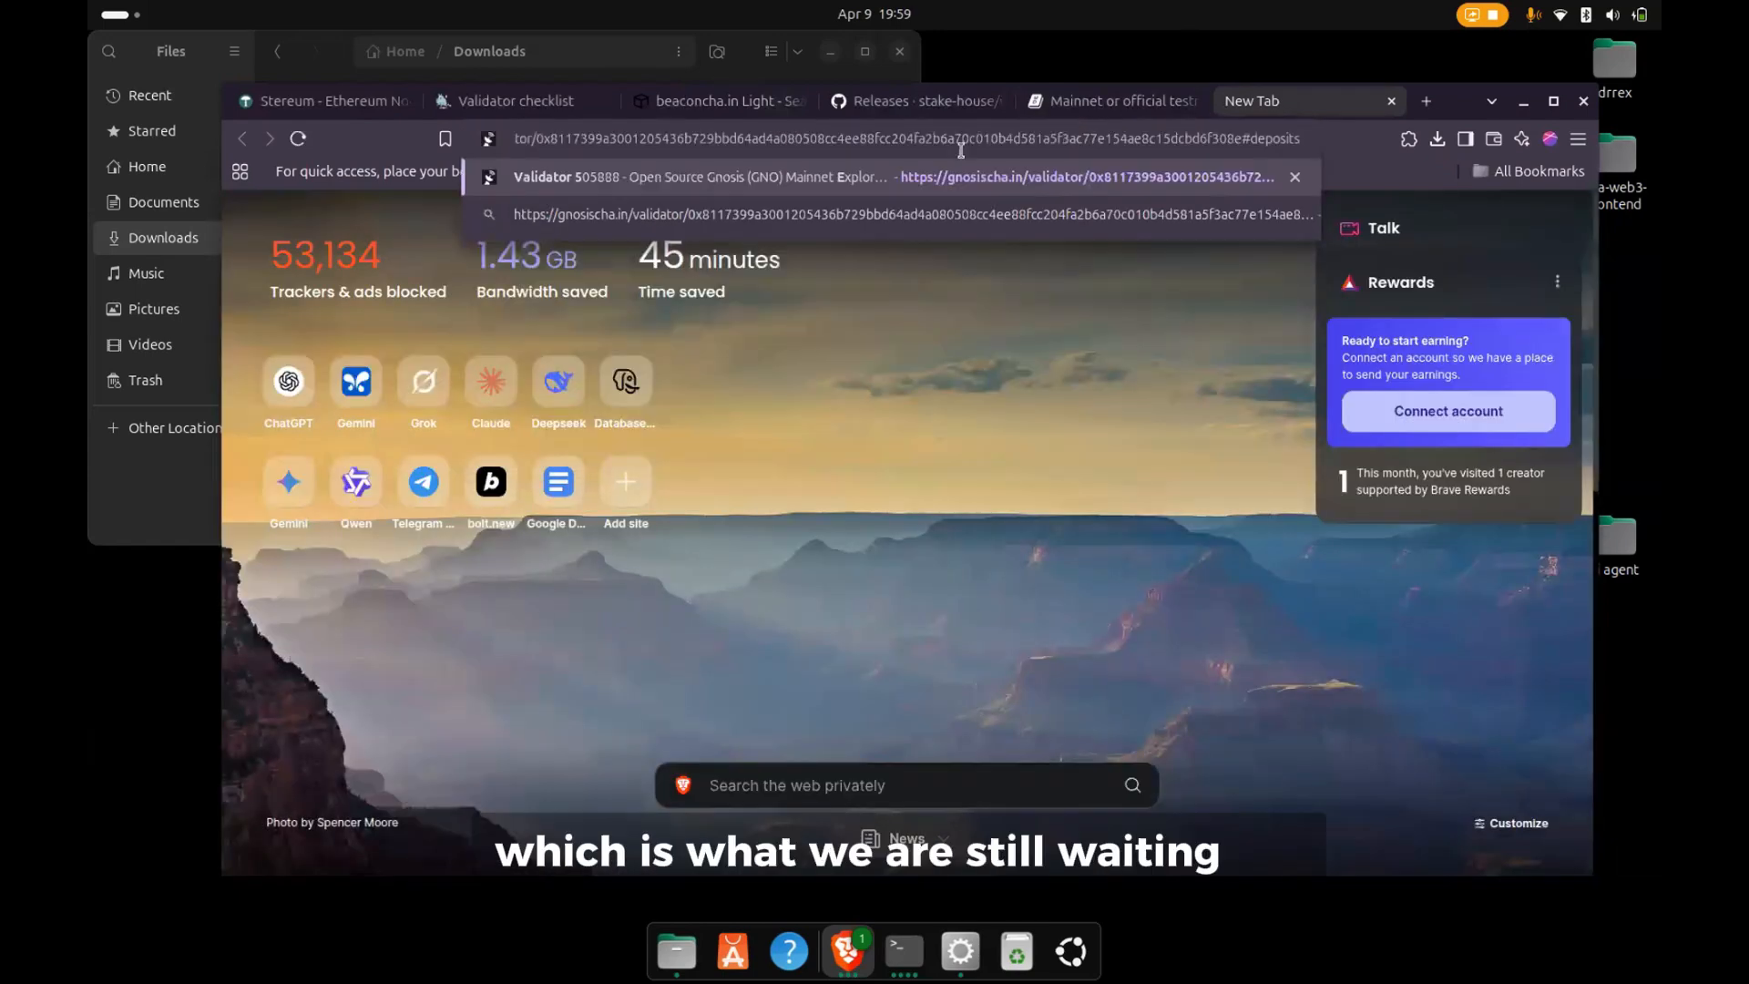
key("Return")
left_click(719, 102)
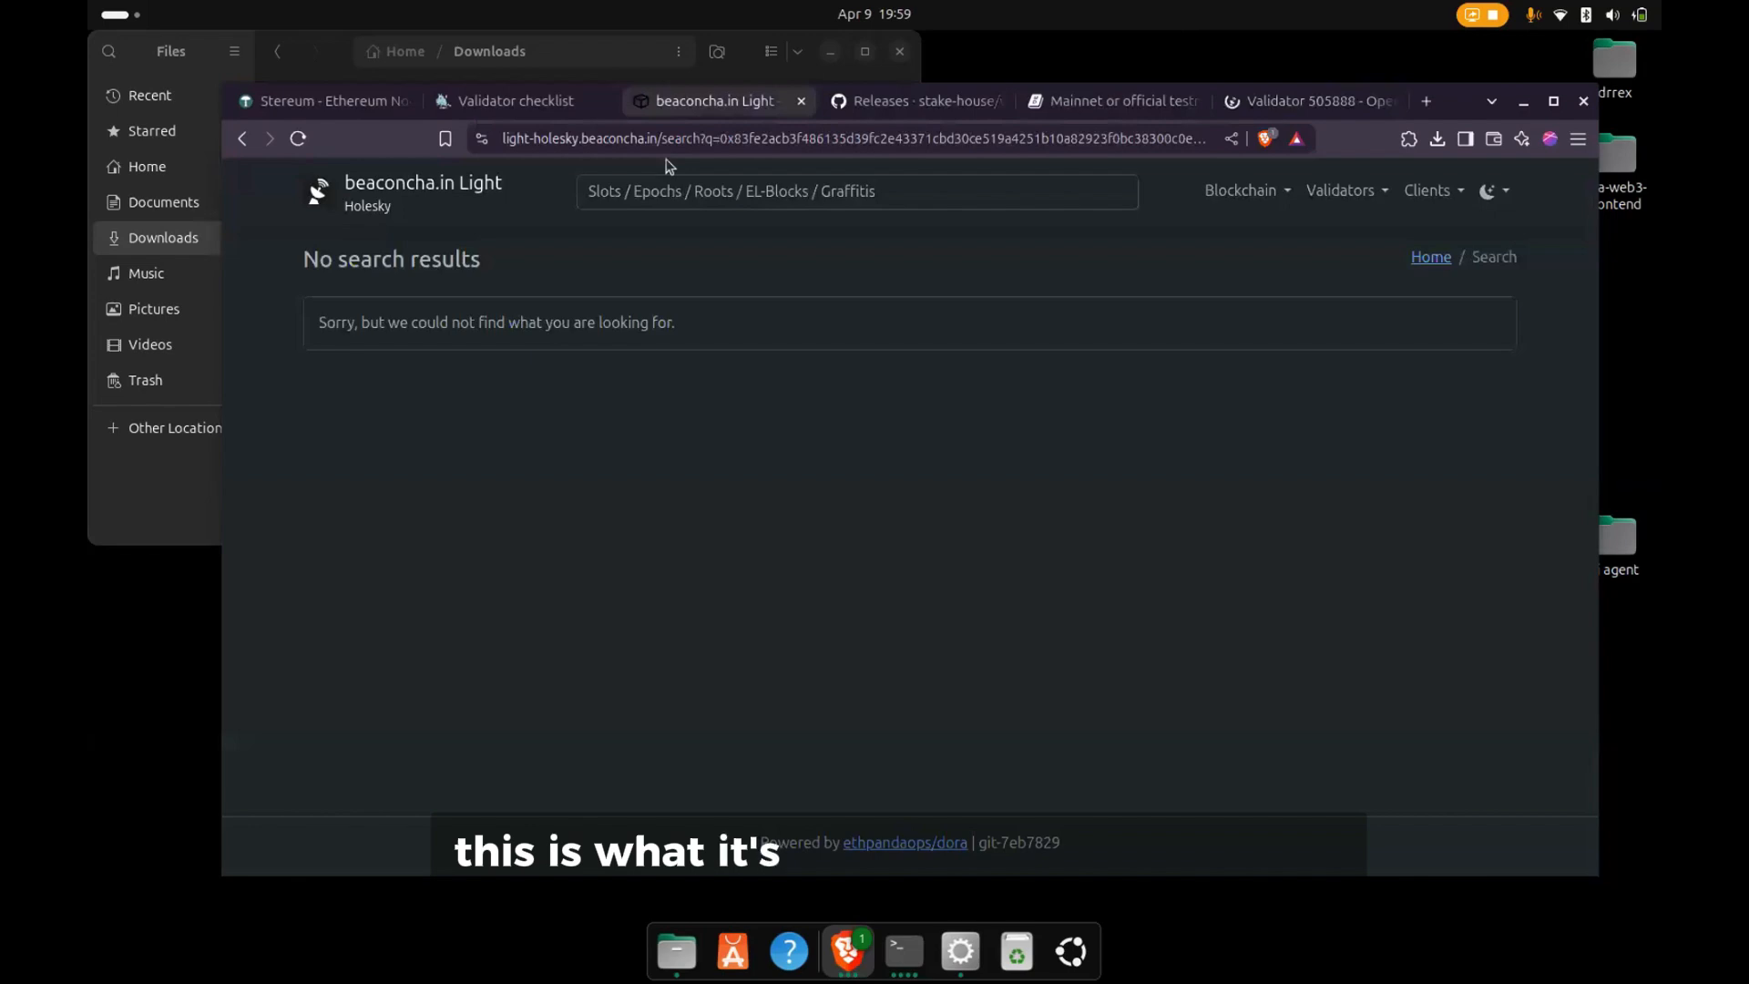
key("ctrl+r")
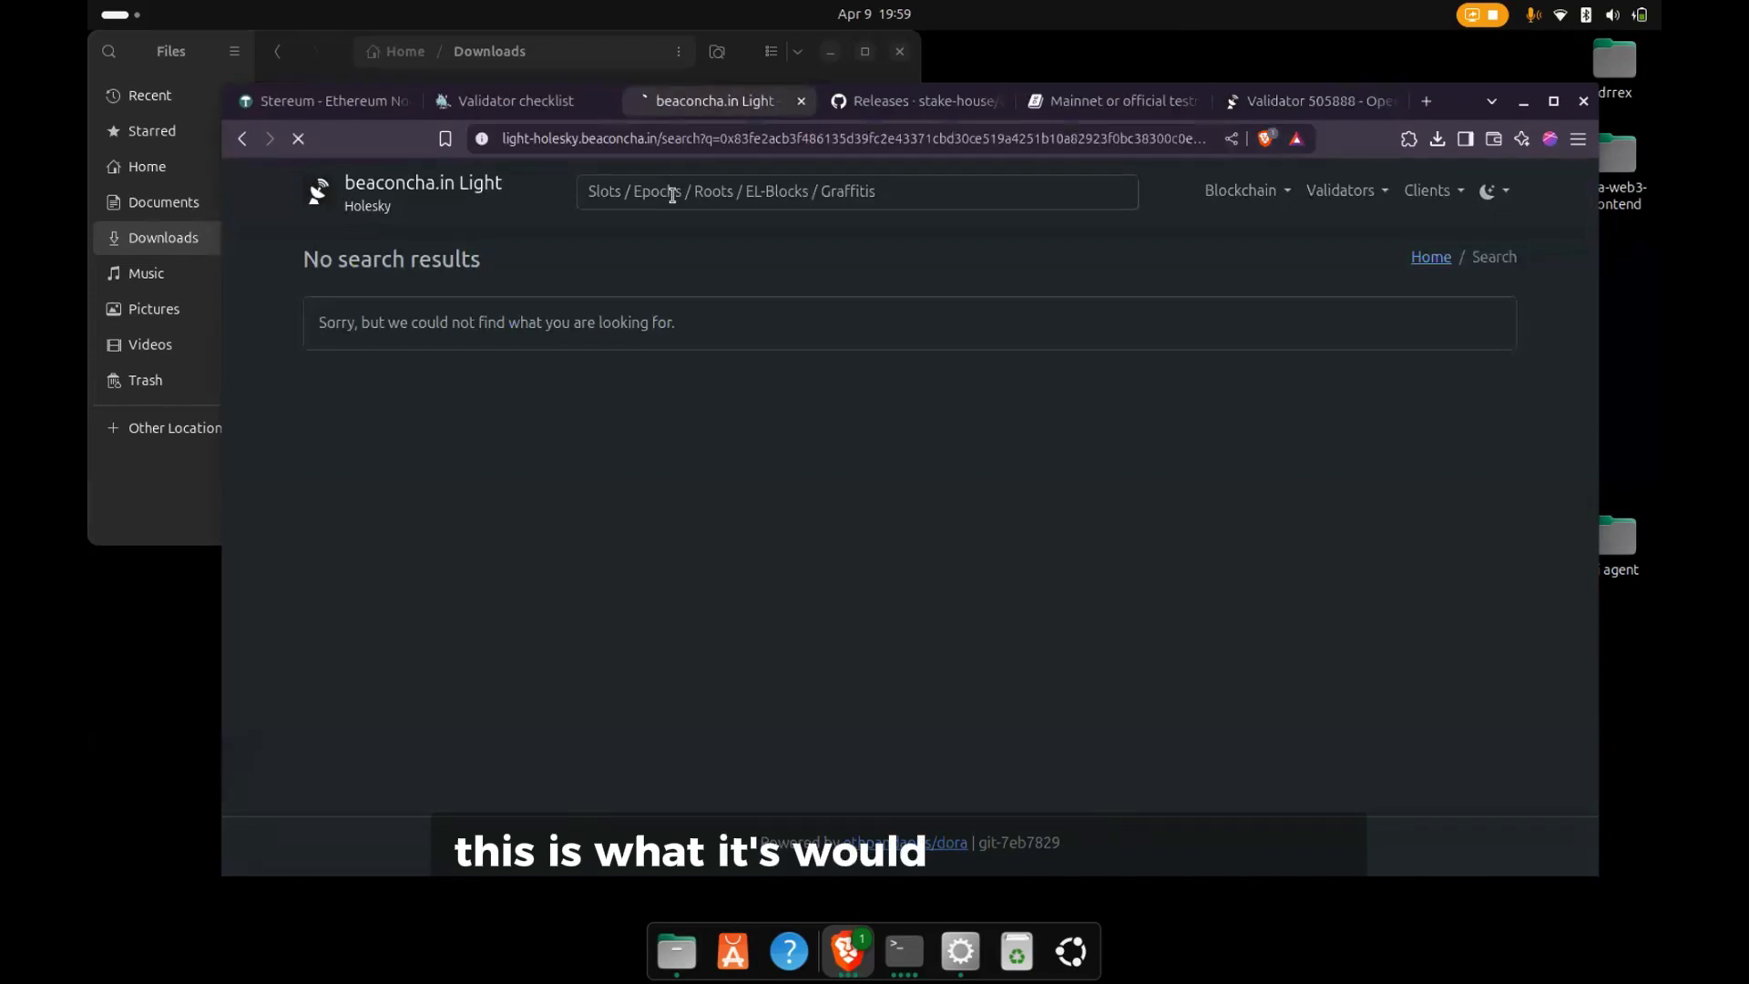
left_click(1291, 102)
- Examine the Gnosis validator's deposit status, balance, effectiveness, deposit tables, and per-epoch rewards in the Validator History
mouse_move(419, 434)
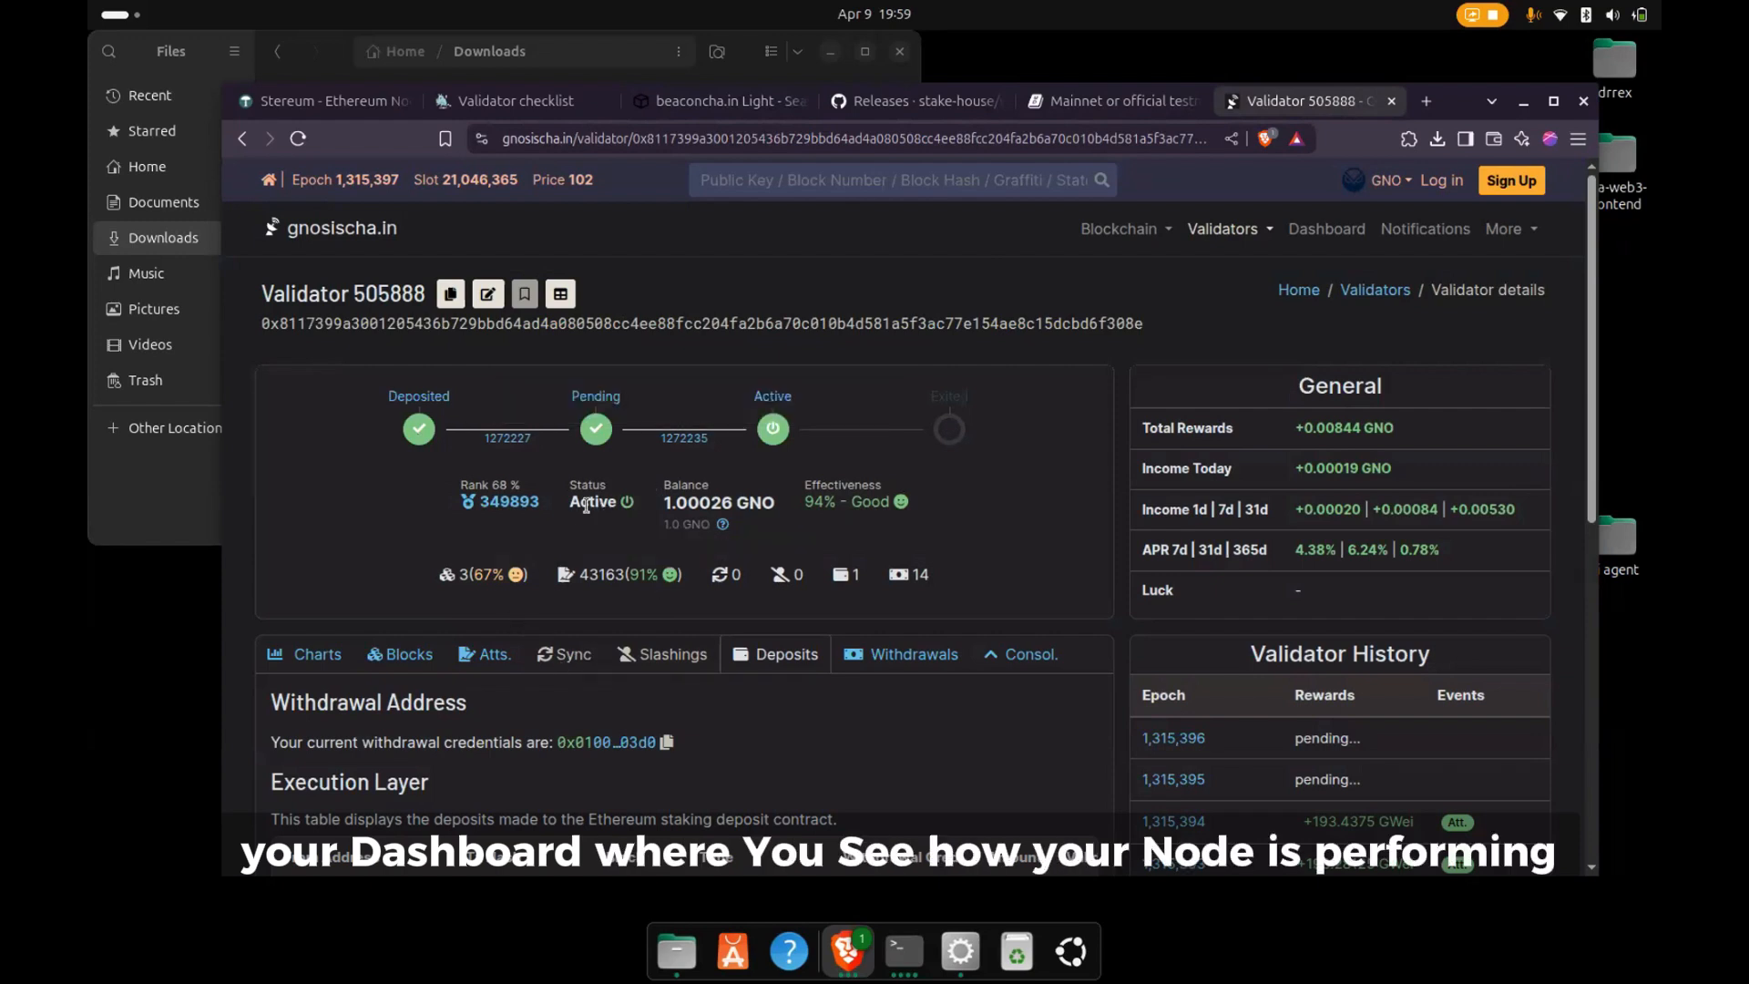
left_click_drag(660, 510, 735, 503)
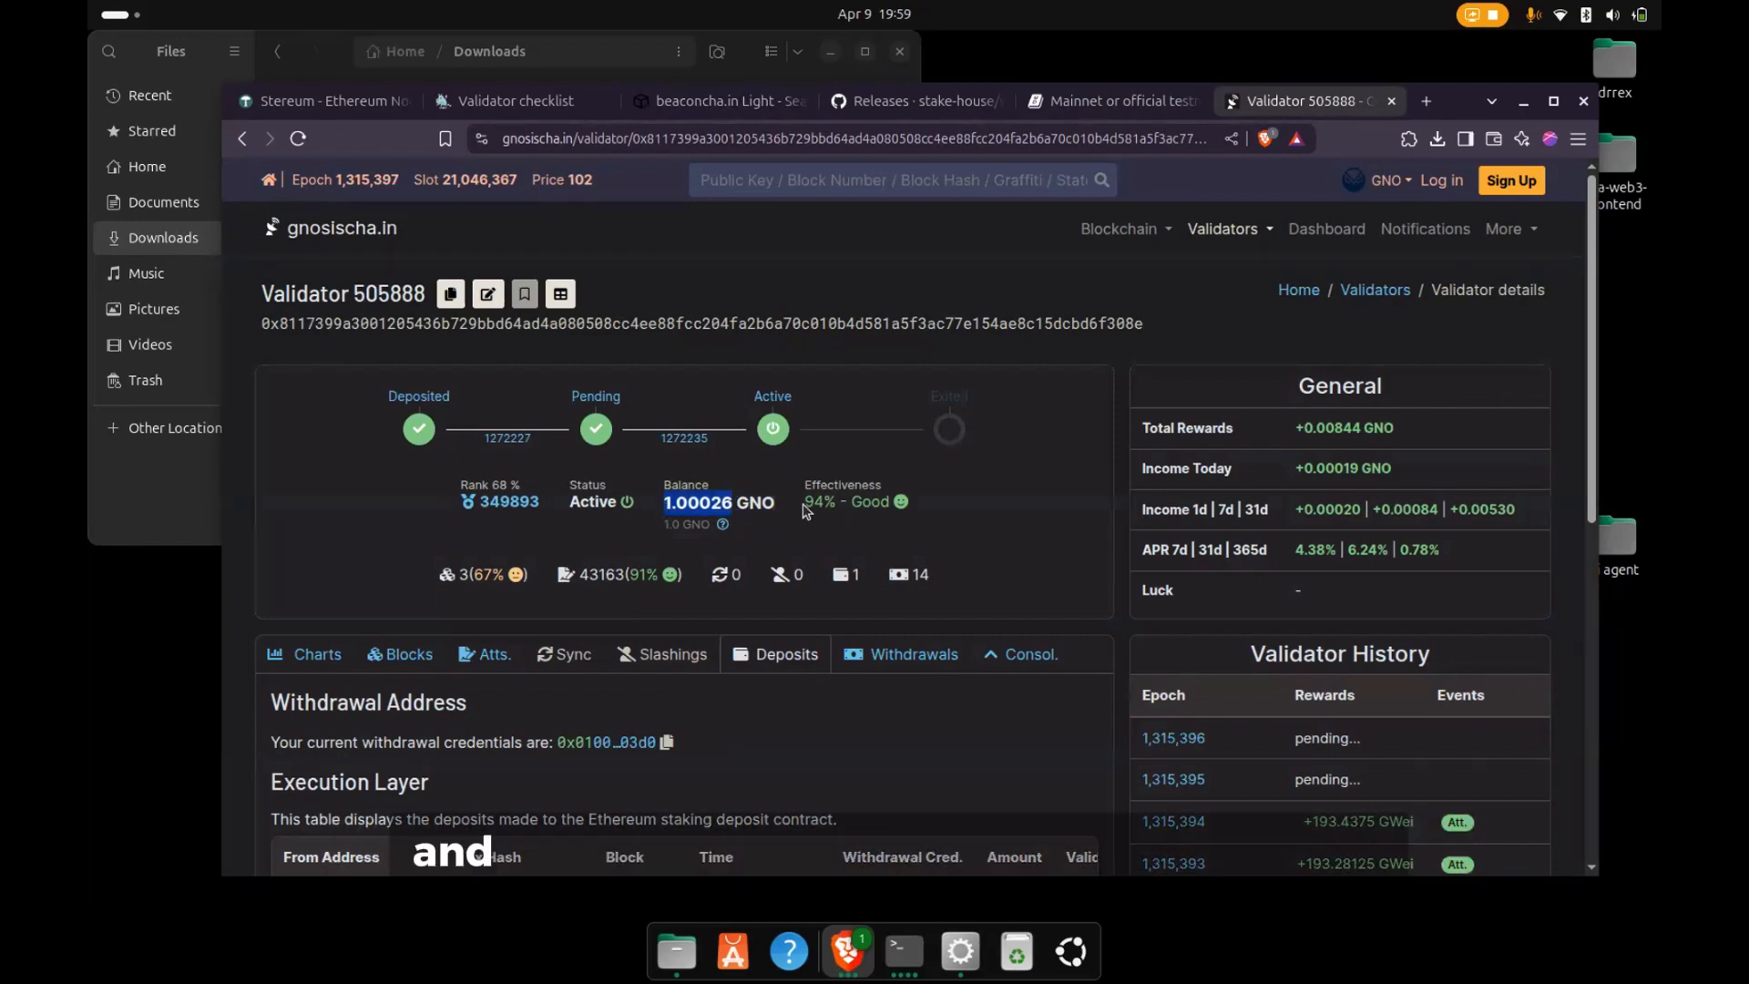
left_click_drag(801, 501, 928, 522)
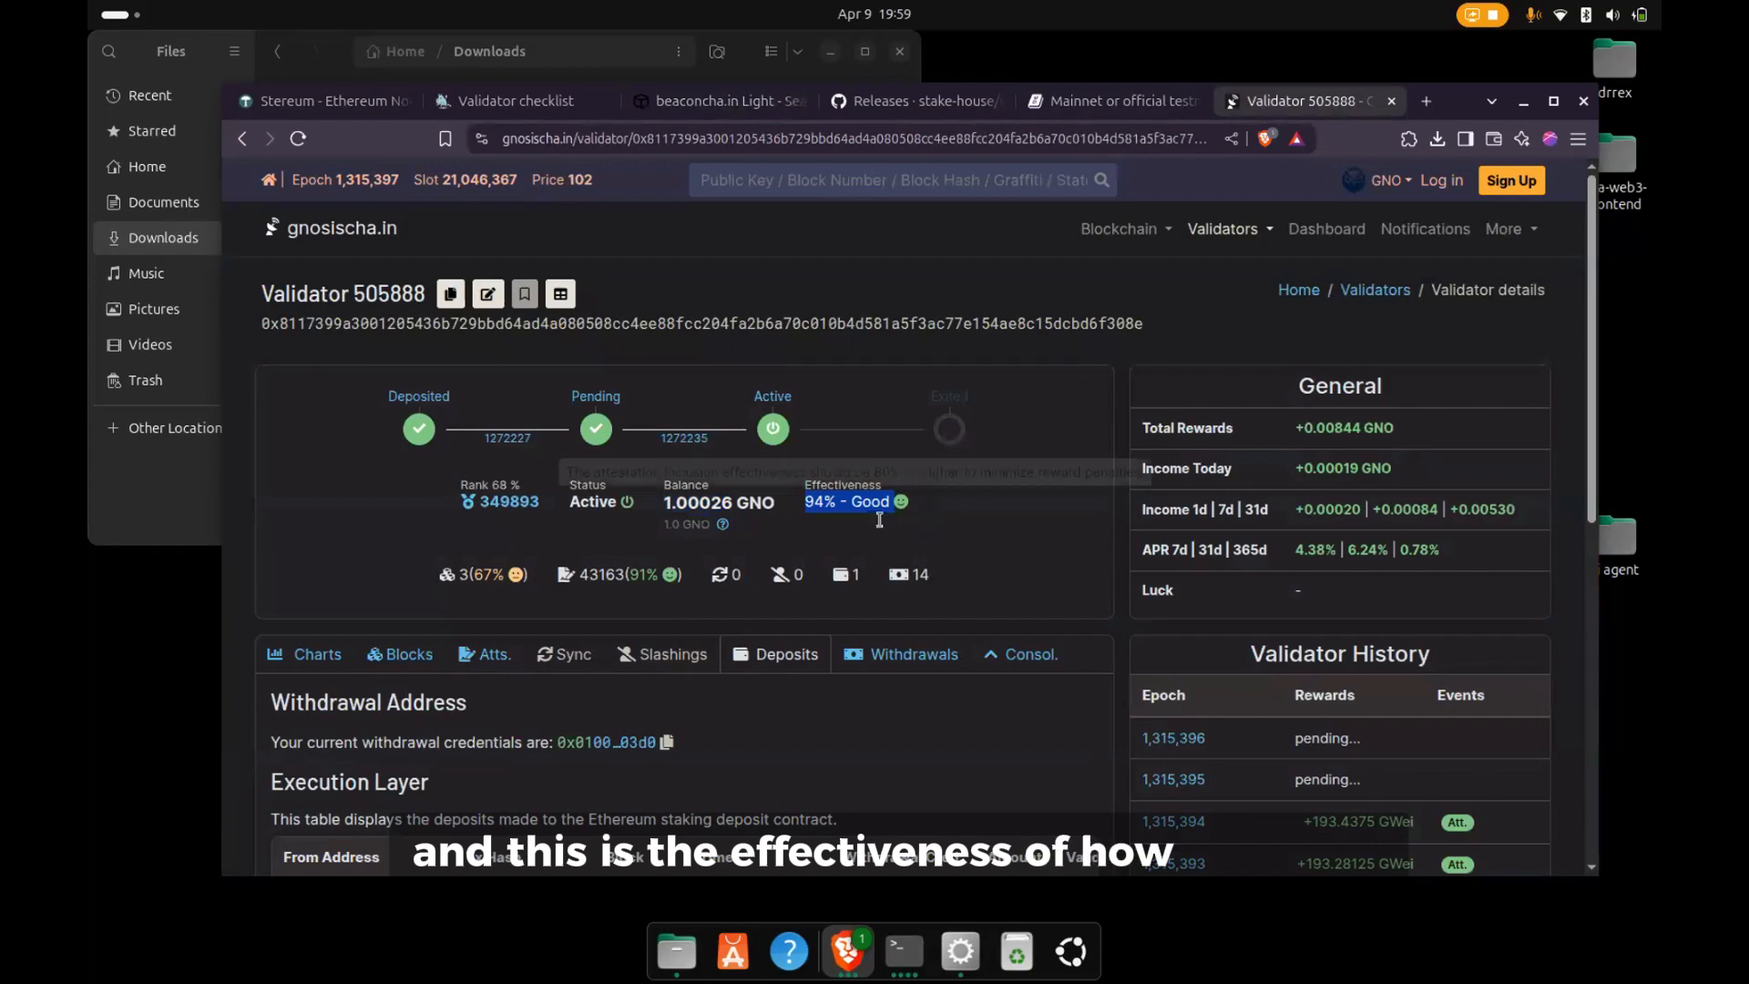
scroll(892, 523, "down", 5)
scroll(856, 524, "down", 1)
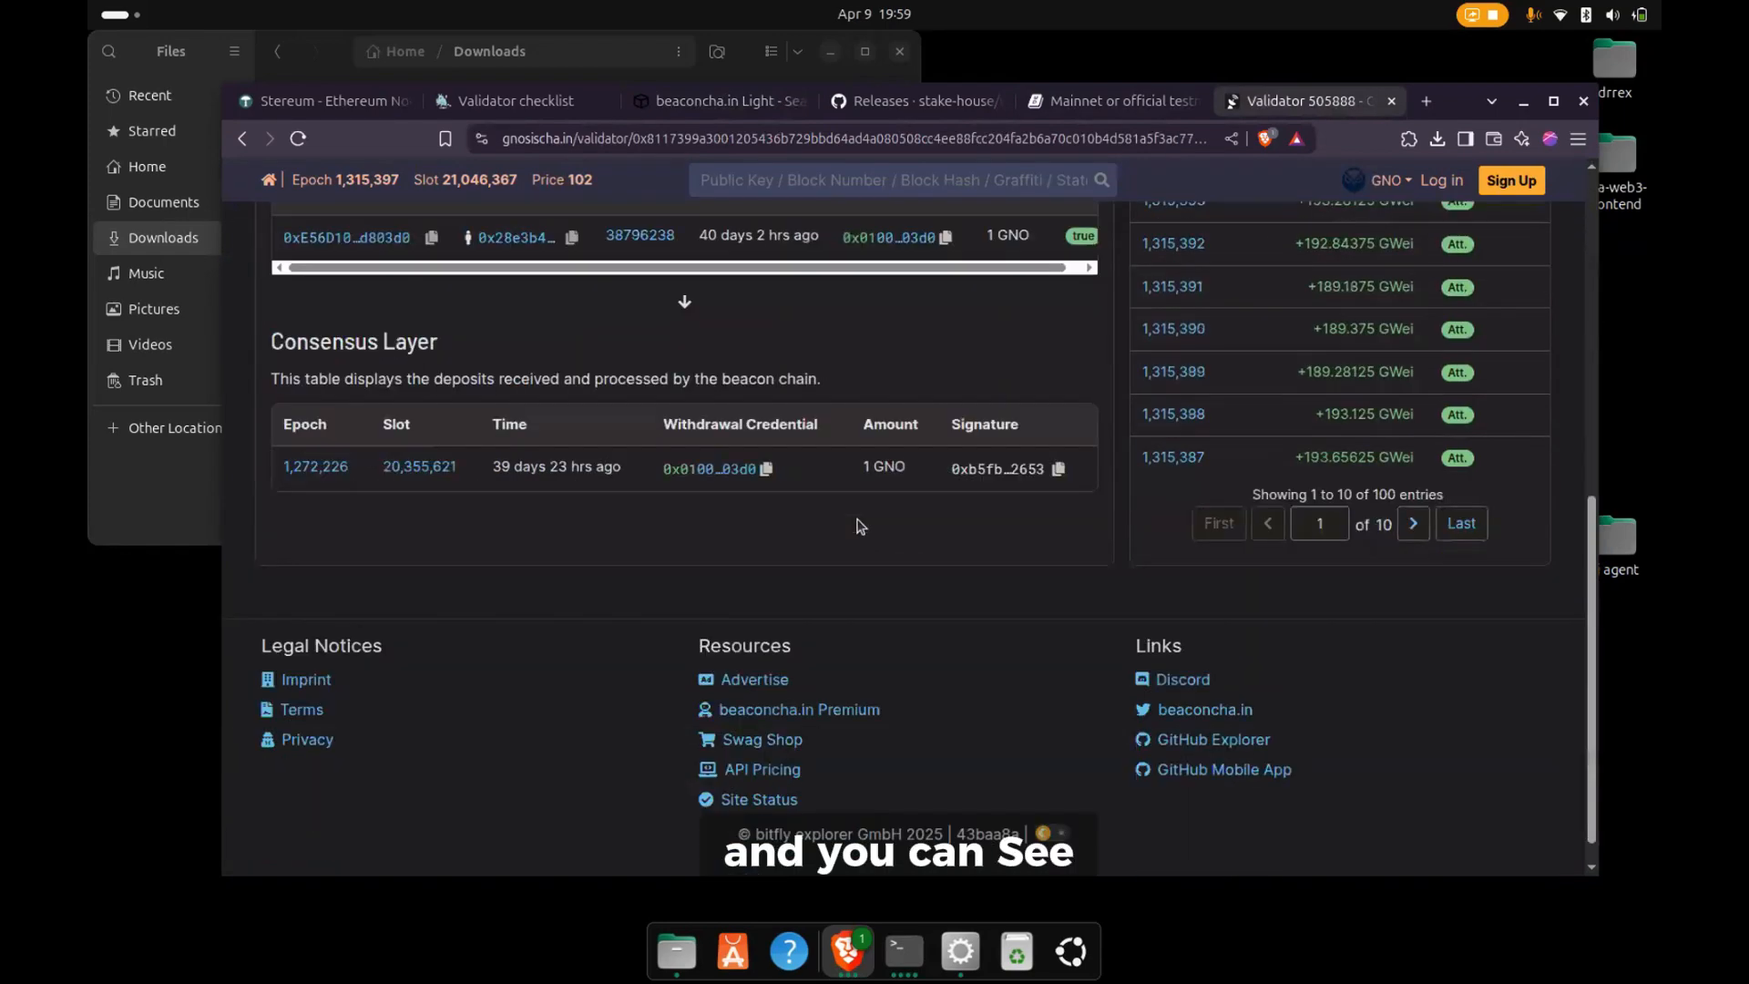
scroll(1002, 492, "up", 5)
scroll(1191, 464, "down", 3)
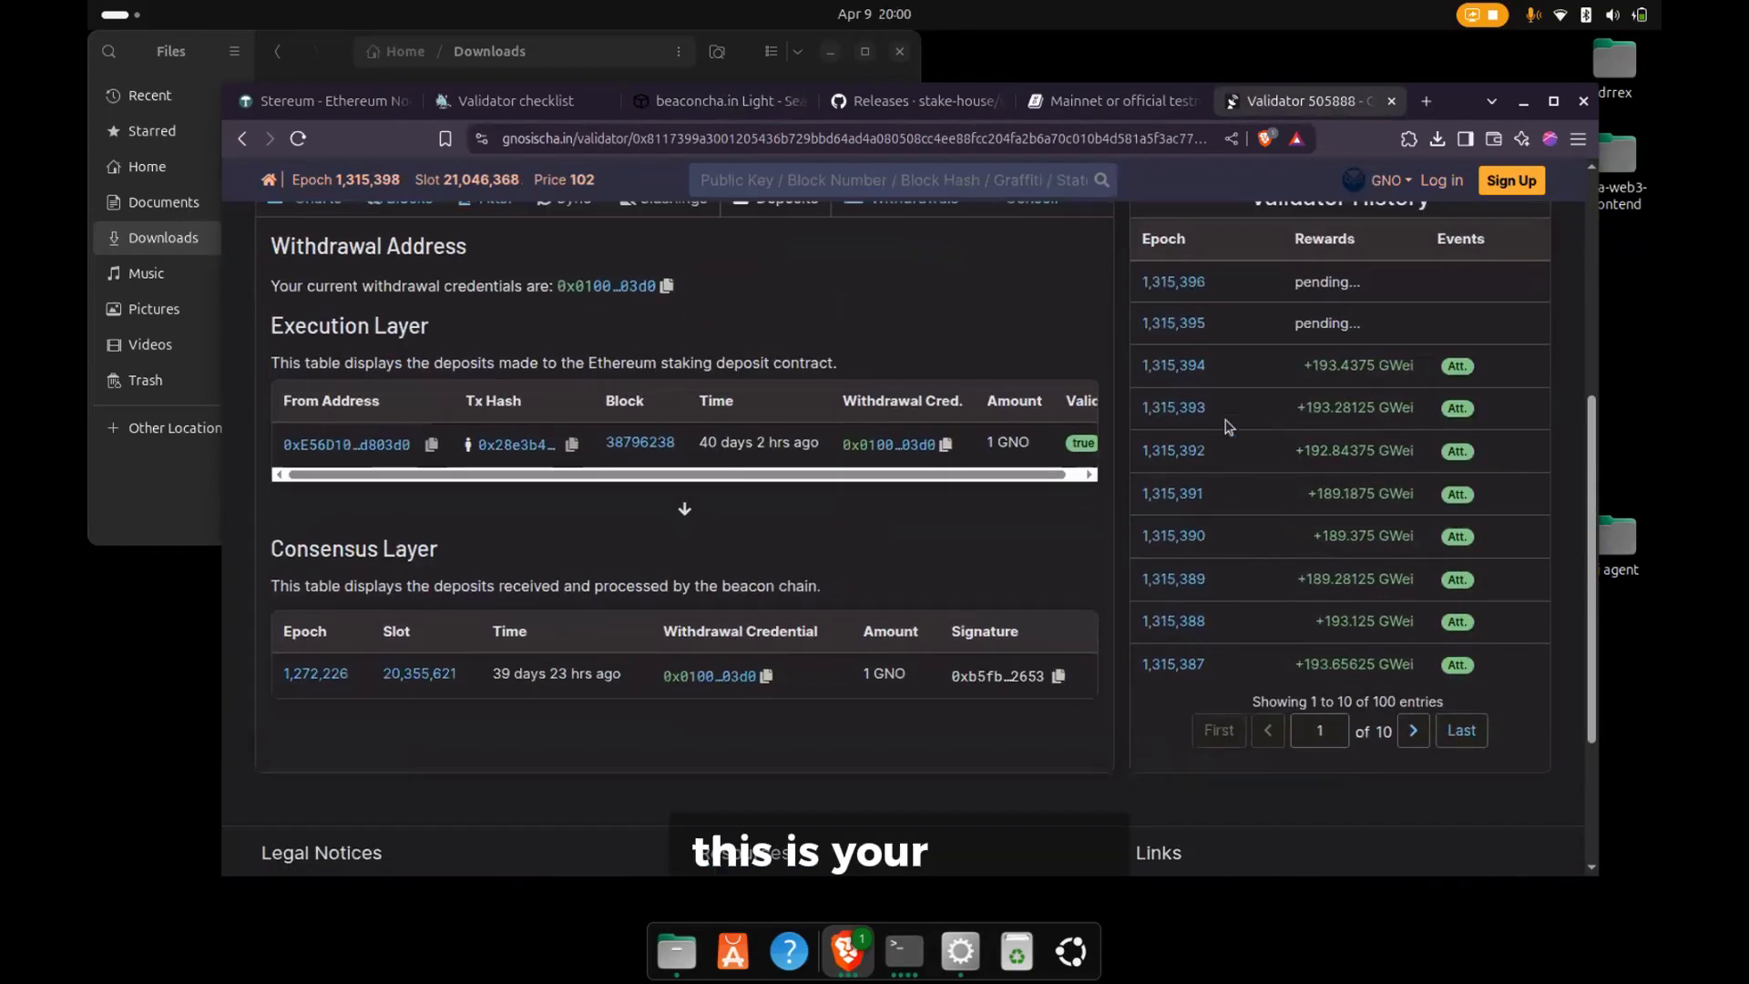
scroll(1212, 466, "up", 1)
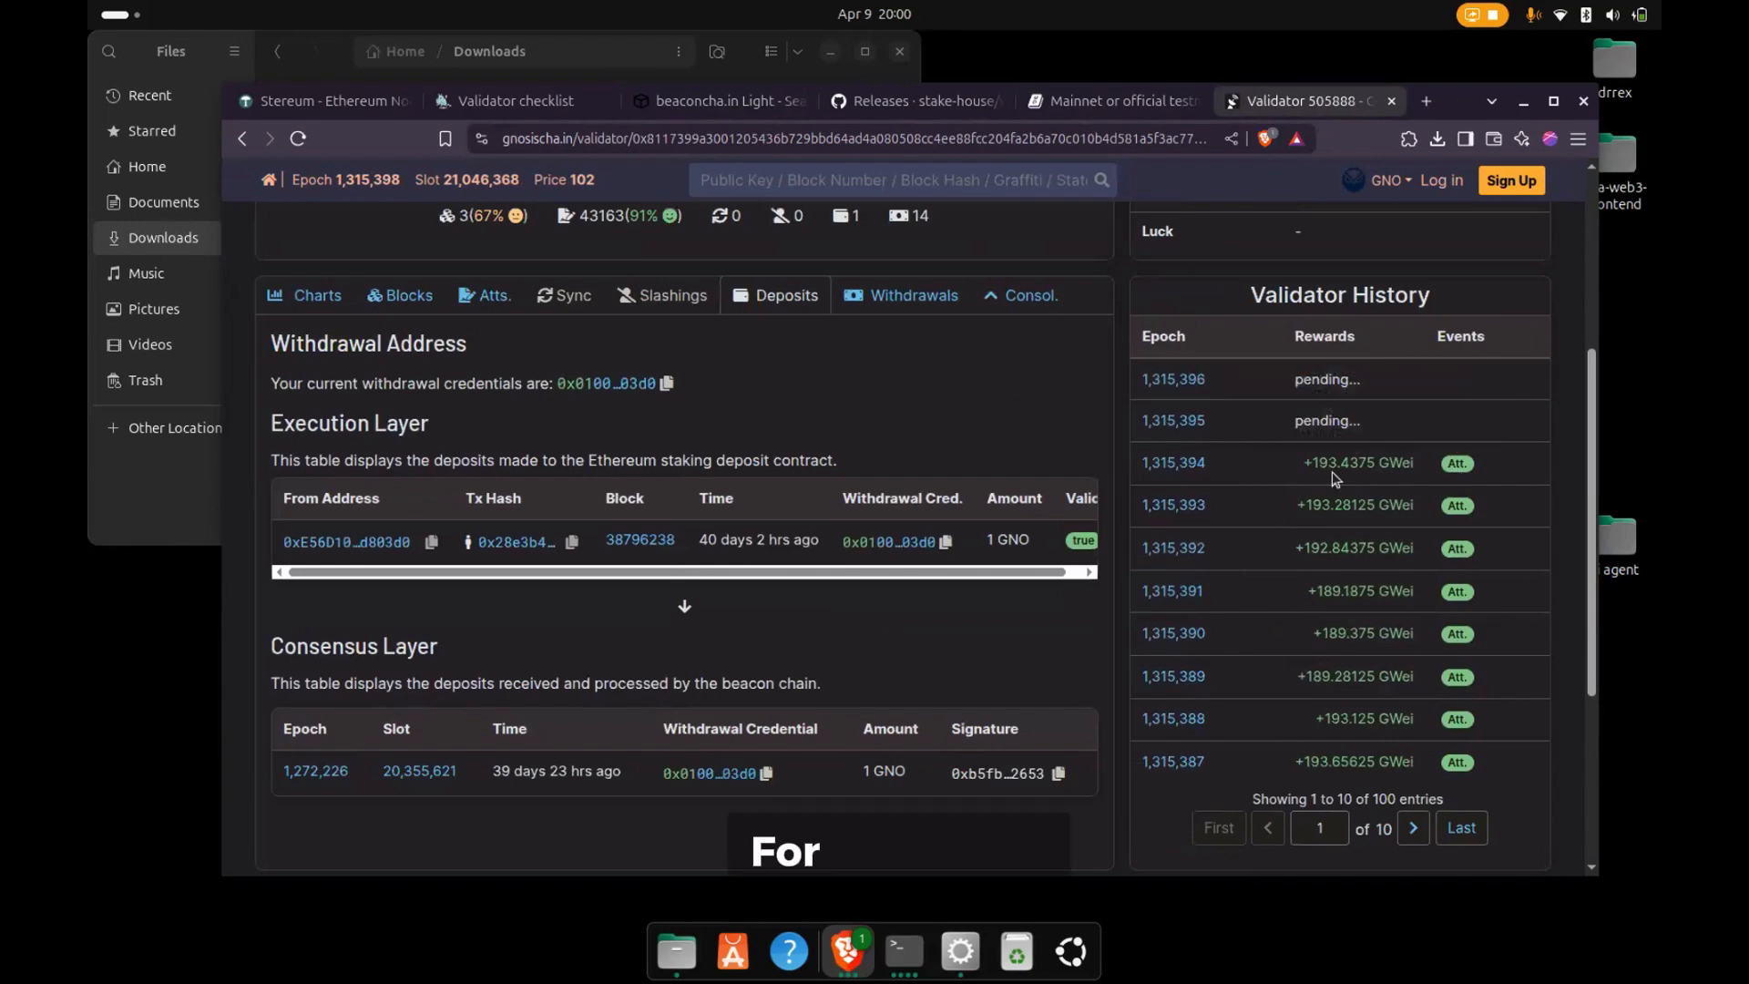
mouse_move(1360, 593)
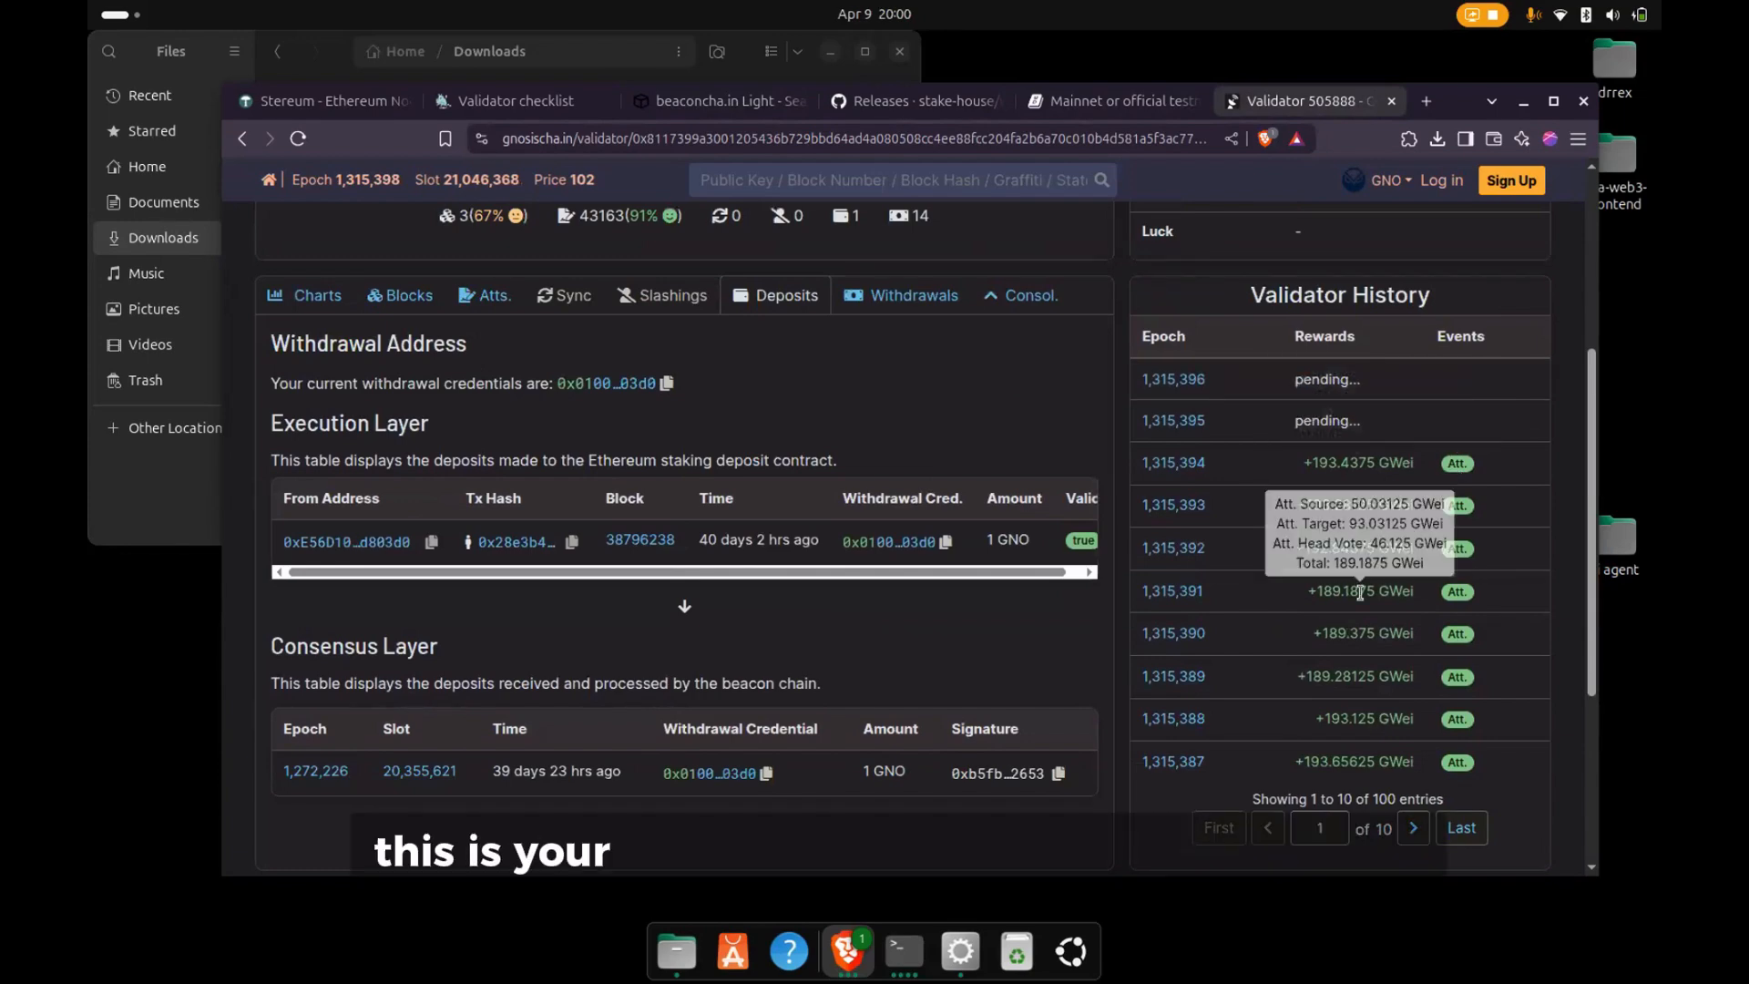
scroll(702, 526, "up", 3)
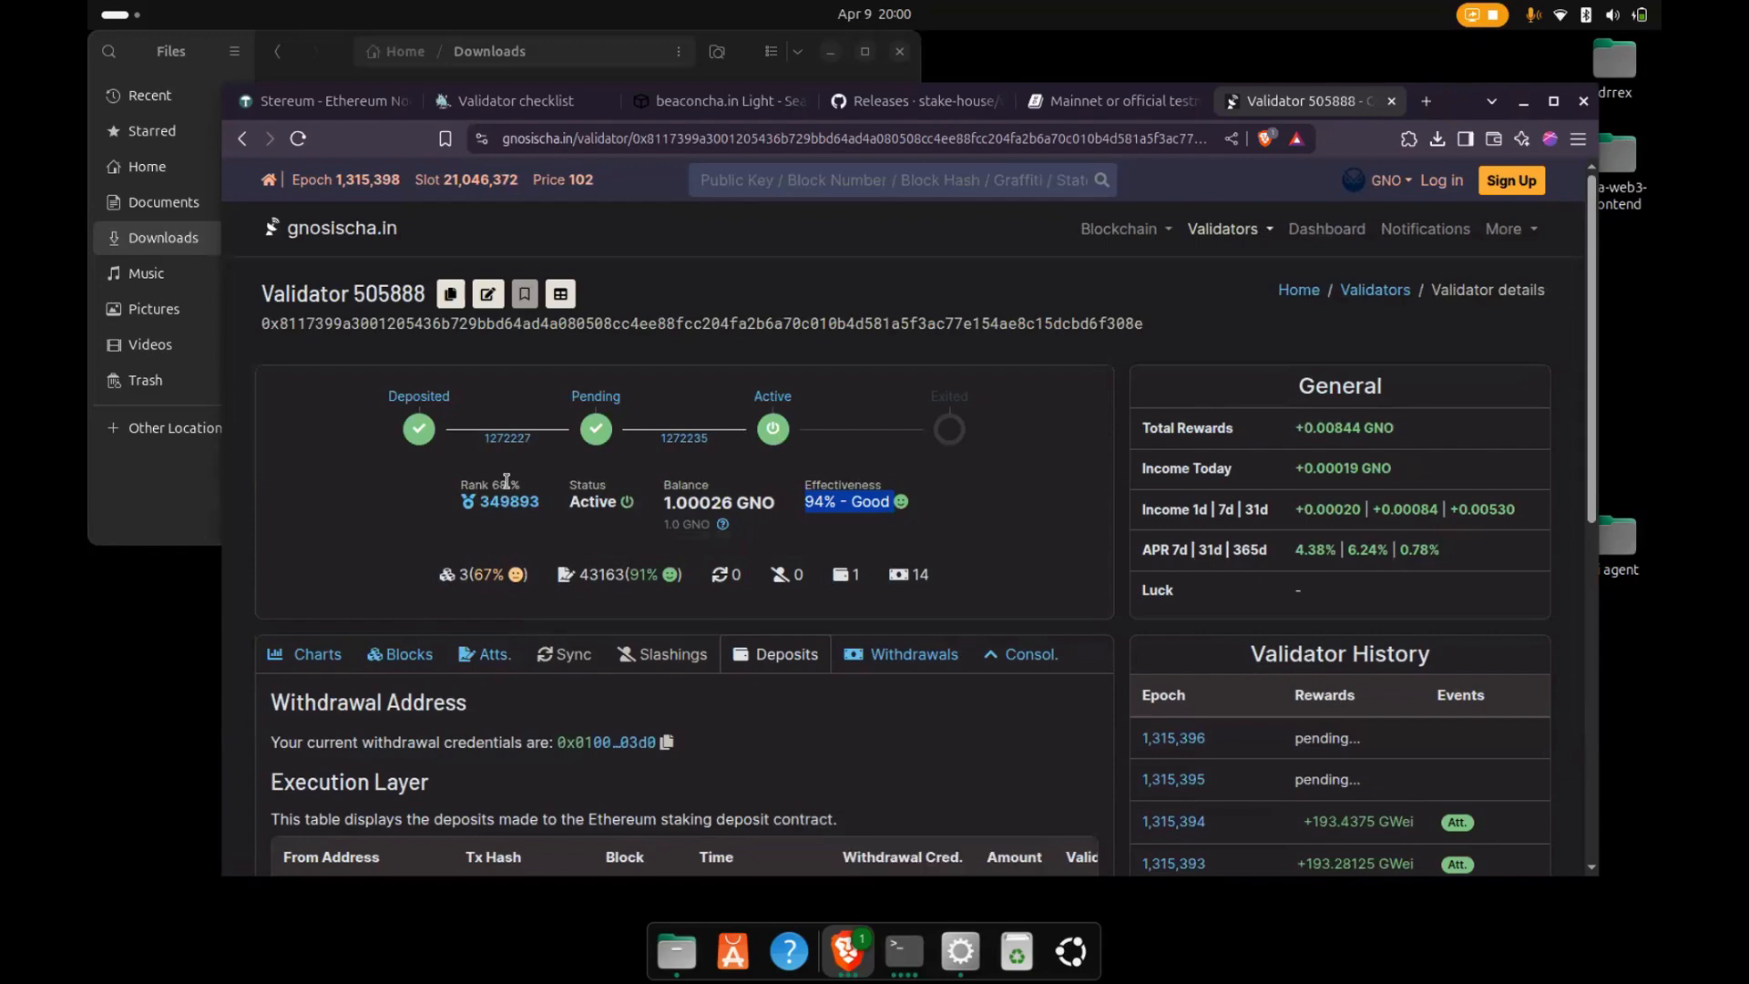
- Revisit the validator checklist, recheck the Holesky validator search on beaconcha.in Light, and return to the Gnosis validator page
left_click(536, 114)
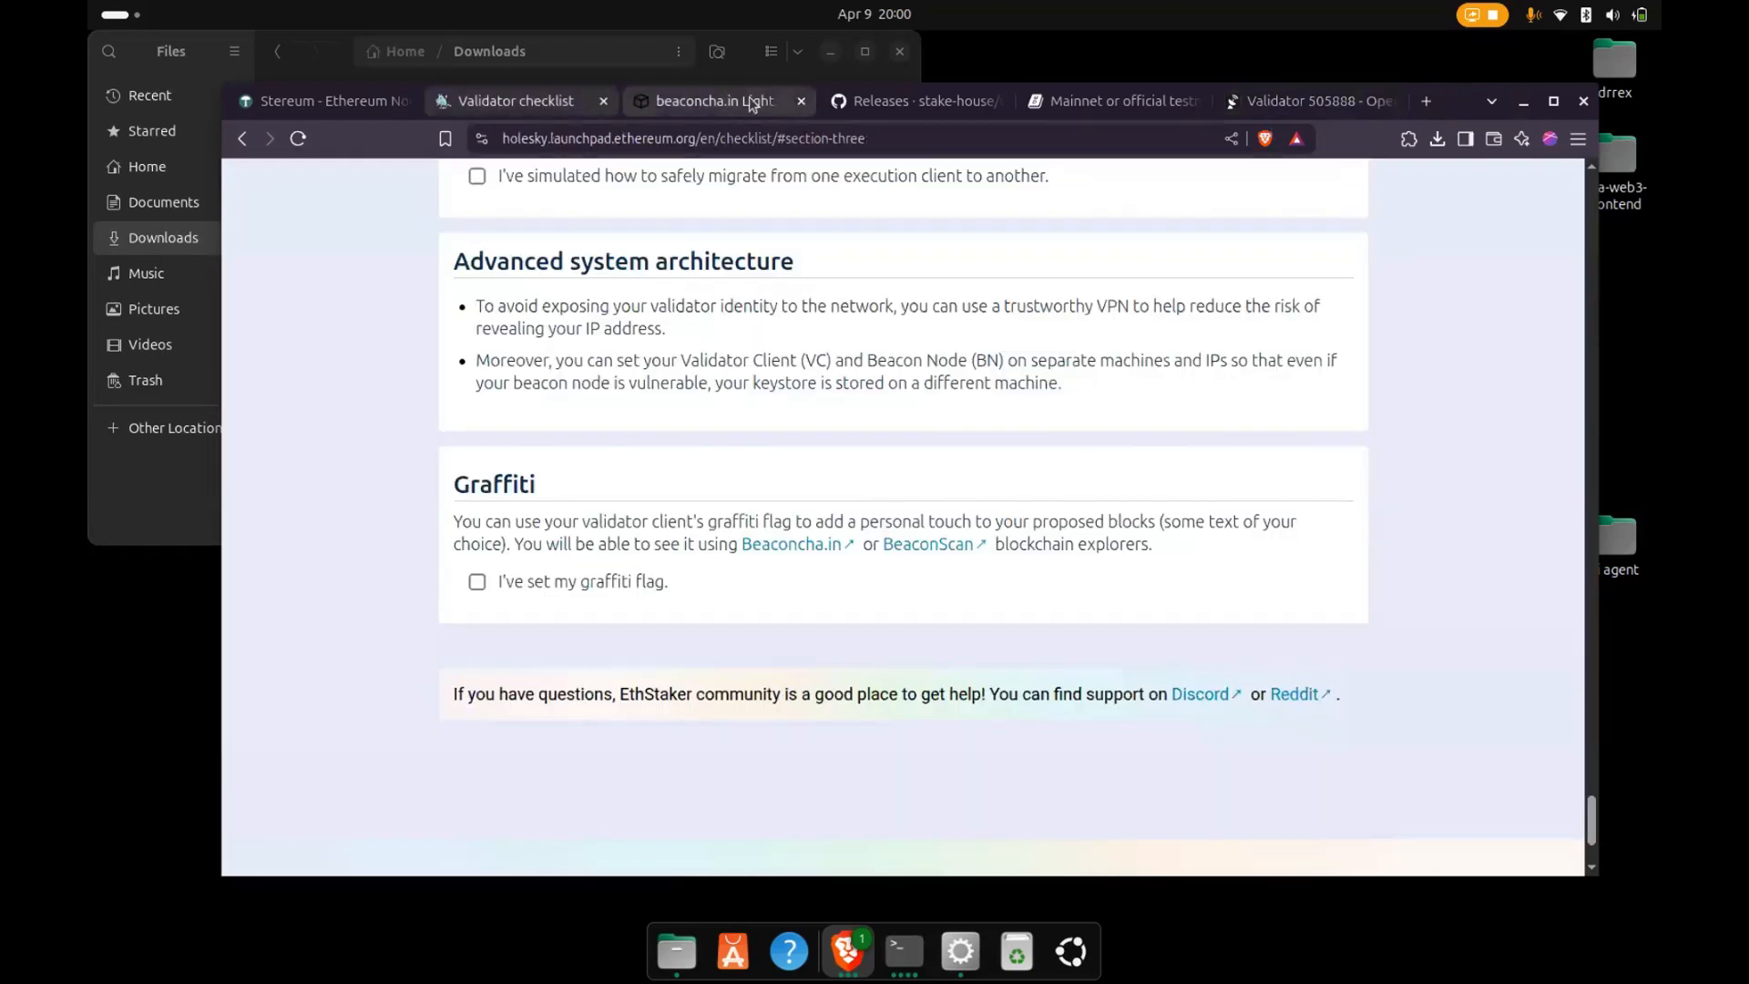
left_click(712, 105)
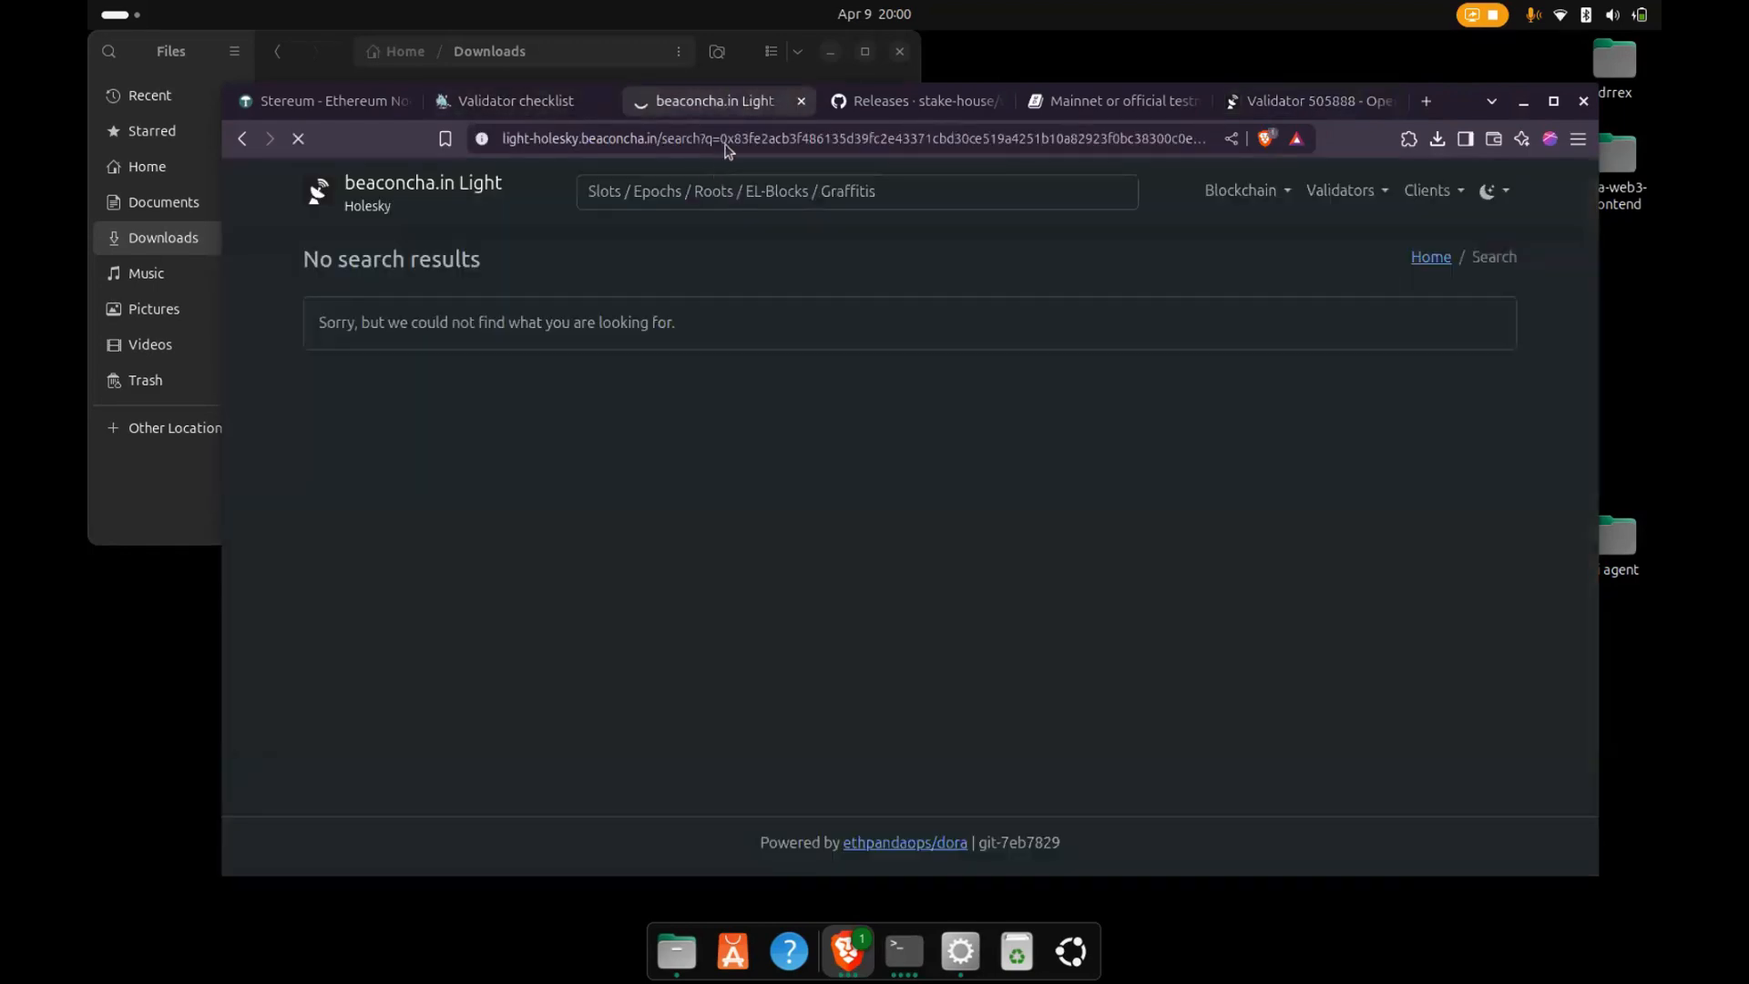
left_click(1282, 102)
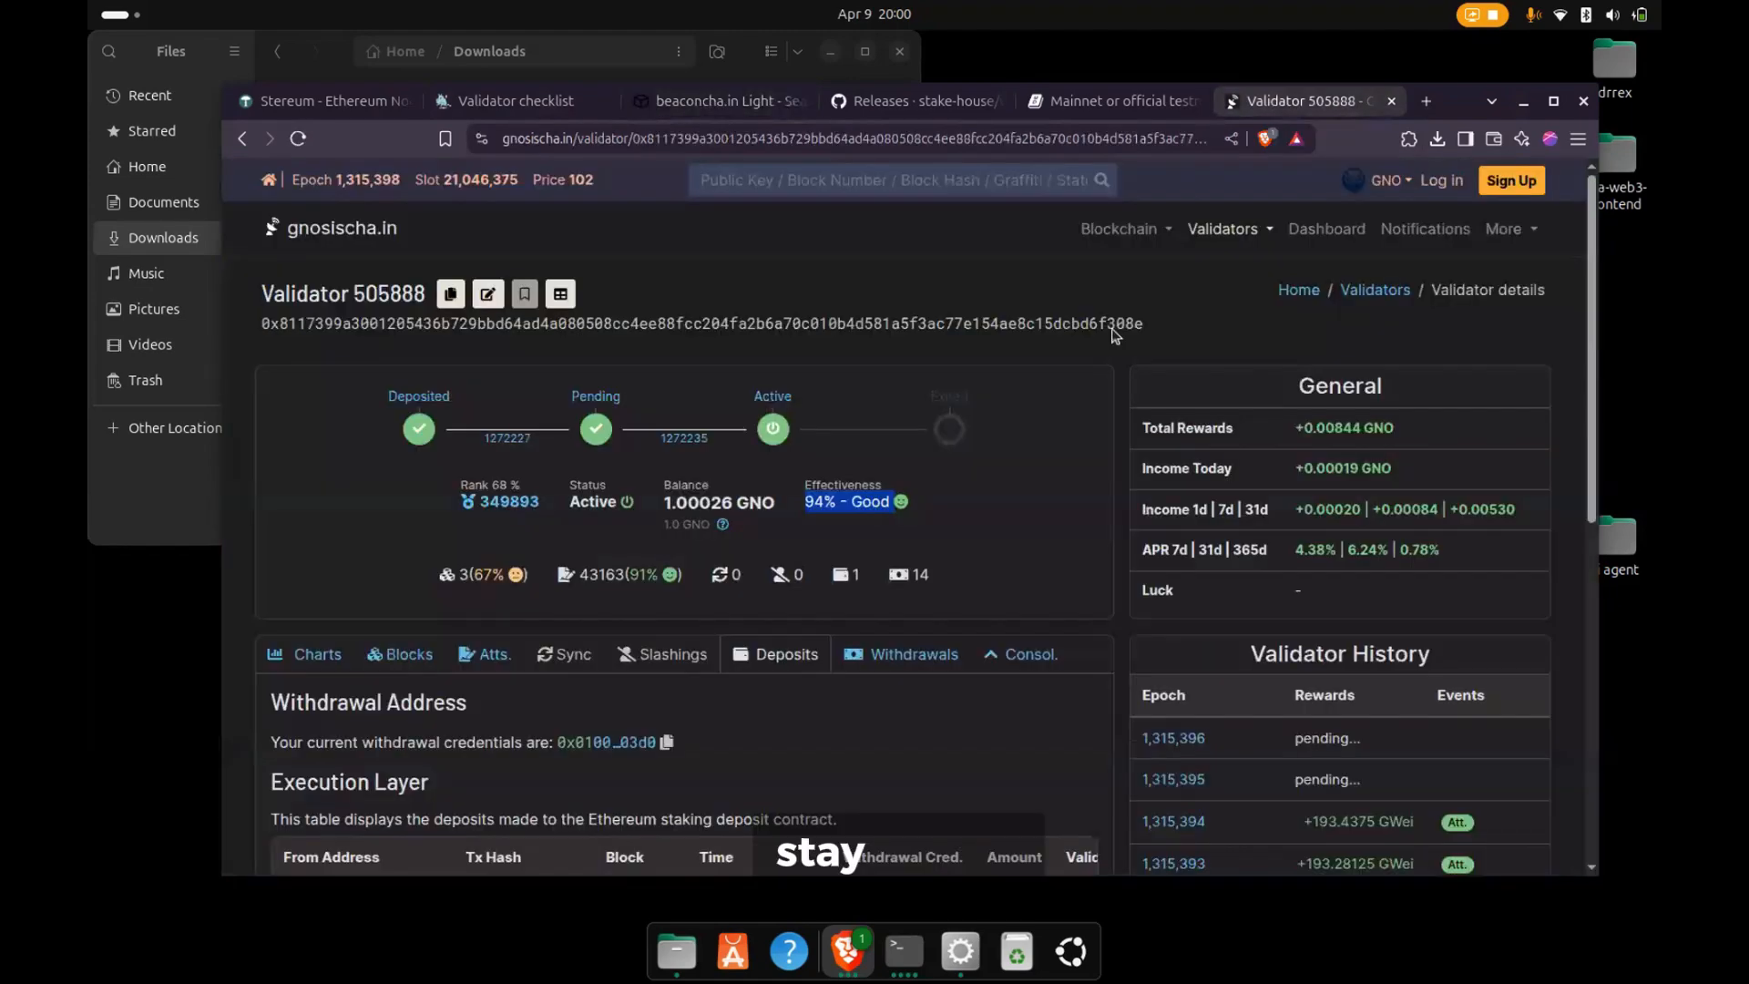
- Review the Gnosis validator's status, effectiveness, income figures, and execution-layer deposit table
scroll(984, 629, "down", 2)
scroll(976, 628, "up", 2)
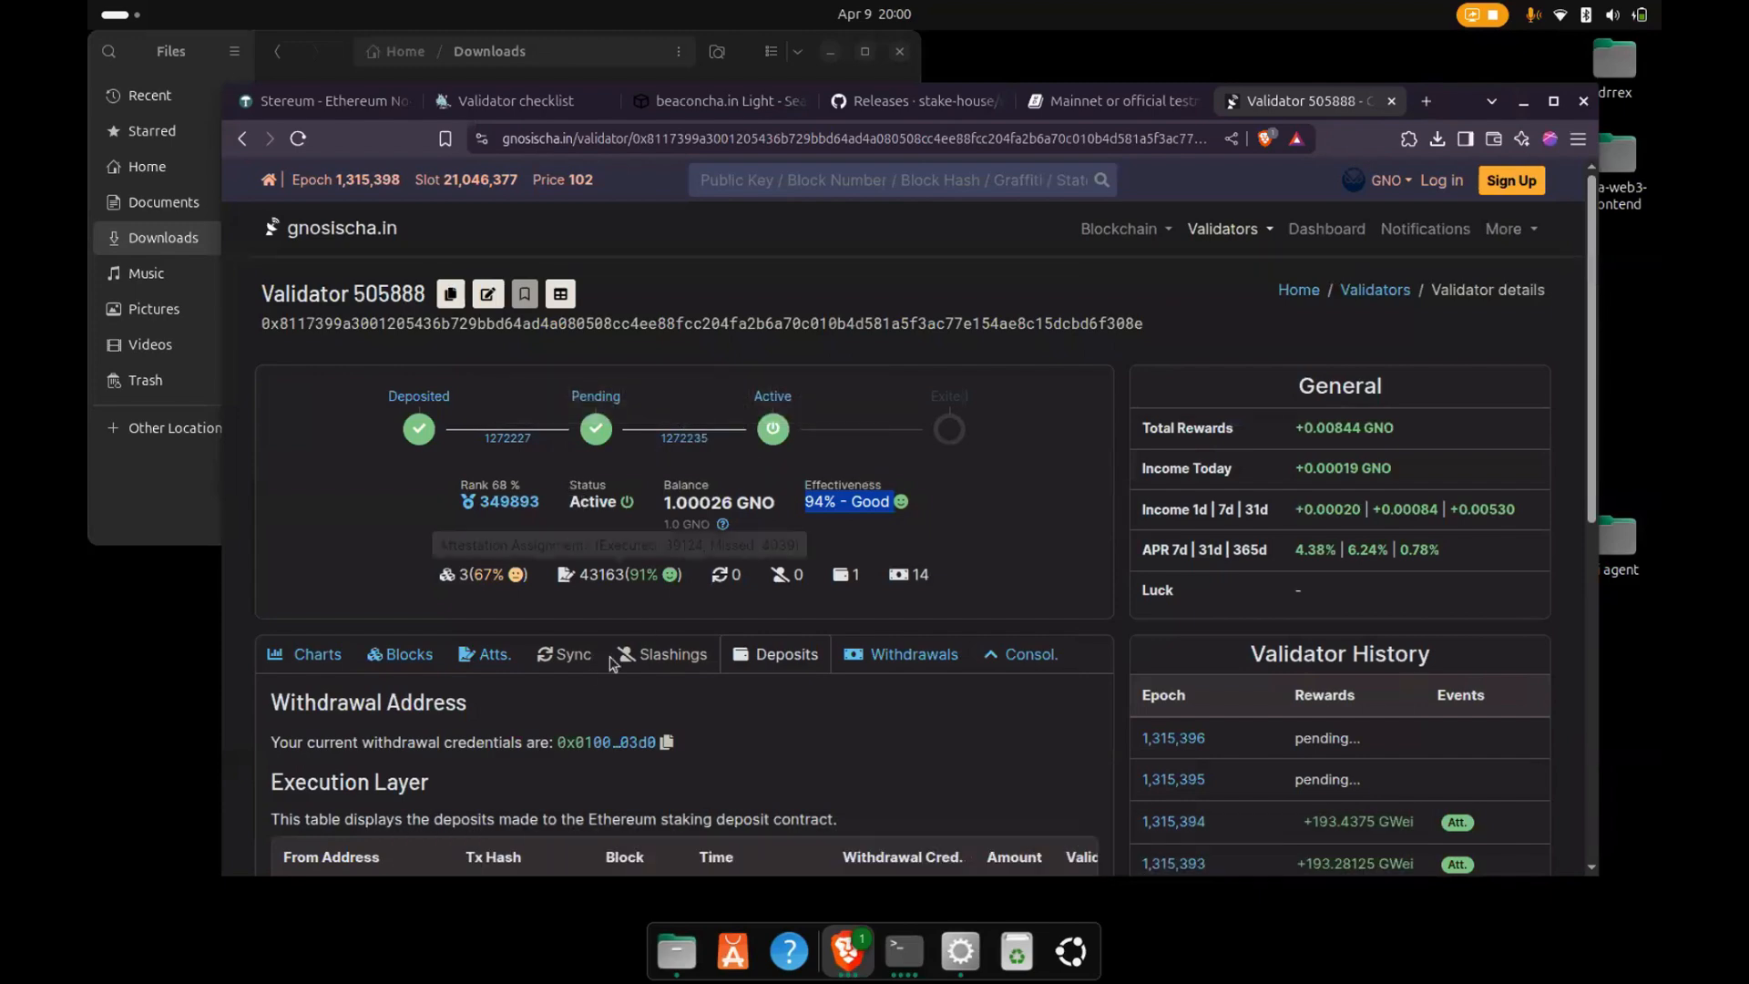
scroll(610, 654, "down", 5)
scroll(610, 654, "up", 4)
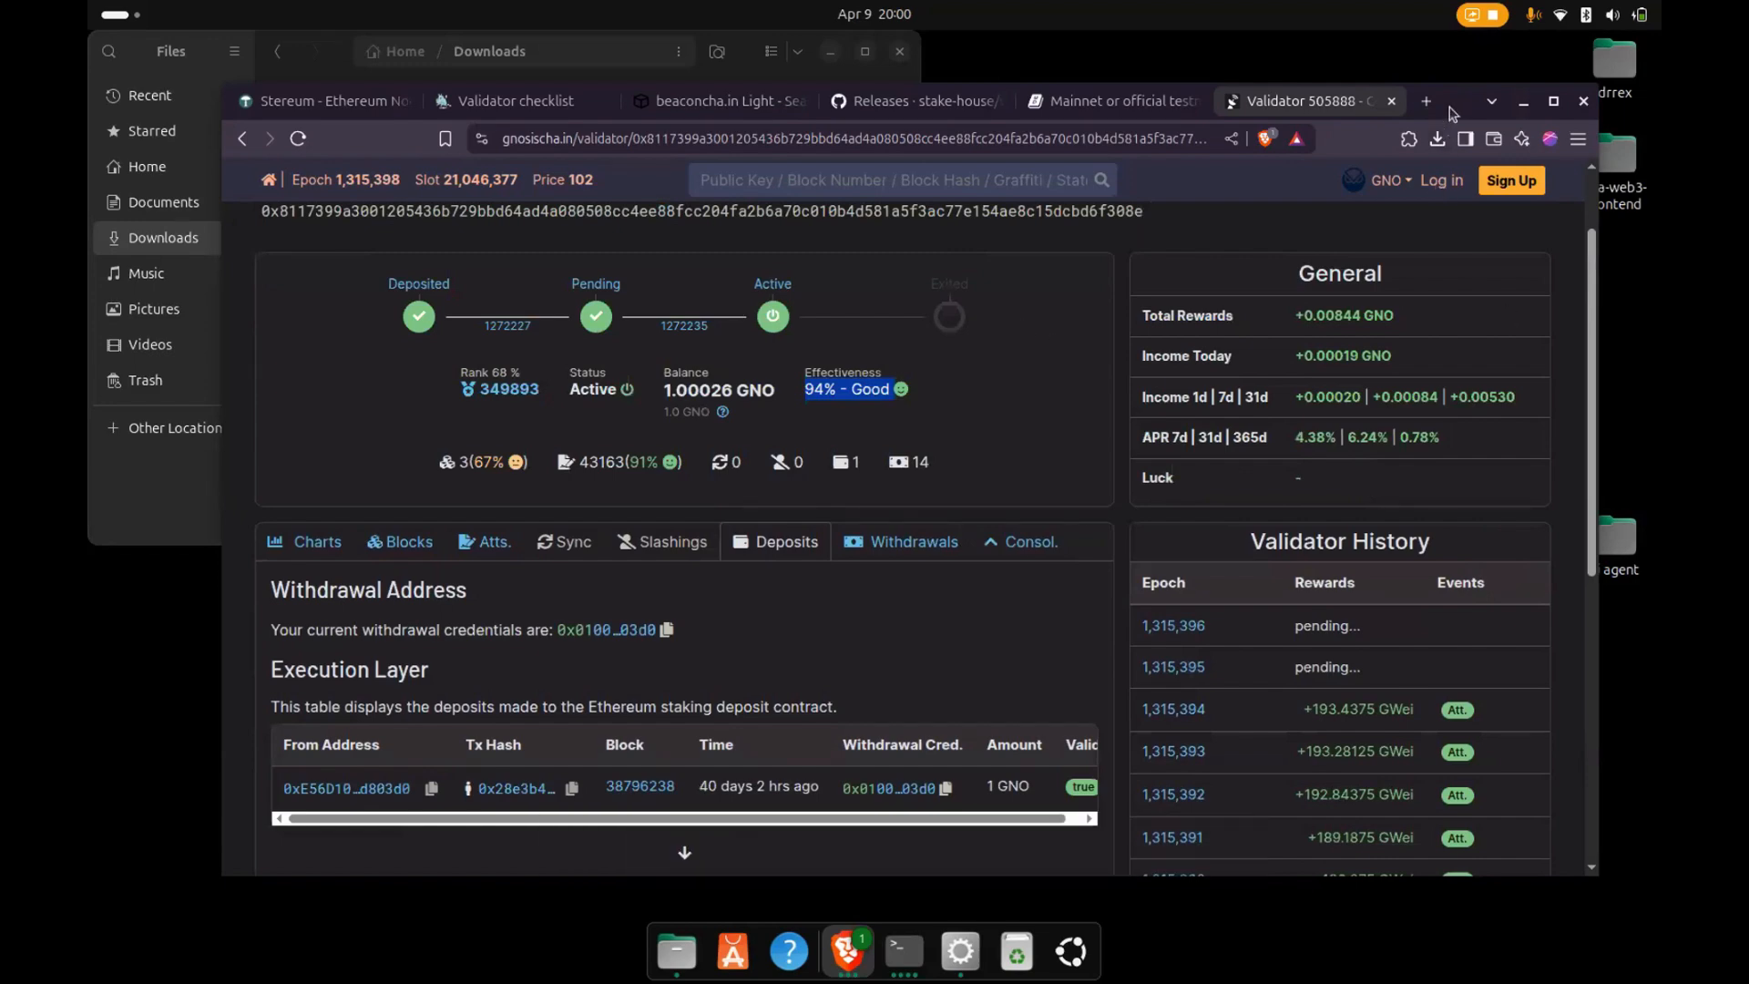
left_click_drag(1448, 108, 1405, 82)
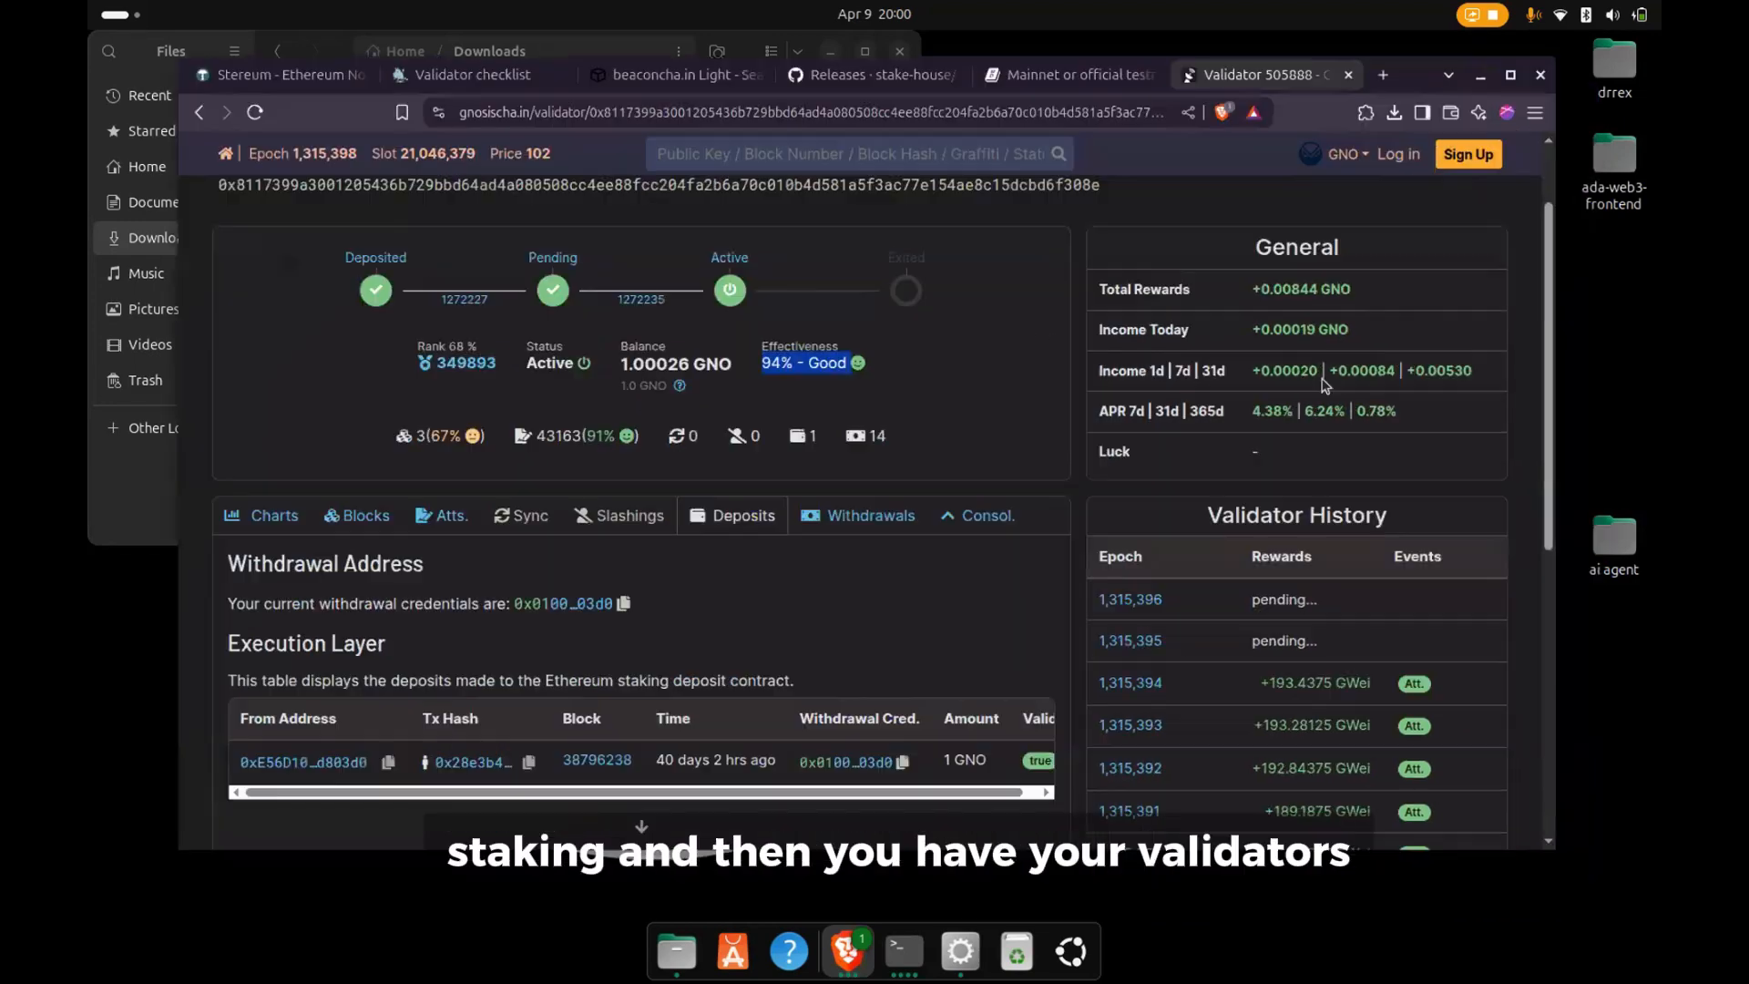
- Check the client switch in the Stereum launcher and the deposit's Beaconcha.in link on the Holesky launchpad, ending on the Gnosis validator page
left_click(956, 947)
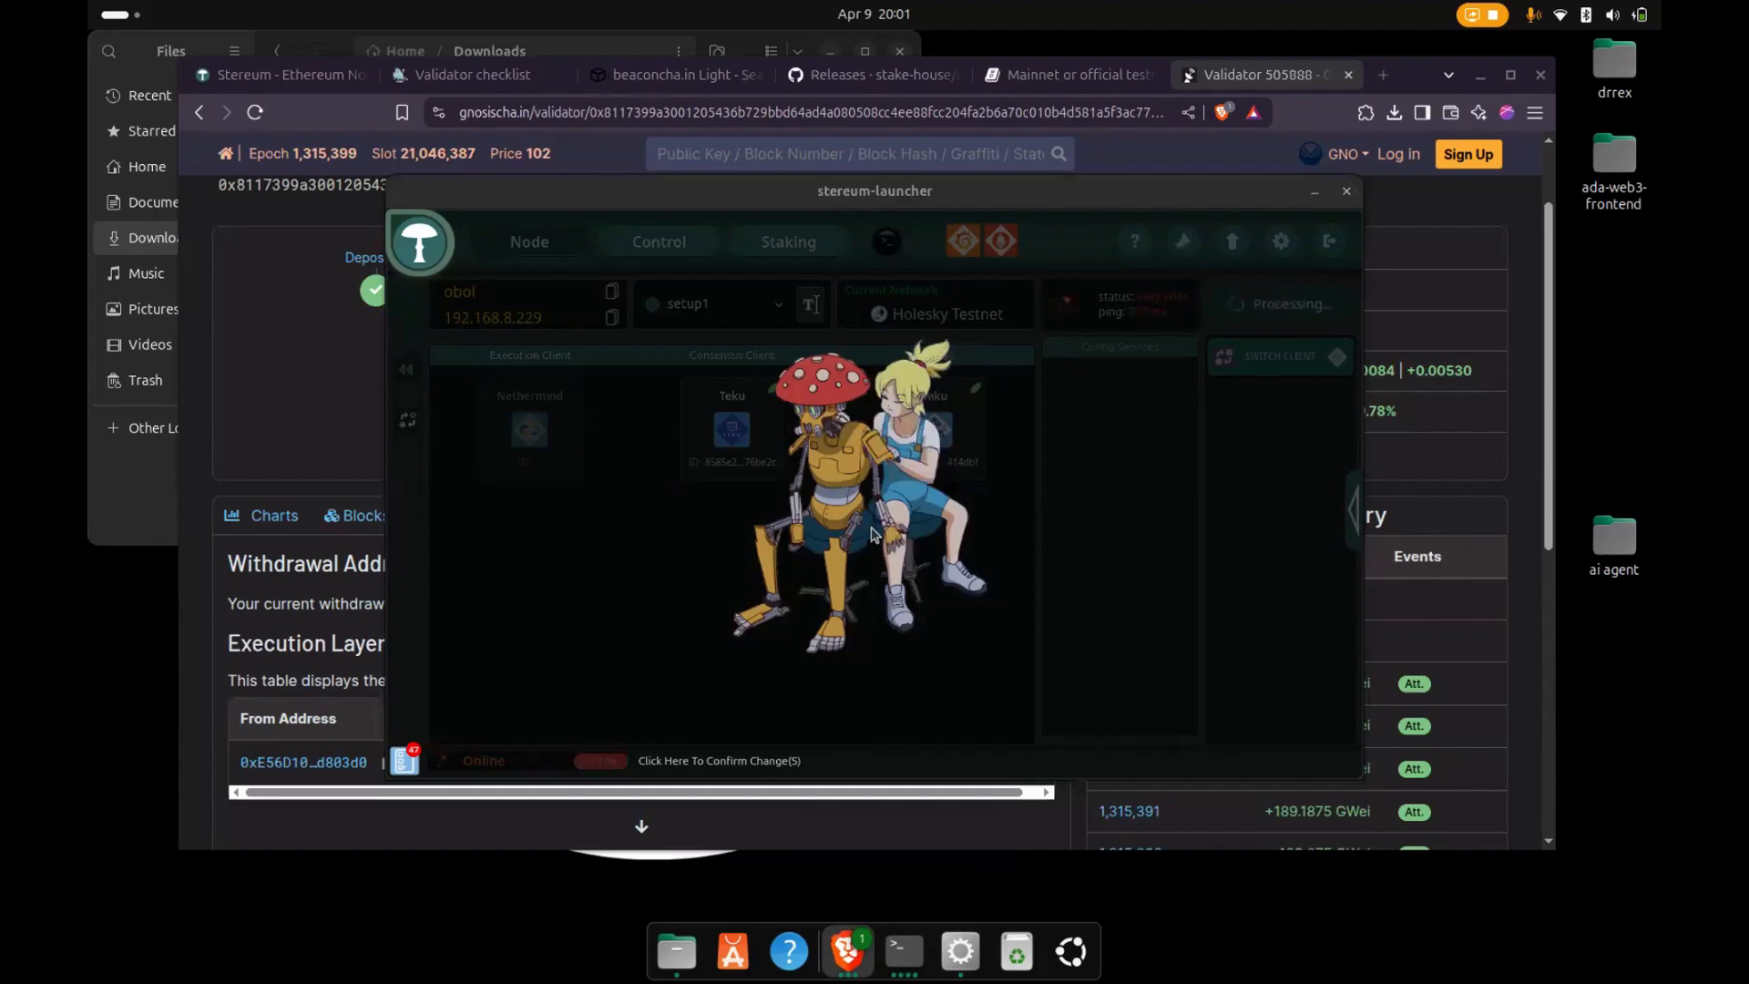
left_click(254, 82)
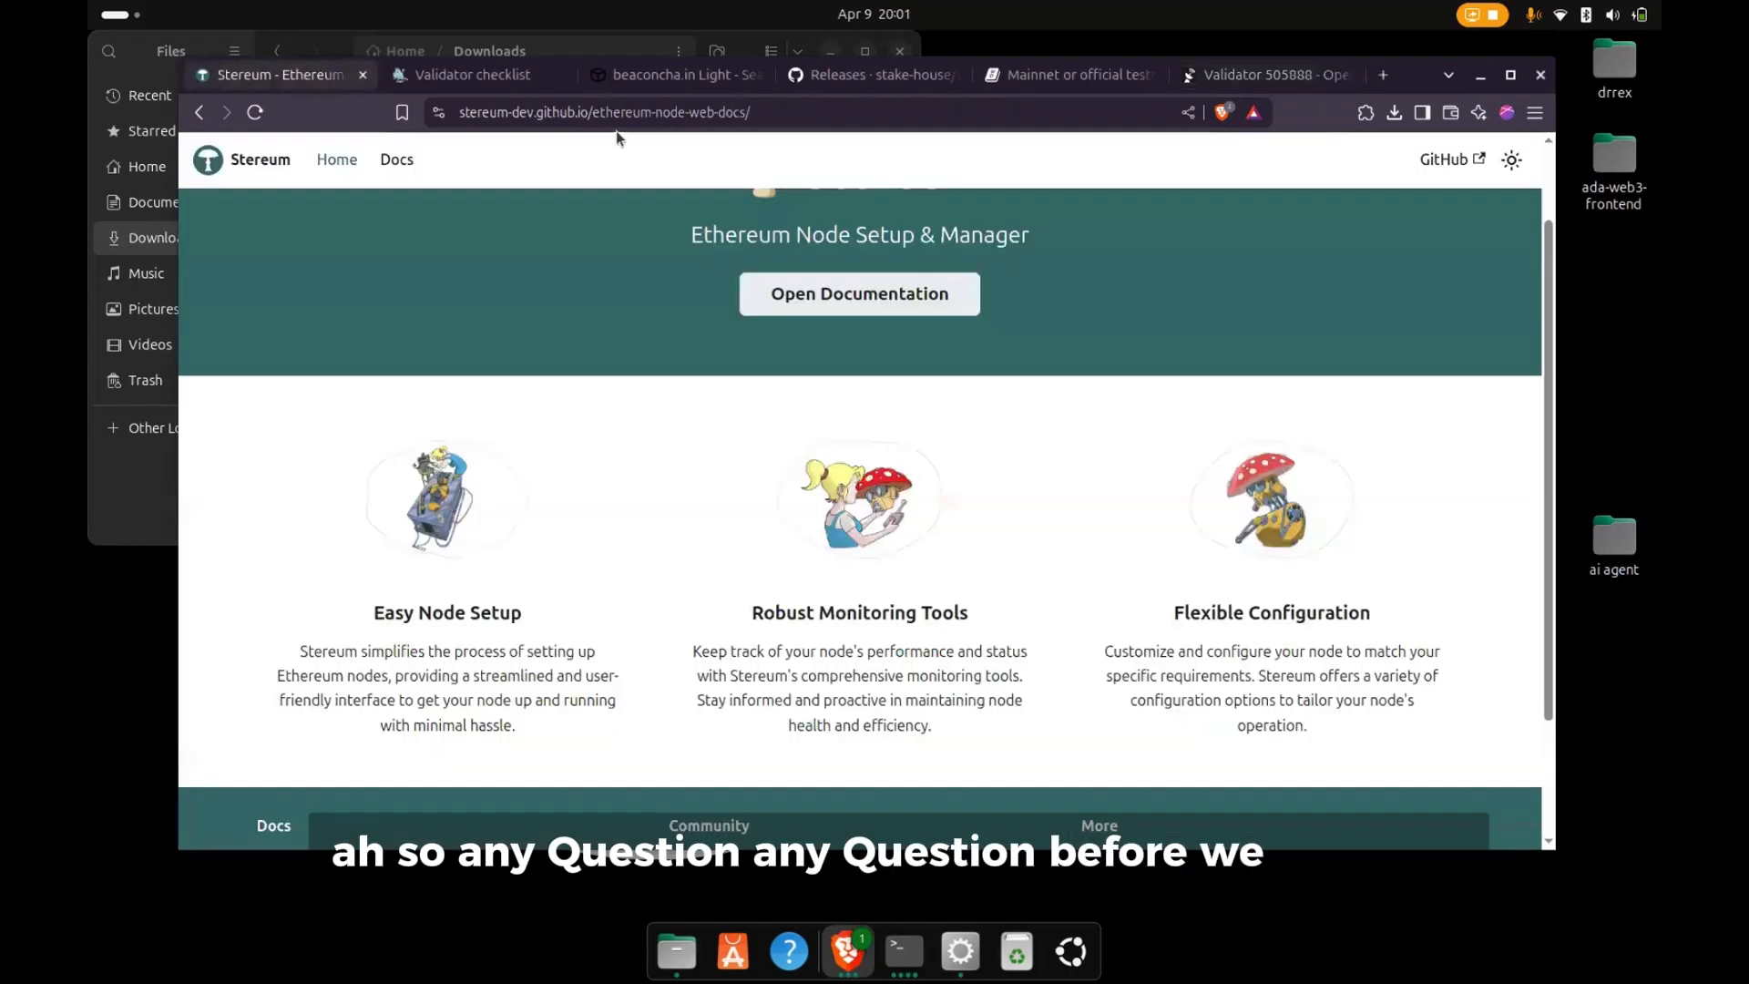
left_click(473, 75)
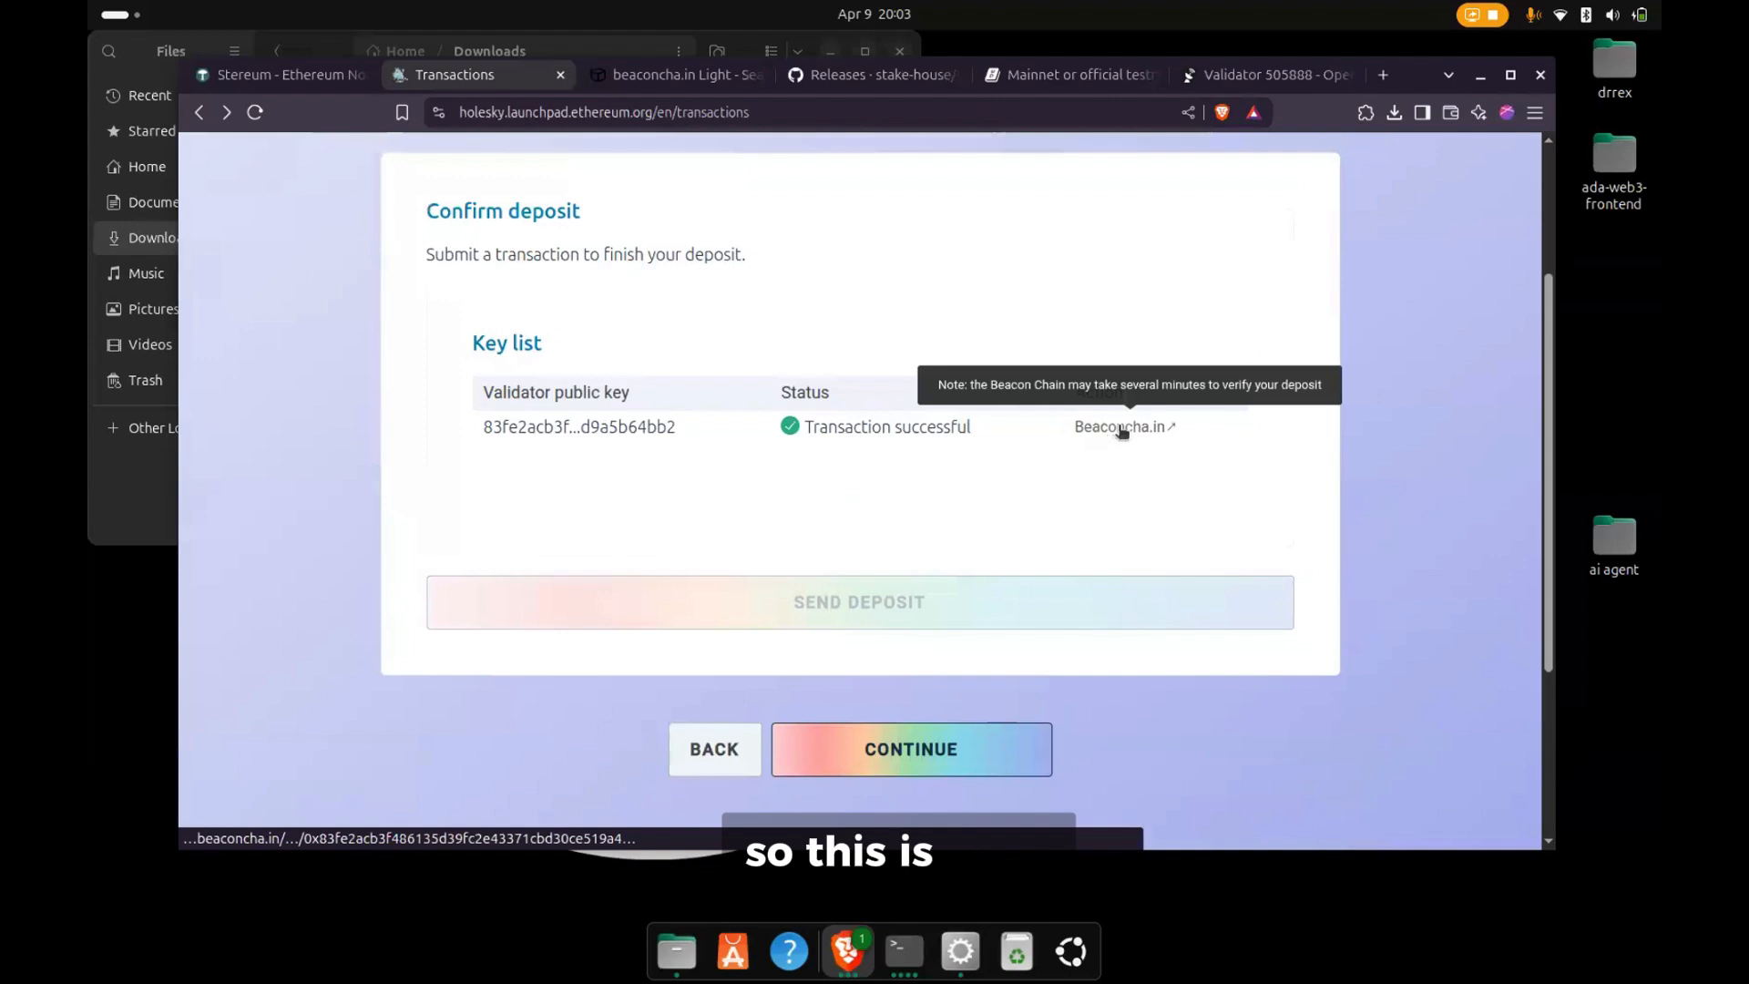
left_click(1122, 428)
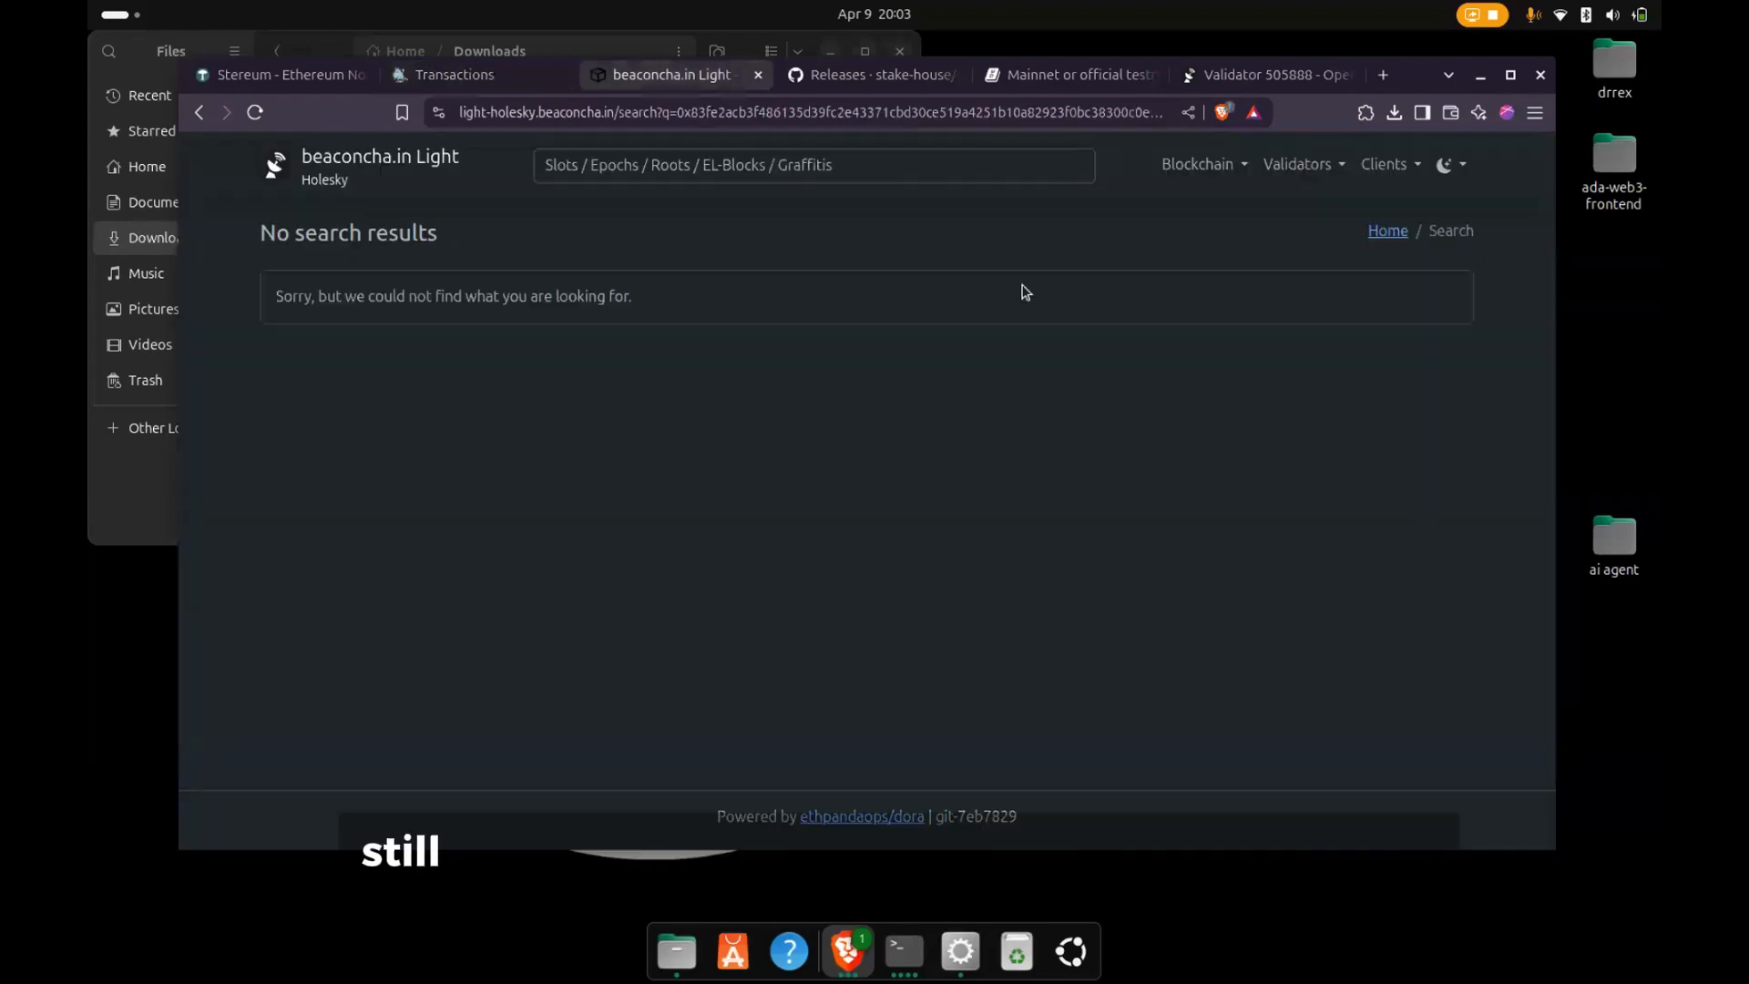
left_click(1256, 75)
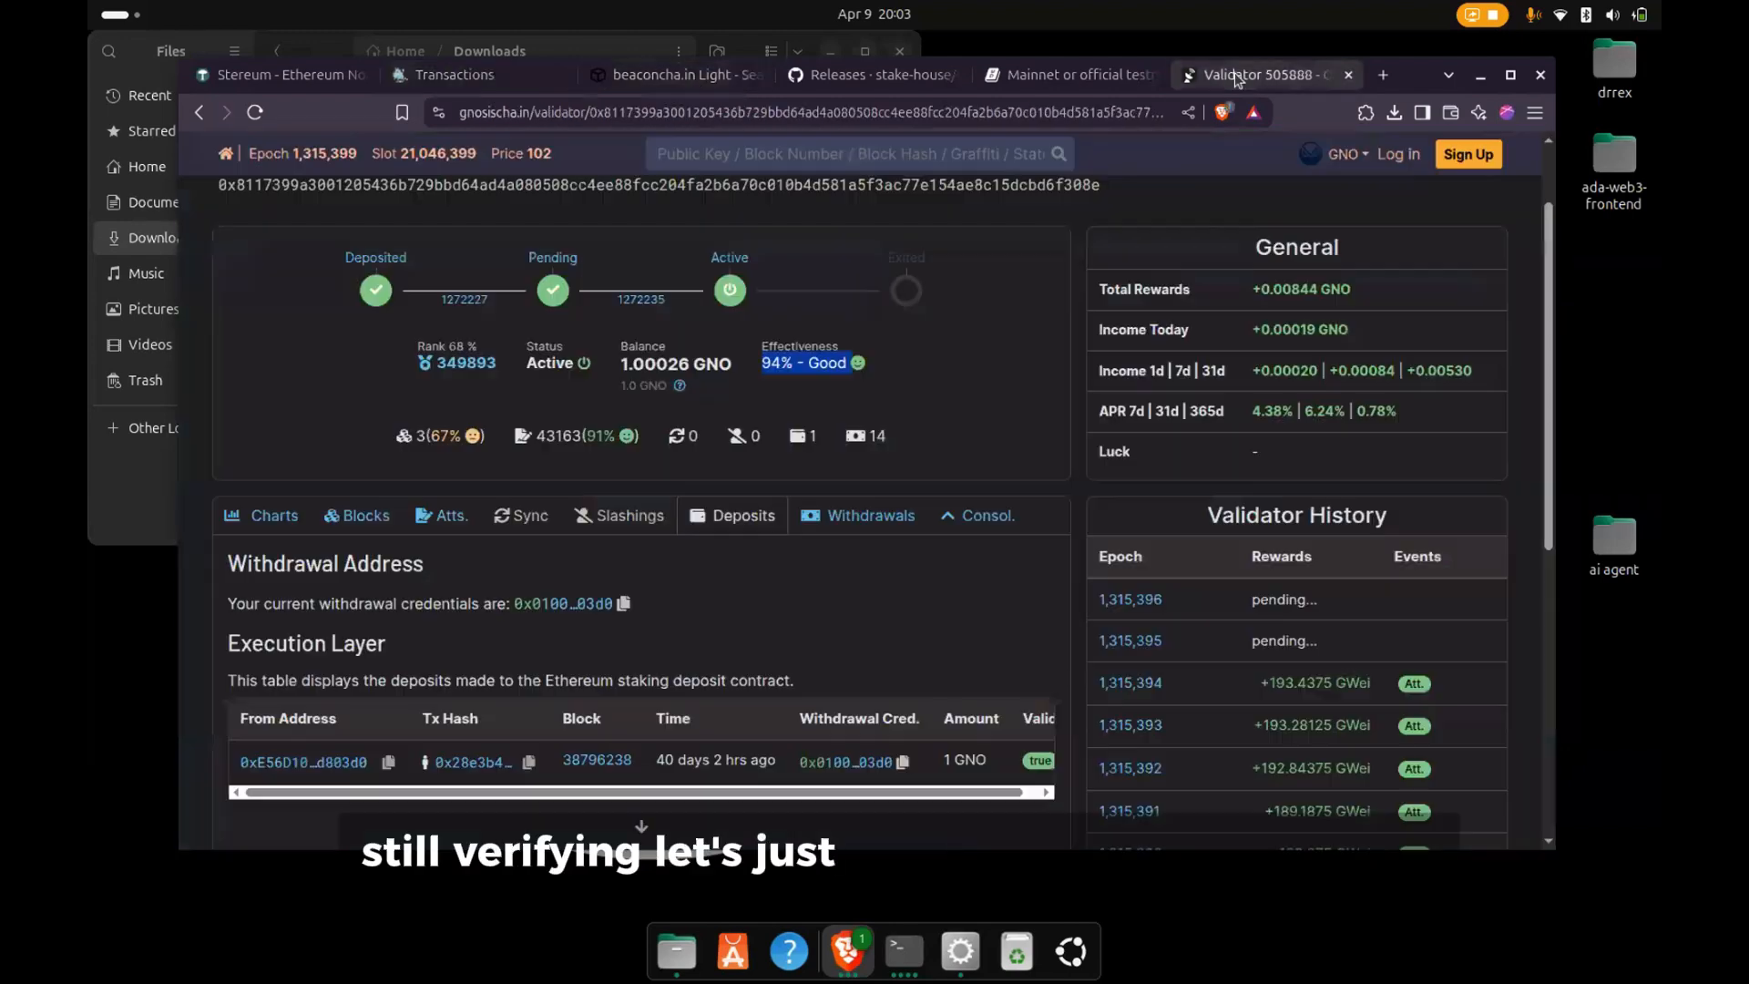
- Leave node editing in the Stereum launcher, read the Nethermind execution client's logs, and view the server's resource and sync dashboard
left_click(960, 953)
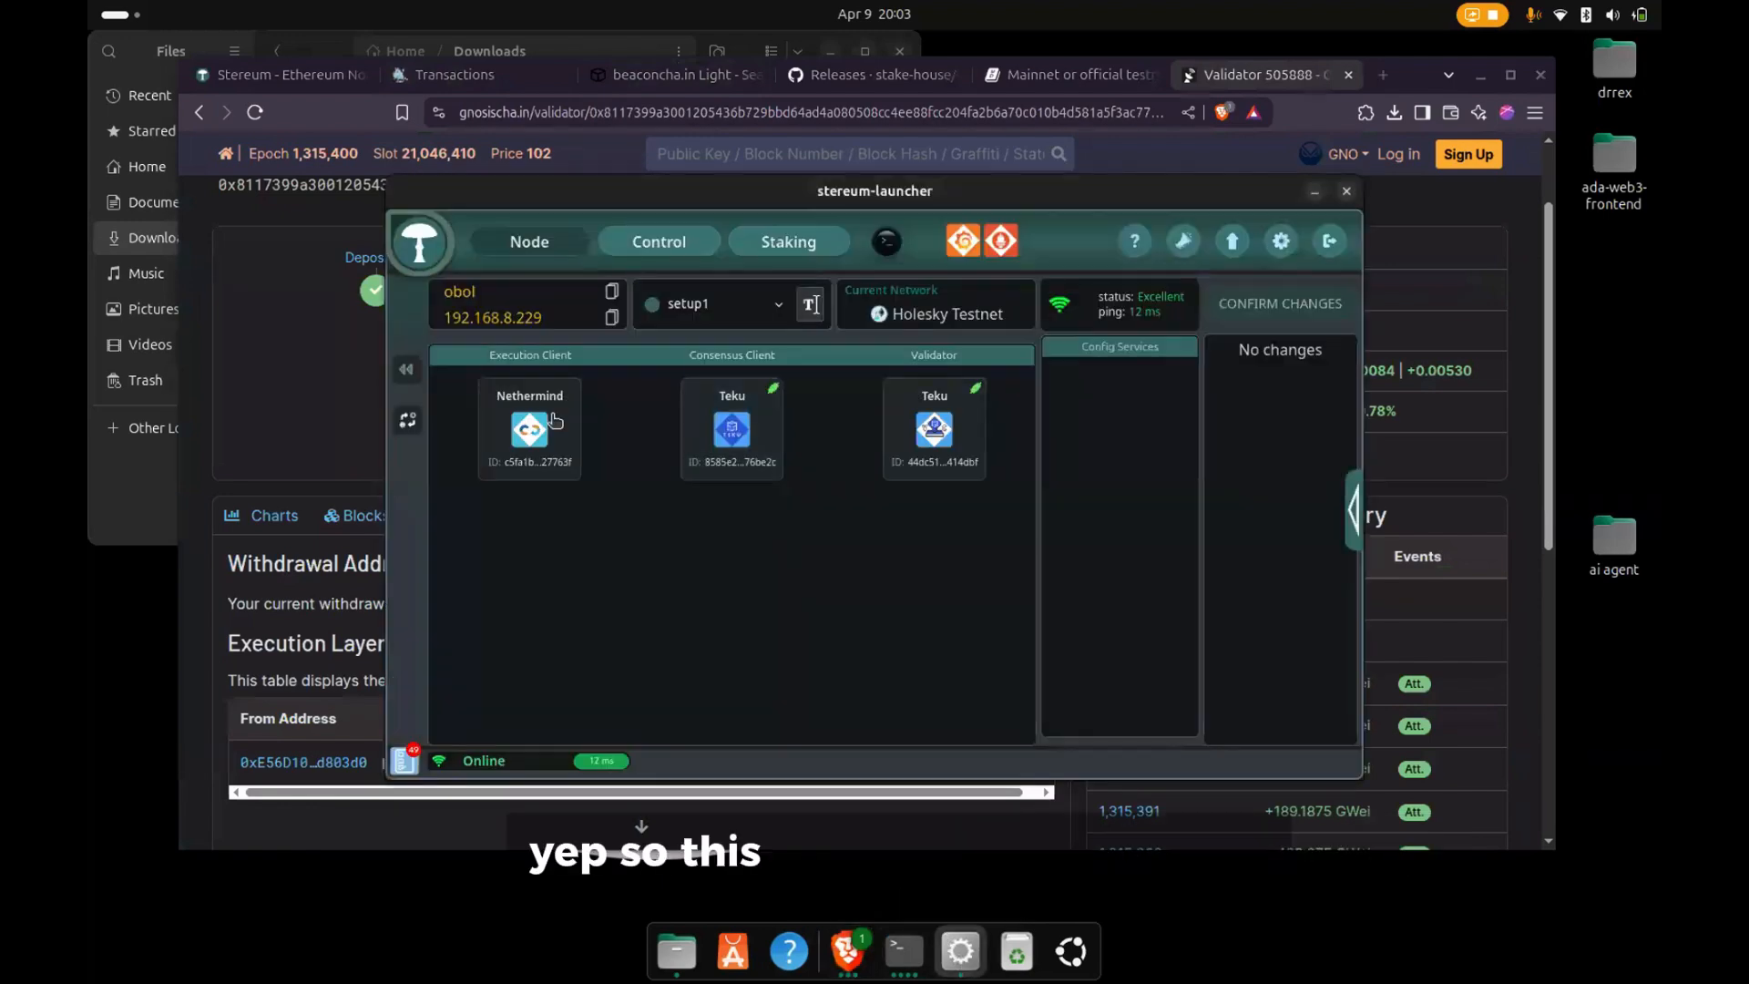
left_click(407, 371)
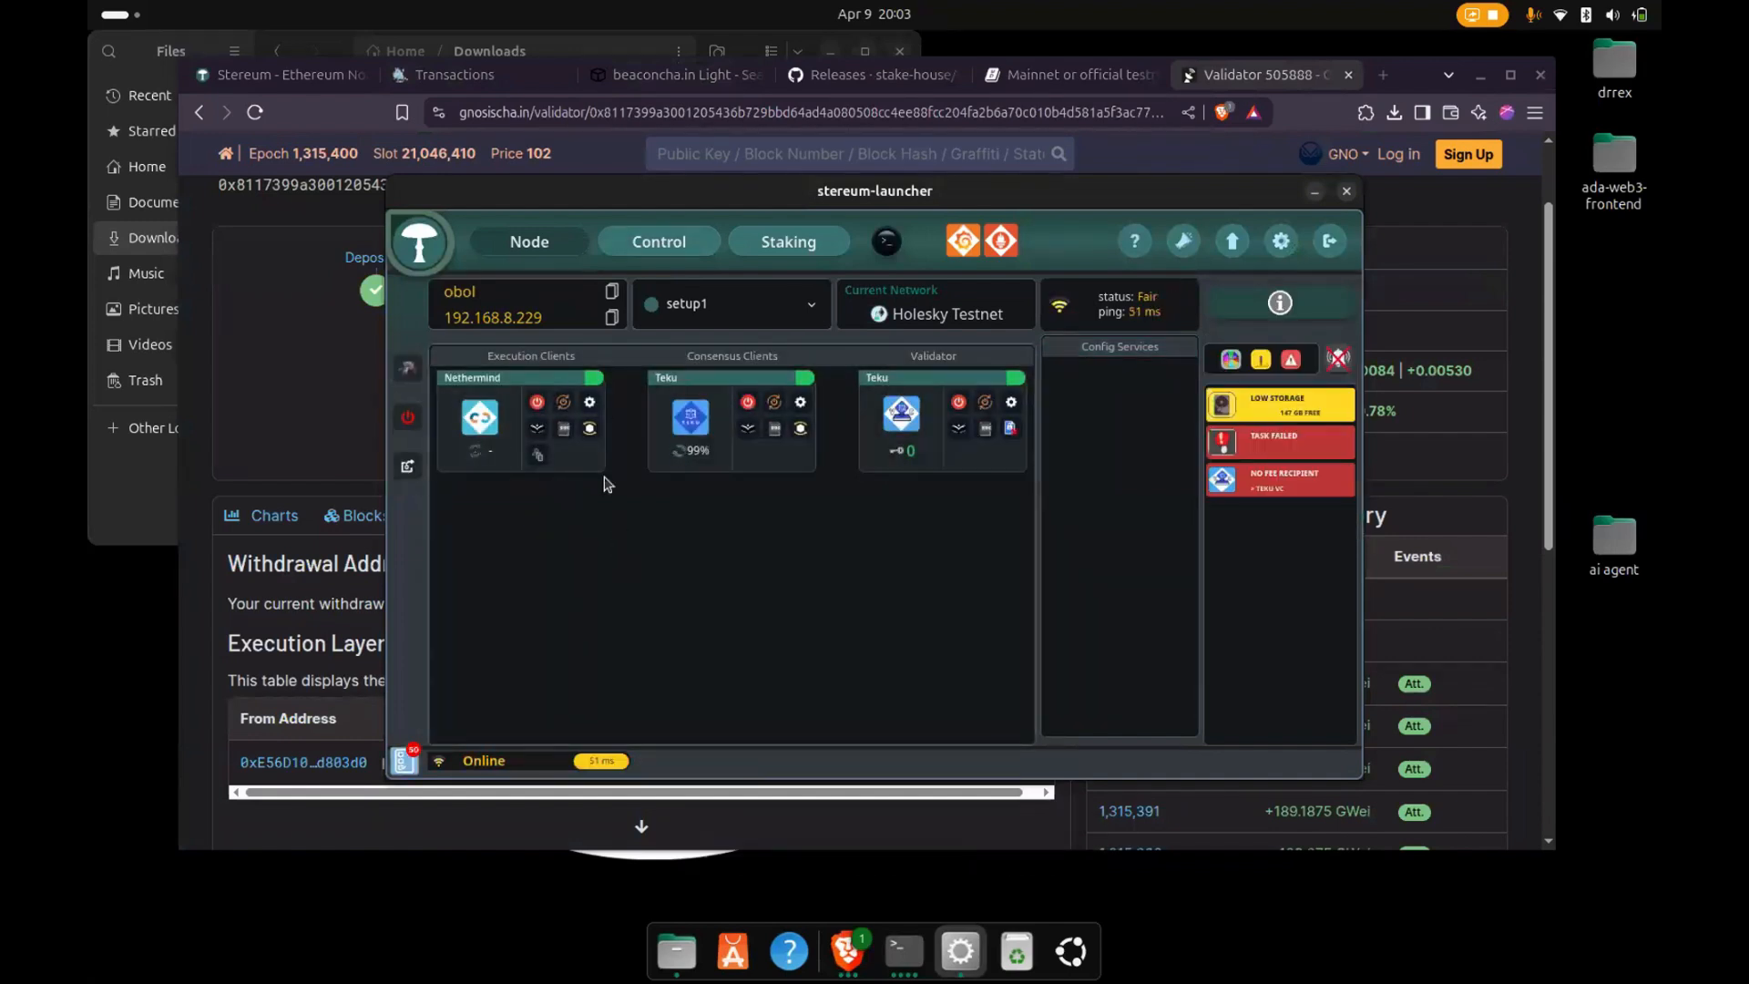
left_click(591, 430)
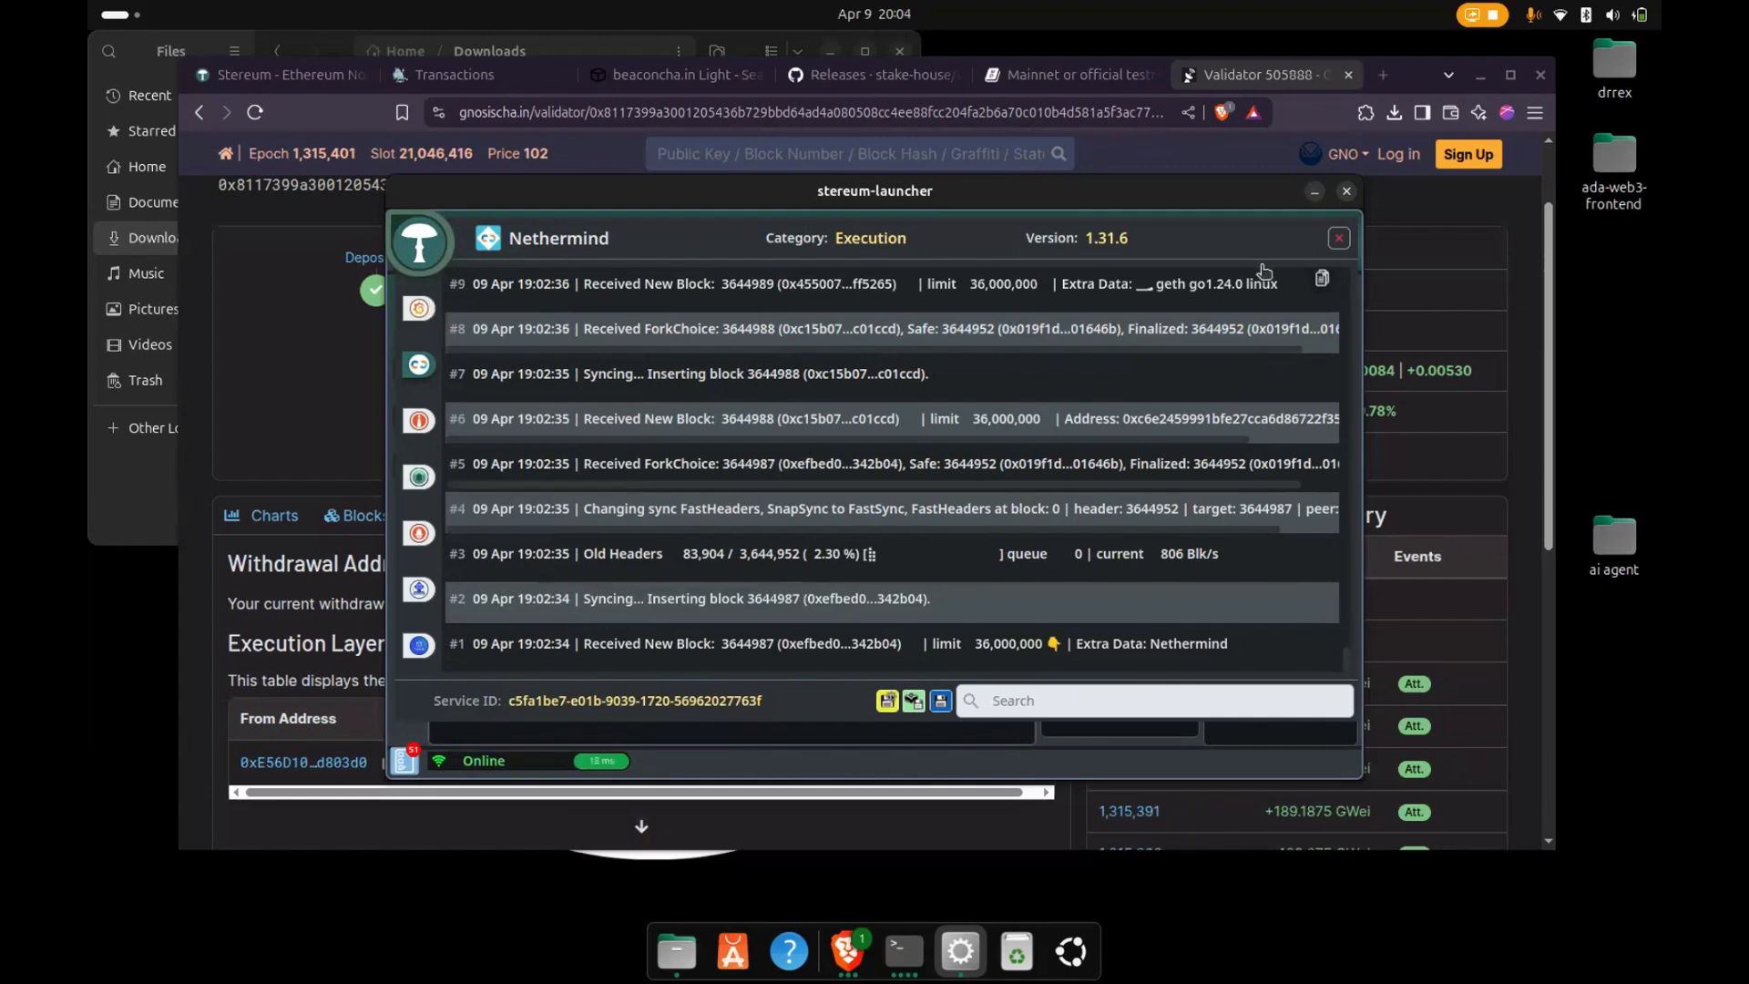
left_click(1337, 237)
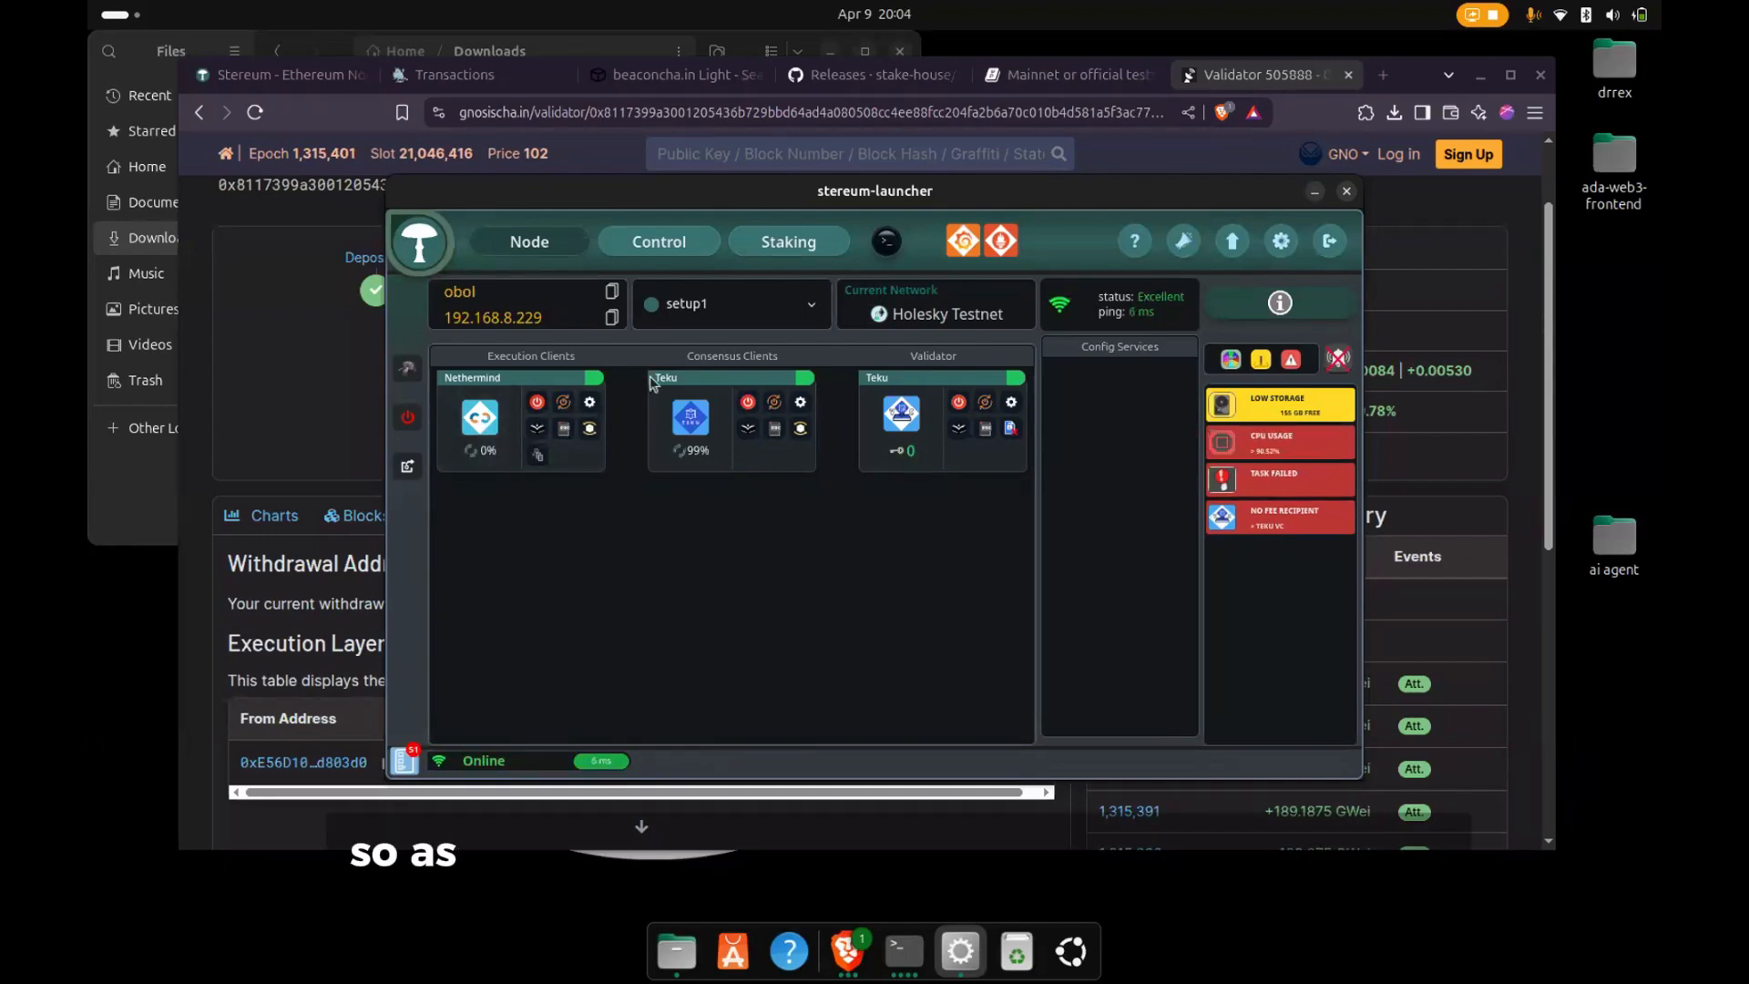
left_click(634, 244)
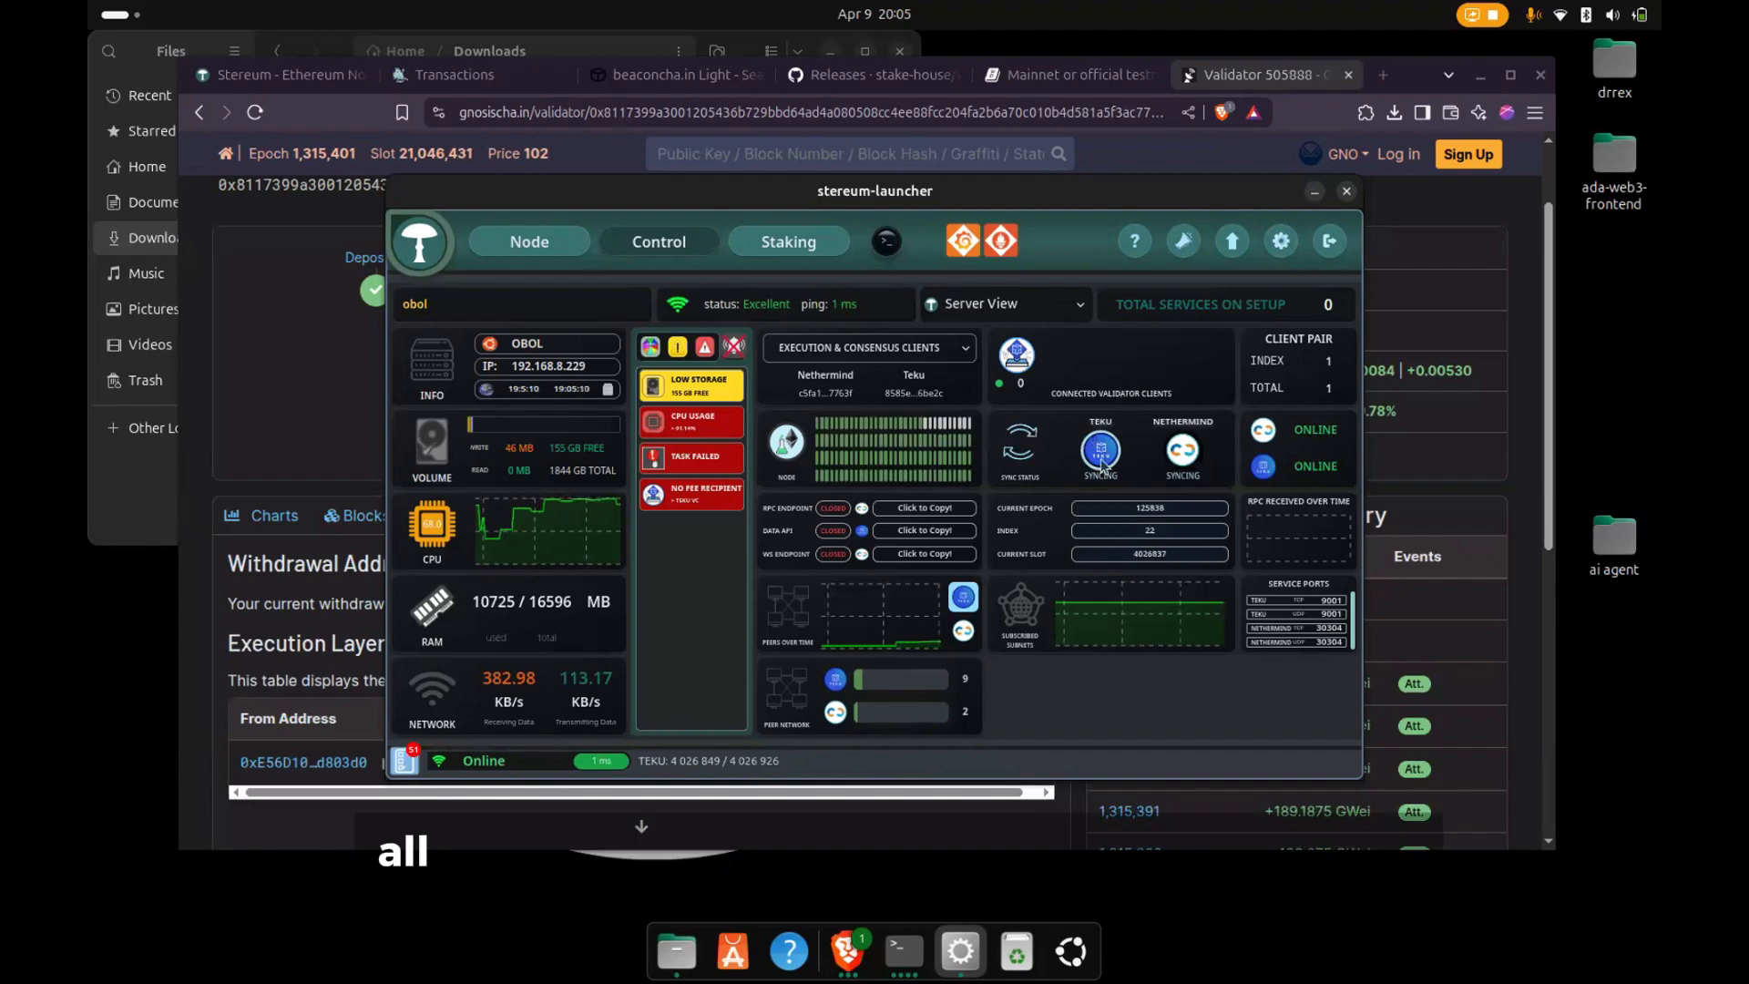
- Start importing a validator key into the Teku validator service and browse to the Downloads folder for the keystore file
left_click(788, 246)
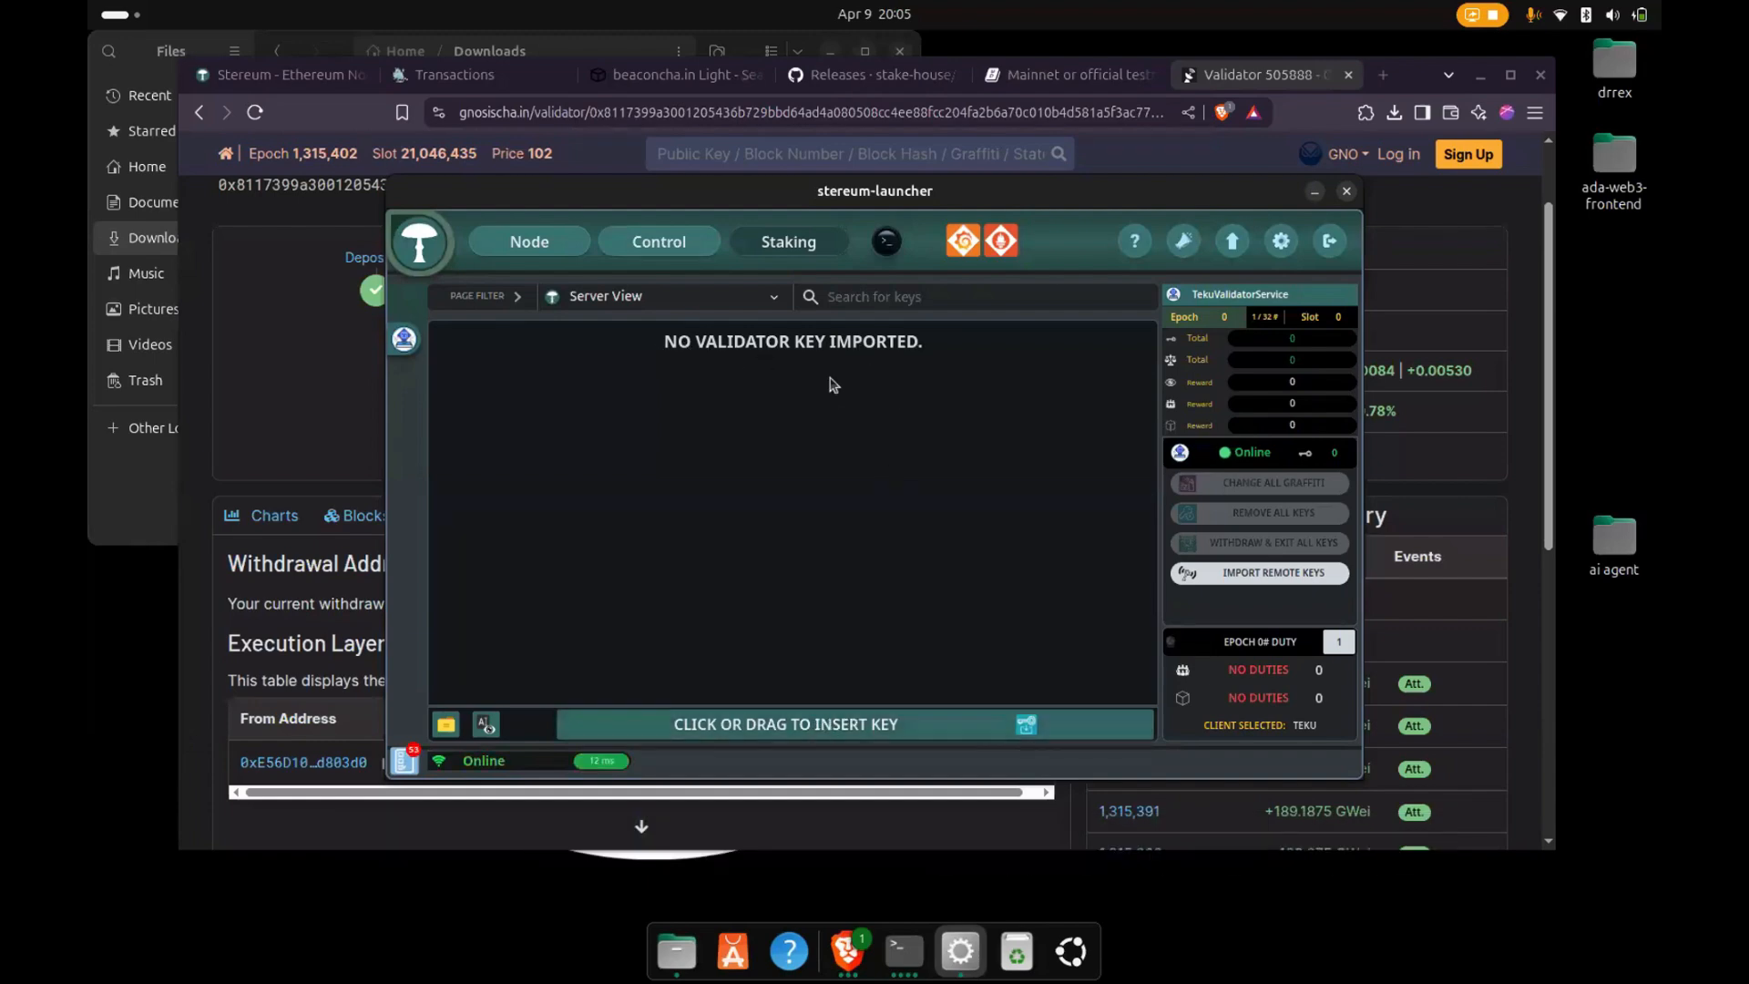
left_click(772, 726)
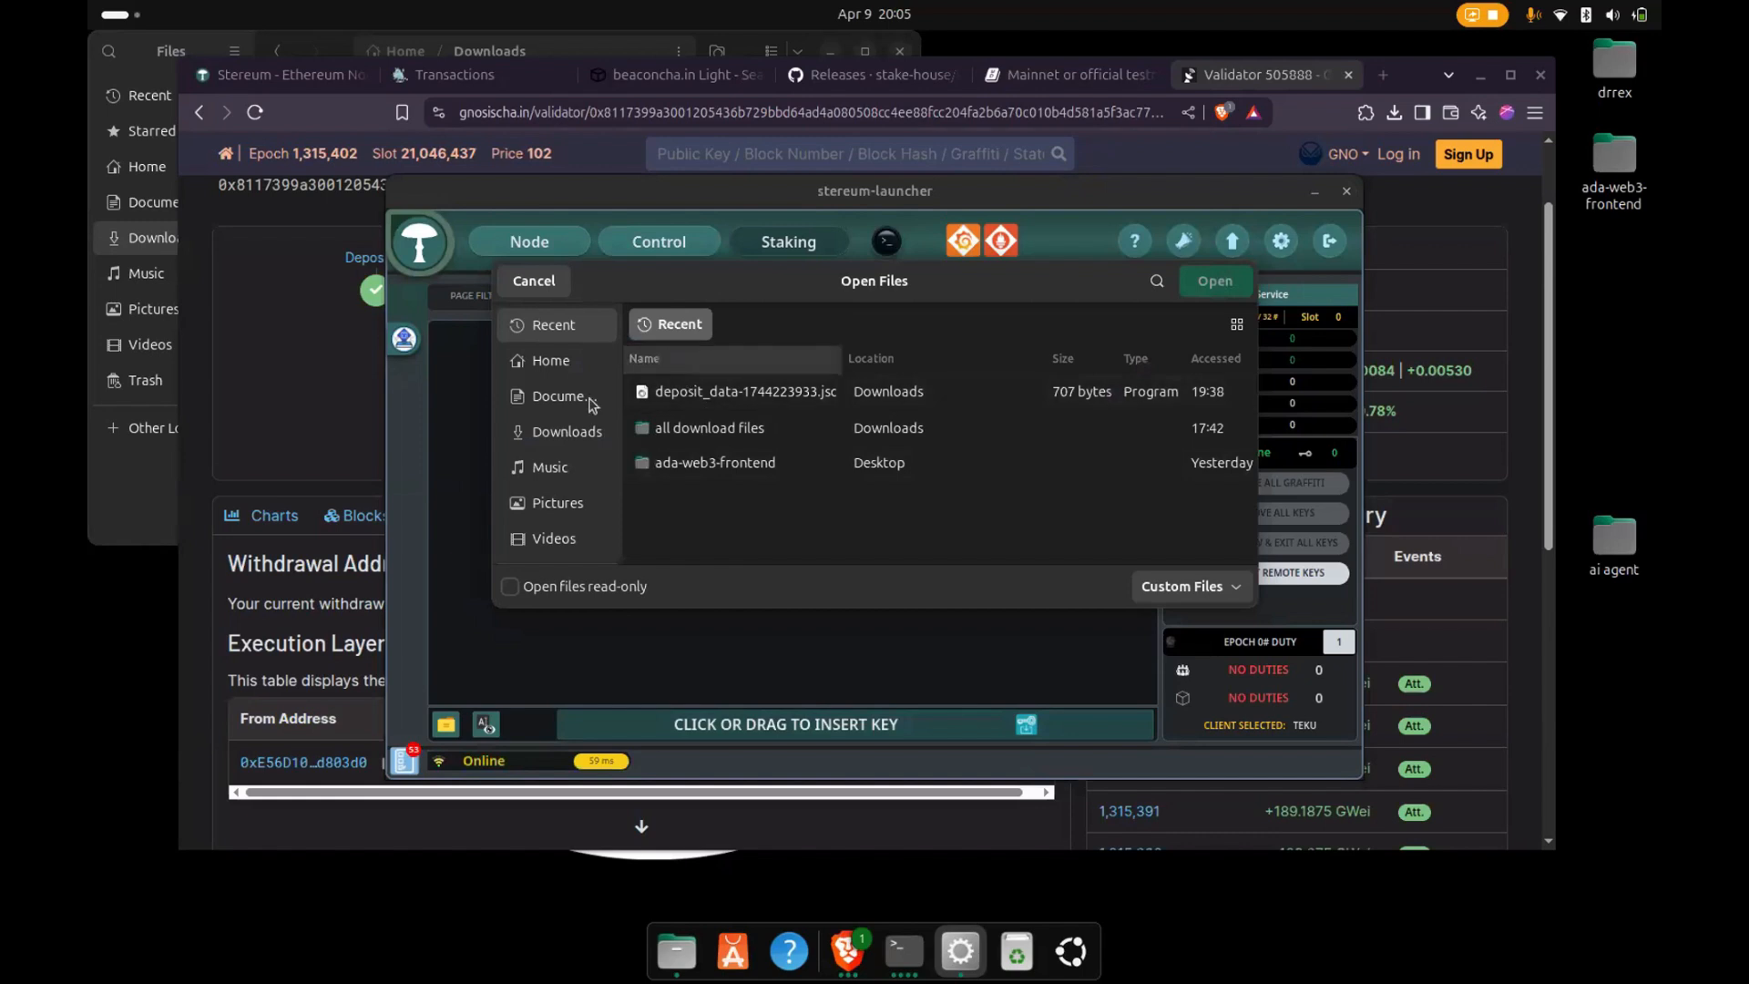
left_click(562, 432)
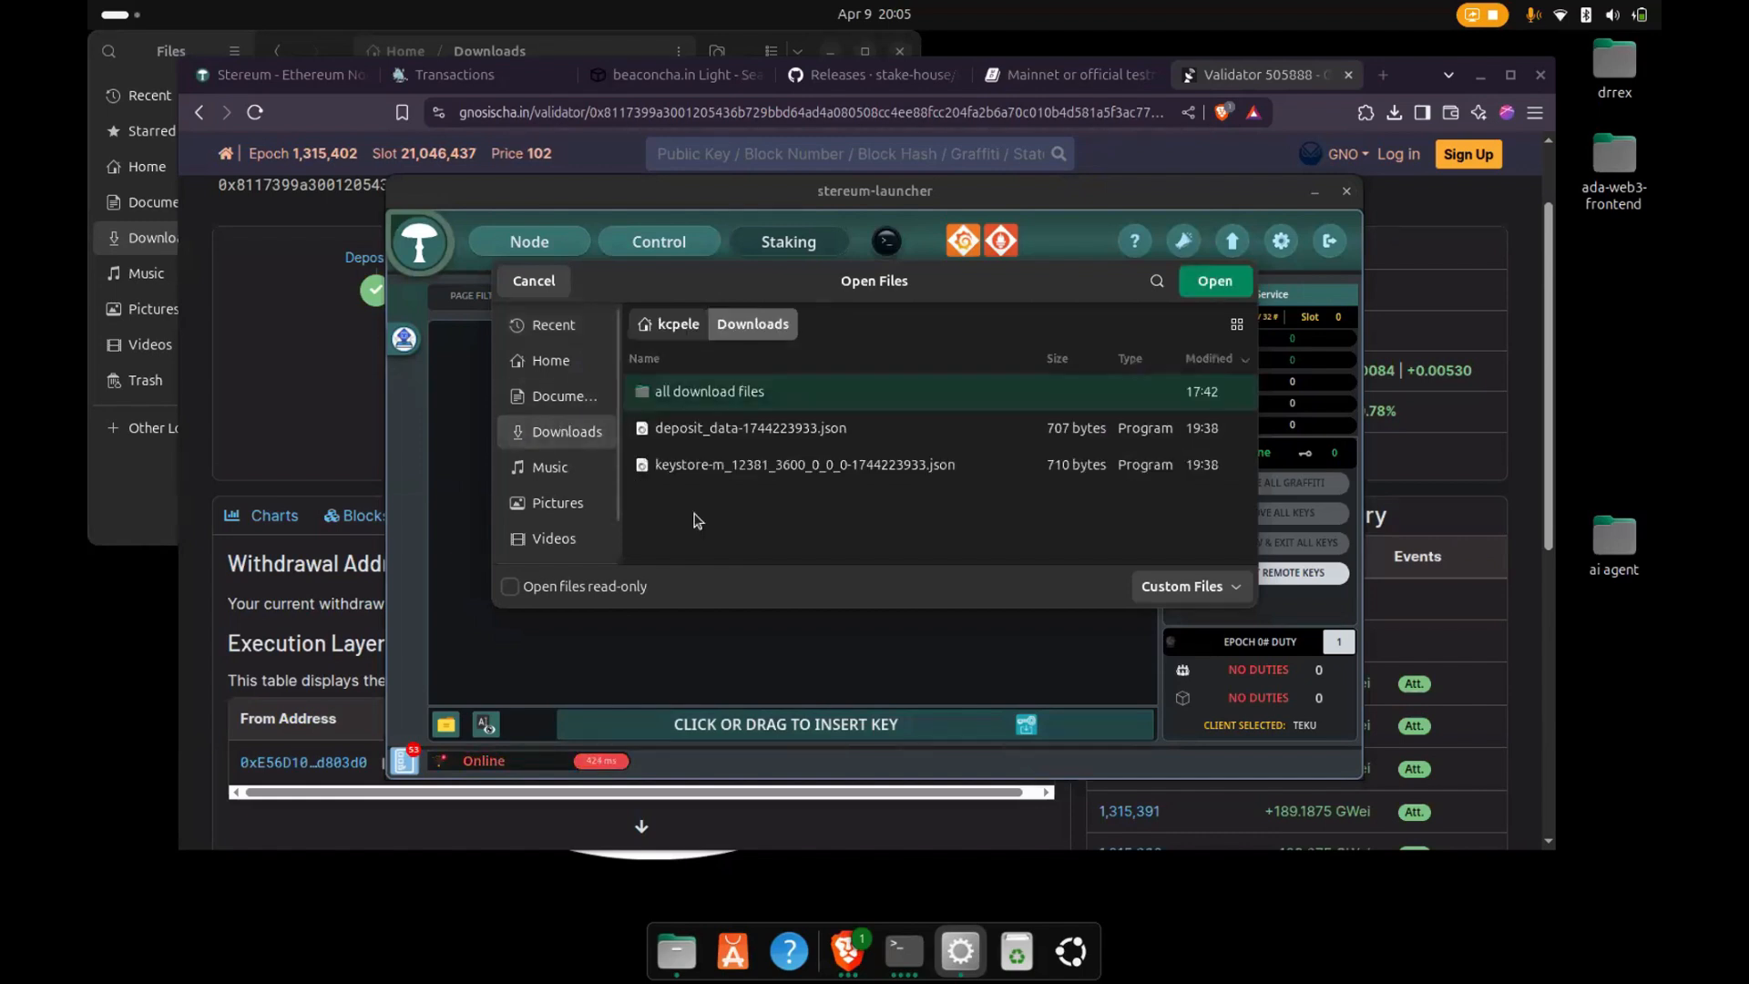
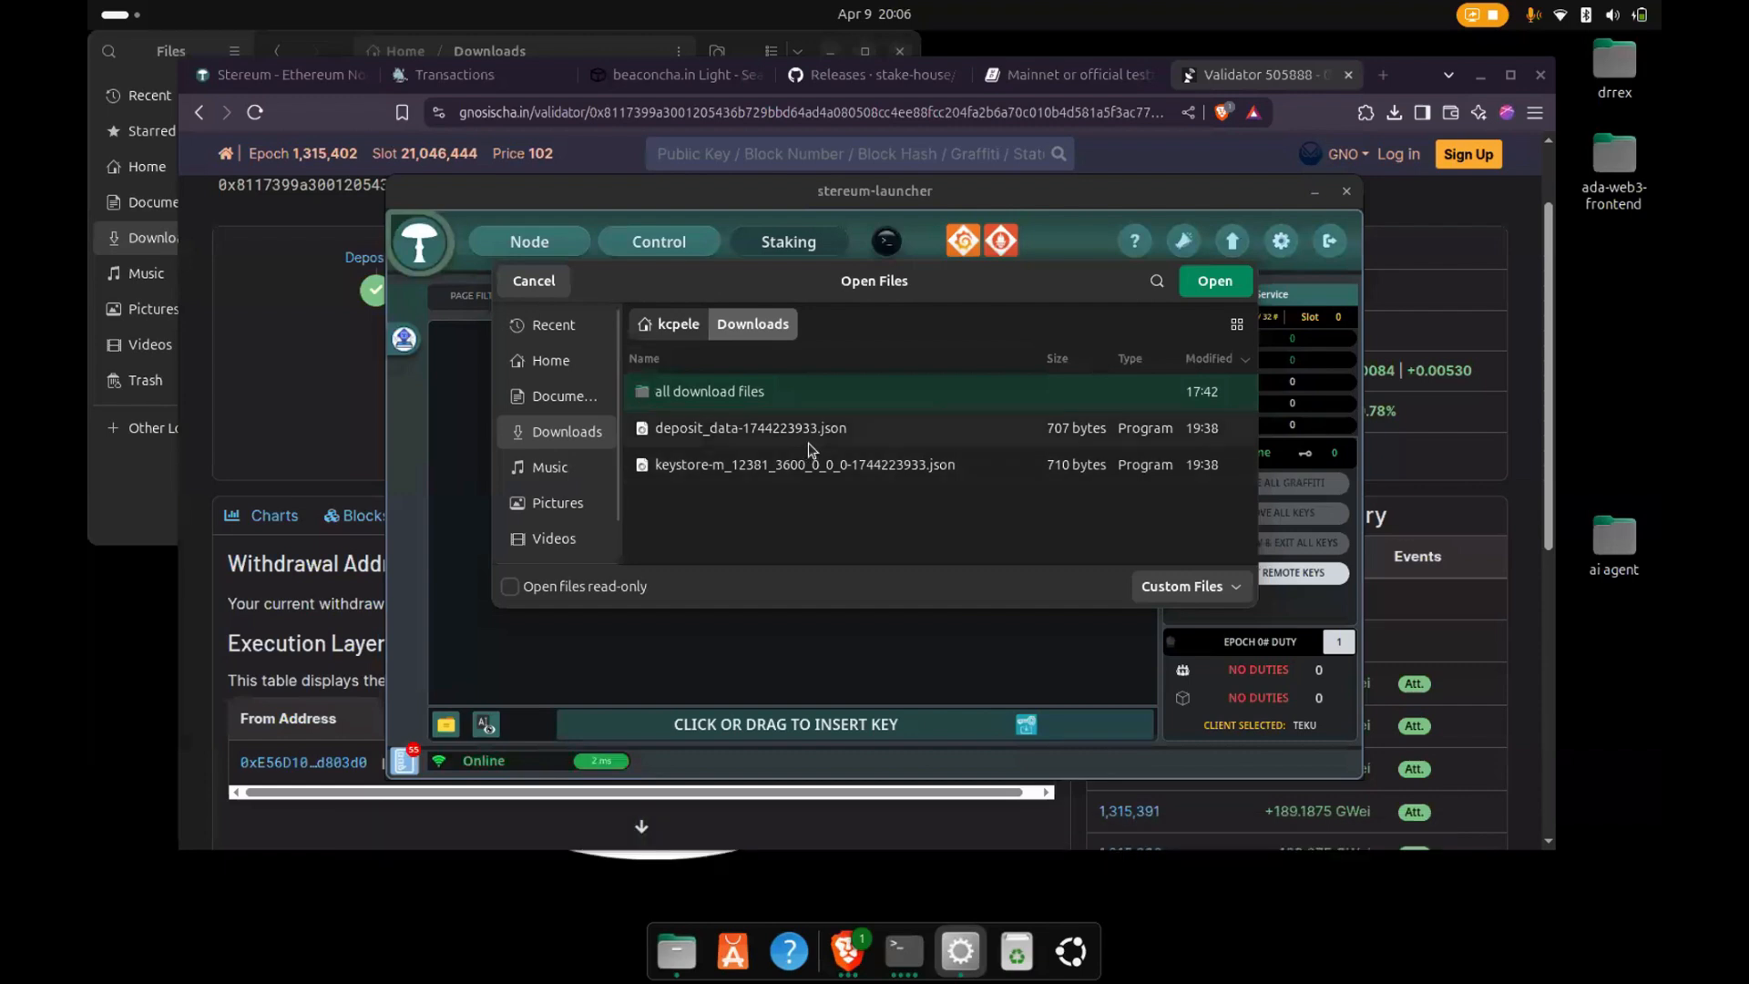
- Cancel the keystore file selection and check the sync progress in the server dashboard and the Nethermind client's logs
left_click(531, 285)
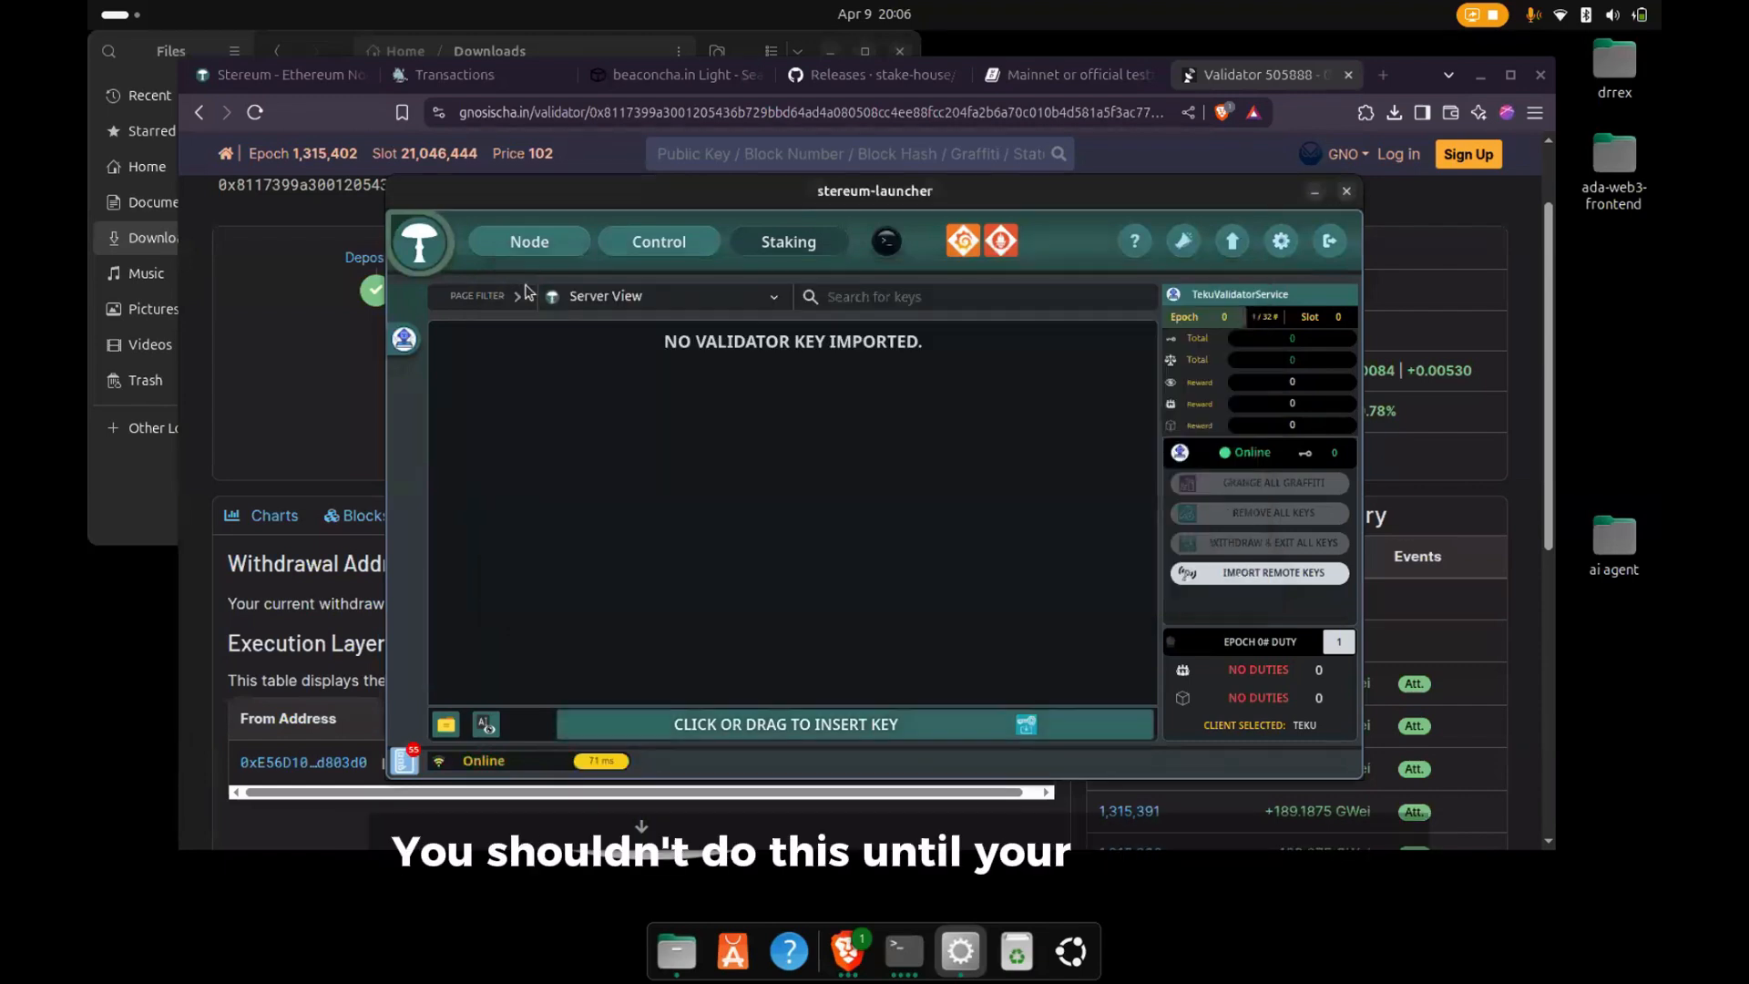
left_click(651, 242)
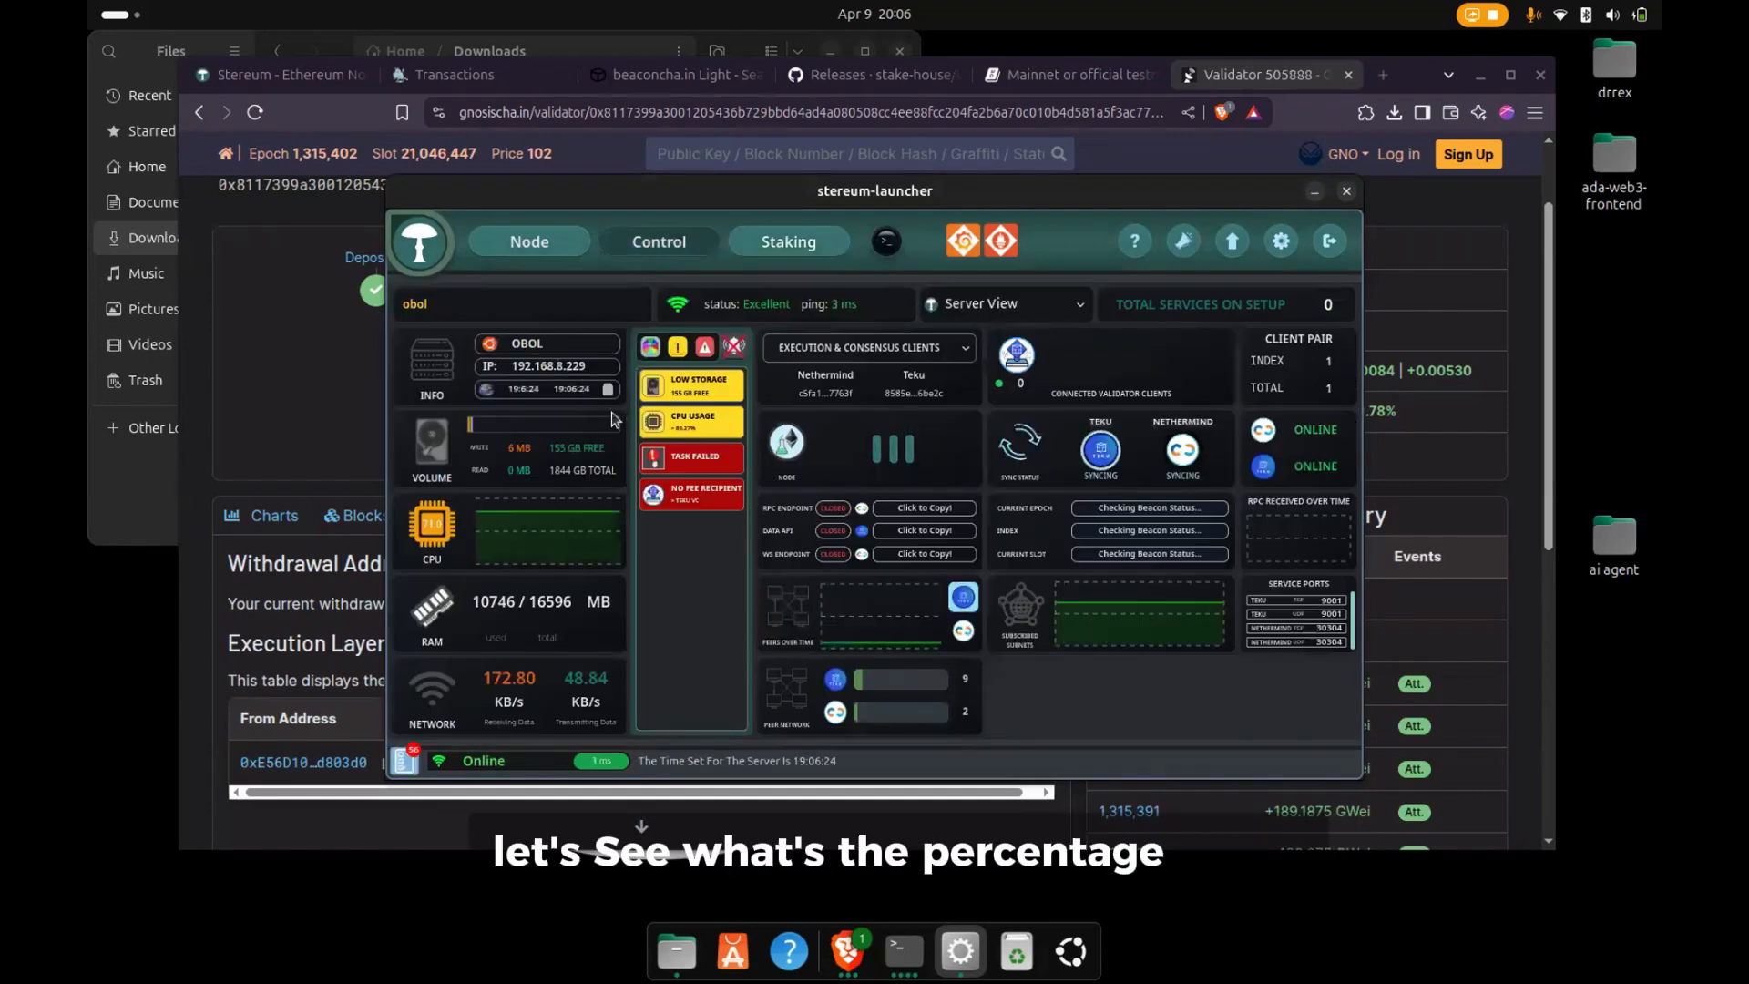
left_click(529, 244)
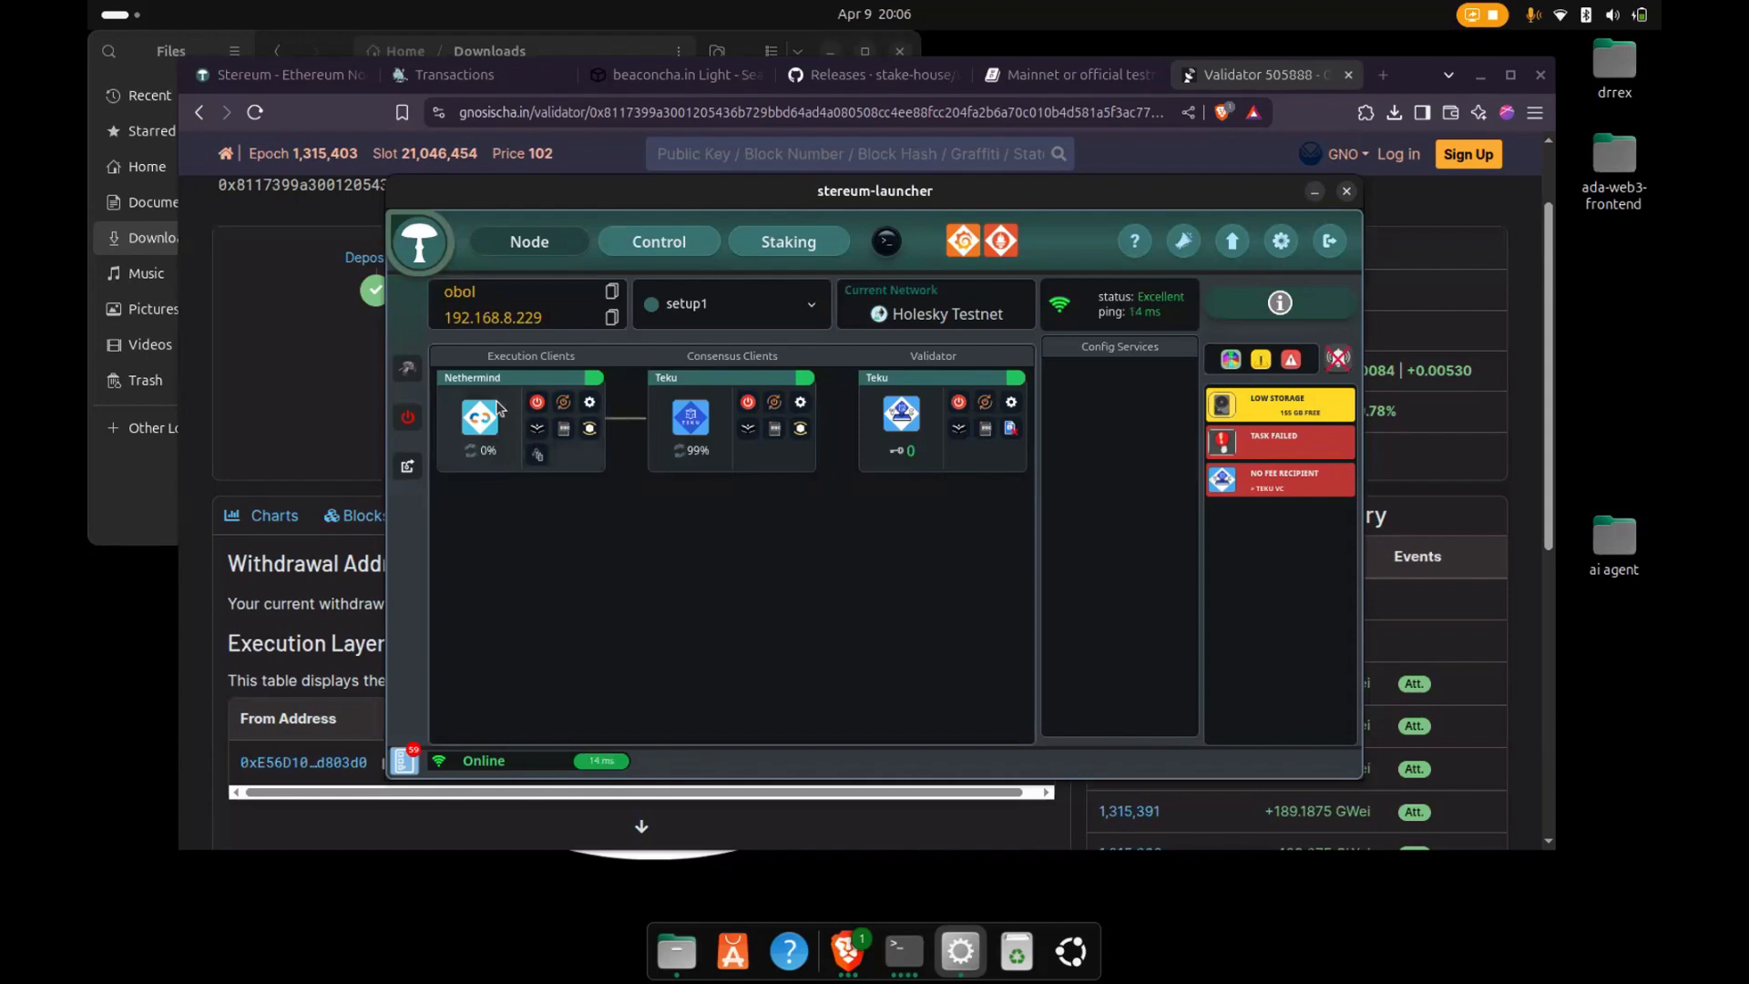
left_click(537, 438)
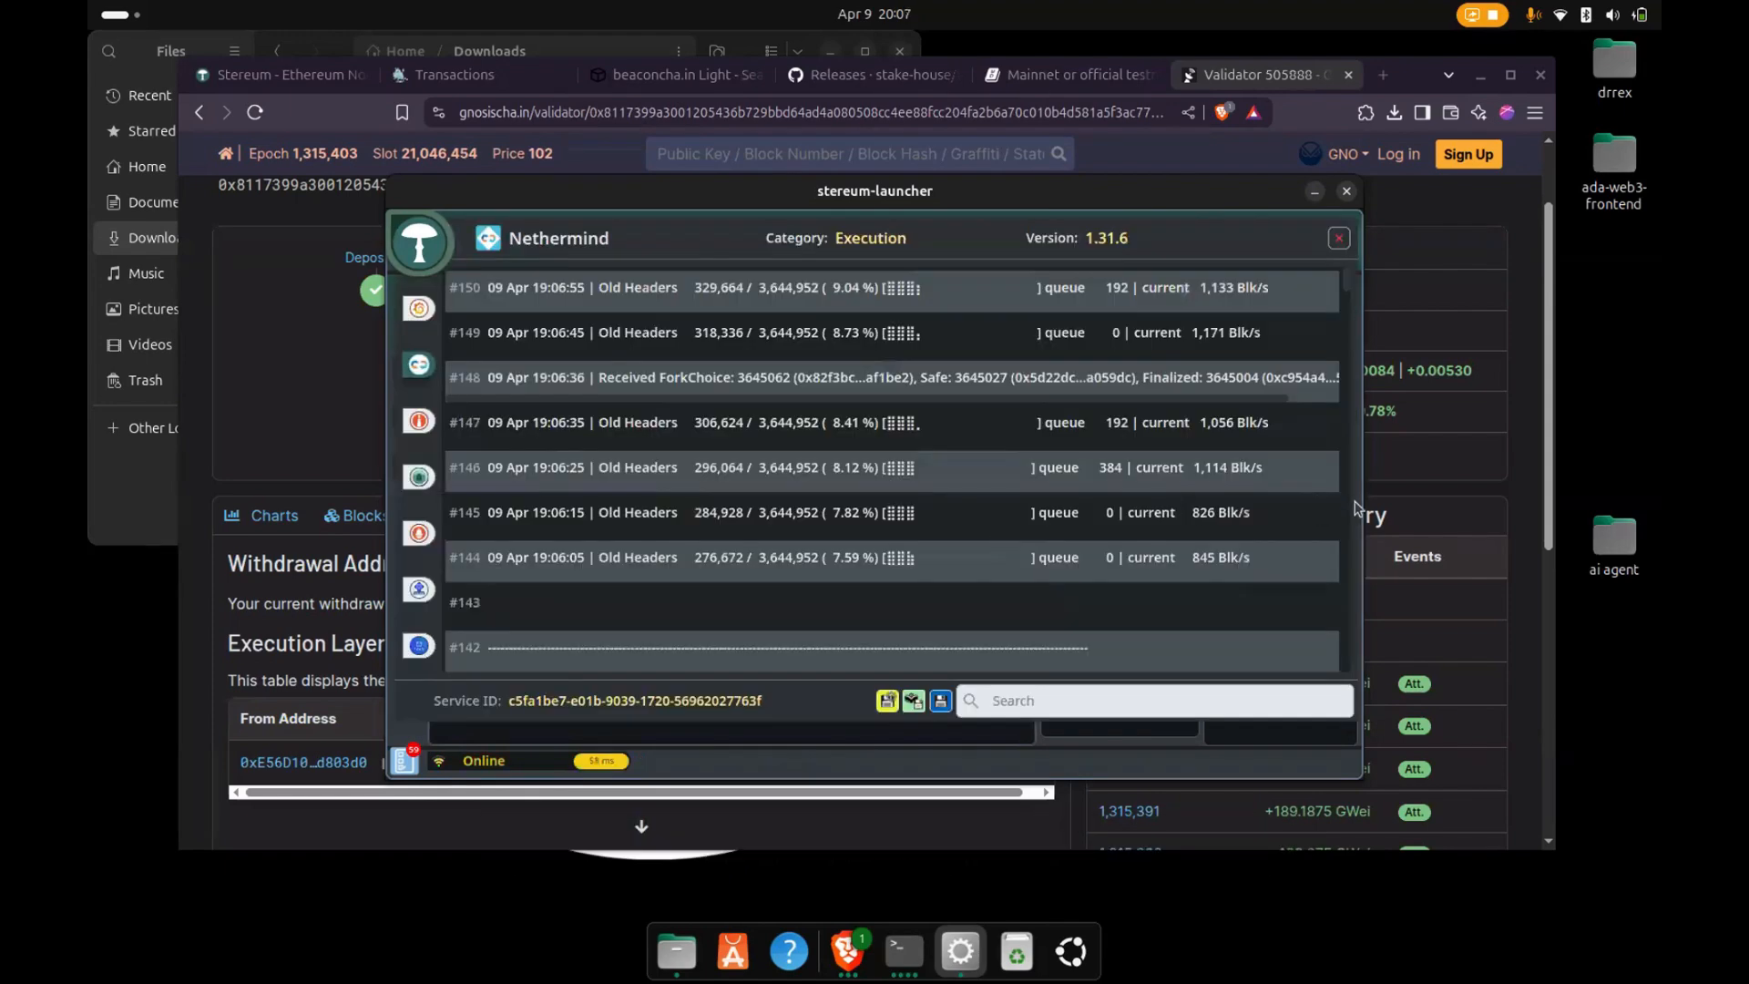
left_click_drag(1347, 289, 1299, 670)
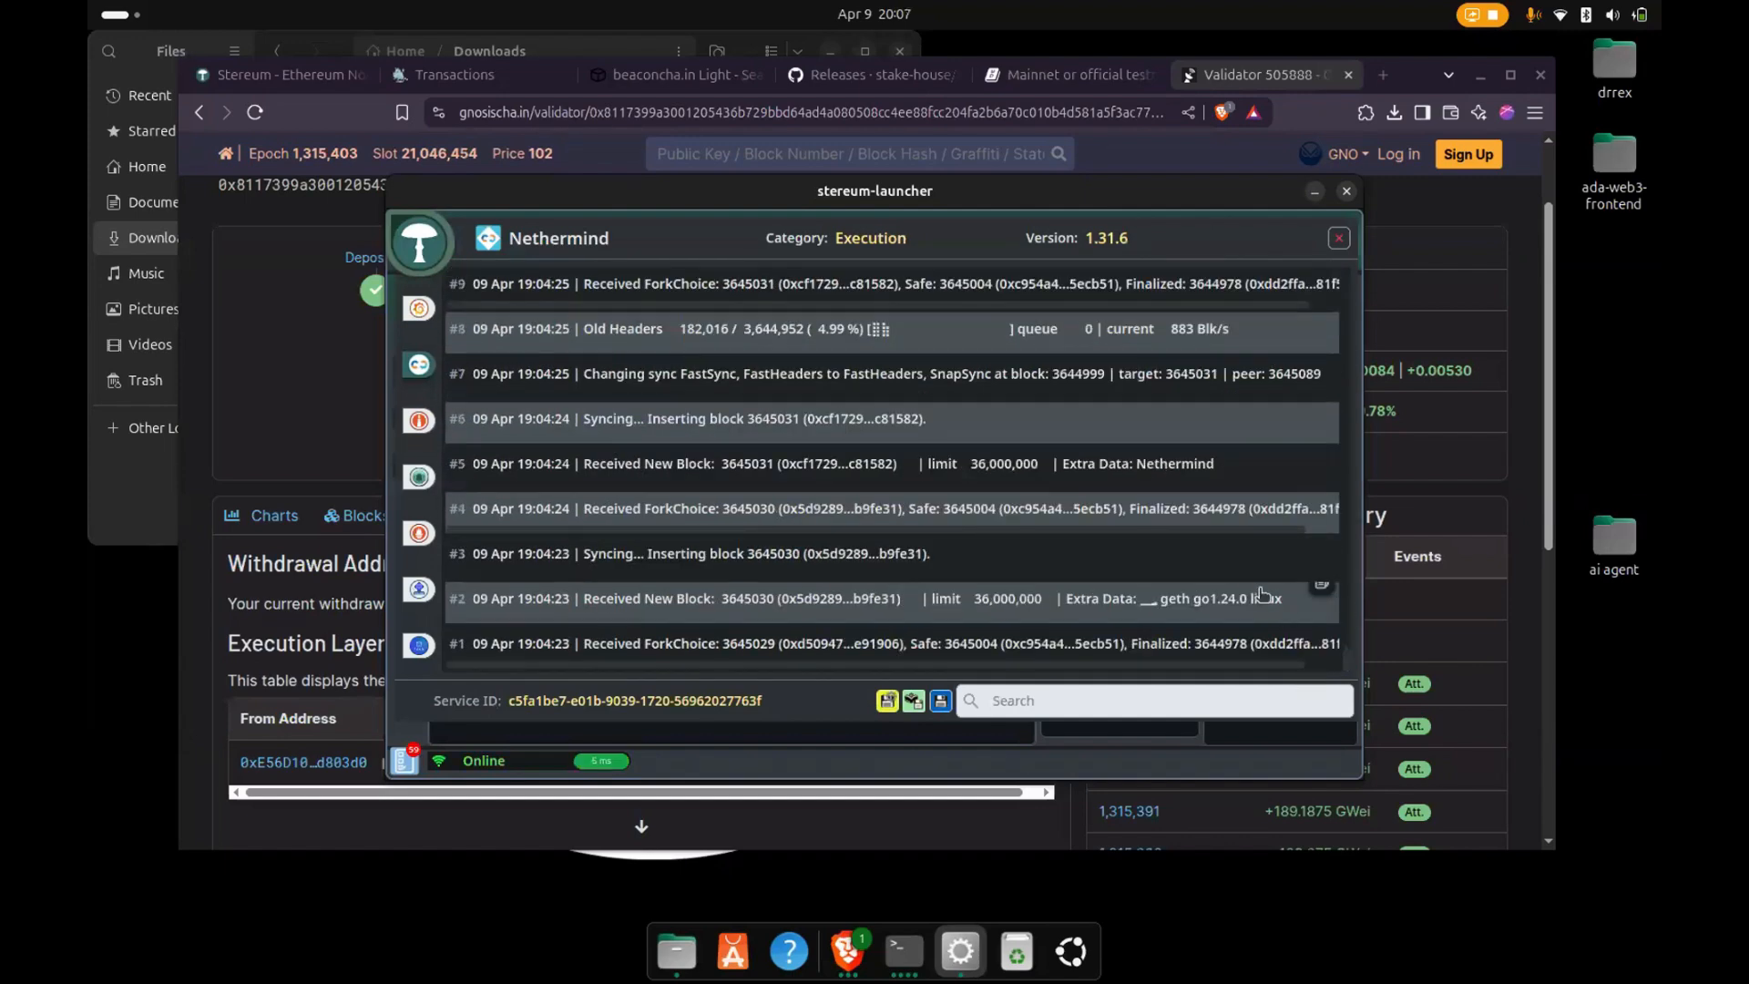
scroll(1248, 594, "down", 1)
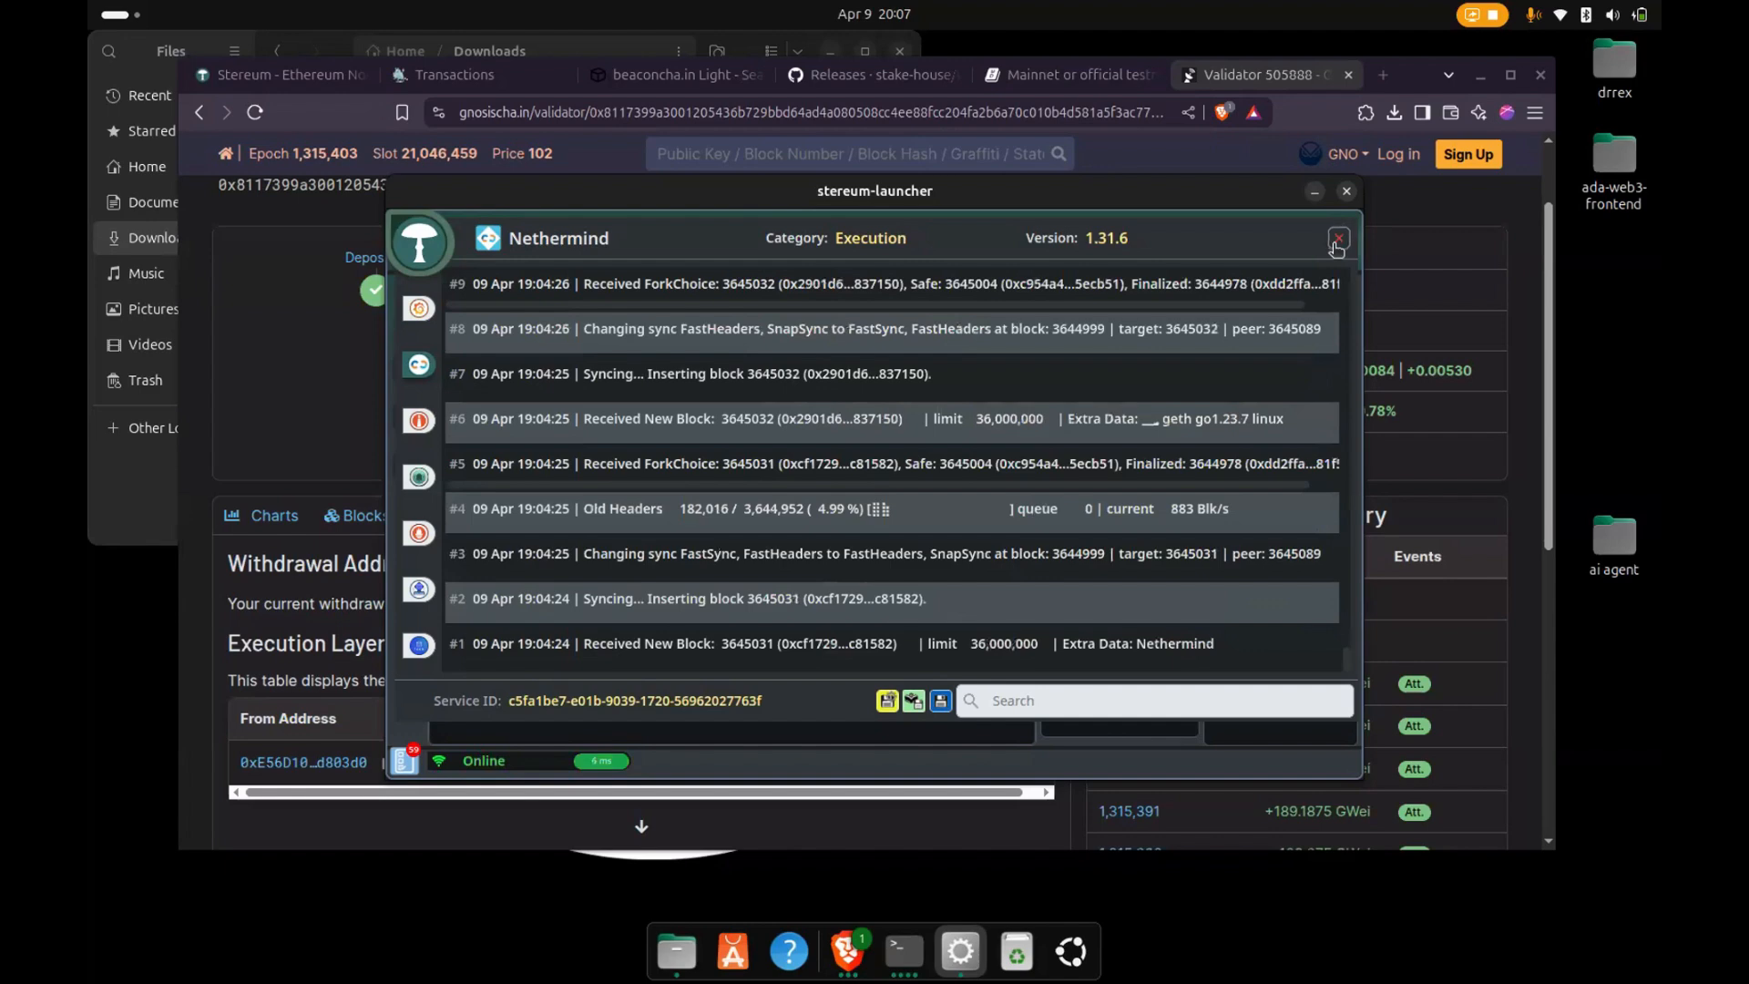
left_click(1336, 242)
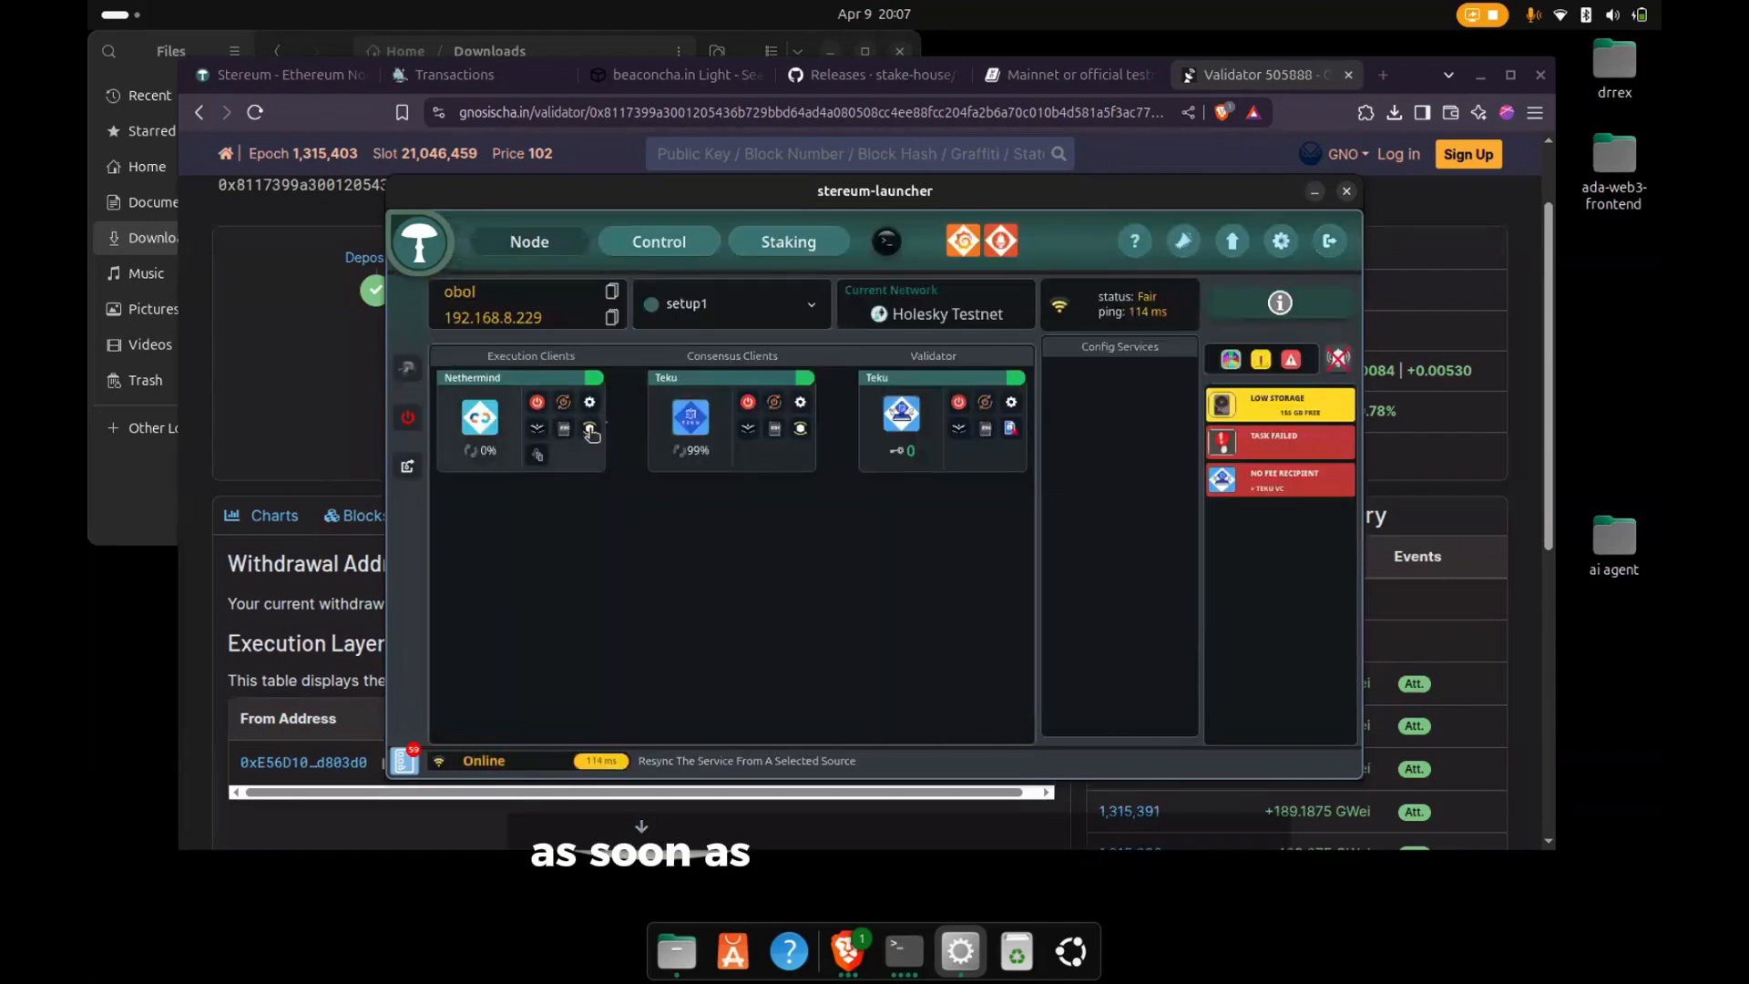
- Load keystore-m_12381_3600_0_0_0-1744223933.json from Downloads as a validator key for the Teku service, and remove it from the pending import
left_click(639, 258)
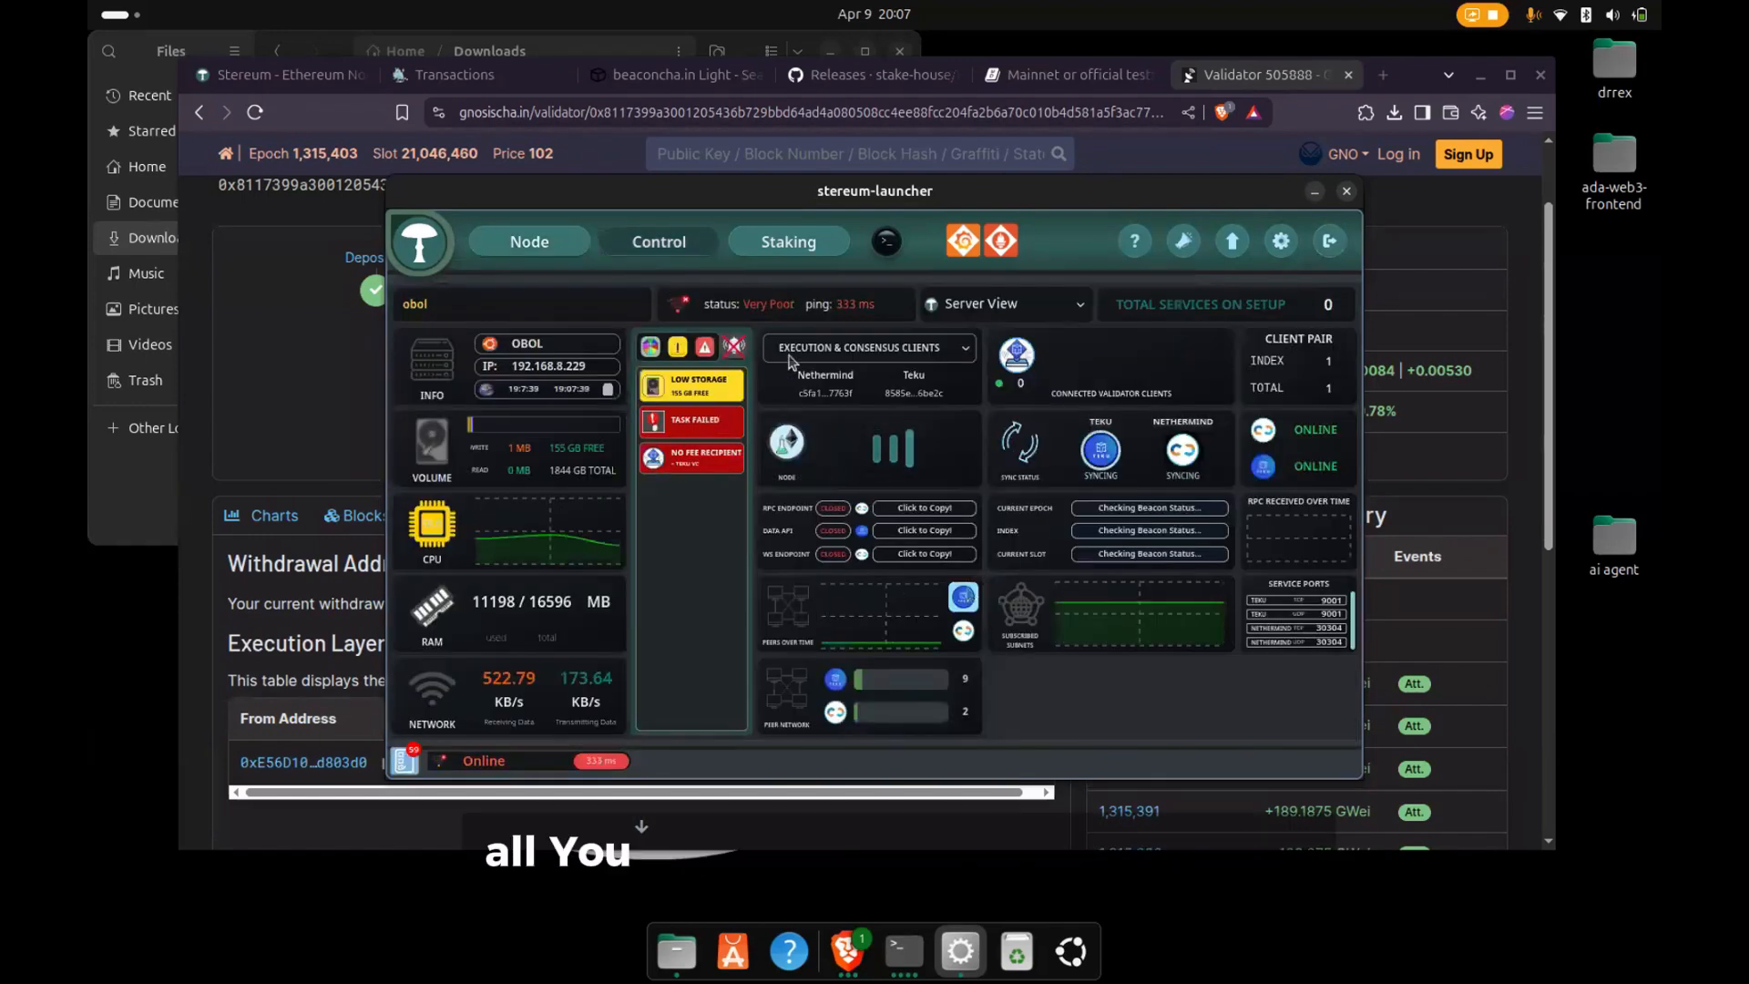
left_click(788, 242)
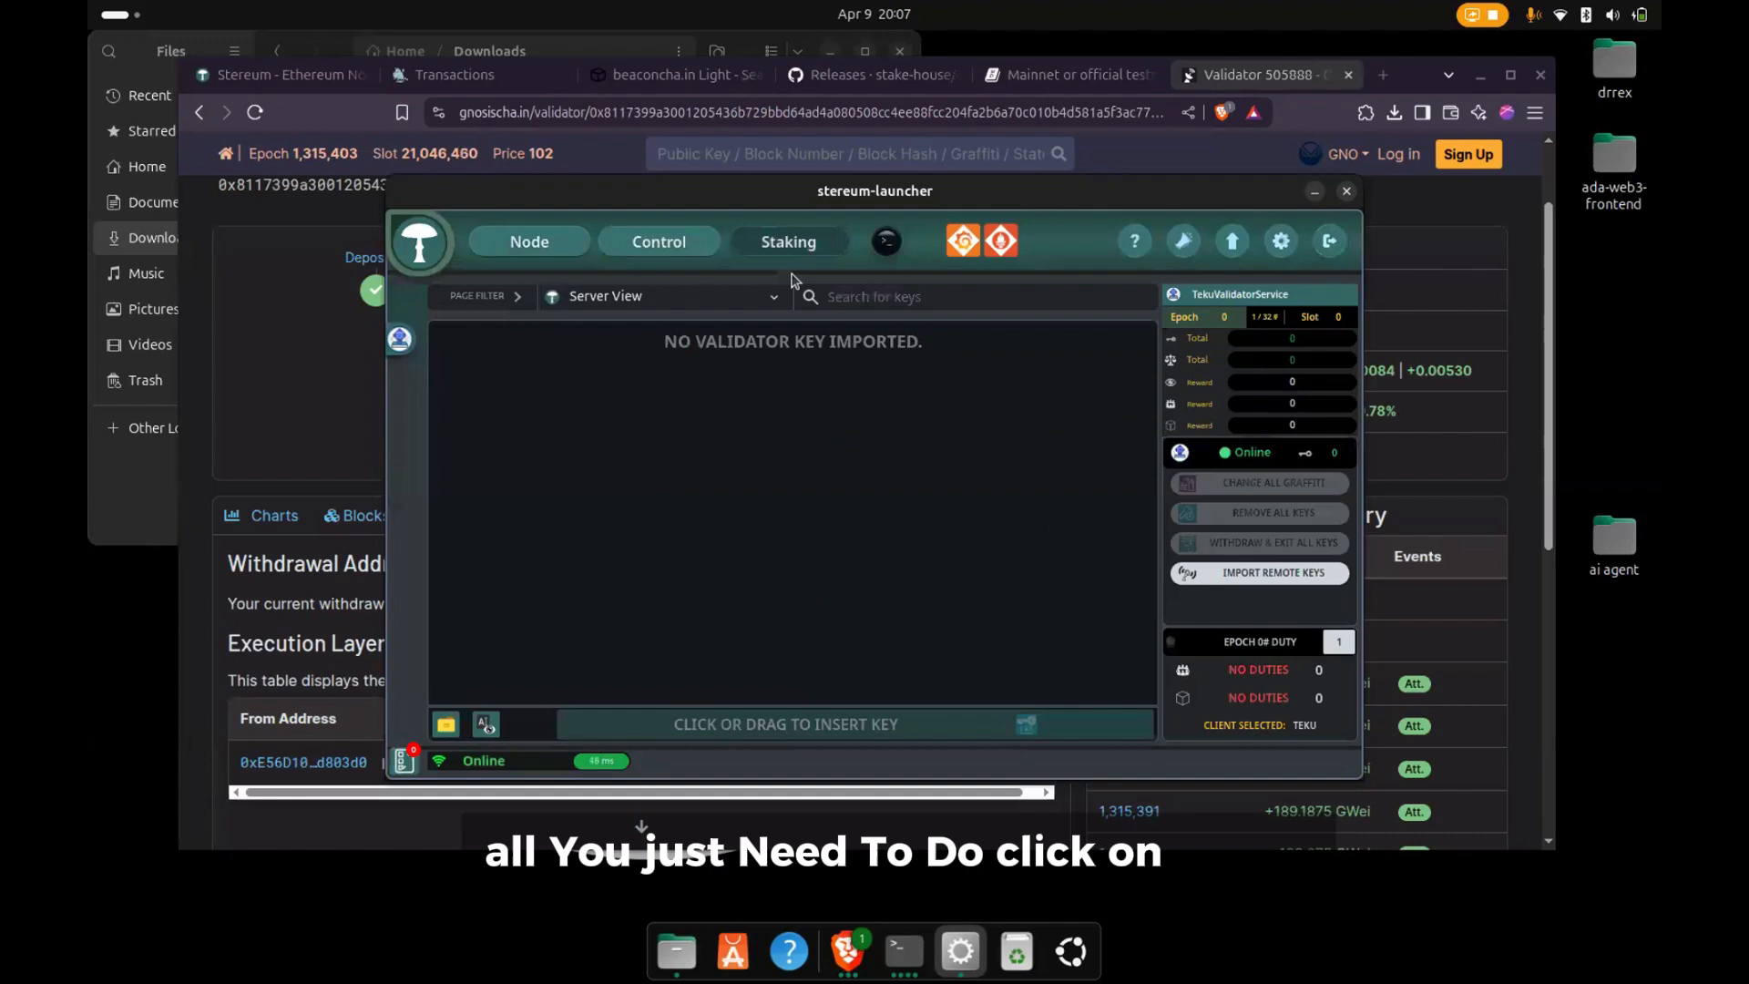
left_click(771, 726)
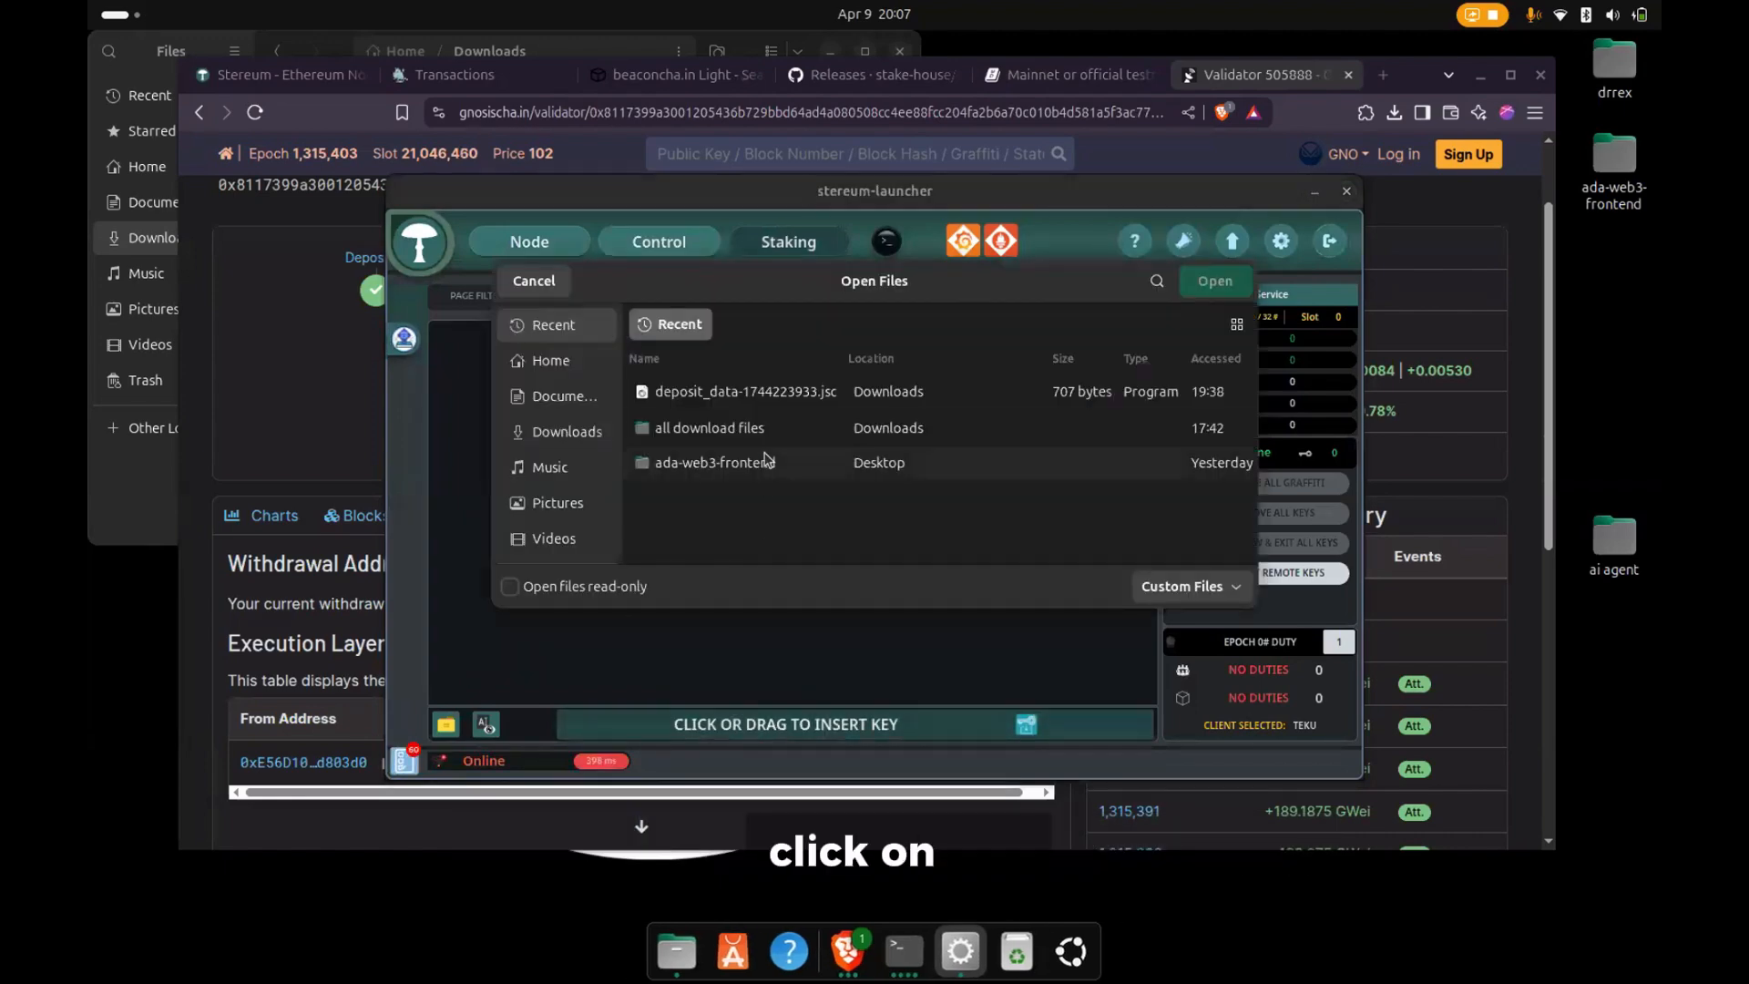
left_click(569, 432)
left_click(656, 463)
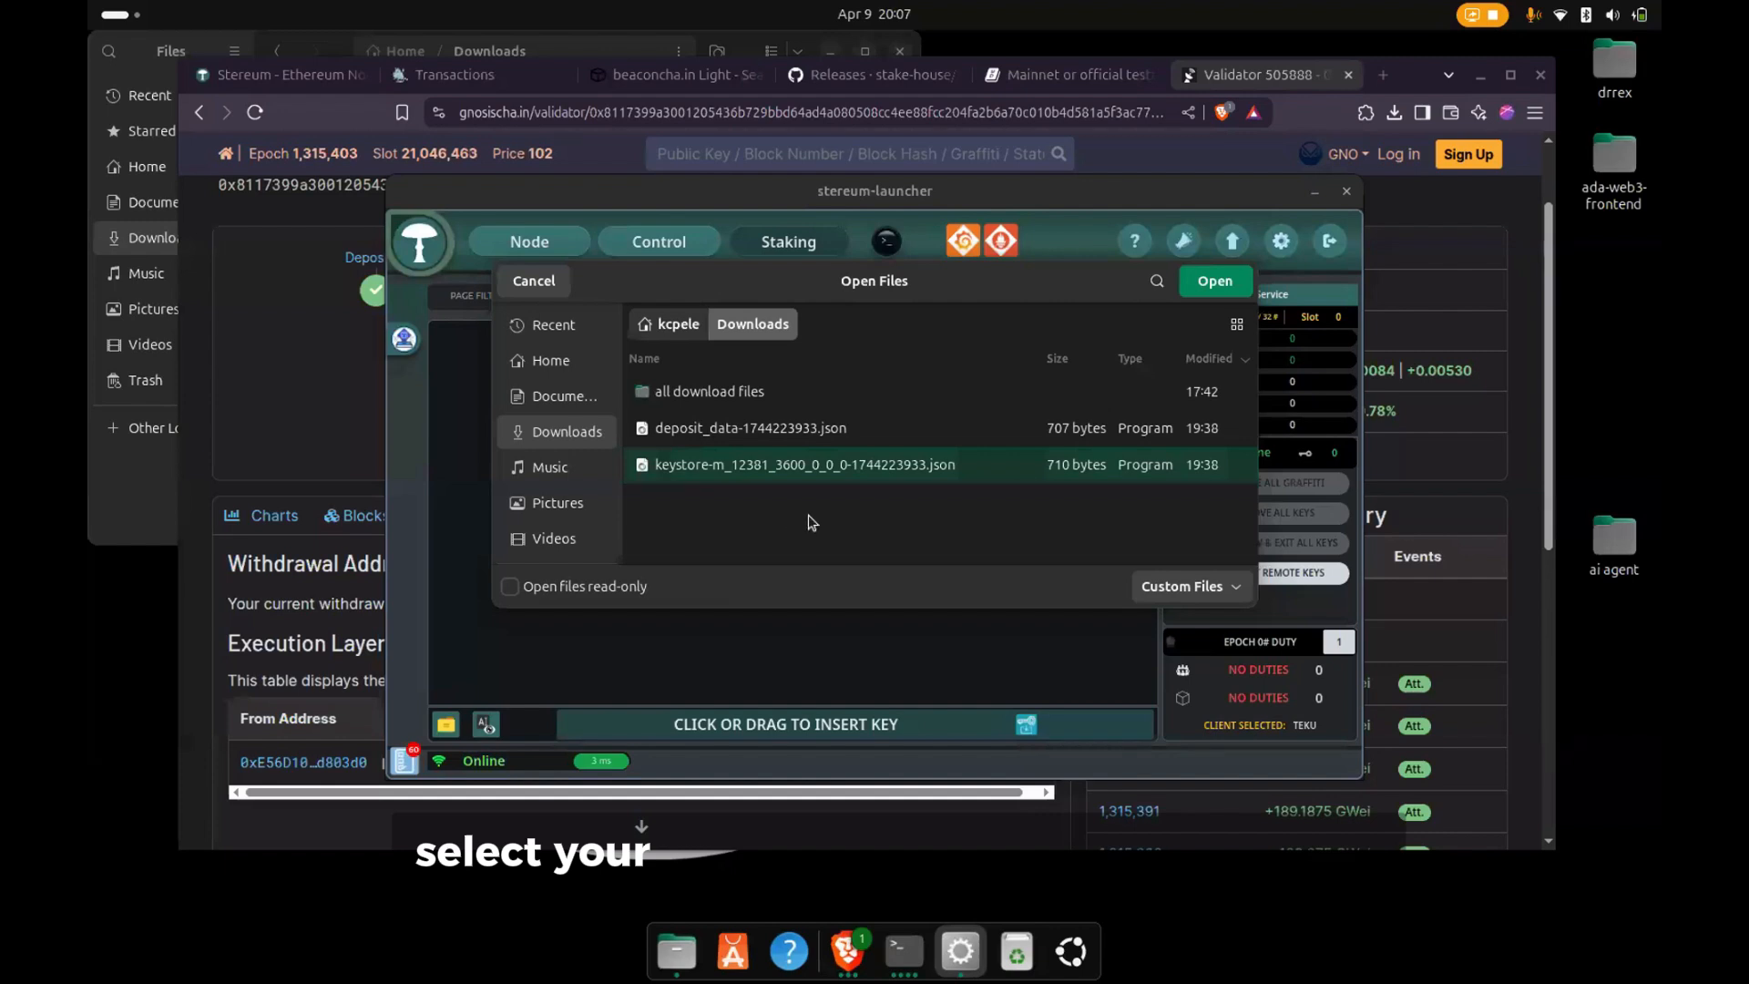
left_click(1211, 282)
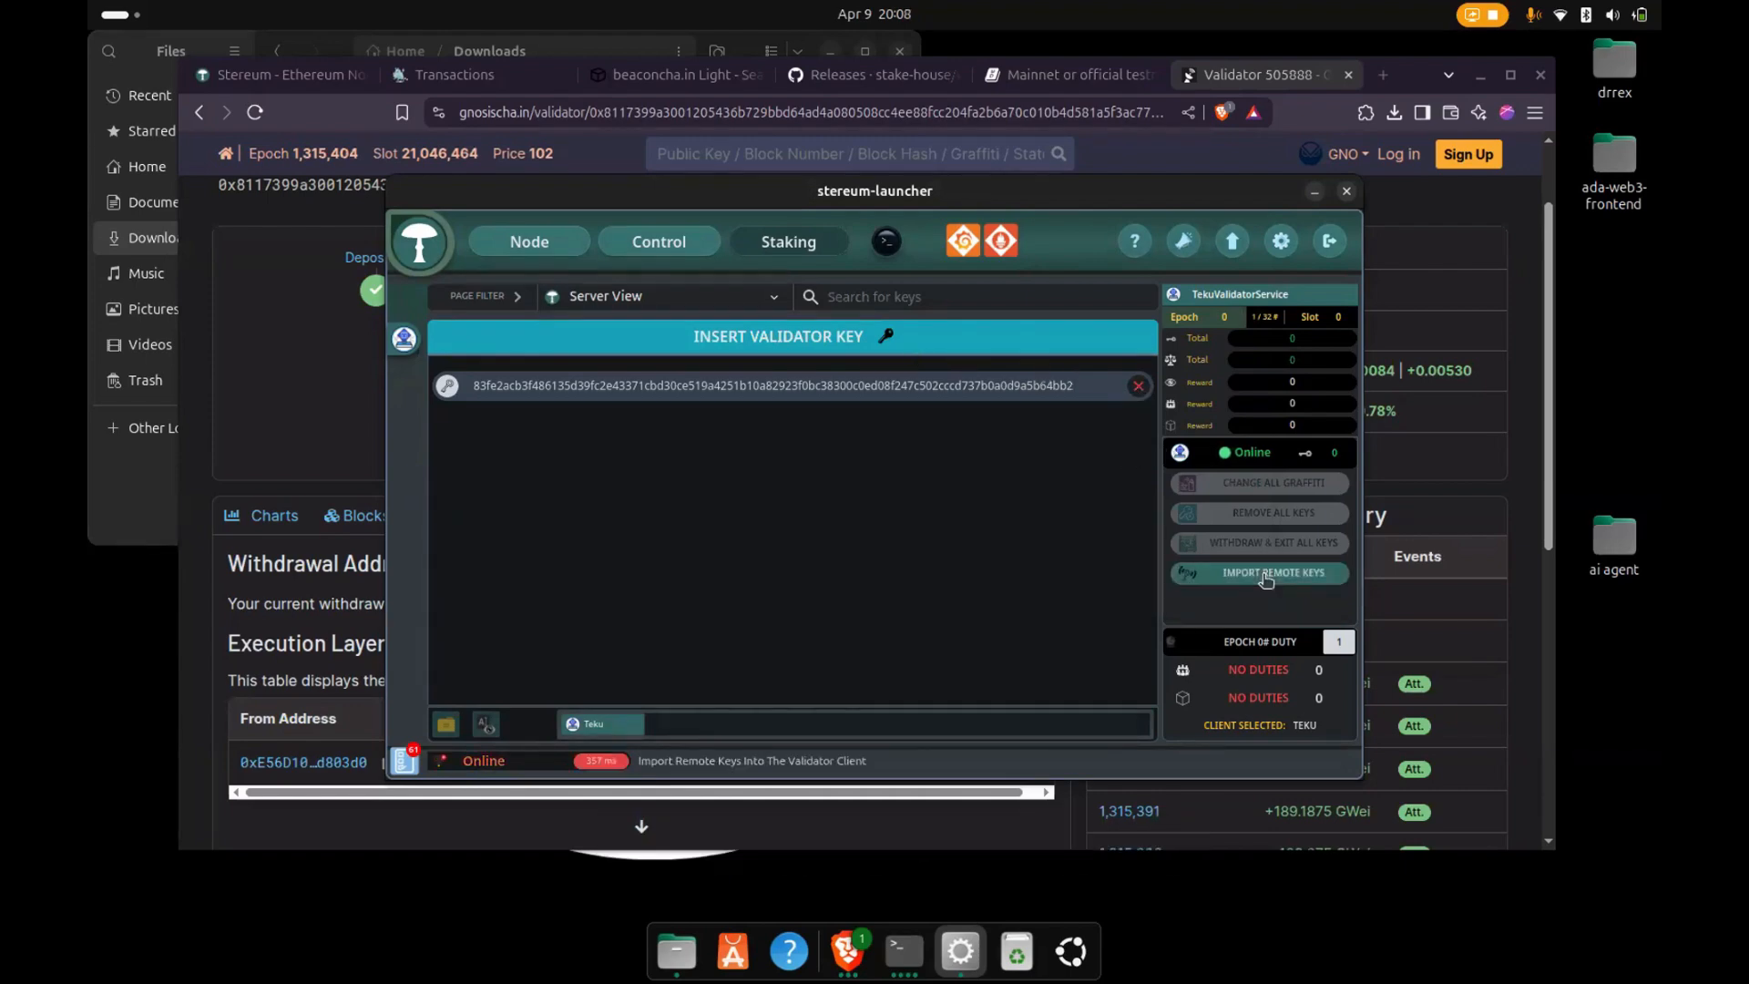
left_click(1137, 386)
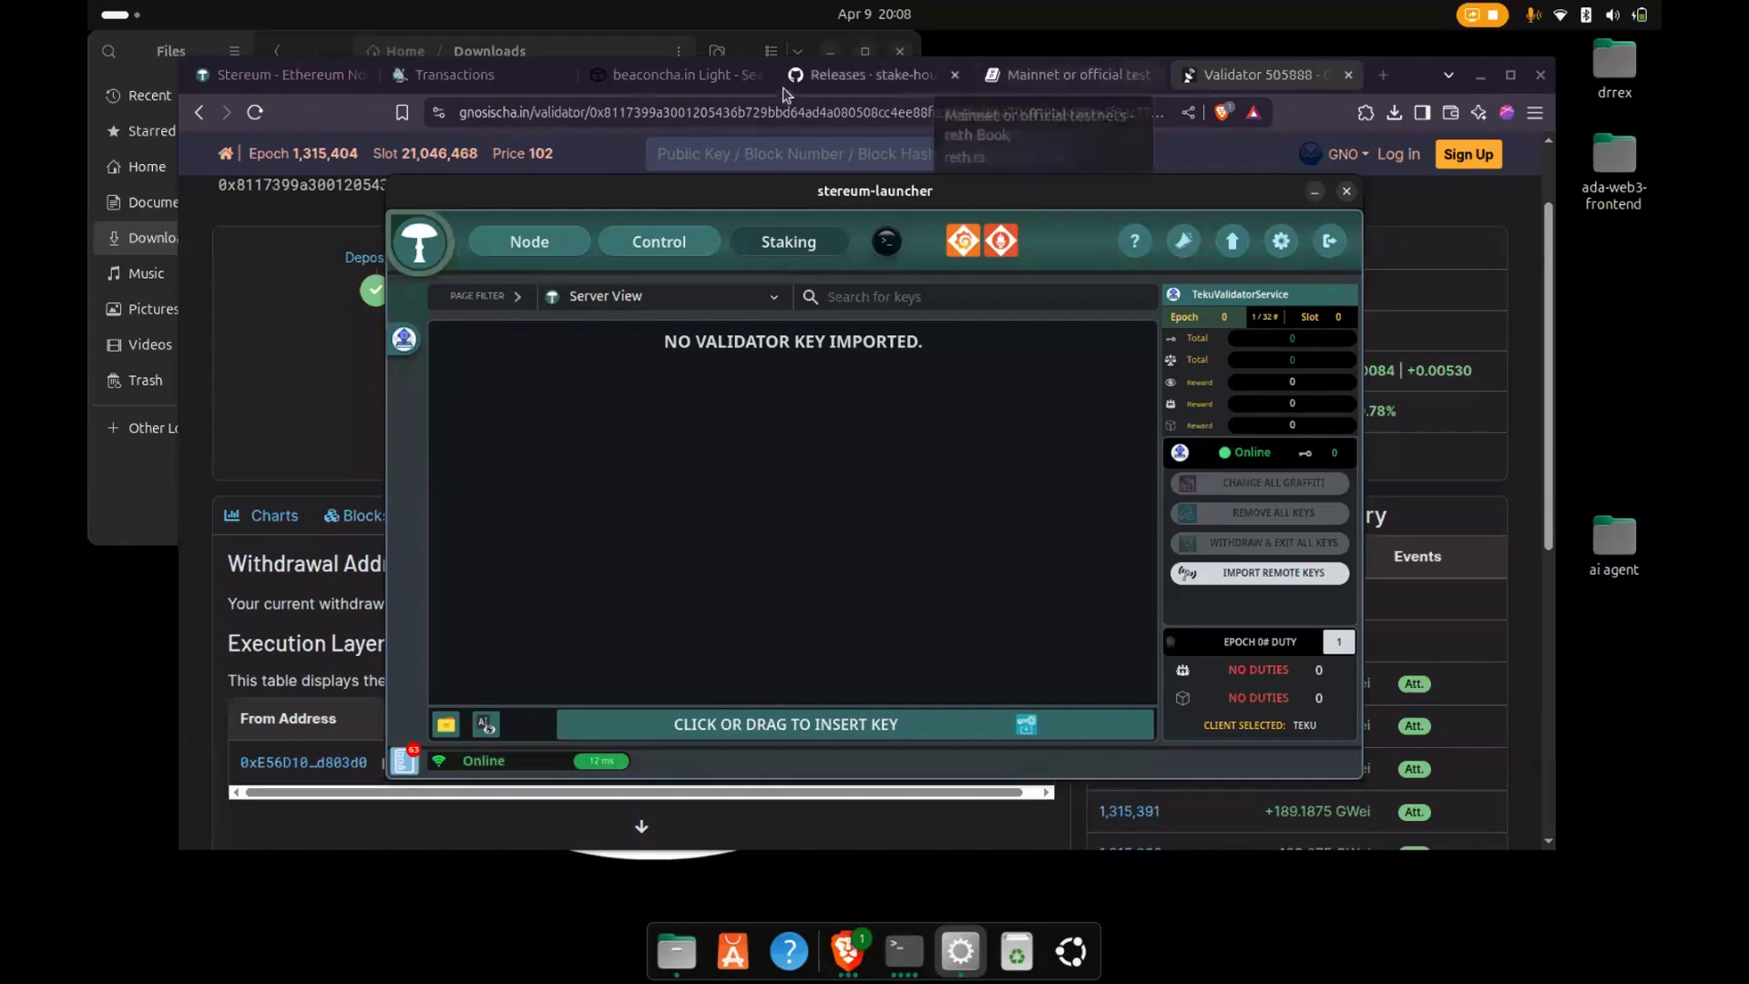
- Reload the Holesky beaconcha.in Light search for the validator's public key to check whether the deposit is indexed
left_click(649, 78)
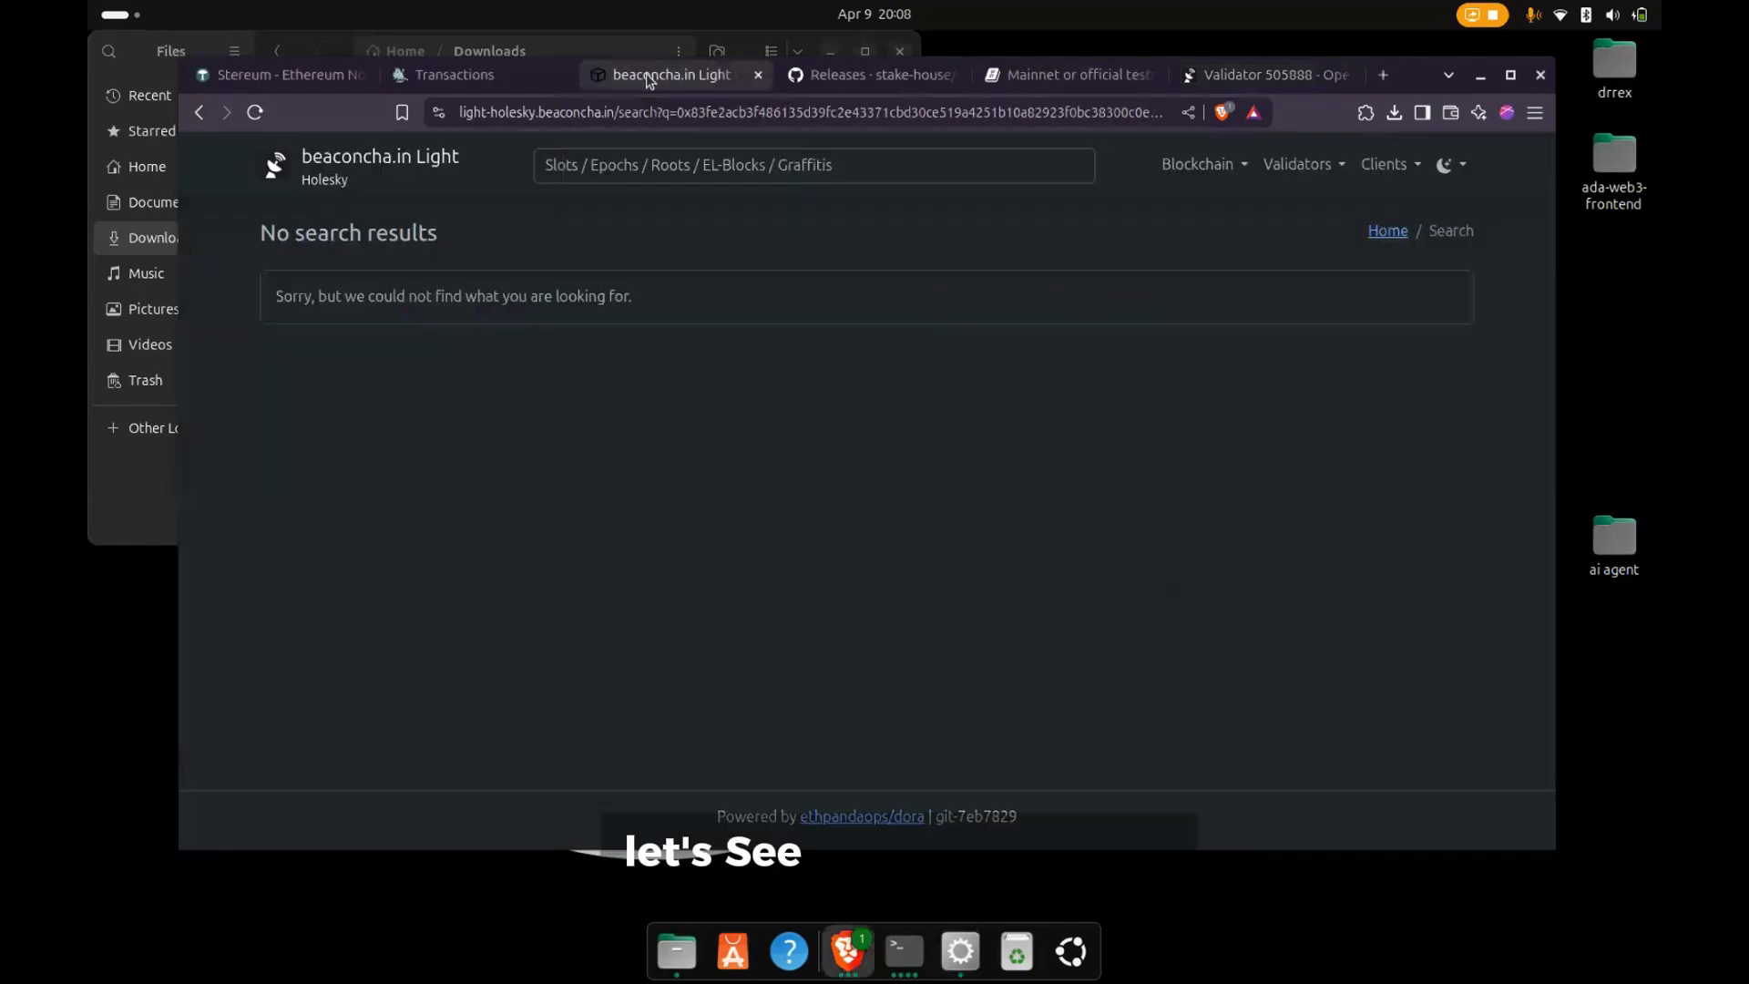
left_click(700, 113)
key("Return")
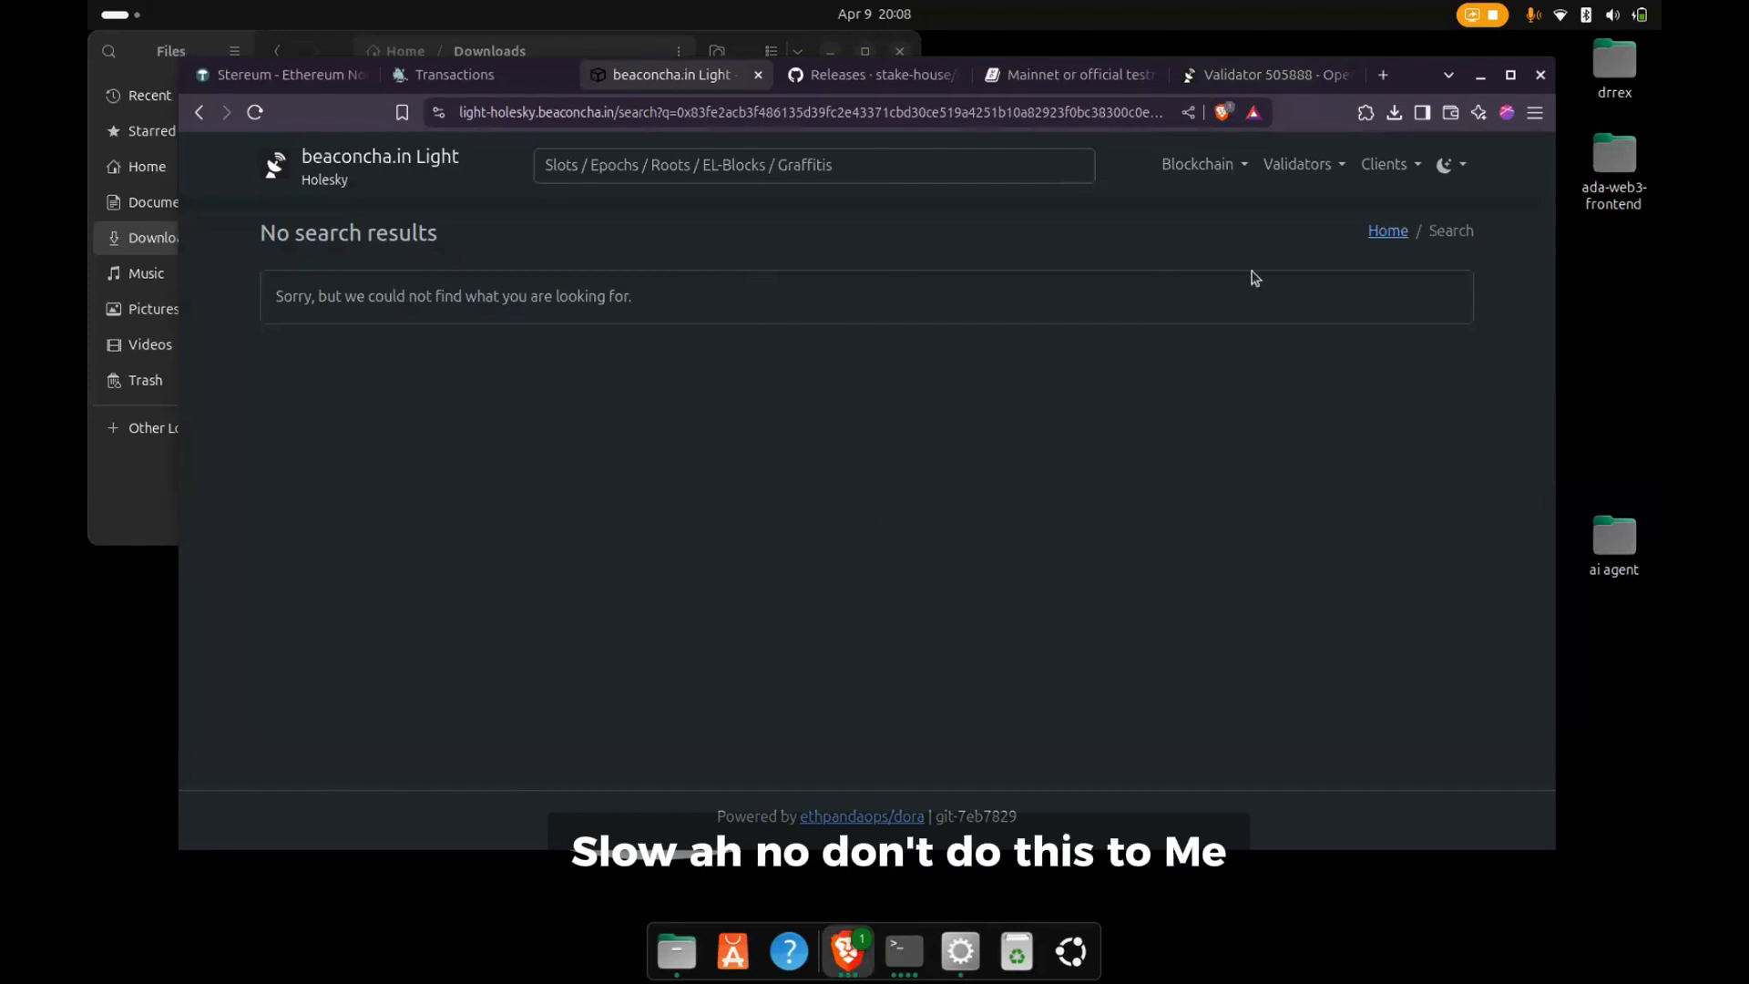
key("ctrl+r")
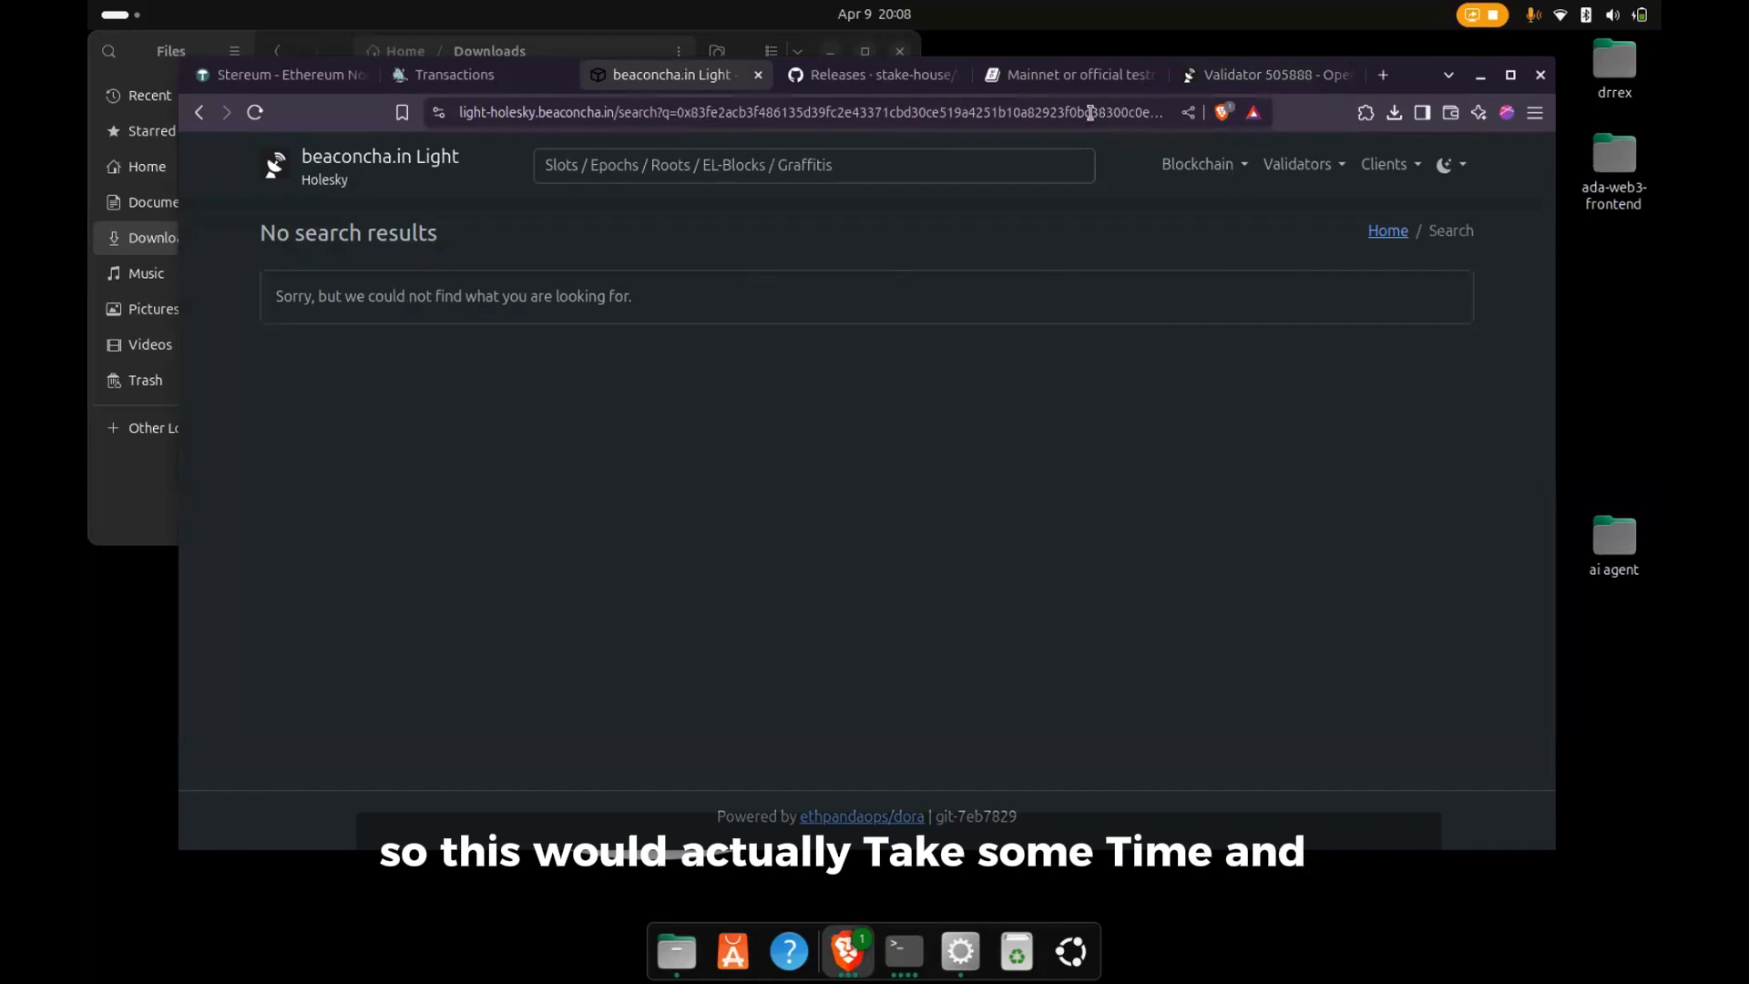
key("ctrl+r")
left_click(839, 114)
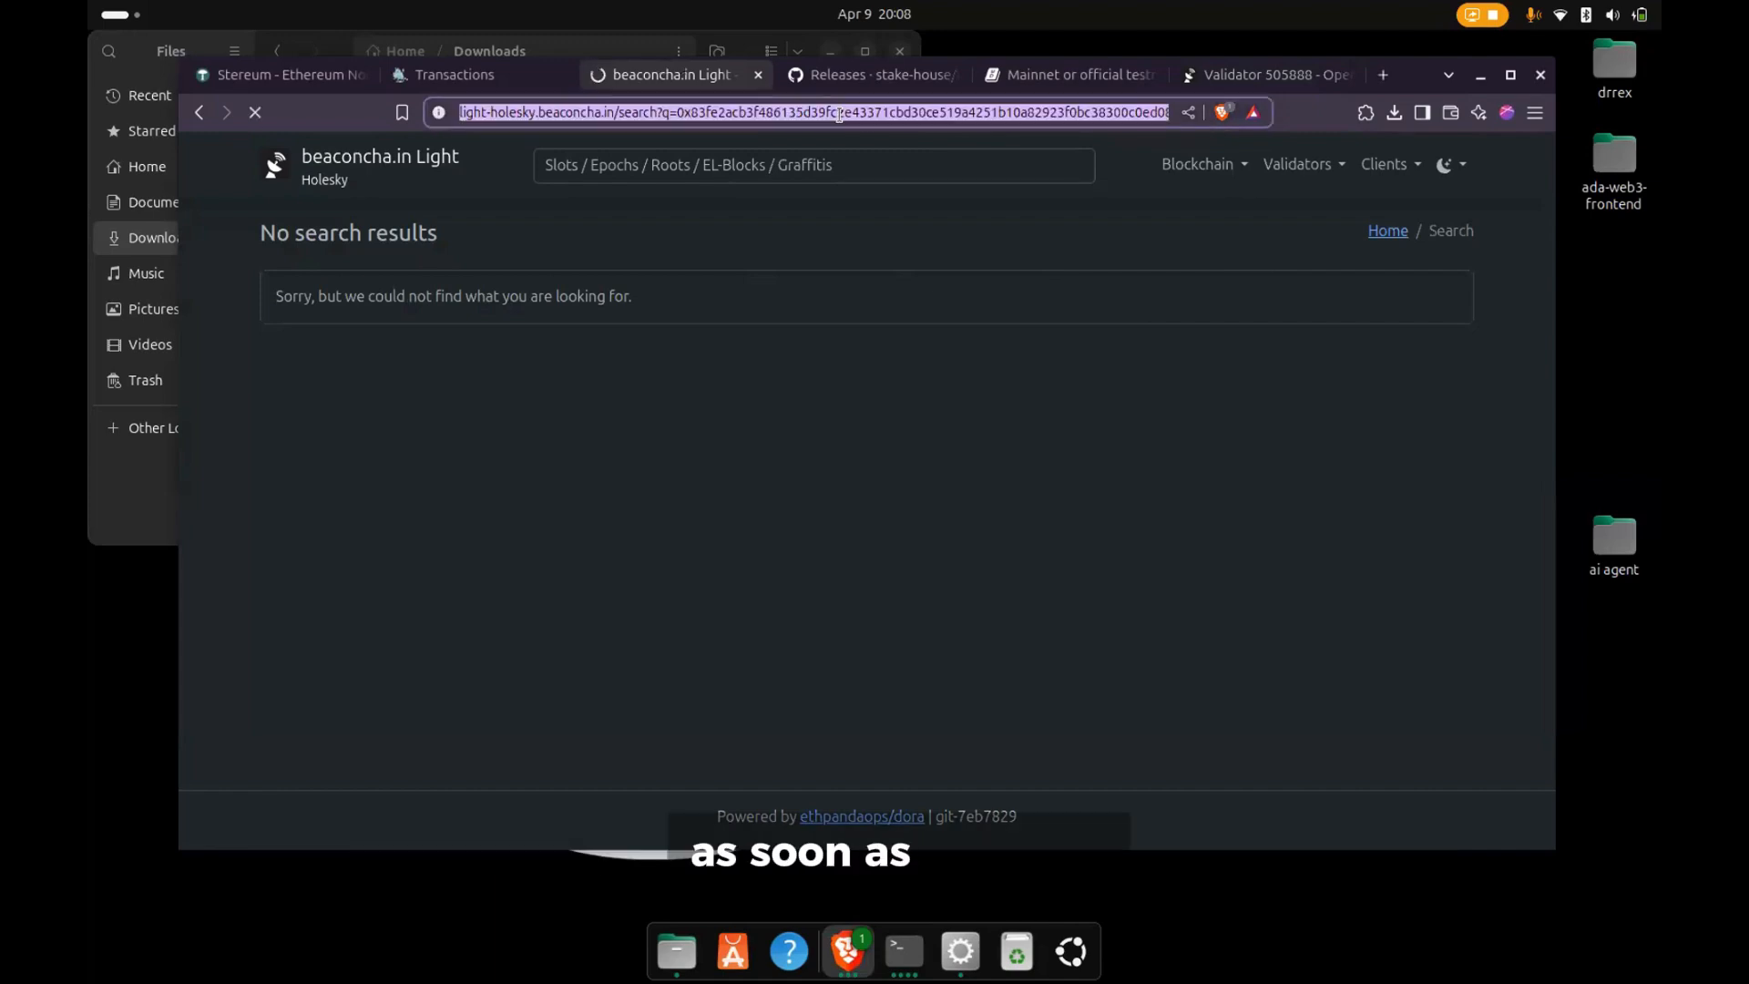
key("Return")
- Remove the pending validator key in the Stereum launcher and open the node's Grafana service in the browser
key("alt+Tab")
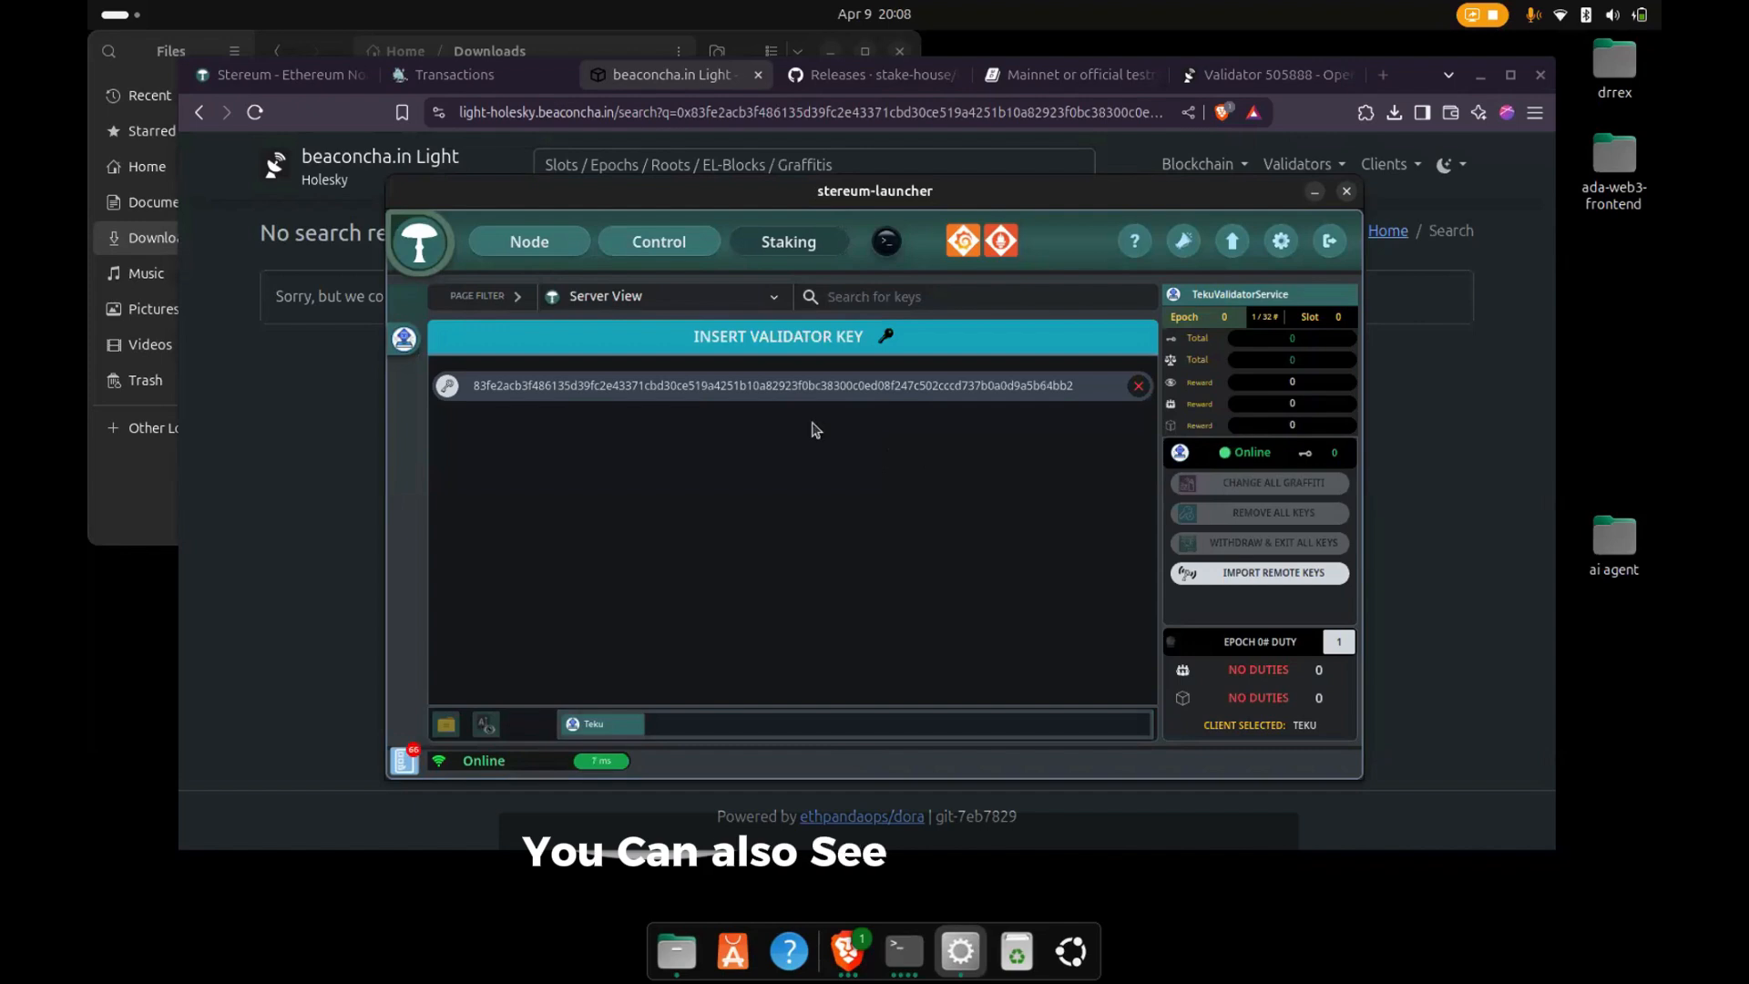
left_click(1139, 386)
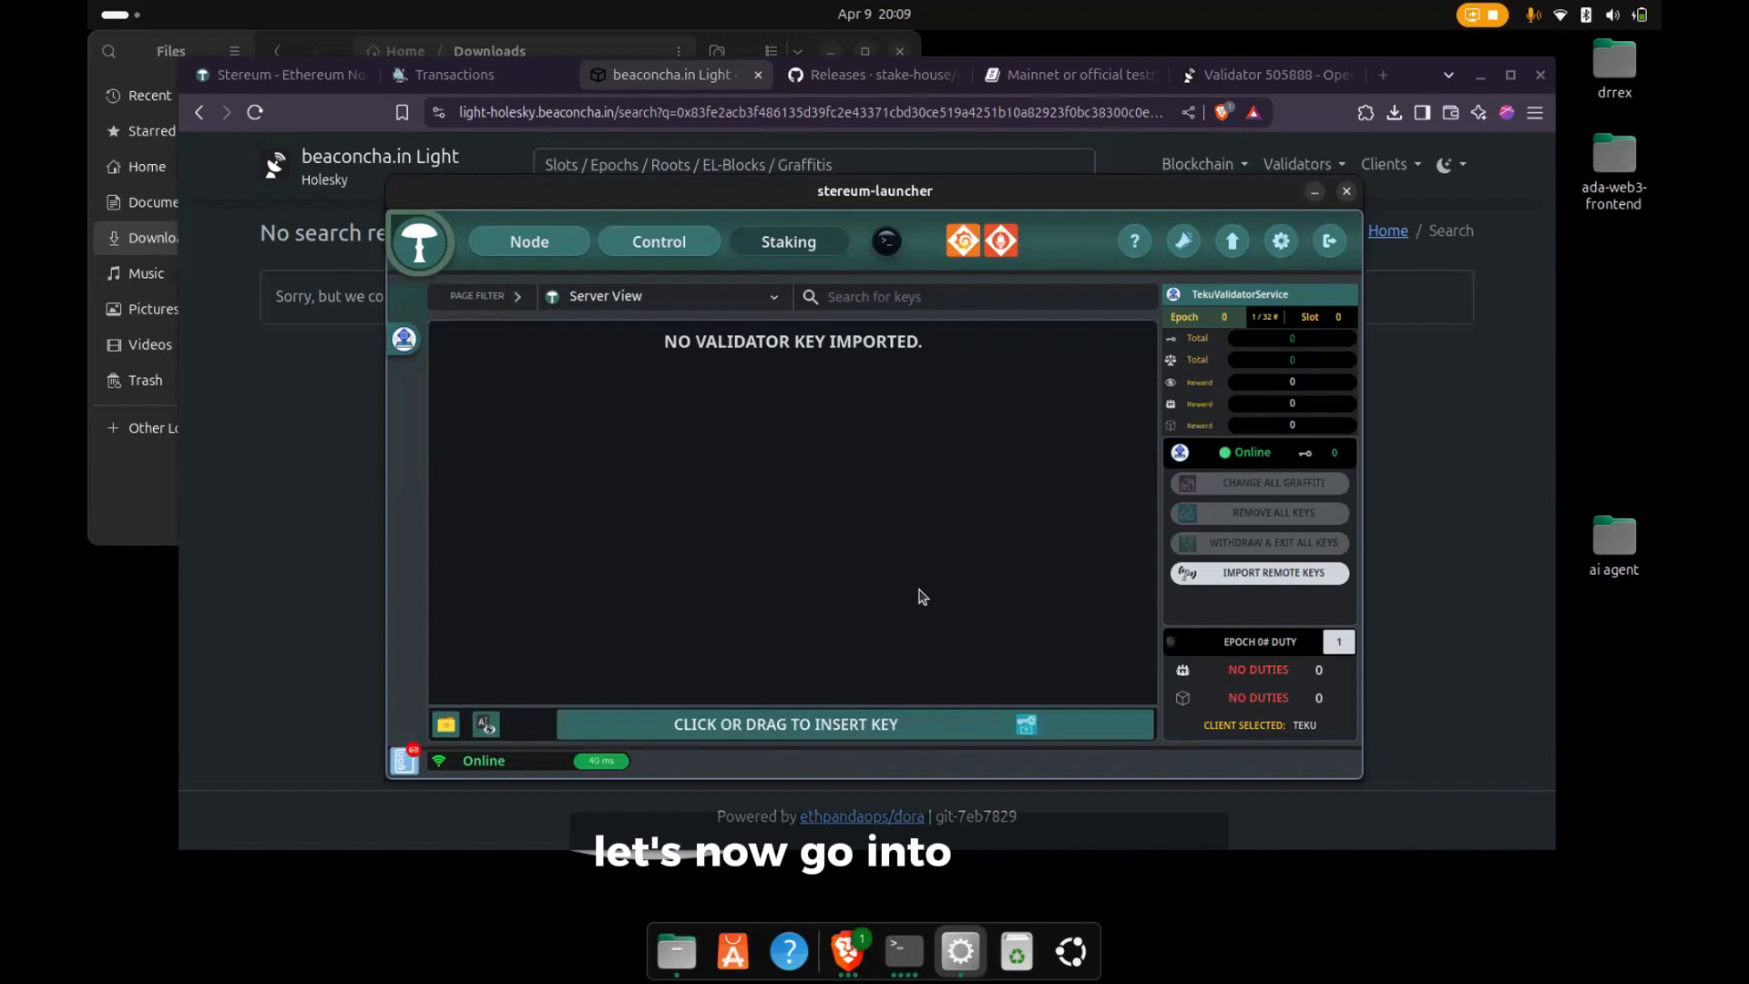
left_click(510, 244)
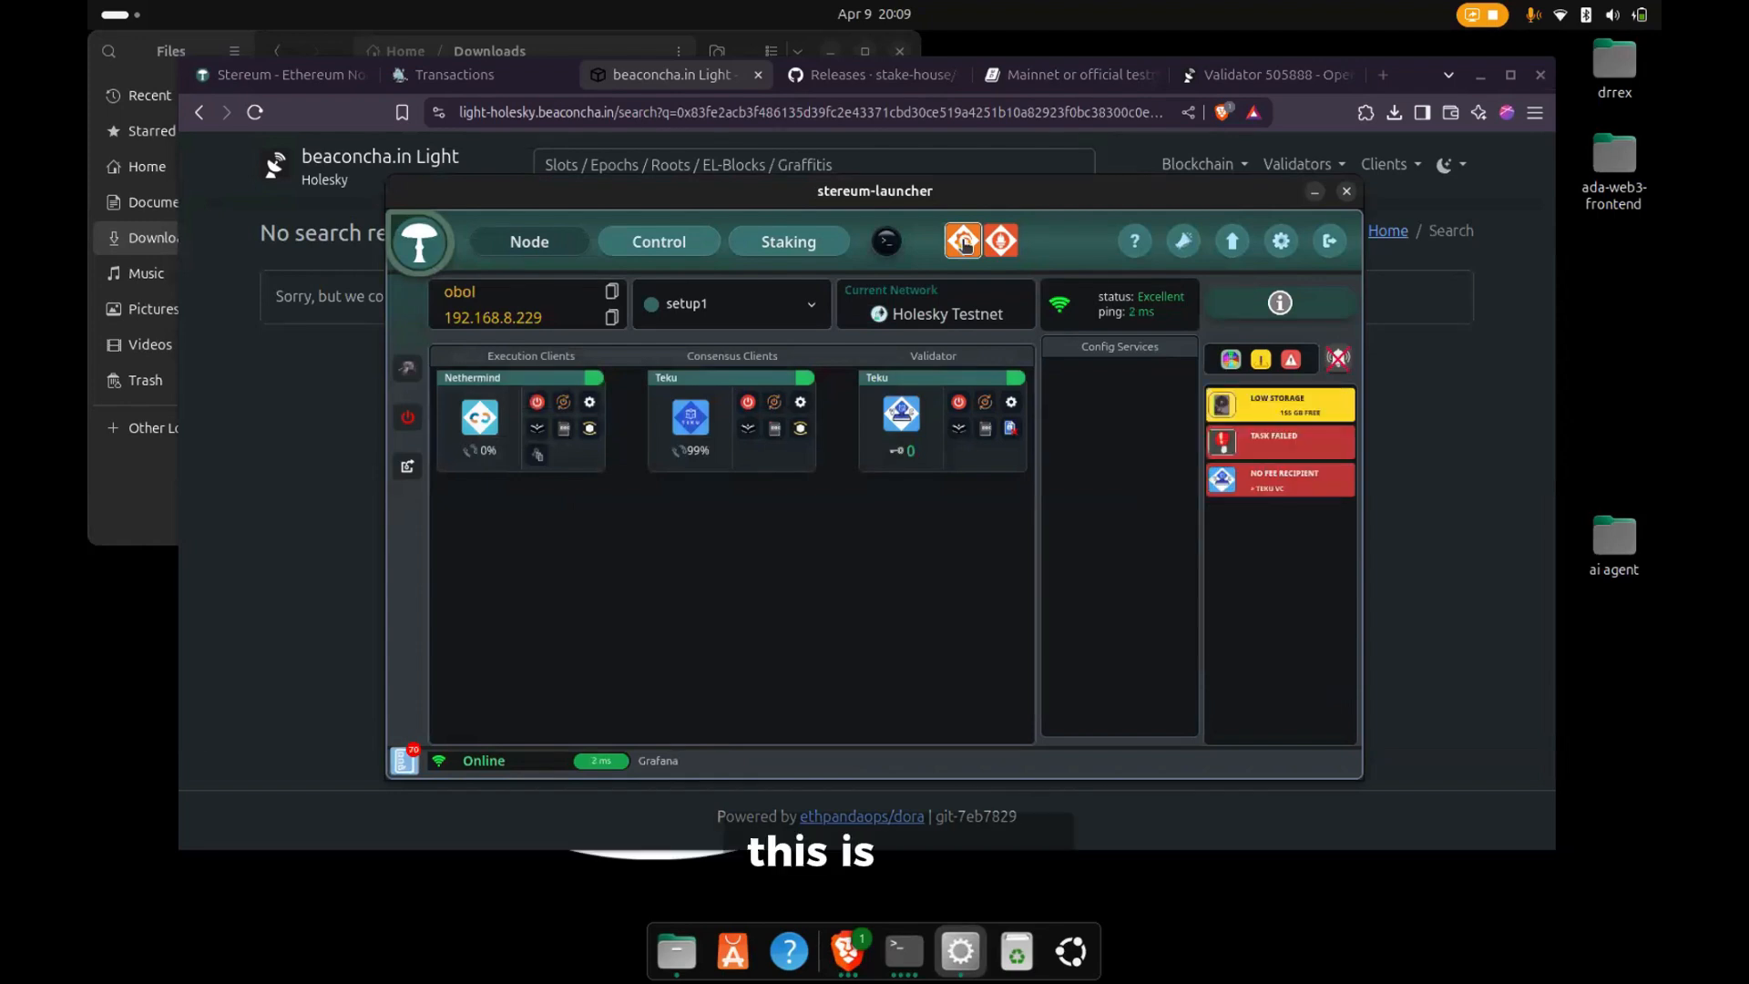
left_click(963, 243)
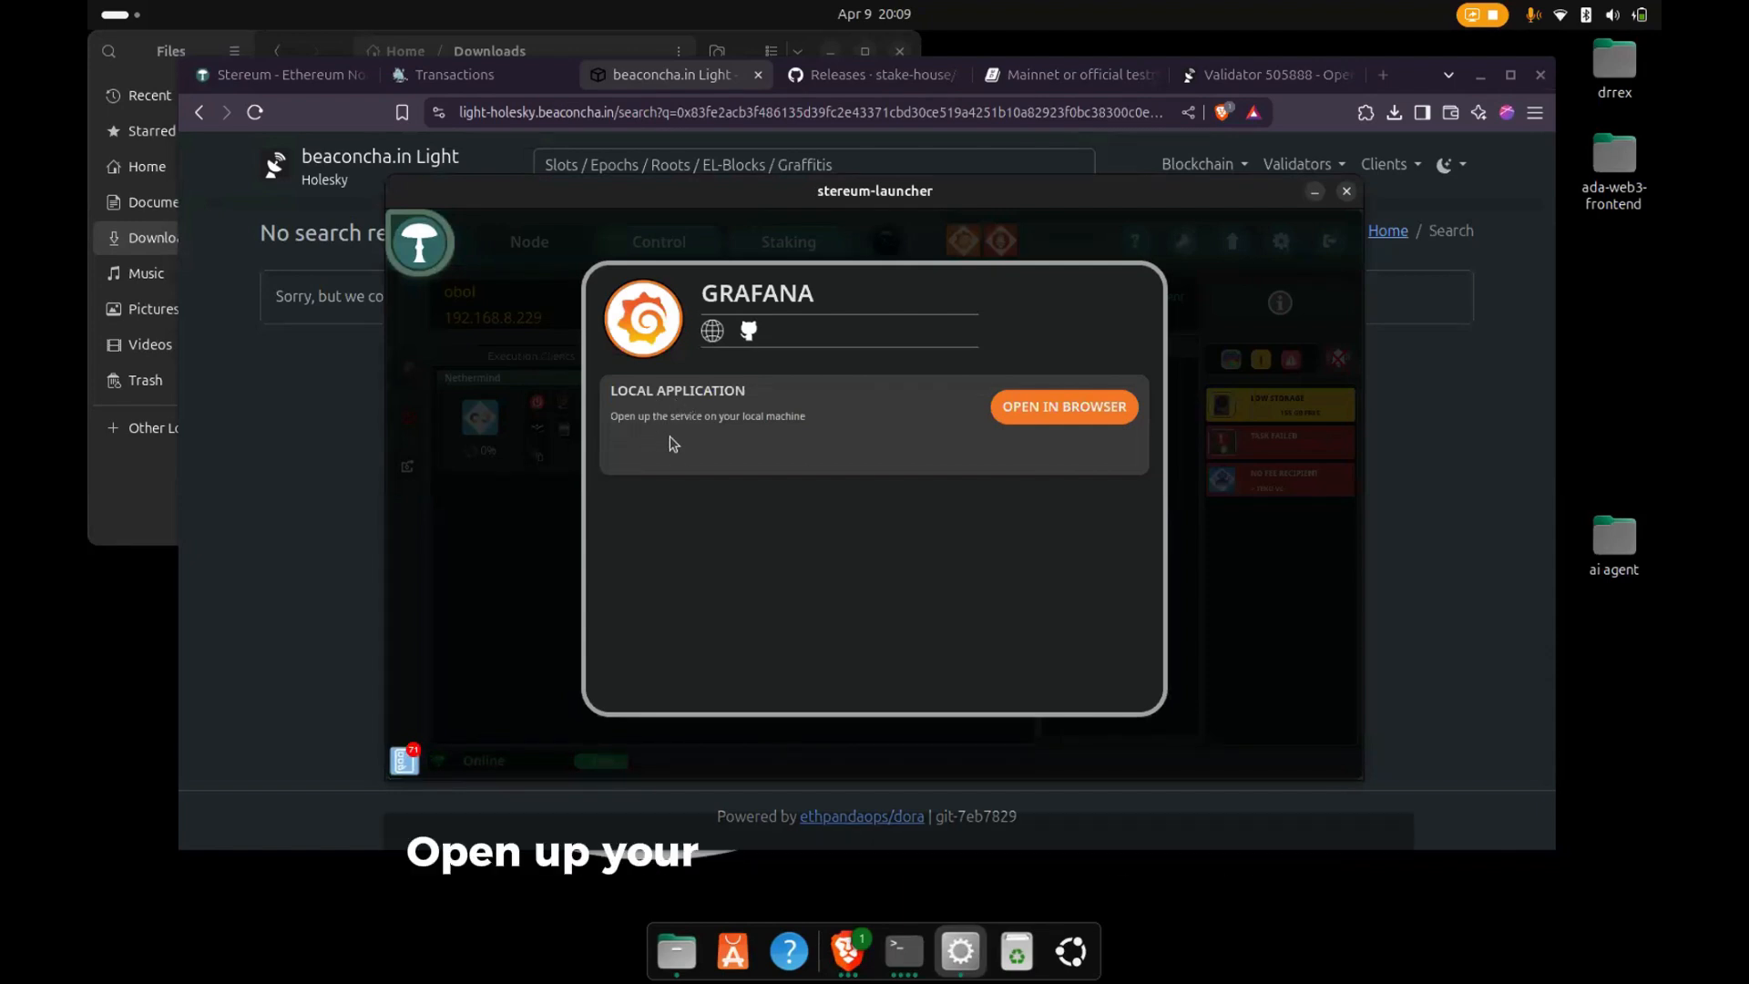
left_click(1011, 408)
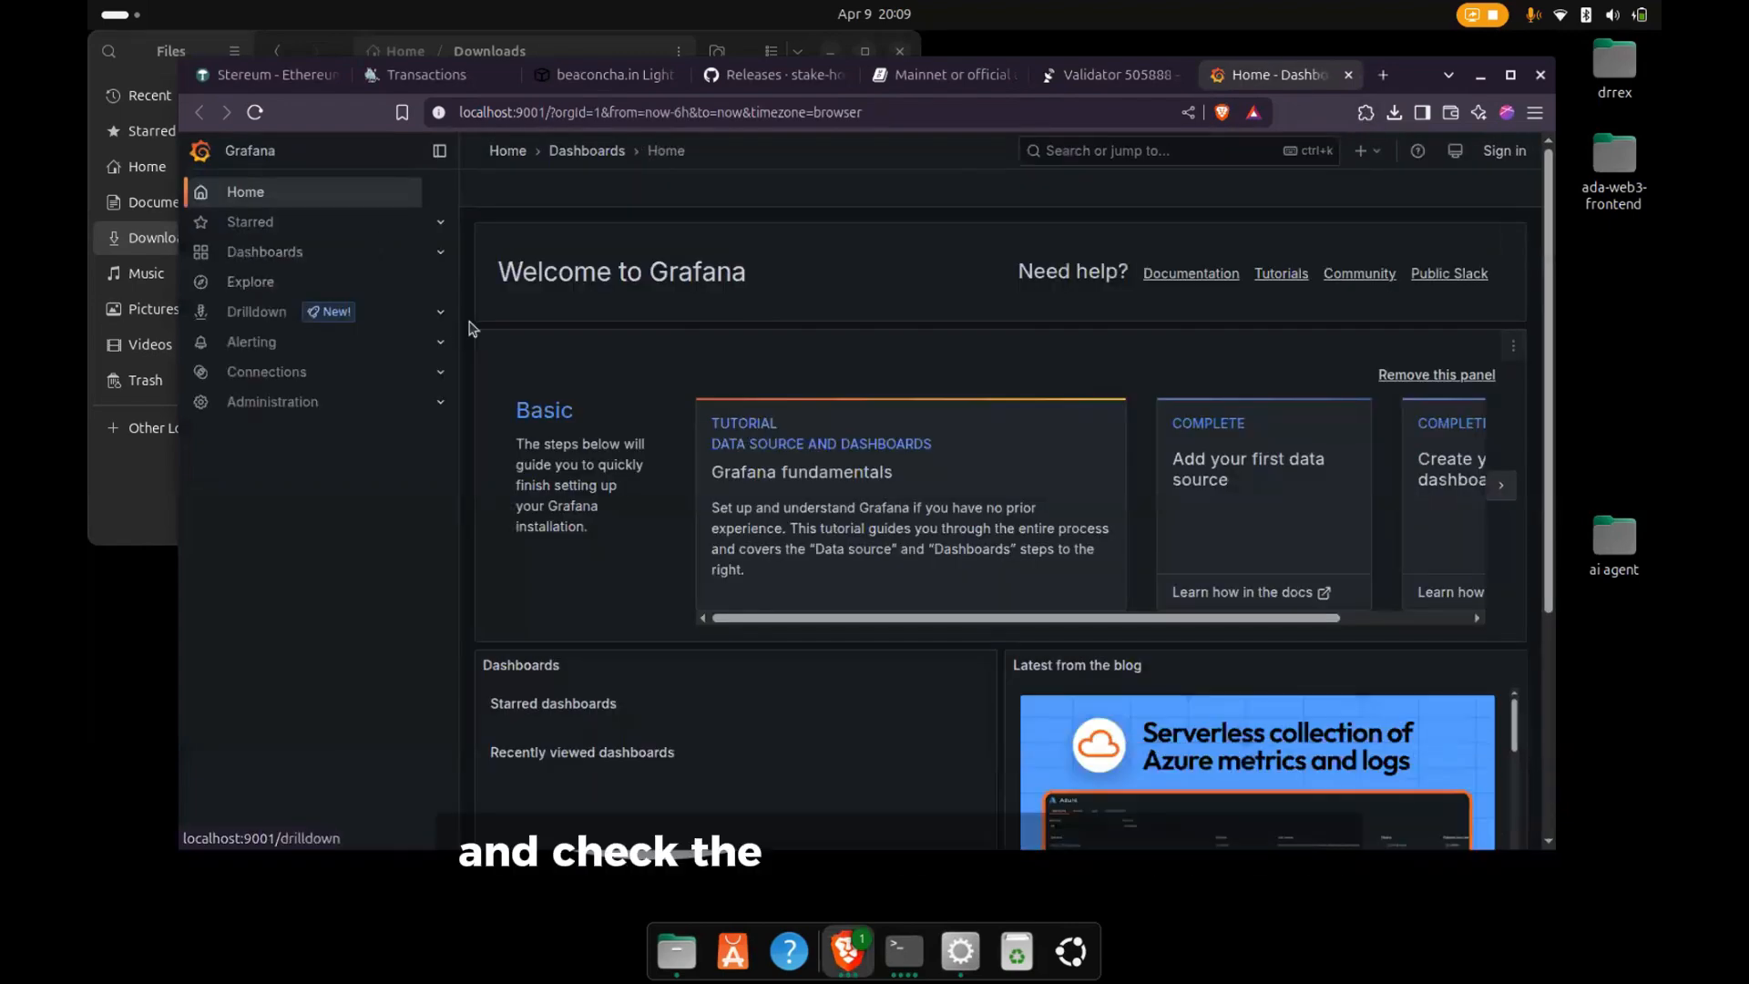
- Examine the Nethermind dashboard in Grafana, from the sync peers and traffic down to the memory charts
left_click(263, 247)
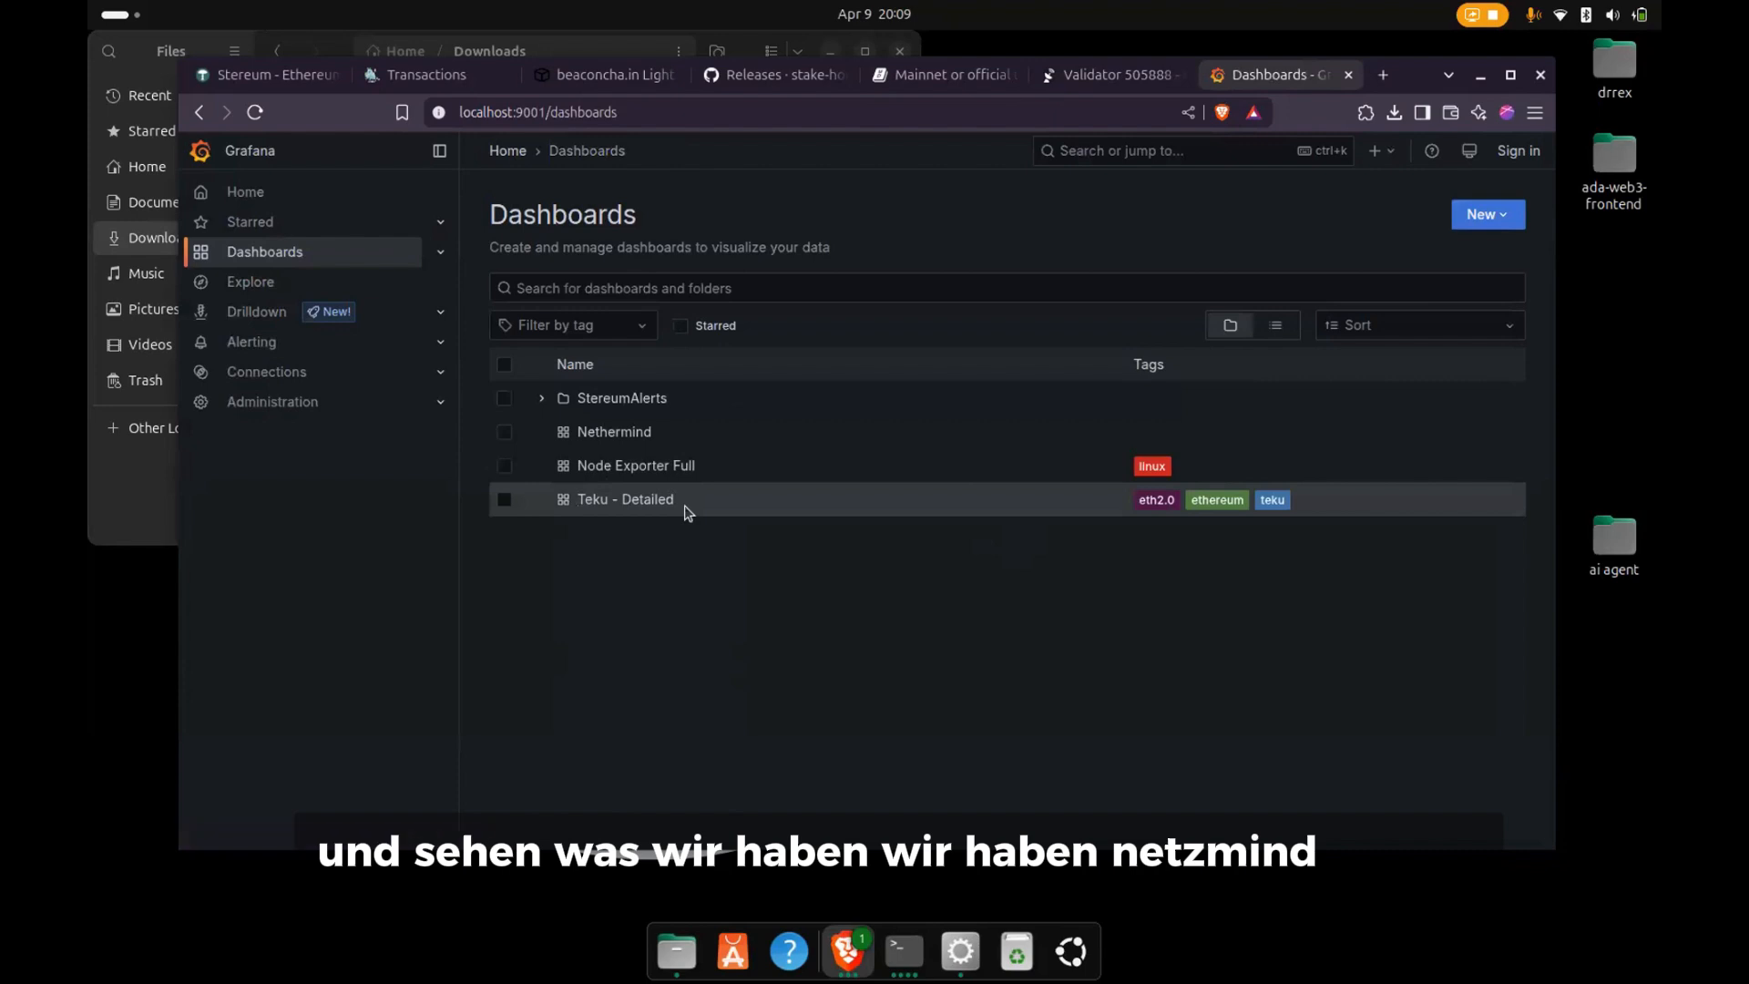
left_click(606, 434)
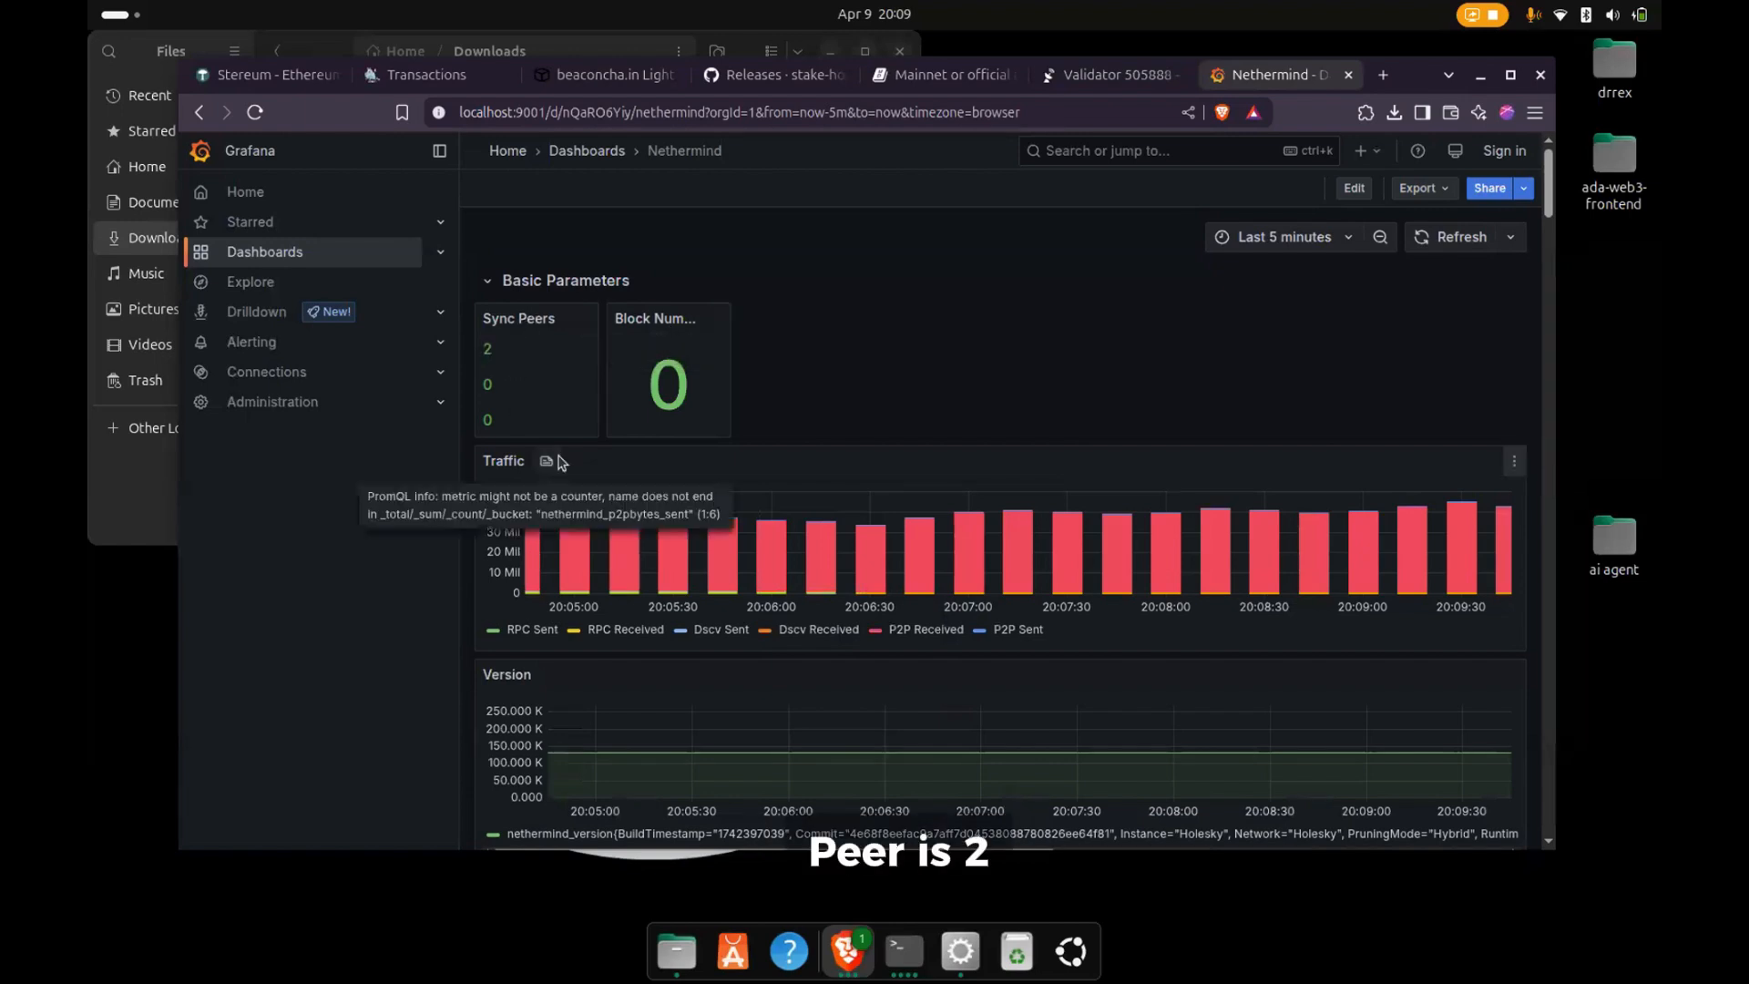
scroll(788, 562, "down", 1)
scroll(787, 561, "down", 10)
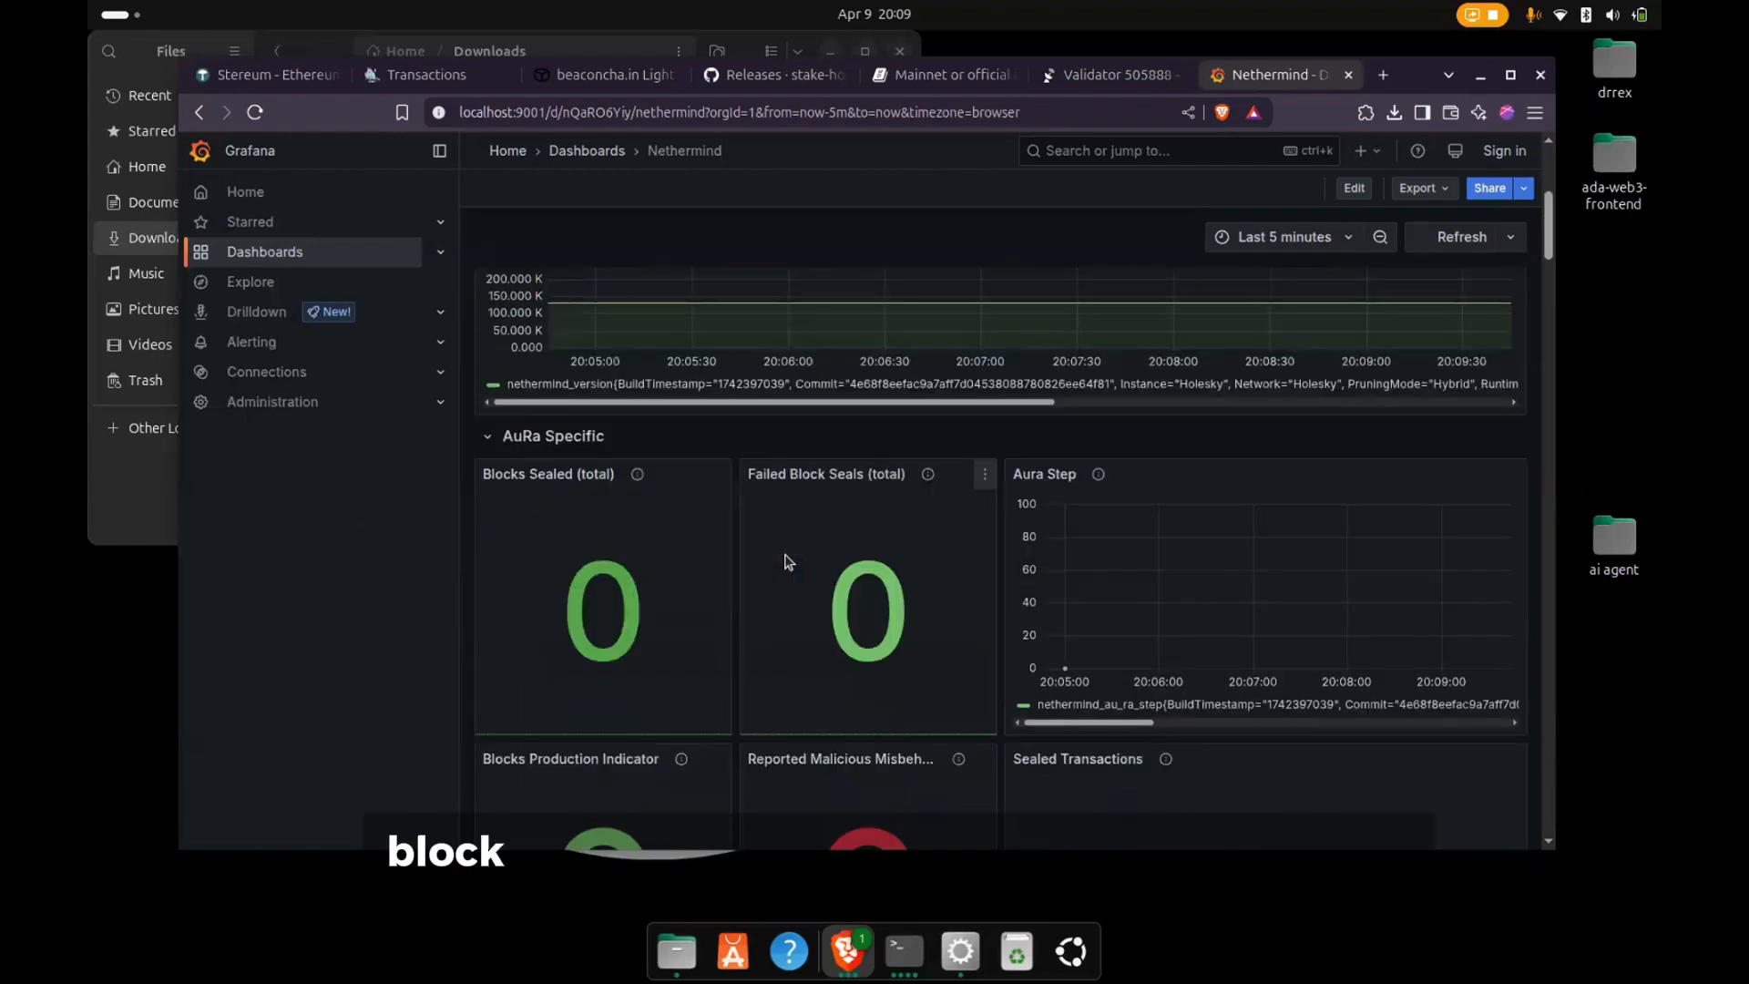
scroll(788, 562, "down", 8)
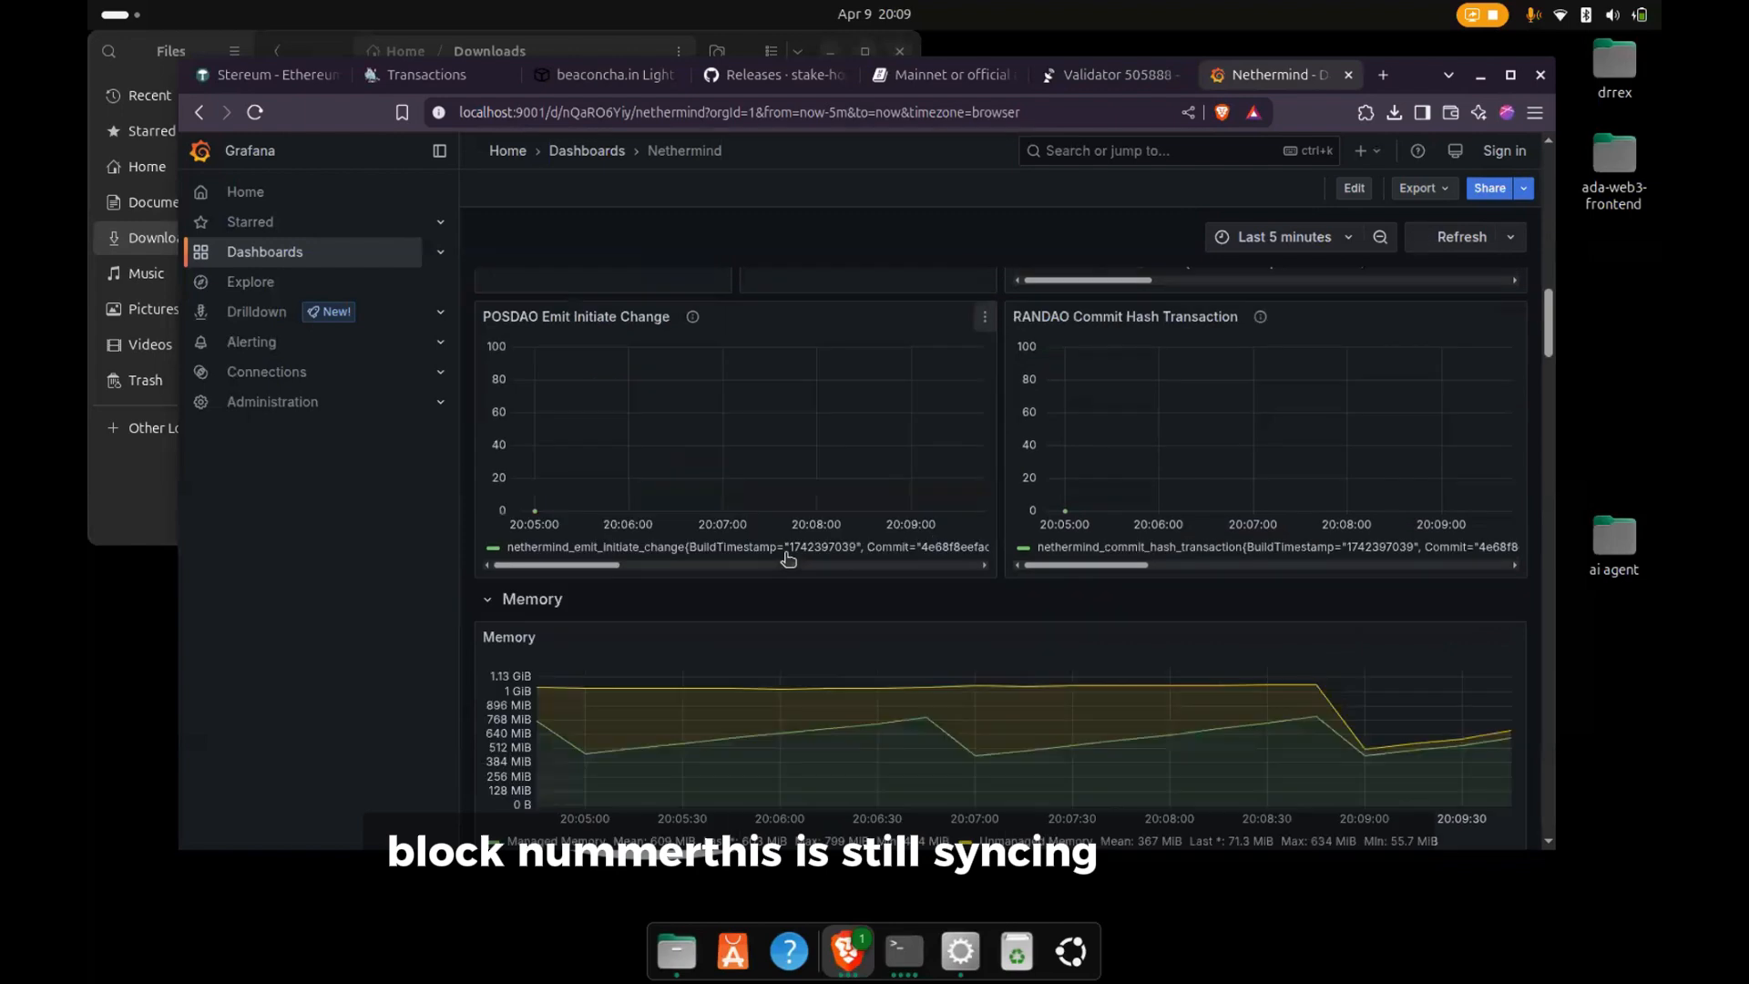
scroll(788, 562, "down", 4)
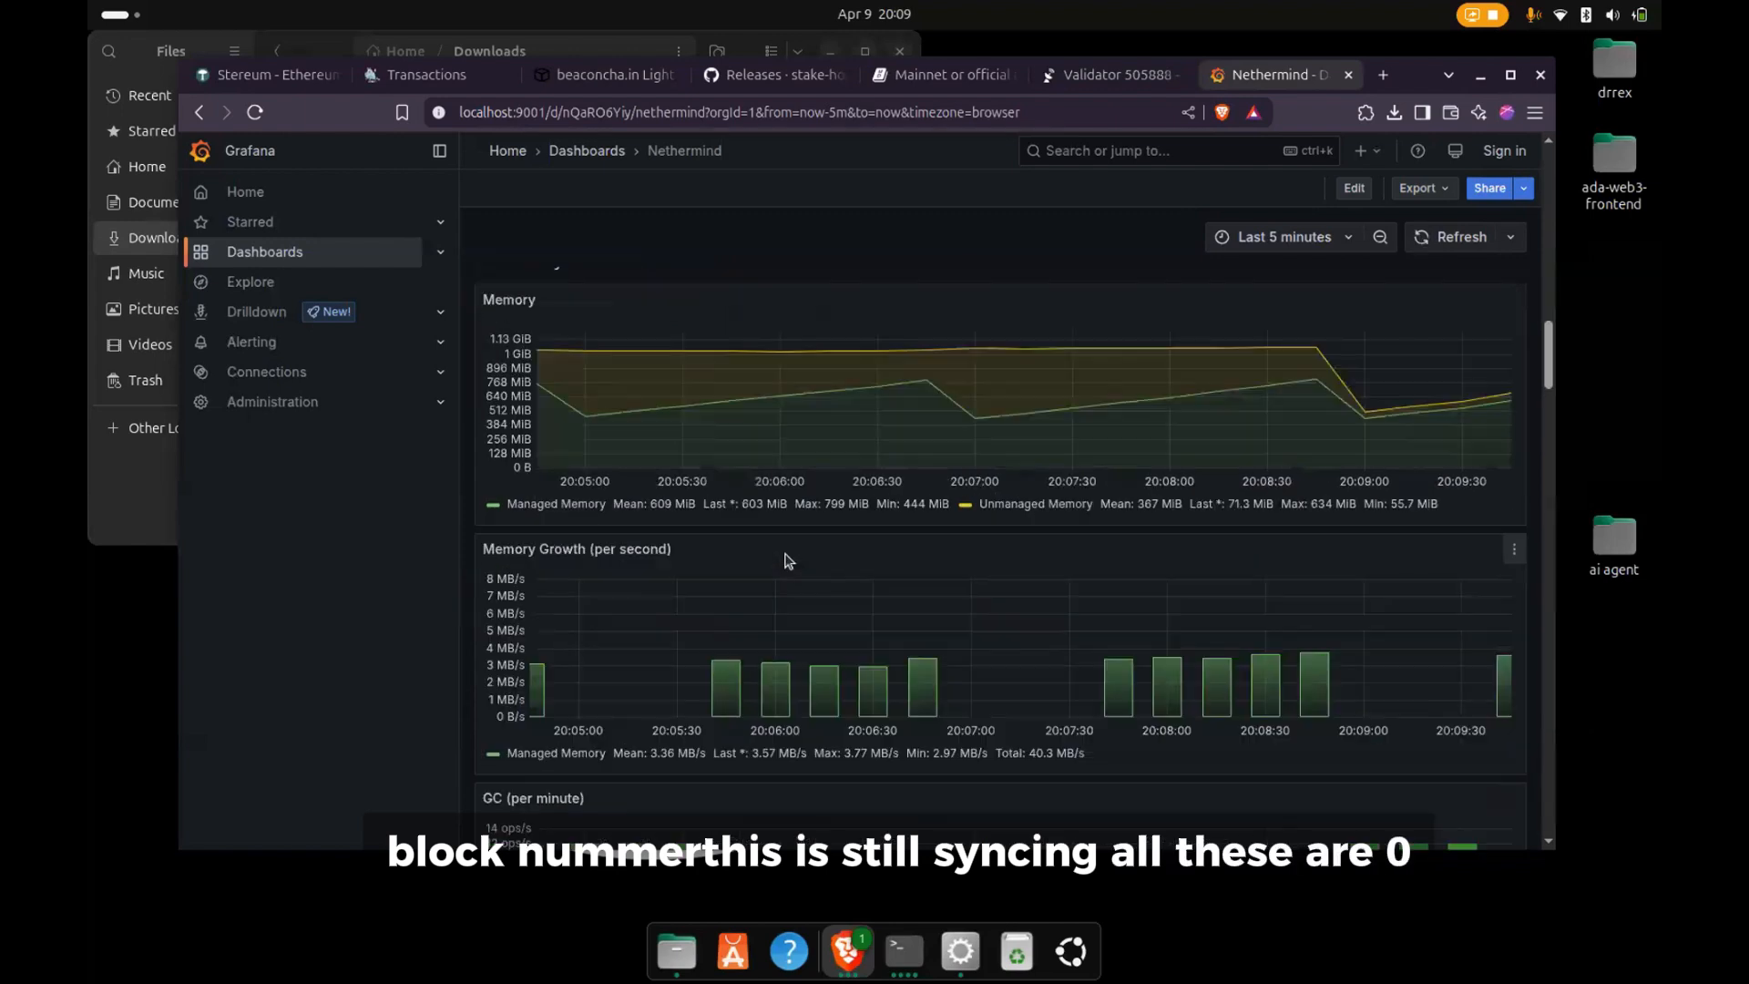
- Examine the validator panels on the Teku - Detailed dashboard in Grafana
left_click(269, 252)
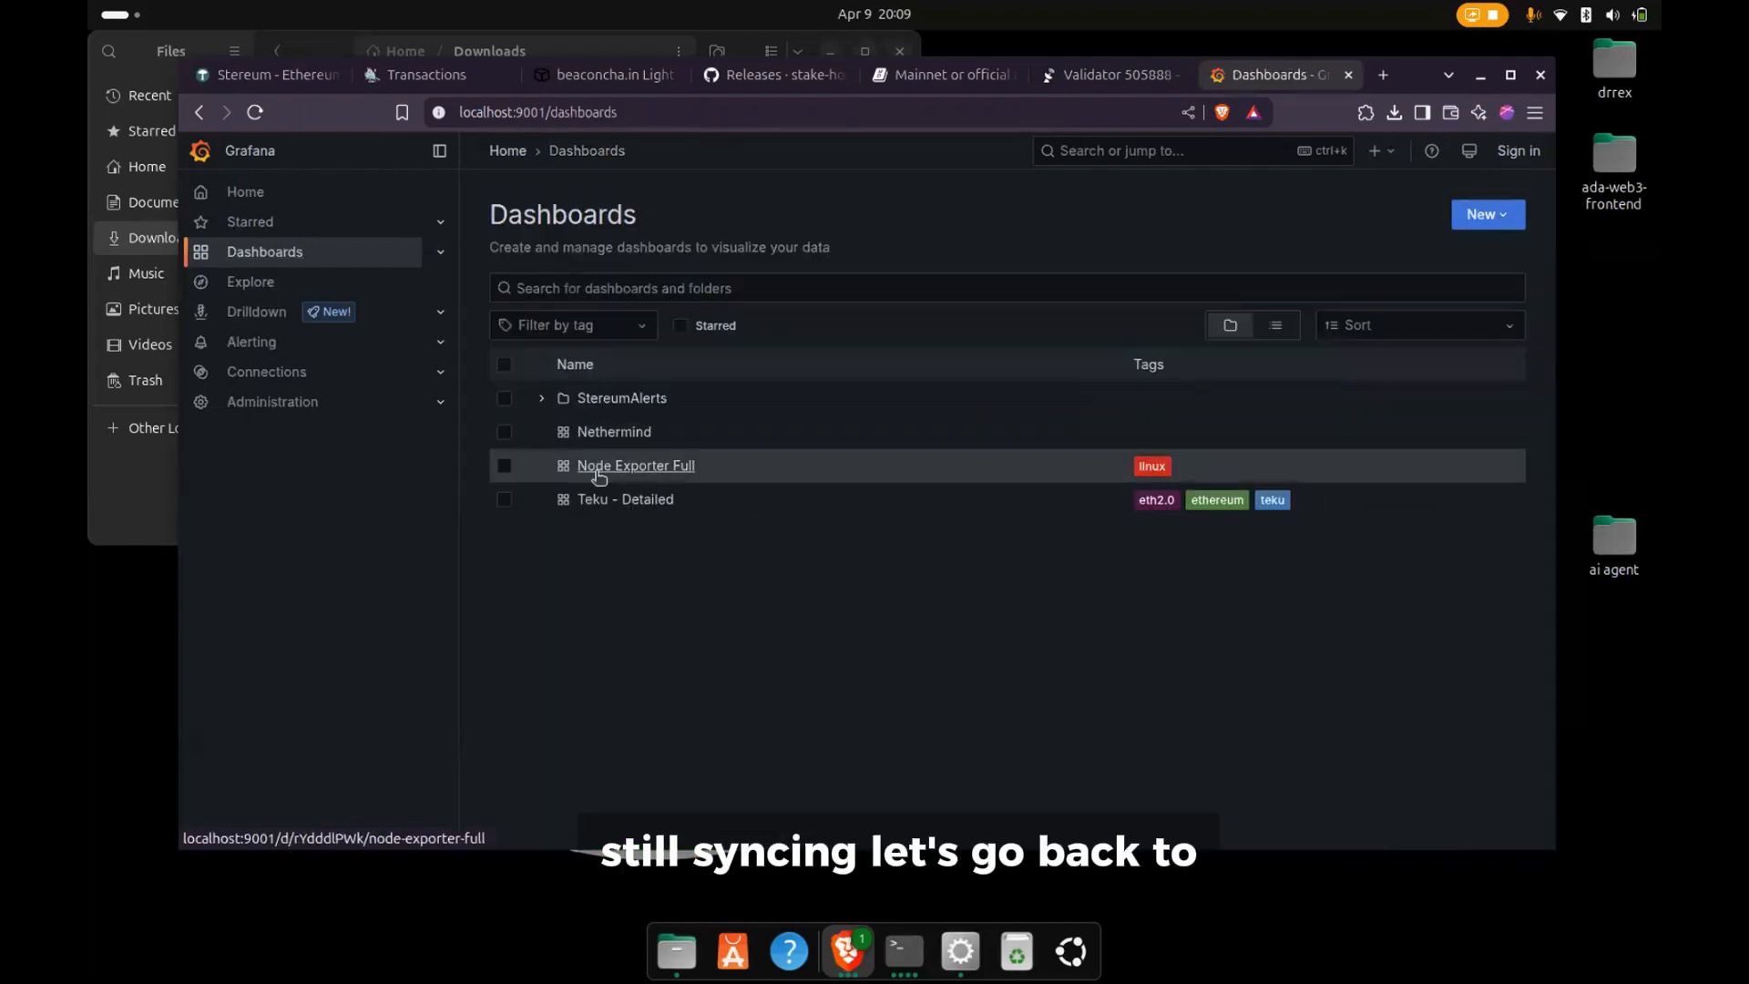
left_click(646, 501)
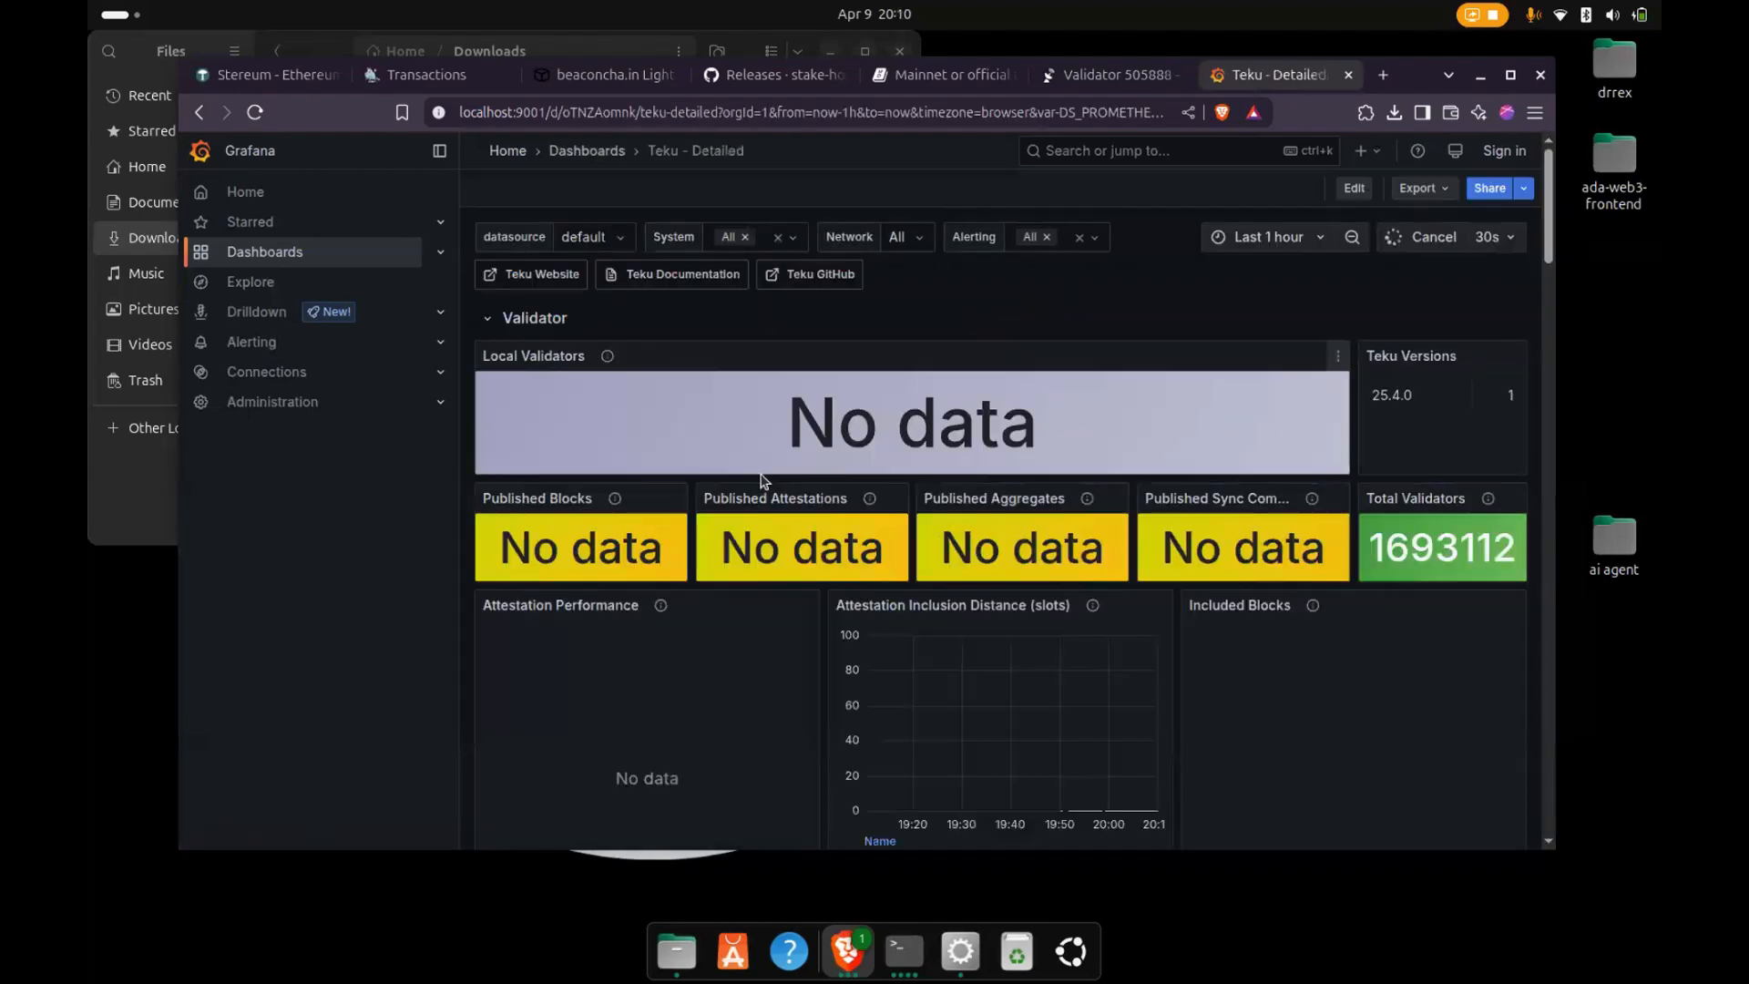
scroll(851, 513, "down", 3)
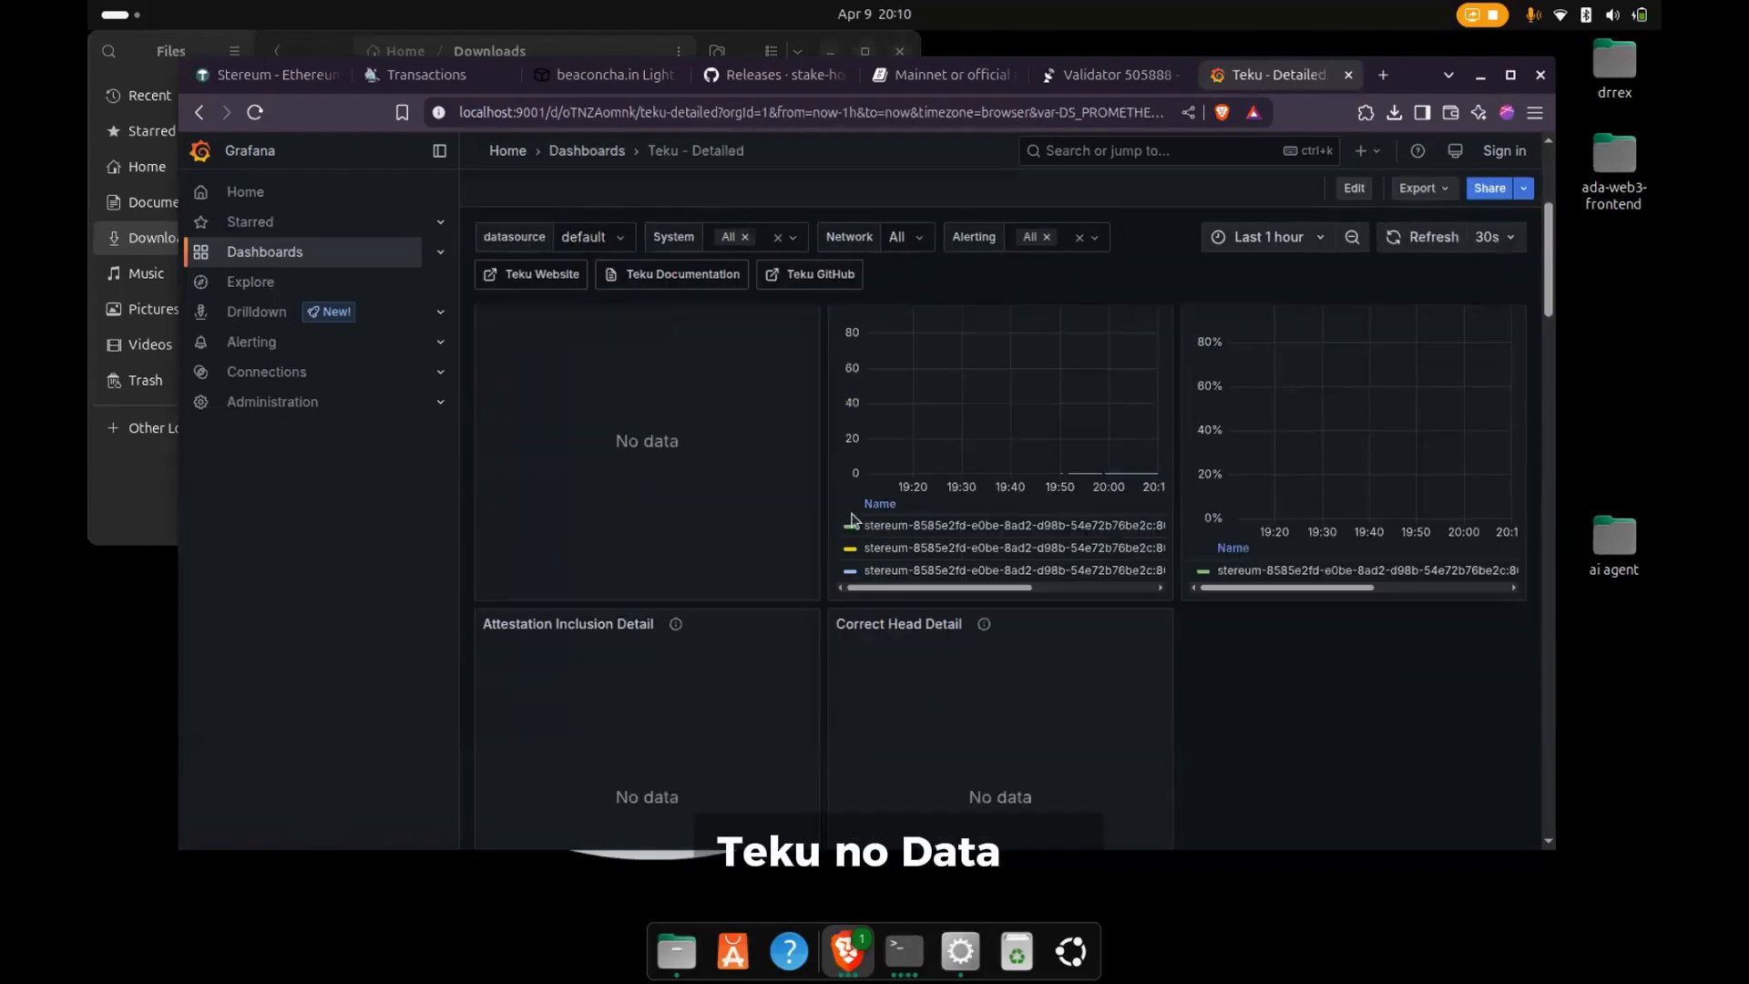
scroll(850, 510, "up", 3)
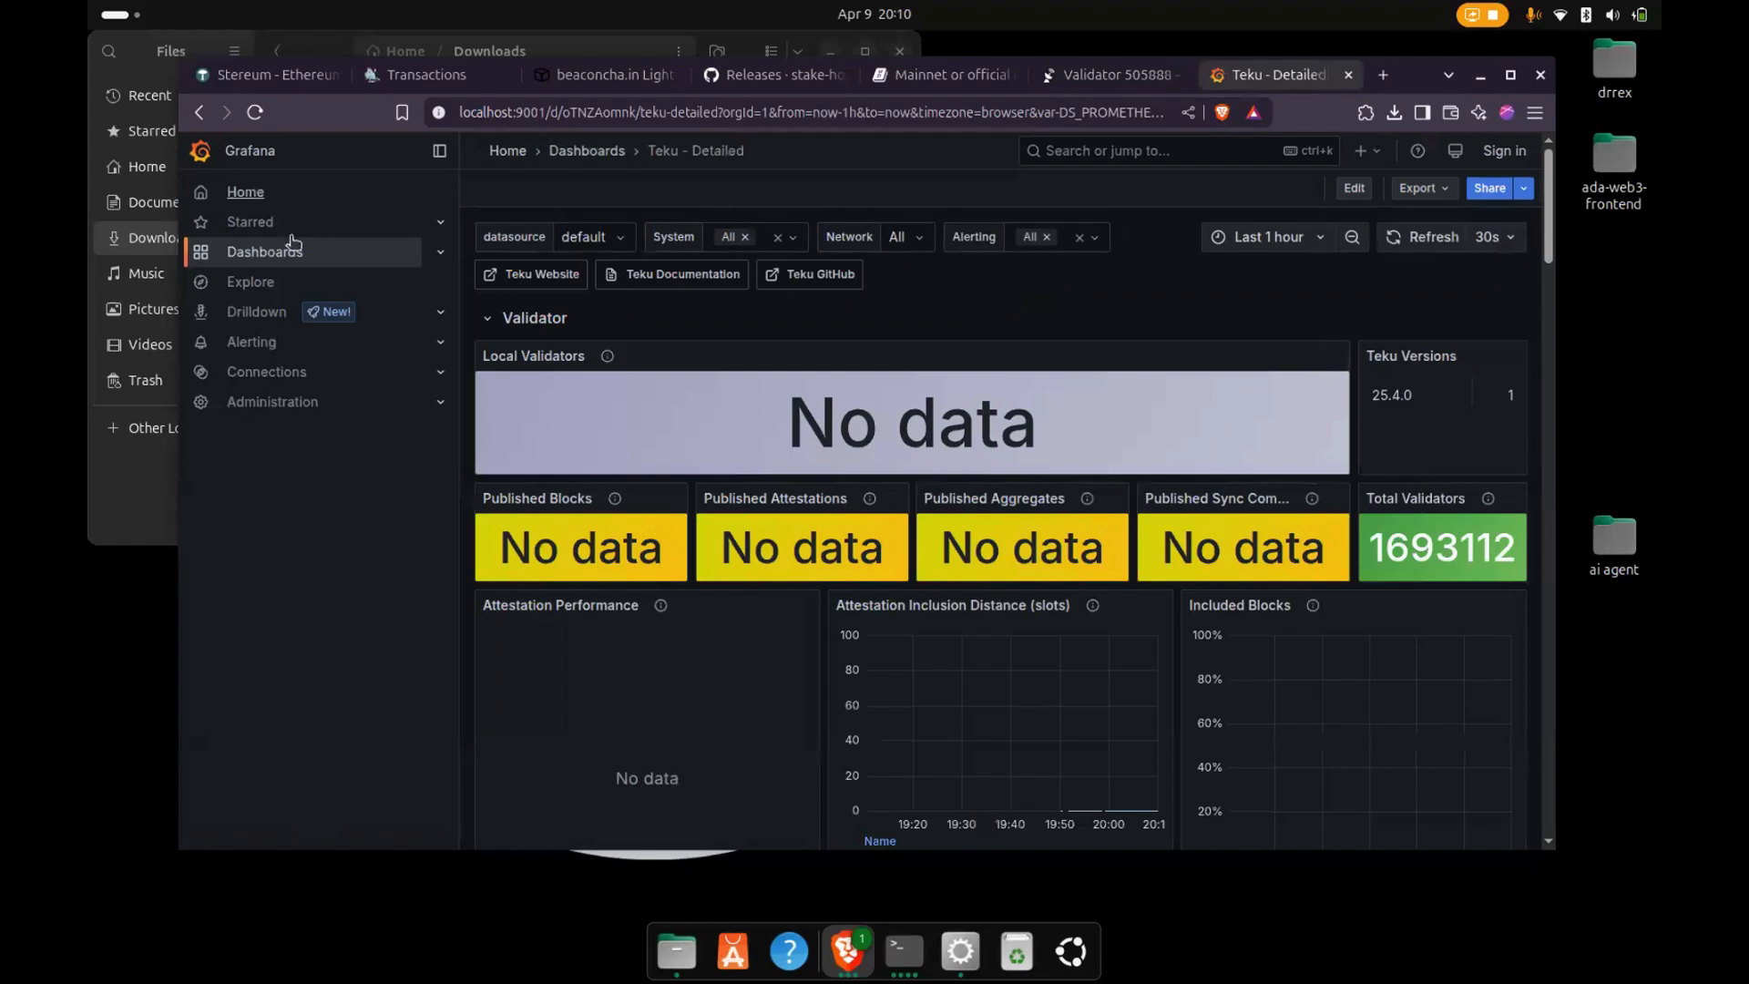
- Review the system resource panels on the Node Exporter Full dashboard and open the StereumAlerts folder
left_click(293, 245)
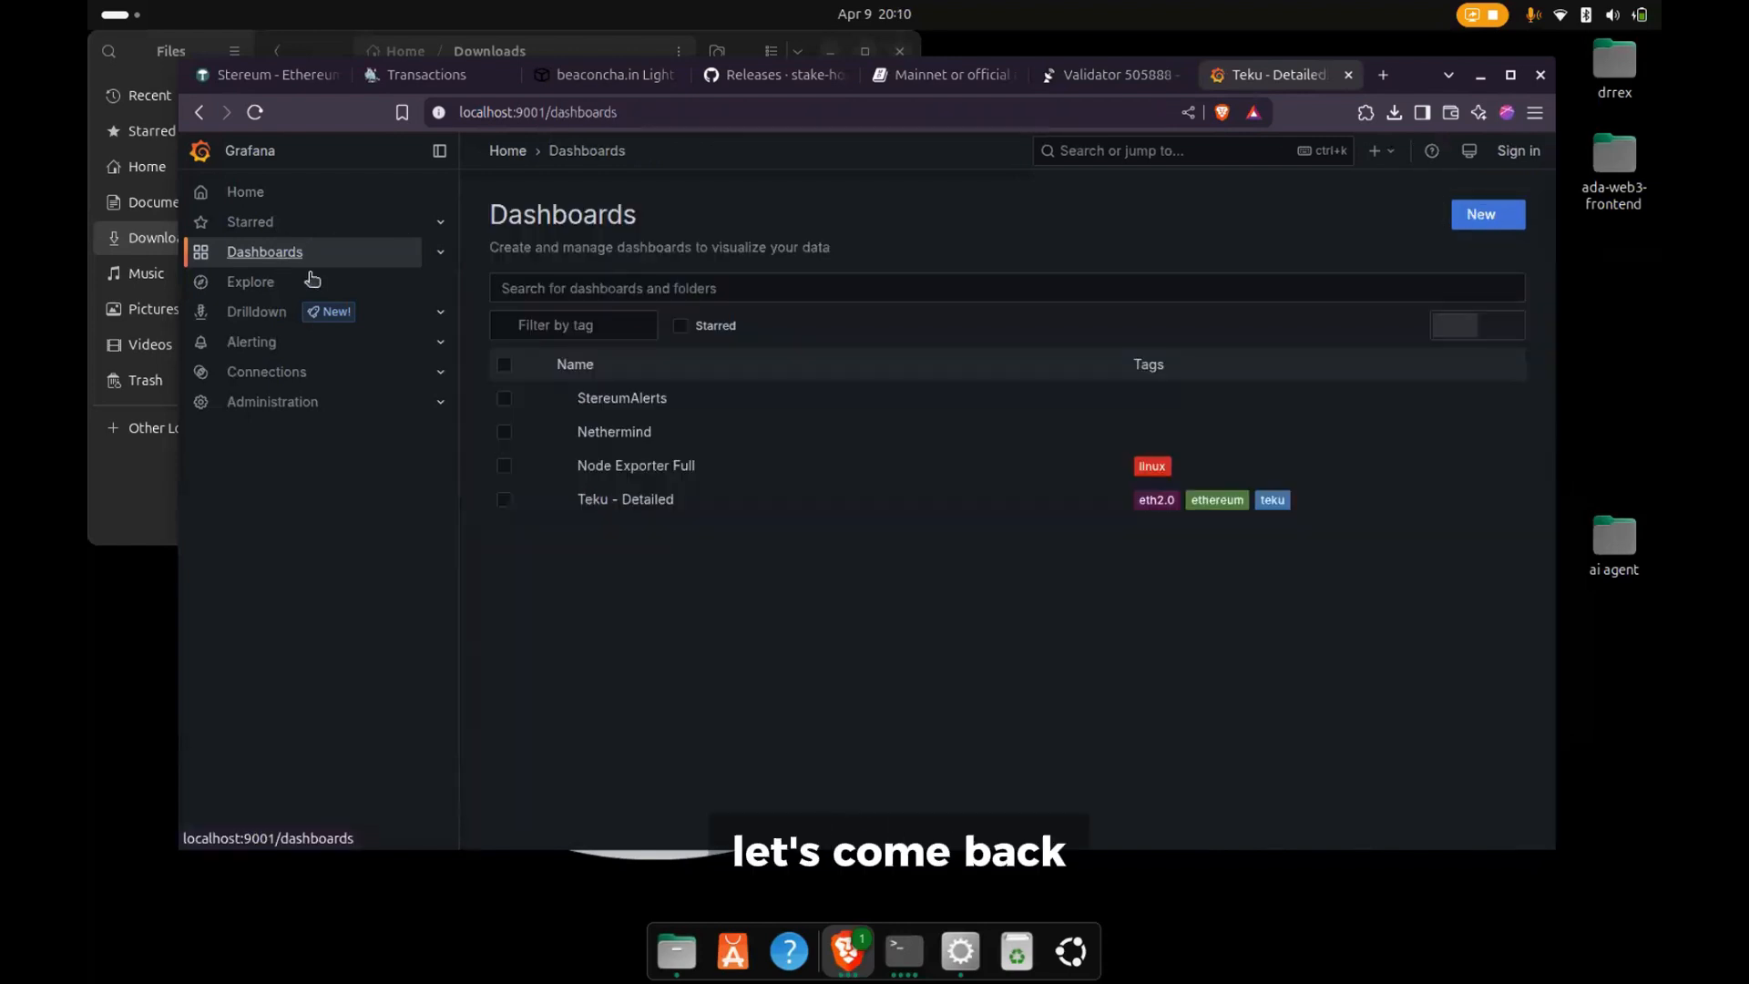
left_click(618, 467)
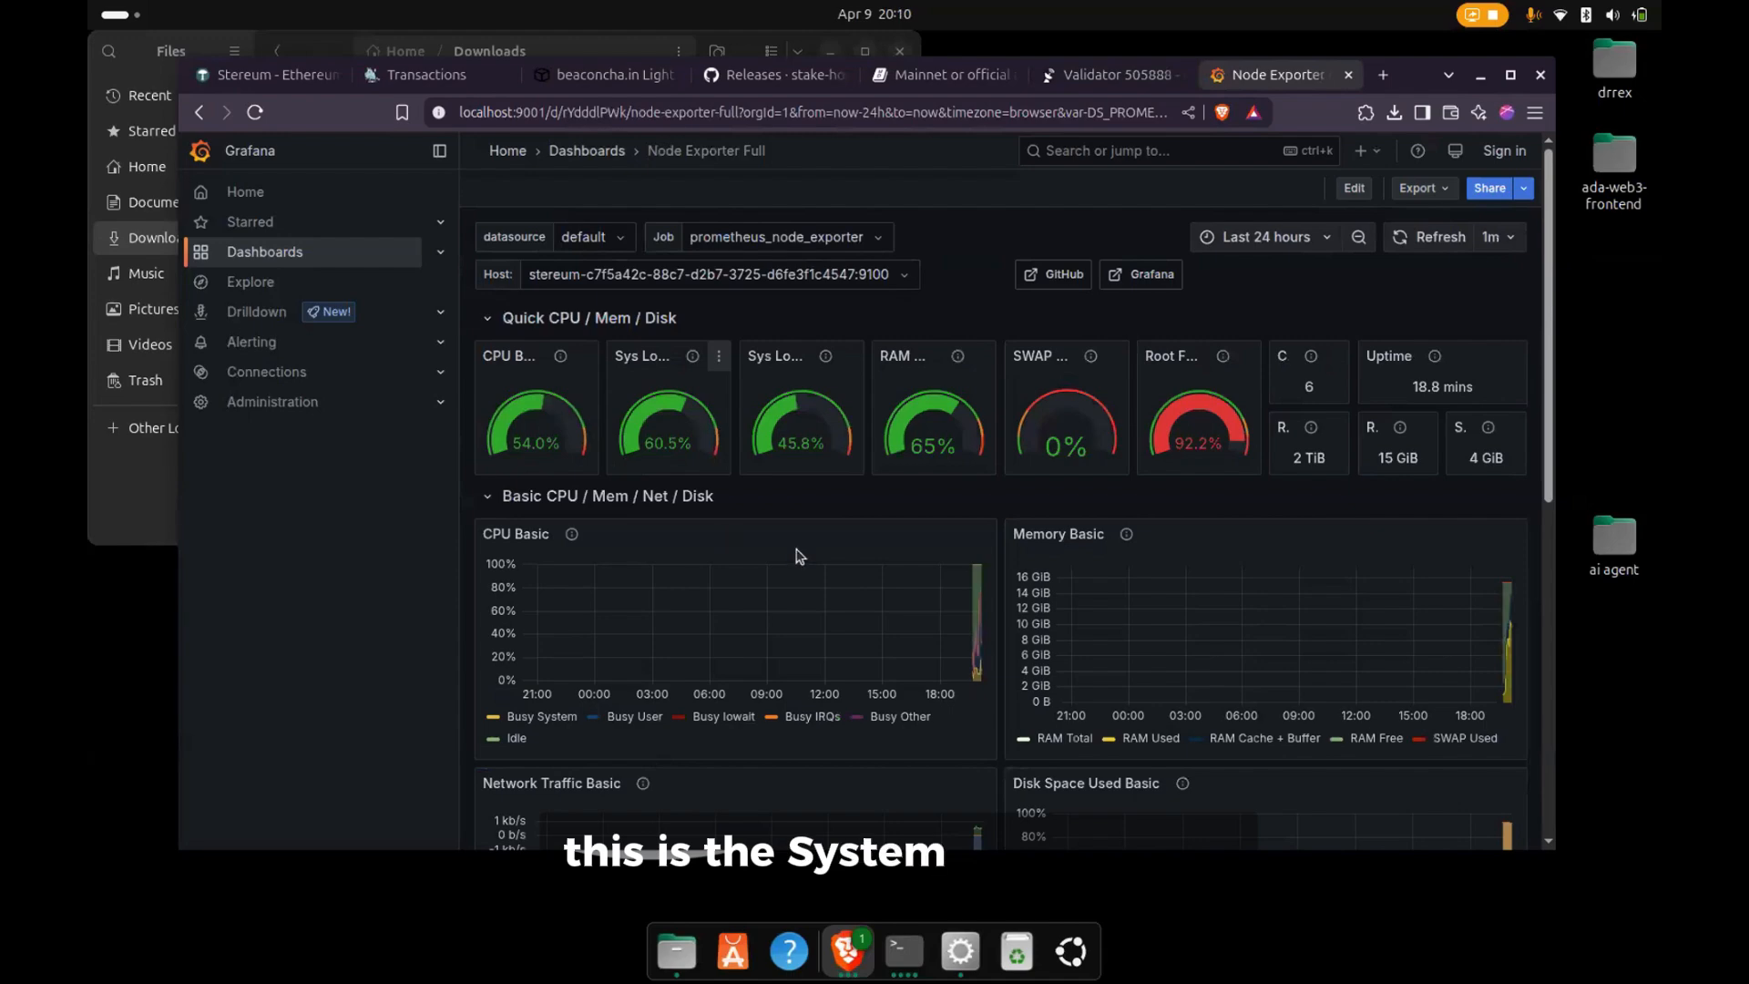
scroll(802, 558, "down", 2)
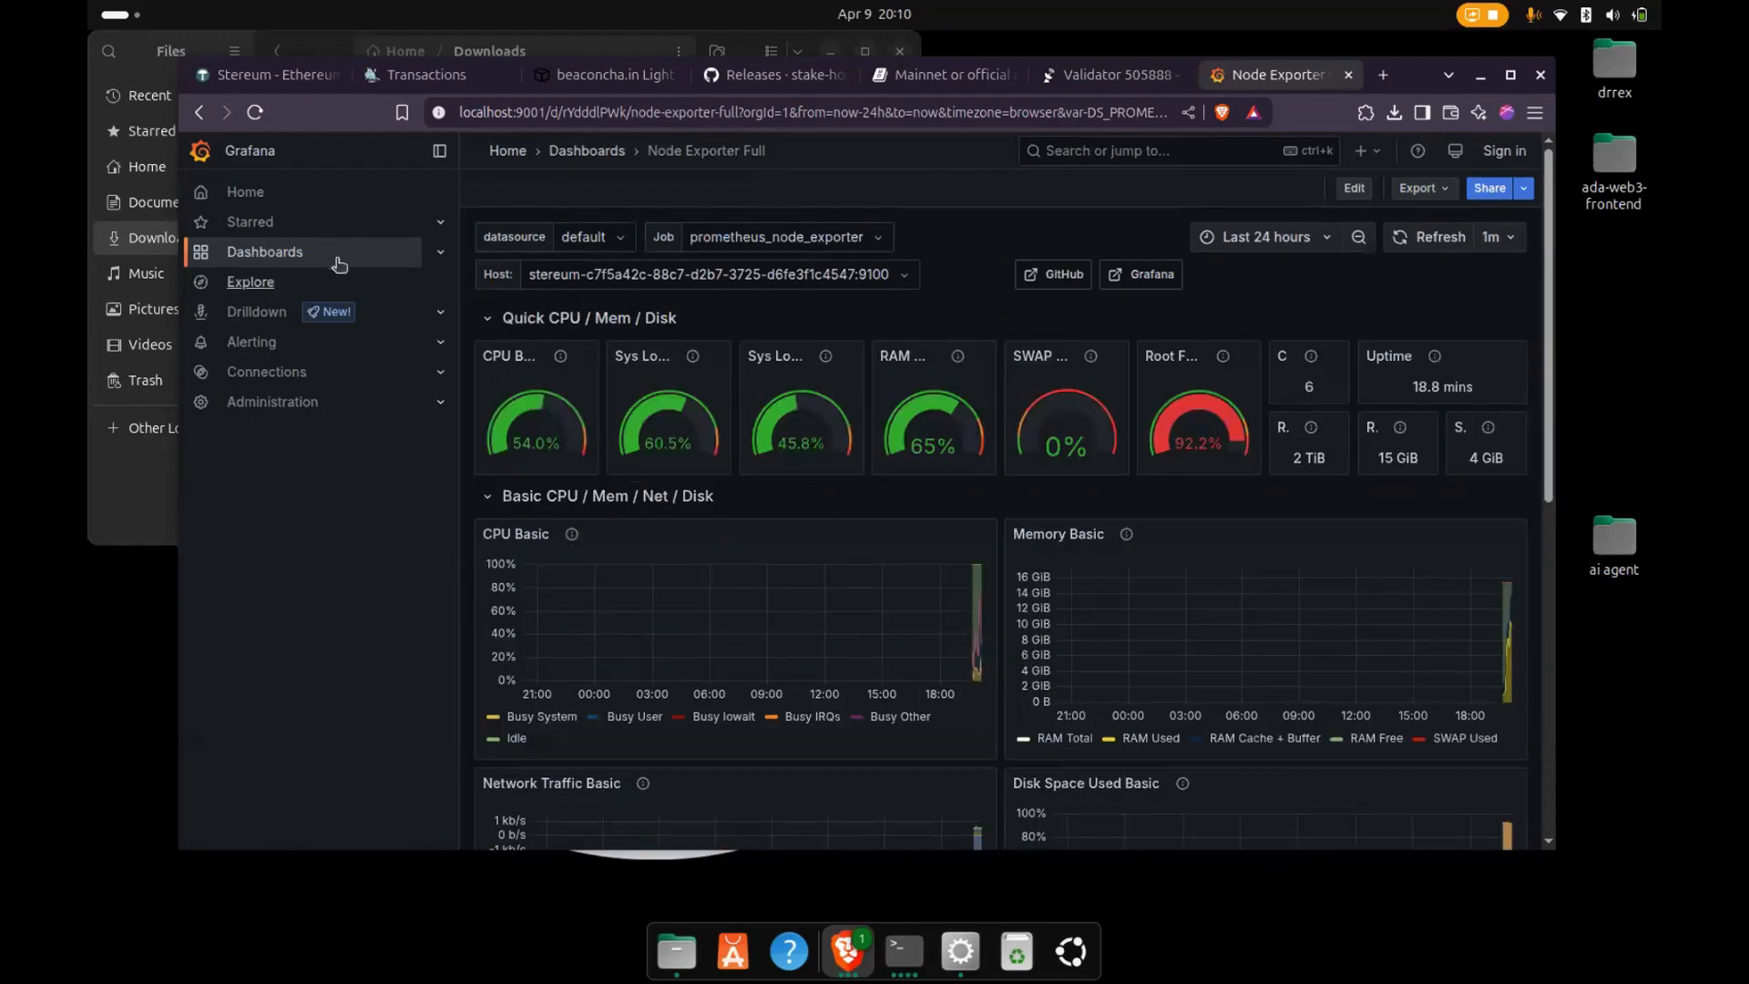
left_click(339, 264)
left_click(640, 398)
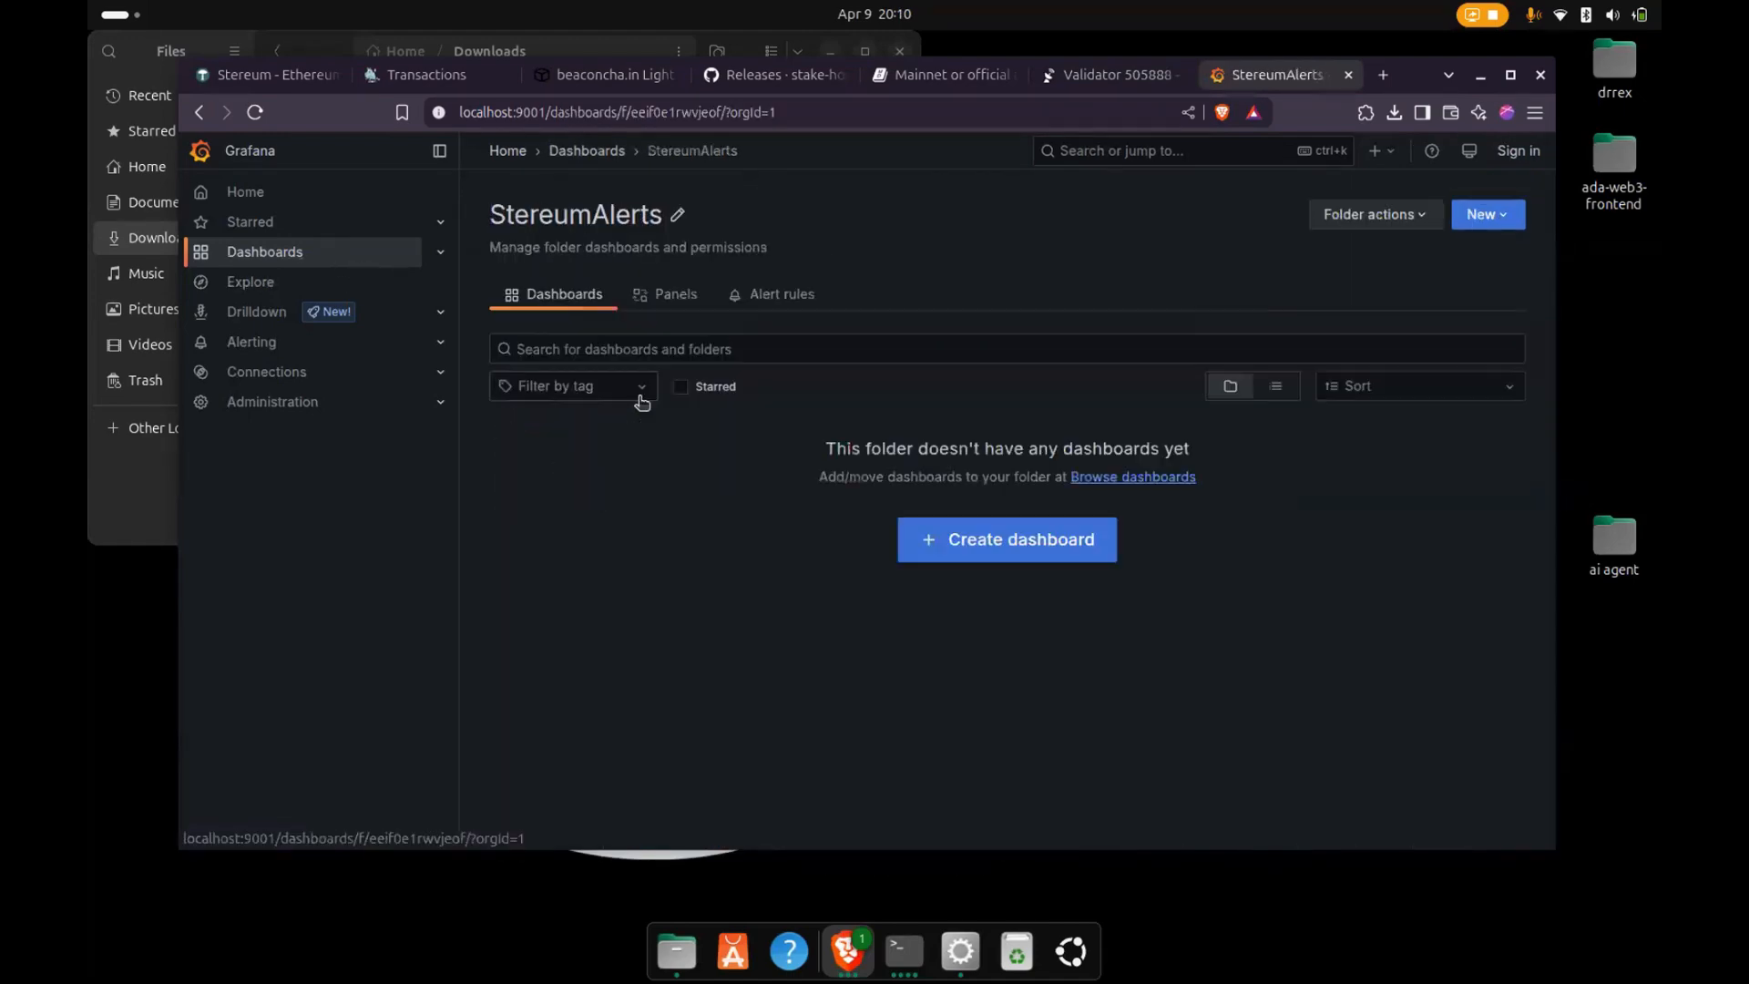
- Open the Nethermind dashboard from the Grafana dashboards list and review its basic parameters and AuRa panels
left_click(254, 255)
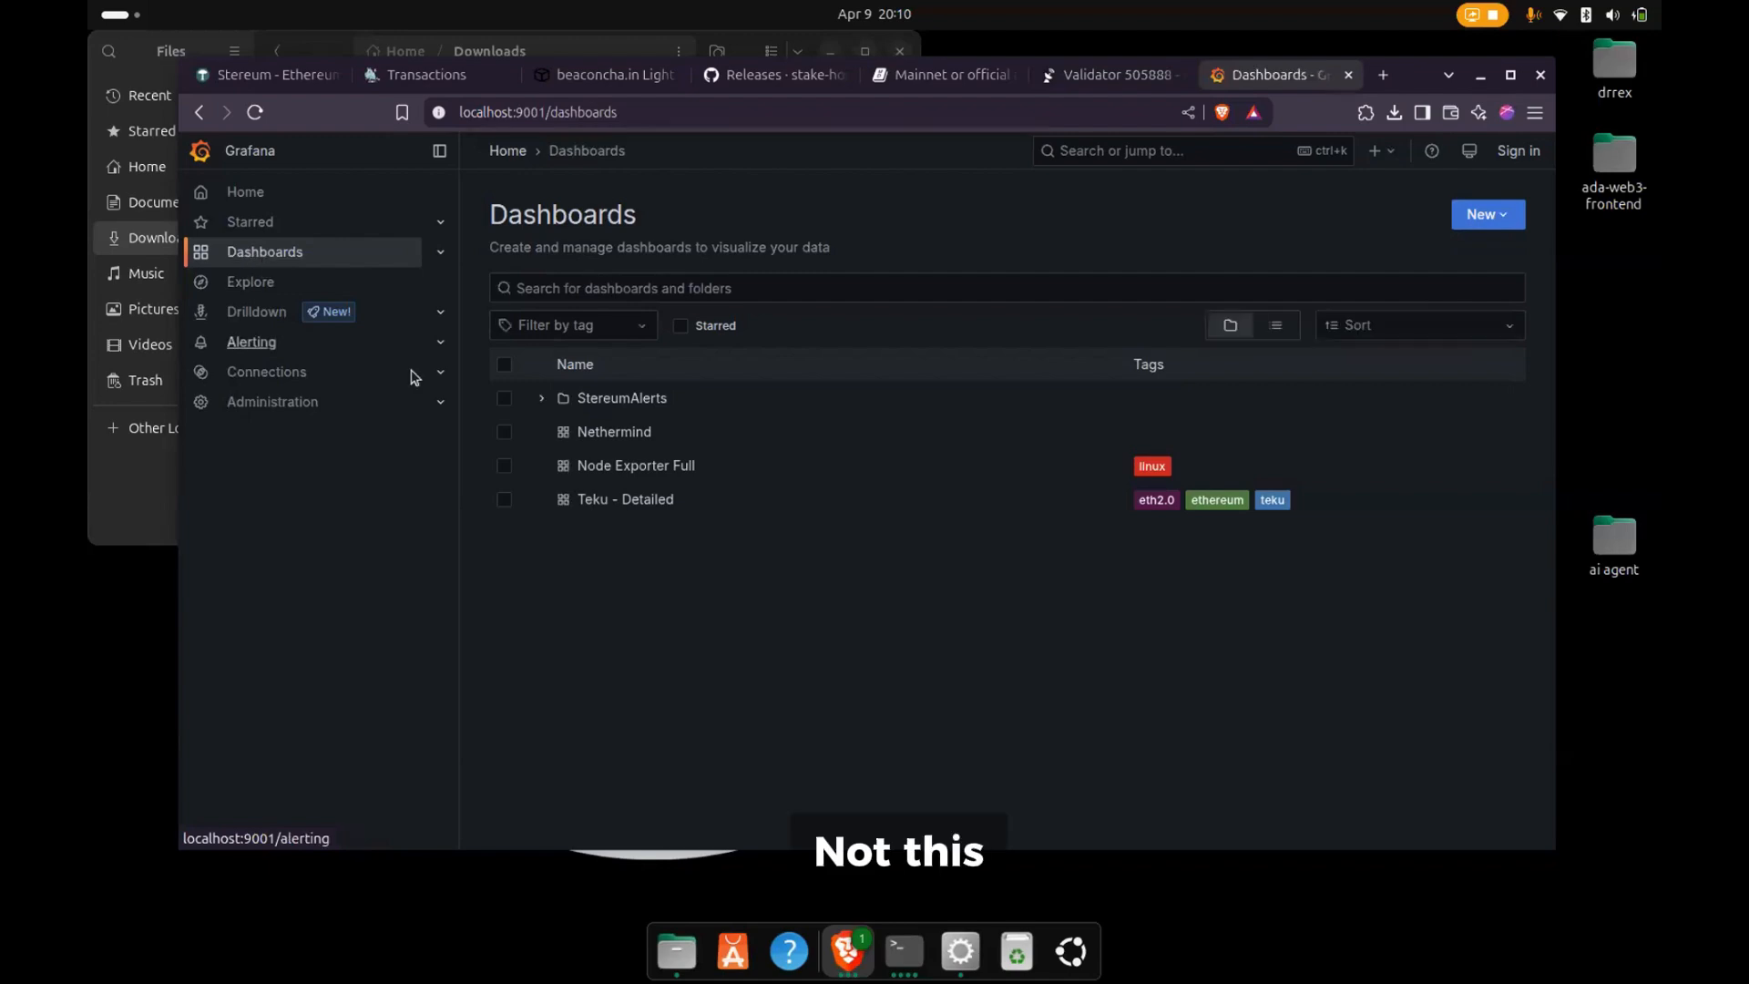
left_click(591, 434)
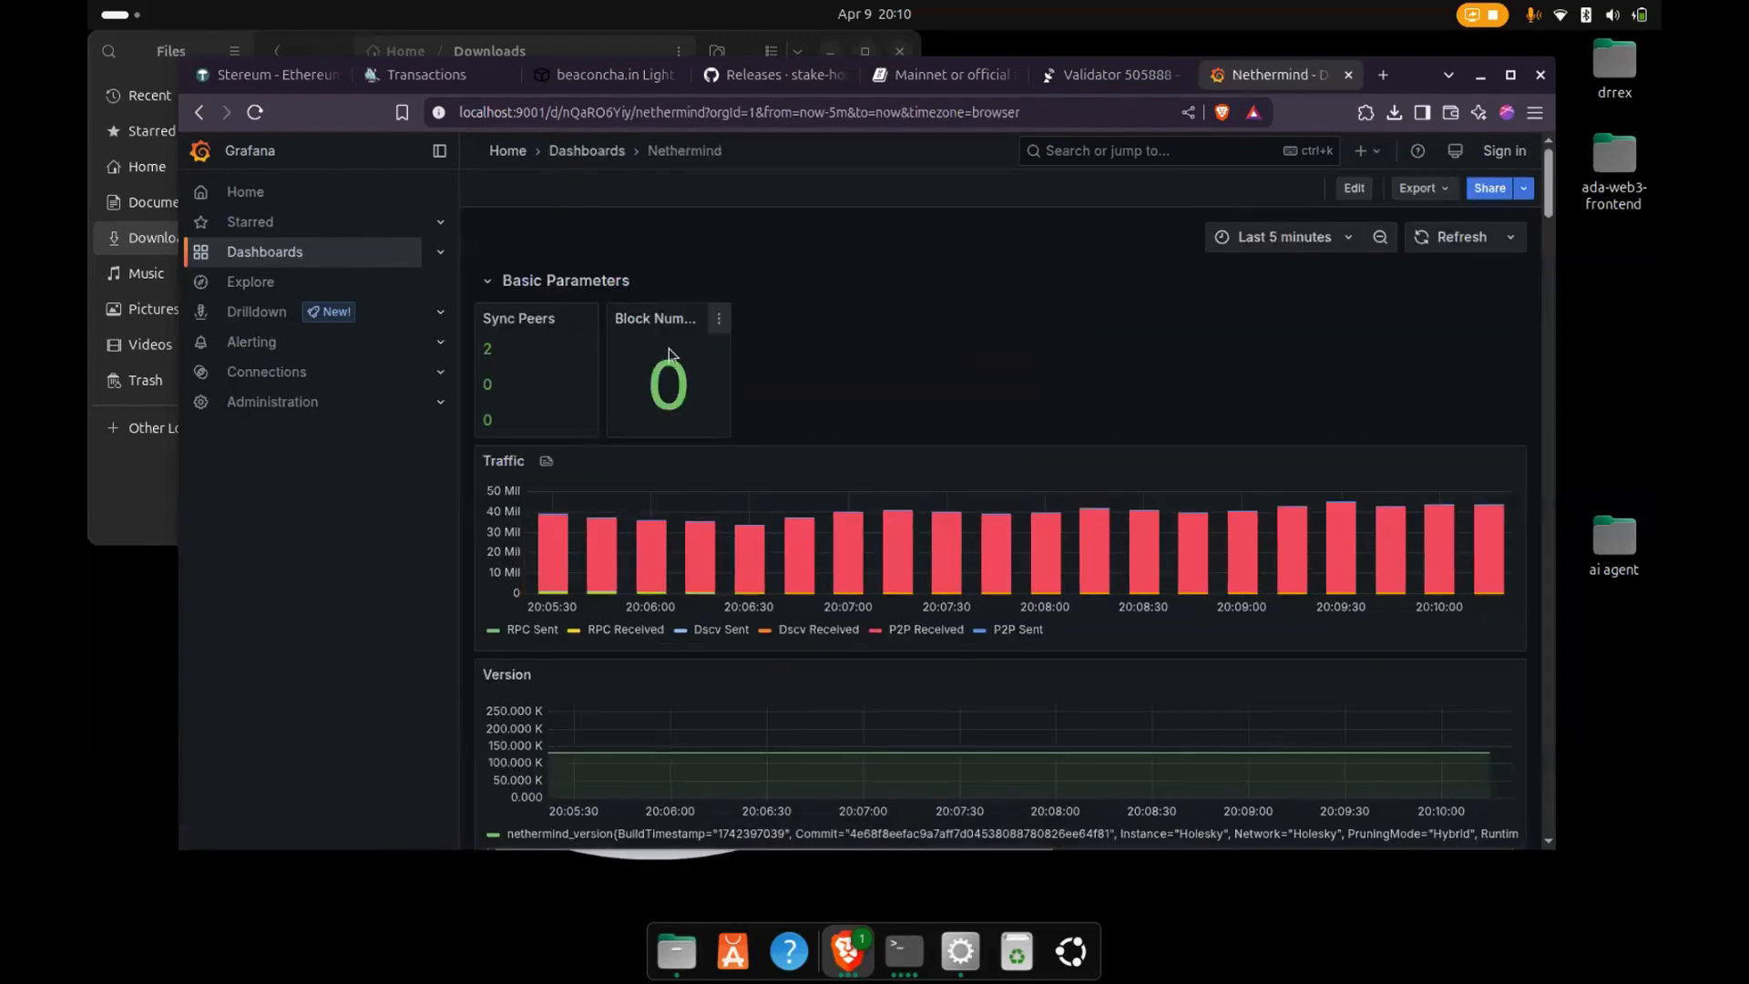
scroll(1025, 441, "down", 8)
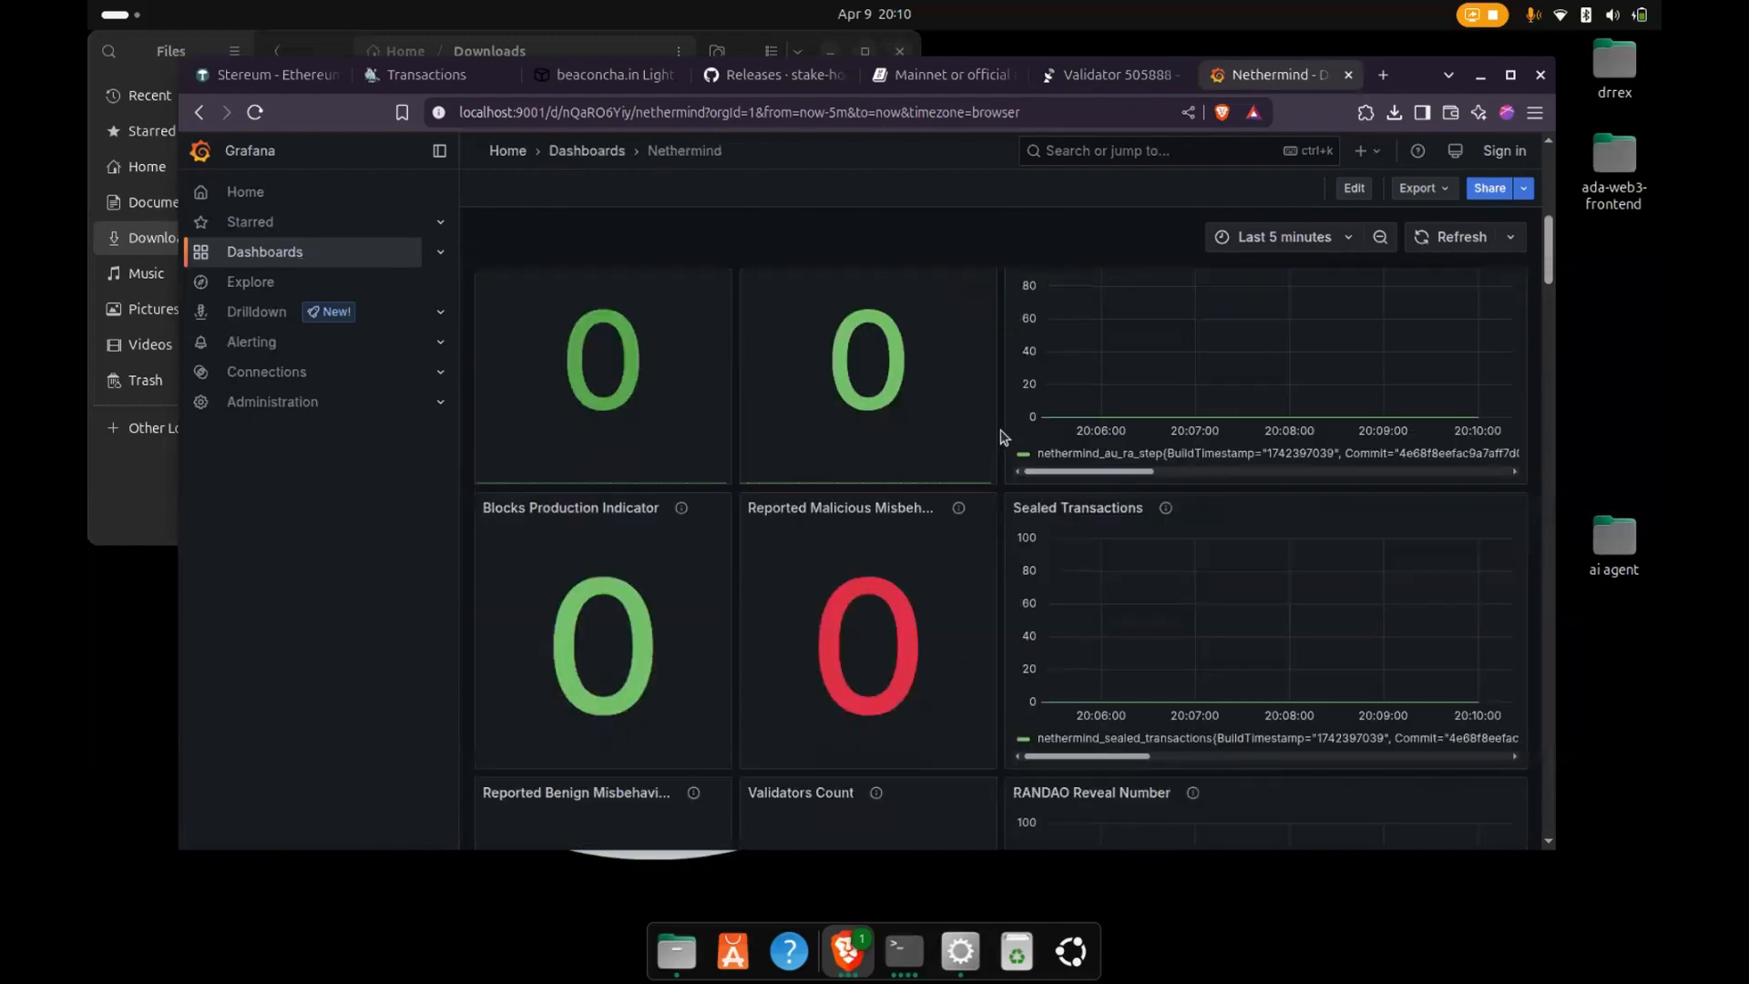
scroll(1093, 364, "up", 6)
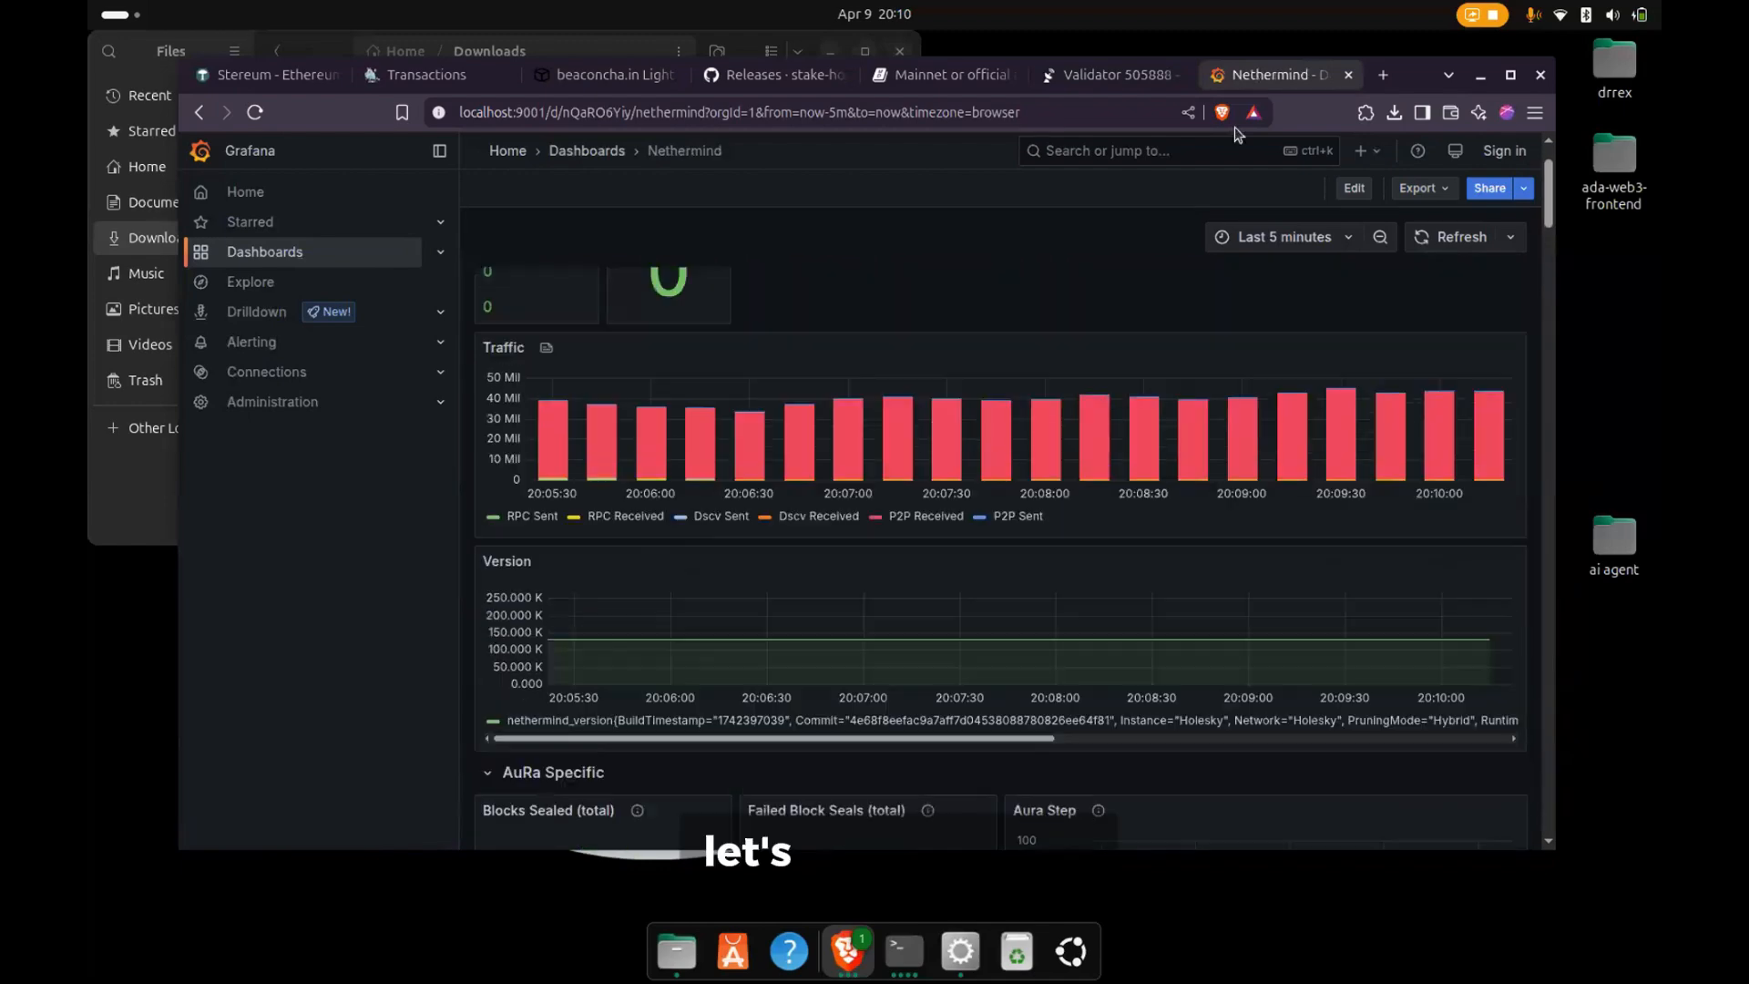
- Switch to the Stereum launcher and open the node's Prometheus service in the browser
left_click(951, 949)
left_click(1209, 302)
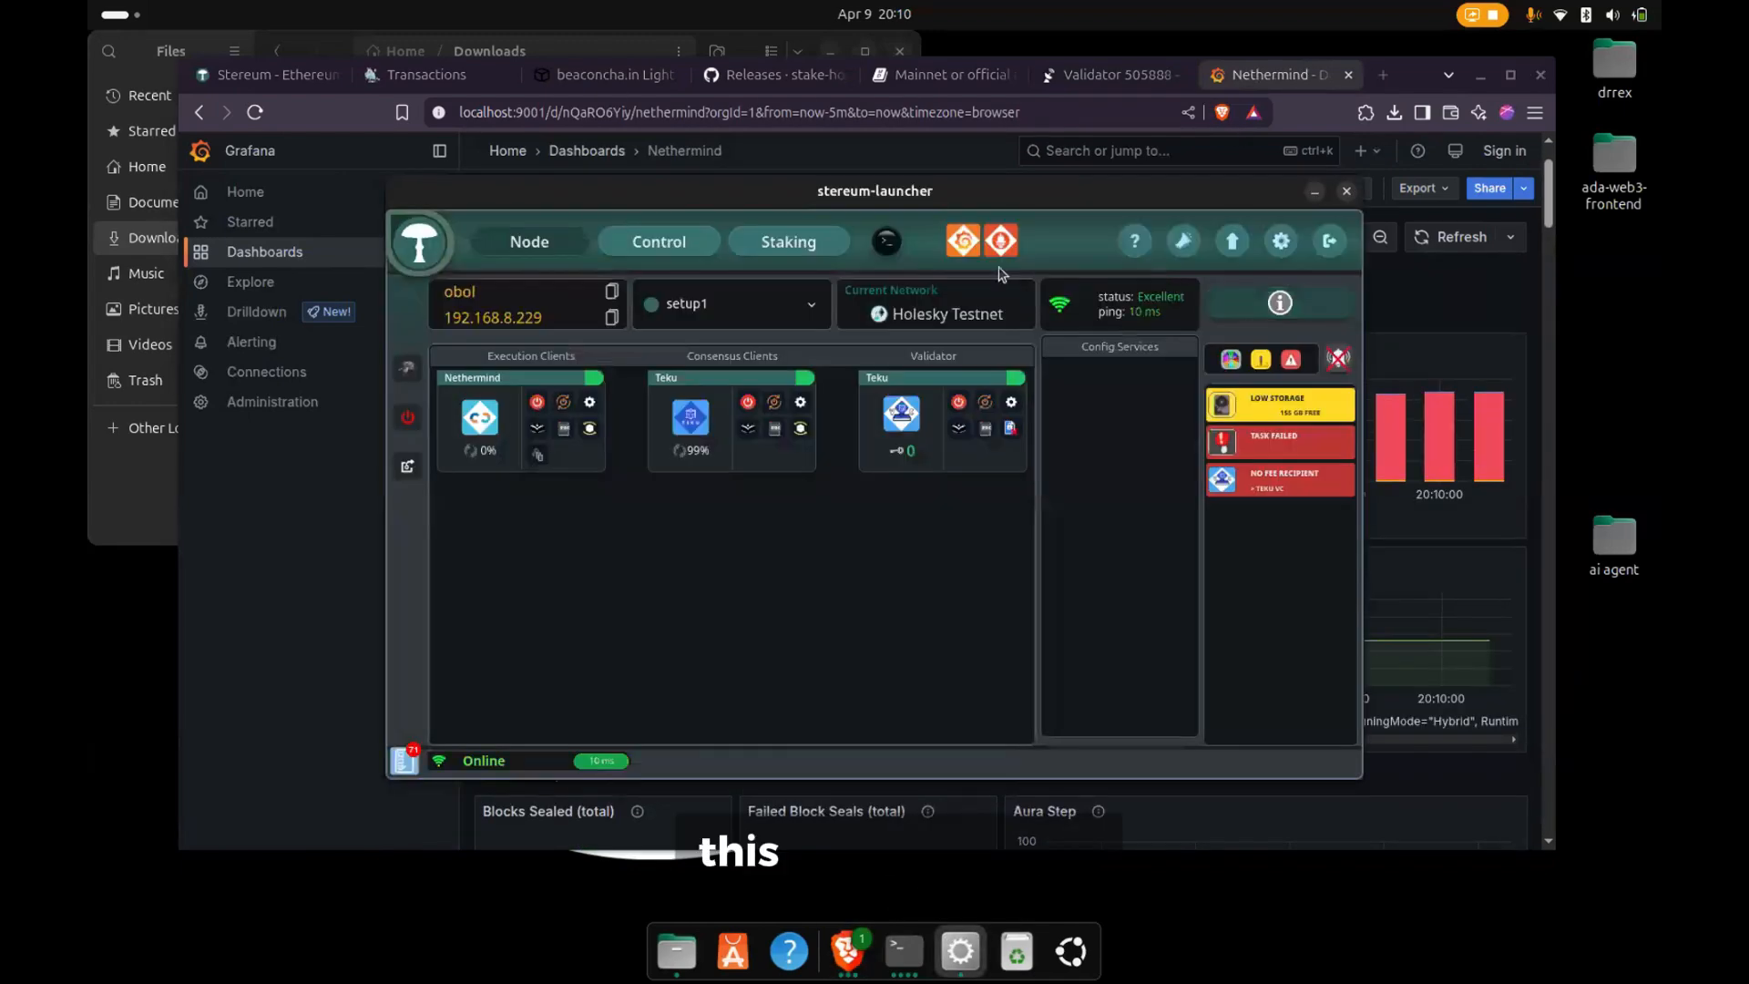
left_click(994, 244)
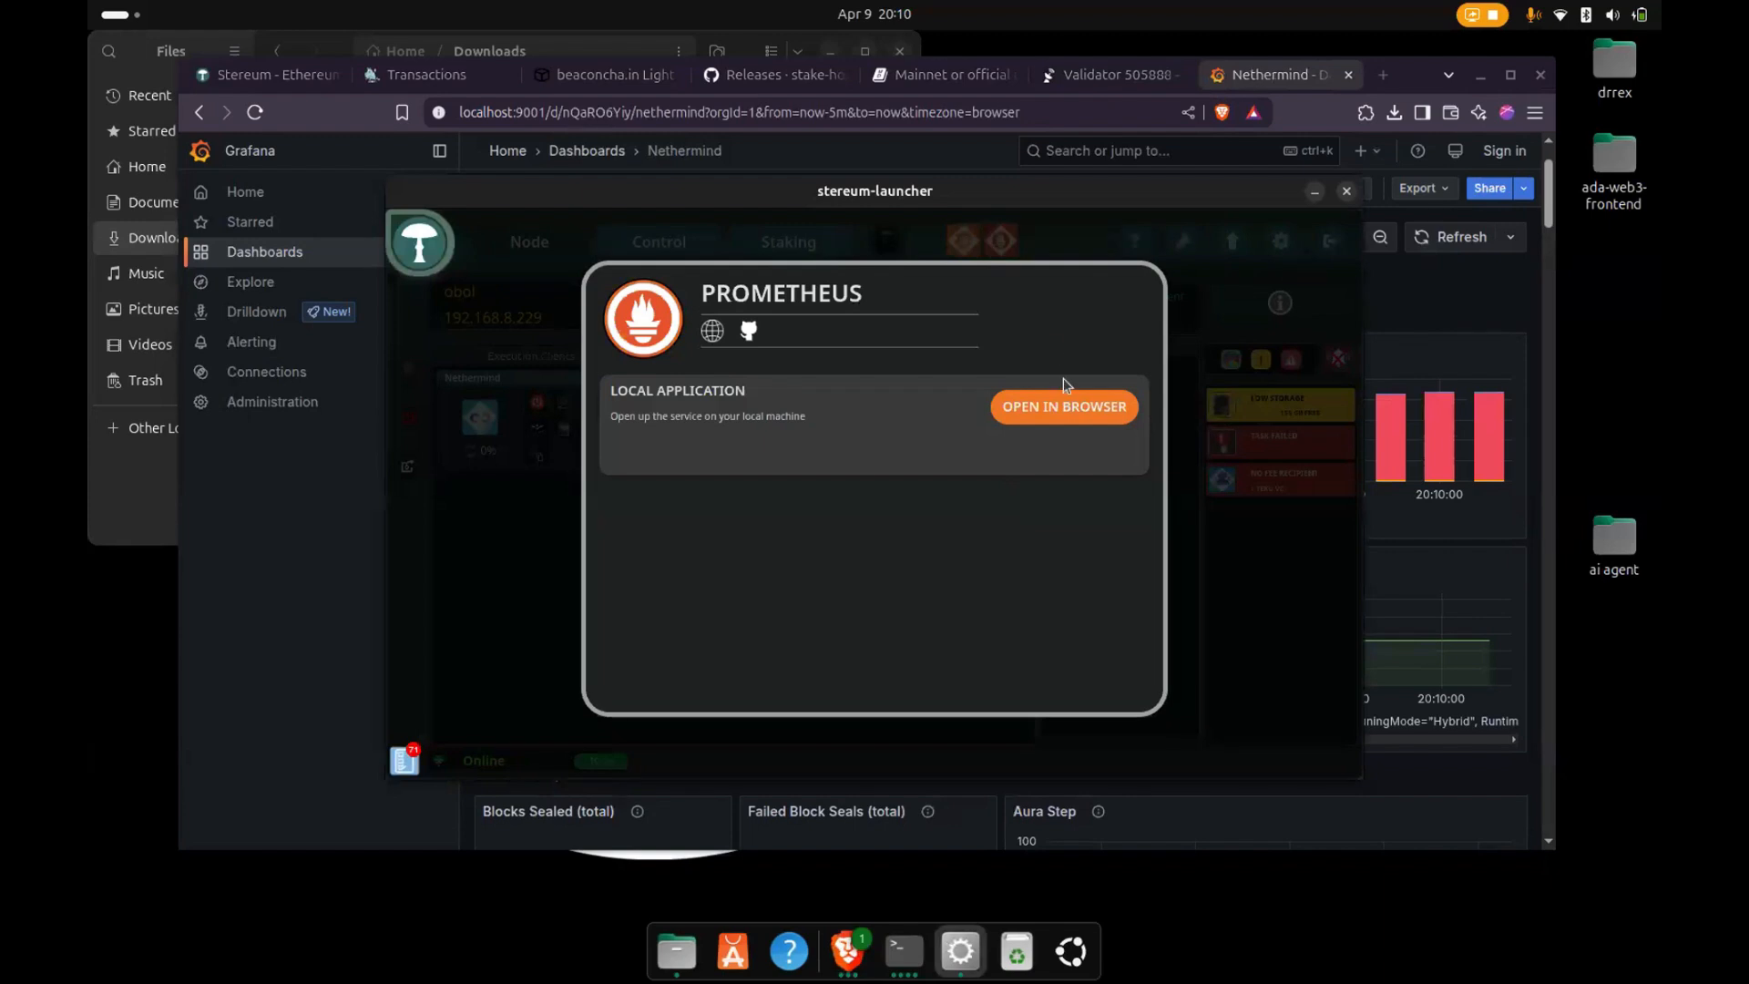
left_click(1066, 406)
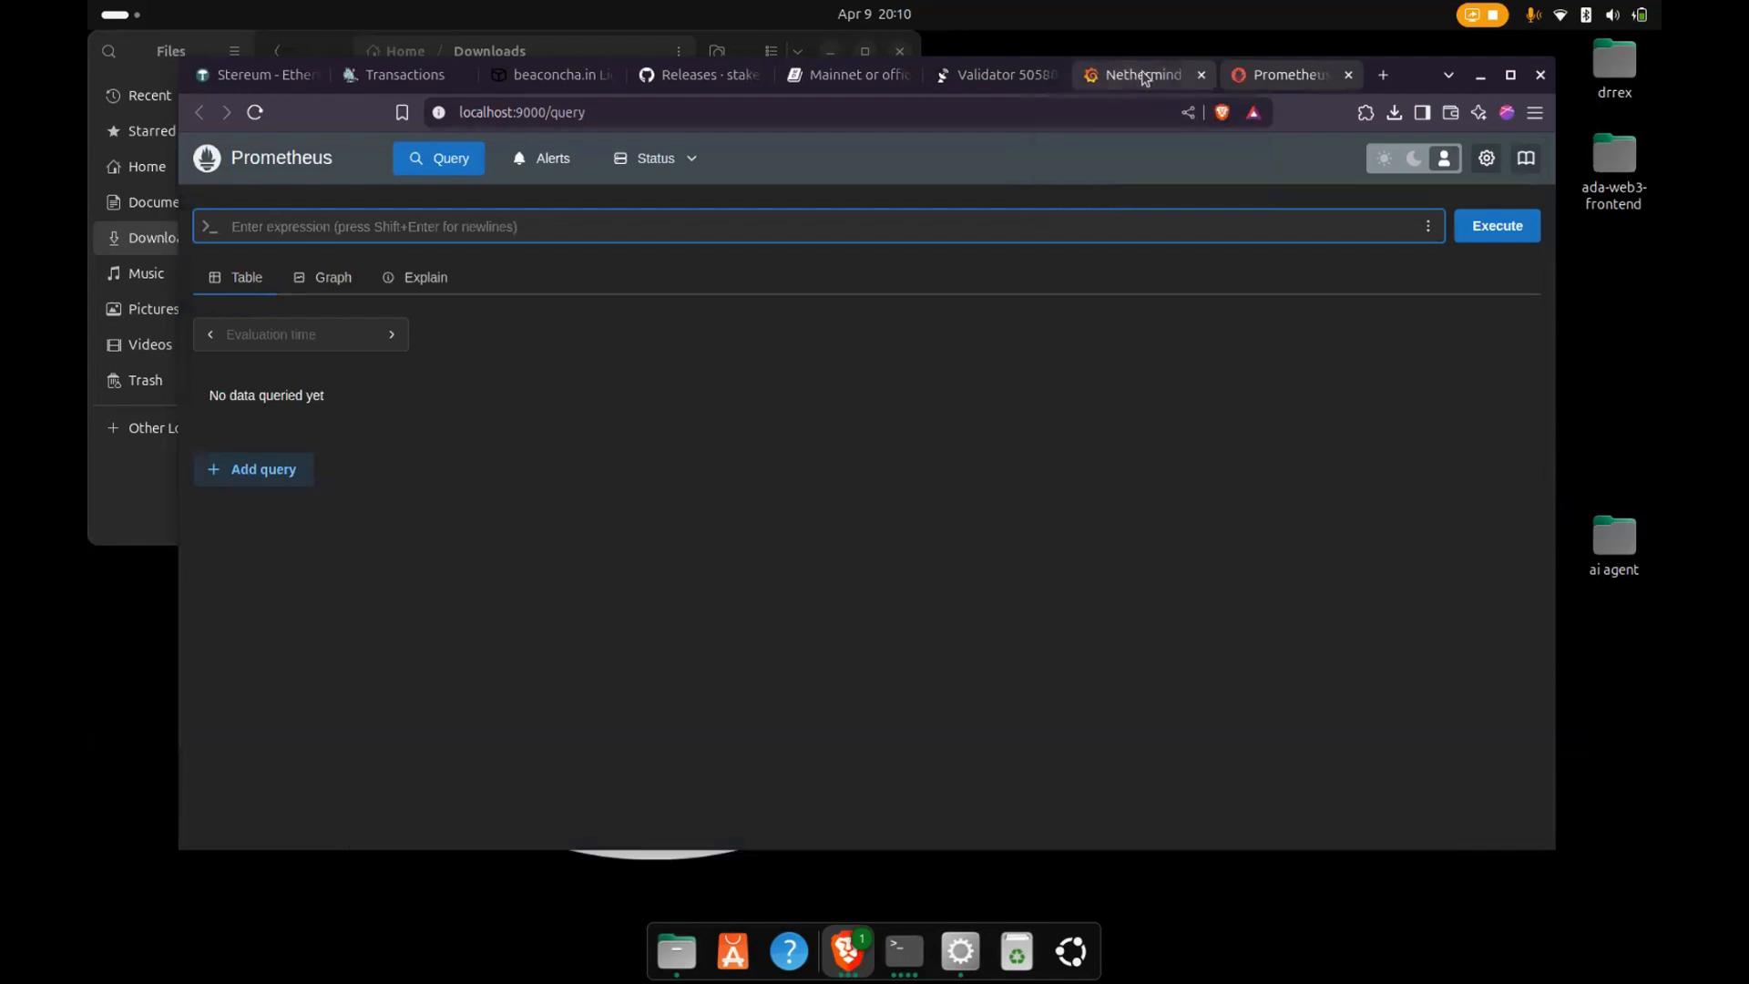
- Open the Prometheus data source in Grafana and review its connection and authentication settings
left_click(1138, 79)
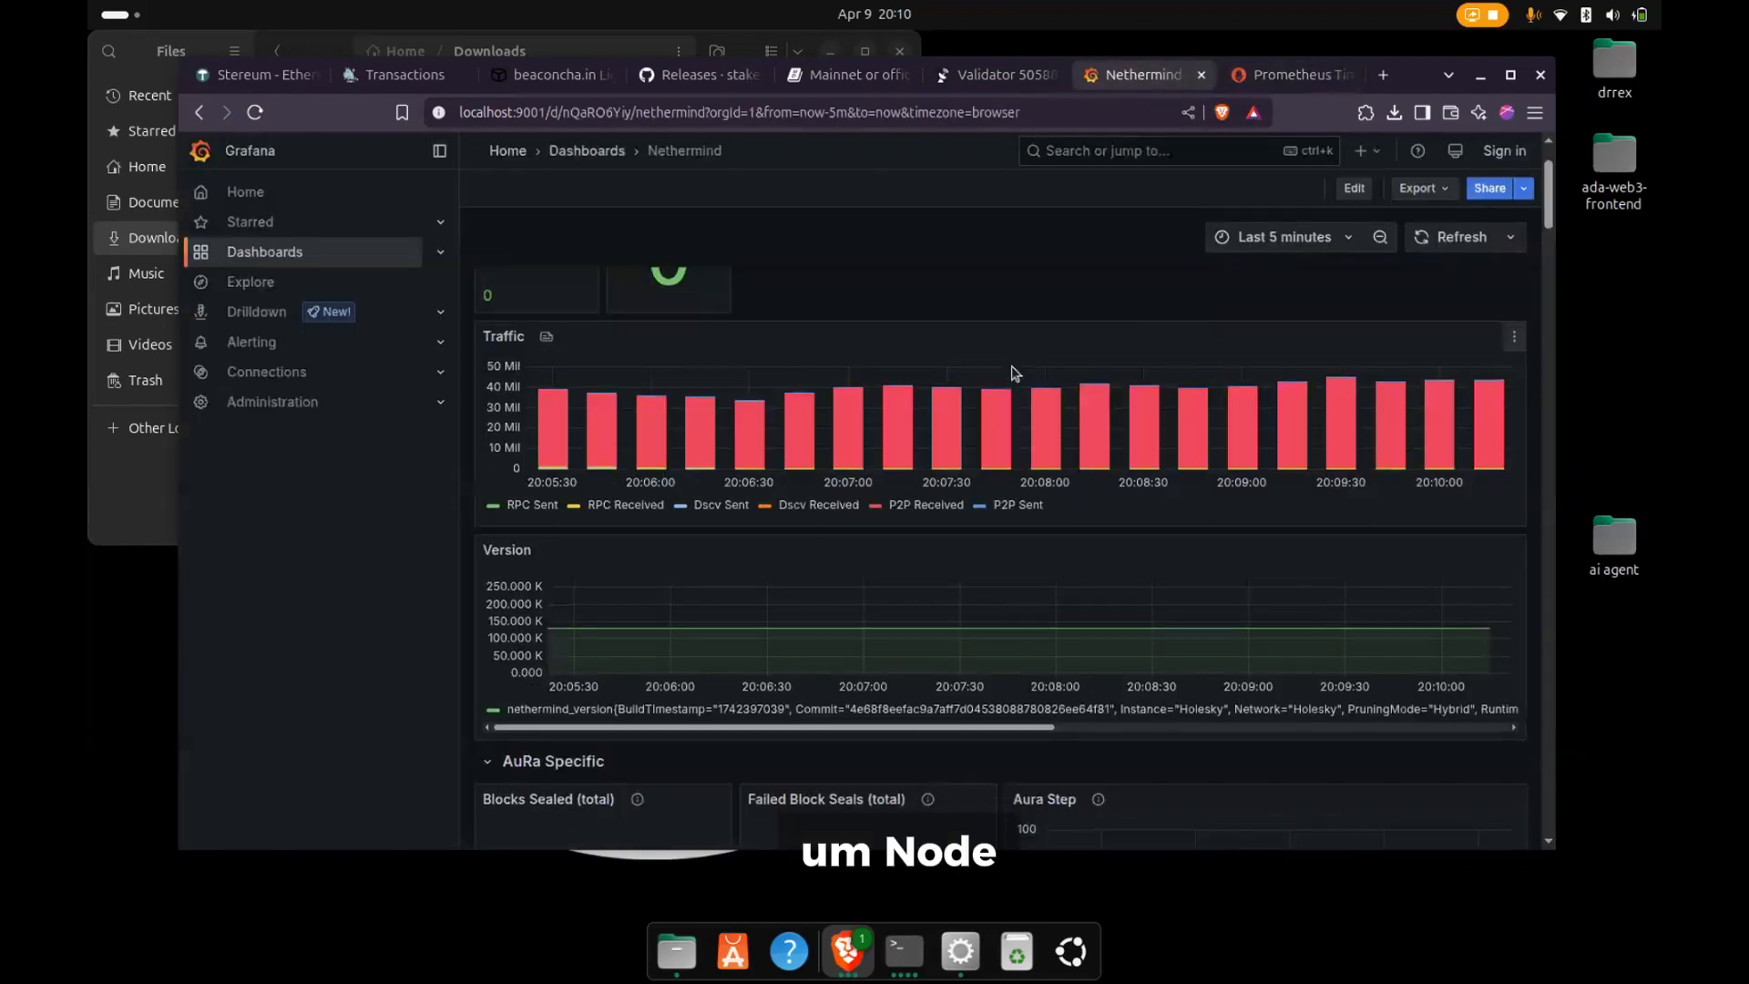
left_click(290, 373)
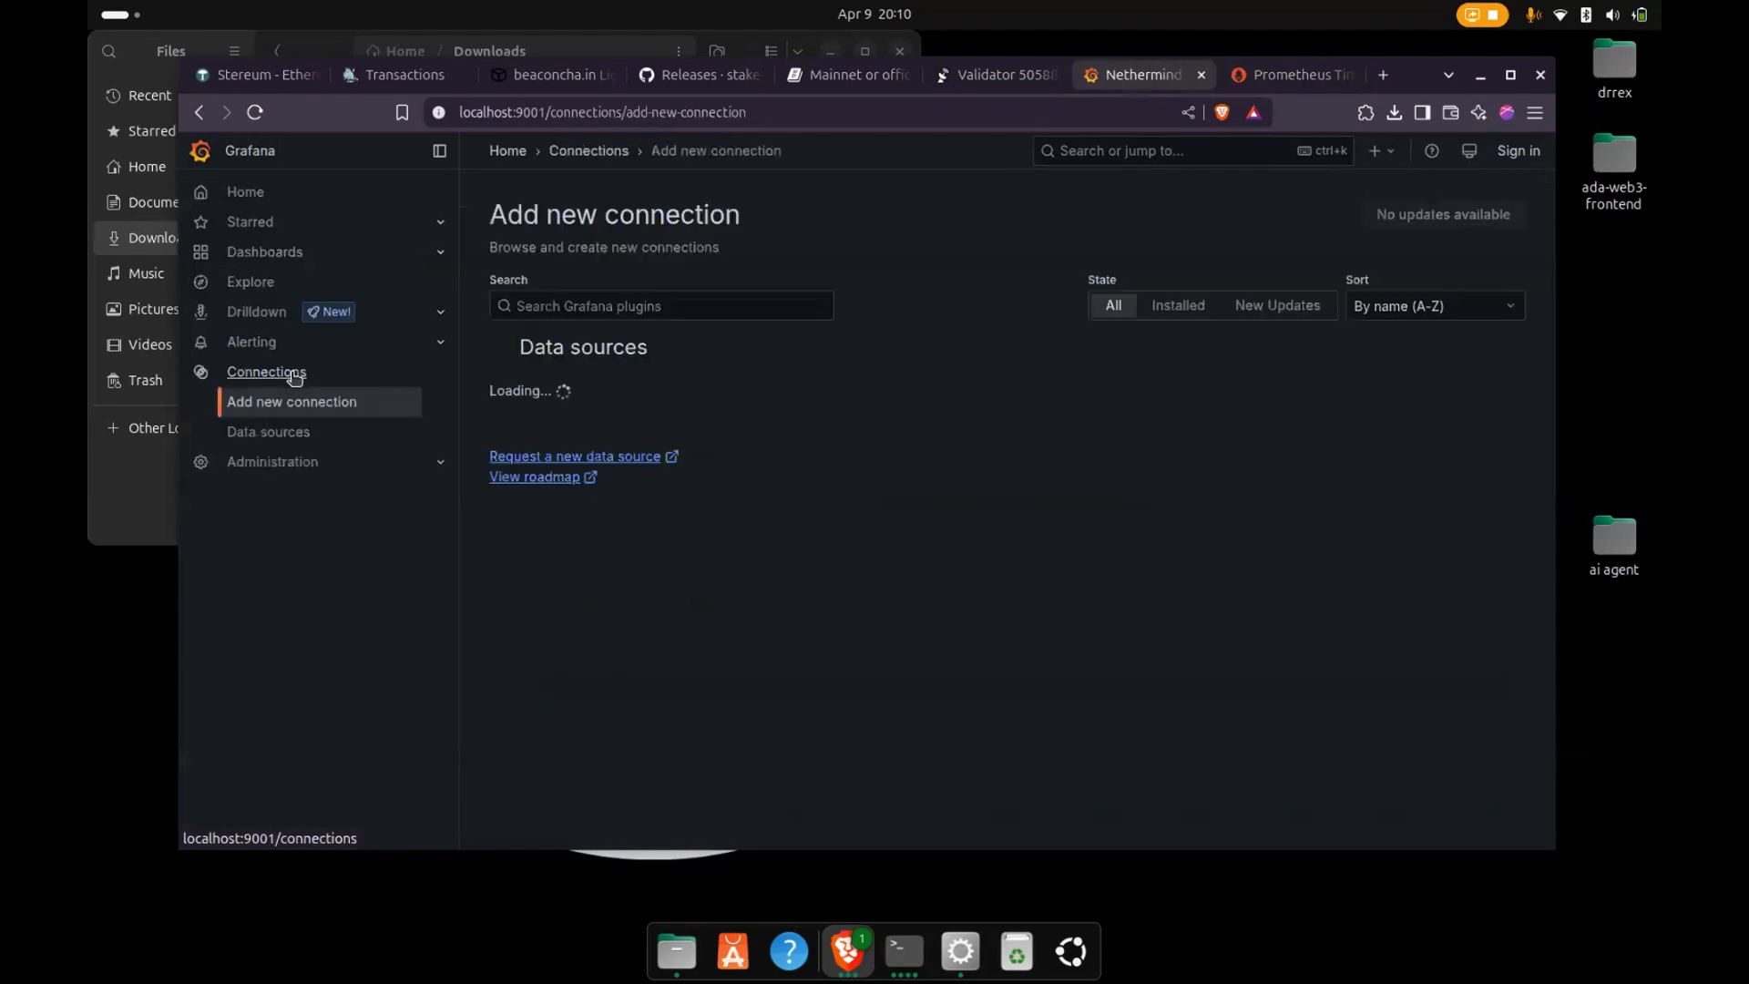
left_click(285, 439)
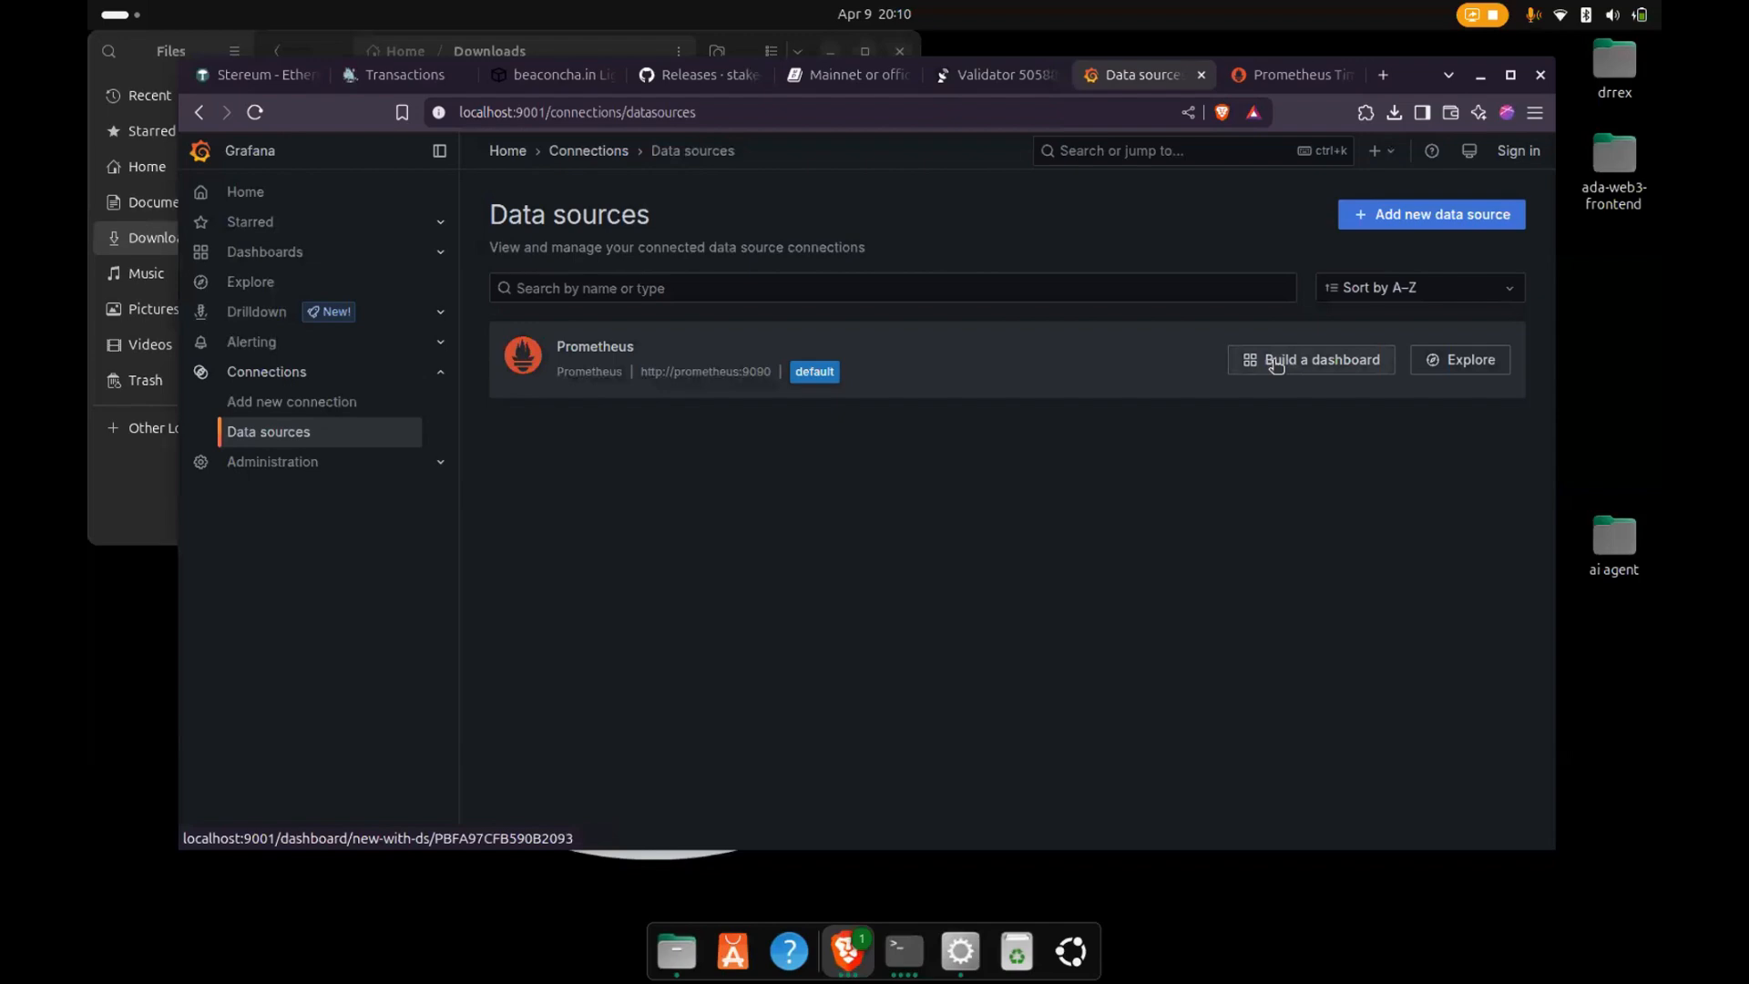
left_click(965, 347)
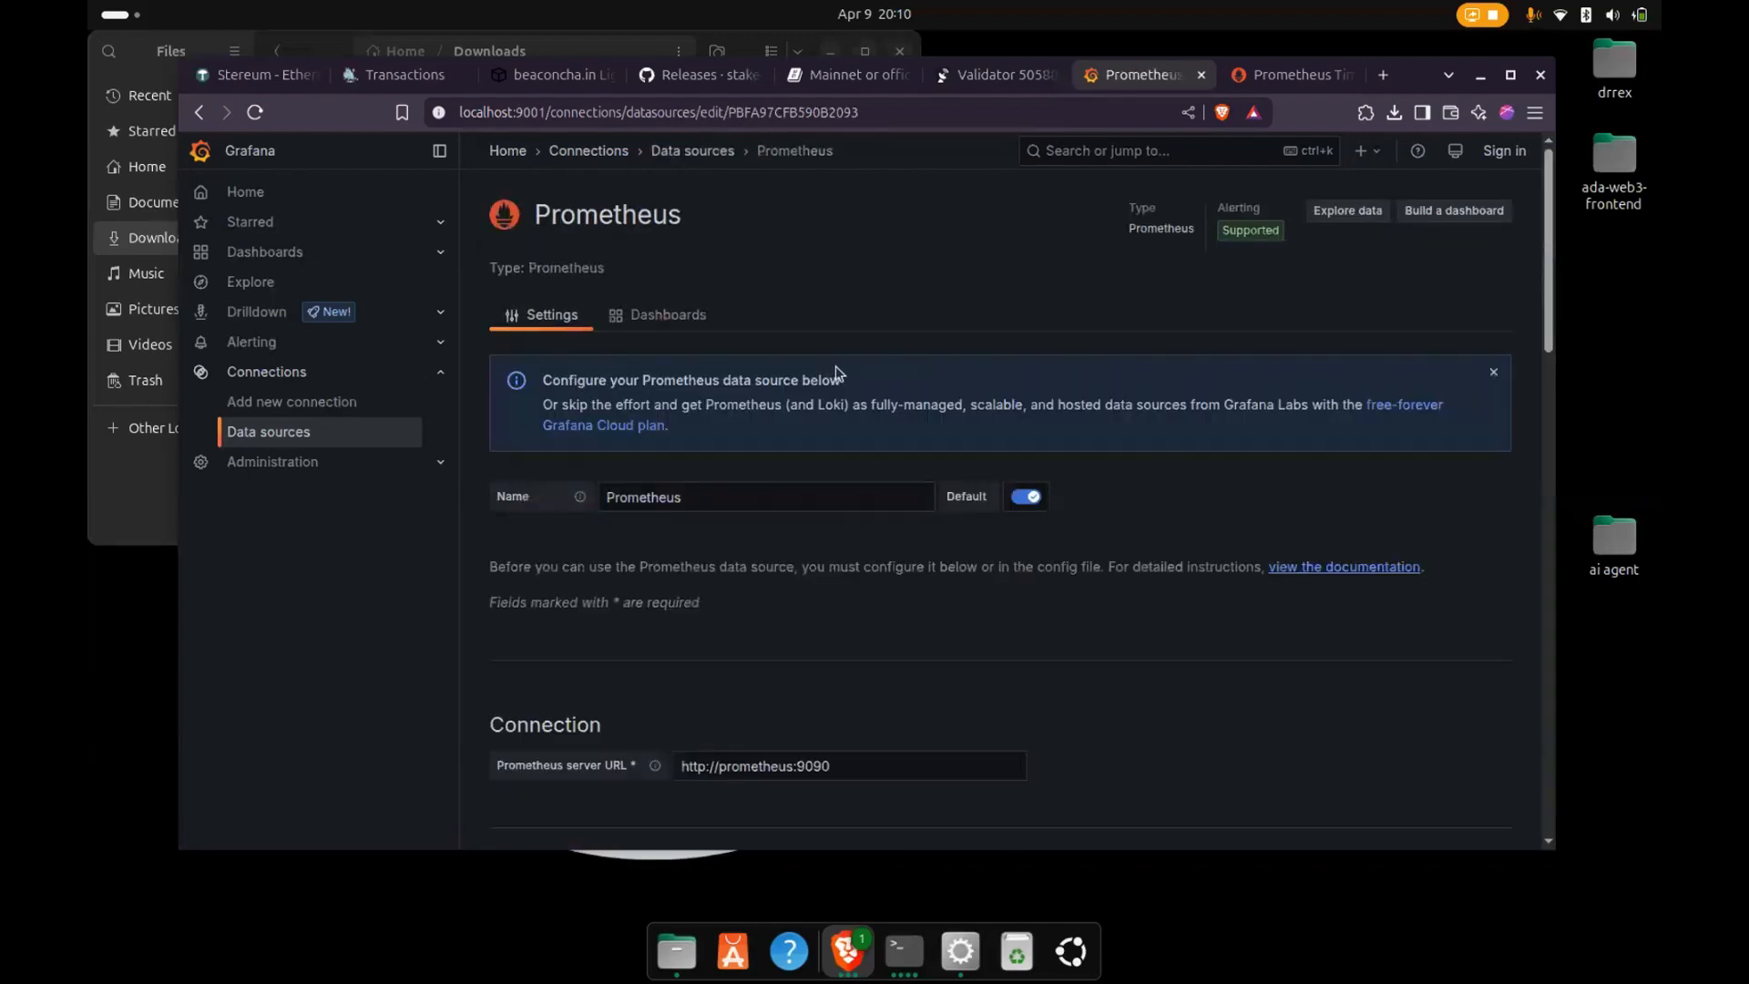
scroll(836, 372, "down", 3)
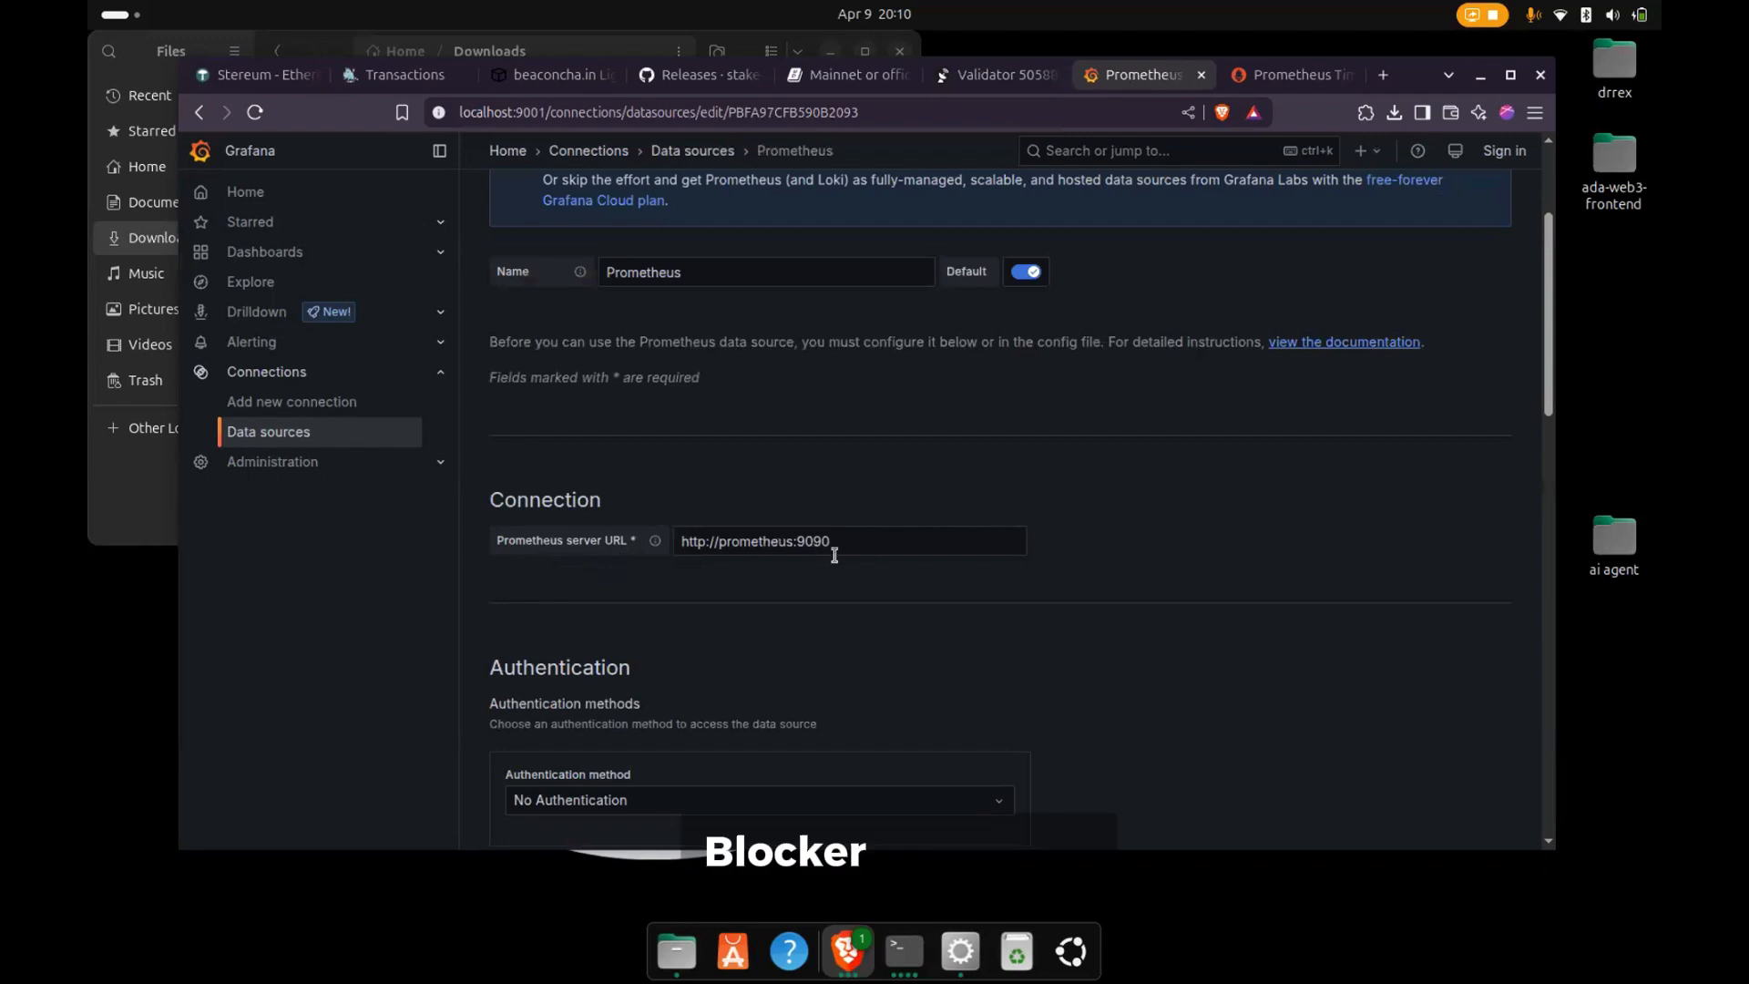
- Compare the Prometheus page's address with the server URL in Grafana's data source settings, and check the beaconcha.in Holesky page
left_click(1277, 78)
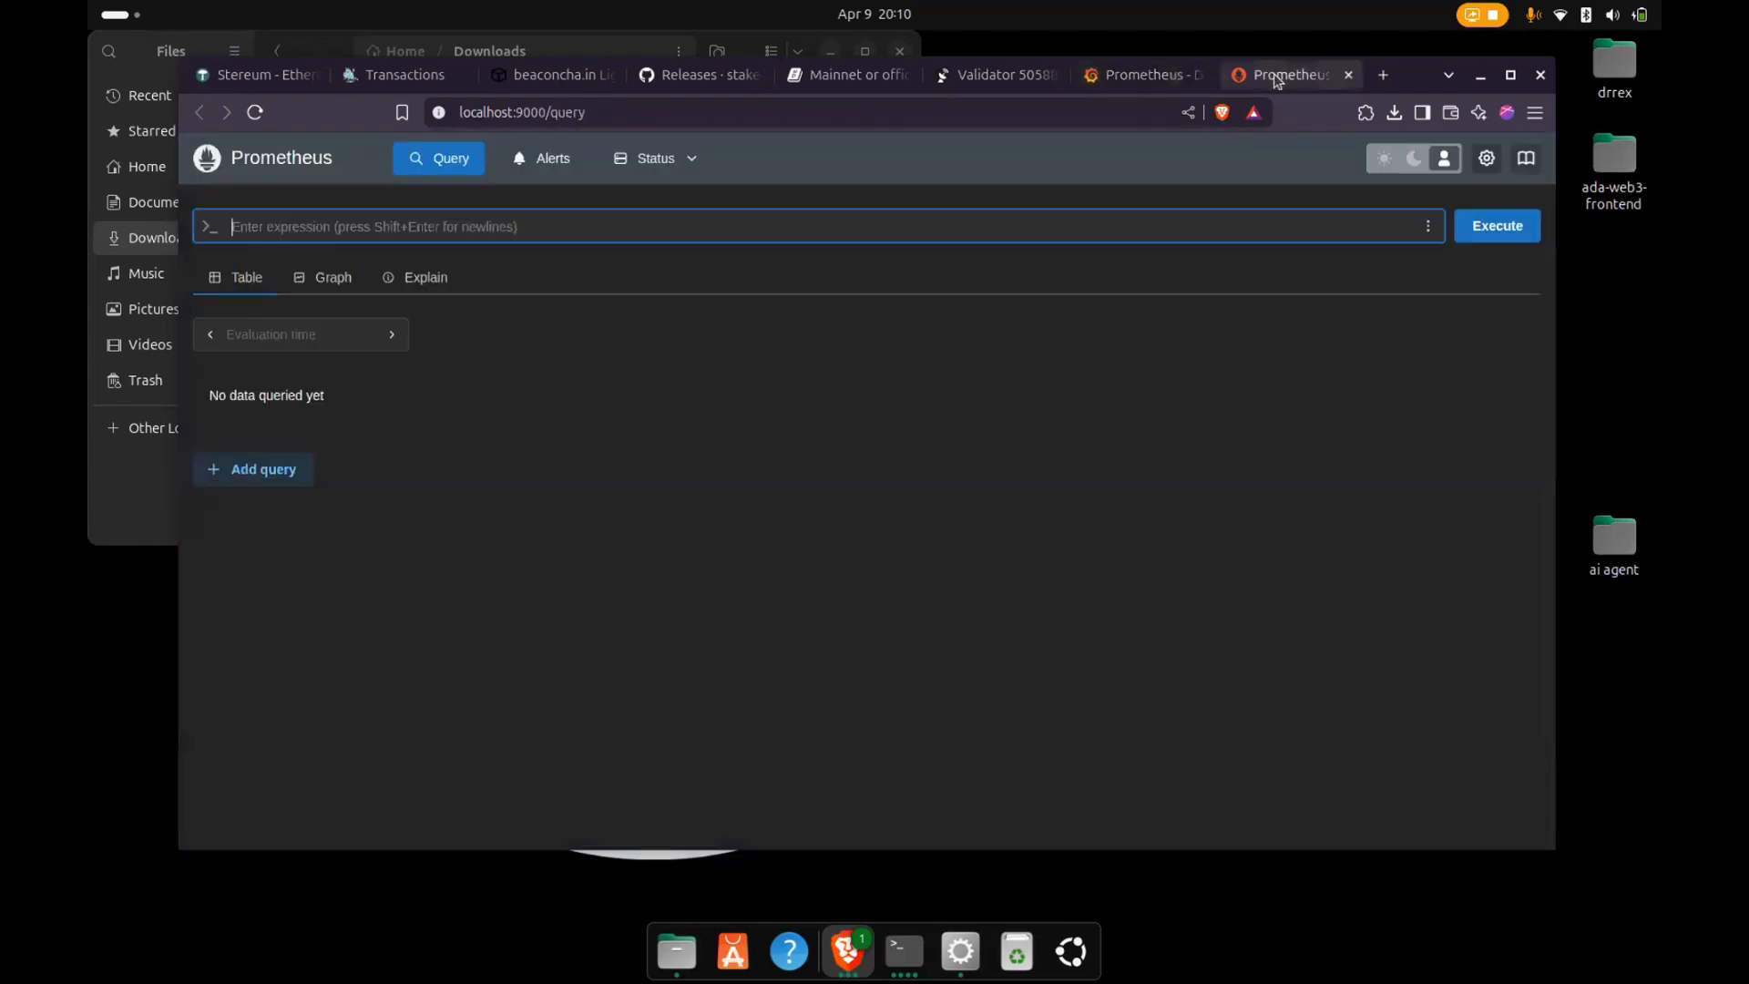
left_click(582, 112)
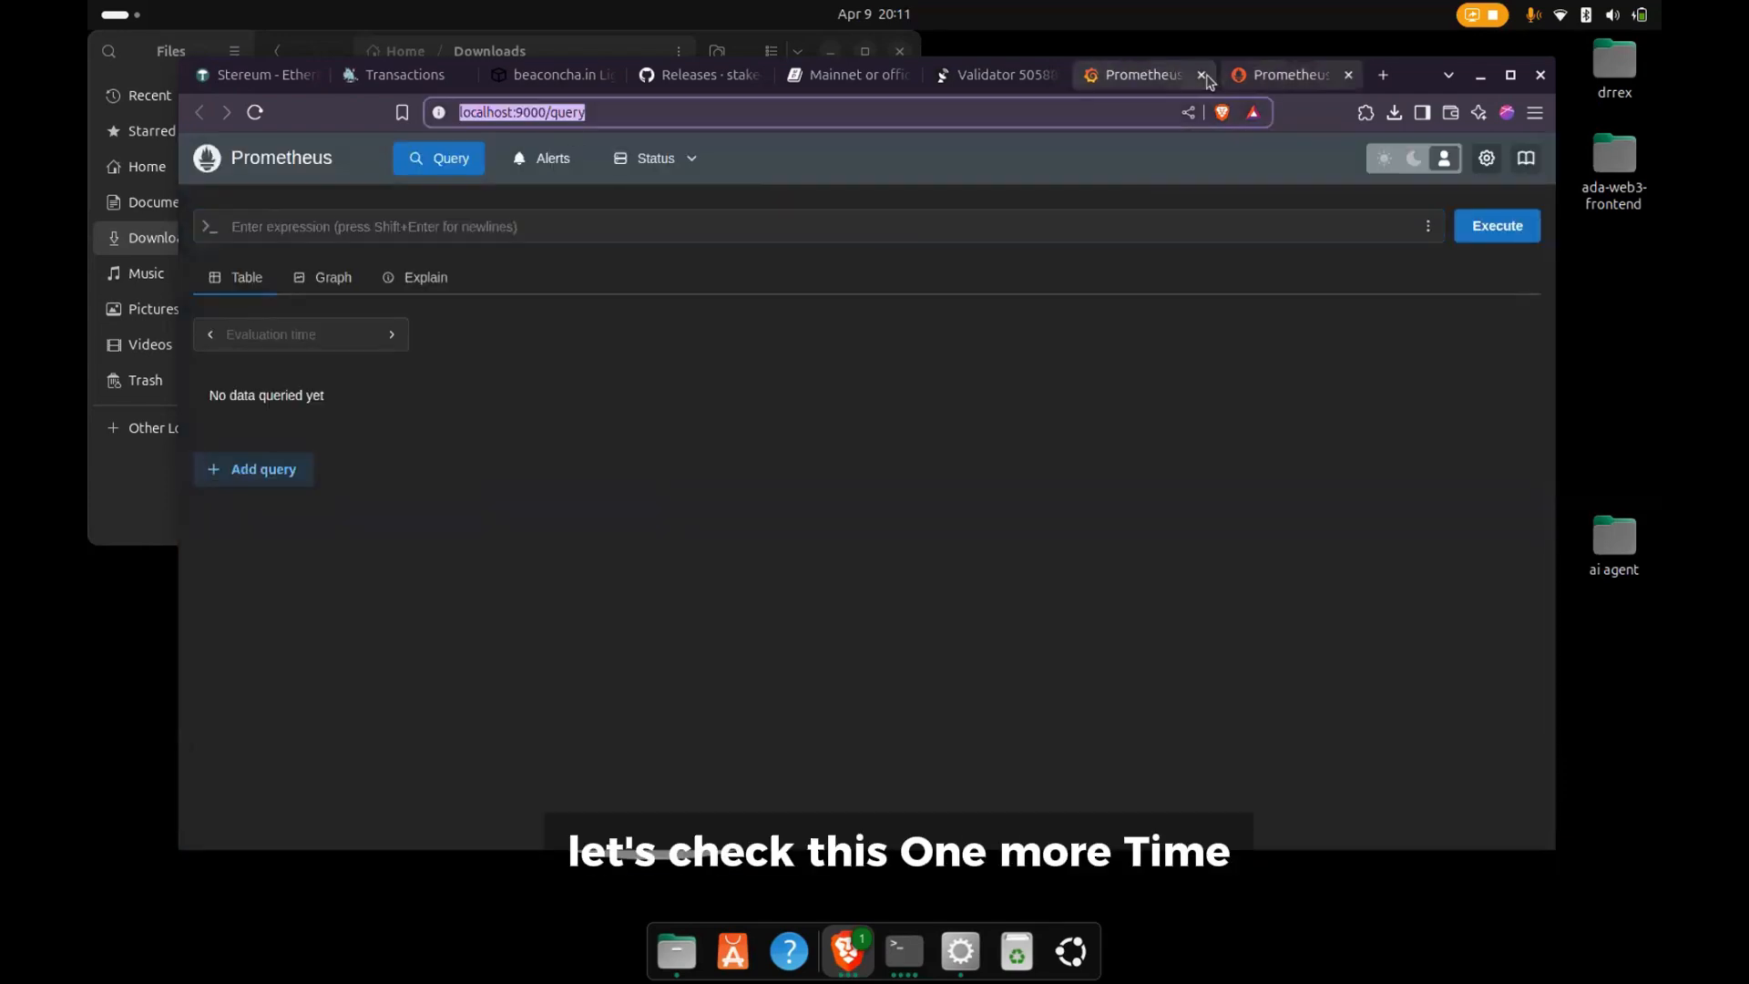
left_click(1152, 78)
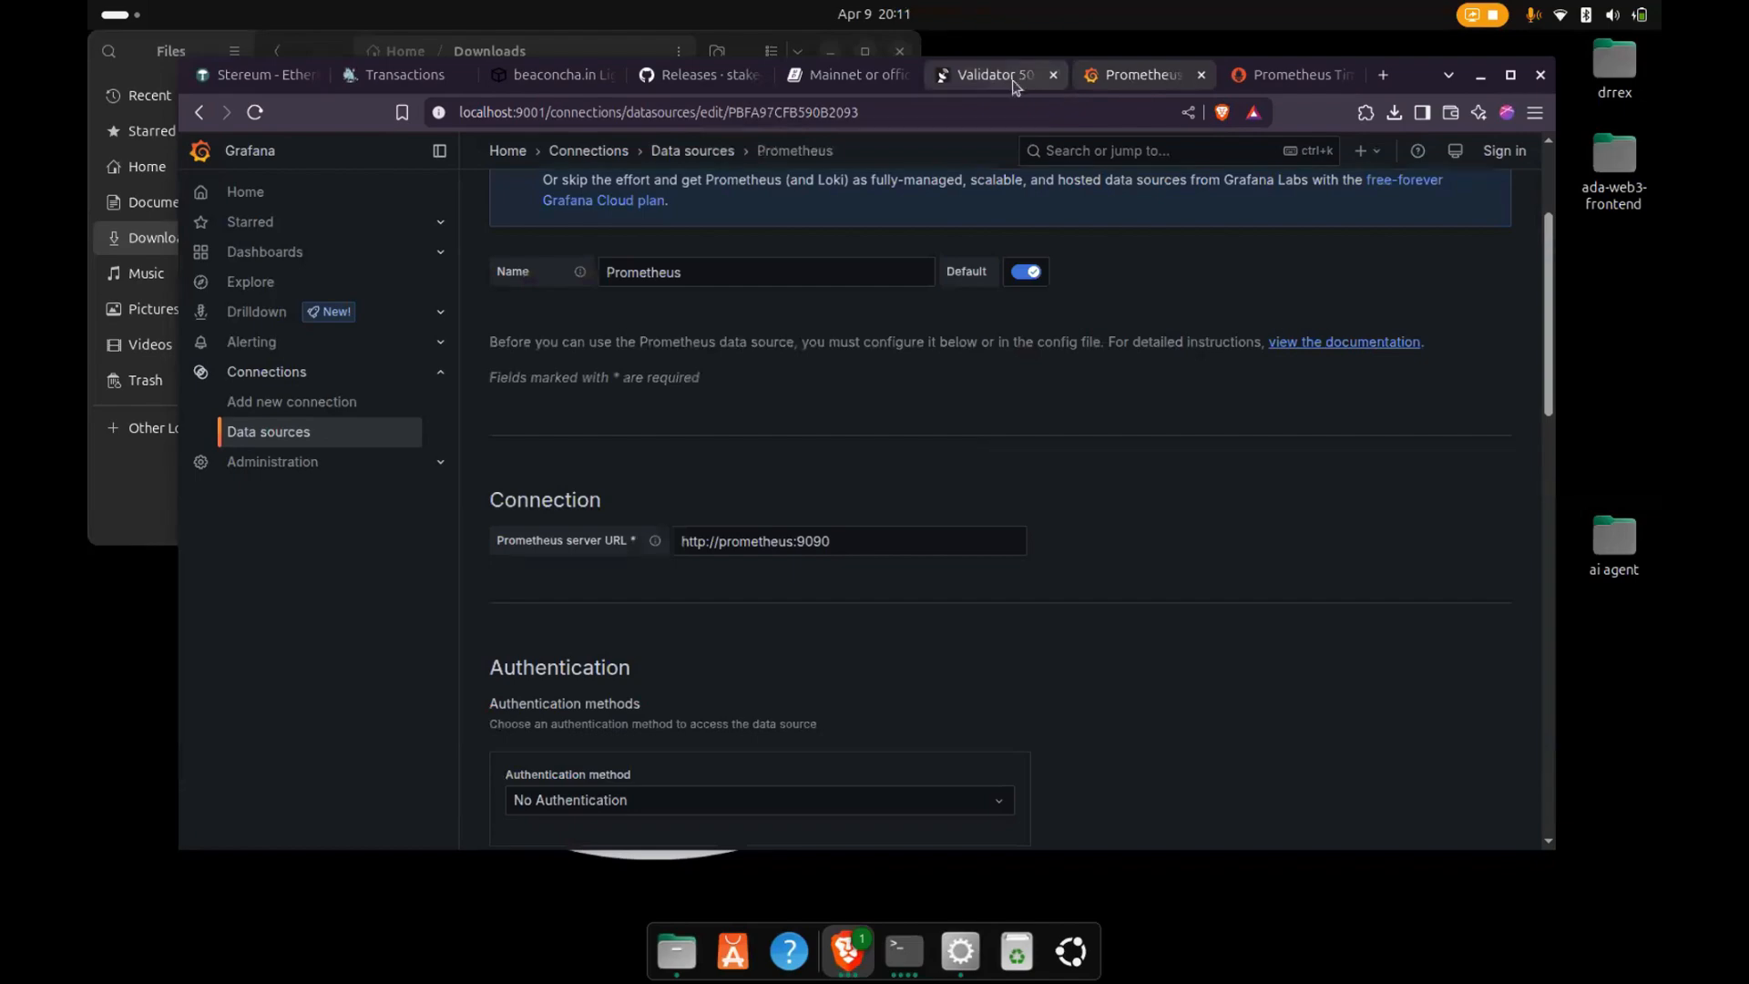
left_click(1014, 86)
left_click(545, 84)
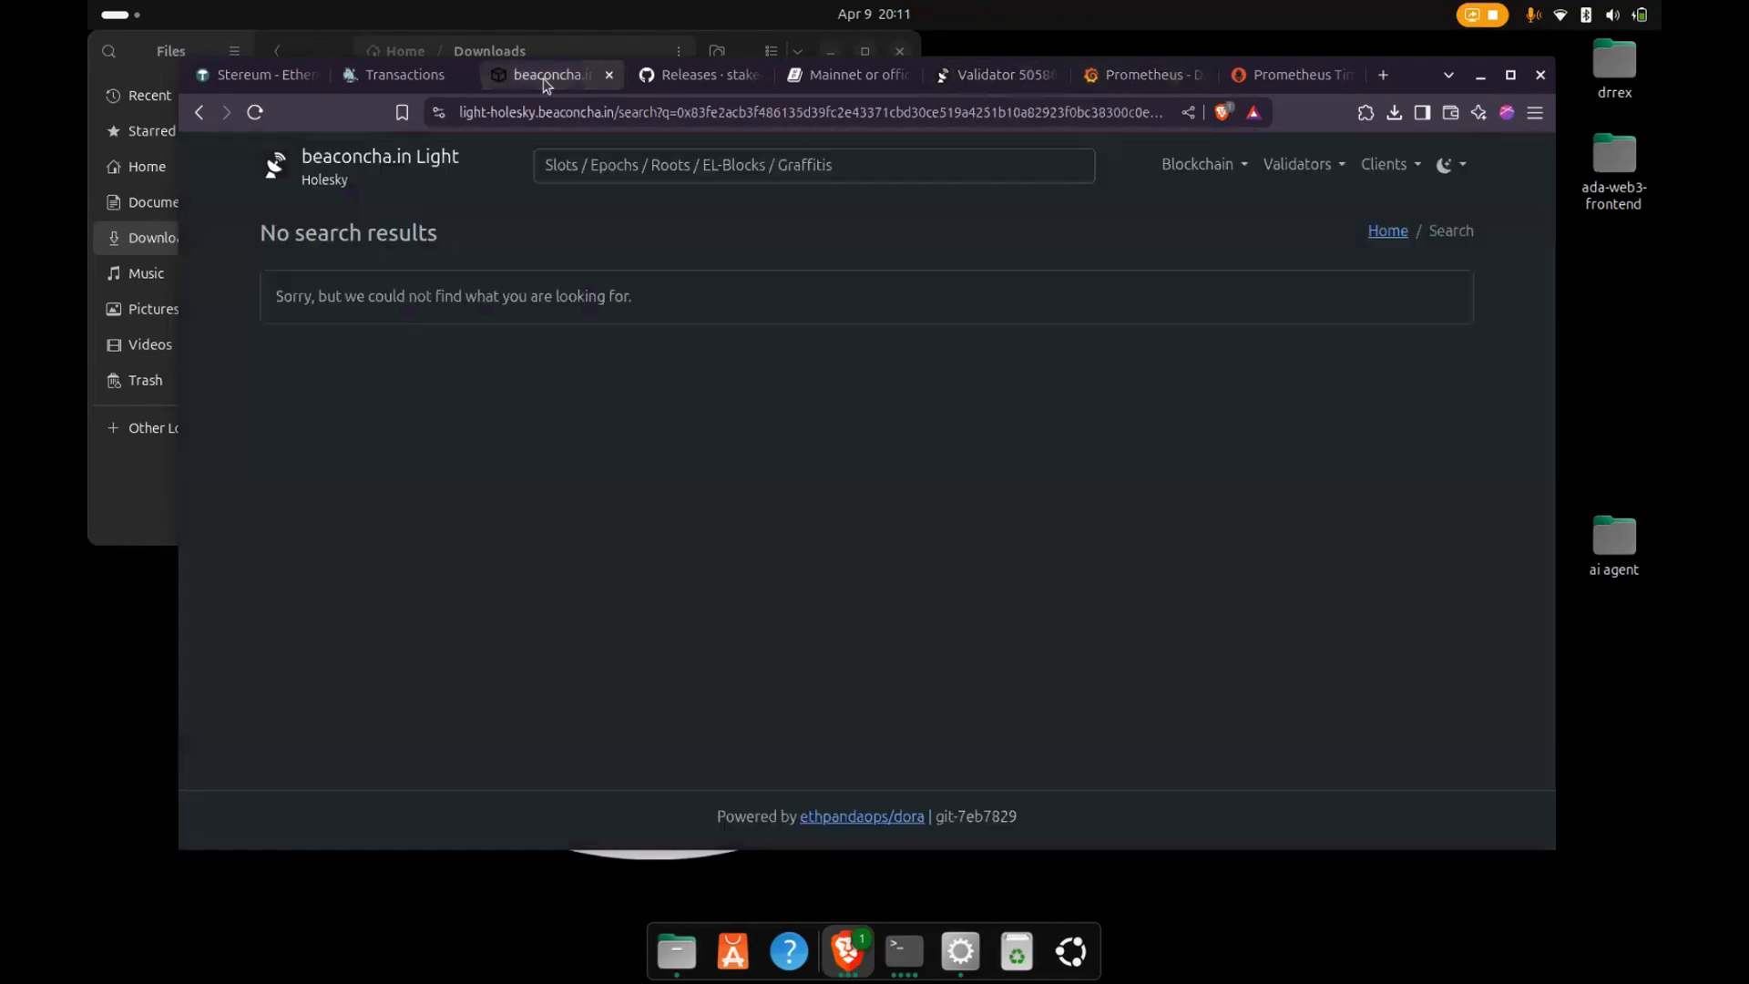
- Return to Grafana, reopen the Nethermind dashboard and examine its traffic, version and AuRa Specific panels
left_click(1159, 84)
left_click(246, 196)
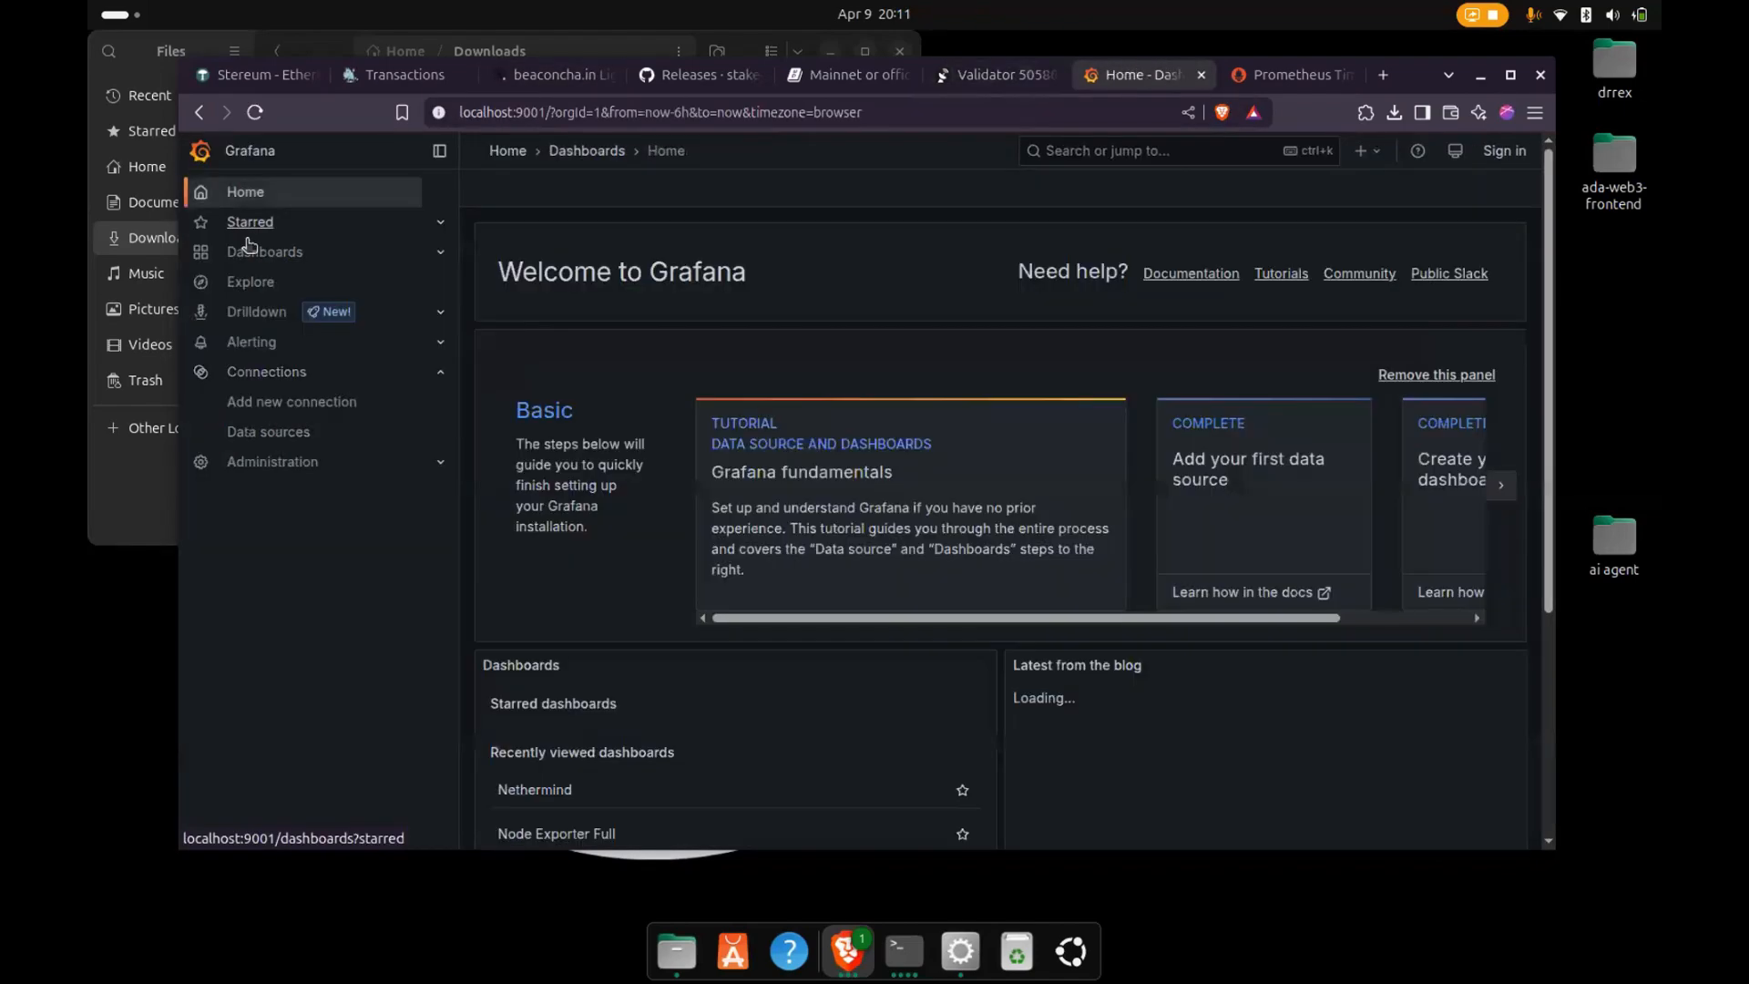
left_click(265, 251)
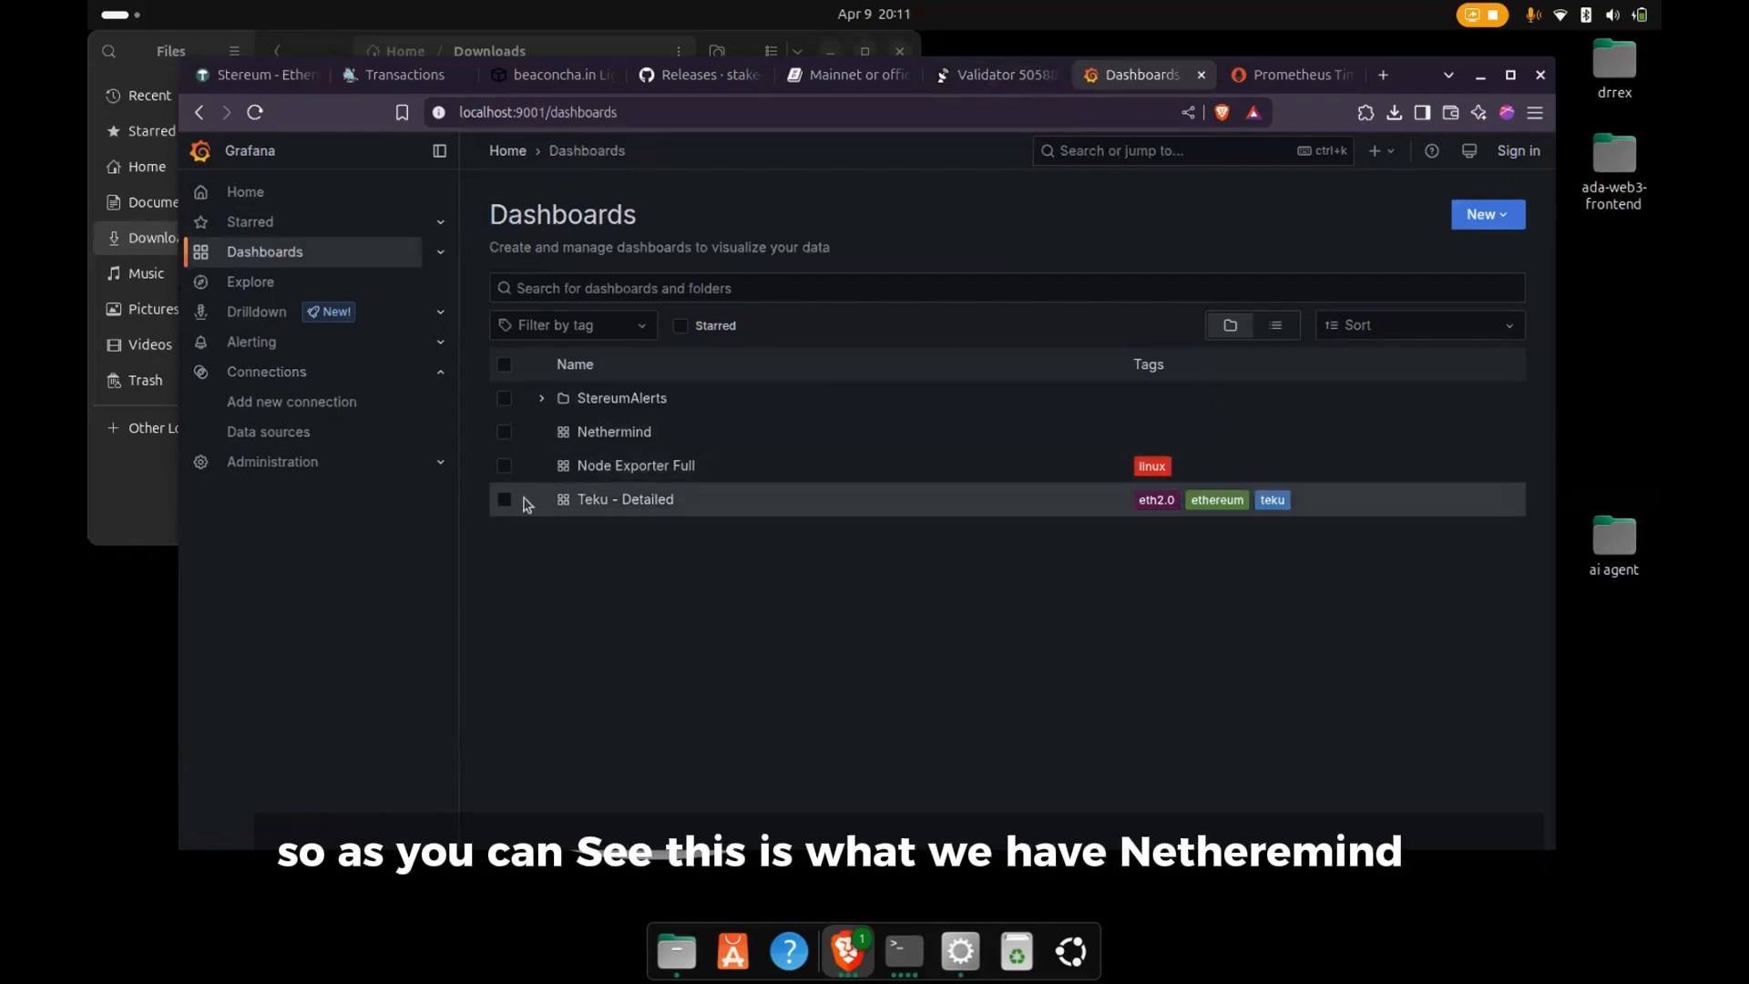
left_click(614, 432)
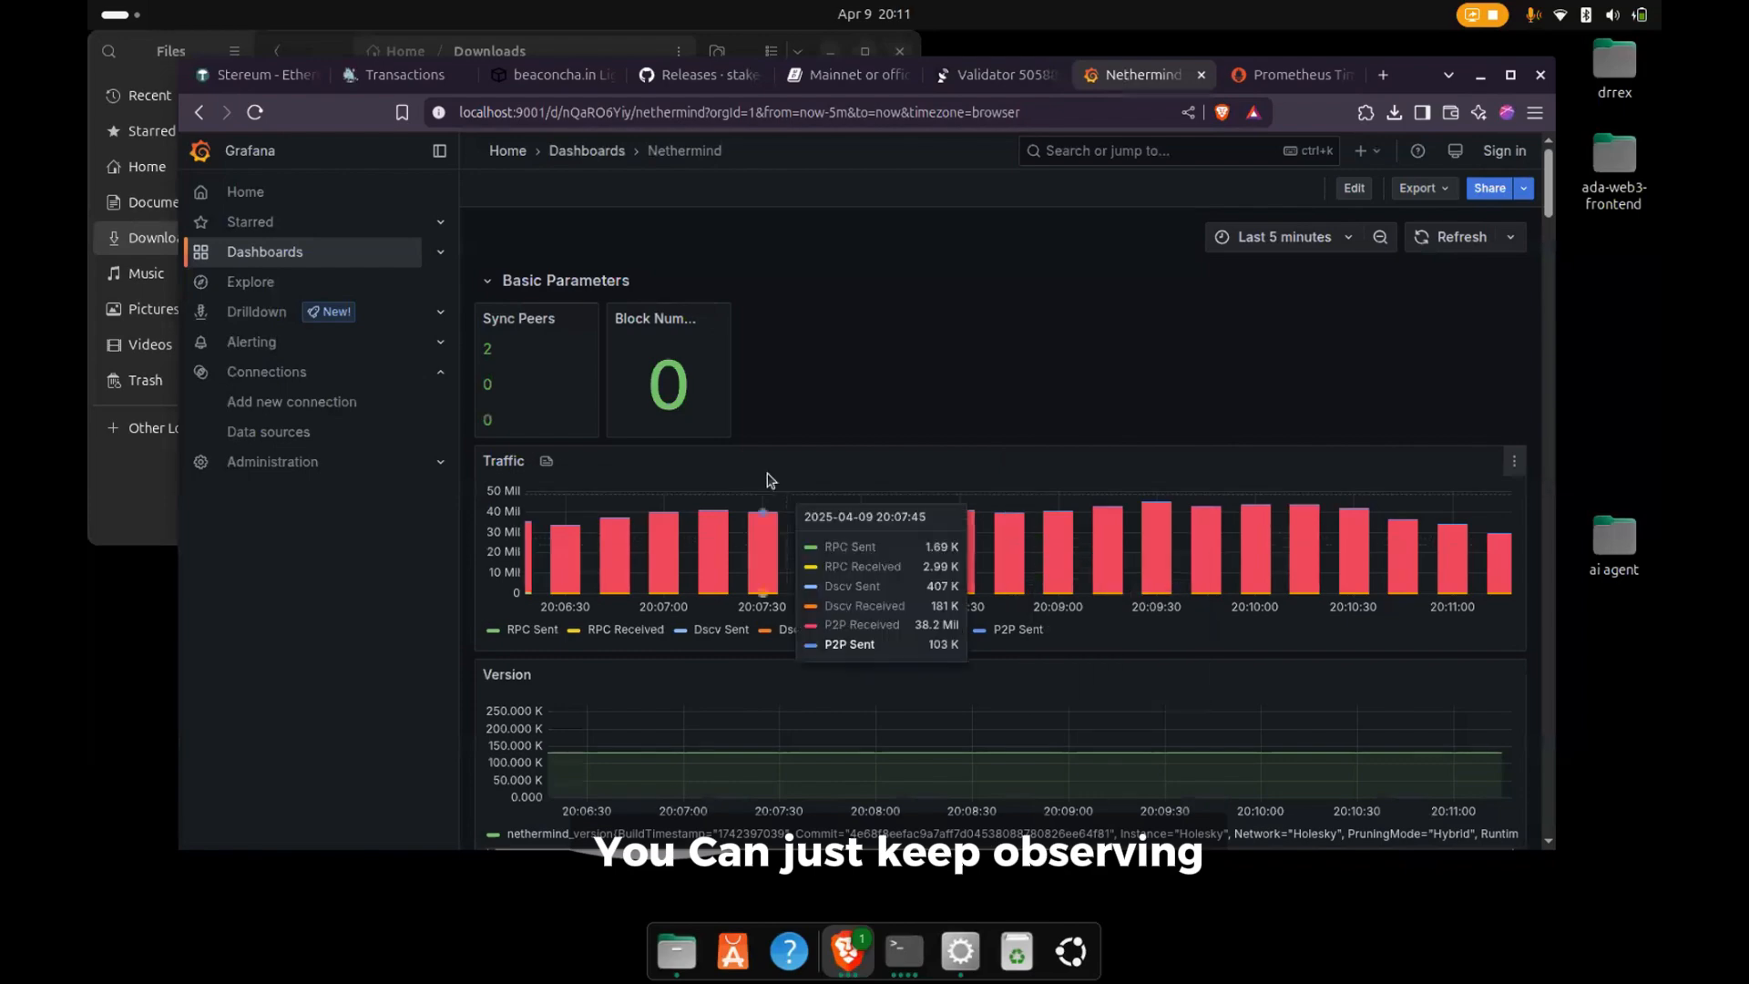
scroll(737, 501, "down", 5)
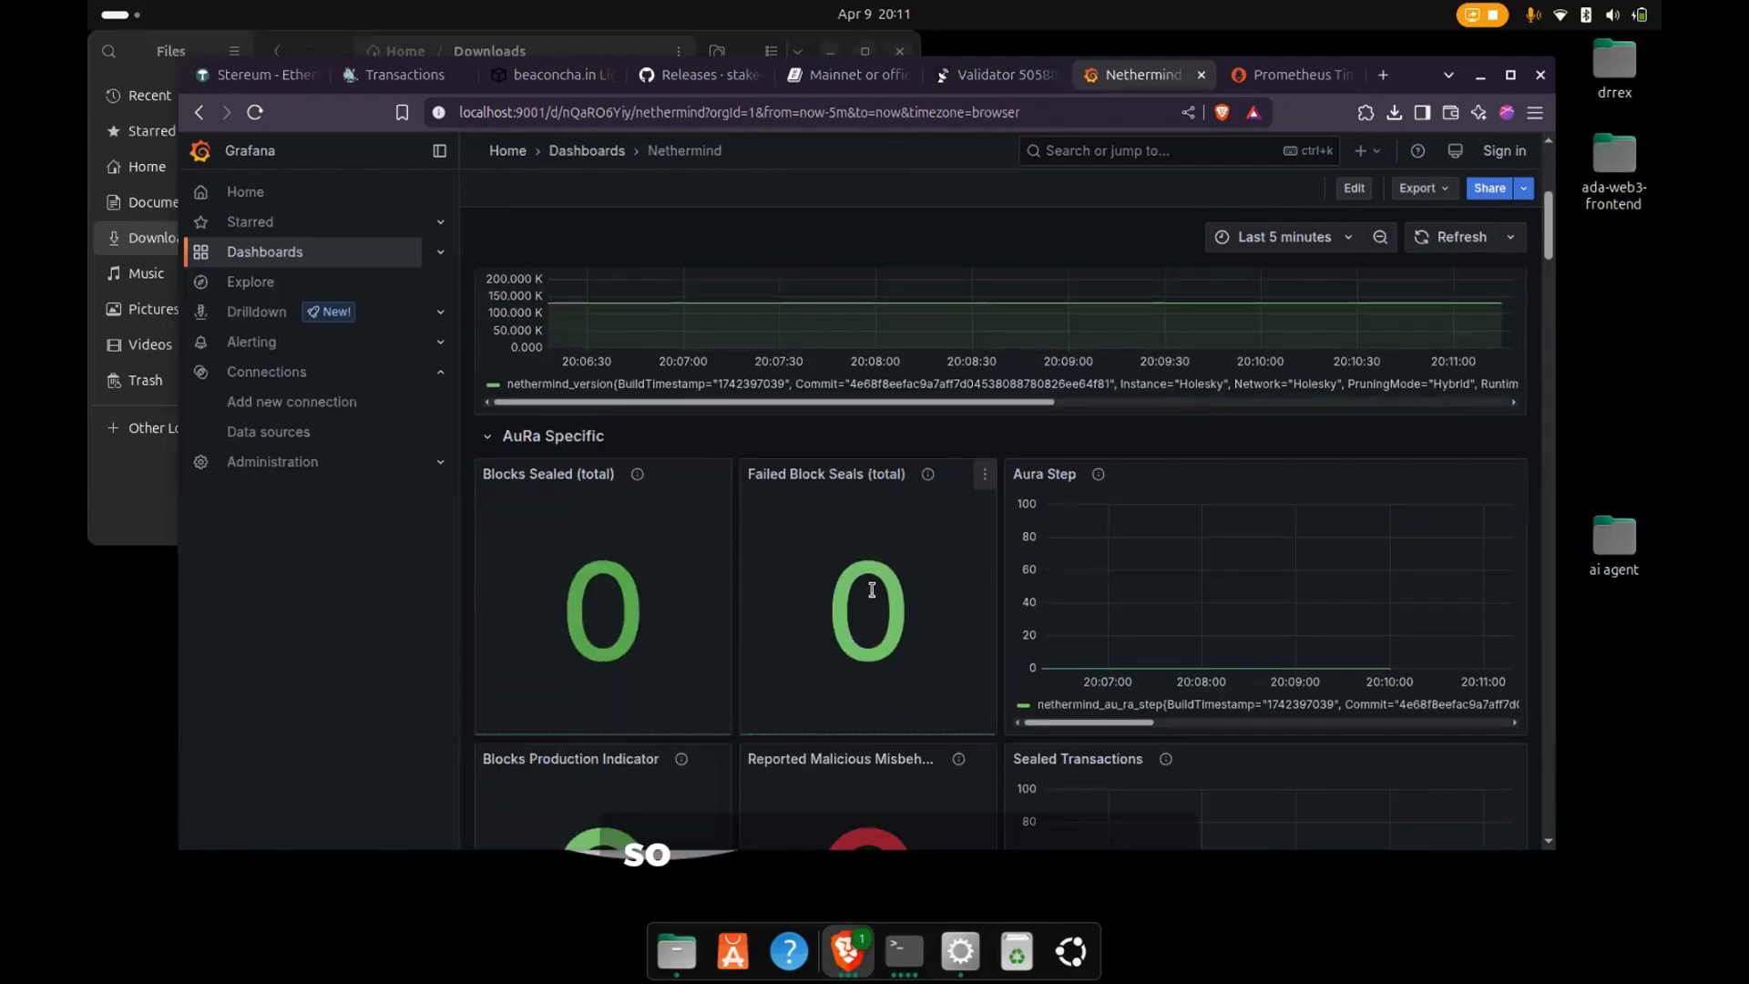
scroll(842, 545, "up", 2)
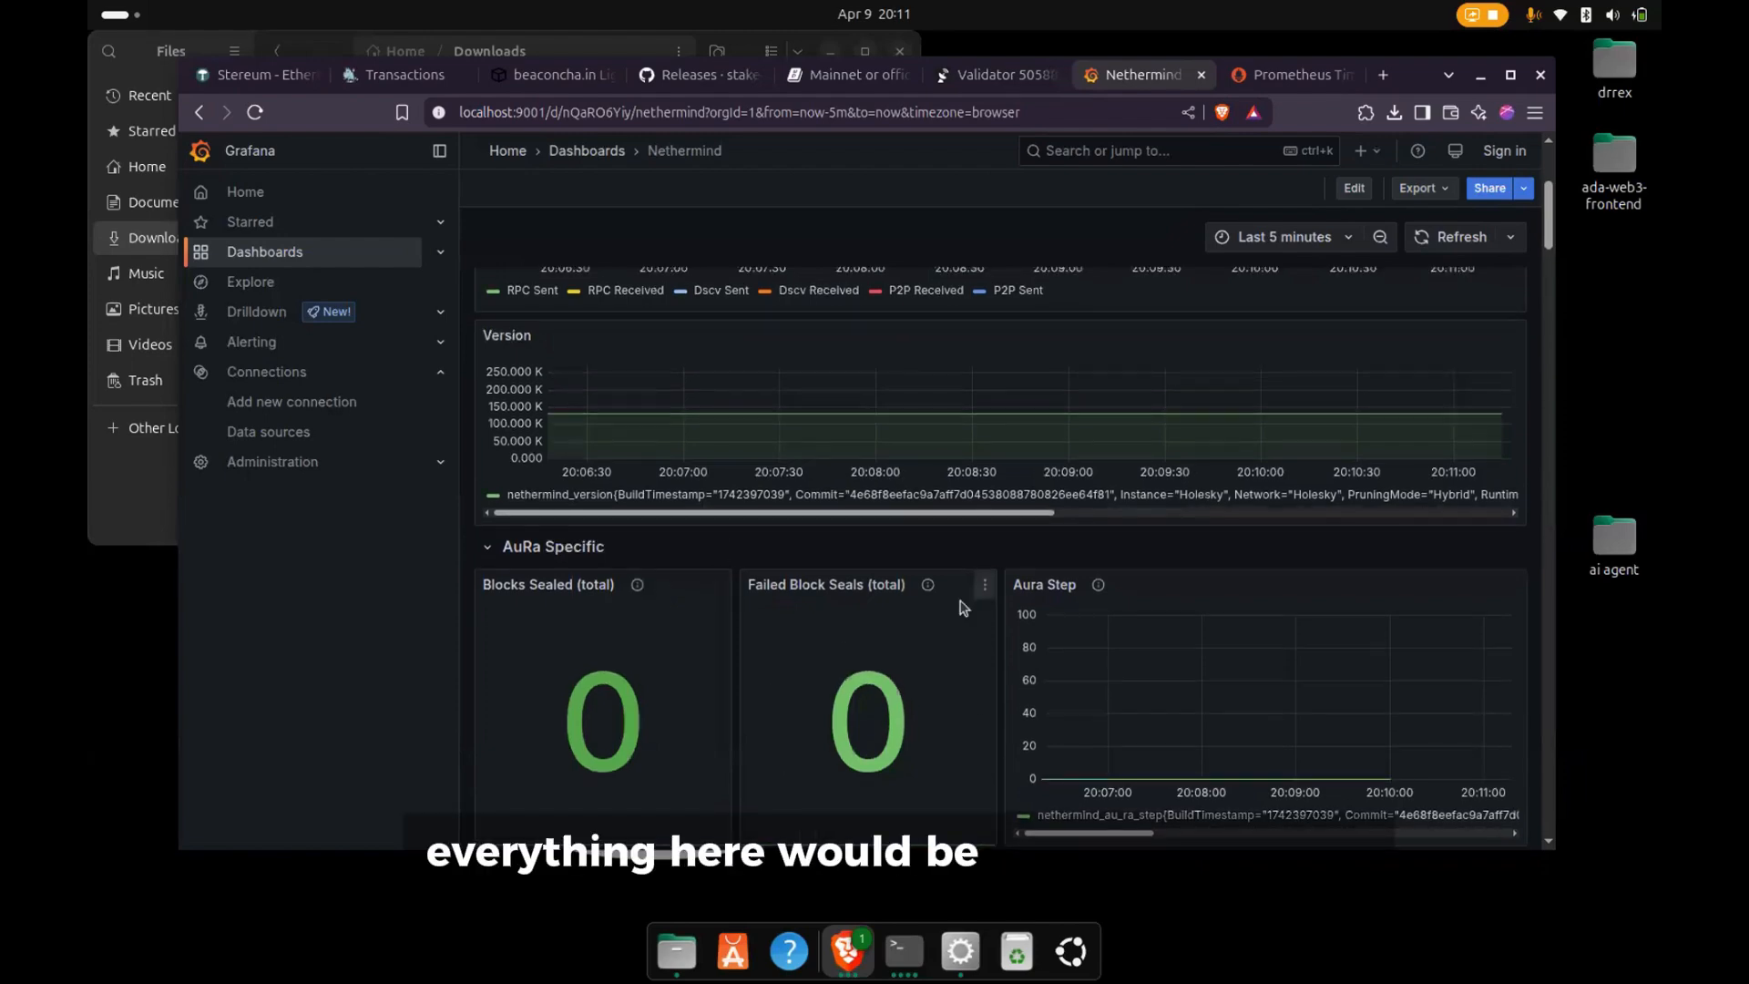
scroll(865, 637, "down", 3)
scroll(1061, 613, "down", 8)
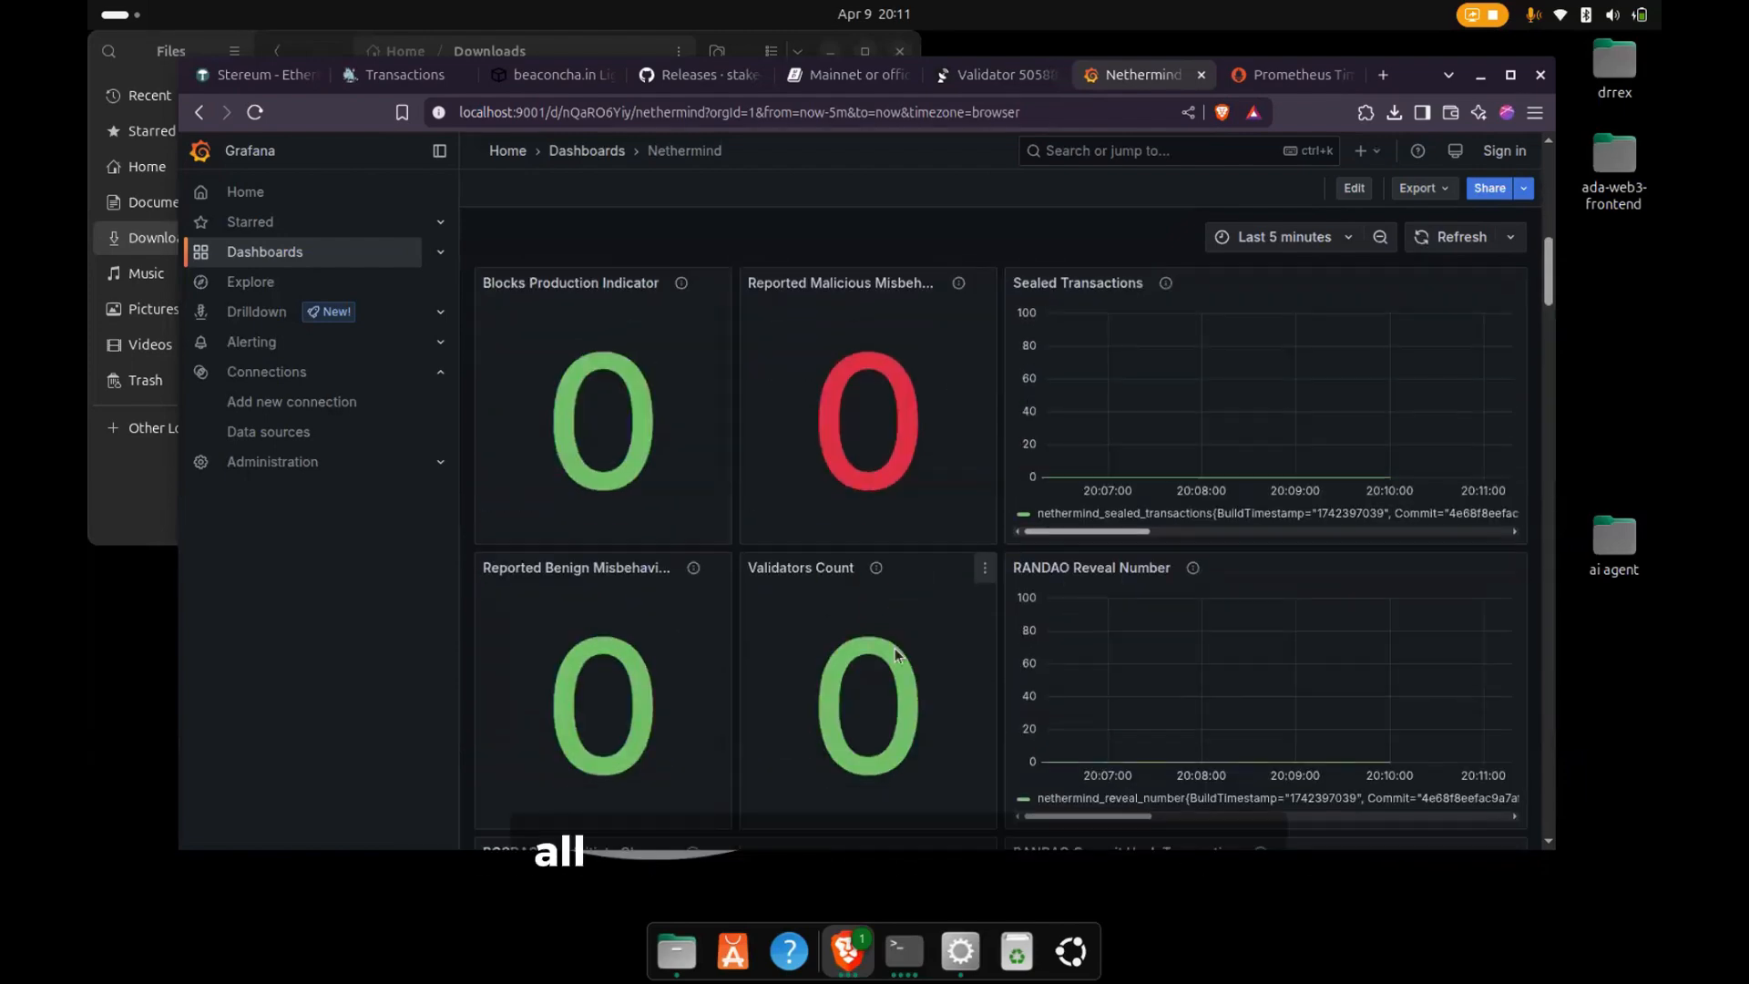
- Examine the Pruning and Sync sections of the Nethermind dashboard, including block processing time, Sync Peers and Fast Blocks
scroll(927, 660, "down", 15)
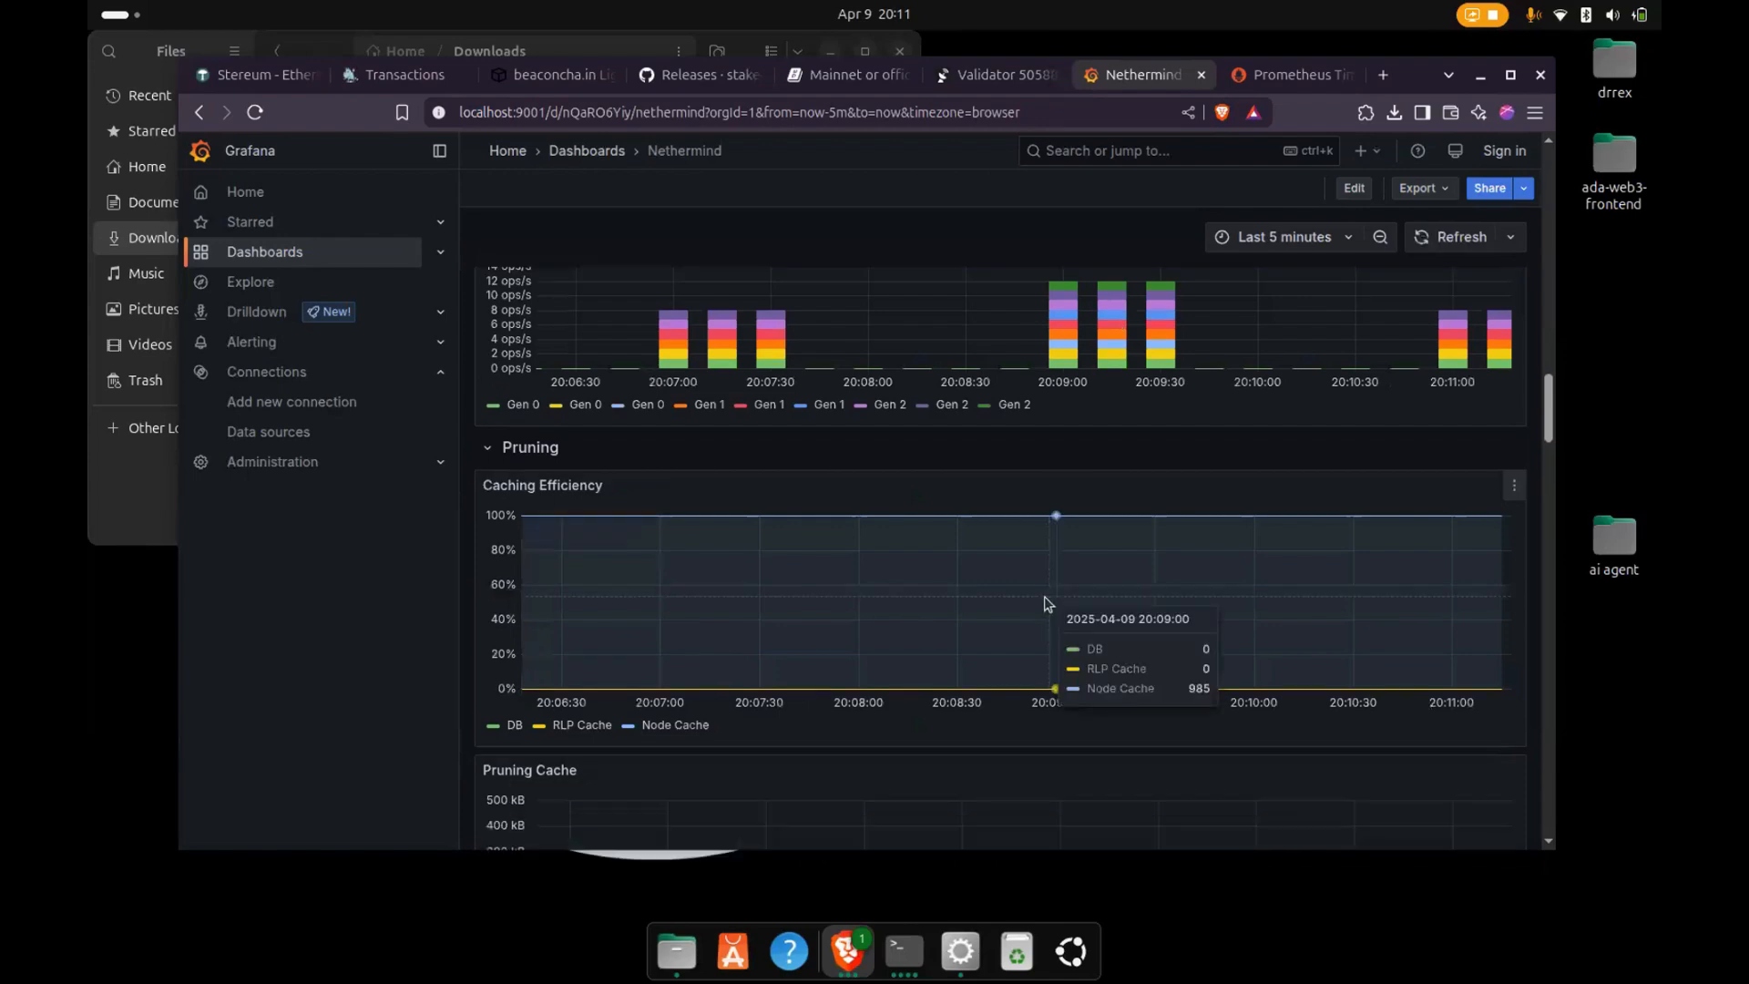
scroll(1052, 604, "up", 3)
scroll(1045, 601, "down", 10)
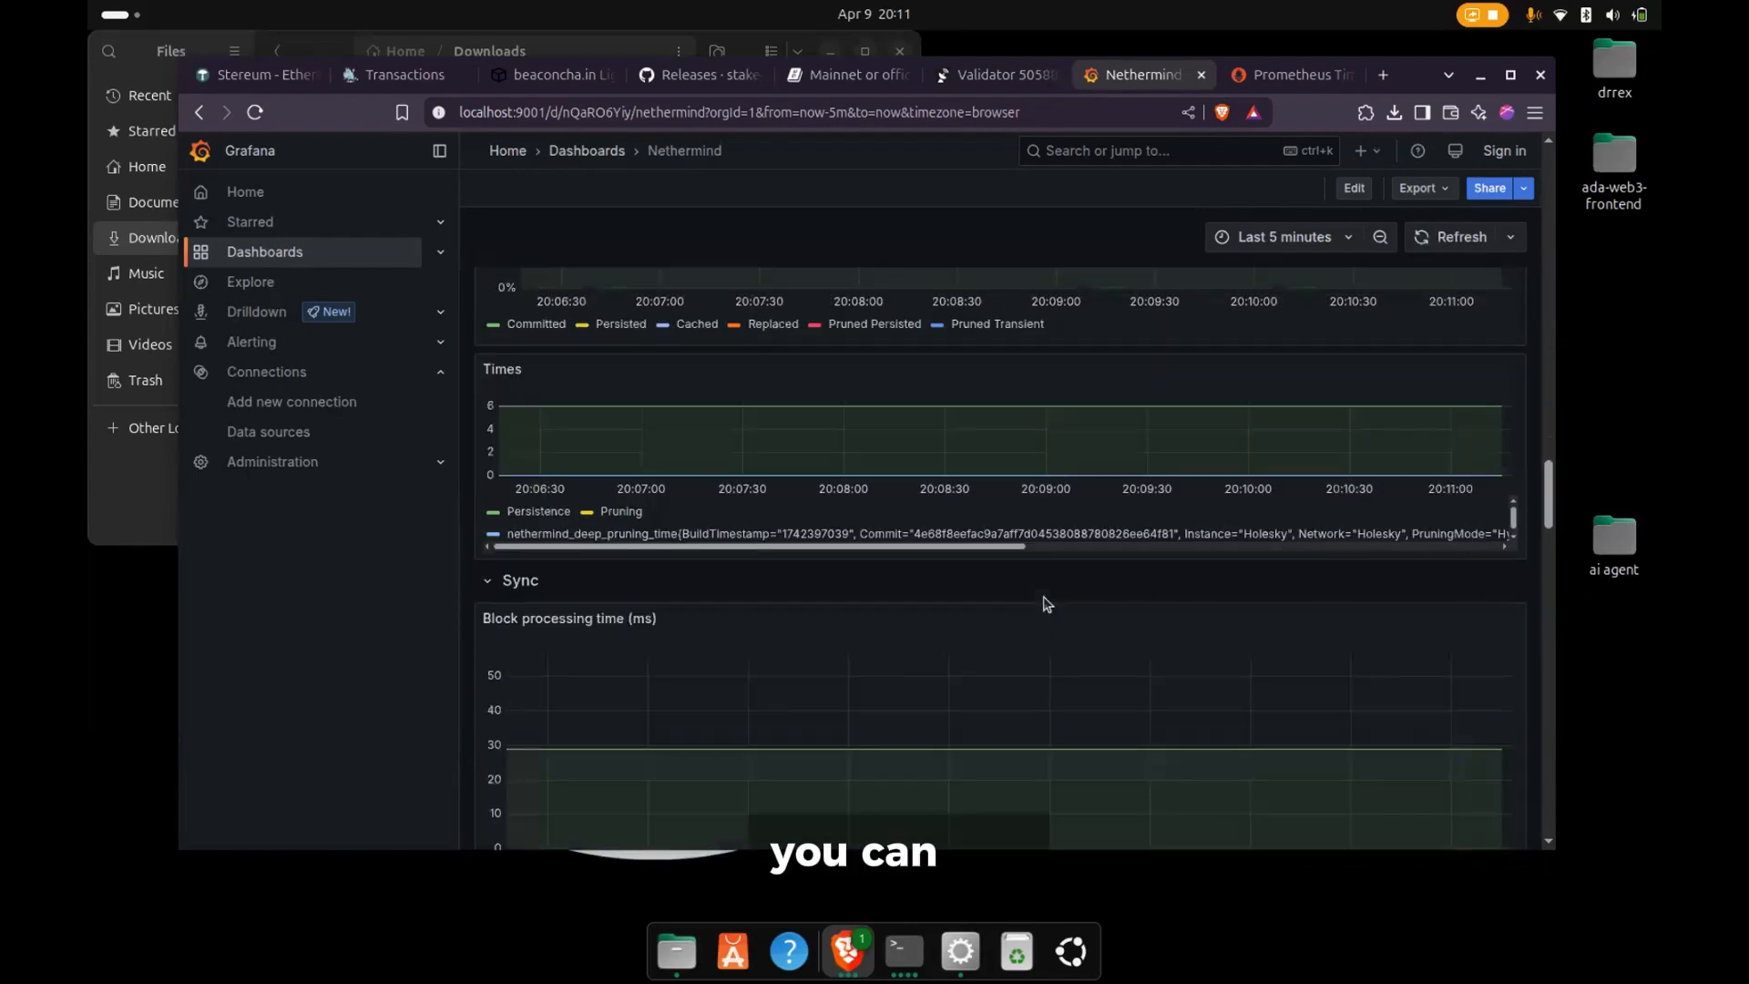
scroll(1046, 604, "down", 1)
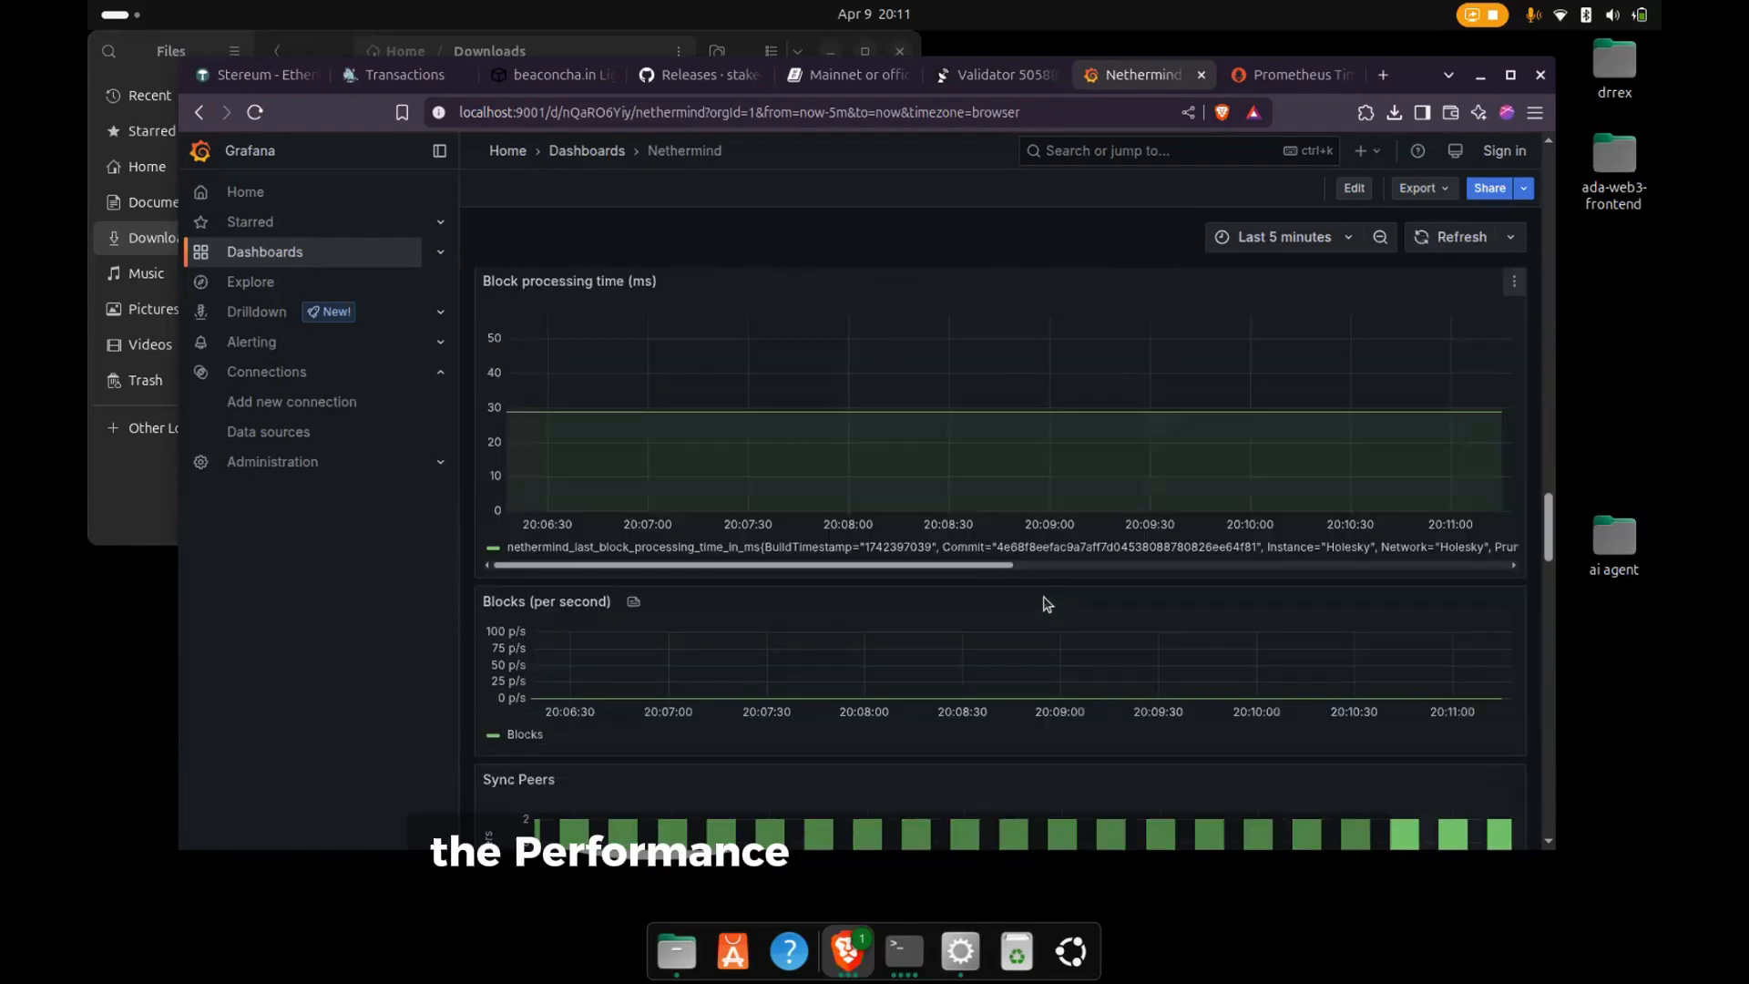
scroll(1046, 604, "down", 4)
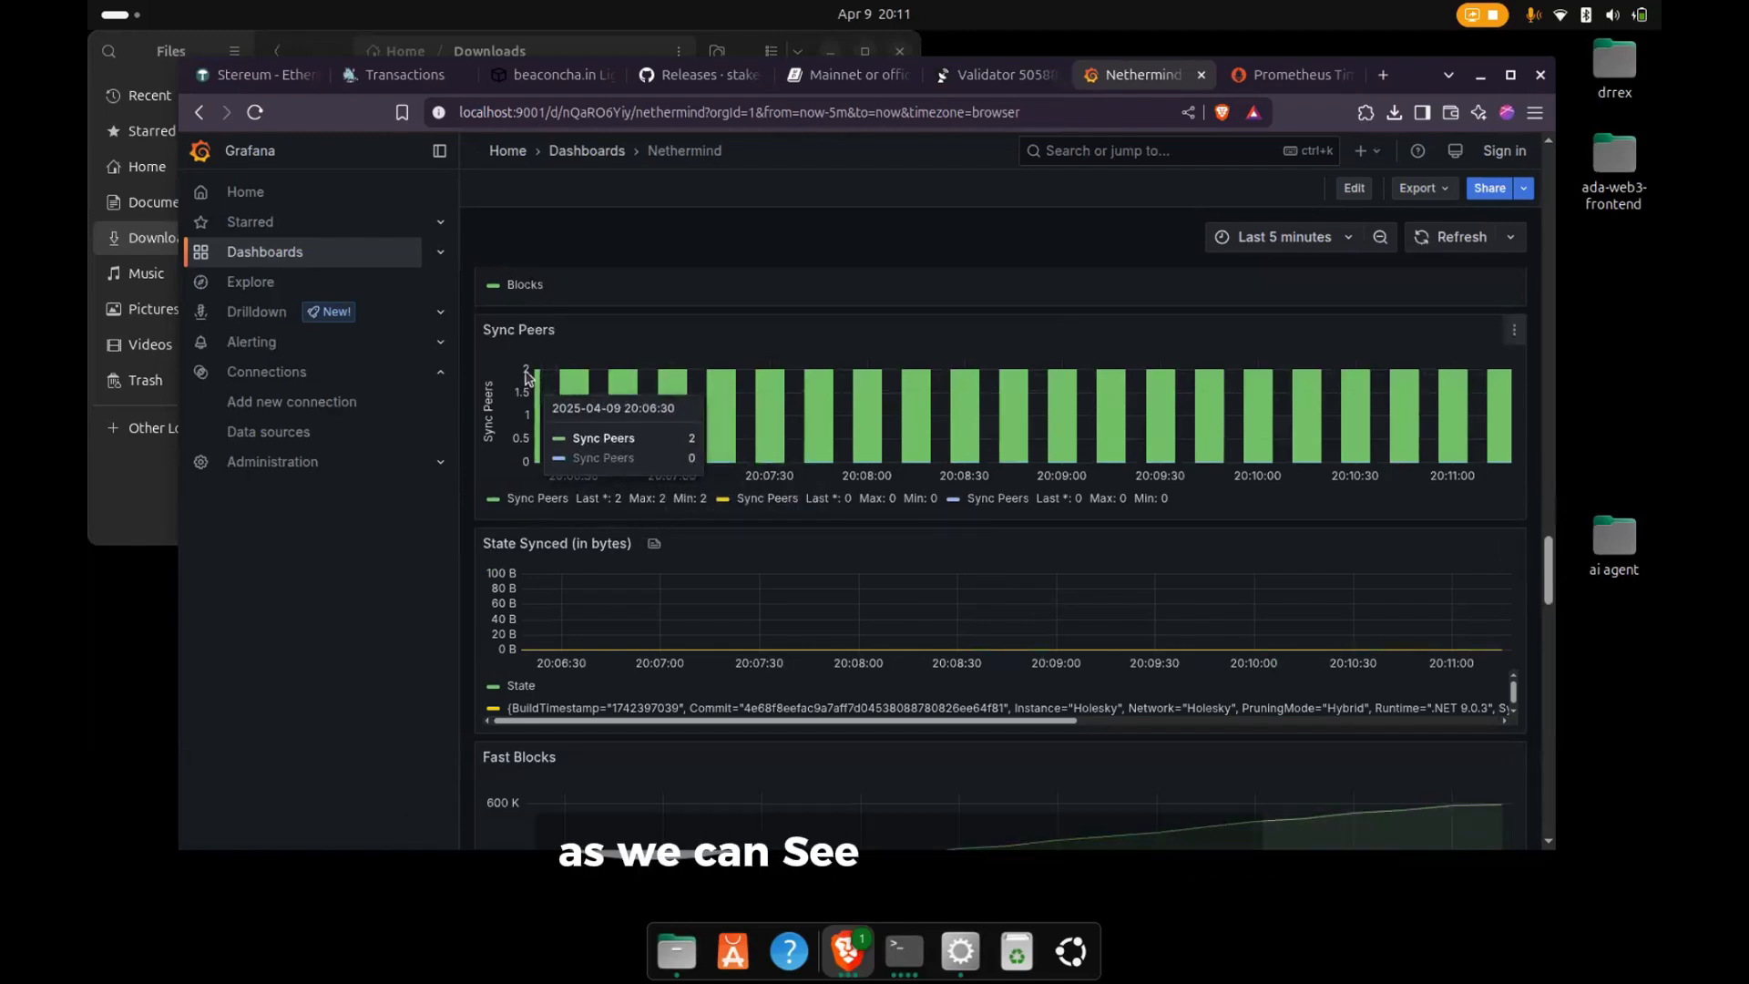
scroll(824, 648, "down", 5)
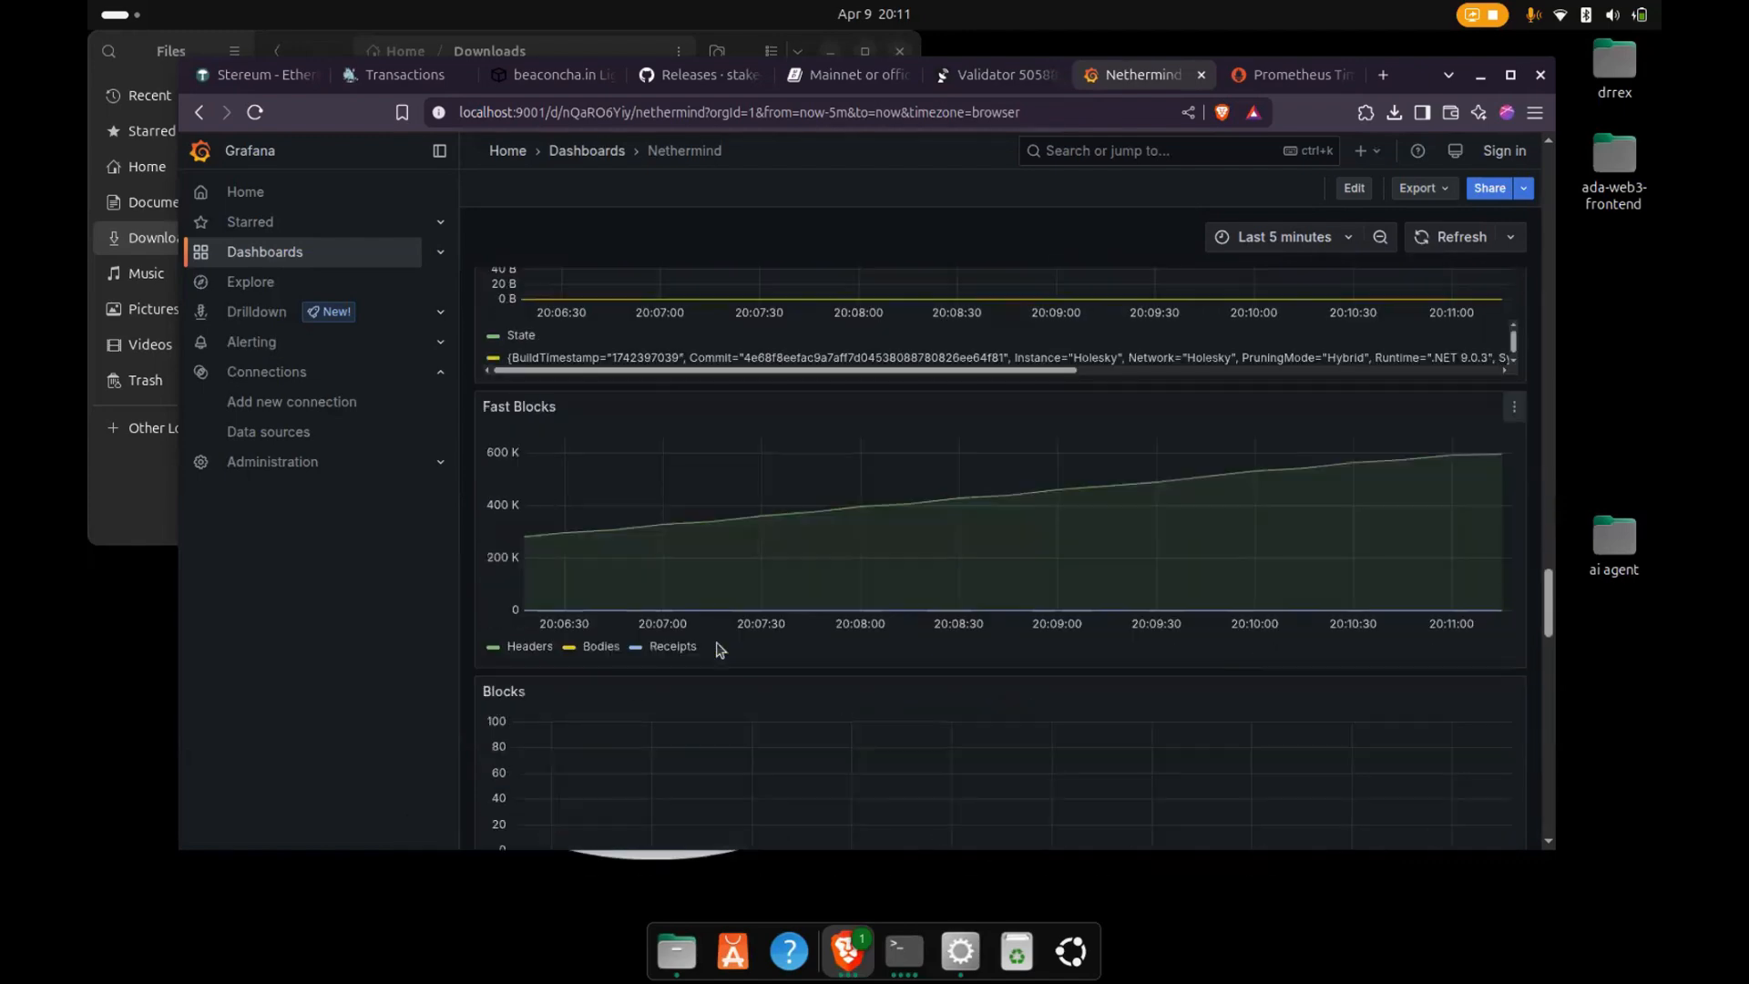
- Examine the JSON RPC, Beam and TxPool sections of the Nethermind dashboard, and return to its memory charts
scroll(716, 649, "down", 5)
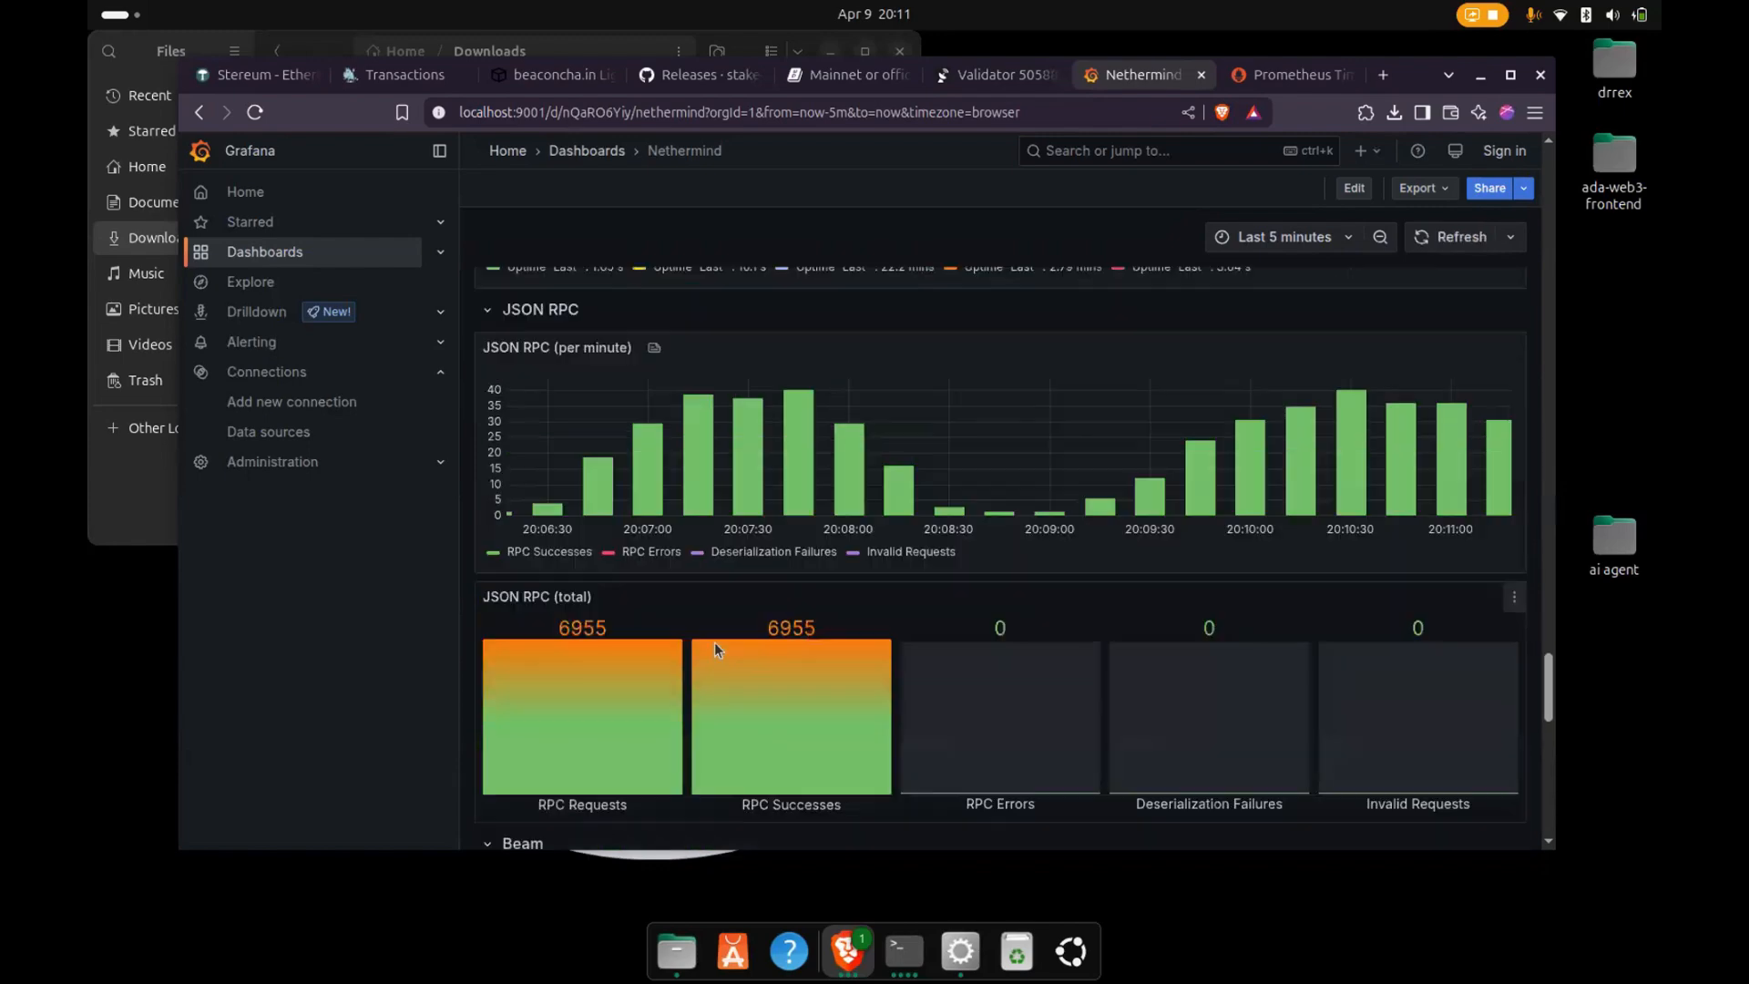
scroll(715, 648, "down", 5)
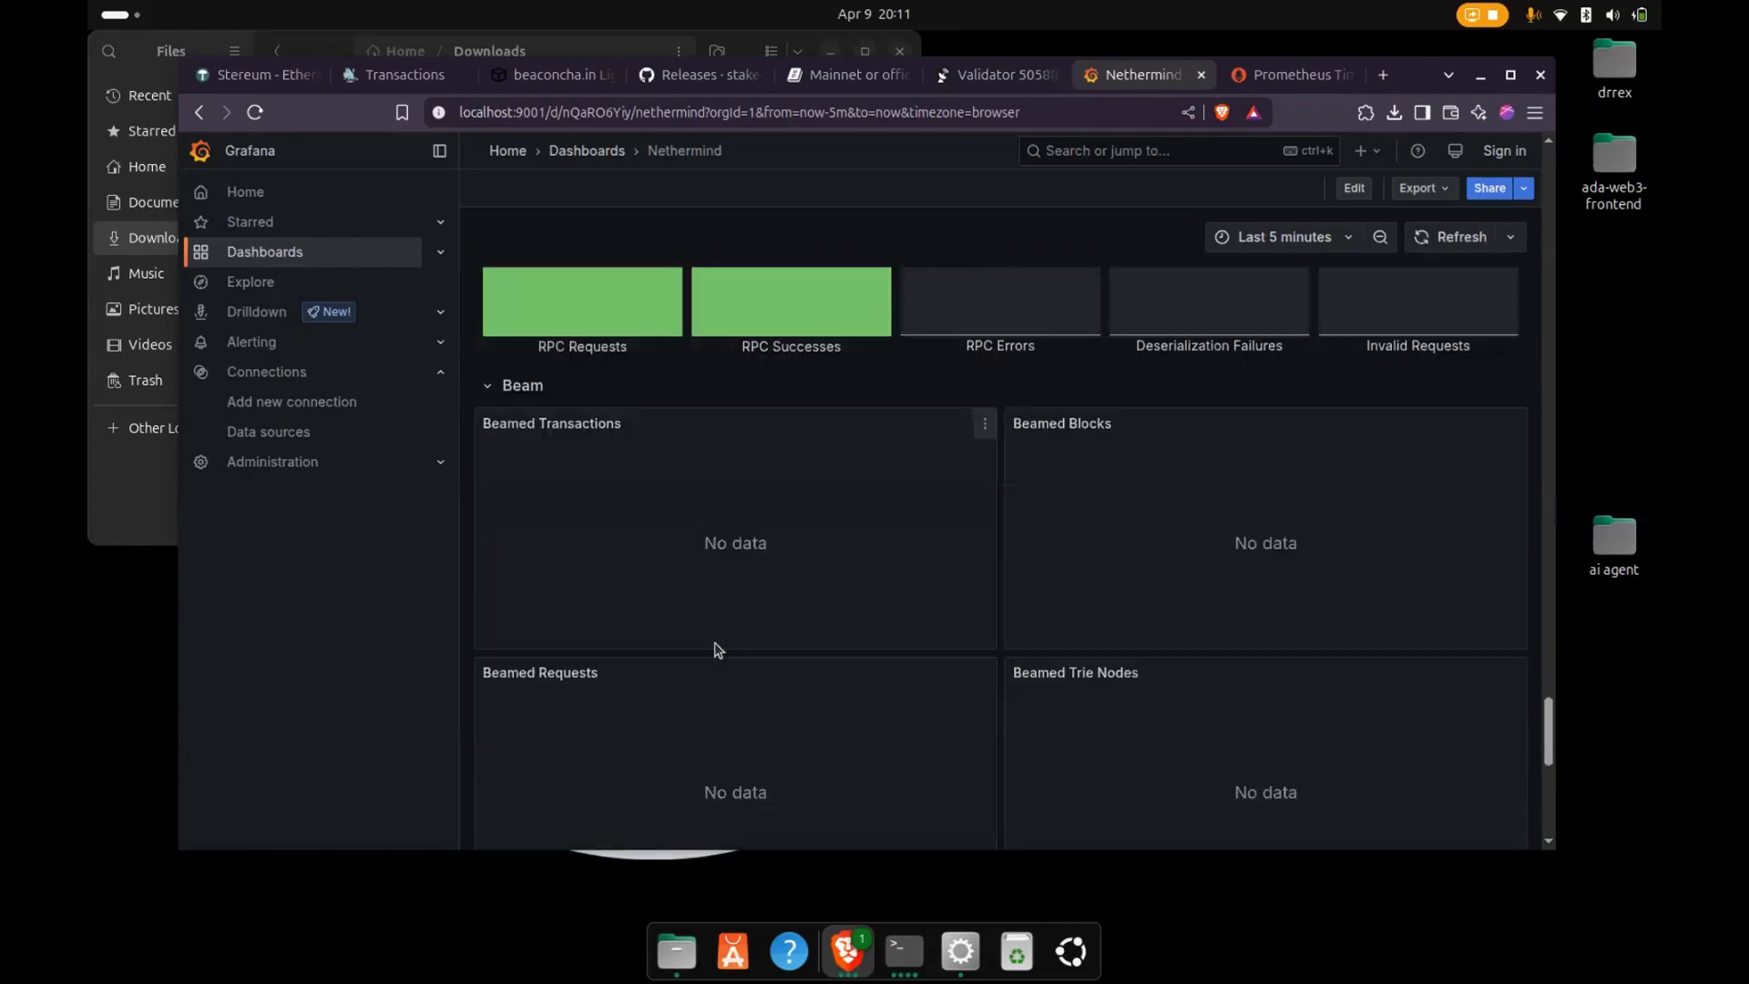
scroll(719, 650, "down", 5)
scroll(717, 650, "up", 5)
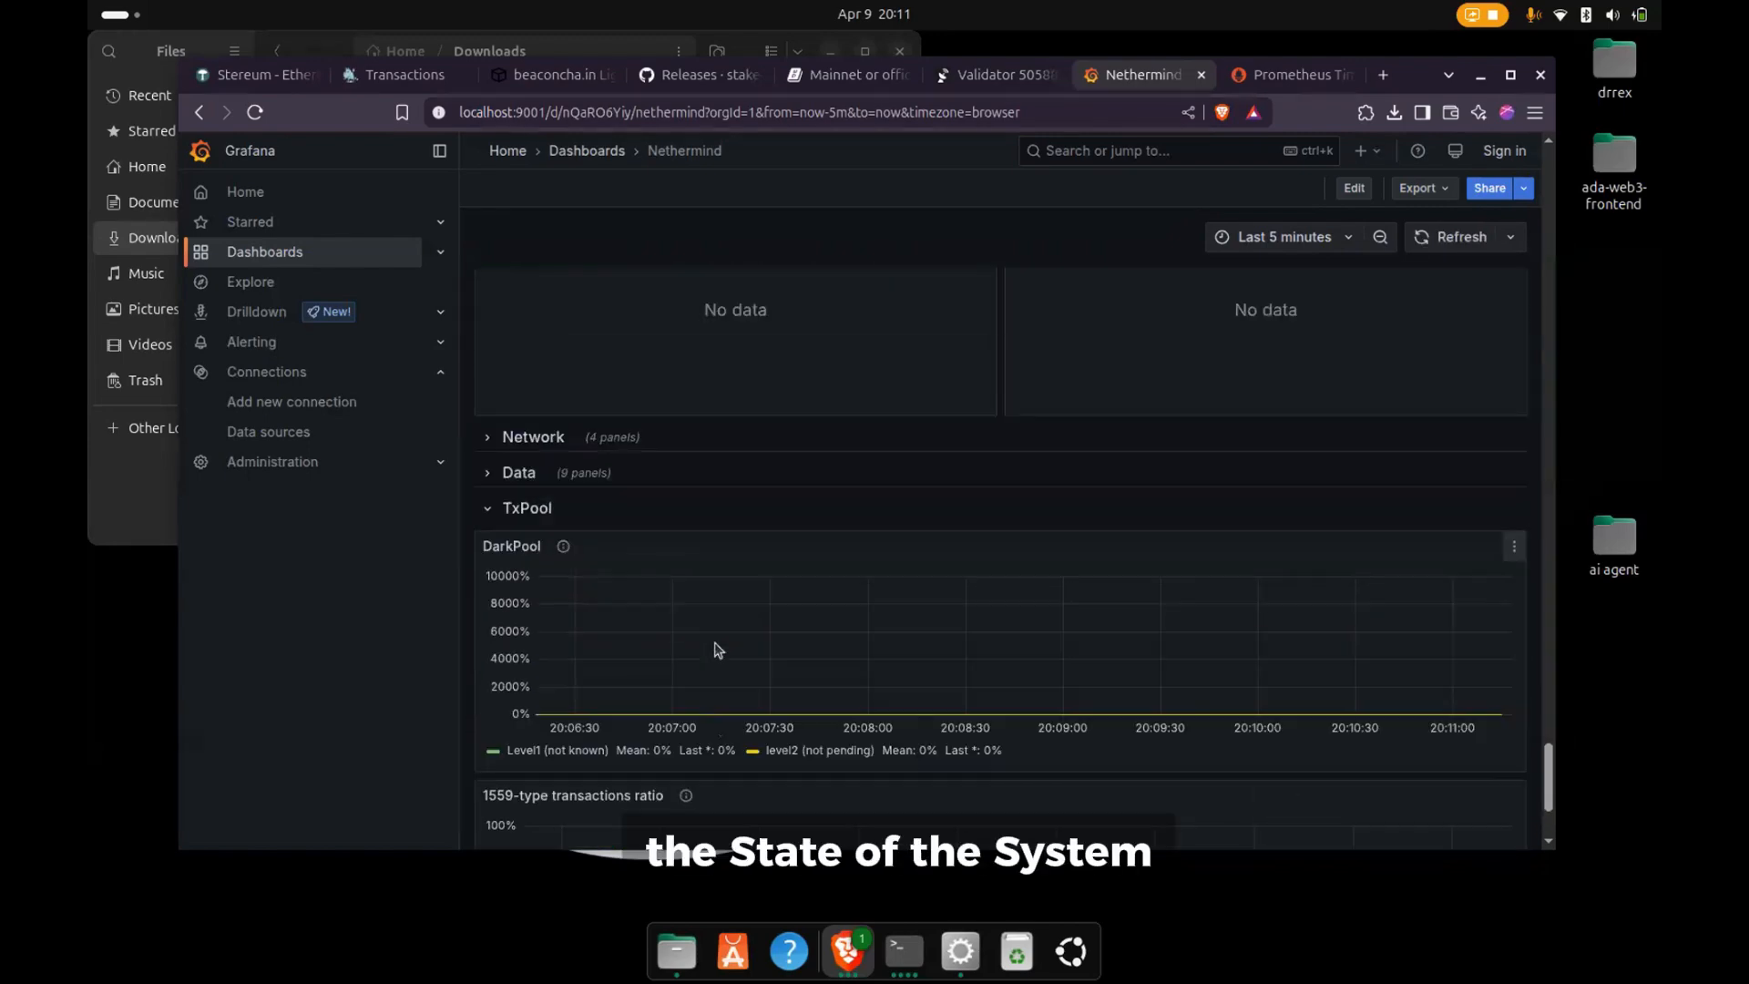
scroll(717, 648, "up", 15)
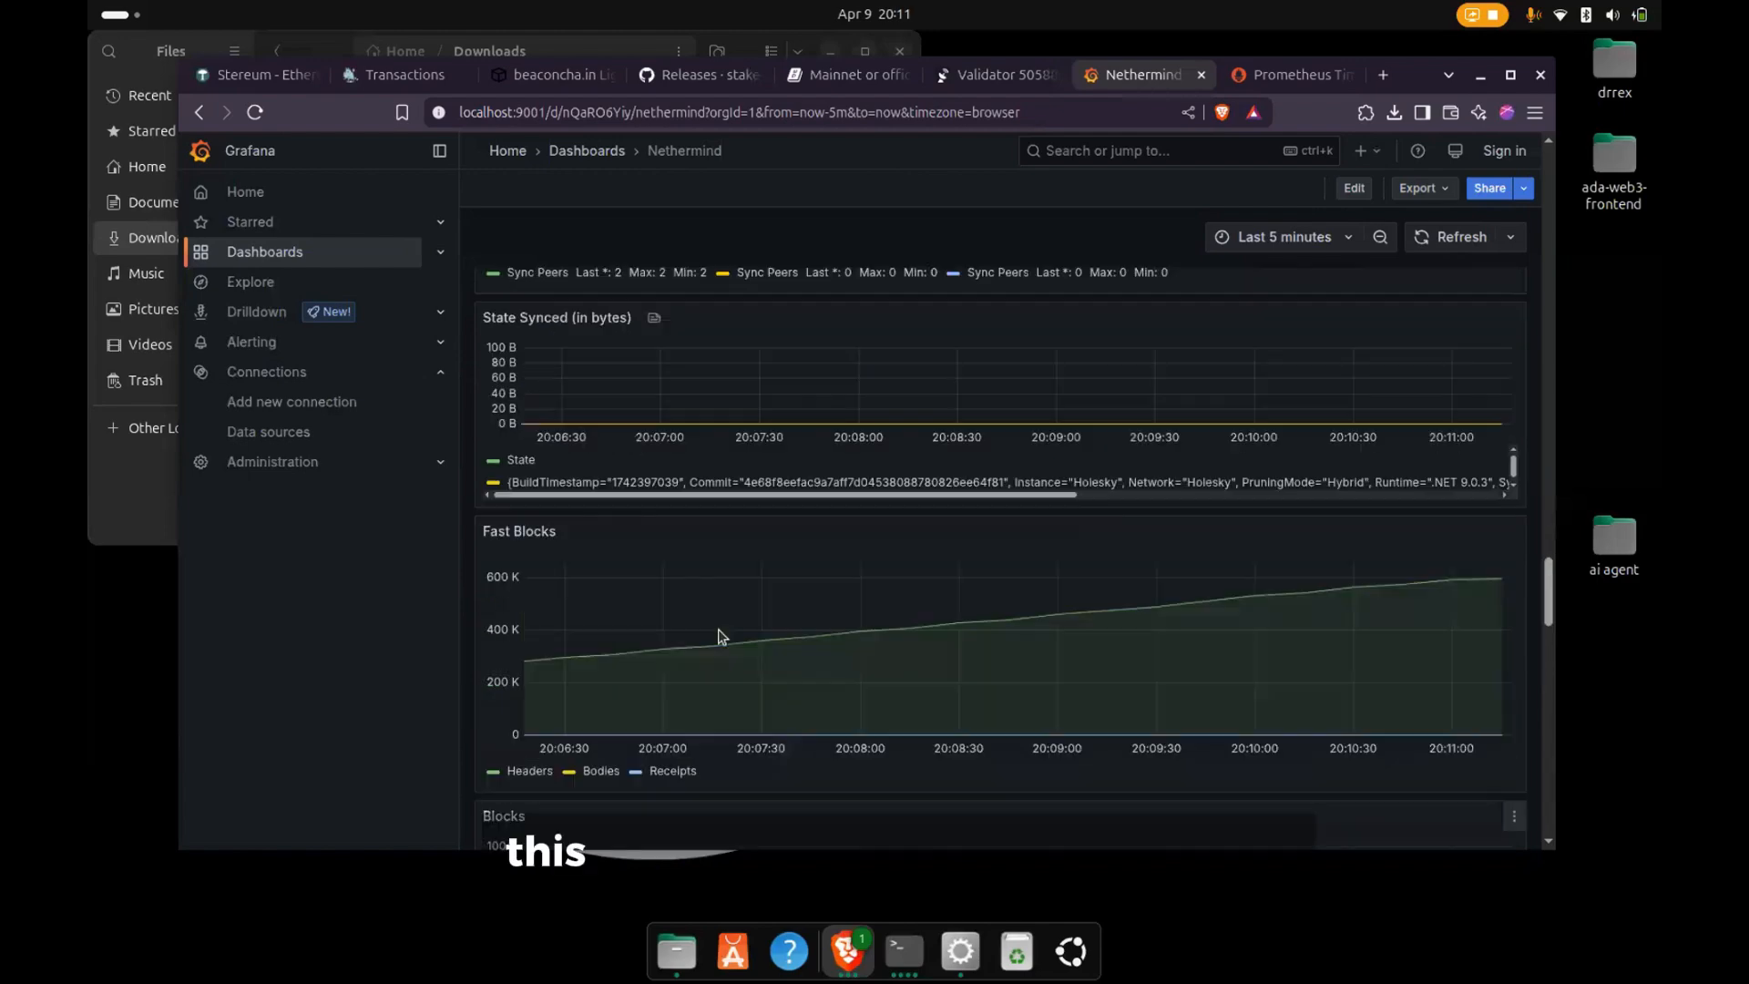
scroll(729, 641, "up", 10)
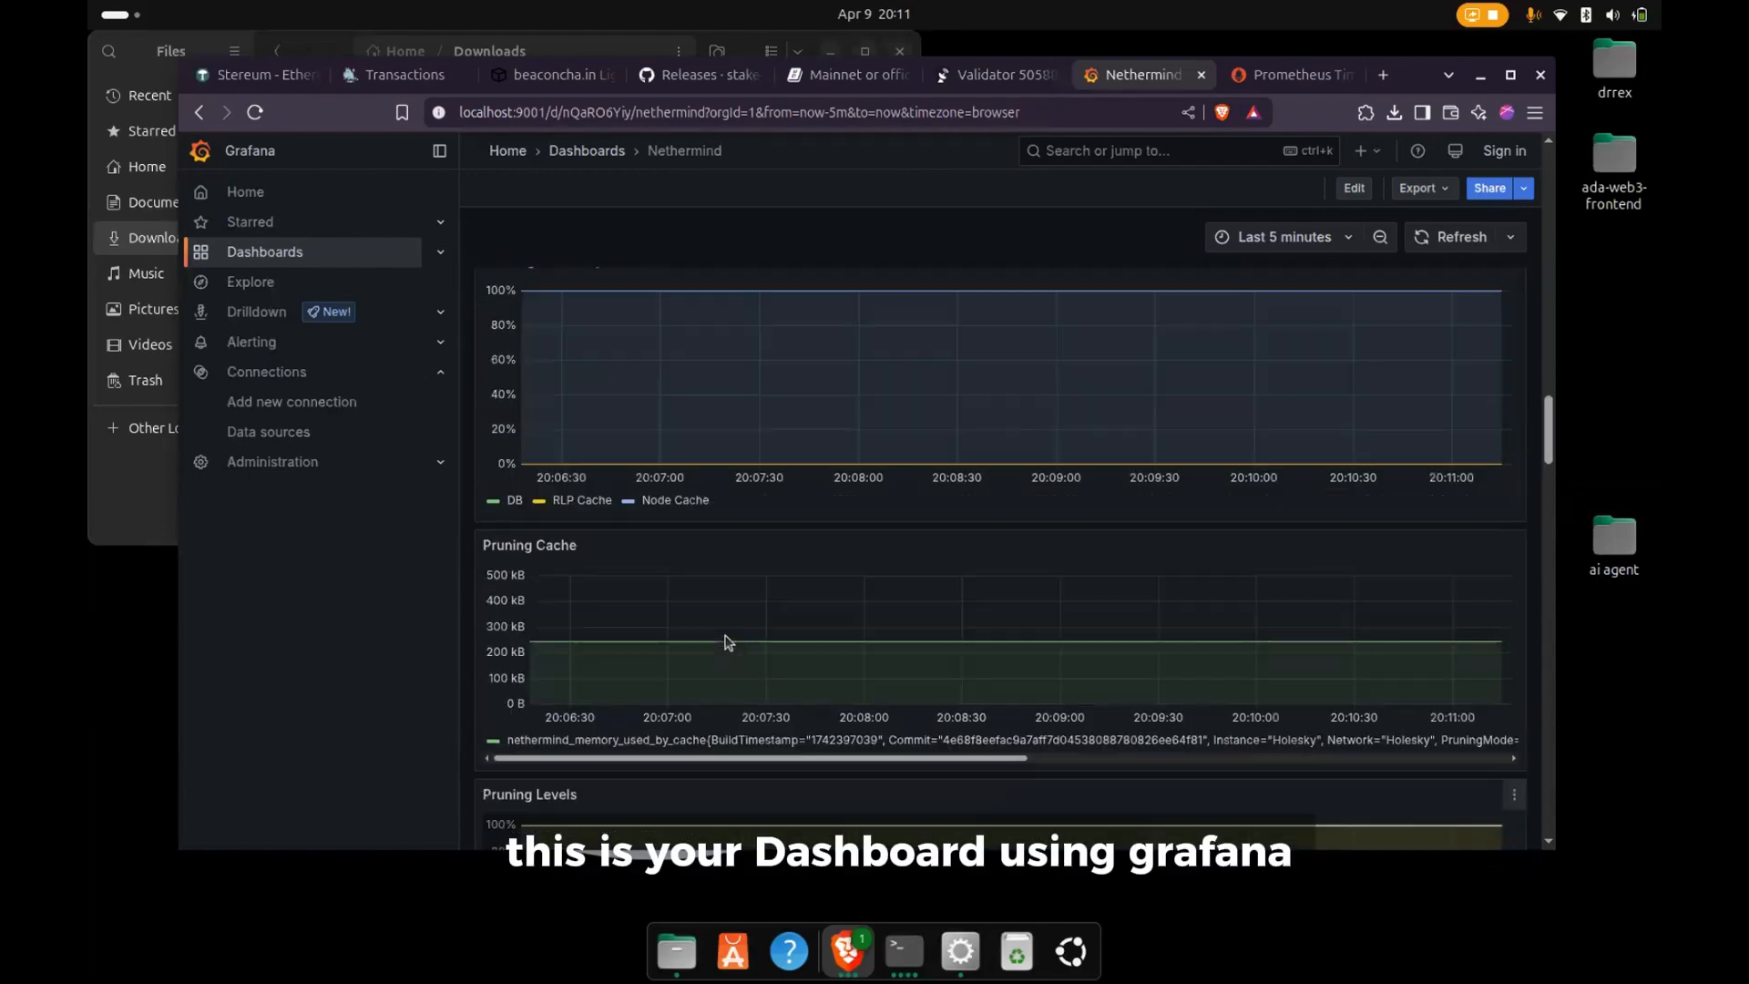
scroll(792, 537, "up", 5)
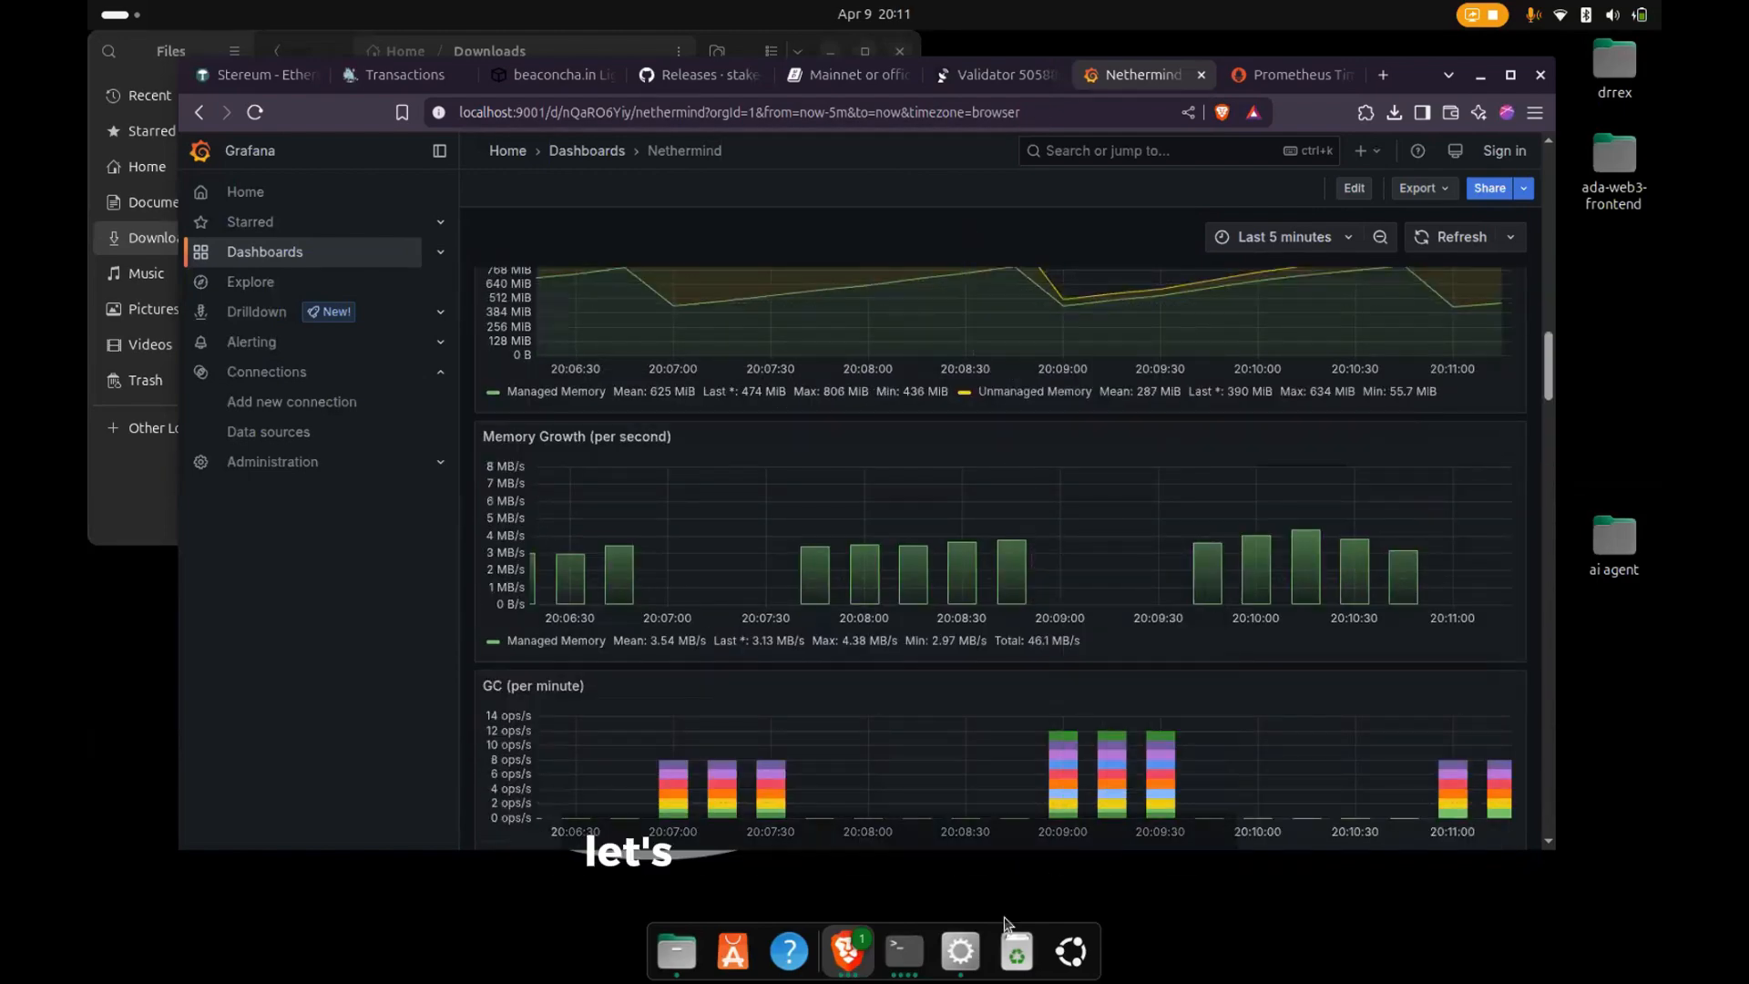
- Switch to the Stereum launcher, open the Nethermind execution client's logs and read through the block syncing entries
left_click(947, 952)
left_click(1229, 496)
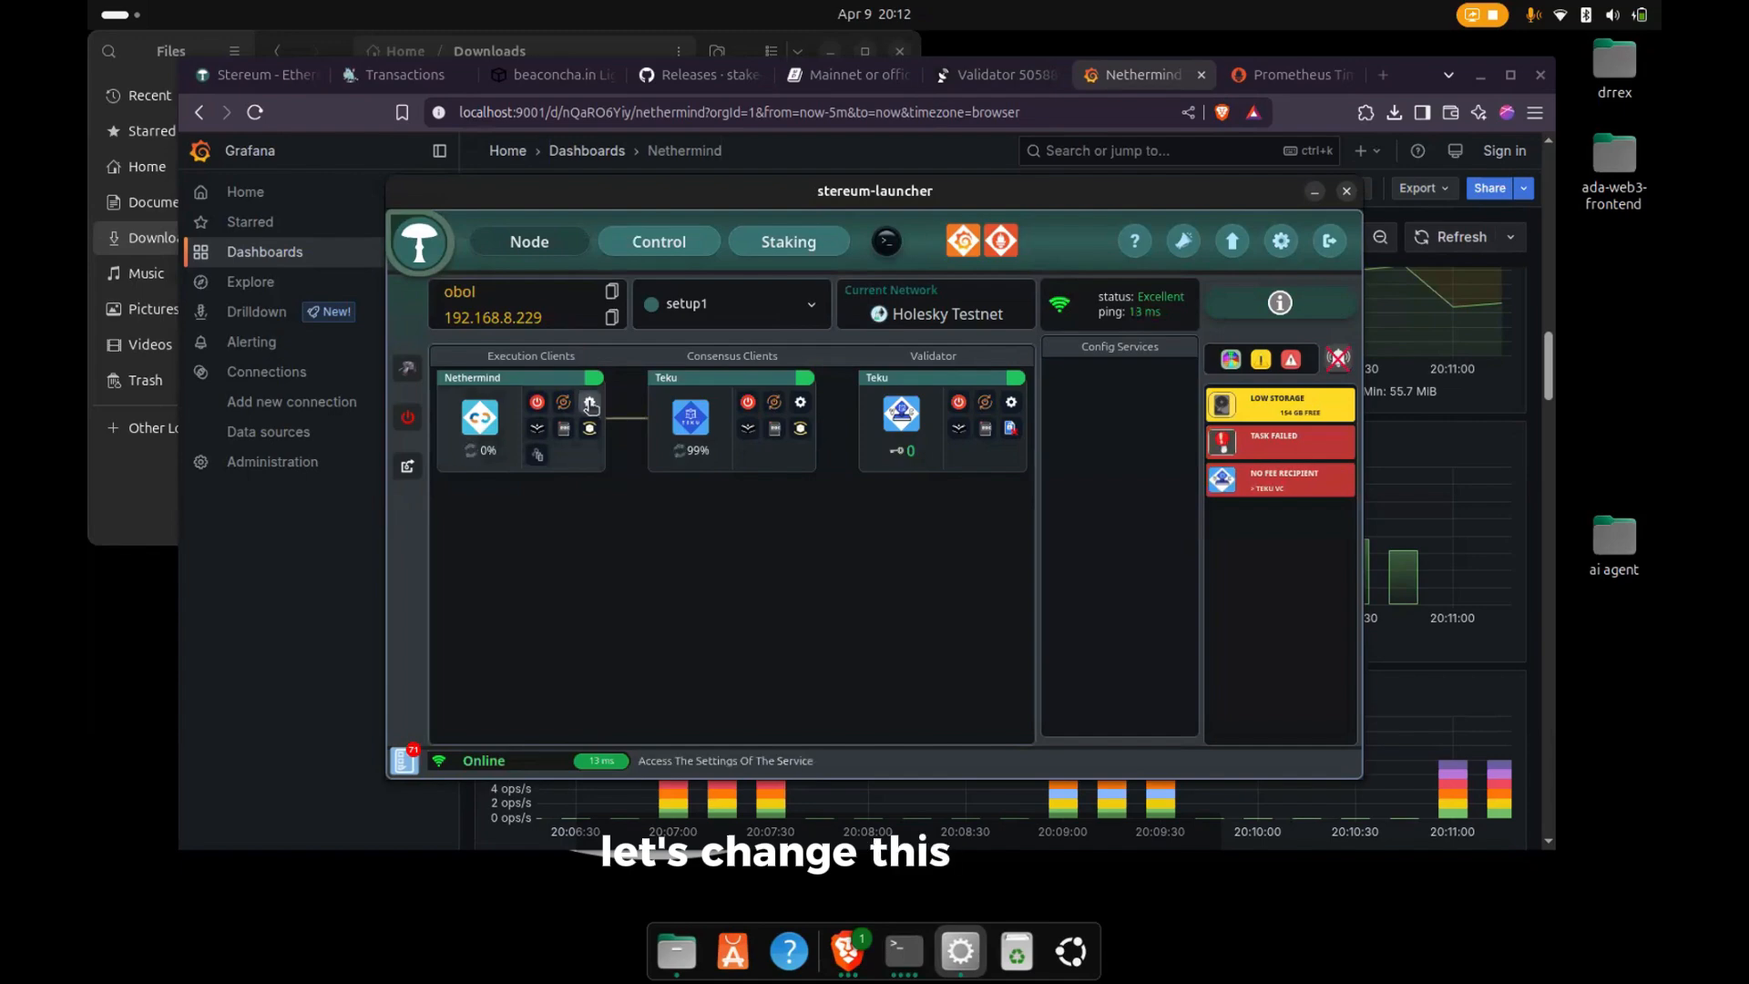
left_click(537, 430)
scroll(1096, 528, "down", 1)
scroll(1096, 529, "down", 10)
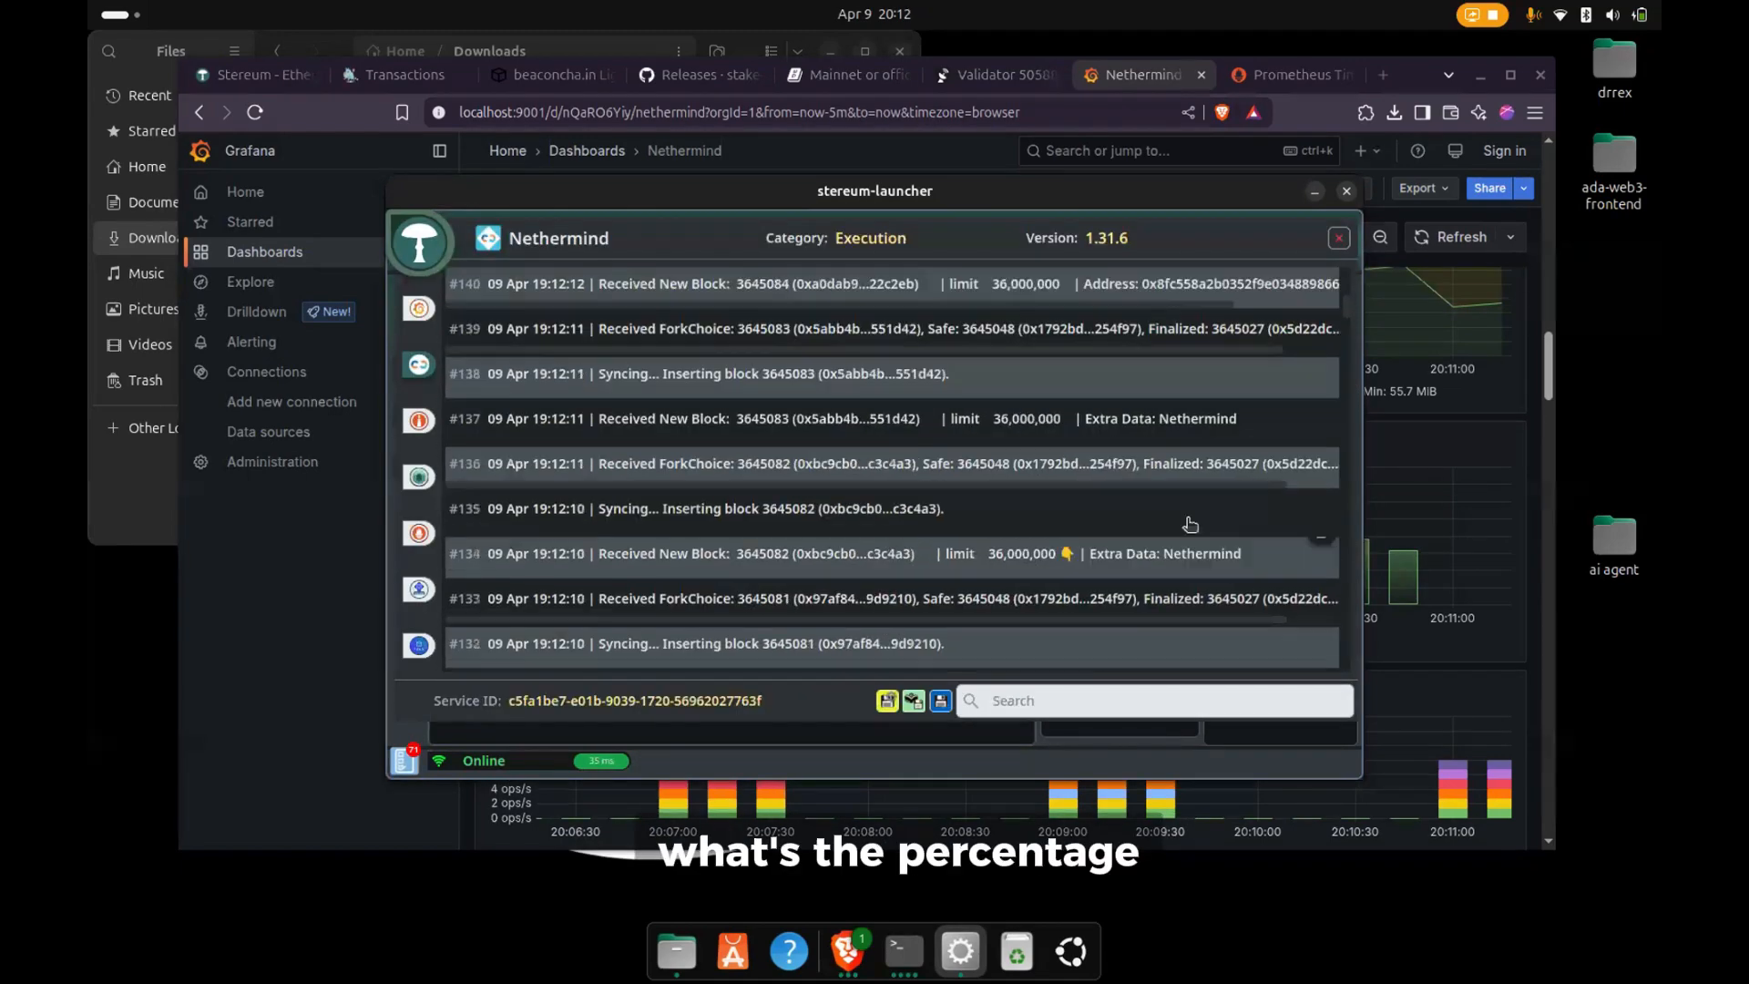
- Examine the Nethermind log's Old Headers progress entries and JSON RPC report, close the log and open the server's Control overview
left_click_drag(1346, 334, 1339, 671)
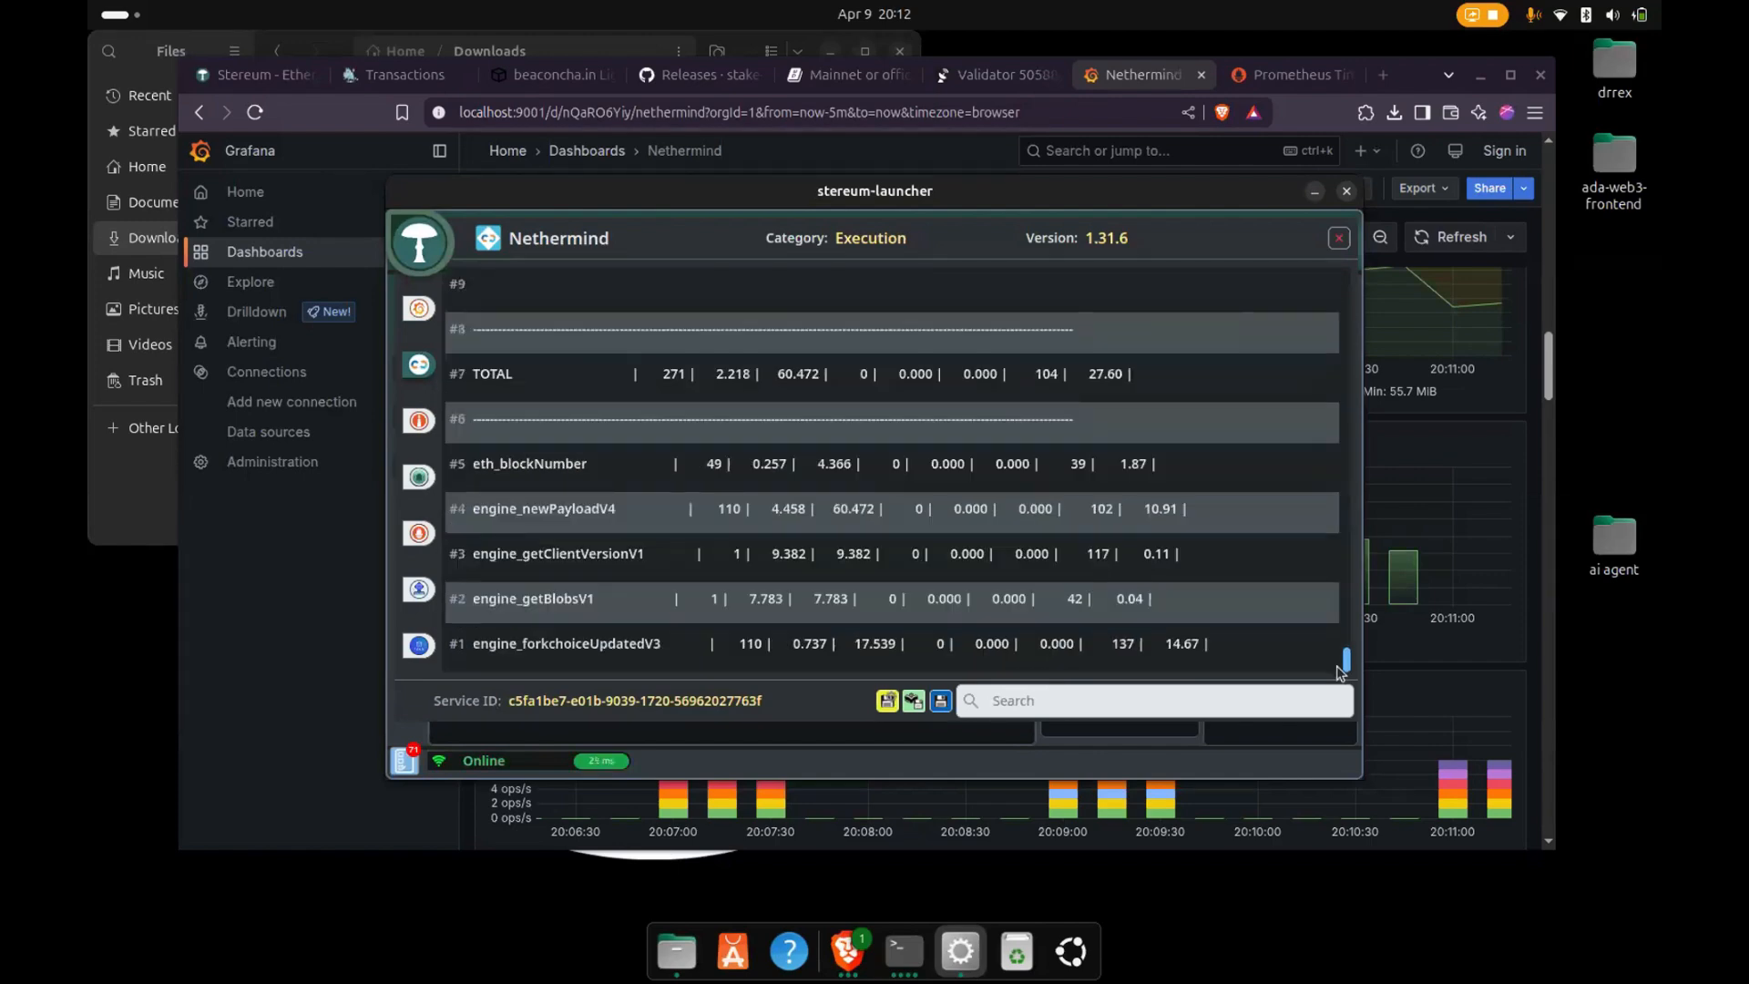
scroll(1190, 594, "up", 3)
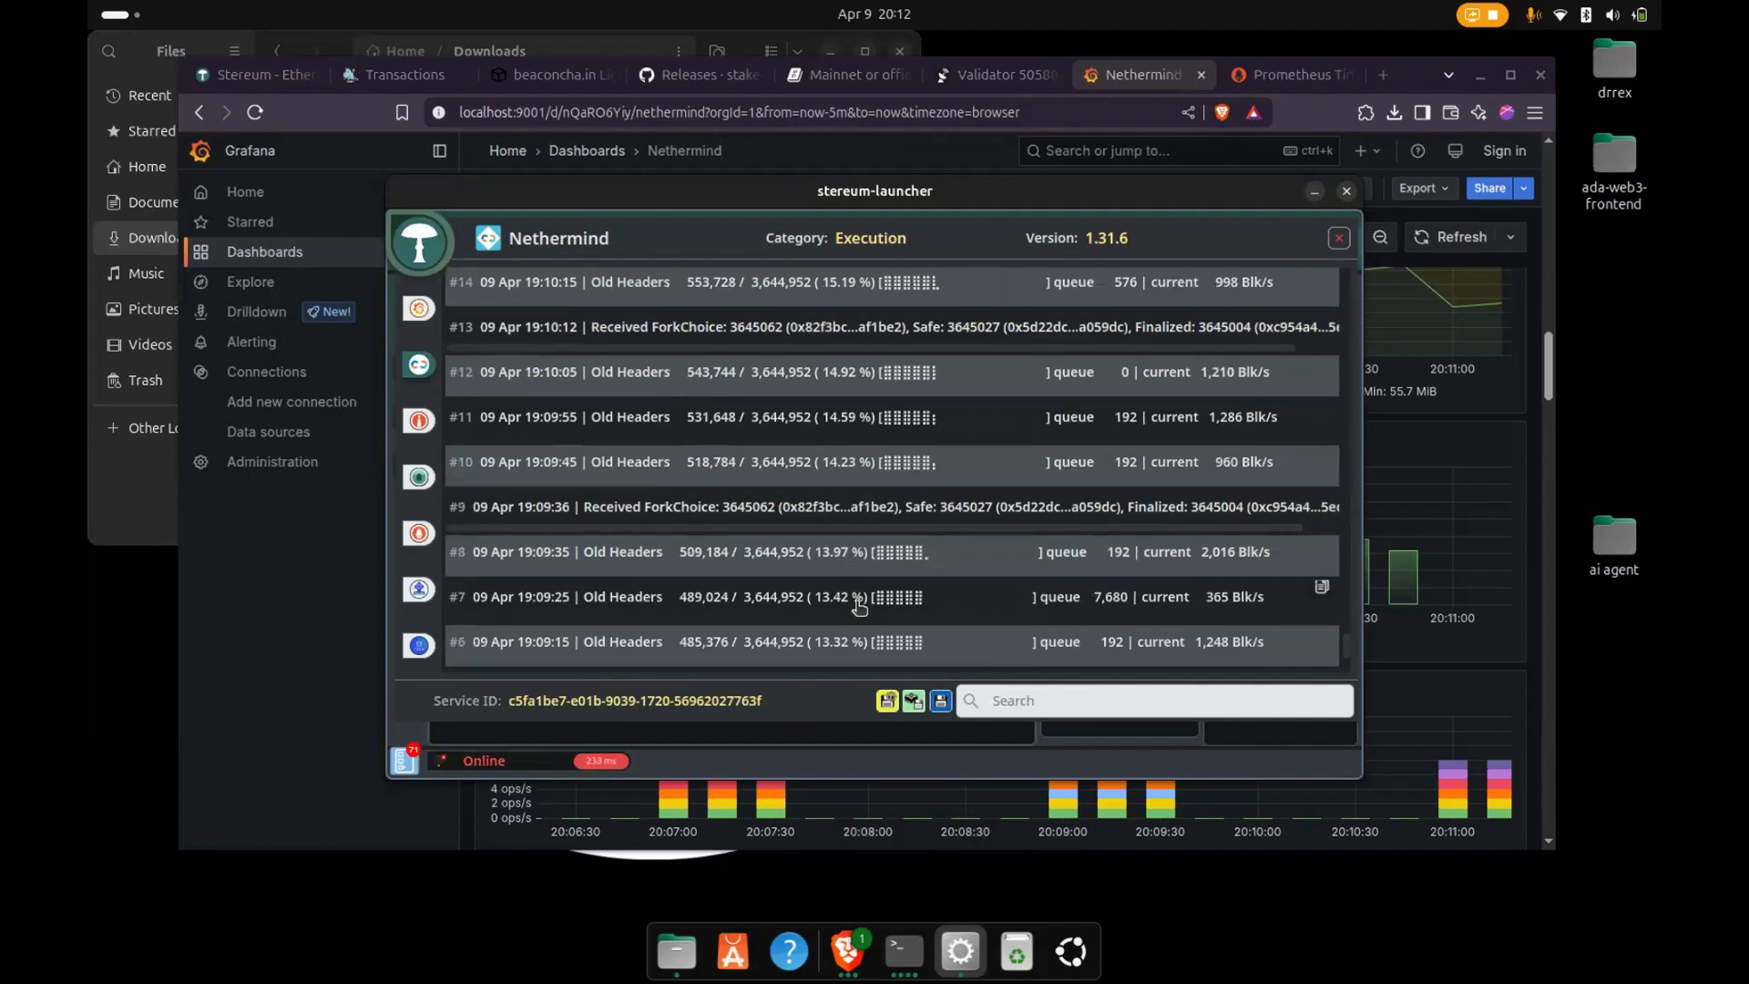
scroll(859, 607, "down", 3)
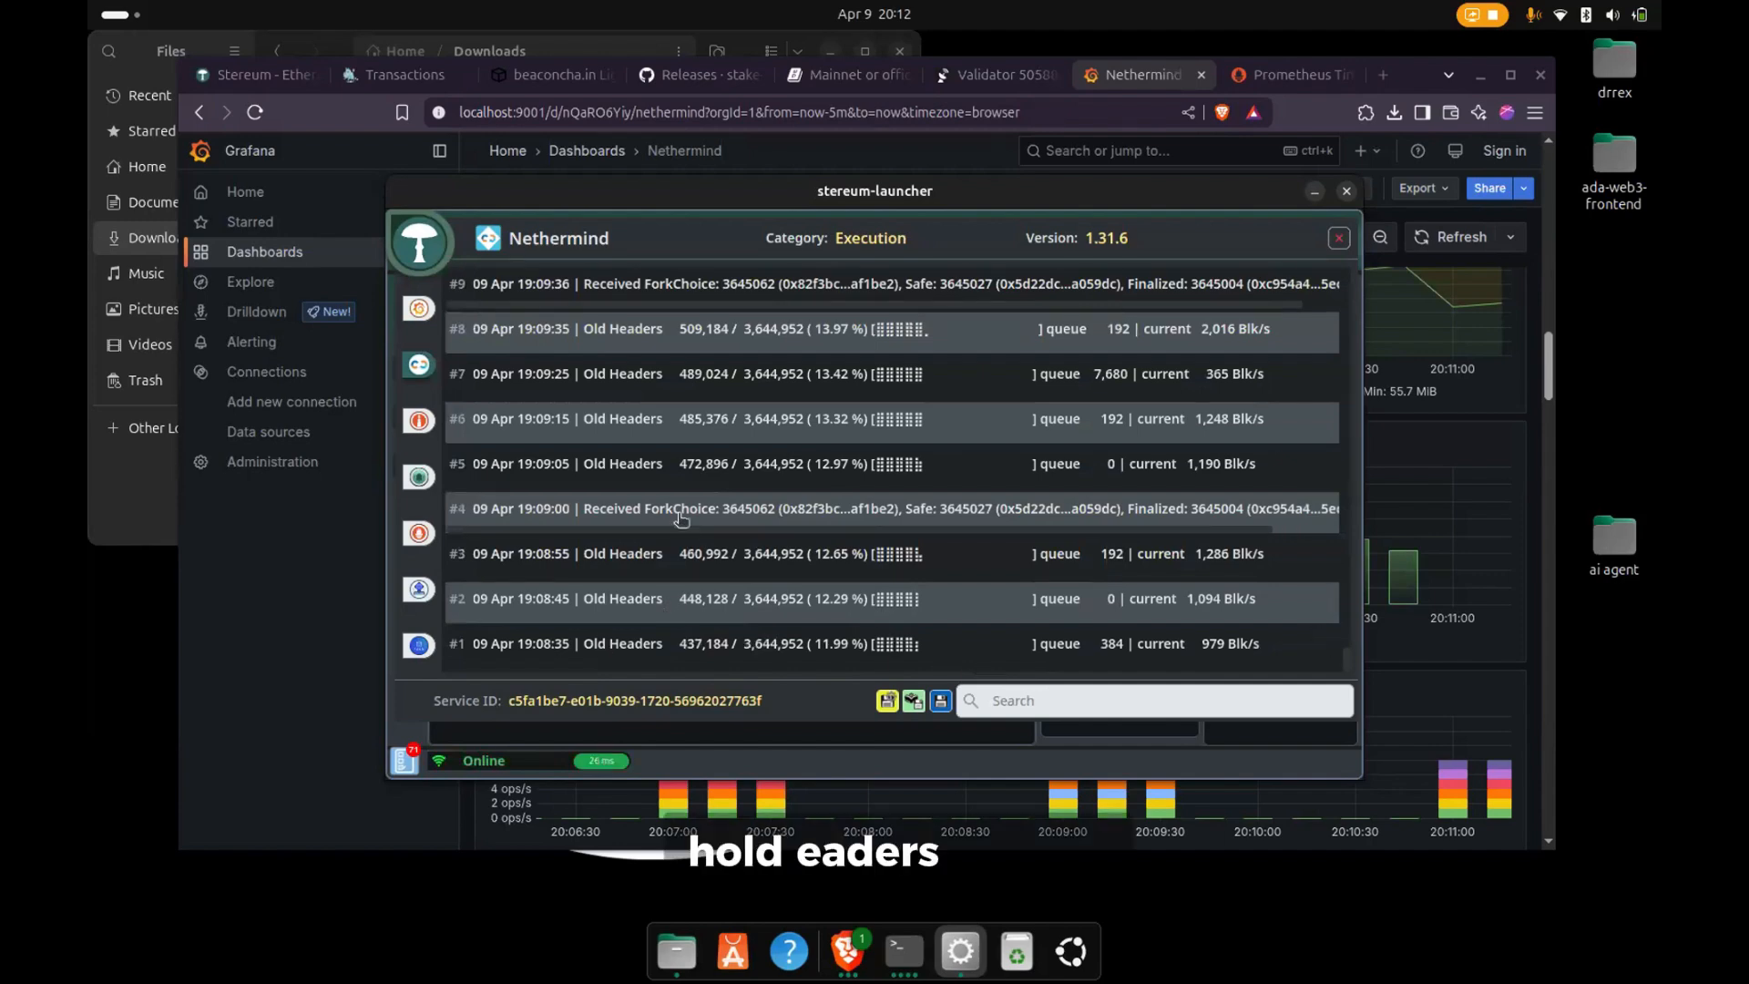
scroll(681, 519, "up", 5)
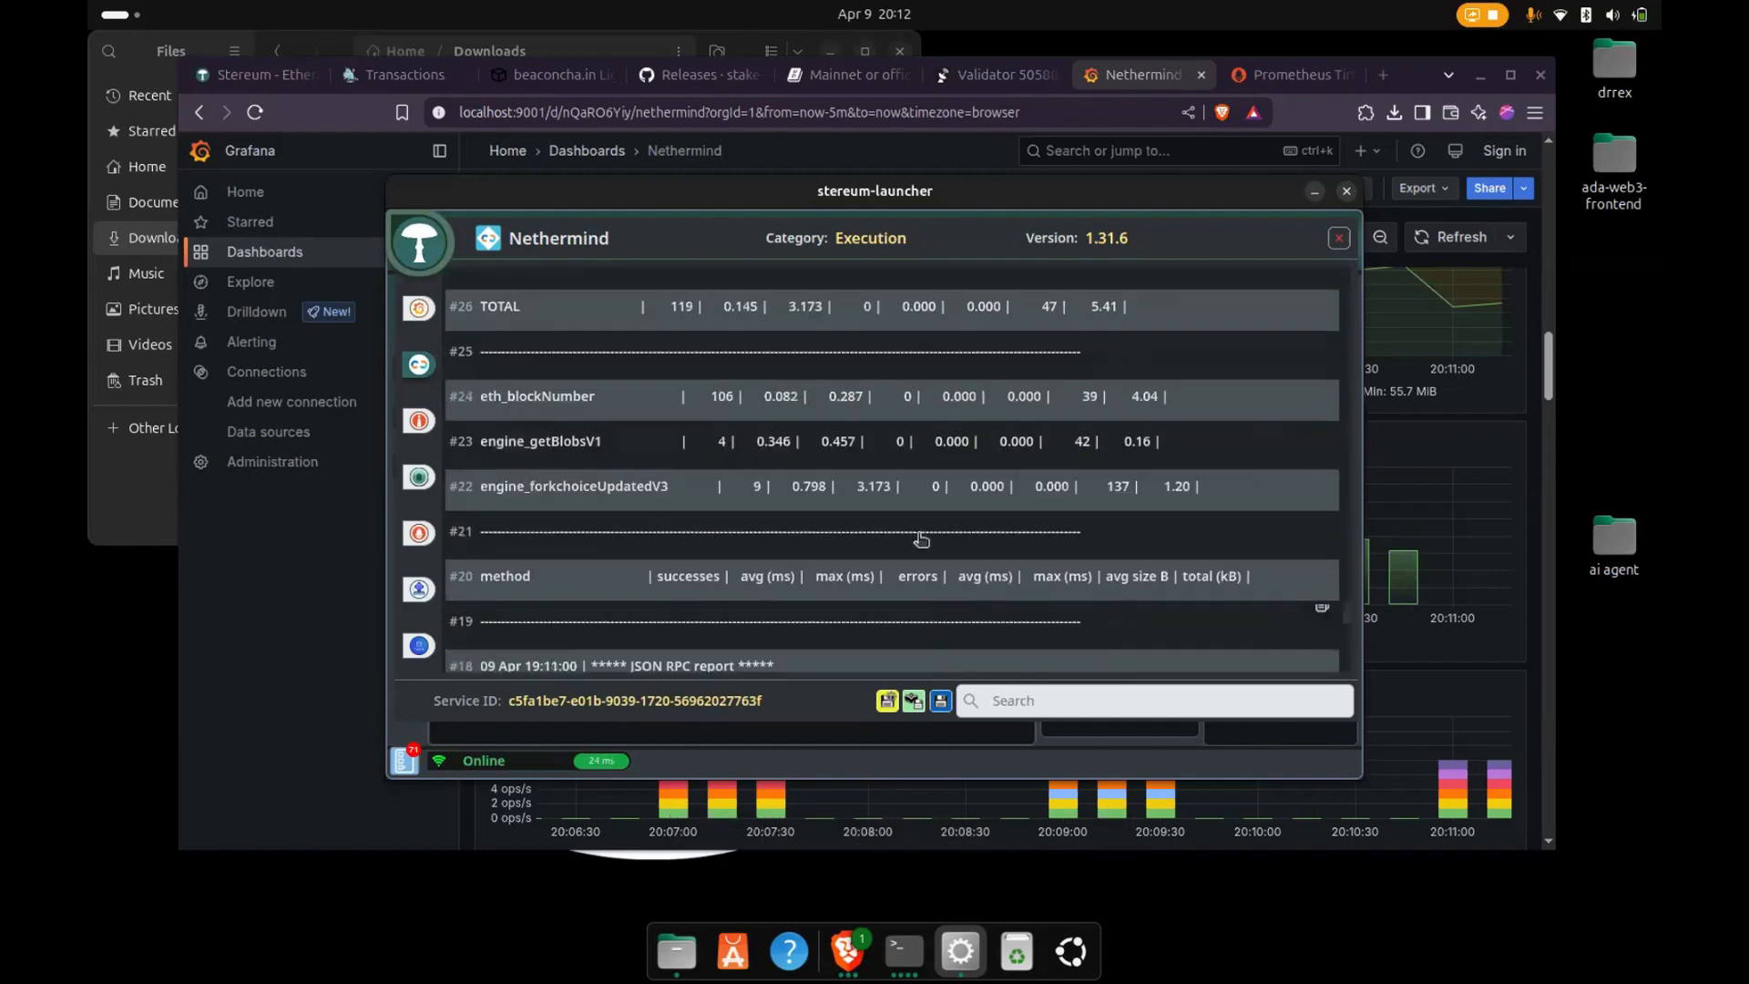
scroll(920, 540, "down", 8)
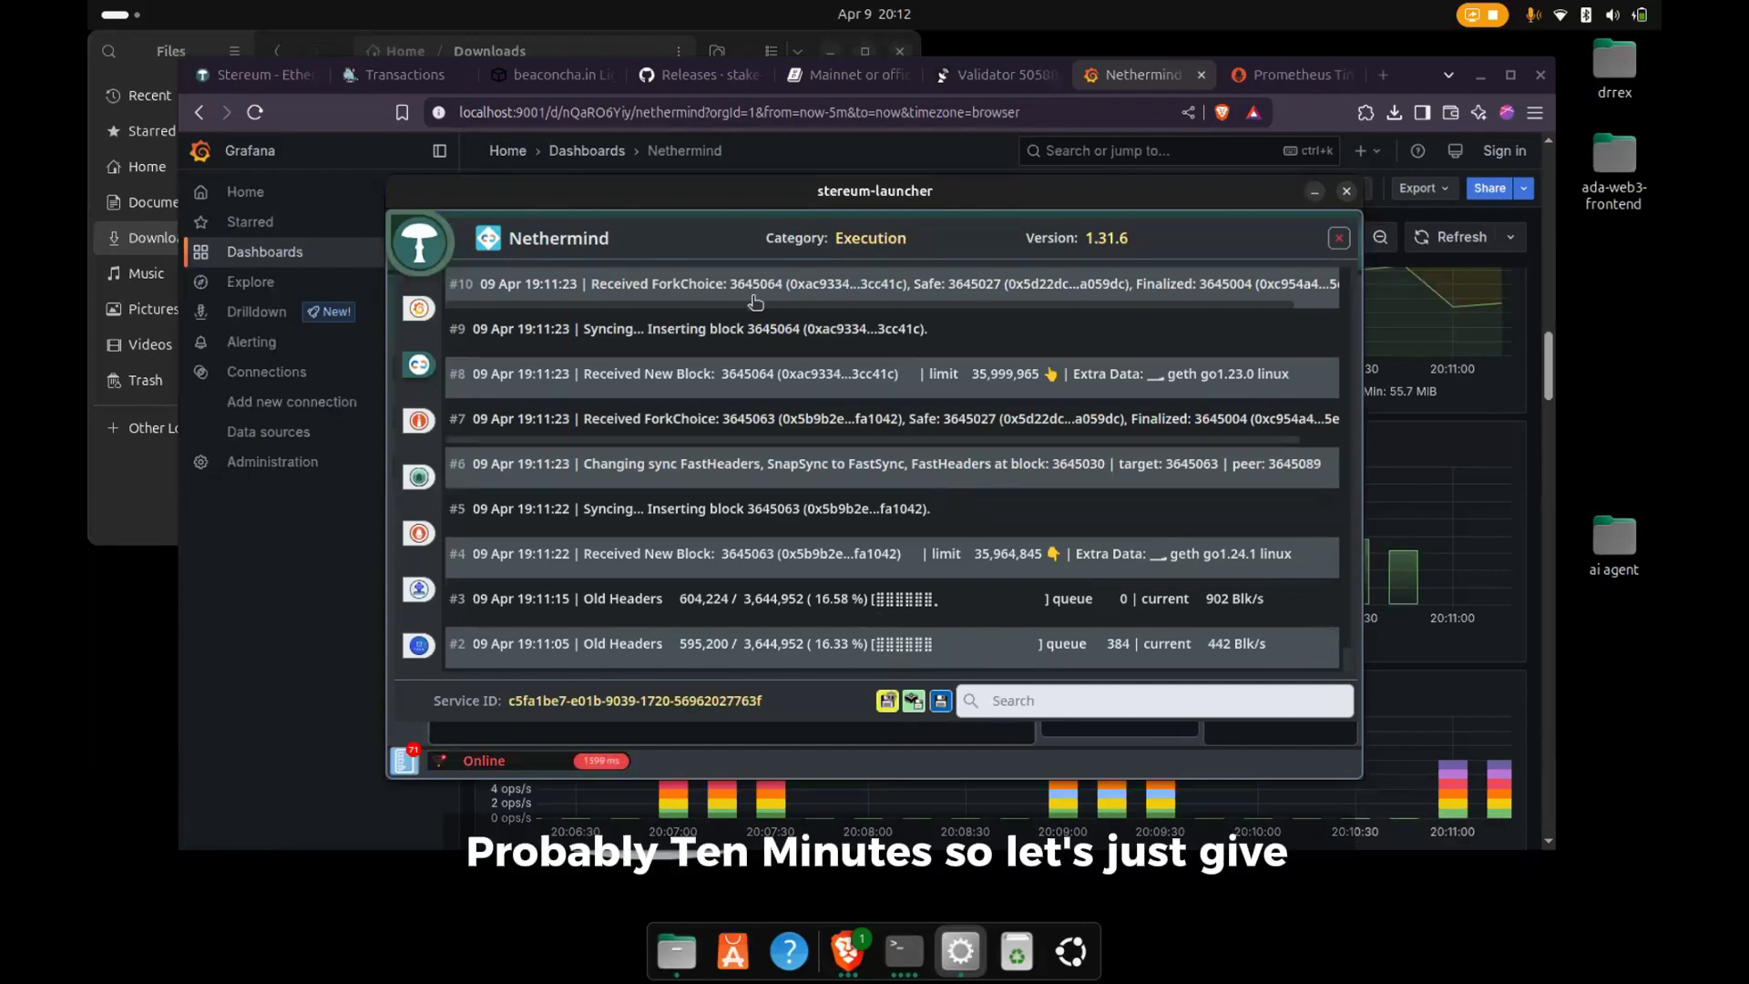
left_click(1339, 240)
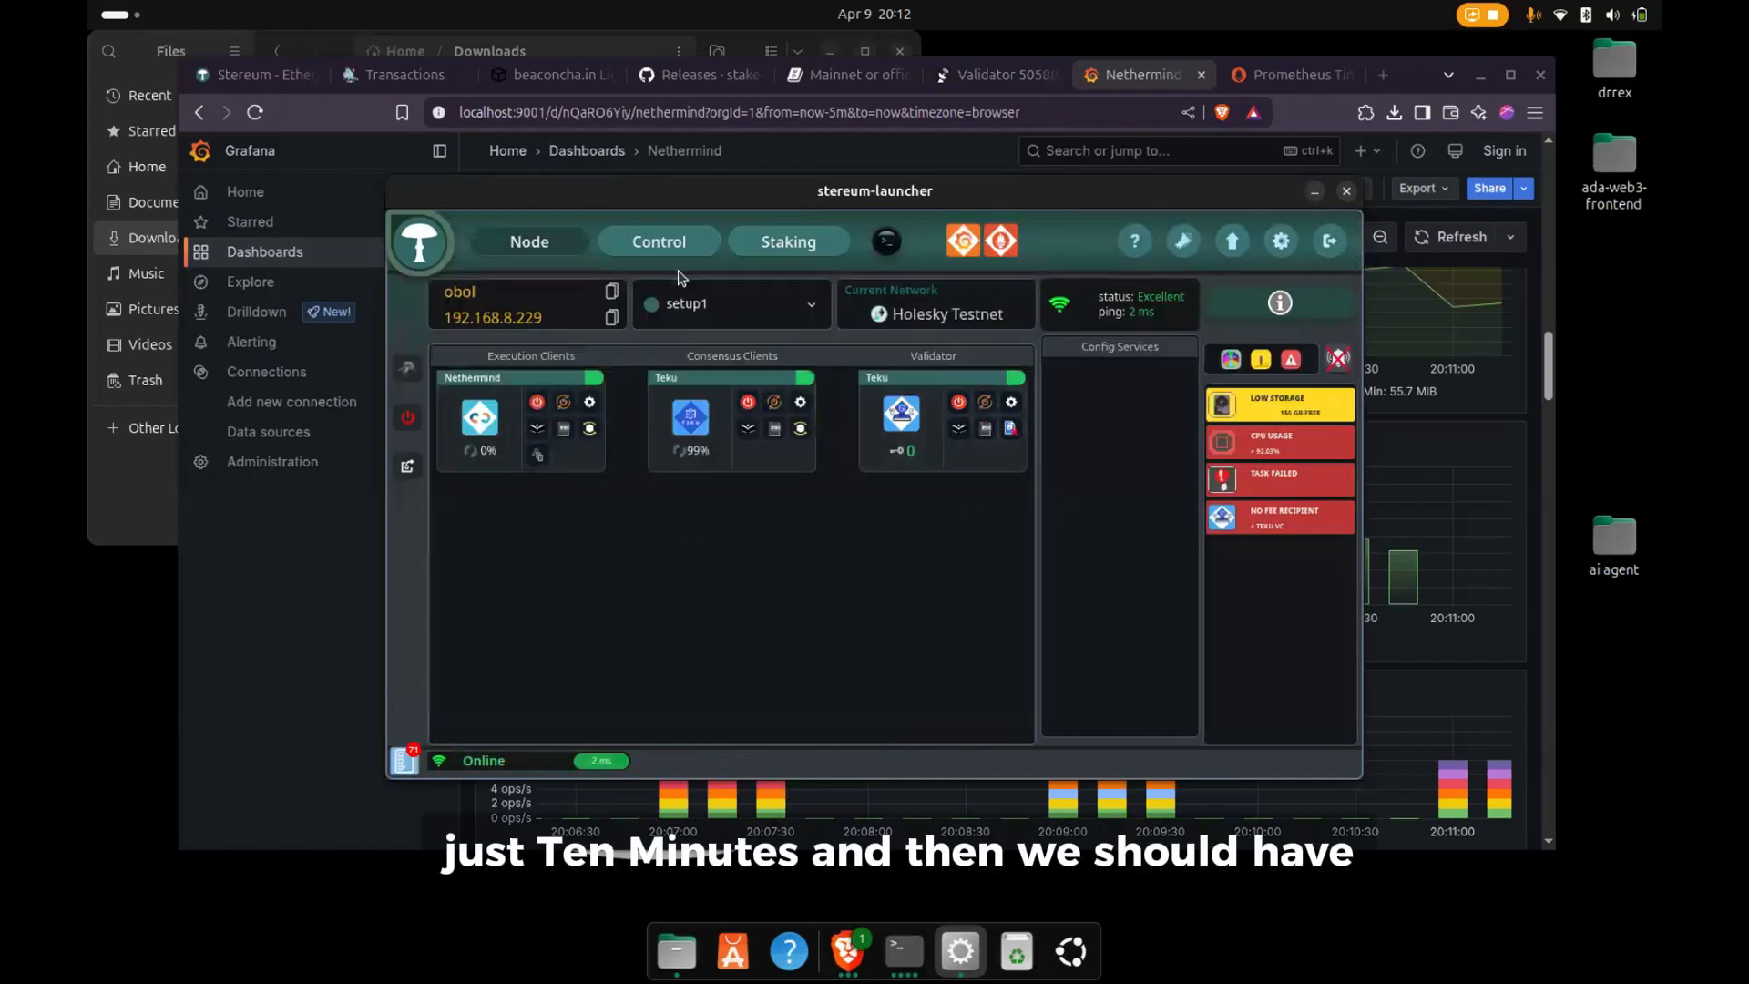
left_click(659, 242)
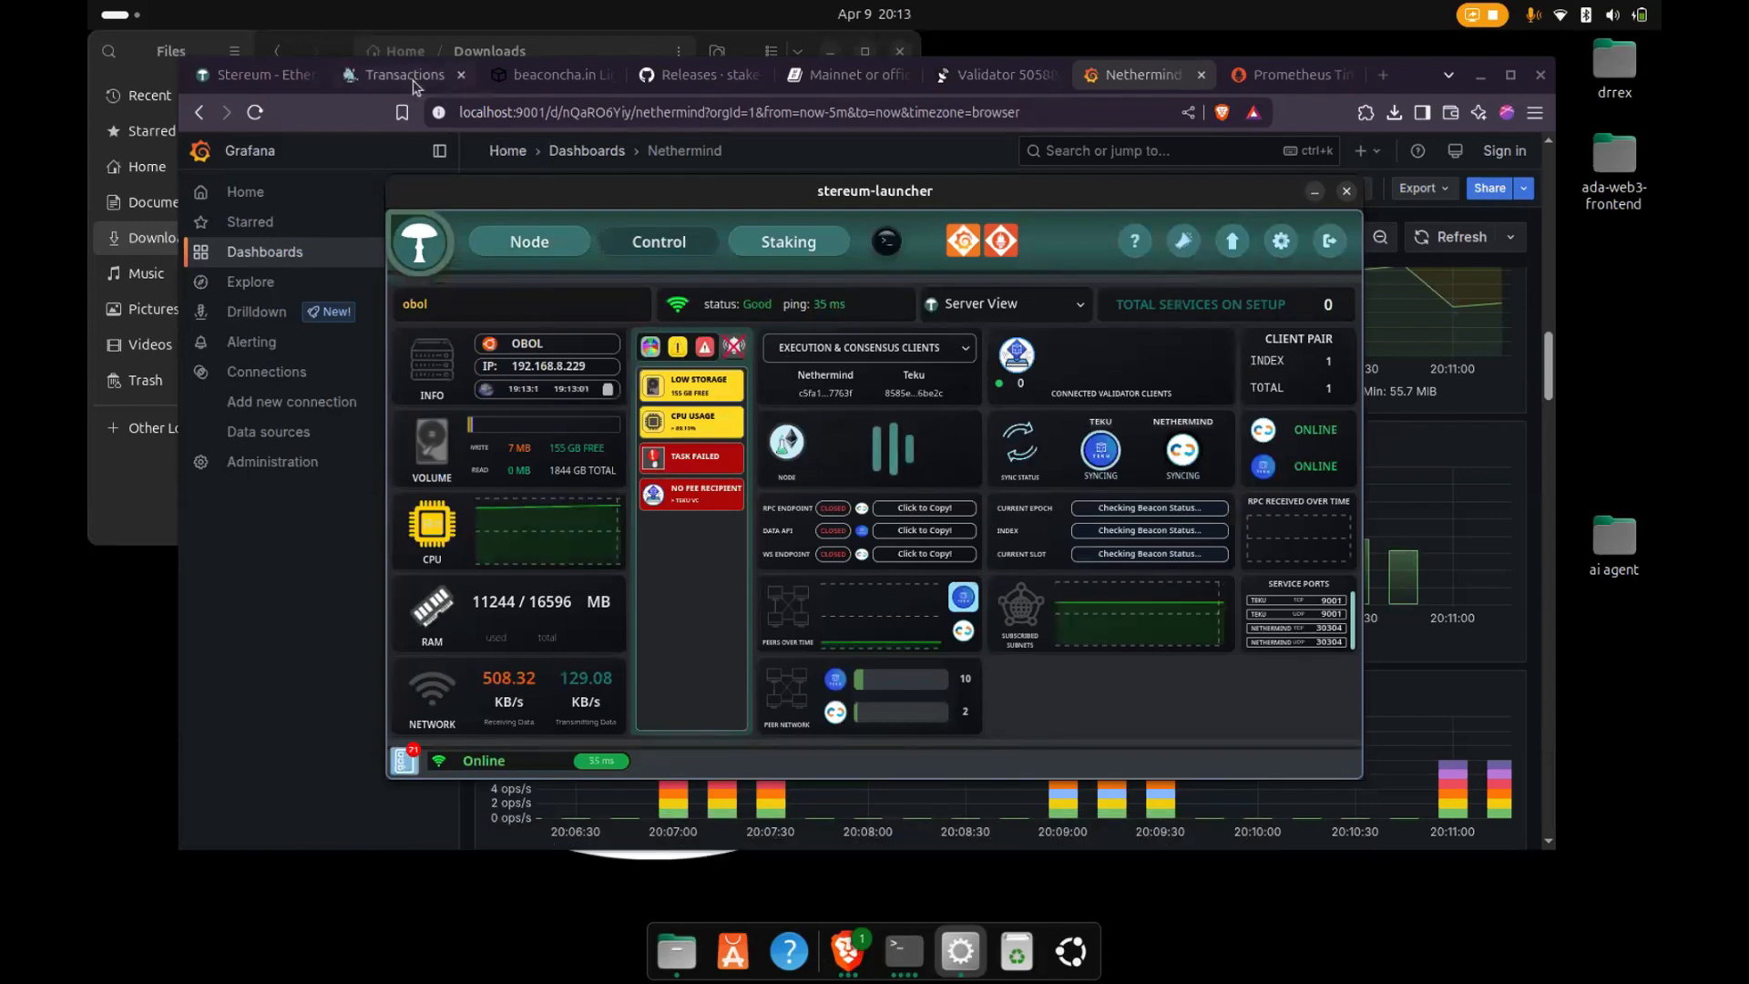
- Switch to the browser and check the Holesky beaconcha.in Light search page and its address
left_click(547, 75)
left_click(546, 108)
key("Return")
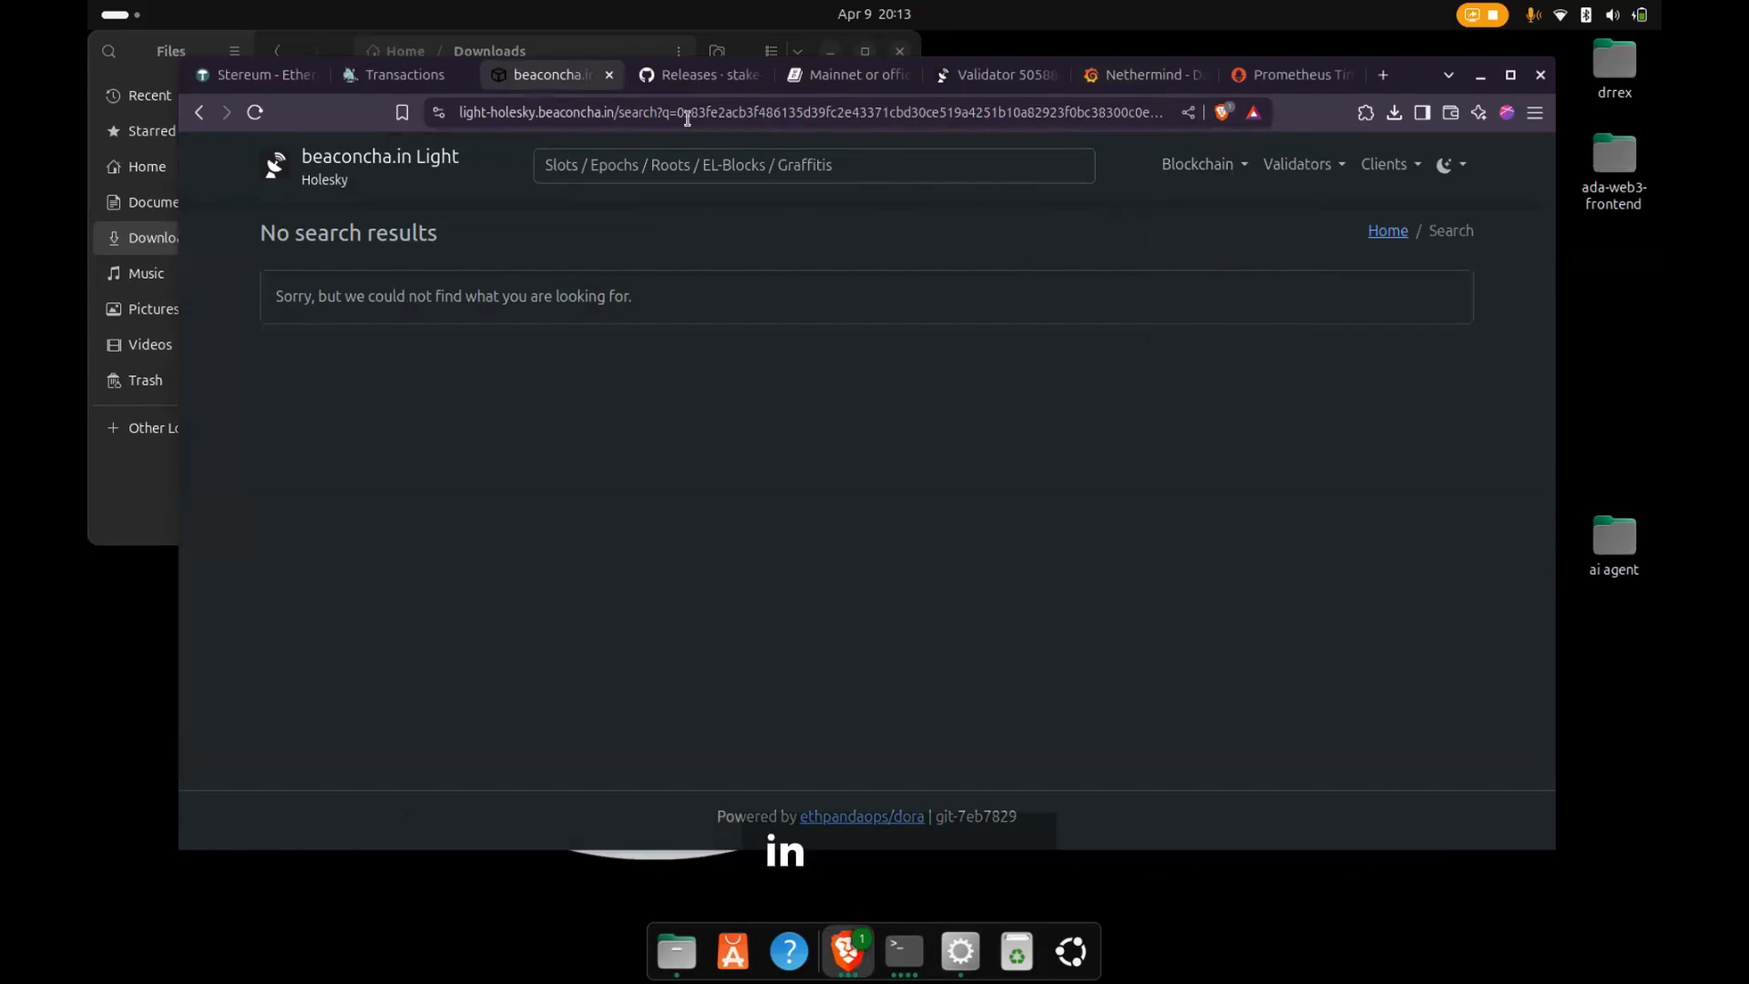
left_click(763, 112)
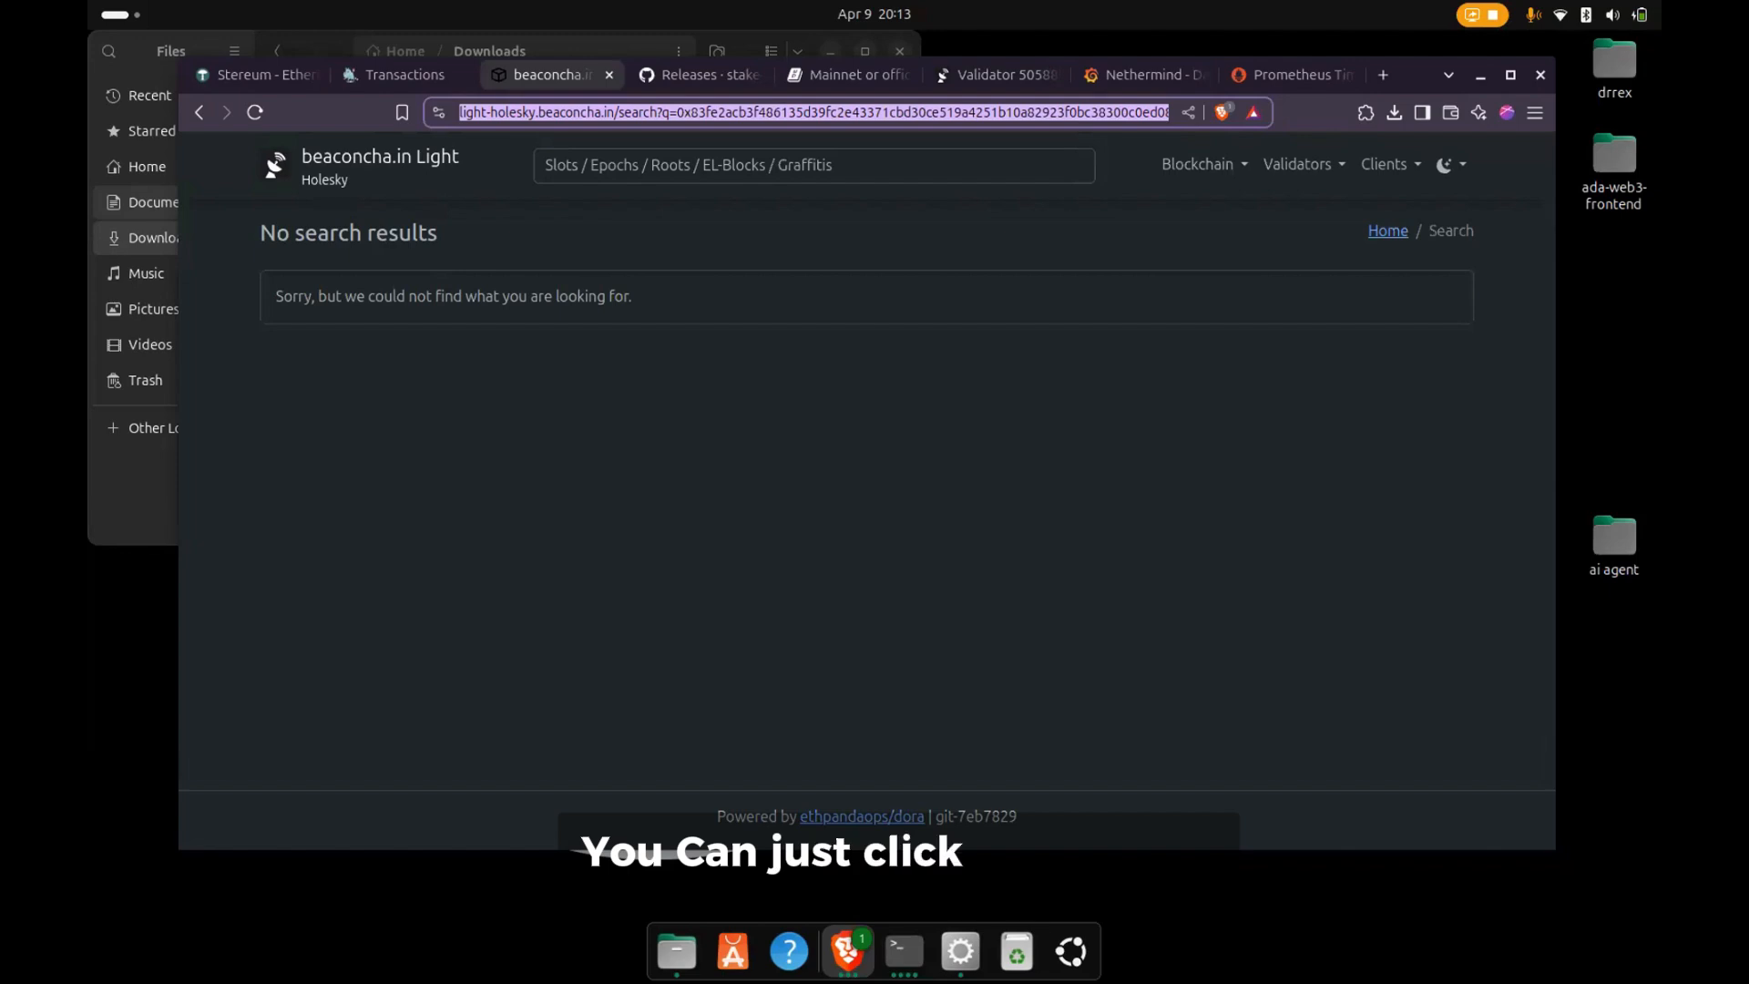
left_click(859, 409)
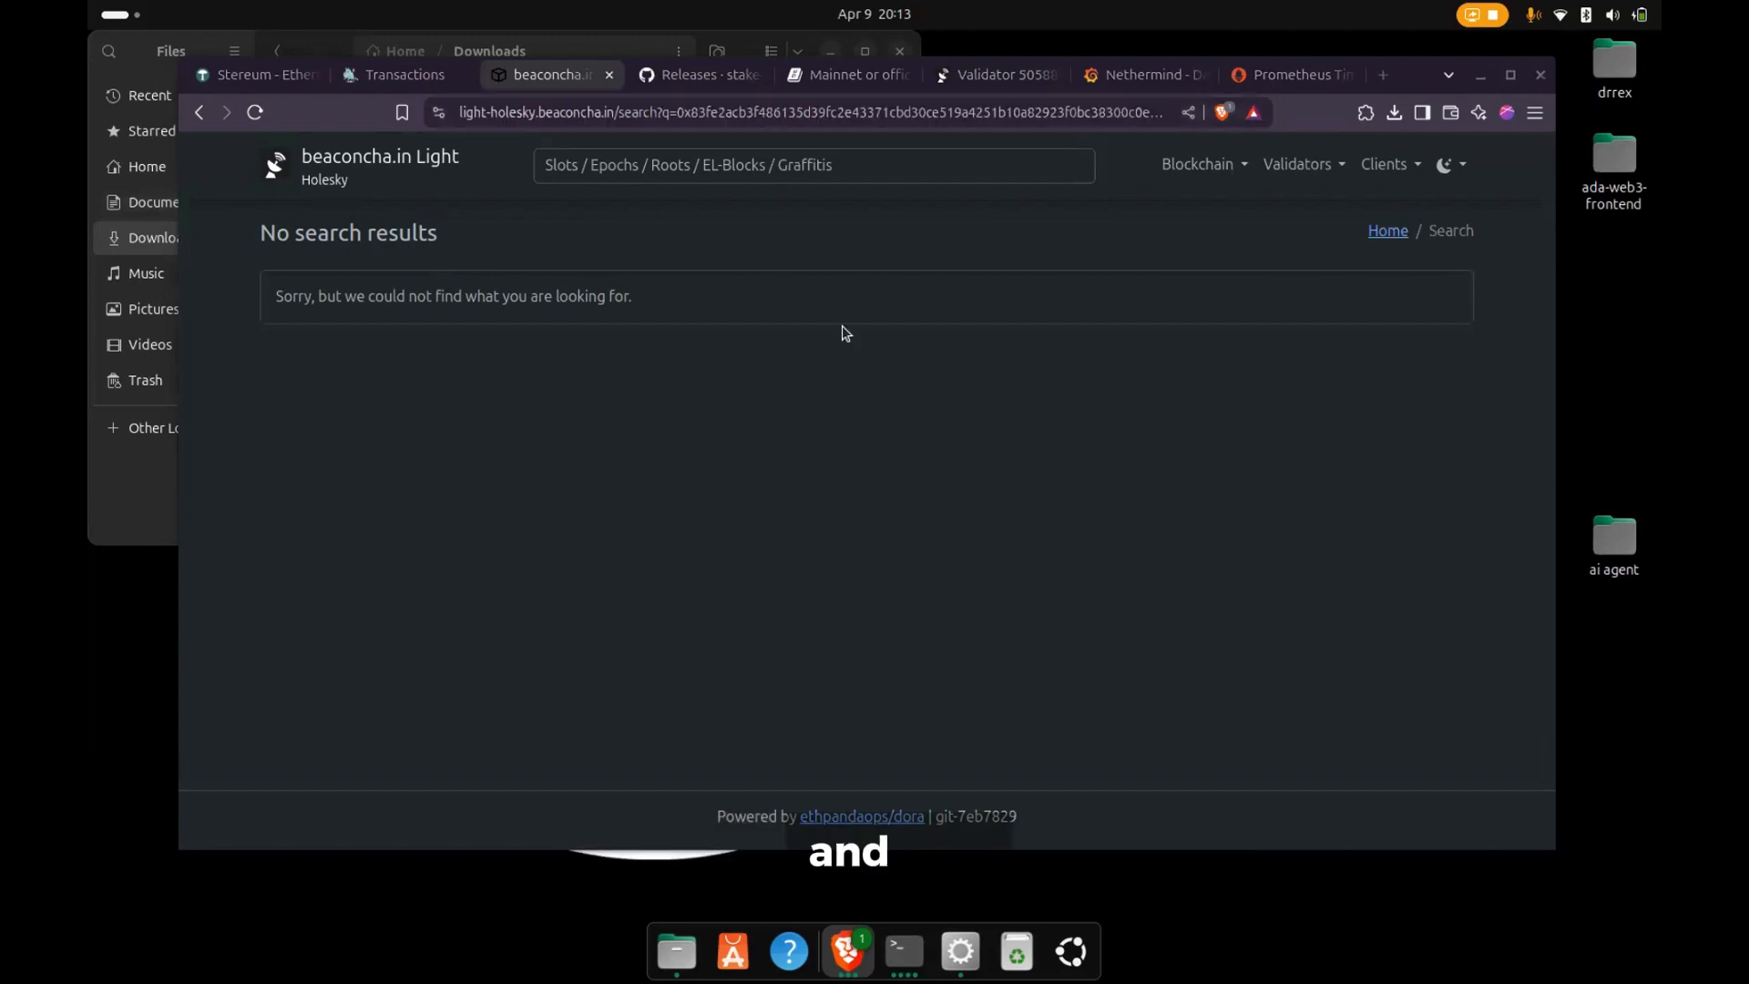
- Return to Grafana, open the Teku - Detailed dashboard and examine its Beacon Chain panels, including peer count, network participation and peer client software
left_click(1115, 80)
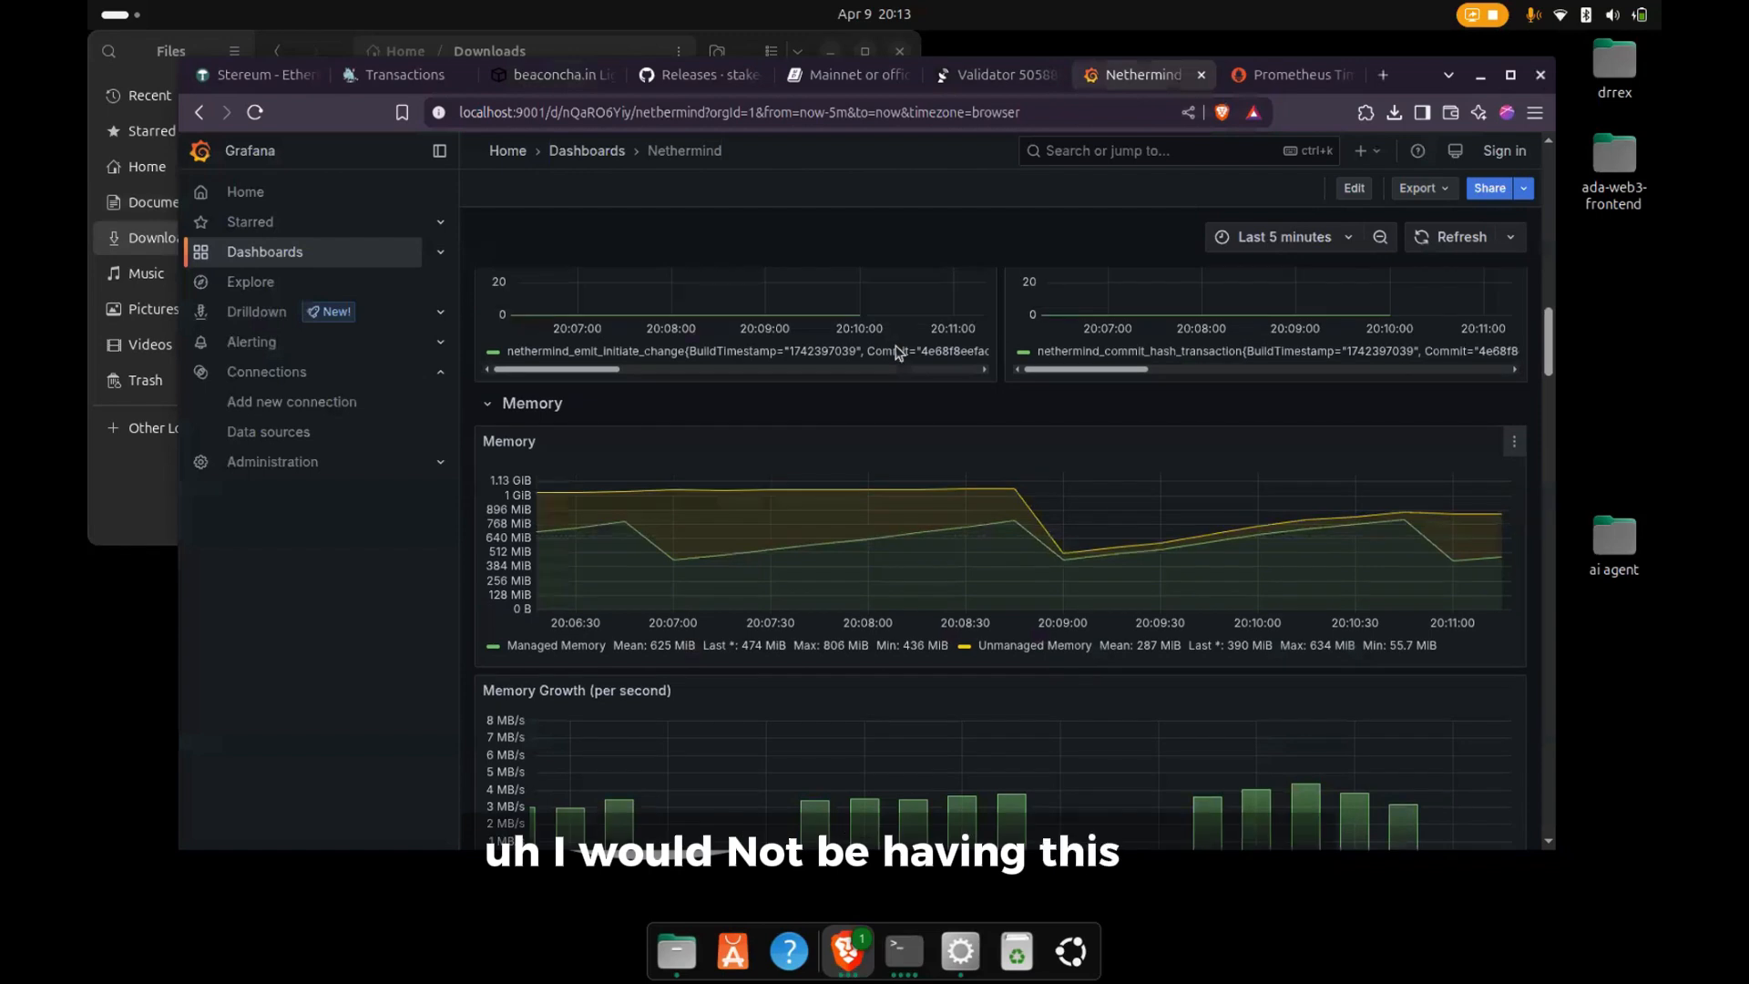
scroll(897, 350, "up", 10)
left_click(273, 253)
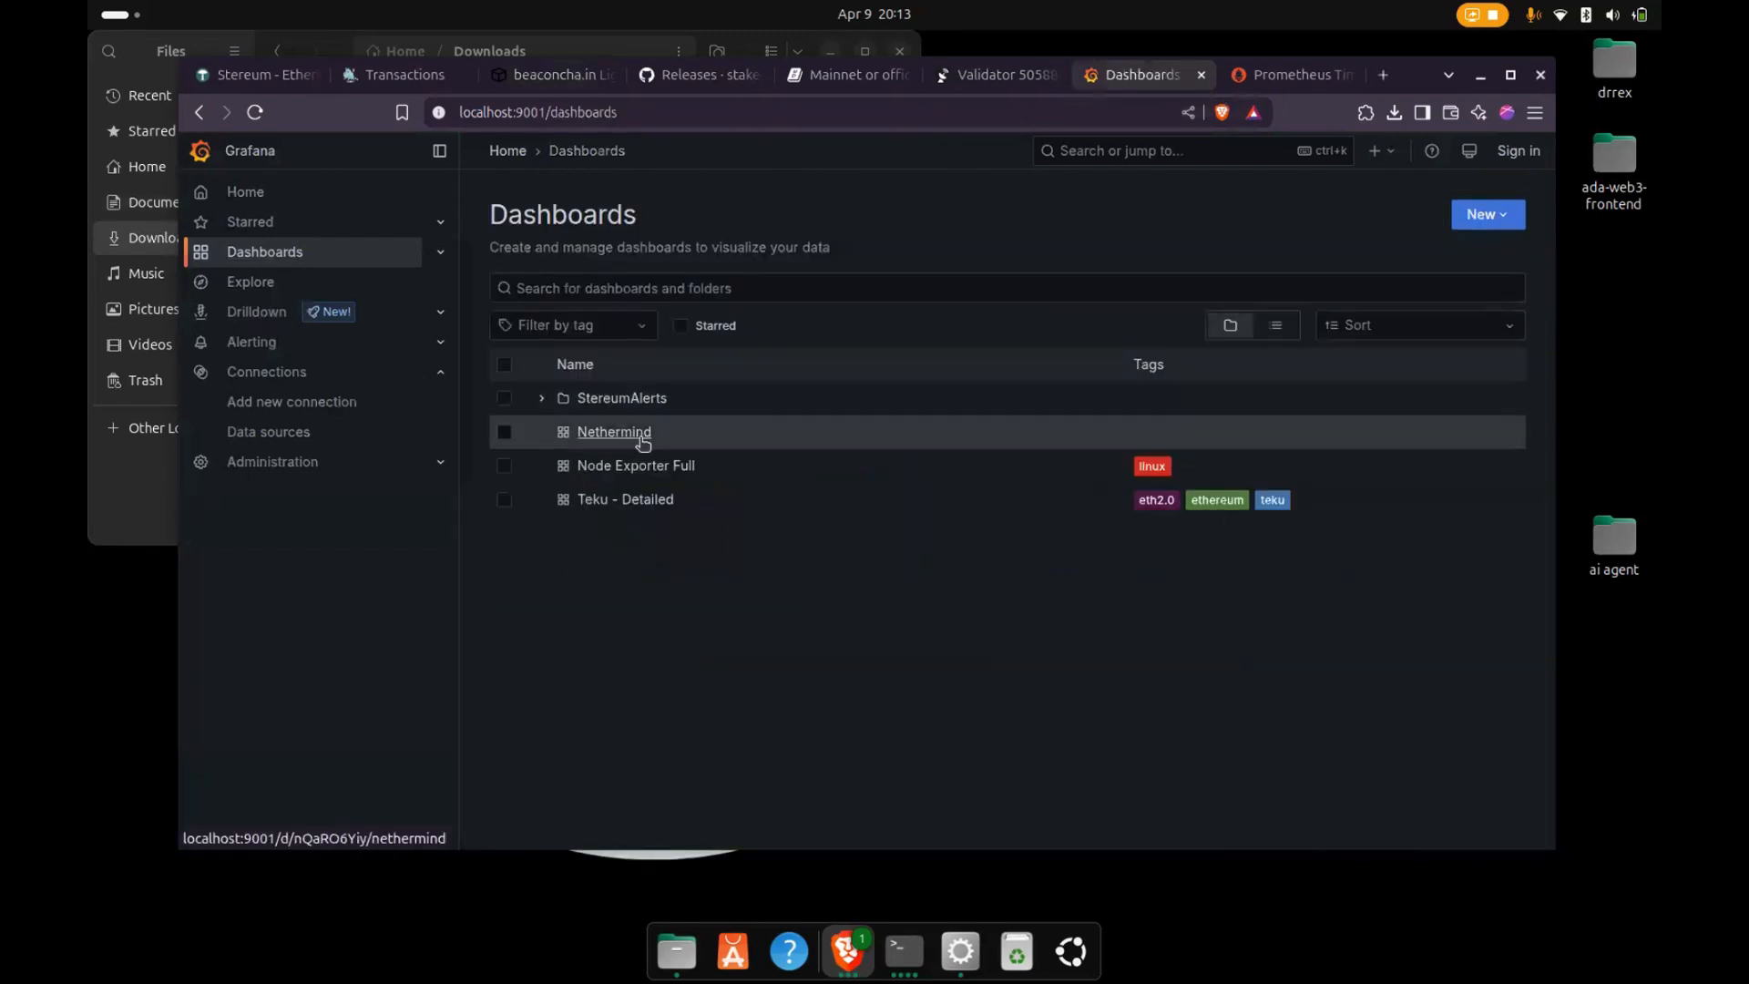
left_click(599, 499)
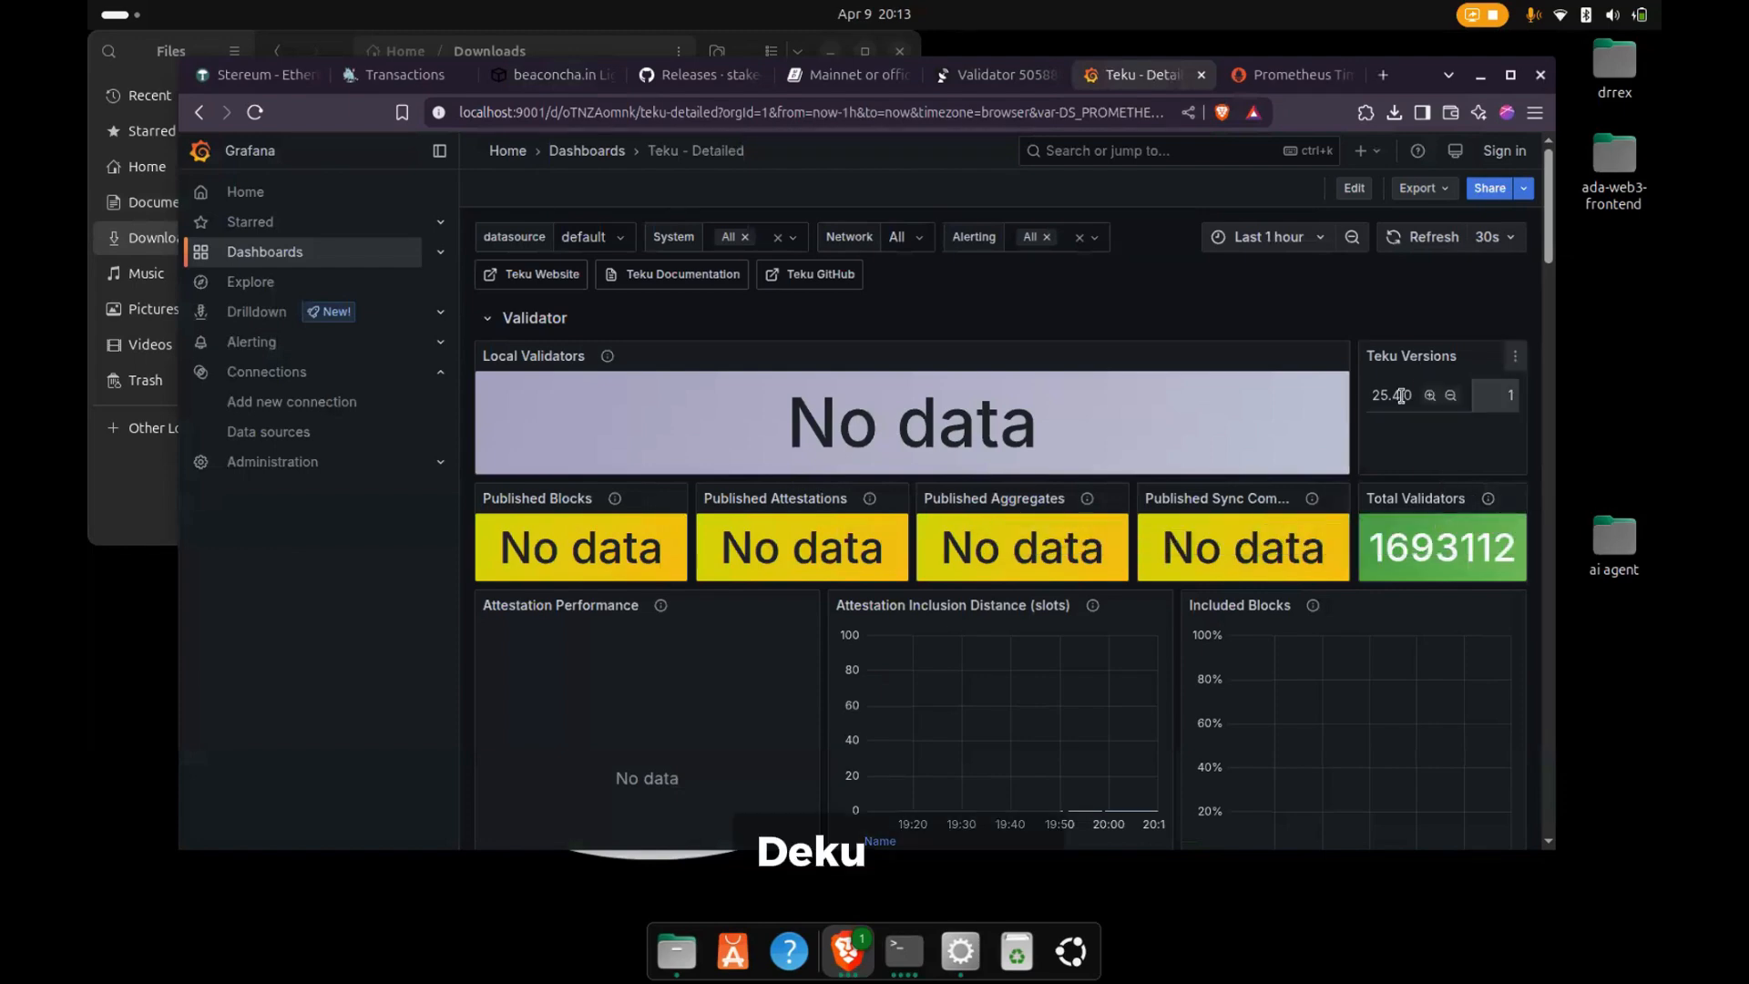
scroll(1426, 435, "down", 4)
scroll(1426, 436, "down", 5)
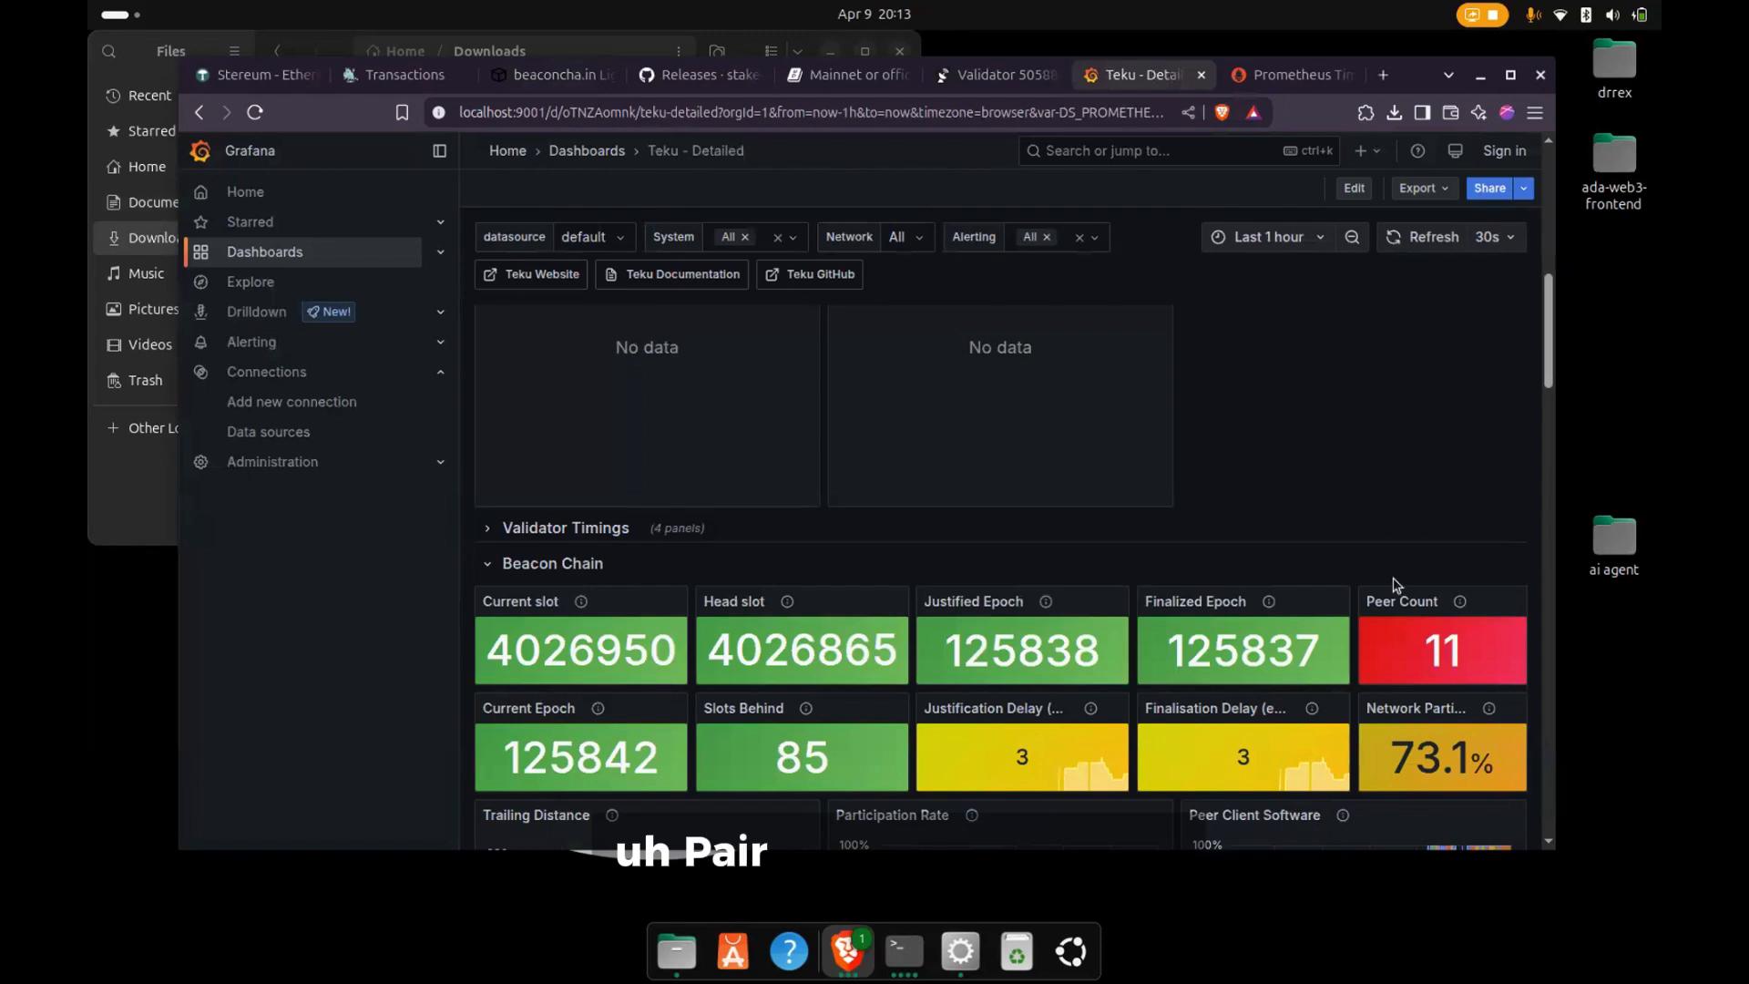
scroll(1194, 616, "down", 1)
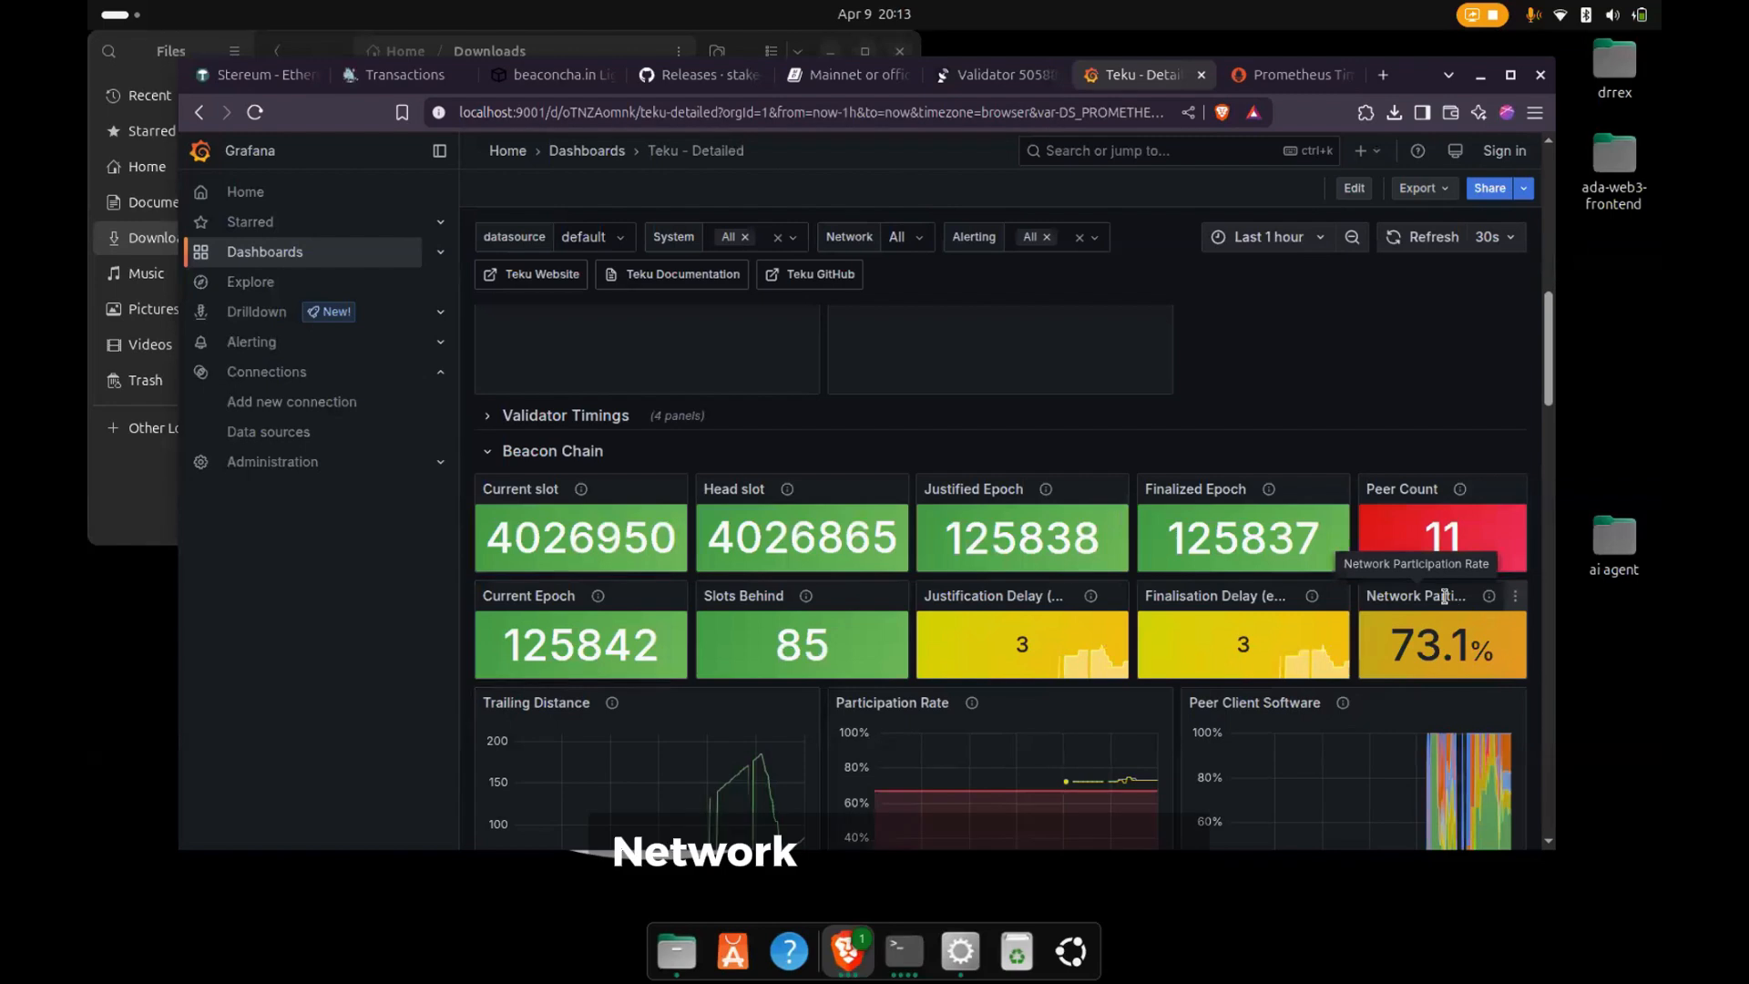
scroll(1444, 596, "down", 2)
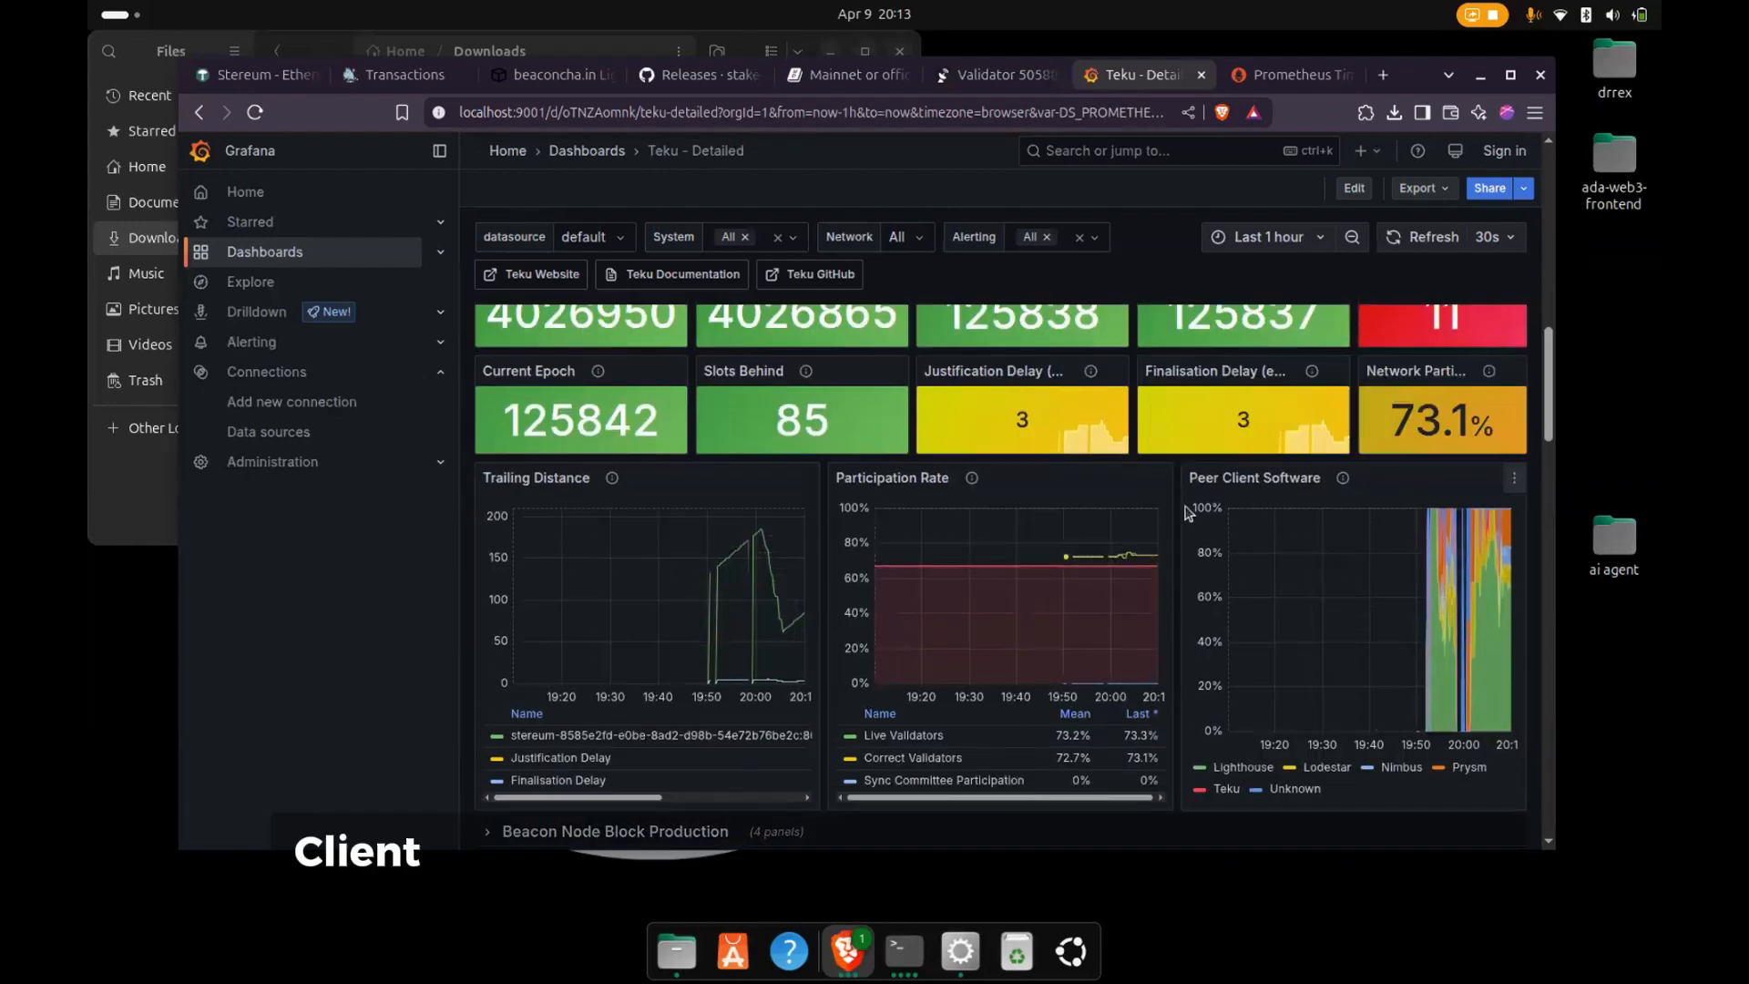
- Examine the Teku dashboard's System charts and its Block and Blob-Sidecars trackers pool, through to the RPC fetches and receives
scroll(970, 506, "down", 10)
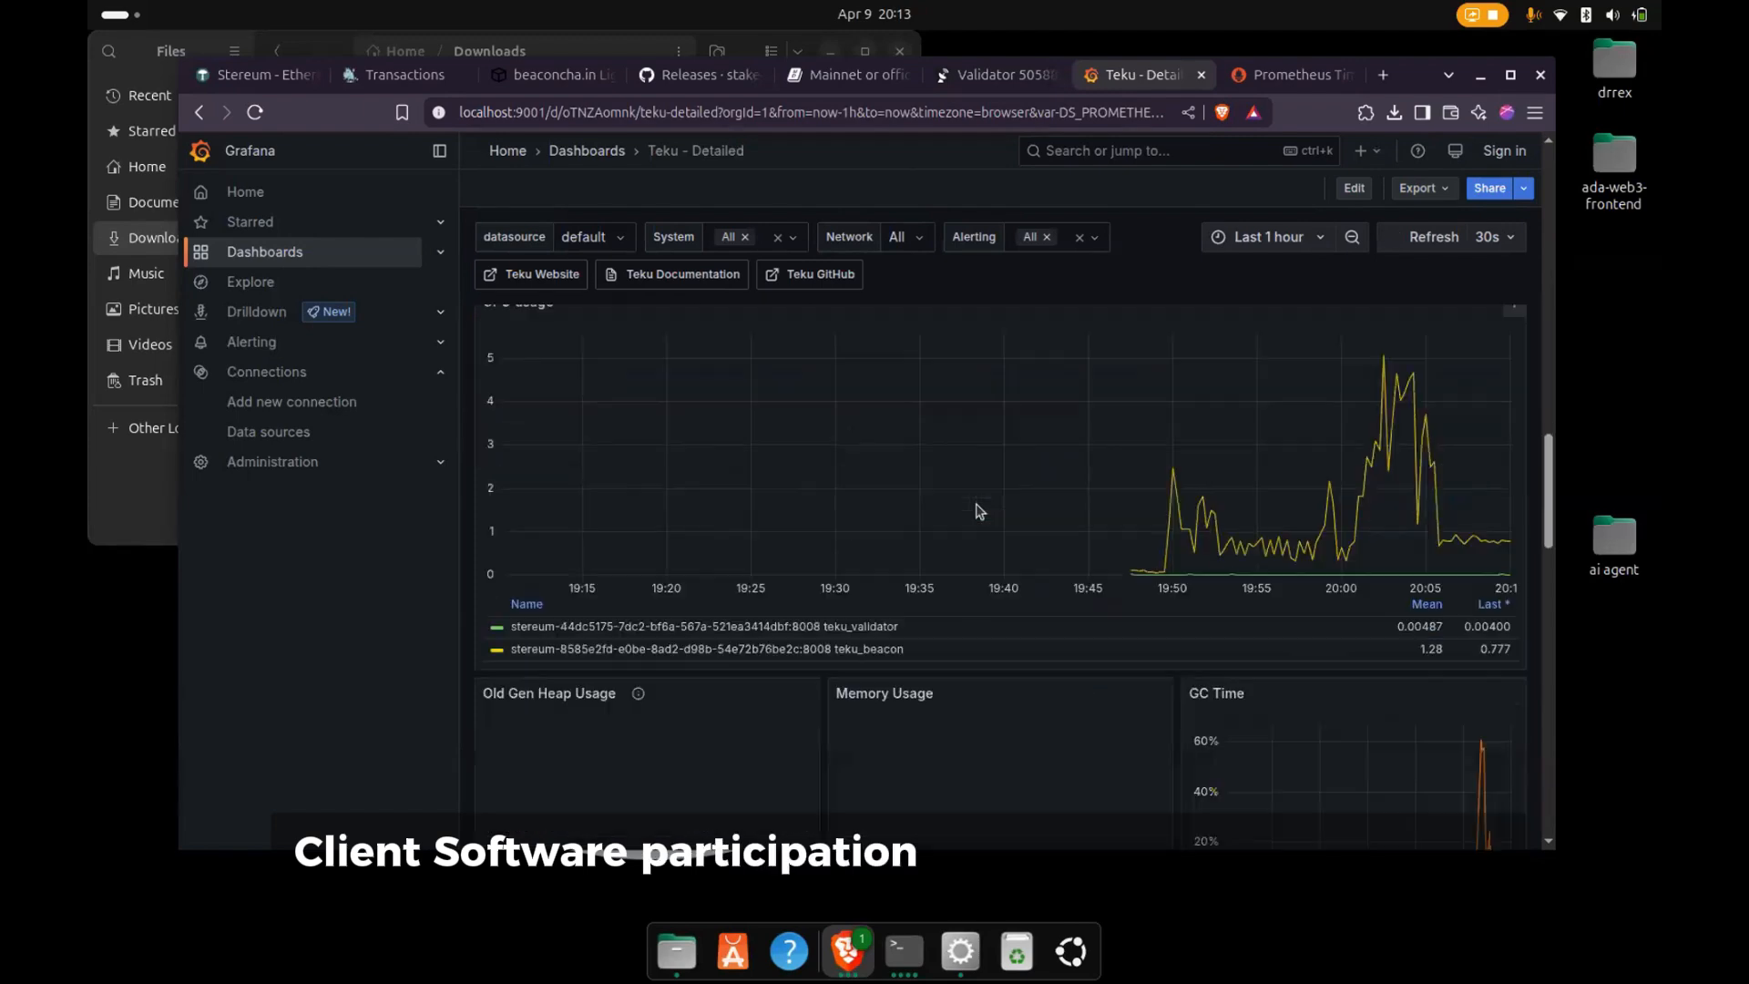
scroll(977, 511, "down", 10)
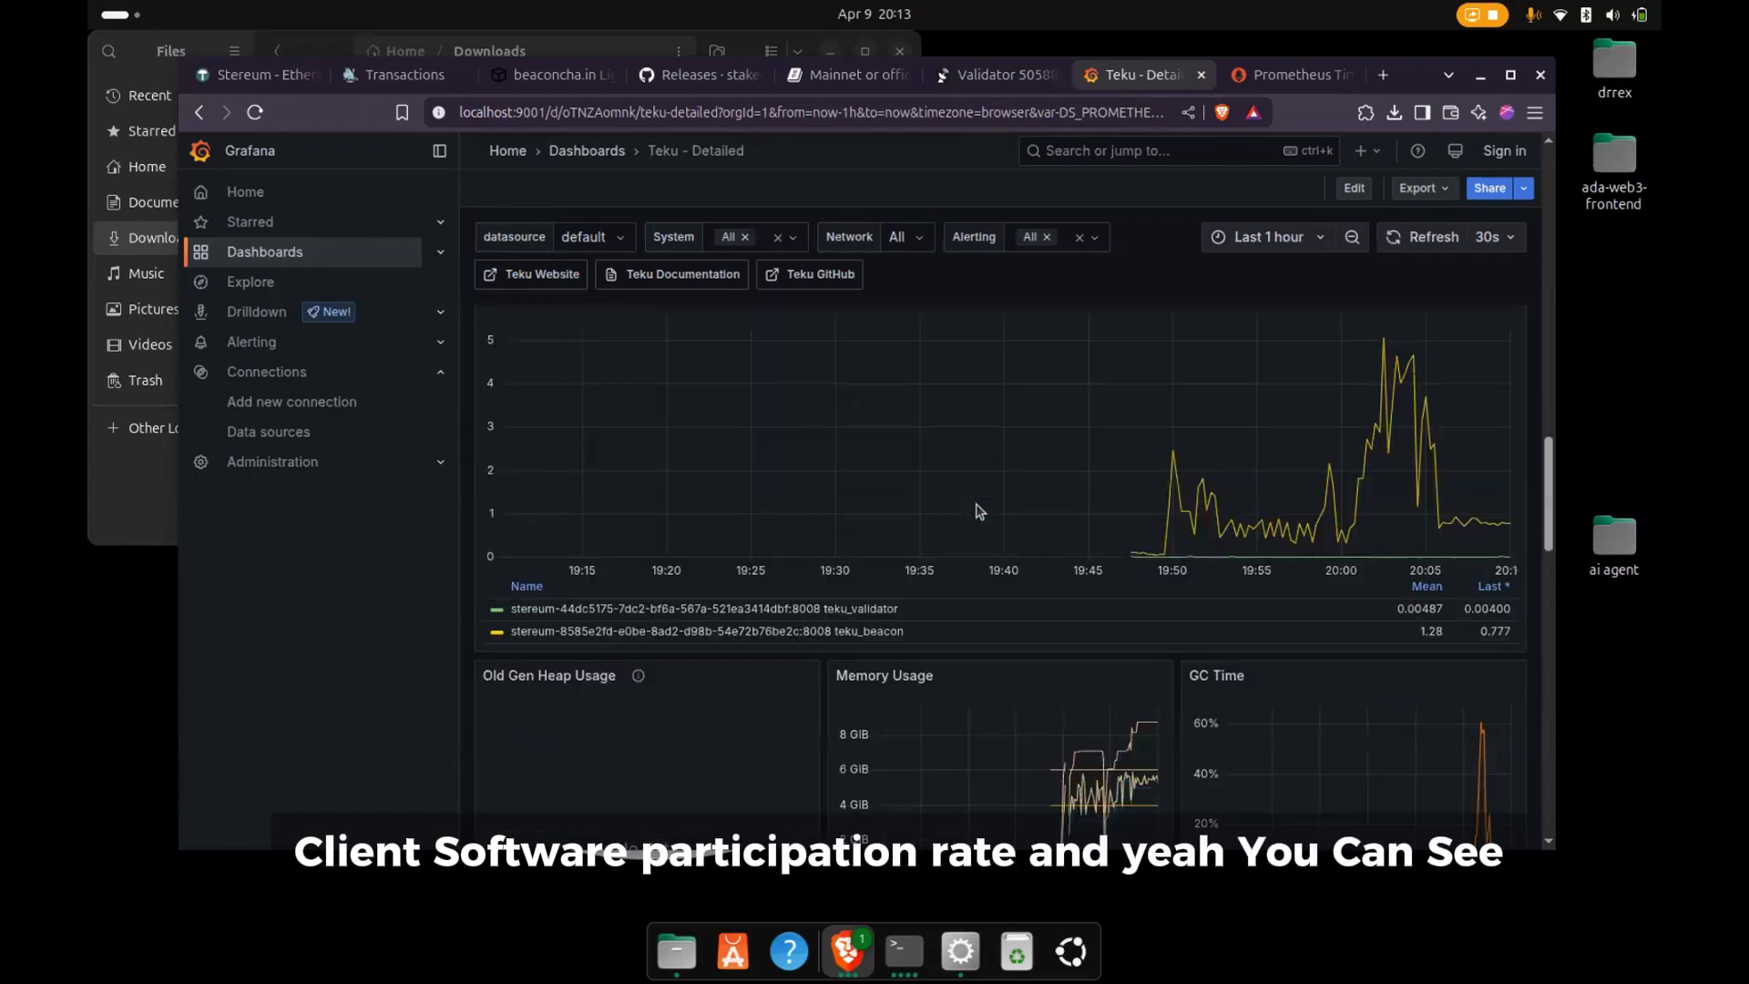
scroll(977, 511, "down", 1)
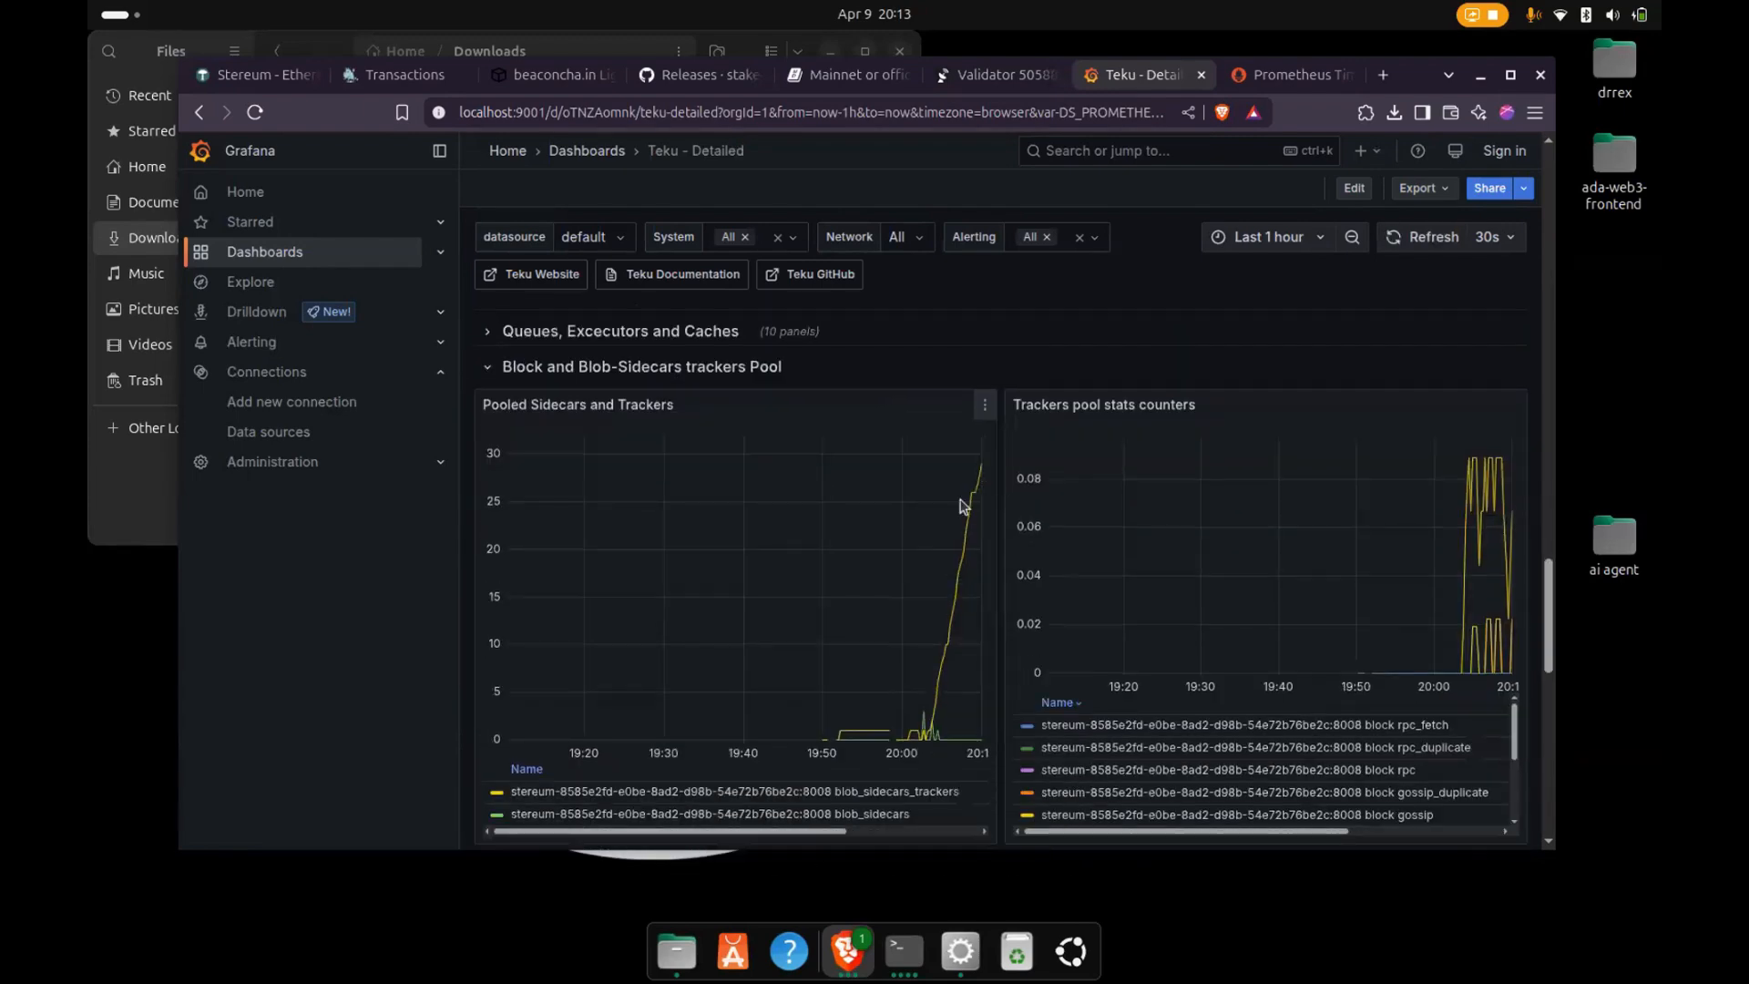
scroll(1010, 574, "down", 8)
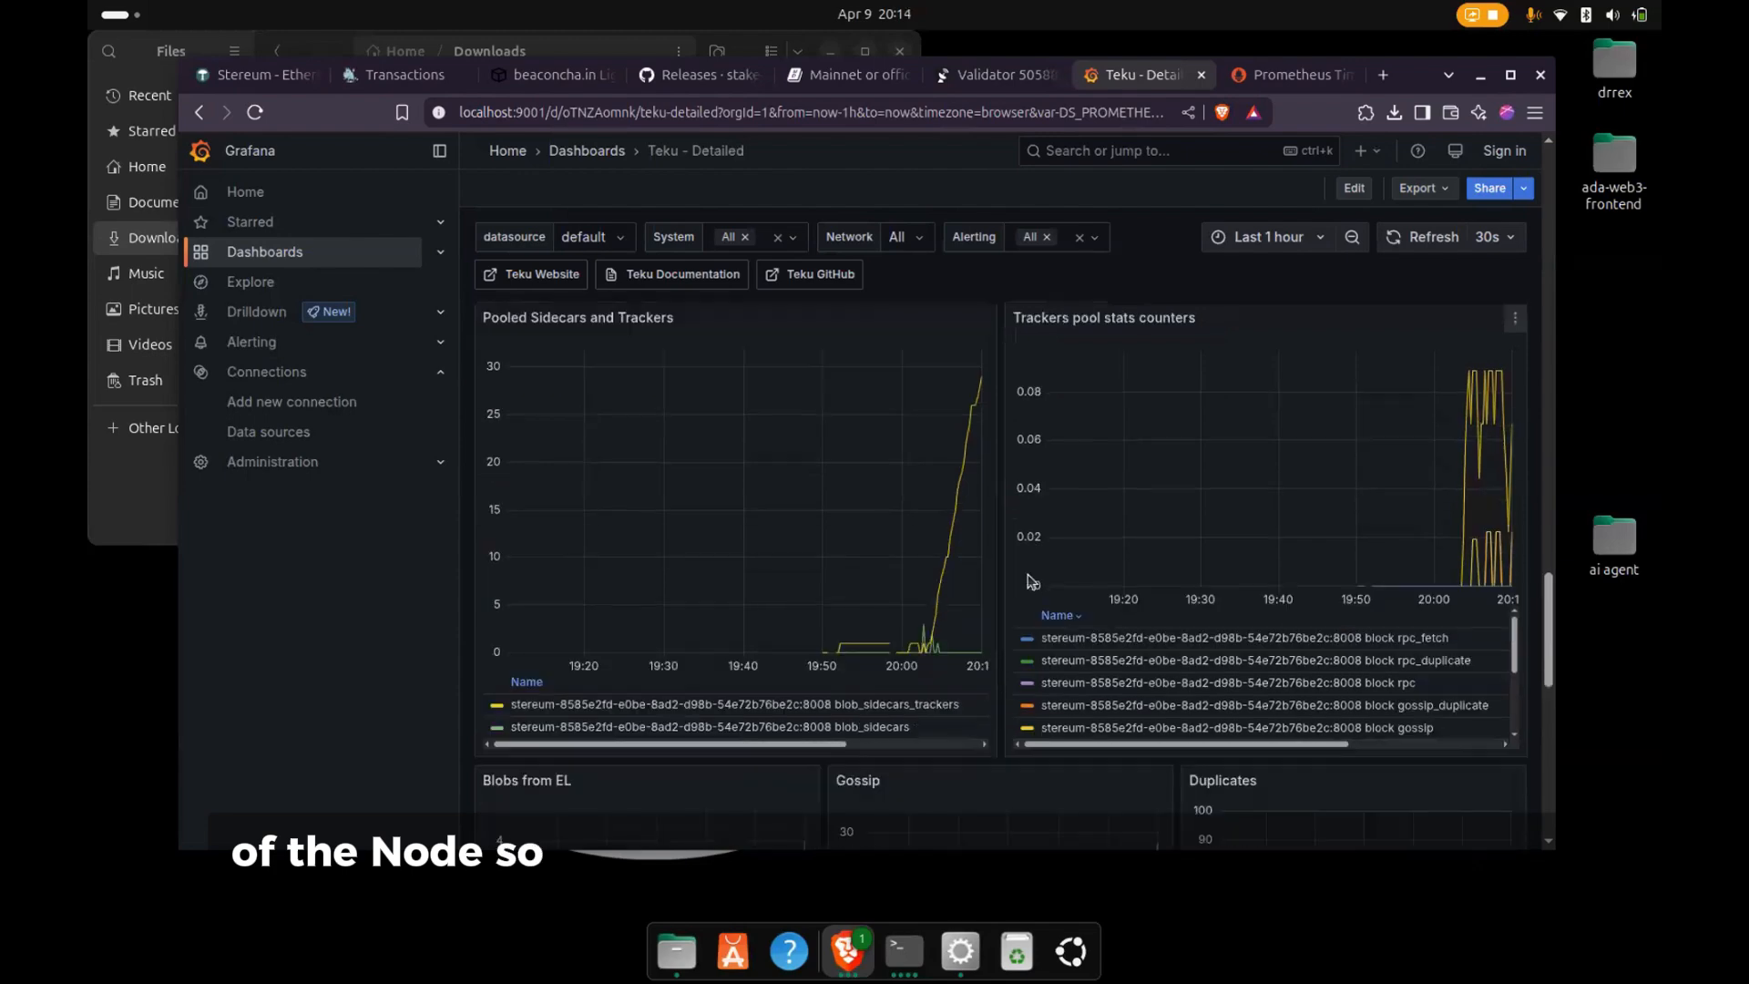
scroll(1030, 581, "down", 8)
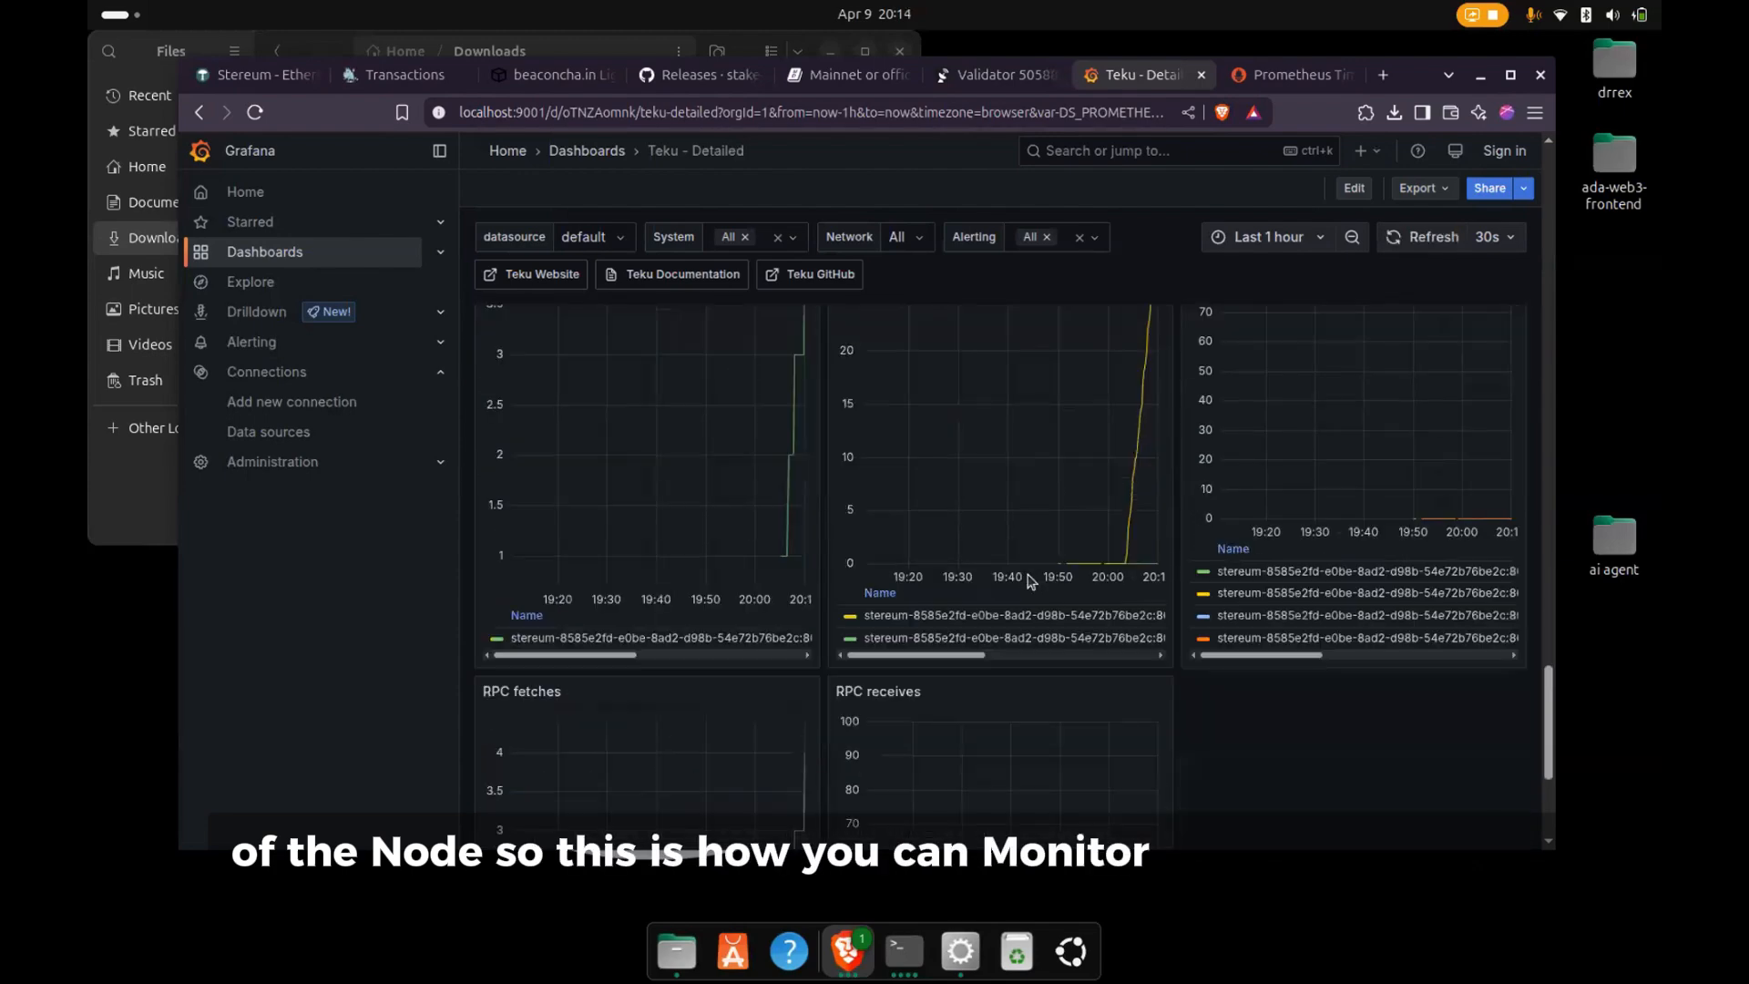
scroll(1030, 581, "down", 8)
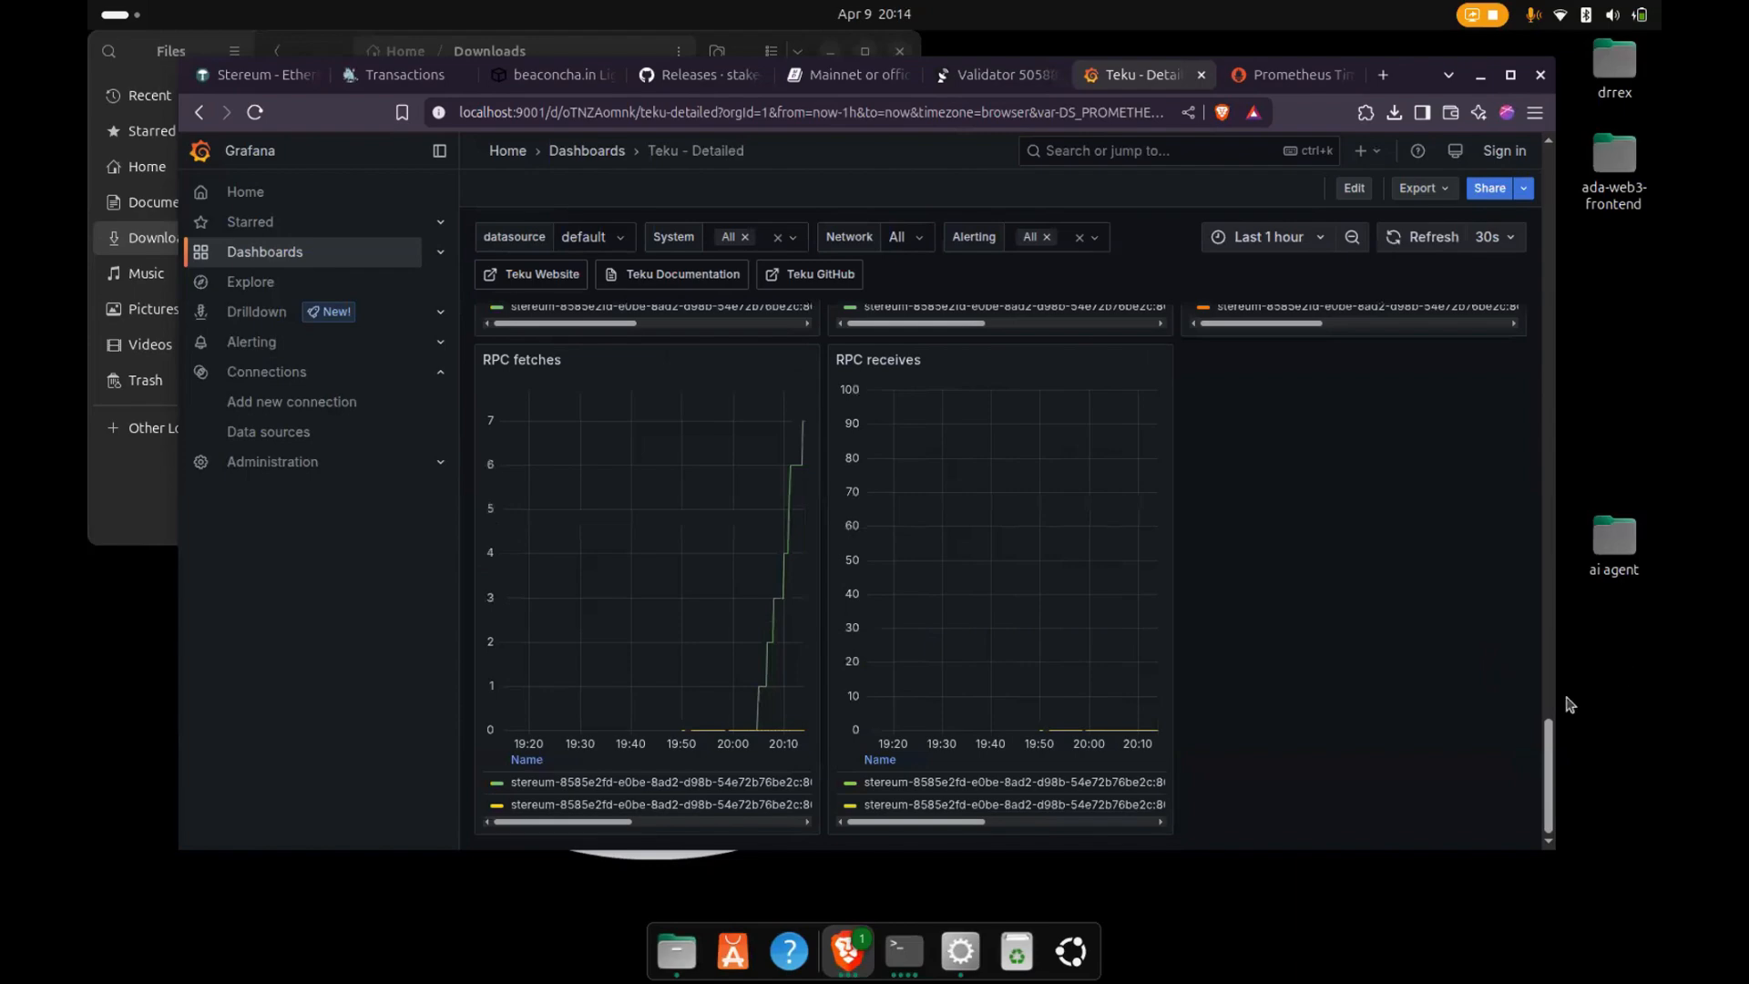
- Review the attestation and published-duty panels in the Teku dashboard's Validator section, and open the gnosischa.in validator page for comparison
left_click_drag(1551, 738, 1489, 346)
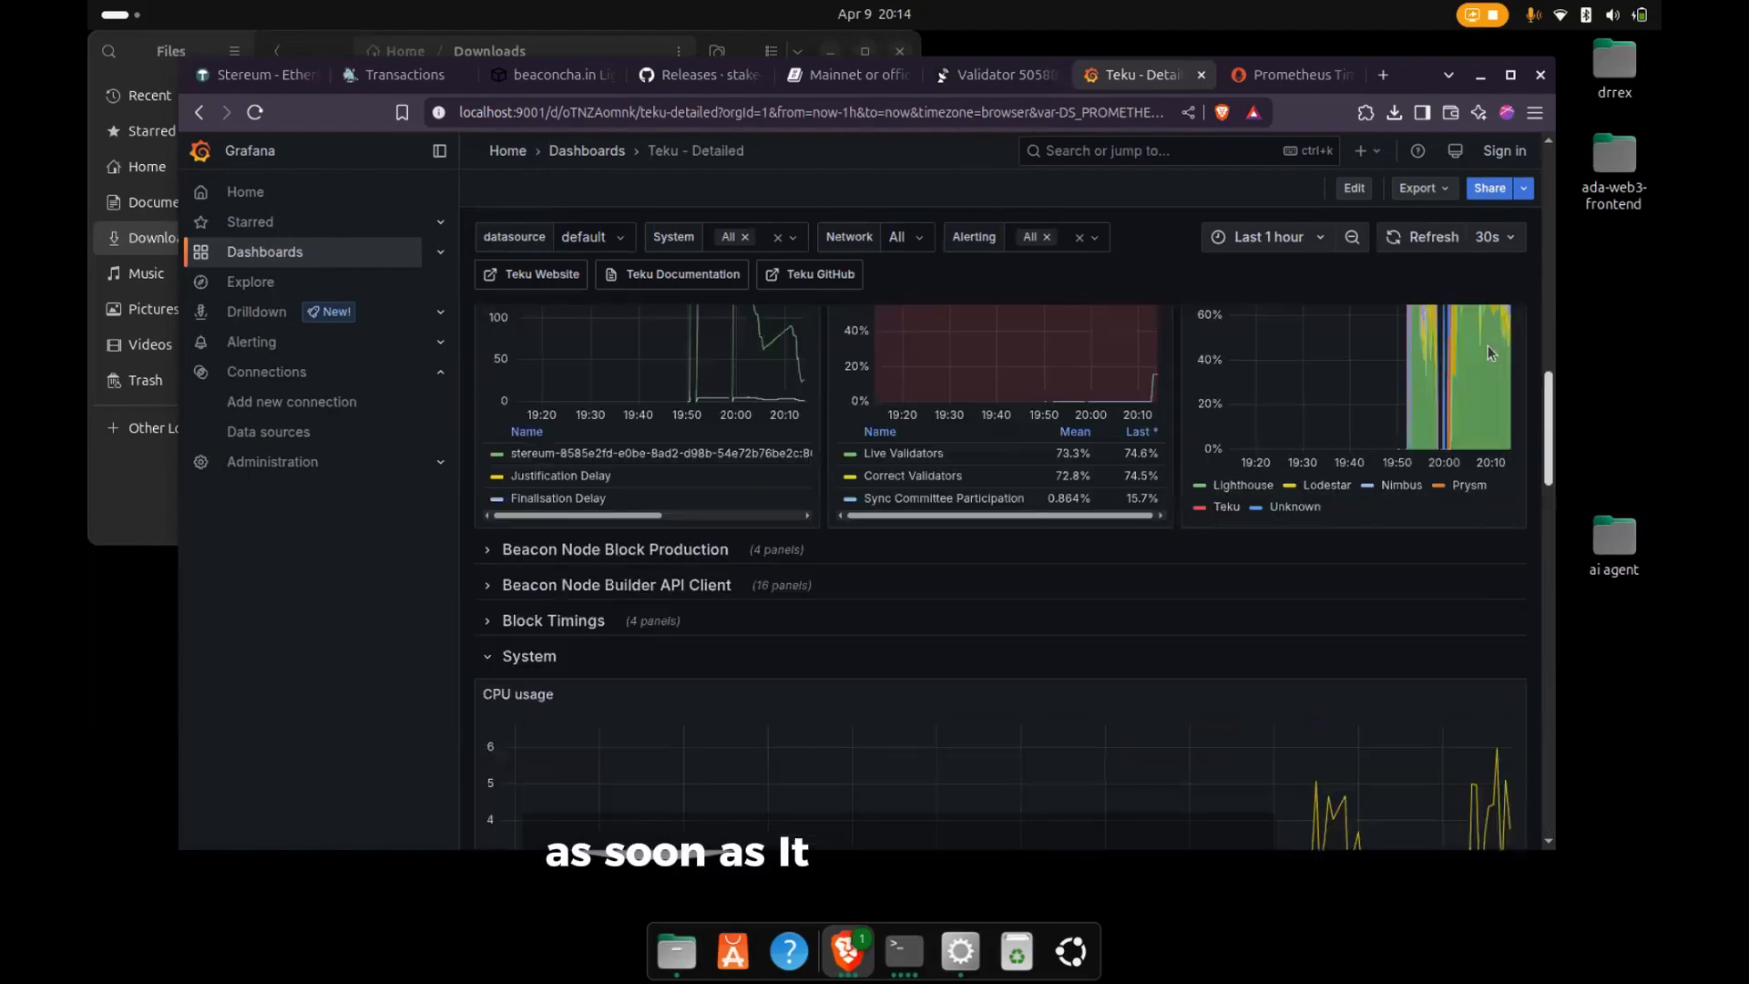
scroll(1433, 273, "up", 15)
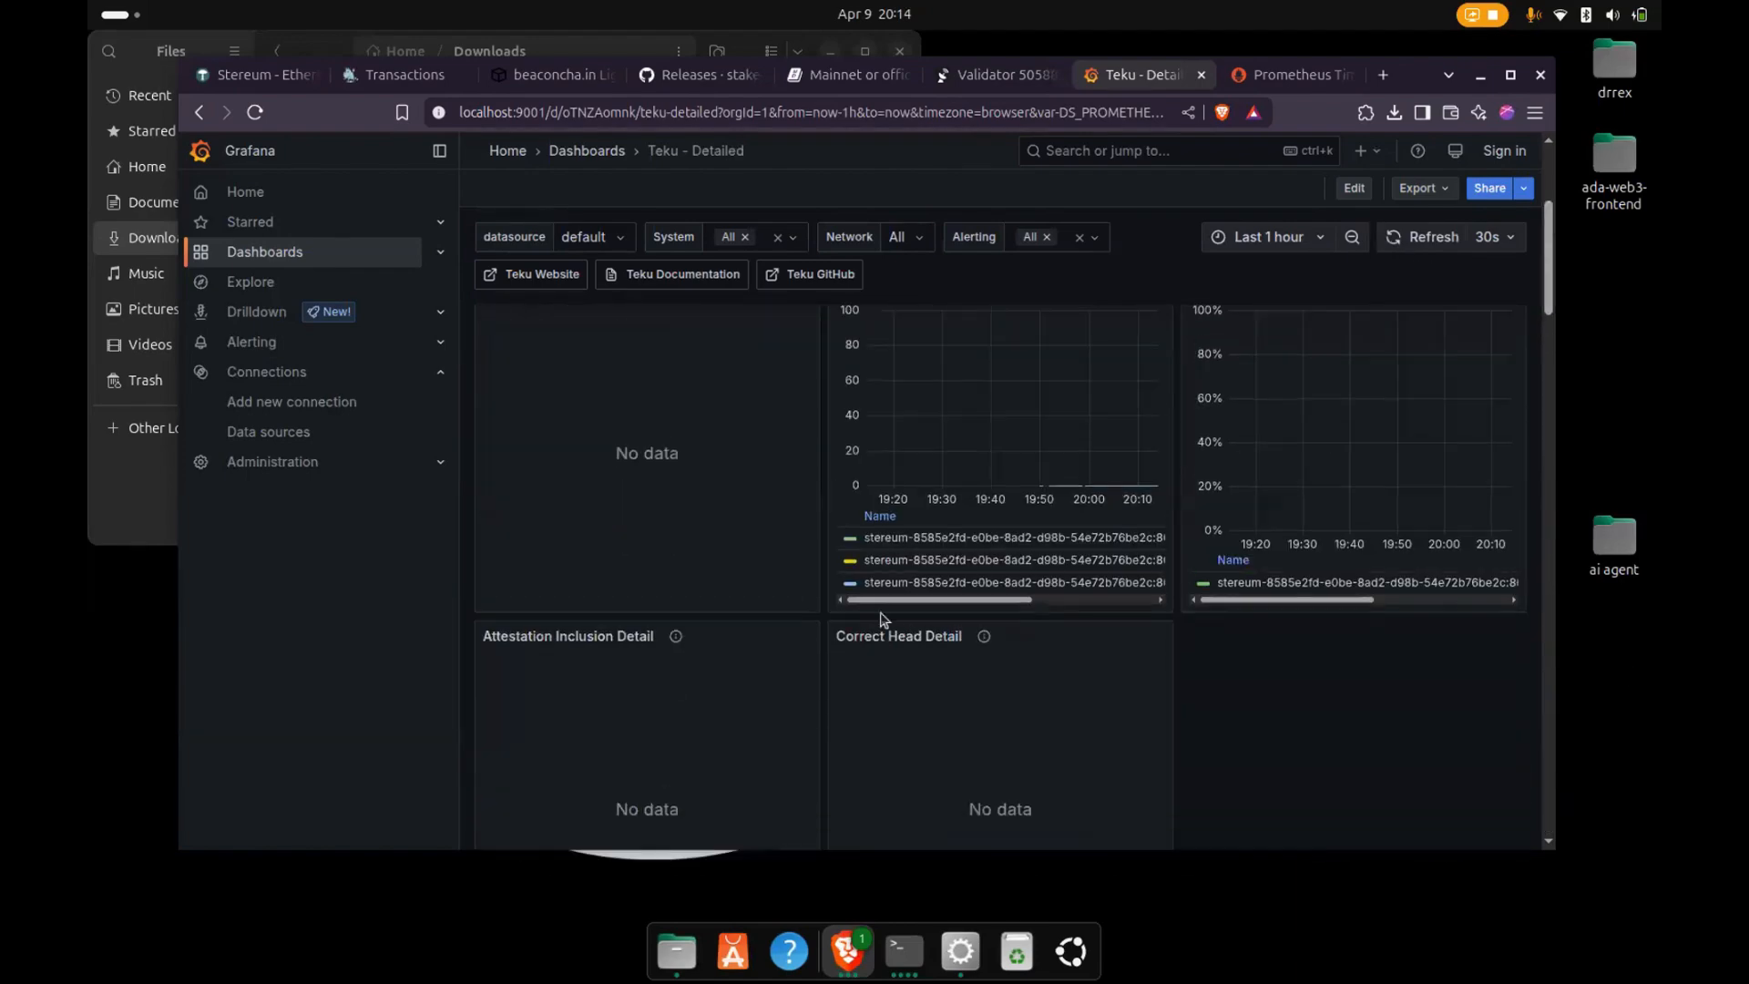
scroll(720, 651, "up", 3)
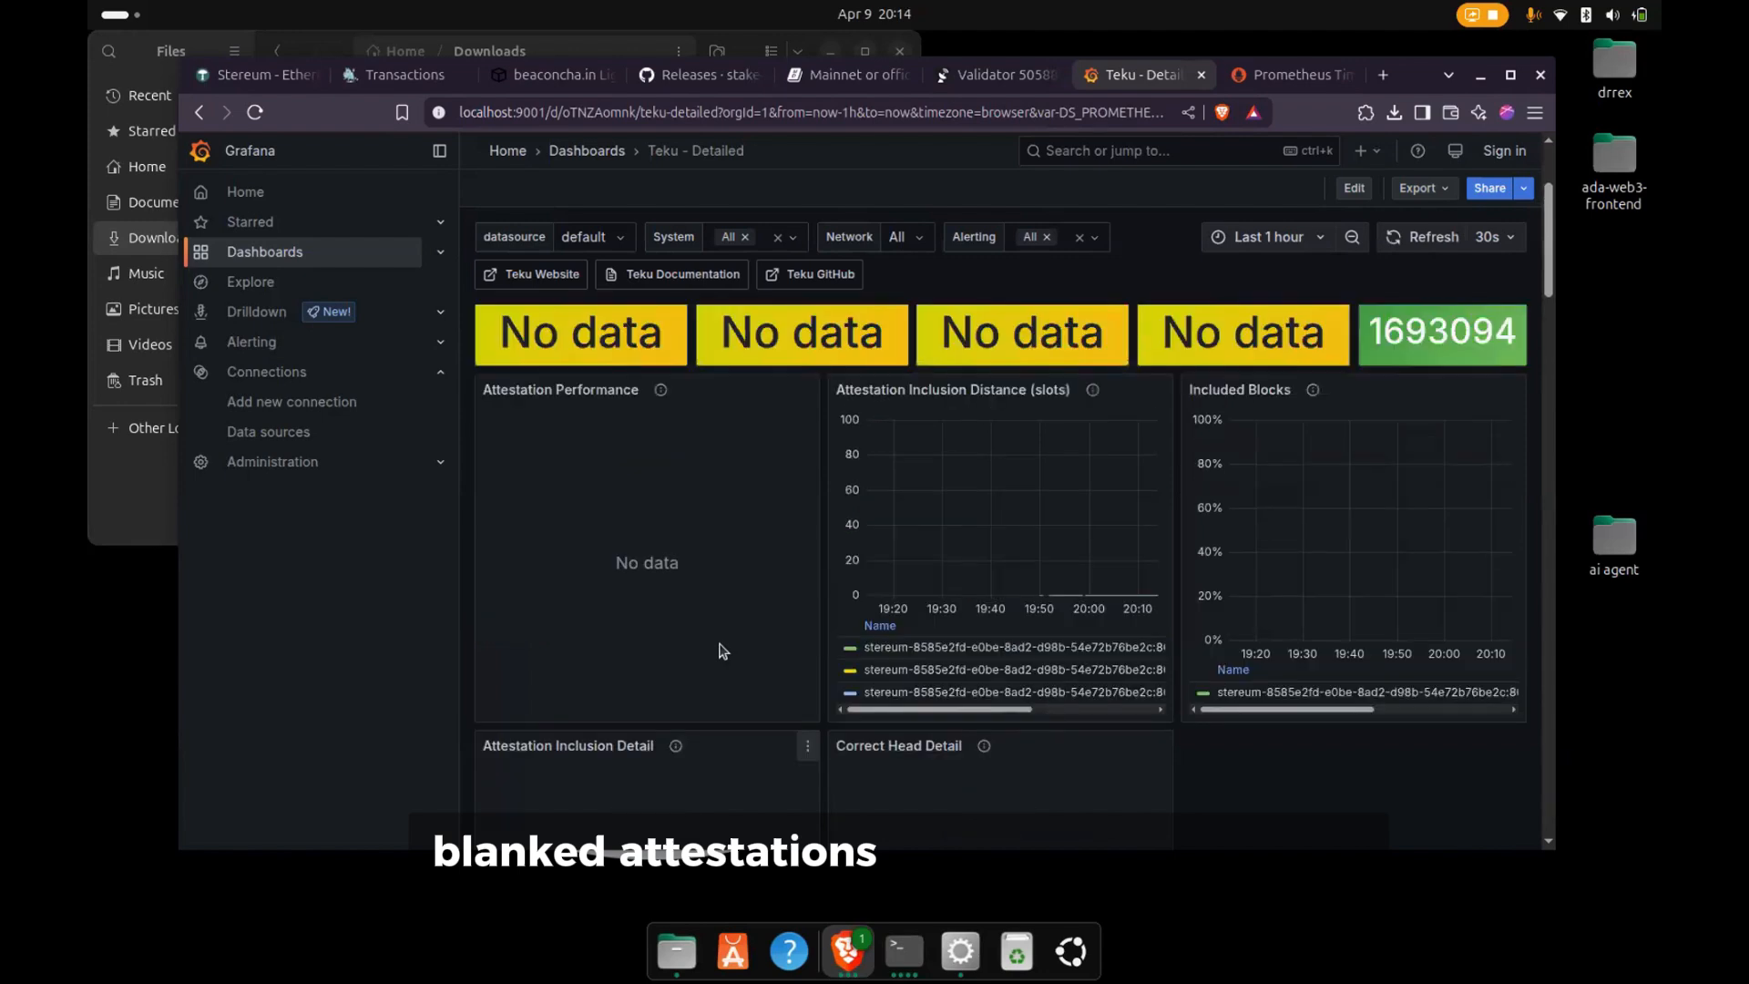
scroll(723, 650, "up", 2)
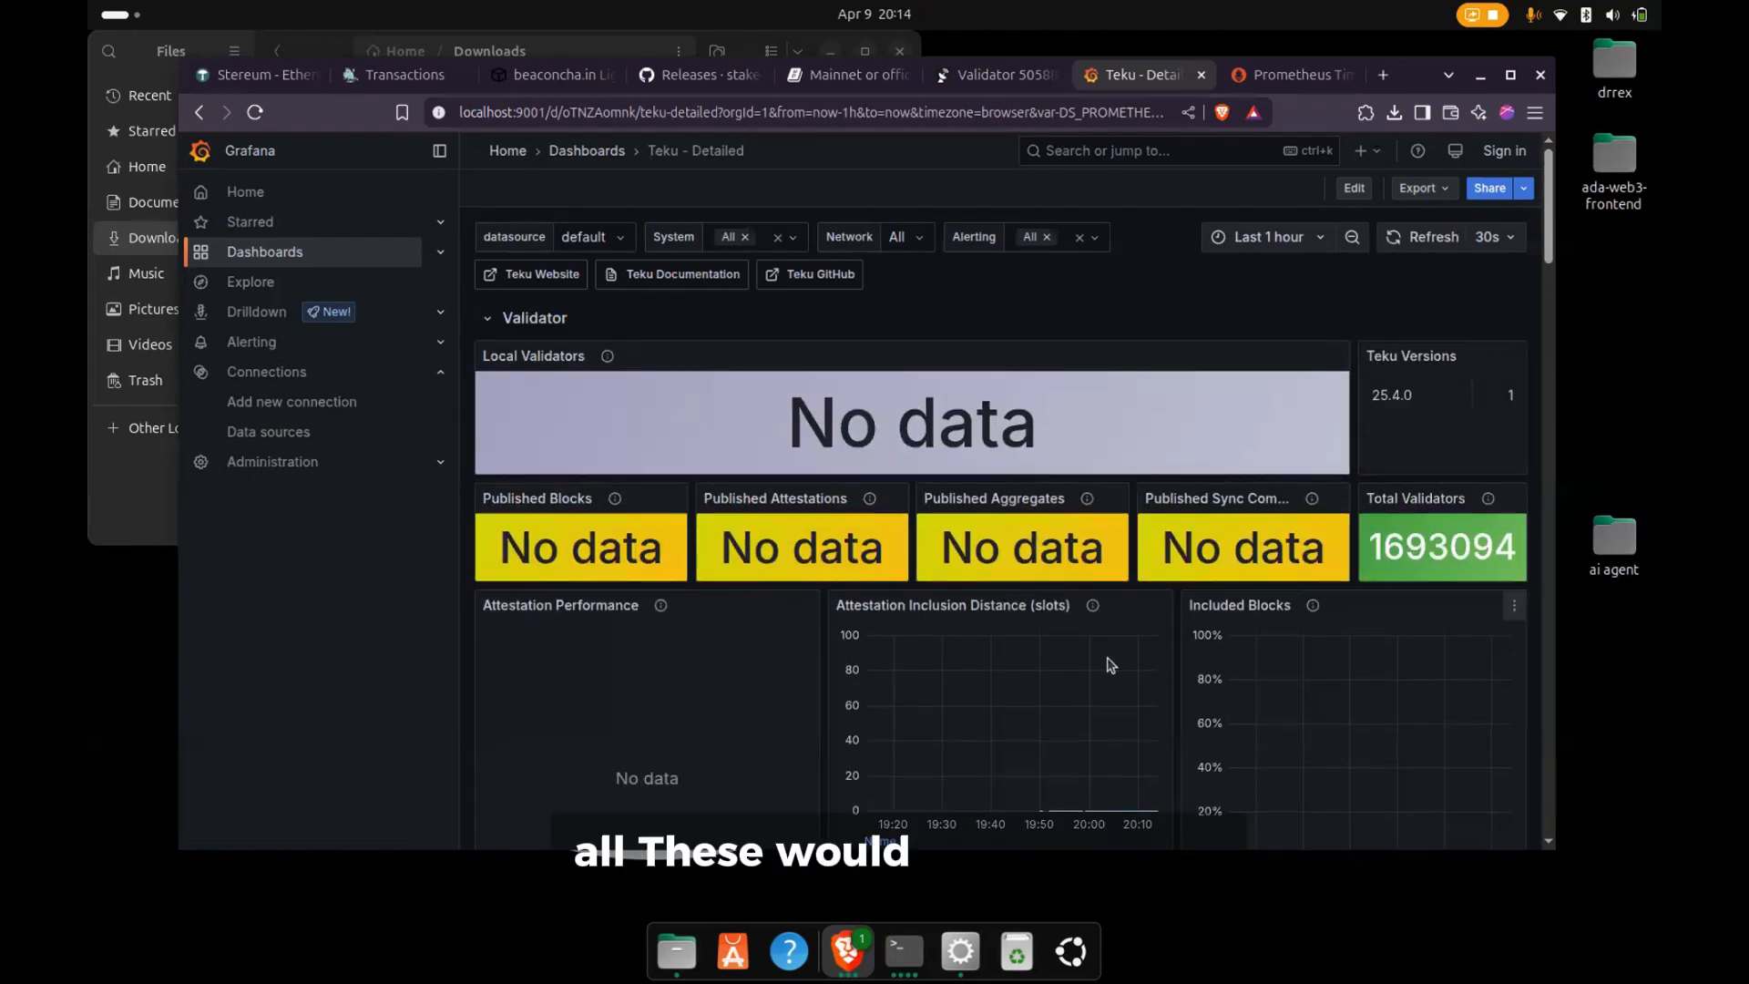
scroll(1210, 681, "down", 1)
scroll(1207, 637, "down", 9)
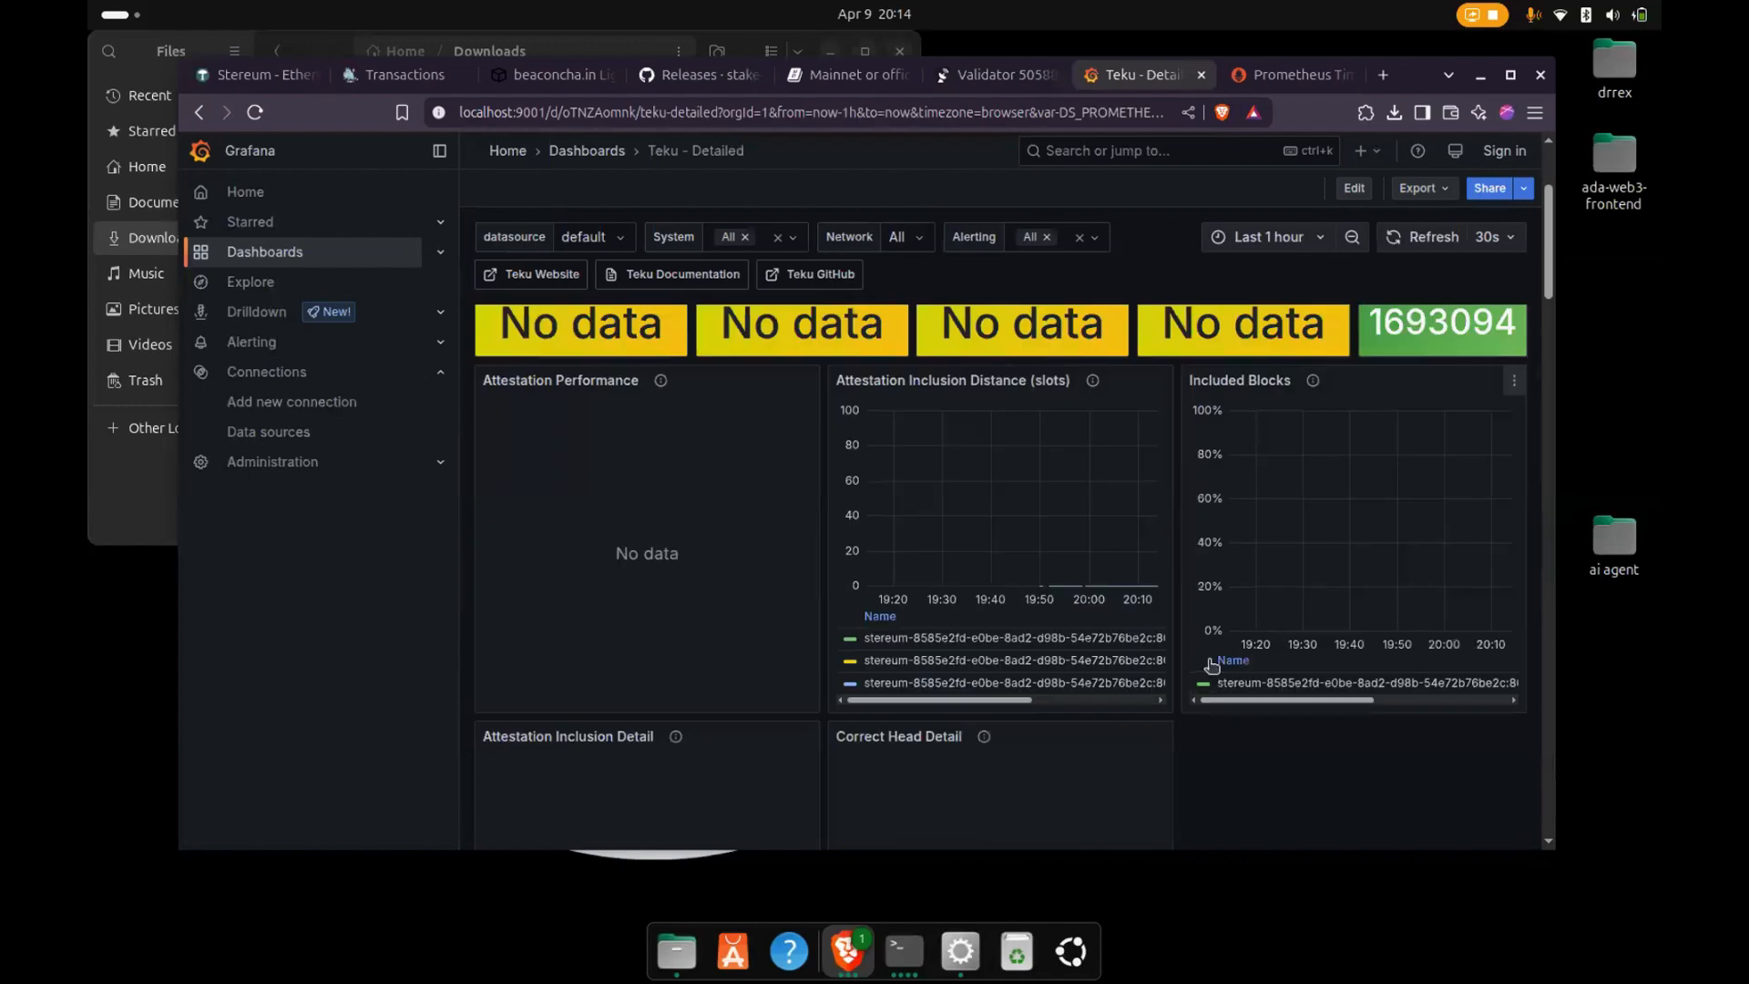
scroll(1138, 364, "up", 4)
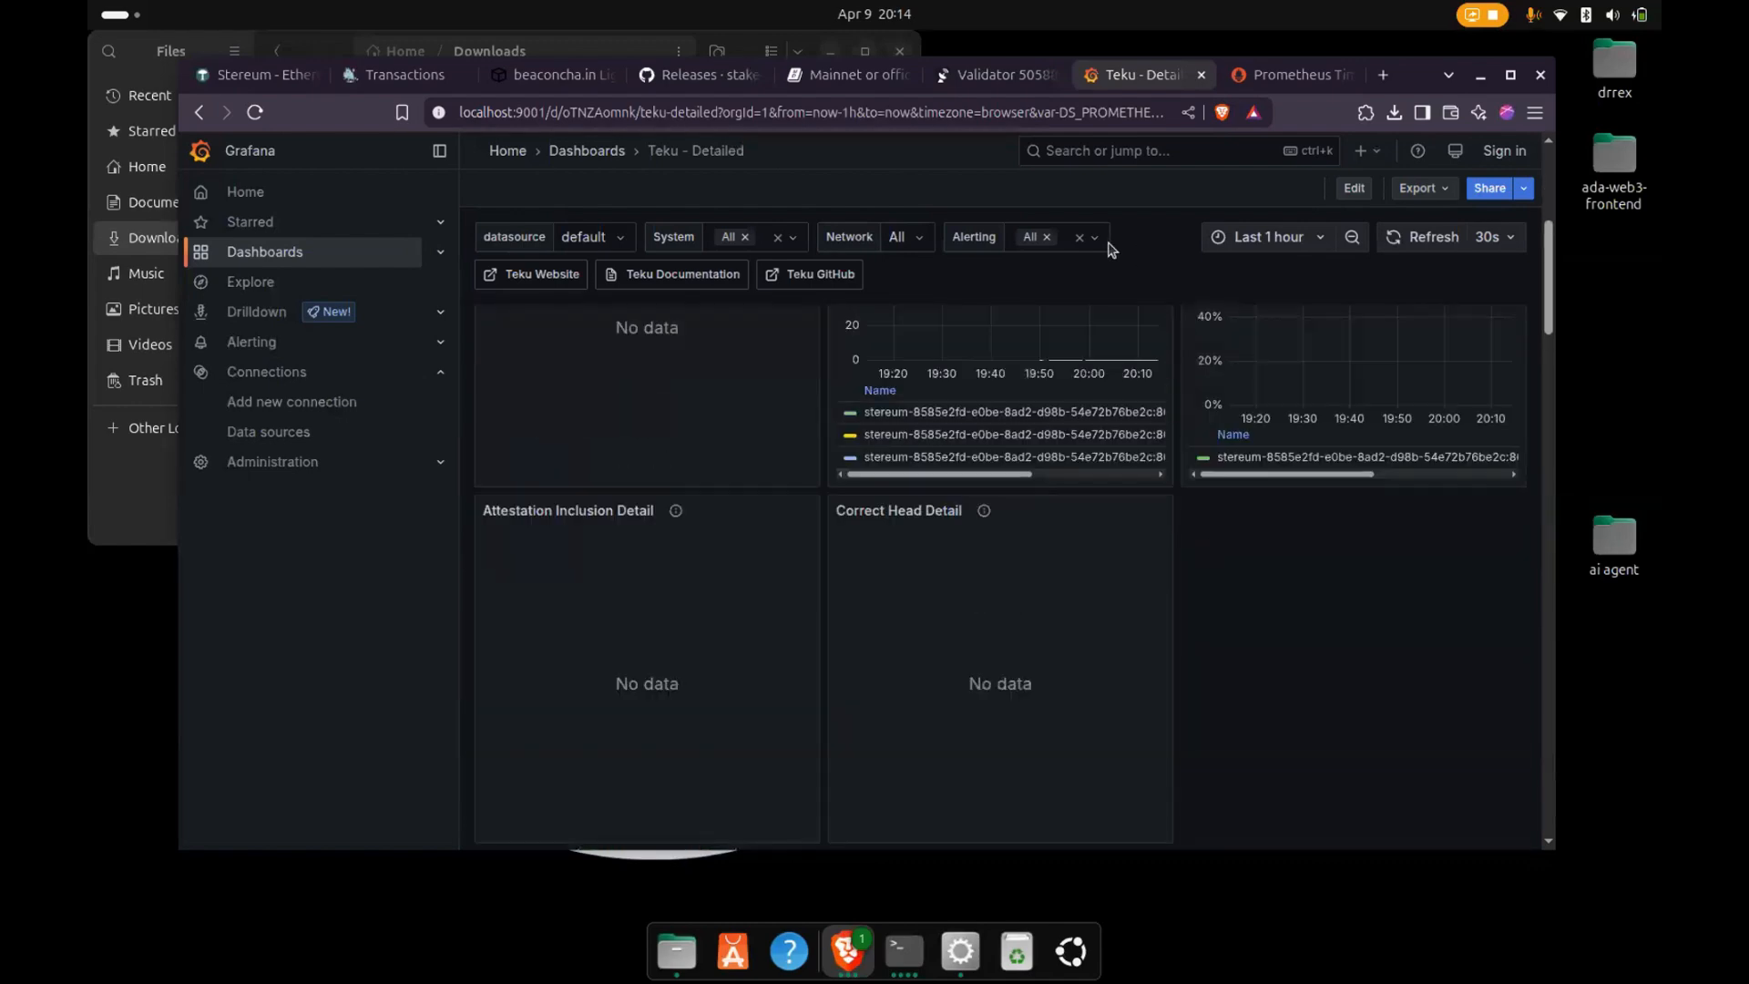
left_click(983, 78)
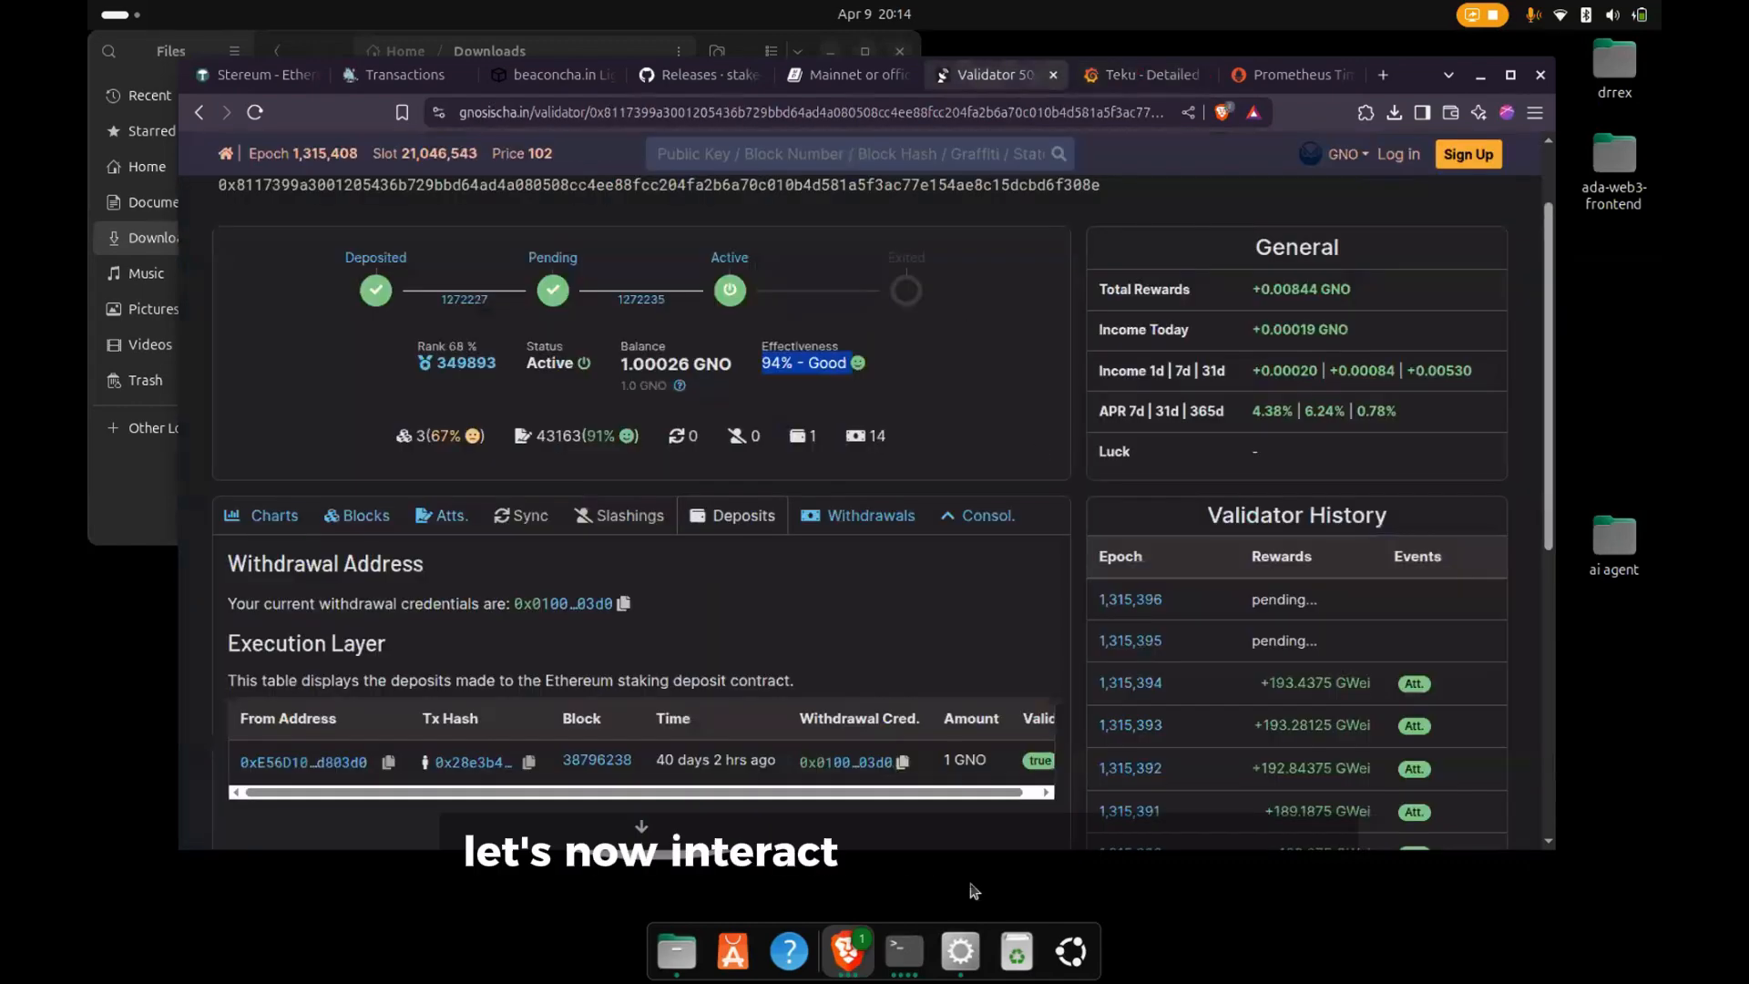
- Switch to the Stereum launcher, reopen the Nethermind execution client's logs, read back to the oldest entries and close them
left_click(963, 952)
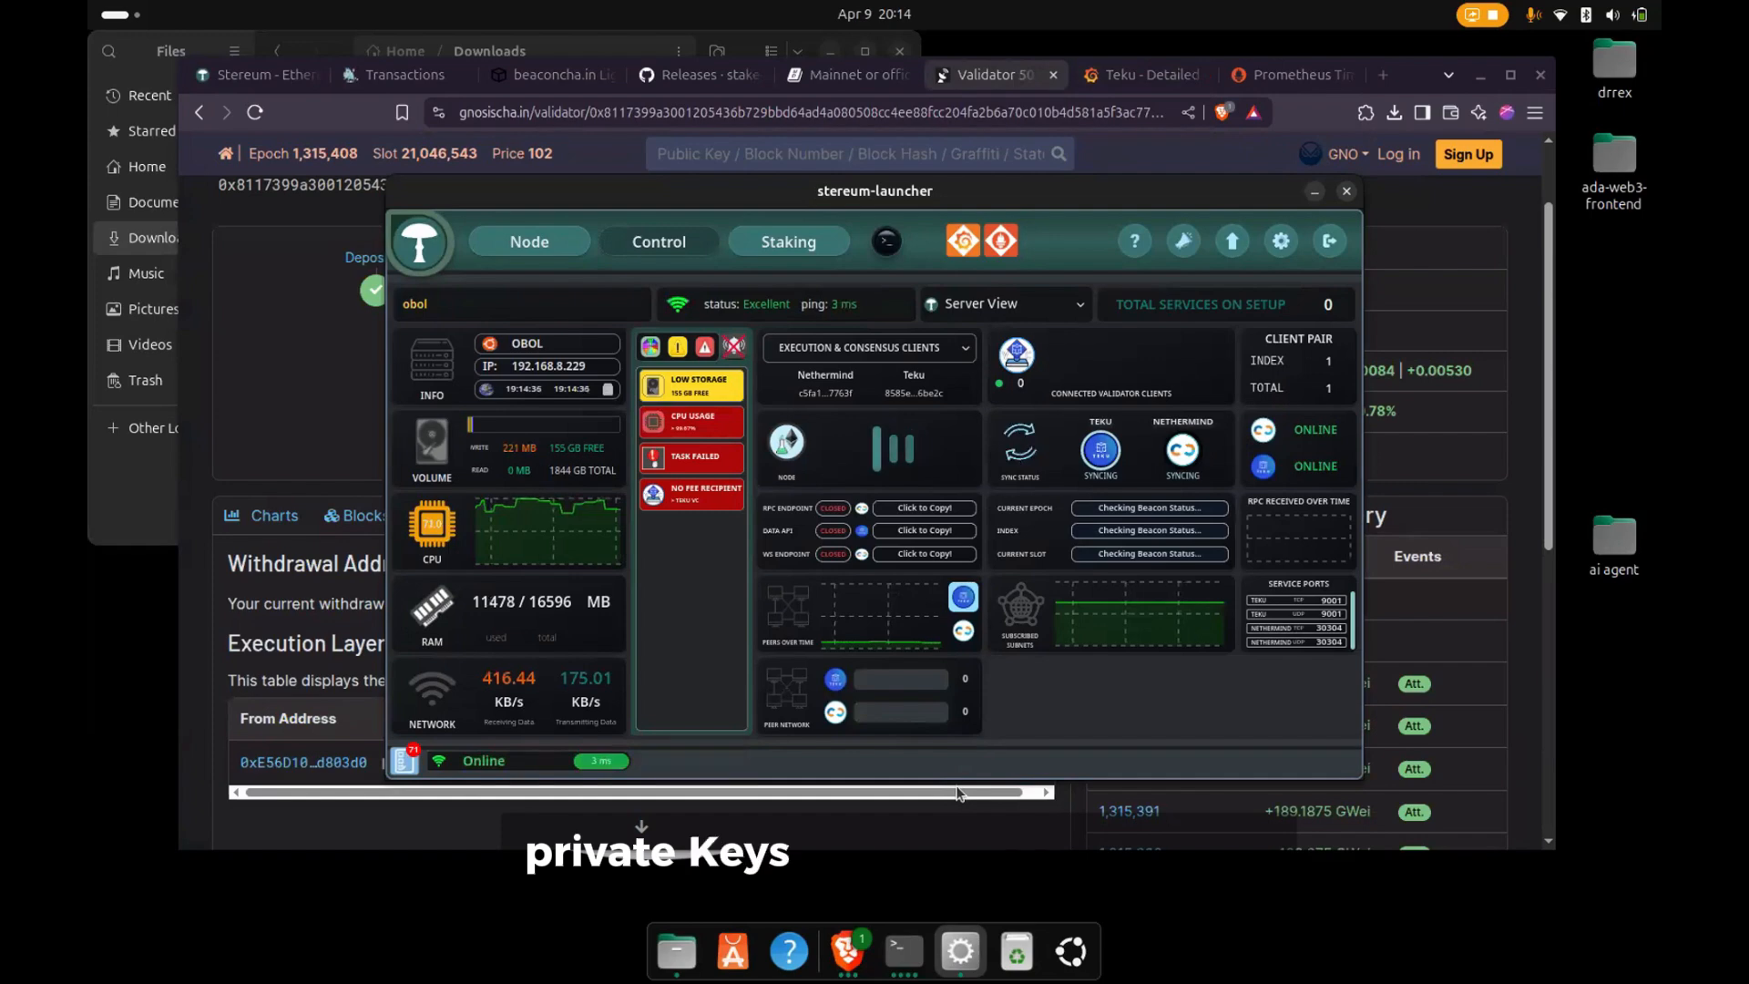
left_click(641, 256)
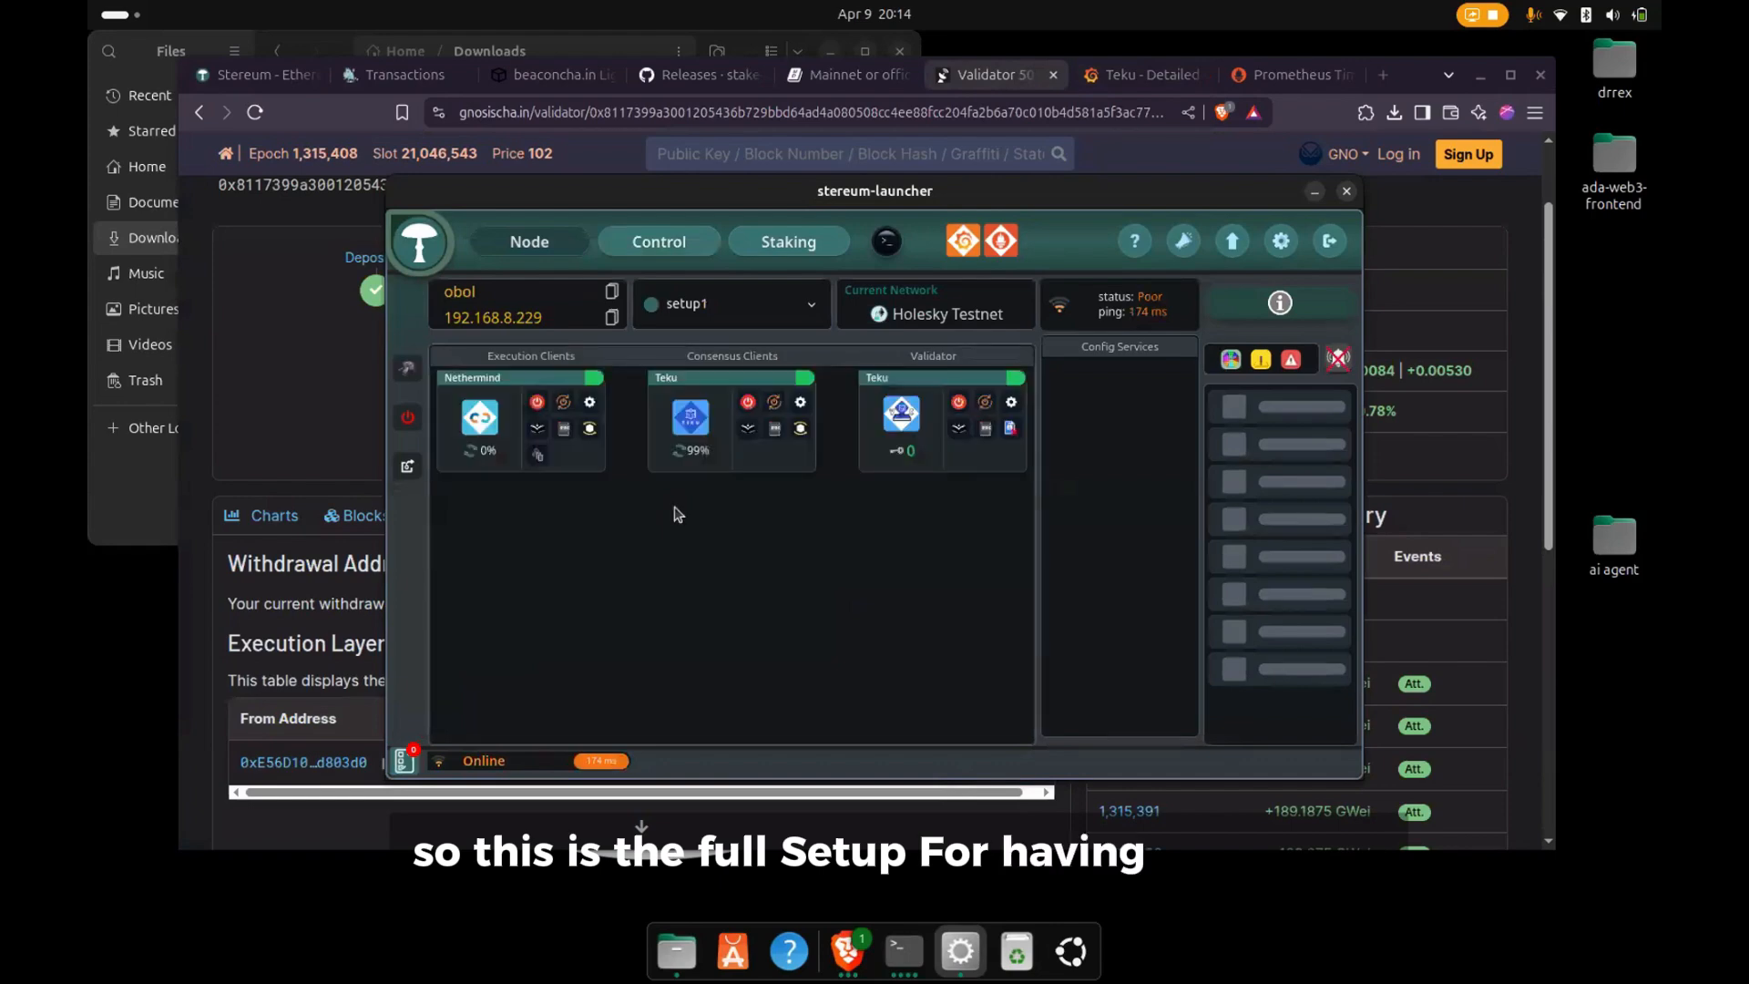
left_click(539, 432)
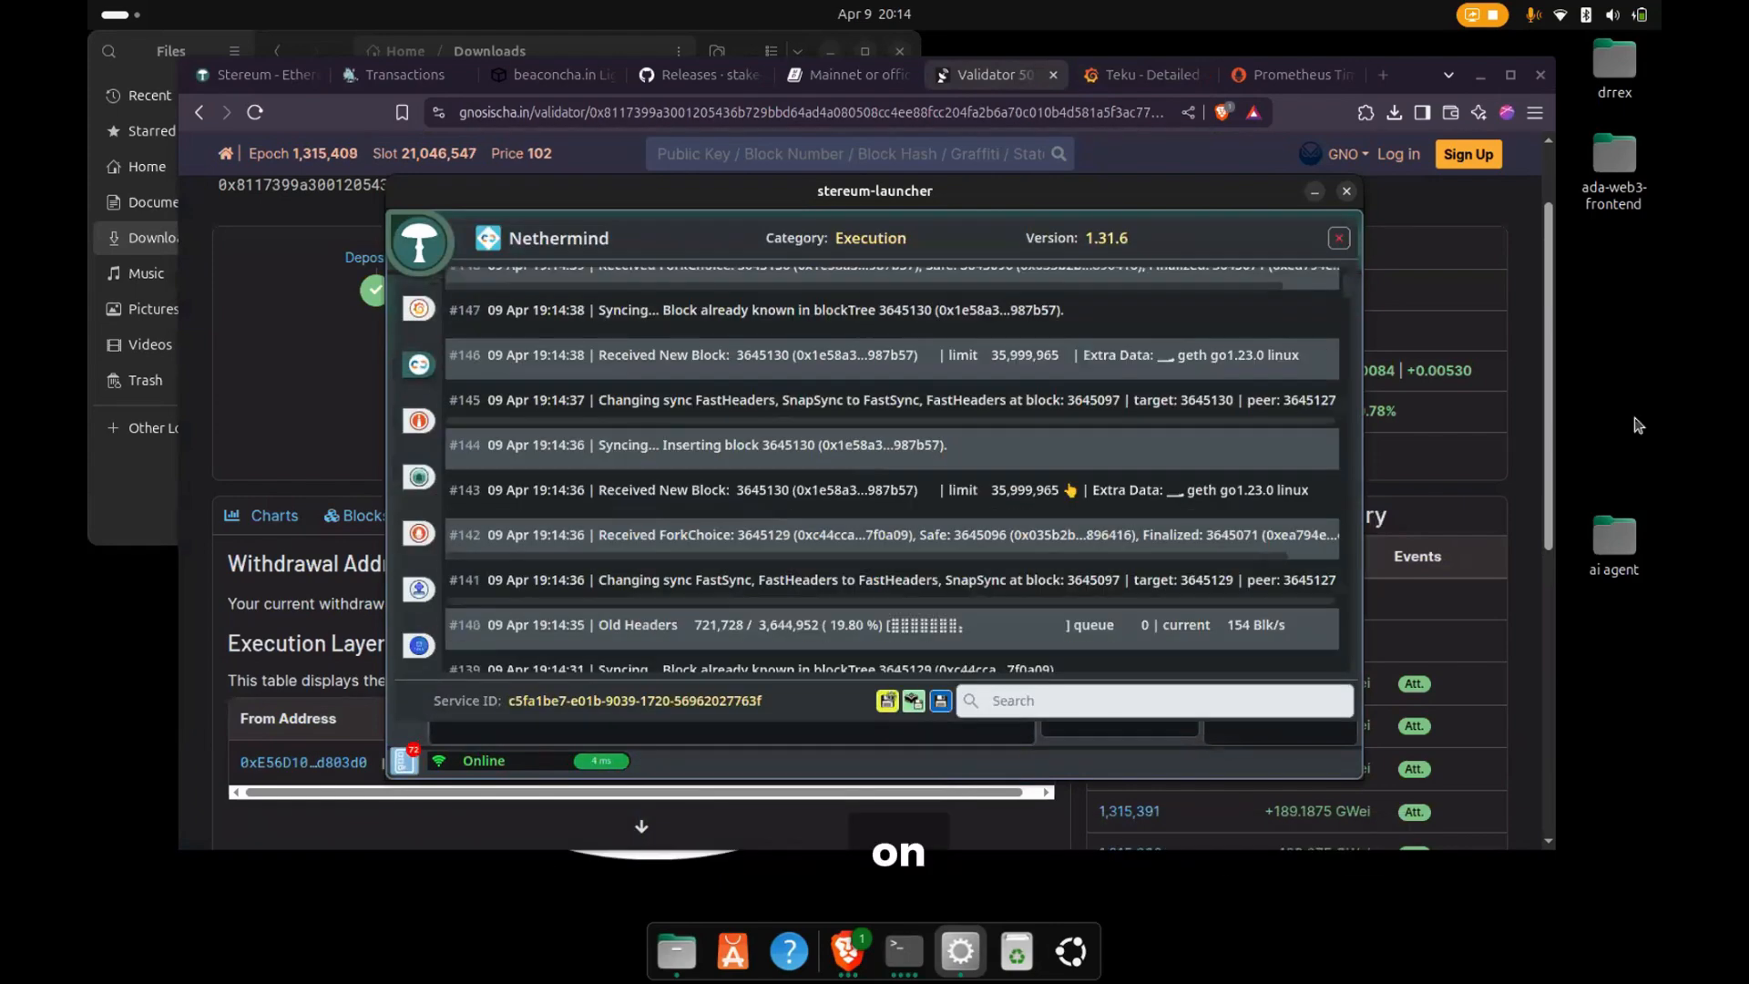
left_click_drag(1351, 330, 1352, 670)
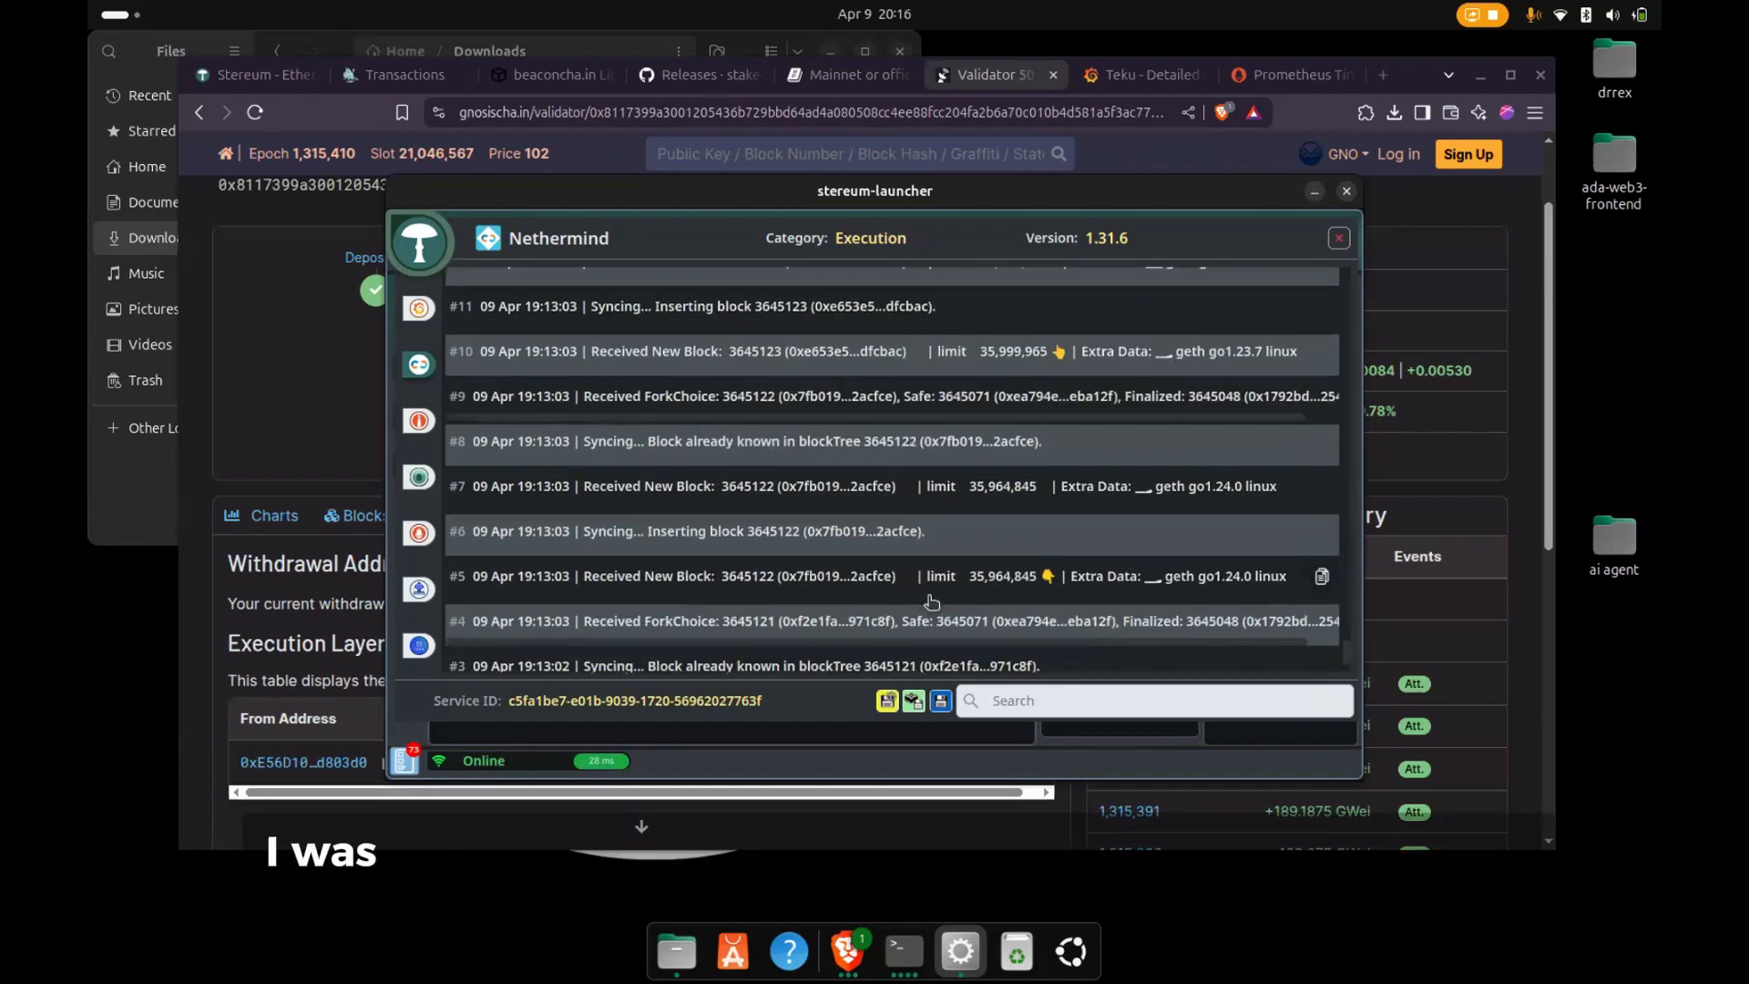
scroll(931, 602, "down", 2)
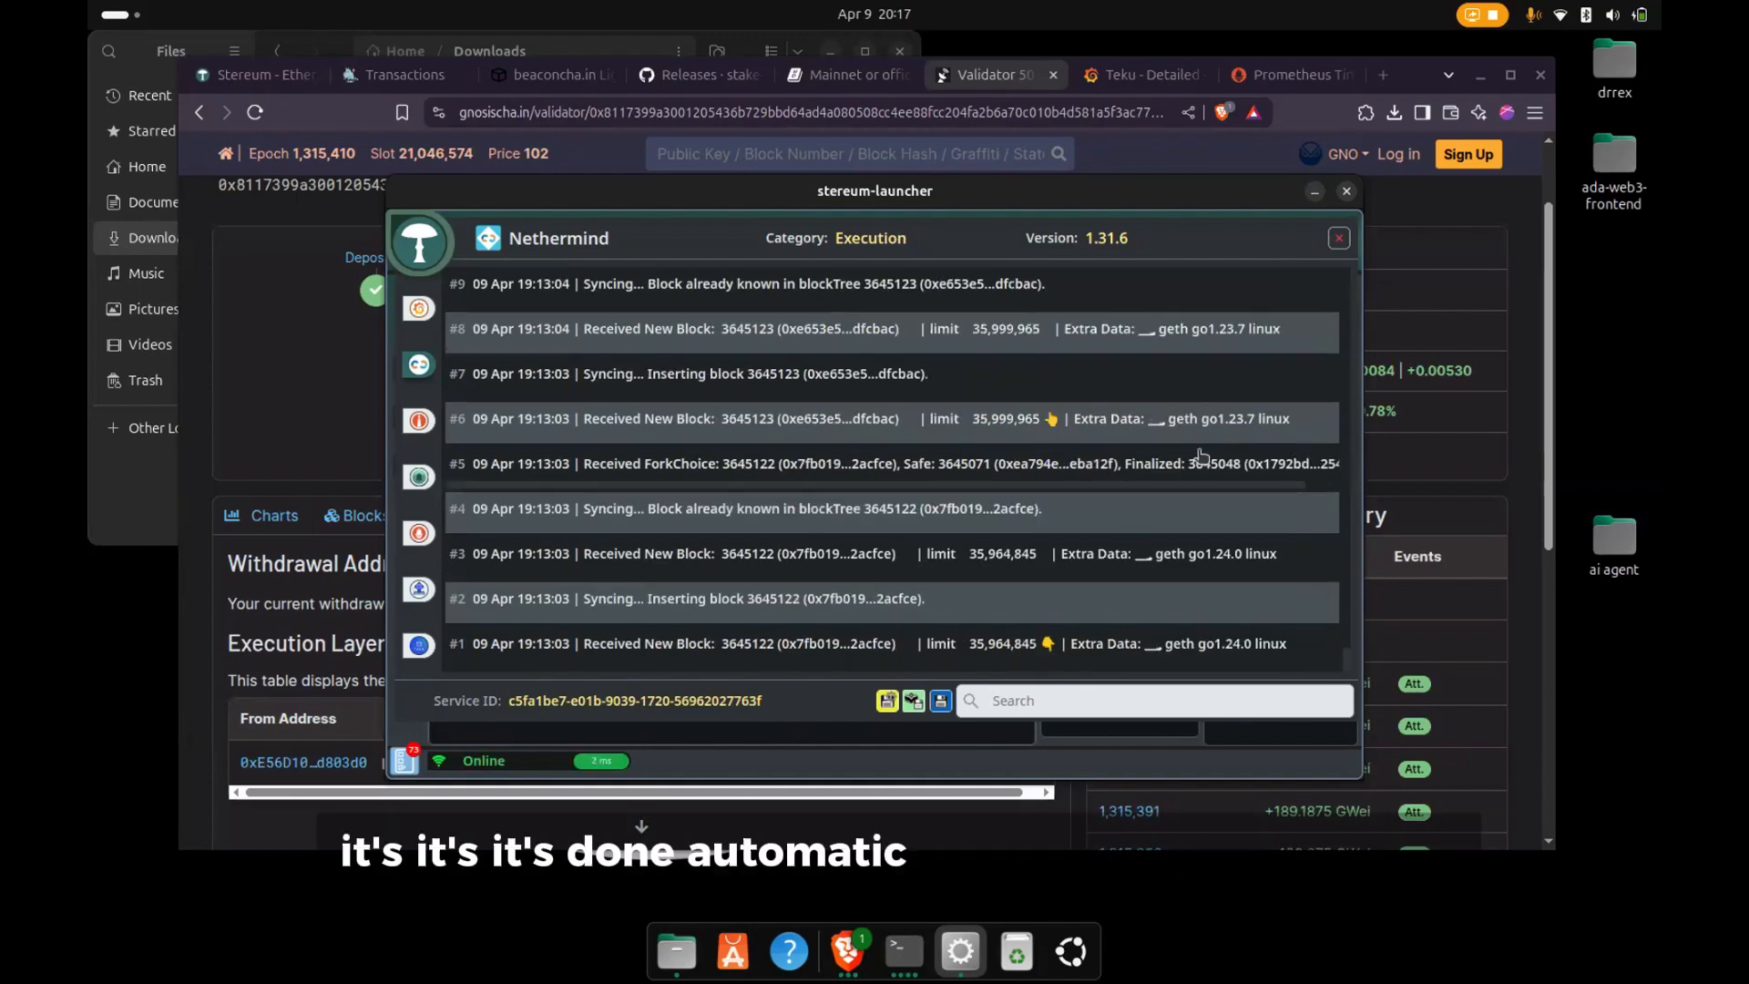
left_click(1338, 239)
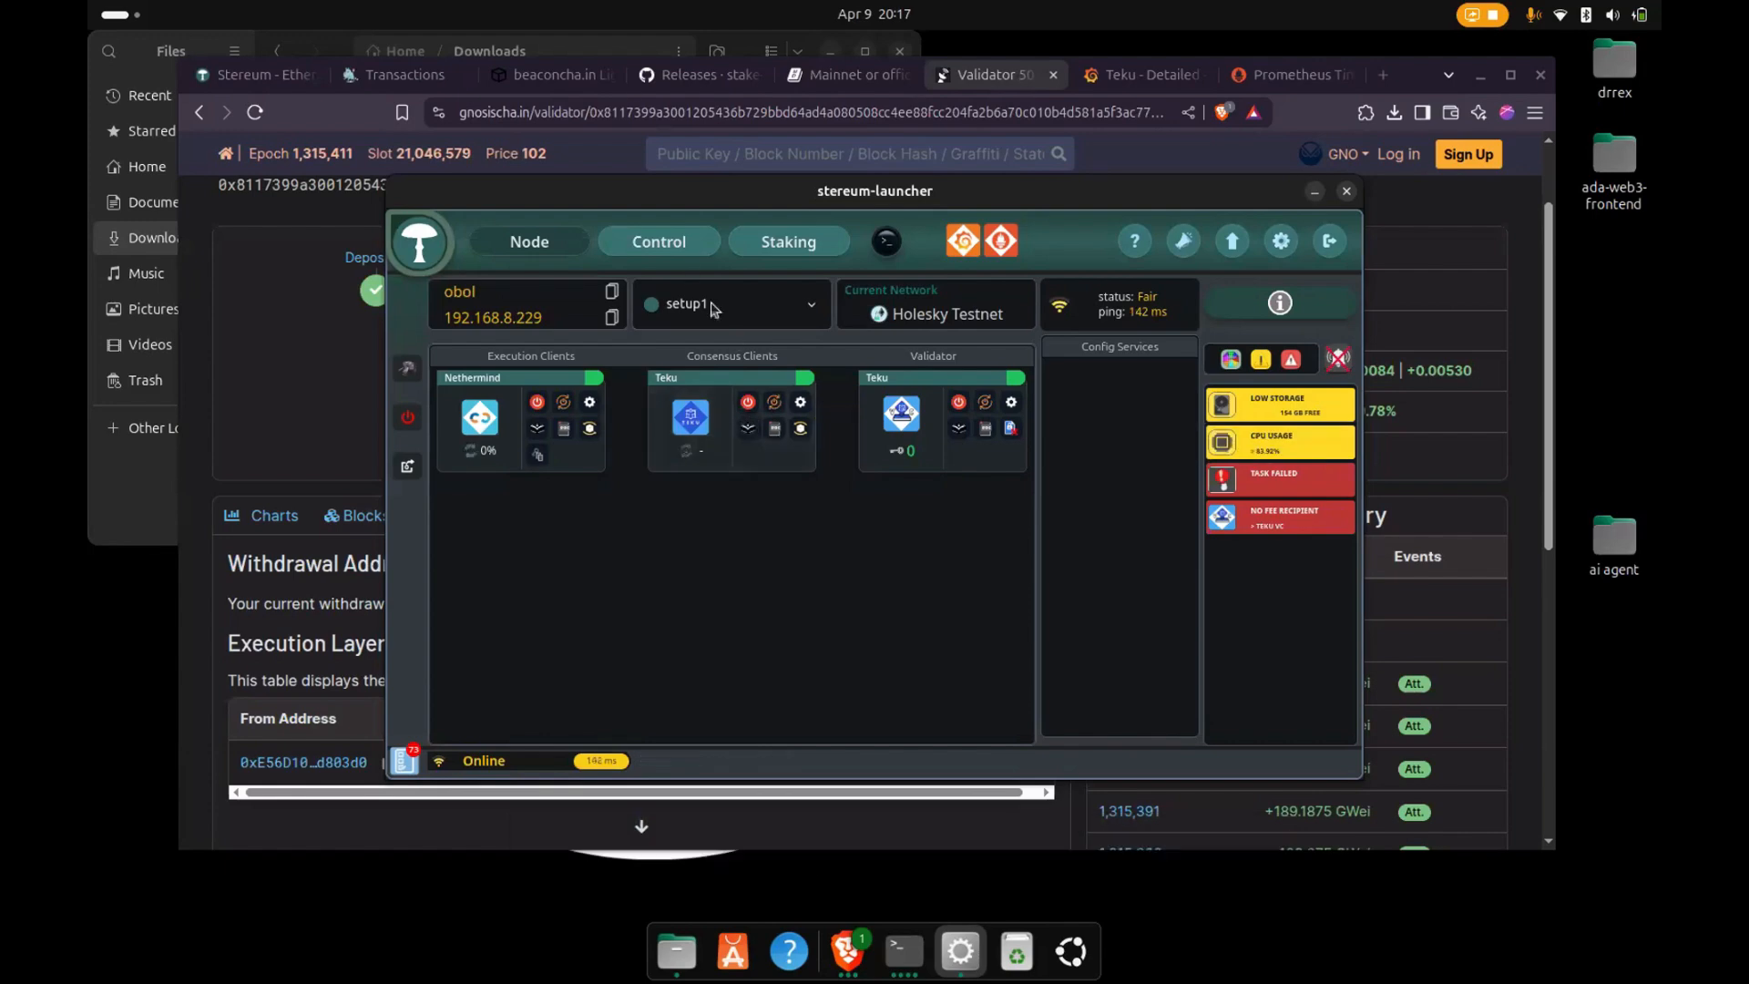
- Return to the launcher's node overview, open the Teku consensus client's settings, review them and close them without changes
left_click(672, 247)
left_click(534, 250)
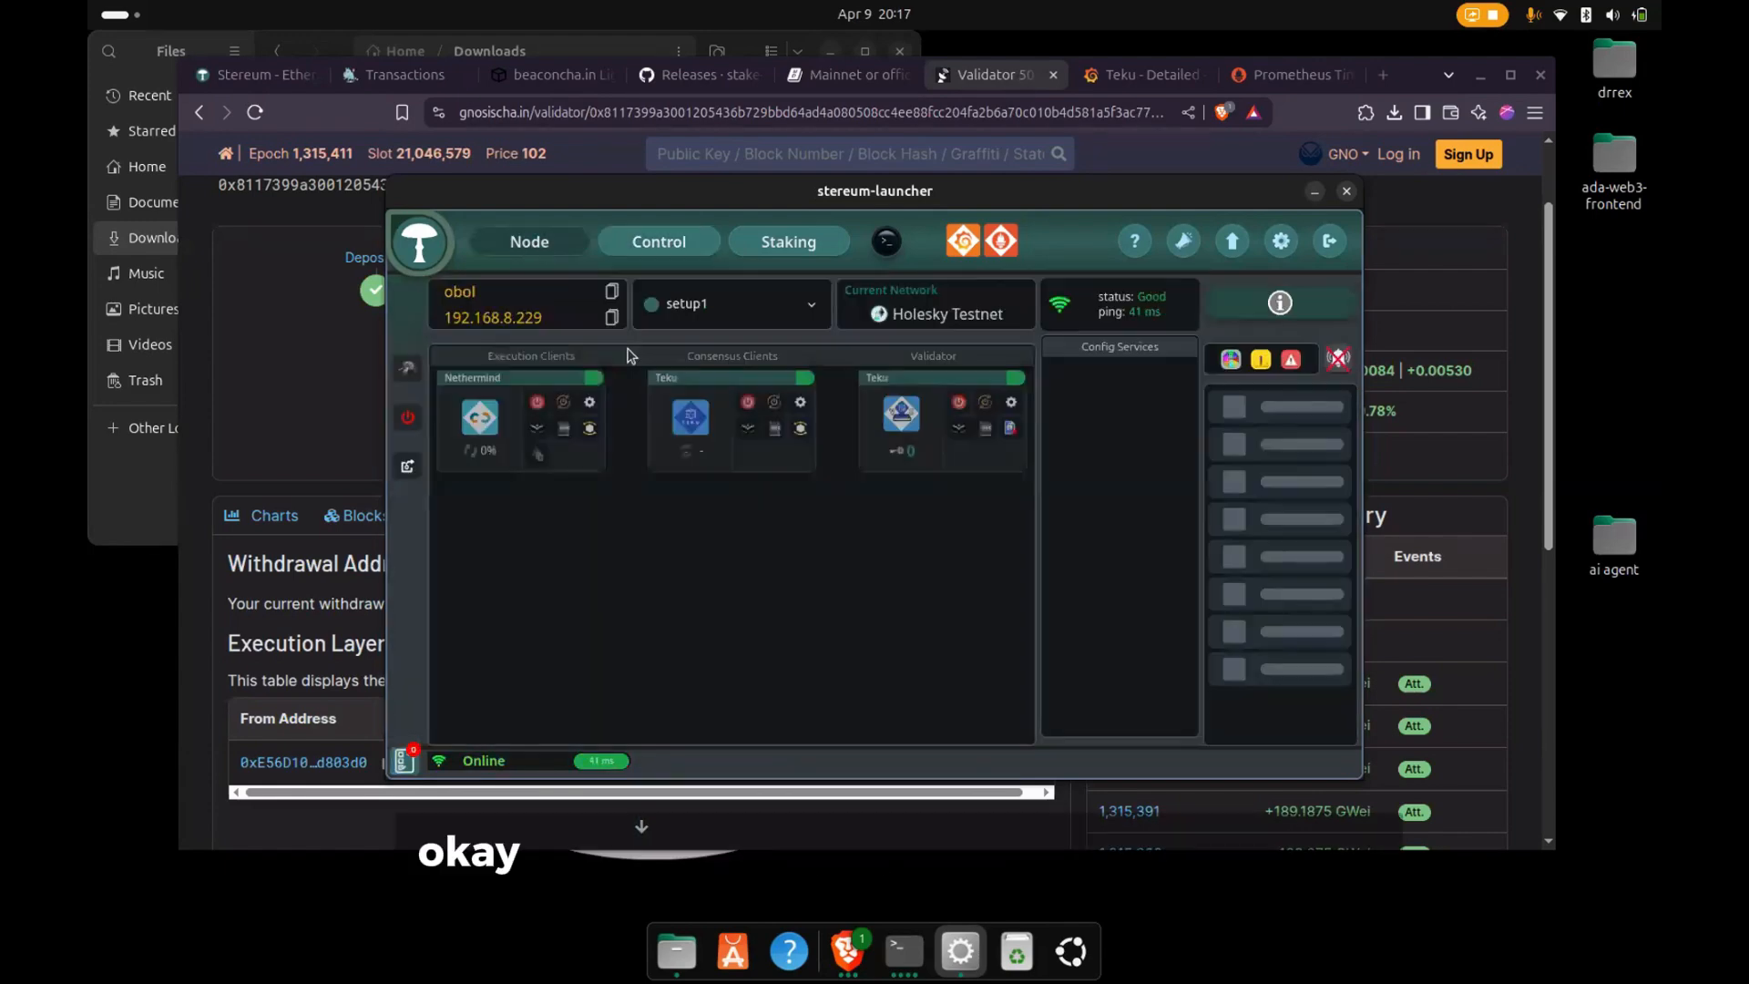
left_click(804, 409)
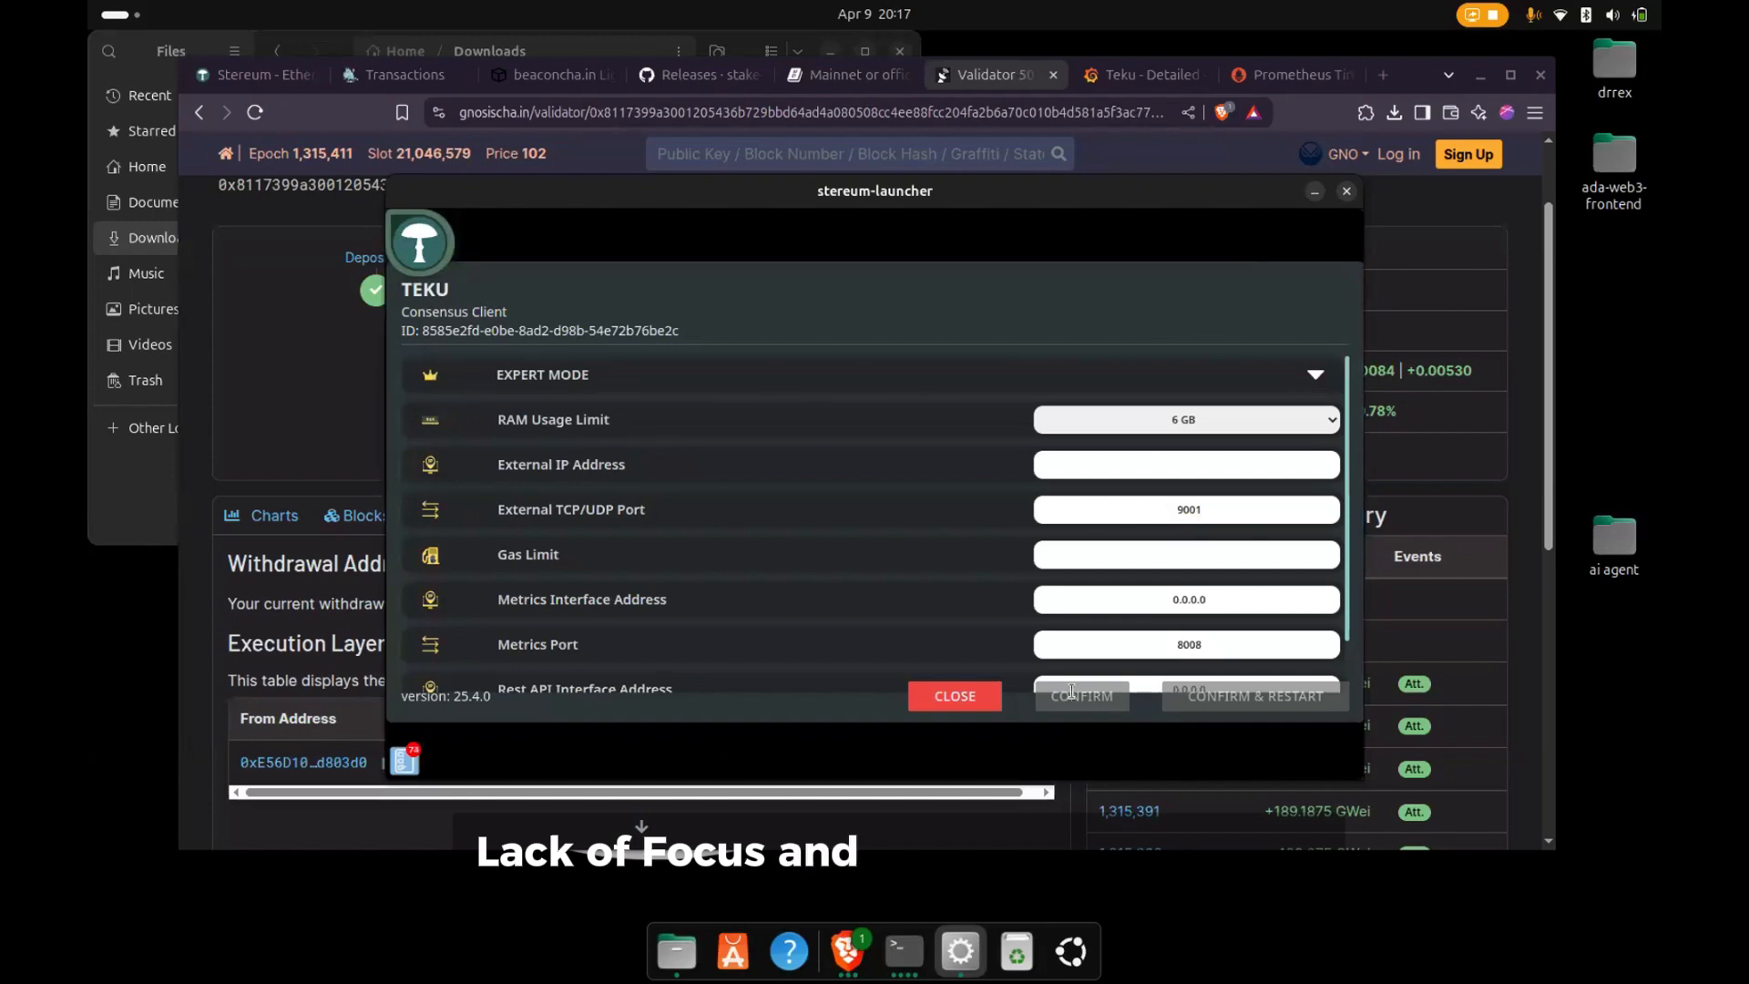
left_click(954, 695)
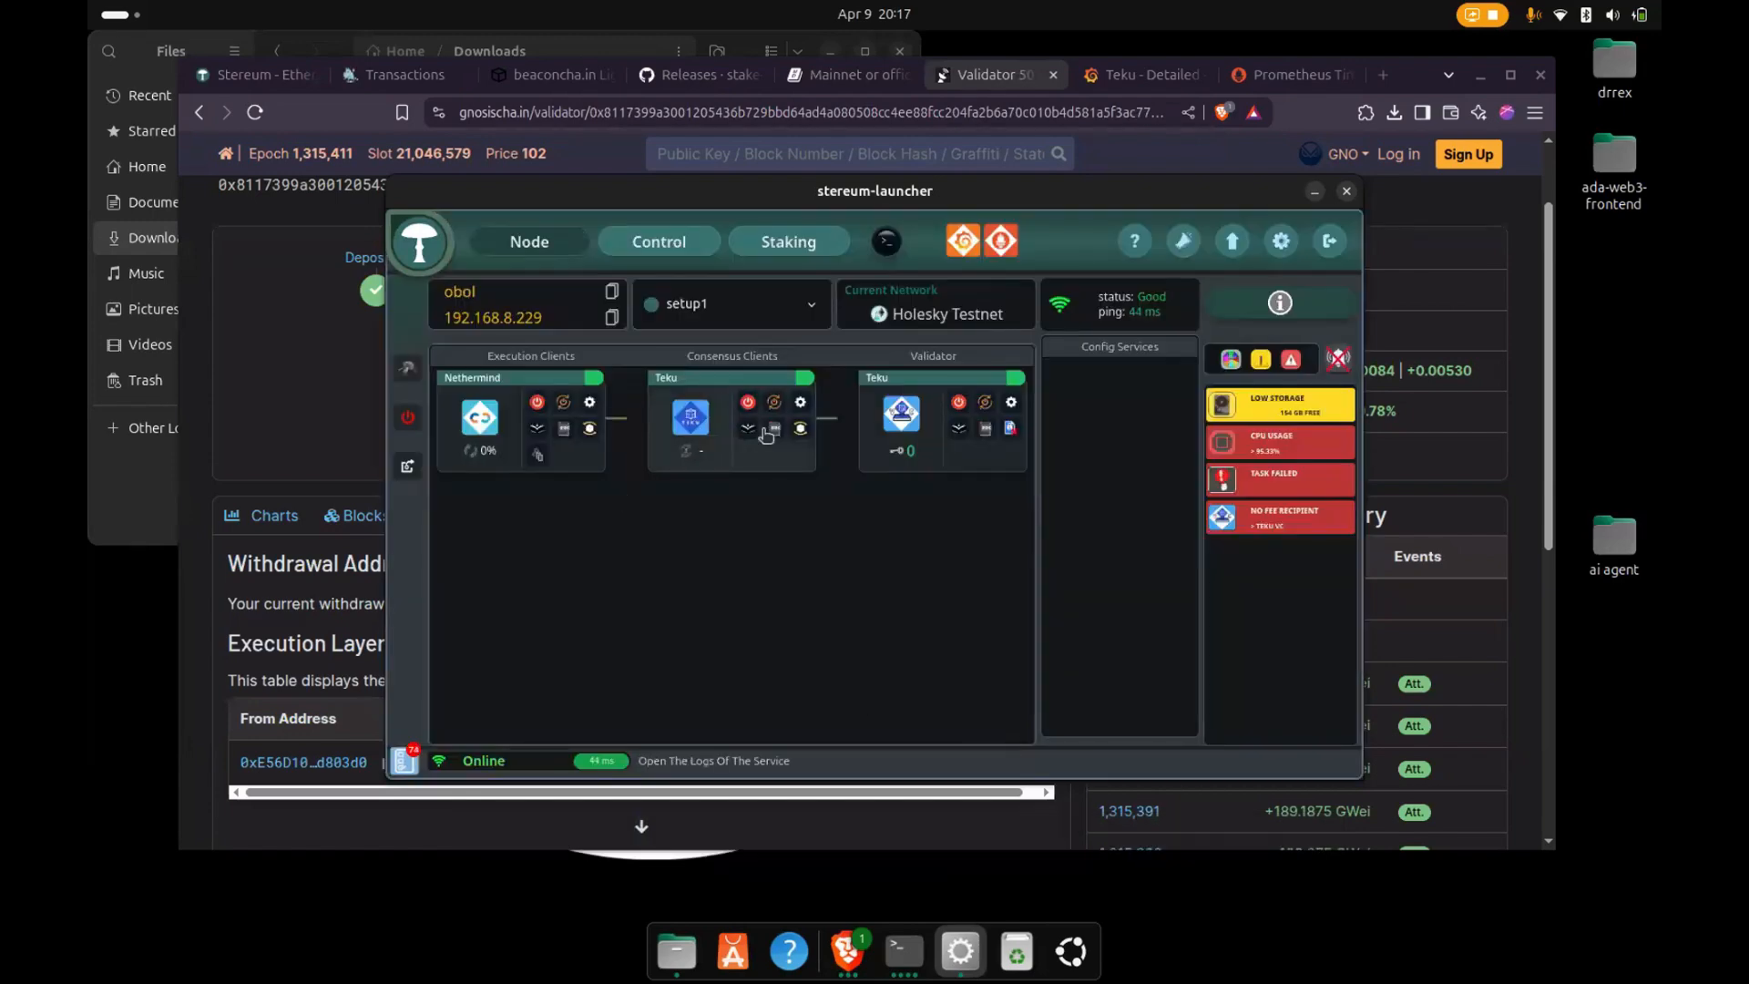
- Edit setup1 to switch its Teku consensus client to Lighthouse with Checkpoint Sync from EthStaker, and apply the change
left_click(410, 369)
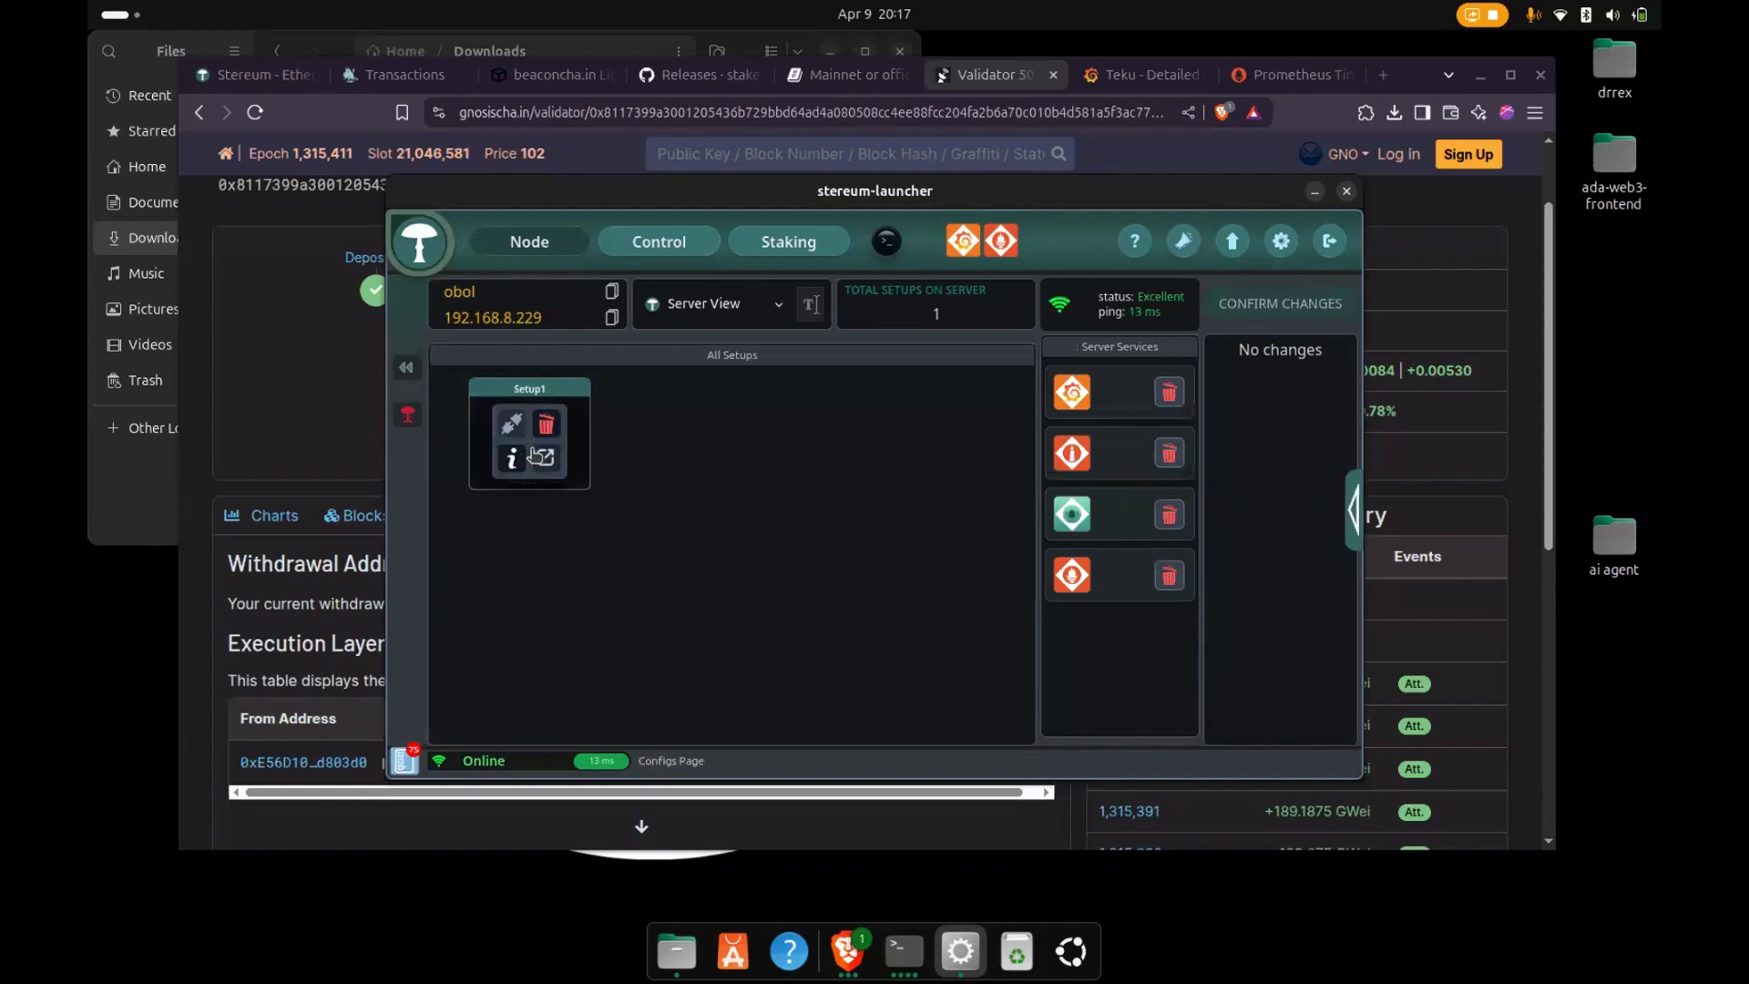
left_click(534, 456)
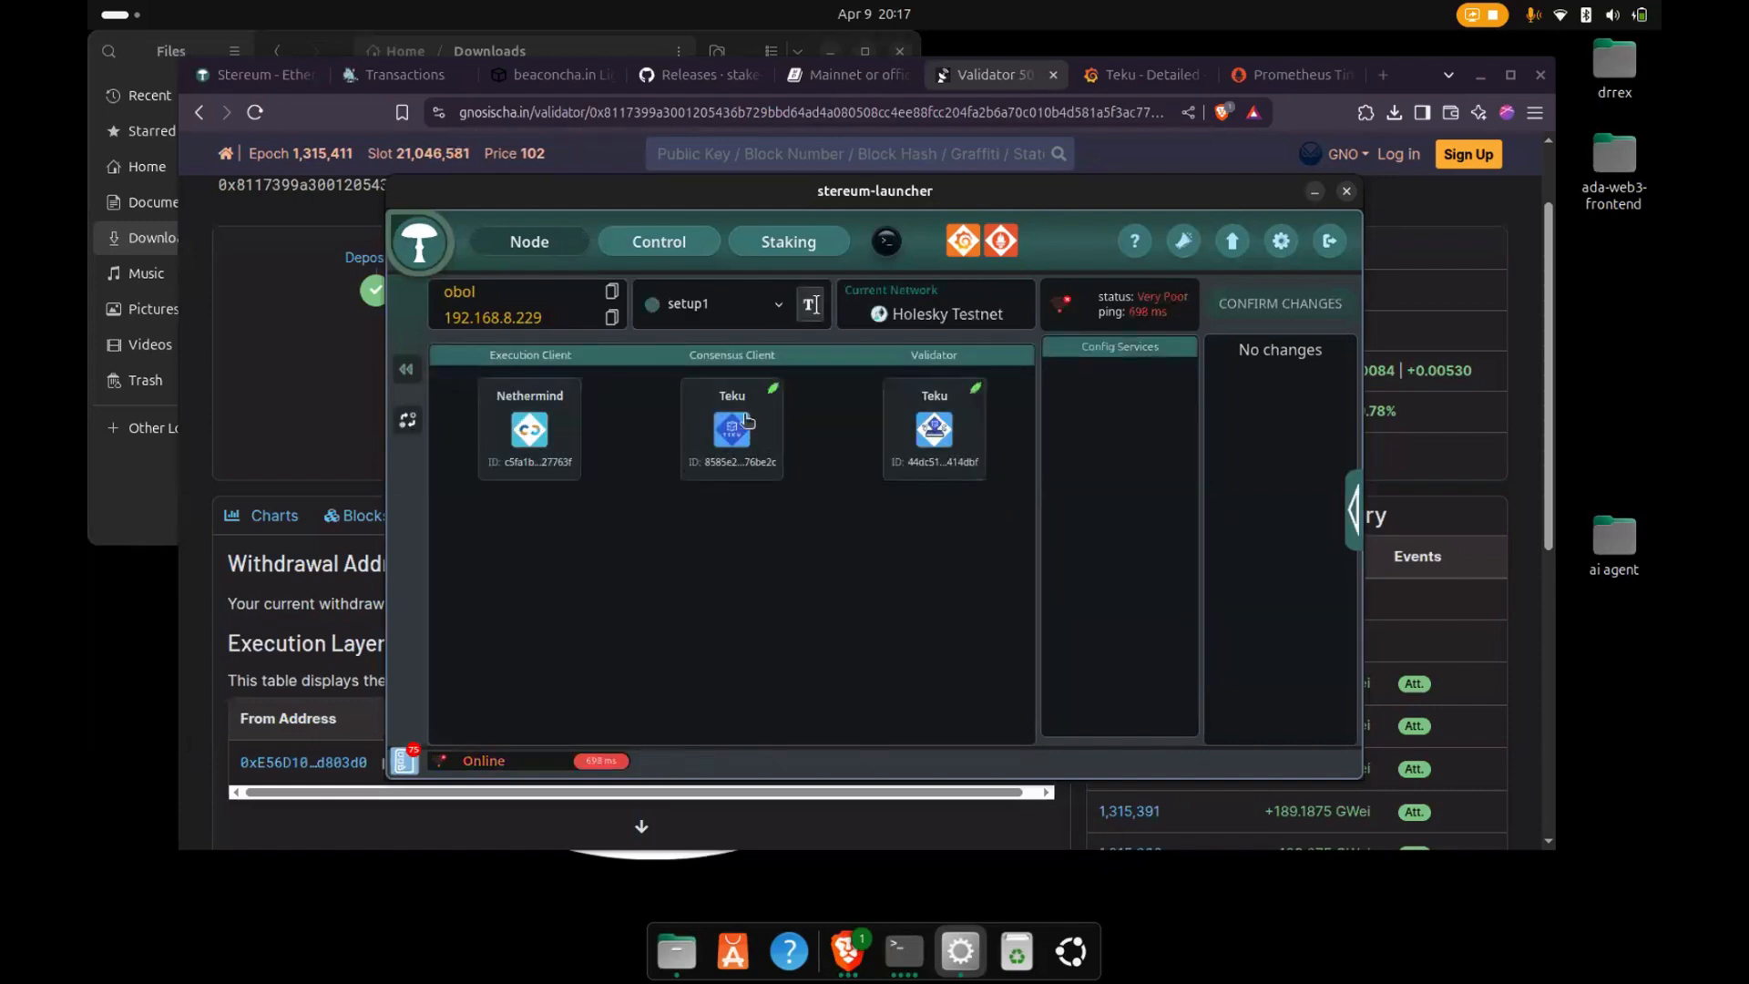
left_click(743, 424)
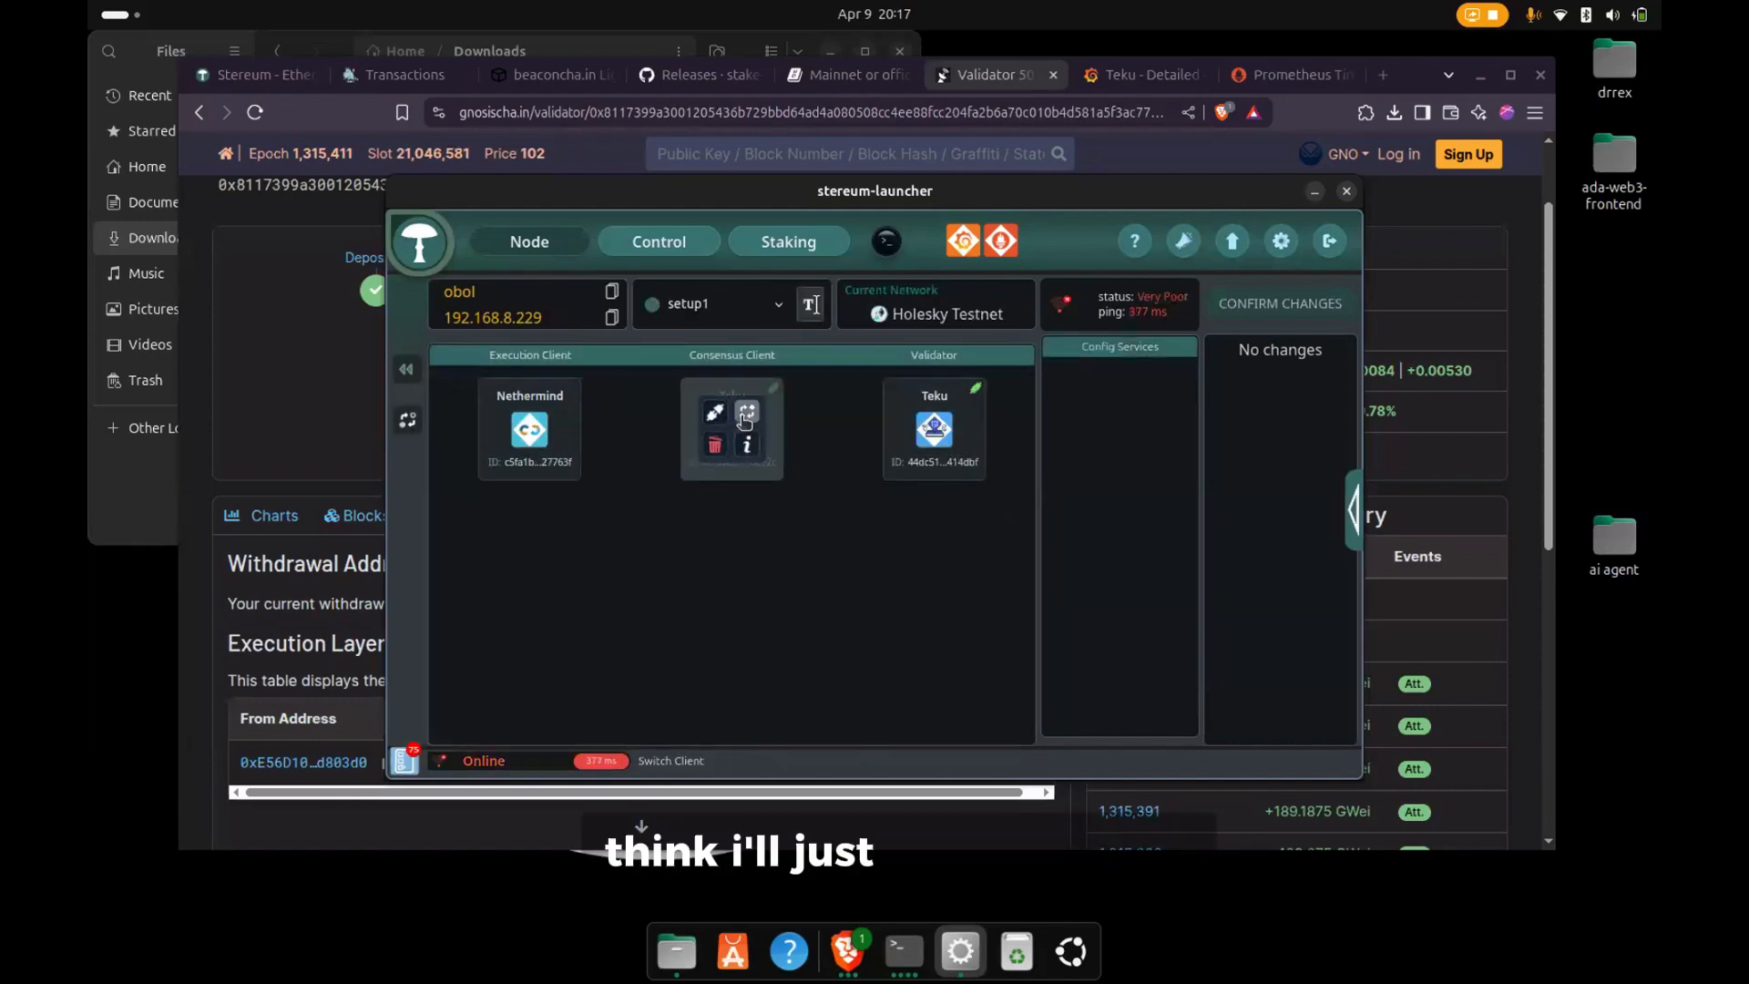
left_click(749, 412)
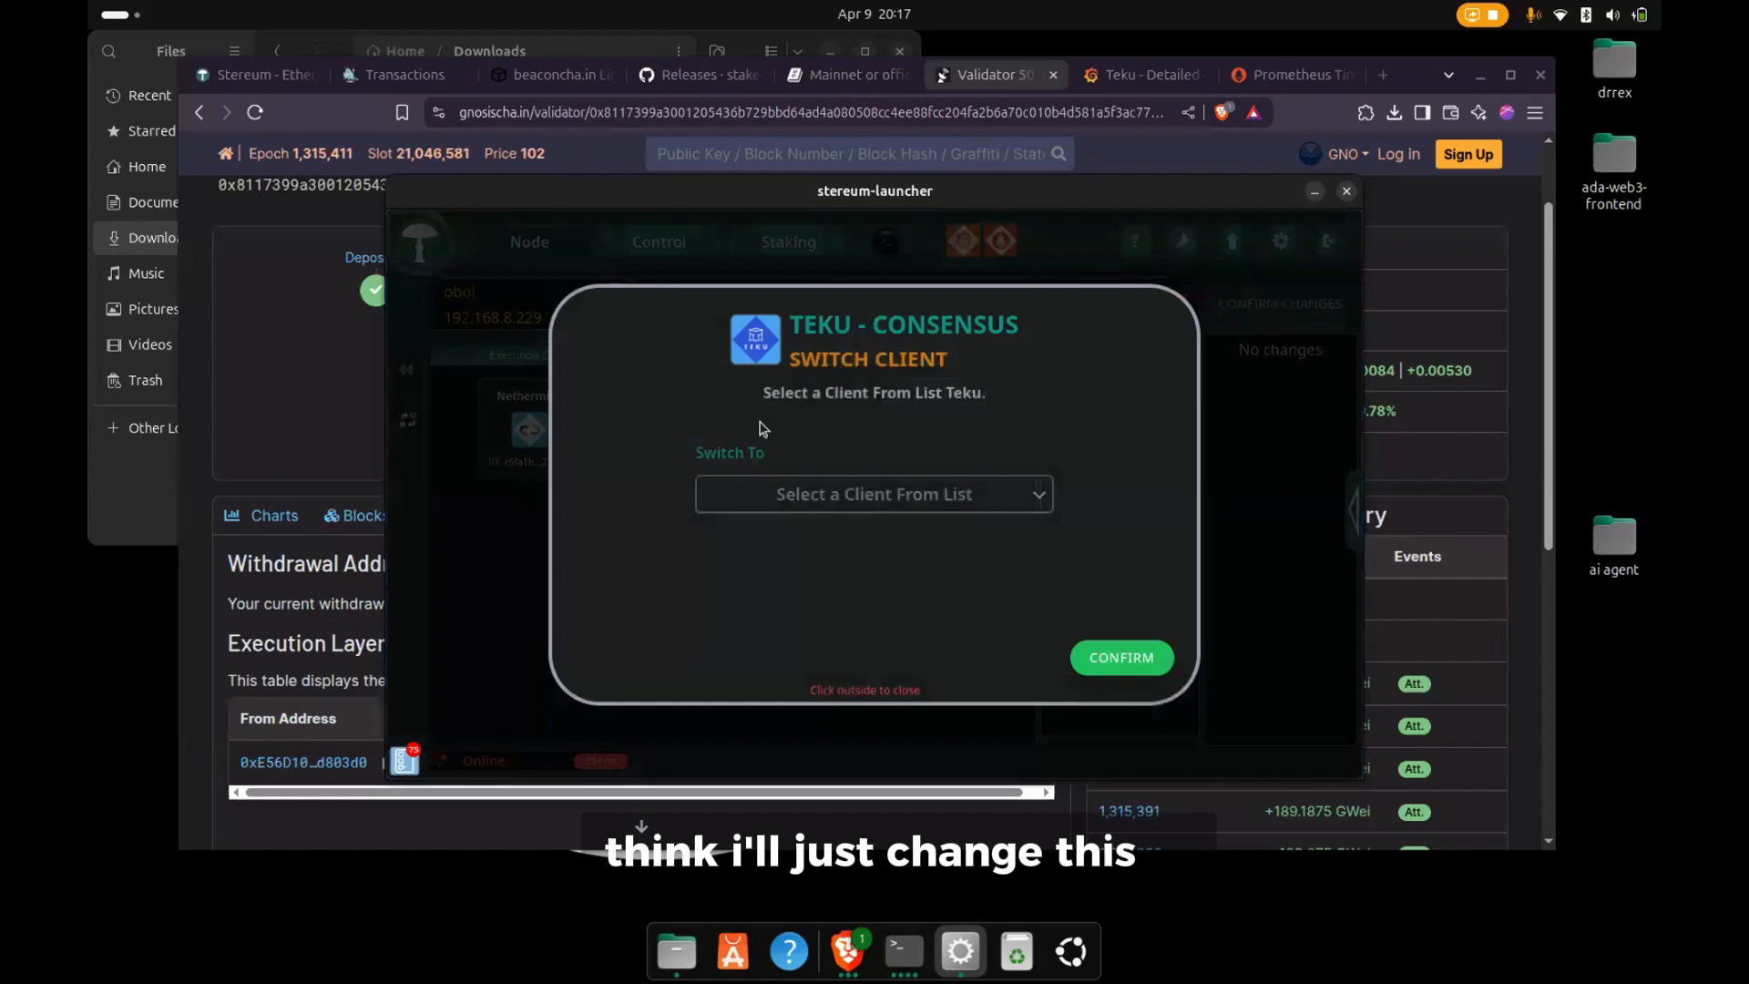
left_click(807, 489)
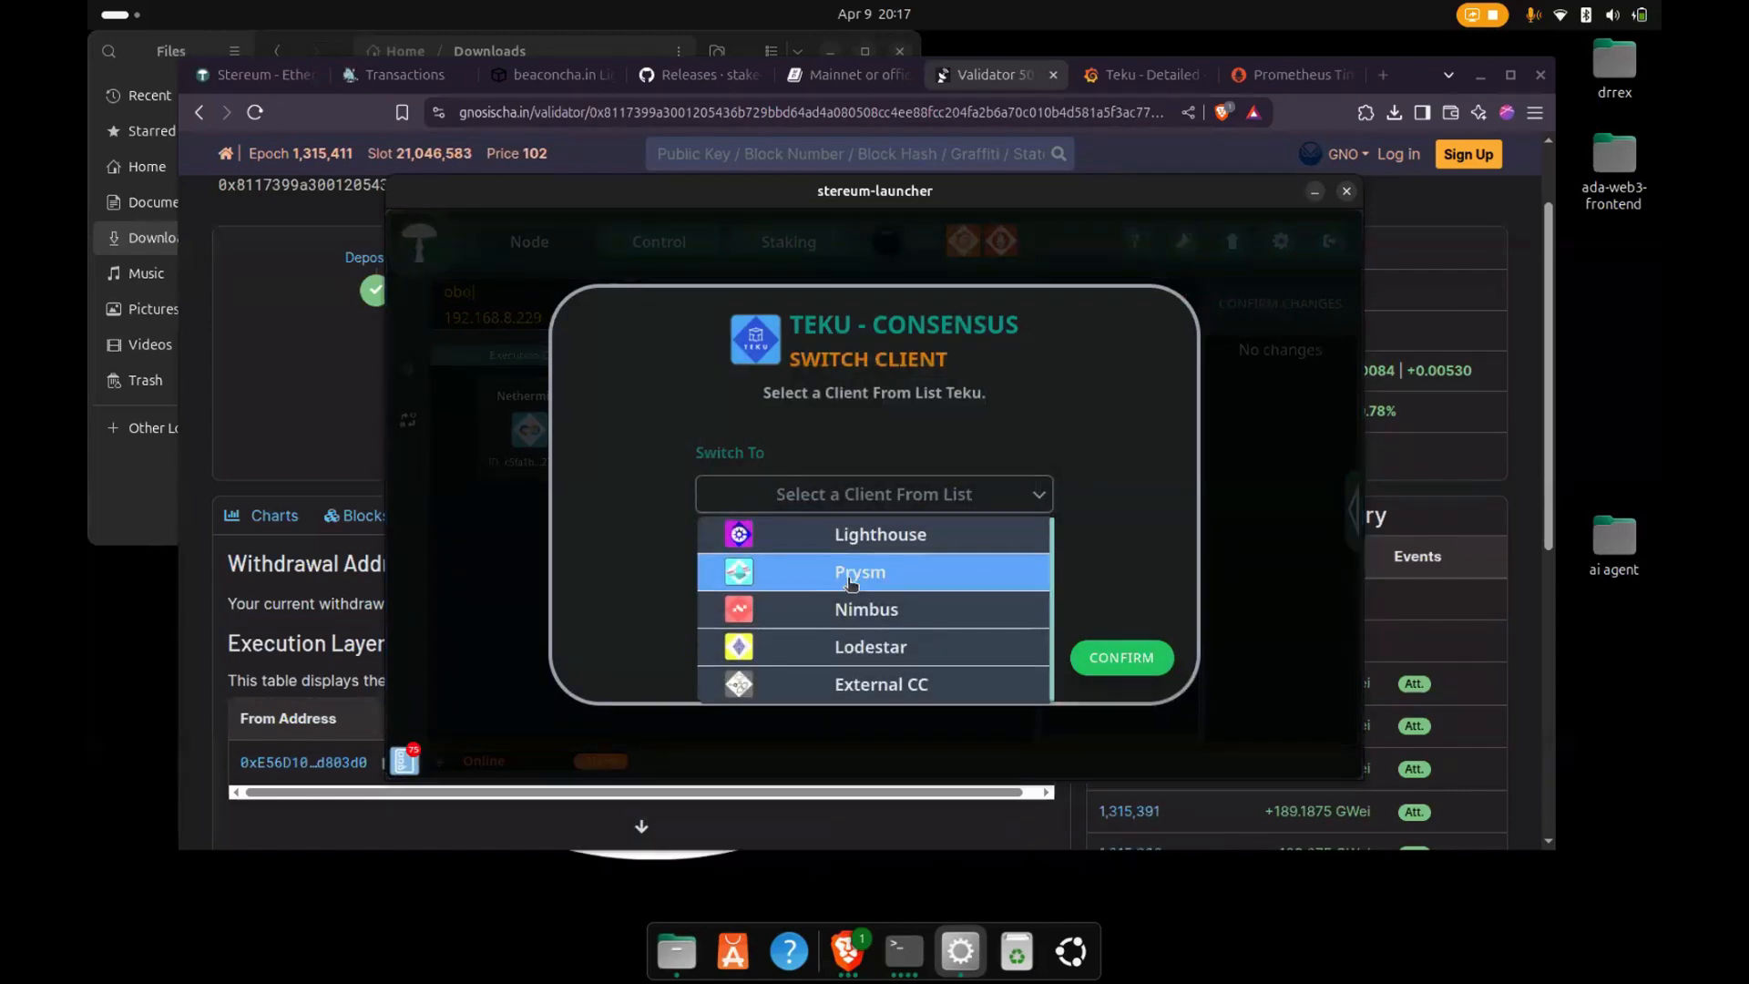
left_click(834, 534)
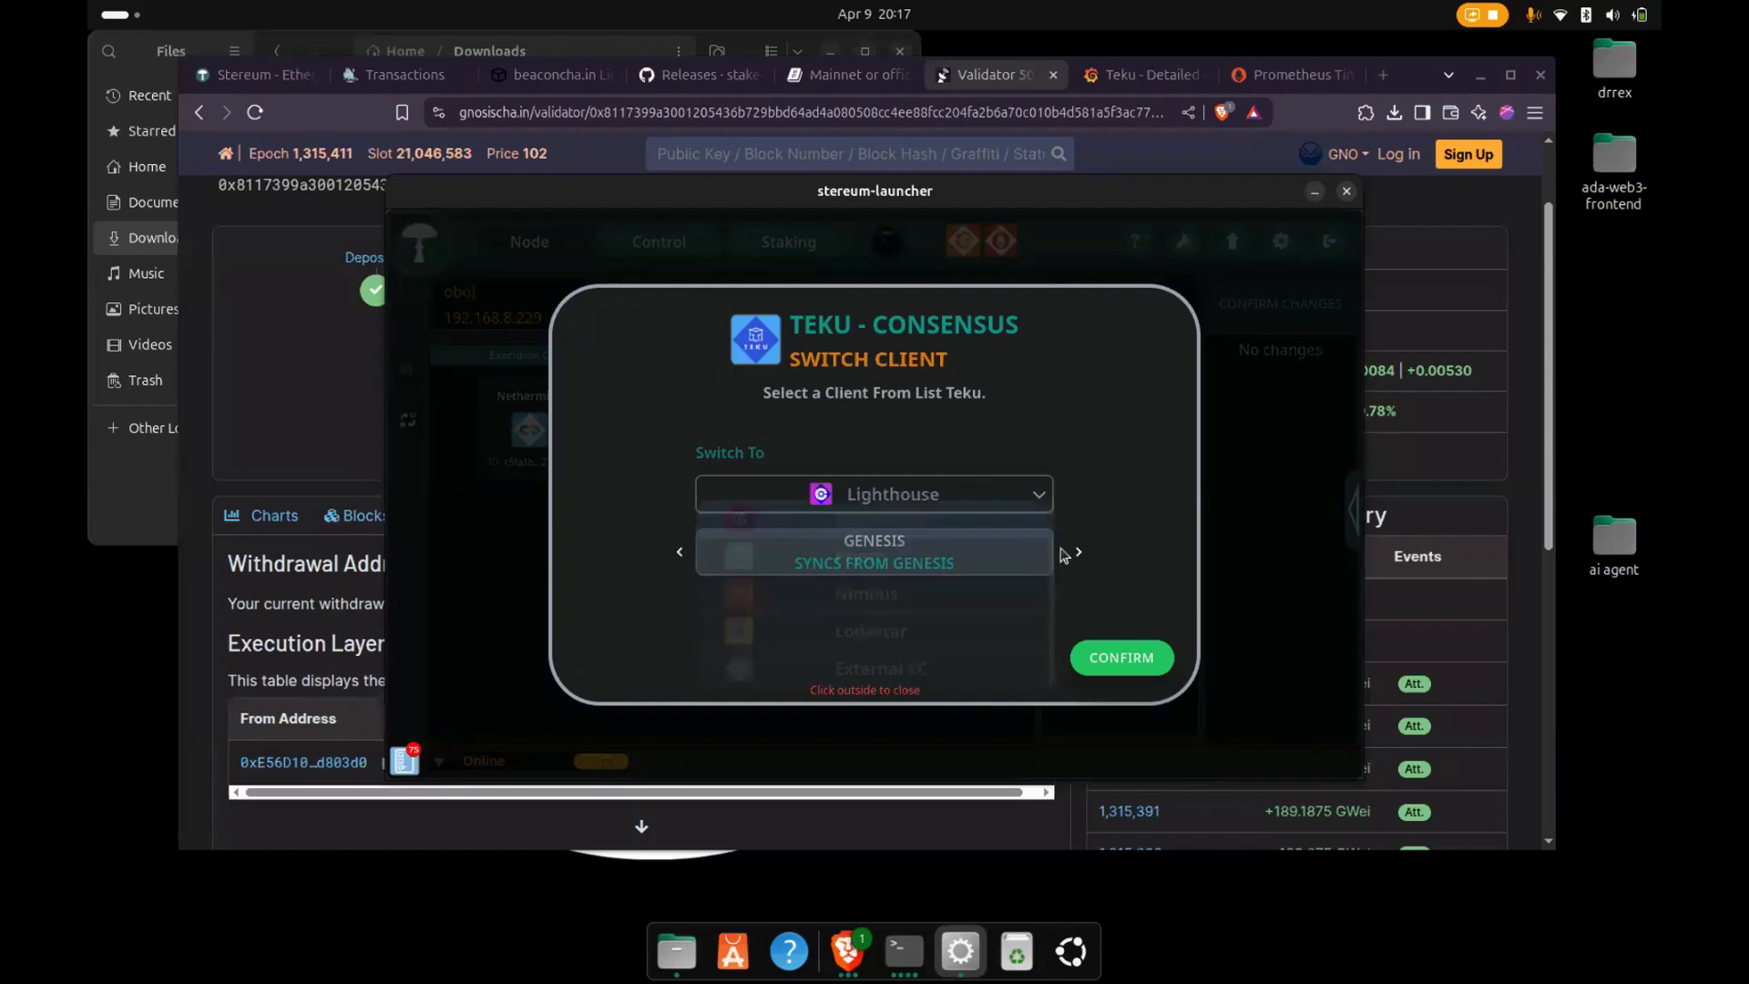
left_click(1078, 552)
left_click(989, 559)
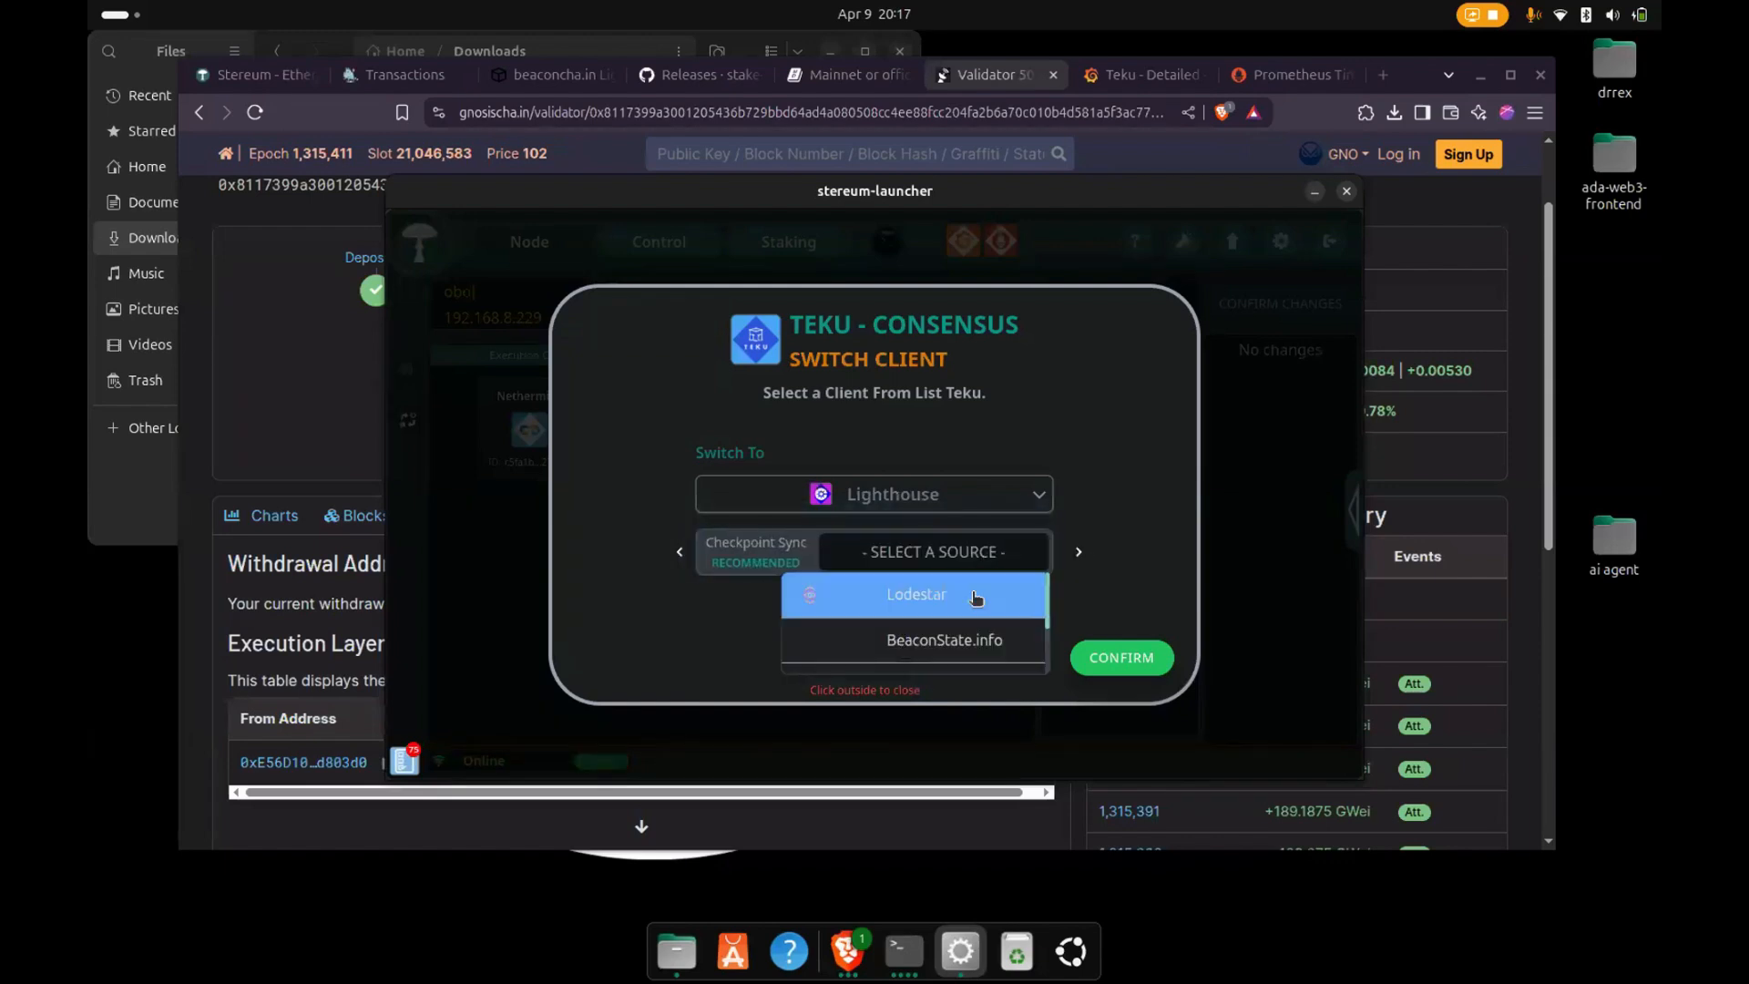
left_click(973, 607)
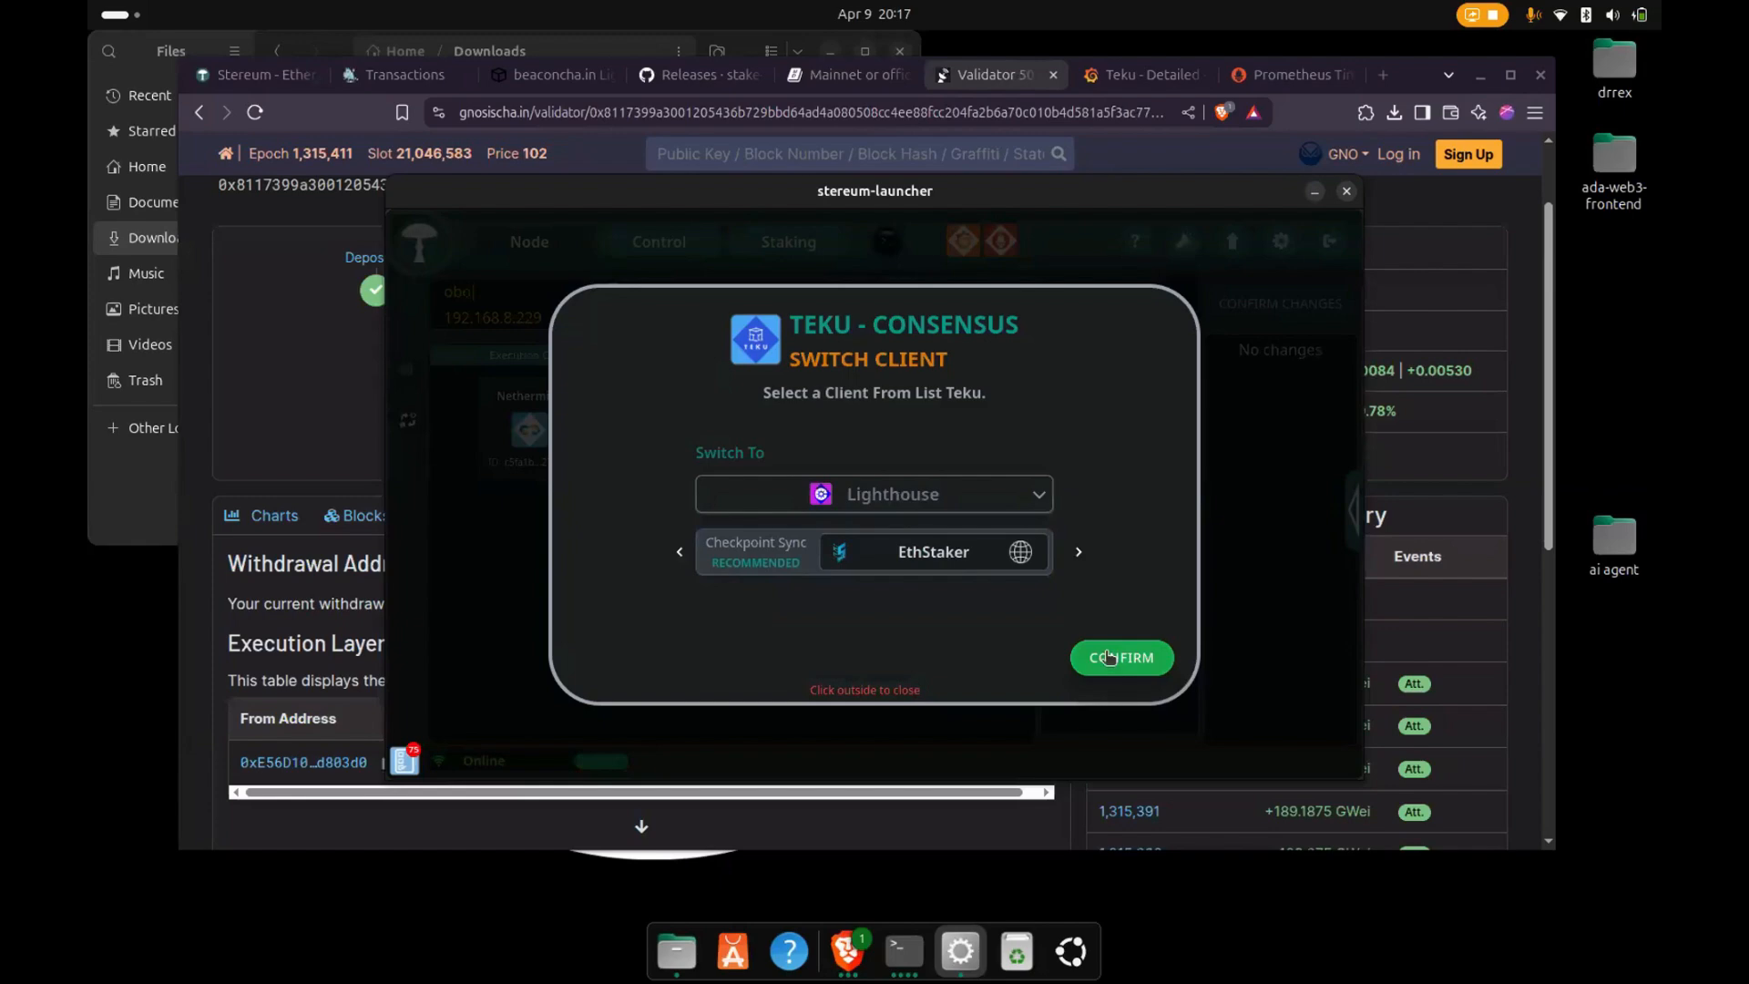
left_click(1109, 656)
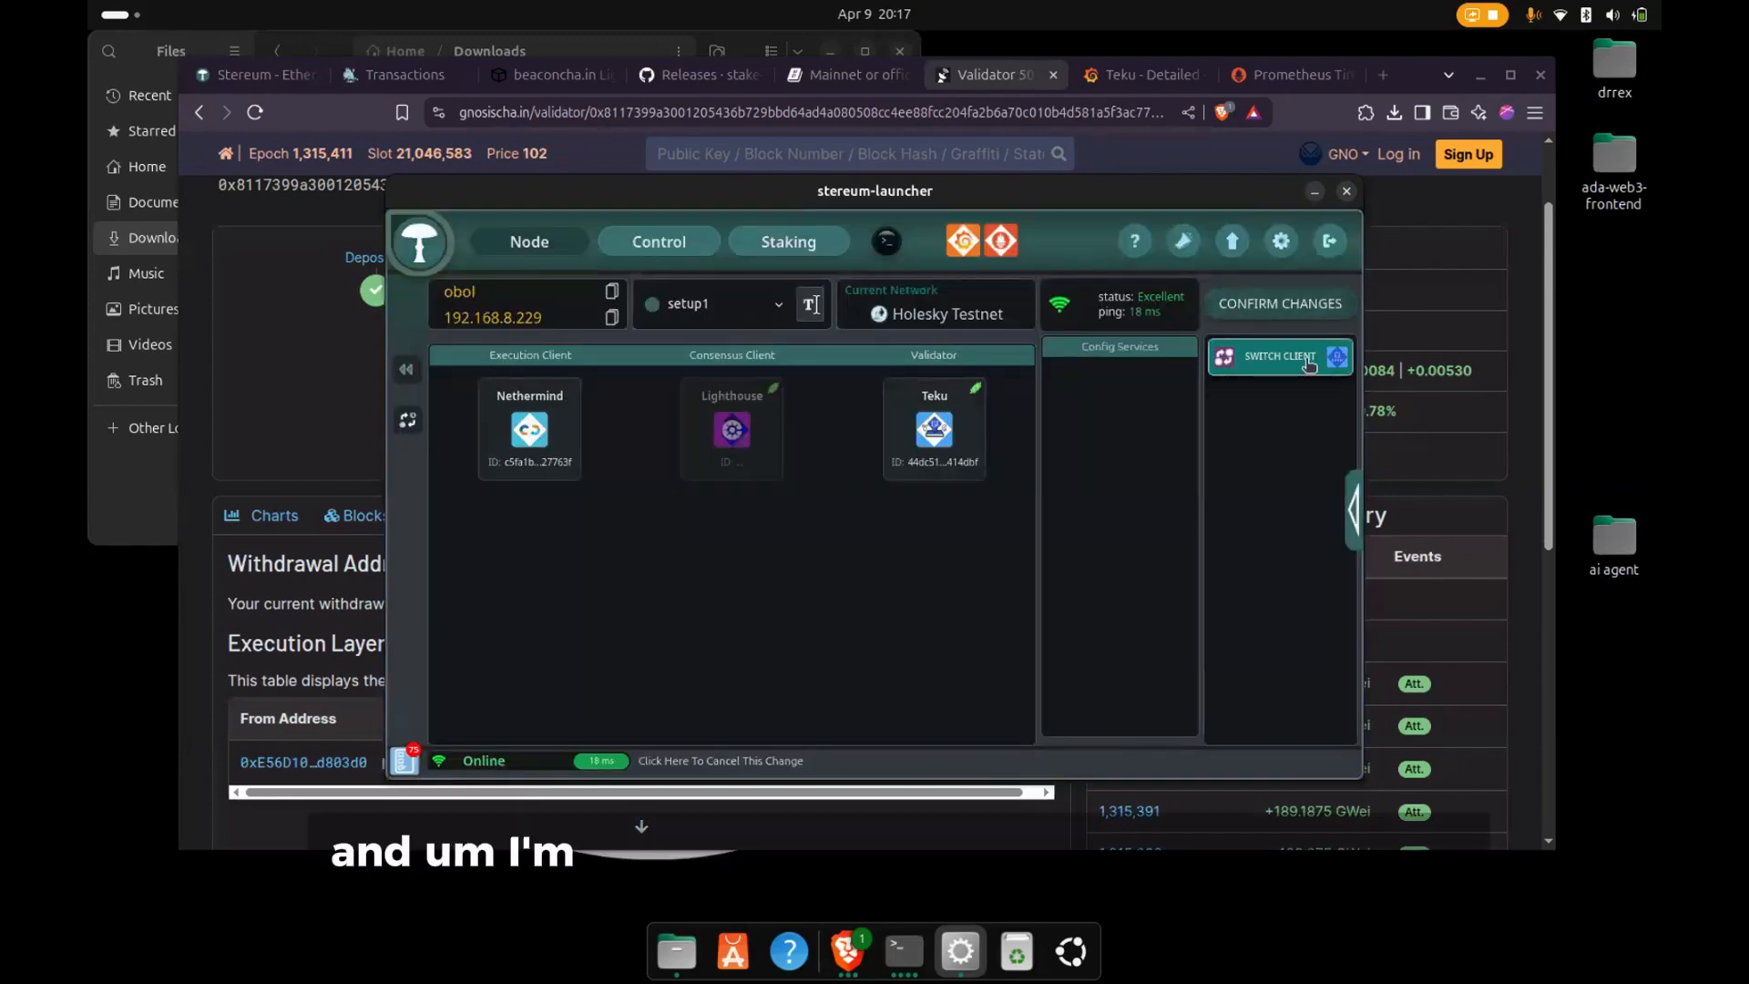
left_click(1284, 306)
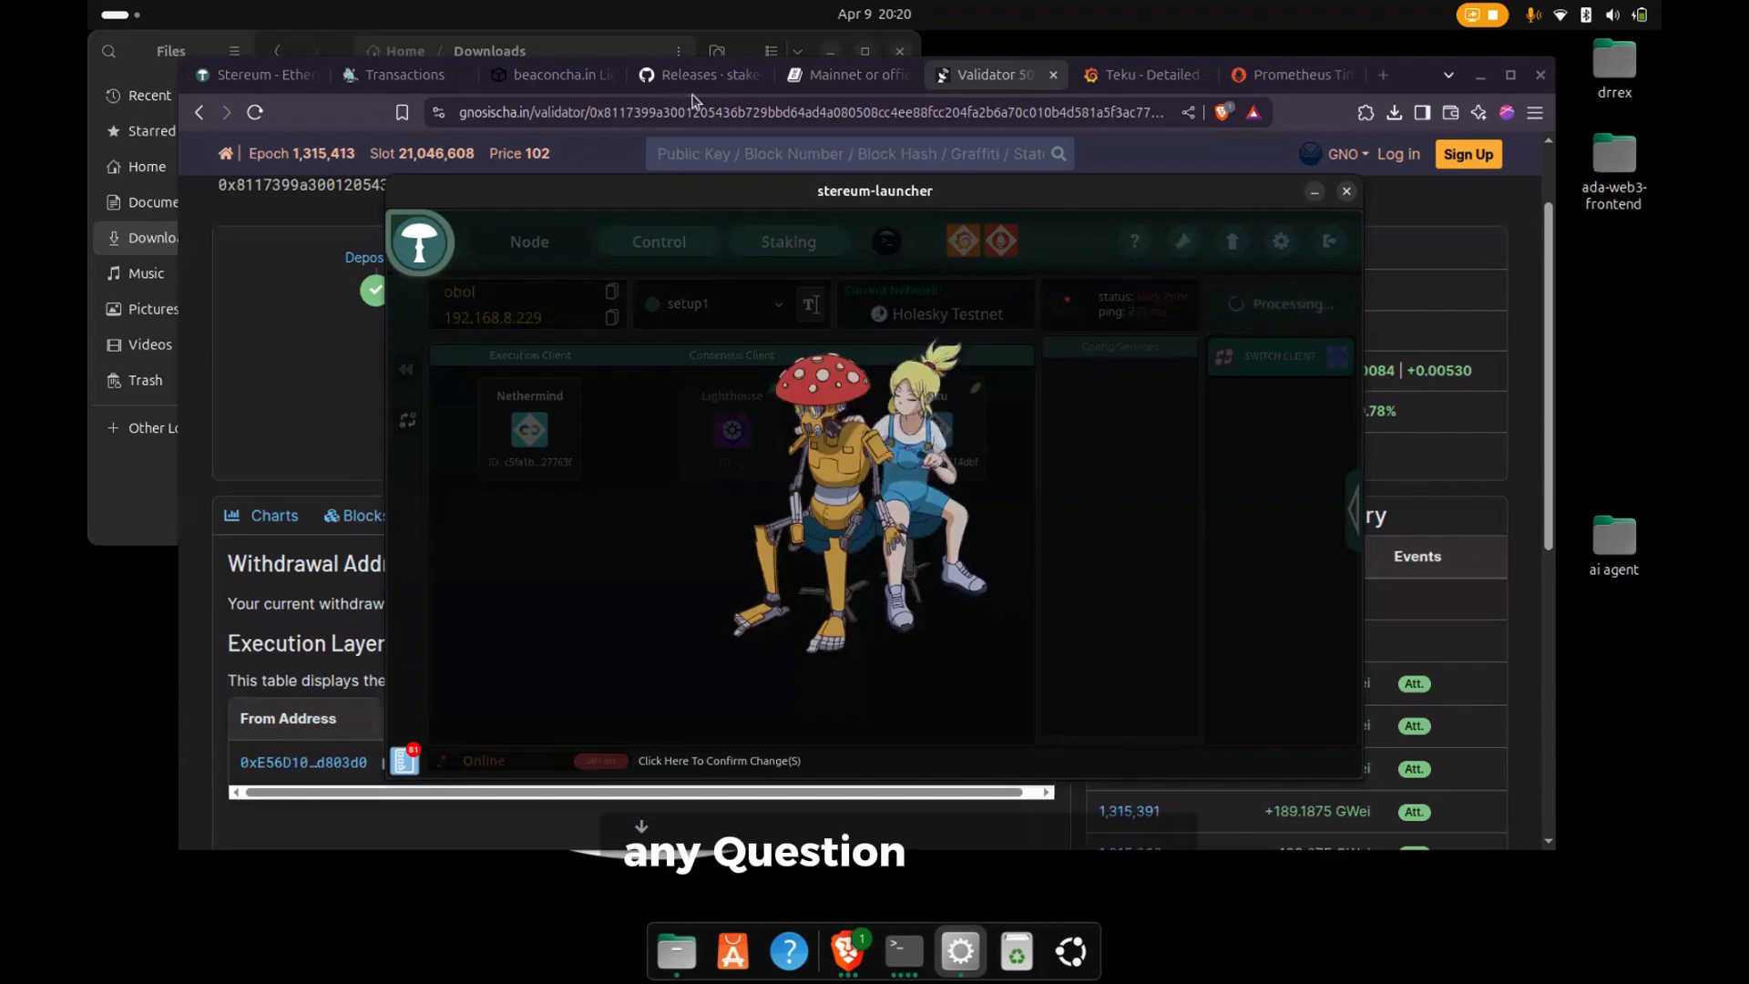
- In the browser, reload the beaconcha.in Light Holesky search and review the launchpad's deposit transaction and the gnosischa.in validator page
left_click(565, 77)
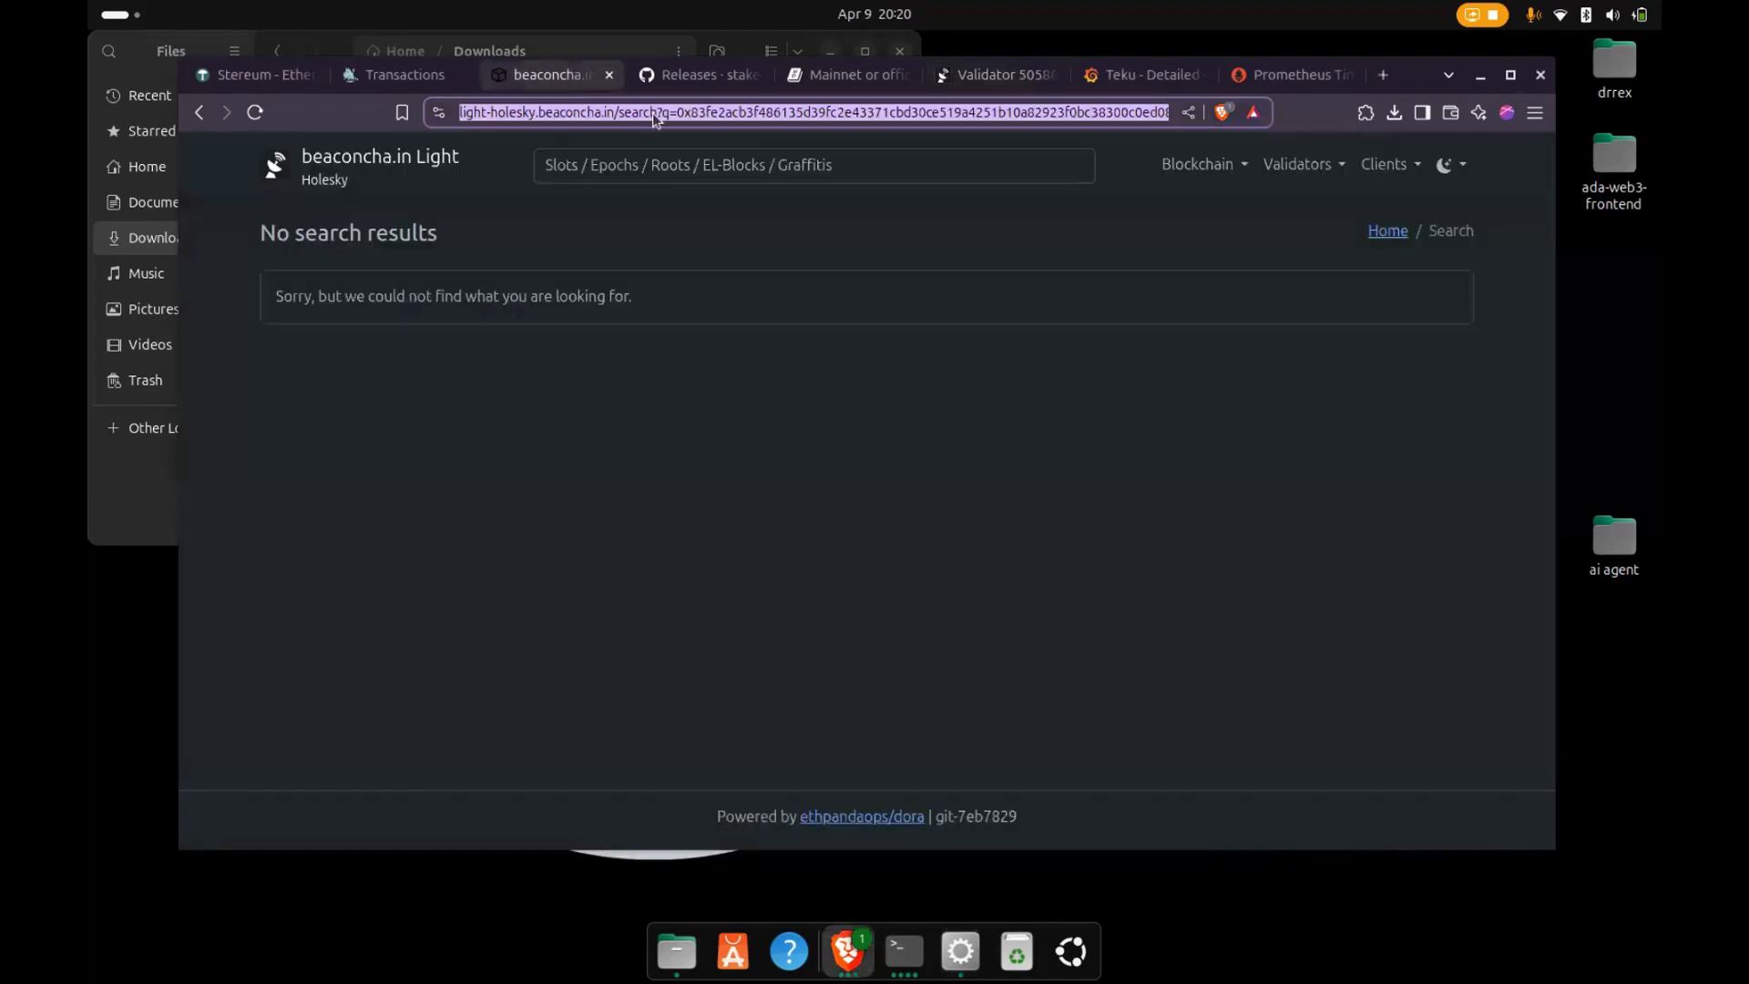
double_click(653, 114)
key("Return")
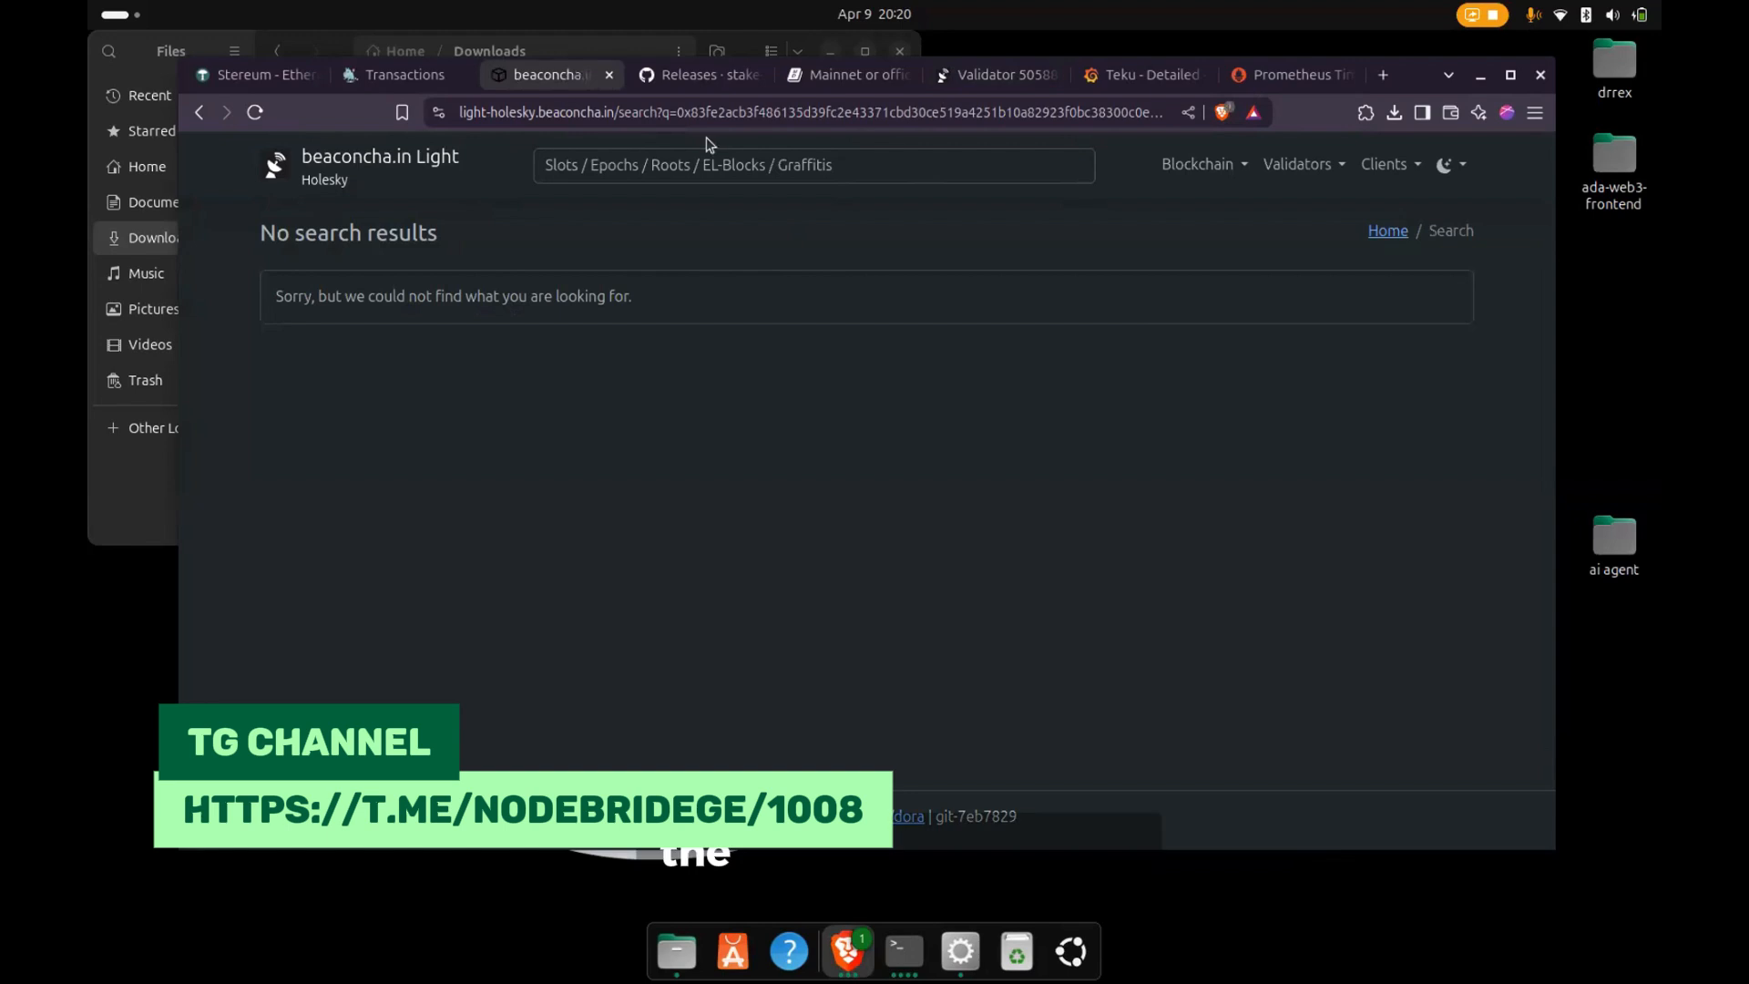
left_click(405, 74)
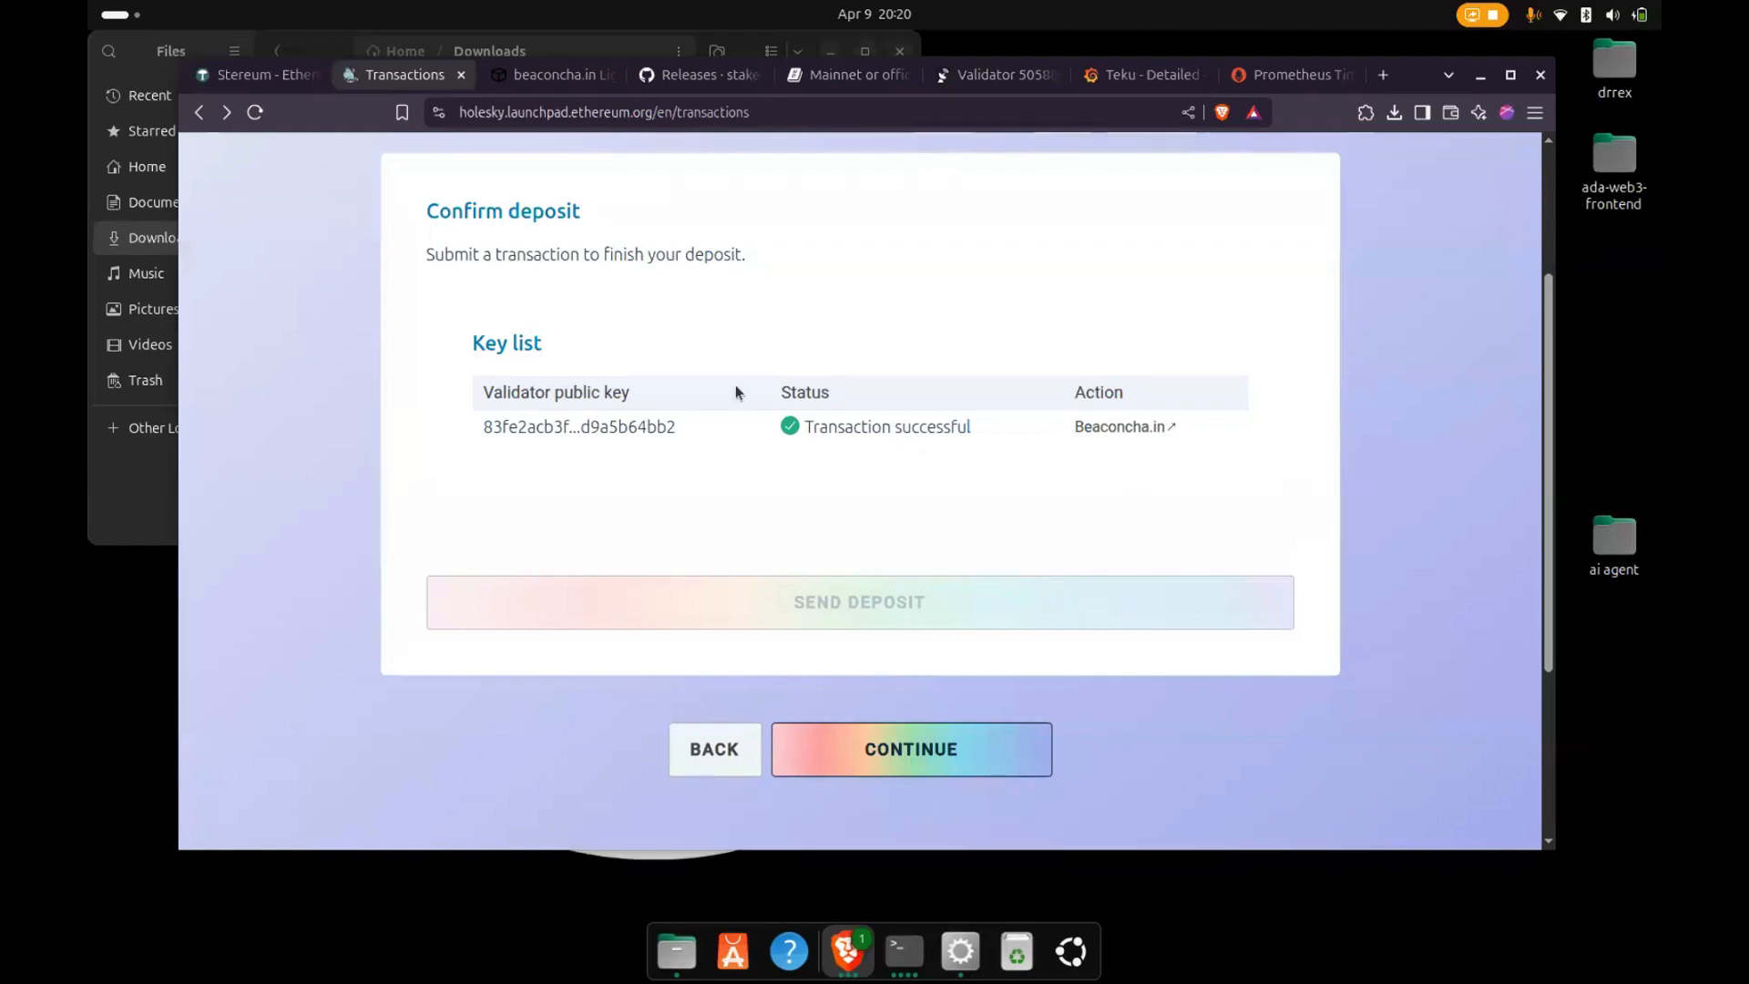
left_click(1140, 74)
left_click(995, 76)
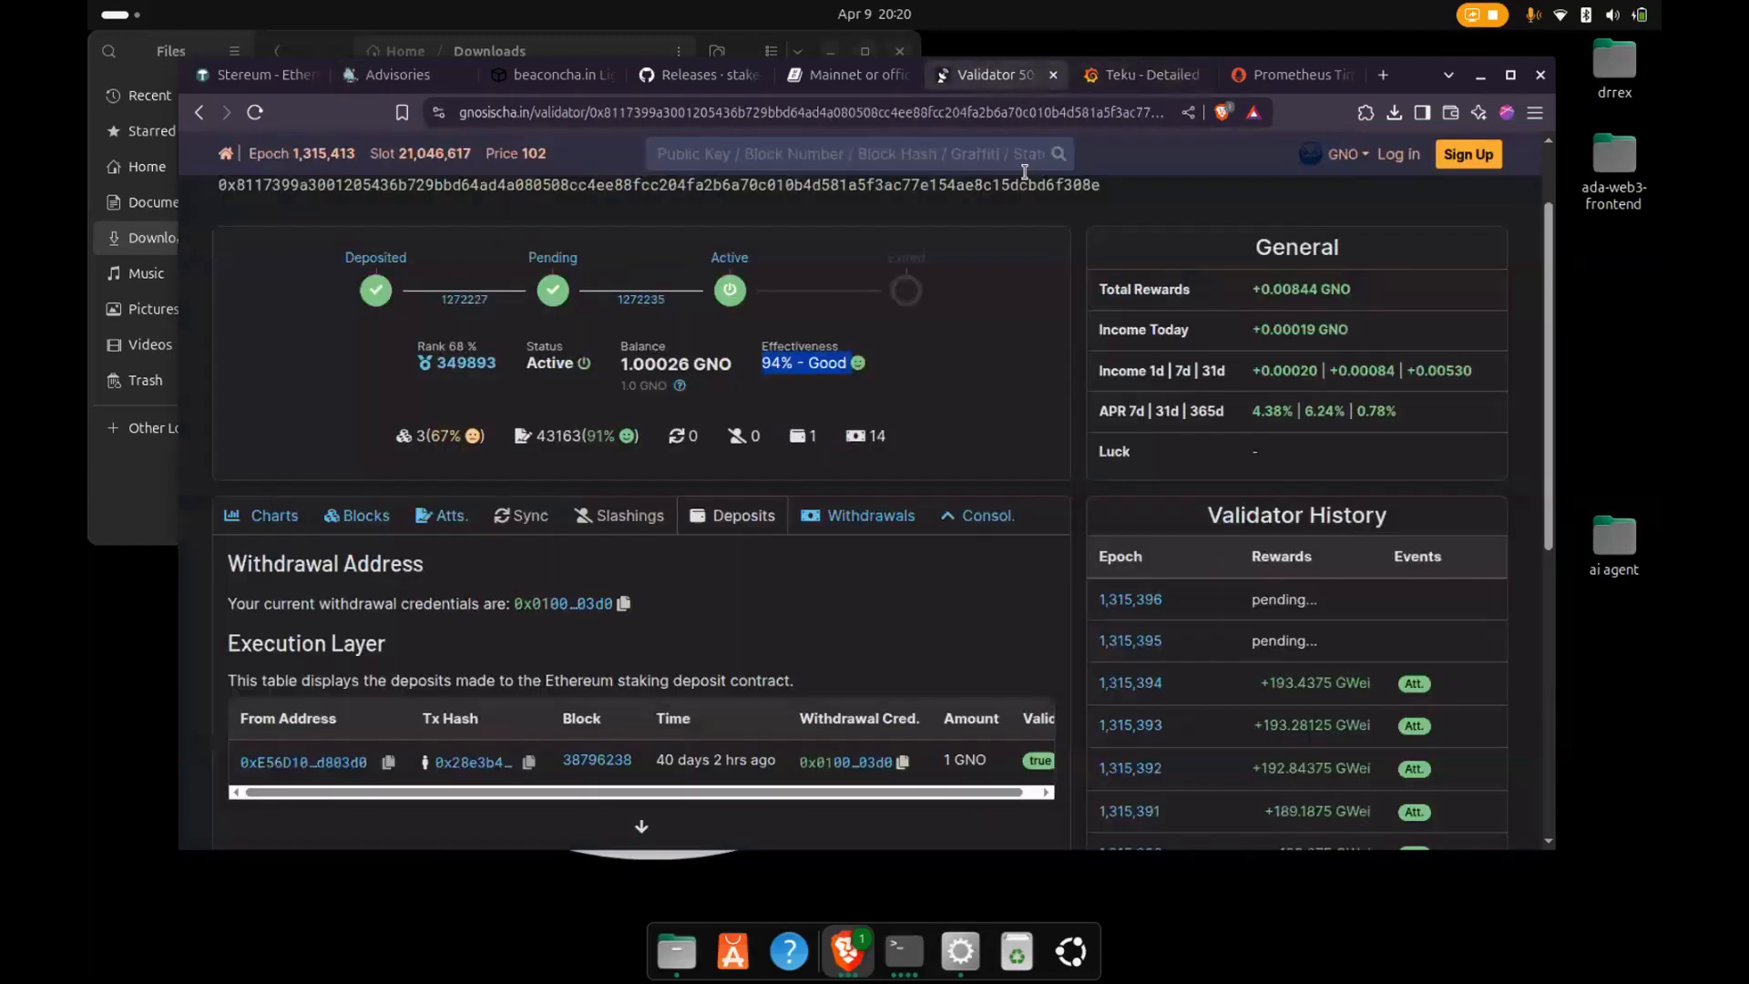
- Check the client switch's progress in the Stereum launcher, and look through the Holesky launchpad's Advisories page in the browser
left_click(960, 951)
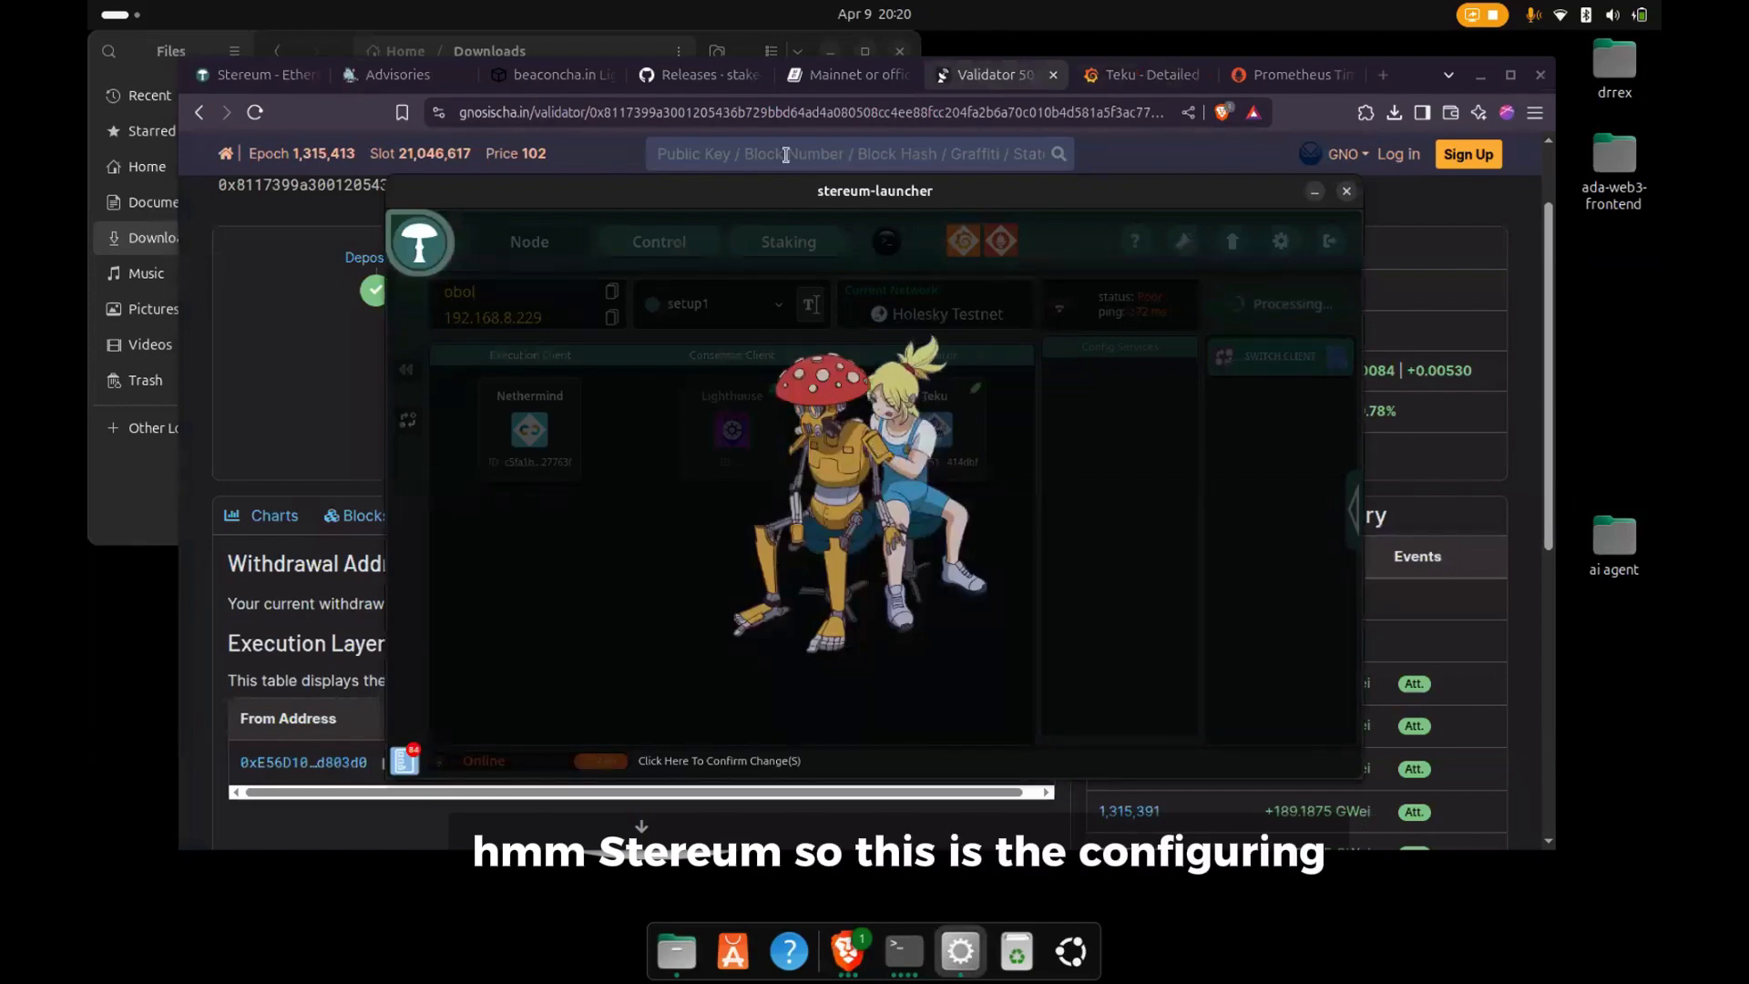
left_click(469, 74)
scroll(555, 295, "down", 3)
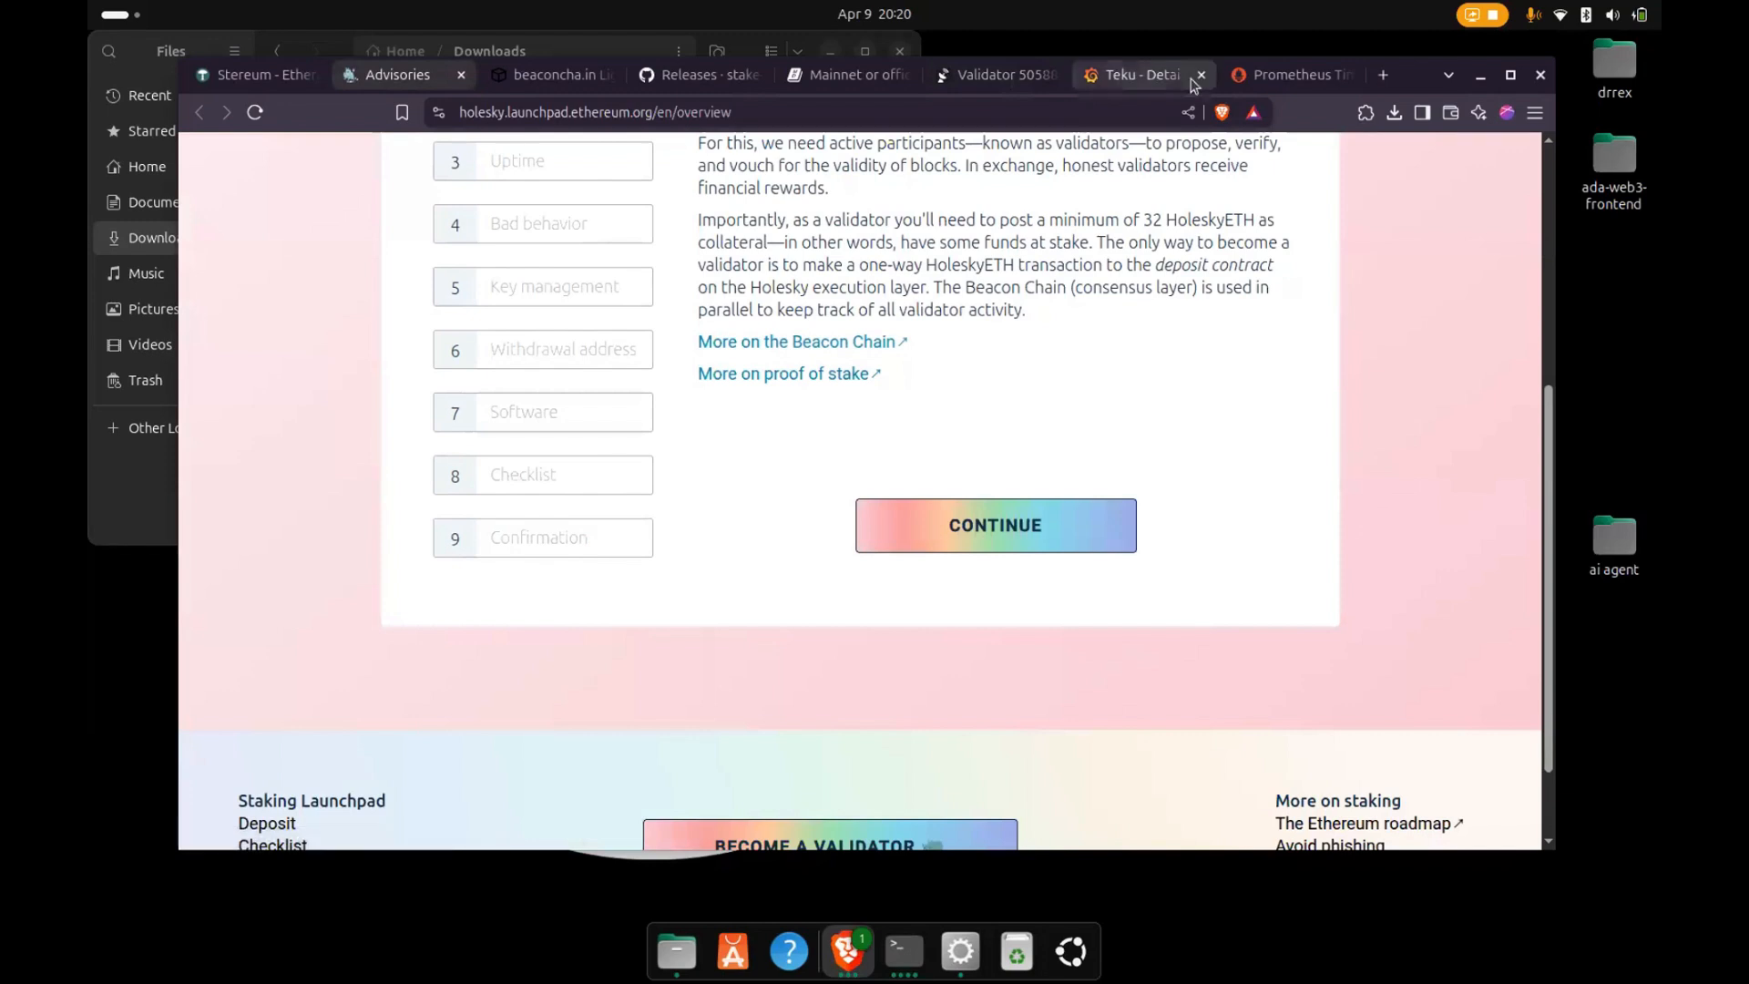
- Look at the Teku - Detailed dashboard and the Prometheus query page, and close the Prometheus page
left_click(1122, 82)
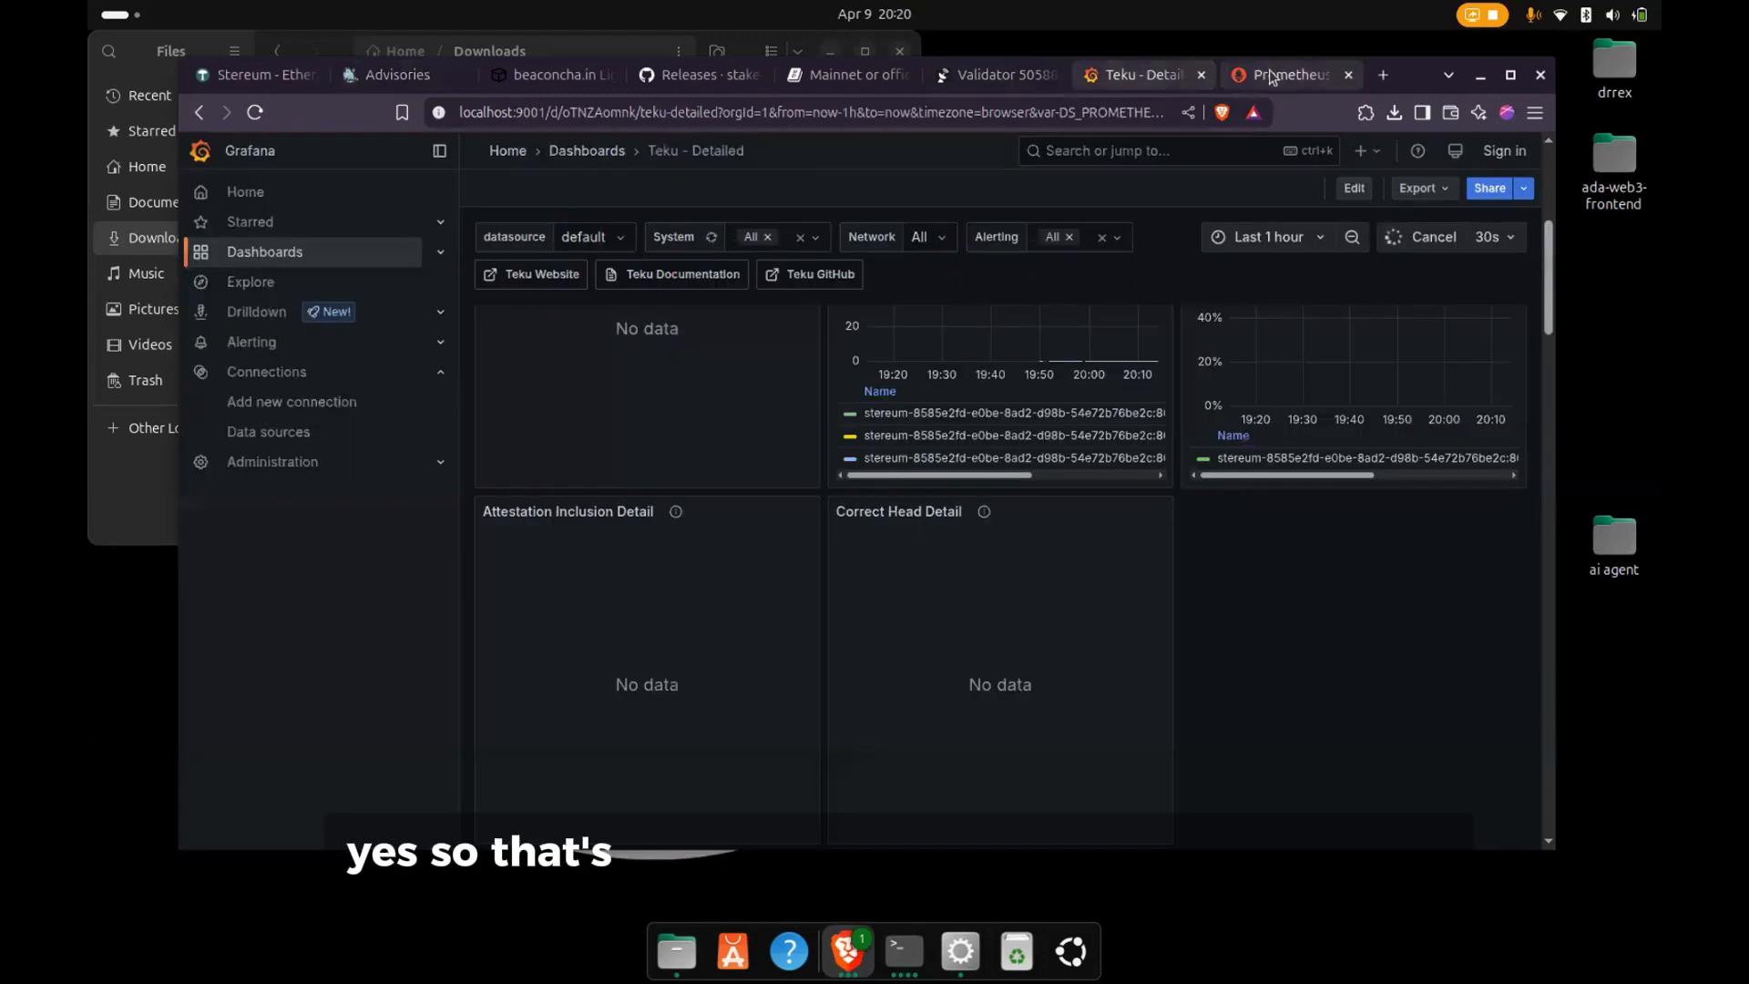
left_click(1286, 75)
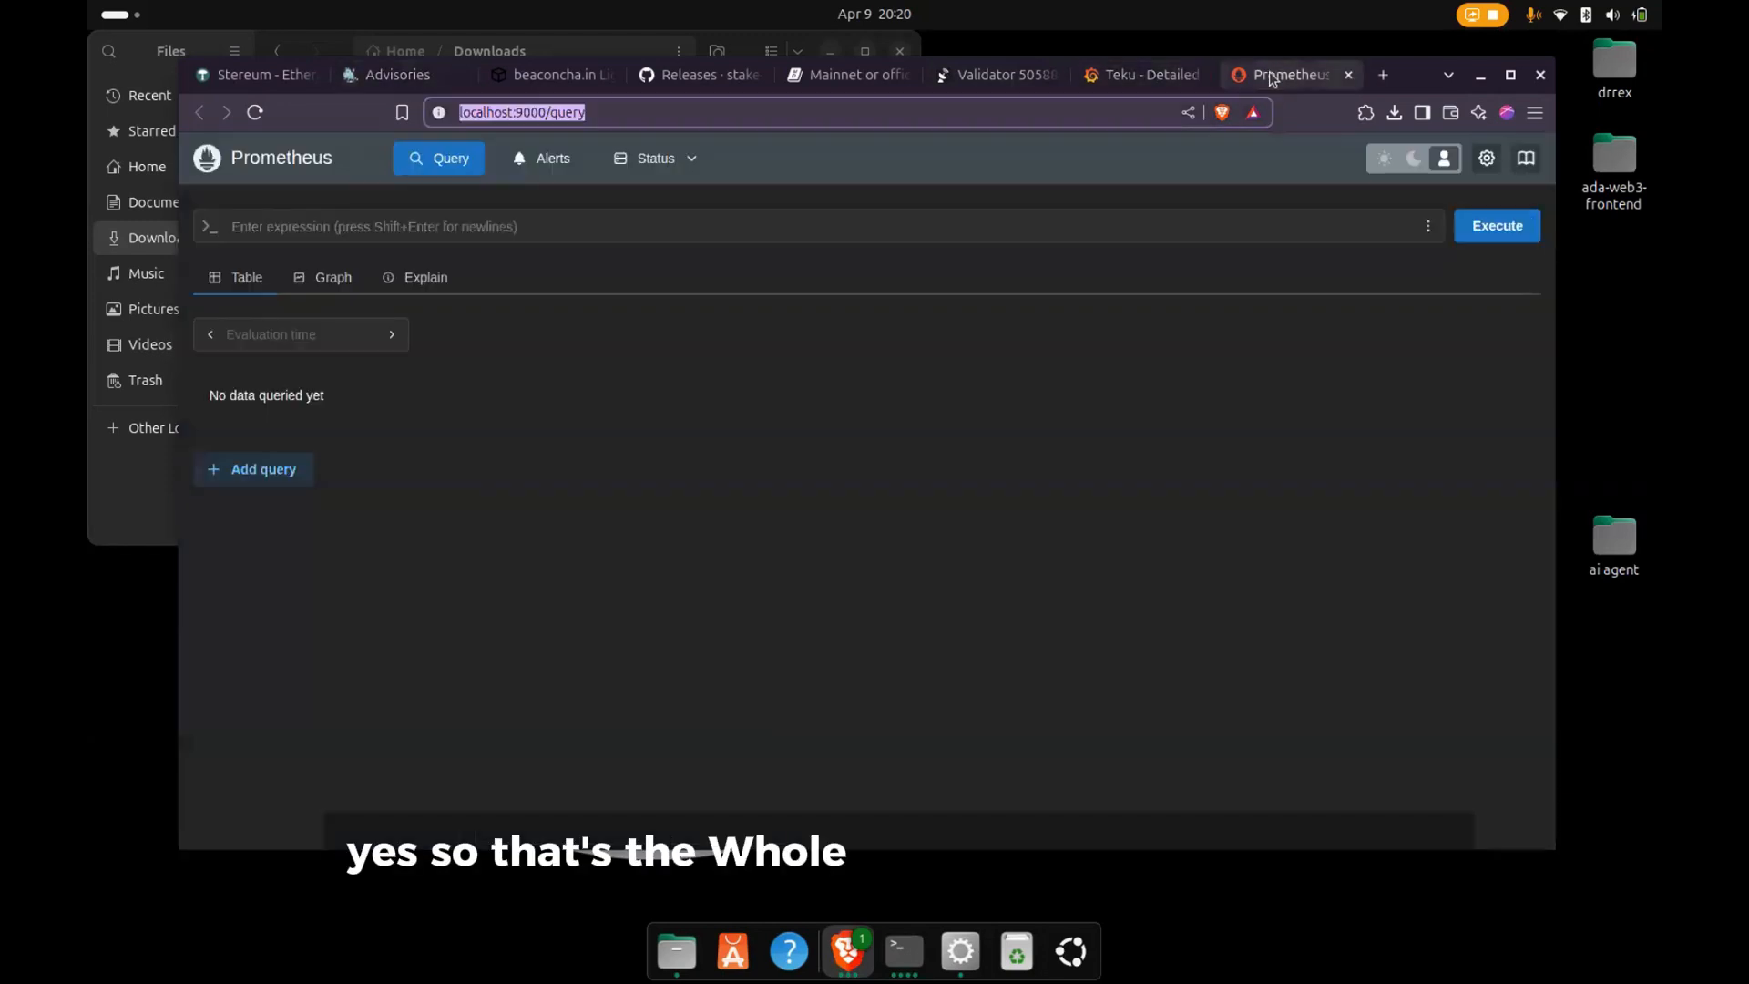
left_click(1348, 75)
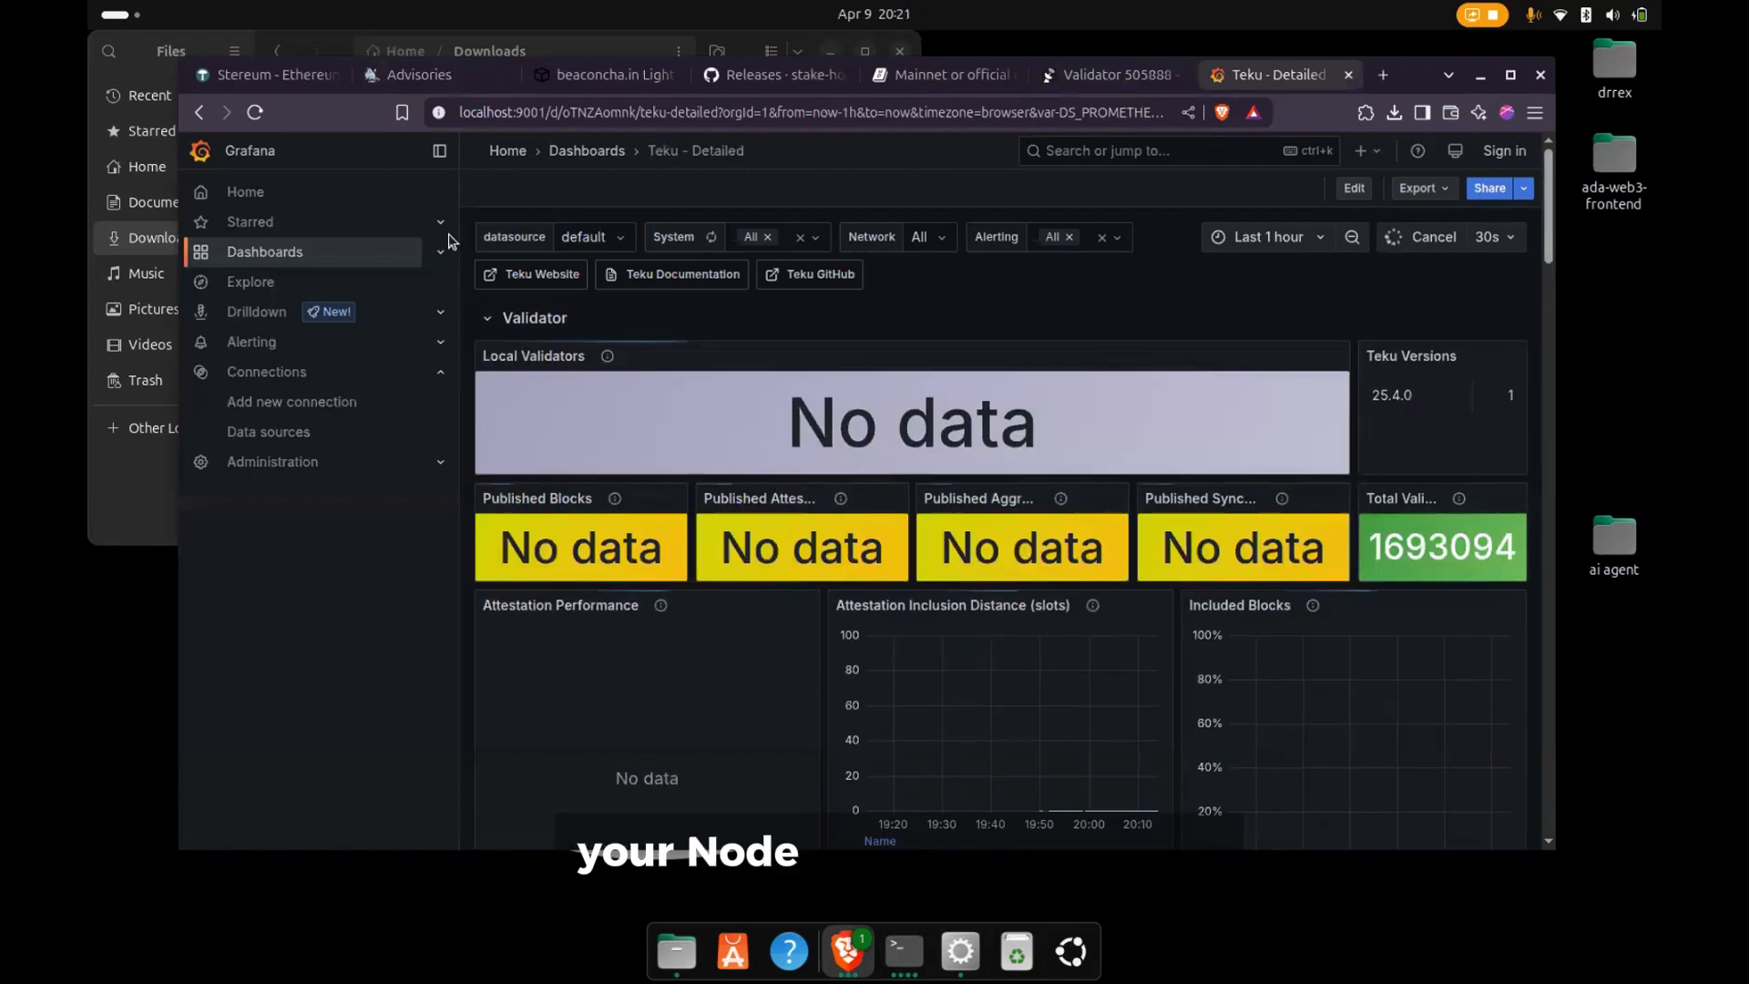
- Browse Grafana's dashboard list and its StereumAlerts folder, and return to the Stereum launcher
left_click(310, 262)
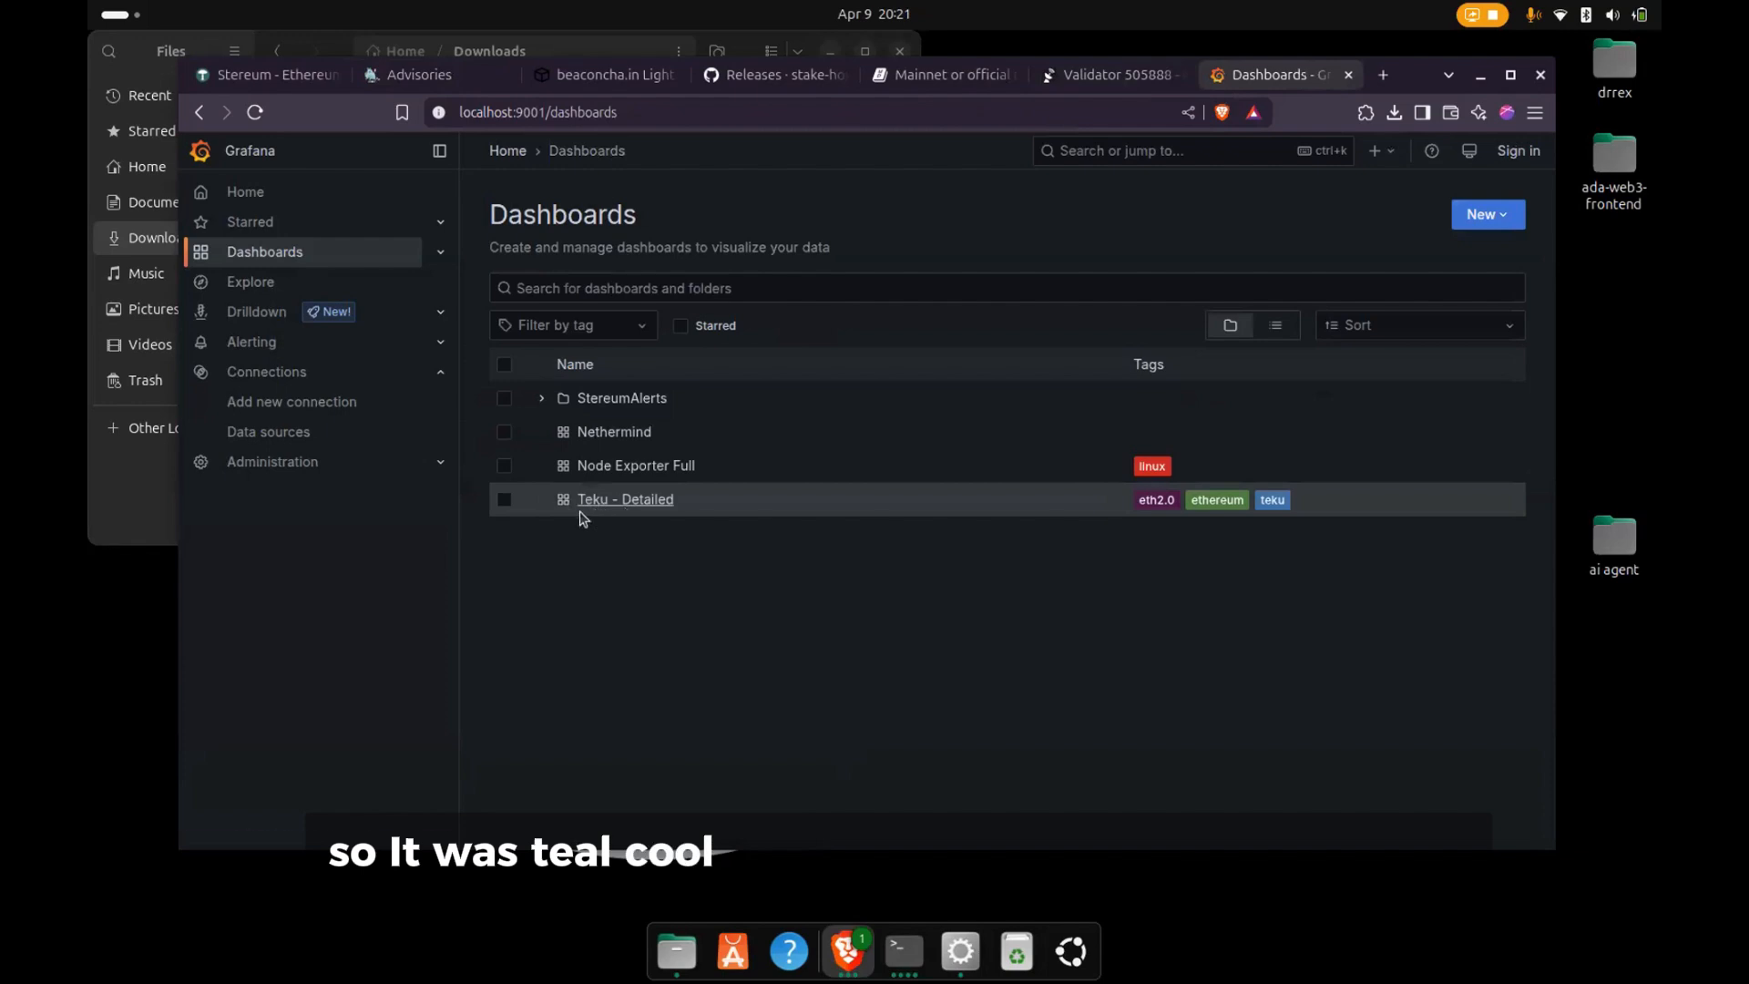
left_click(565, 402)
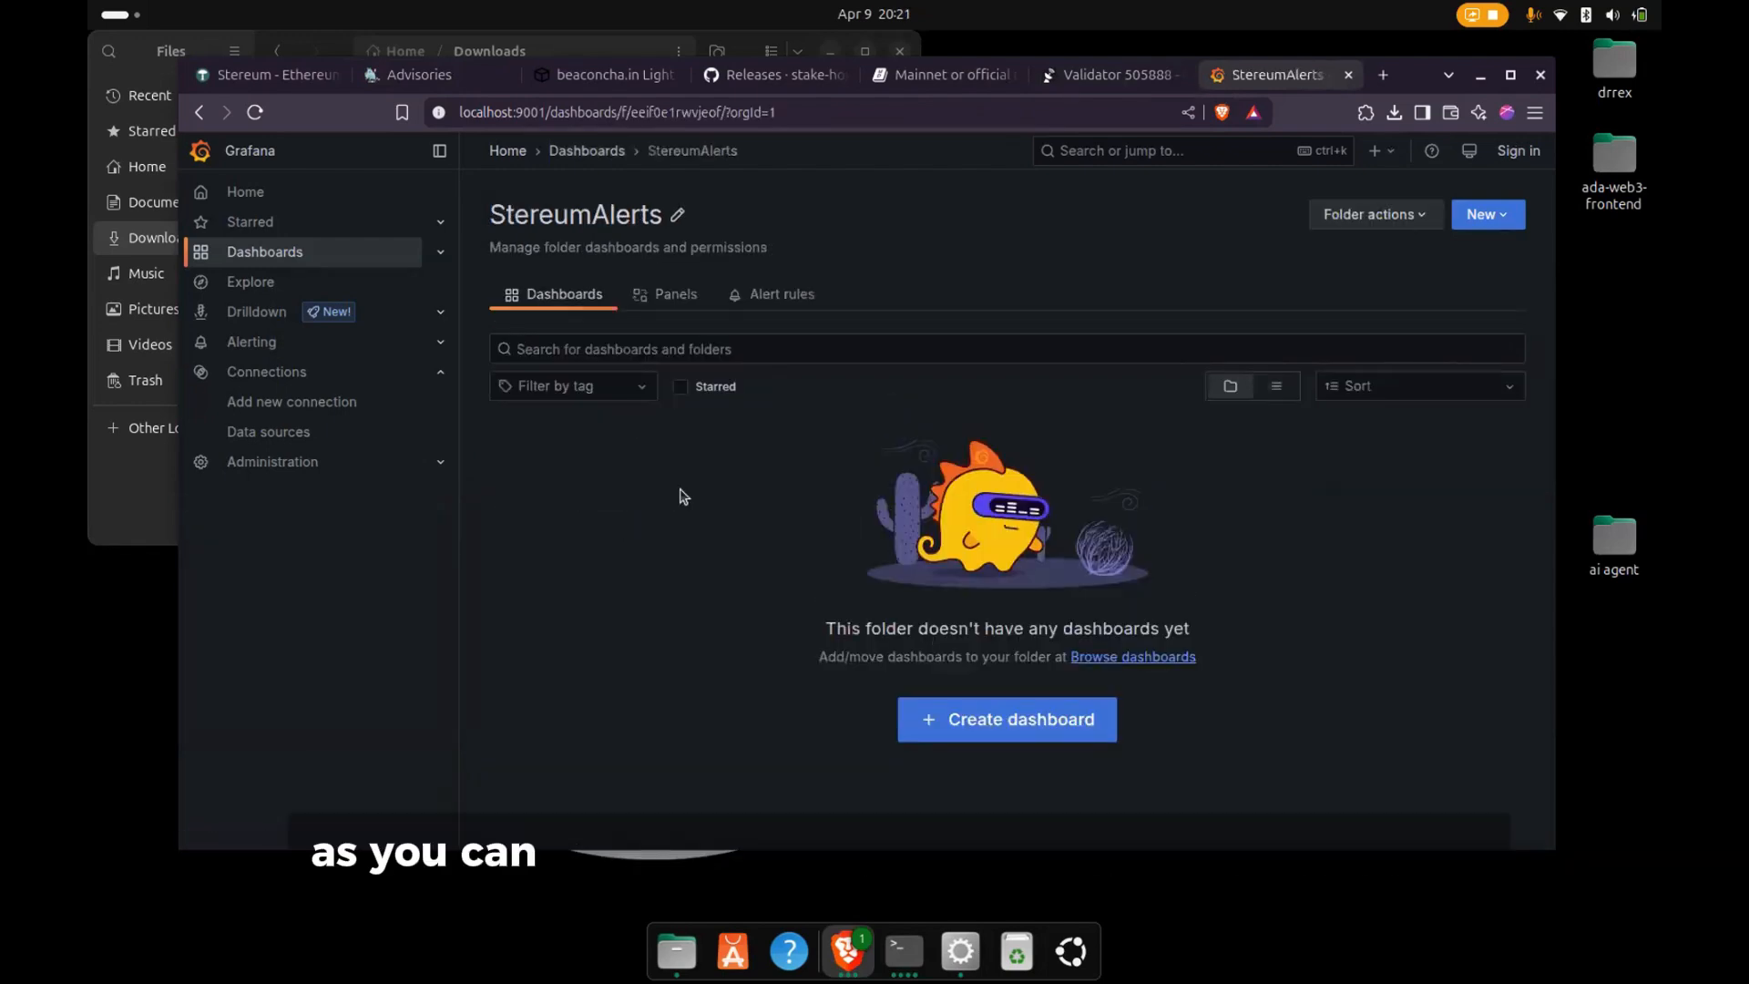
left_click(616, 153)
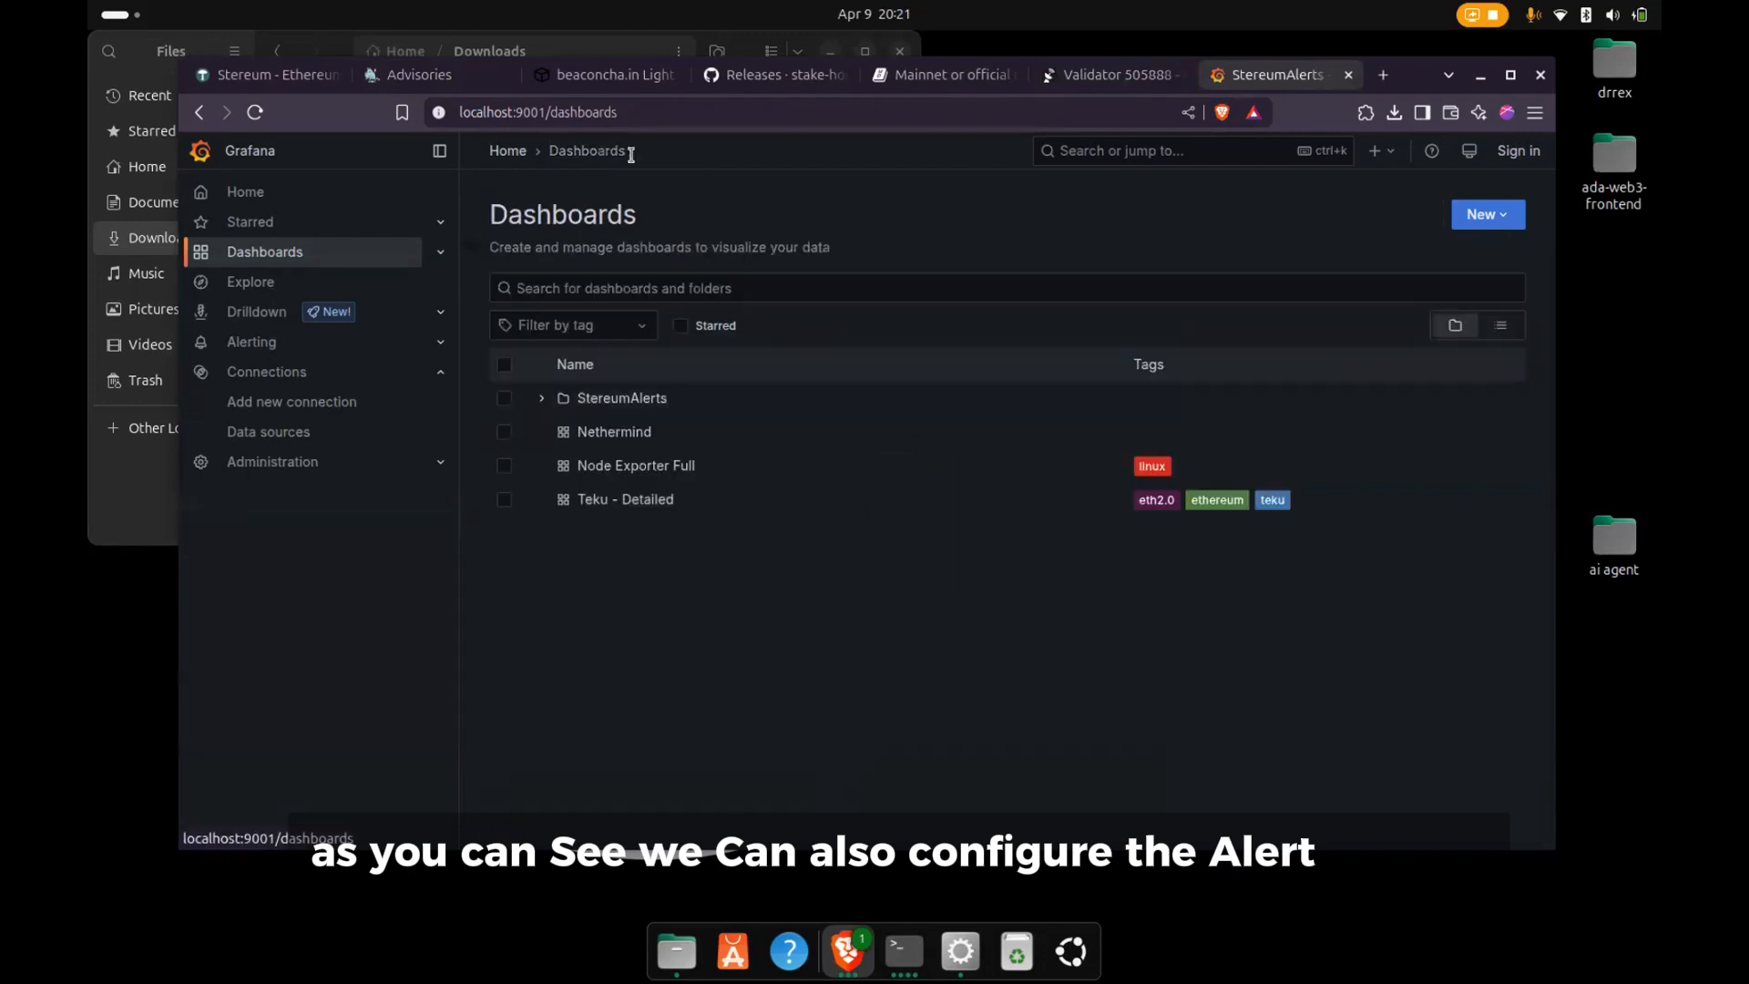
left_click(964, 969)
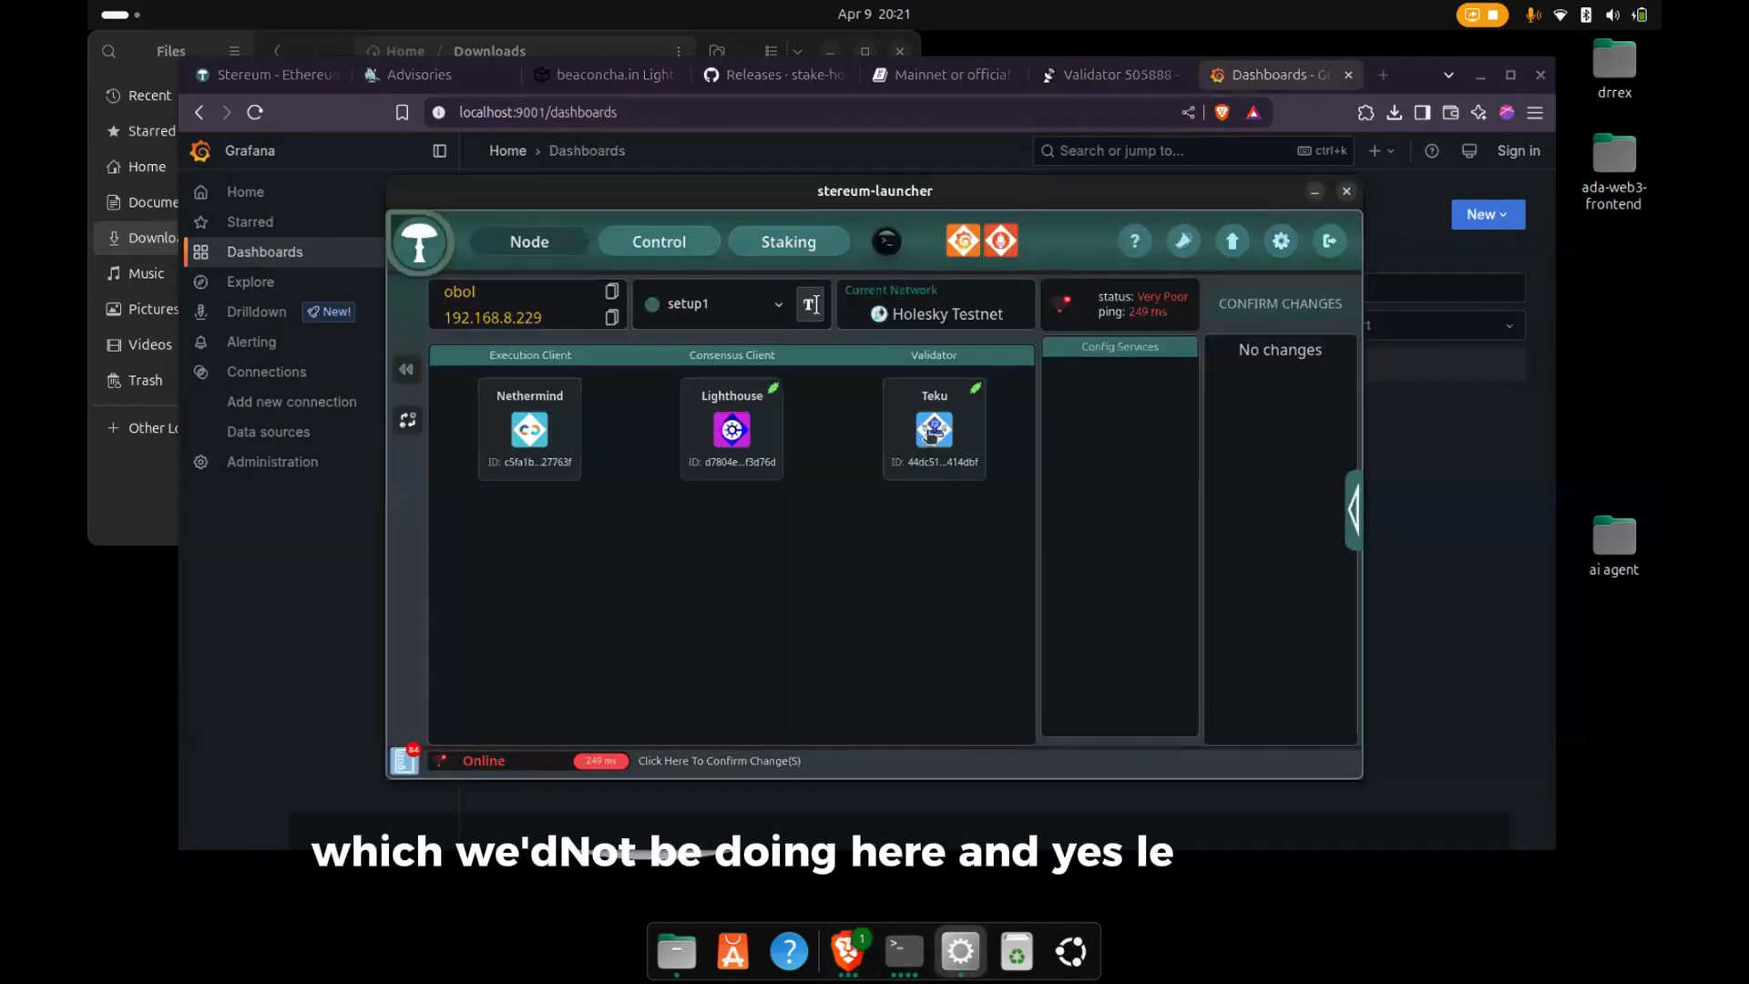
left_click(947, 421)
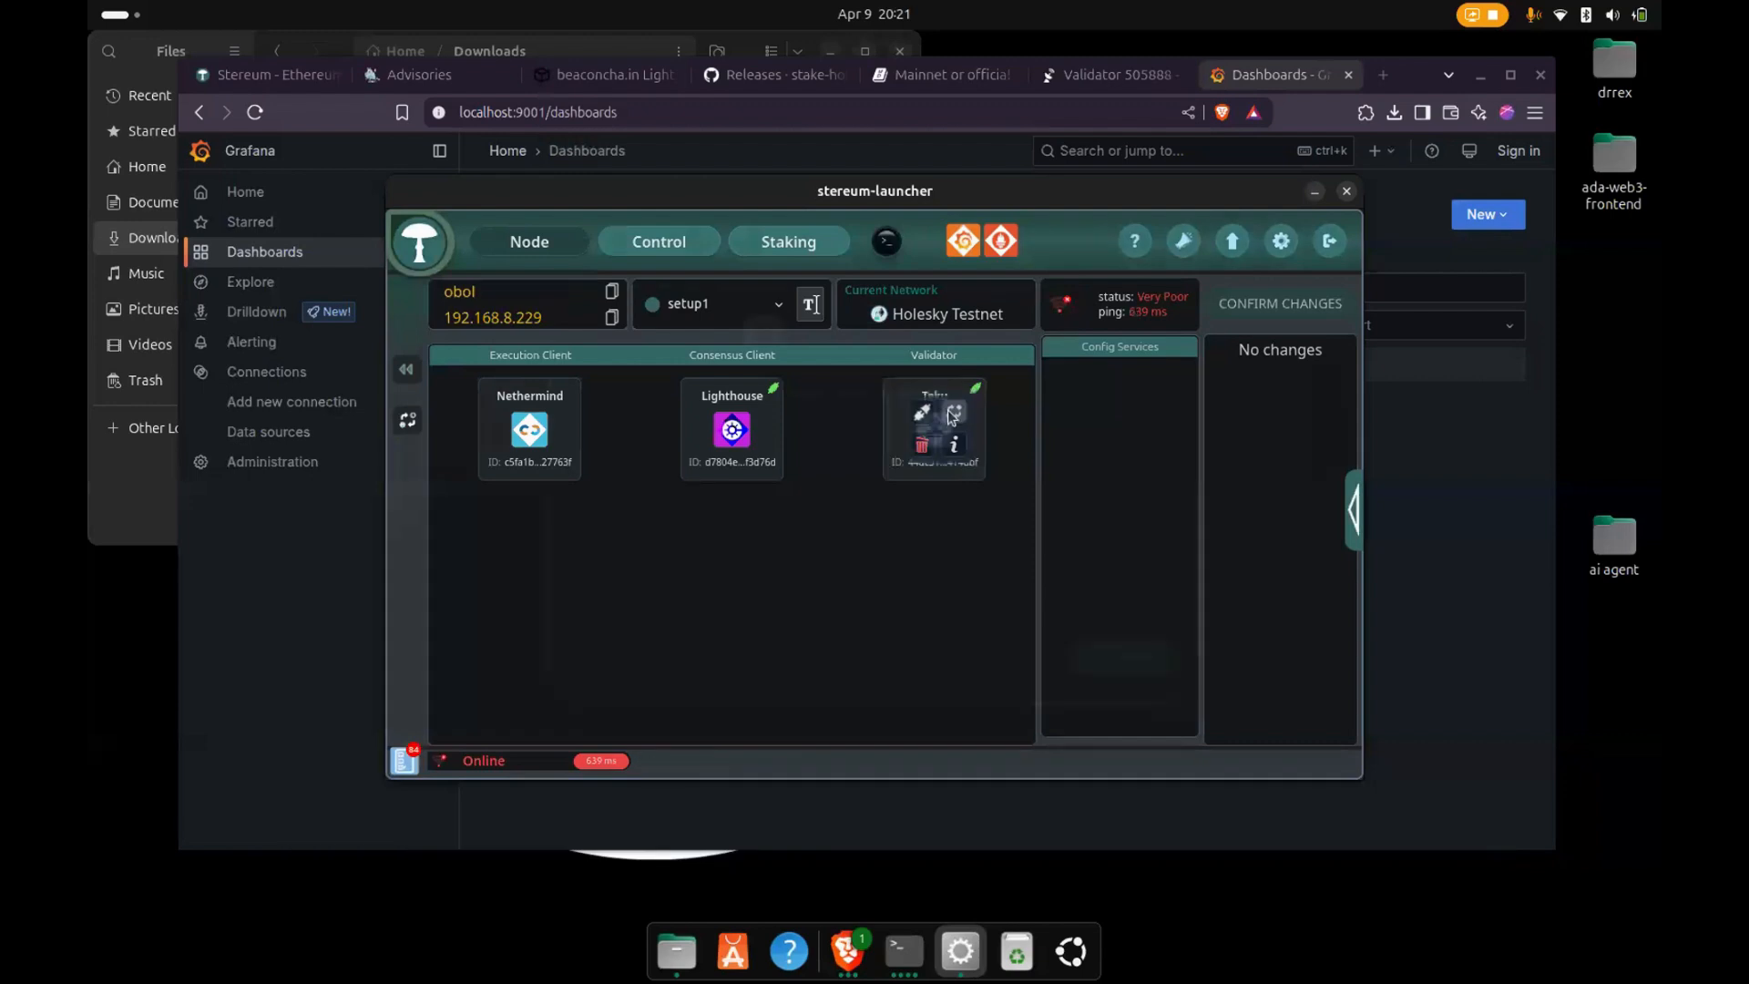
left_click(952, 416)
left_click(918, 500)
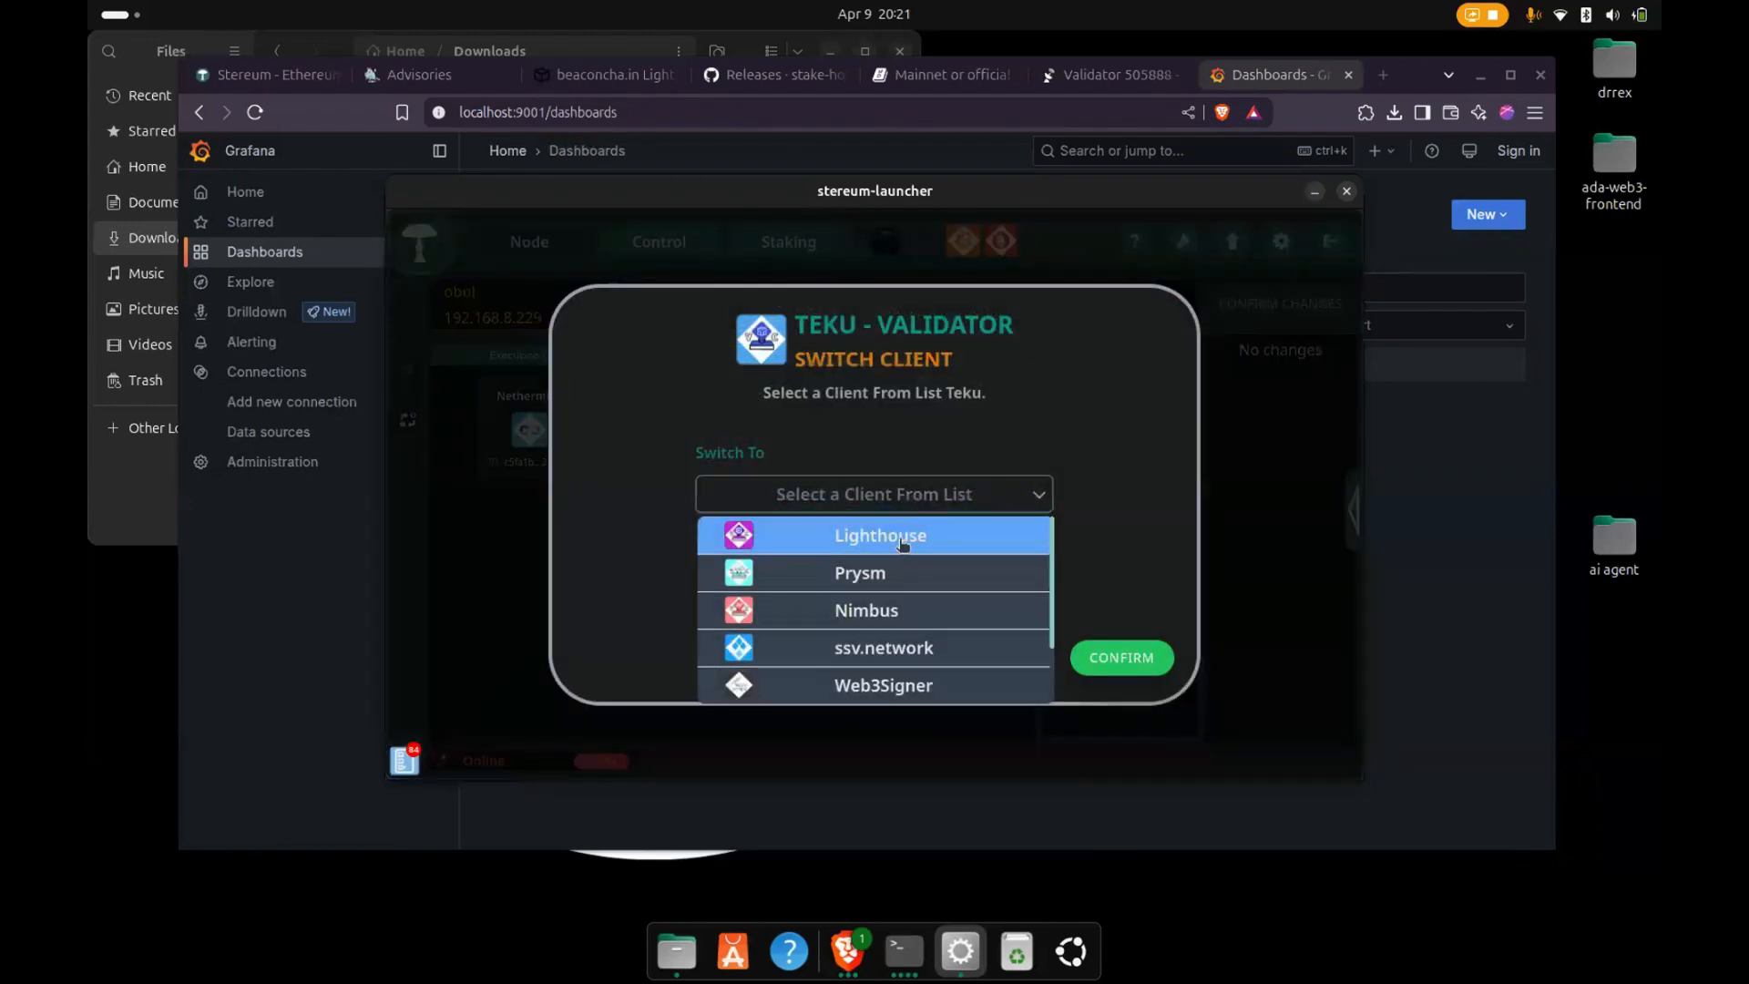
left_click(907, 539)
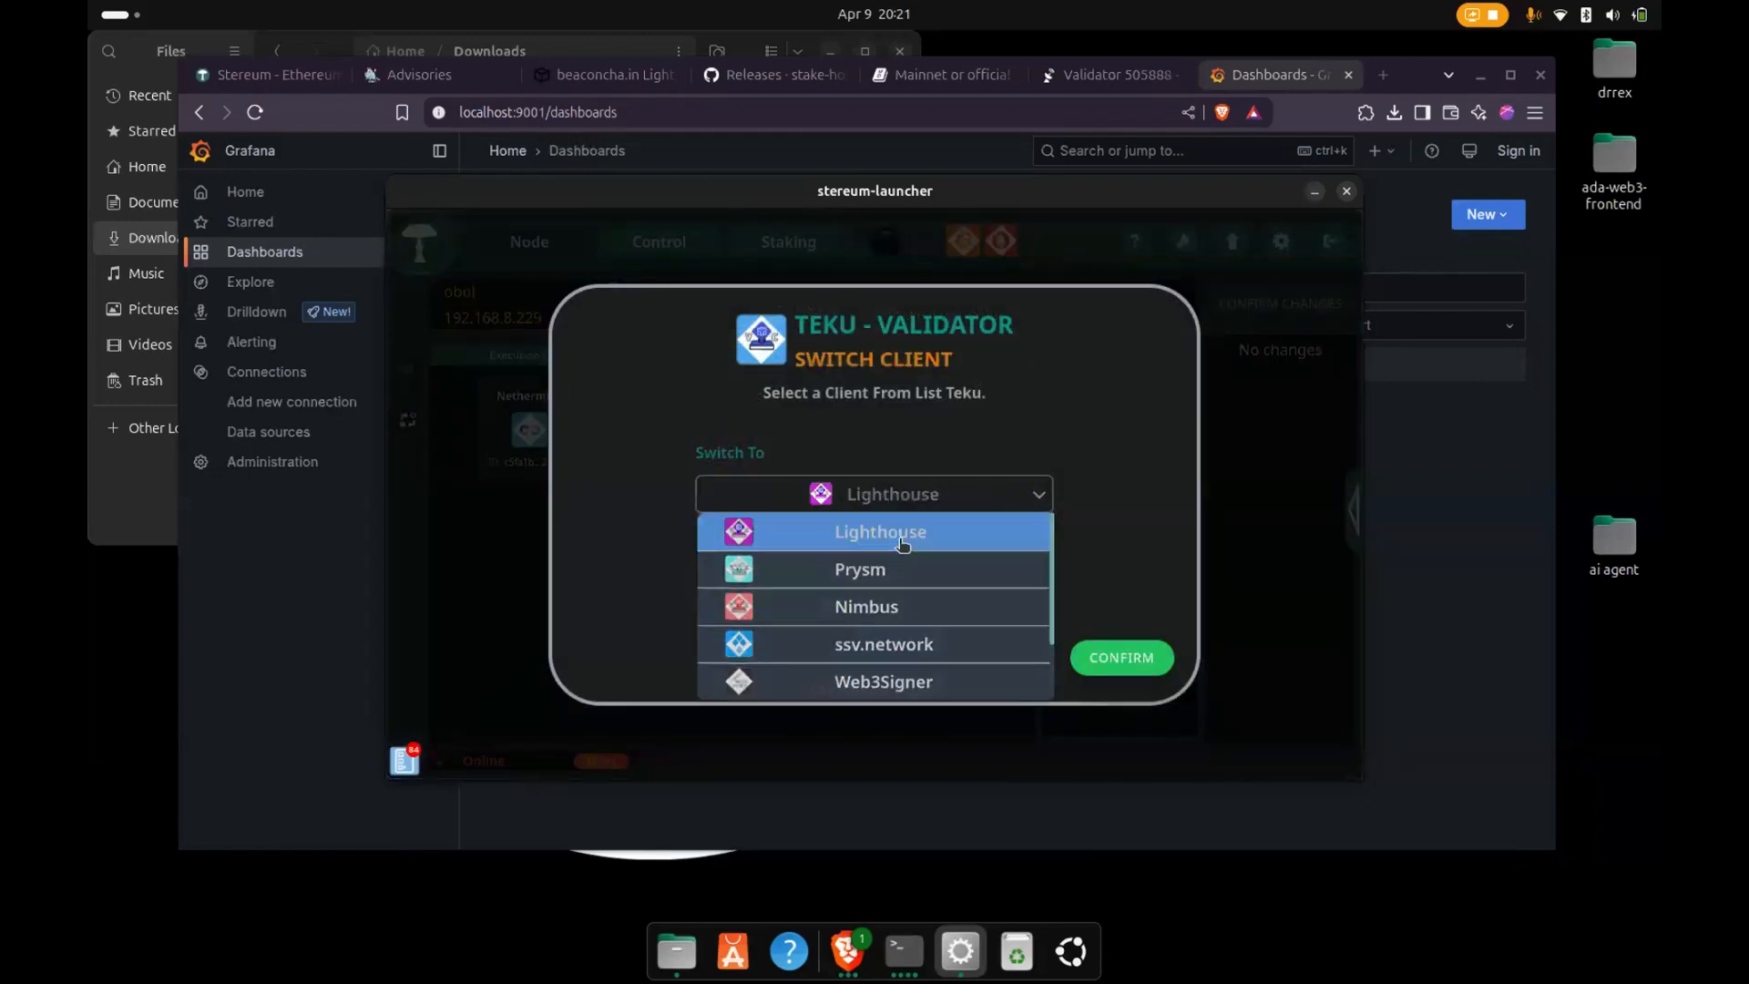
left_click(1088, 666)
left_click(1267, 368)
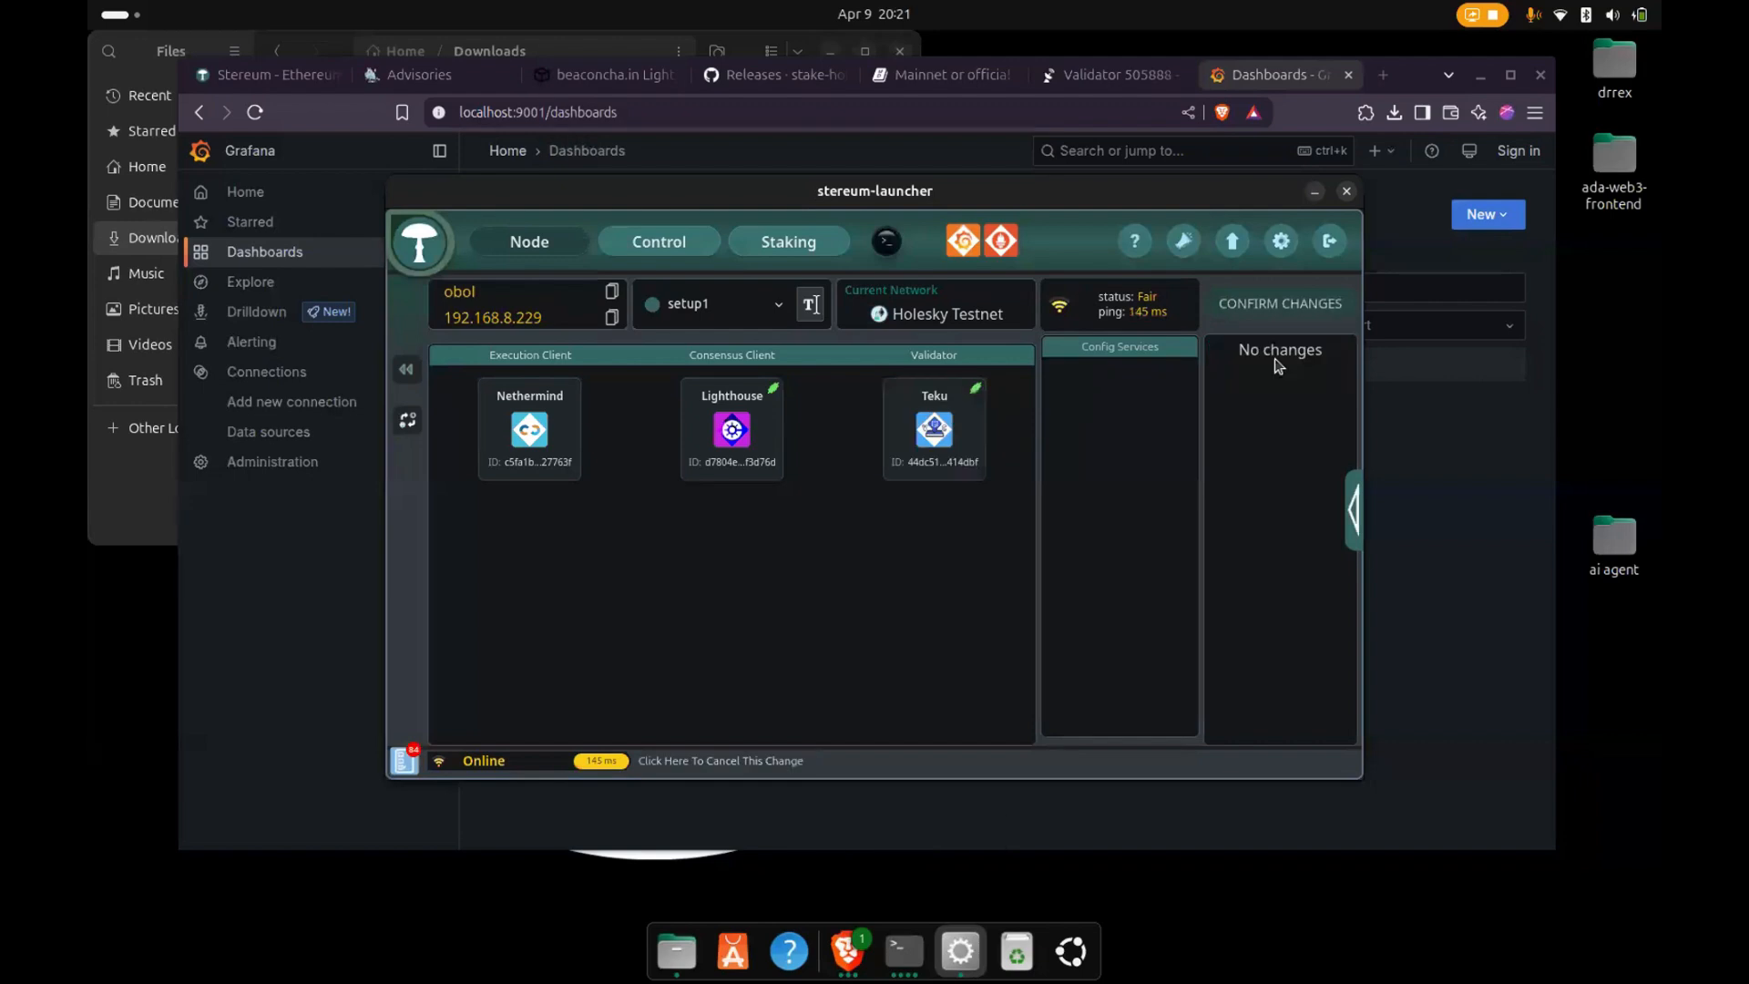
- Switch setup1's Teku validator client to Lighthouse and apply the change
left_click(951, 415)
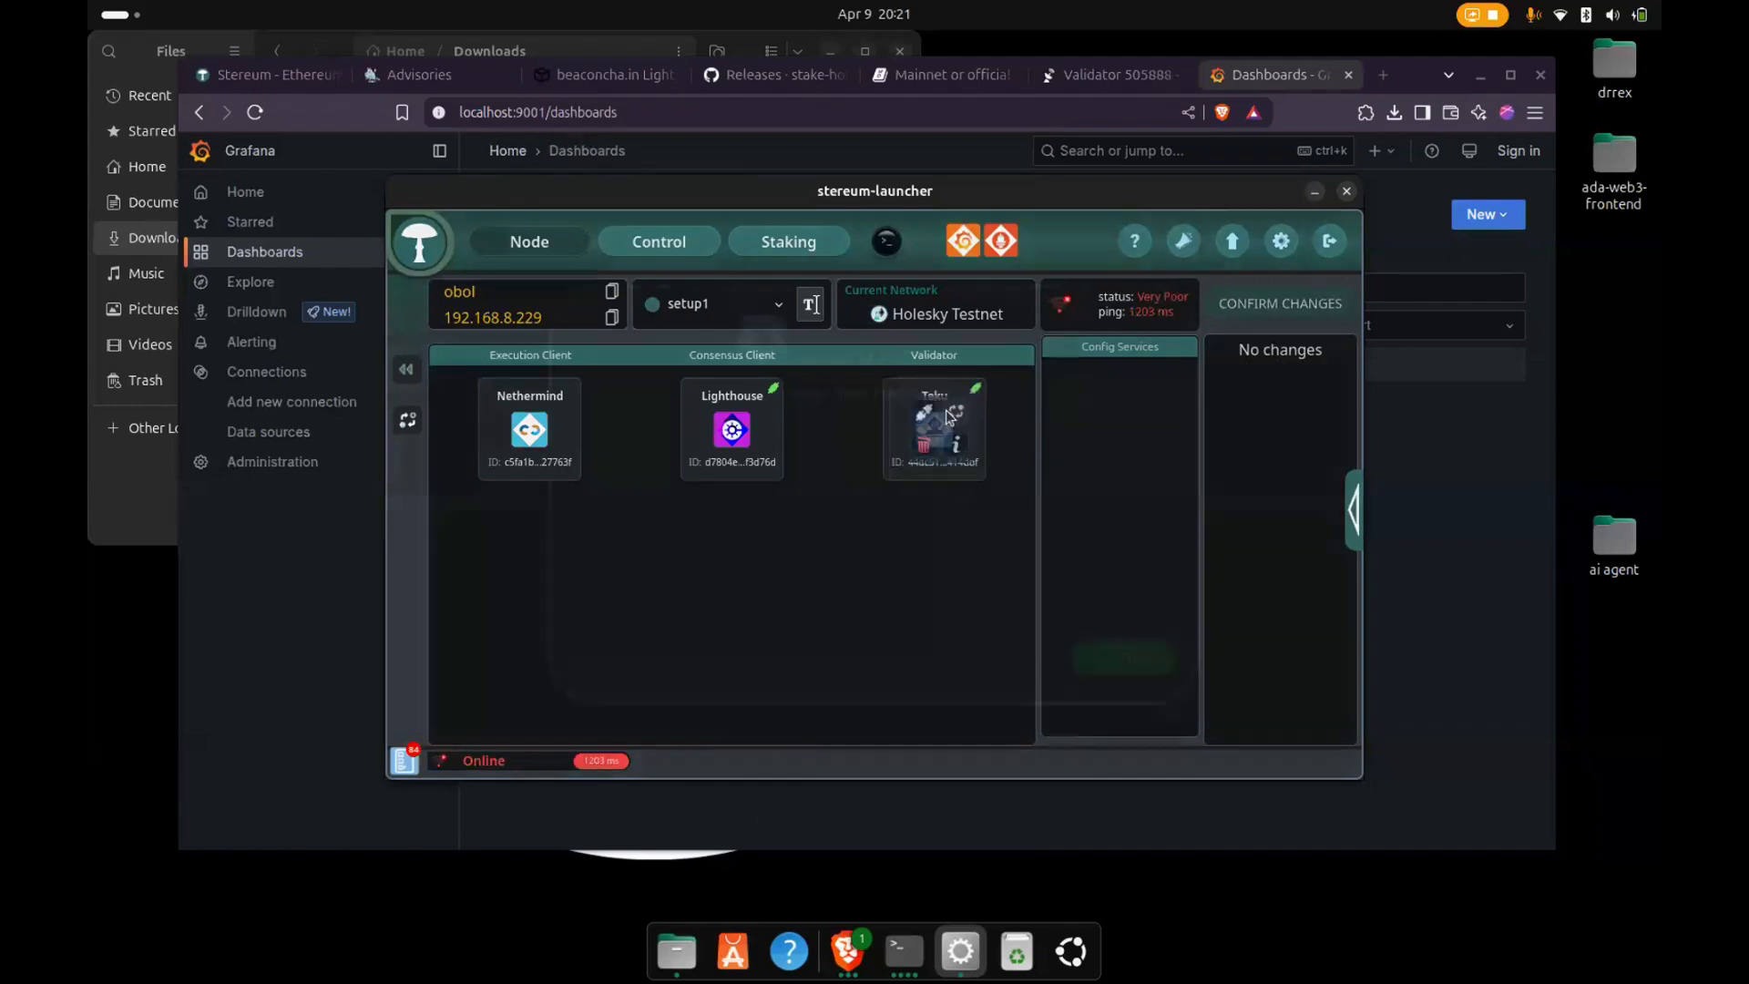
left_click(929, 499)
left_click(952, 535)
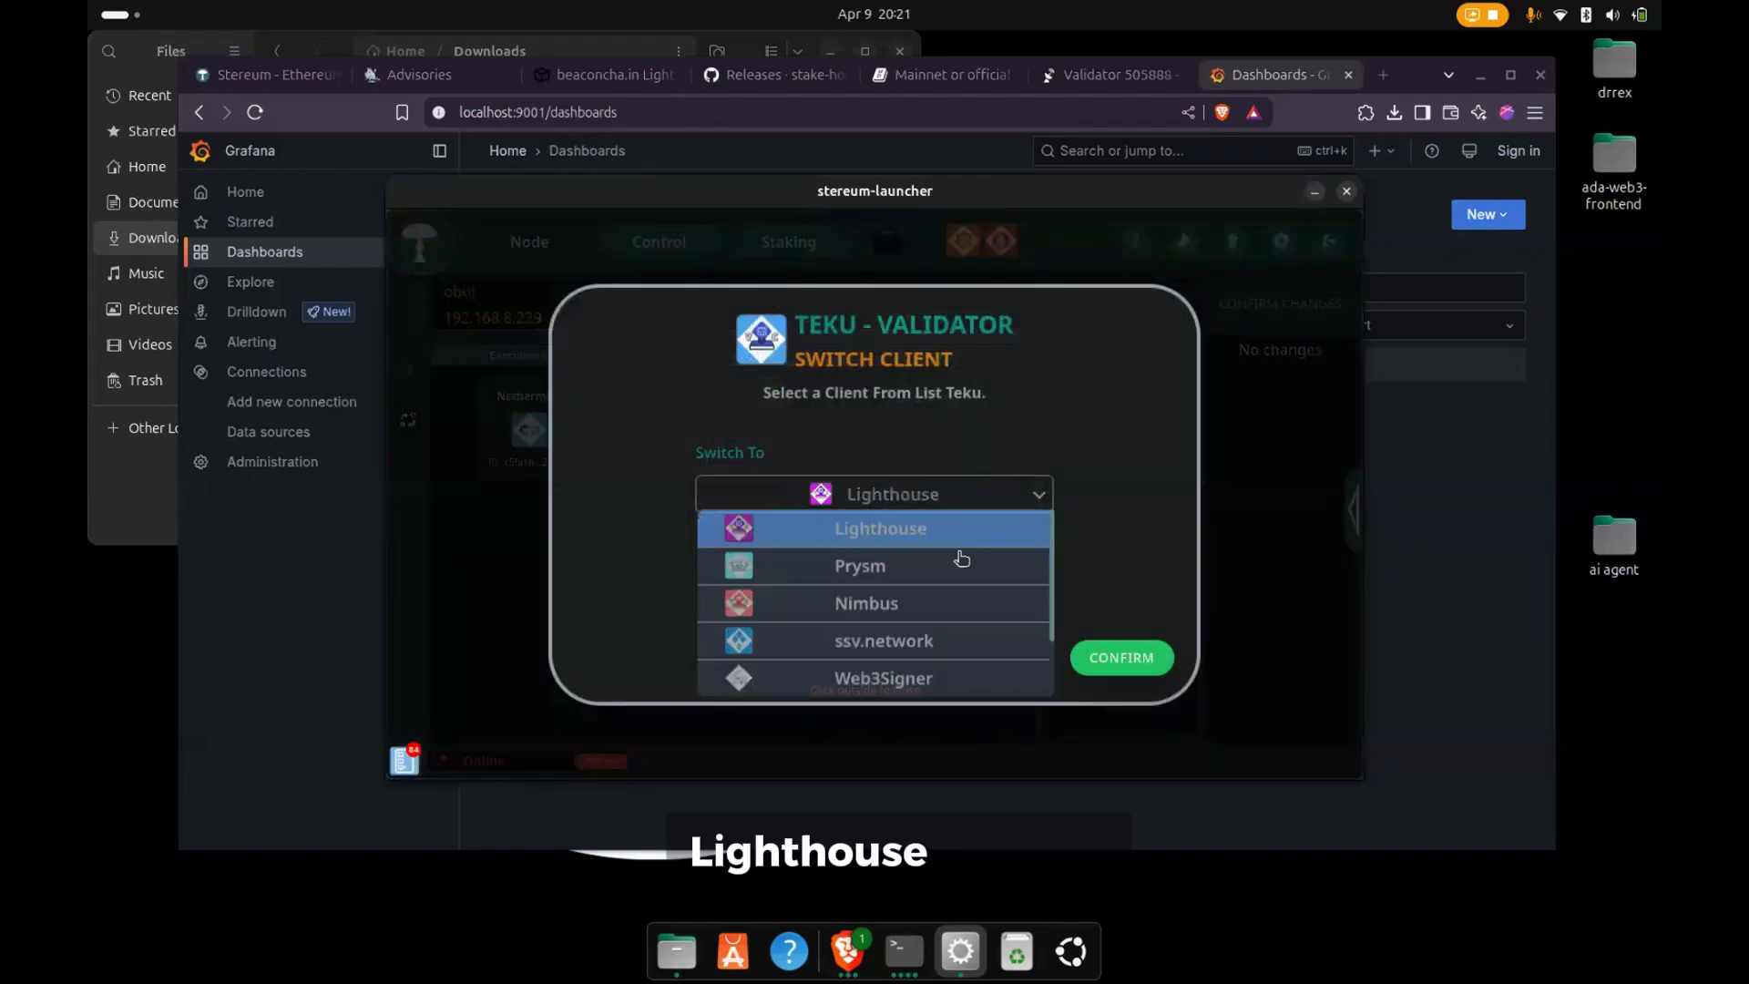
left_click(1095, 660)
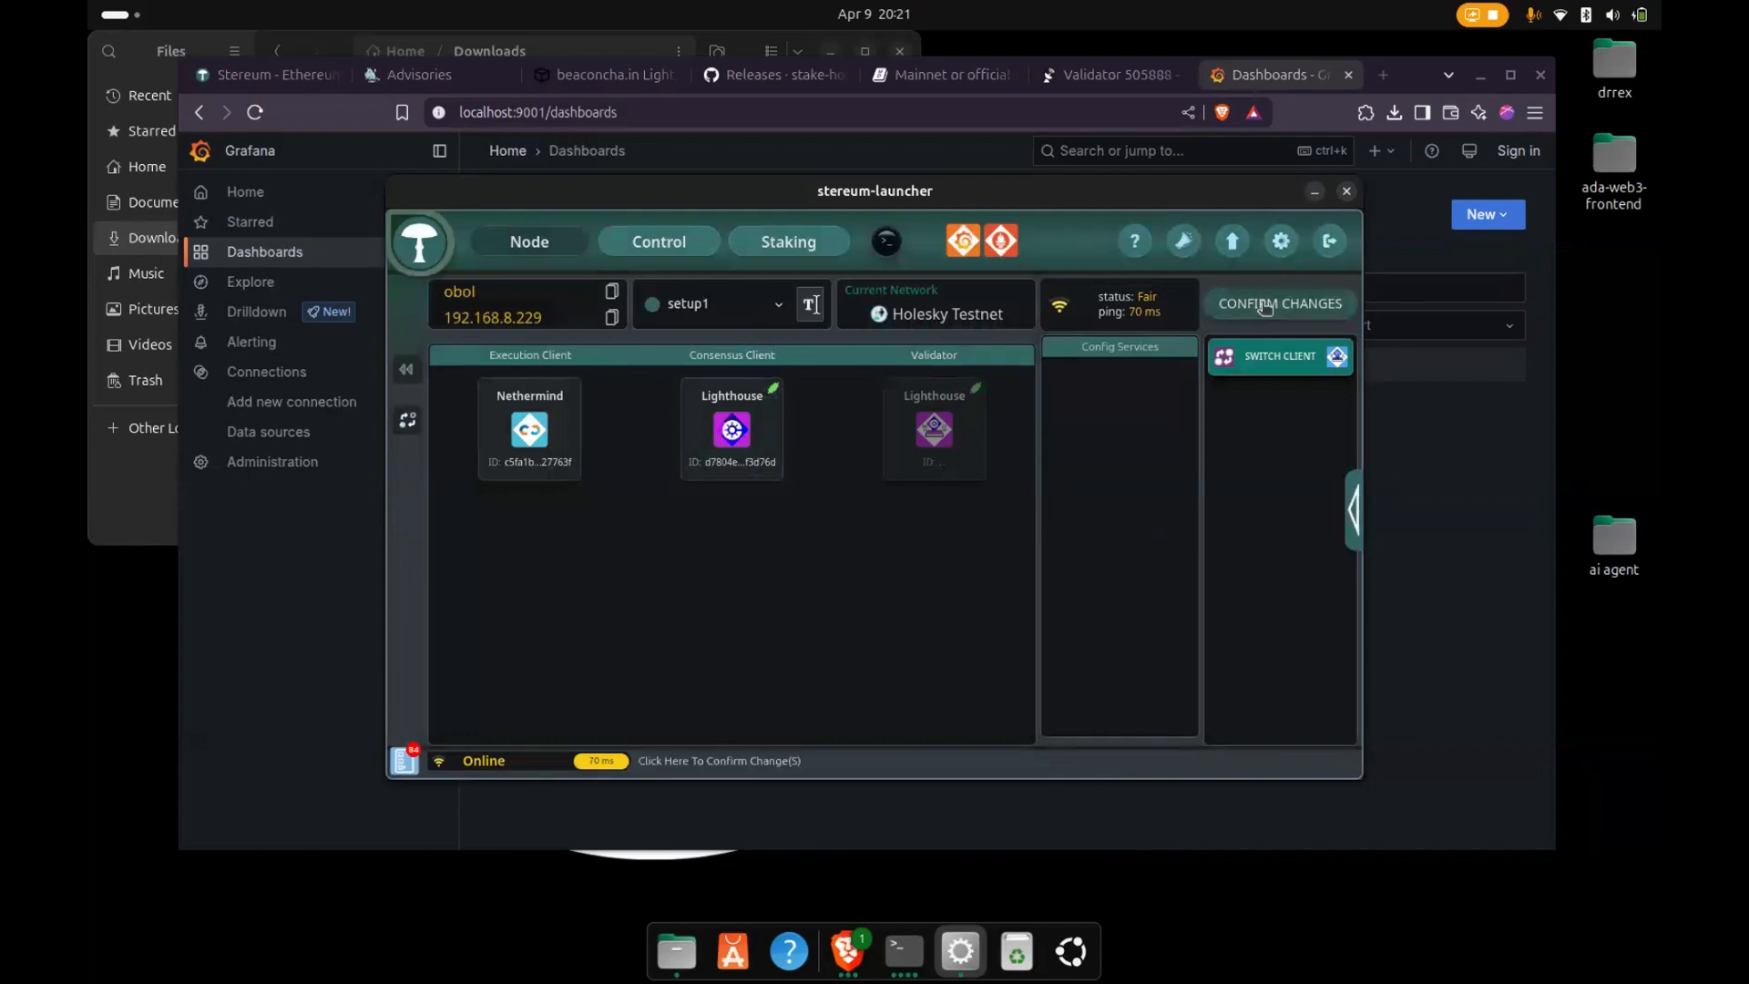
left_click(1266, 304)
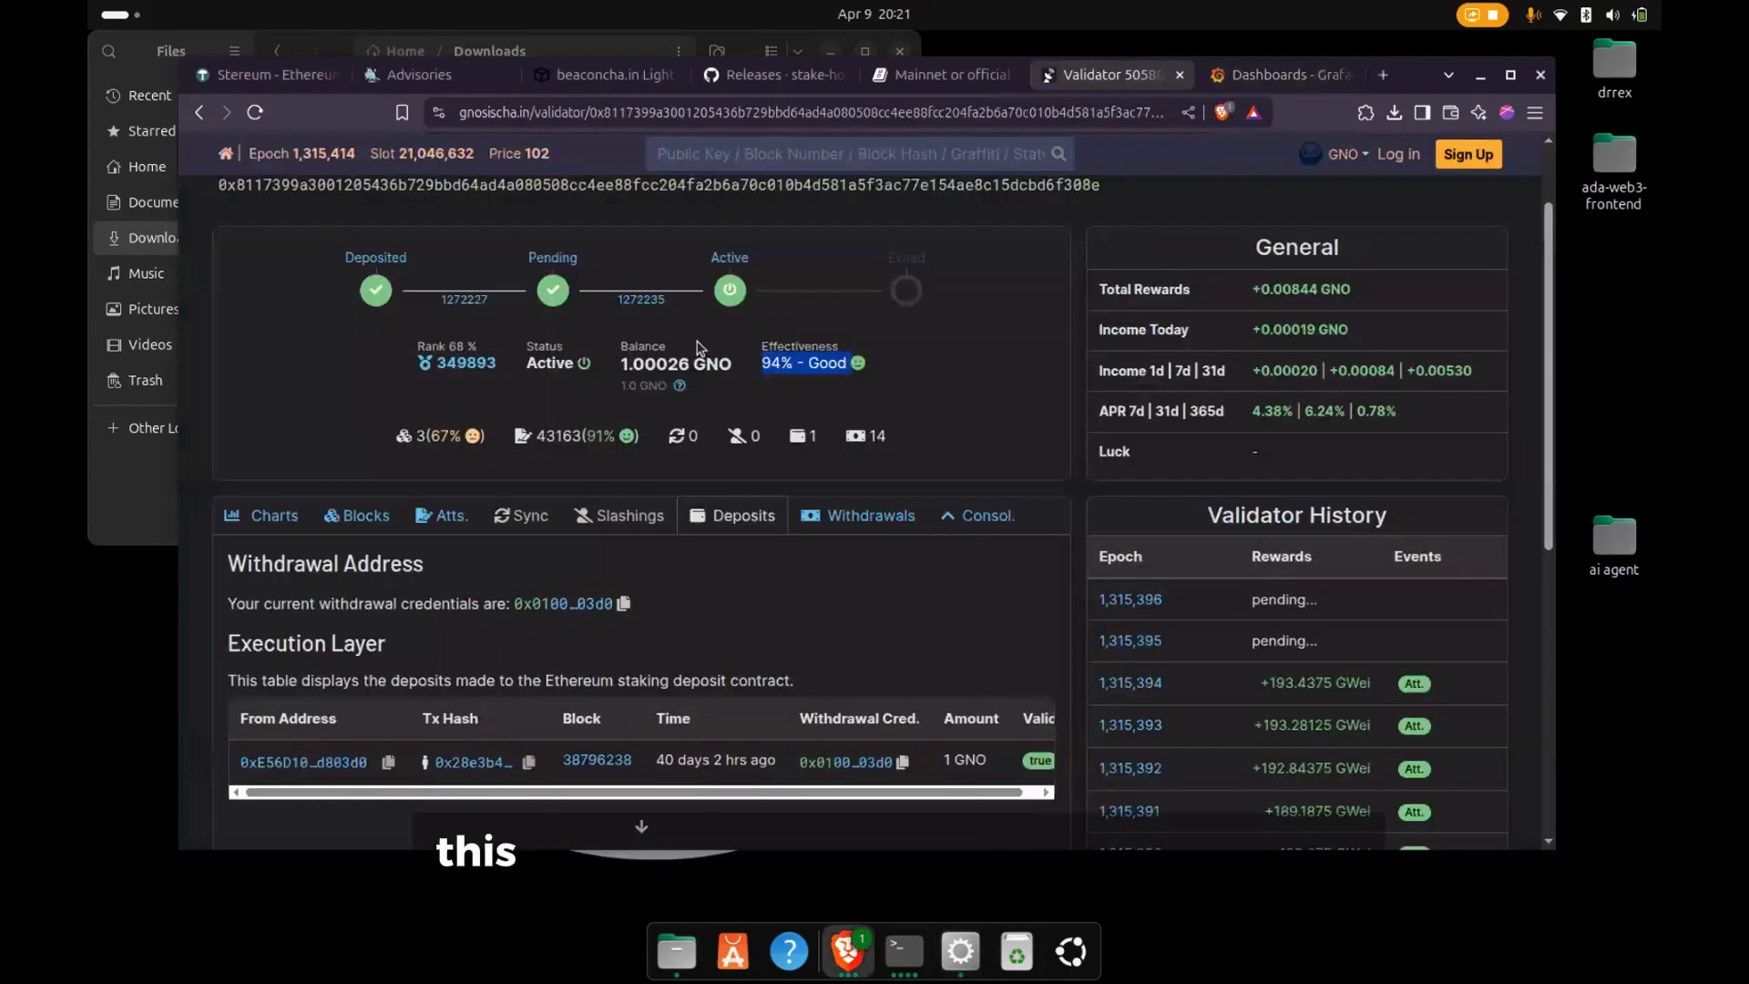
- Look over the Gnosis validator's status, effectiveness, and its execution and consensus layer deposits on gnosischa.in
scroll(698, 343, "up", 2)
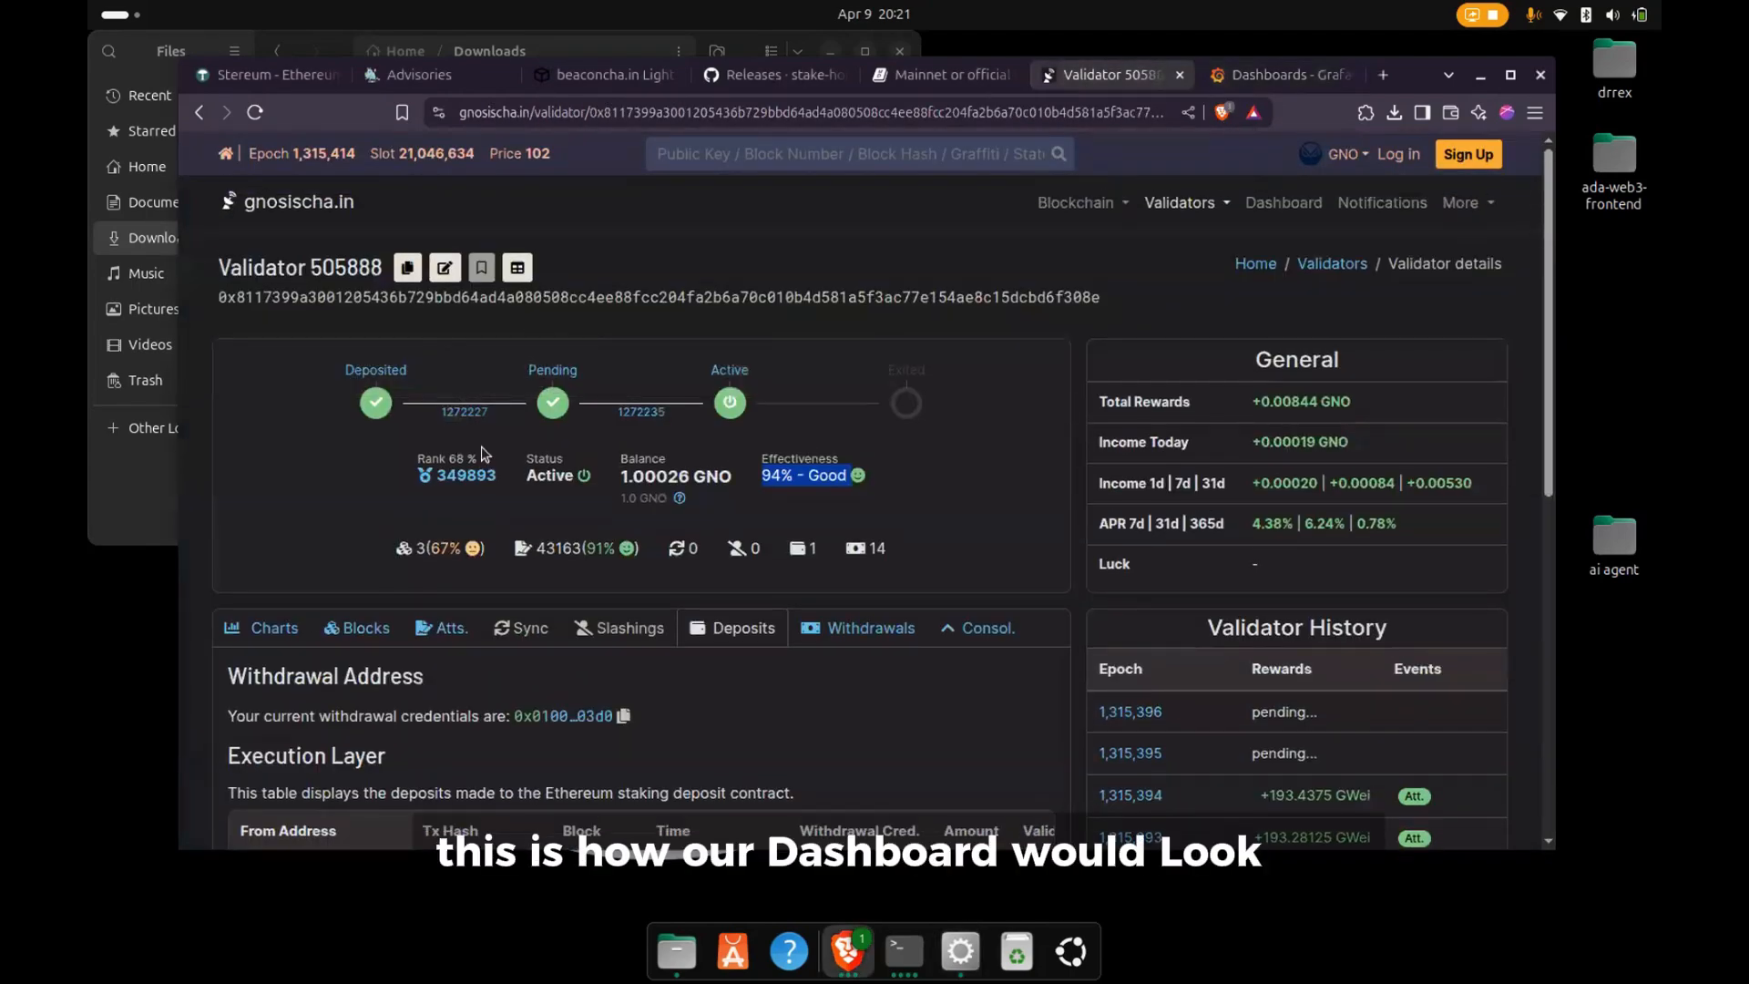
mouse_move(725, 402)
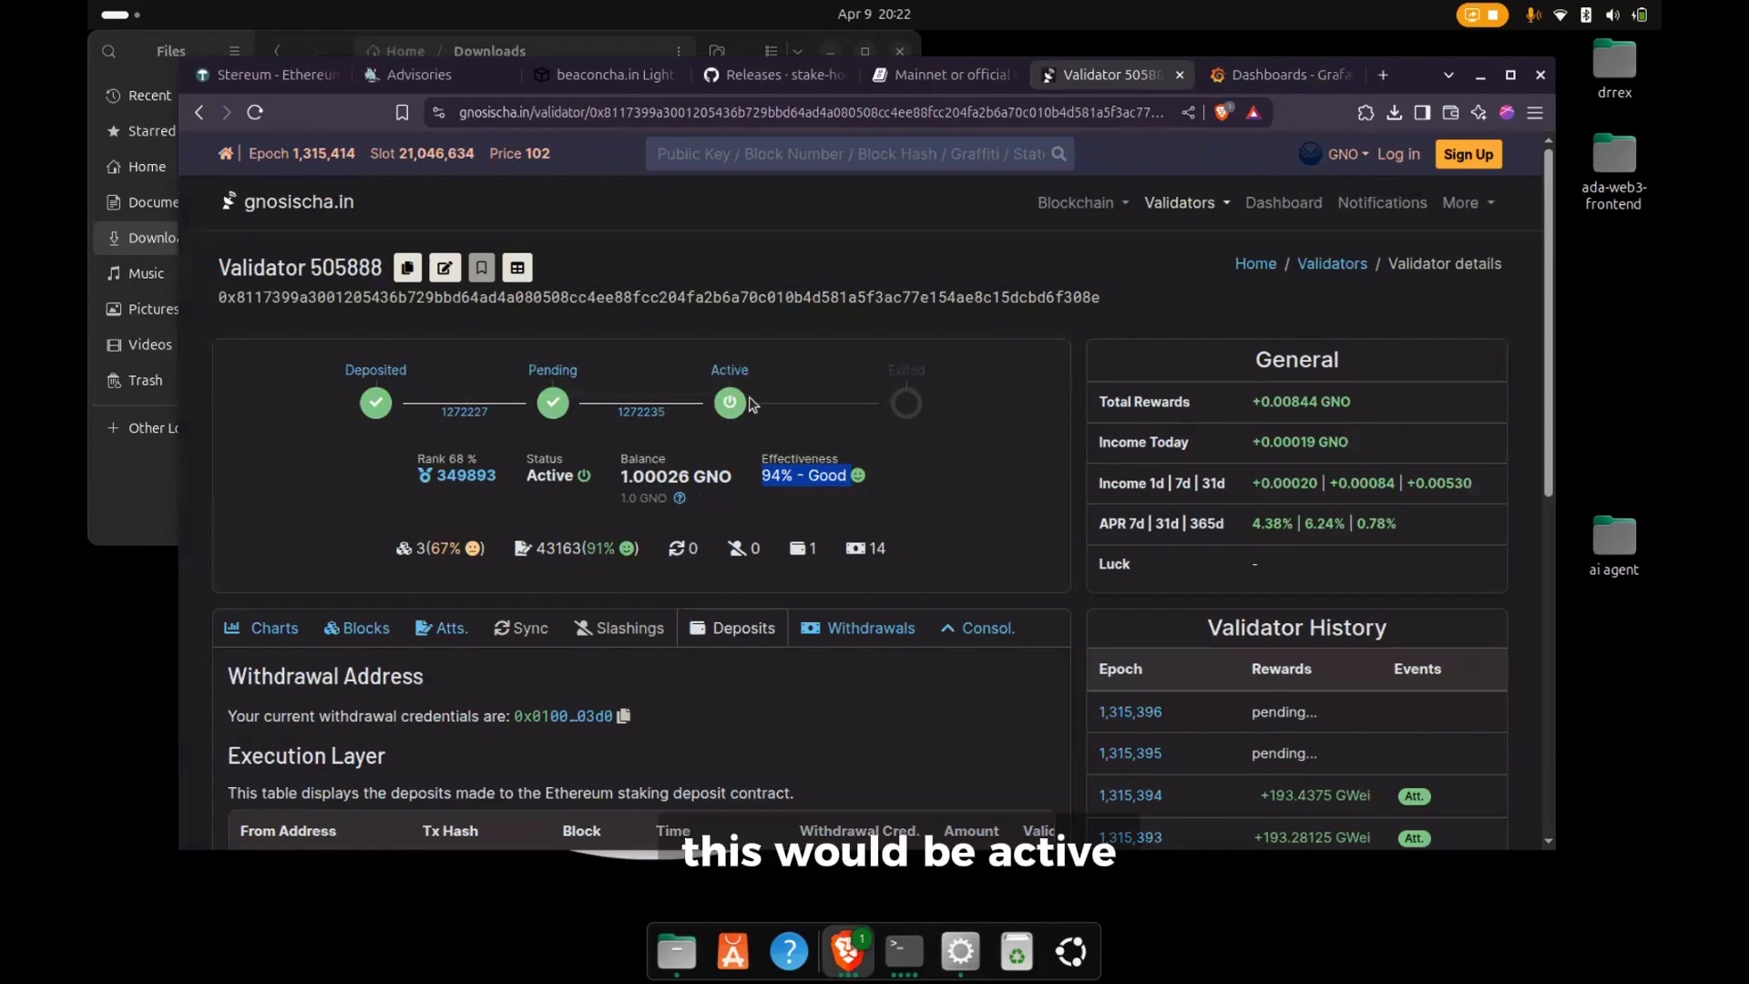
scroll(795, 489, "down", 3)
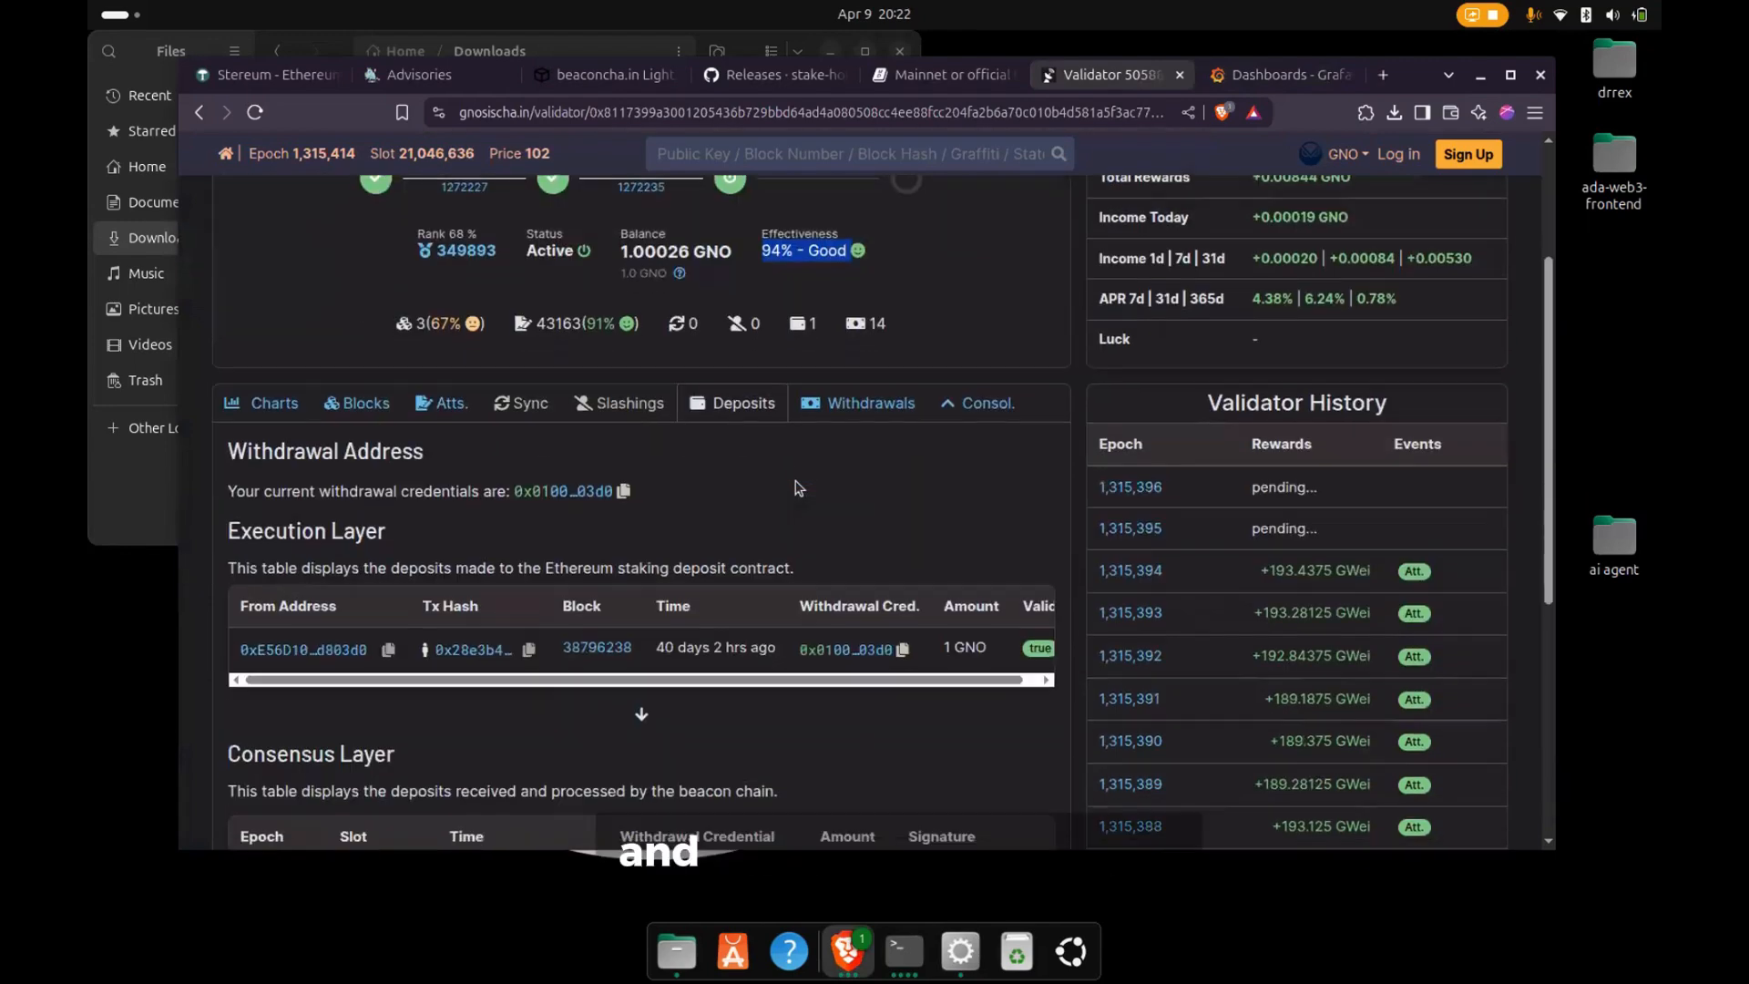
scroll(795, 488, "down", 4)
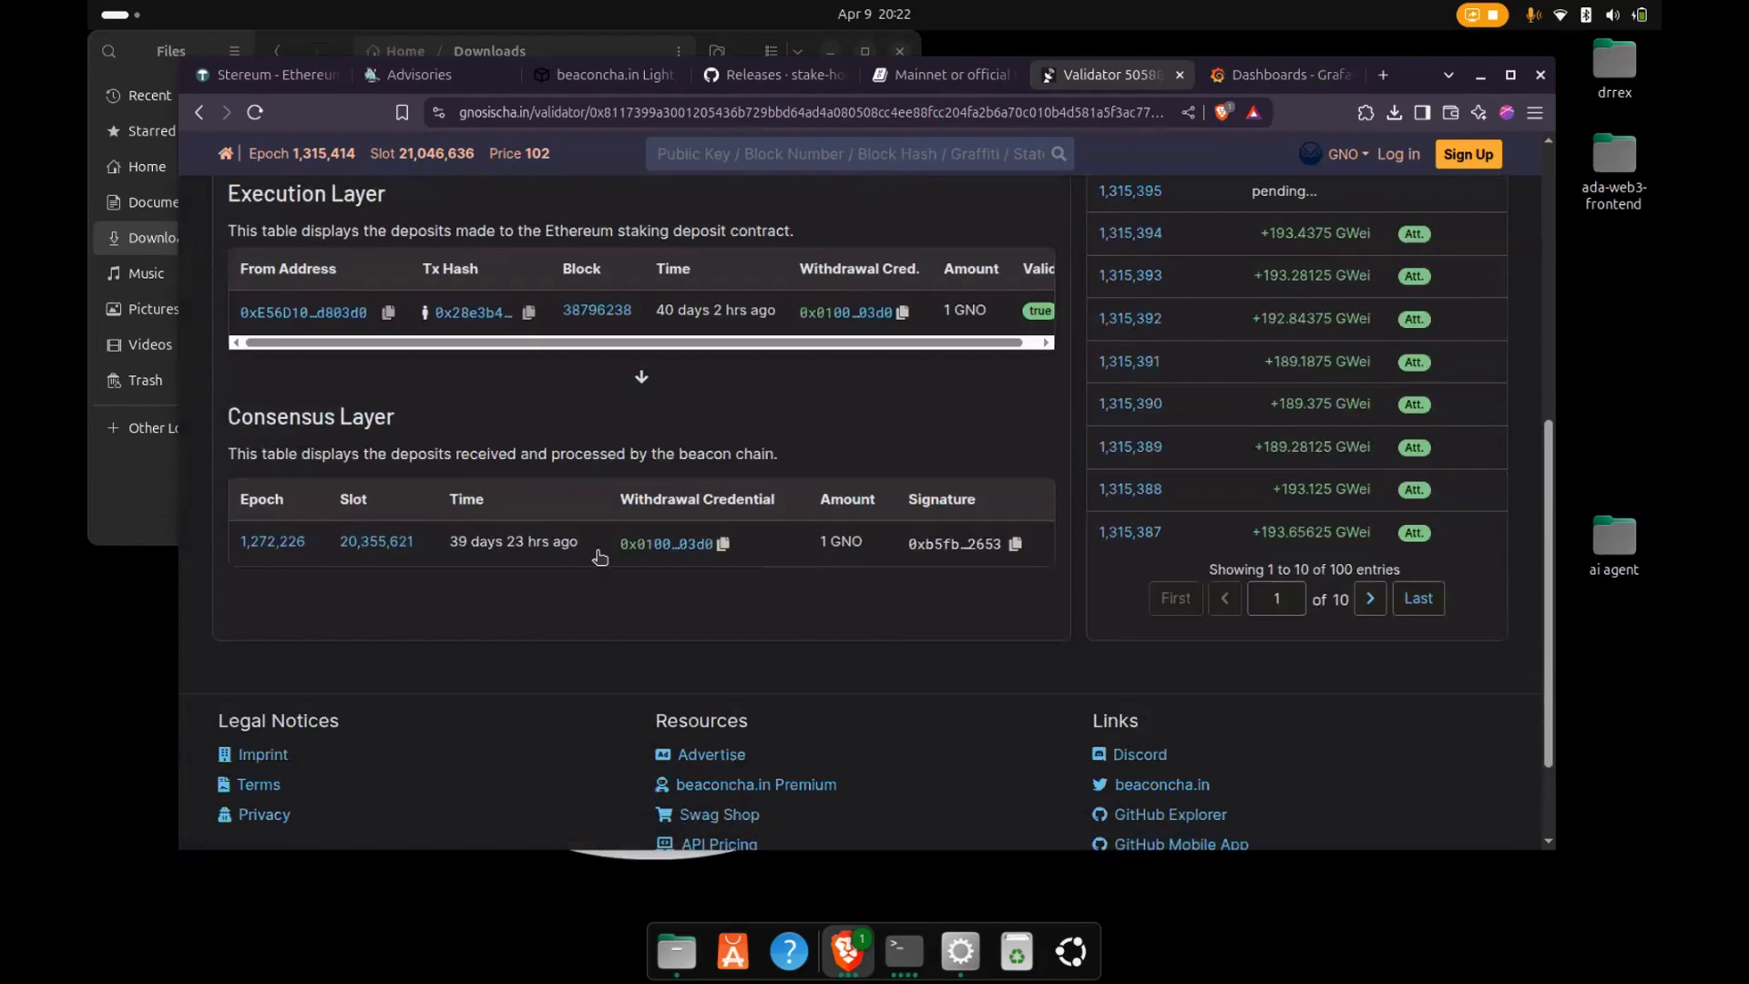
- Reload Grafana's dashboard list and look at the Lighthouse Sync and Lighthouse Beacon Processor dashboards
key("ctrl+Tab")
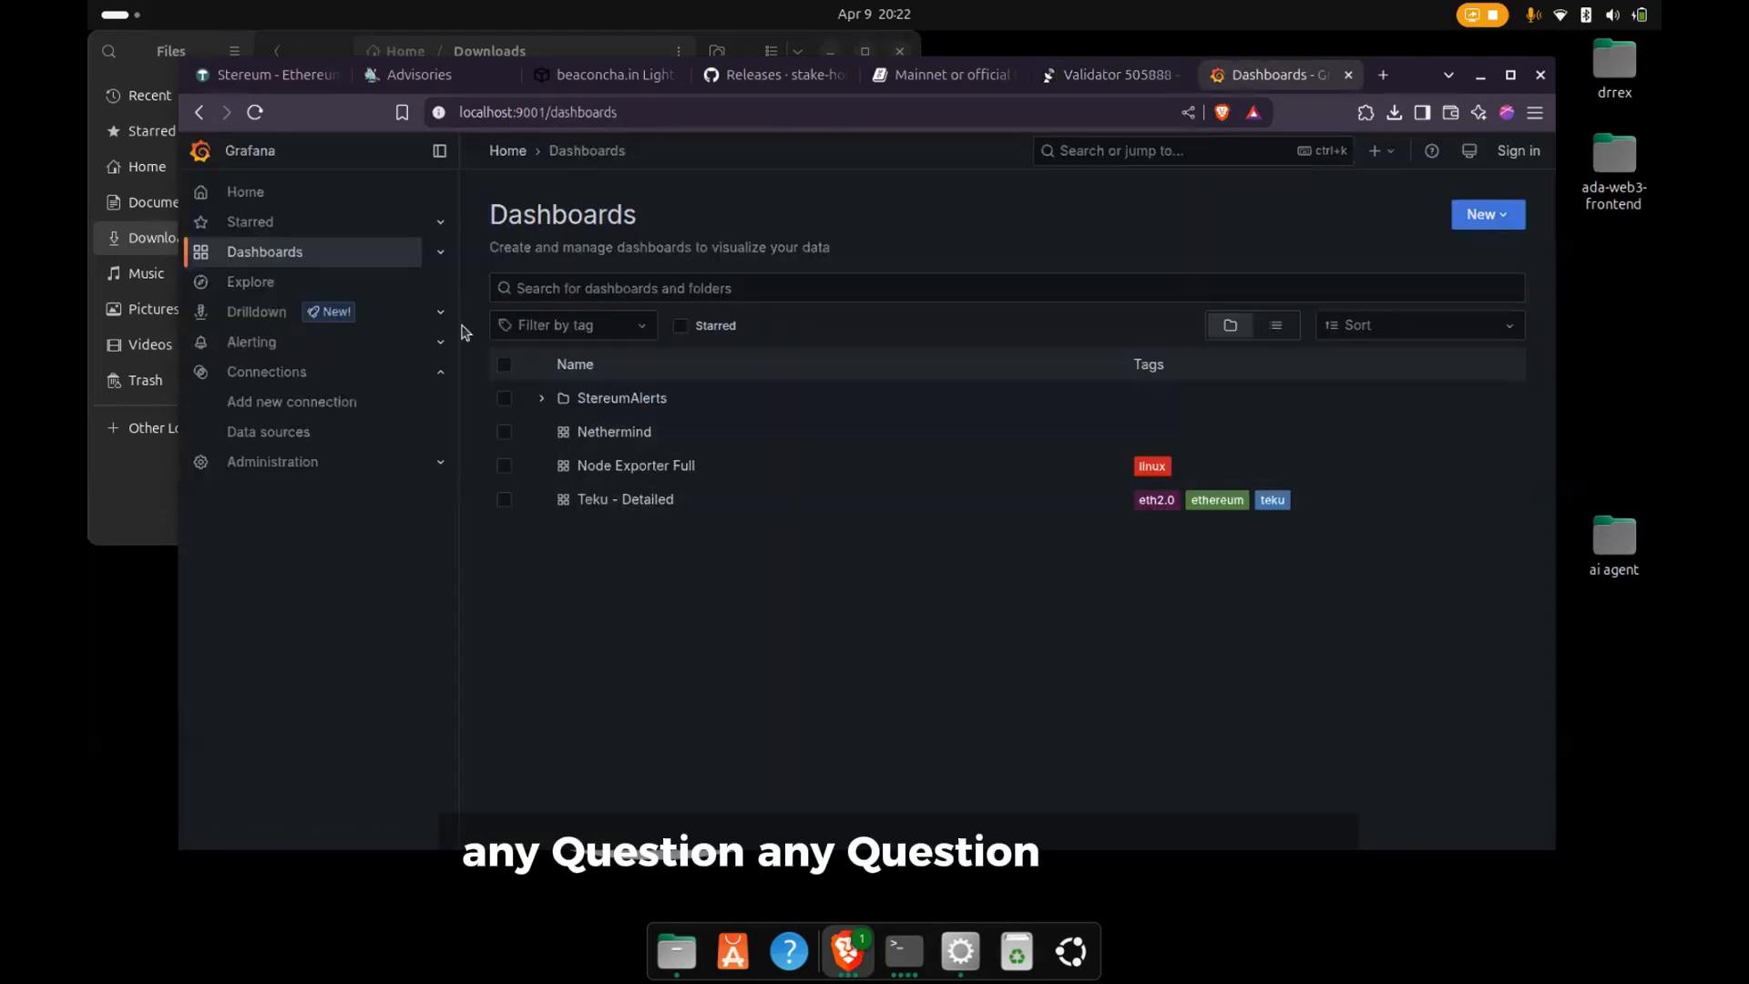
left_click(255, 113)
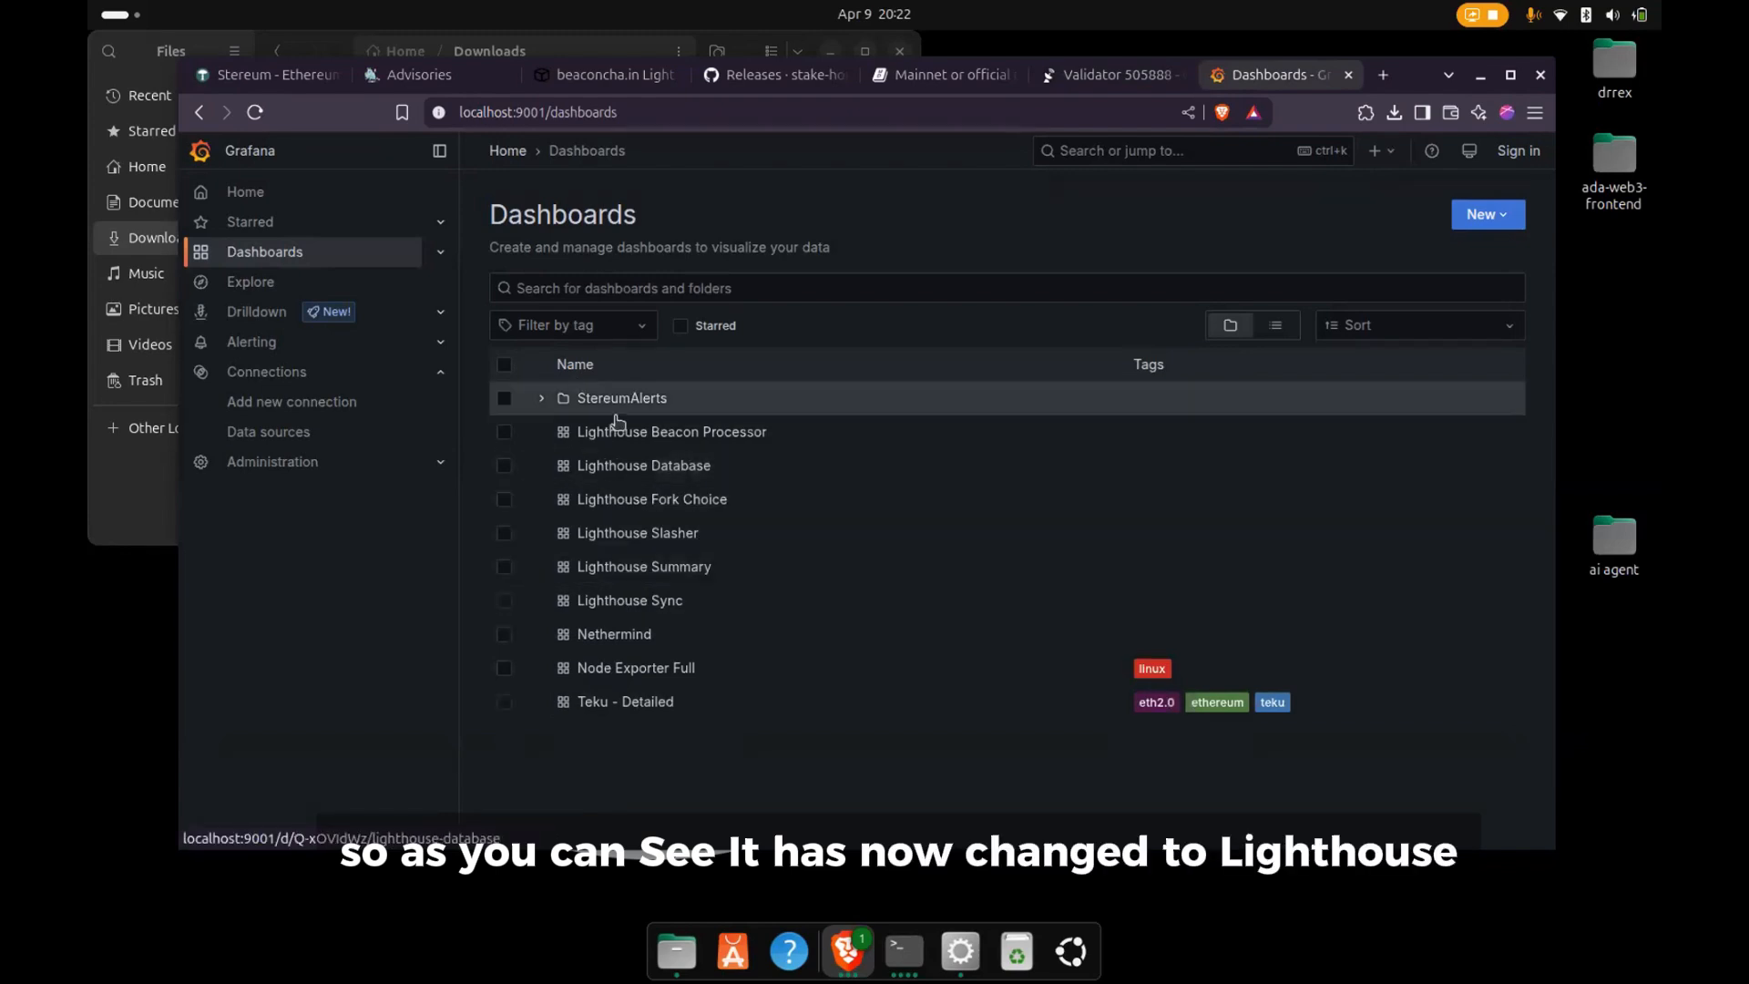
left_click(659, 603)
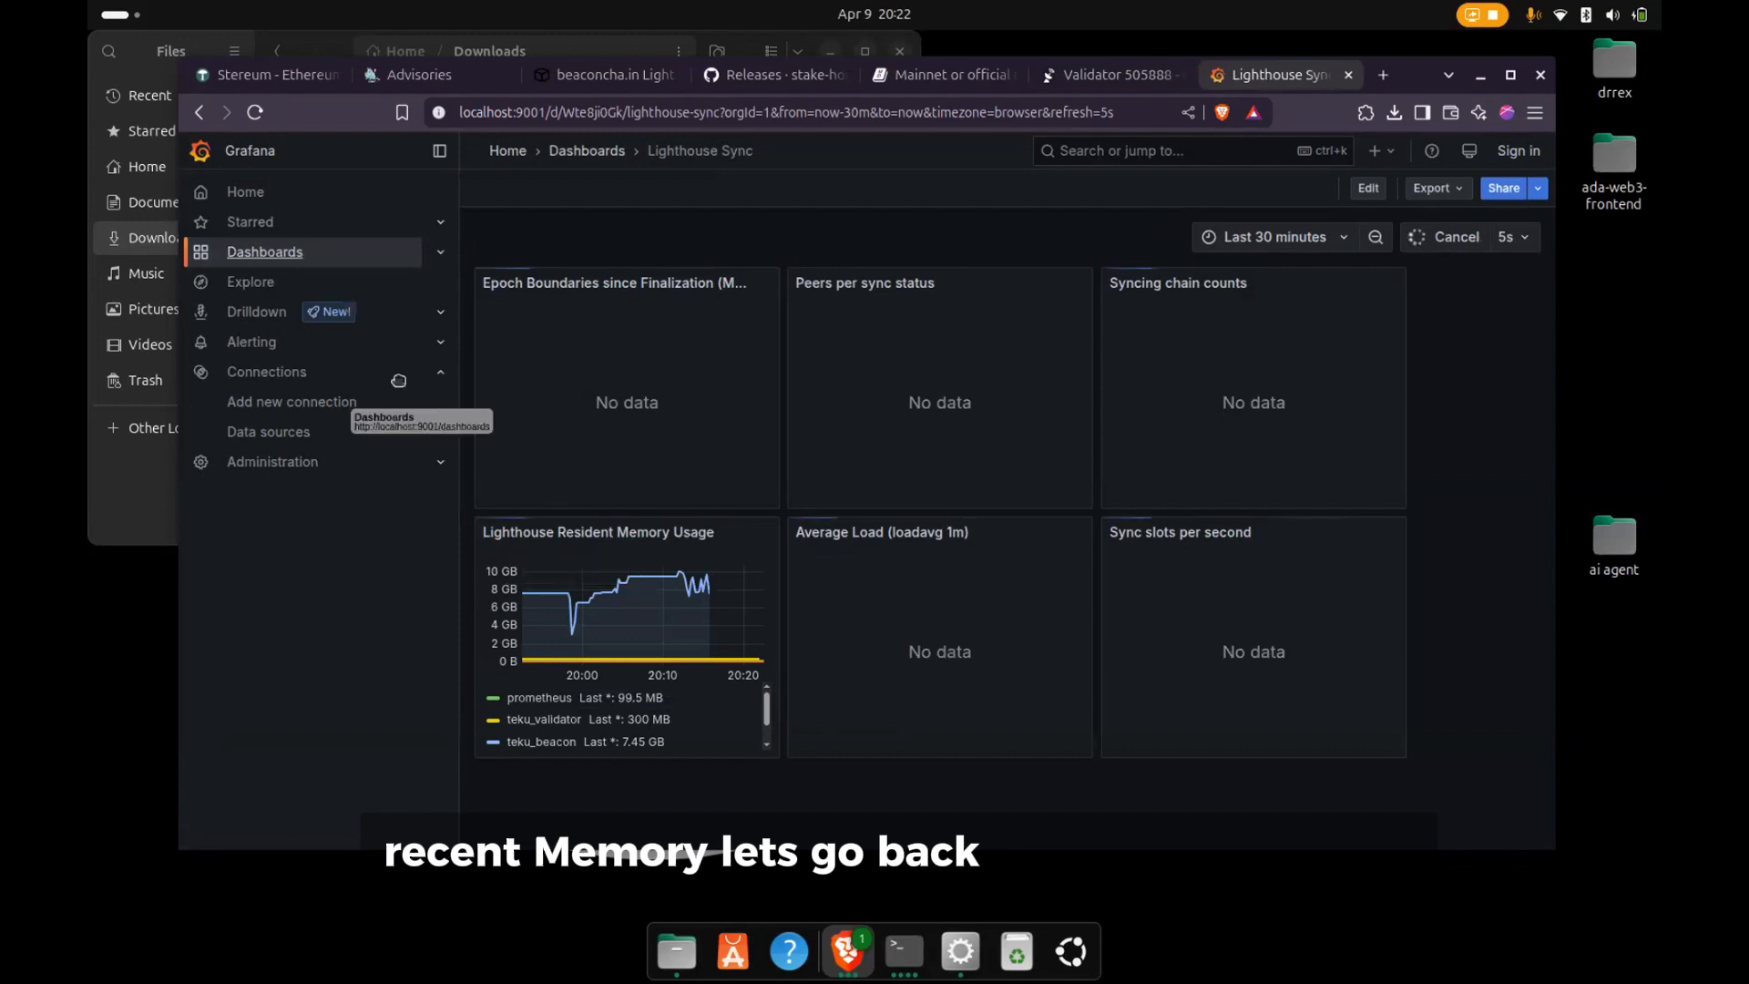
left_click(255, 253)
left_click(618, 436)
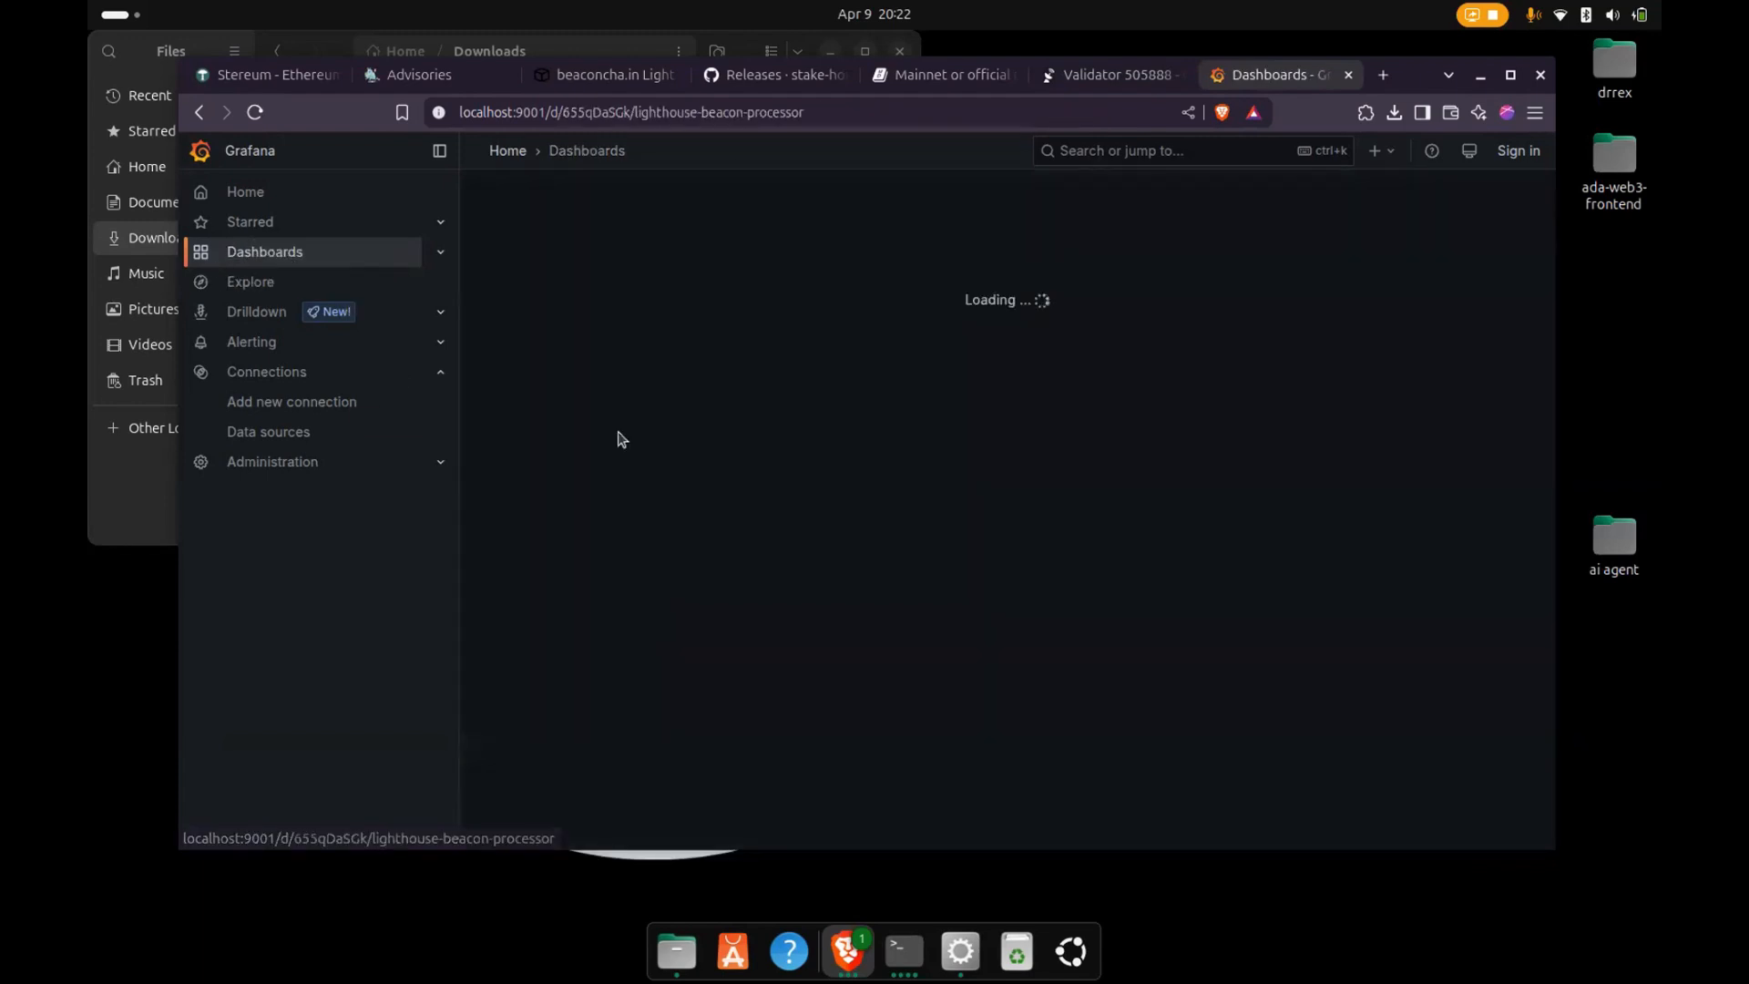
scroll(1007, 459, "down", 4)
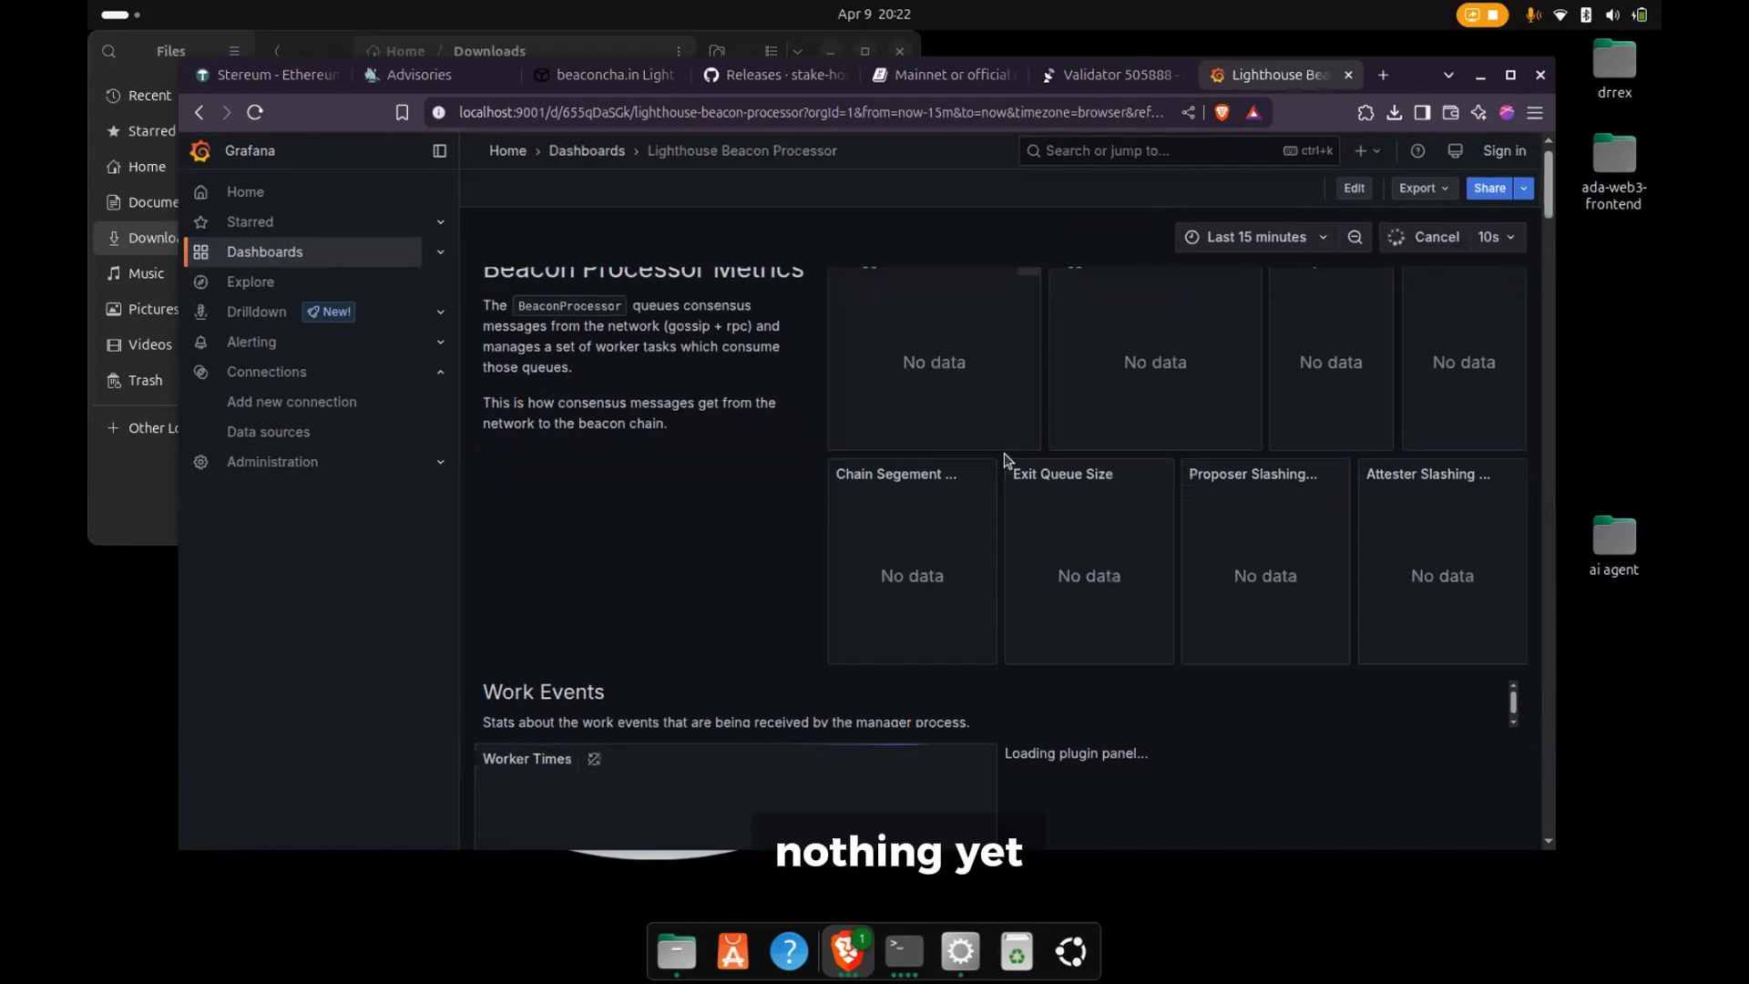
scroll(1007, 460, "down", 8)
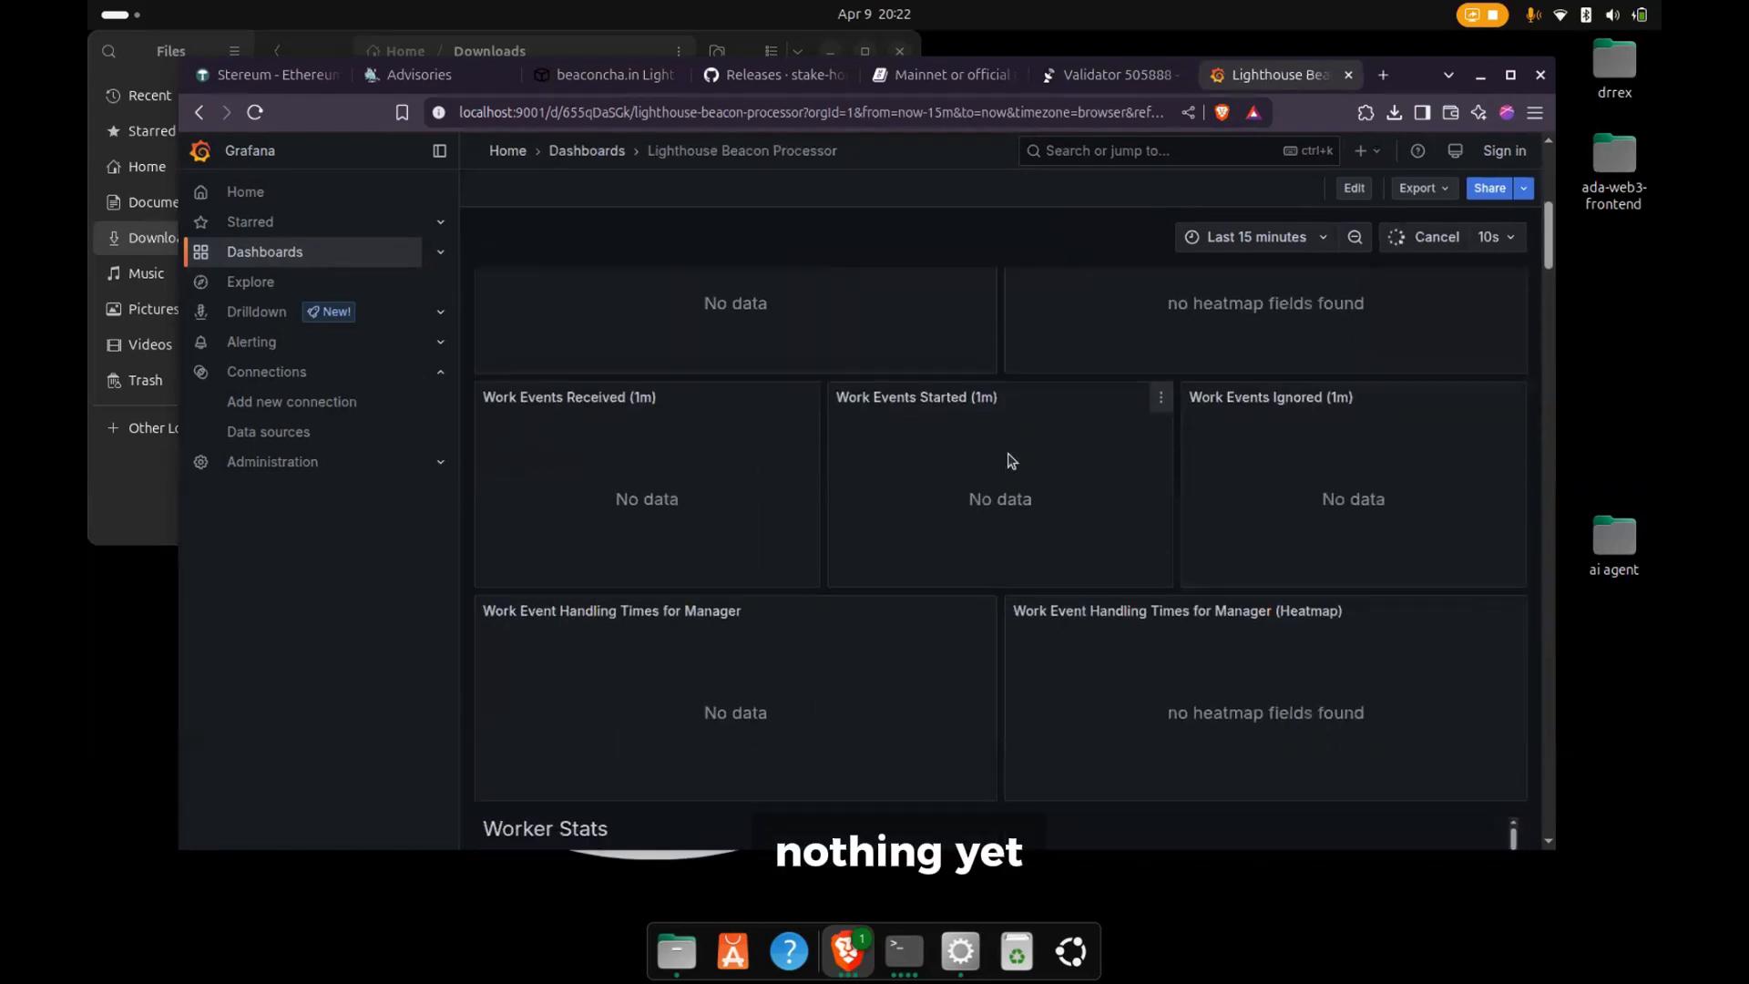
- View the Lighthouse Database dashboard, open Lighthouse Summary, and check on the Stereum launcher
left_click(256, 259)
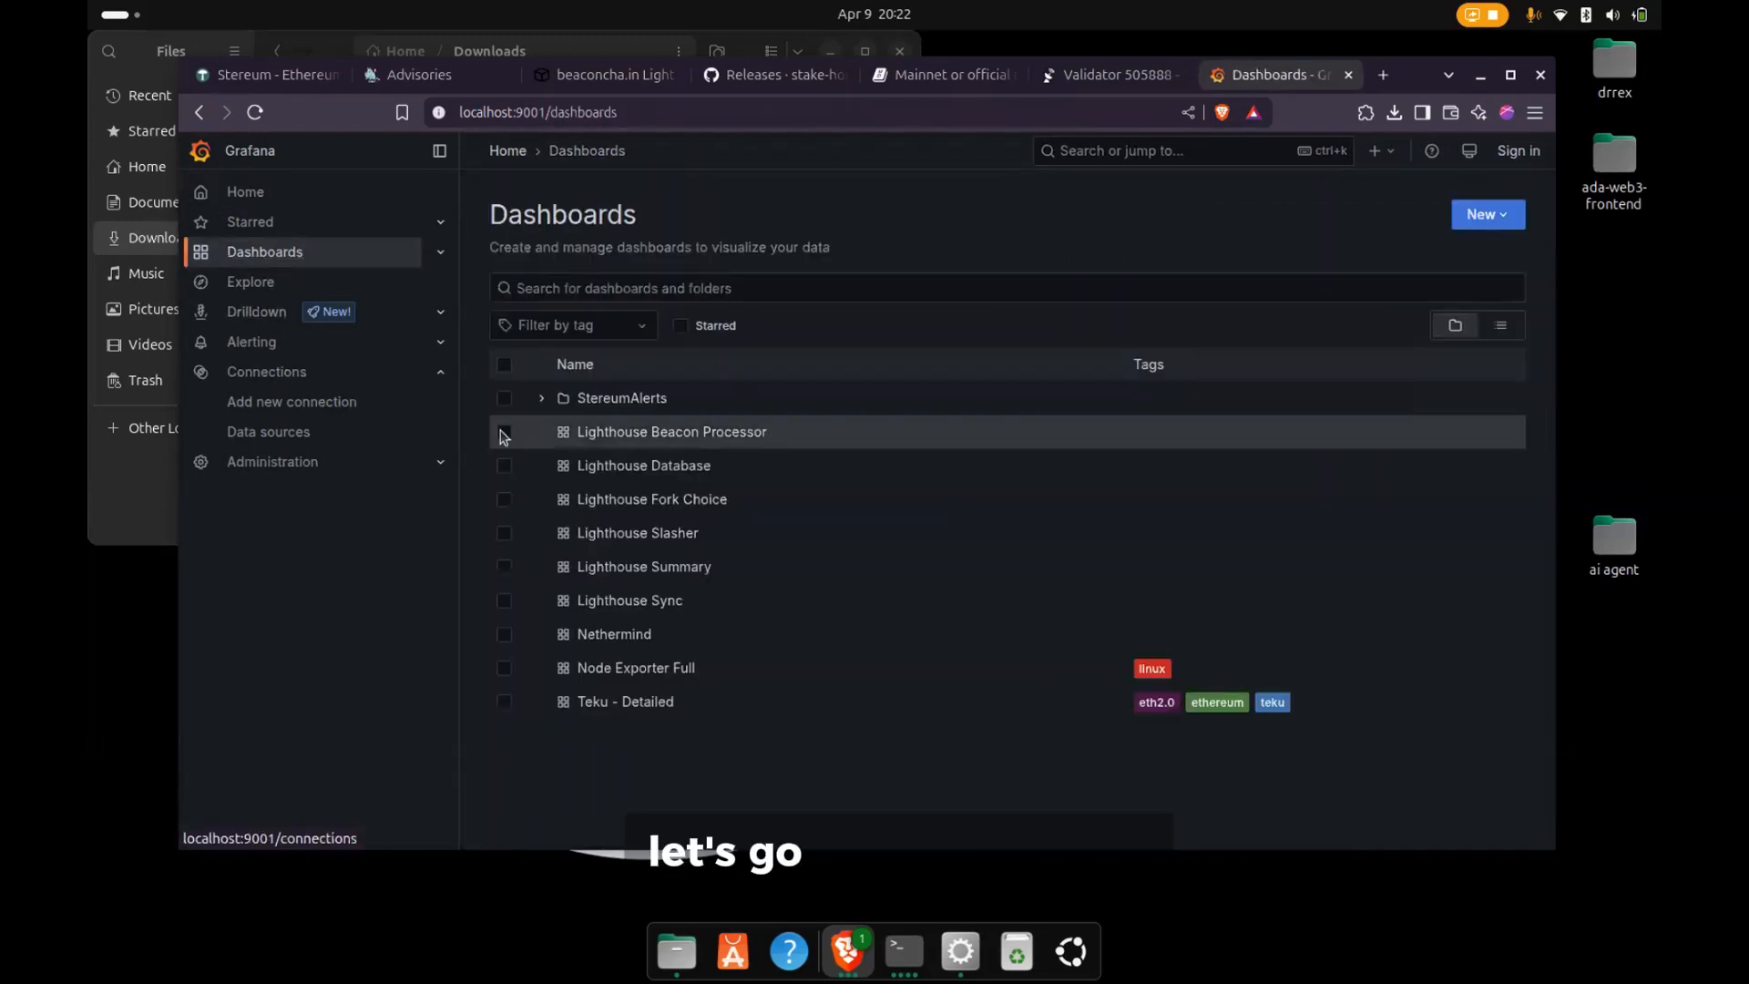
left_click(611, 472)
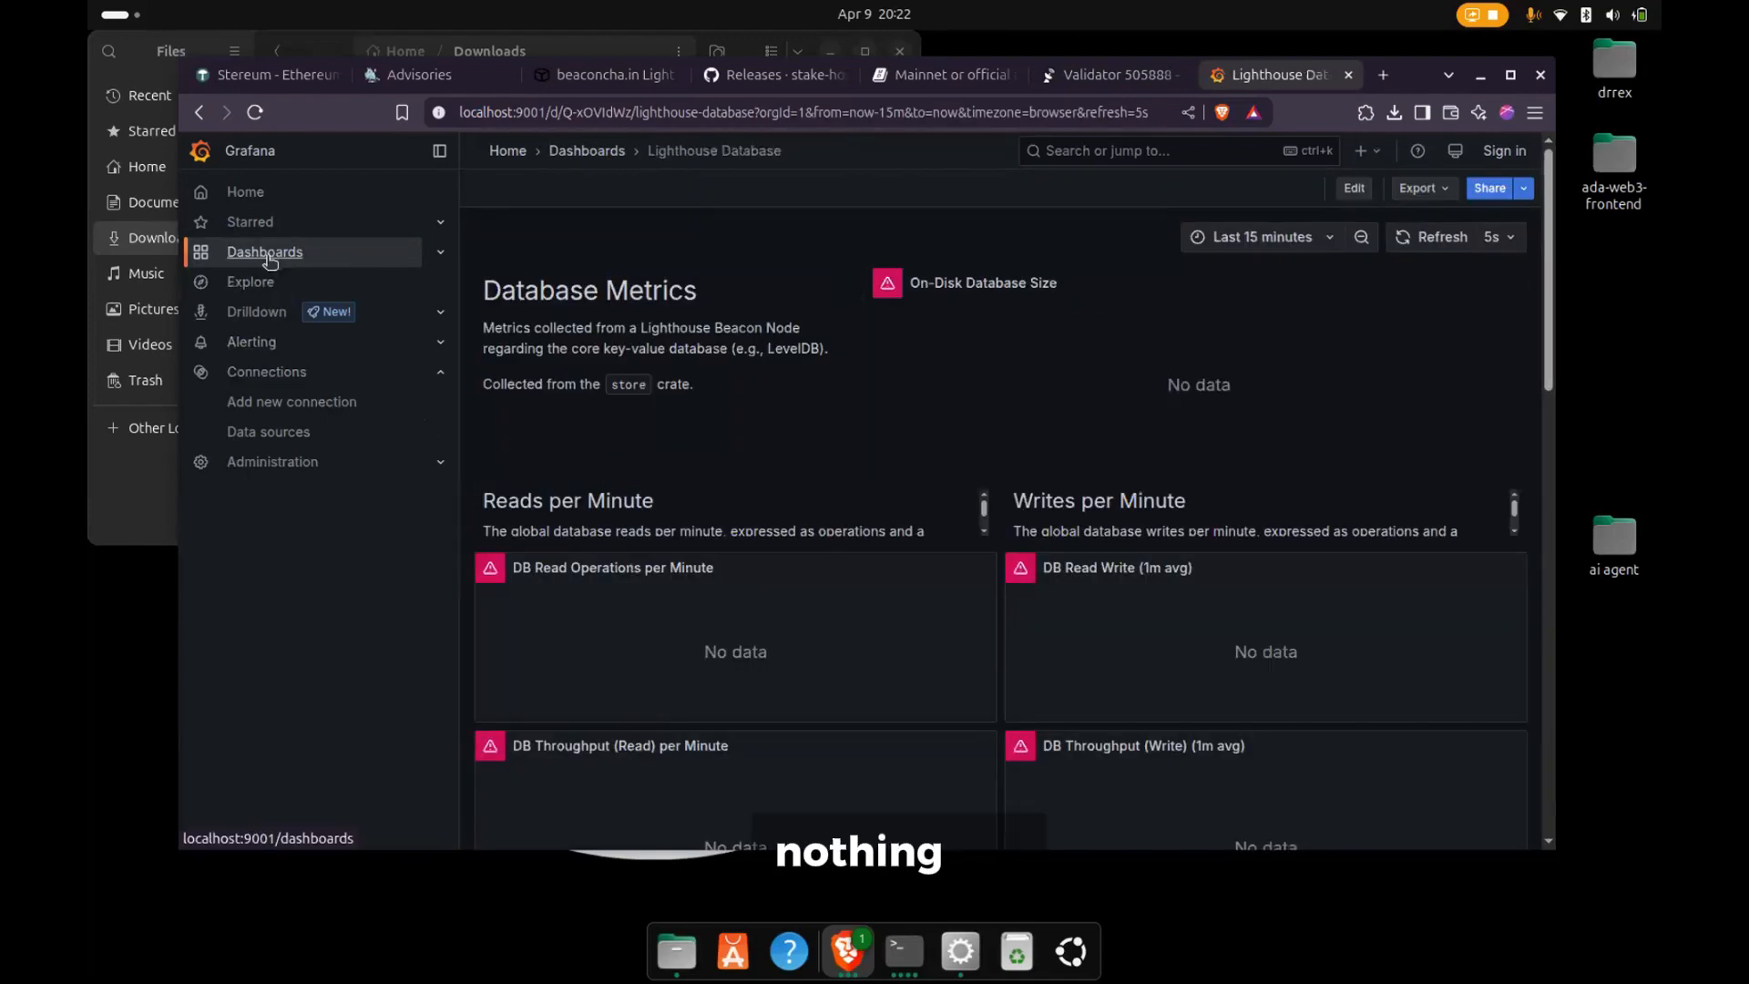
left_click(266, 255)
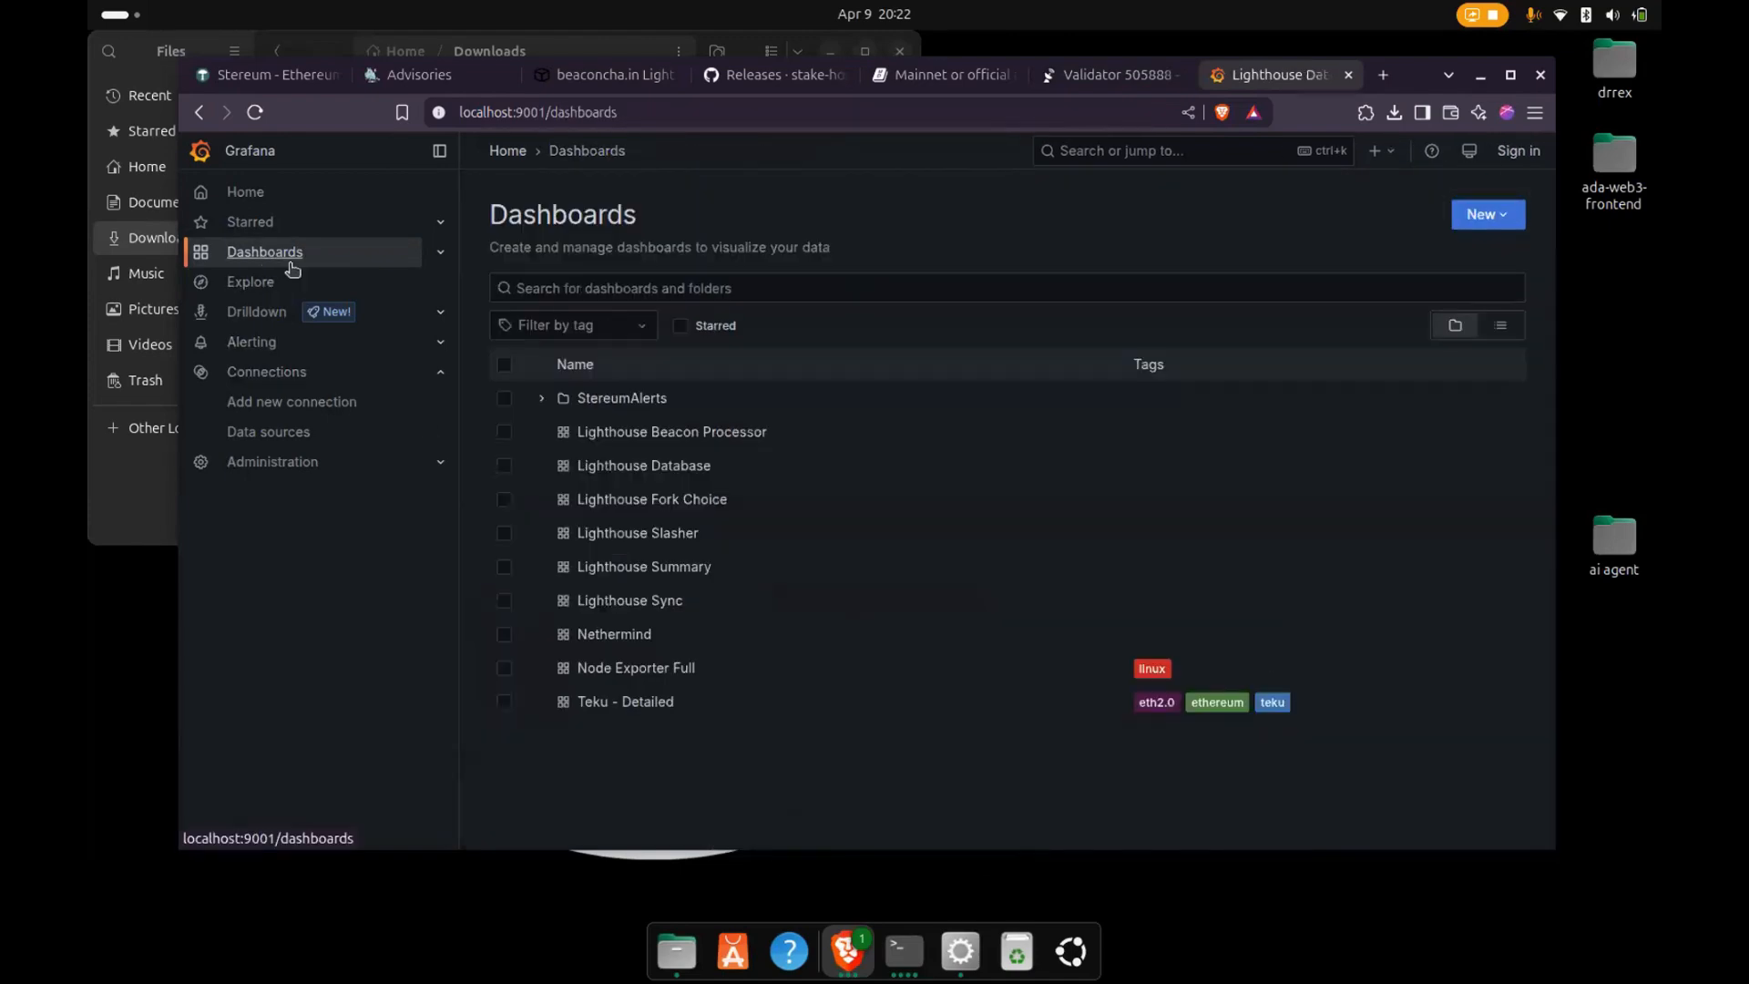
left_click(628, 568)
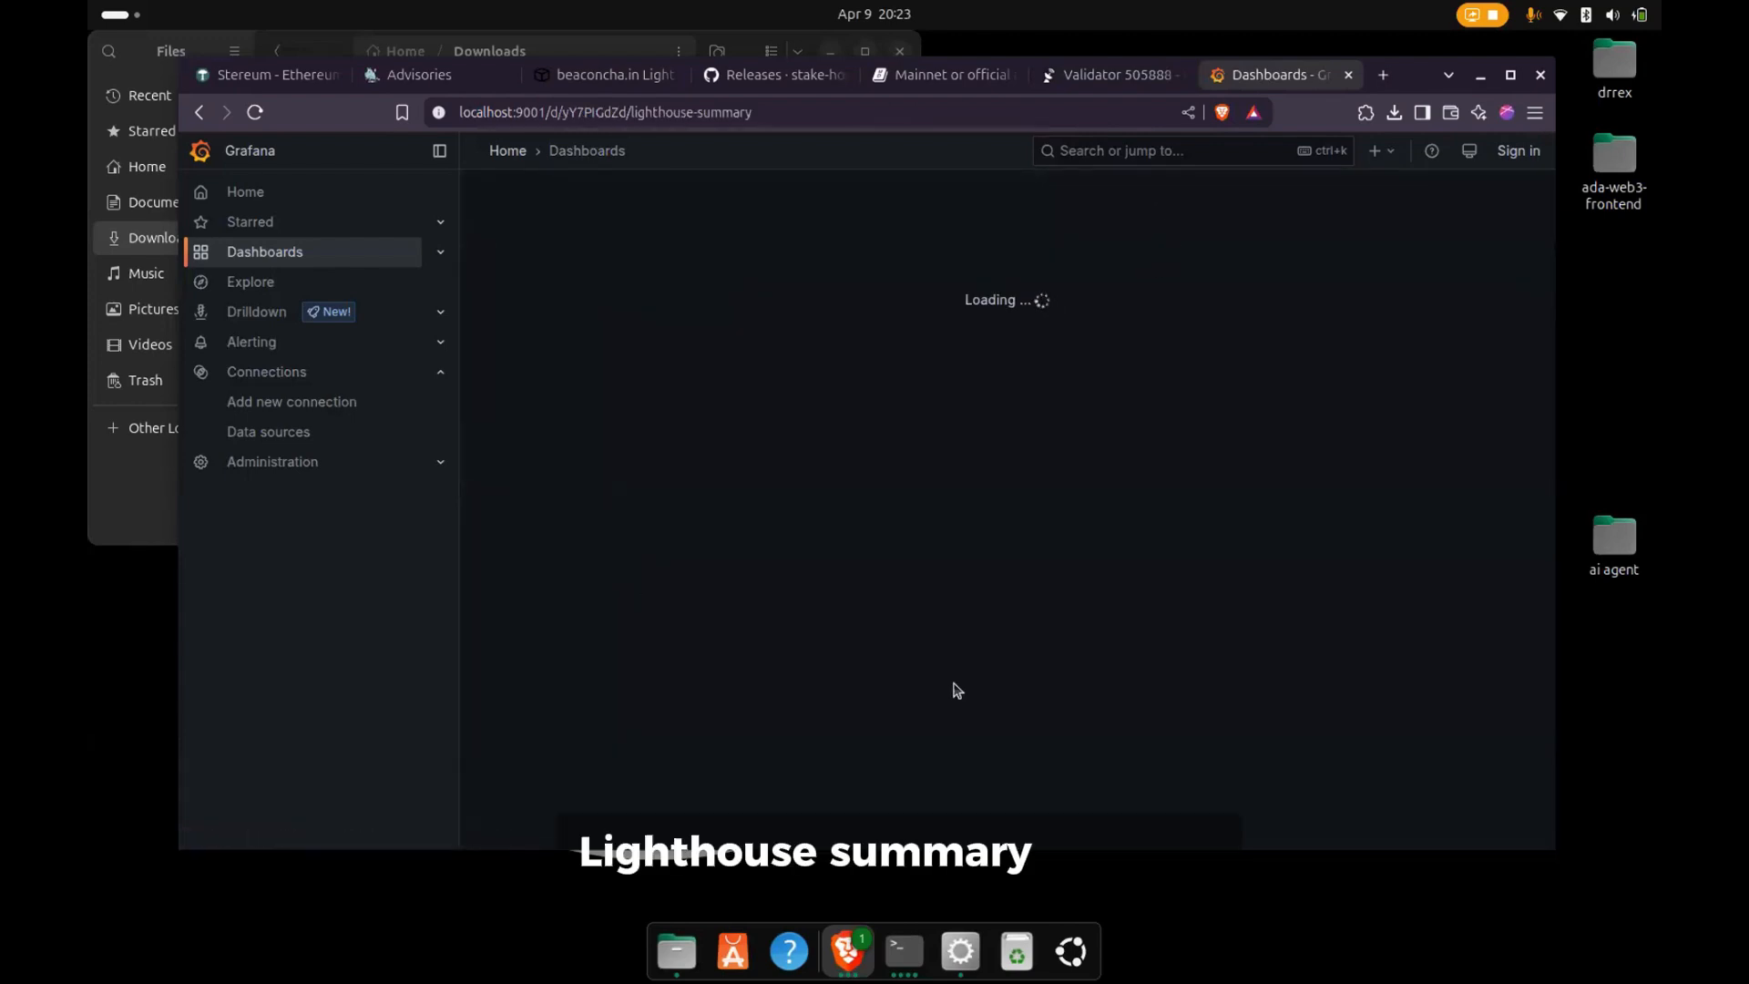
left_click(961, 956)
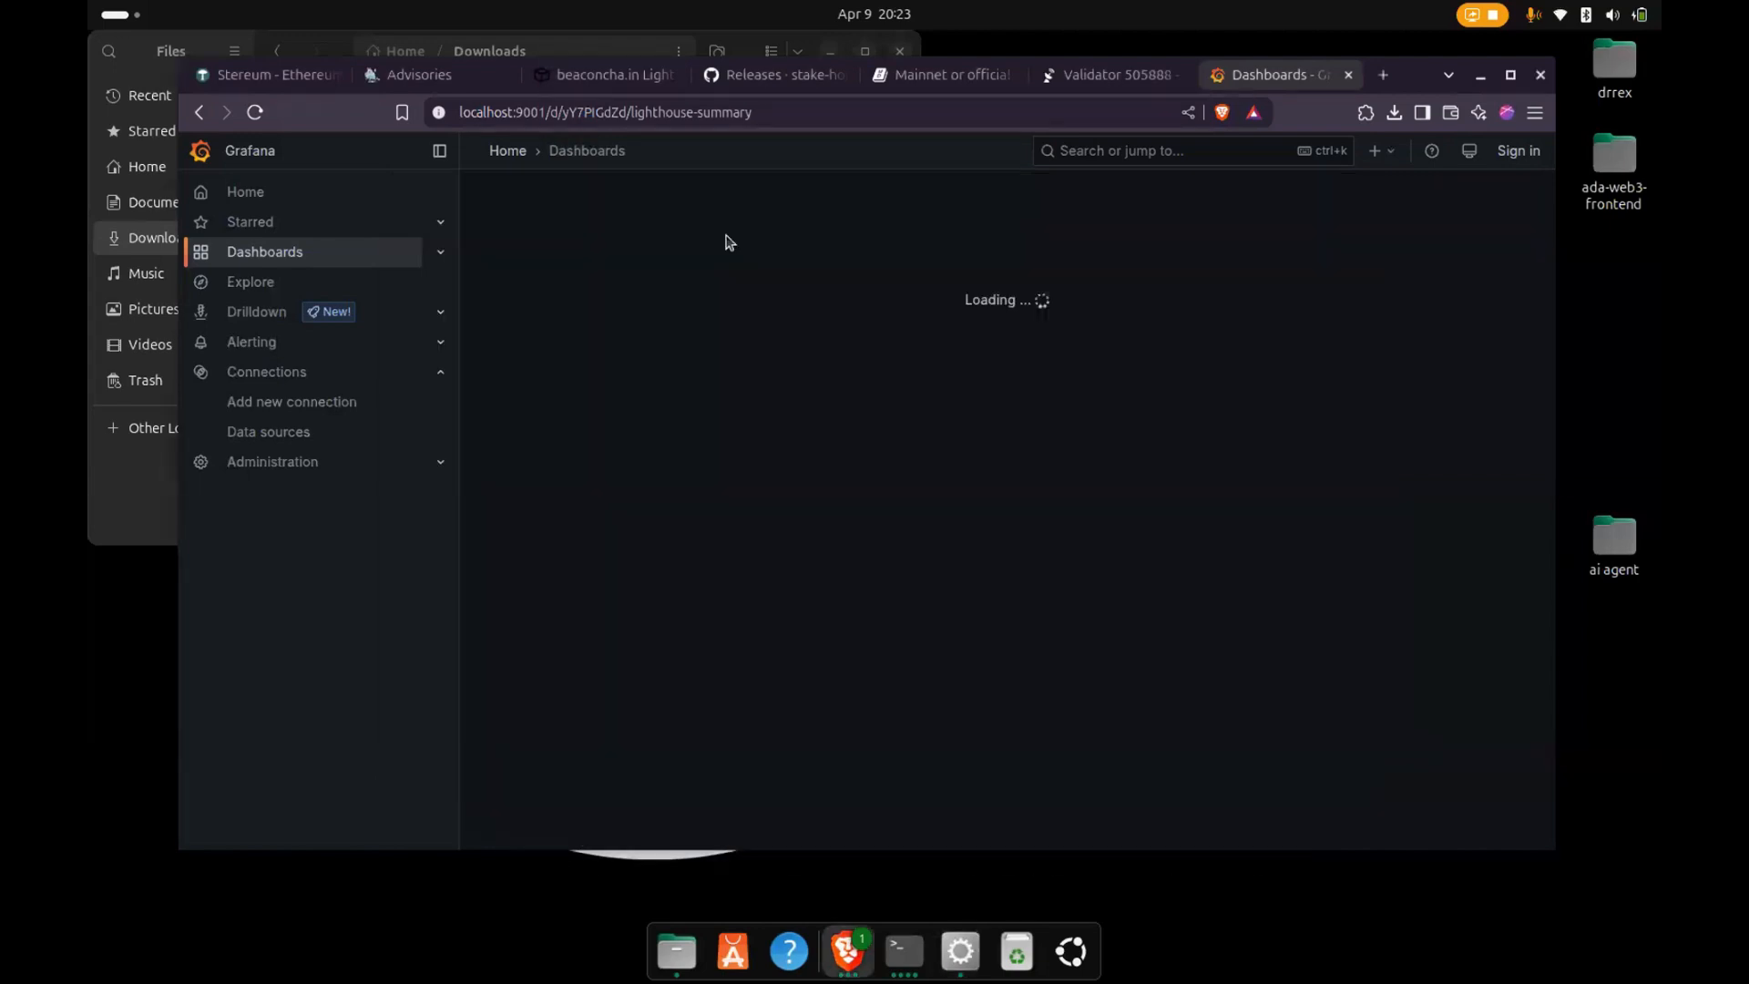
- Examine Grafana's Nethermind dashboard, including sync peers, traffic, memory, pruning, block processing, CPU time and JSON RPC metrics
left_click(280, 263)
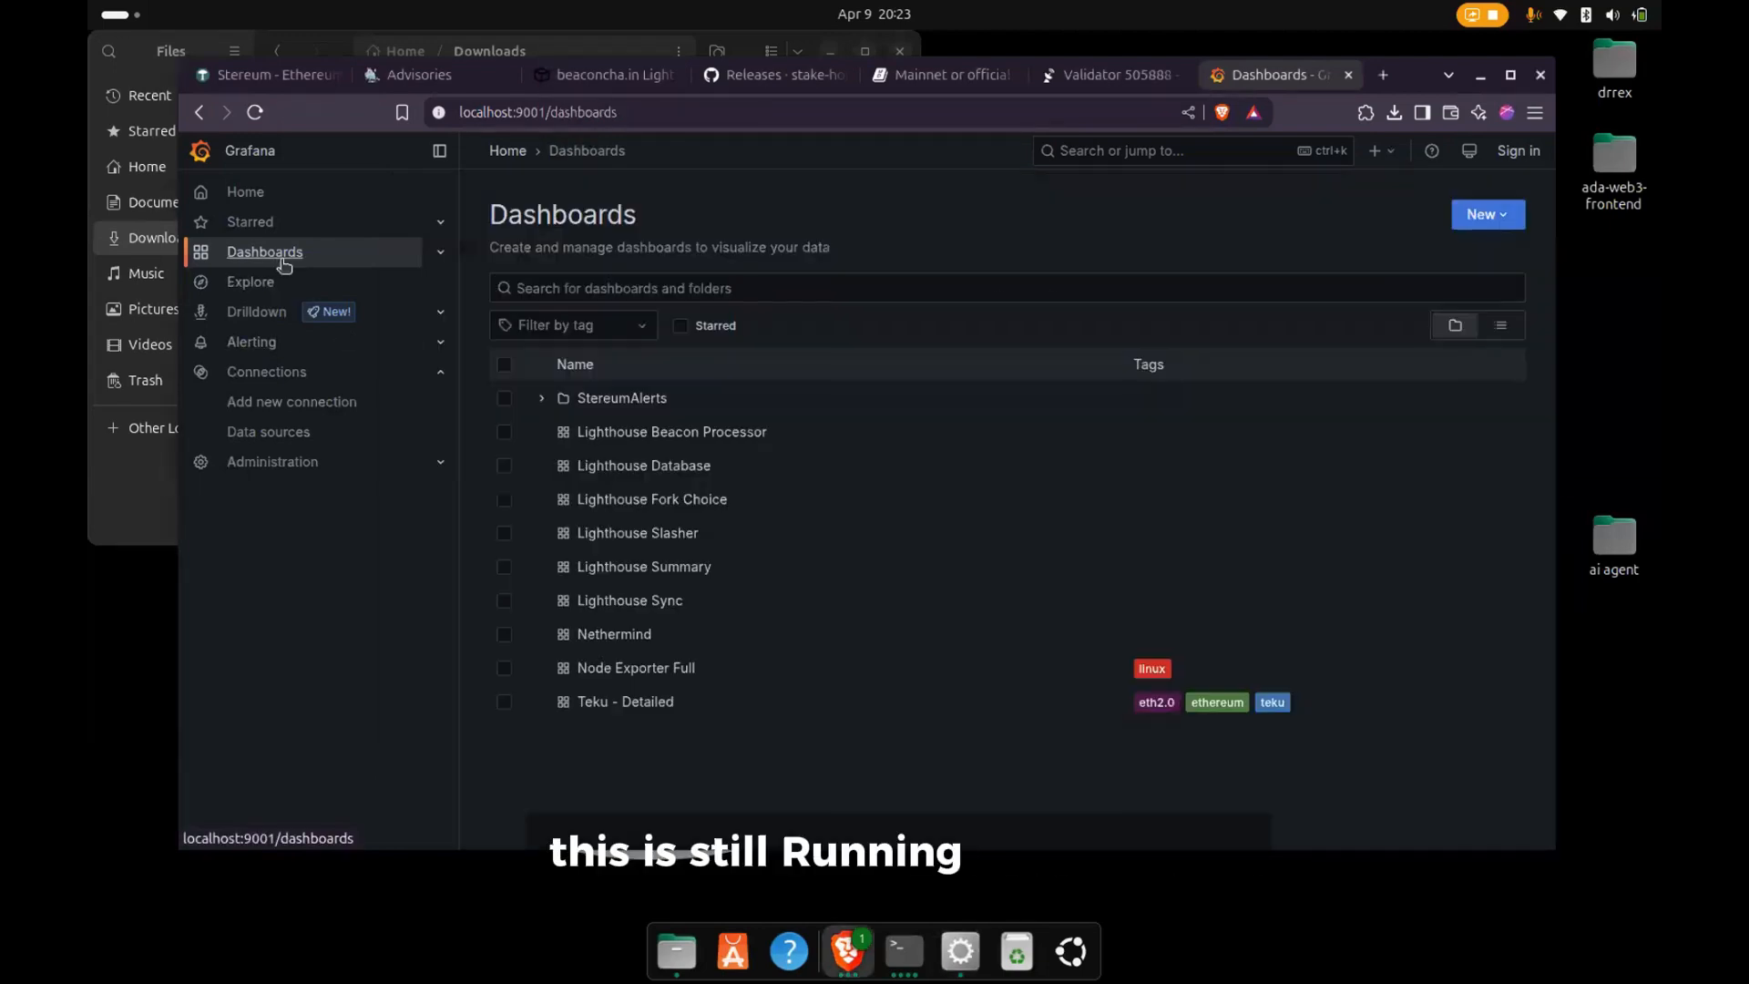
left_click(599, 634)
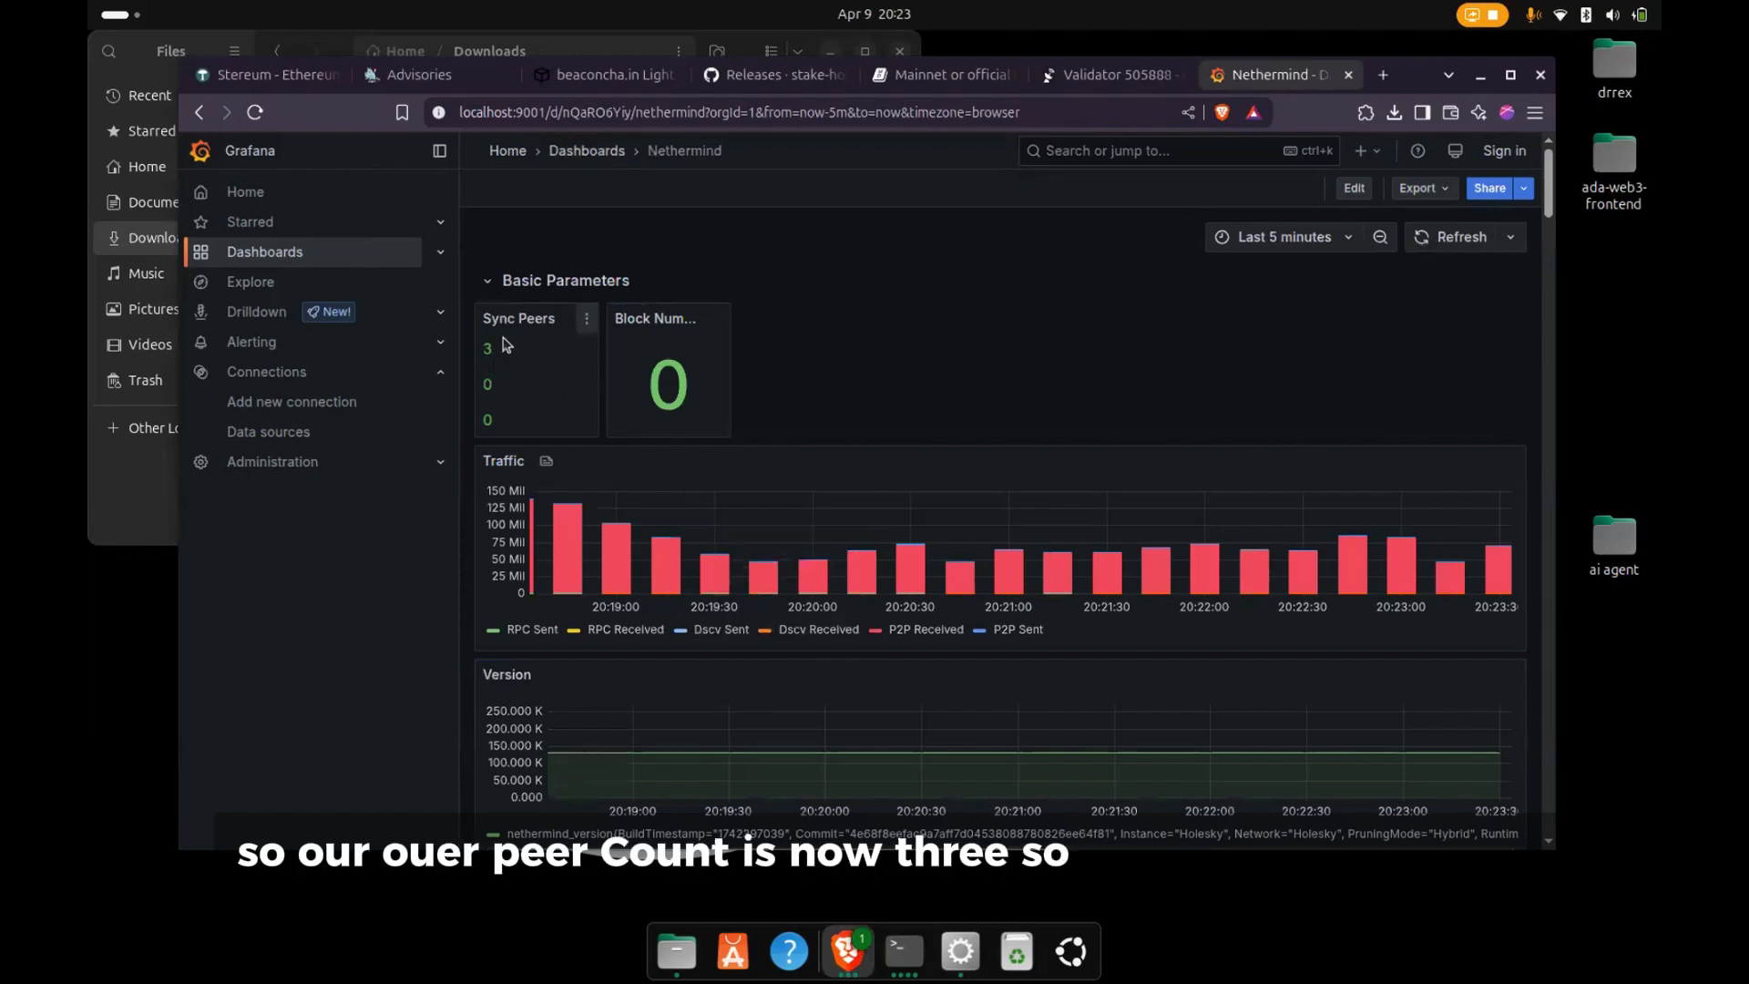
scroll(663, 610, "down", 6)
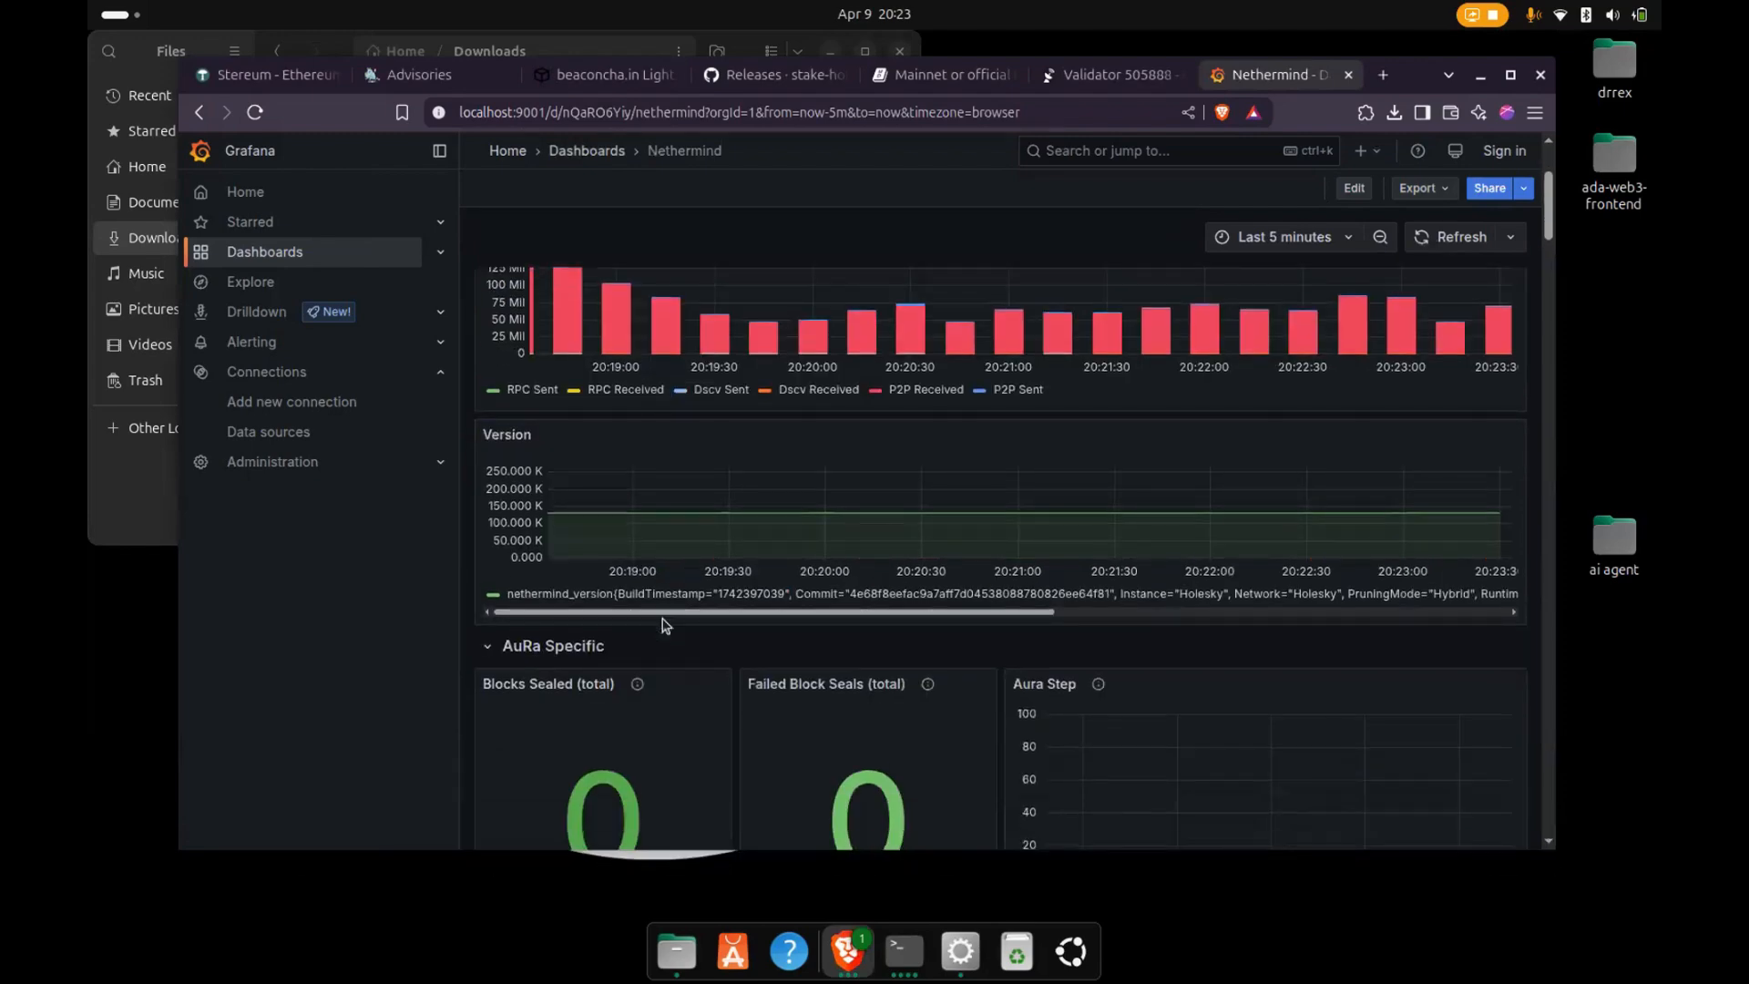
scroll(663, 624, "down", 12)
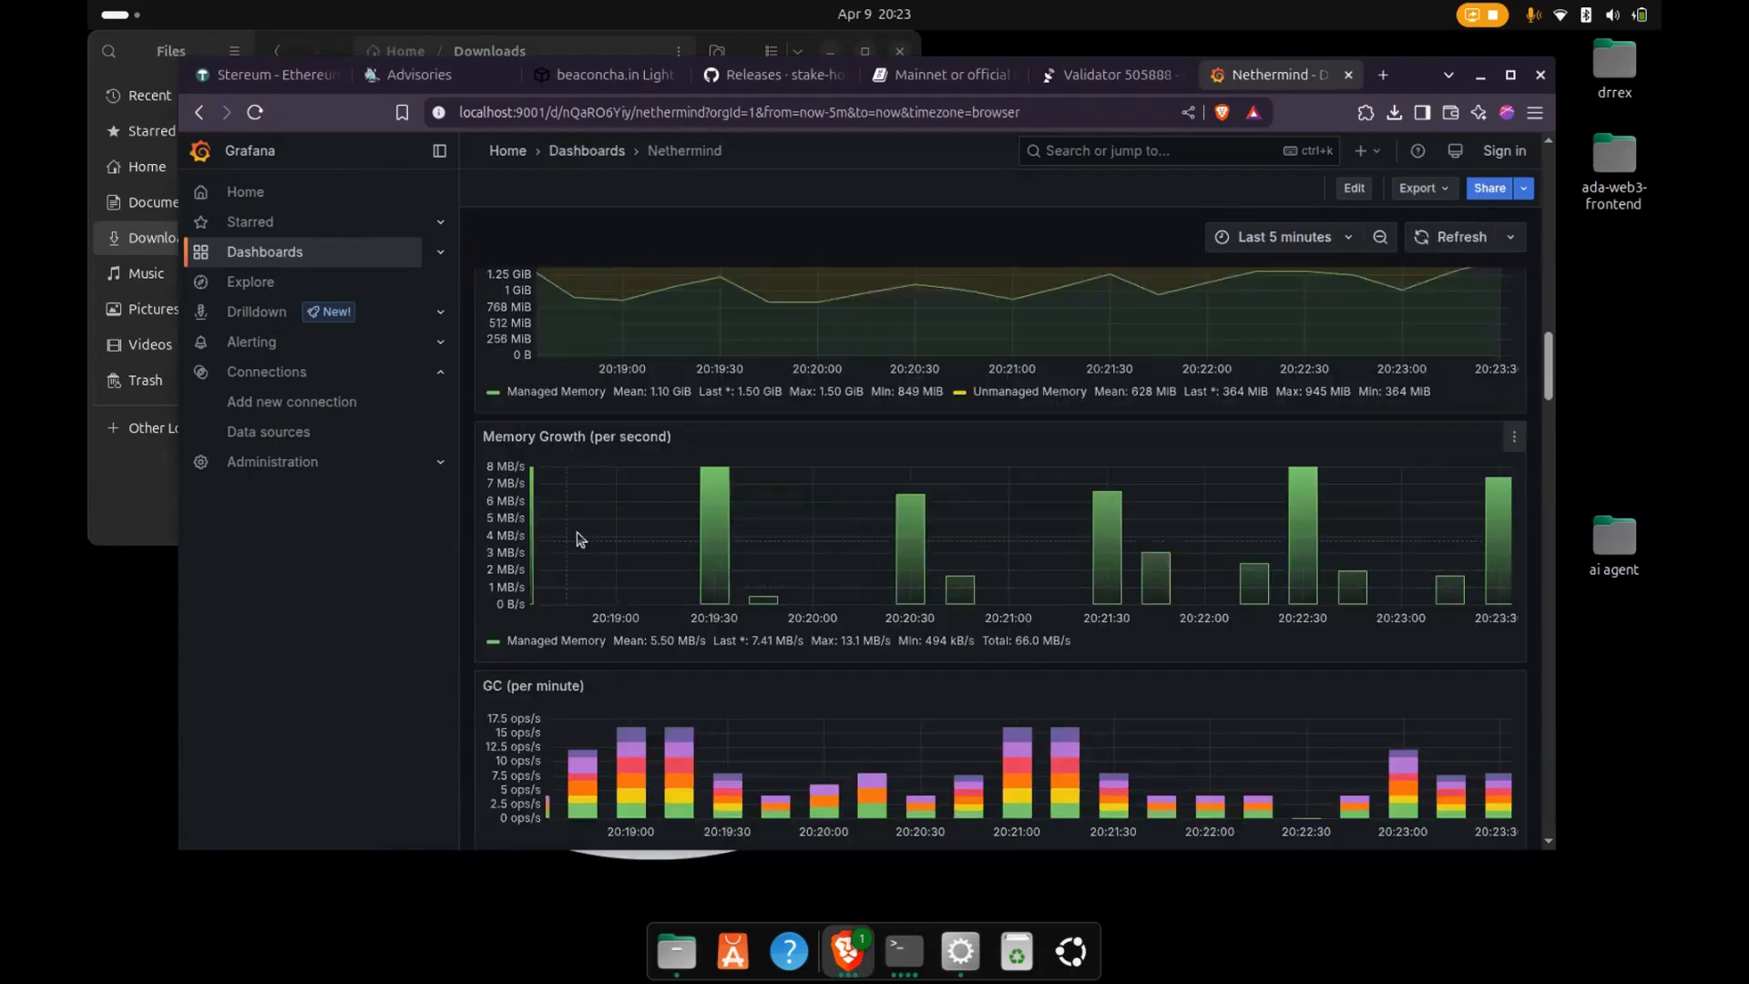
scroll(719, 569, "down", 10)
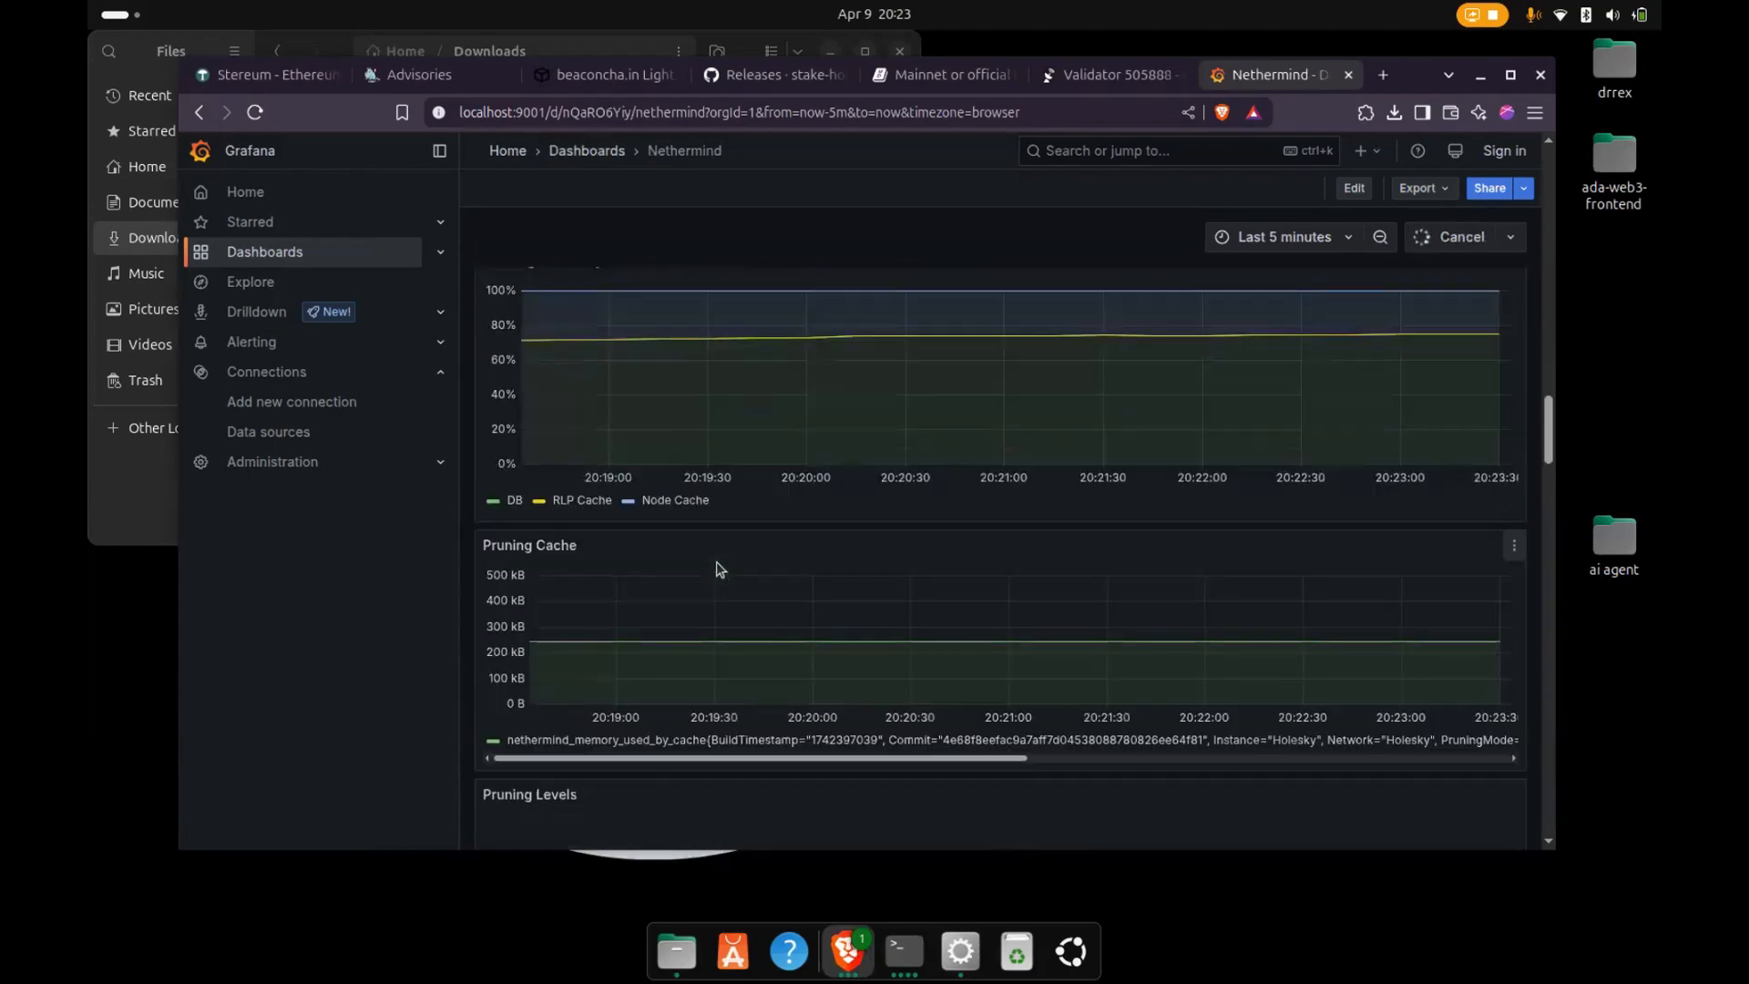
scroll(718, 569, "down", 6)
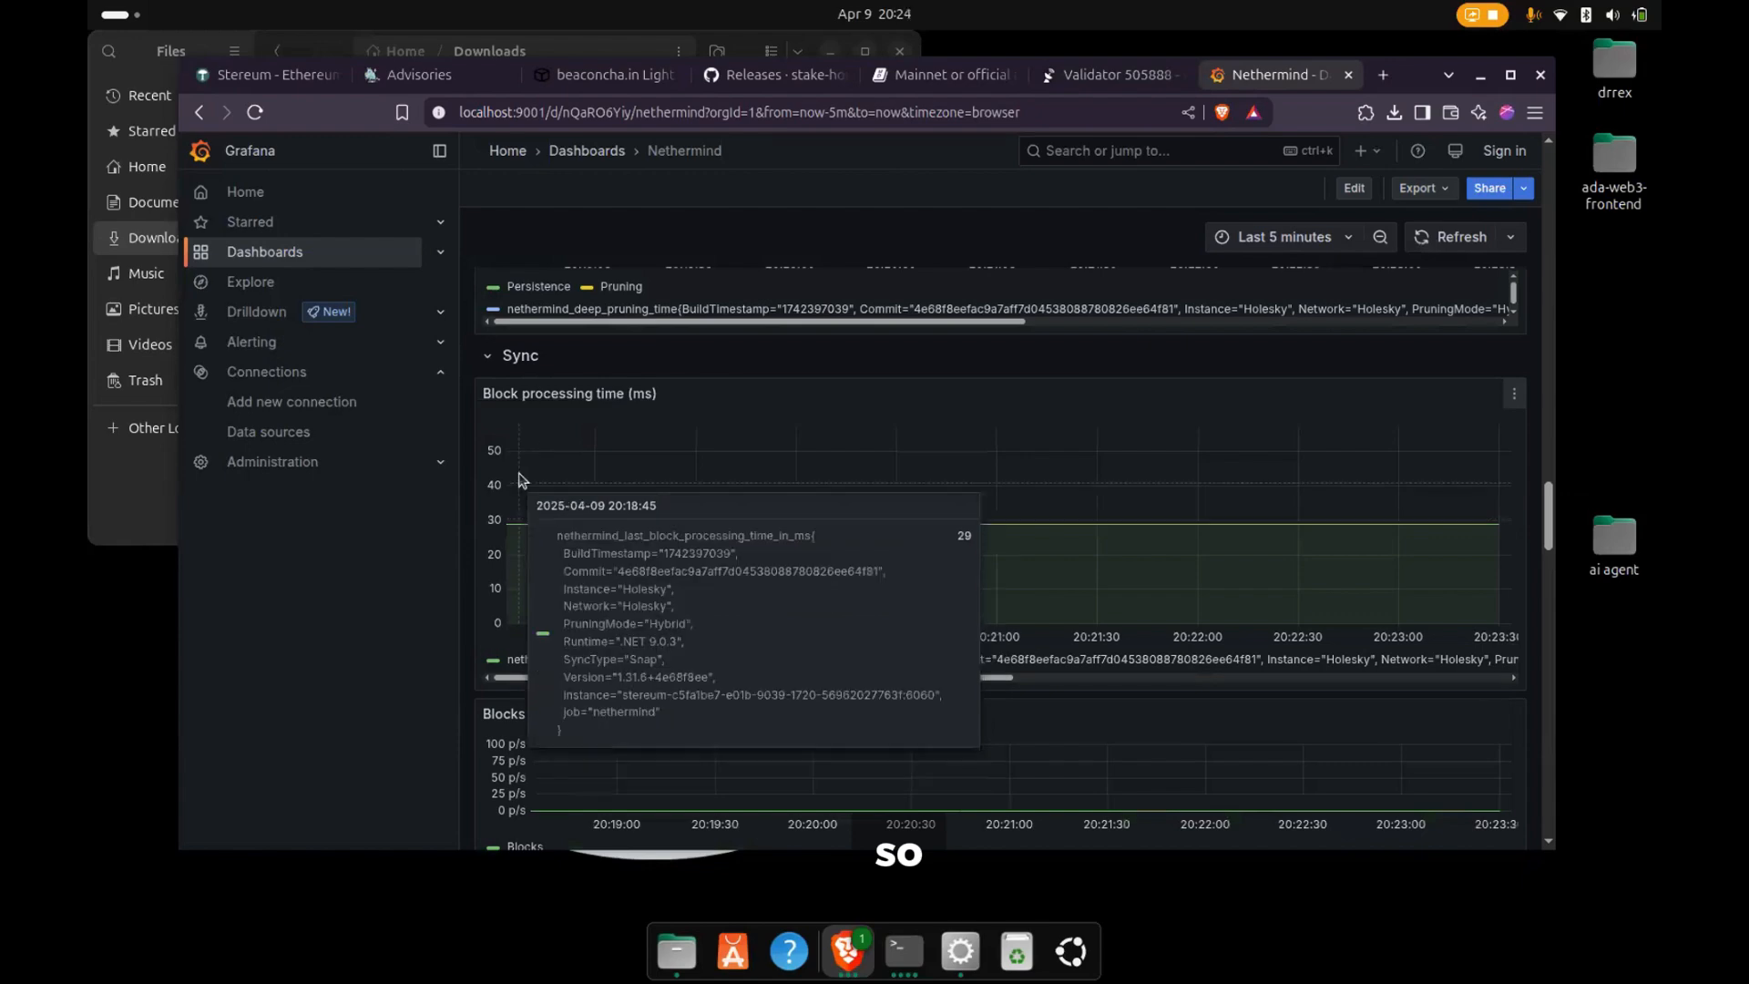
scroll(749, 562, "down", 3)
scroll(748, 562, "down", 3)
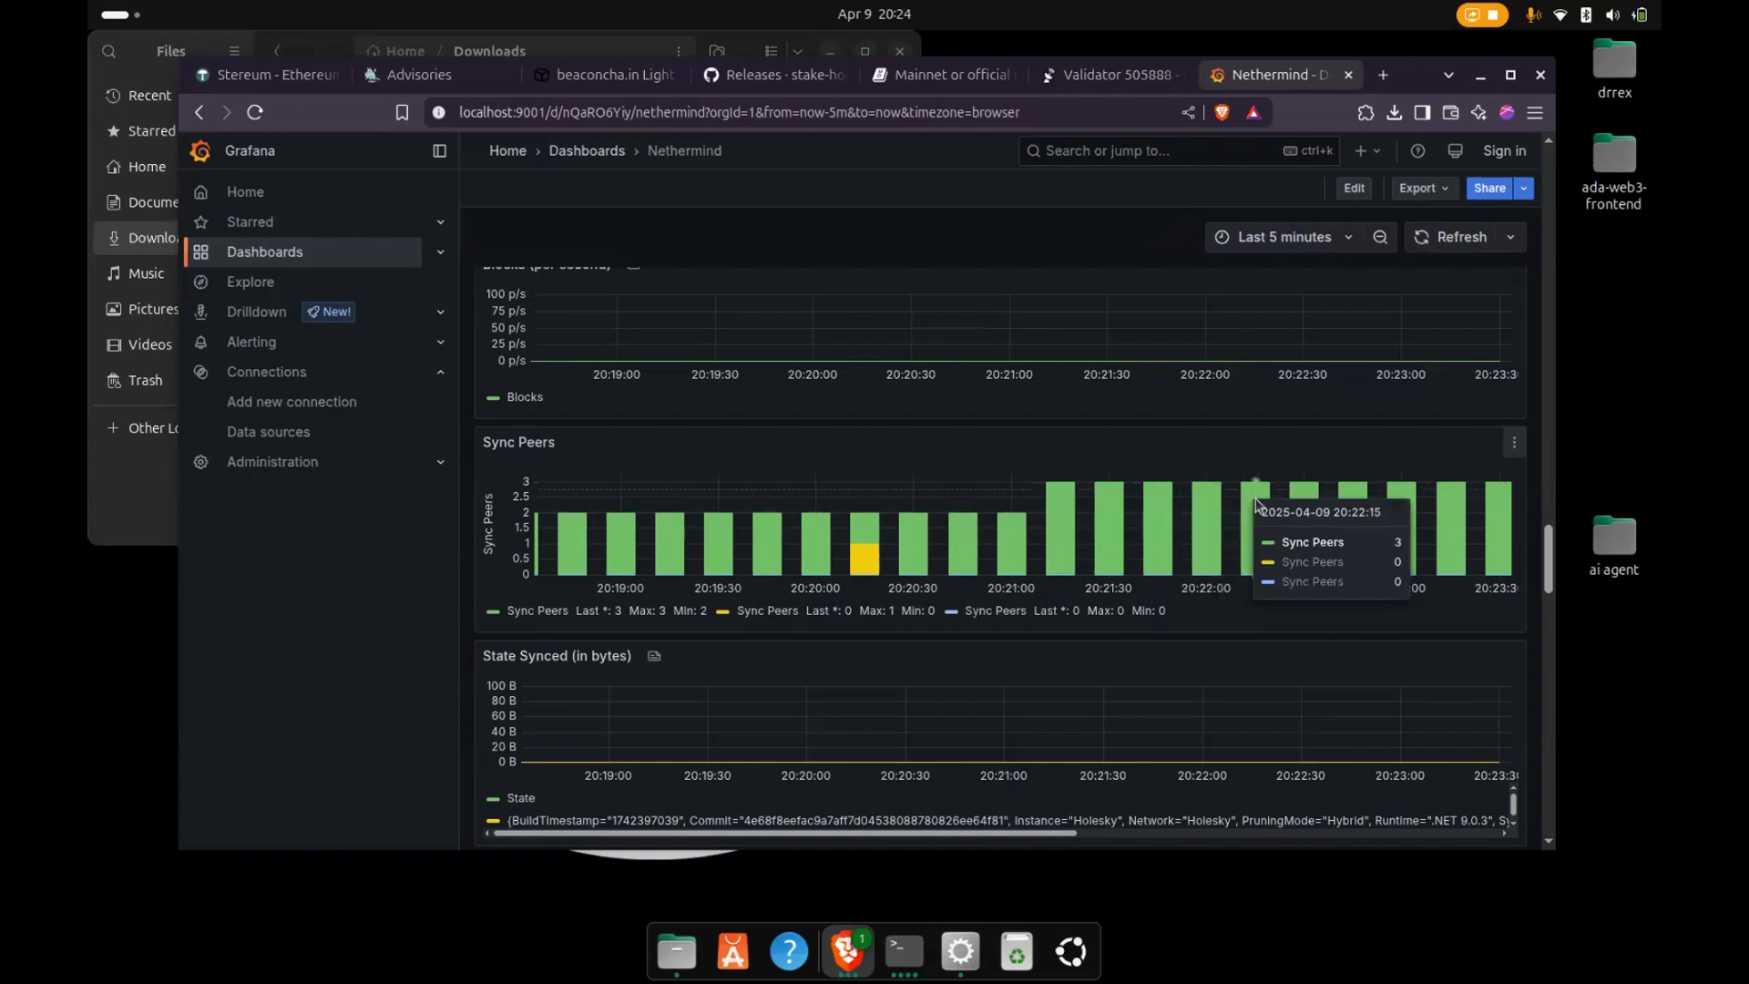
scroll(1060, 601, "down", 3)
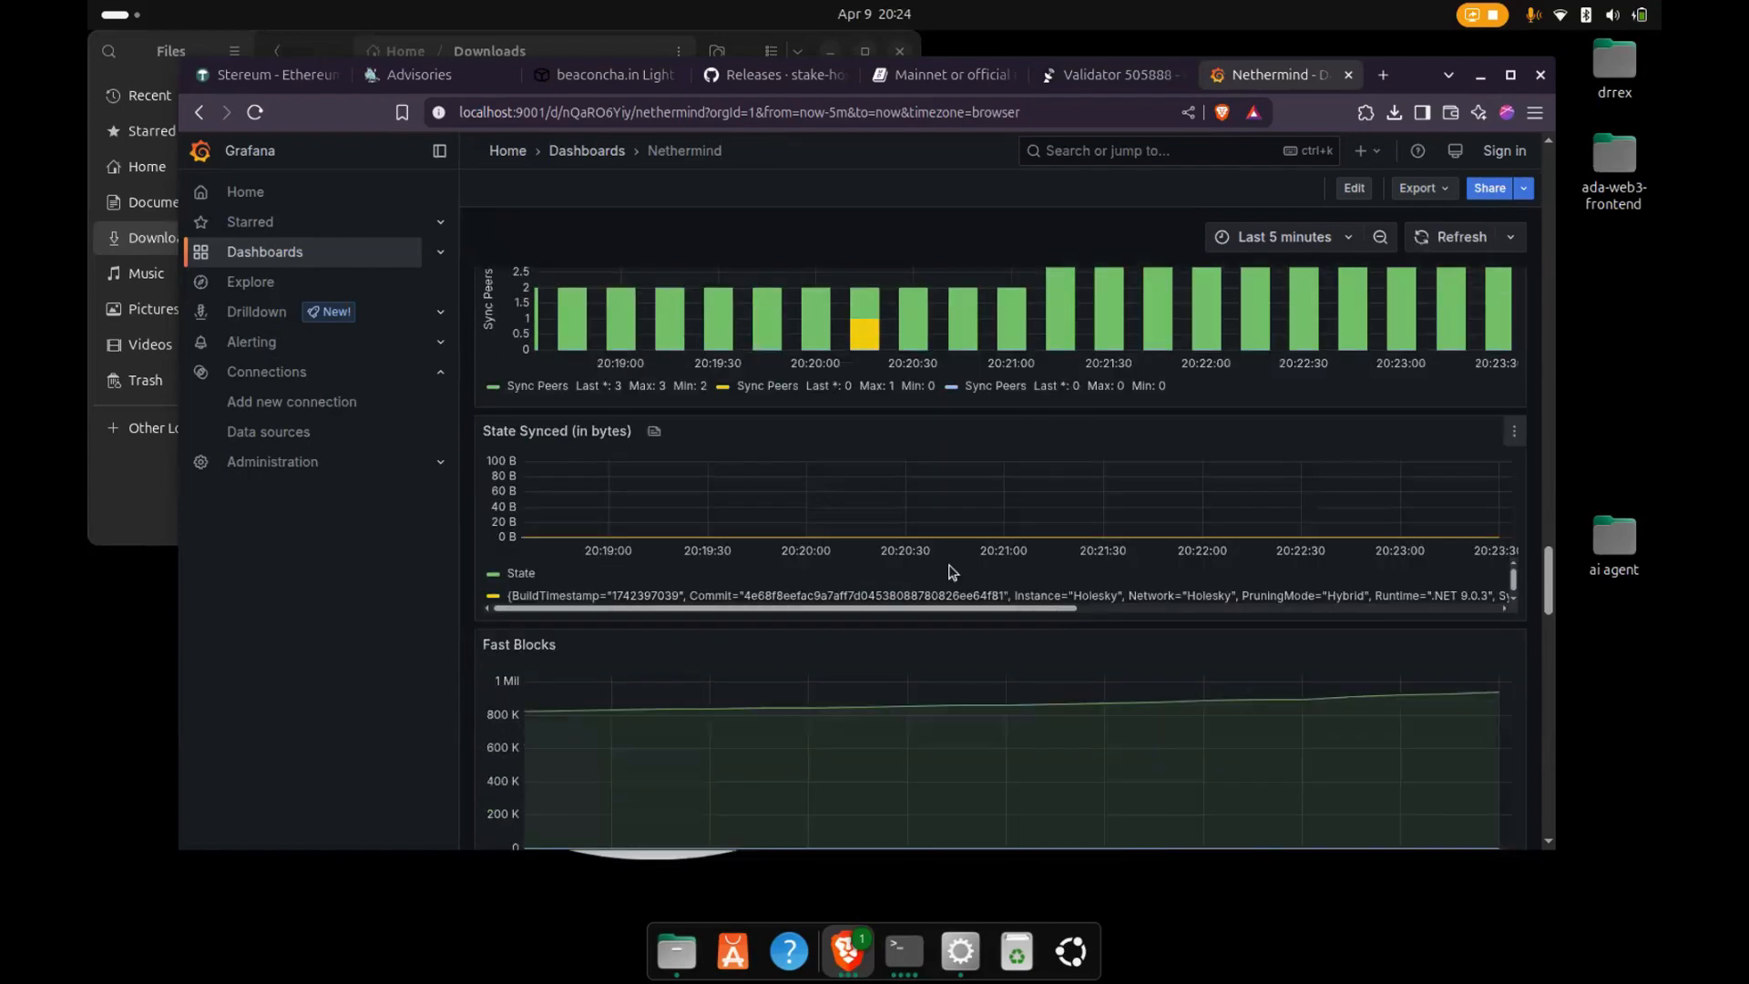
scroll(761, 560, "down", 2)
scroll(761, 560, "down", 6)
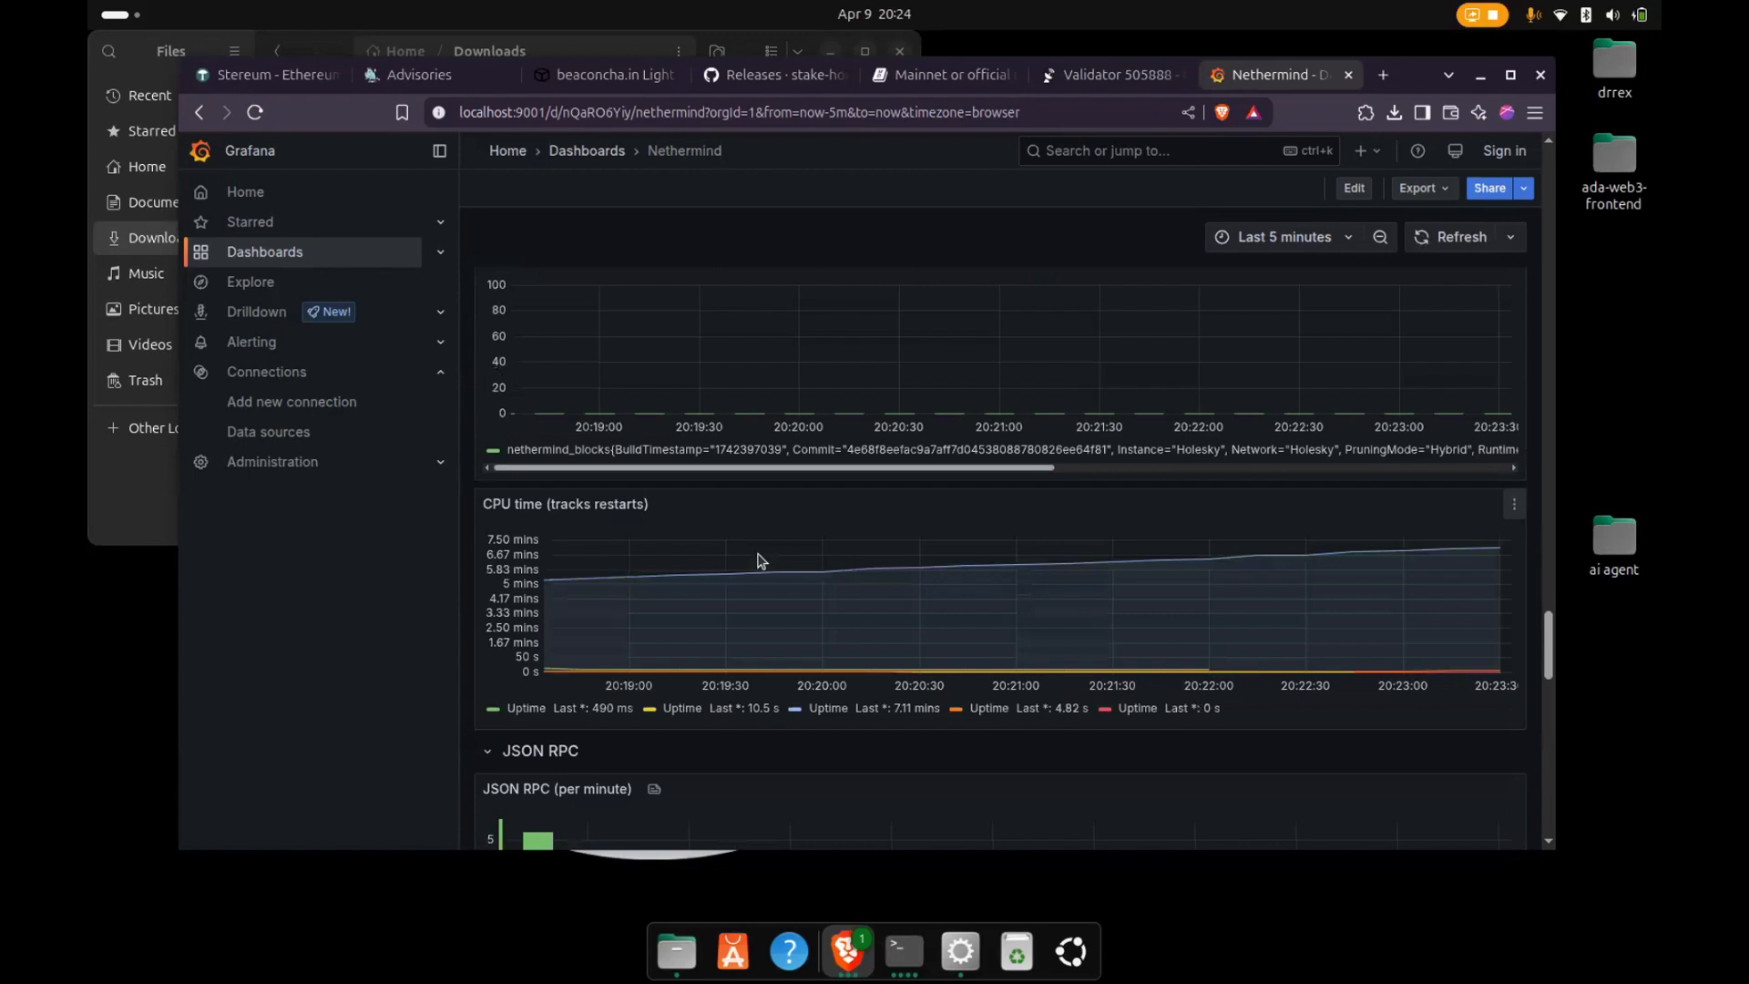
scroll(720, 578, "down", 4)
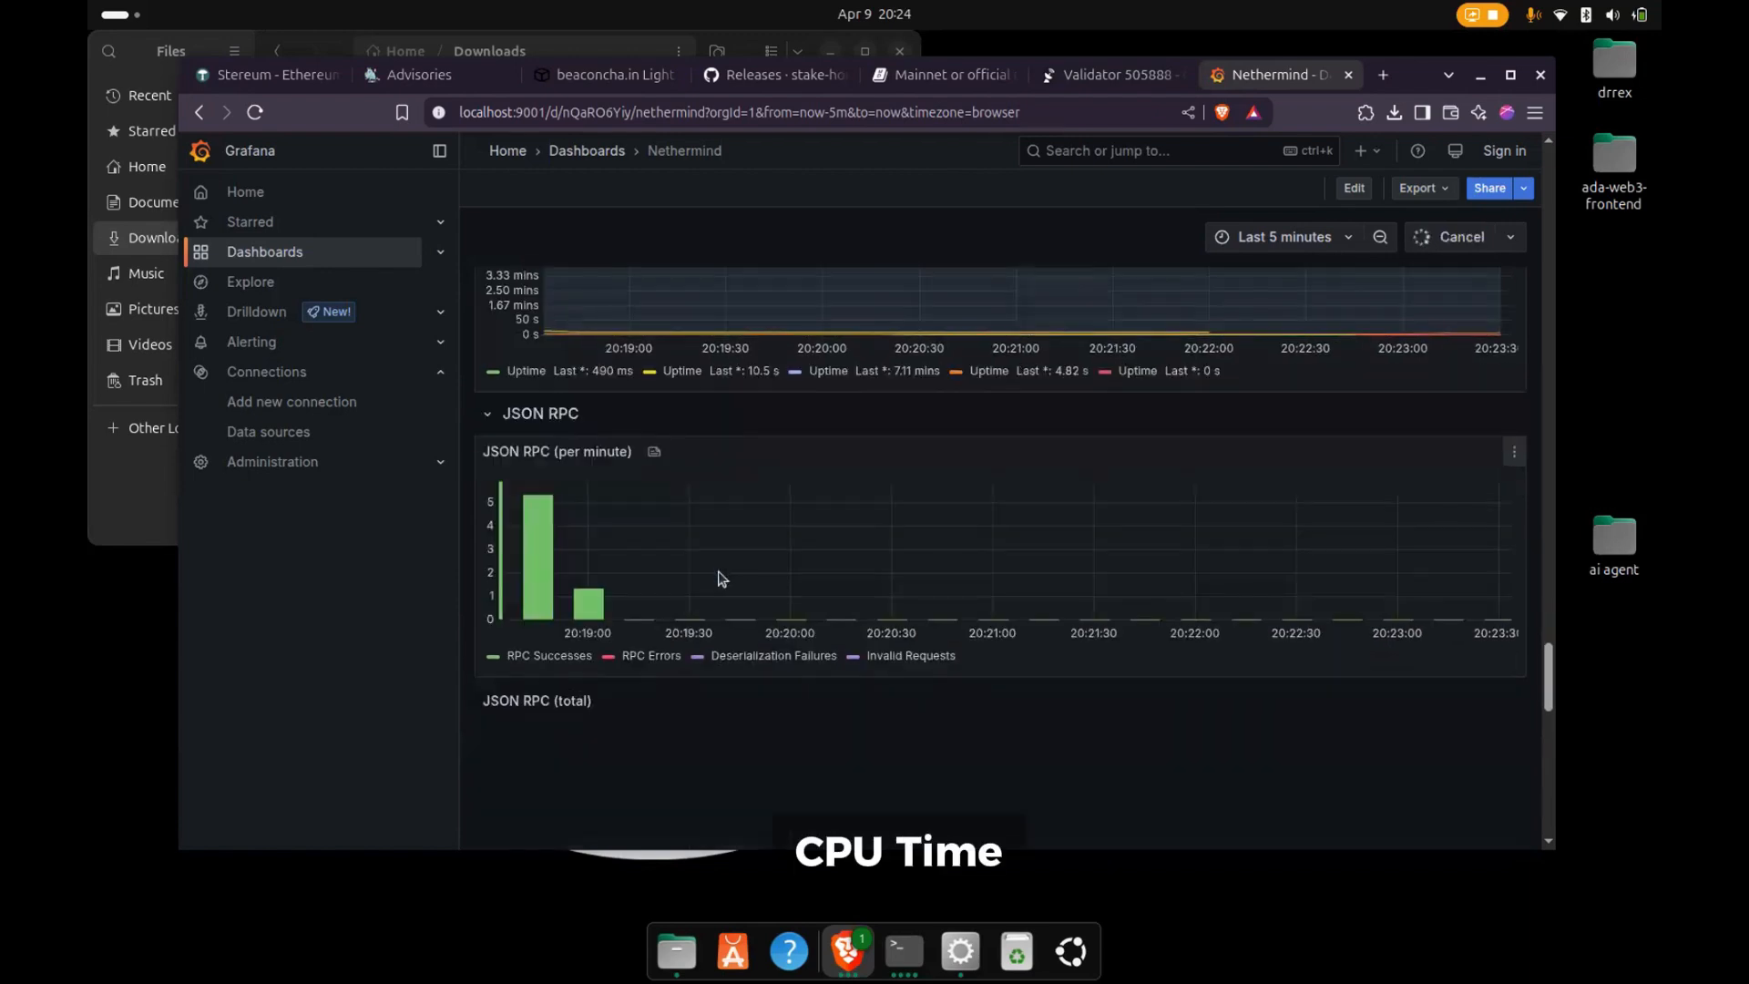
scroll(730, 570, "down", 2)
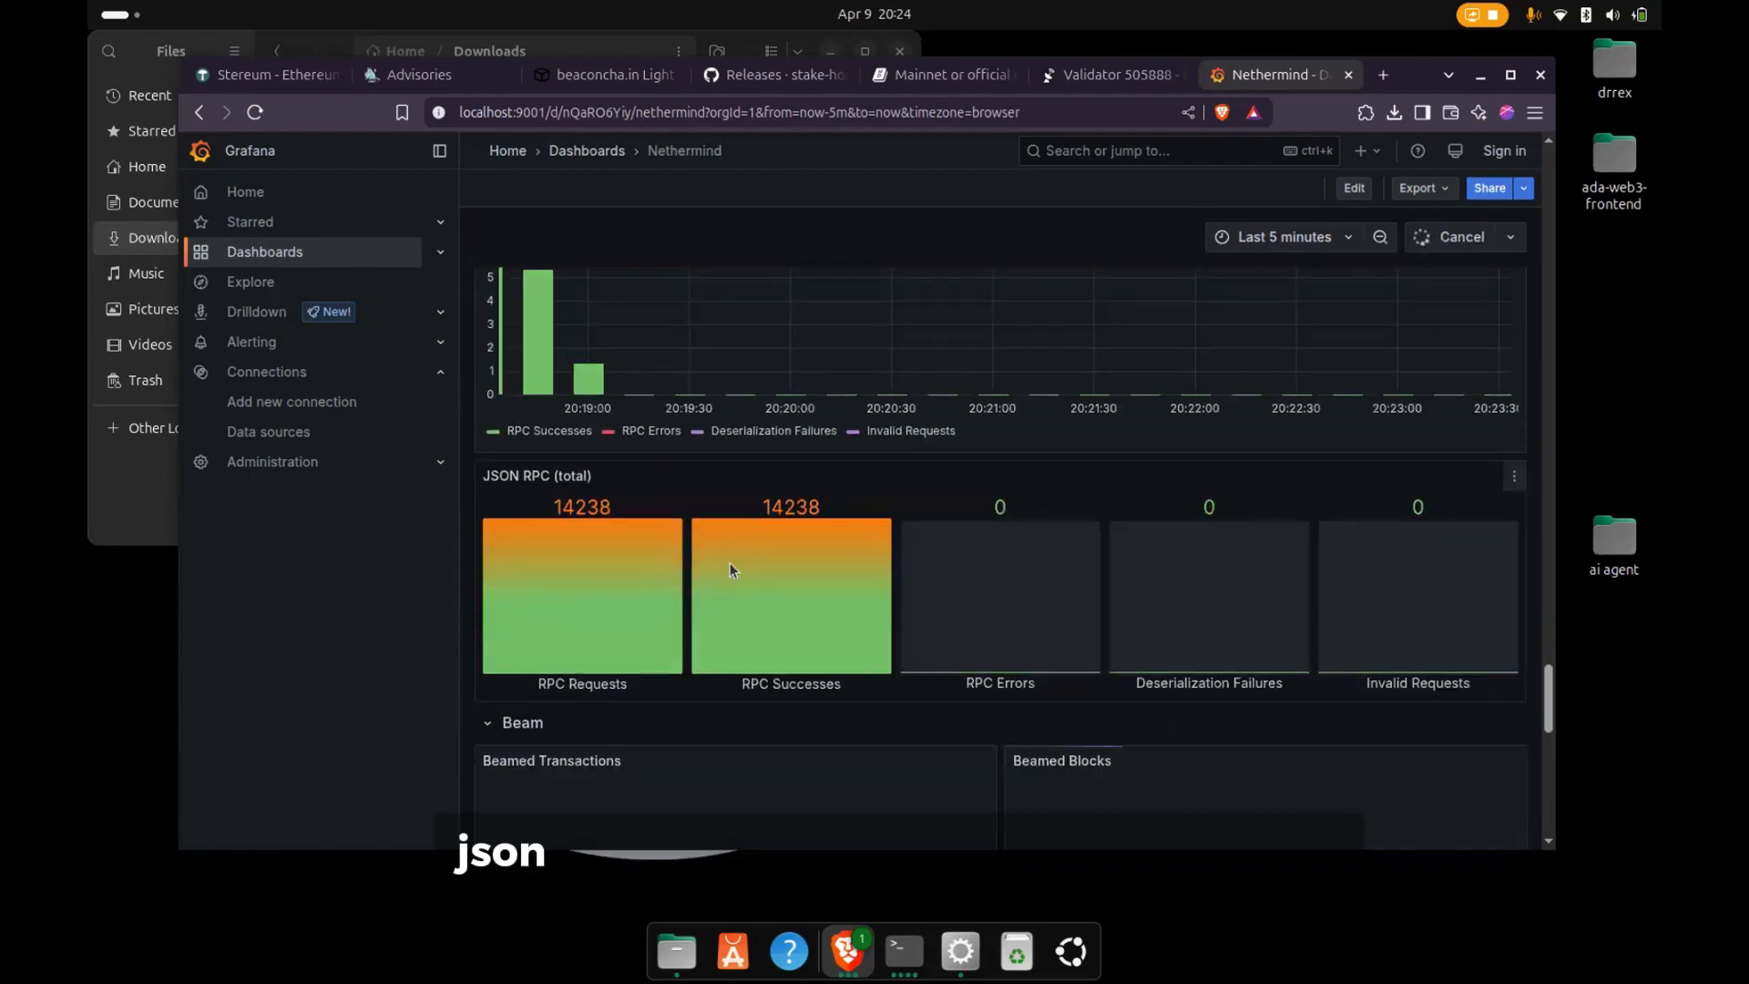
scroll(729, 570, "down", 7)
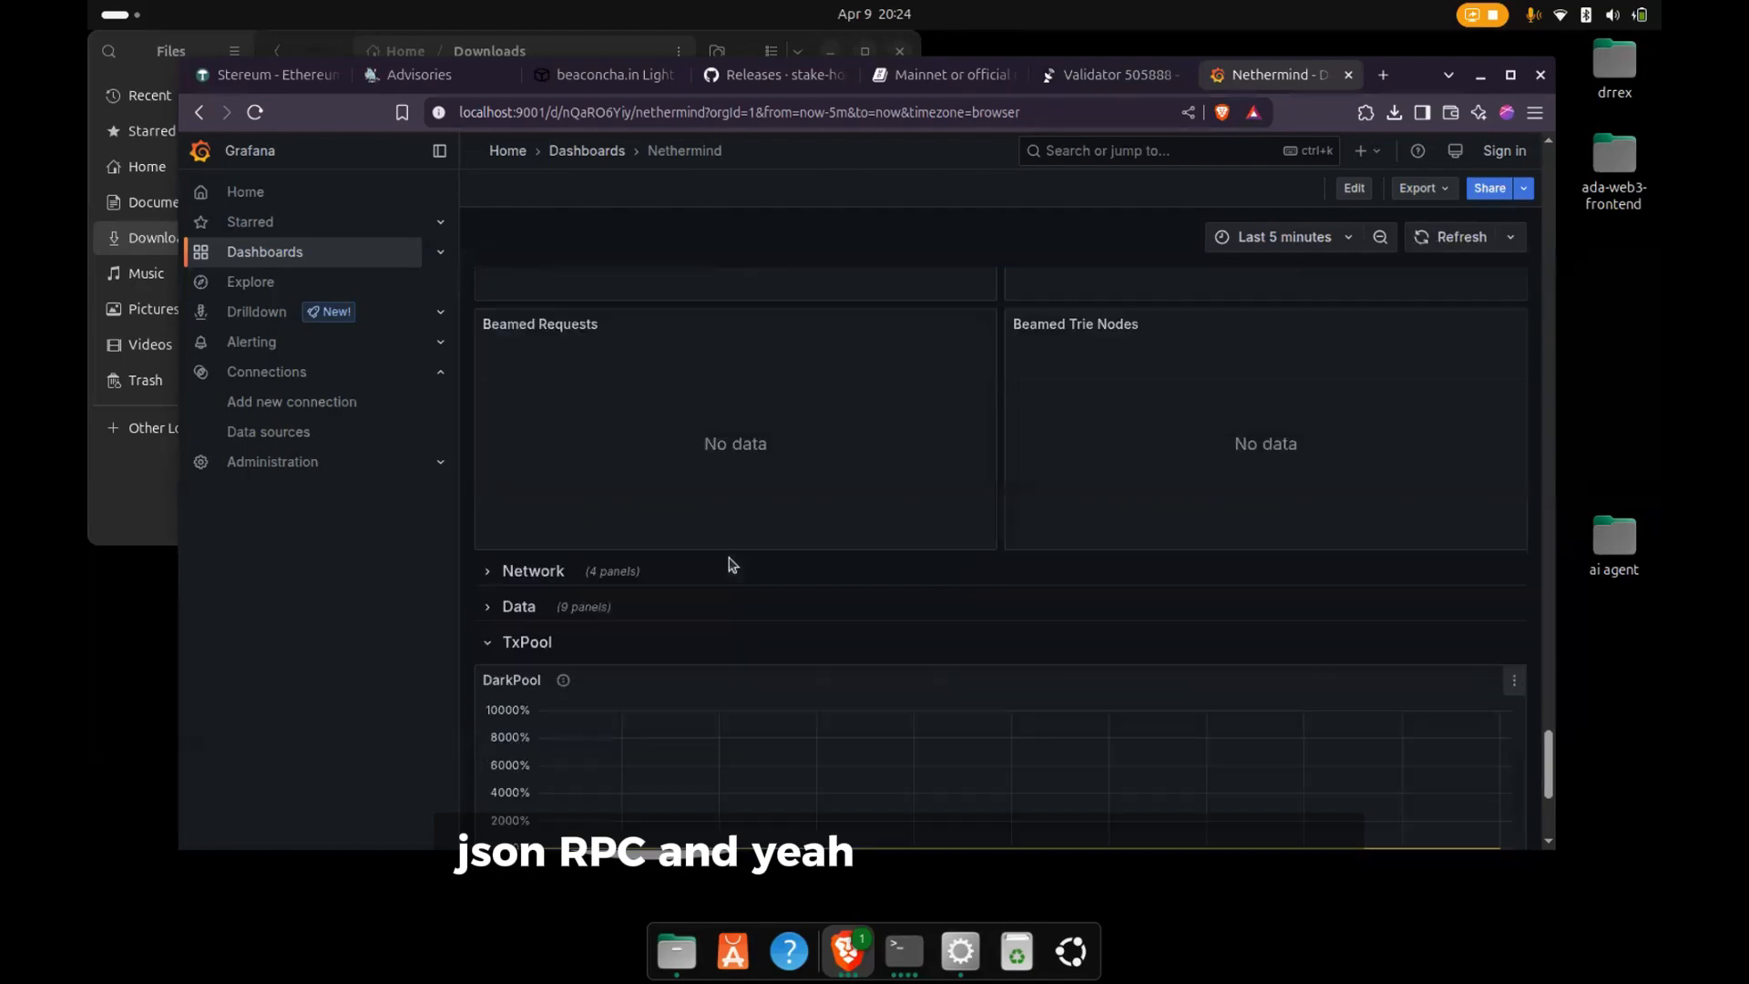
scroll(733, 564, "up", 20)
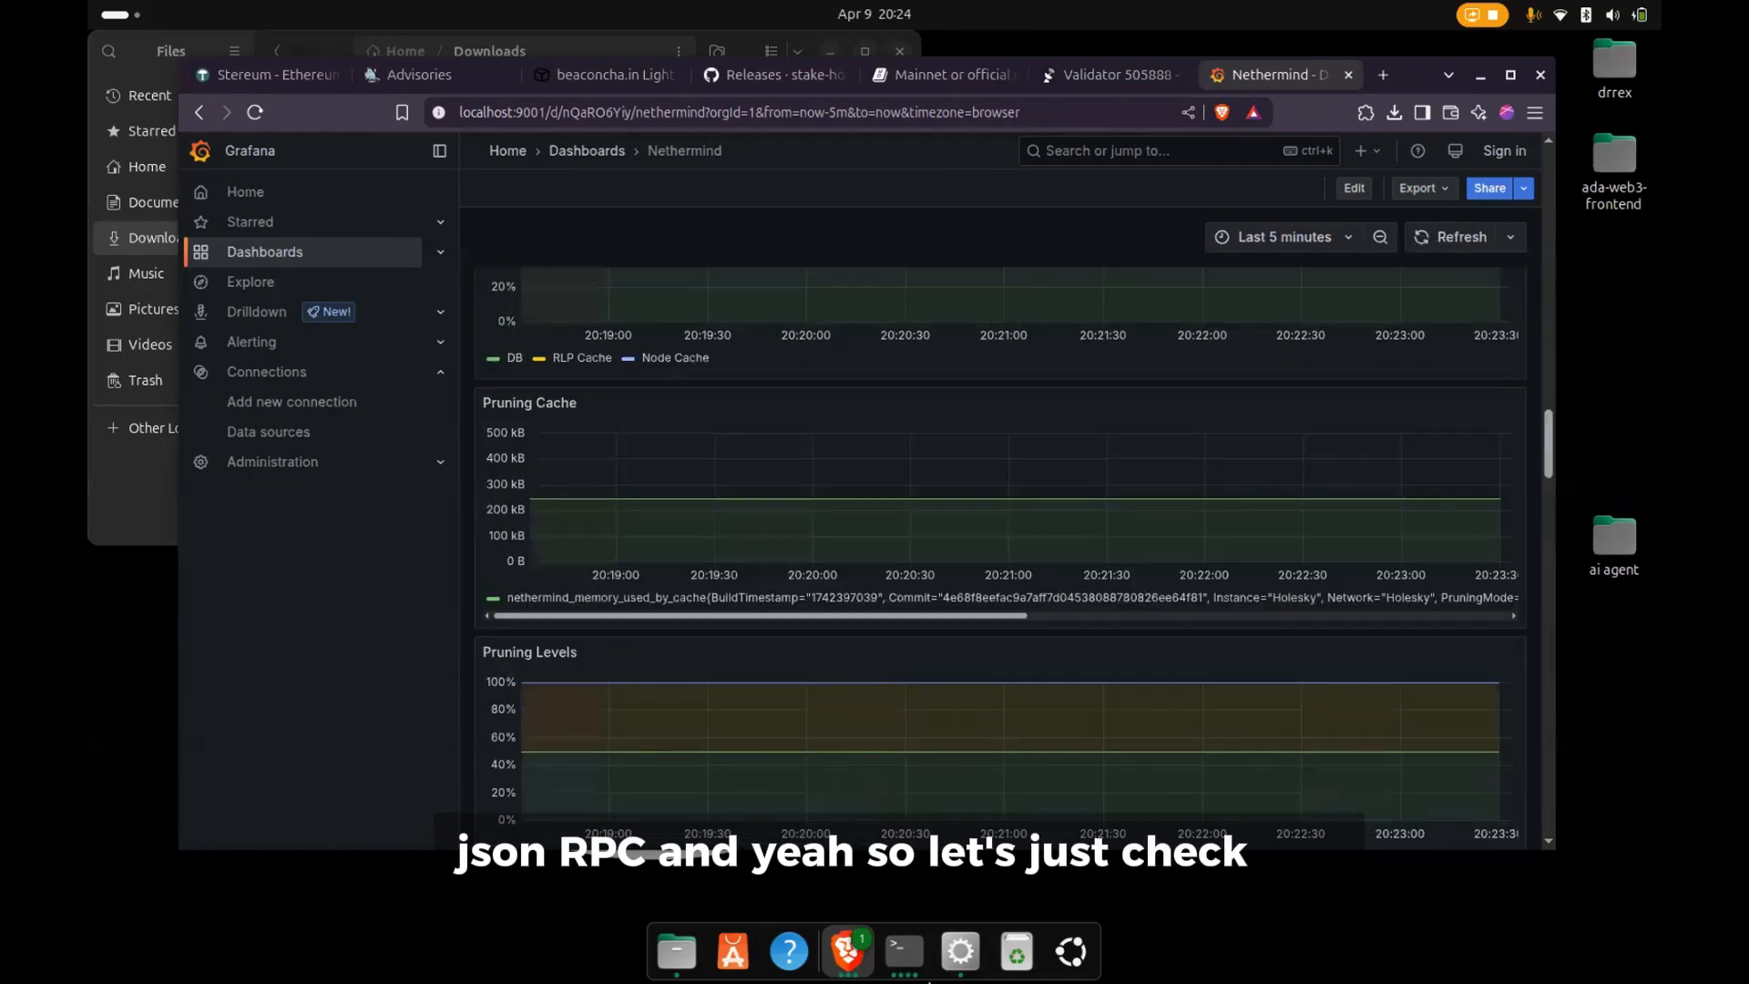
- Restart the Lighthouse consensus client from the Stereum launcher's node page and check the server and sync status on the Control page
left_click(953, 953)
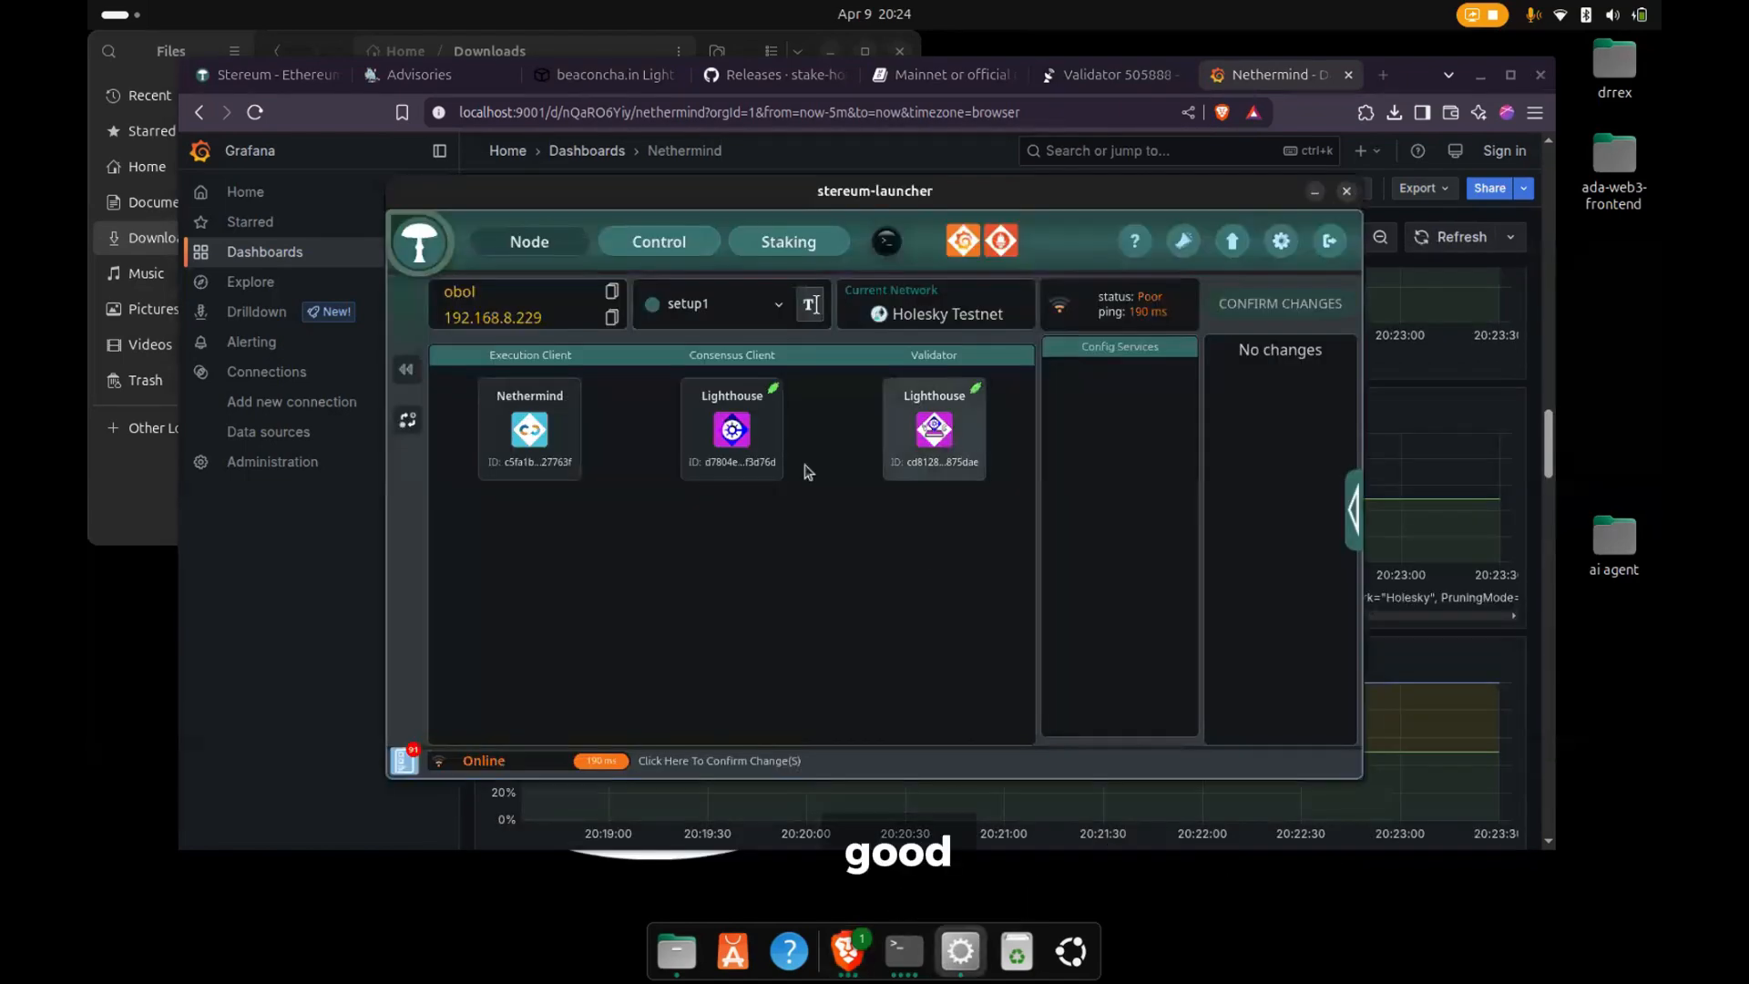
left_click(406, 371)
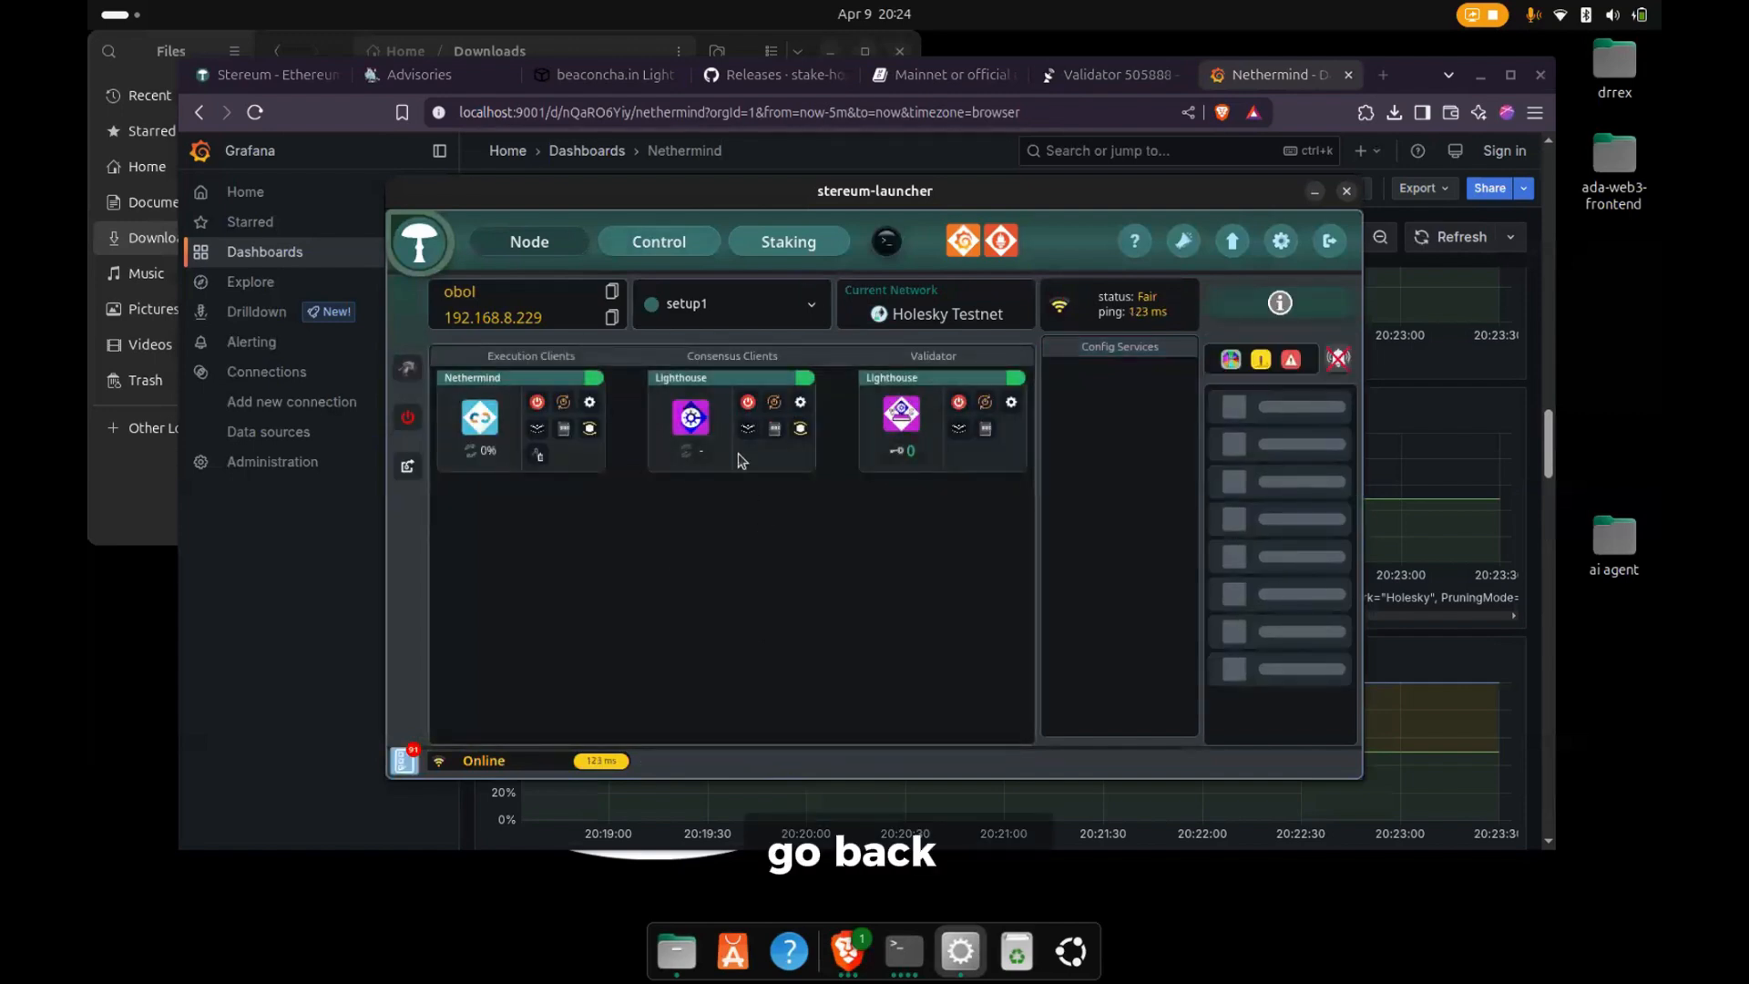
left_click(774, 403)
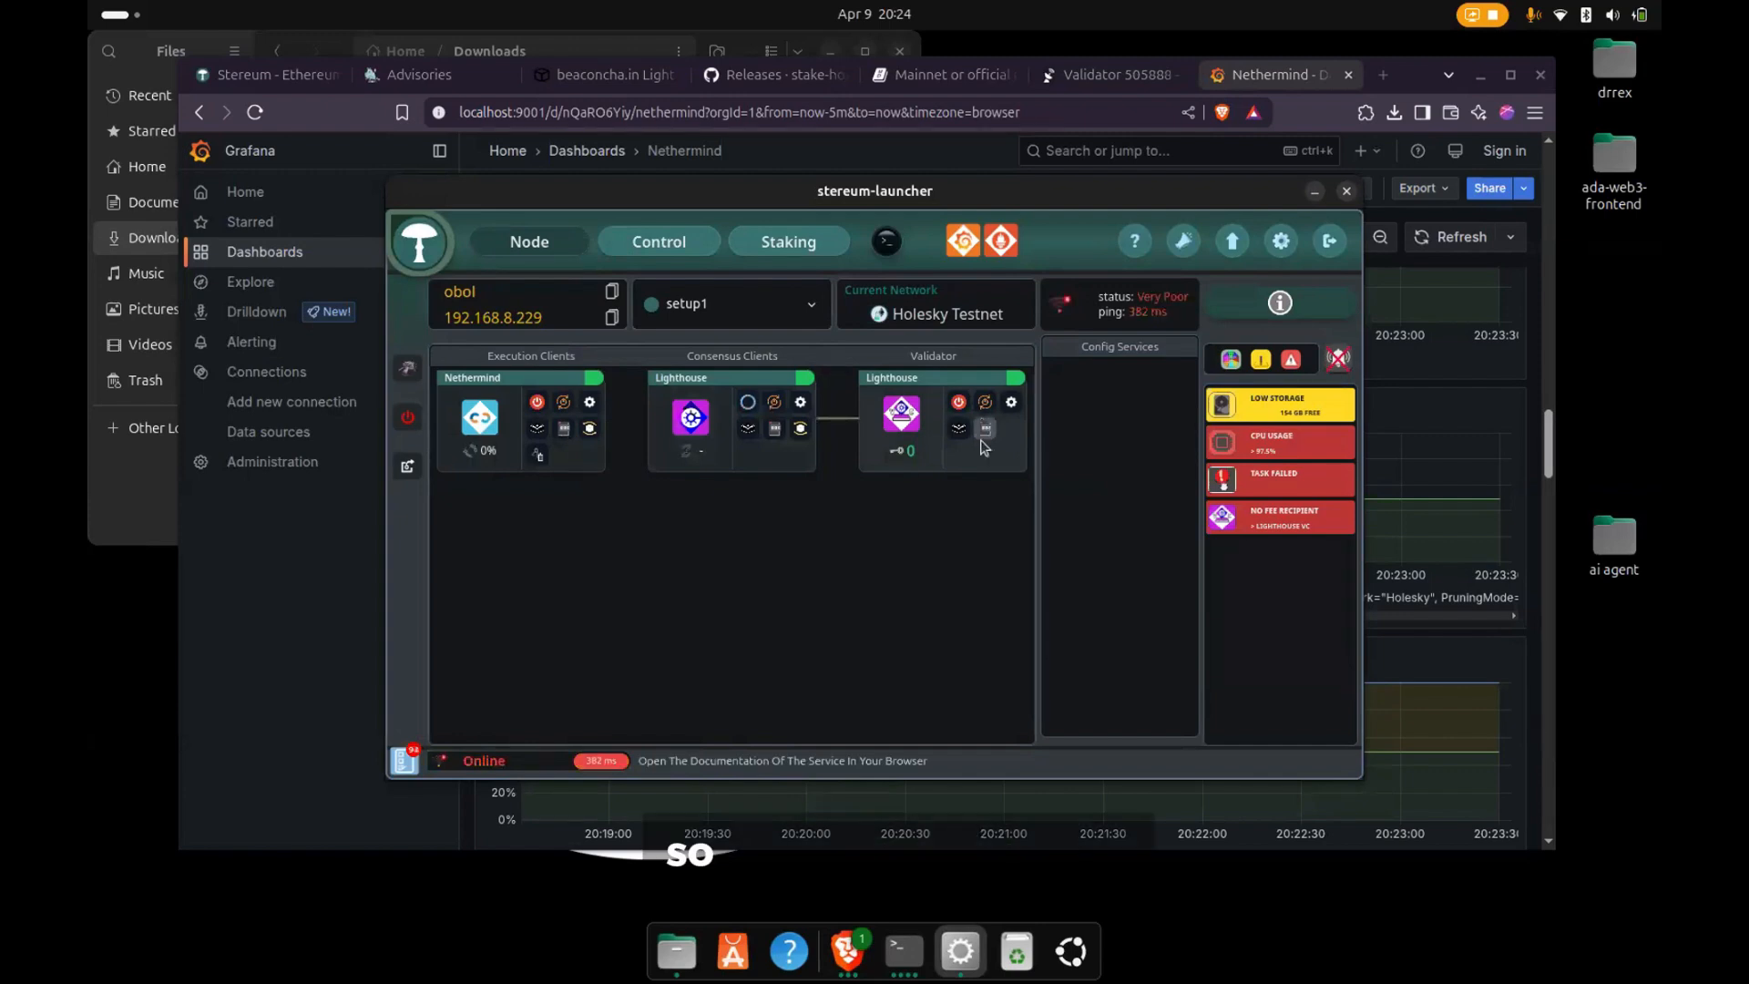
left_click(659, 242)
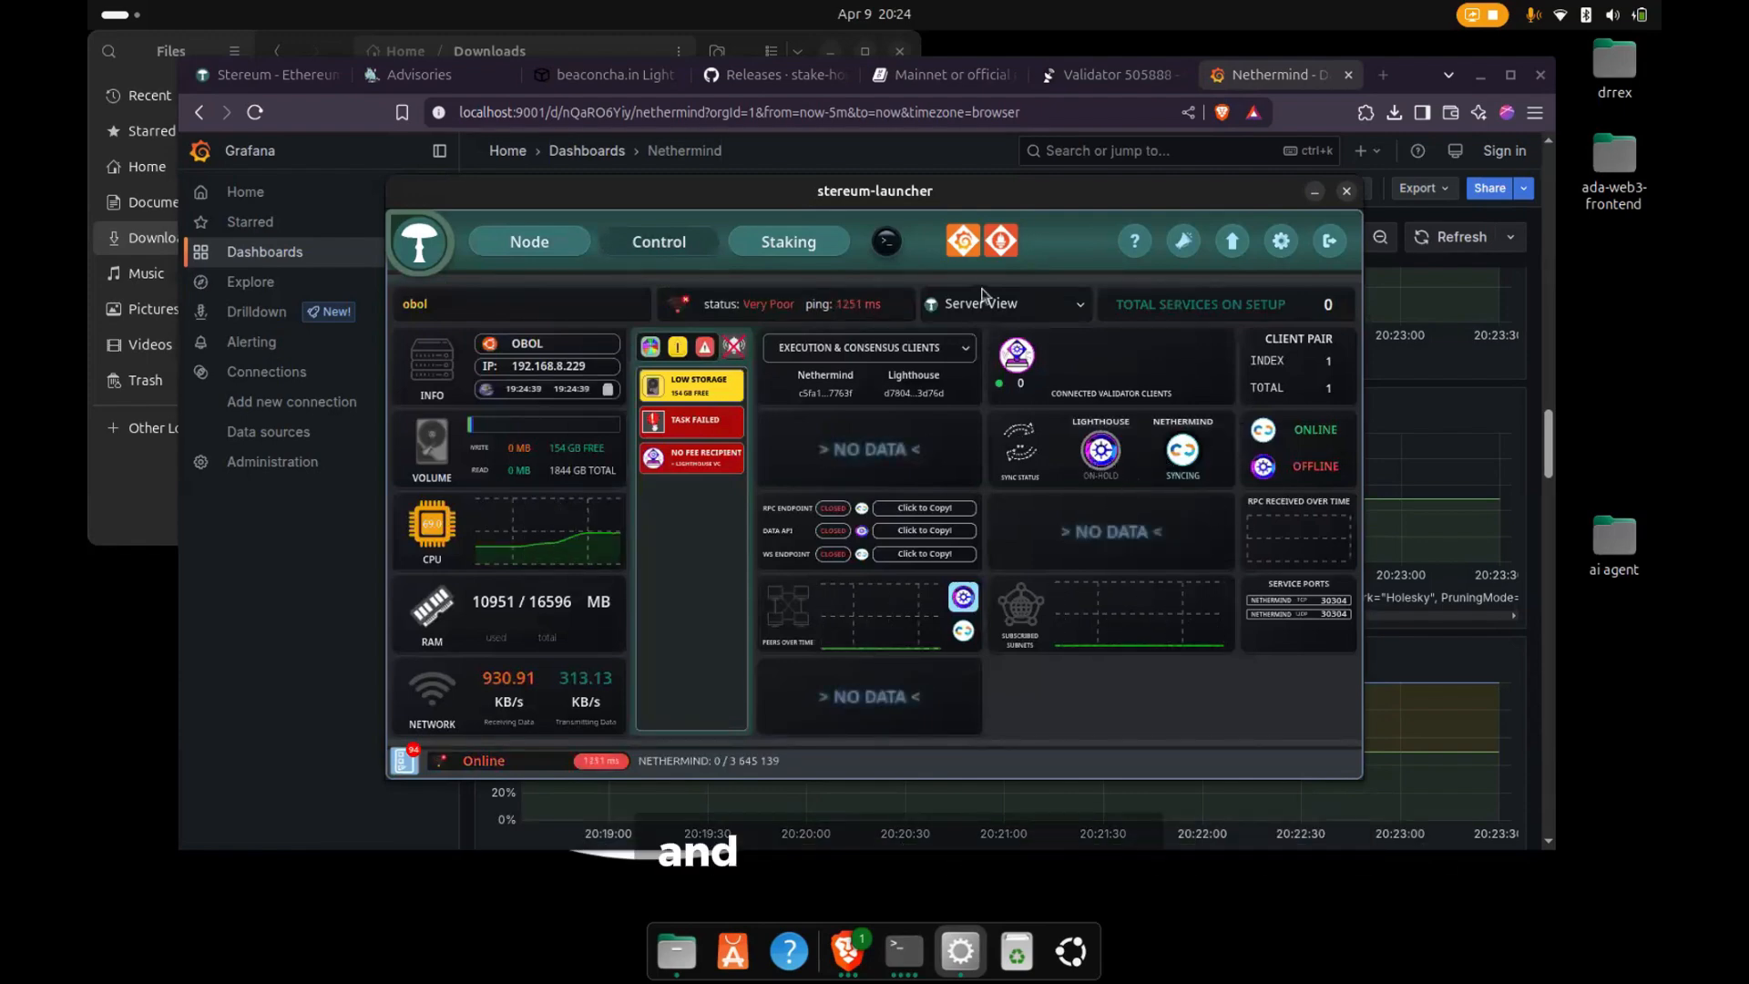
- Try inserting the downloaded keystore-m_12381_3600_0_0 file as a Lighthouse validator key, and back out of both the key and remote-key imports
left_click(767, 245)
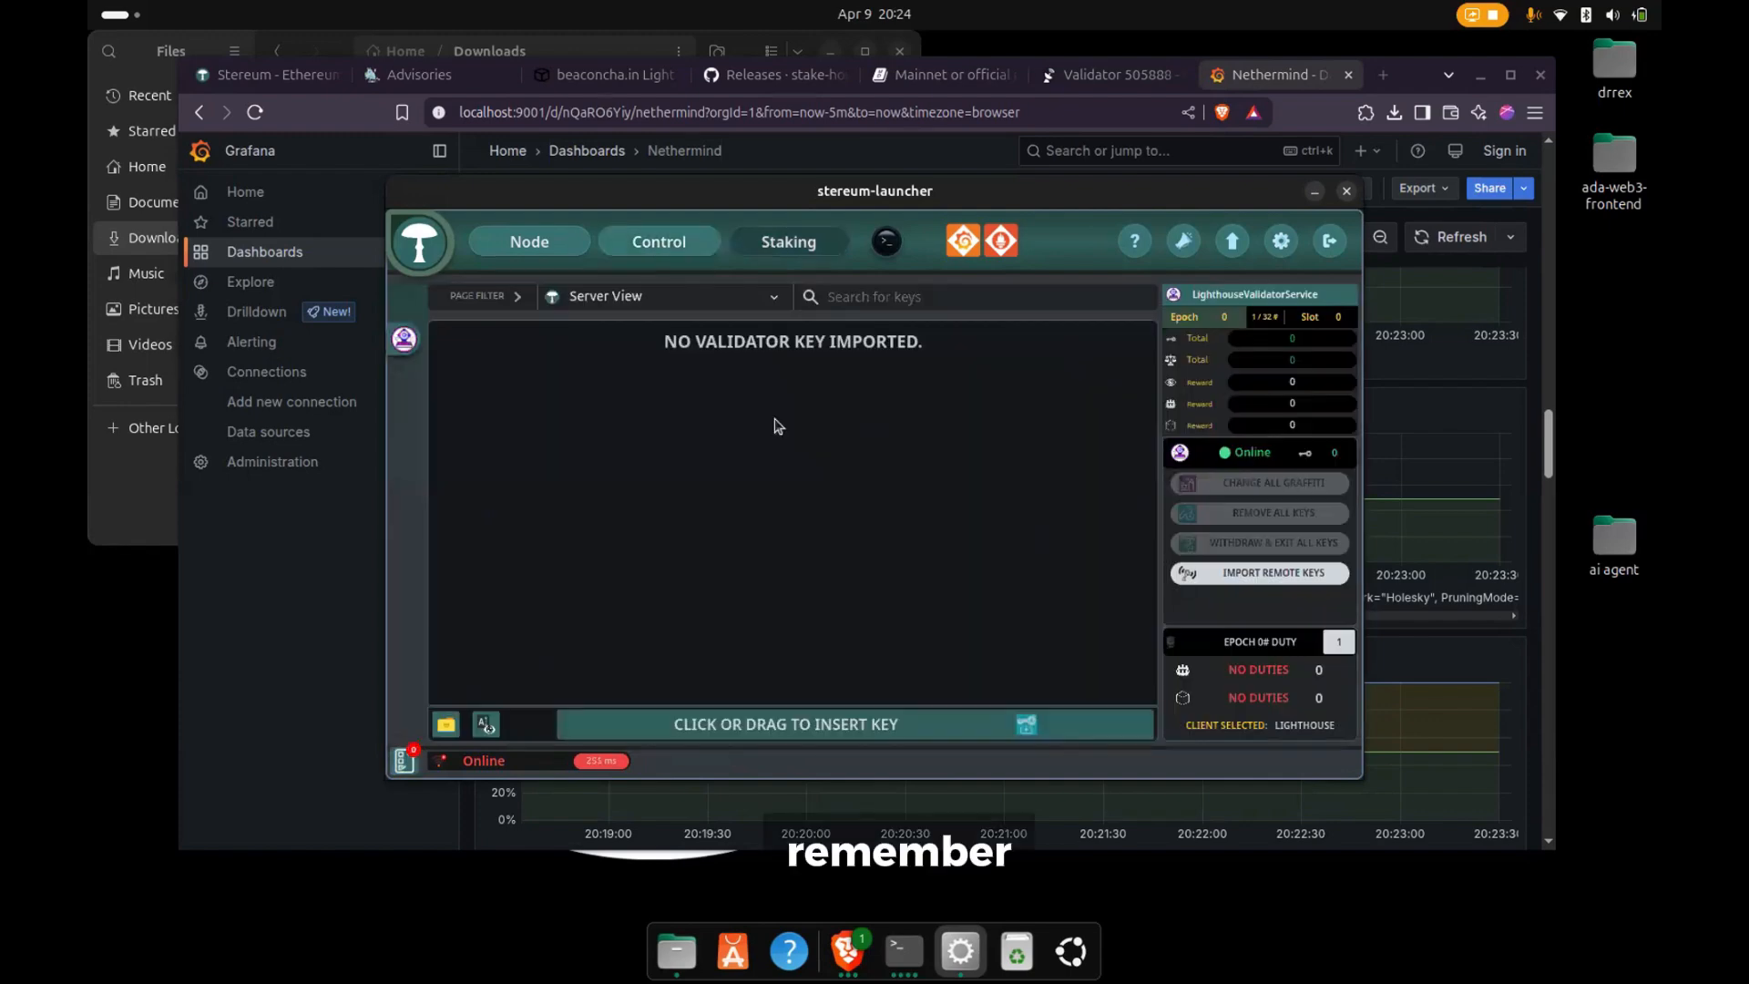
left_click(801, 721)
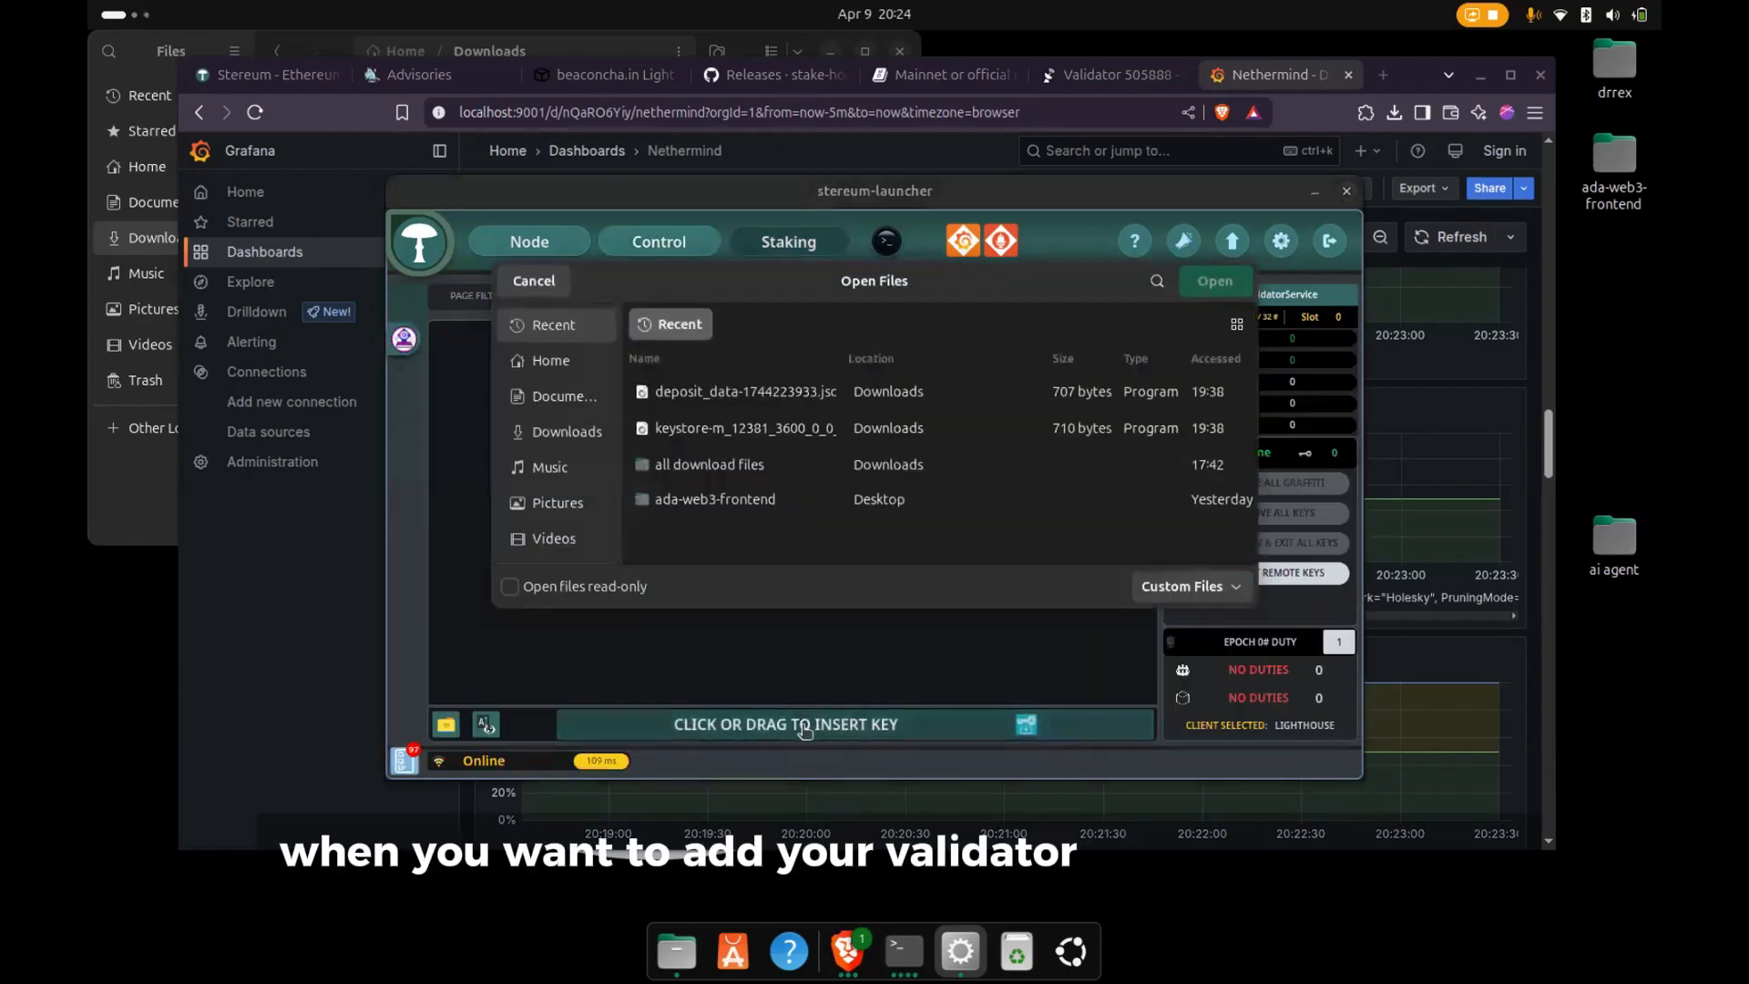
left_click(746, 429)
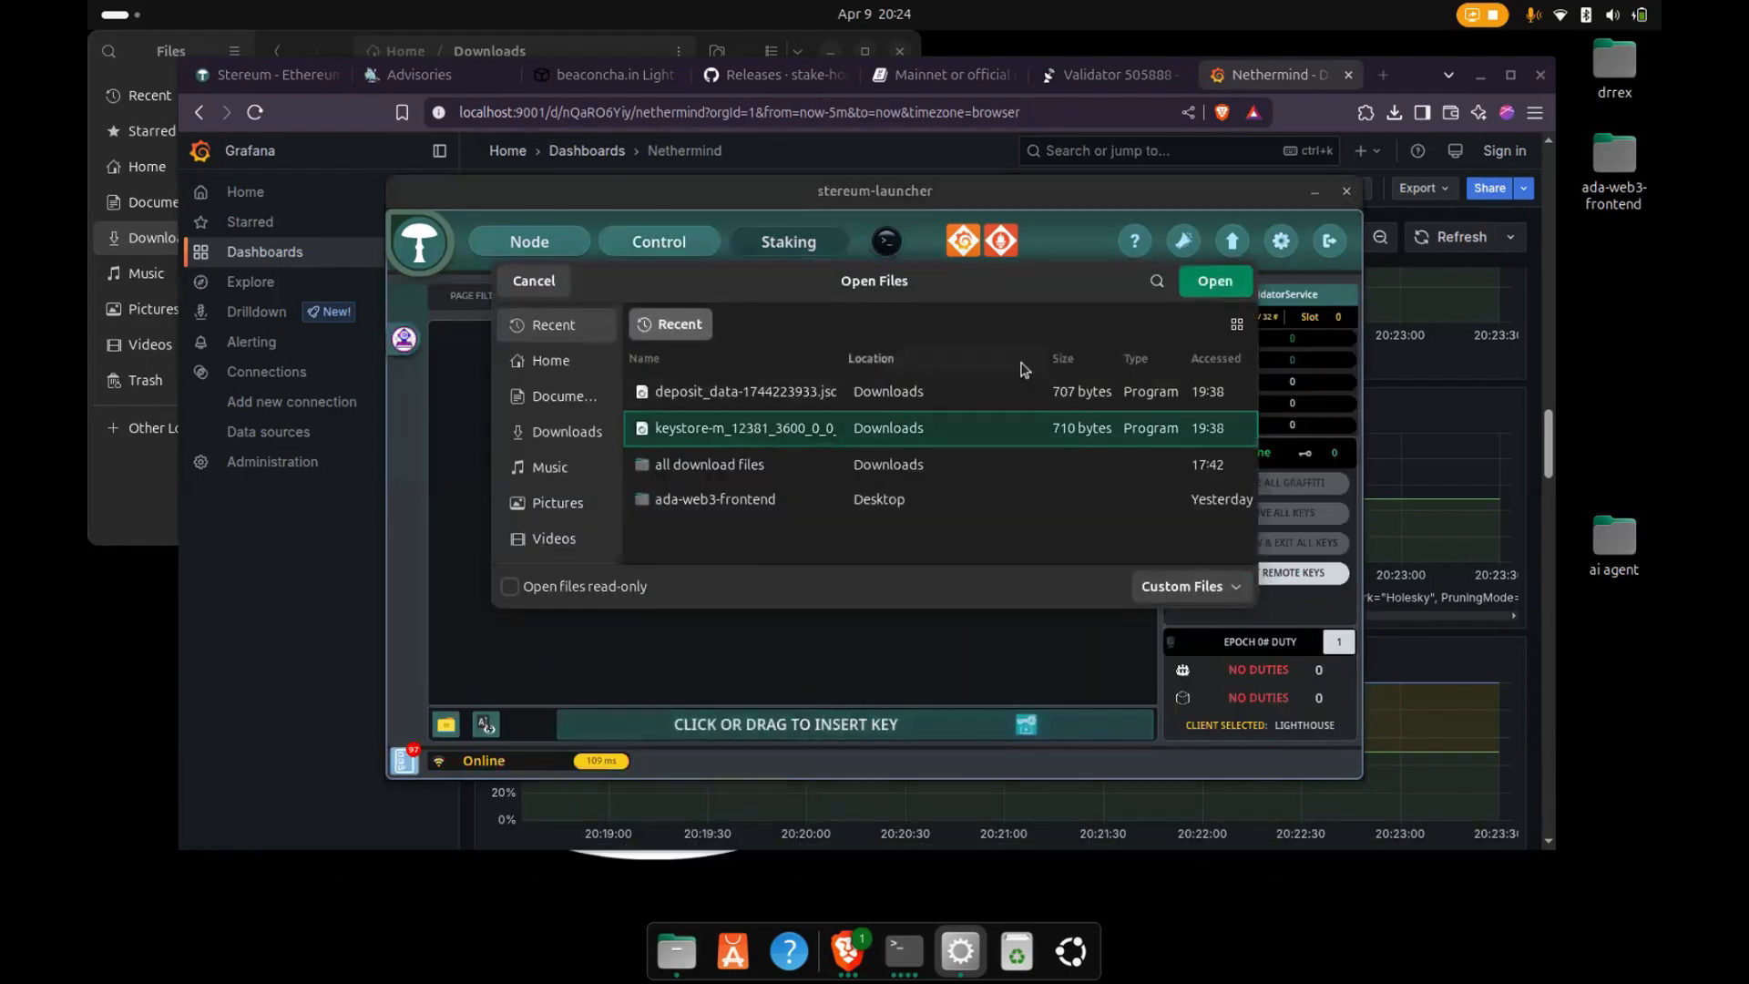
left_click(1215, 280)
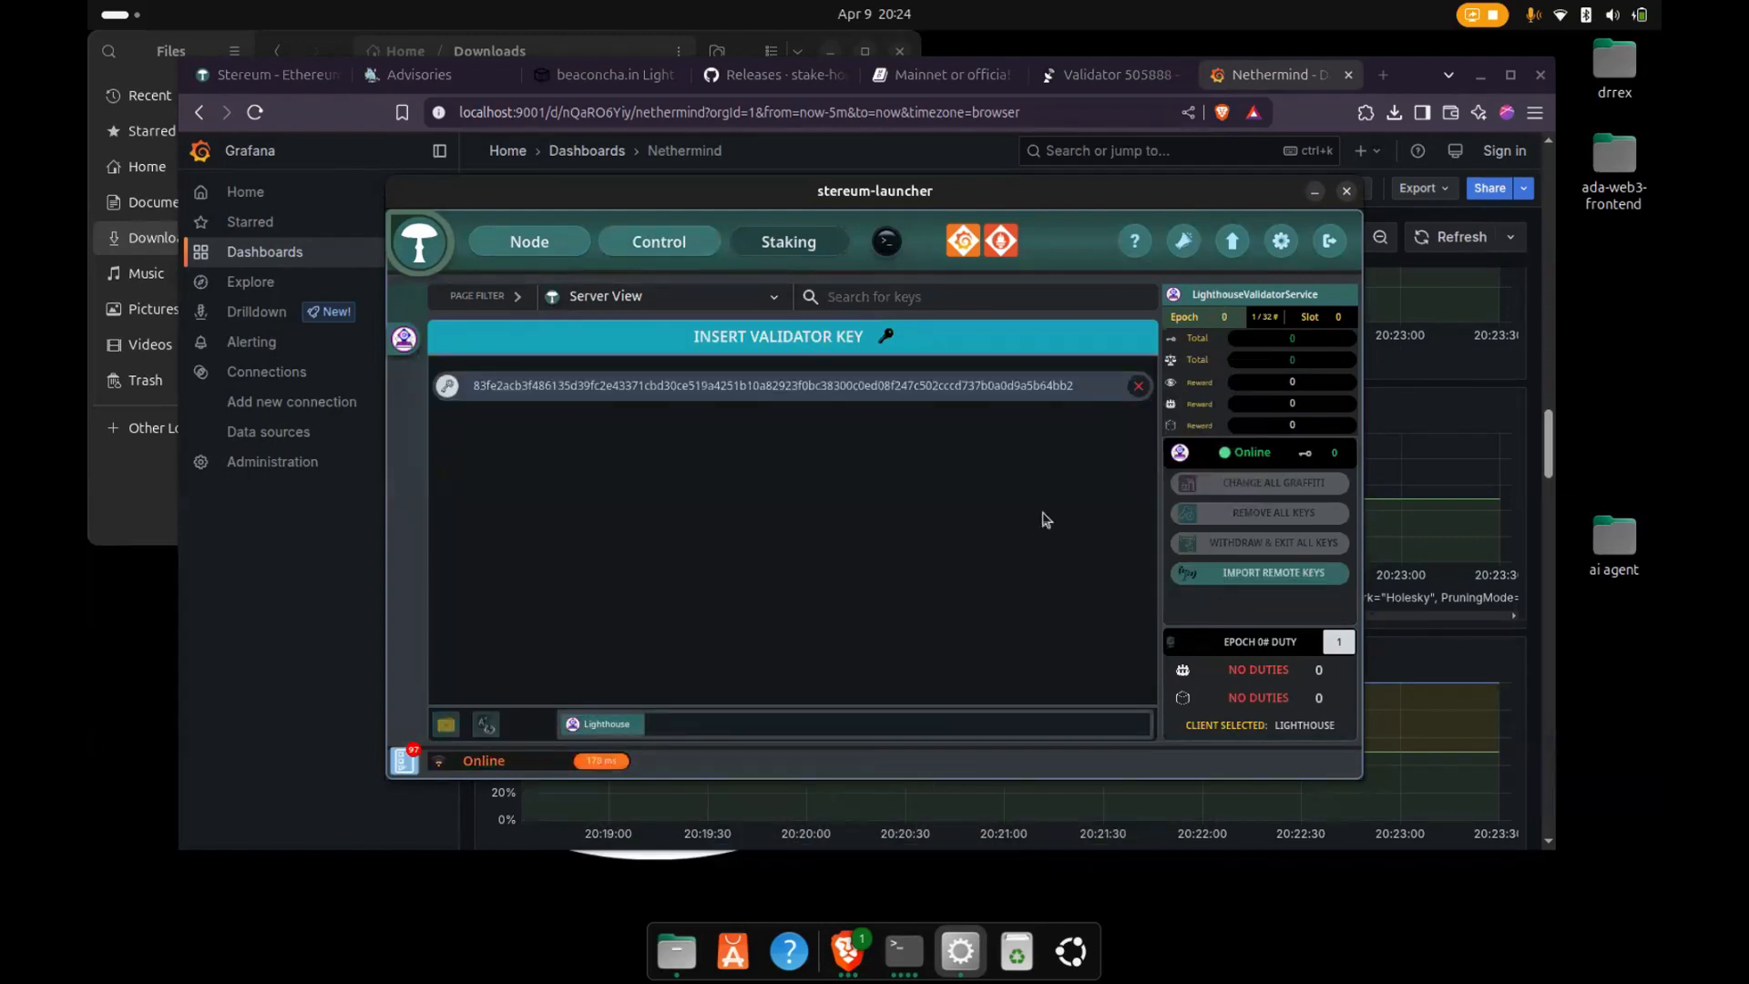
left_click(1138, 386)
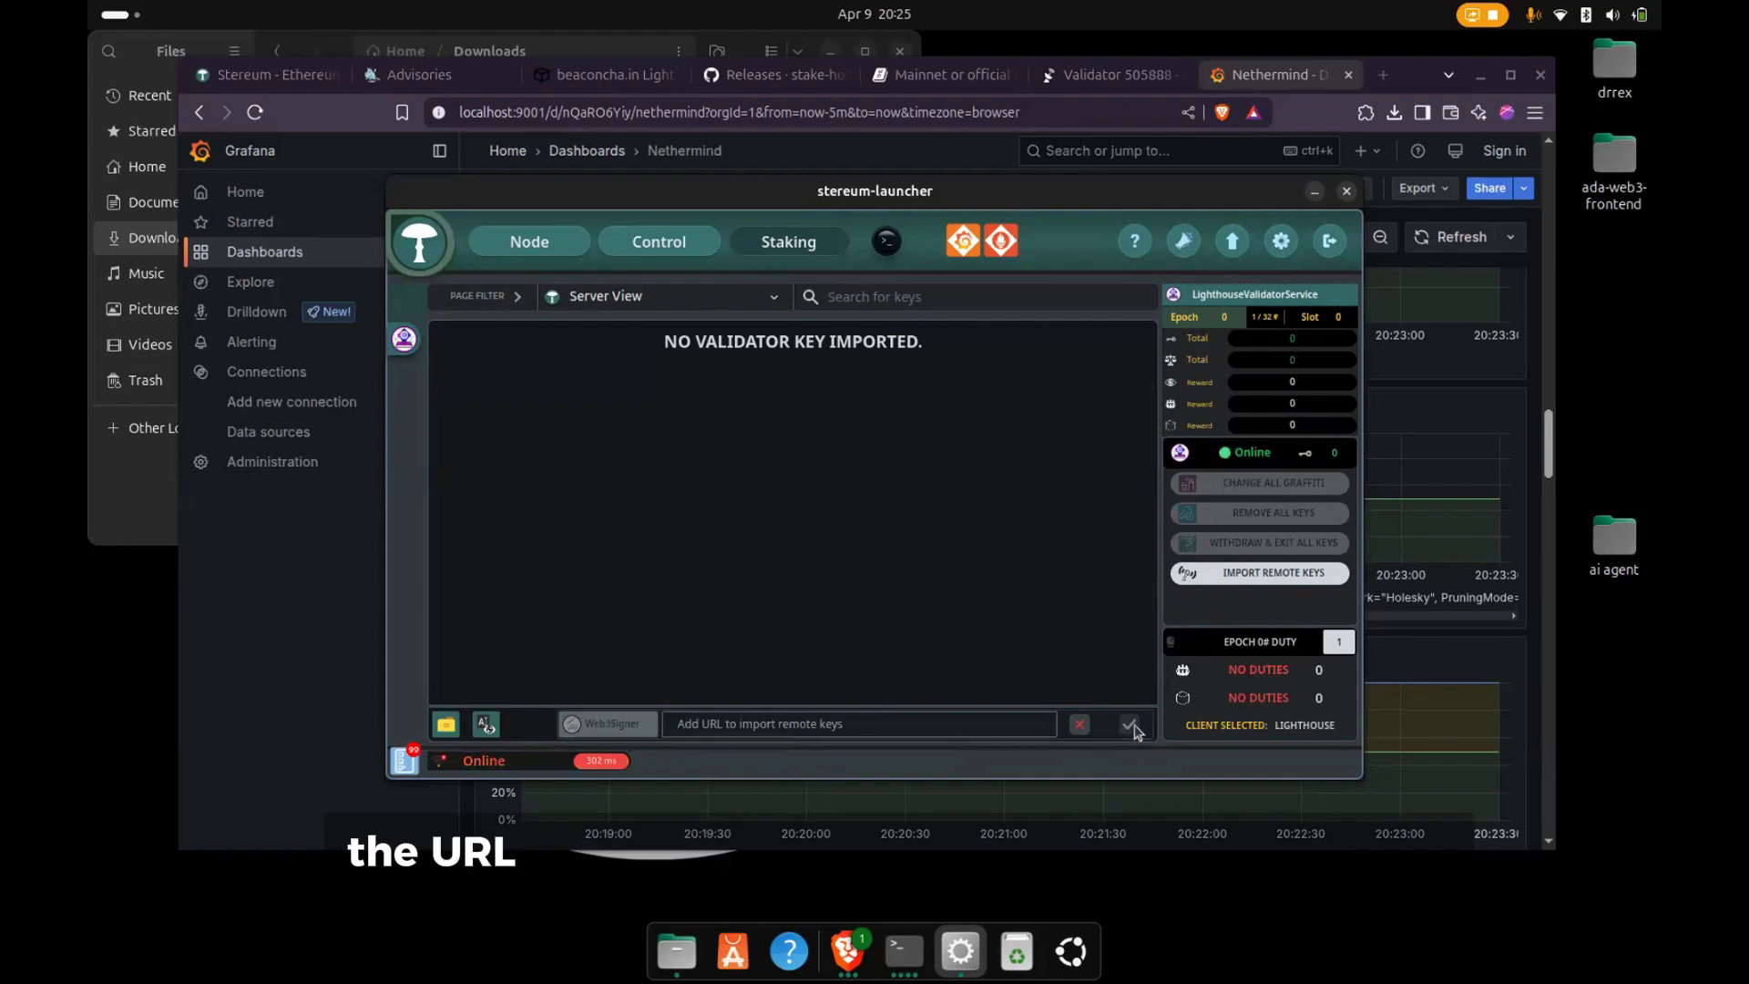
left_click(1078, 723)
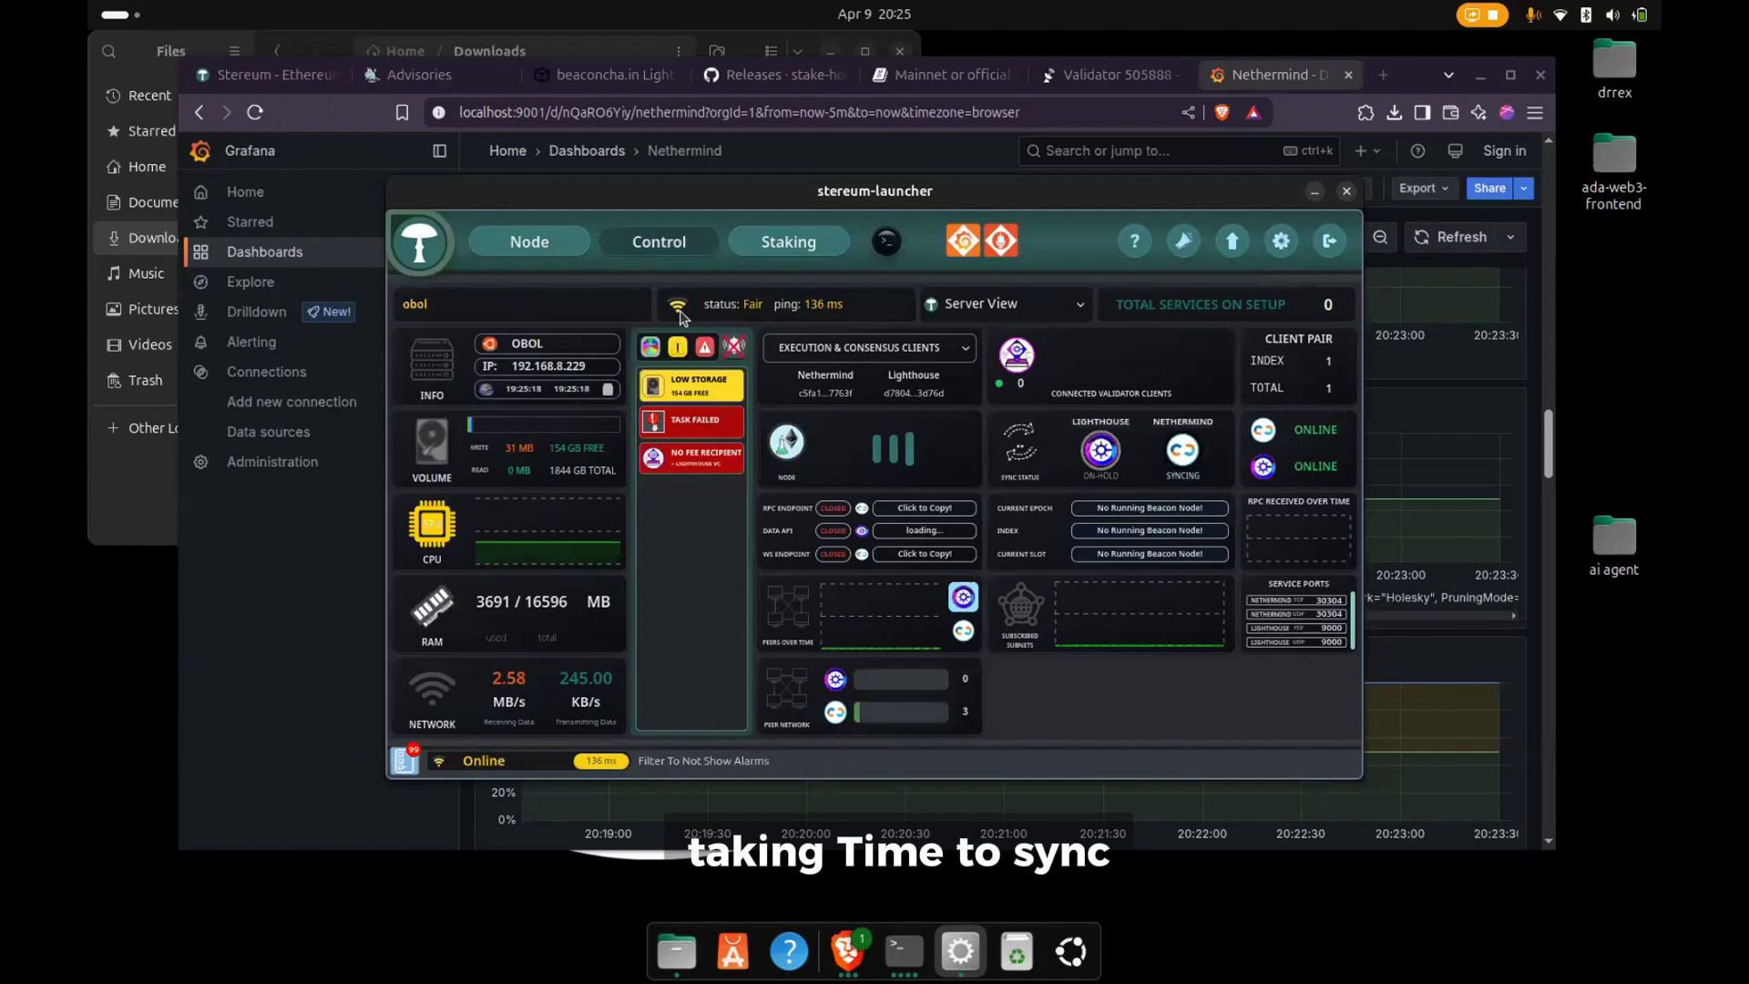
- Check the Lighthouse consensus client's logs from the Node page and close them
left_click(547, 243)
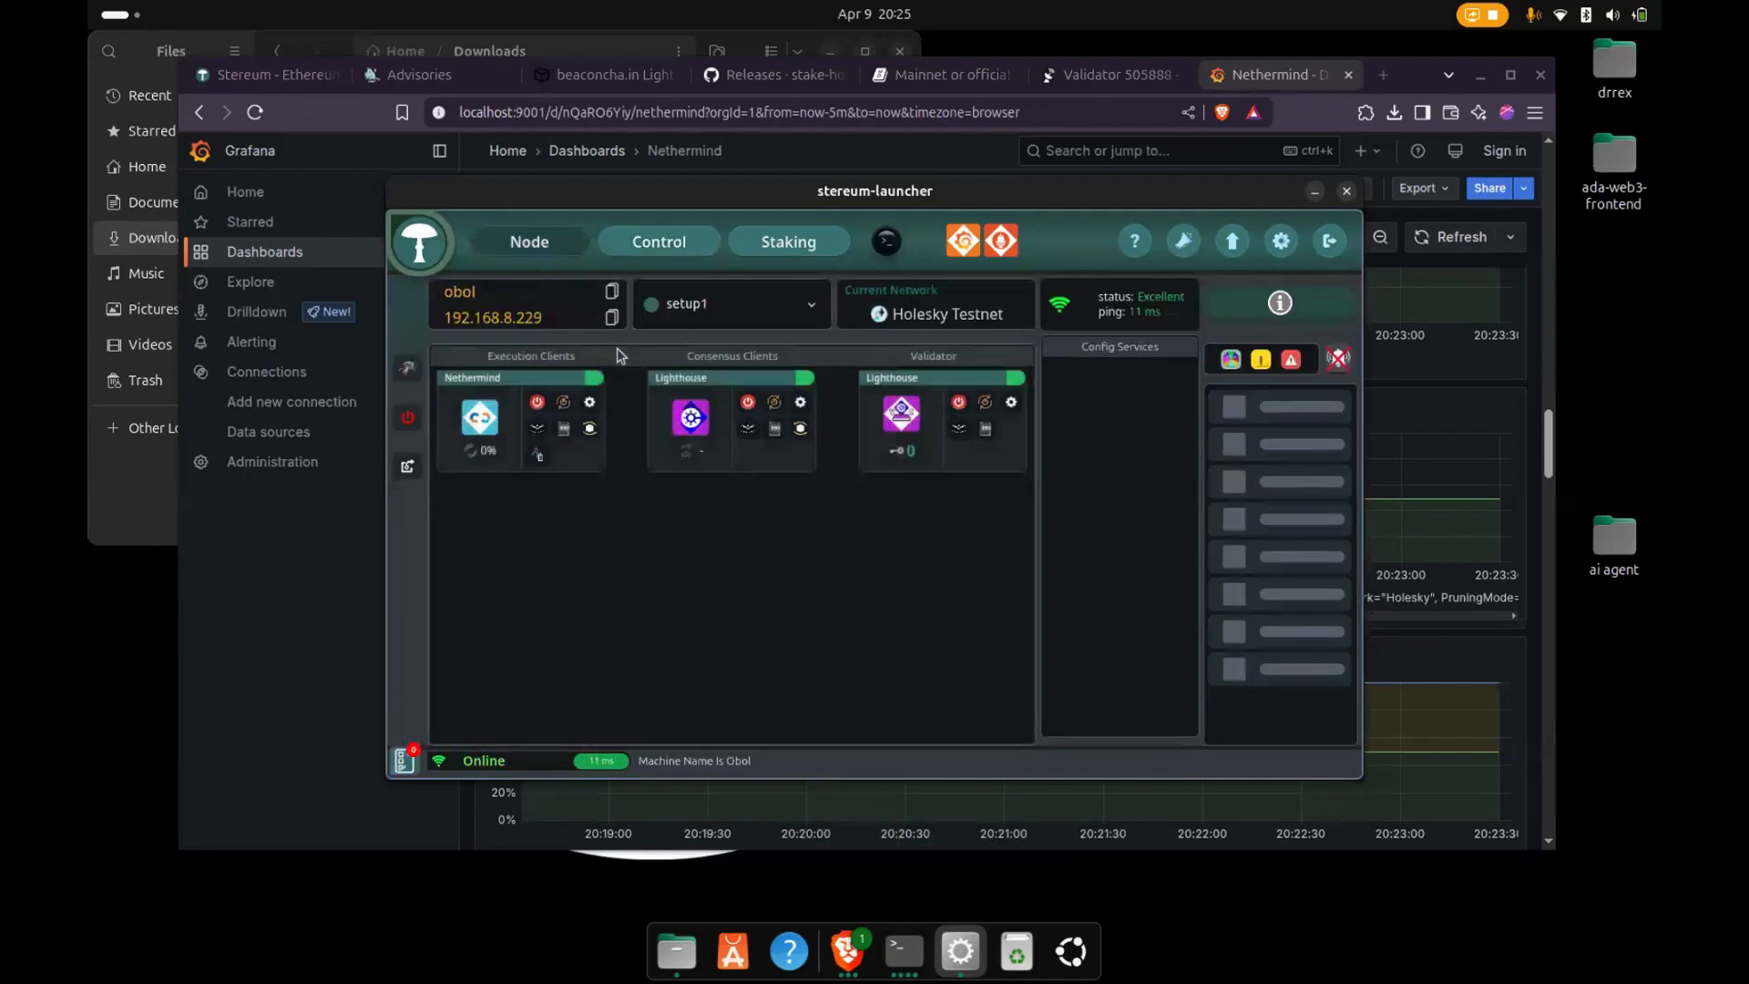
left_click(774, 428)
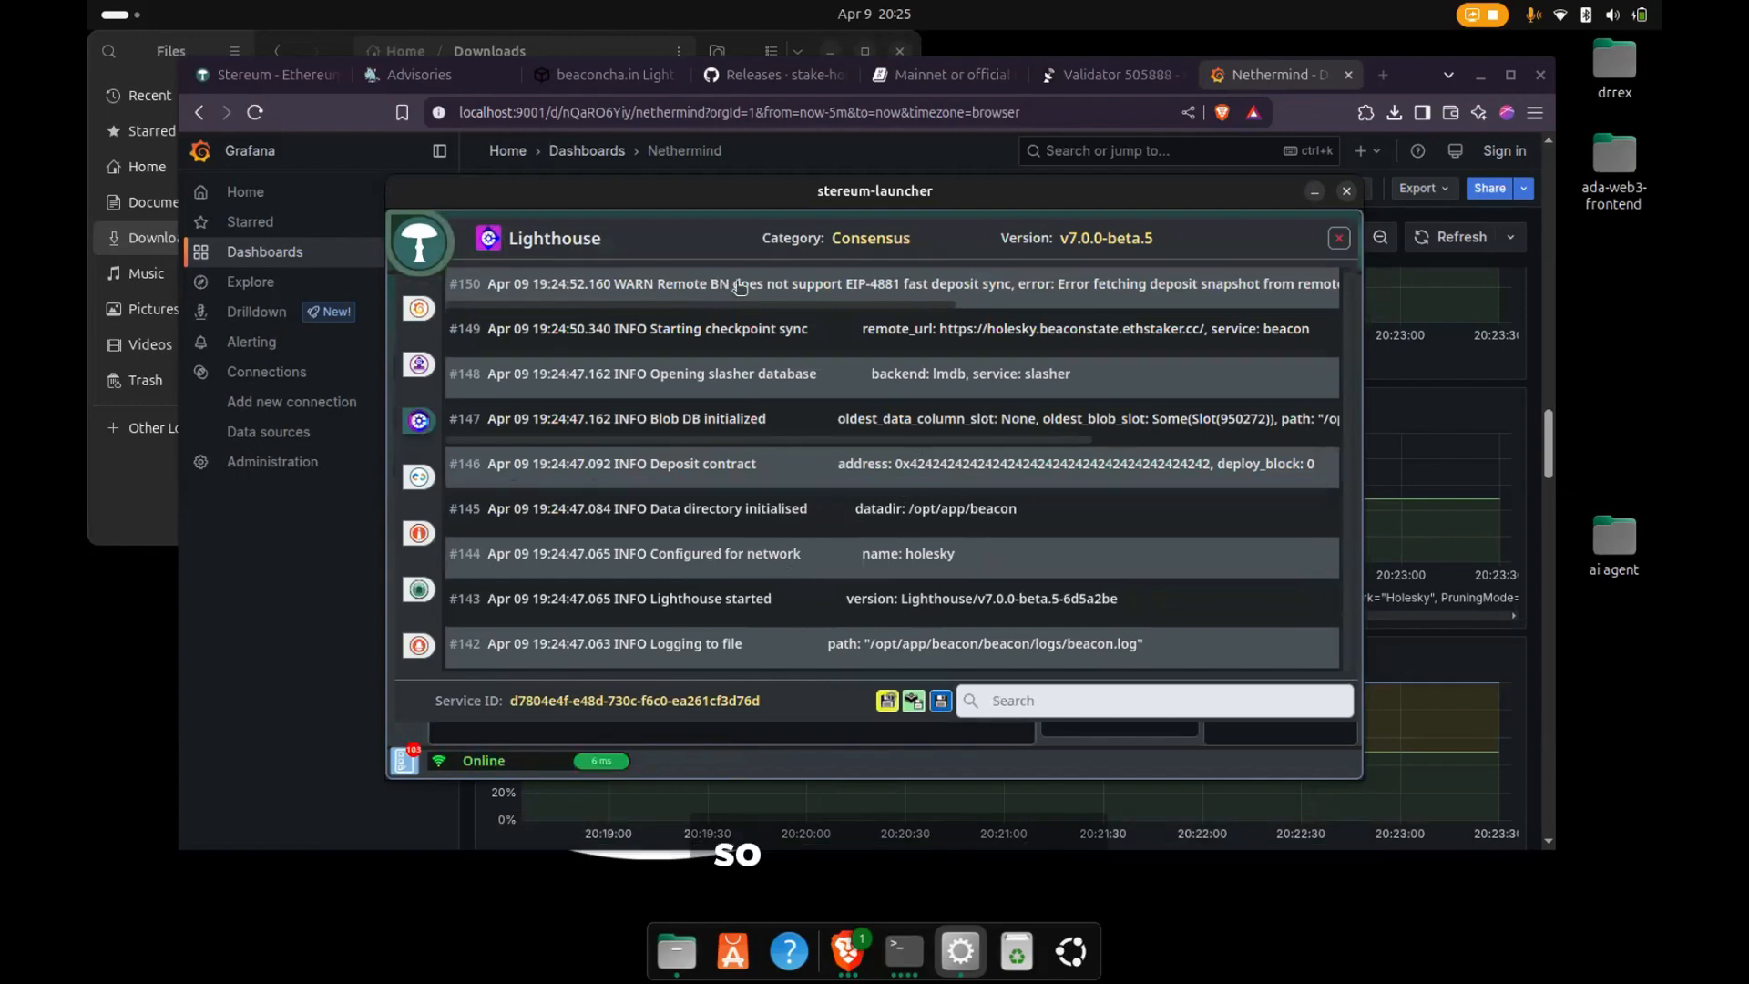
left_click(1338, 239)
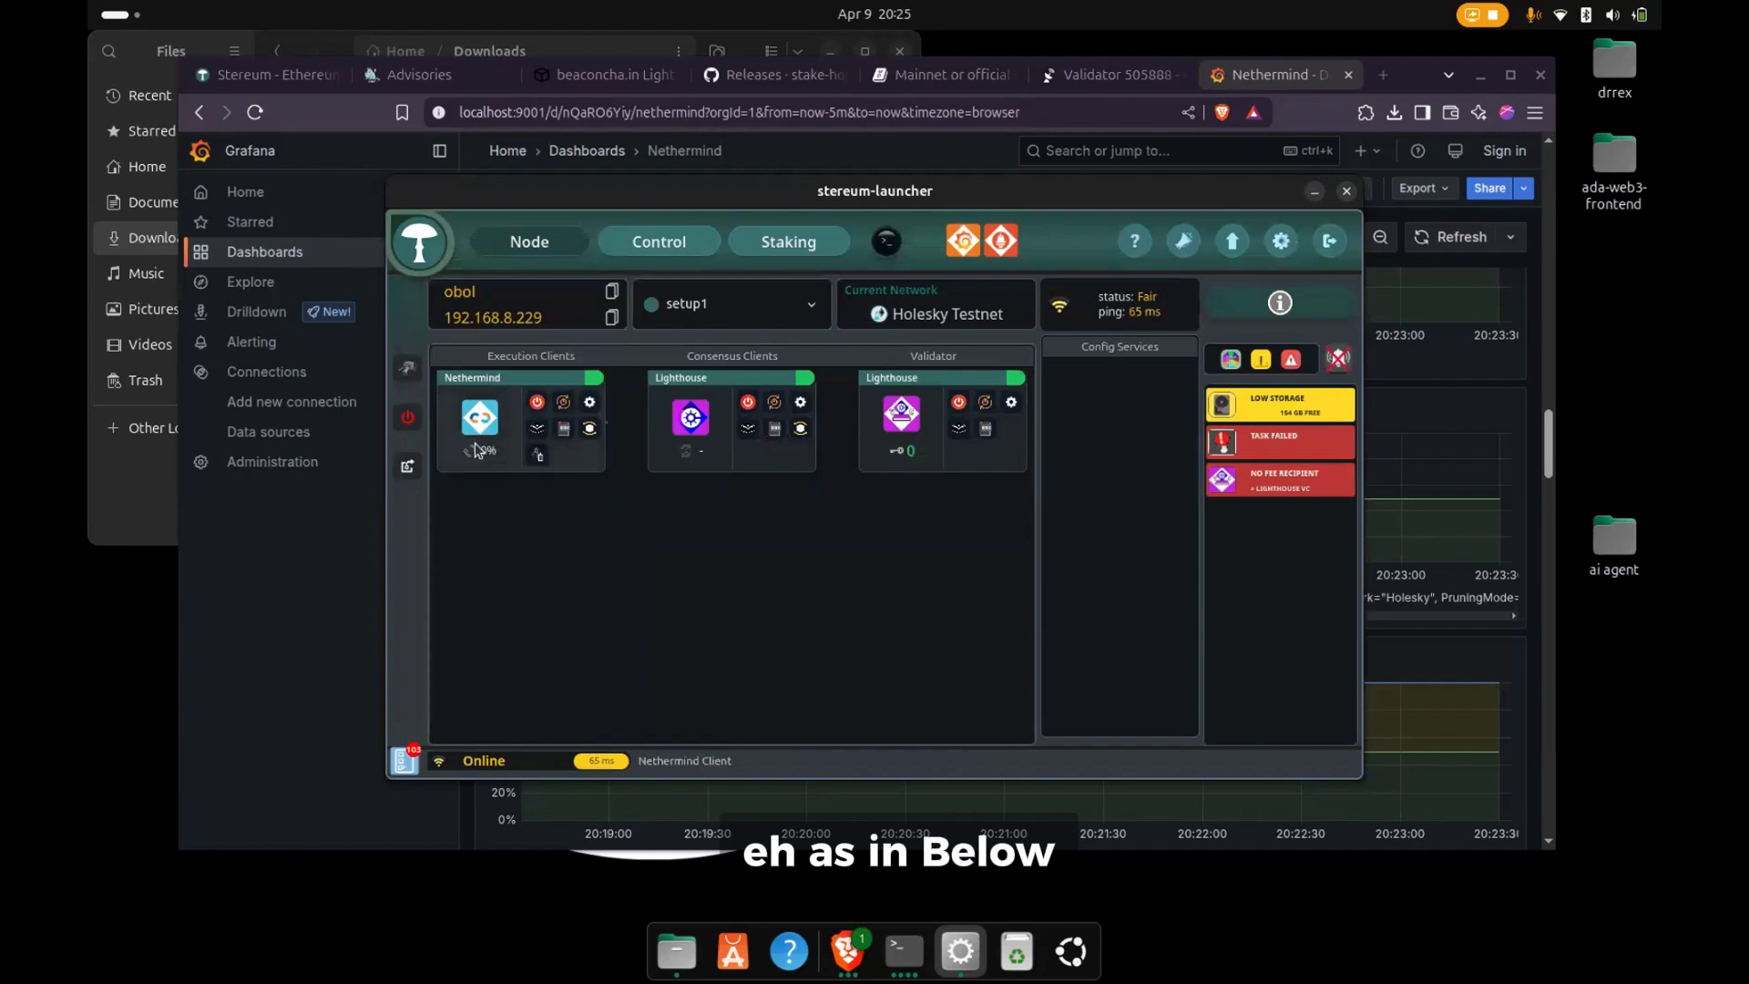
- Read the Nethermind execution client's logs from the newest entries down to the oldest JSON RPC report, and close them
left_click(538, 435)
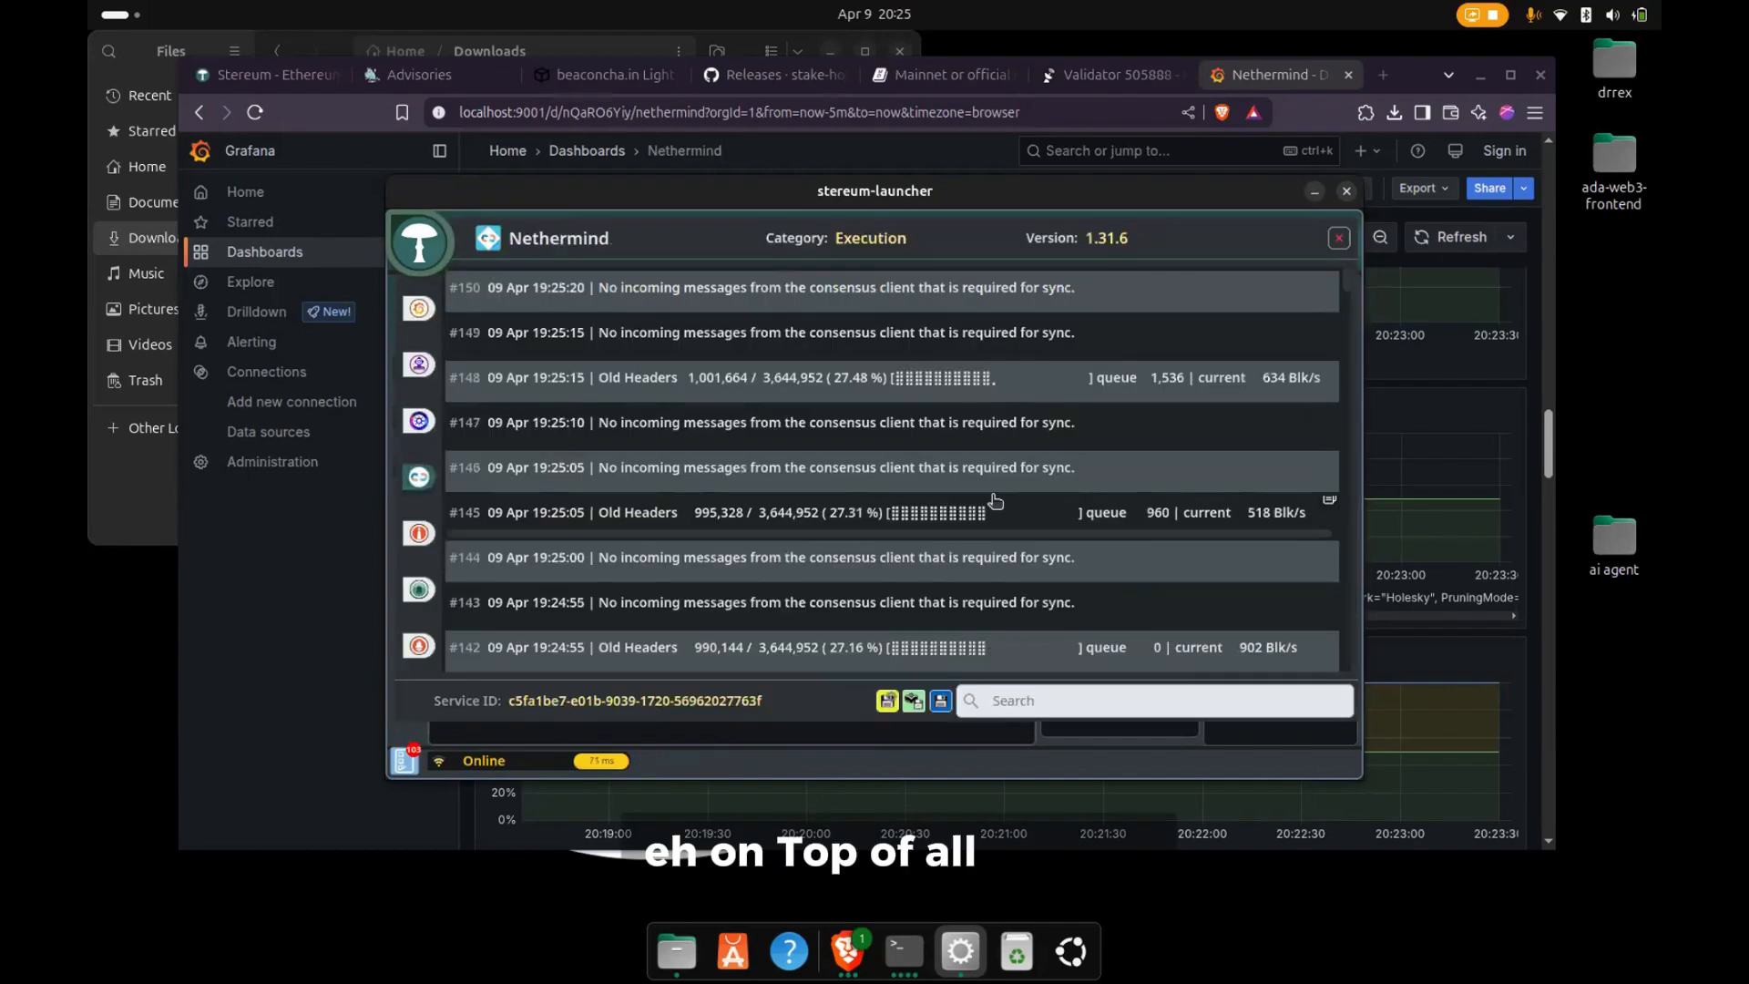
scroll(995, 499, "down", 10)
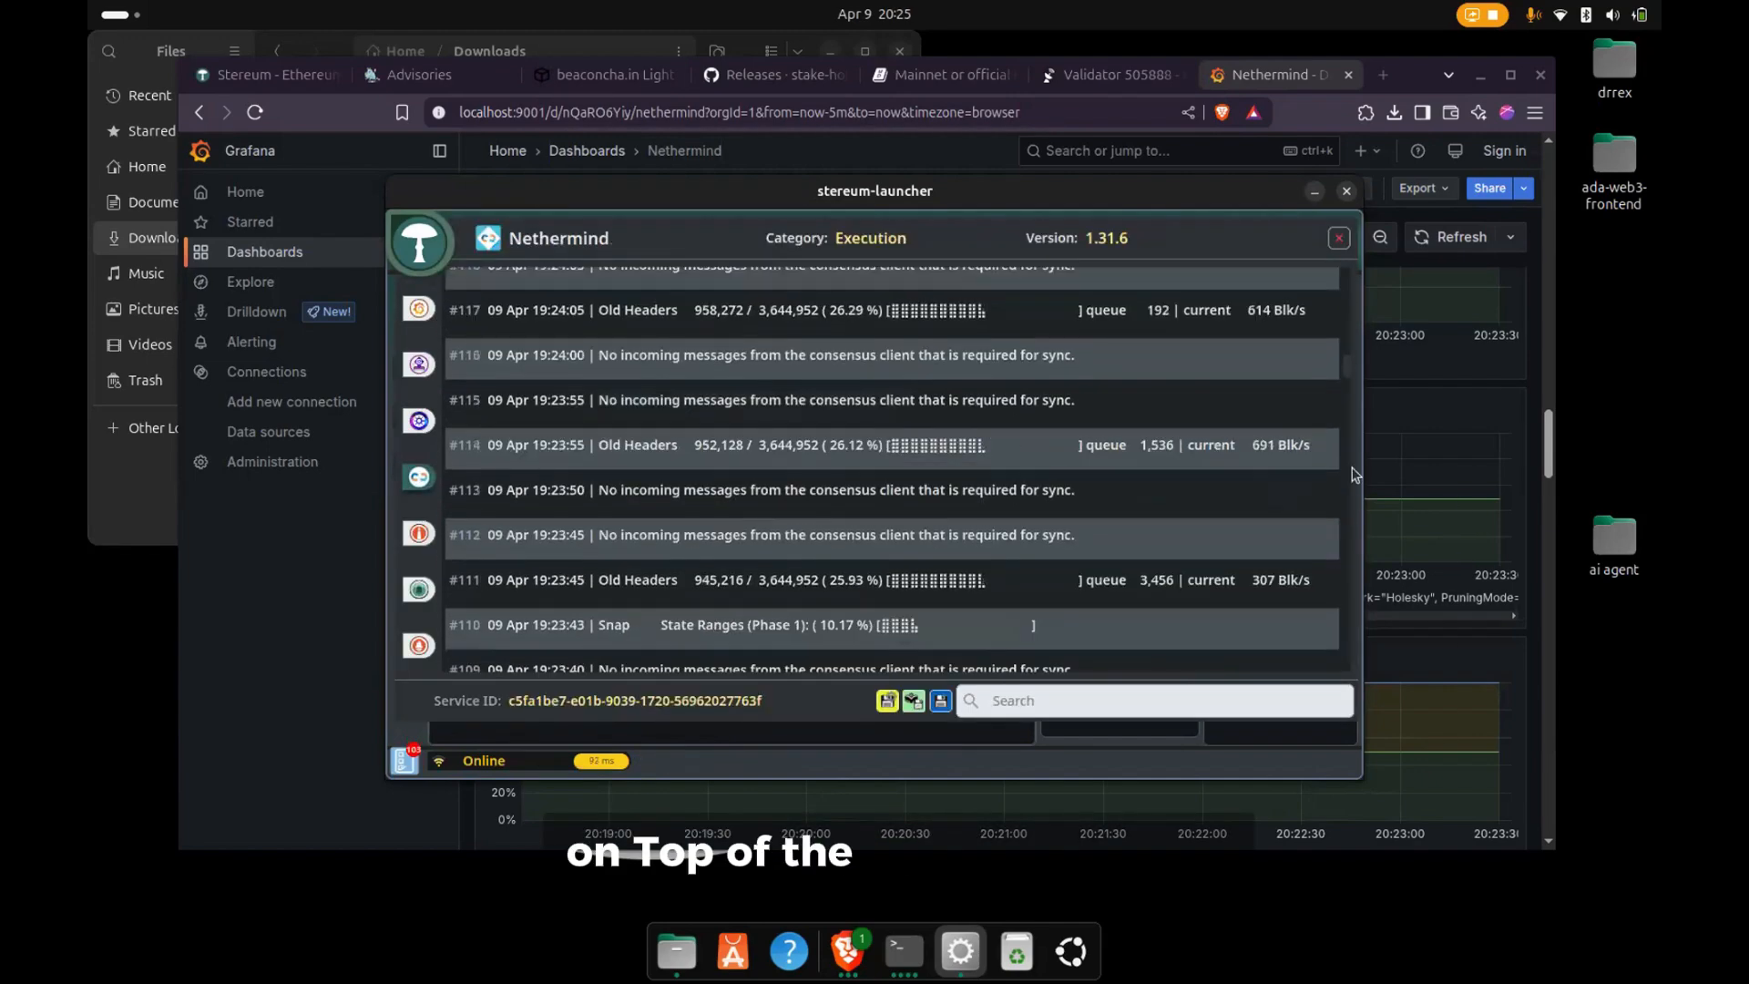
left_click_drag(1354, 380, 1404, 857)
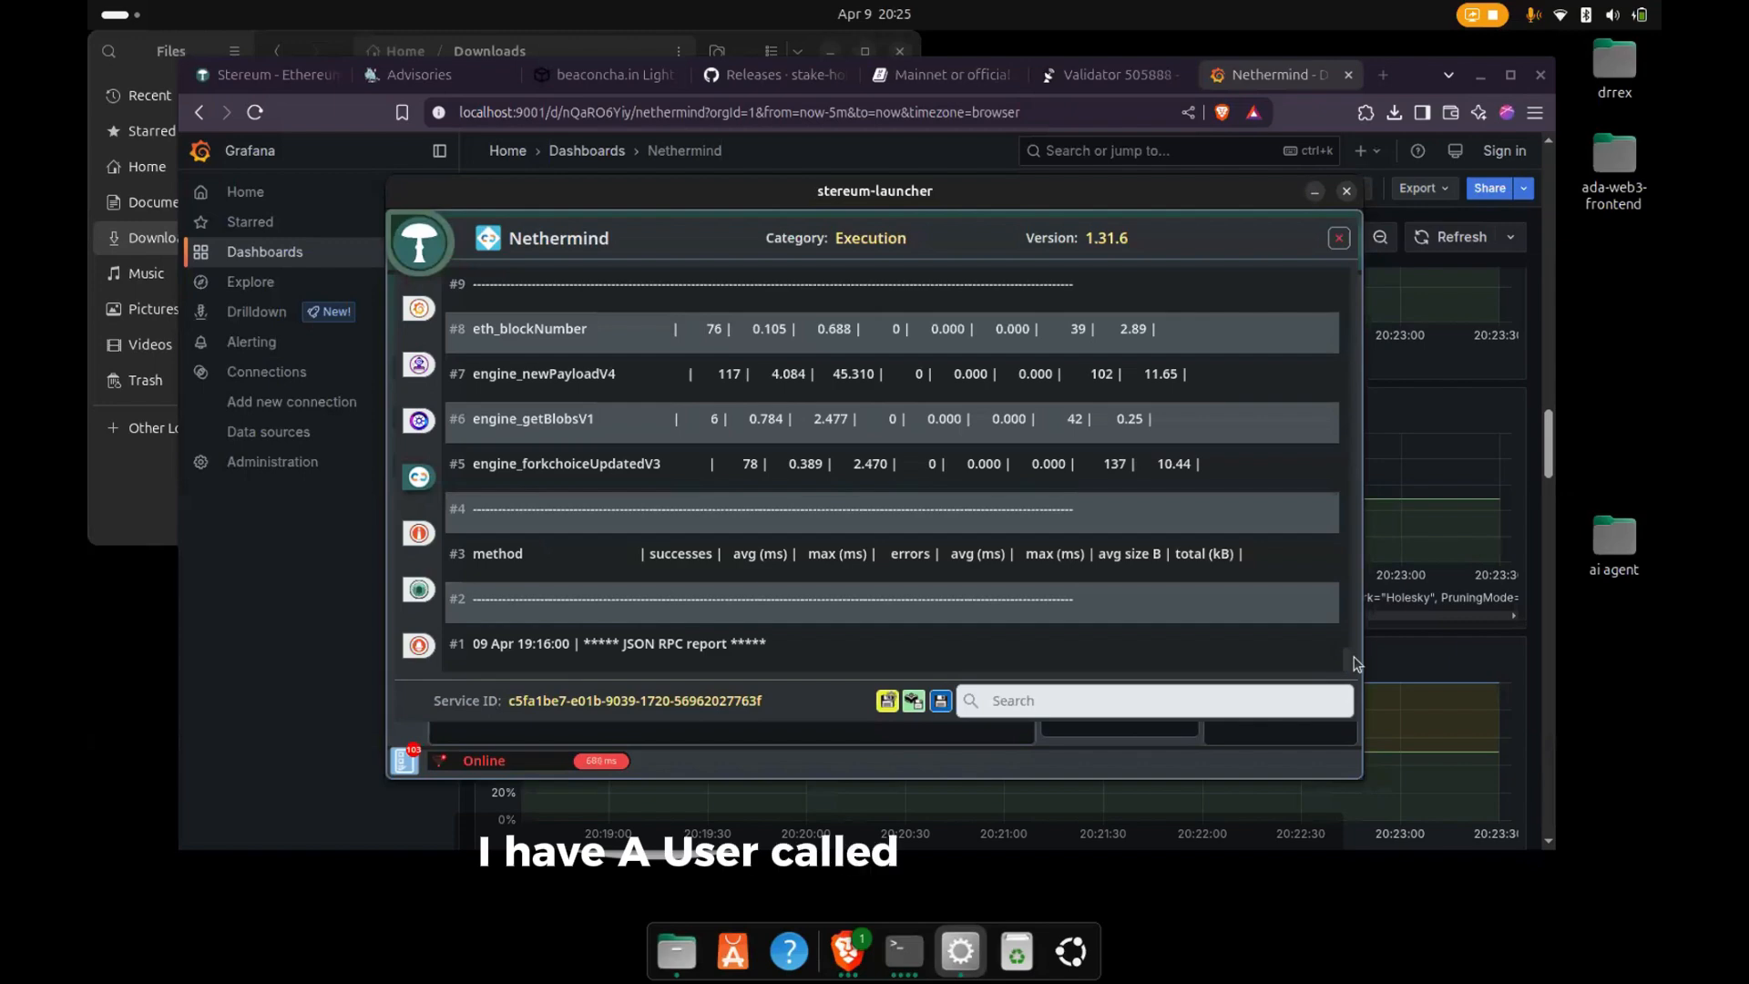
mouse_move(1348, 663)
left_mouse_down()
mouse_move(1348, 597)
mouse_move(1348, 679)
left_mouse_up()
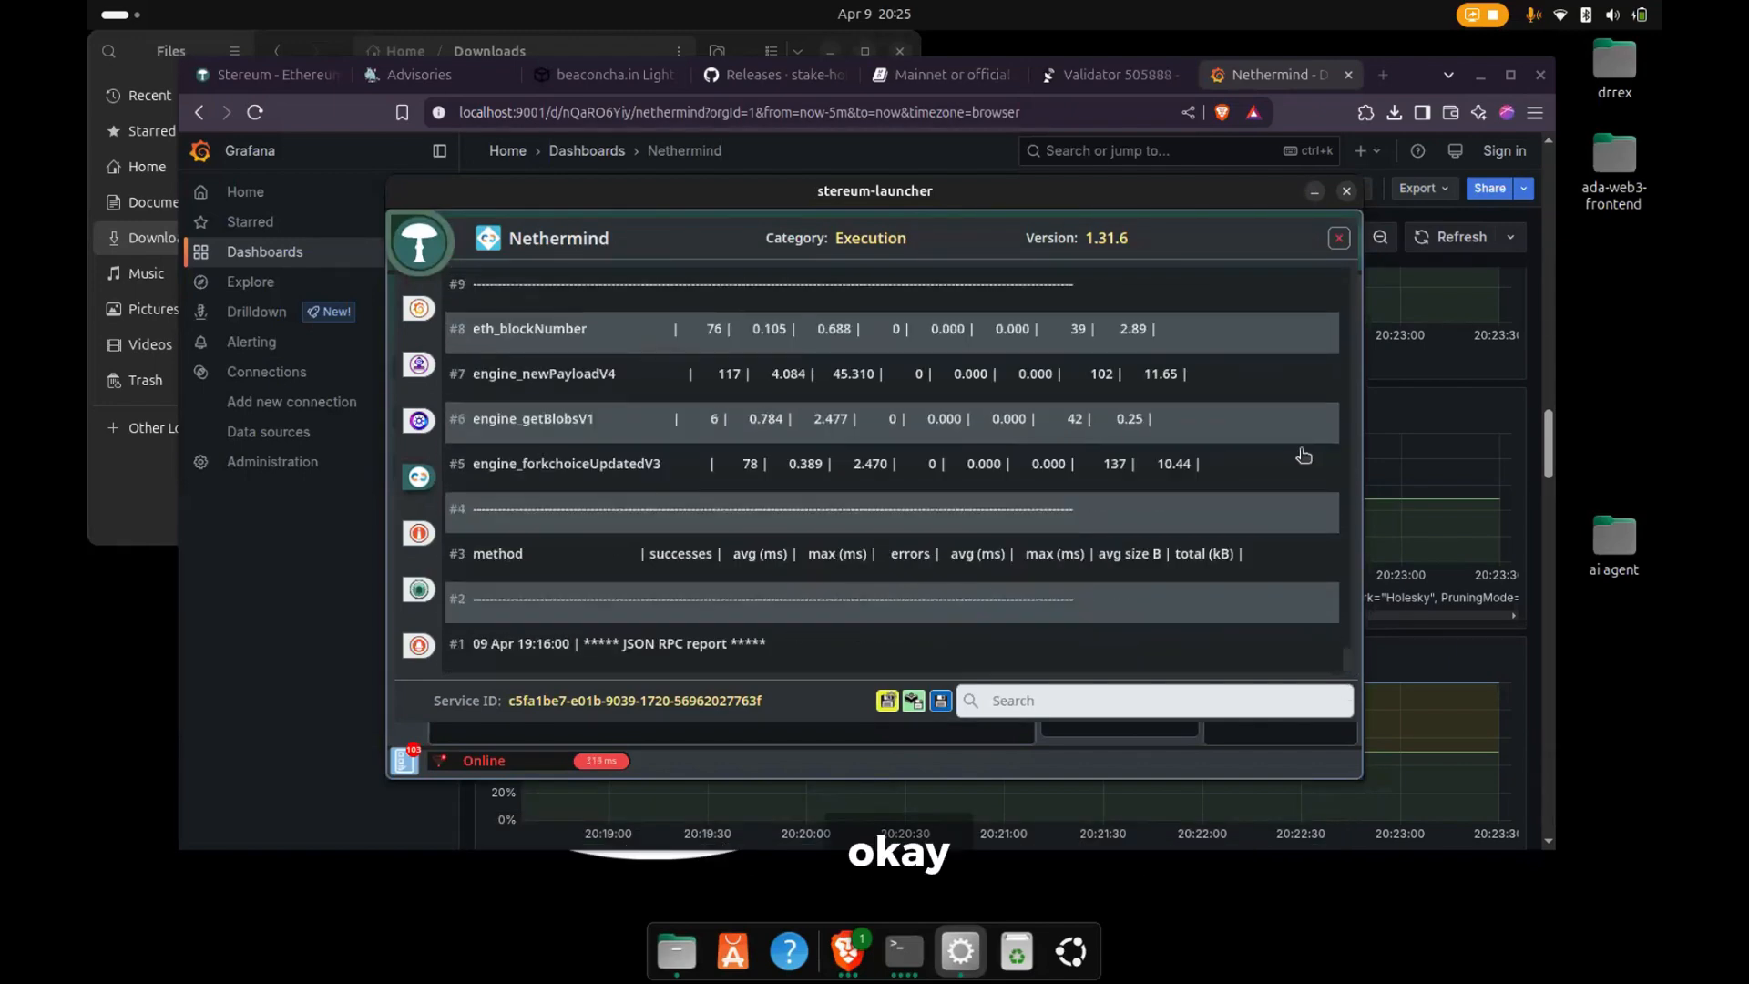
left_click(1337, 238)
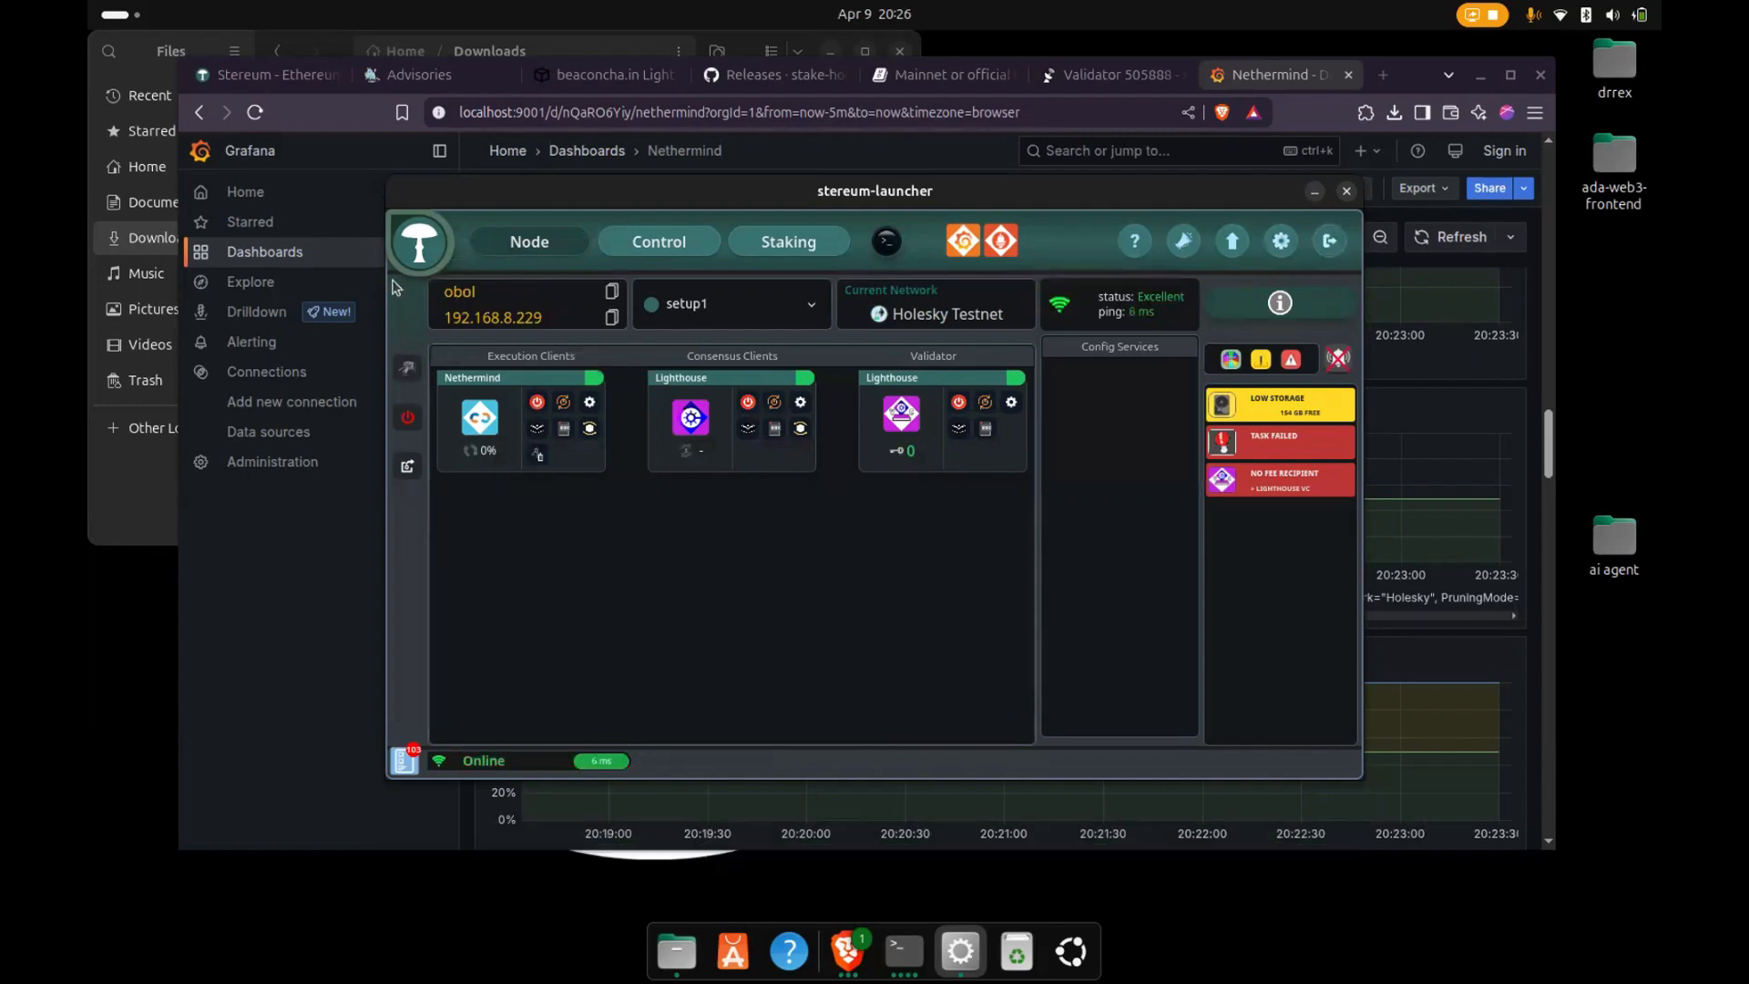
- Check the server and sync status on the Control page and the validator key list on the Staking page, ending on the Node page
left_click(410, 258)
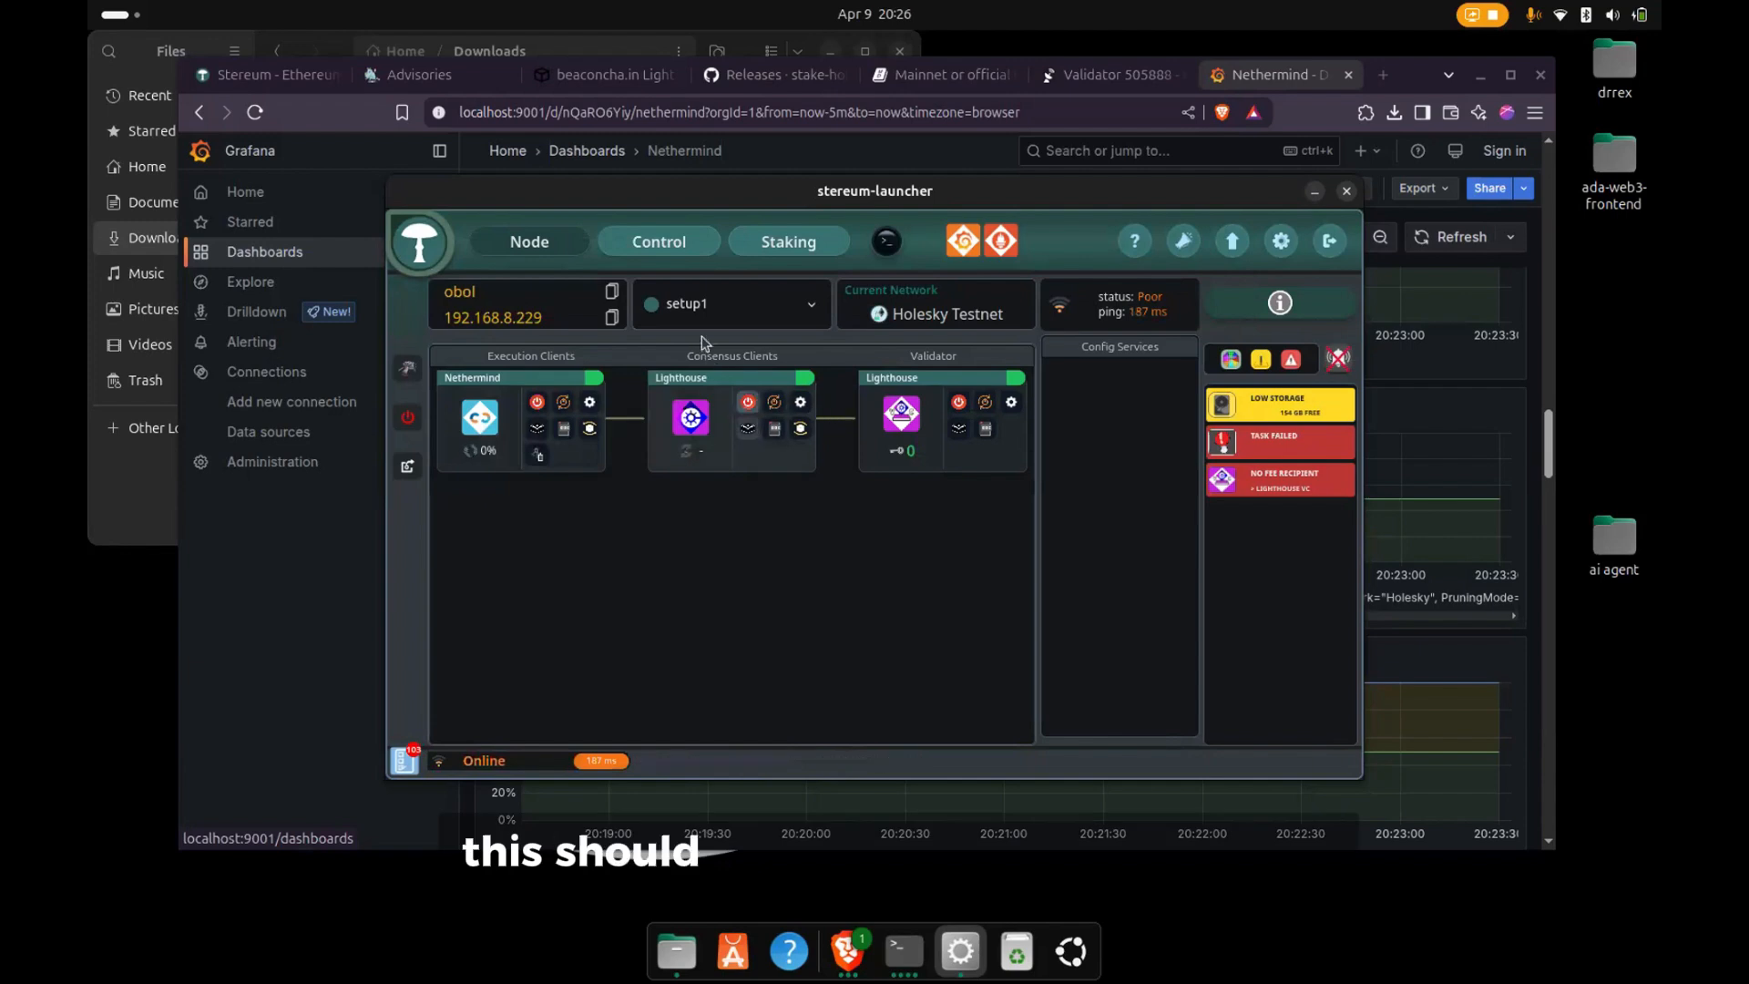
left_click(663, 241)
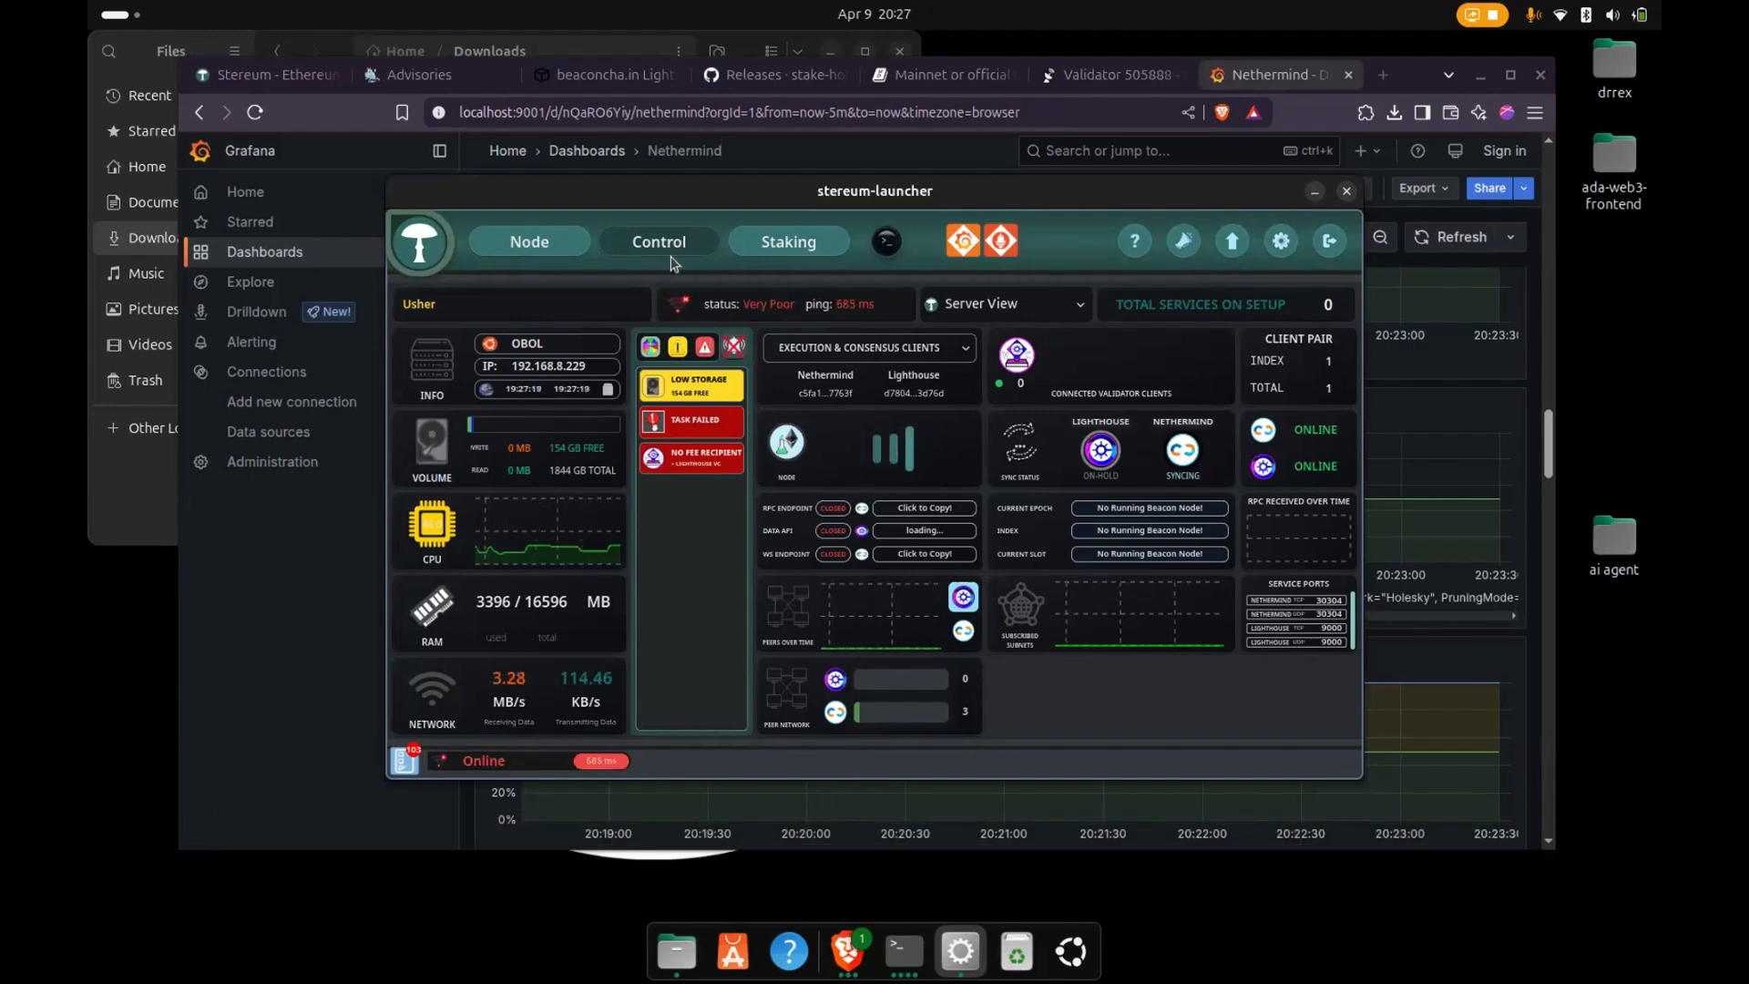
left_click(789, 242)
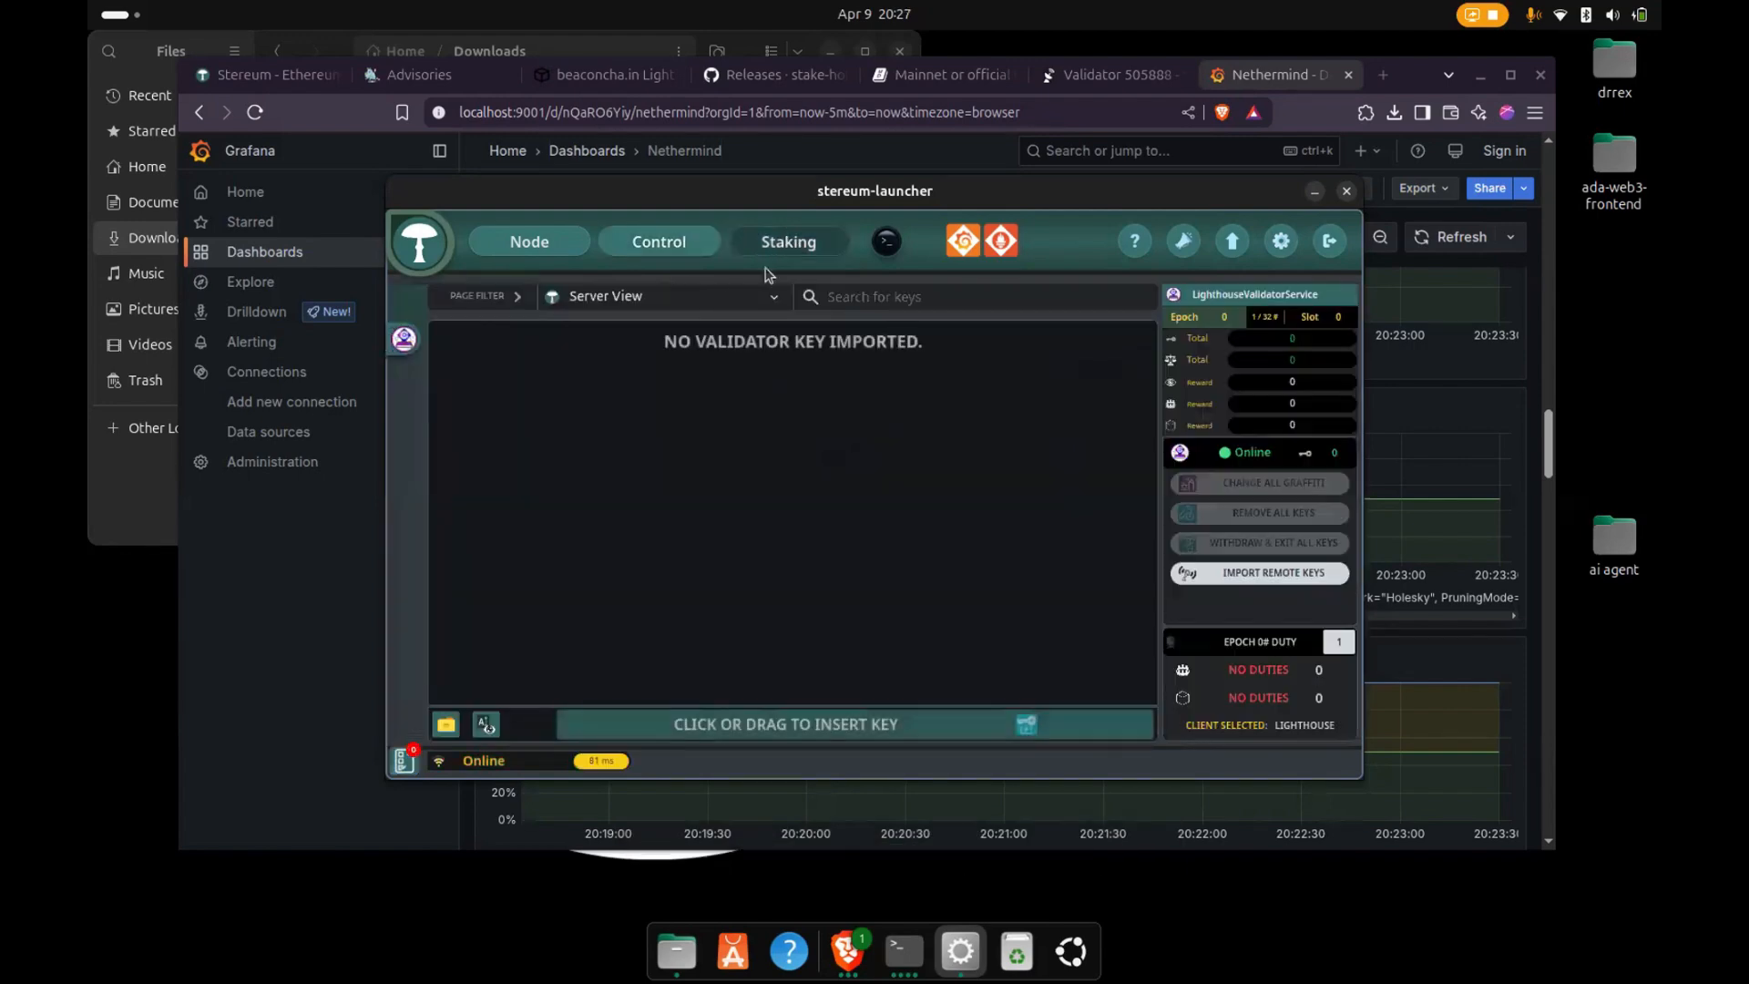
left_click(523, 249)
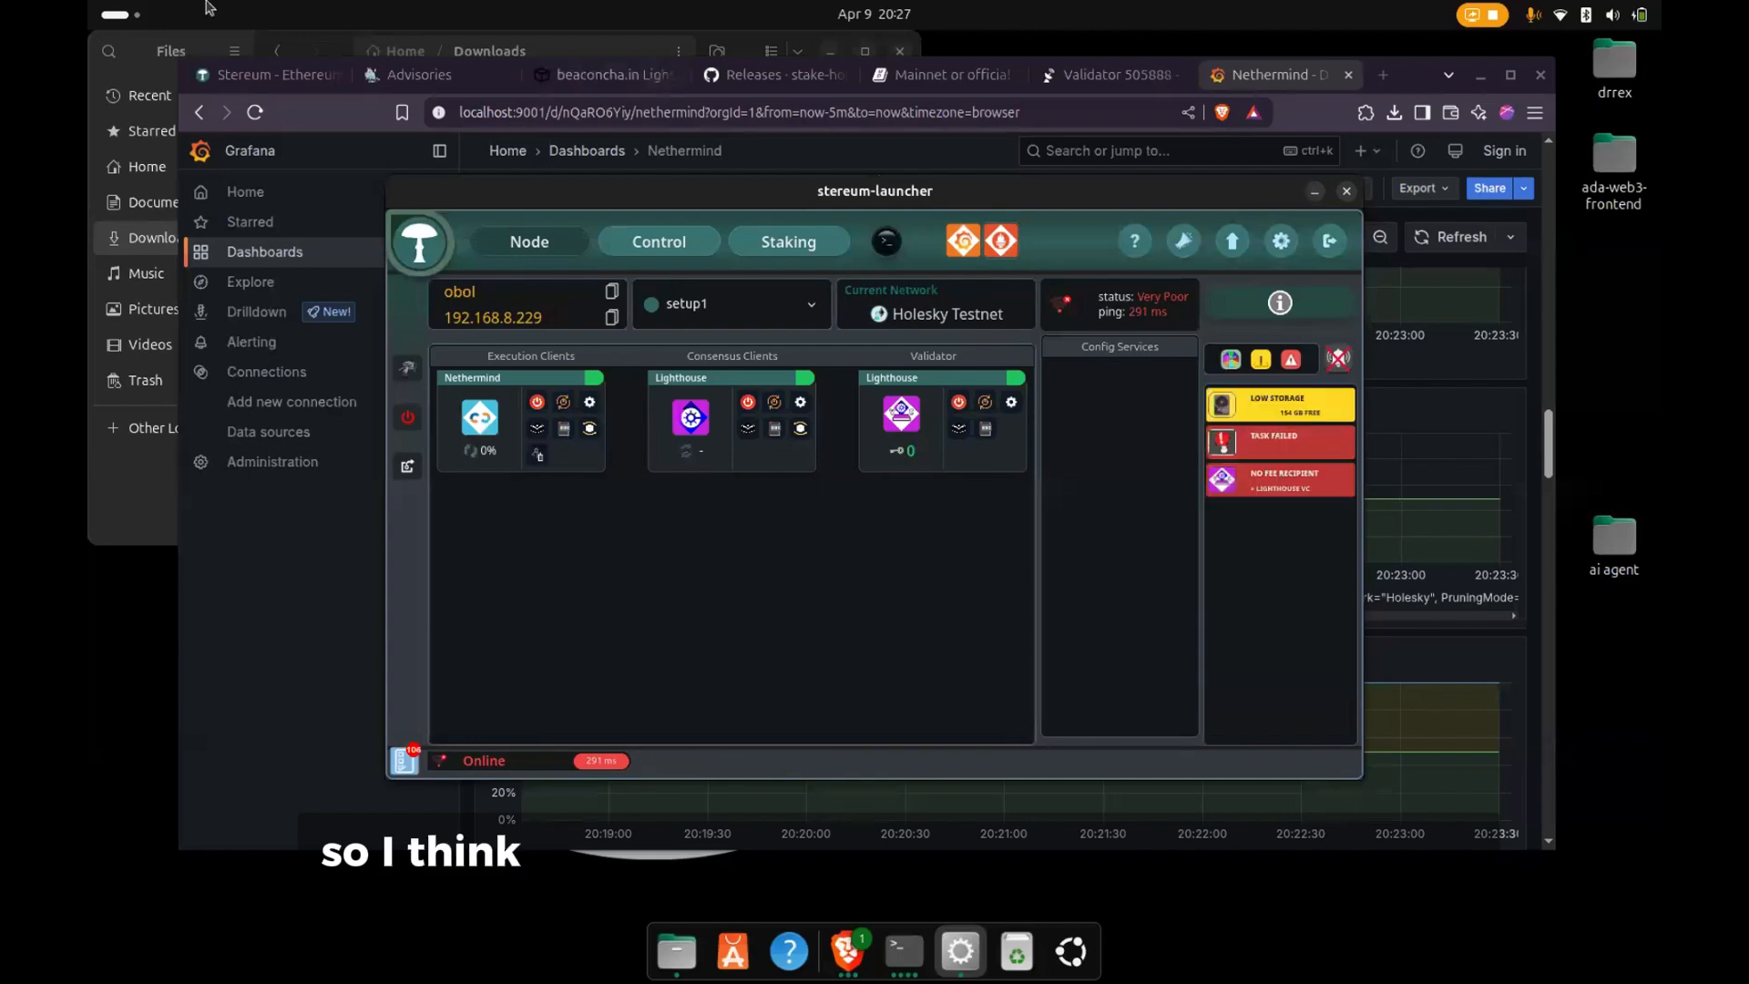
mouse_move(88, 2)
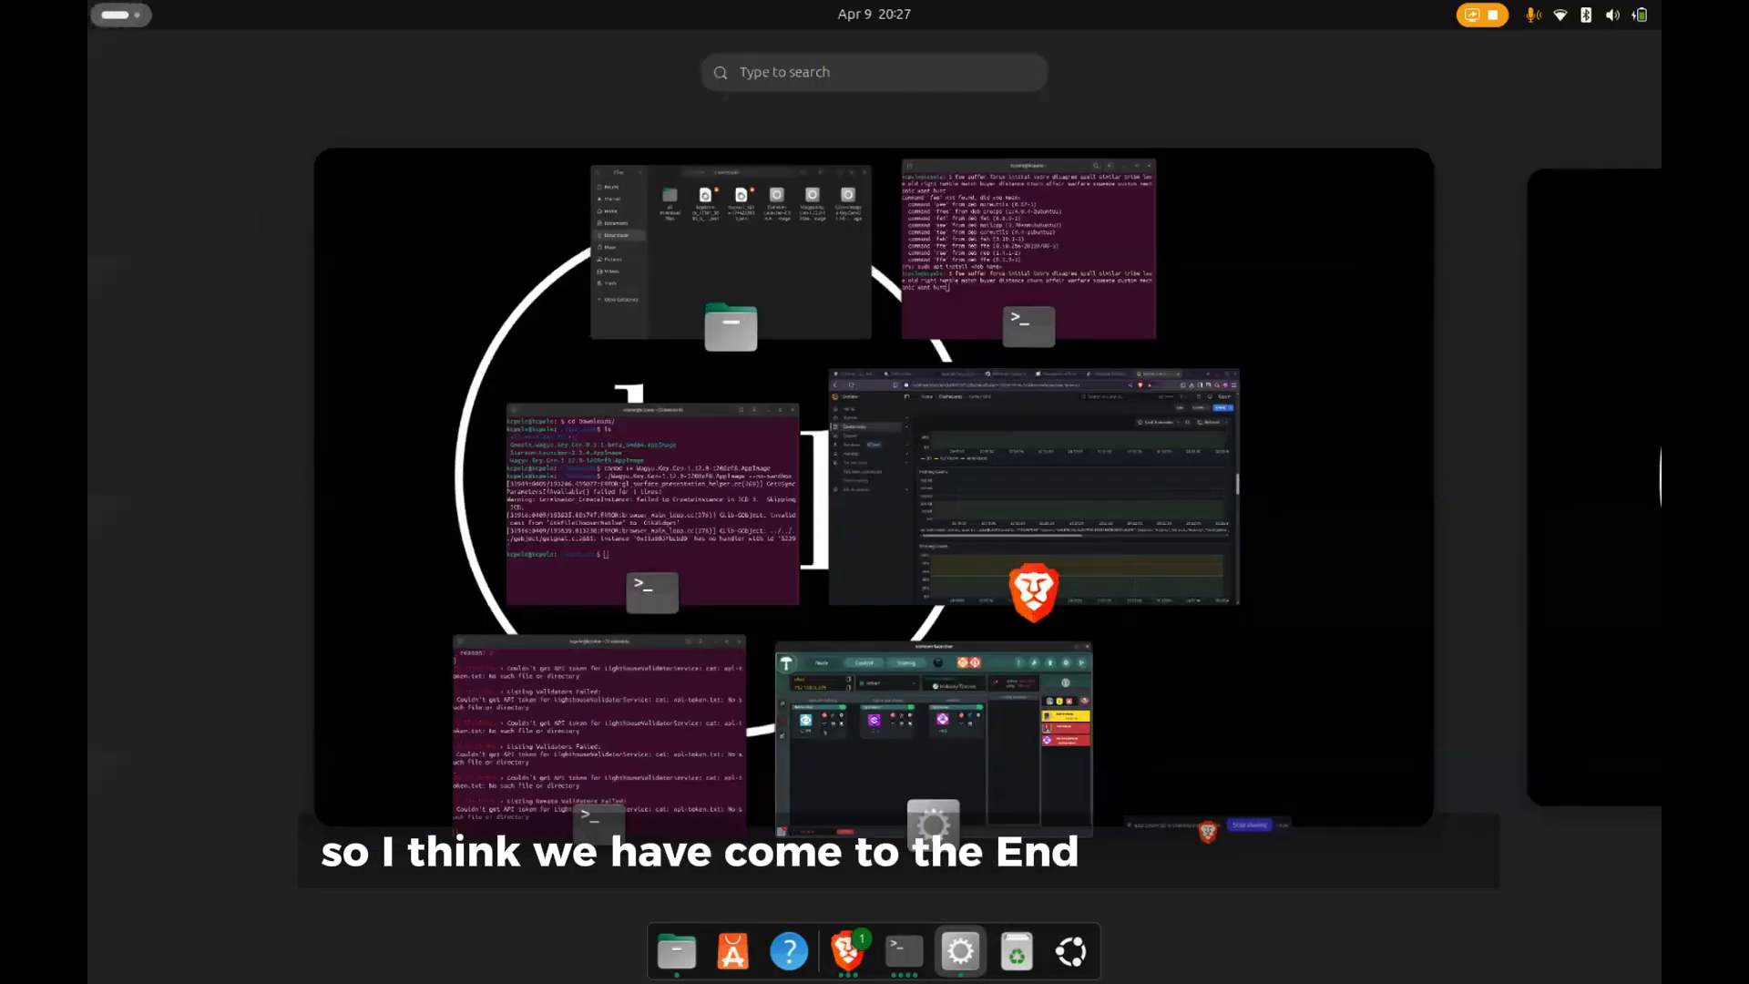
left_click(1202, 824)
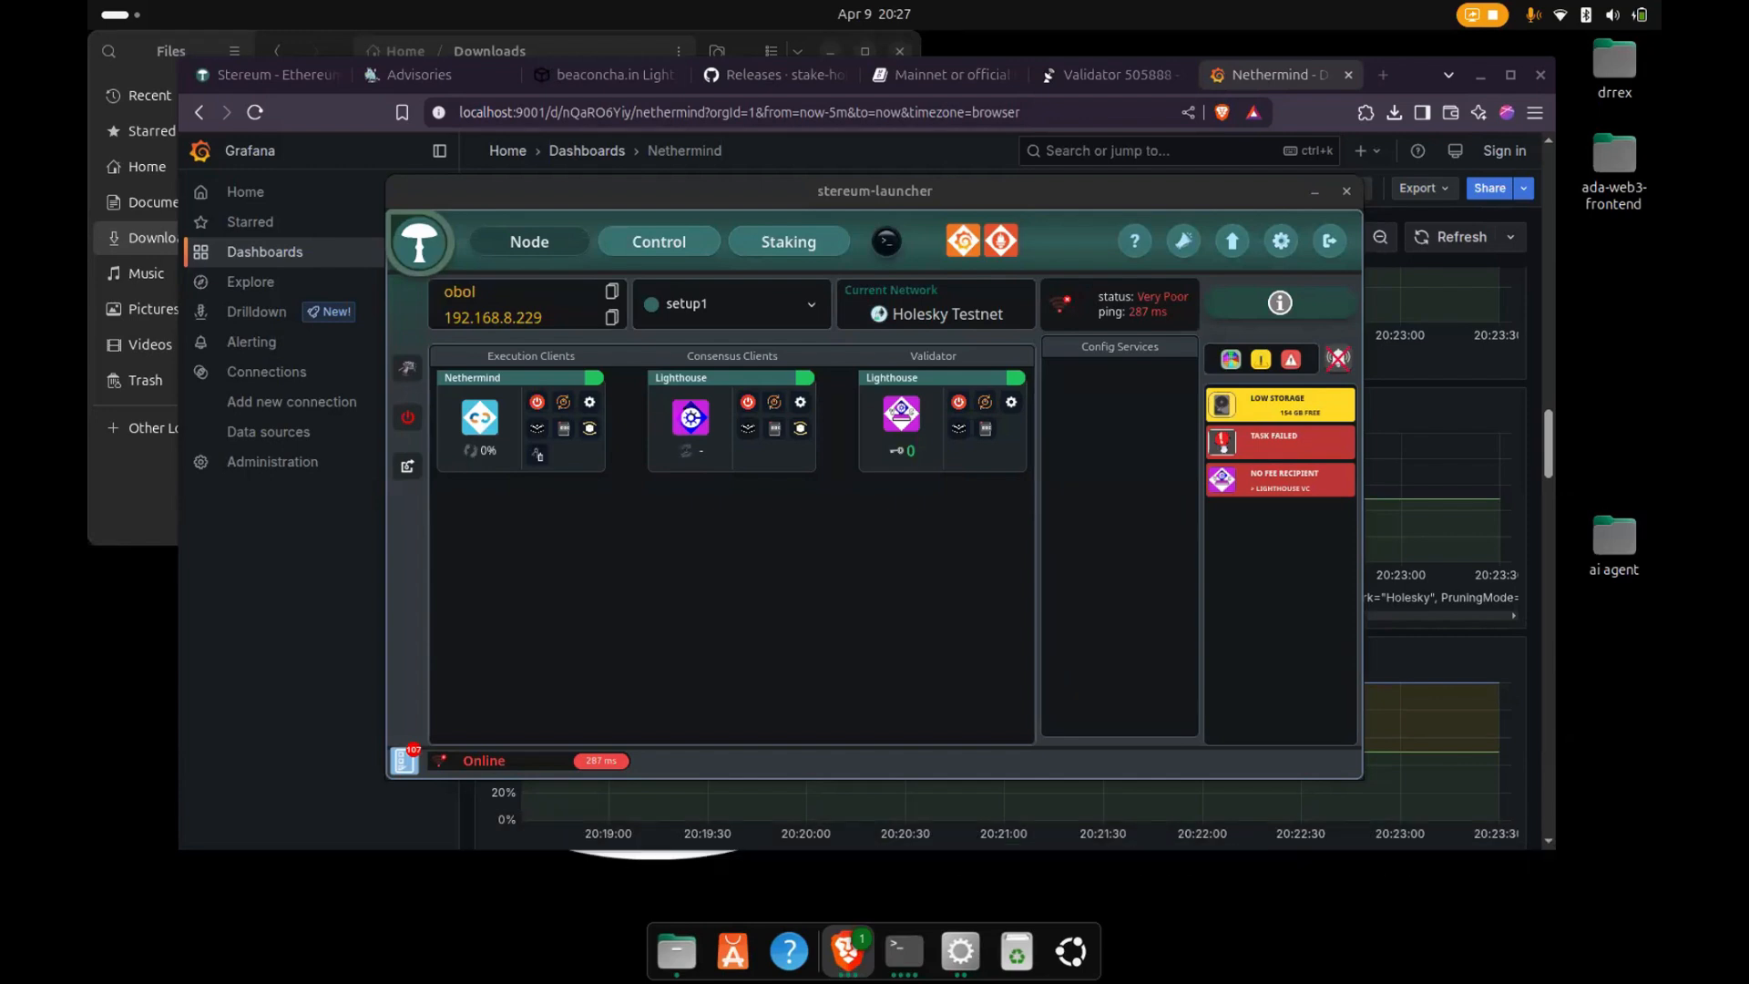
left_click(626, 252)
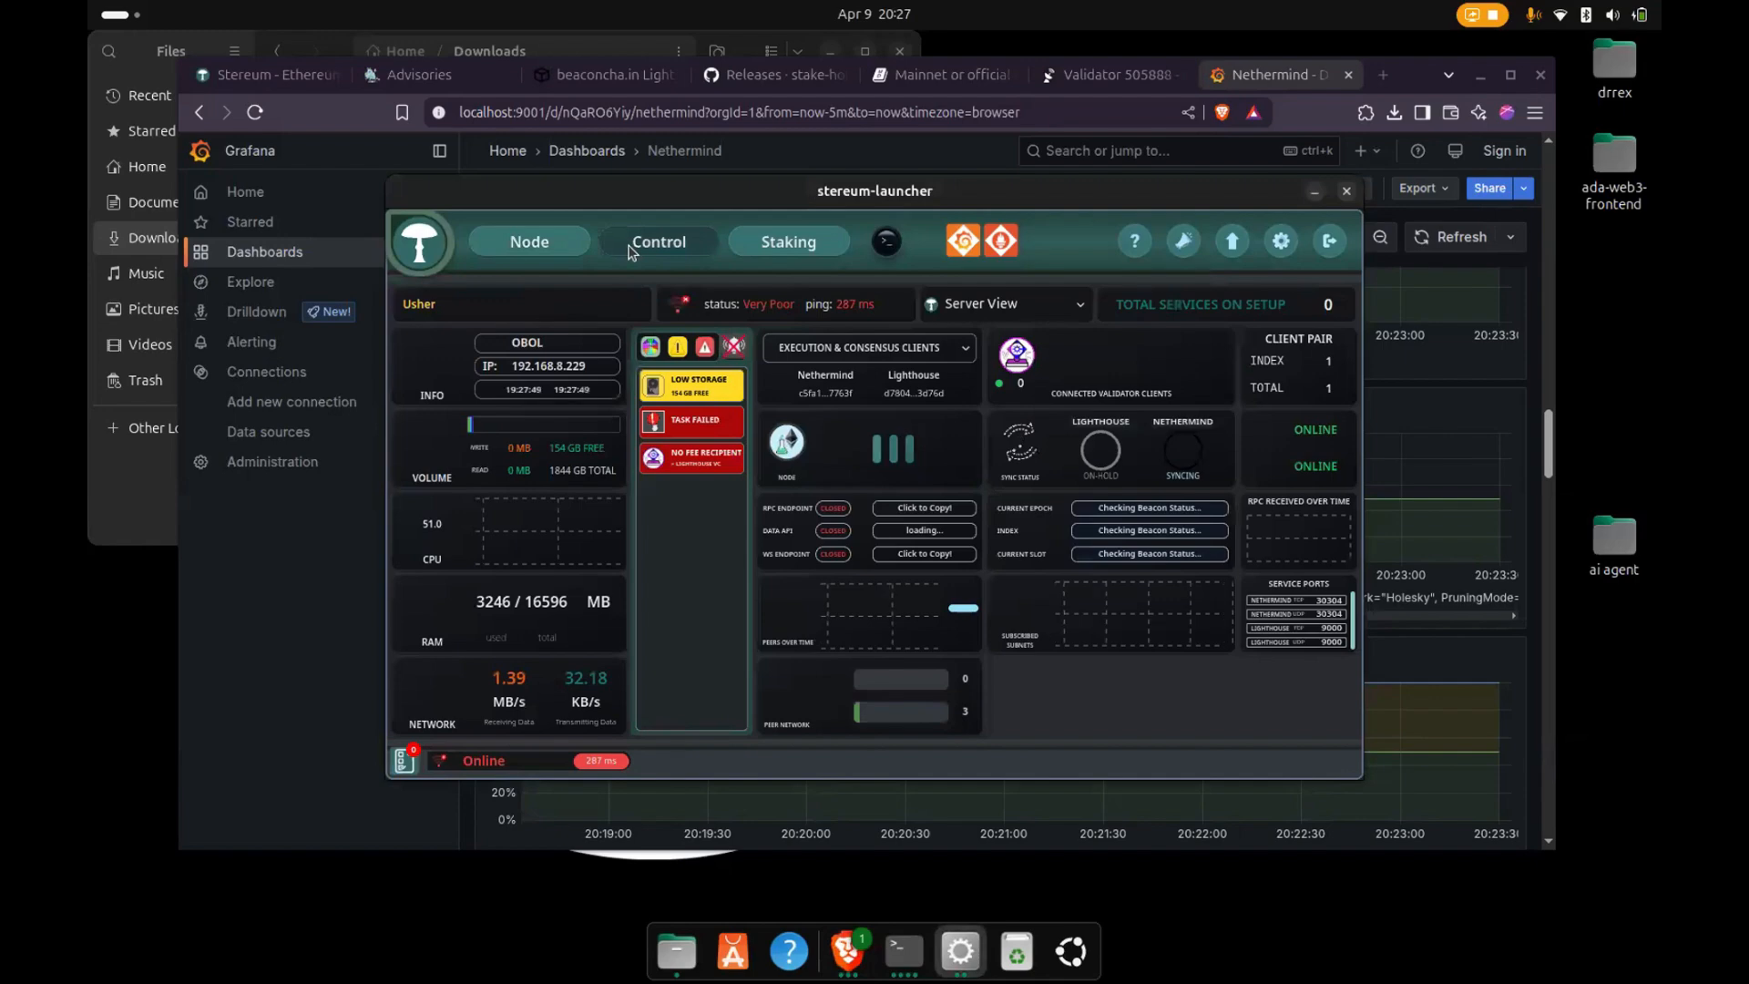
left_click(550, 241)
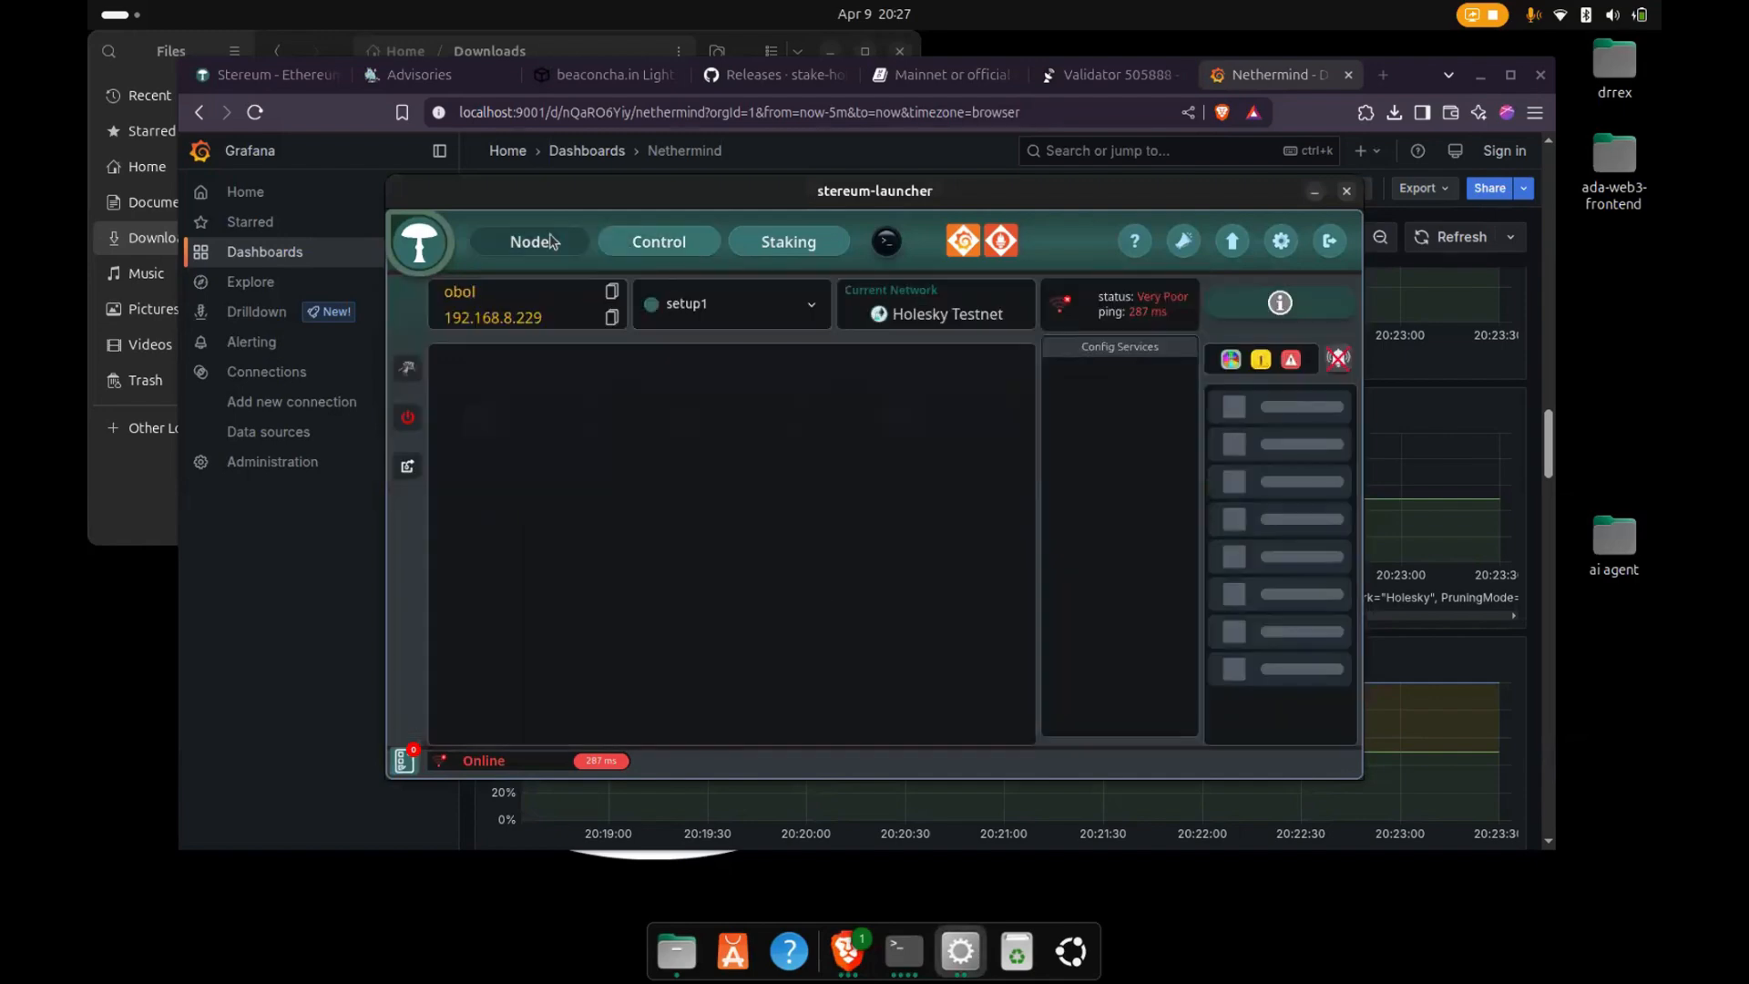